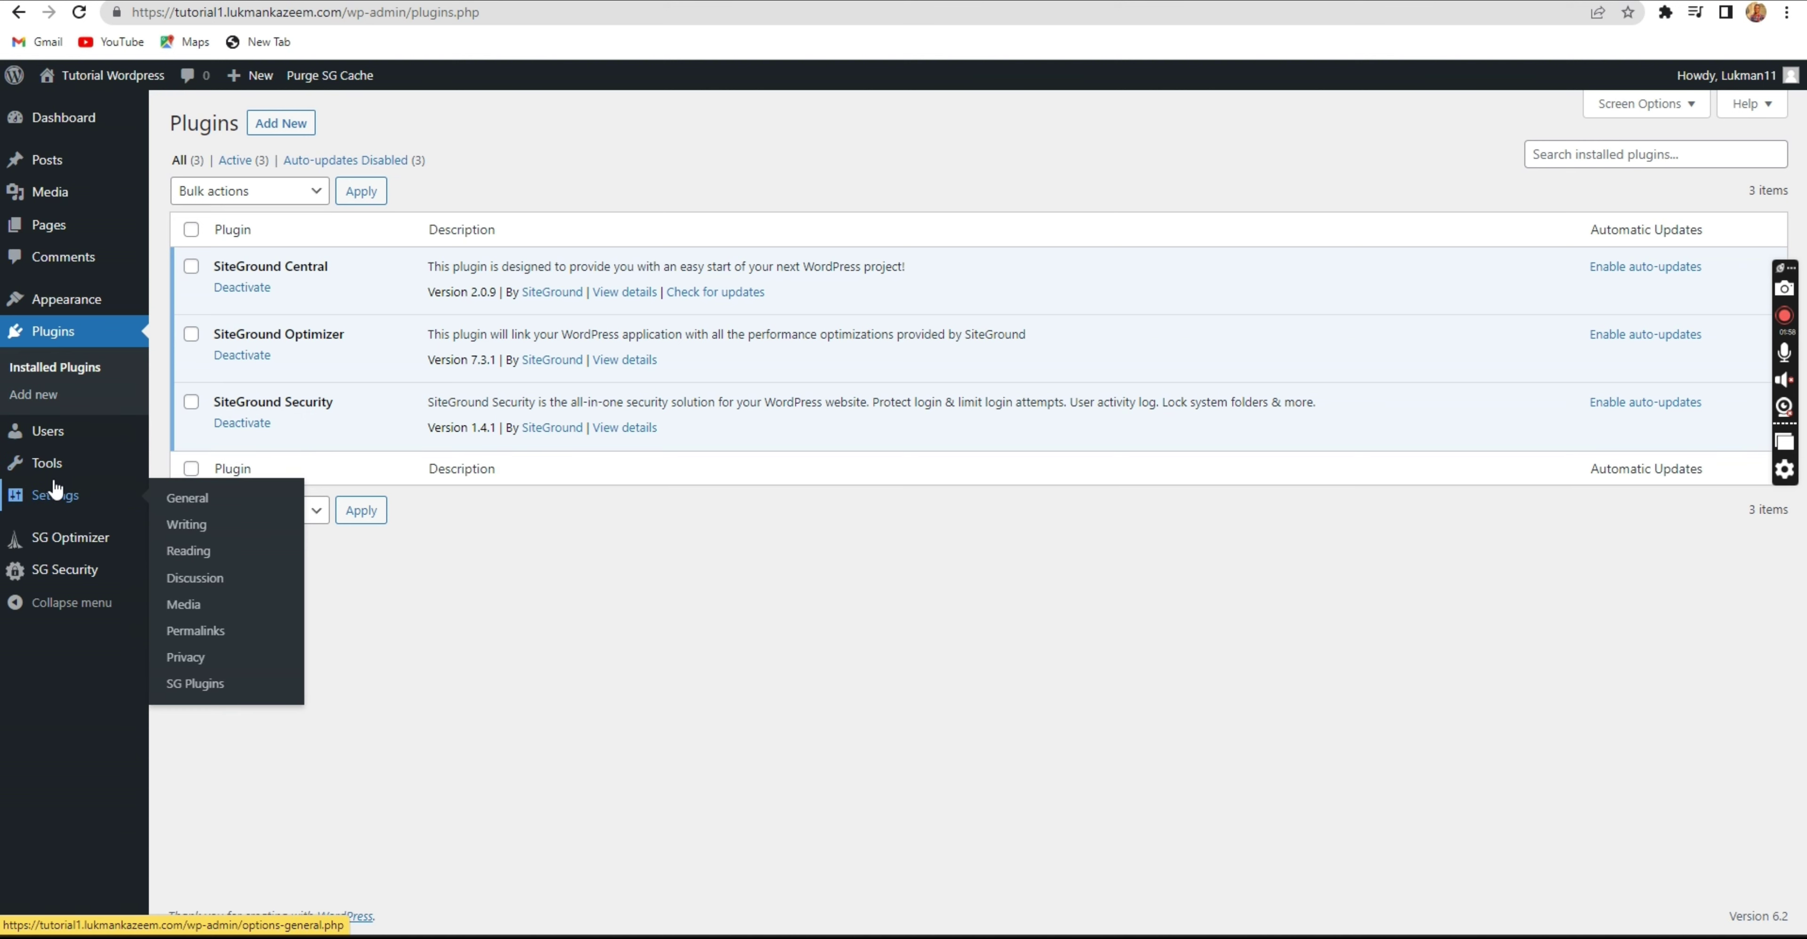
mouse_move(61, 298)
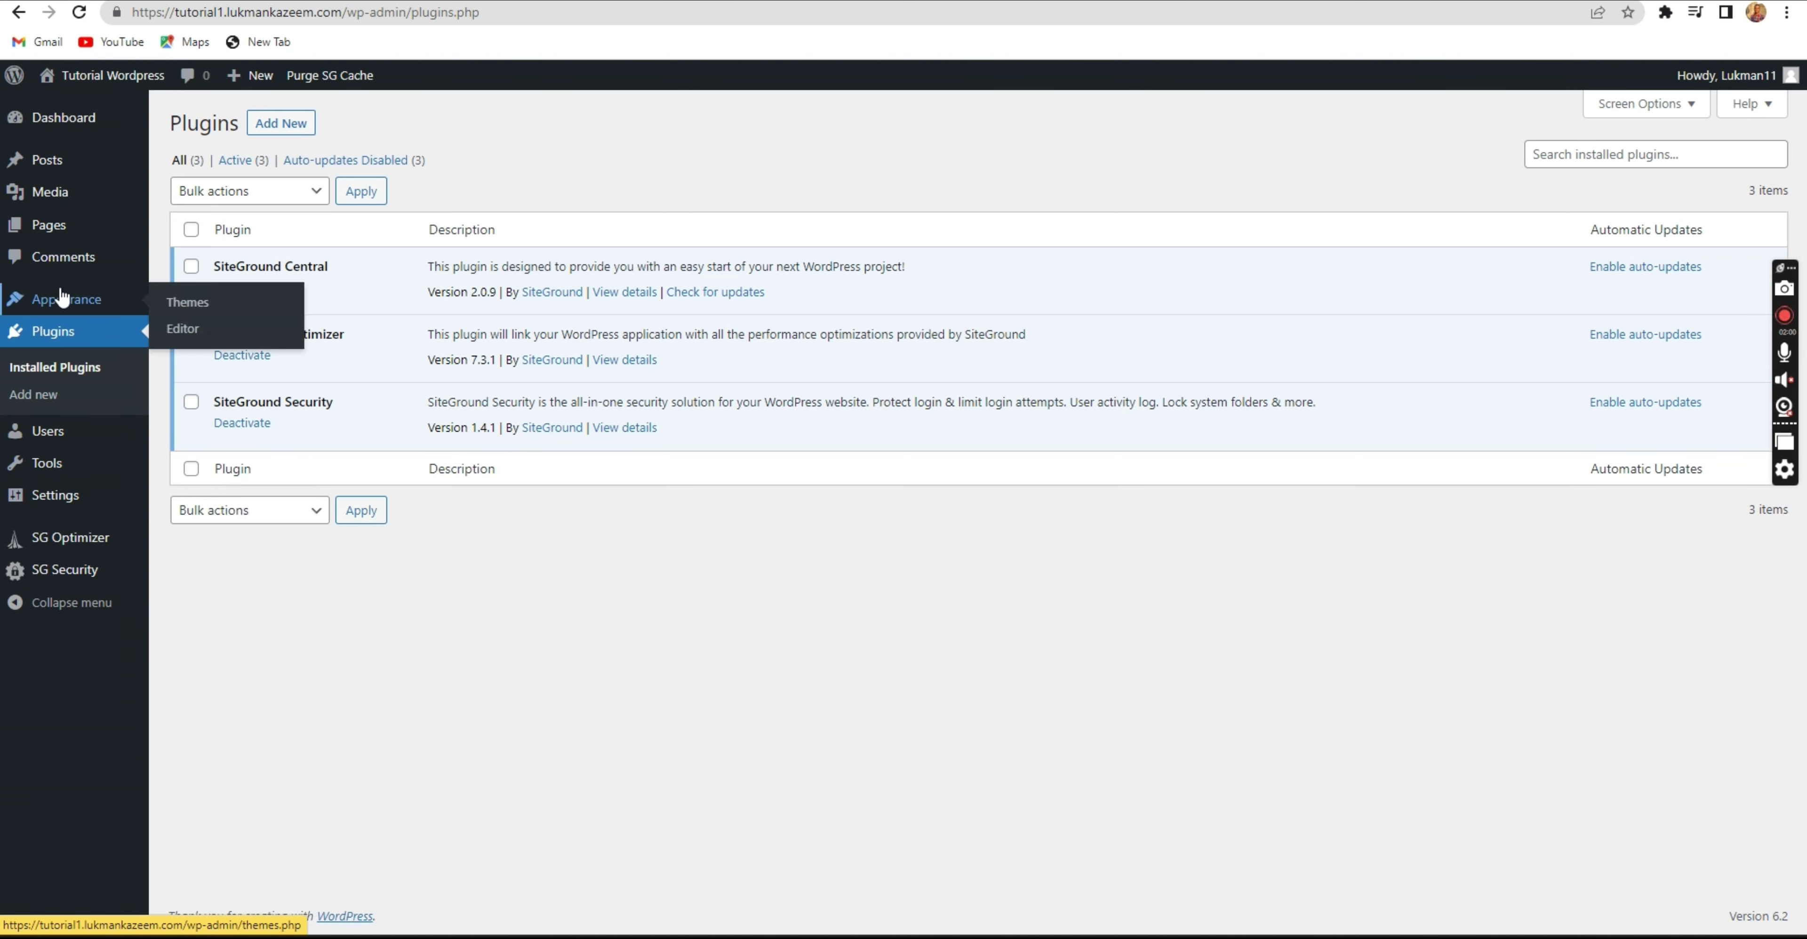
click(207, 307)
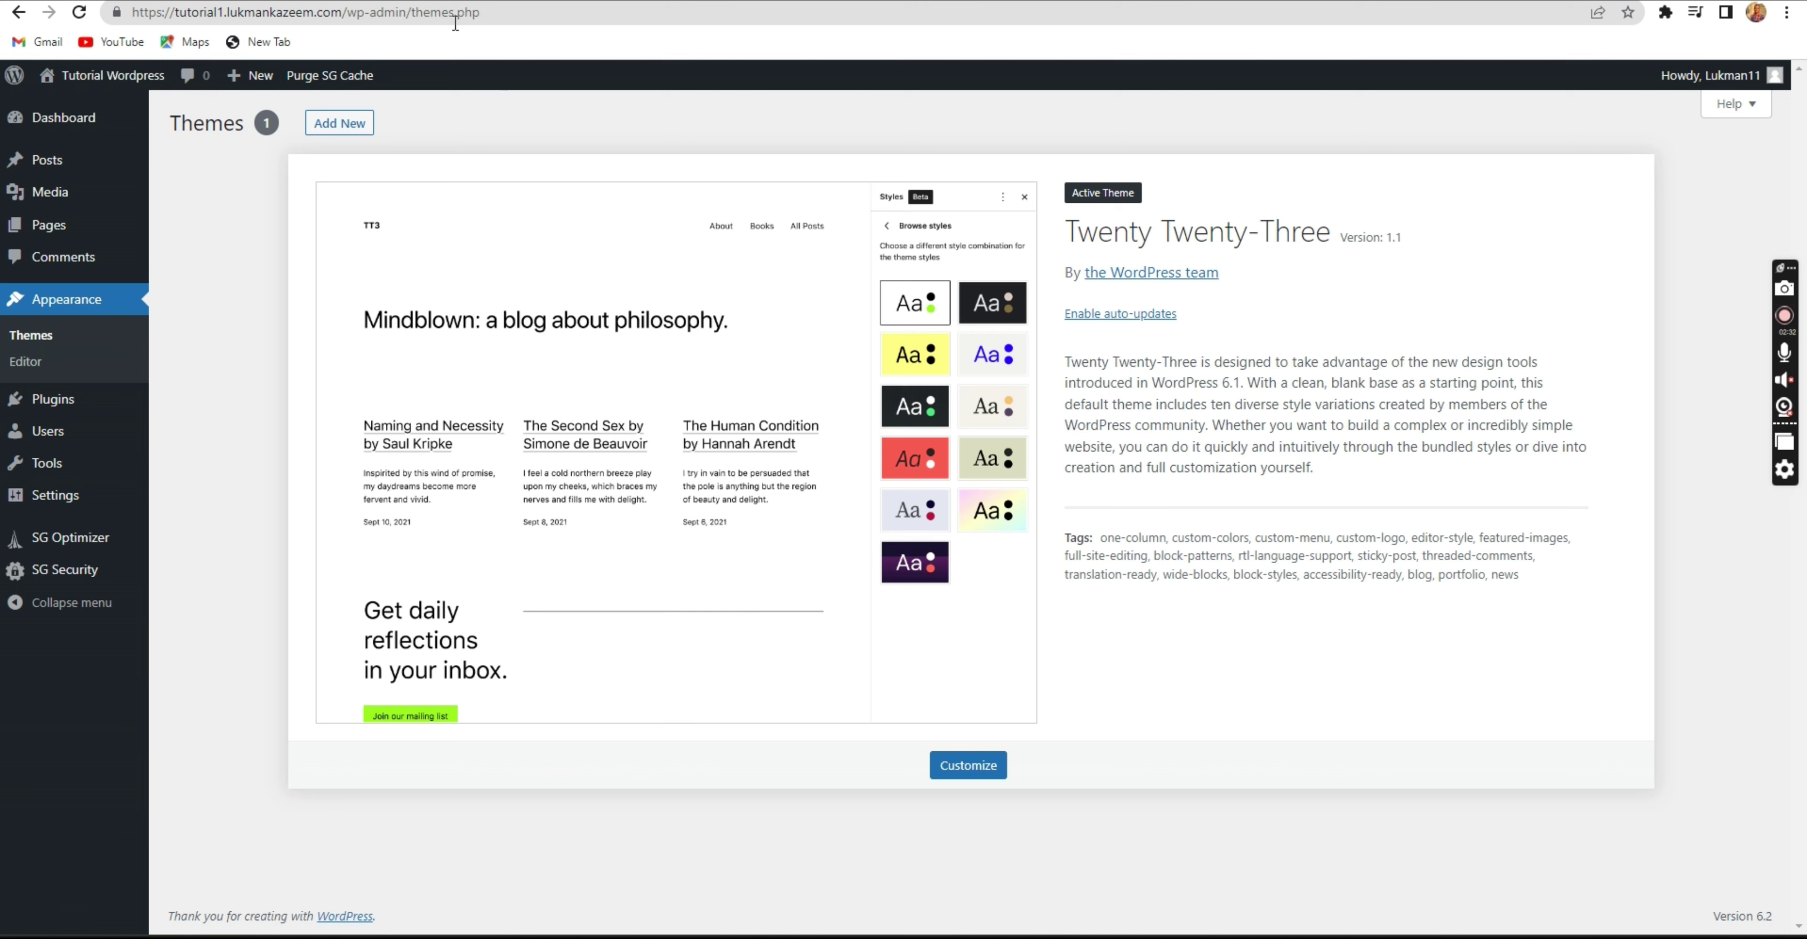
right_click(98, 70)
click(123, 83)
click(123, 79)
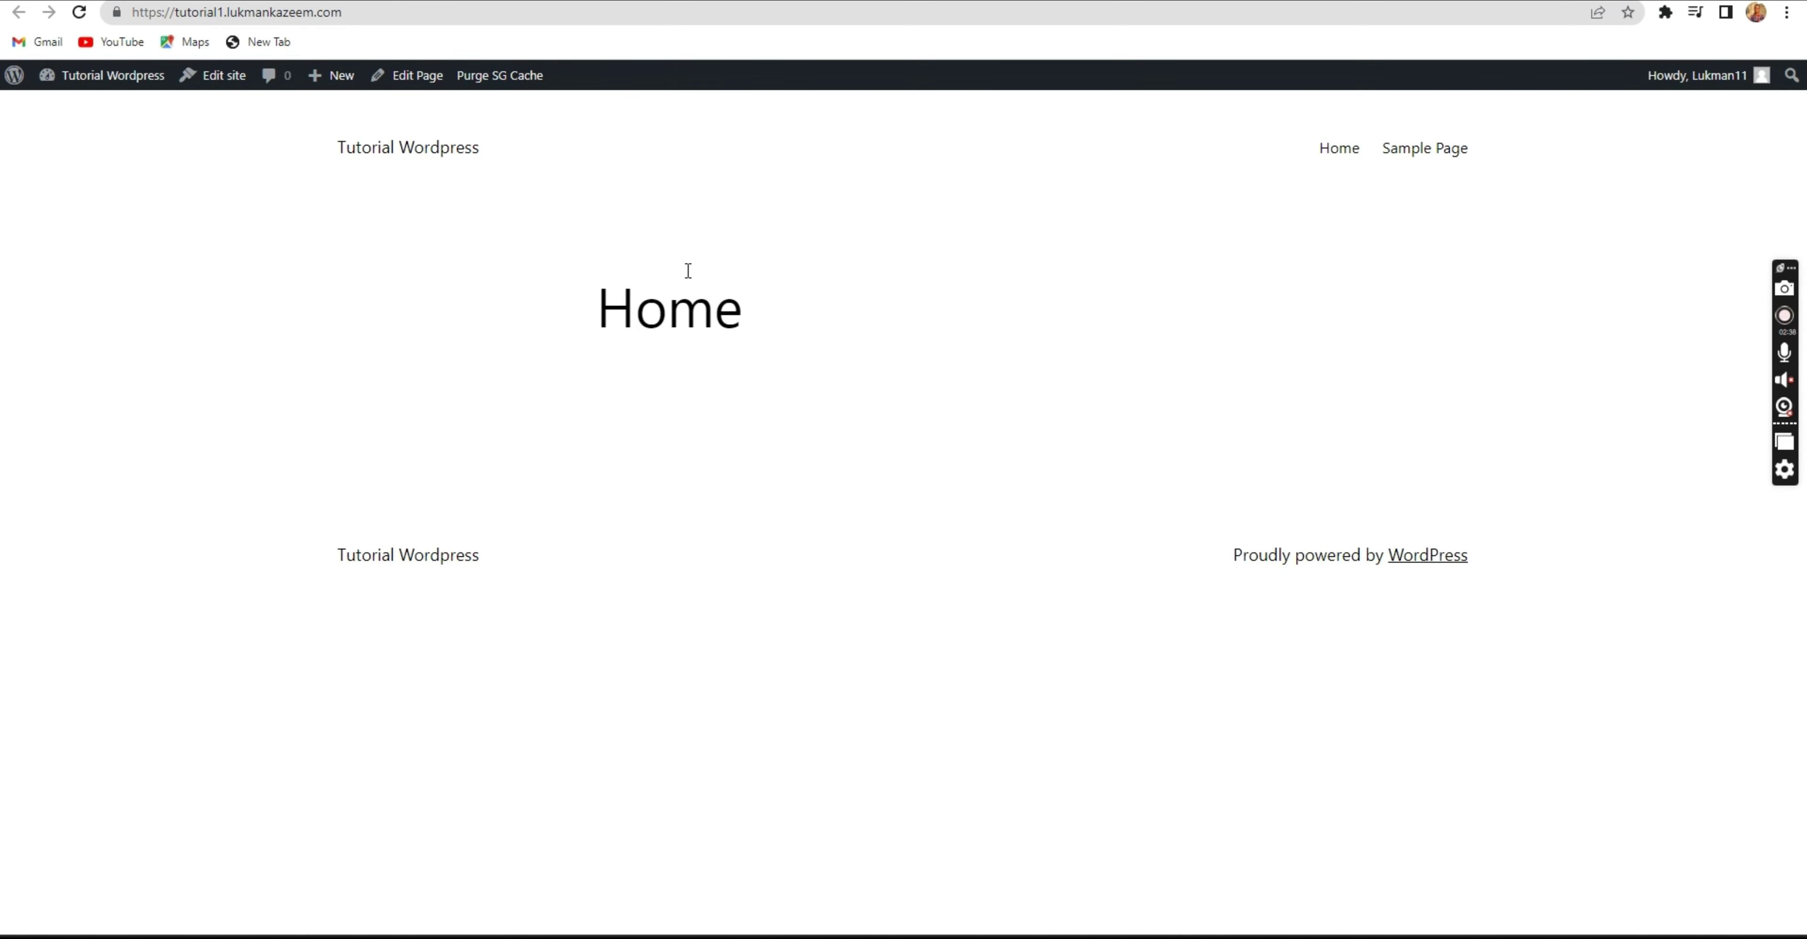
key(alt+Left)
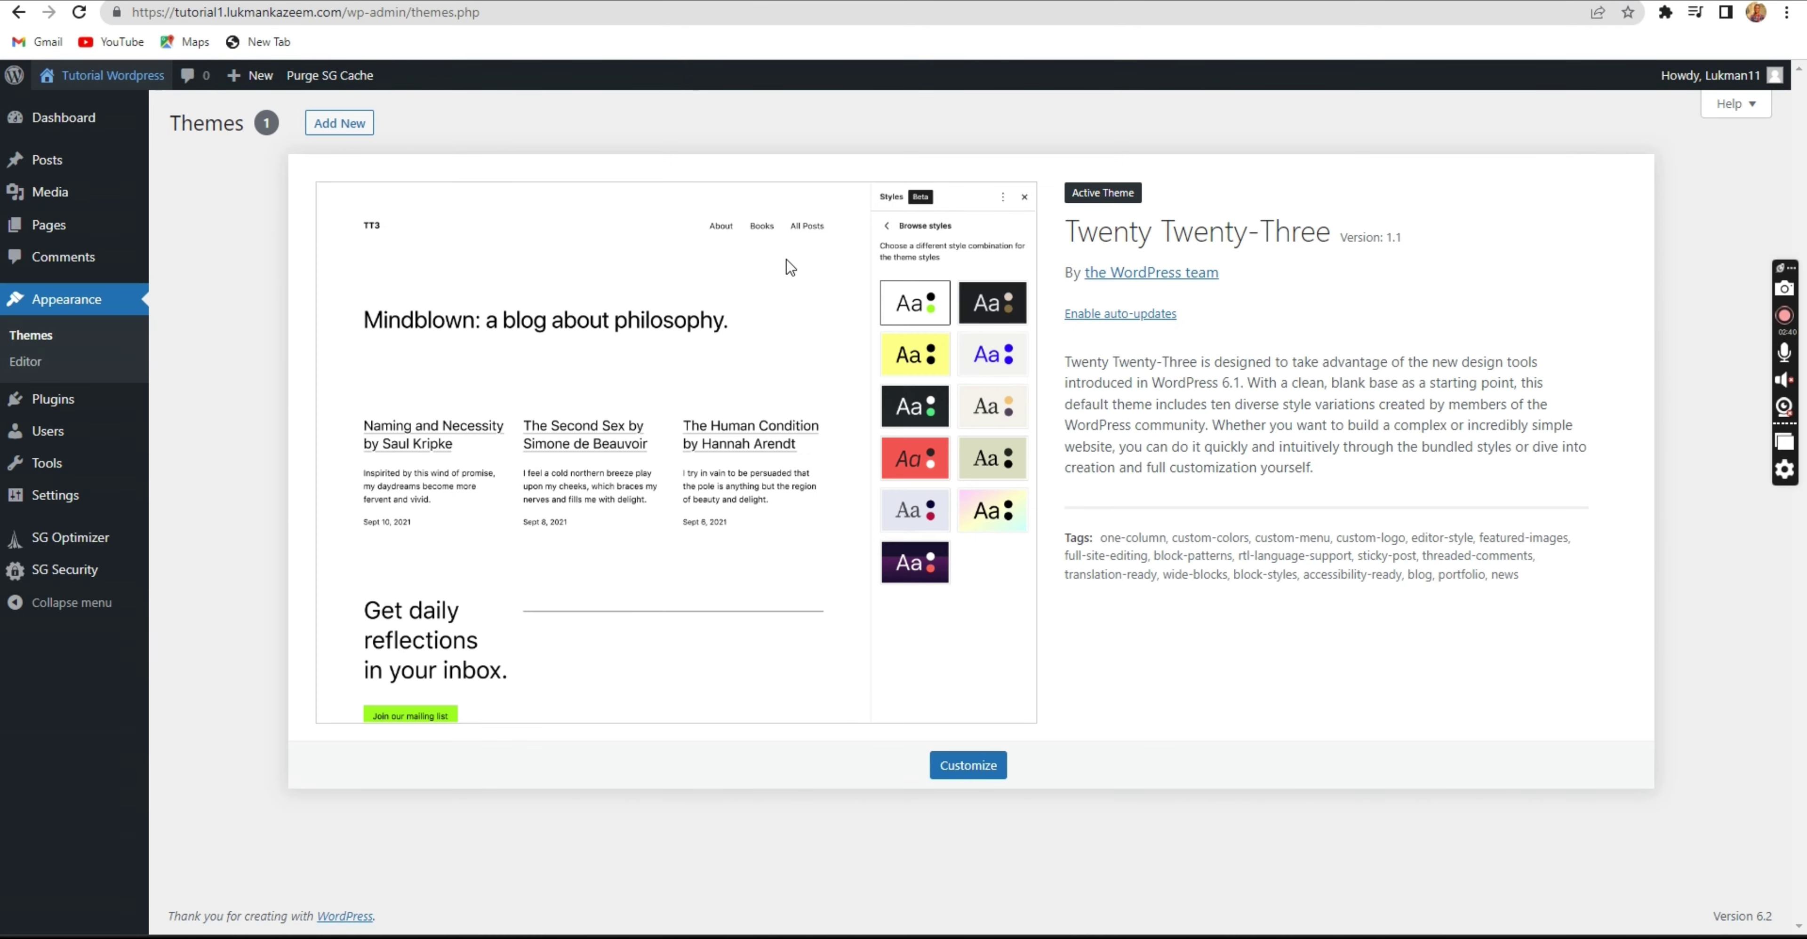
key(alt+Right)
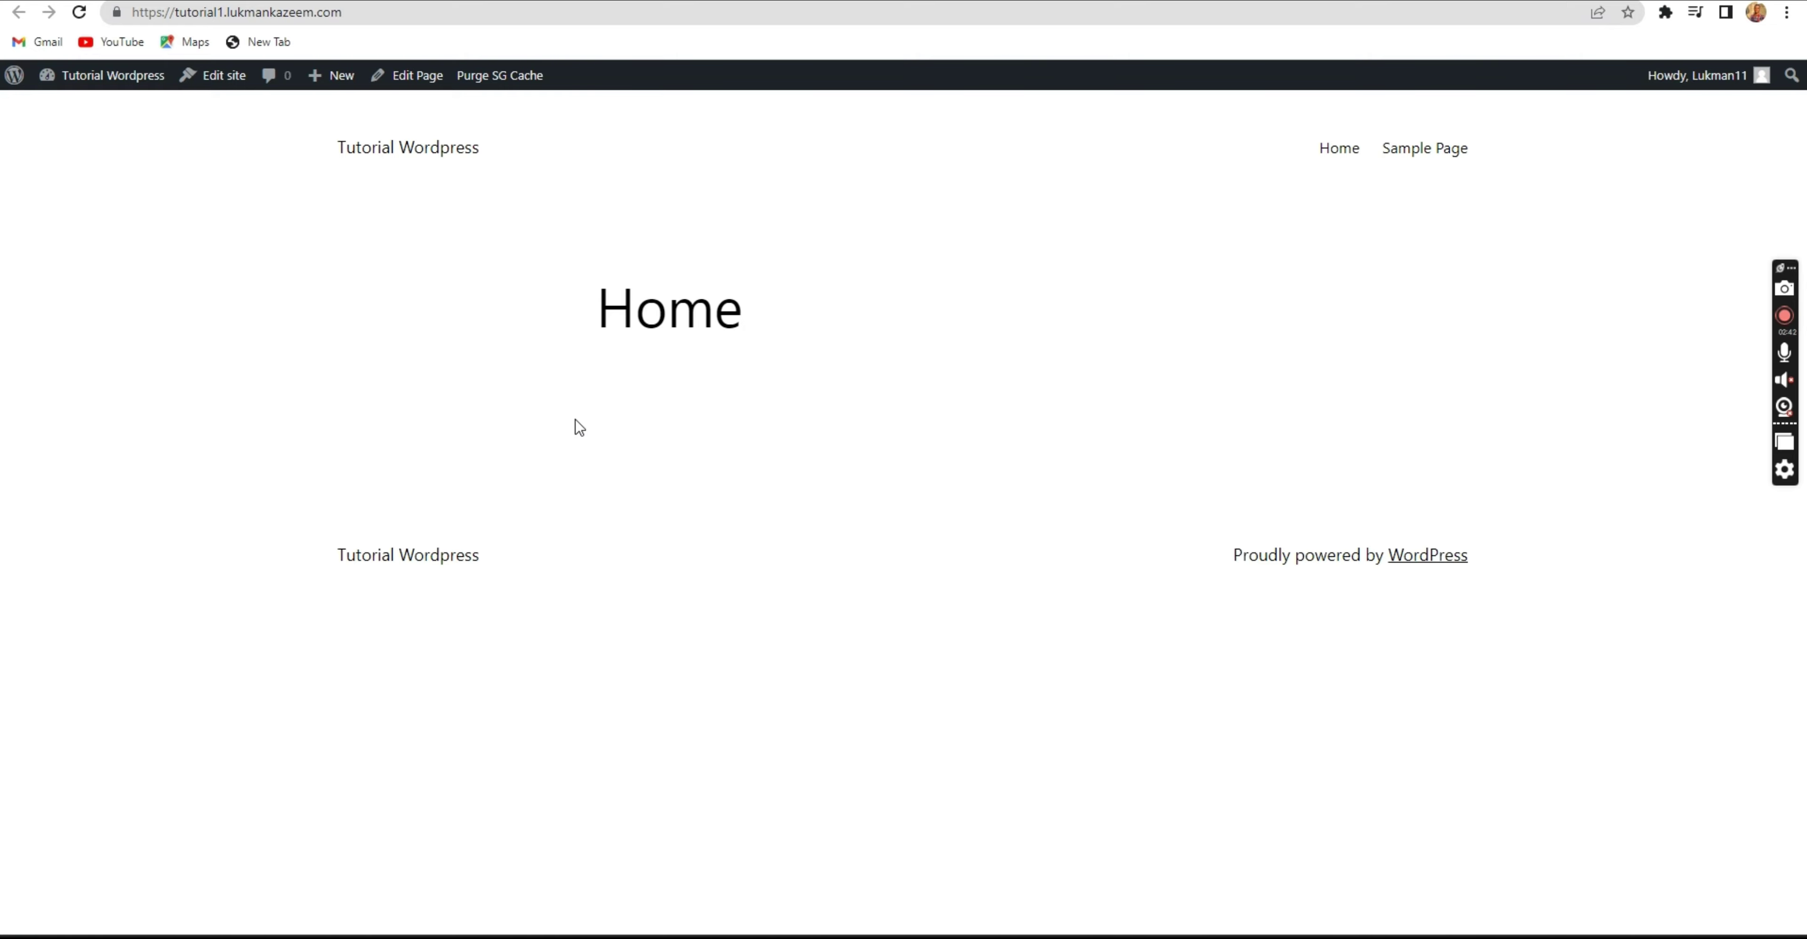
key(alt+Left)
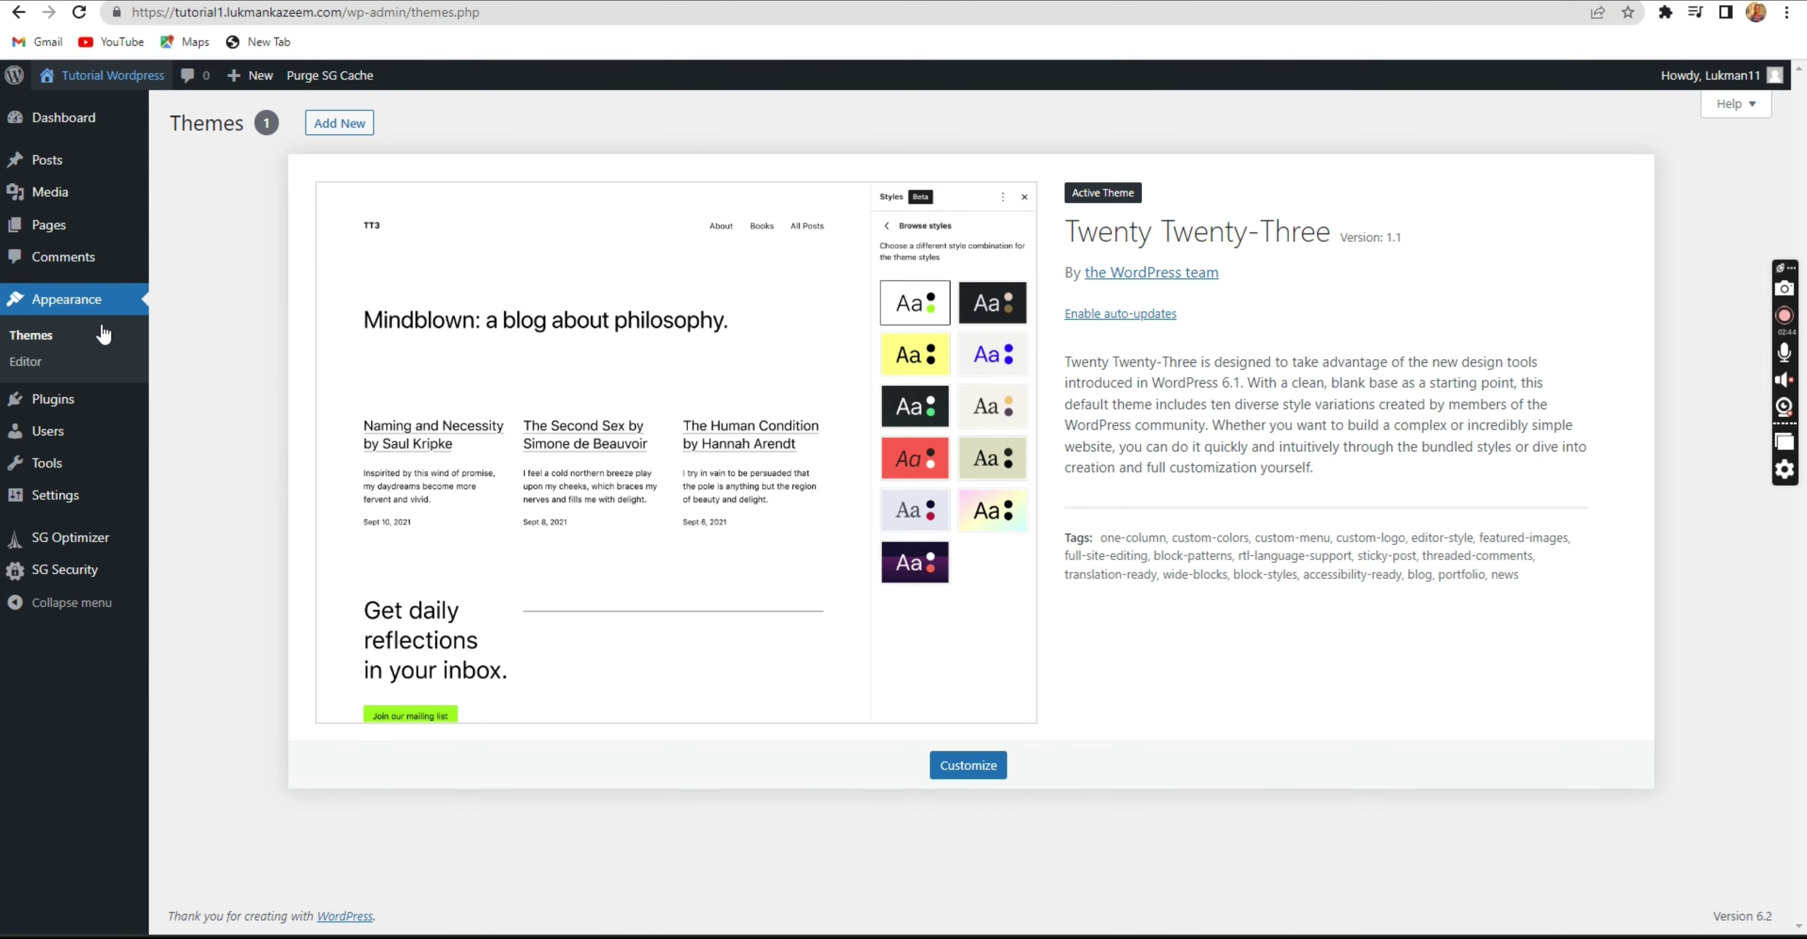
click(63, 404)
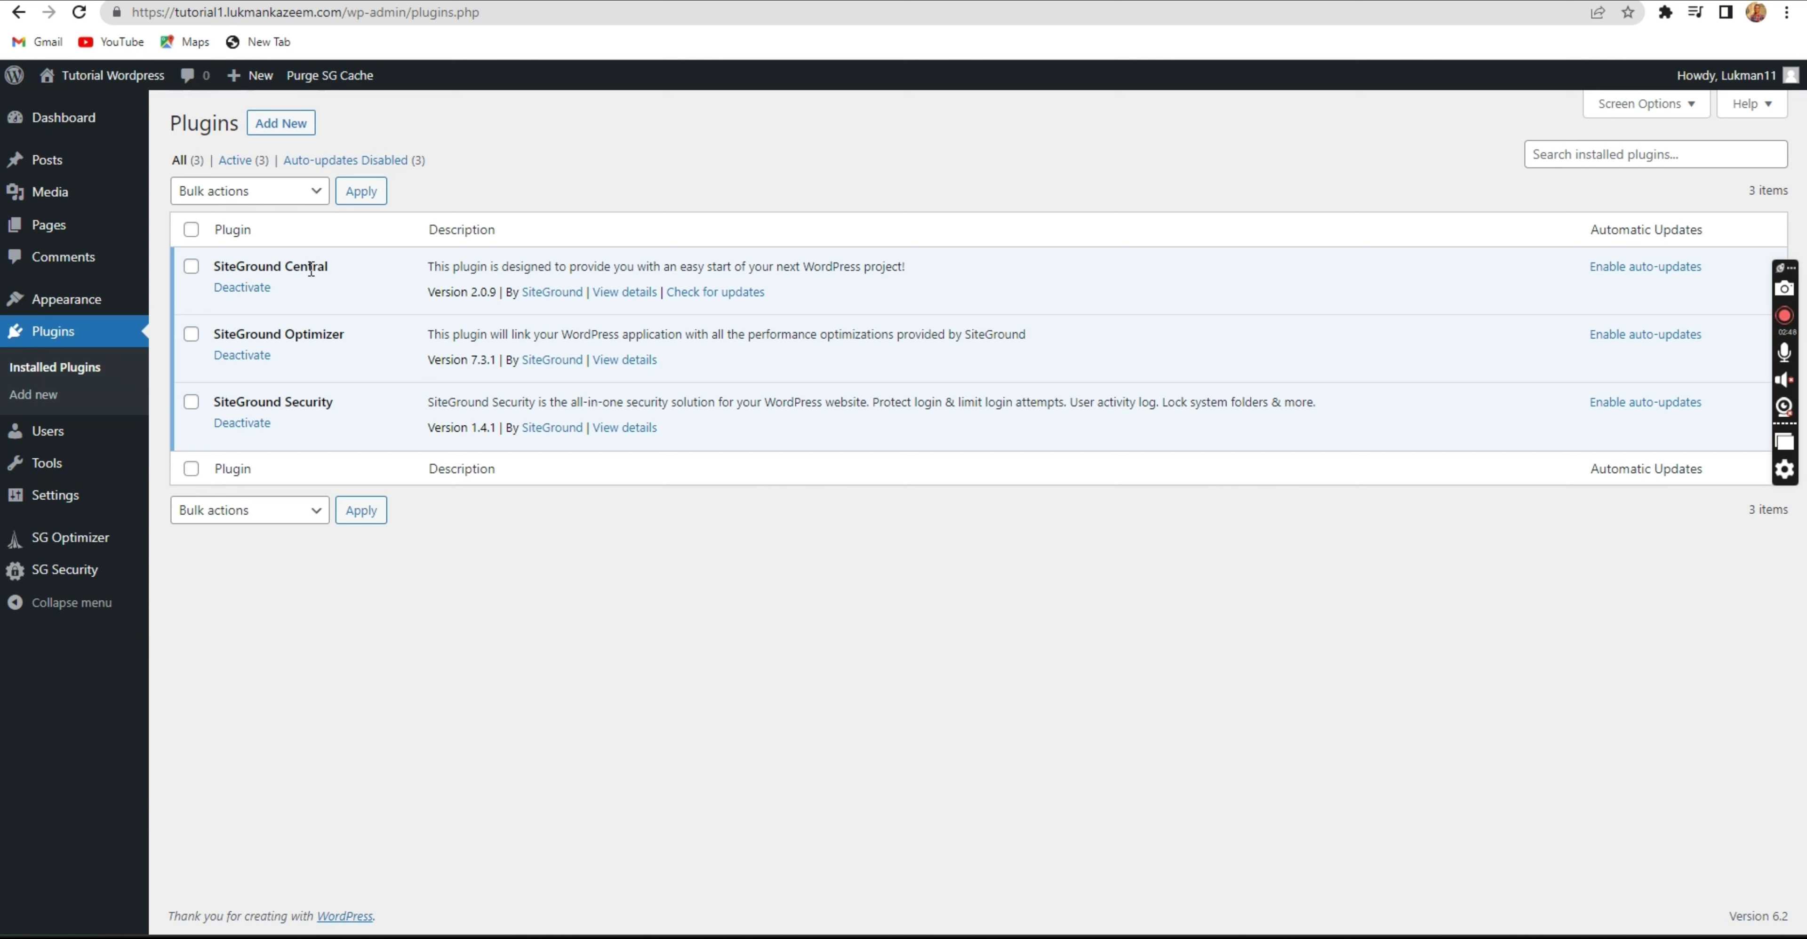
drag(341, 264, 217, 265)
drag(333, 334, 265, 334)
drag(333, 401, 245, 393)
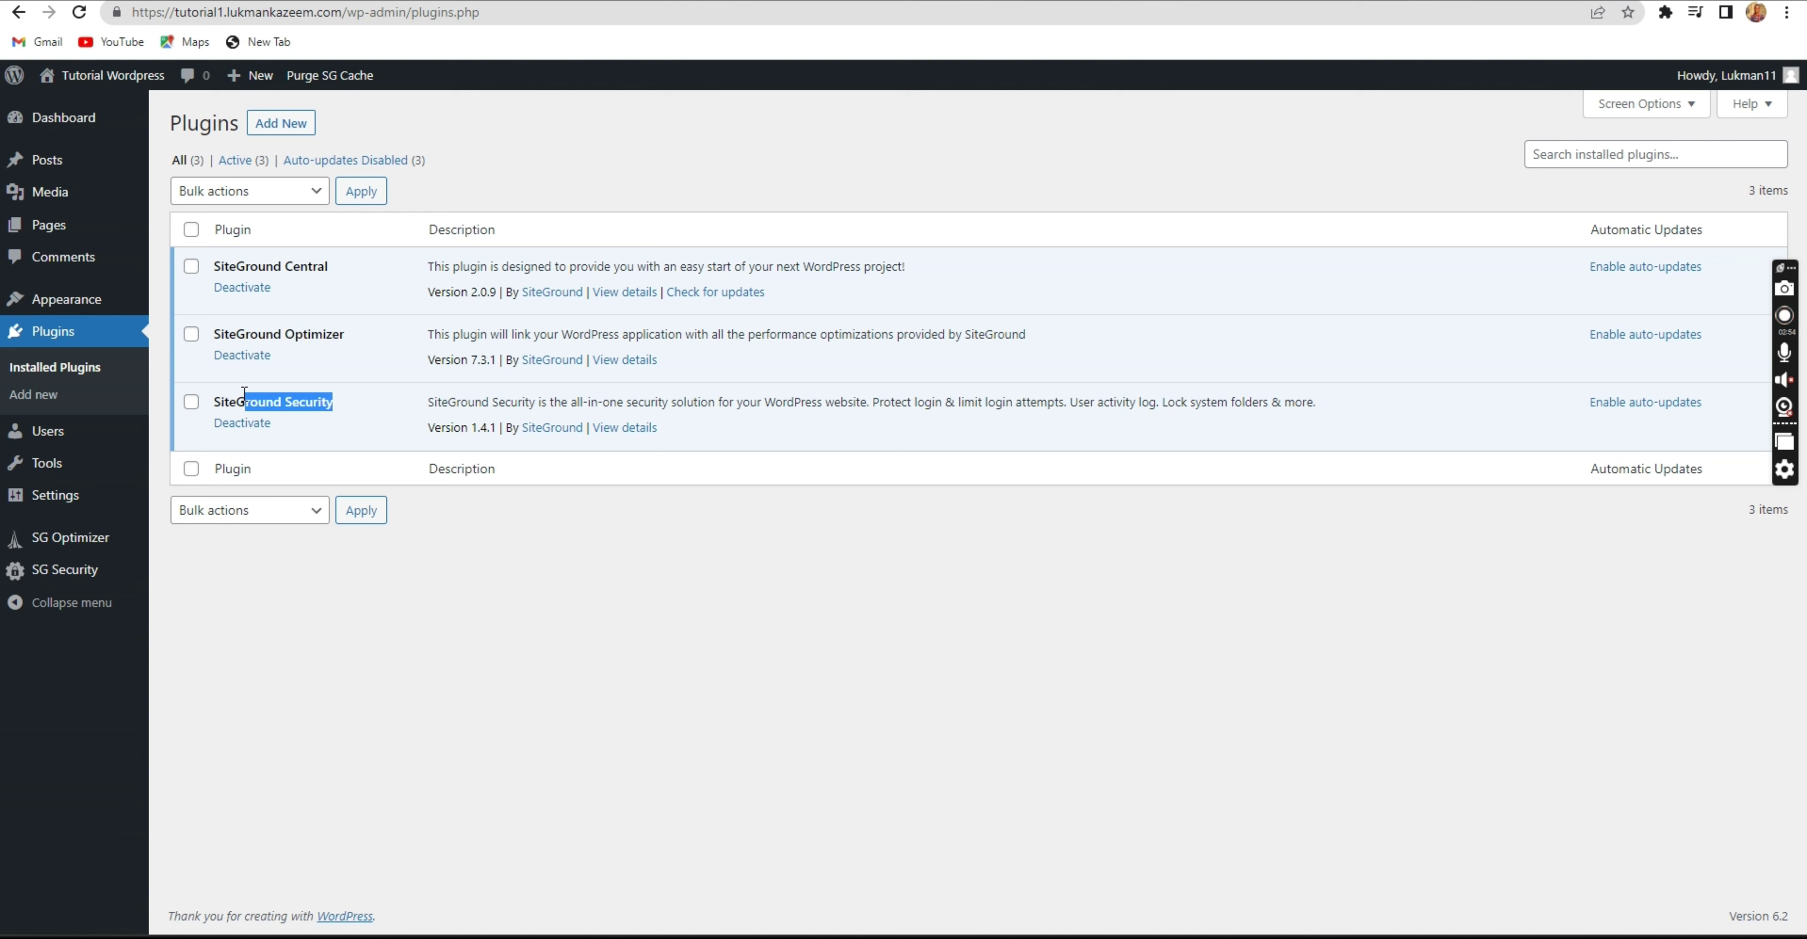
click(372, 489)
mouse_move(63, 308)
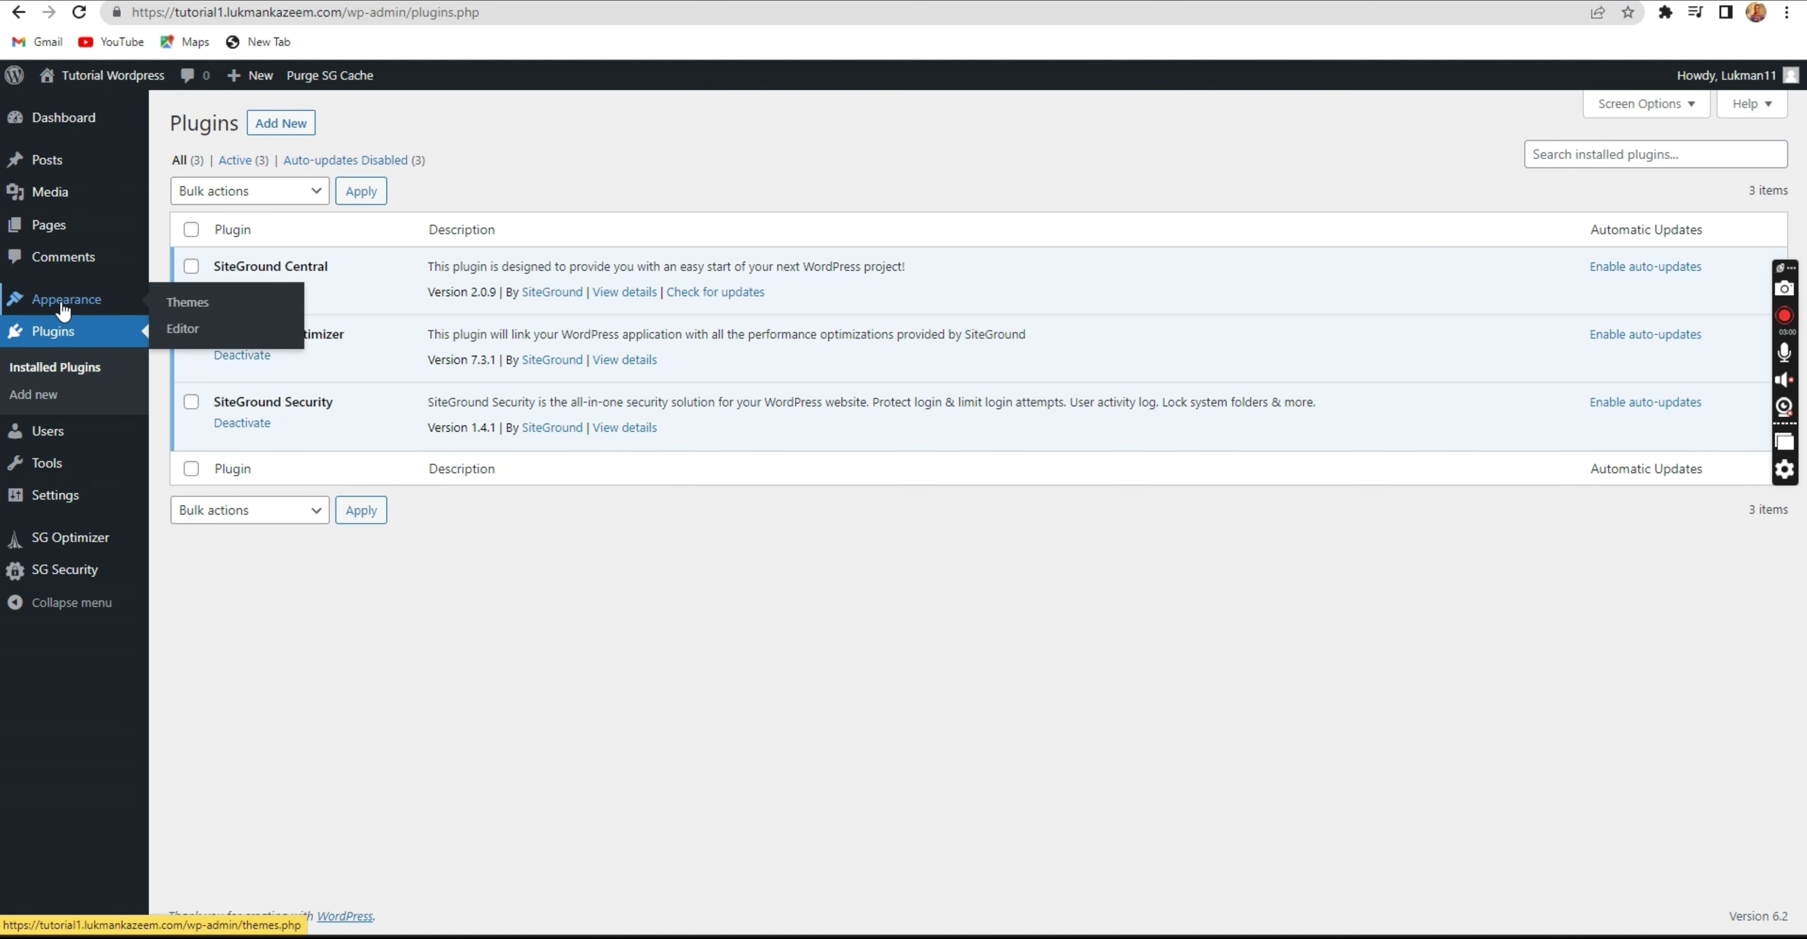
Search the WordPress theme directory for 'woo' to find the Woostify theme.
click(229, 313)
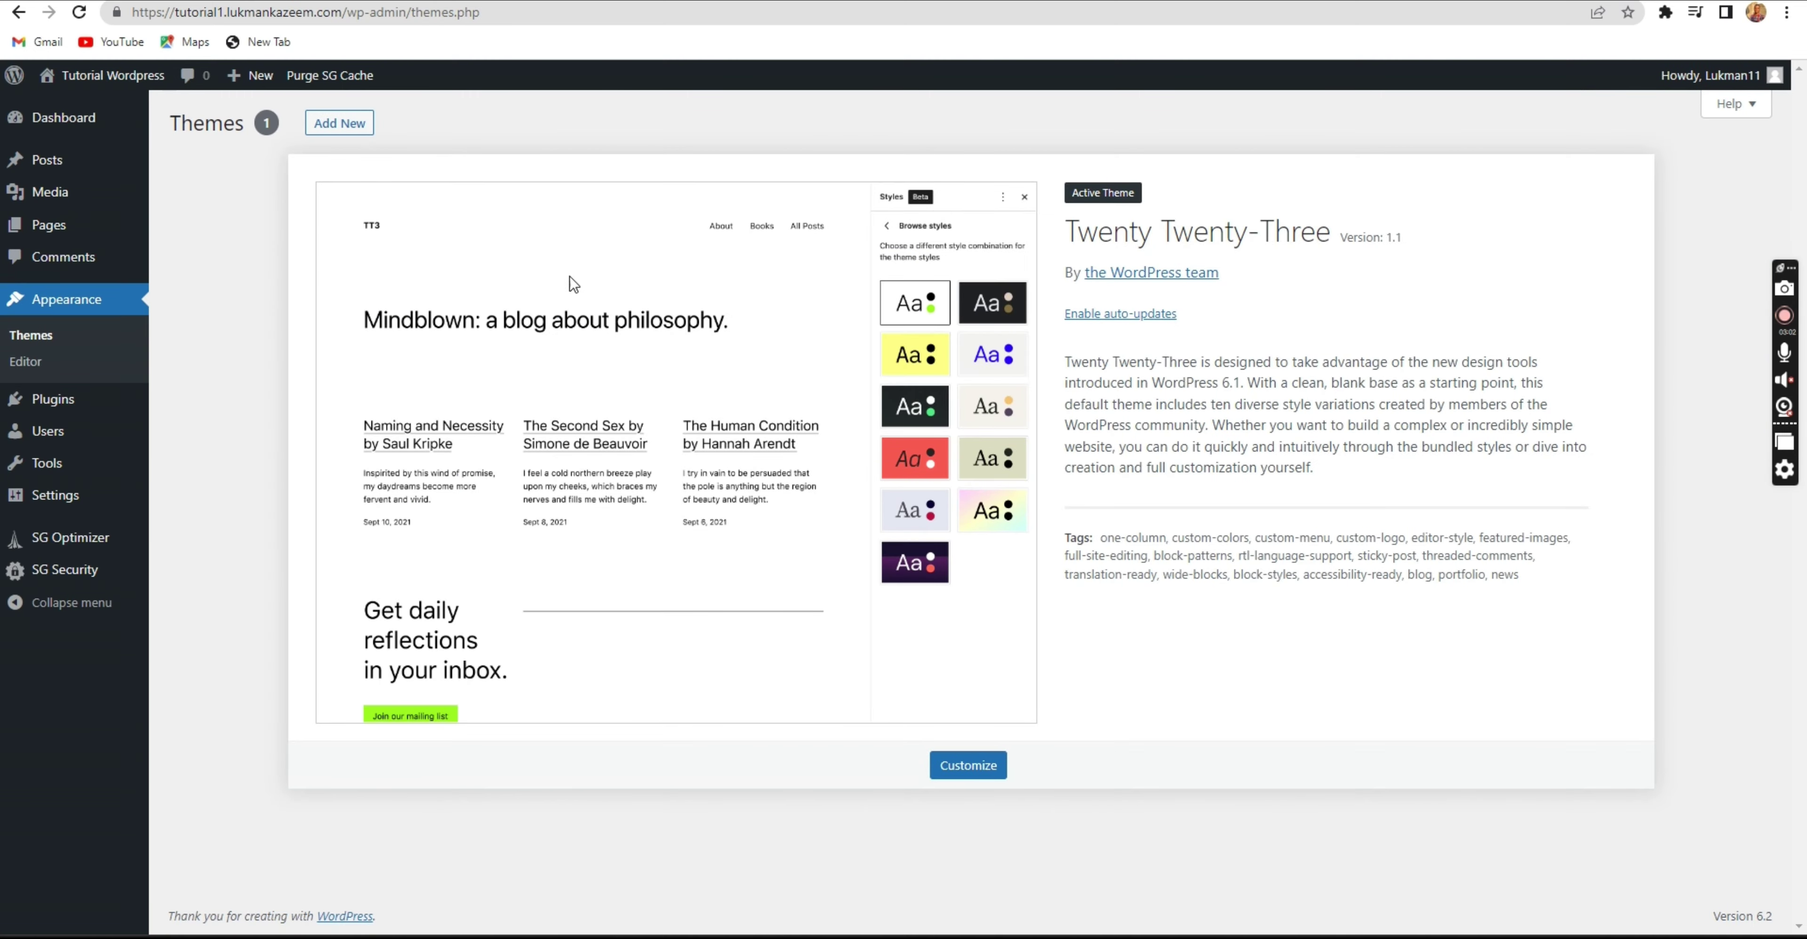
click(355, 128)
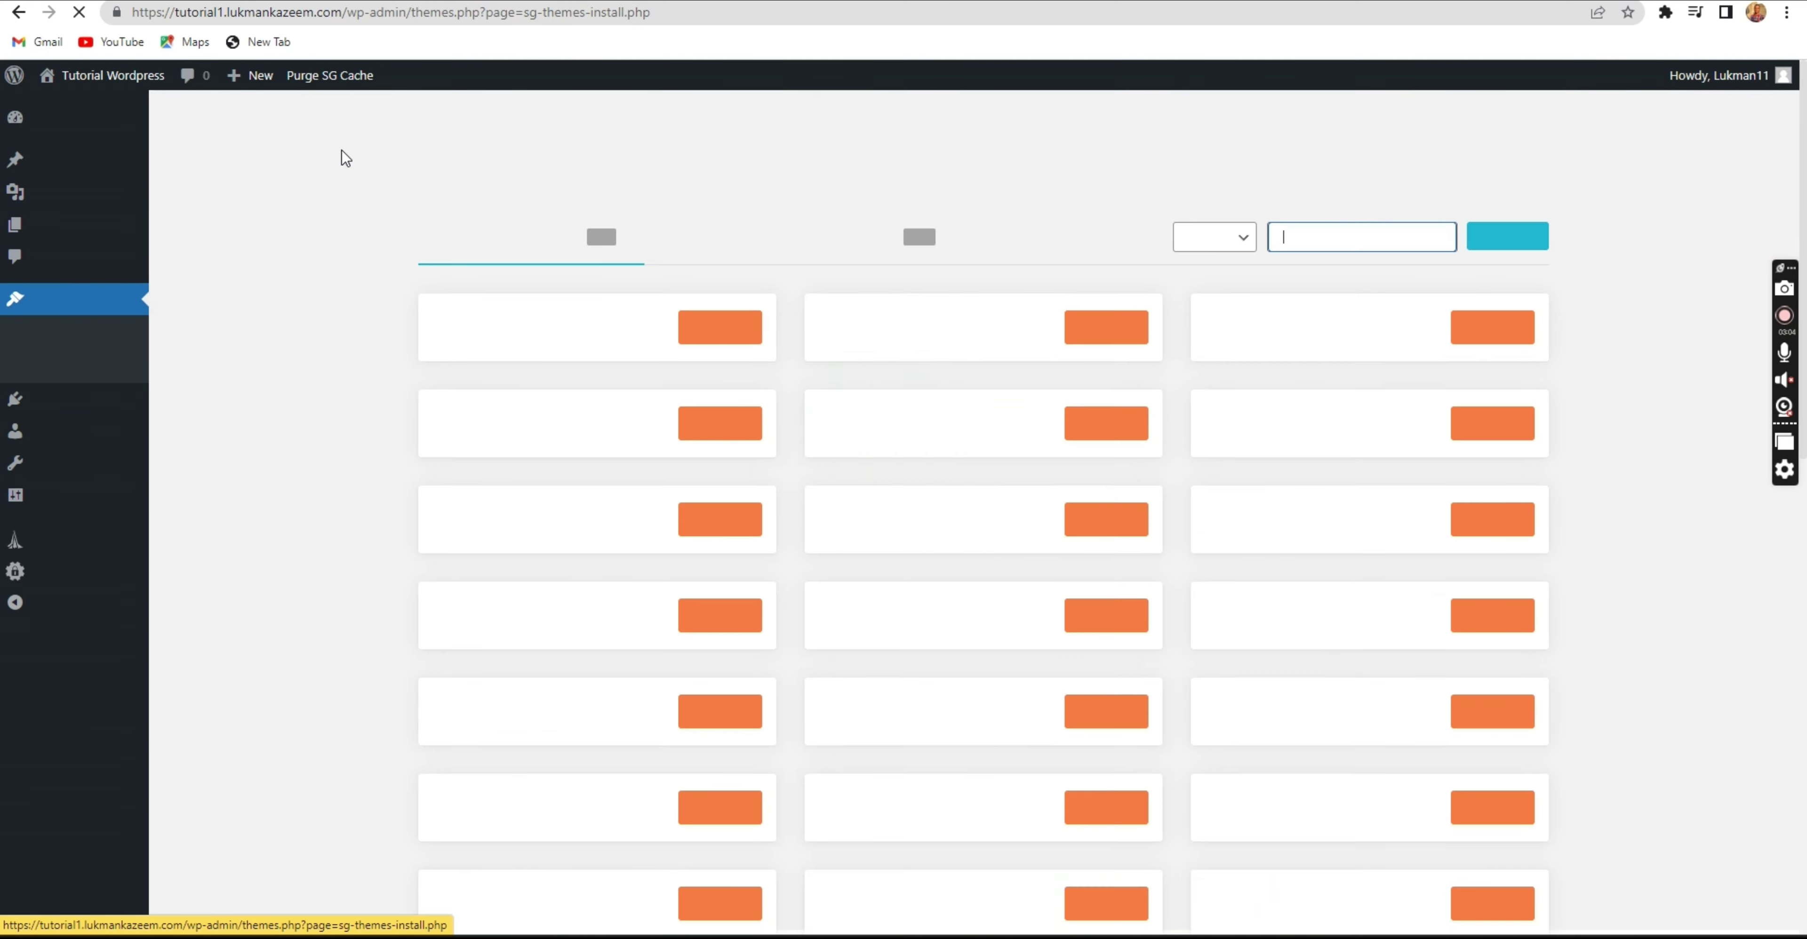
click(795, 240)
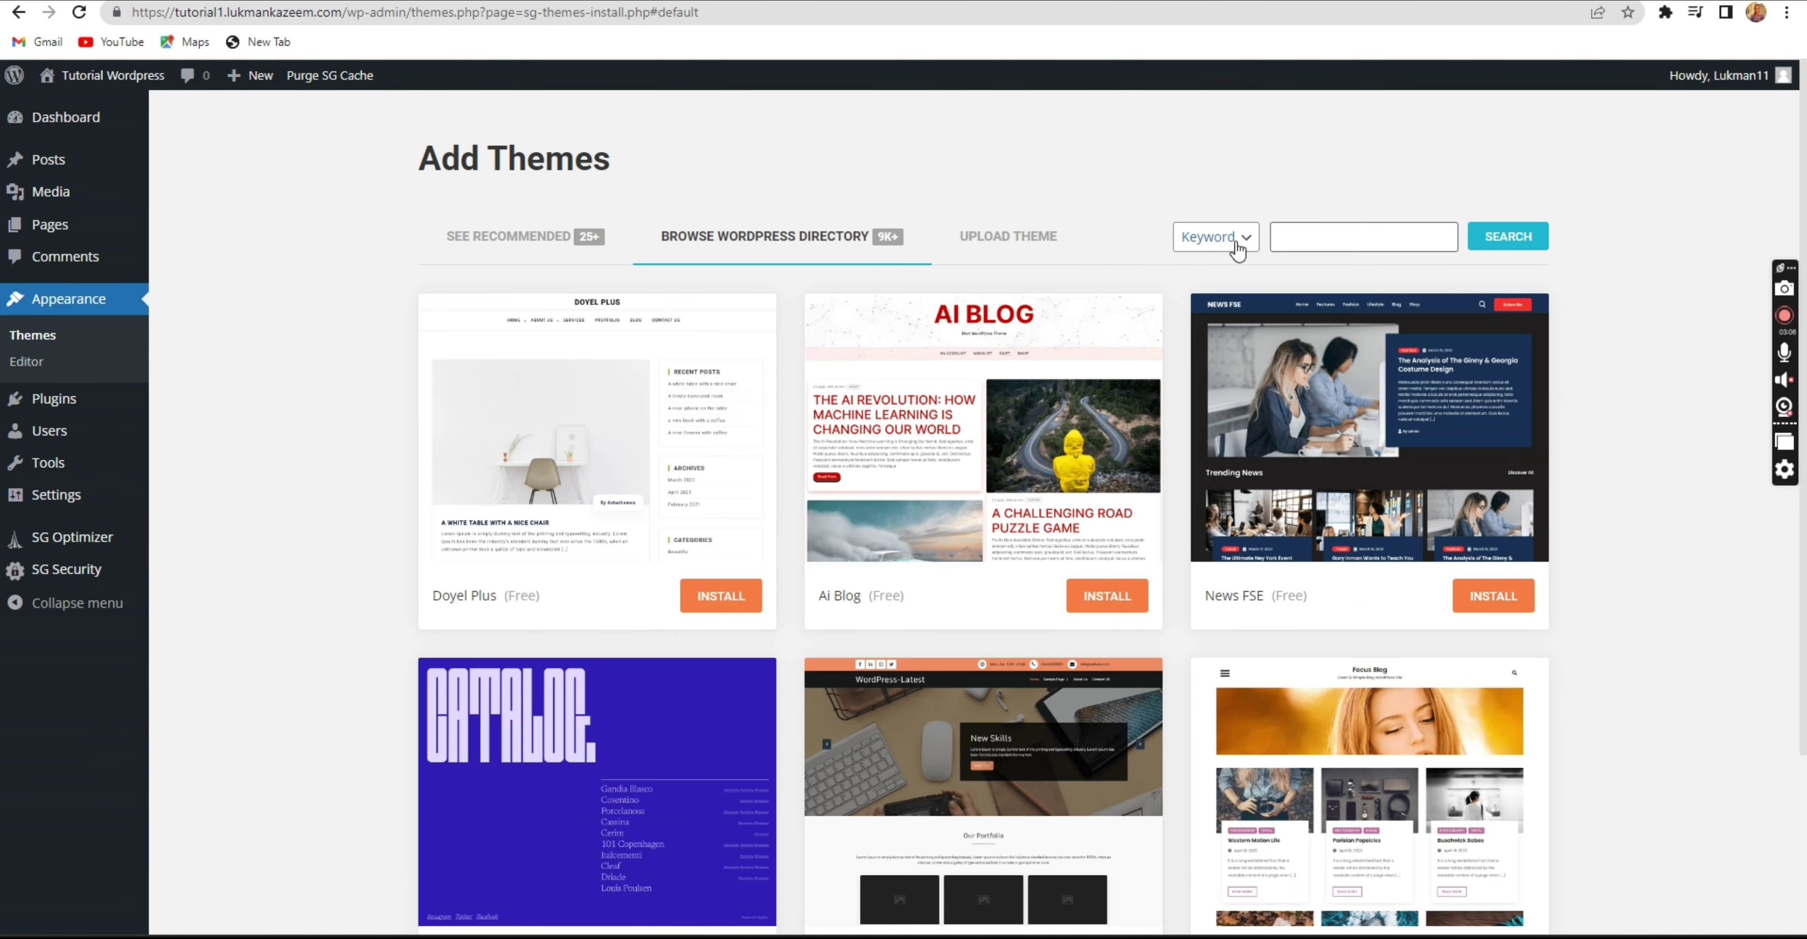
click(1313, 231)
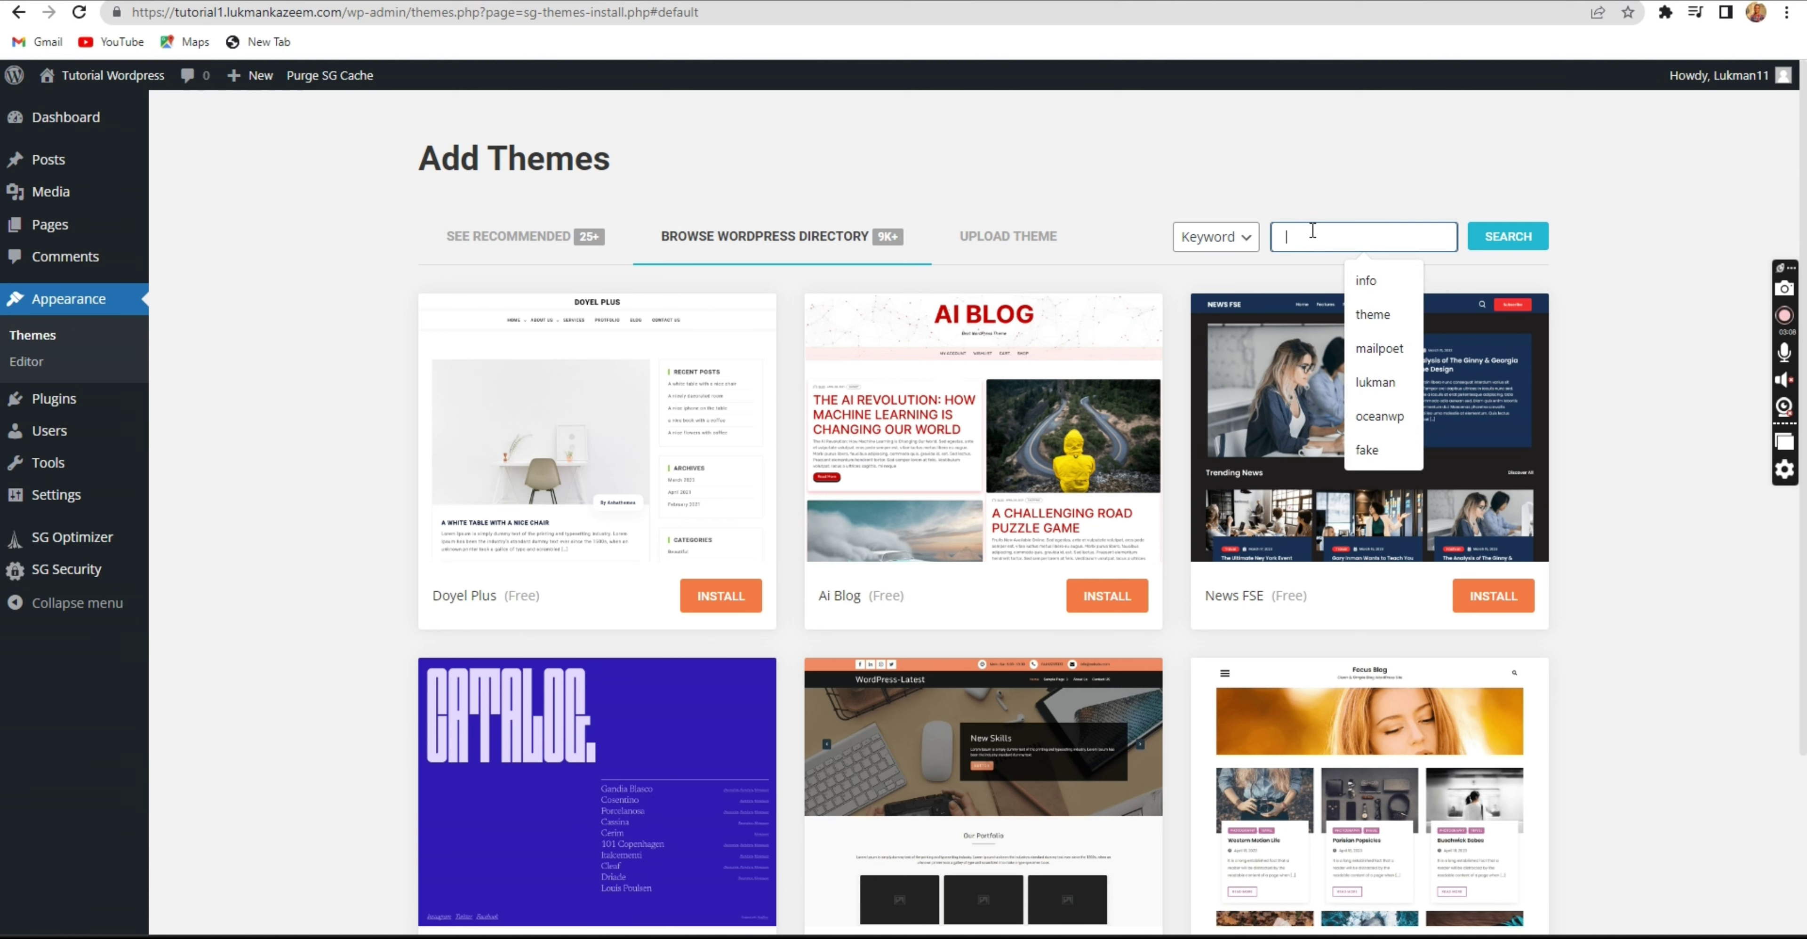
text(woostify)
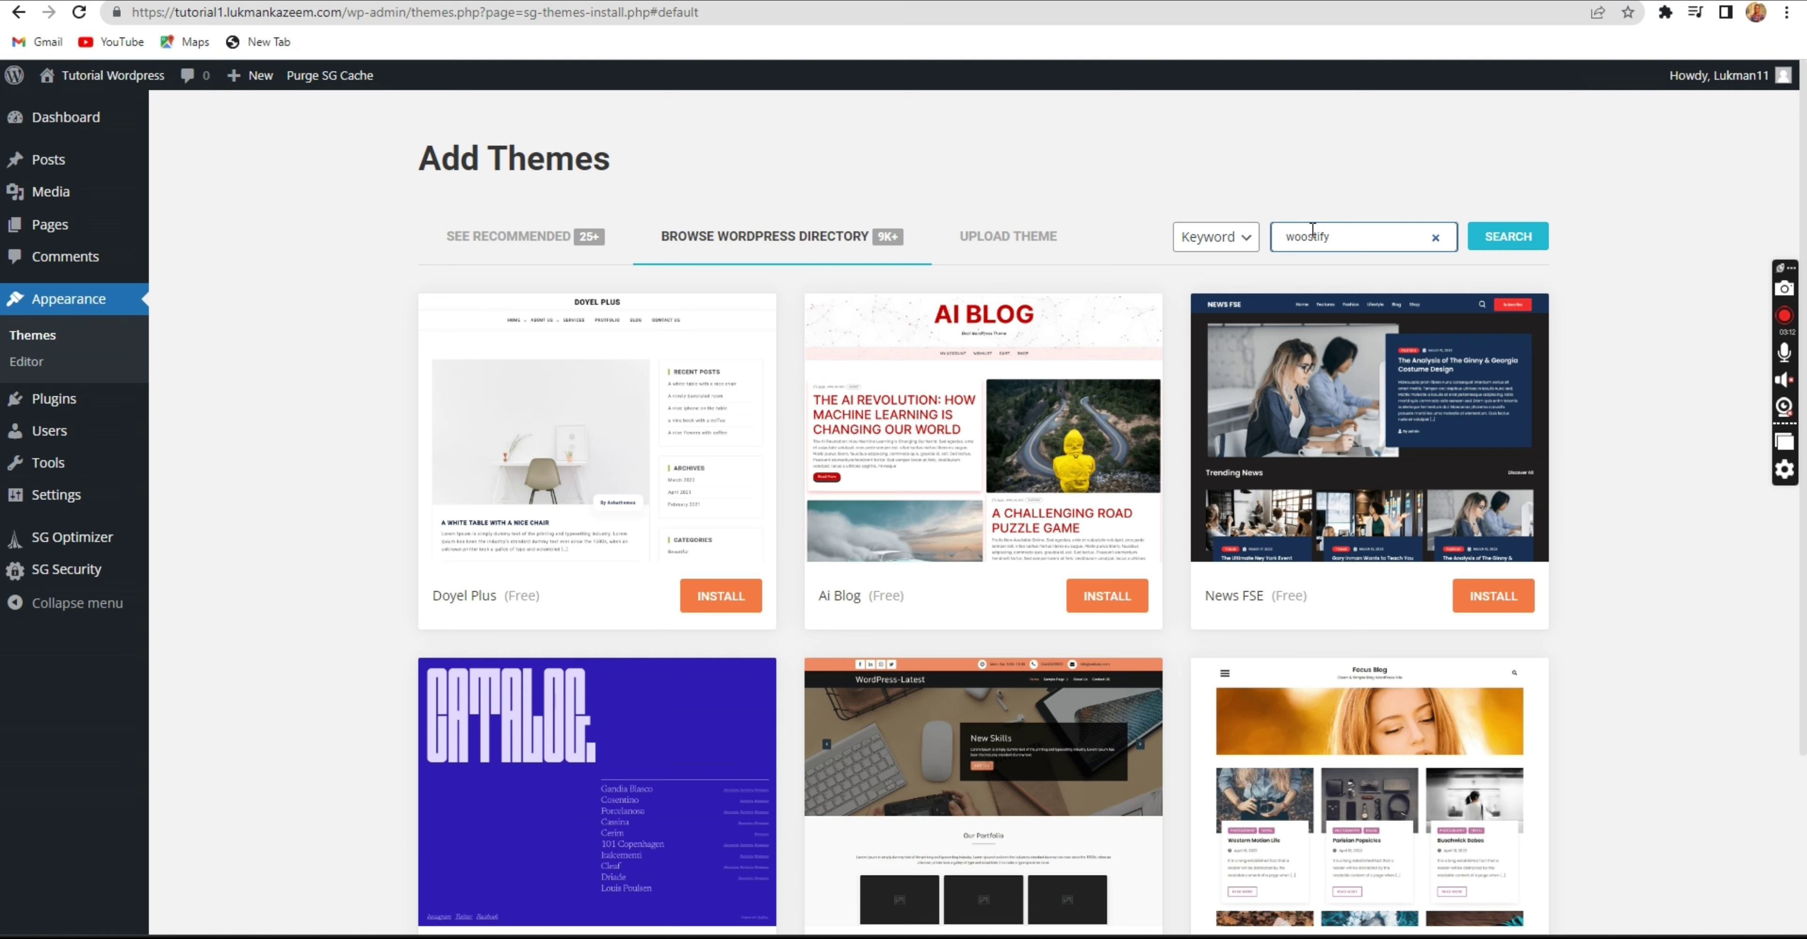
key(Return)
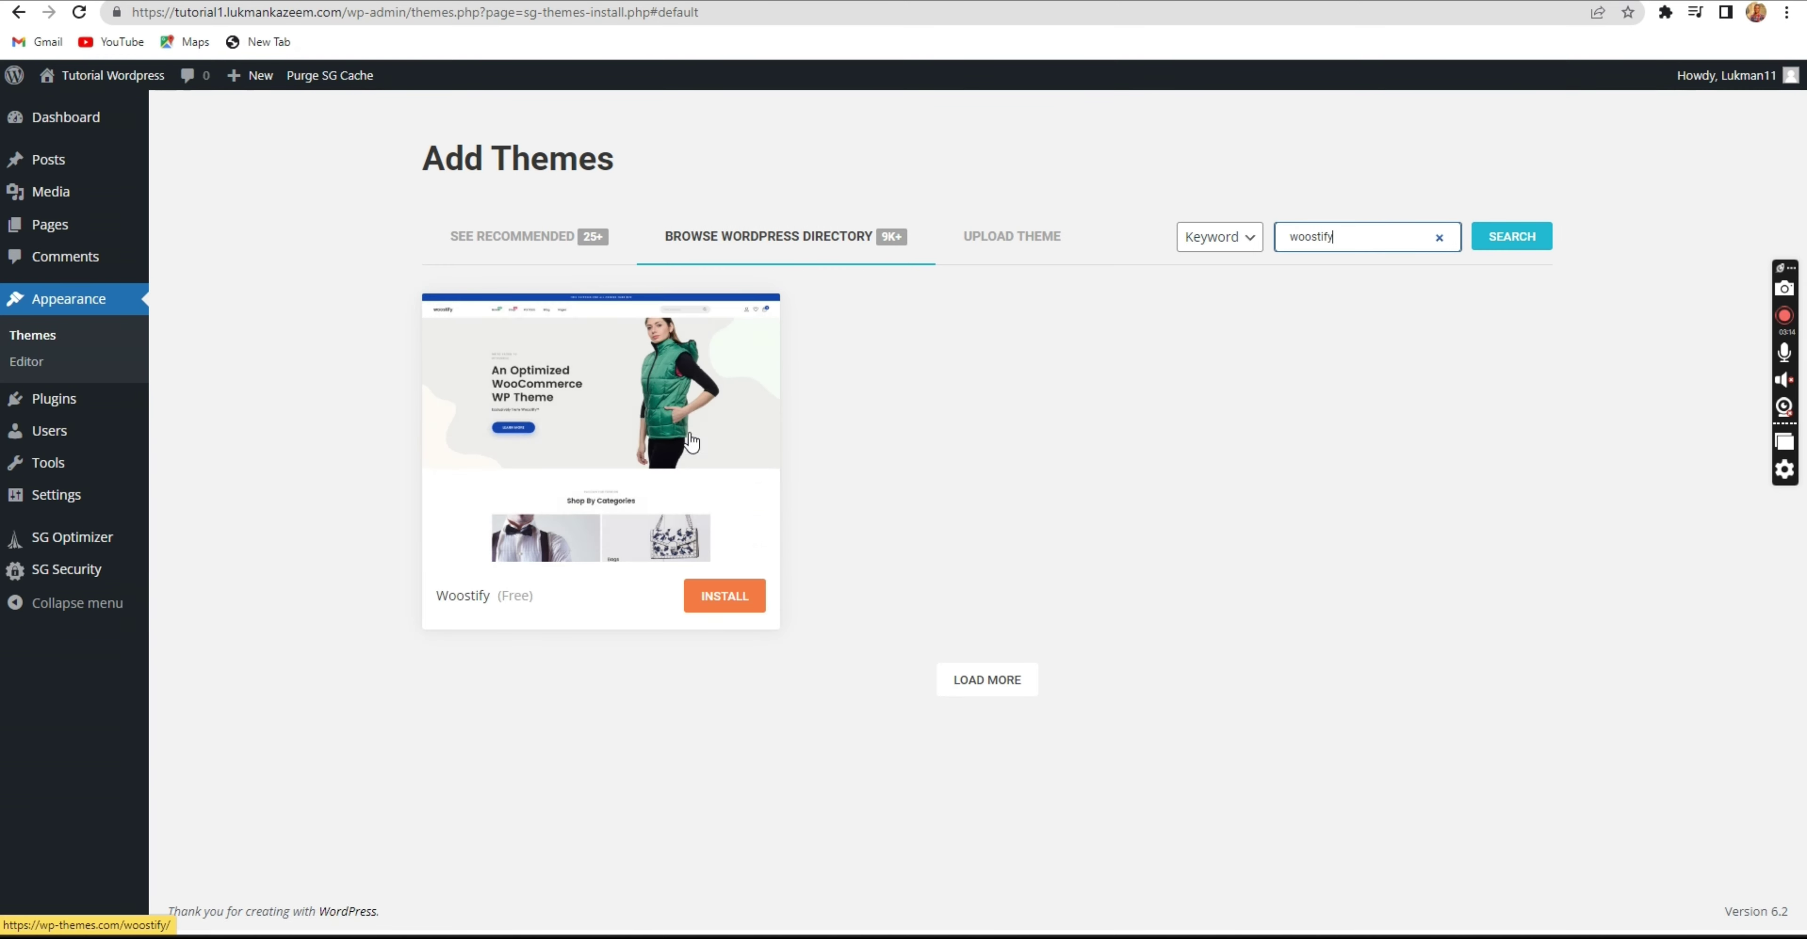
Install the Woostify theme and activate it.
triple_click(509, 598)
click(511, 595)
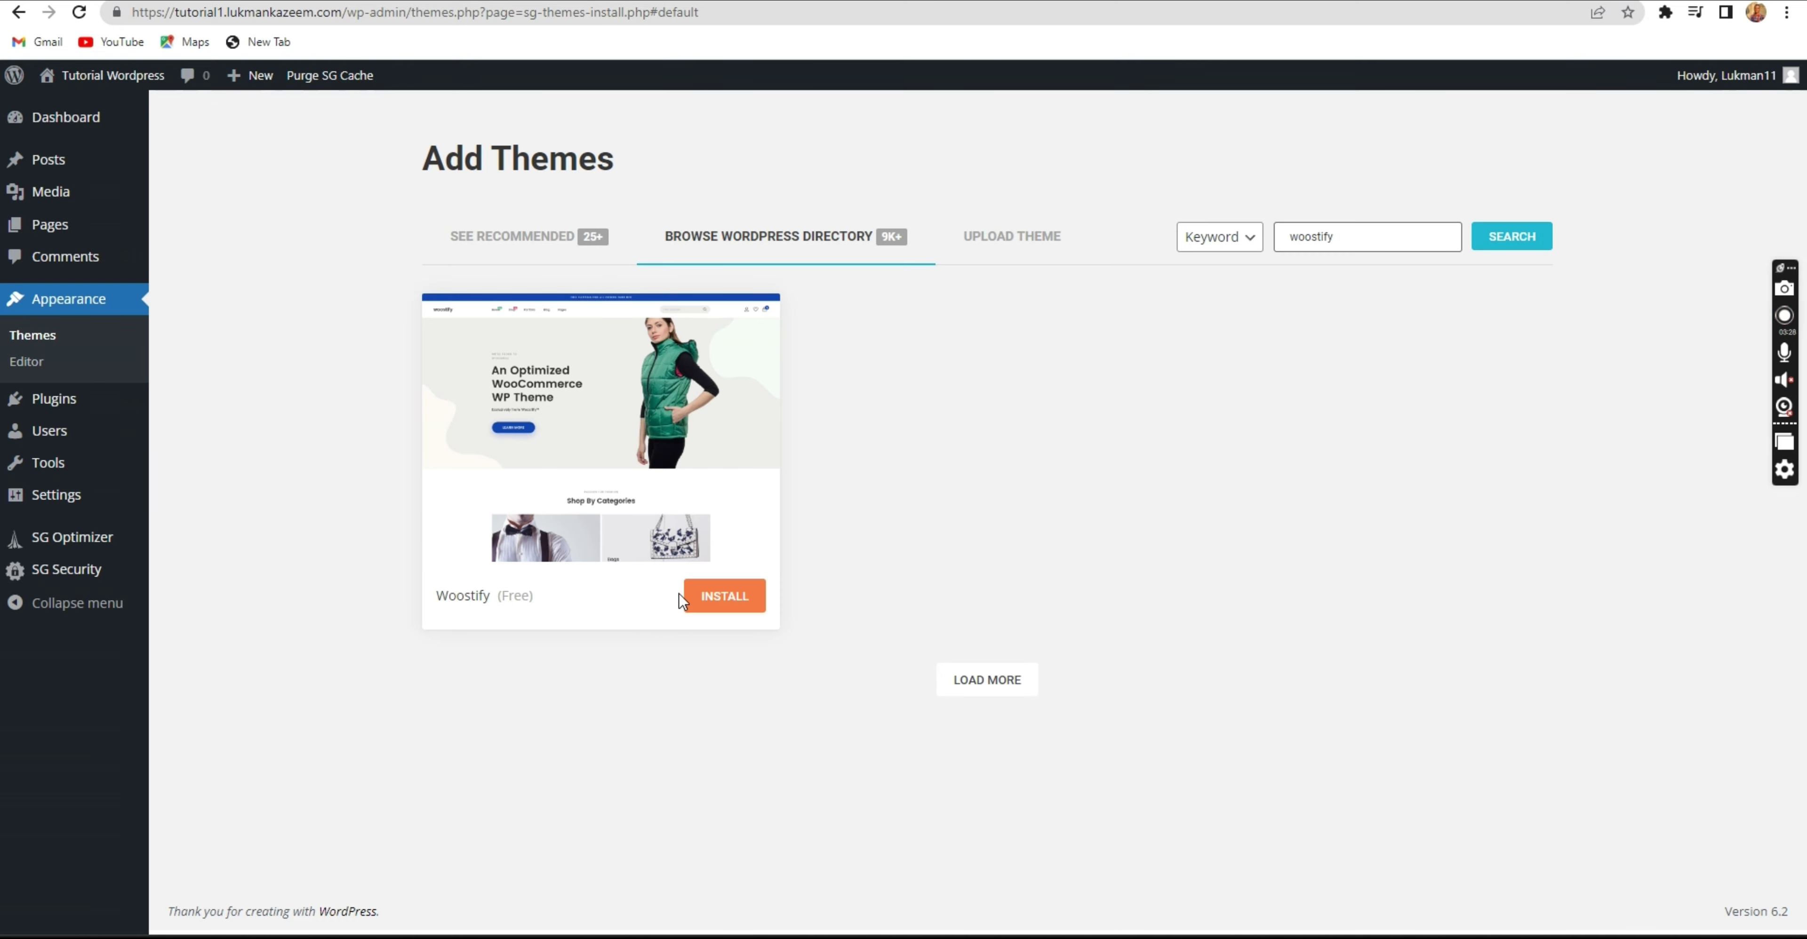
click(712, 596)
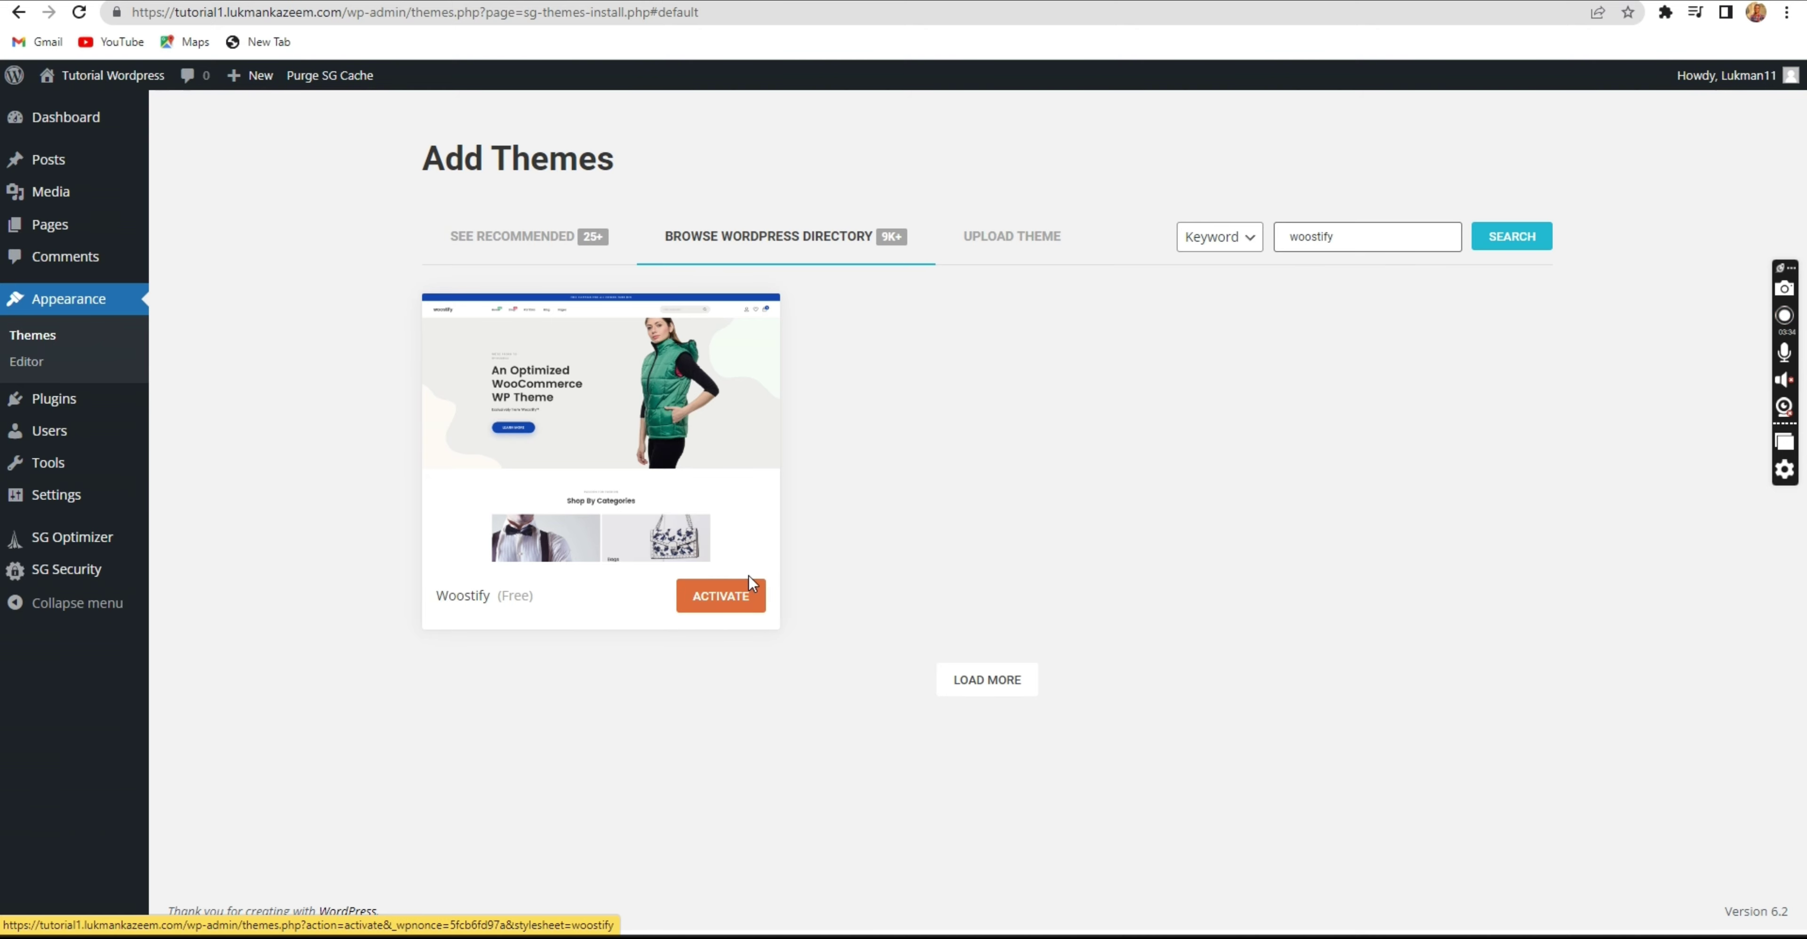
click(723, 598)
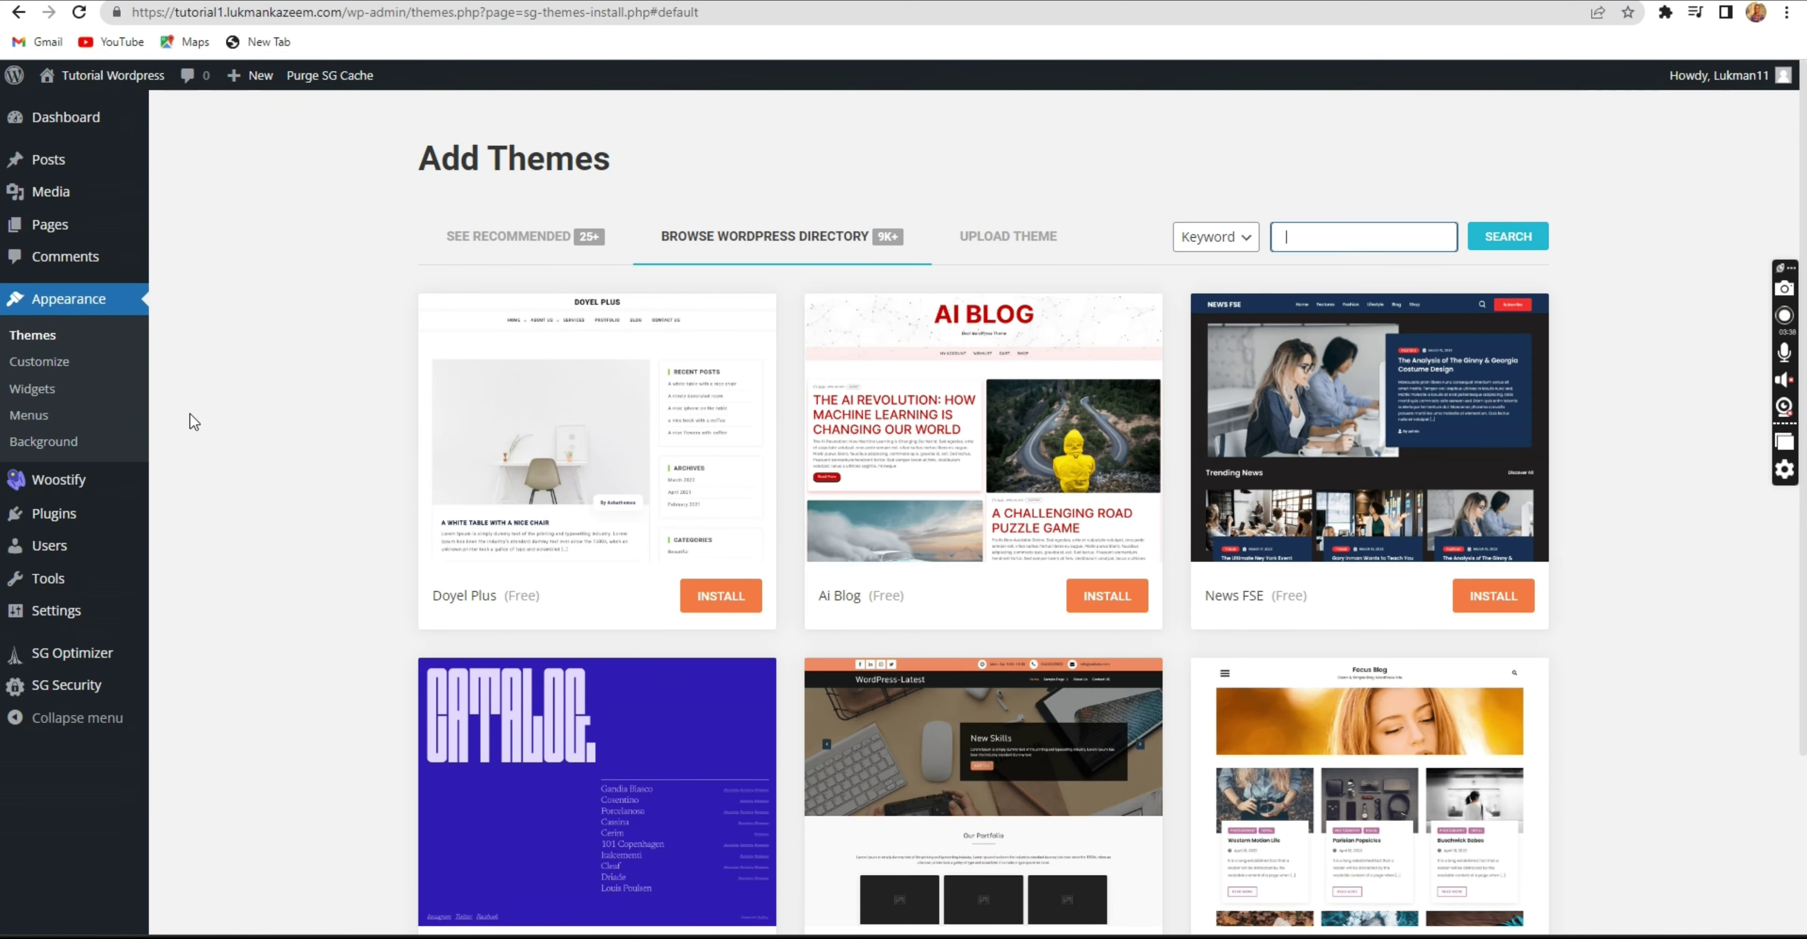
Delete the Twenty Twenty-Three theme from the installed themes.
click(29, 337)
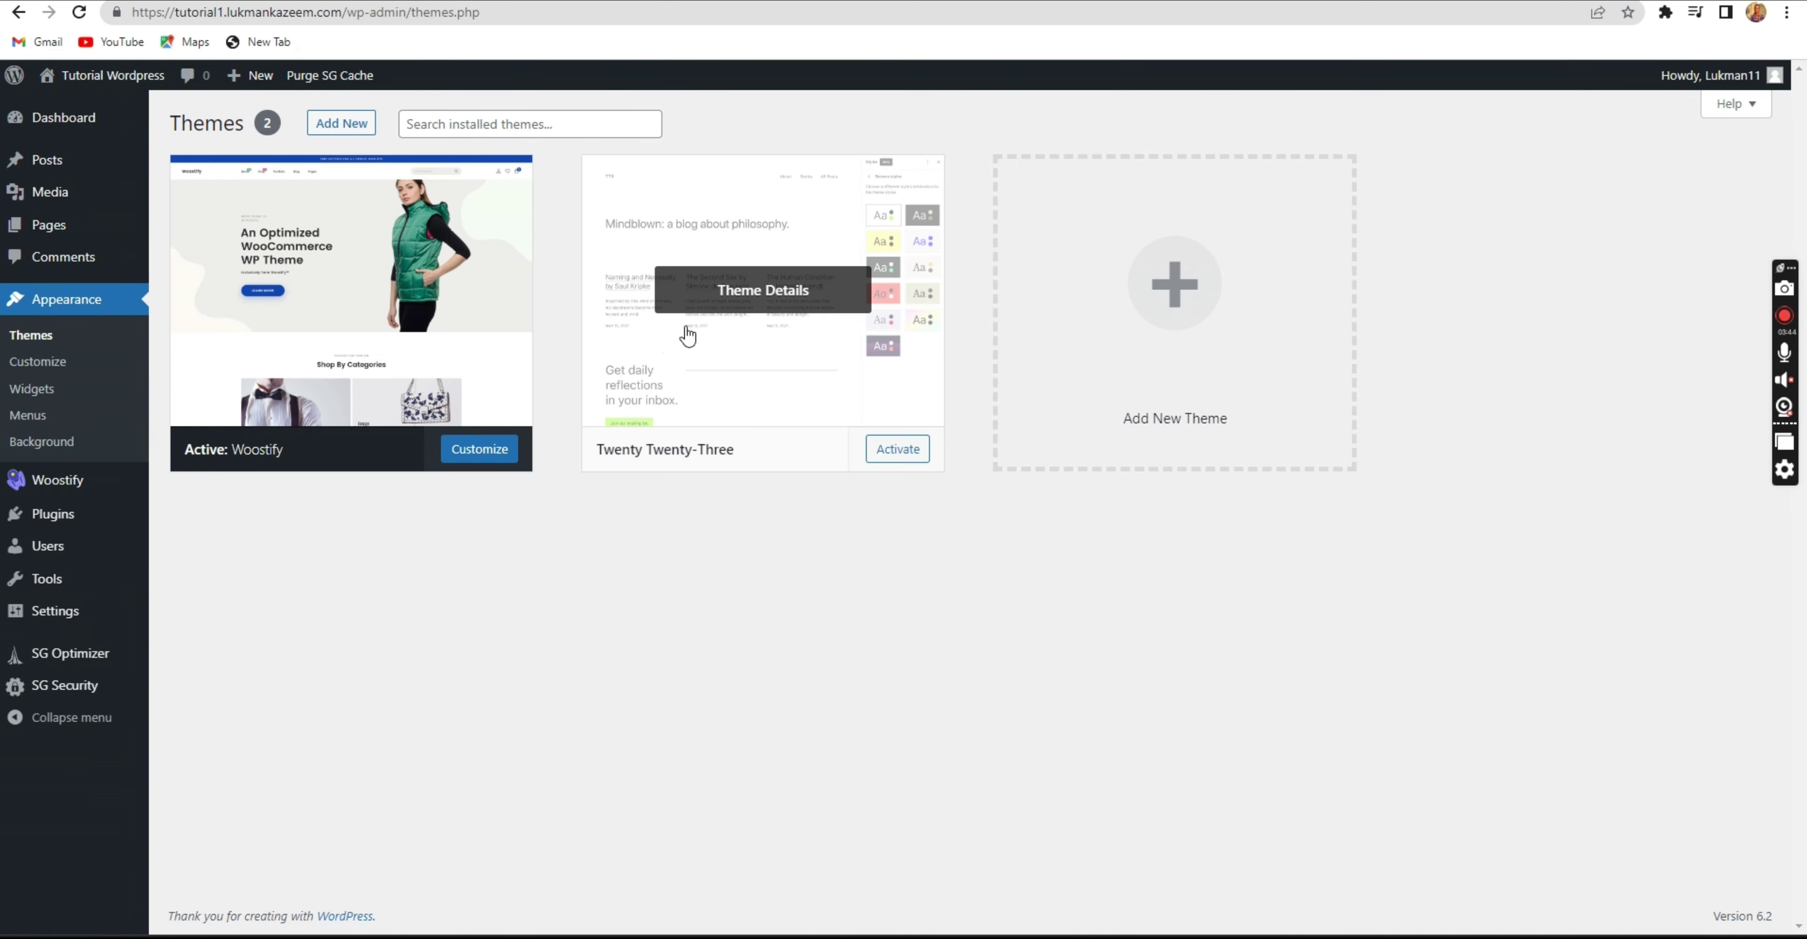
click(751, 292)
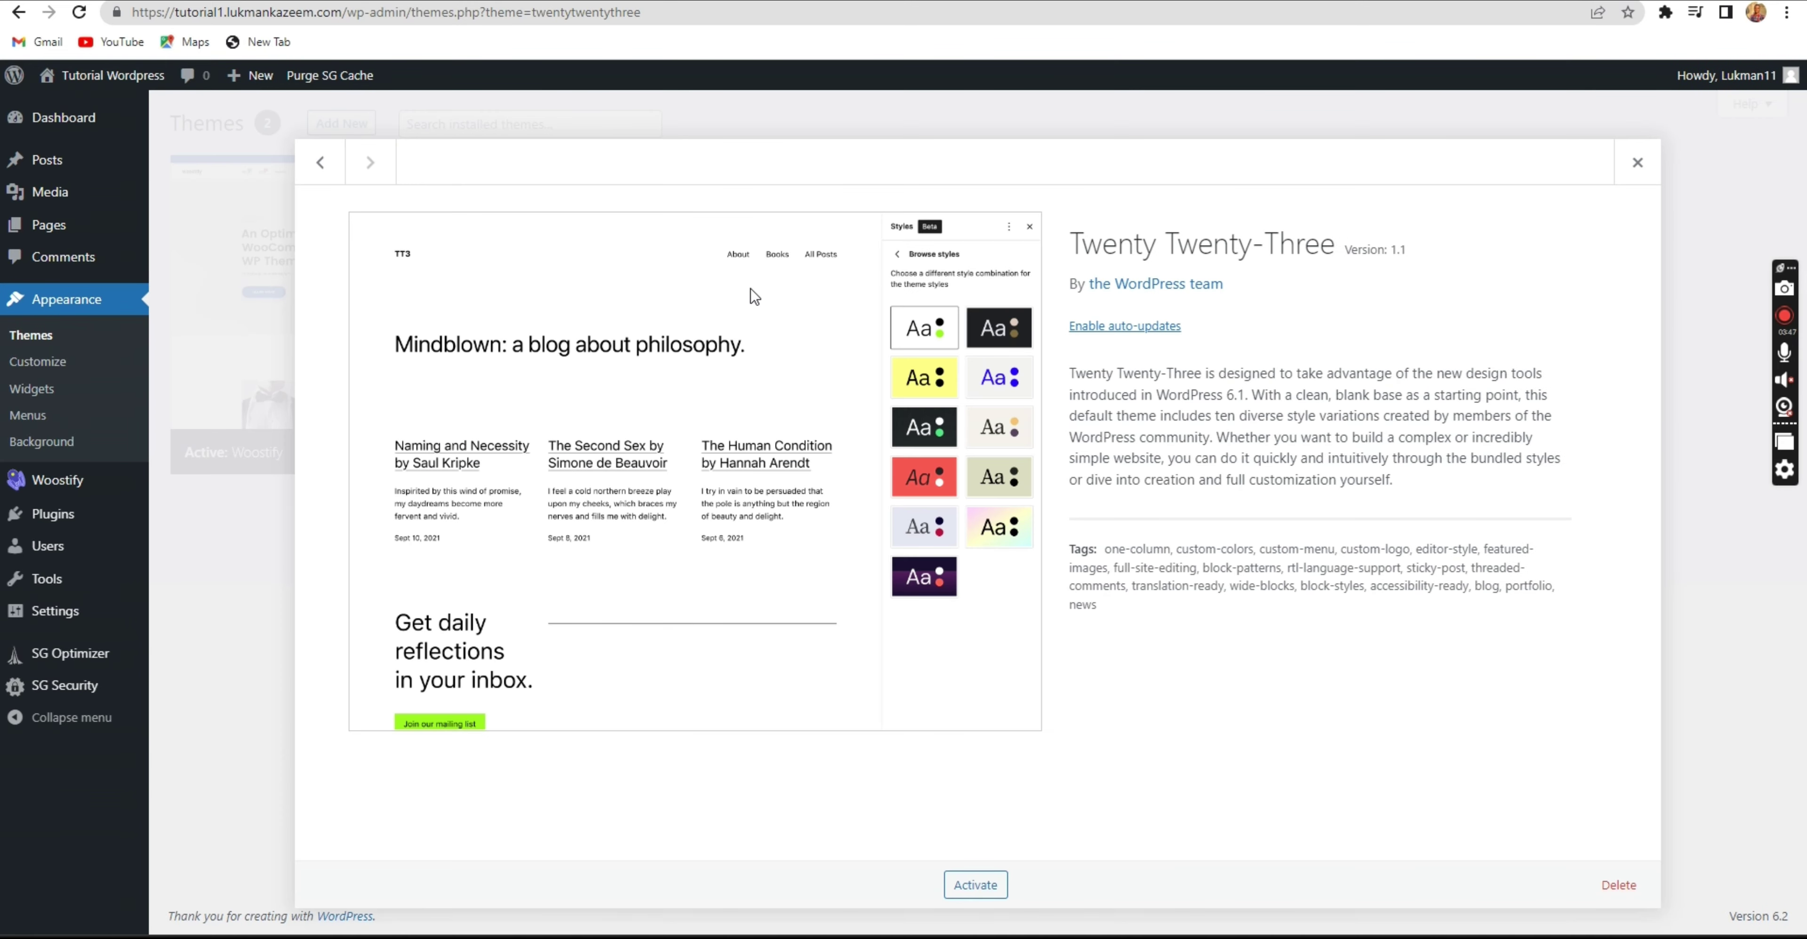
click(1617, 885)
click(1012, 164)
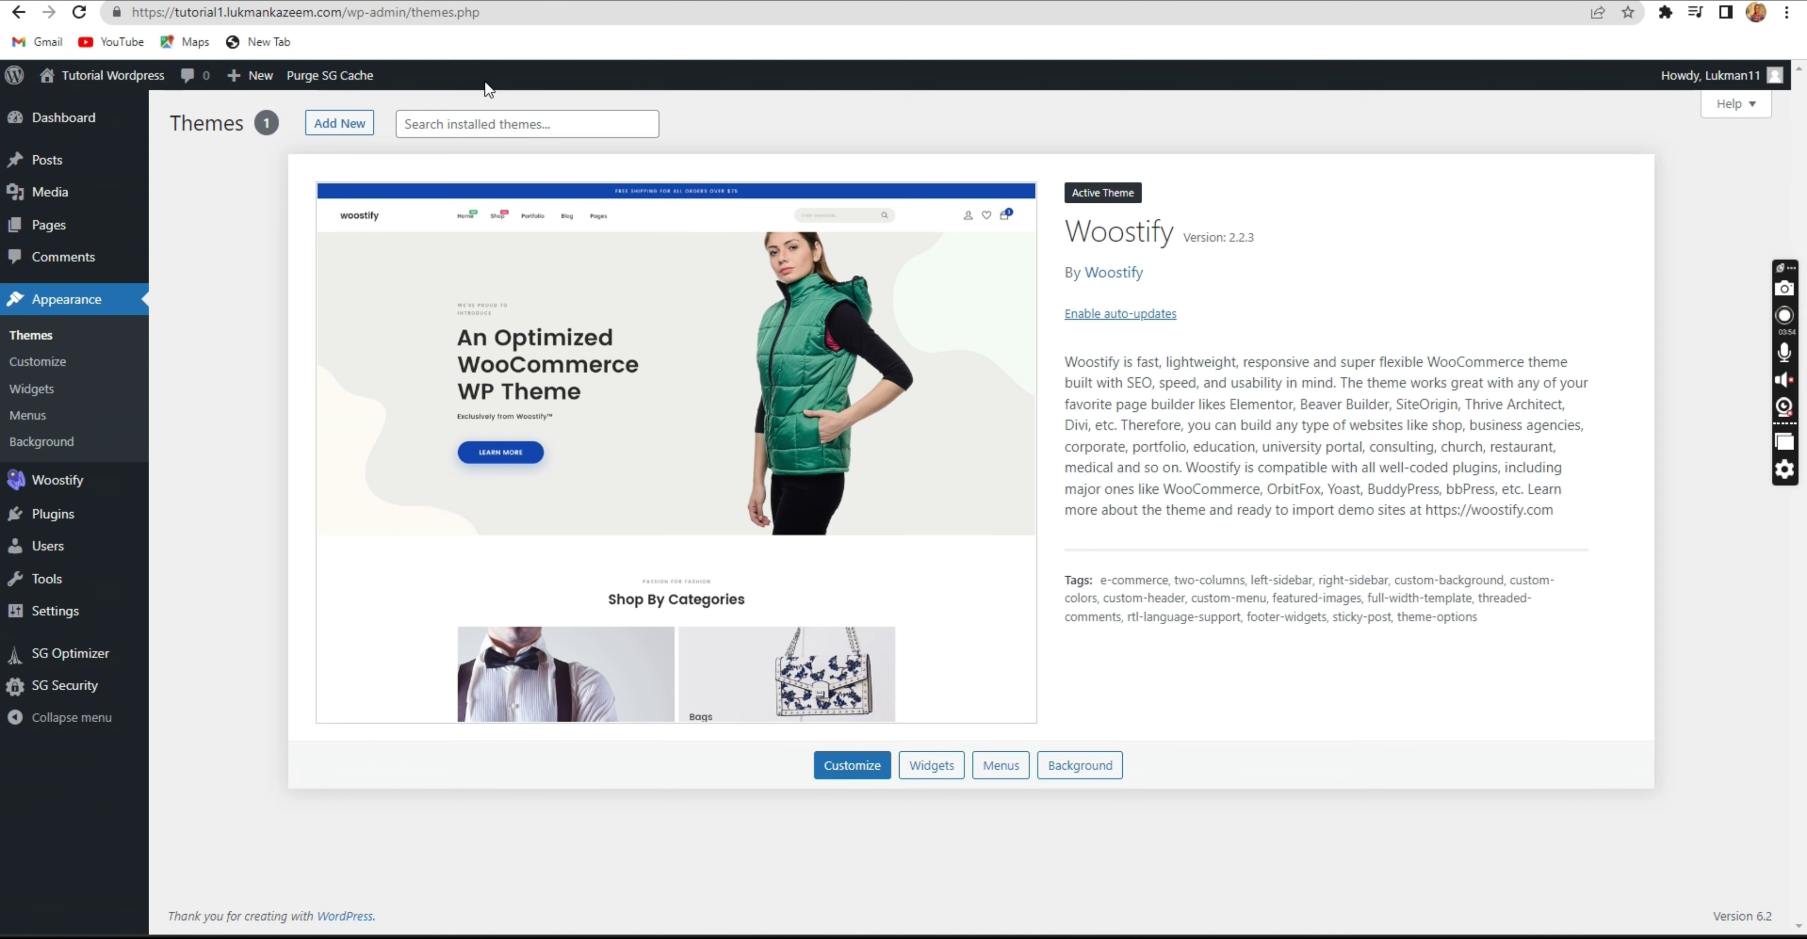
Reload the site's front end to check the Woostify styling, then return to the admin.
click(159, 73)
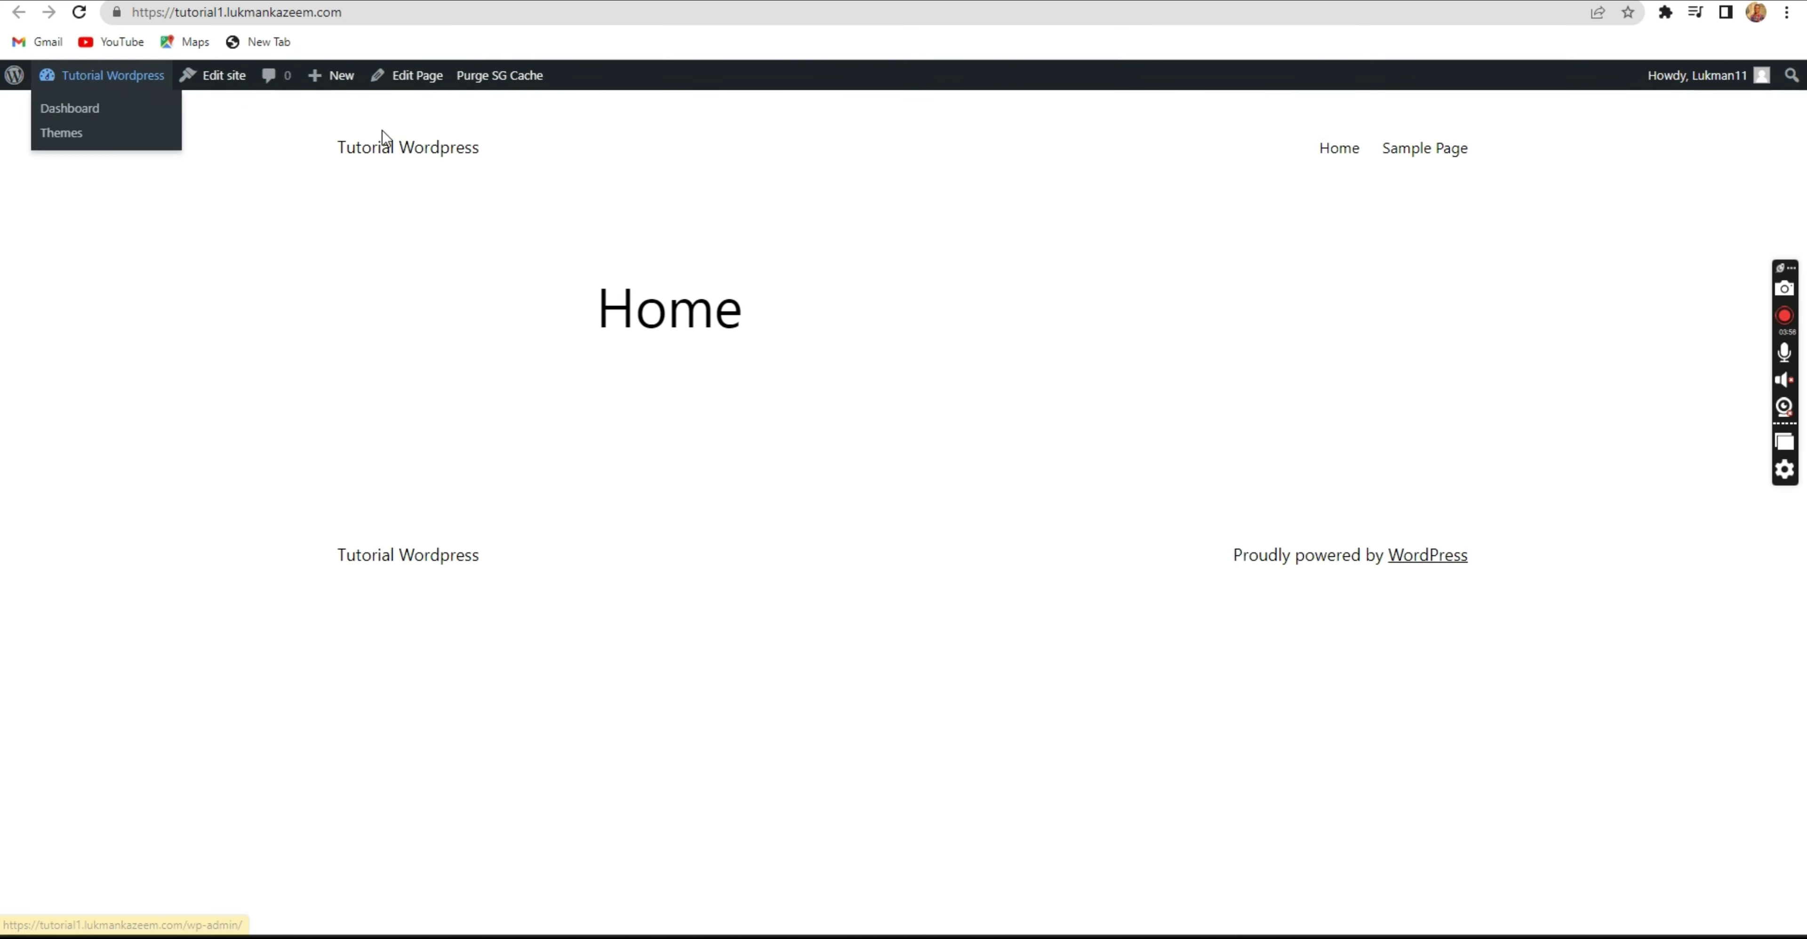
click(79, 13)
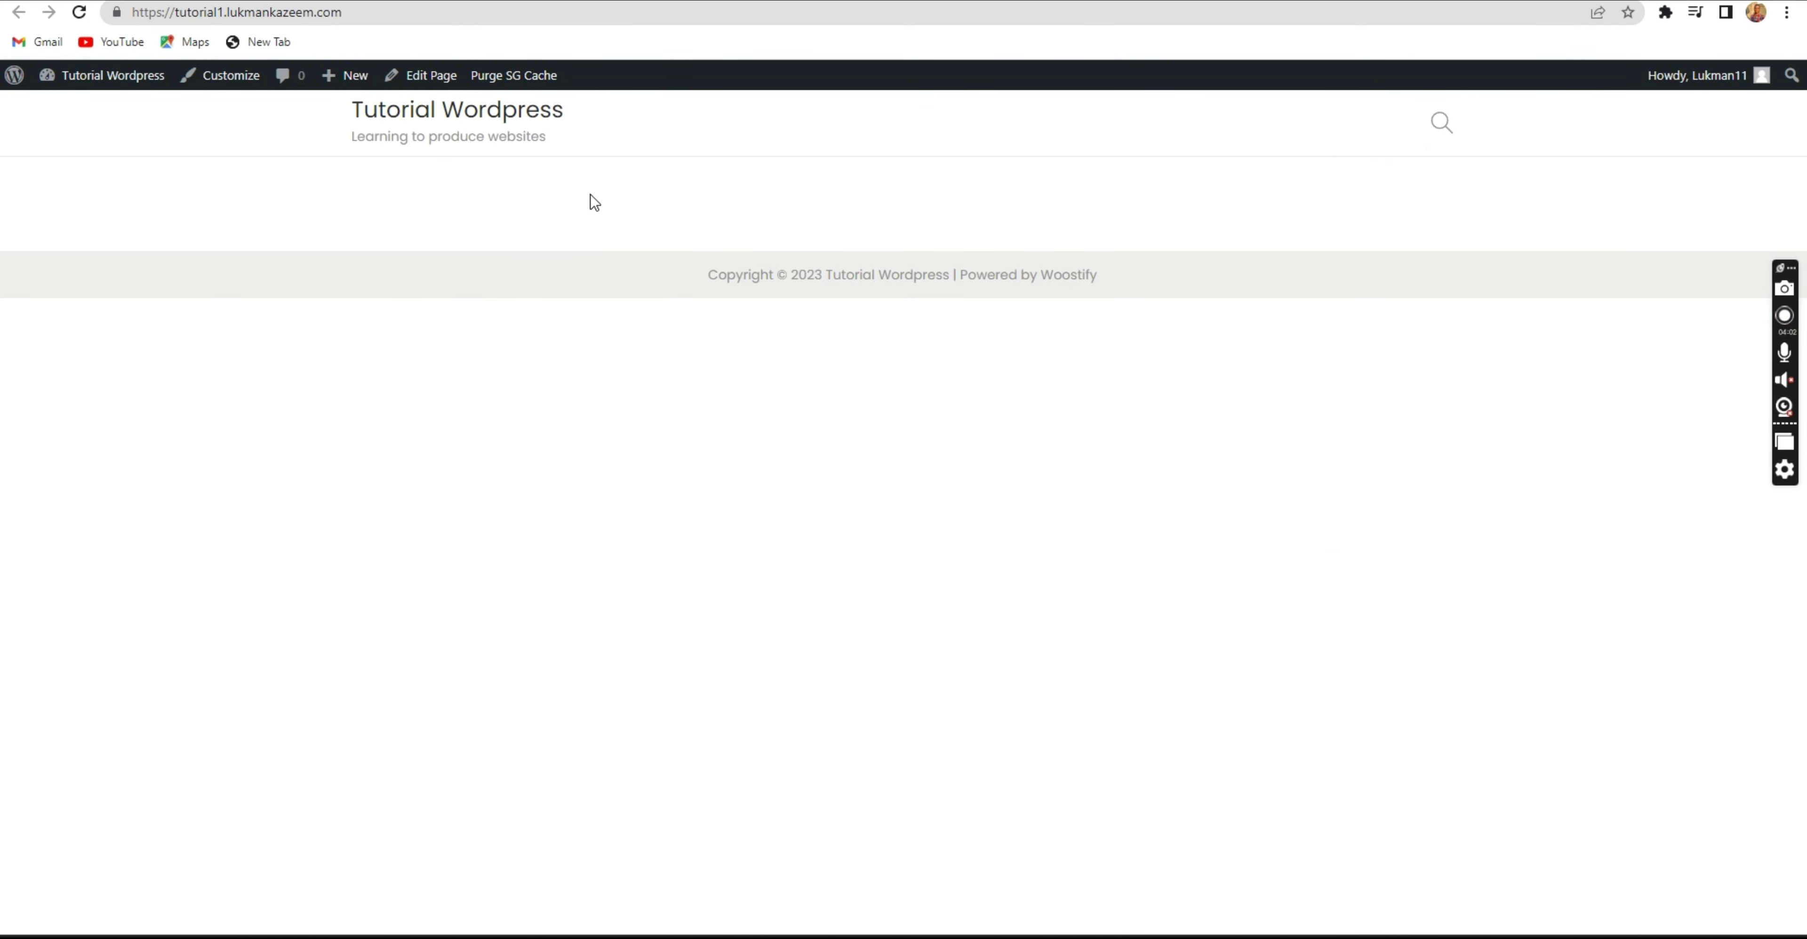
drag(590, 195, 718, 191)
key(ctrl+shift+Tab)
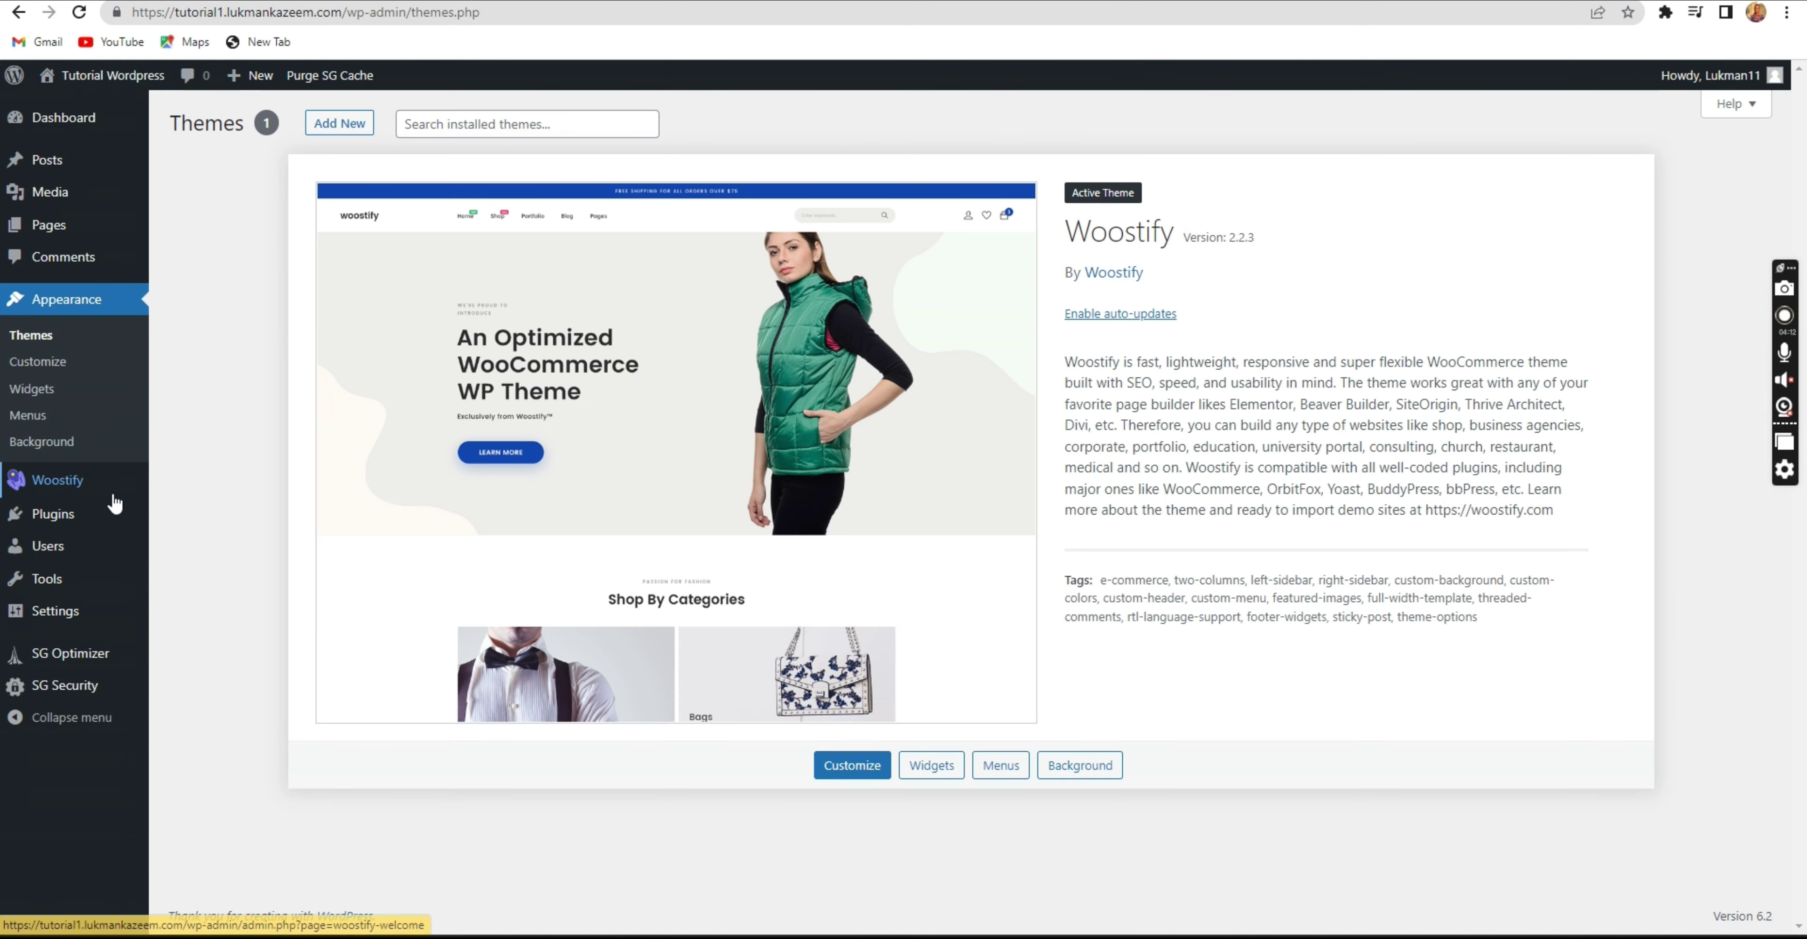
Install the WooCommerce plugin from the WordPress plugin directory.
click(28, 528)
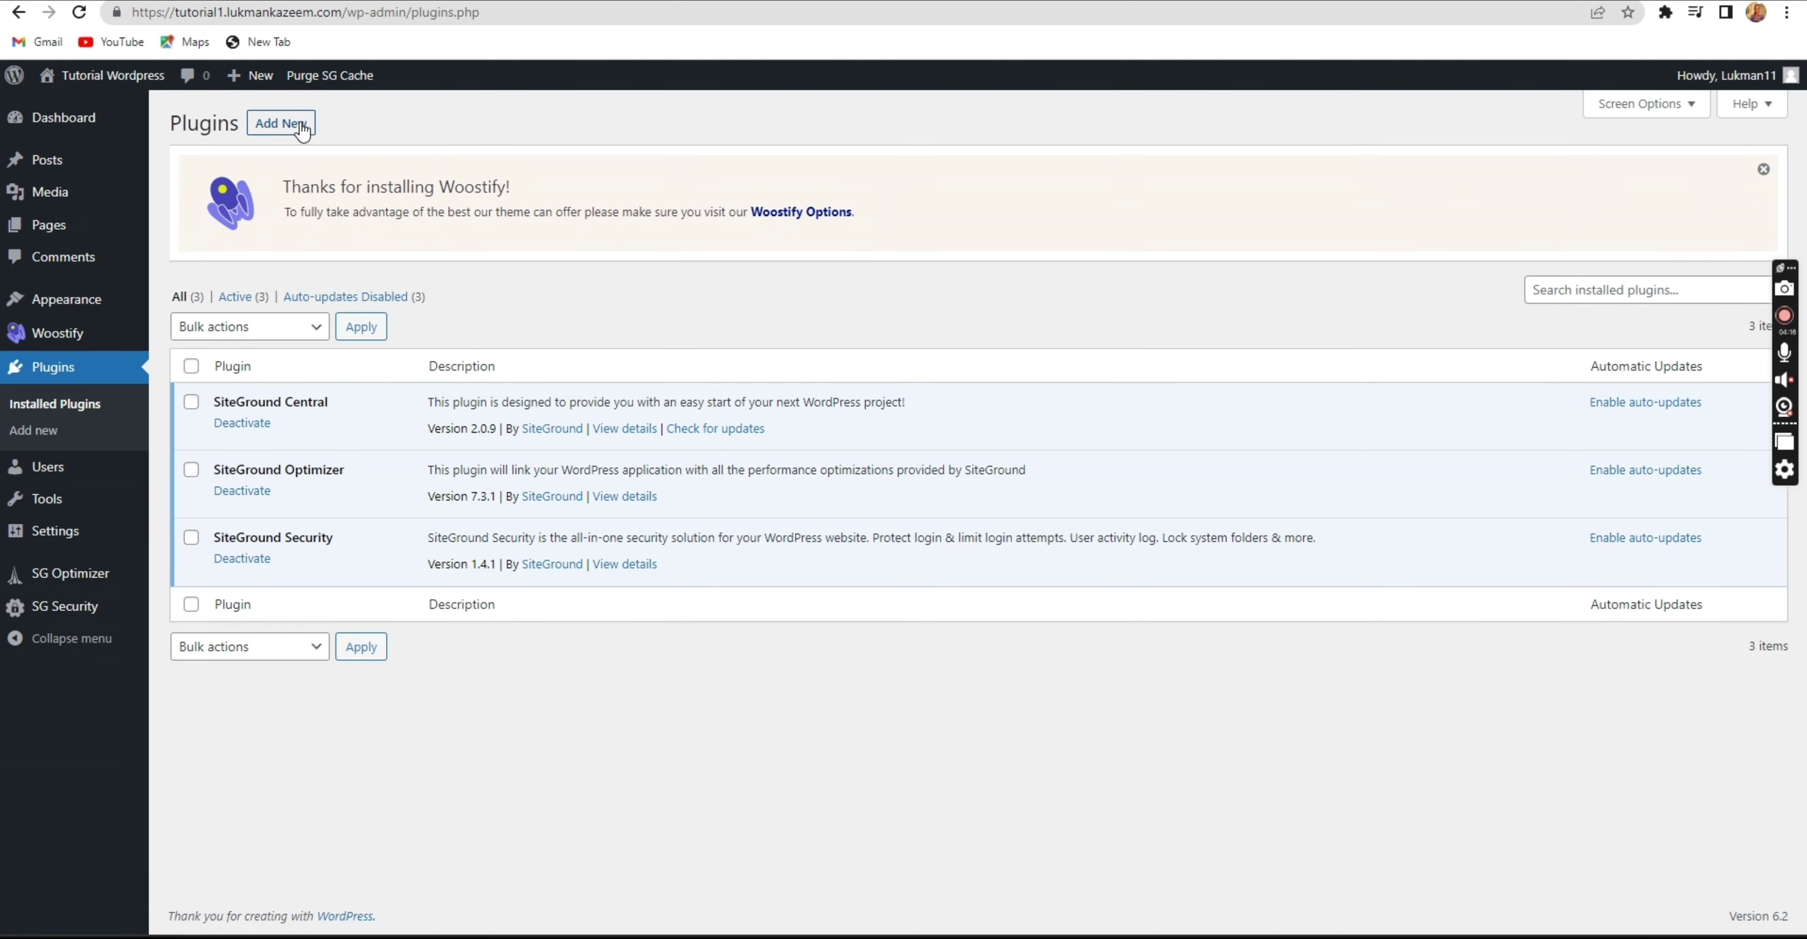
click(302, 126)
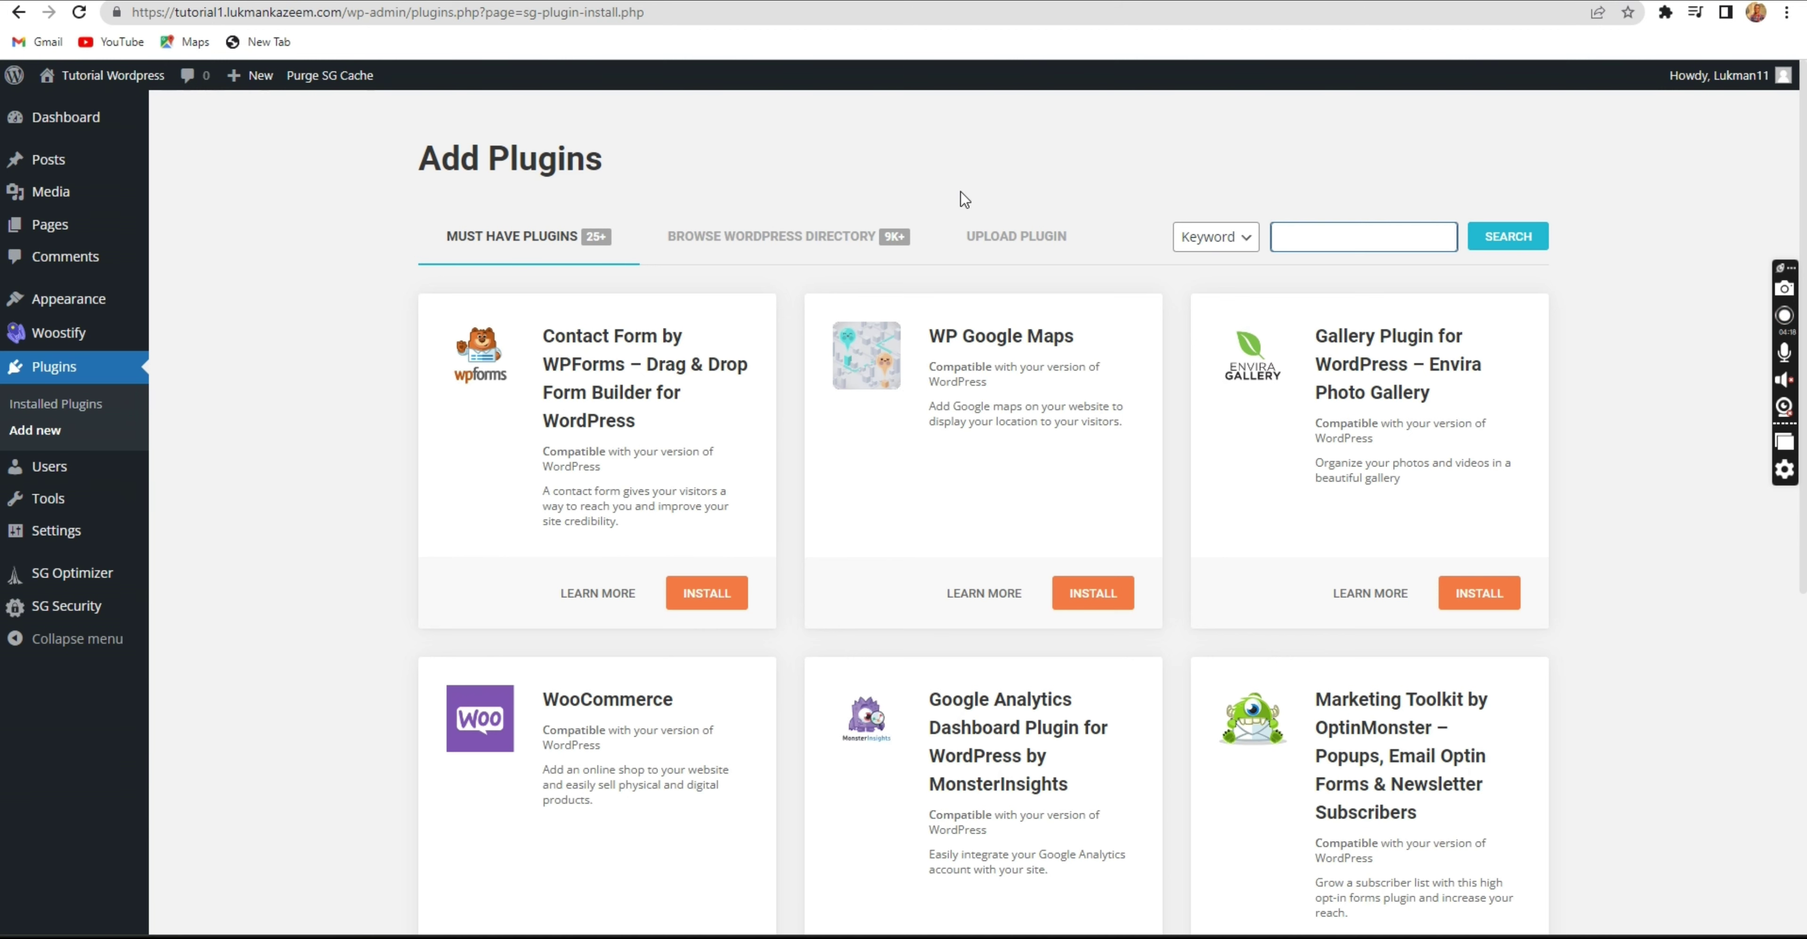
click(795, 250)
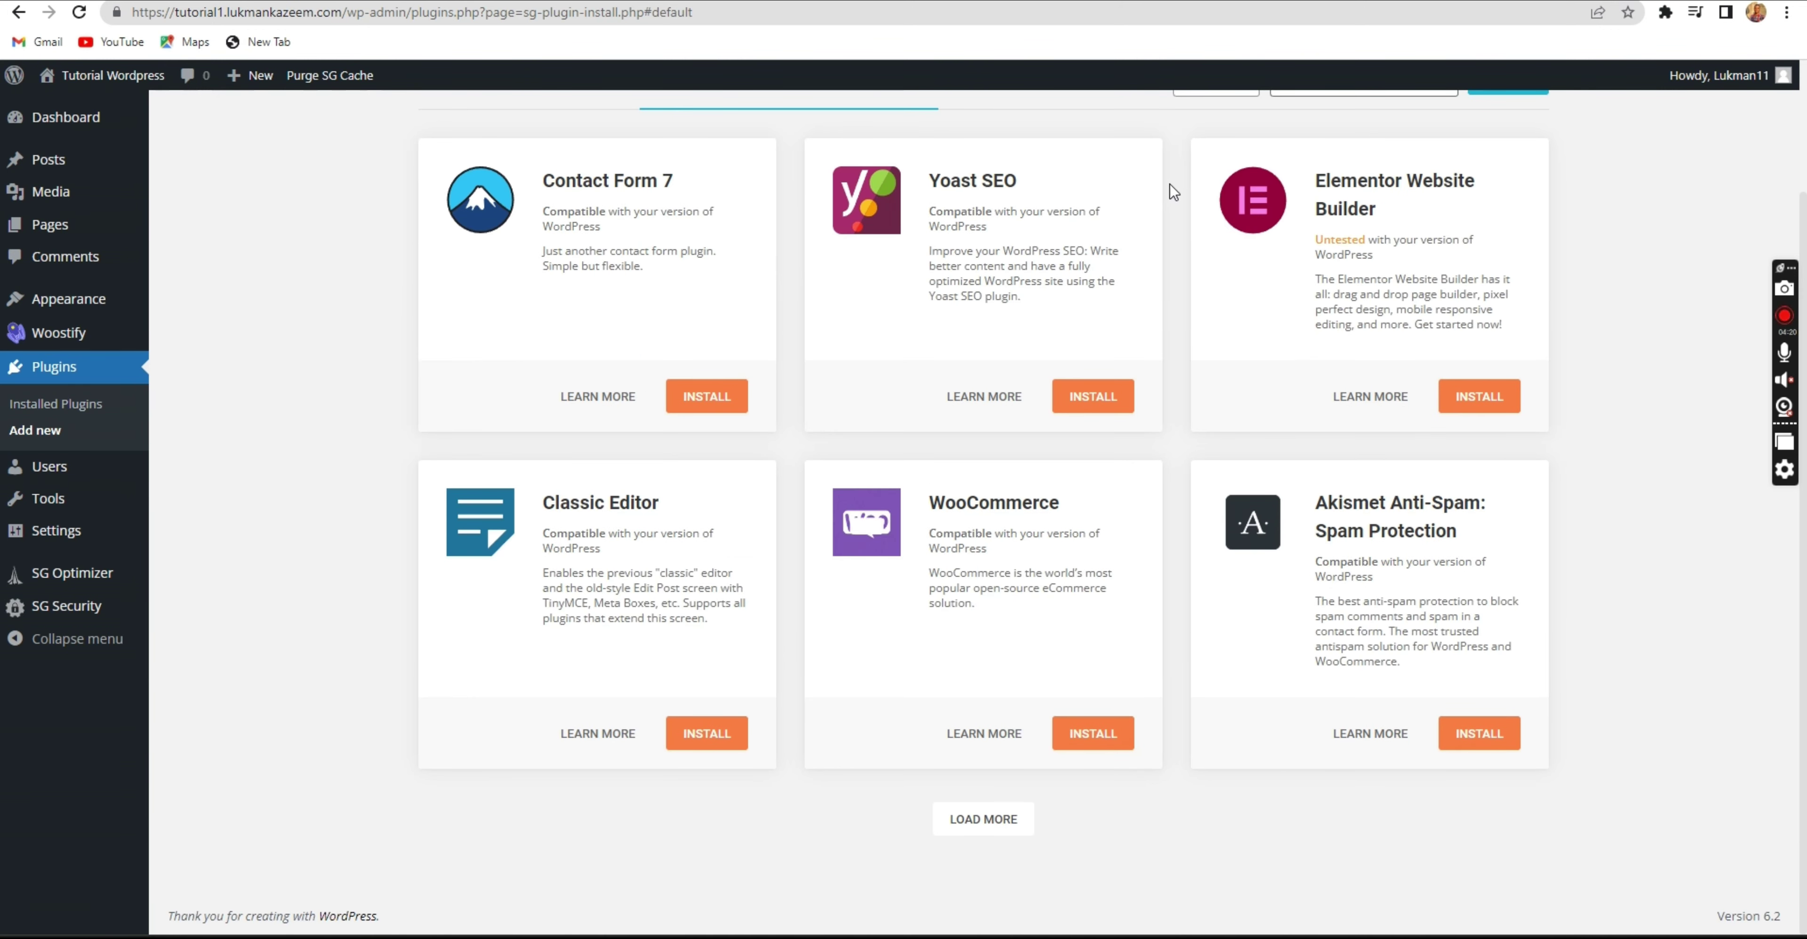
scroll(1170, 185, up, 2)
click(1306, 237)
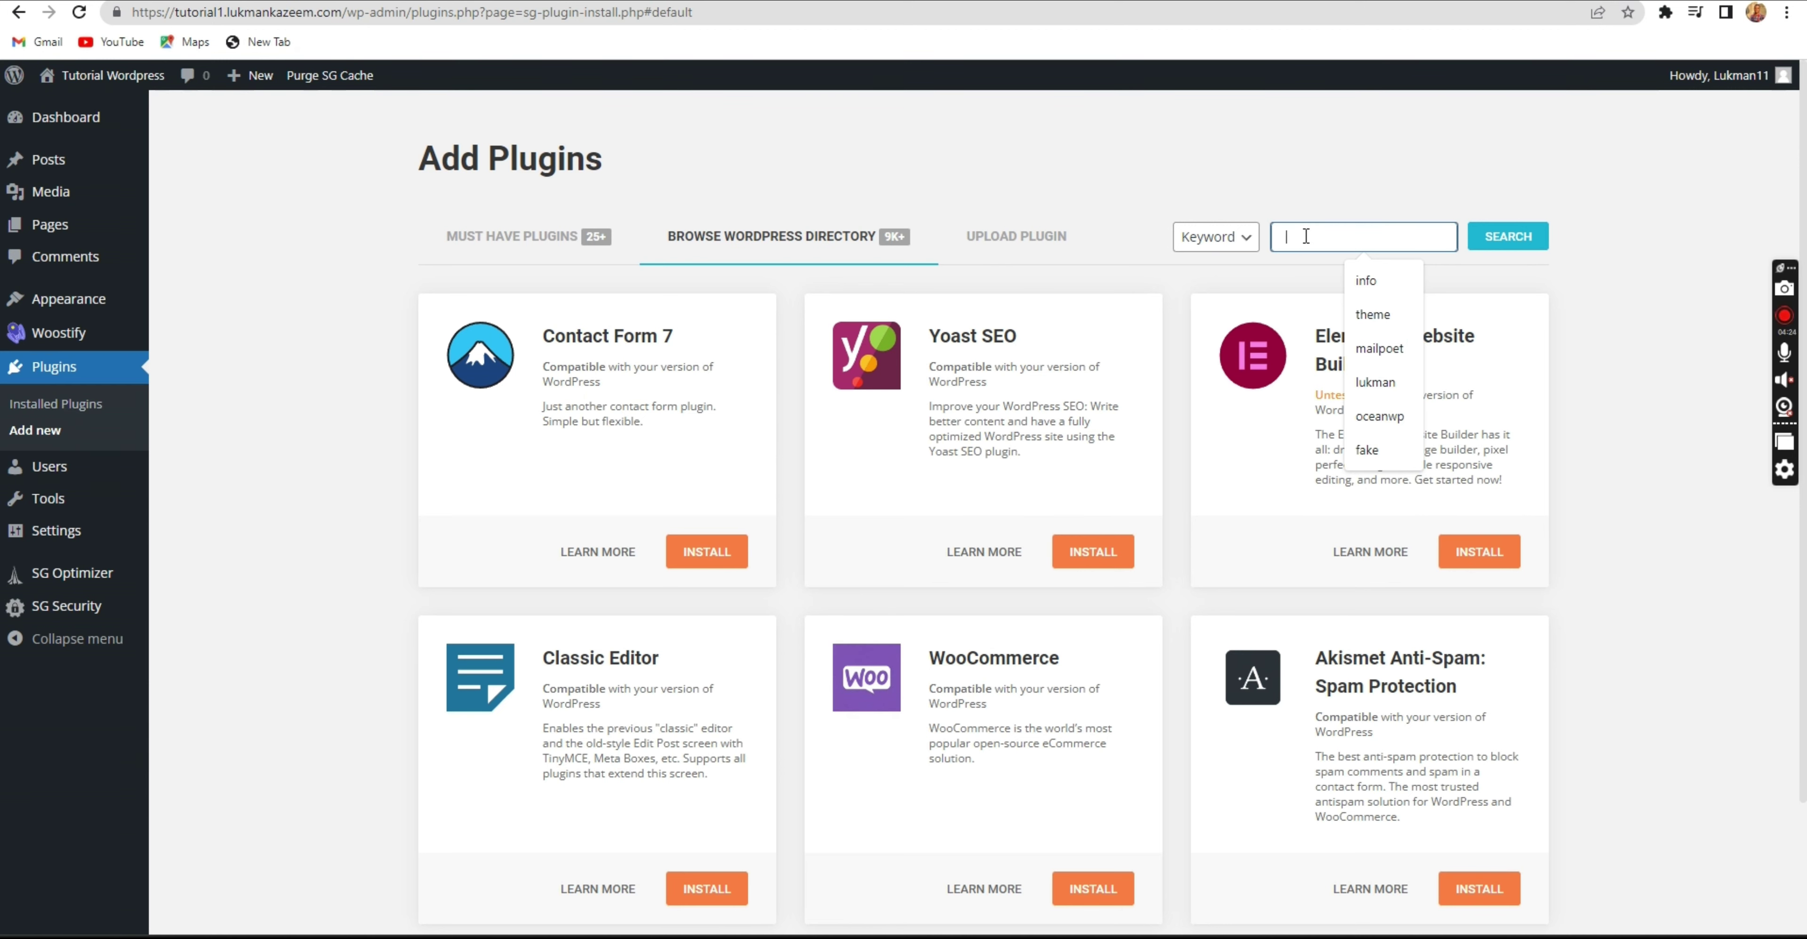
scroll(1061, 480, down, 2)
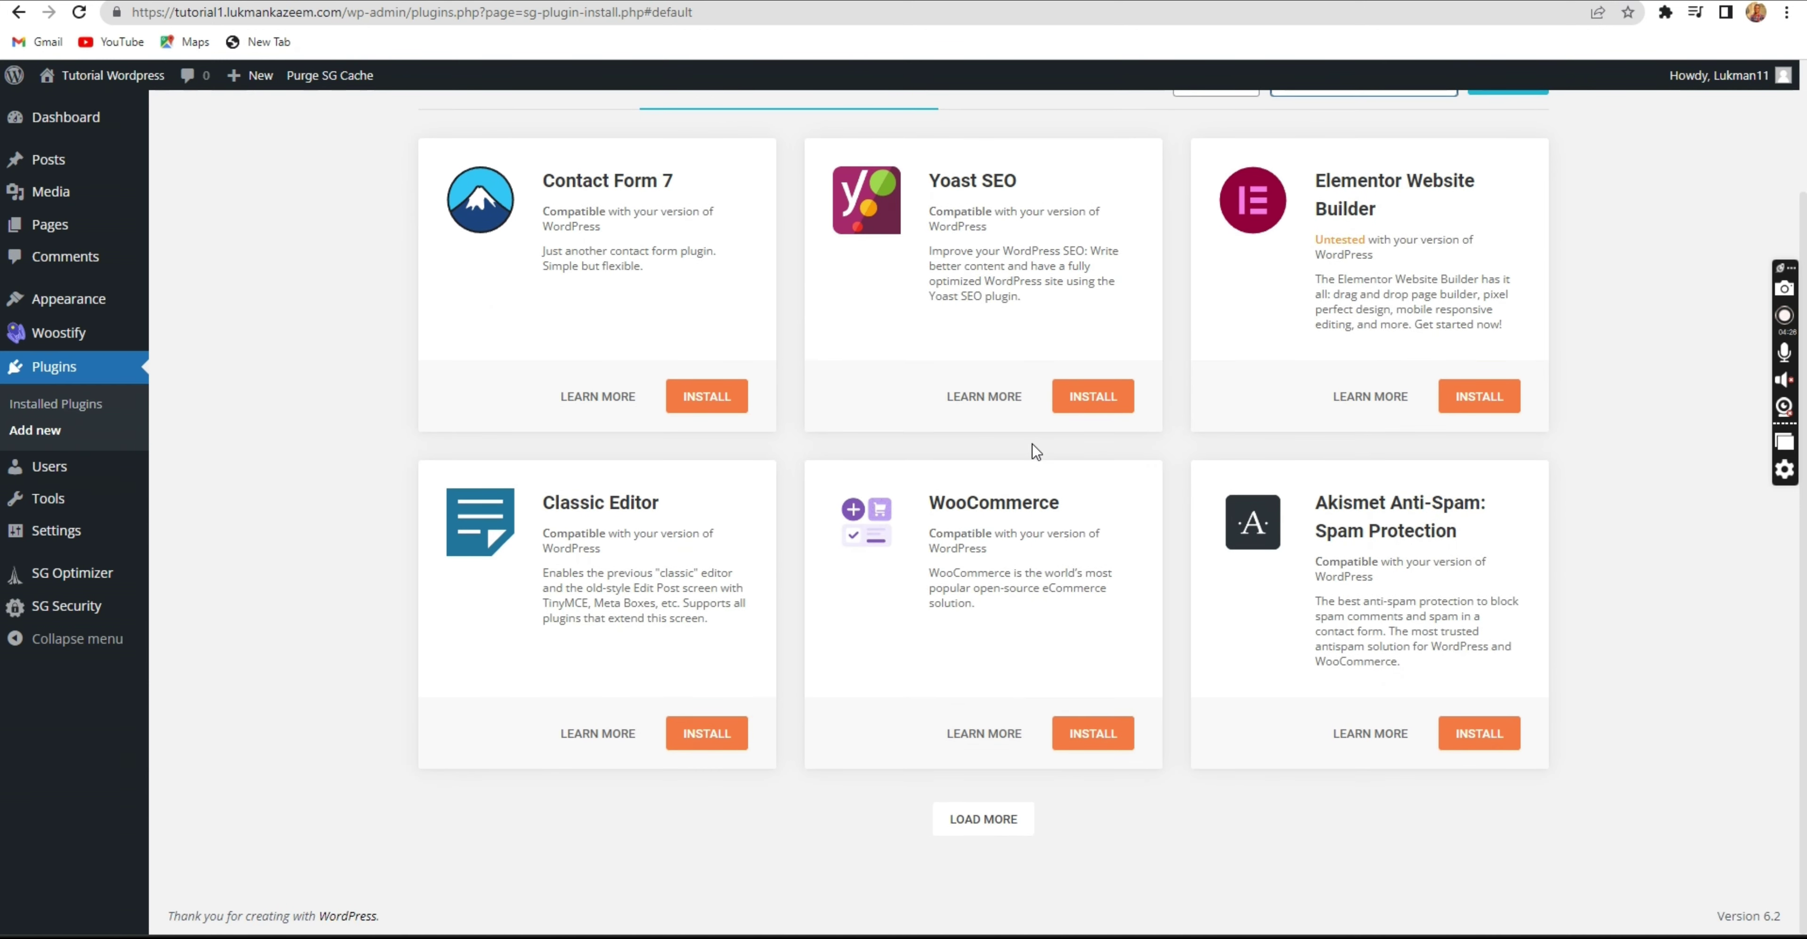
drag(1061, 506, 928, 503)
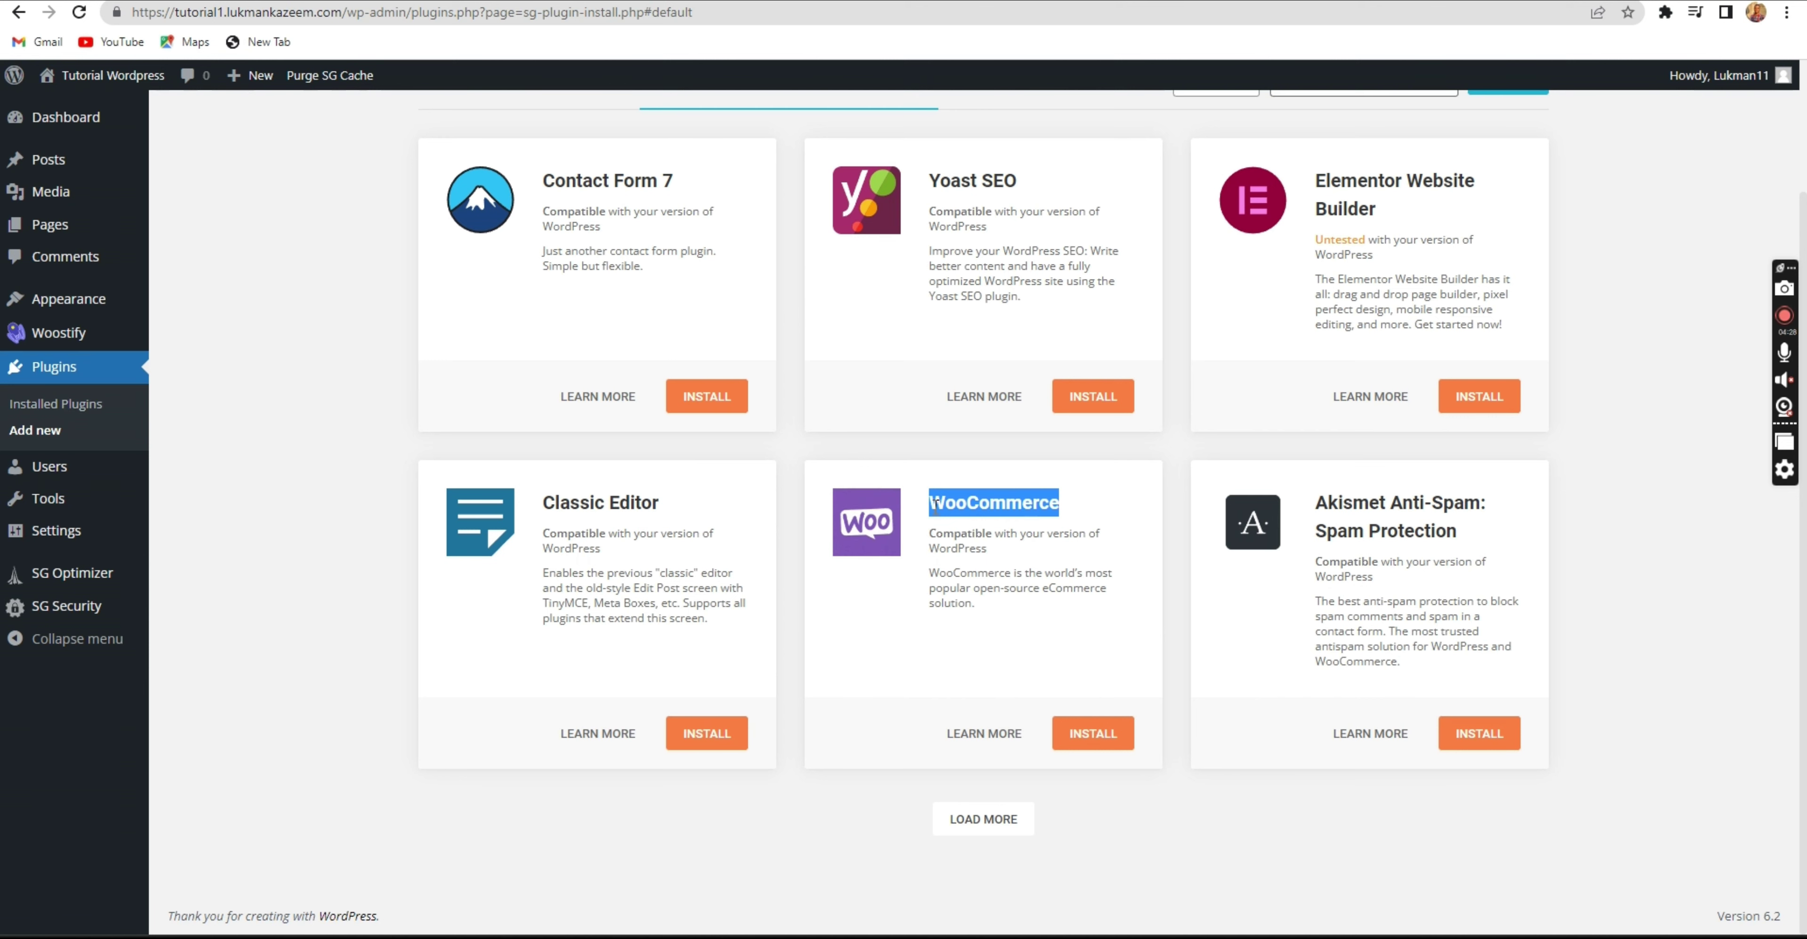
click(977, 503)
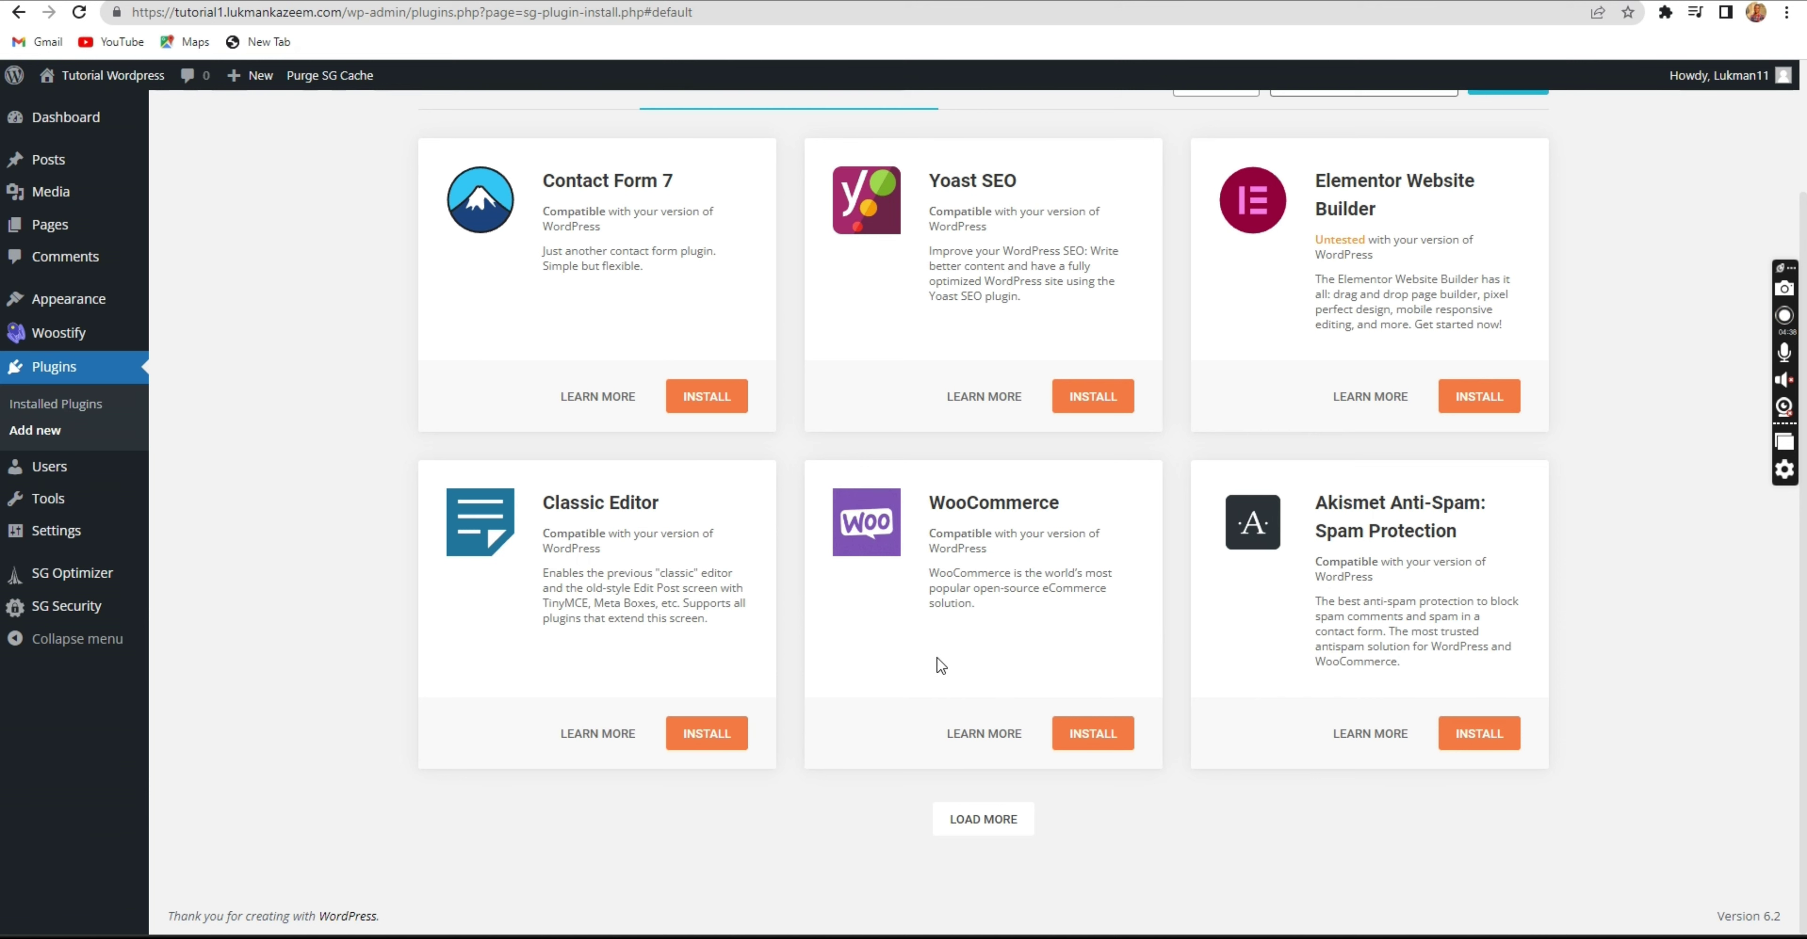
click(1067, 730)
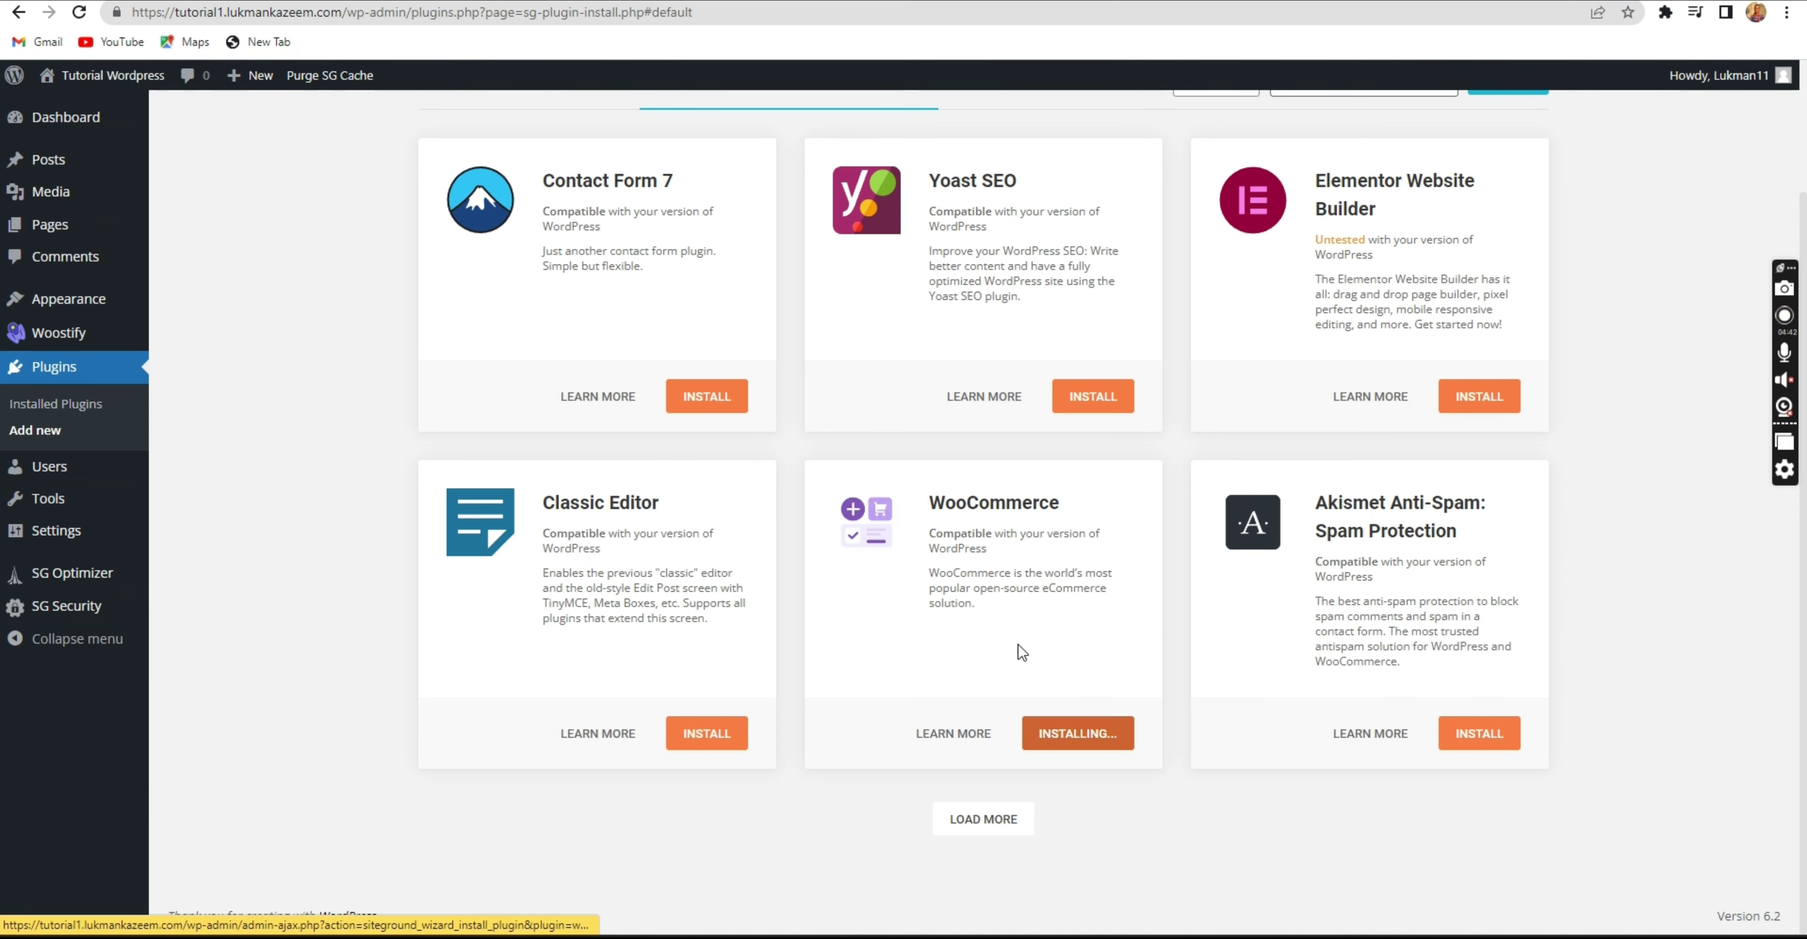
Install the Elementor Website Builder plugin from the directory.
scroll(1016, 637, up, 2)
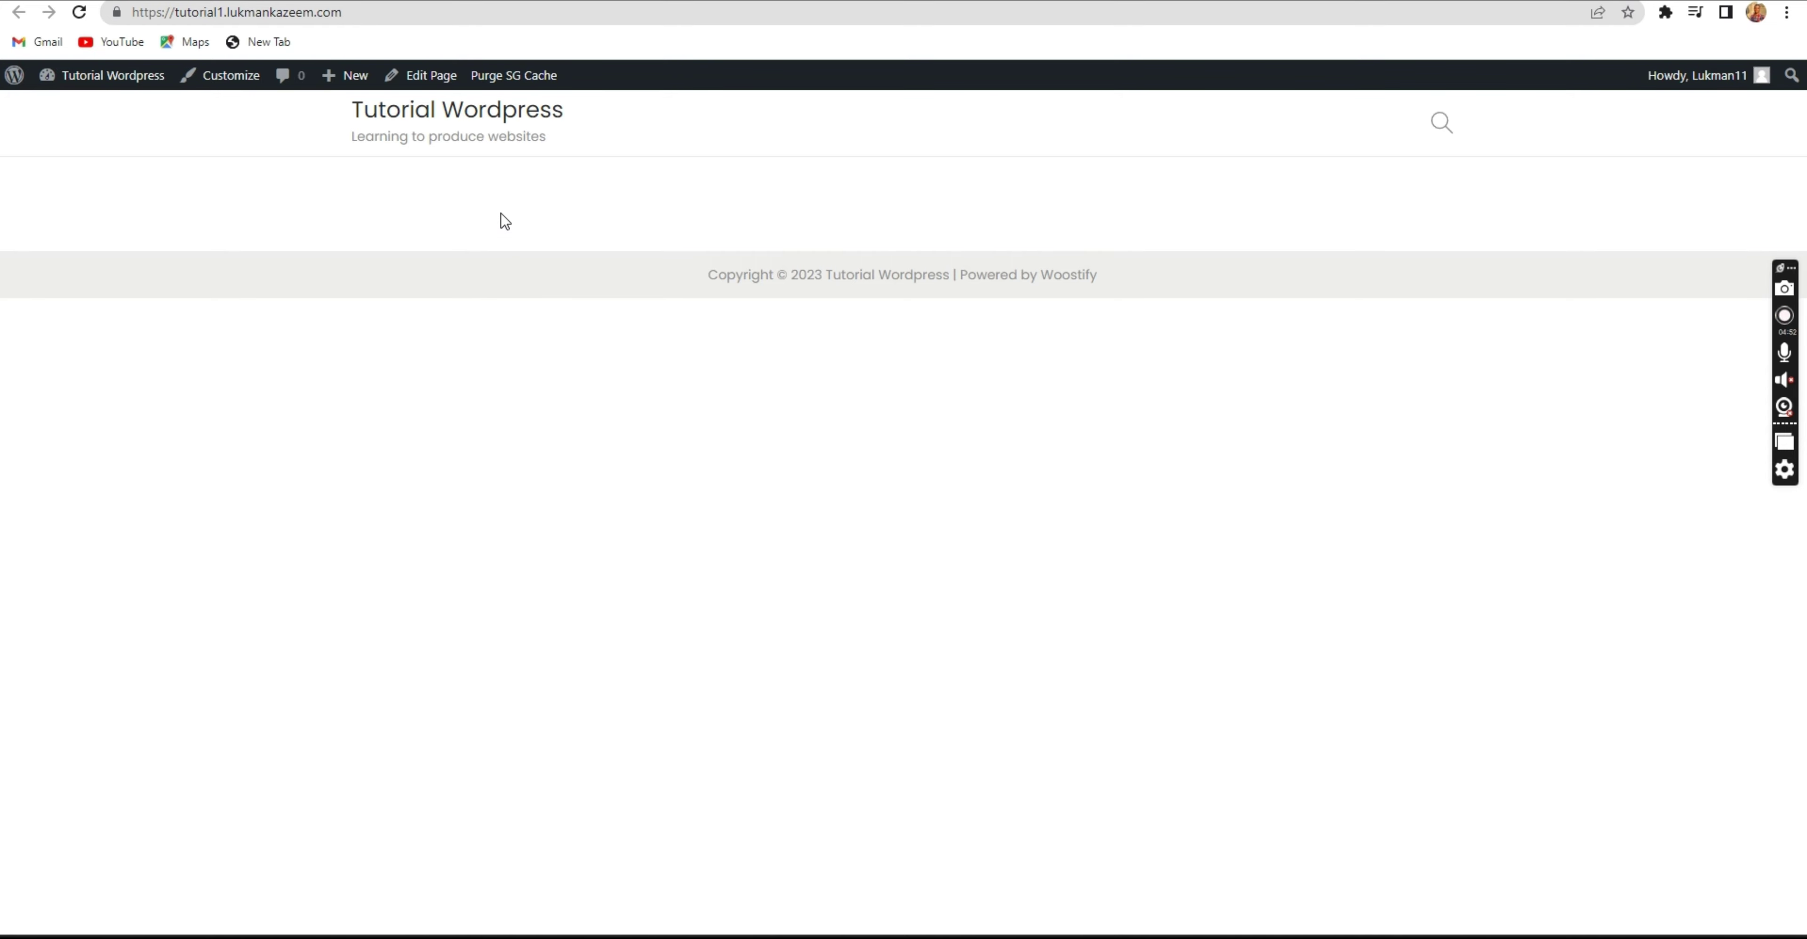
drag(427, 137, 550, 137)
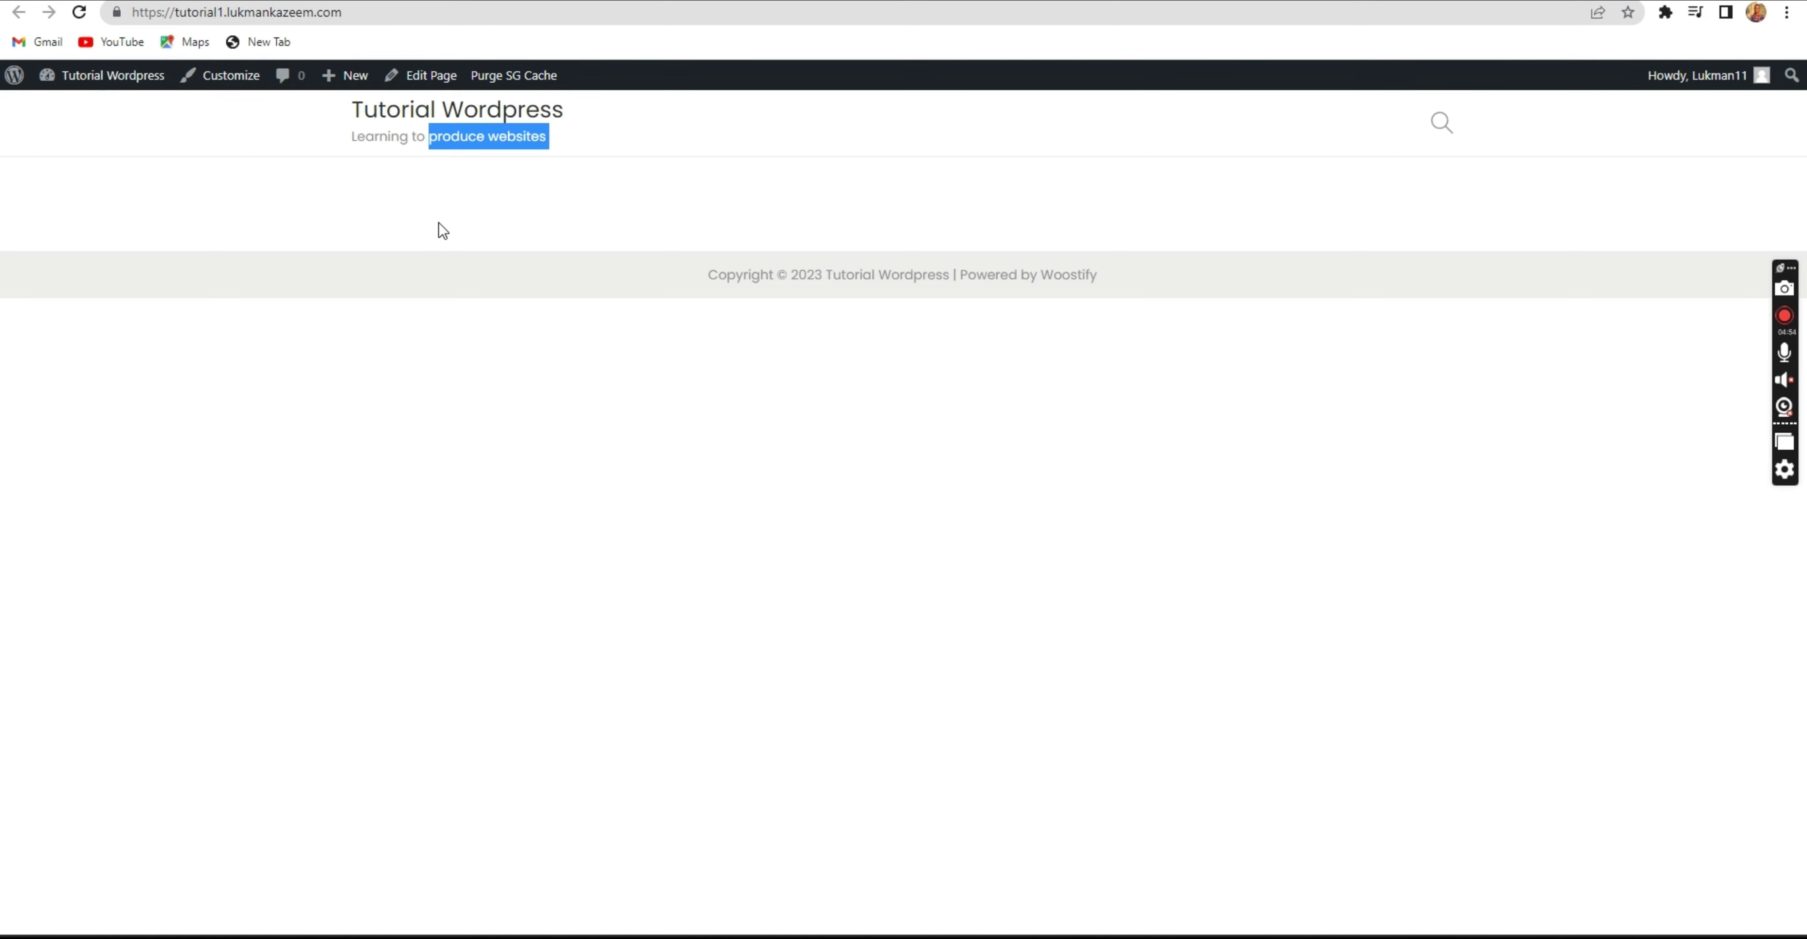
click(438, 224)
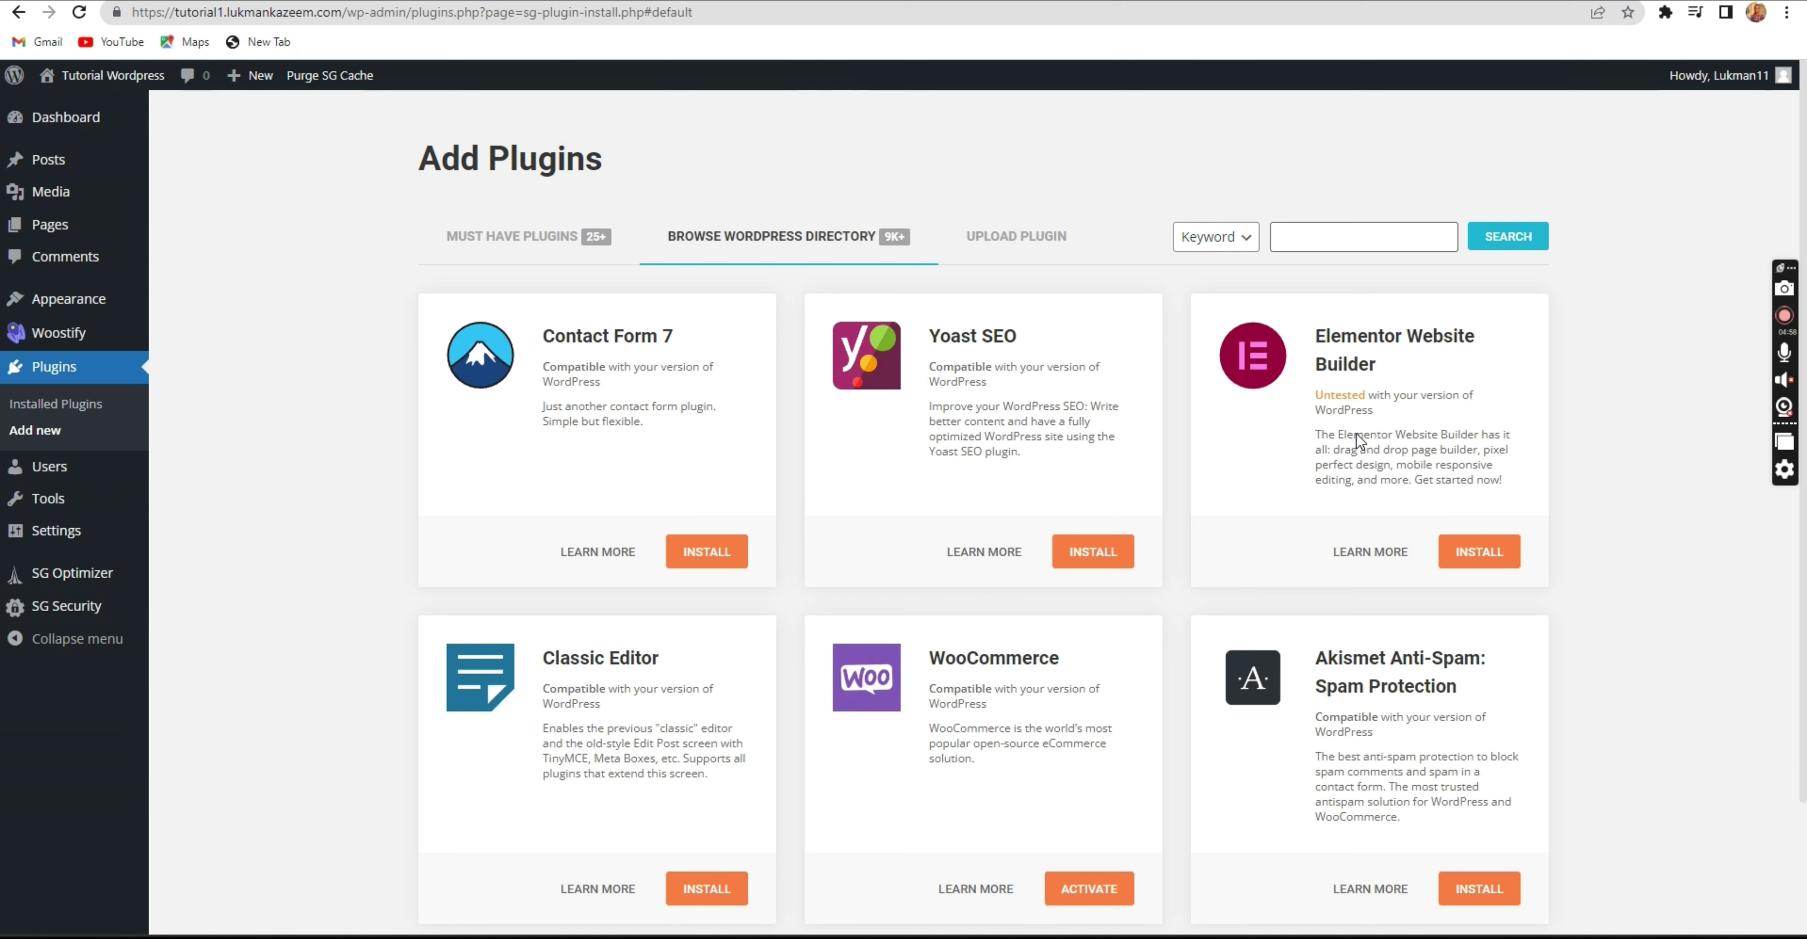
drag(1389, 364, 1317, 340)
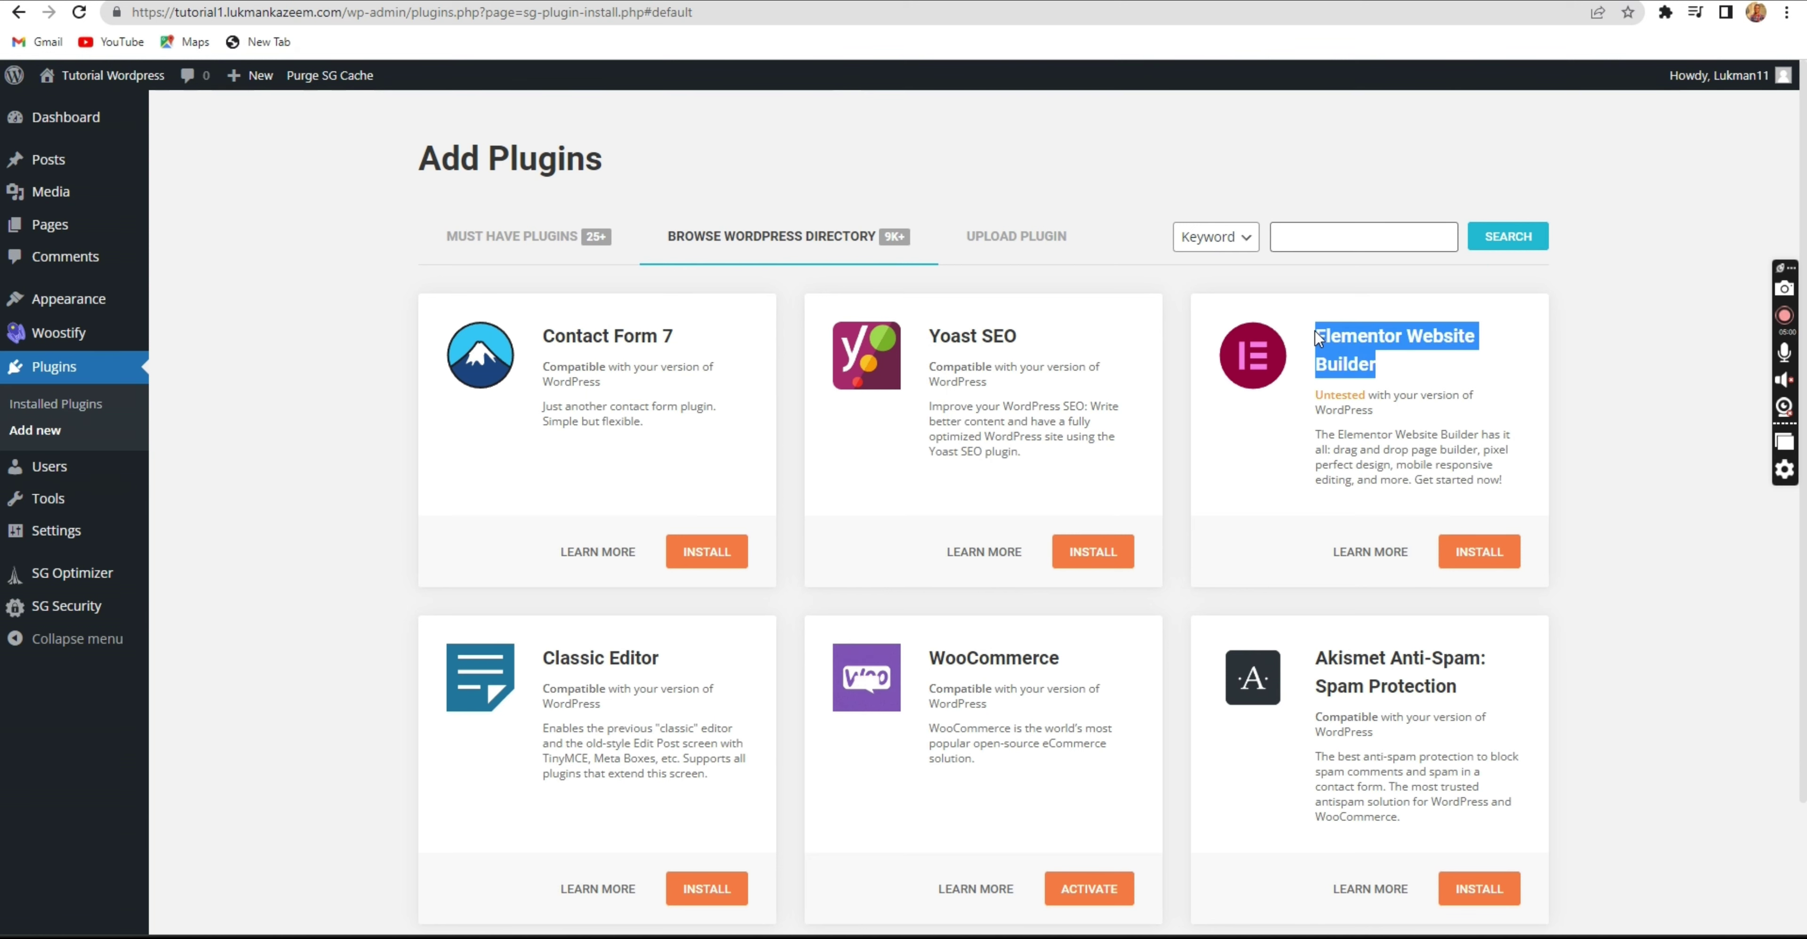
click(1324, 357)
click(1464, 555)
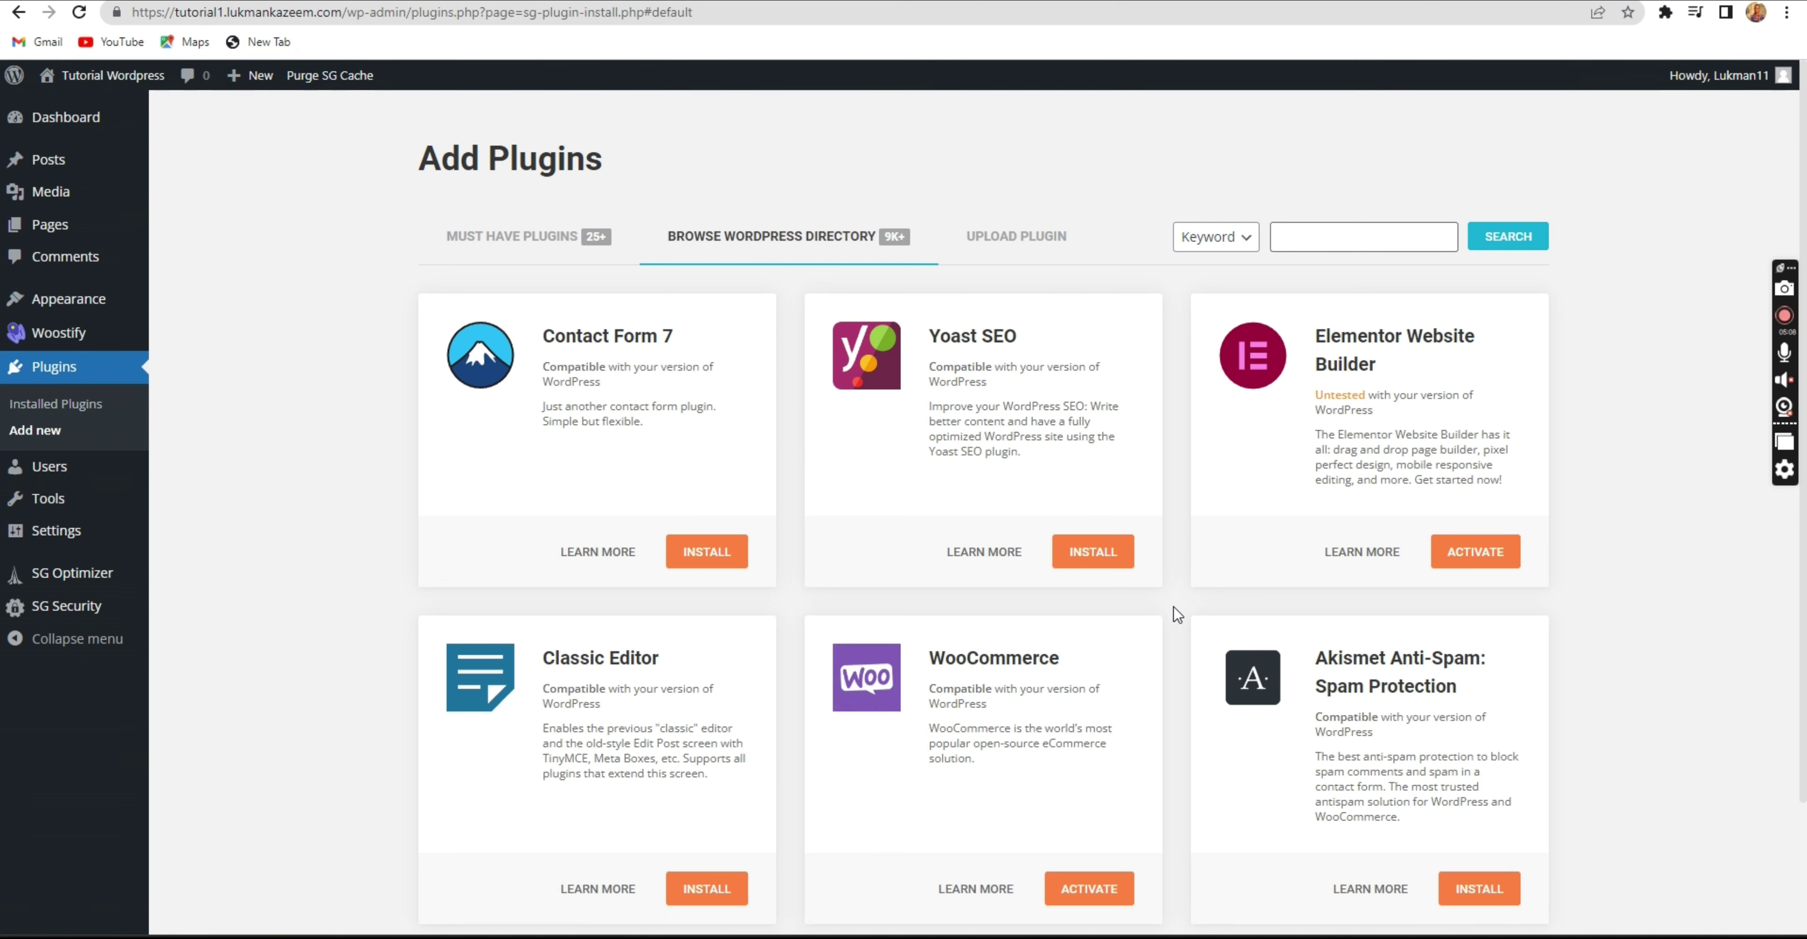
Load three more batches of plugin cards in the directory grid.
scroll(1122, 624, down, 3)
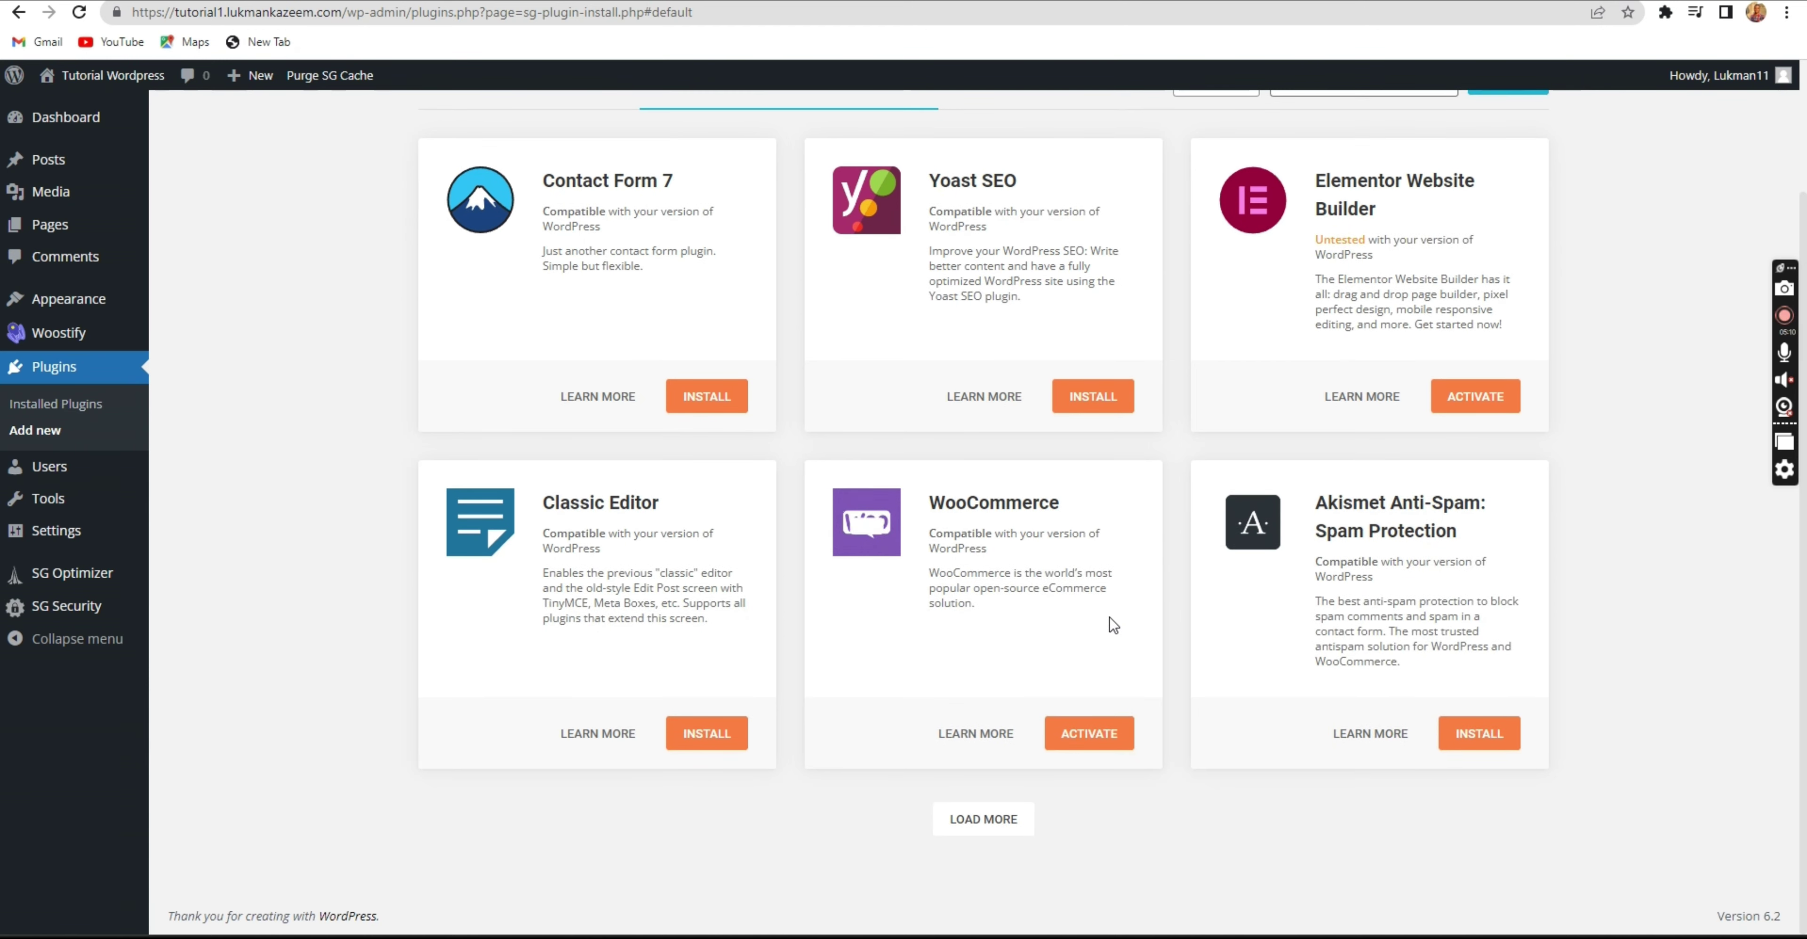
scroll(1109, 627, up, 3)
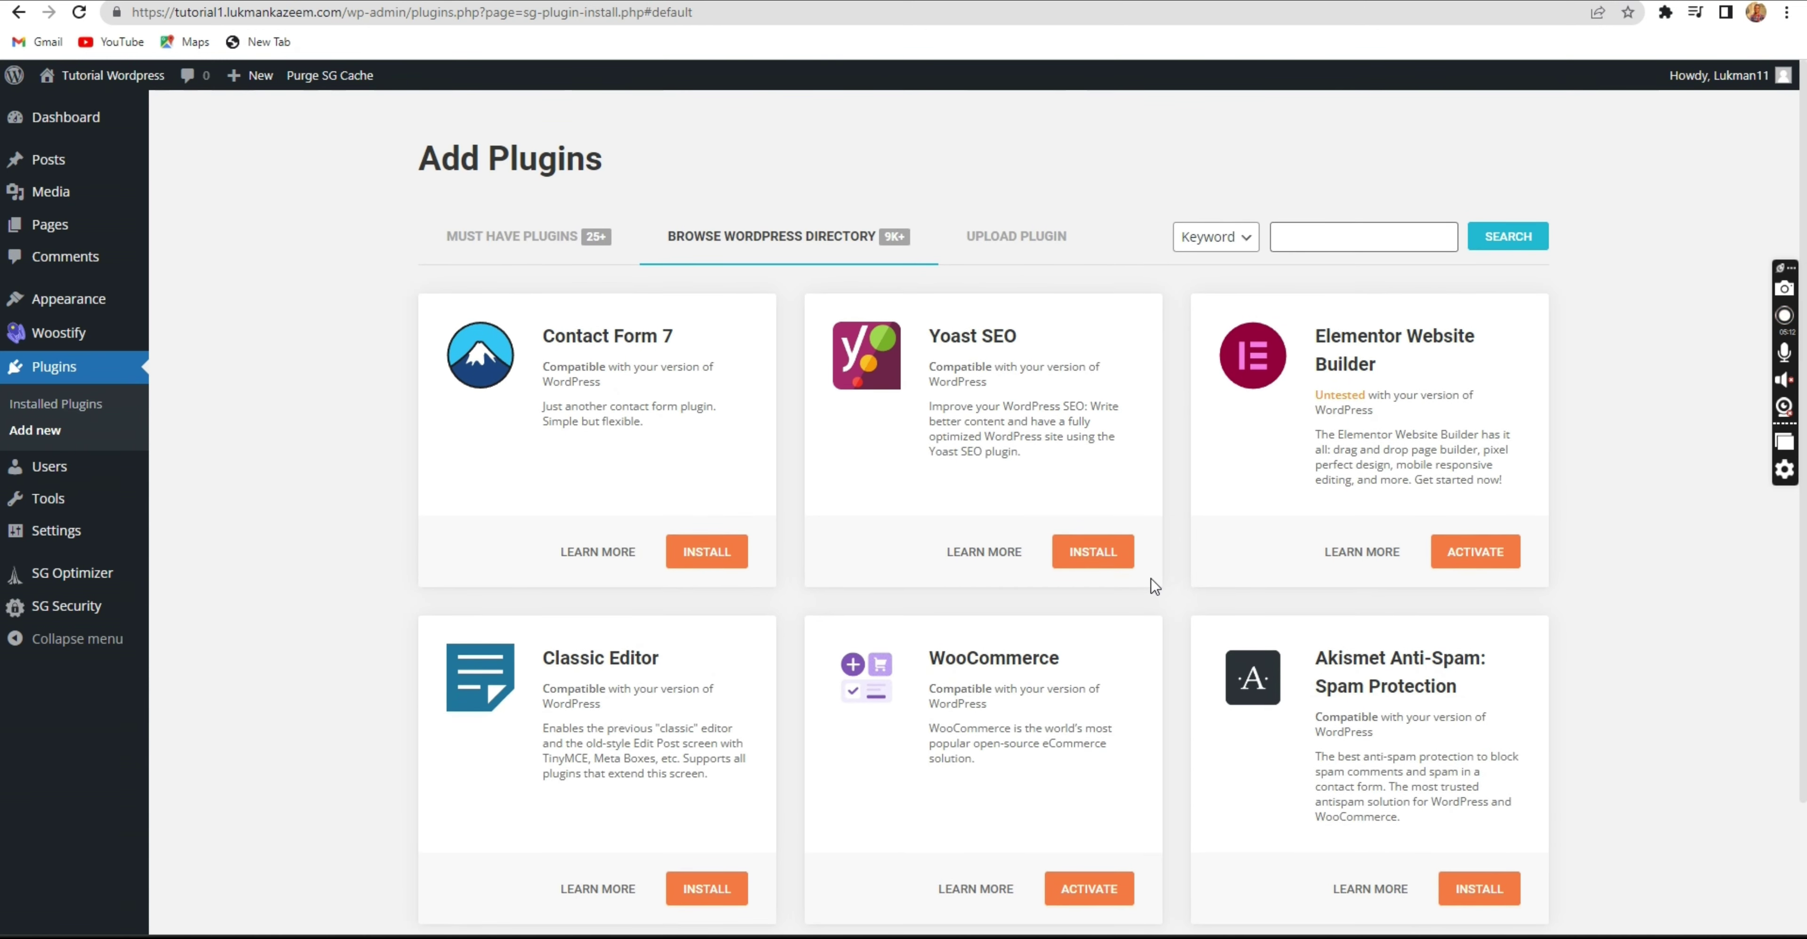
scroll(1154, 596, down, 2)
click(1010, 827)
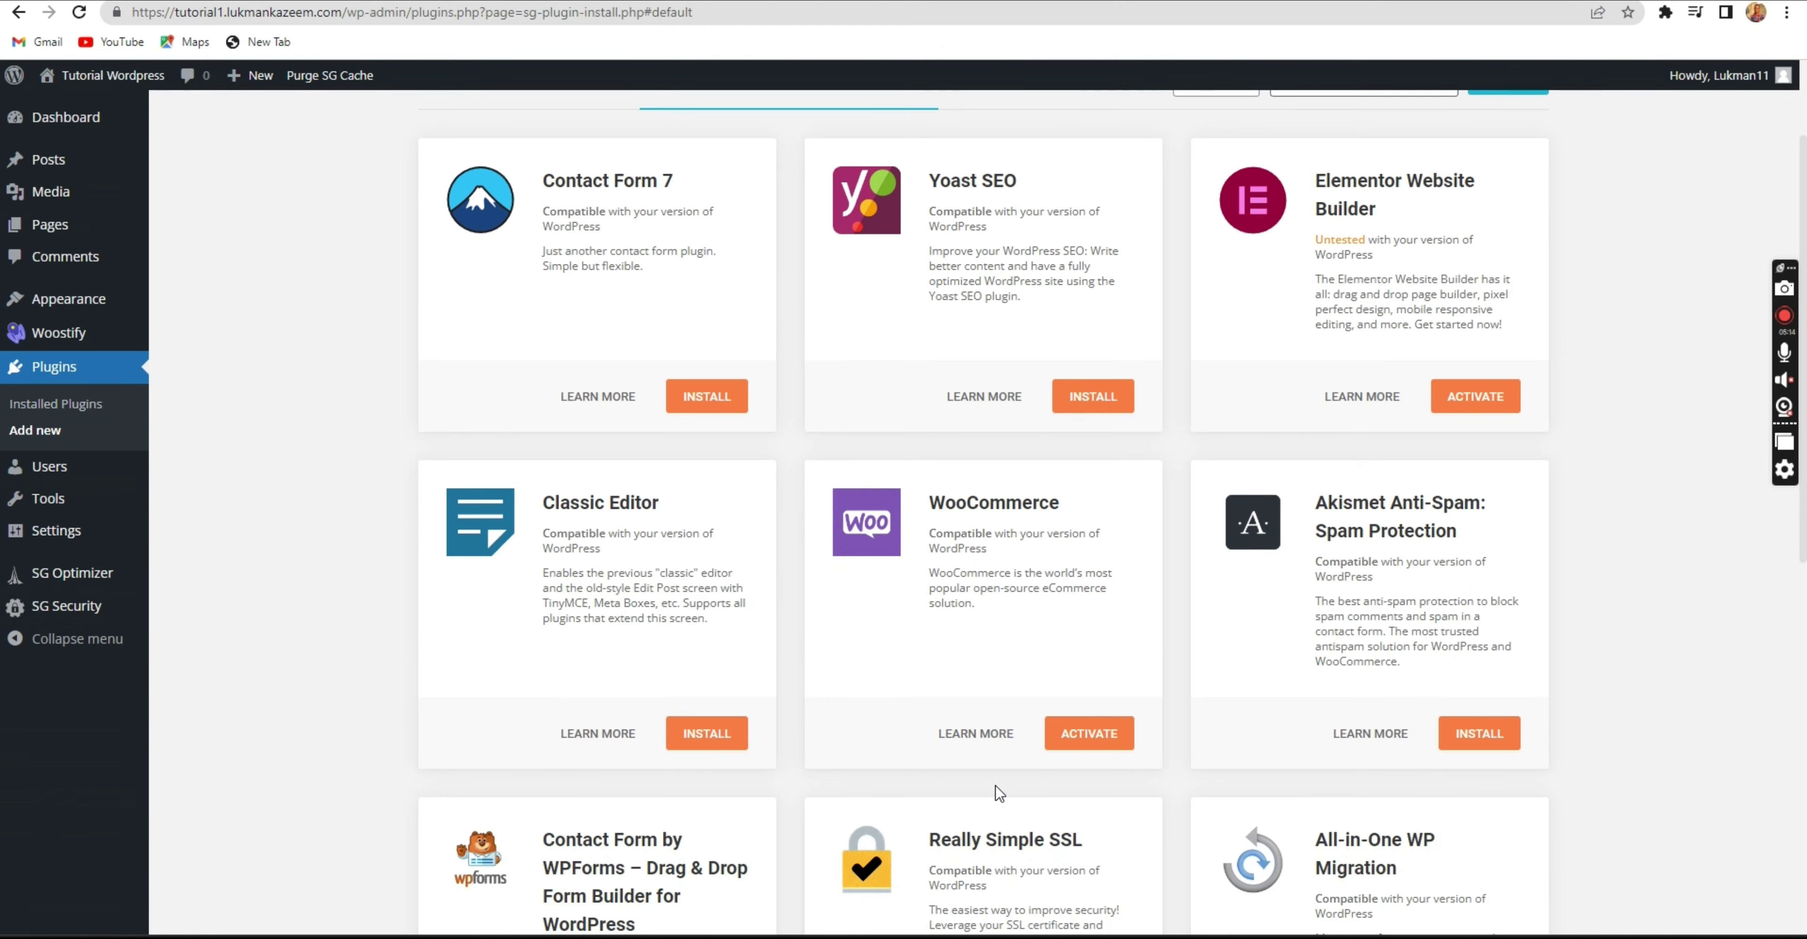
scroll(996, 793, down, 5)
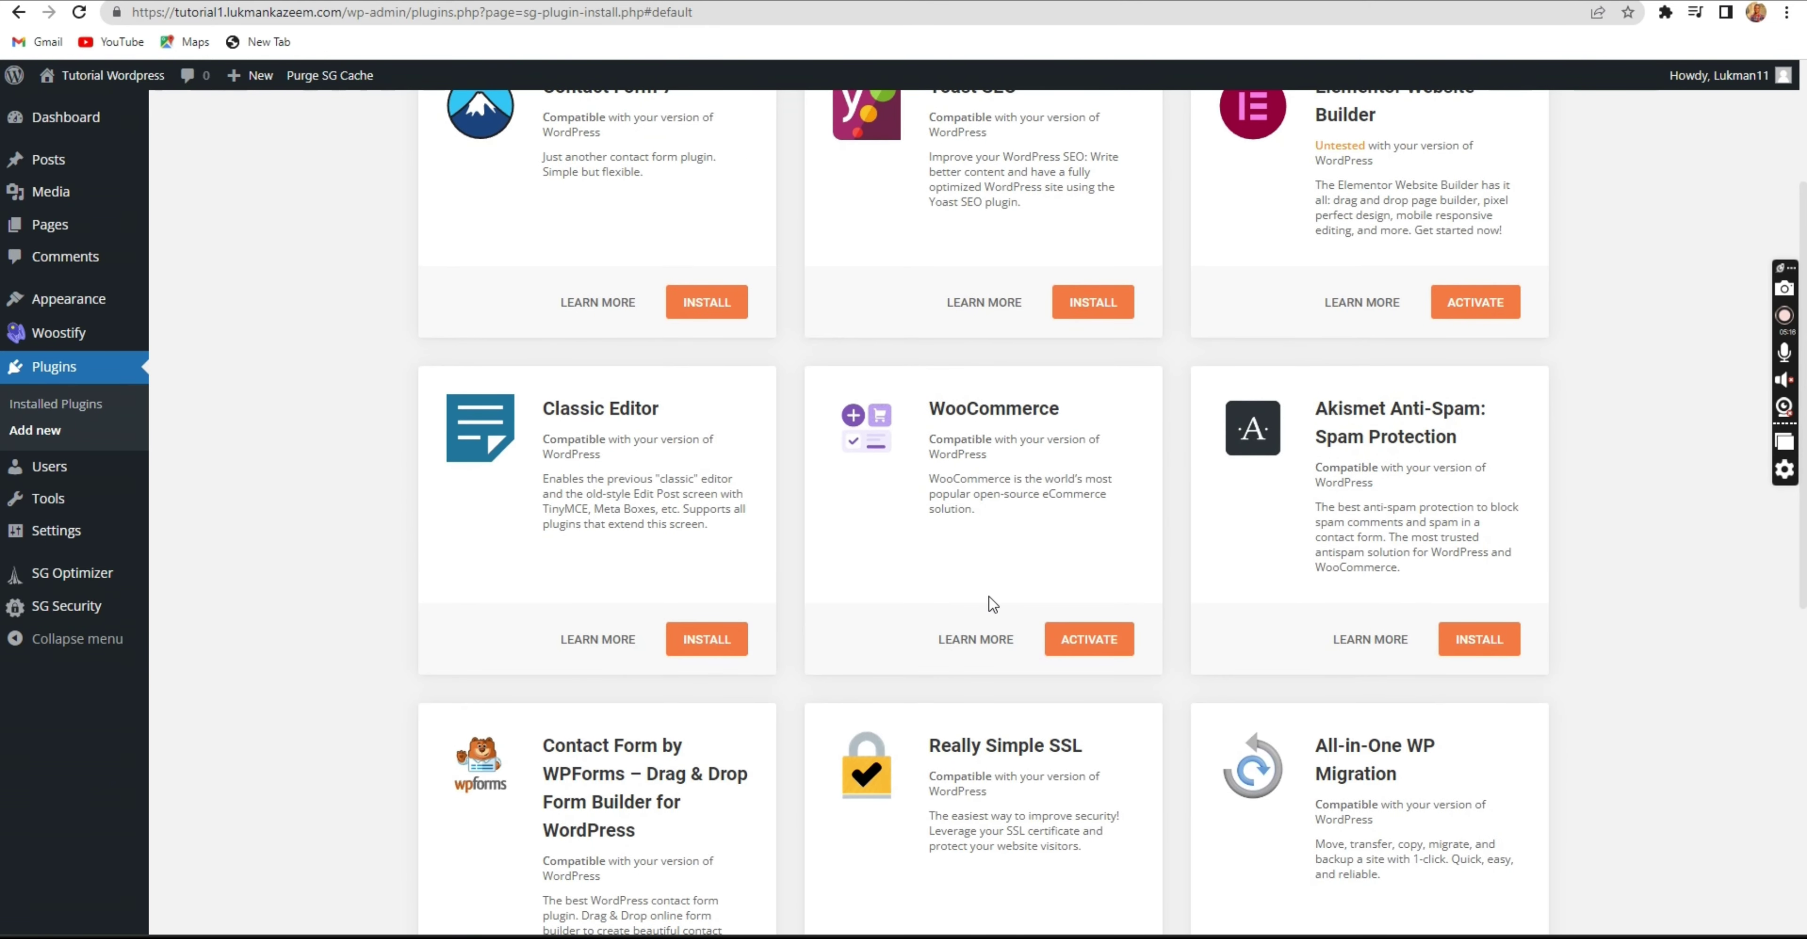
scroll(988, 604, down, 8)
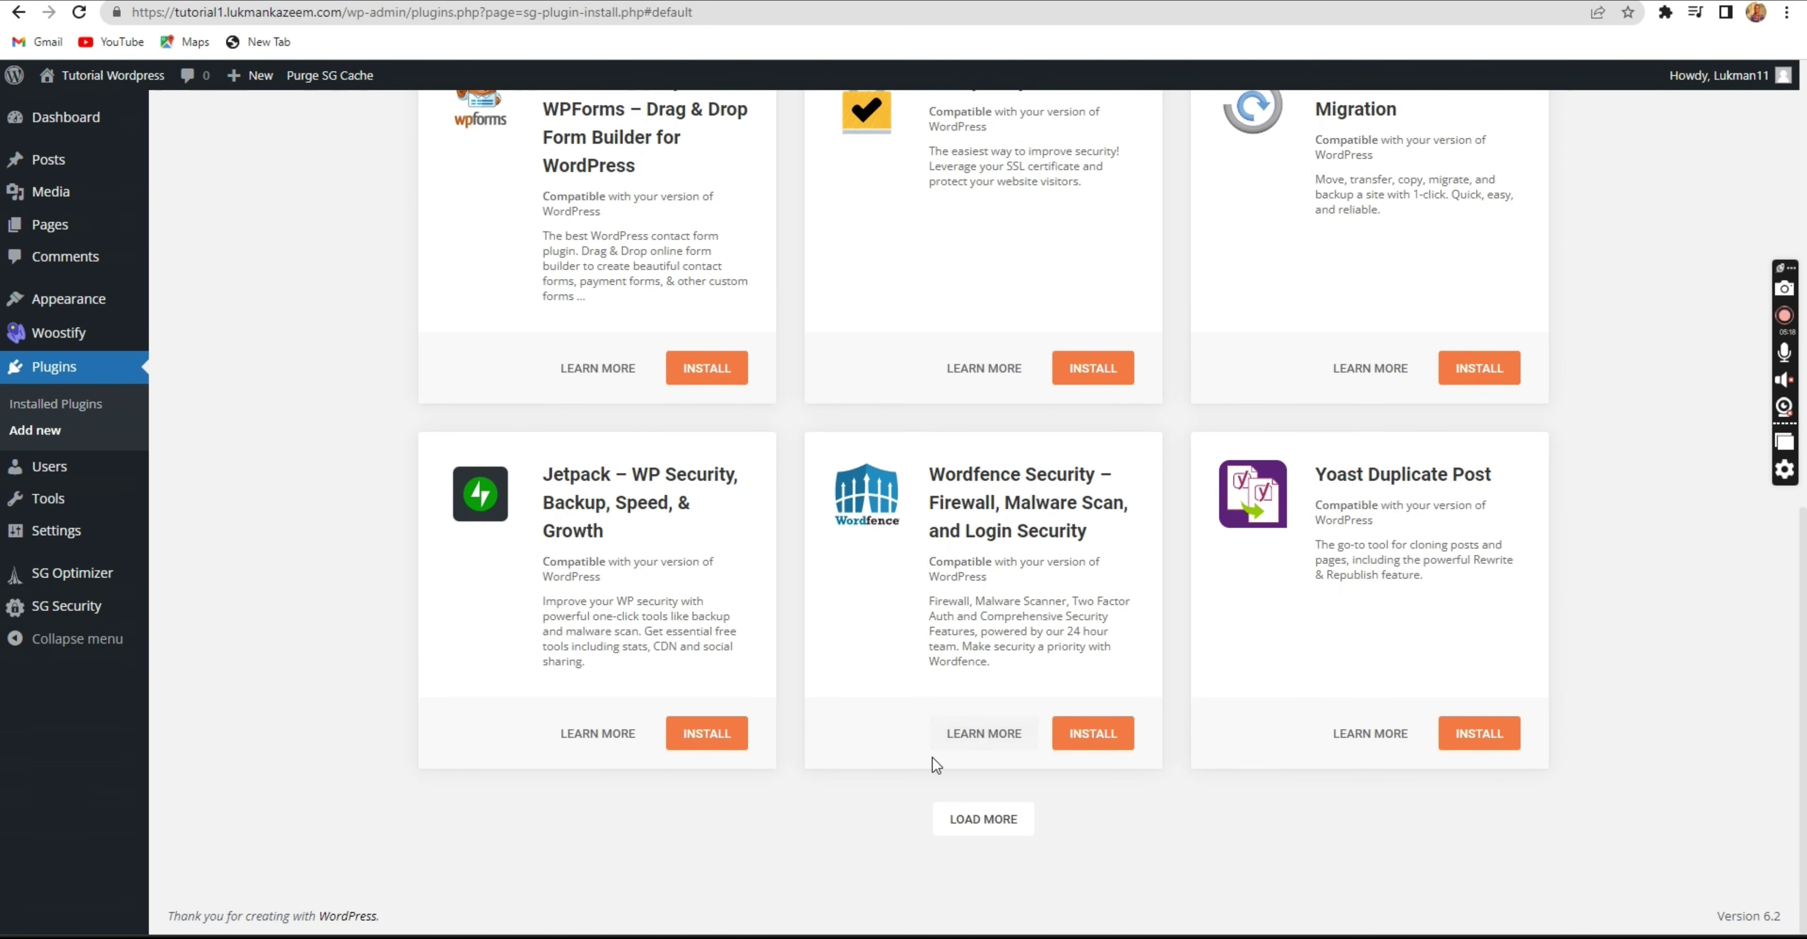
click(988, 829)
scroll(986, 787, down, 8)
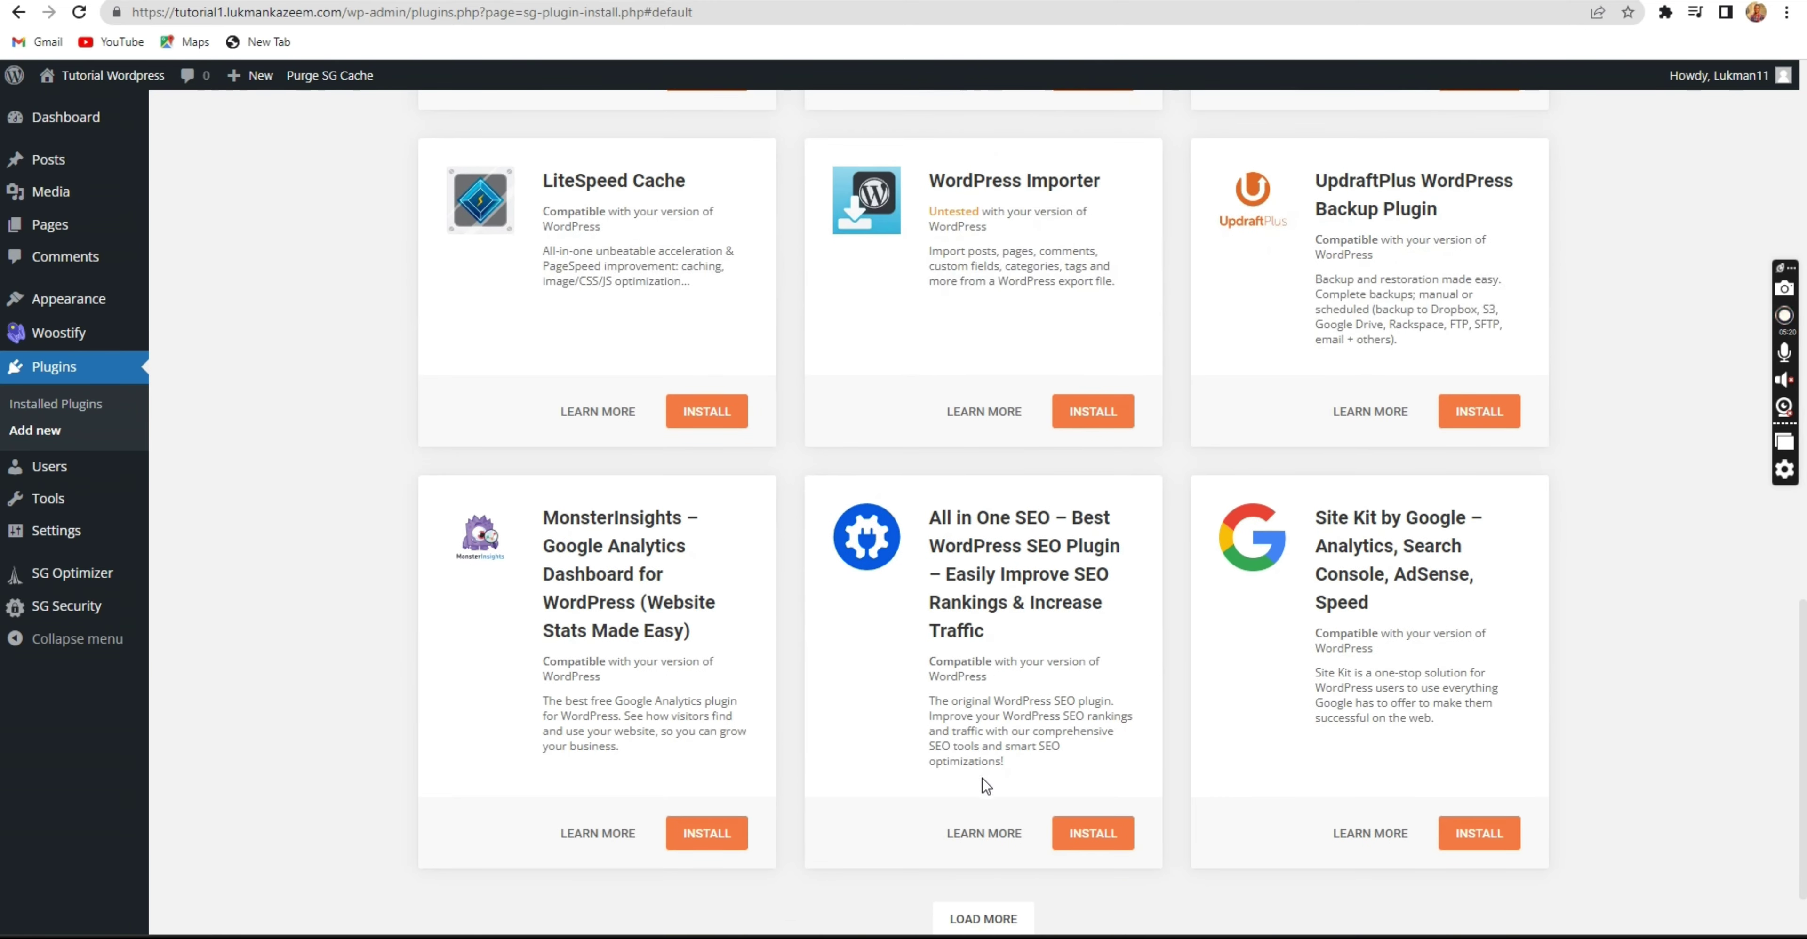
scroll(980, 777, up, 8)
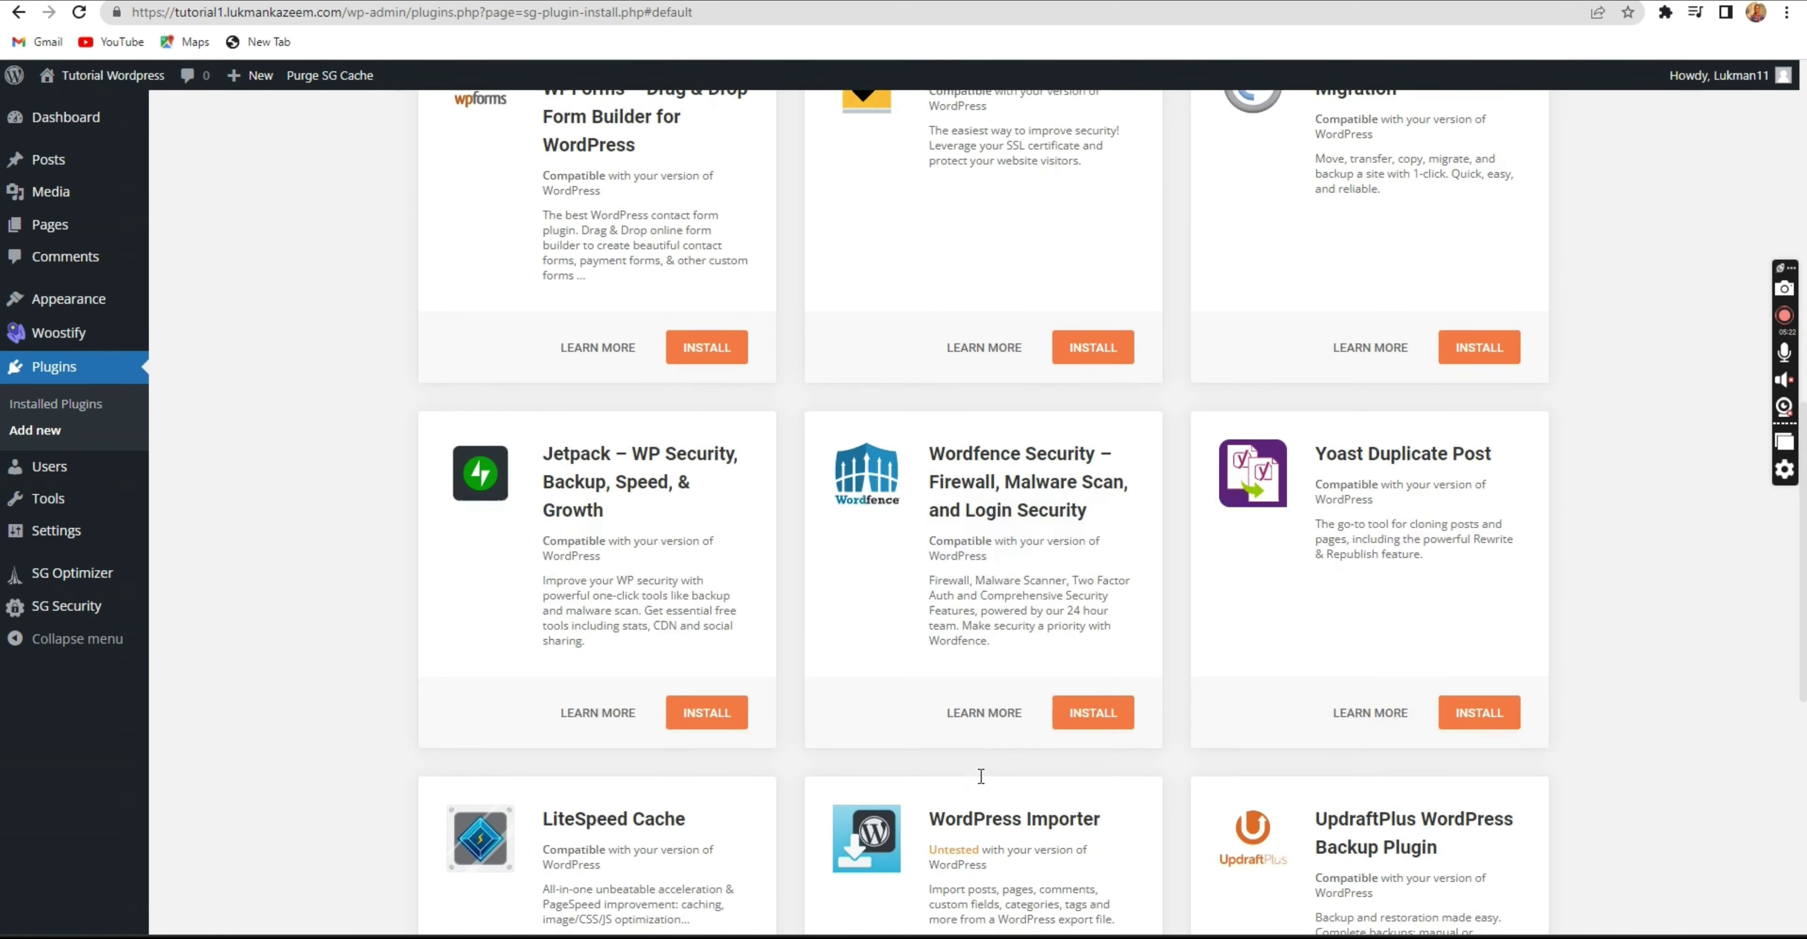
scroll(980, 777, down, 9)
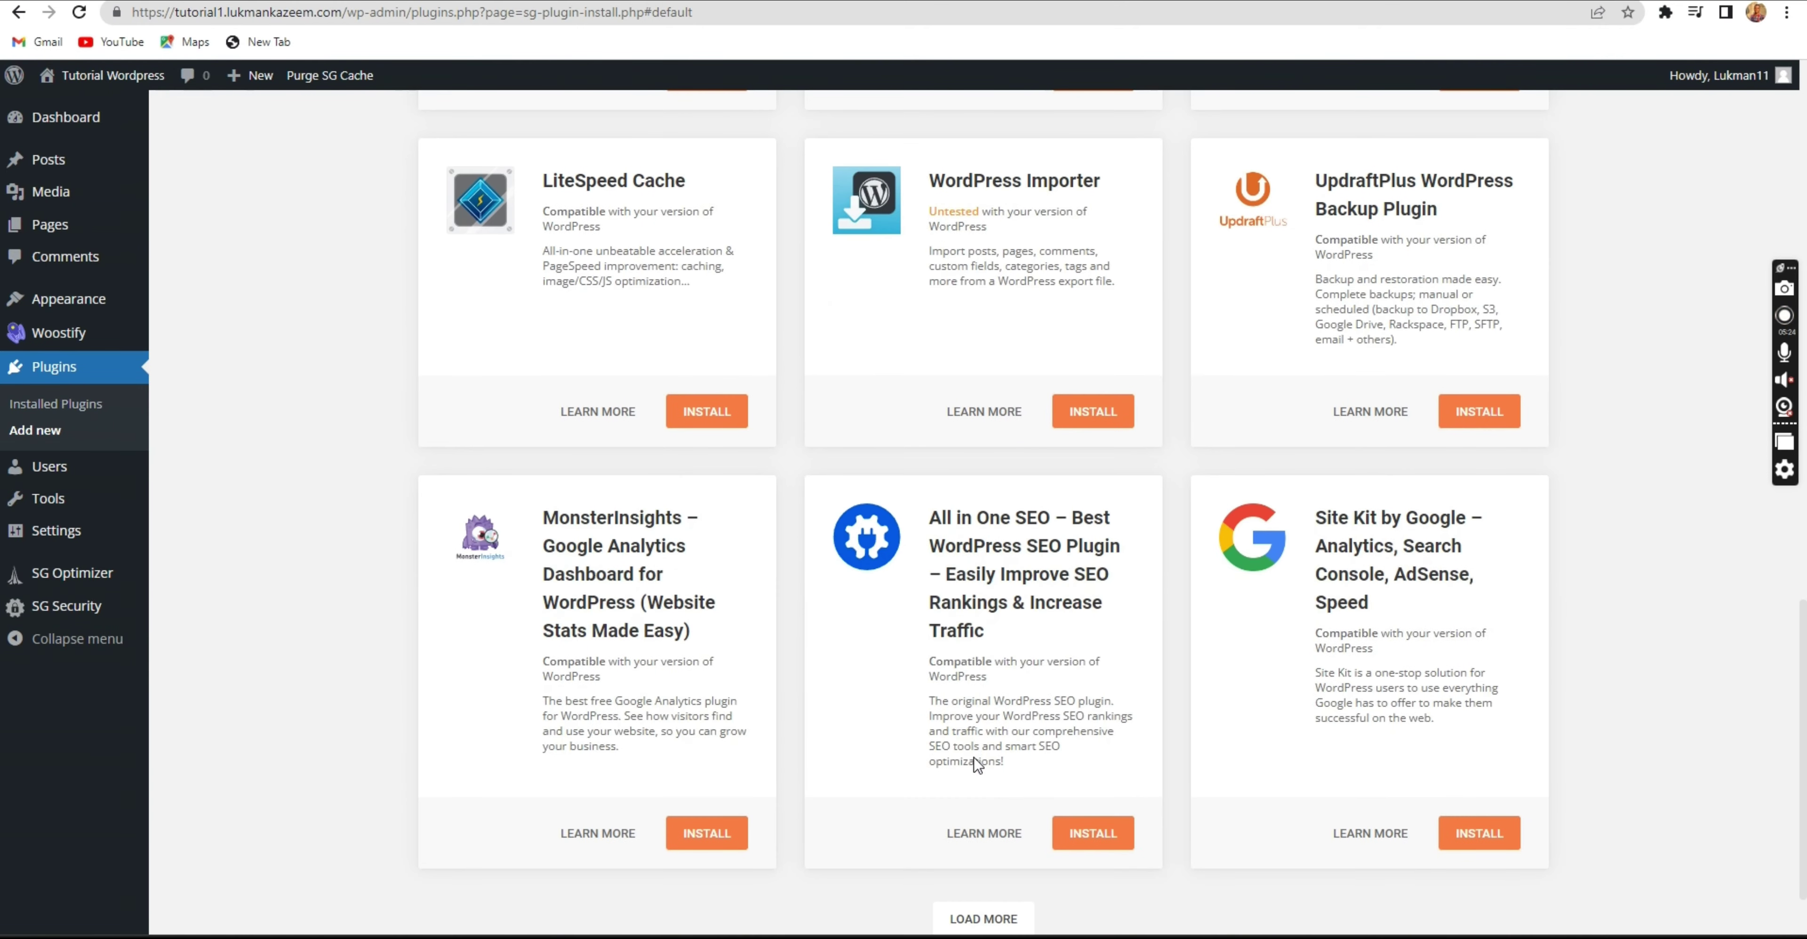
click(984, 821)
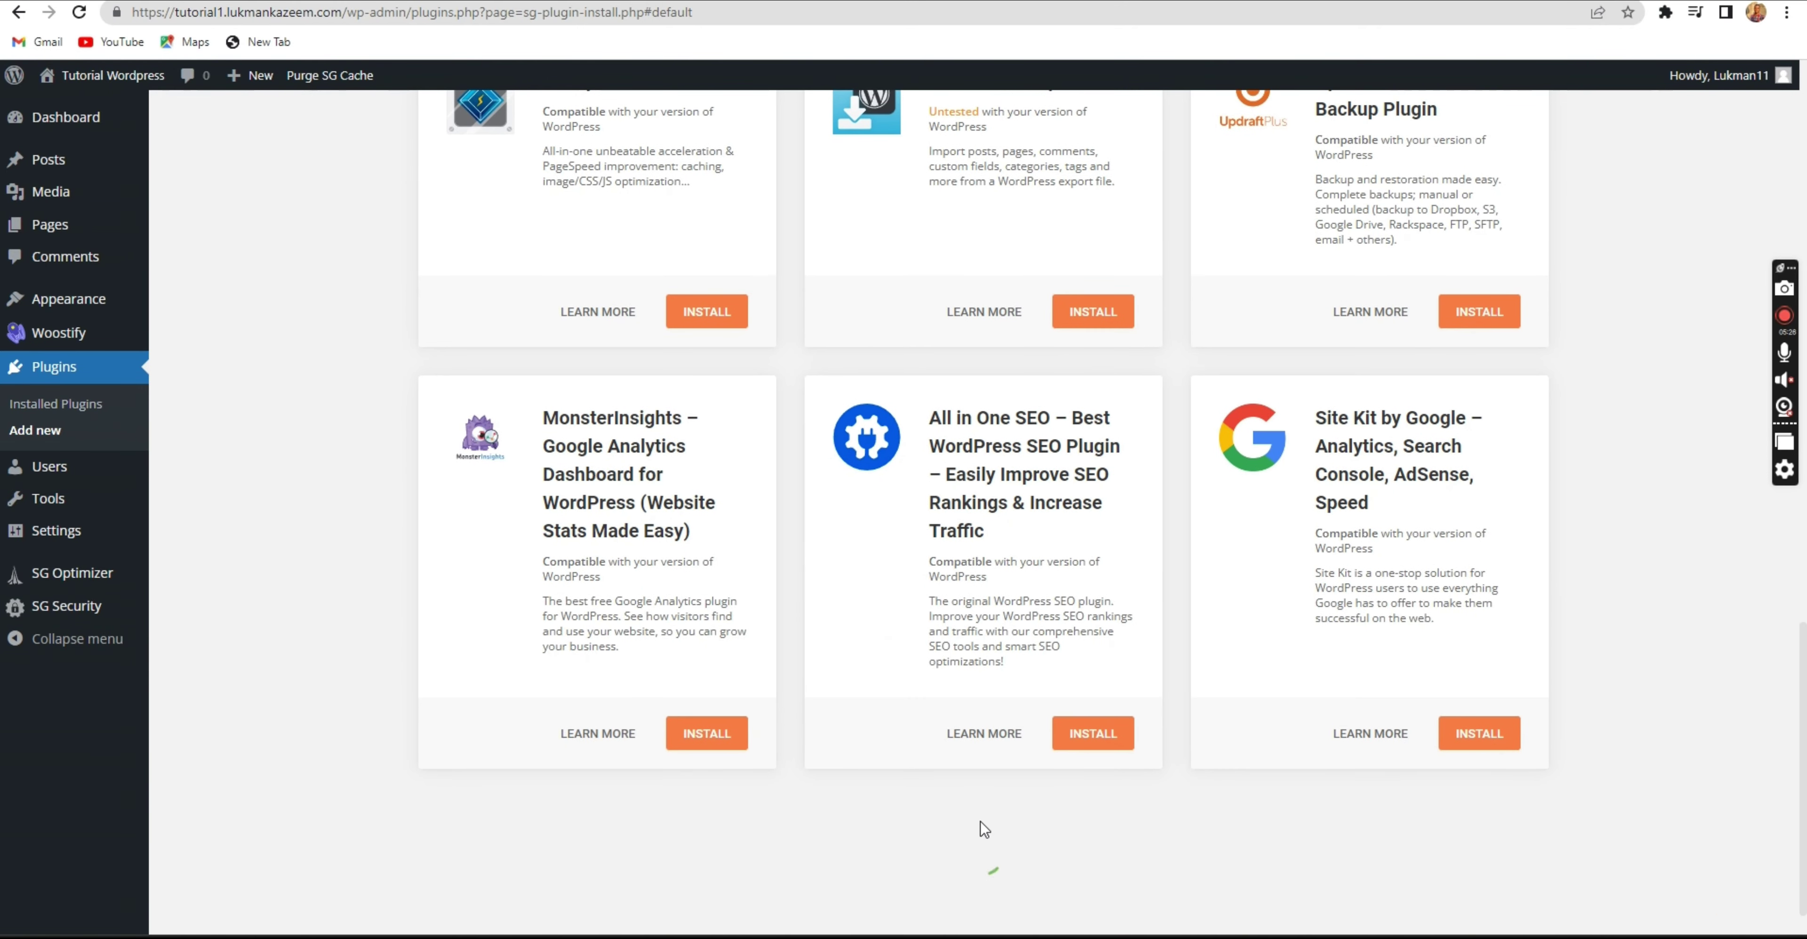
Scroll down to the WP Mail SMTP by WPForms card and highlight its title.
scroll(979, 818, down, 6)
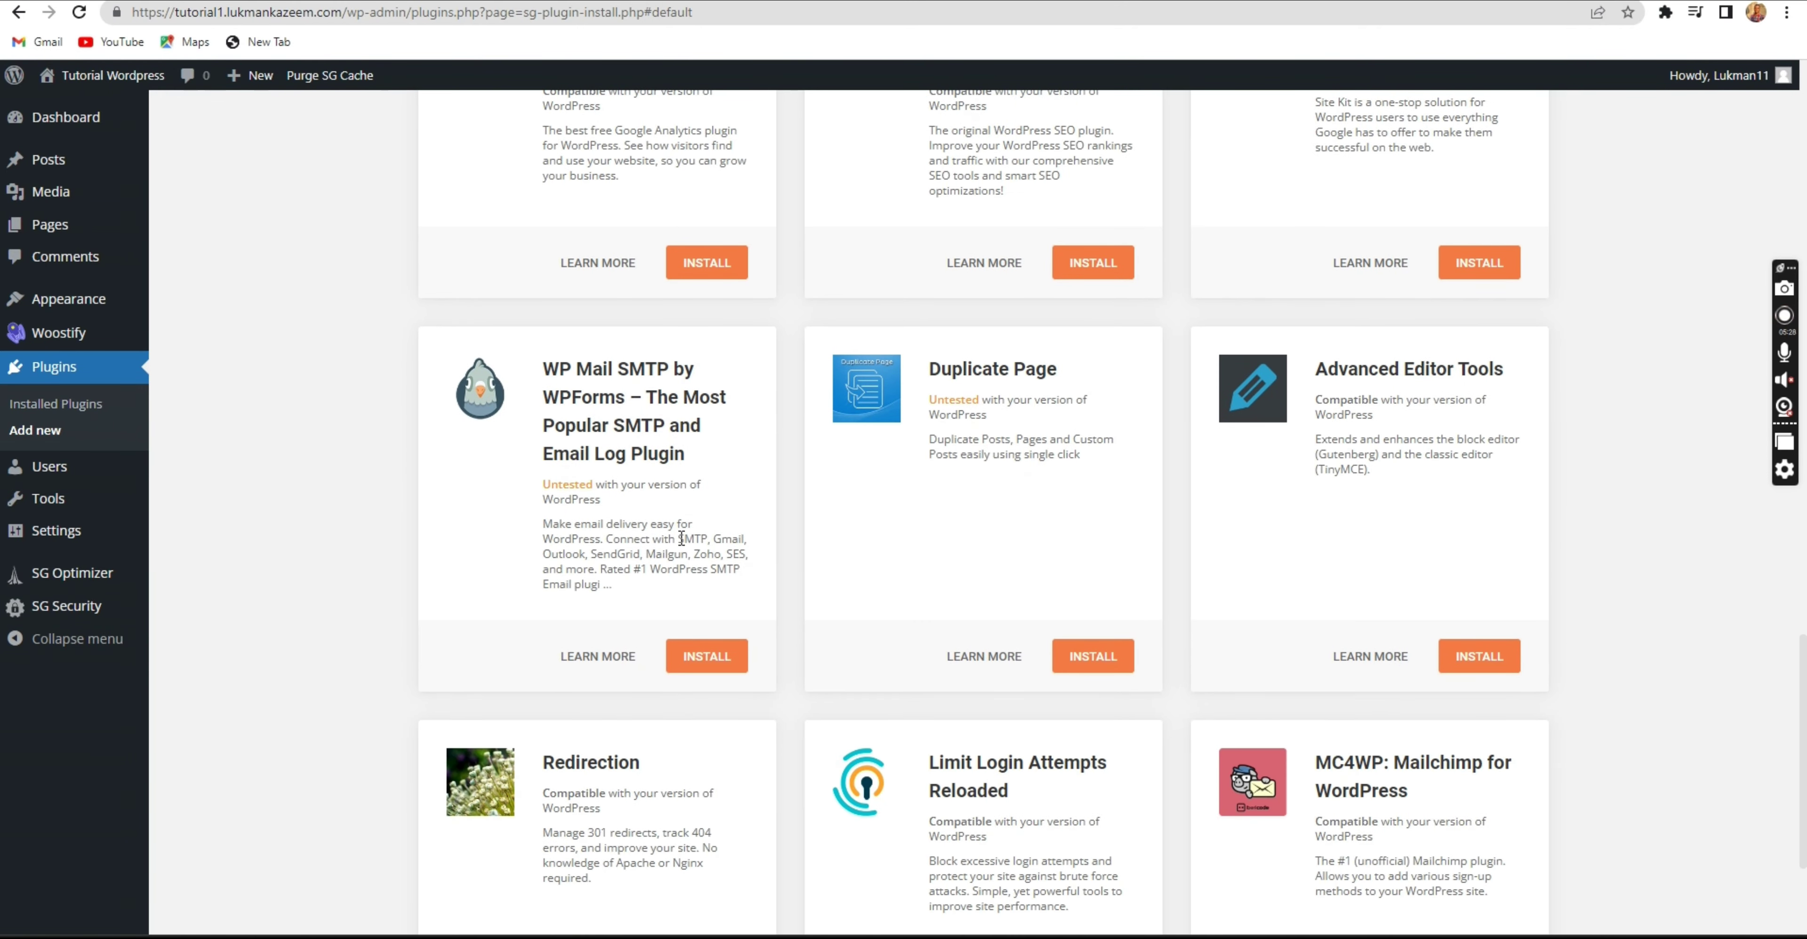
drag(690, 456, 540, 384)
click(622, 372)
drag(682, 457, 528, 384)
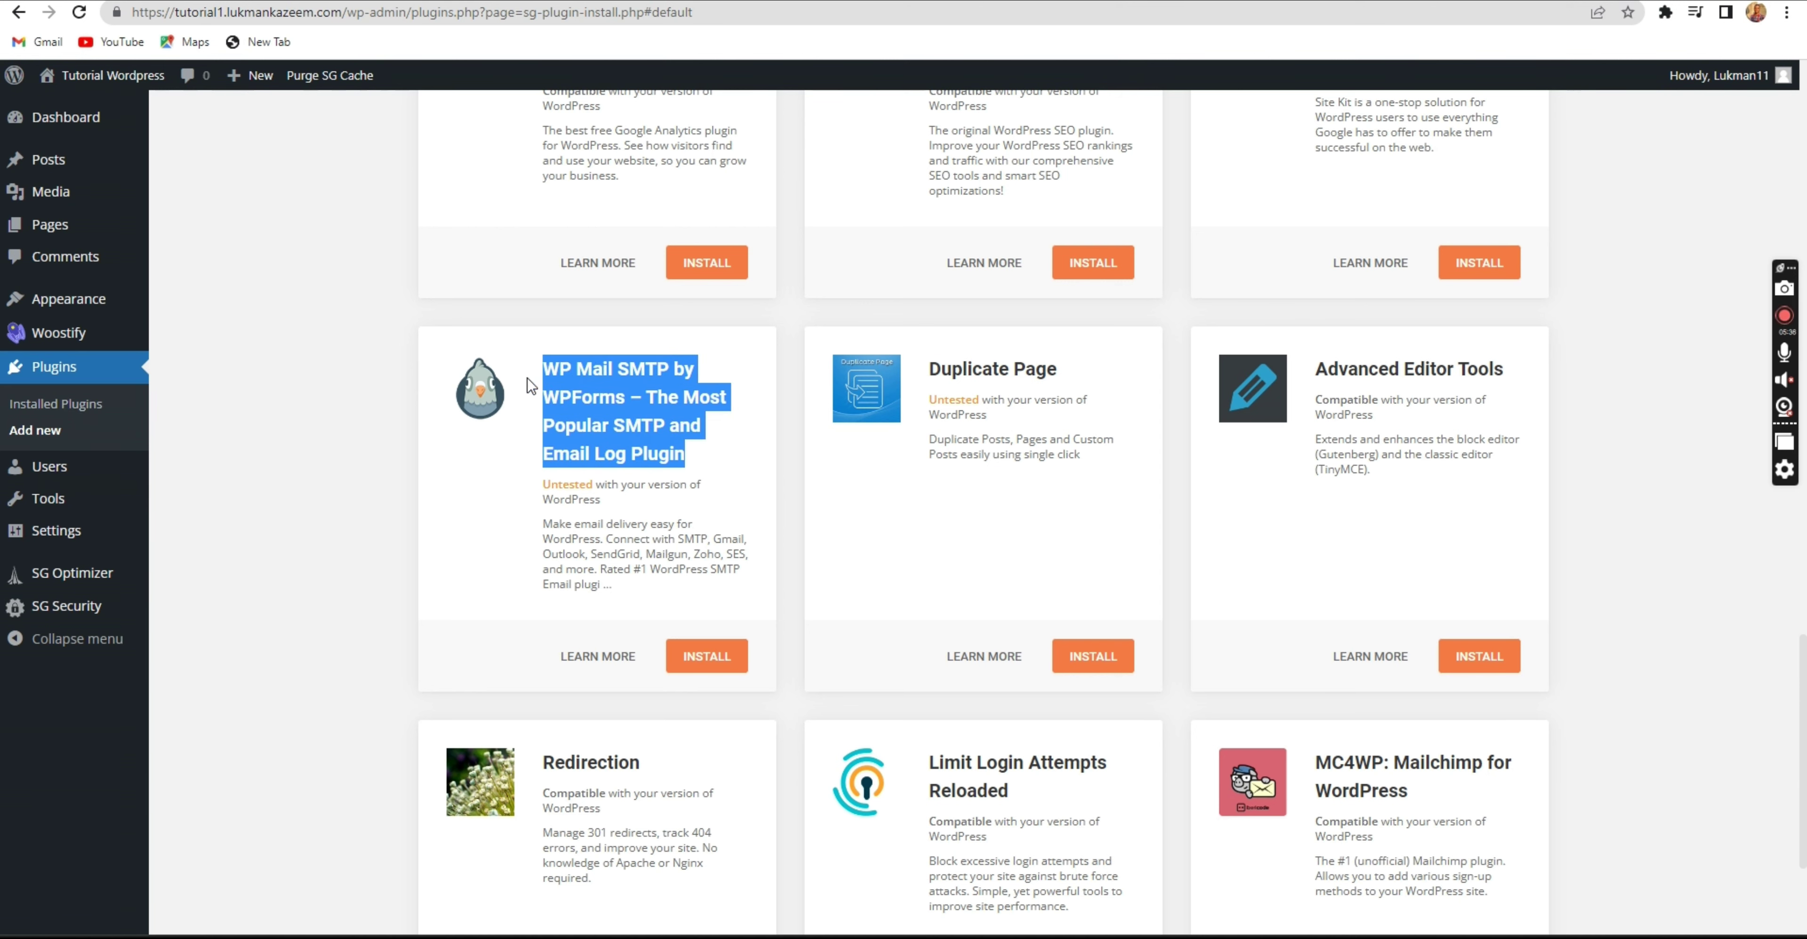
click(528, 378)
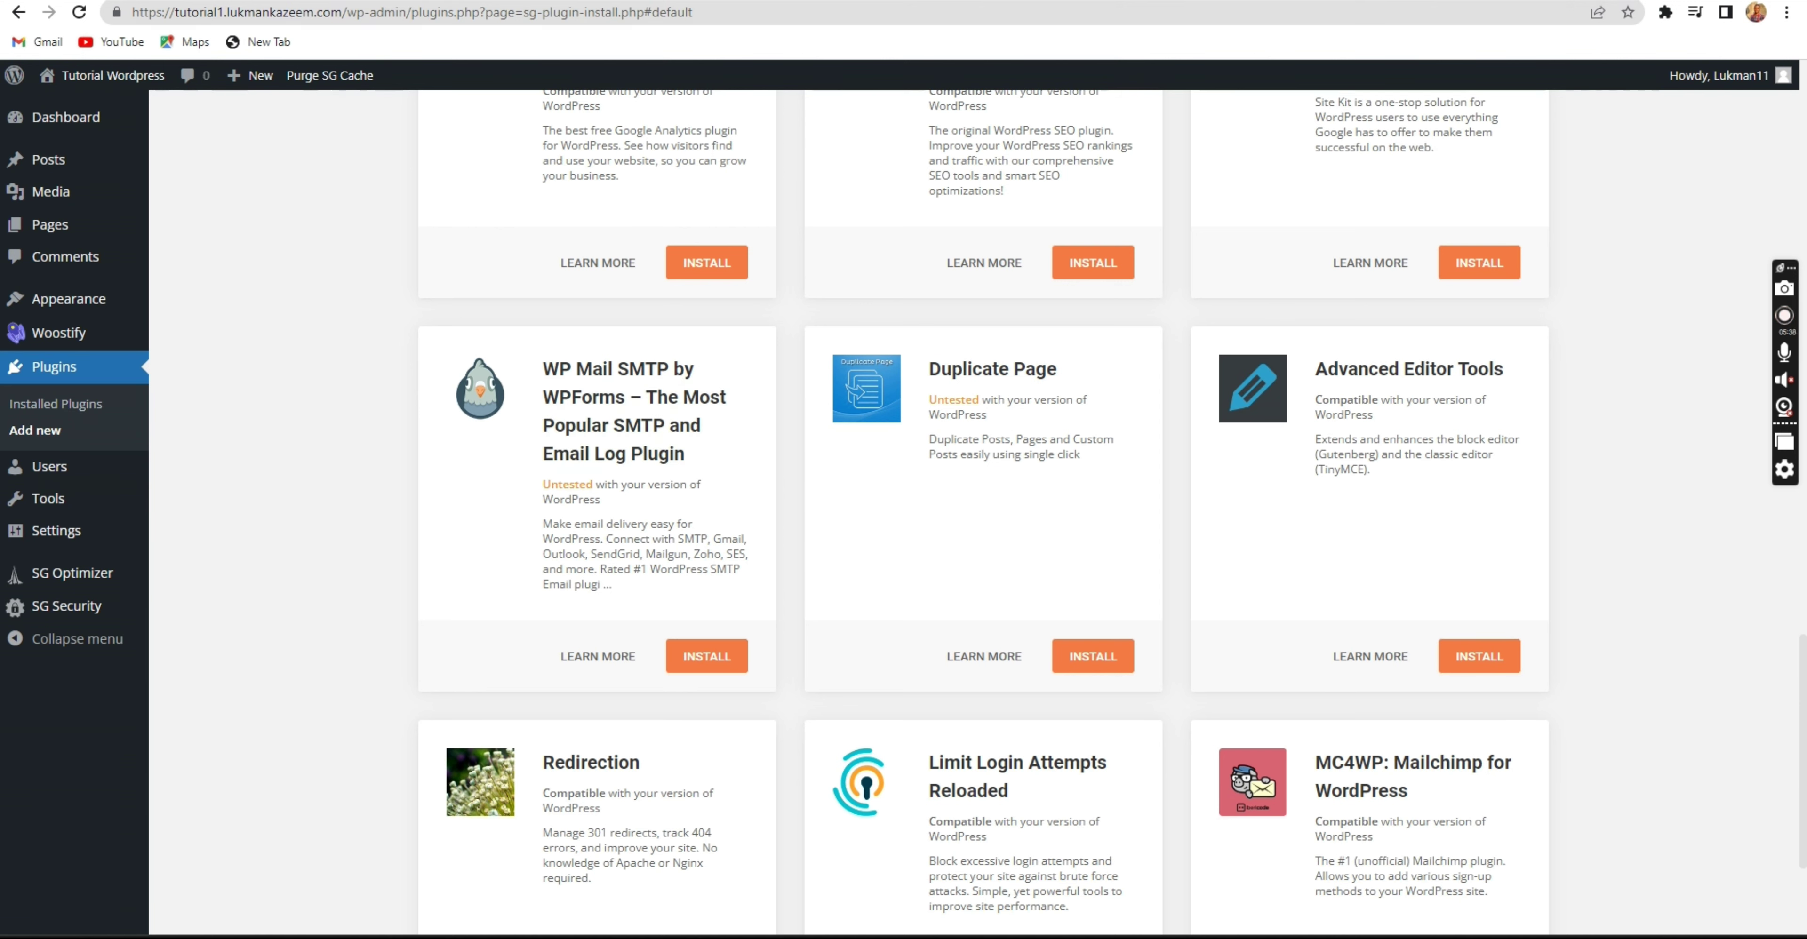
Open the personal website in a new tab and go to REACH OUT > Contact Me.
key(ctrl+t)
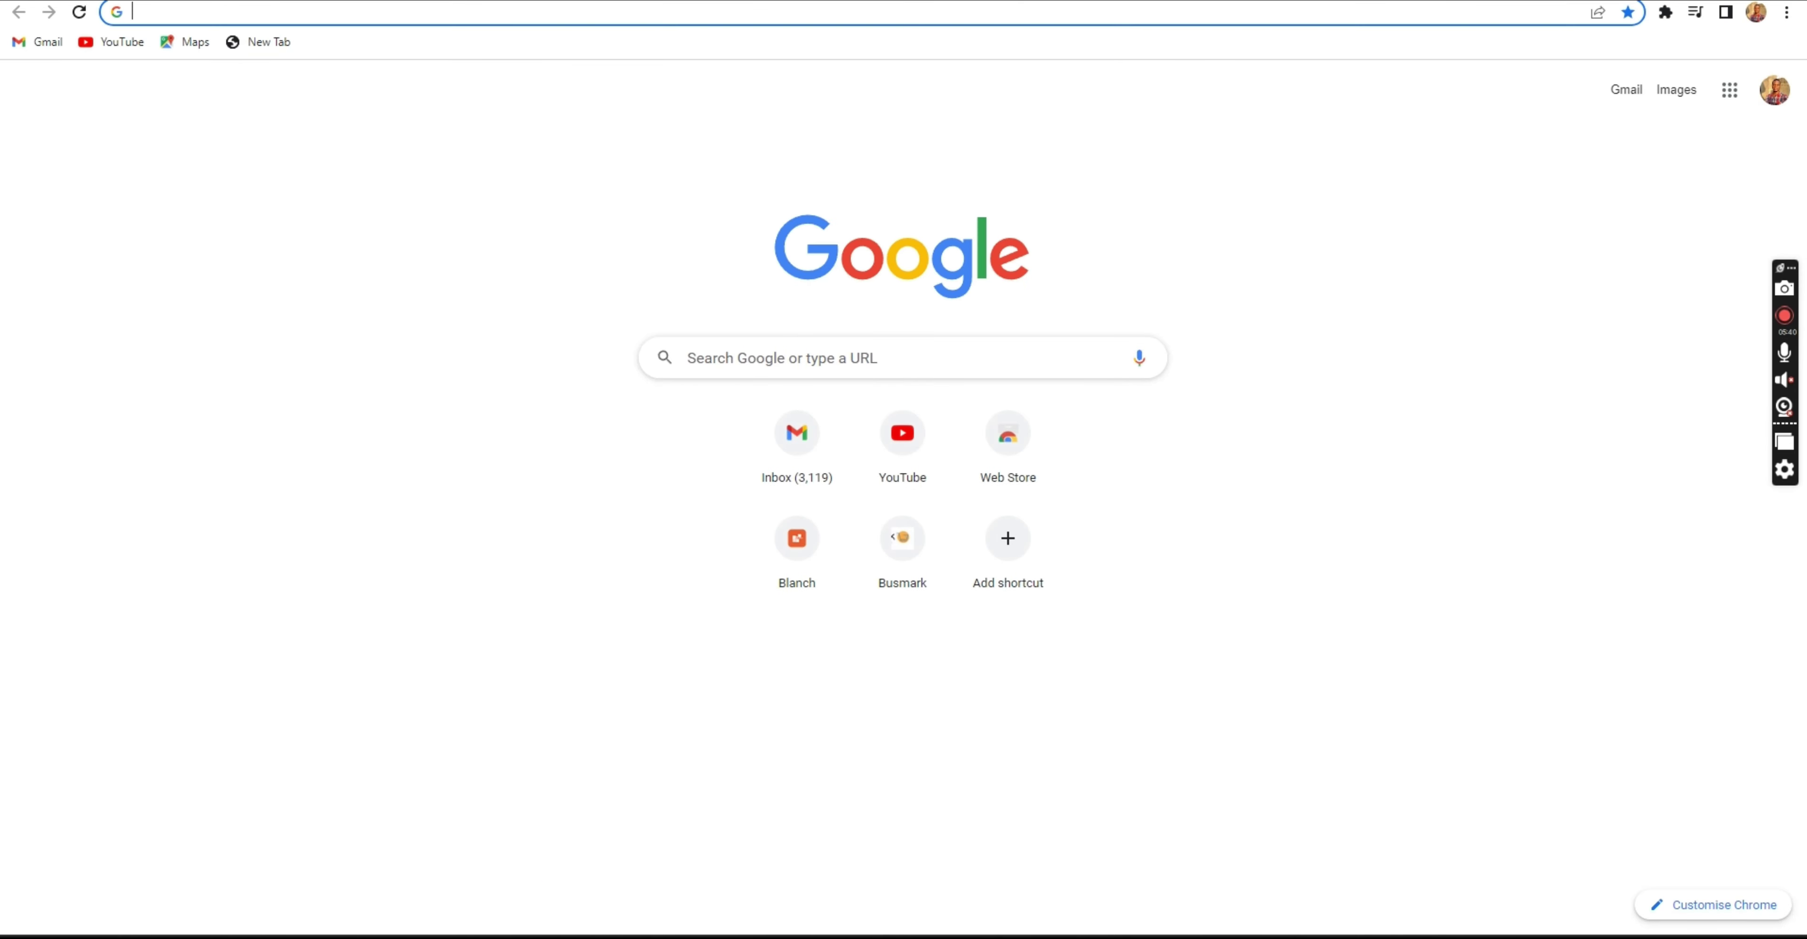
text(luk)
key(Return)
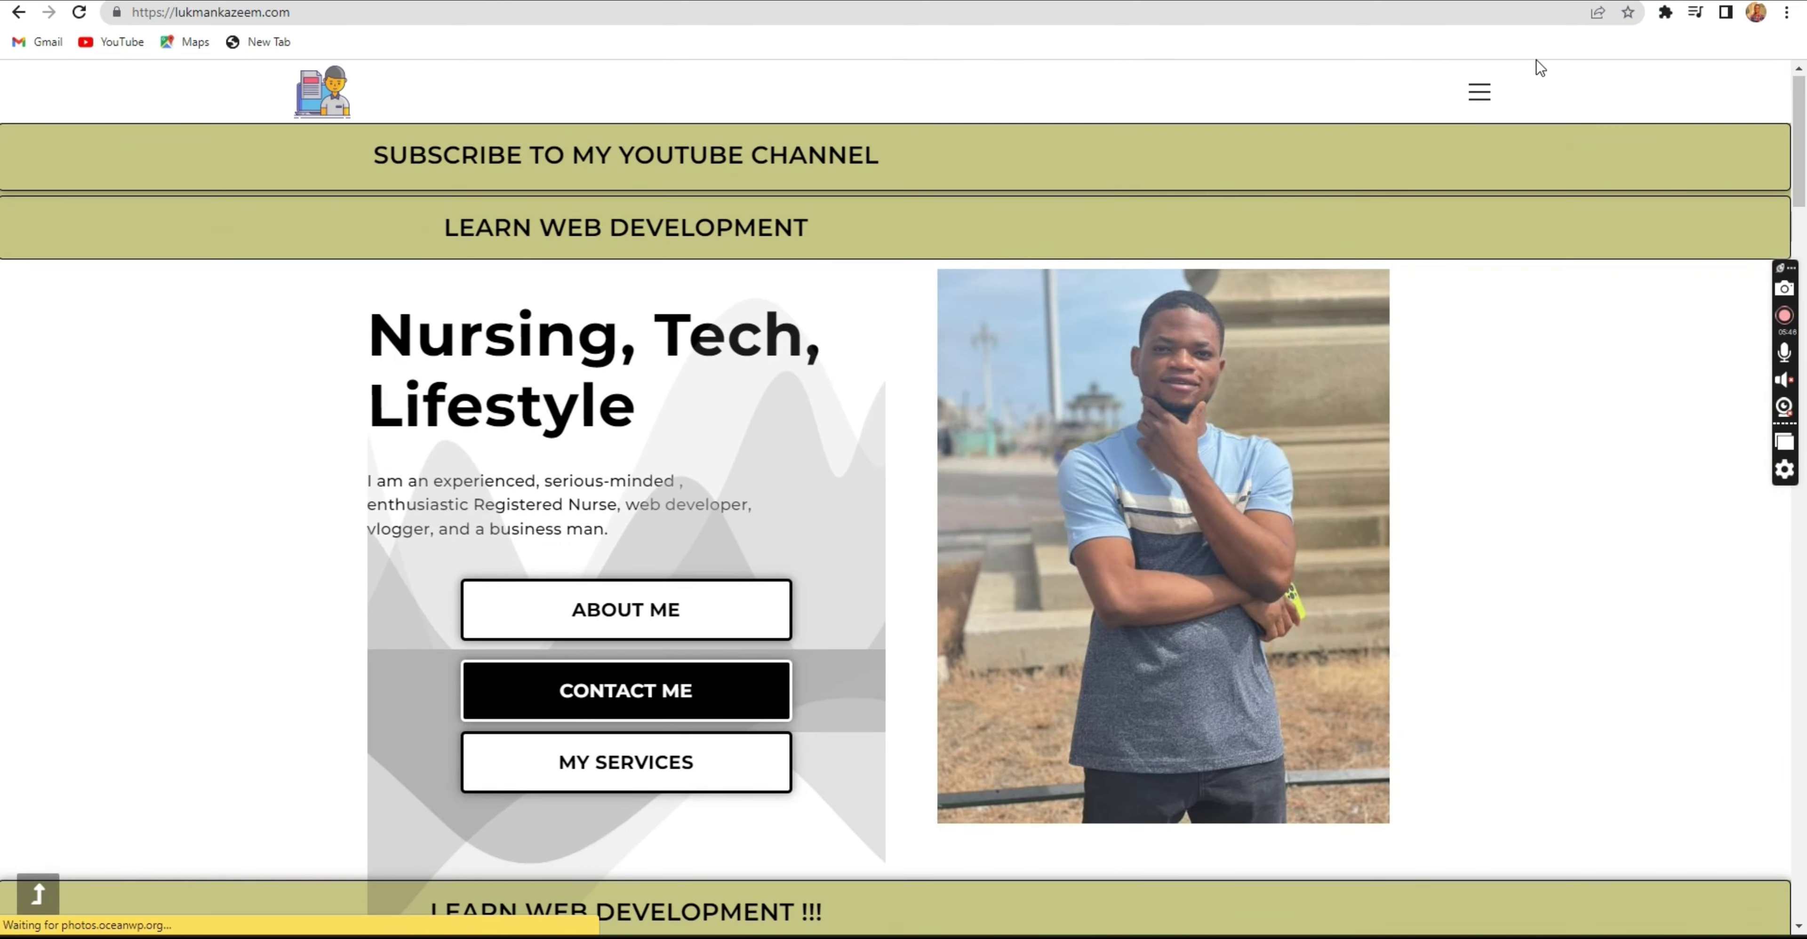
click(1480, 93)
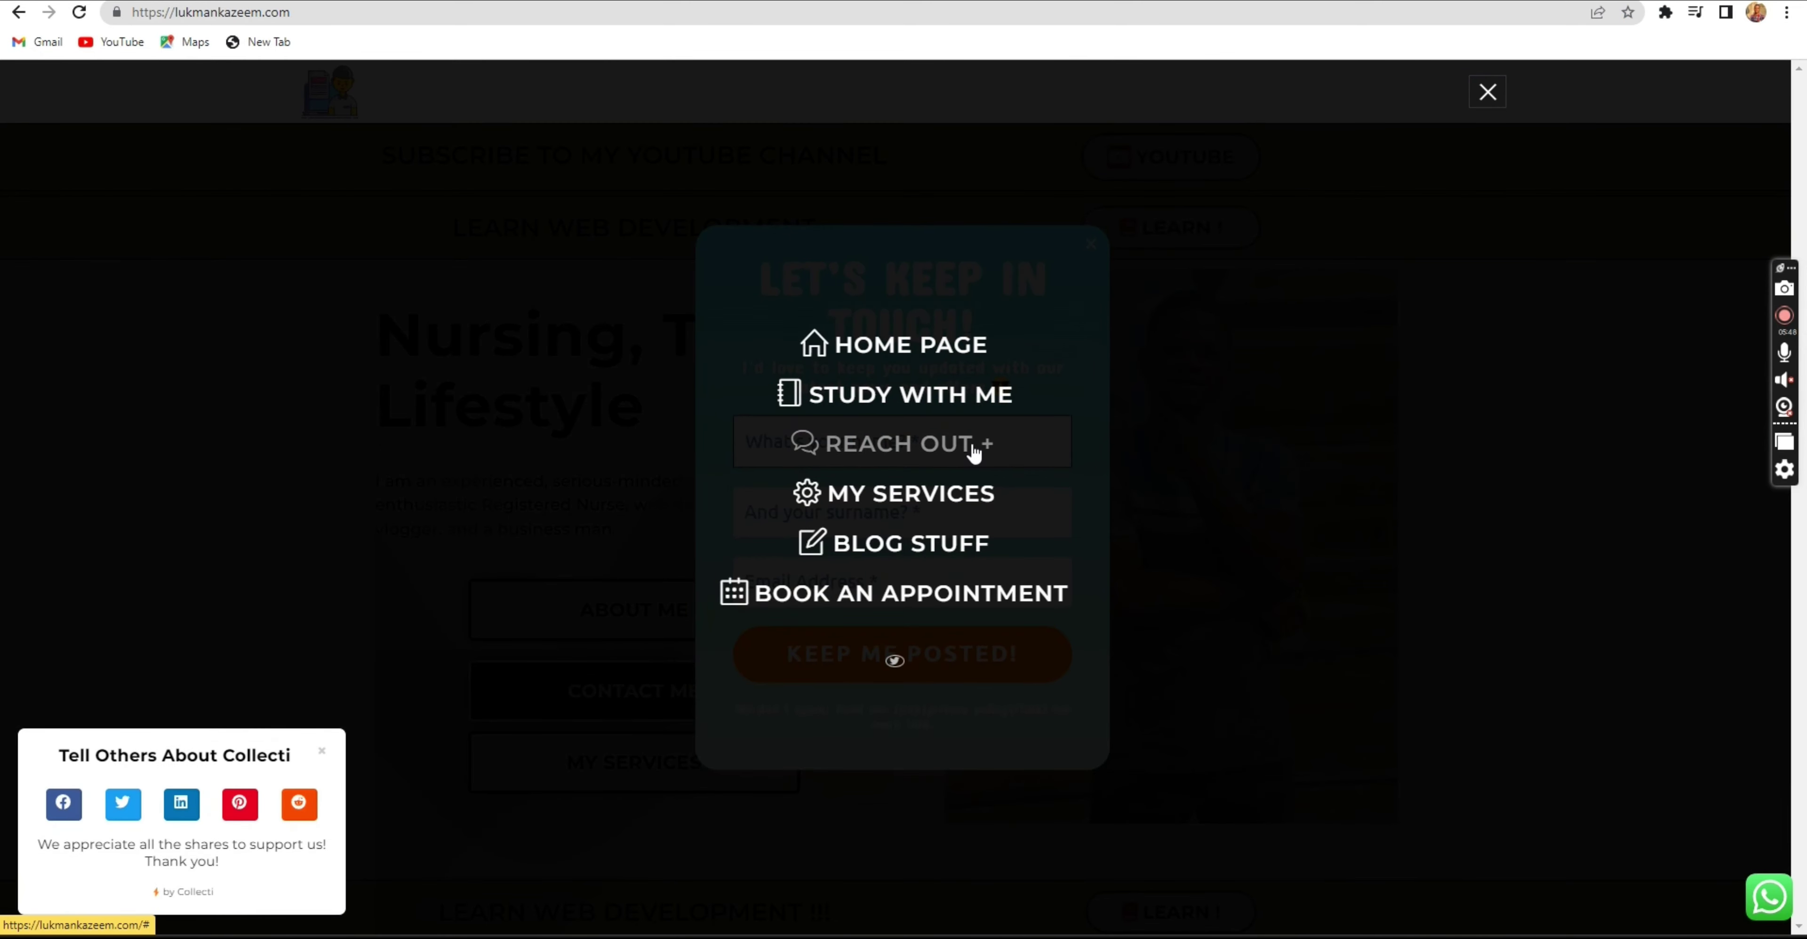
click(970, 450)
click(917, 508)
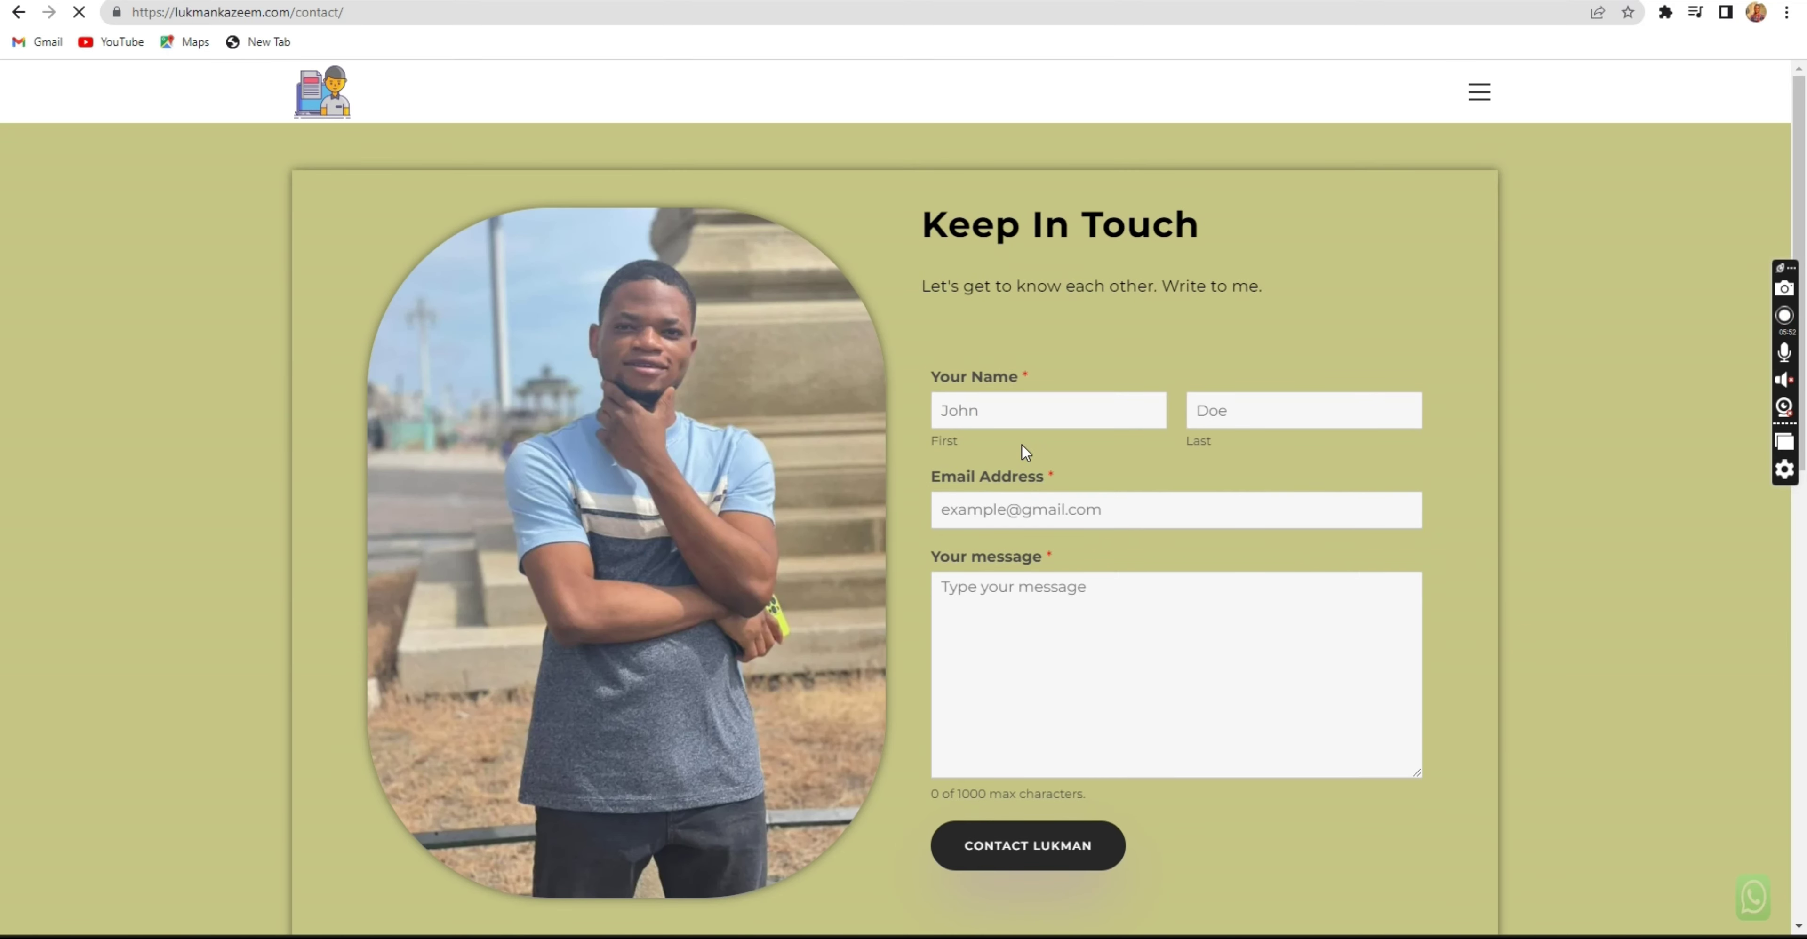
Dismiss the 'Let's keep in touch' popup covering the contact form fields.
click(1031, 413)
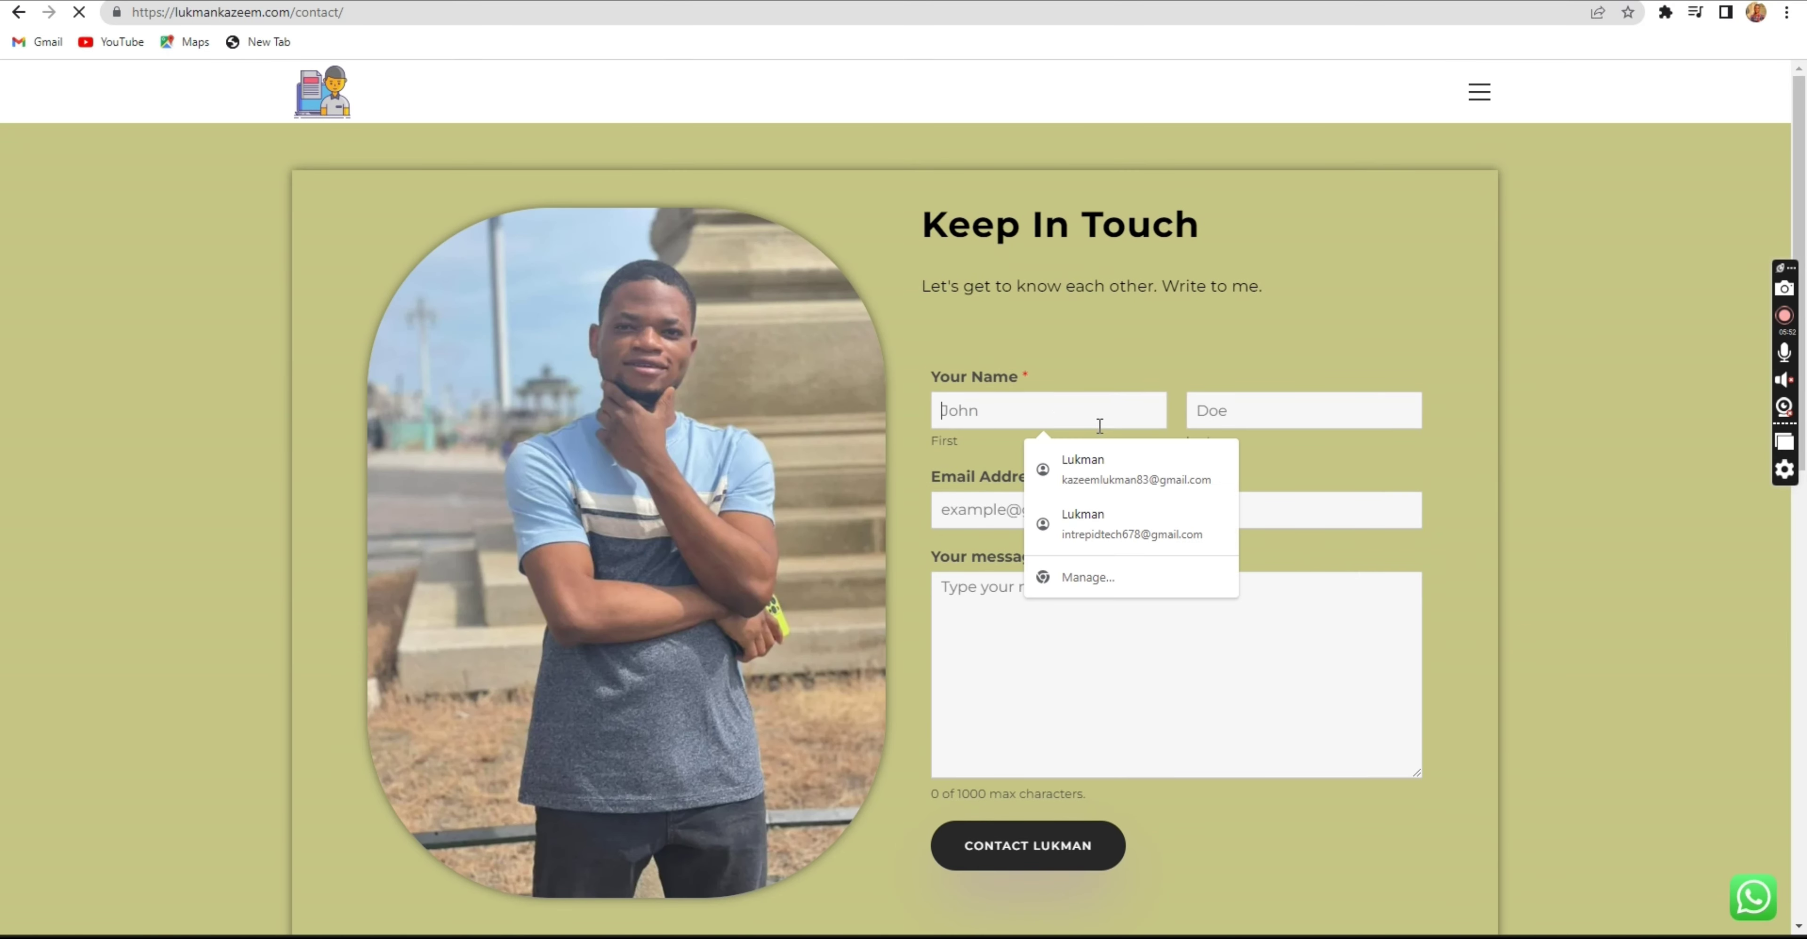
click(1267, 404)
click(1162, 502)
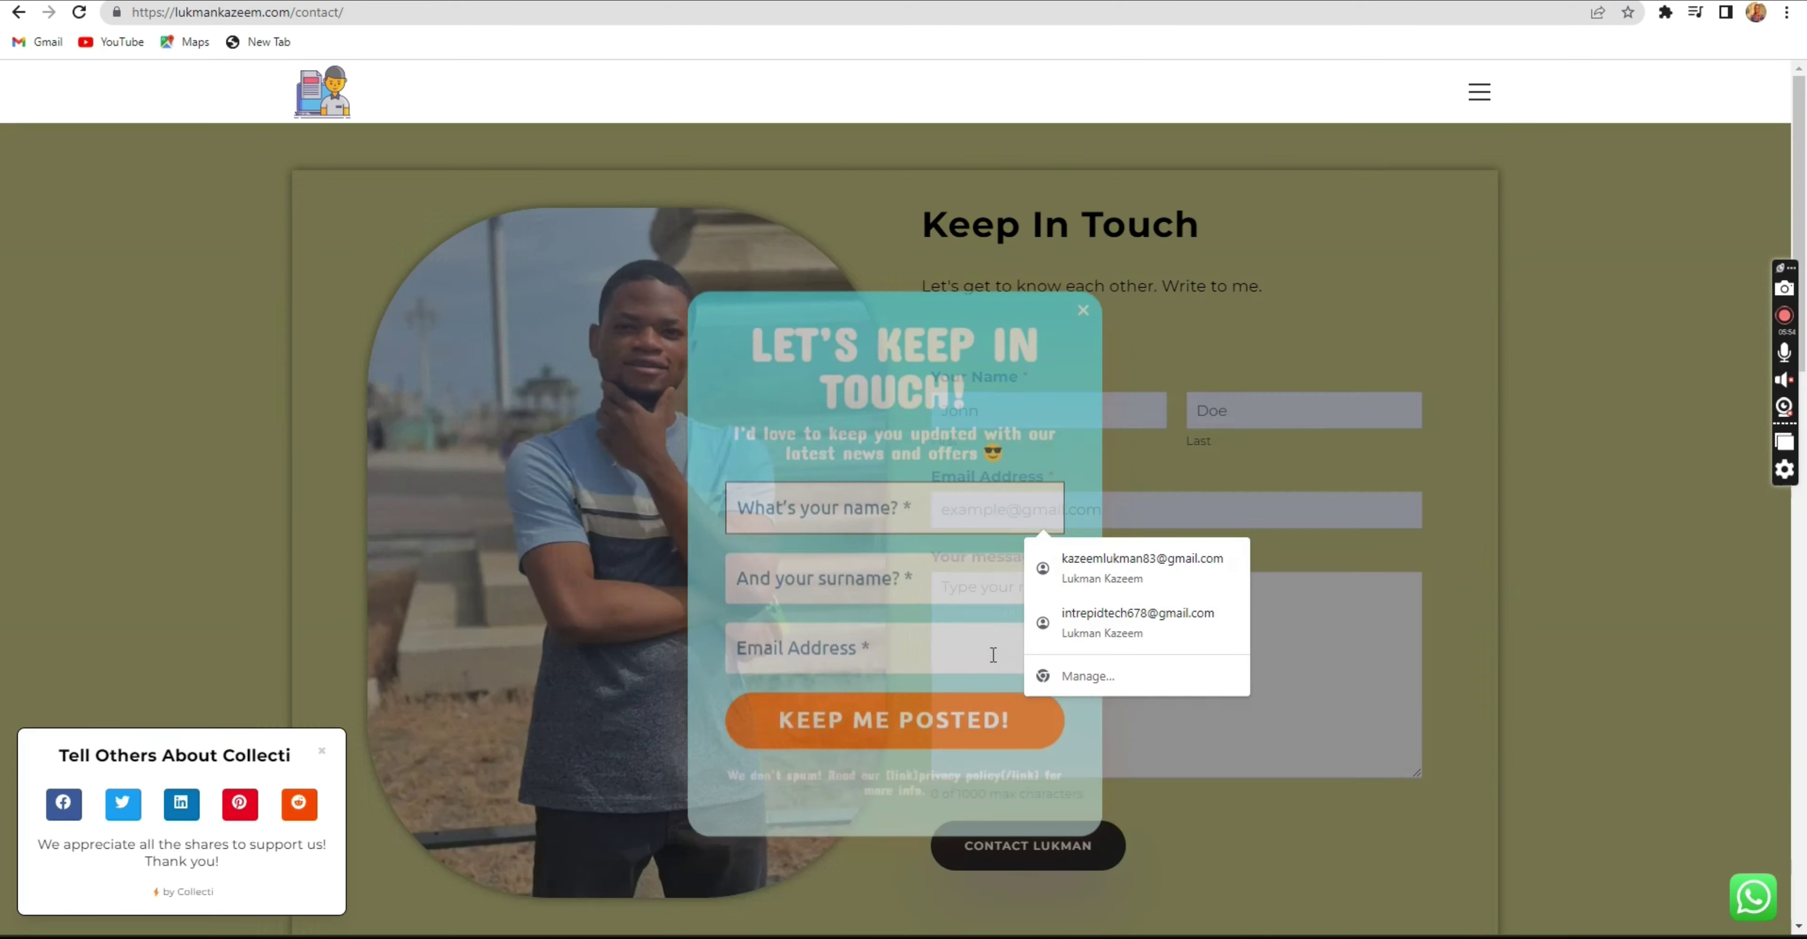
click(1008, 675)
click(1085, 215)
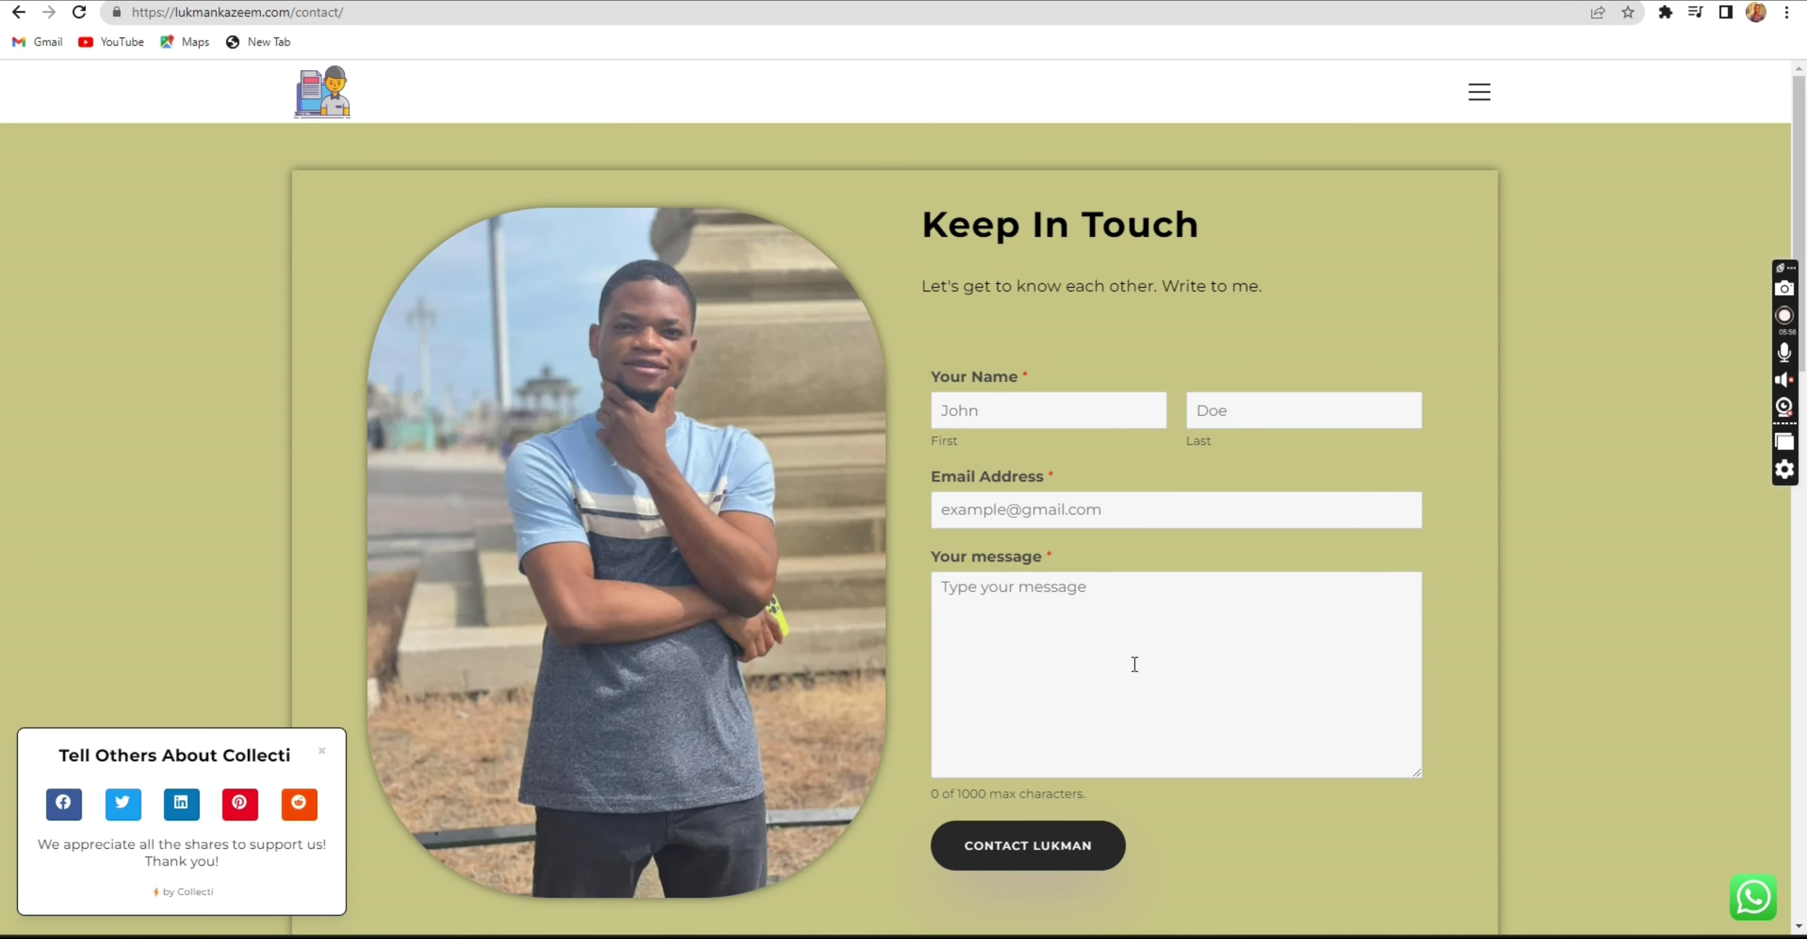
click(1201, 654)
Back on the Add Plugins tab, install the WP Mail SMTP by WPForms plugin.
key(ctrl+Tab)
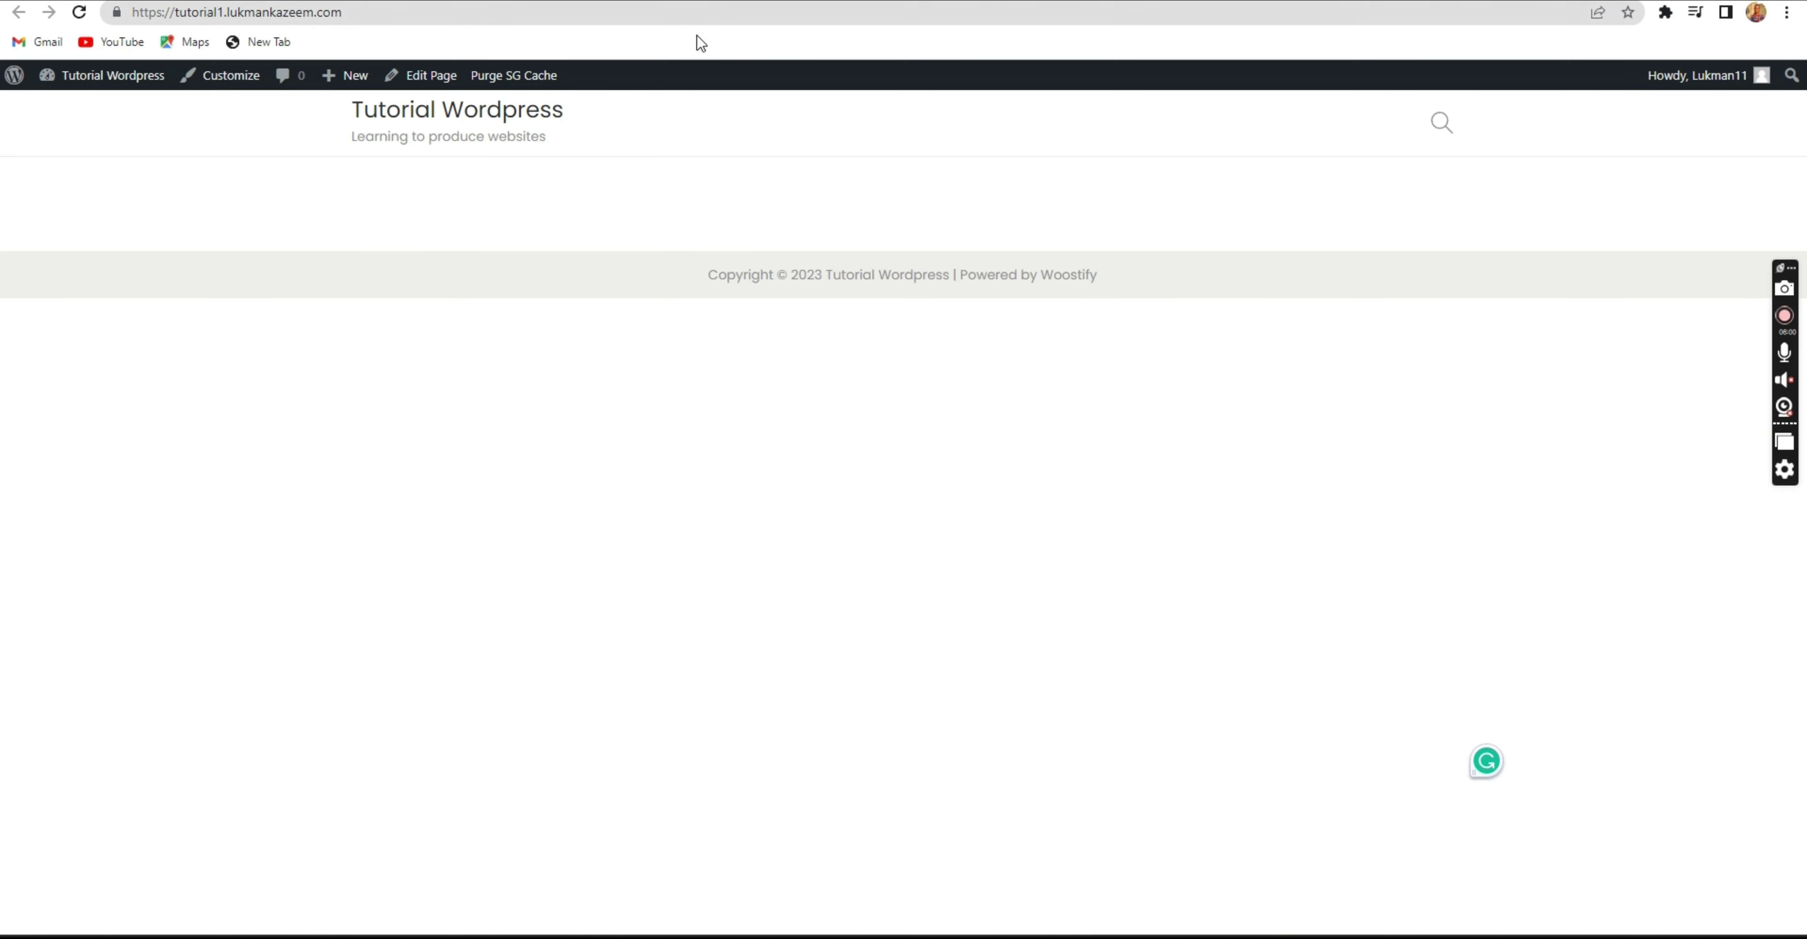
key(ctrl+Tab)
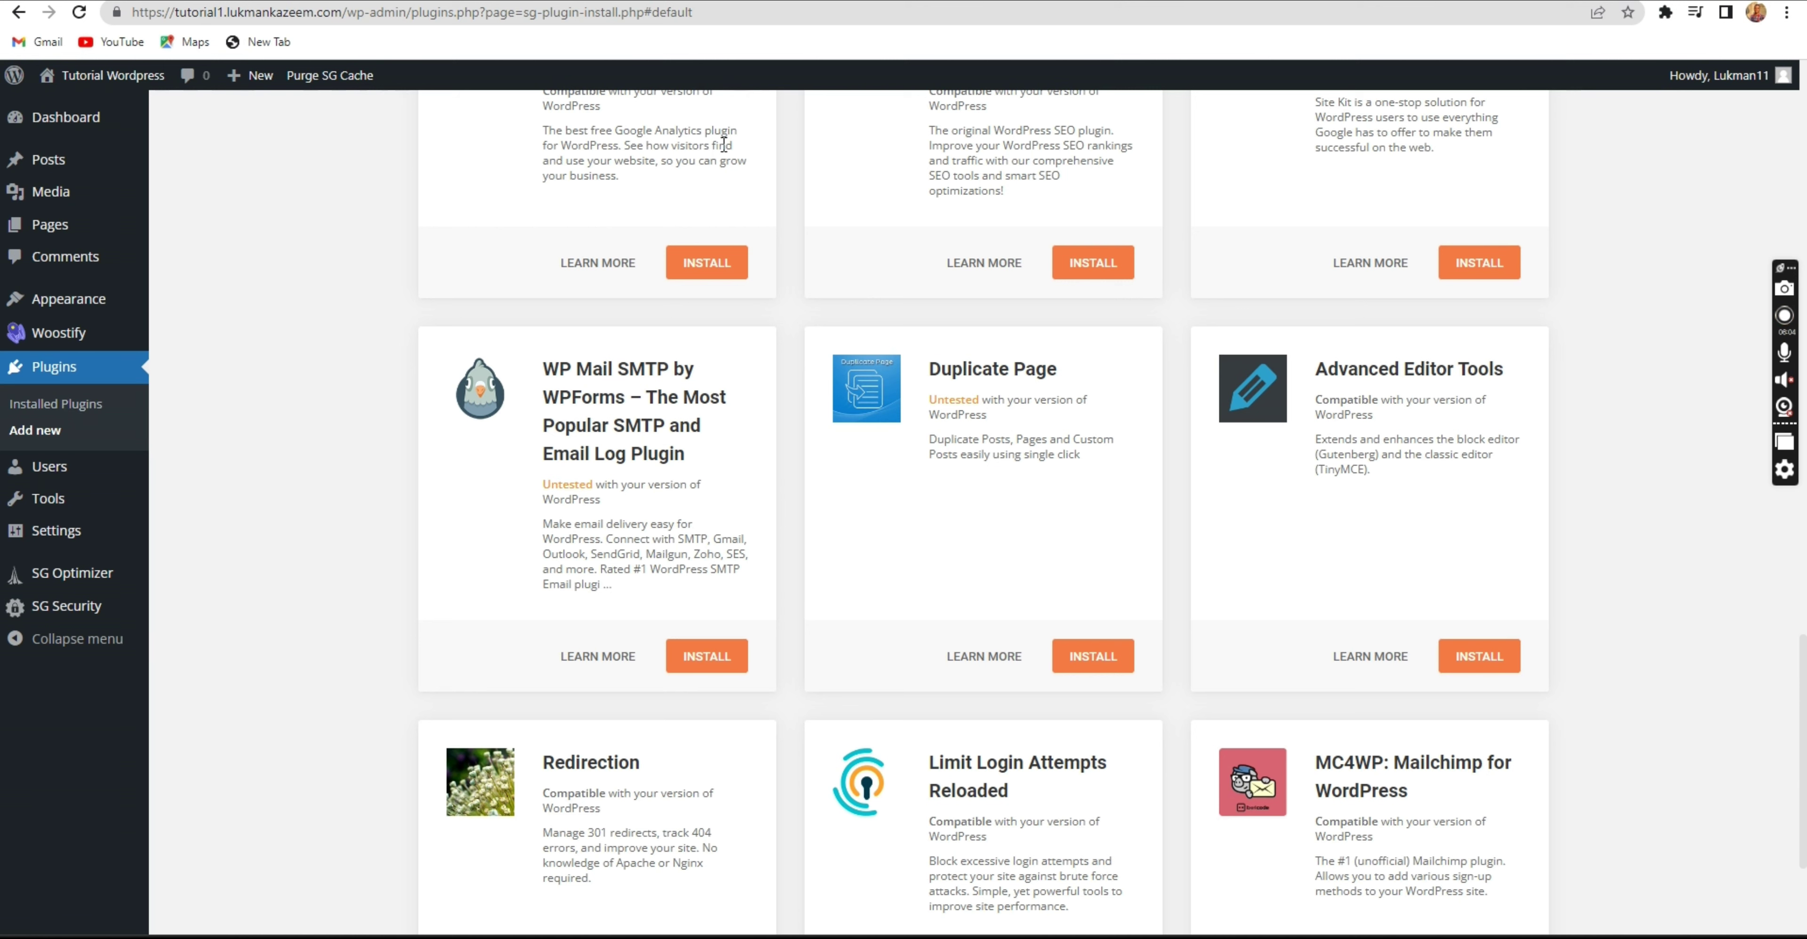
click(691, 658)
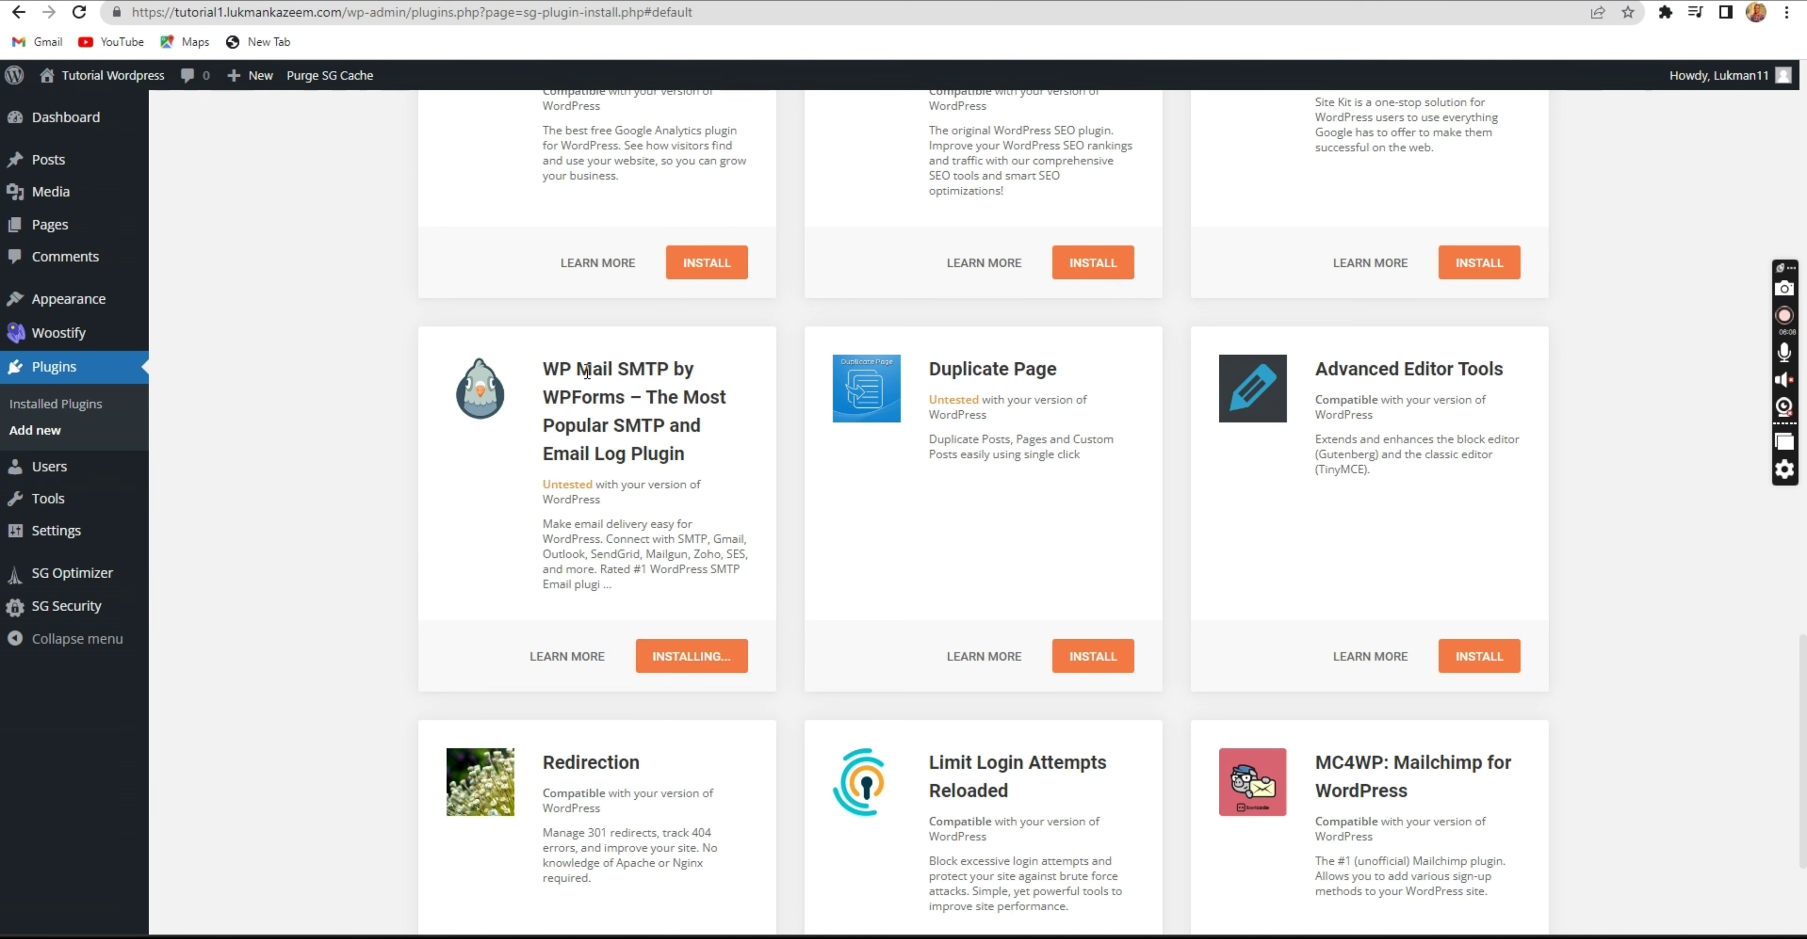
drag(550, 360, 628, 372)
click(670, 393)
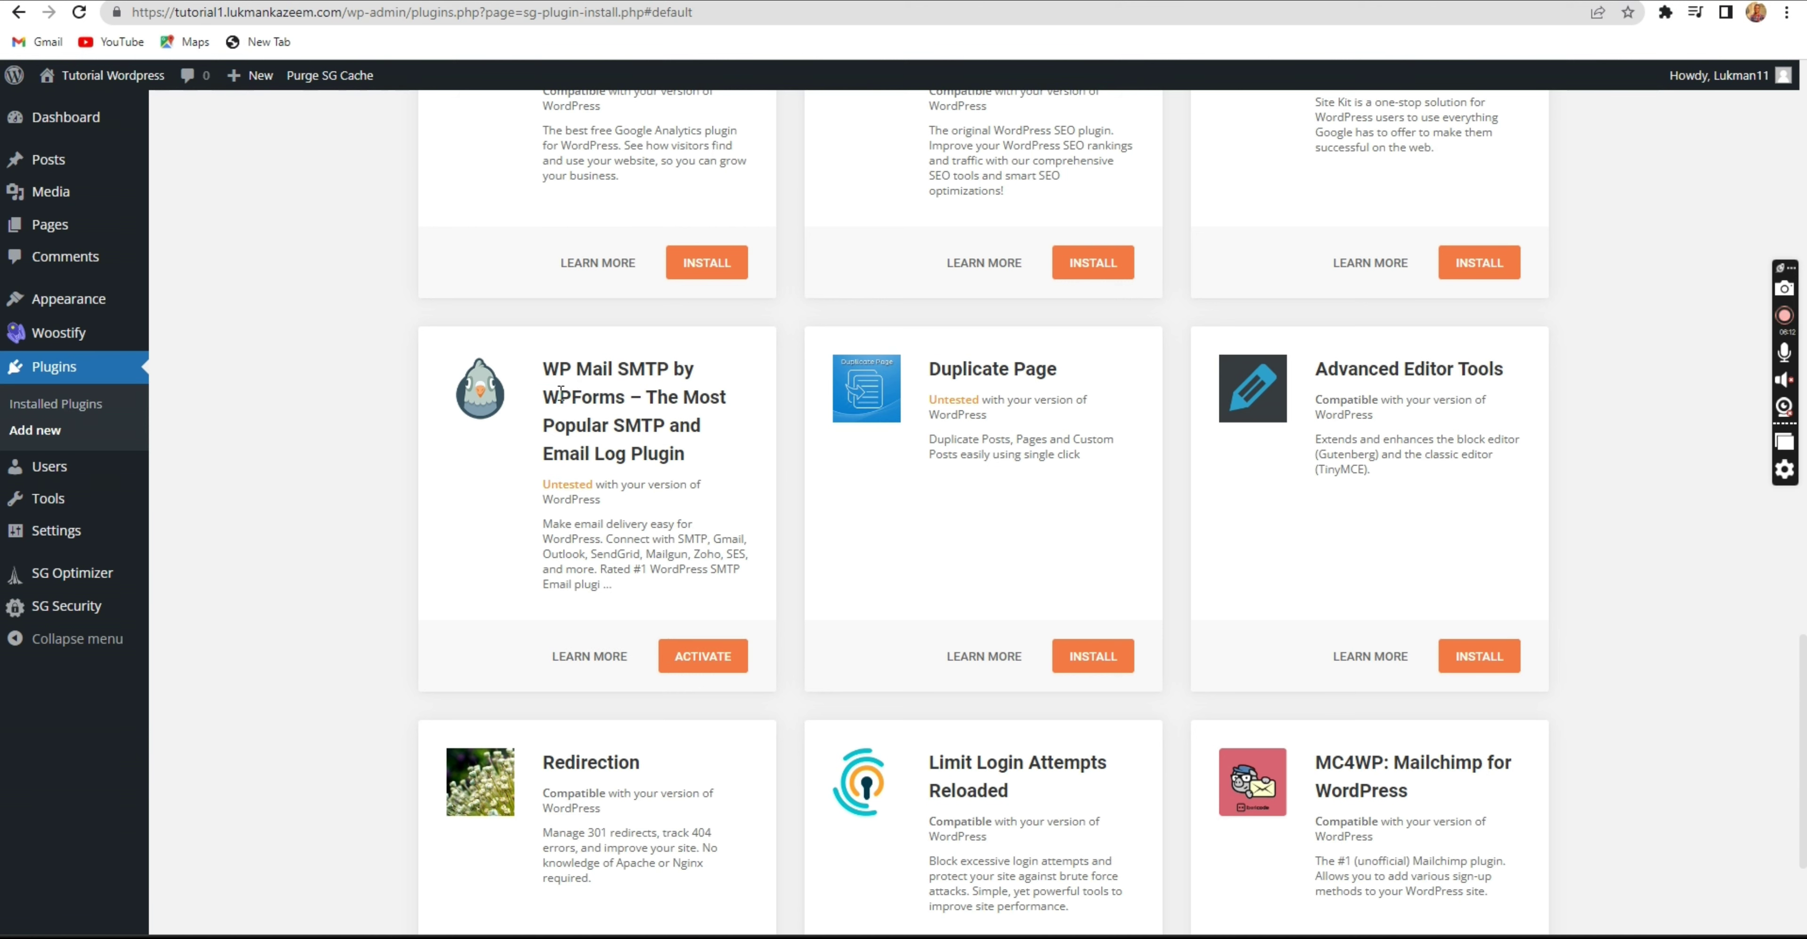
drag(591, 366, 565, 366)
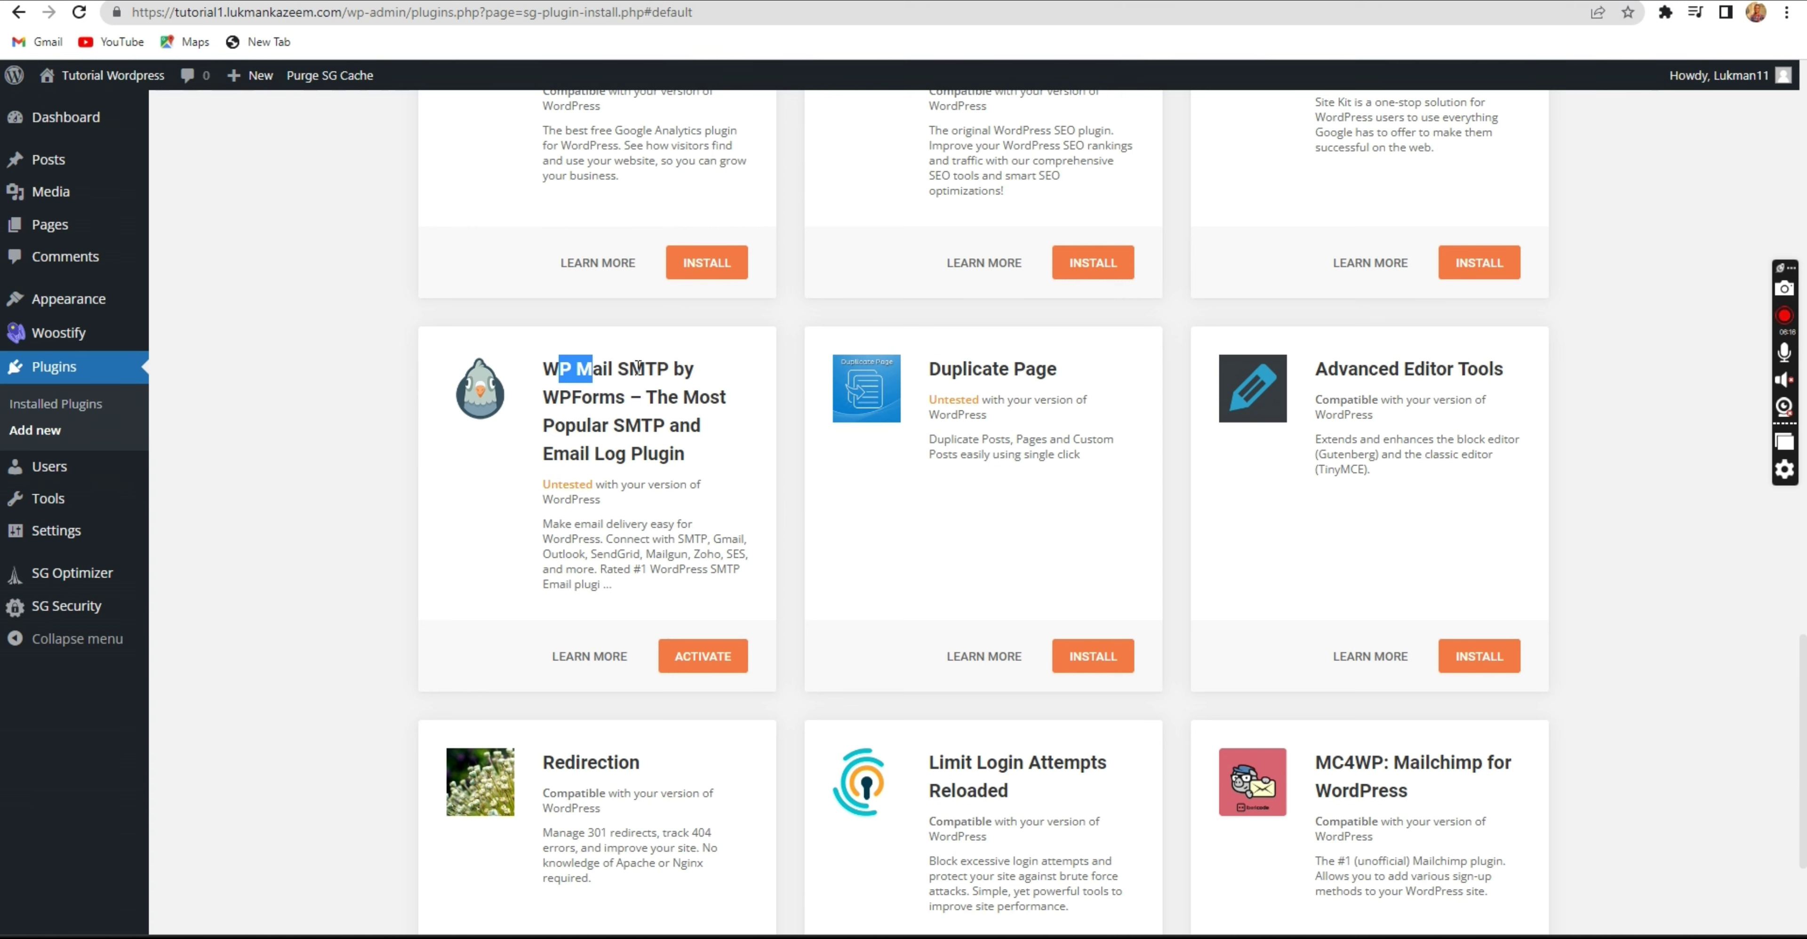
drag(618, 368, 670, 371)
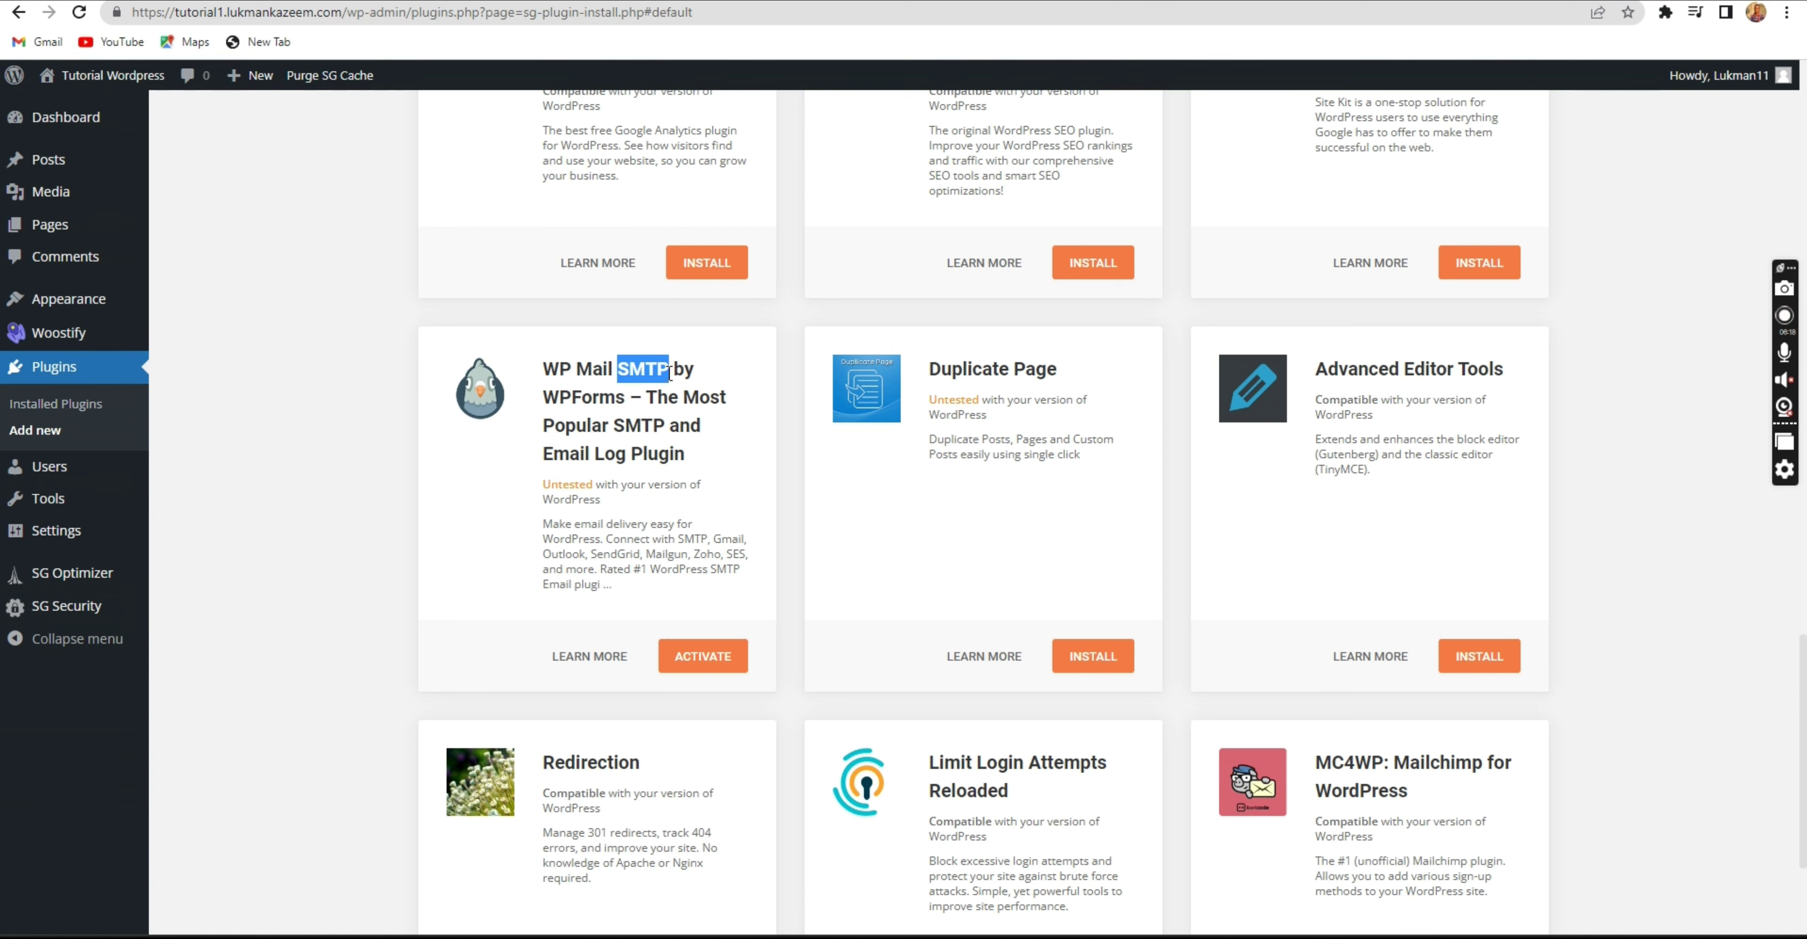
click(634, 373)
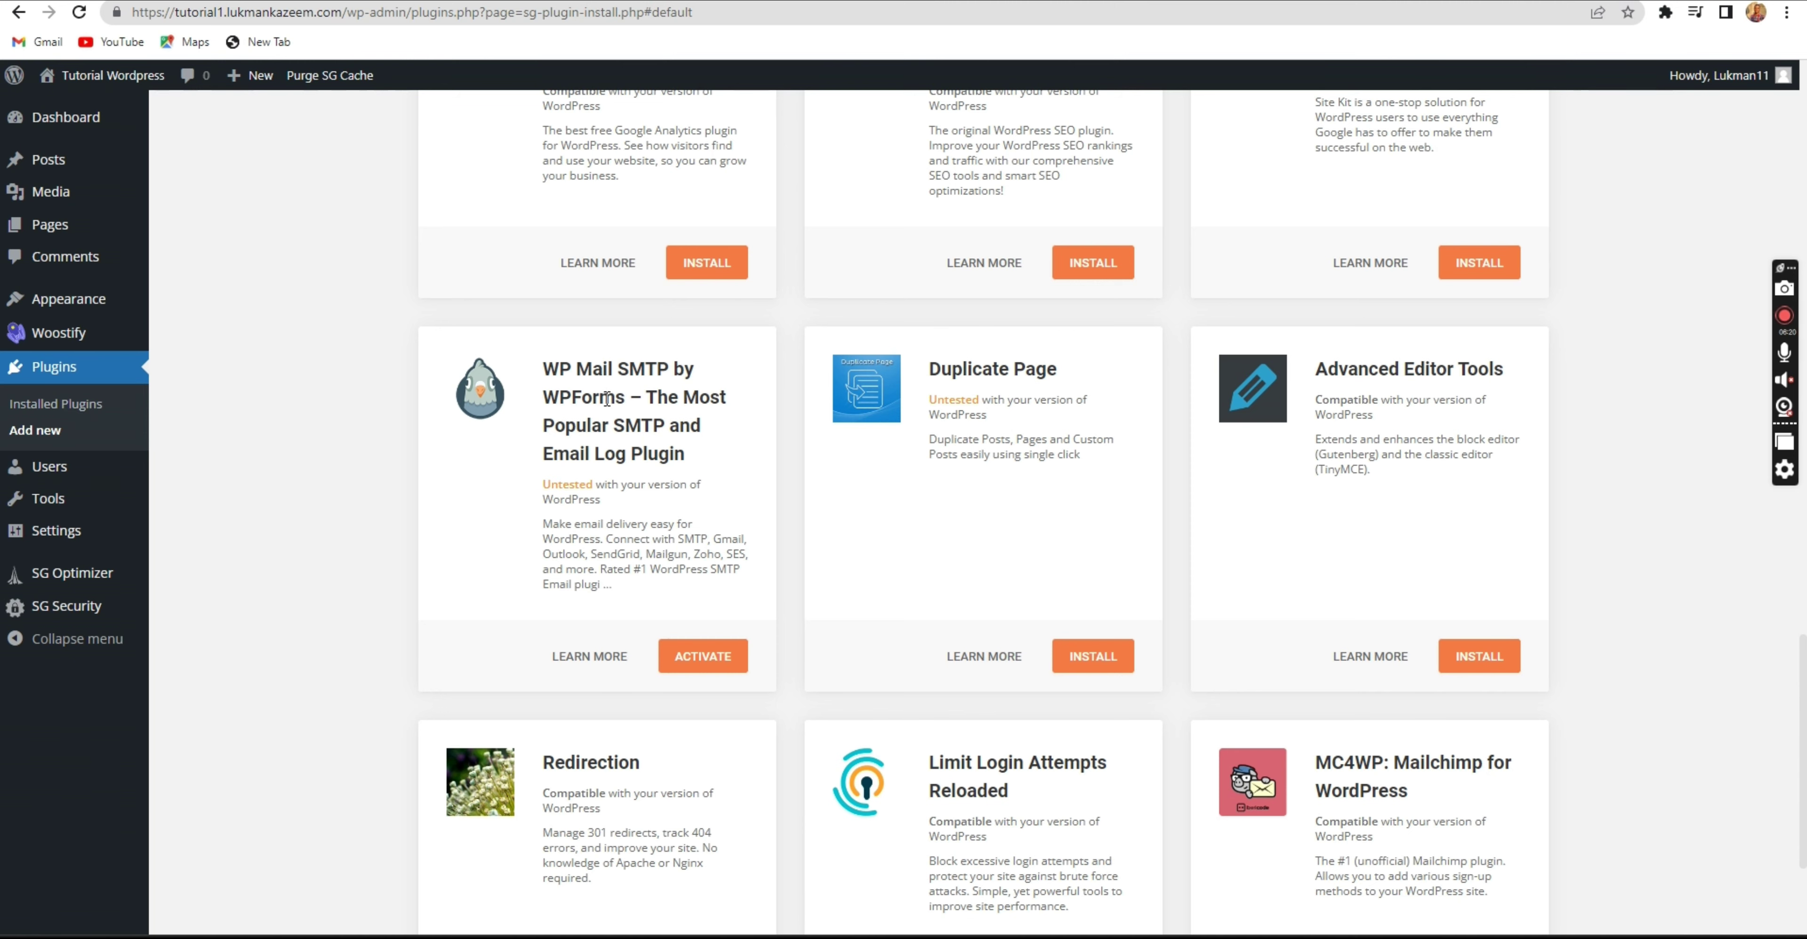
scroll(607, 399, up, 1)
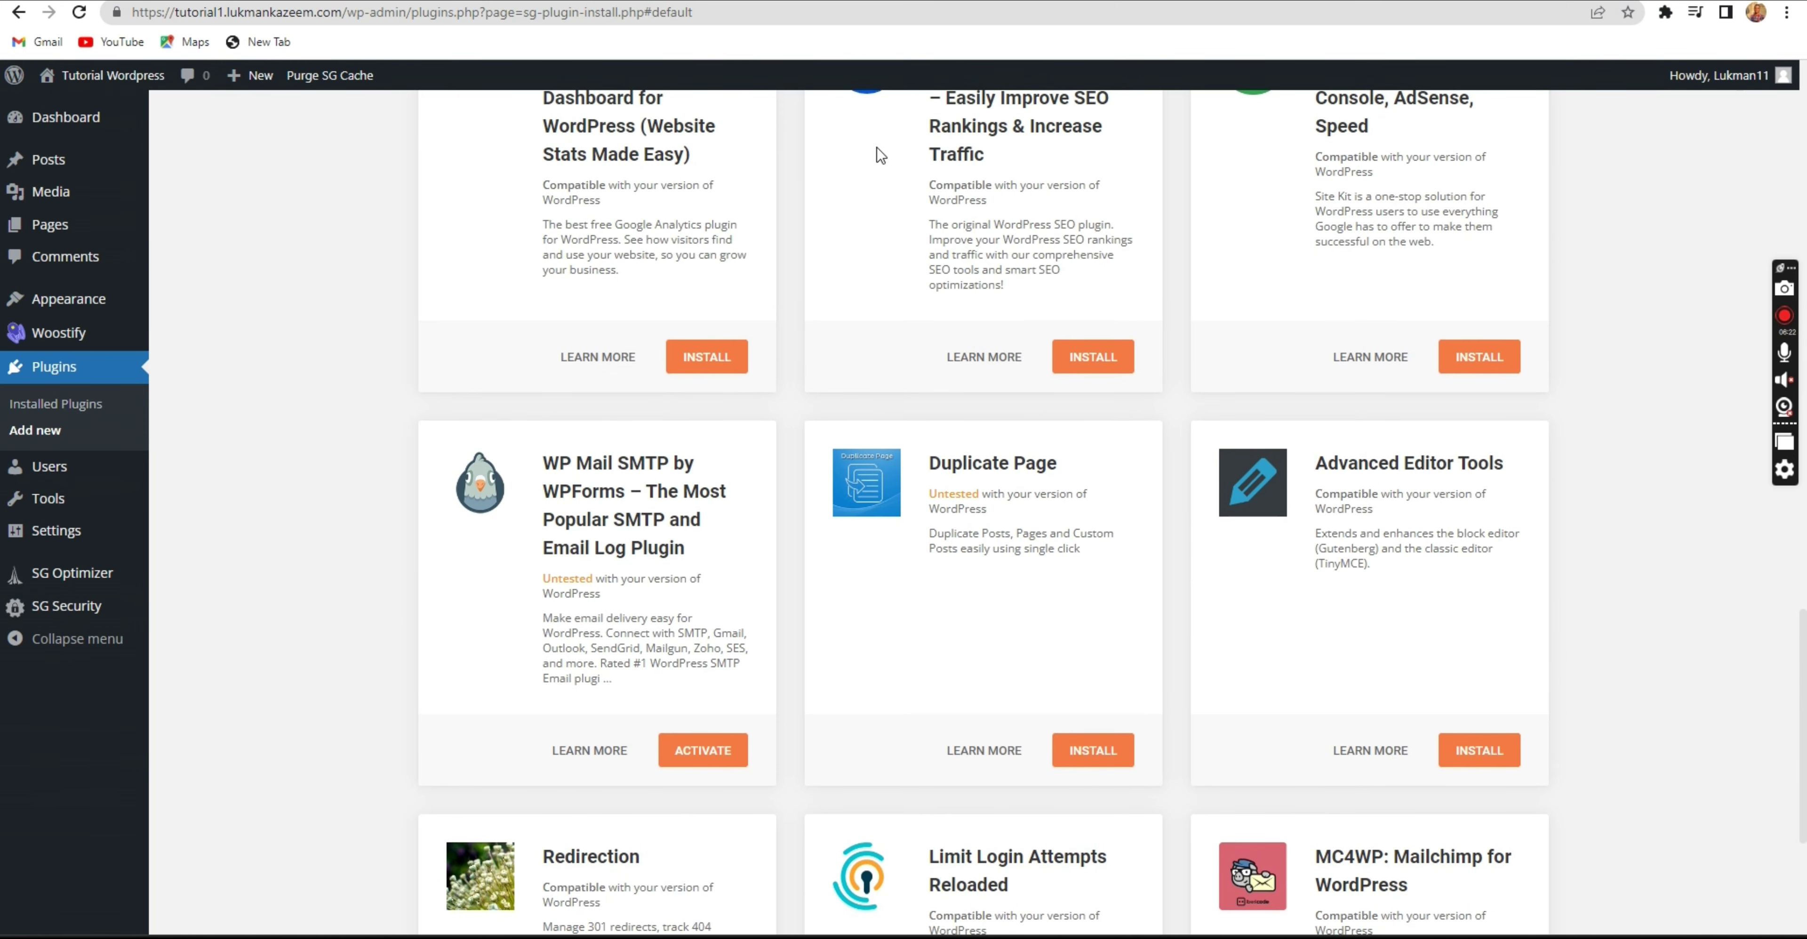
scroll(618, 554, up, 1)
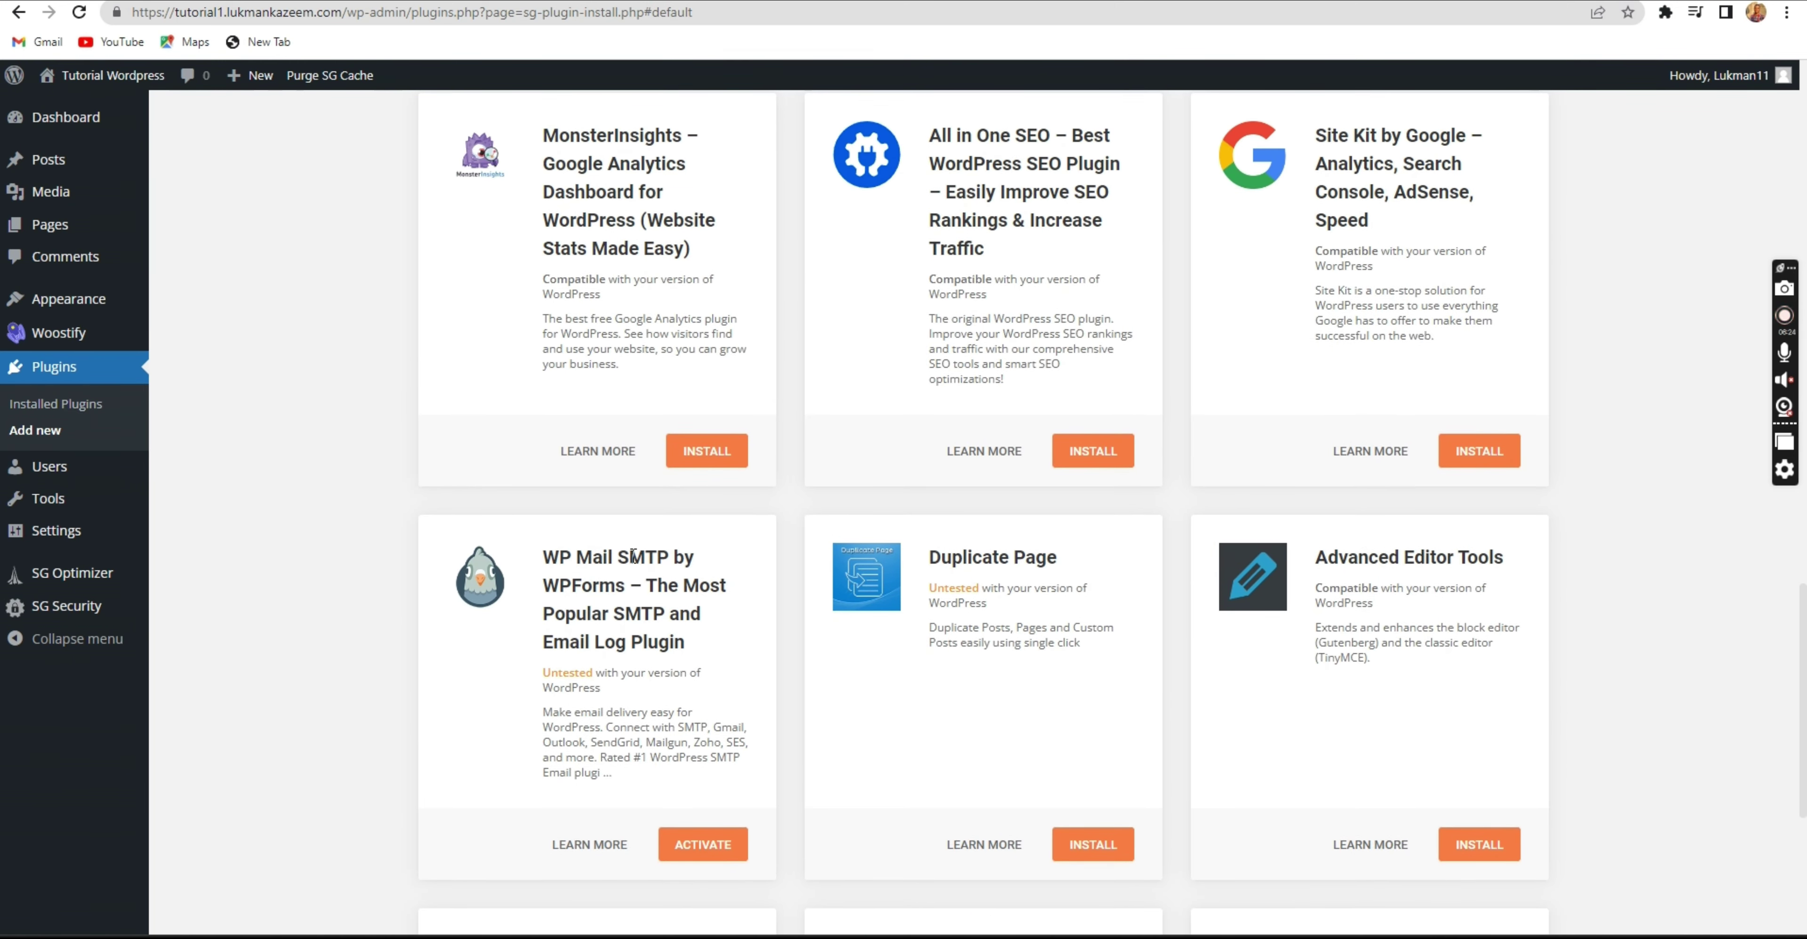
Search the plugin directory for 'wp for' on the Add Plugins page.
key(ctrl+Tab)
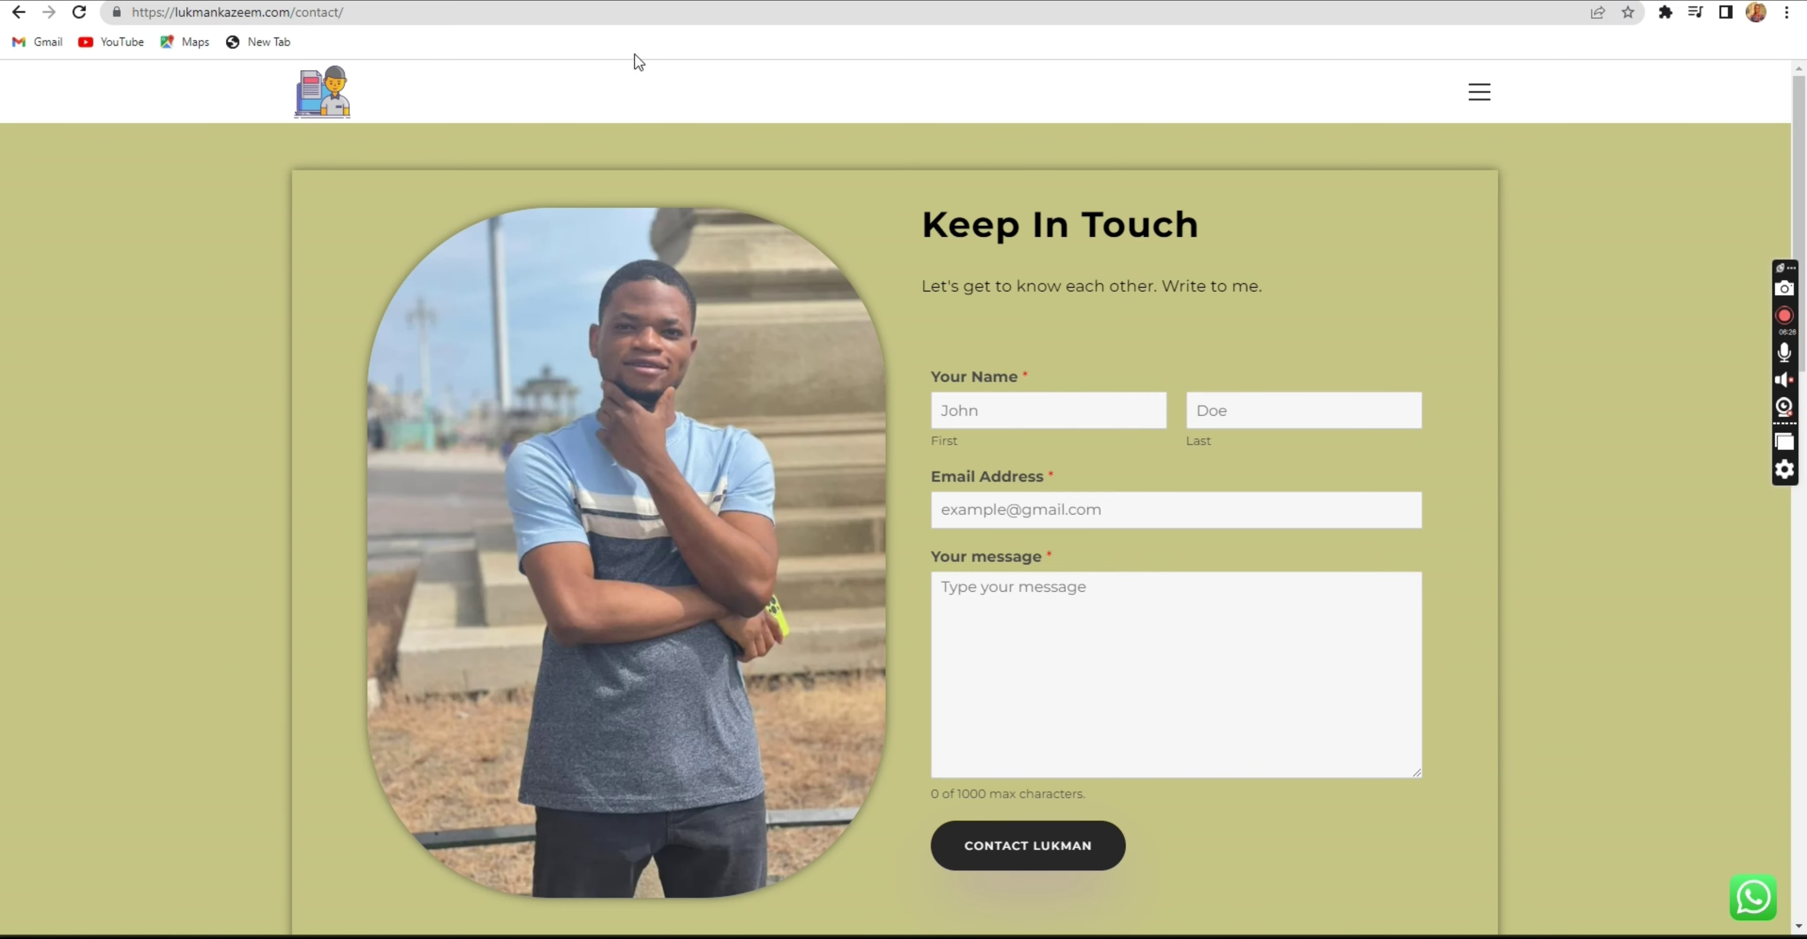
key(ctrl+Tab)
scroll(1324, 512, up, 10)
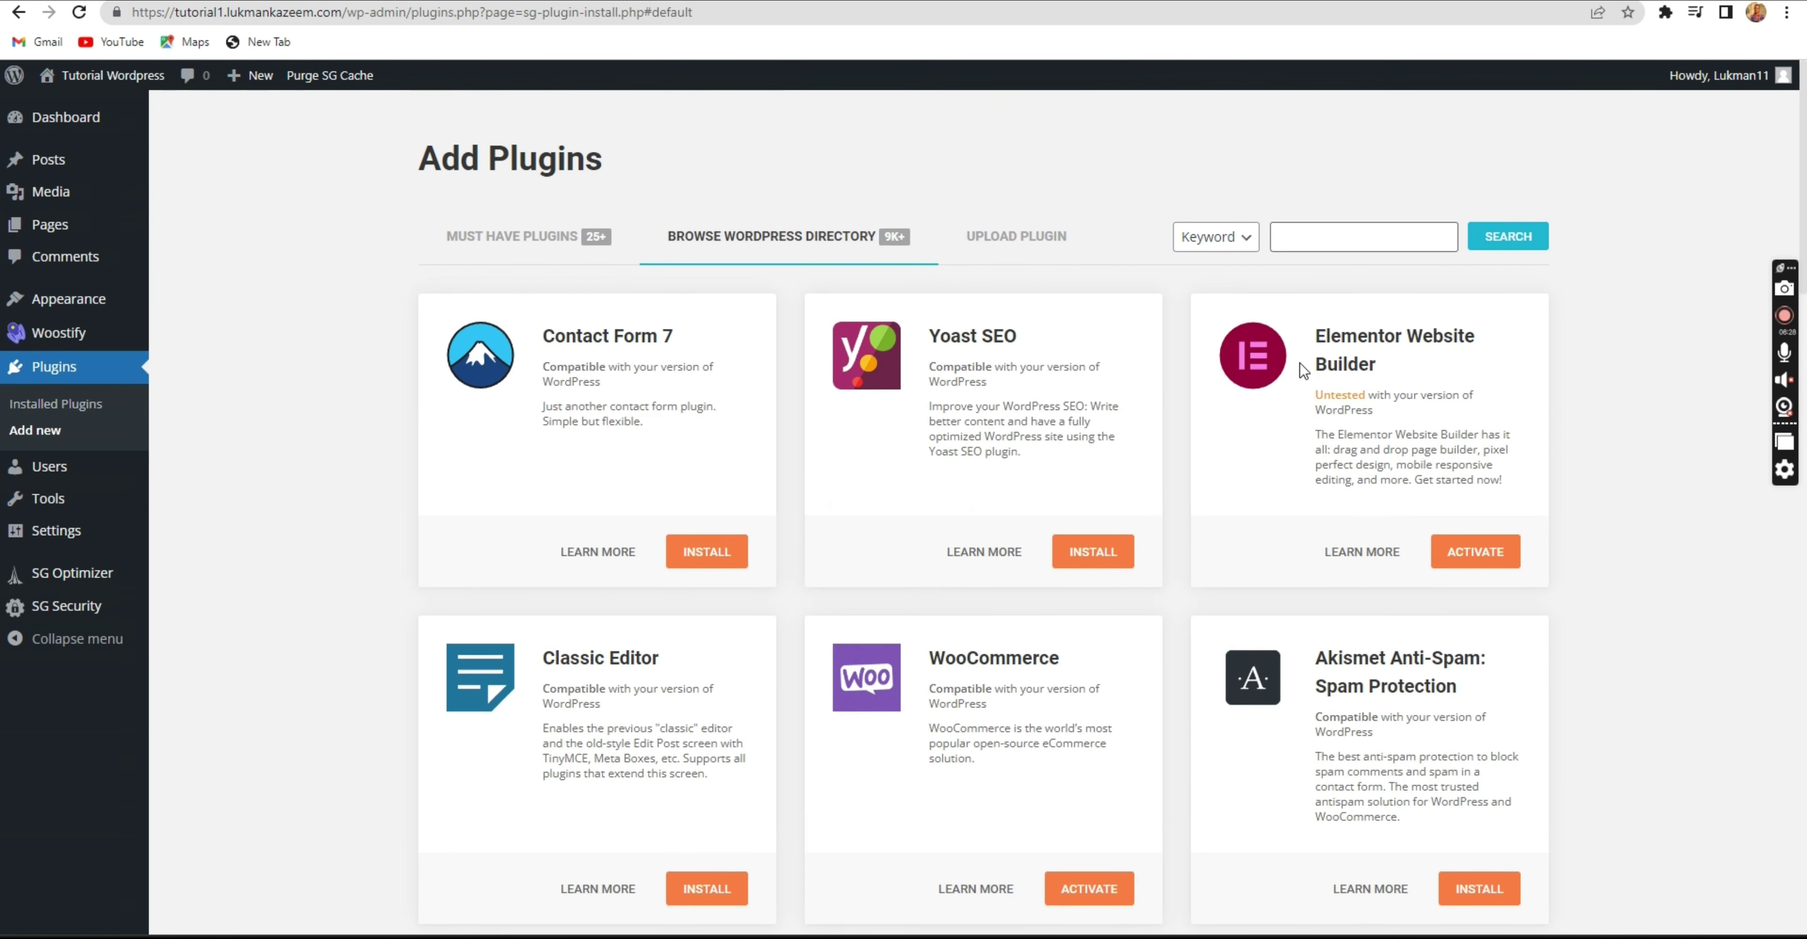
click(1333, 237)
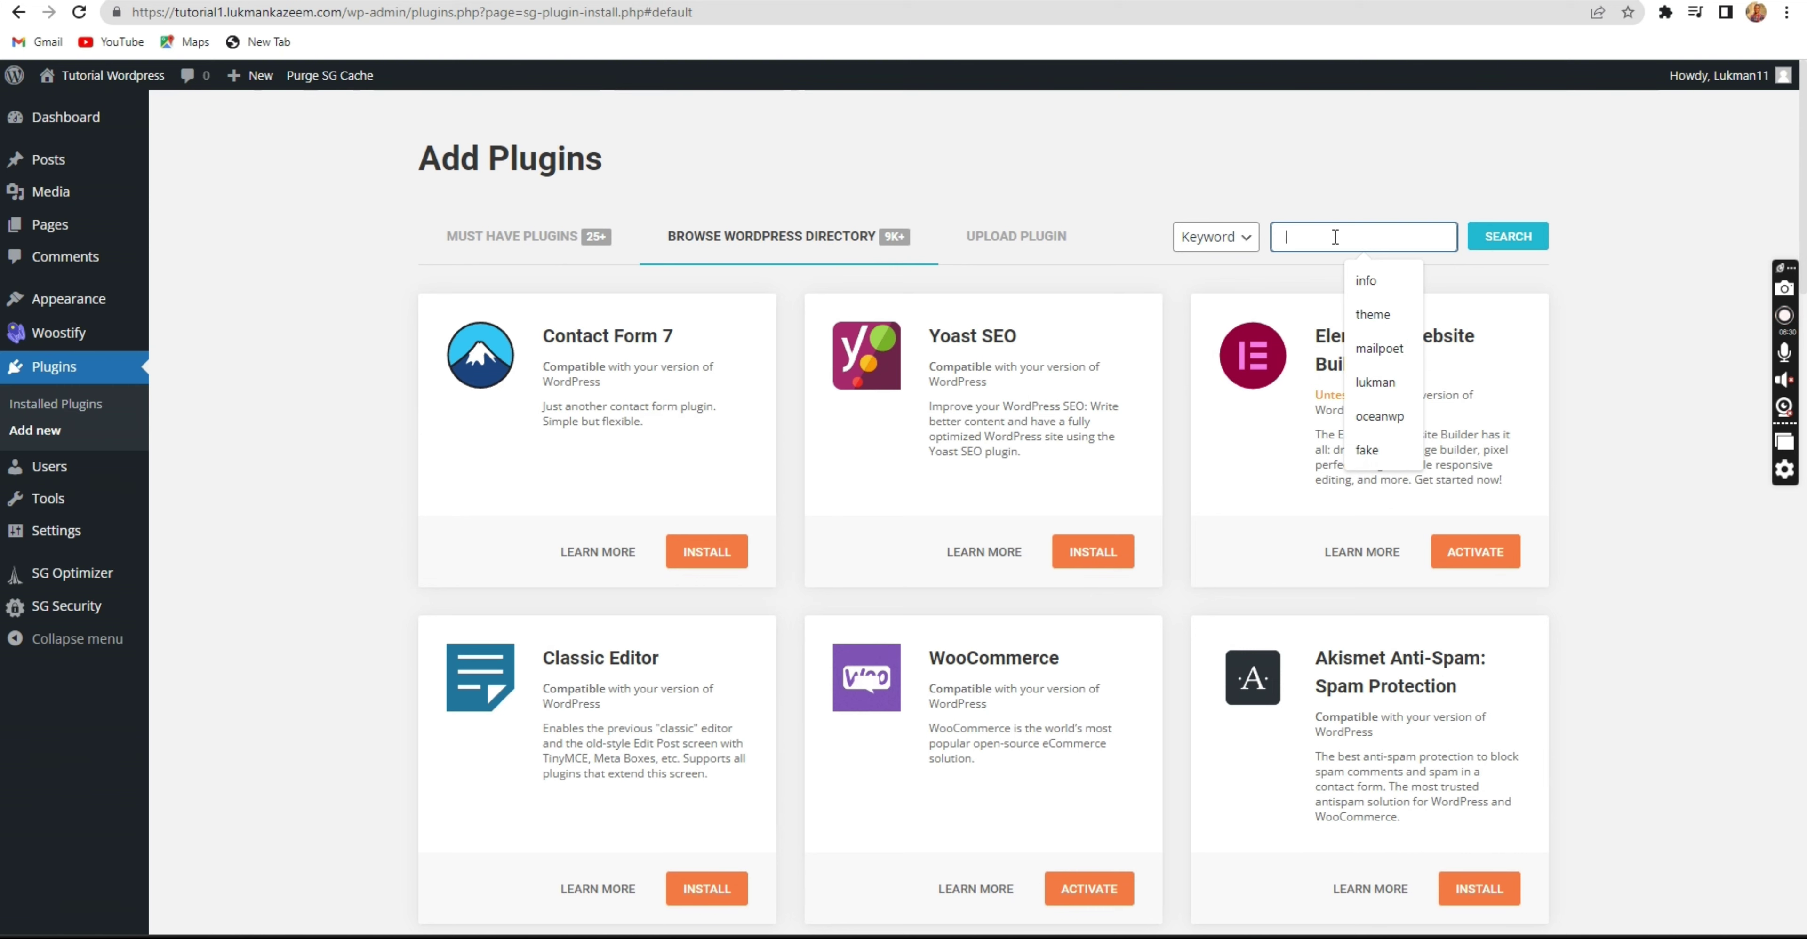
text(wp form)
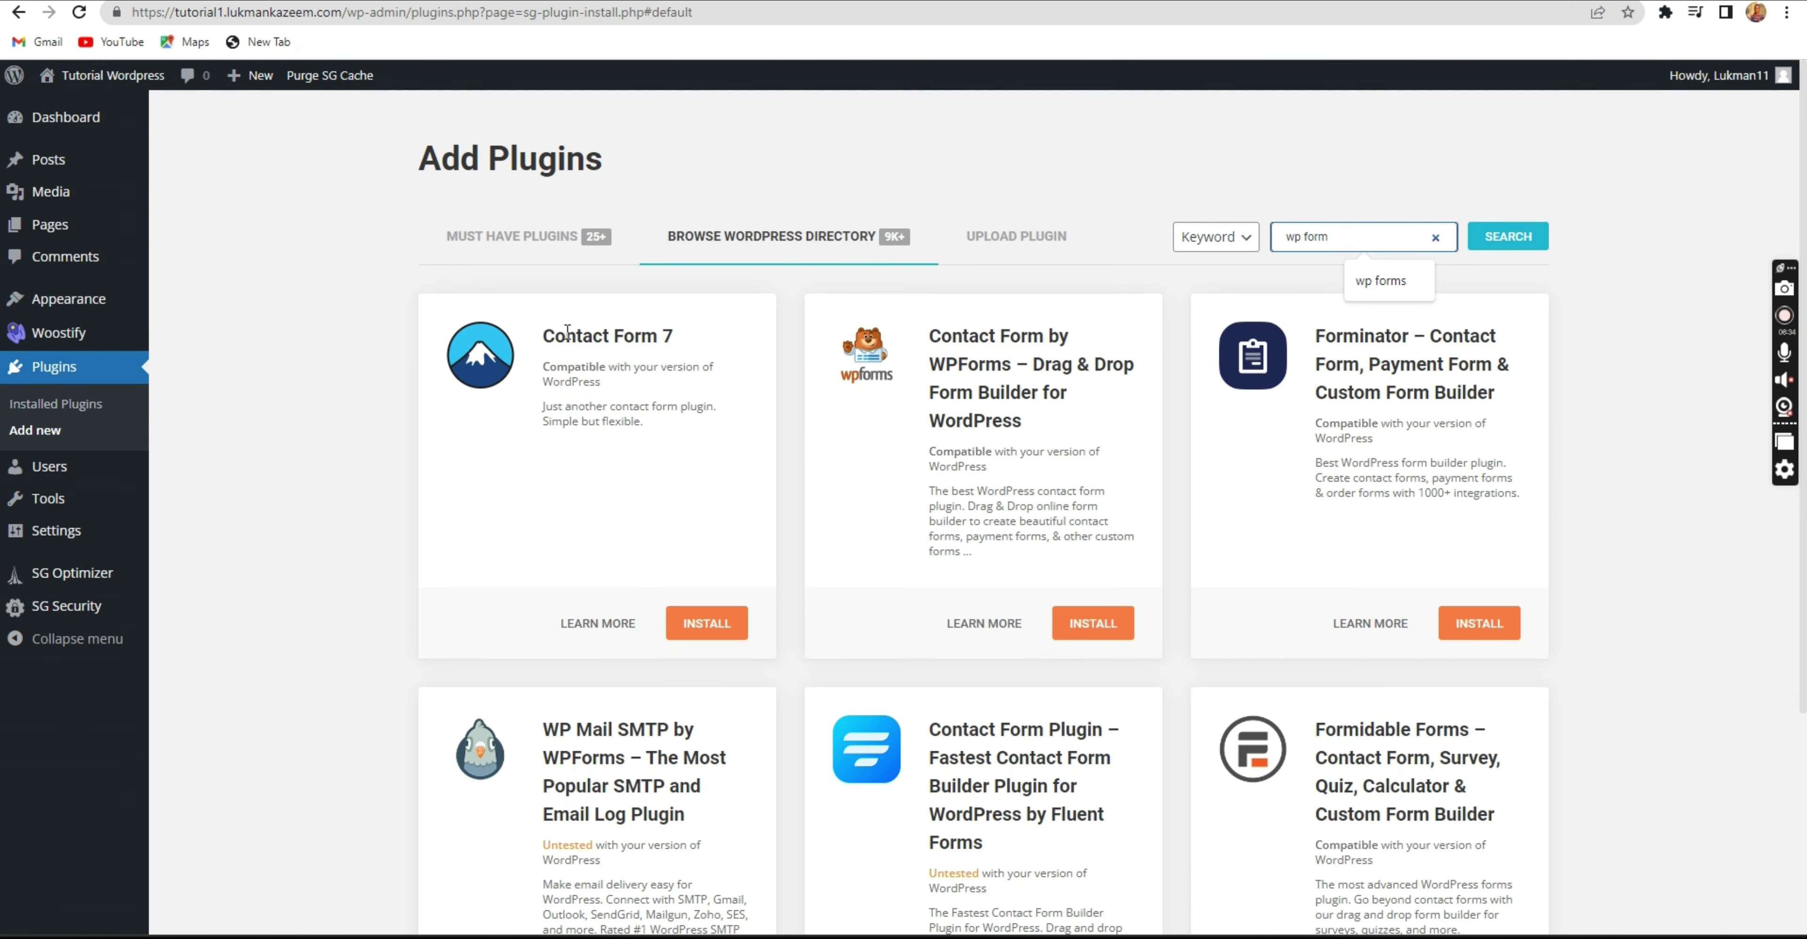
Install Contact Form by WPForms from the search results.
drag(549, 335, 679, 335)
click(653, 335)
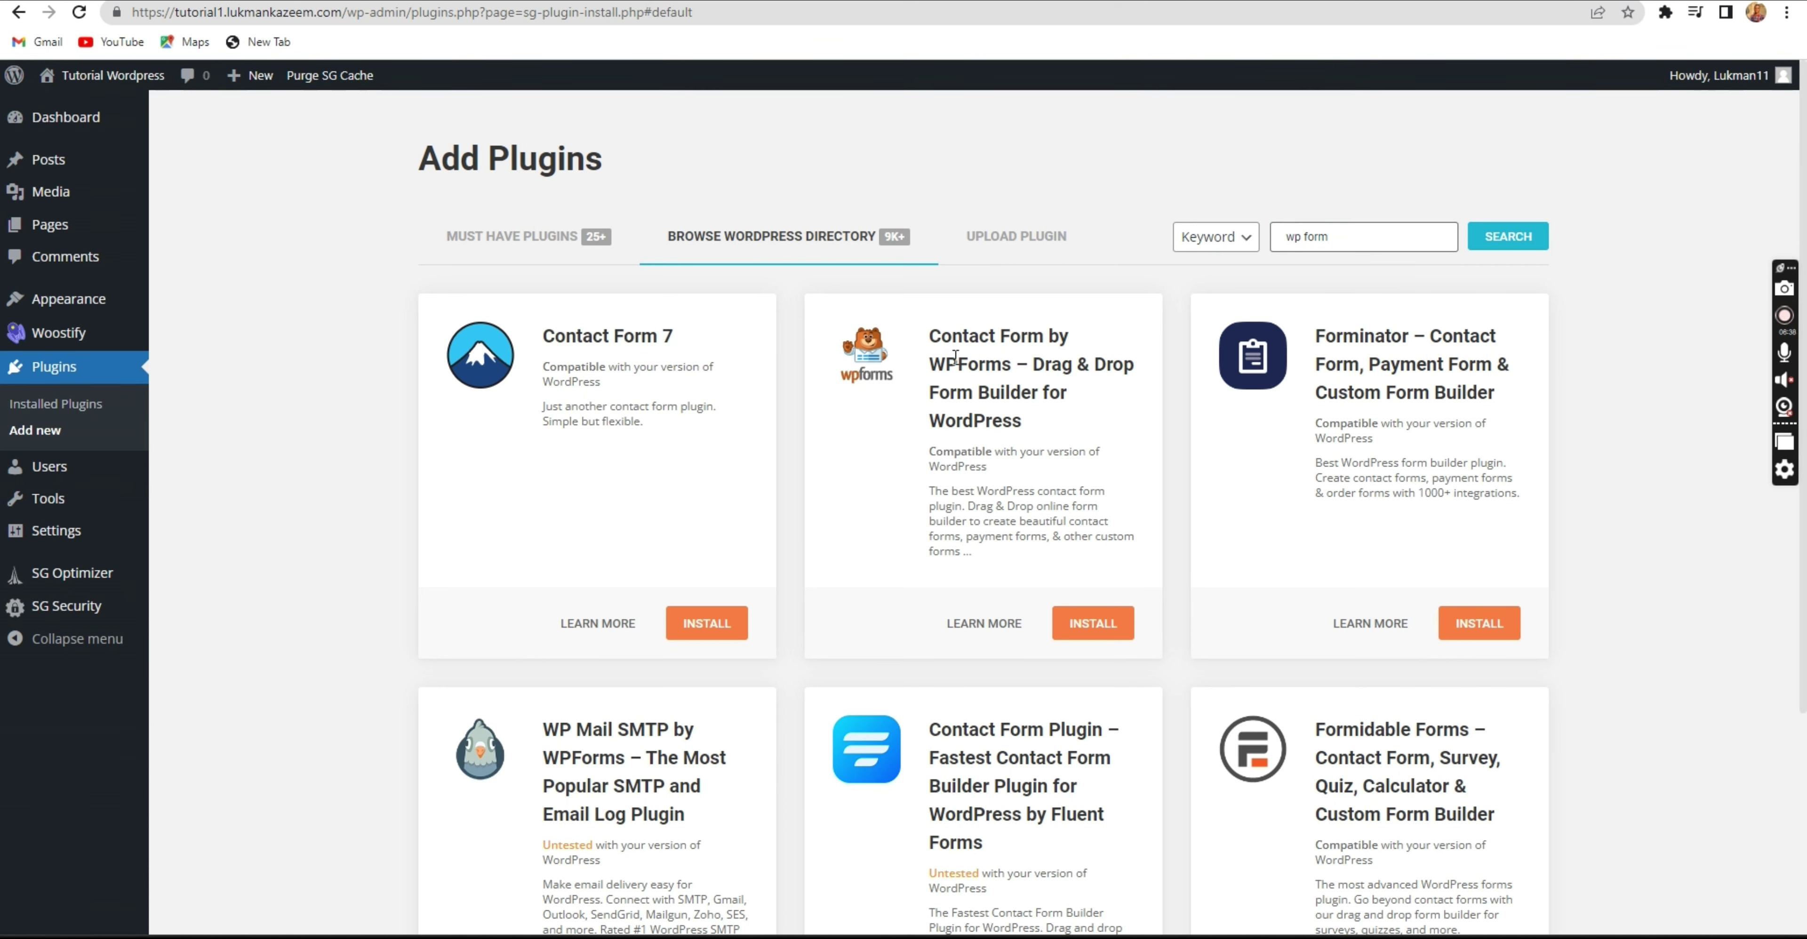
click(1066, 624)
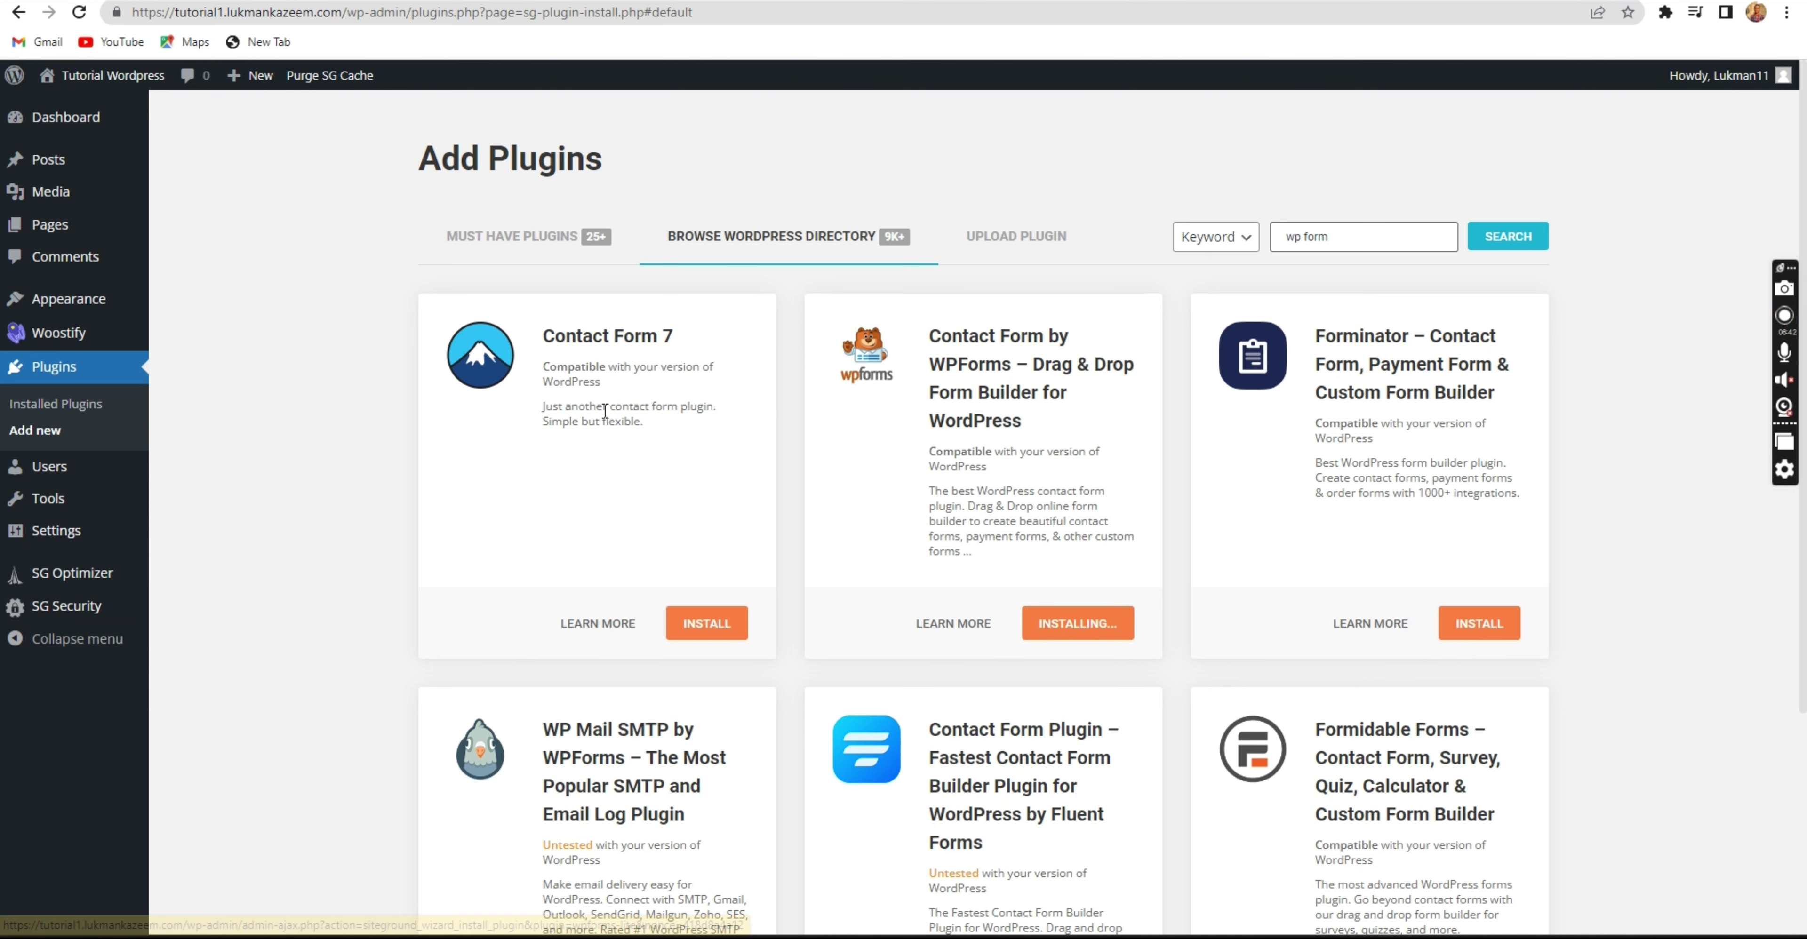
drag(547, 338, 689, 345)
Look over the Contact Form by WPForms card in the 'wp form' results.
click(545, 341)
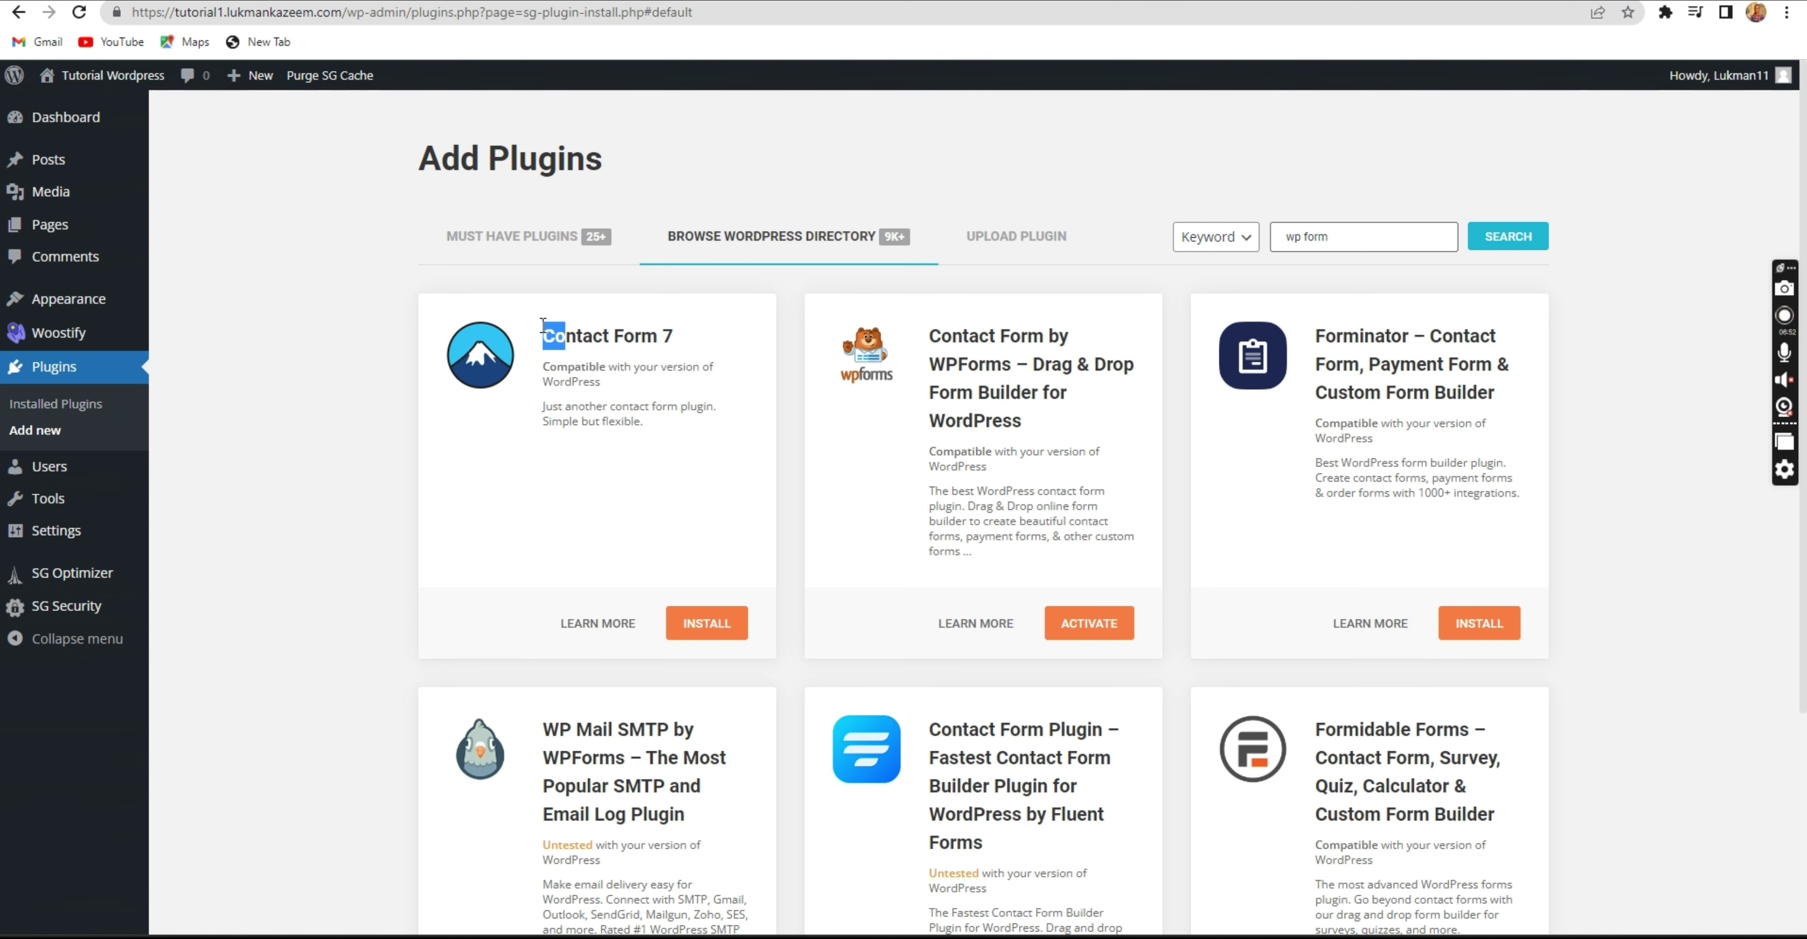
click(585, 327)
double_click(1002, 367)
click(989, 372)
scroll(1059, 590, down, 4)
scroll(1076, 565, up, 3)
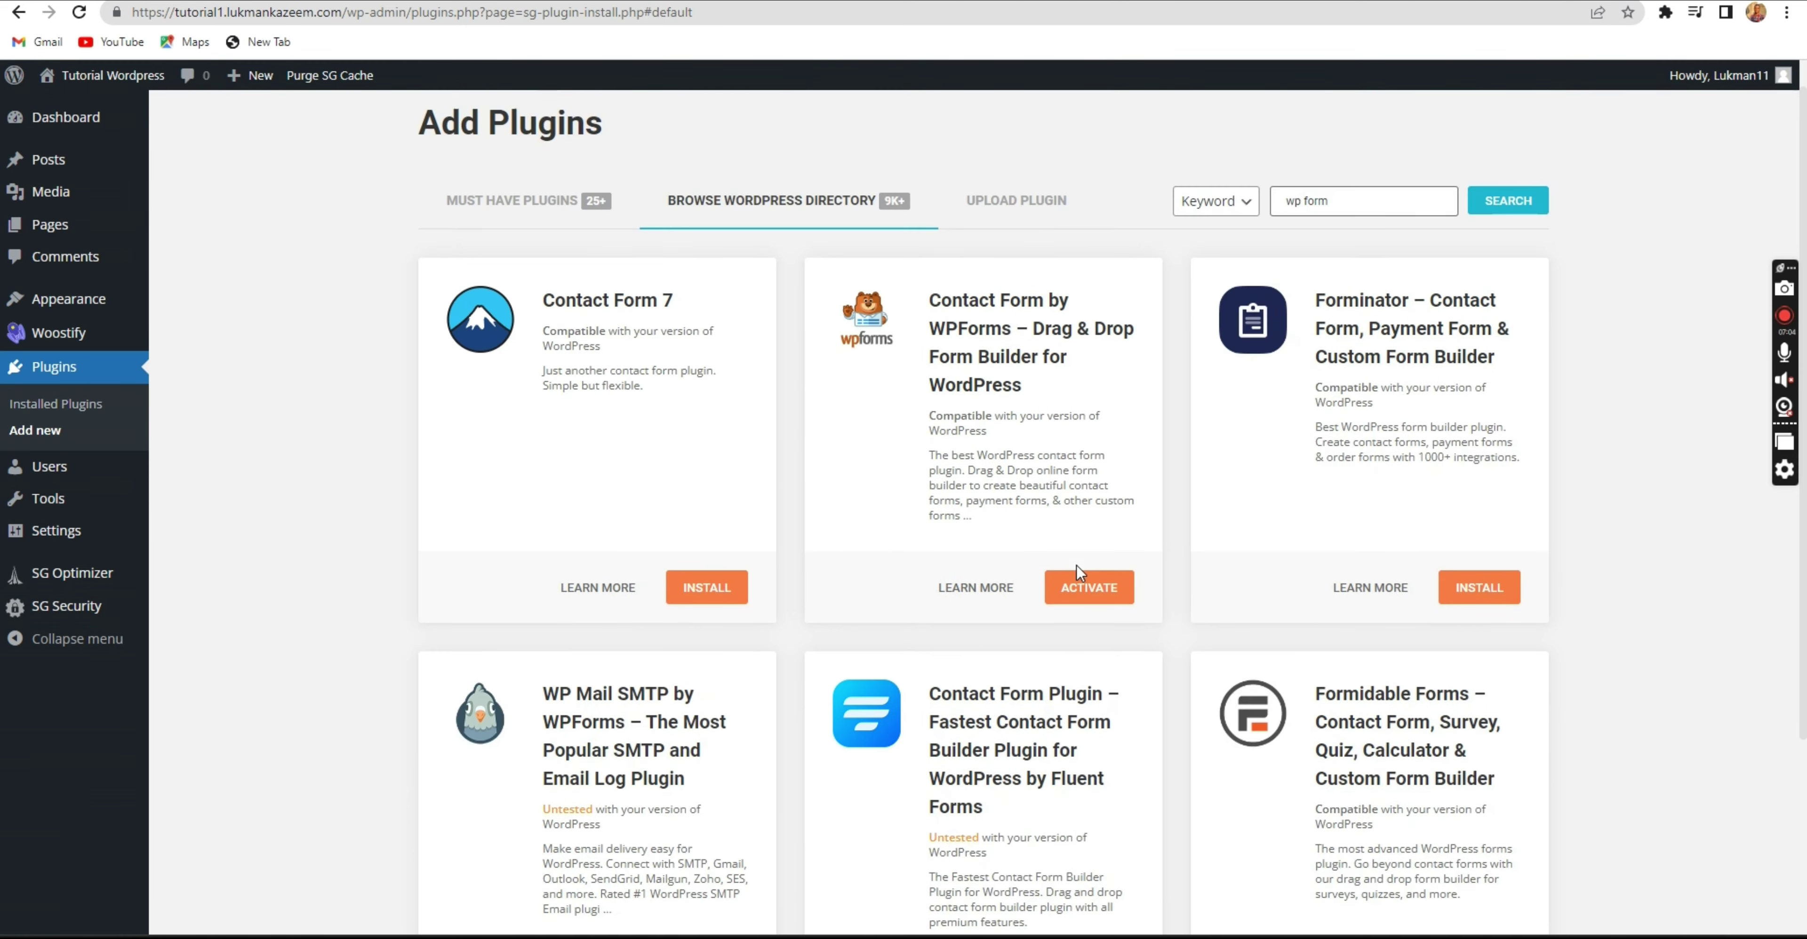
scroll(1076, 565, up, 1)
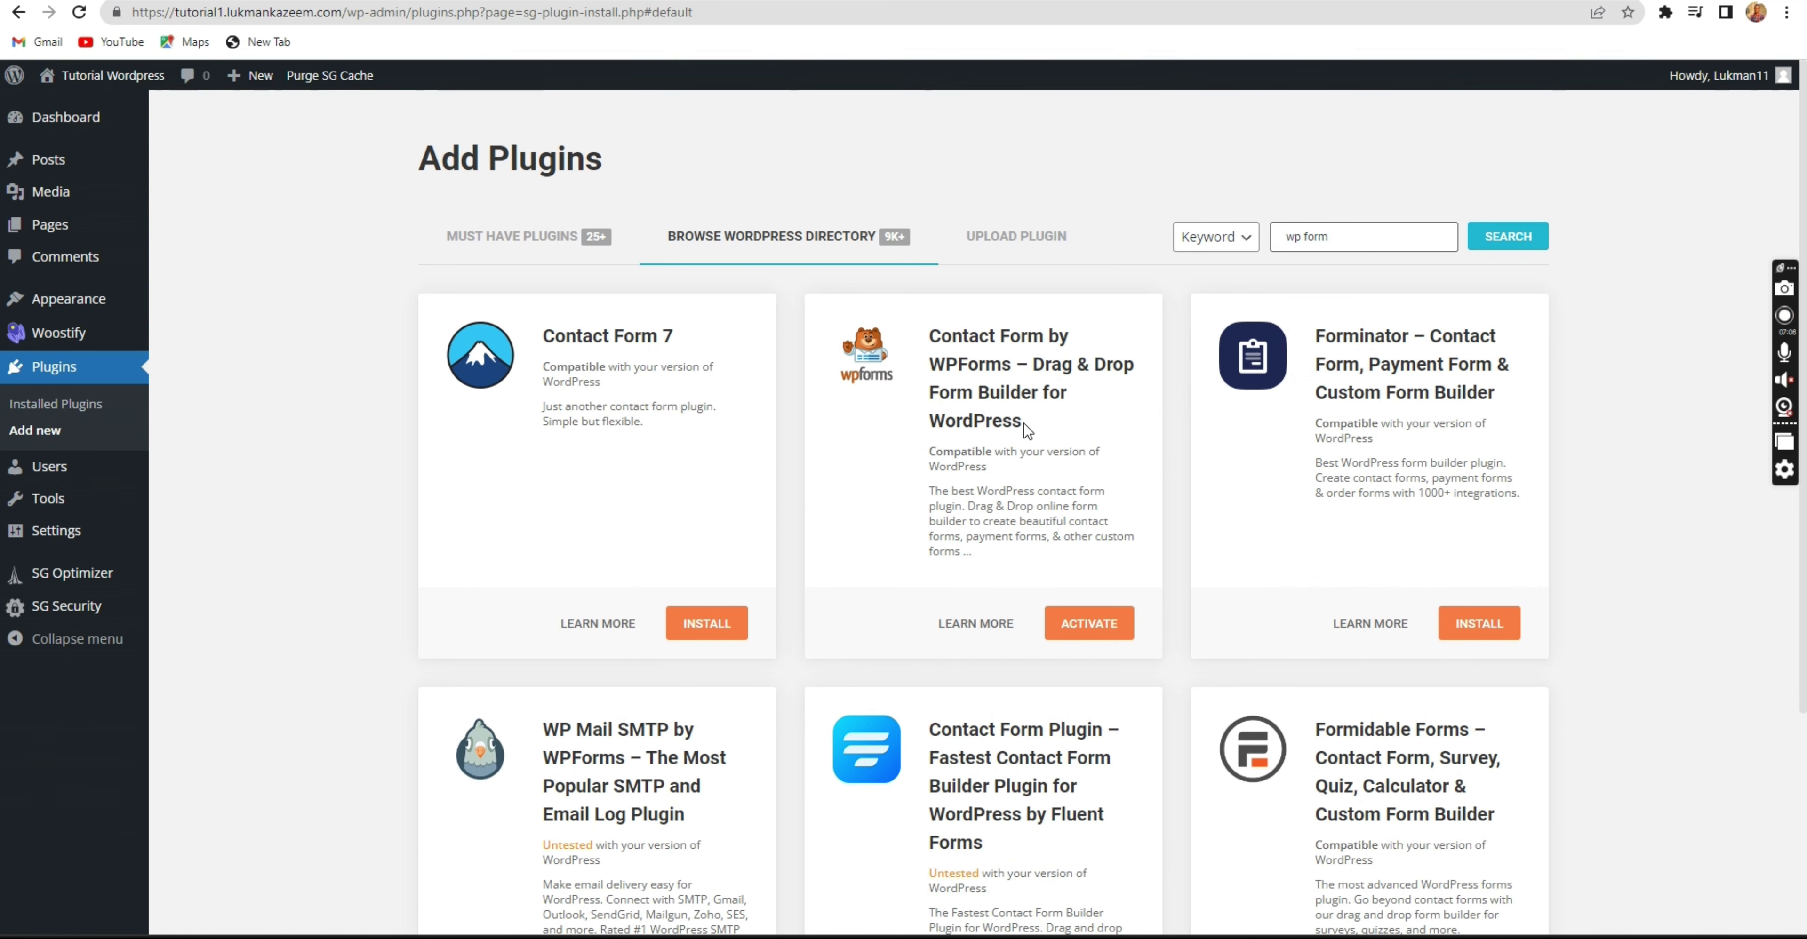
scroll(1028, 431, down, 1)
scroll(1028, 432, up, 1)
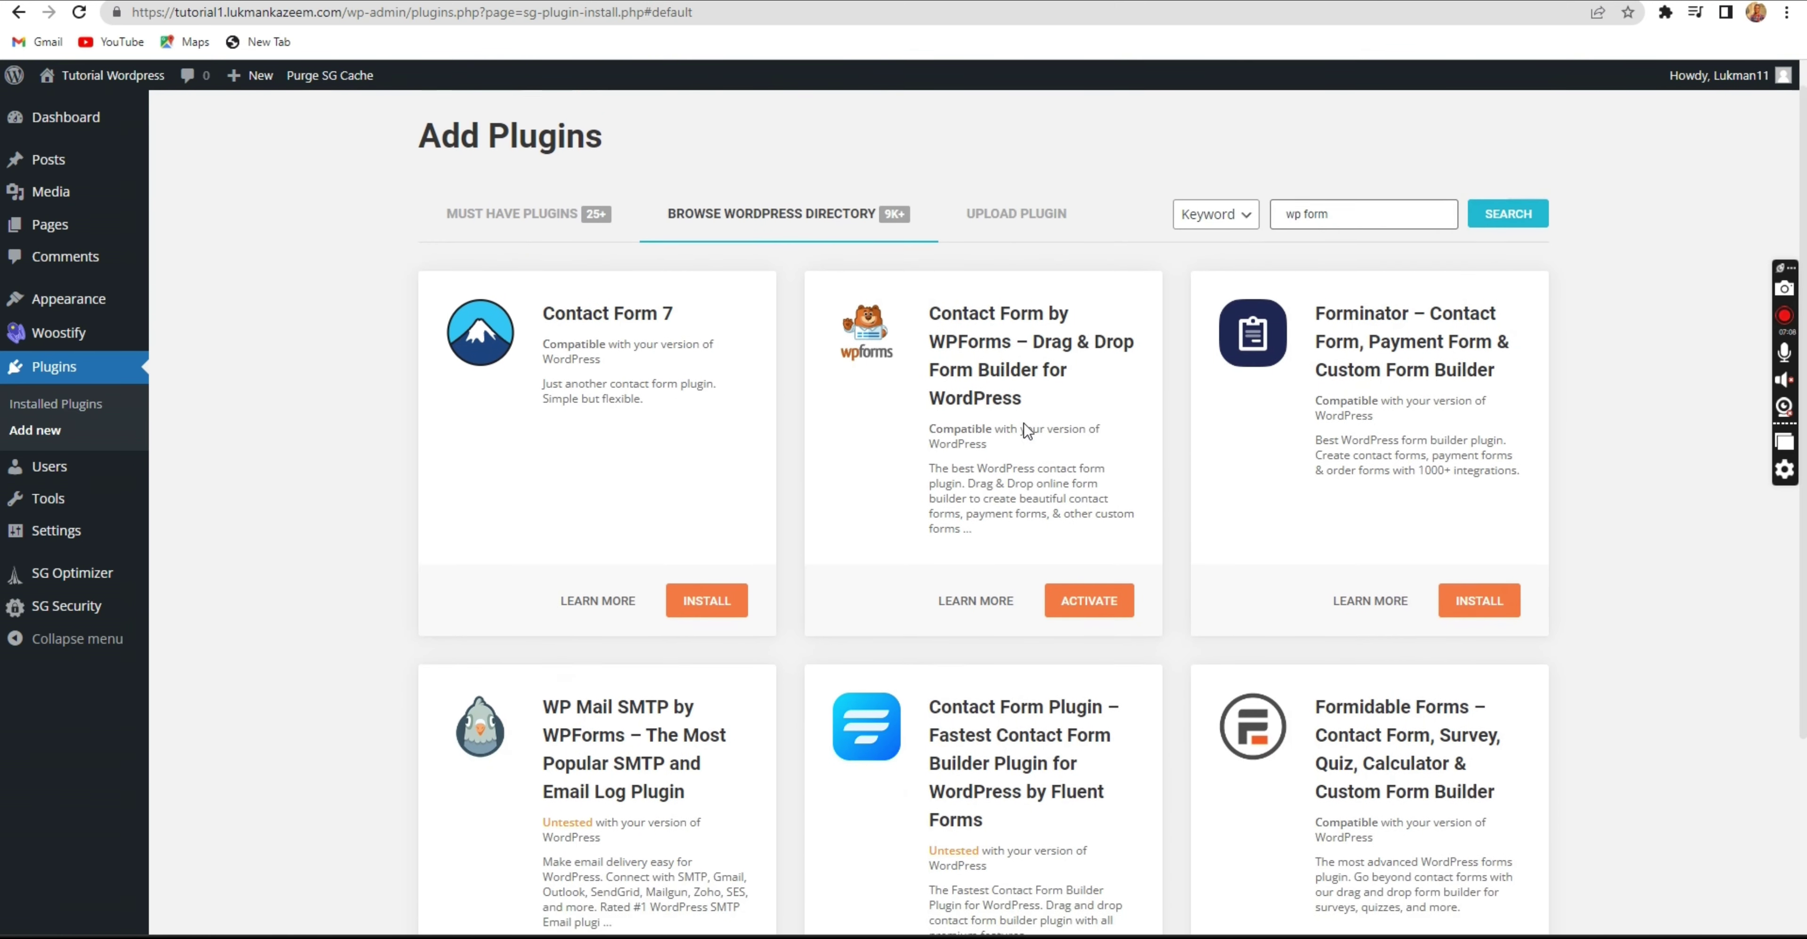
Highlight the Forminator and WPForms titles to compare the form plugins.
triple_click(1357, 339)
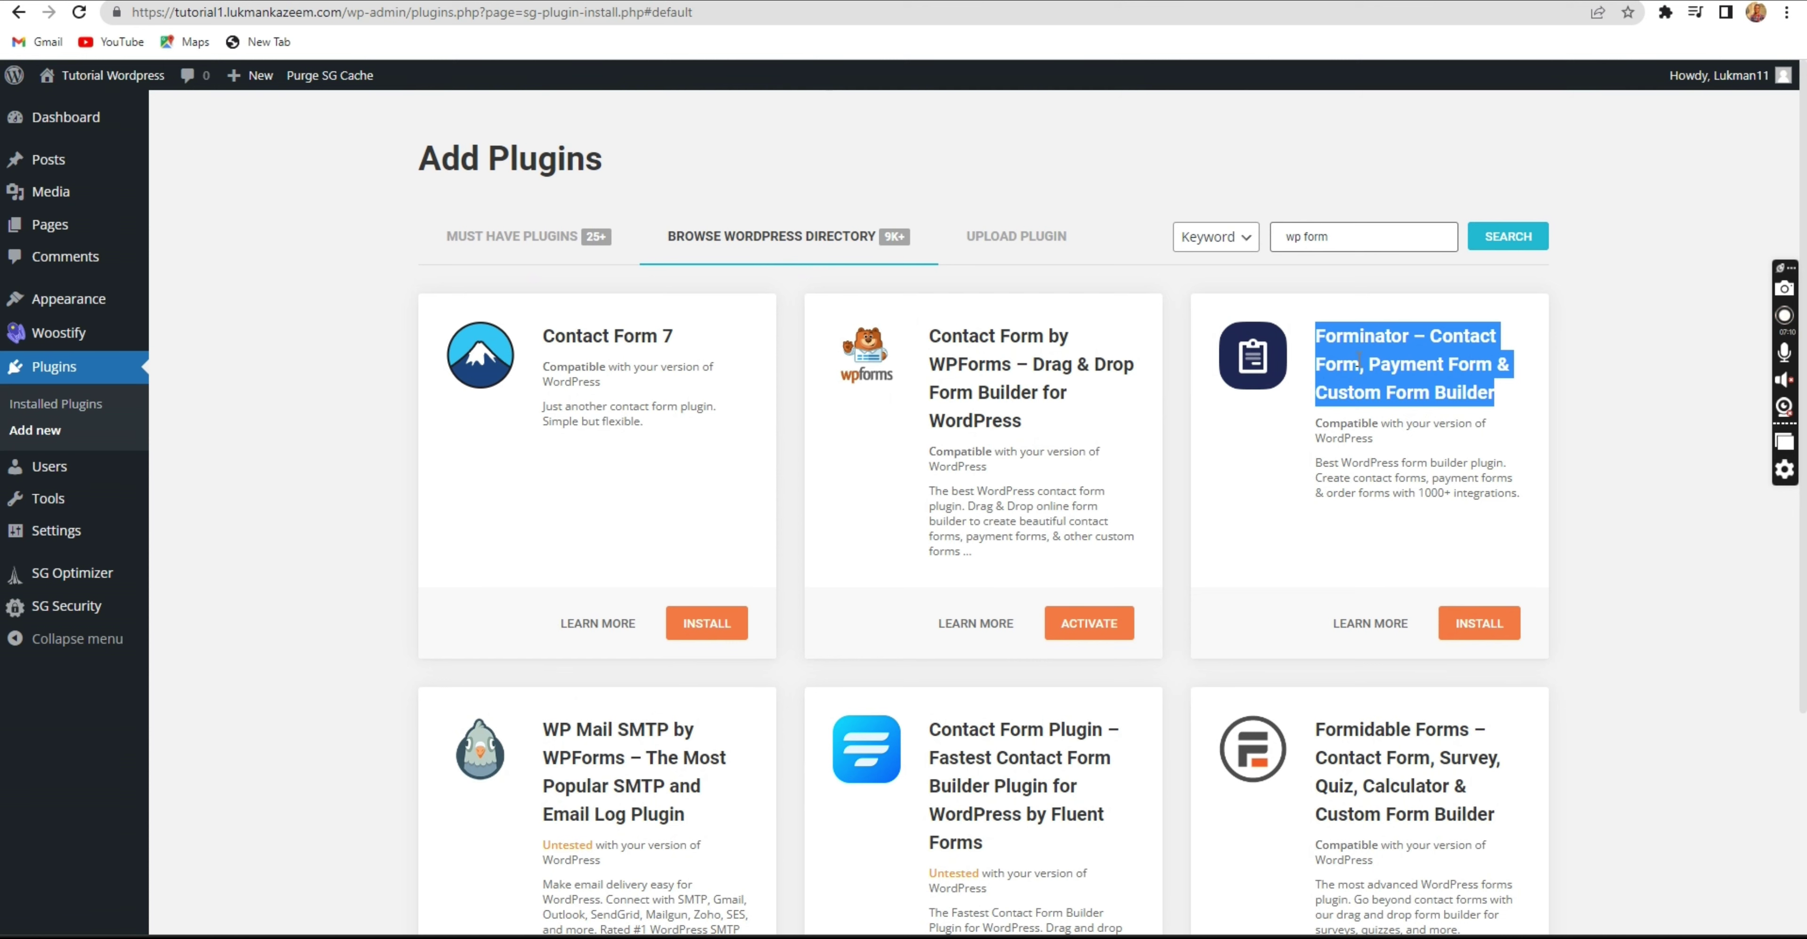
double_click(1357, 337)
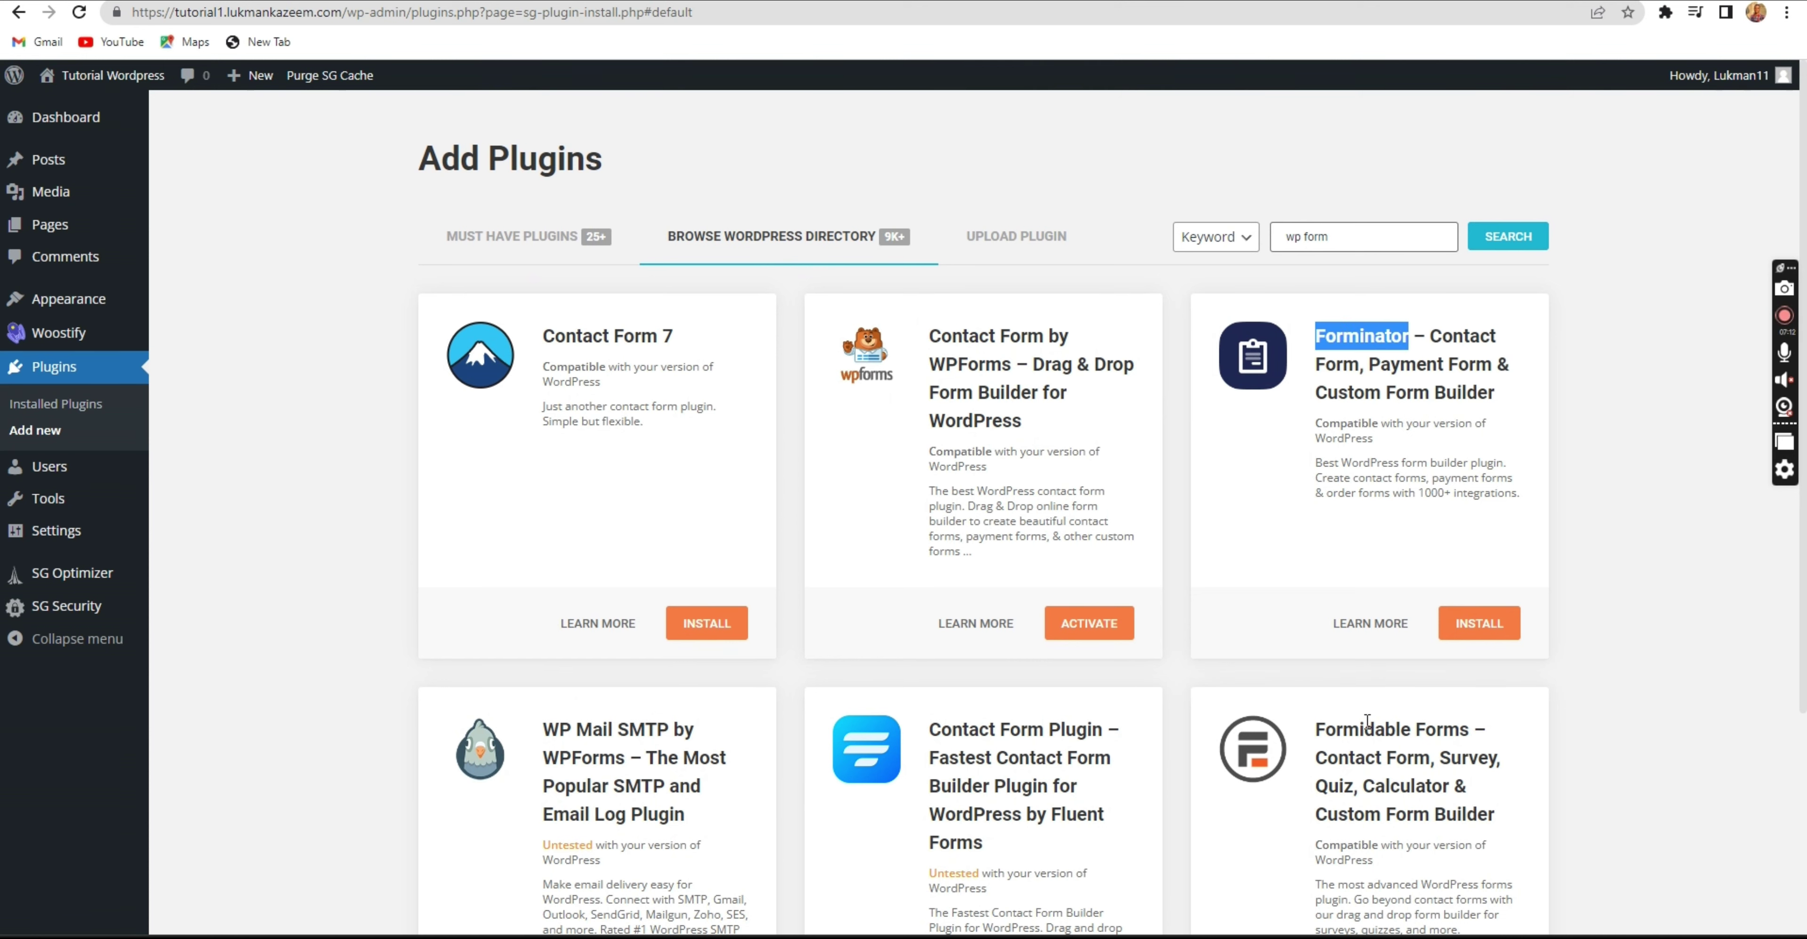
click(1344, 343)
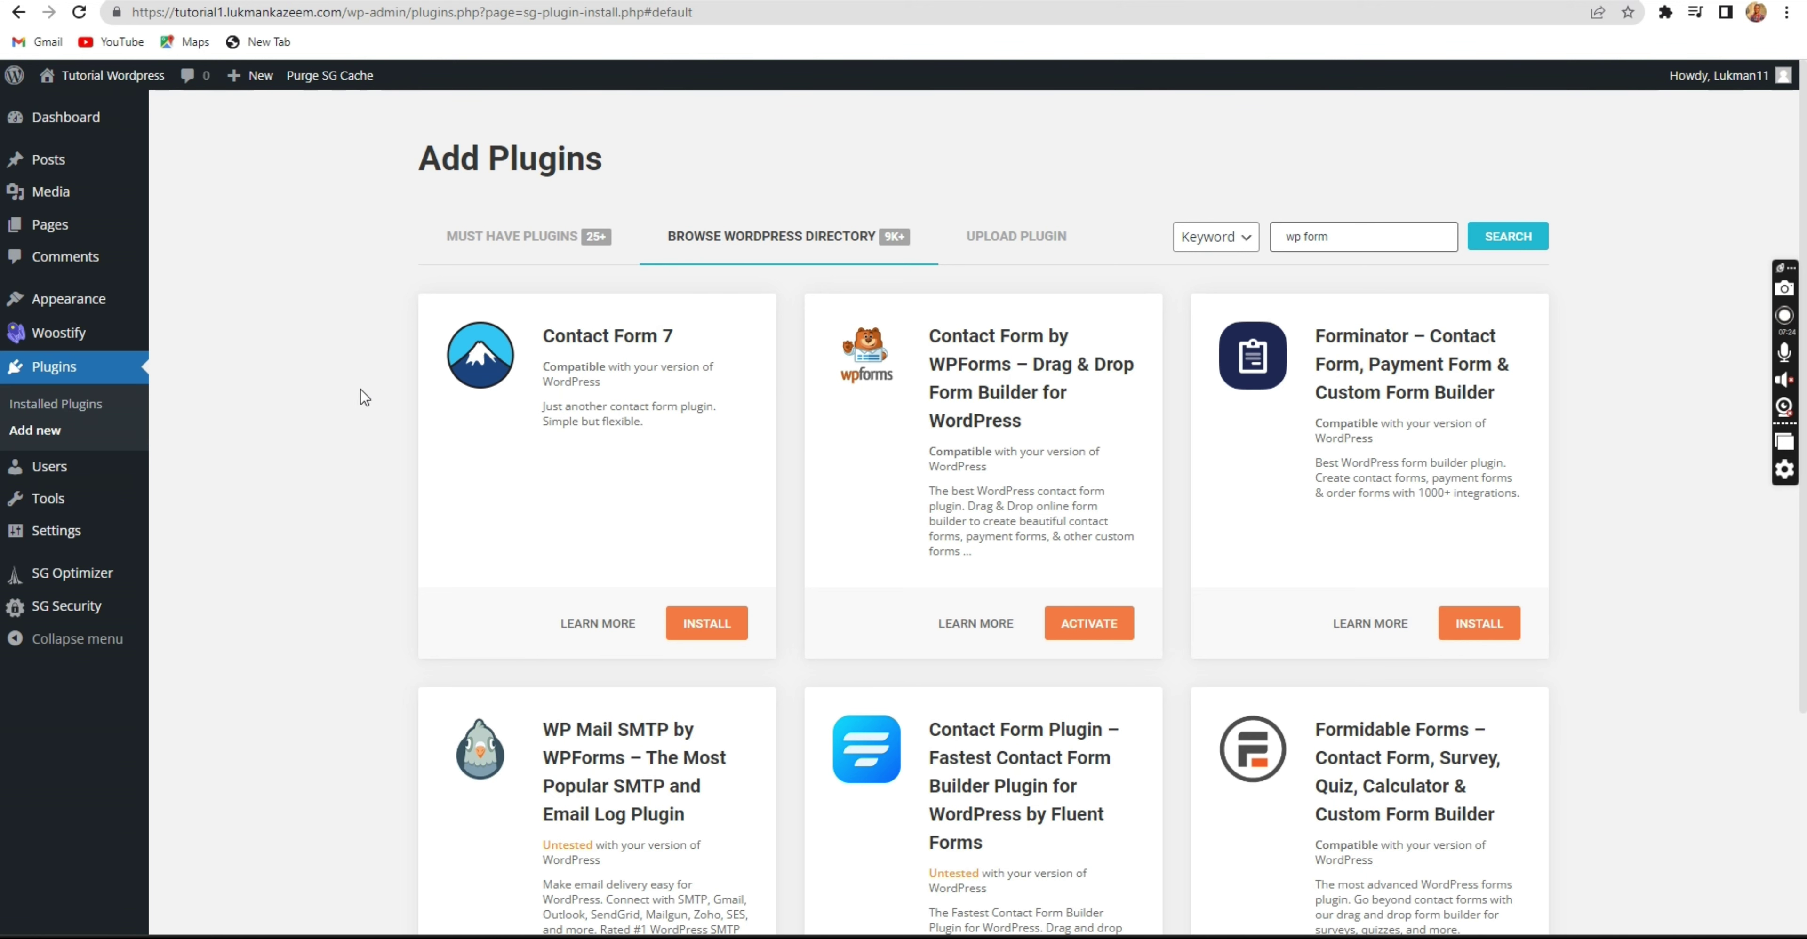
double_click(991, 372)
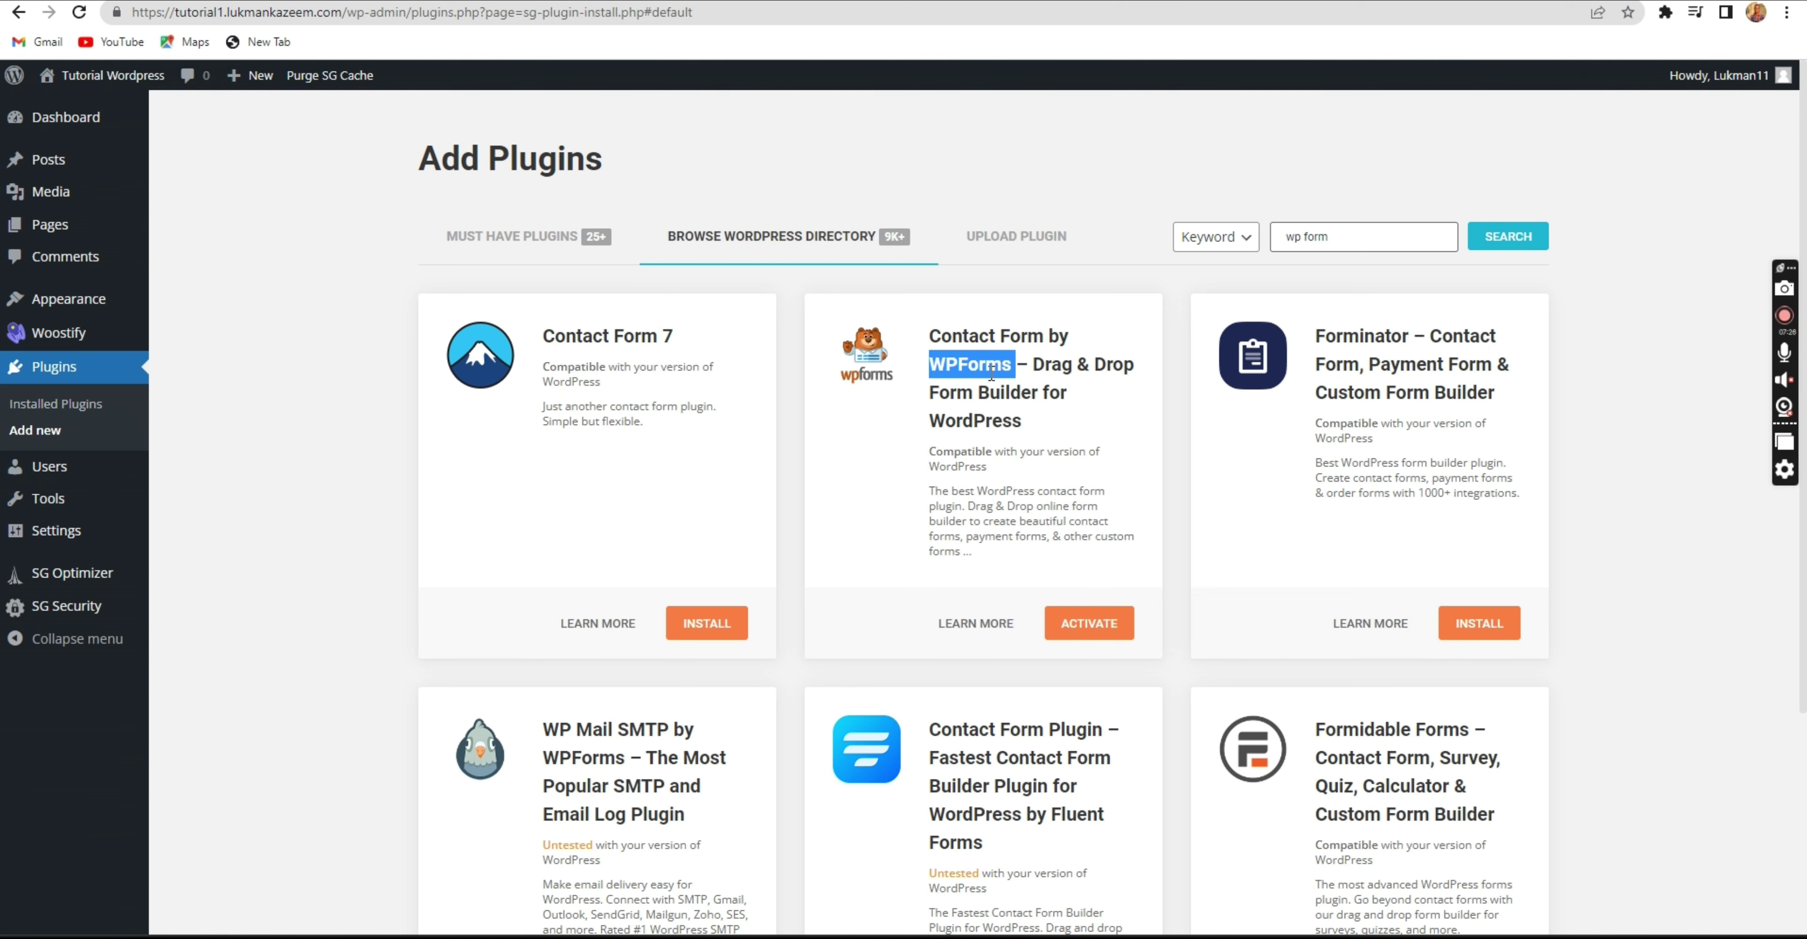
click(983, 411)
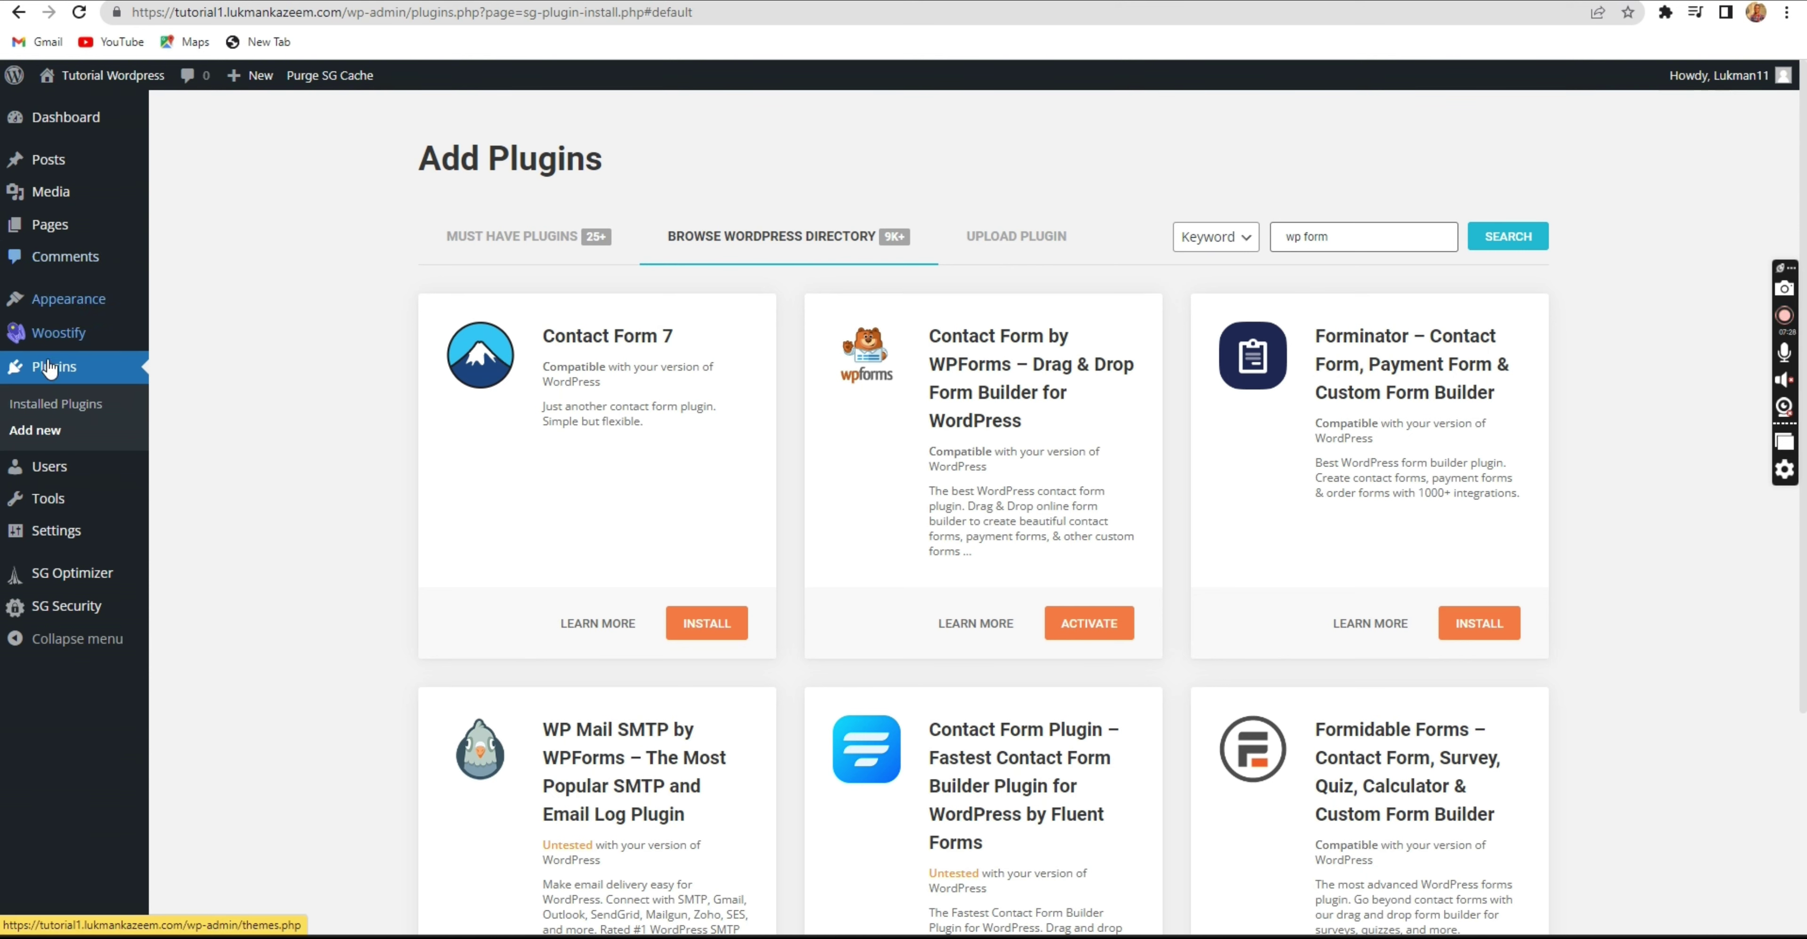
Select all installed plugins except SiteGround Central, Optimizer and Security.
click(49, 409)
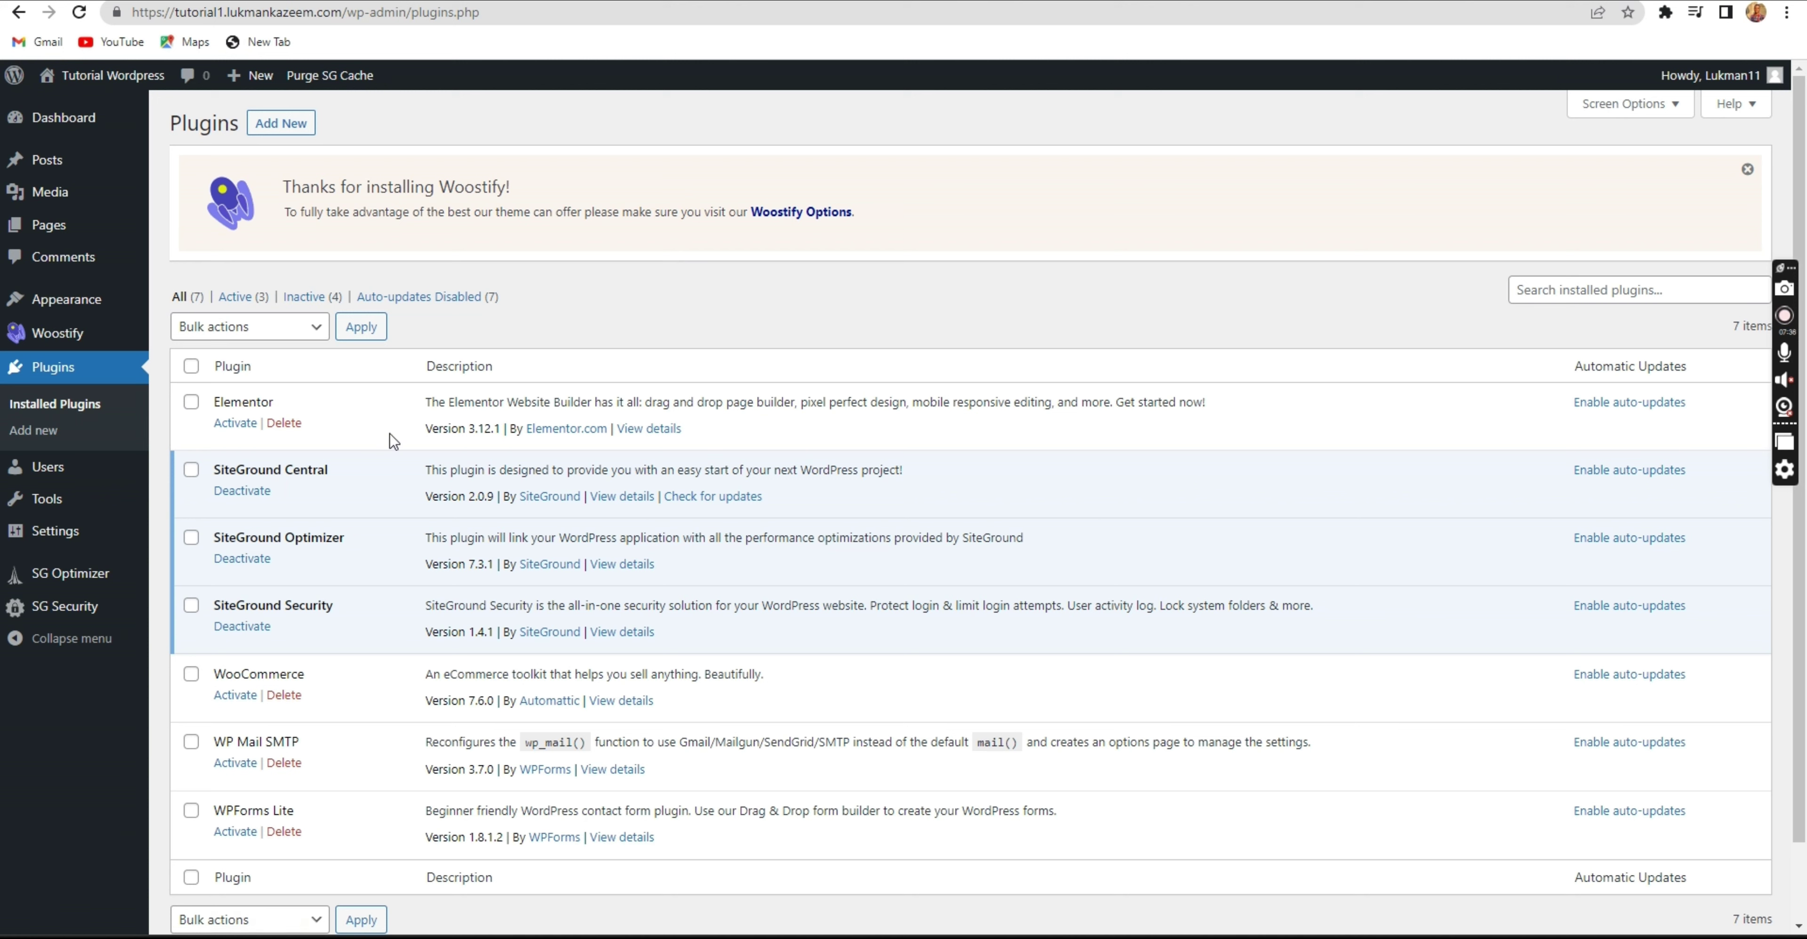
click(190, 370)
click(192, 371)
click(190, 470)
click(191, 538)
click(191, 606)
Apply the Activate bulk action to the selected plugins.
click(249, 328)
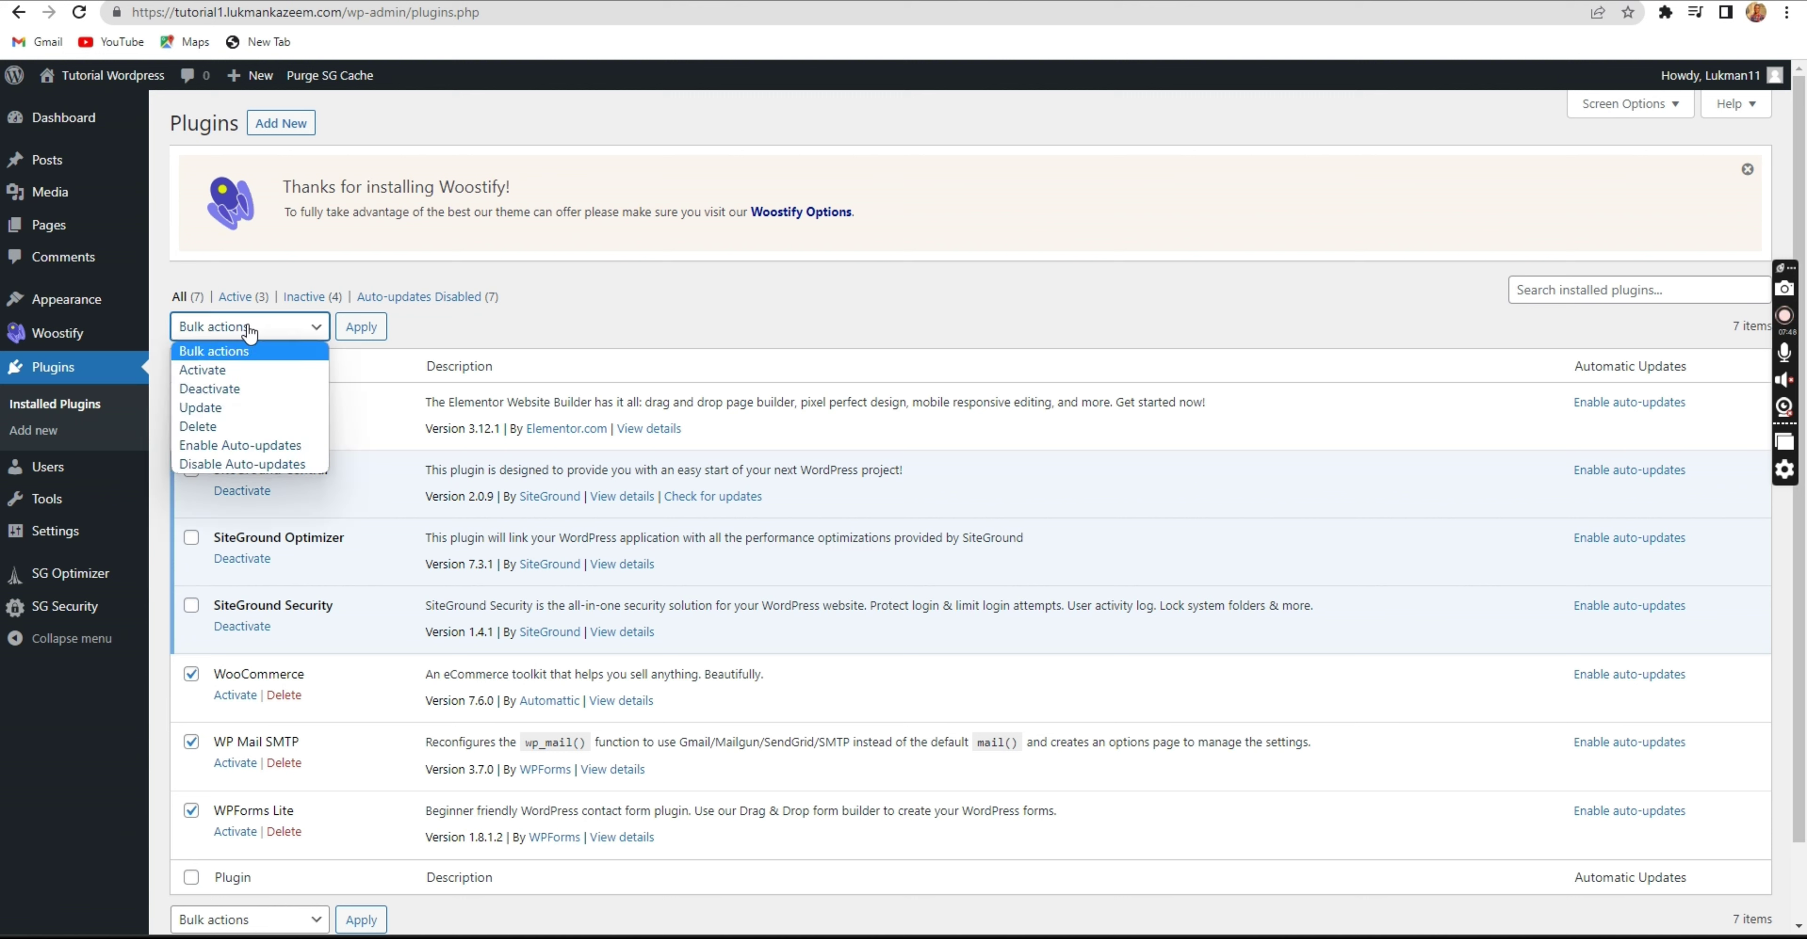
click(240, 369)
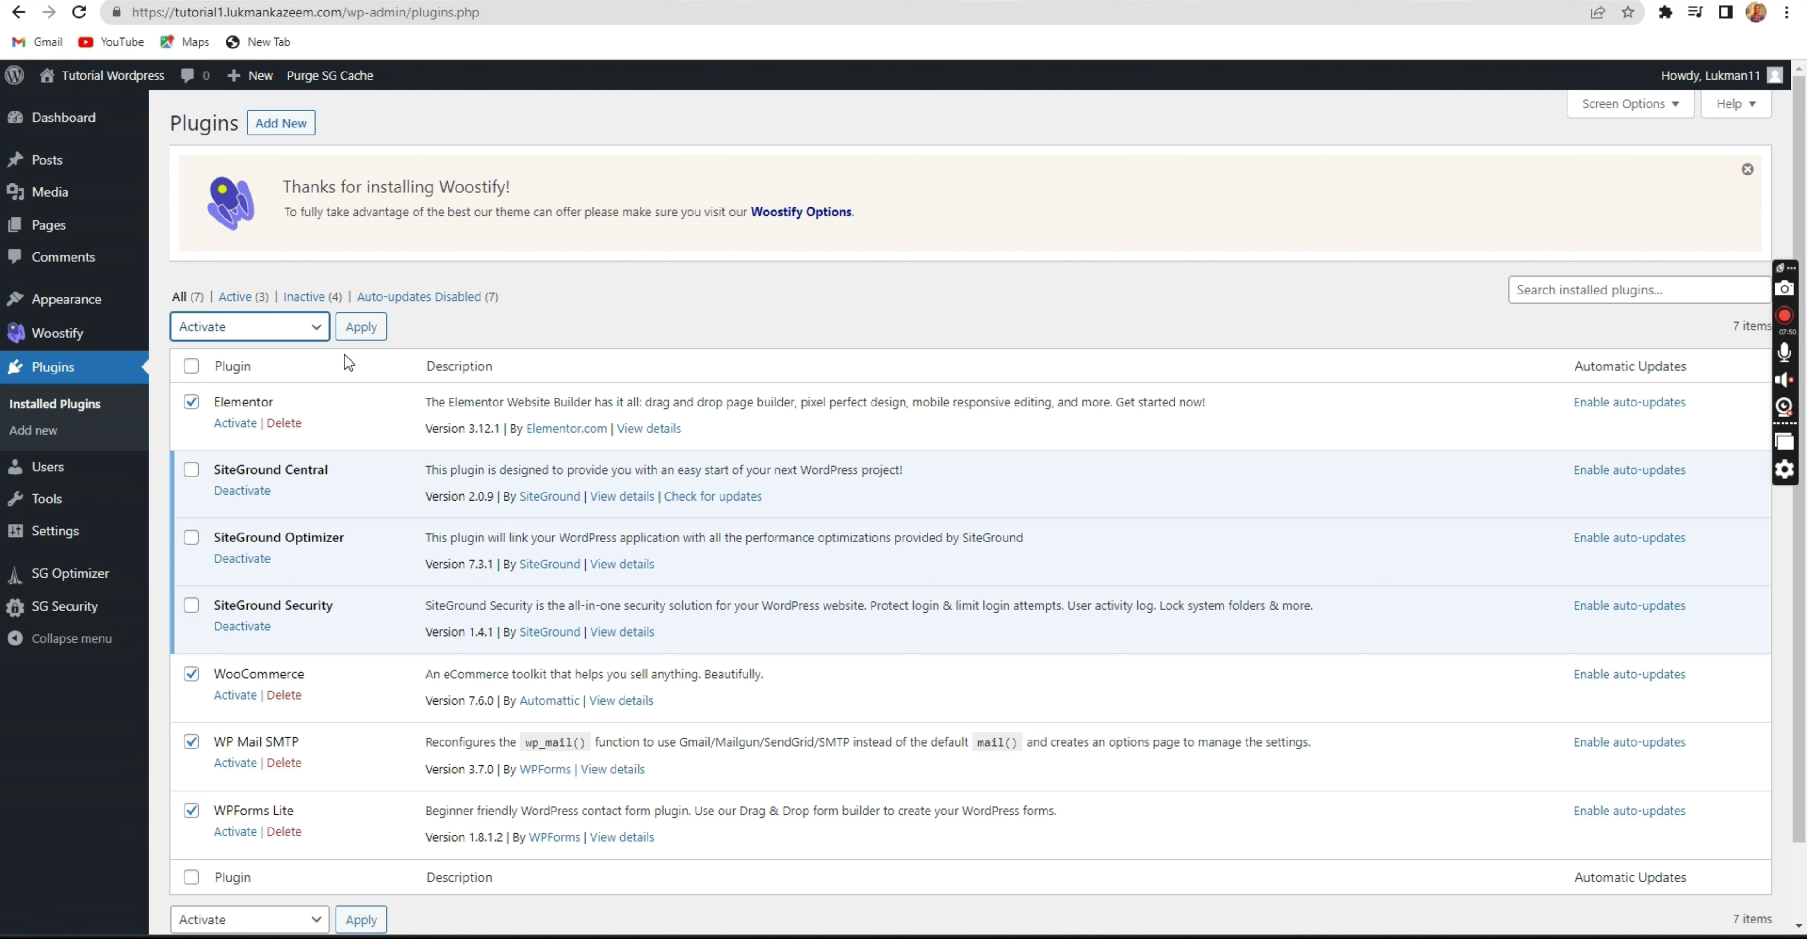
click(362, 328)
scroll(349, 393, down, 2)
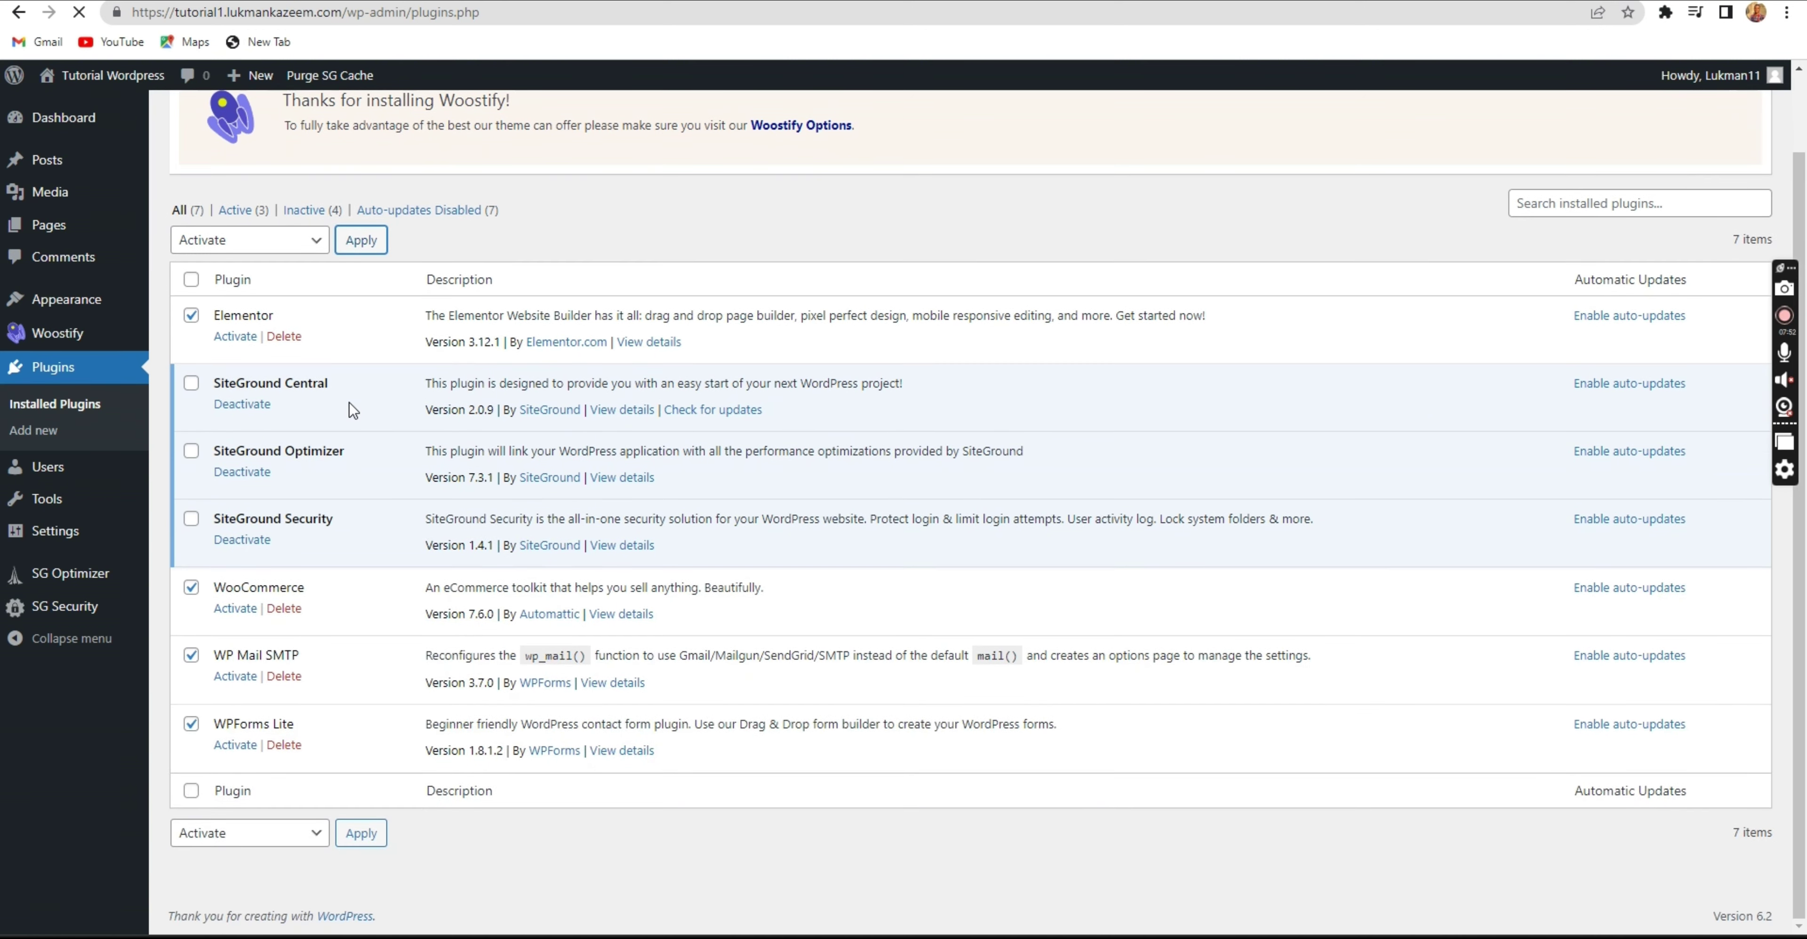
Check that Elementor, WooCommerce, WP Mail SMTP and WPForms Lite now show as active.
scroll(352, 411, up, 2)
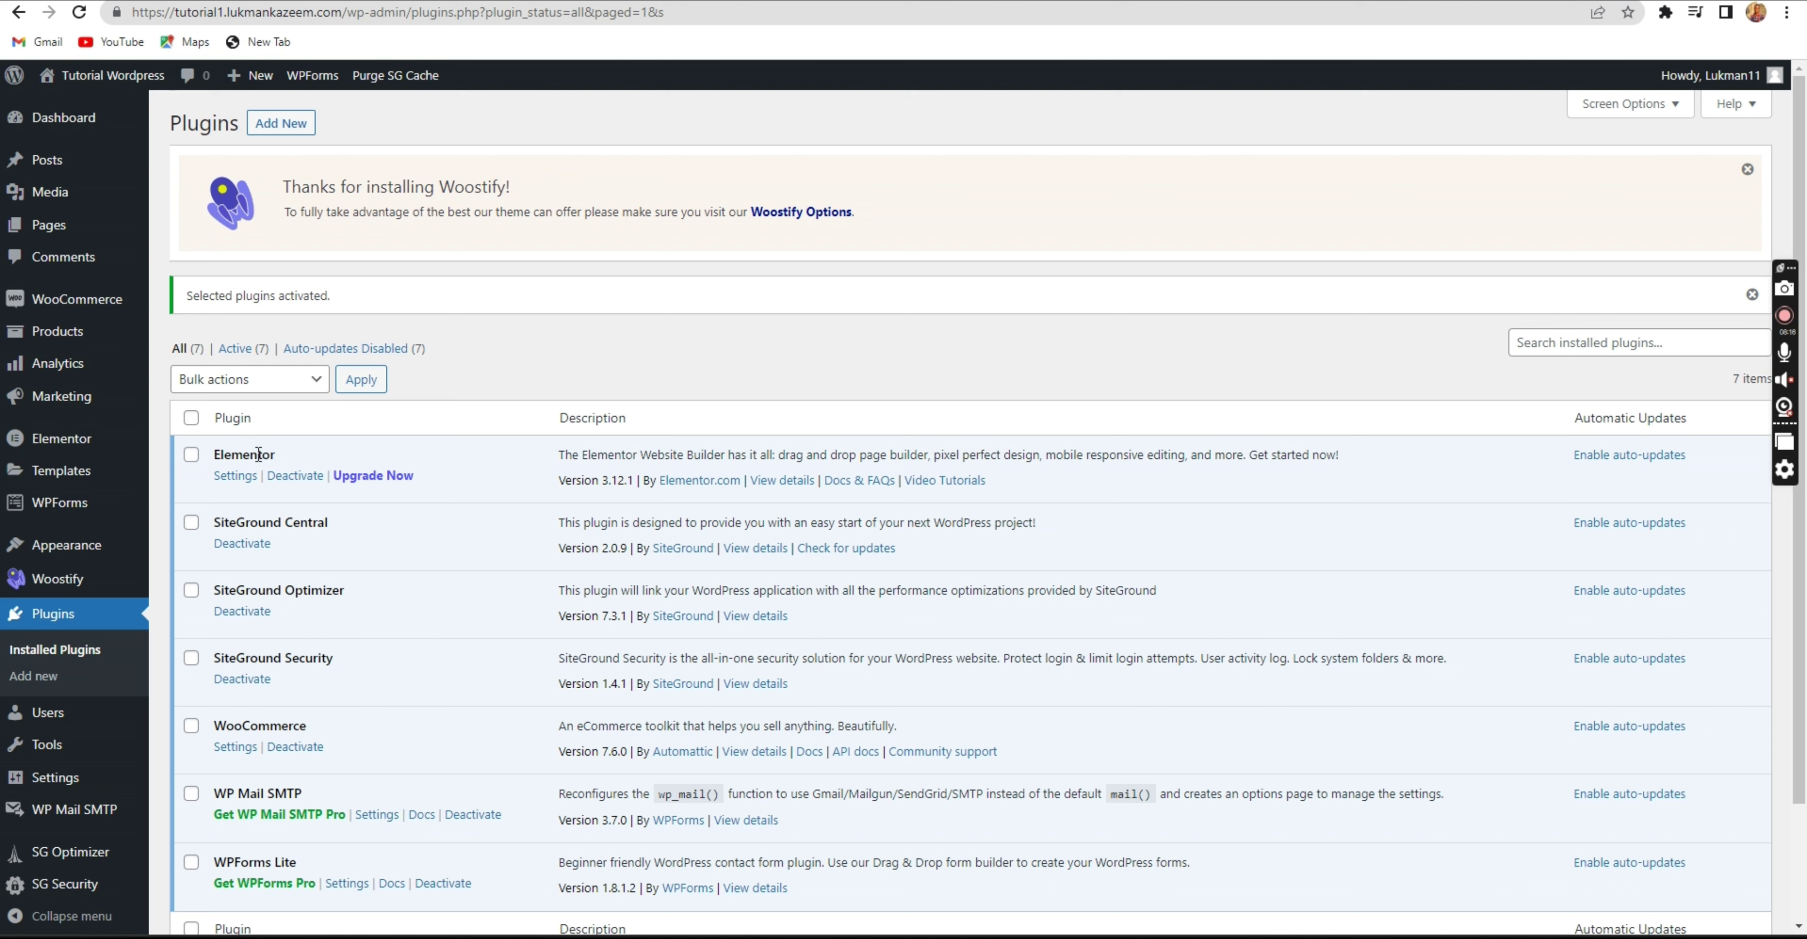
drag(274, 455, 212, 458)
click(246, 464)
mouse_move(70, 228)
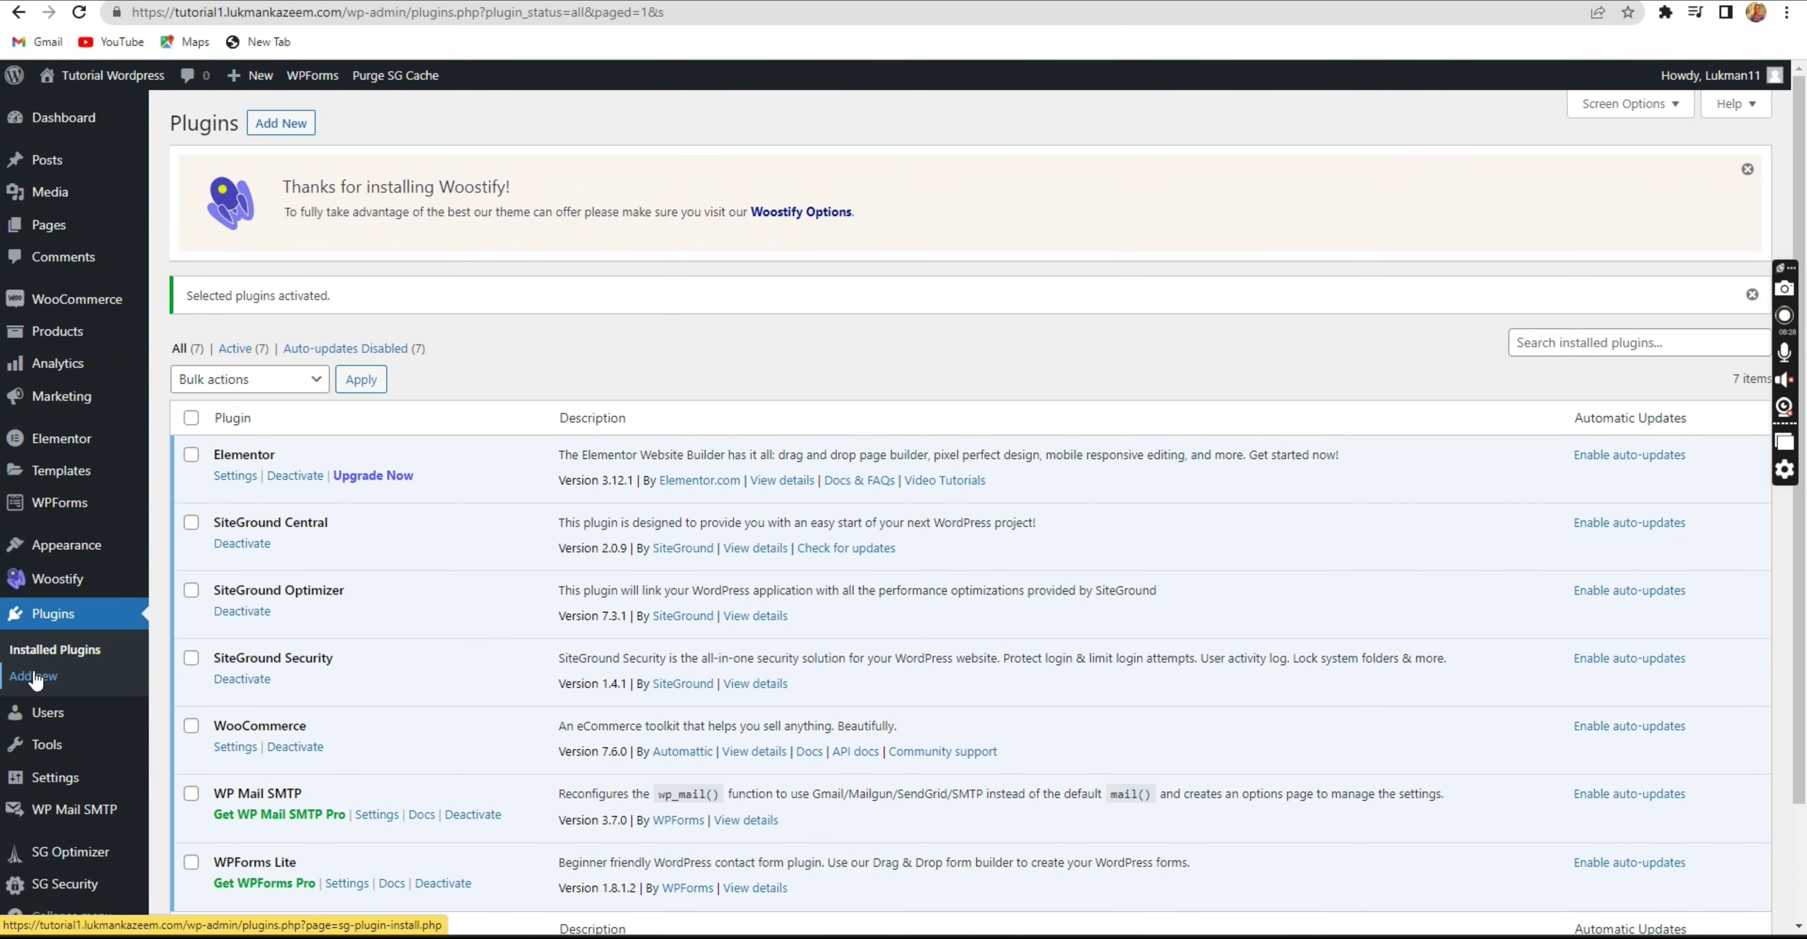
scroll(42, 576, down, 3)
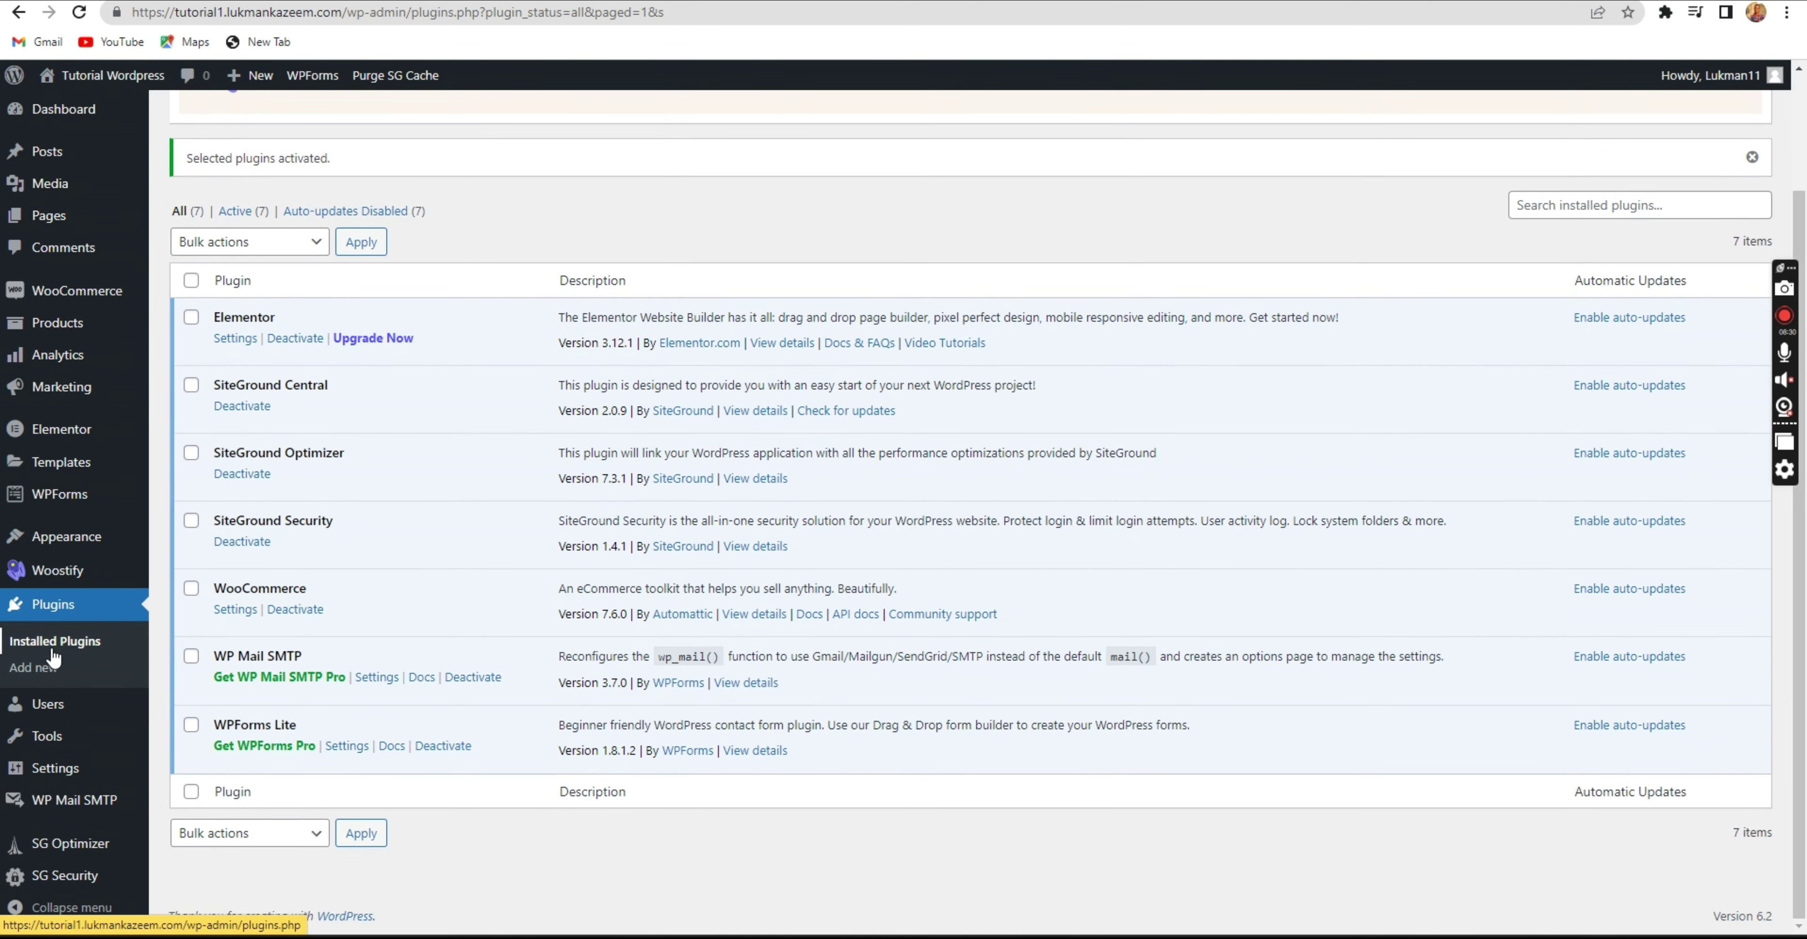
Open General Settings and check the WordPress Address and Site Address URLs.
click(64, 779)
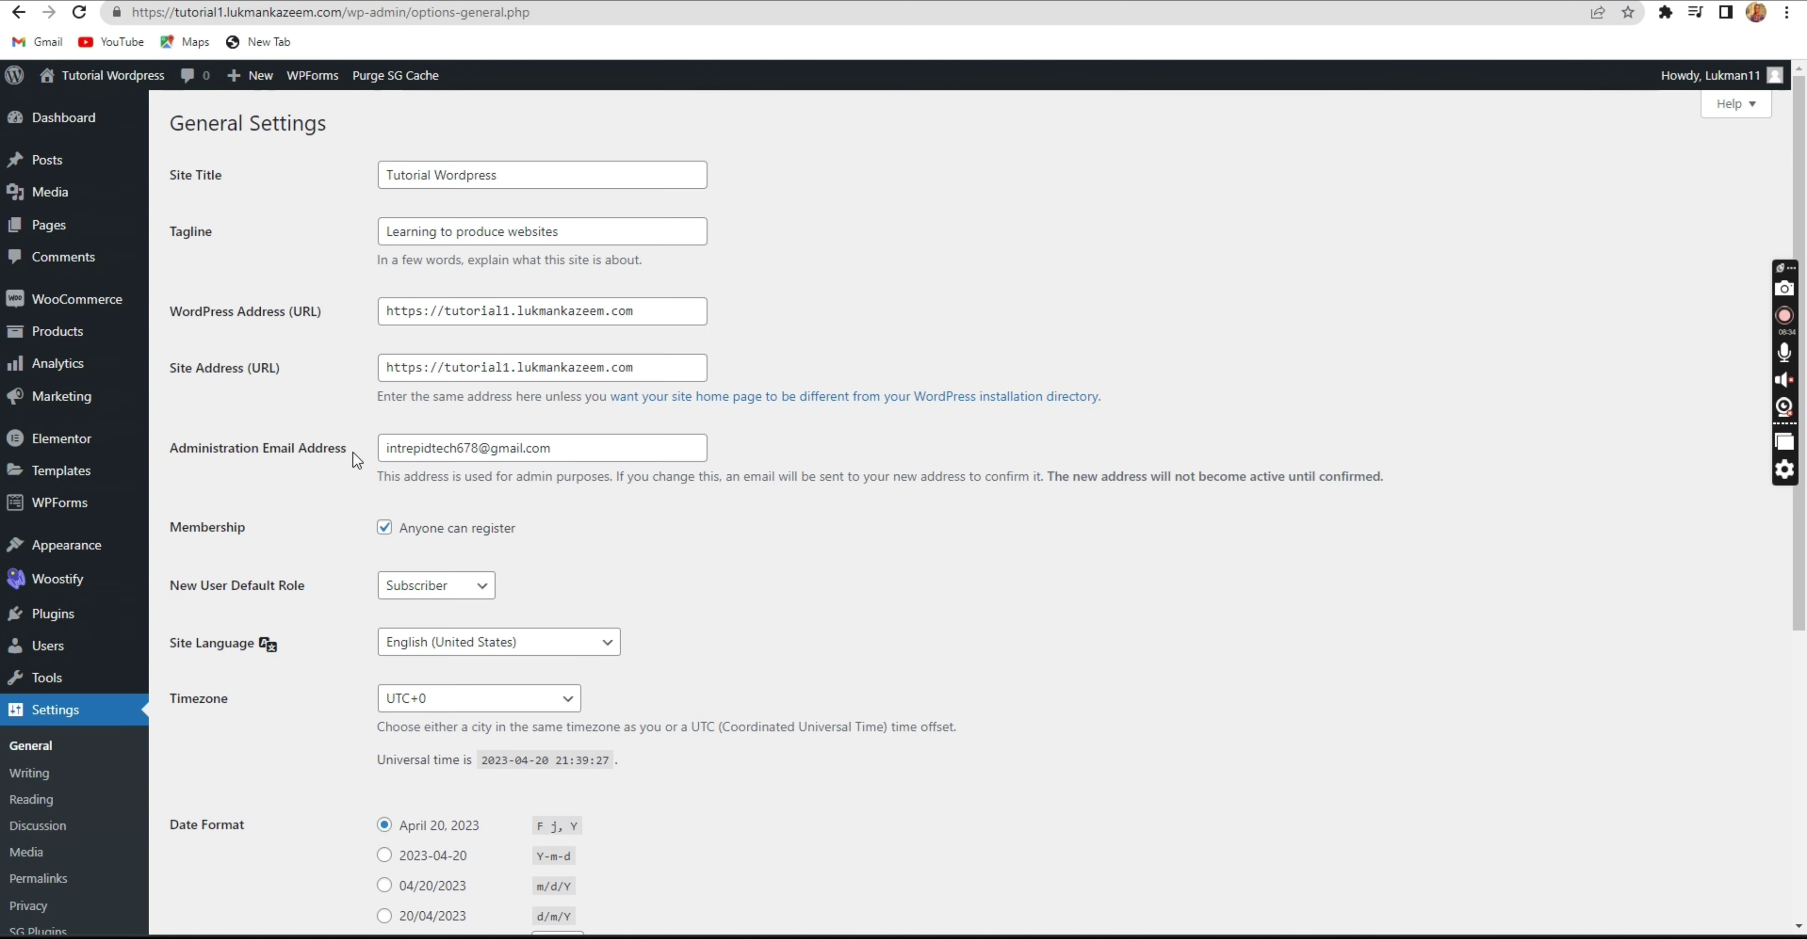
click(425, 312)
click(418, 370)
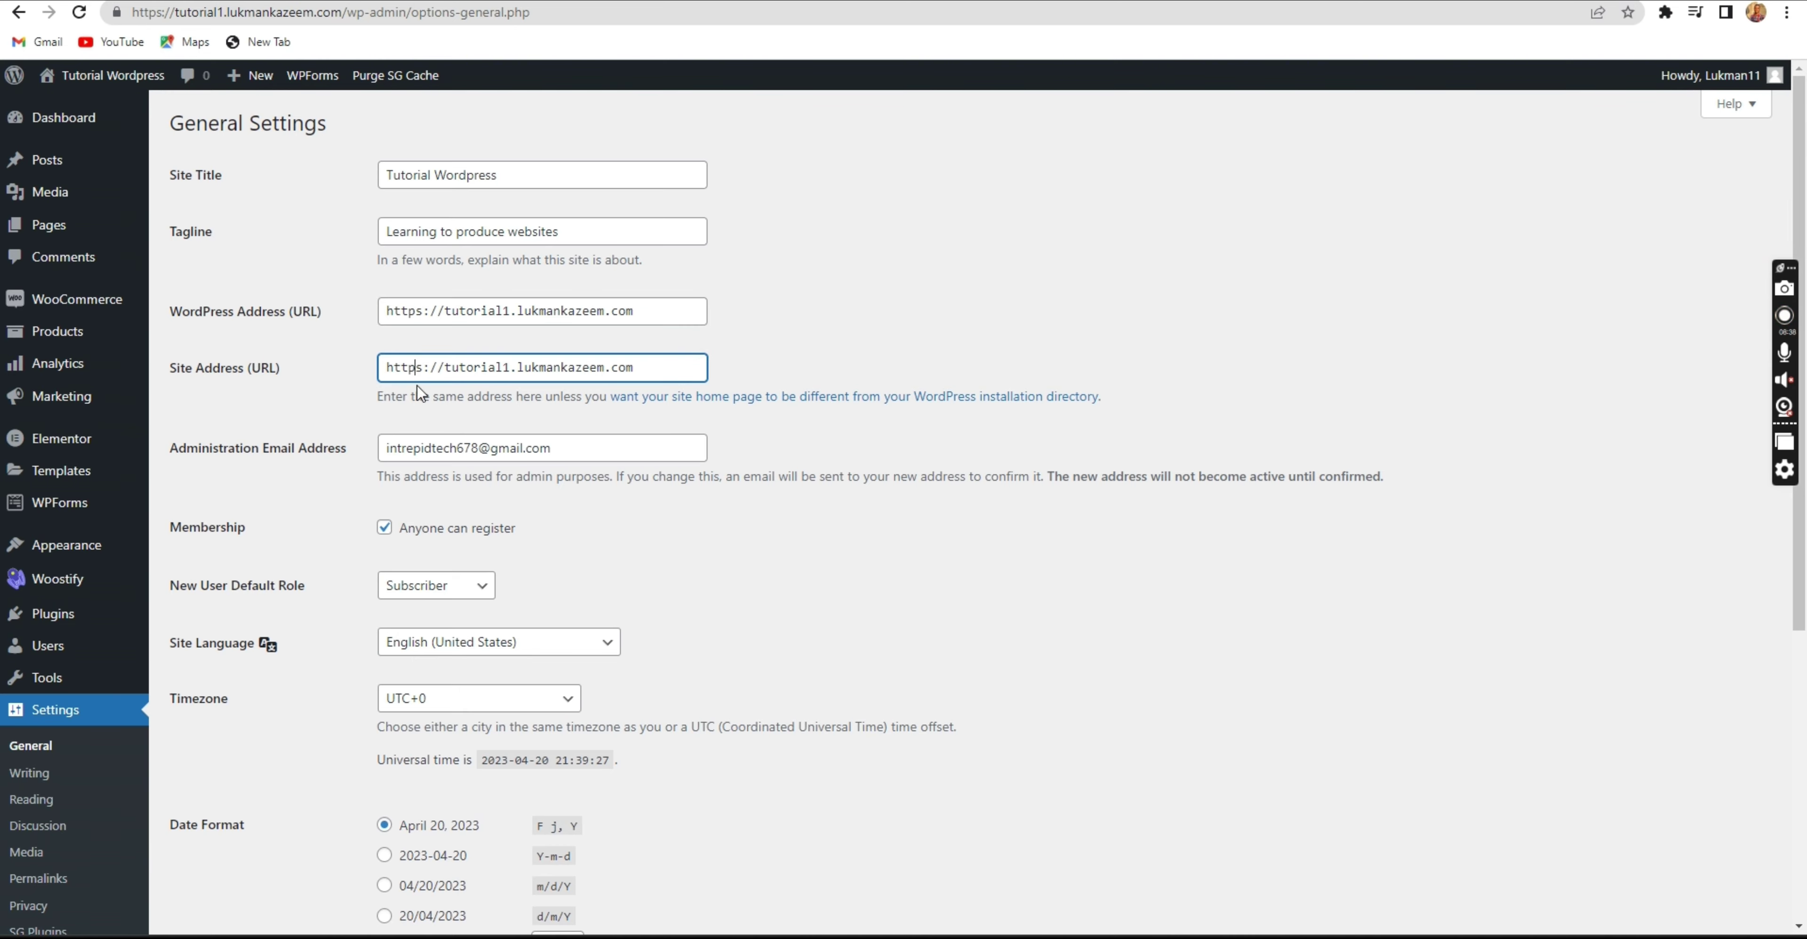
scroll(339, 633, down, 4)
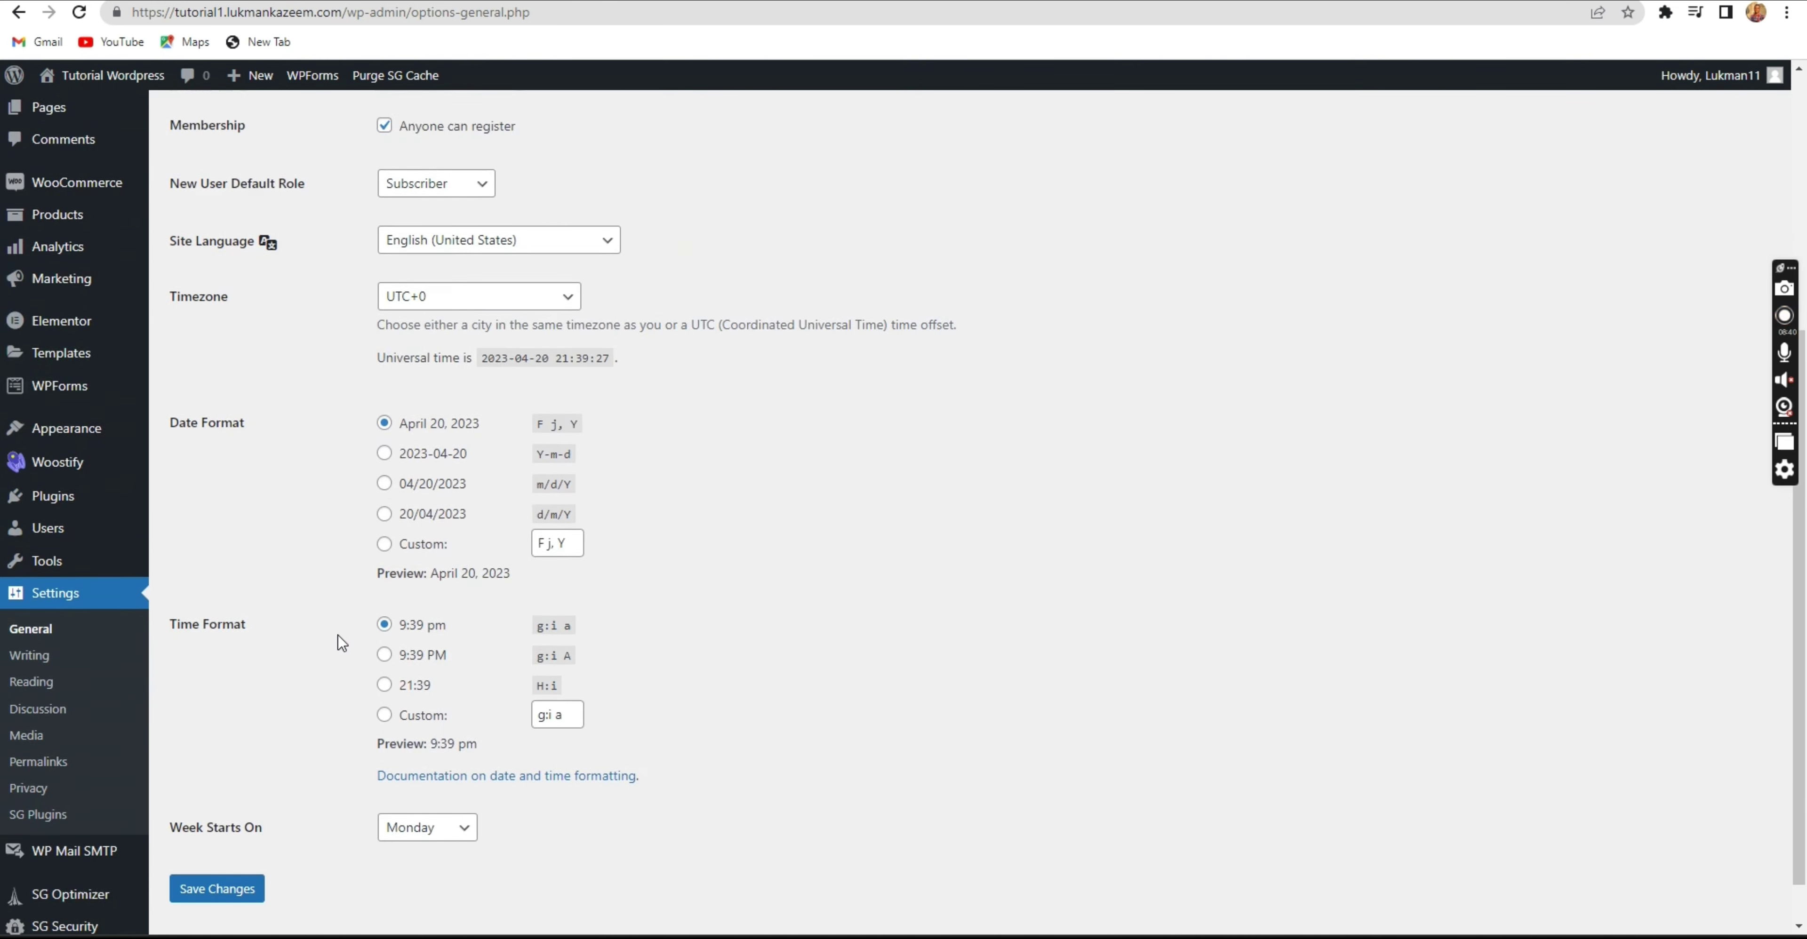
scroll(339, 637, up, 4)
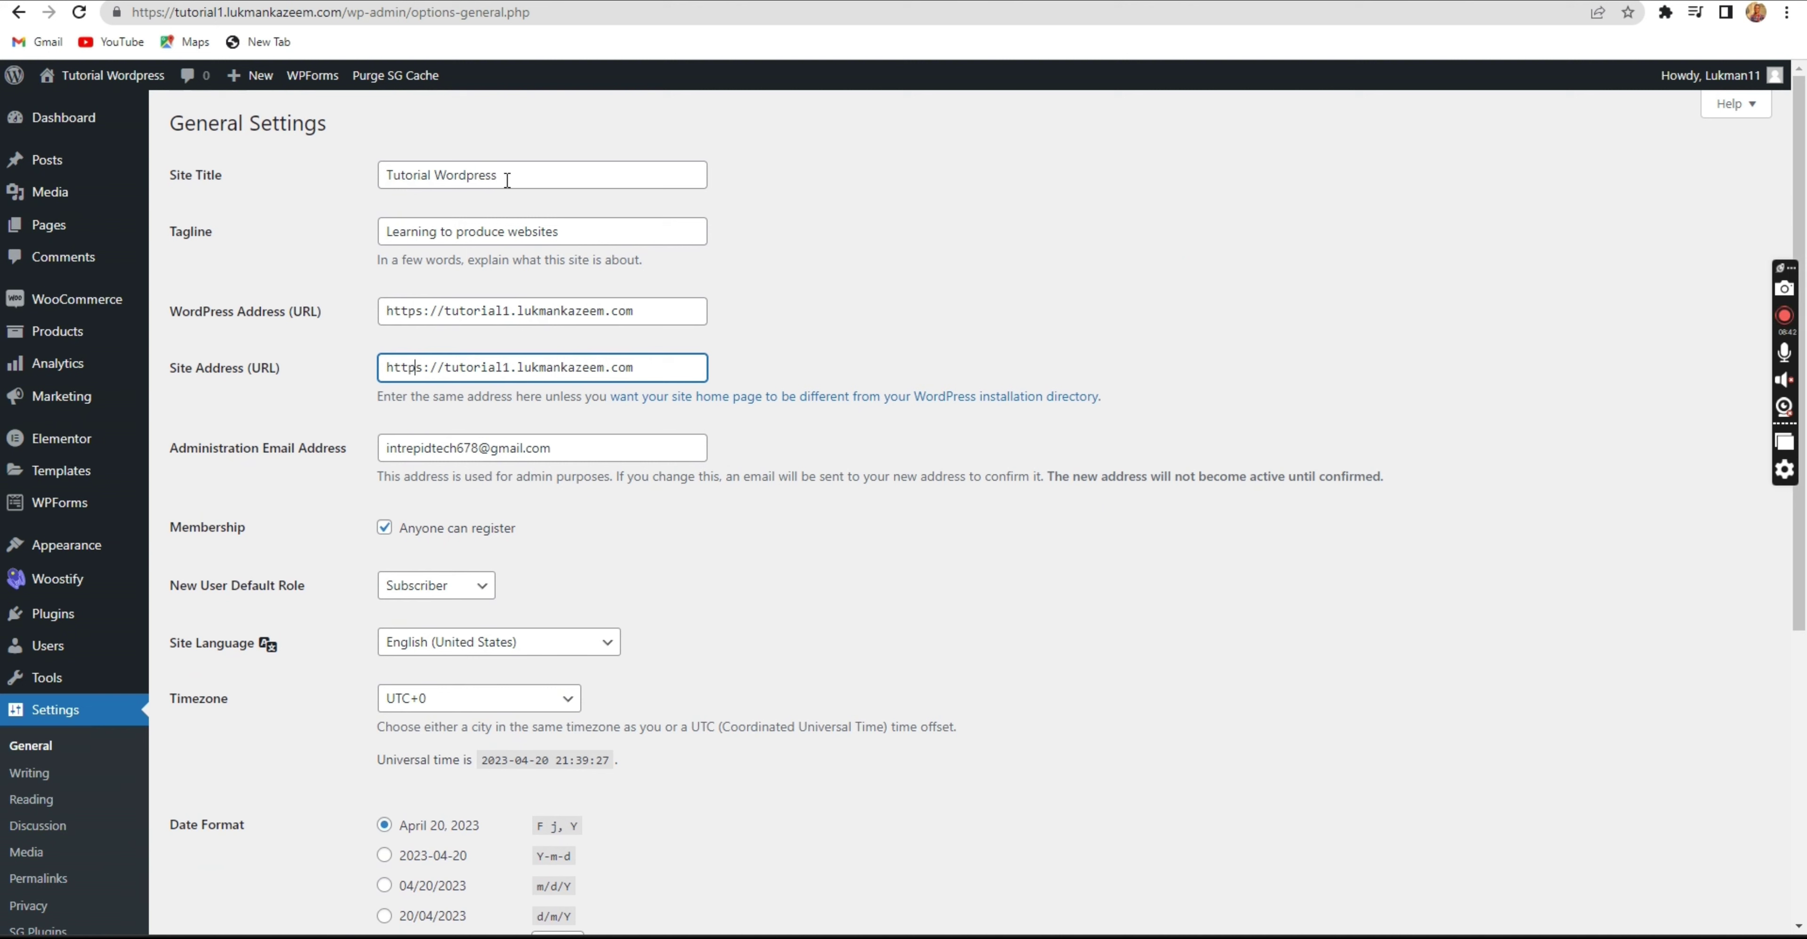
Check the Site Title and Tagline, then show the list of all eight pages.
drag(508, 180, 382, 178)
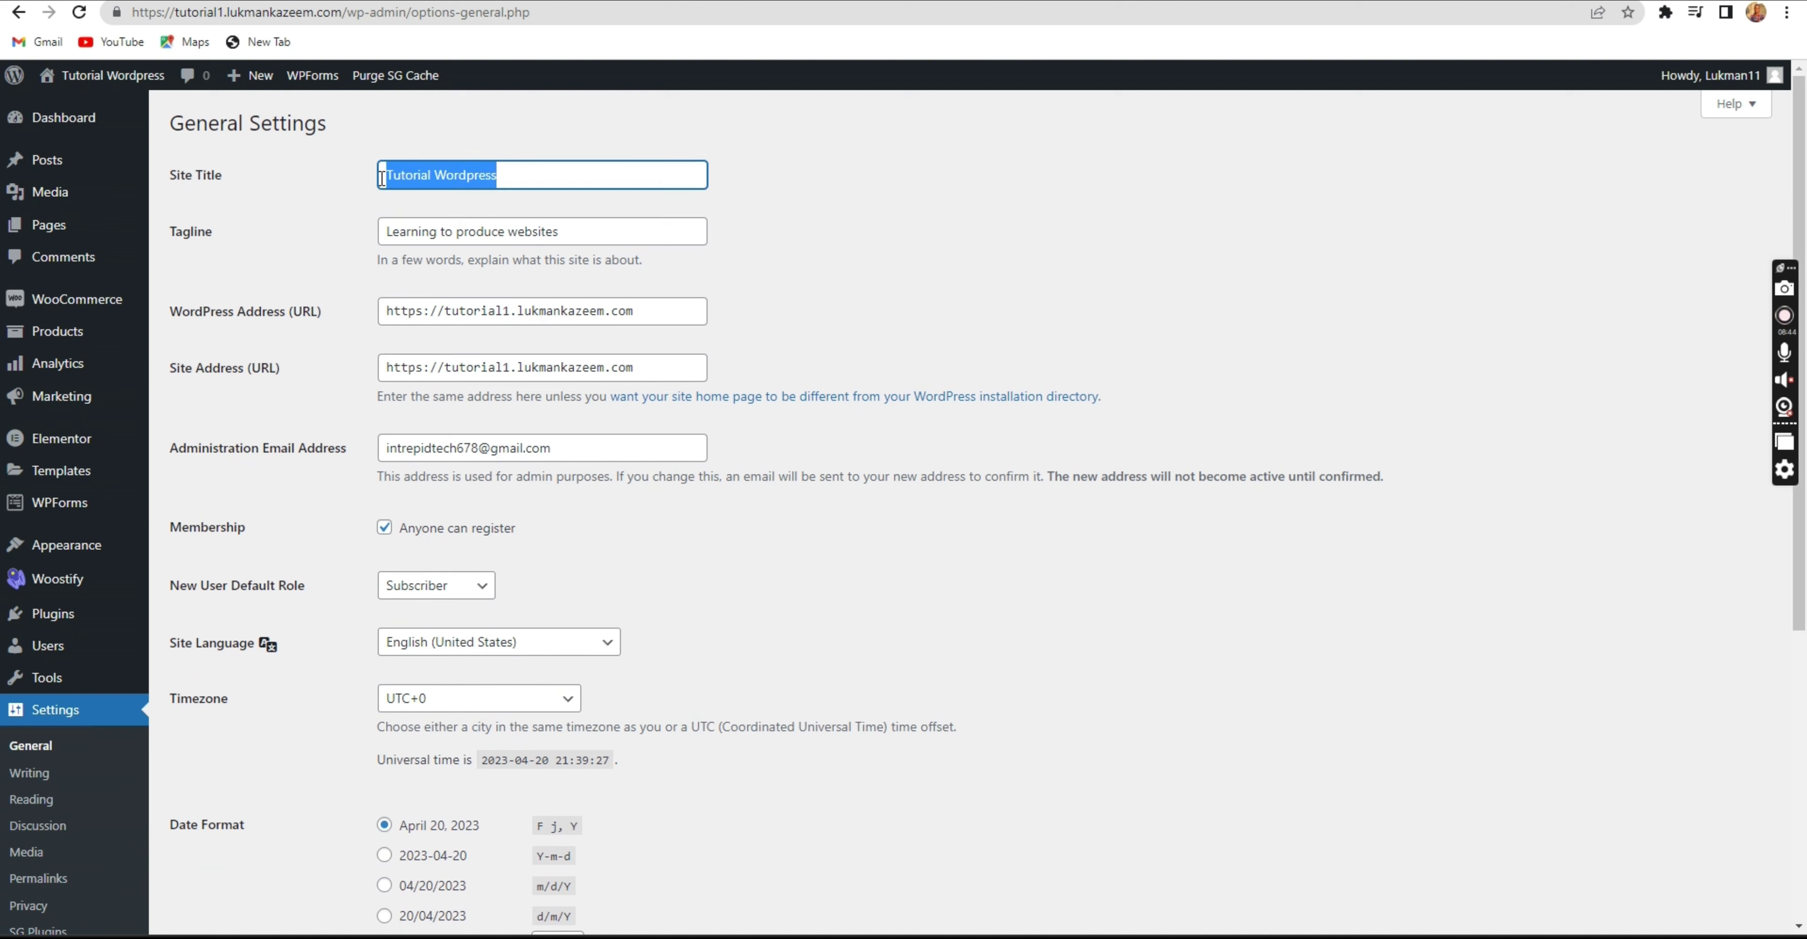
click(419, 177)
triple_click(453, 237)
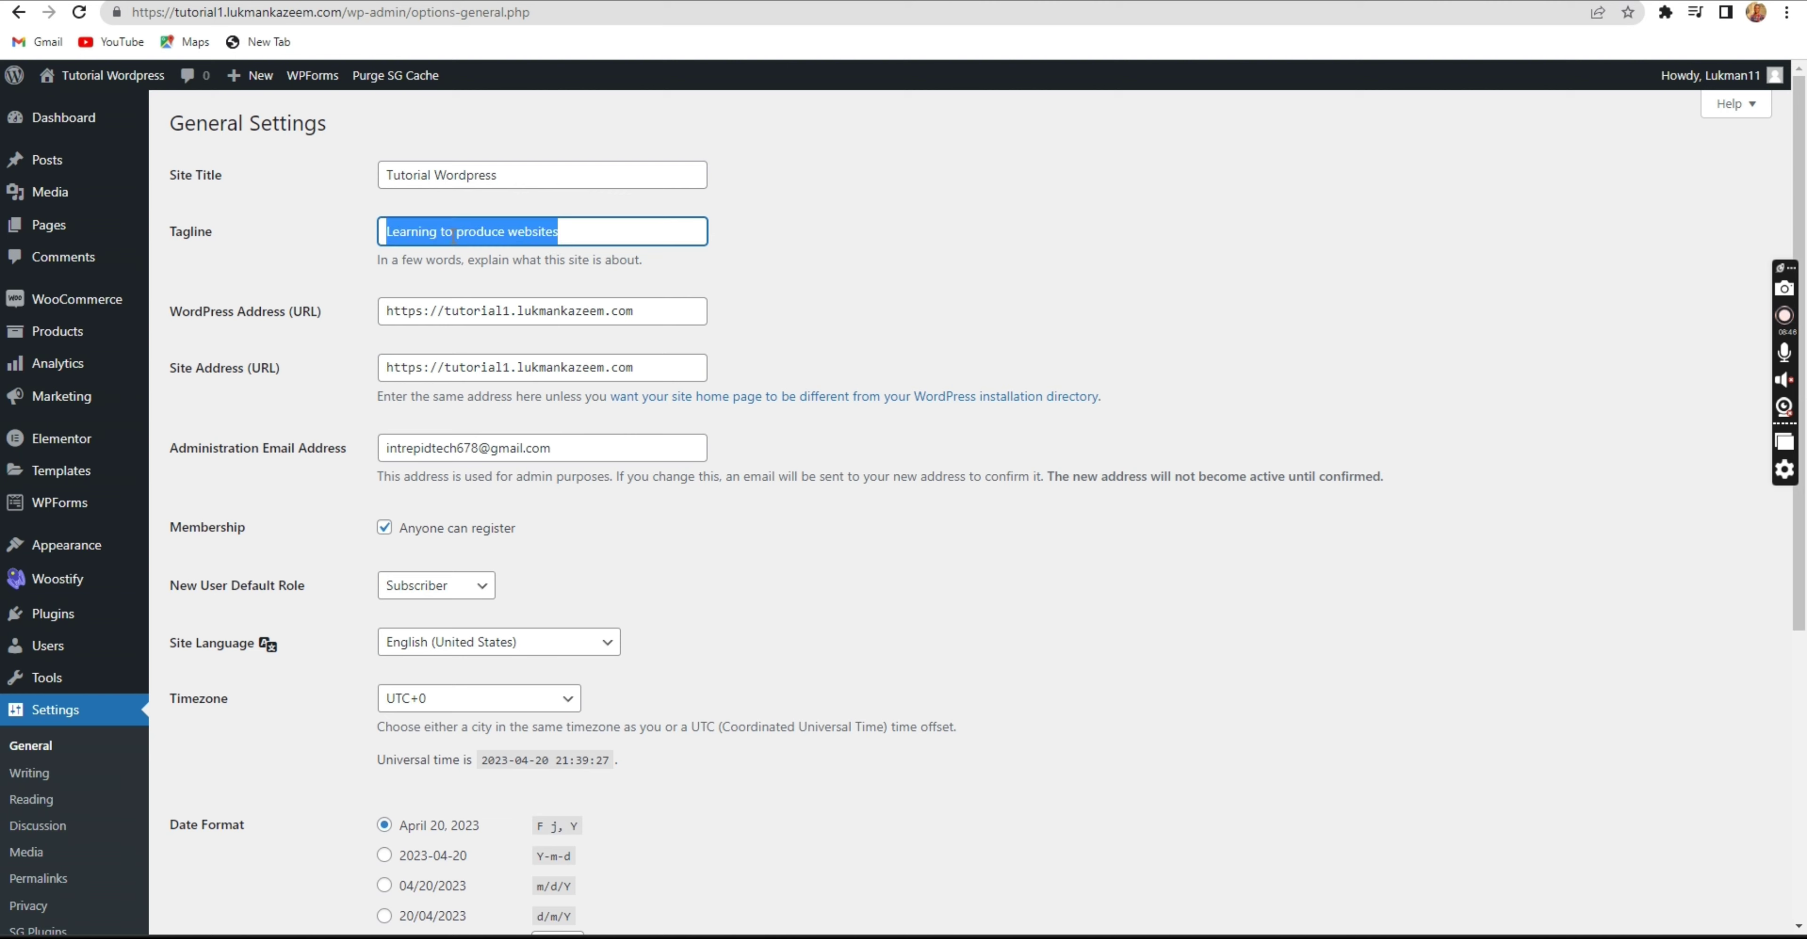
click(450, 237)
scroll(333, 290, down, 5)
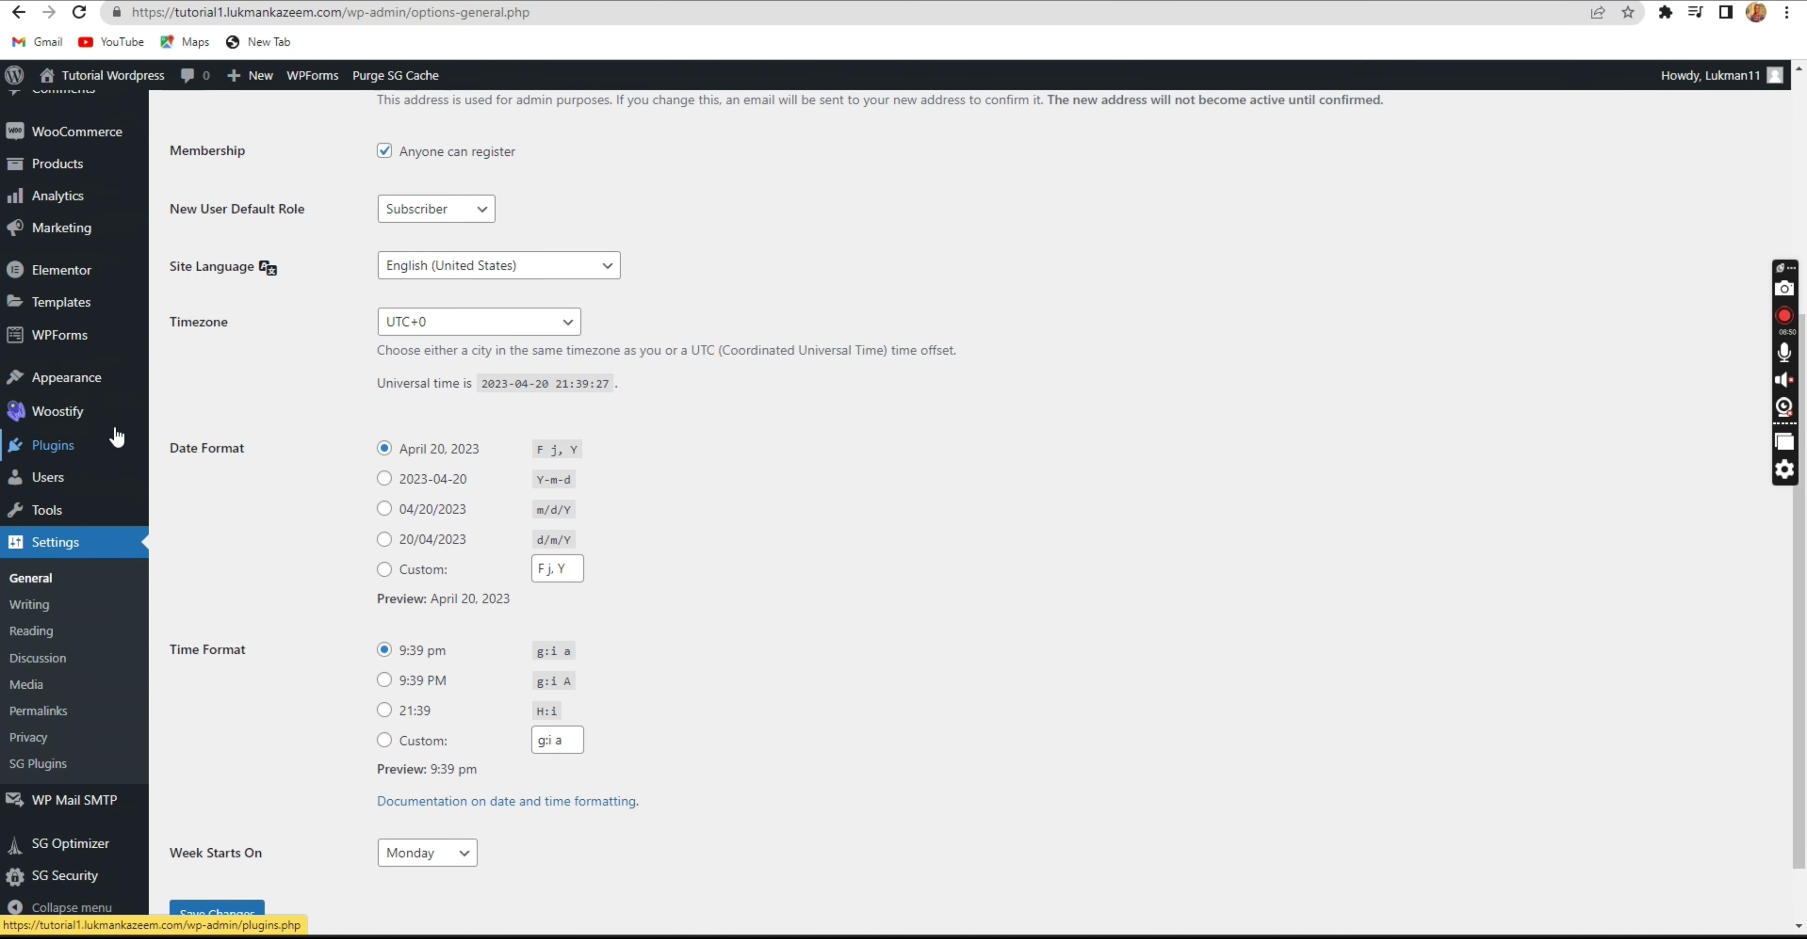
scroll(113, 428, up, 3)
scroll(113, 414, up, 1)
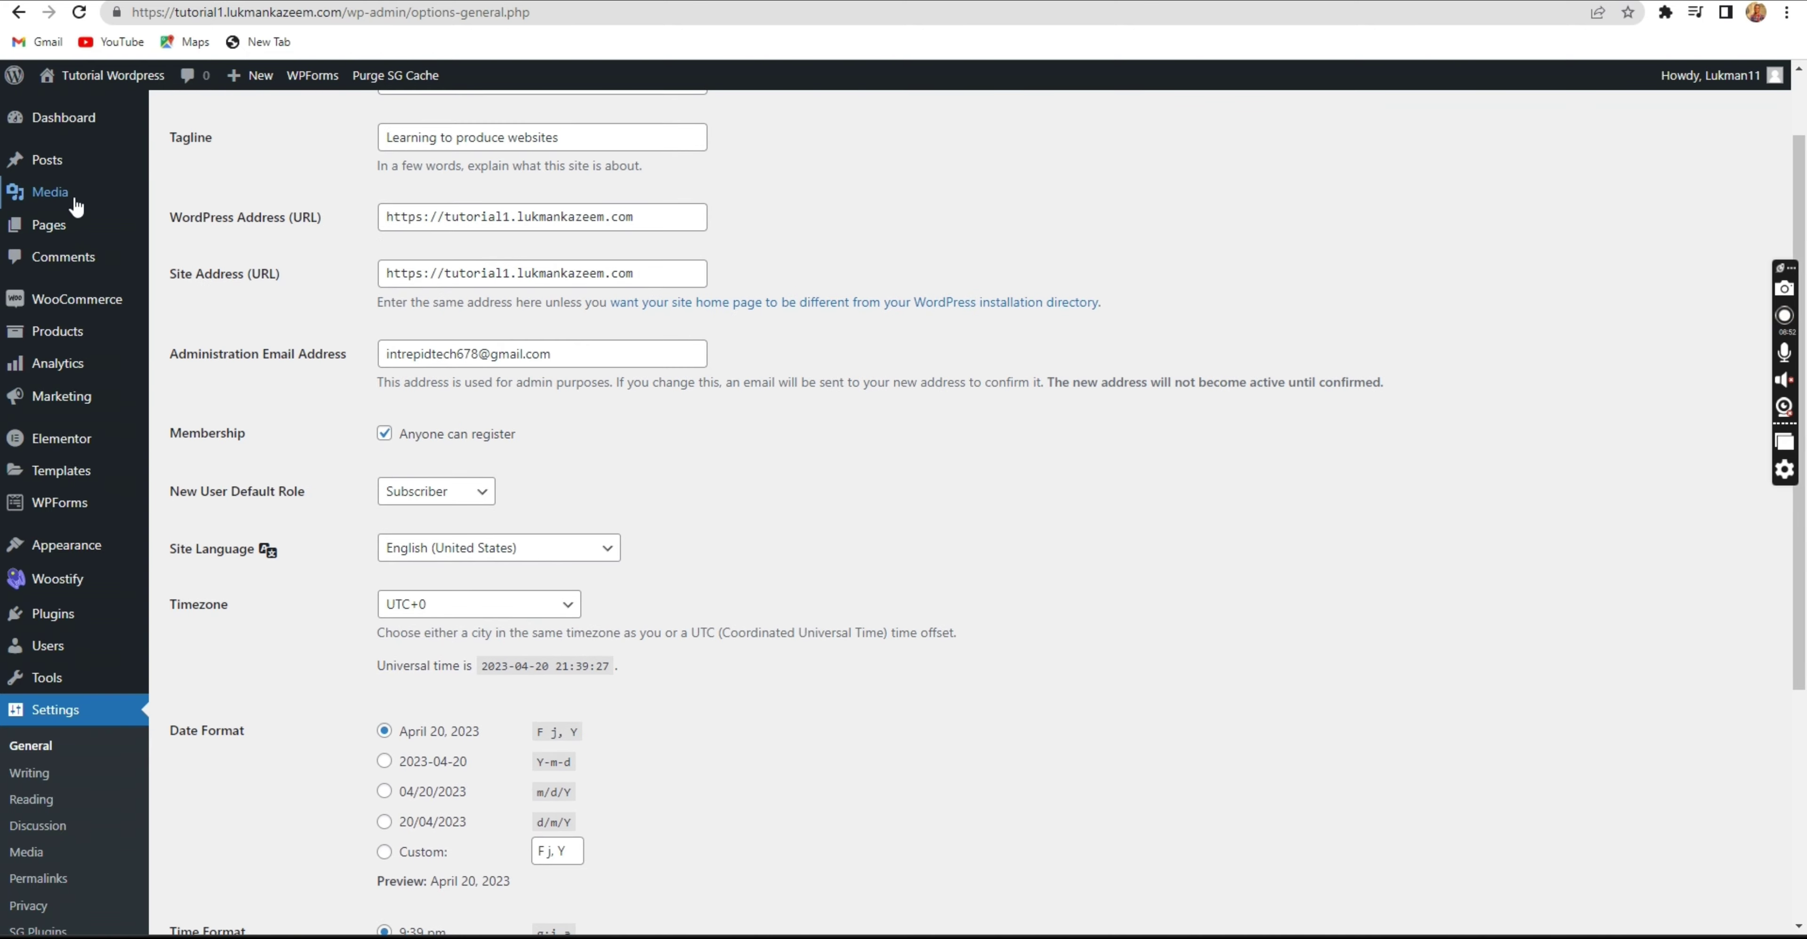
click(76, 240)
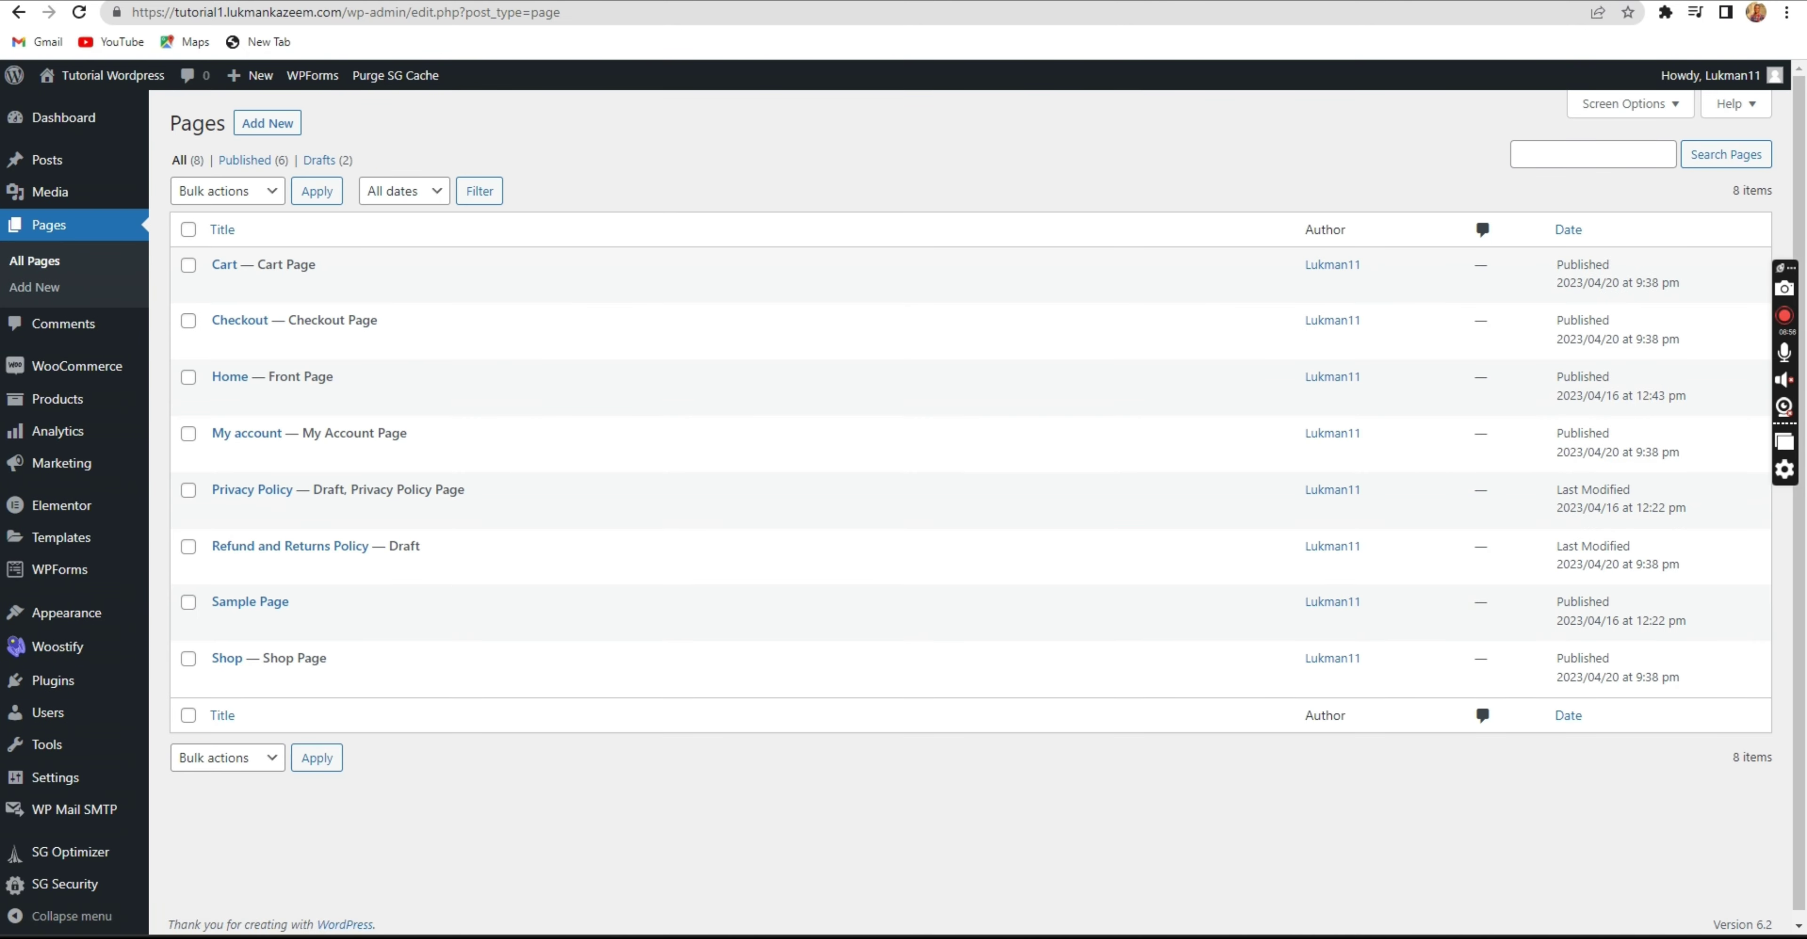
Reload the front page to show the header's new search, account and 0-item cart icons.
key(ctrl+Tab)
key(ctrl+Tab)
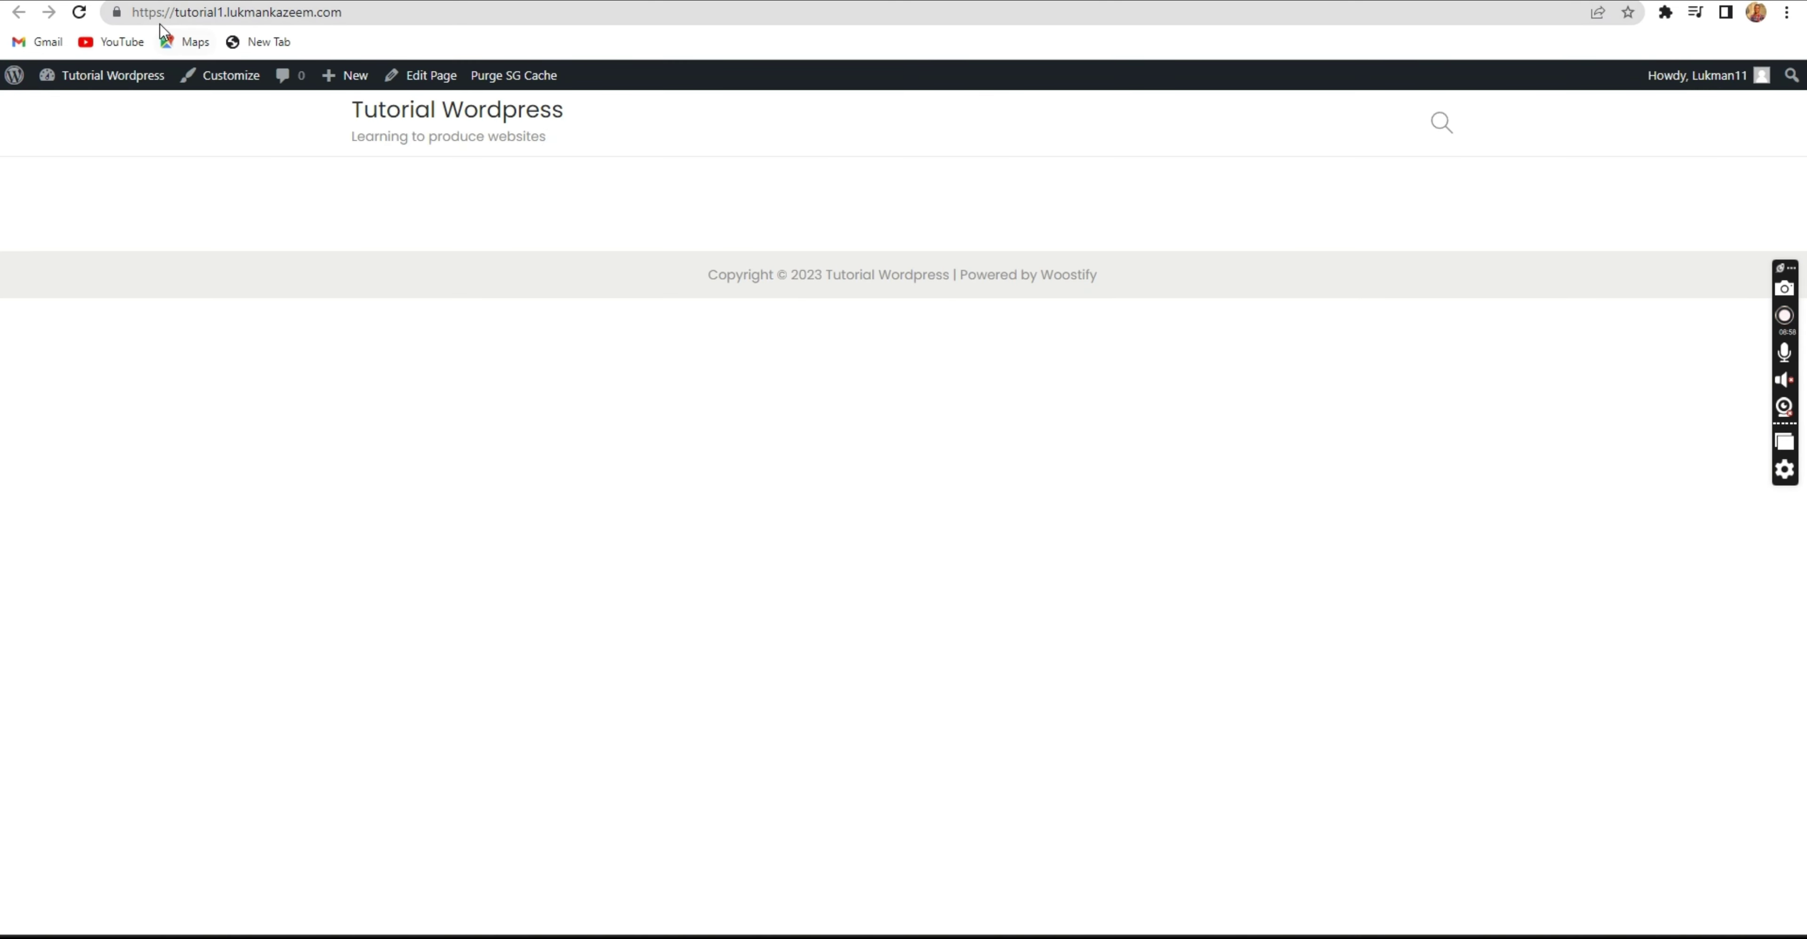
click(79, 16)
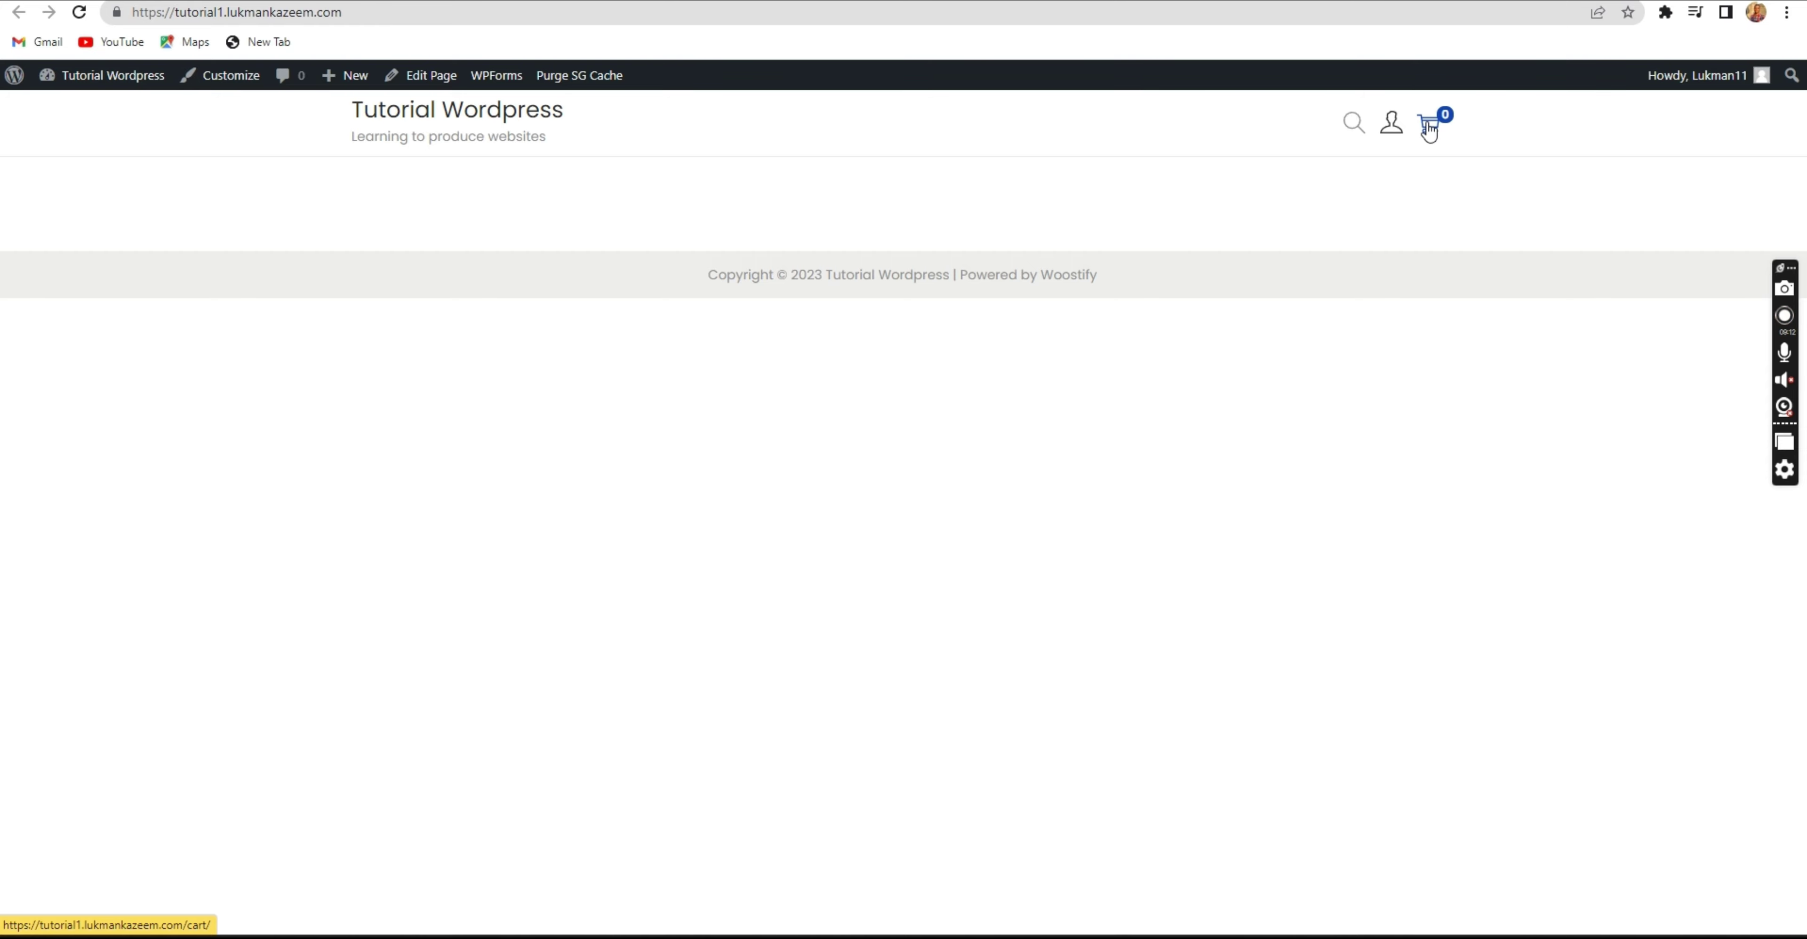
mouse_move(1392, 130)
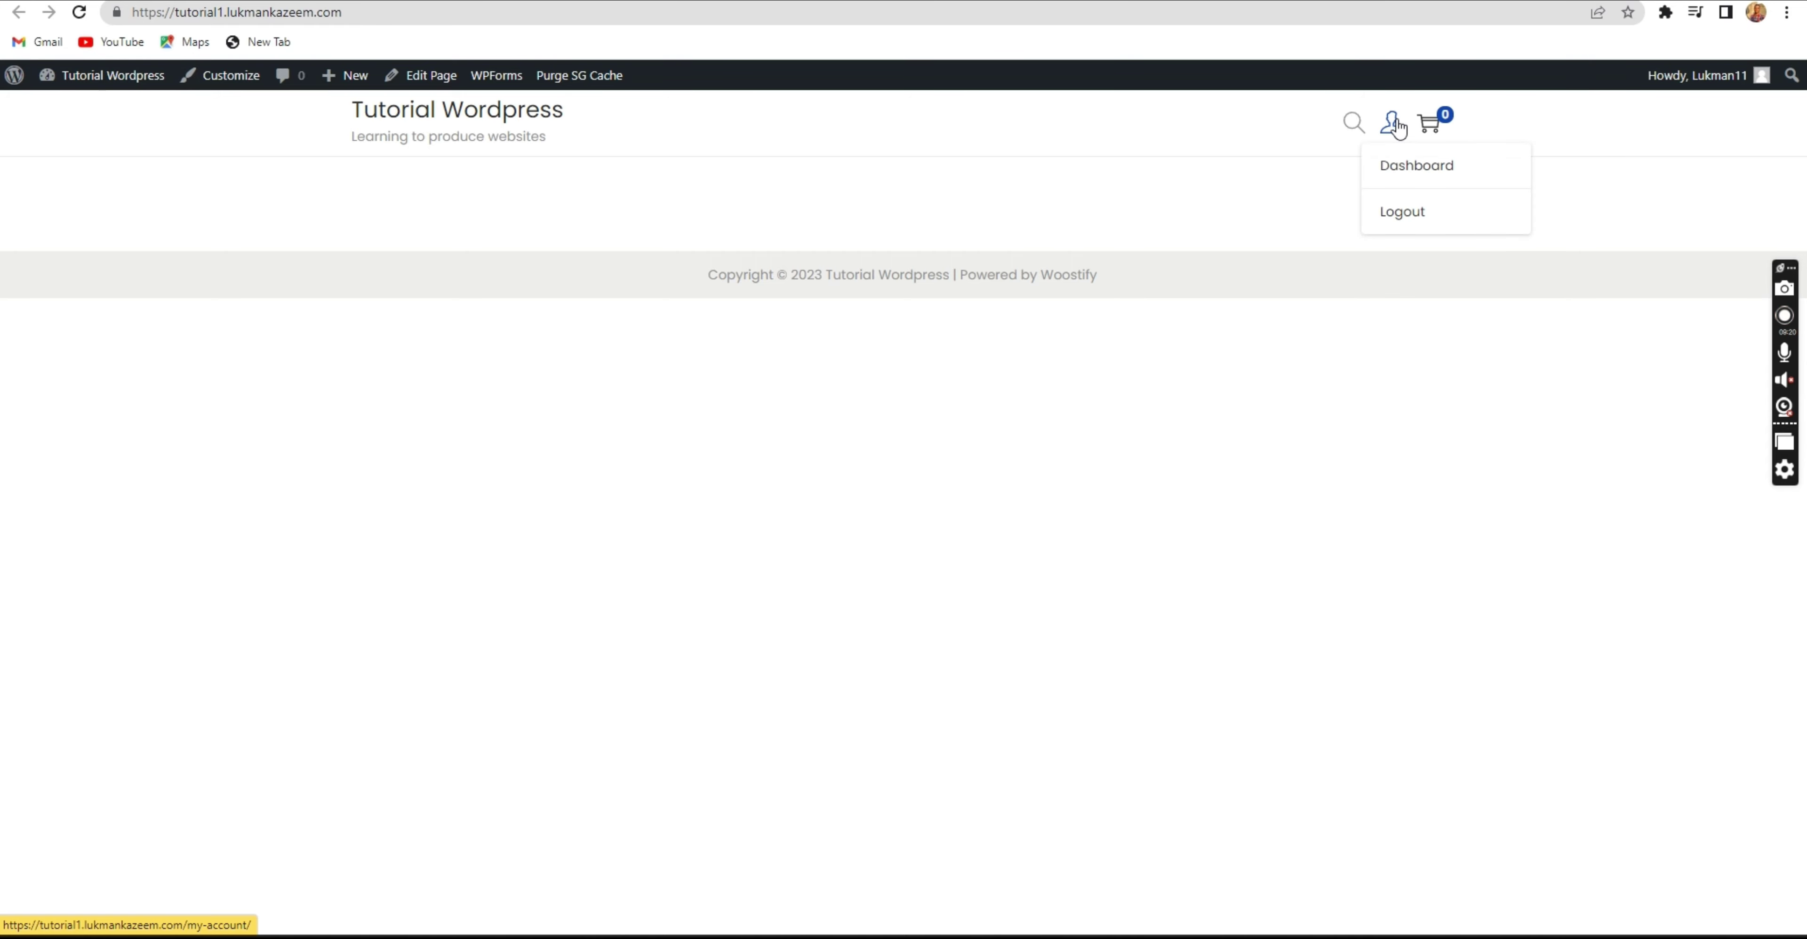
click(1354, 127)
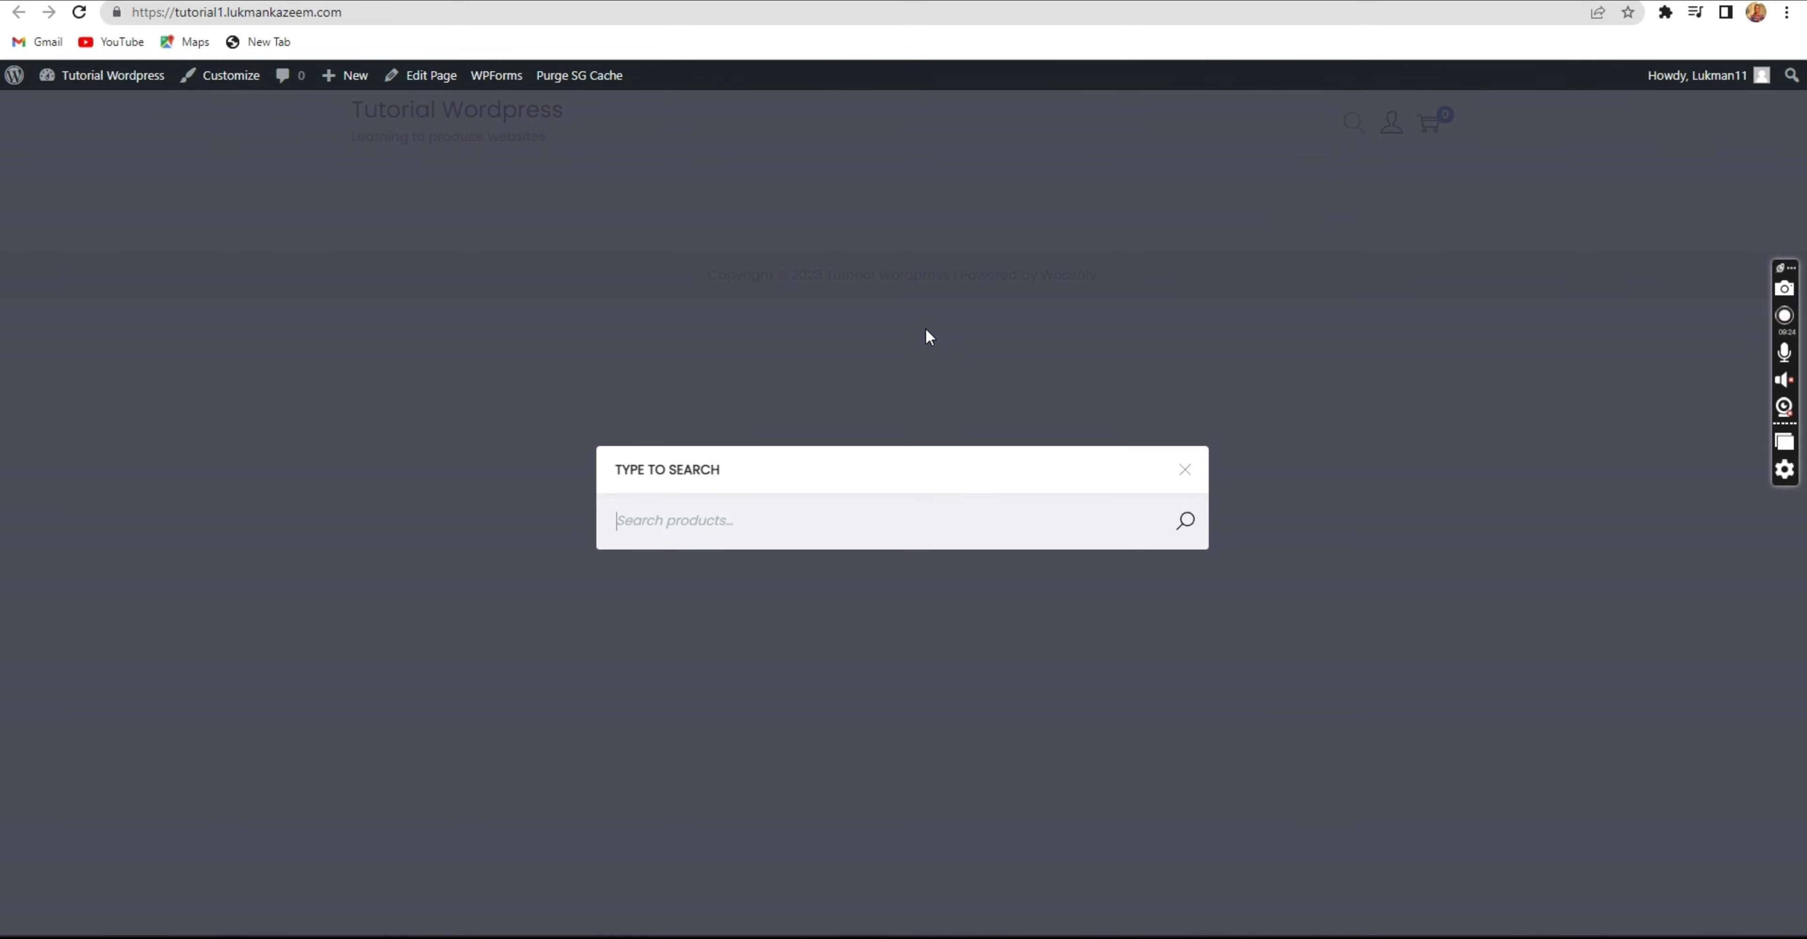
click(926, 330)
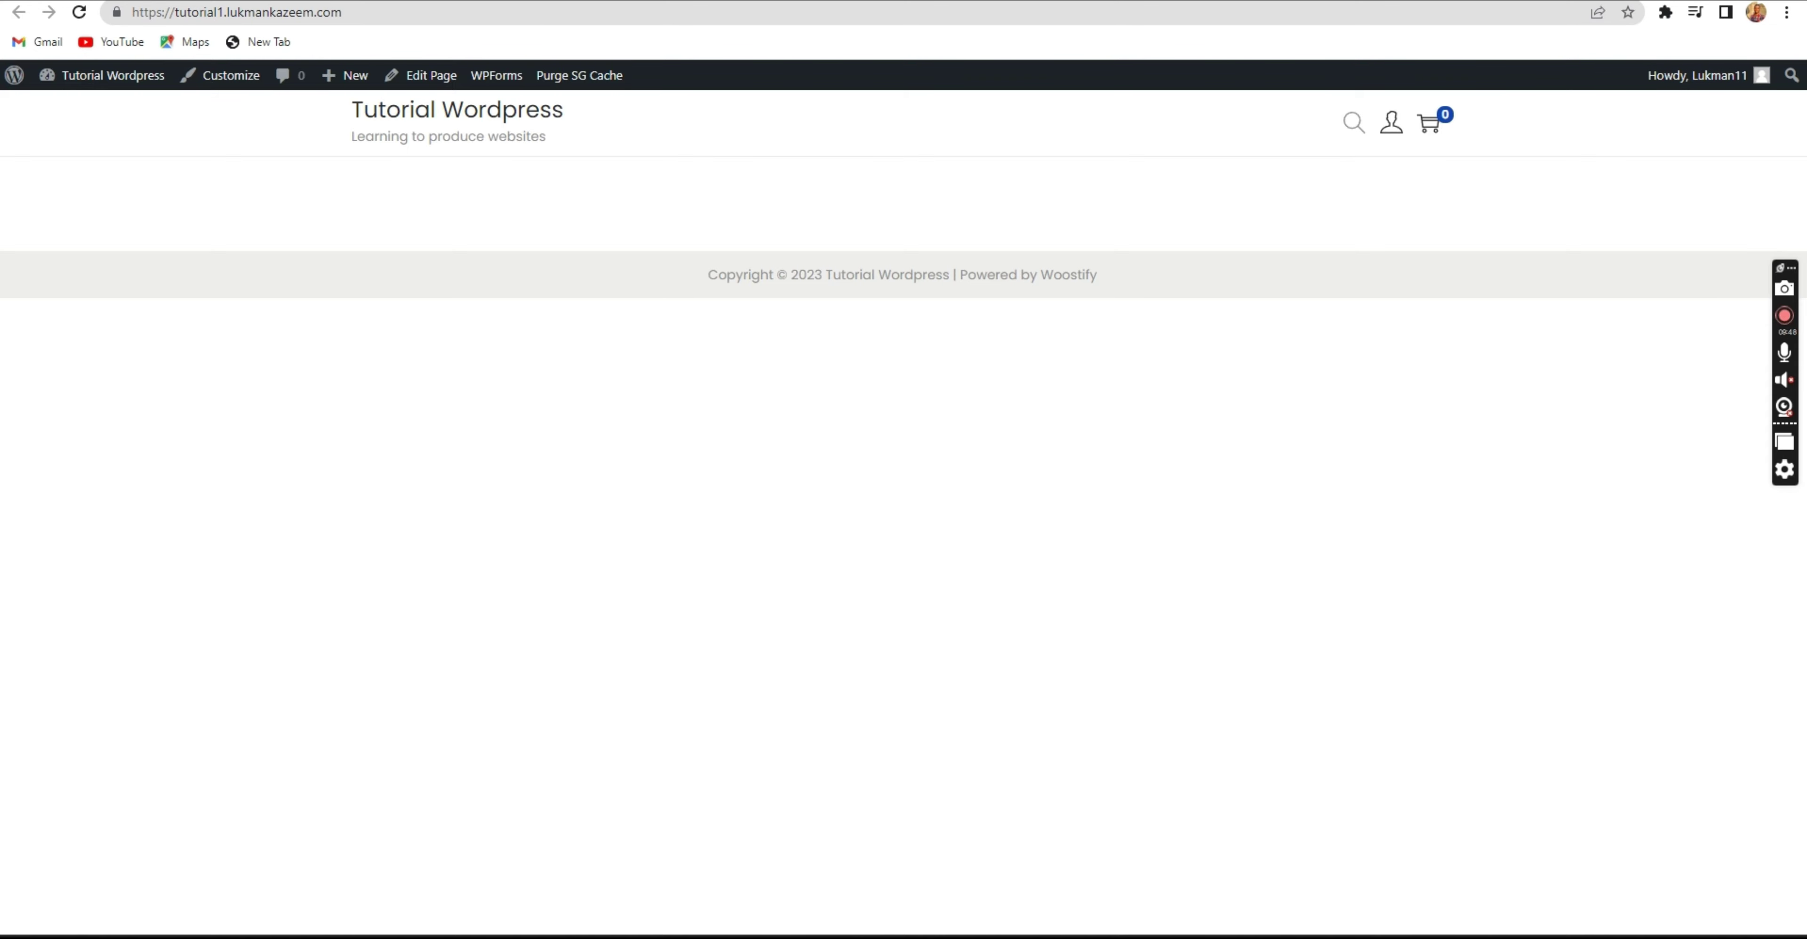
Flip between the site and admin tabs, ending on the admin Pages list with Home as front page.
click(587, 0)
click(807, 0)
click(632, 0)
click(806, 0)
click(659, 0)
click(754, 1)
click(533, 0)
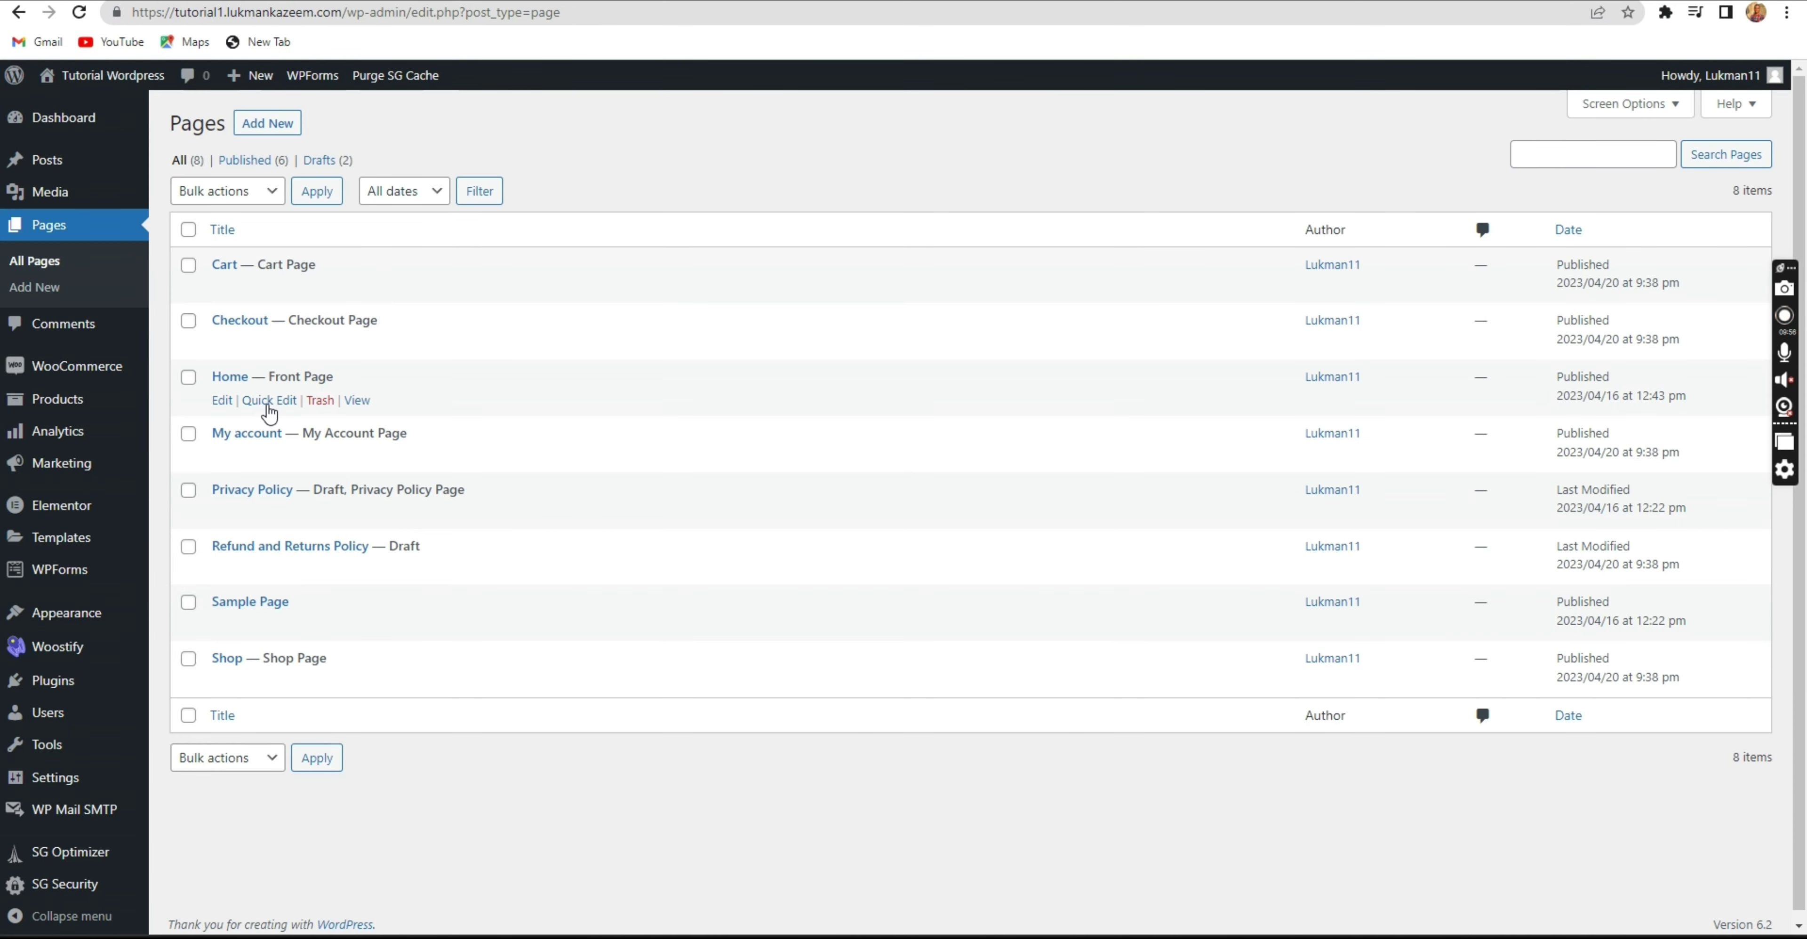
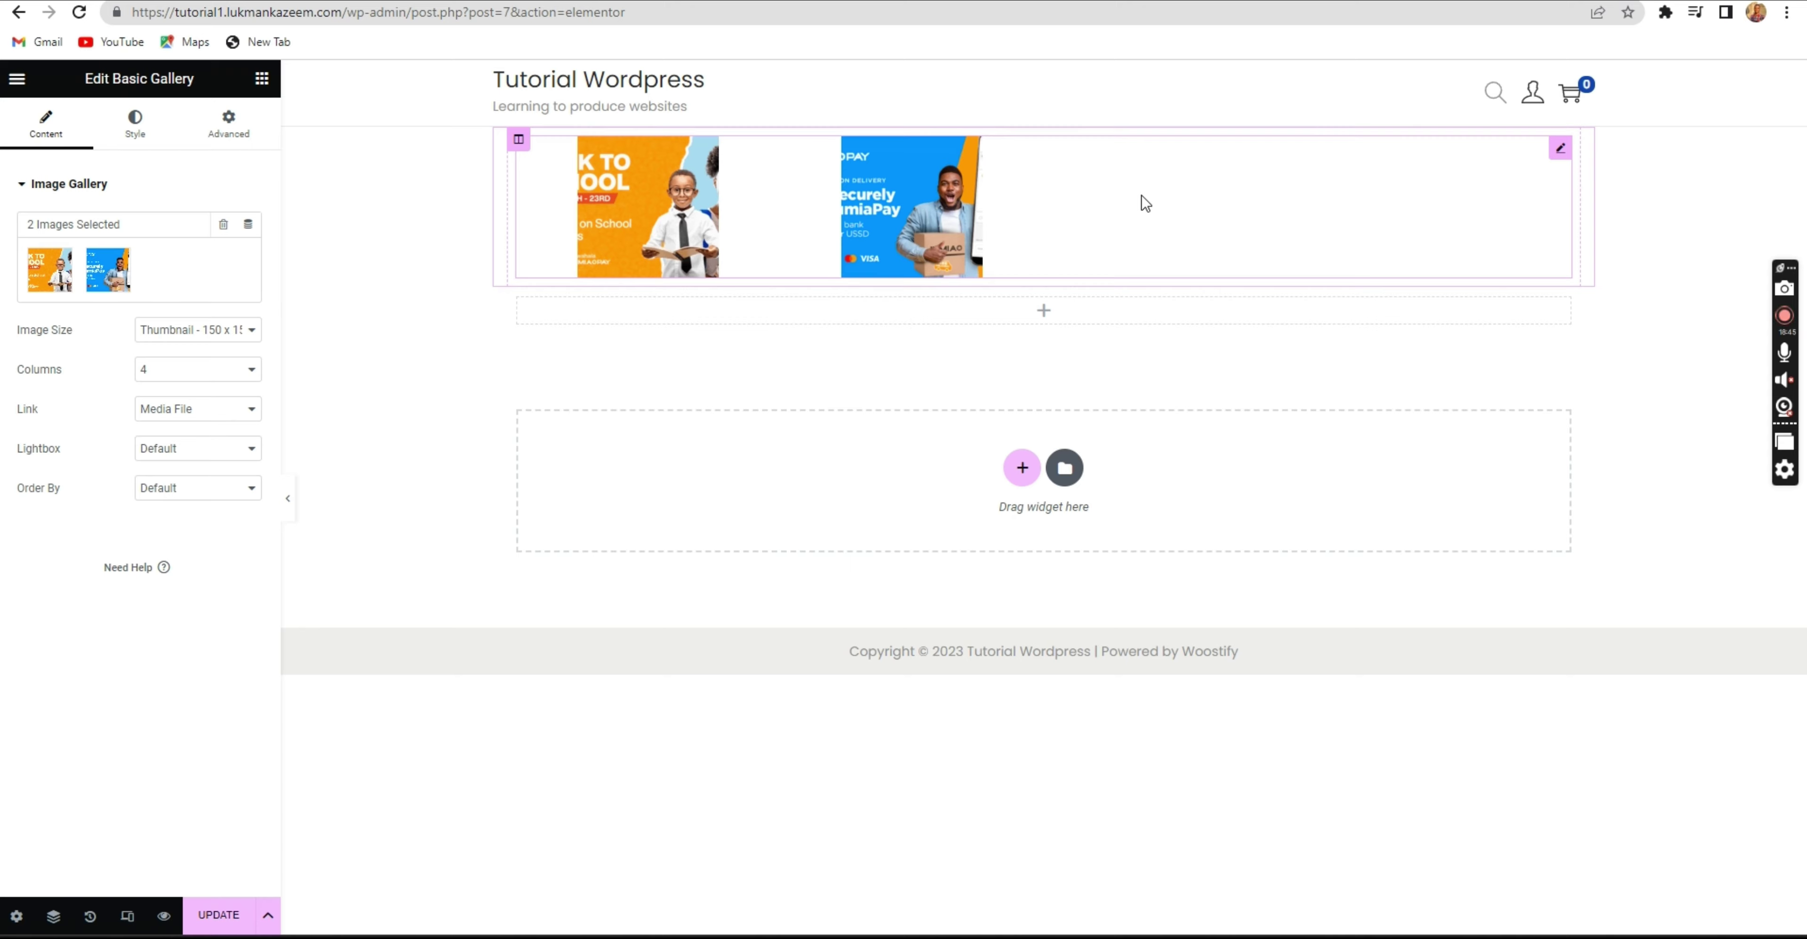
Lay the Basic Gallery out in 2 columns.
click(183, 332)
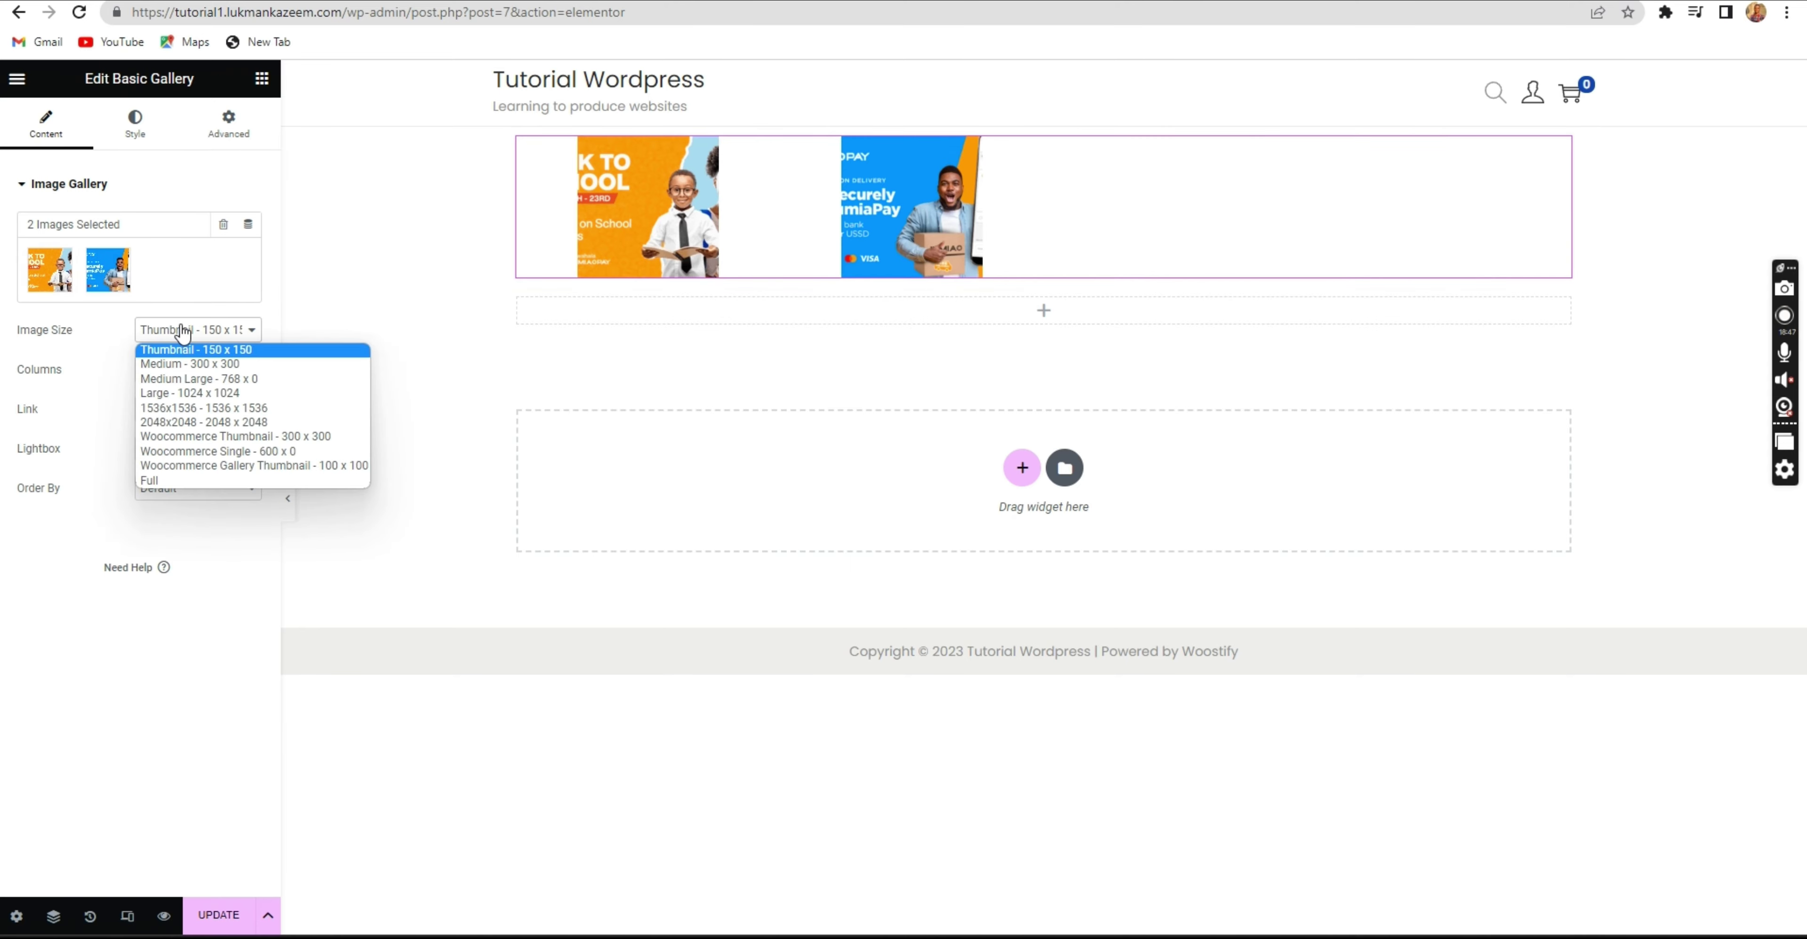
click(175, 370)
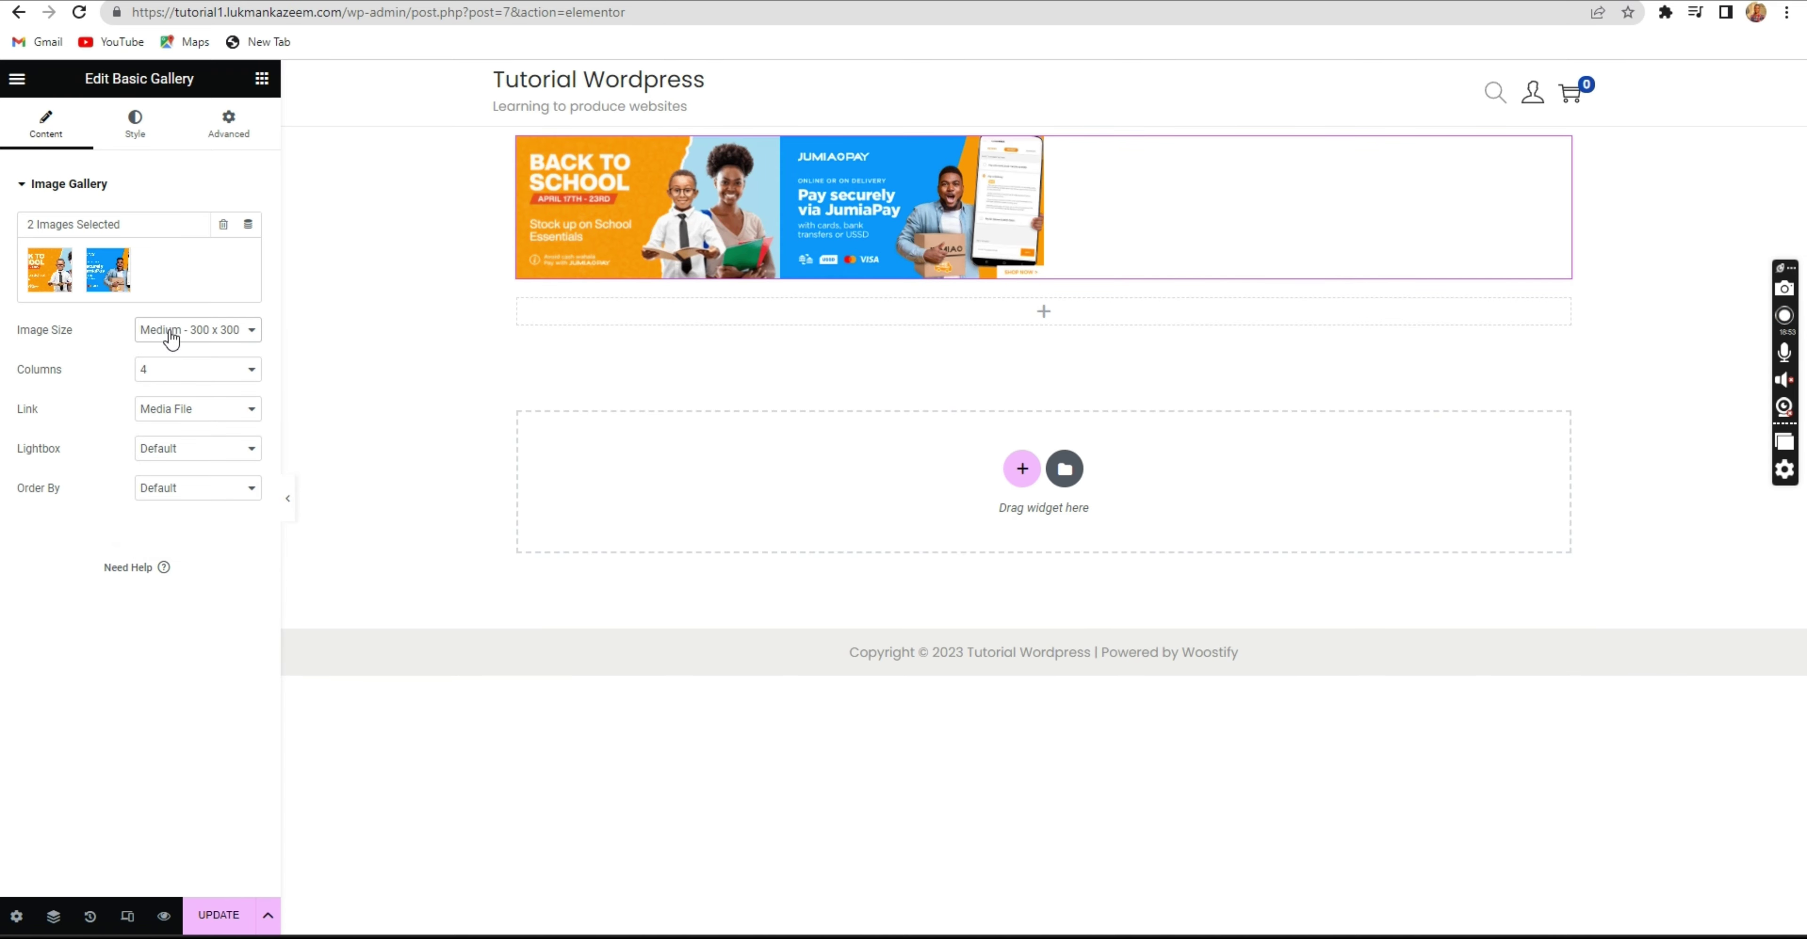
click(181, 374)
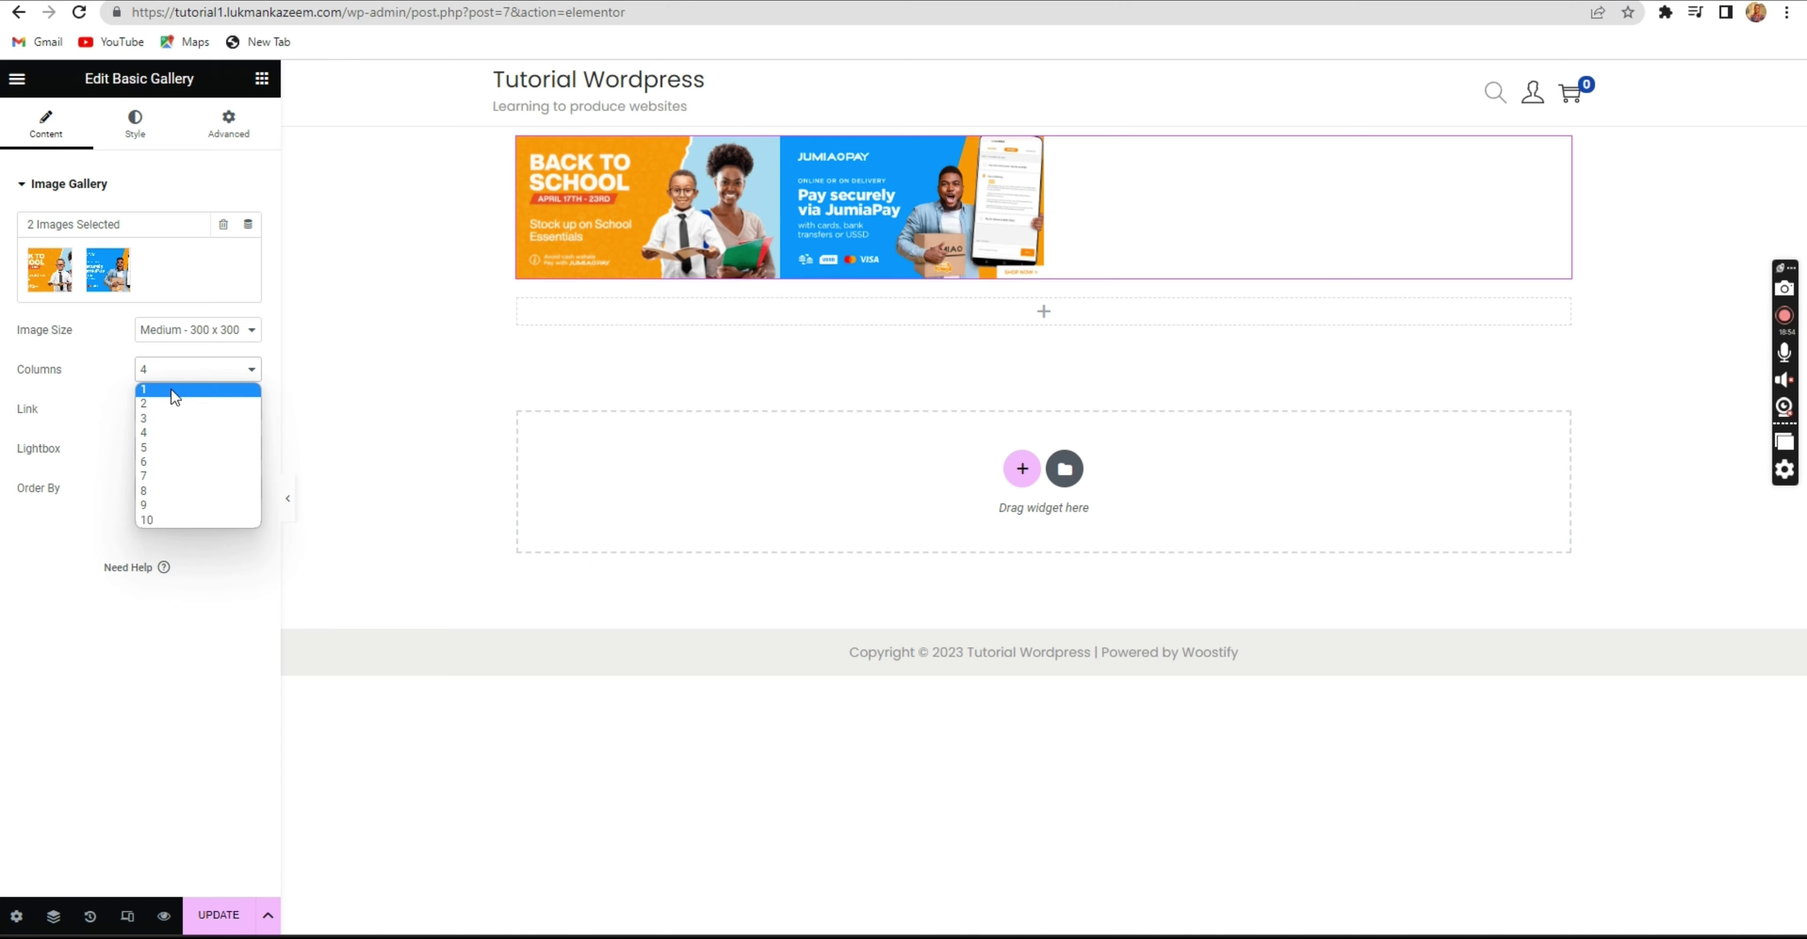
click(181, 374)
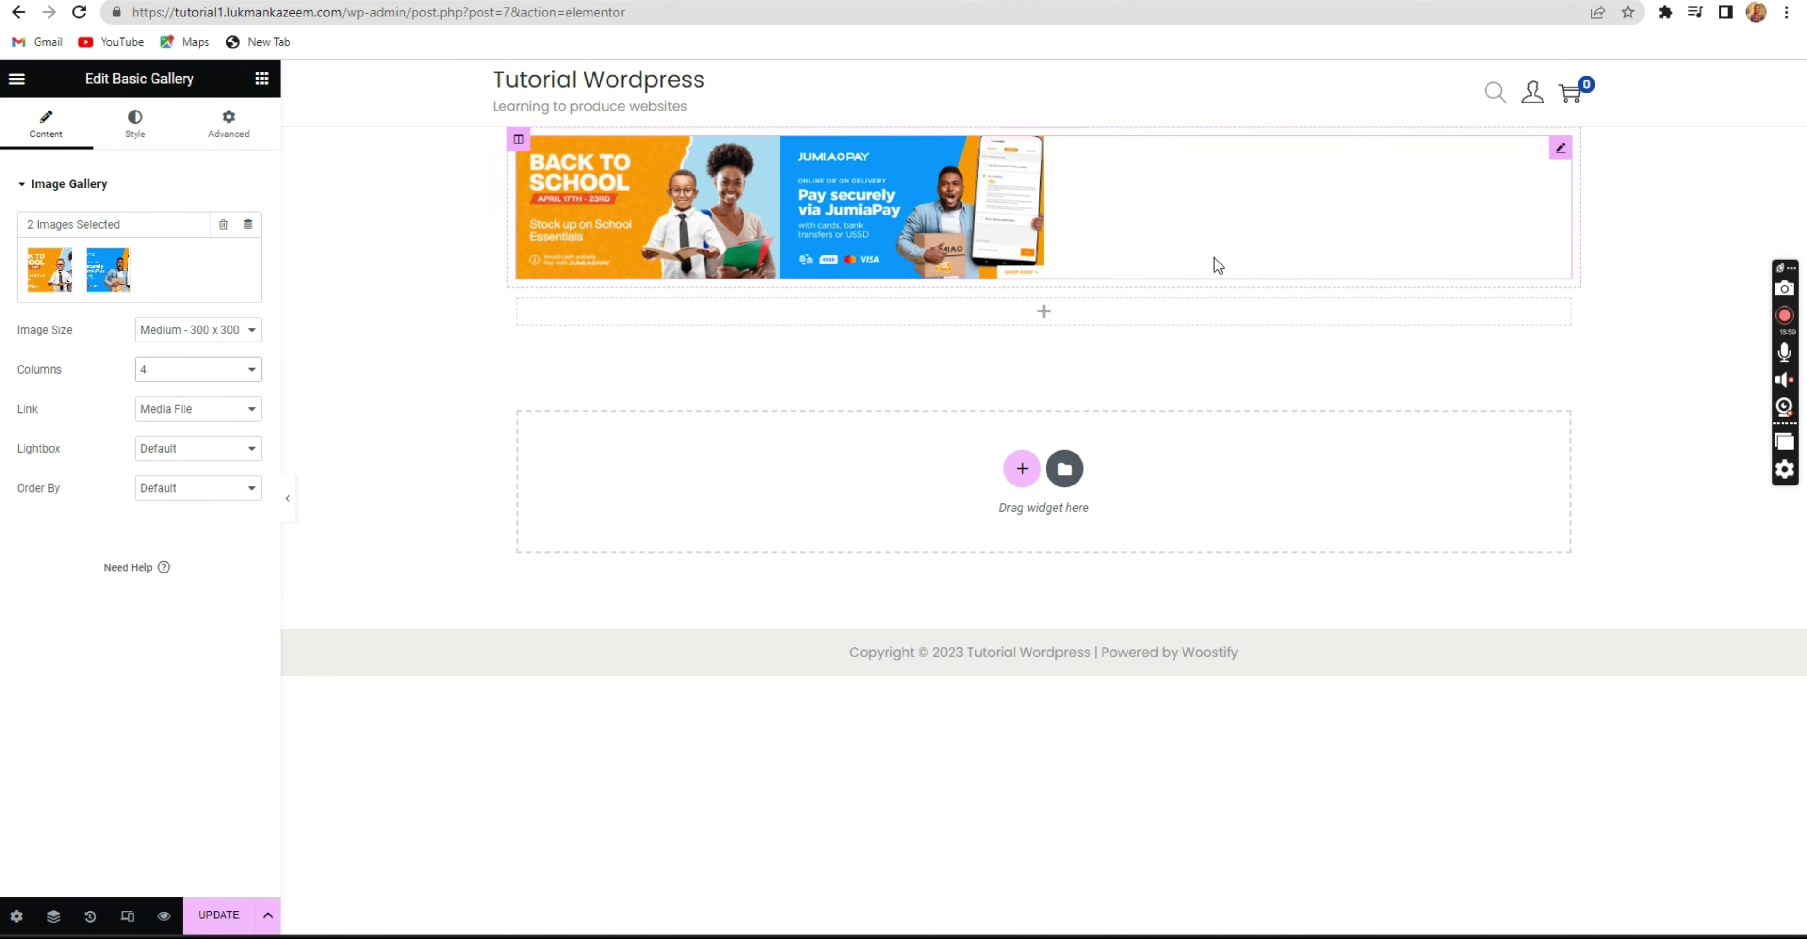
click(204, 370)
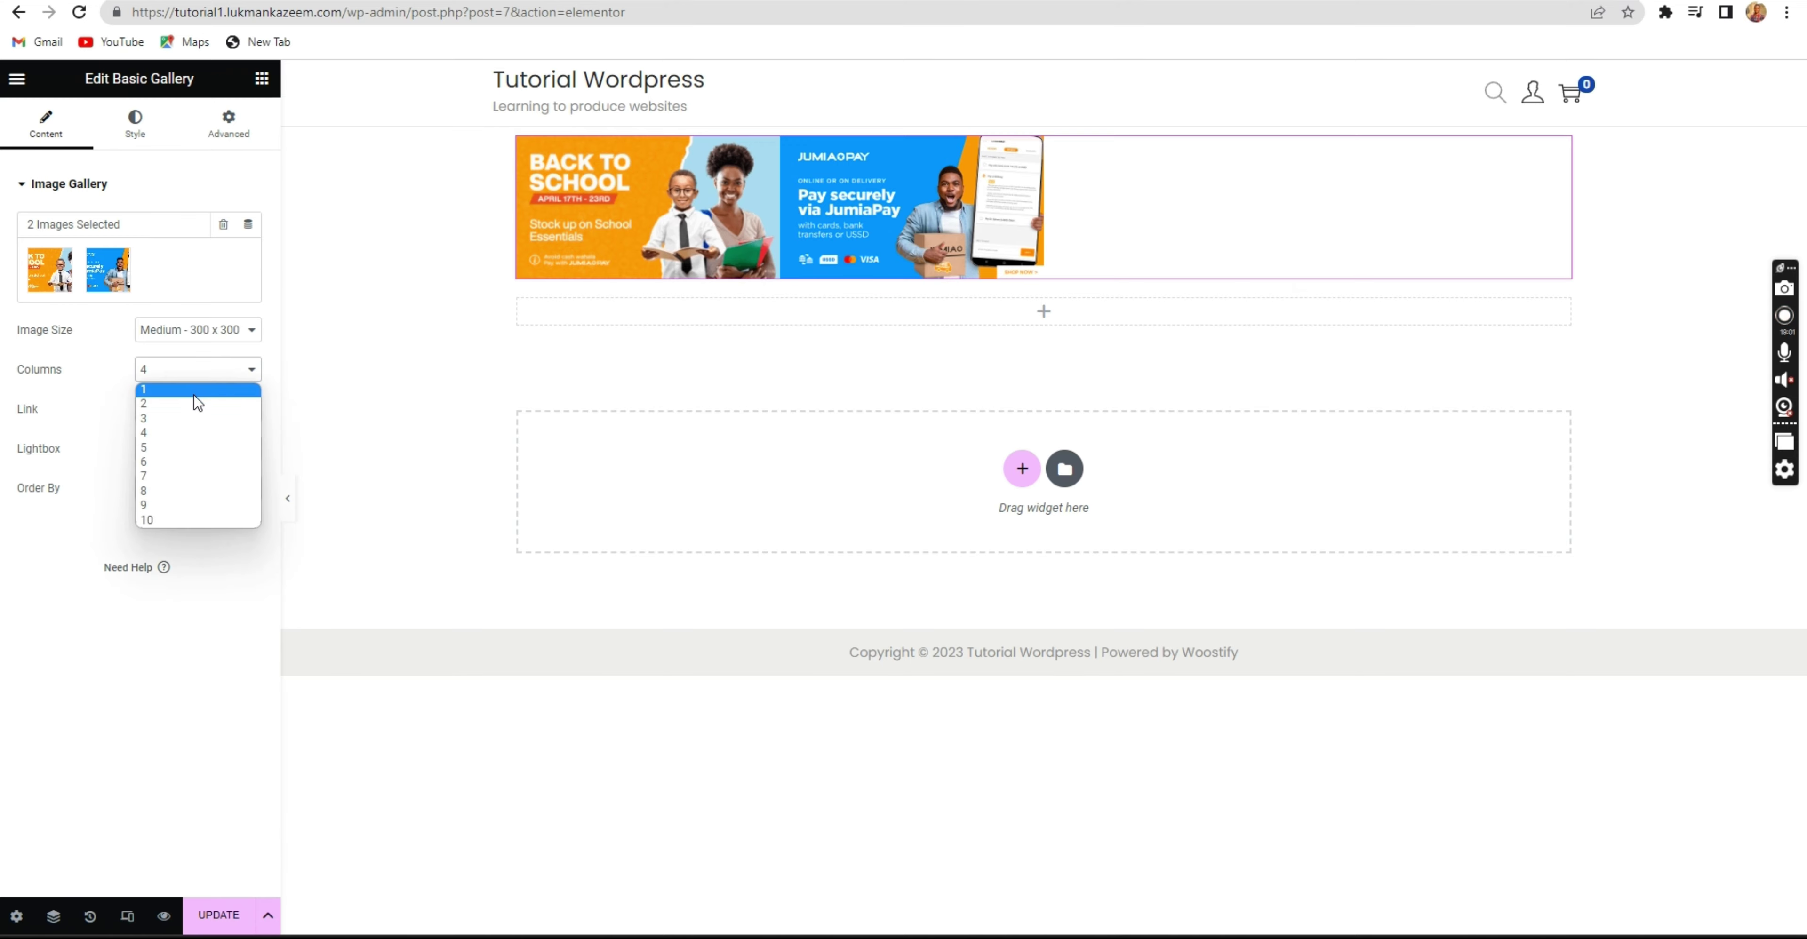
click(191, 406)
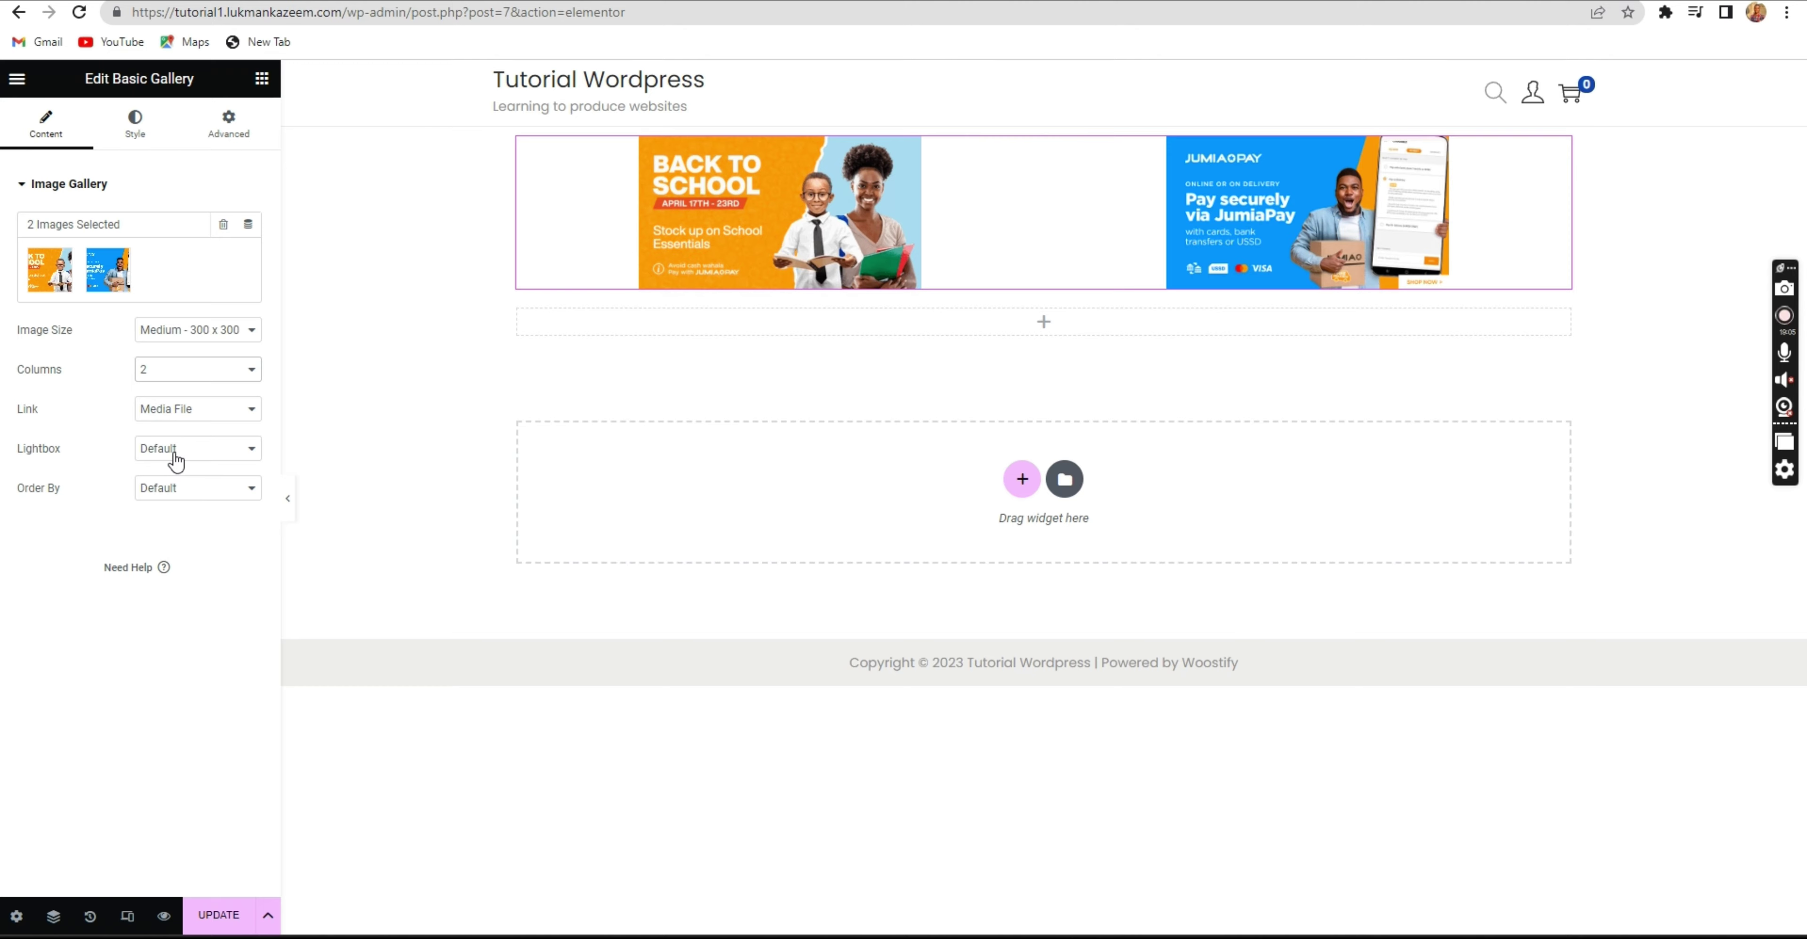
Switch the gallery images to Medium Large - 768 and update the page.
click(182, 335)
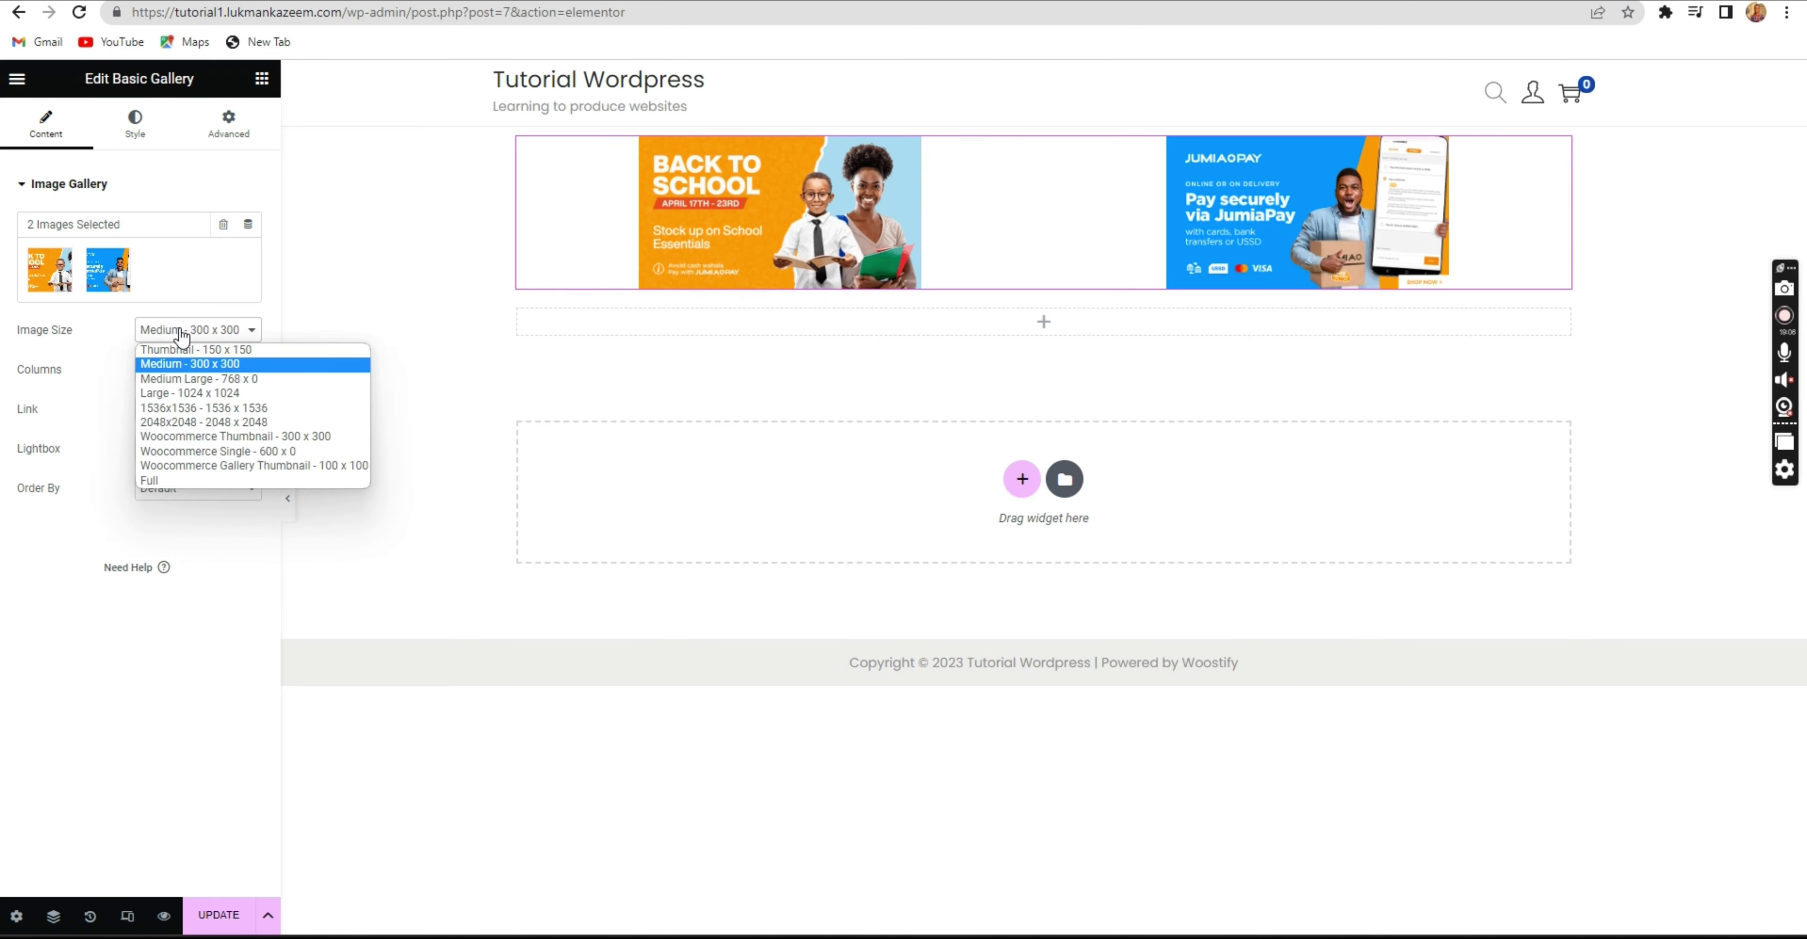
click(181, 378)
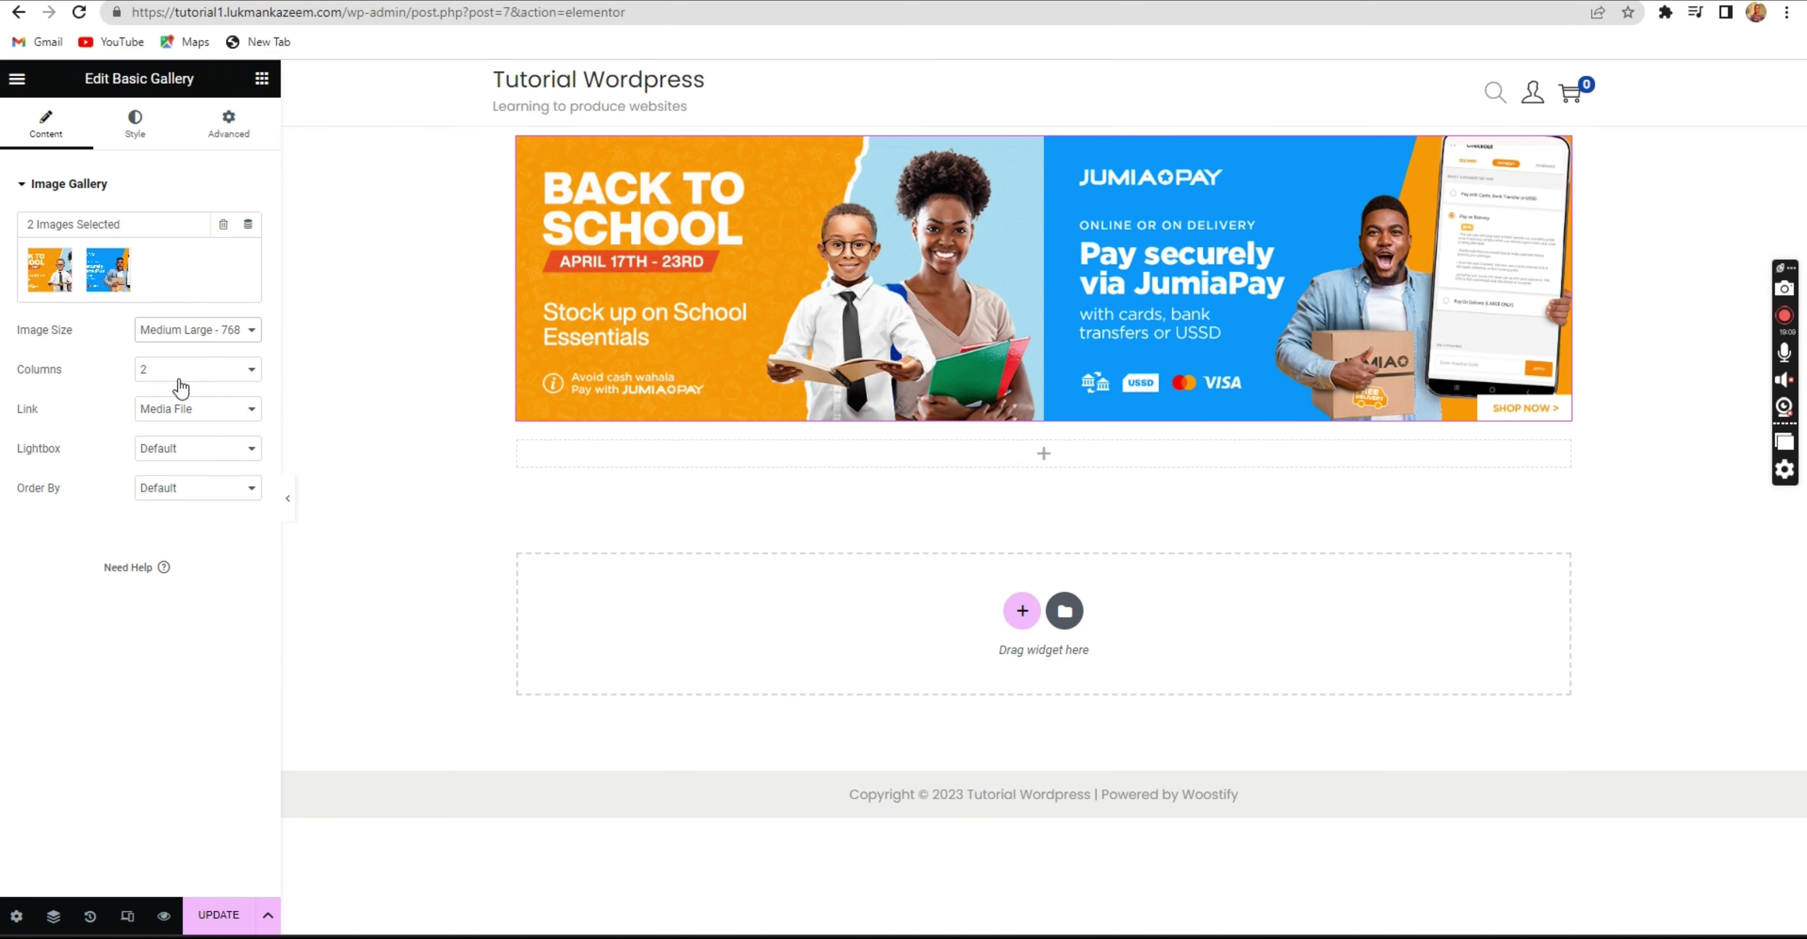
click(180, 332)
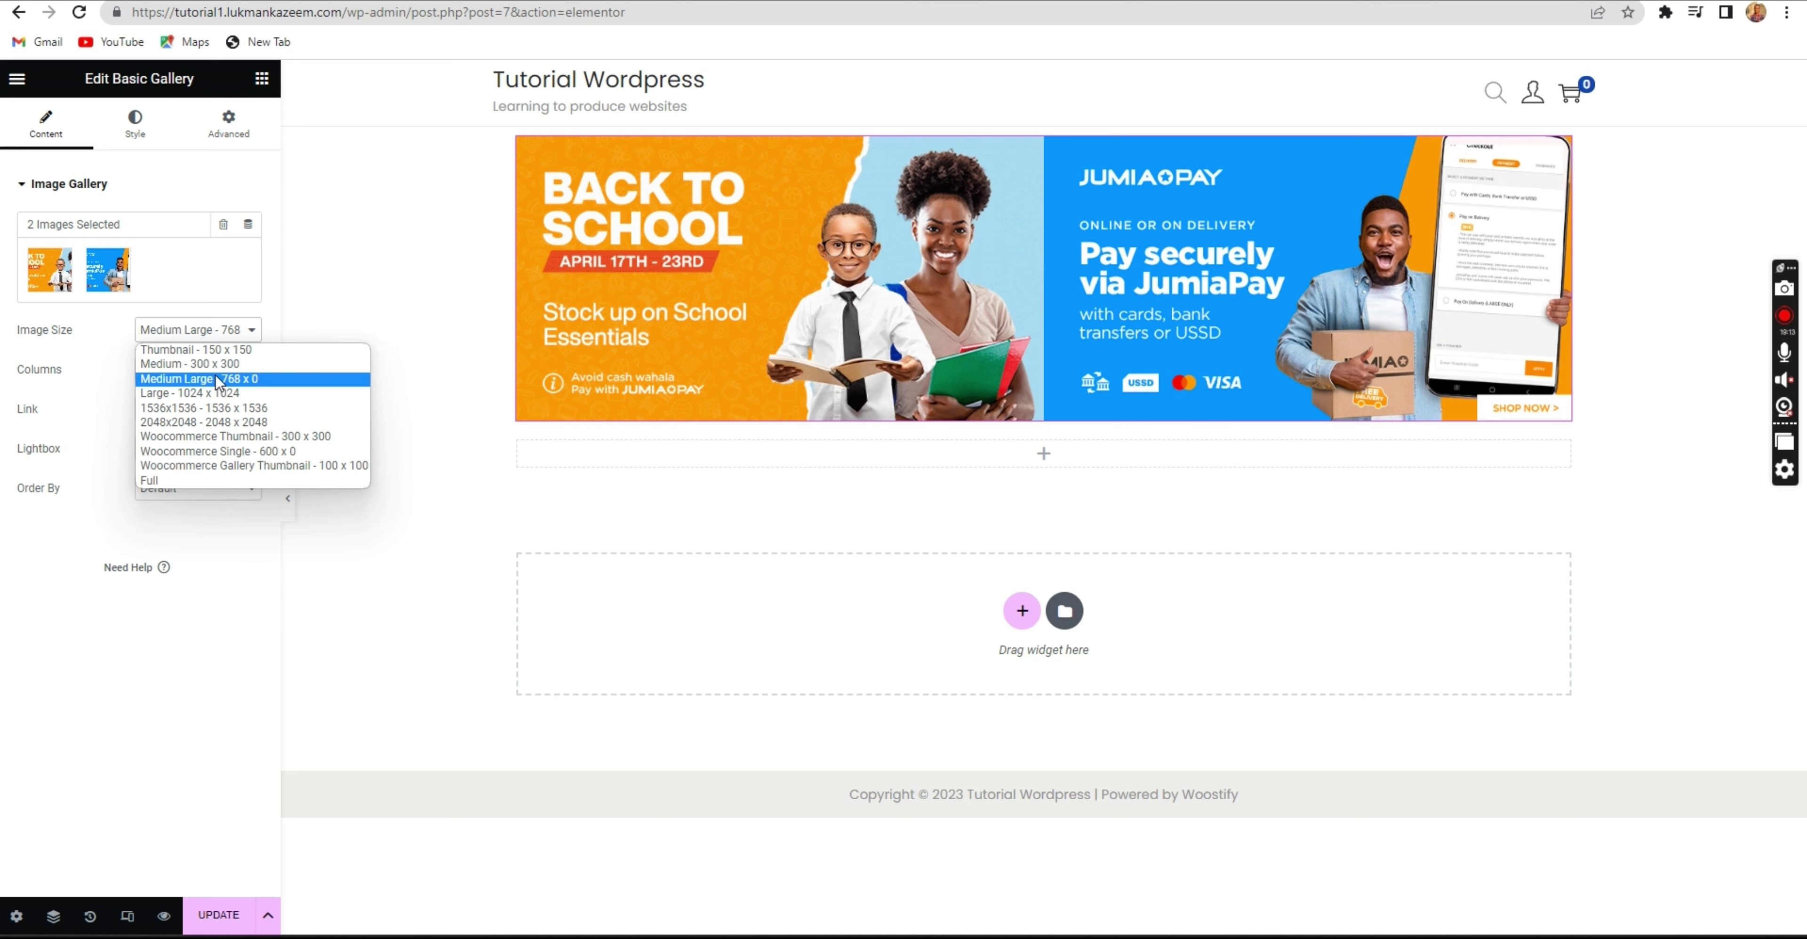
click(124, 379)
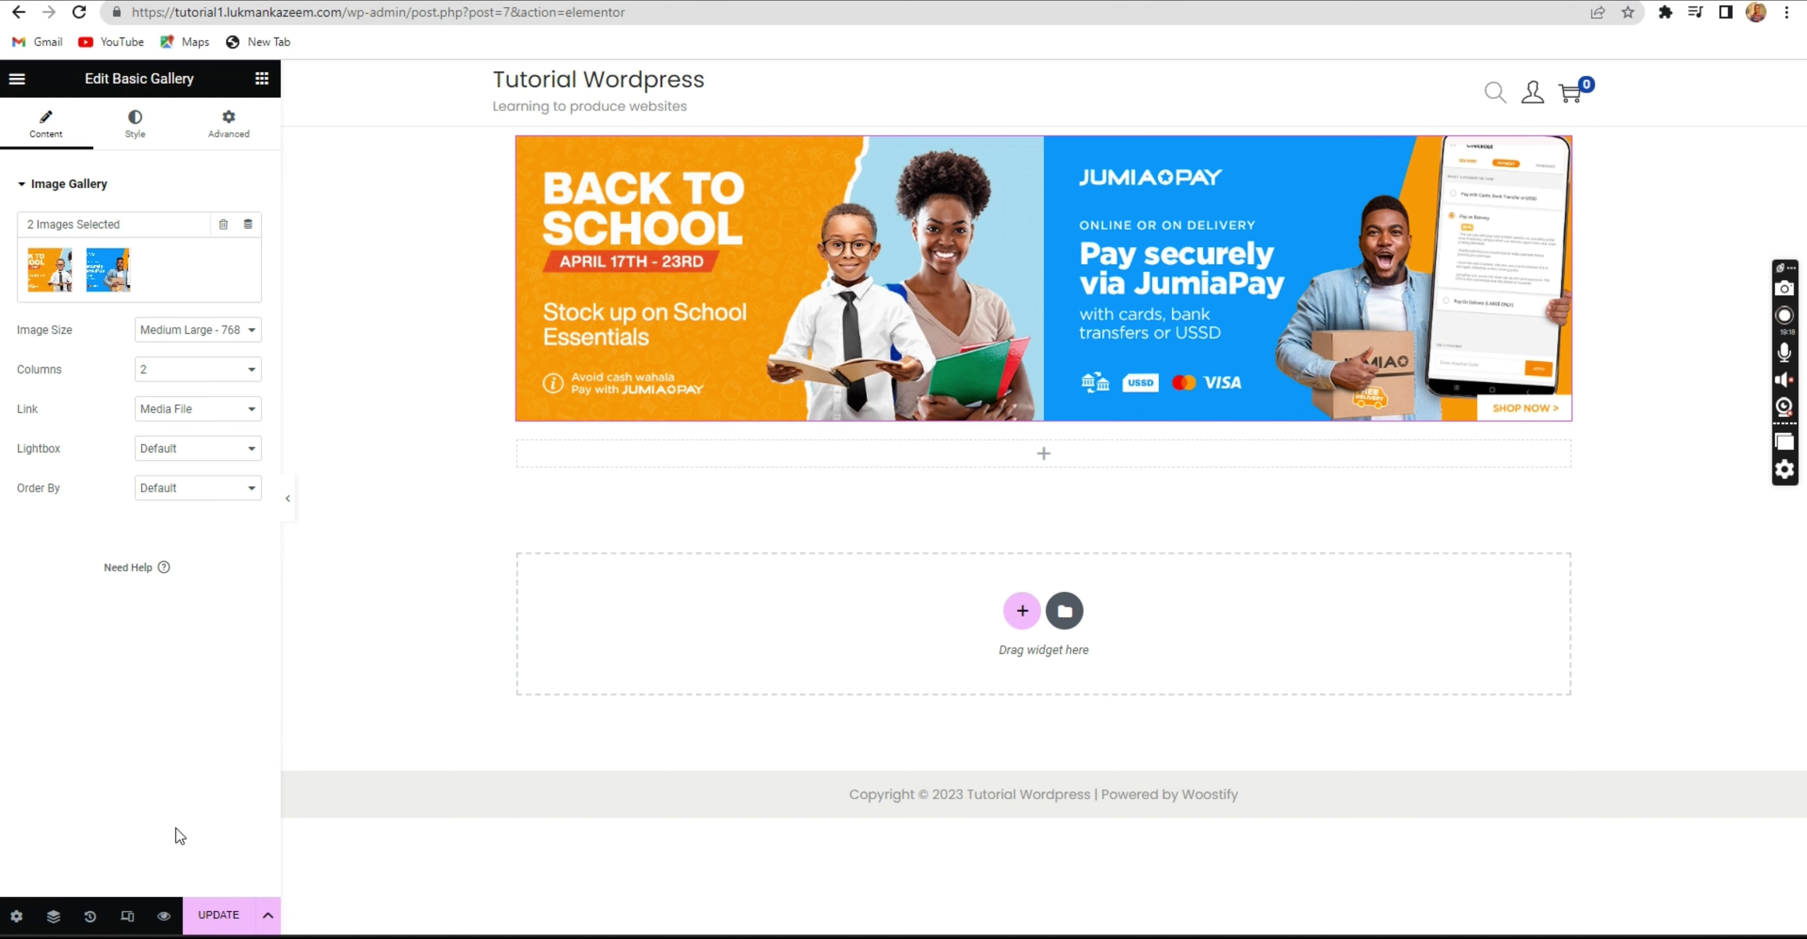
click(218, 924)
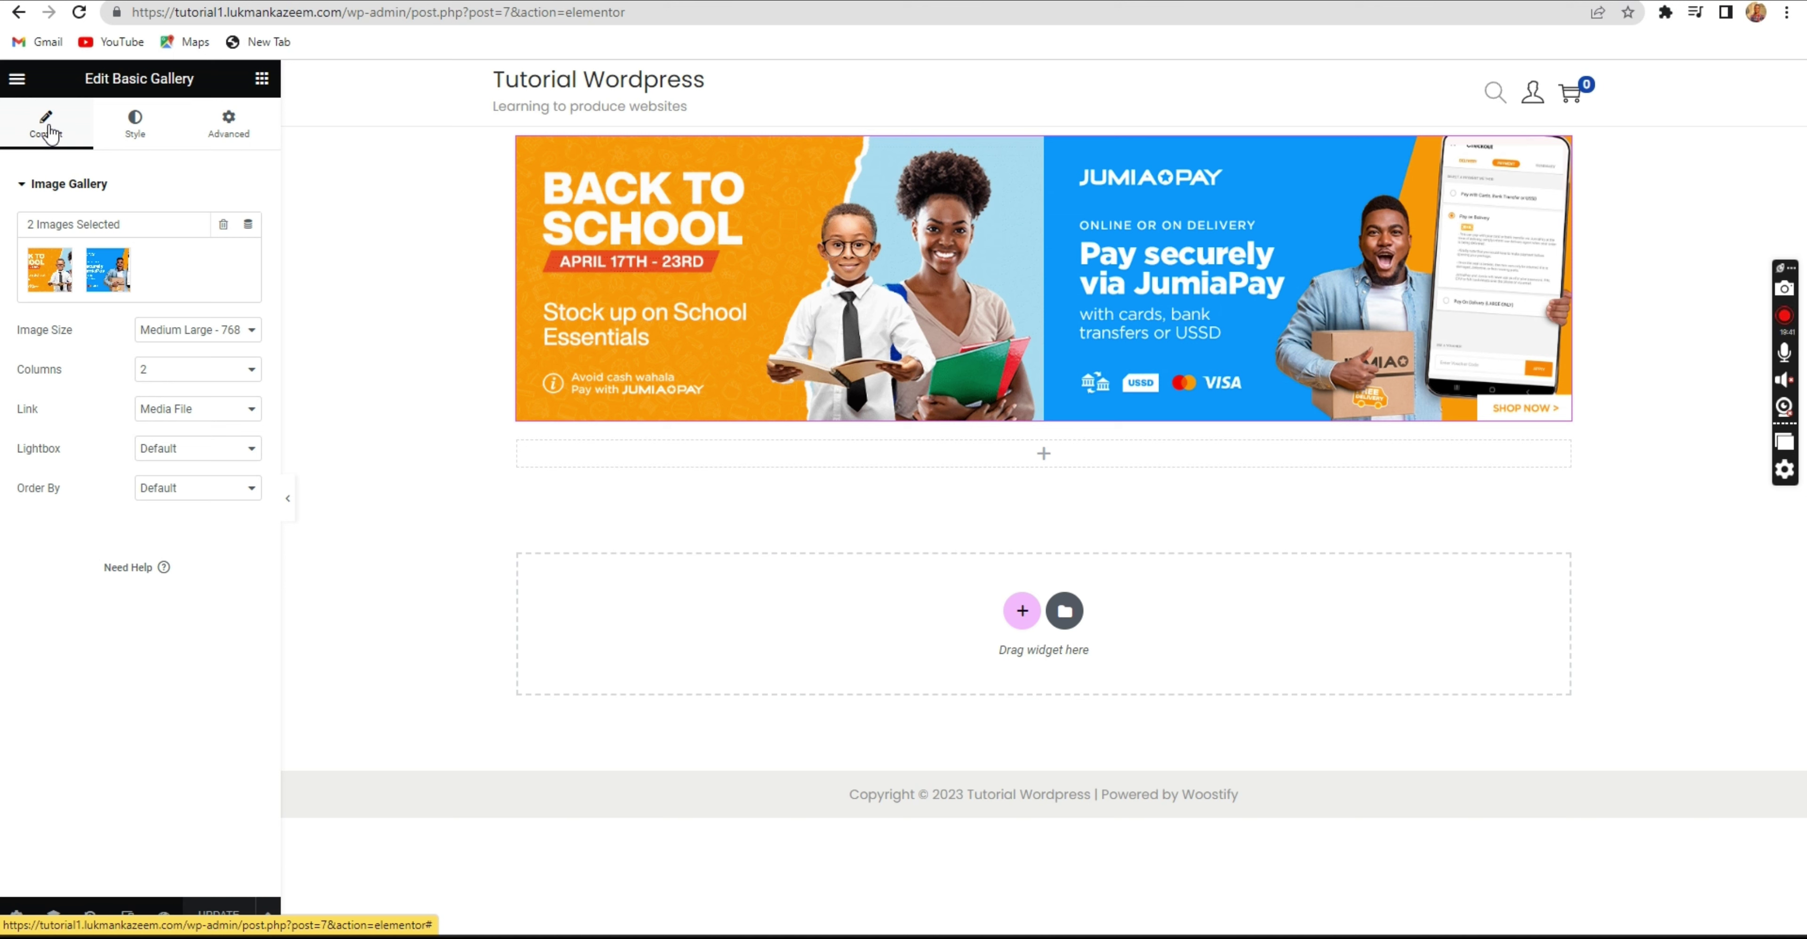
In the gallery's Style tab, set image spacing to Custom with a value of 5.
click(130, 130)
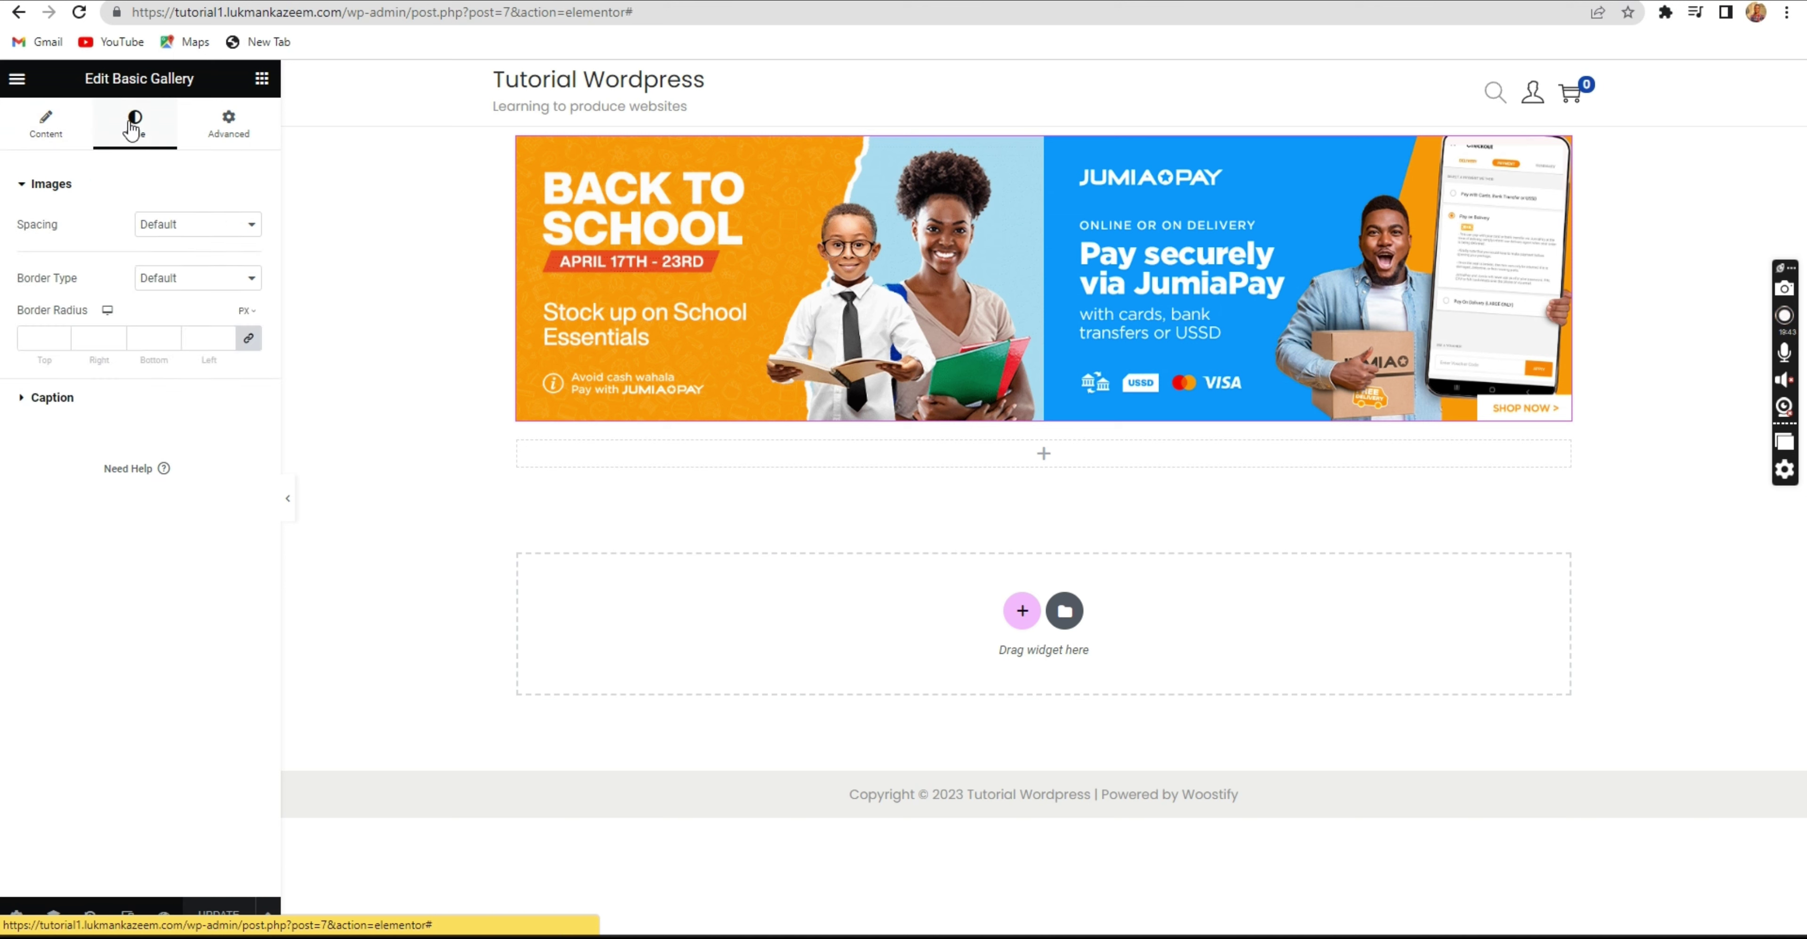
click(177, 225)
click(160, 259)
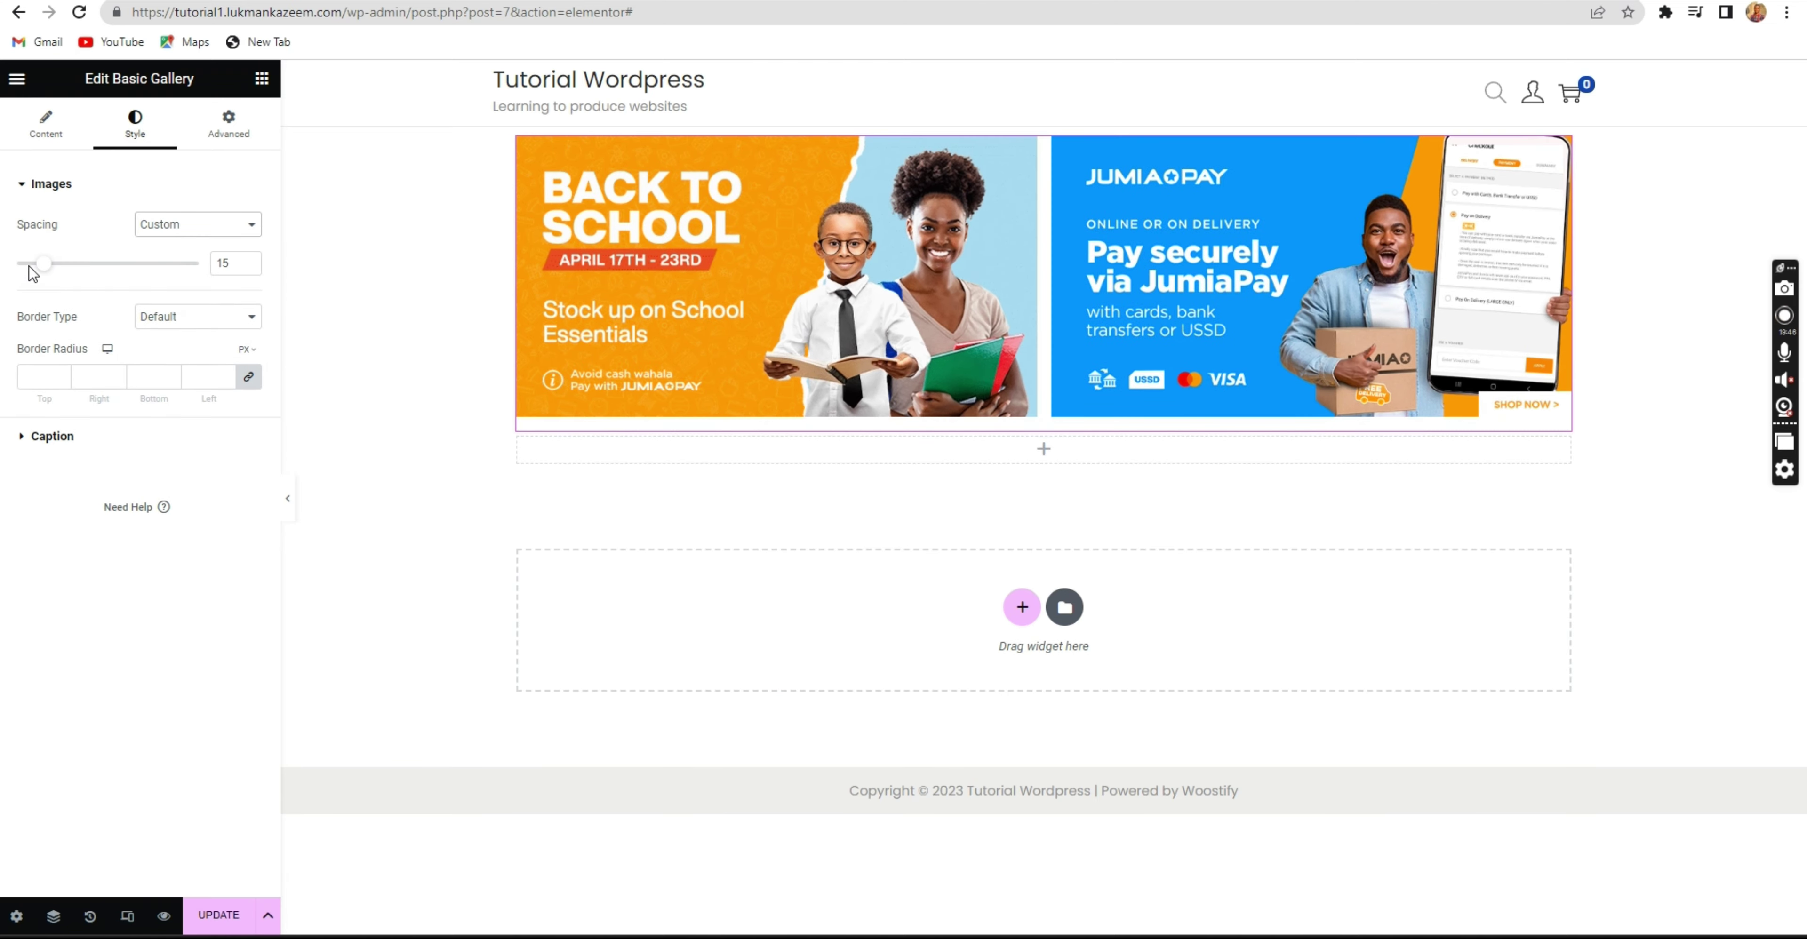
mouse_move(43, 273)
mouse_down()
mouse_move(160, 279)
mouse_move(73, 267)
mouse_up()
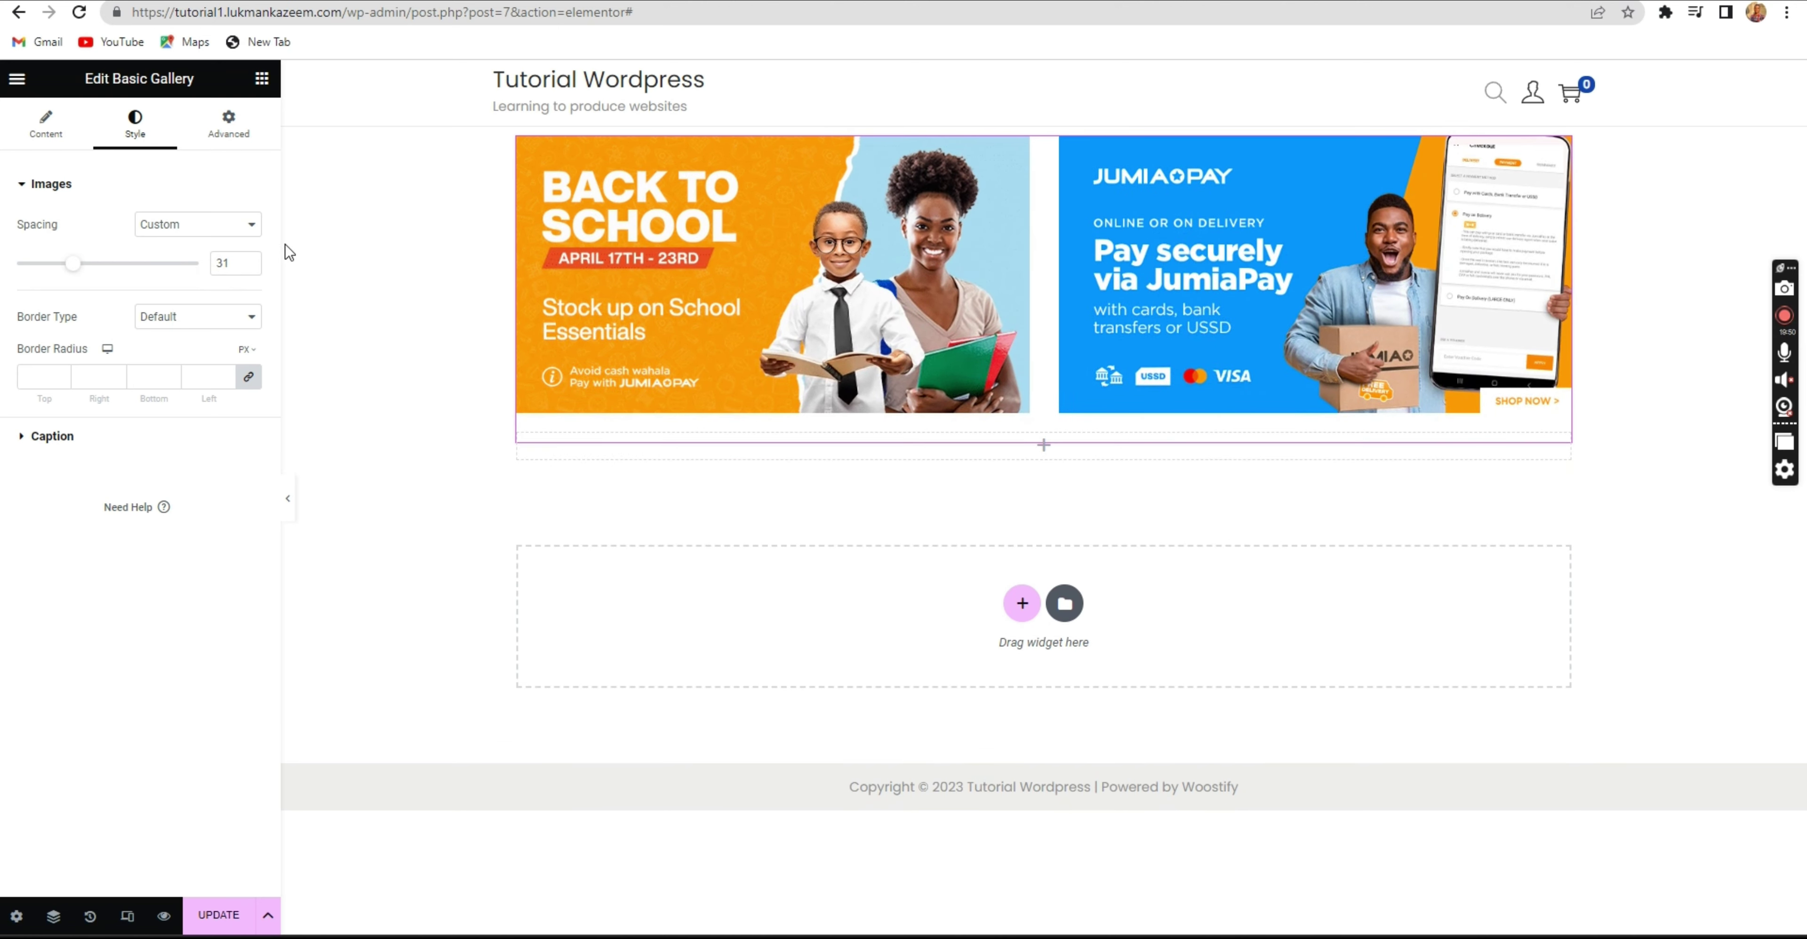
click(248, 259)
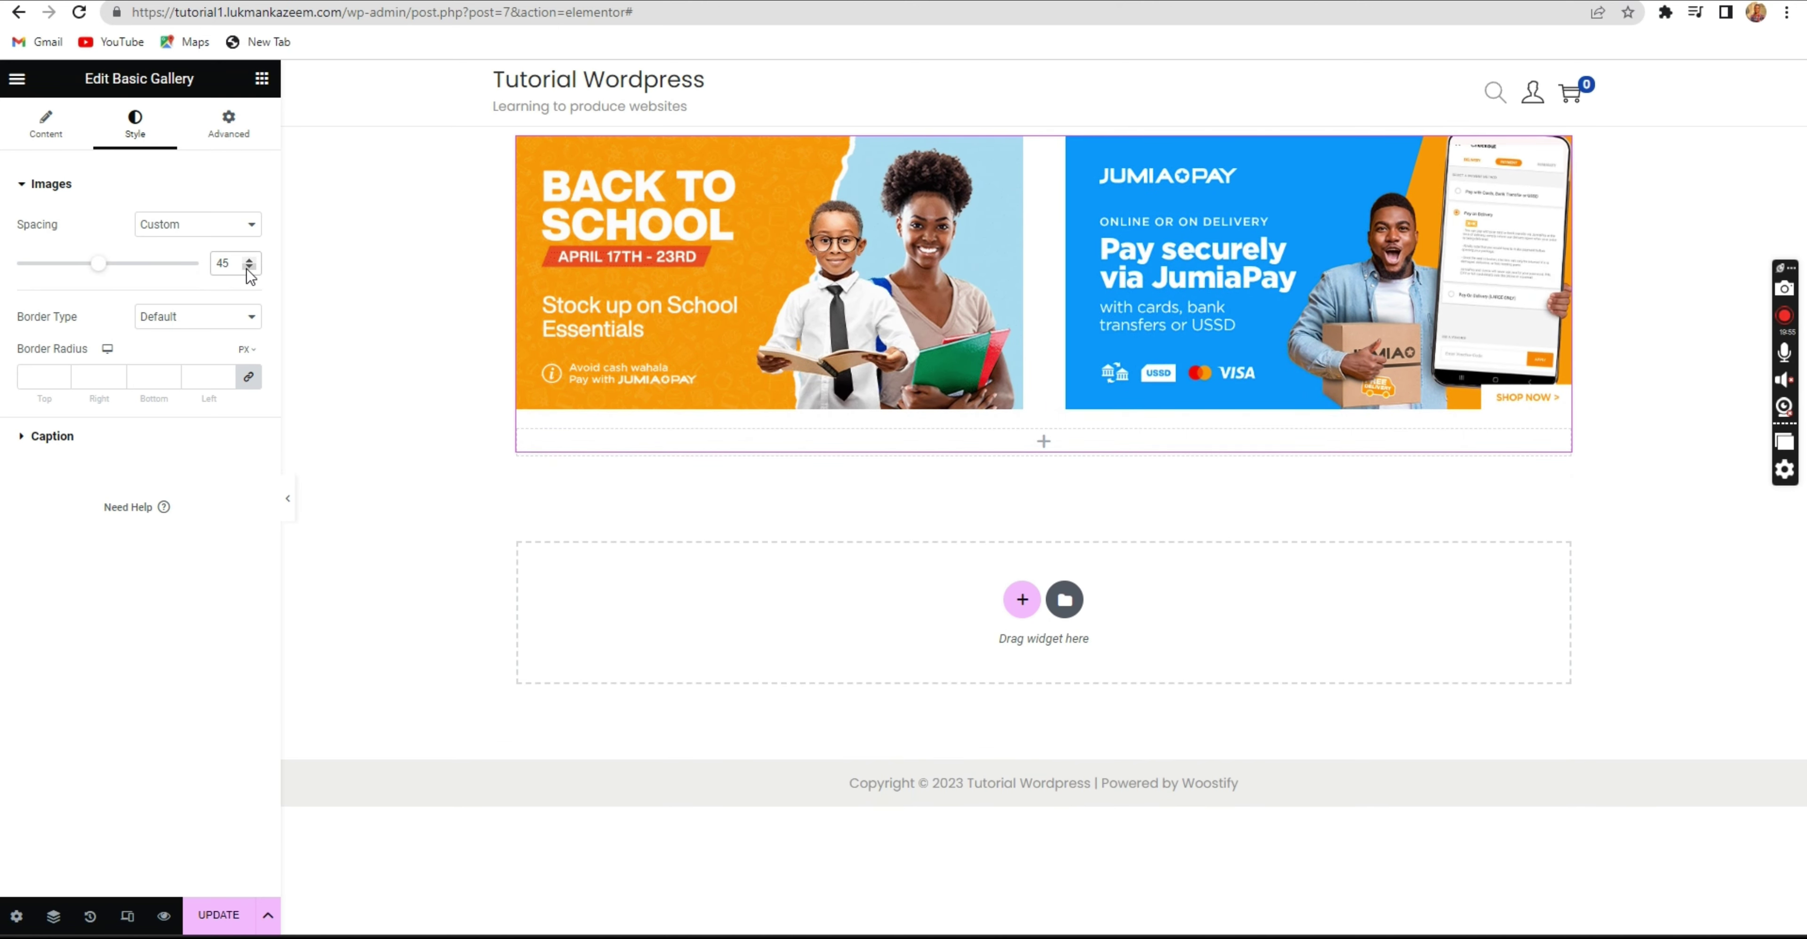
click(248, 269)
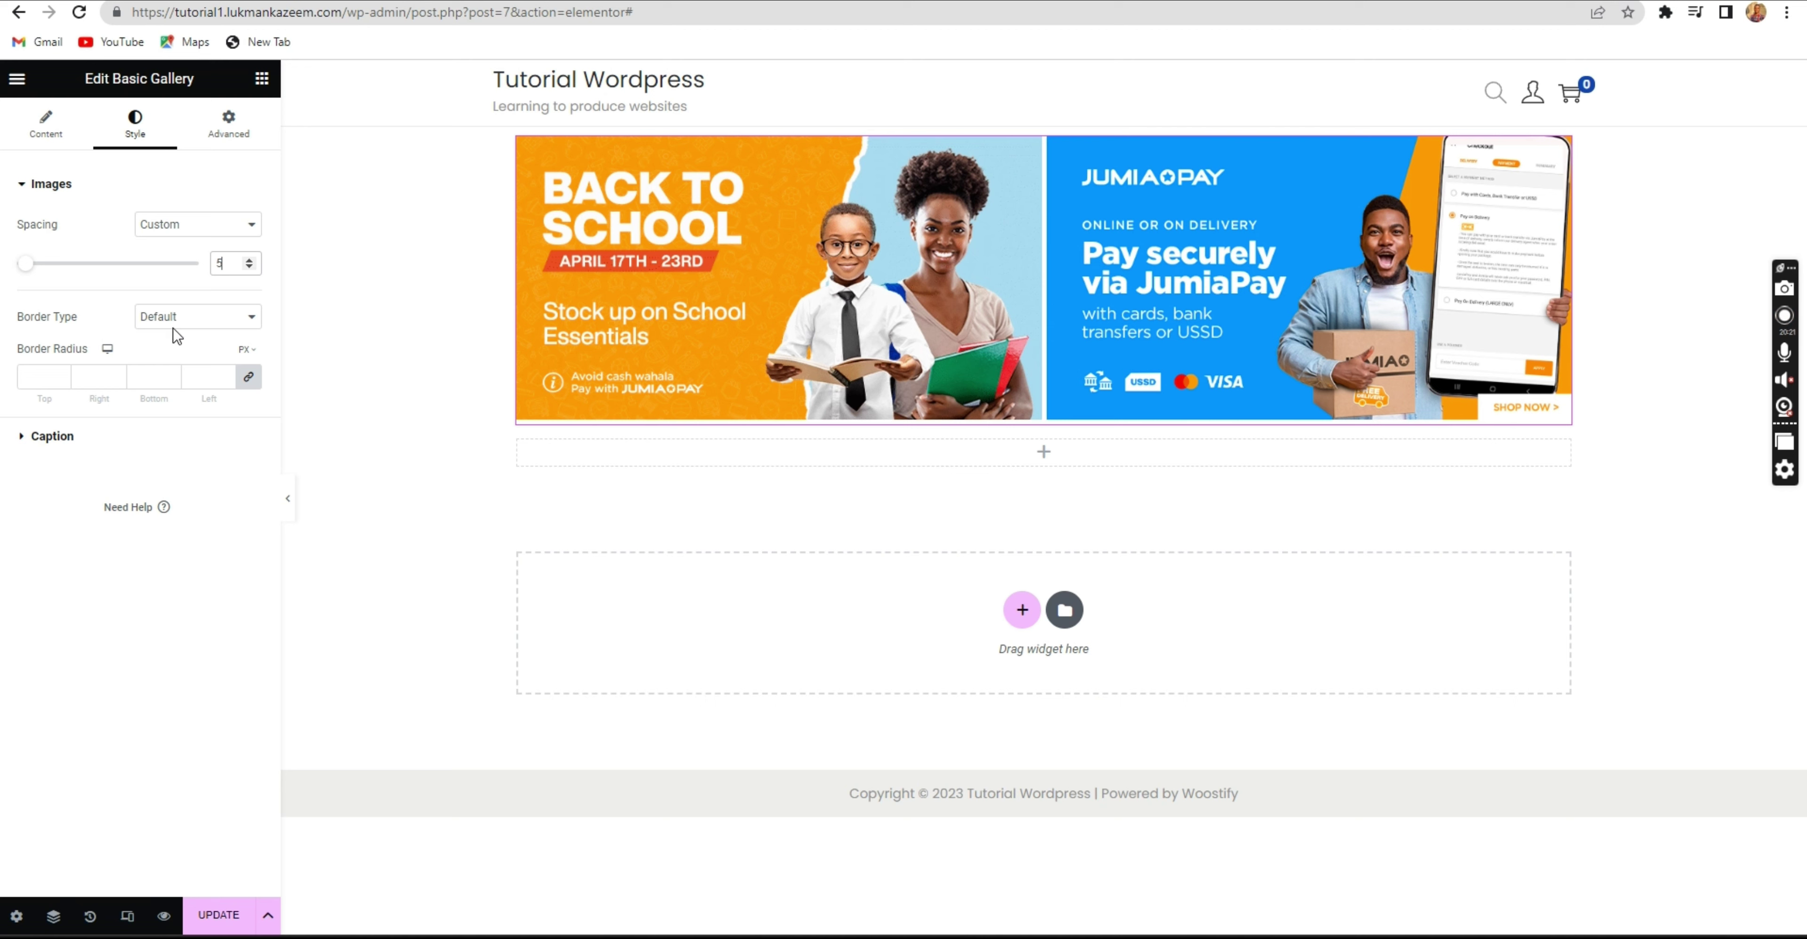
click(194, 317)
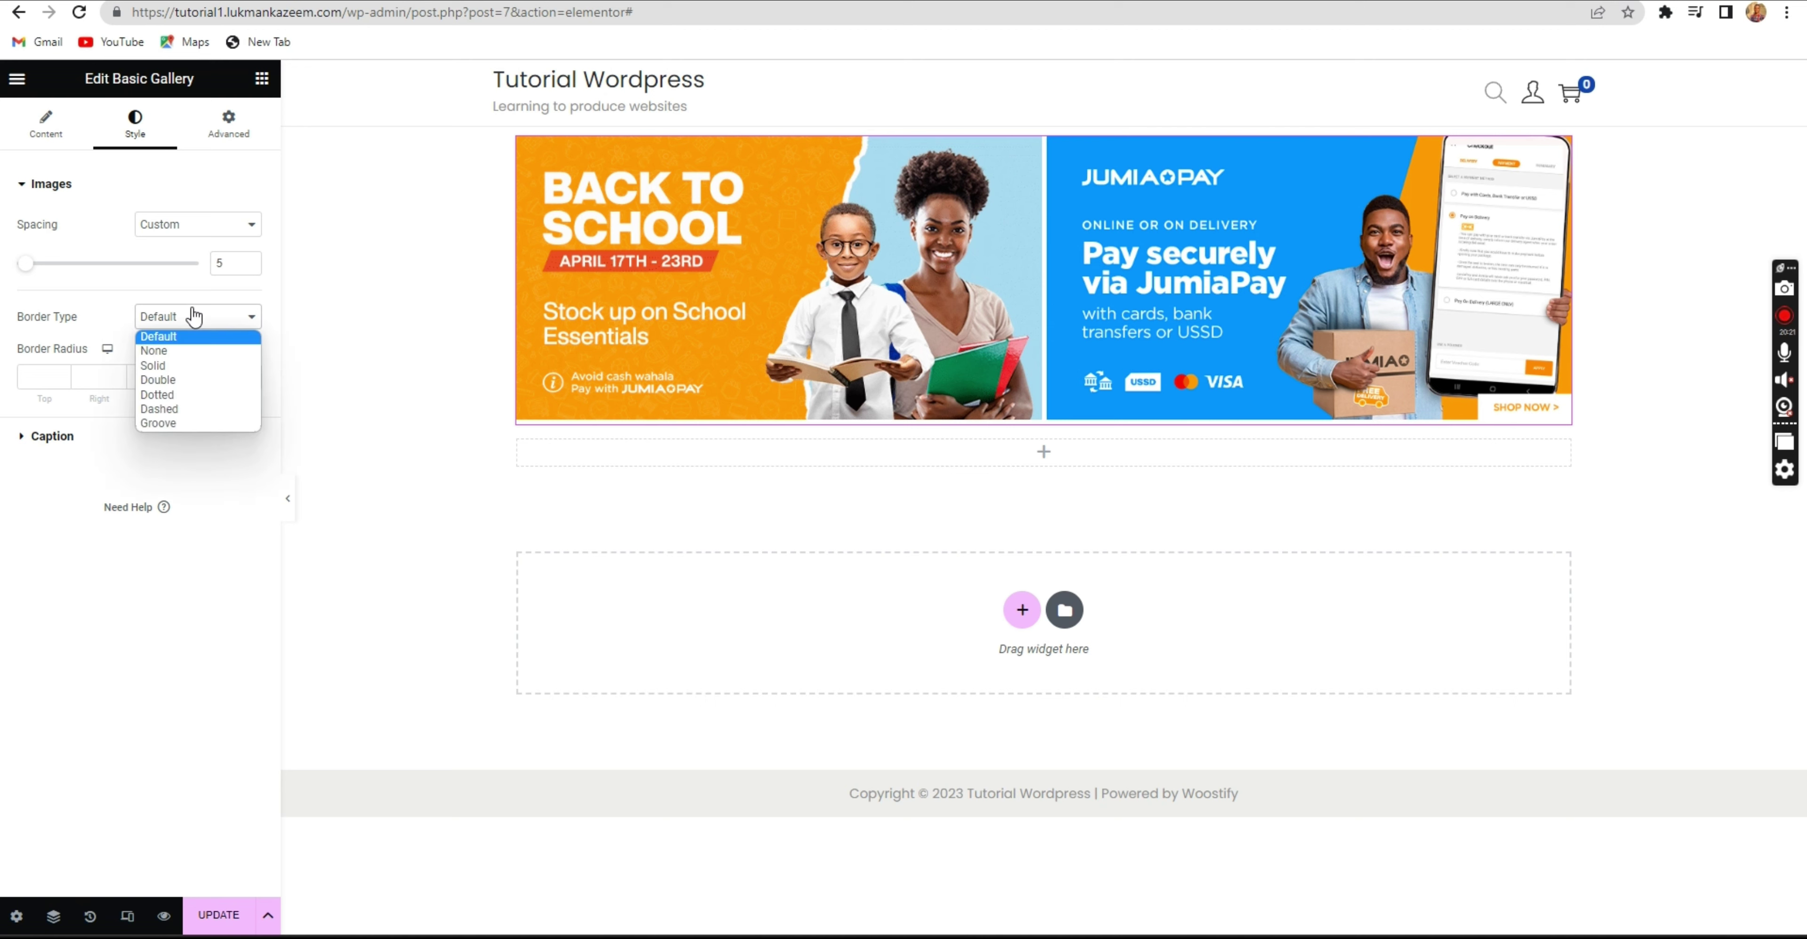
Give the gallery images a solid border with a linked width of 2.
click(160, 367)
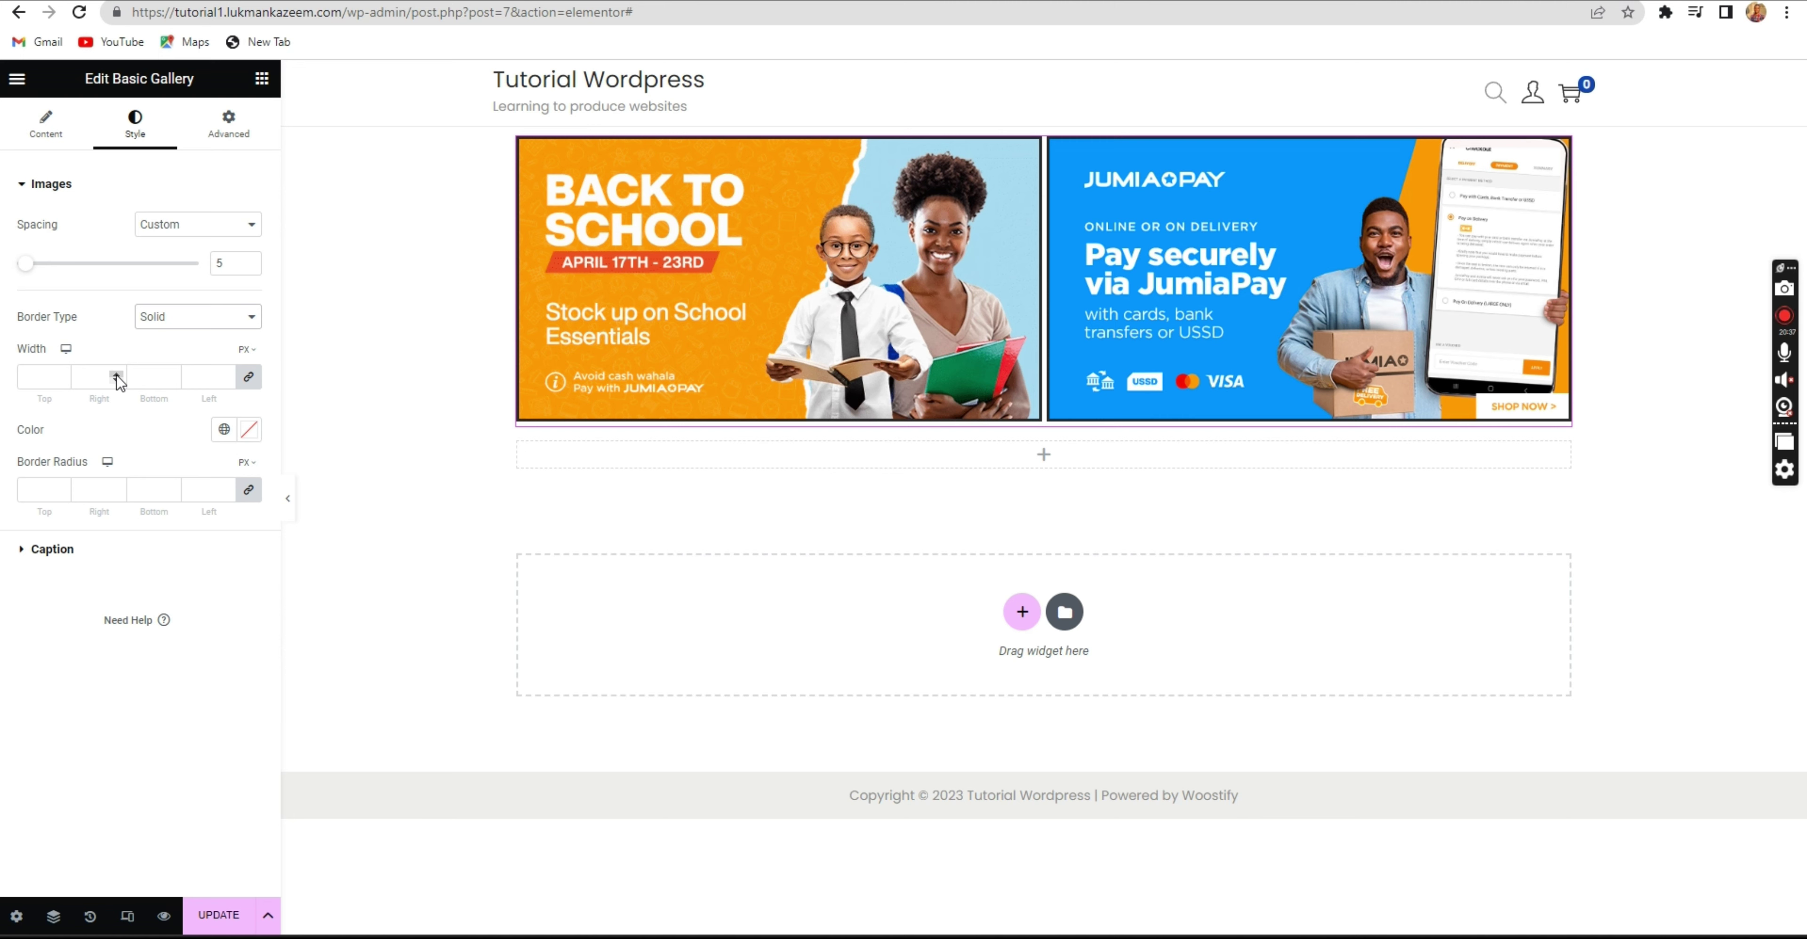
click(116, 375)
click(117, 375)
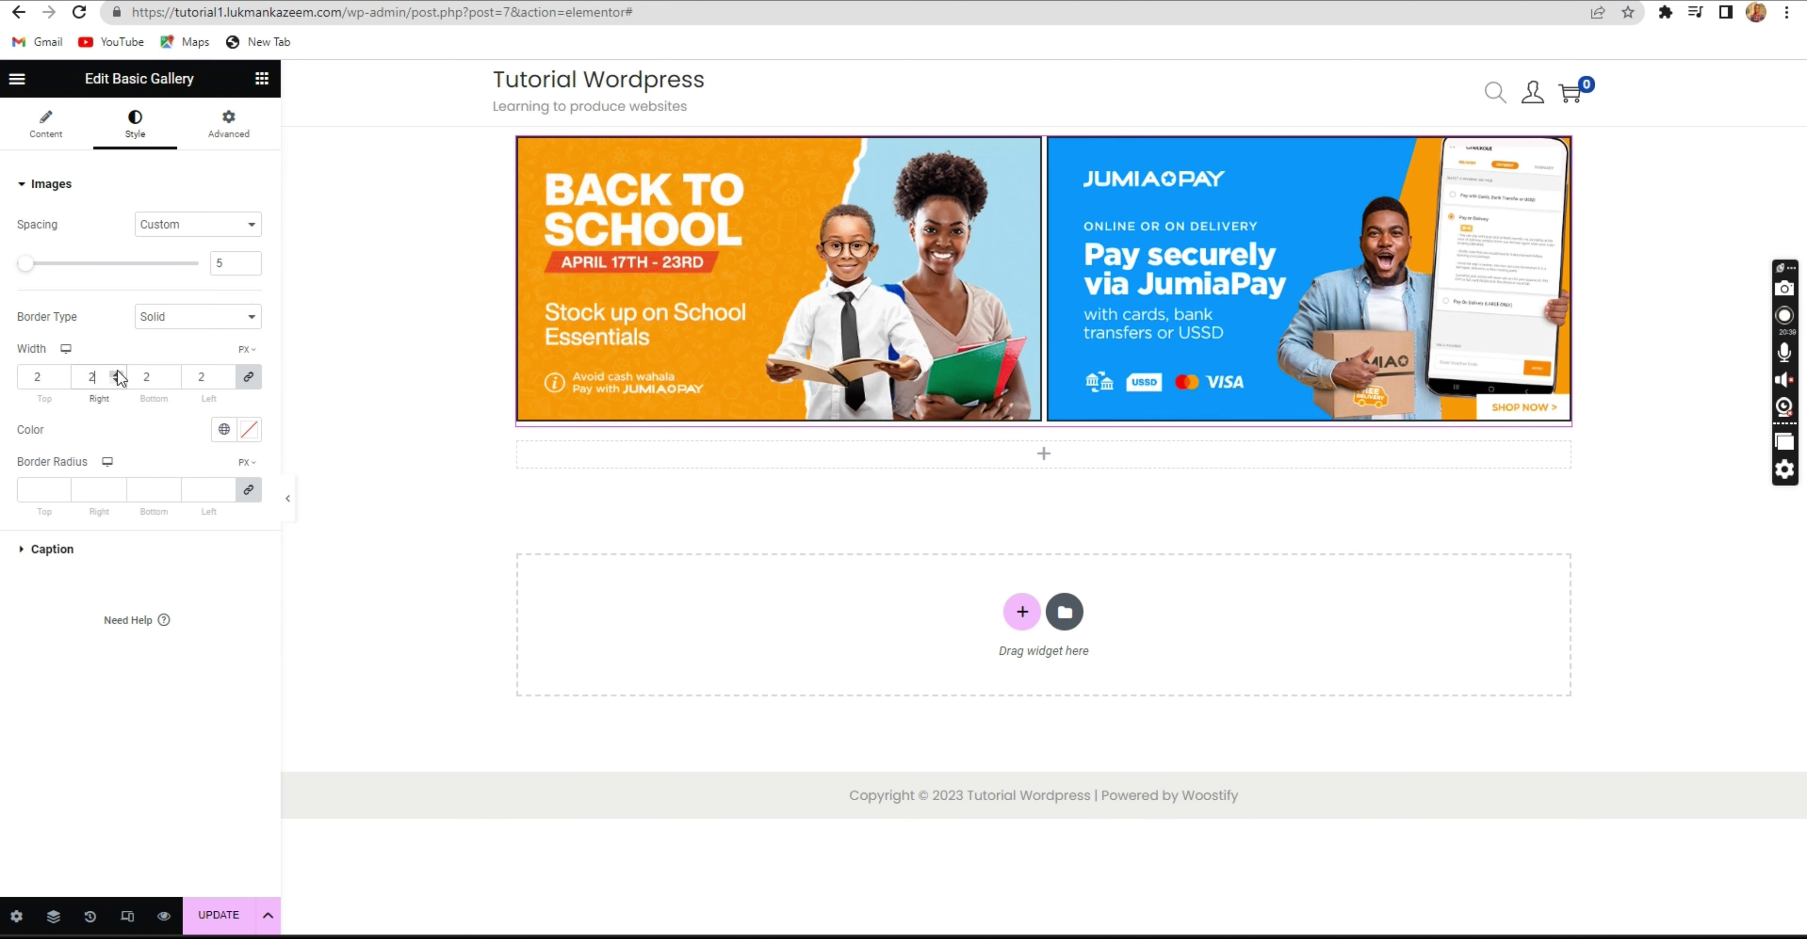
click(118, 375)
click(117, 379)
click(116, 374)
click(117, 374)
click(116, 374)
click(113, 374)
click(115, 383)
click(116, 382)
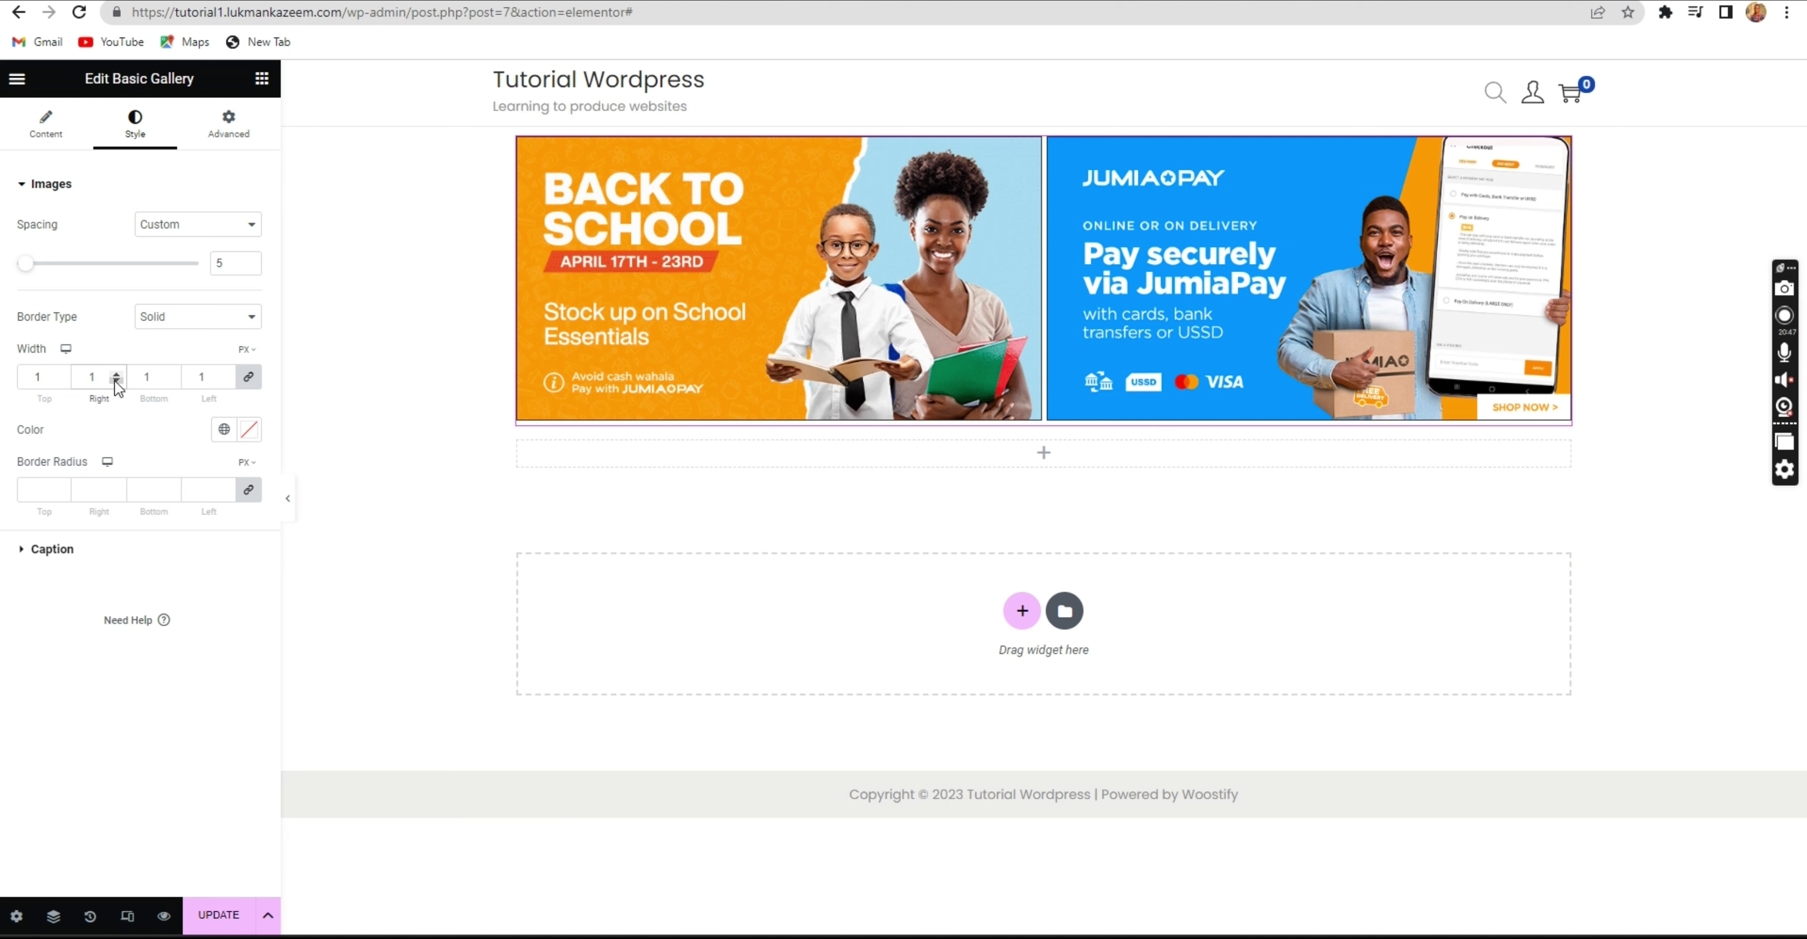
click(116, 383)
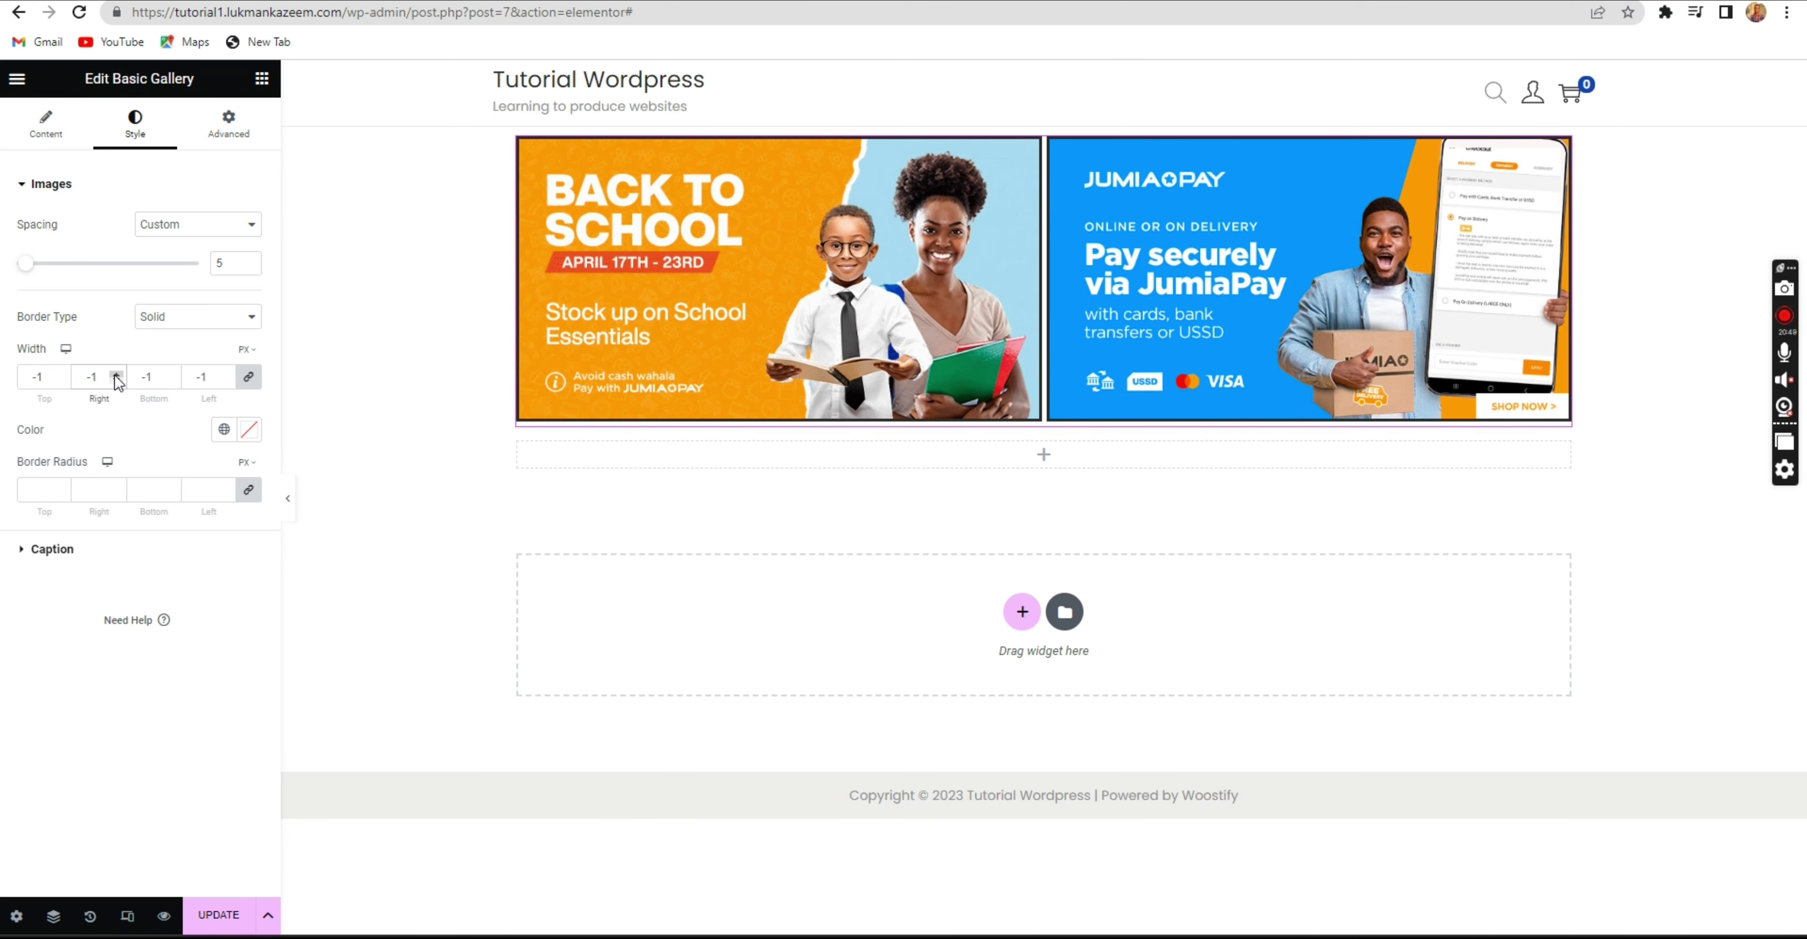
click(117, 374)
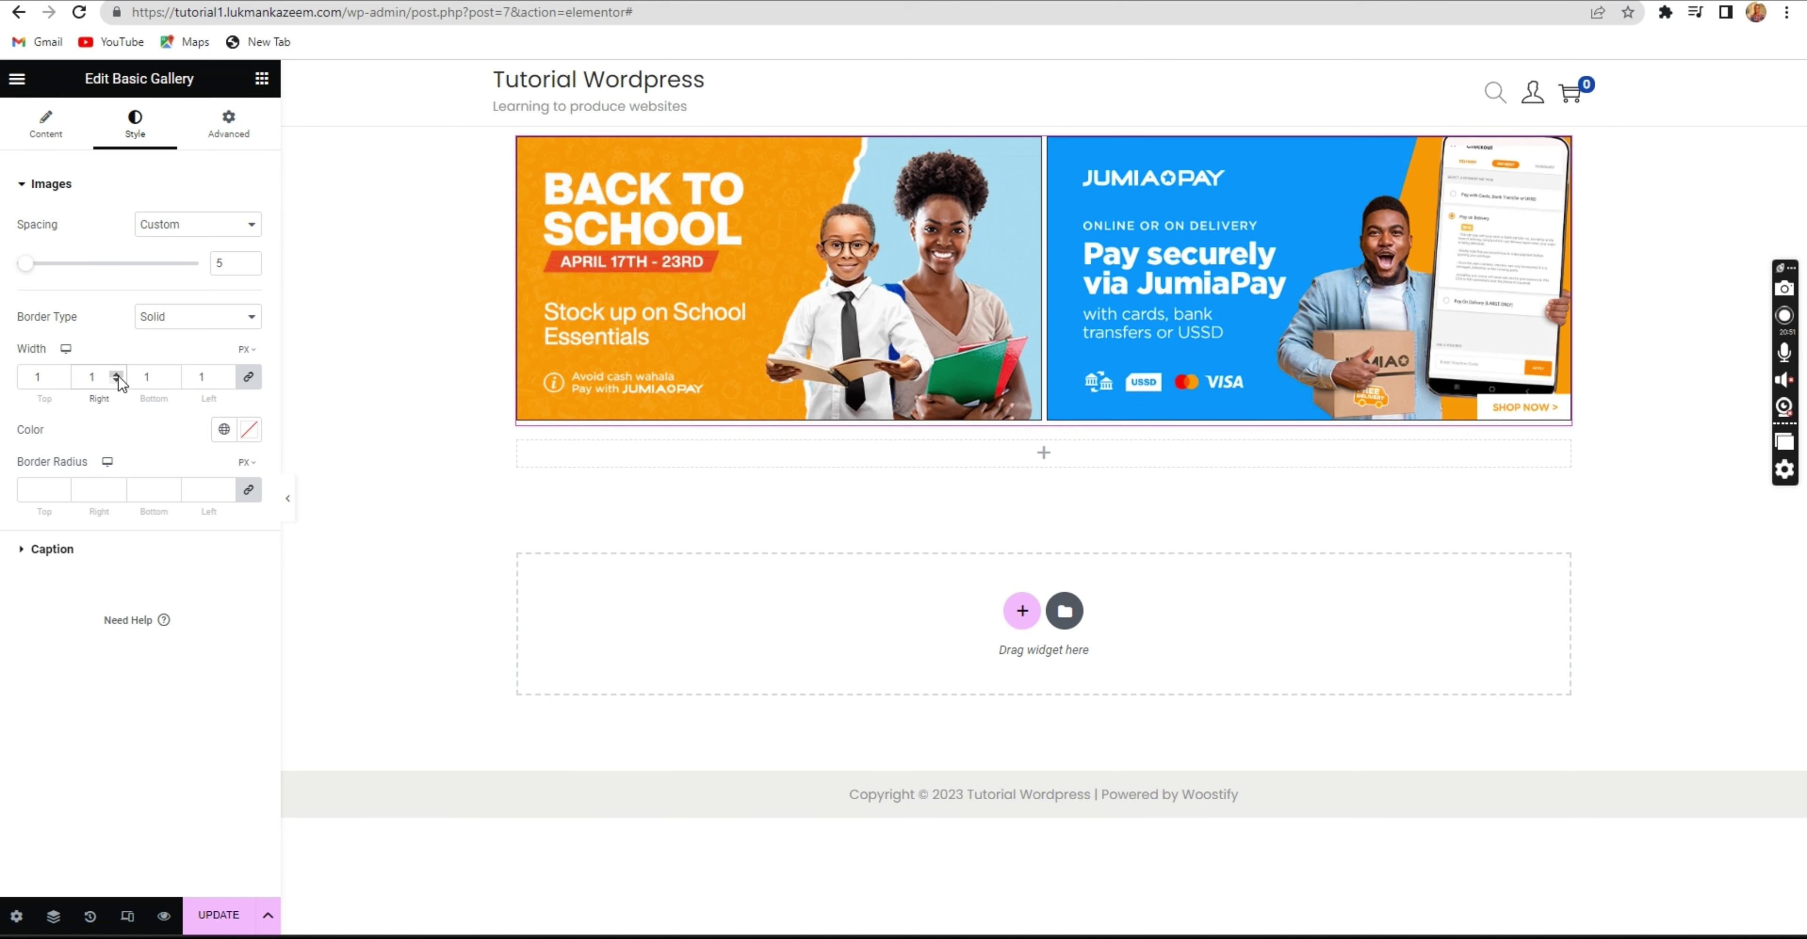
click(116, 374)
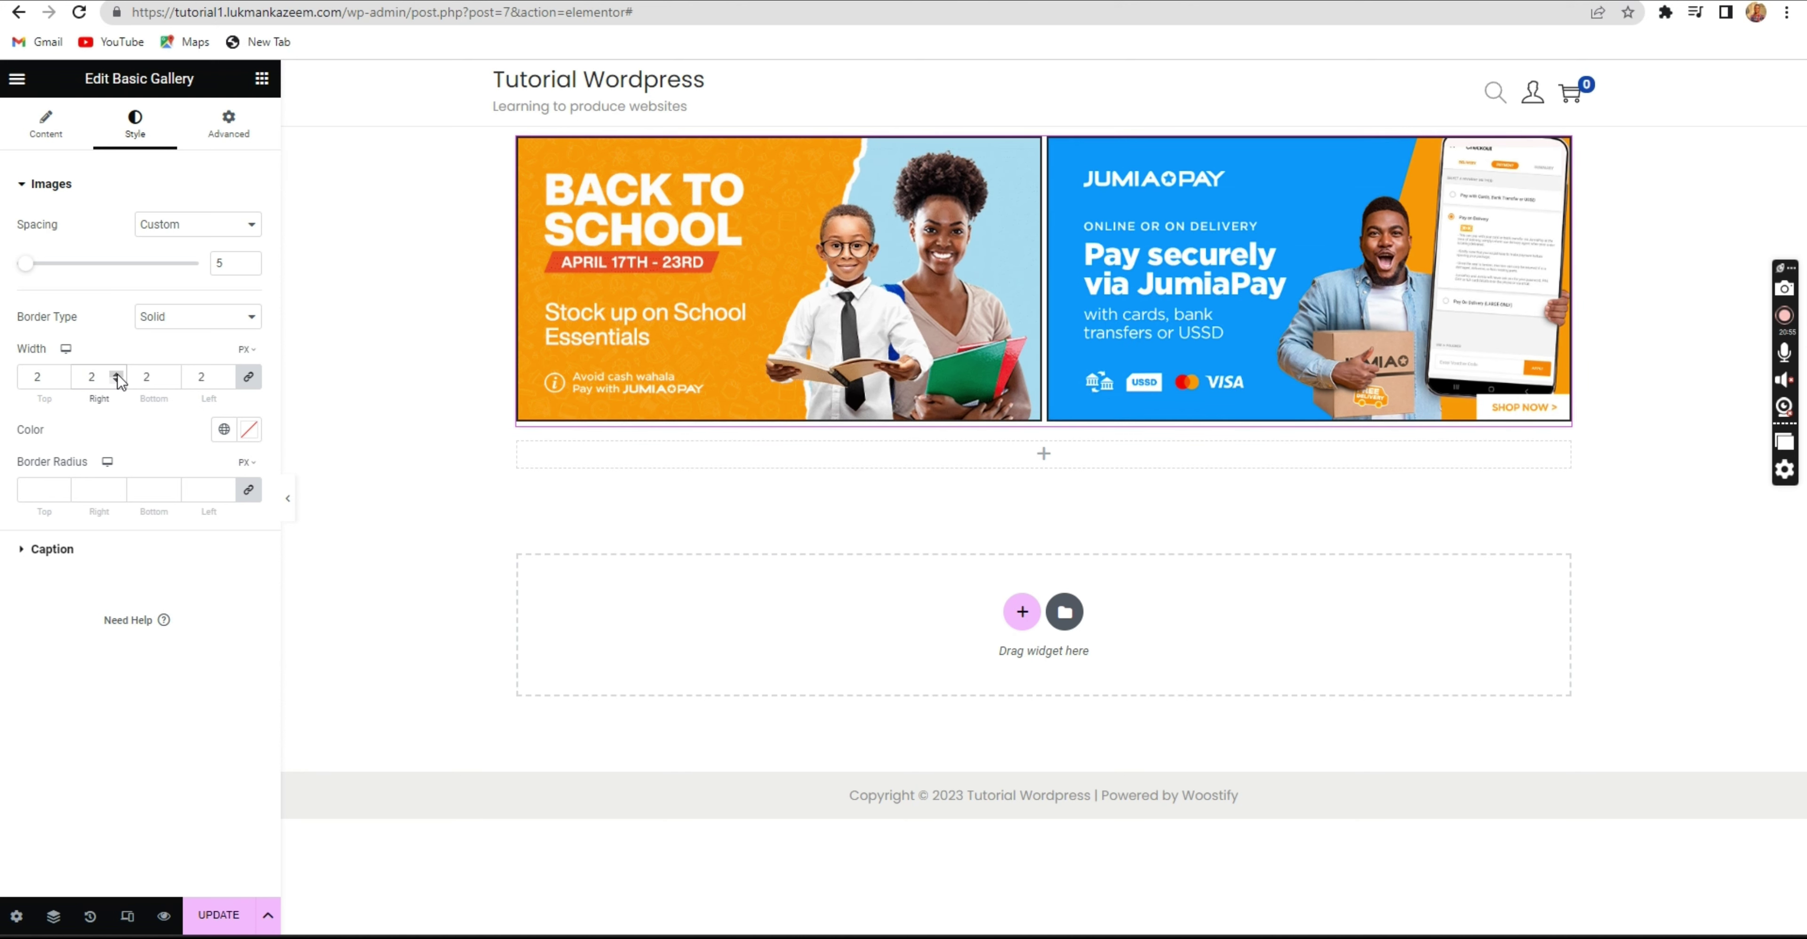
Preview double, dotted, dashed and groove borders, then settle back on solid.
click(169, 325)
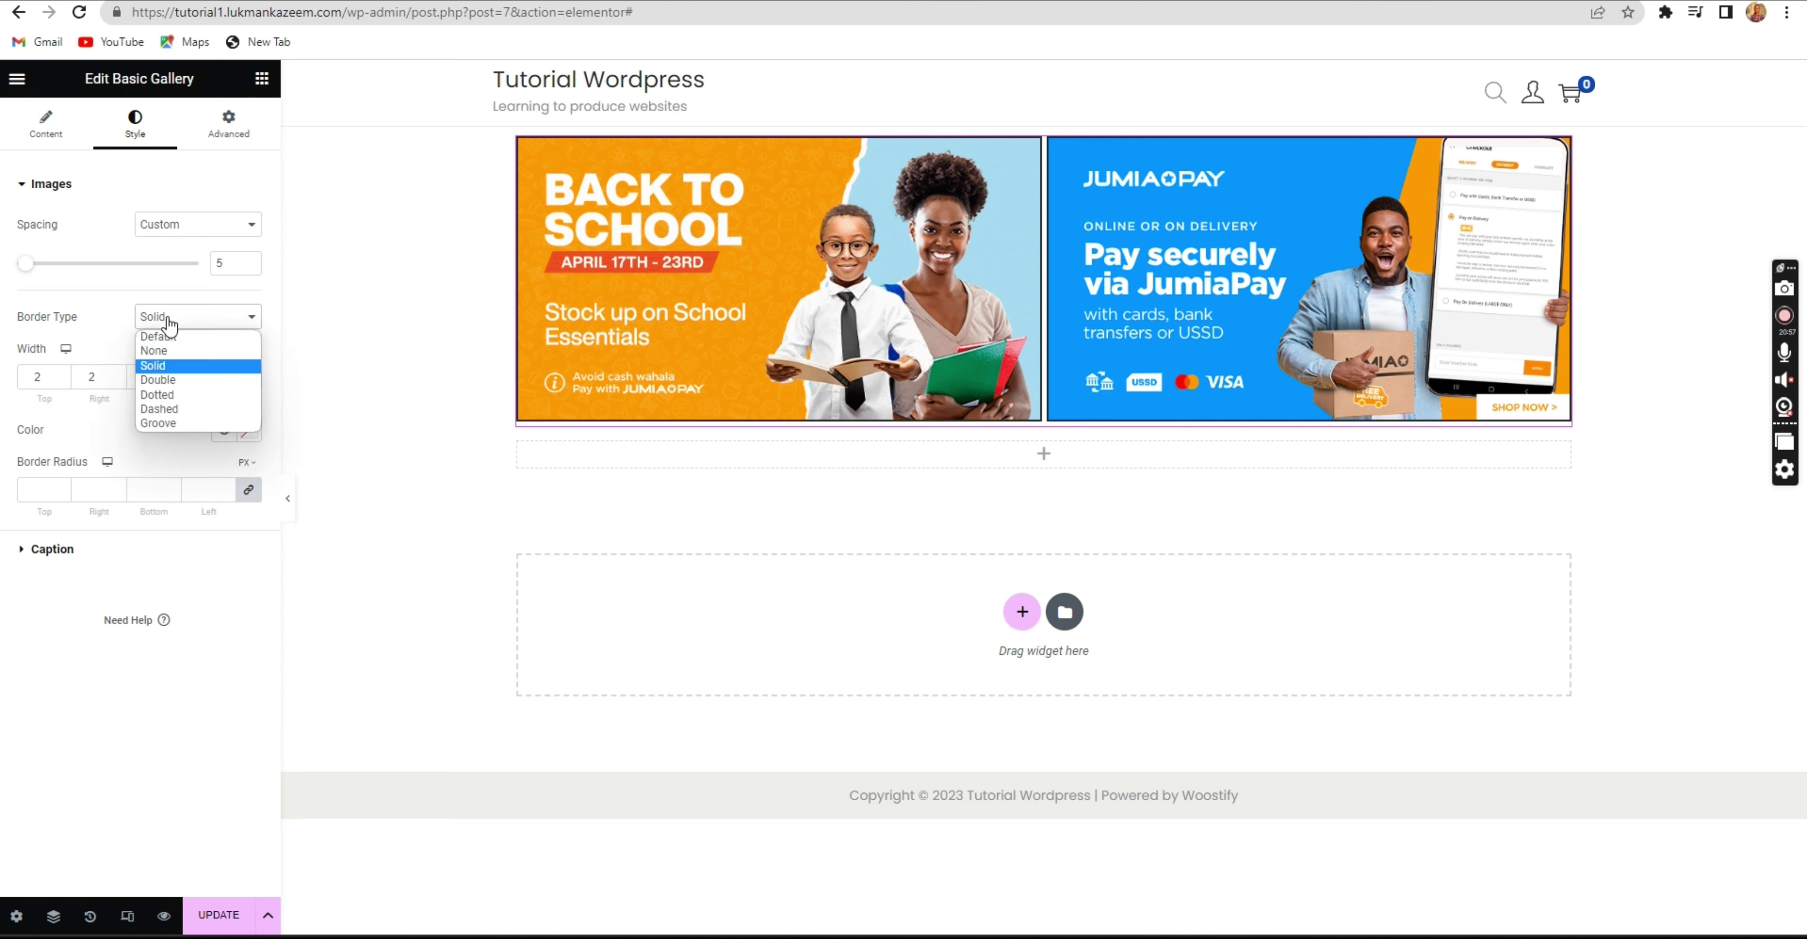
click(158, 380)
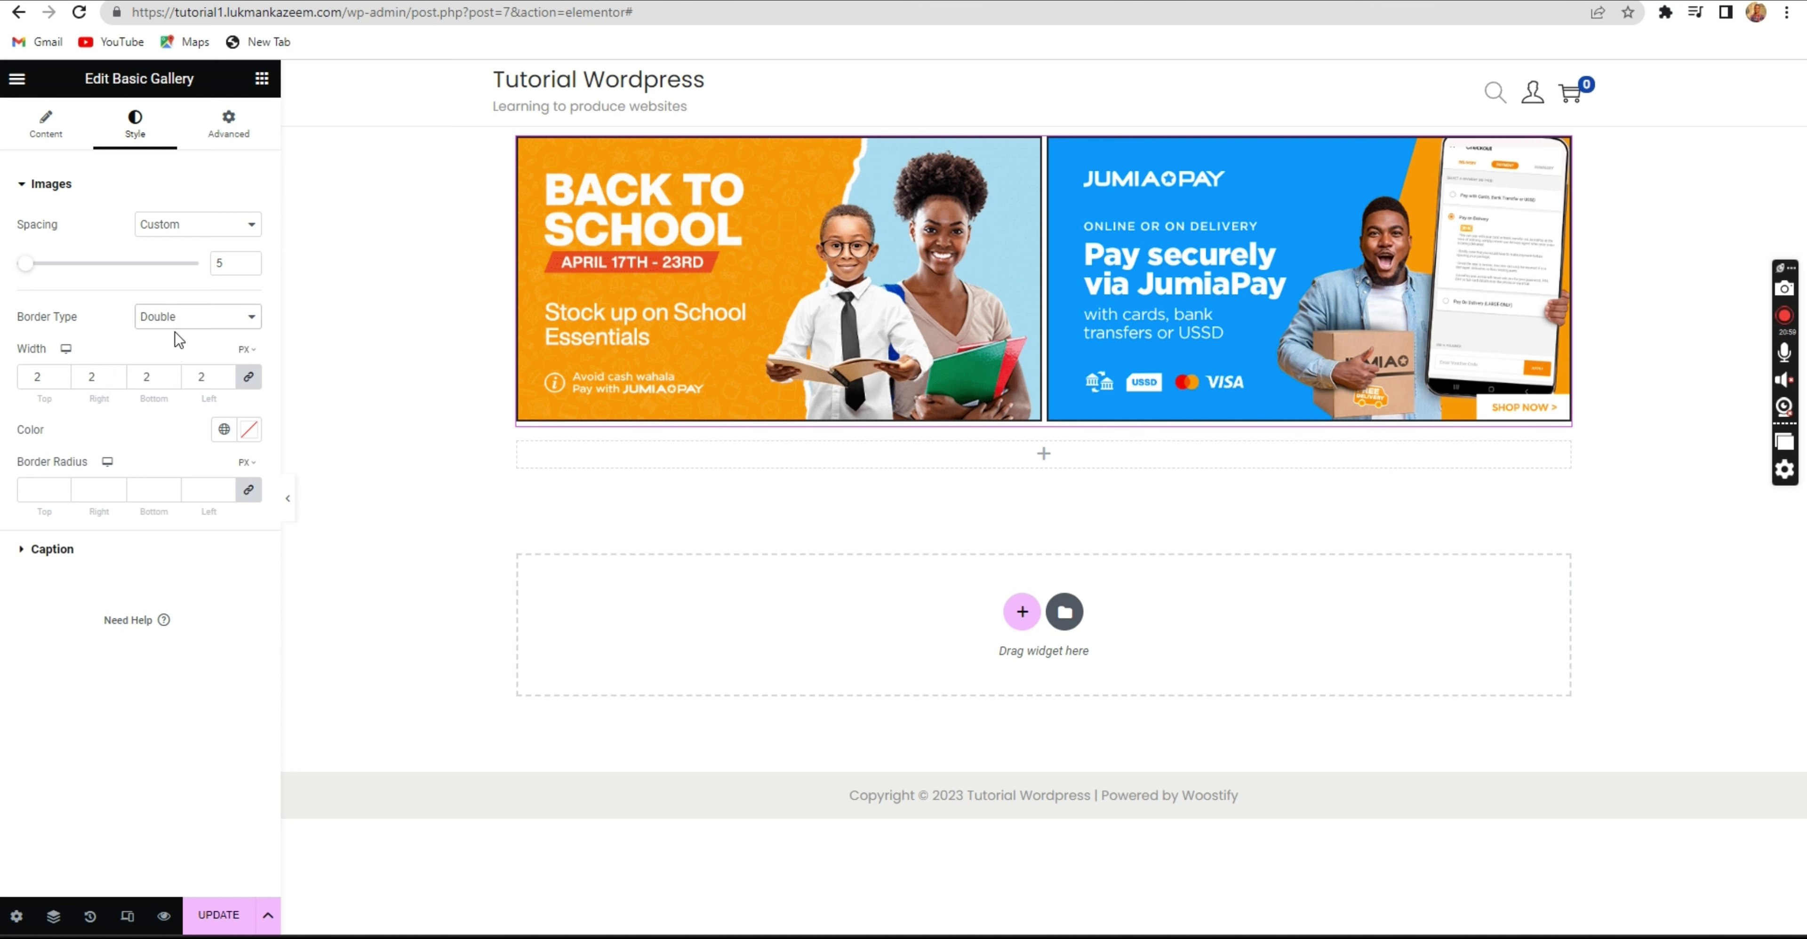
click(169, 320)
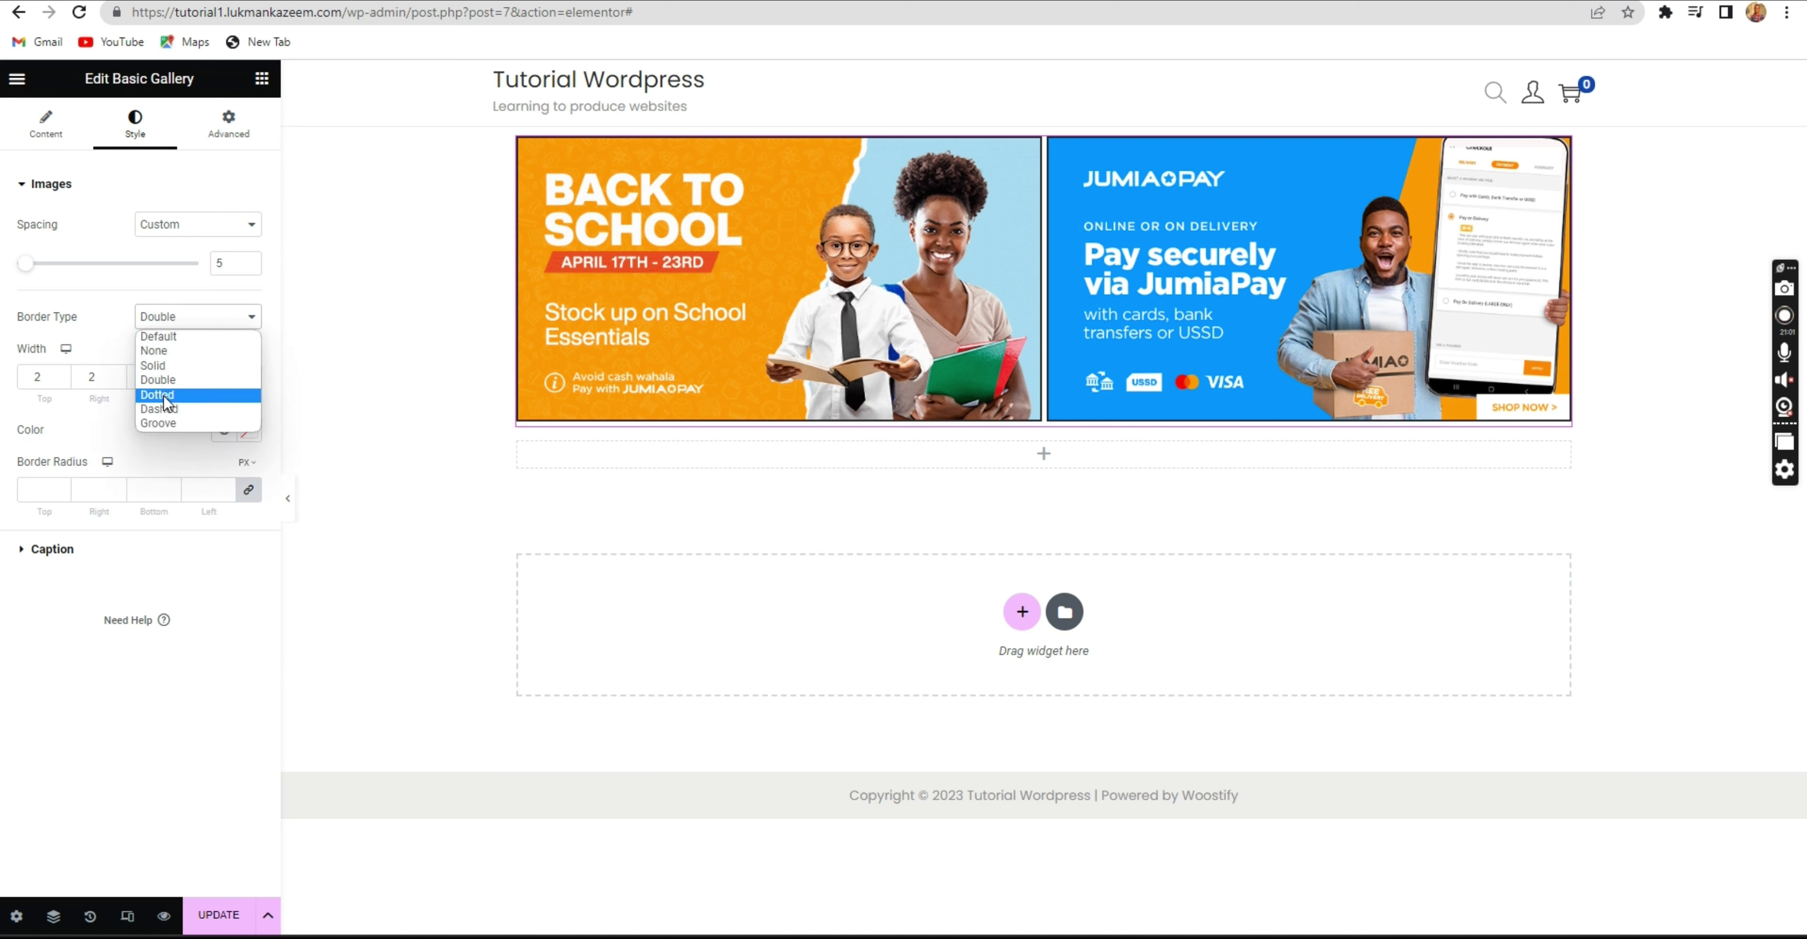
click(166, 397)
click(179, 315)
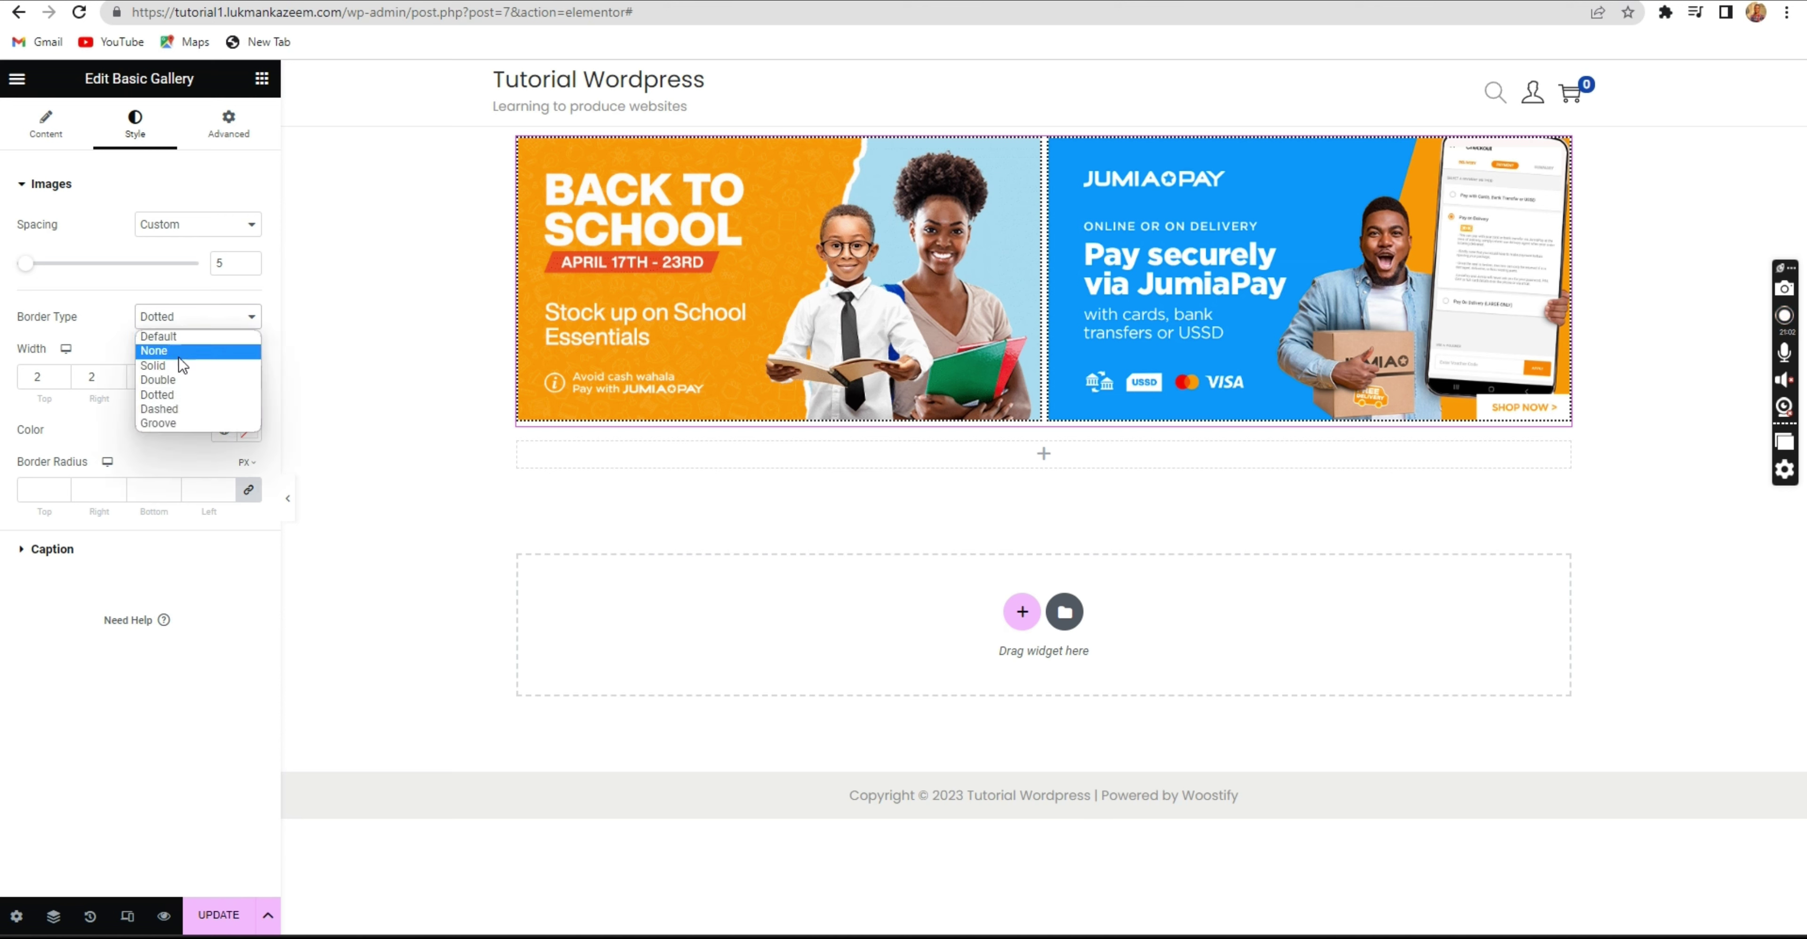
click(167, 411)
click(180, 320)
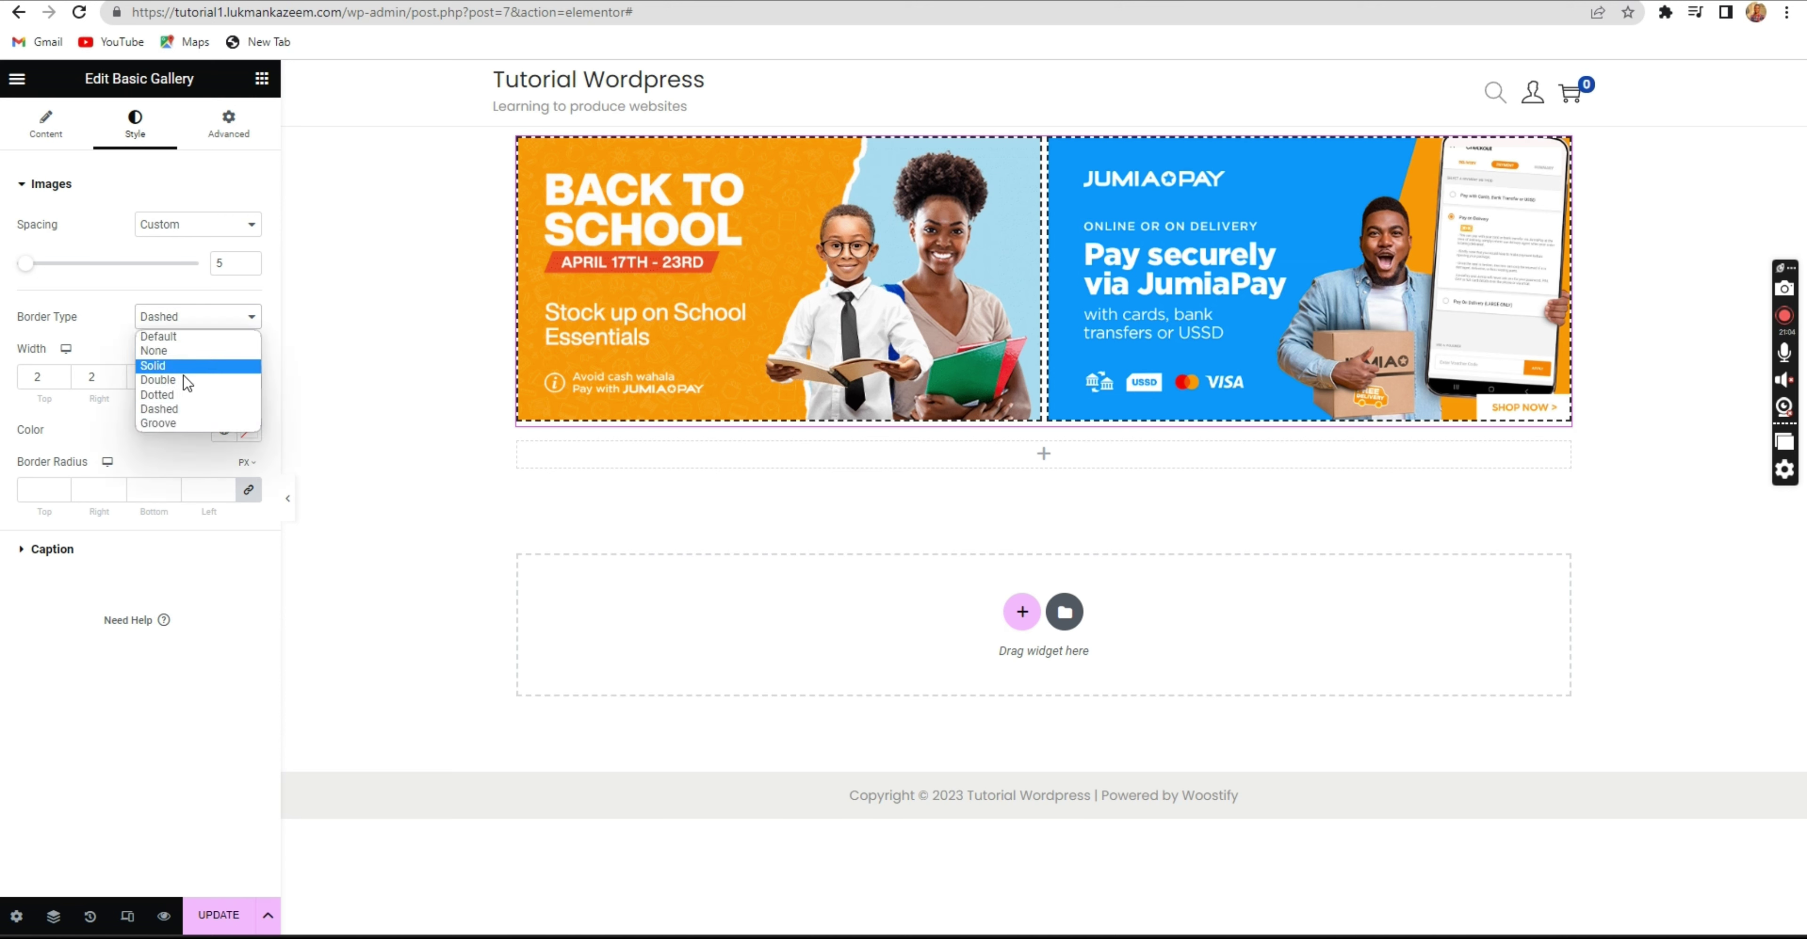
click(176, 424)
click(177, 316)
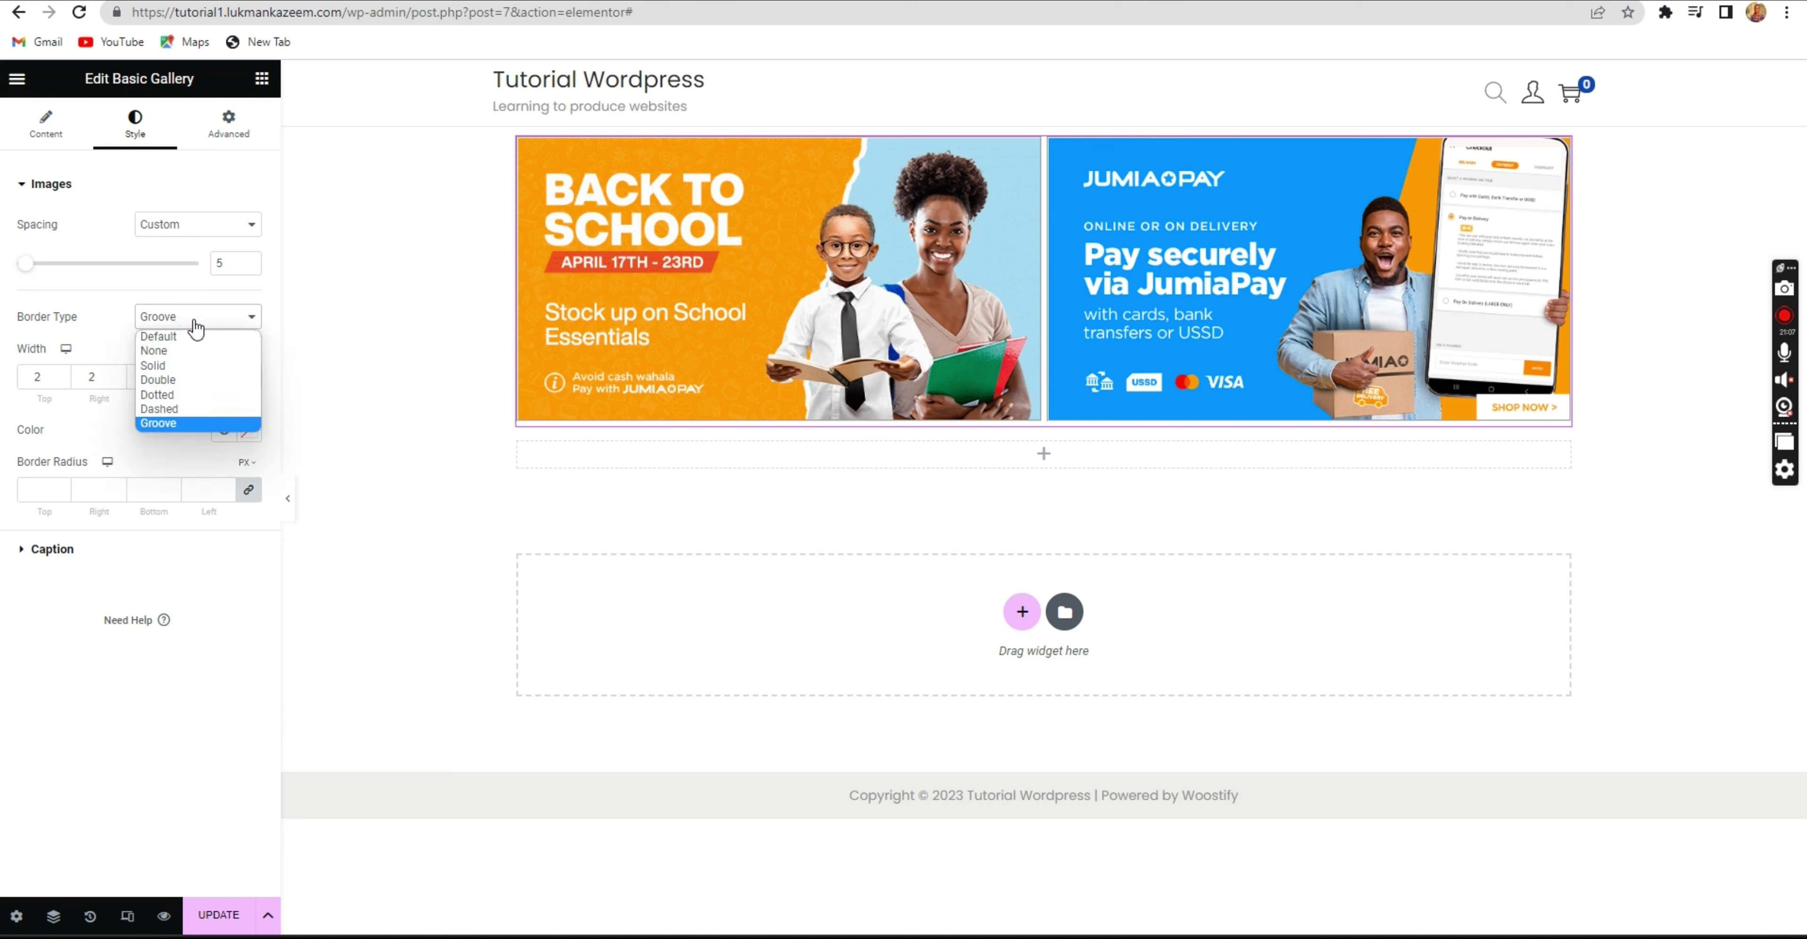
click(188, 365)
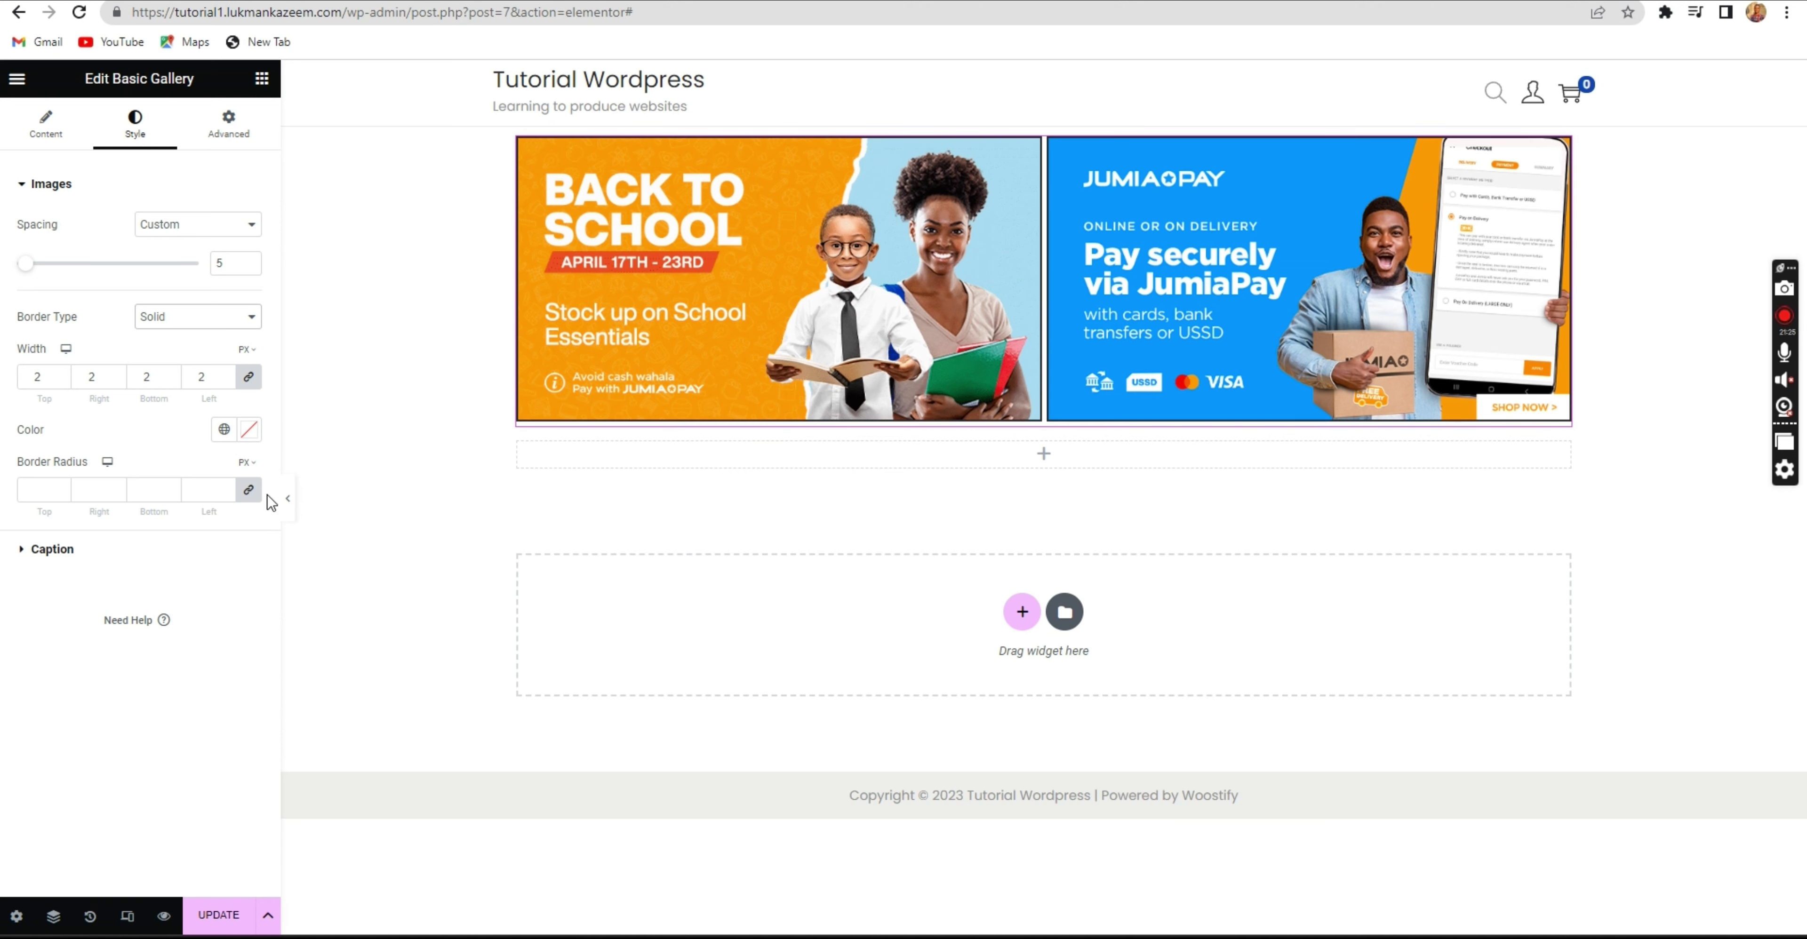
Set the gallery's linked border radius to 10 px for rounded banner corners.
double_click(224, 488)
click(170, 486)
click(116, 487)
click(67, 485)
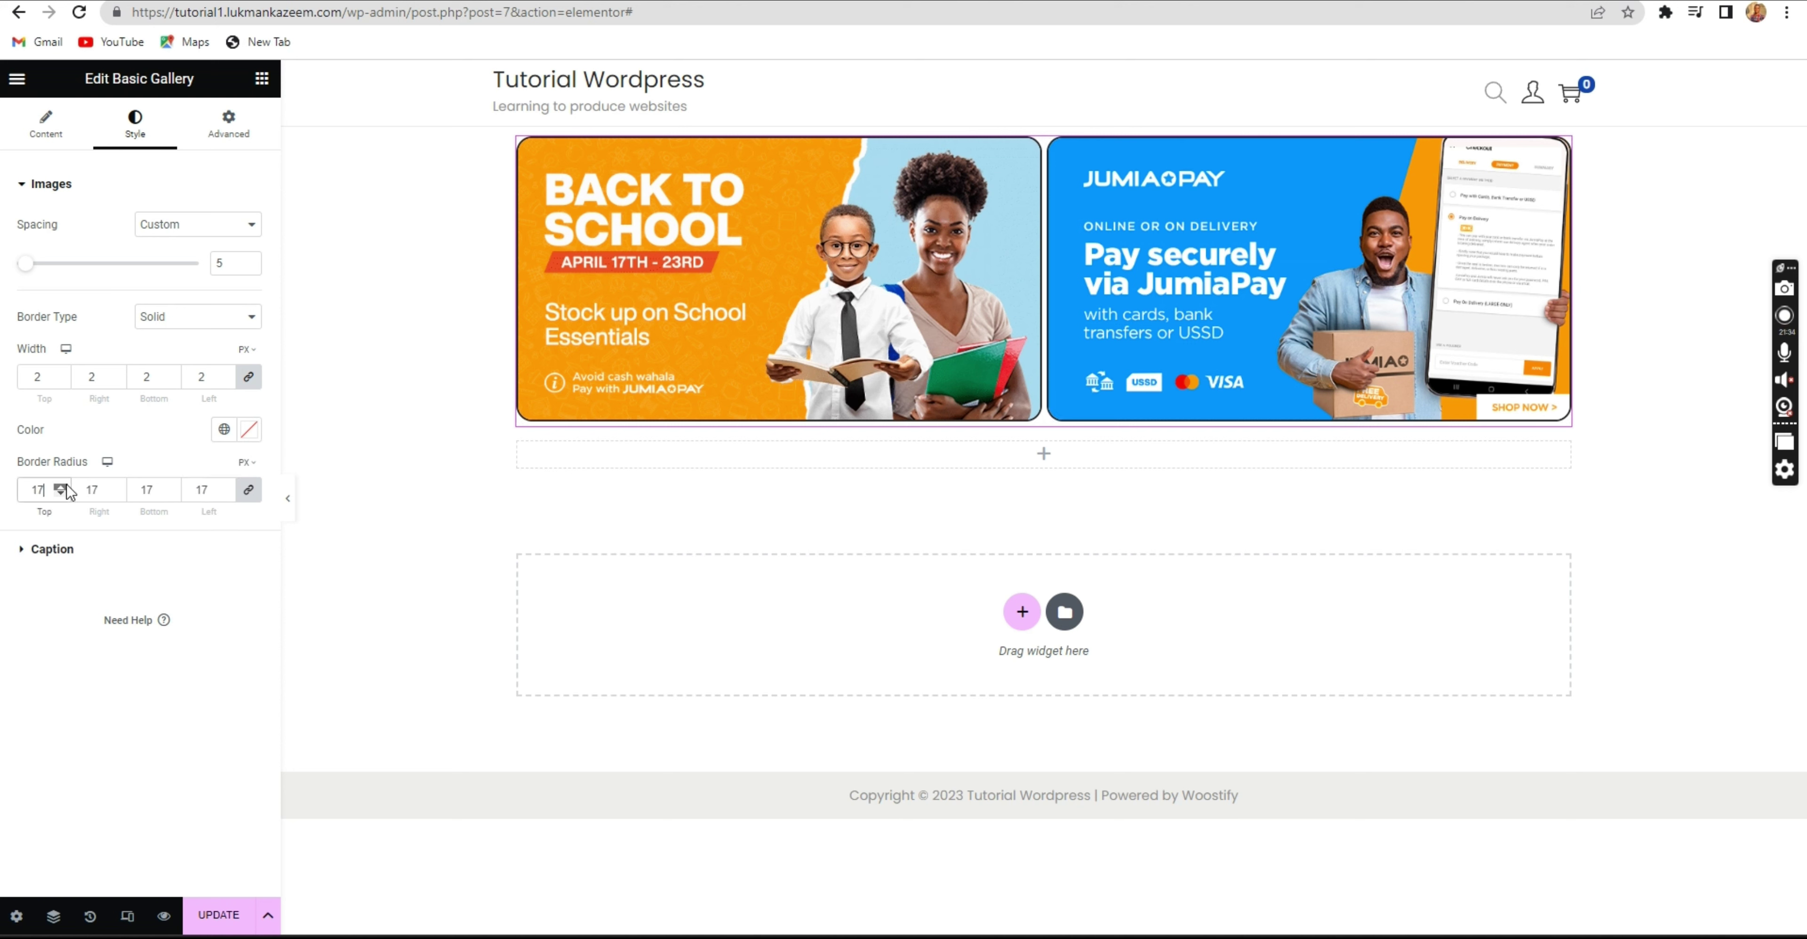
click(66, 486)
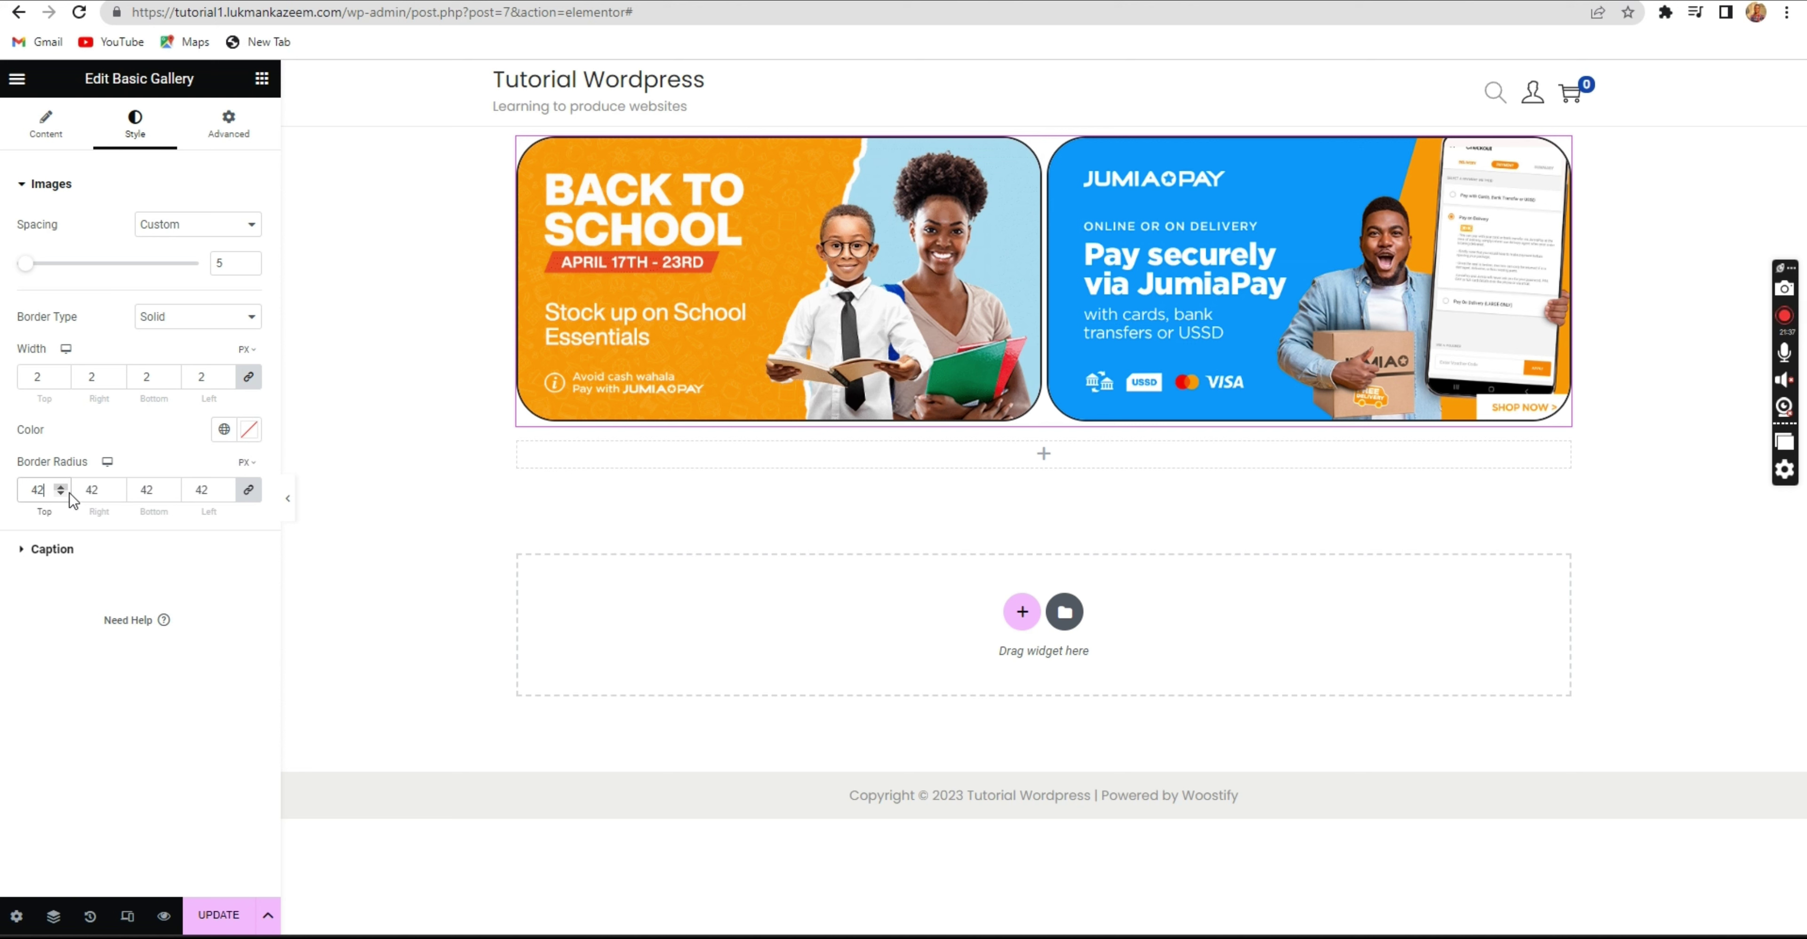
click(63, 494)
click(62, 493)
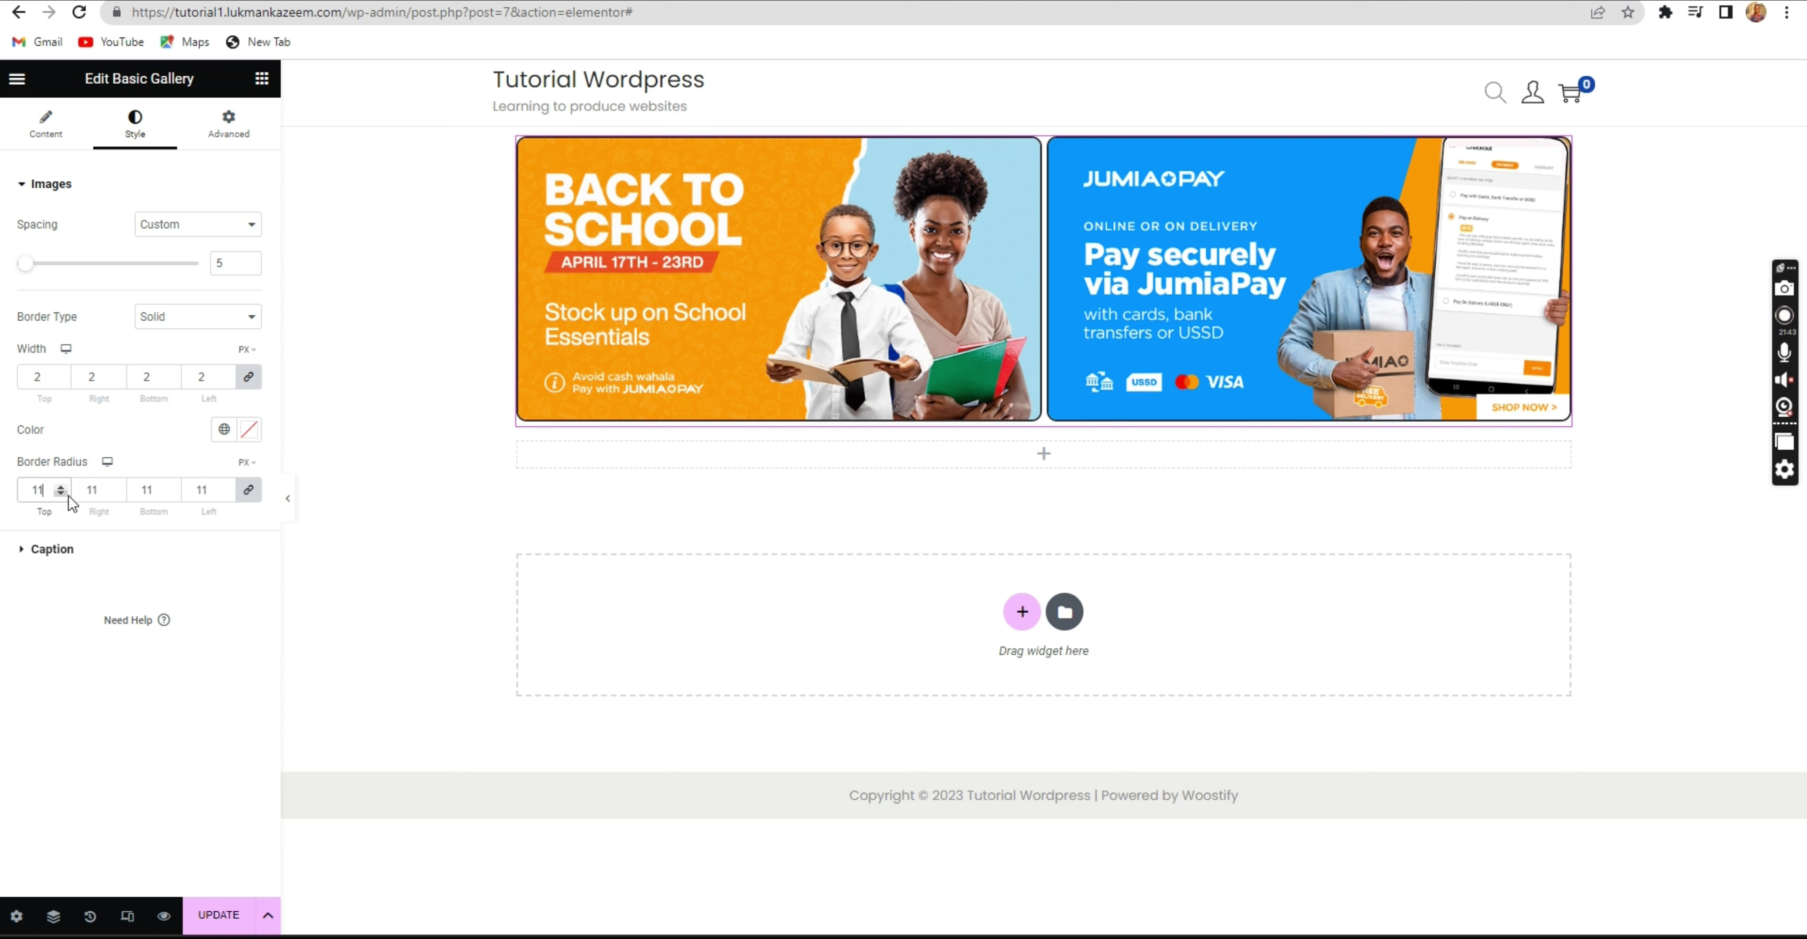
click(61, 494)
click(44, 129)
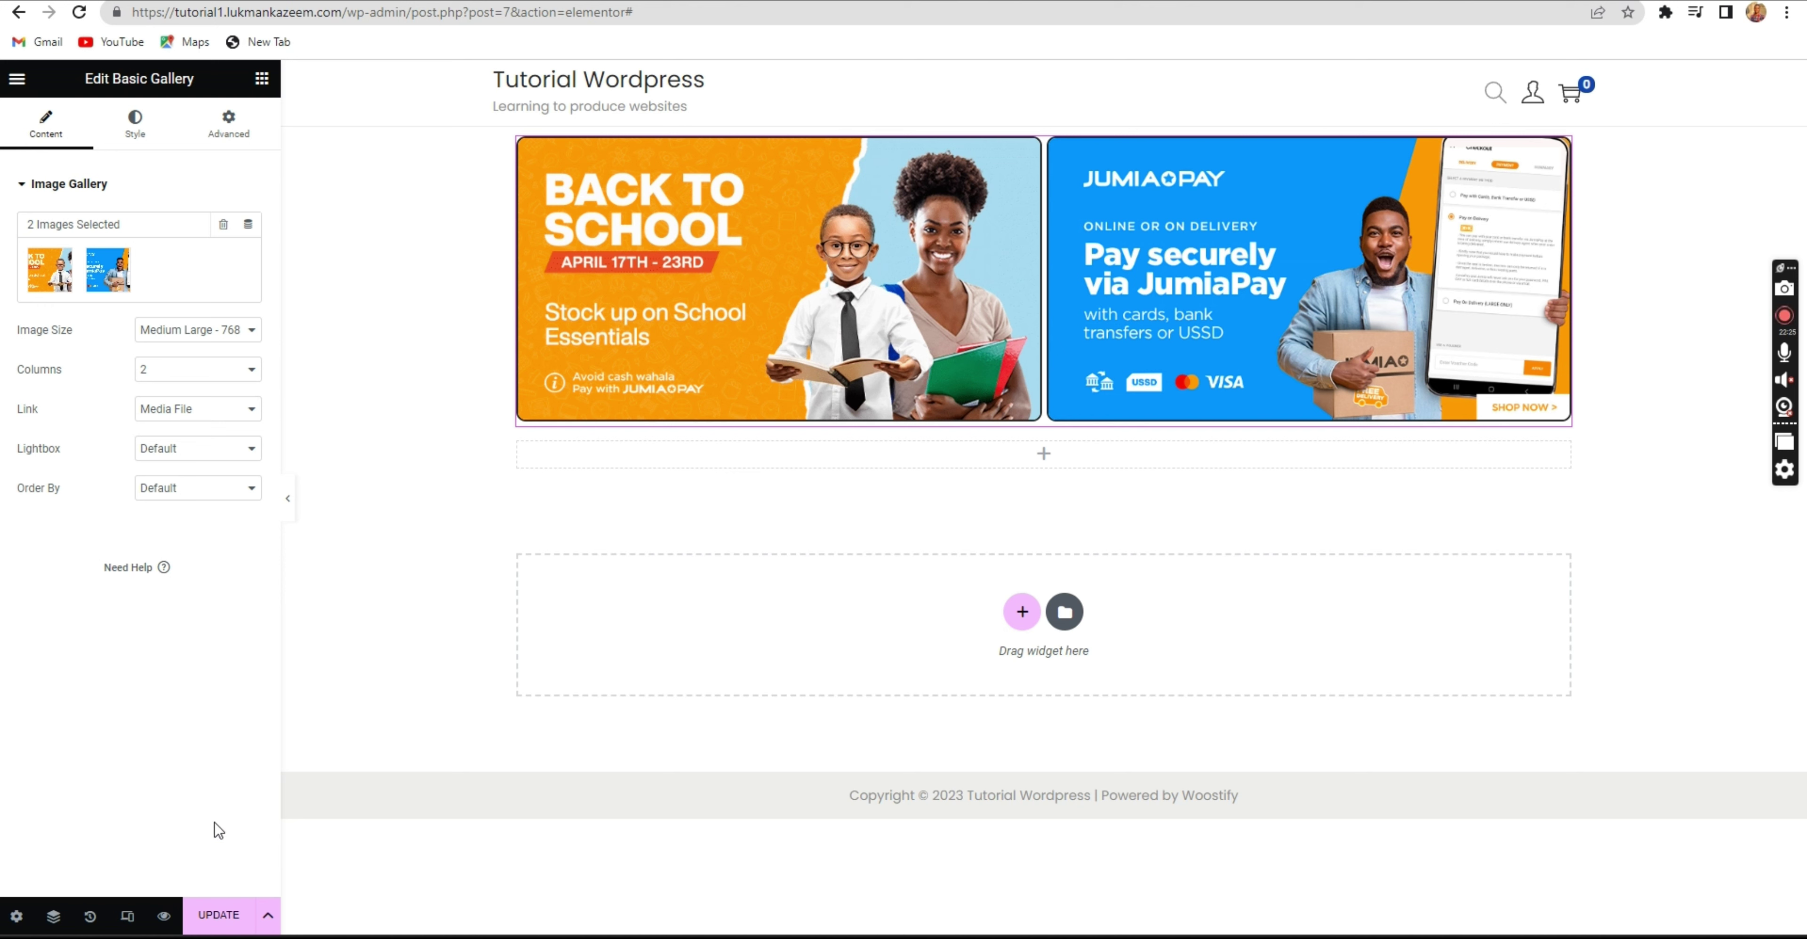
Update the page and reload the live homepage to see the bordered, rounded banners.
click(223, 925)
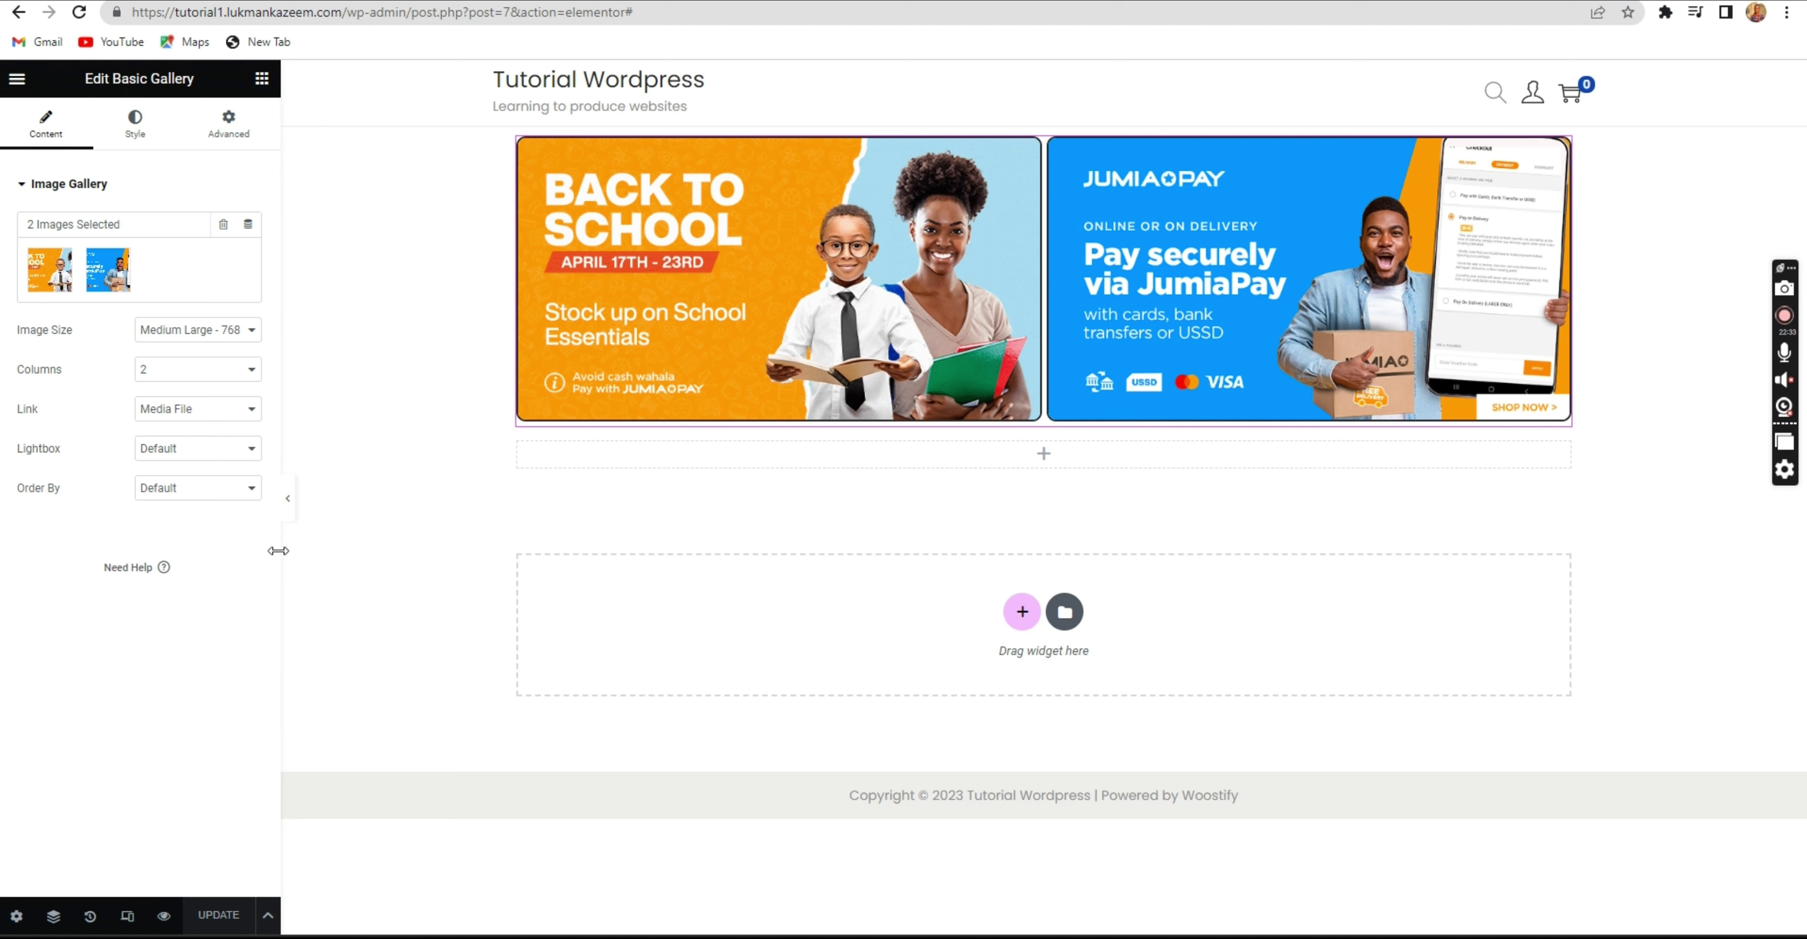
click(135, 130)
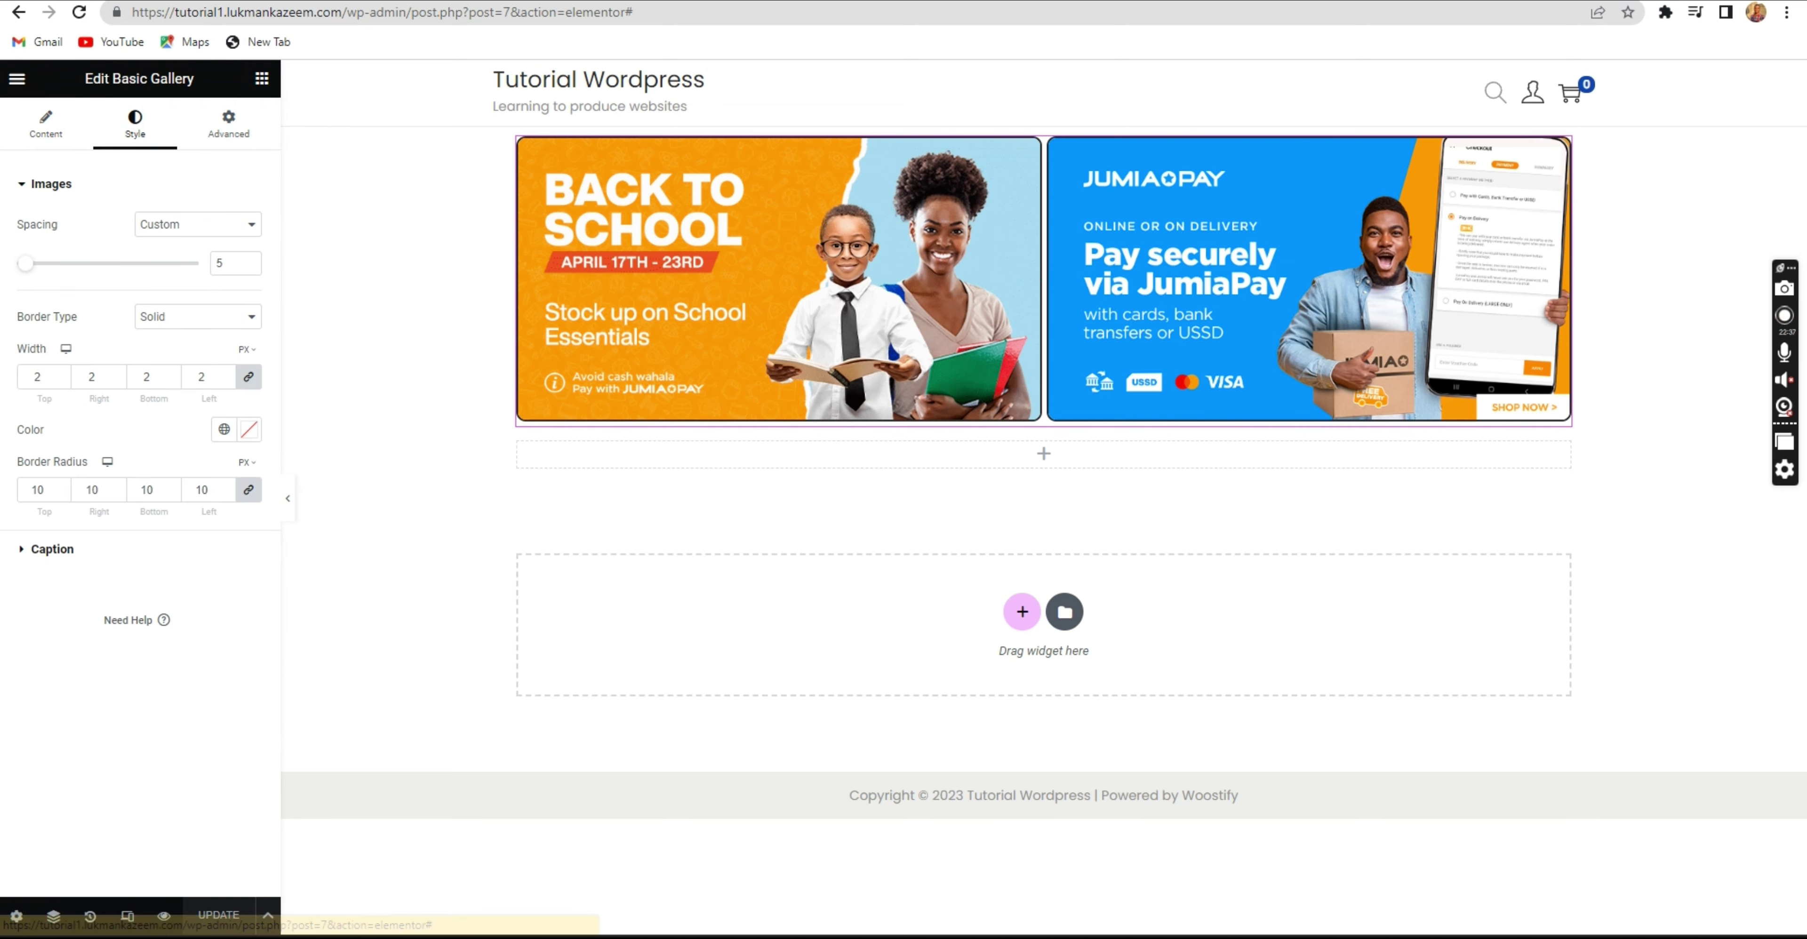
click(589, 1)
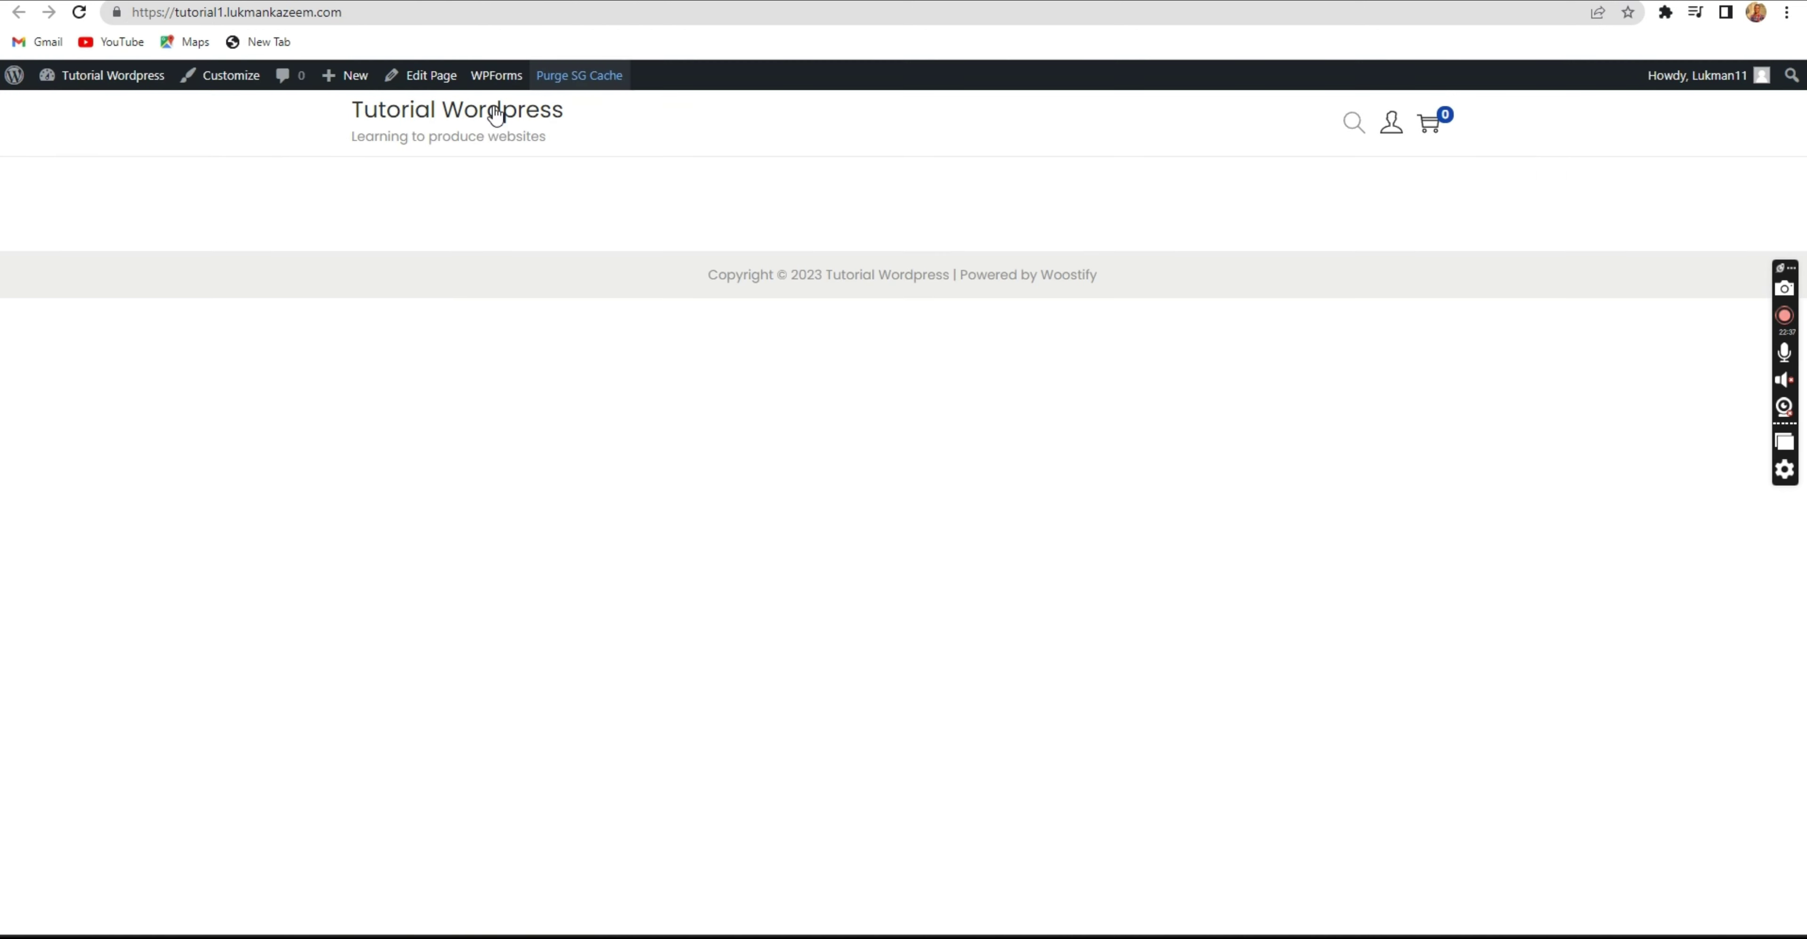
click(79, 12)
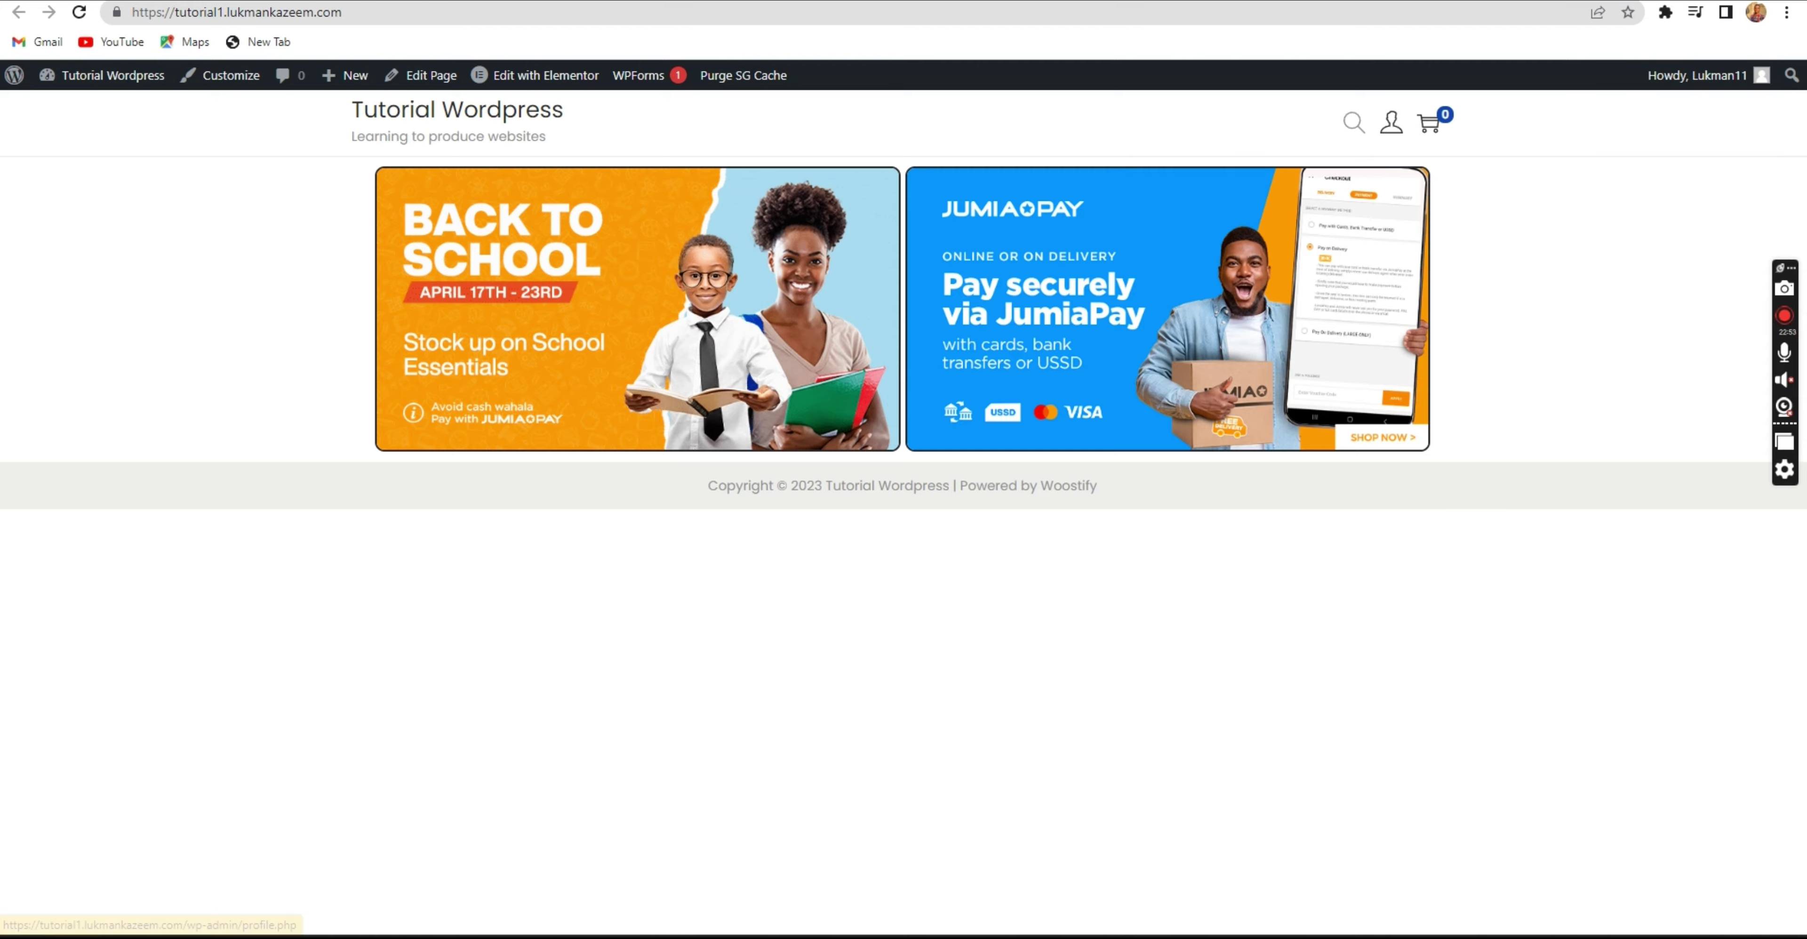
click(1712, 1)
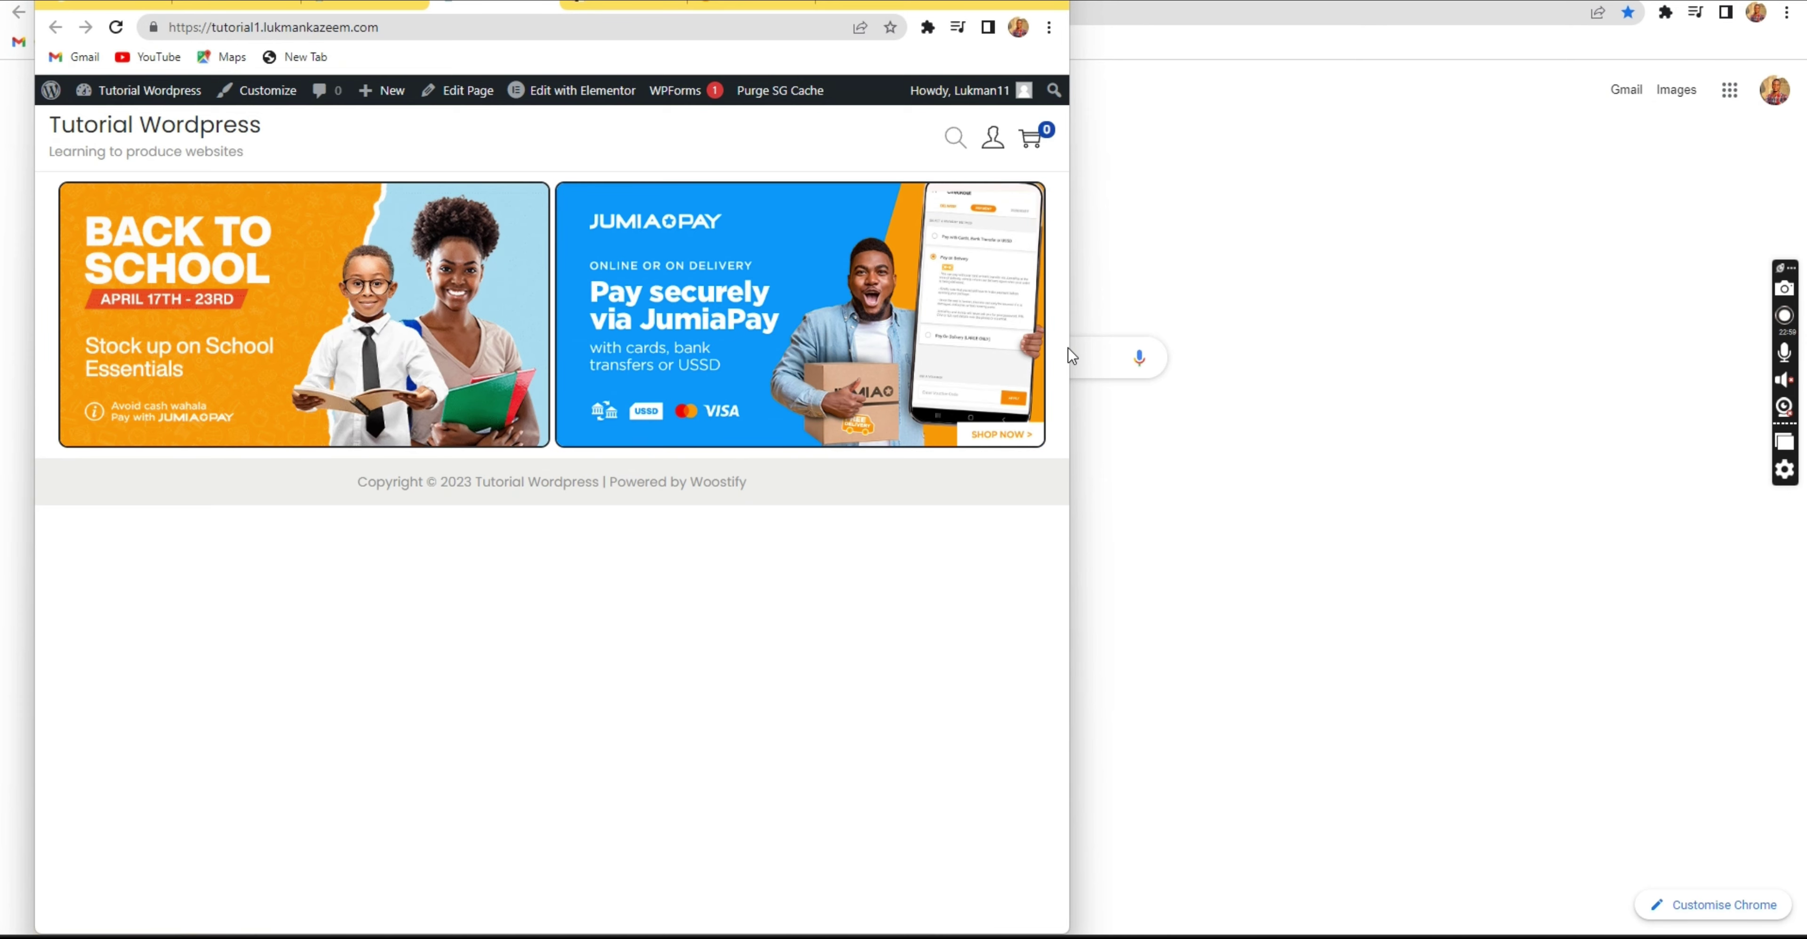
drag(1071, 347, 801, 348)
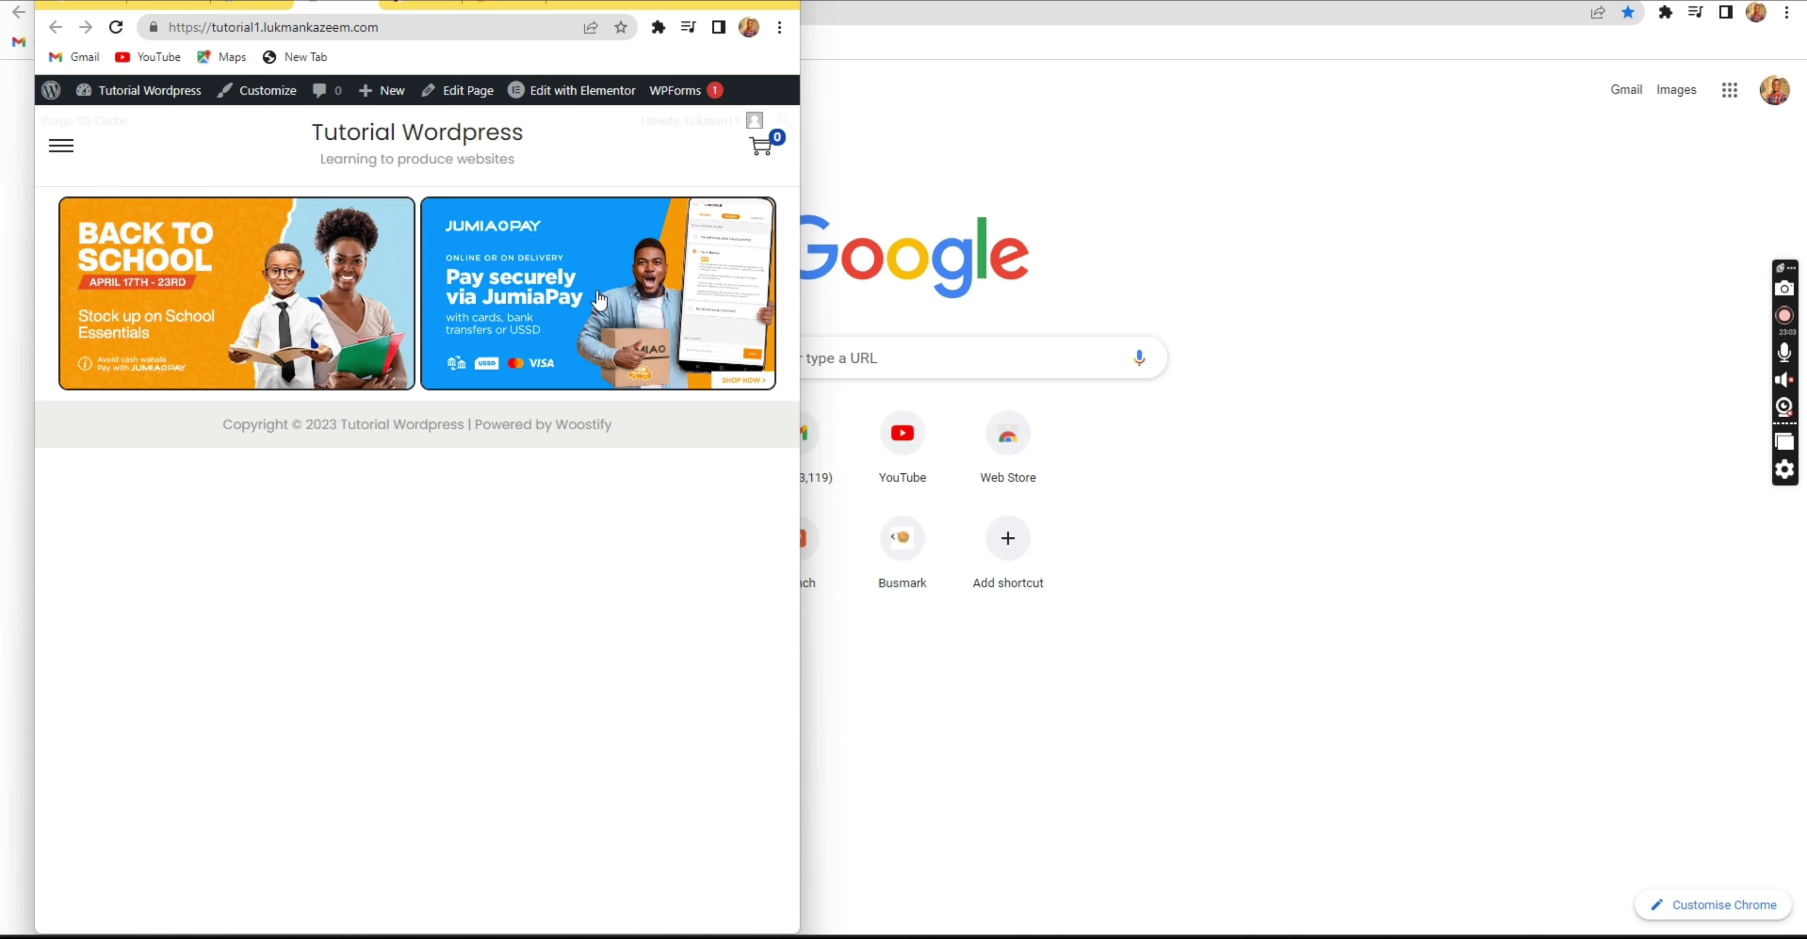
drag(545, 567, 662, 569)
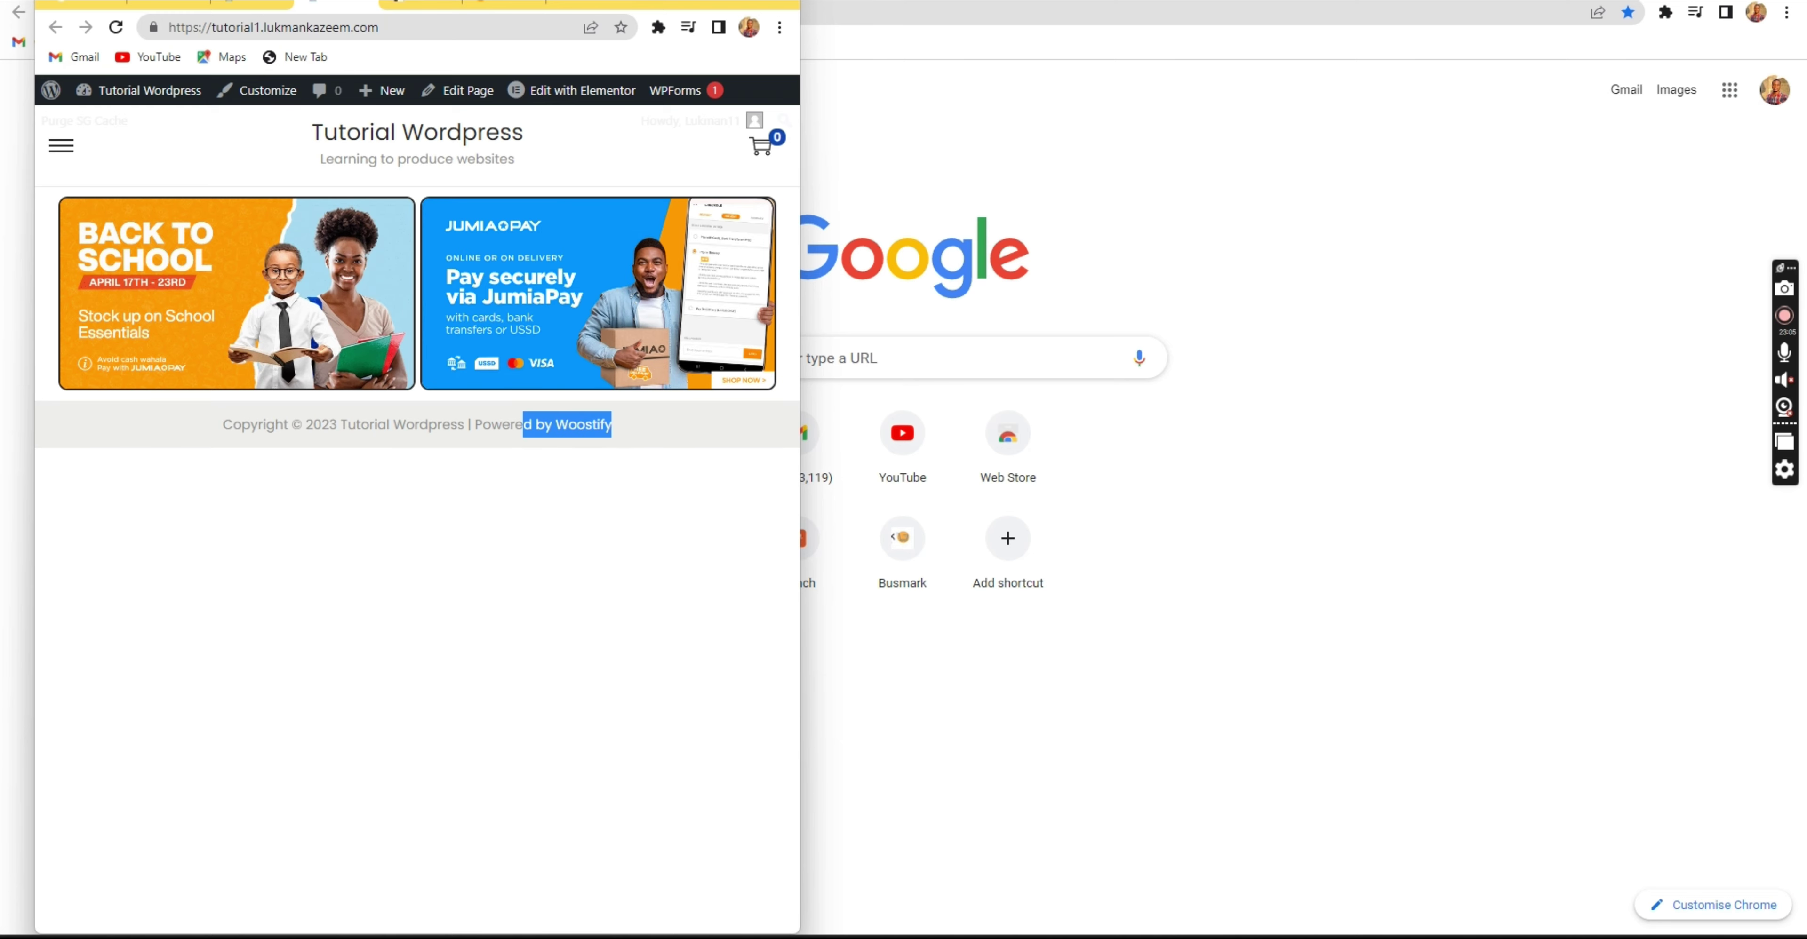
drag(605, 1, 779, 20)
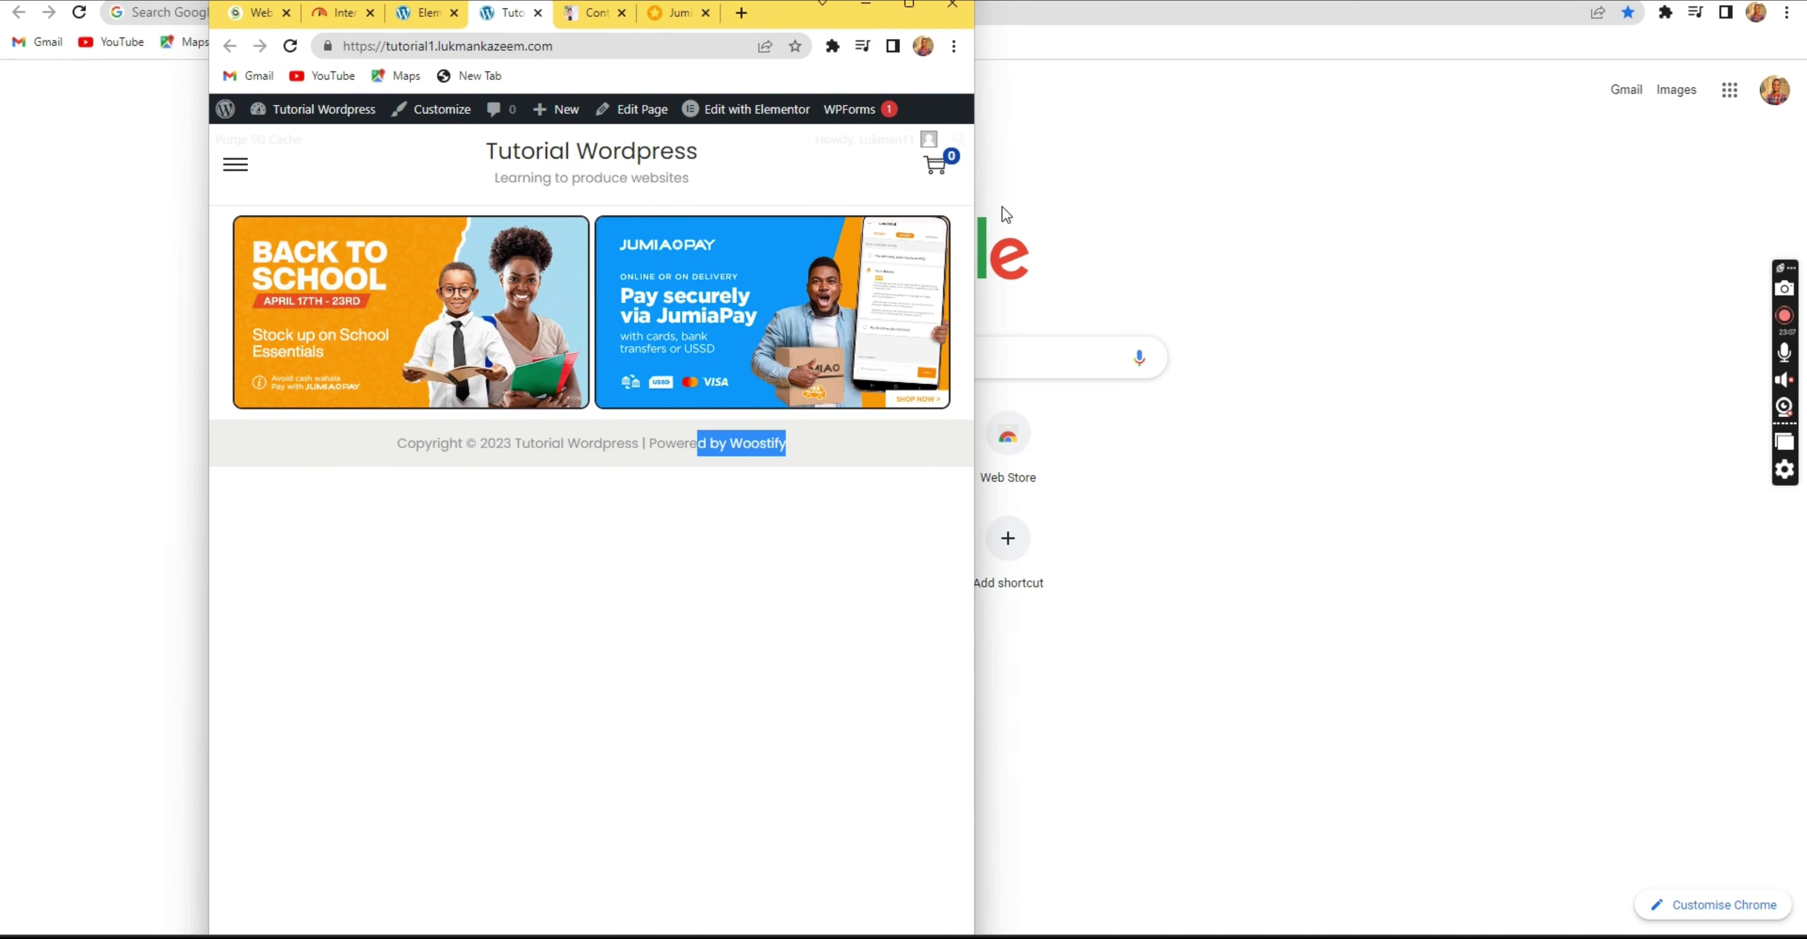
drag(977, 288, 1413, 267)
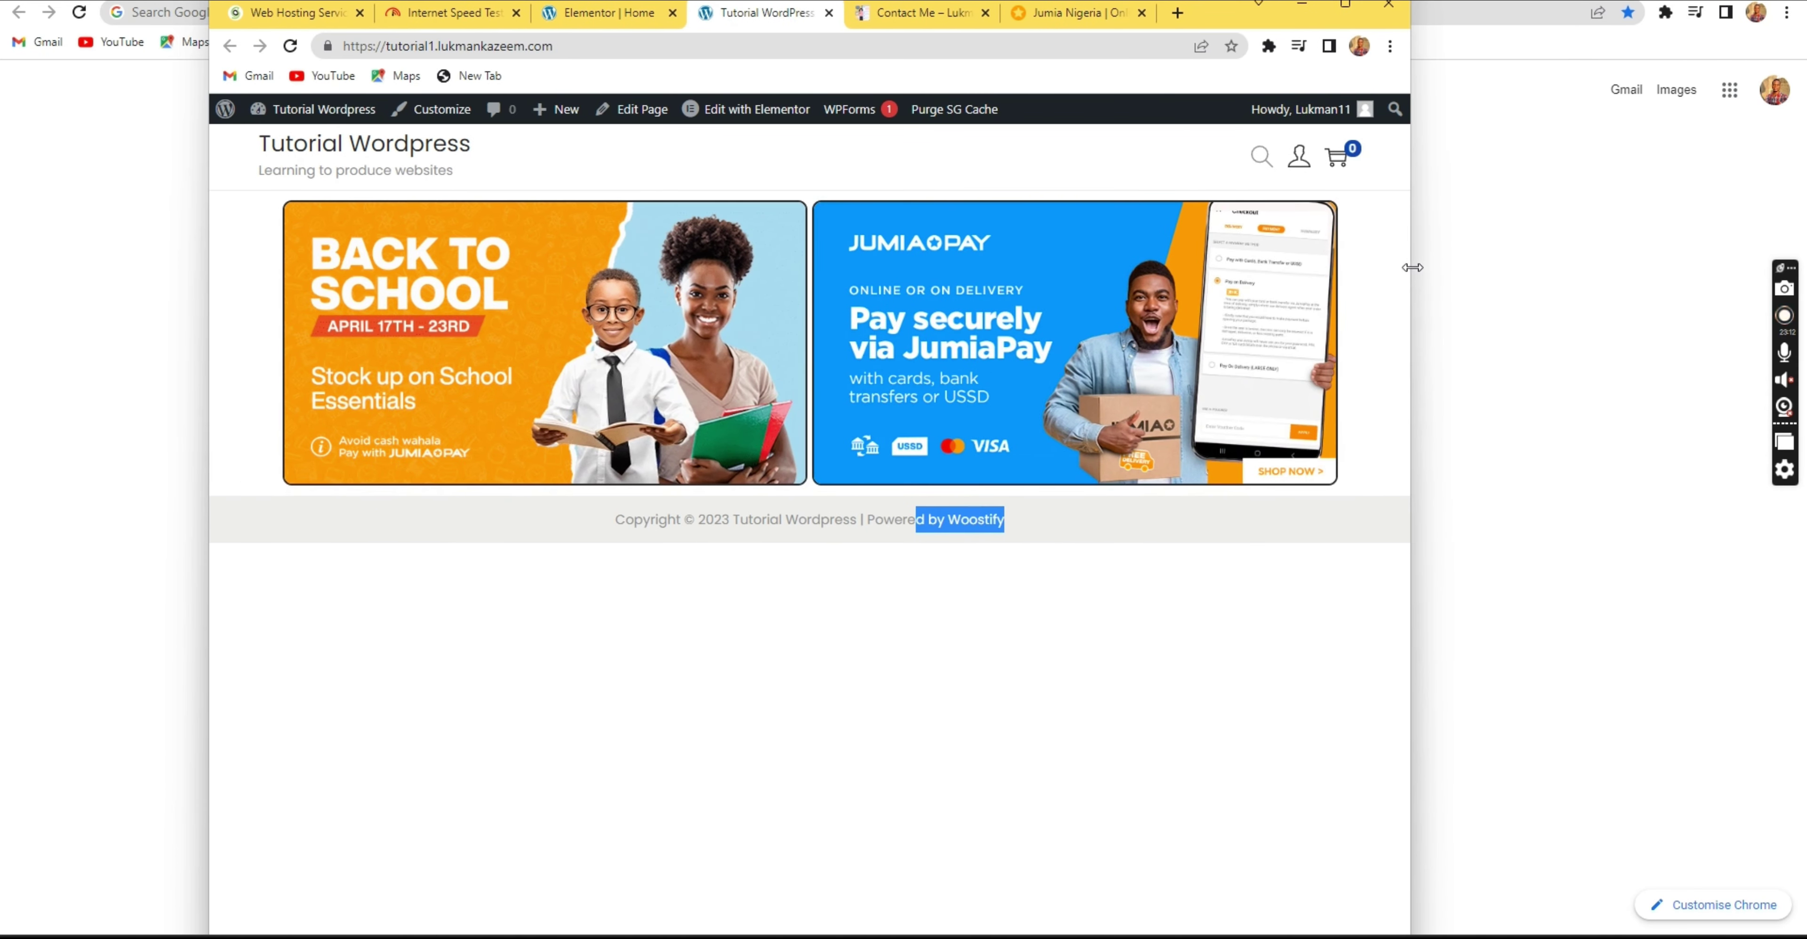
click(1345, 4)
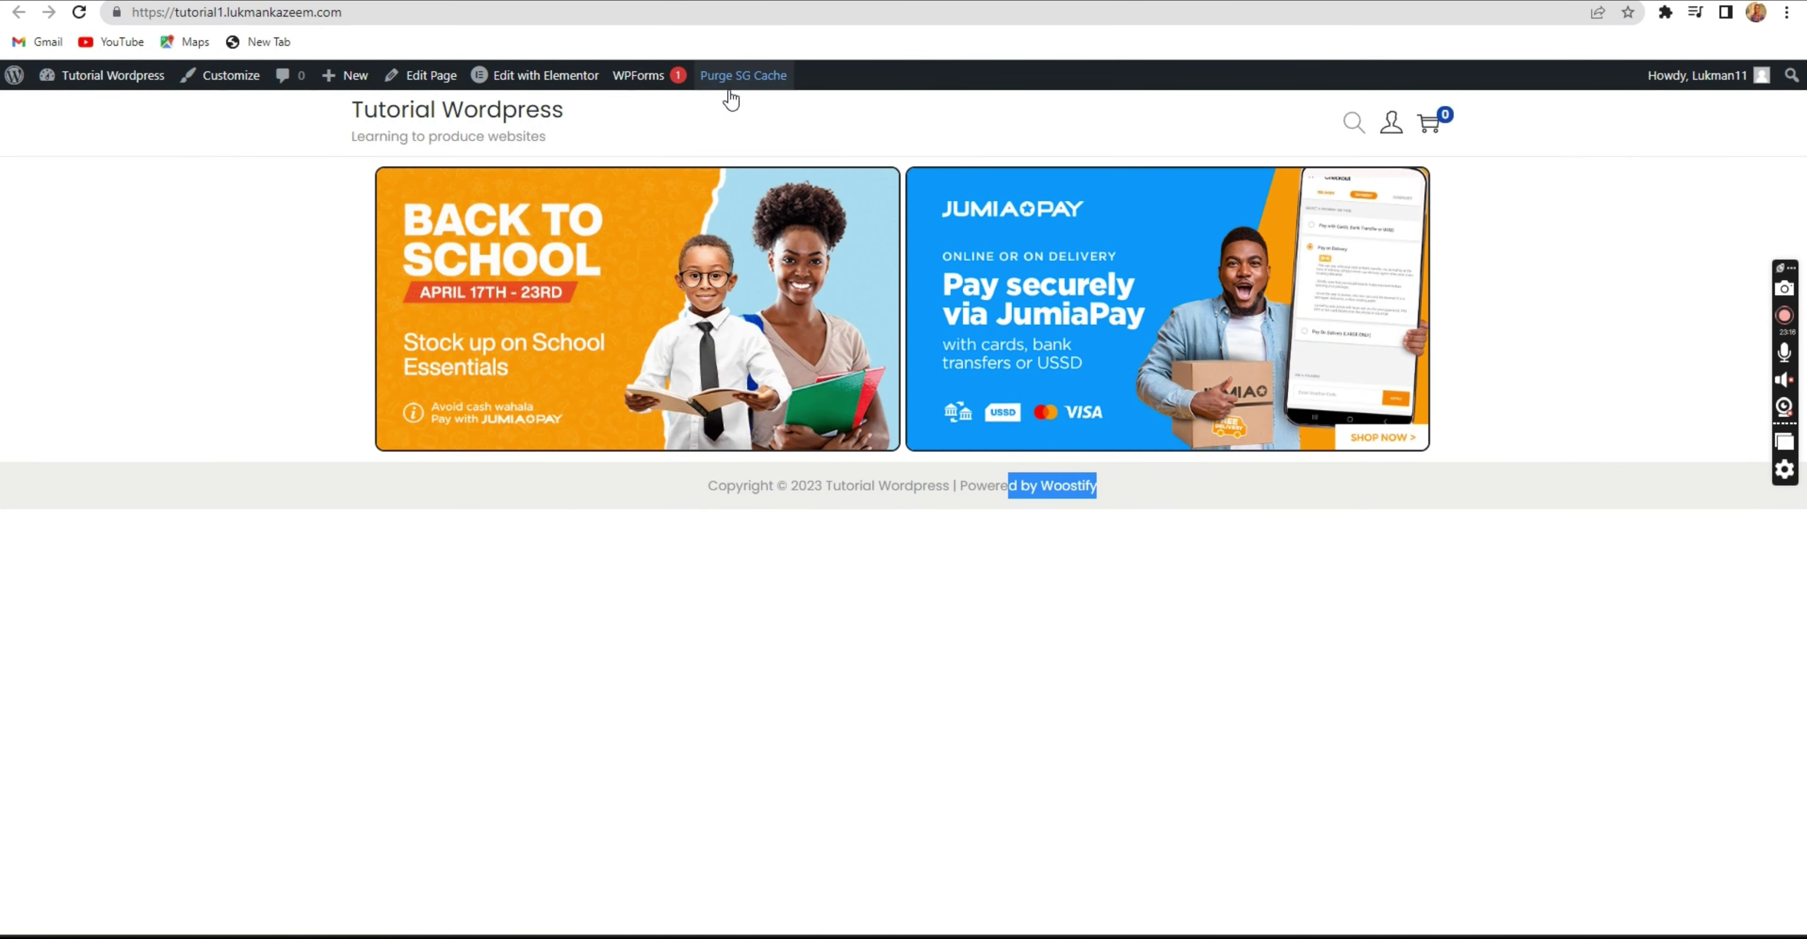
click(863, 606)
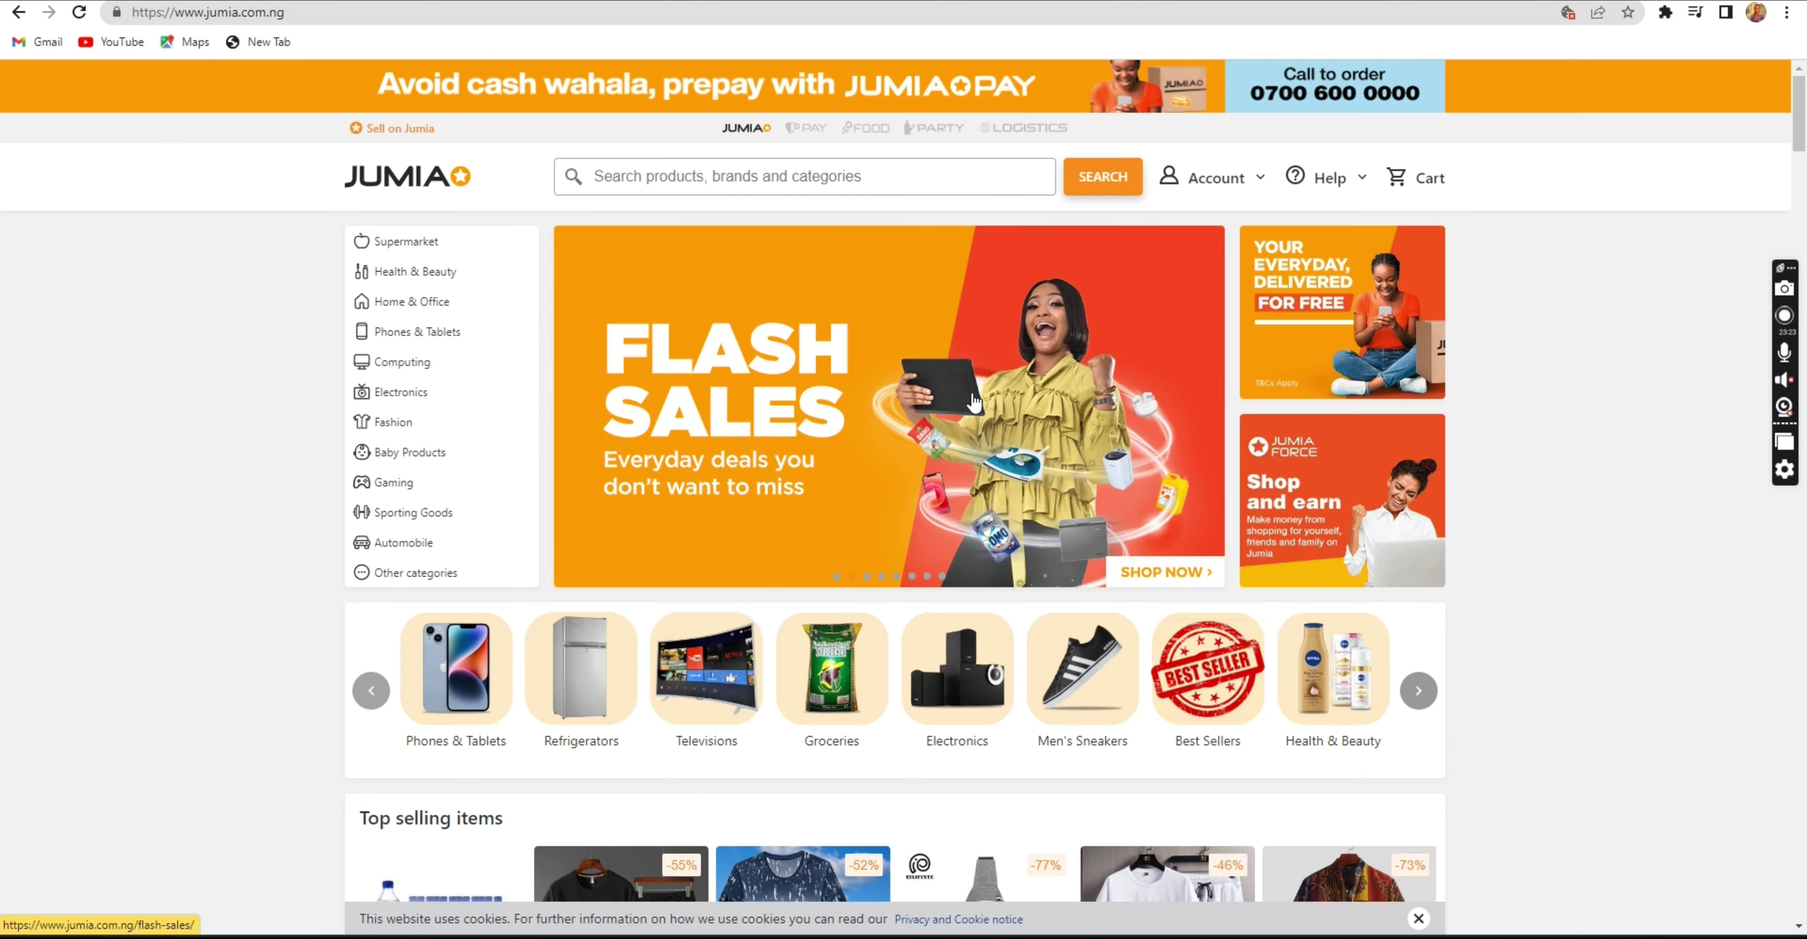
Scroll through the Jumia homepage categories, then return to the Elementor editor.
scroll(804, 547, down, 1)
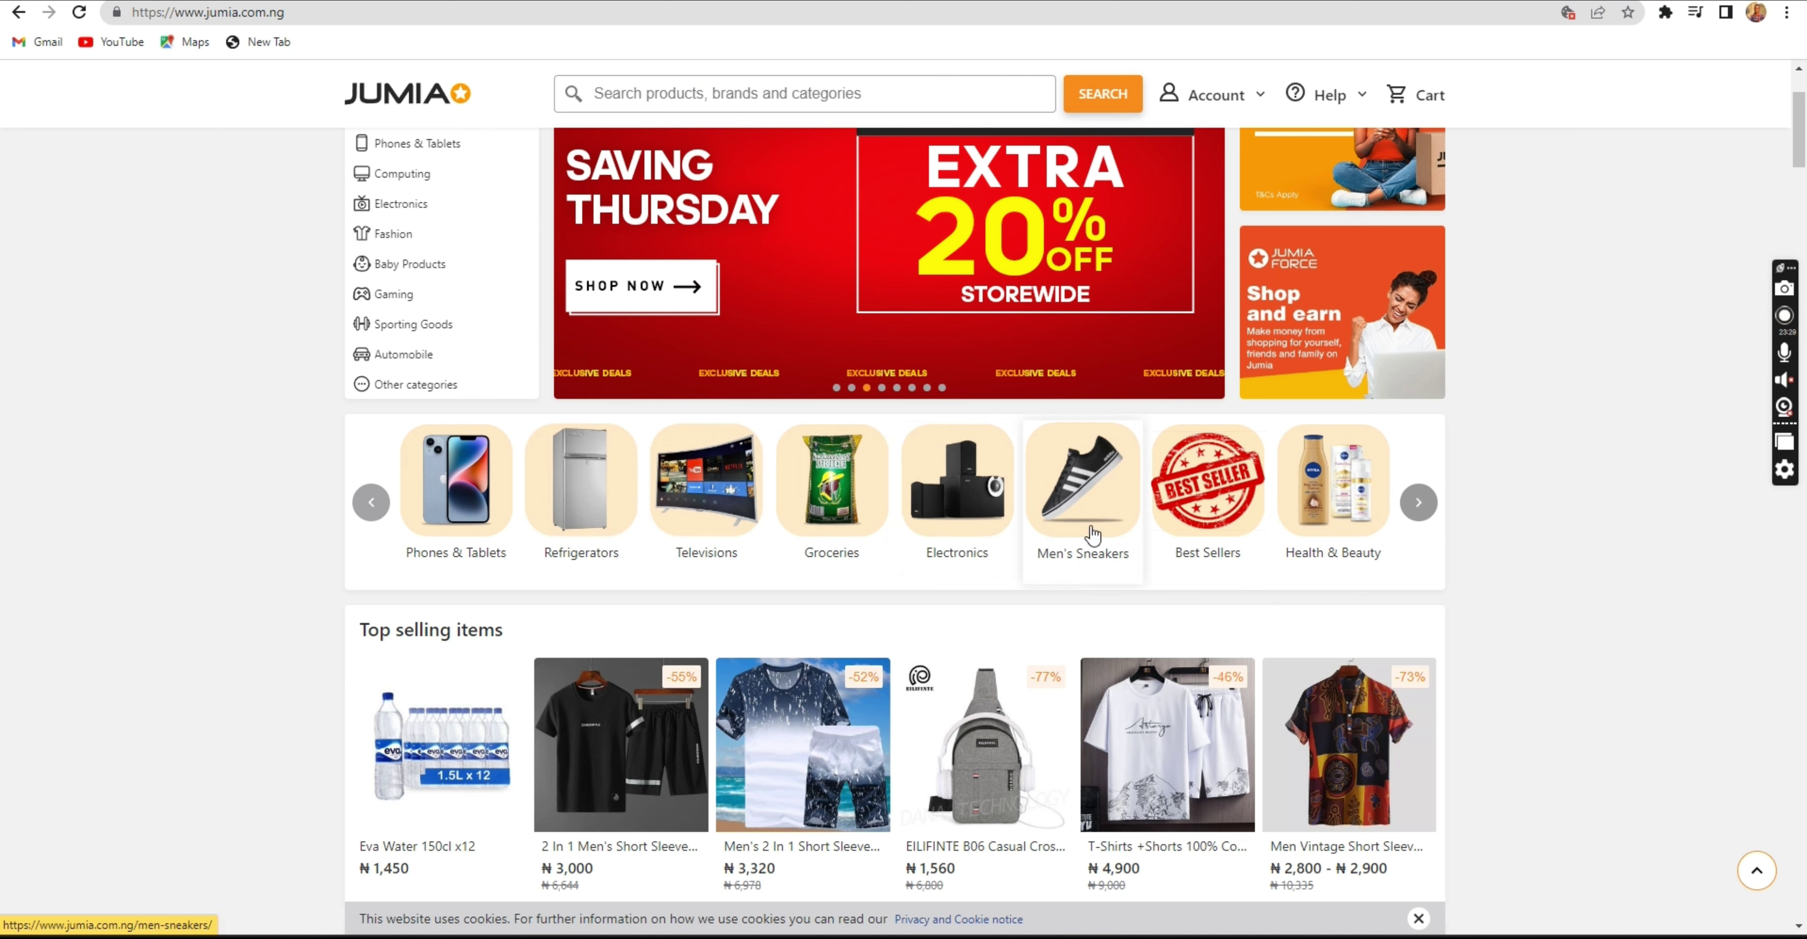
key(ctrl+Tab)
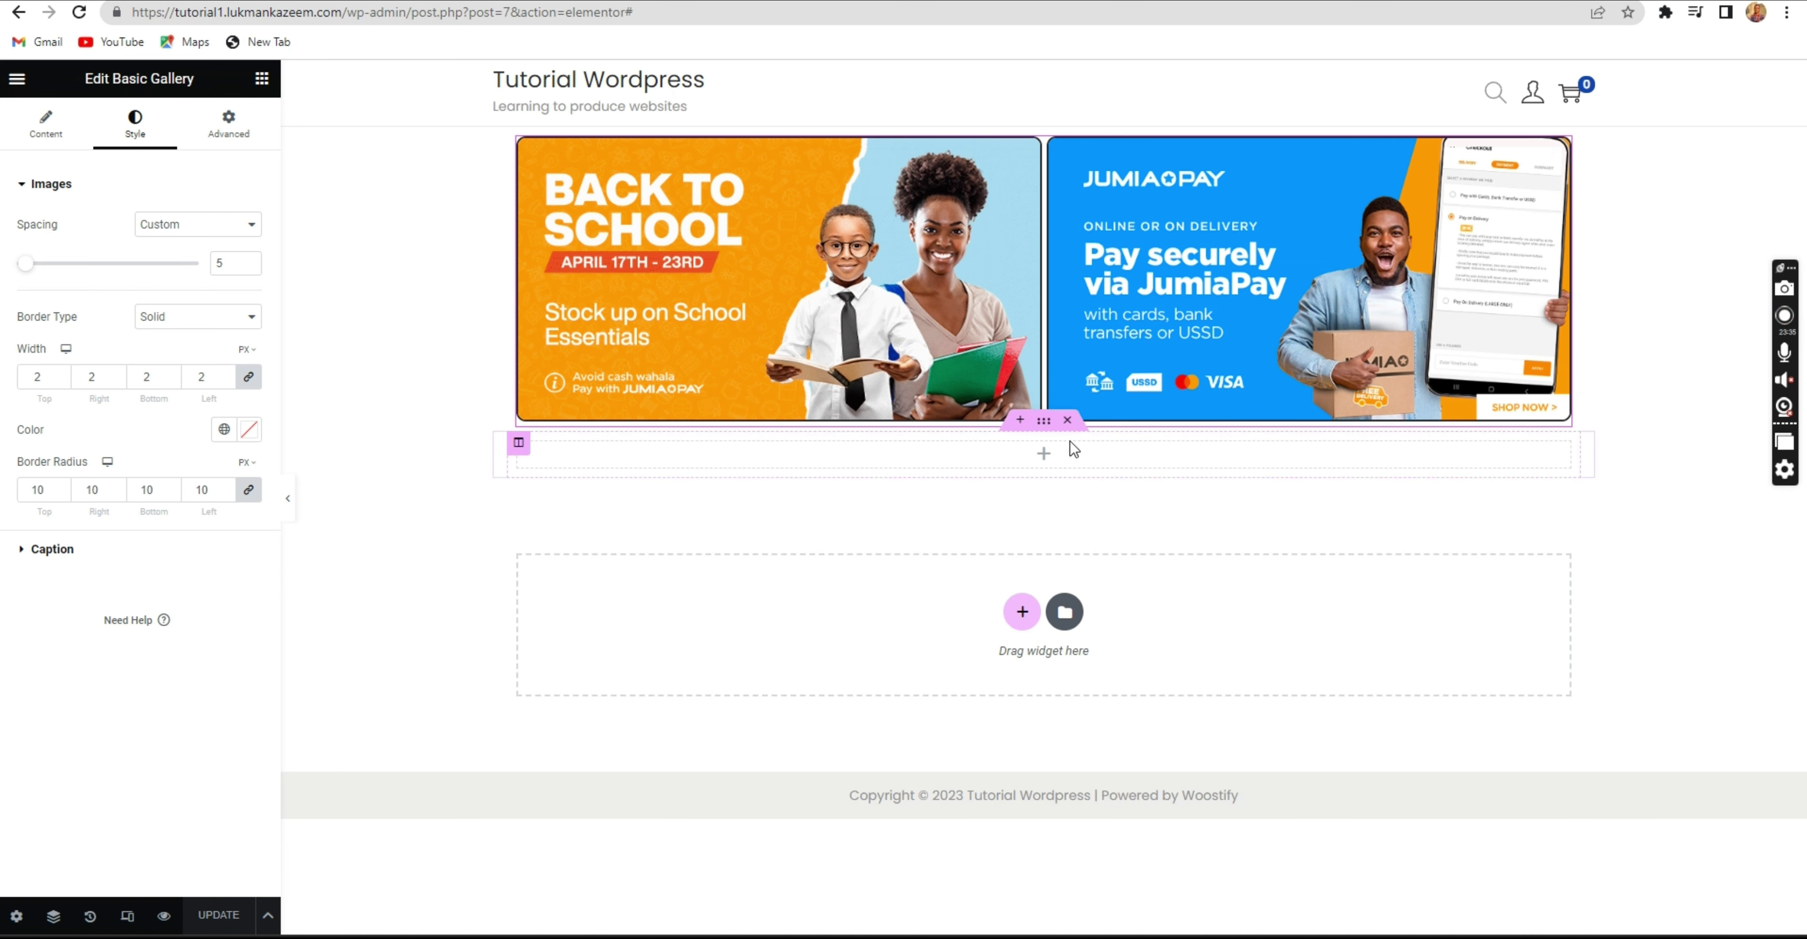
Delete the empty section under the banners and start adding a new section.
click(1068, 424)
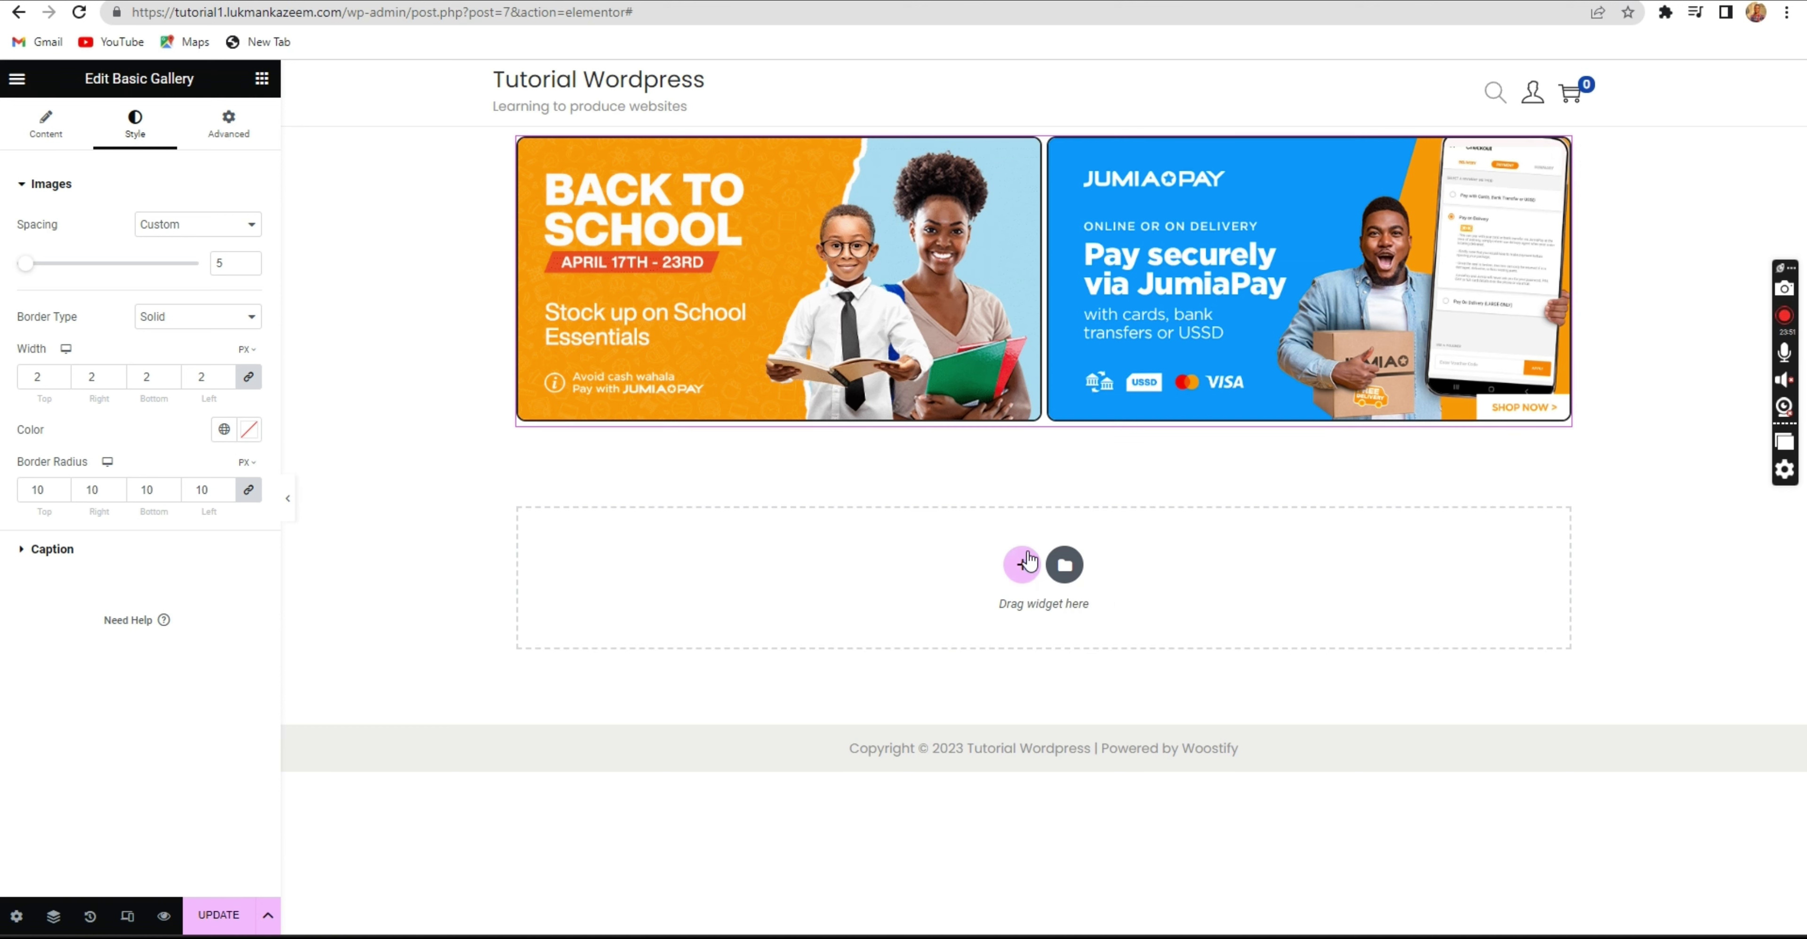
click(1023, 567)
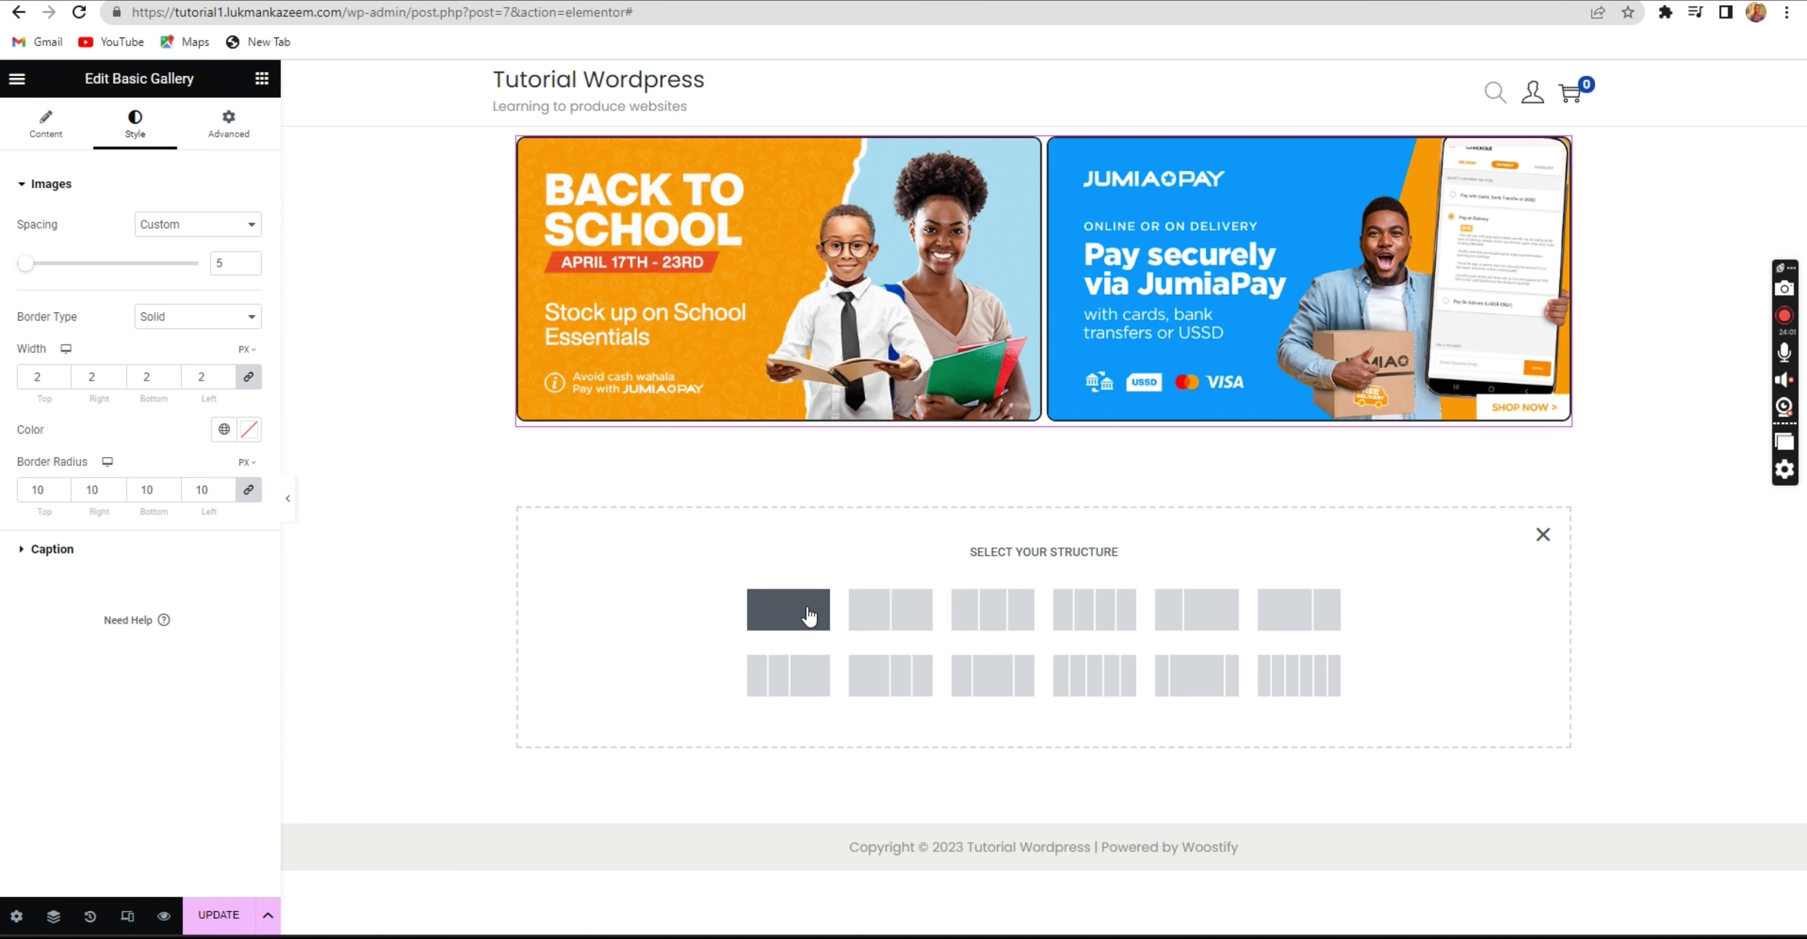
key(ctrl+Tab)
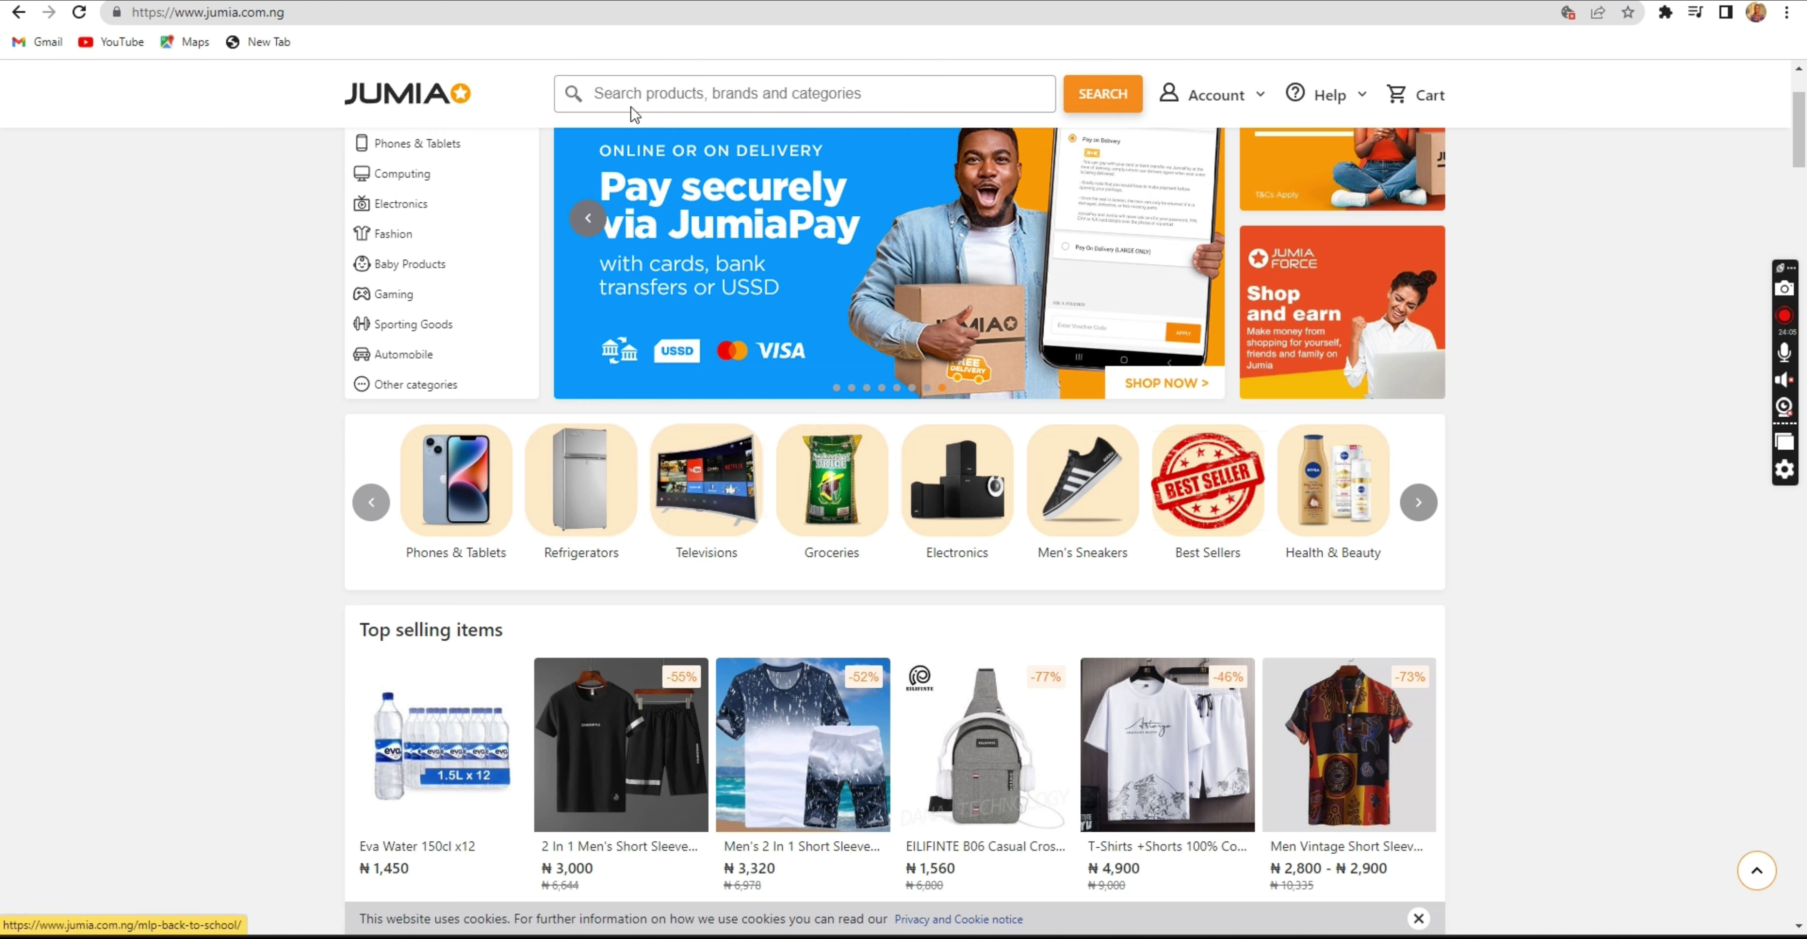
key(ctrl+Tab)
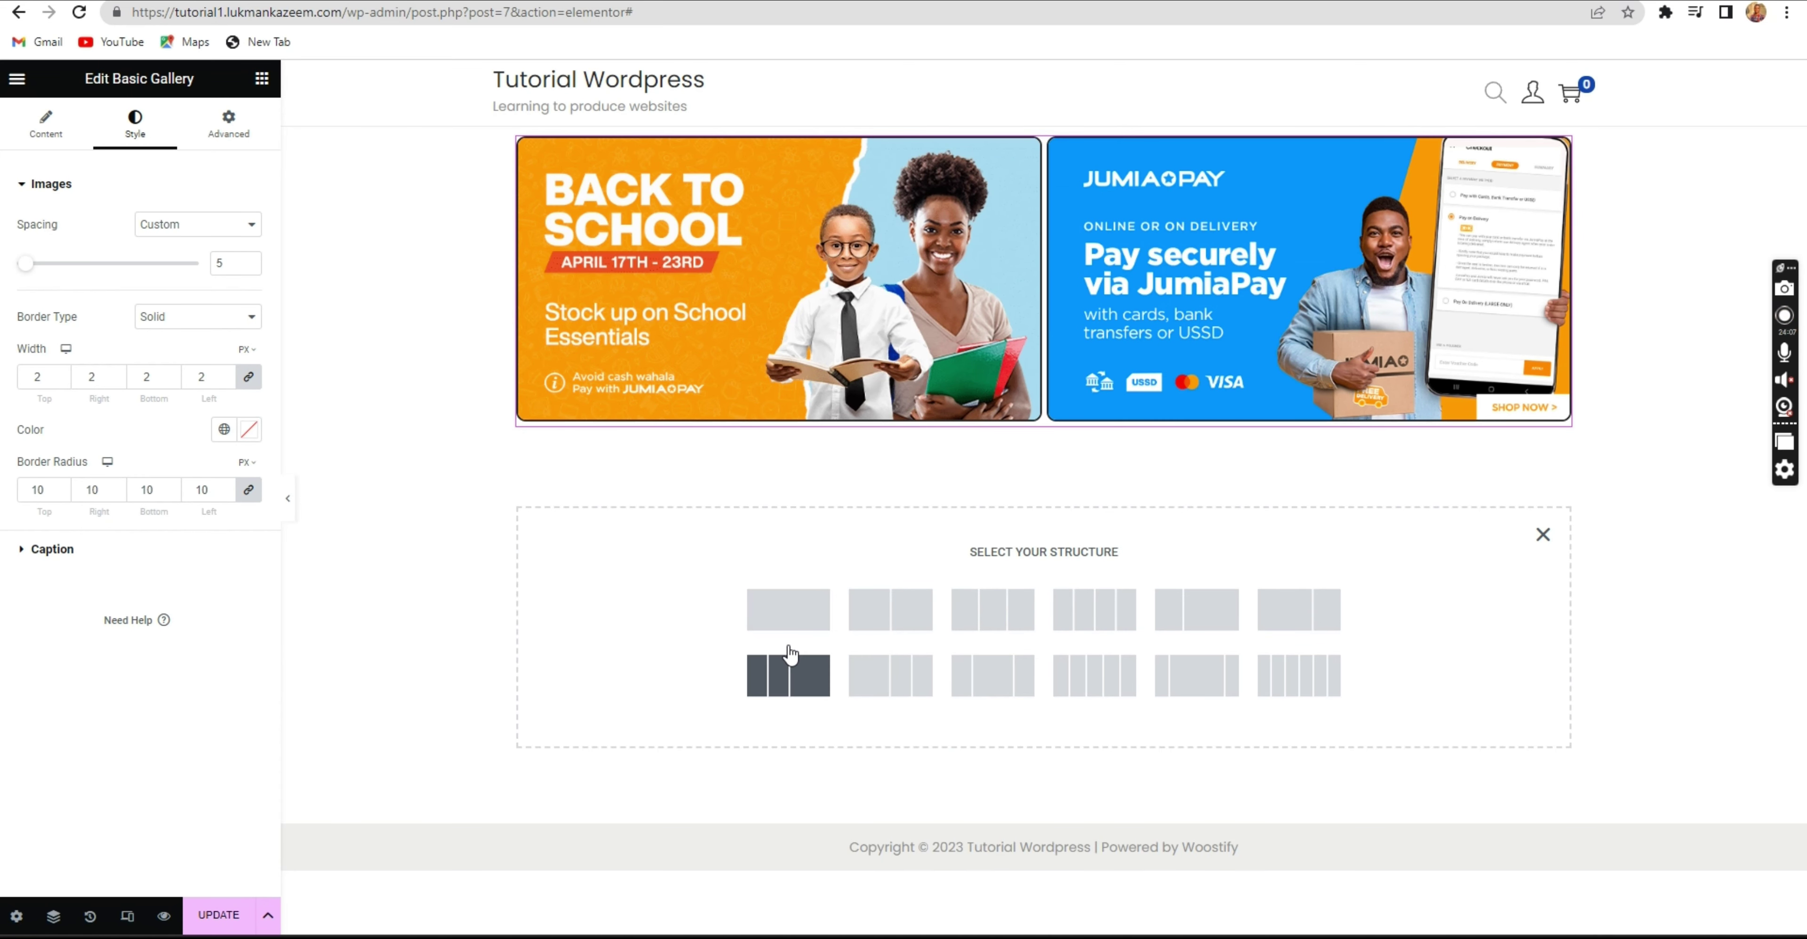
Add a single-column section, open the widget list, then switch to the live-site tab.
click(777, 615)
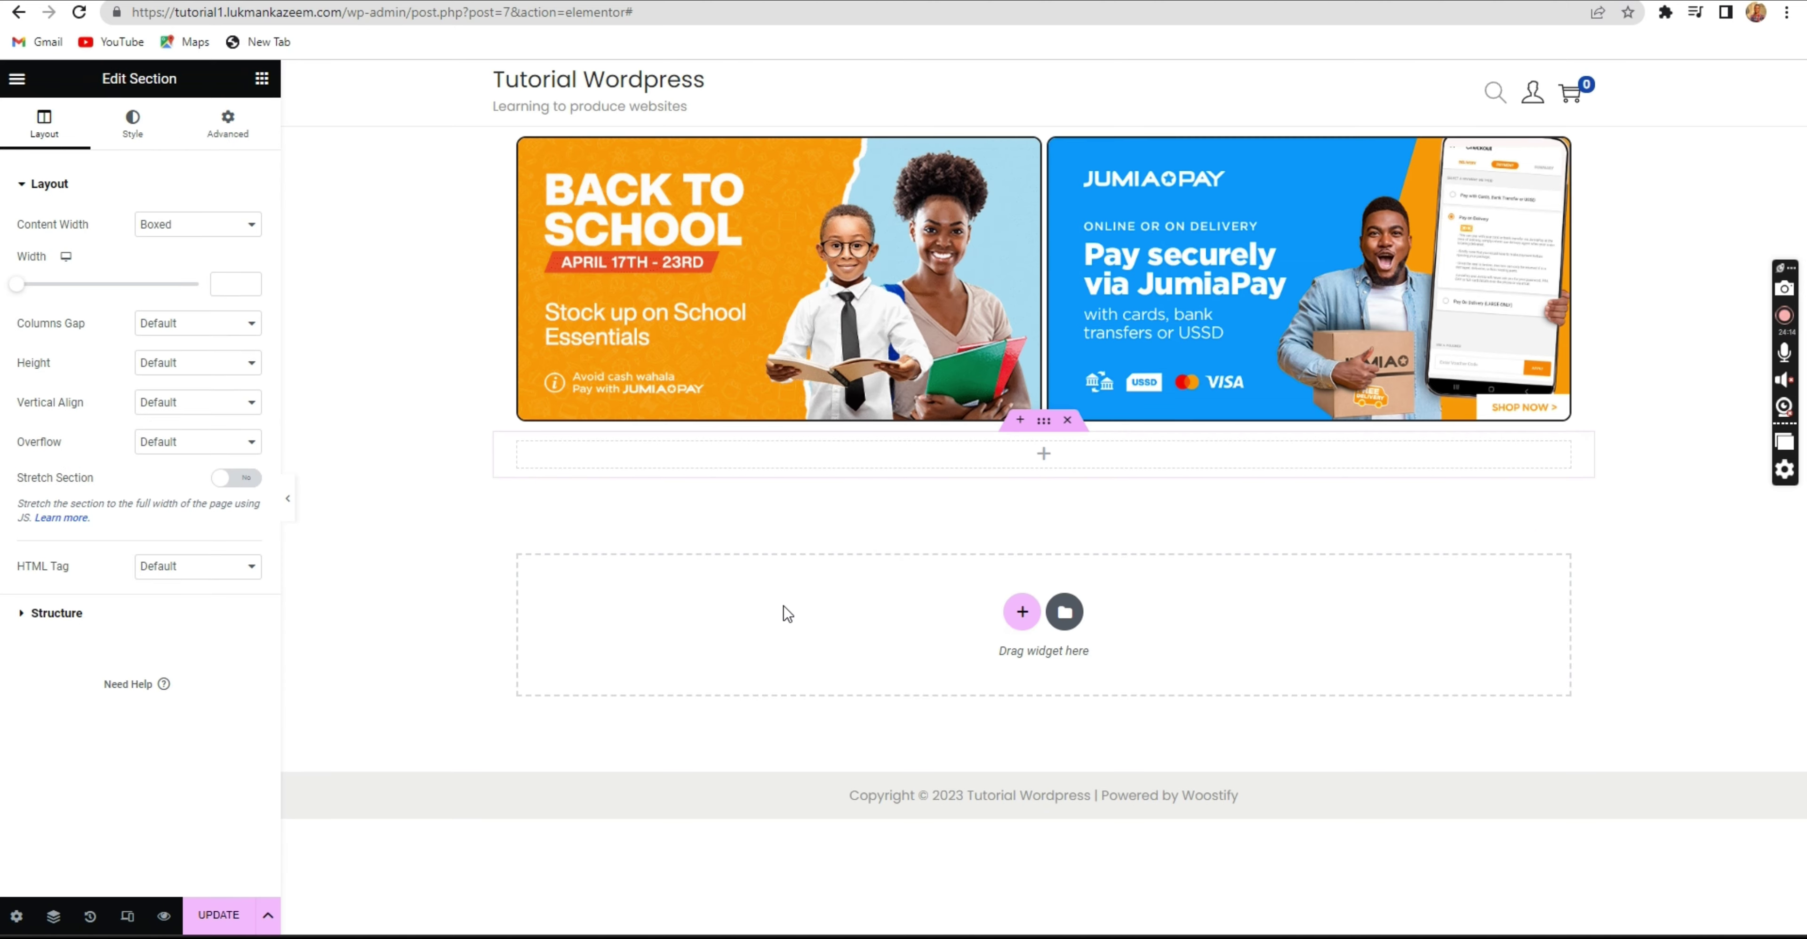
click(827, 466)
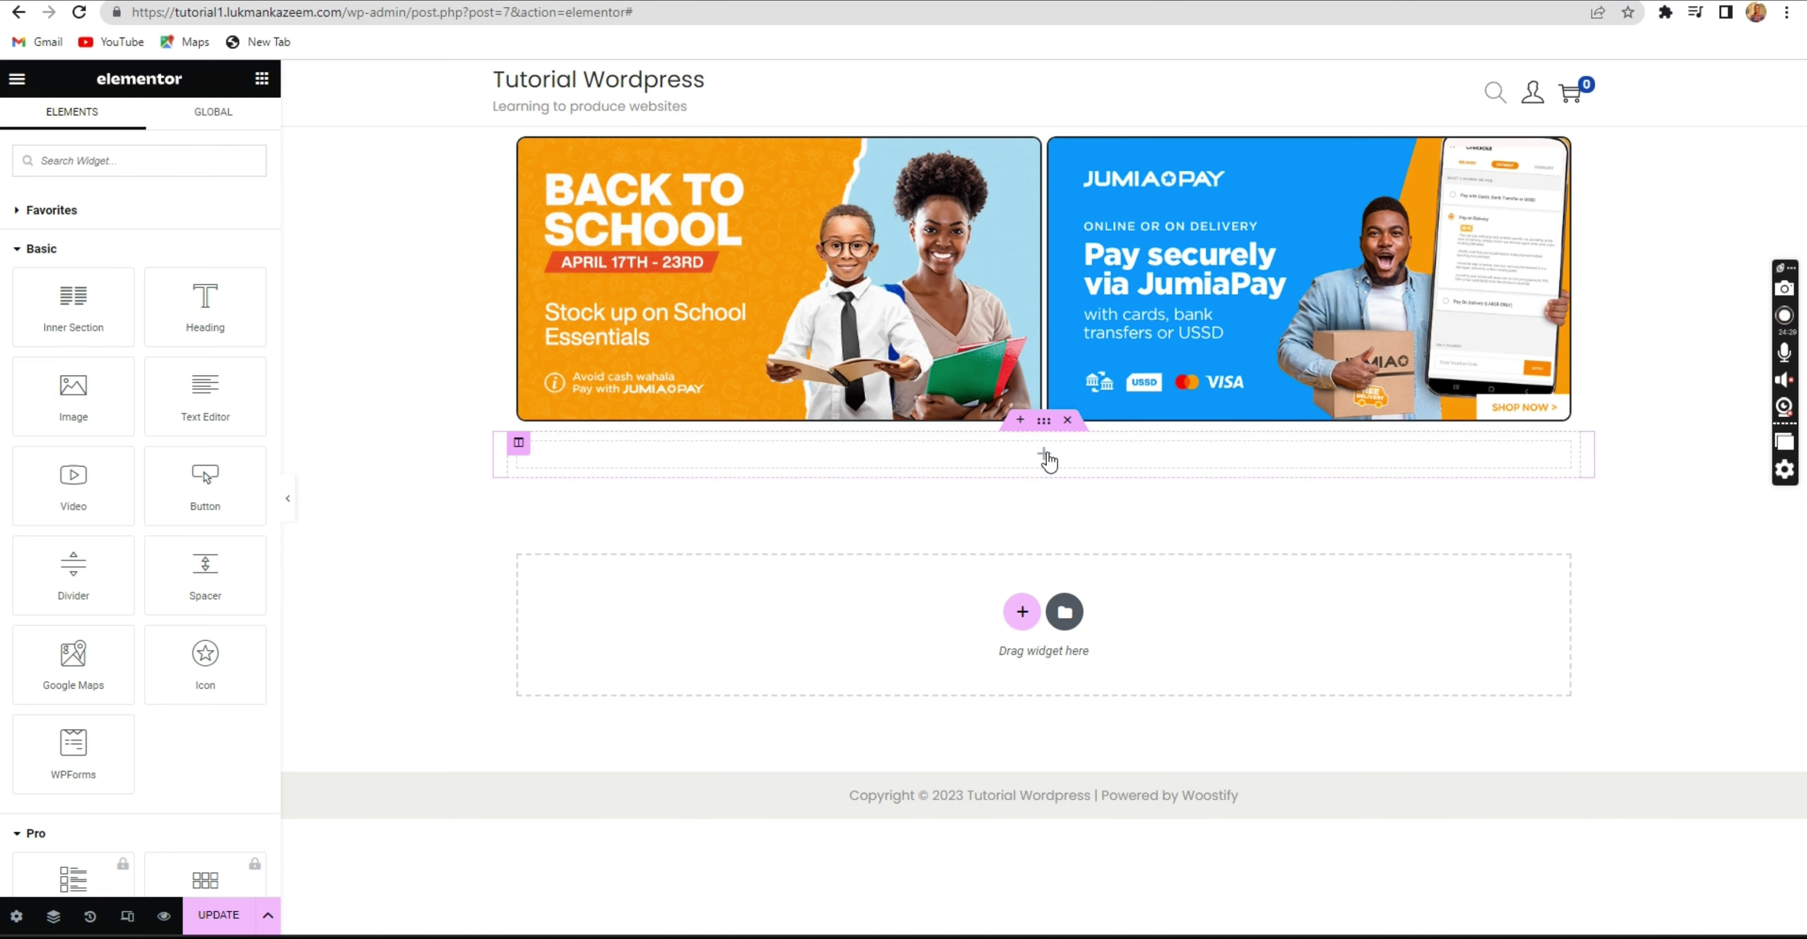
key(ctrl+Tab)
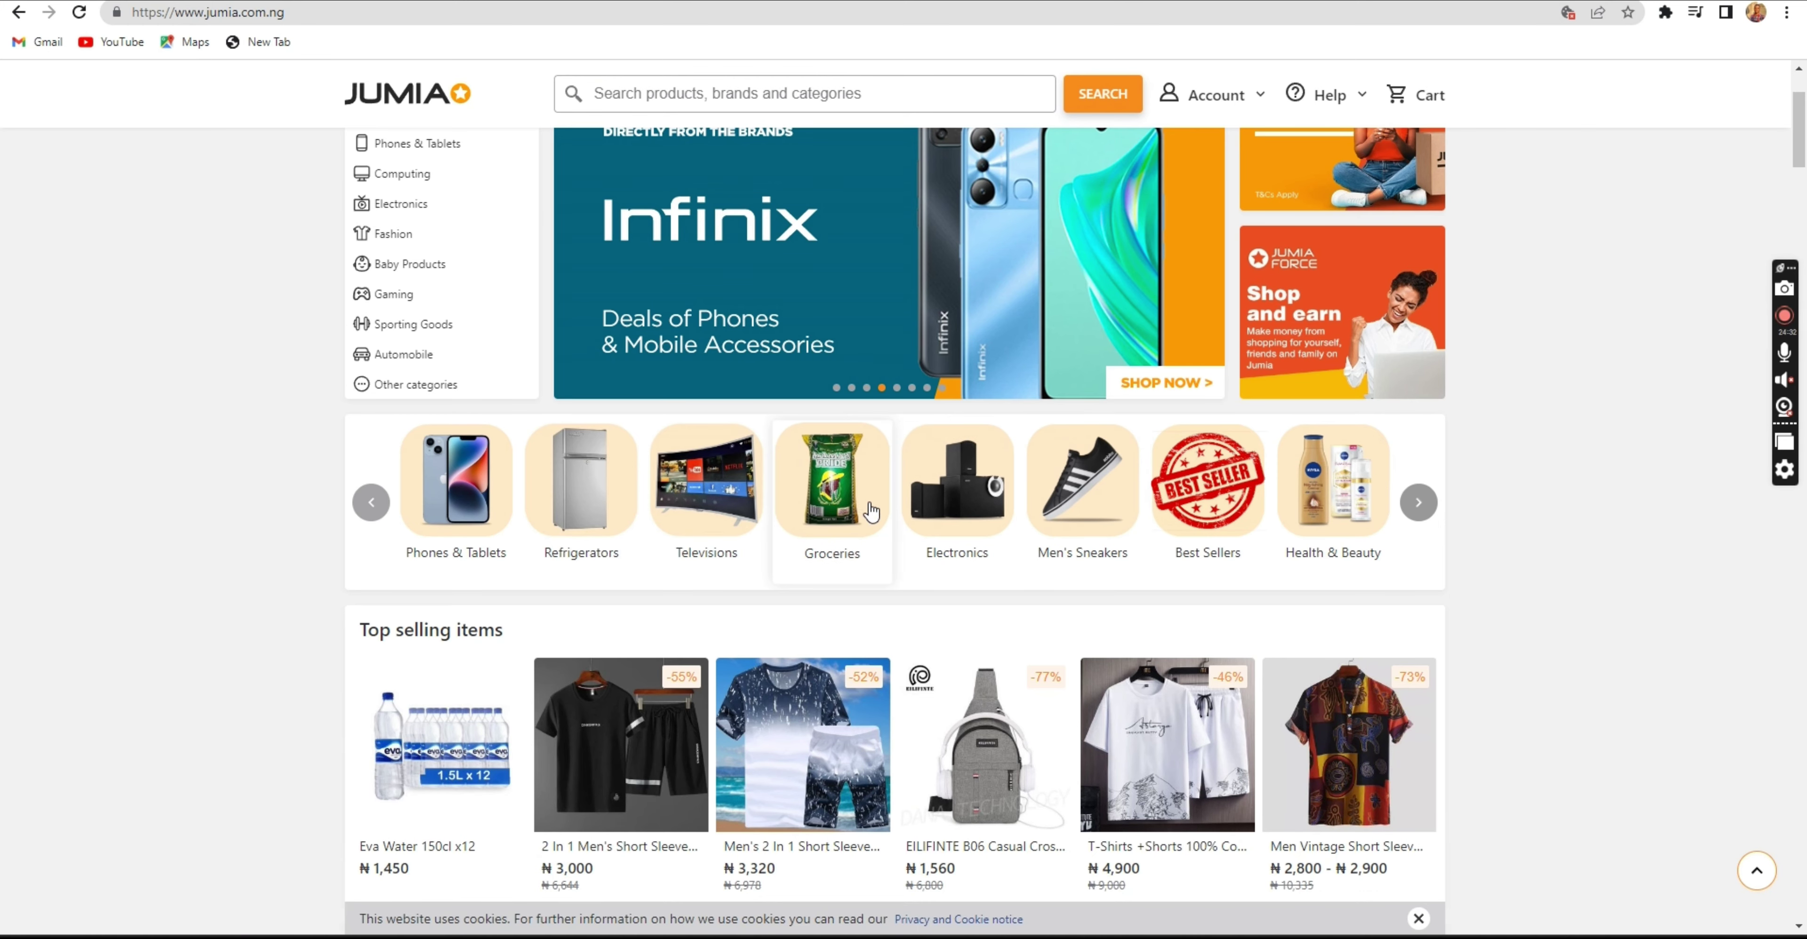
key(ctrl+shift+Tab)
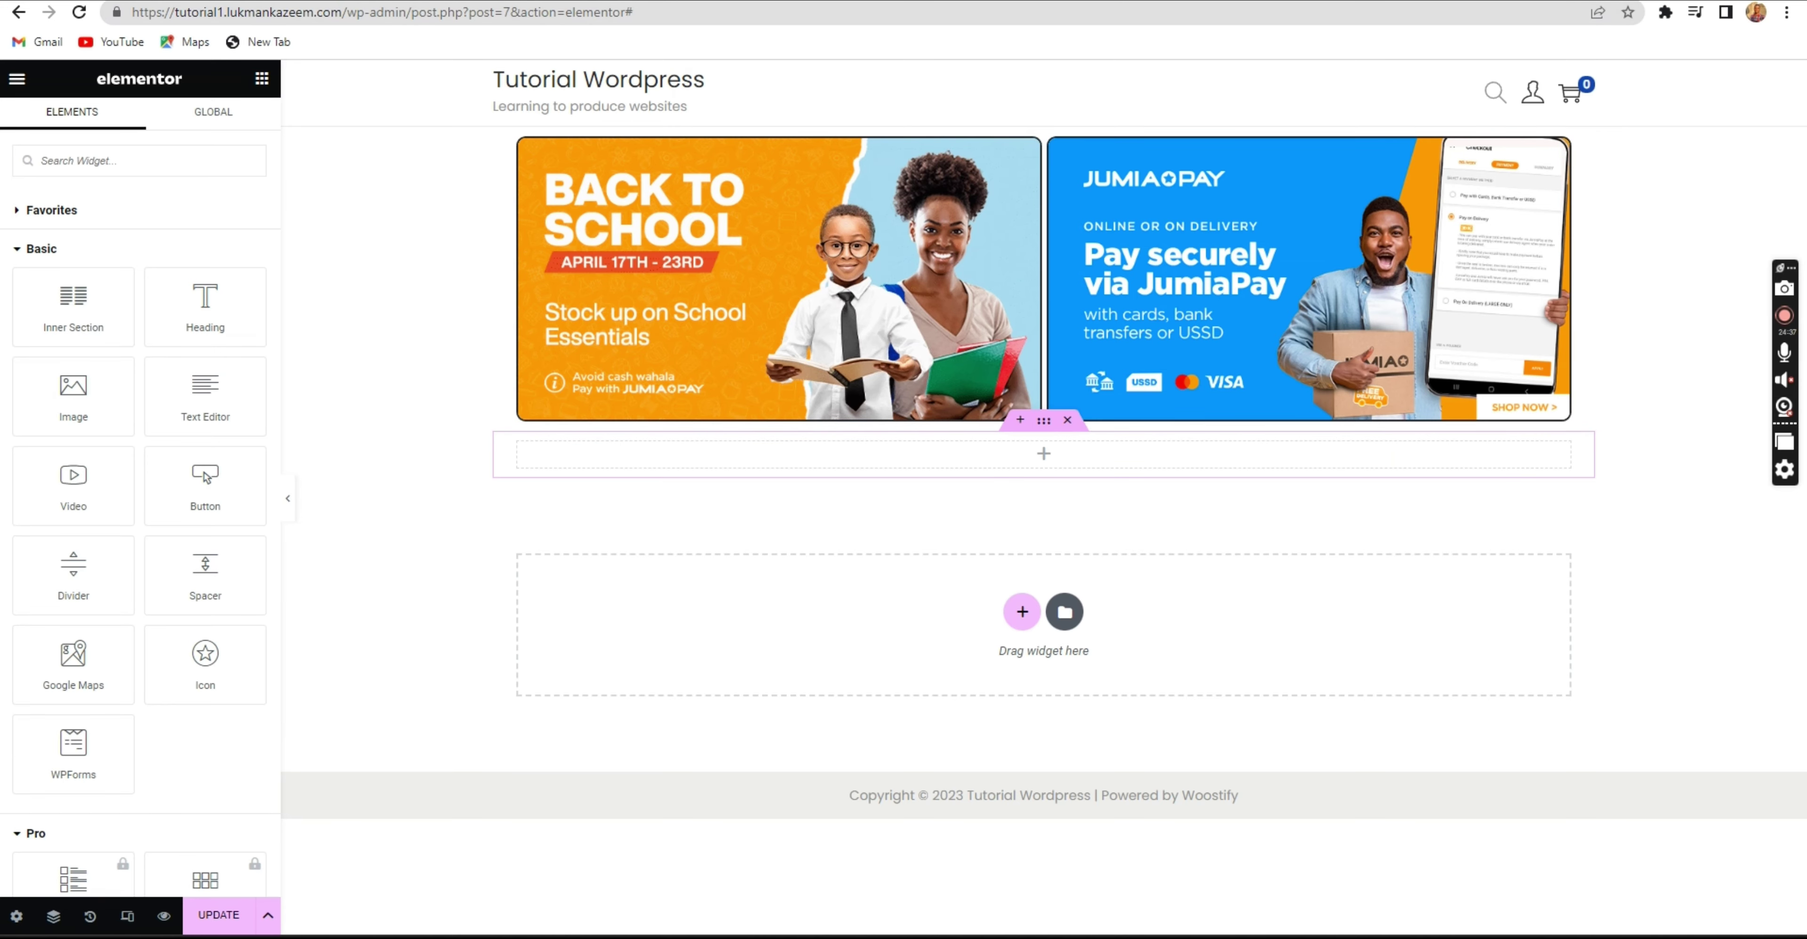
key(ctrl+shift+Tab)
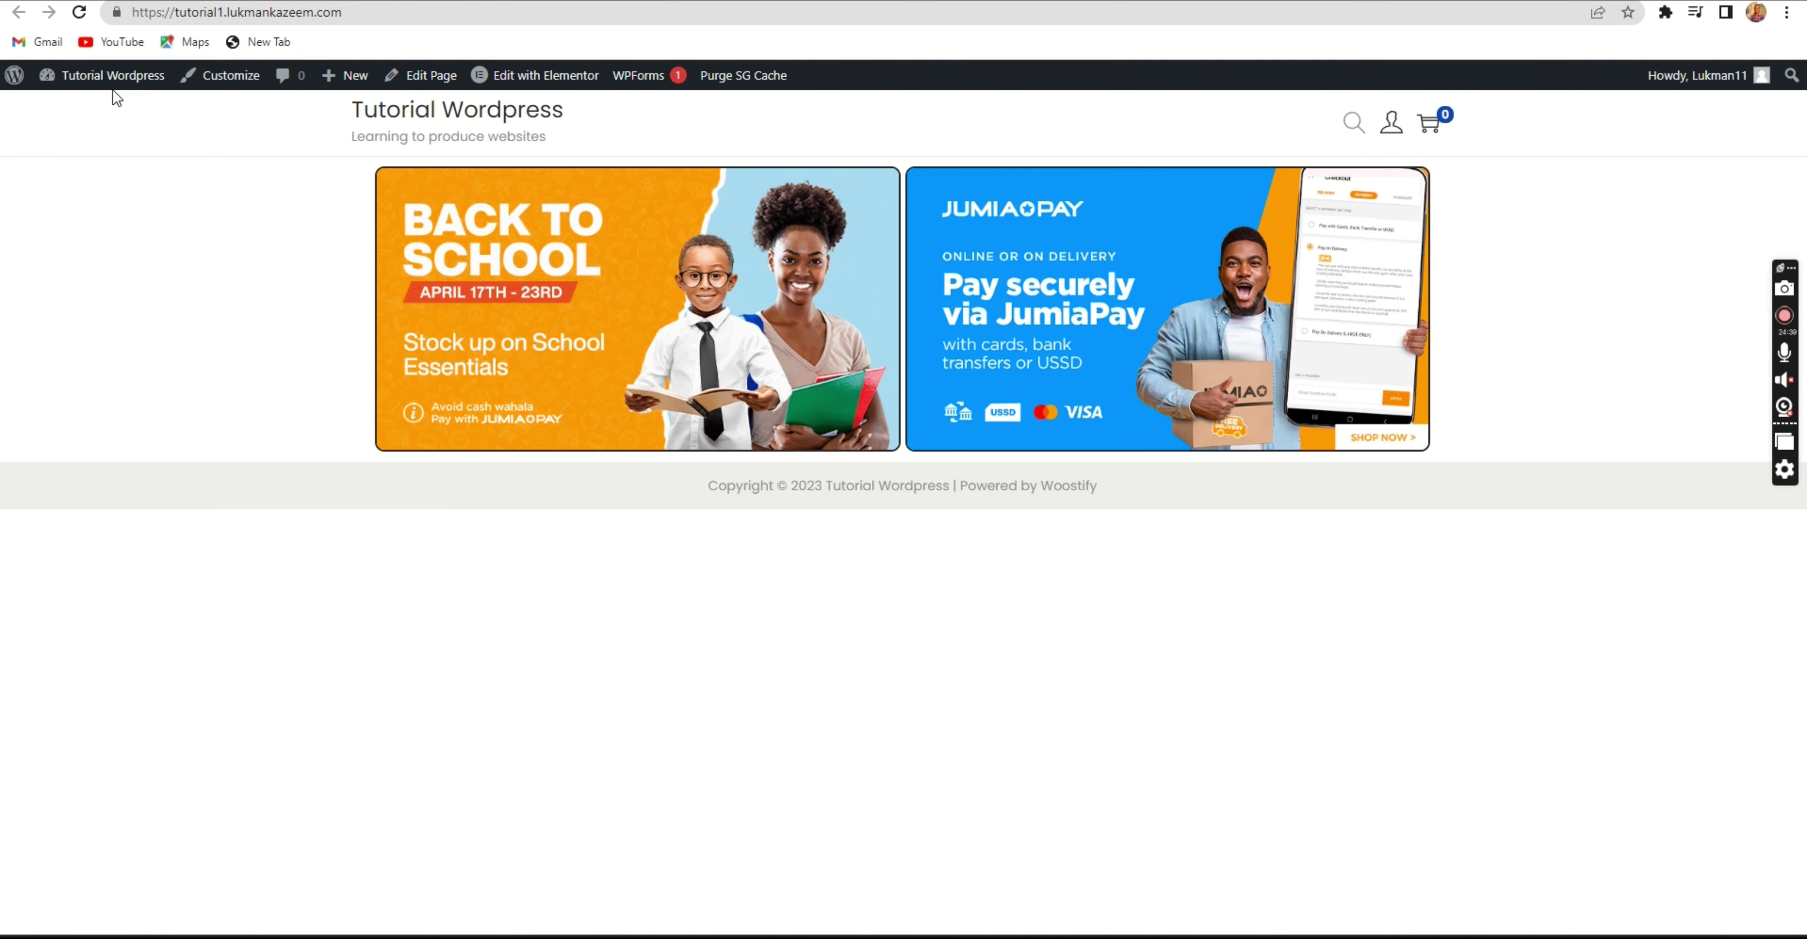
Go from the dashboard to the Add Plugins page.
mouse_move(113, 77)
click(97, 121)
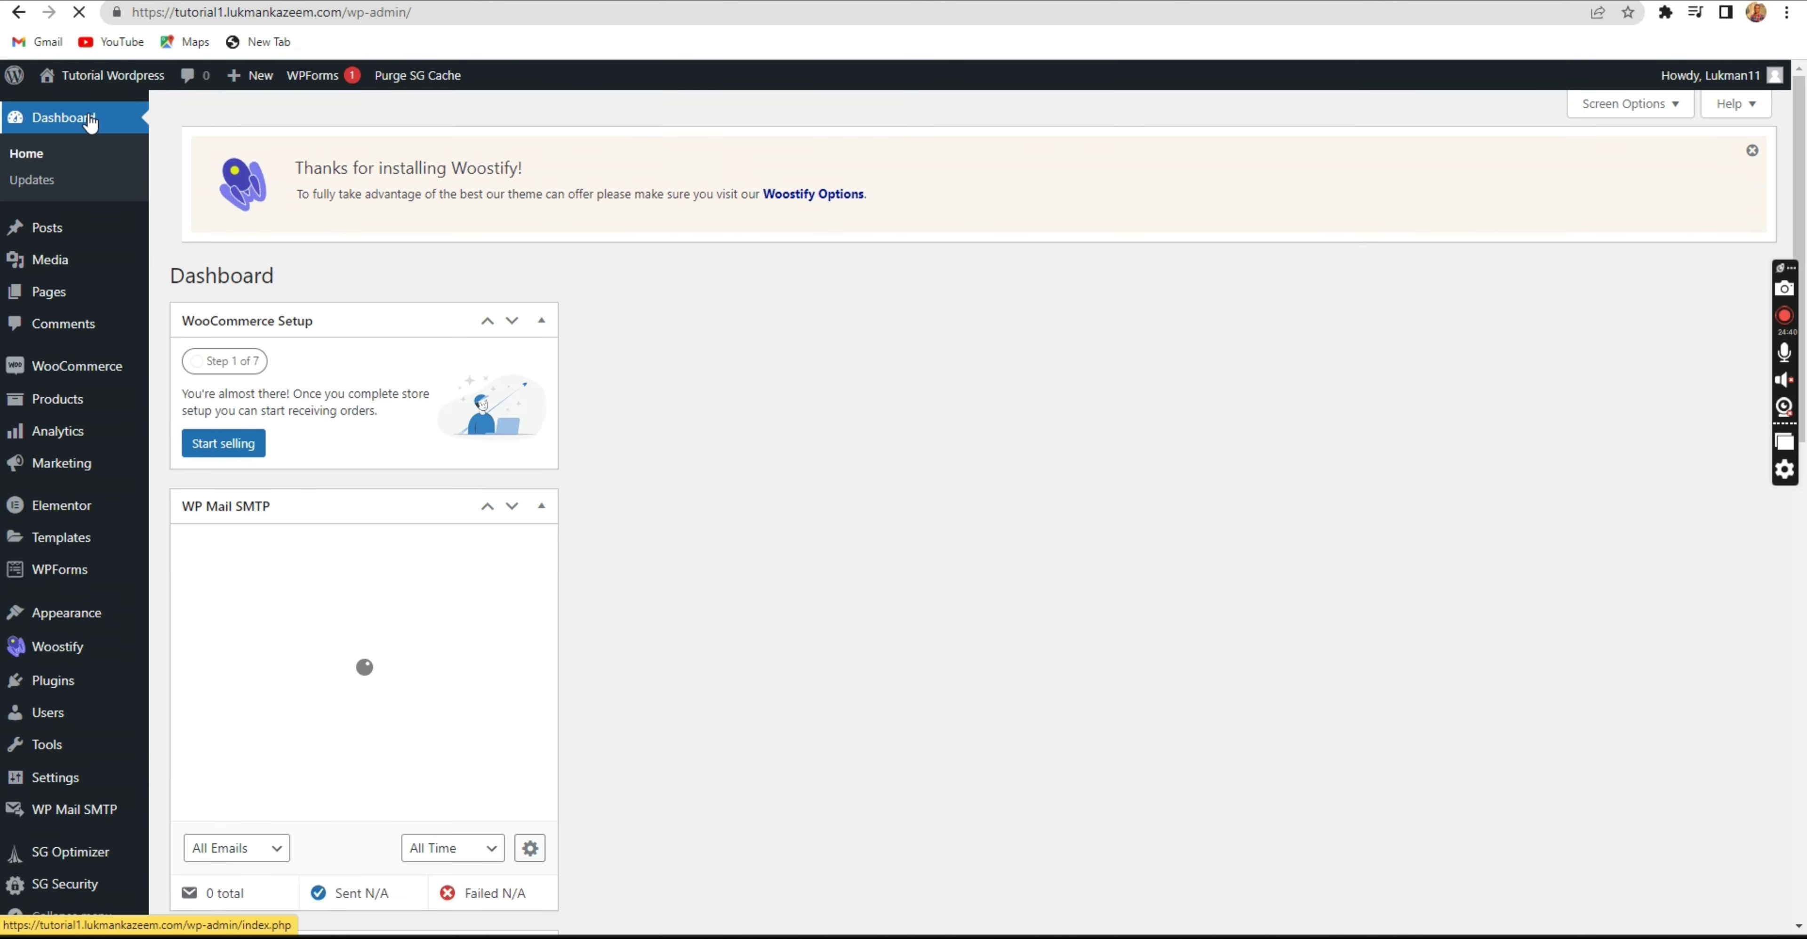
mouse_move(44, 685)
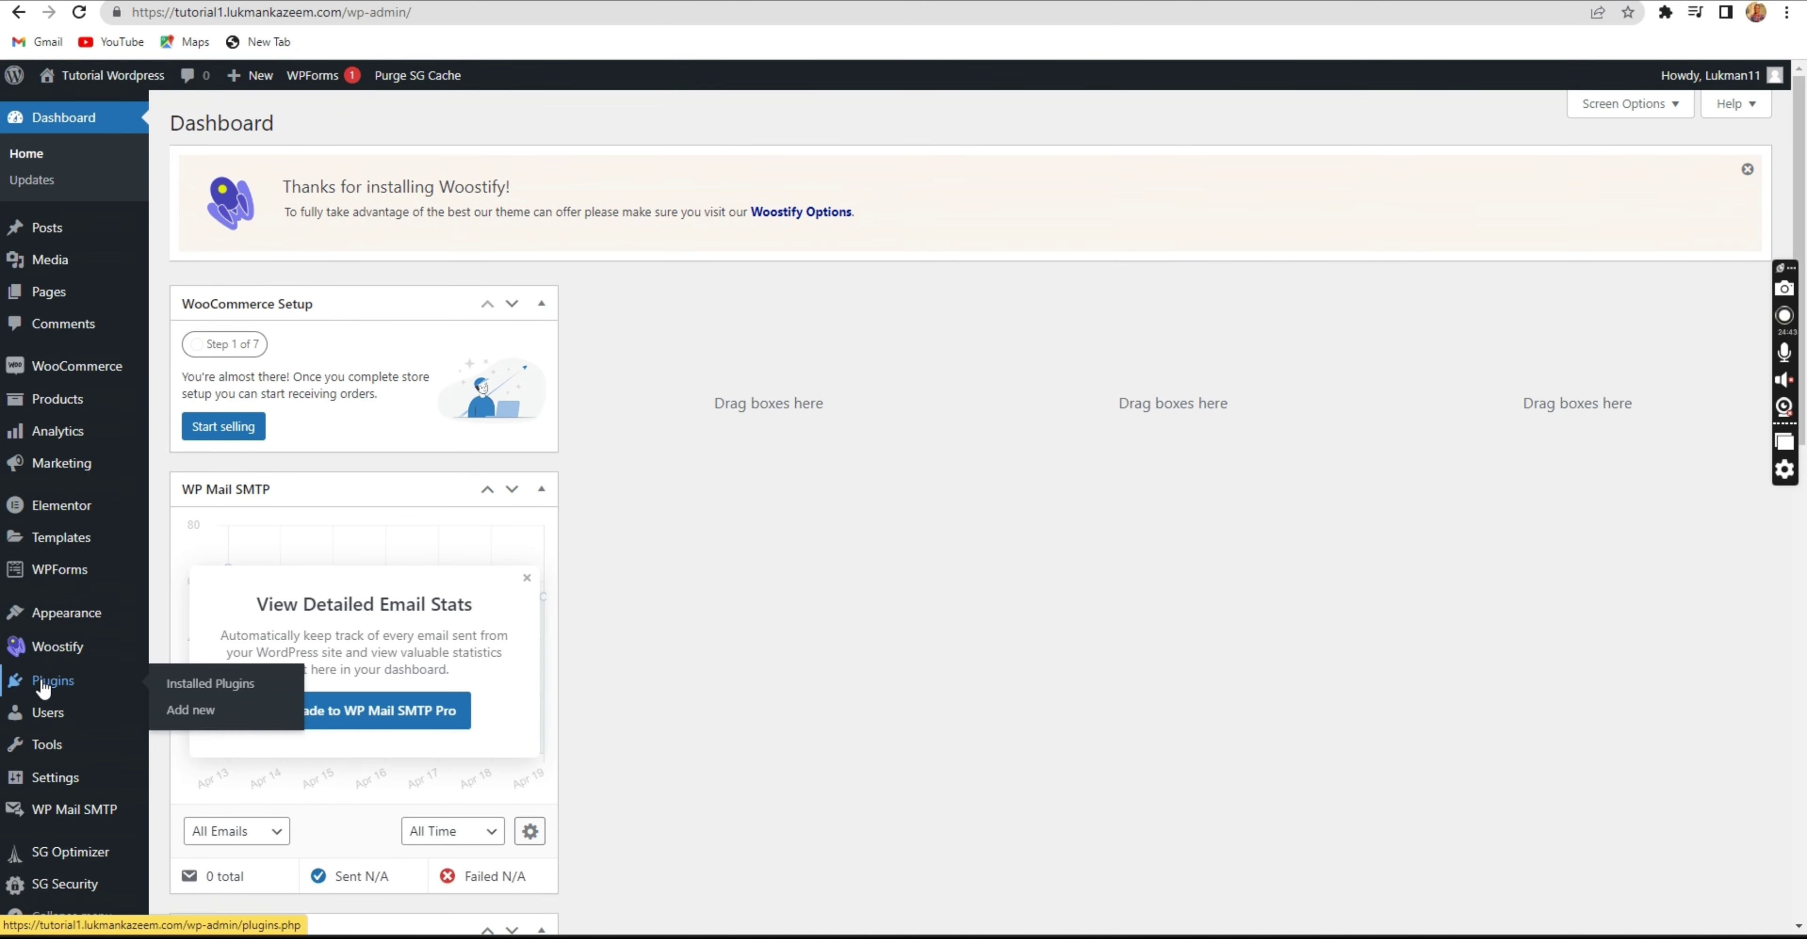
click(239, 714)
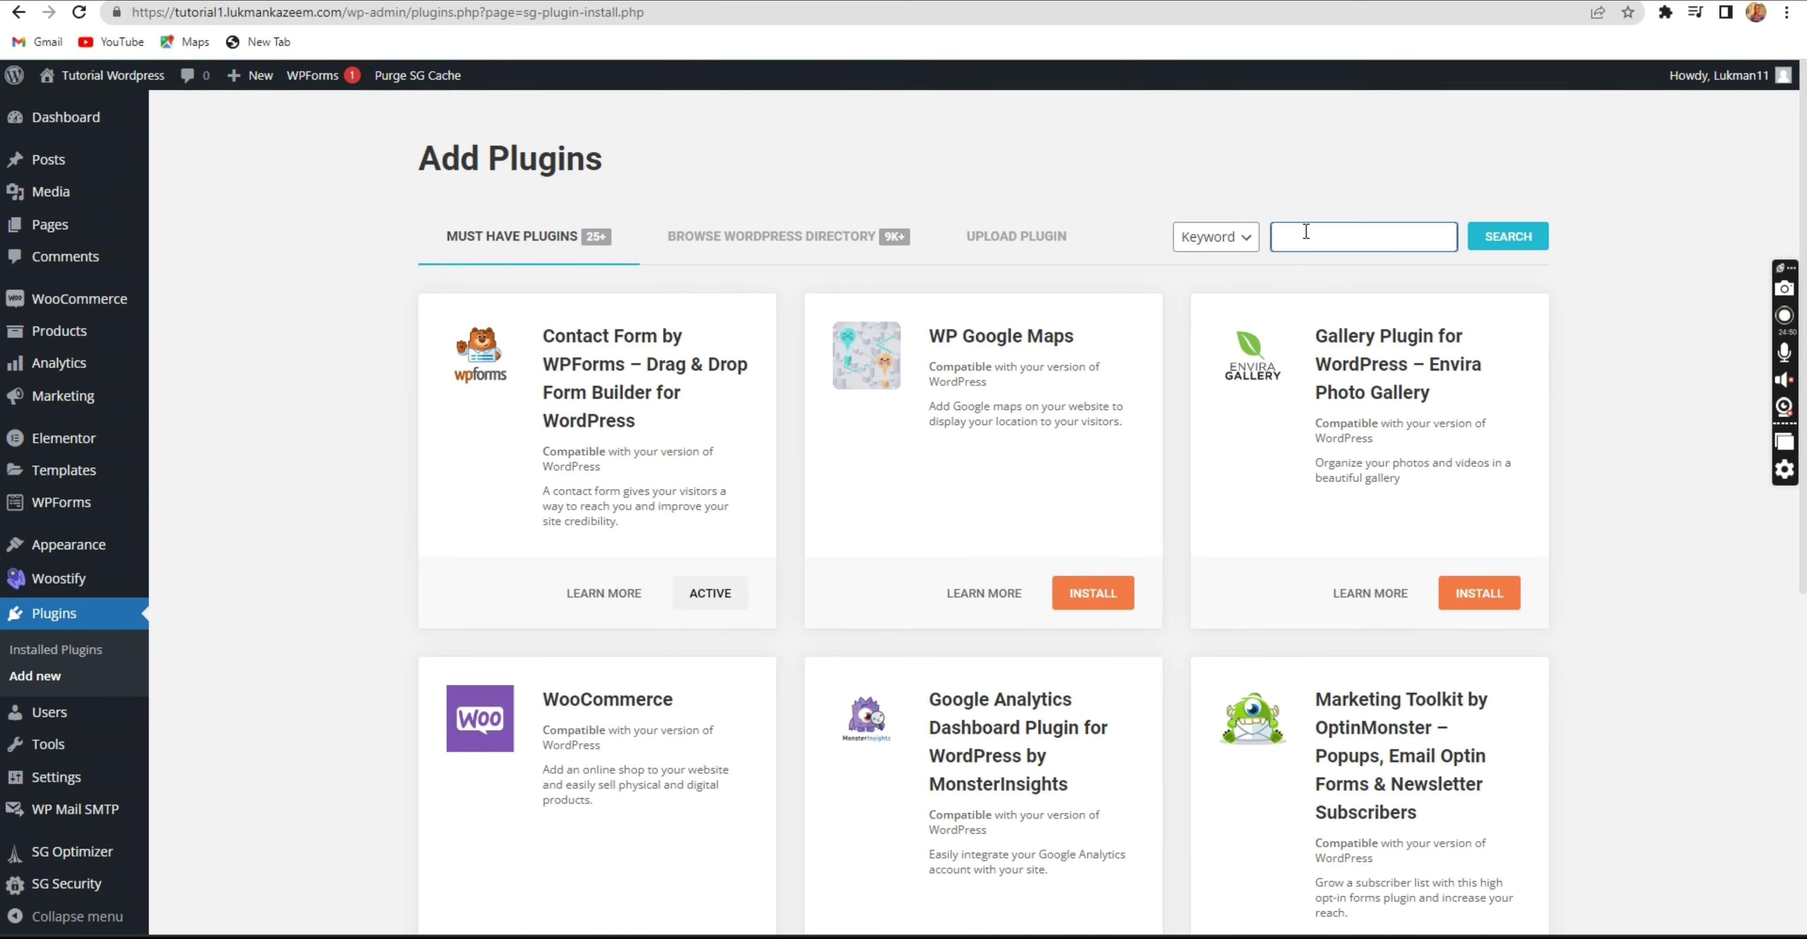
Search for 'elementor add on', then install and activate Essential Addons for Elementor.
click(1306, 232)
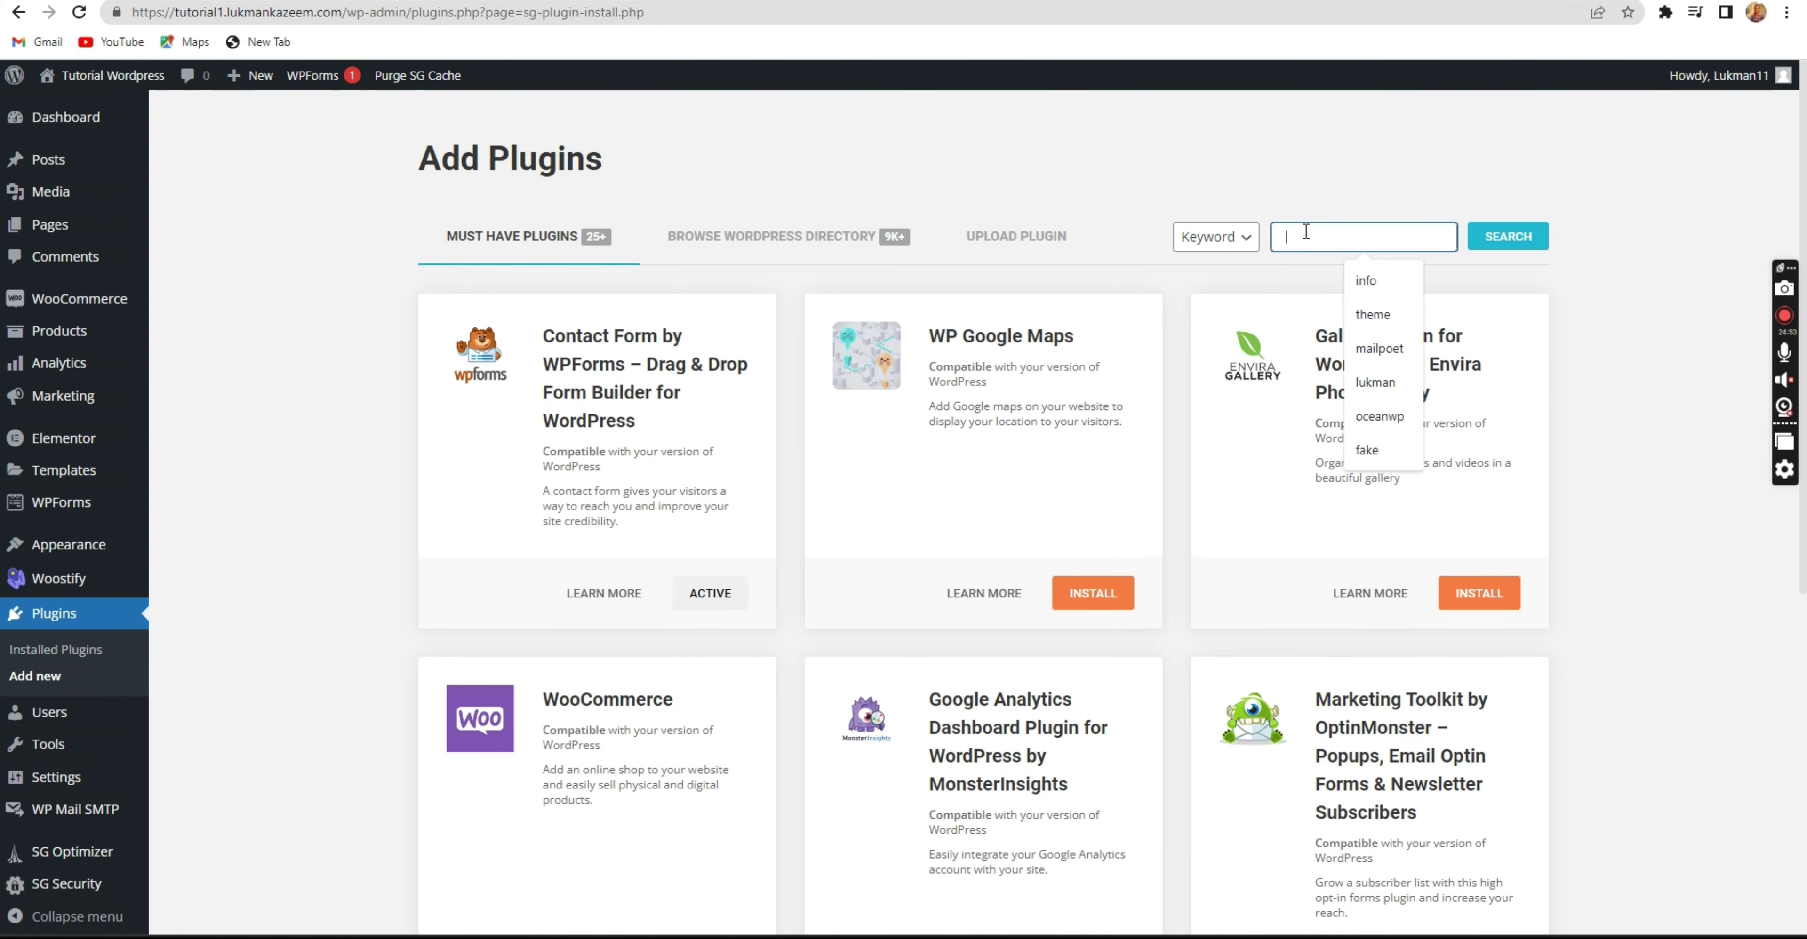
text(elementor)
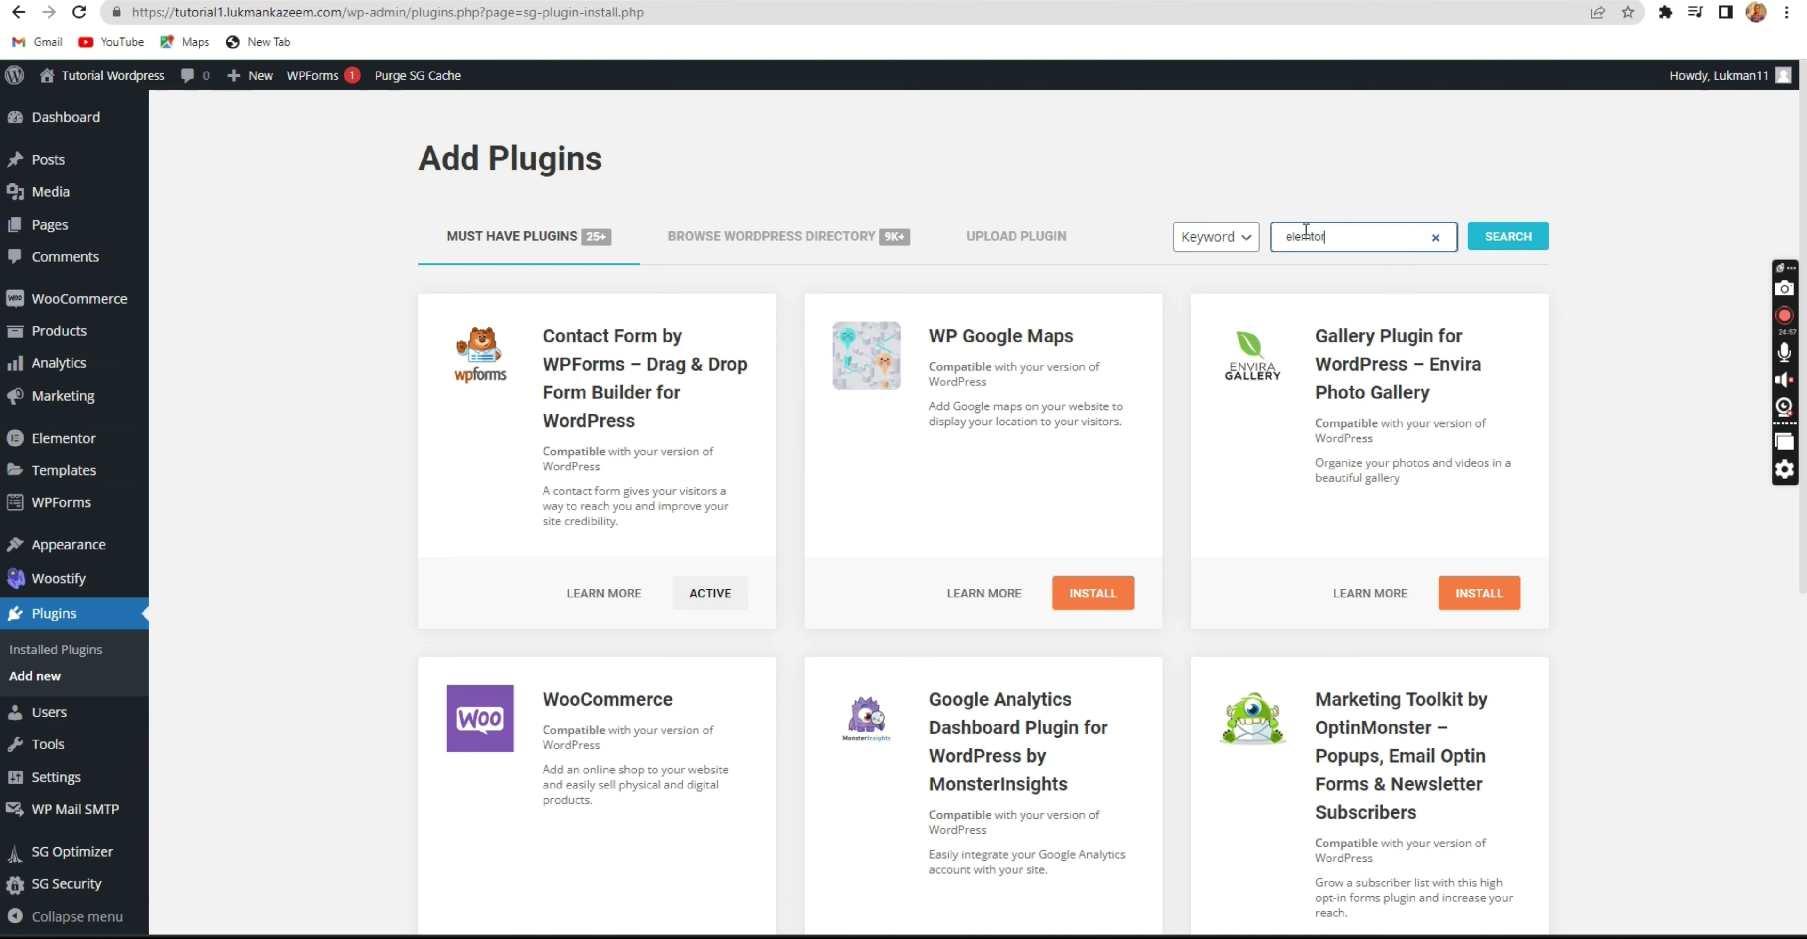
key(BackSpace)
text(ento)
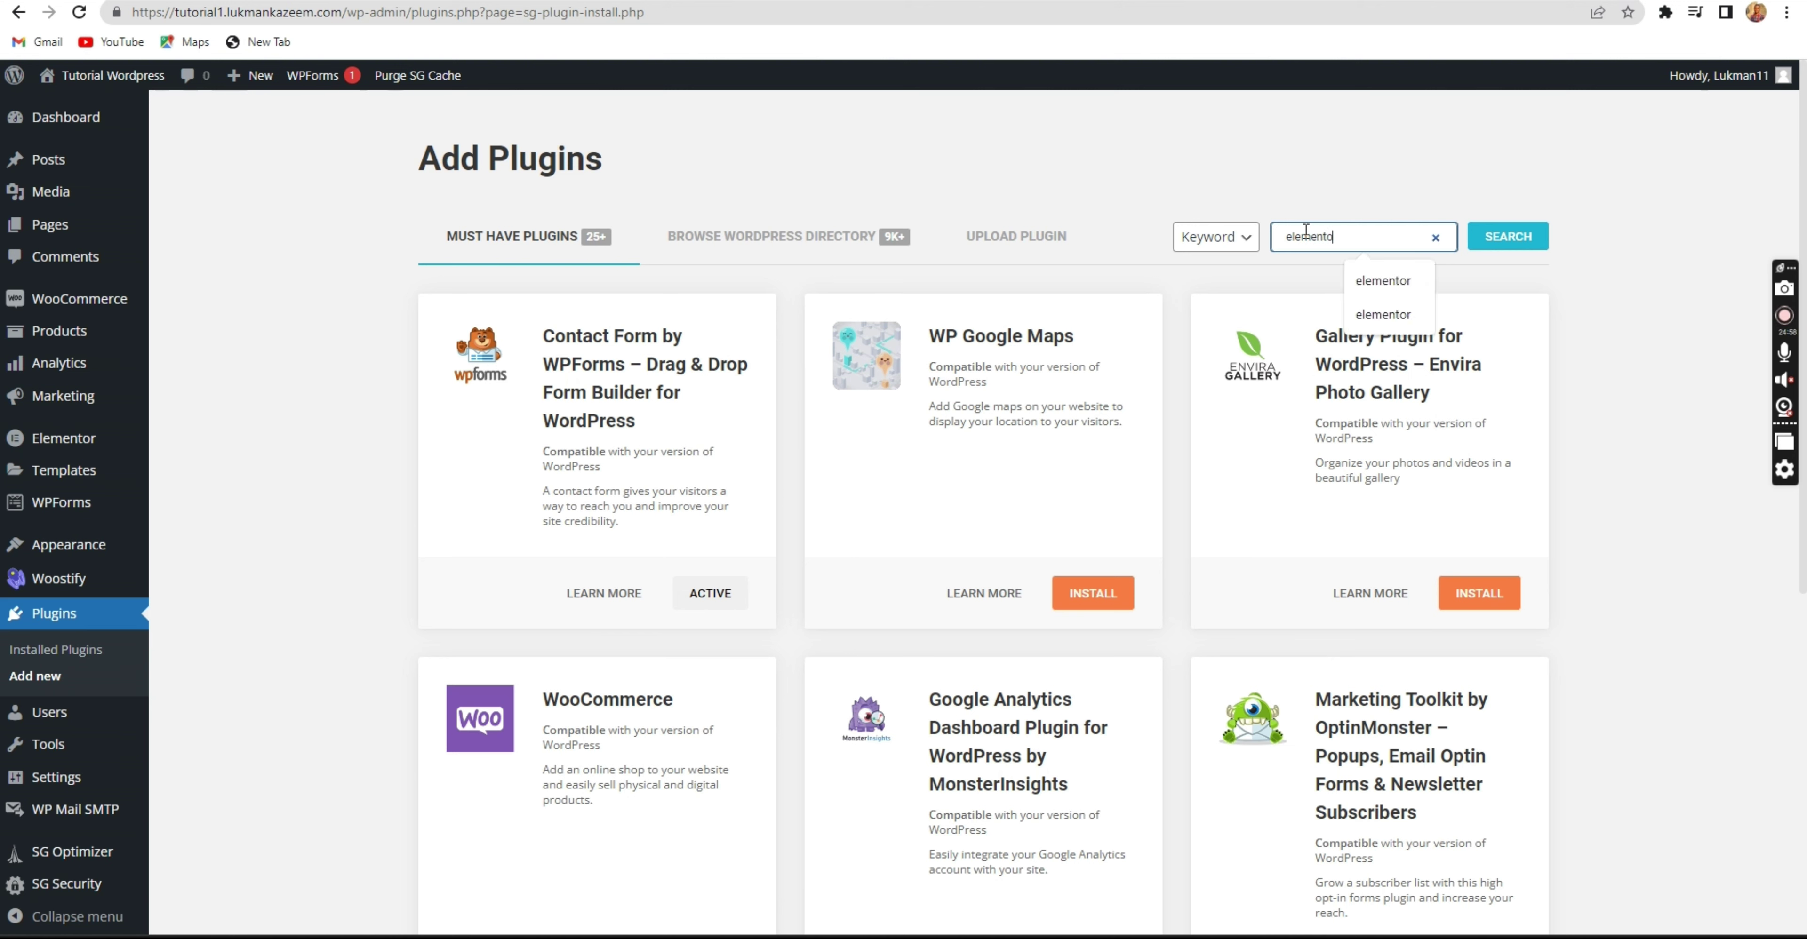
text(r add on)
key(Return)
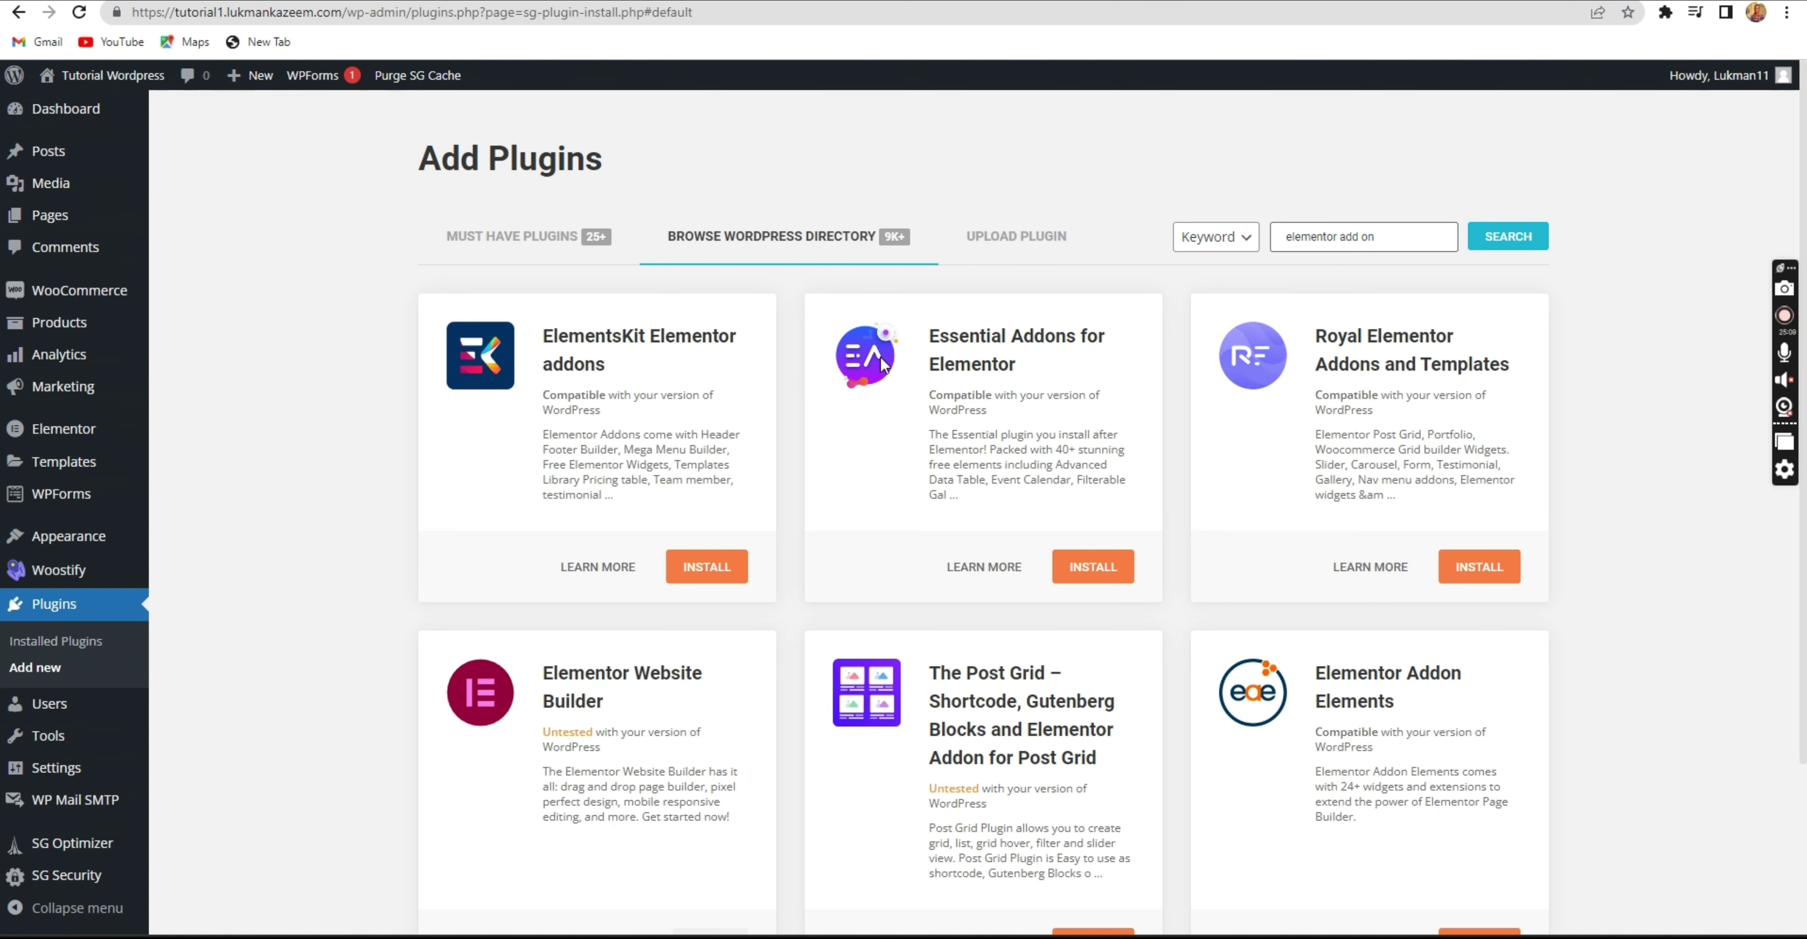
click(1084, 570)
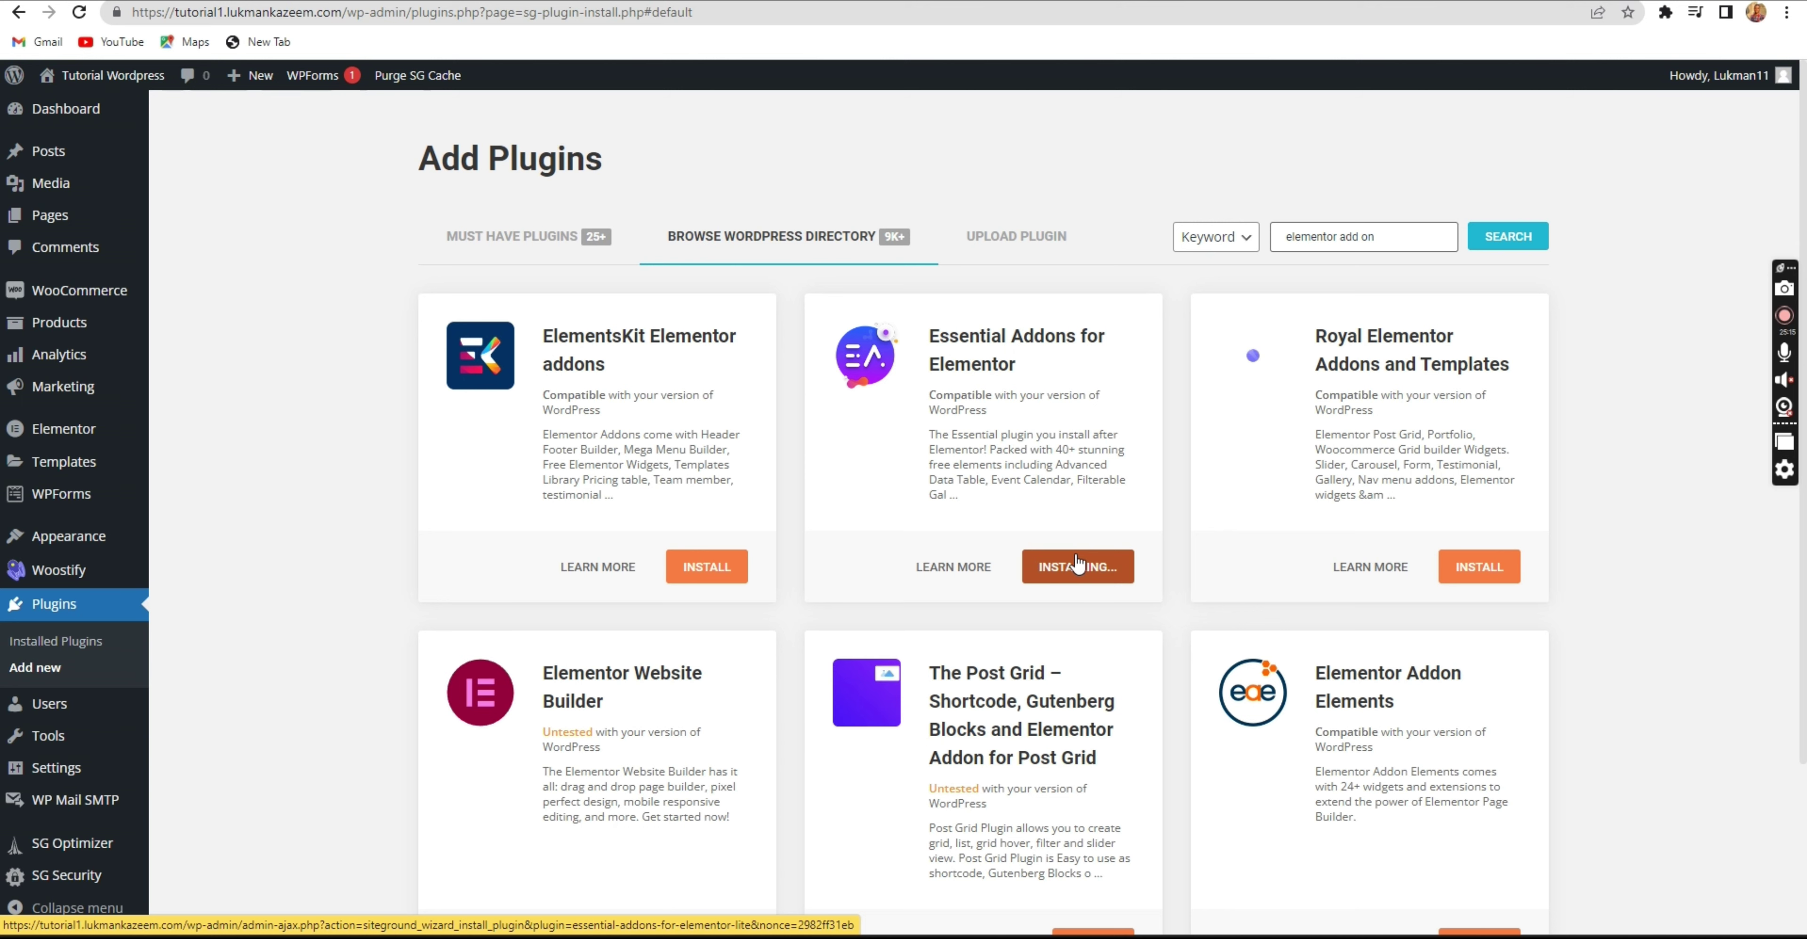
click(1113, 568)
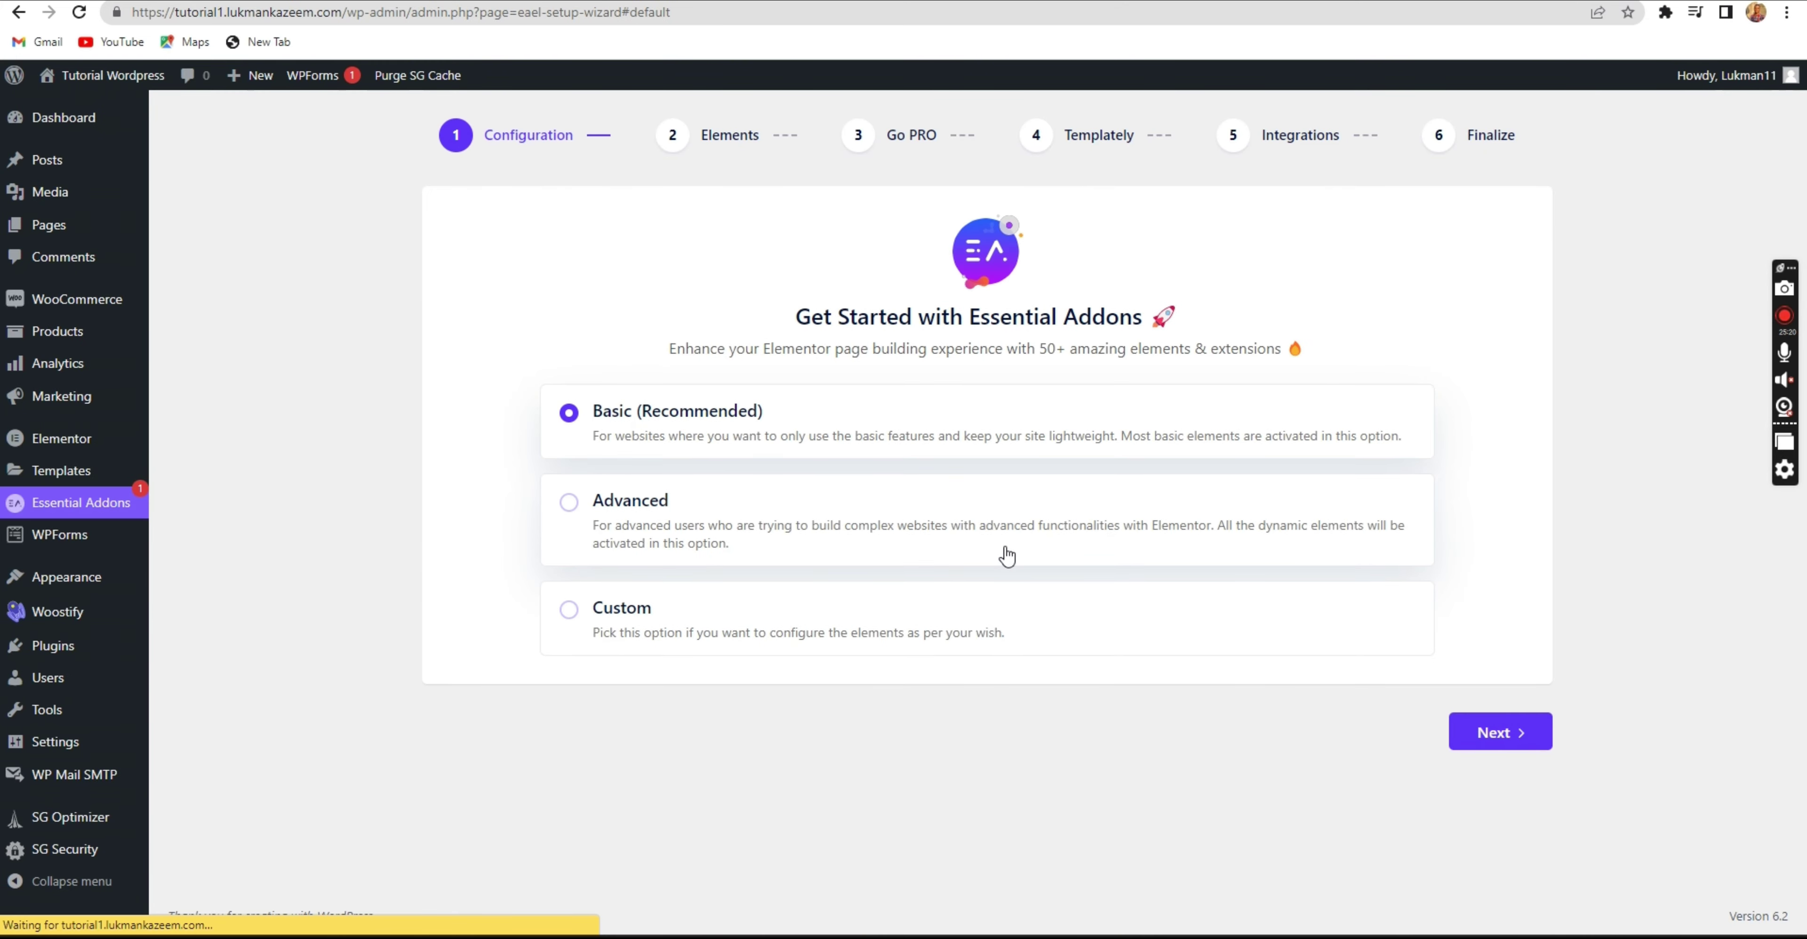
Finish the Essential Addons setup wizard with defaults, skipping Pro and Templately and declining usage data.
click(1471, 733)
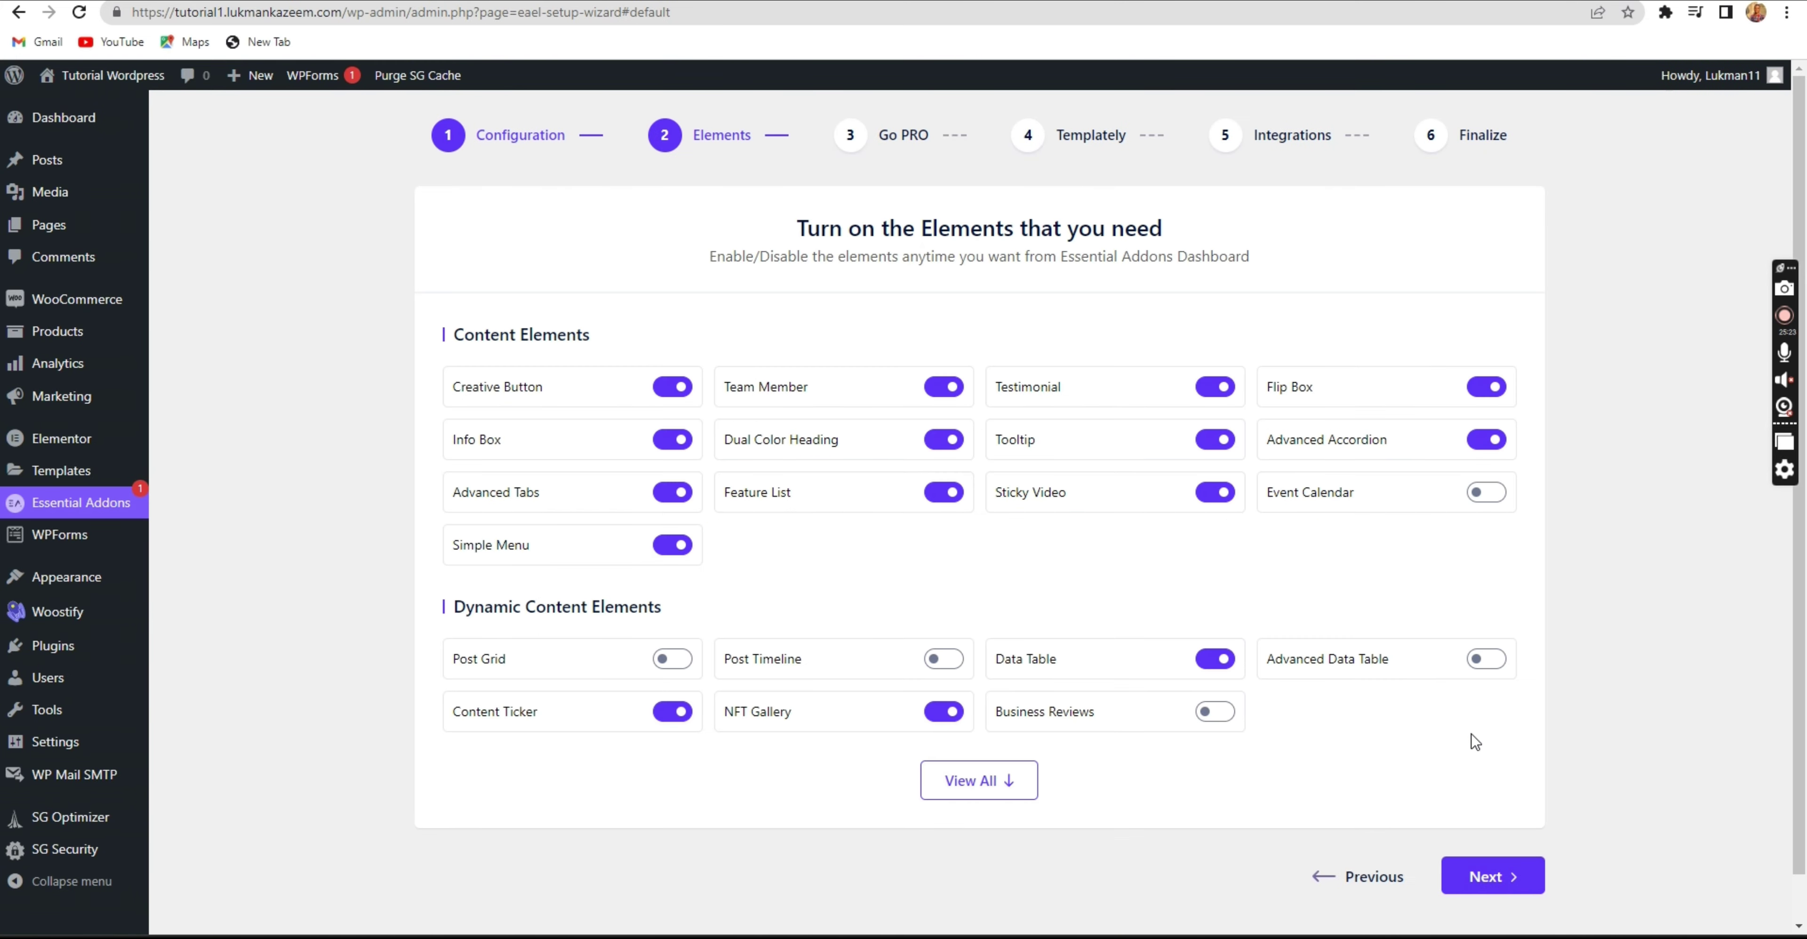
click(1461, 884)
click(1486, 698)
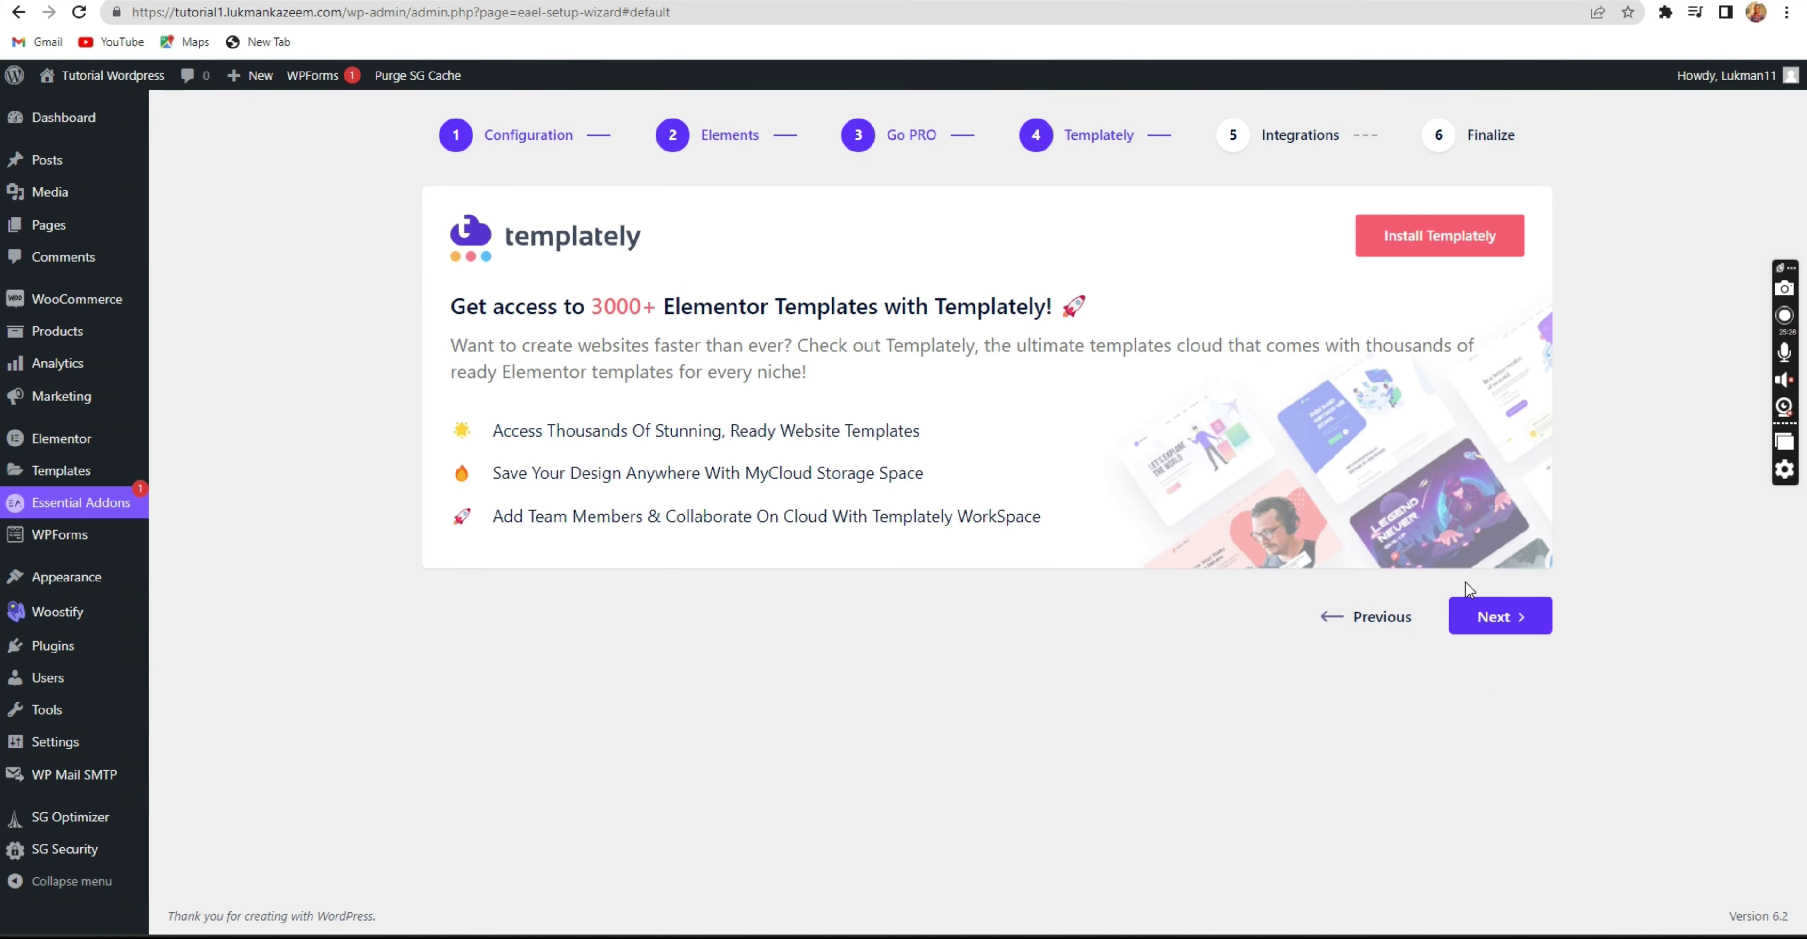
click(1478, 616)
click(1490, 916)
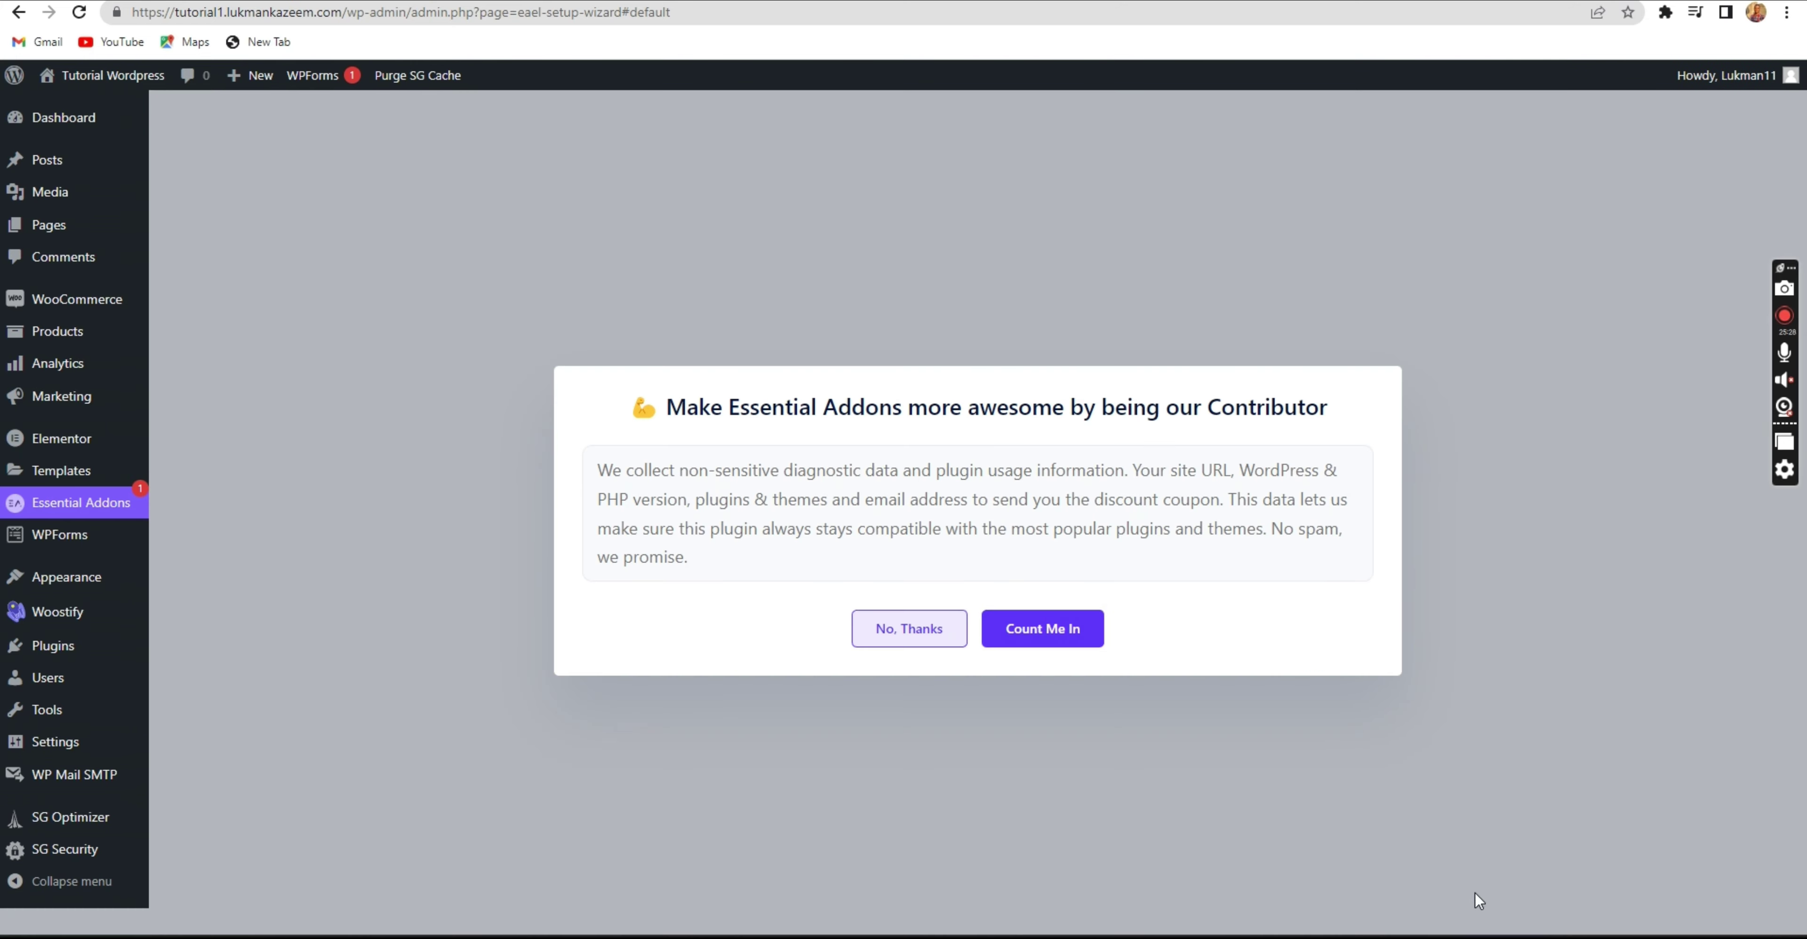
click(907, 632)
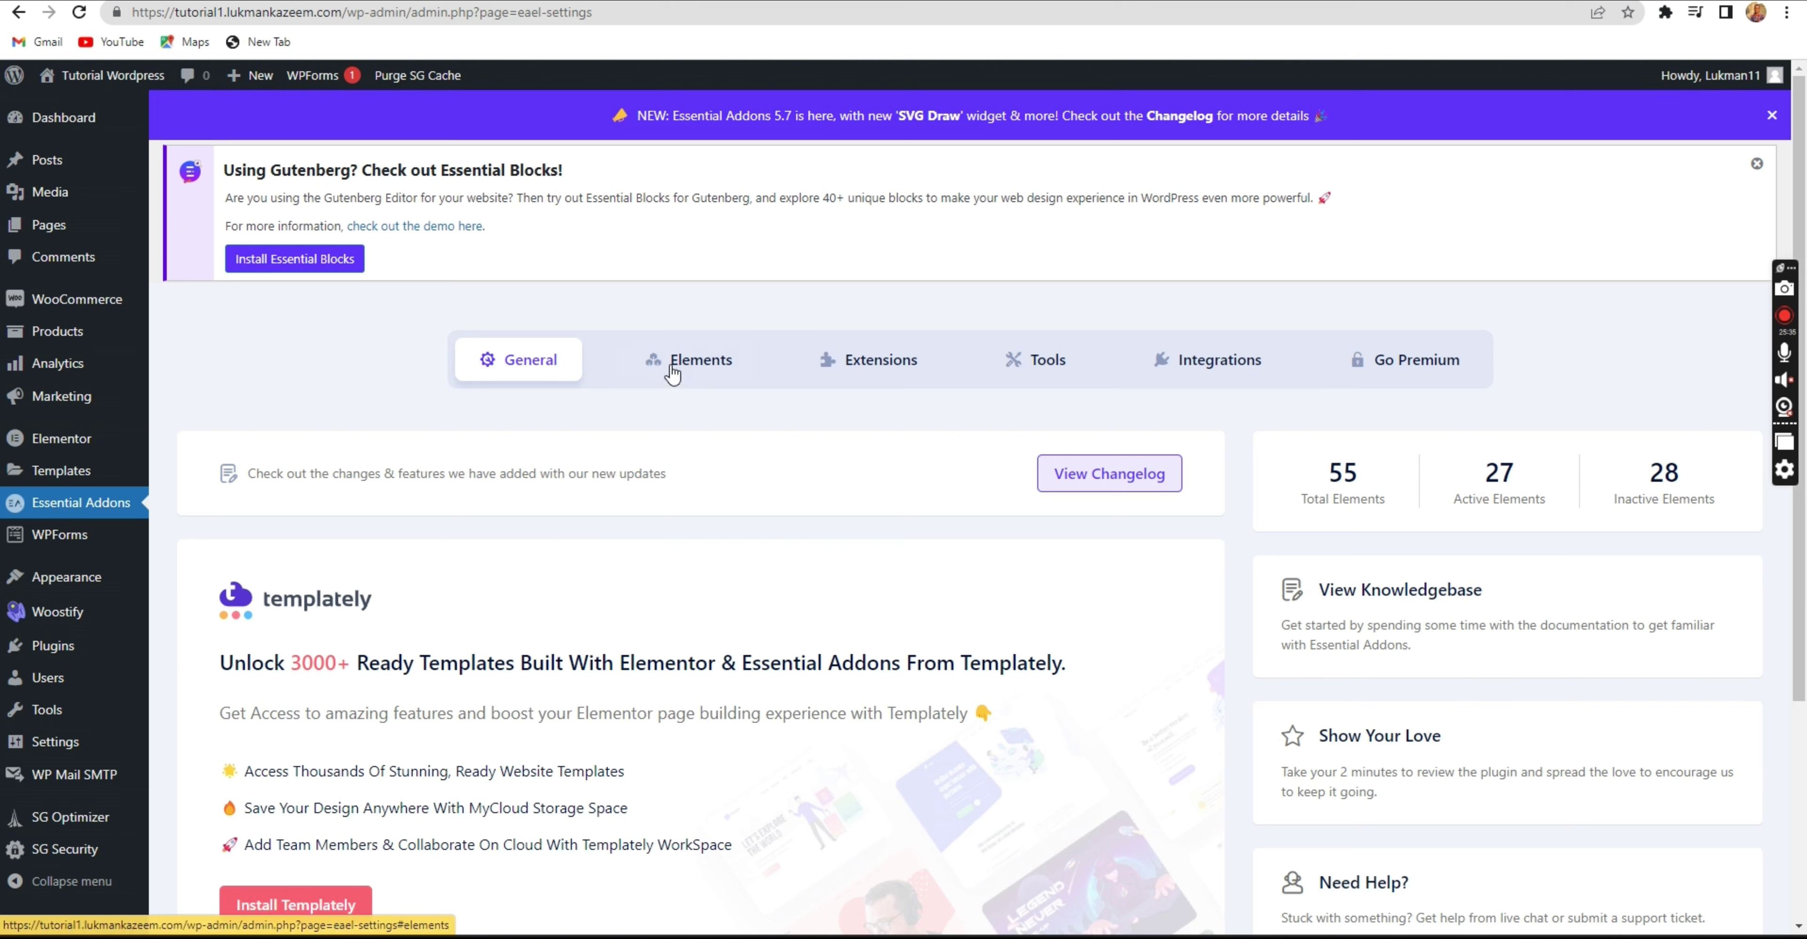
Enable all Essential Addons elements, save the settings, and return to the Elementor editor.
click(670, 364)
click(982, 488)
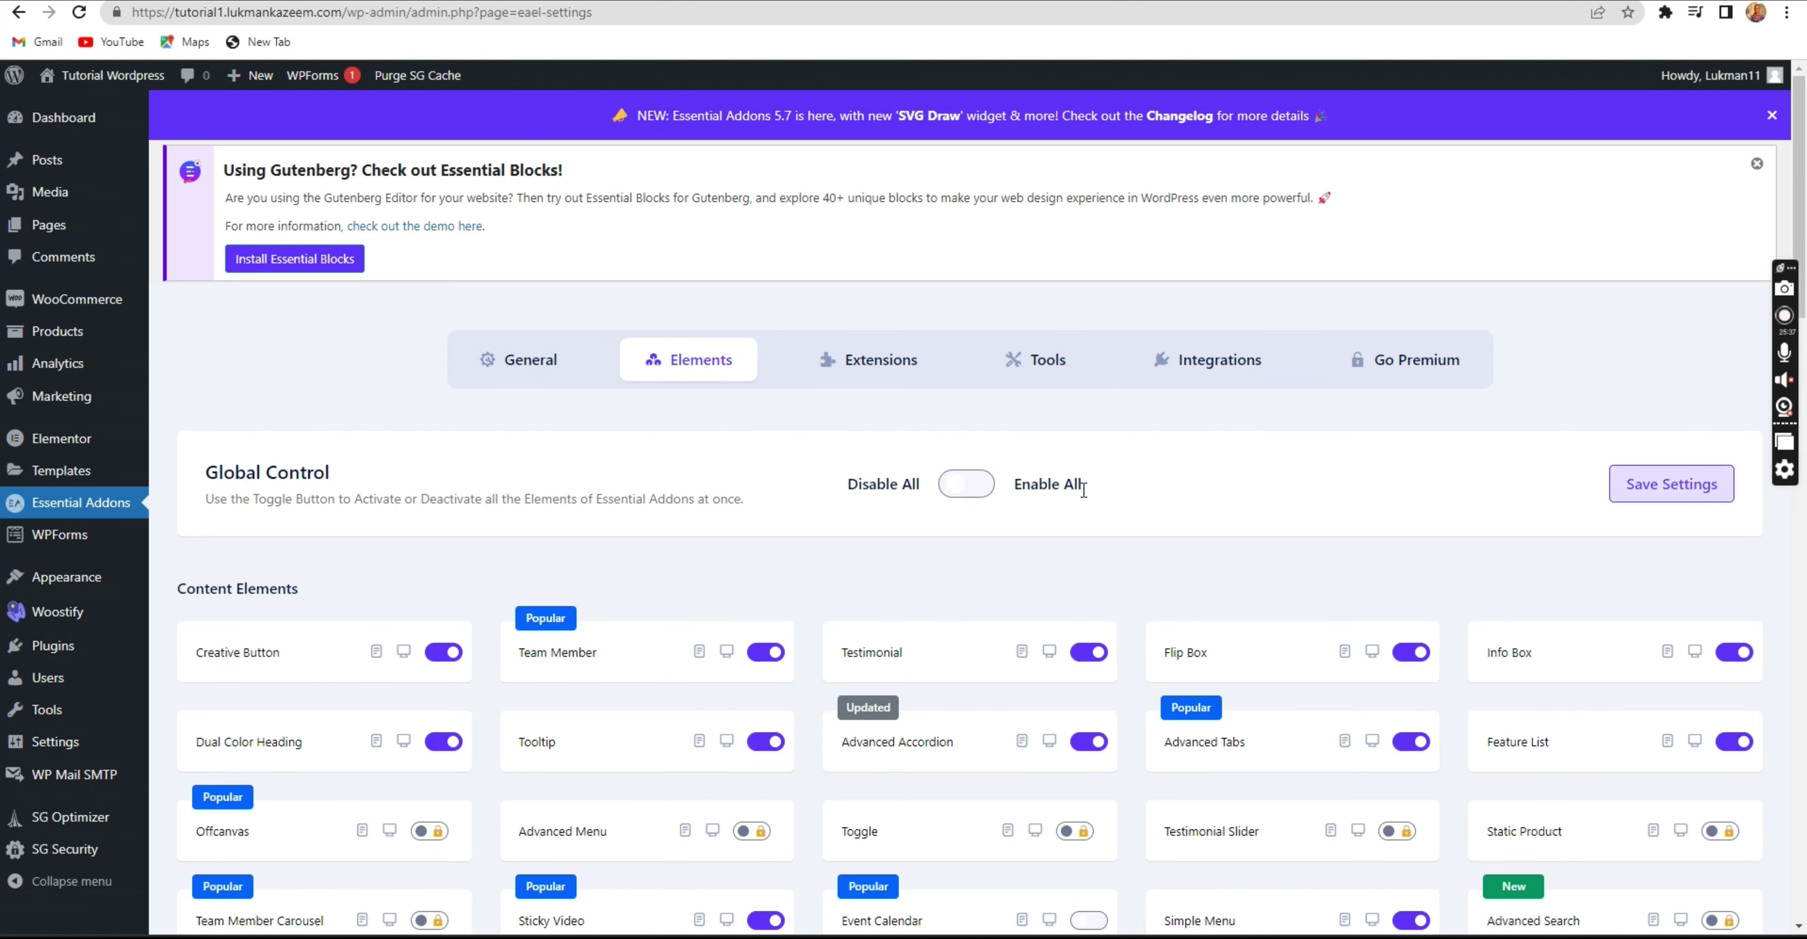
click(1653, 495)
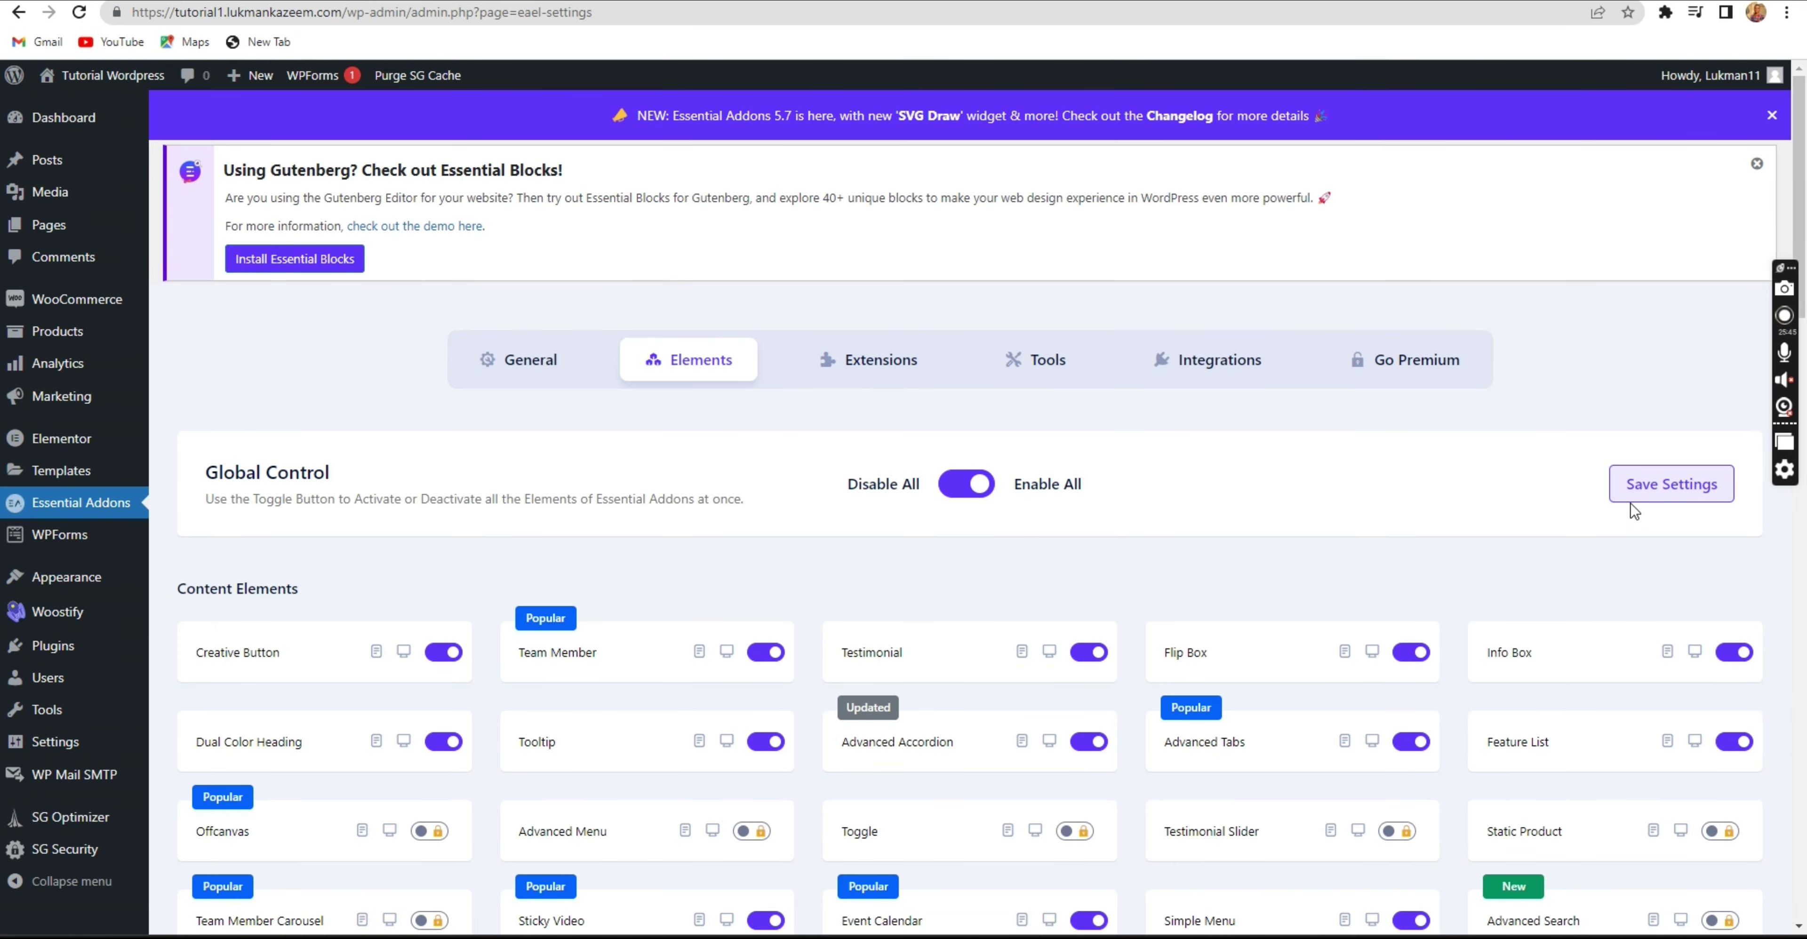
click(631, 1)
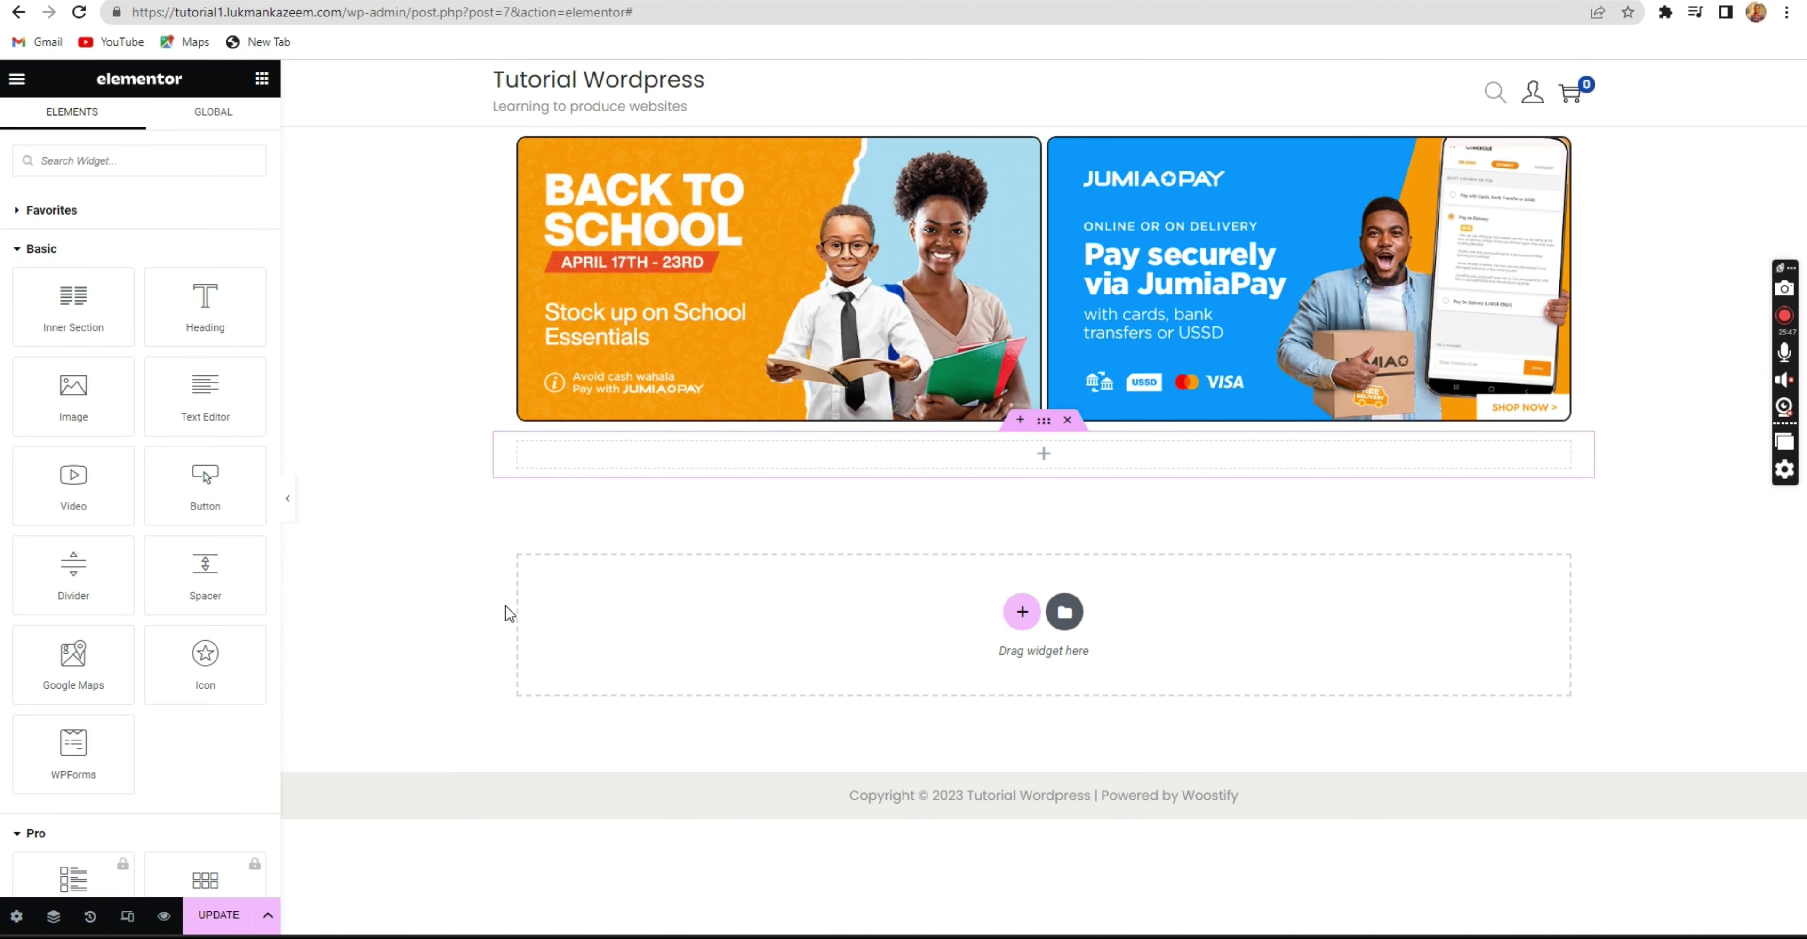
Save the homepage with Update and reload the editor so the new widgets load.
click(223, 914)
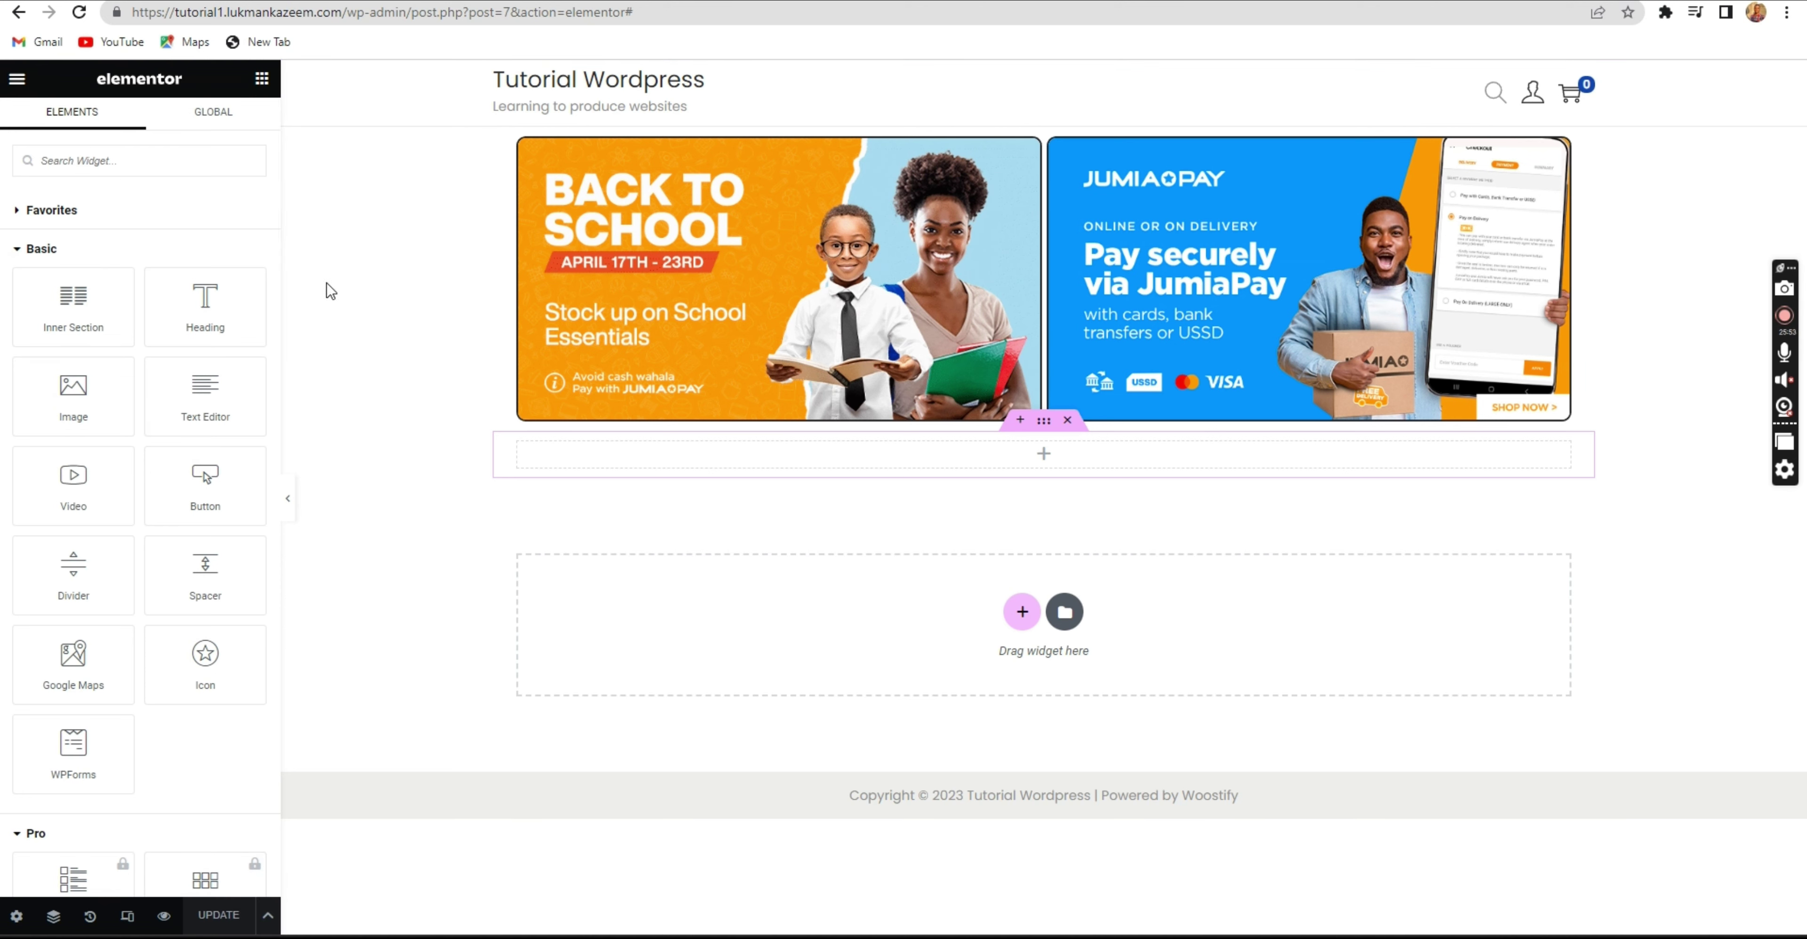
click(79, 15)
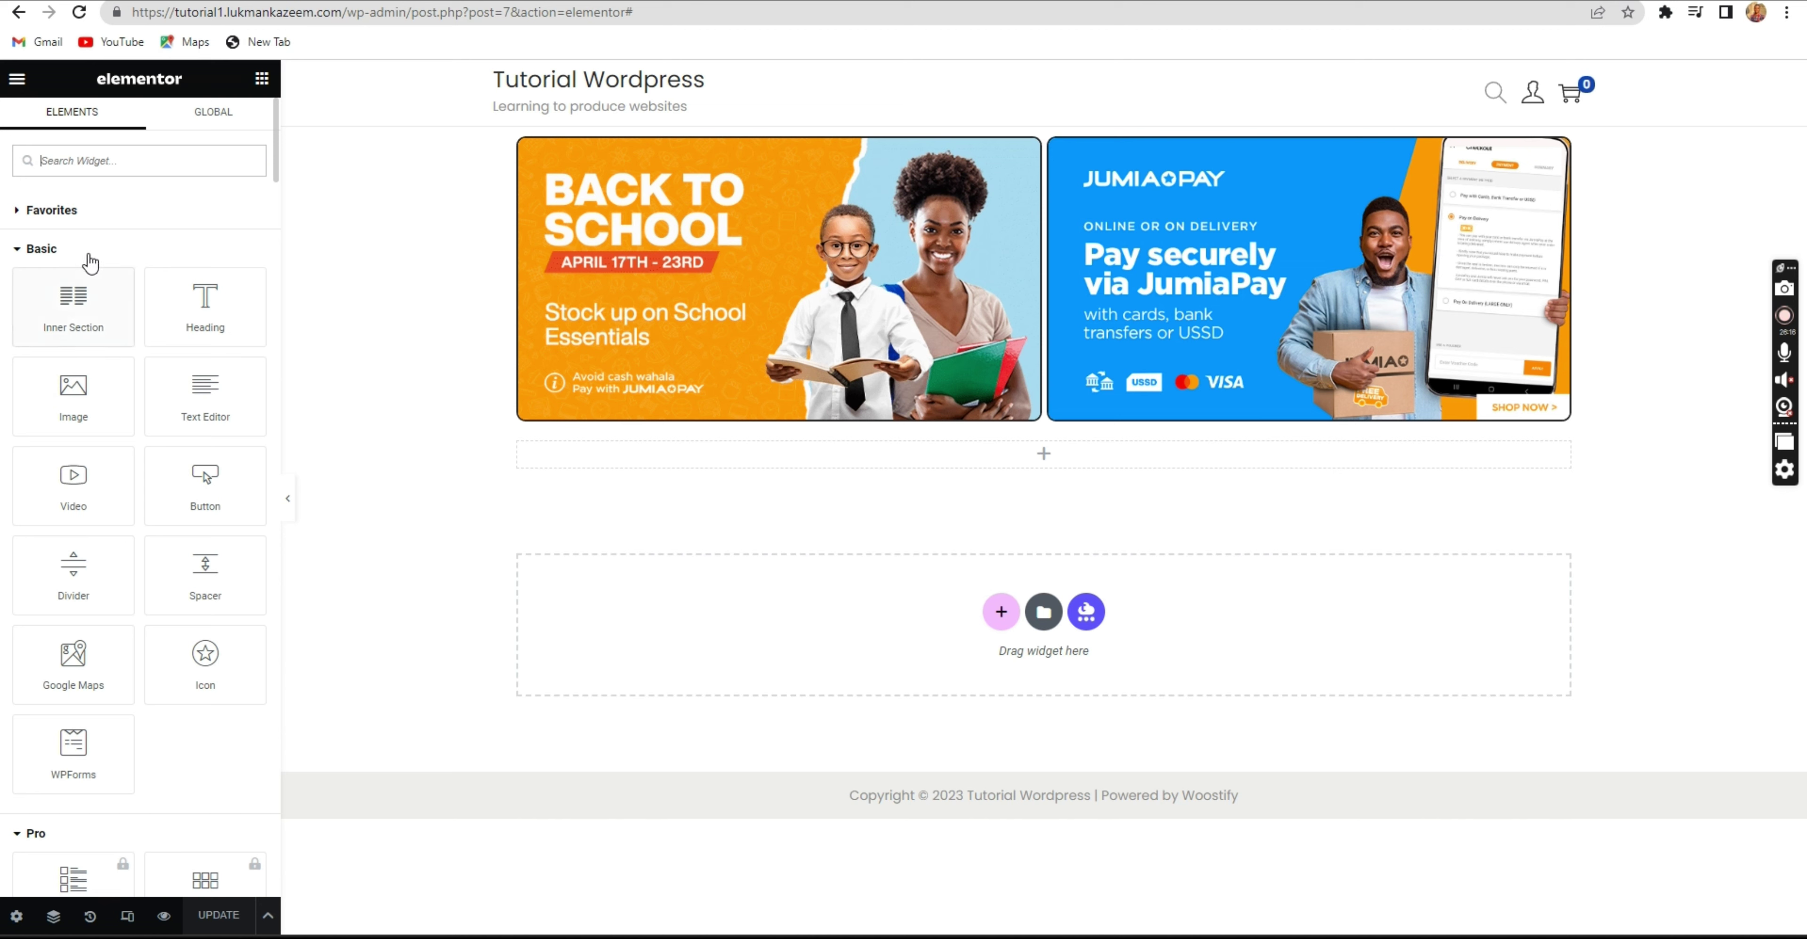
scroll(91, 541, down, 5)
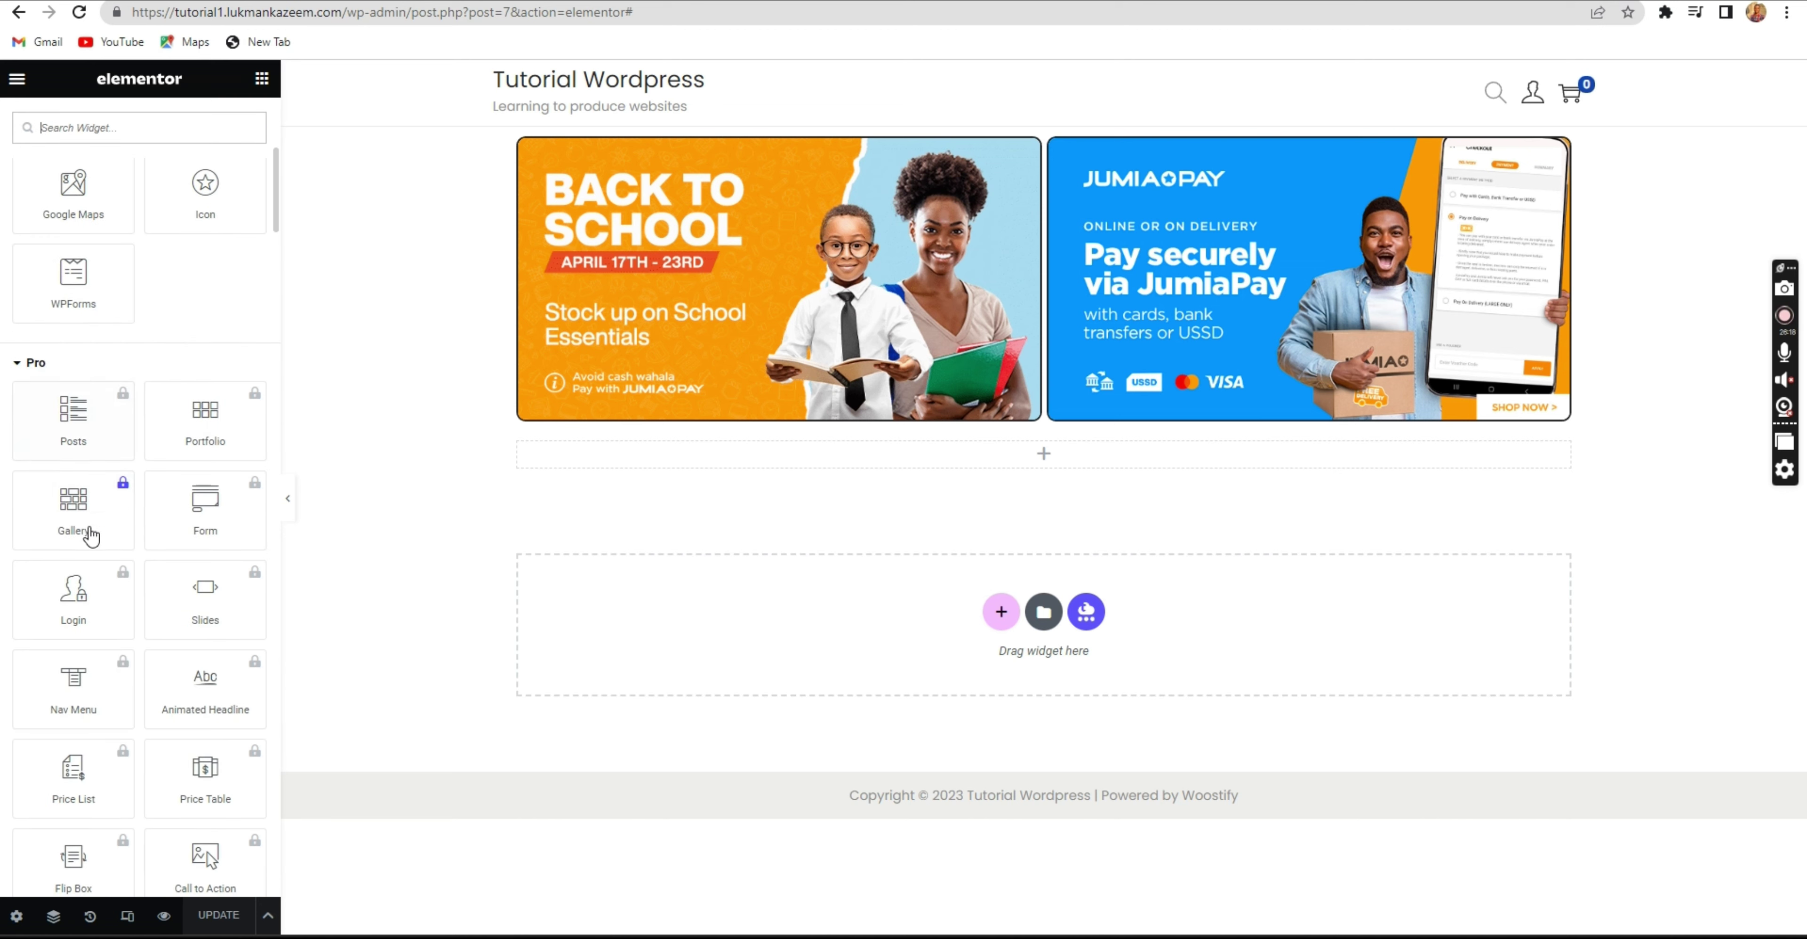
scroll(108, 457, down, 3)
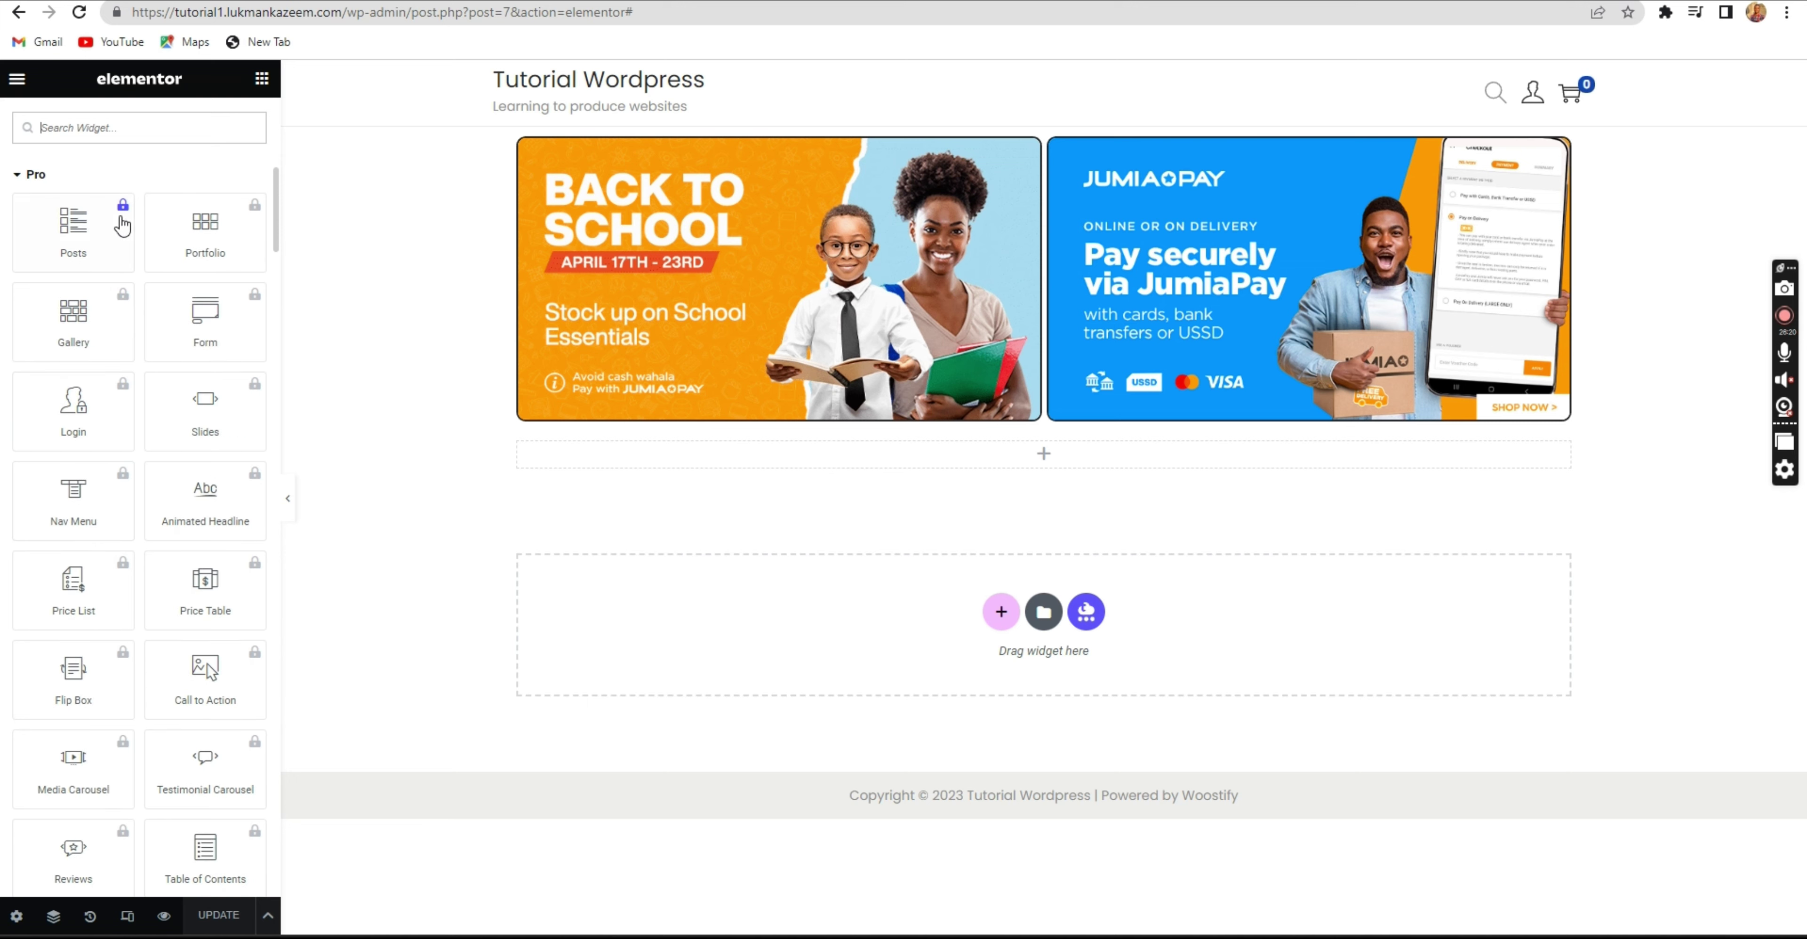
scroll(108, 326, down, 6)
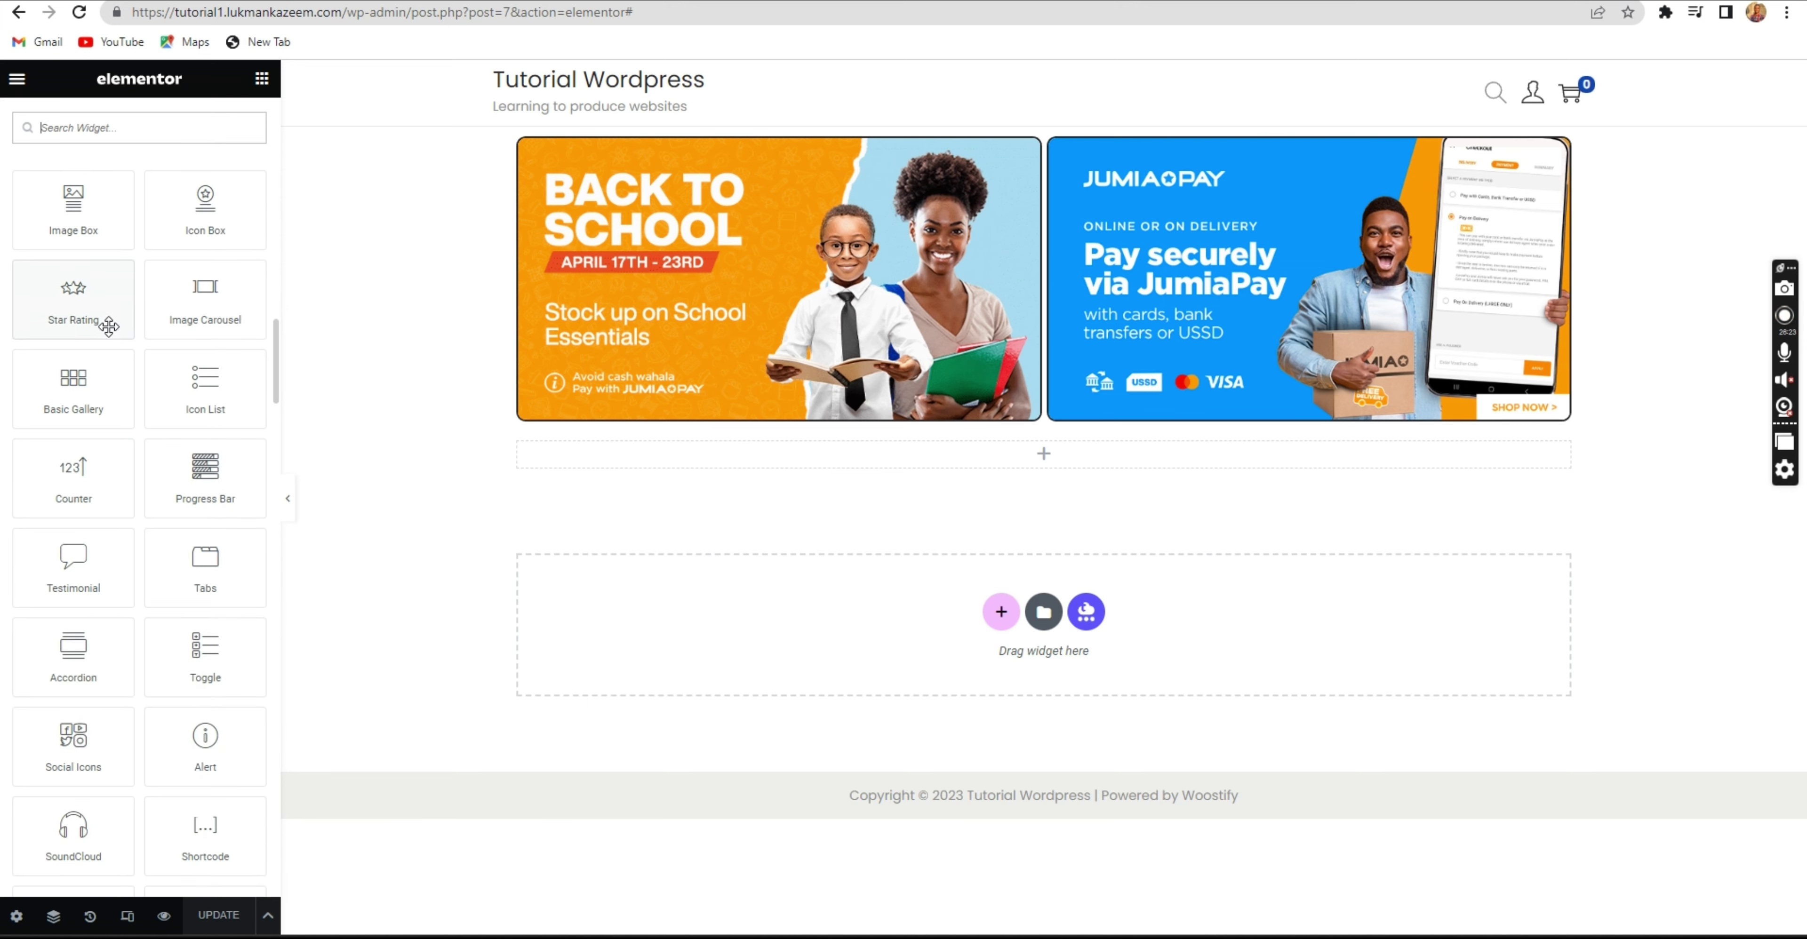
scroll(91, 274, down, 7)
scroll(87, 291, down, 6)
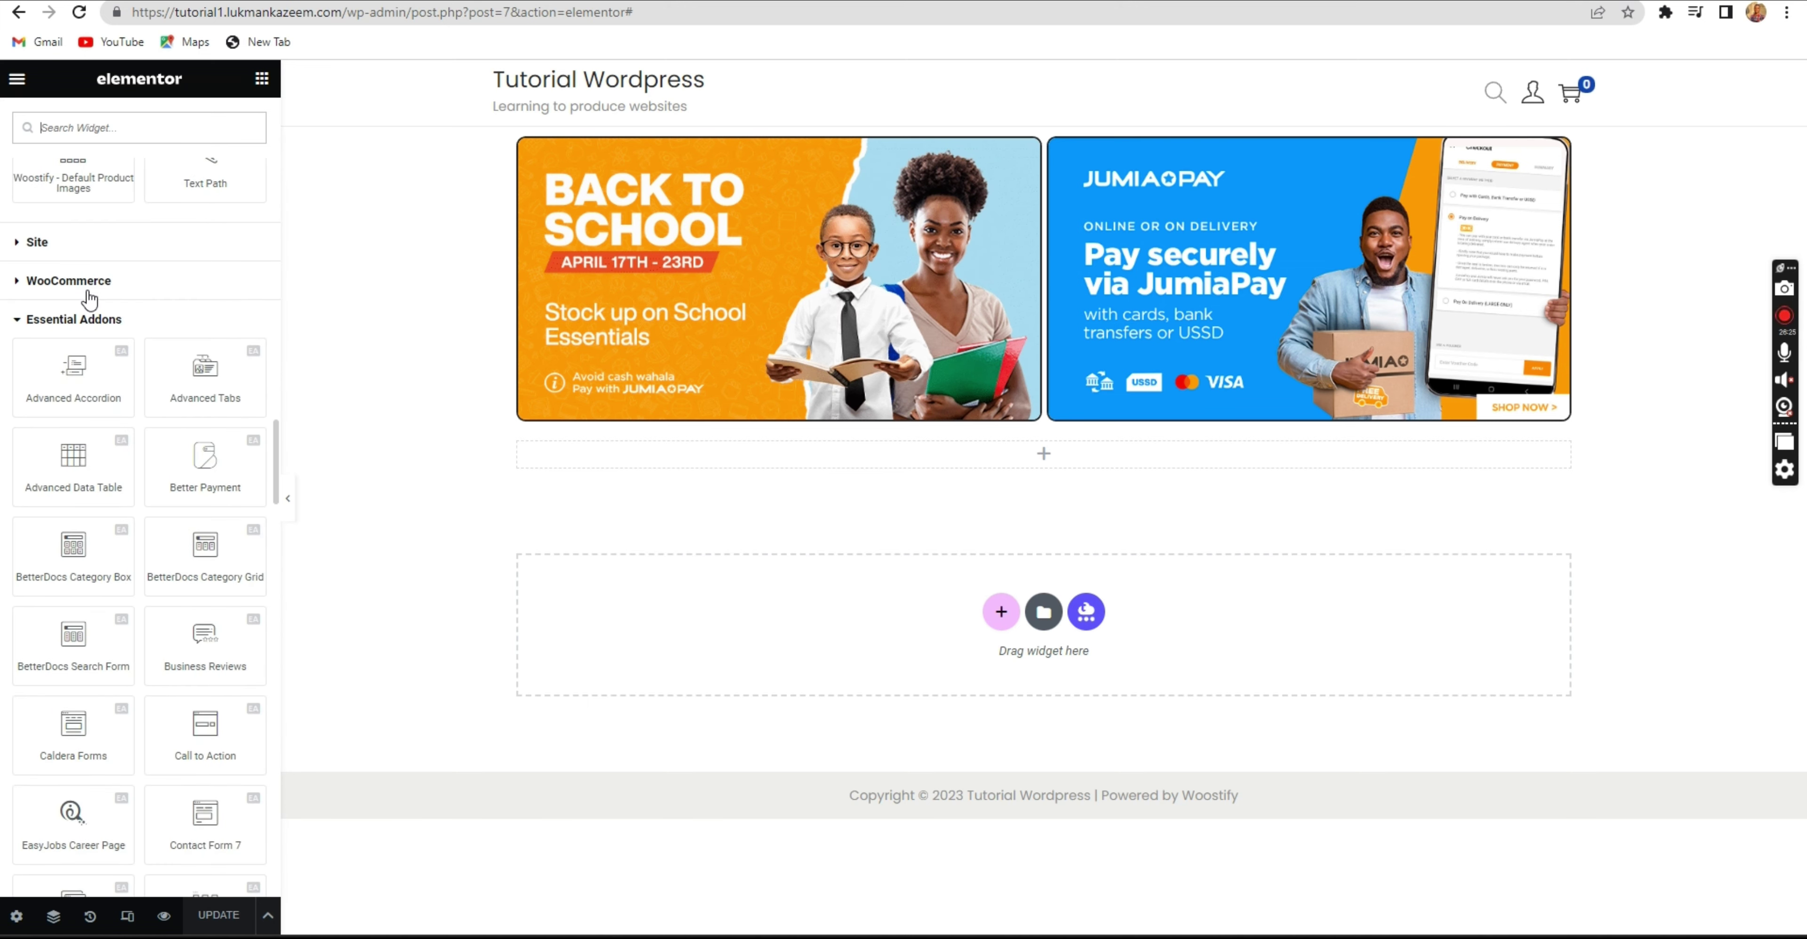
Collapse the General widget group and expand Essential Addons to browse its widgets.
click(84, 320)
scroll(81, 308, up, 5)
scroll(82, 309, up, 5)
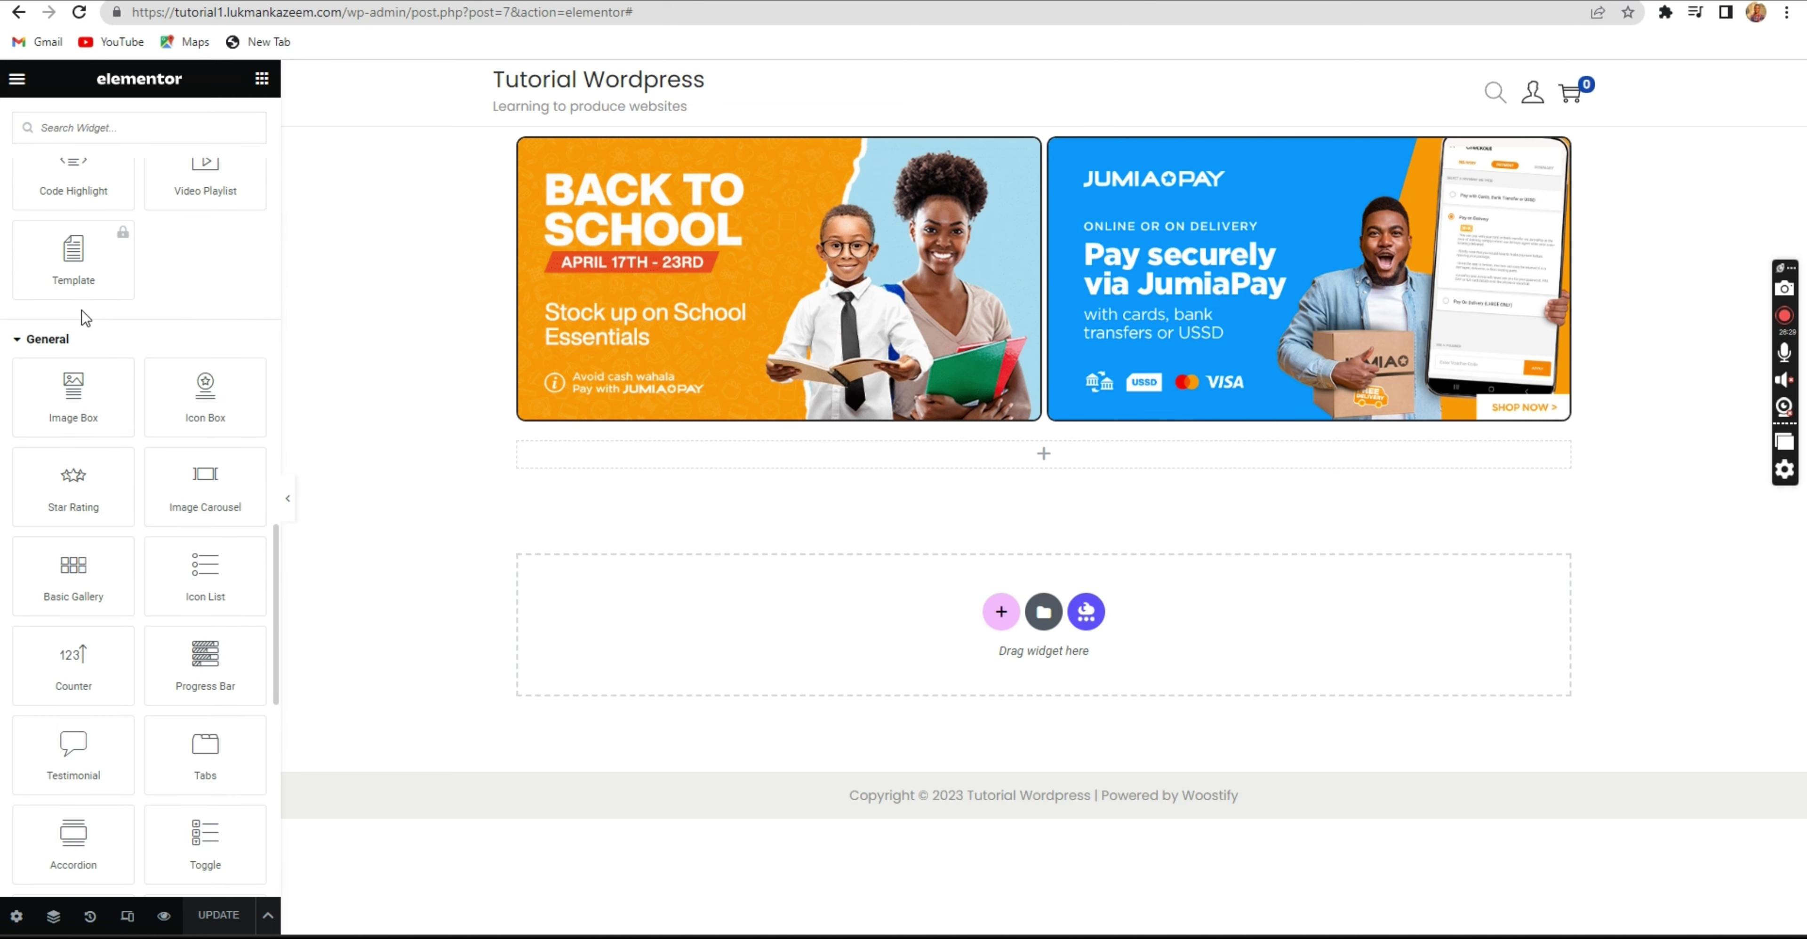
click(85, 344)
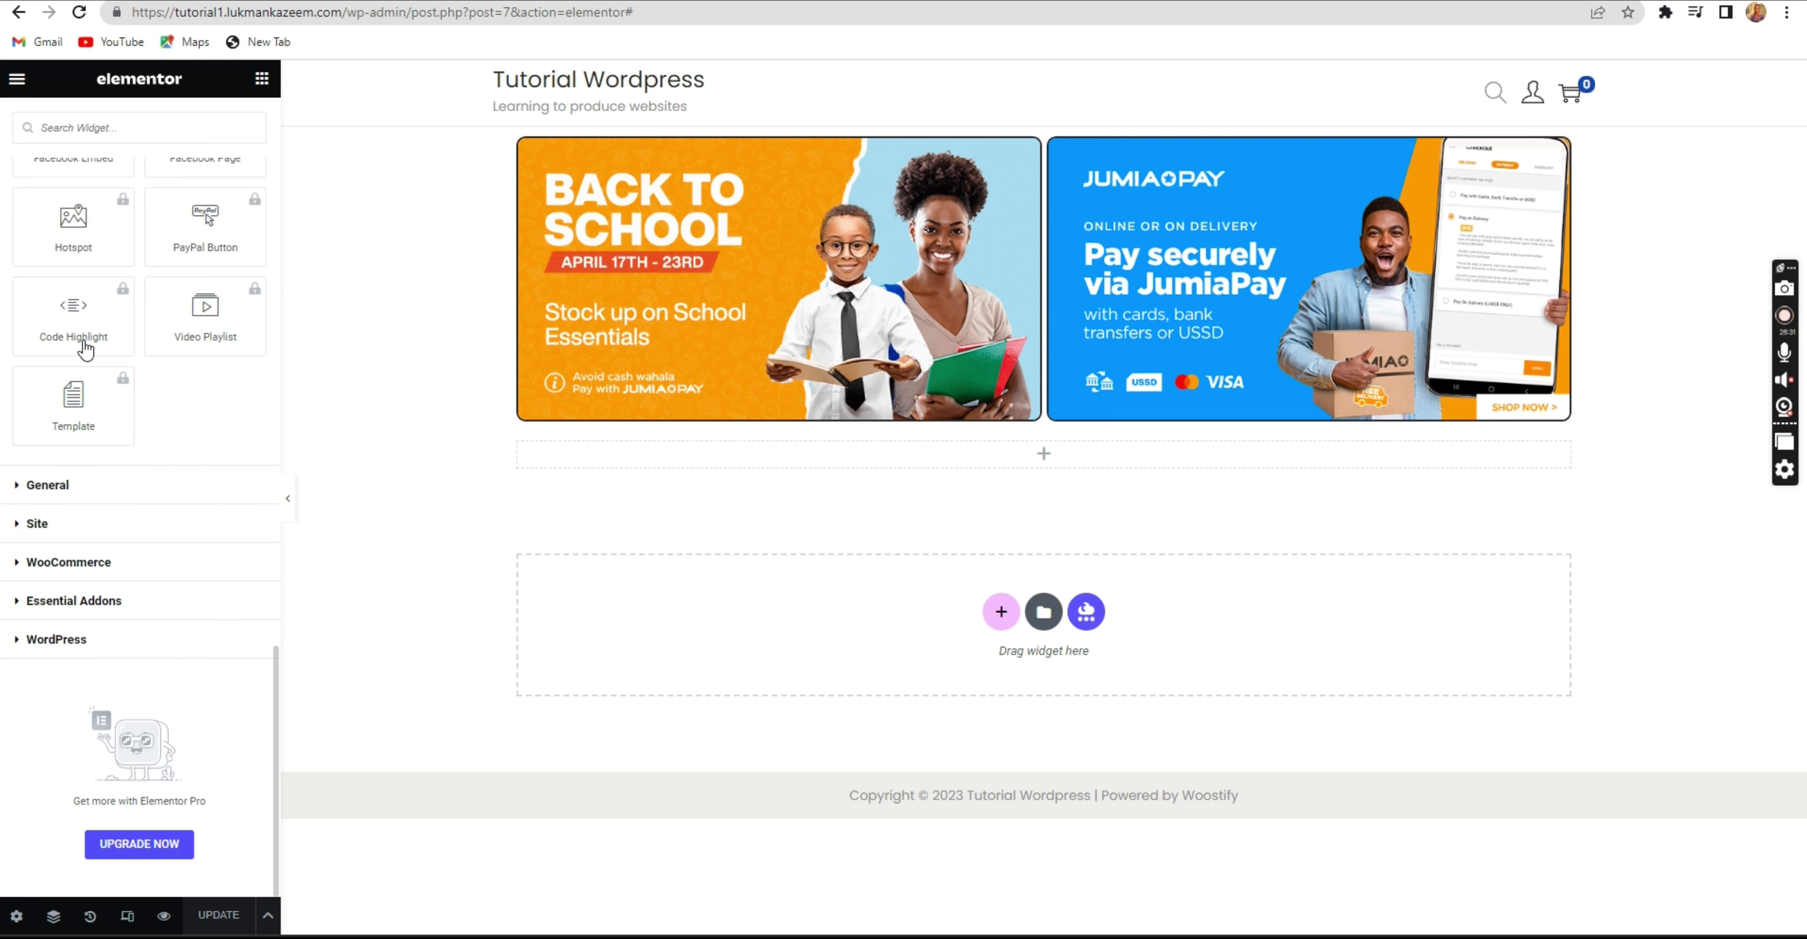
click(90, 604)
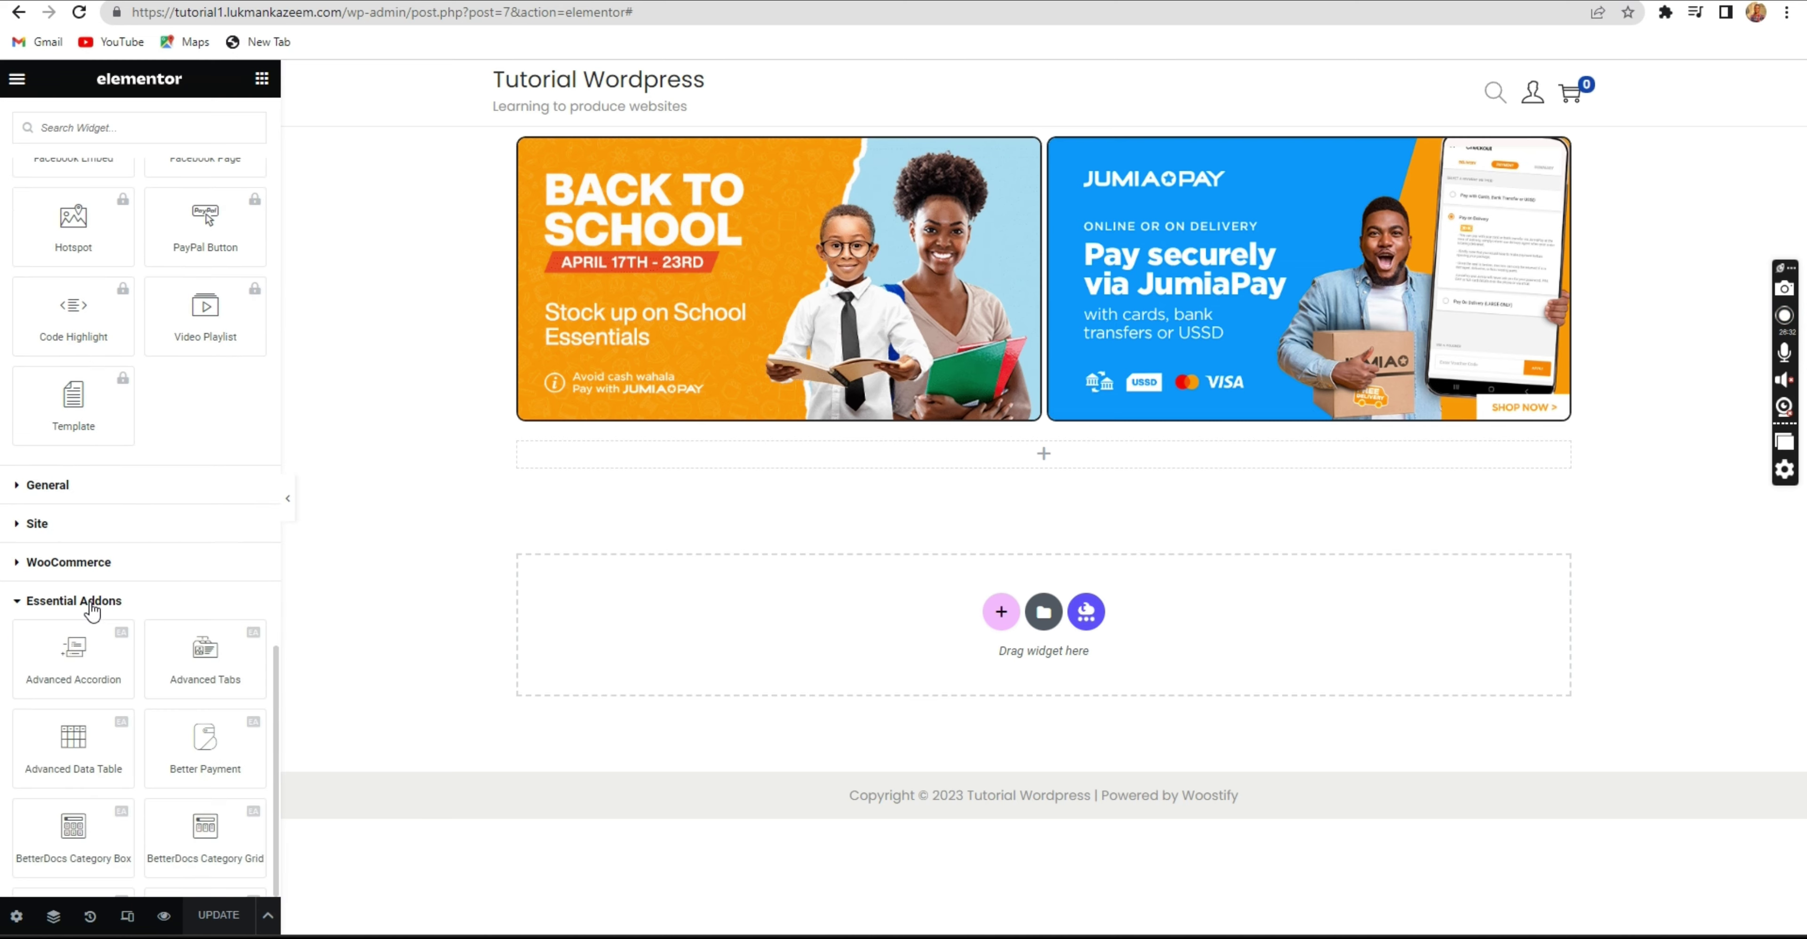
scroll(77, 589, down, 5)
scroll(81, 421, up, 8)
scroll(85, 358, up, 5)
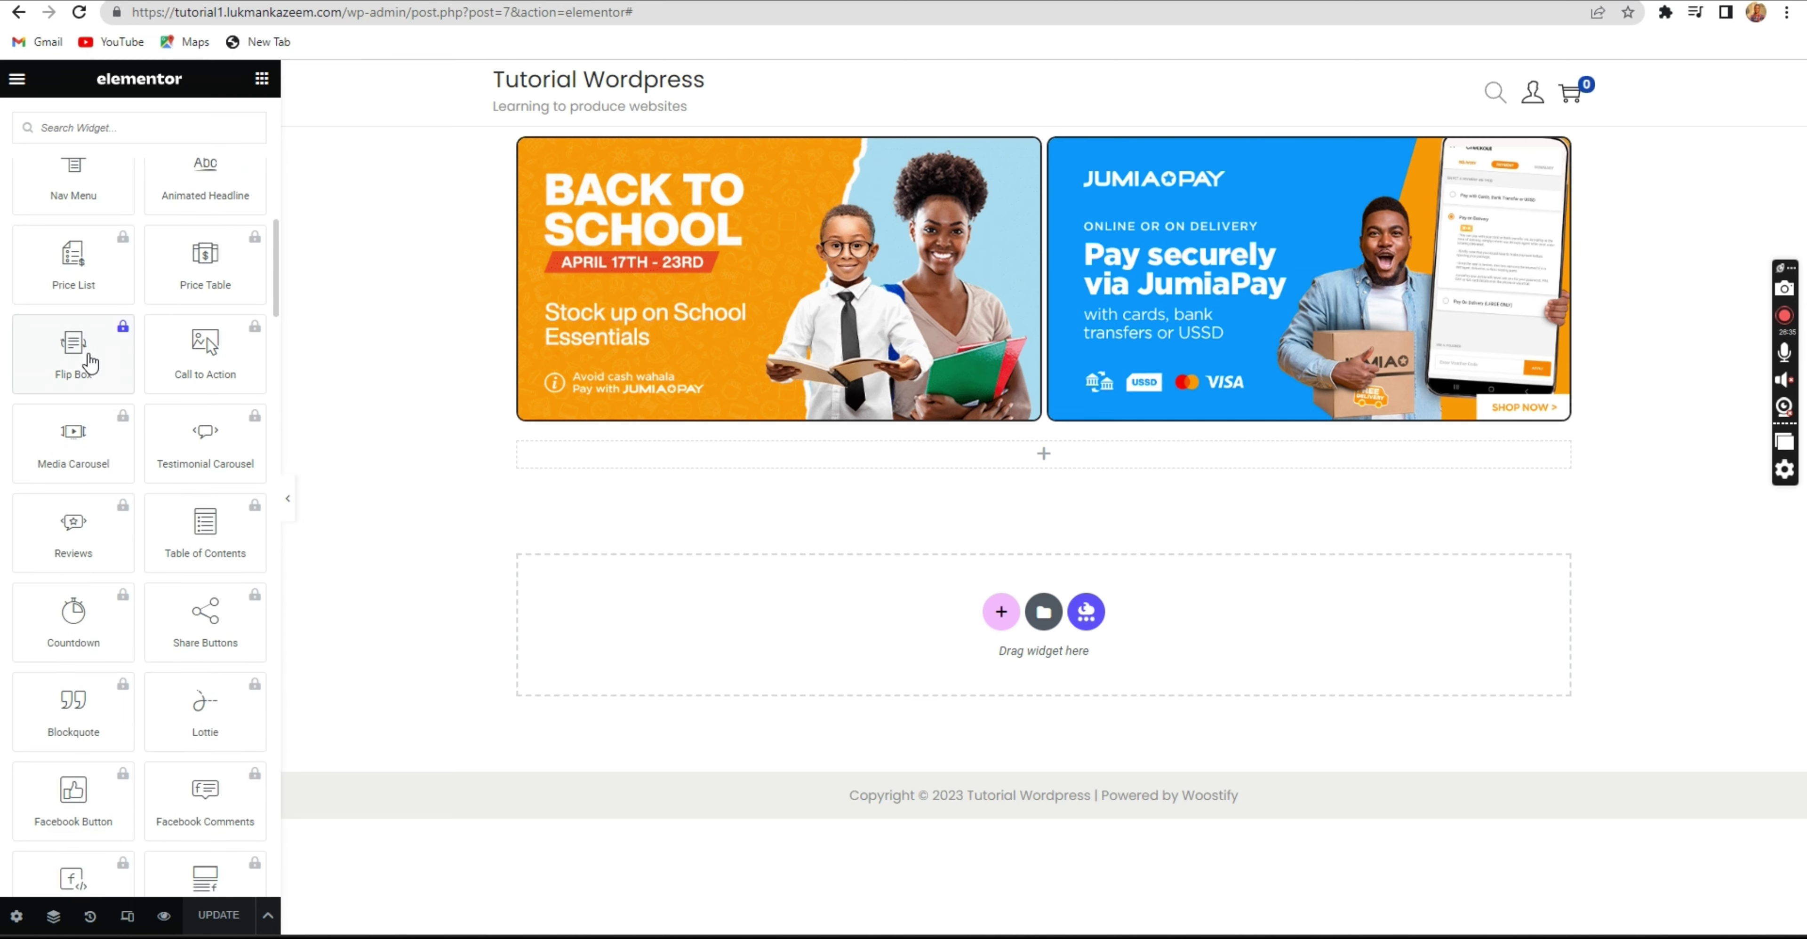
scroll(83, 330, down, 15)
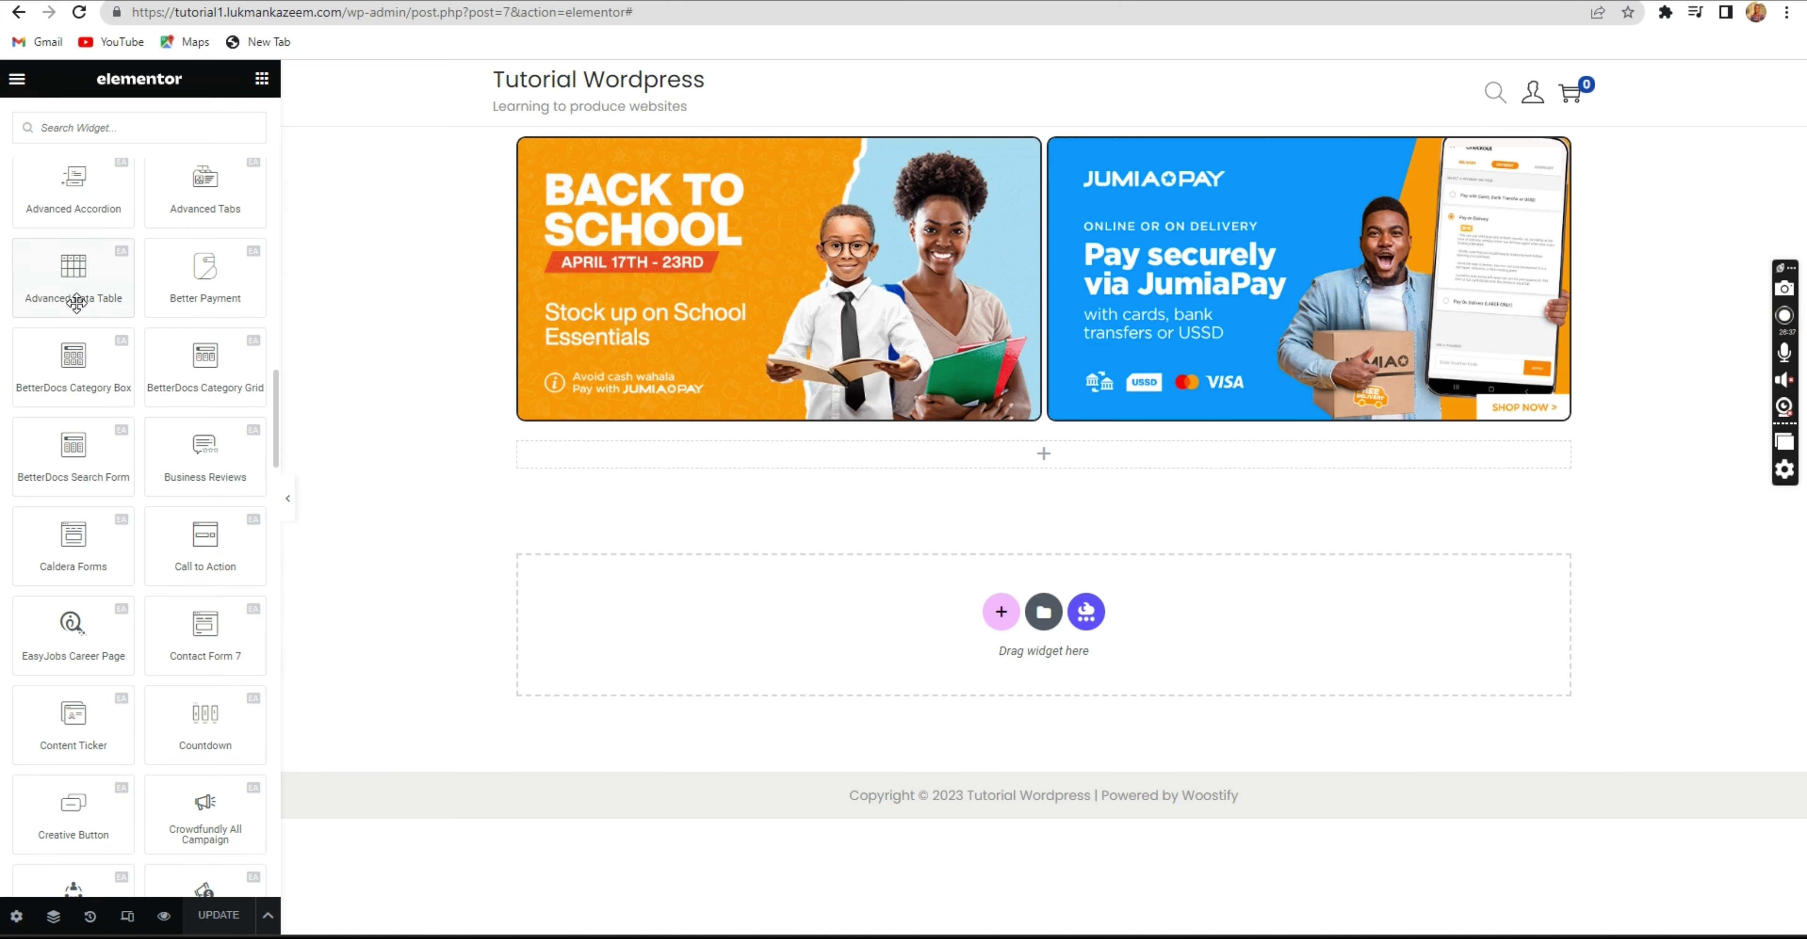
scroll(70, 305, up, 4)
scroll(57, 344, down, 4)
scroll(112, 260, up, 15)
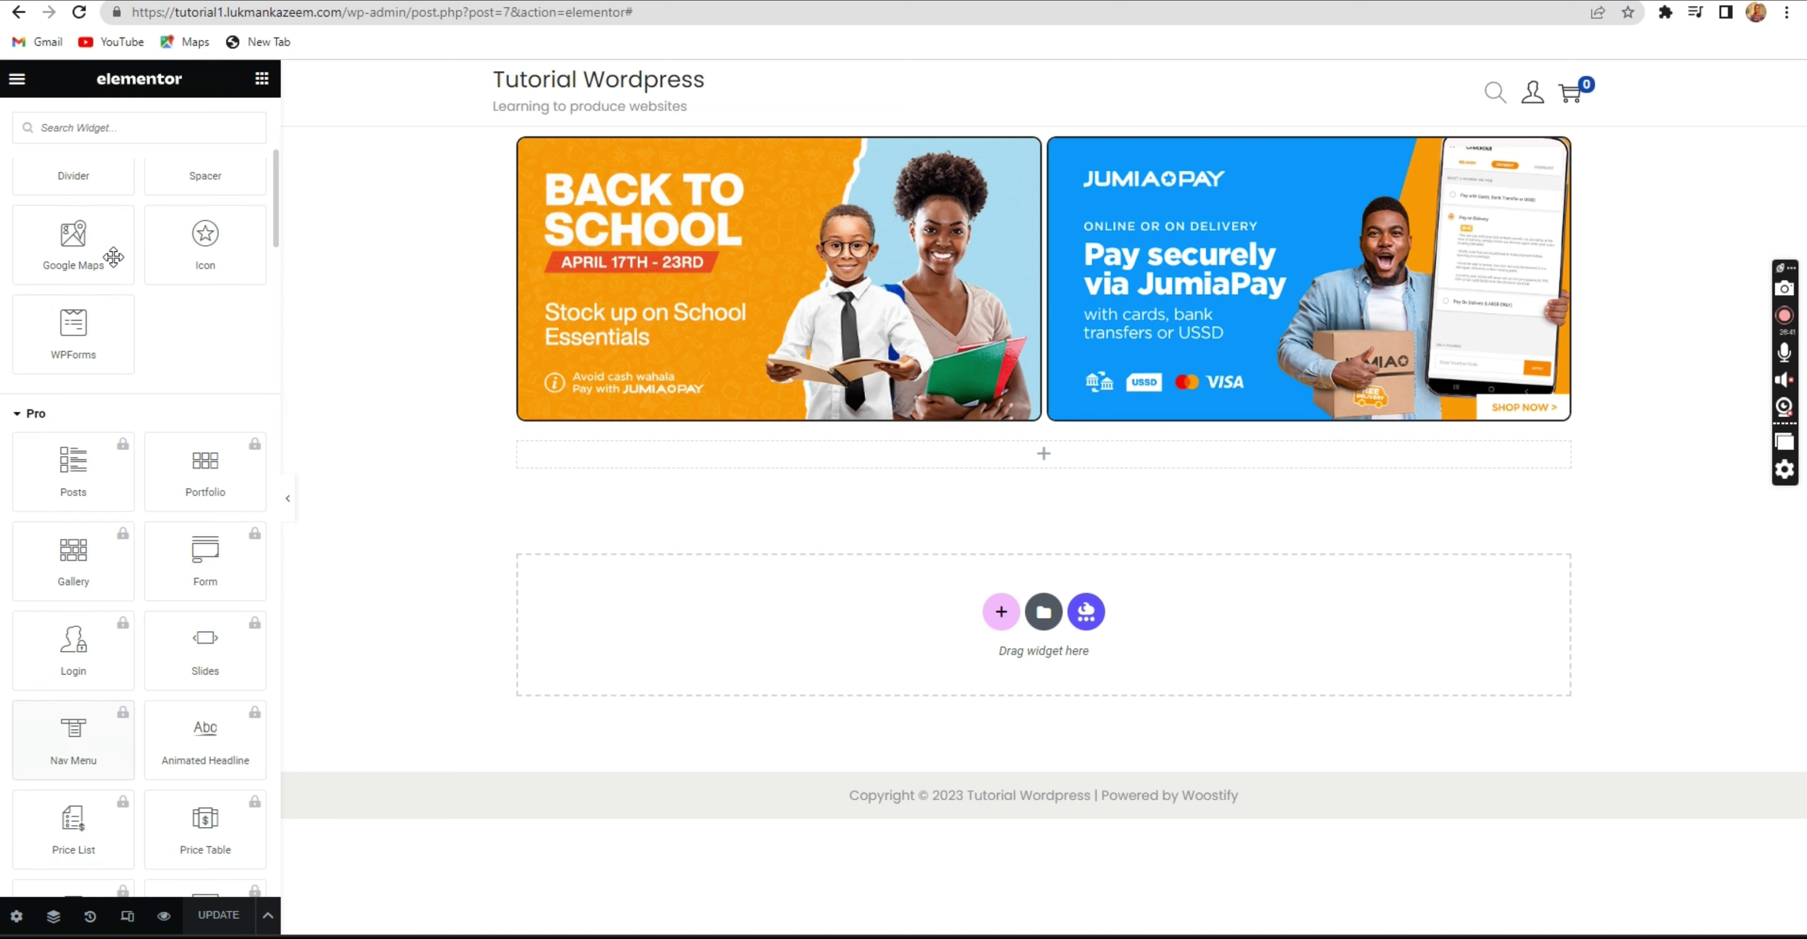
scroll(114, 257, up, 5)
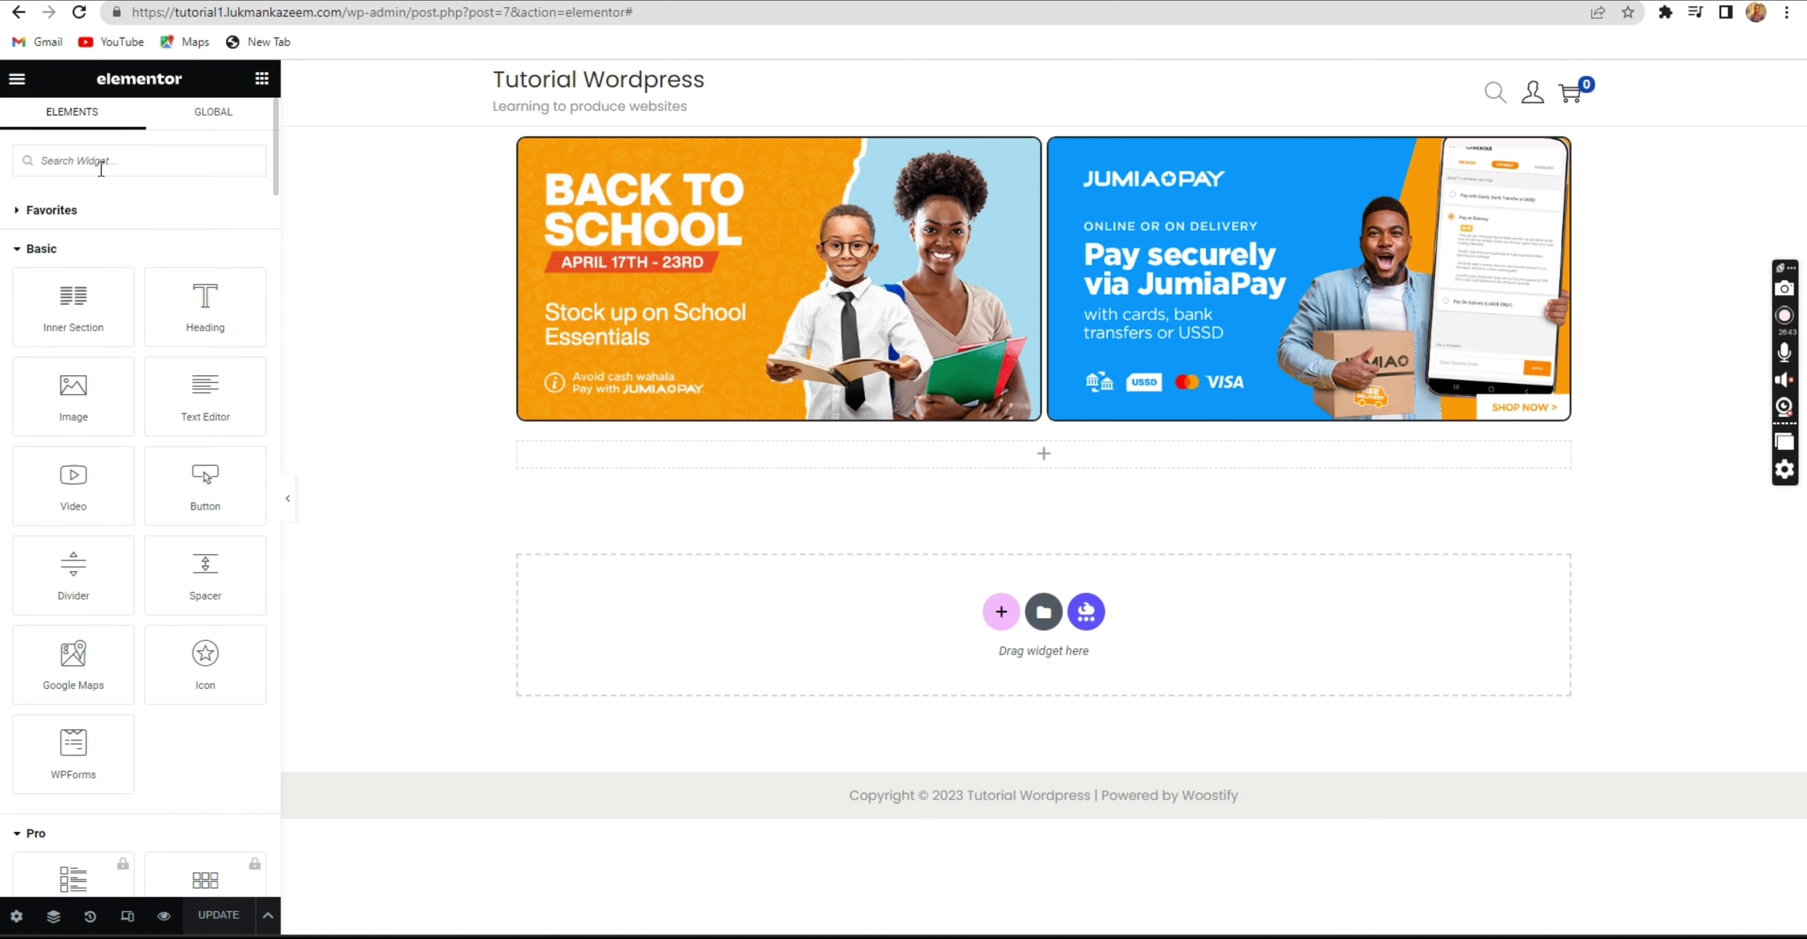
text(image)
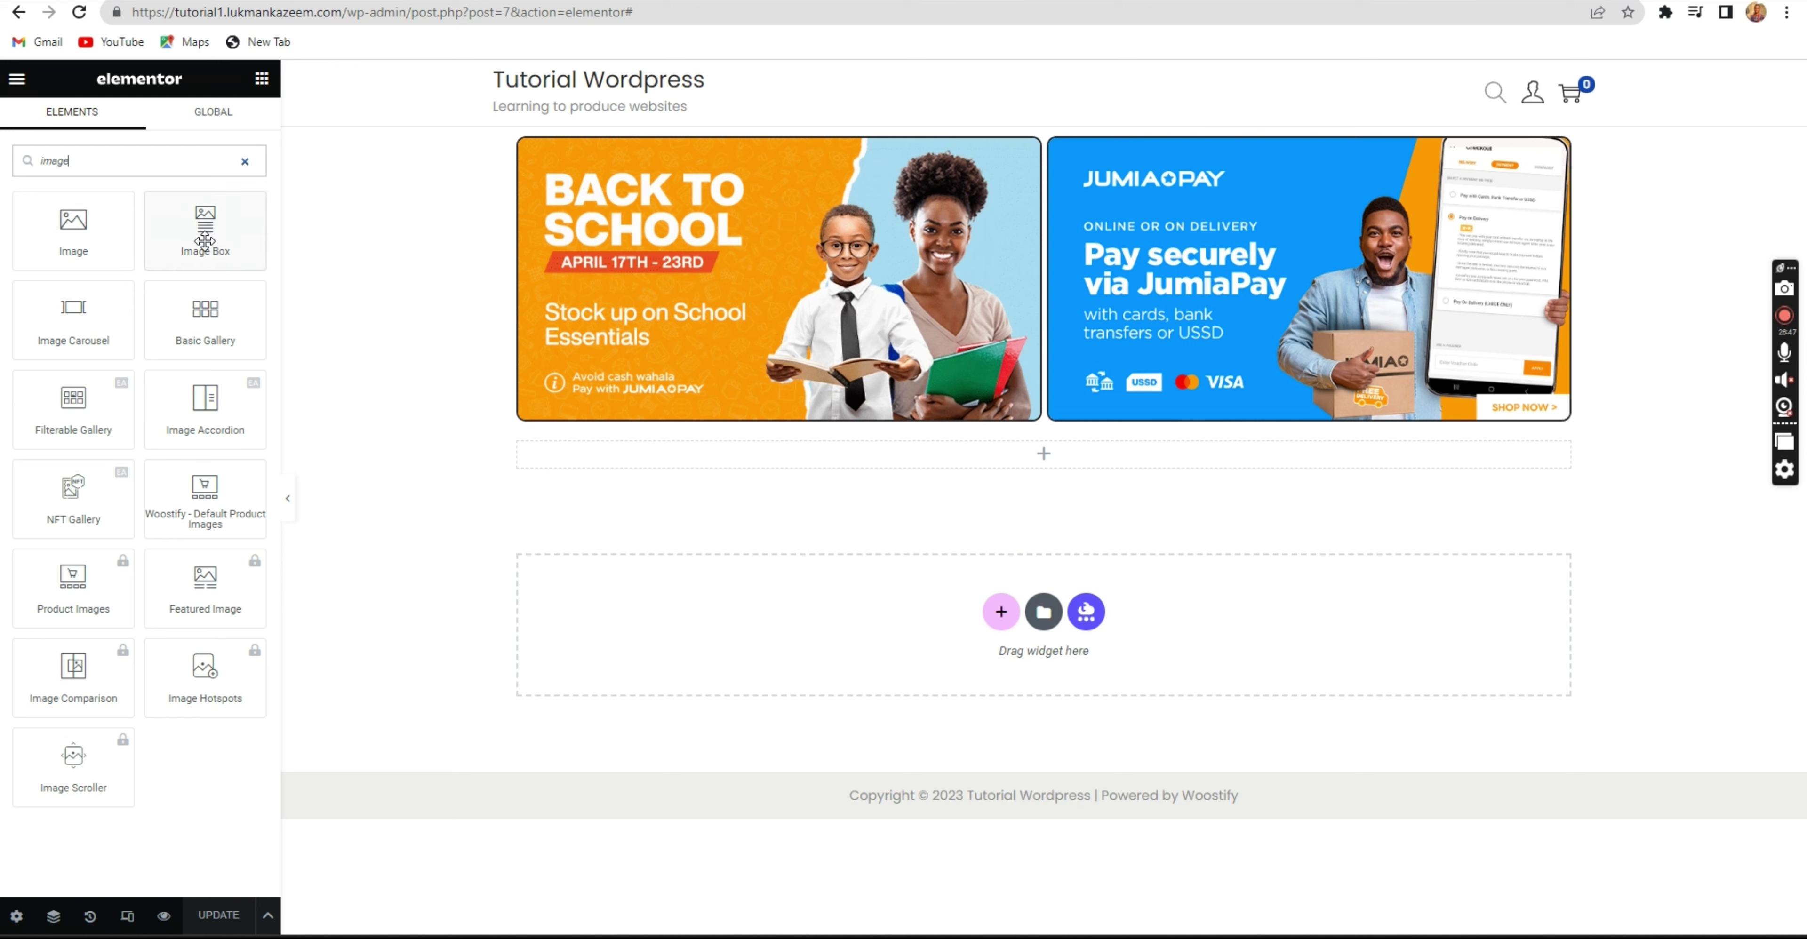
drag(206, 243, 752, 459)
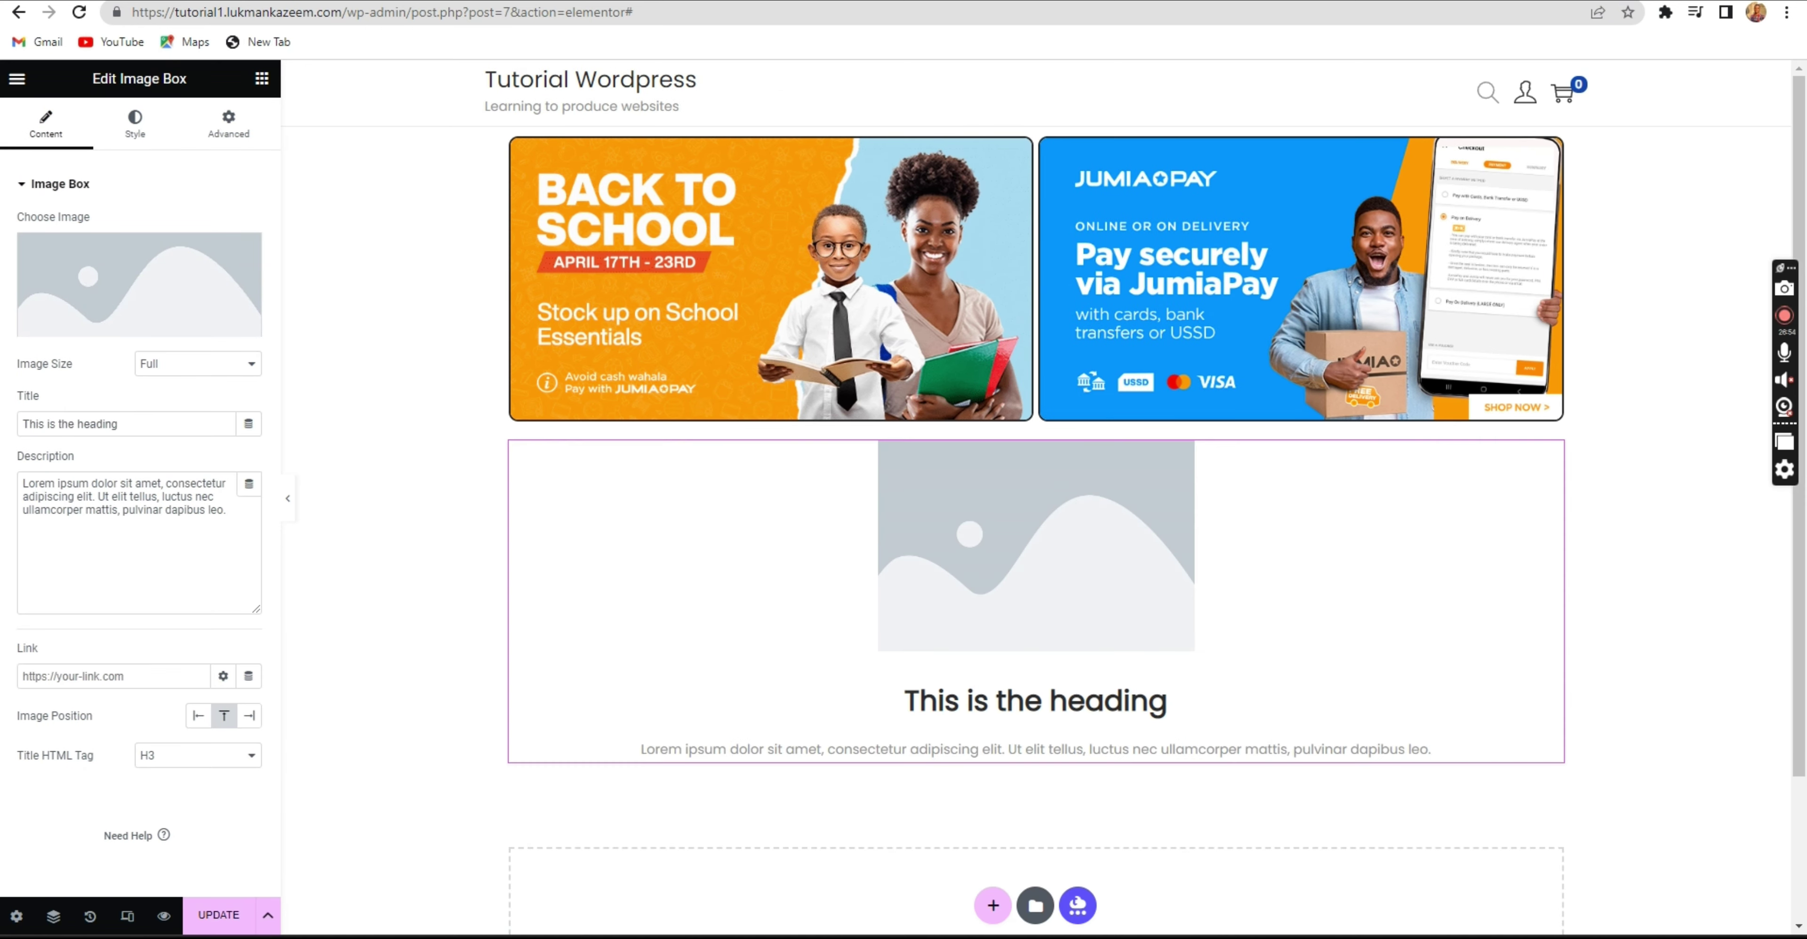
click(1193, 1)
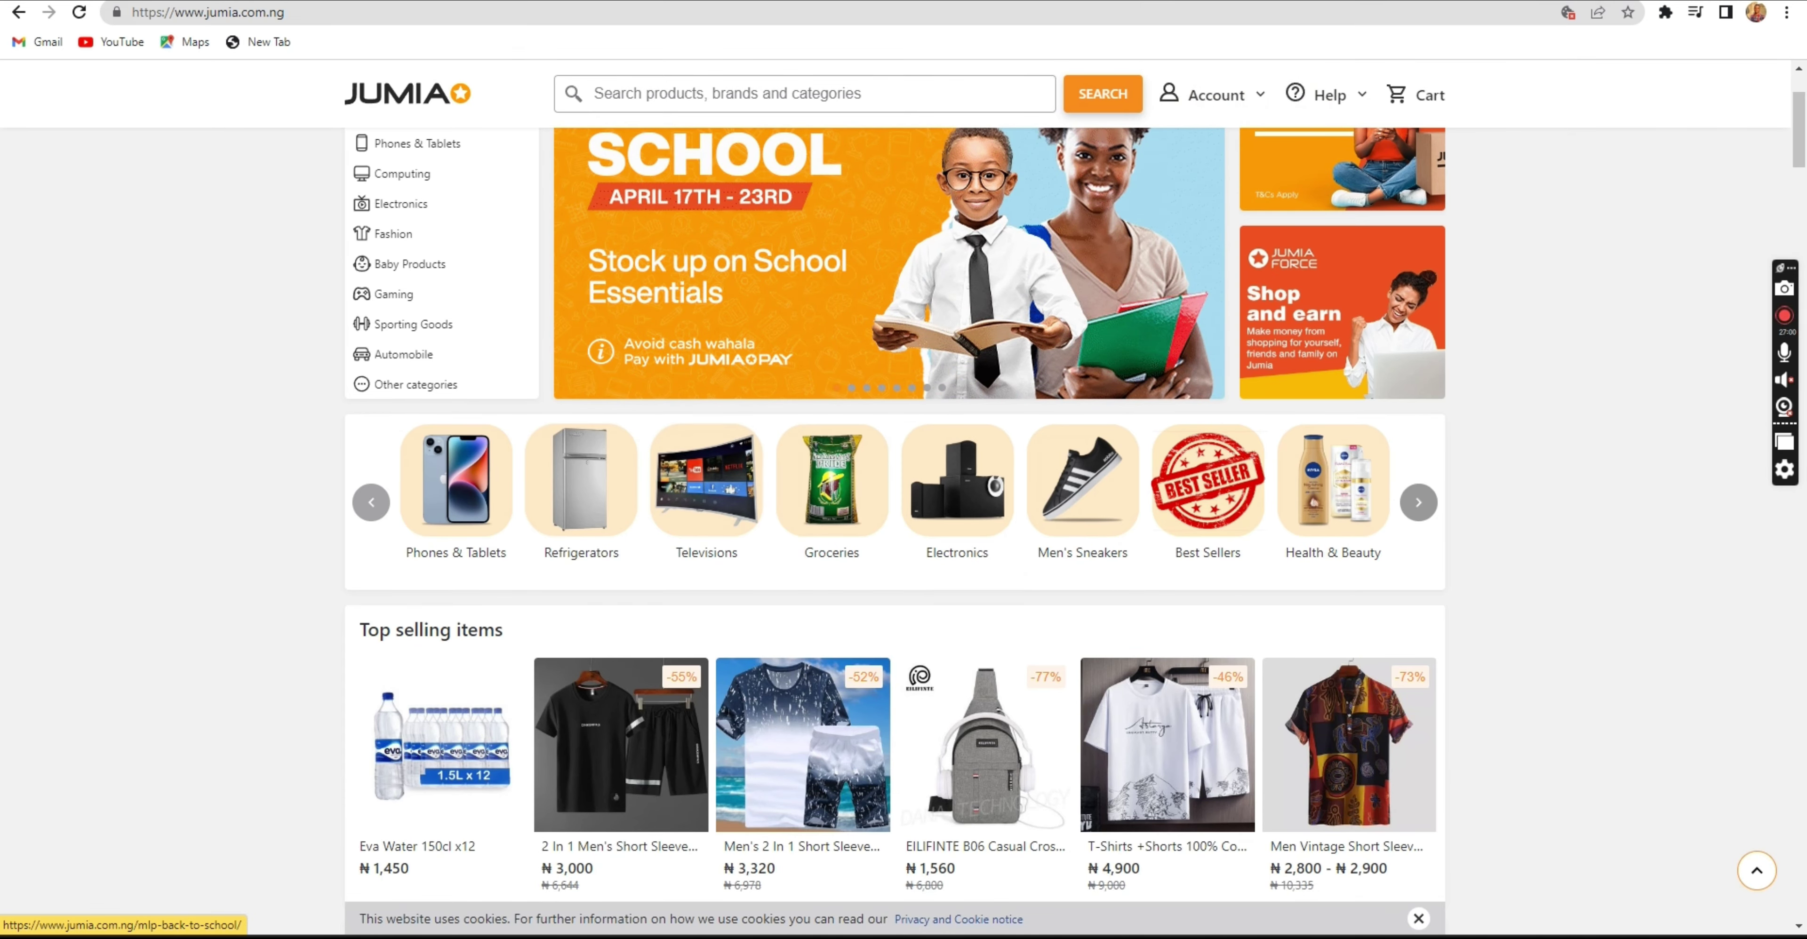
key(ctrl+Tab)
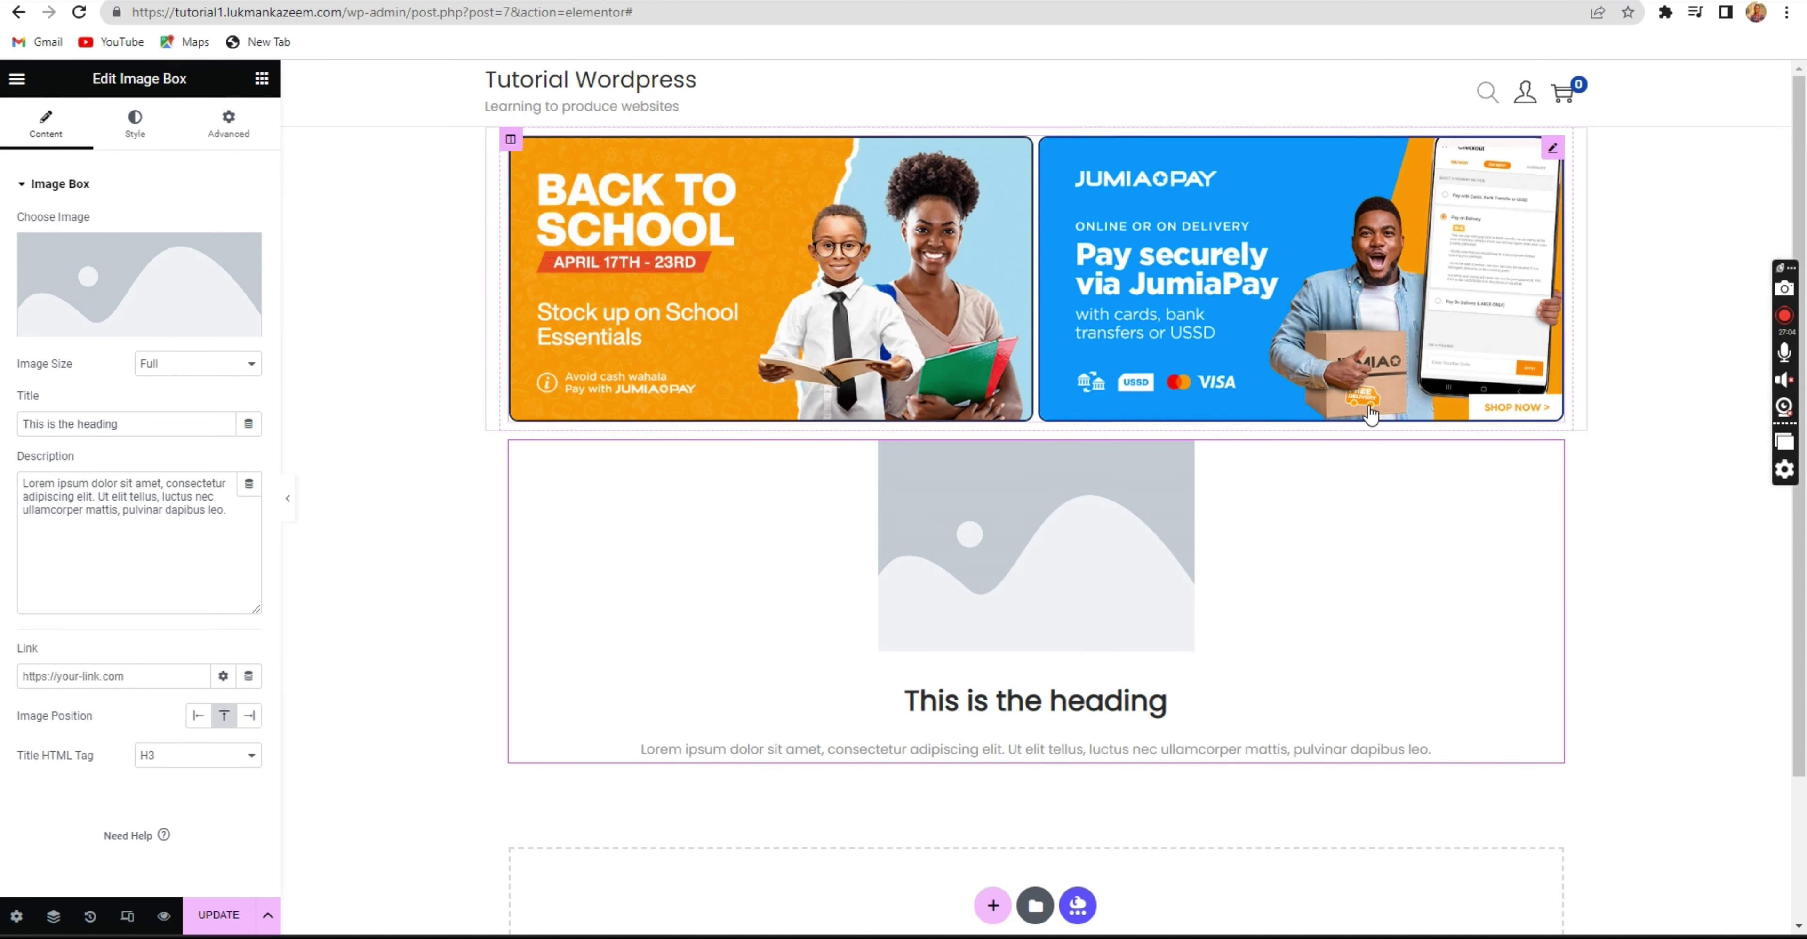
right_click(1553, 463)
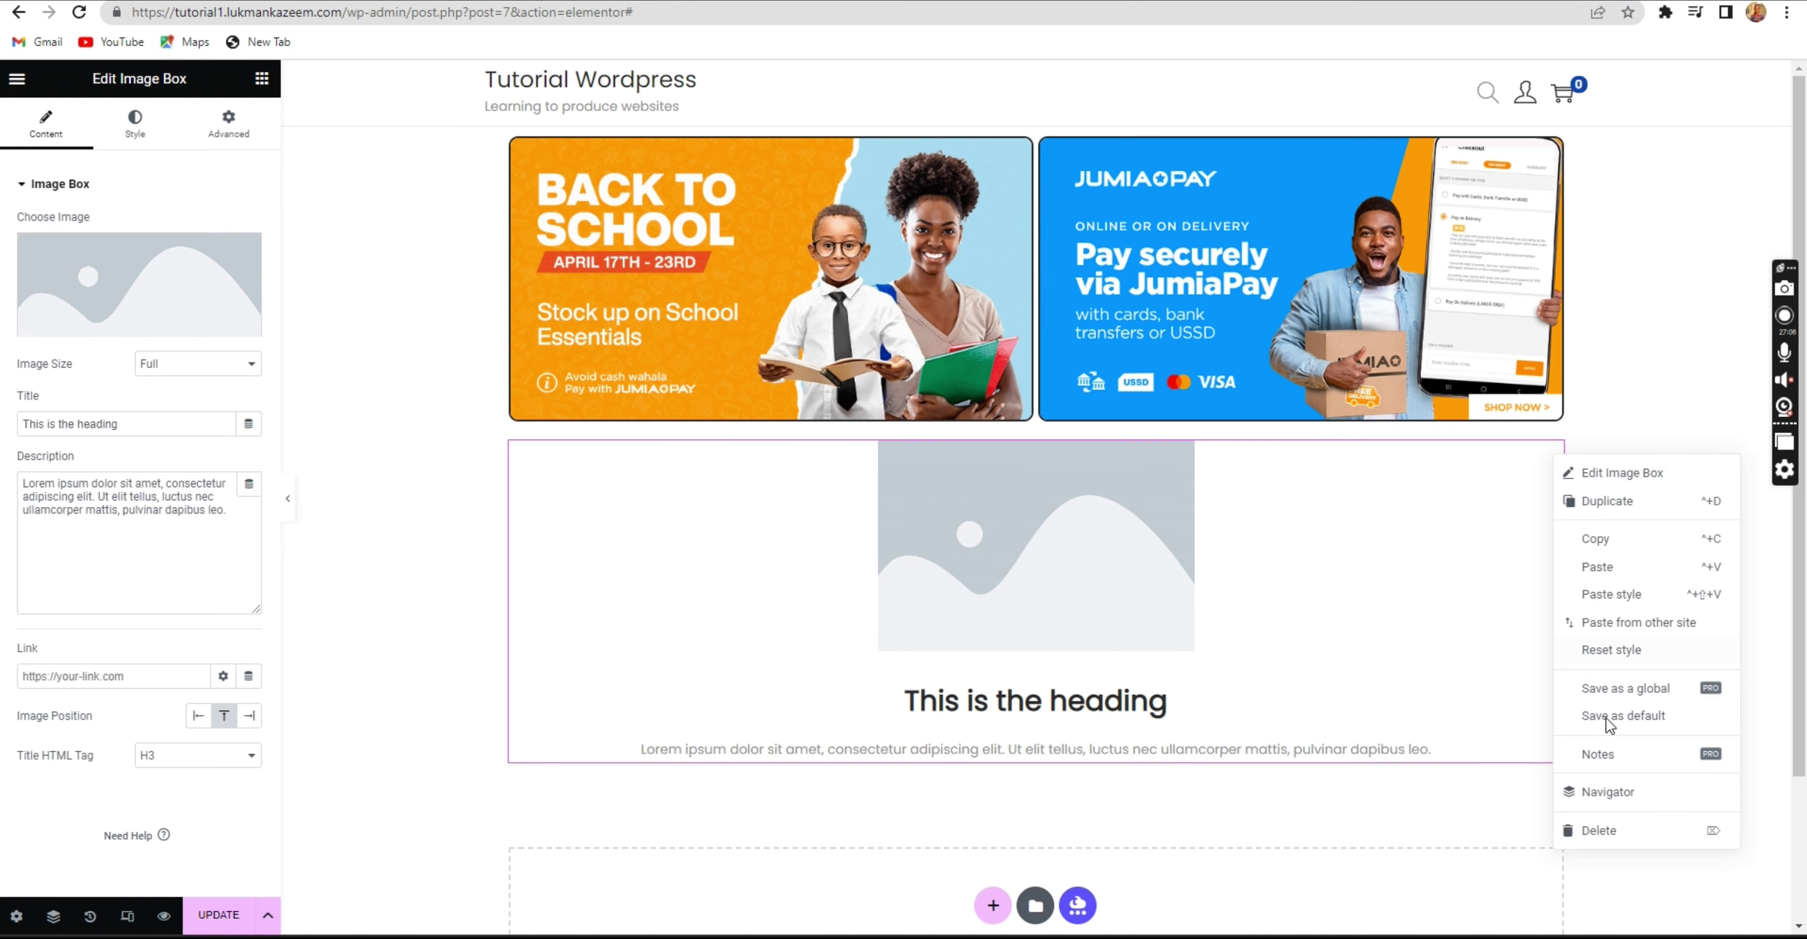
click(1585, 831)
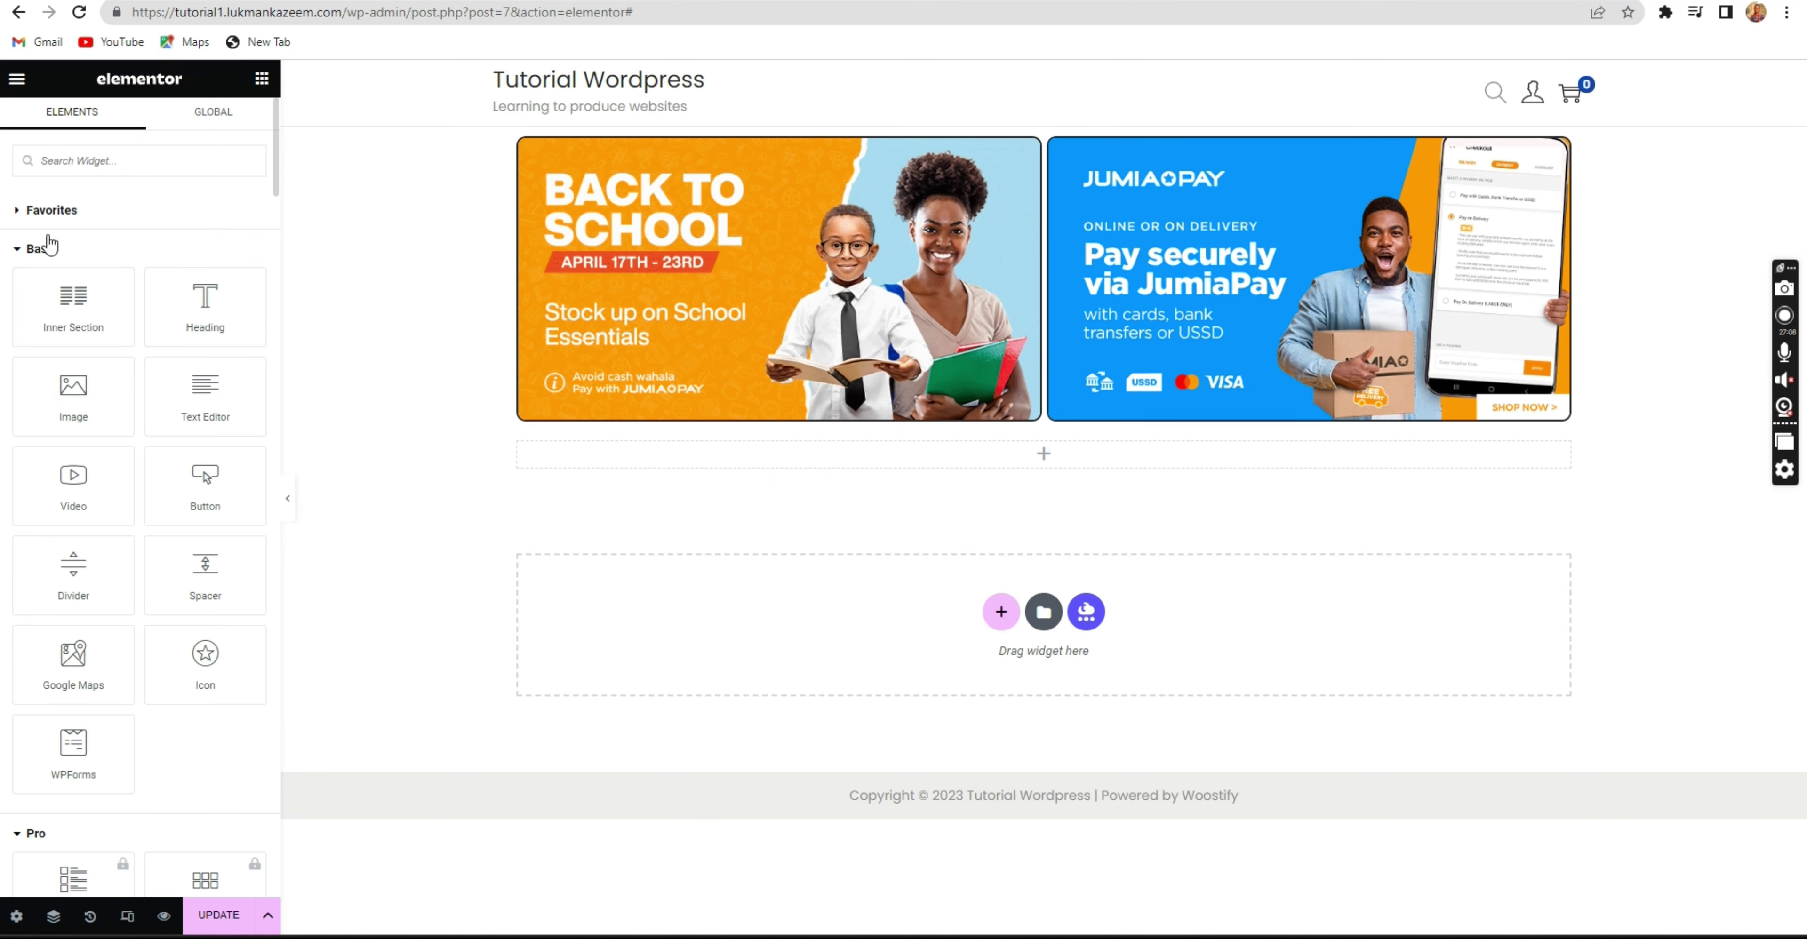
Search 'icon' and add an Icon Box widget below the banner gallery.
click(72, 160)
text(icon)
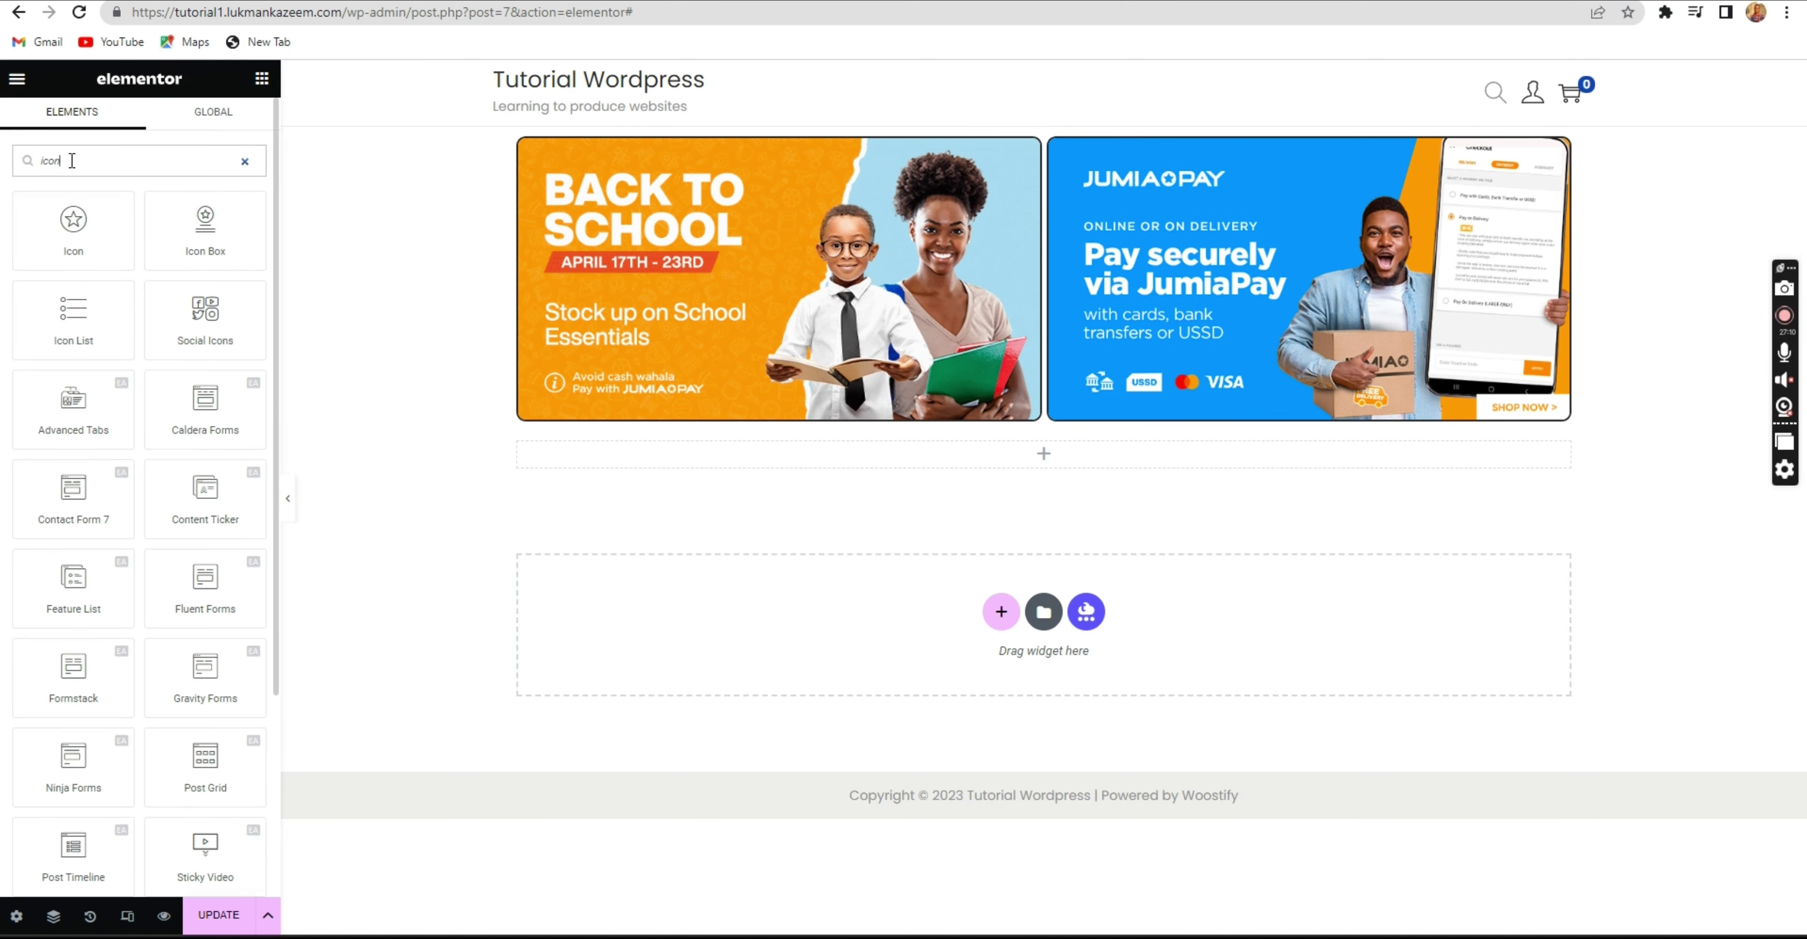
drag(187, 232, 671, 450)
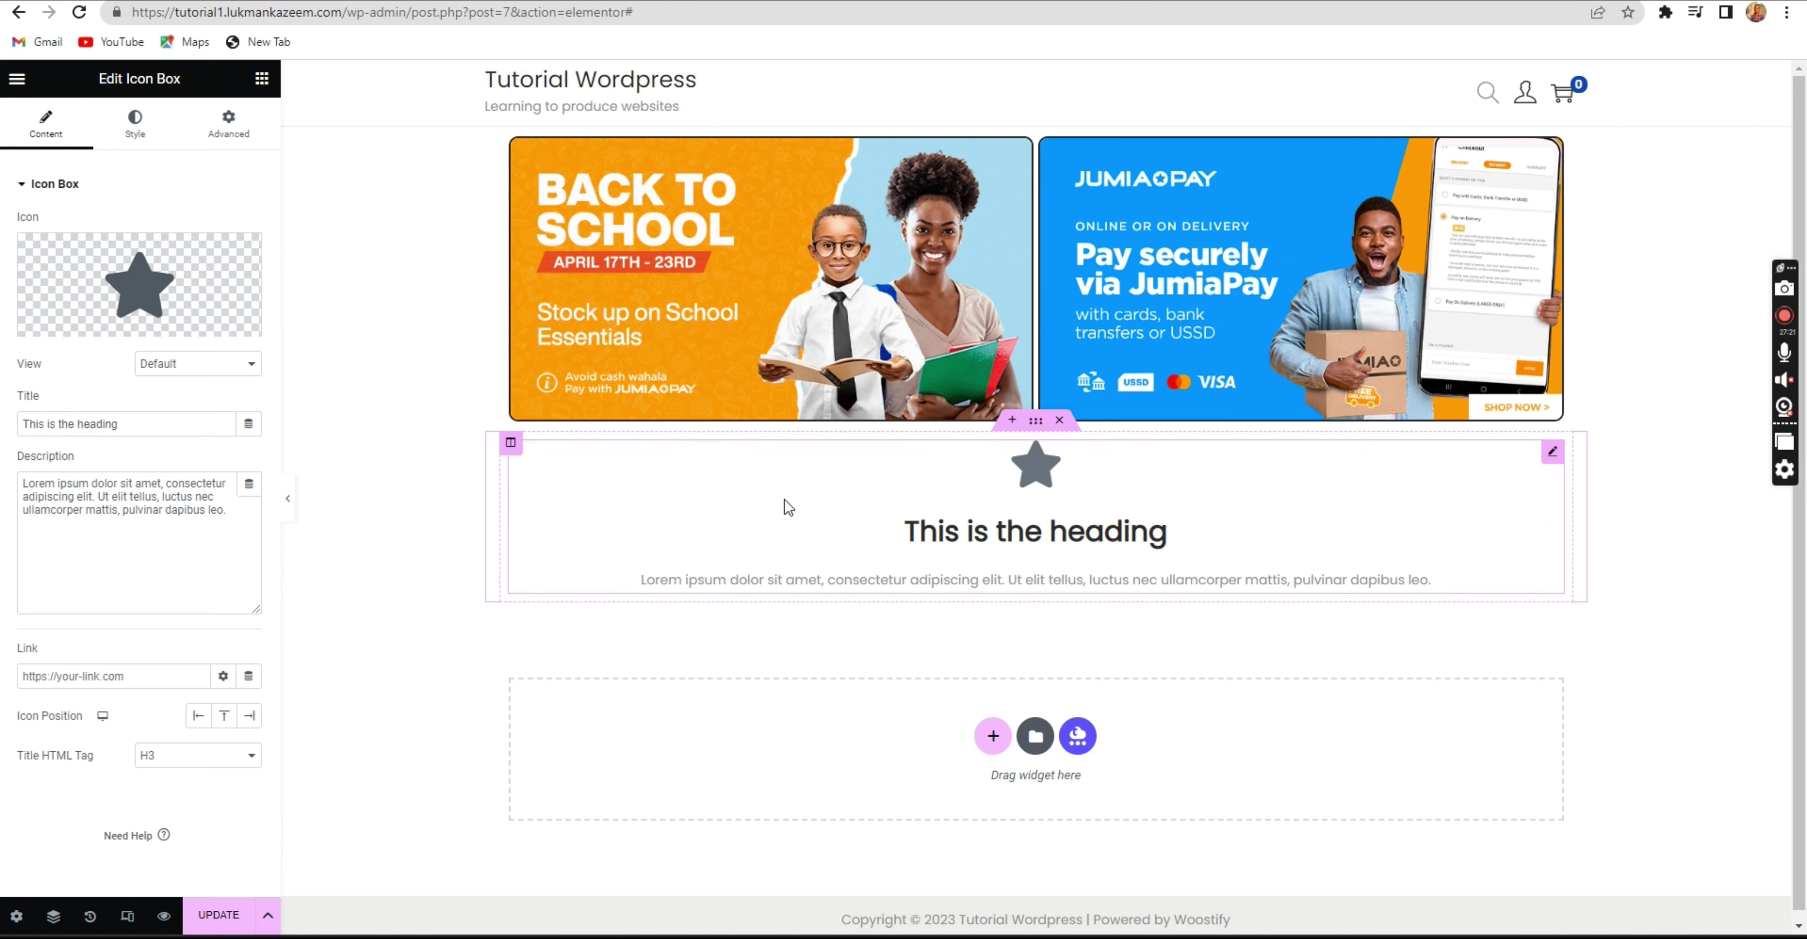
mouse_move(196, 287)
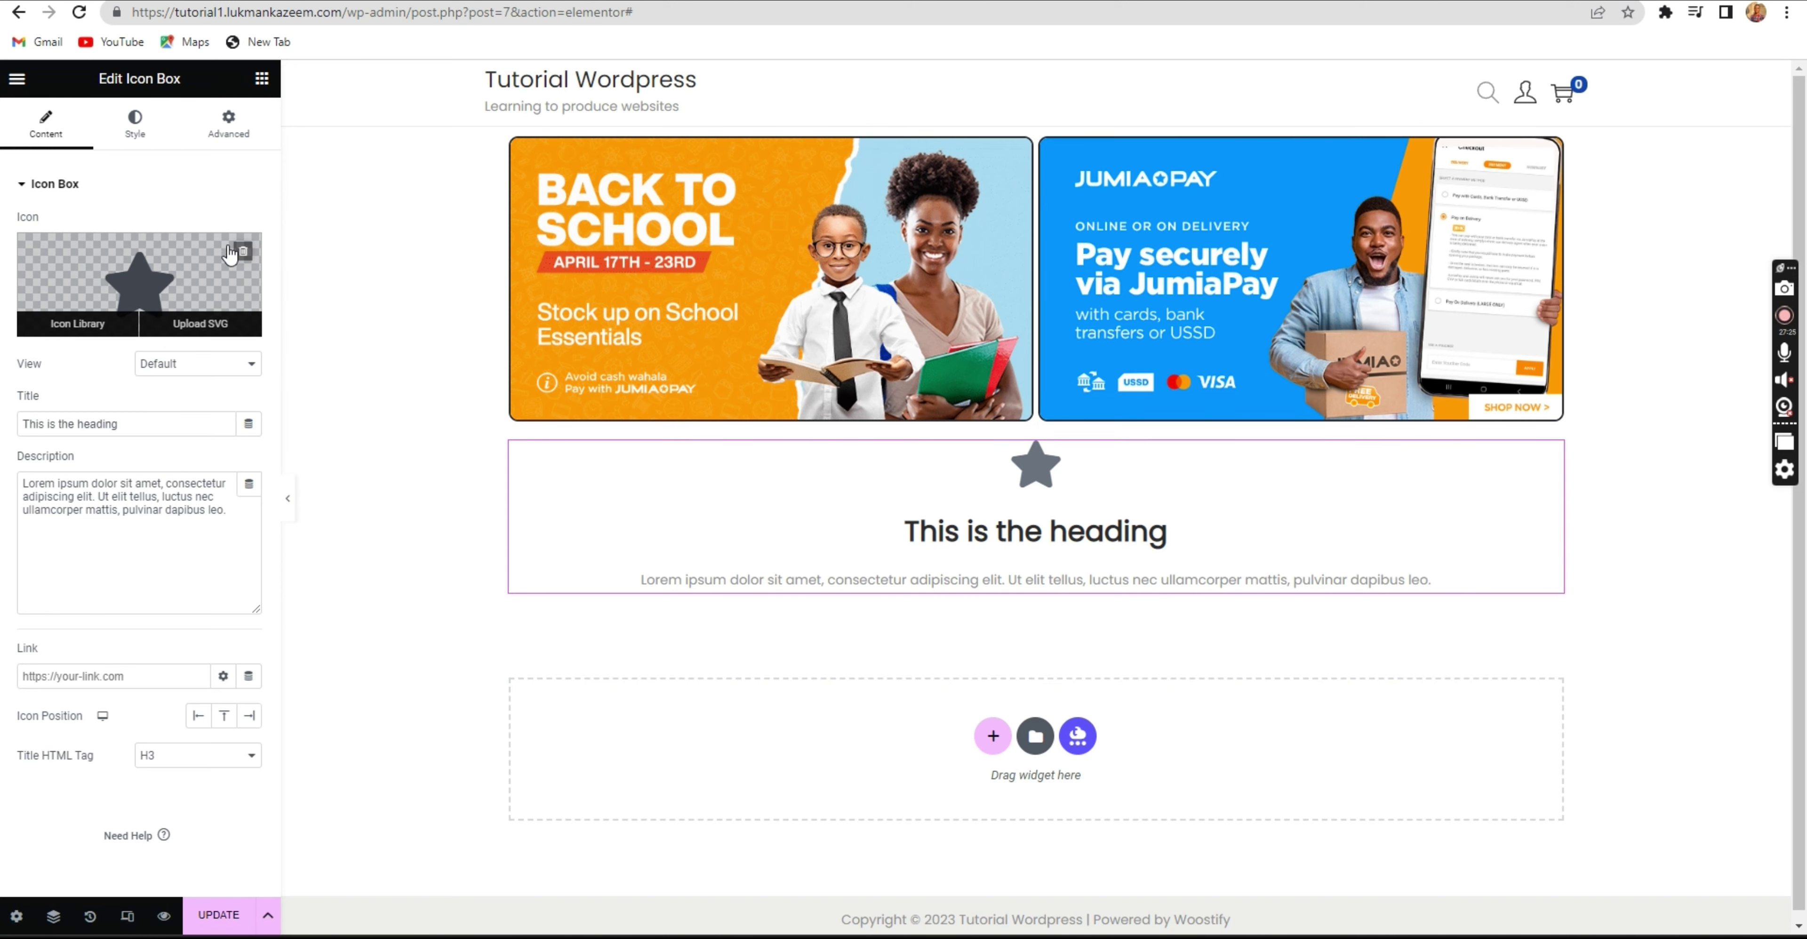
Try removing the Icon Box star icon and its view styles, then delete the widget.
click(243, 252)
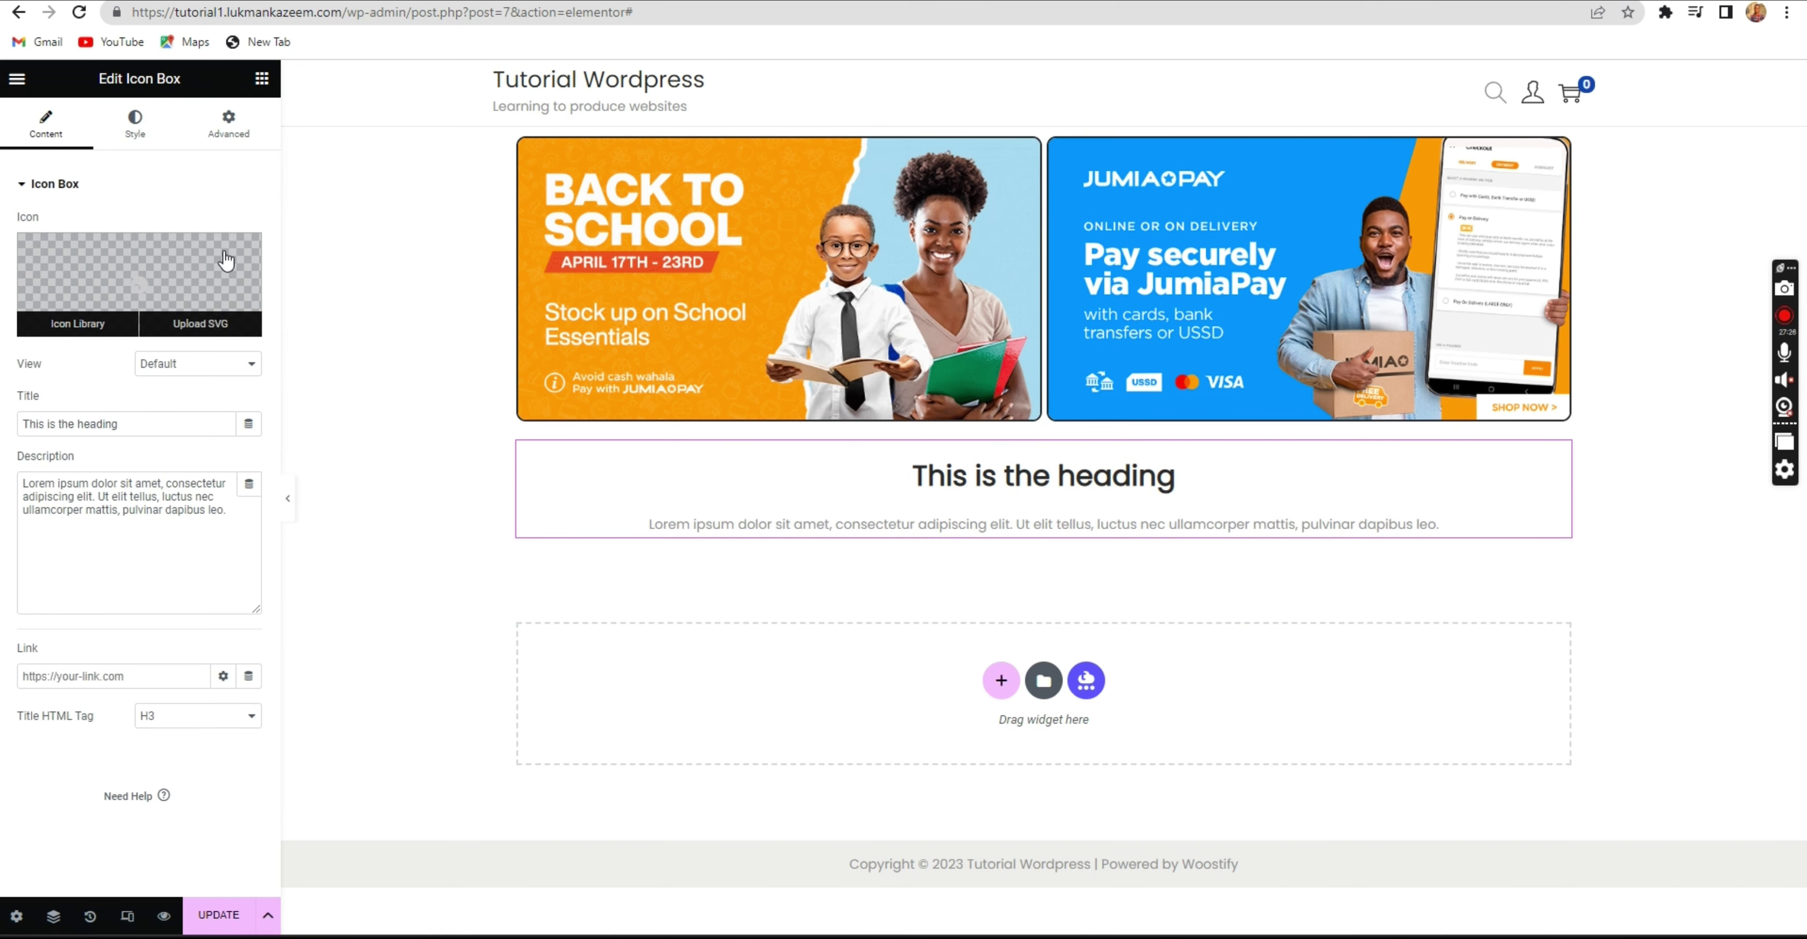
click(152, 363)
click(152, 365)
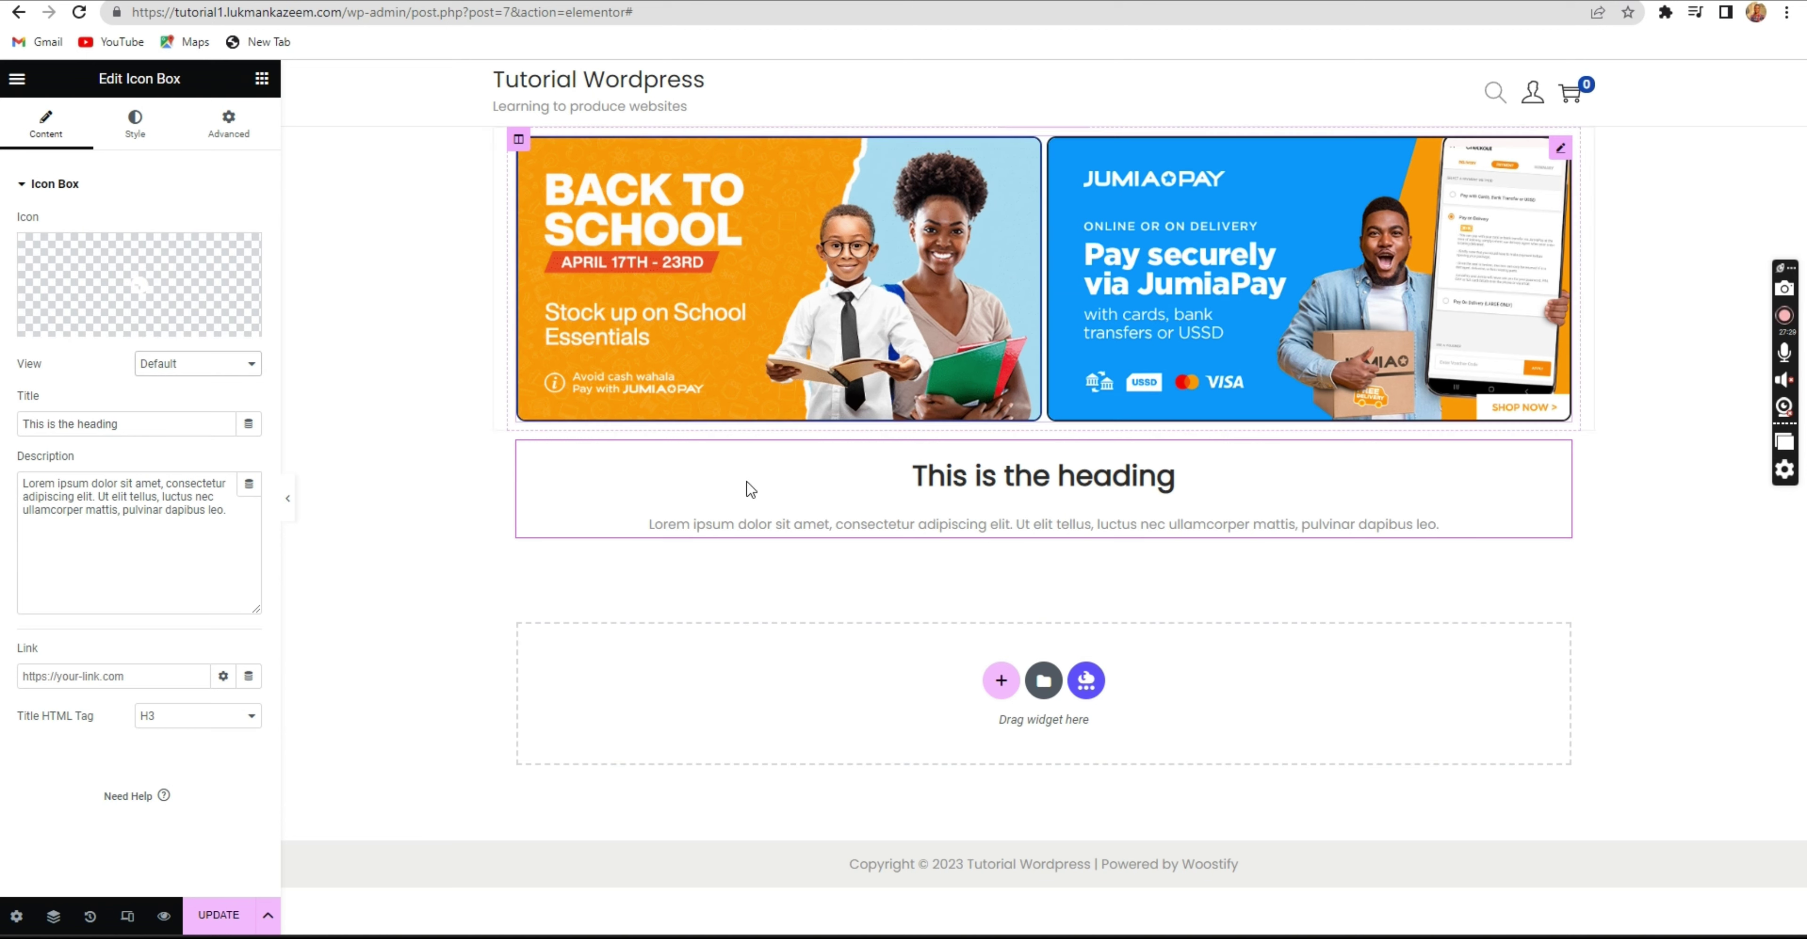
right_click(1557, 460)
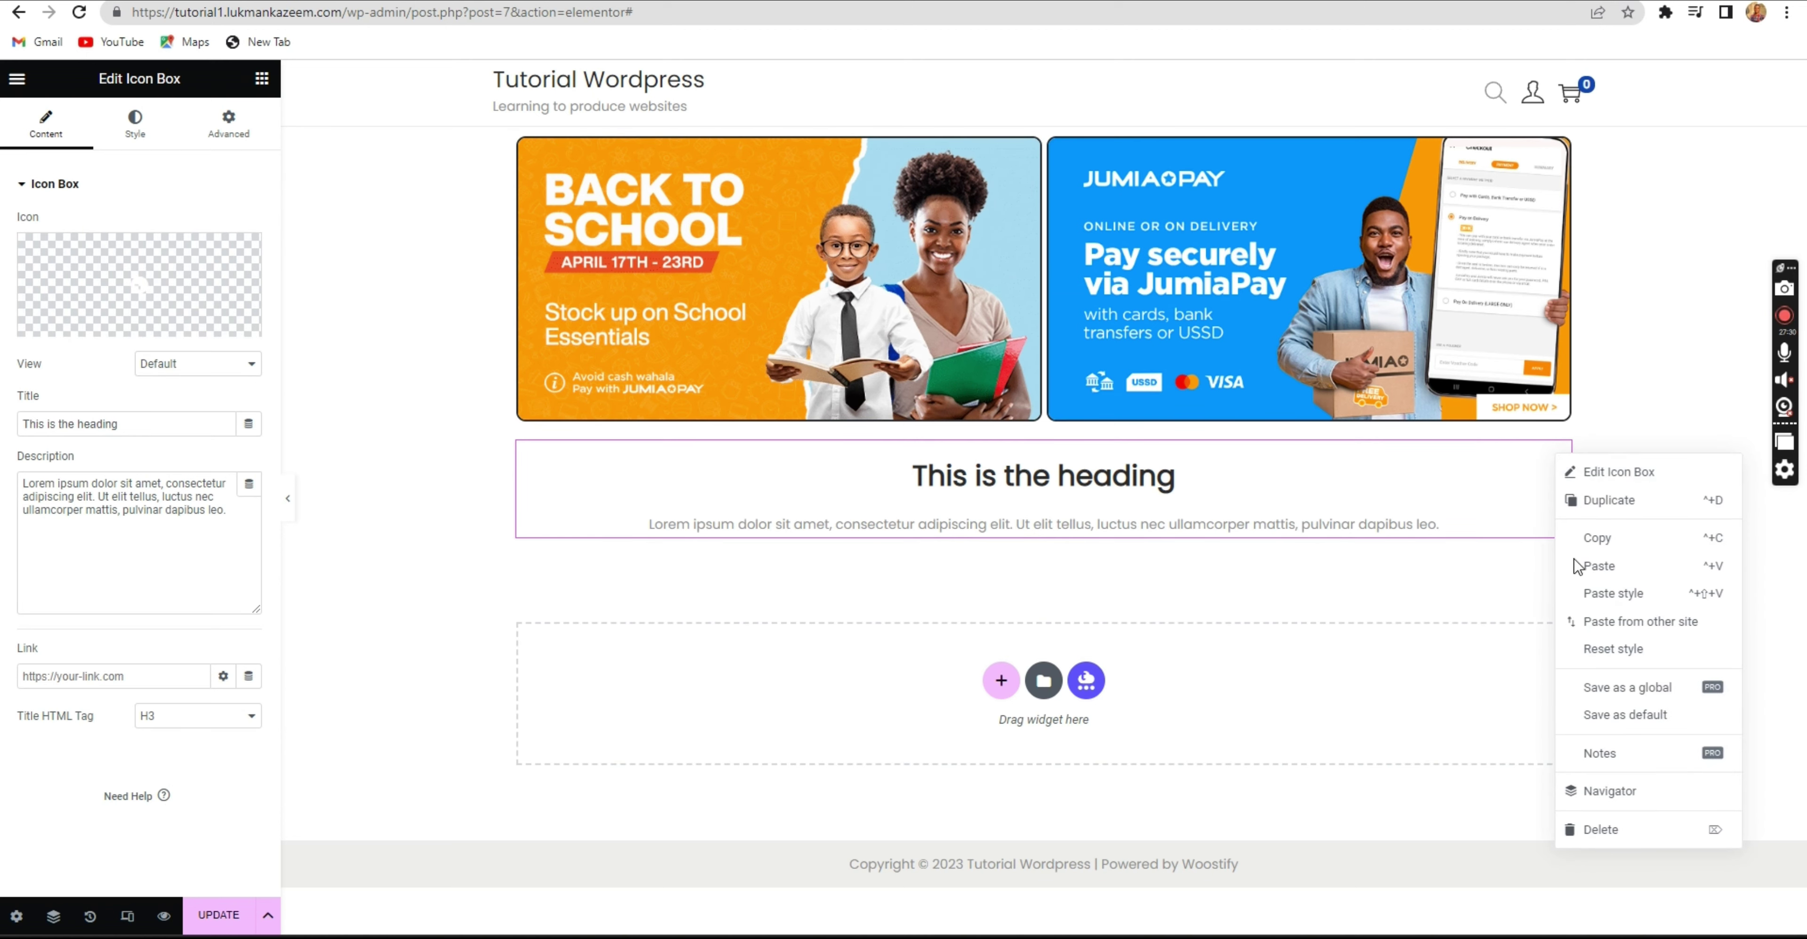
click(1596, 829)
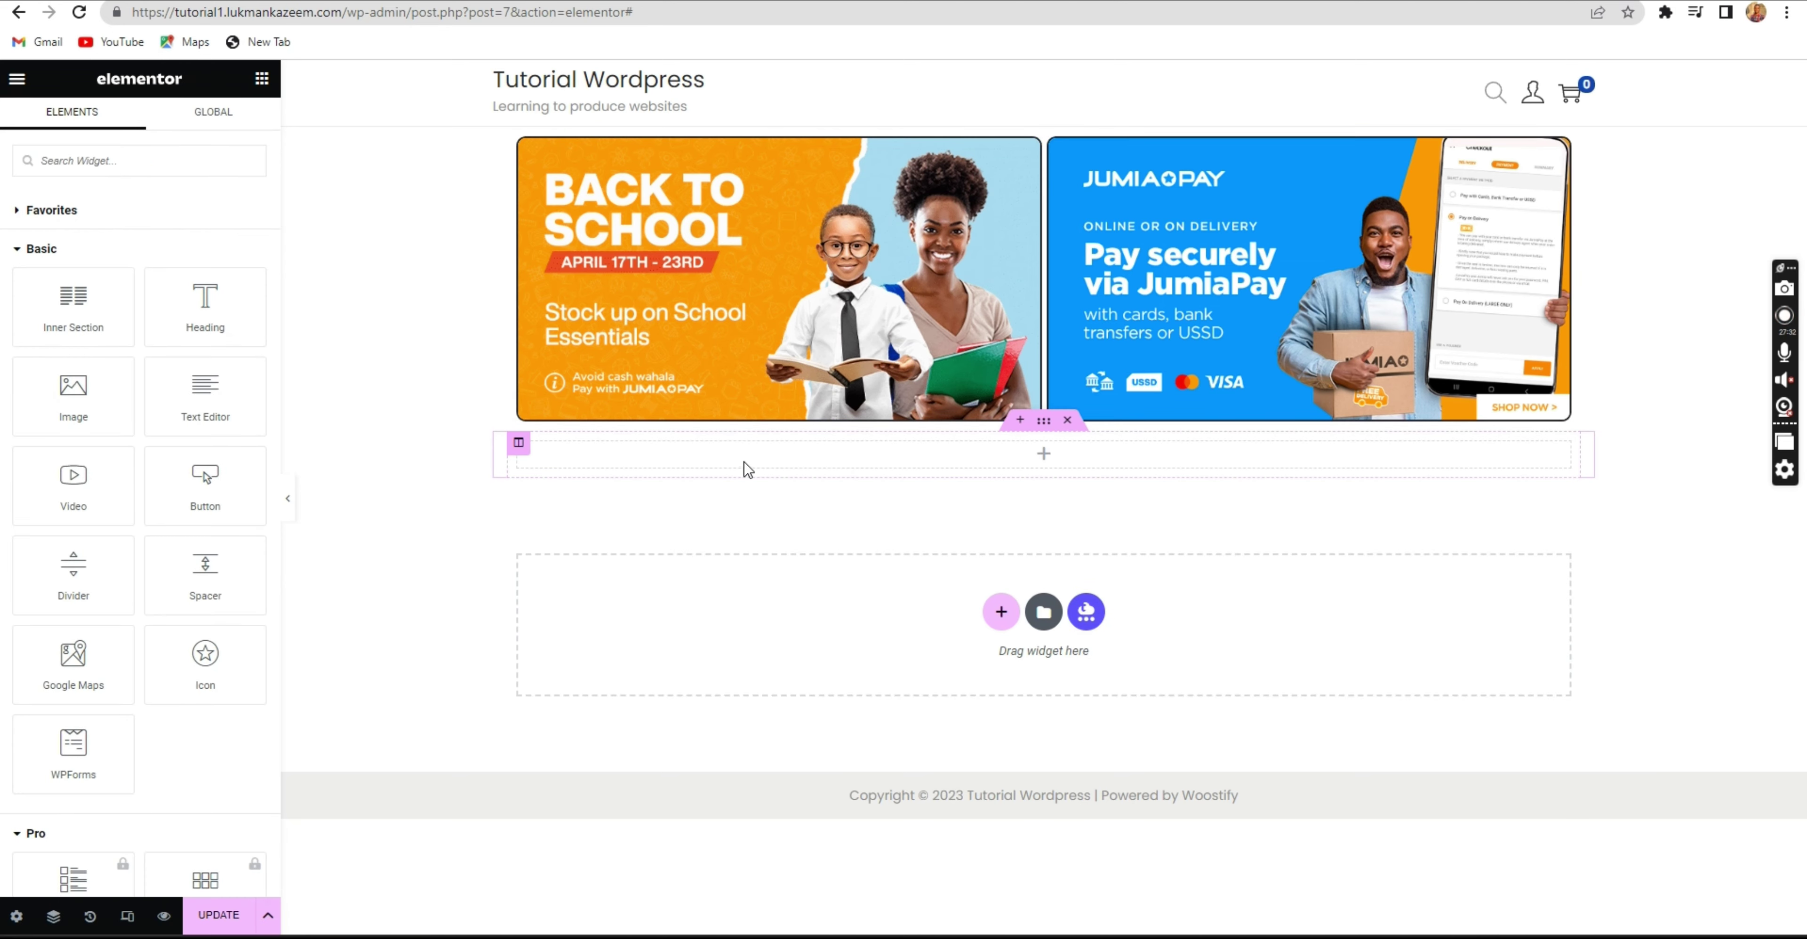
Search 'image' and drop an Image Box into the empty section below the banners, checking the Jumia homepage for reference.
text(image)
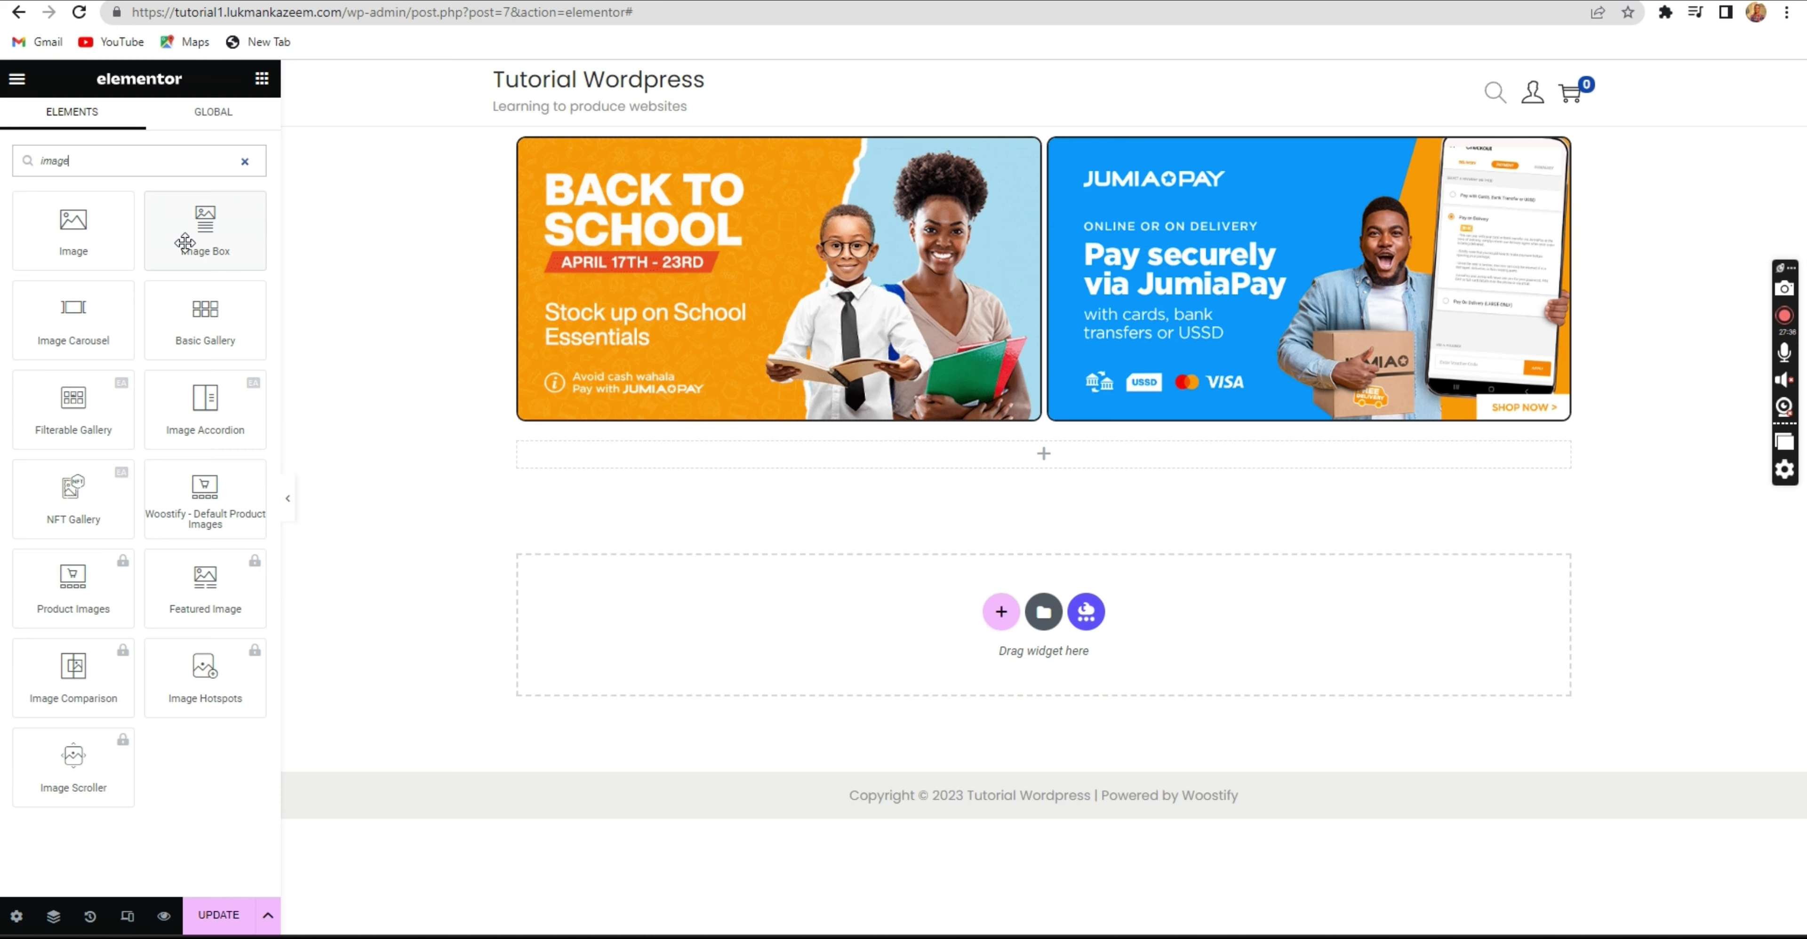
drag(193, 232, 801, 456)
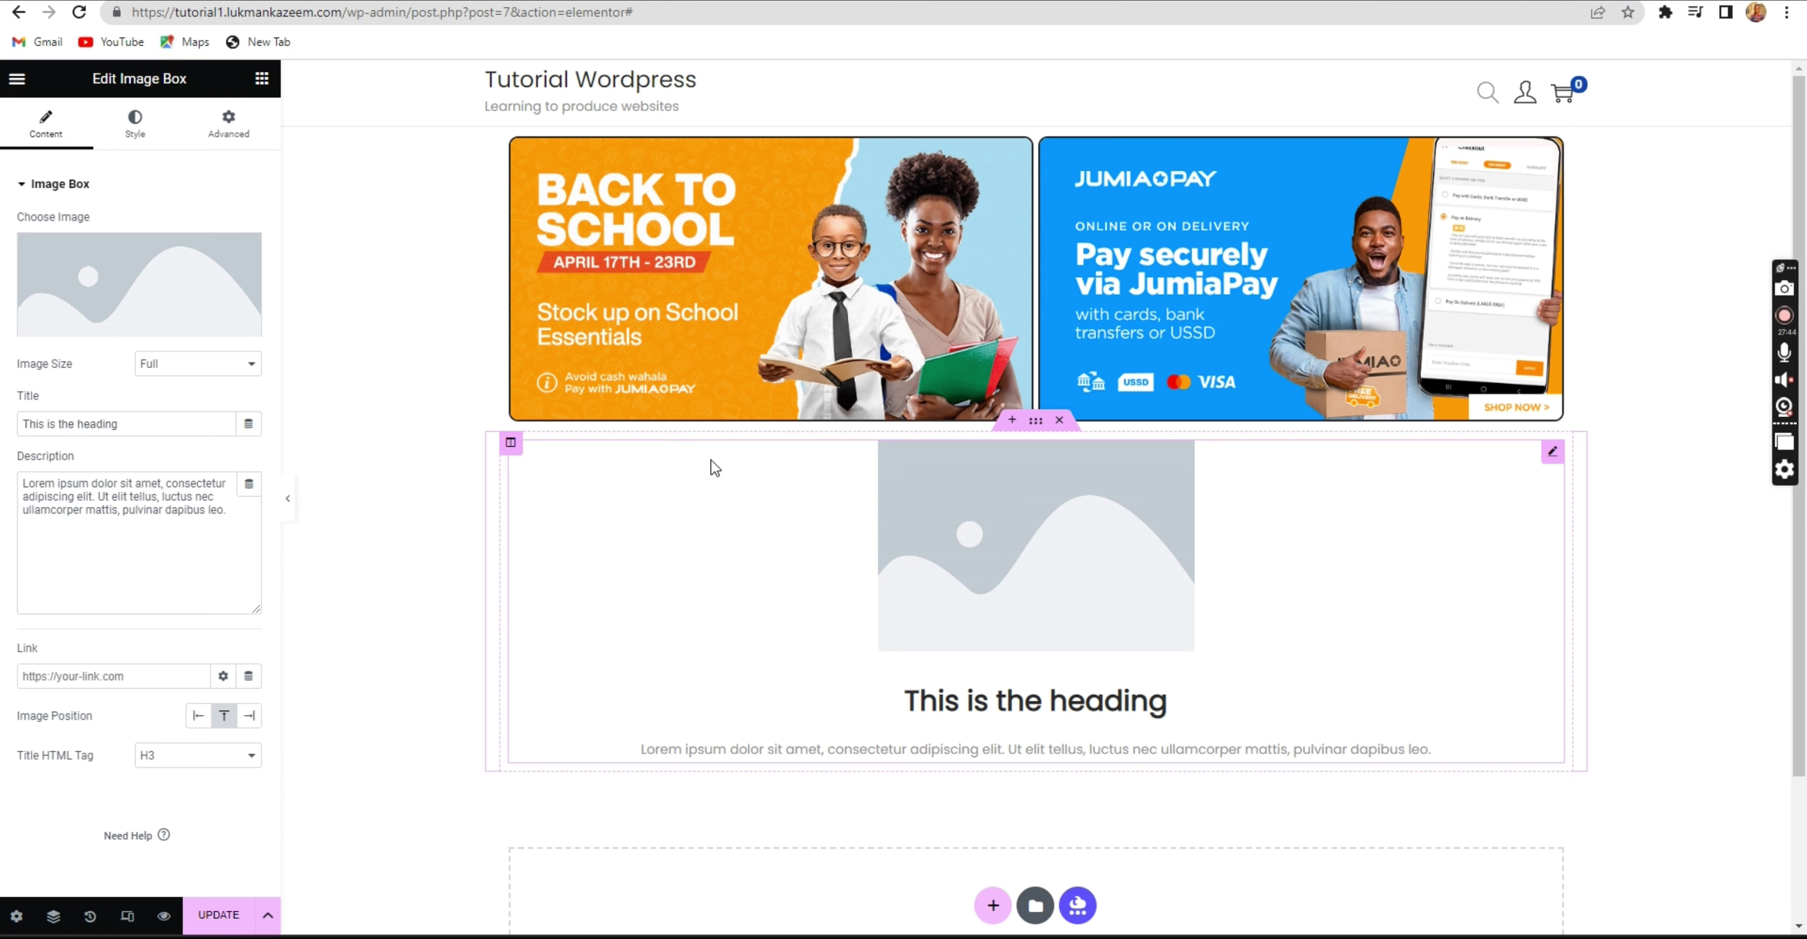
key(ctrl+Tab)
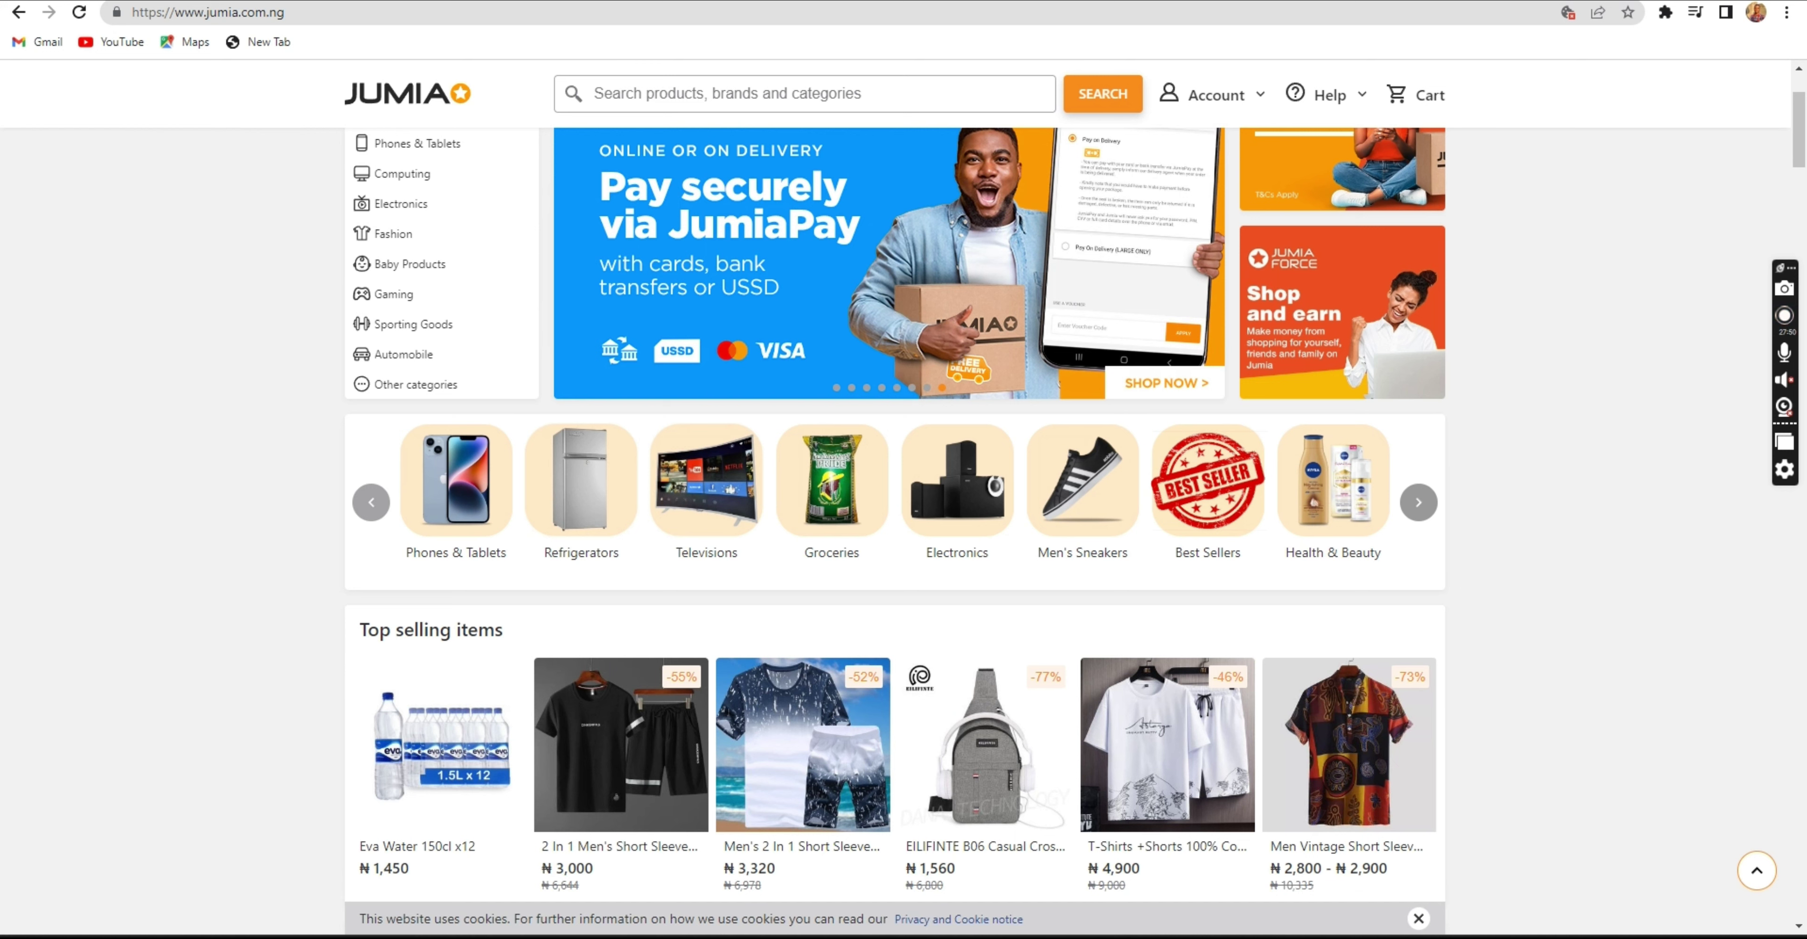
key(ctrl+shift+Tab)
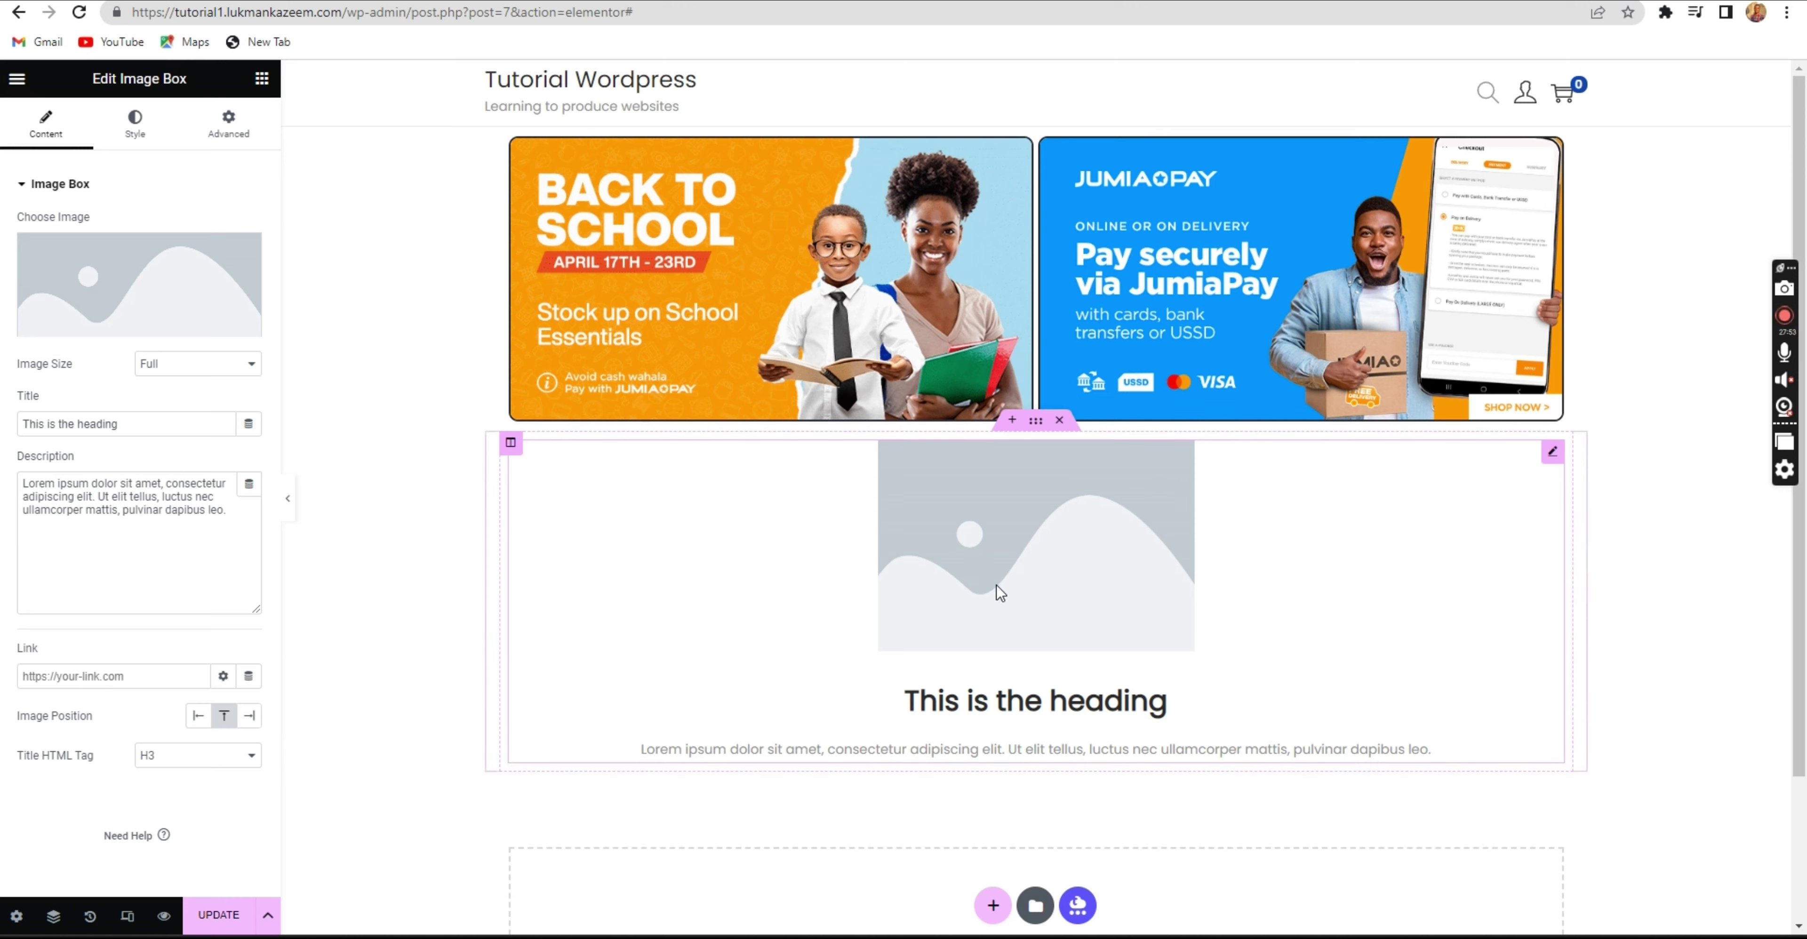
key(ctrl+Tab)
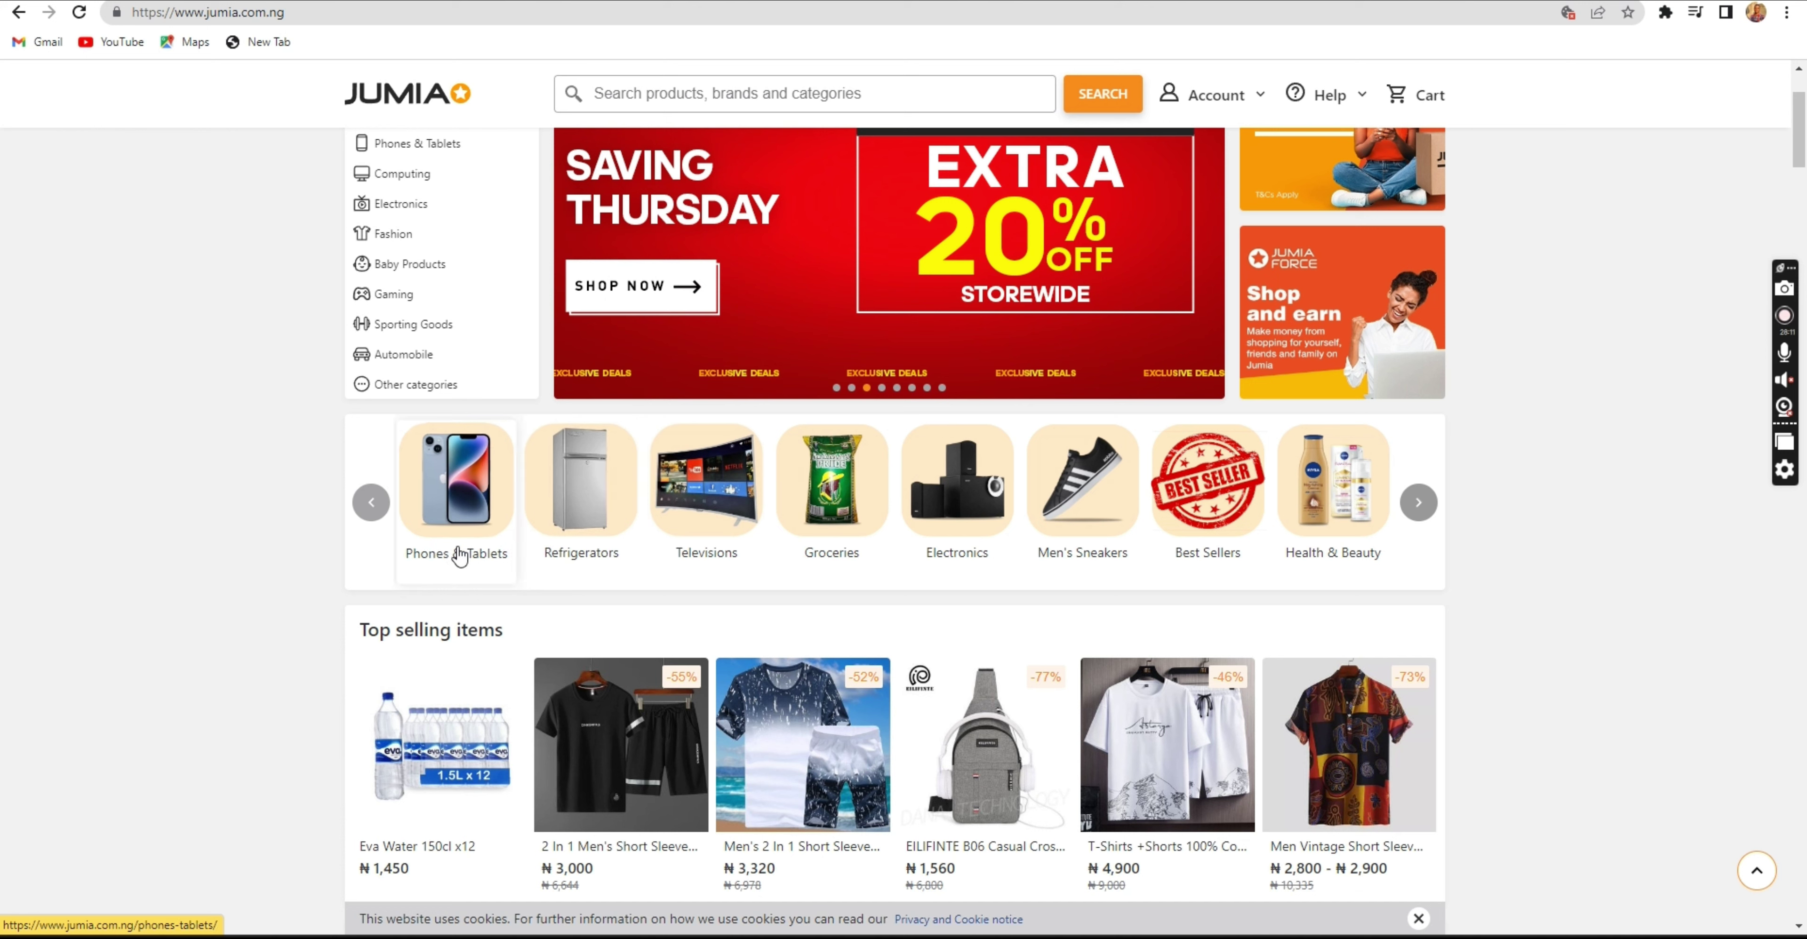
key(ctrl+Tab)
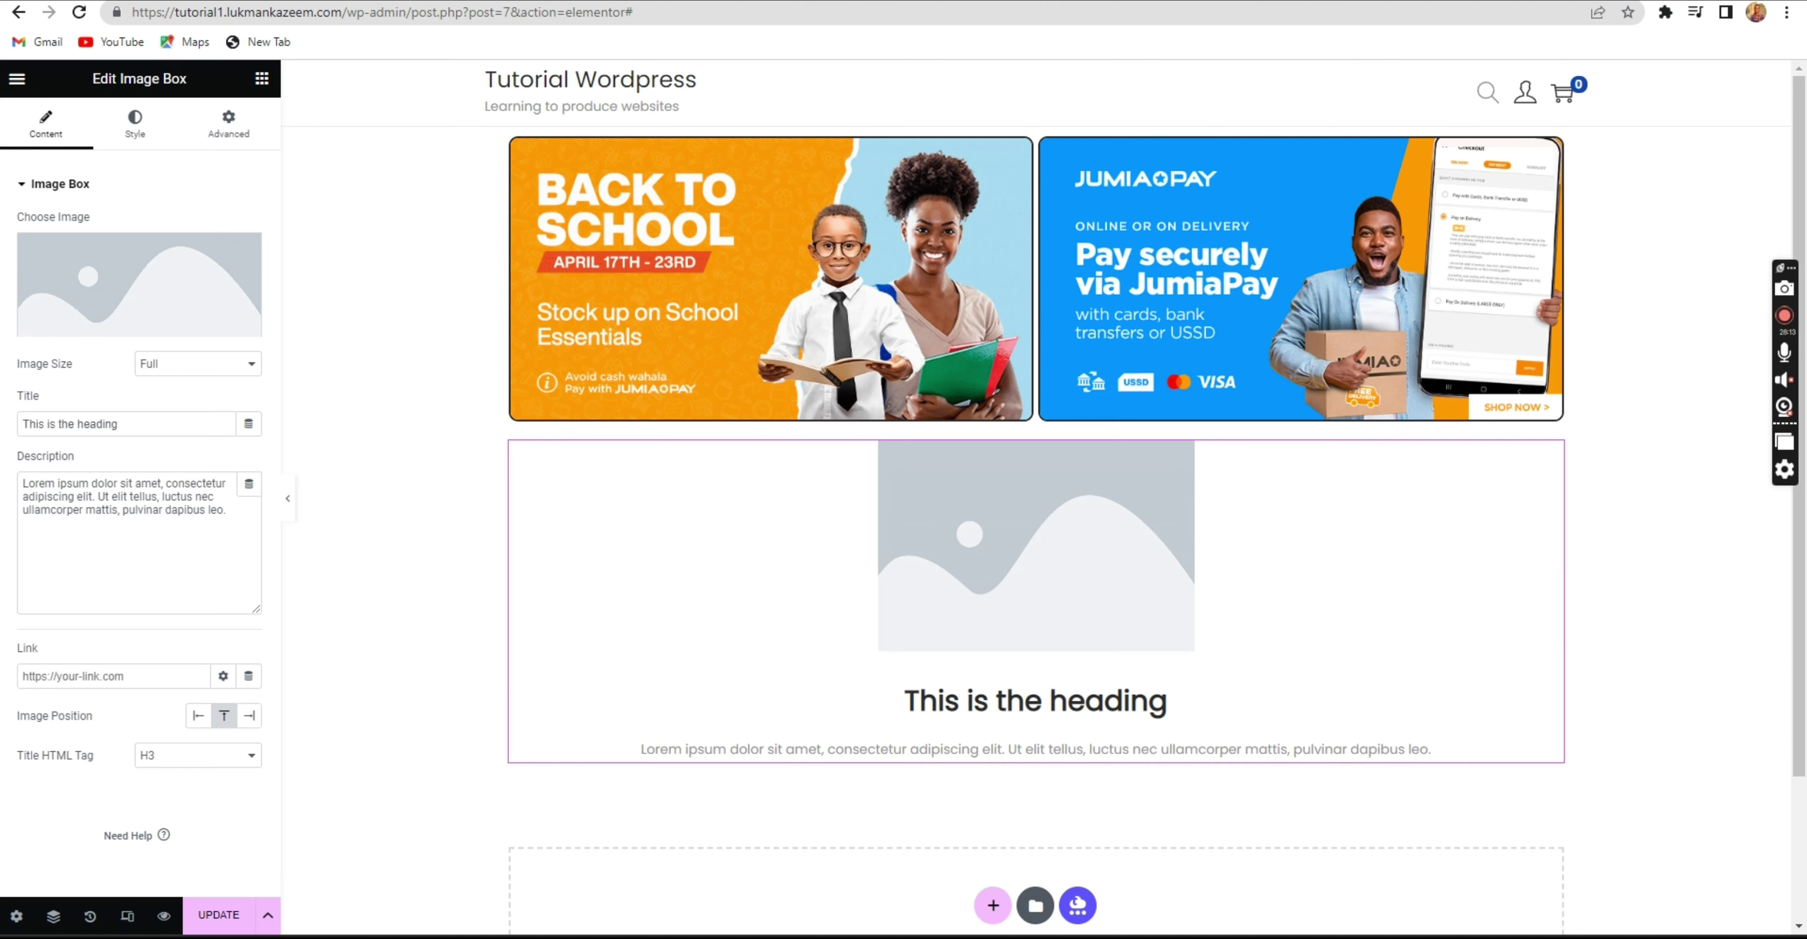
Delete the 'This is the heading' title and replace the description text with 'Mobile Phones'.
click(1006, 720)
click(145, 421)
drag(116, 415, 20, 407)
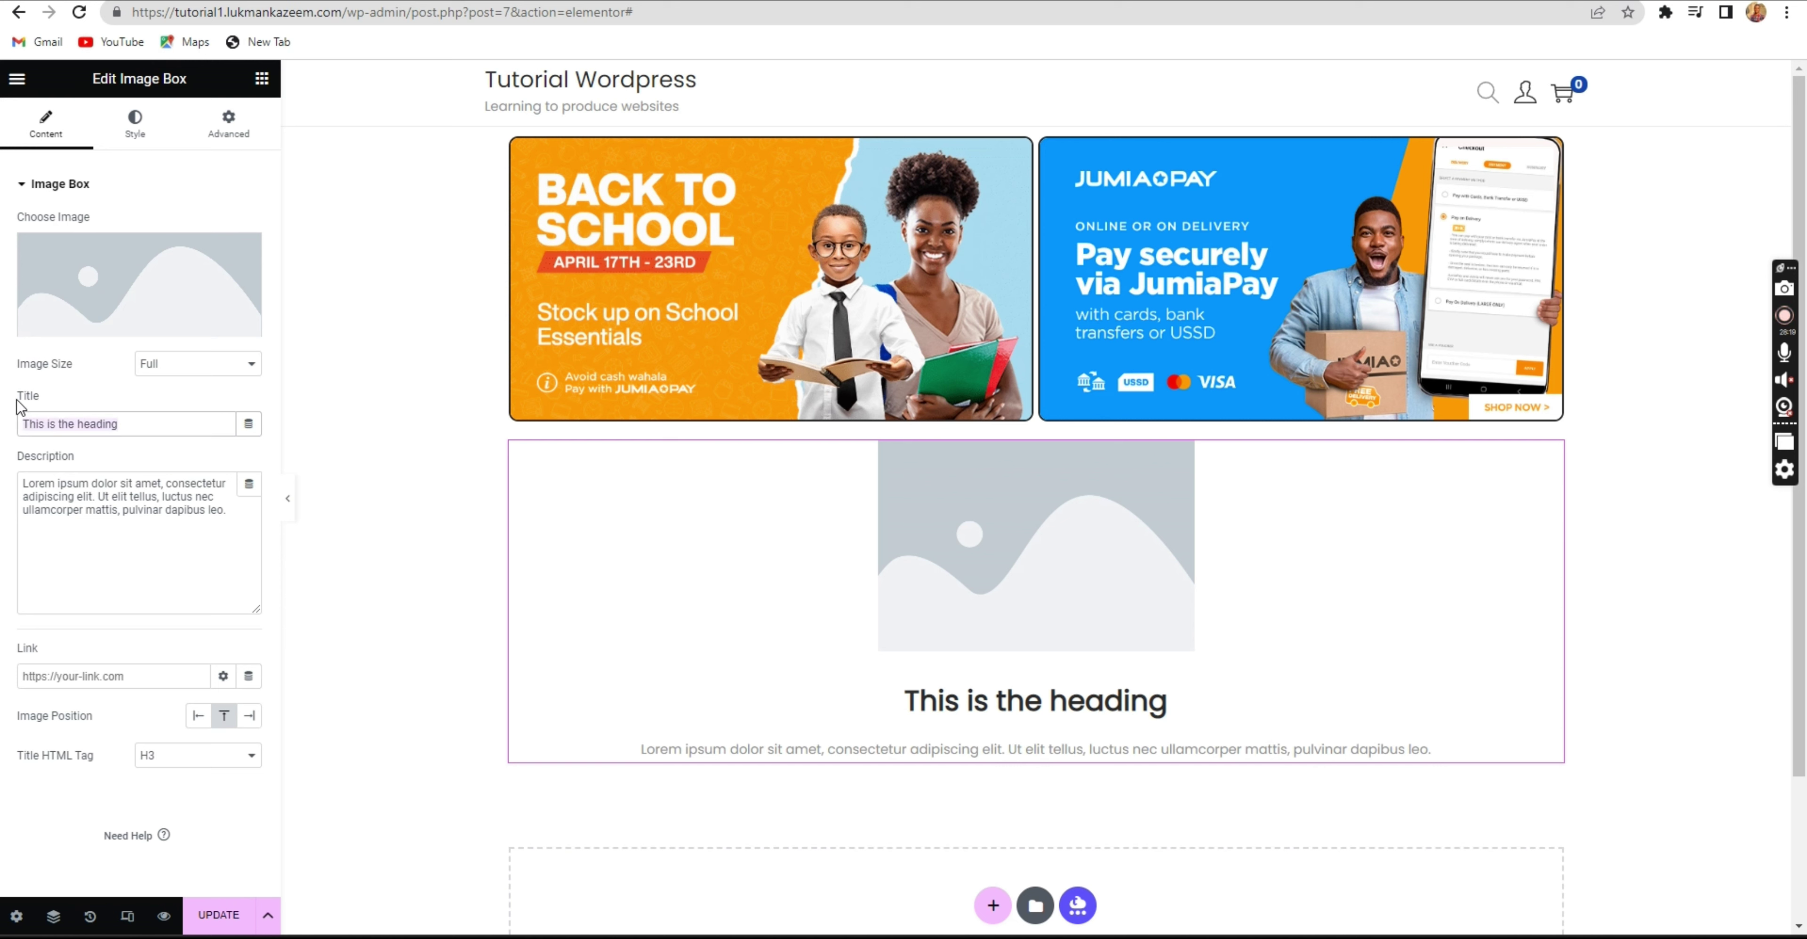
key(BackSpace)
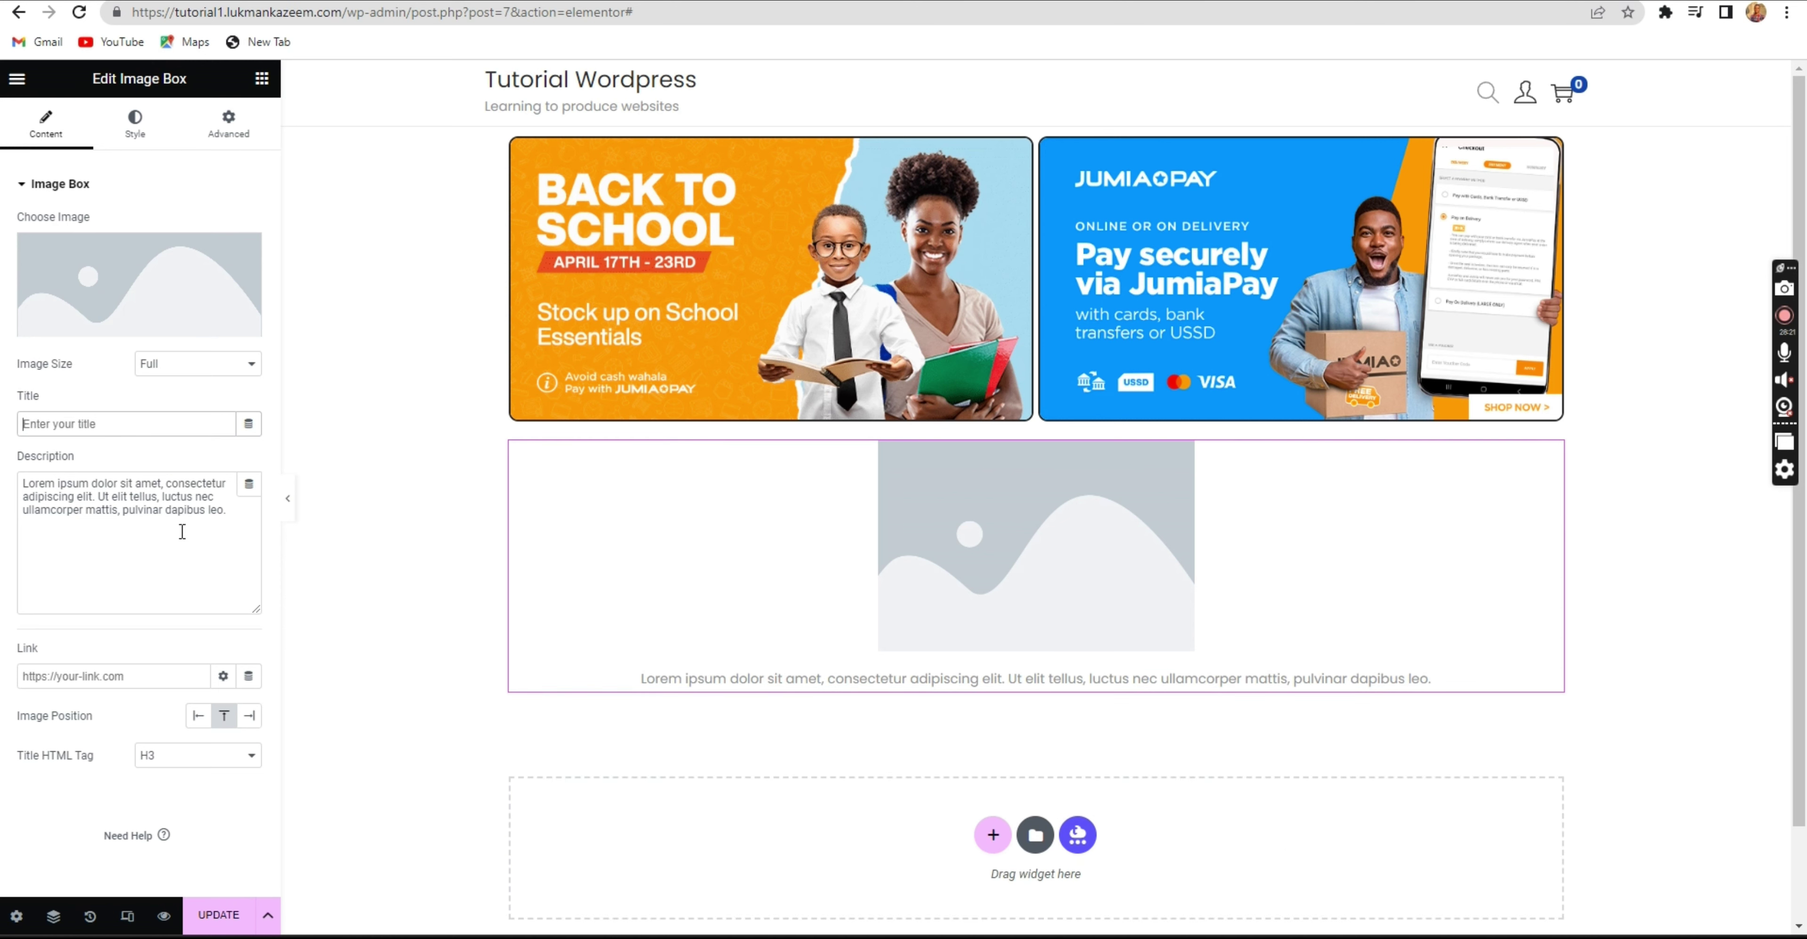
drag(232, 520, 5, 455)
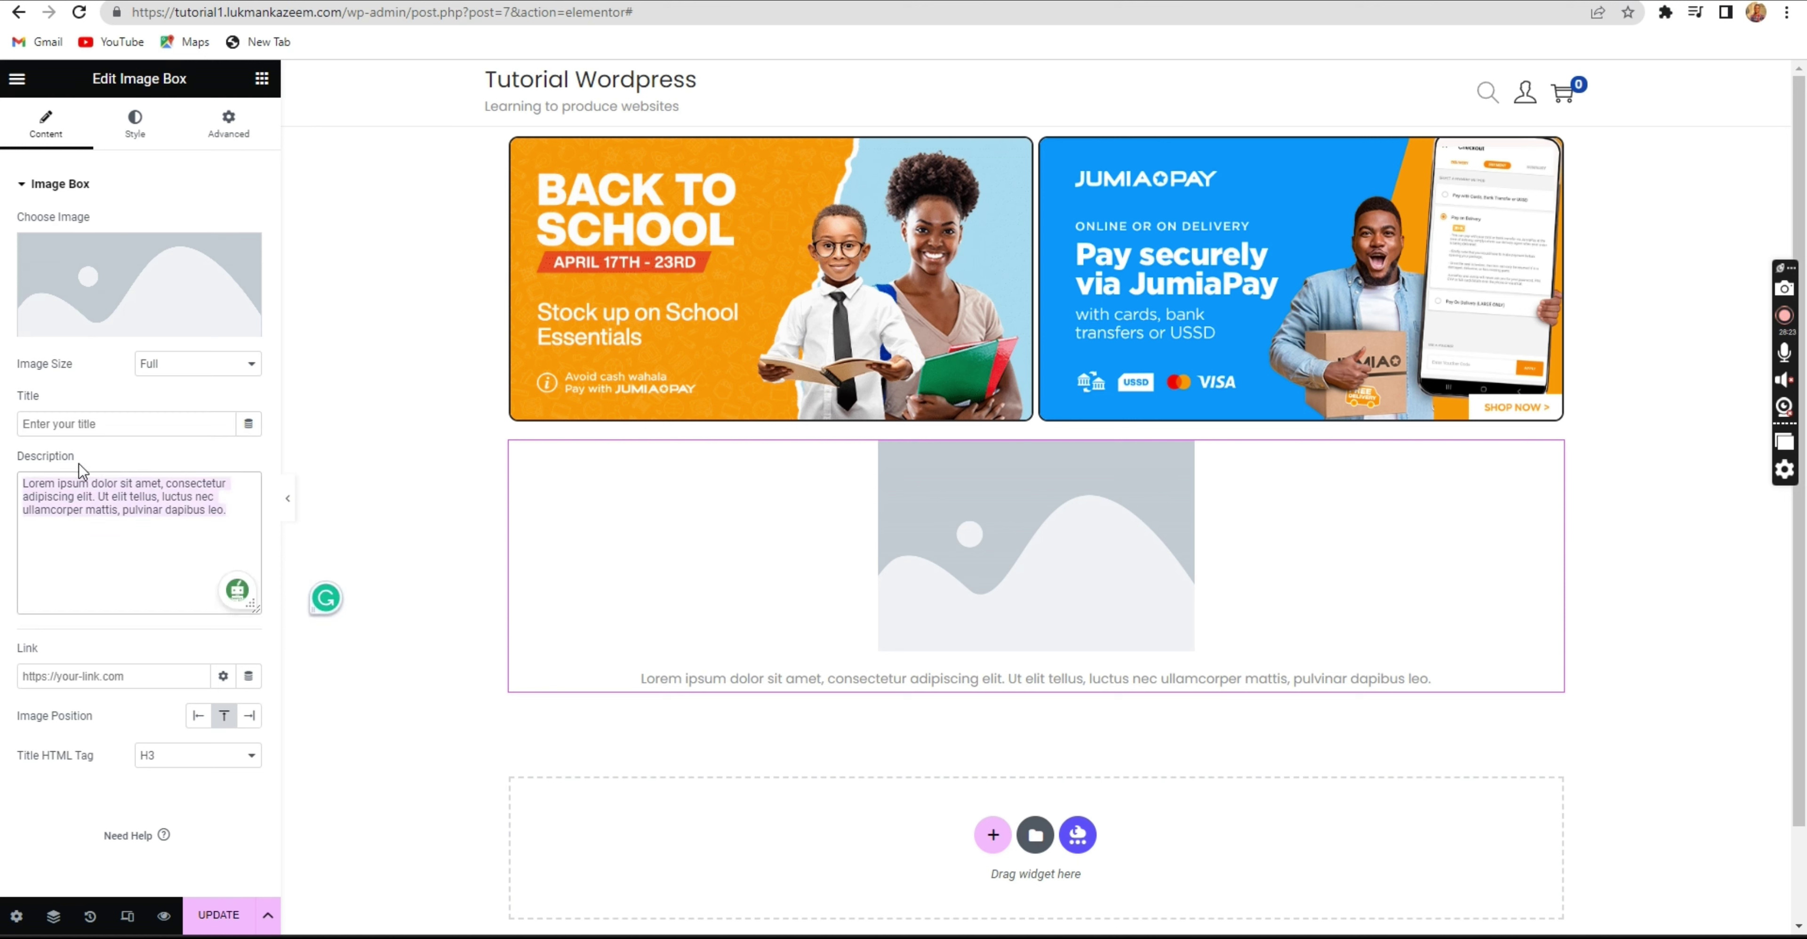
text(T)
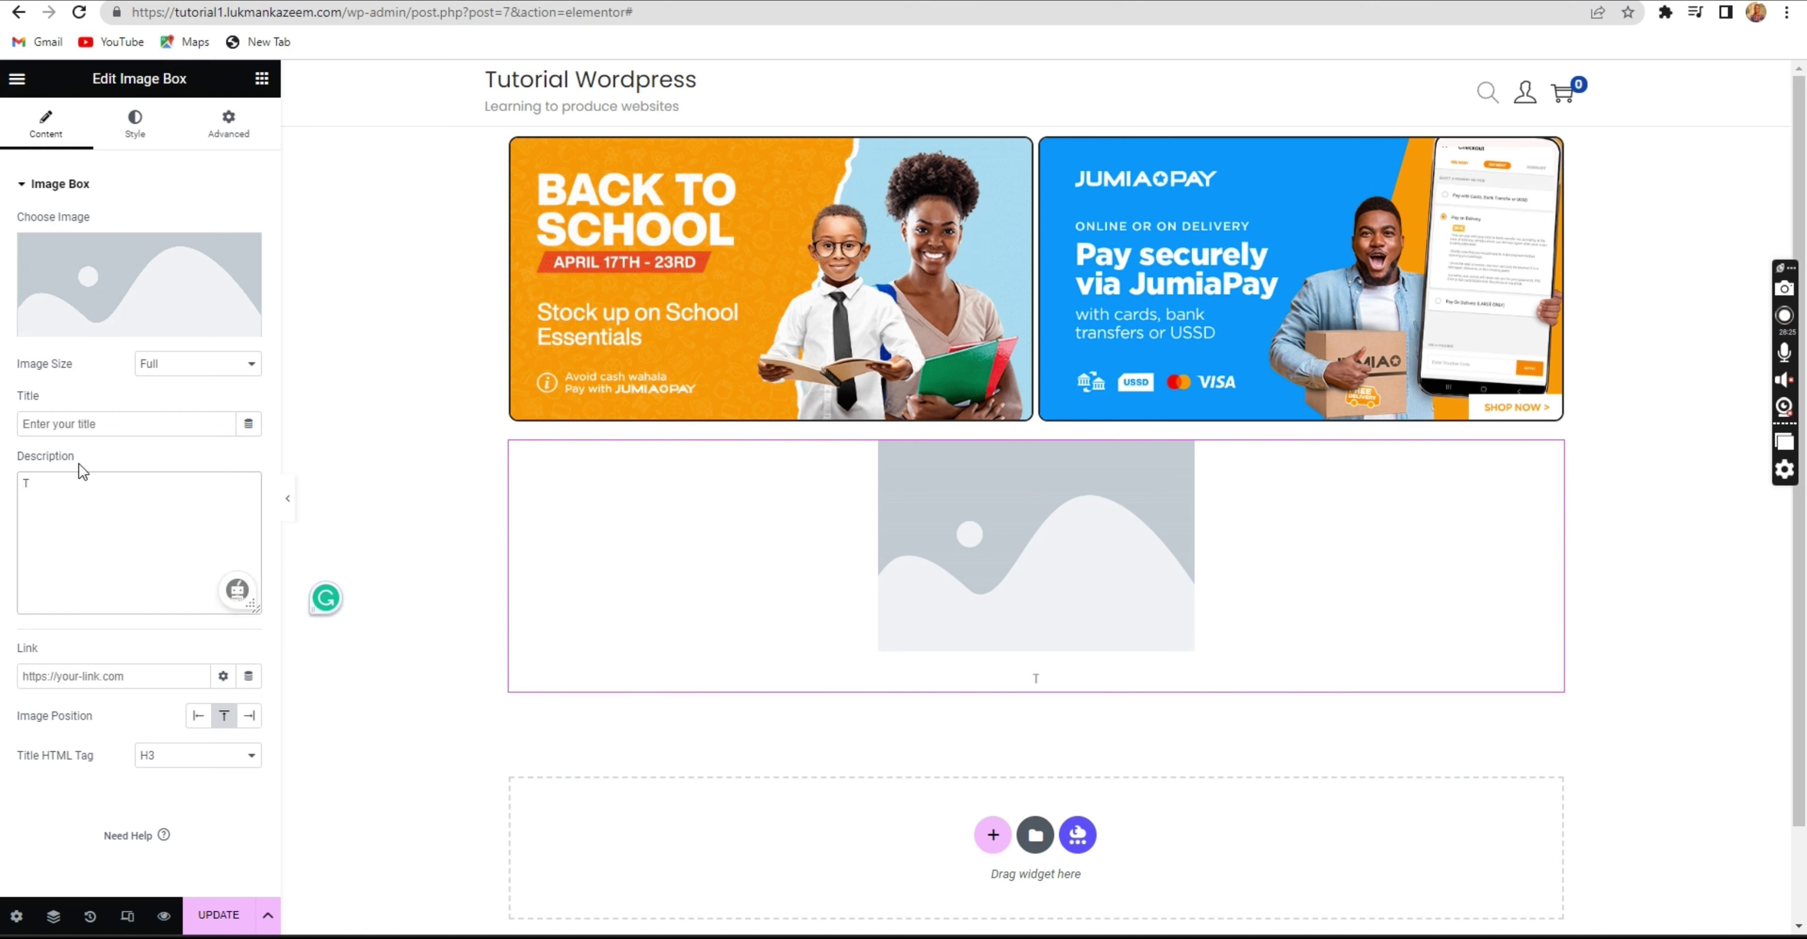
key(BackSpace)
text(M,)
text(bile )
text(Phones)
mouse_move(193, 322)
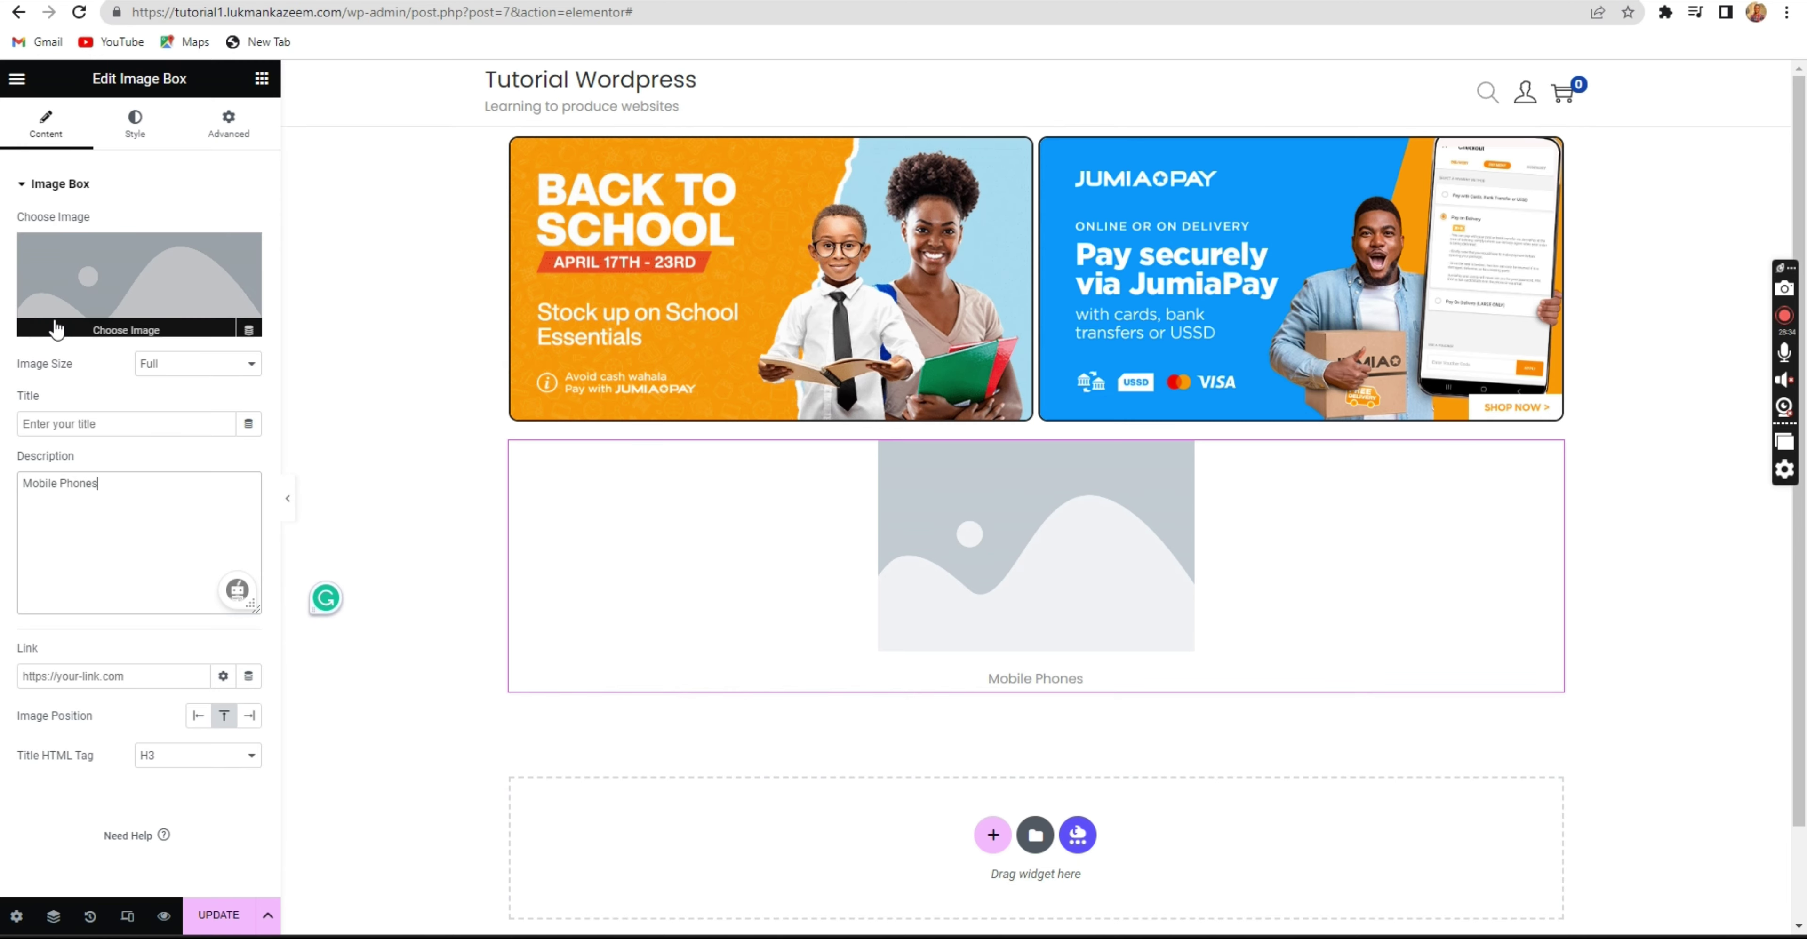
Set the Image Box picture to the JumiaPay banner at Thumbnail - 150 x 150 size.
click(82, 326)
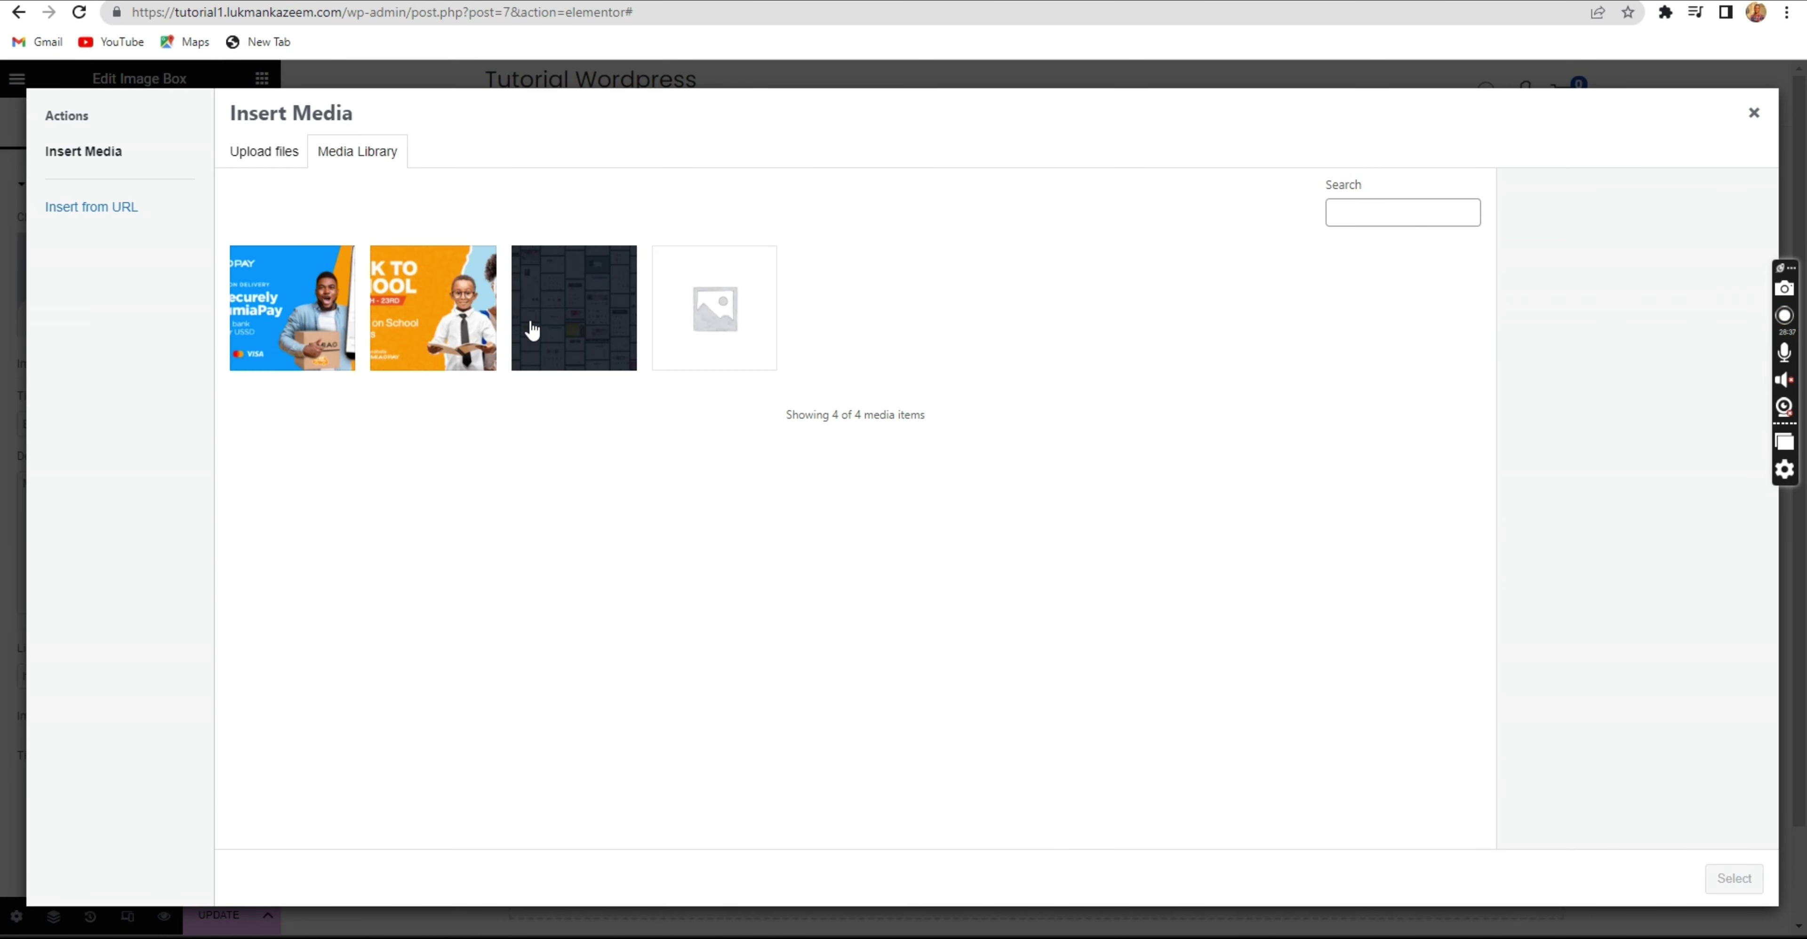
click(308, 330)
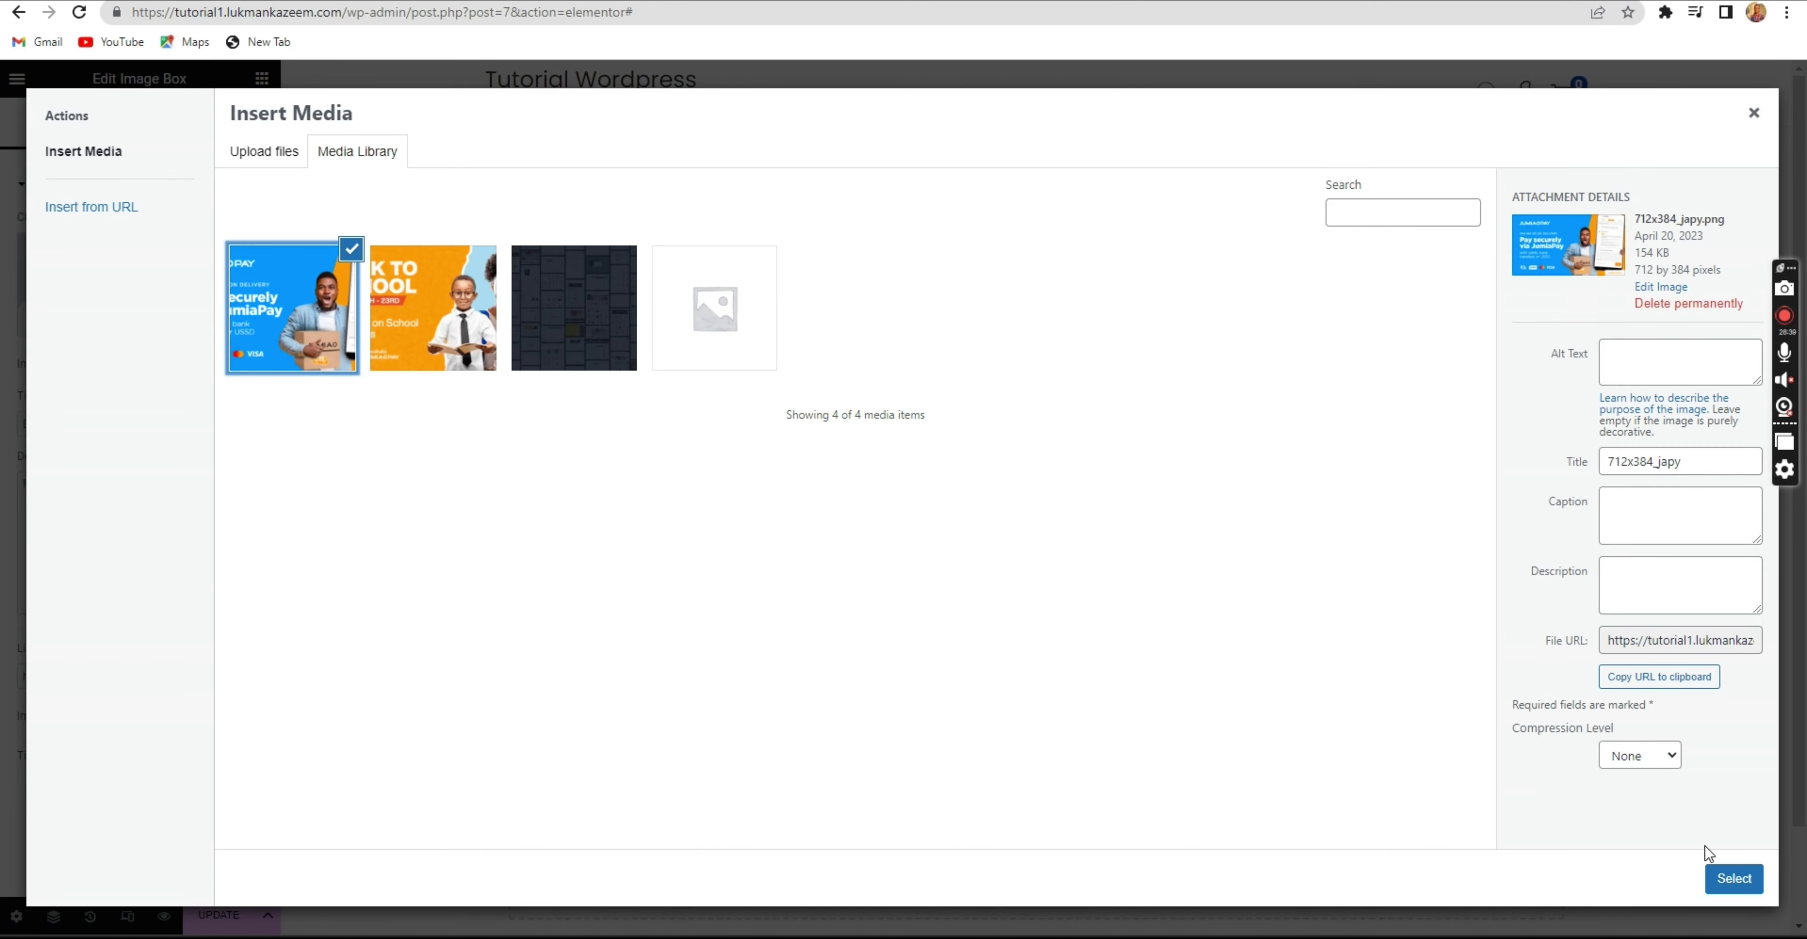
click(1734, 881)
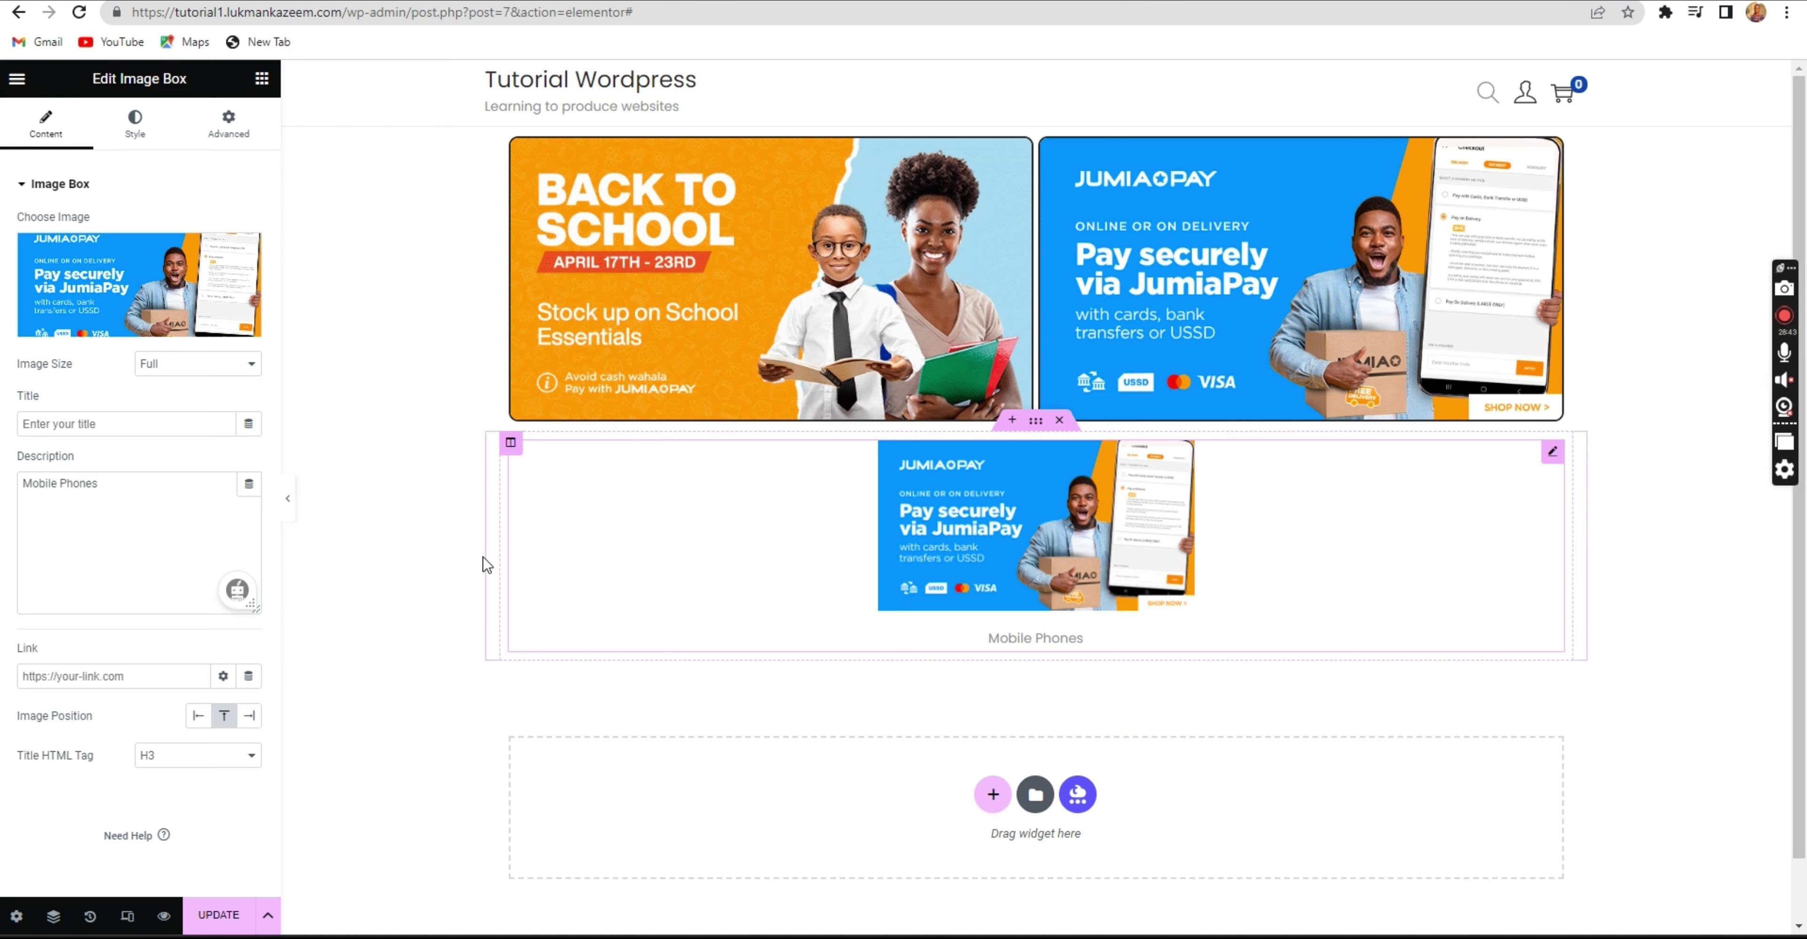
click(189, 364)
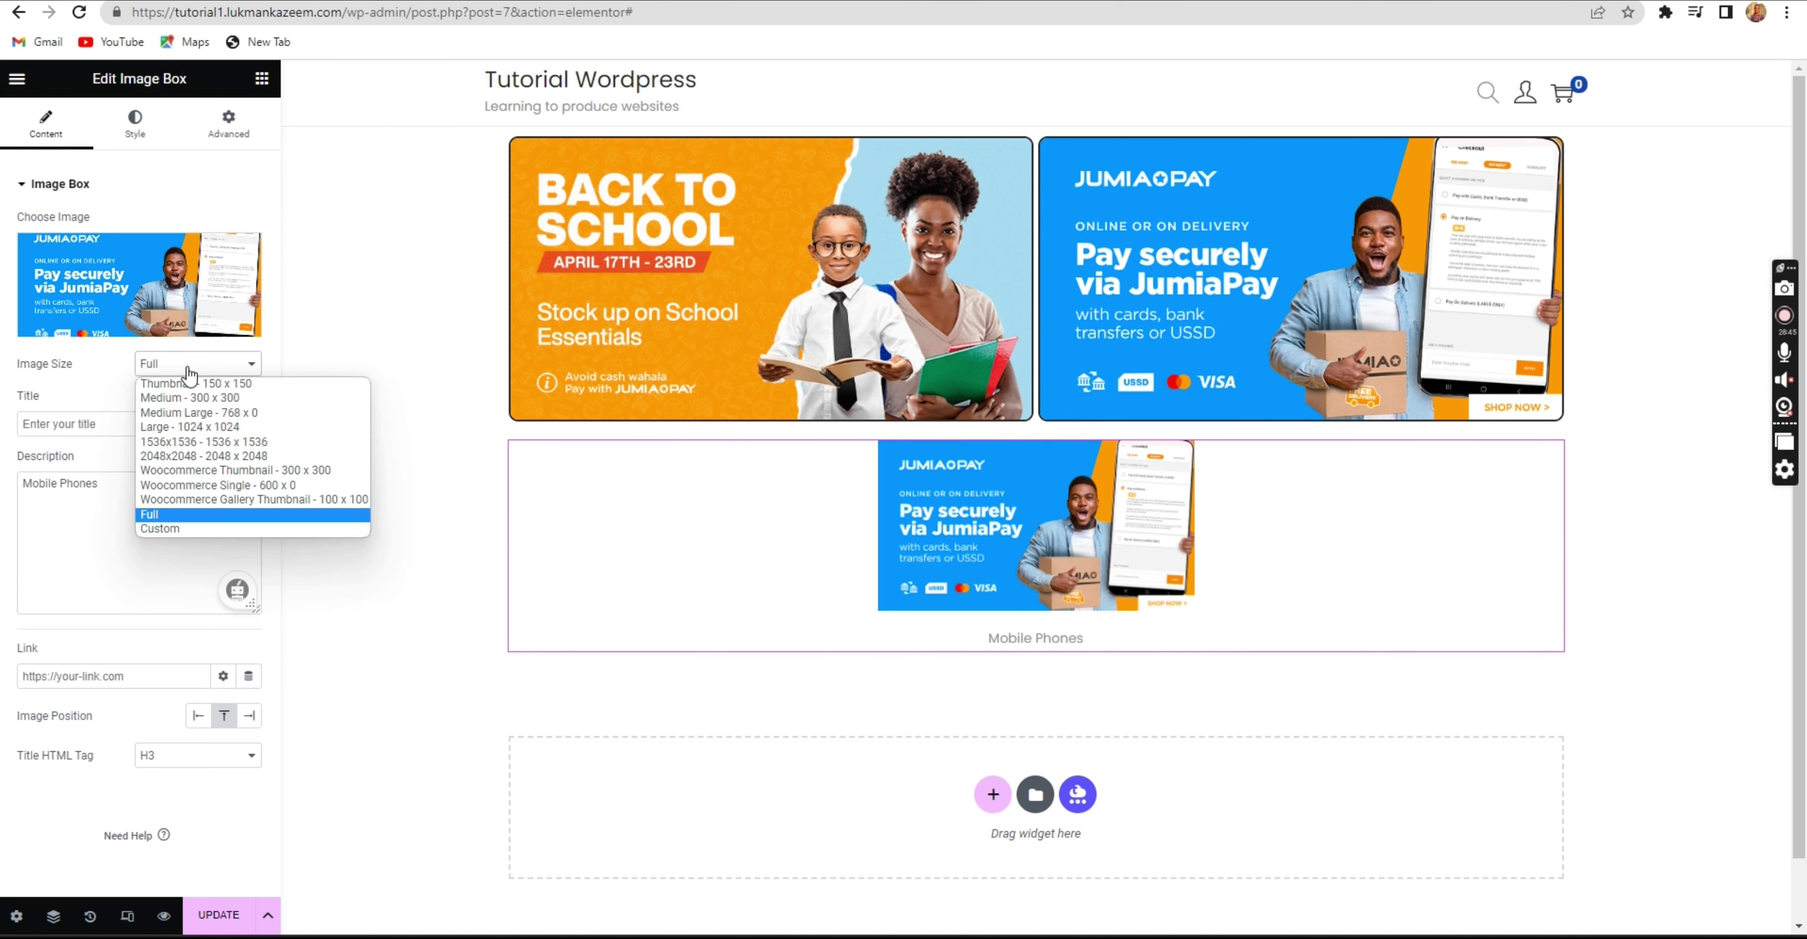
click(151, 385)
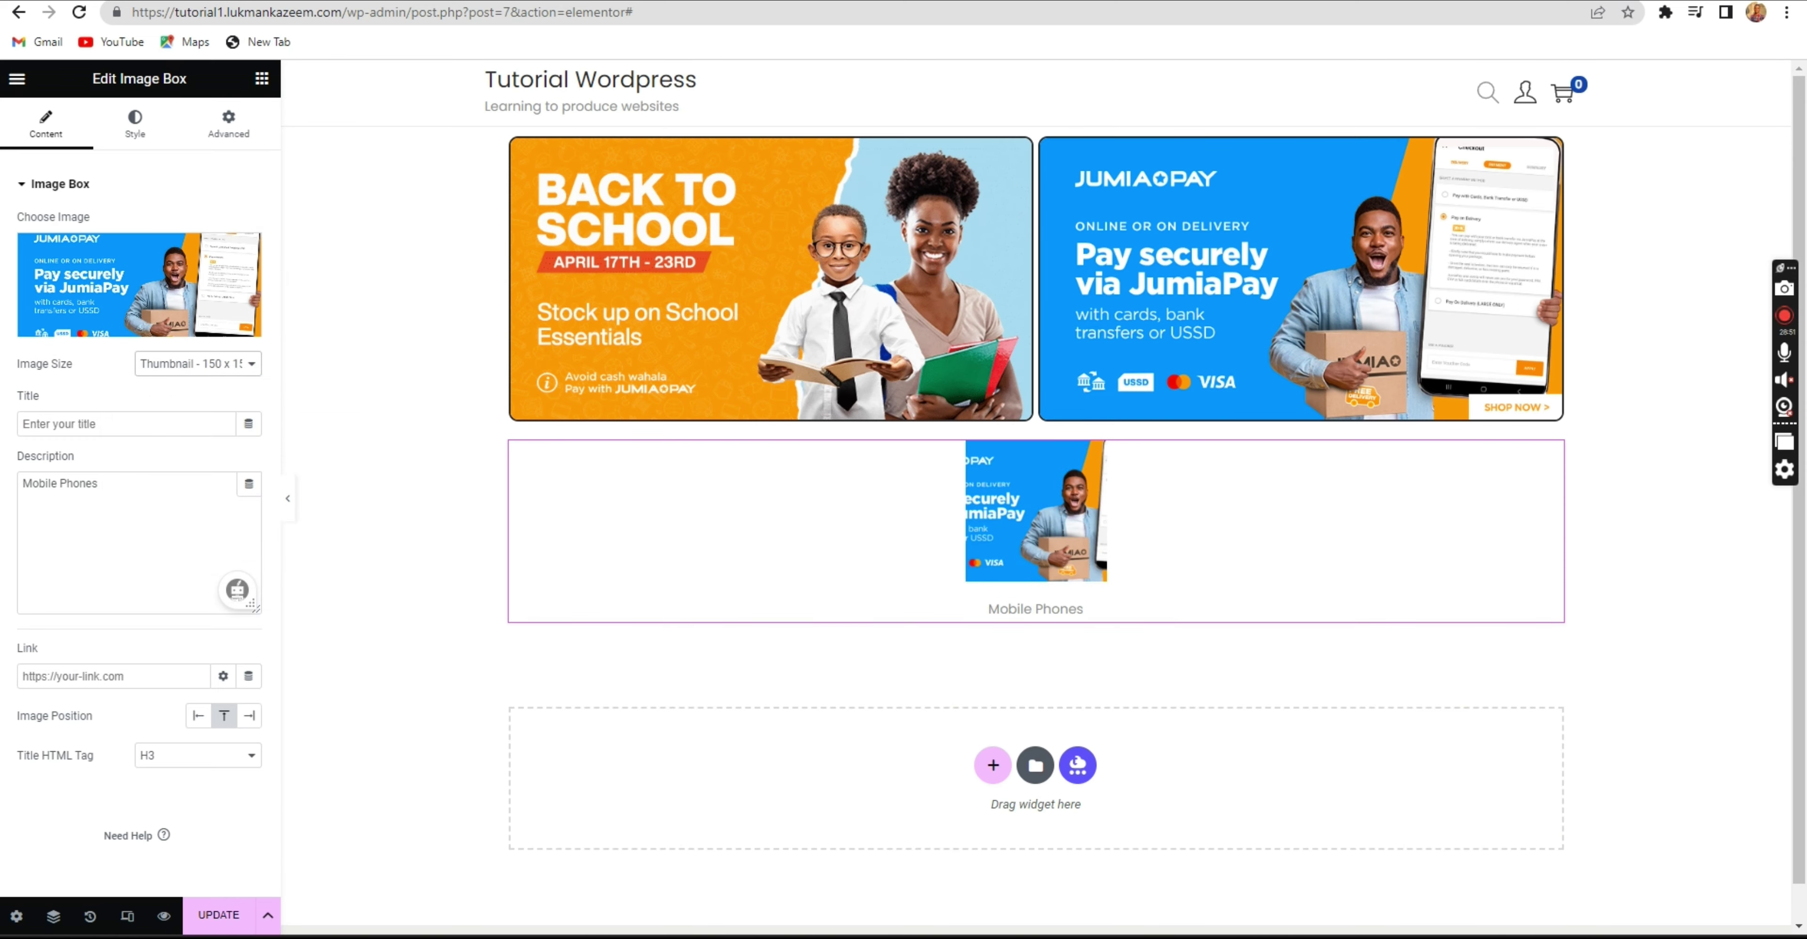
click(1122, 1)
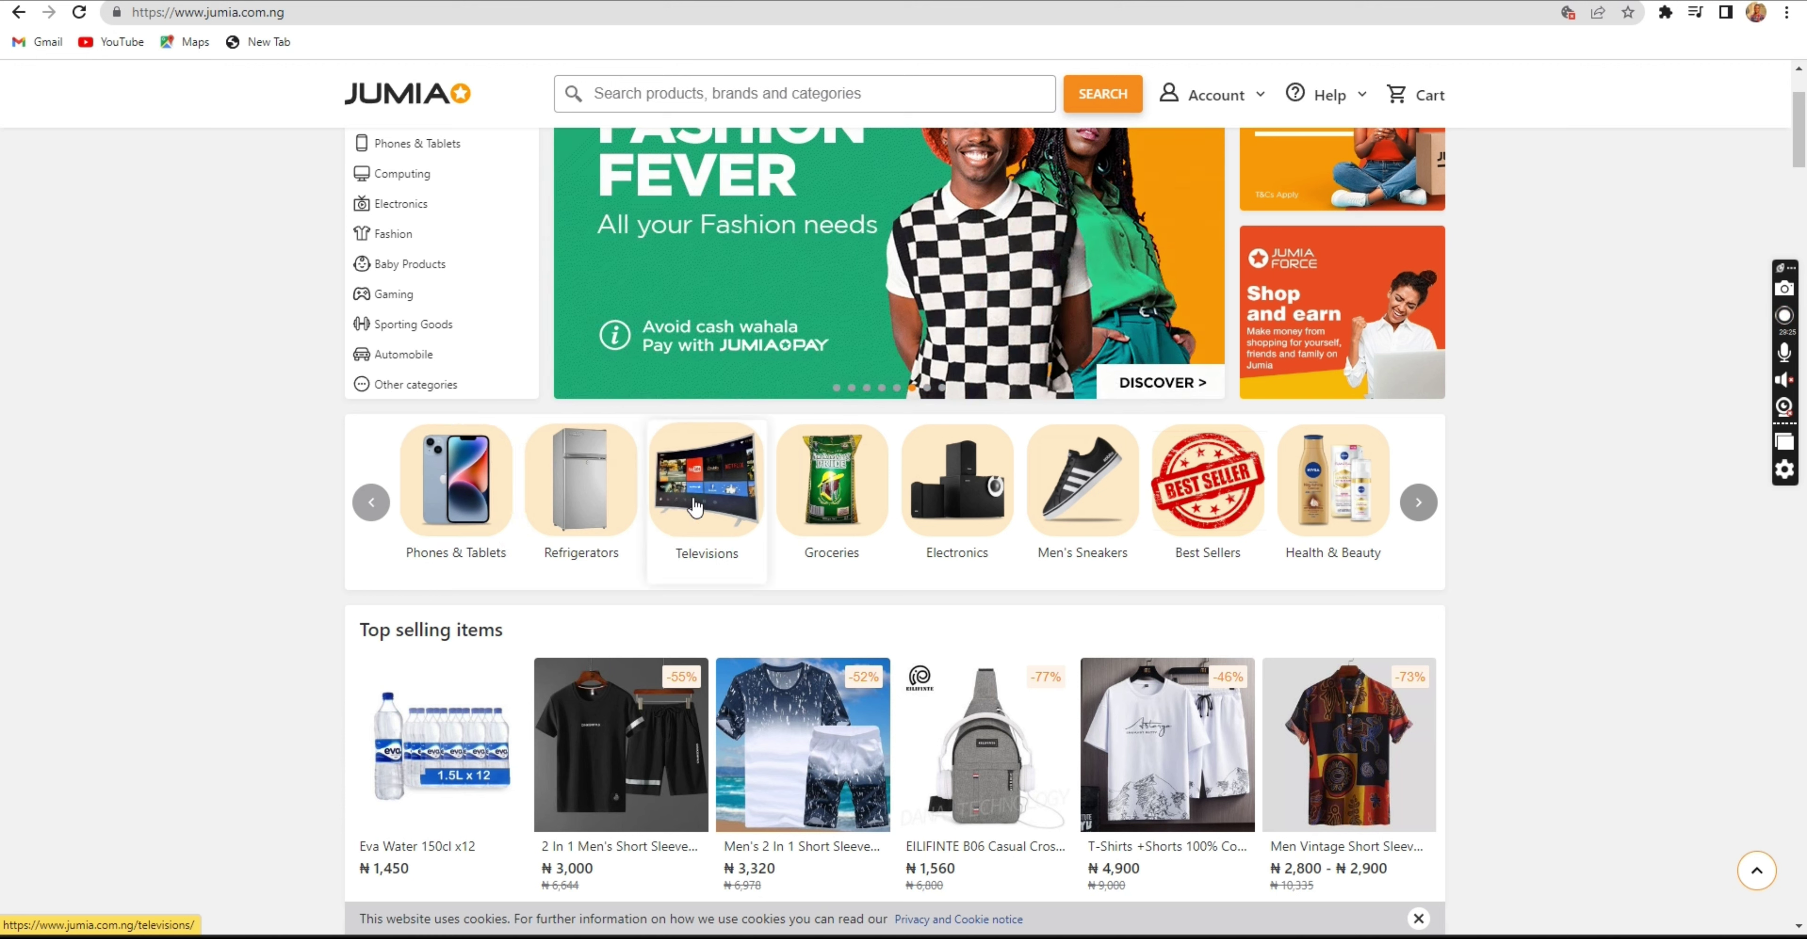
click(538, 1)
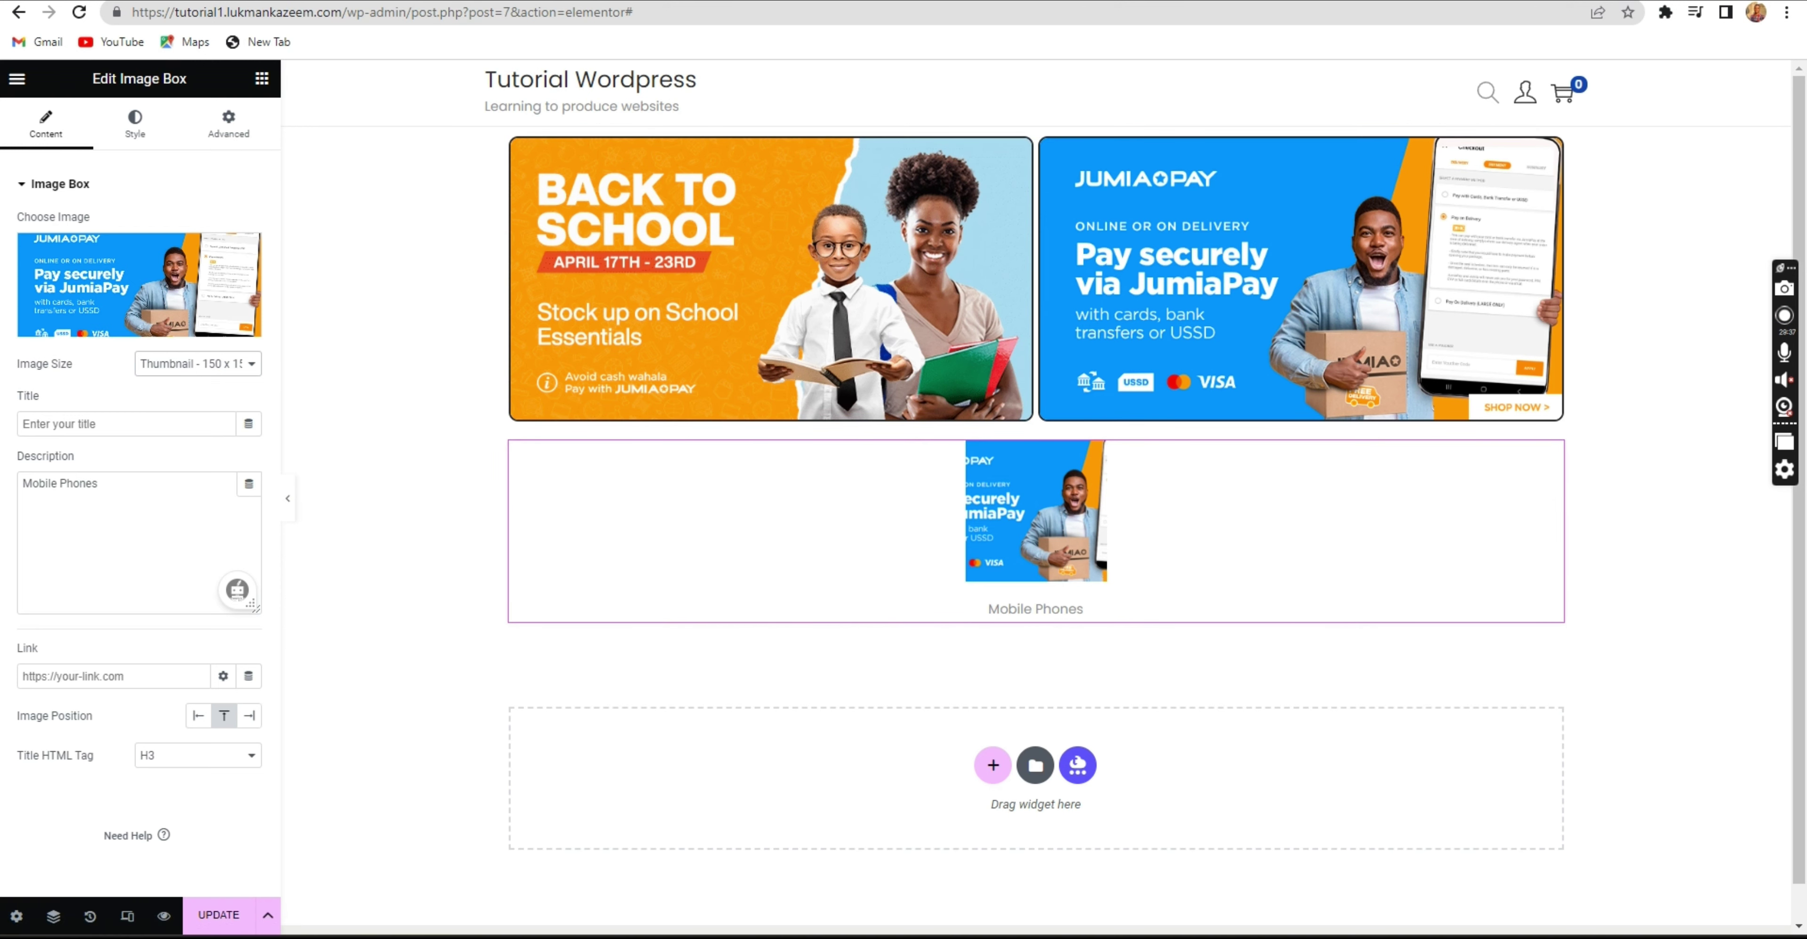
Download the Jumia Phones & Tablets category image as phones_220x220.png.
key(ctrl+Tab)
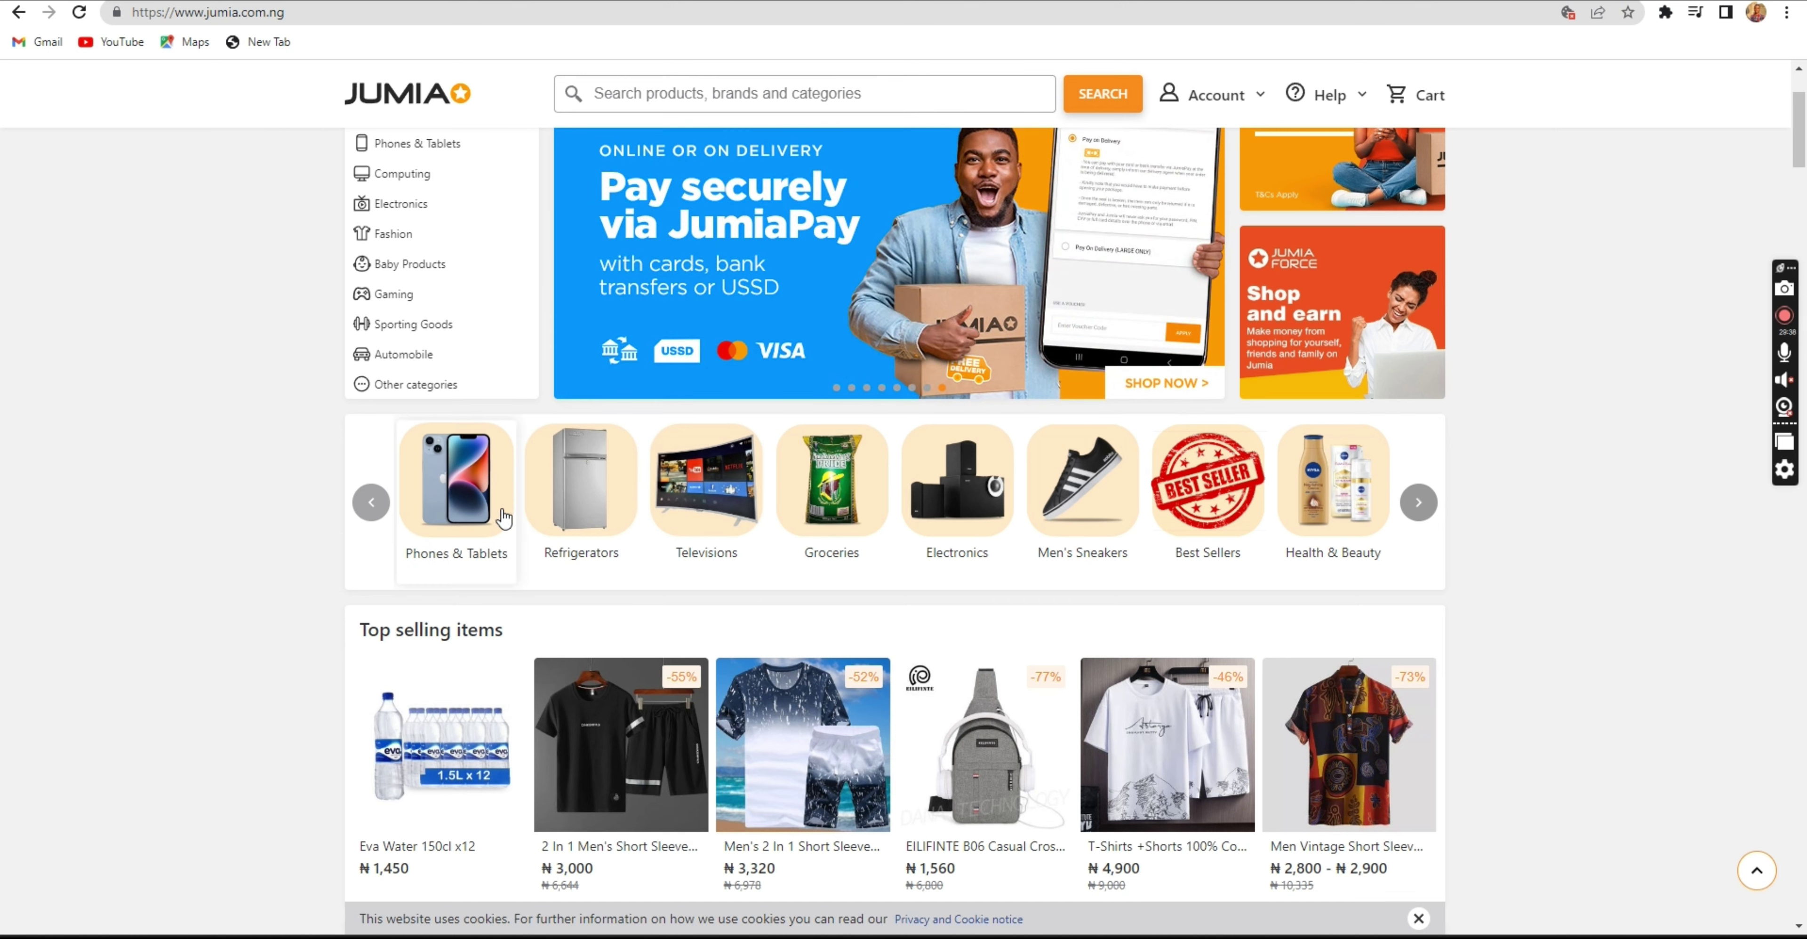
right_click(454, 498)
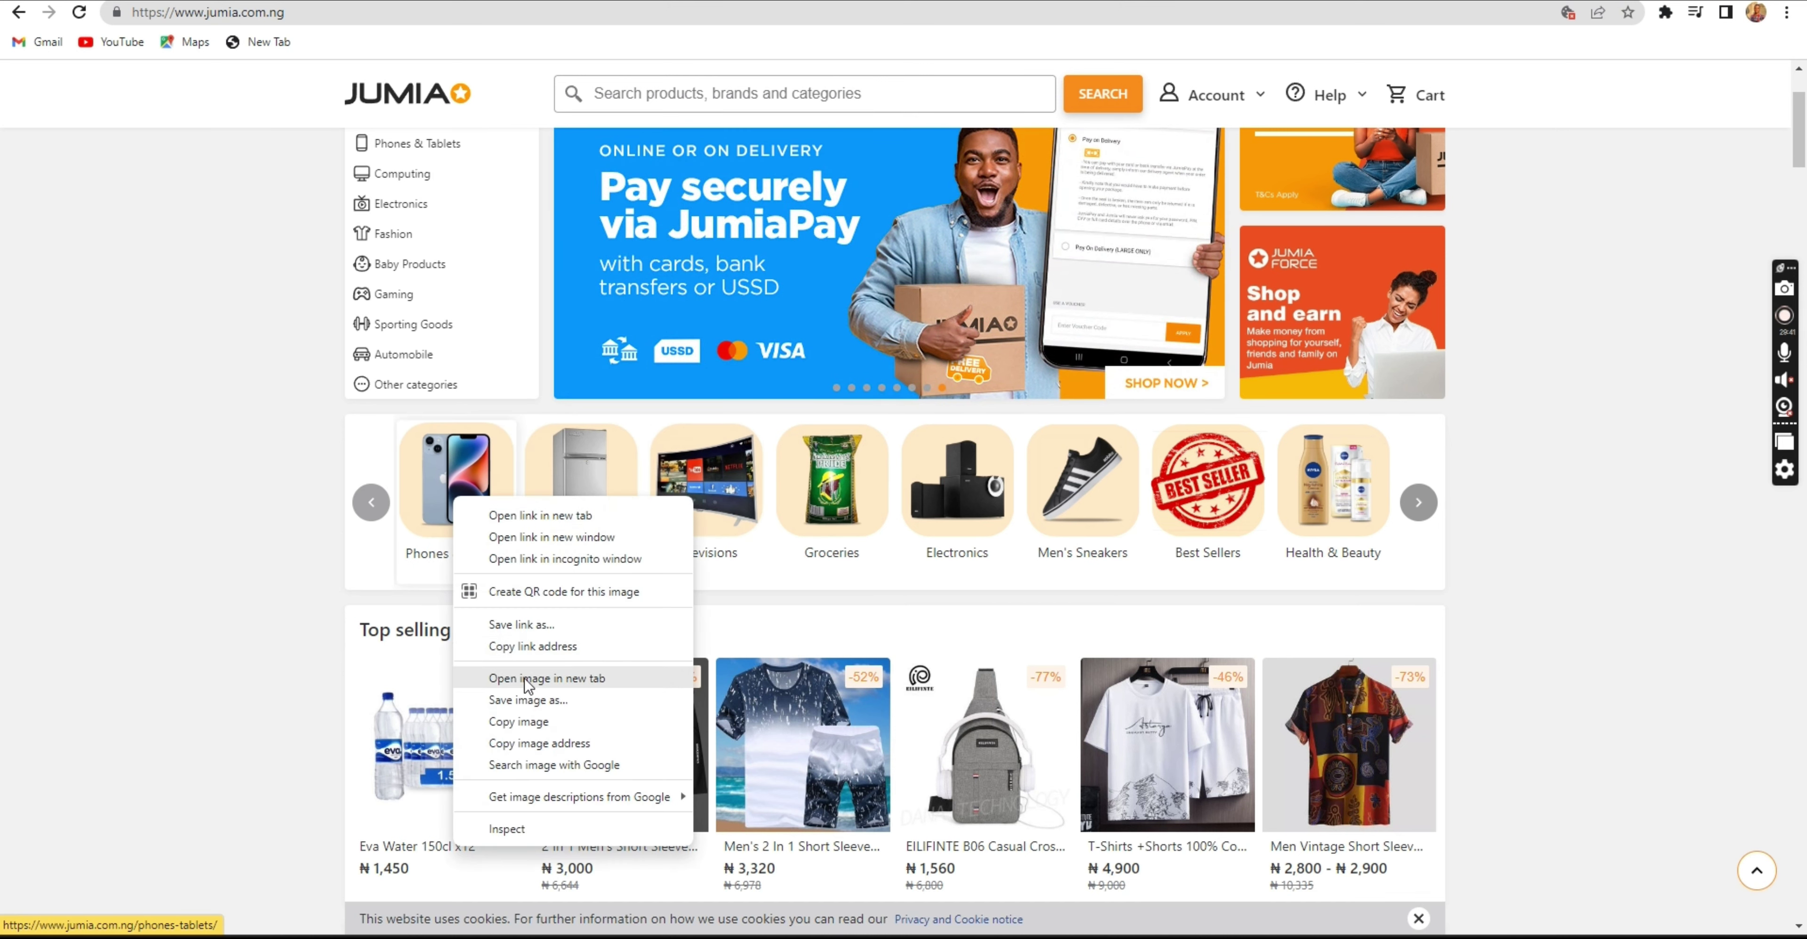
click(527, 701)
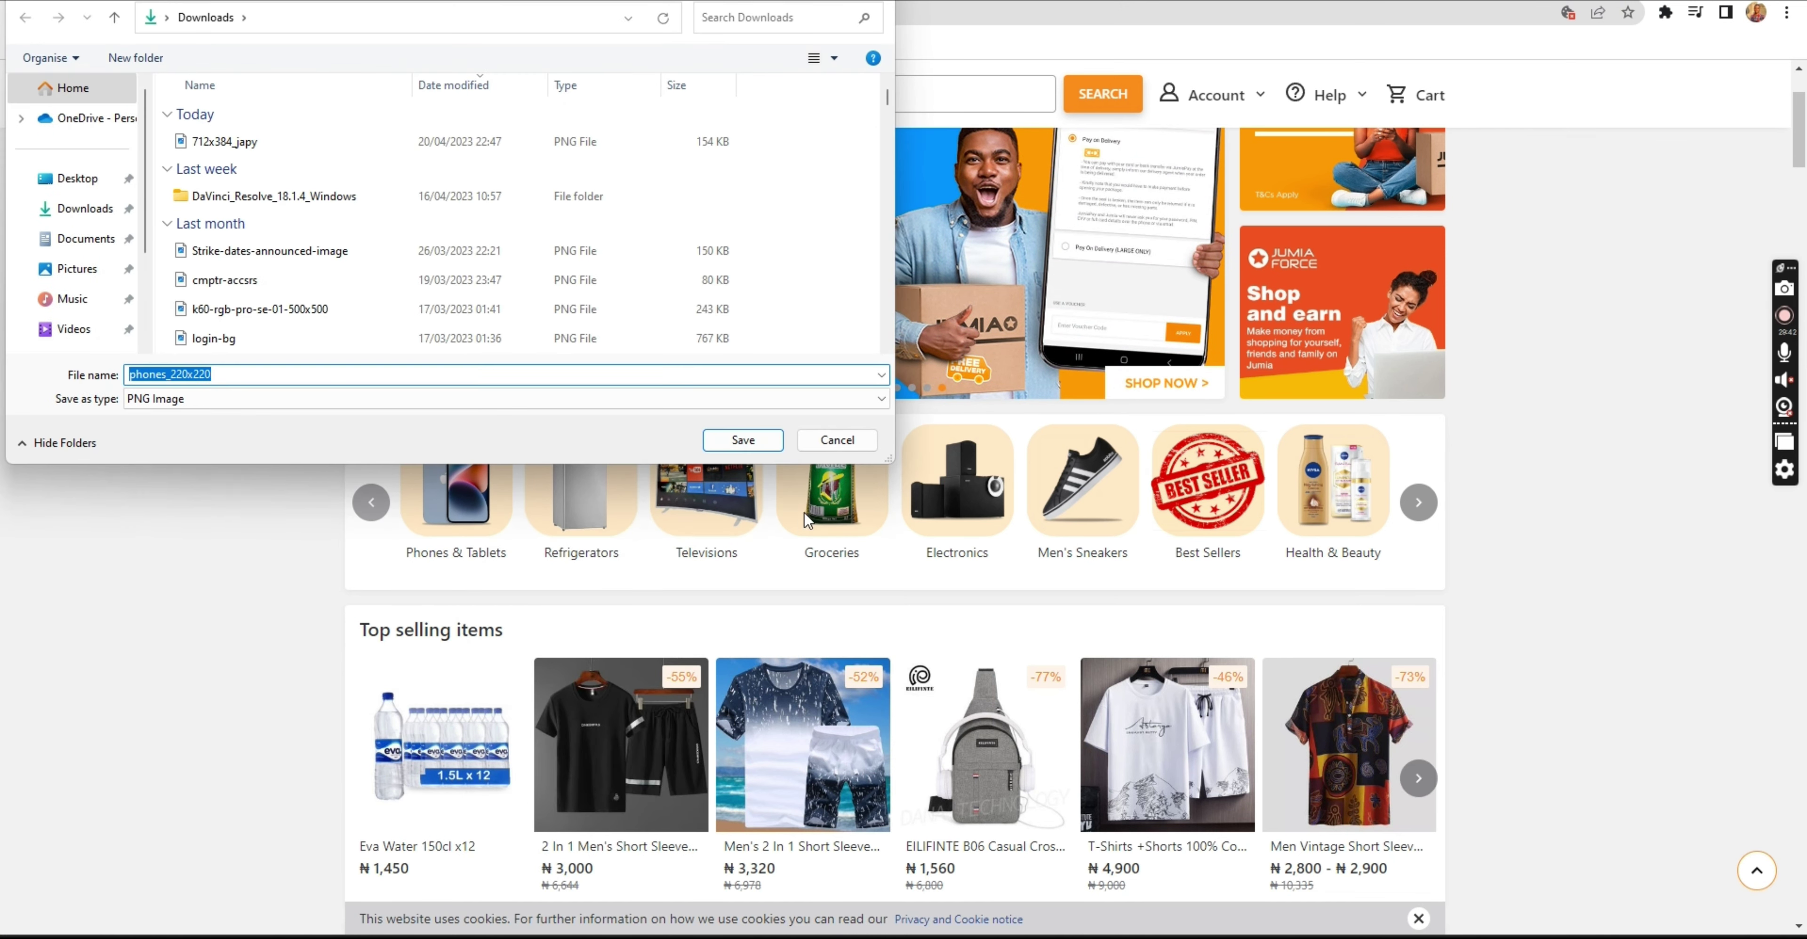
key(Return)
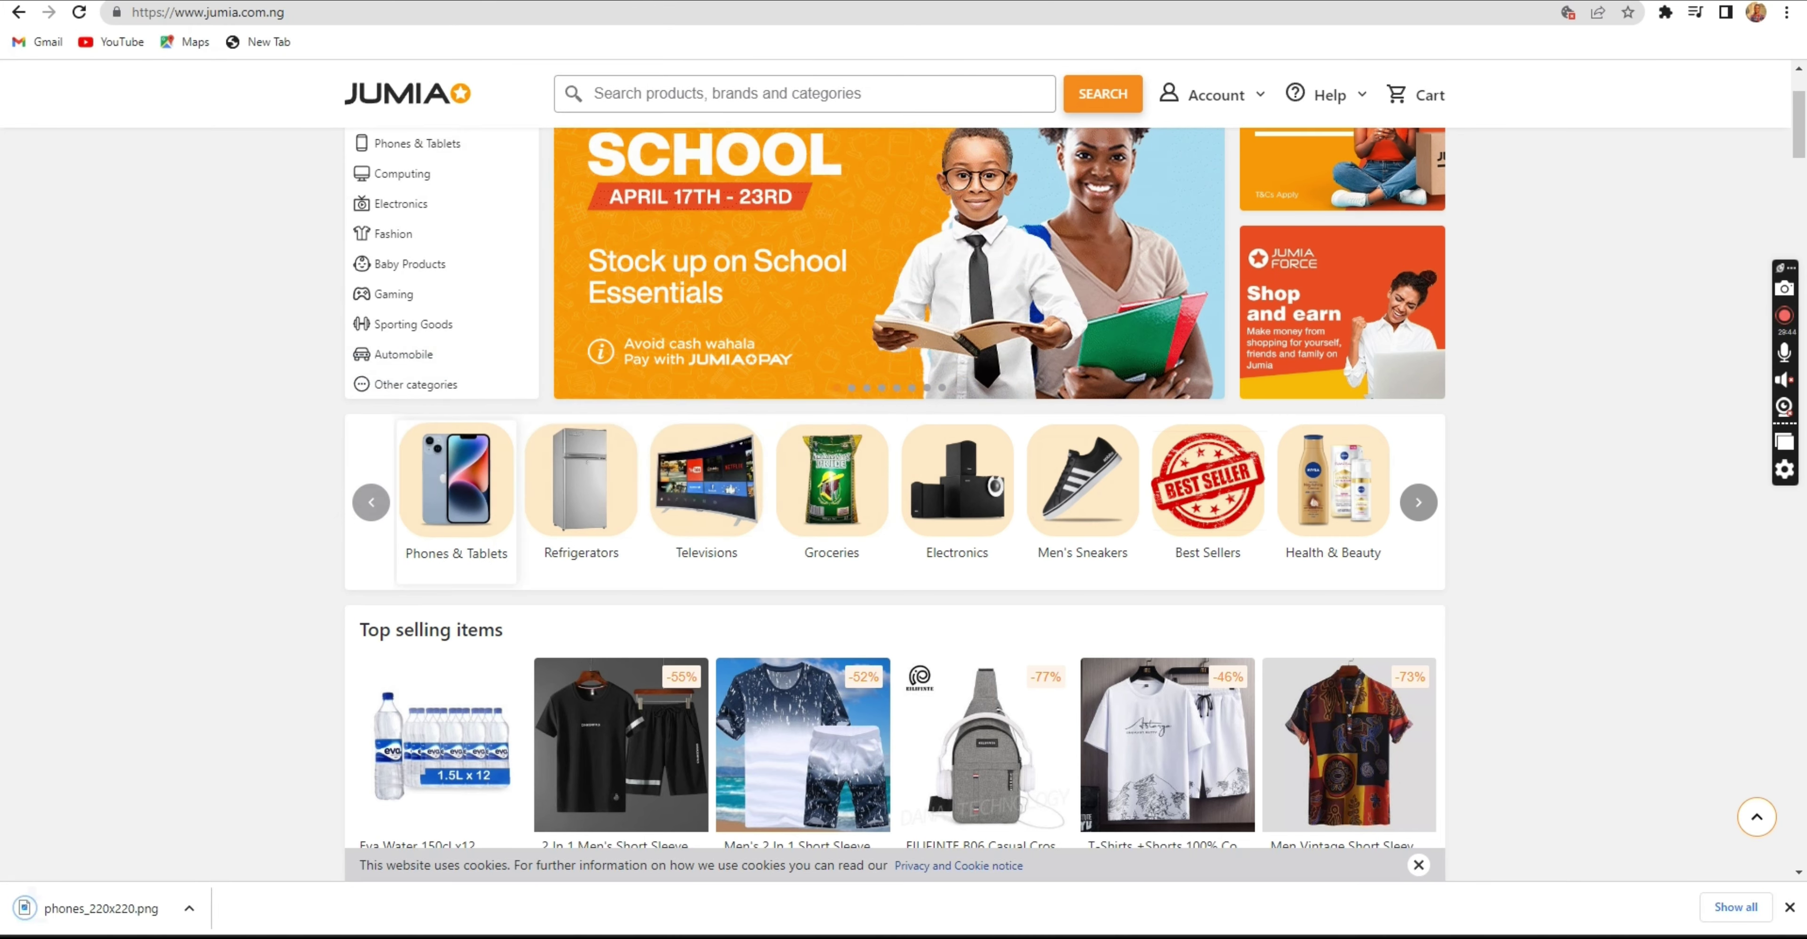
key(ctrl+Tab)
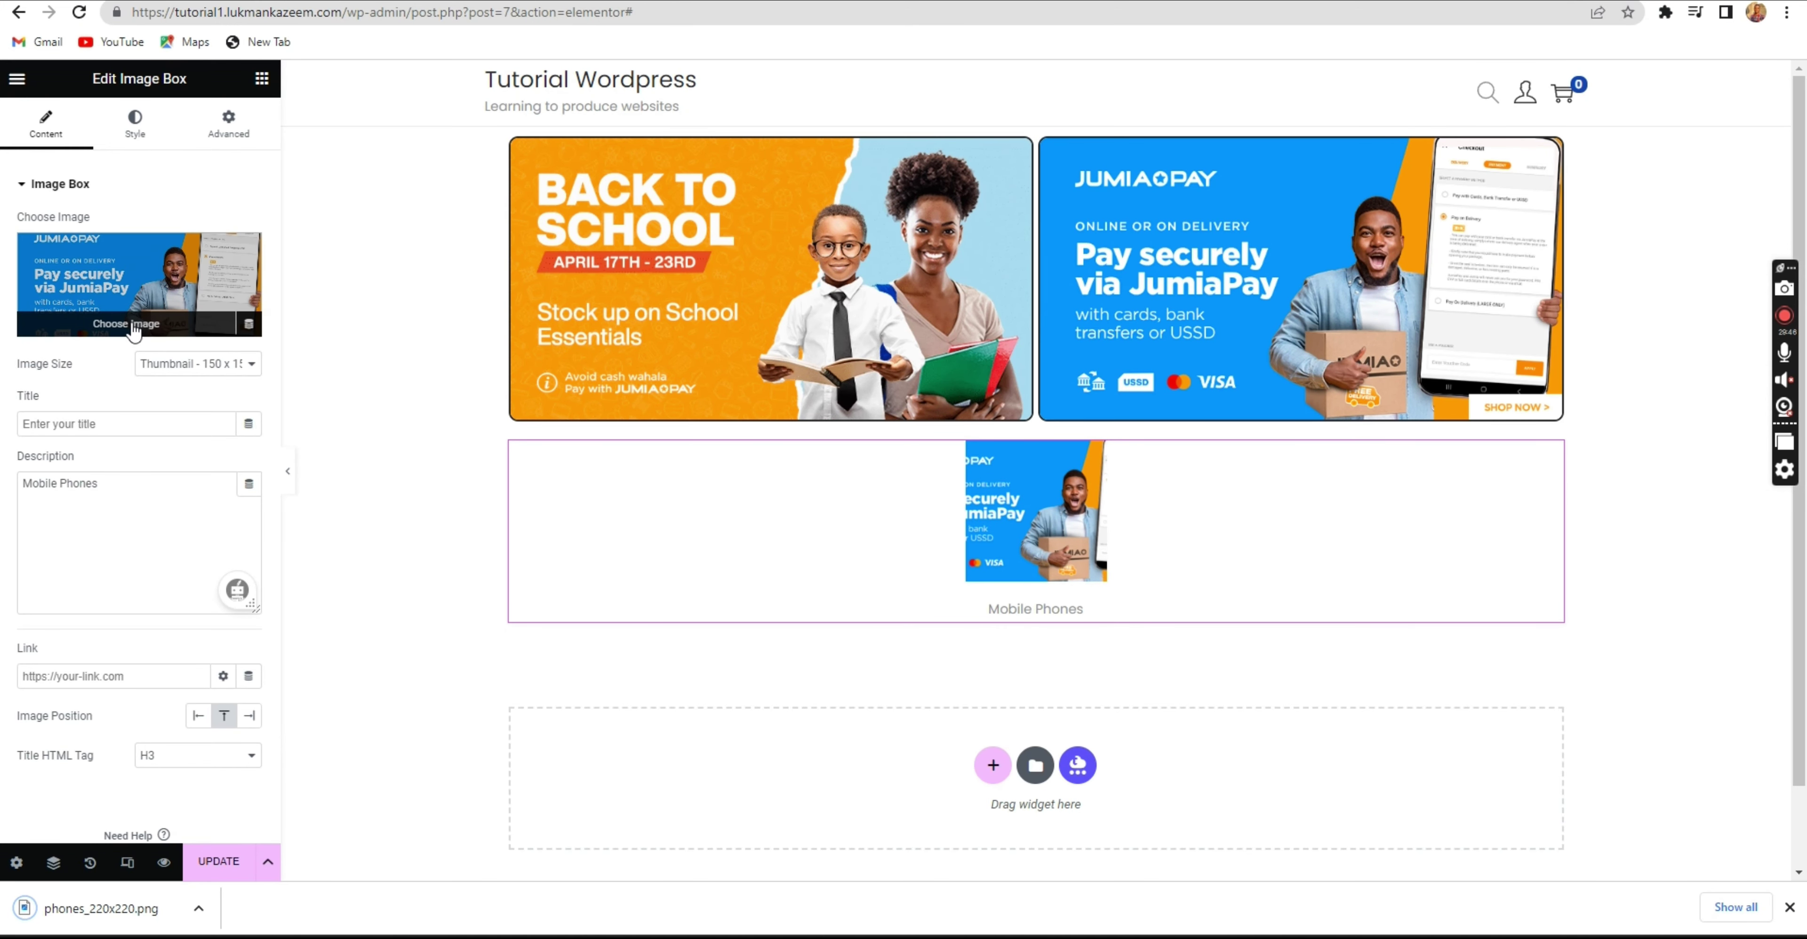
Upload phones_220x220.png to the Media Library and use it as the Image Box picture.
click(133, 330)
drag(106, 908, 632, 600)
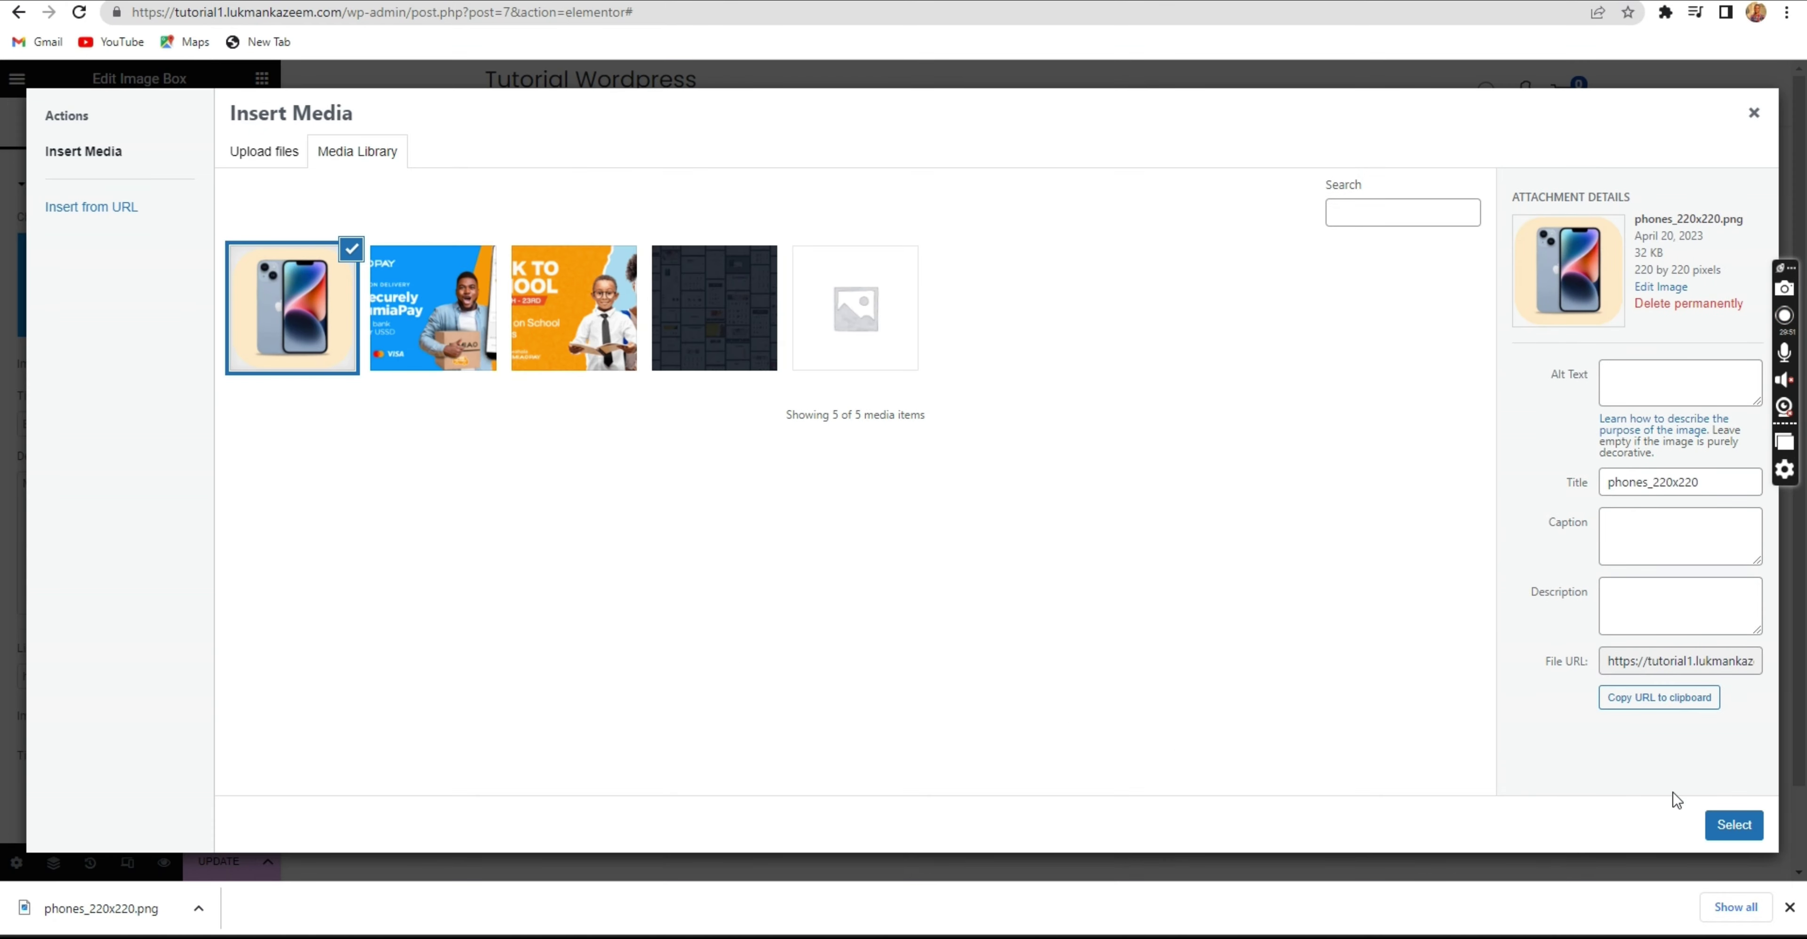
click(1739, 830)
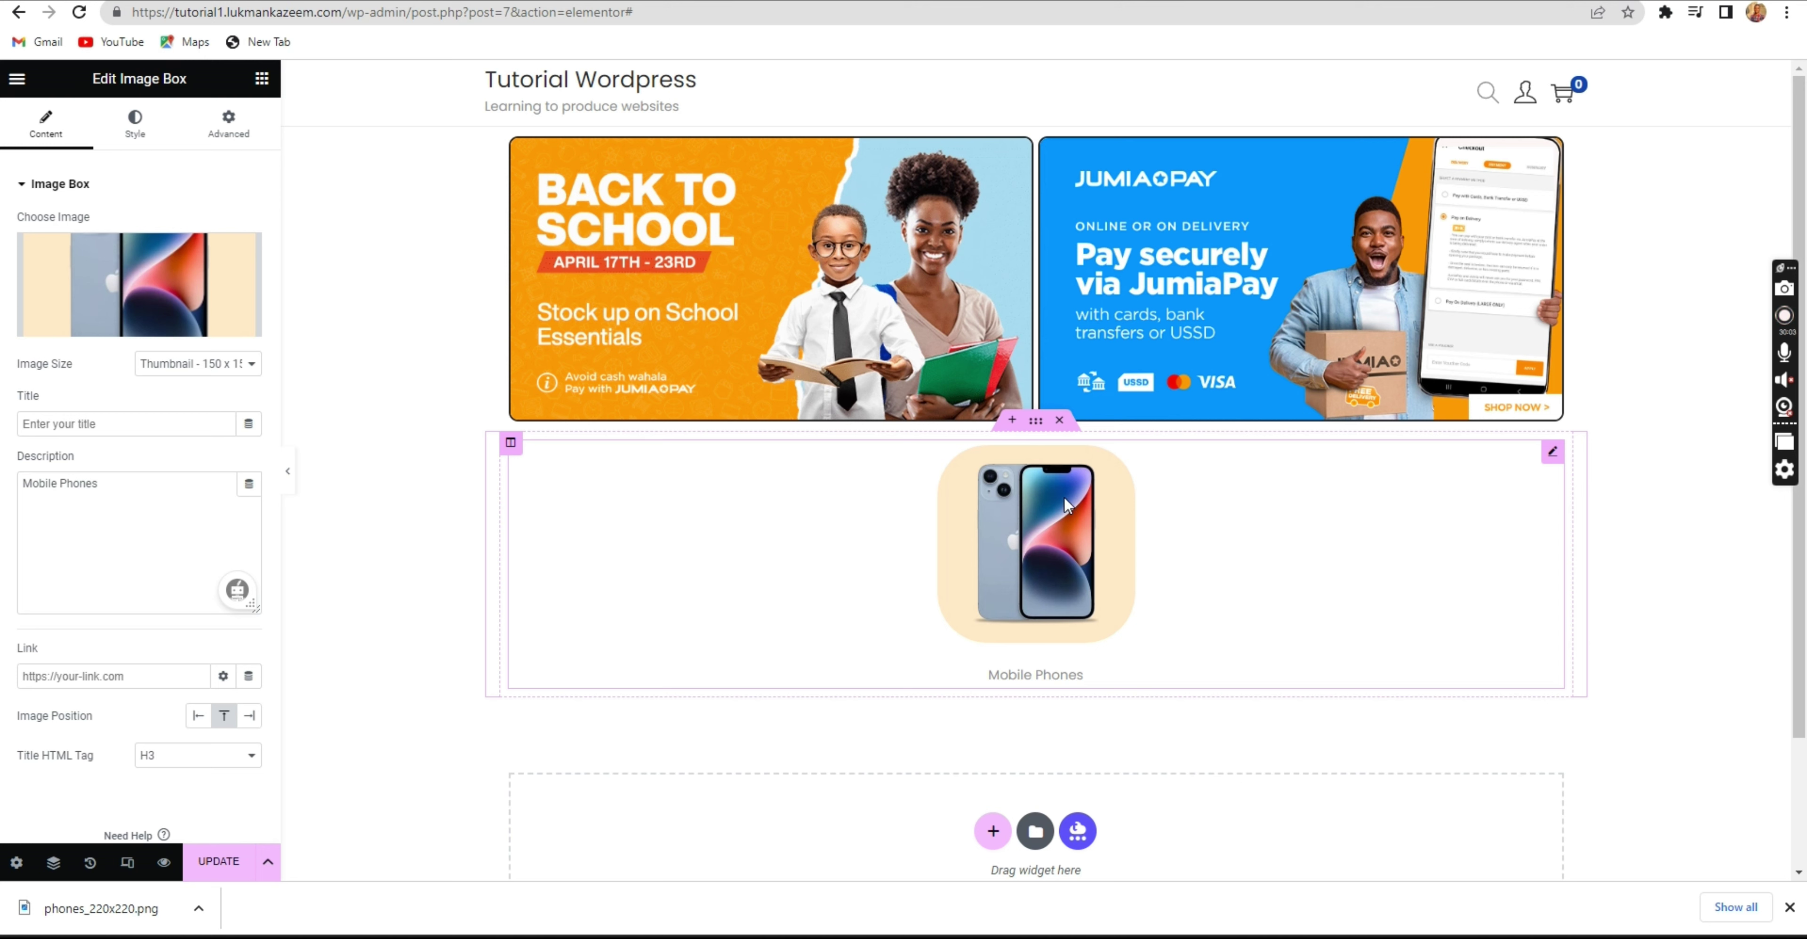
key(ctrl+Tab)
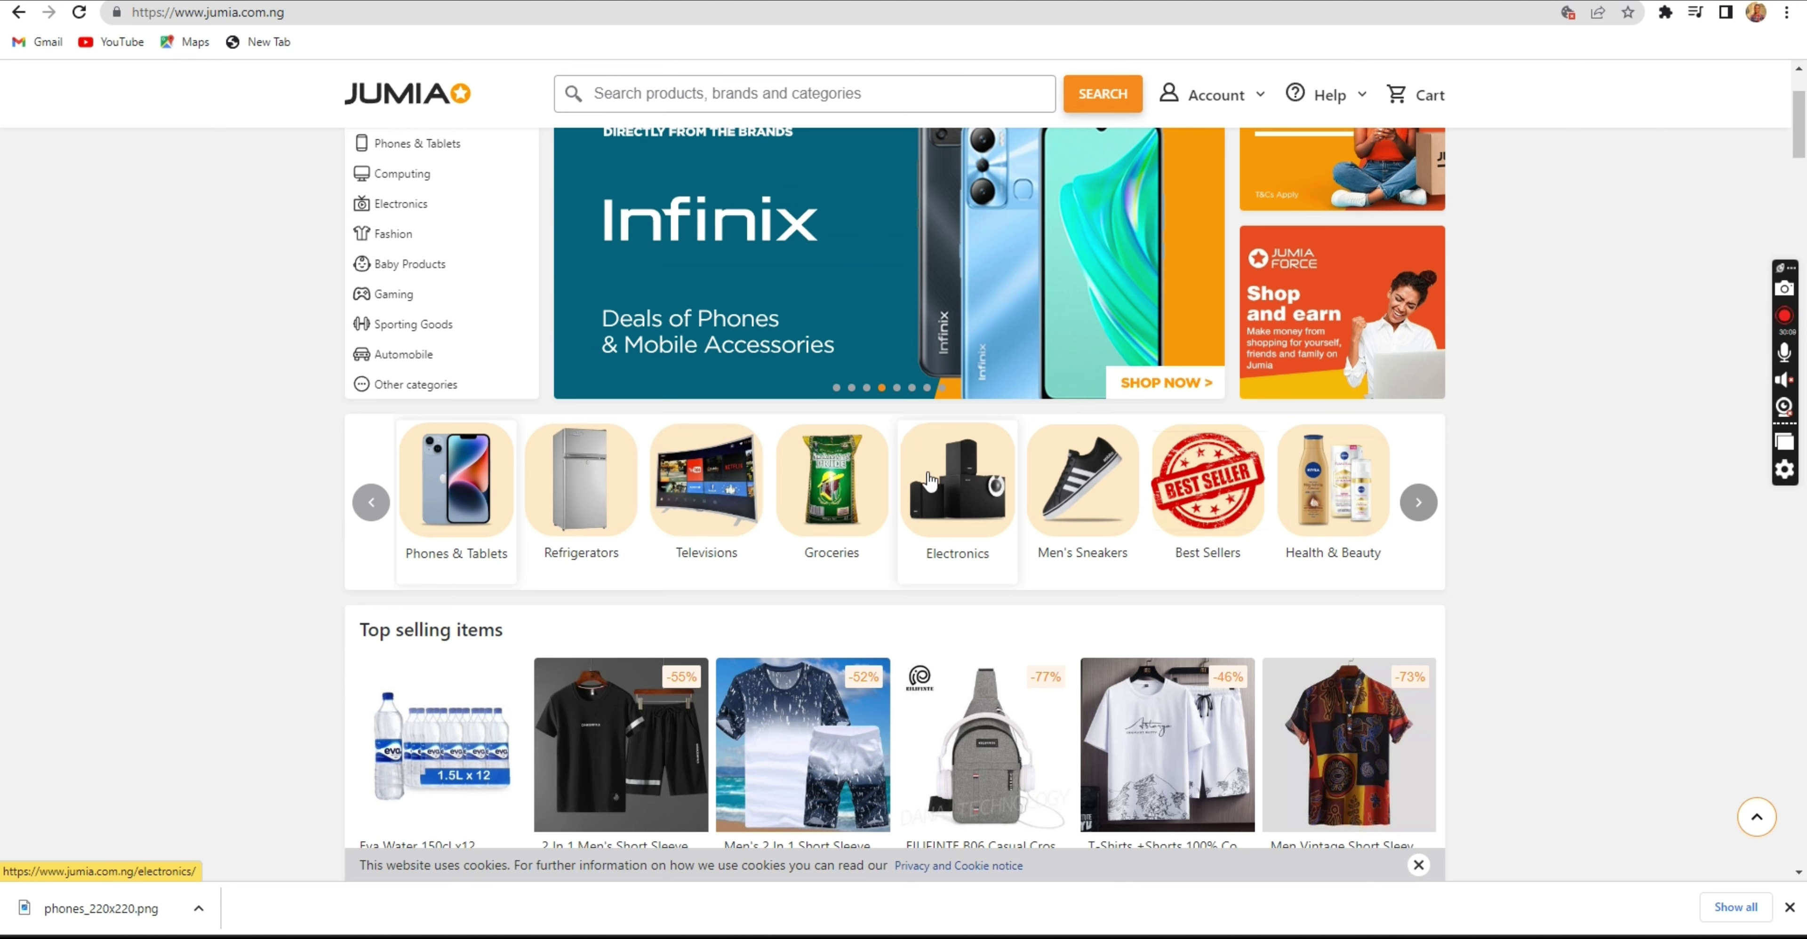
key(ctrl+Tab)
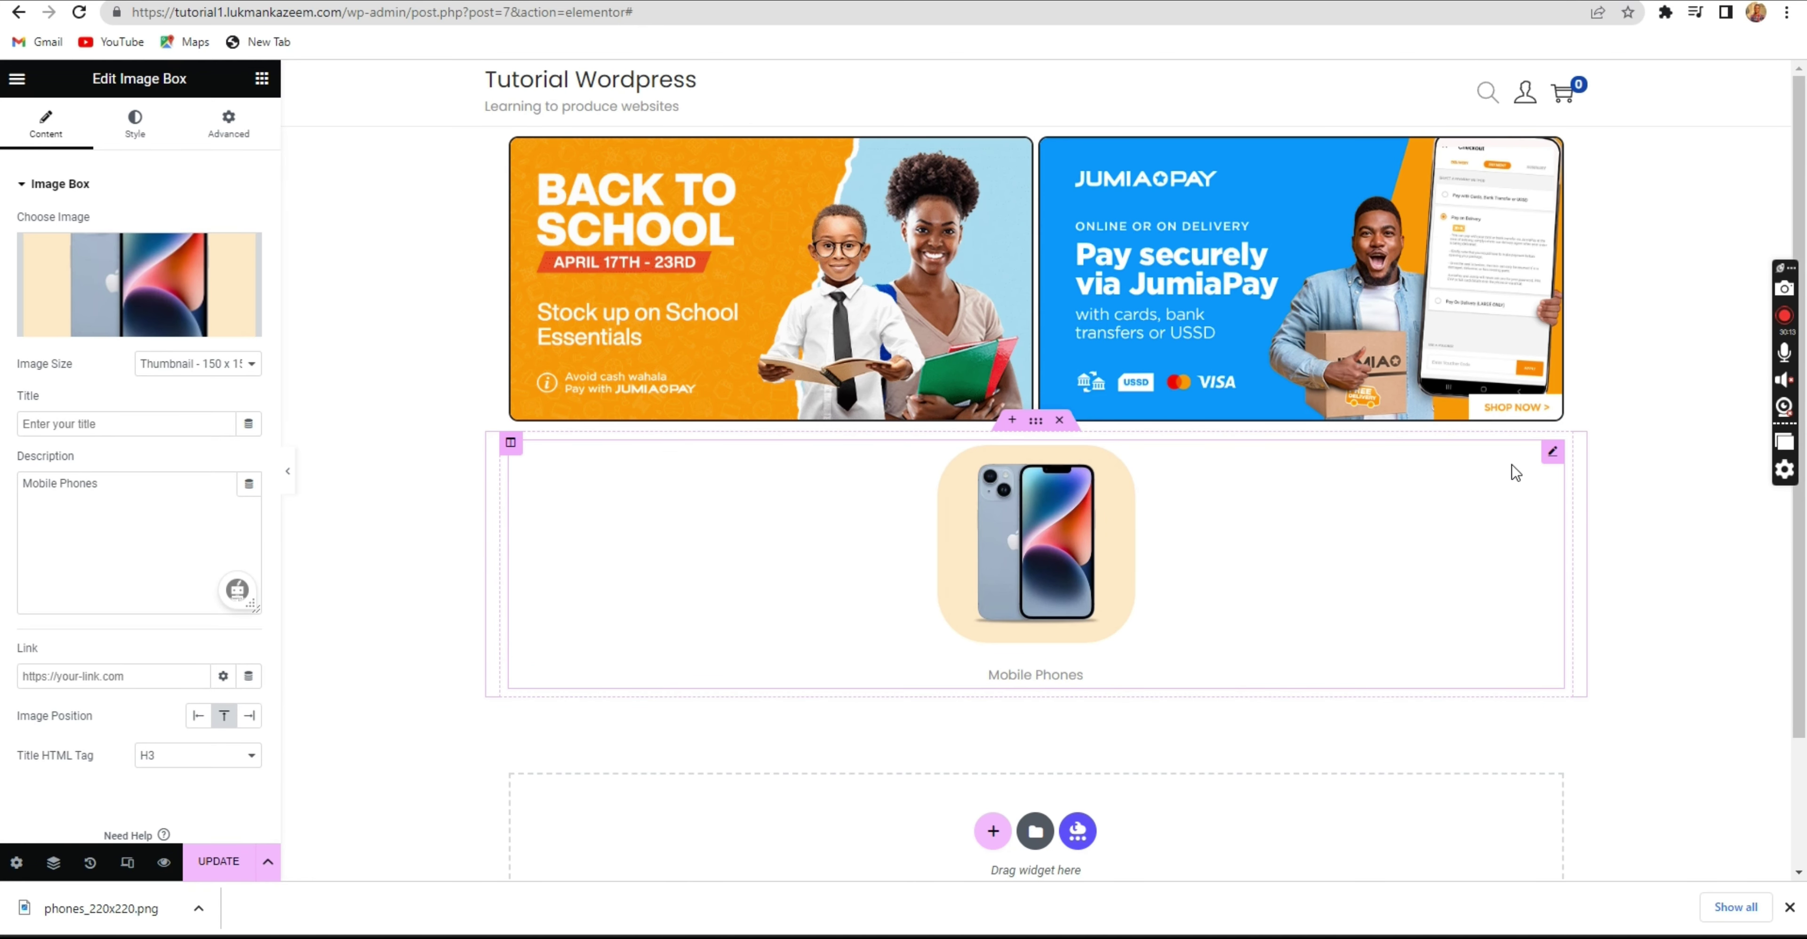
key(ctrl+Tab)
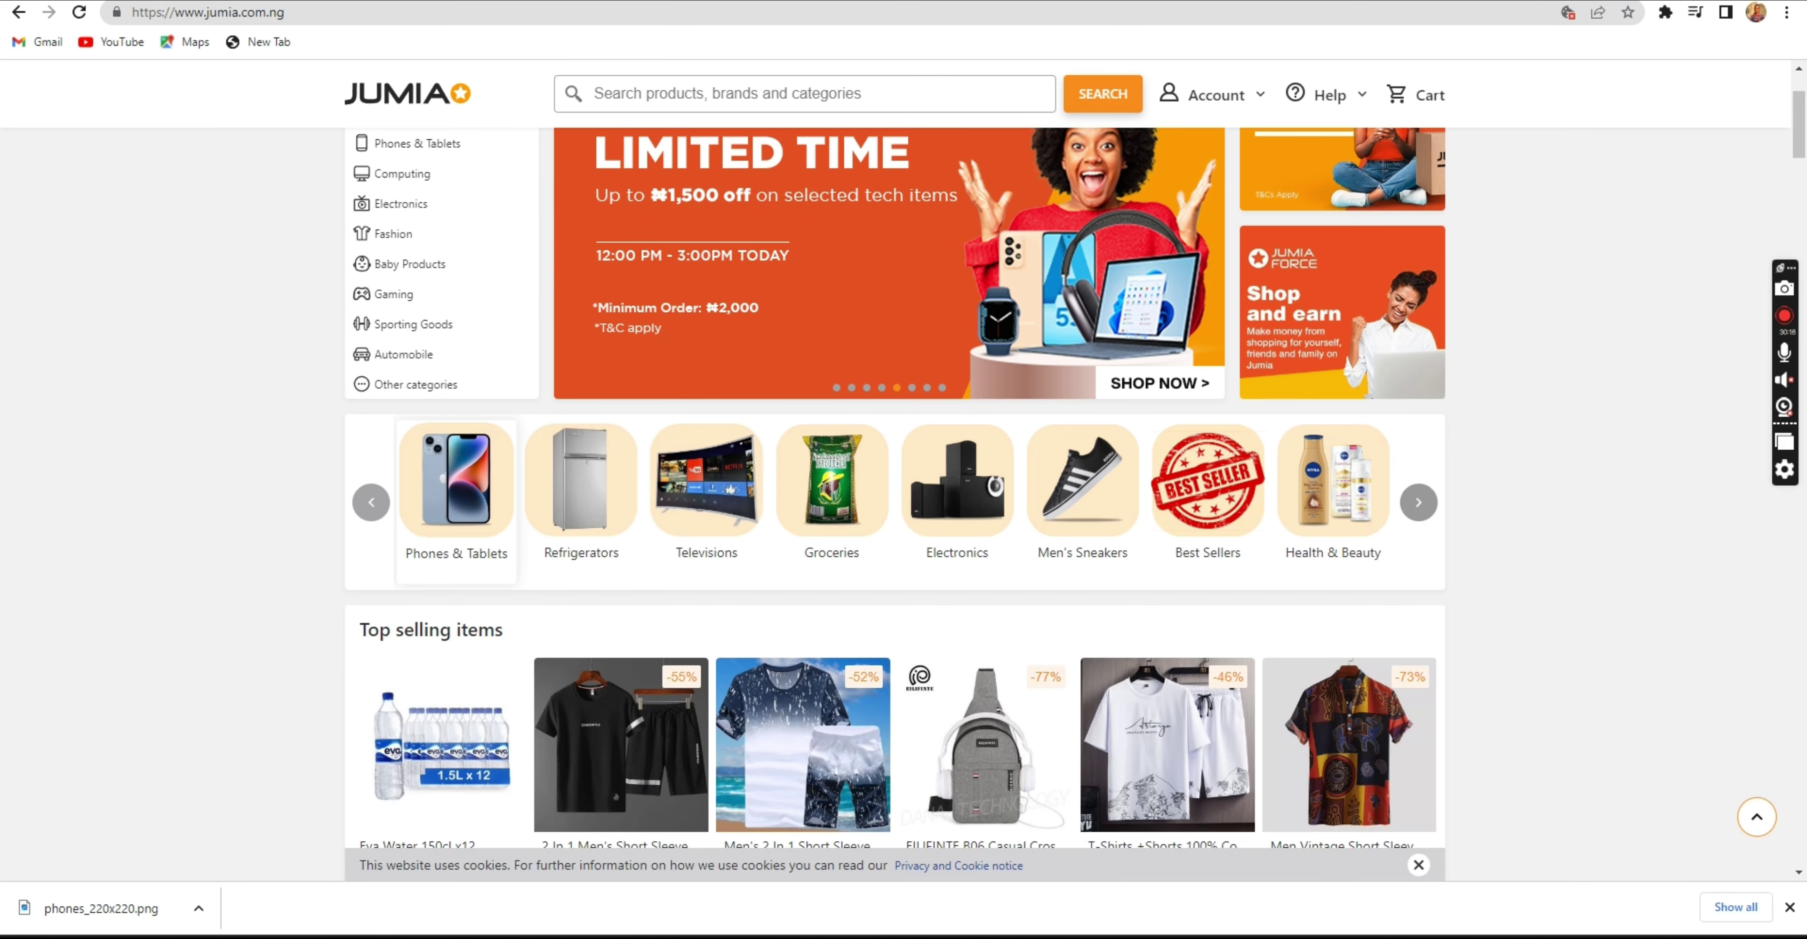
key(ctrl+shift+Tab)
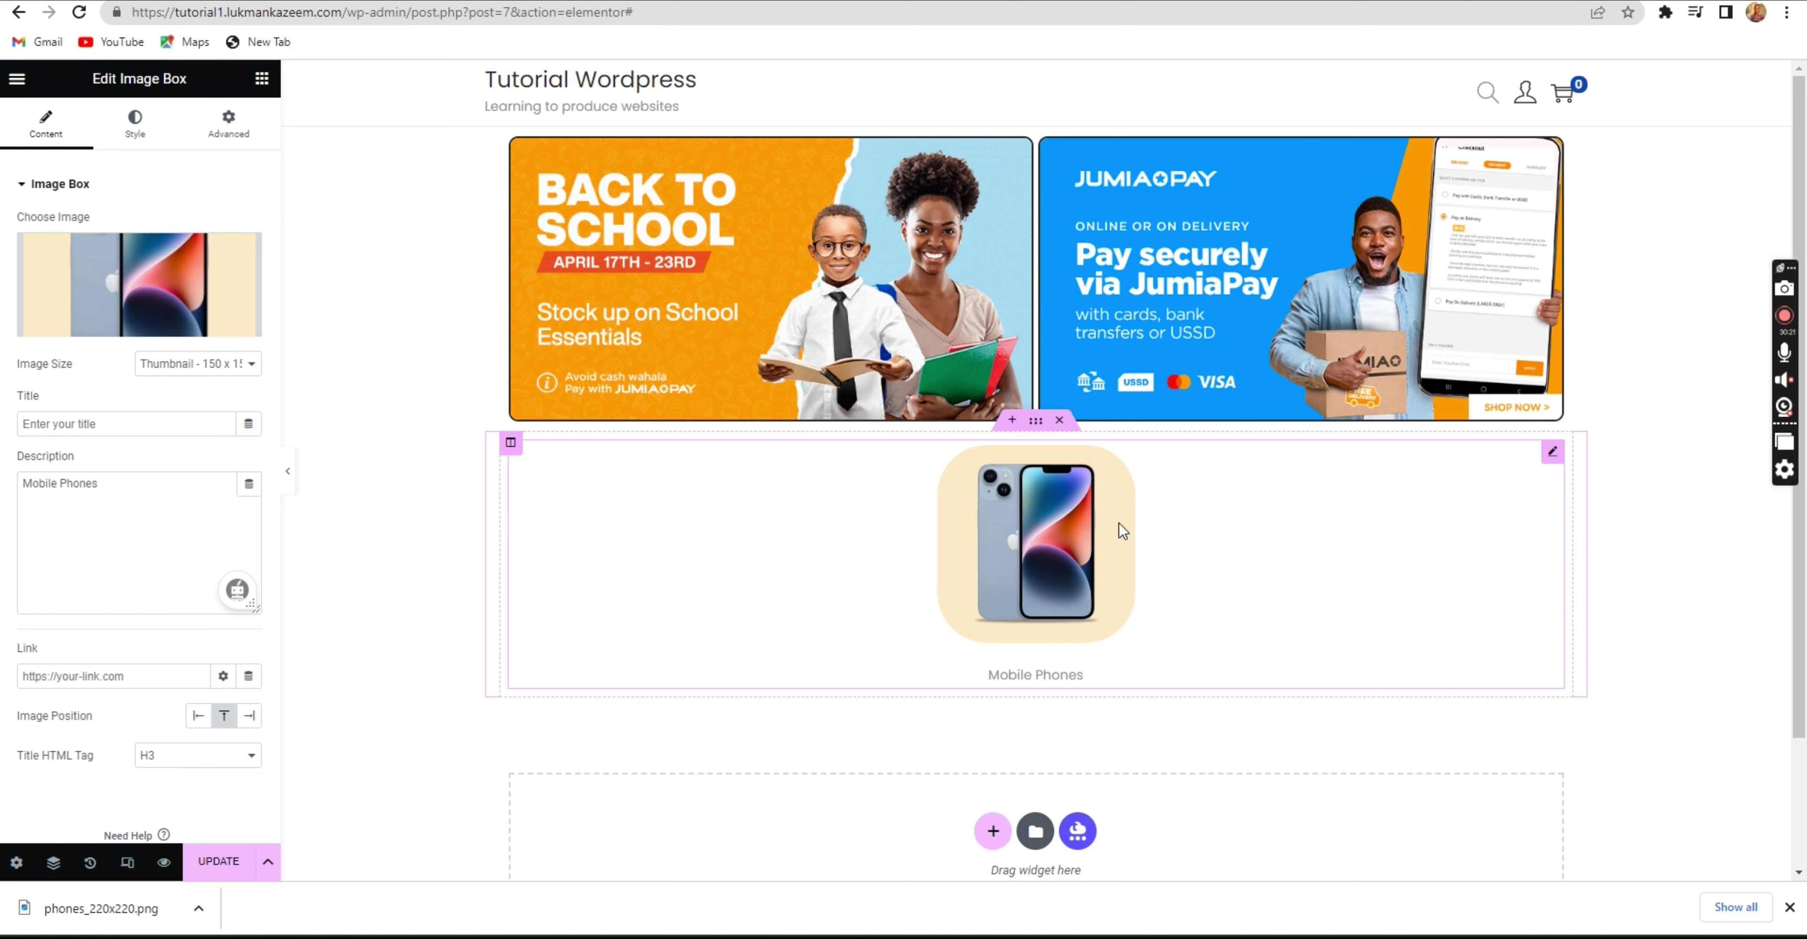
key(ctrl+Tab)
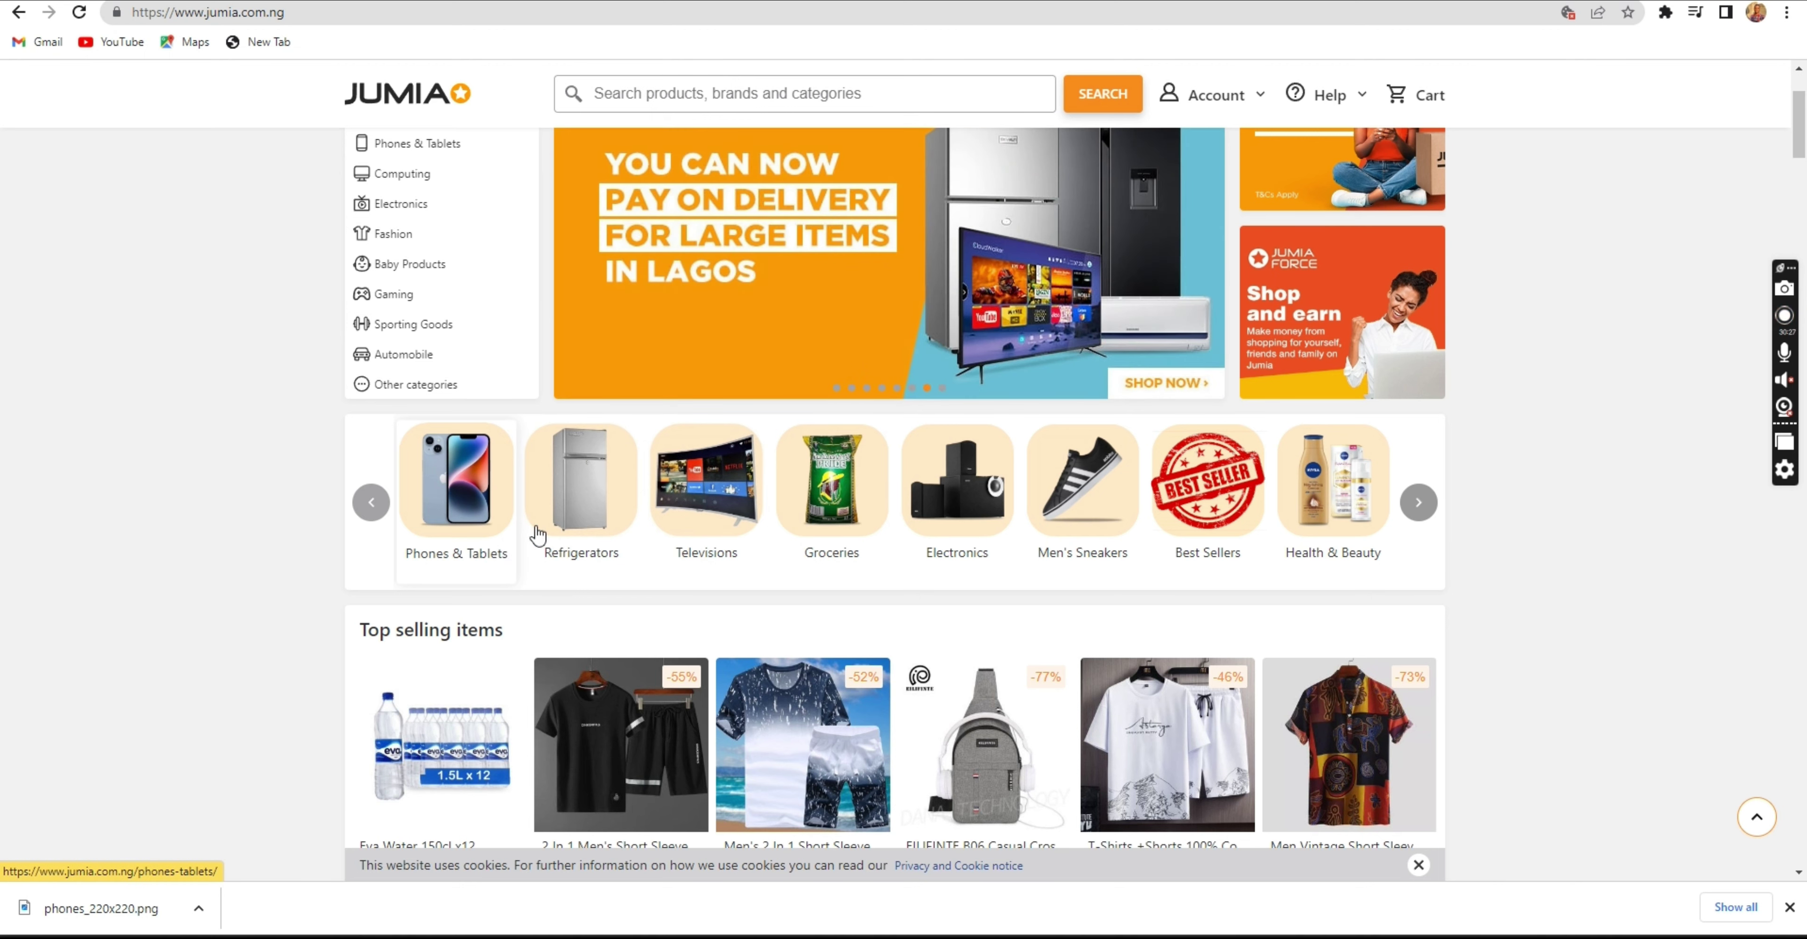
click(569, 0)
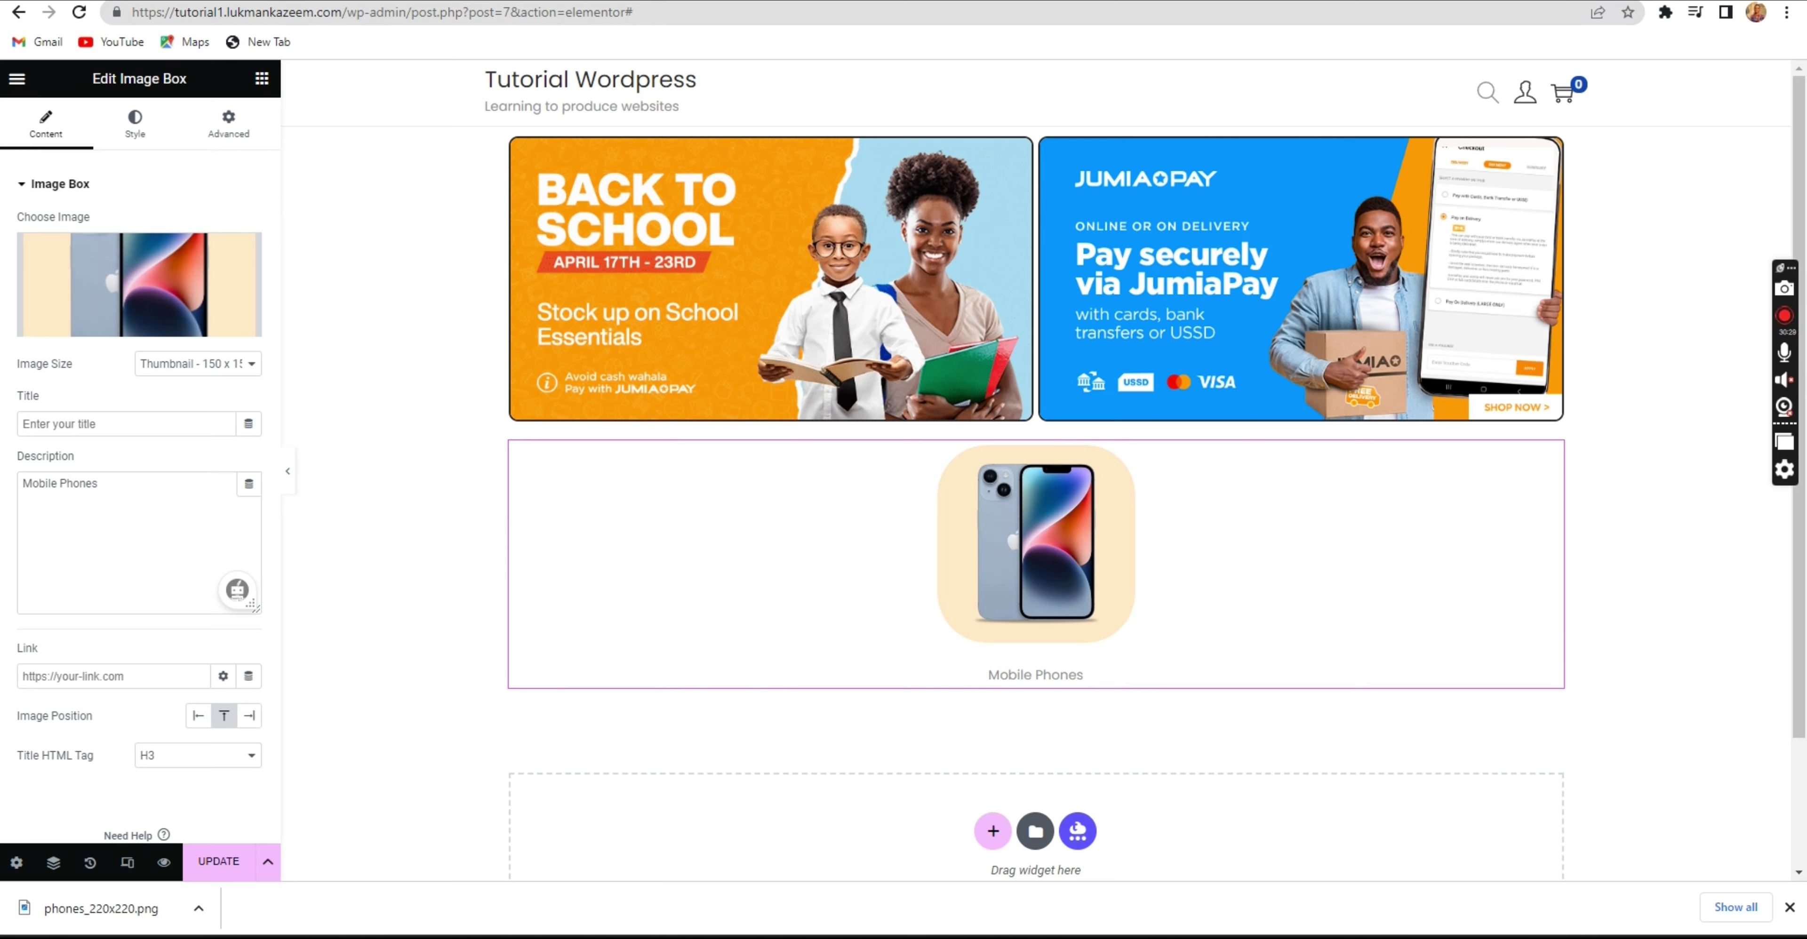
key(ctrl+Tab)
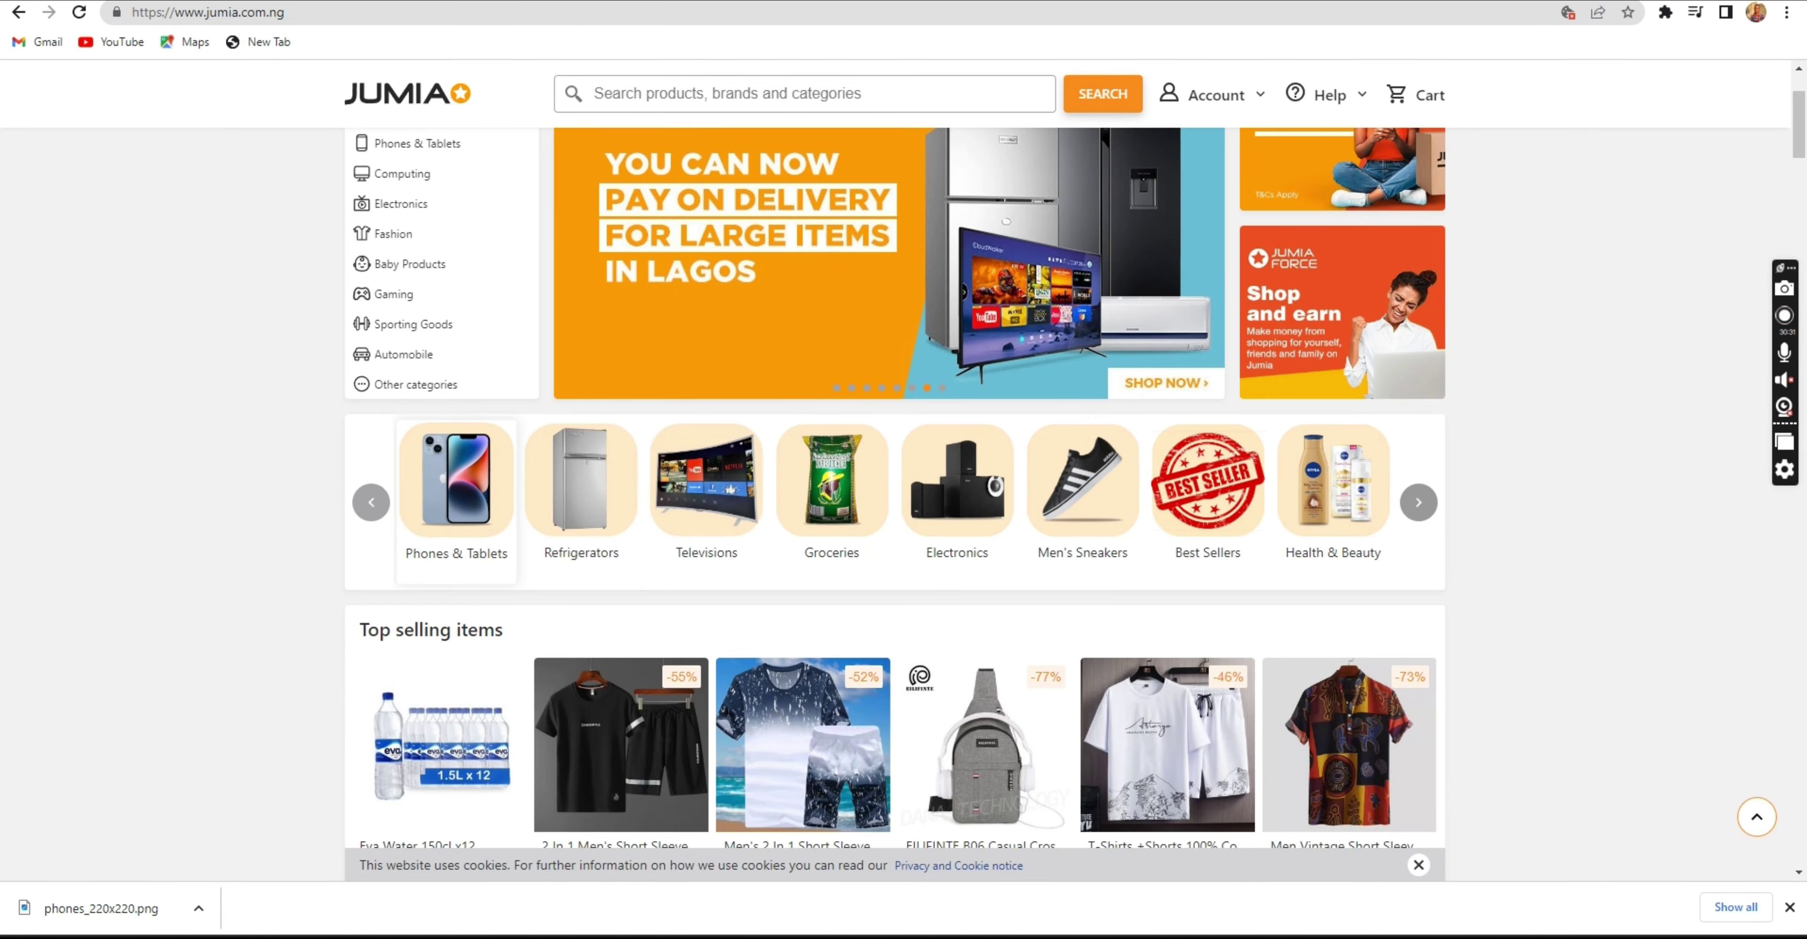
key(ctrl+Tab)
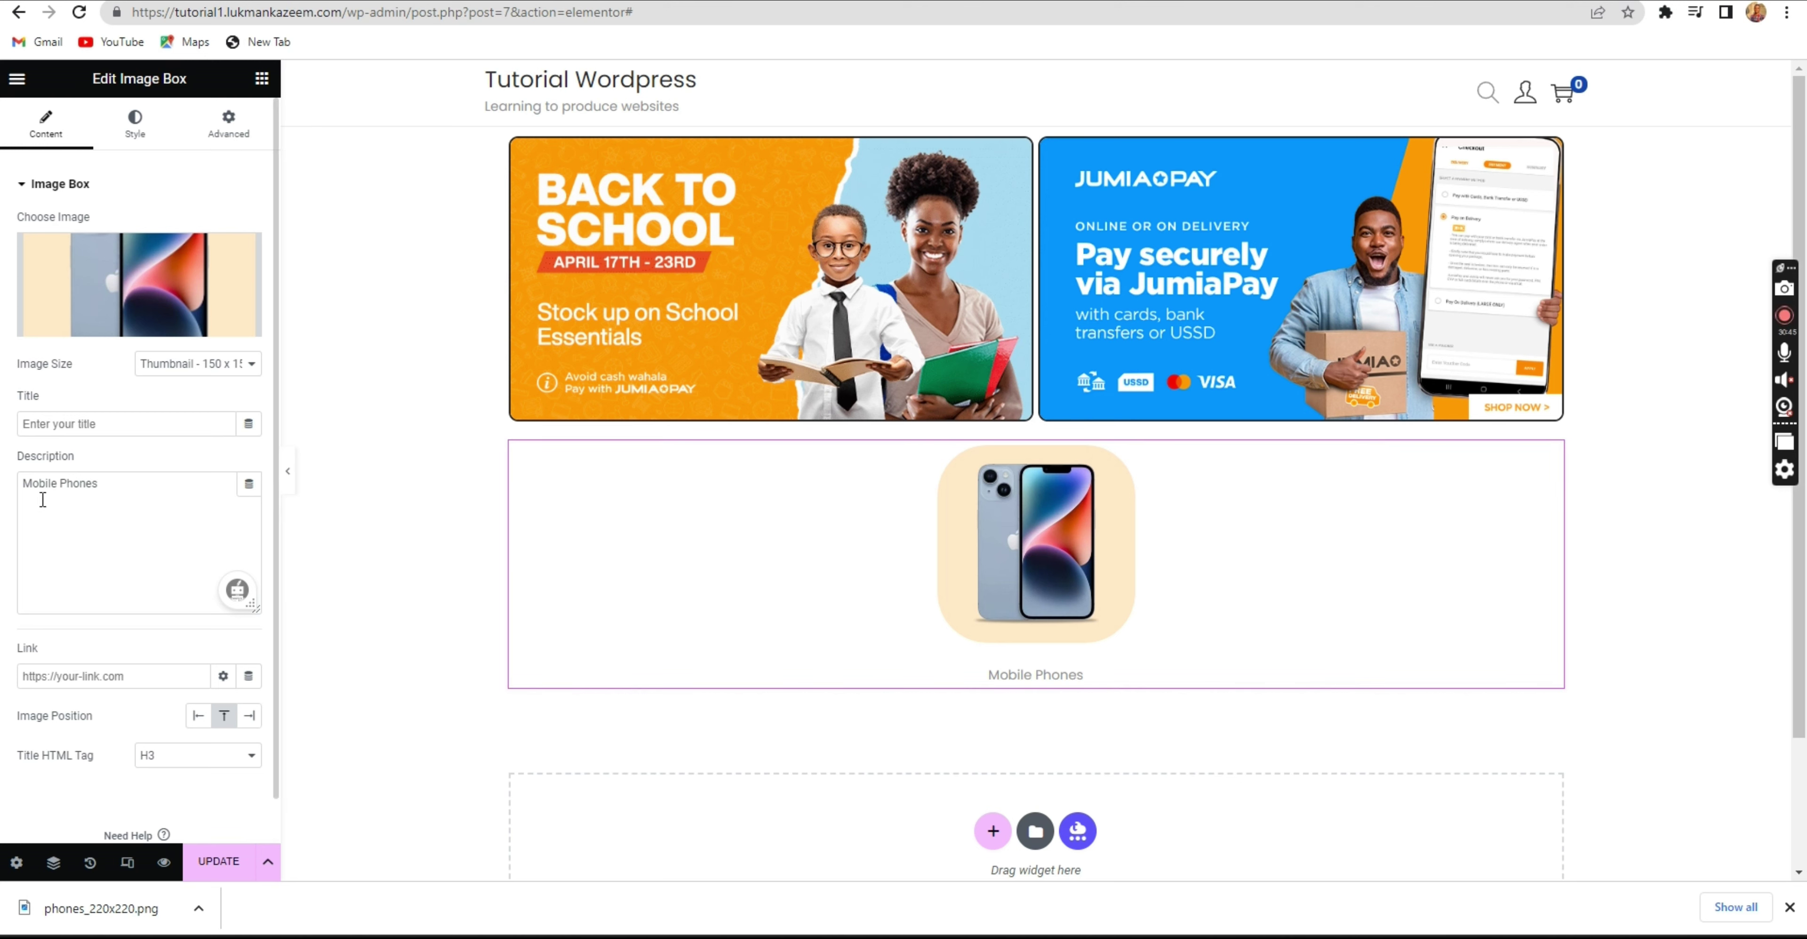
Type a test Image Box title and delete it again, leaving the title empty.
click(158, 482)
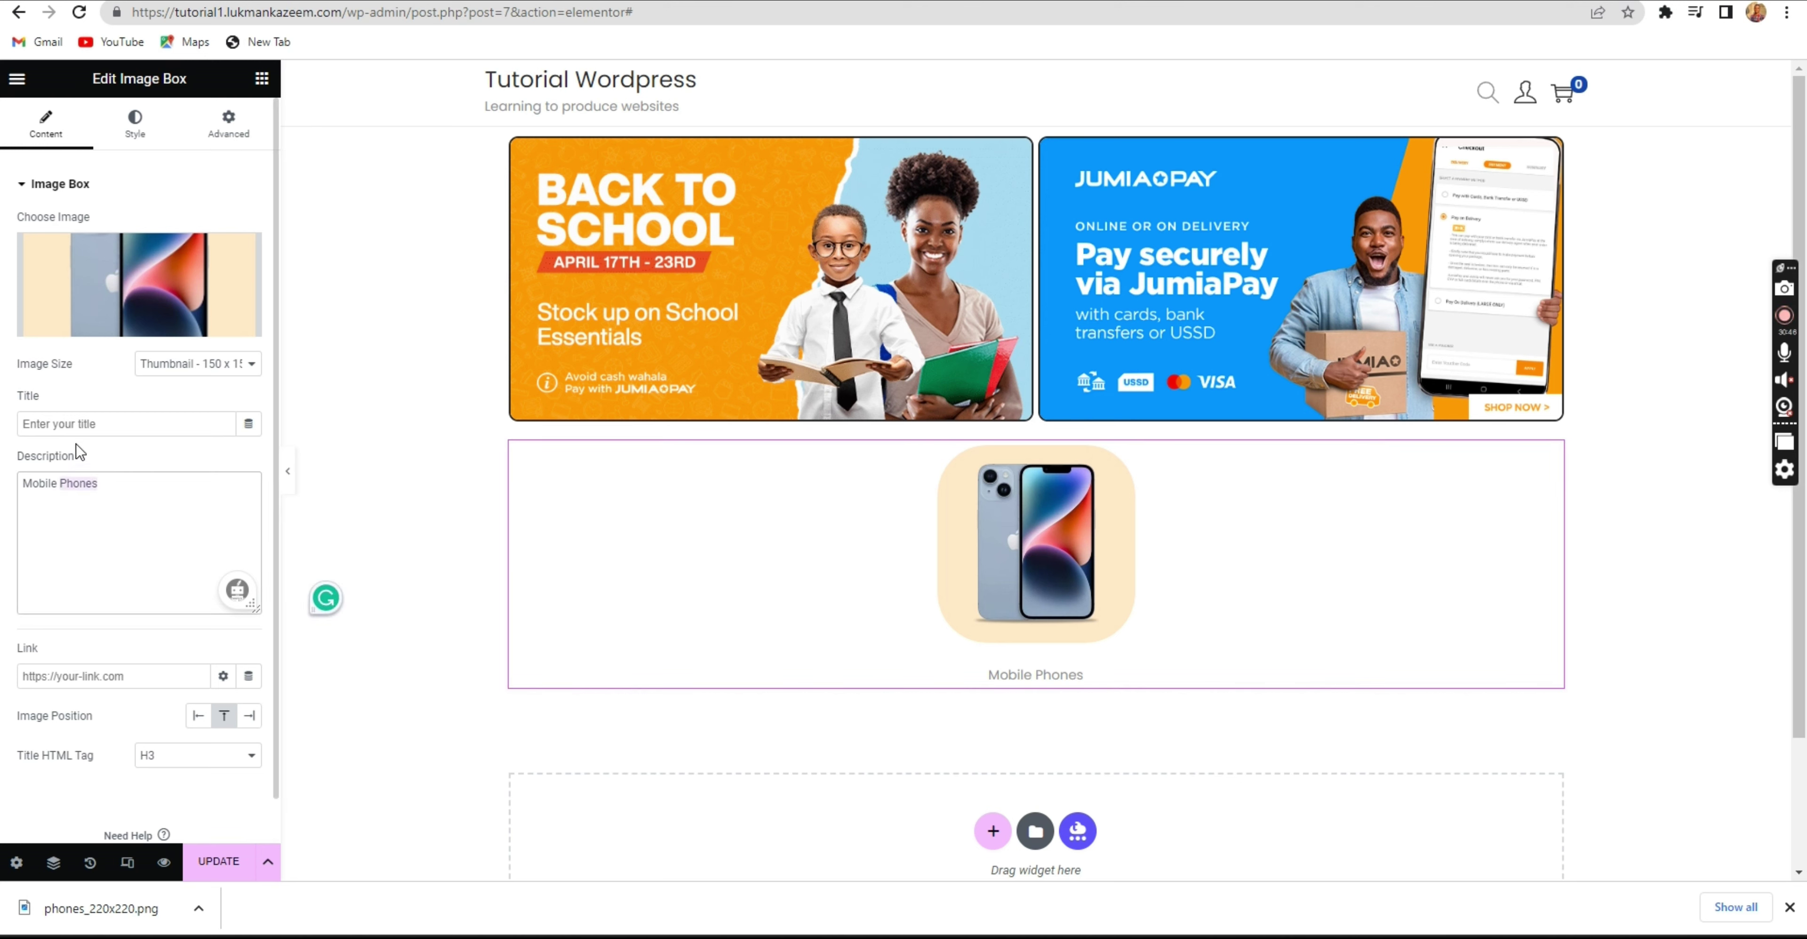
click(90, 423)
text(regdfghdfh)
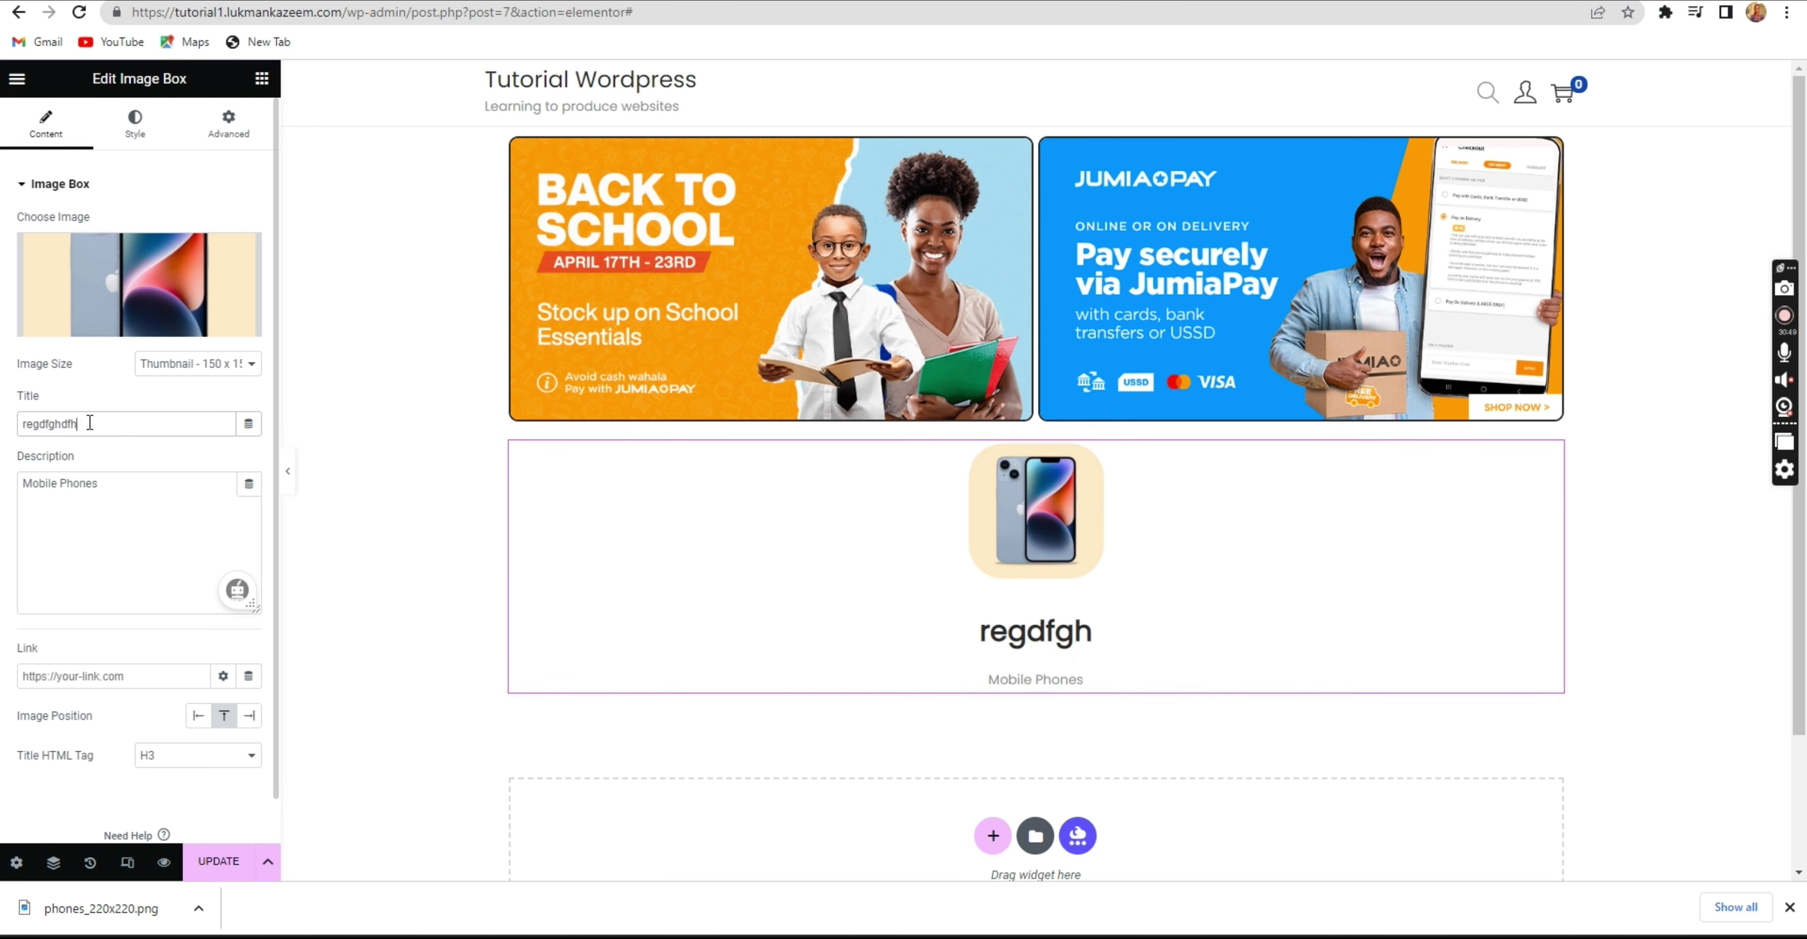
drag(95, 424, 17, 429)
key(BackSpace)
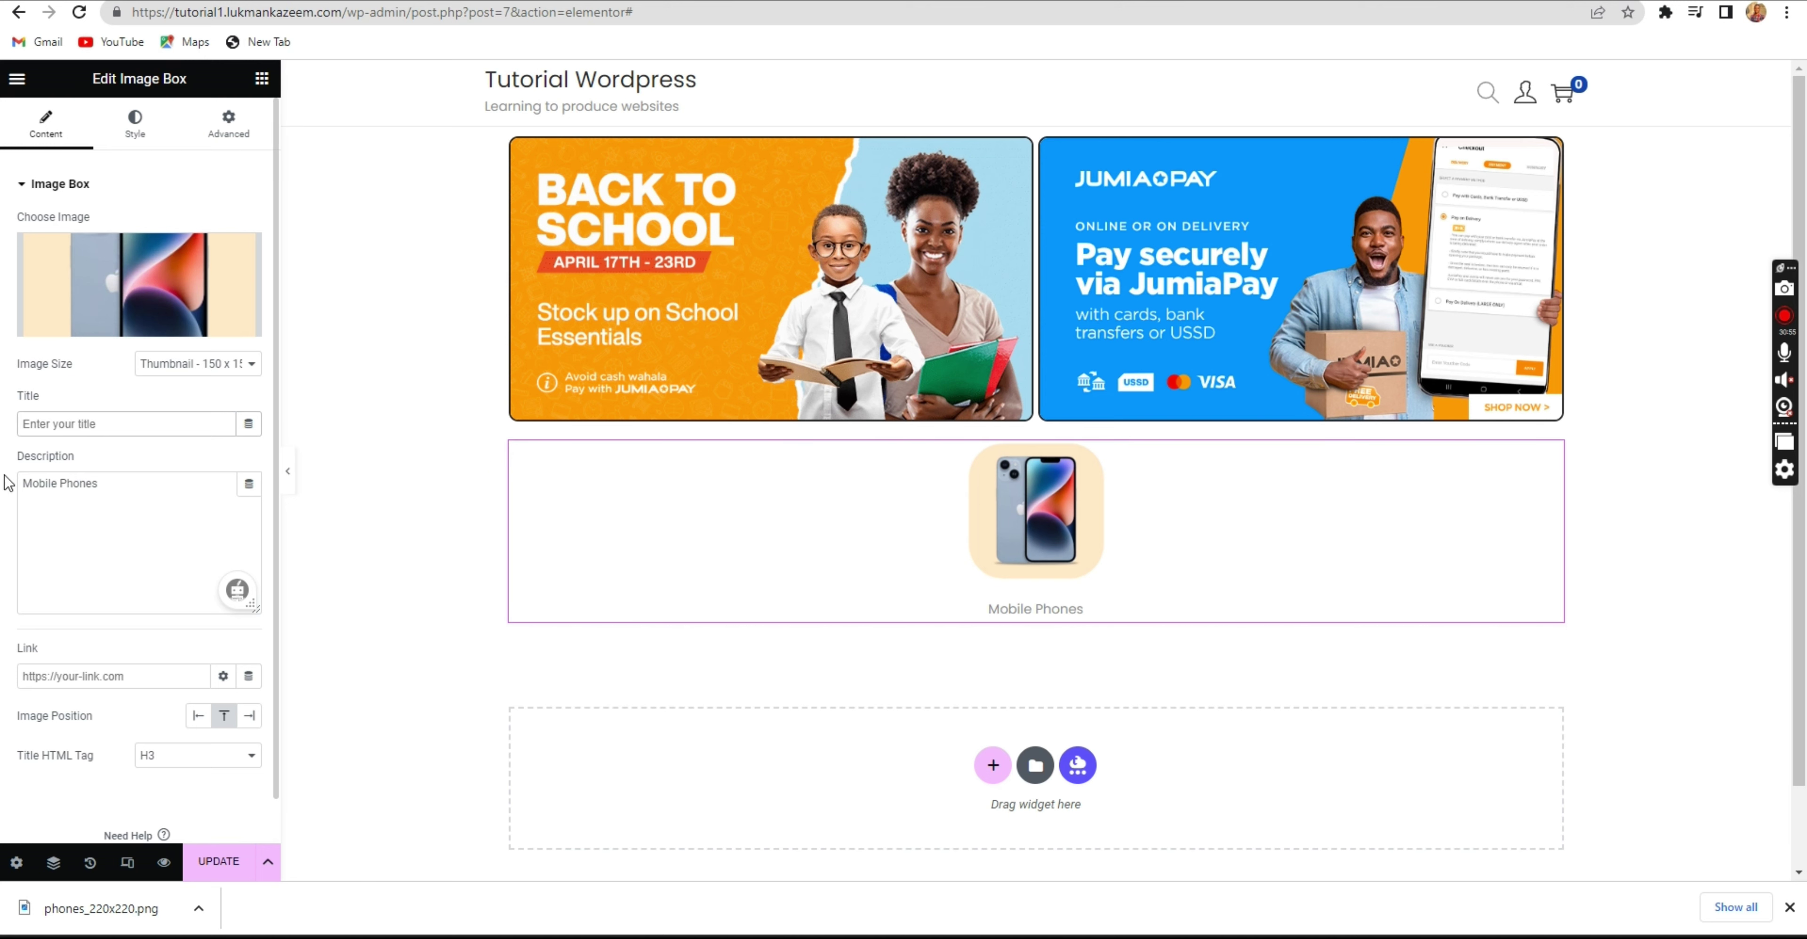
Set the Image Box link to '#' and bring up its Style settings.
click(129, 484)
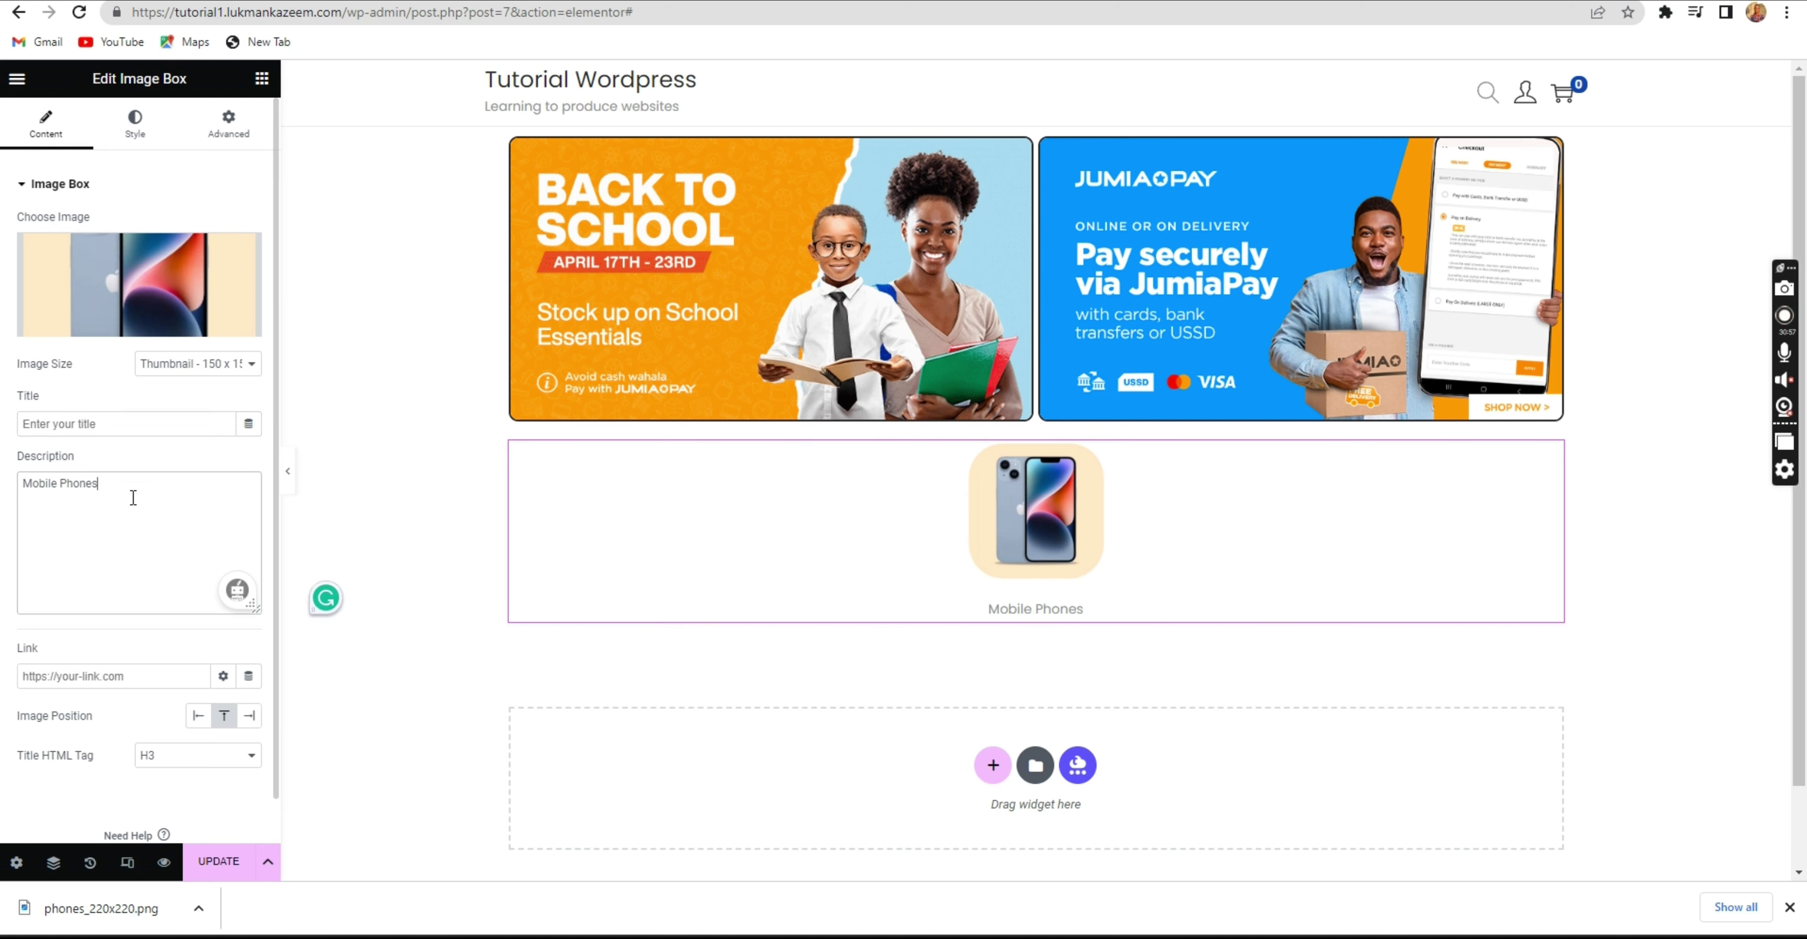
click(66, 674)
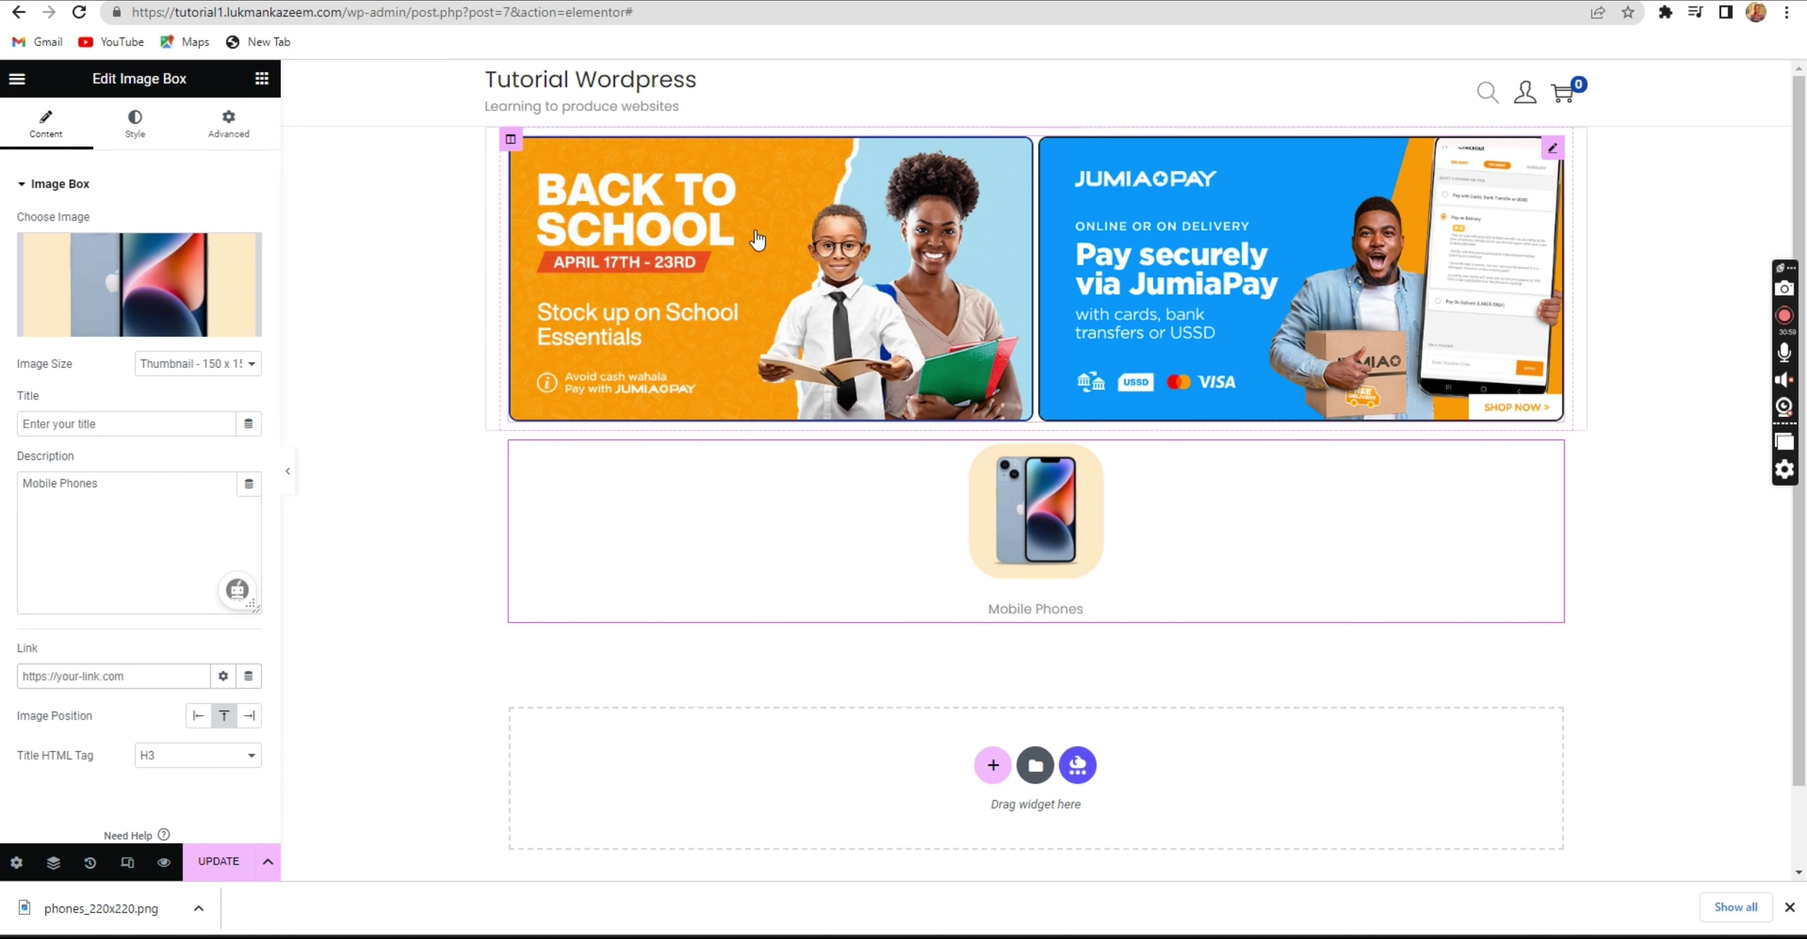
key(ctrl+Tab)
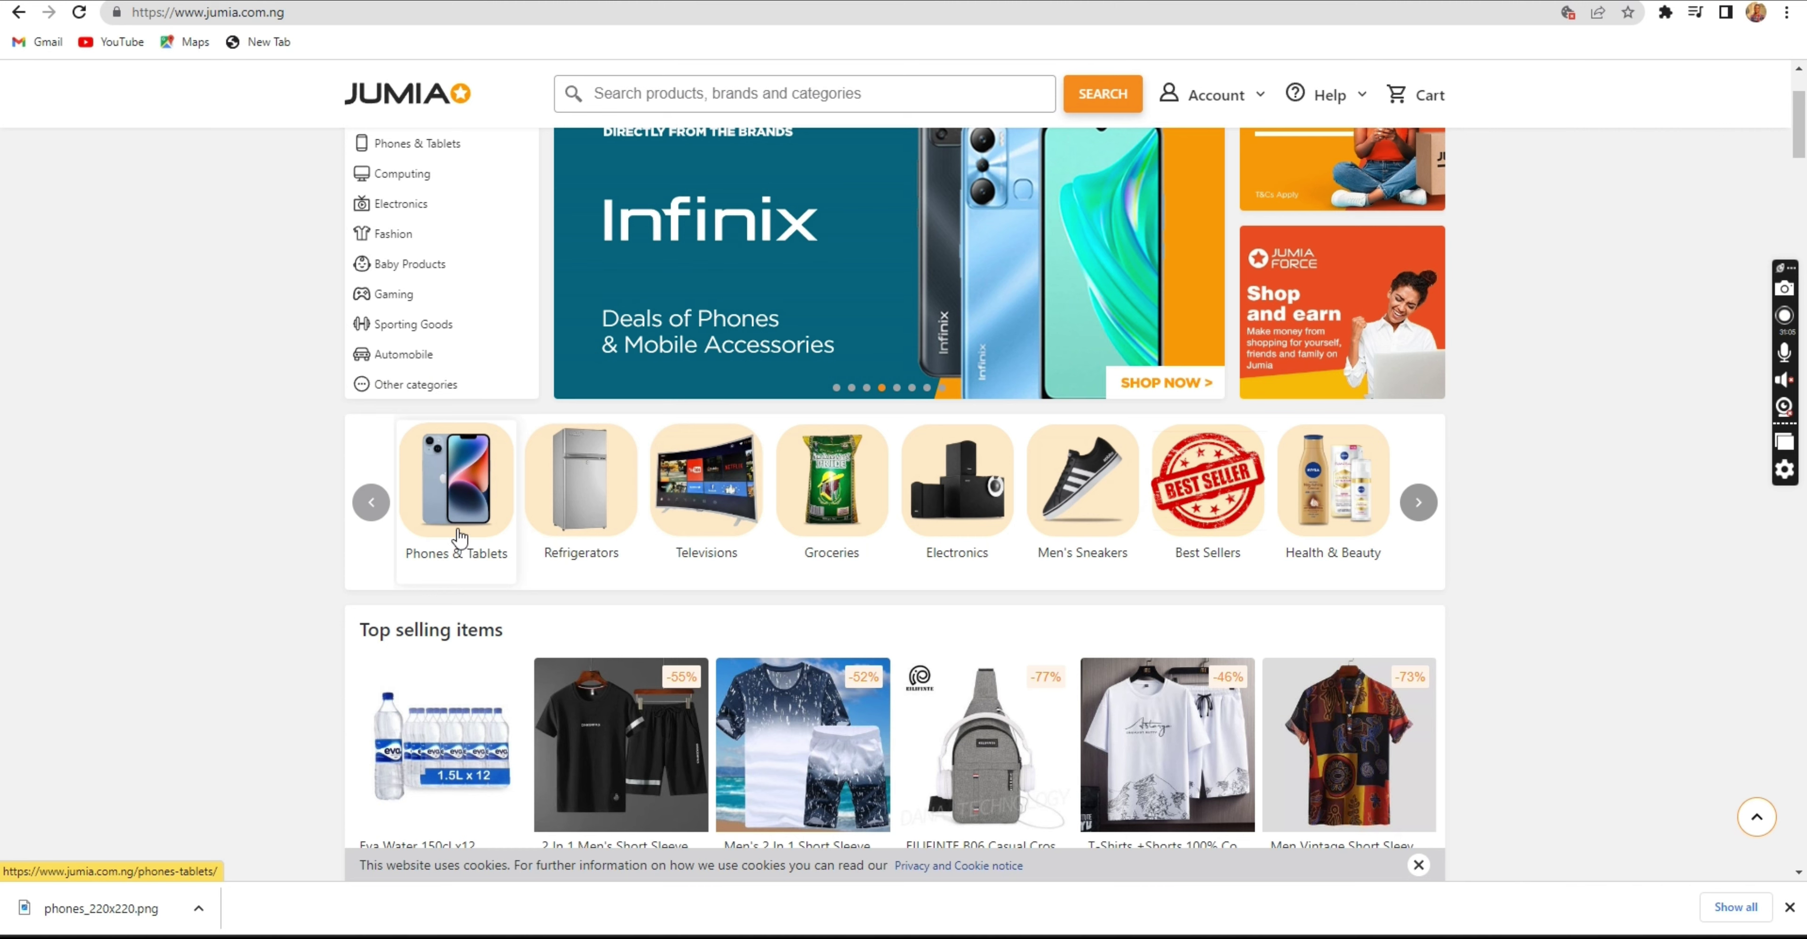
key(ctrl+Tab)
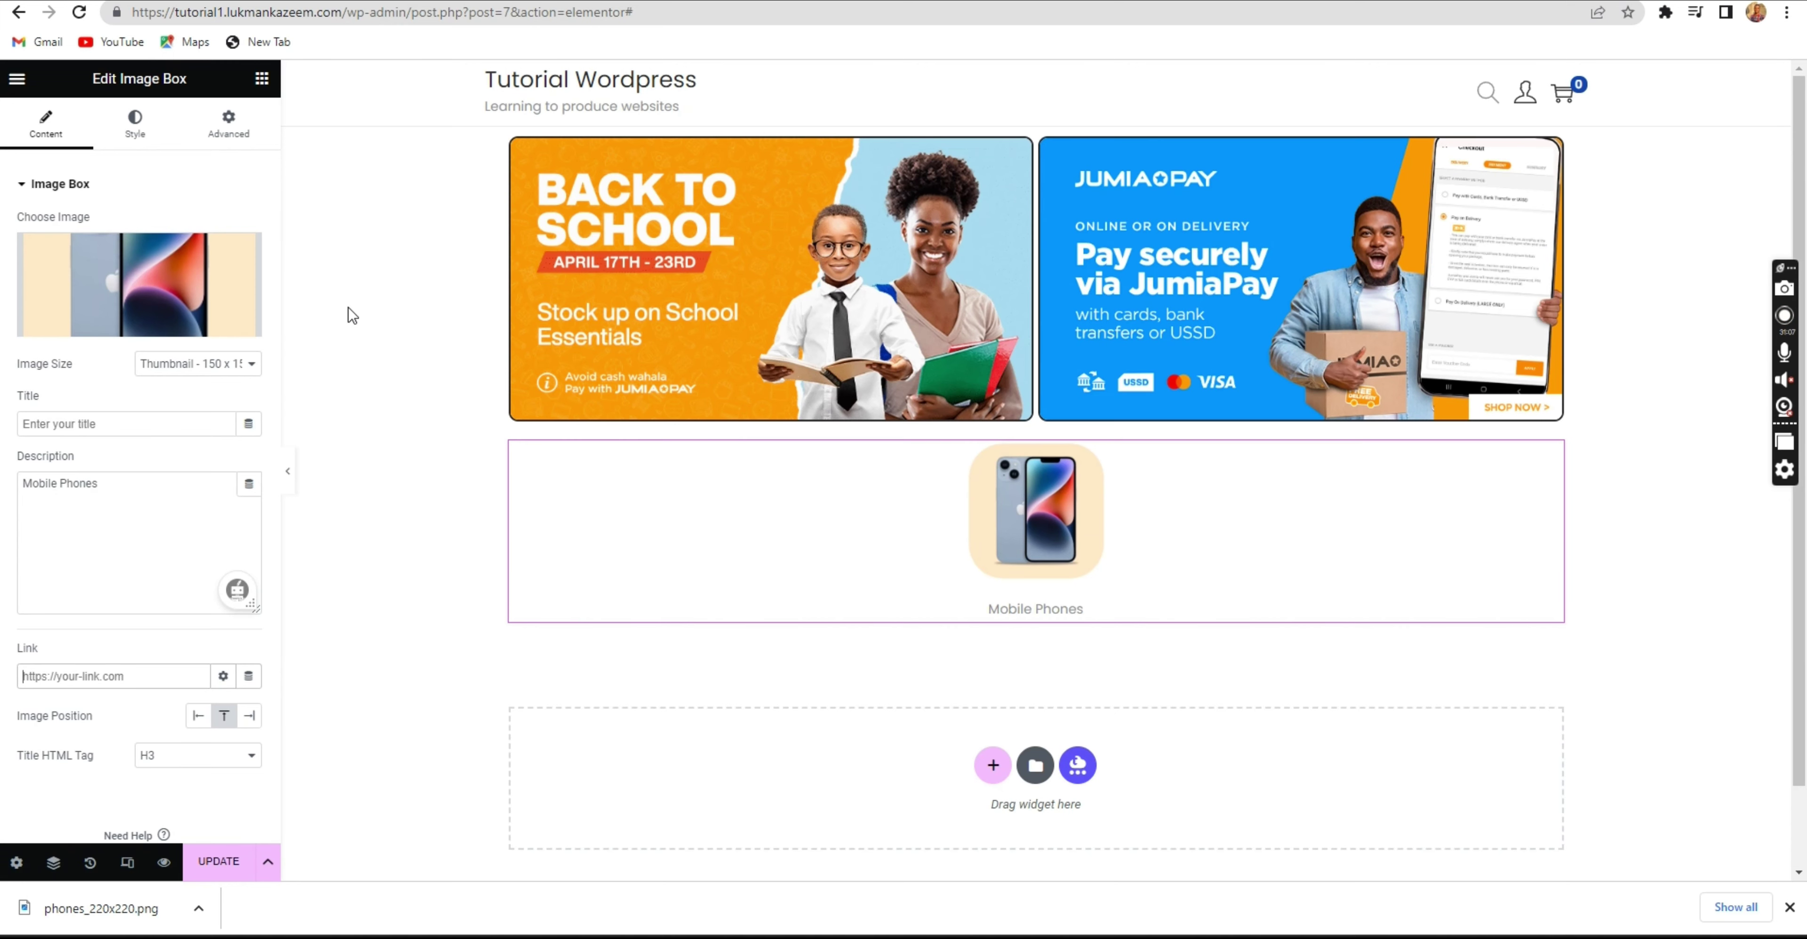
text(#)
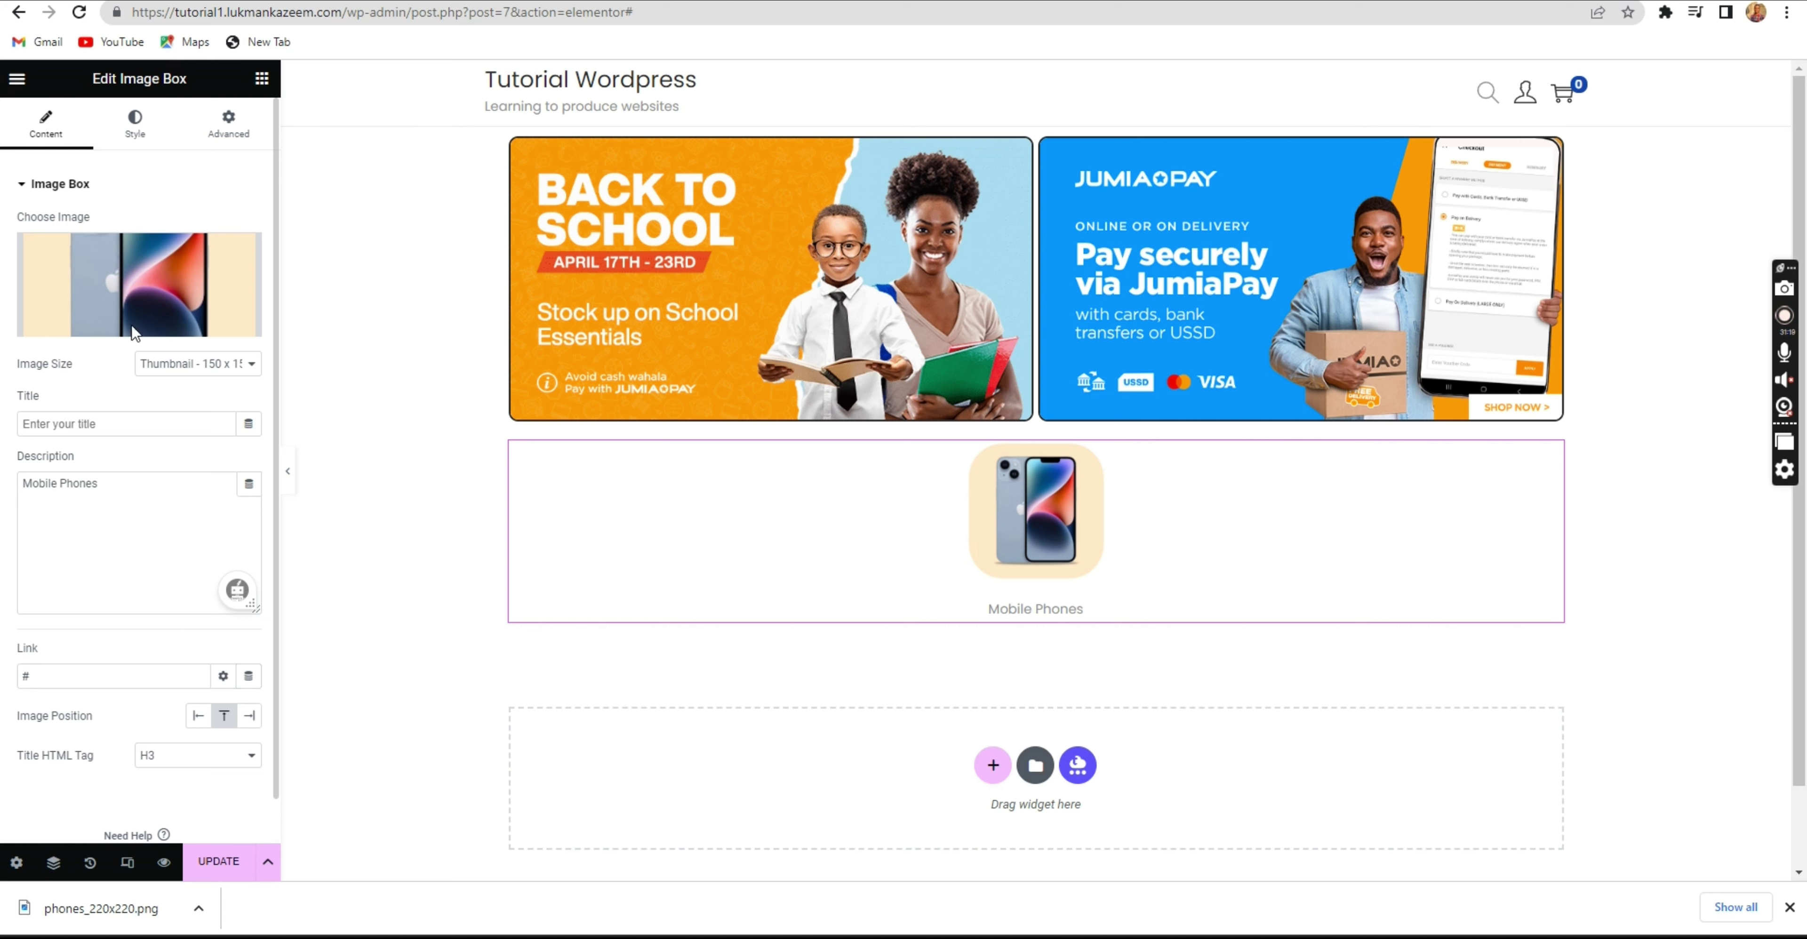
click(135, 121)
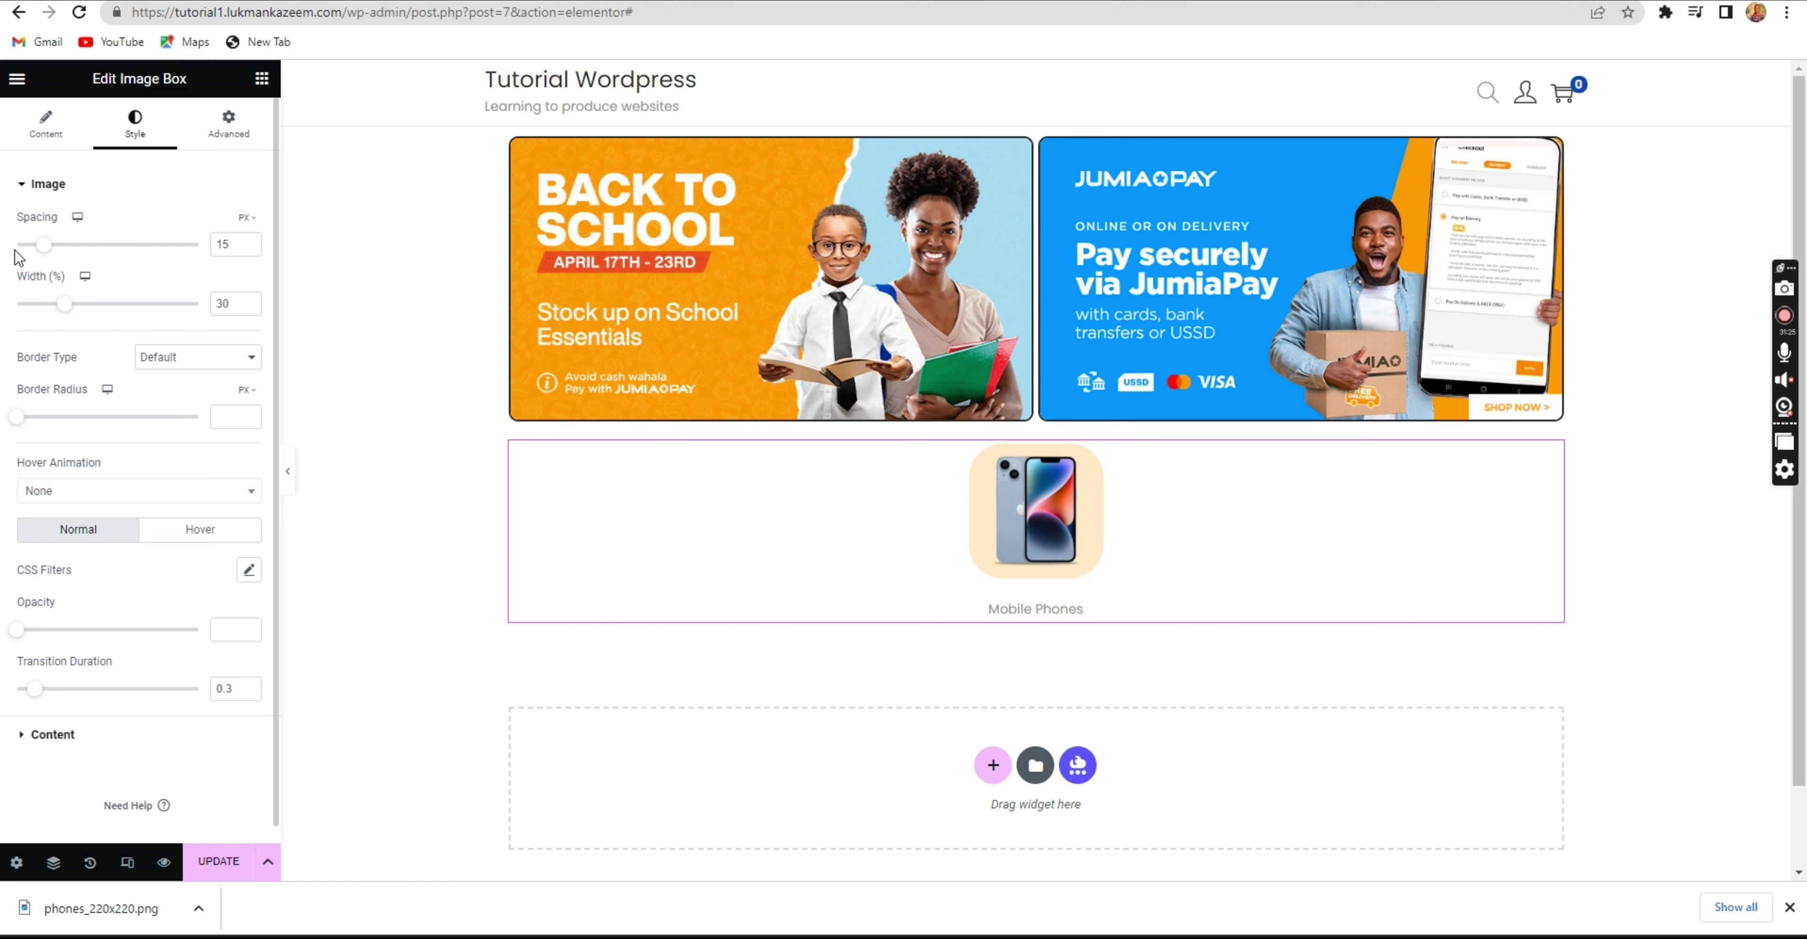
Review the Image Box hover animation list, leaving it unchanged.
scroll(190, 369, down, 1)
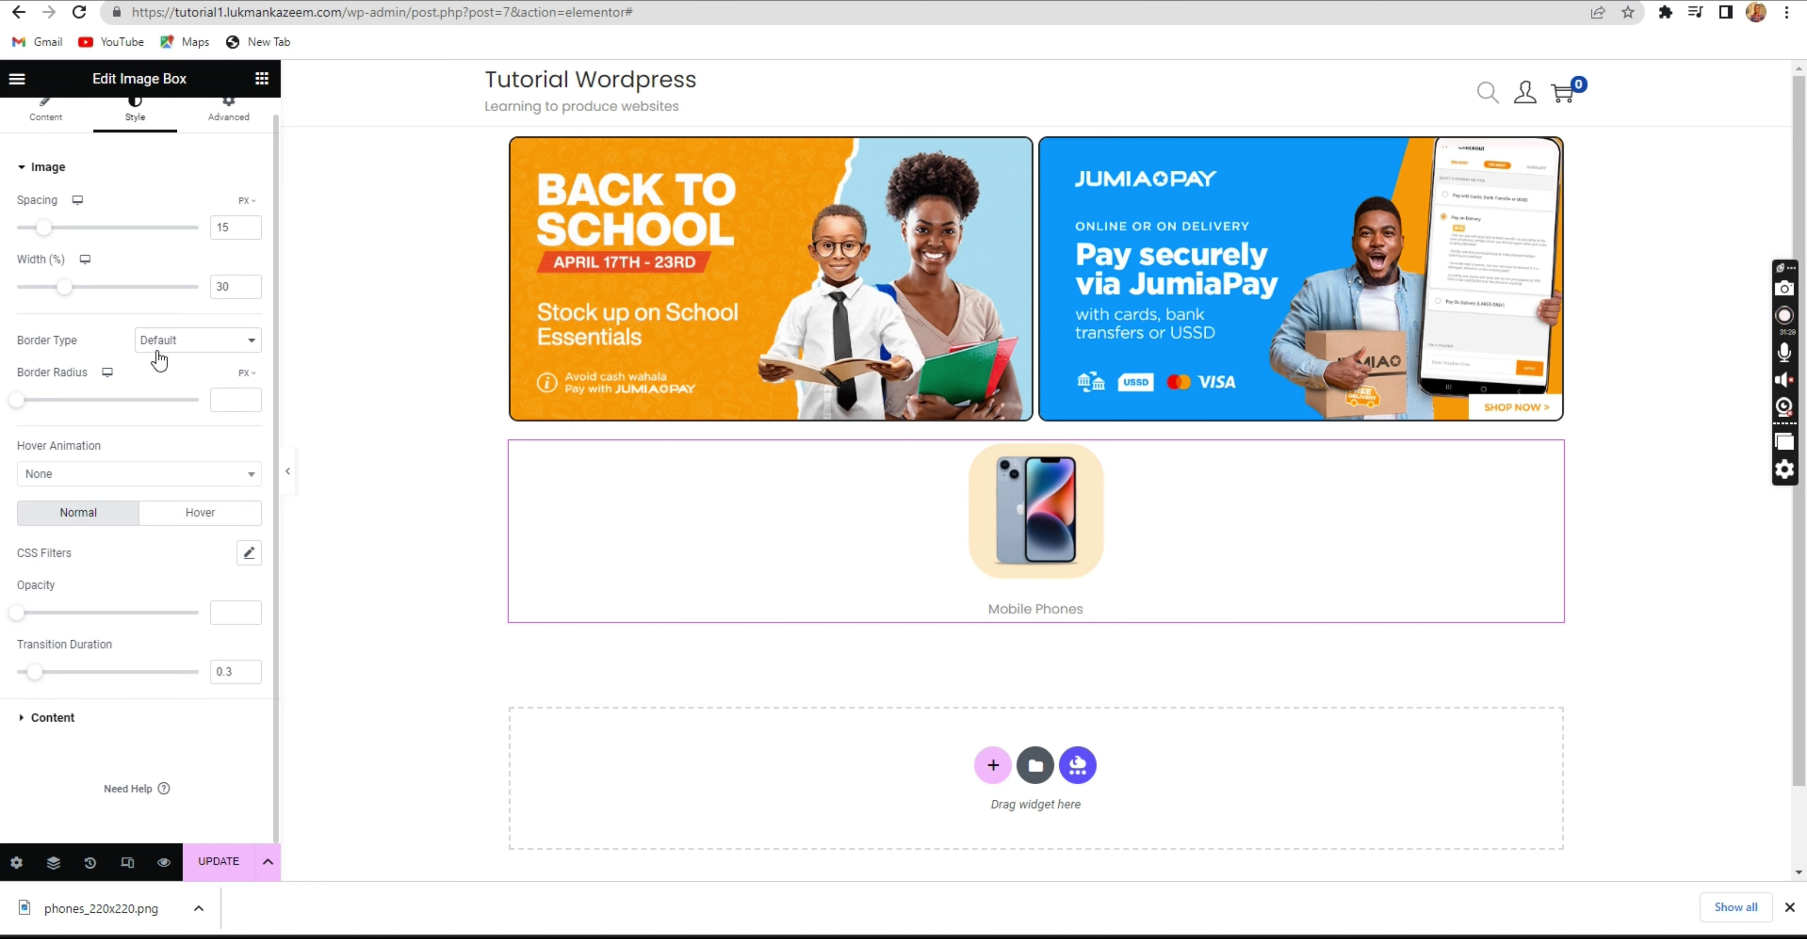
key(ctrl+Tab)
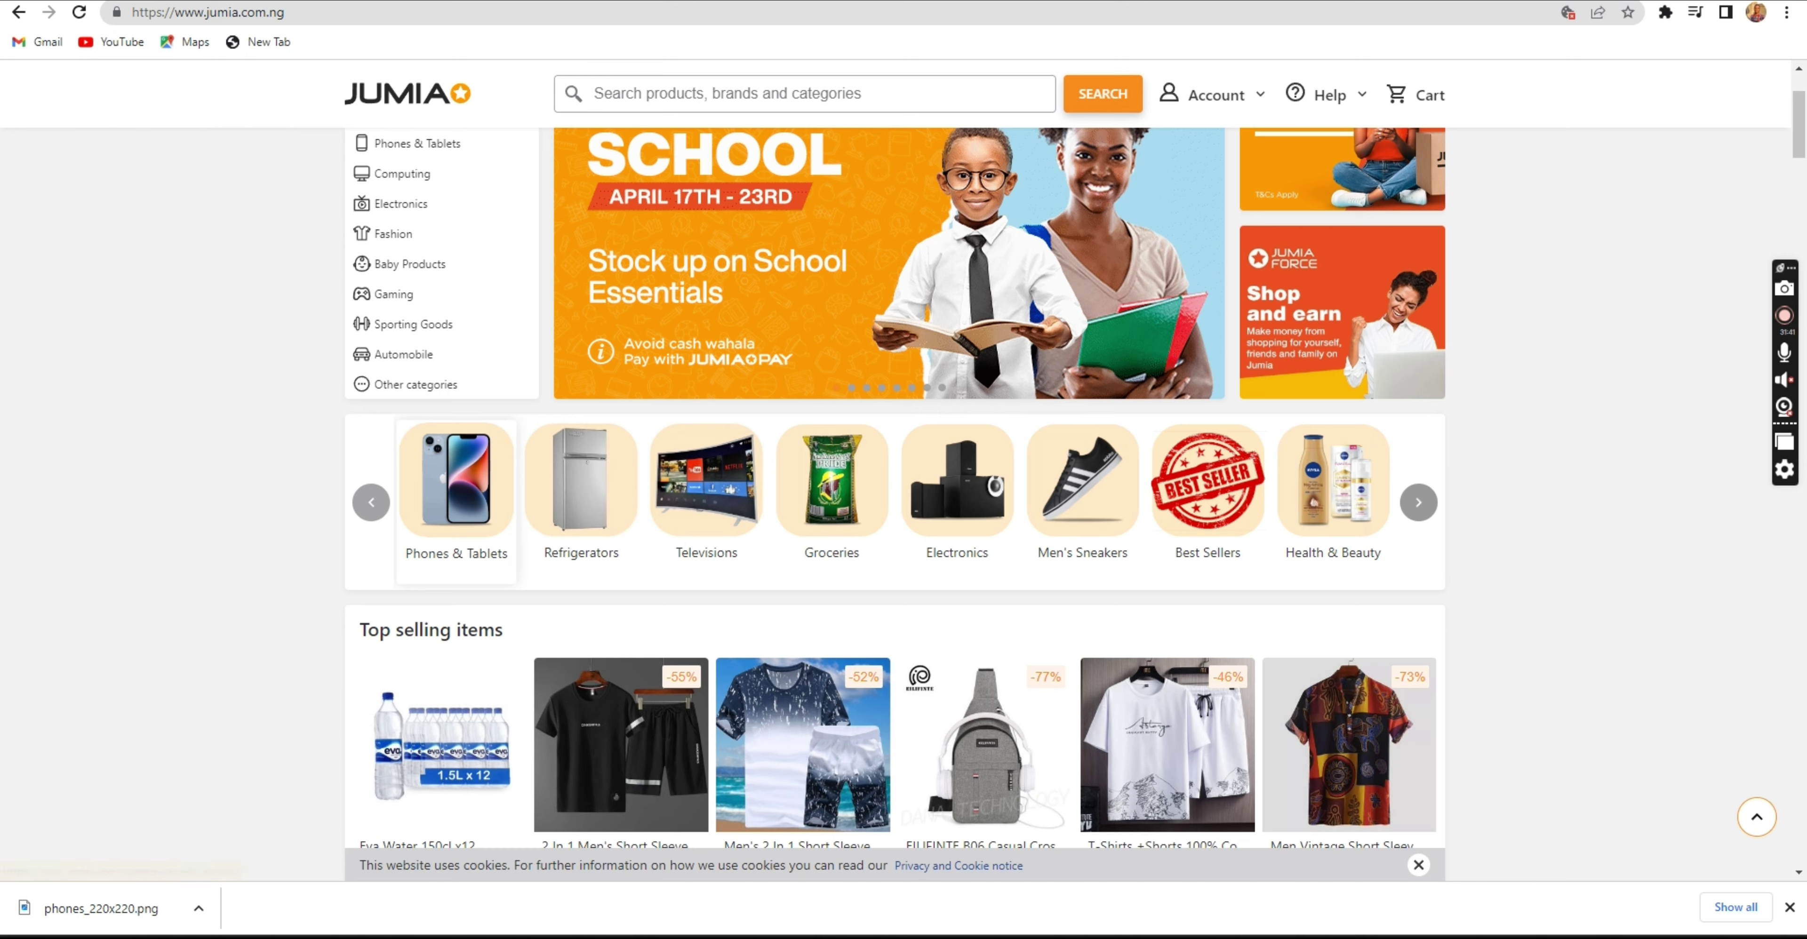
key(ctrl+Tab)
key(ctrl+Tab)
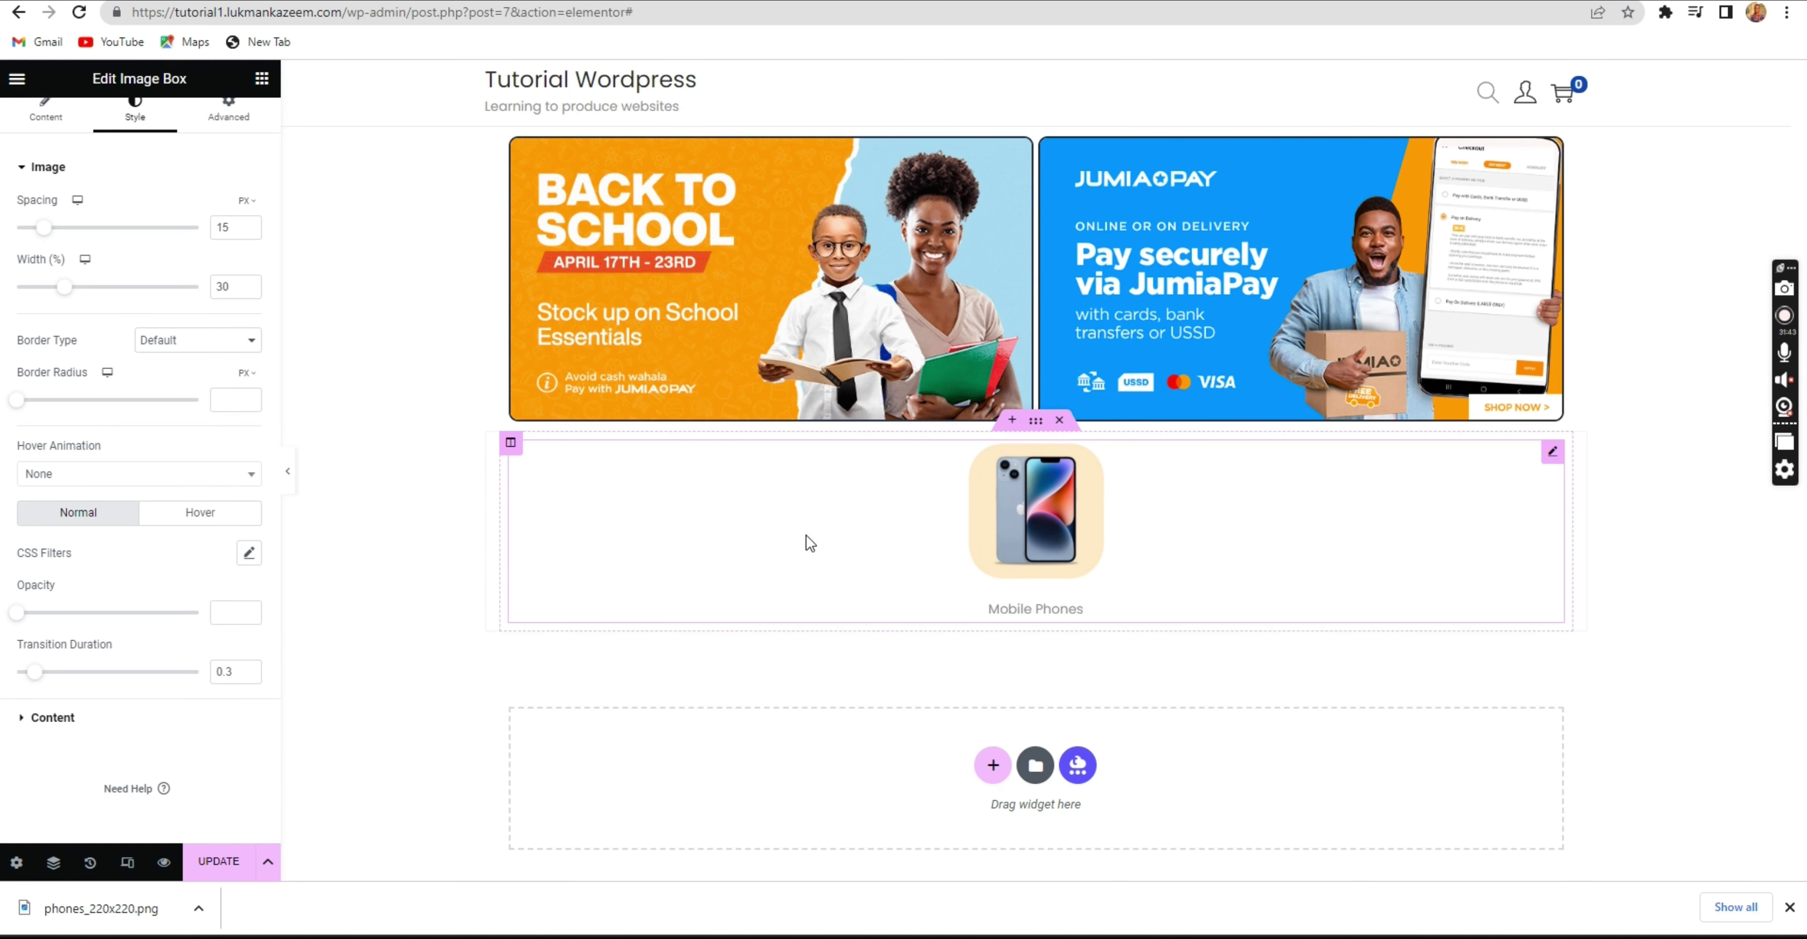
click(100, 475)
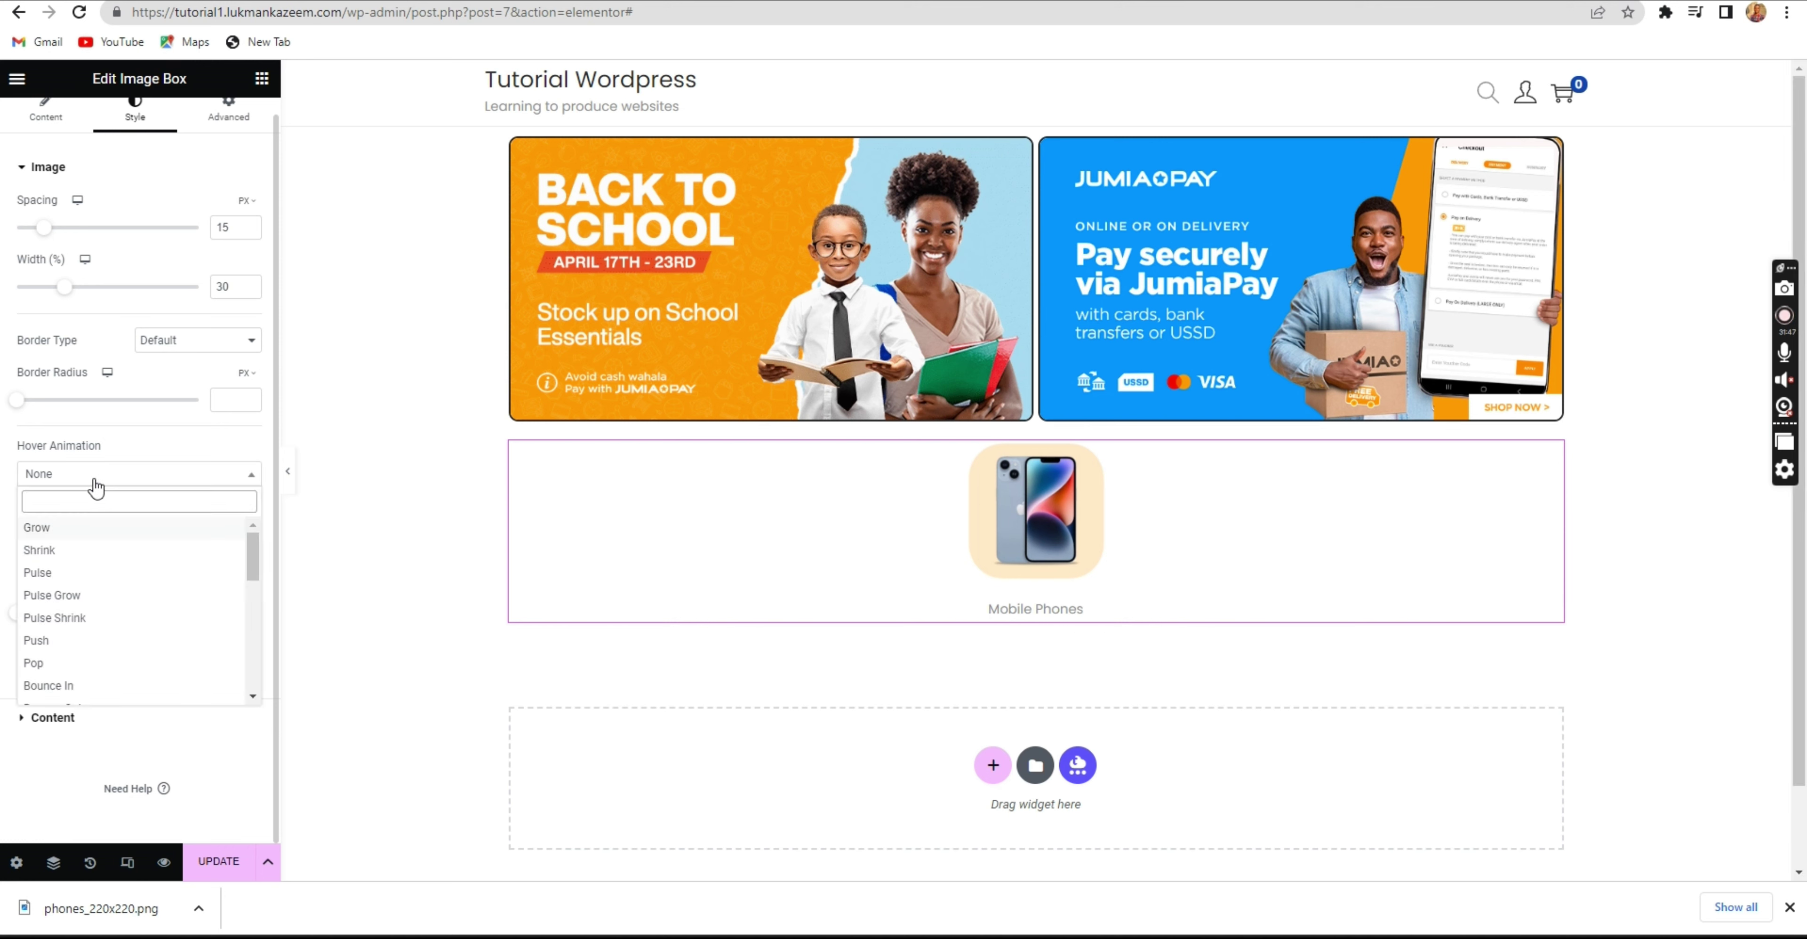
click(104, 479)
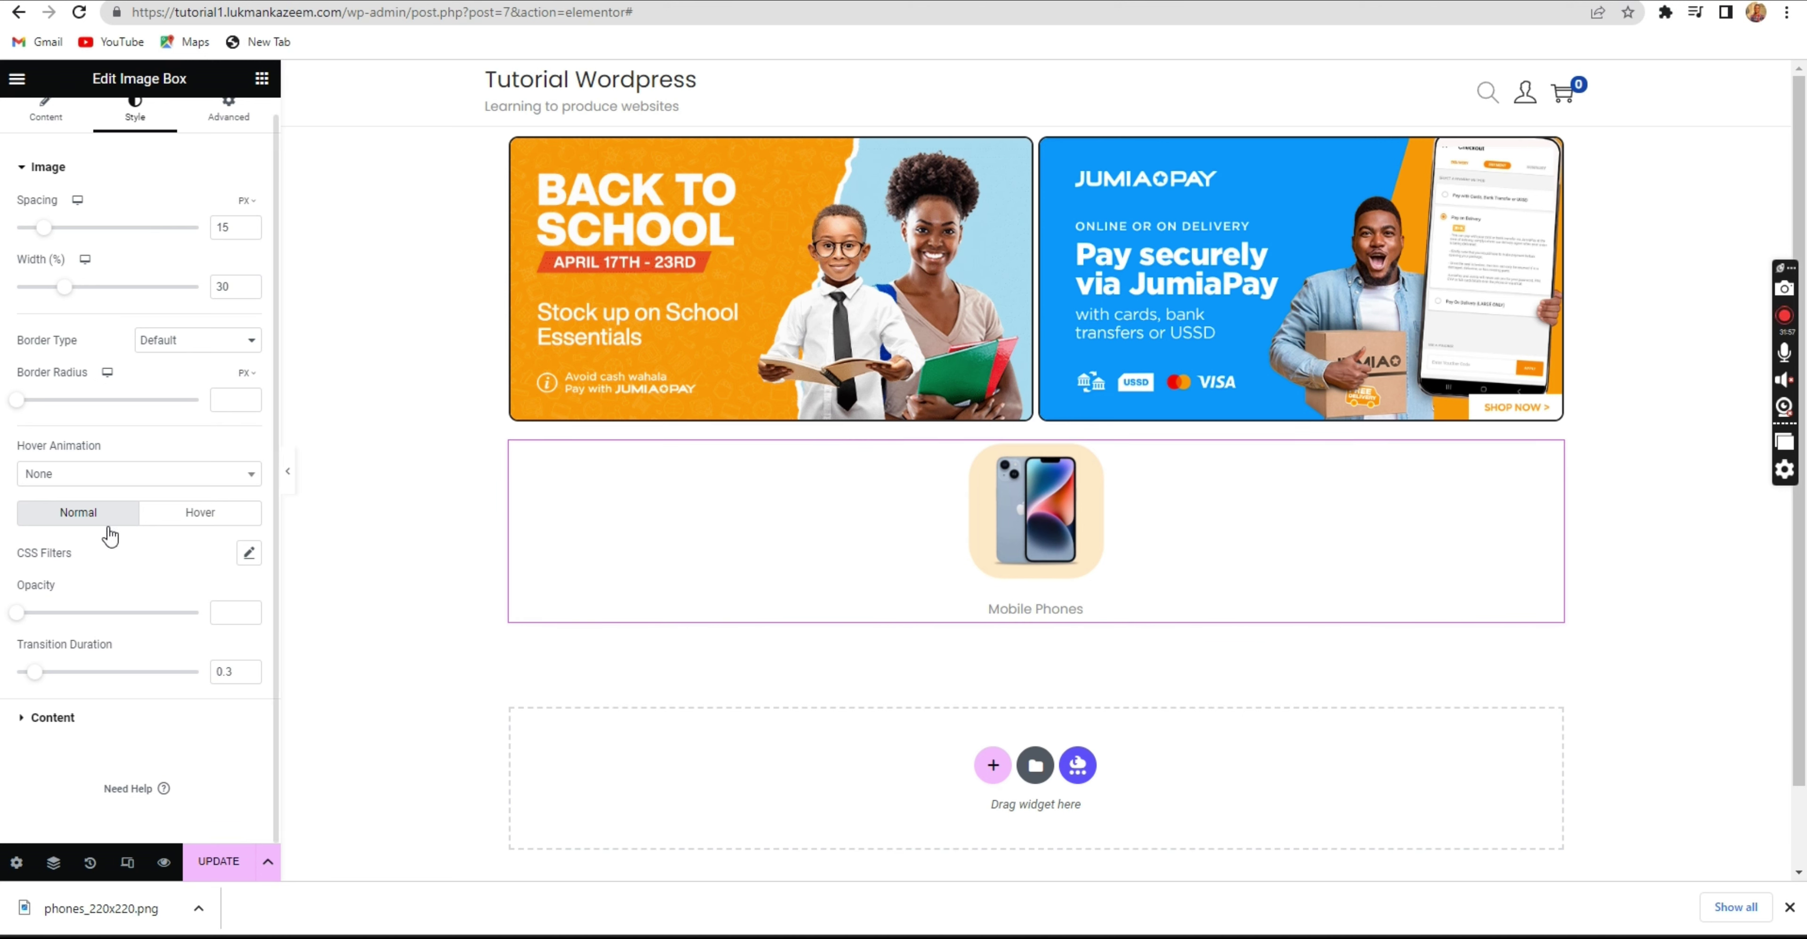
Reset the image's hover CSS filters to default and expand the Content style section.
click(202, 517)
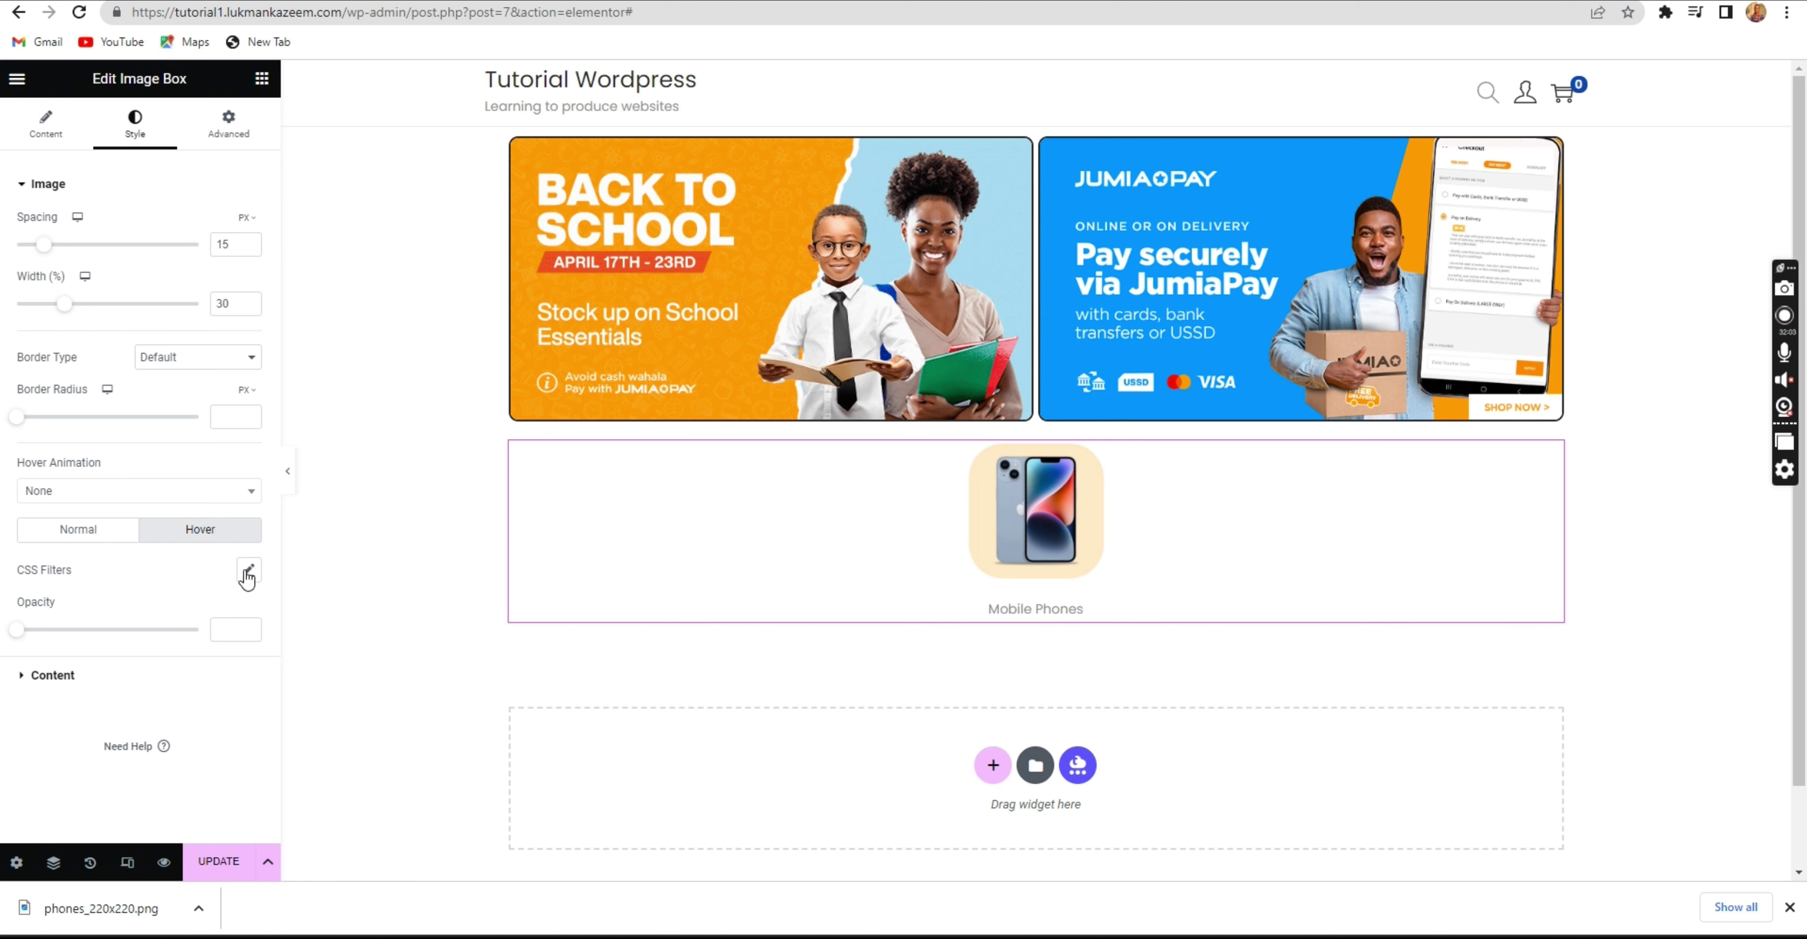
click(248, 572)
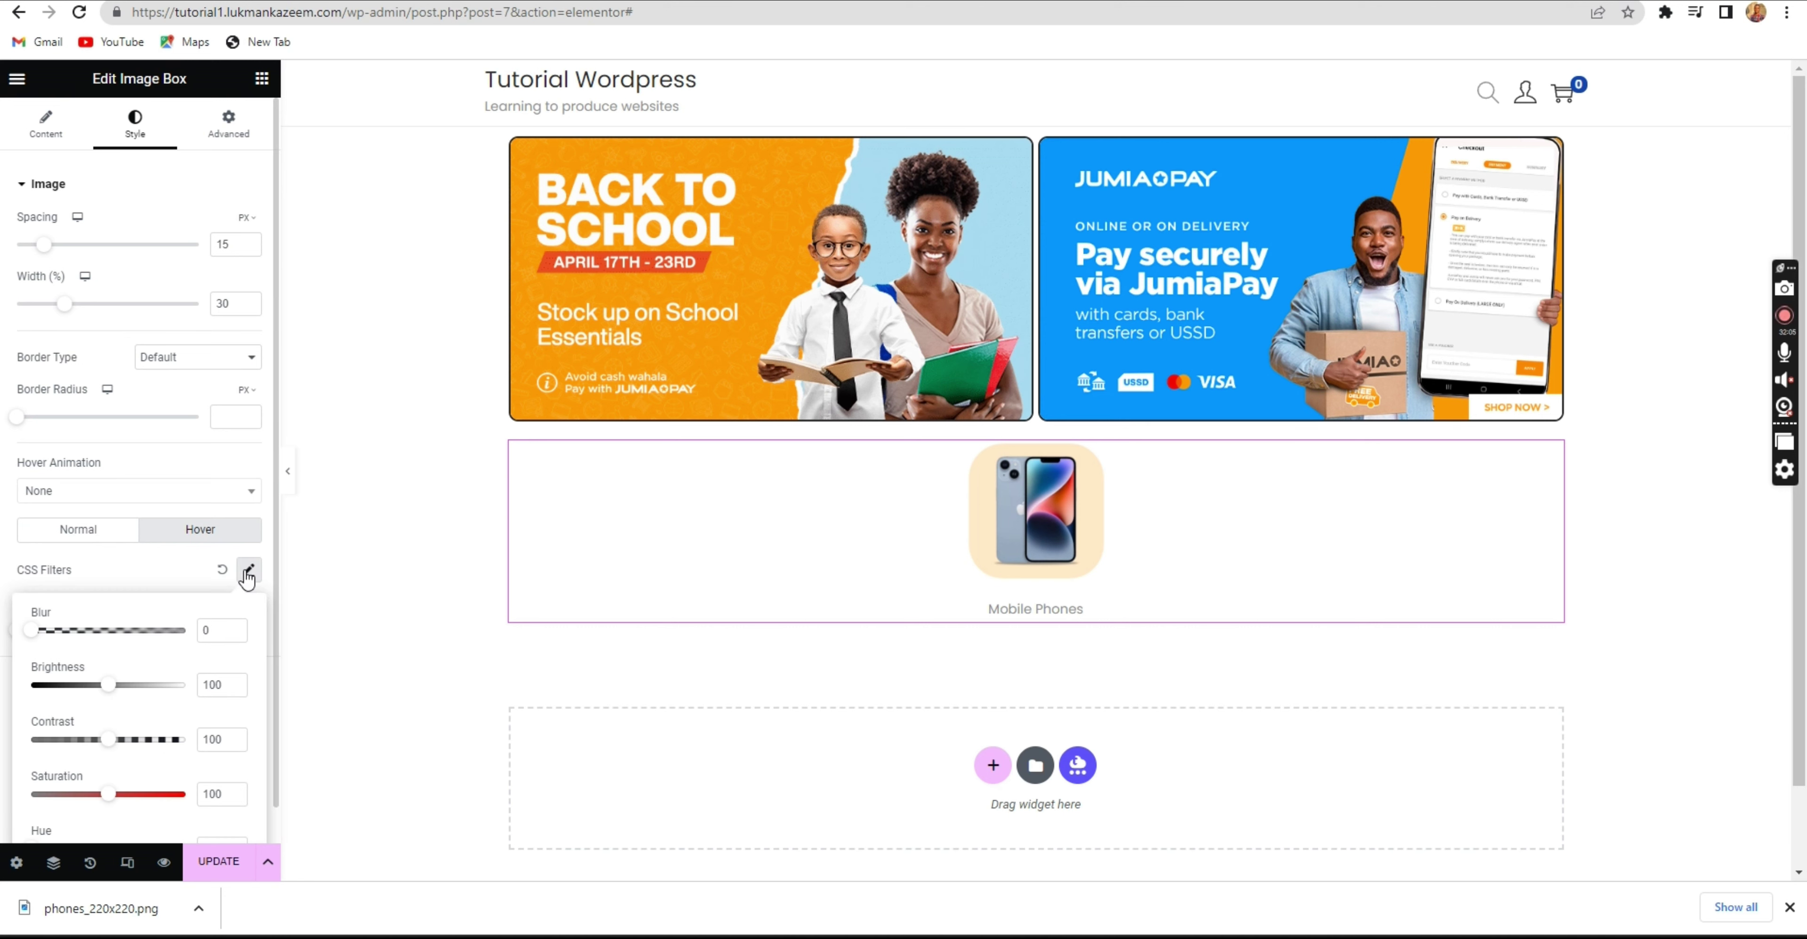
click(248, 571)
click(248, 571)
click(249, 571)
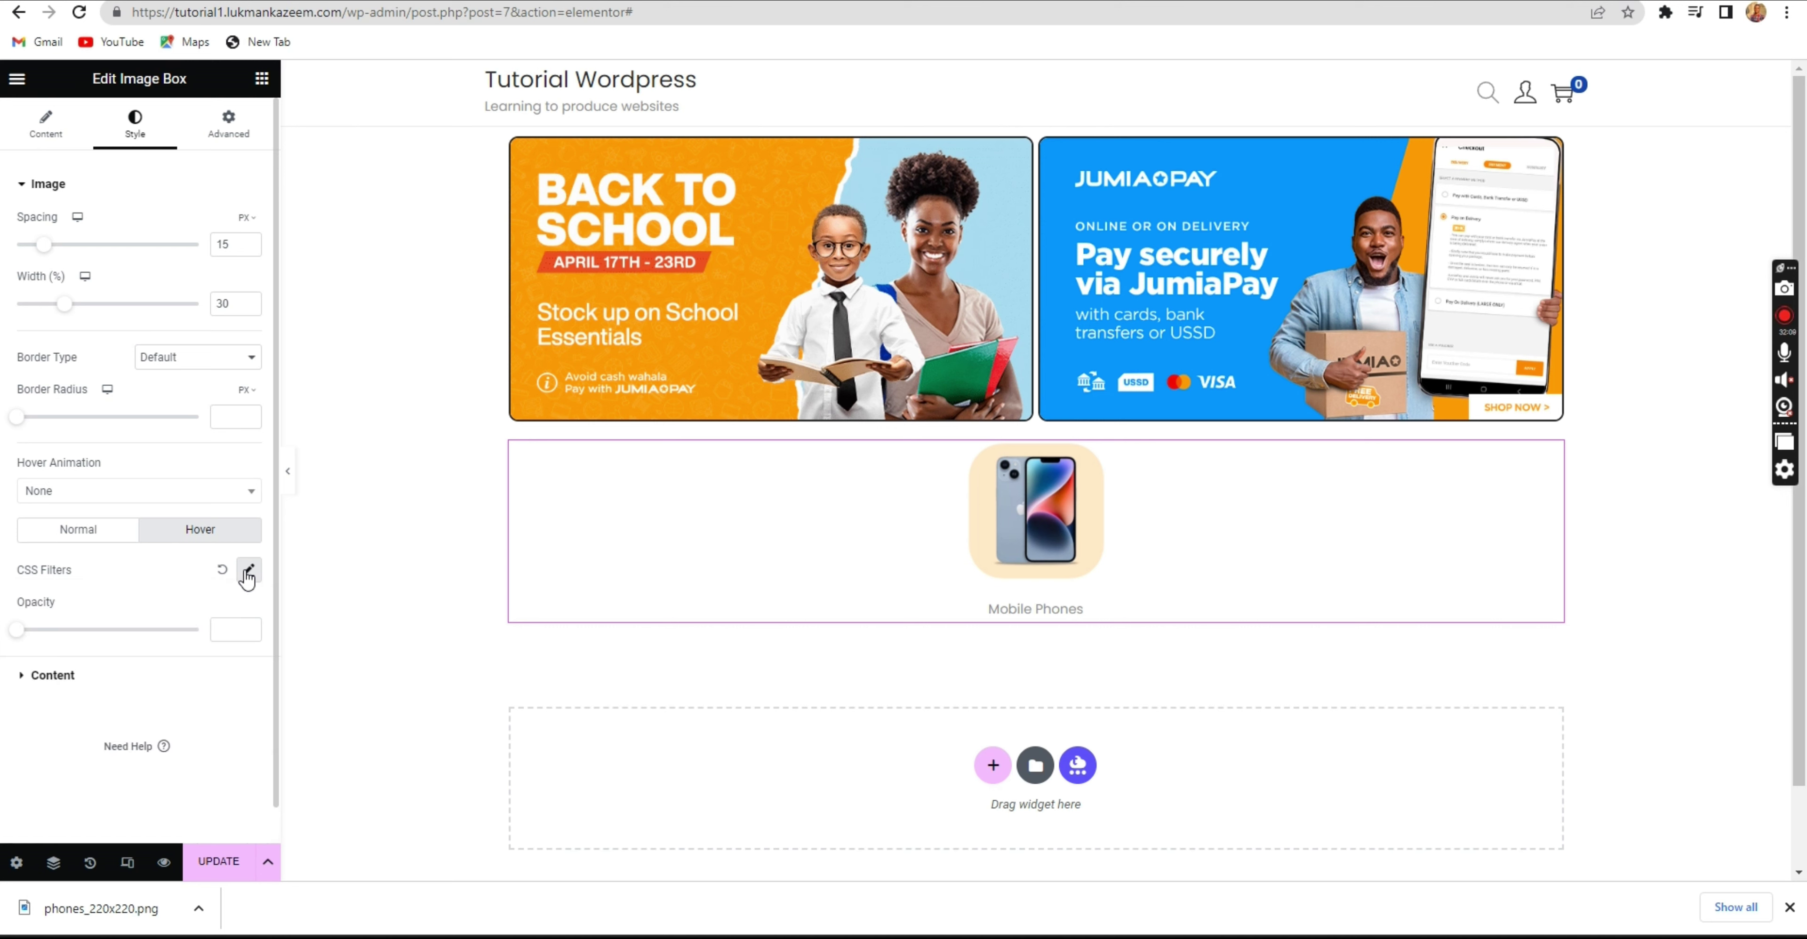
click(246, 571)
scroll(175, 598, down, 1)
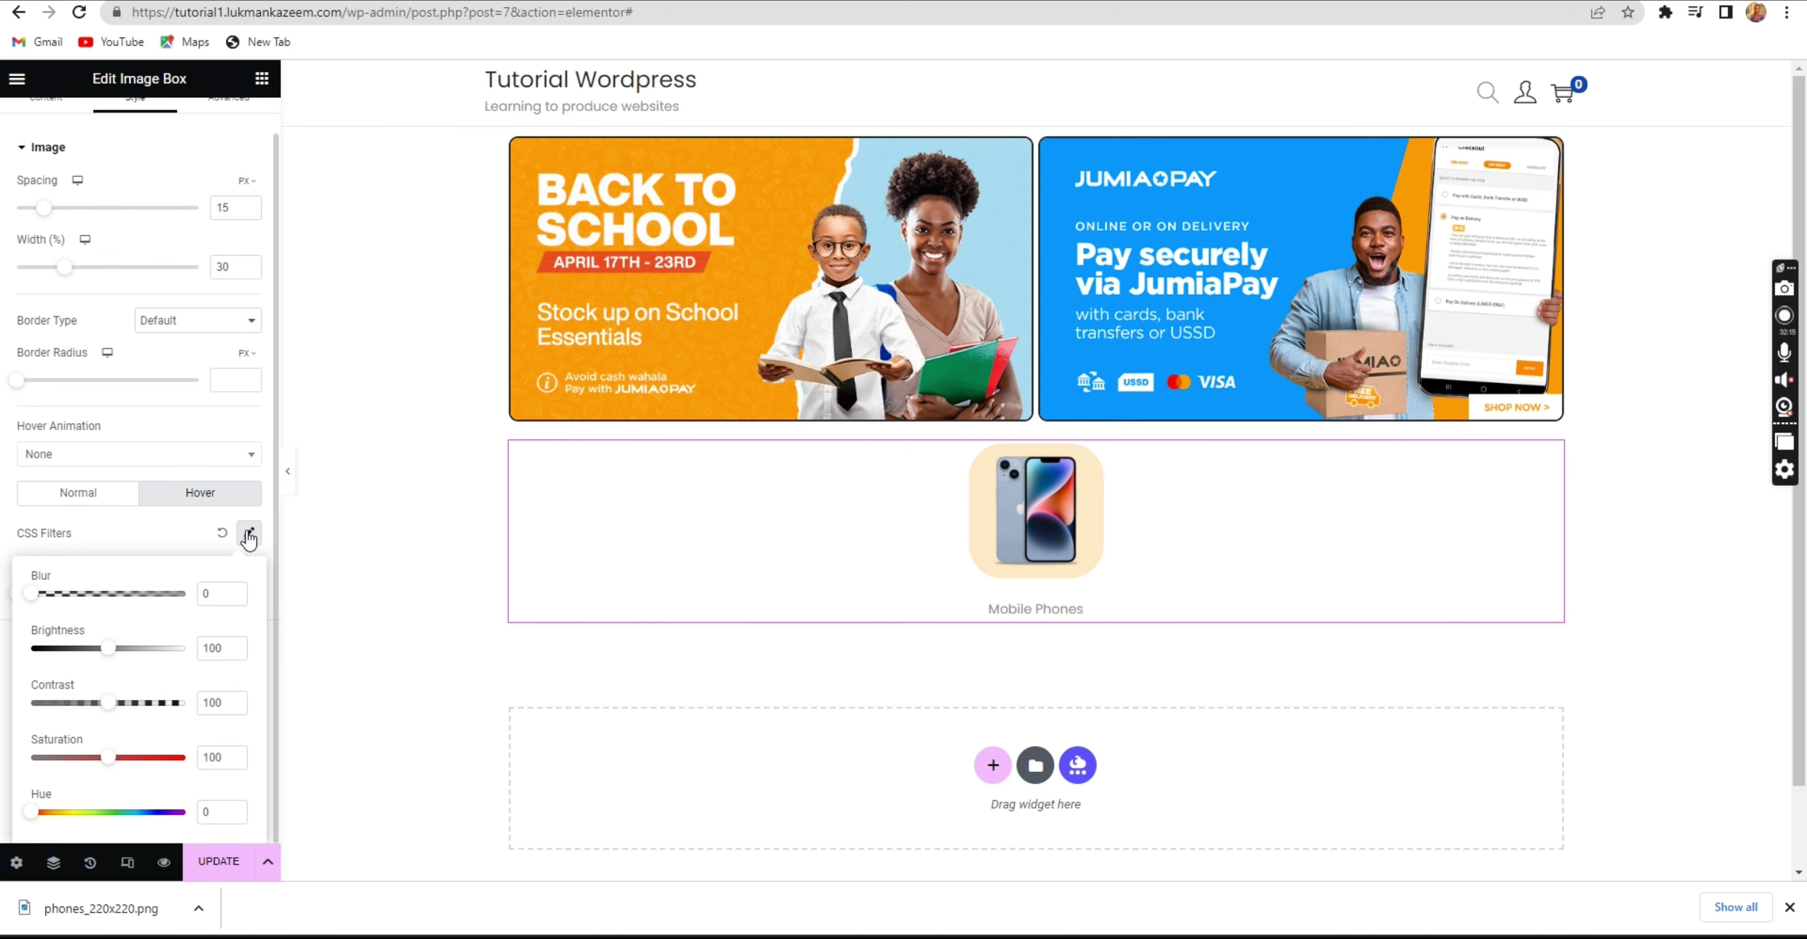
click(225, 536)
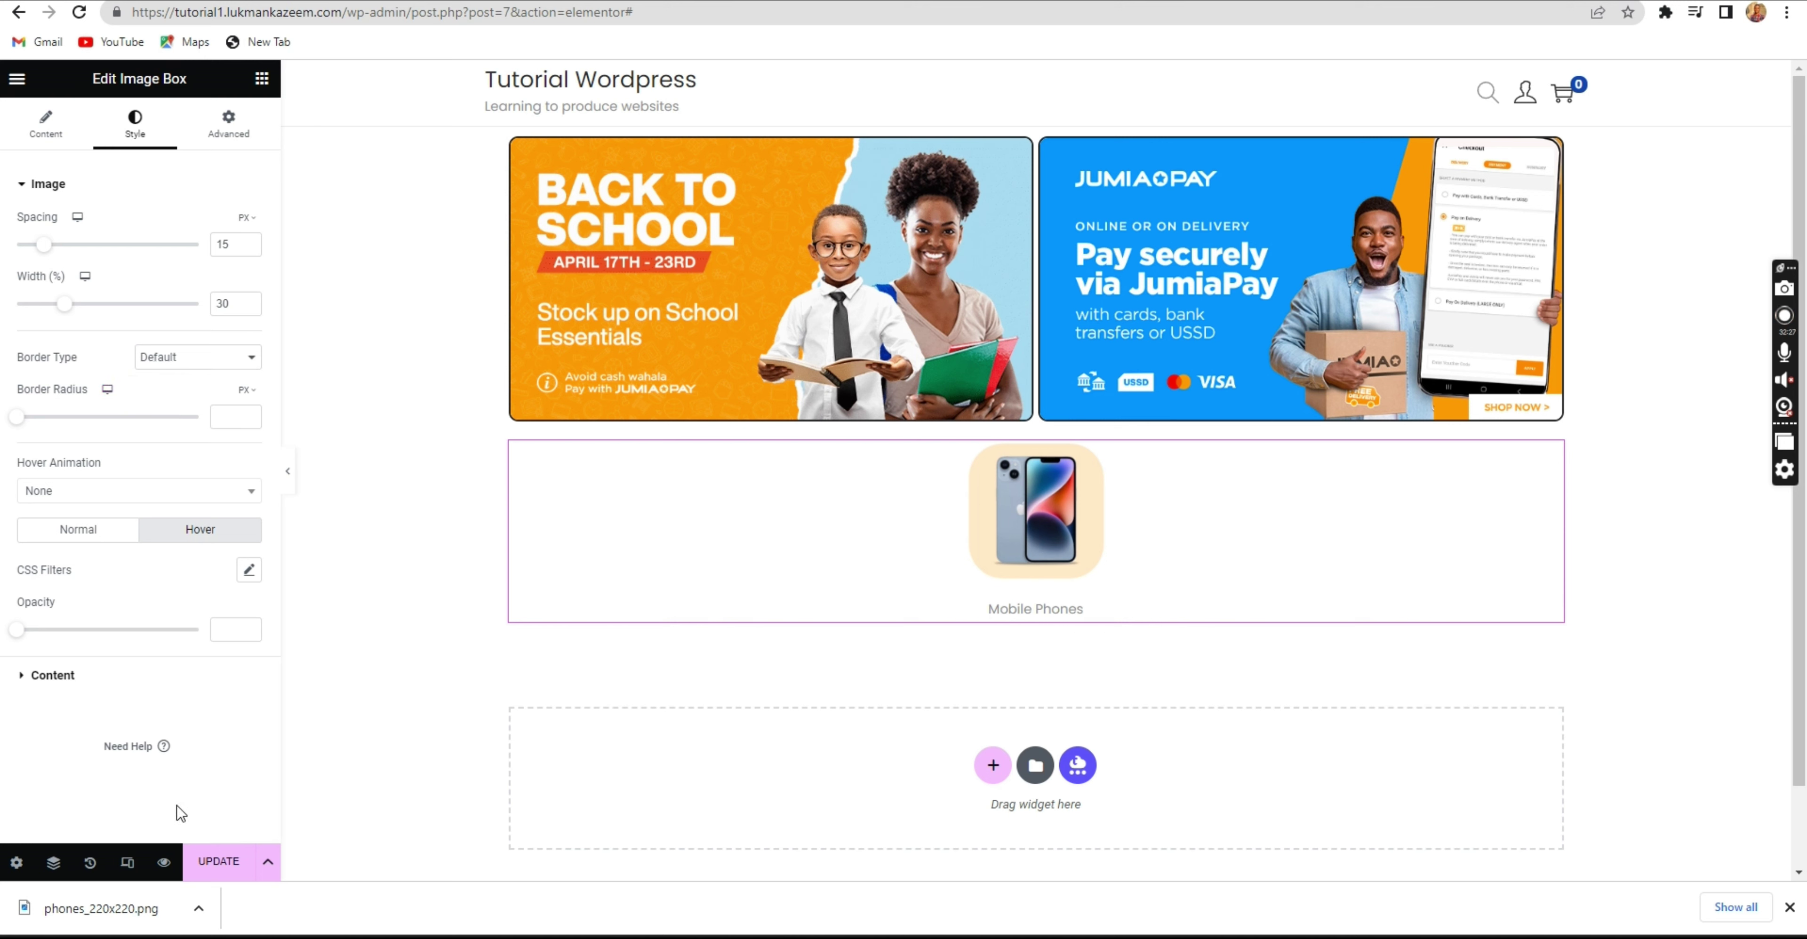
click(96, 674)
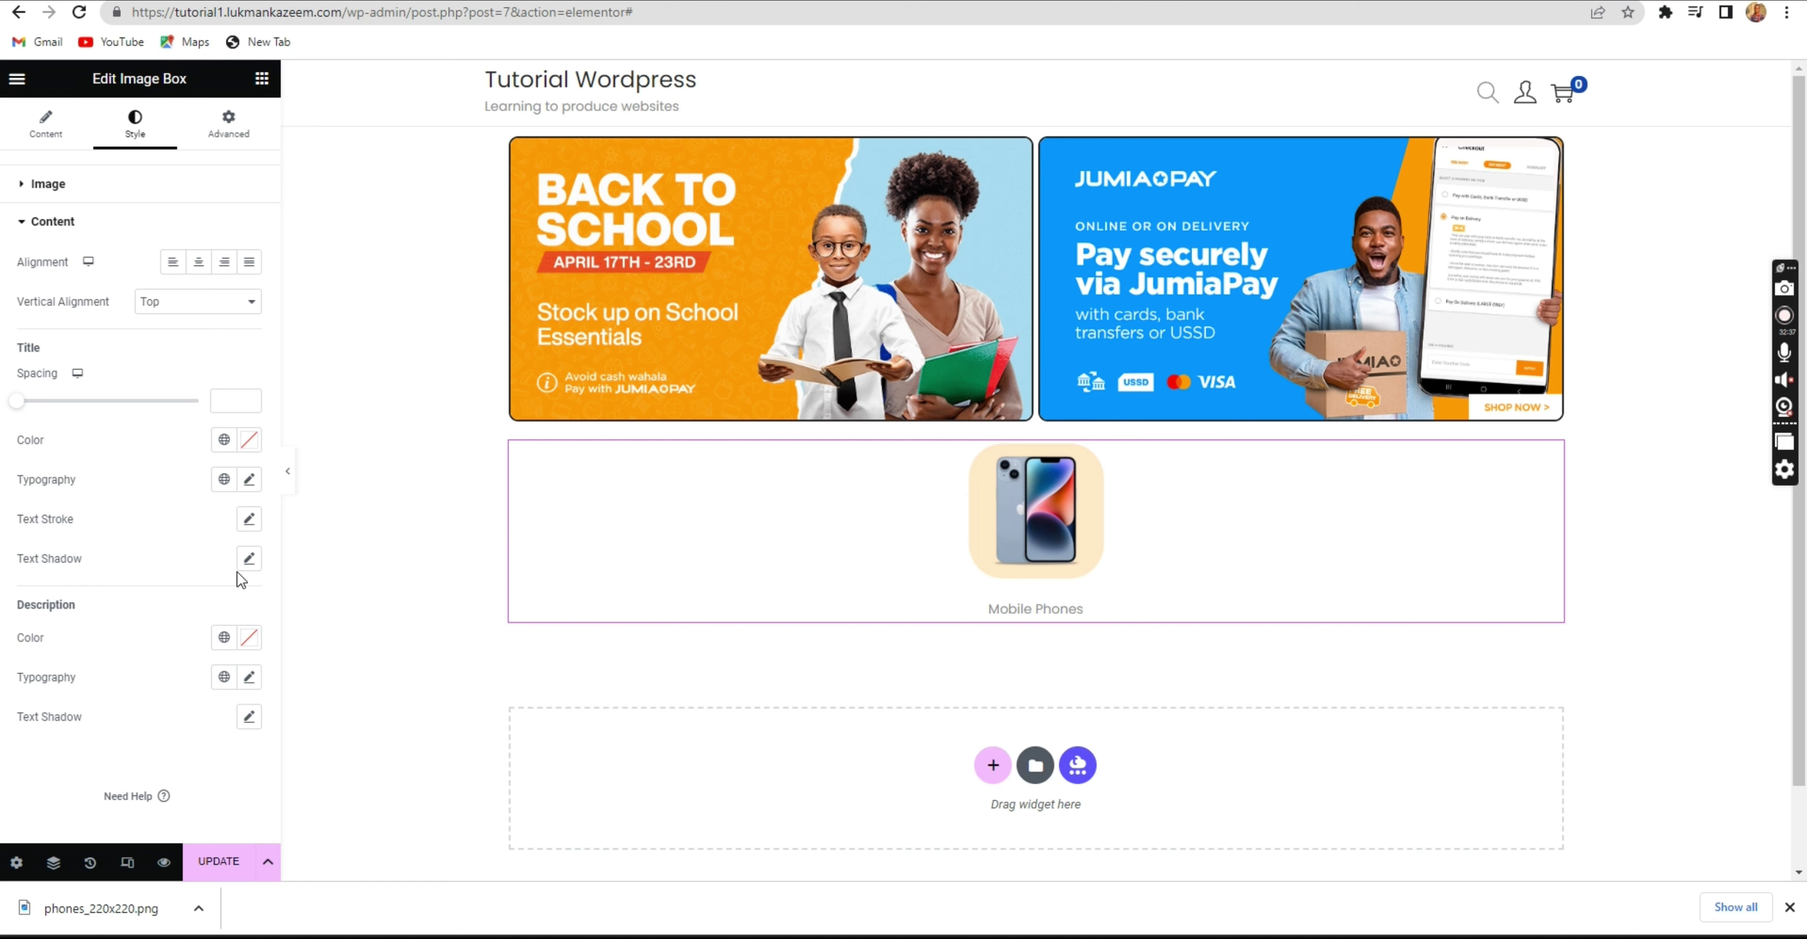
In Advanced settings, expand Border and reset the Image Box box shadow.
click(232, 128)
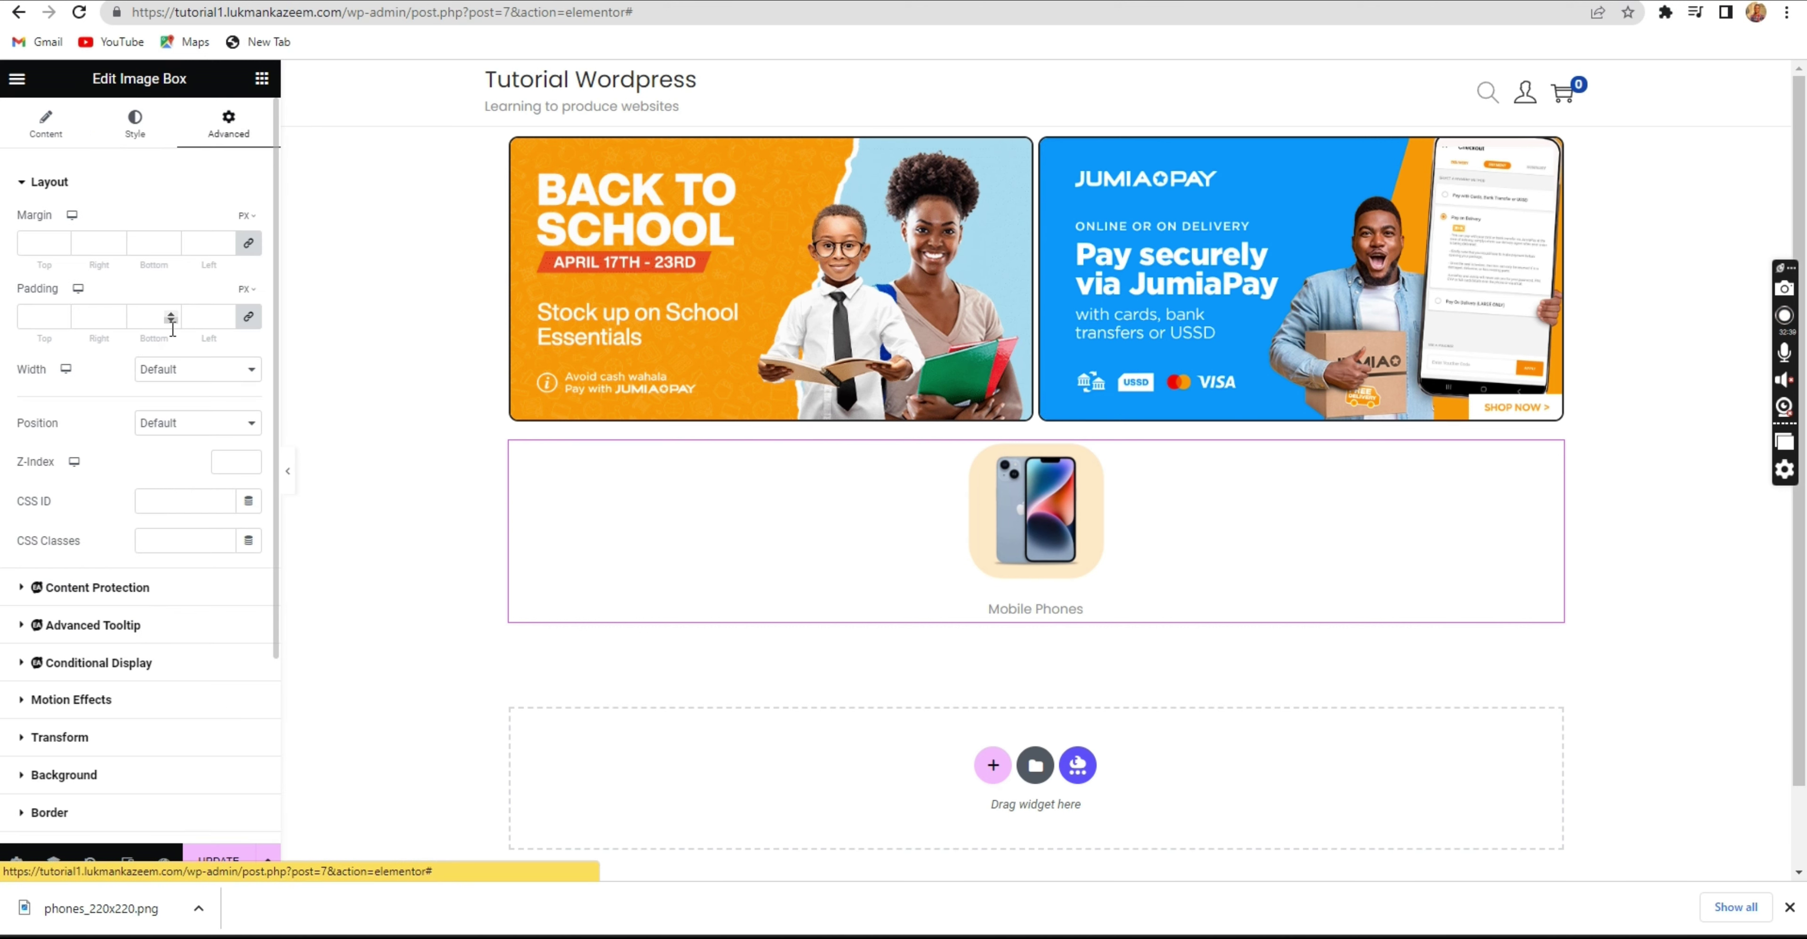
click(104, 779)
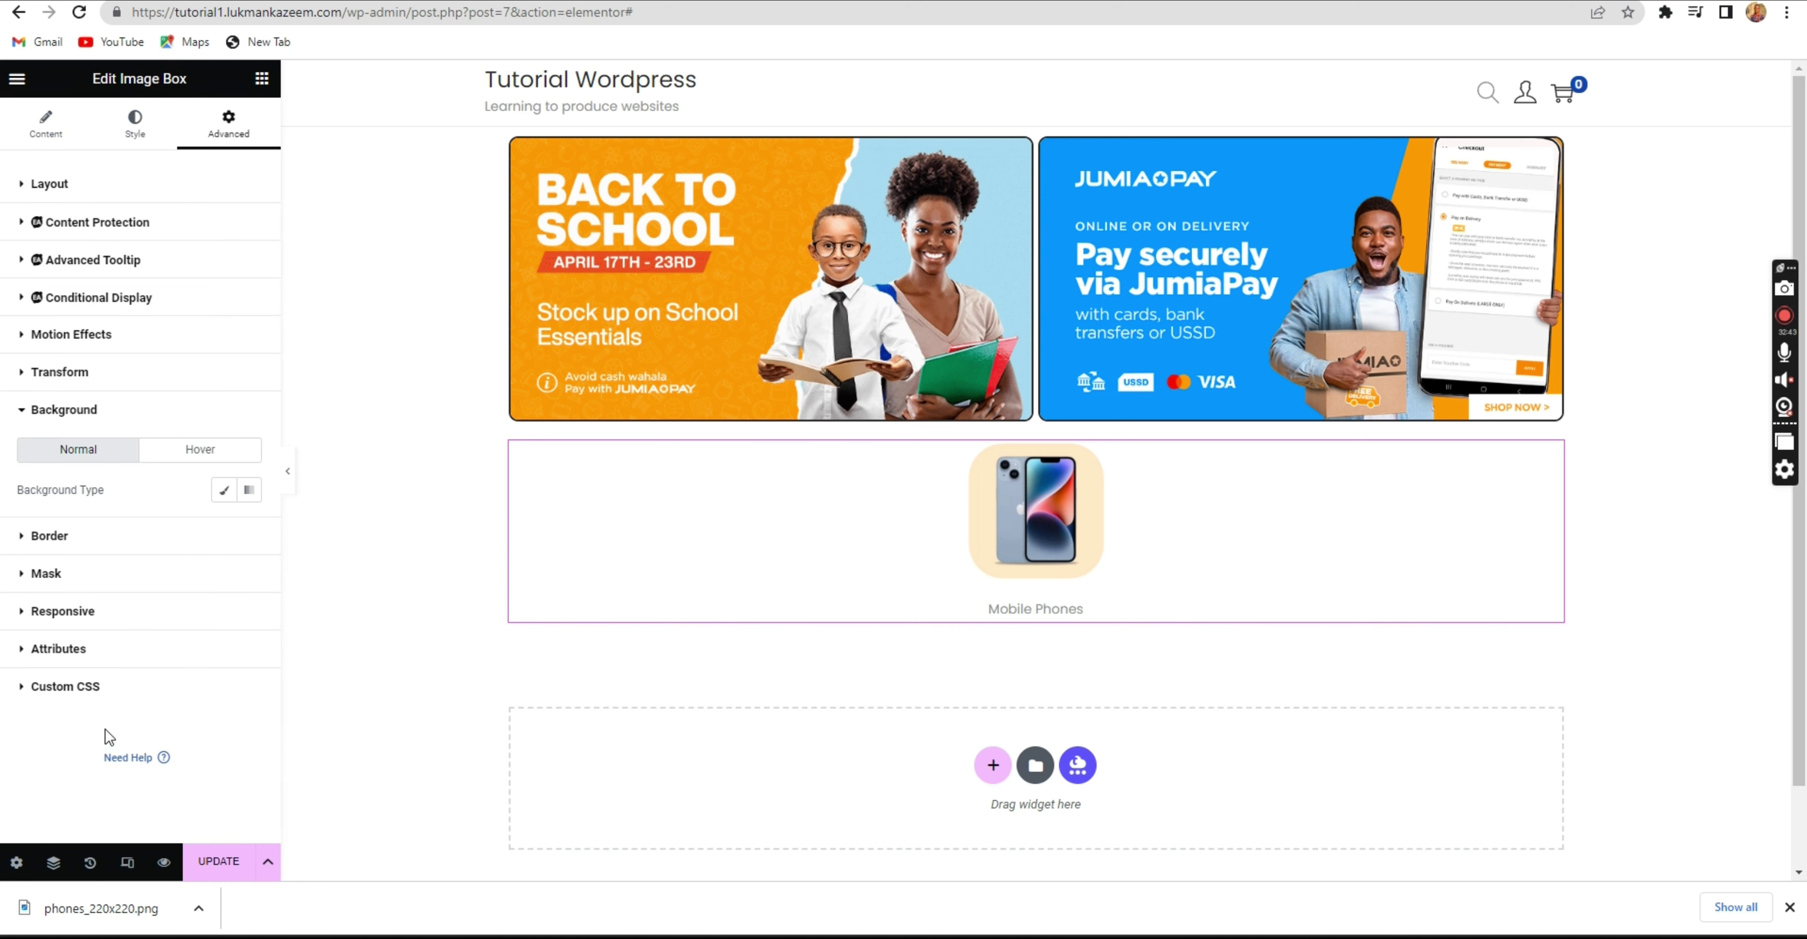
click(129, 535)
scroll(129, 544, down, 2)
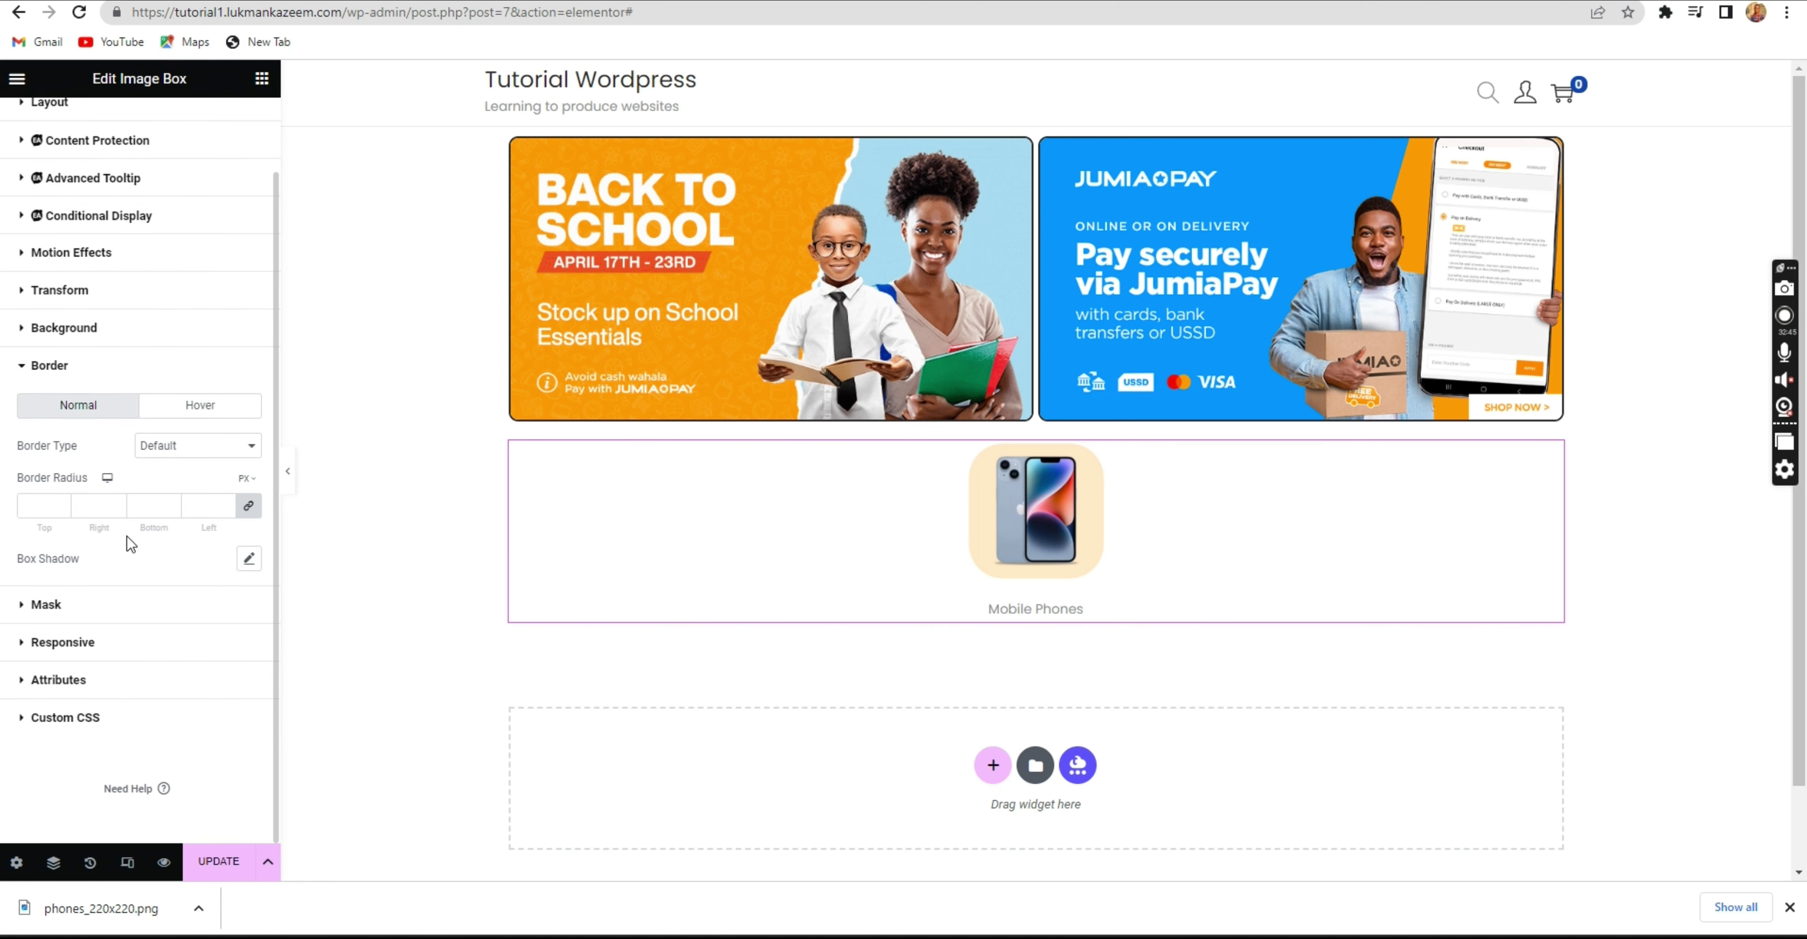
click(249, 560)
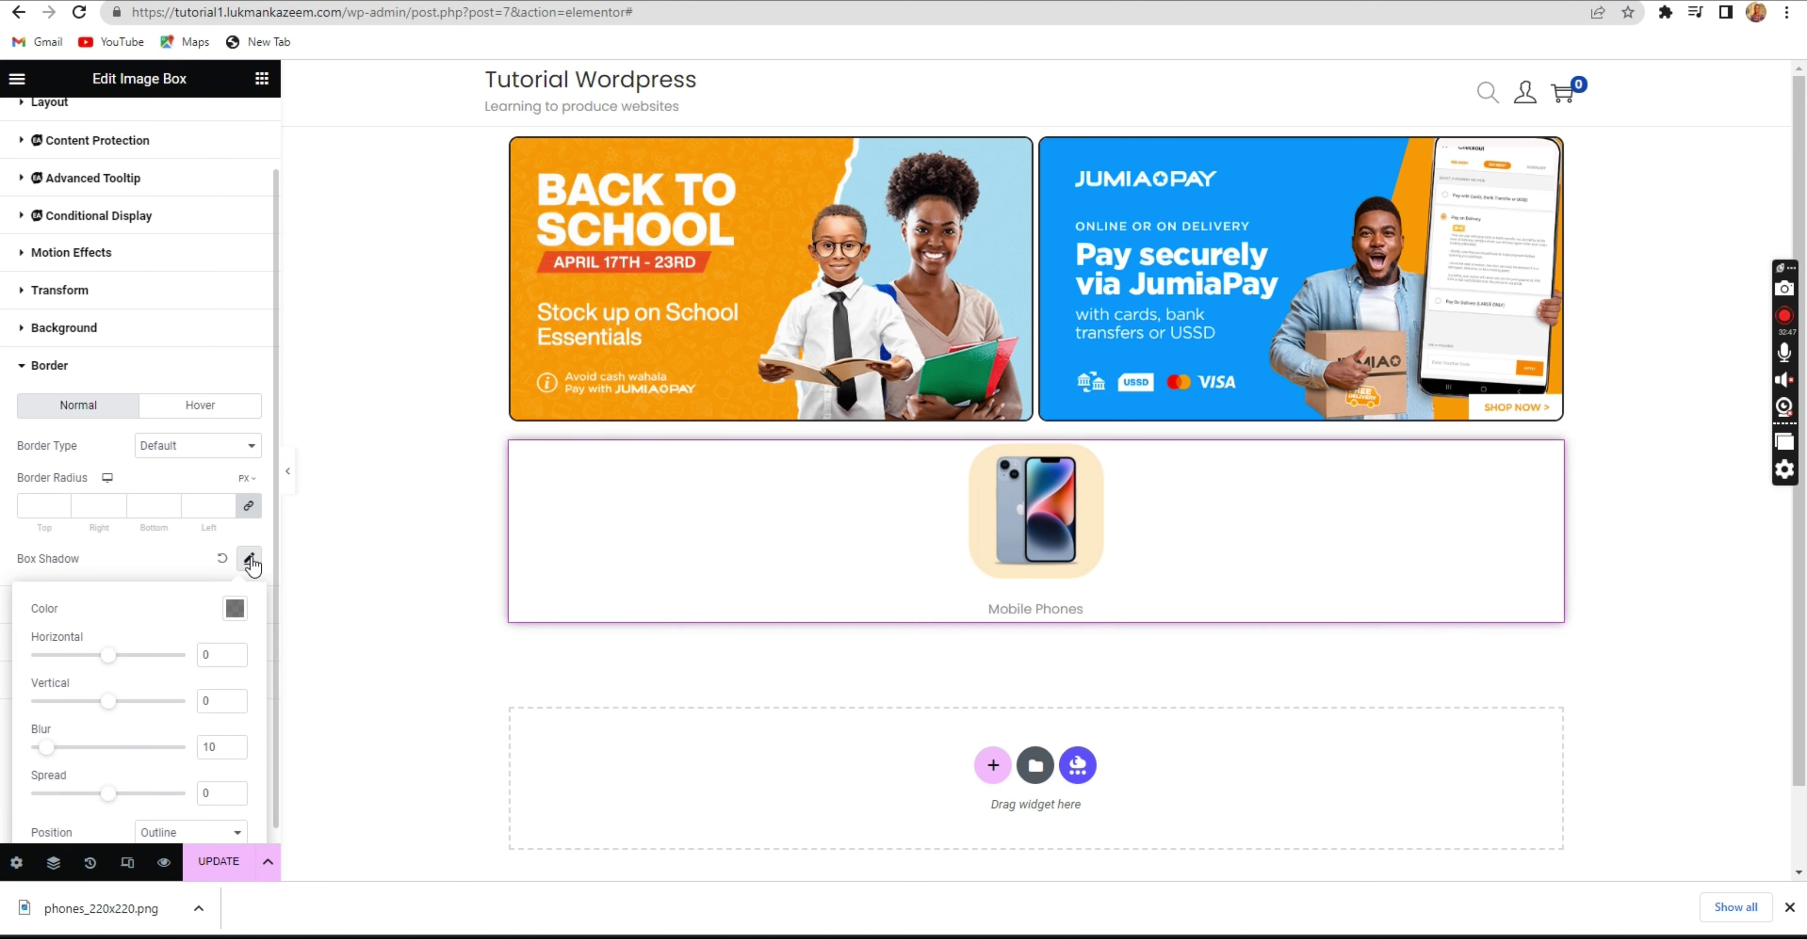
click(222, 558)
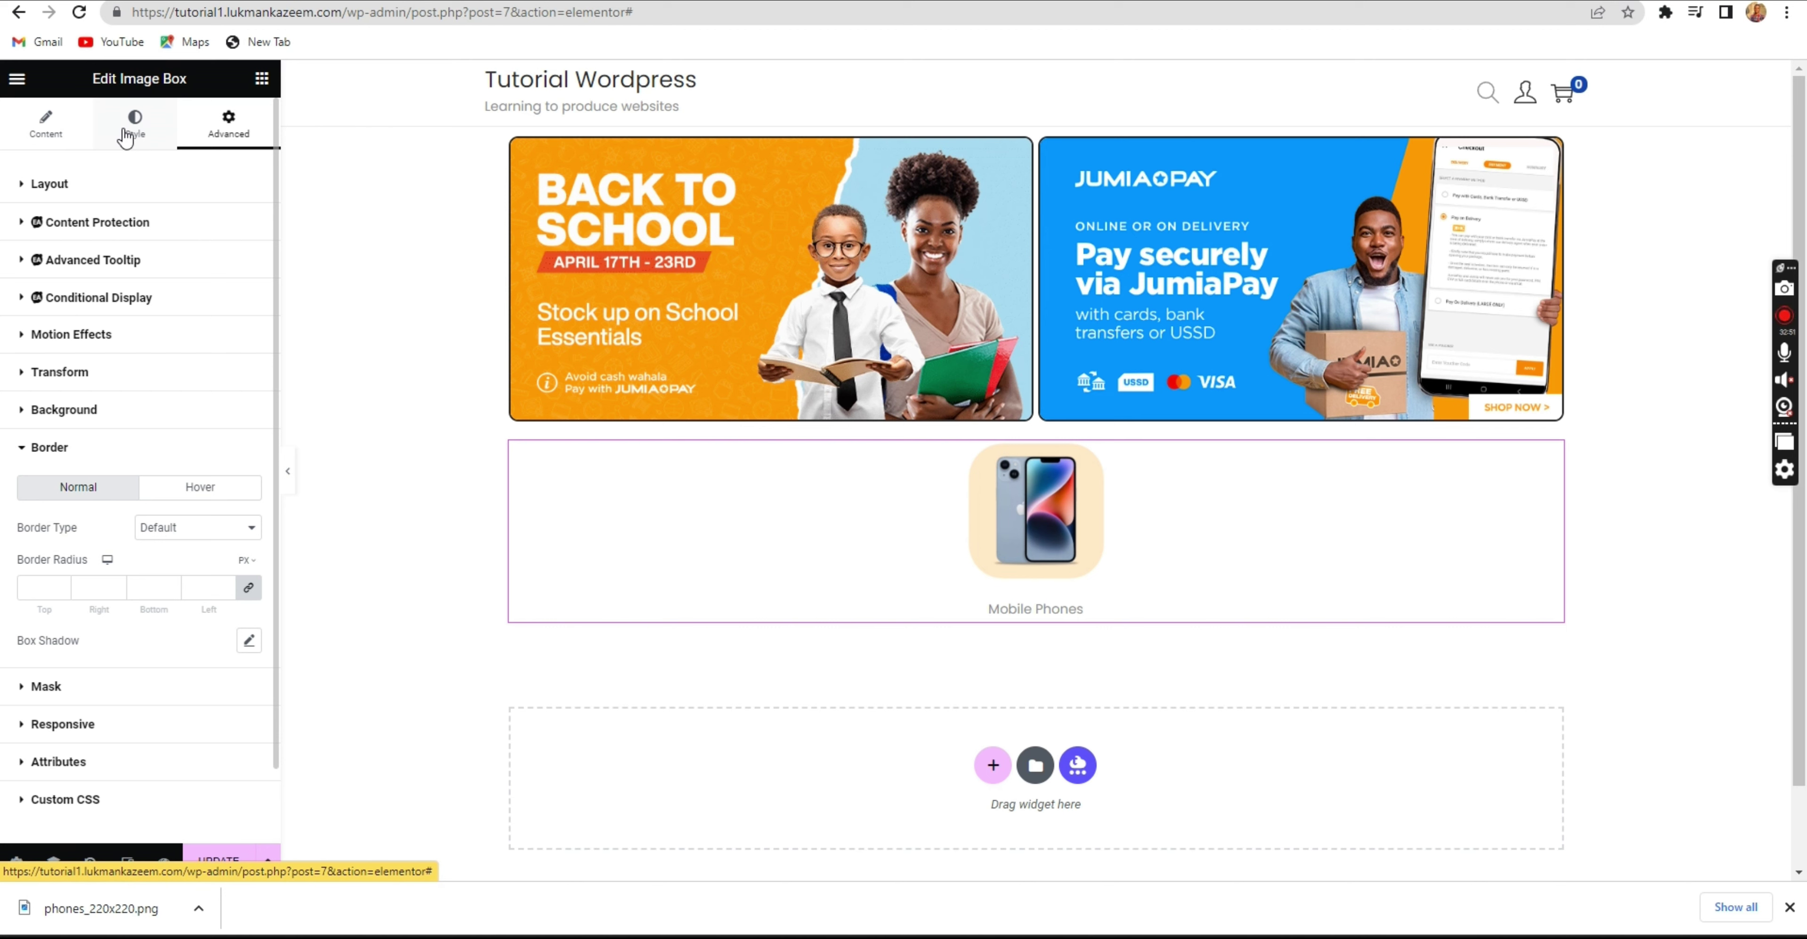
click(138, 141)
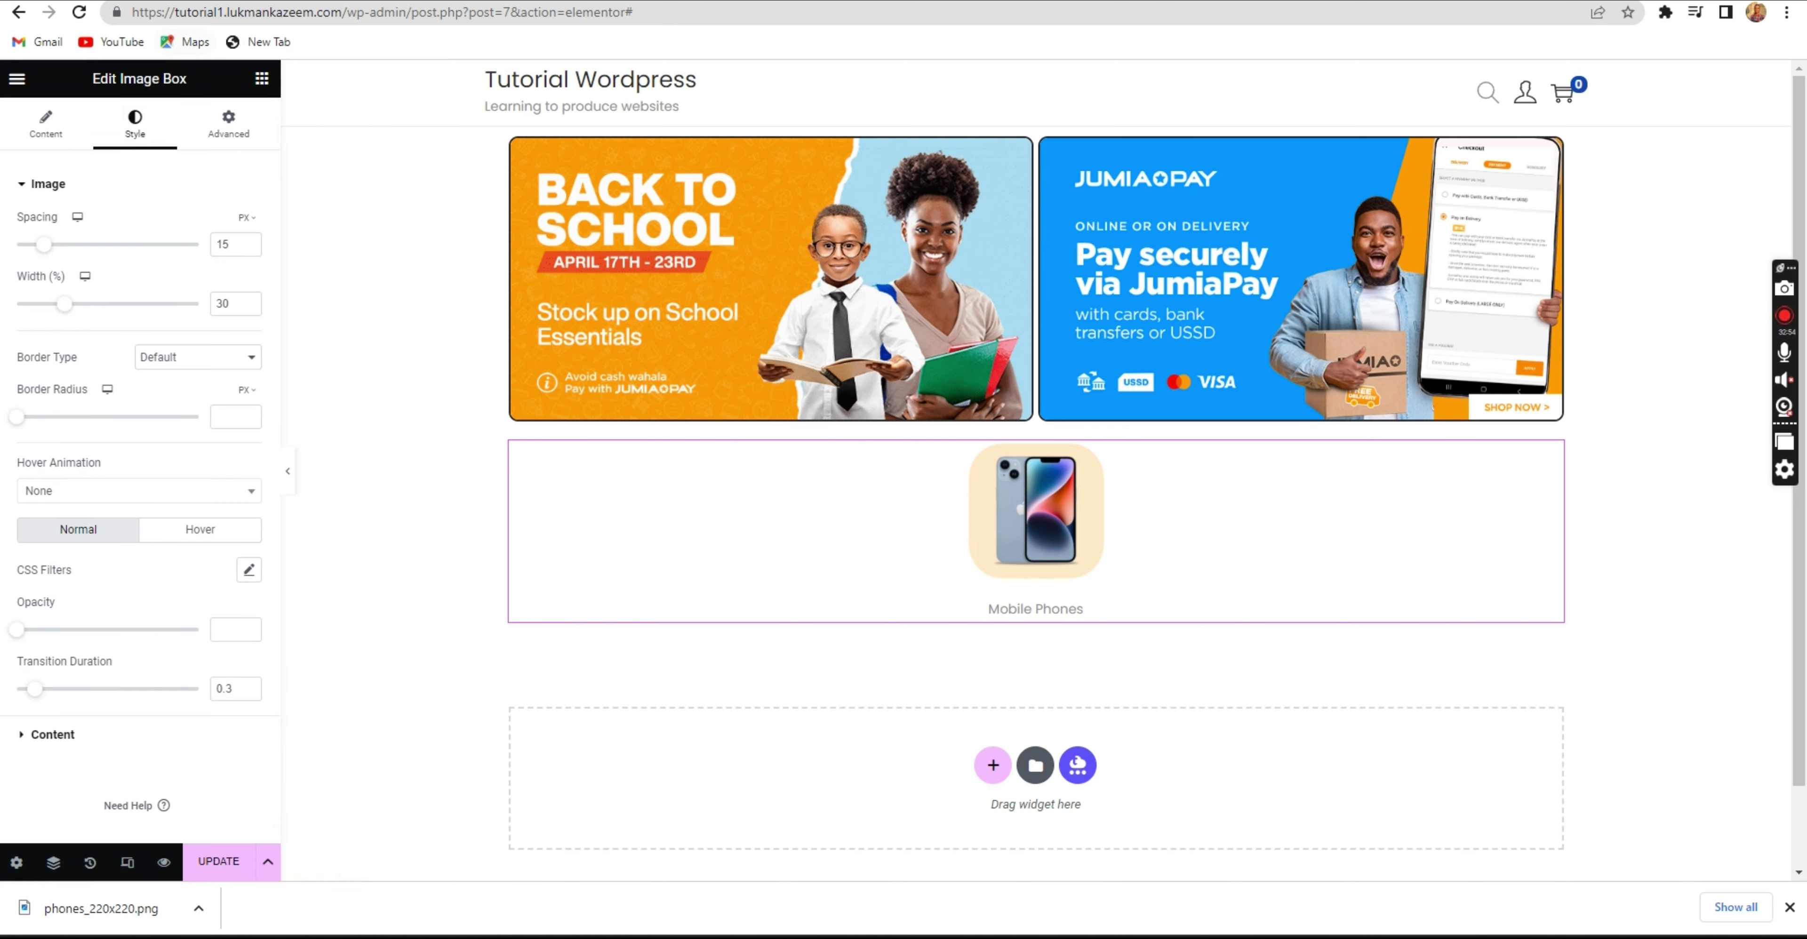
click(228, 135)
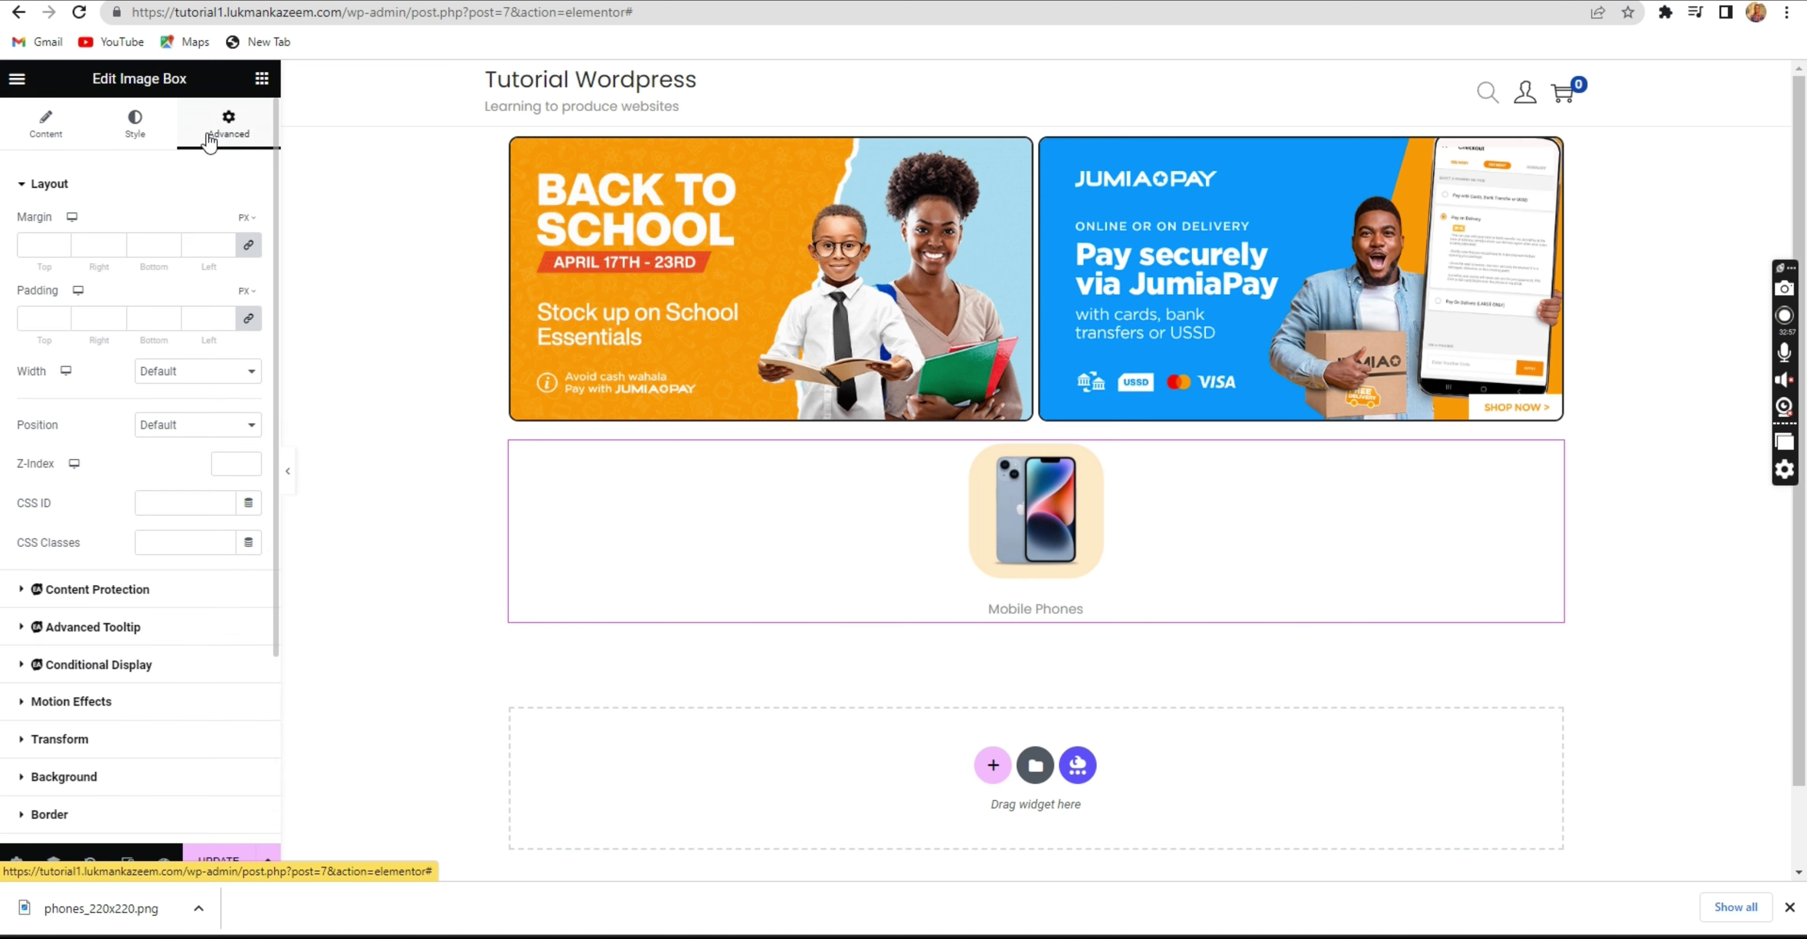
click(145, 118)
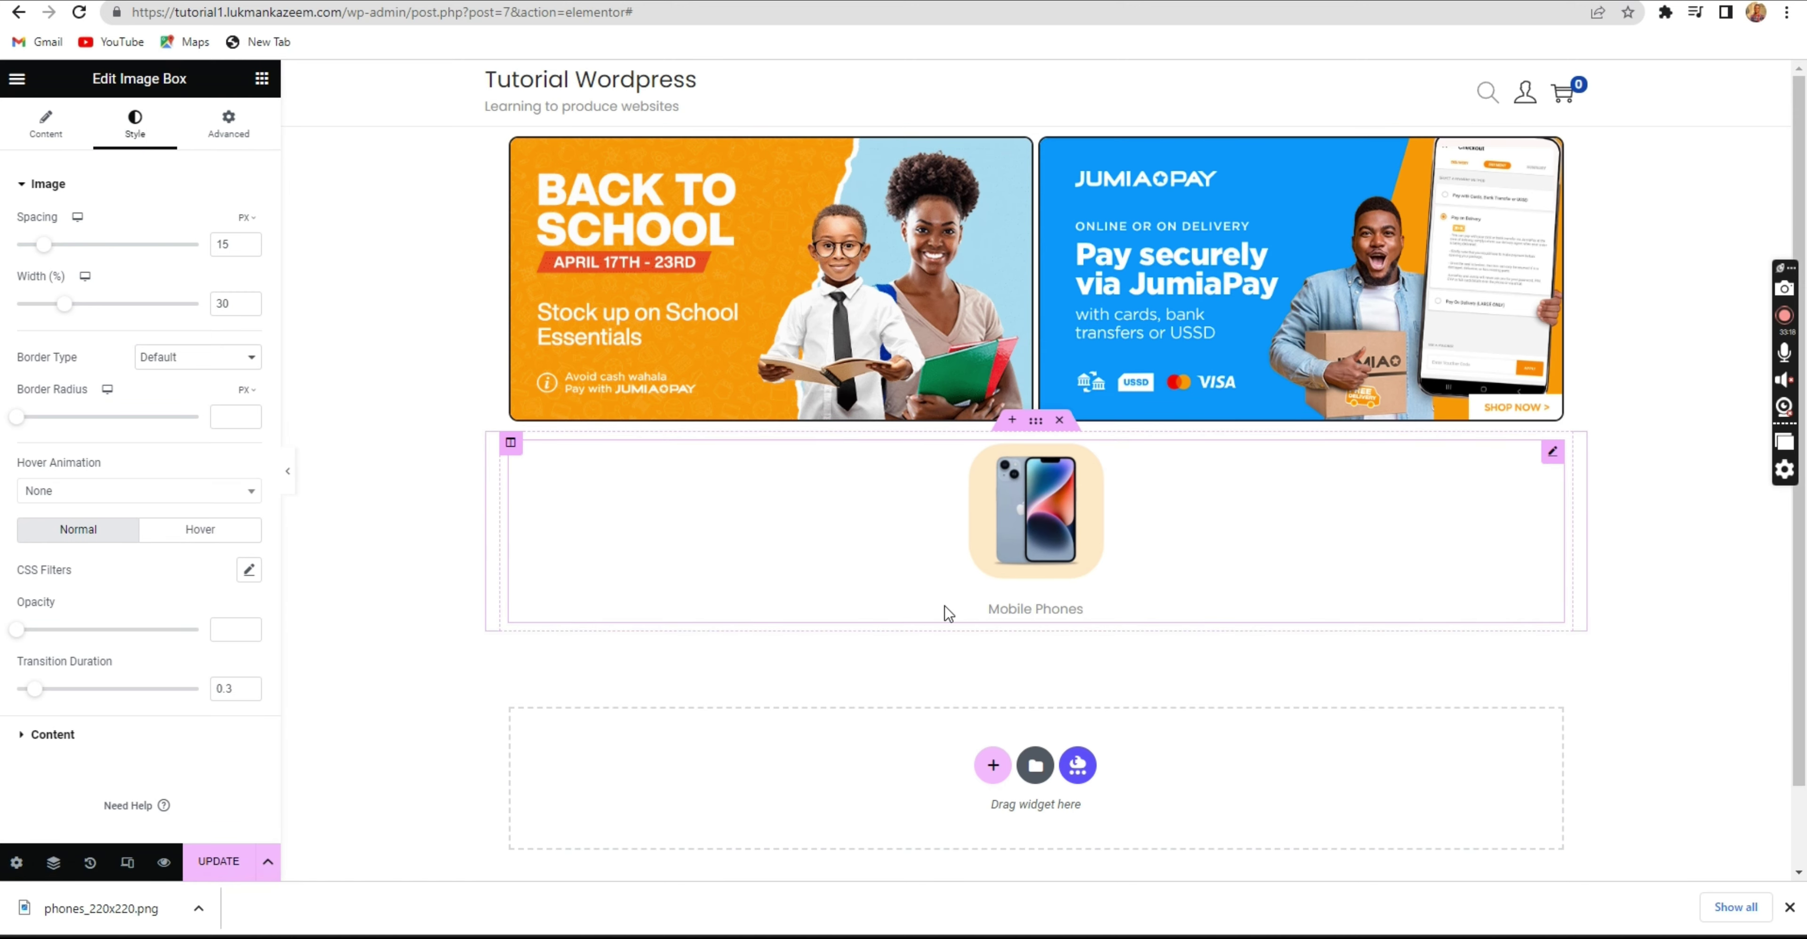
Give the Border hover state a box shadow with blur 10 and zero offsets, then collapse Border.
click(214, 132)
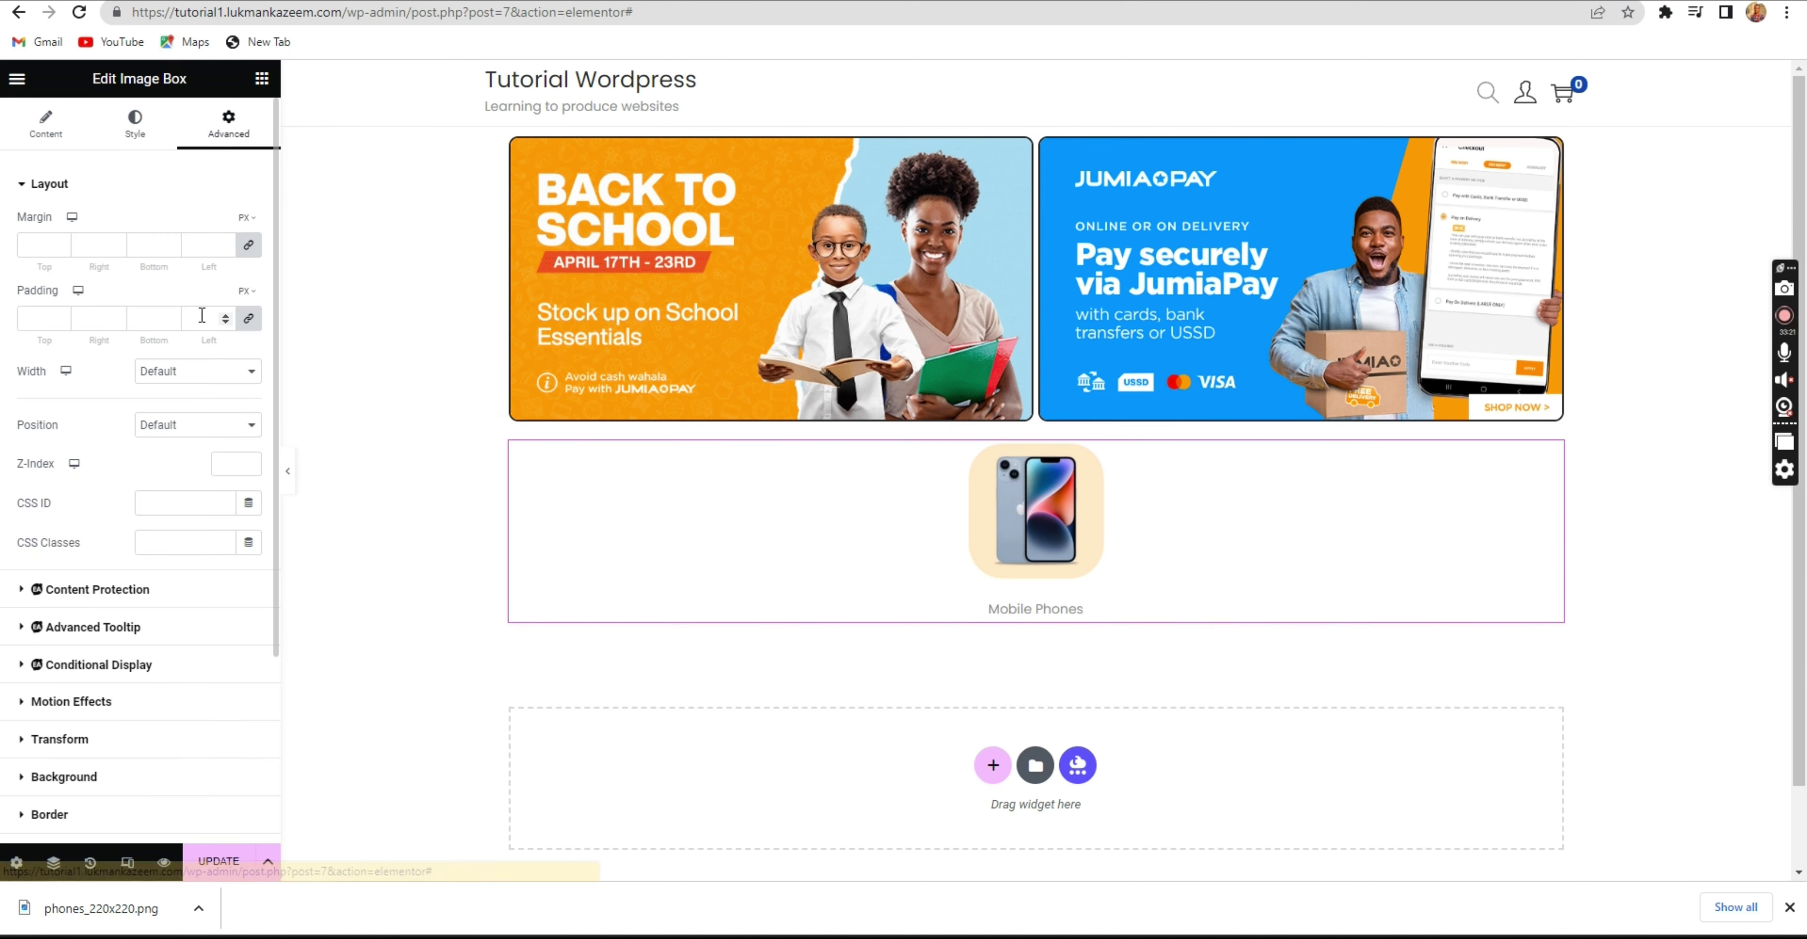
scroll(156, 491, down, 3)
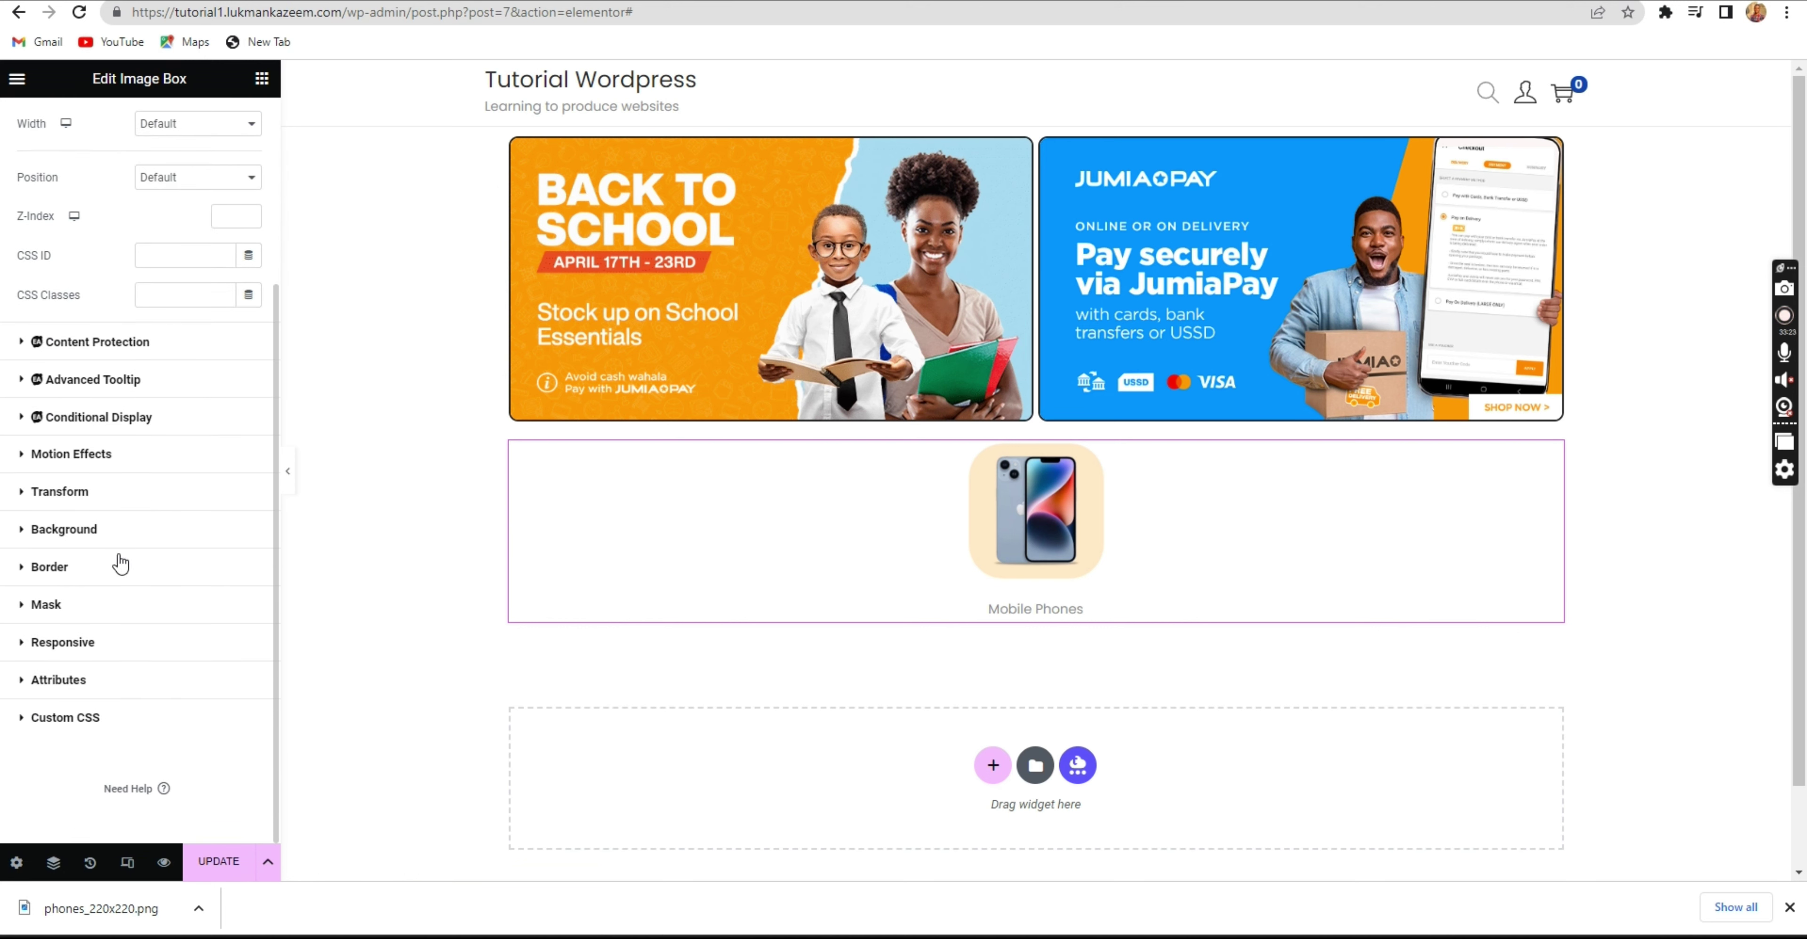
click(118, 577)
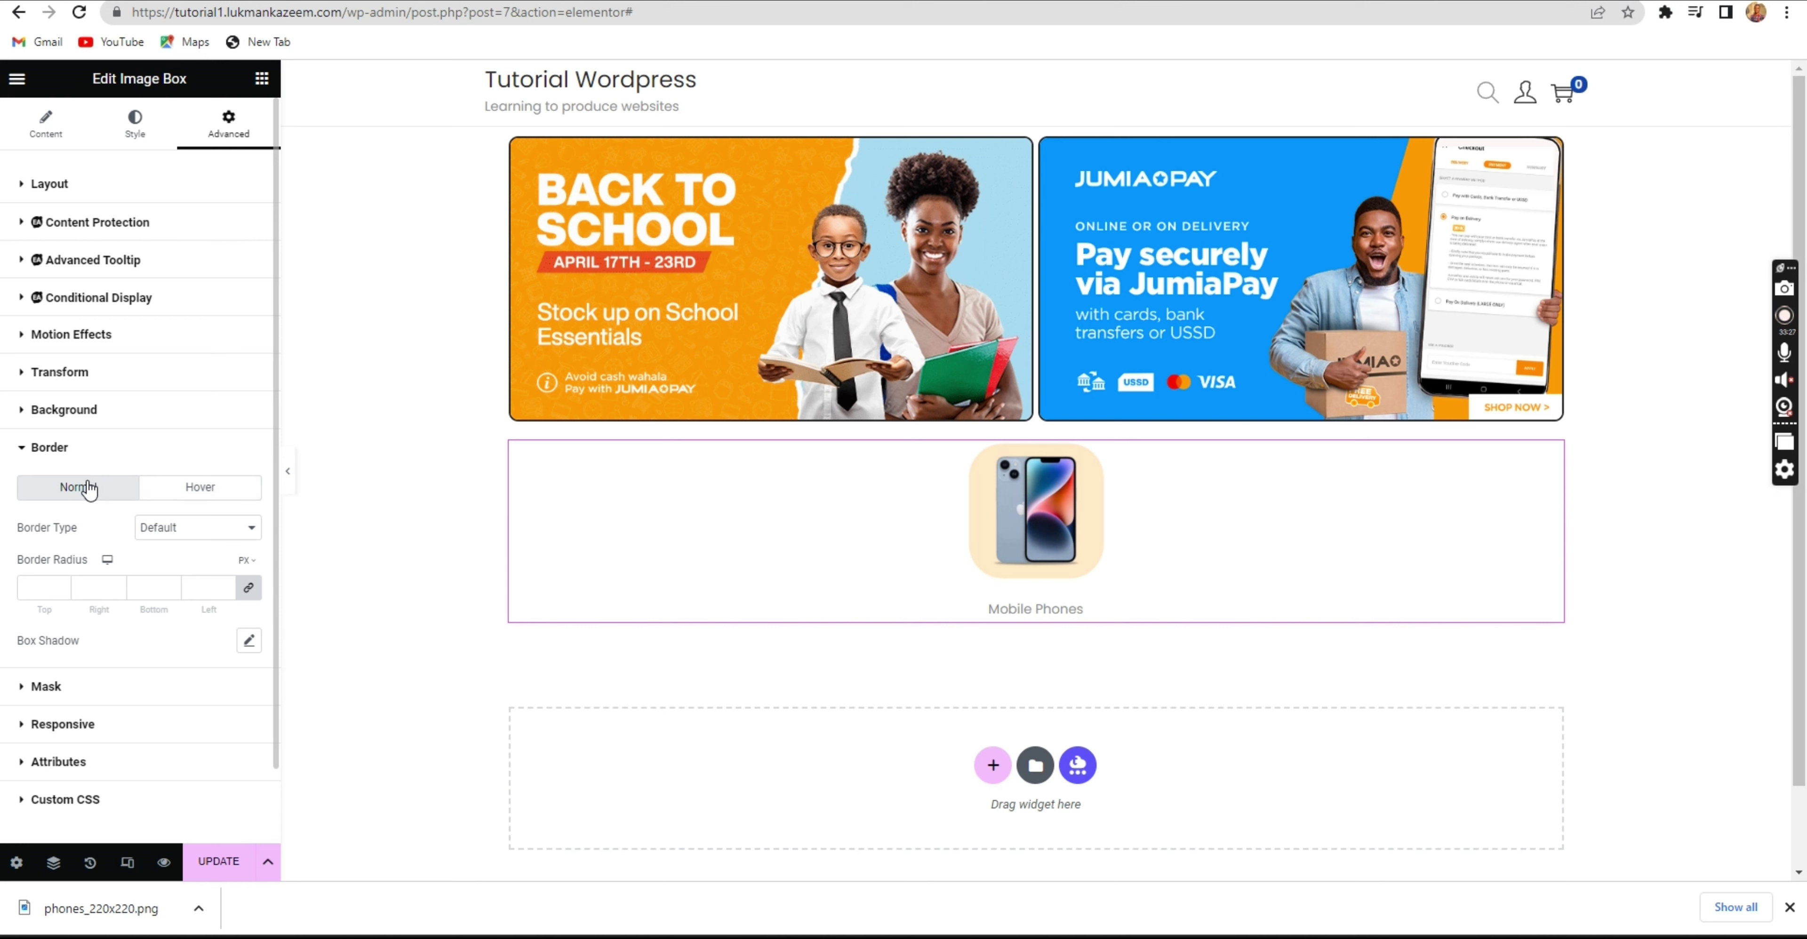
click(188, 492)
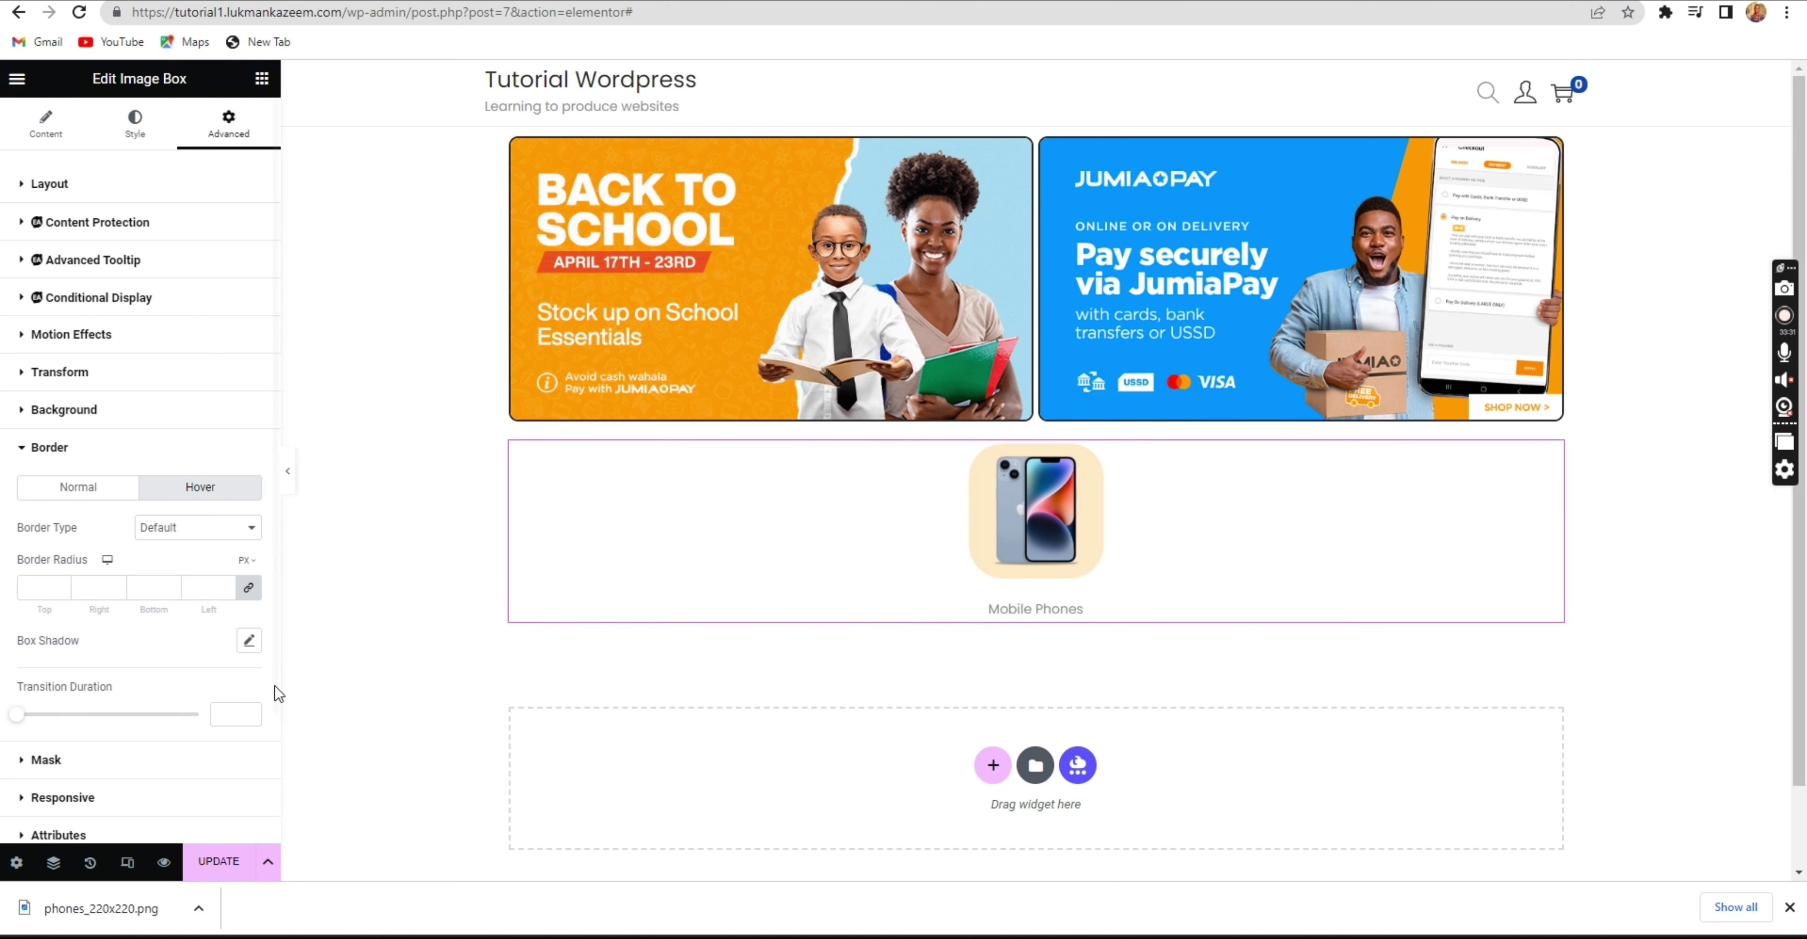
click(249, 642)
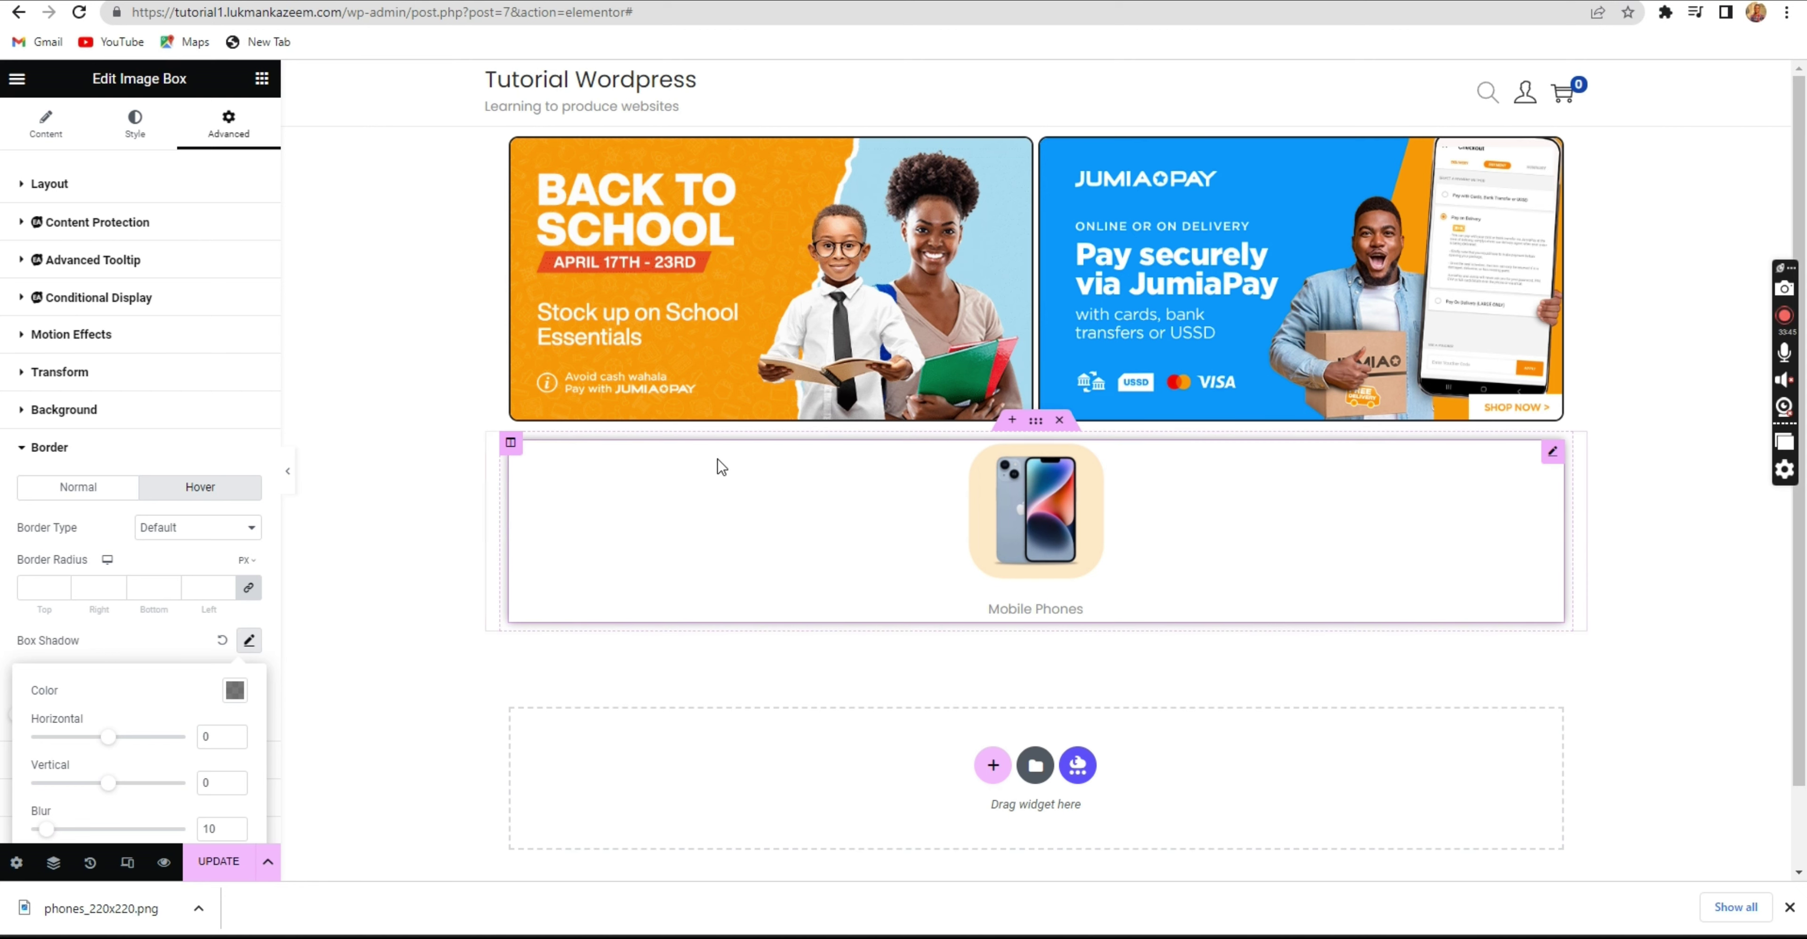
click(249, 641)
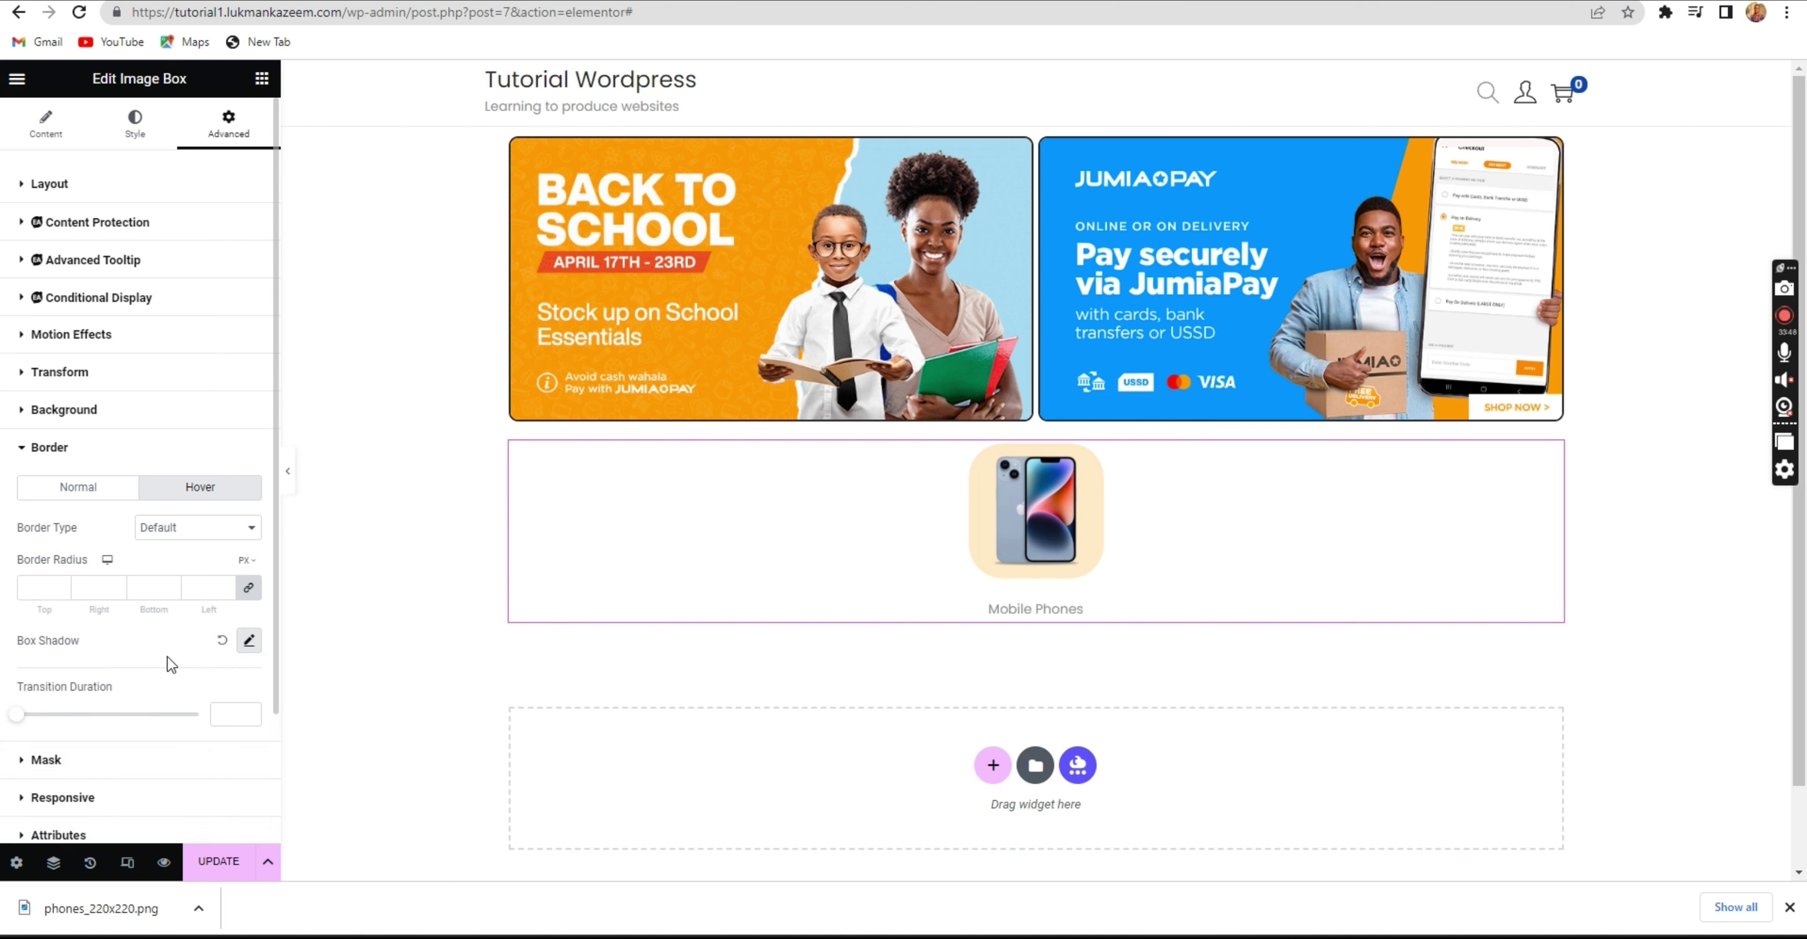
click(111, 445)
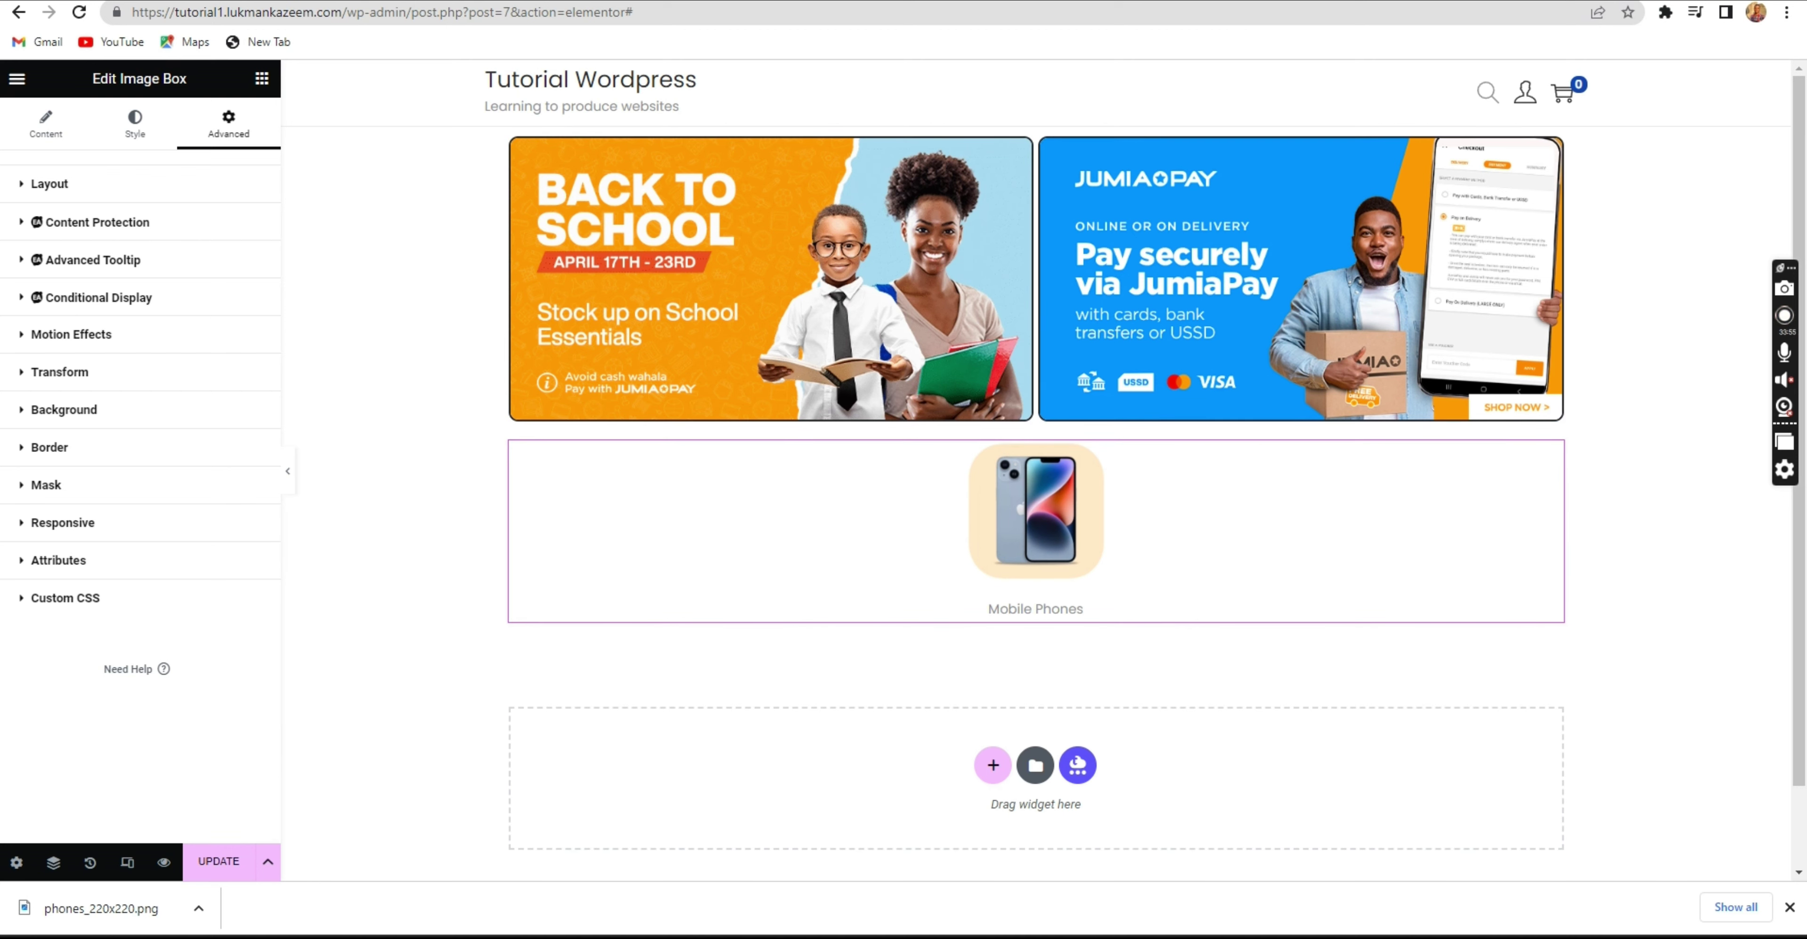
Glance at the Jumia homepage, then bring back the Mobile Phones image box settings.
key(ctrl+Tab)
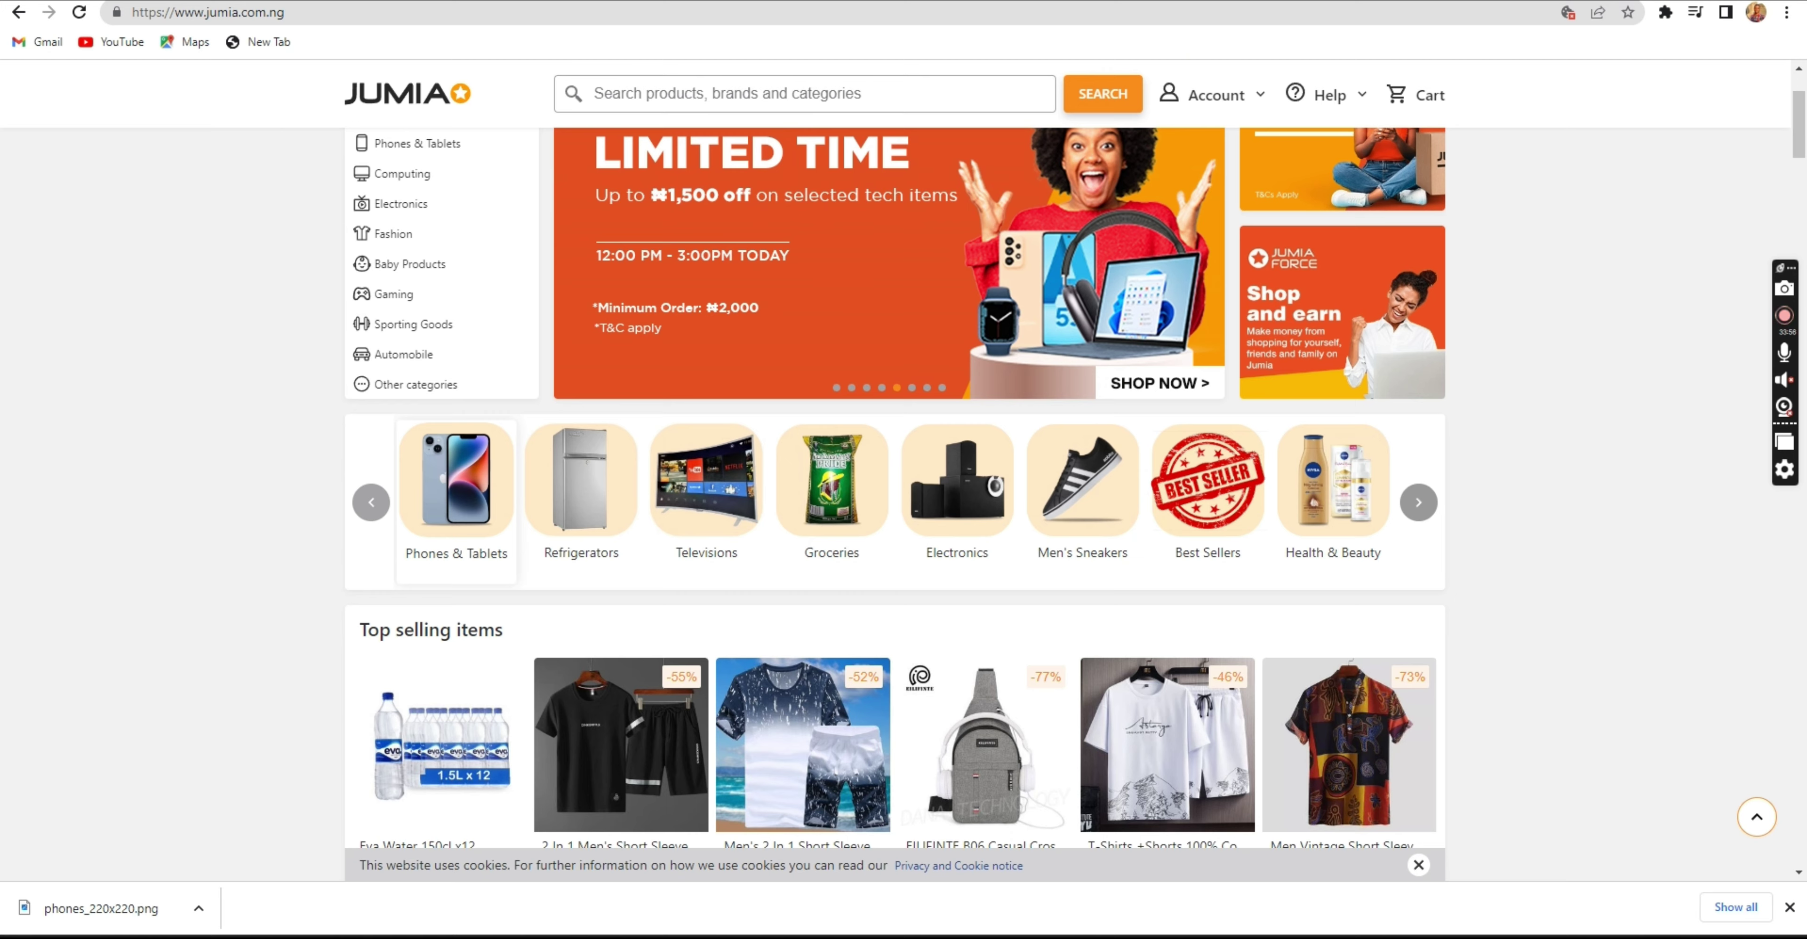
key(ctrl+Tab)
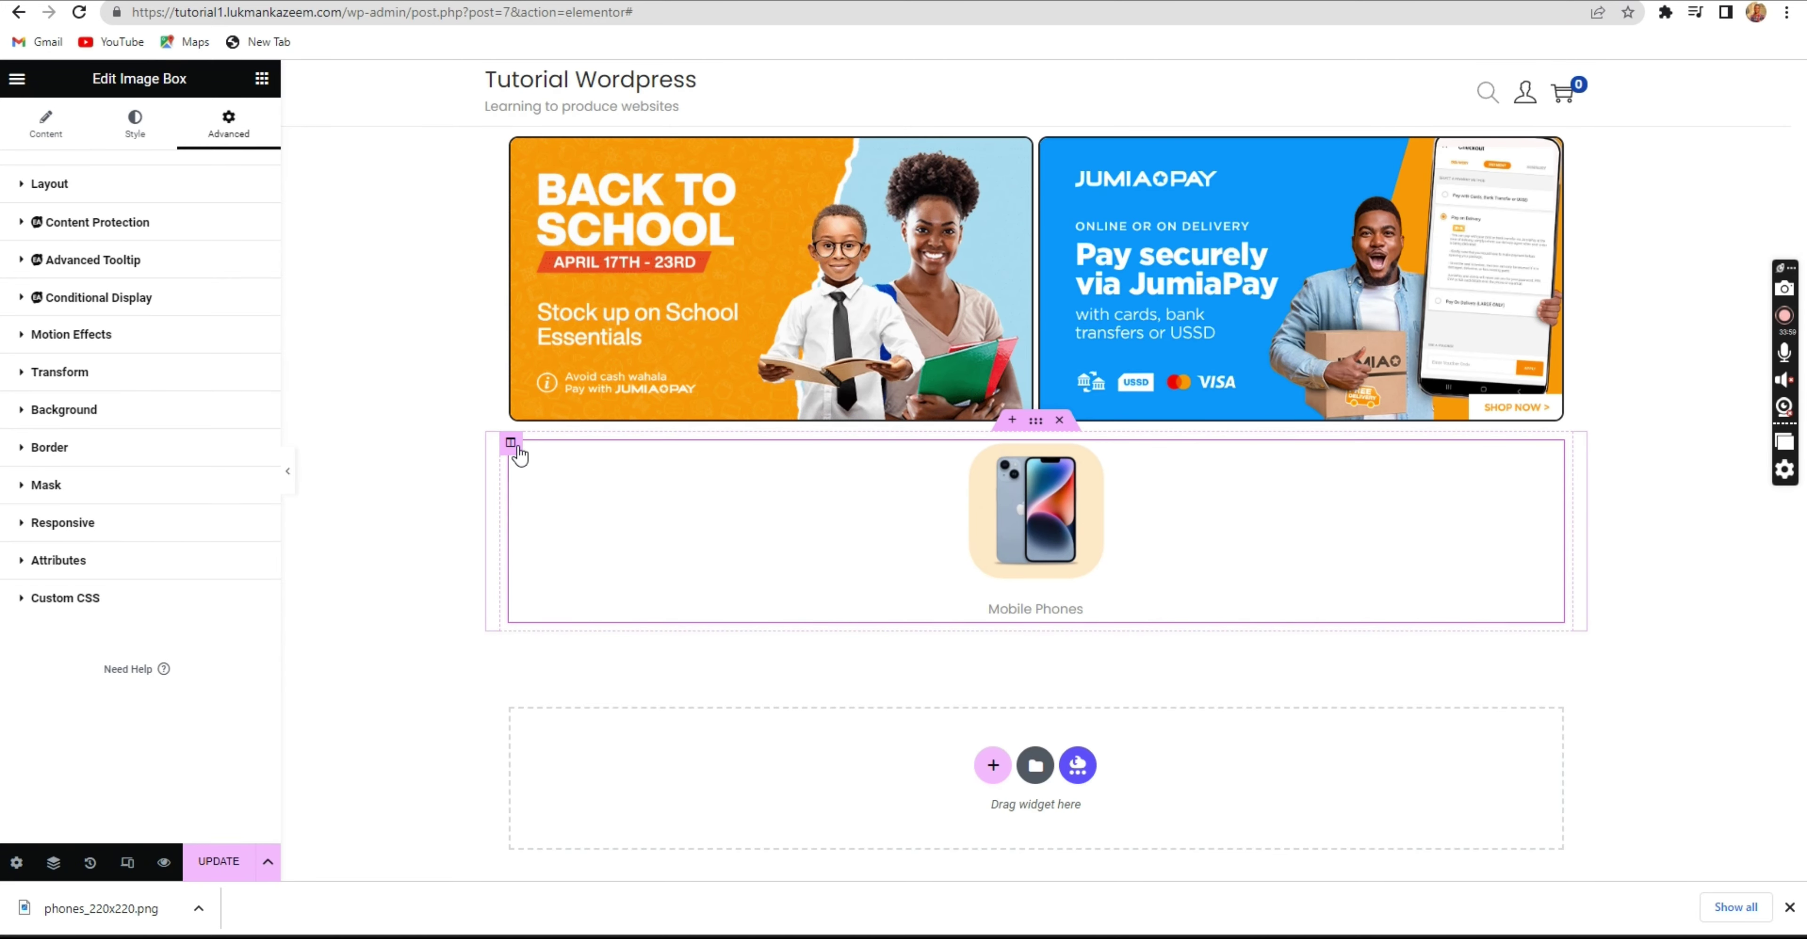
right_click(512, 444)
click(450, 483)
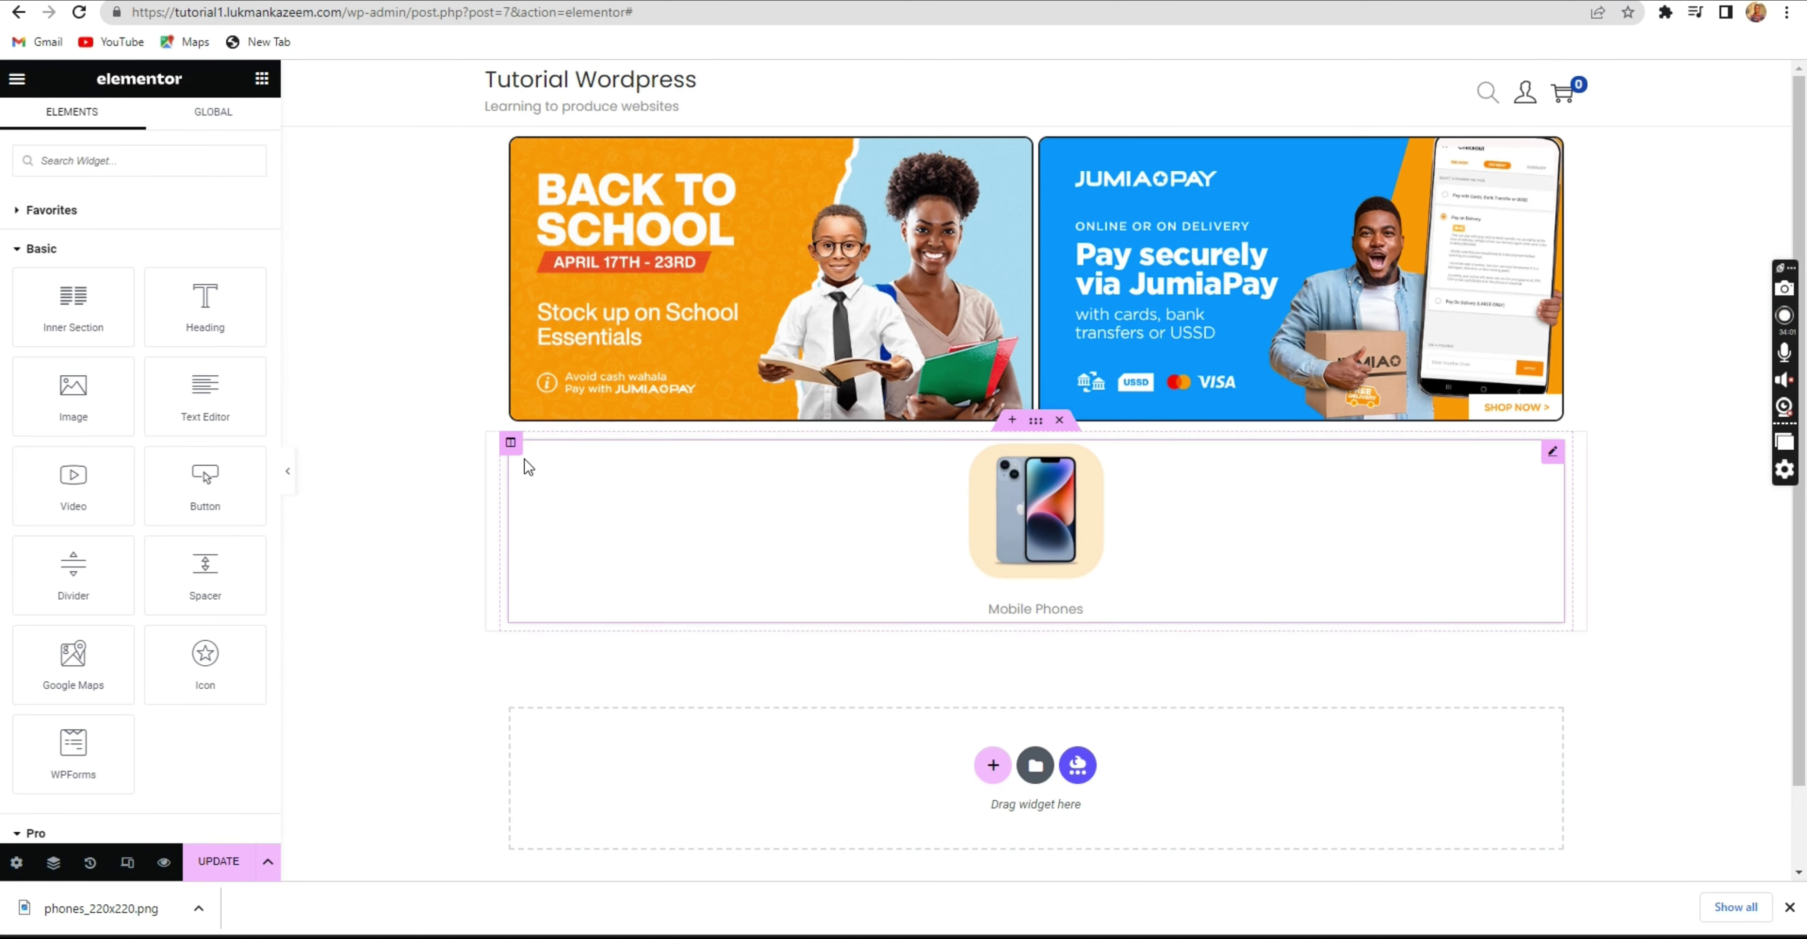
click(641, 495)
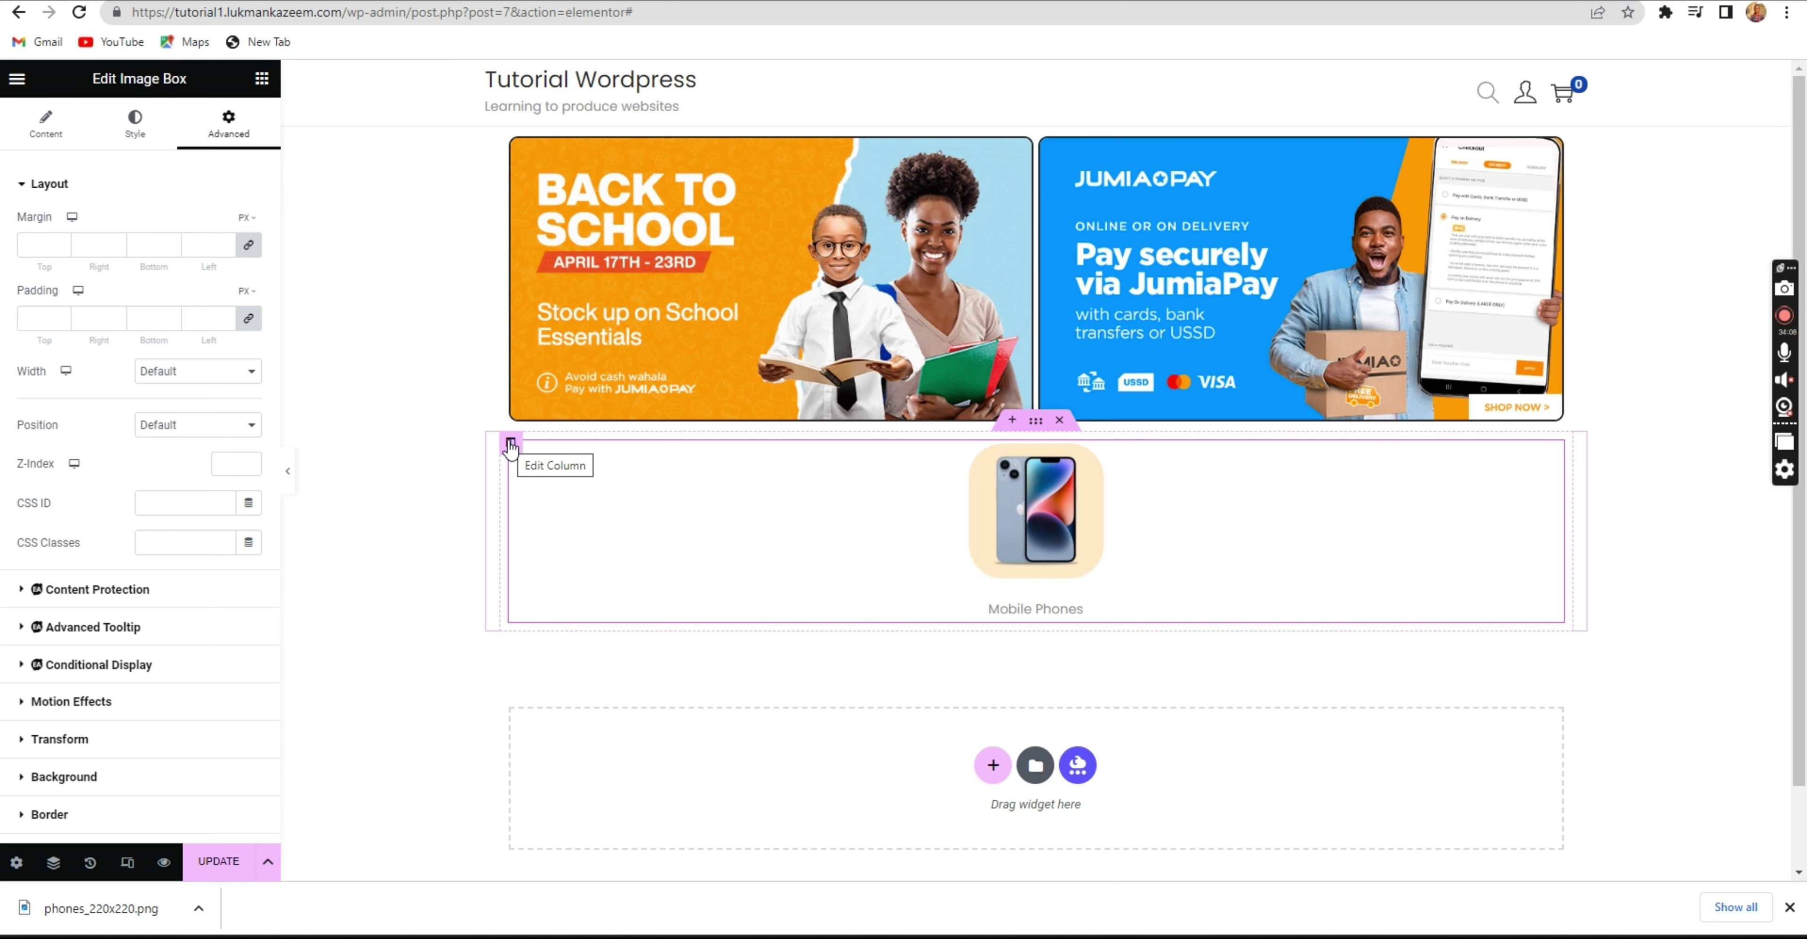
Duplicate the Mobile Phones column three times for four identical columns.
right_click(510, 447)
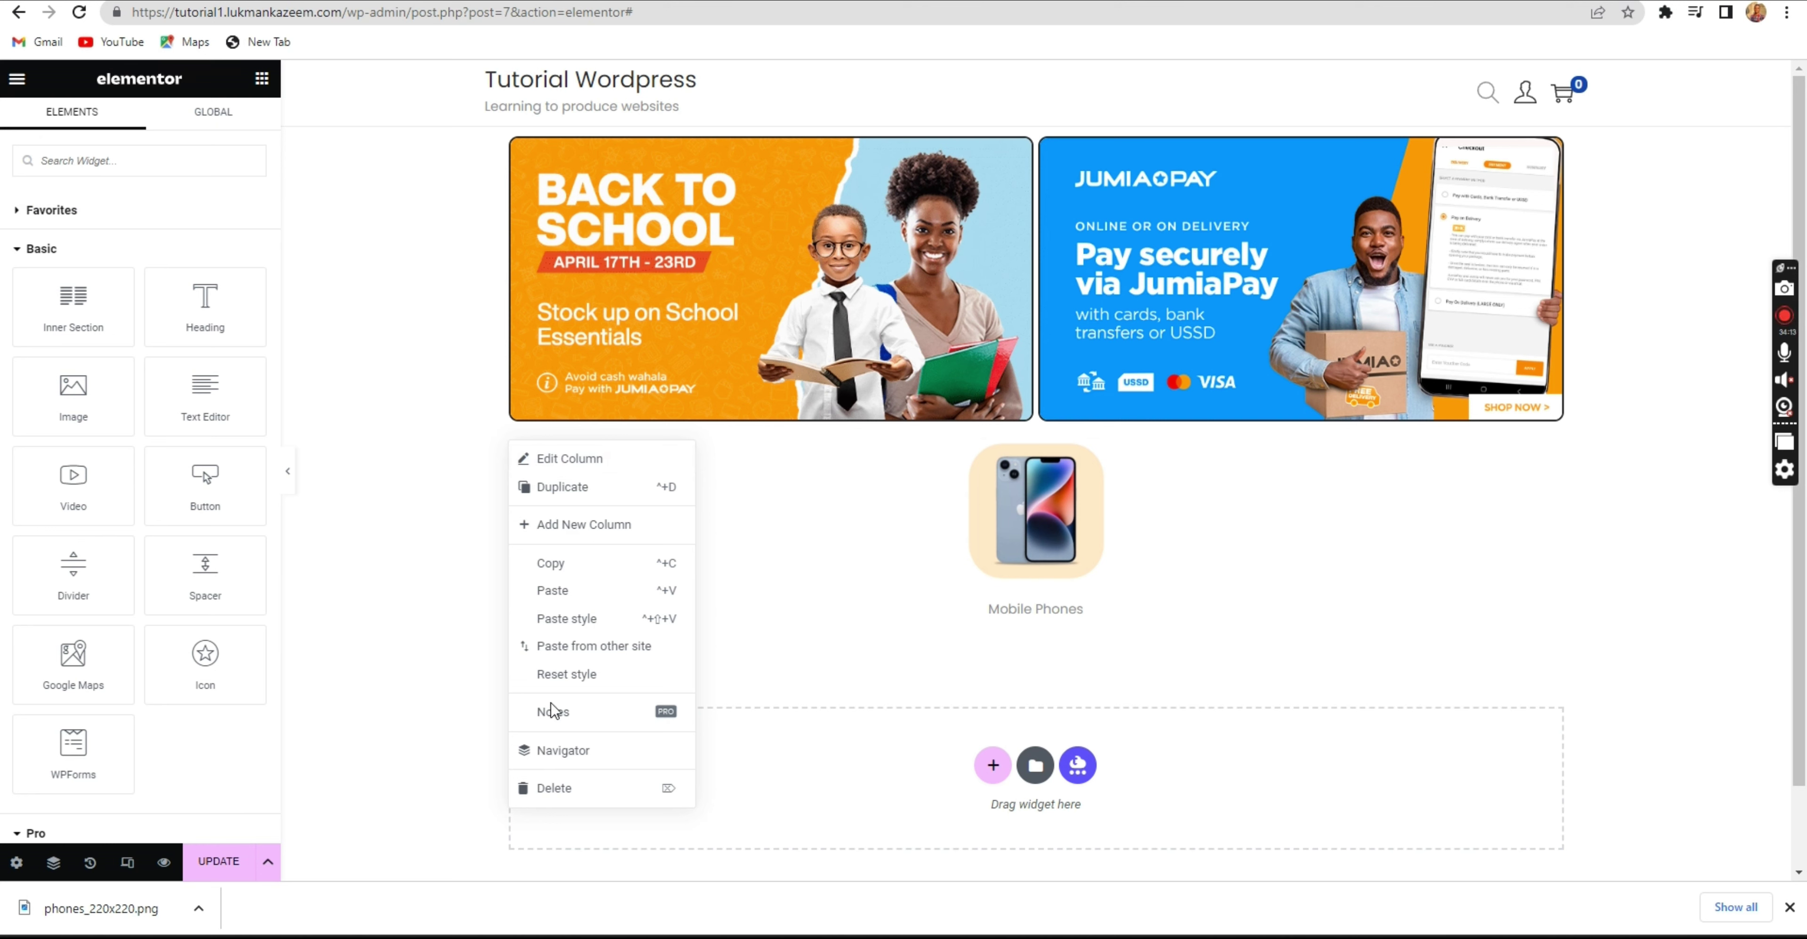
click(576, 487)
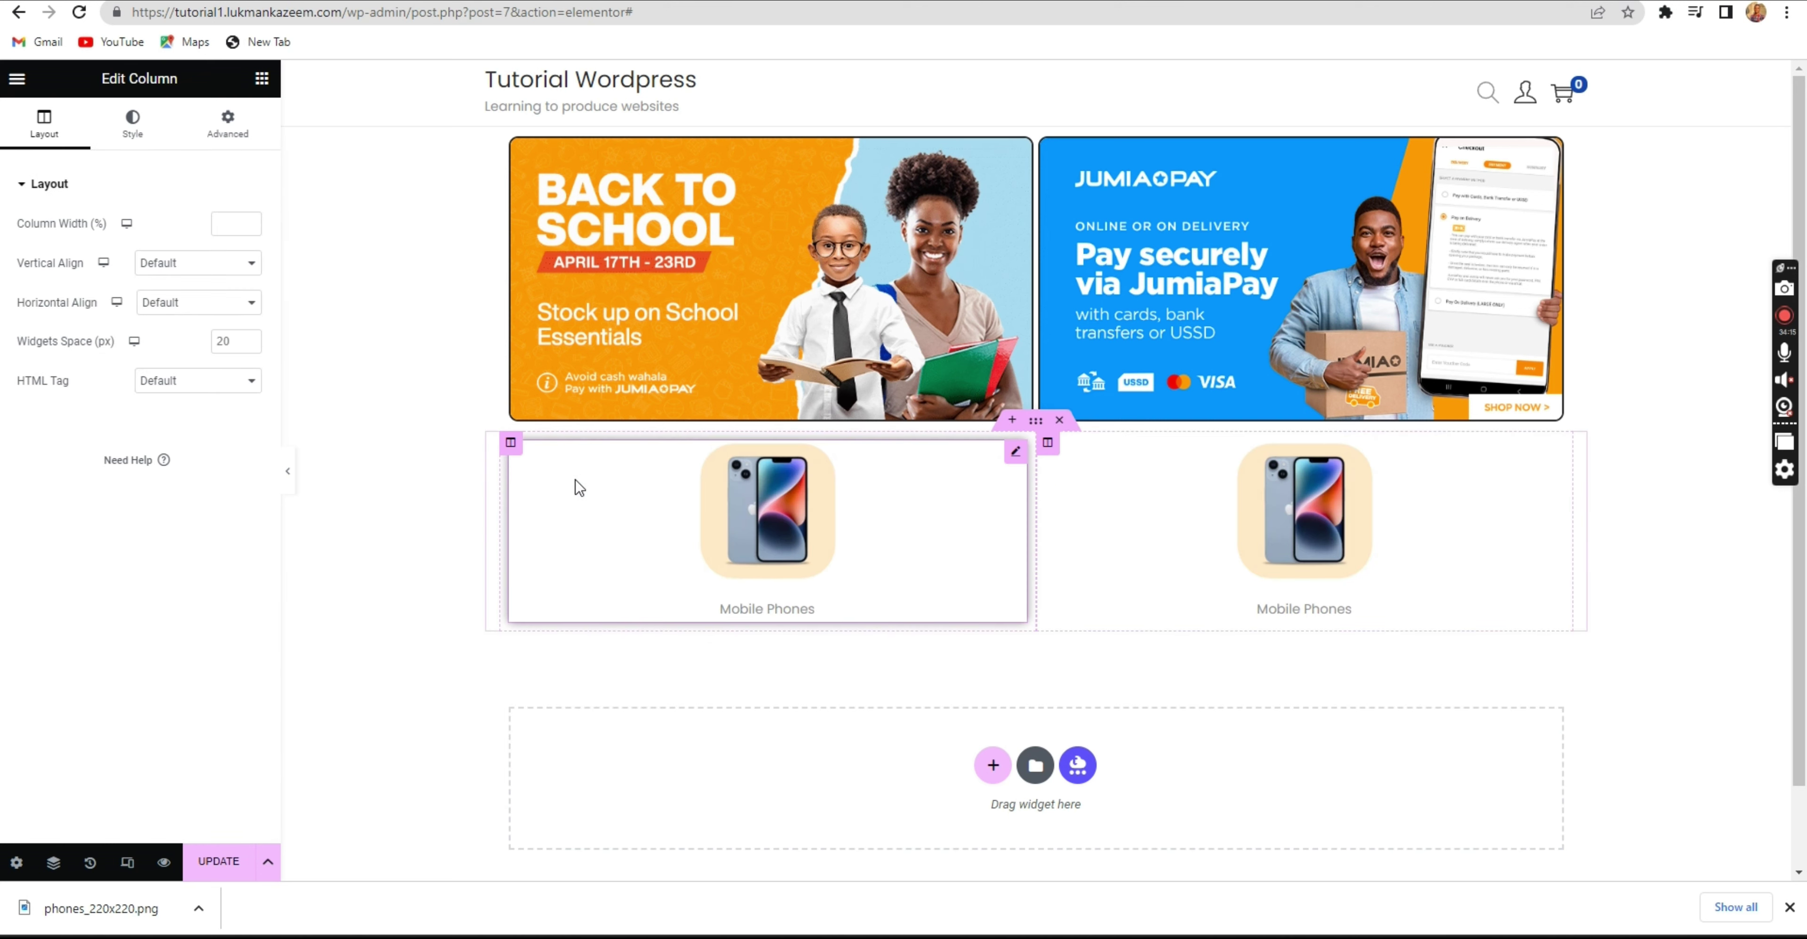
right_click(513, 450)
click(529, 487)
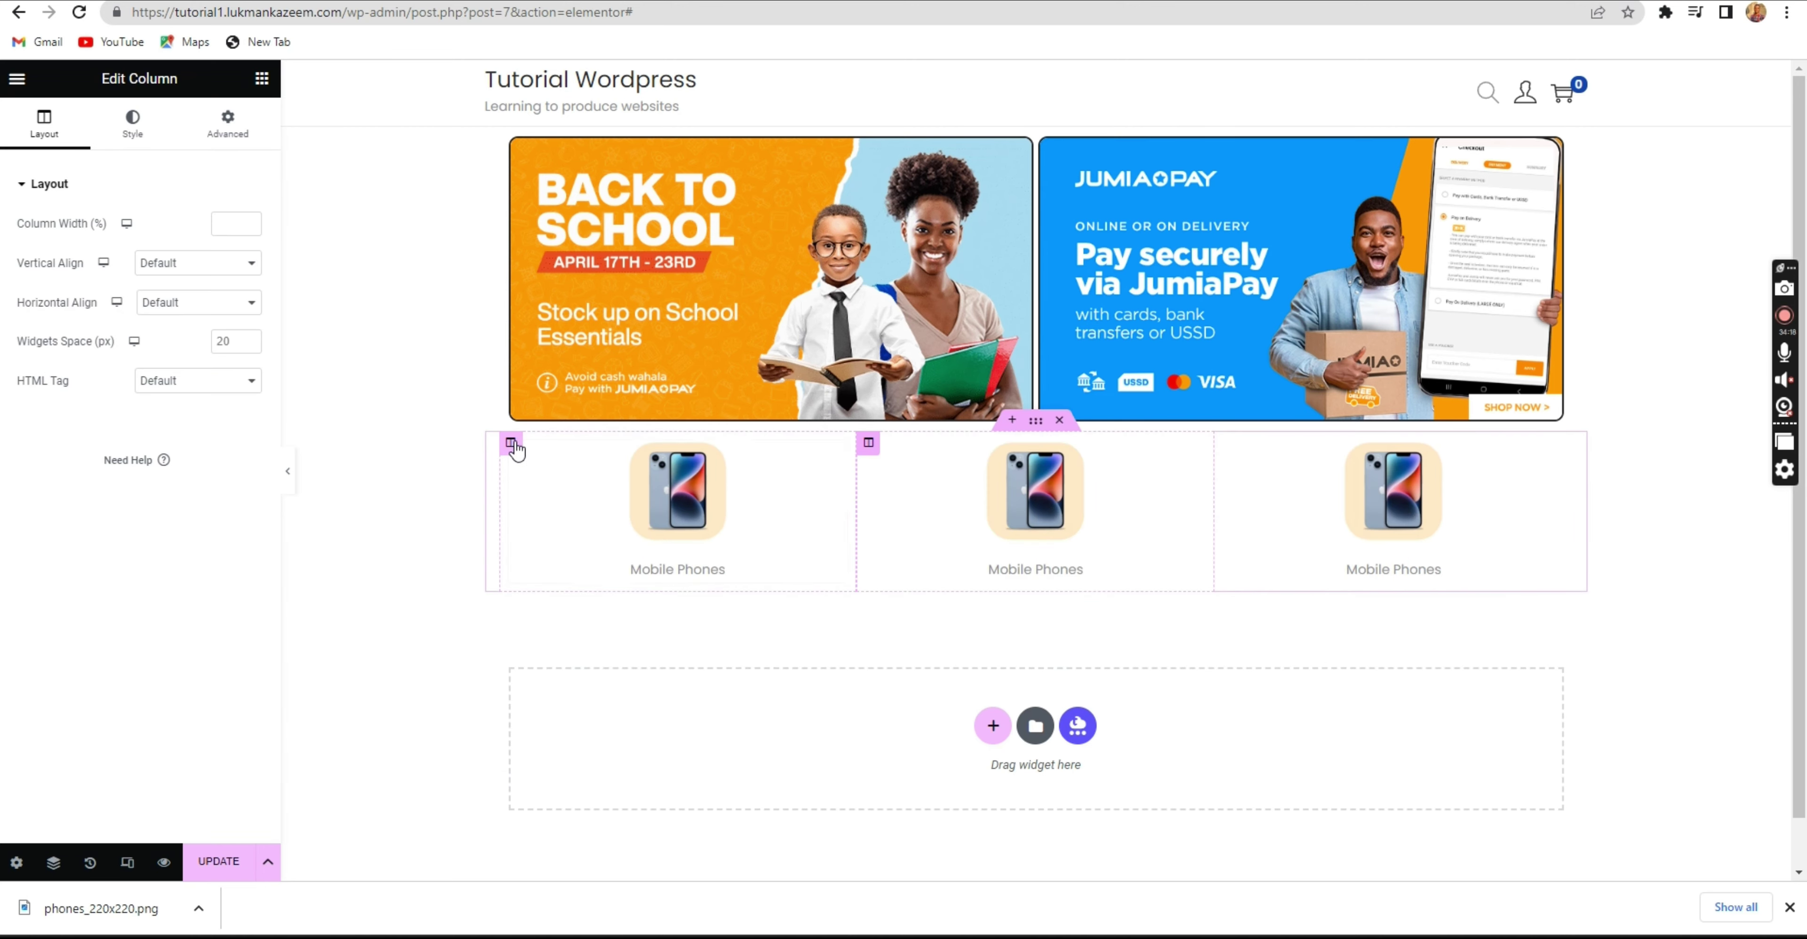
right_click(513, 450)
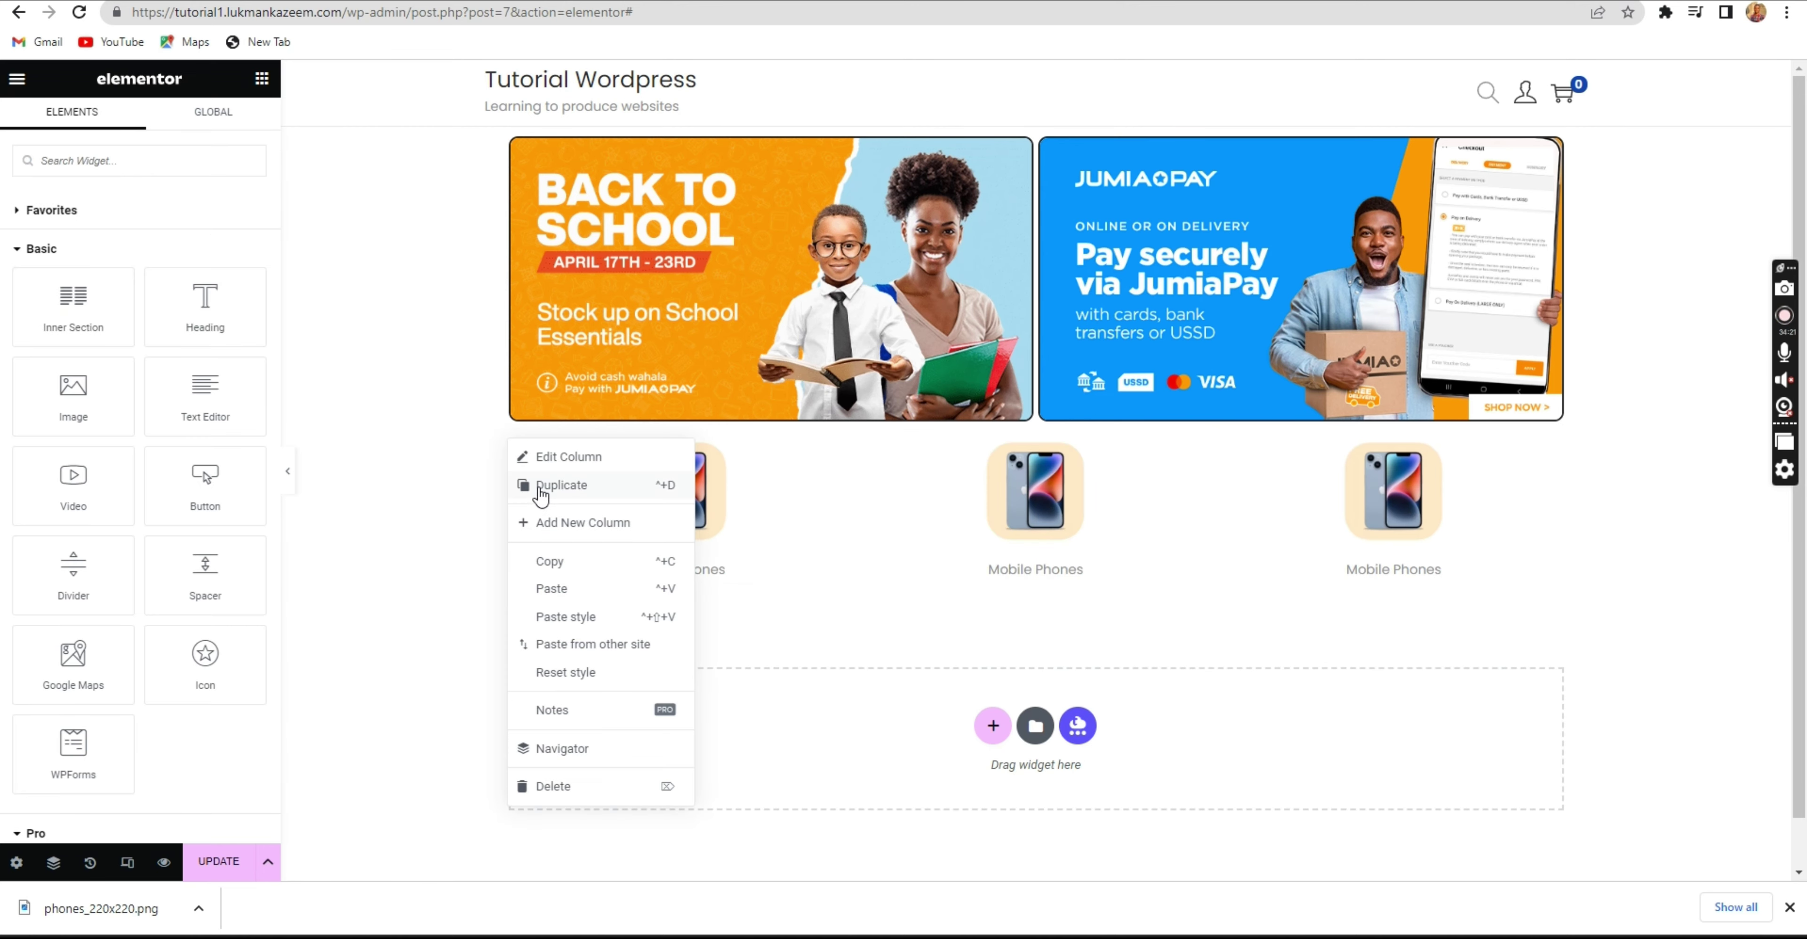
click(540, 489)
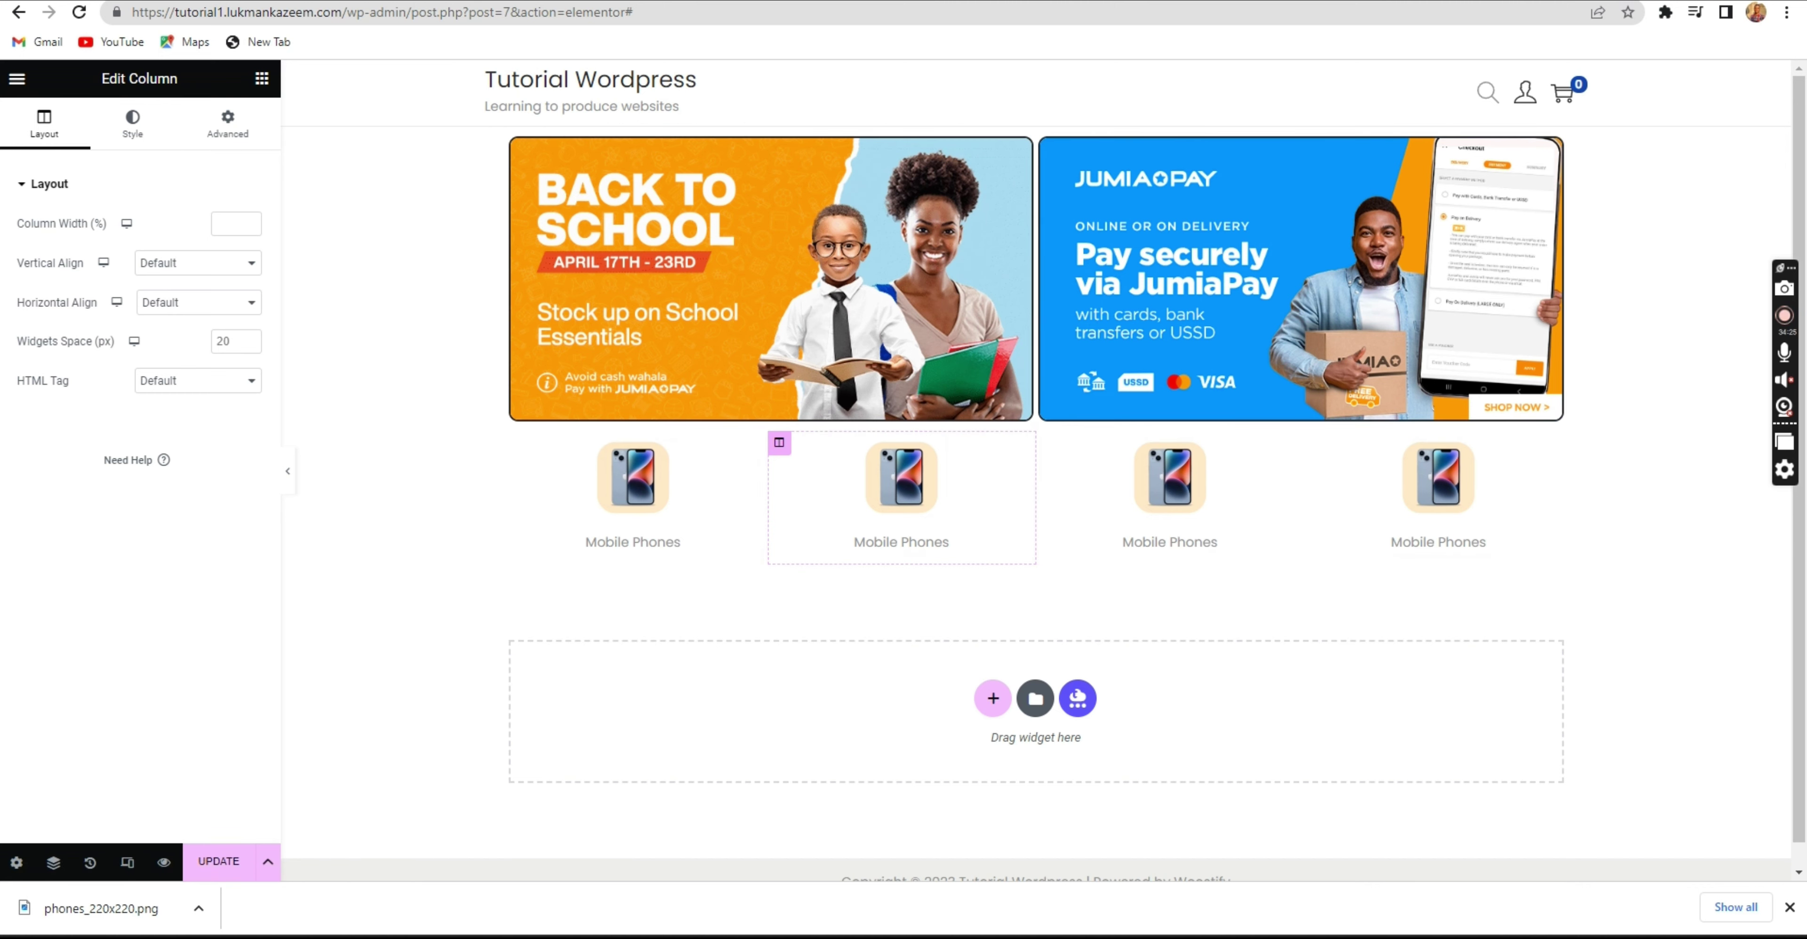
click(1245, 0)
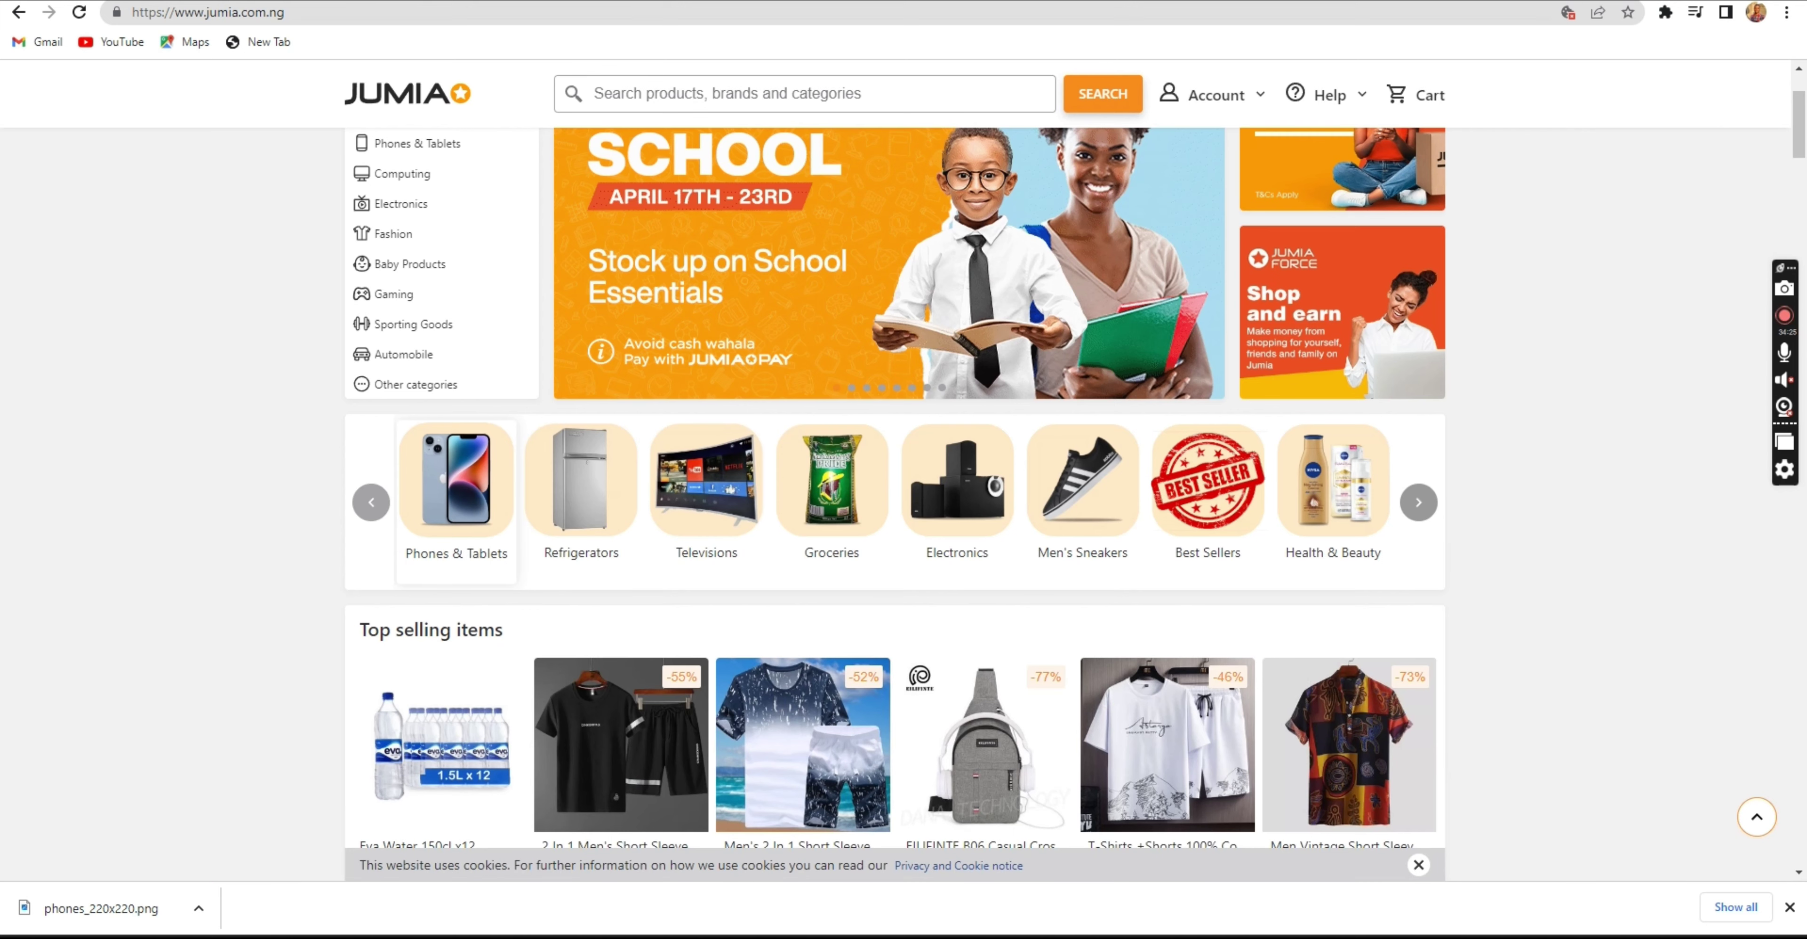
Download Jumia's Televisions and Refrigerators category images as Television.jpg and refreigerator.jpg.
right_click(715, 500)
click(780, 696)
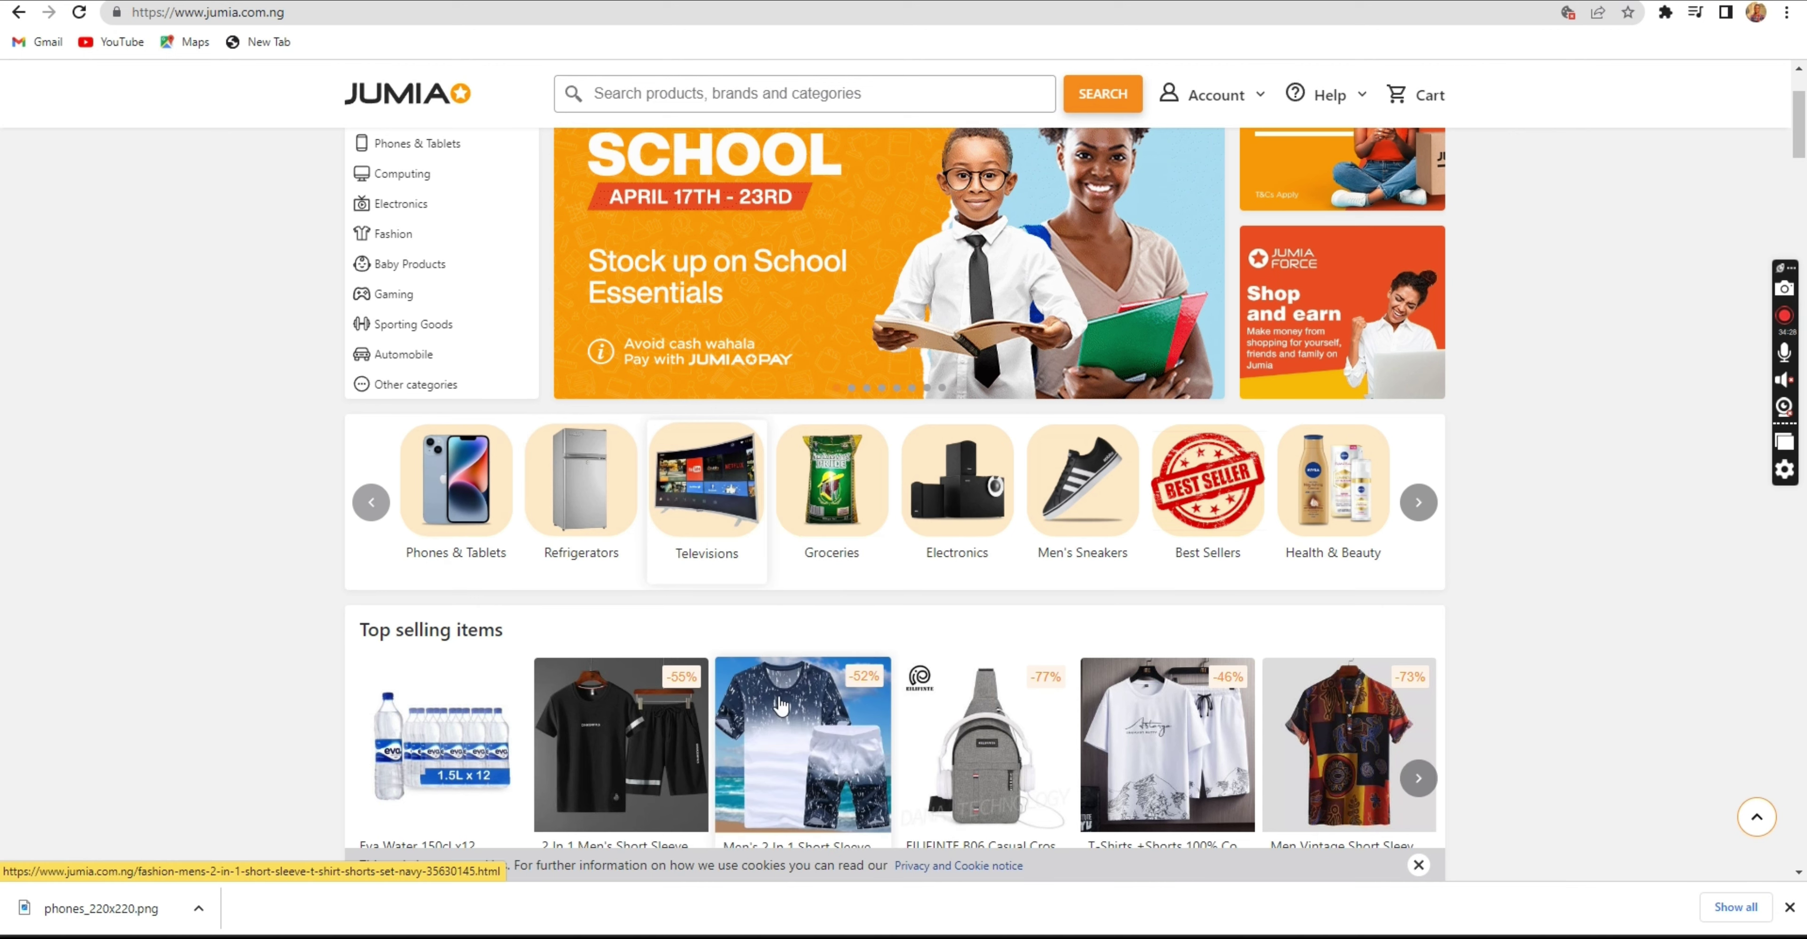
click(741, 443)
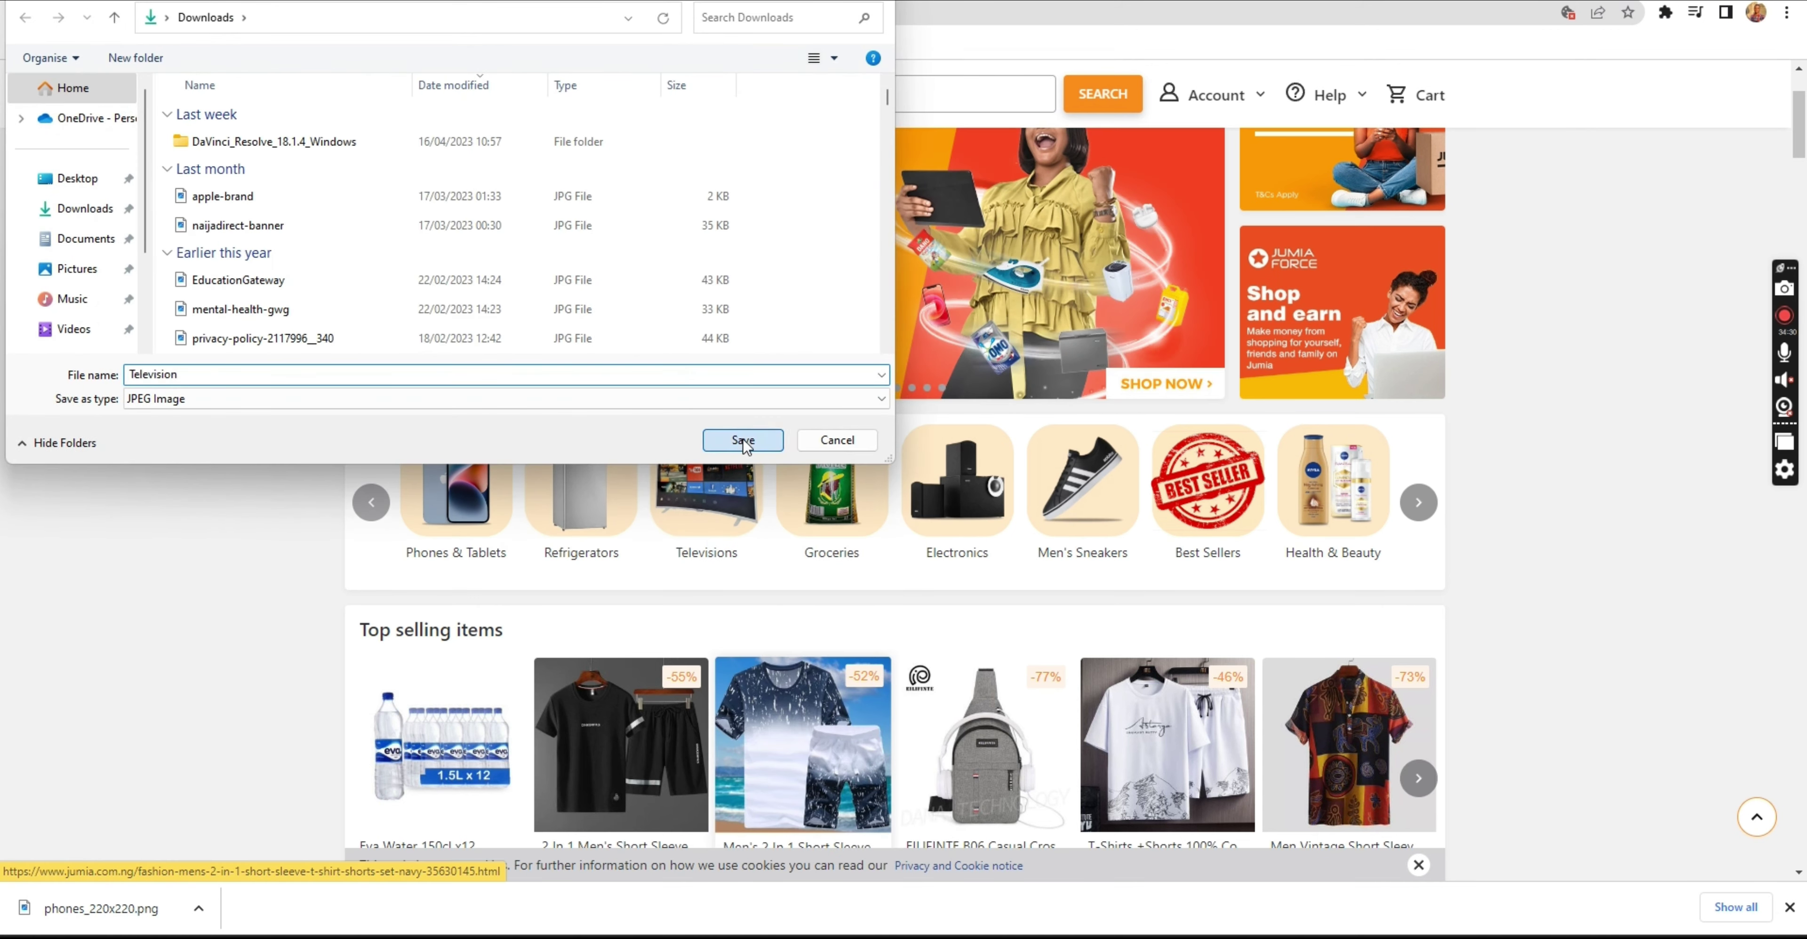
right_click(583, 487)
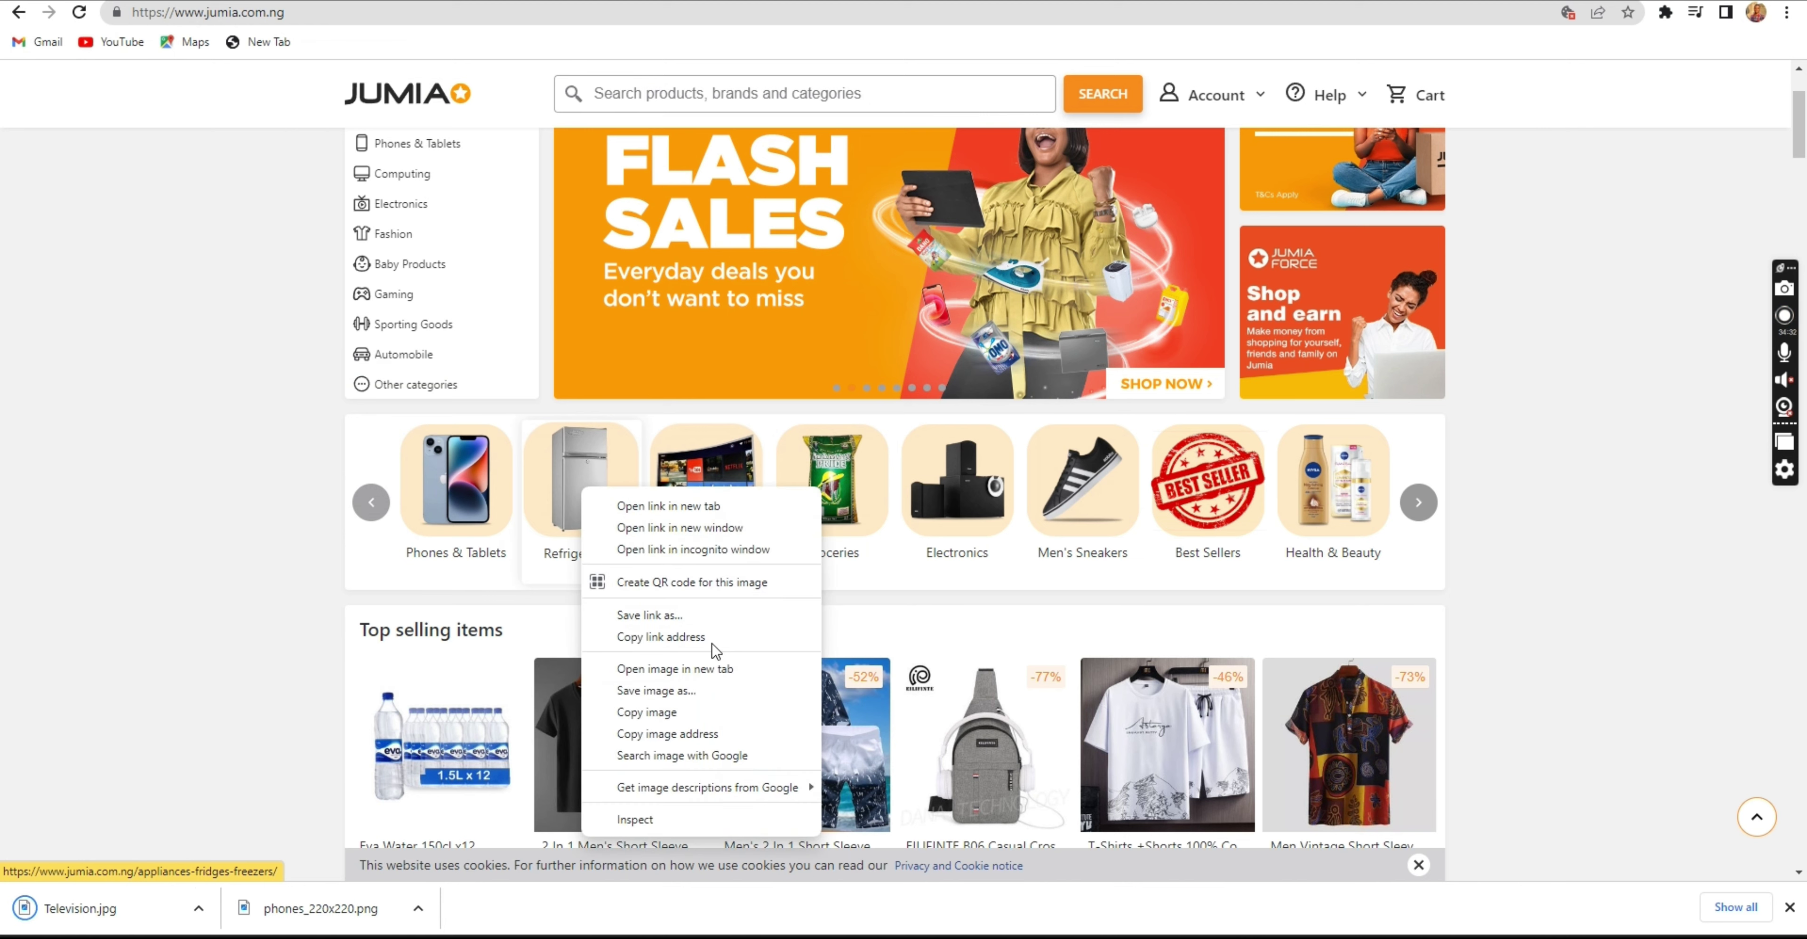
click(827, 594)
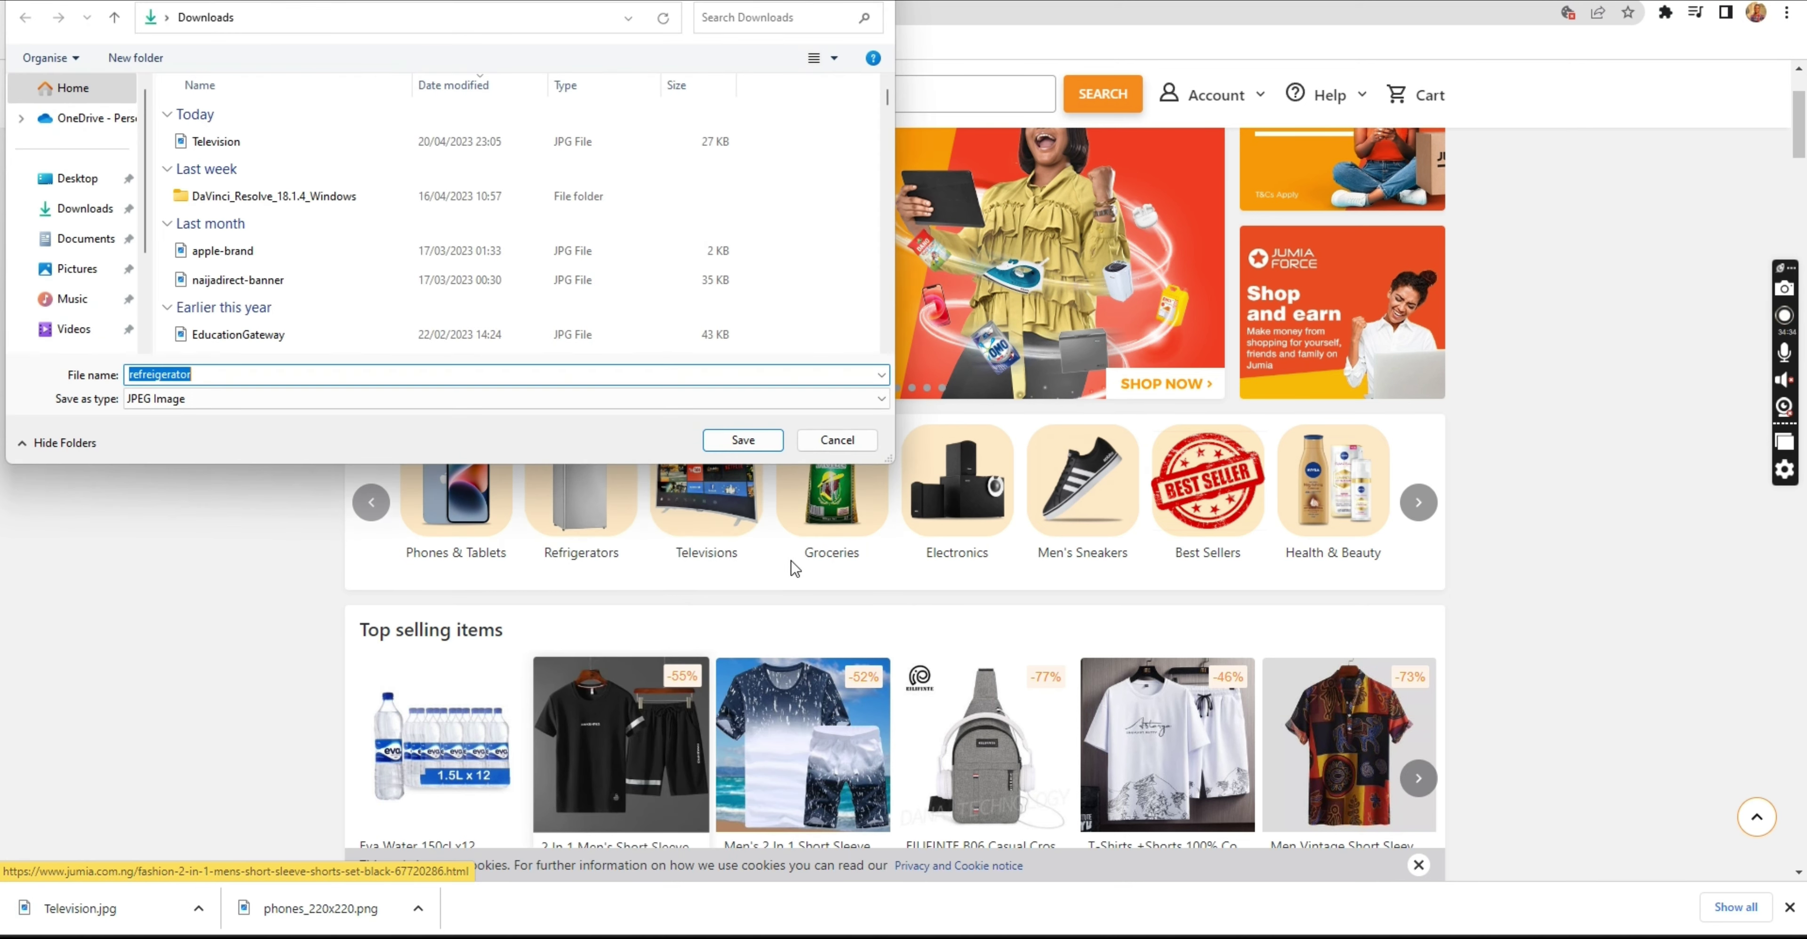
click(750, 441)
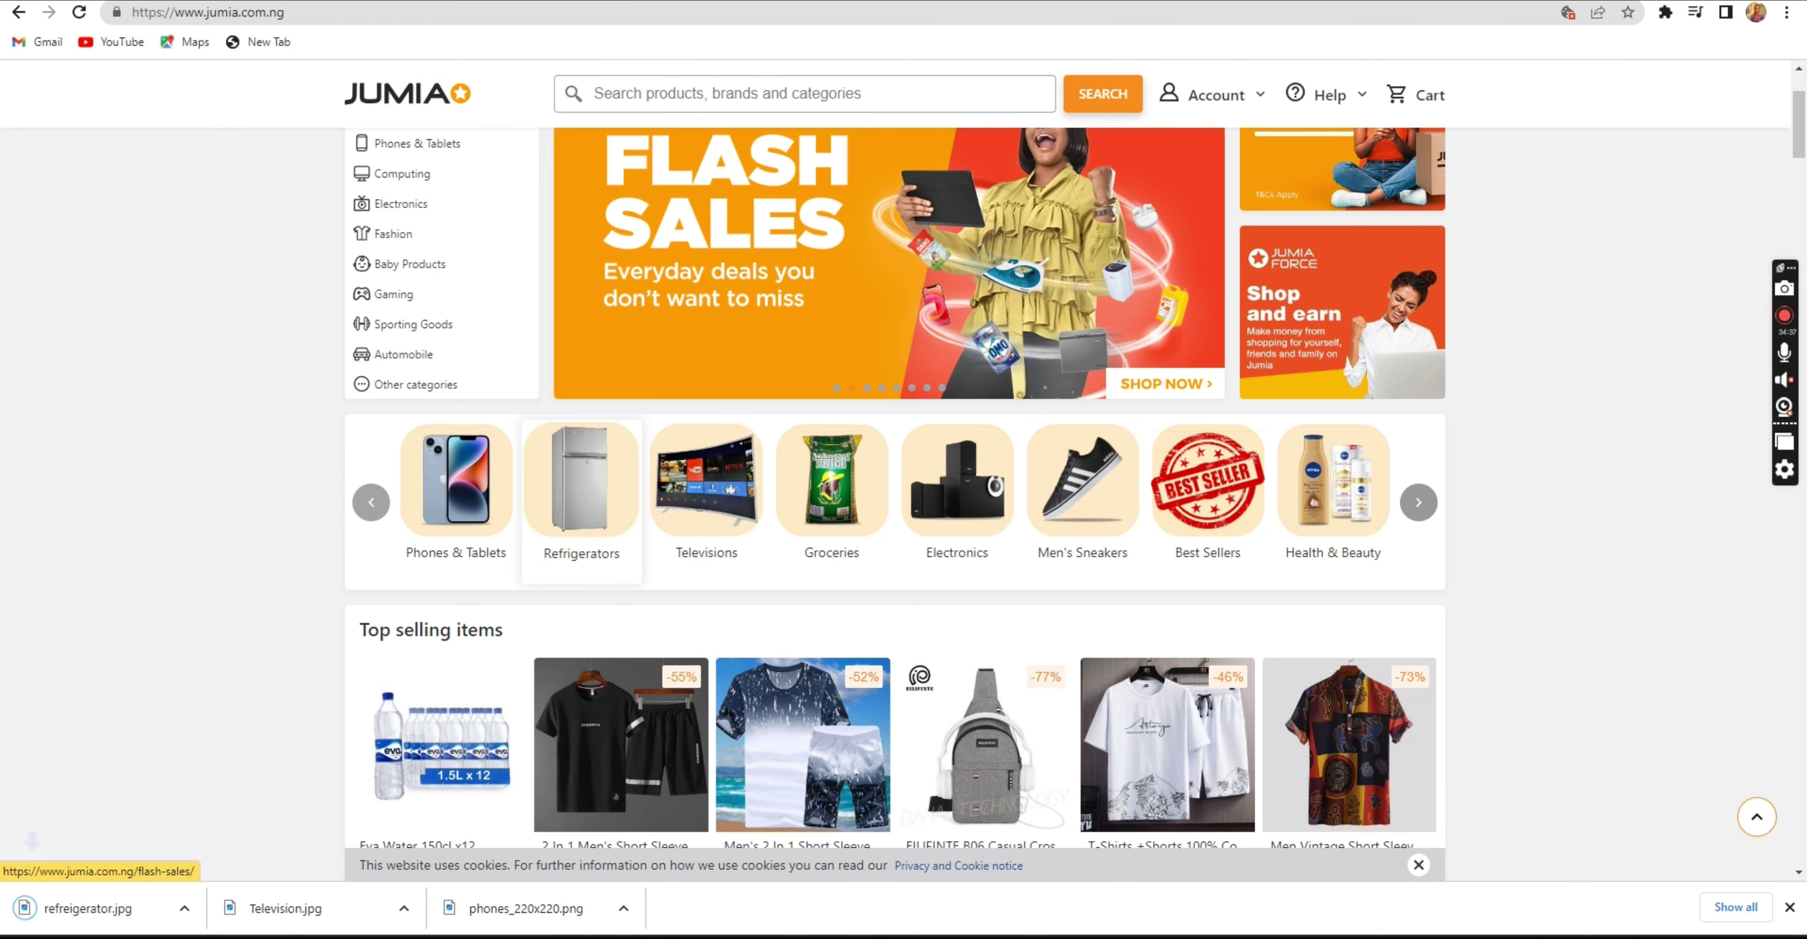
key(ctrl+Tab)
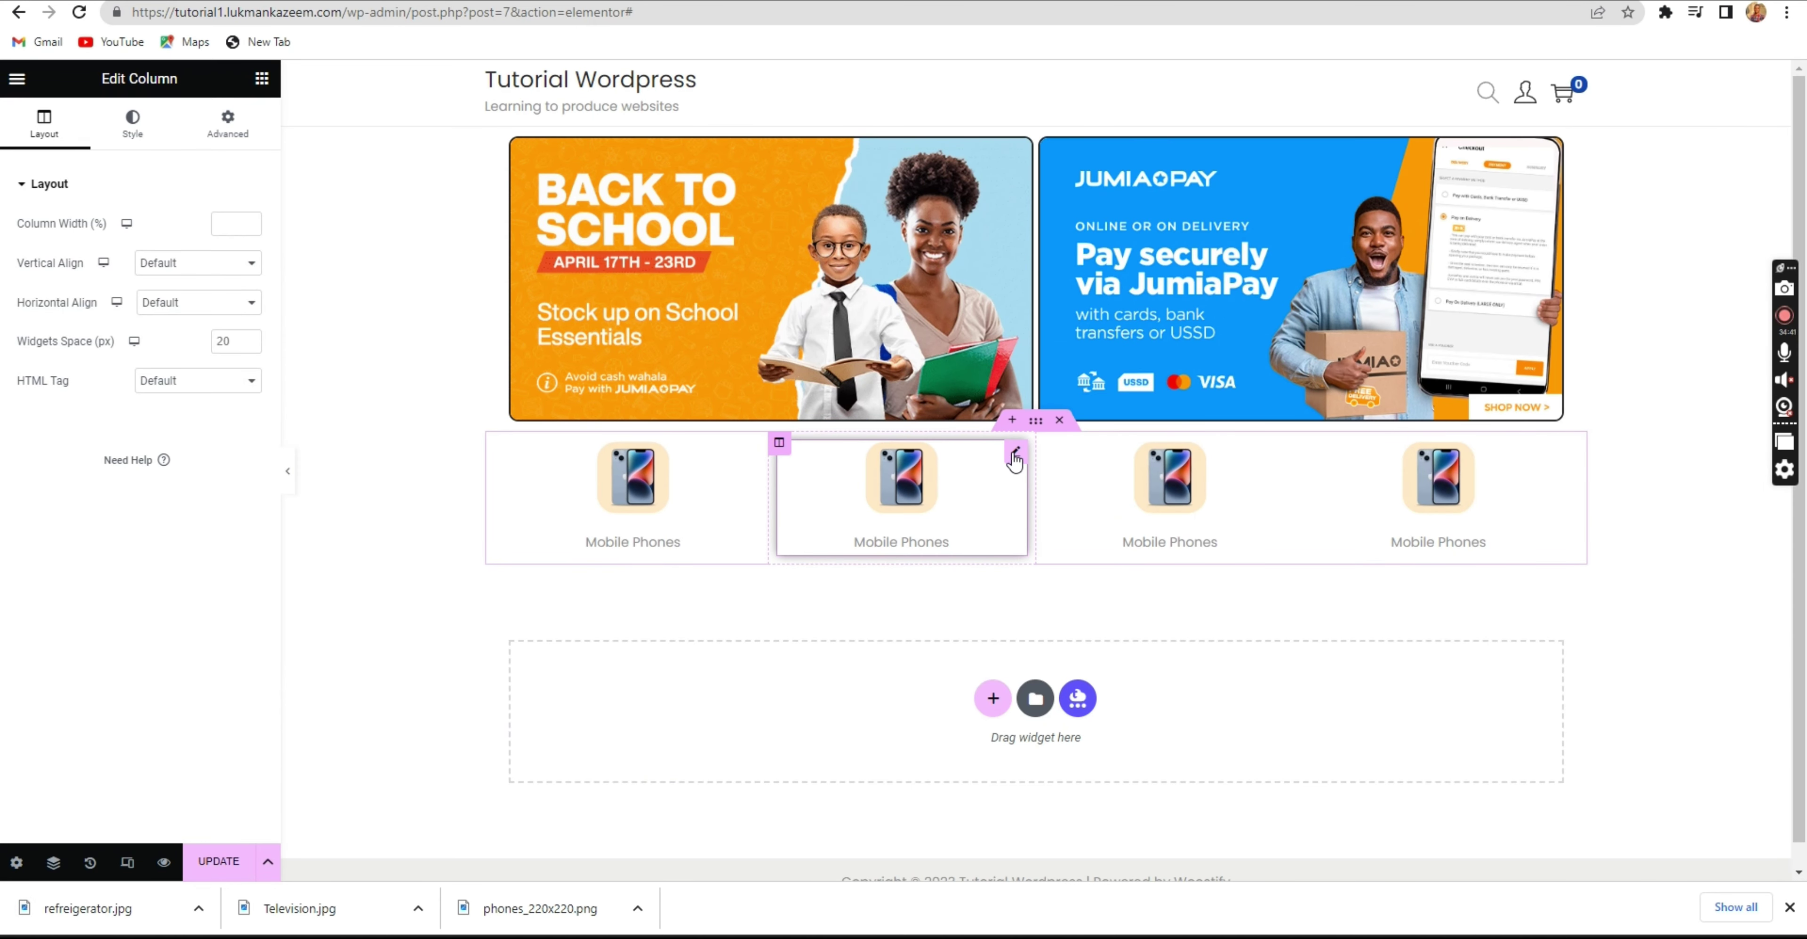
Upload the refreigerator image and use it in the second image box.
click(1015, 451)
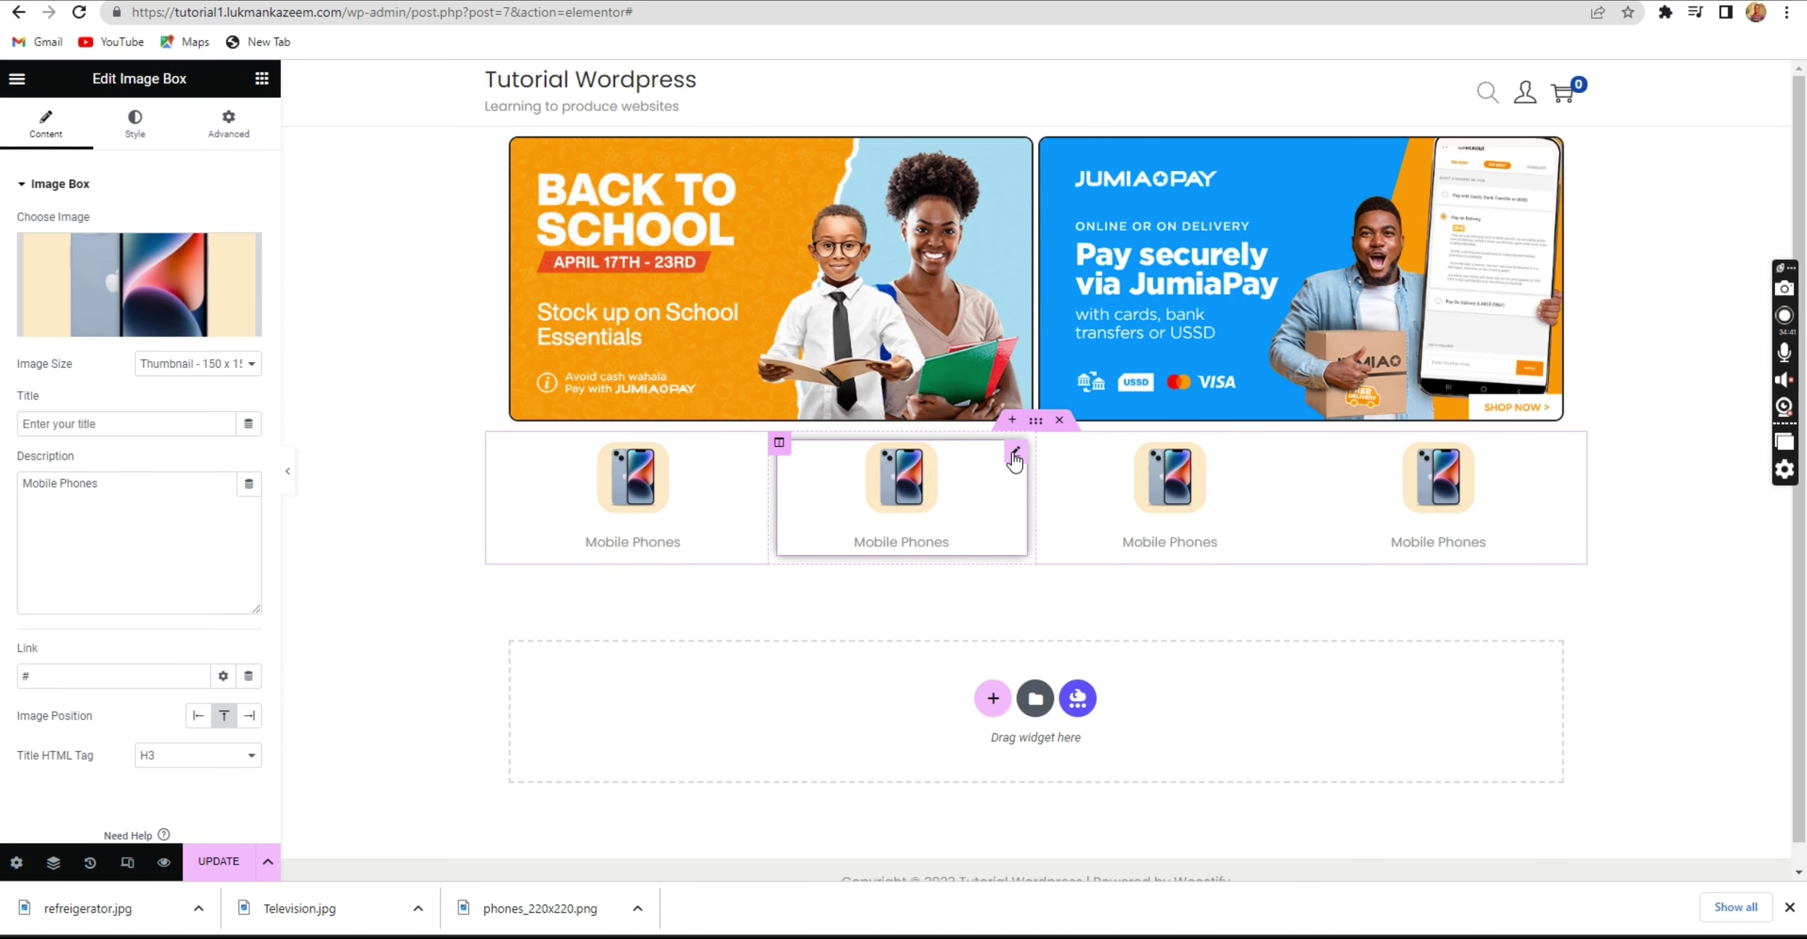
click(151, 321)
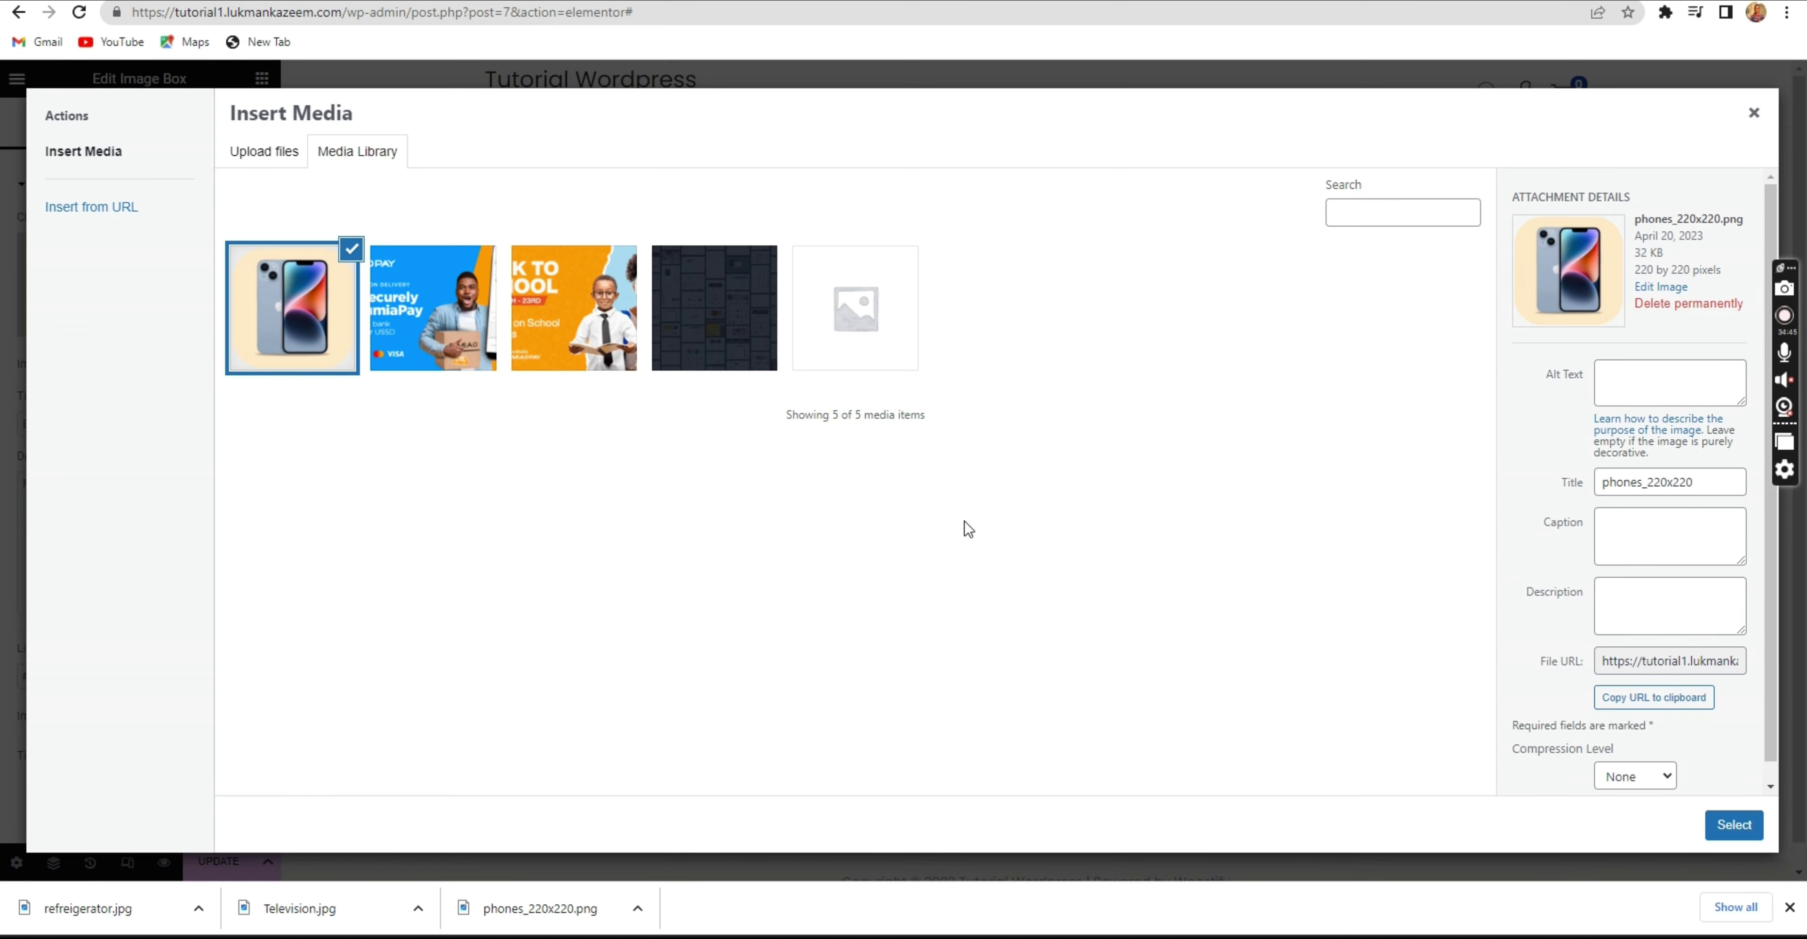
click(242, 155)
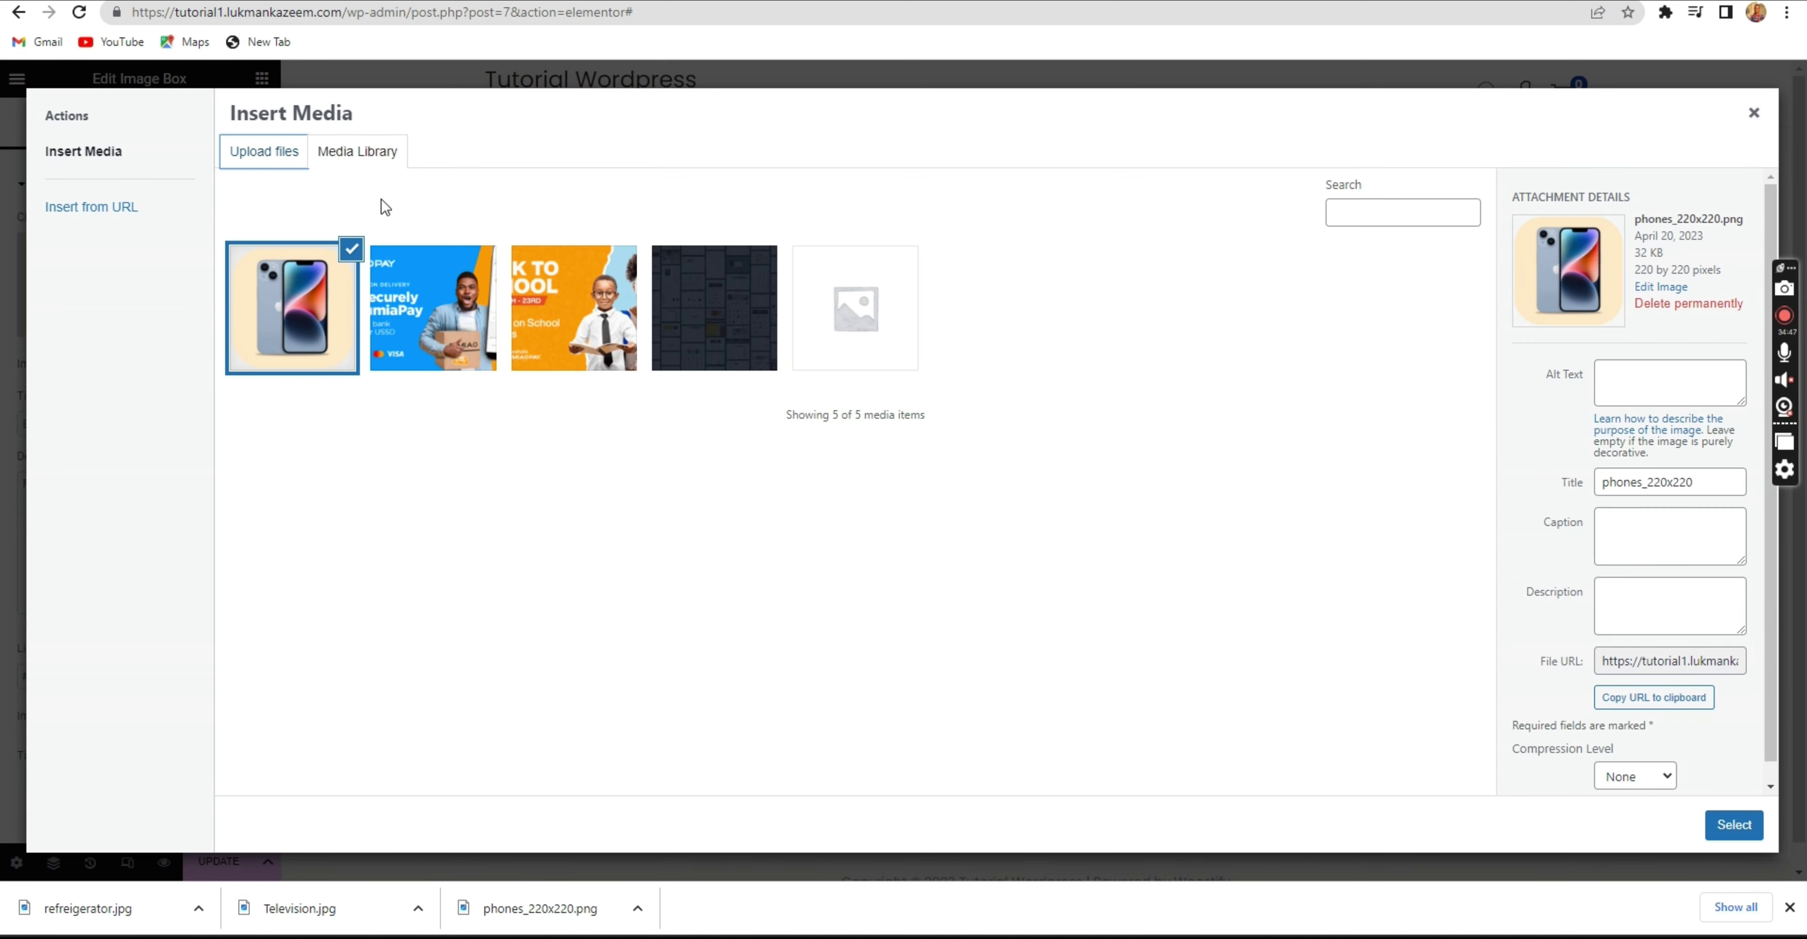
click(968, 455)
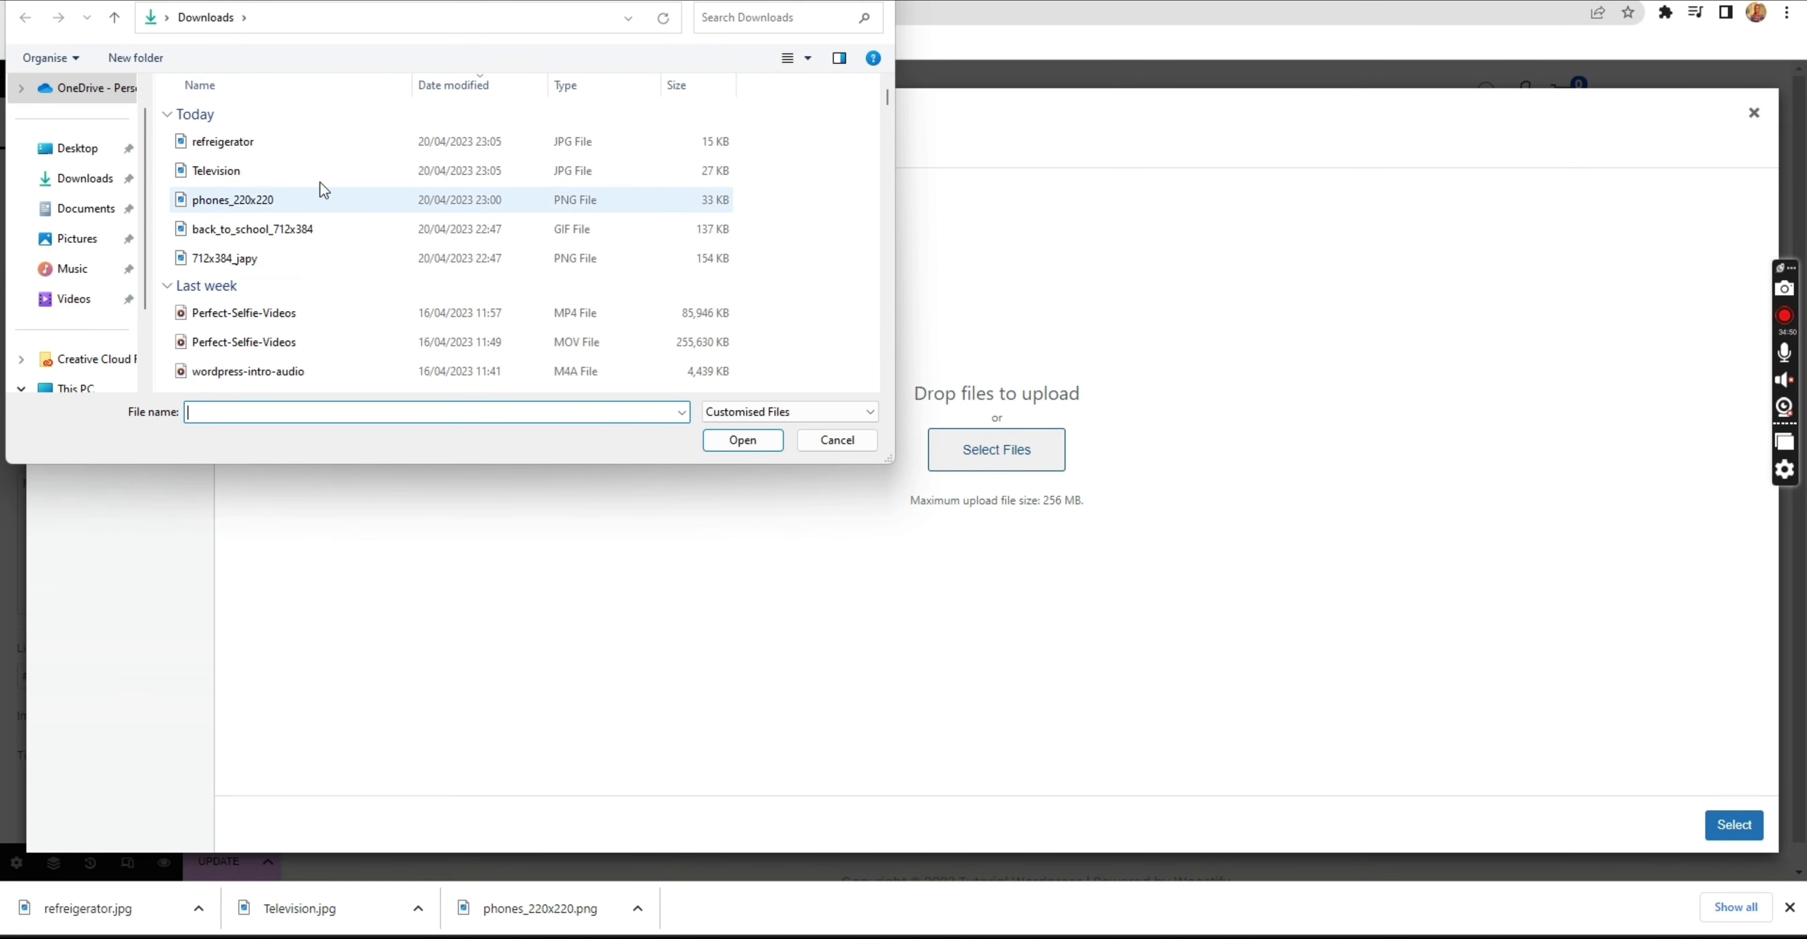
click(309, 156)
click(743, 440)
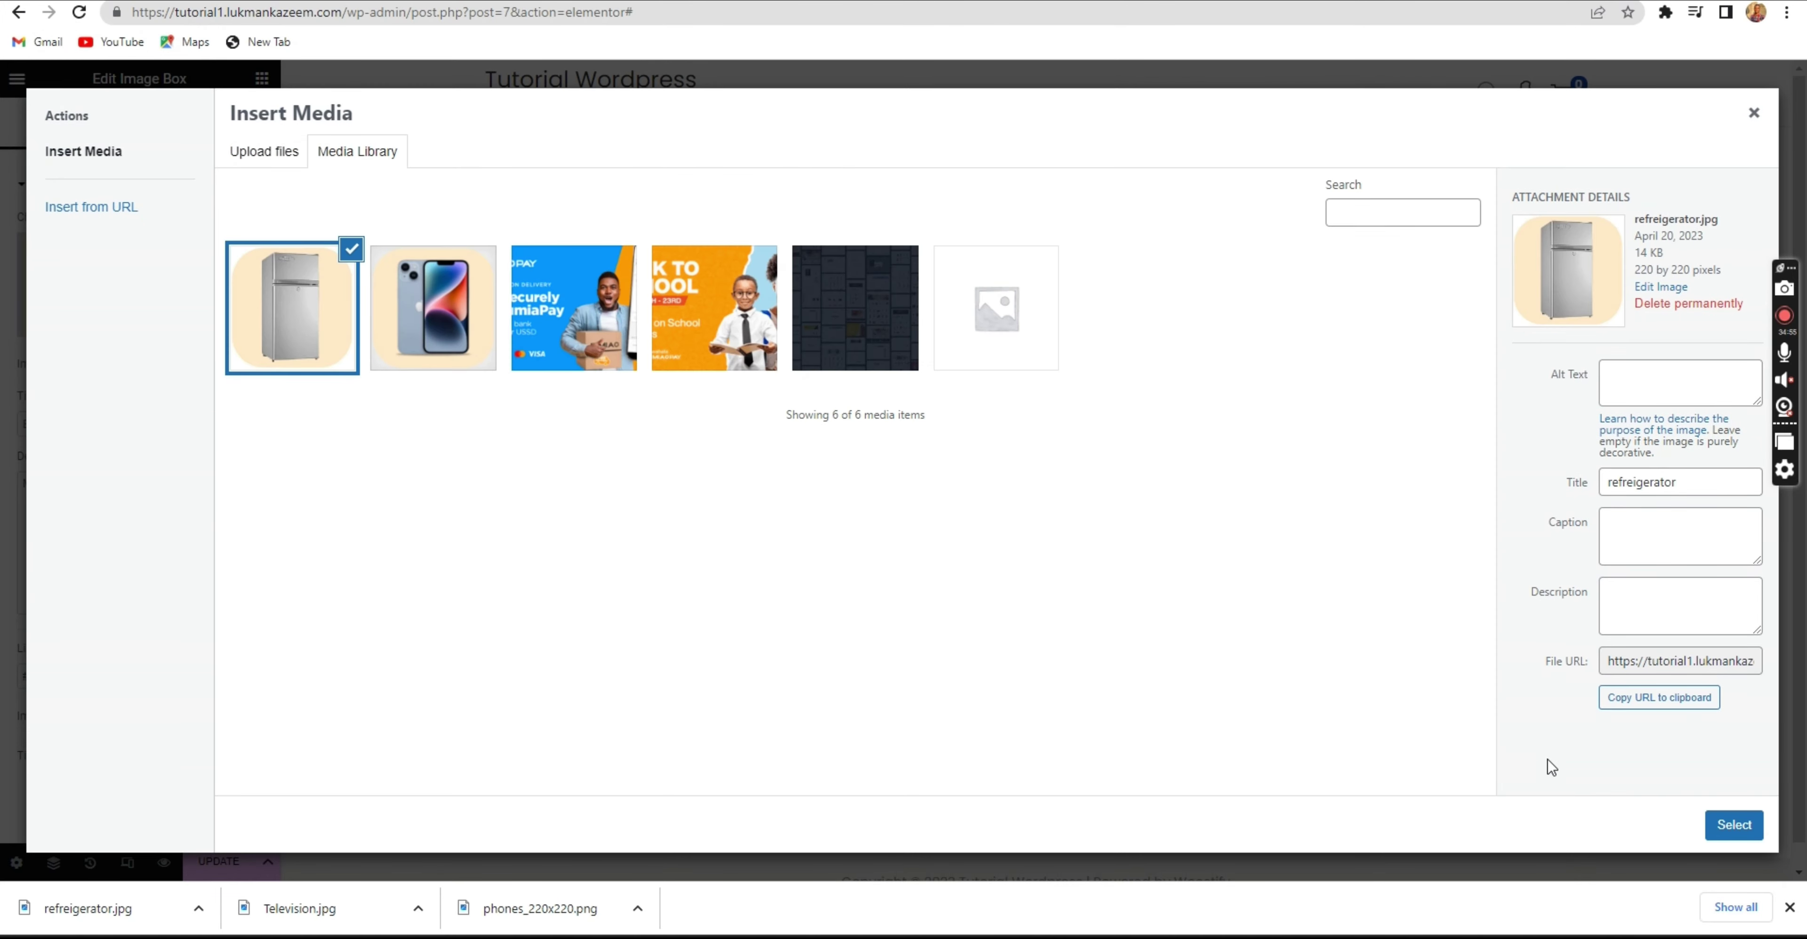
click(1734, 825)
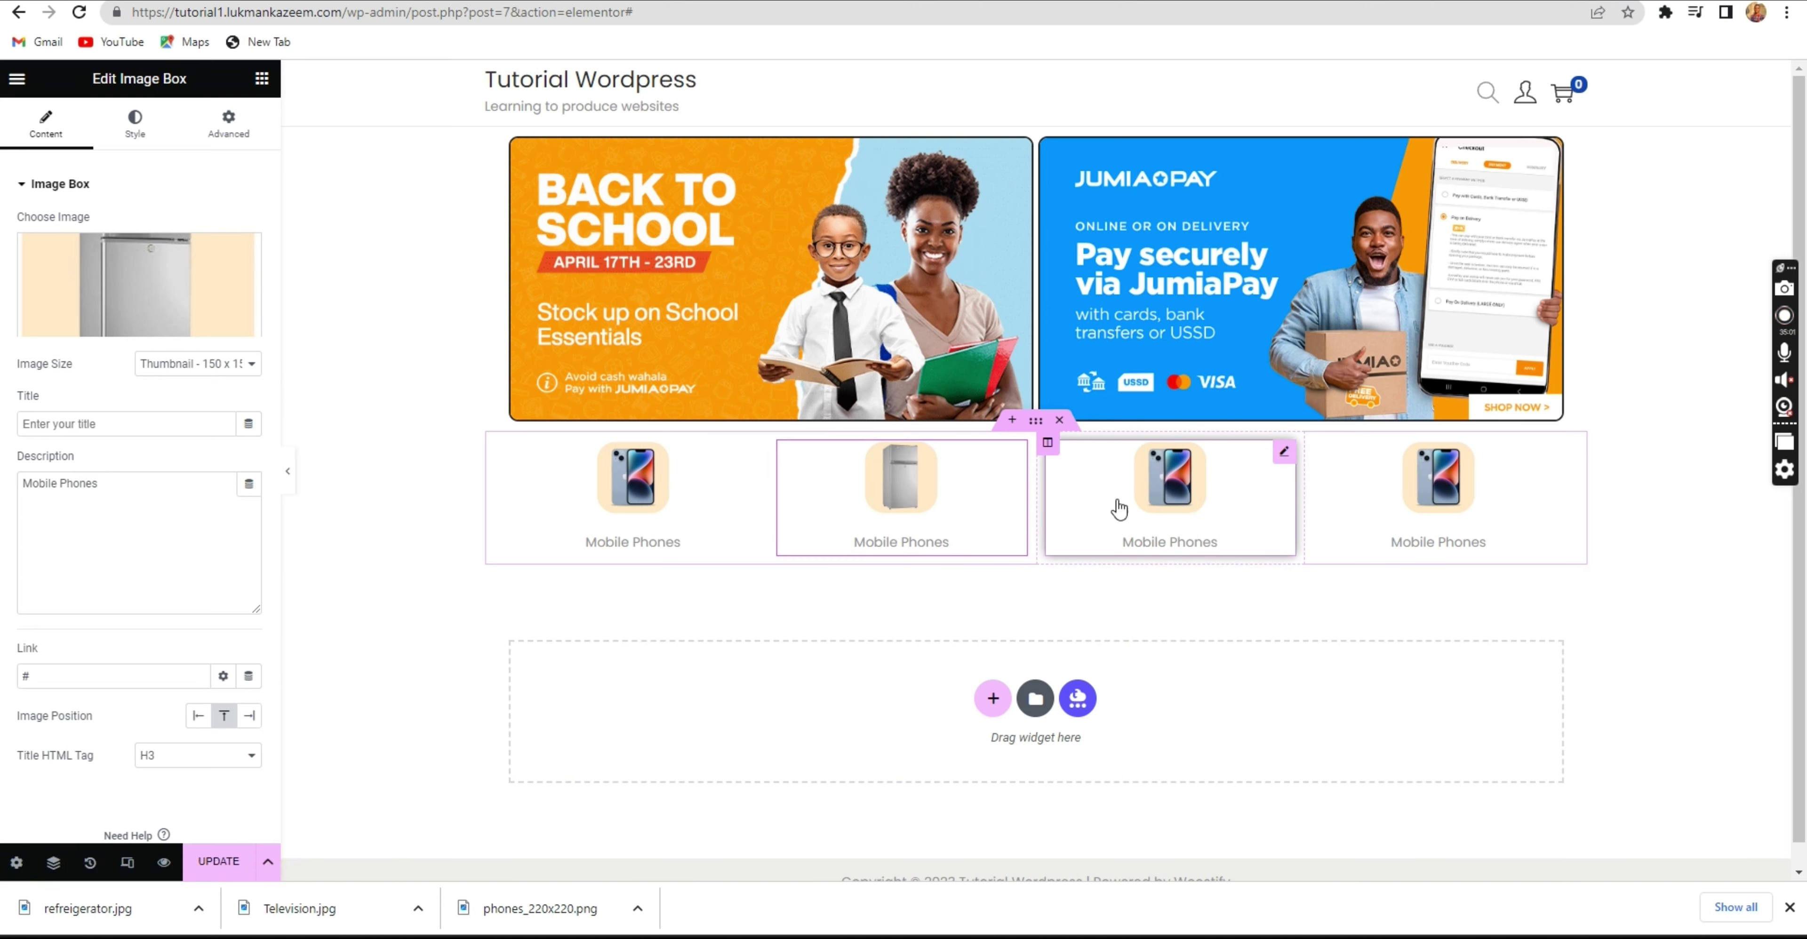
Change the second box's description from Mobile Phones to 'Refrigerators'.
click(113, 500)
key(ctrl+a)
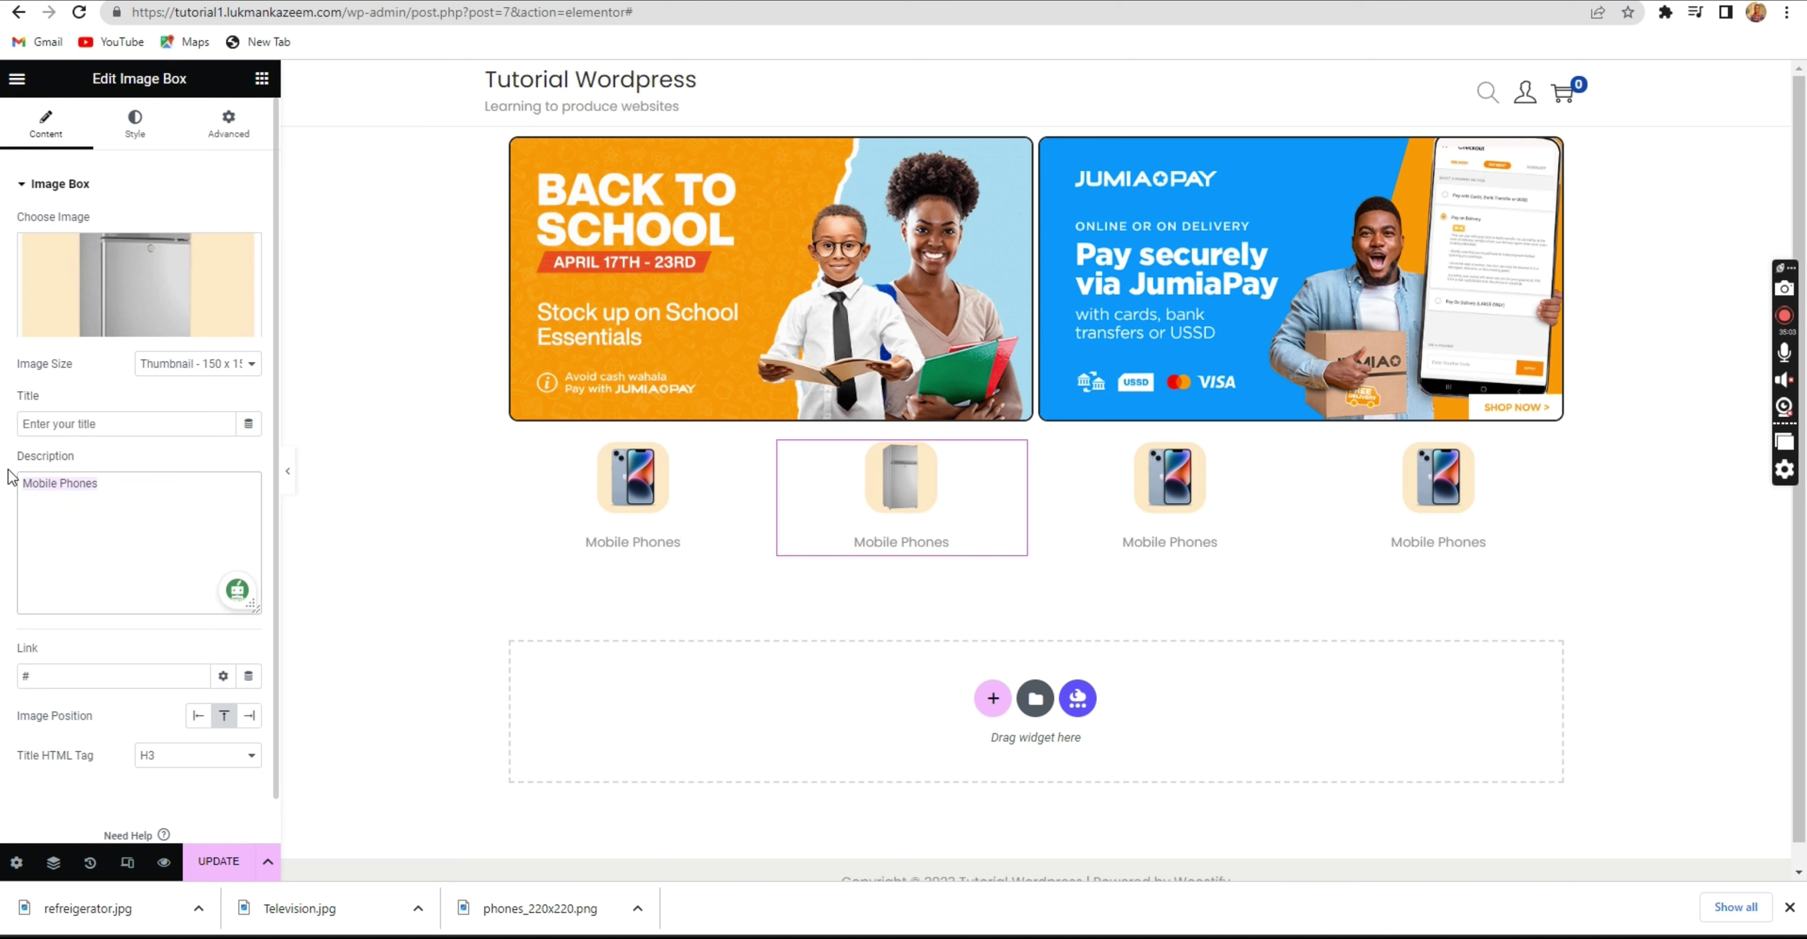
text(Ref)
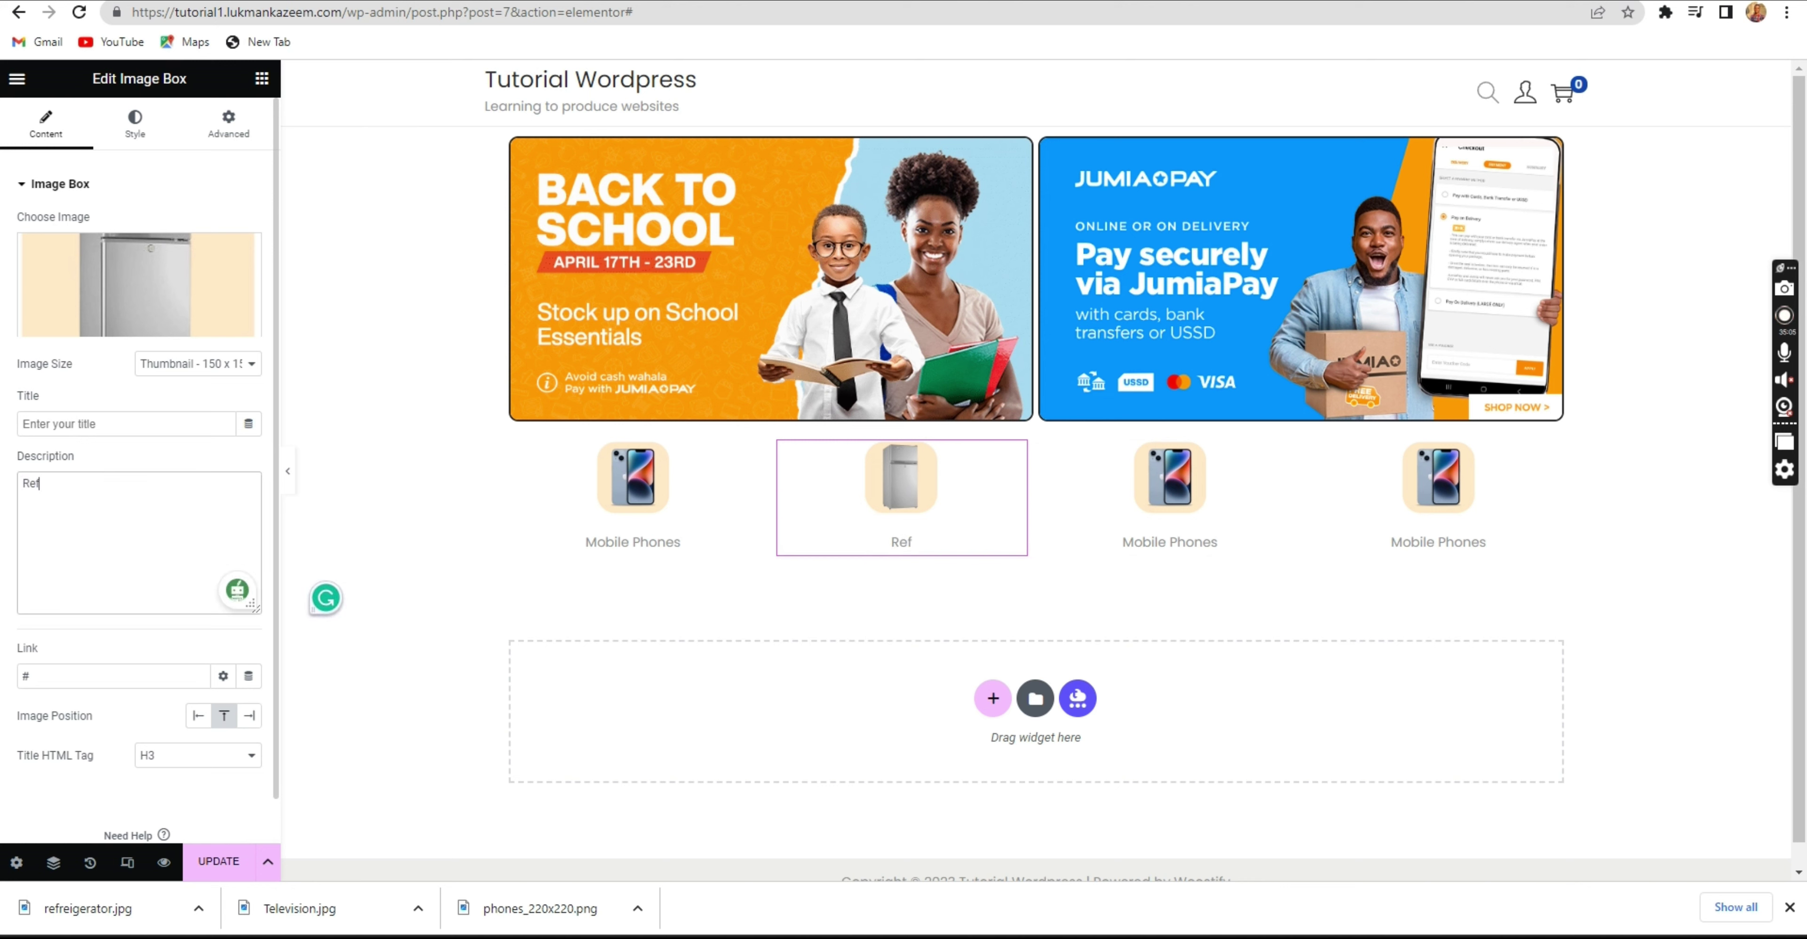
text(rigerators)
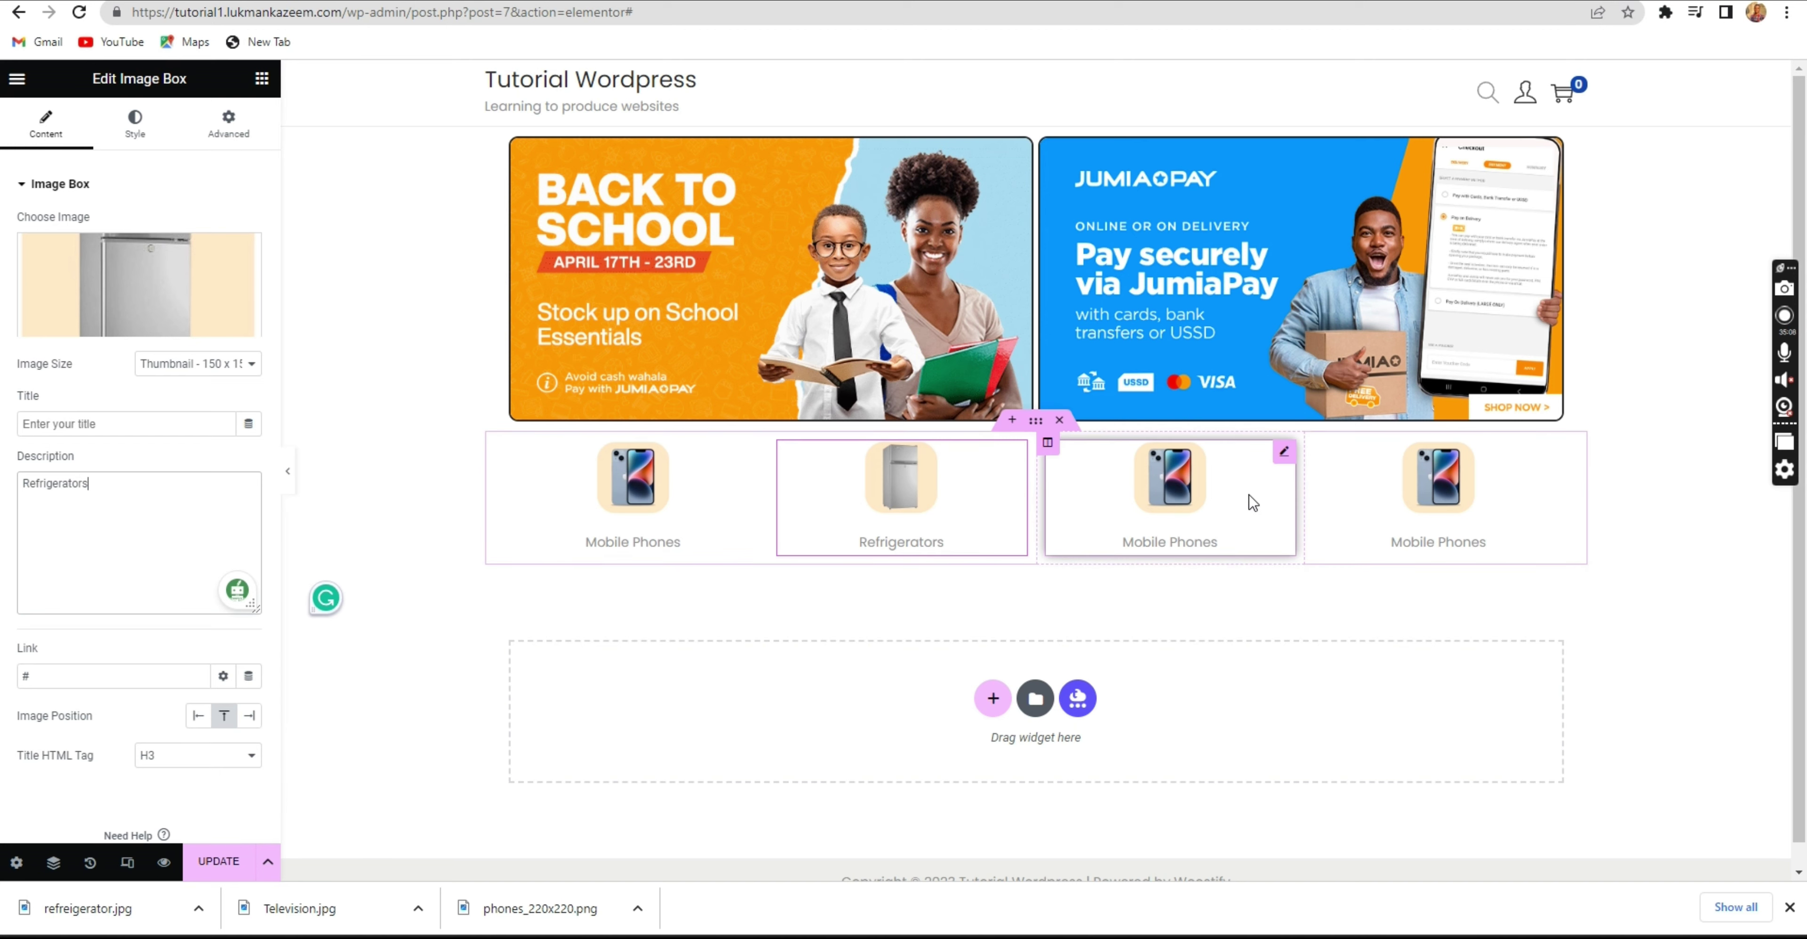
click(1250, 496)
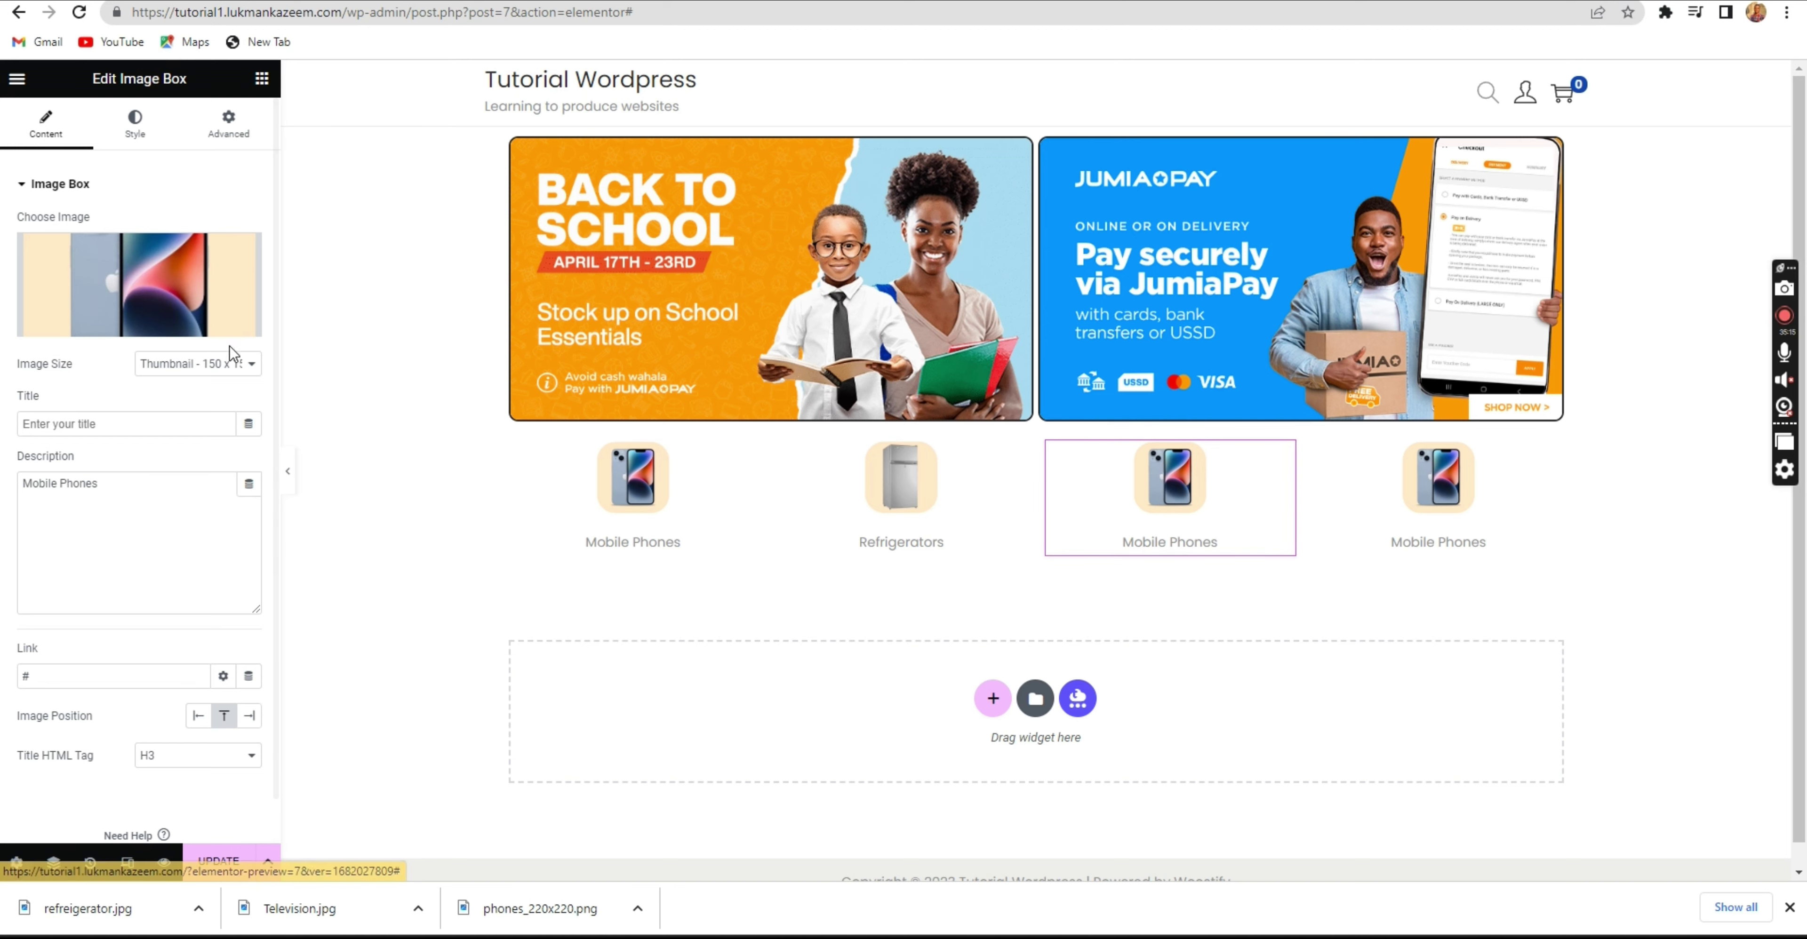
Upload Television.jpg and apply it as the third category box's image.
click(108, 324)
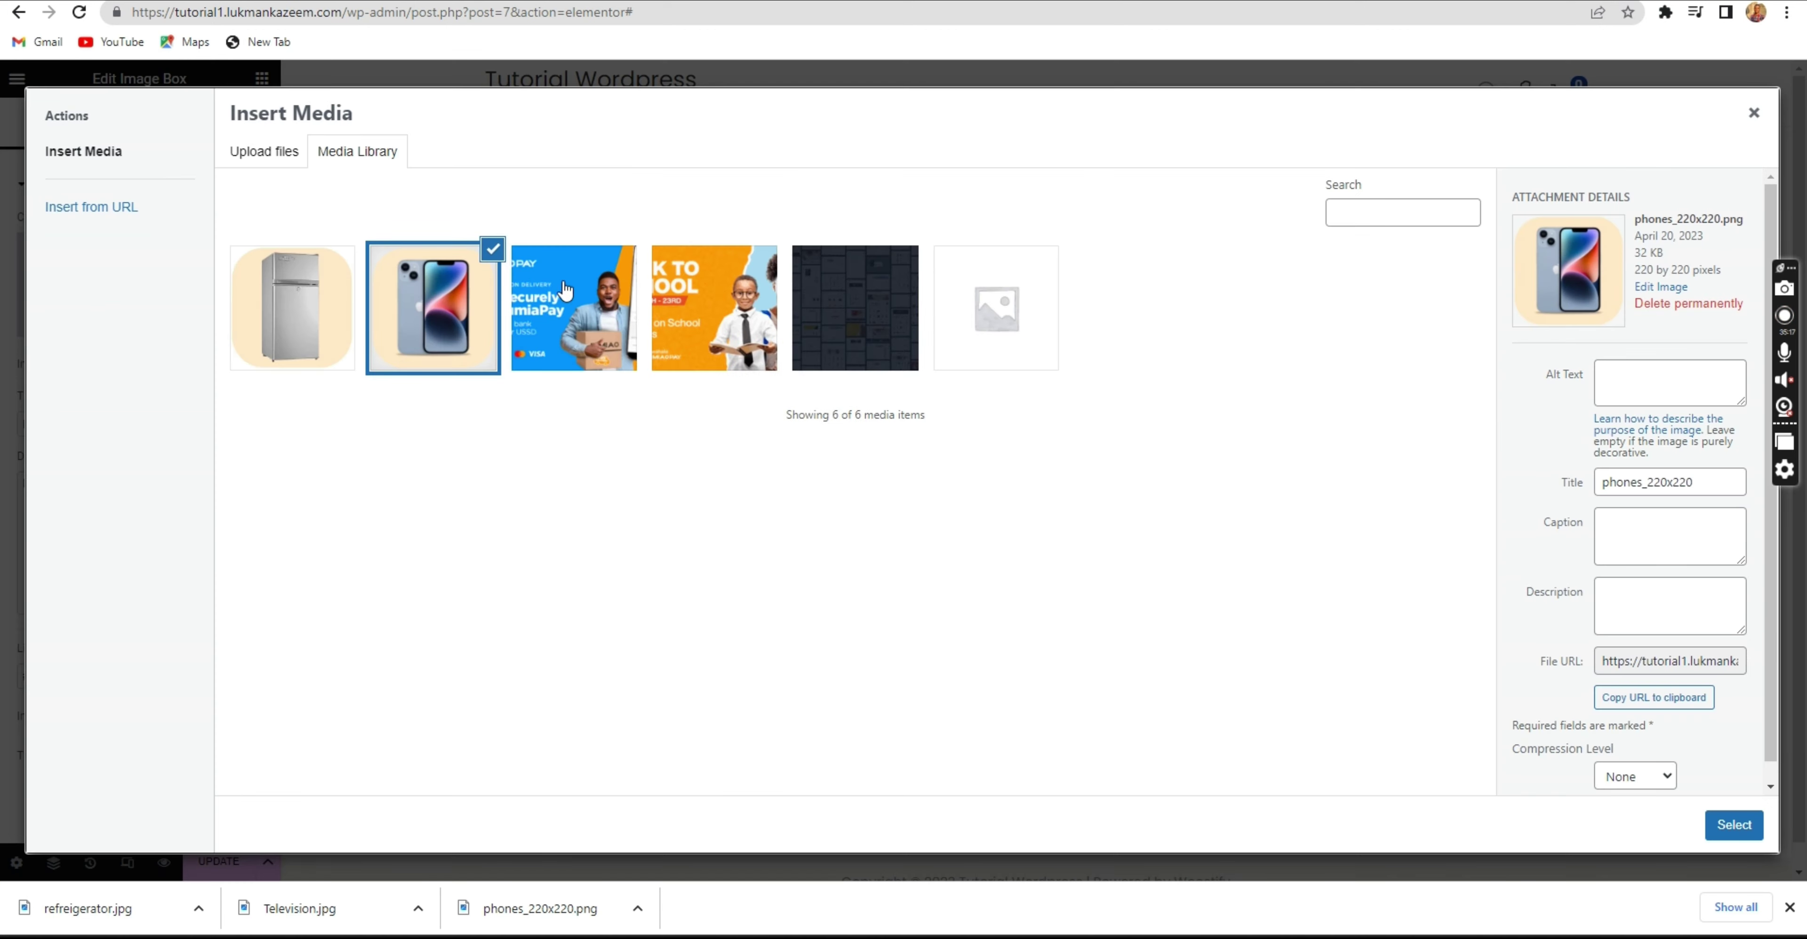
click(264, 151)
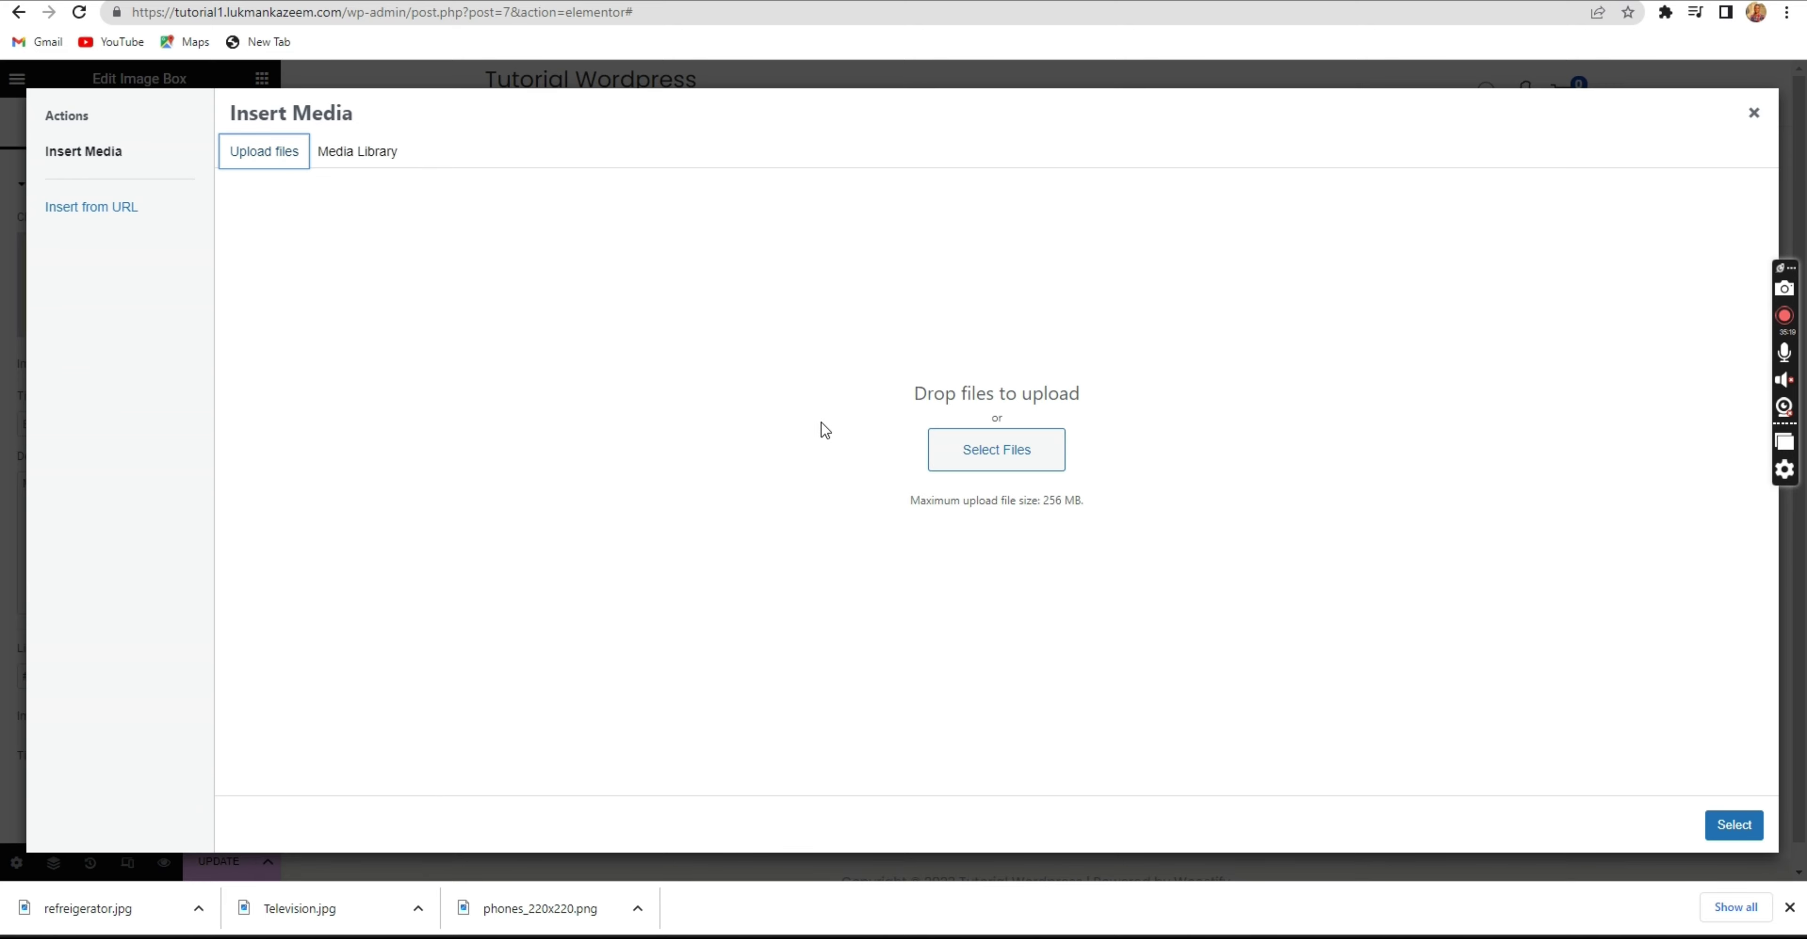
click(1011, 457)
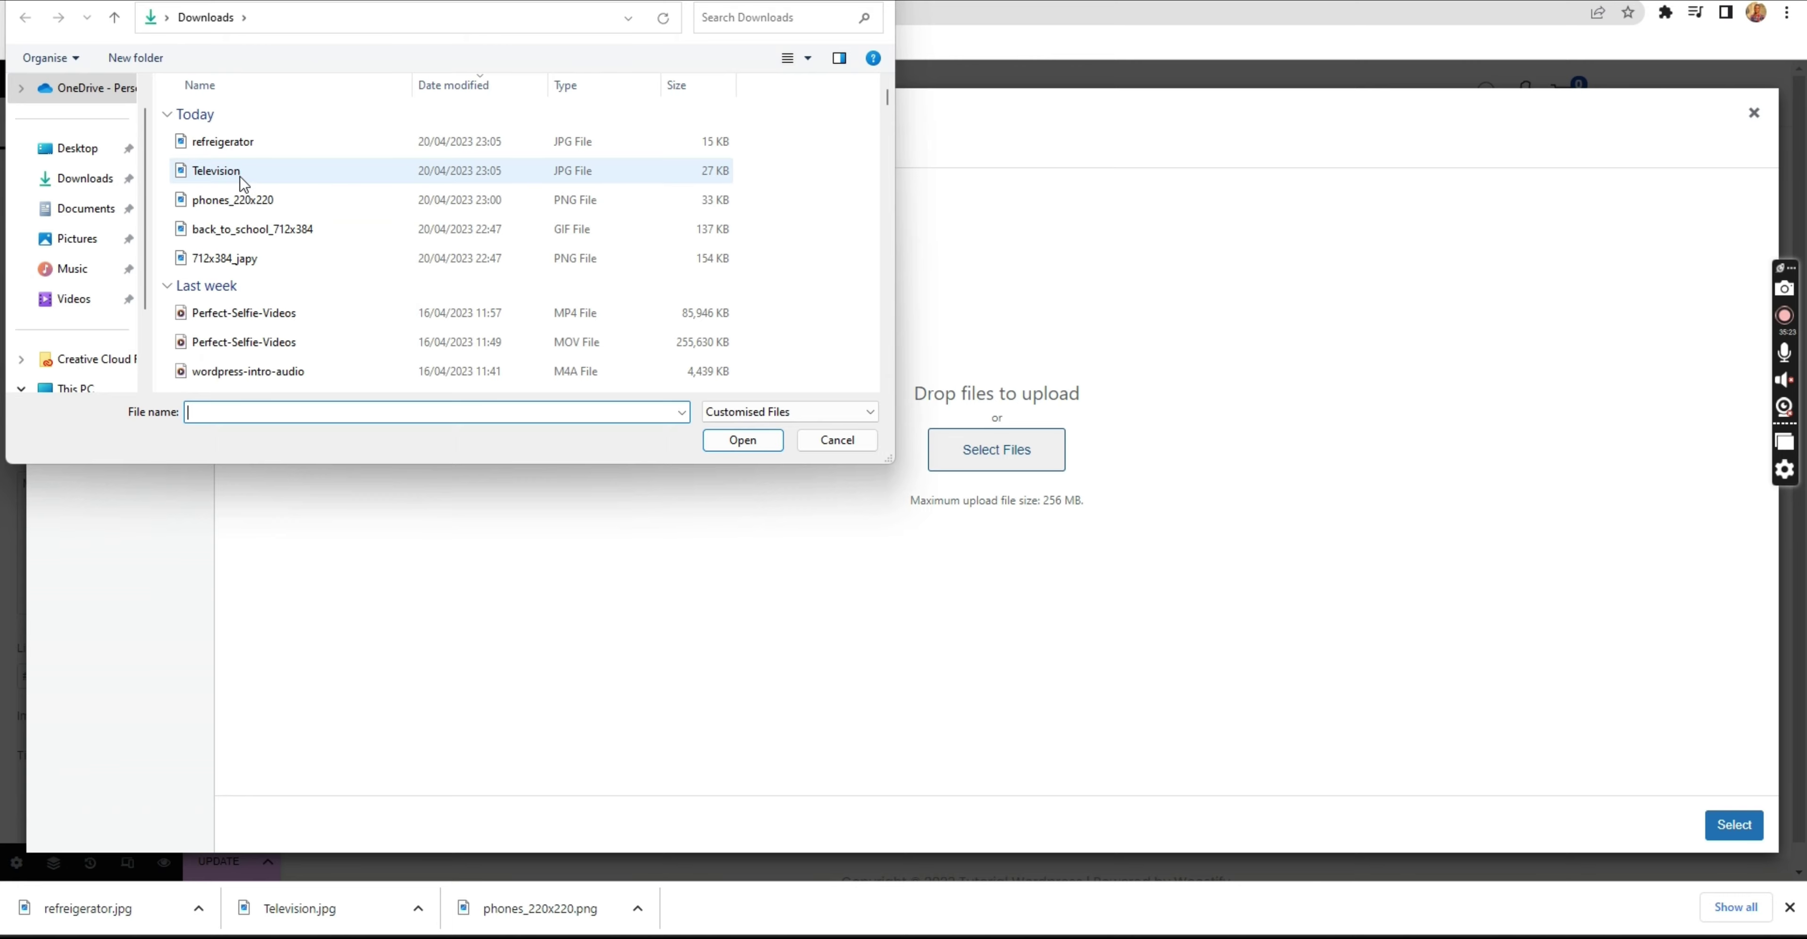
click(278, 177)
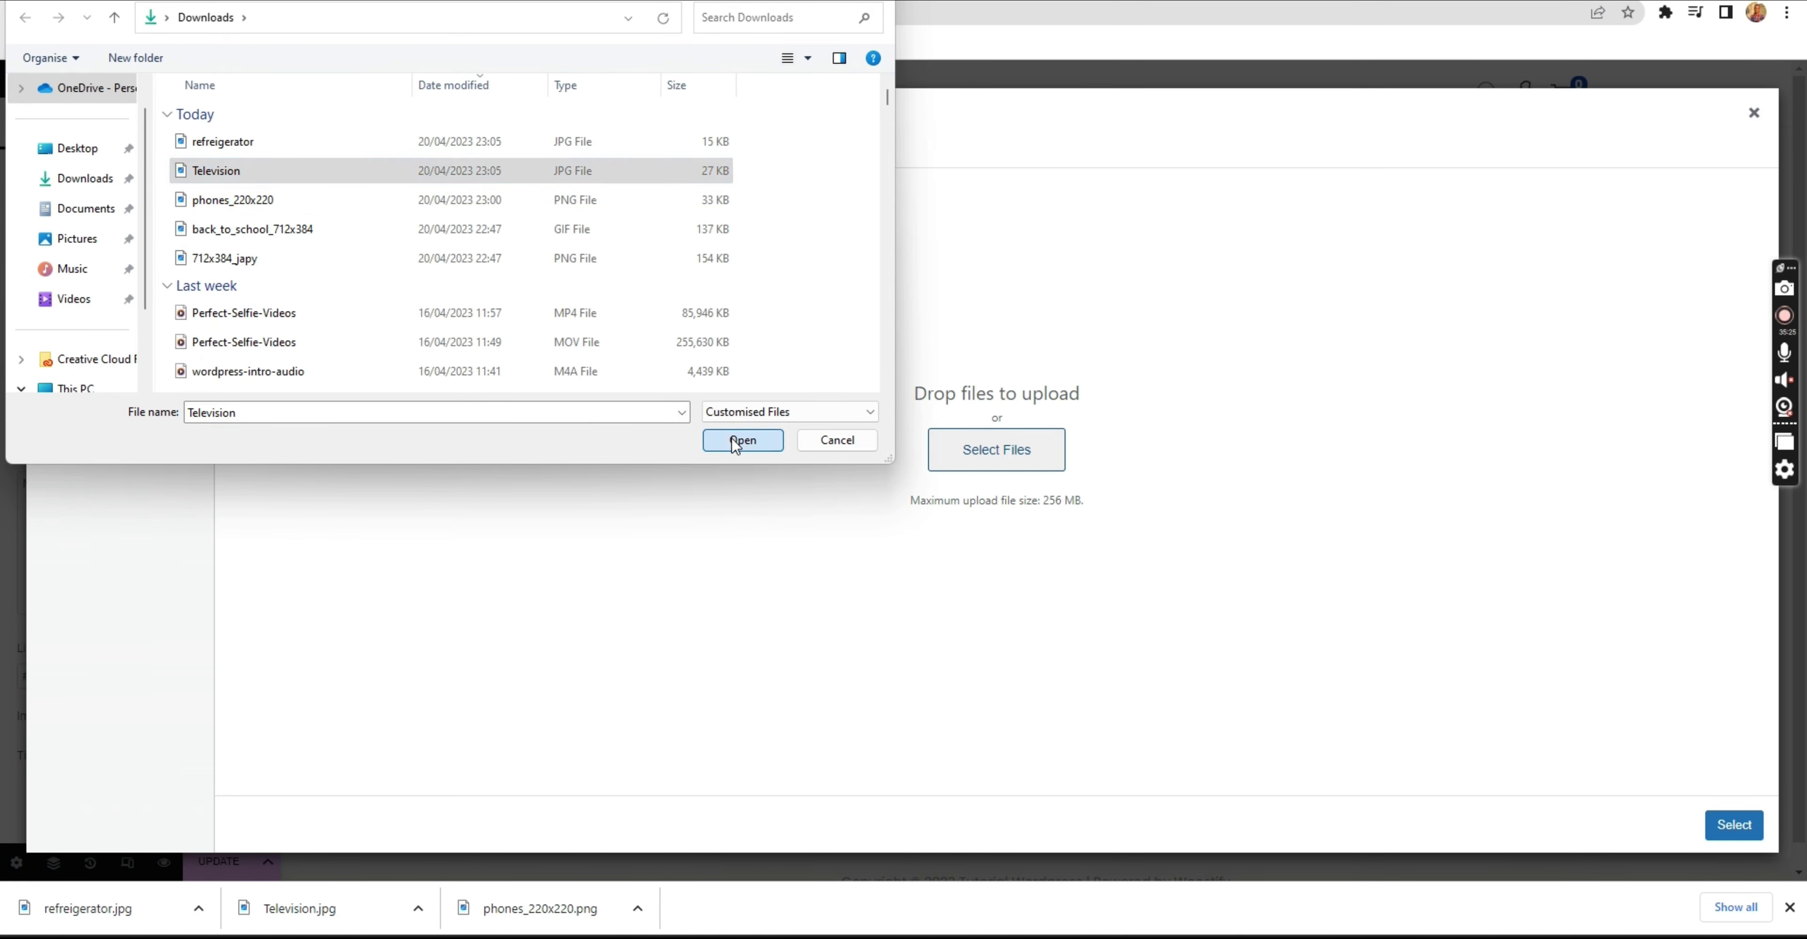
click(740, 440)
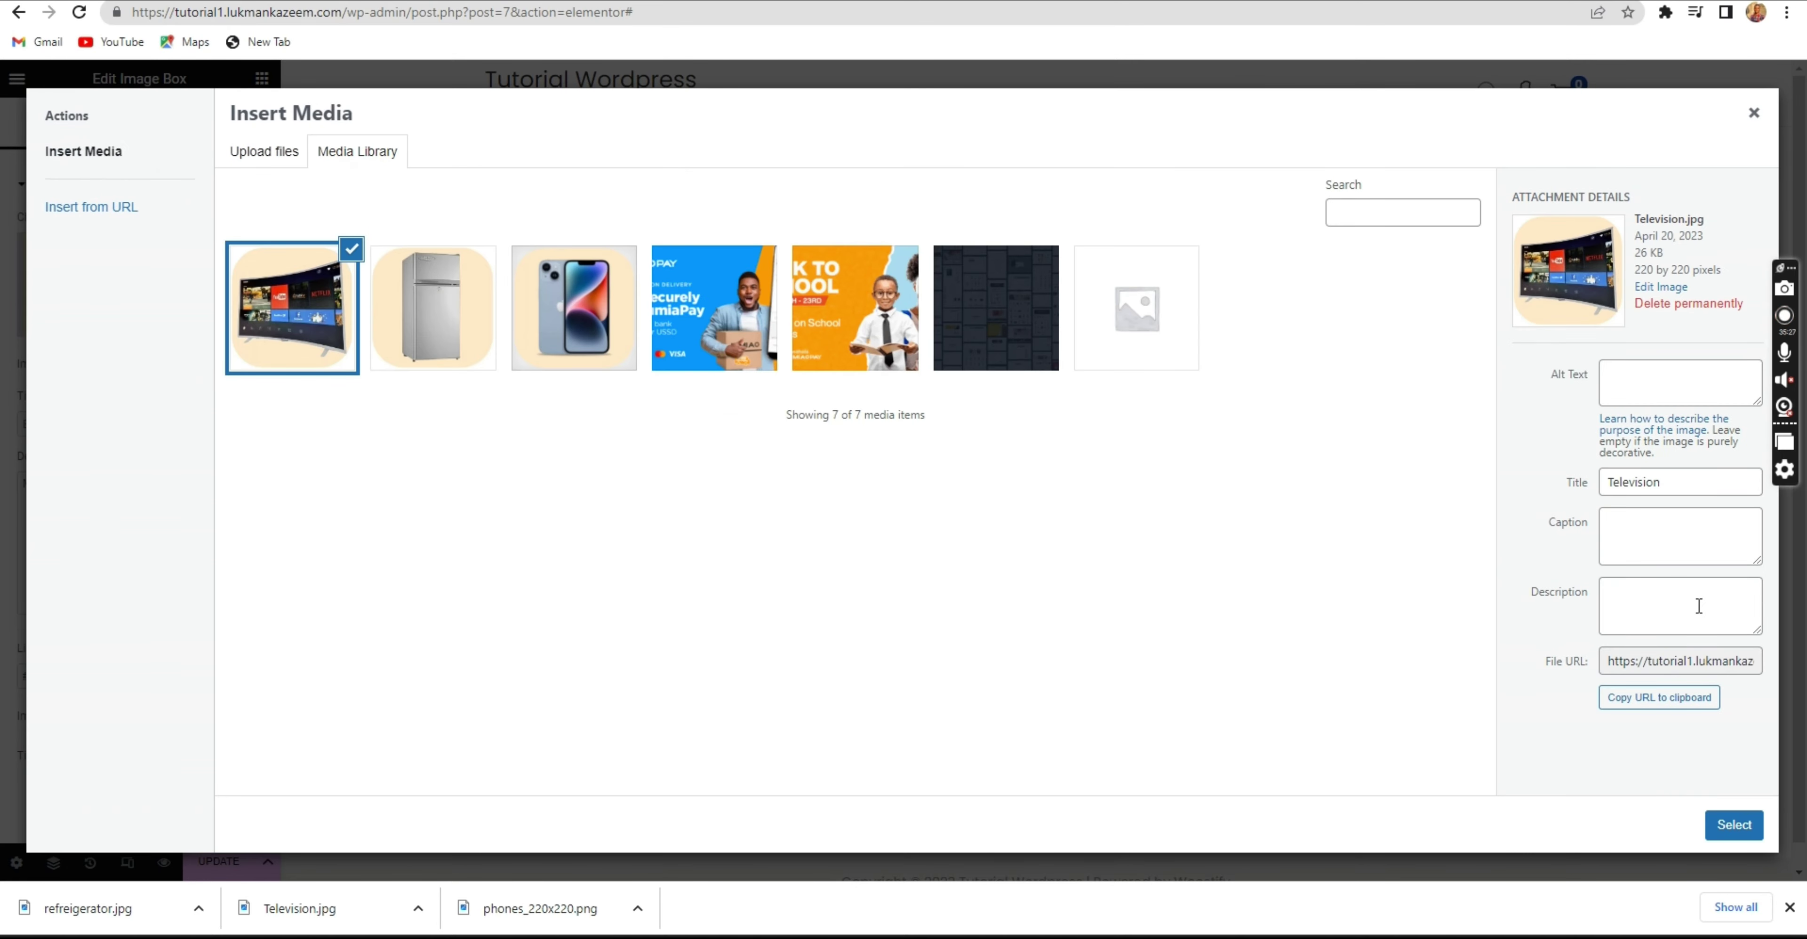
click(1731, 826)
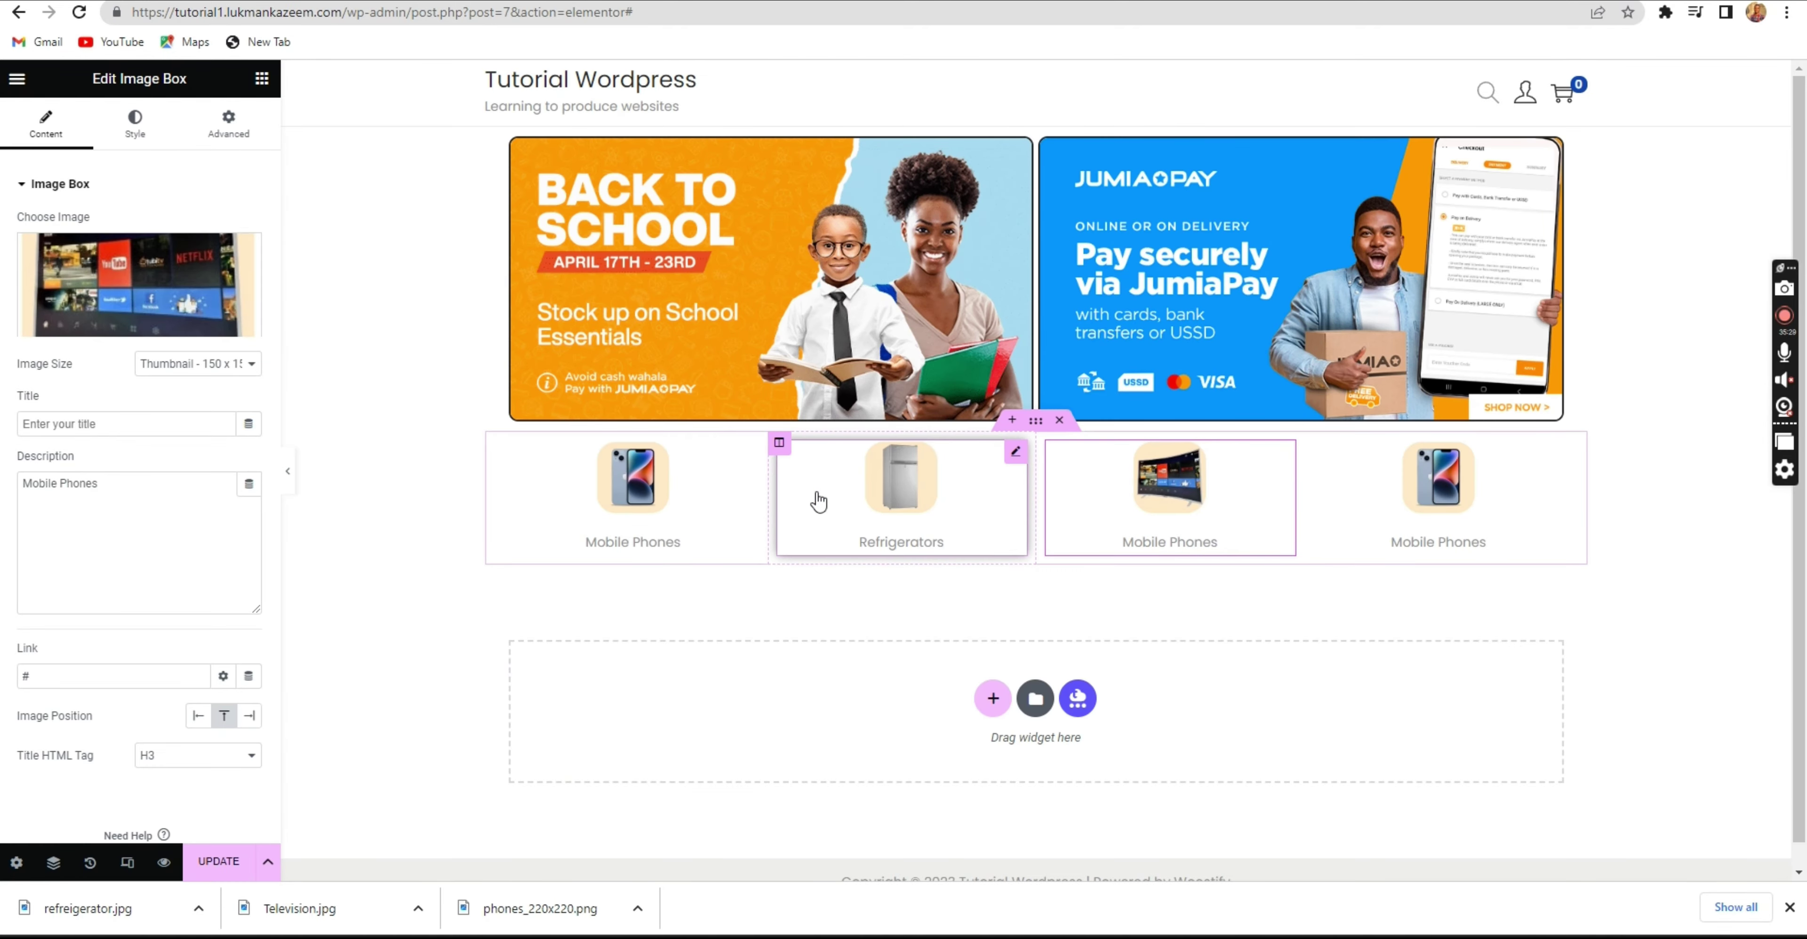
Change the third box's caption to 'Television' and save the page.
triple_click(104, 493)
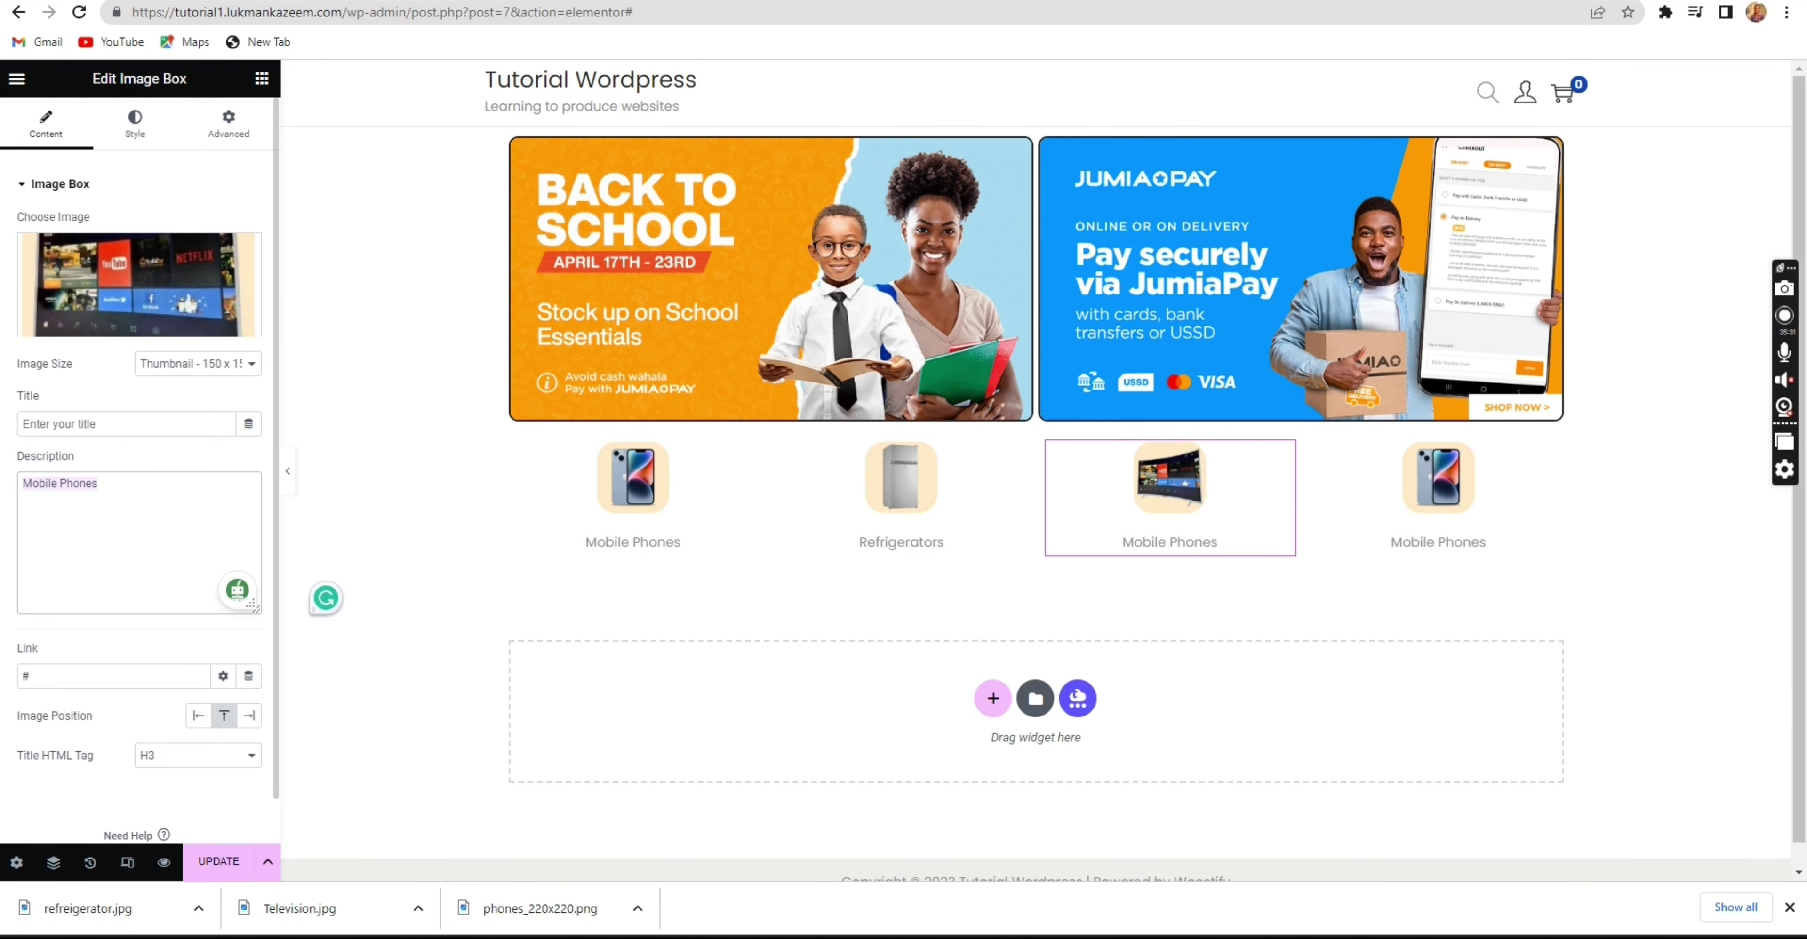
text(Television)
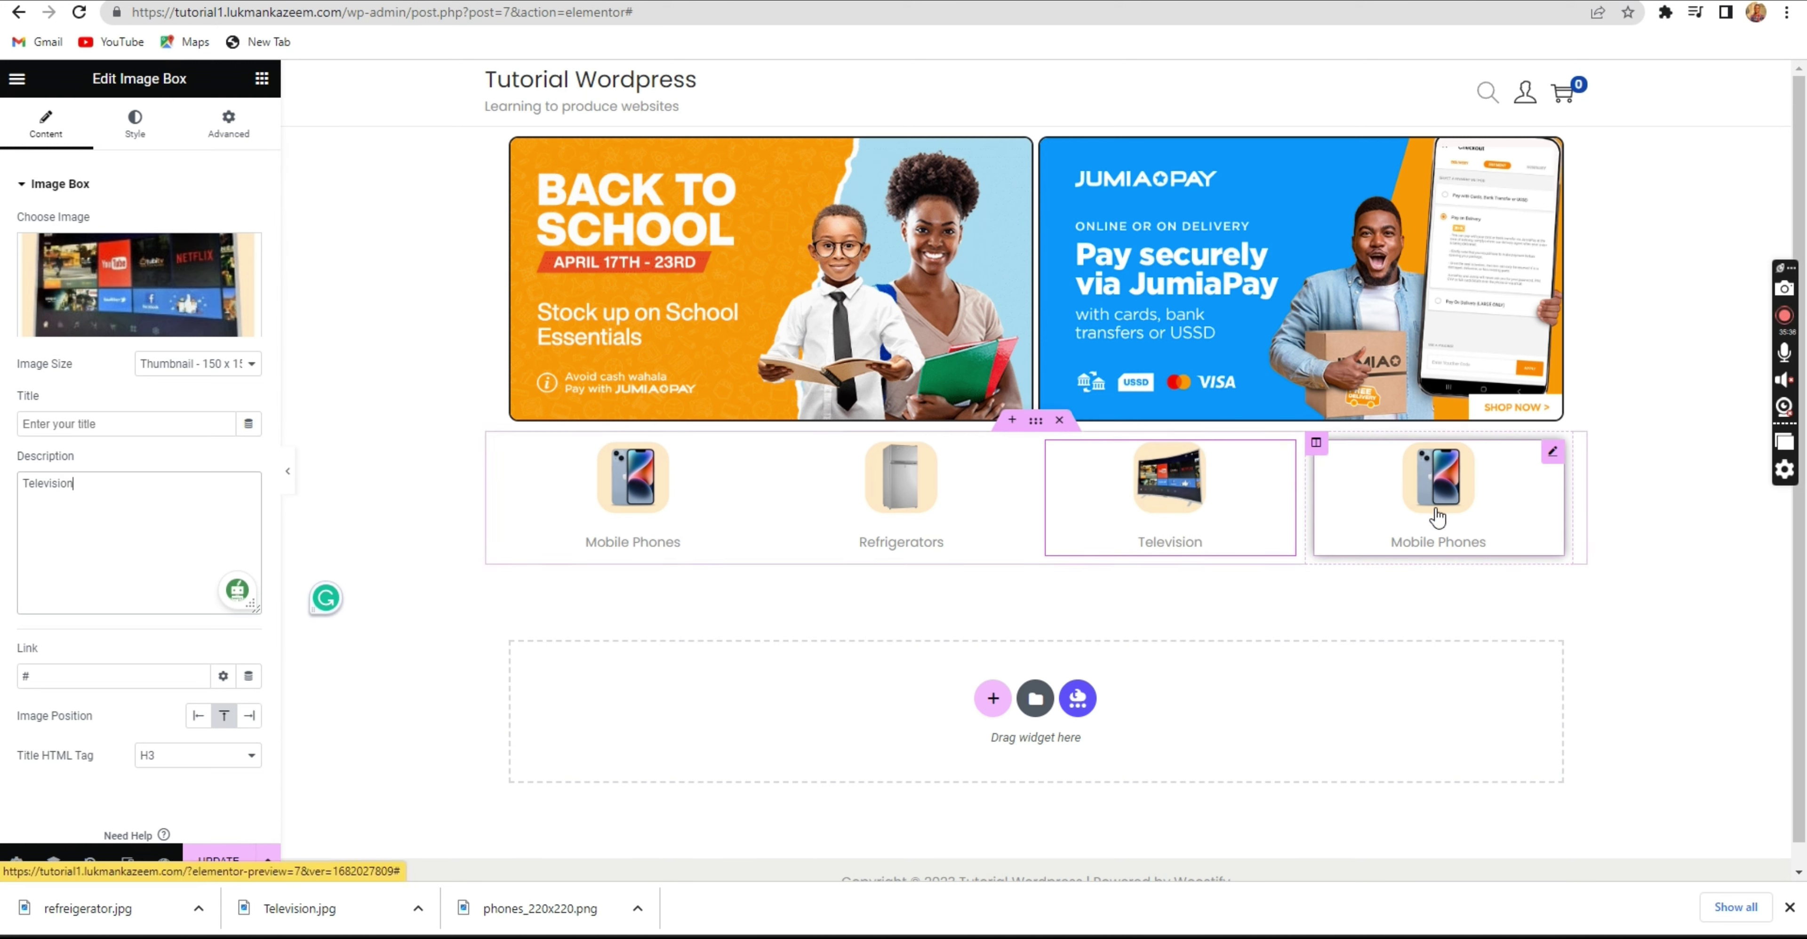
click(201, 874)
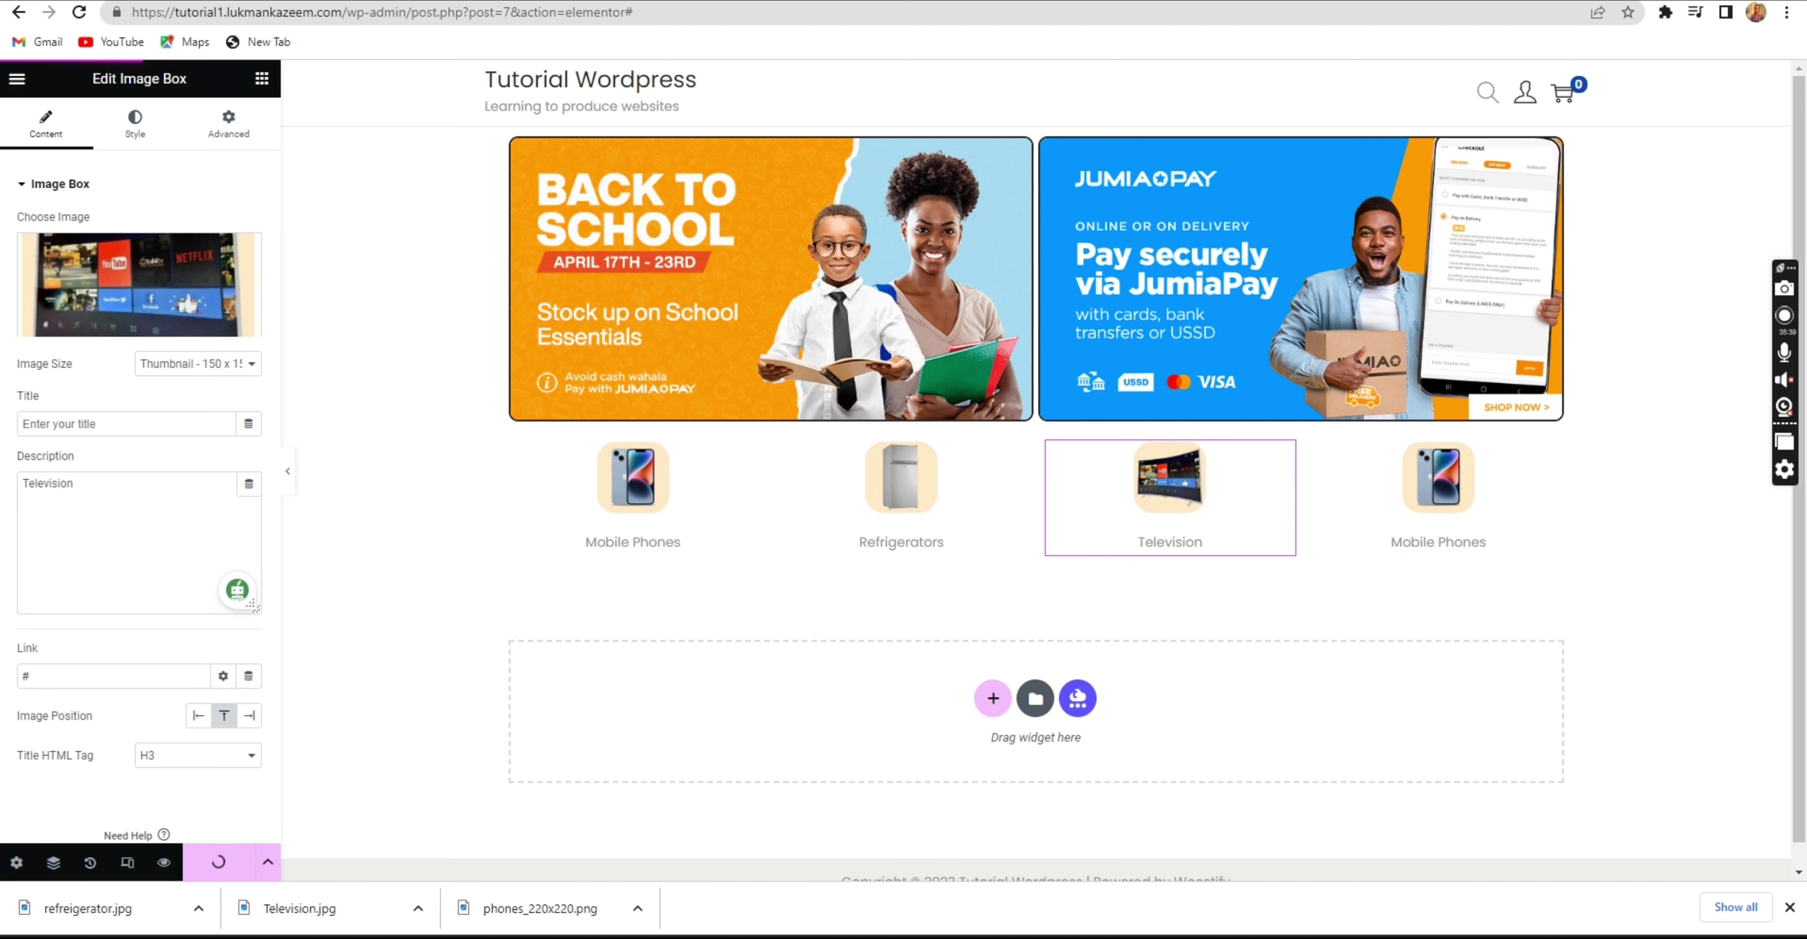
click(1789, 908)
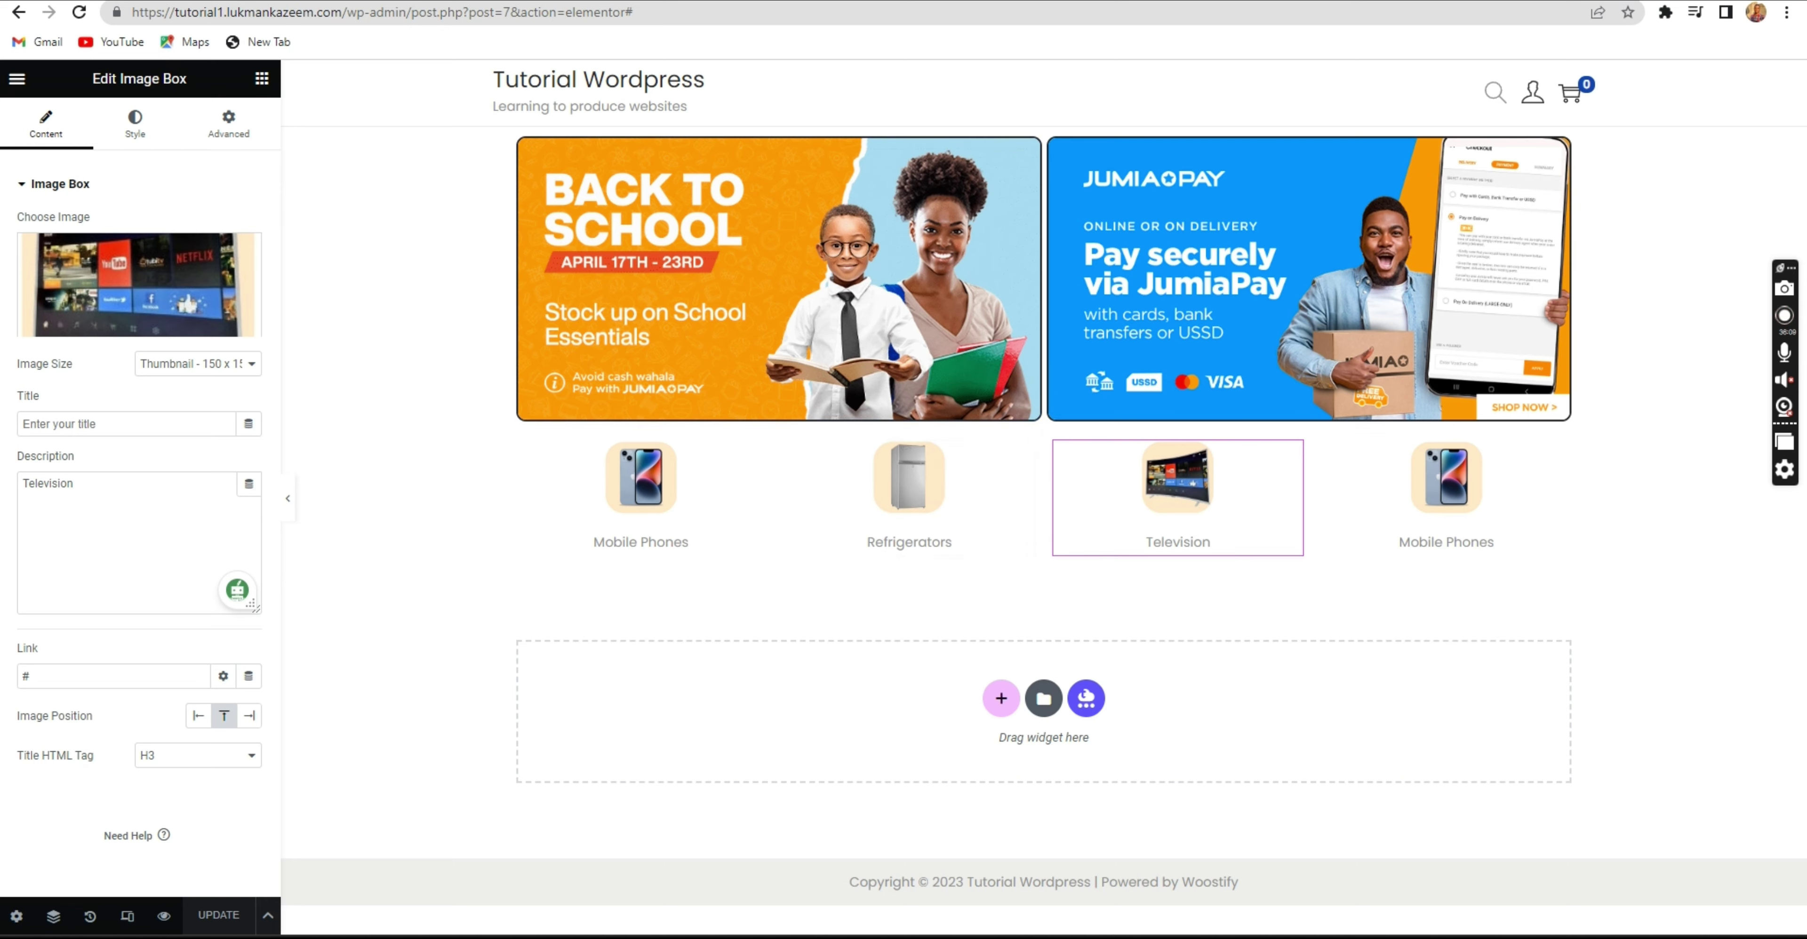
key(ctrl+Tab)
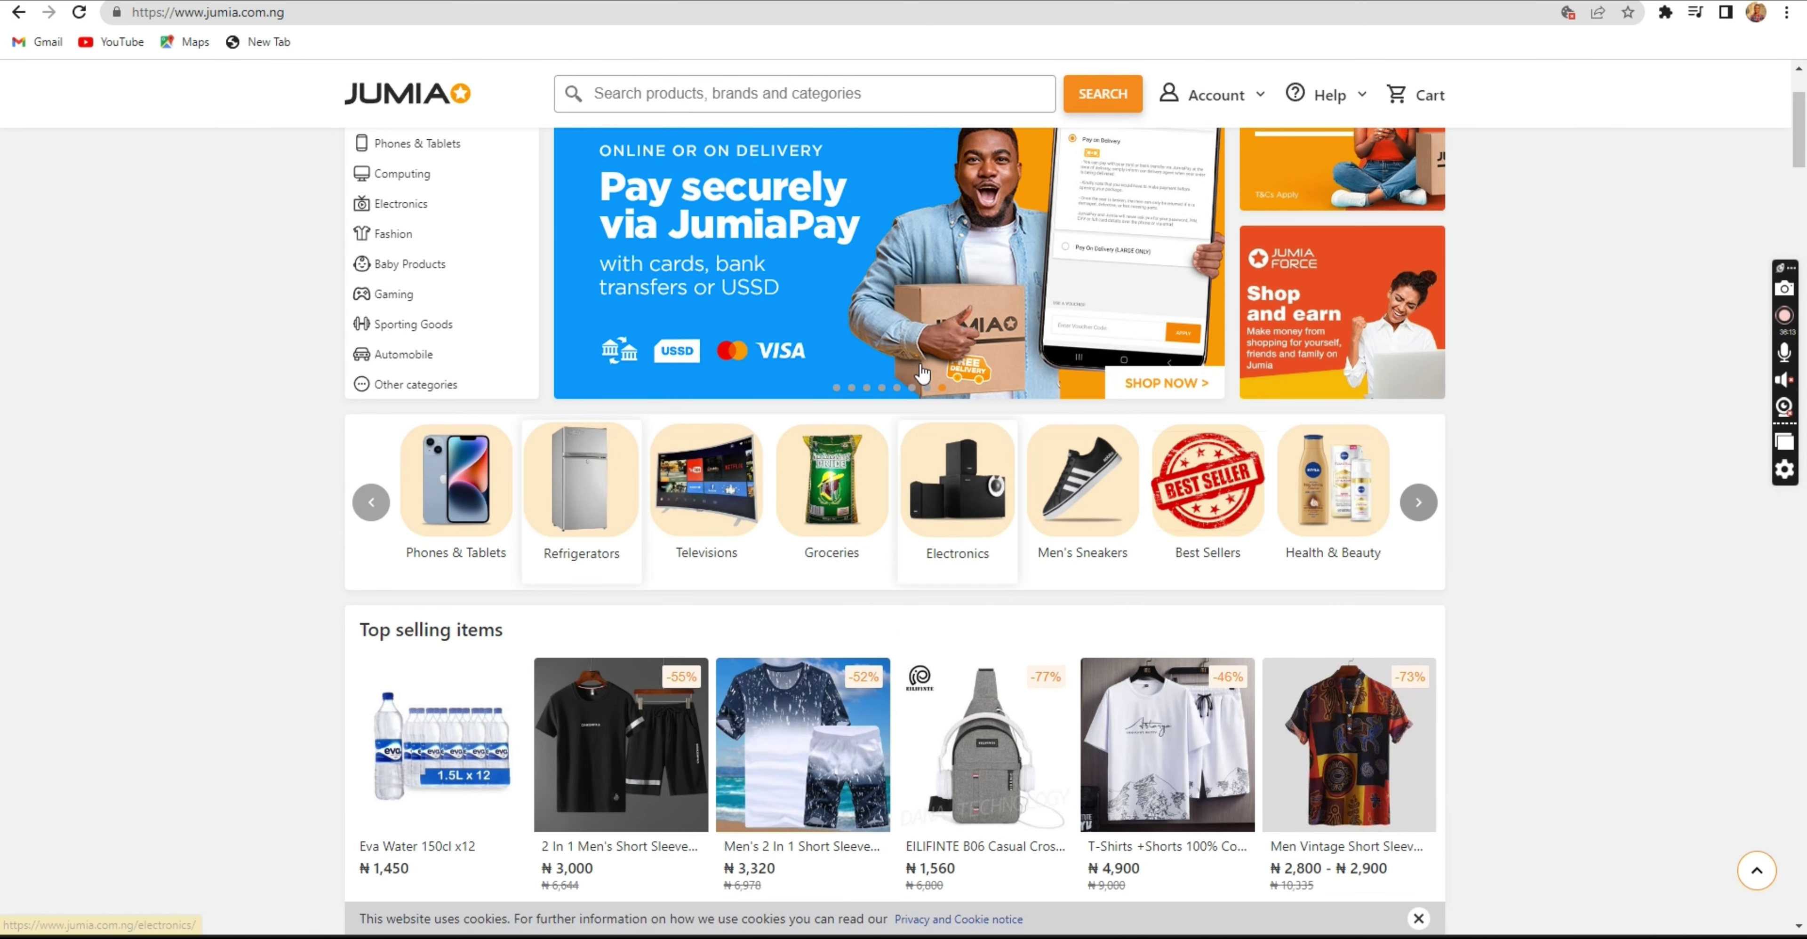
key(ctrl+shift+Tab)
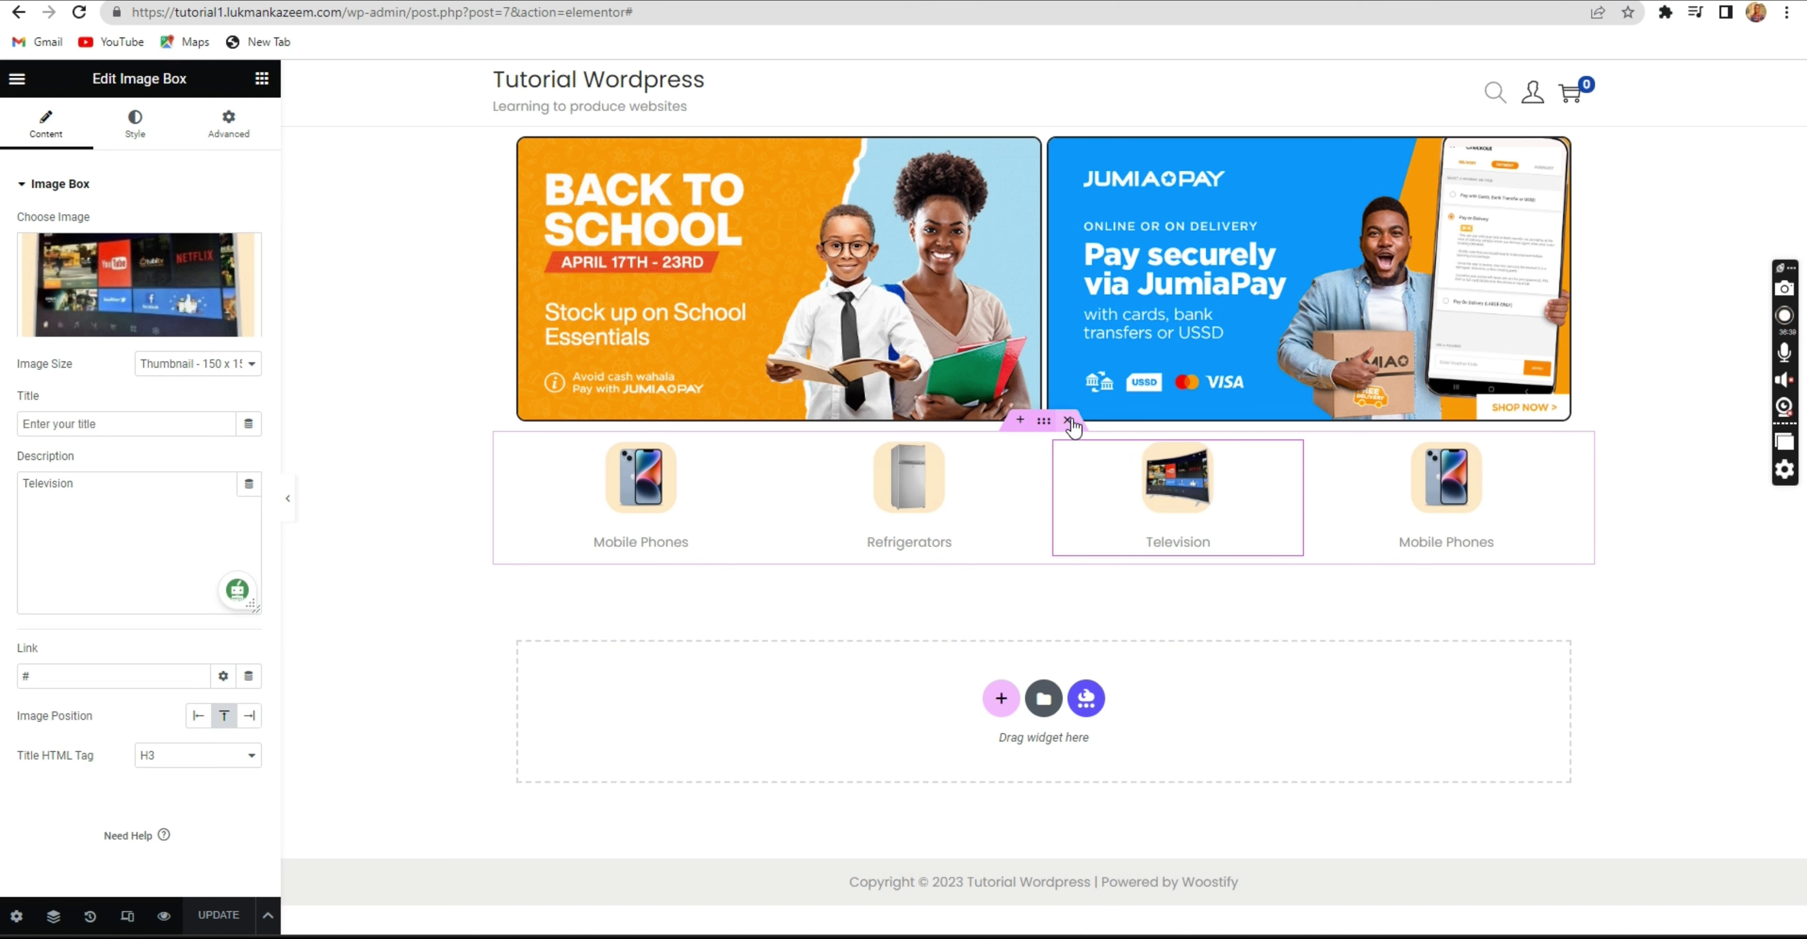
click(1044, 422)
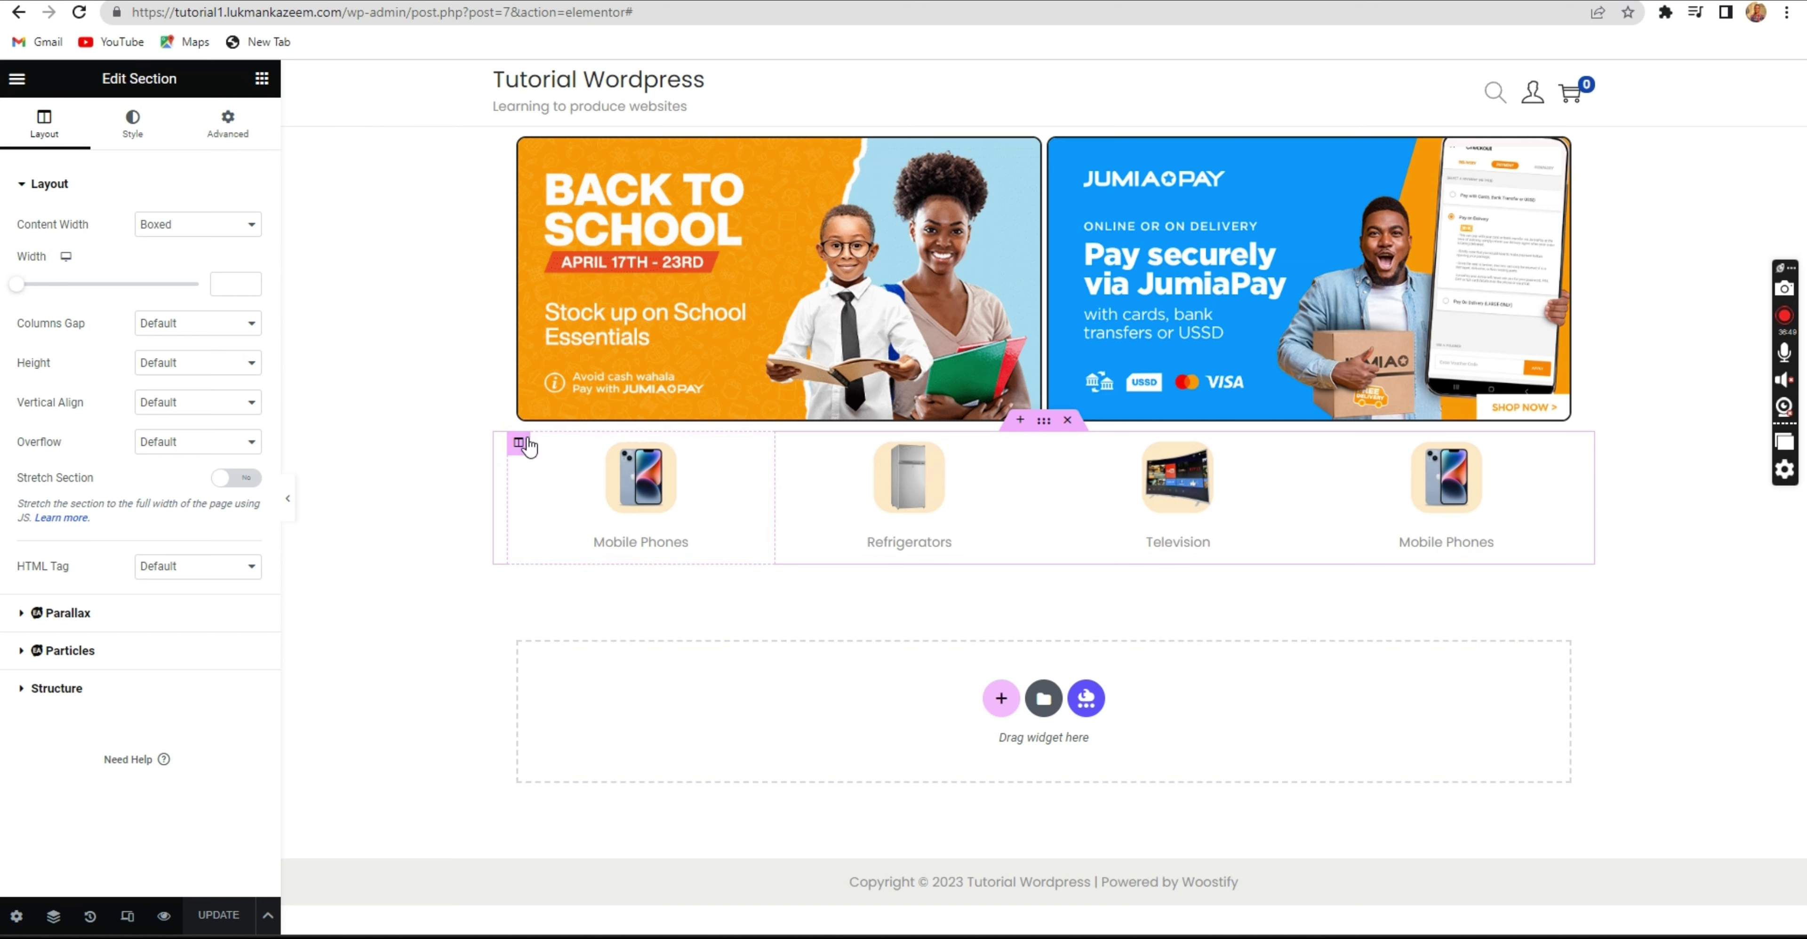
click(519, 444)
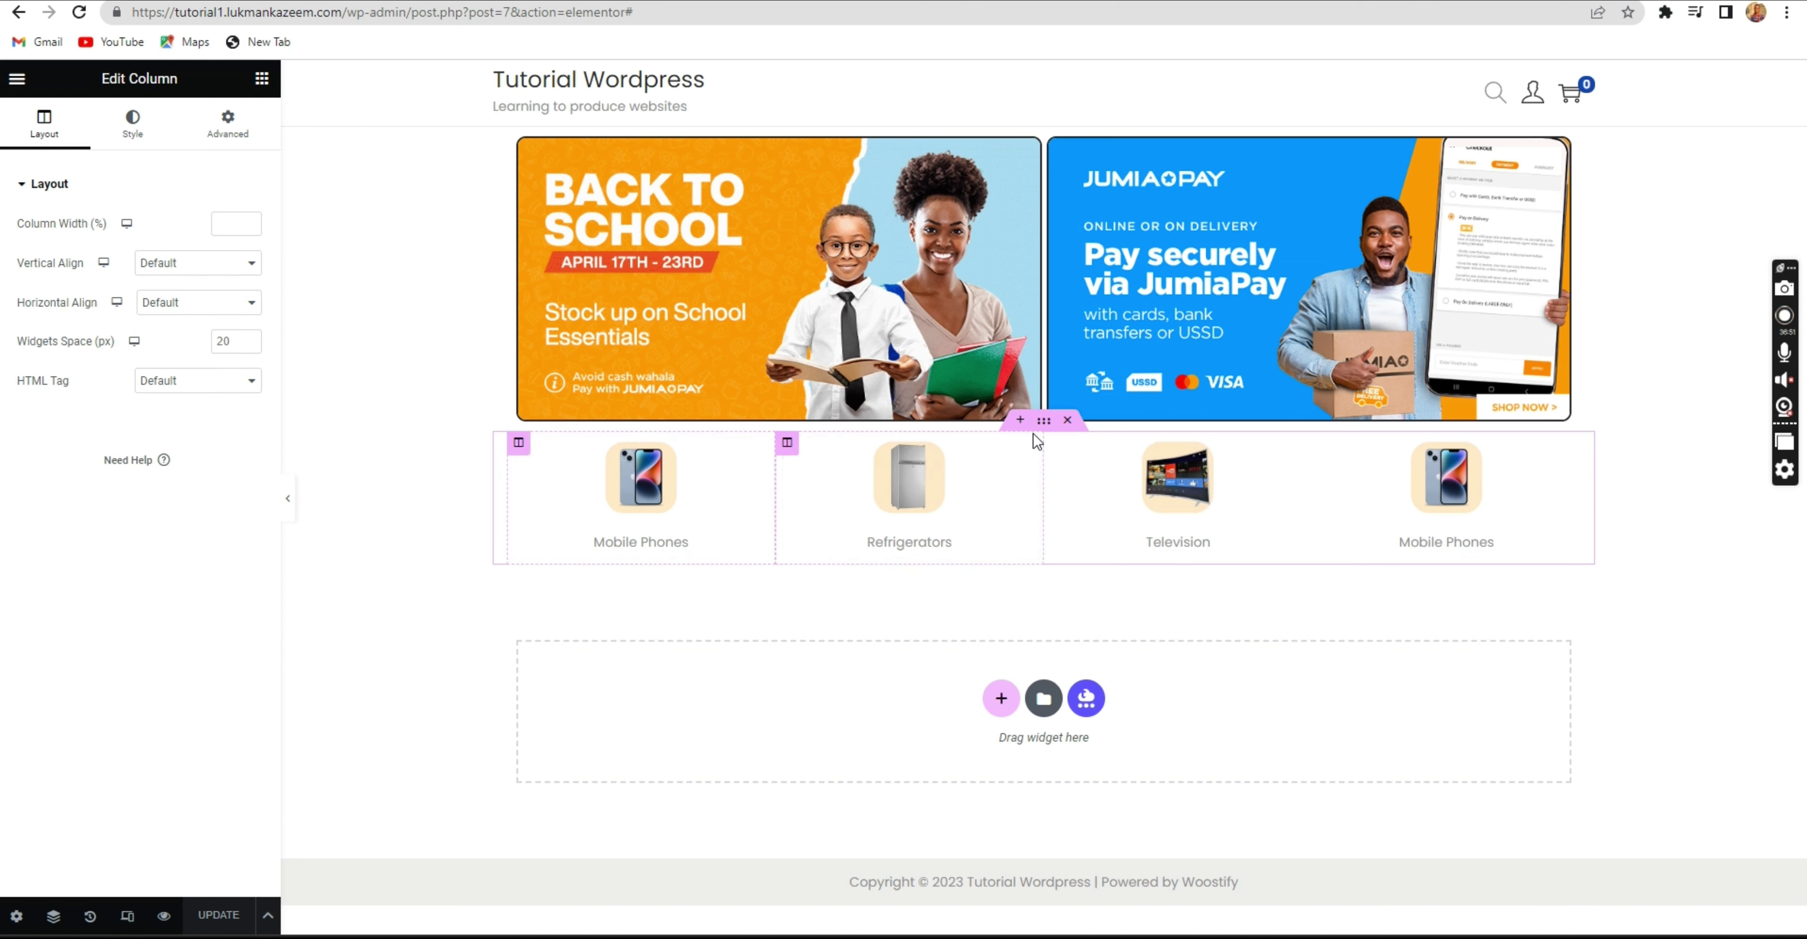
click(1044, 424)
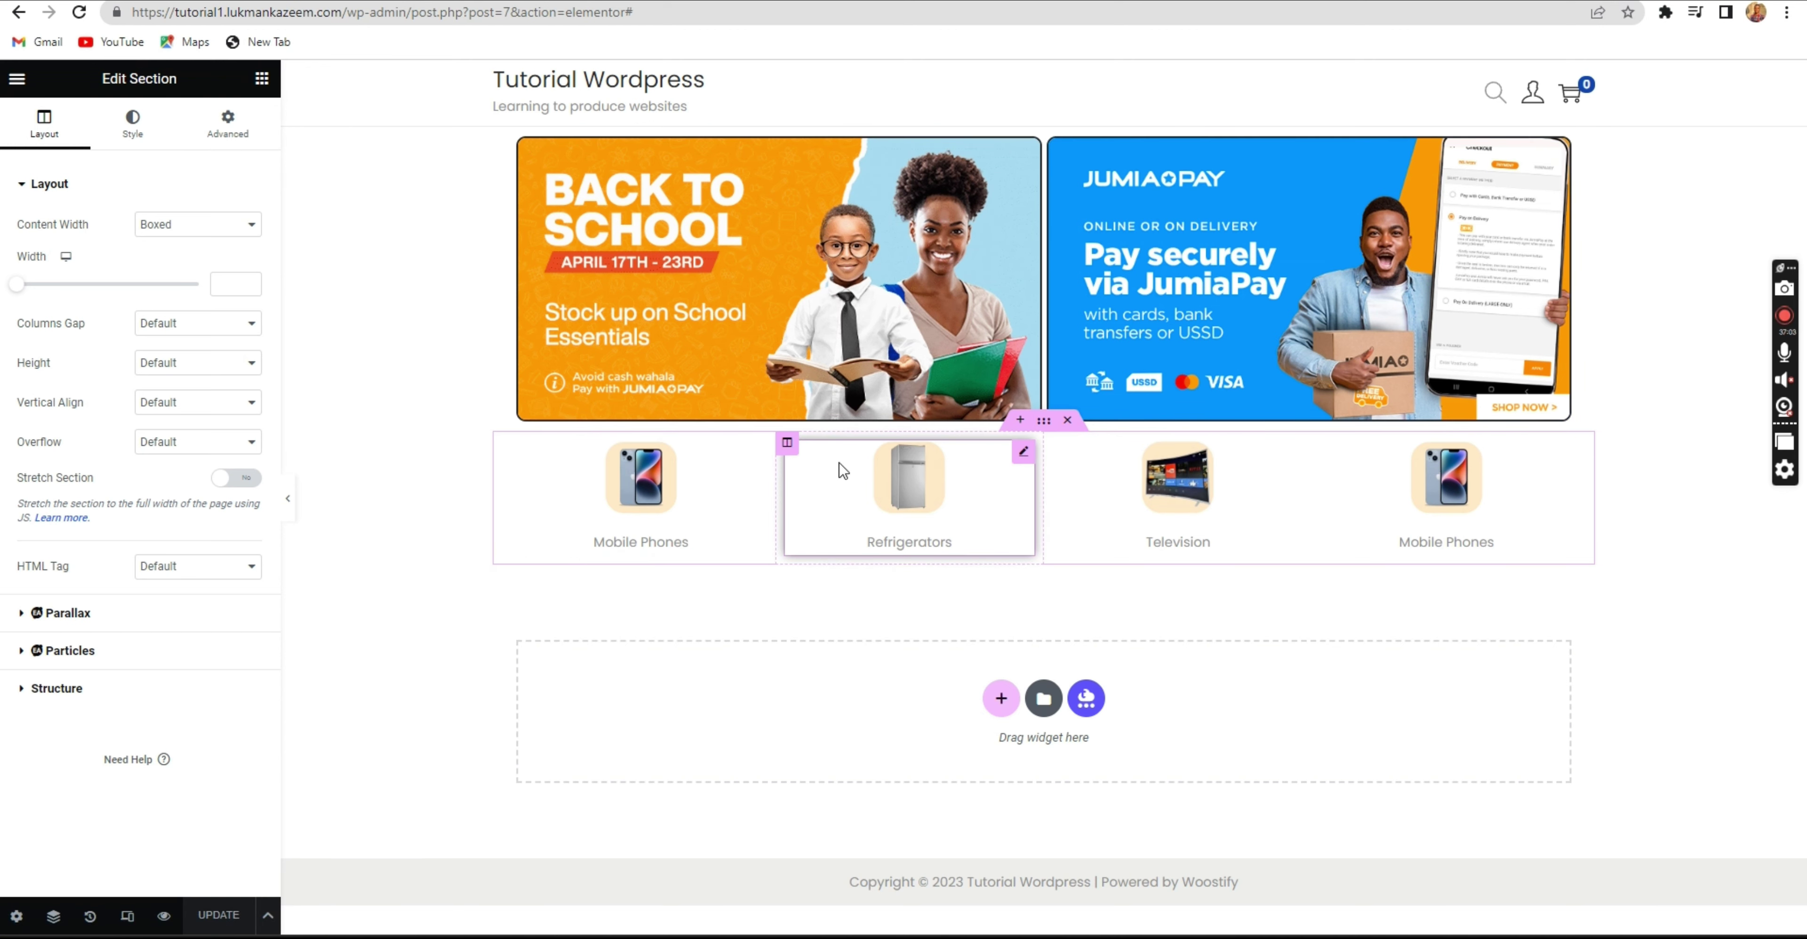
click(261, 78)
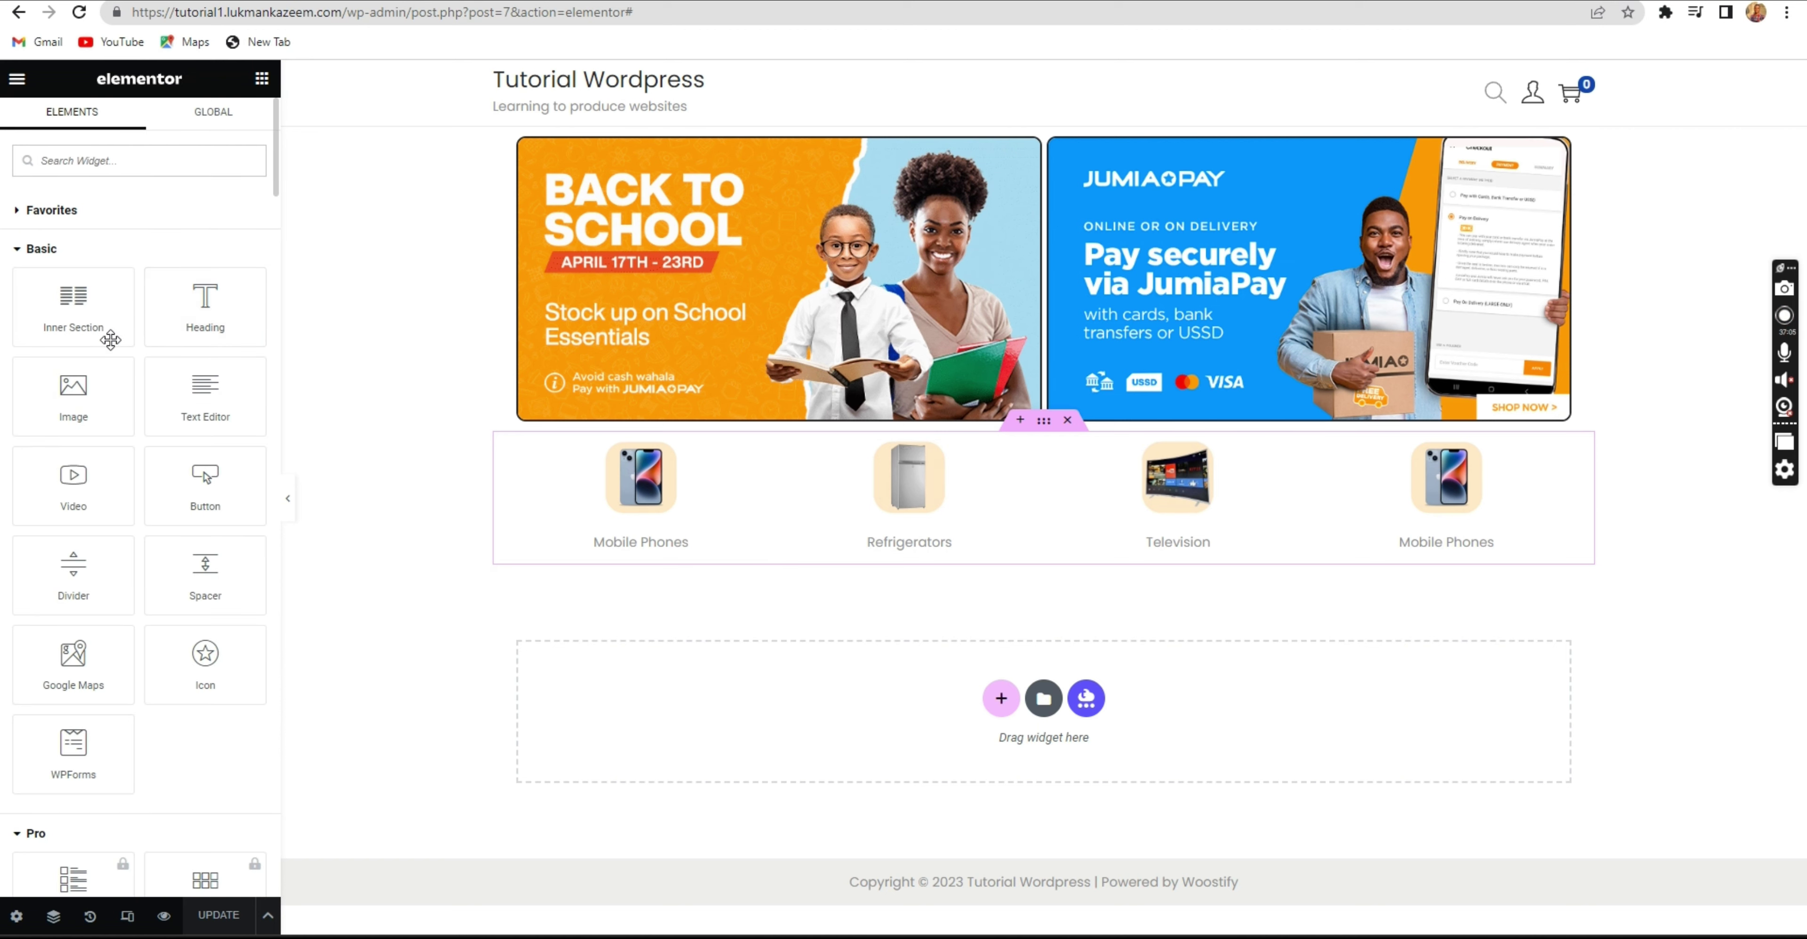
drag(58, 317, 1029, 543)
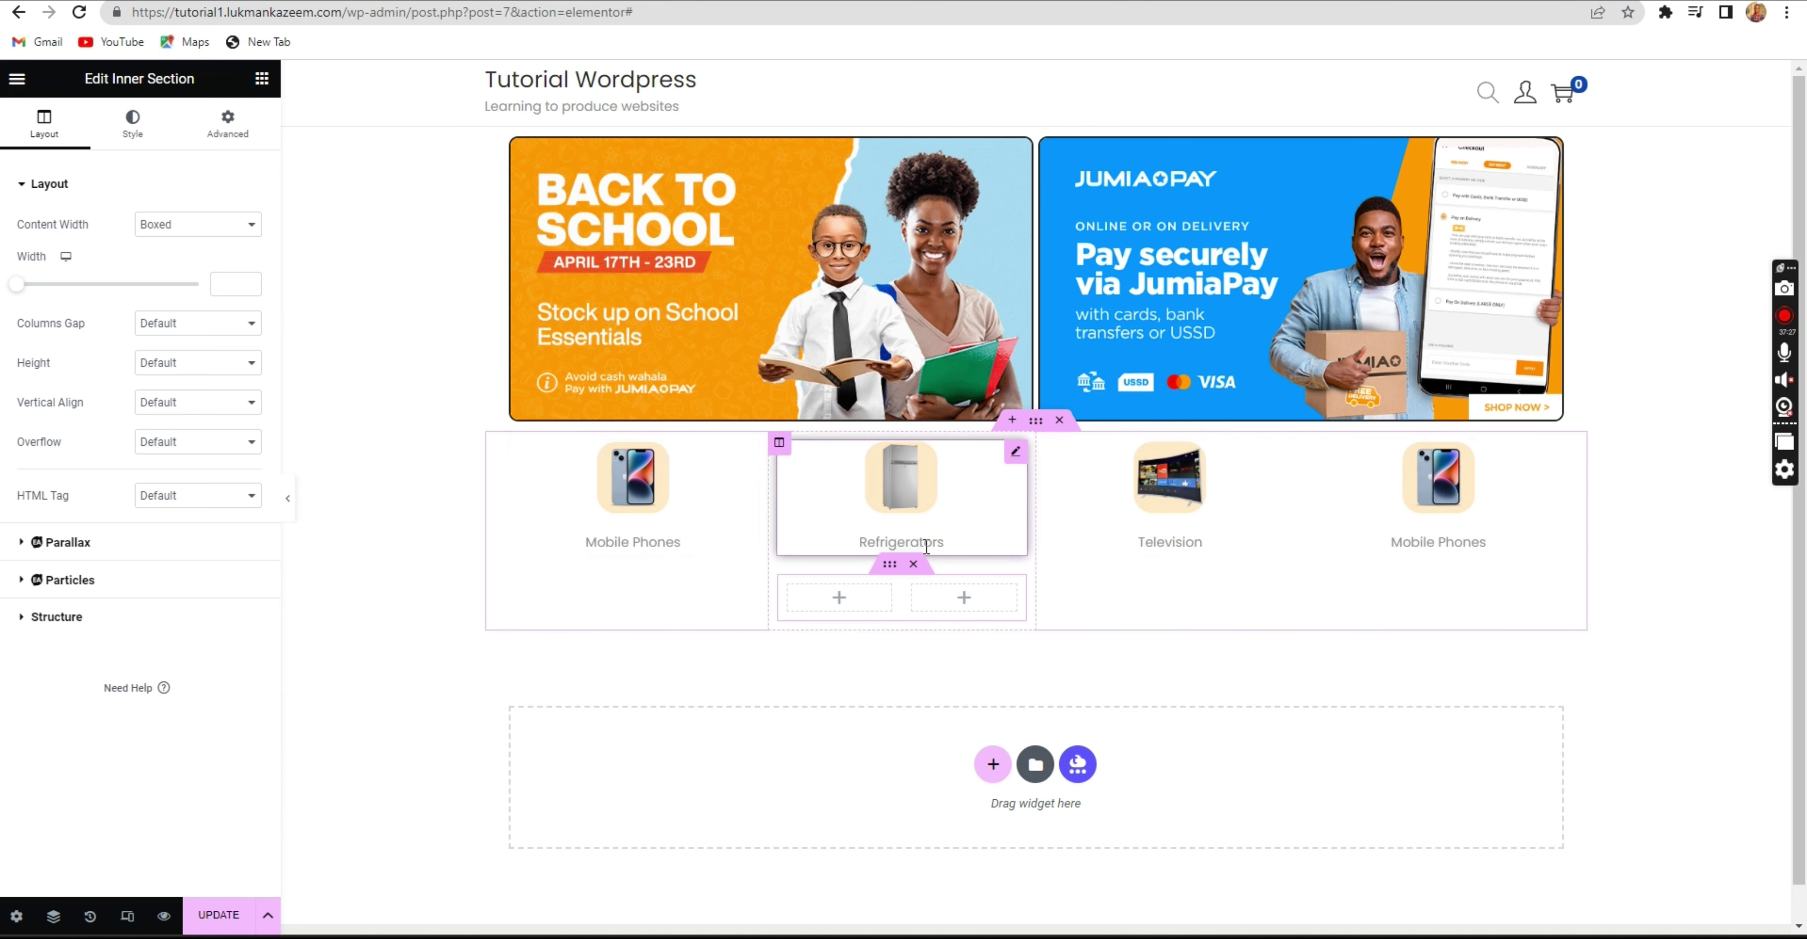
click(913, 564)
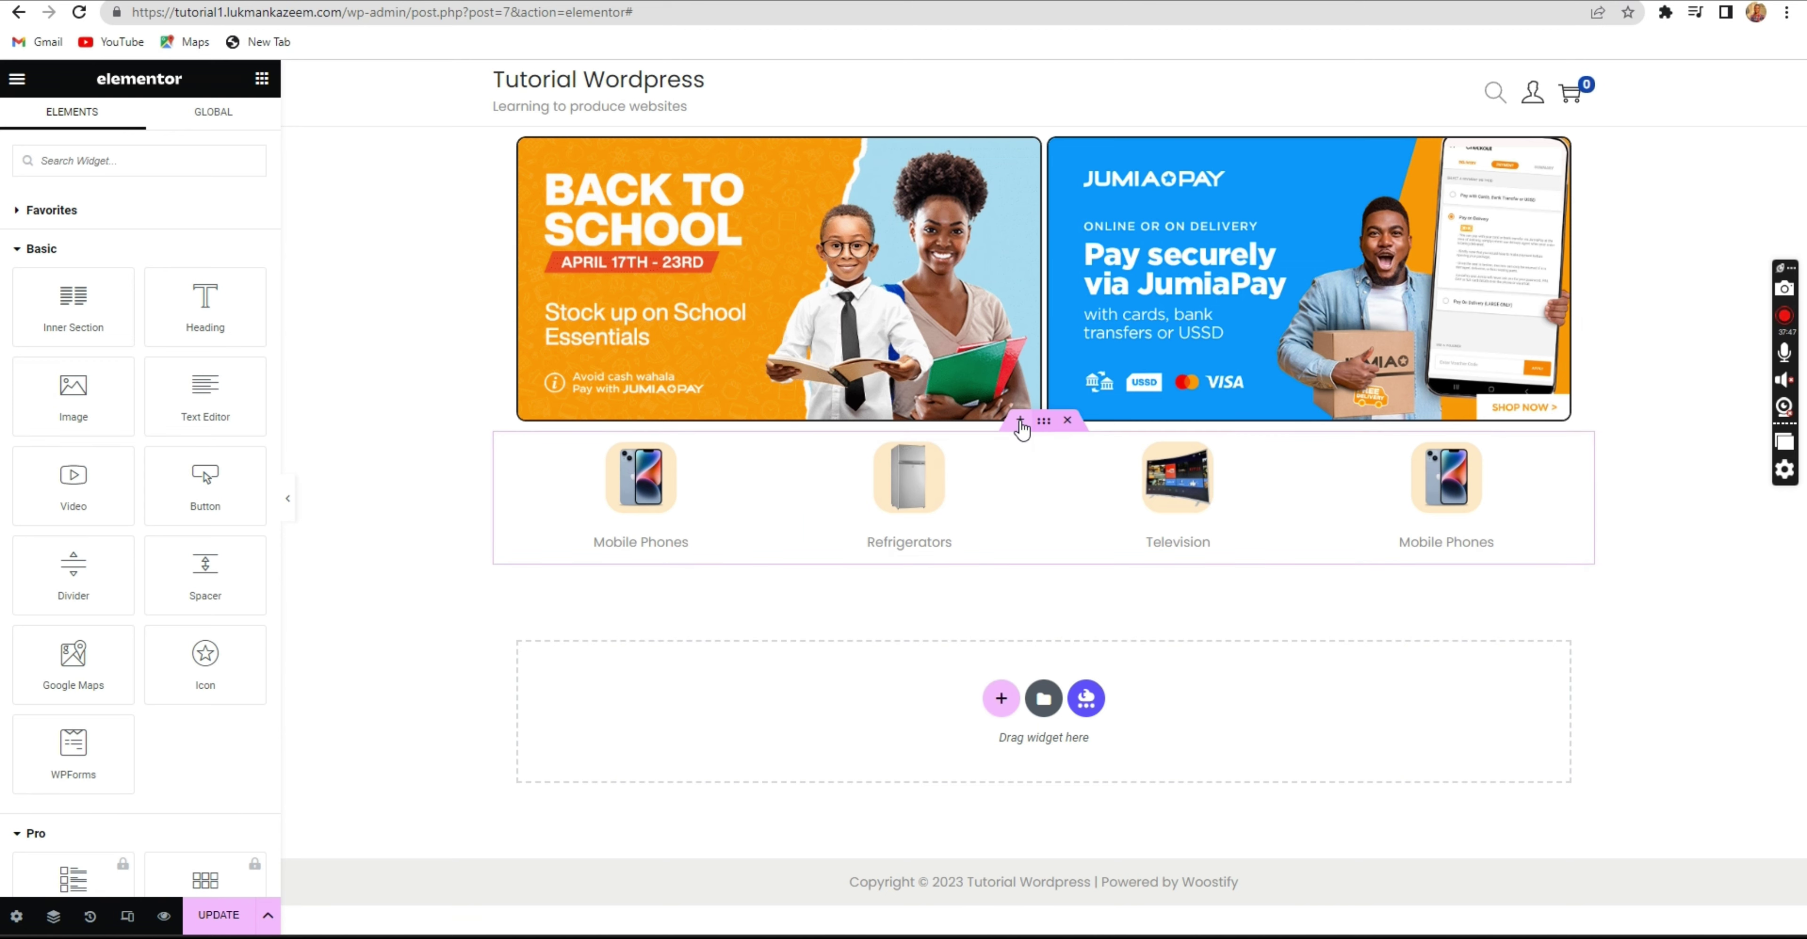
Add a single-column section above the category boxes containing a Heading widget.
click(1020, 422)
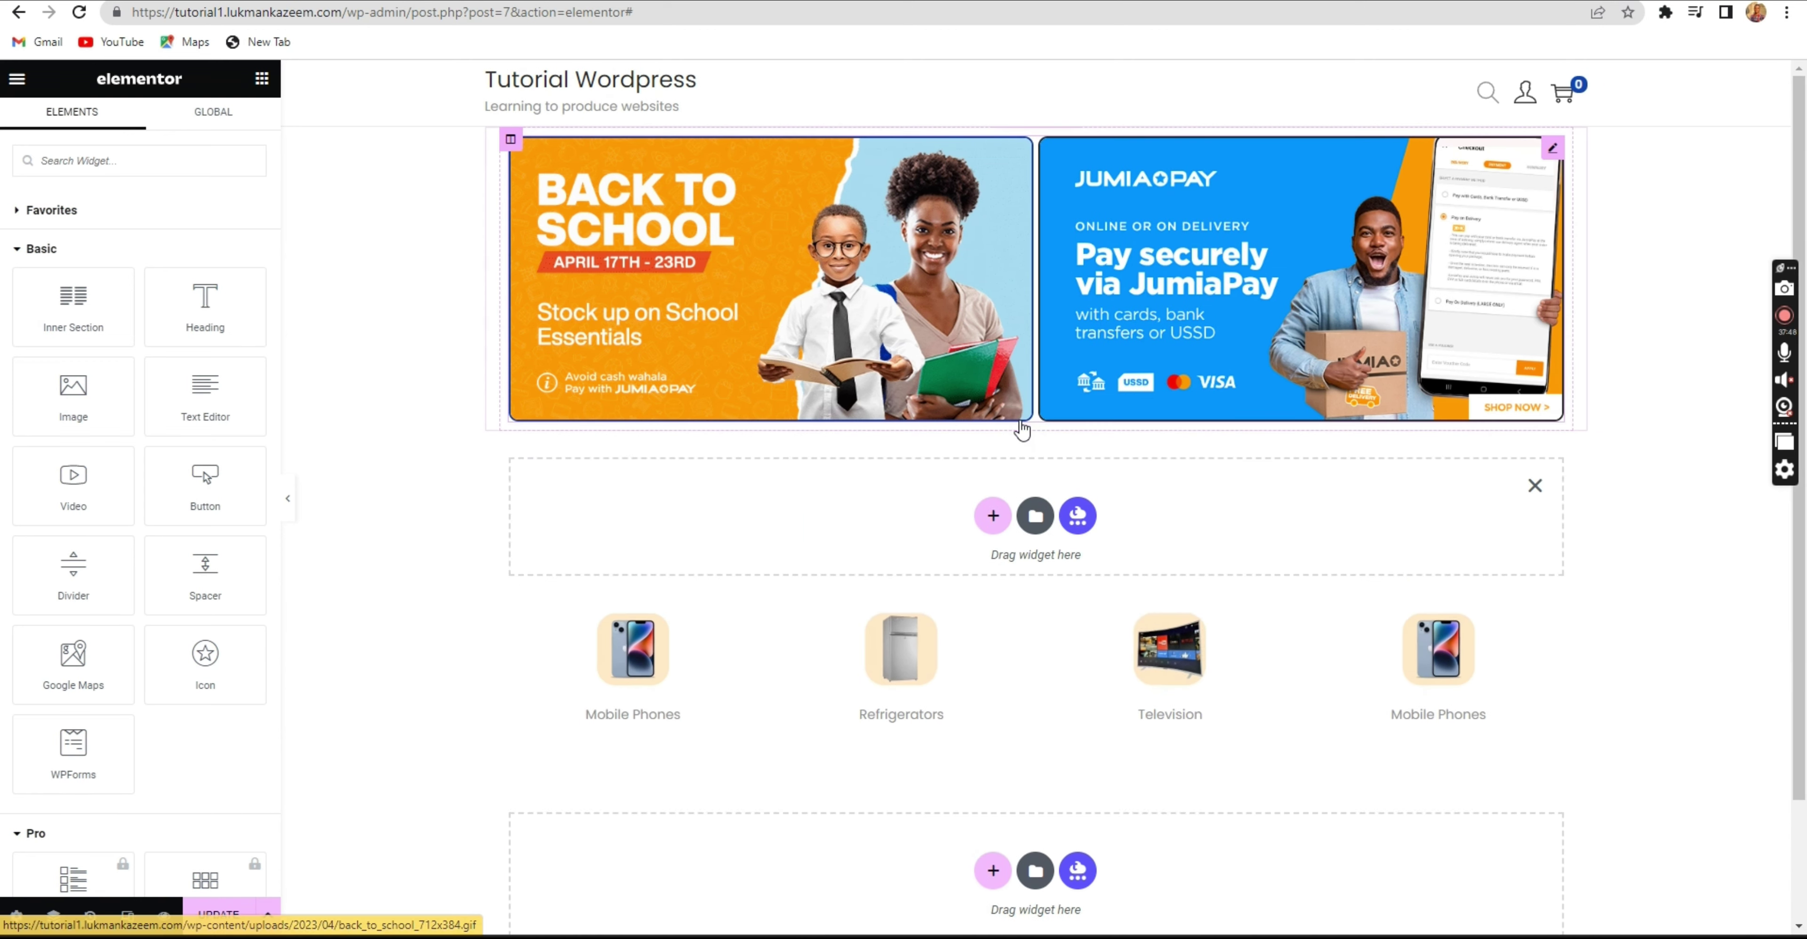
click(994, 520)
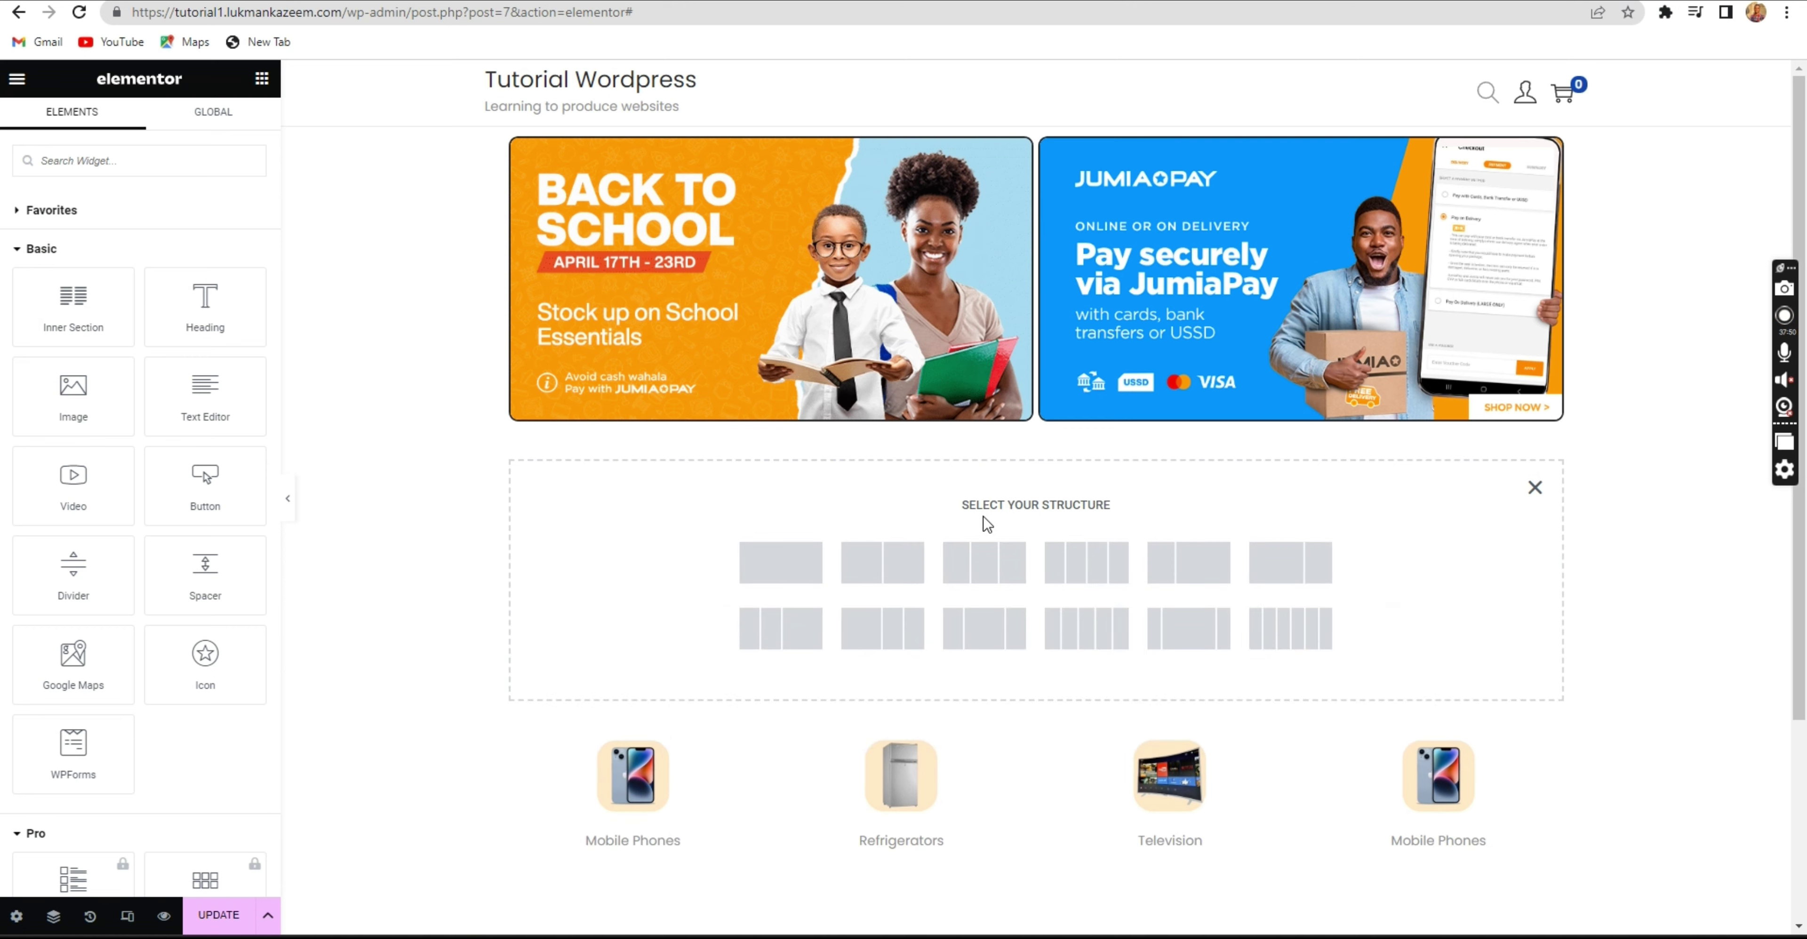
click(757, 582)
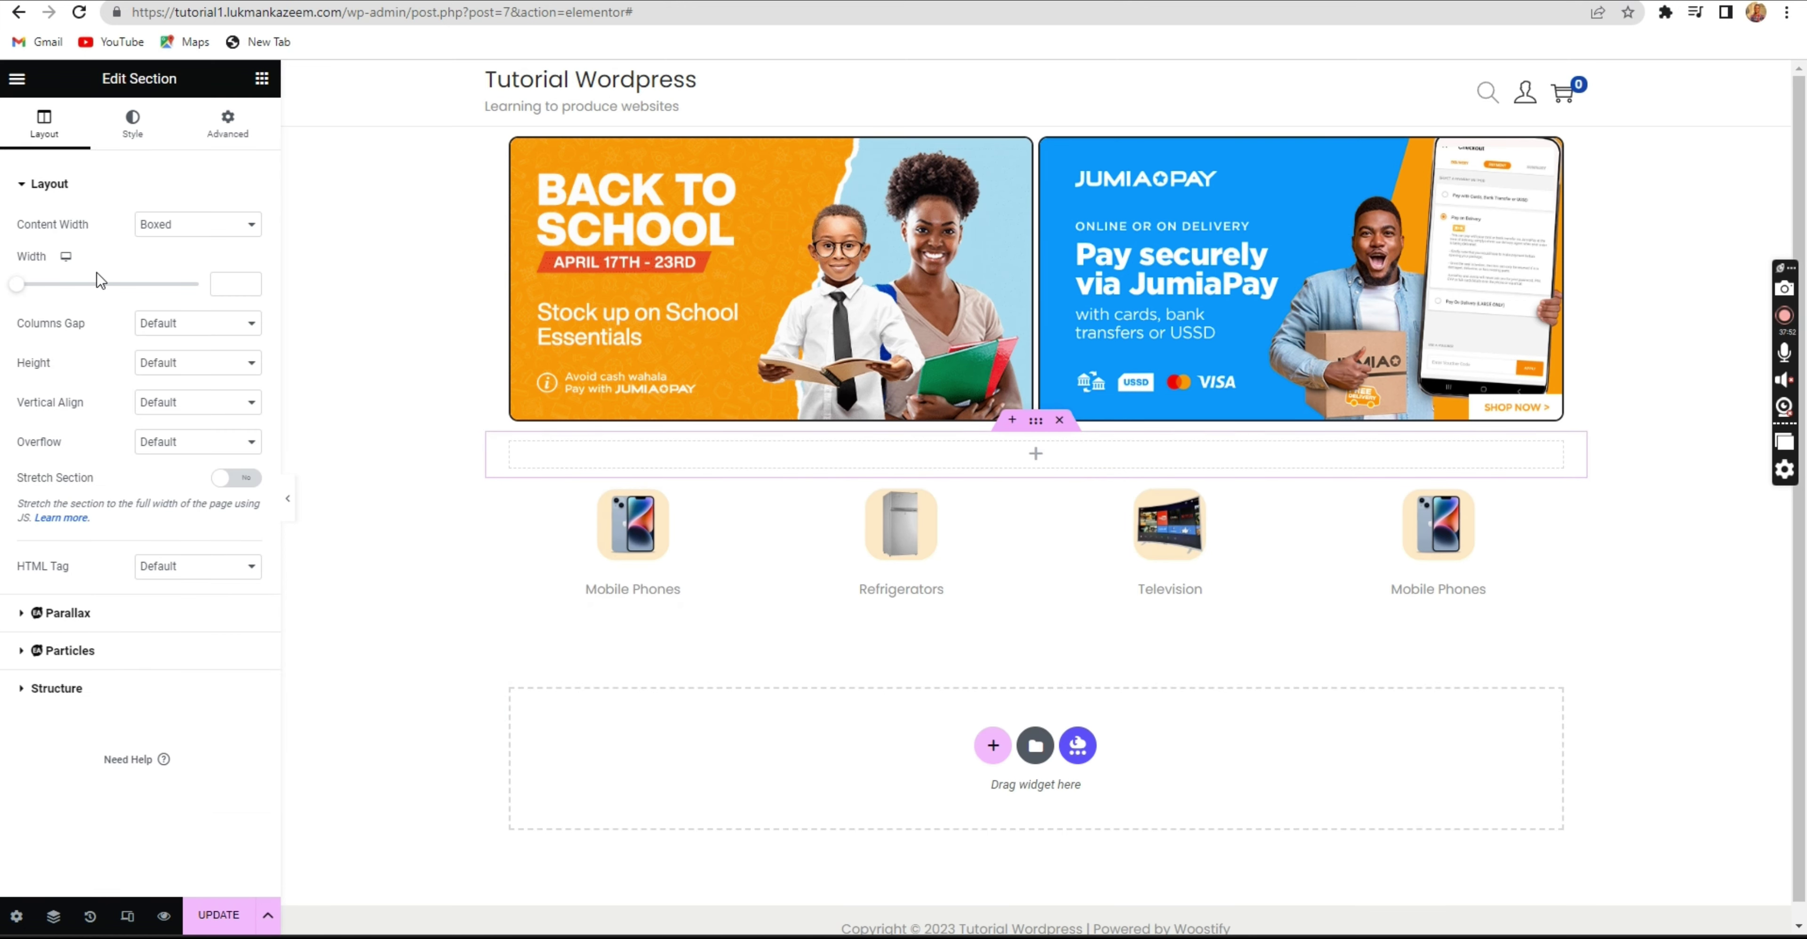
click(926, 463)
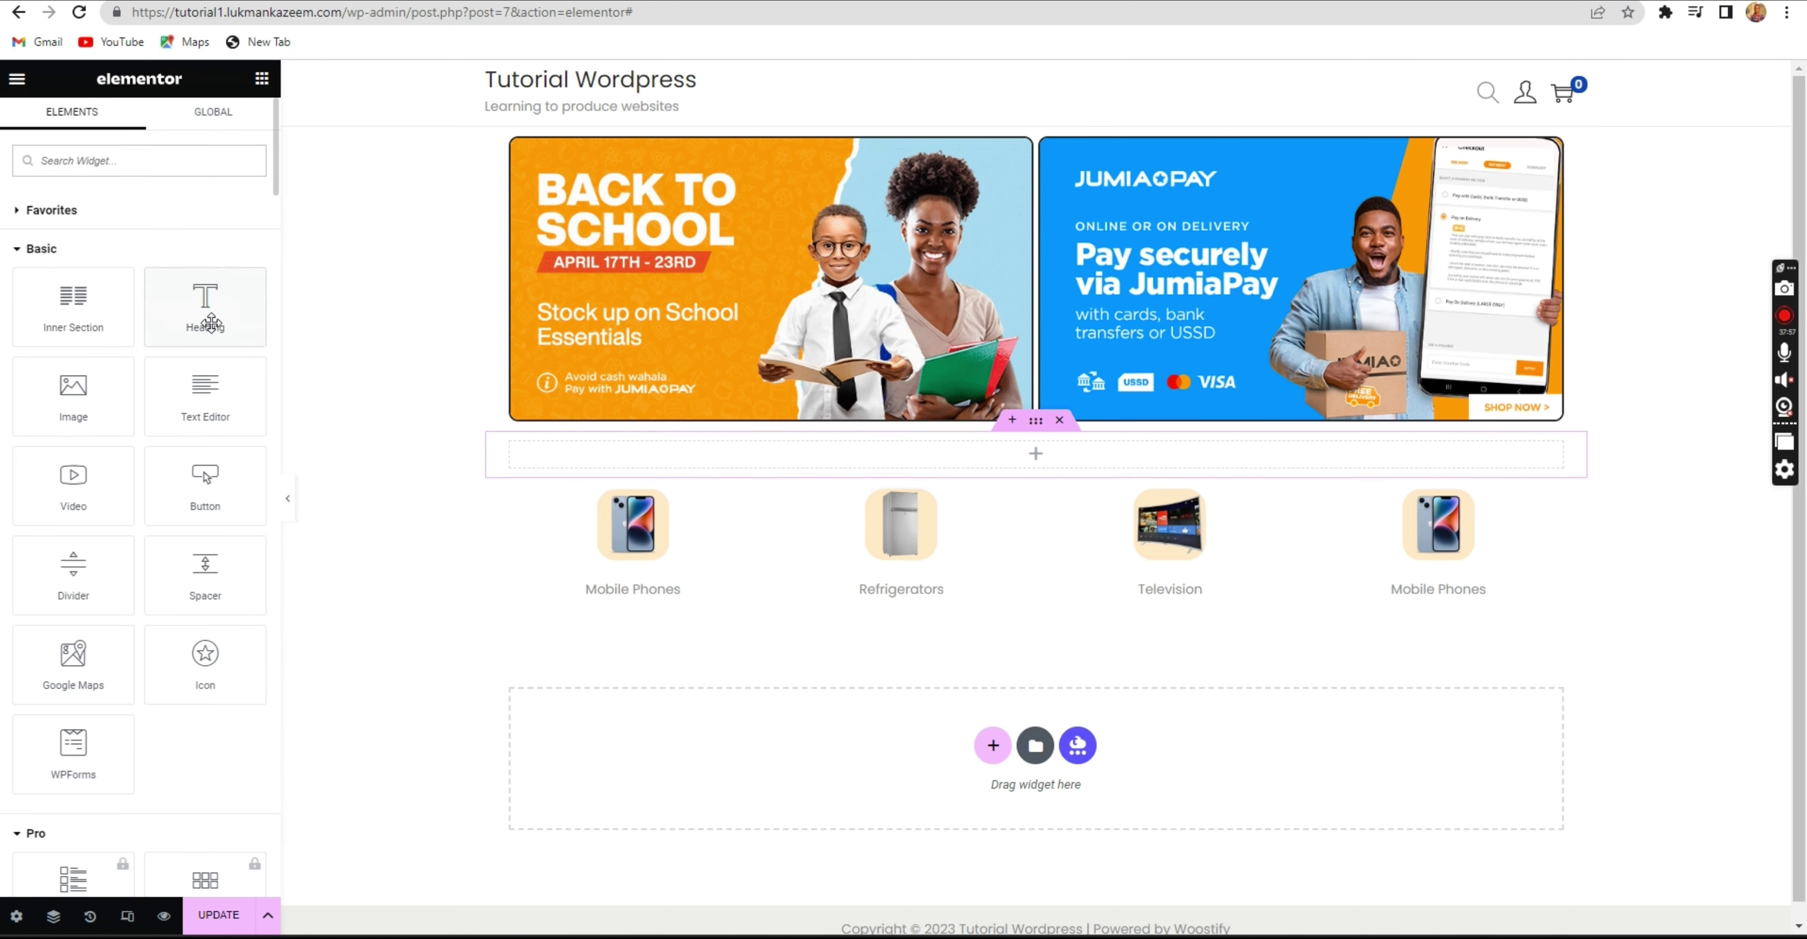
drag(199, 296, 714, 461)
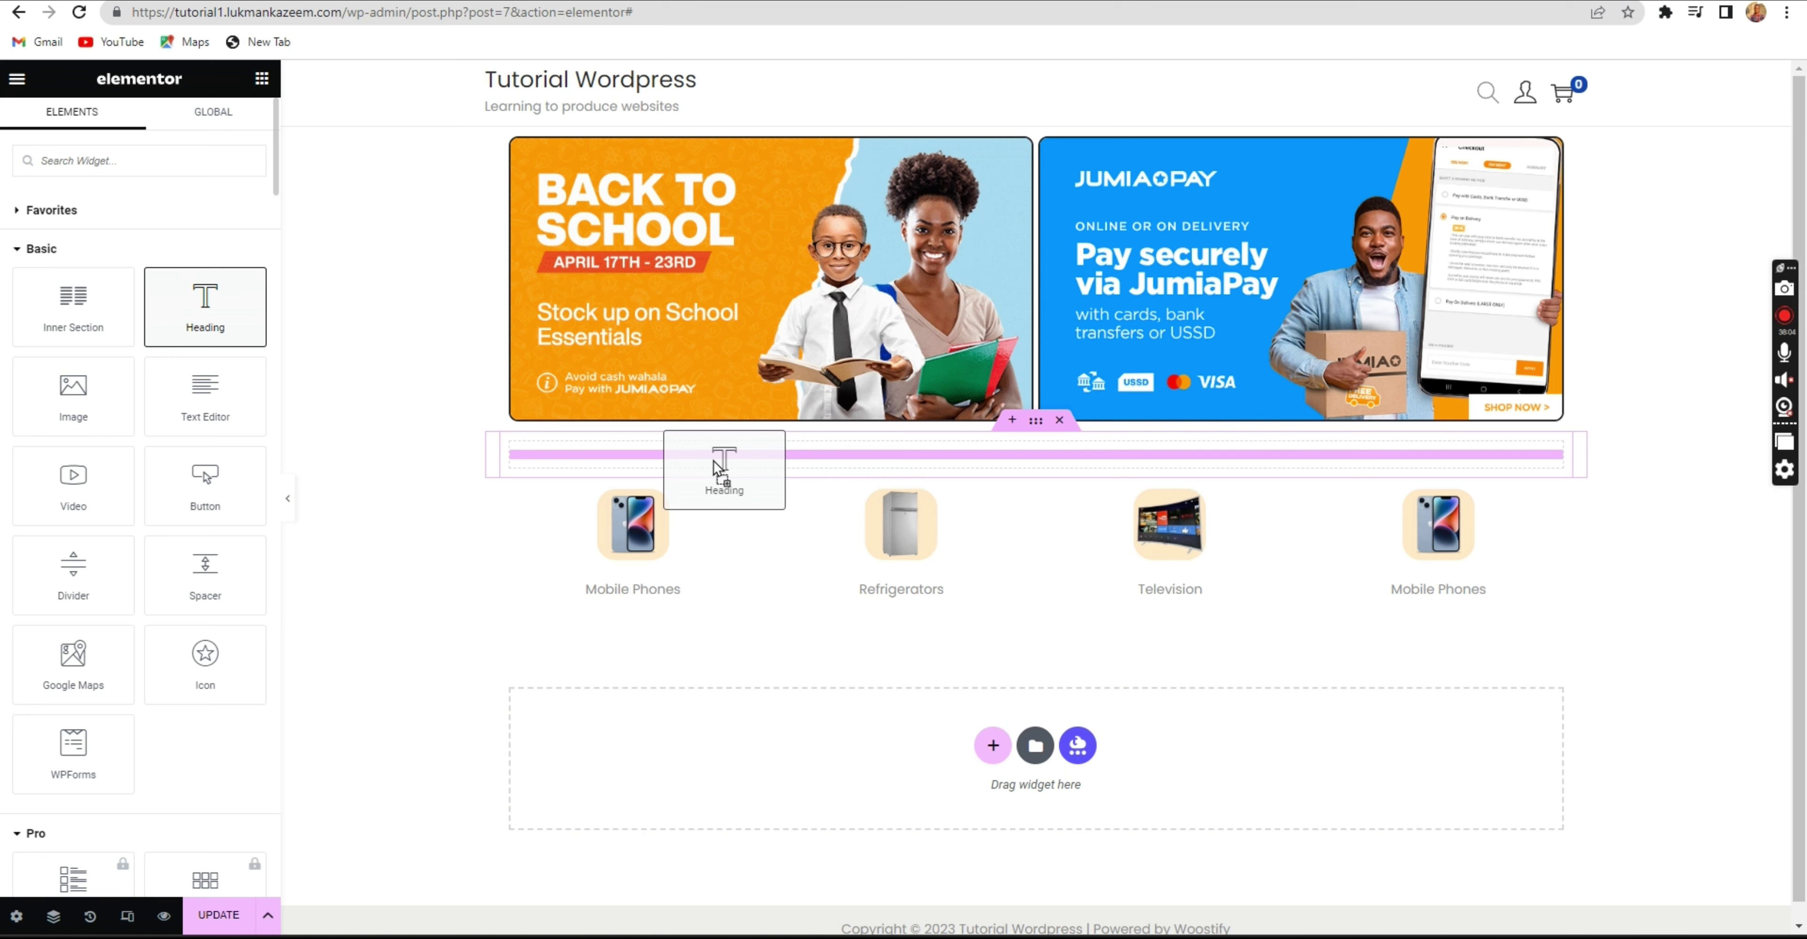
drag(713, 461, 713, 460)
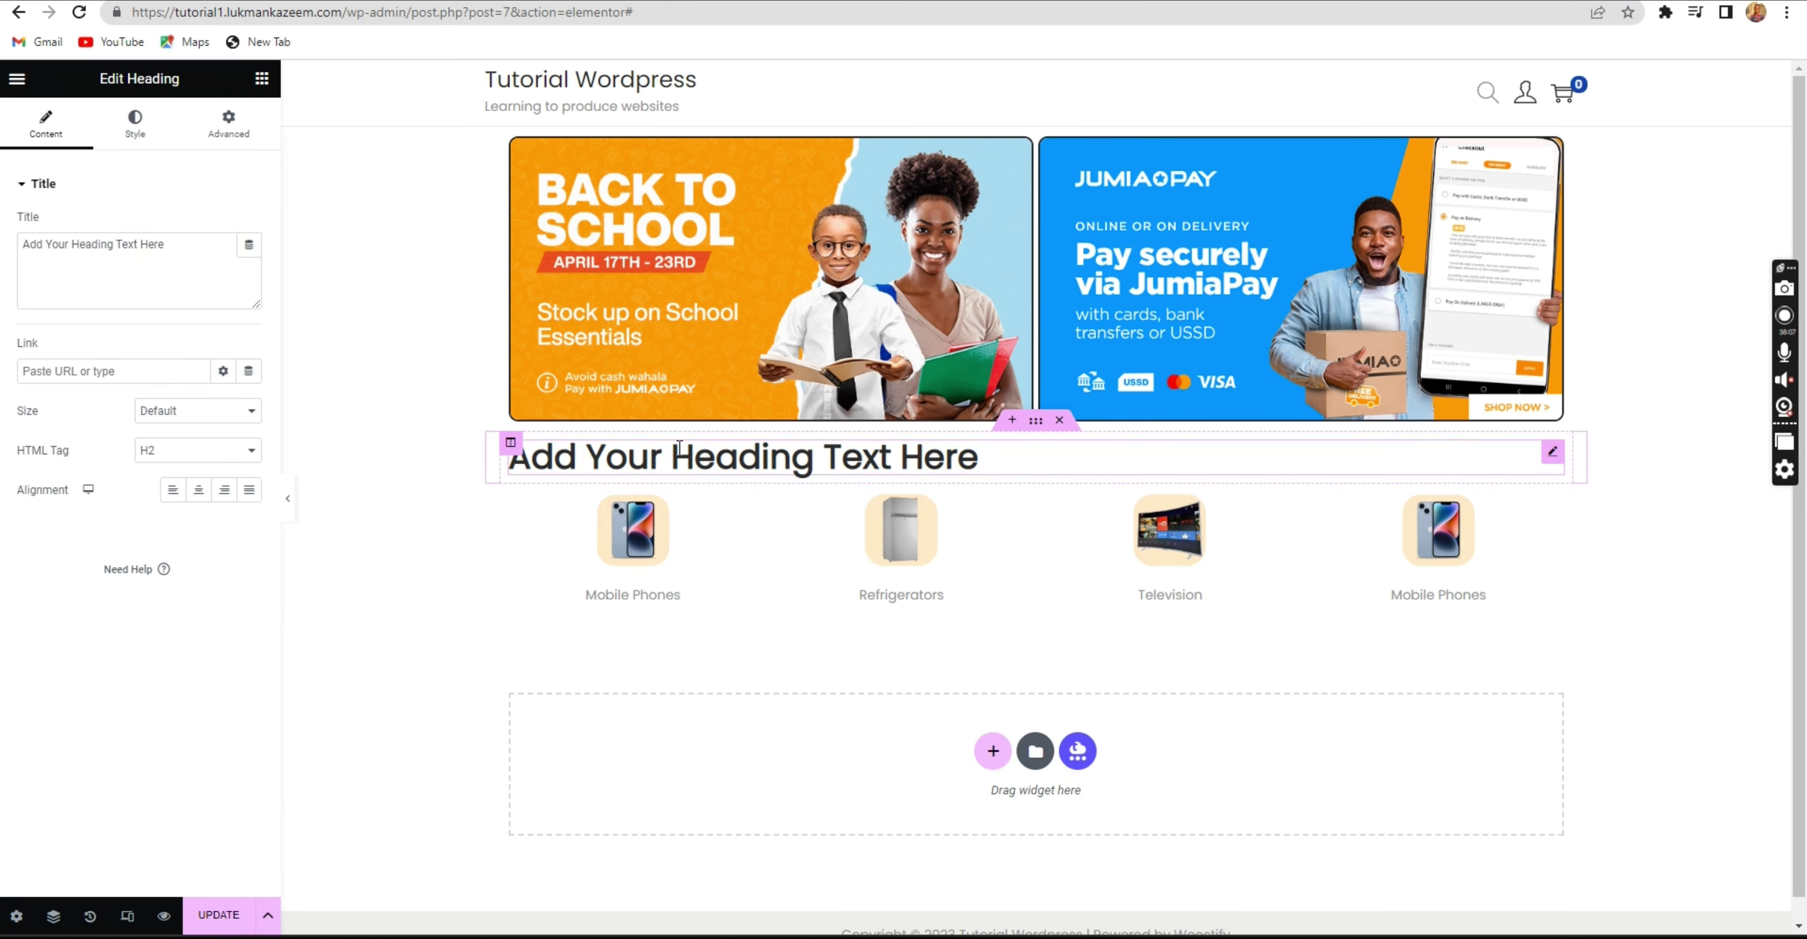
Retitle the heading 'Categories', fixing the typo, and save the page.
click(209, 244)
click(981, 460)
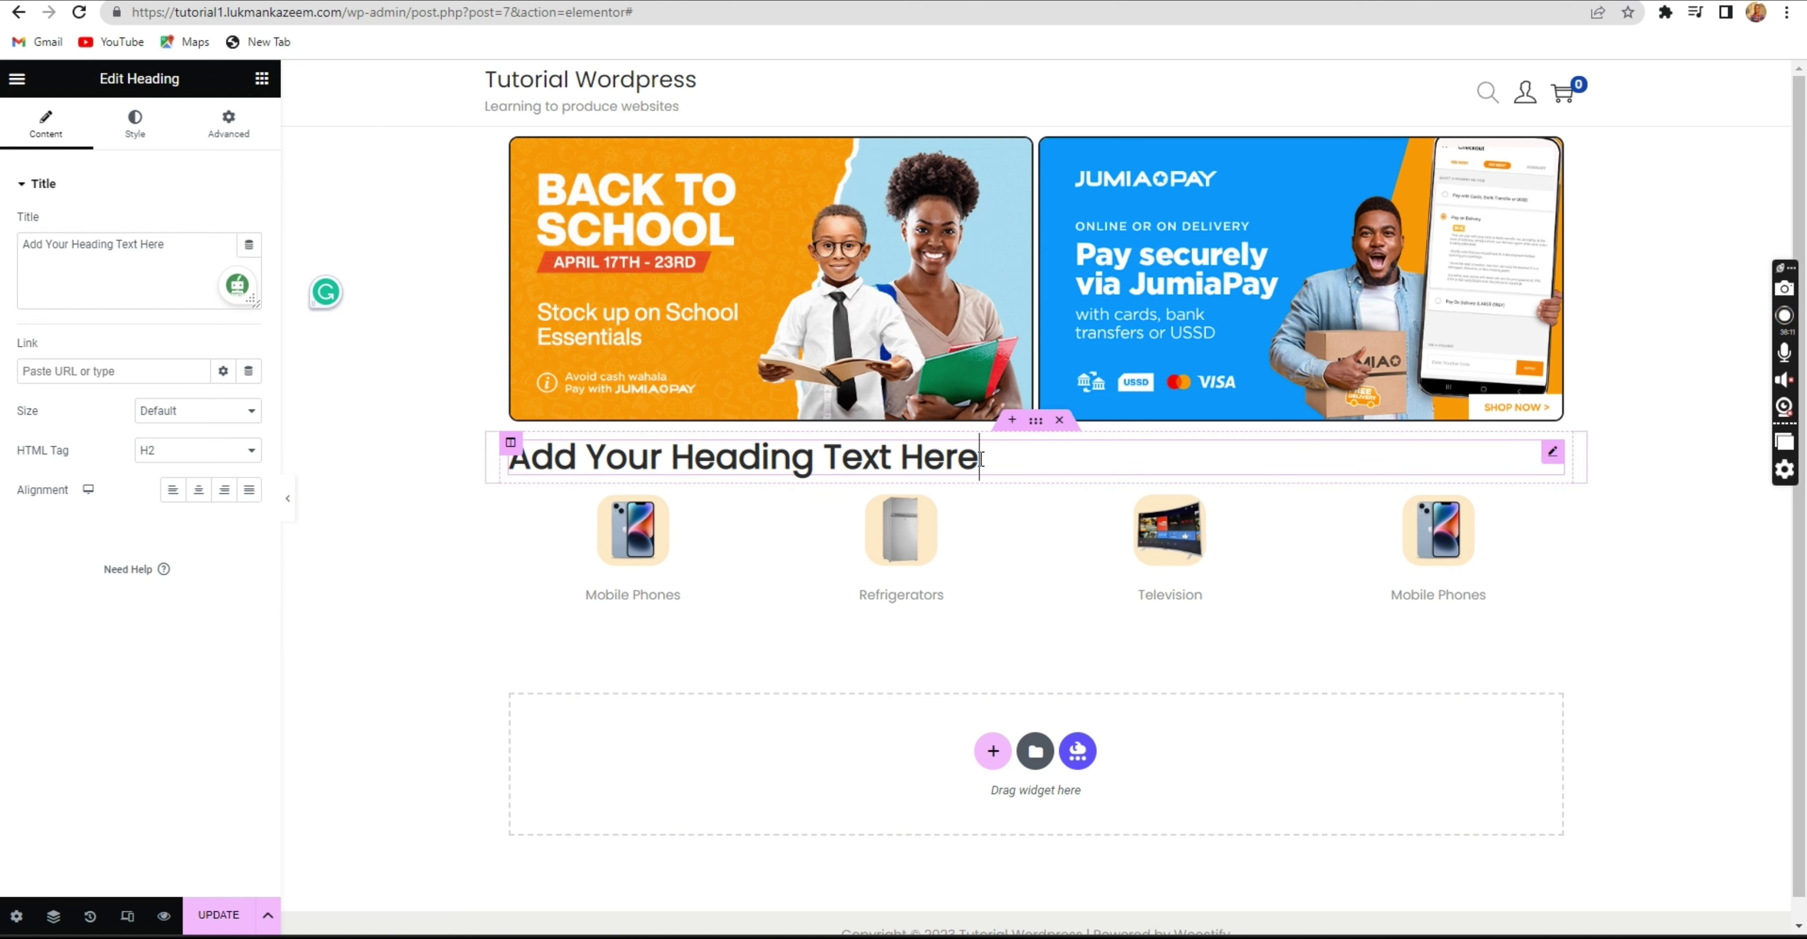
triple_click(981, 460)
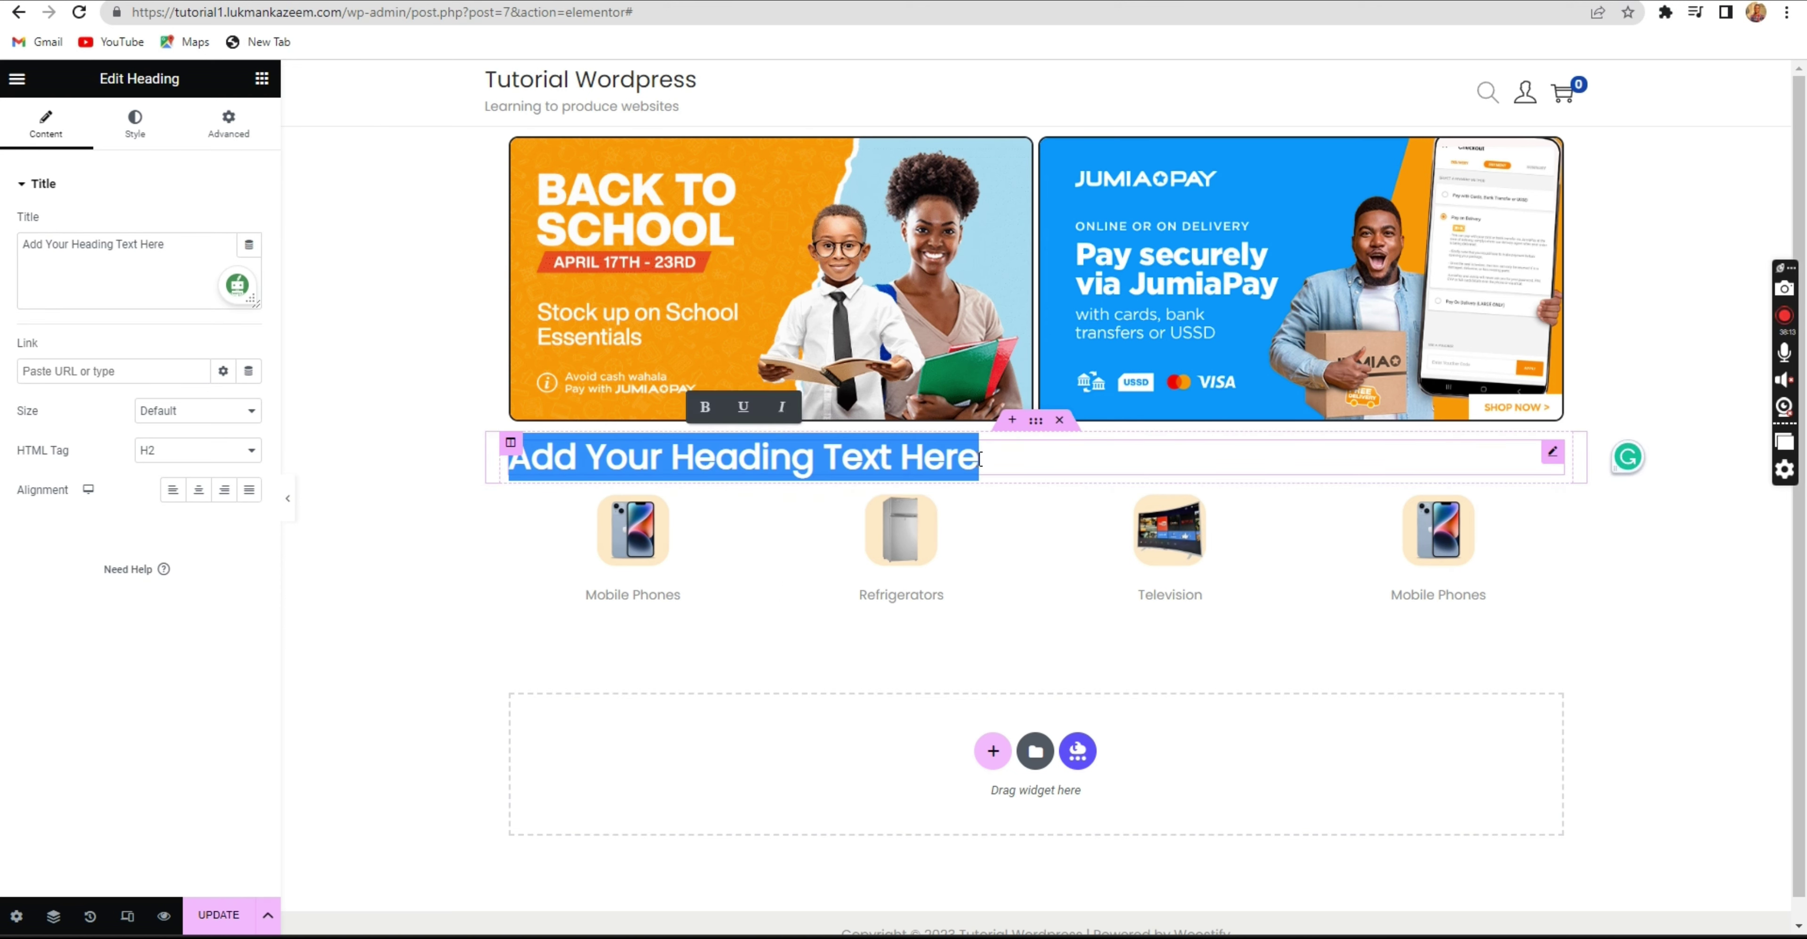
text(Ctegories)
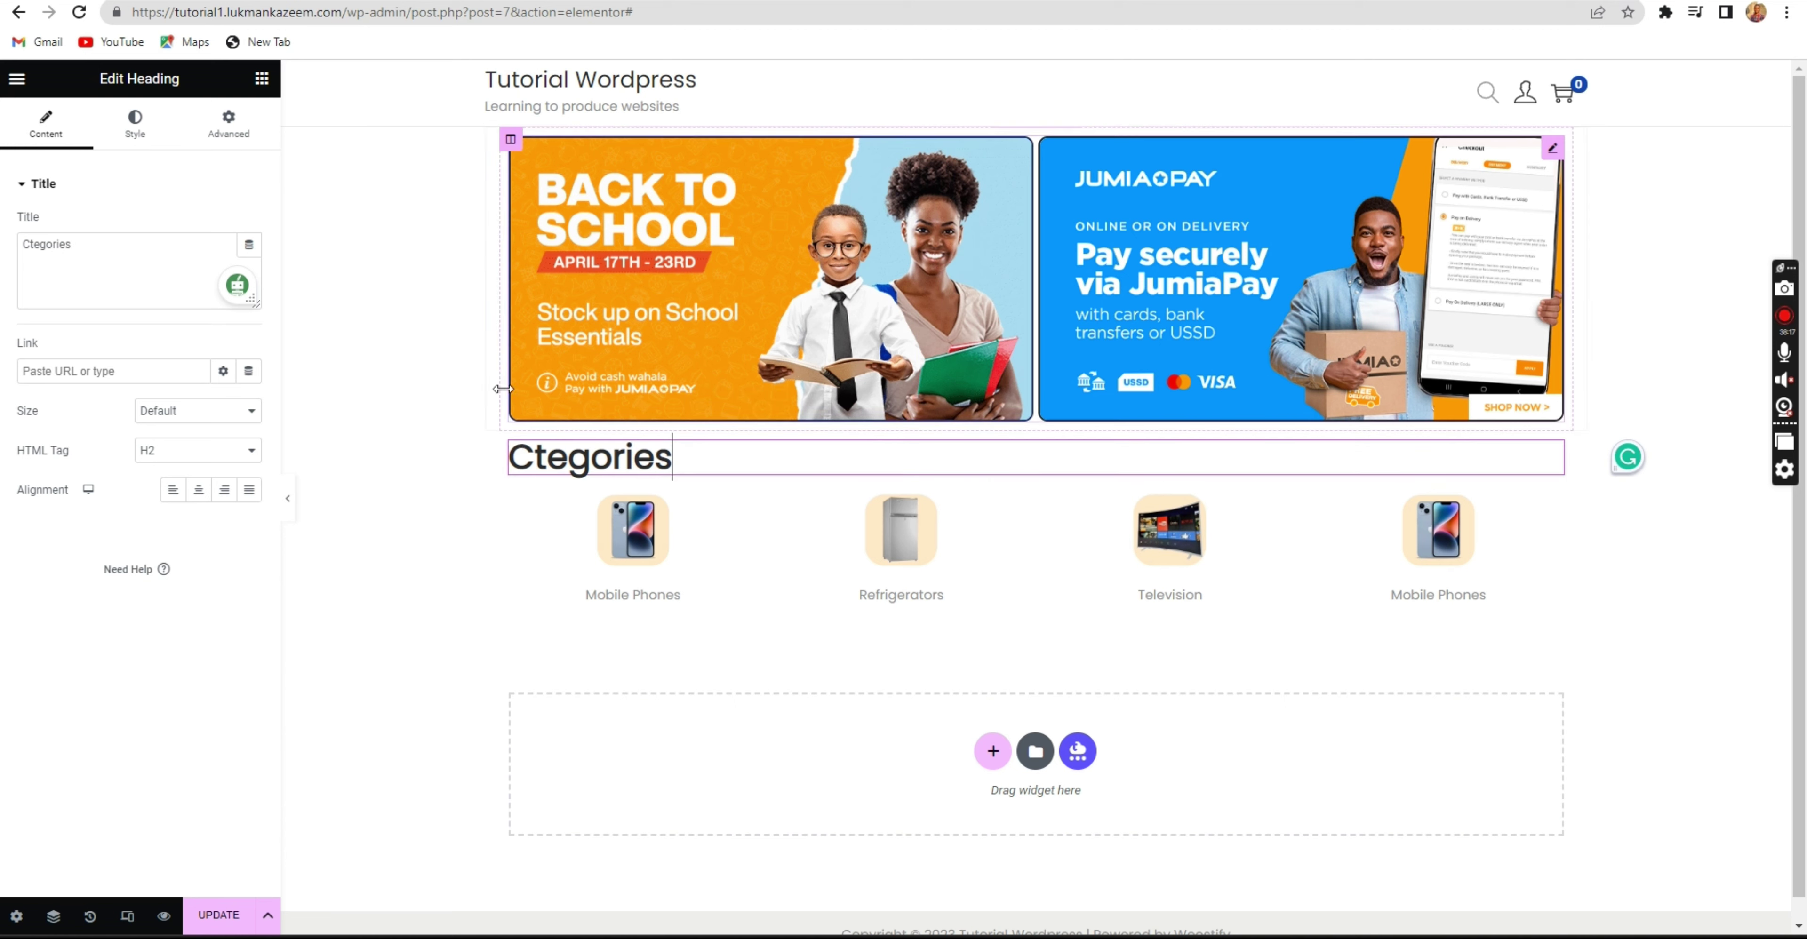
click(30, 251)
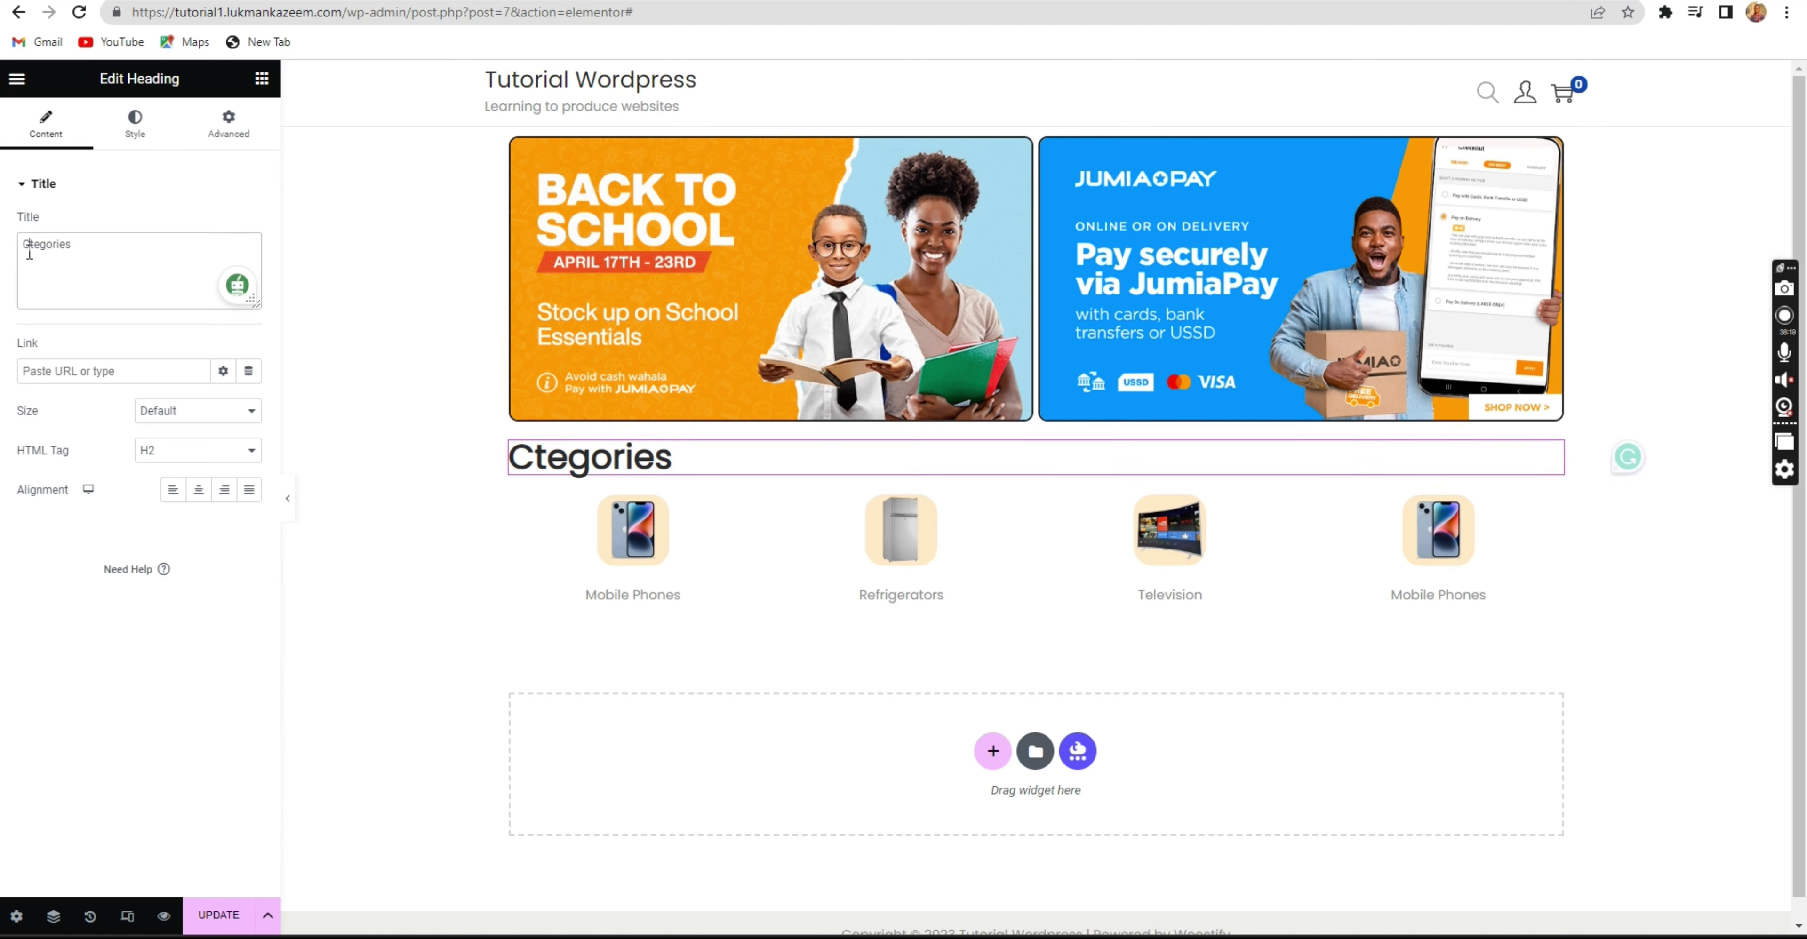
text(a)
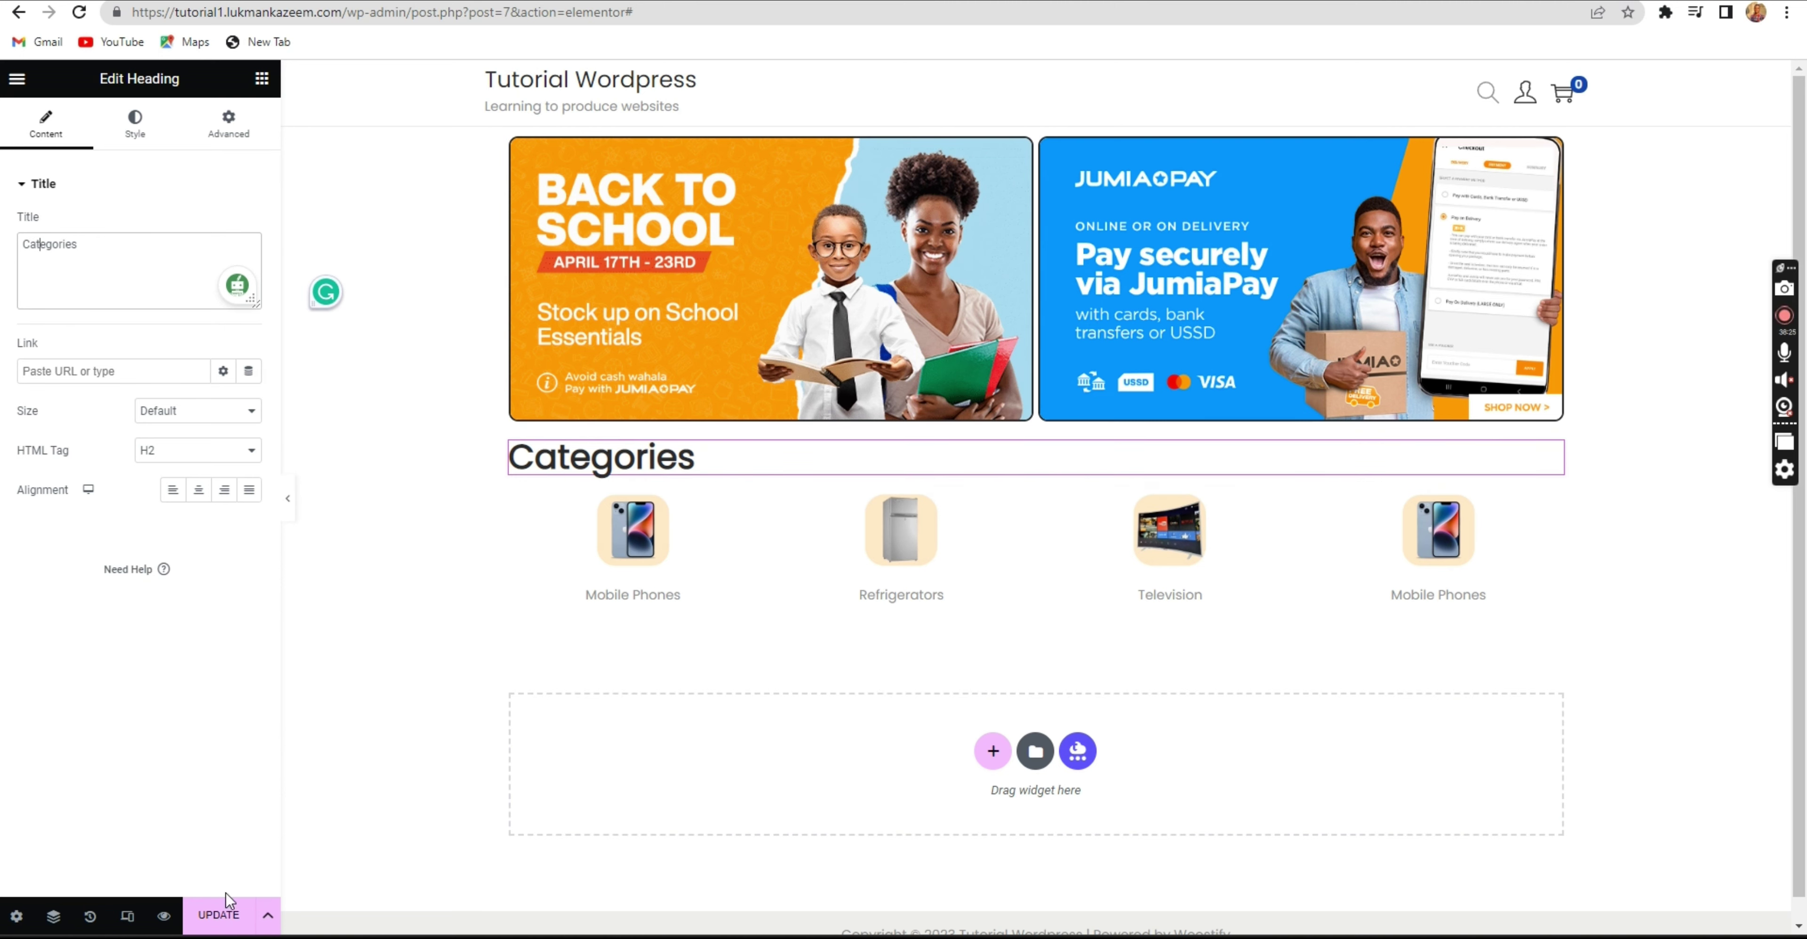
click(224, 907)
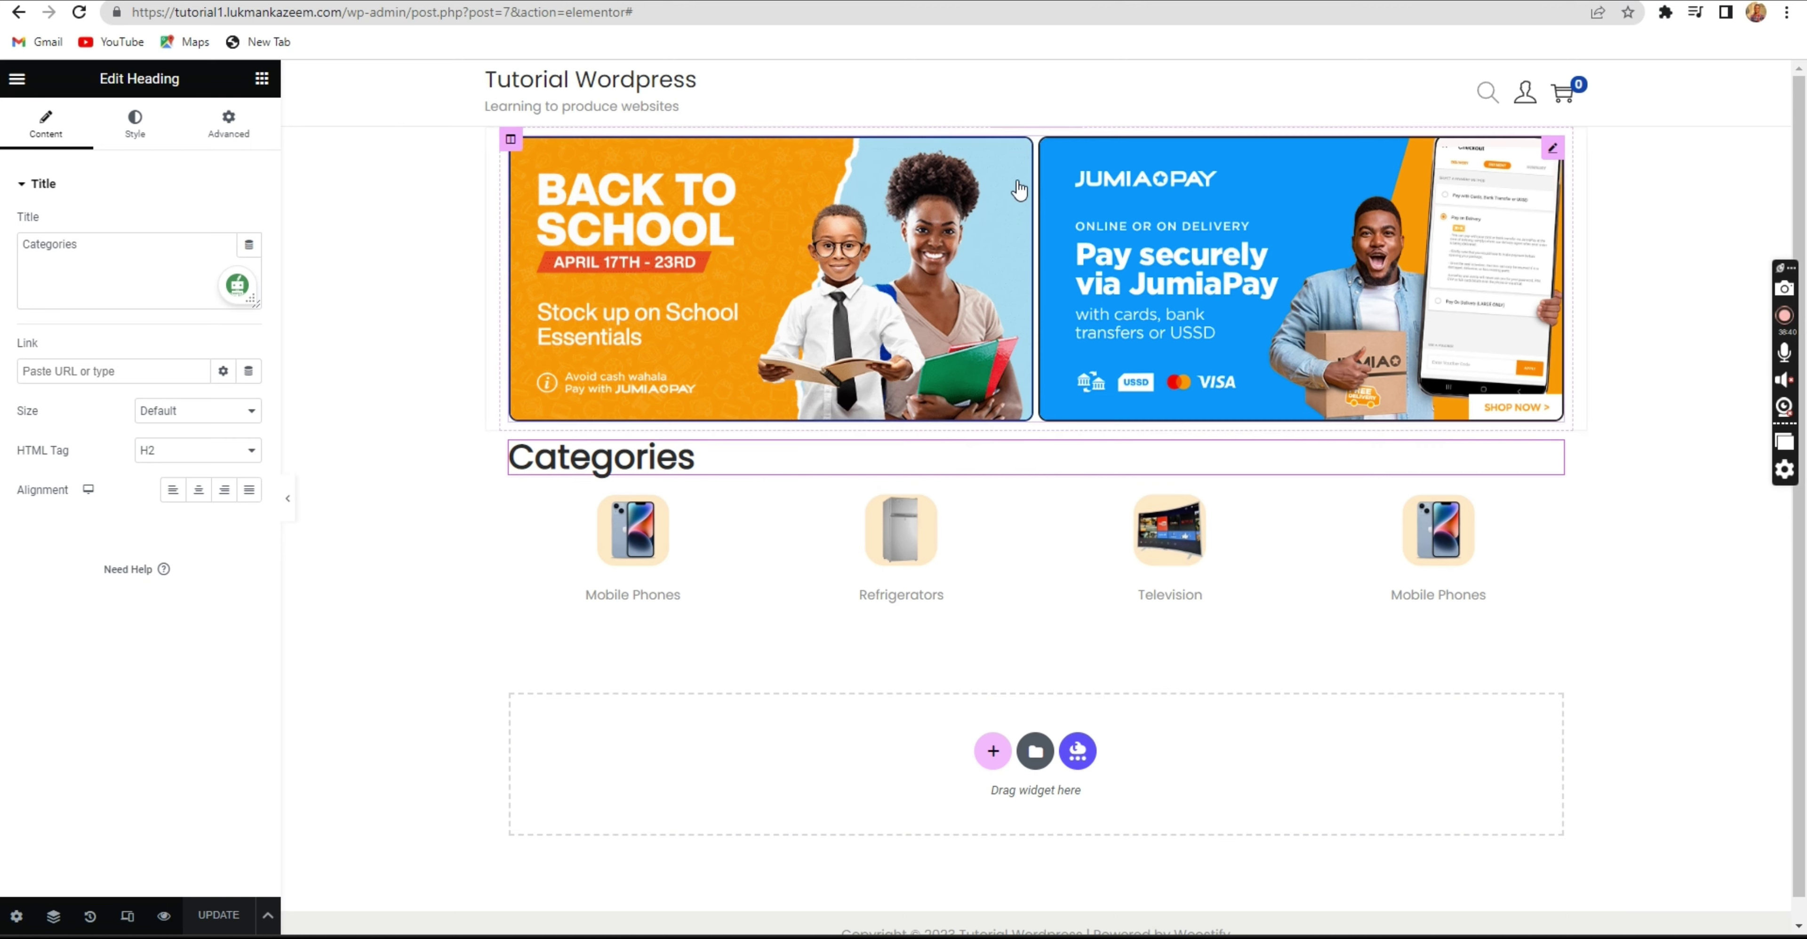
Scroll through Jumia's Top selling items and Flash Sales countdown for reference.
key(ctrl+Tab)
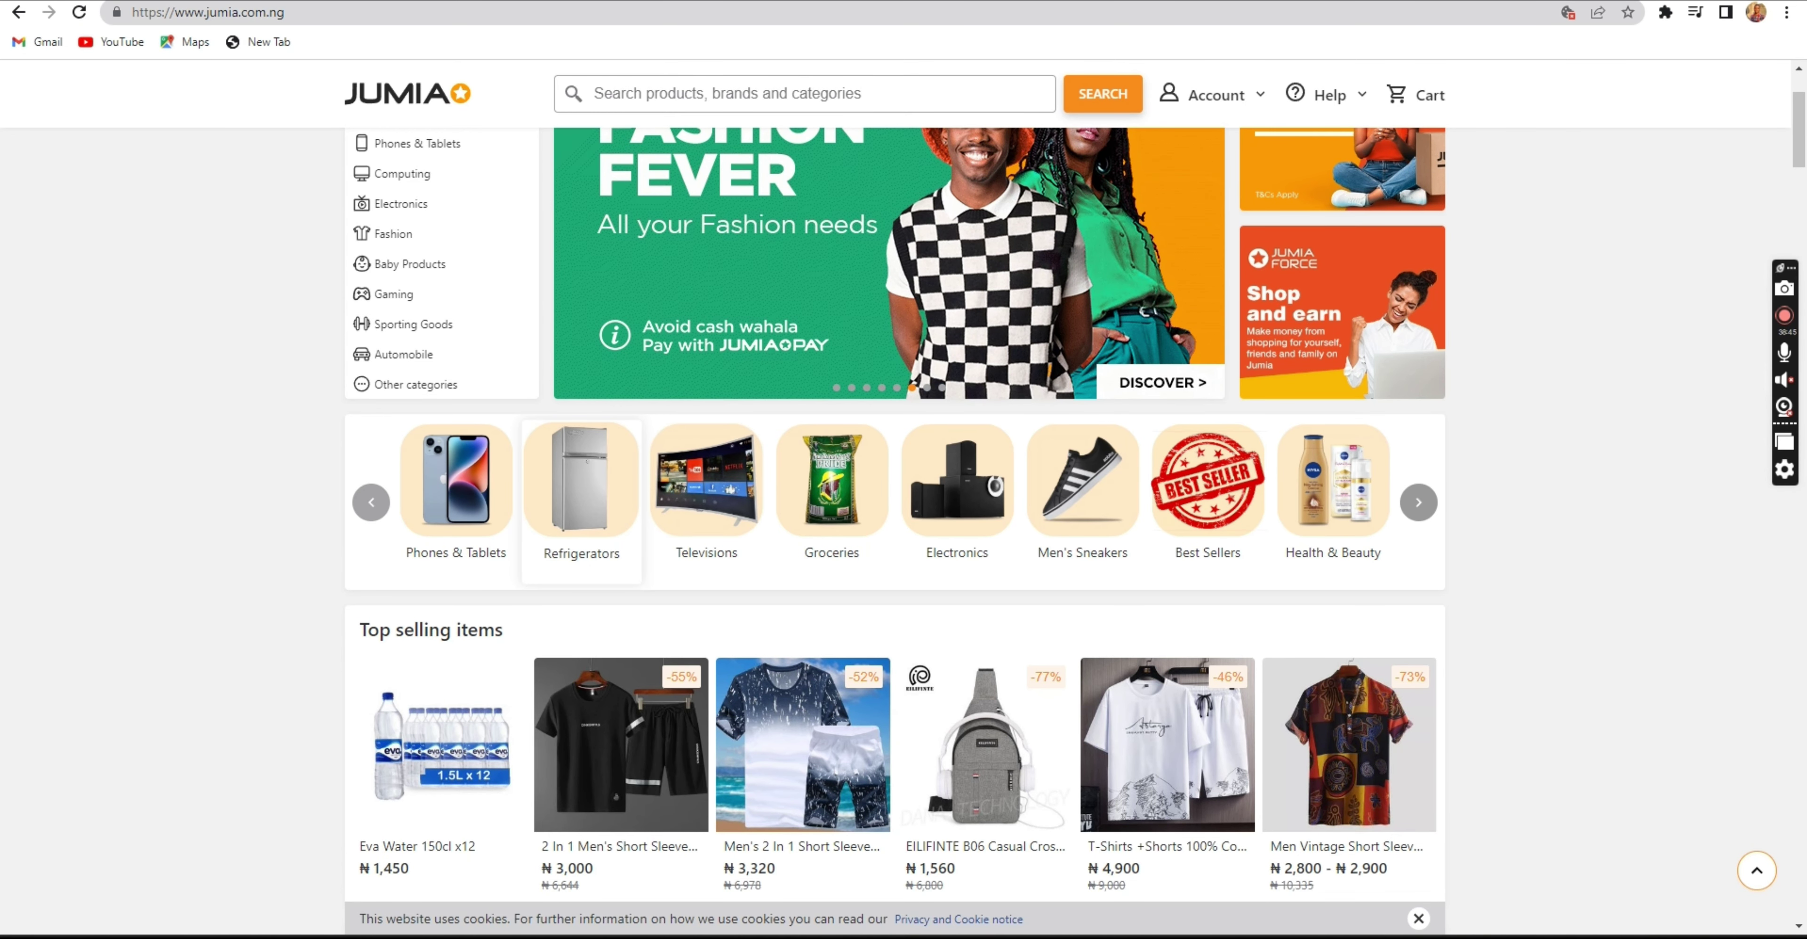
scroll(855, 520, down, 4)
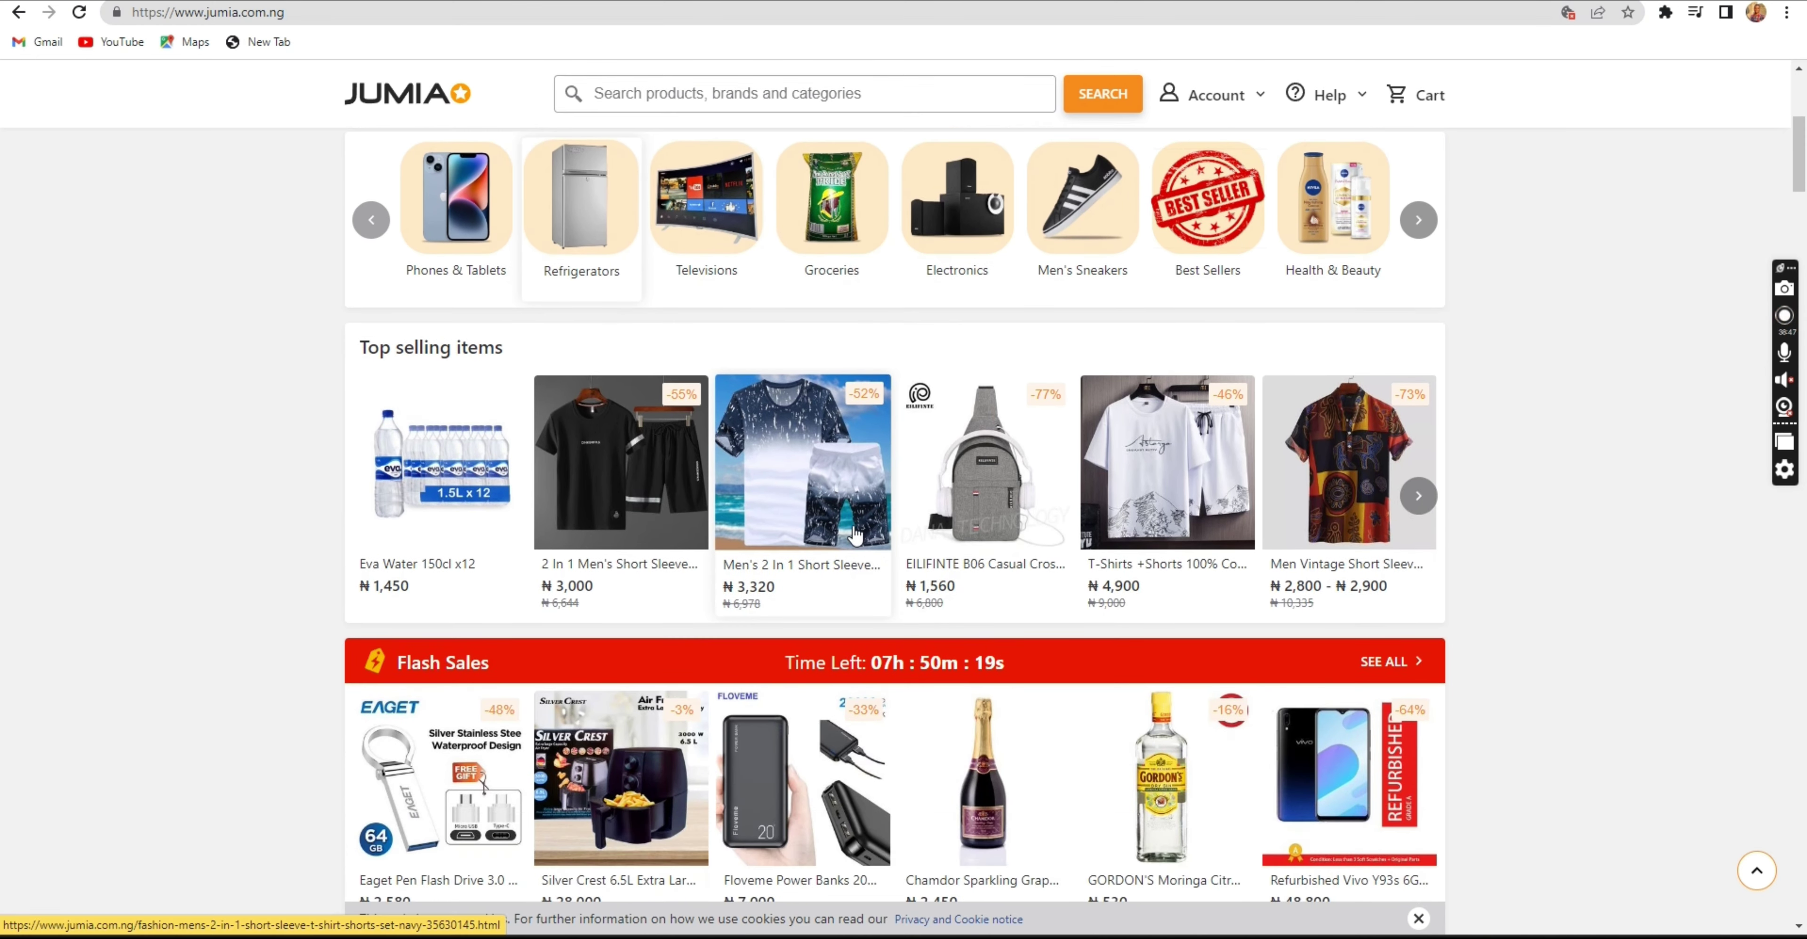
scroll(855, 535, up, 1)
scroll(855, 535, up, 2)
scroll(854, 535, down, 2)
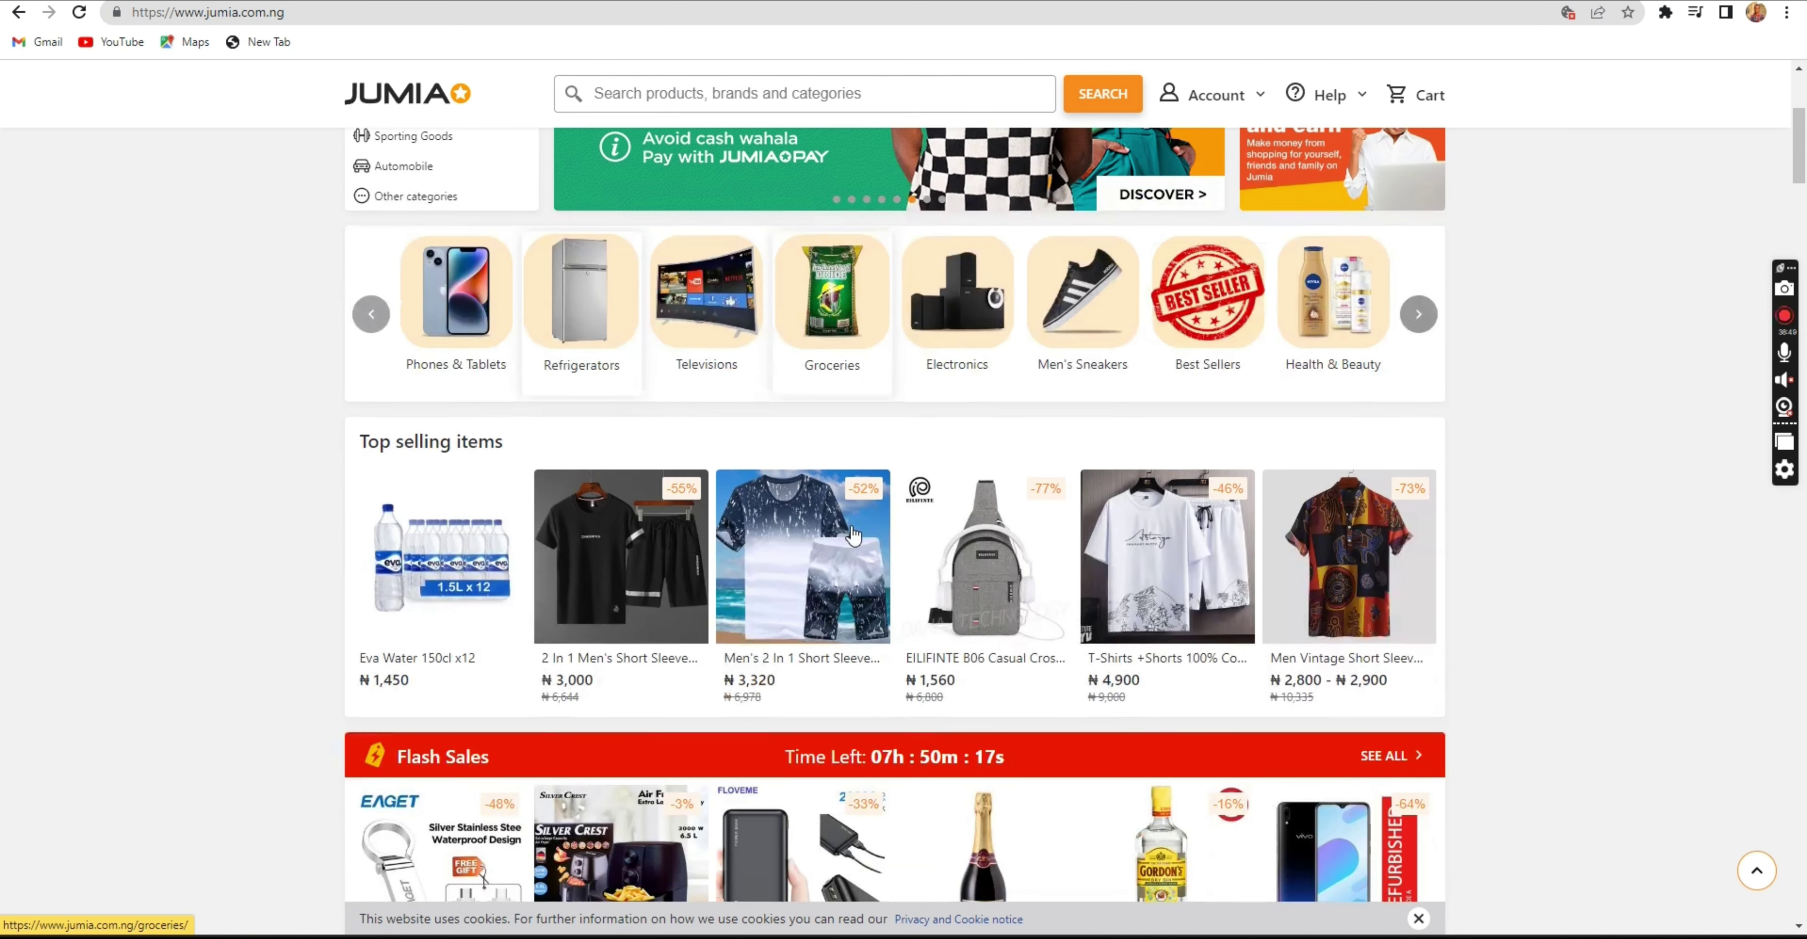
scroll(852, 535, down, 1)
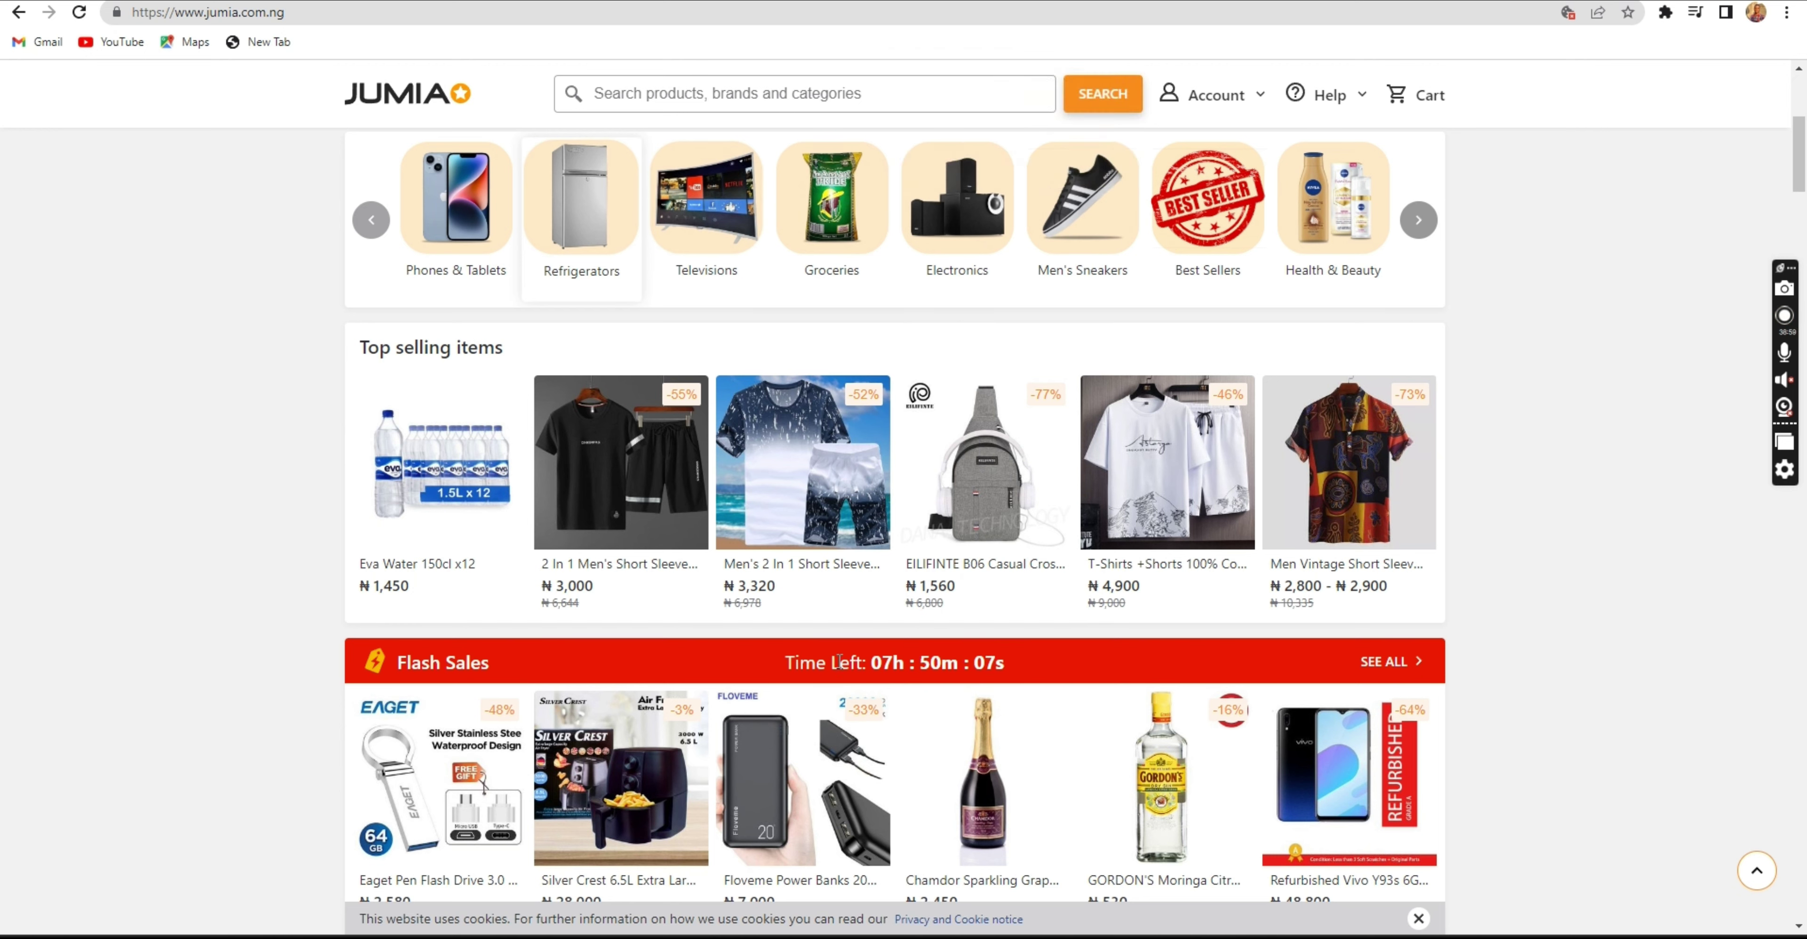
mouse_move(786, 665)
mouse_down()
mouse_move(1031, 675)
mouse_move(786, 663)
mouse_up()
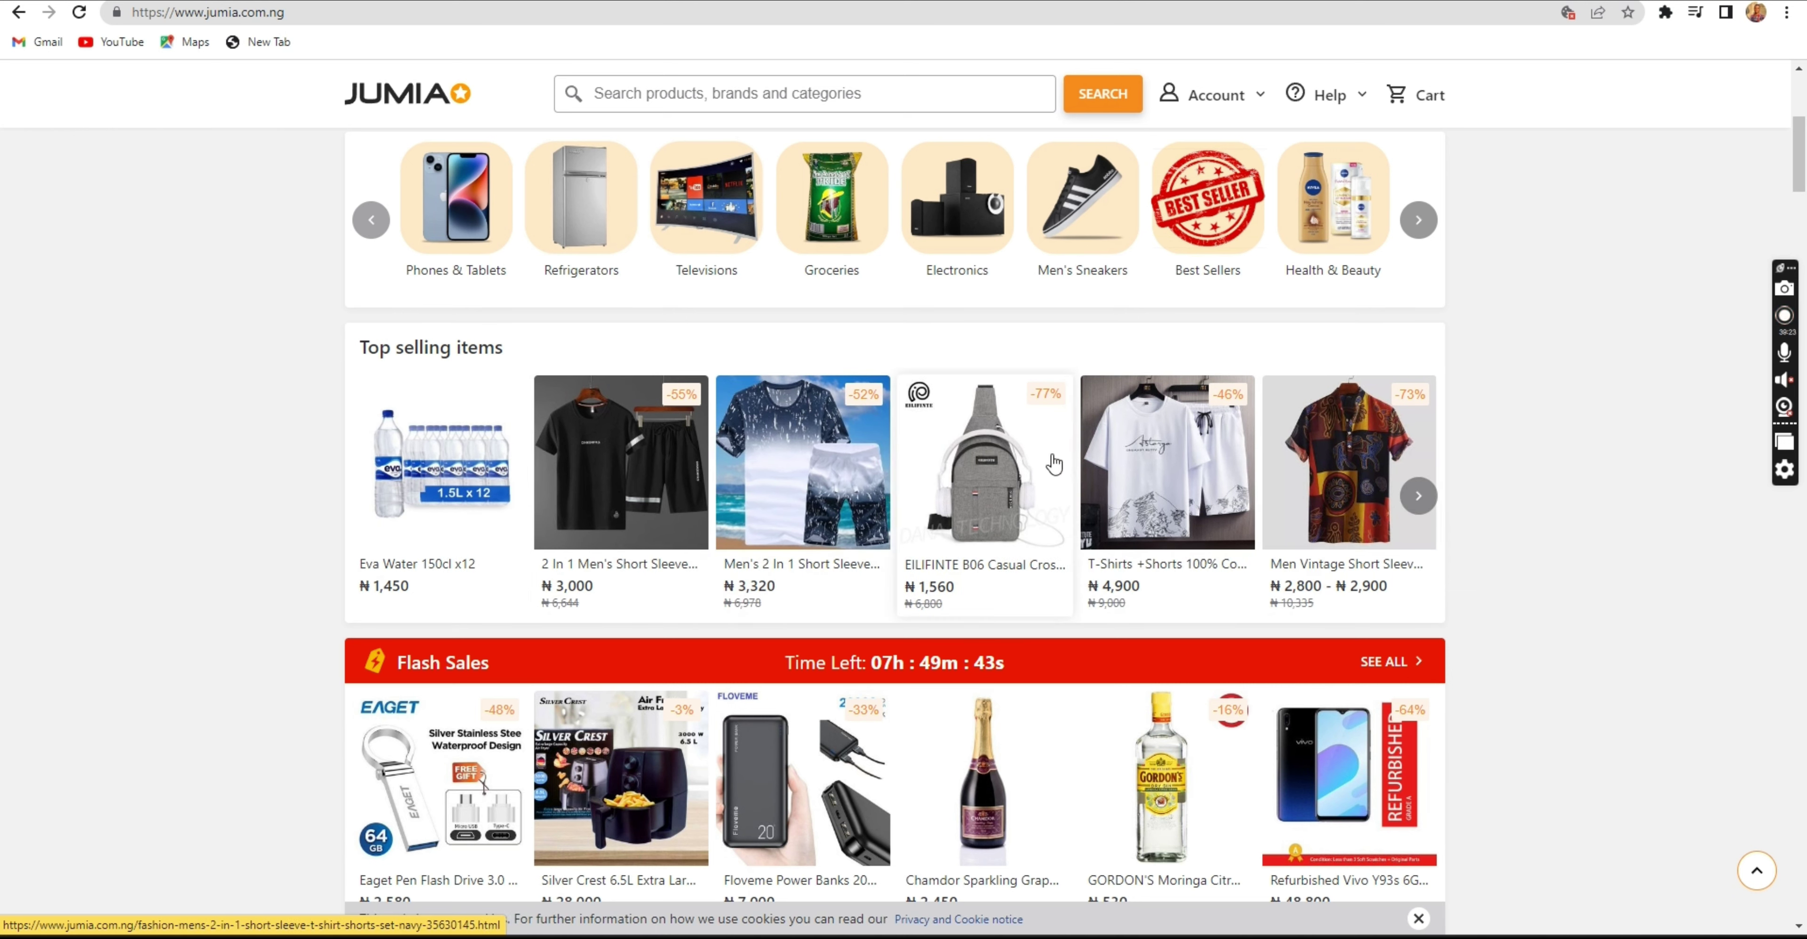
key(ctrl+Tab)
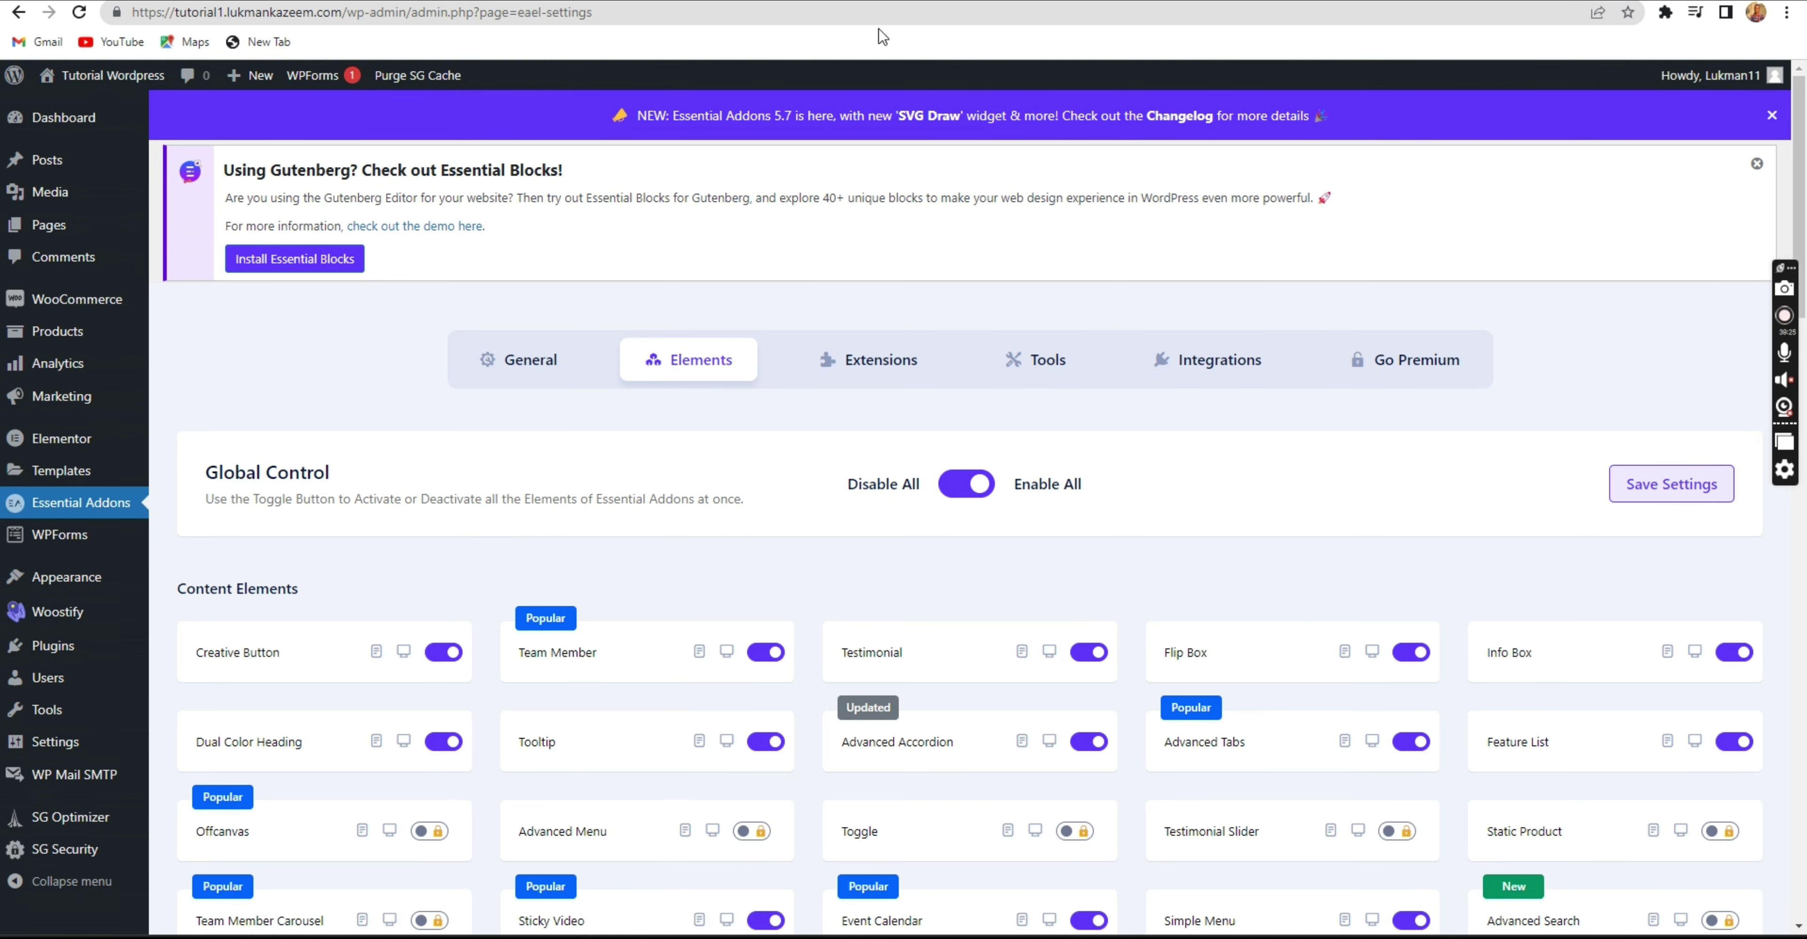
Create a single-column section under the Categories row and open its widget list.
key(ctrl+Tab)
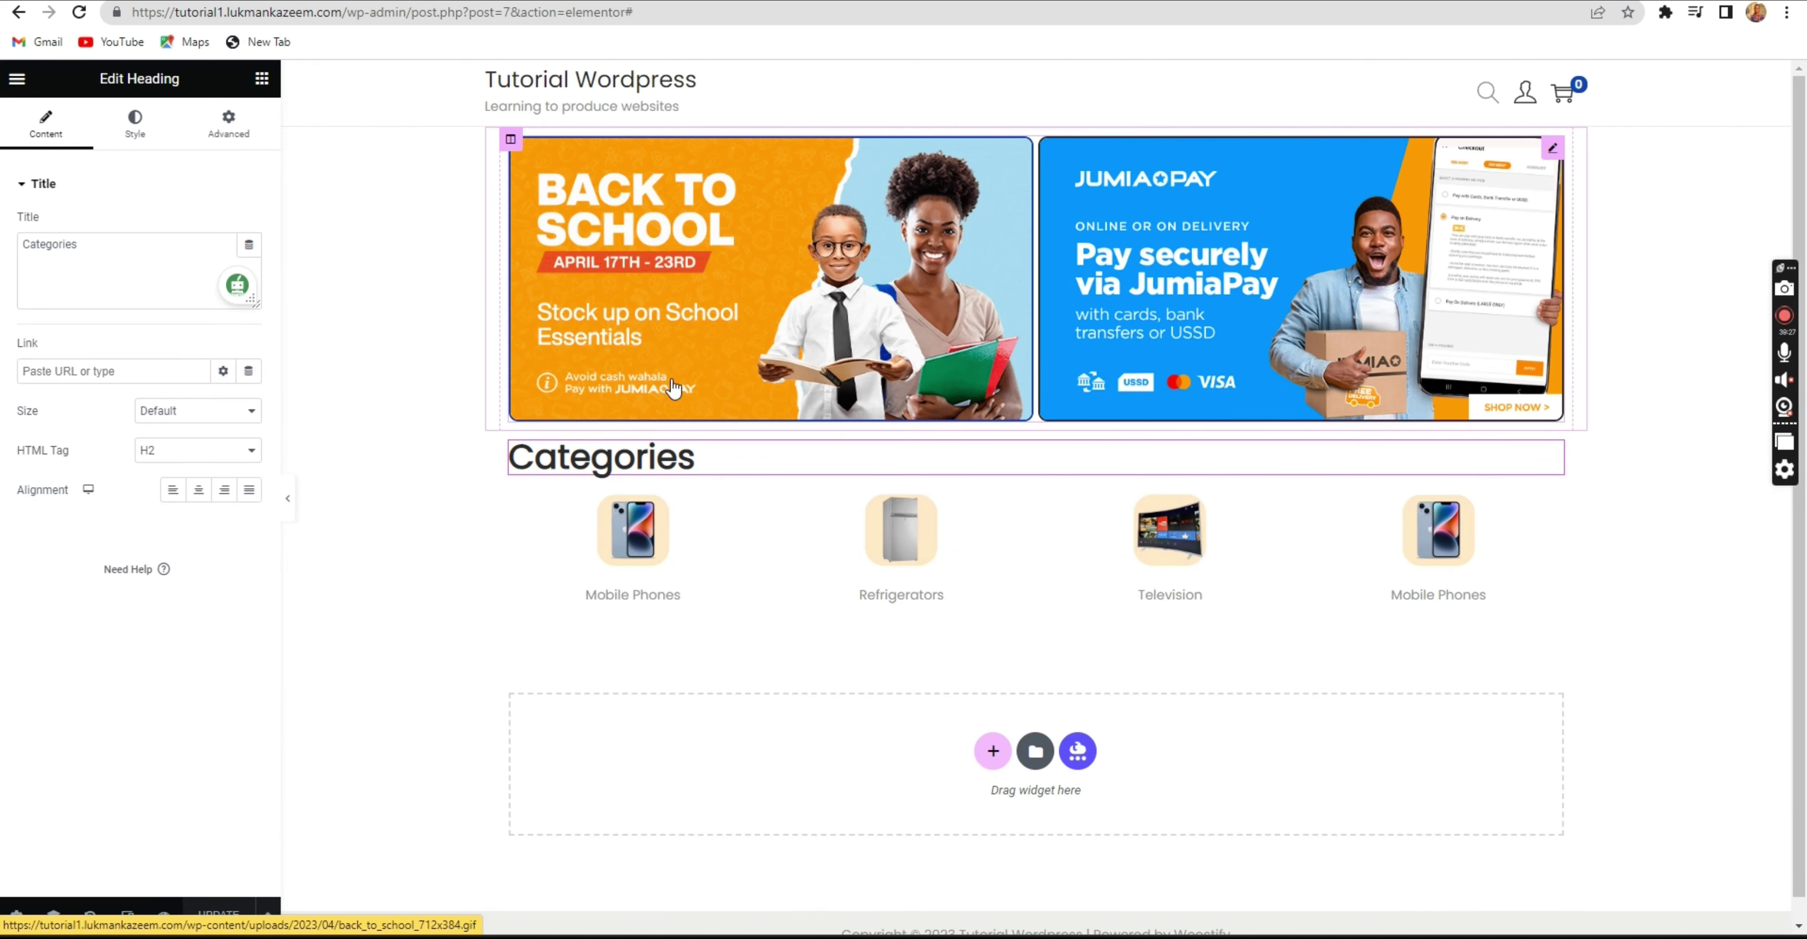
click(995, 750)
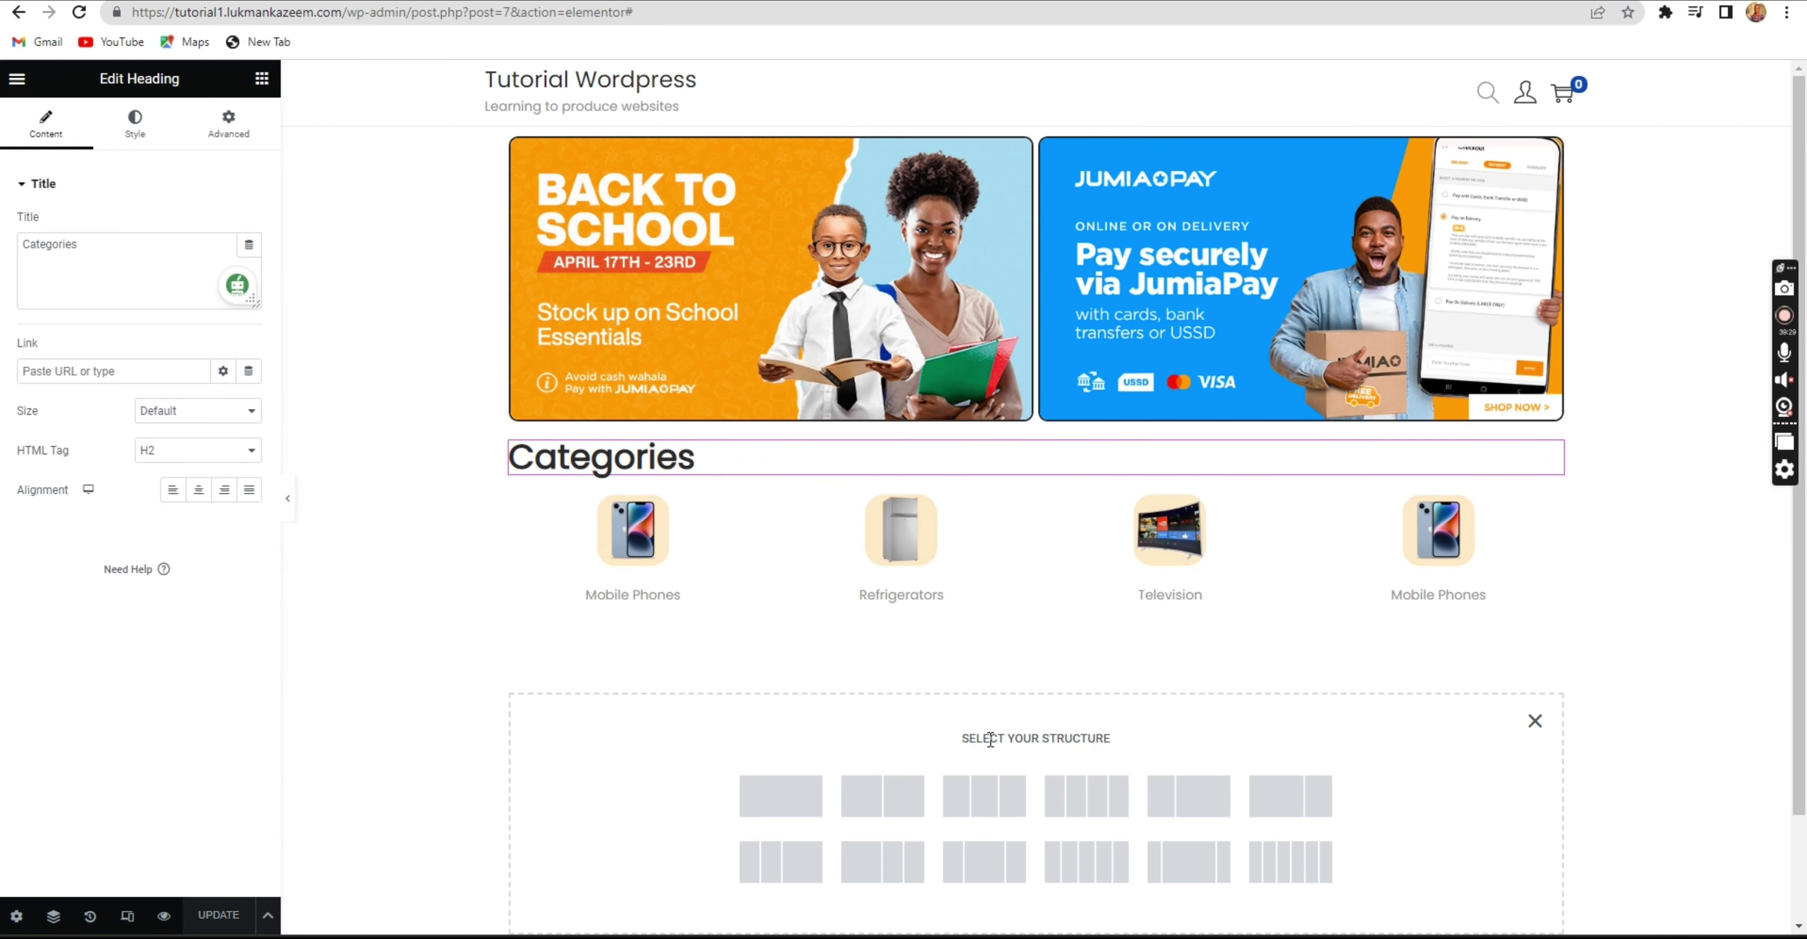
click(764, 799)
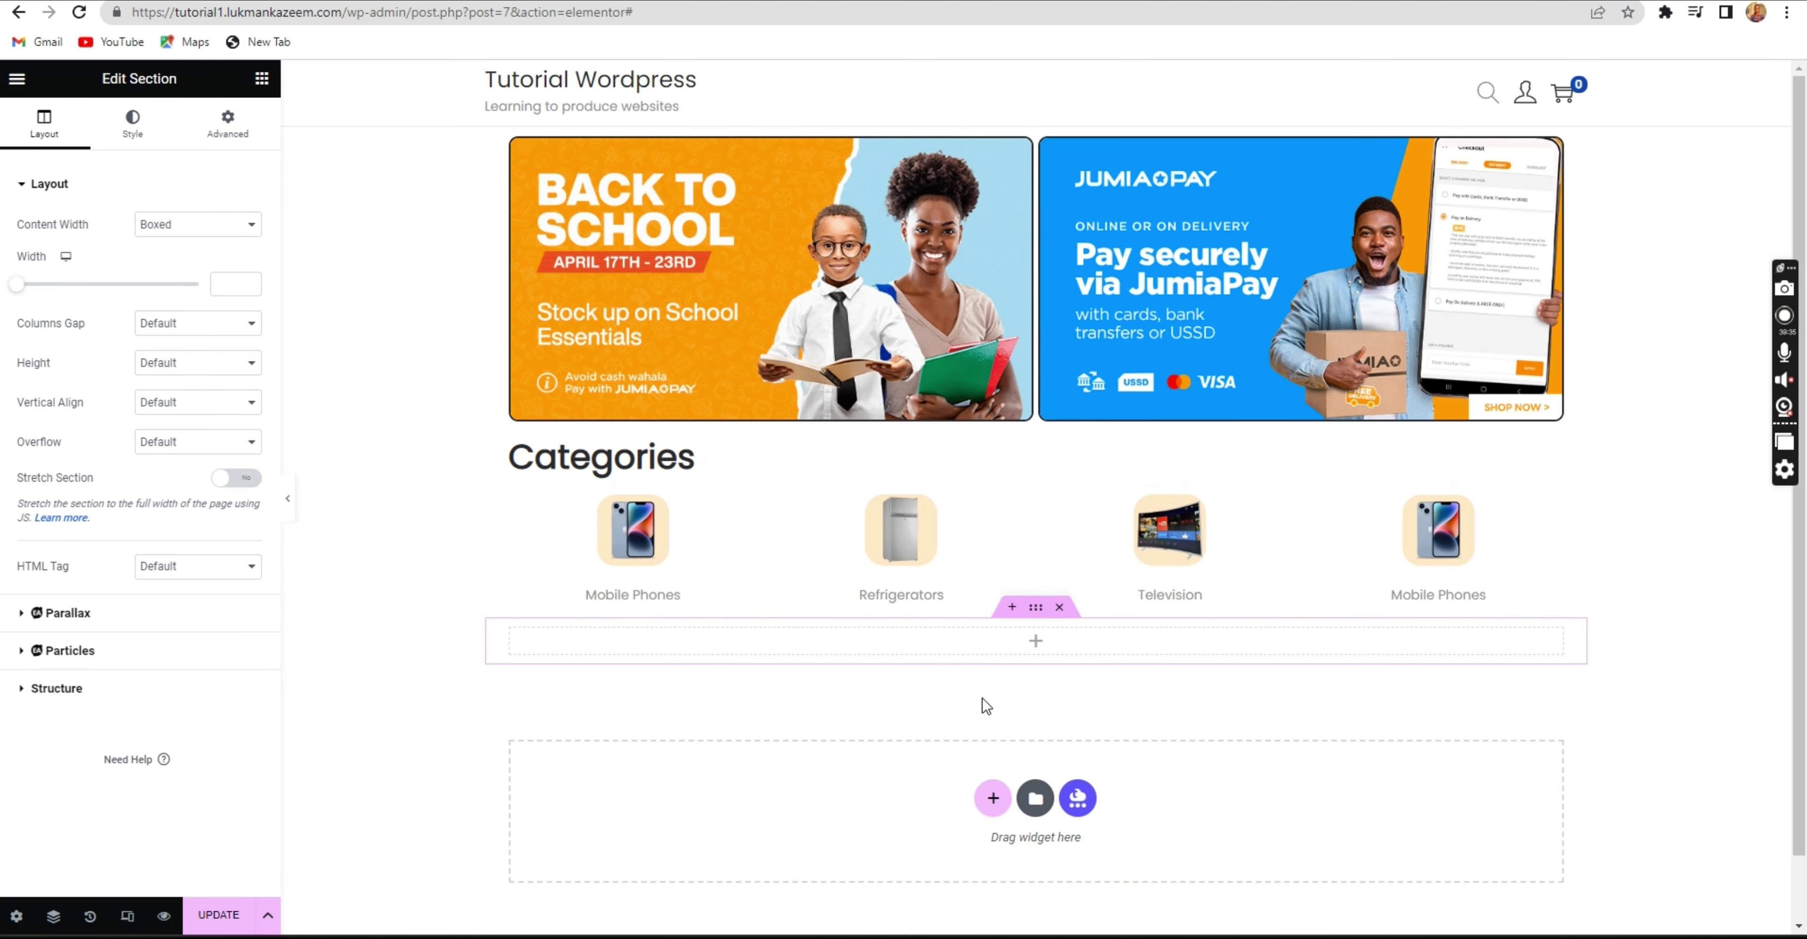
key(ctrl+Tab)
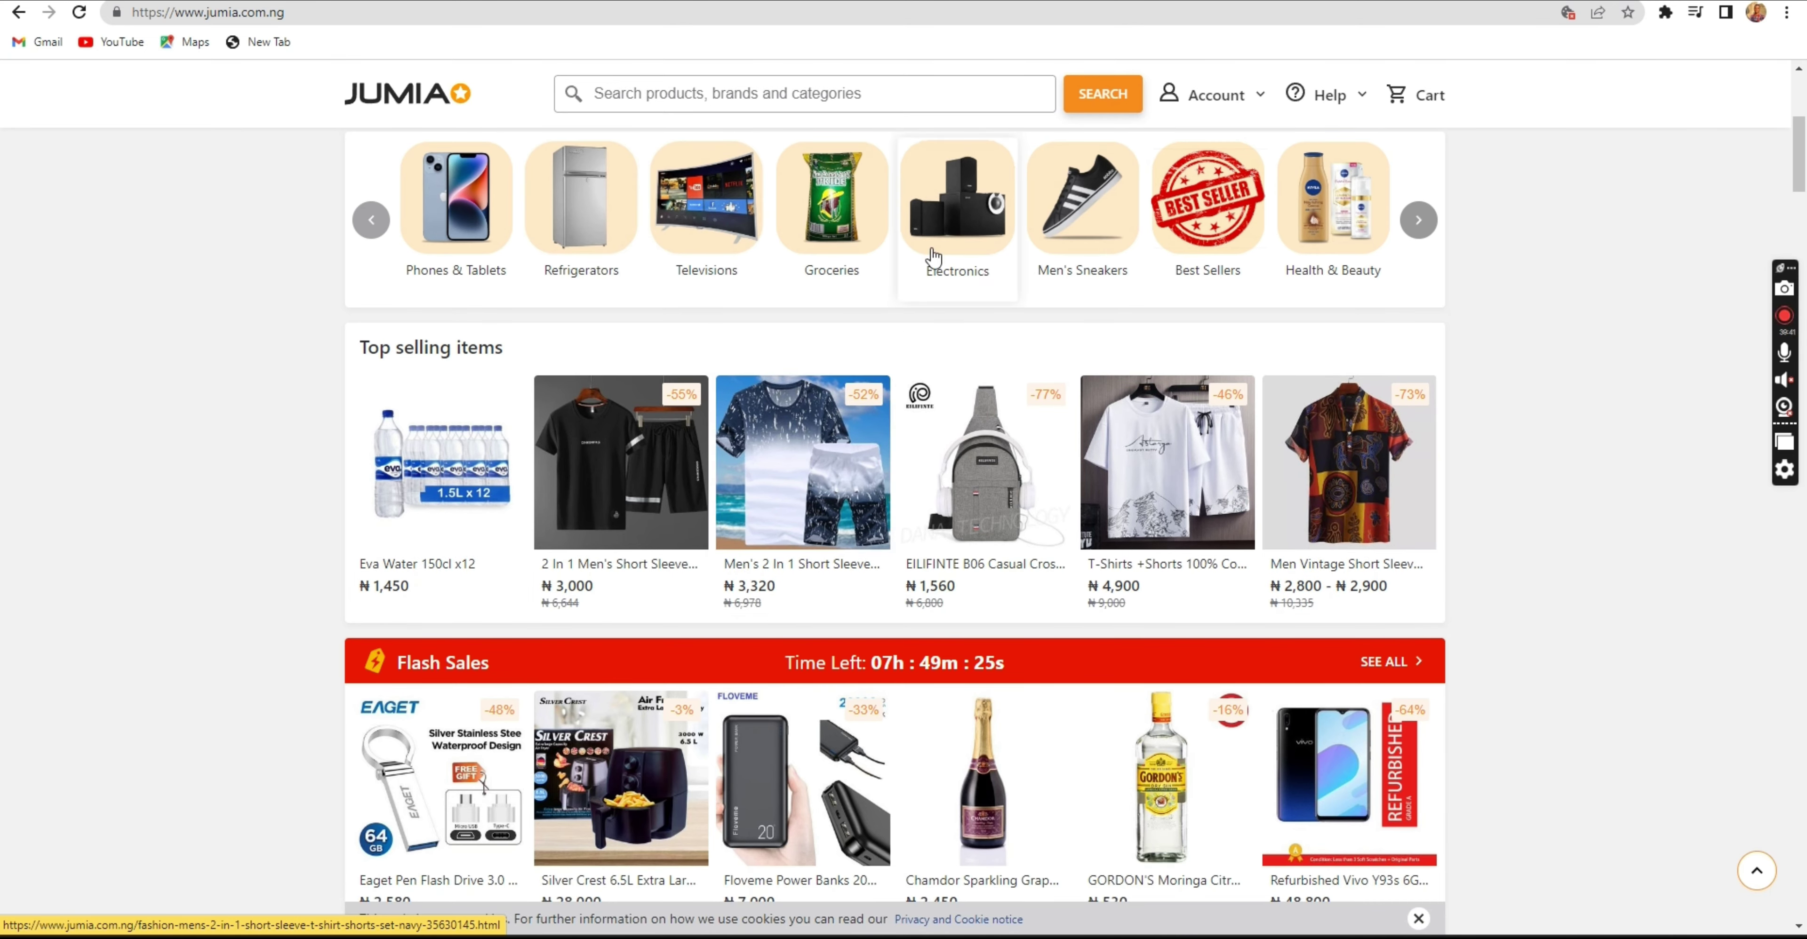
key(ctrl+shift+Tab)
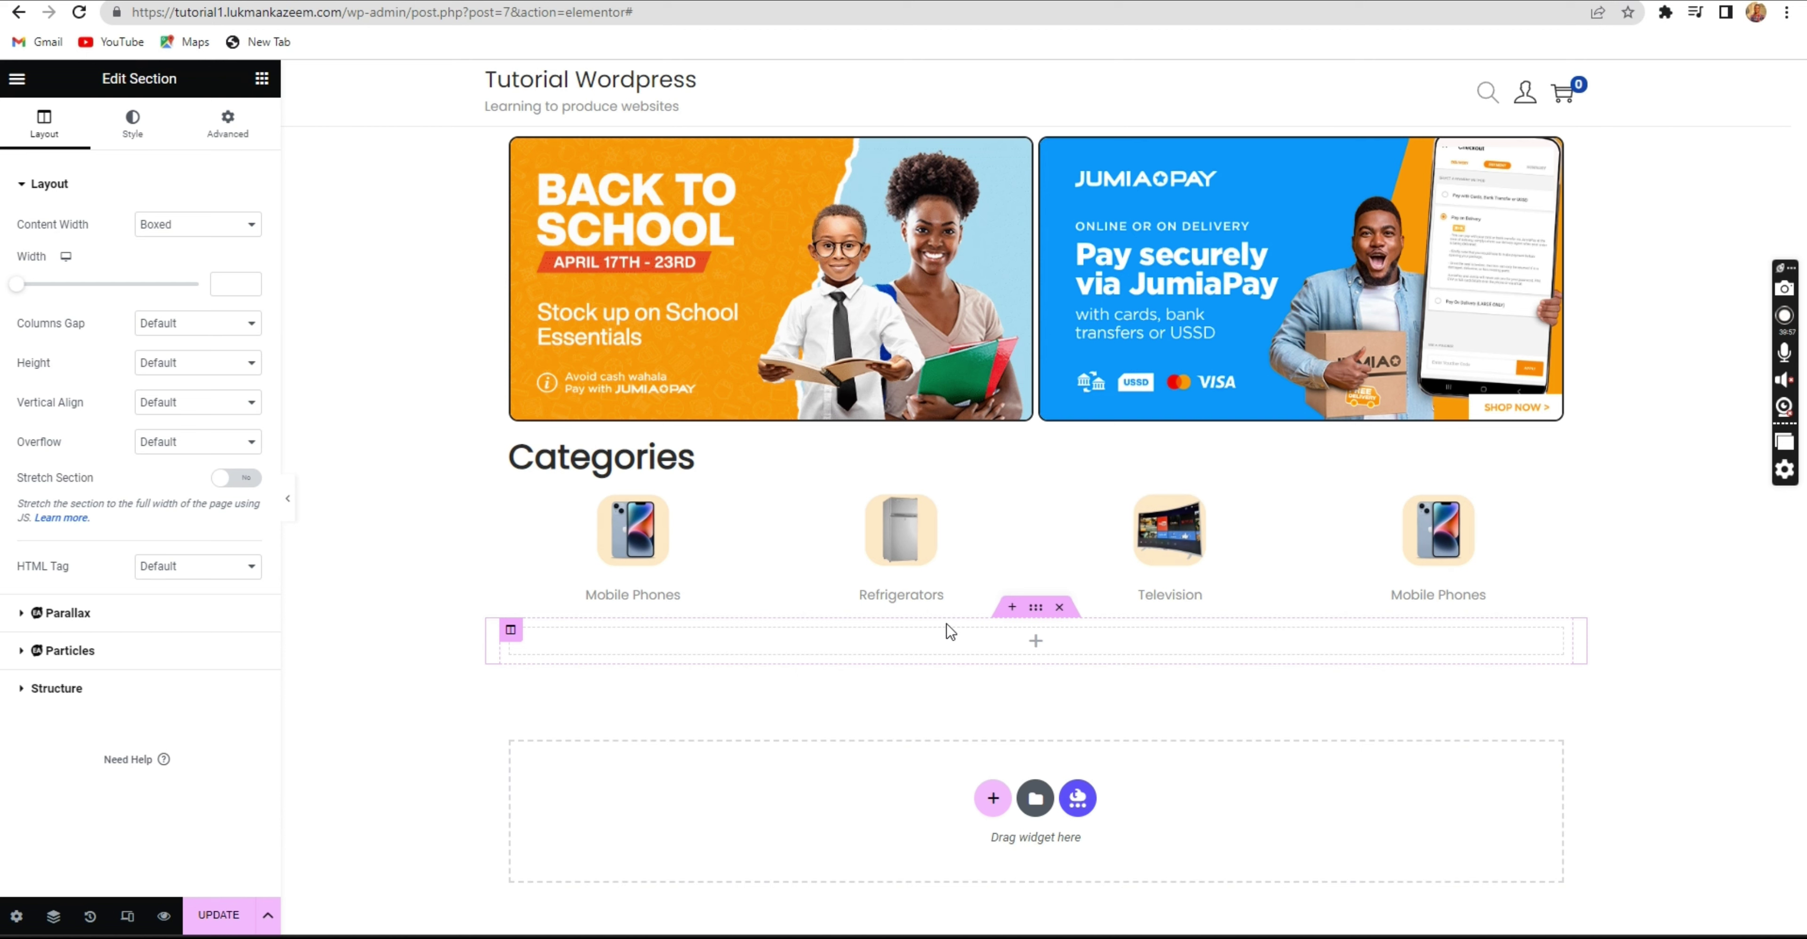
click(977, 641)
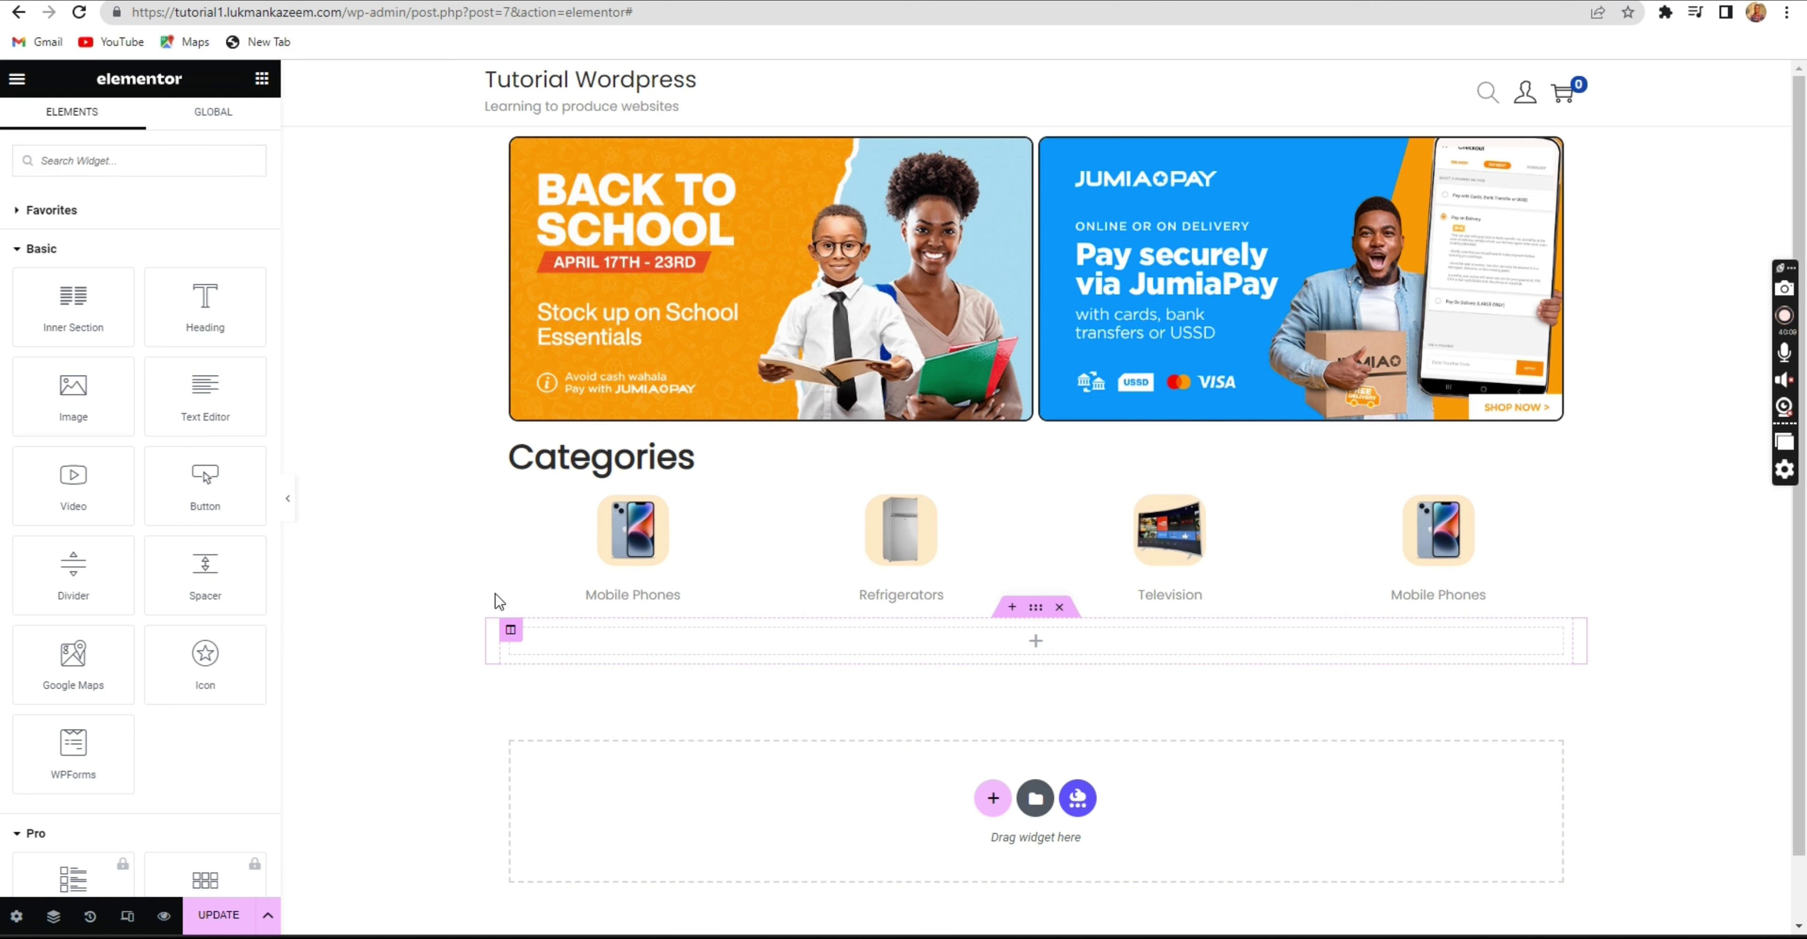
Search widgets for 'prod' and drag the Woo Product Carousel into the empty section.
click(58, 164)
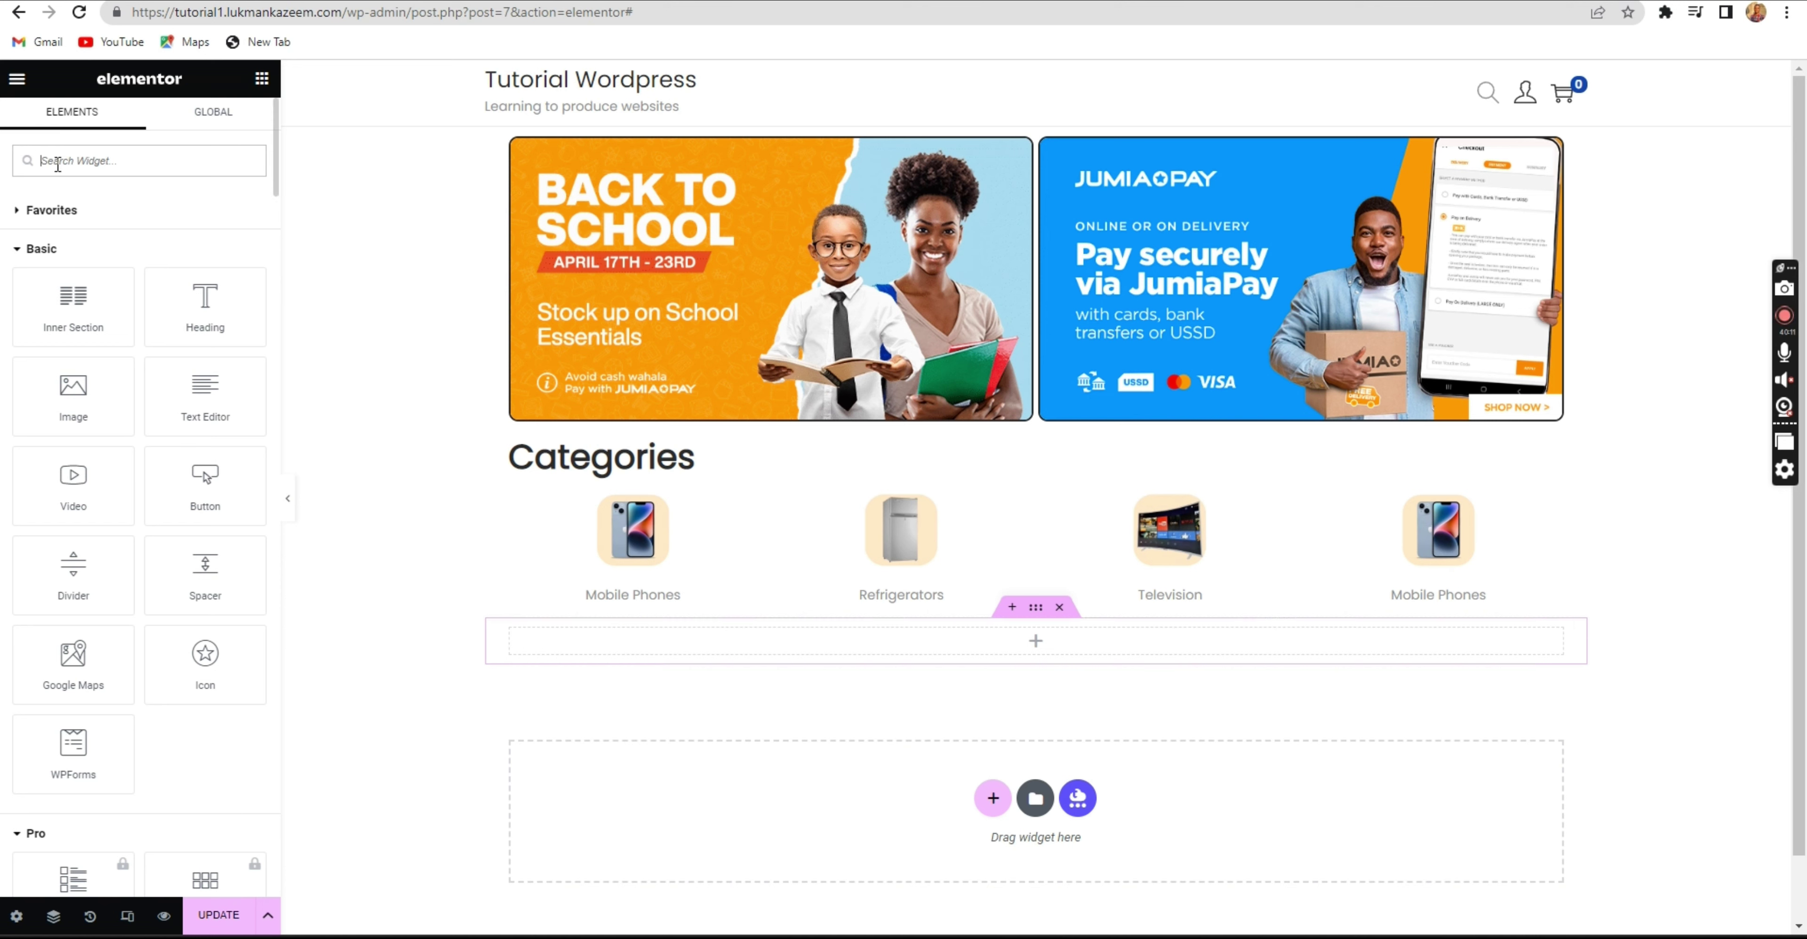
text(pro)
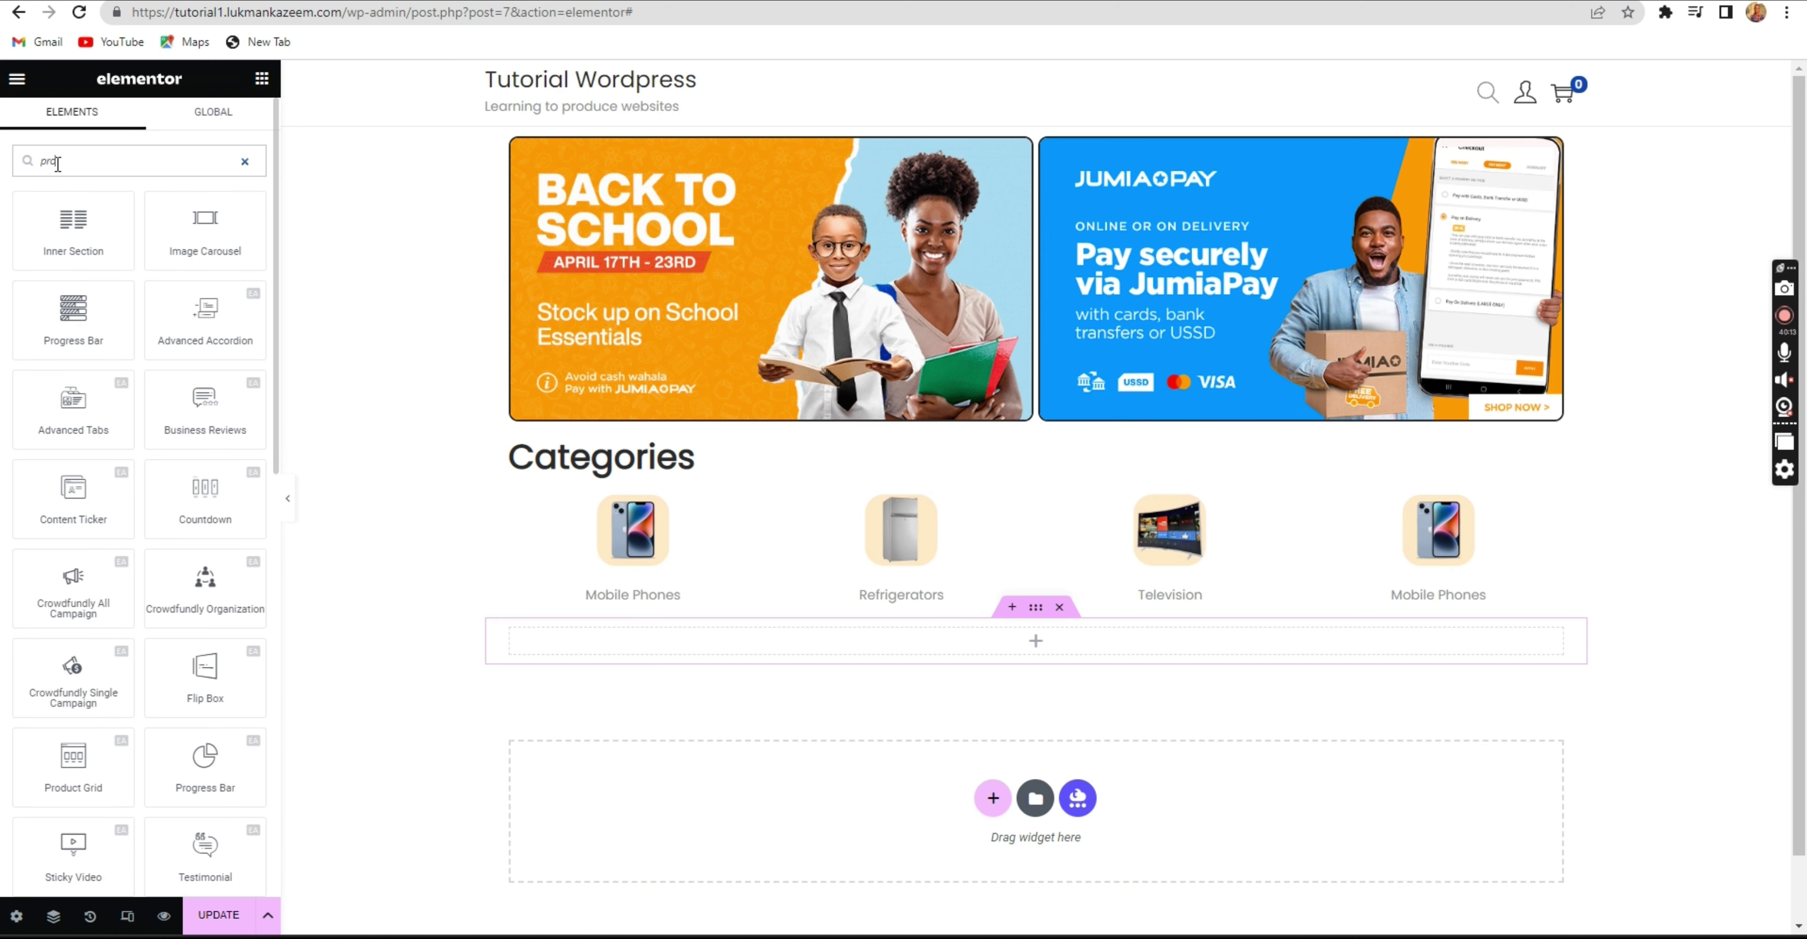
text(d)
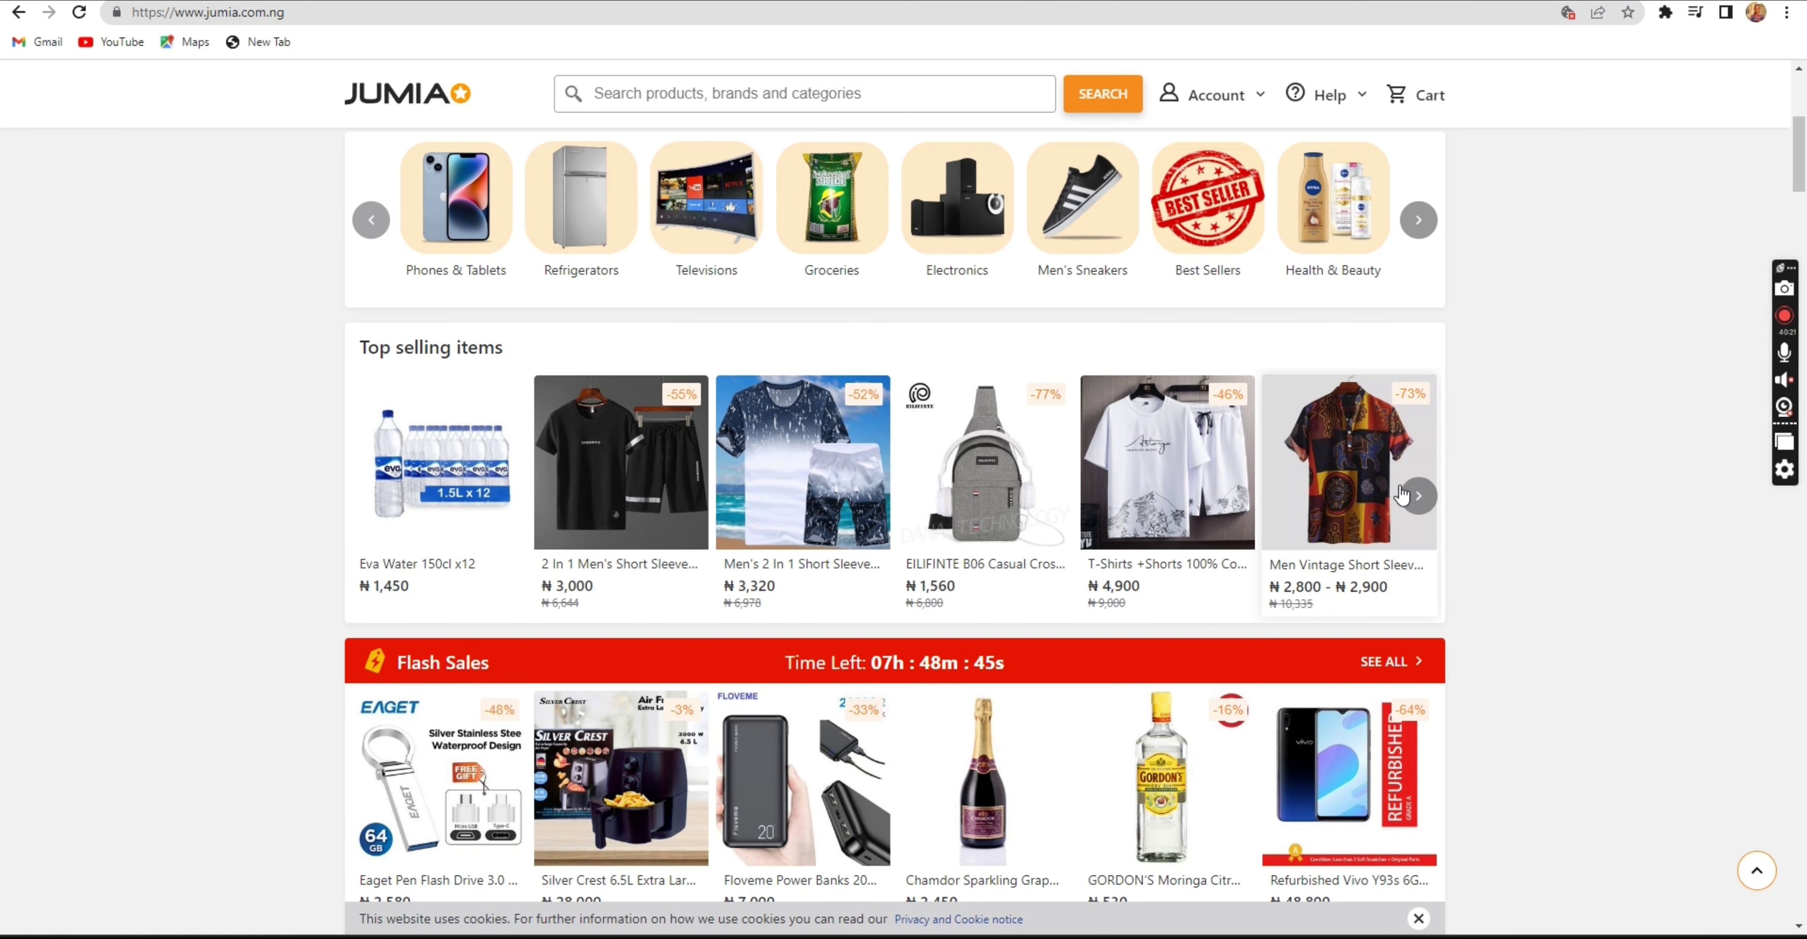
click(1418, 497)
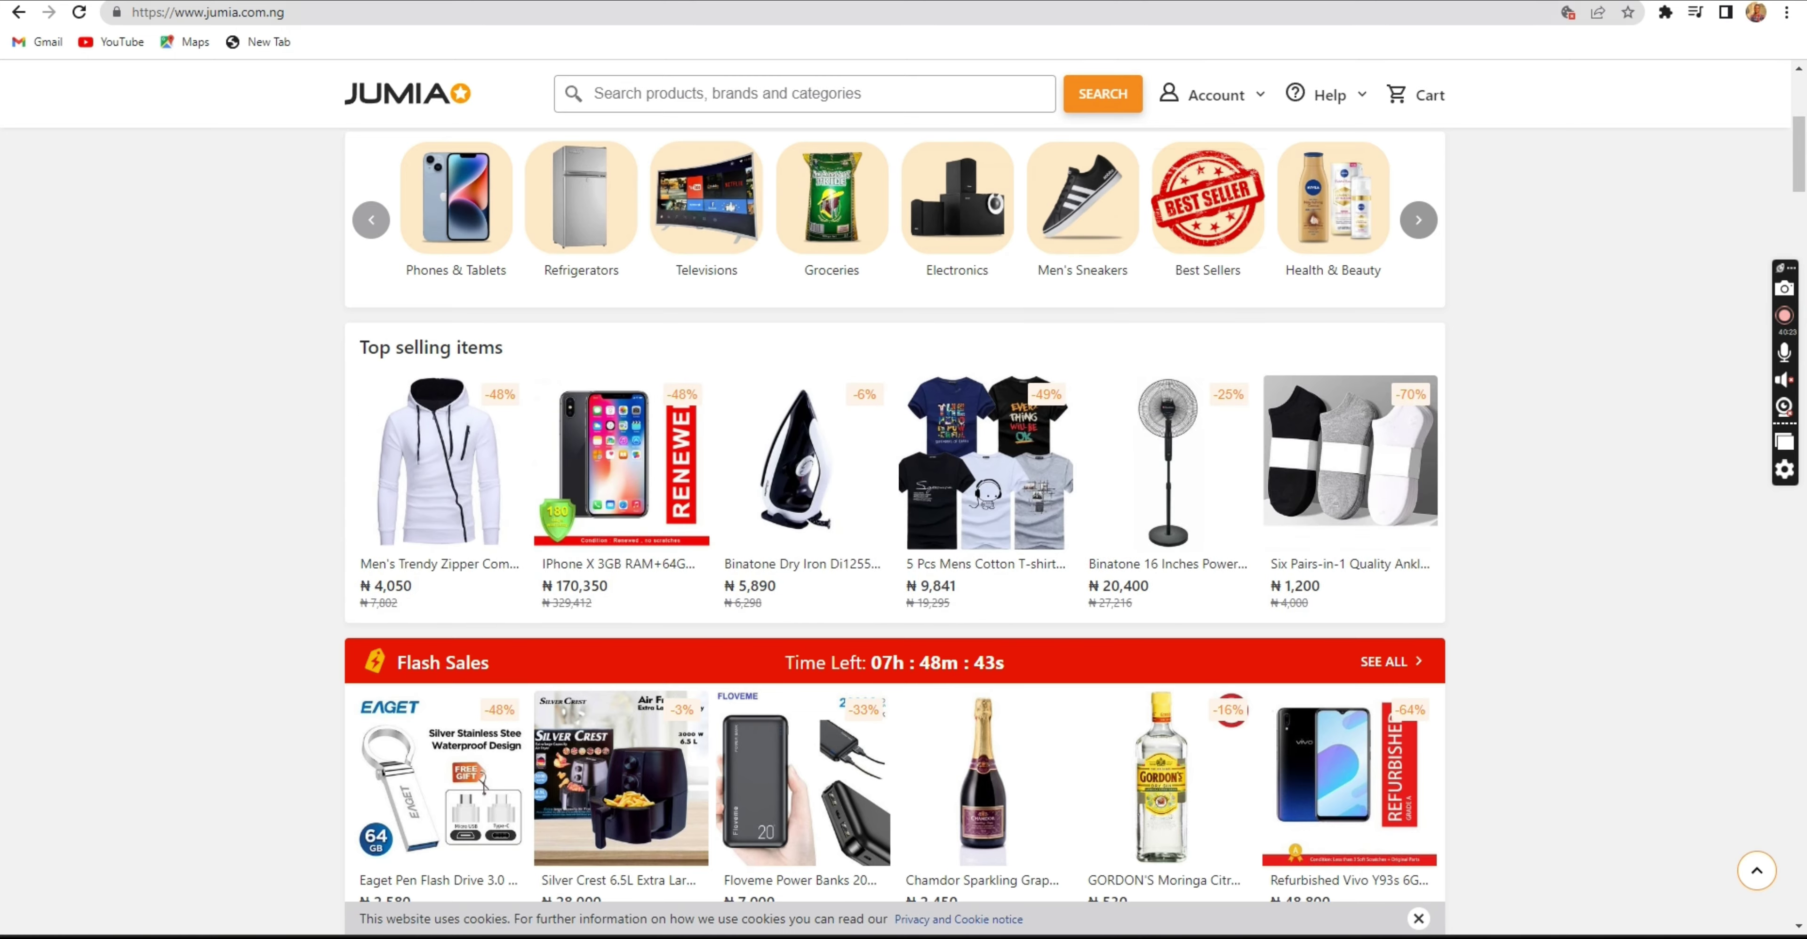
click(498, 1)
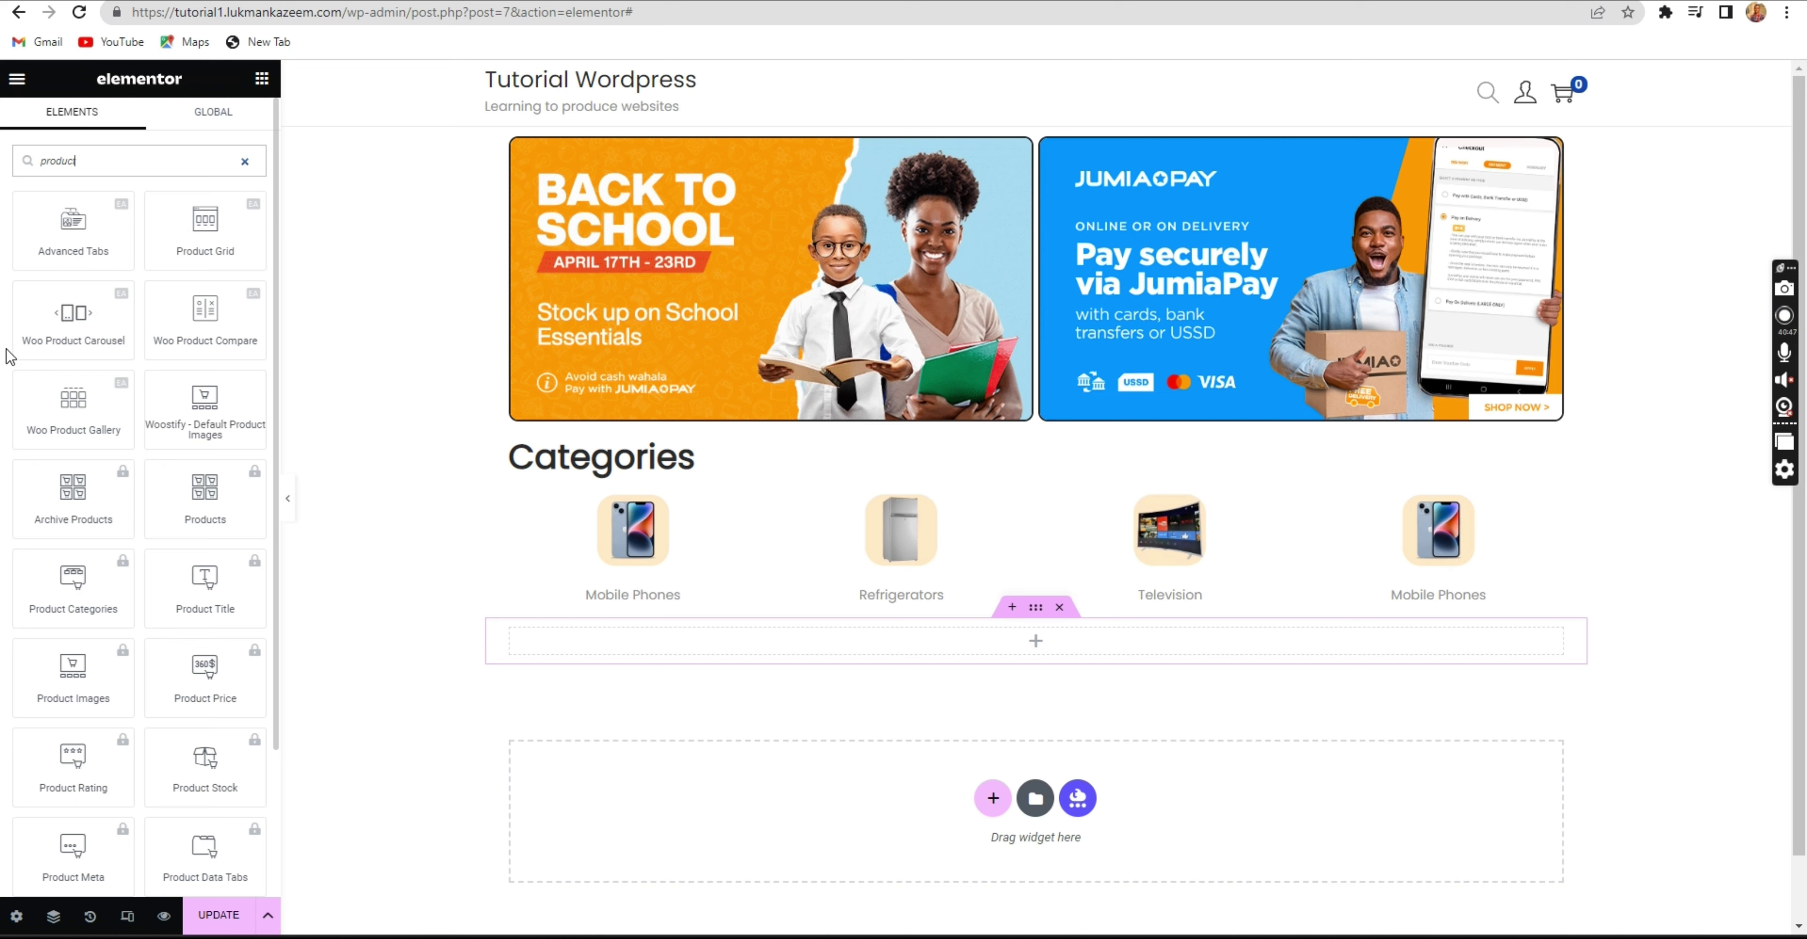
drag(62, 307, 688, 628)
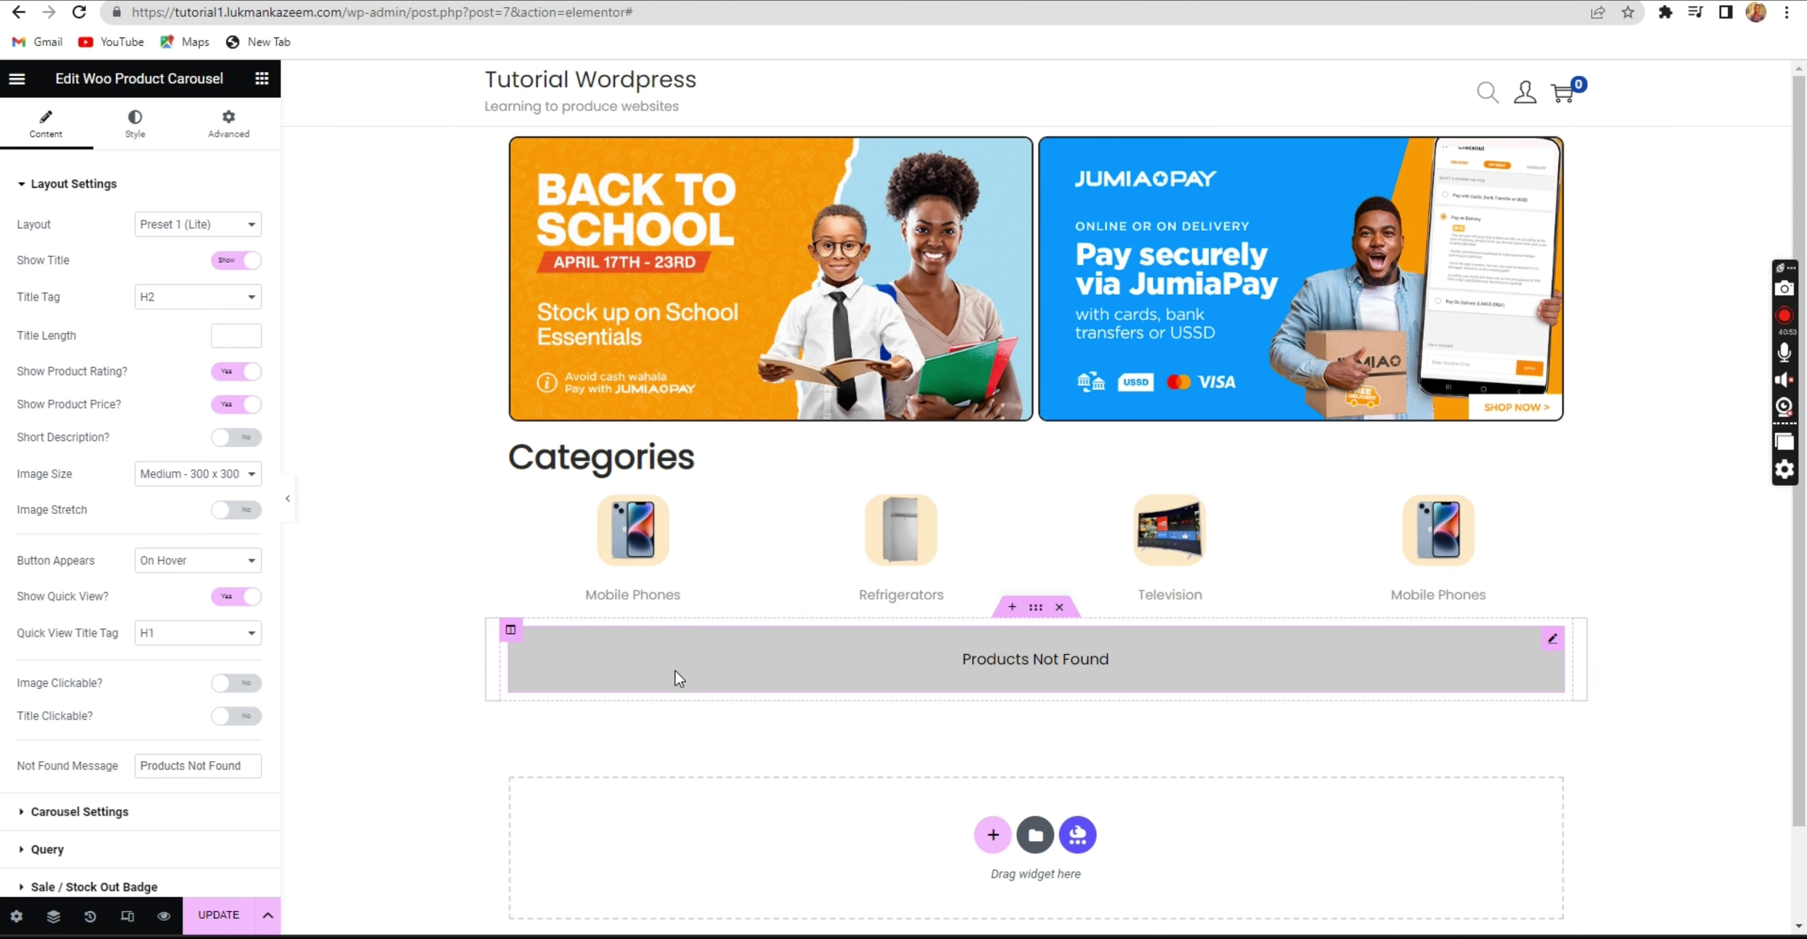
Keep the carousel layout at Preset 1 (Lite) and save the page.
click(178, 225)
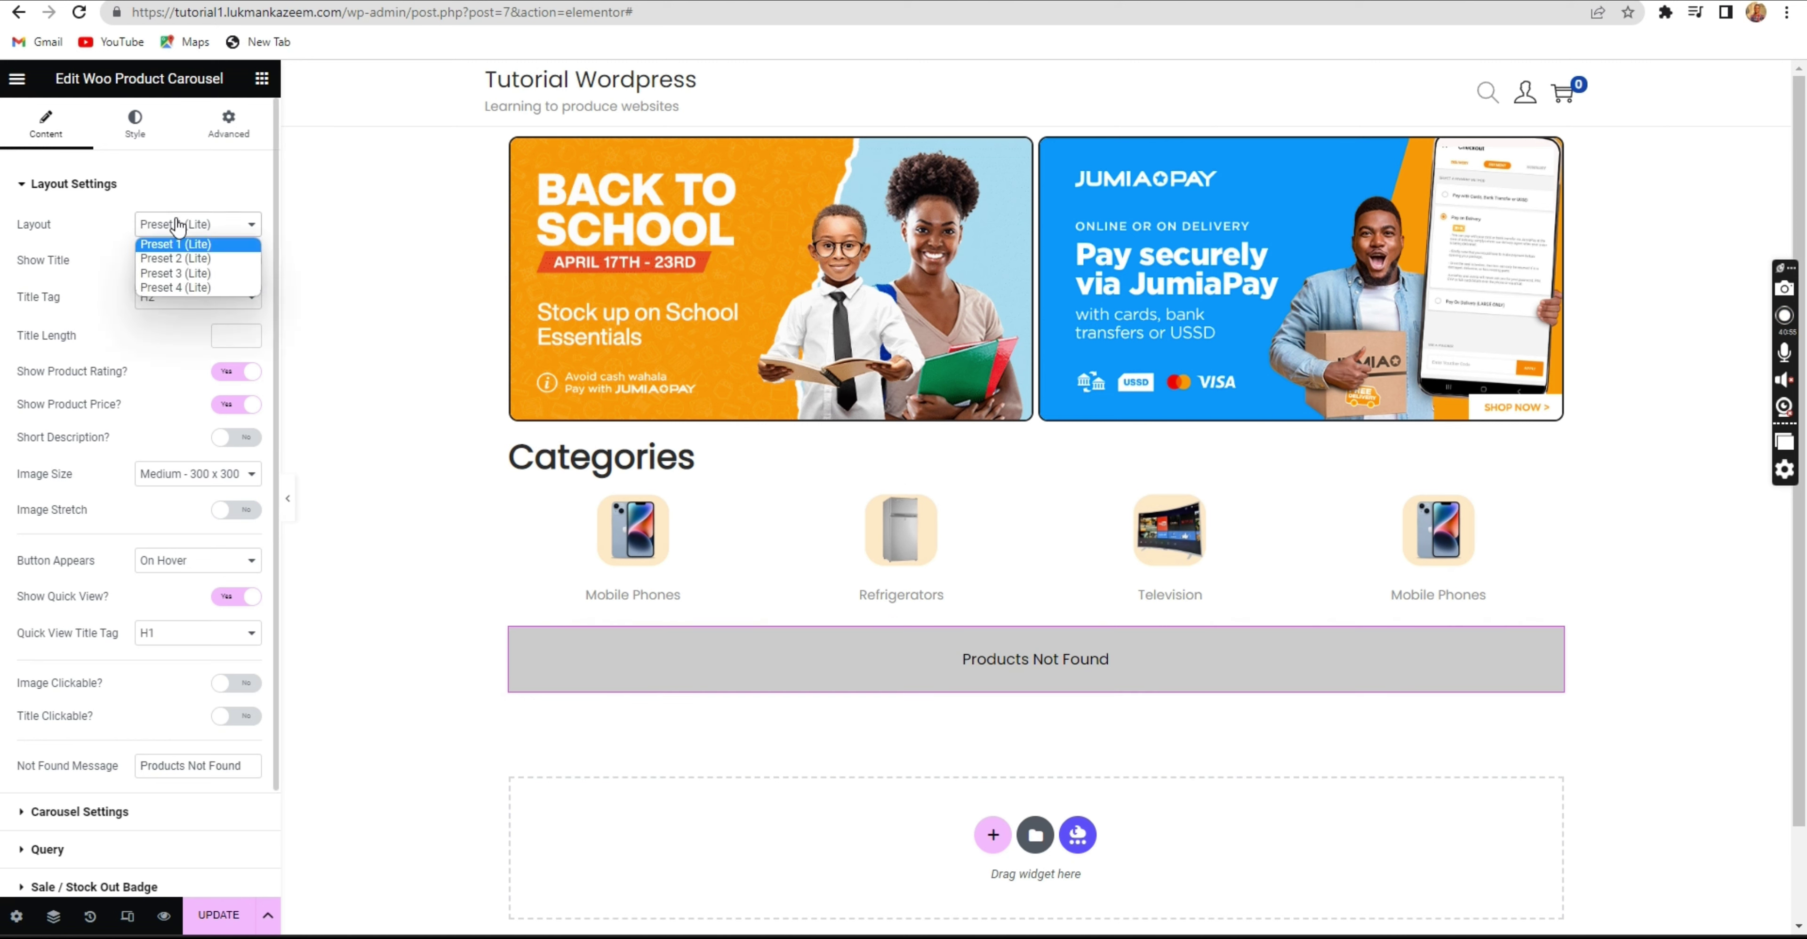
click(178, 225)
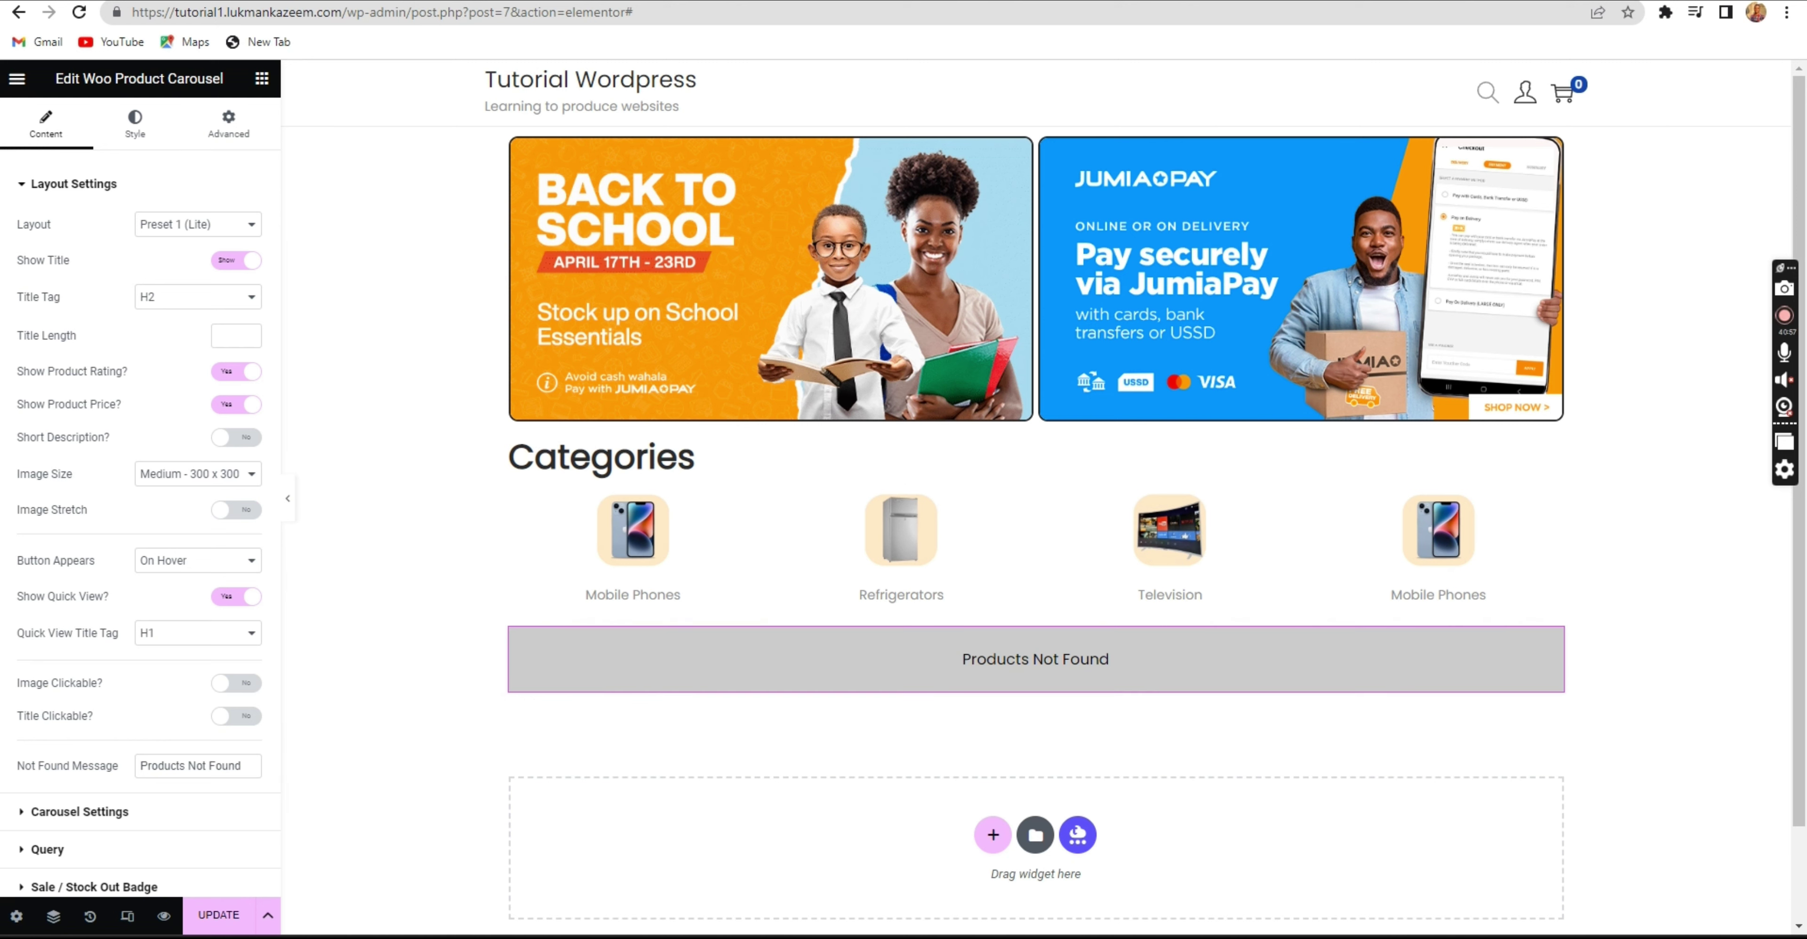
click(218, 915)
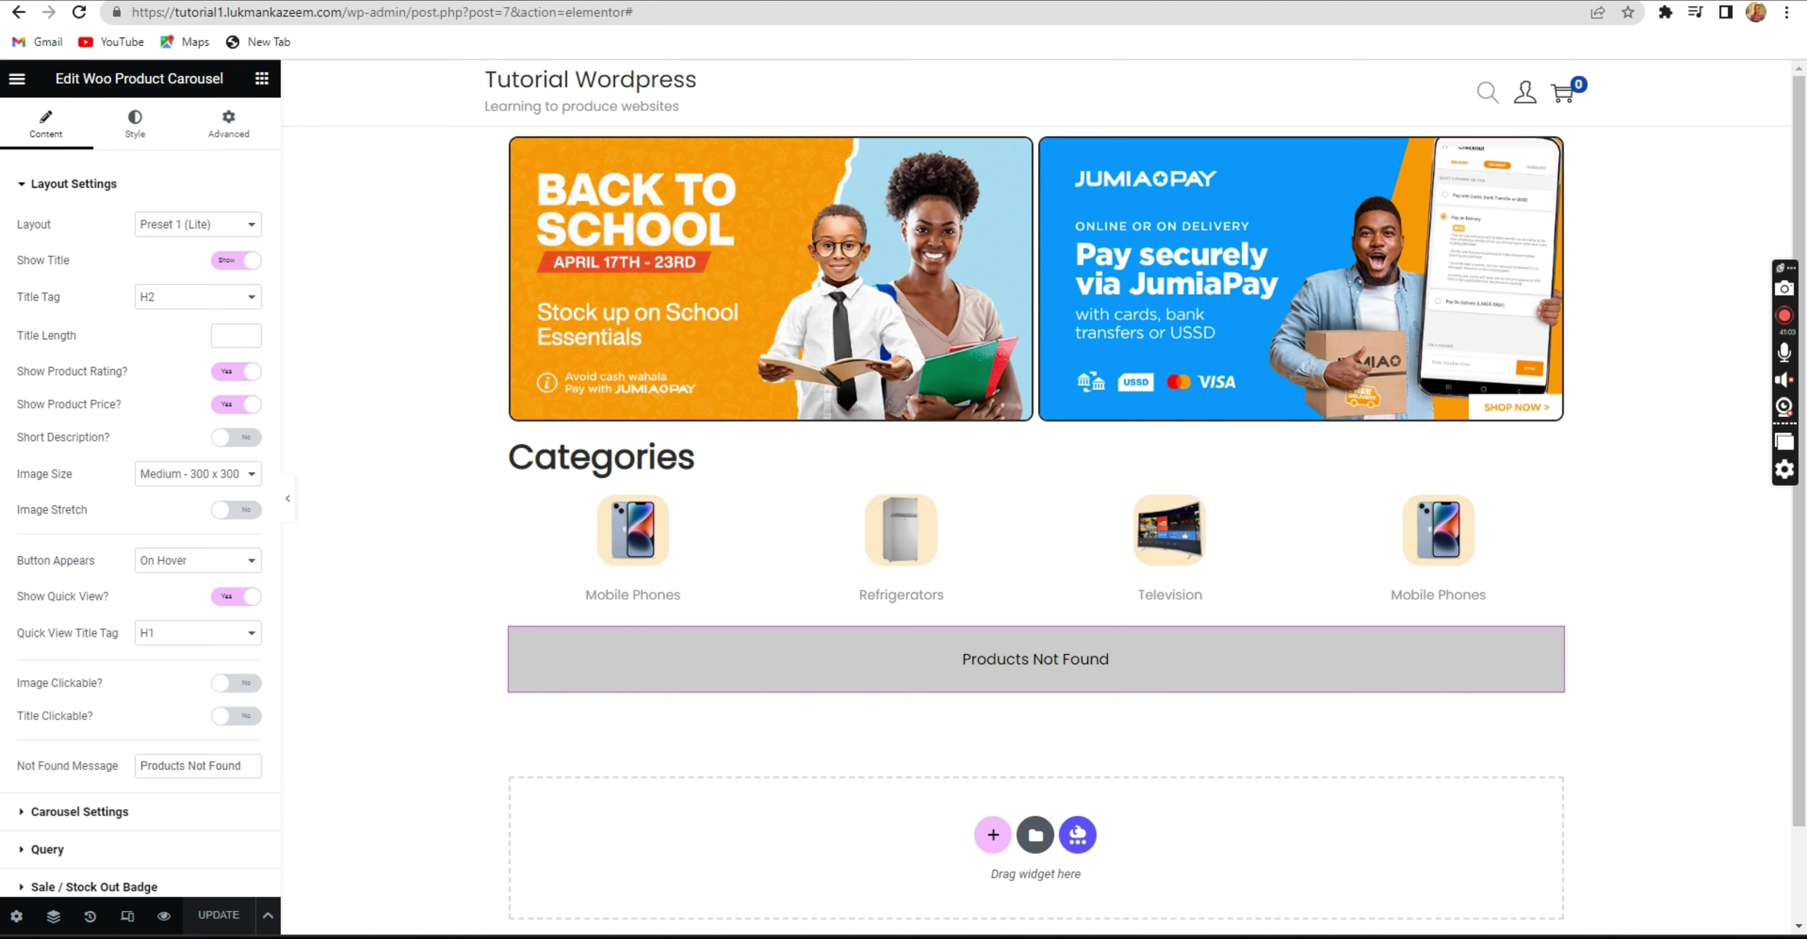
key(ctrl+shift+Tab)
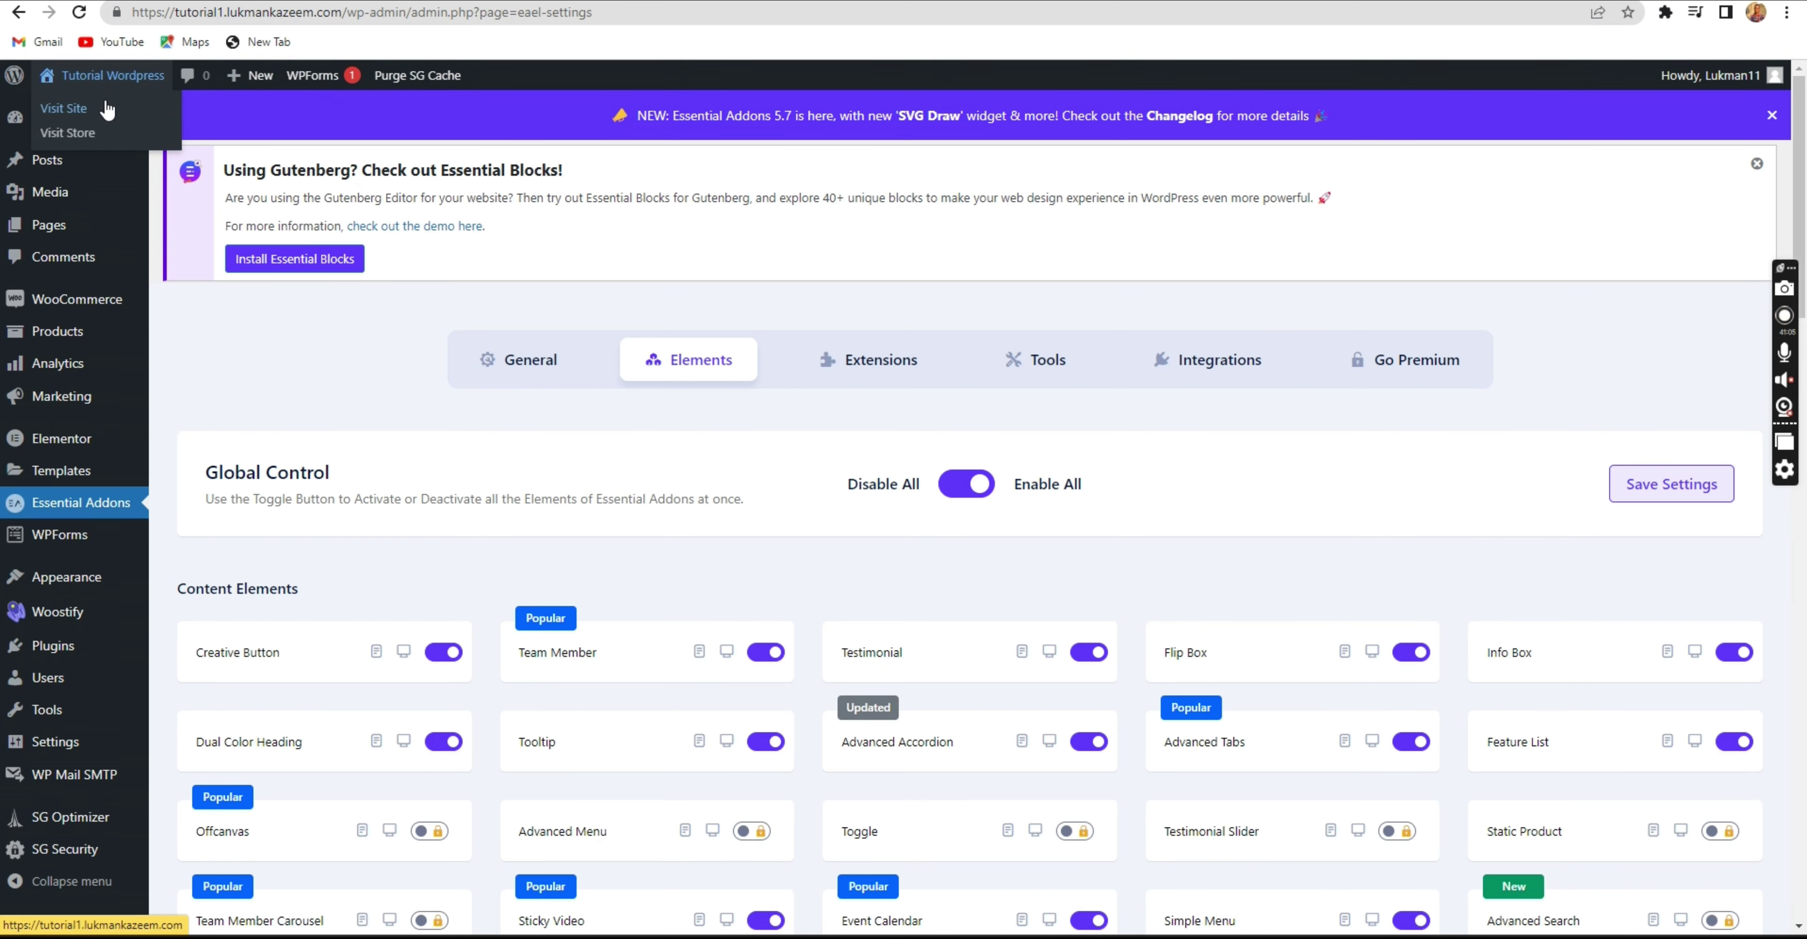
Open Visit Site in a new tab to check the live homepage's carousel.
right_click(107, 110)
click(140, 120)
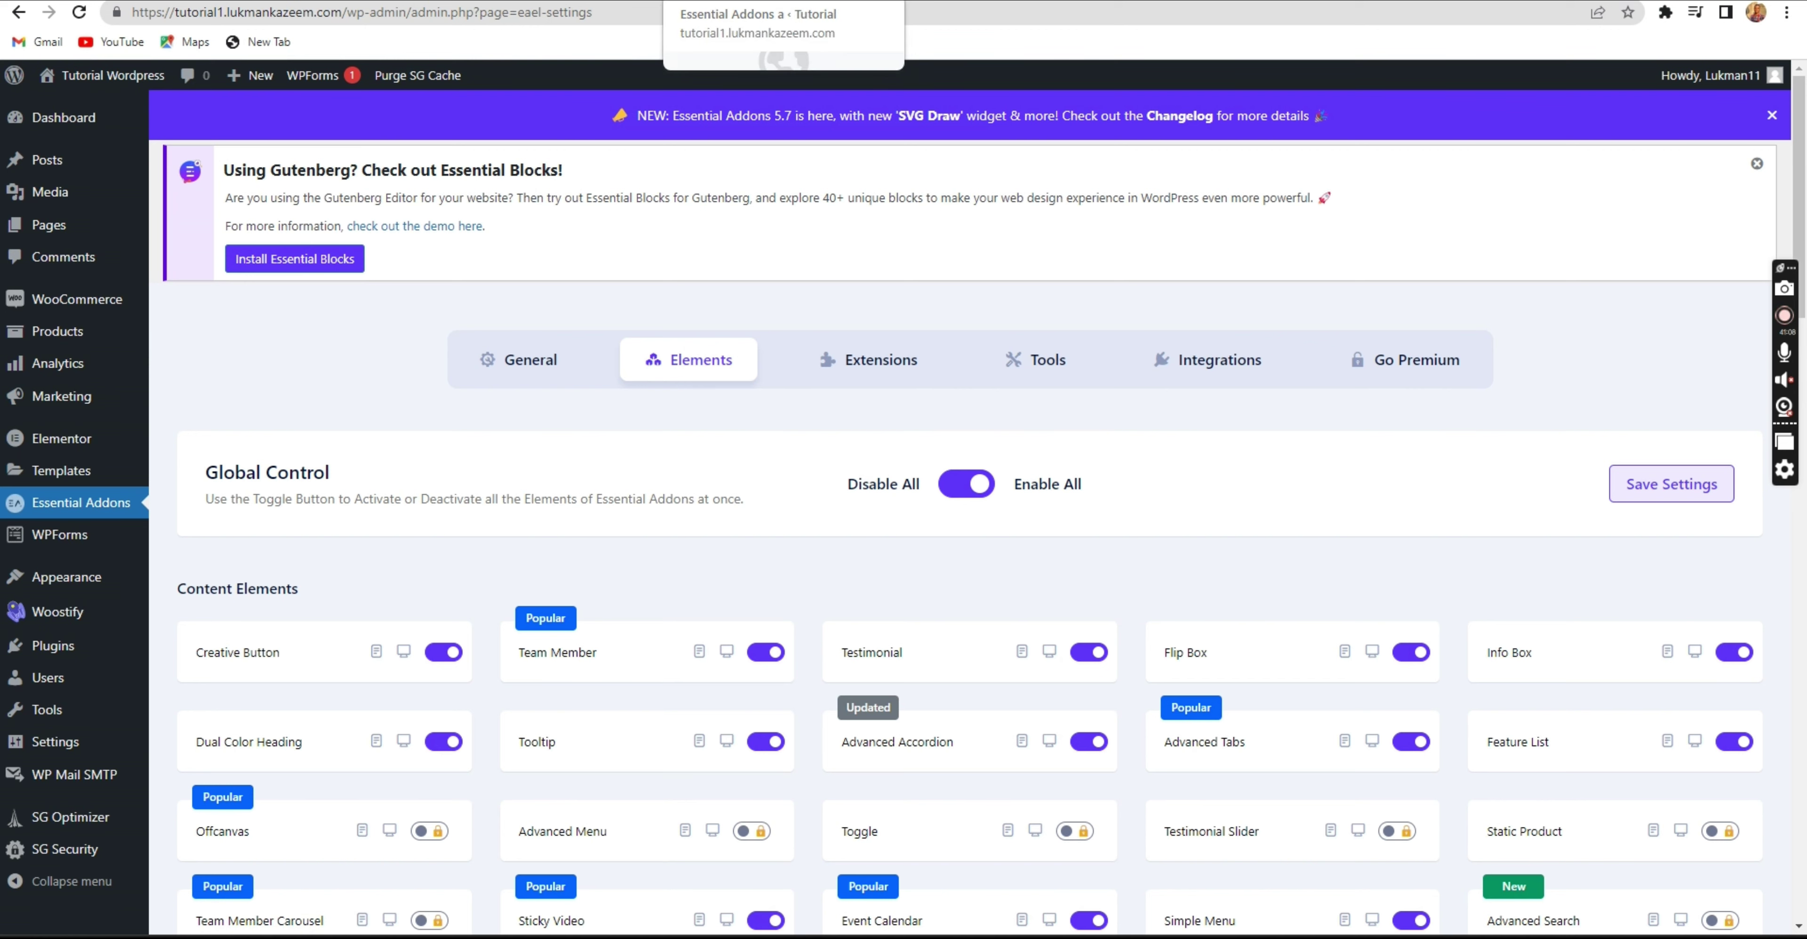
key(ctrl+Tab)
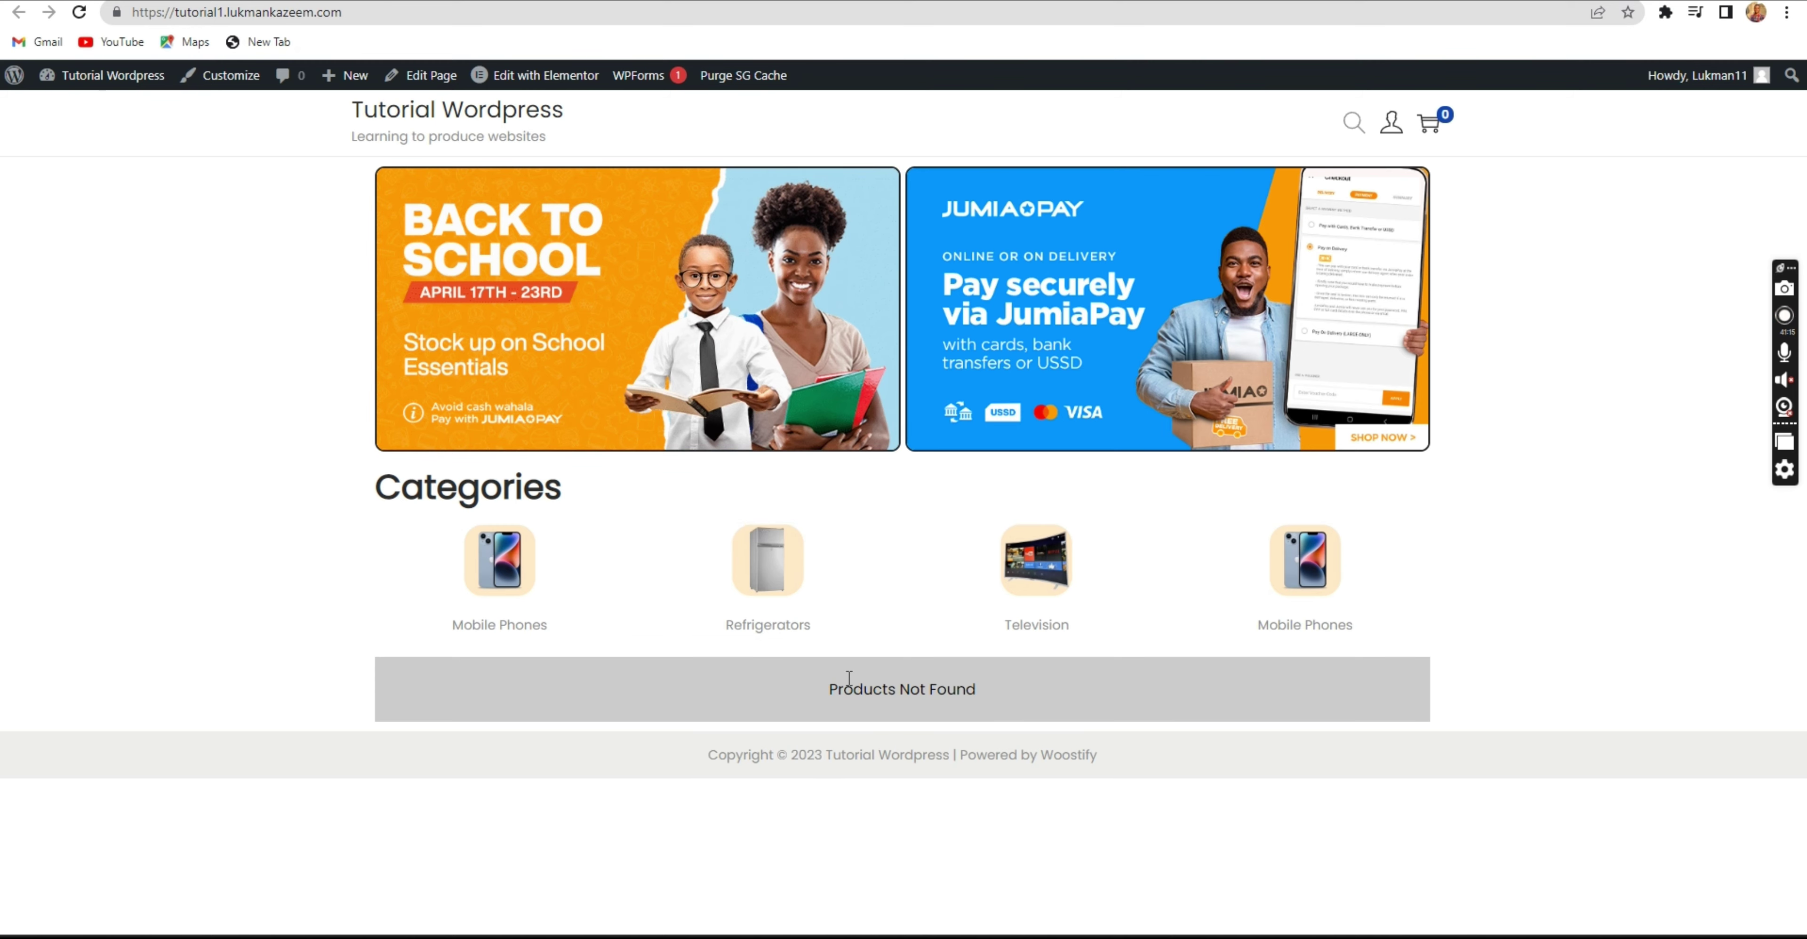
click(545, 75)
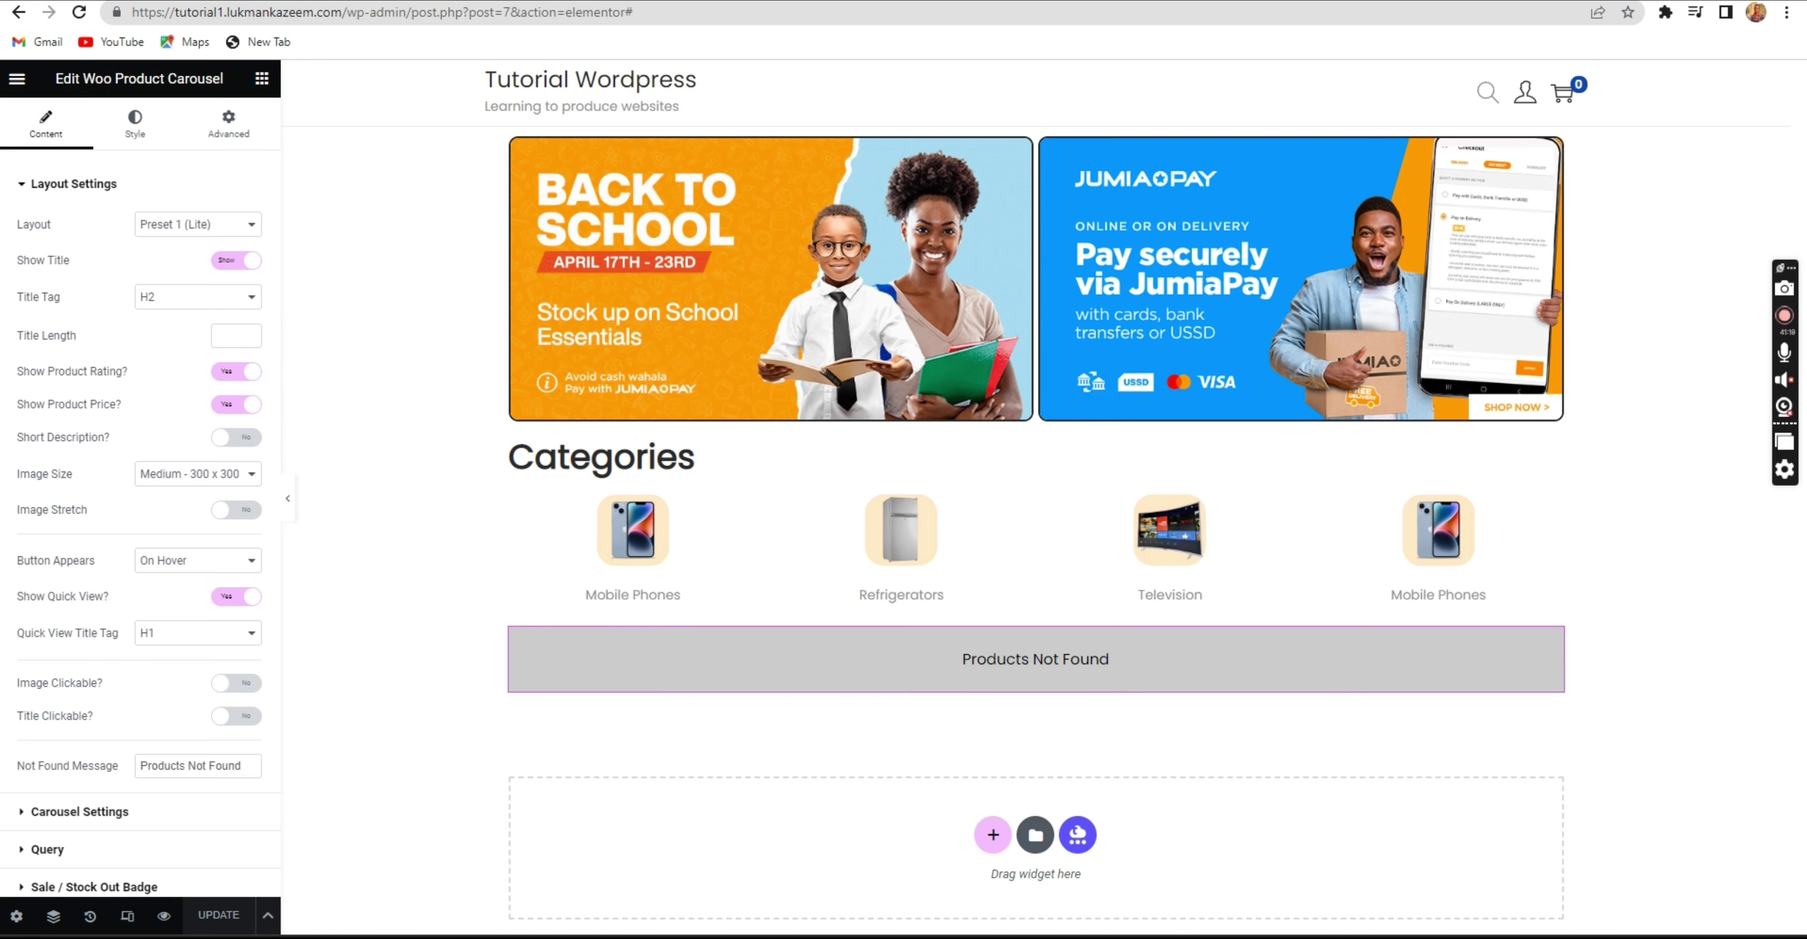
key(ctrl+Tab)
scroll(804, 456, down, 10)
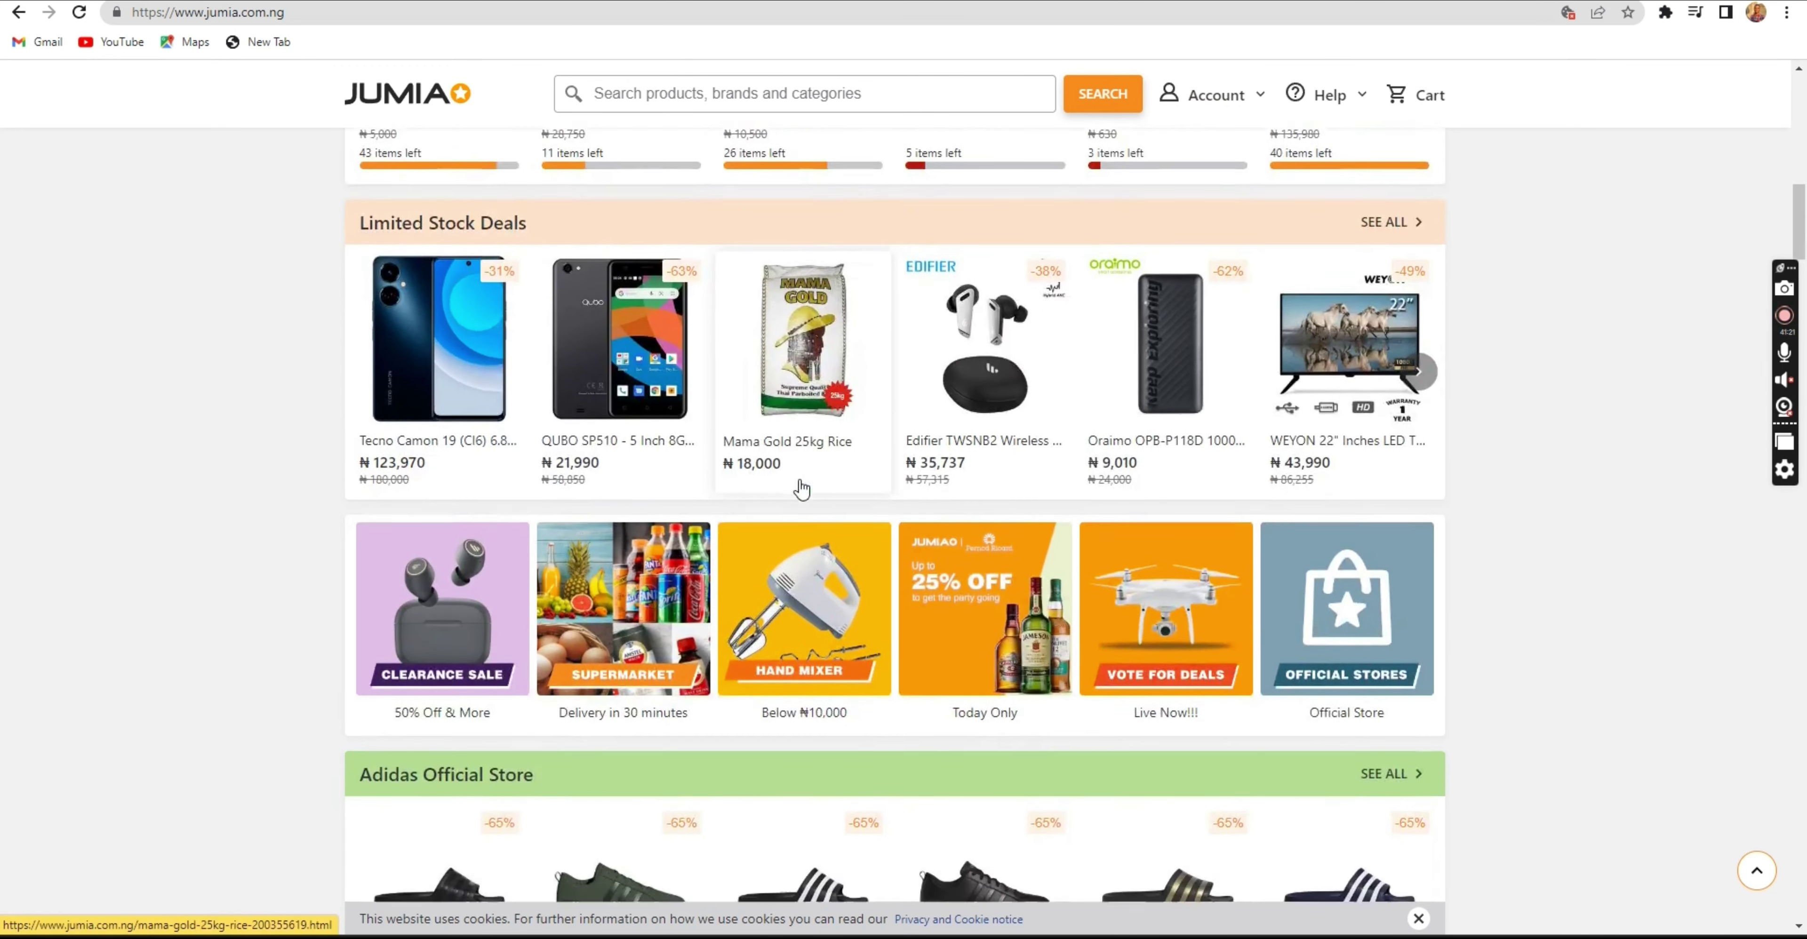
scroll(802, 490, down, 20)
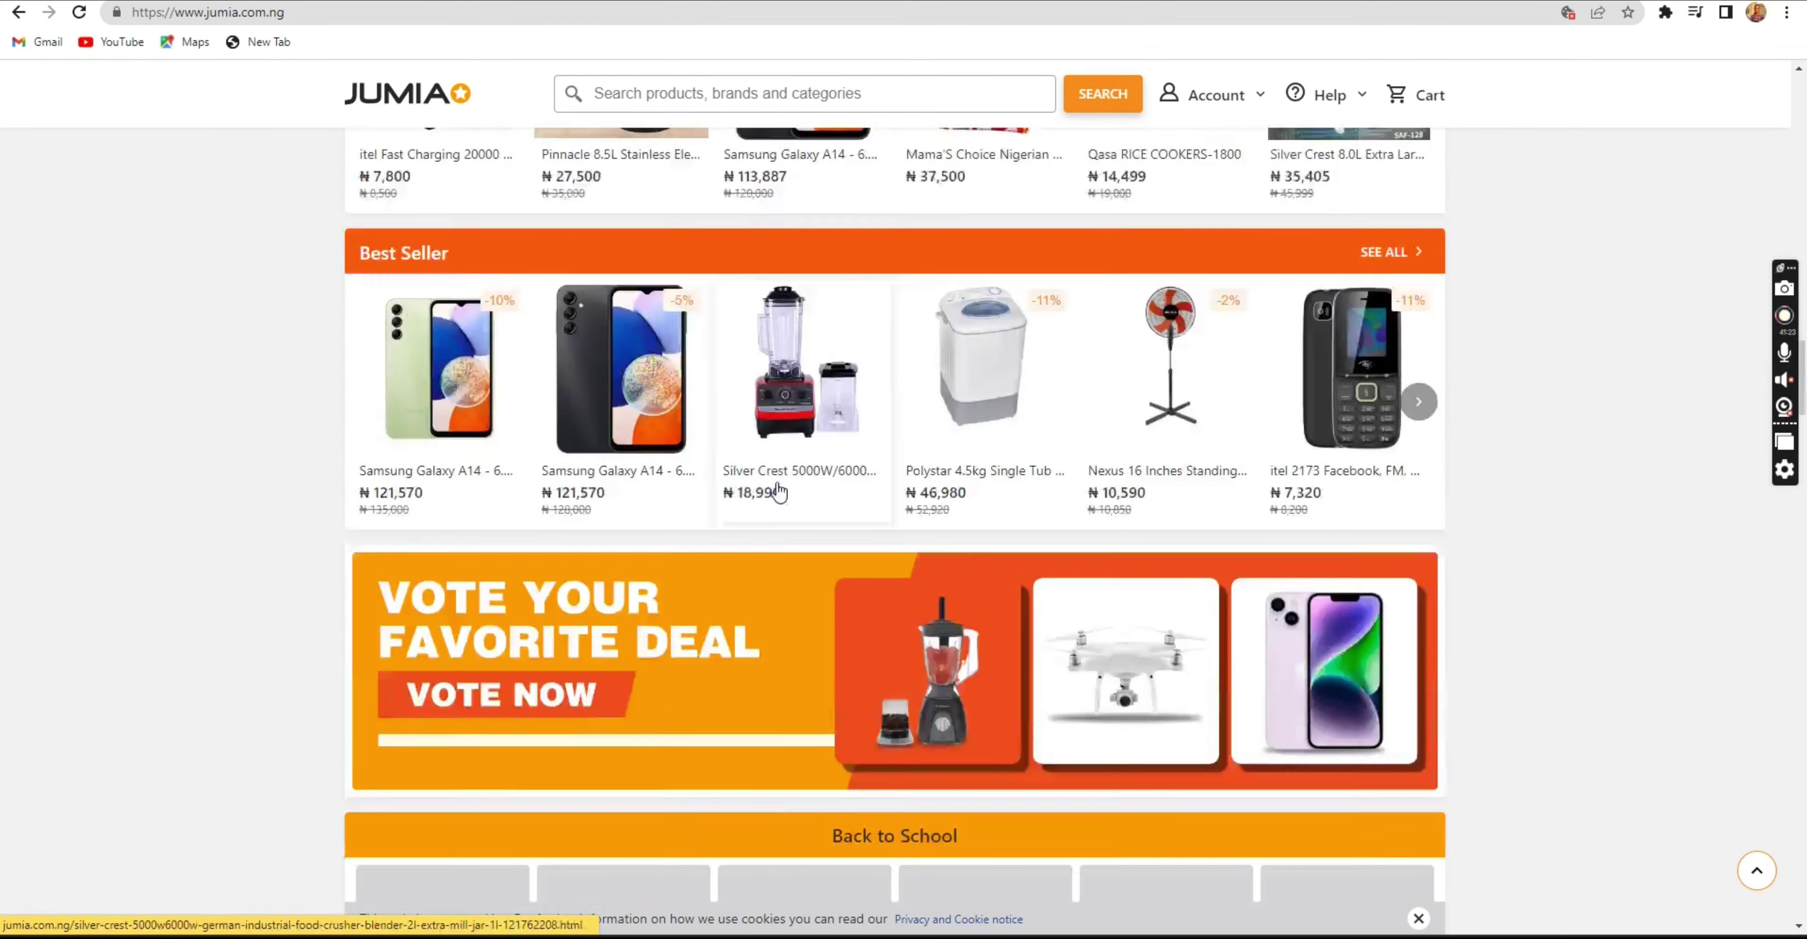
scroll(779, 493, down, 20)
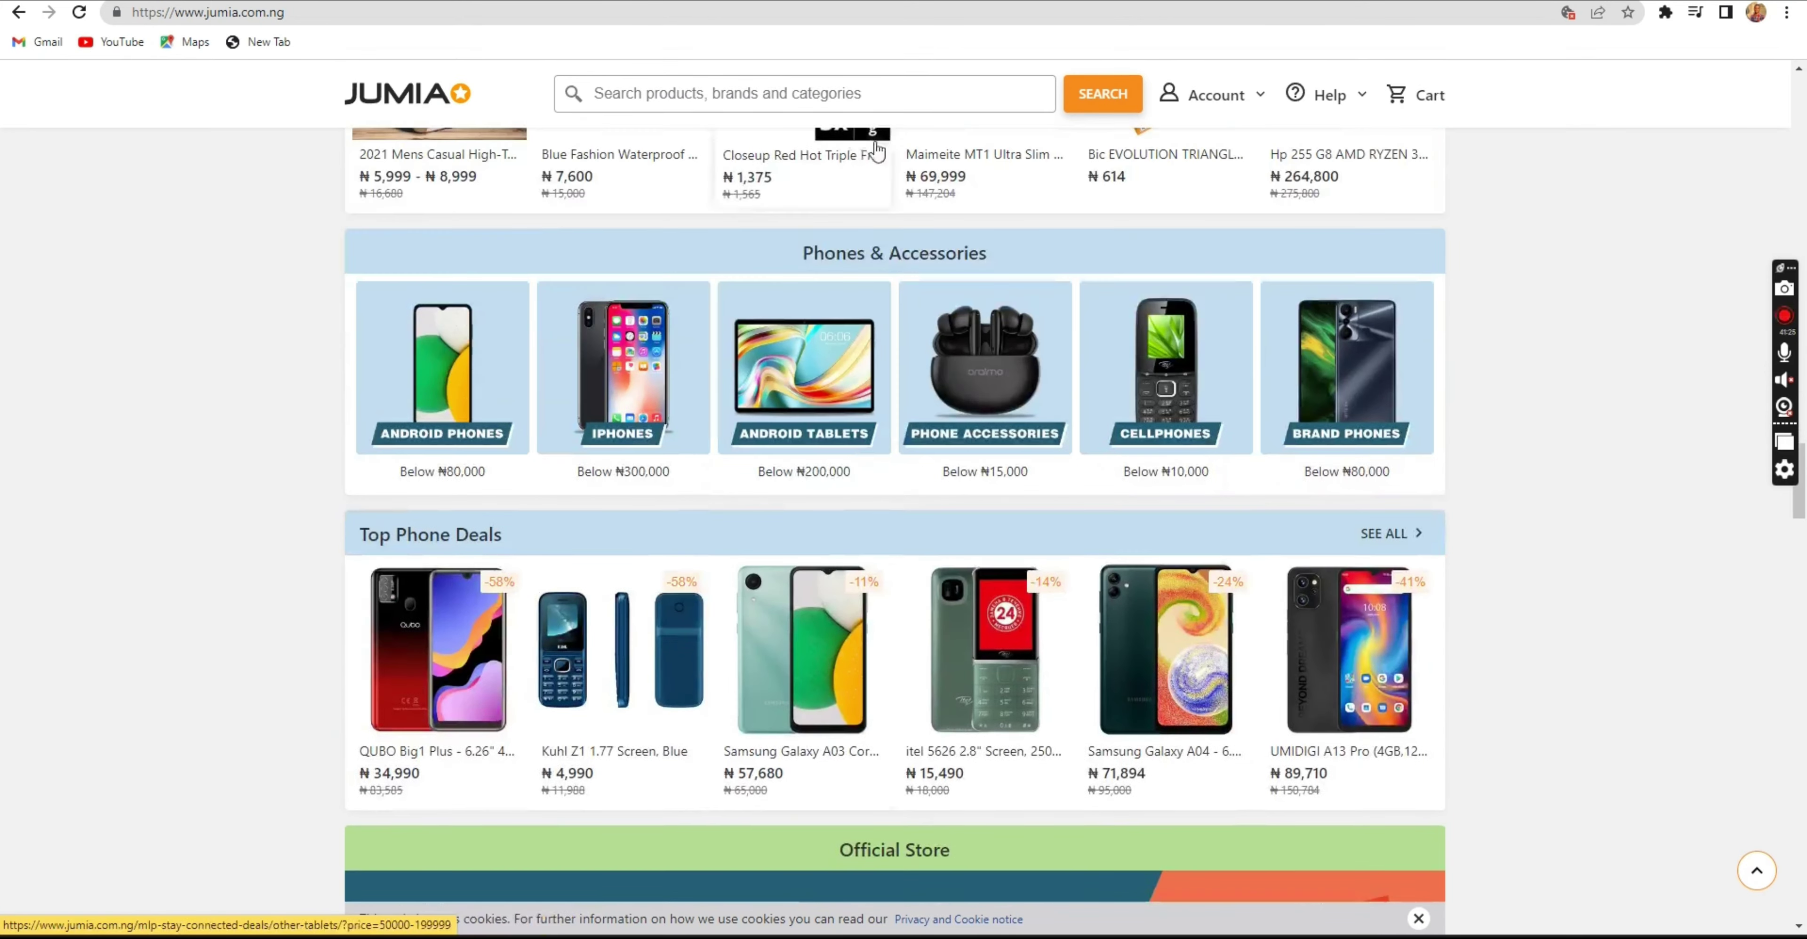
key(ctrl+Tab)
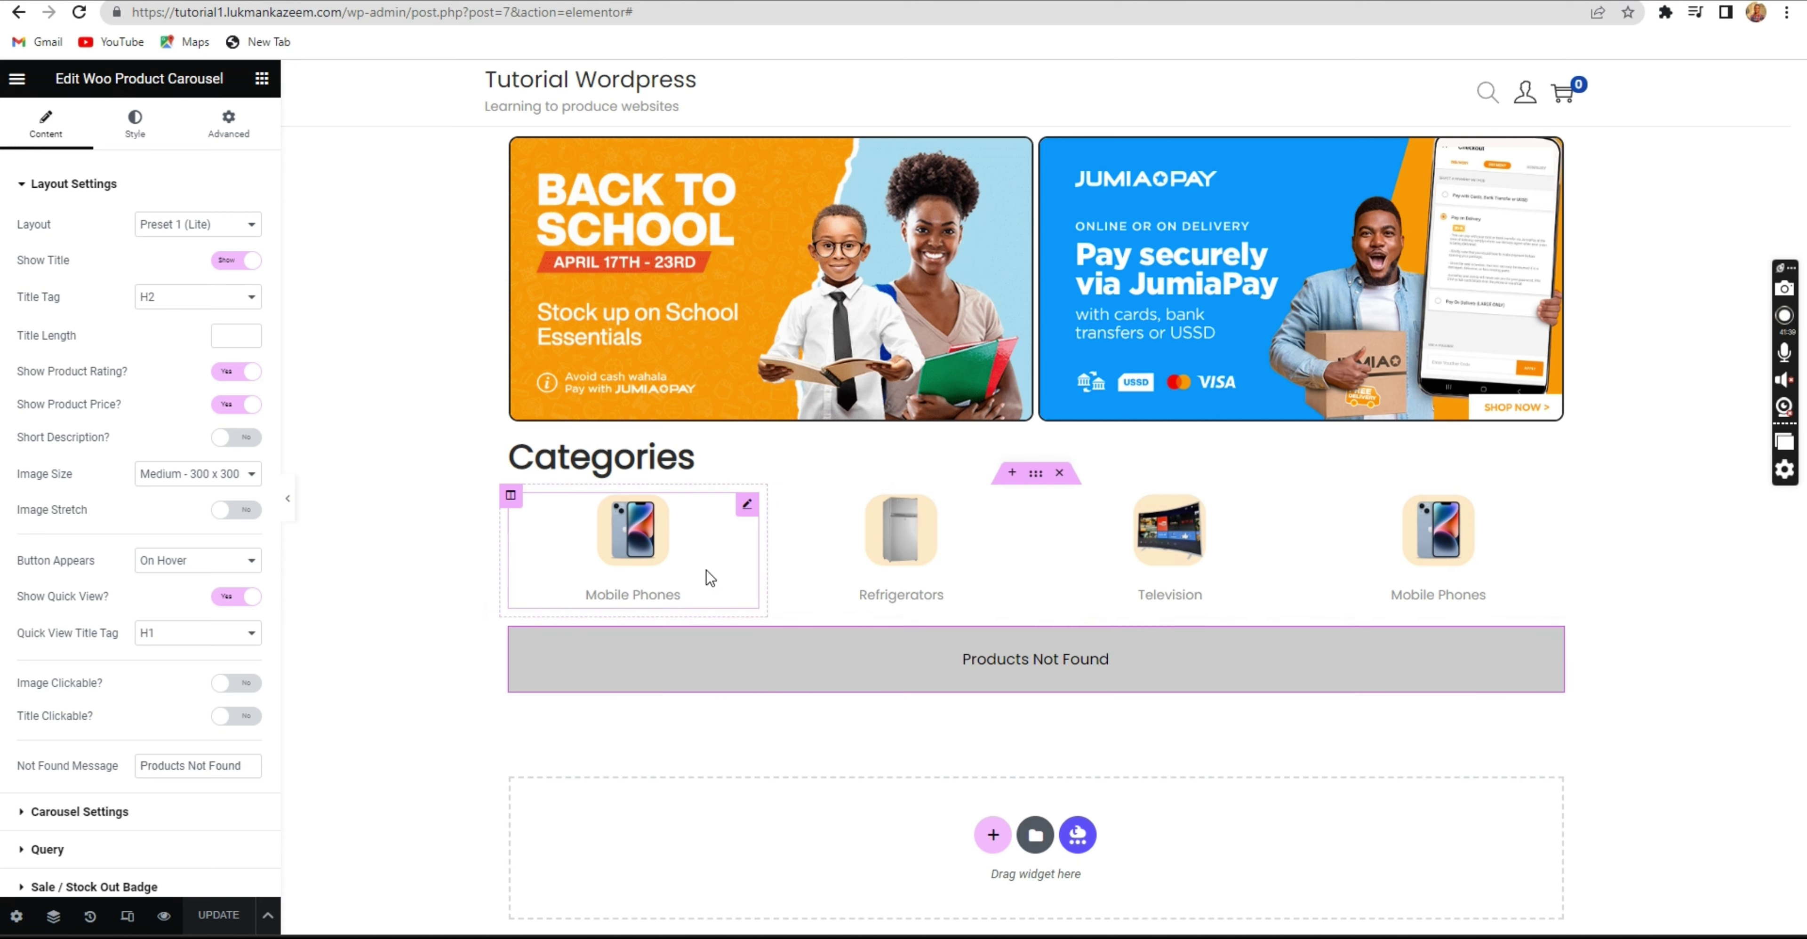
right_click(510, 499)
click(562, 542)
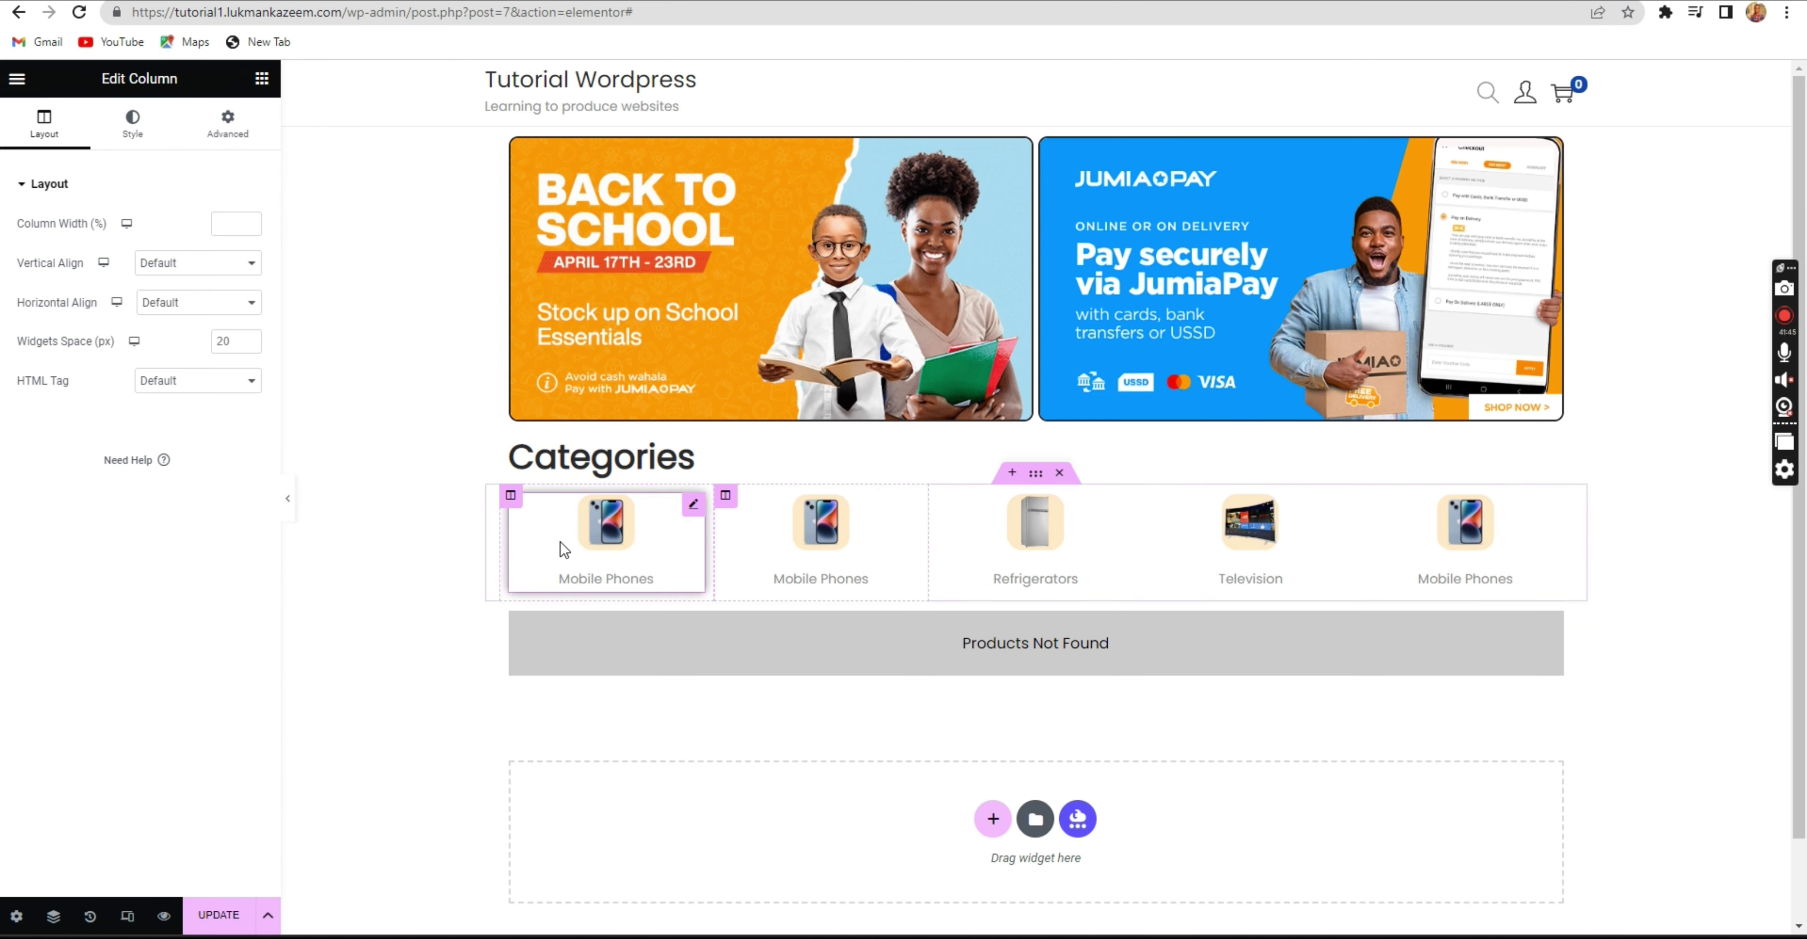
key(ctrl+z)
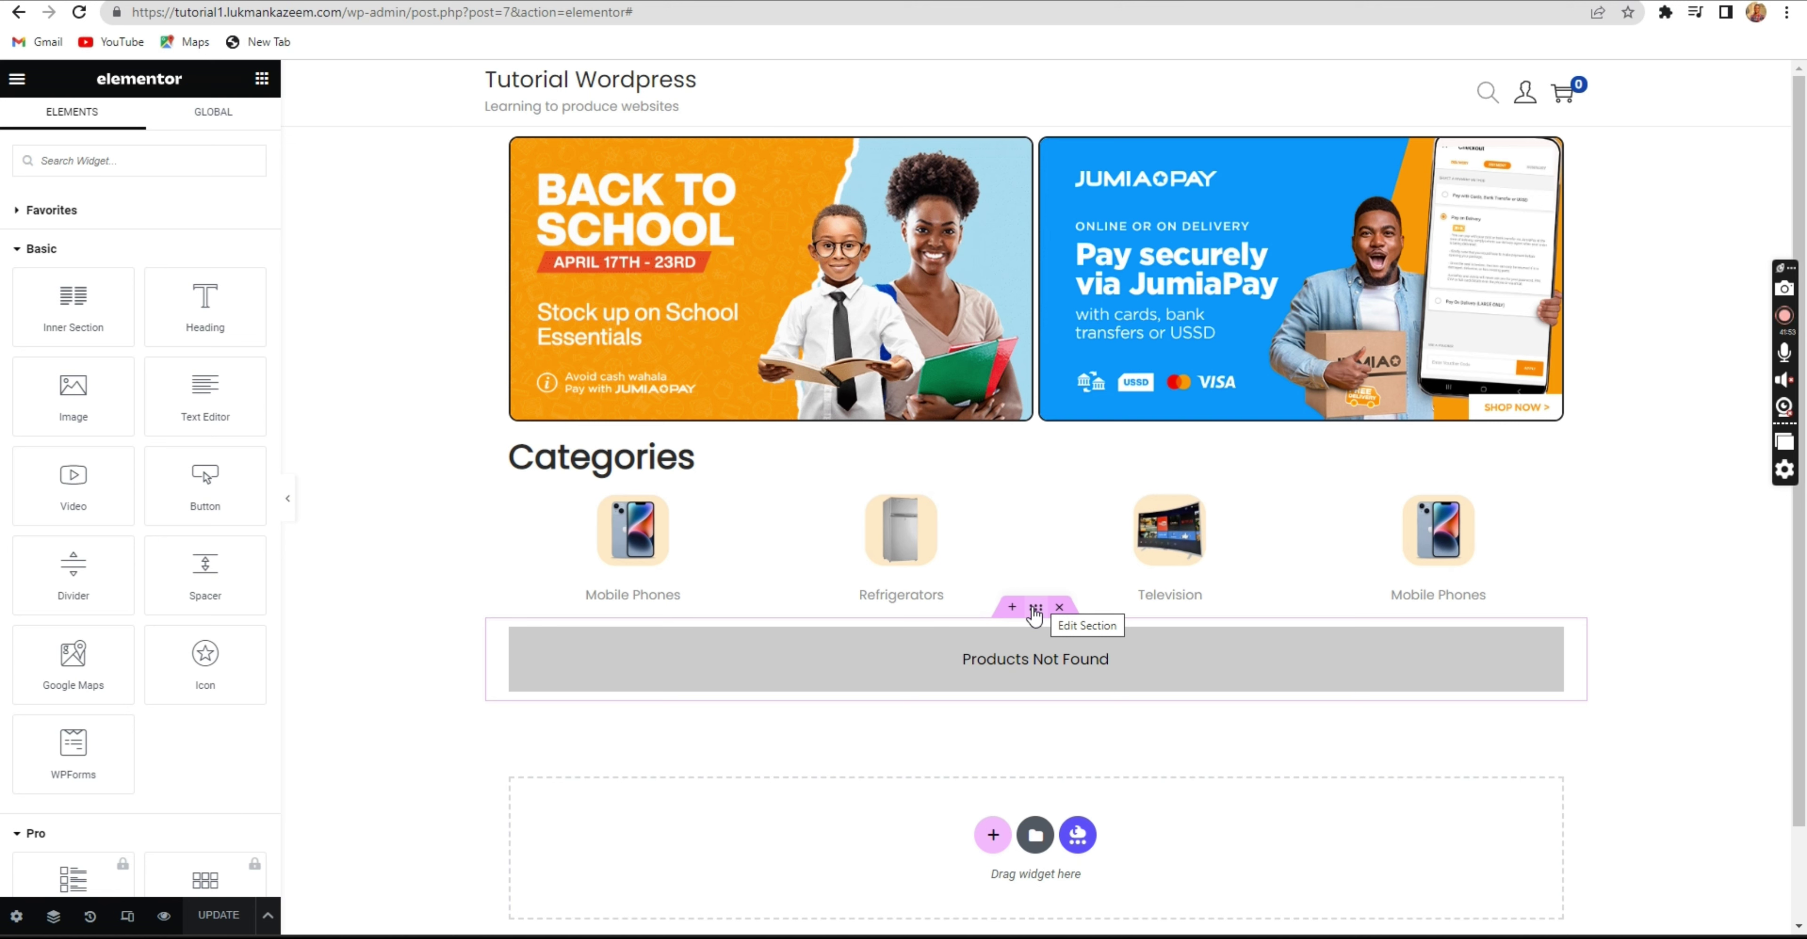
Duplicate the product carousel section three times so four Products Not Found rows sit under Categories.
right_click(1035, 615)
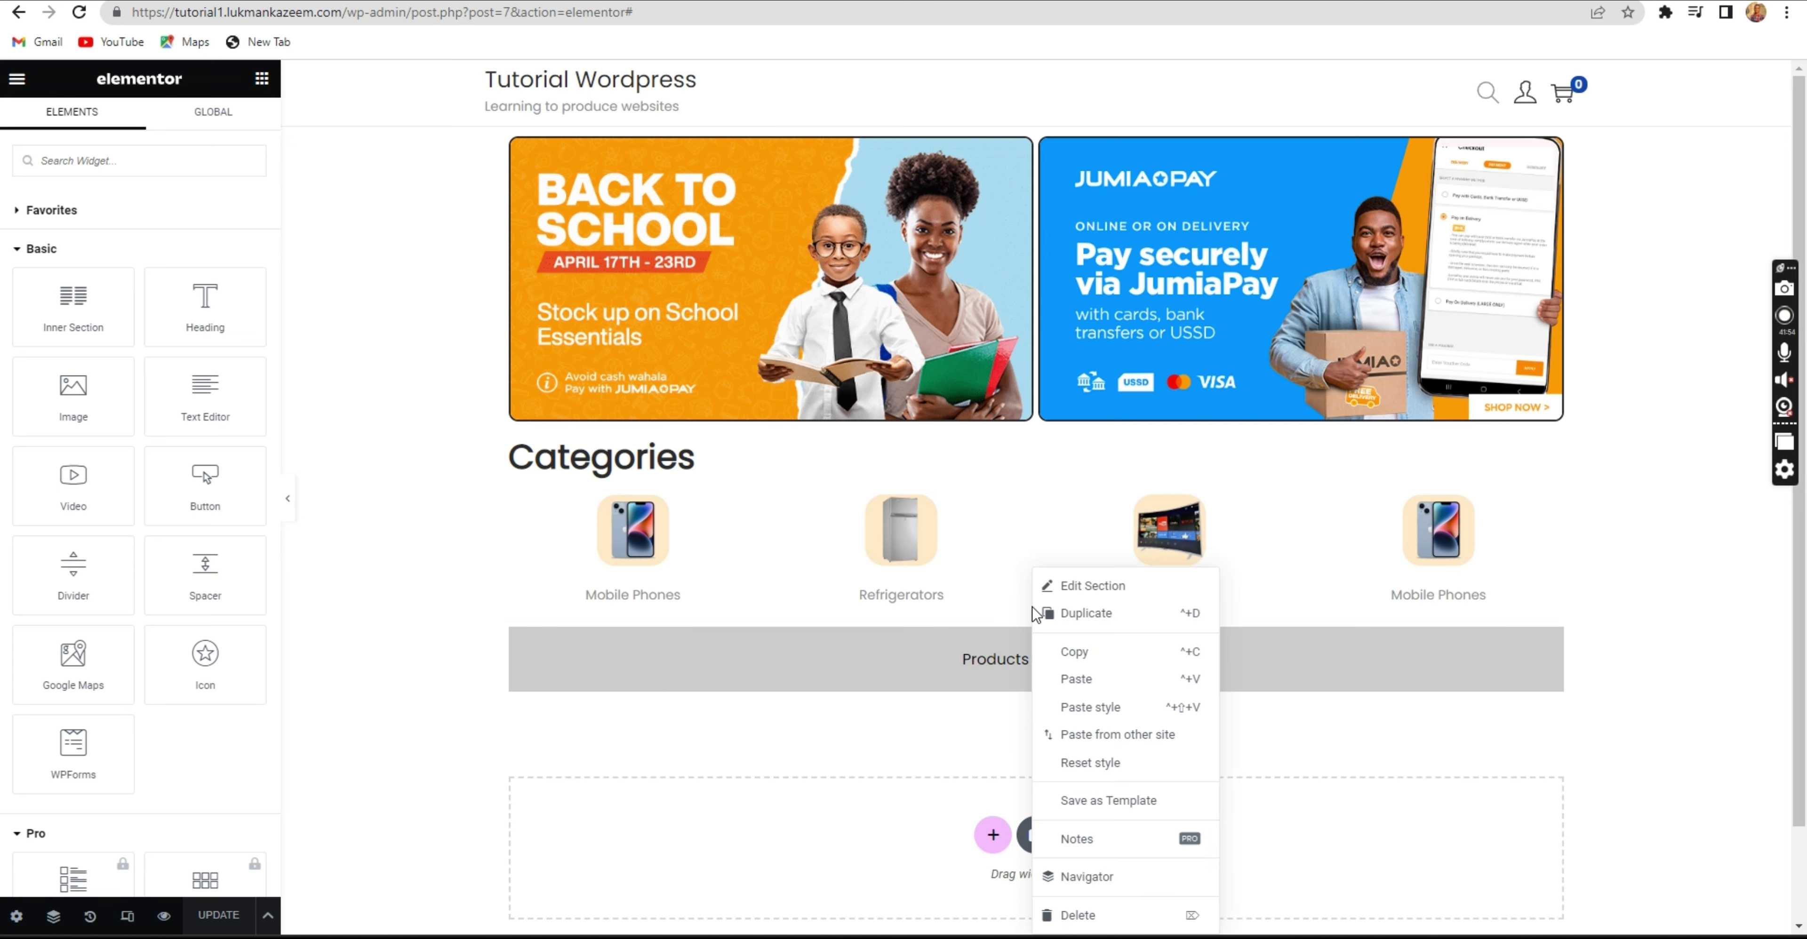
click(1076, 616)
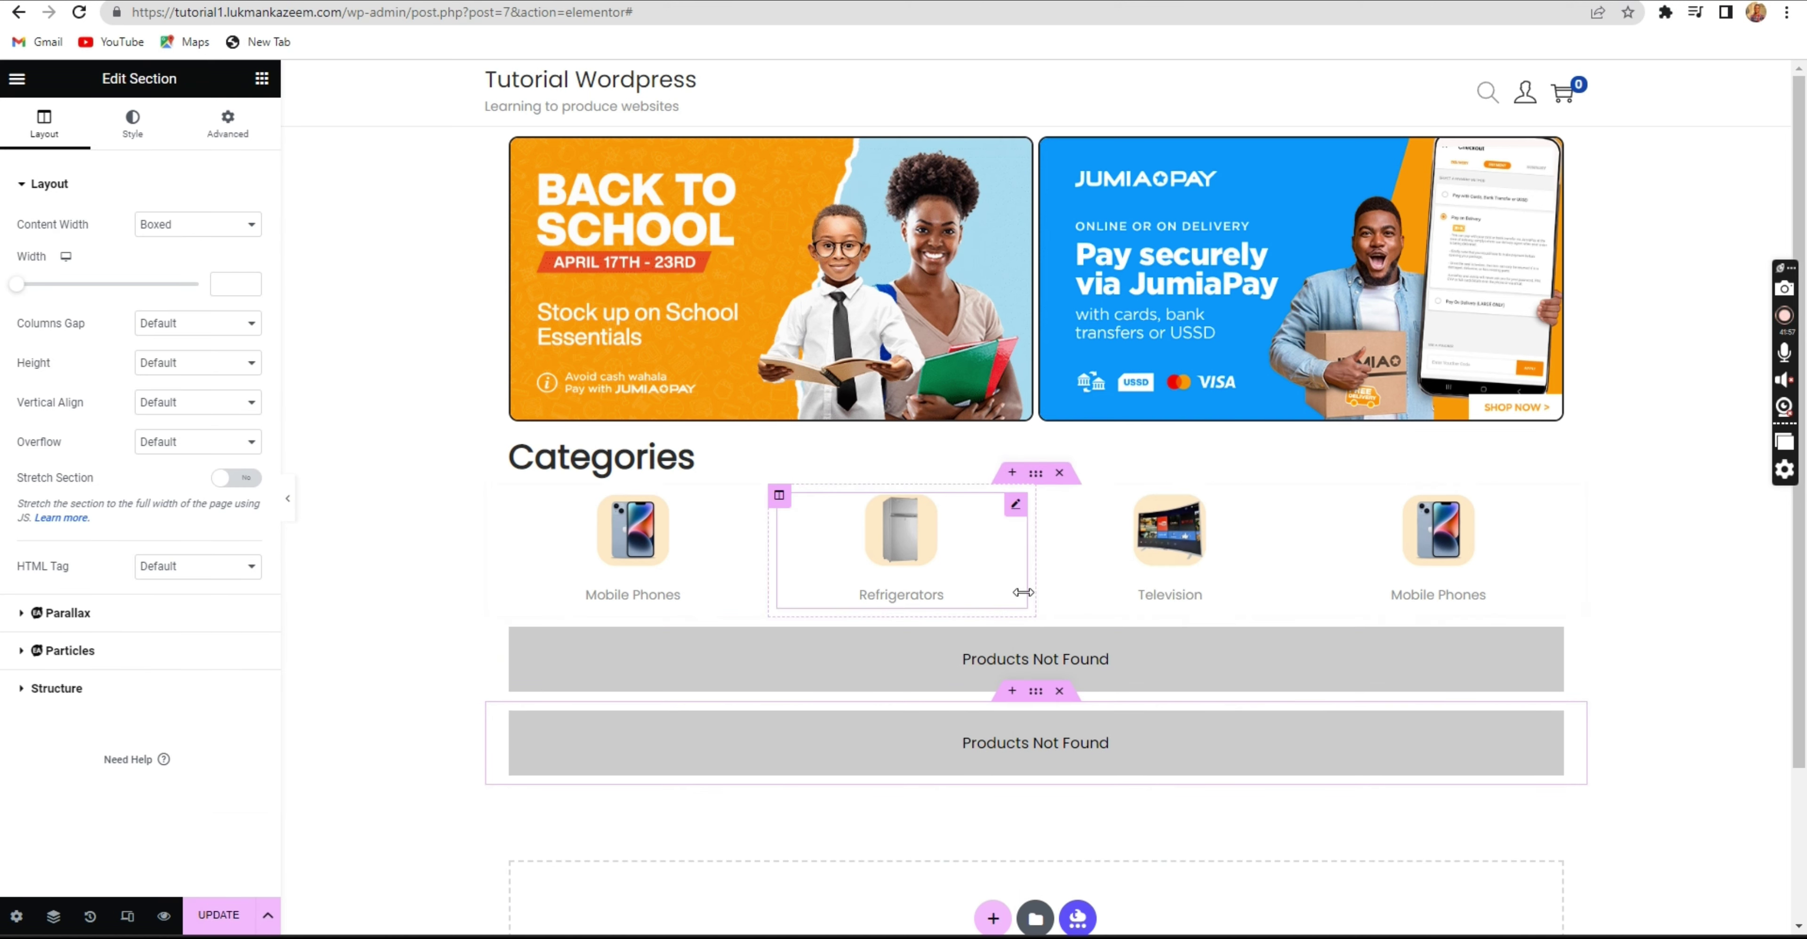
right_click(1036, 617)
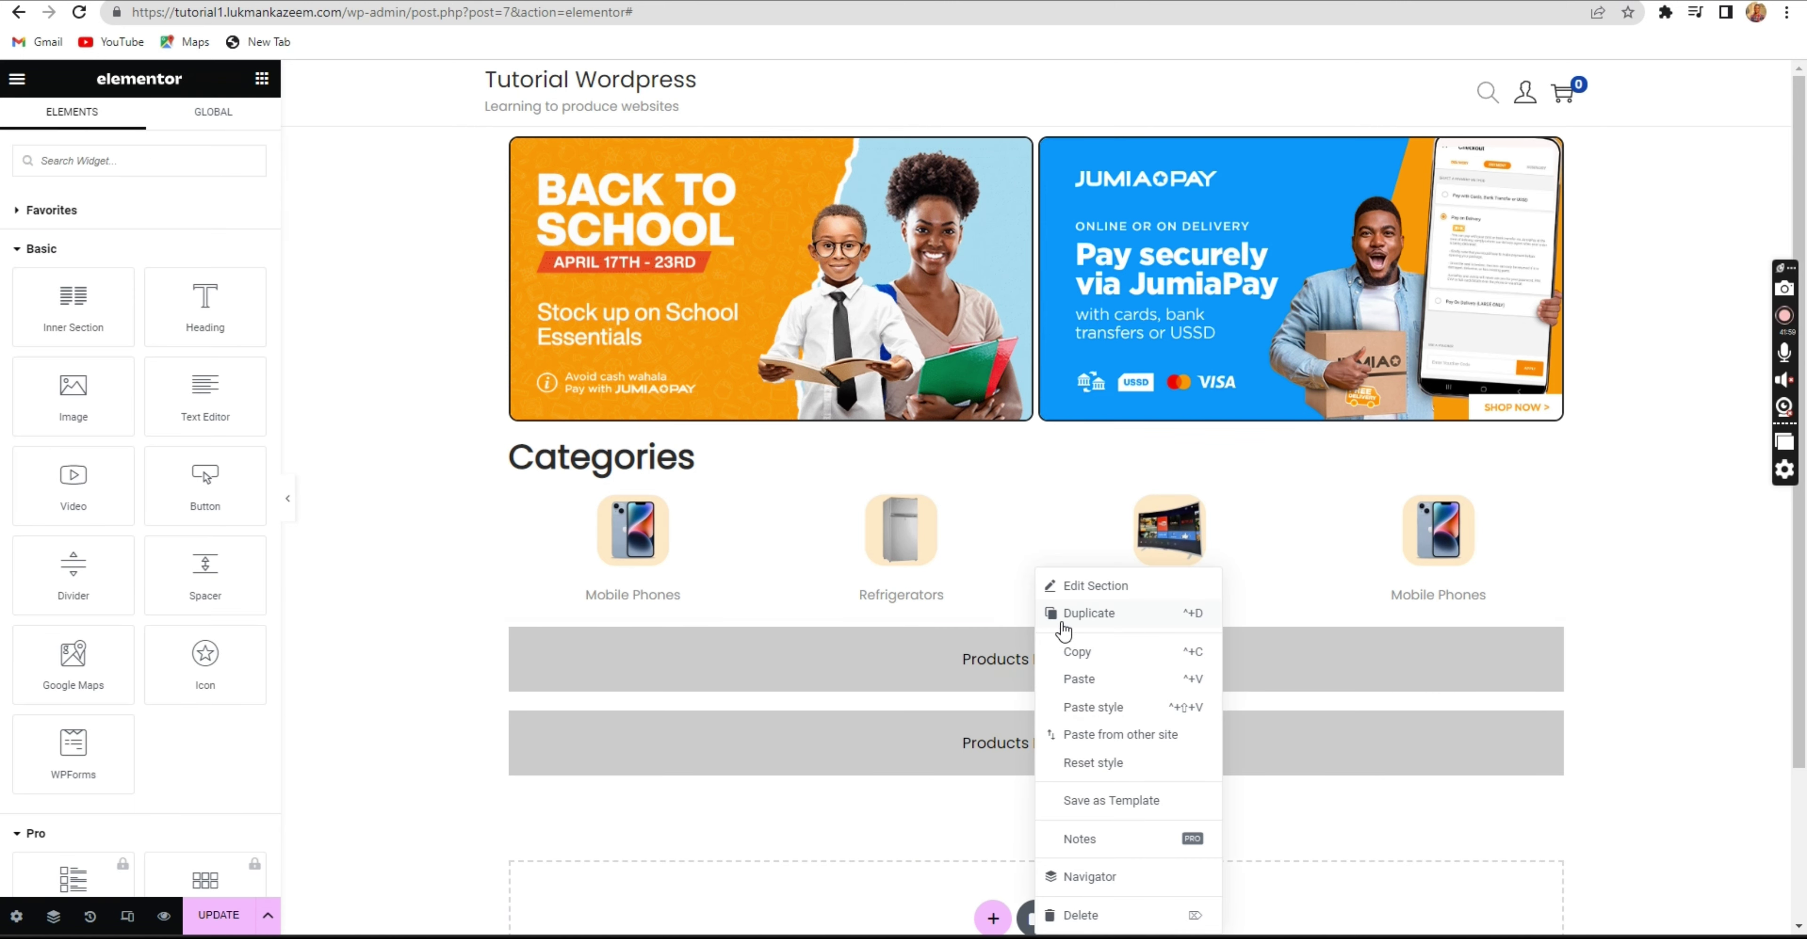
click(1061, 621)
right_click(1032, 615)
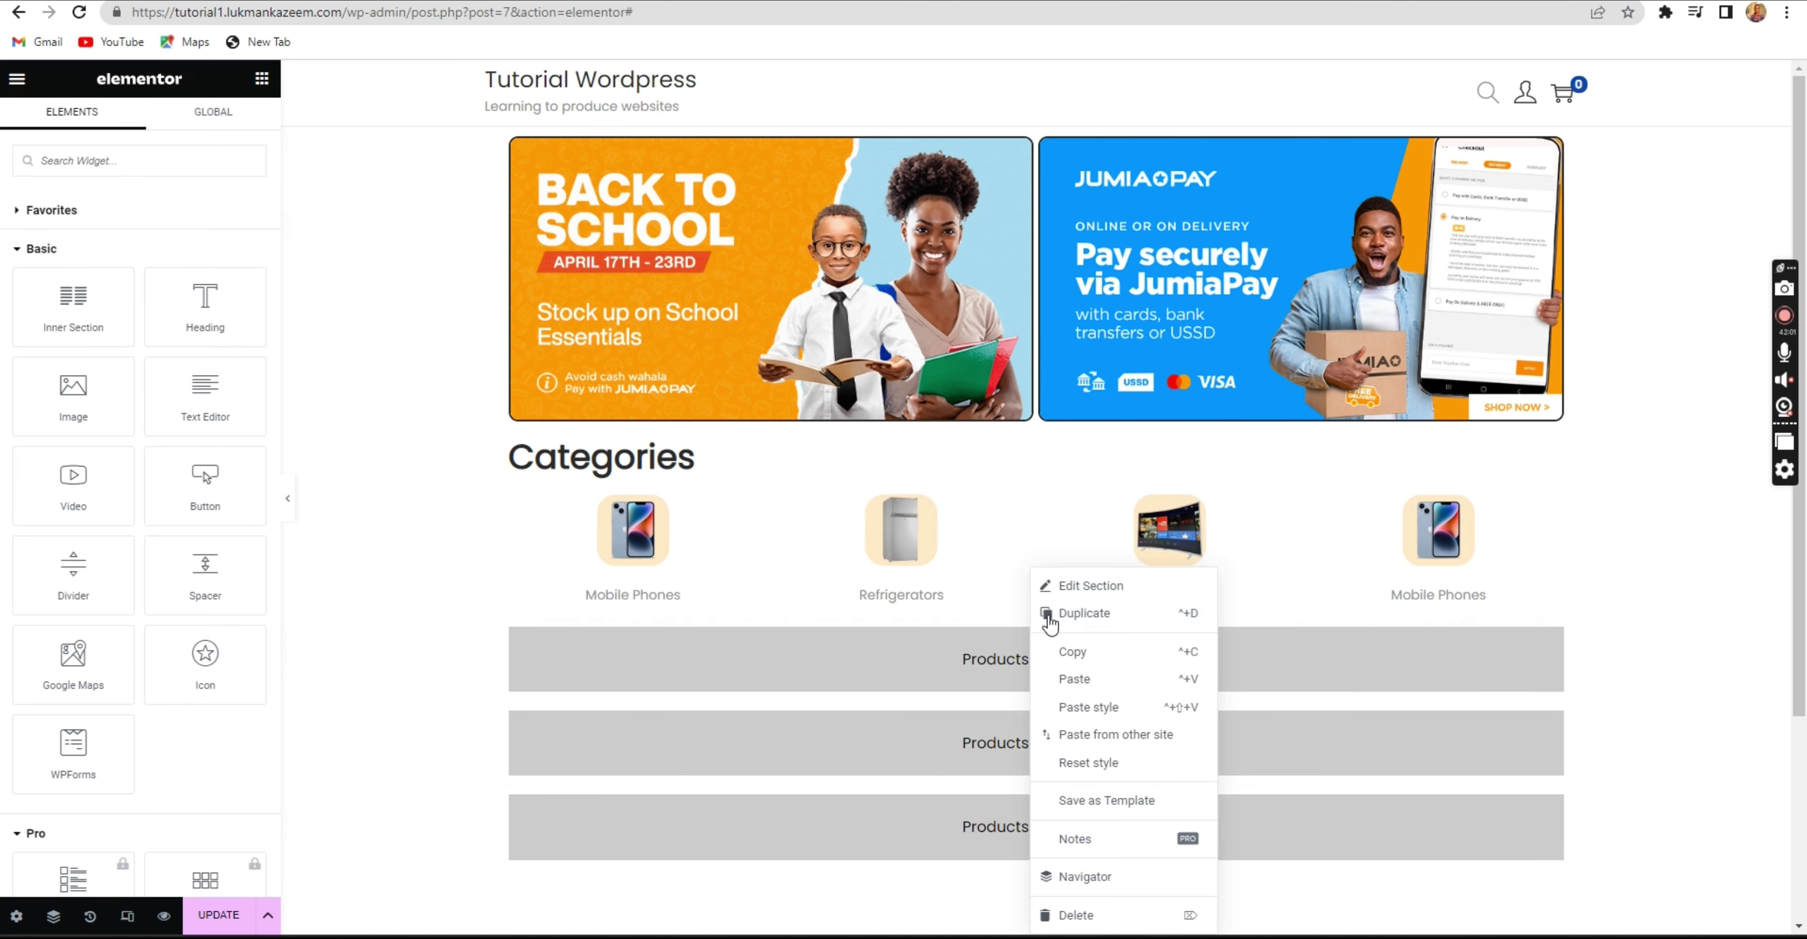
click(1064, 614)
scroll(1053, 604, down, 5)
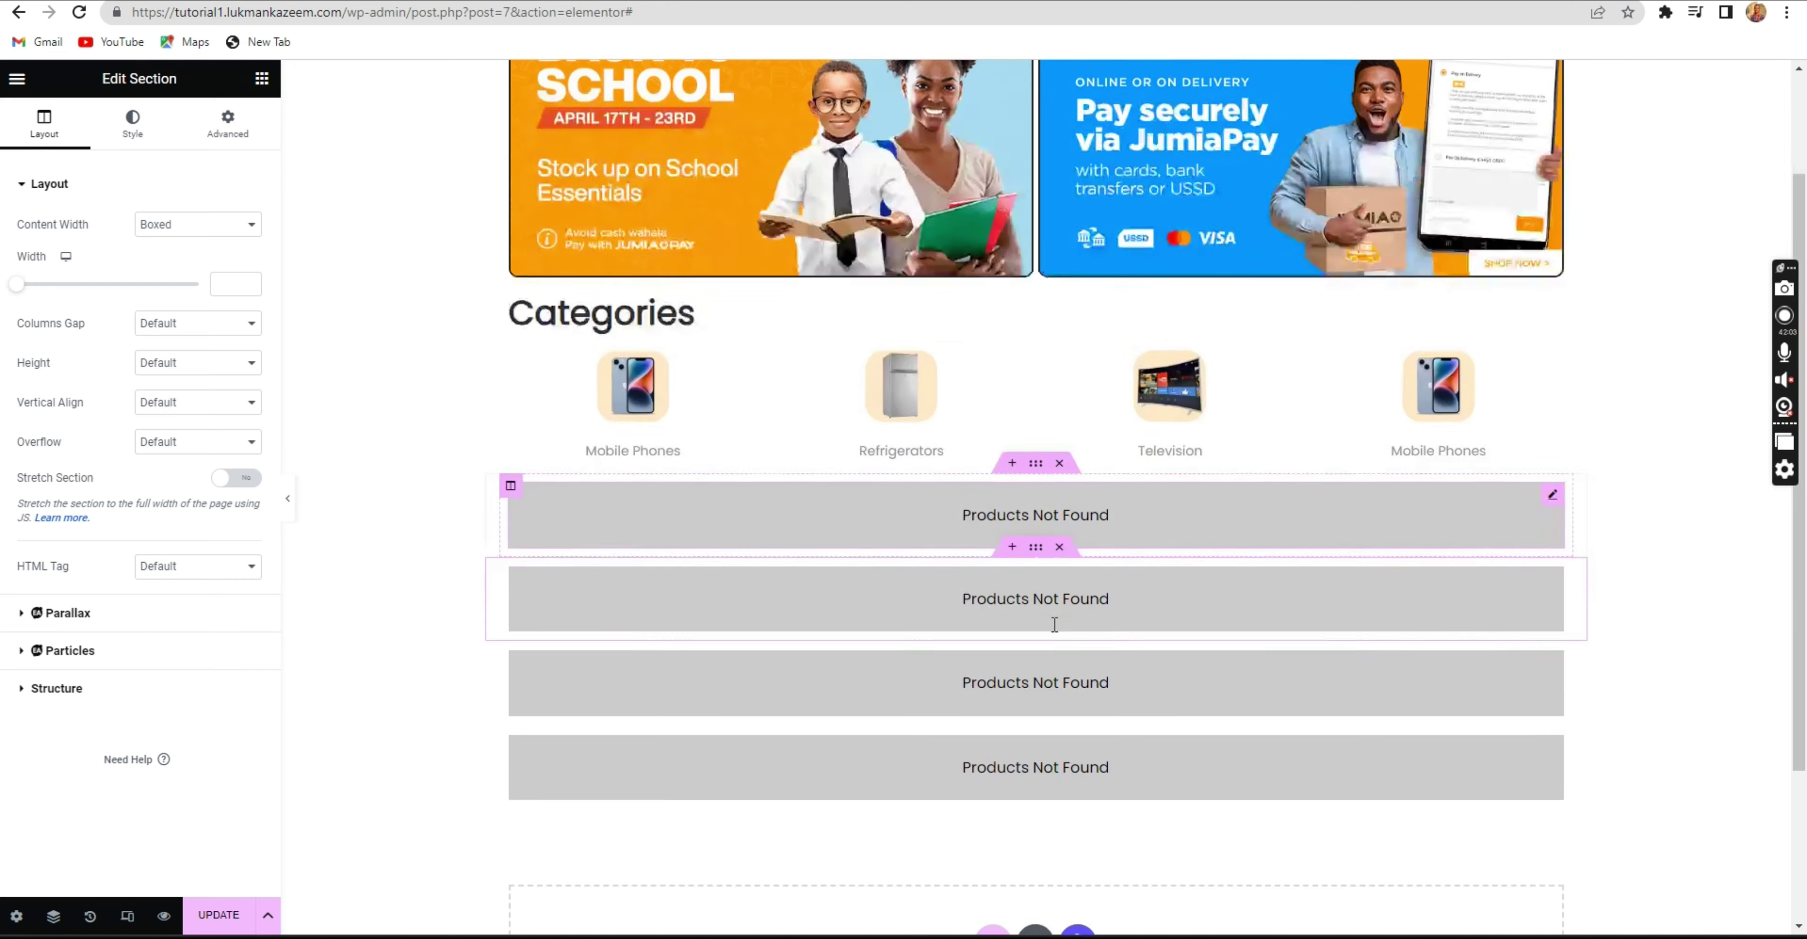
scroll(1045, 555, up, 3)
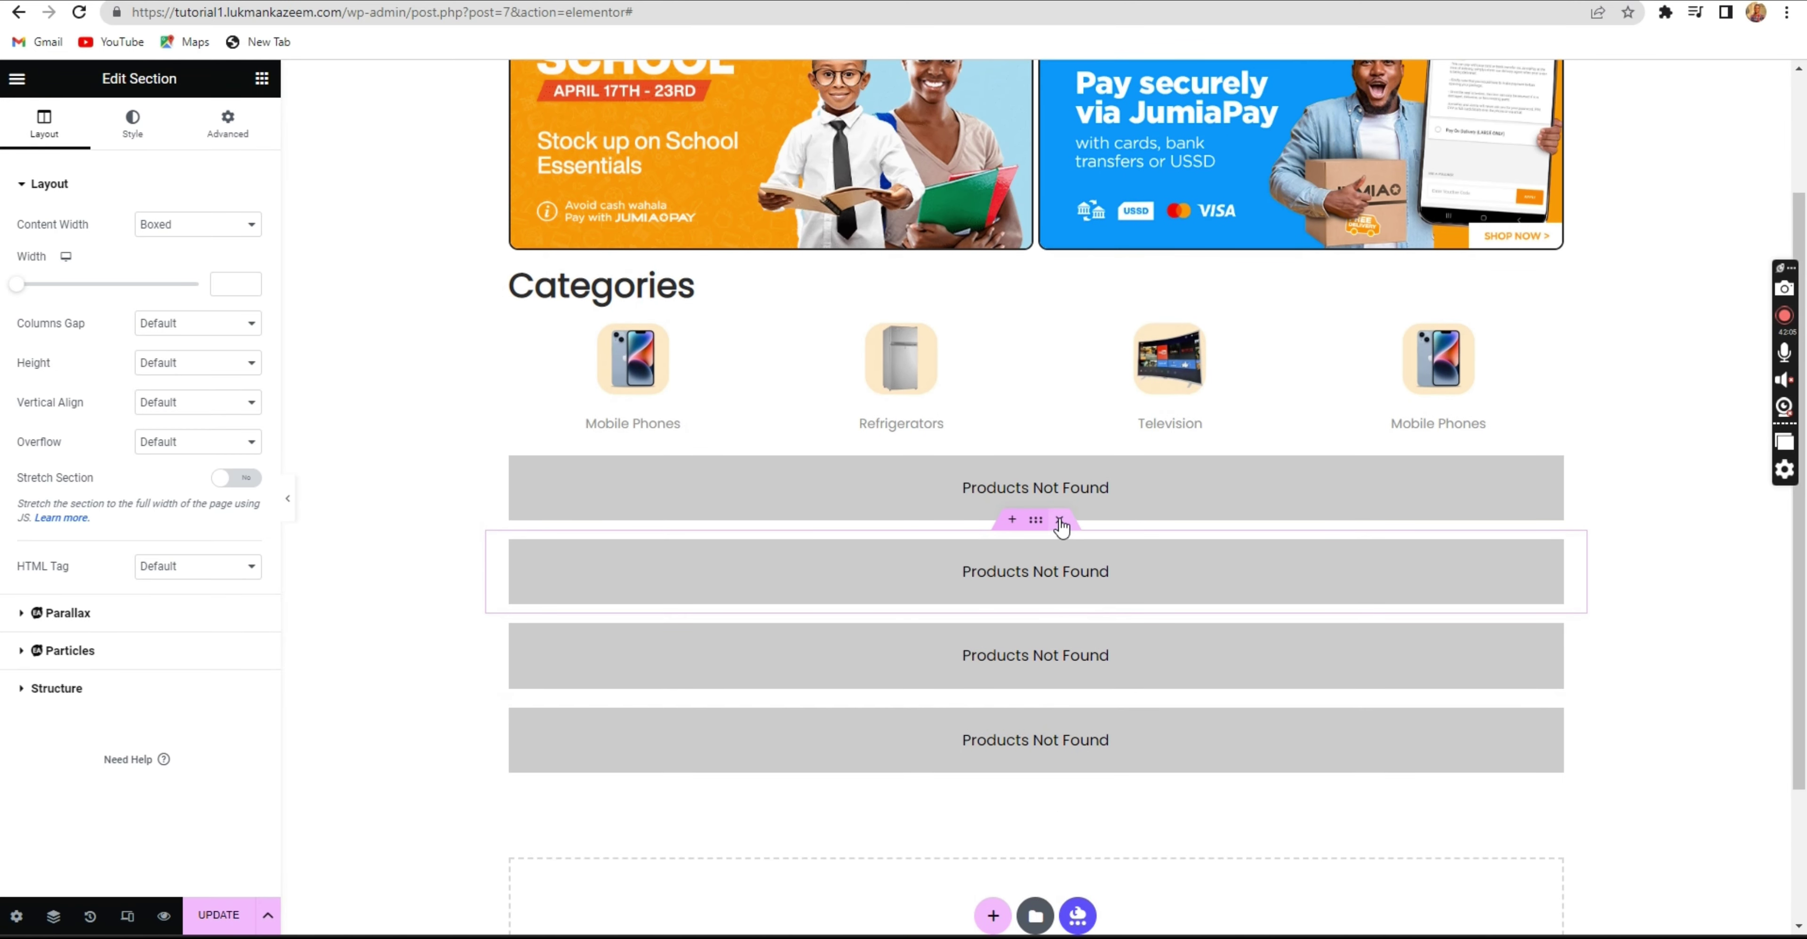
scroll(1056, 519, up, 1)
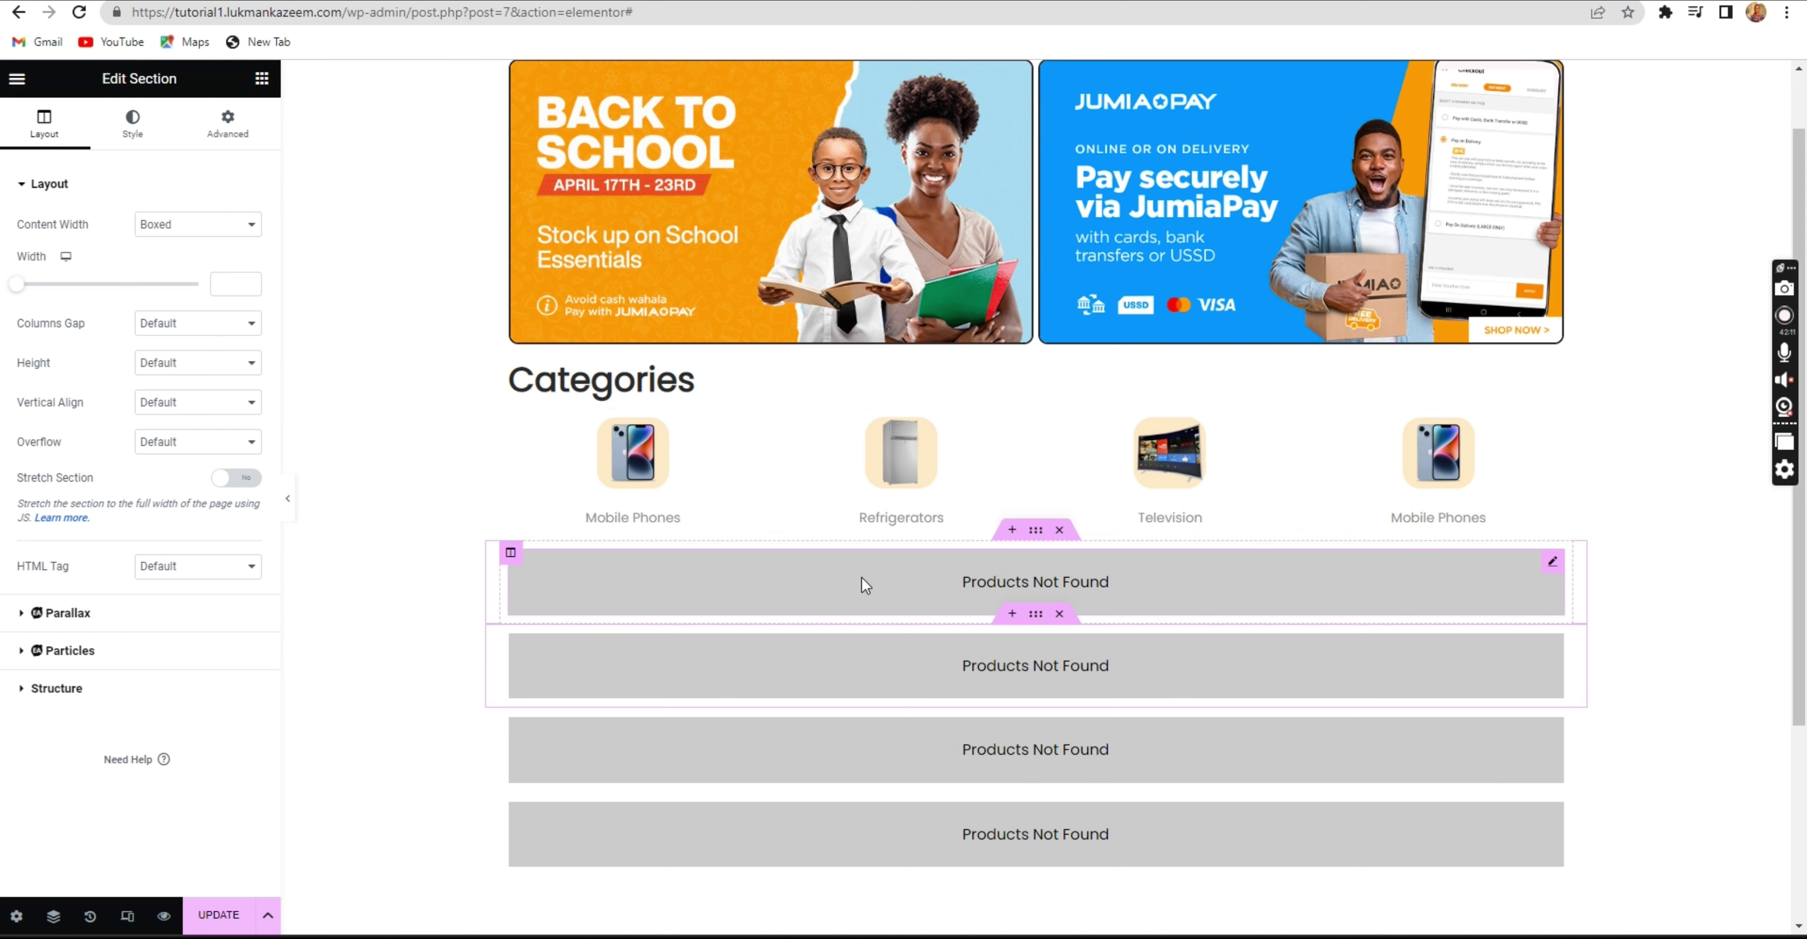
Select the first Woo Product Carousel to edit its settings.
click(863, 580)
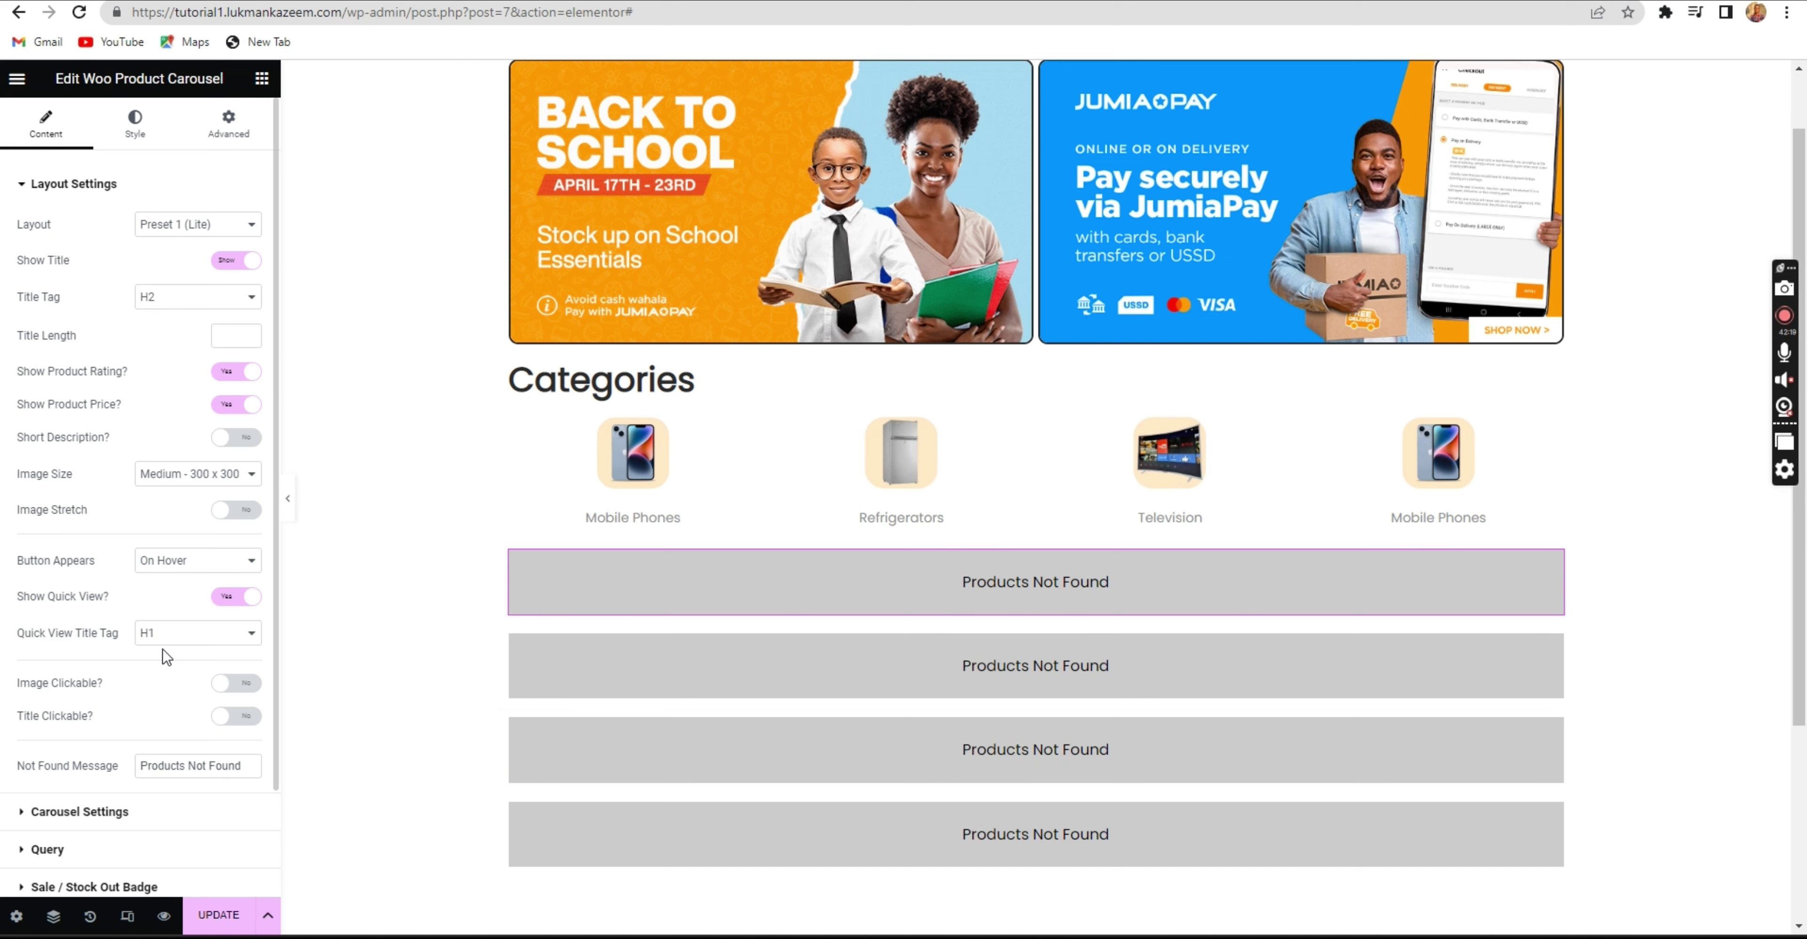
scroll(166, 650, down, 2)
scroll(165, 647, up, 2)
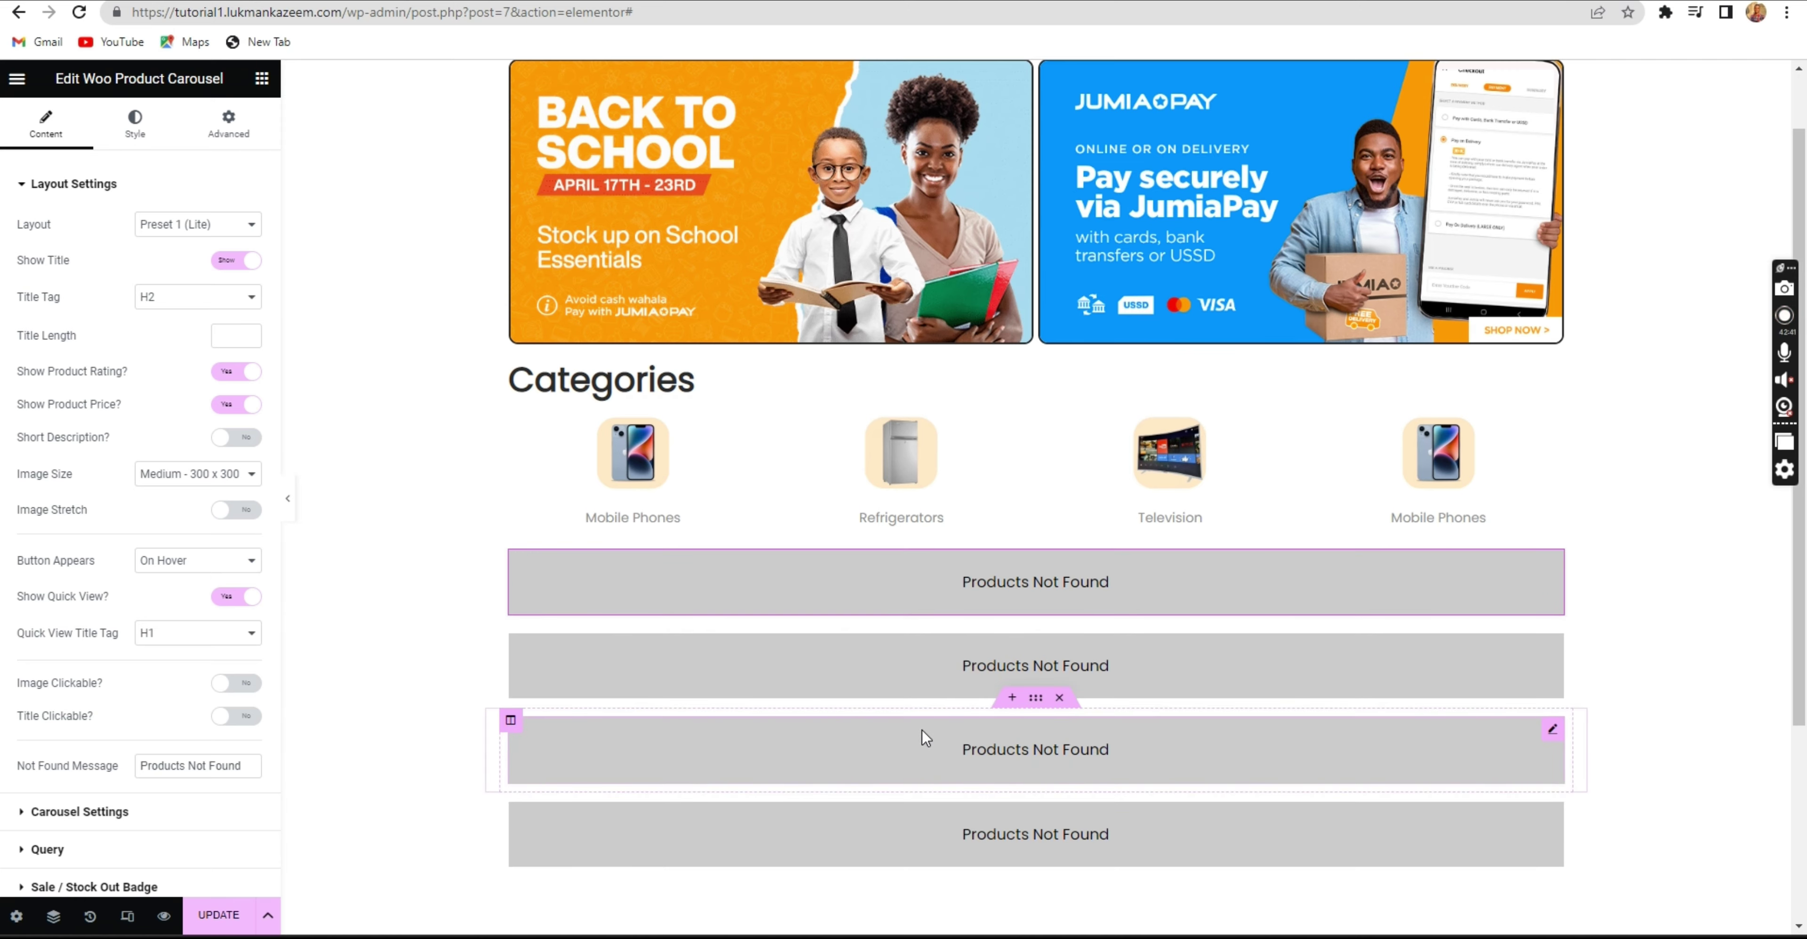
scroll(910, 740, down, 3)
scroll(885, 747, up, 4)
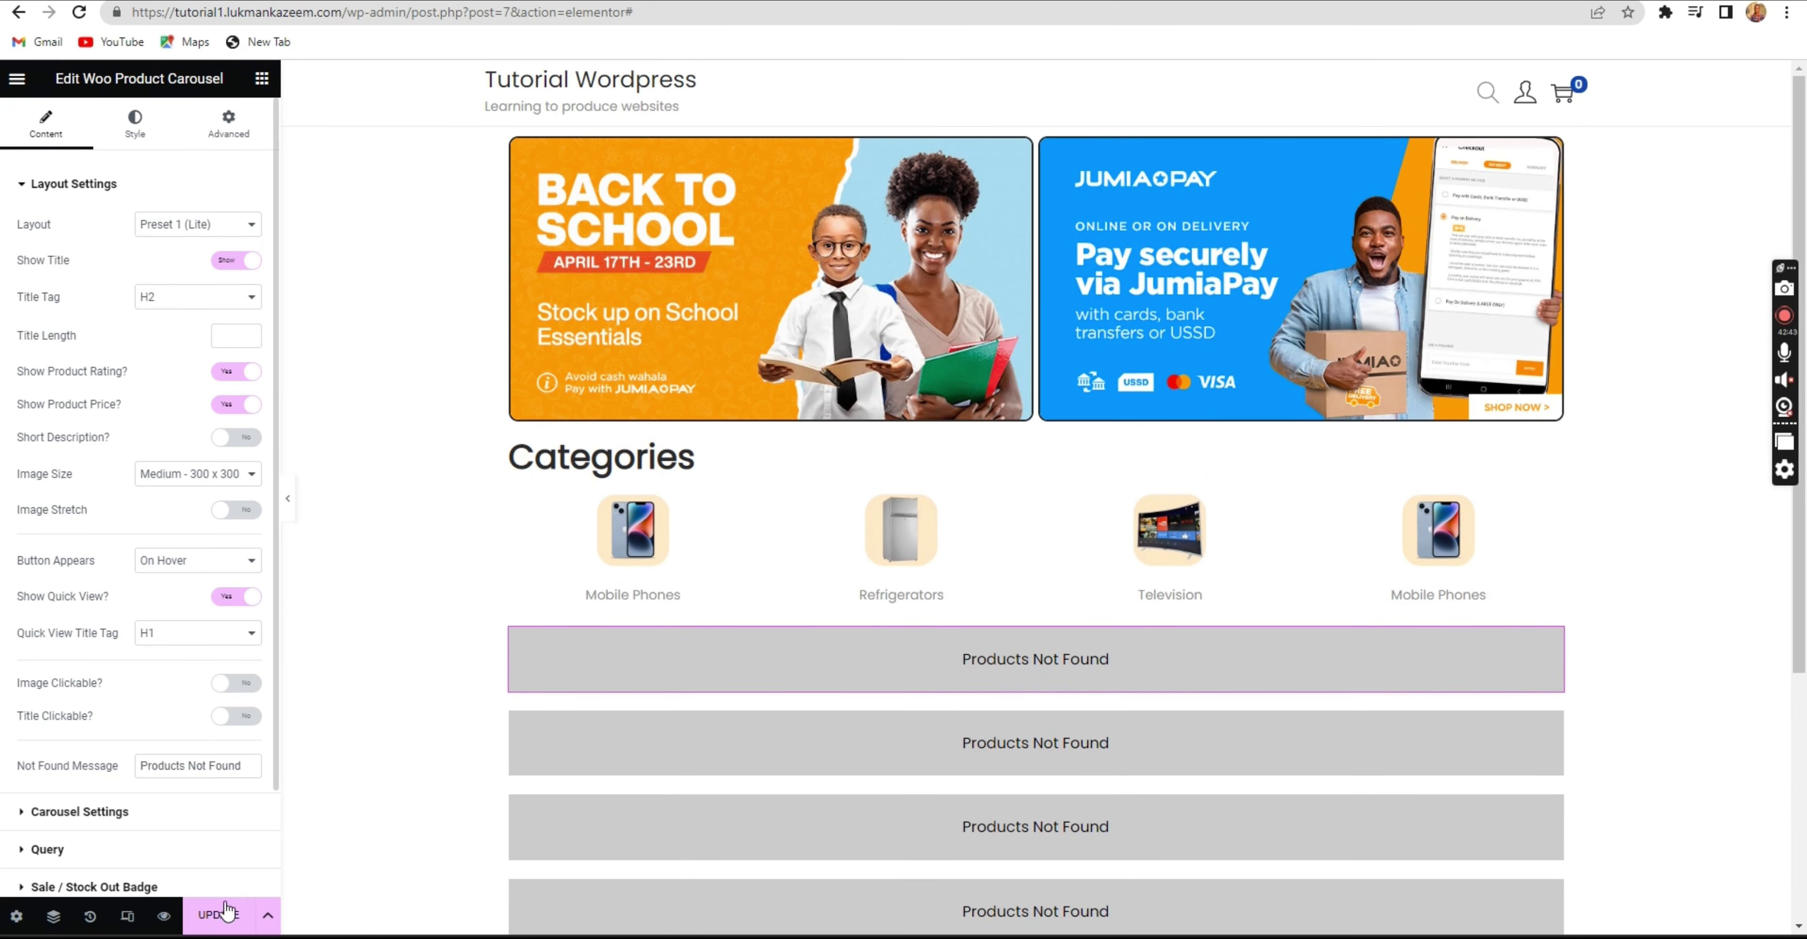
Save the homepage changes with UPDATE.
click(218, 915)
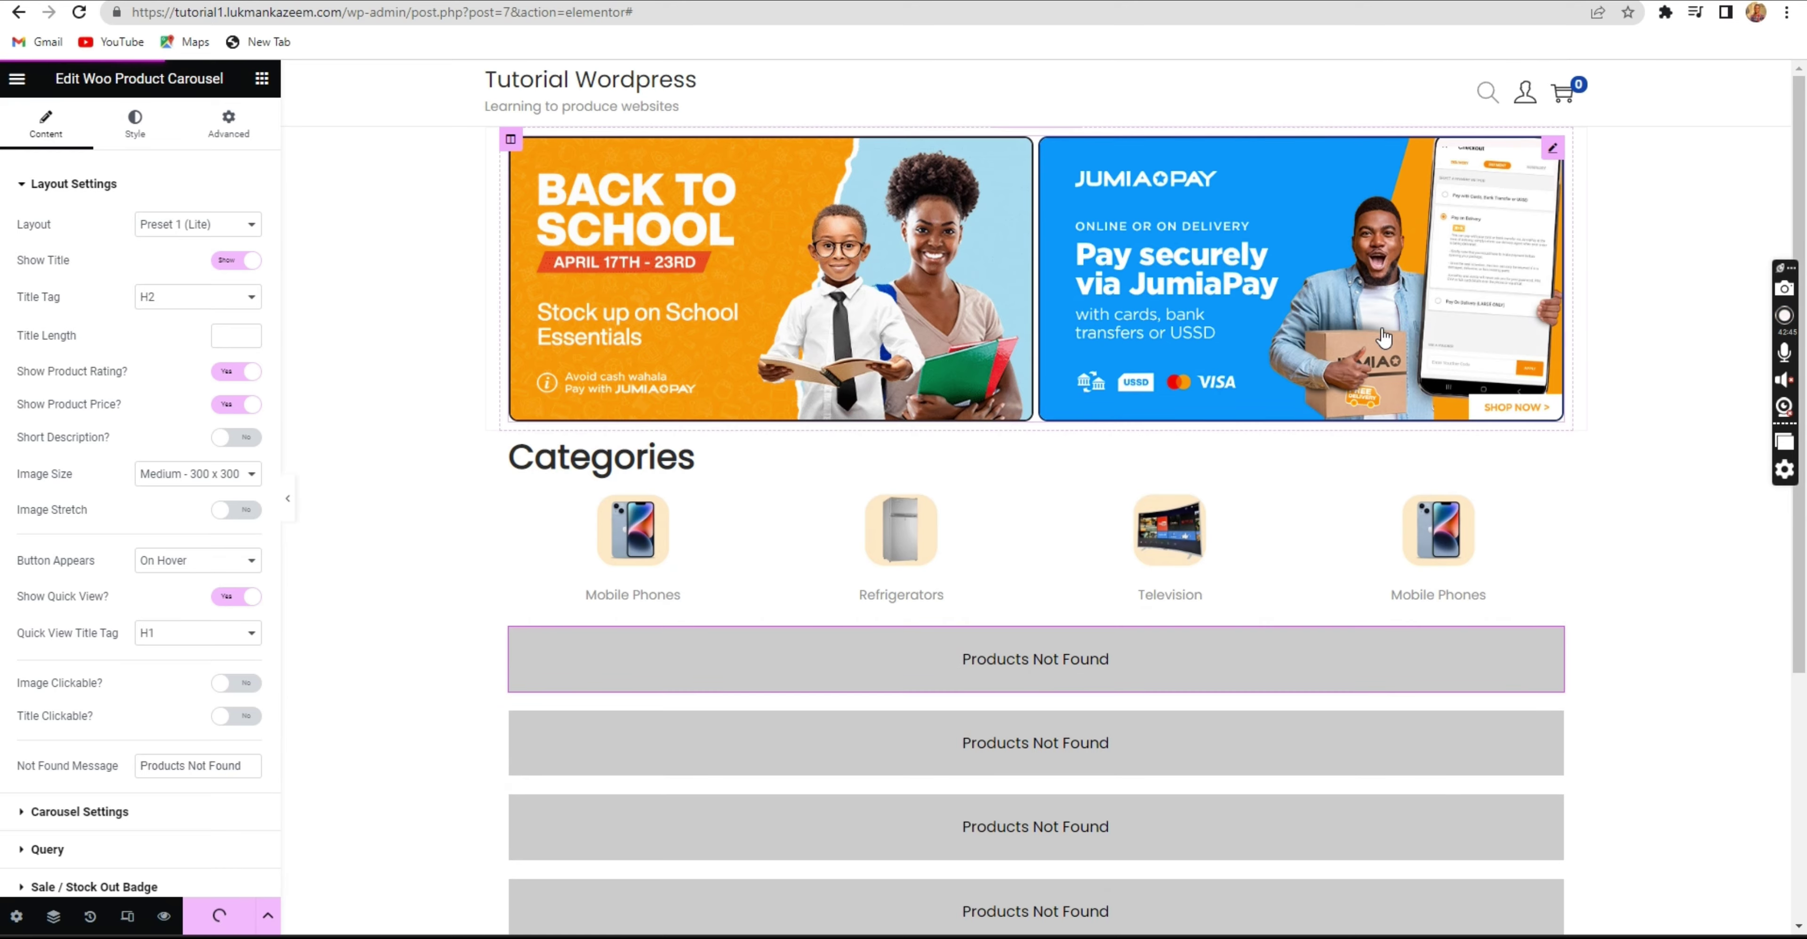
scroll(1198, 431, down, 5)
scroll(960, 572, up, 3)
scroll(963, 567, up, 3)
scroll(966, 563, down, 5)
scroll(966, 548, up, 5)
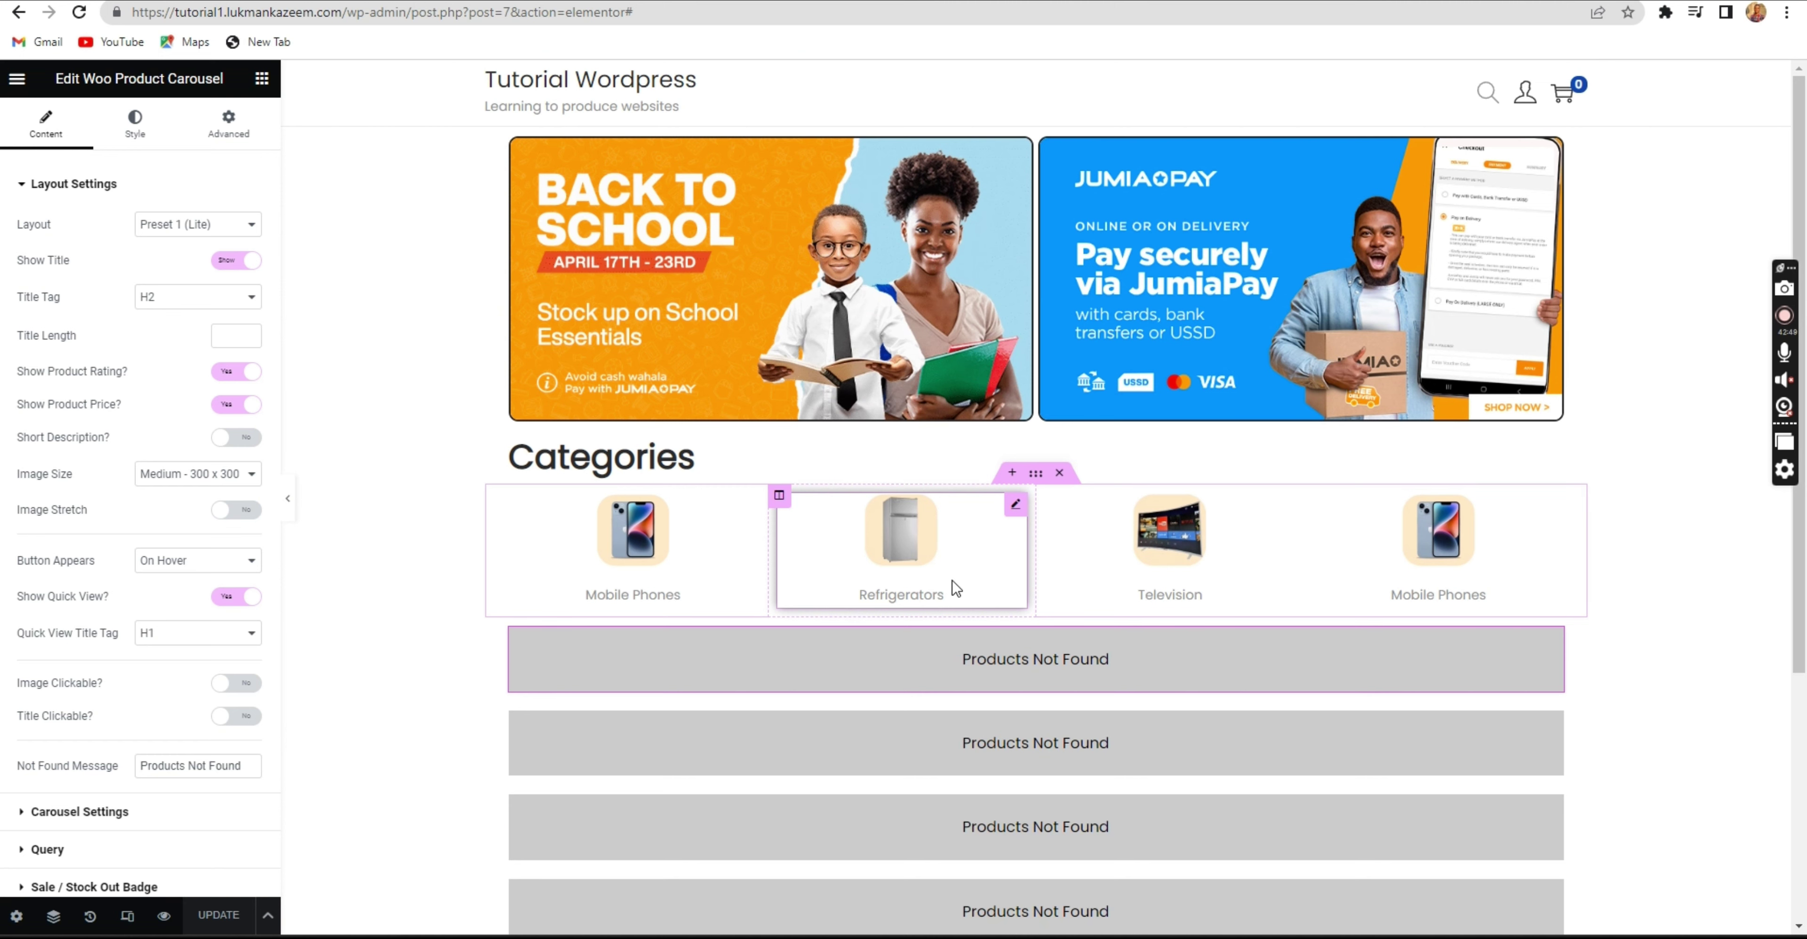
scroll(948, 652, down, 1)
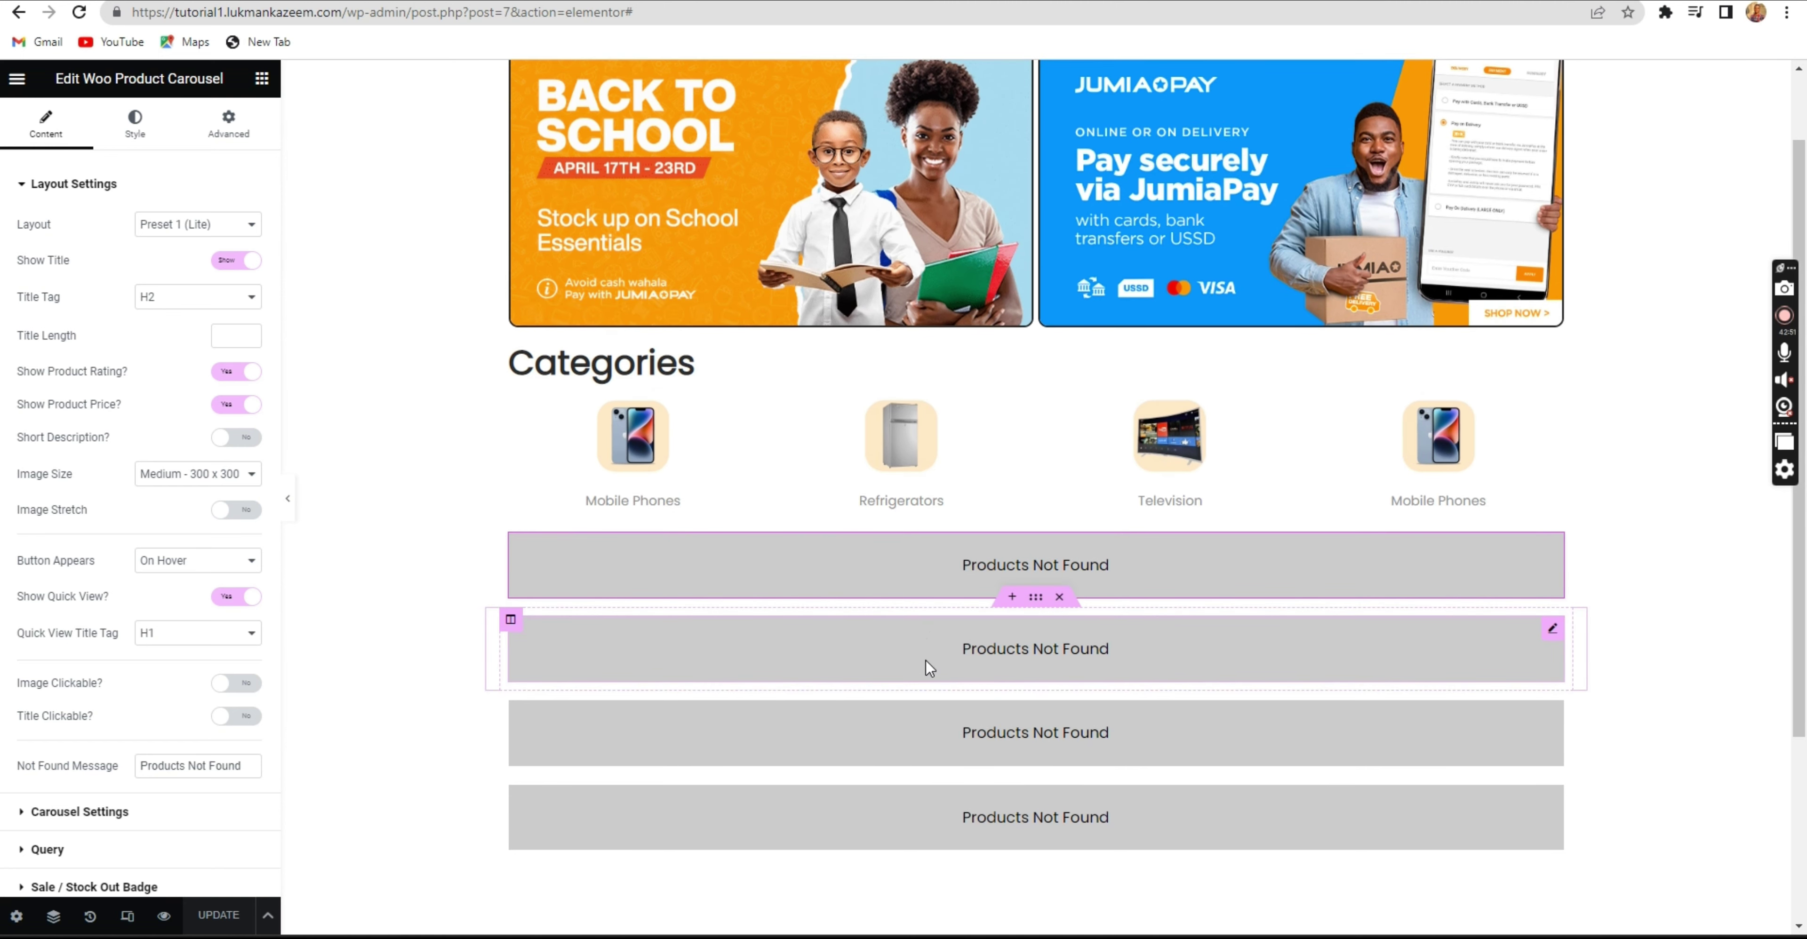
scroll(925, 660, up, 1)
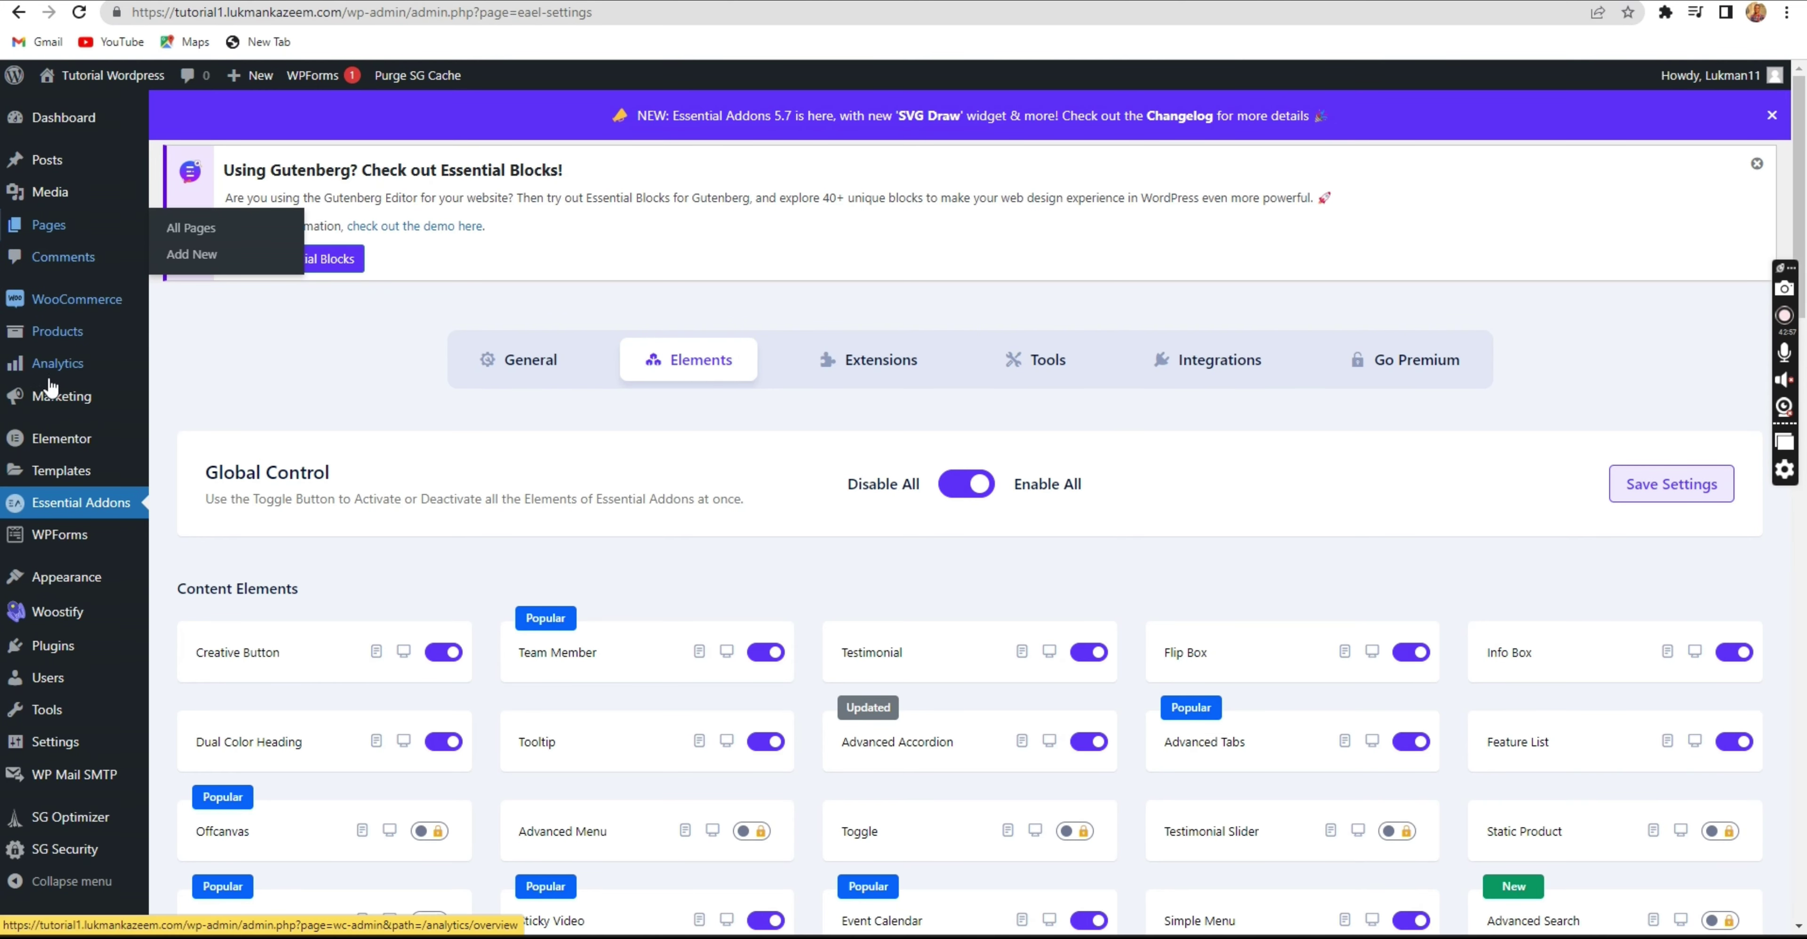
View the homepage on the live site.
mouse_move(90, 316)
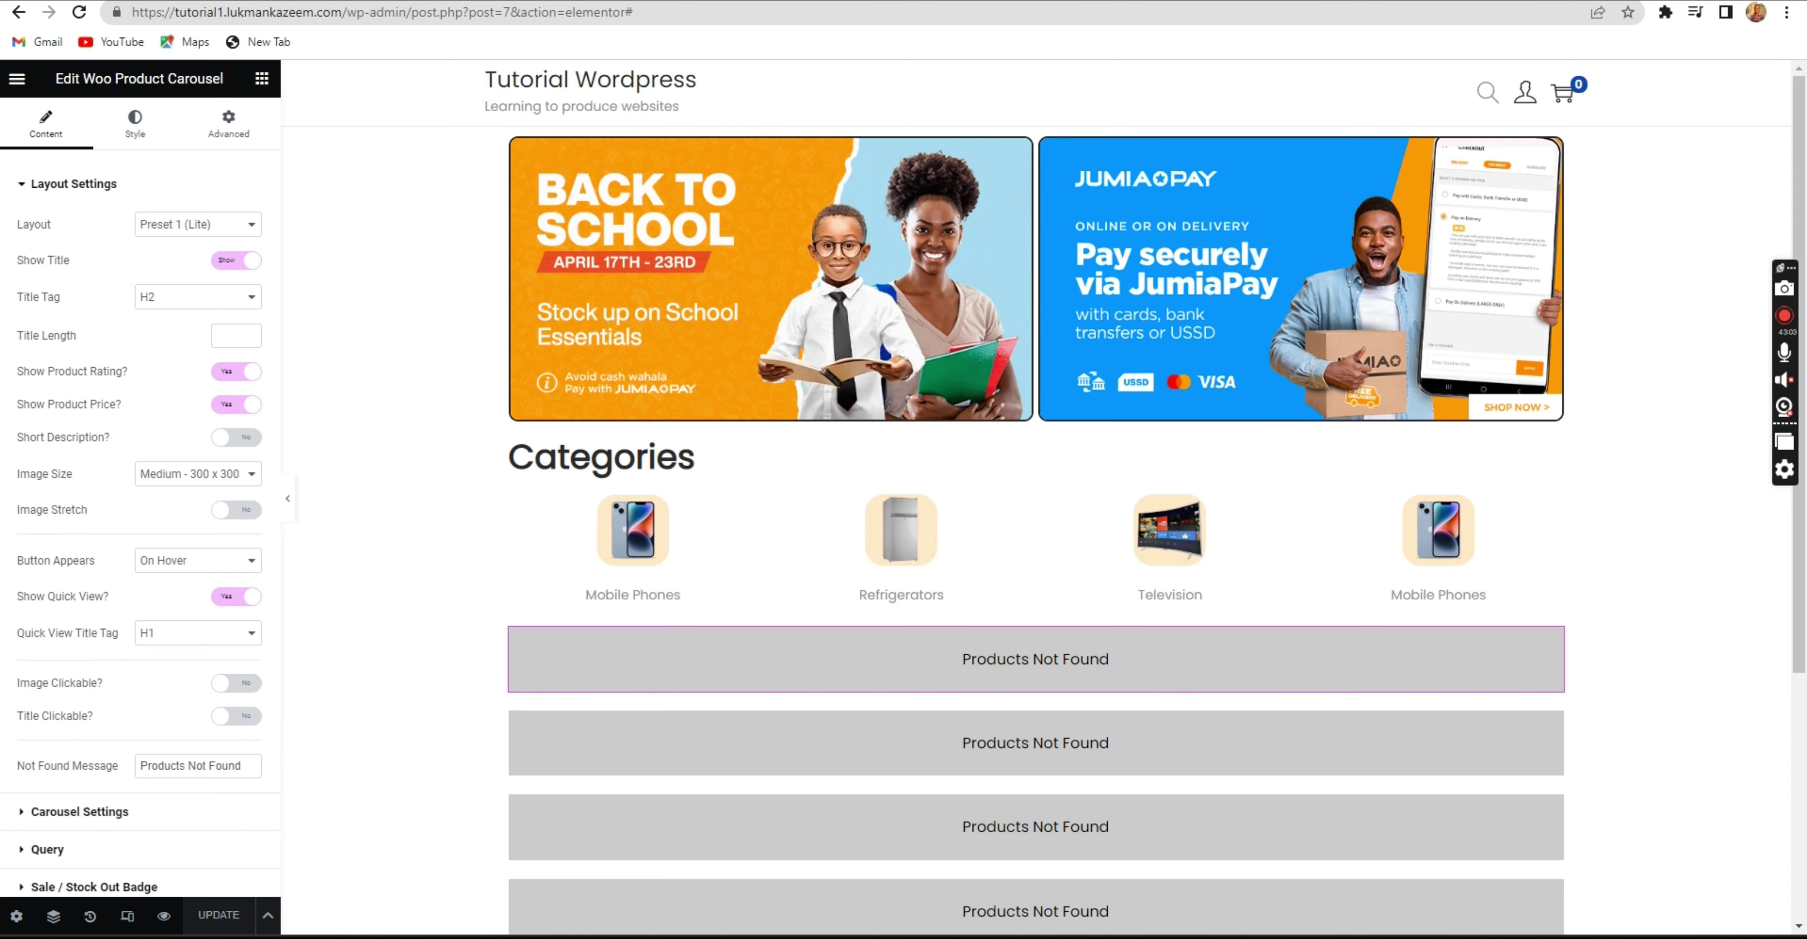
scroll(860, 397, down, 5)
scroll(863, 403, up, 5)
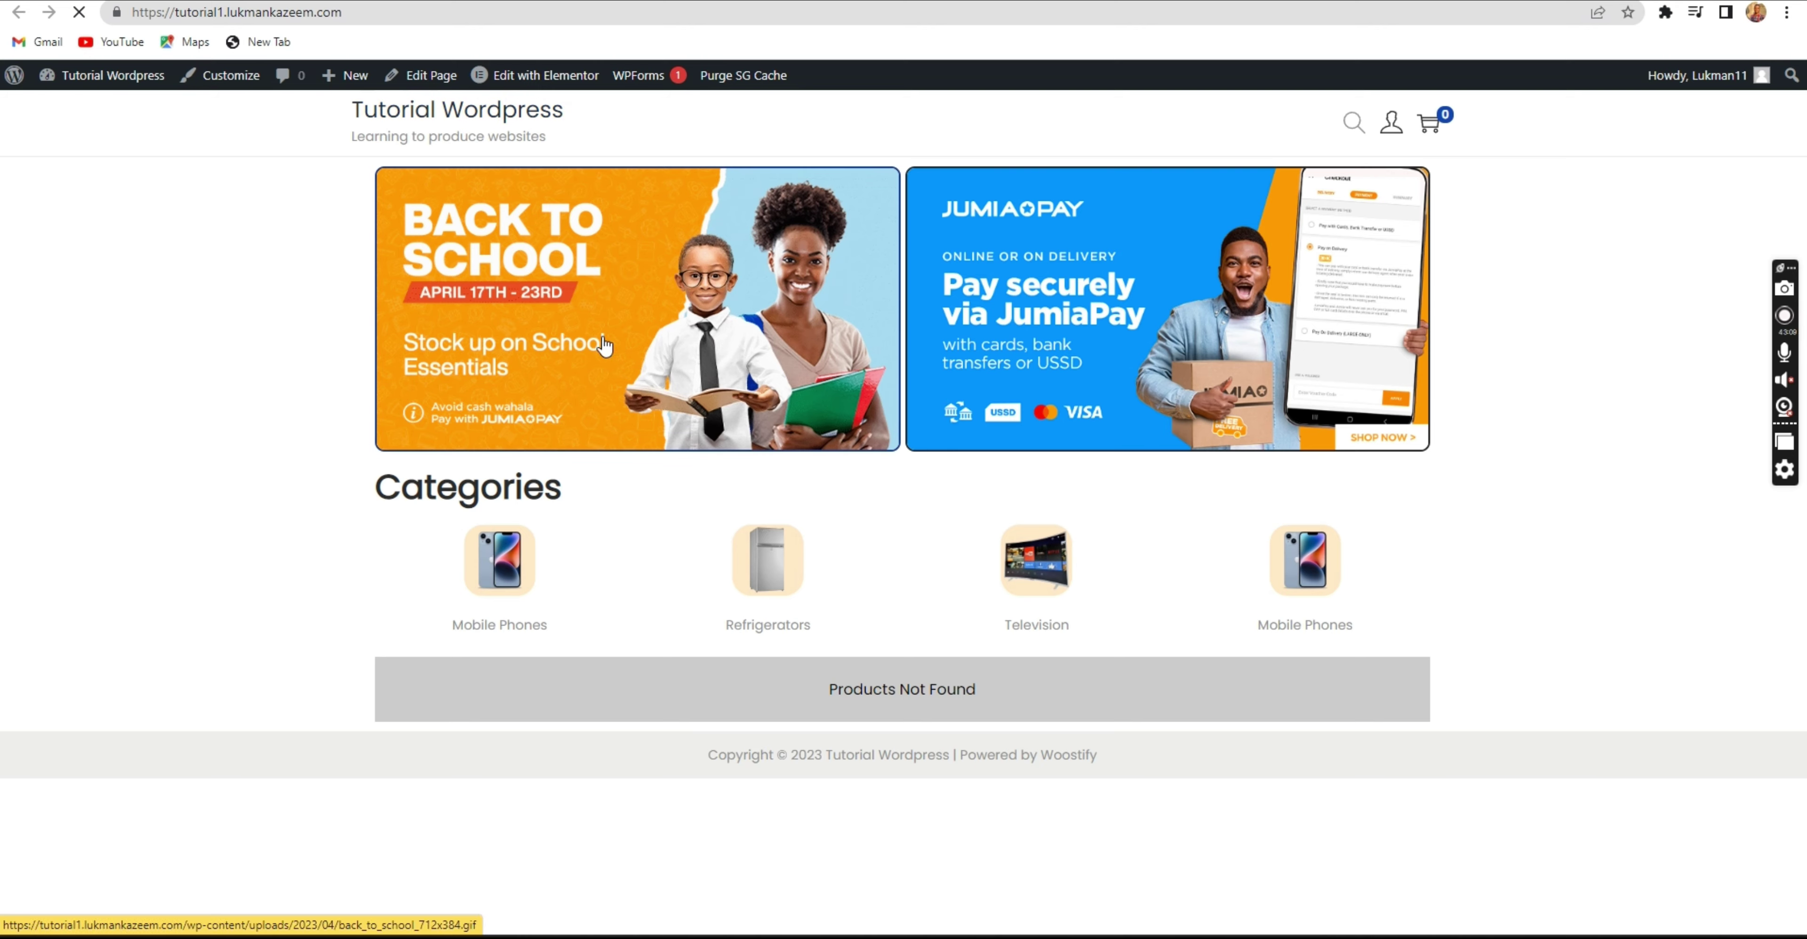
Check the product rows on the live homepage, then switch to the Essential Addons settings tab.
scroll(845, 421, down, 1)
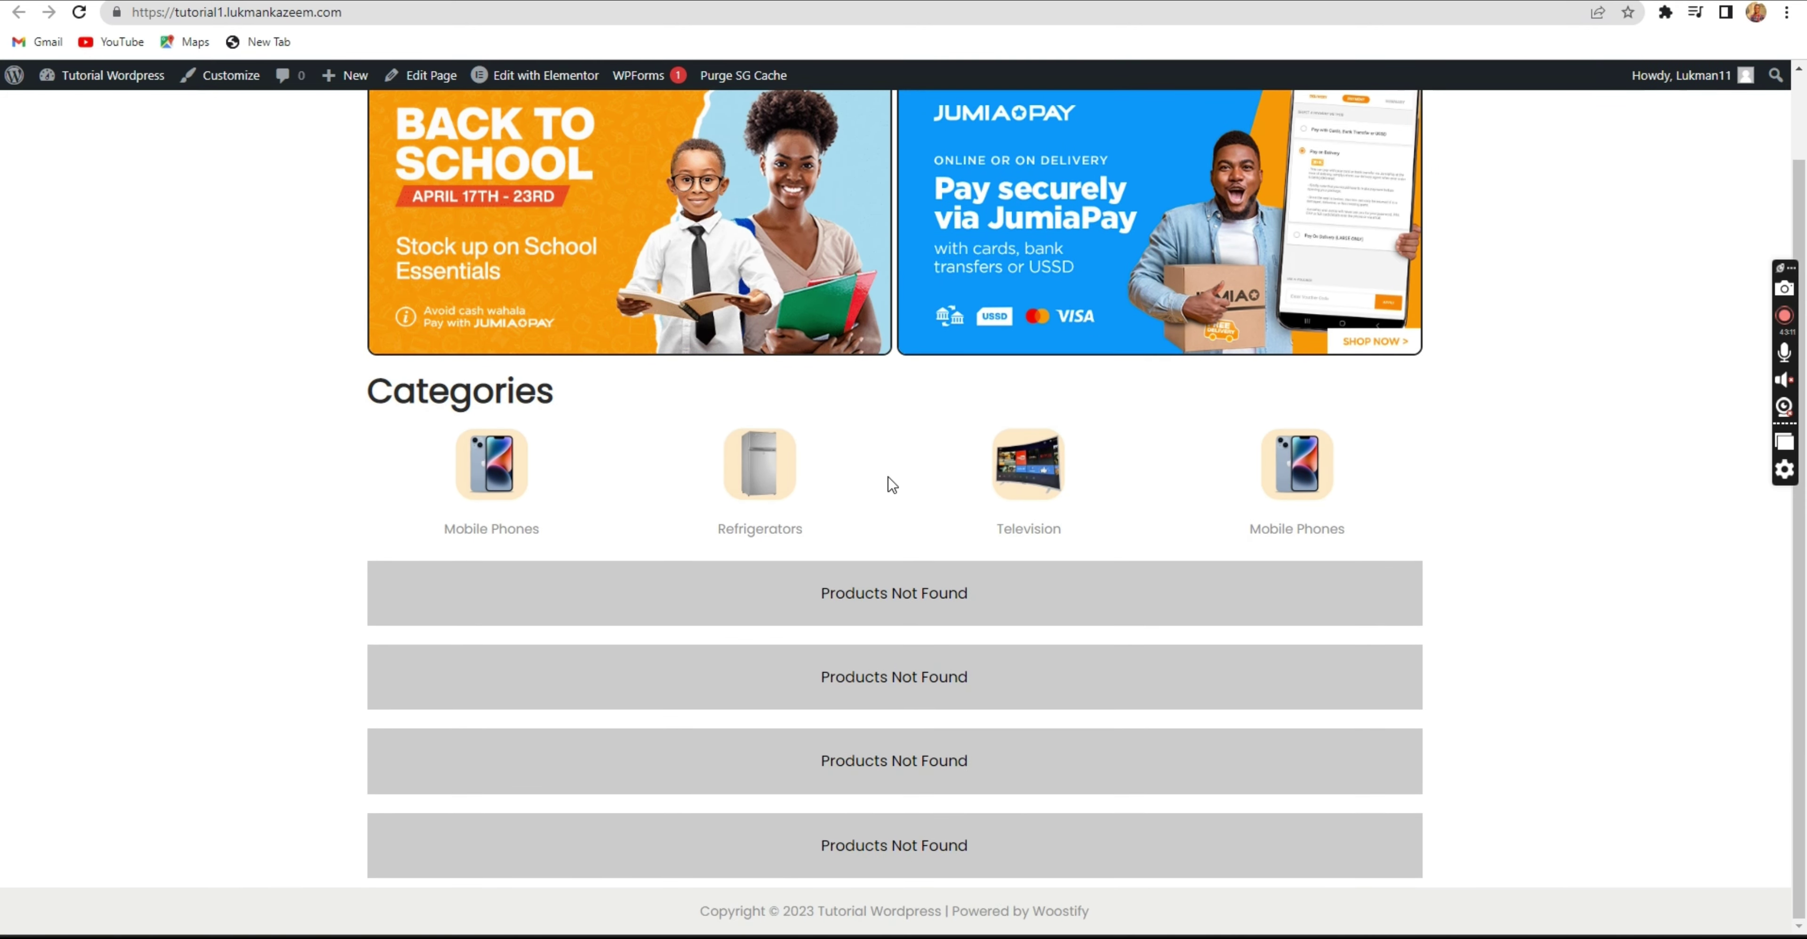
scroll(908, 424, up, 1)
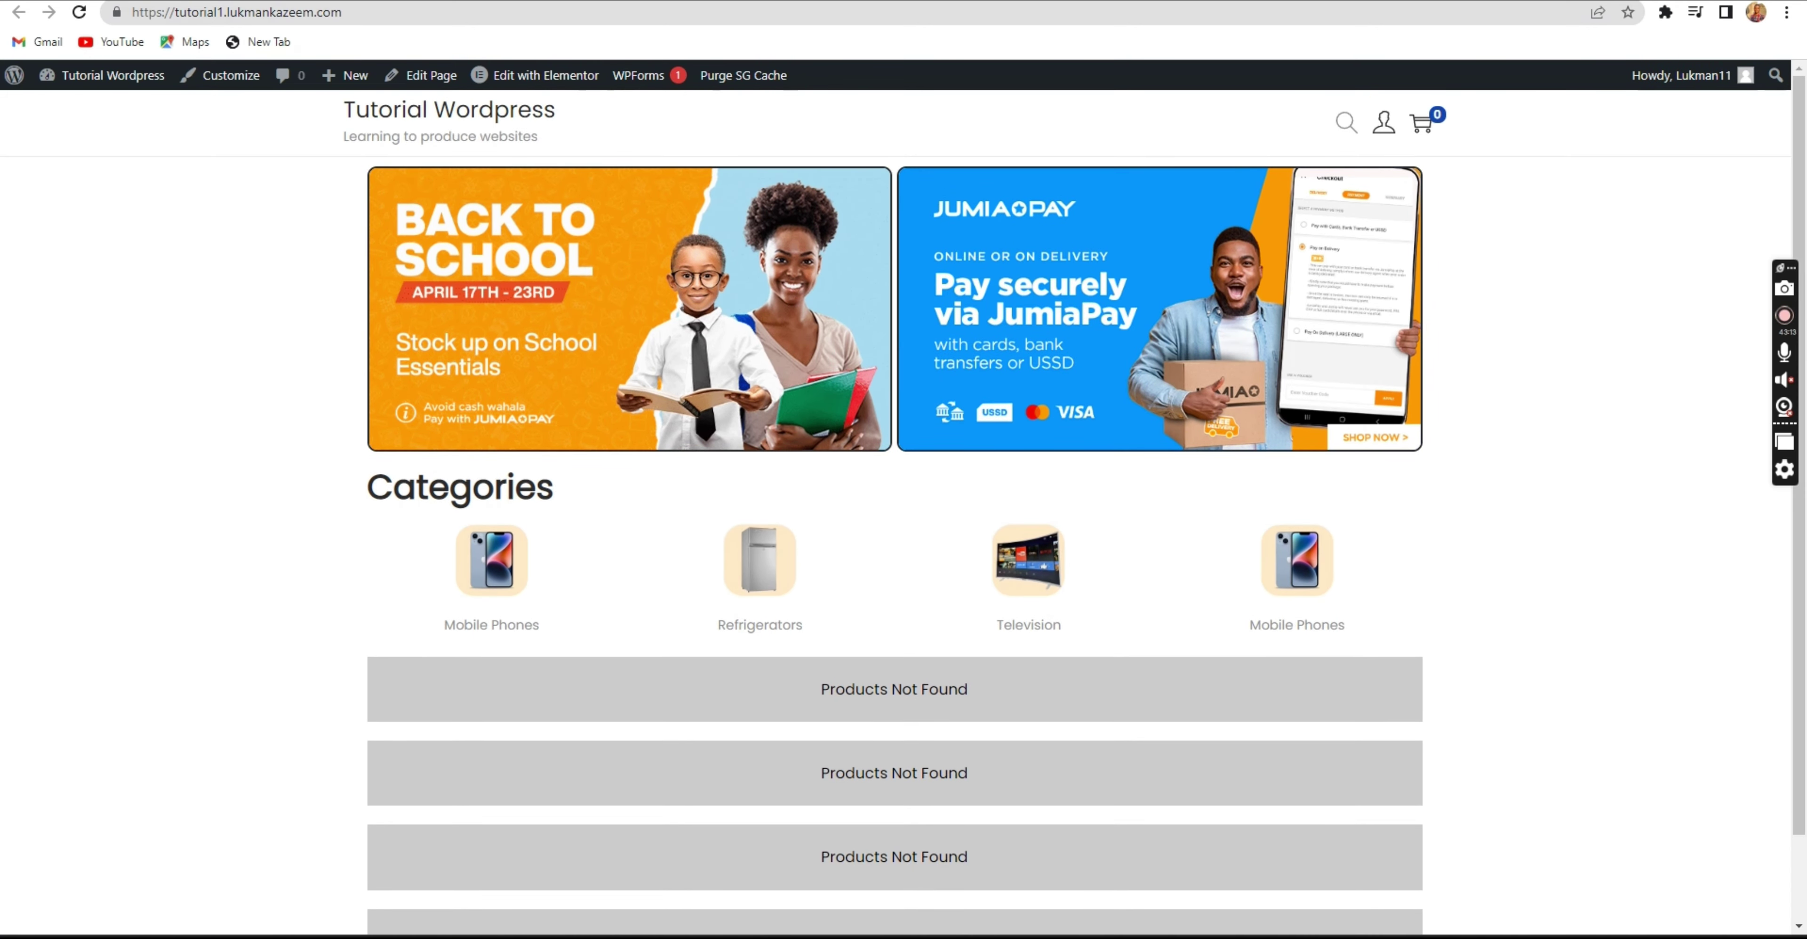
scroll(1464, 283, down, 1)
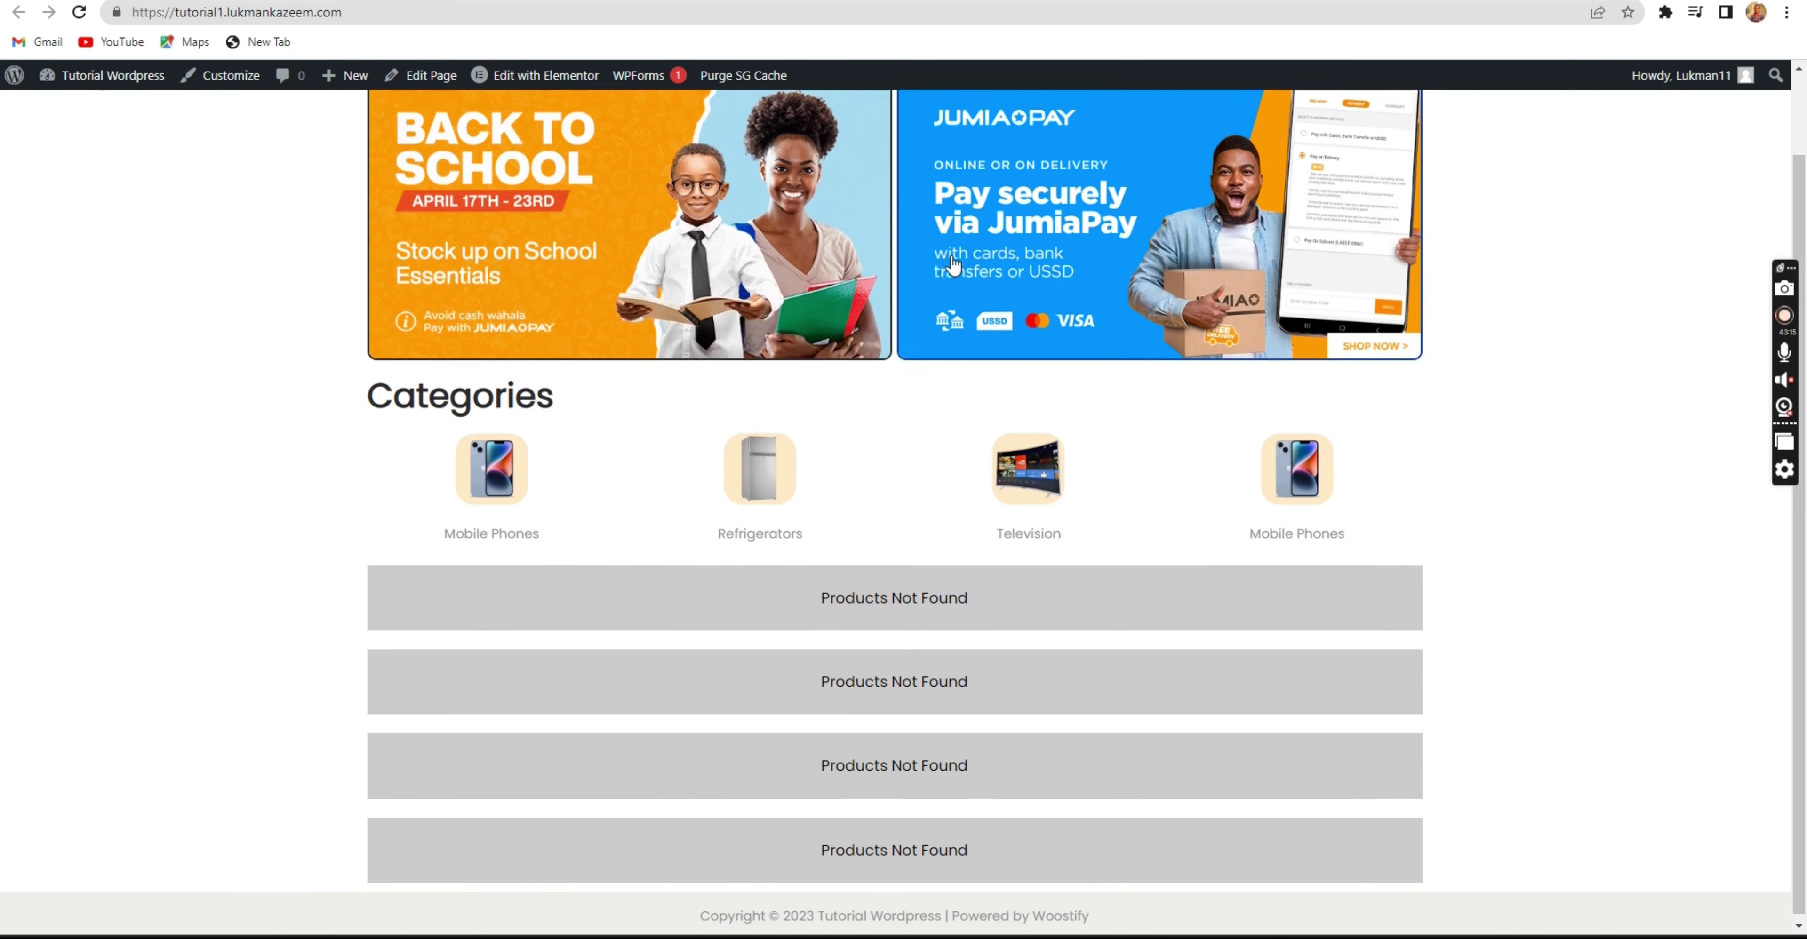
scroll(954, 273, up, 1)
scroll(953, 272, down, 1)
scroll(954, 272, up, 1)
scroll(954, 273, down, 1)
scroll(954, 272, up, 1)
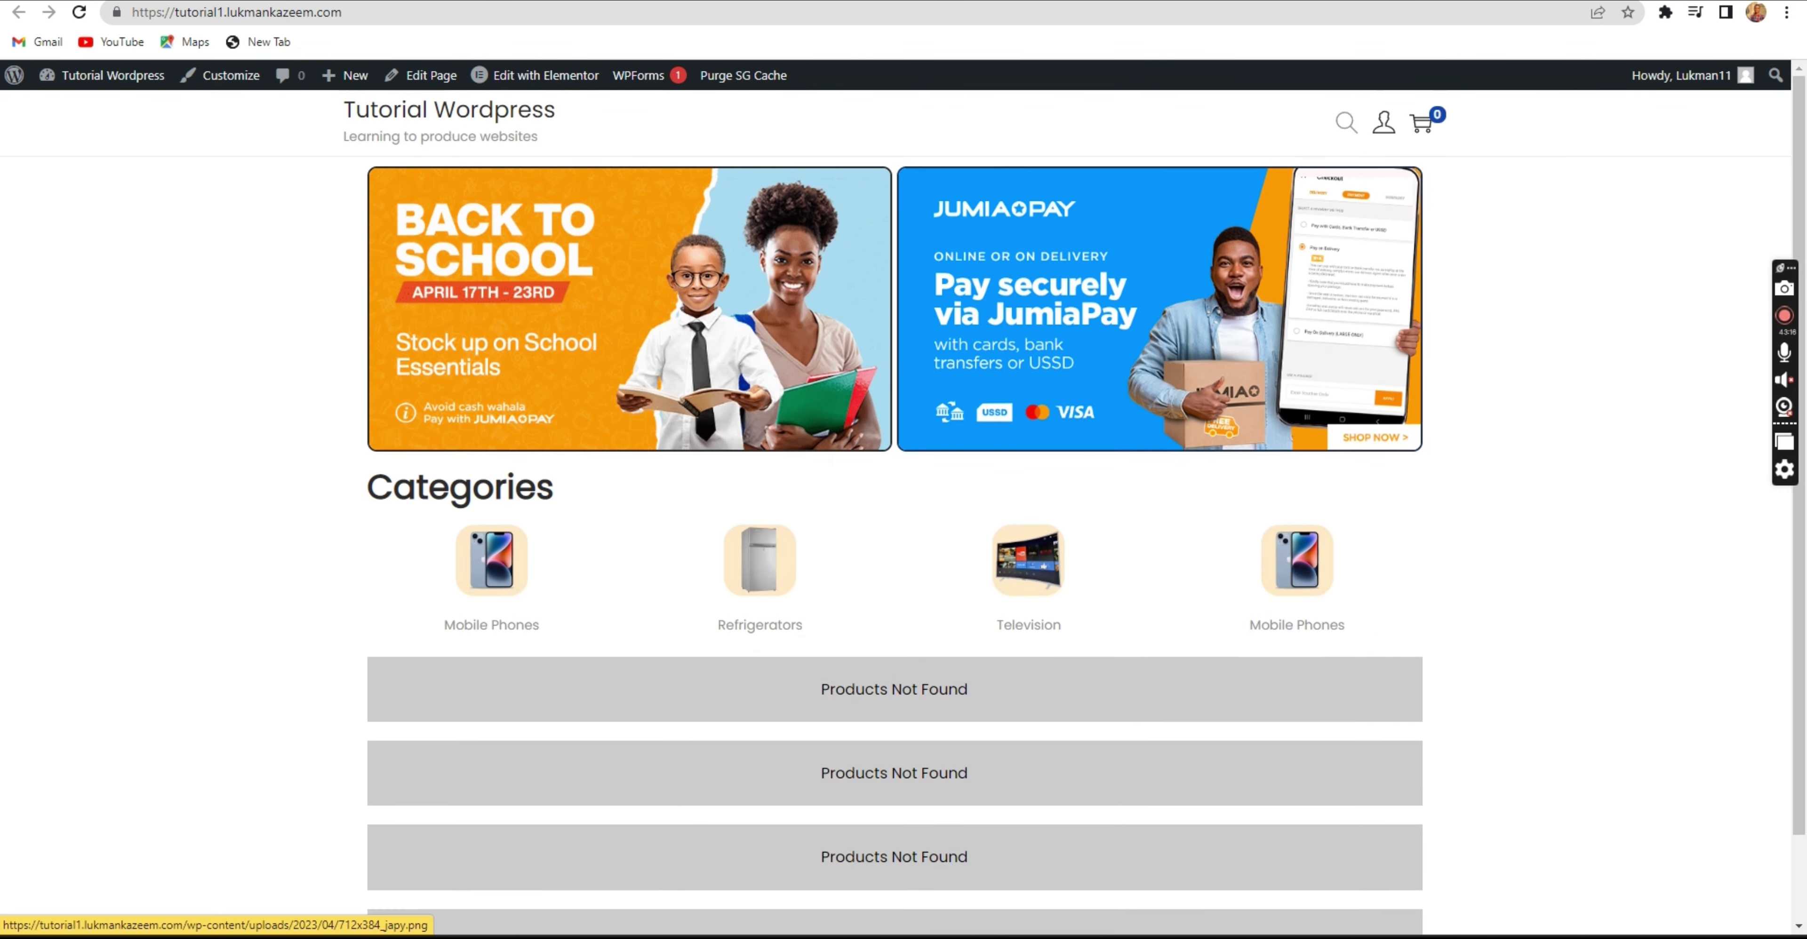
key(ctrl+Tab)
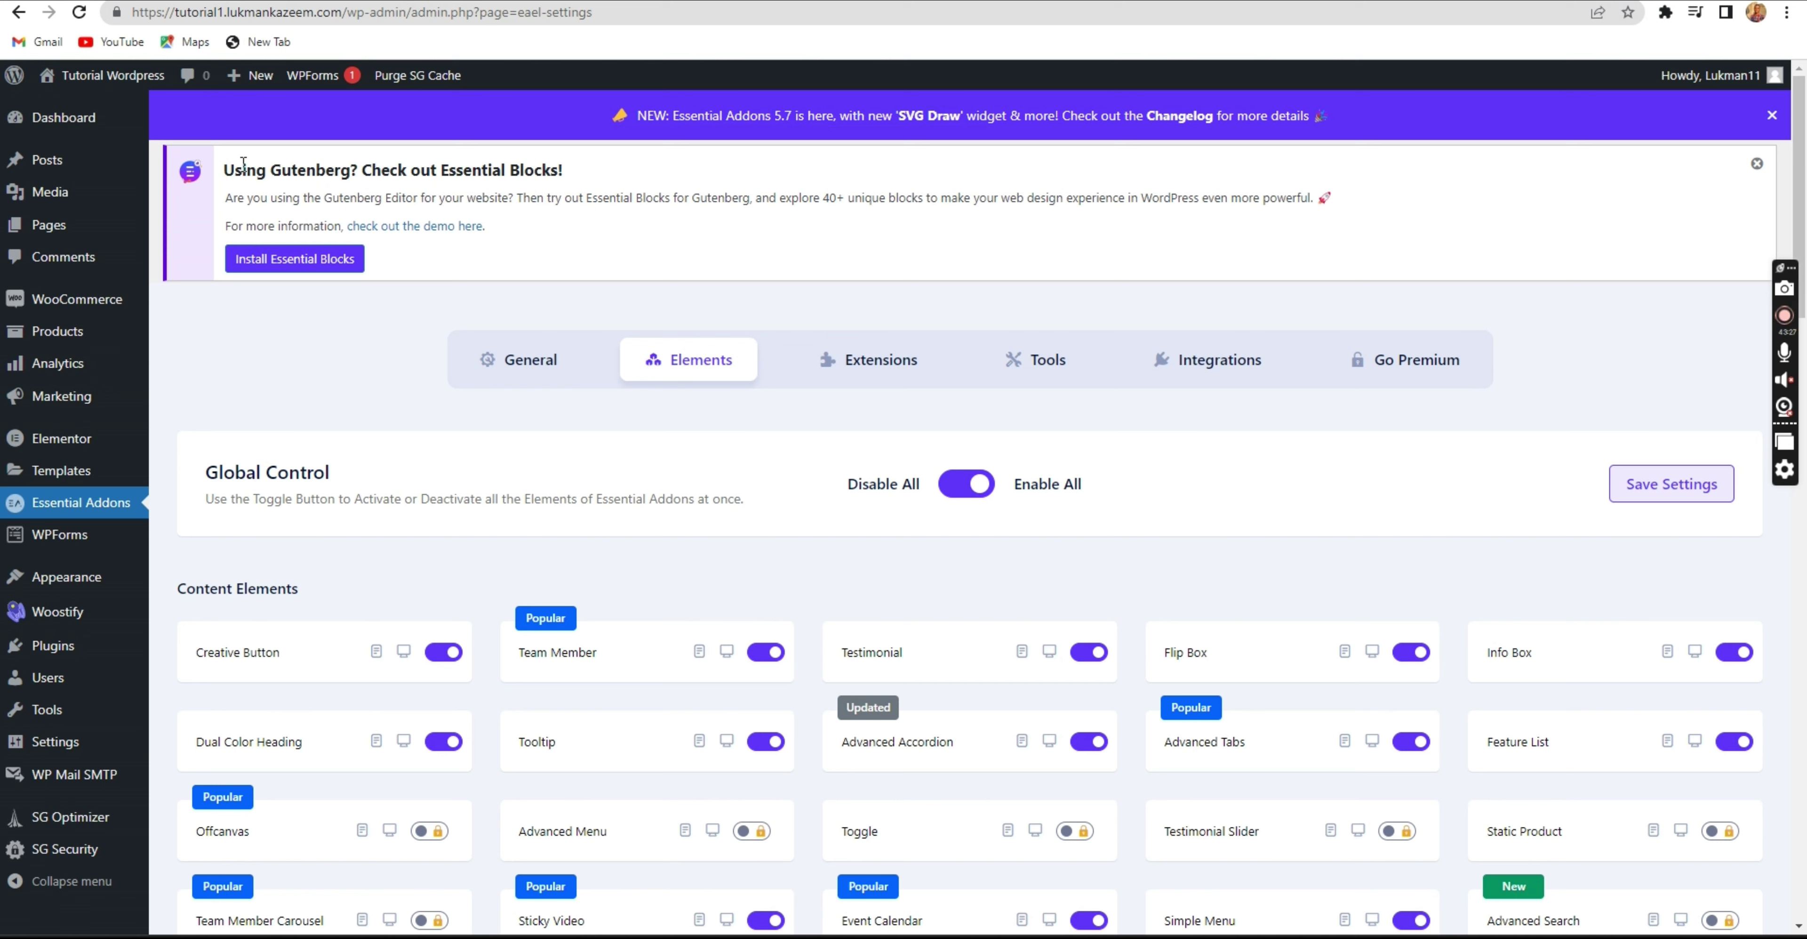
Dismiss the Essential Blocks and Woostify notices and open WooCommerce Settings.
click(1756, 163)
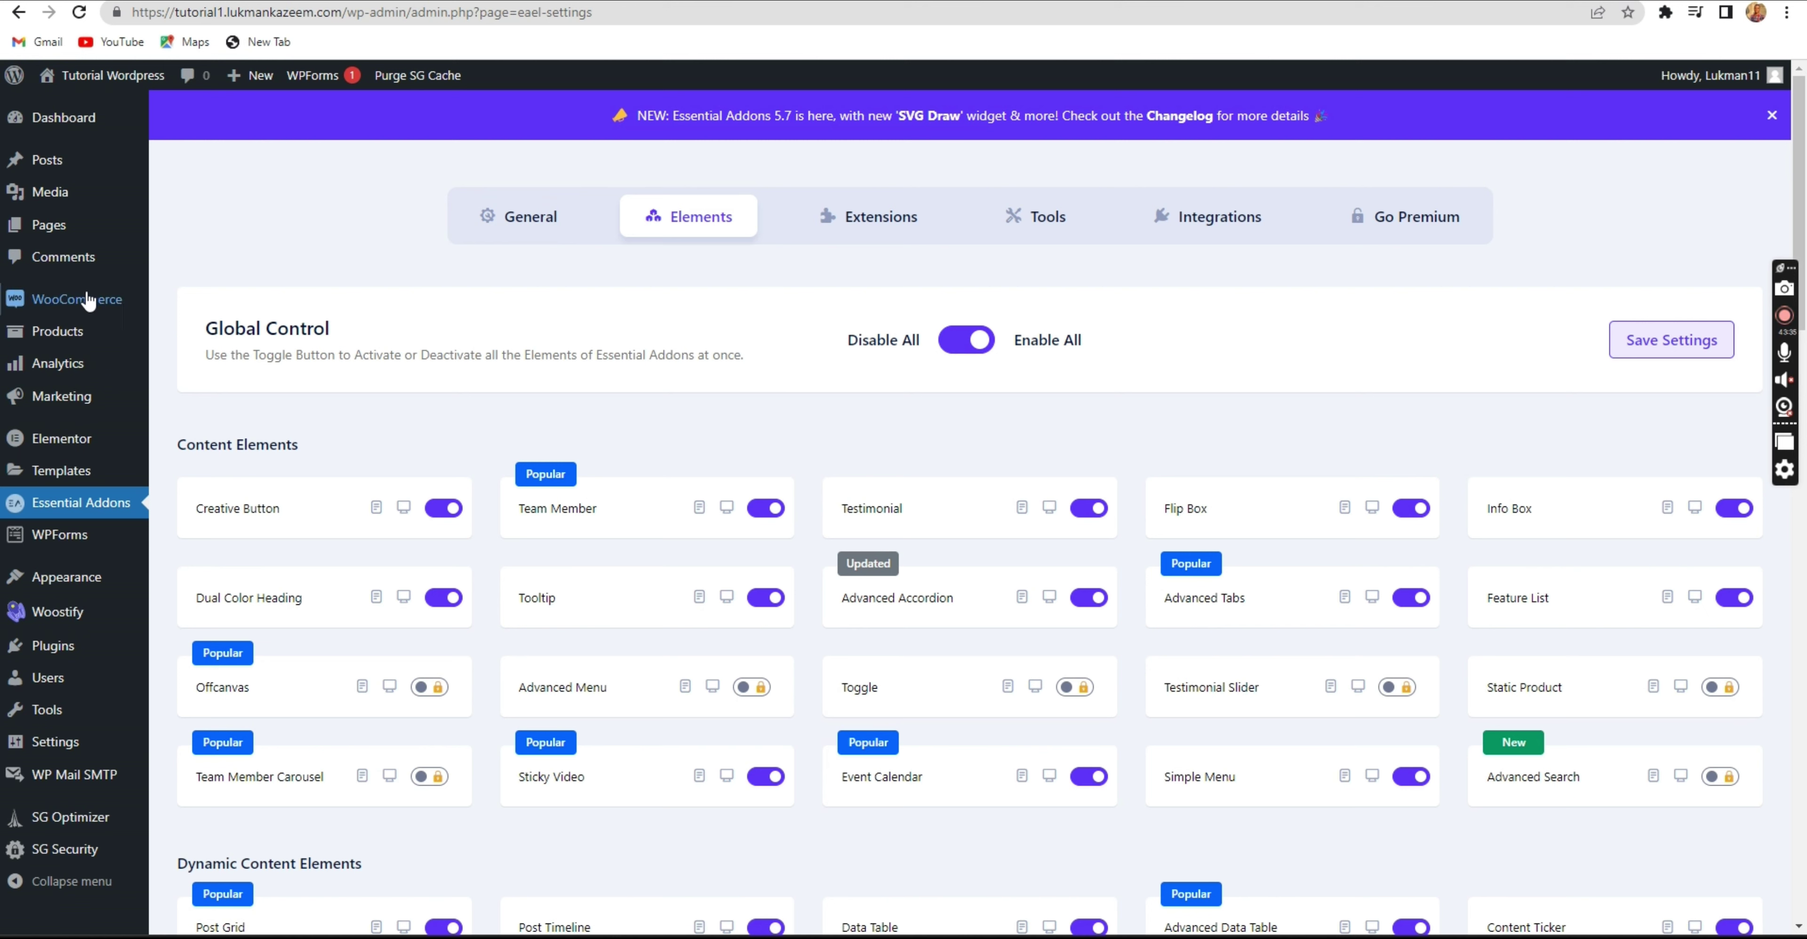
mouse_move(73, 300)
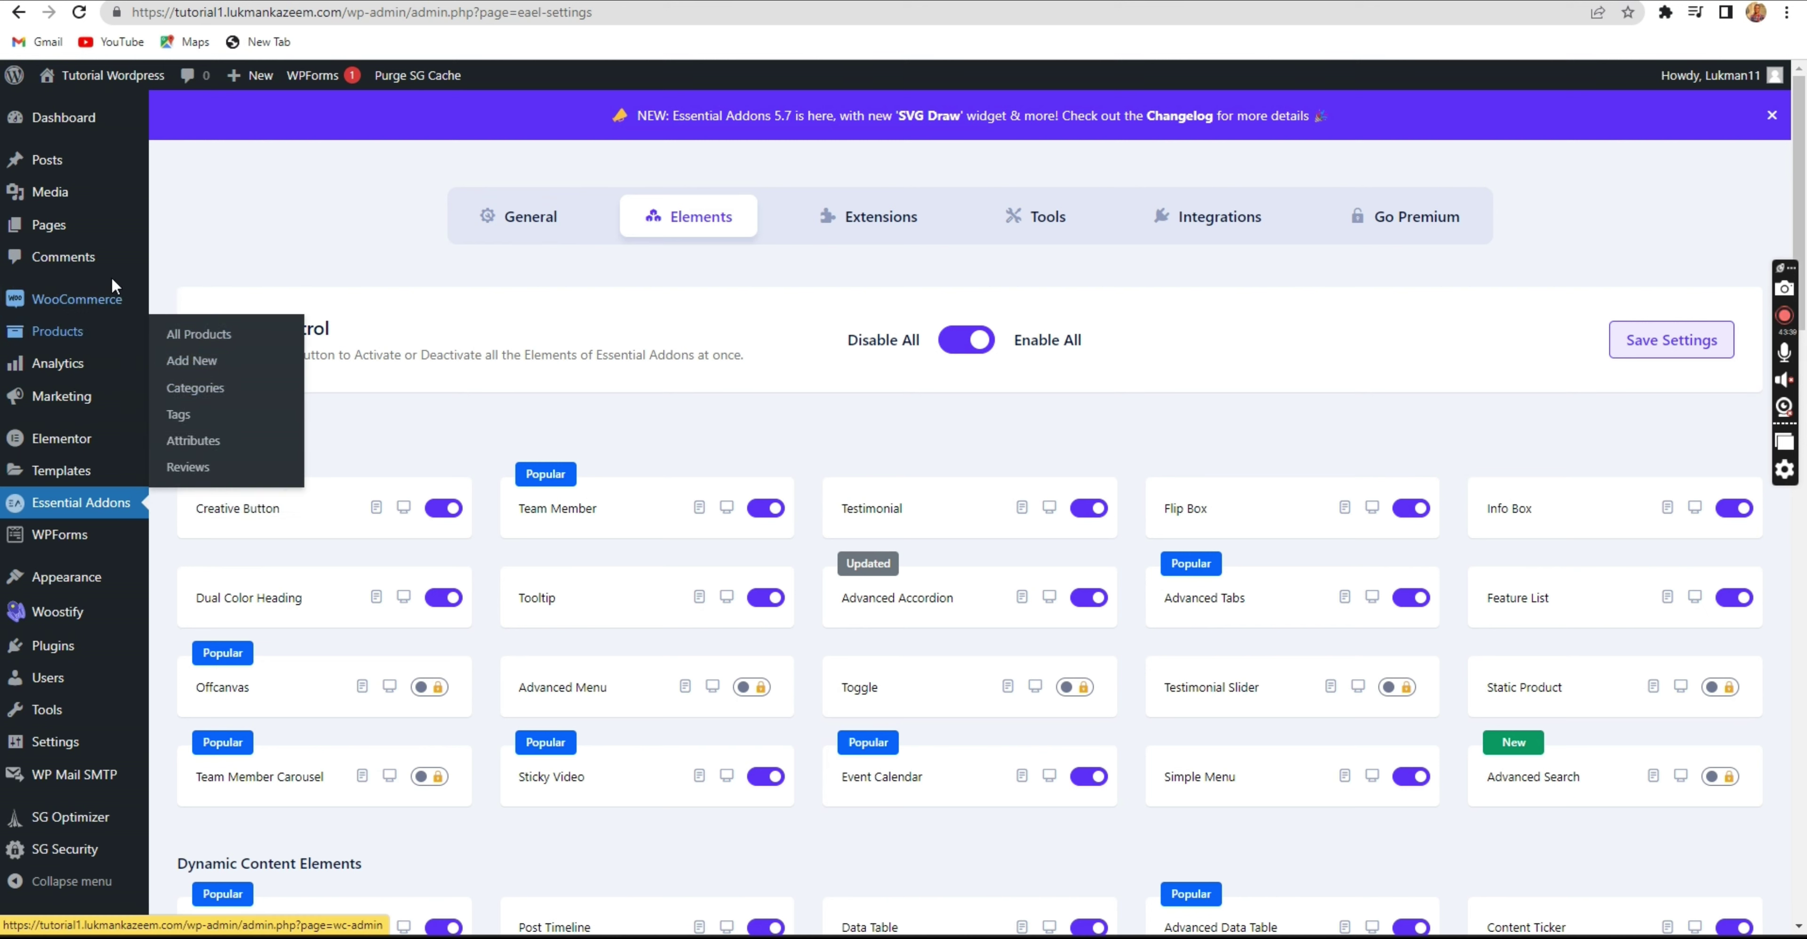
click(195, 438)
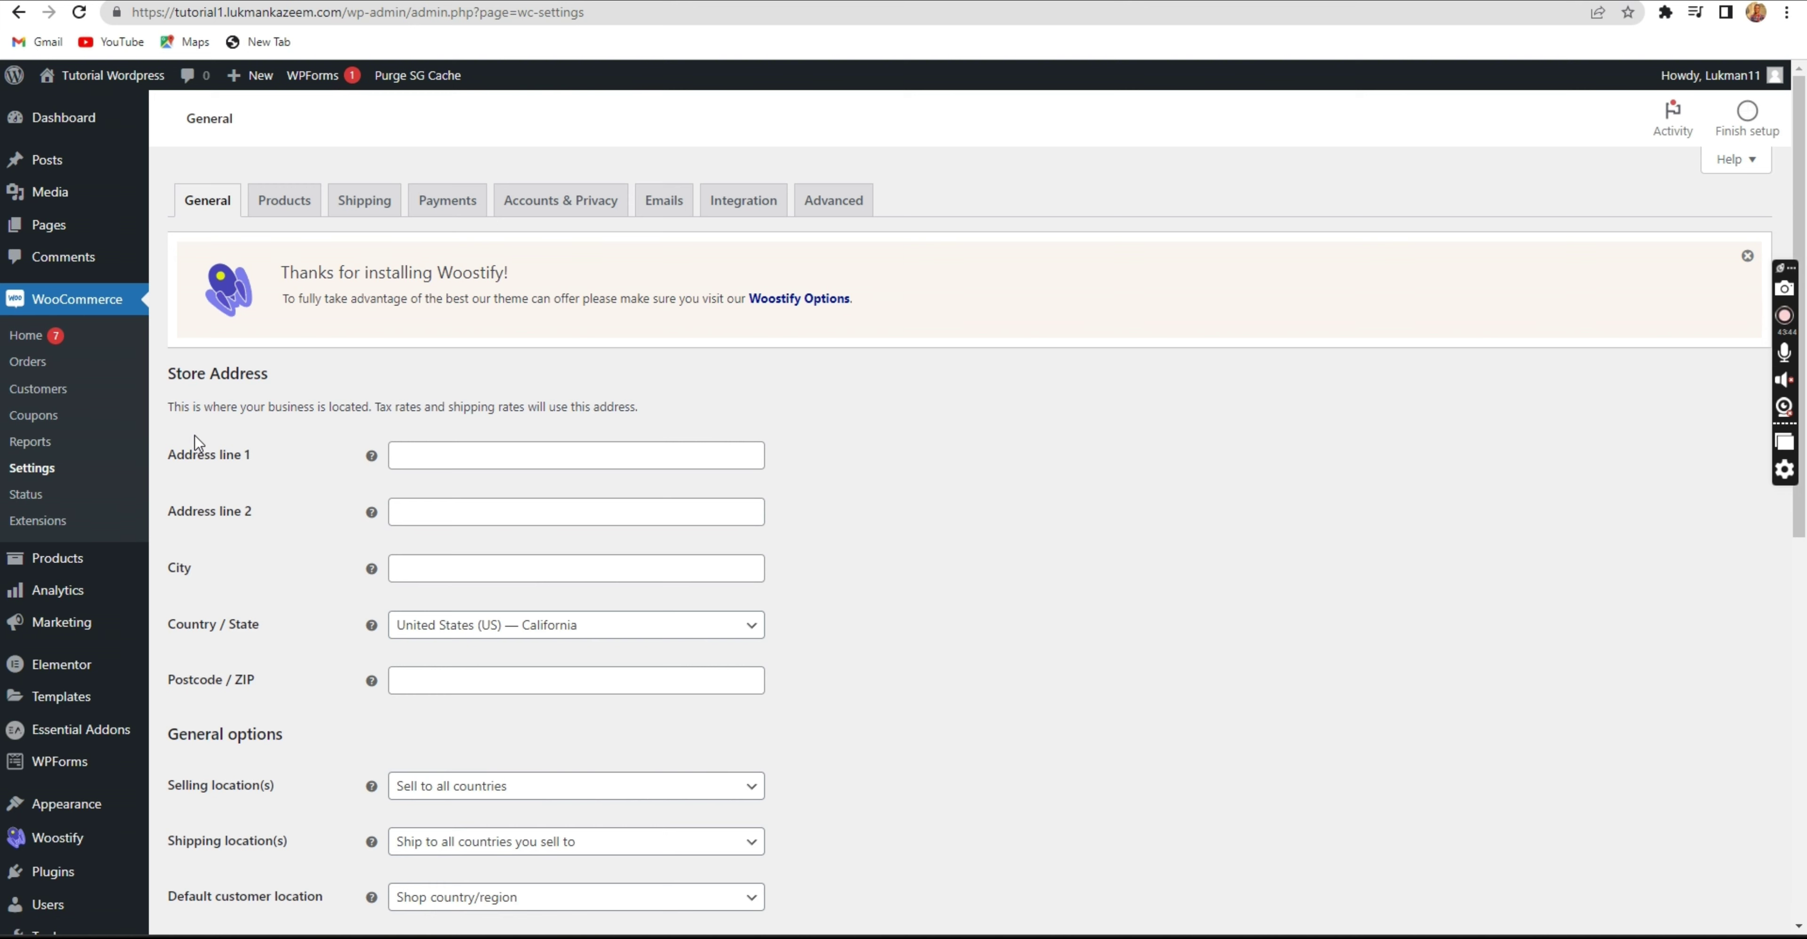
click(1743, 259)
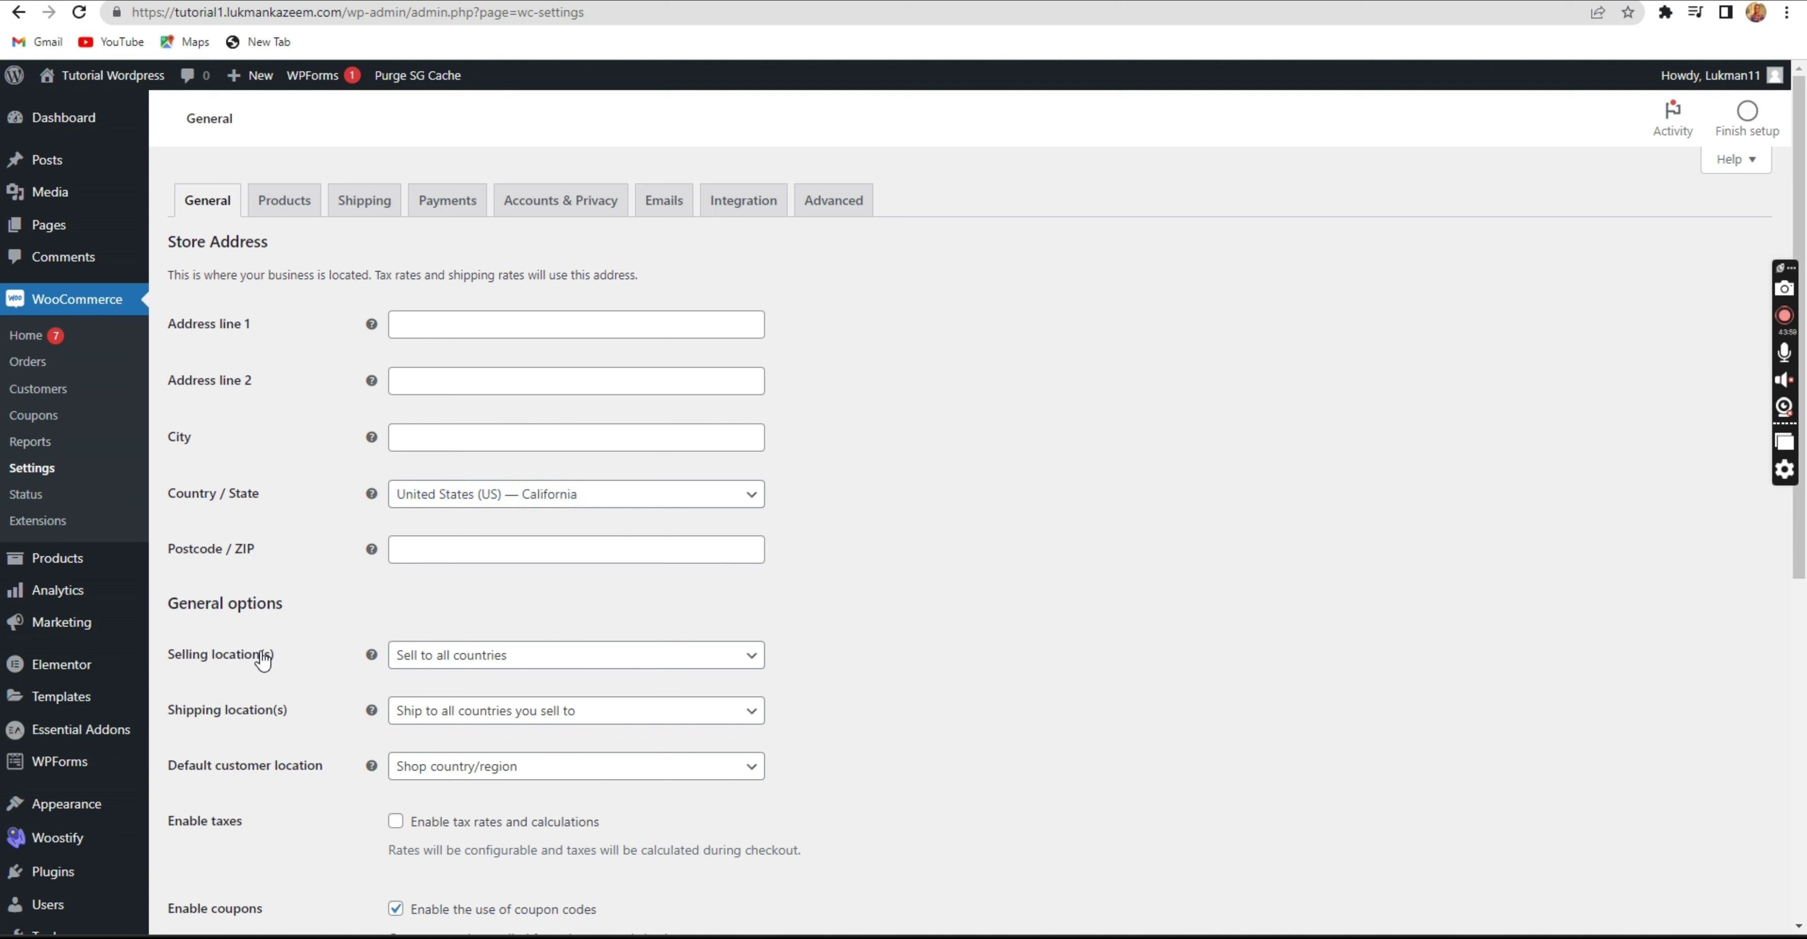
Keep the Selling location(s) set to Sell to all countries.
drag(291, 665, 210, 673)
click(283, 669)
click(446, 665)
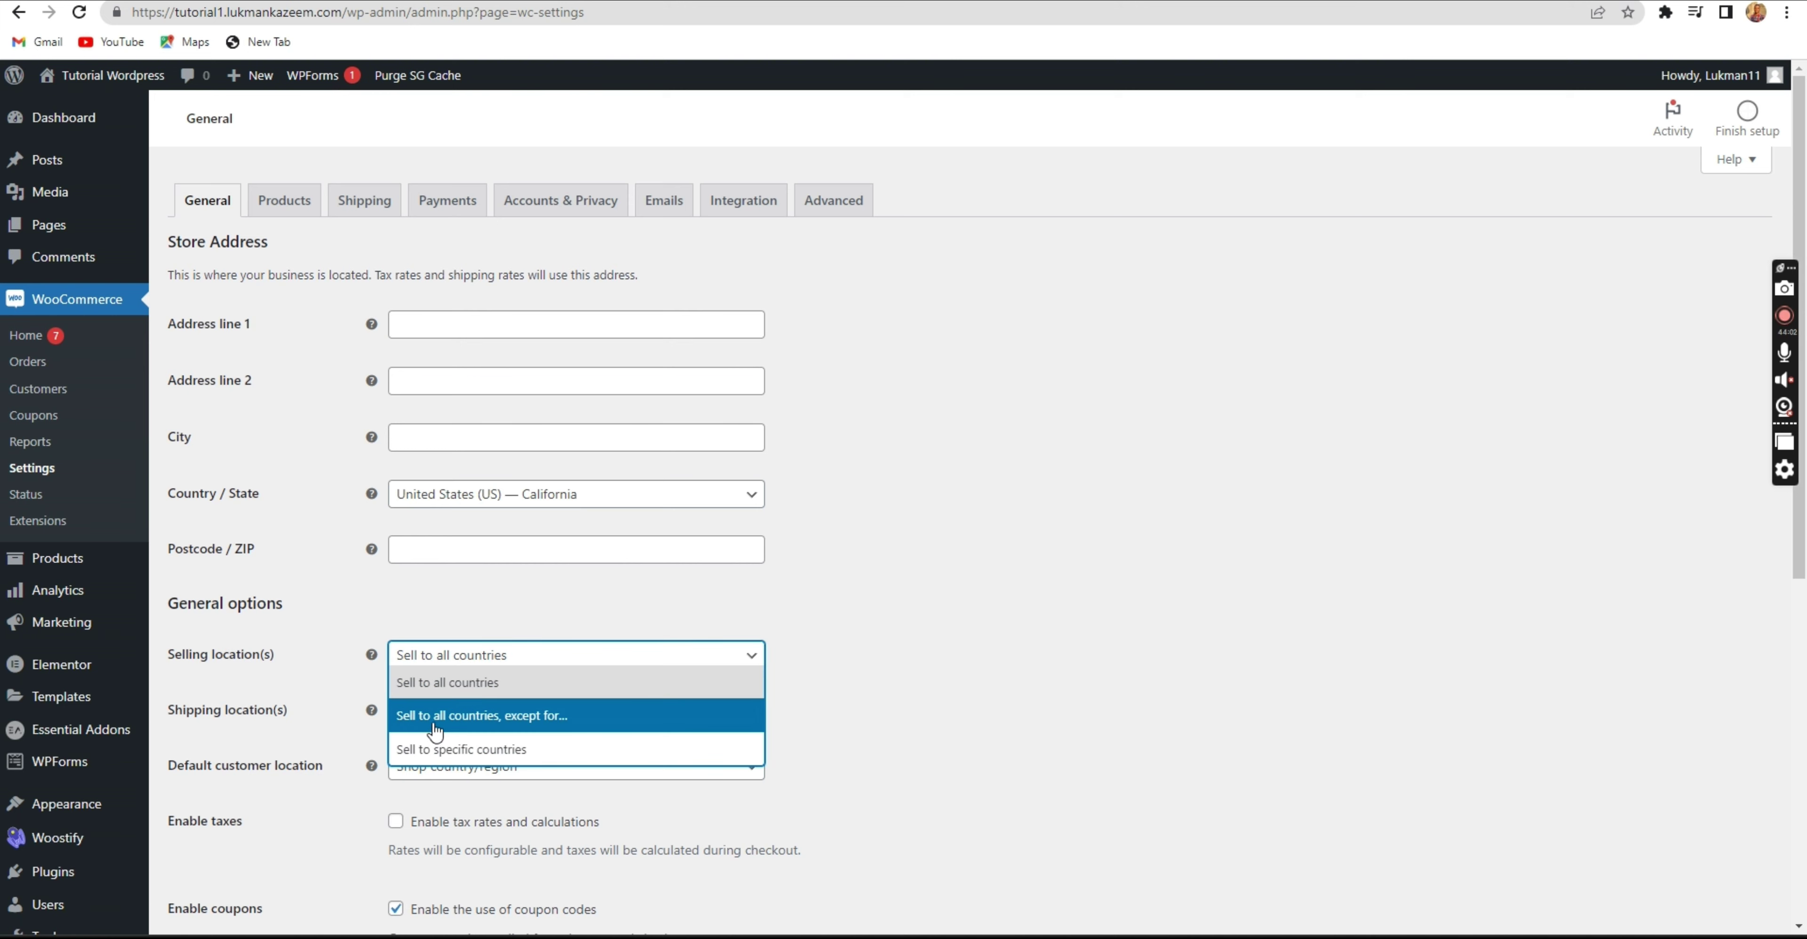
click(428, 690)
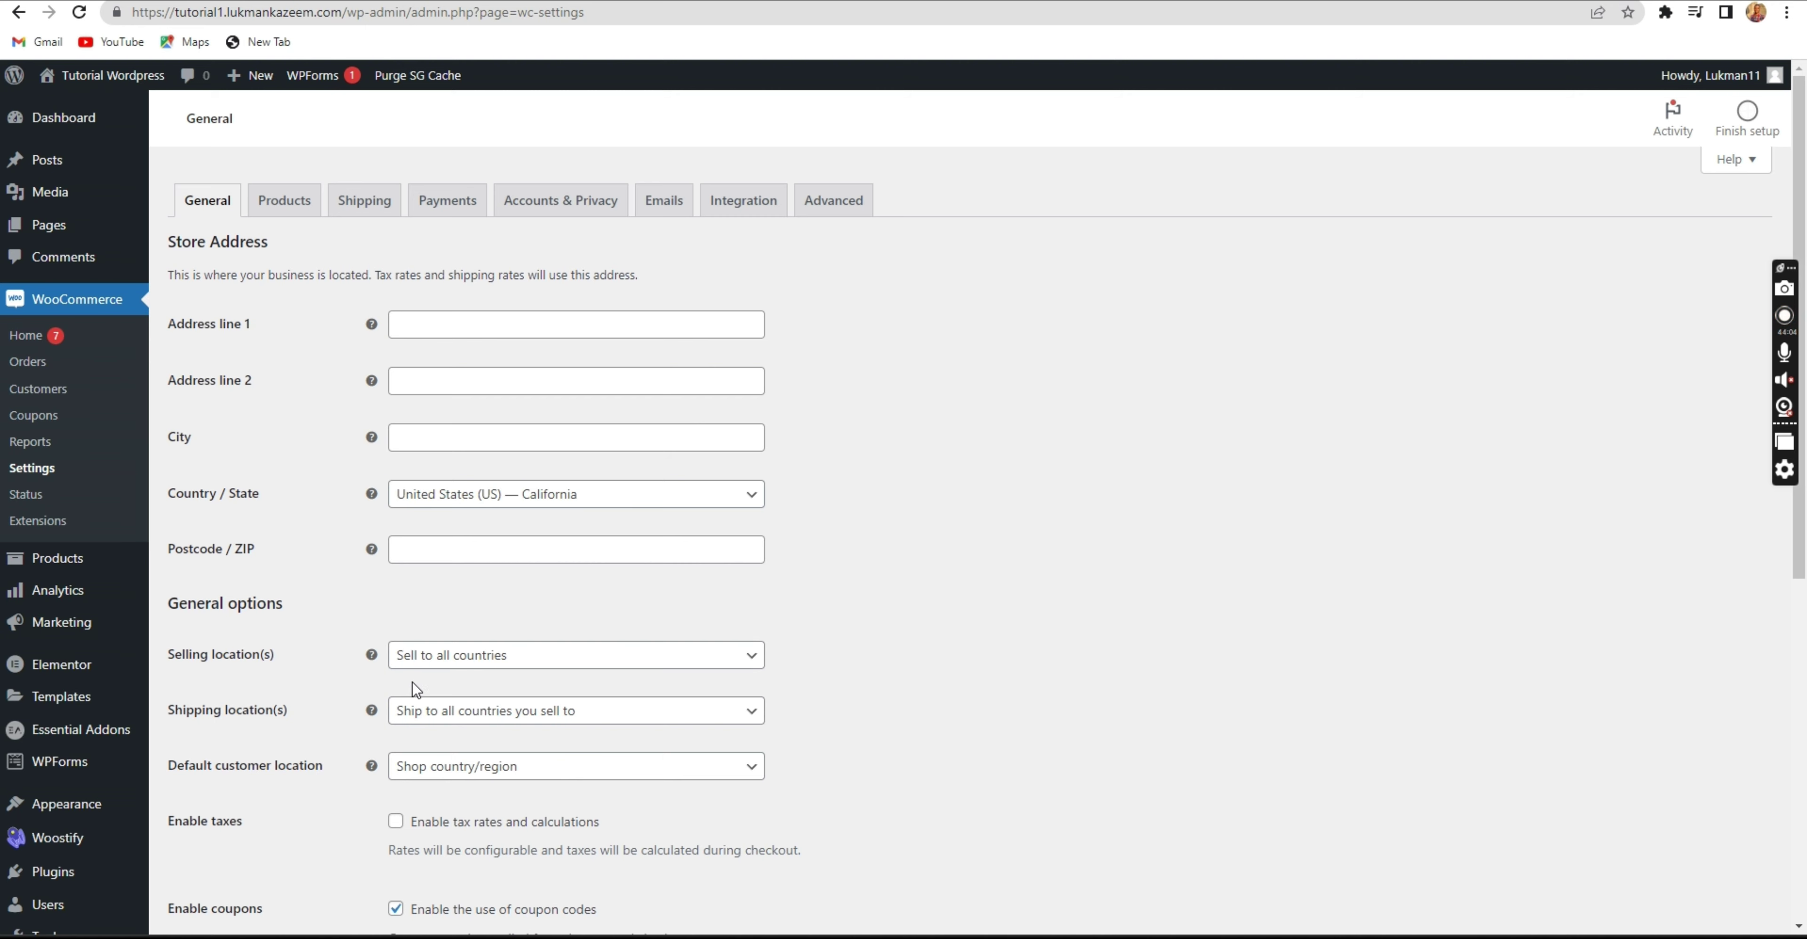
double_click(414, 683)
click(439, 692)
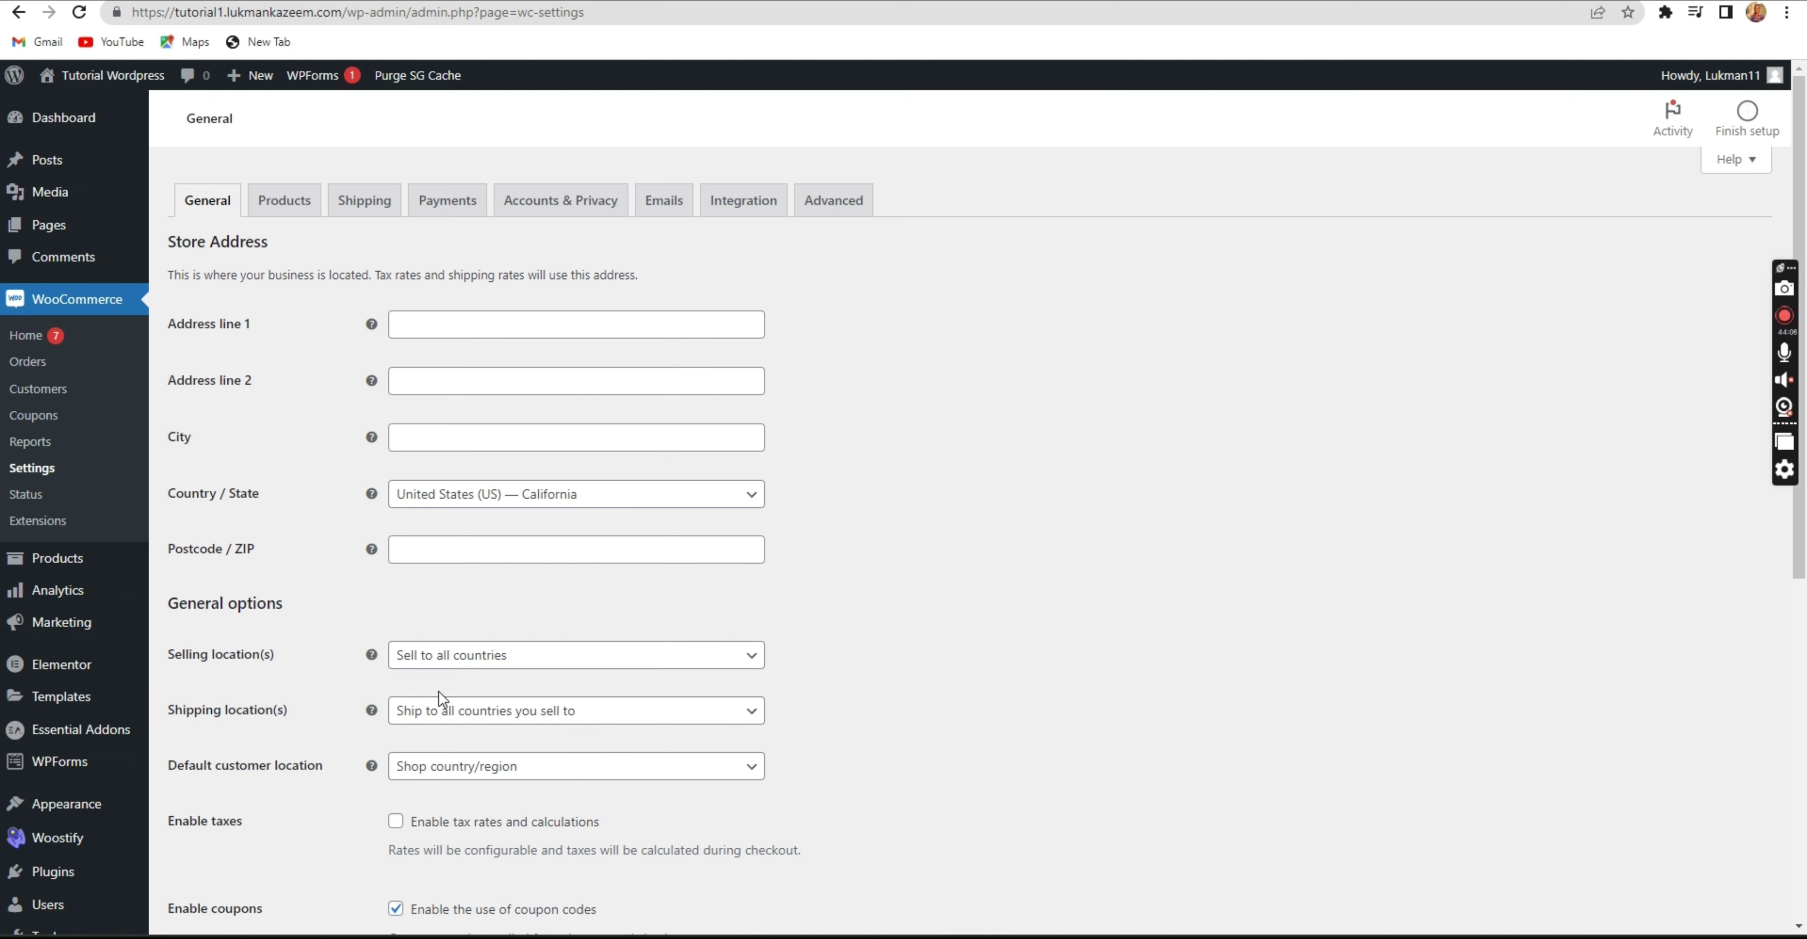
Review the Shipping location(s) options, trying disable shipping and ship to all selling countries.
click(413, 723)
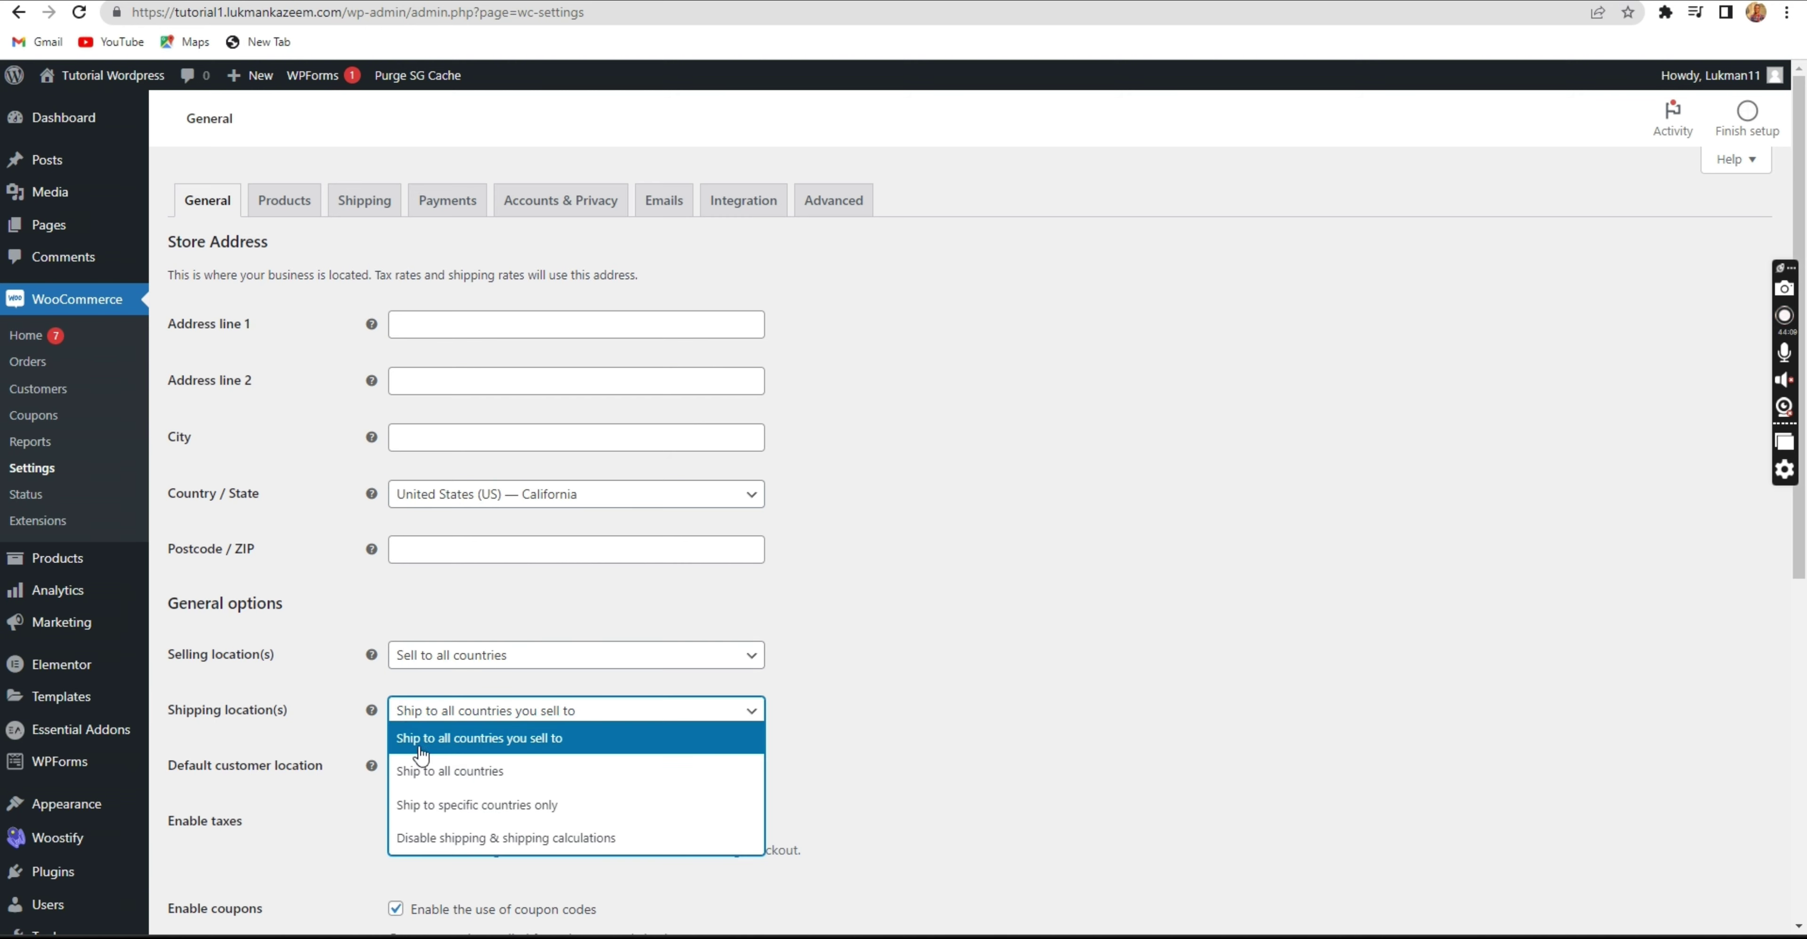
click(432, 836)
click(452, 723)
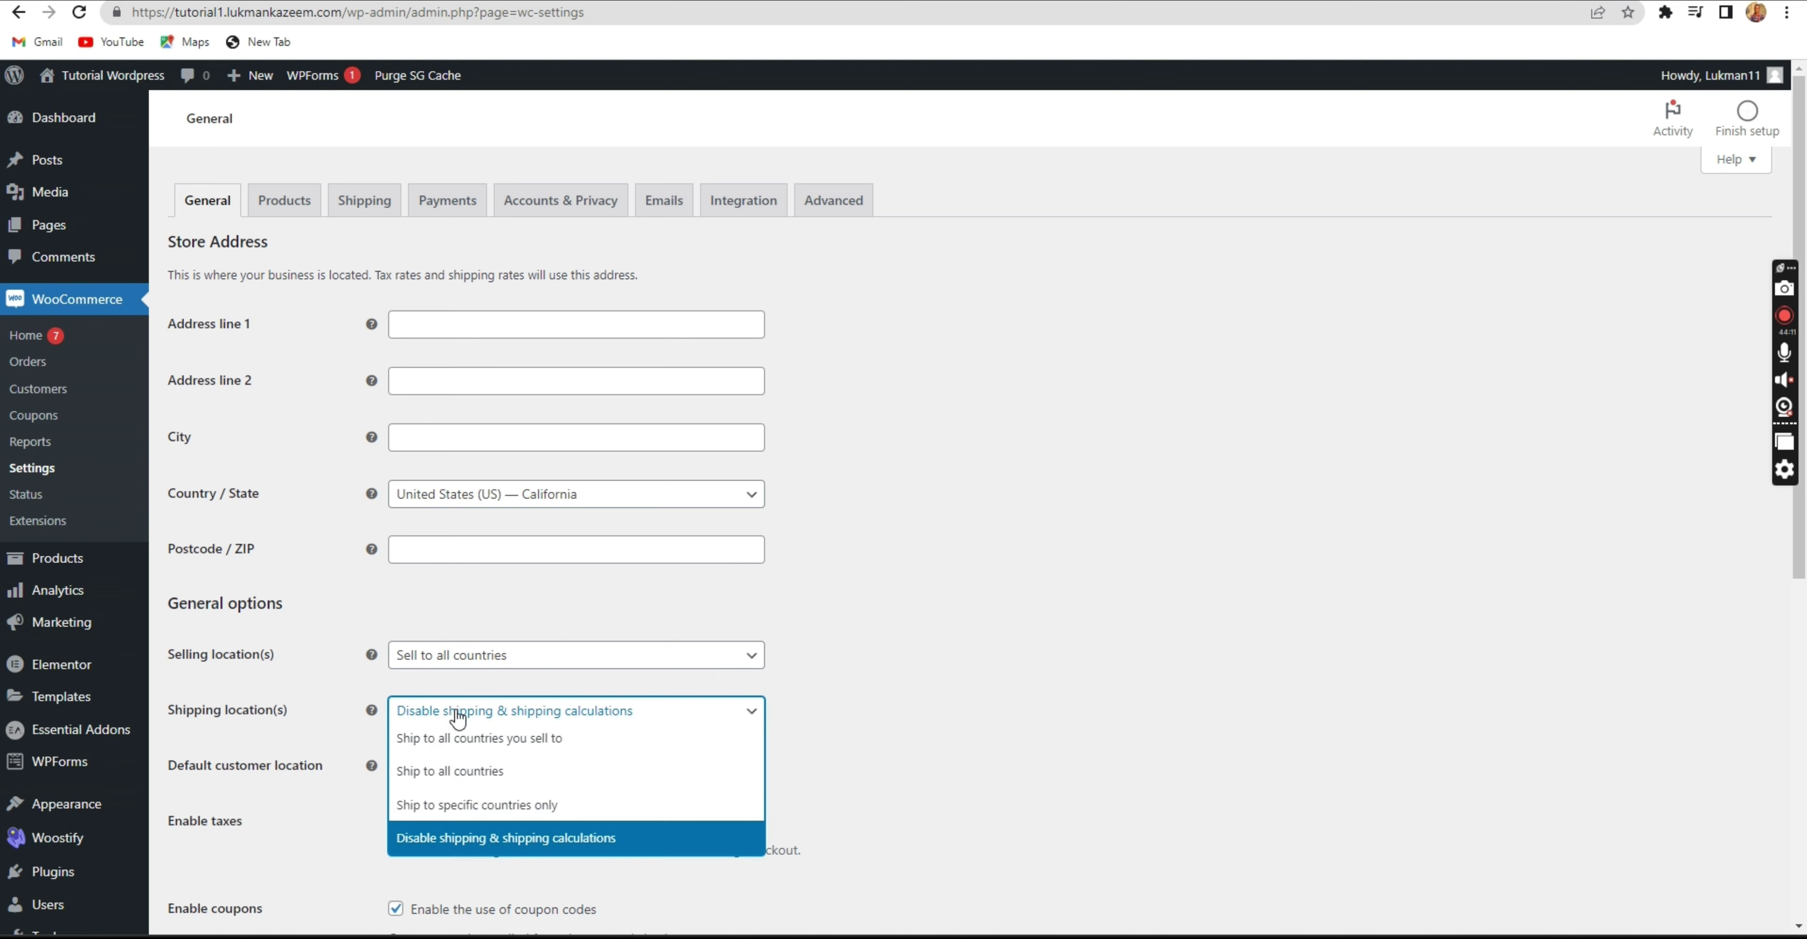
click(449, 741)
click(475, 720)
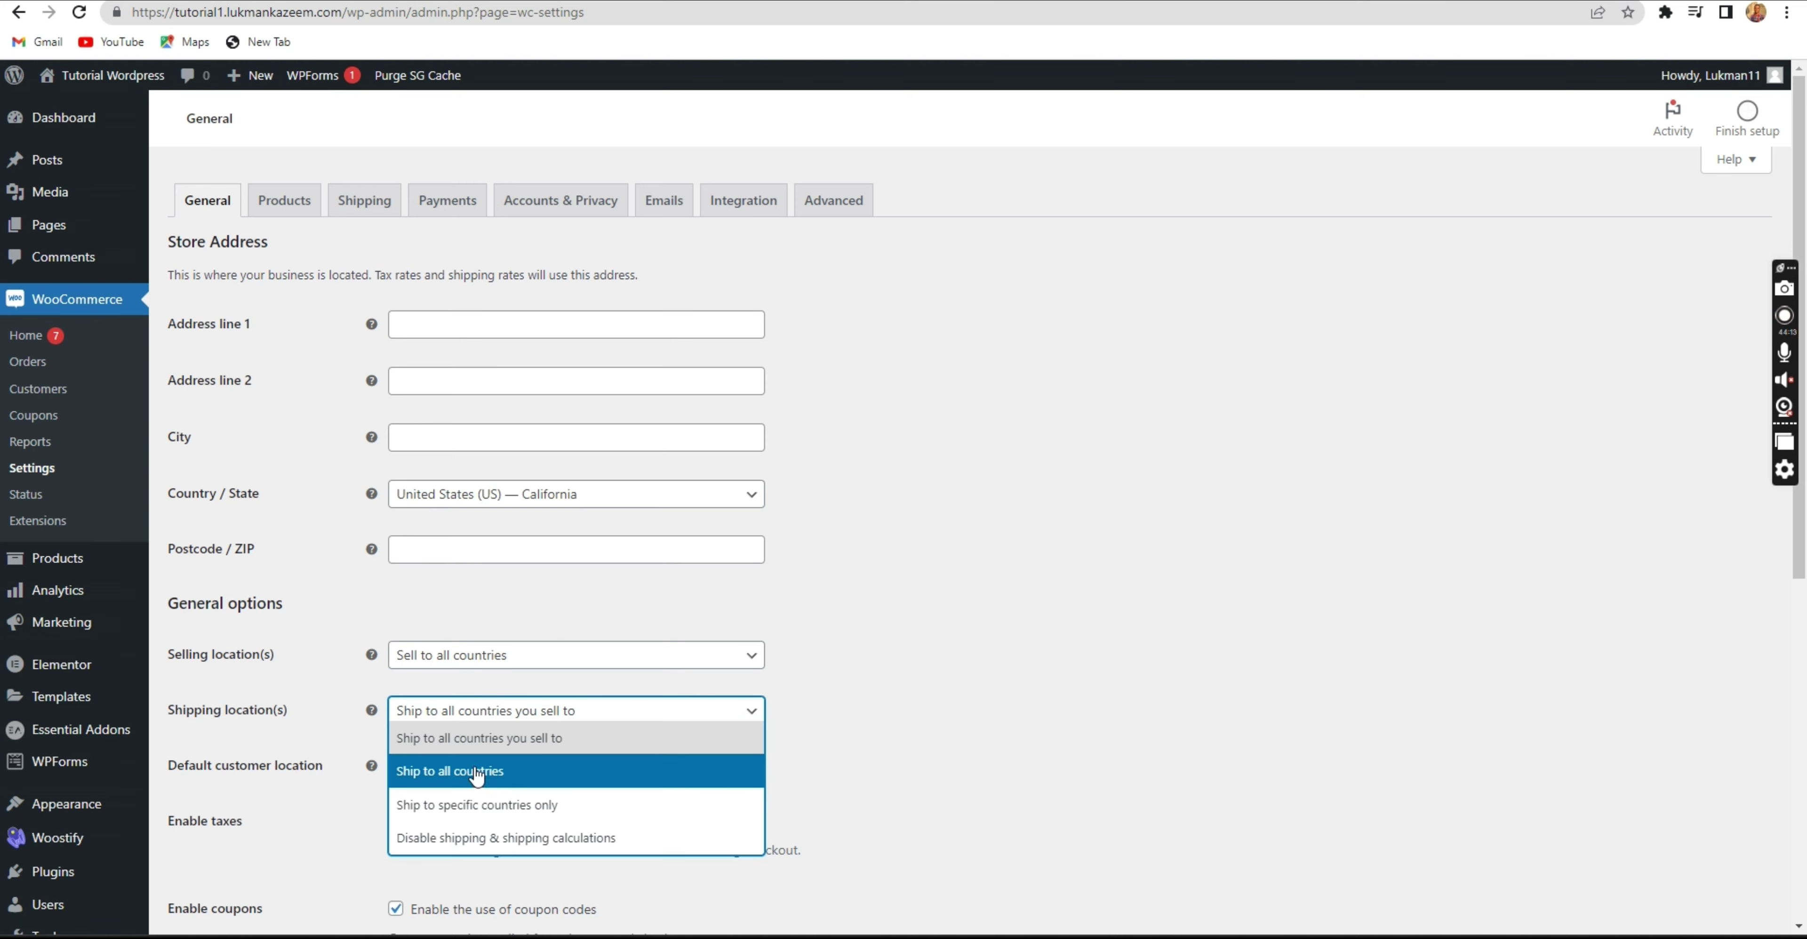
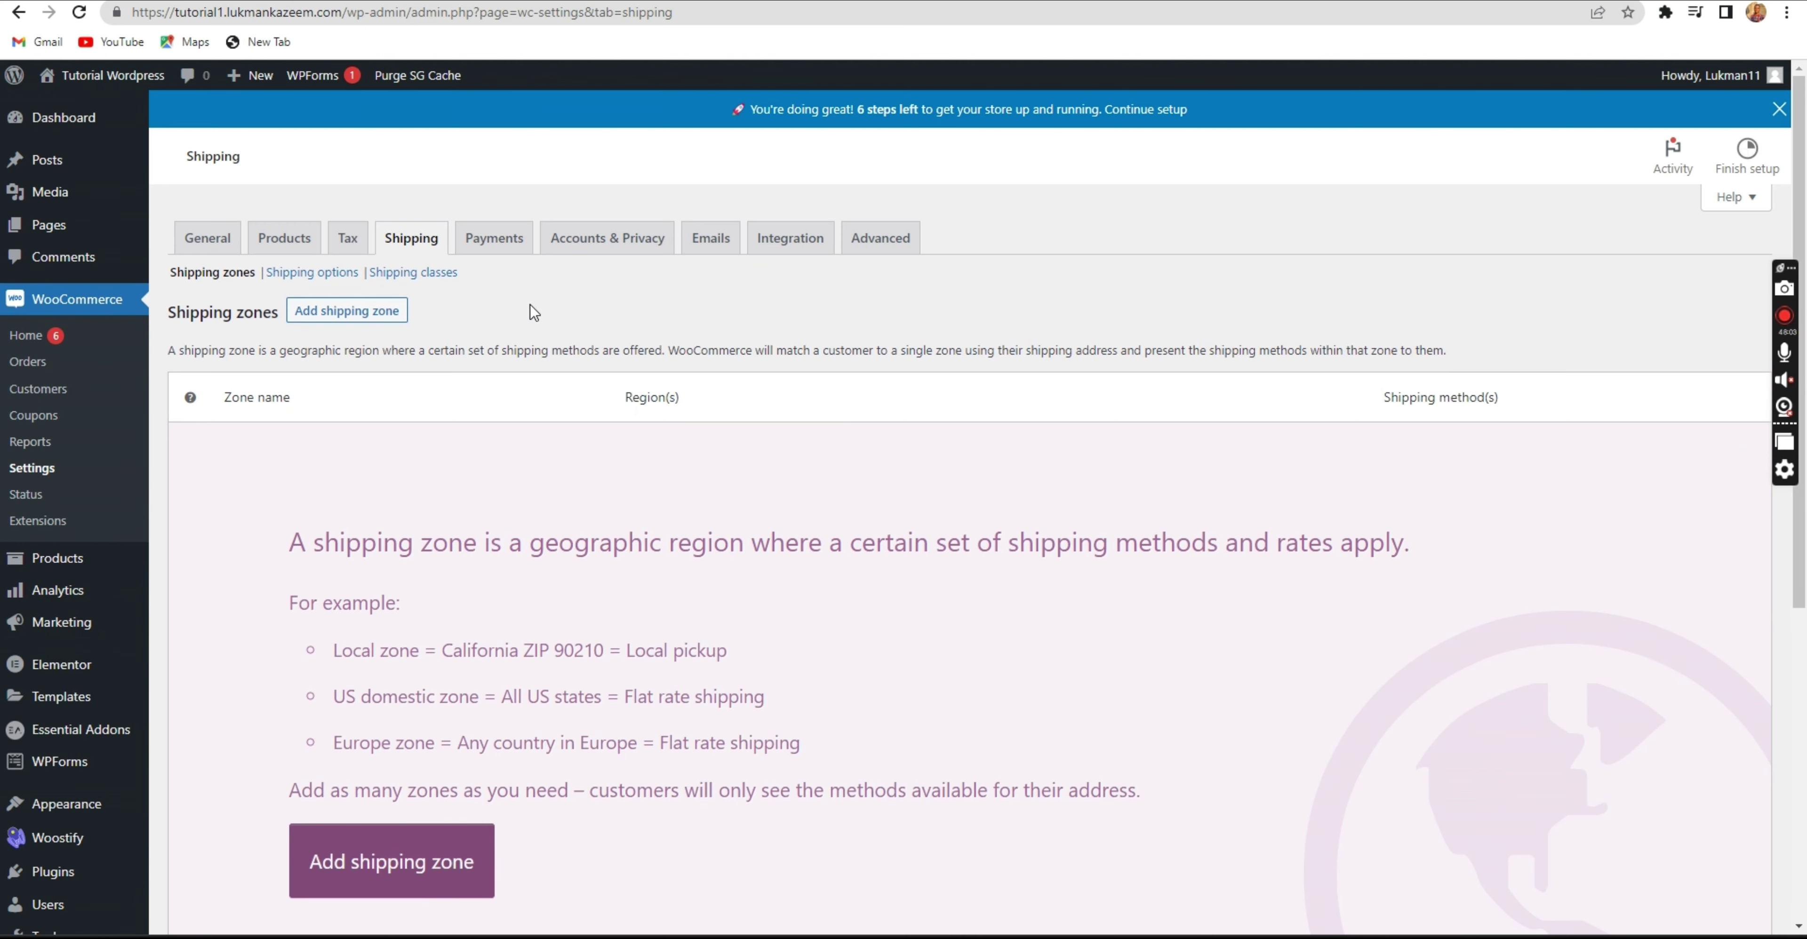
Enable Direct bank transfer in WooCommerce Payments and open its setup page.
click(499, 240)
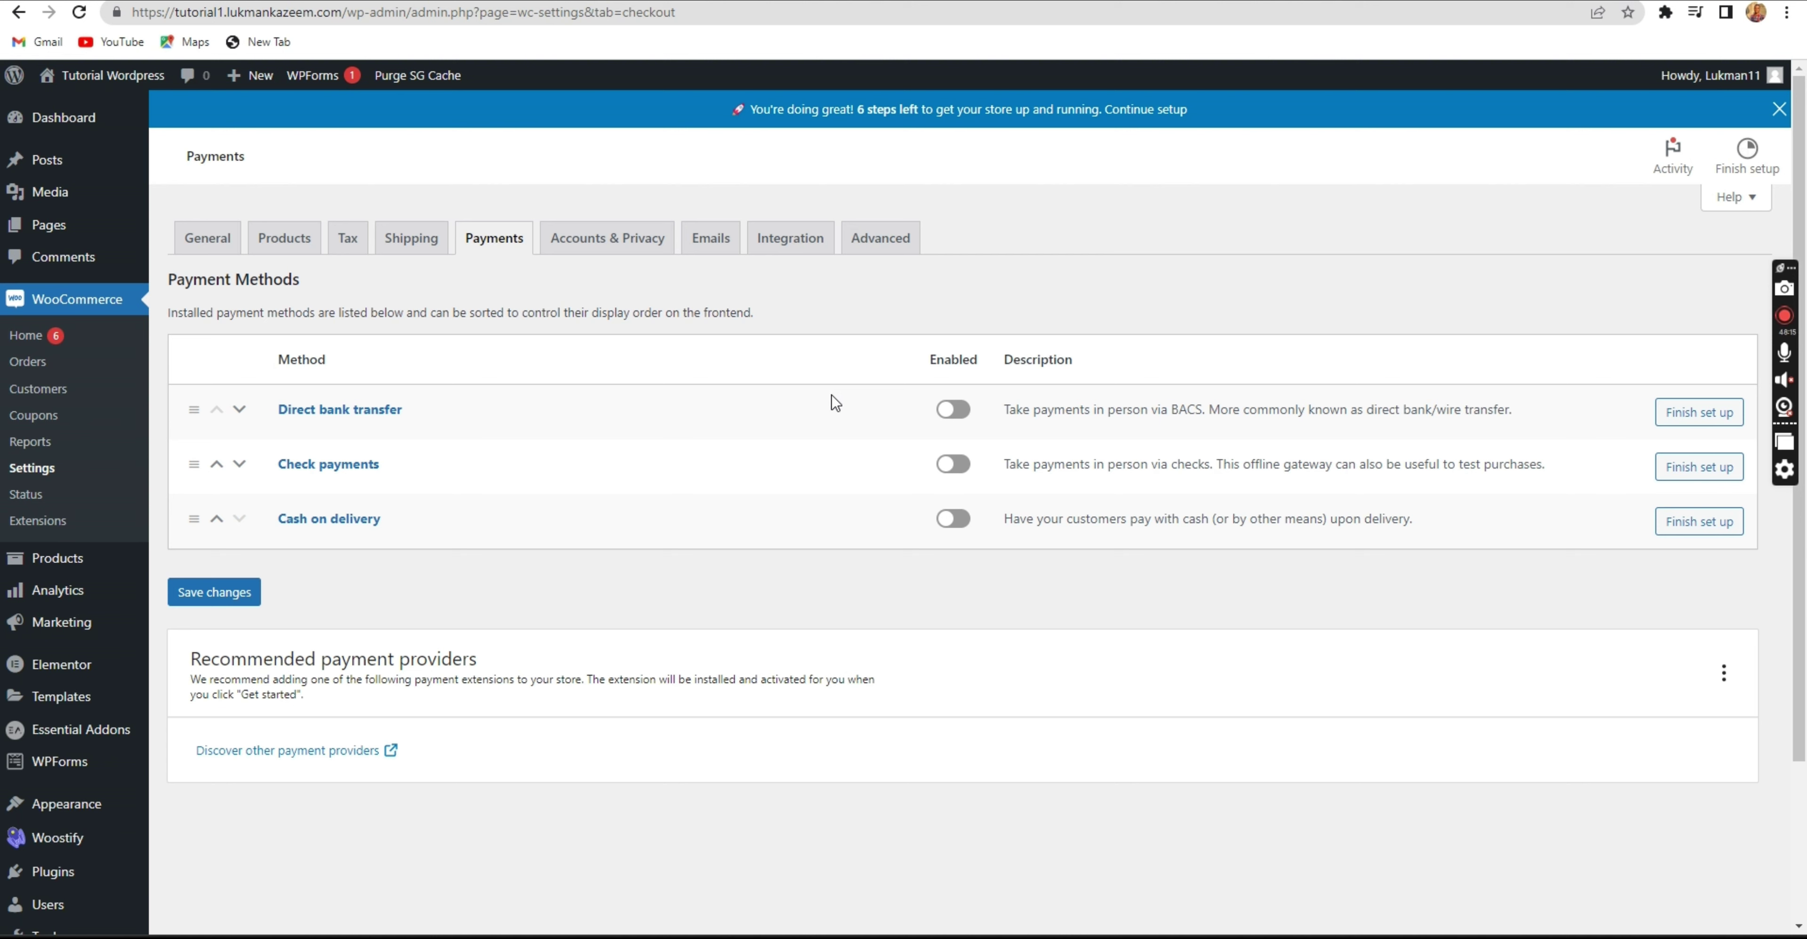
click(960, 412)
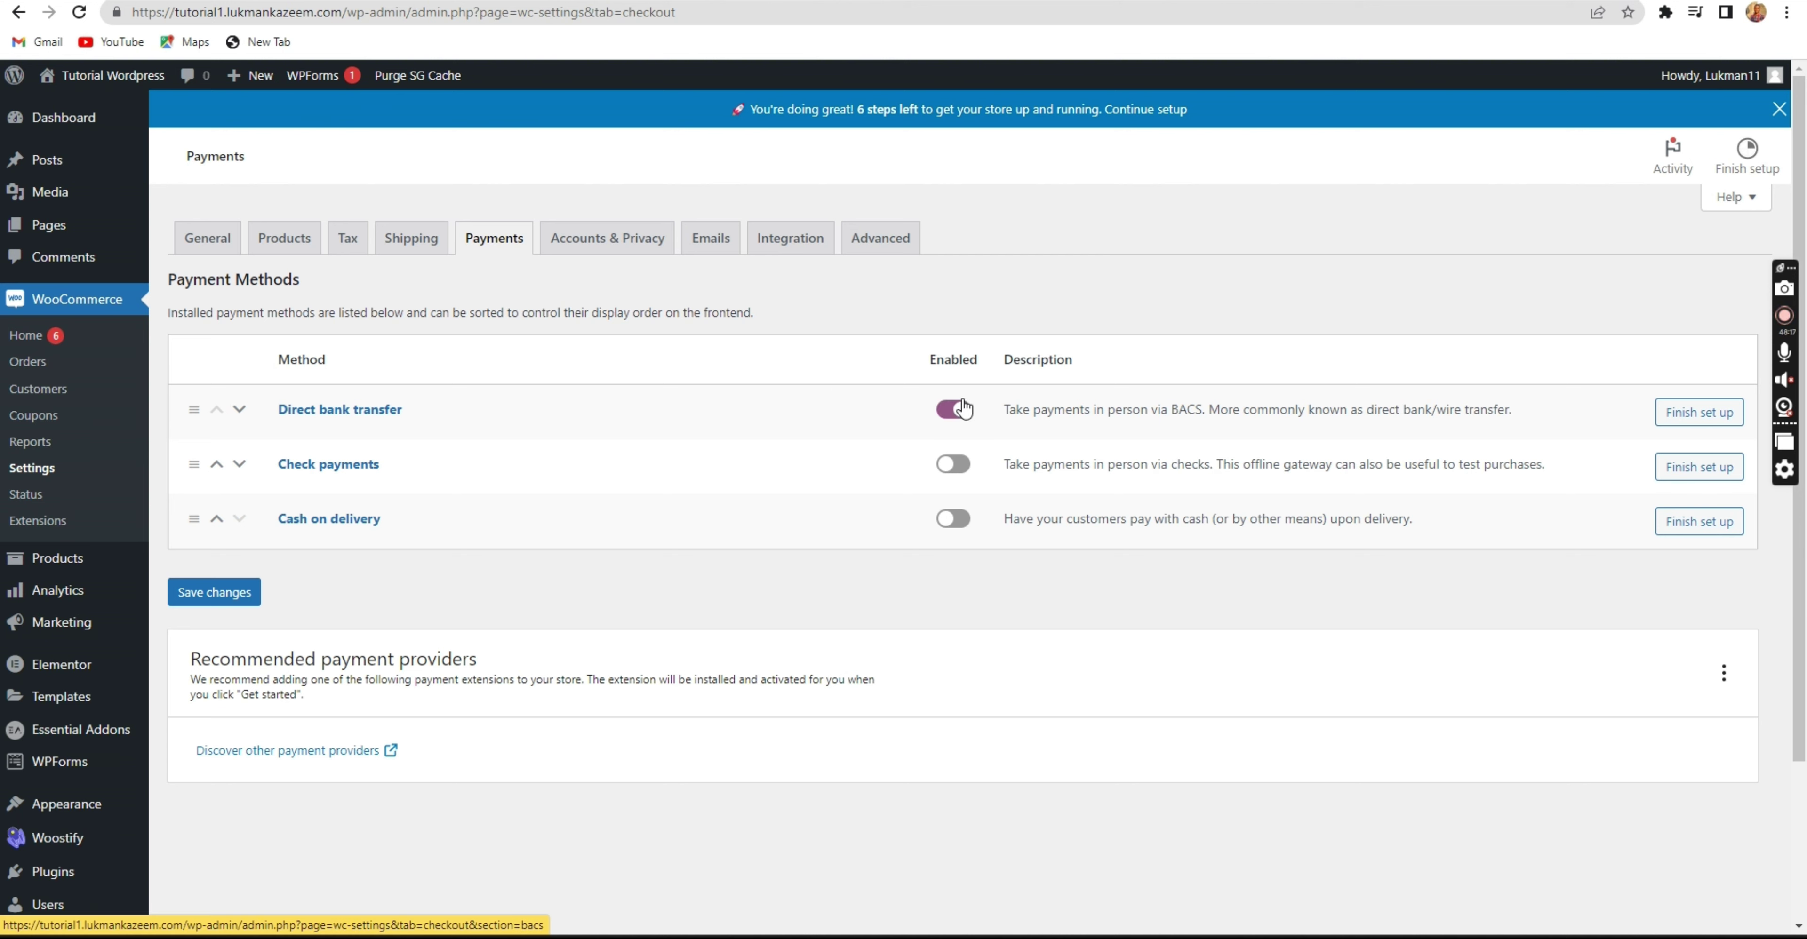
click(1709, 414)
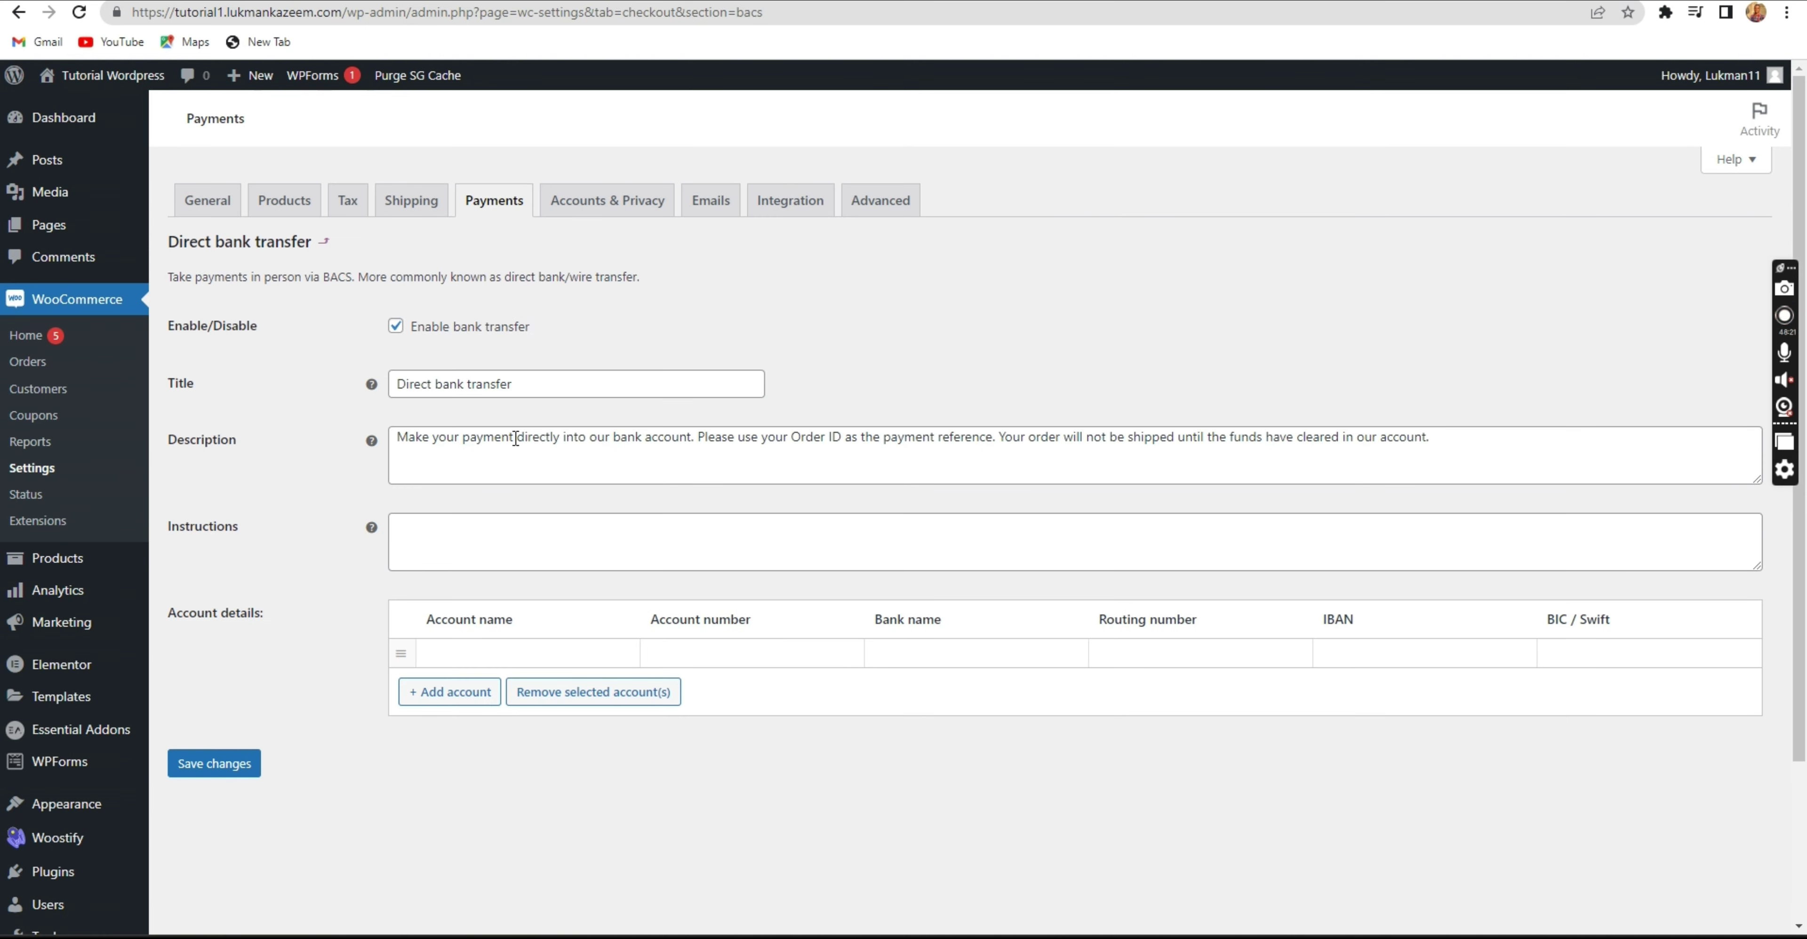
Start a bank account row and enter its account name and account number.
click(555, 566)
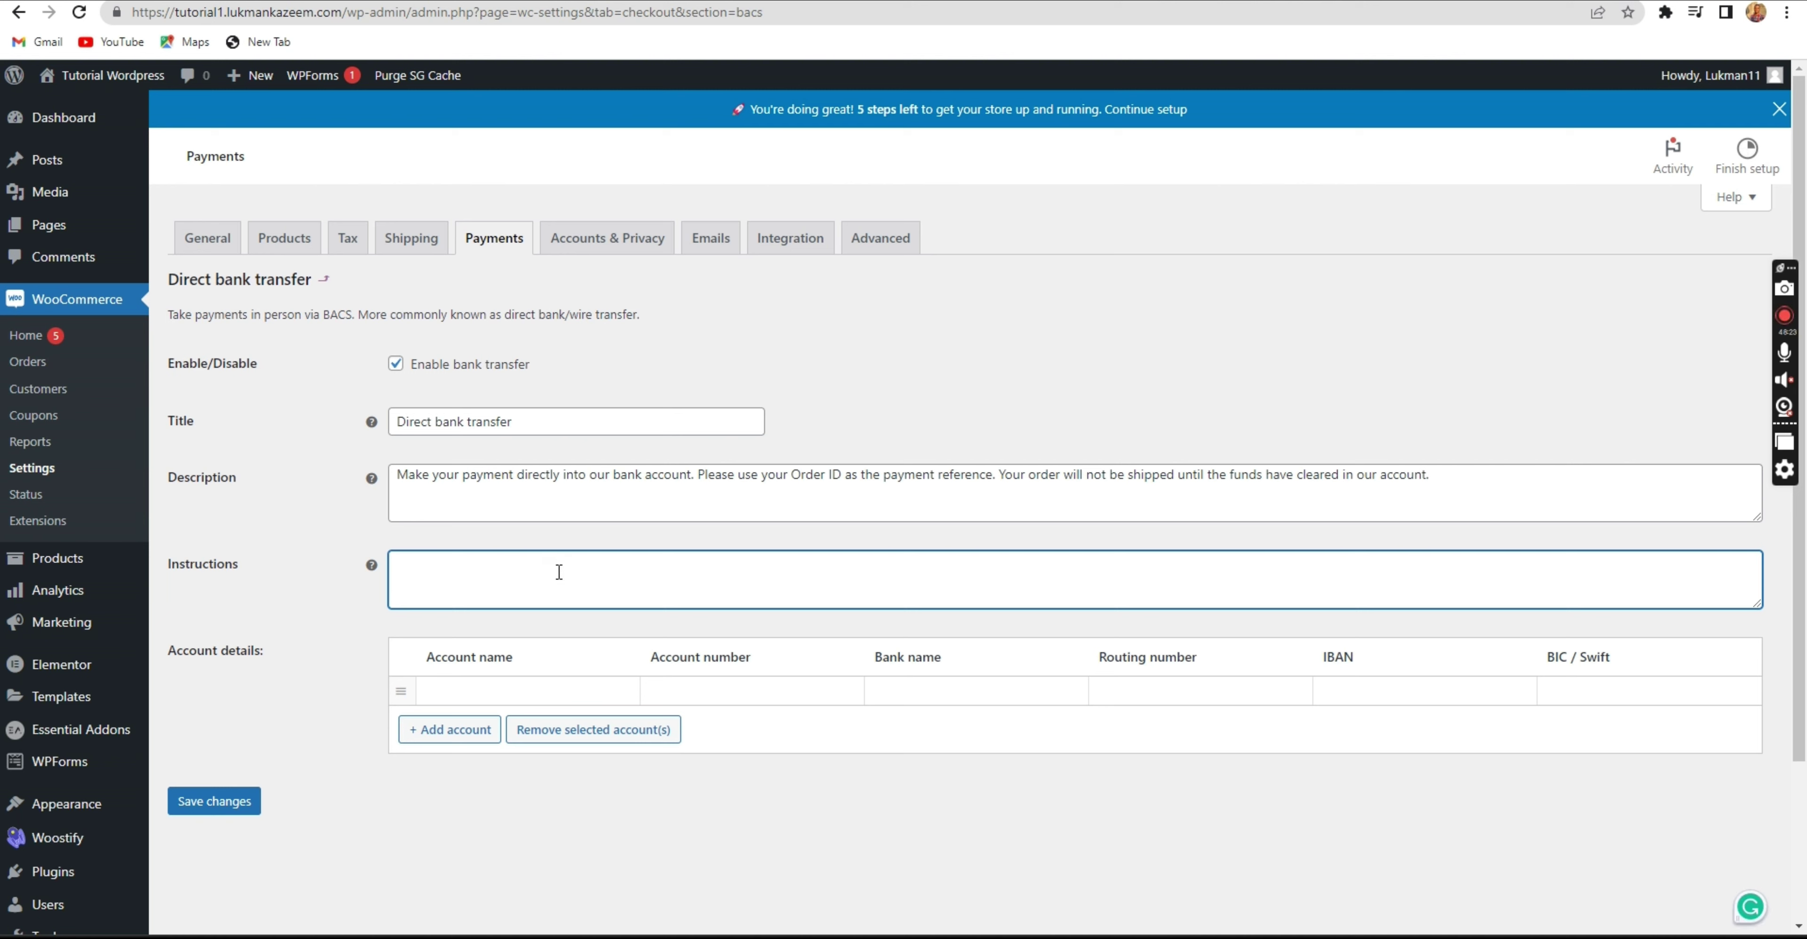
click(545, 686)
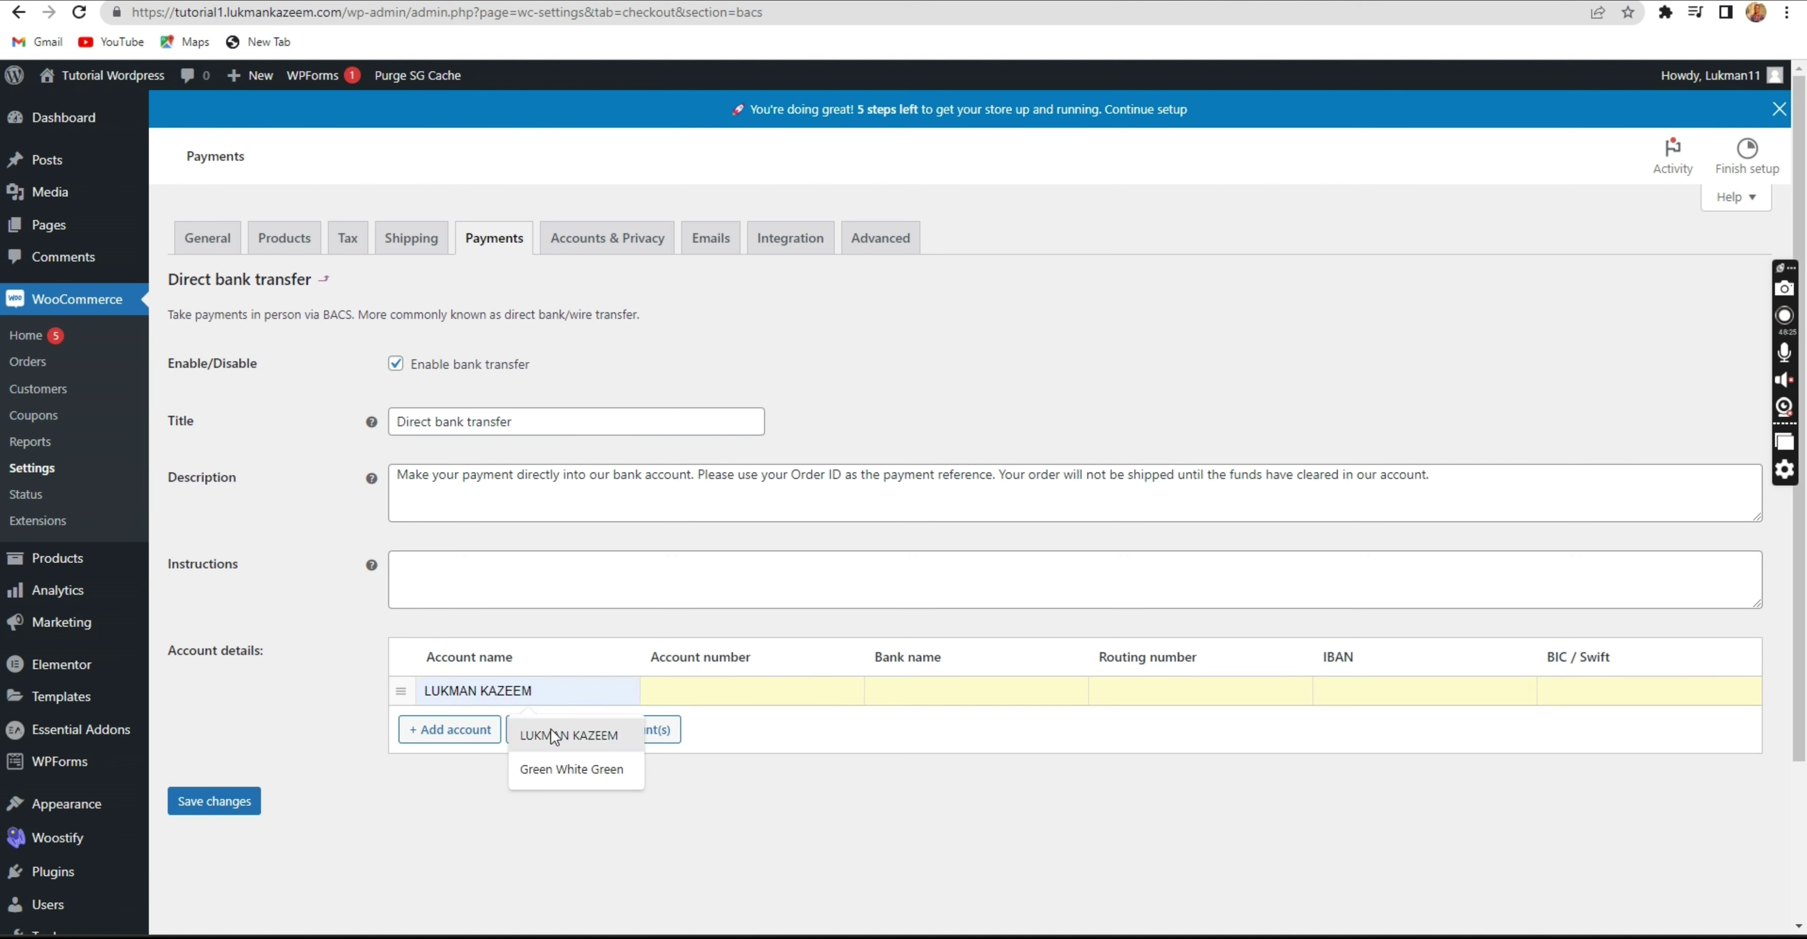
click(562, 735)
click(698, 691)
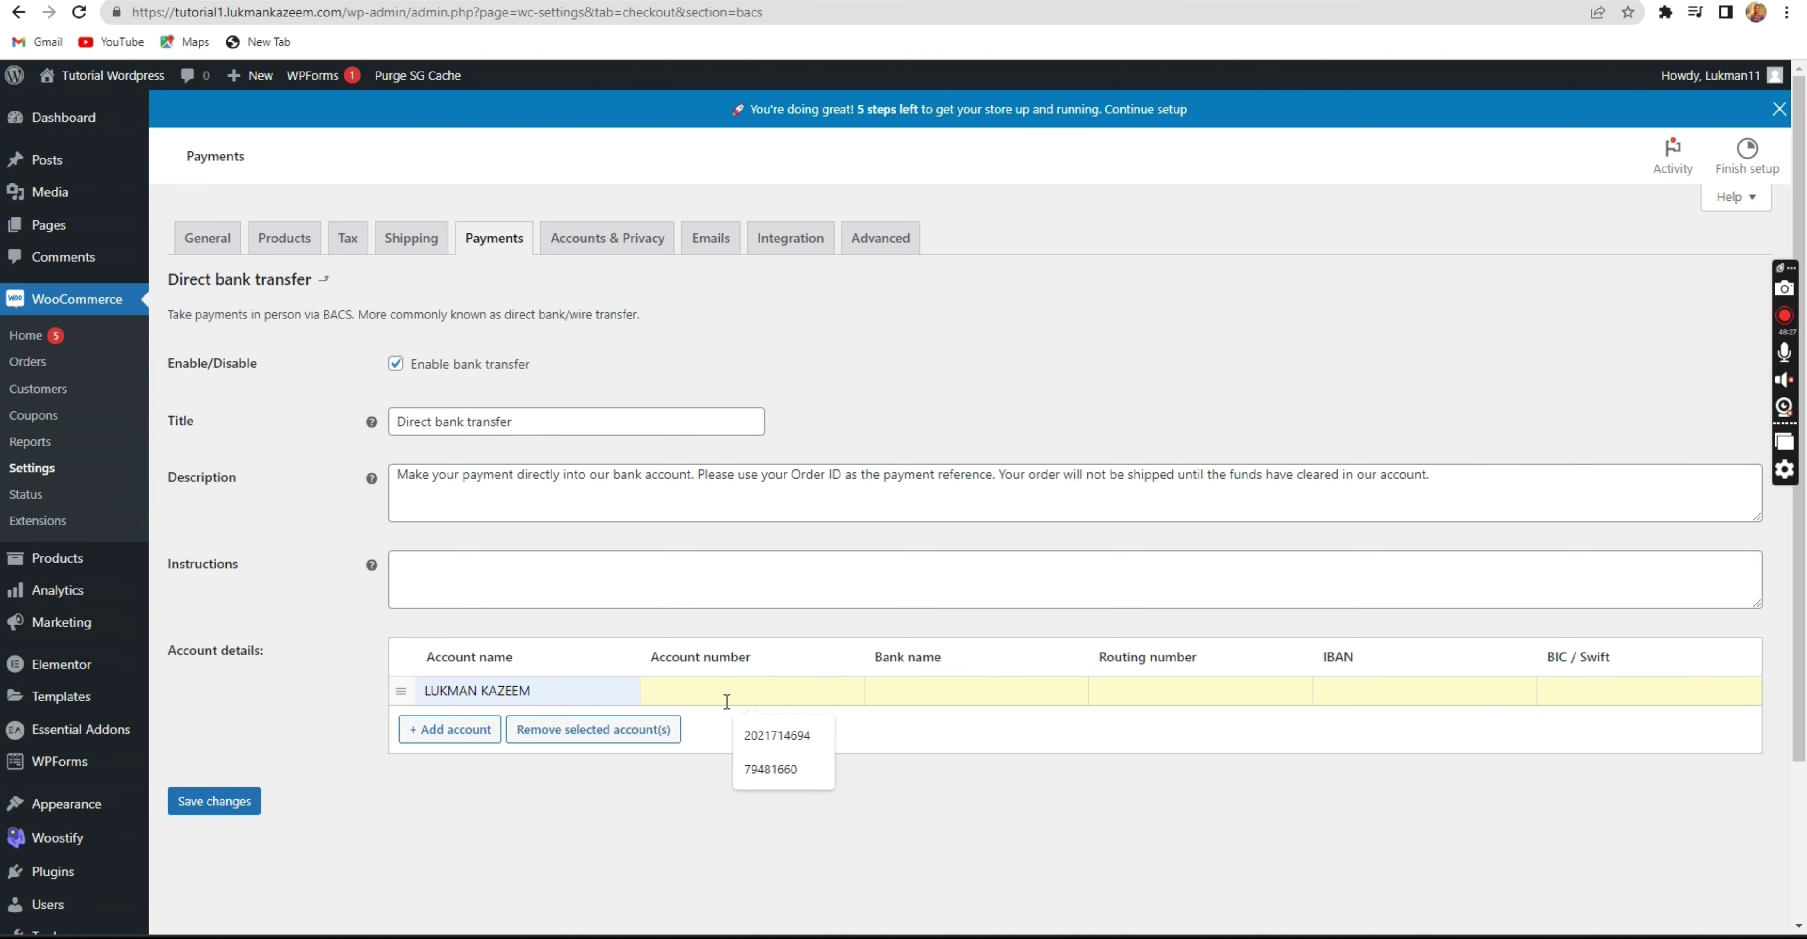
text(fewer)
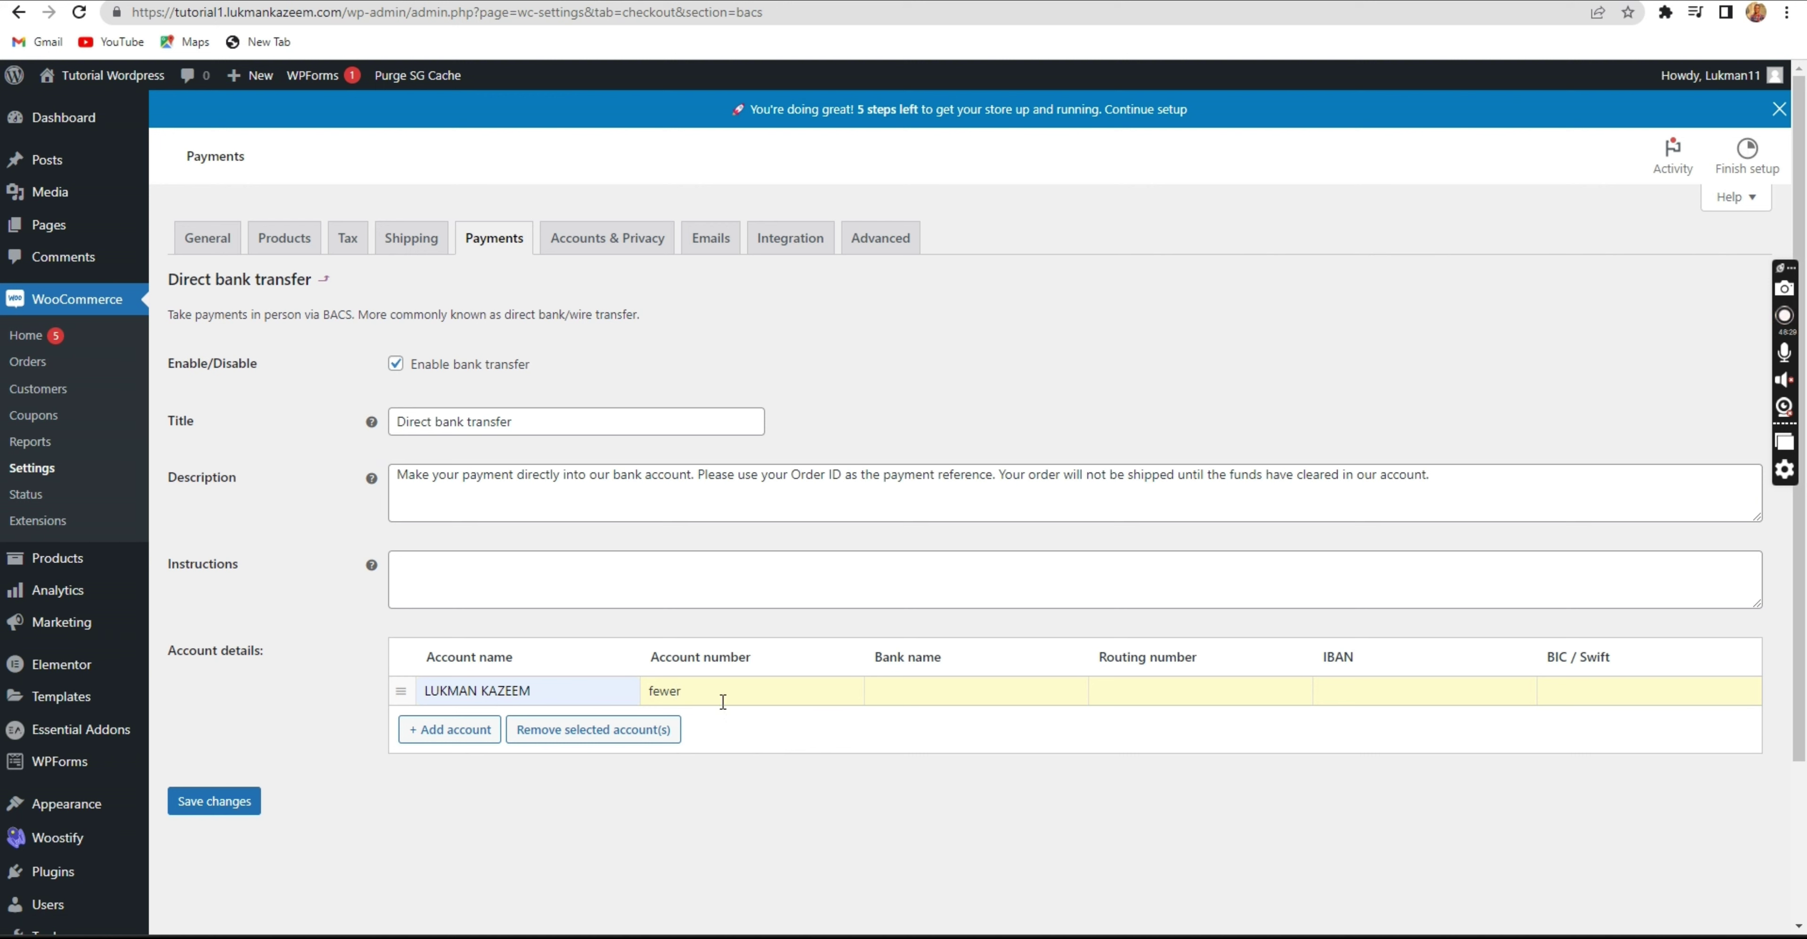
key(BackSpace)
key(BackSpace)
key(BackSpace)
key(BackSpace)
key(BackSpace)
Fill in the bank name, routing number, IBAN and BIC/Swift, save, and return to payment methods.
click(908, 695)
text(5445667)
click(1134, 688)
text(545455)
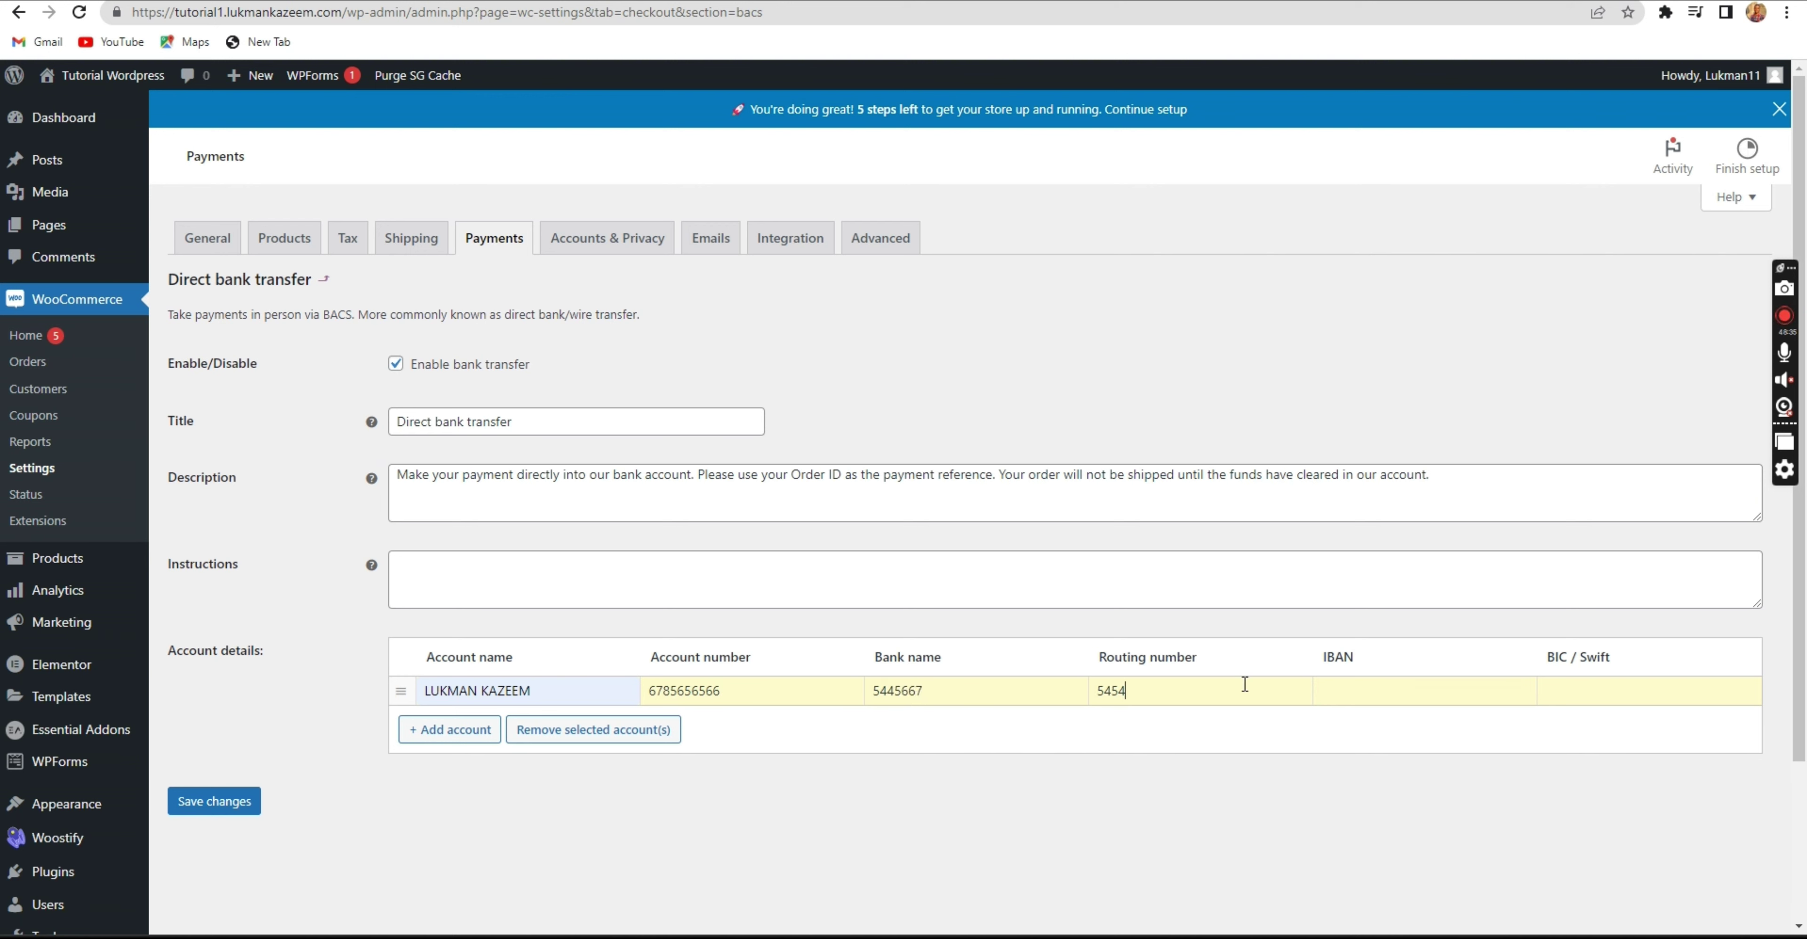
click(1450, 697)
text(5535665)
click(1585, 687)
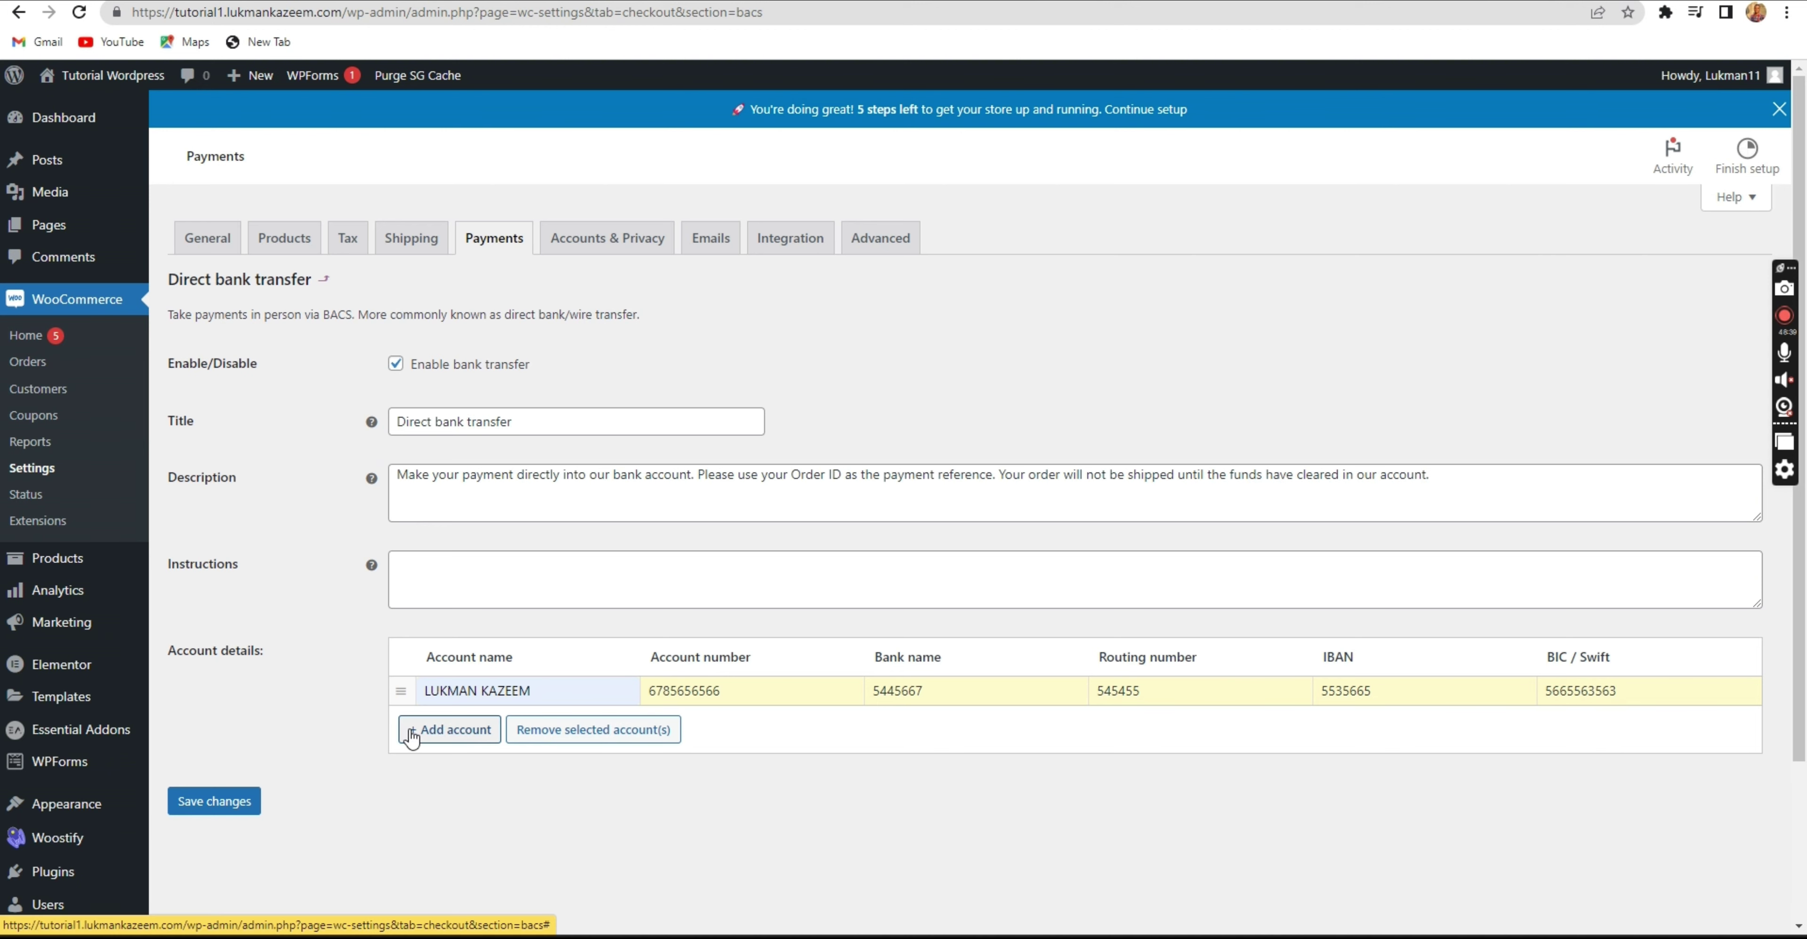
click(247, 806)
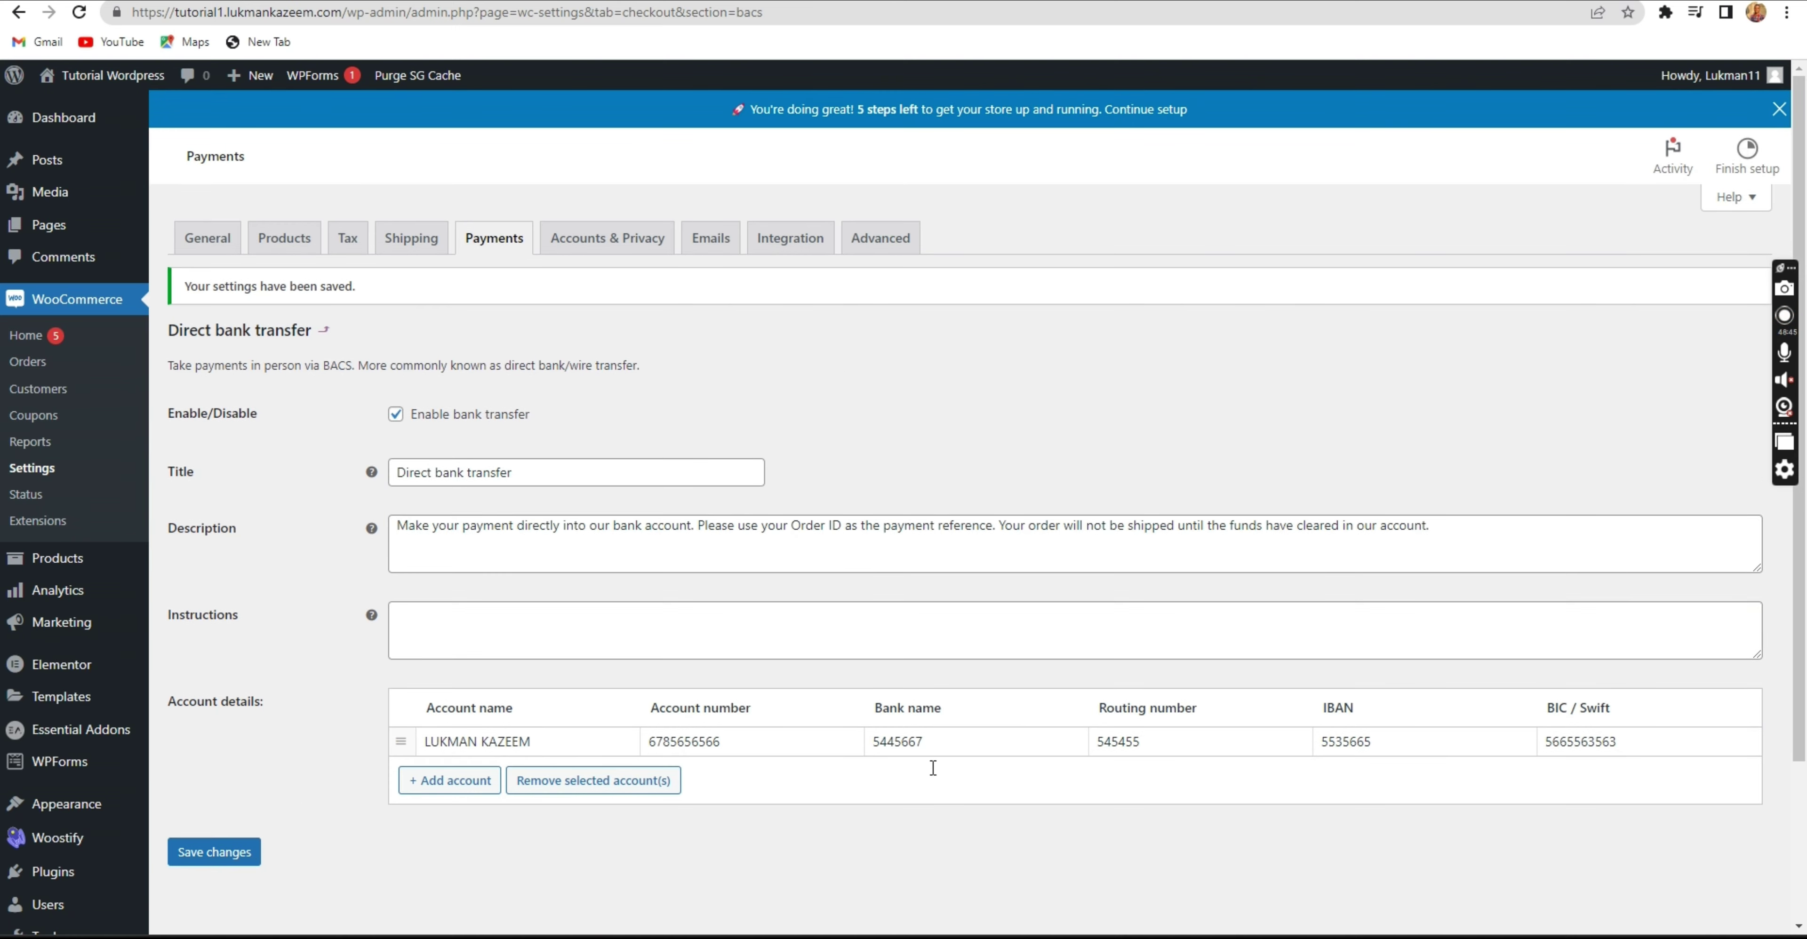
click(896, 746)
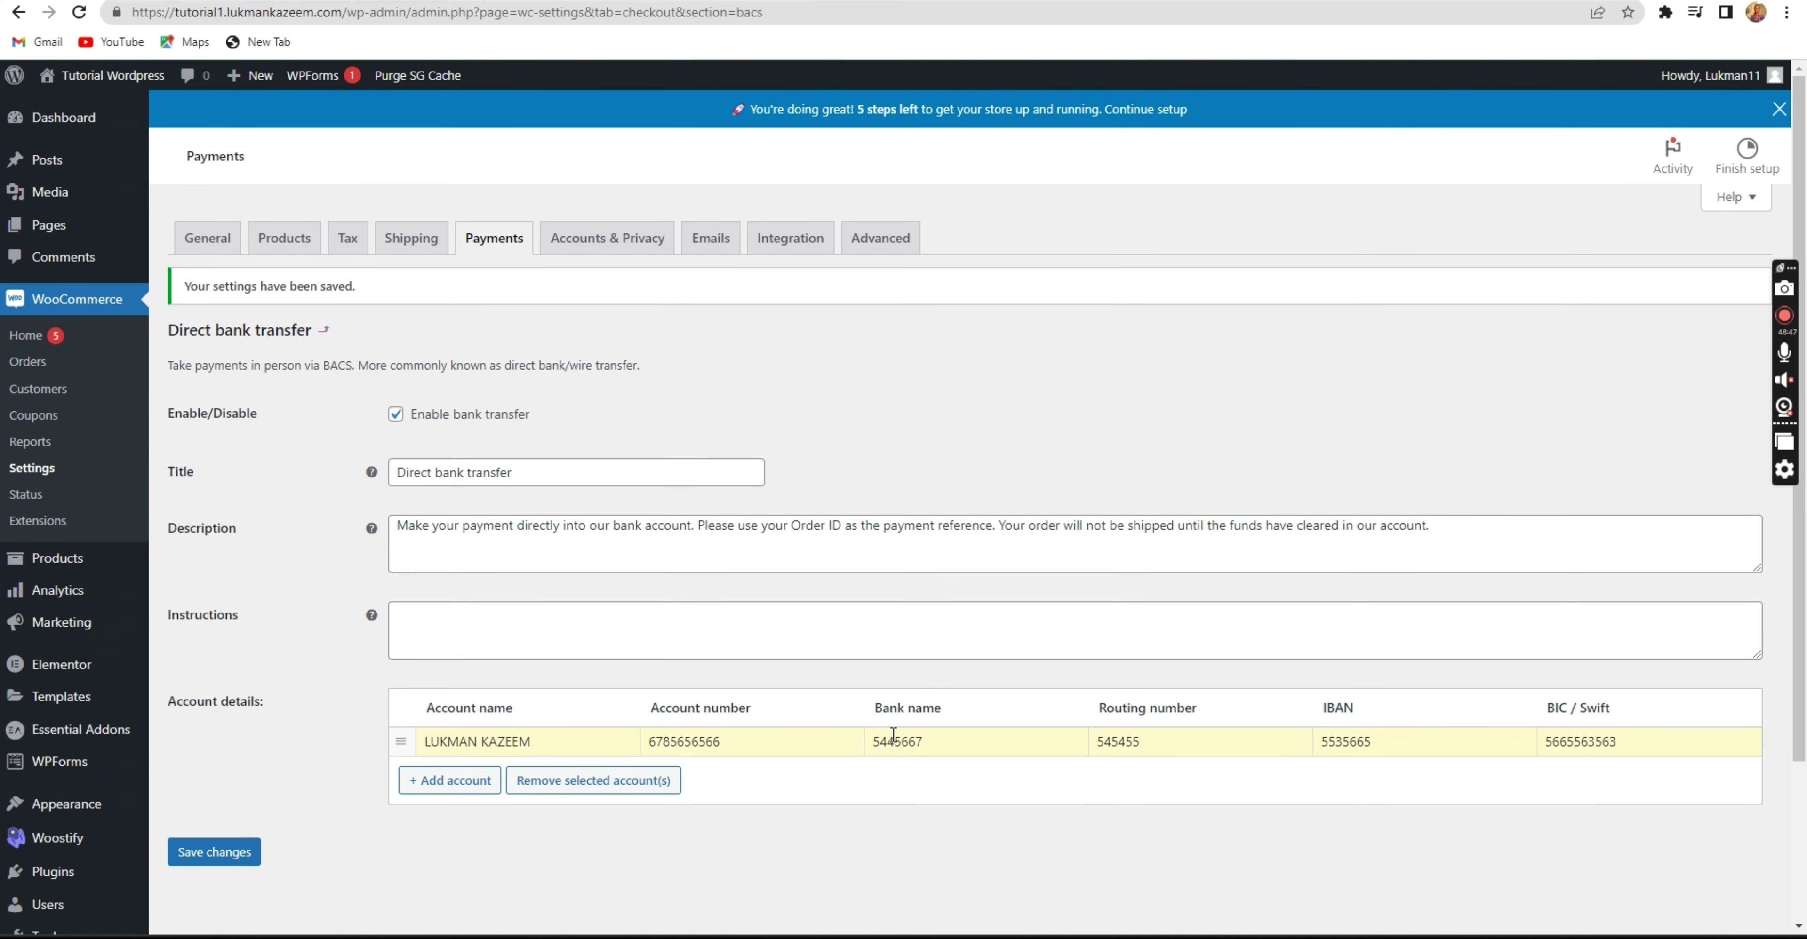
click(500, 240)
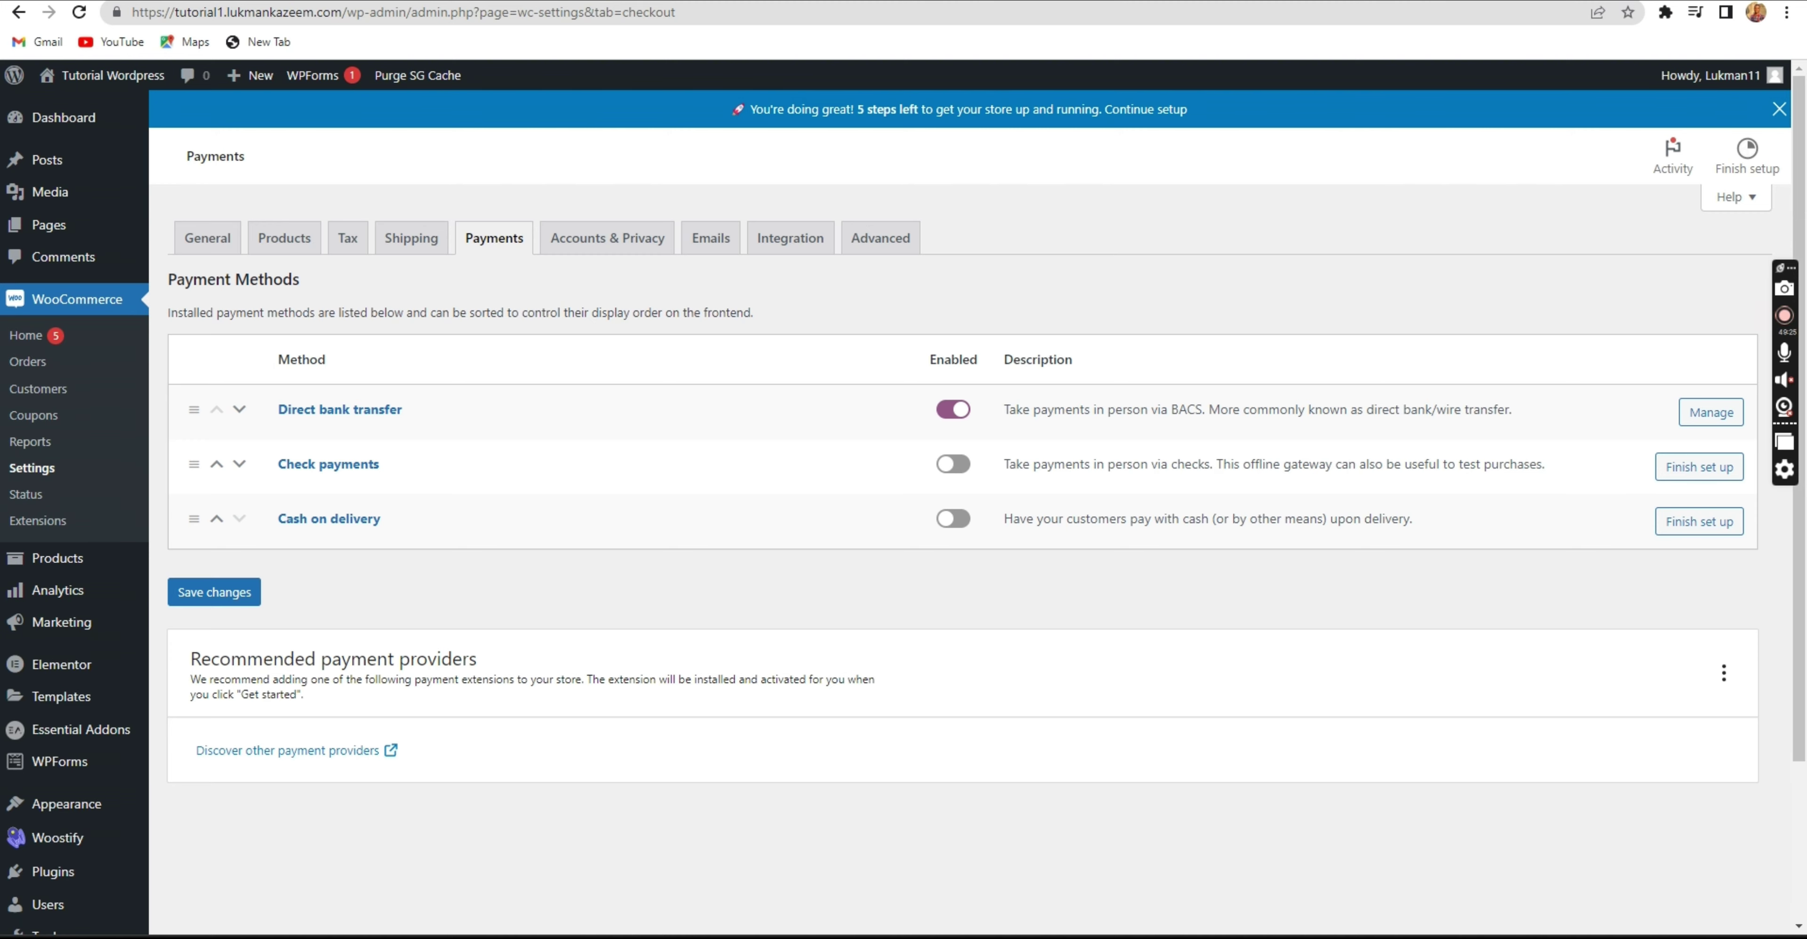
Go to the Paystack dashboard in a new browser tab.
key(ctrl+t)
text(paystack)
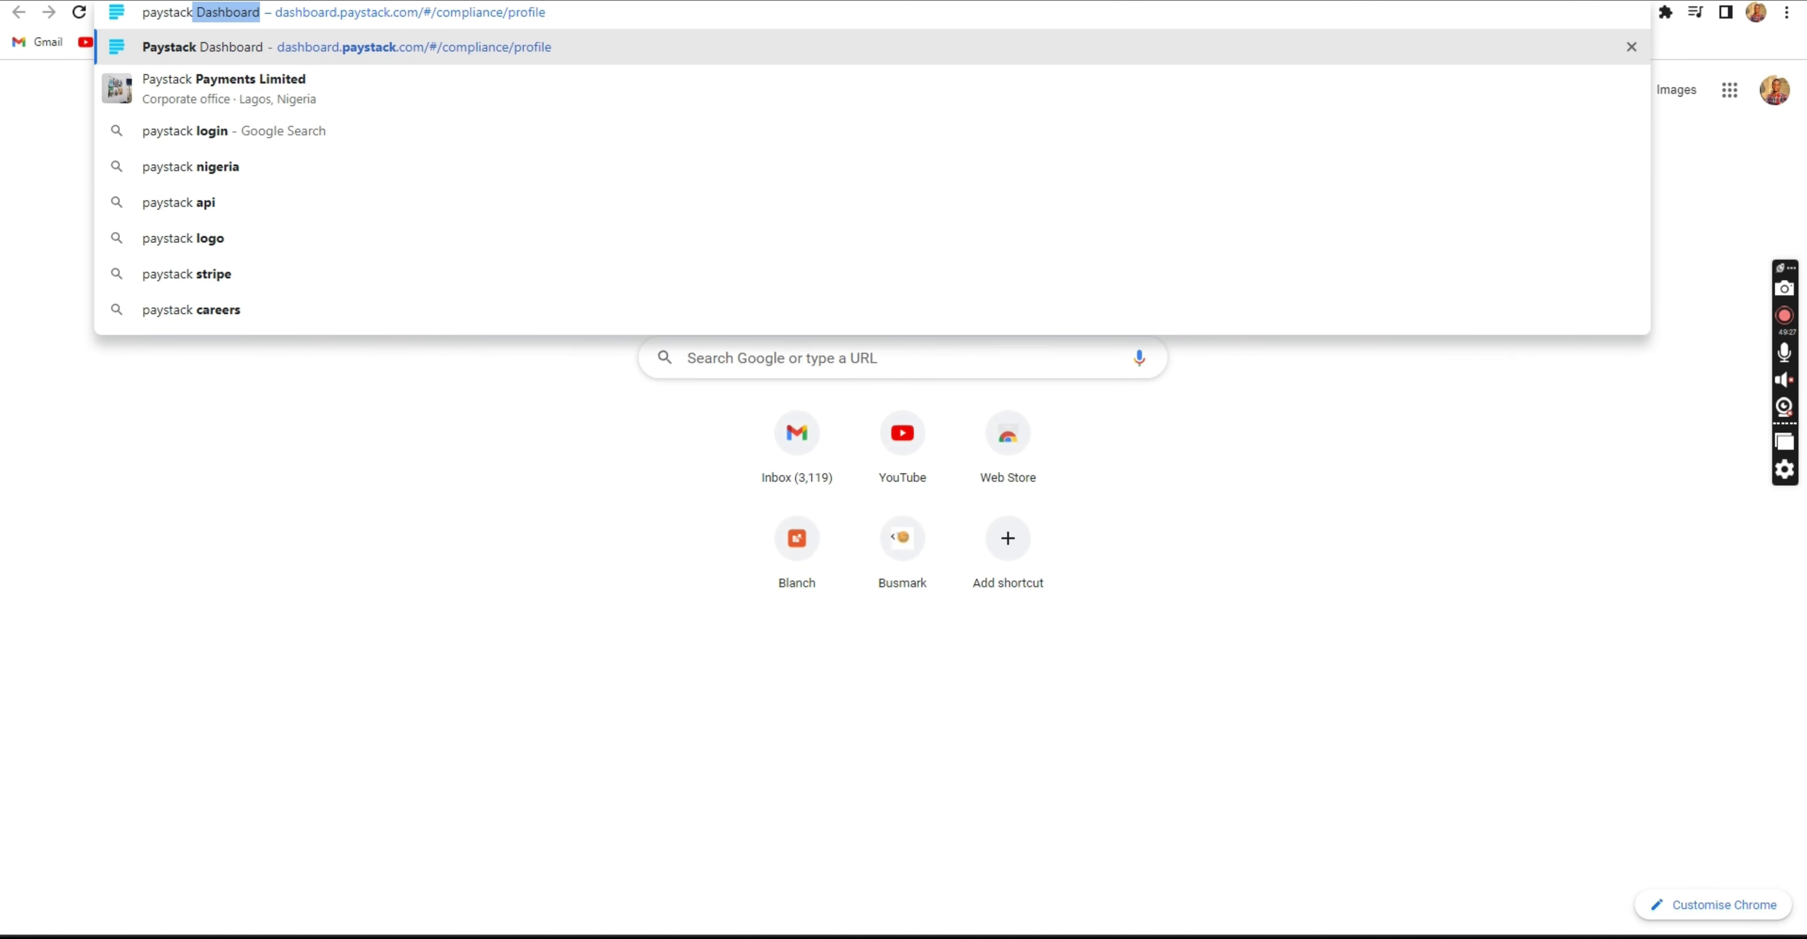
key(Return)
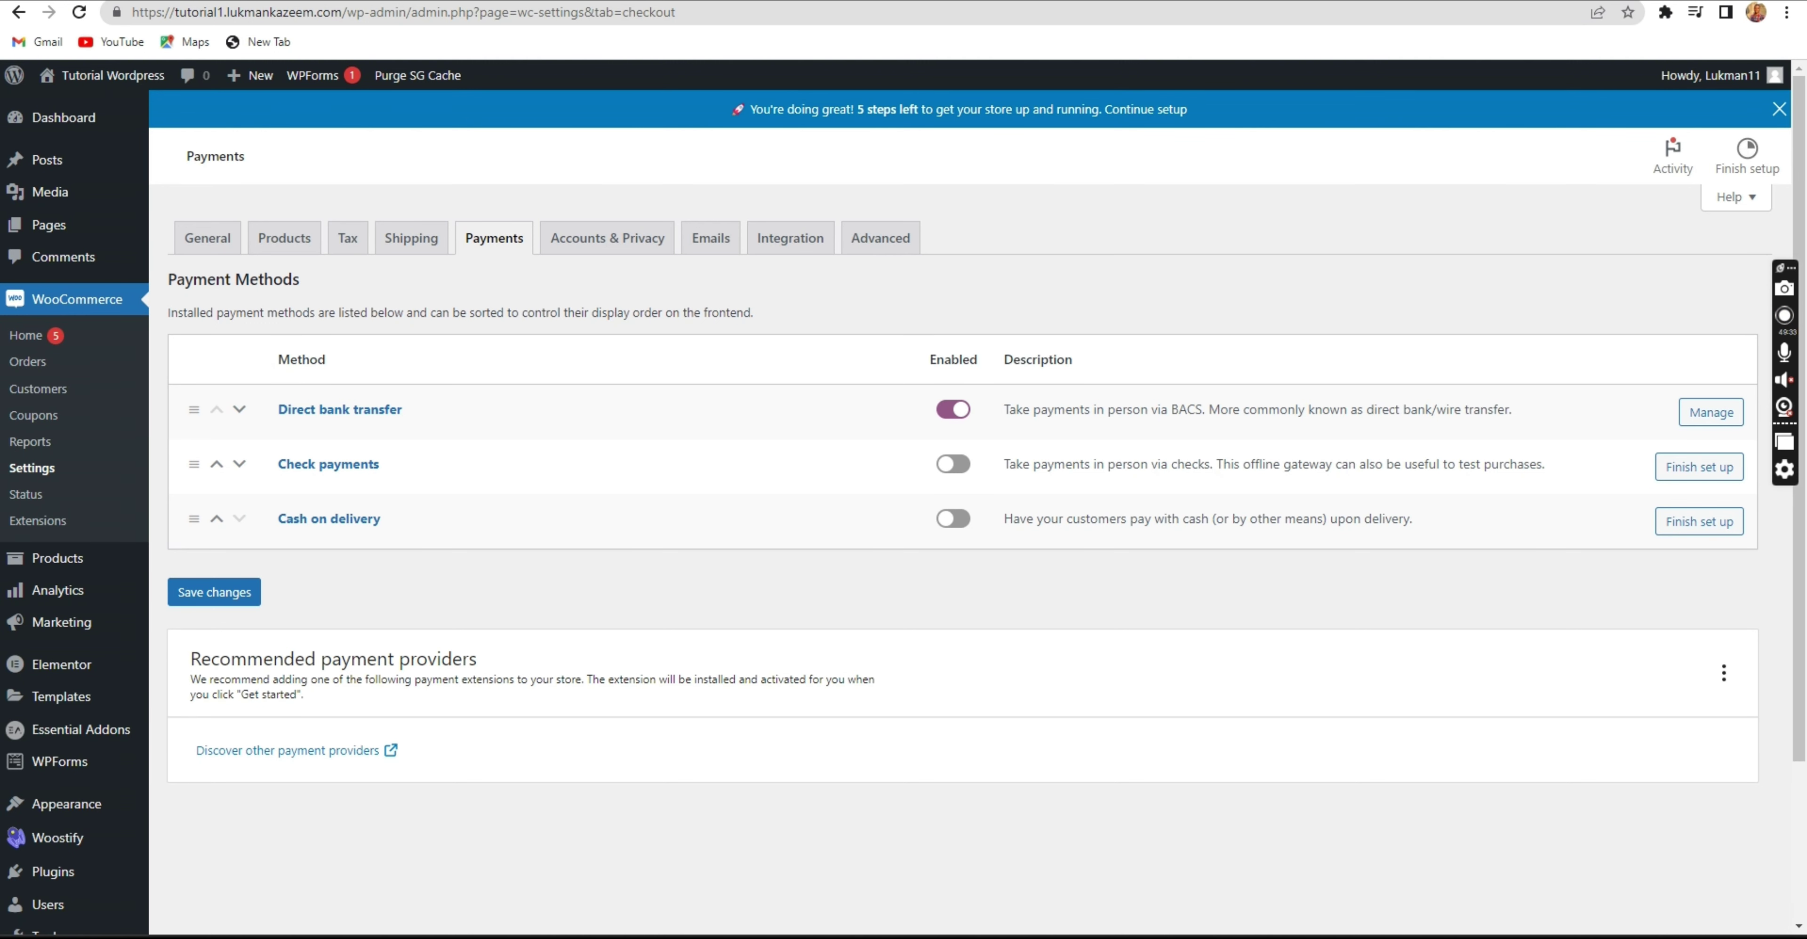
Search Google for 'paystack nigeria' in a new tab and open the Paystack website.
key(ctrl+t)
text(p)
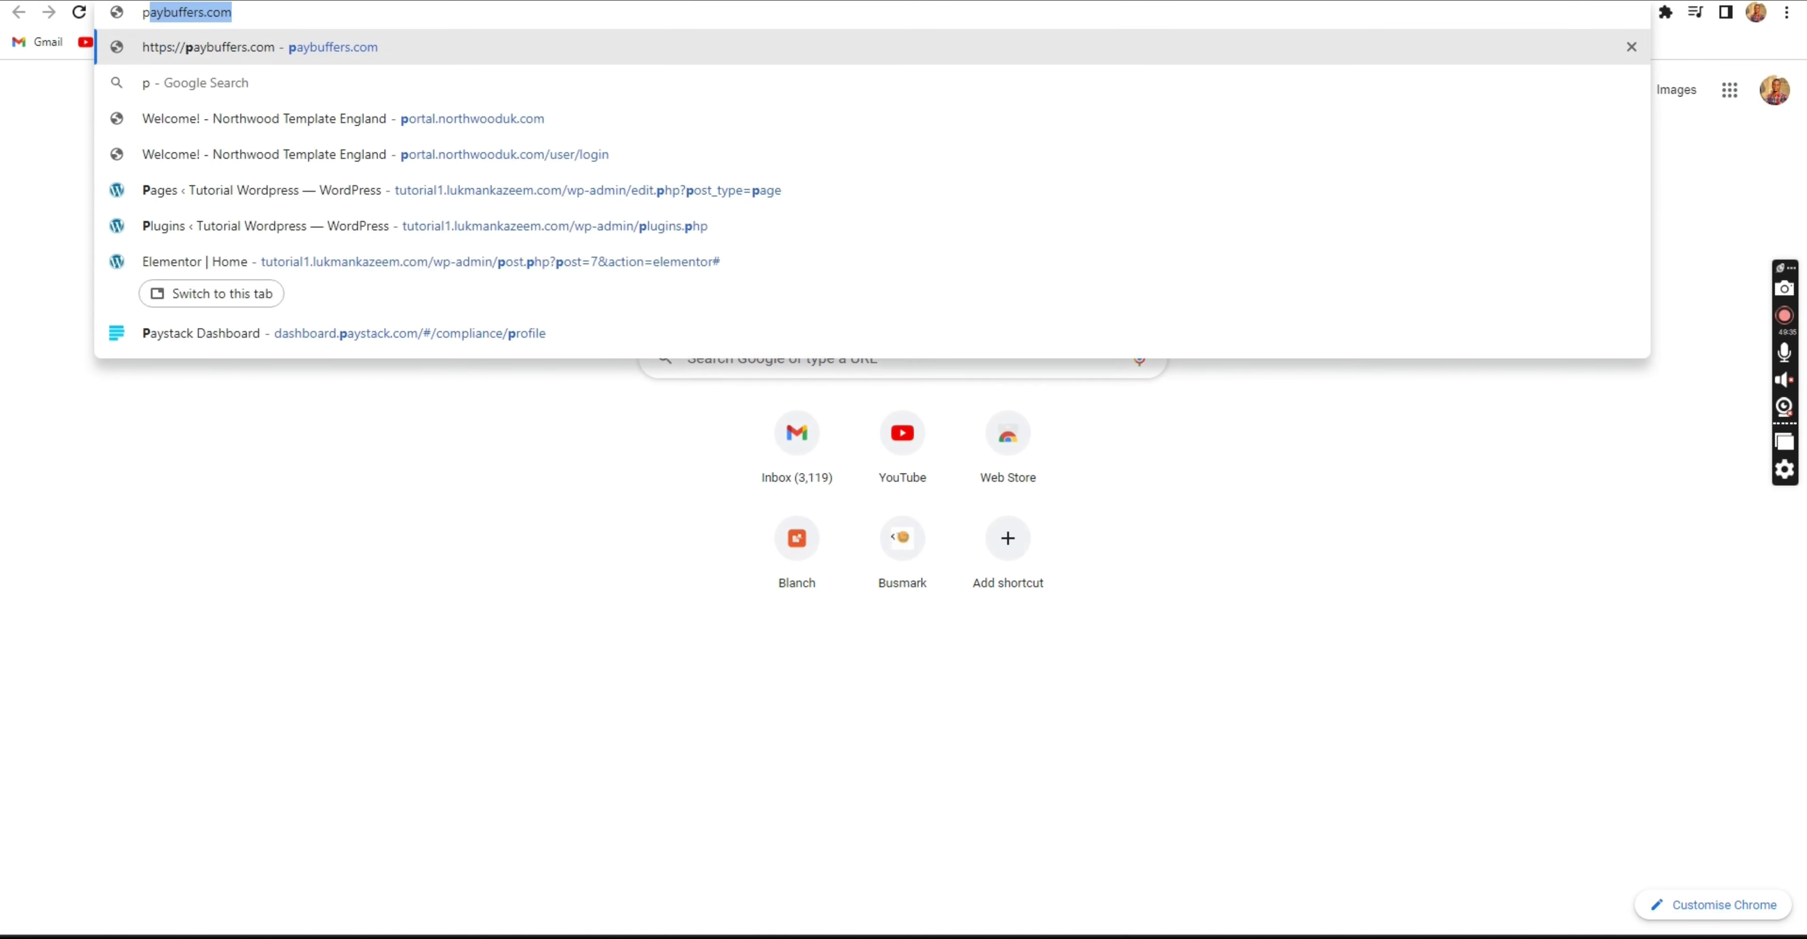
text(aystack)
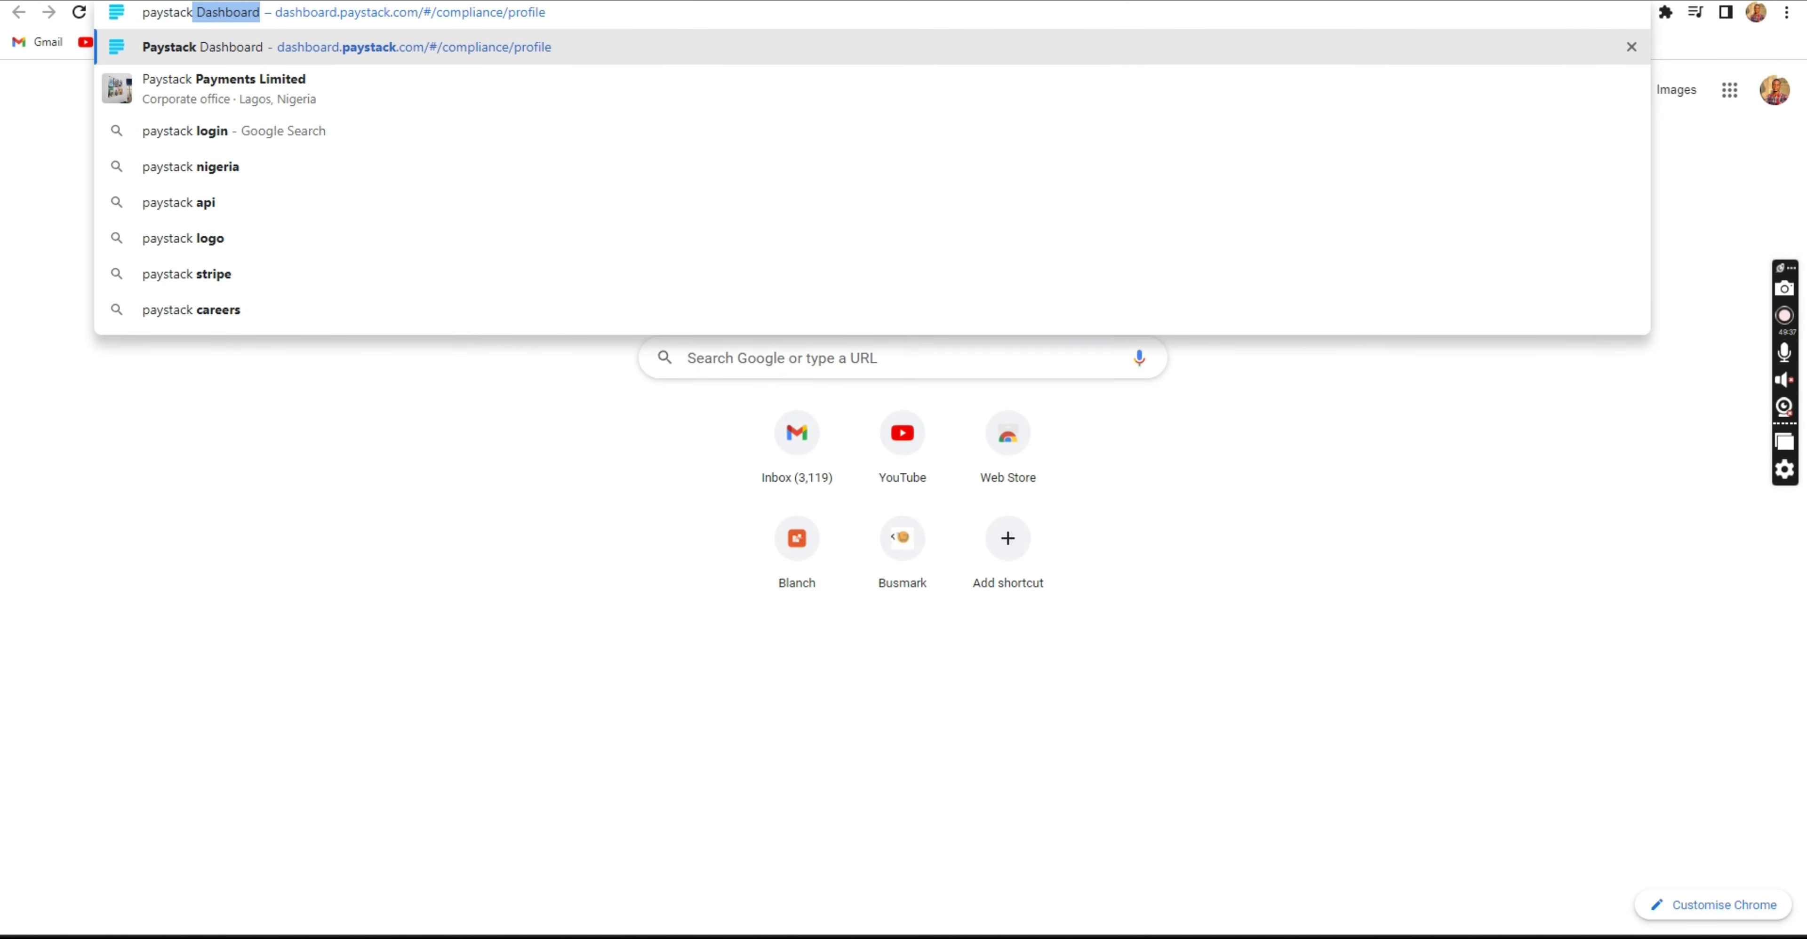
click(316, 165)
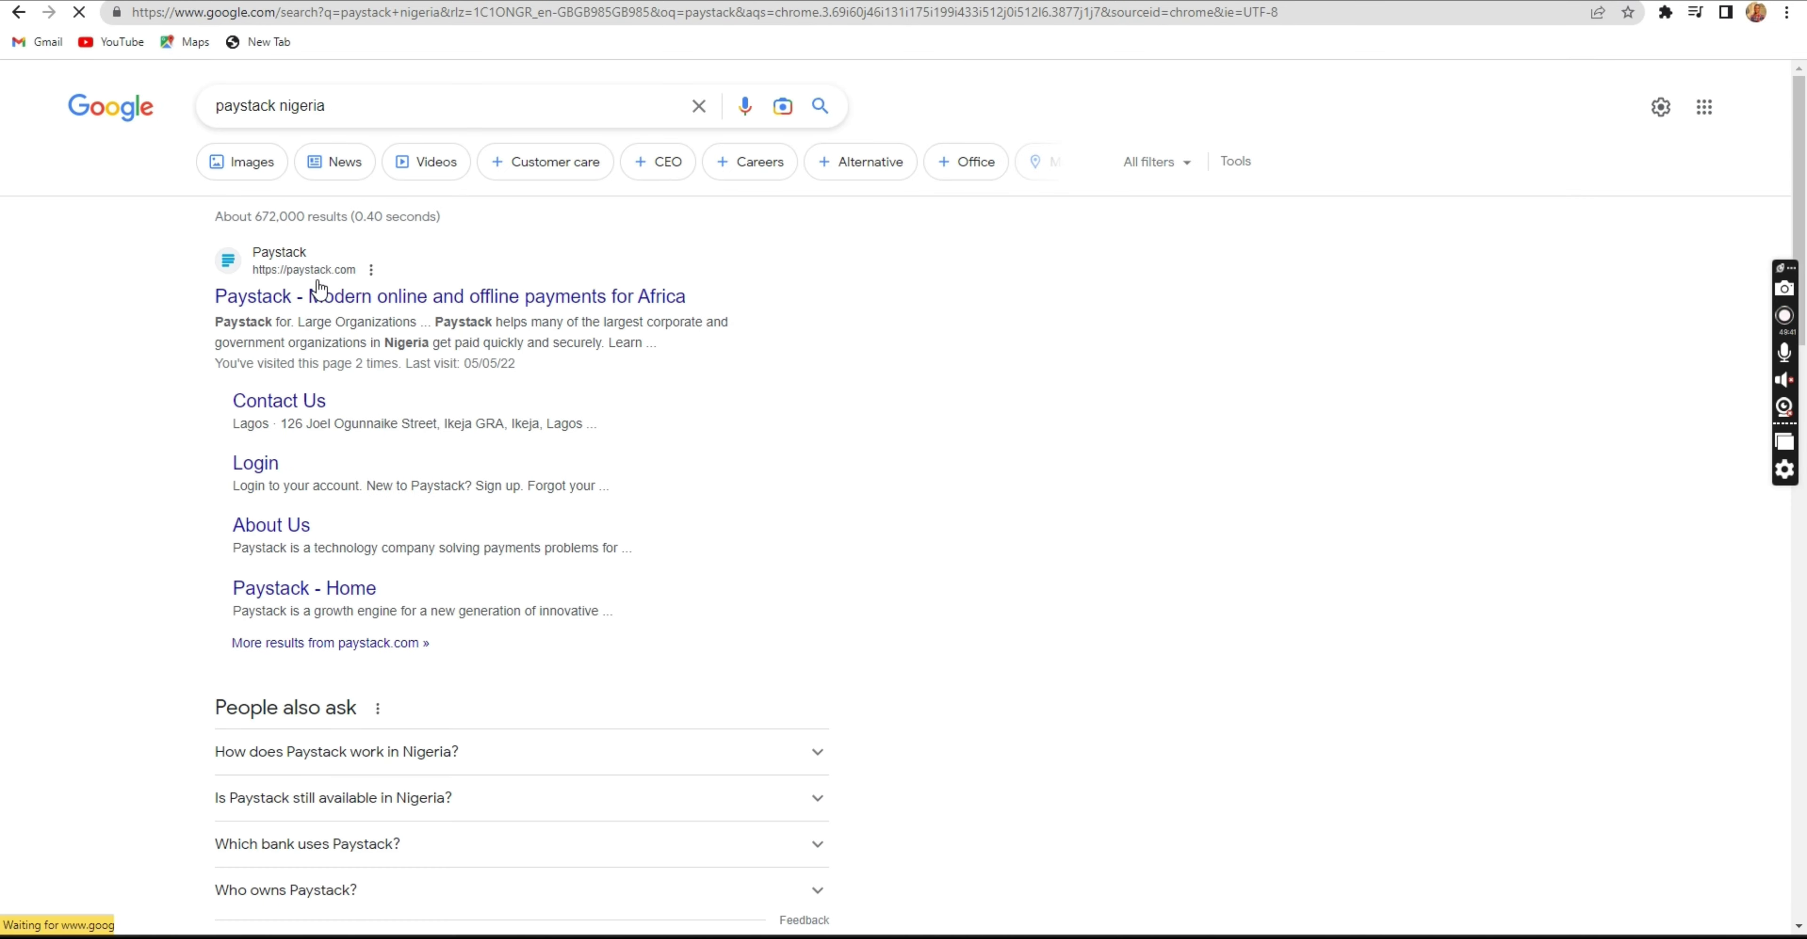
click(343, 297)
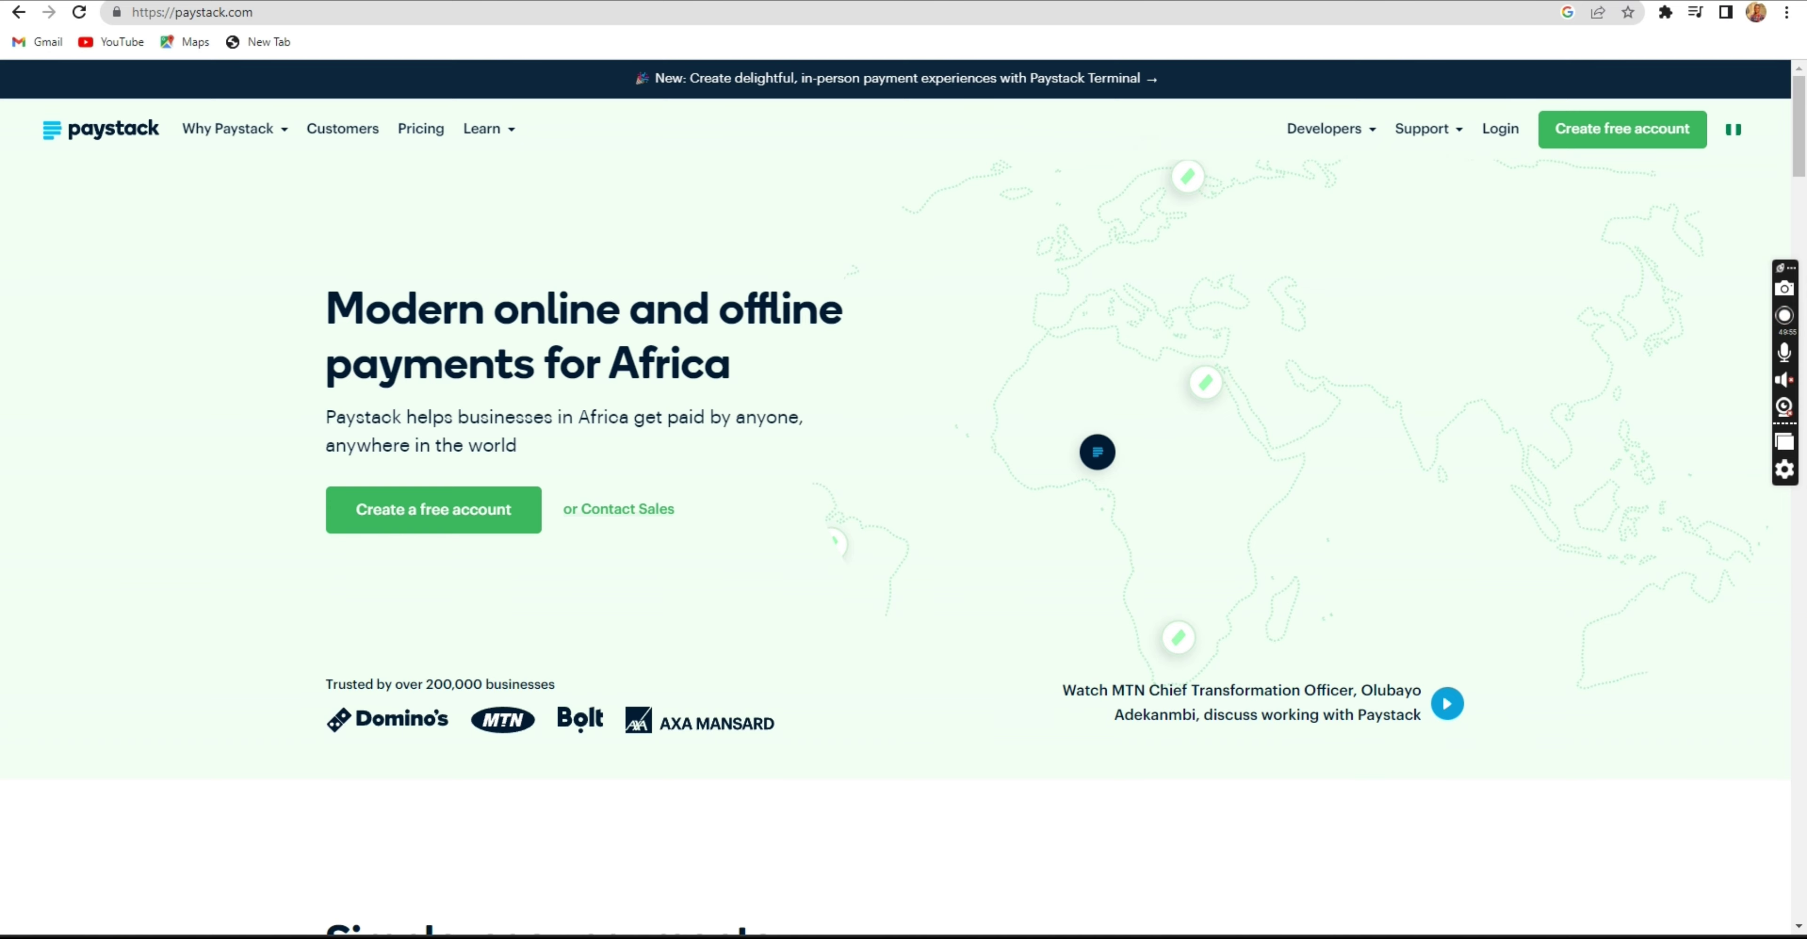
key(ctrl+t)
Search 'stripe login' and open the Stripe Dashboard docs, accepting cookies and closing Stripe Shell.
text(stri)
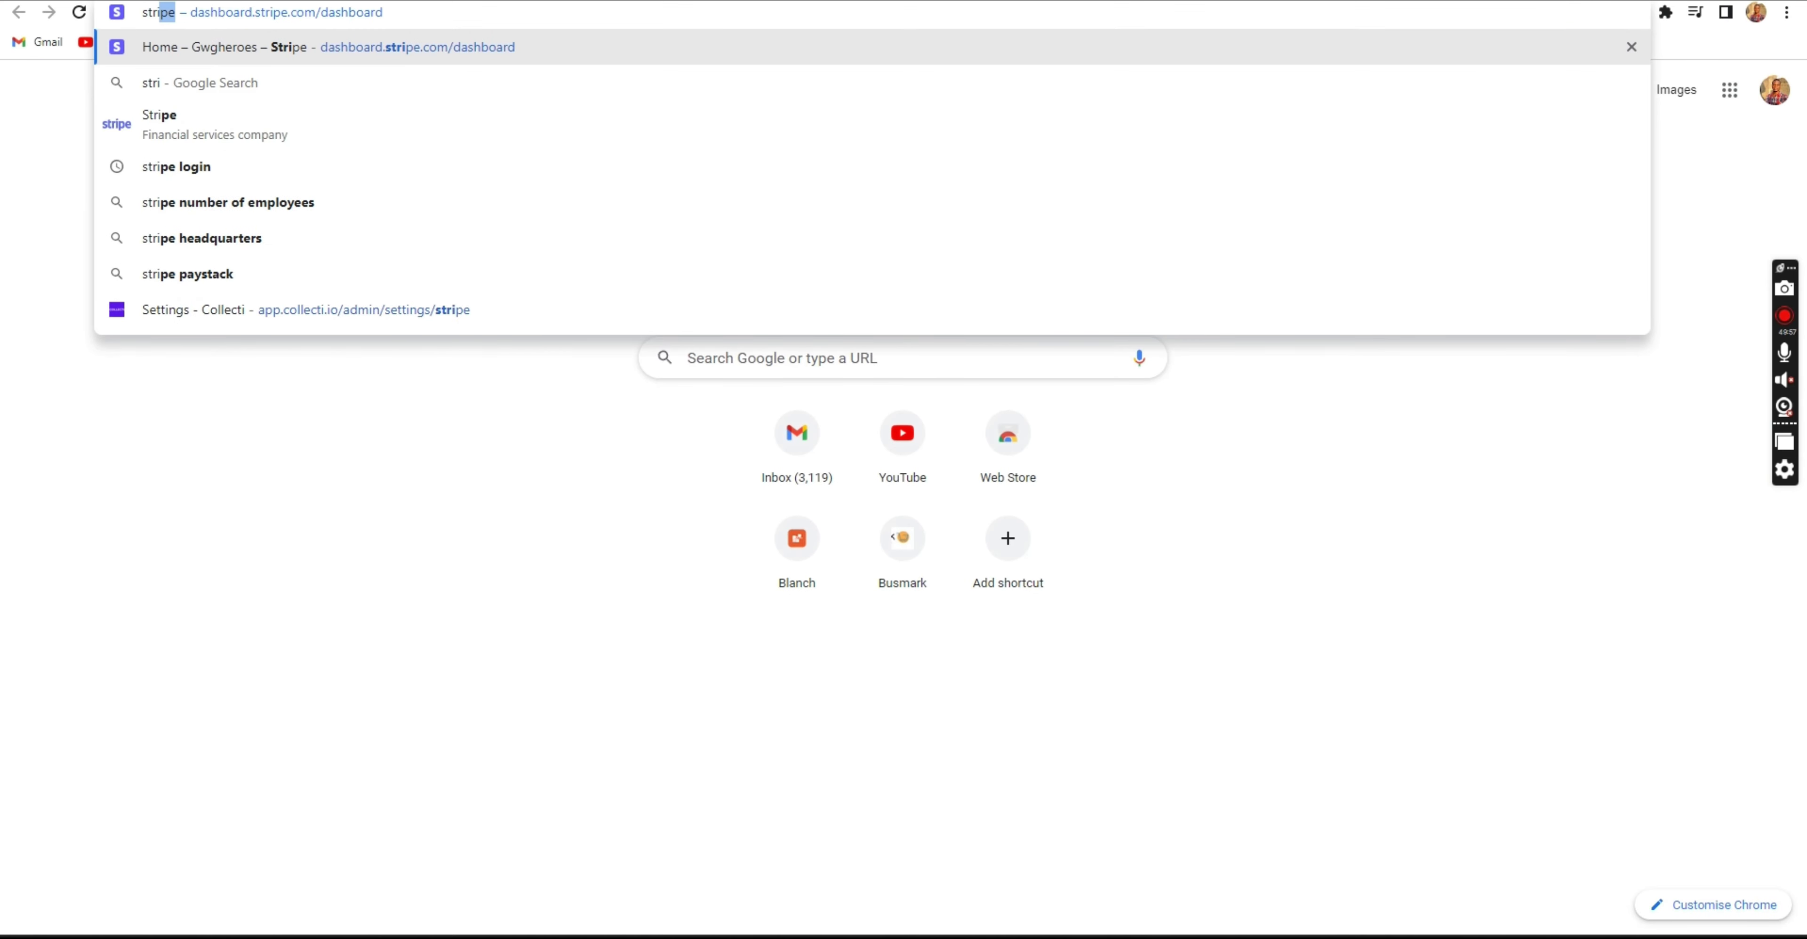
text(pe)
key(Down)
key(Down)
key(Down)
key(Down)
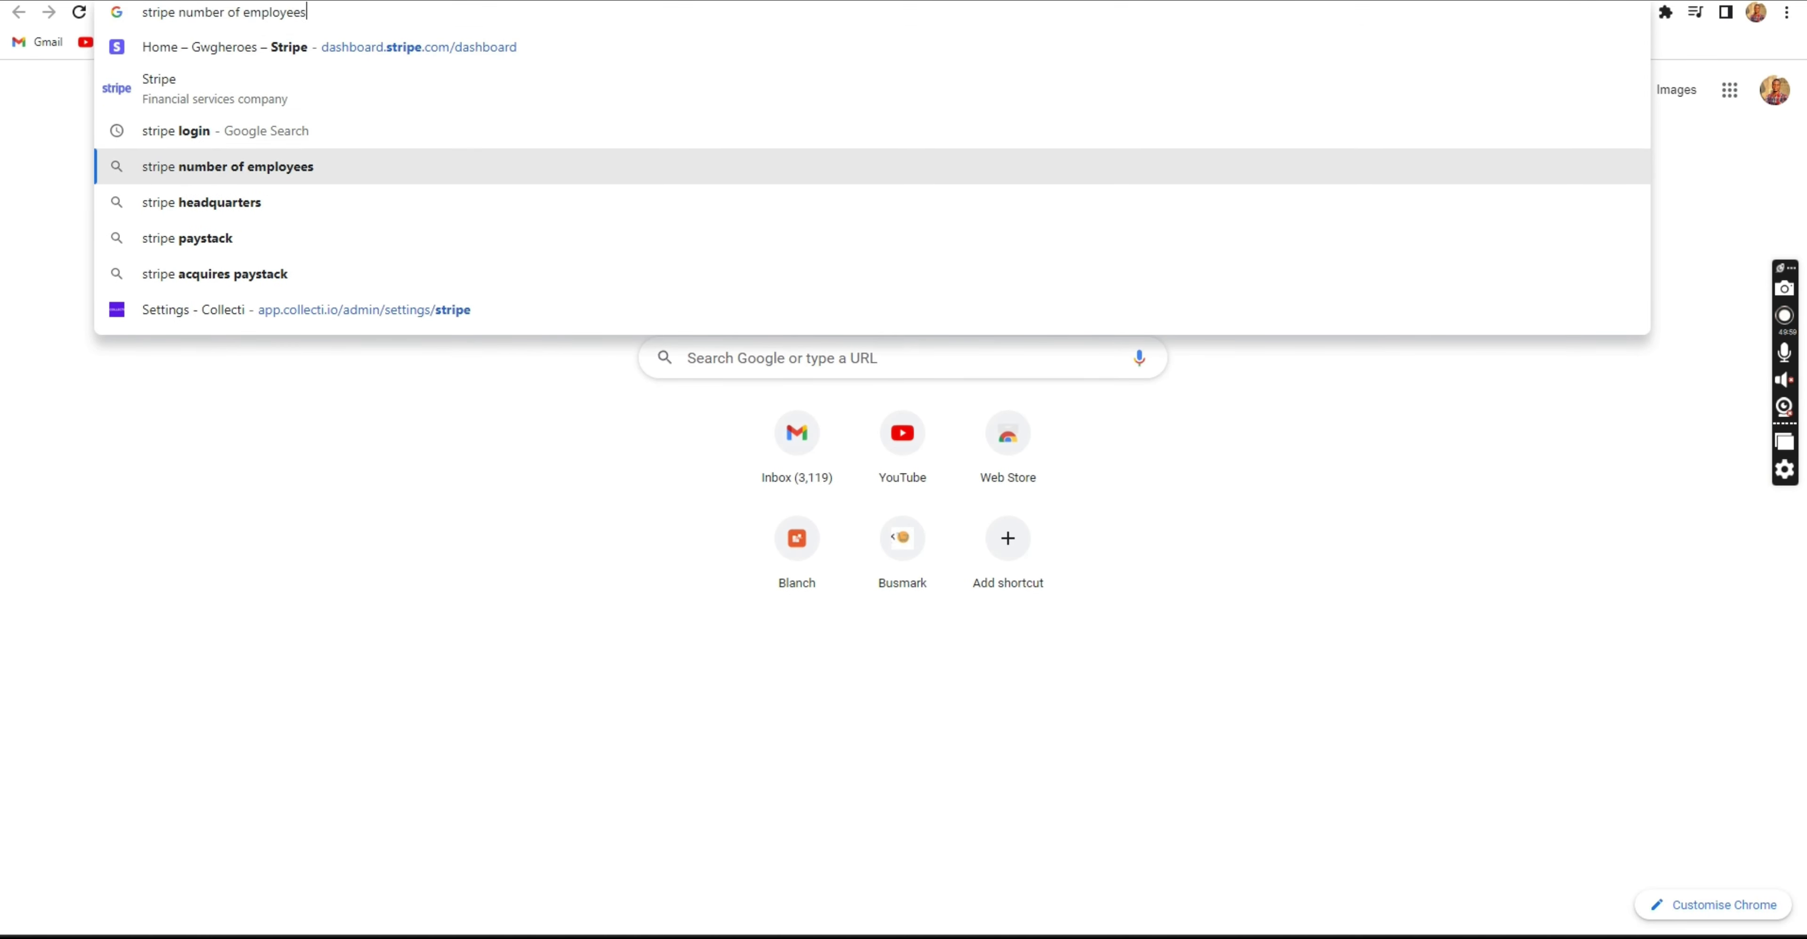
key(Up)
key(Up)
key(Return)
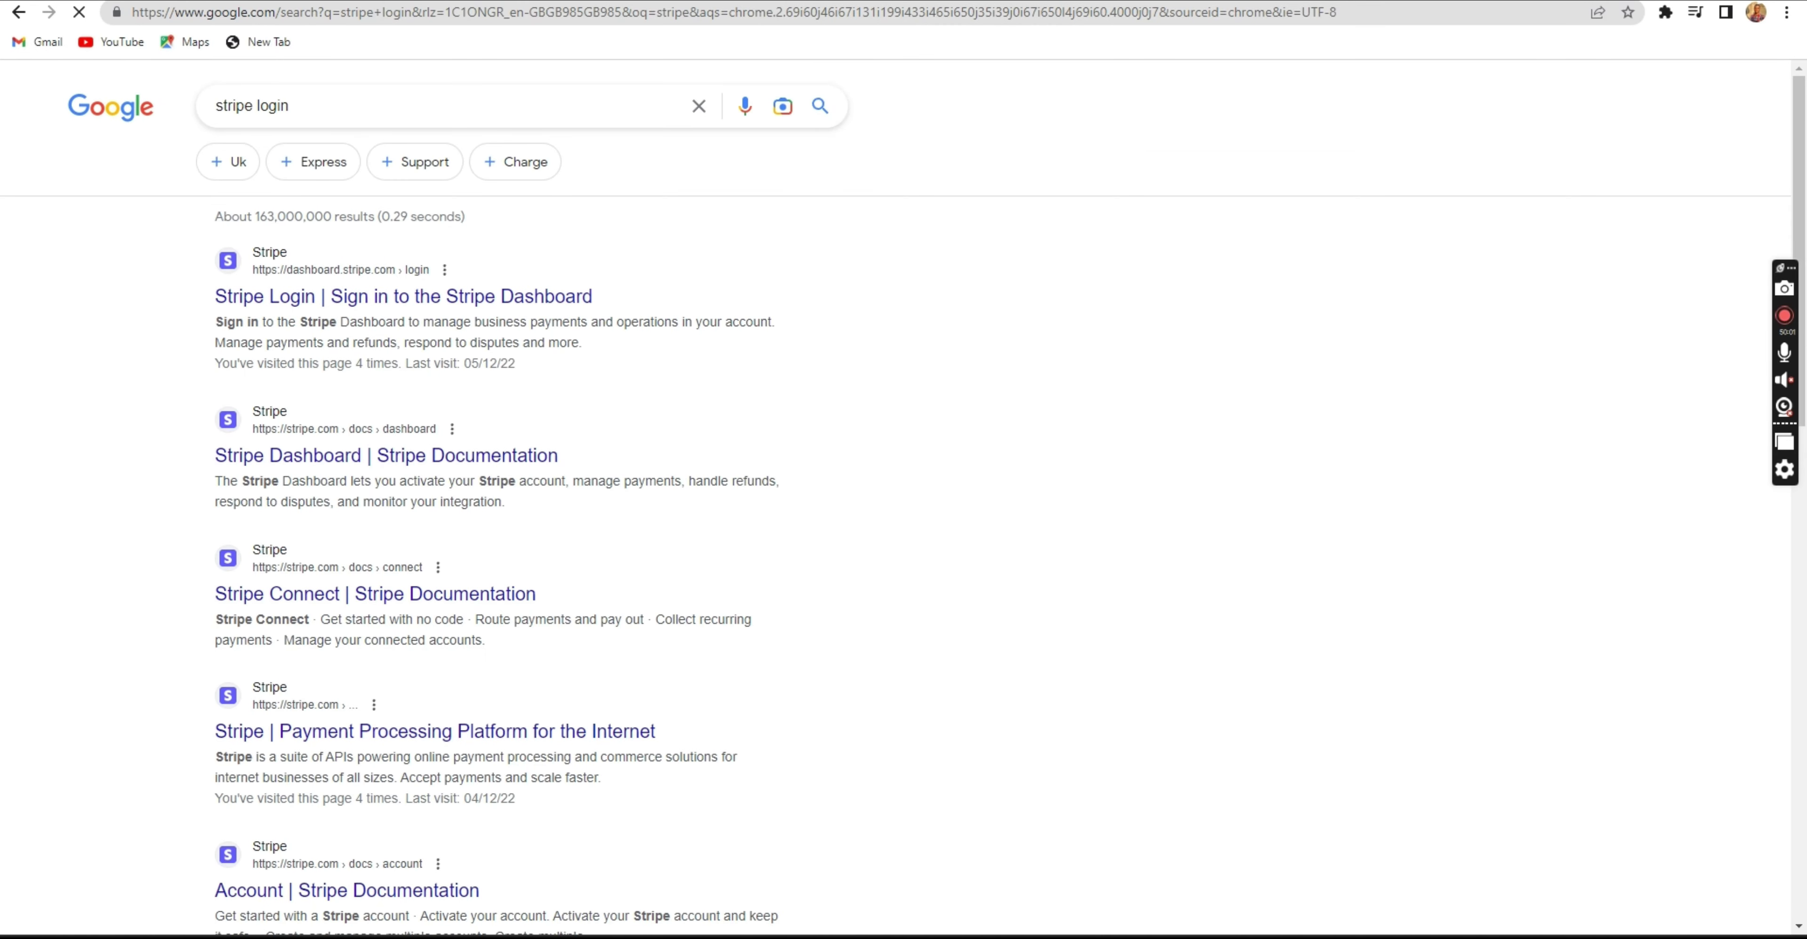
click(380, 457)
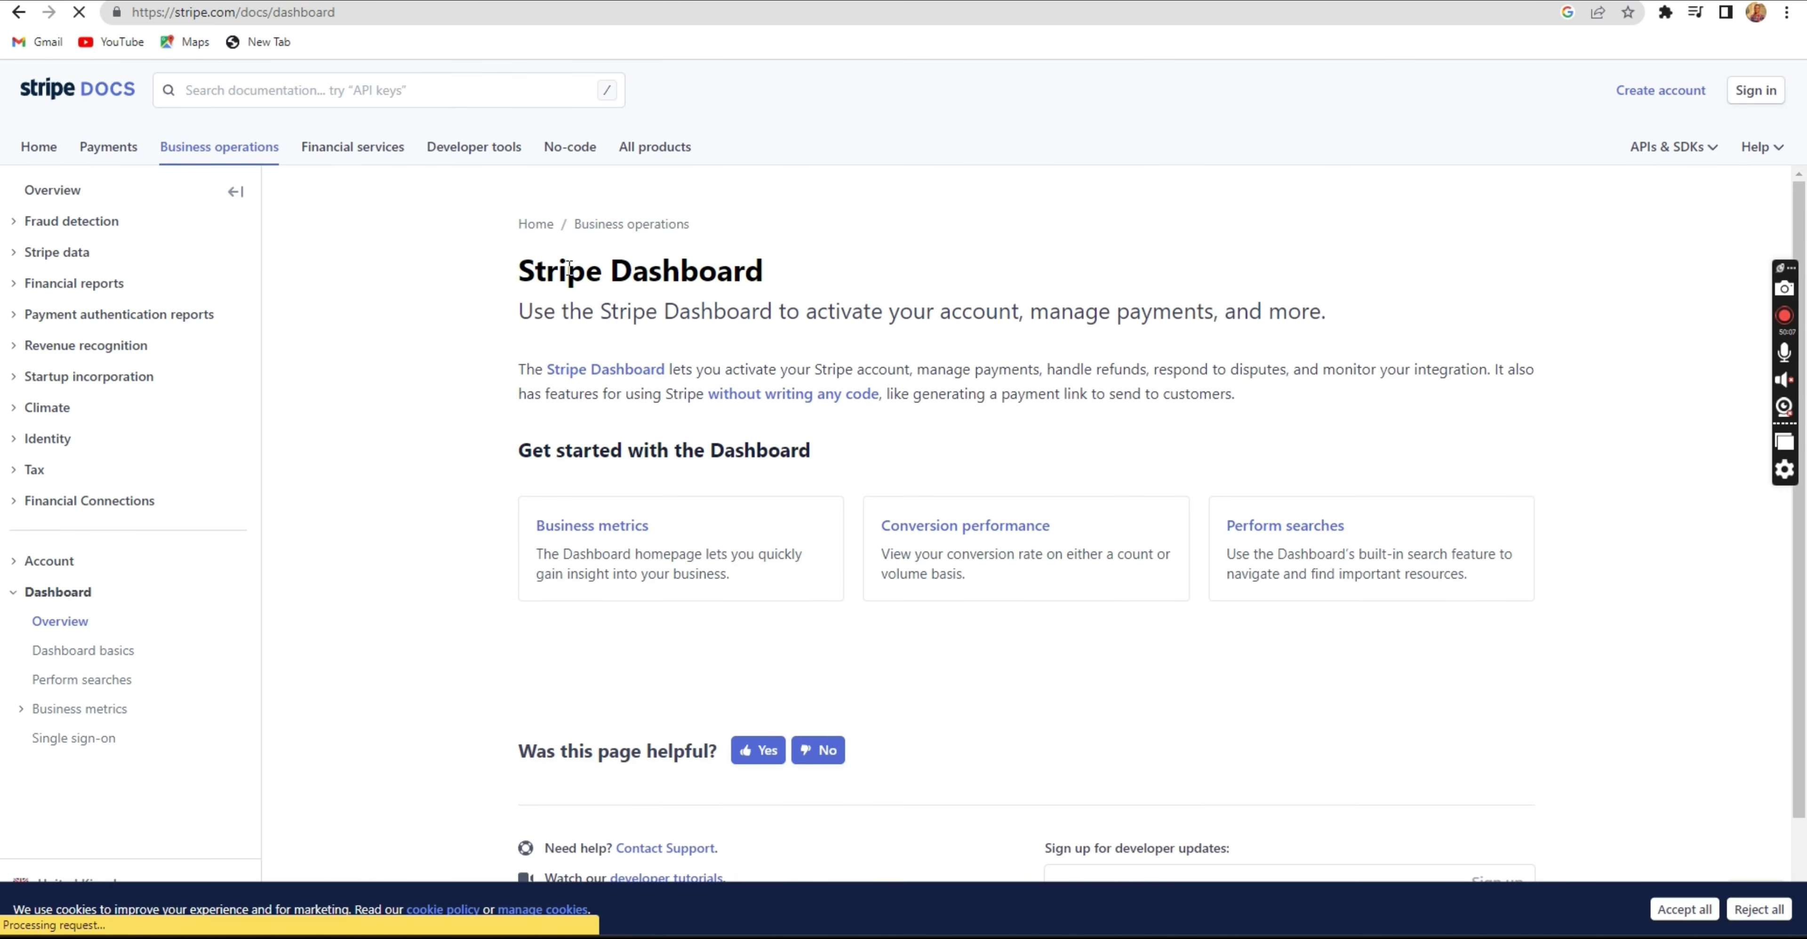
click(1686, 910)
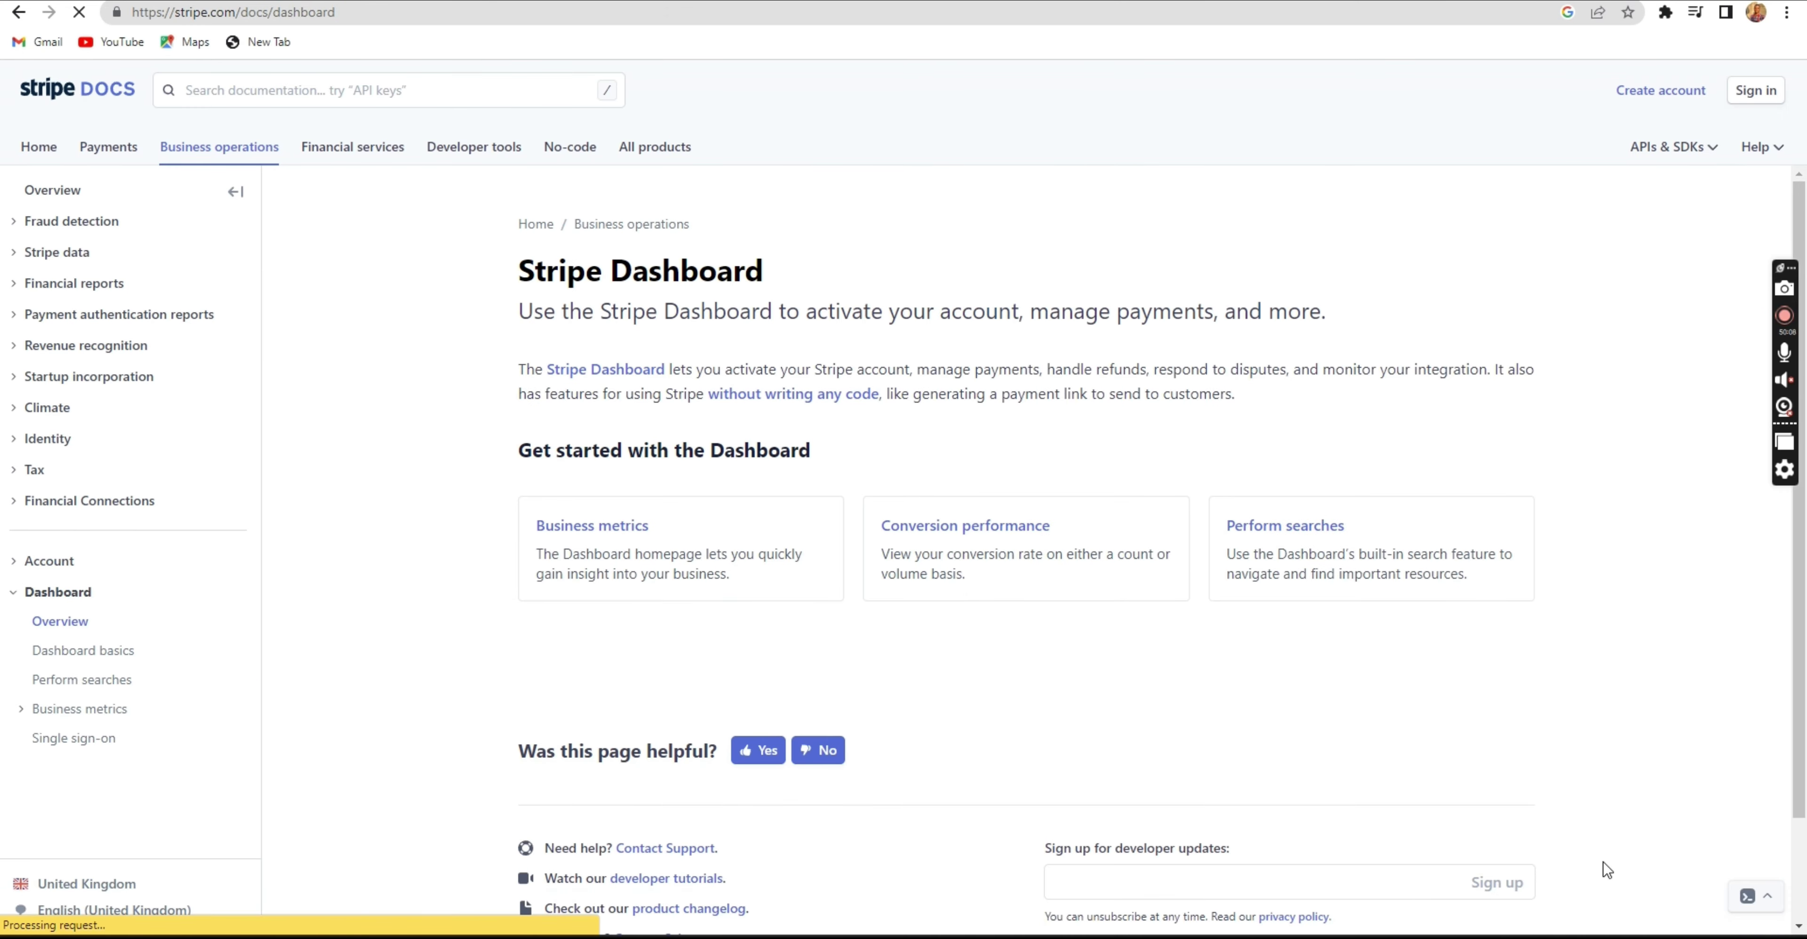
click(1768, 901)
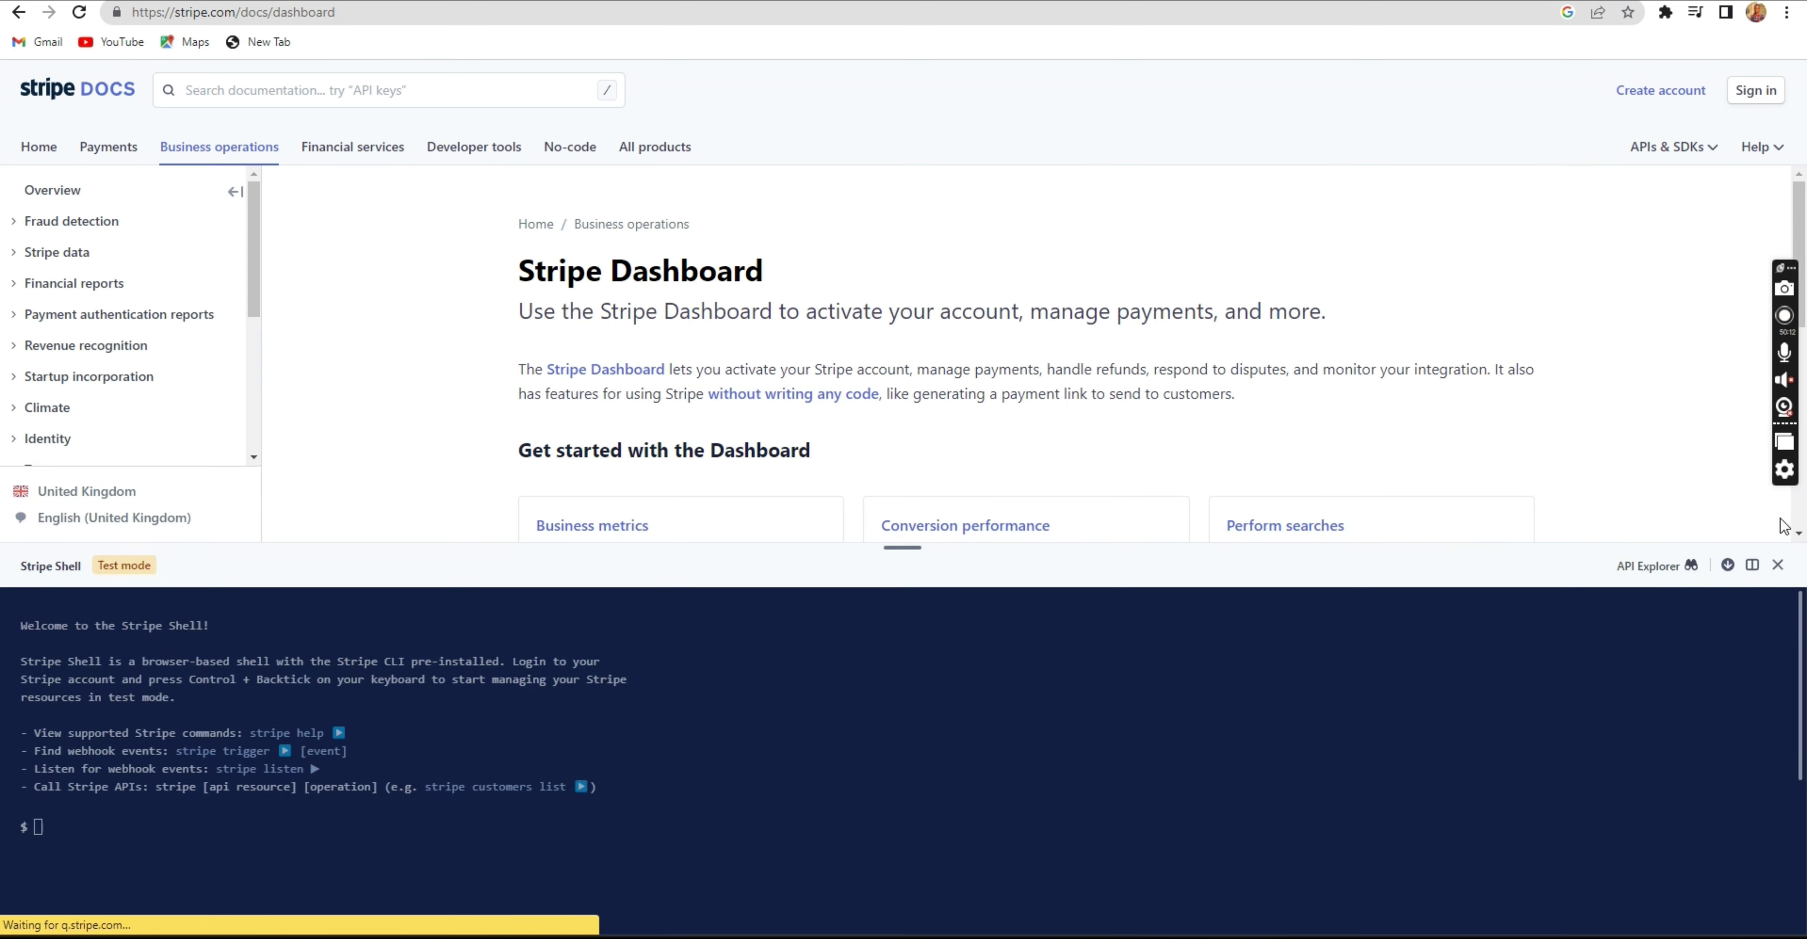
click(1777, 565)
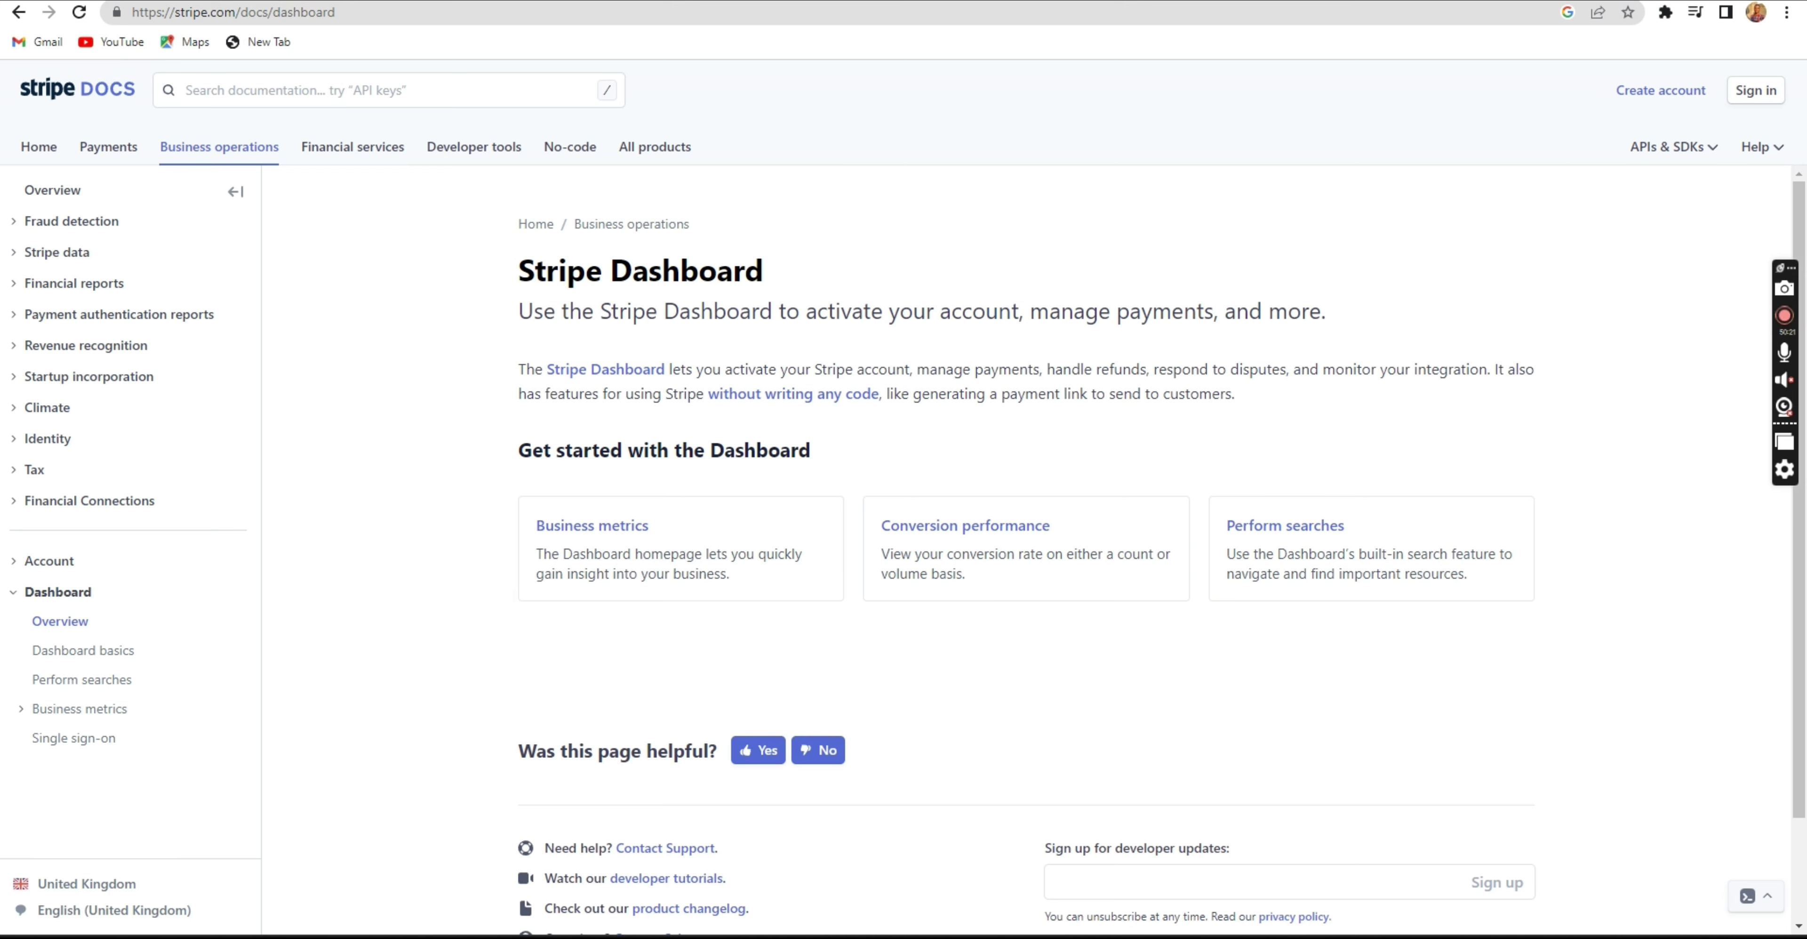
Compare the Paystack, Stripe docs and Jumia tabs, then return to the Elementor editor tab.
click(1323, 1)
click(1158, 1)
click(1322, 0)
click(1158, 0)
click(1322, 0)
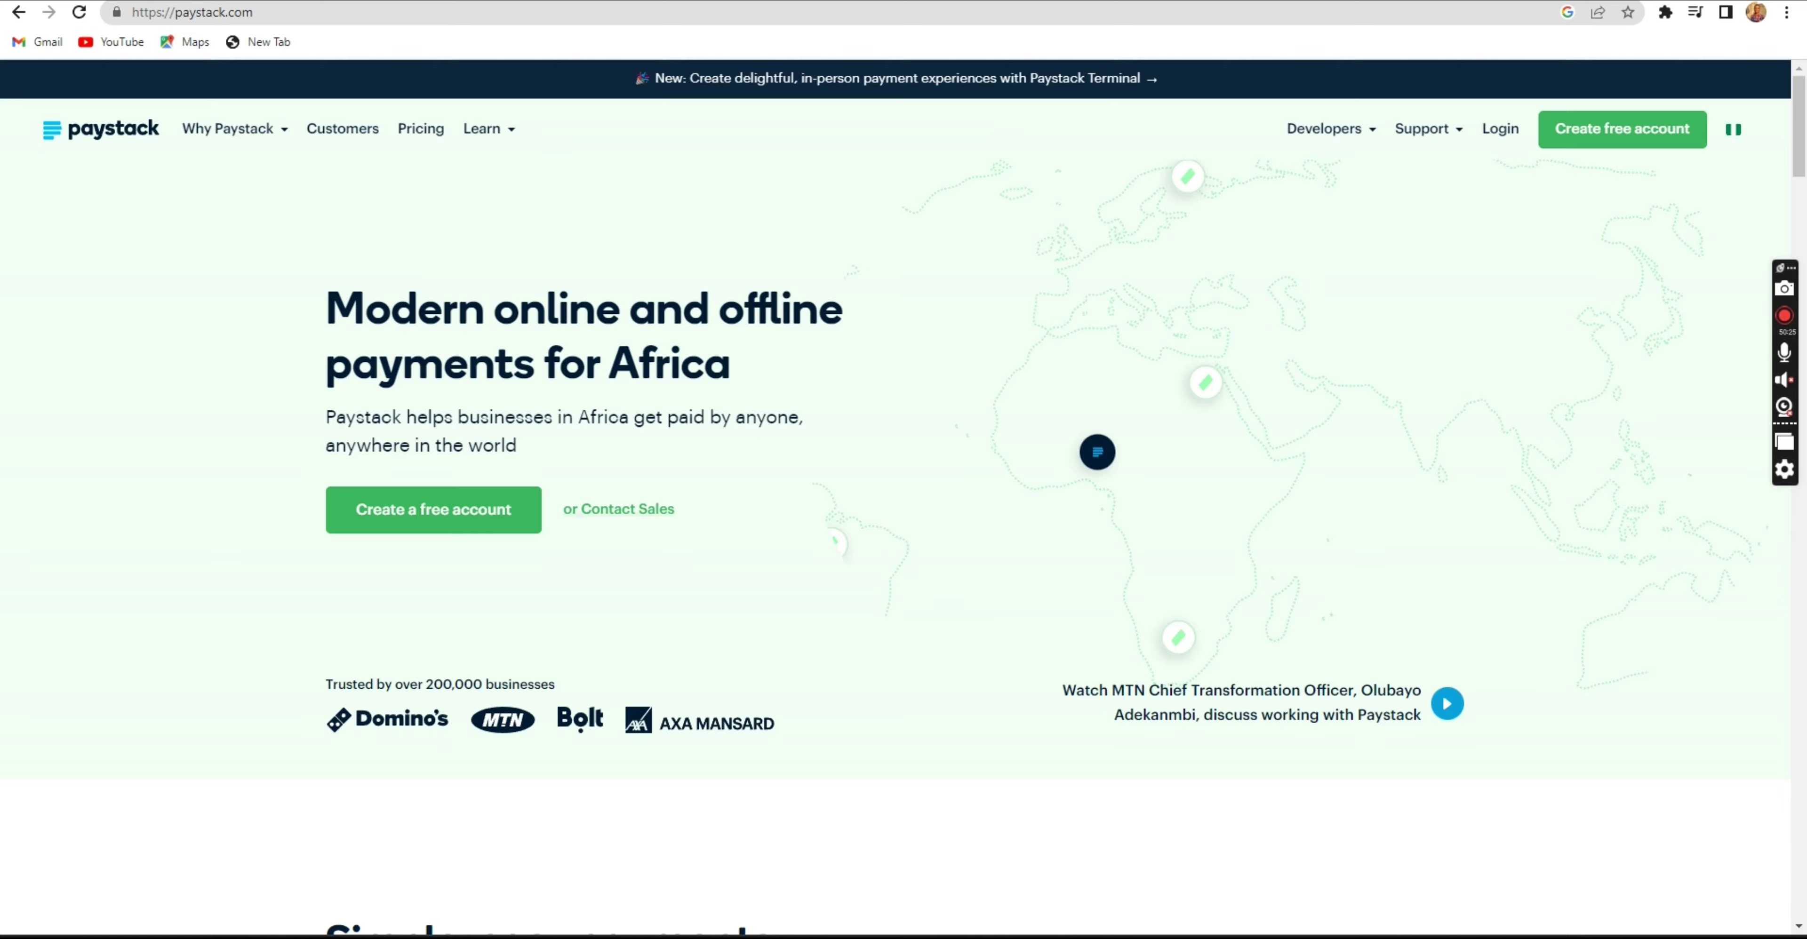
click(1158, 1)
click(1323, 0)
click(1157, 0)
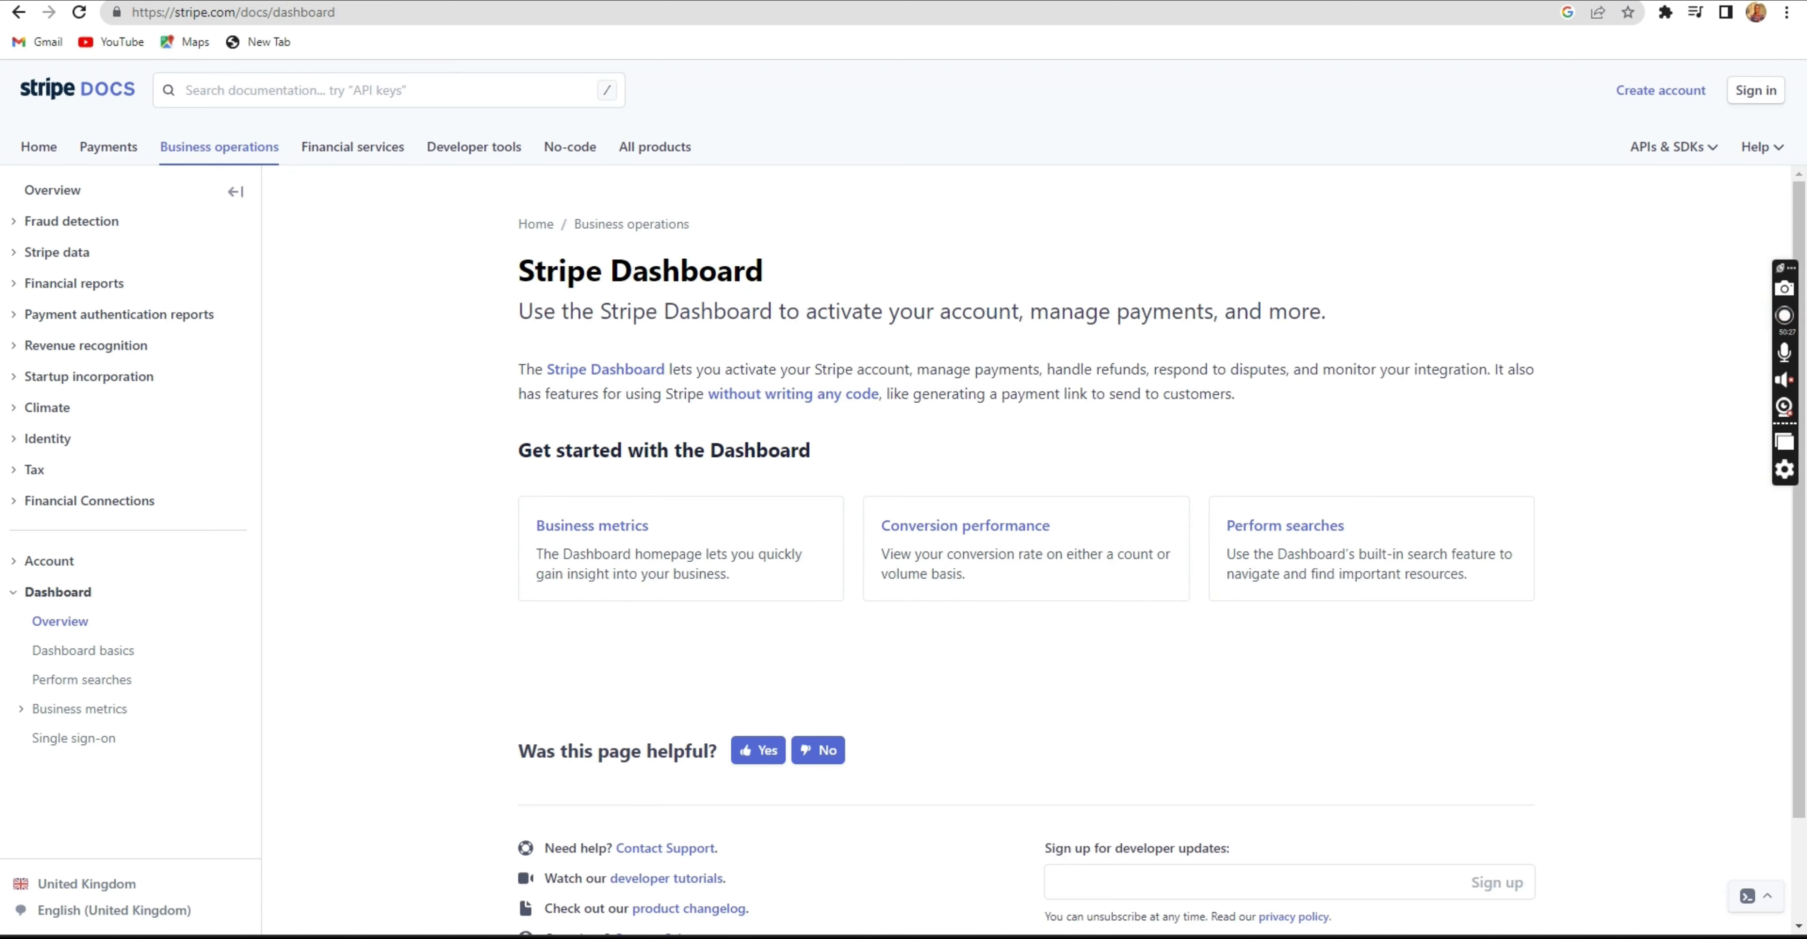
click(1322, 0)
click(1158, 1)
click(1322, 1)
click(1157, 1)
click(1322, 0)
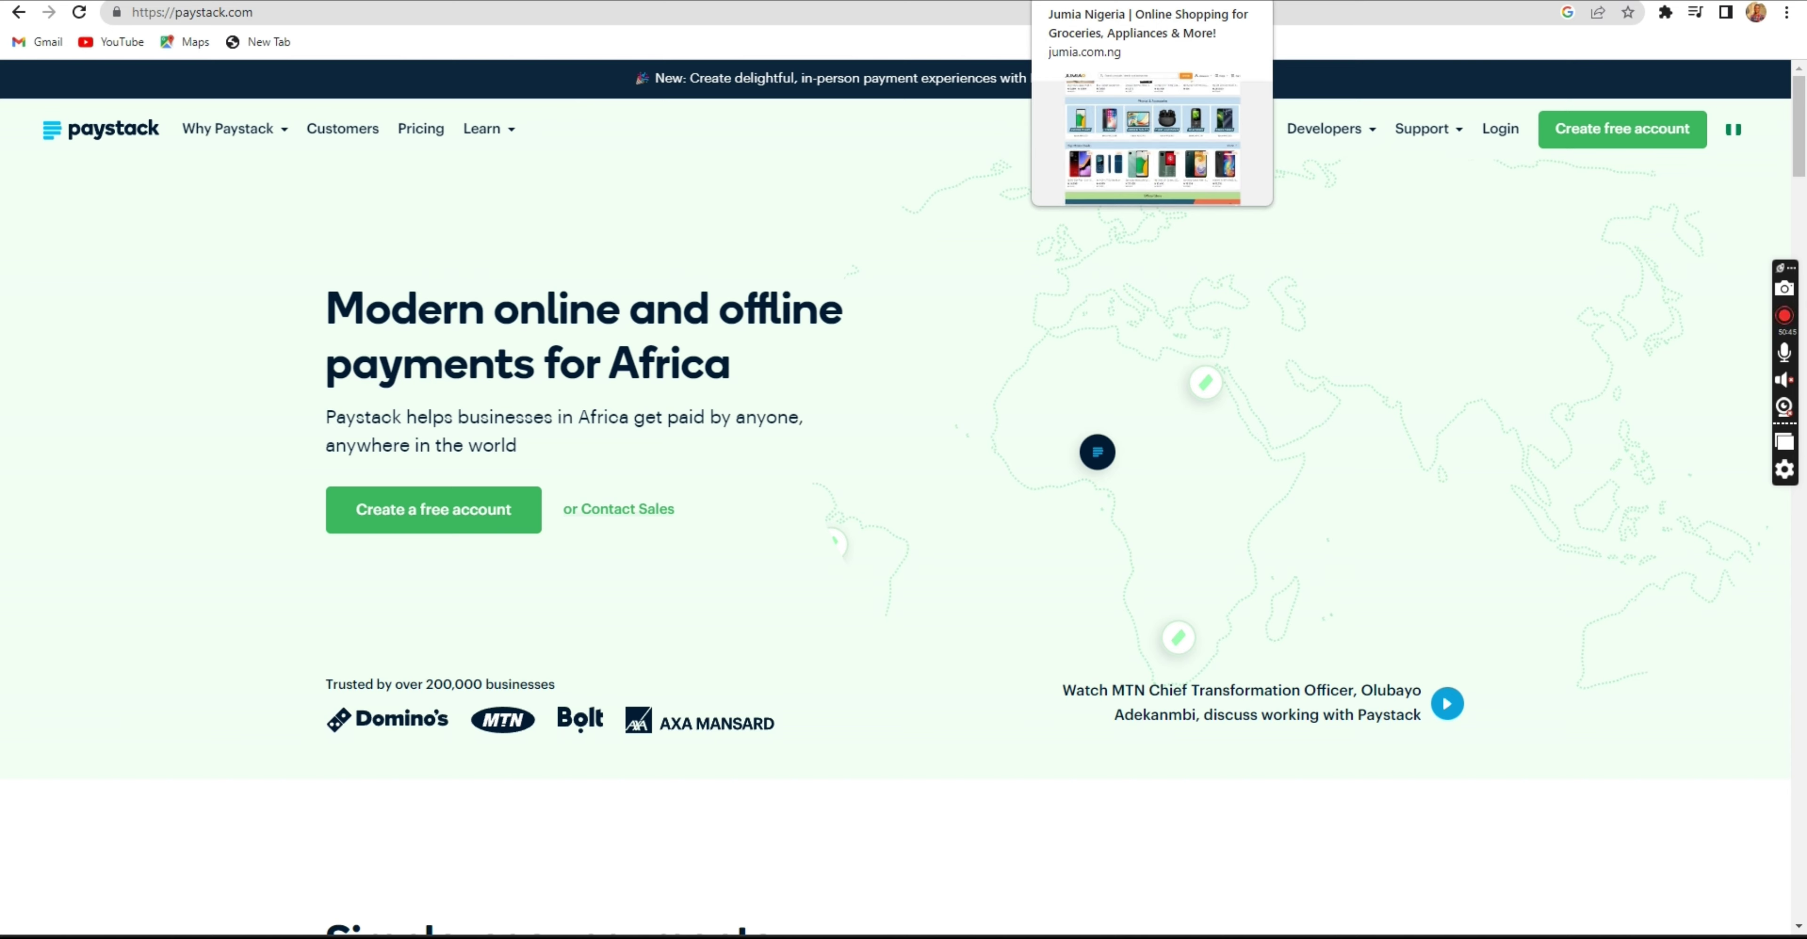
click(1108, 0)
key(ctrl+shift+Tab)
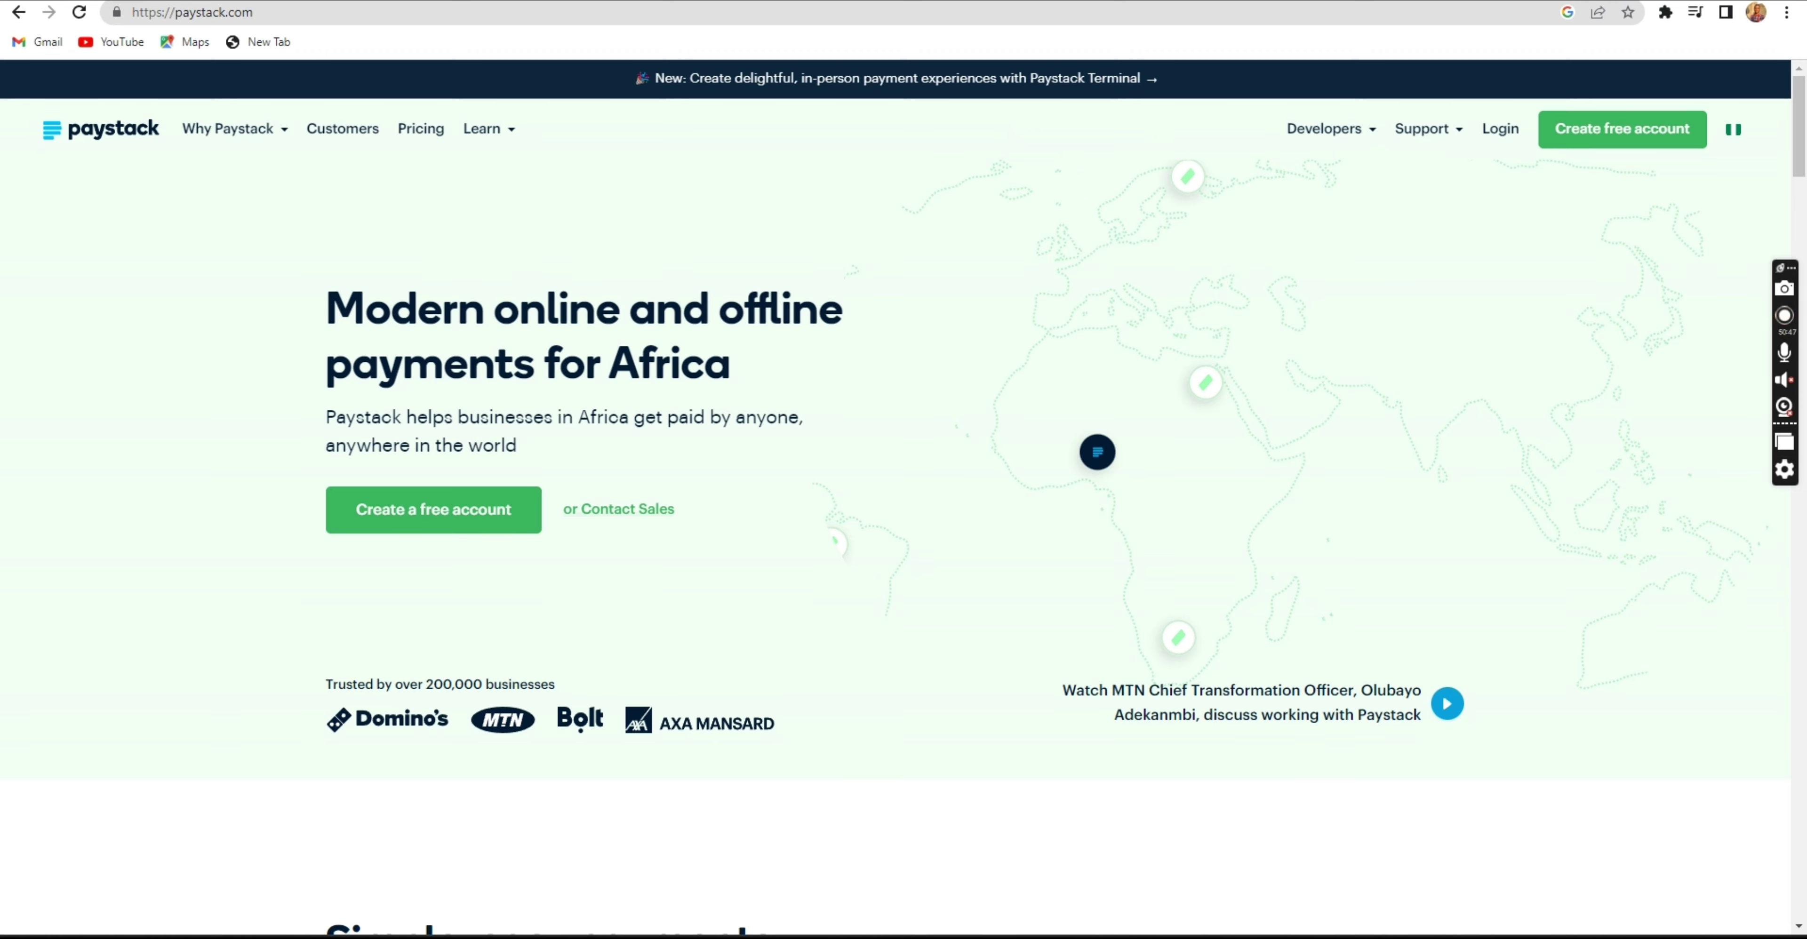
key(ctrl+shift+Tab)
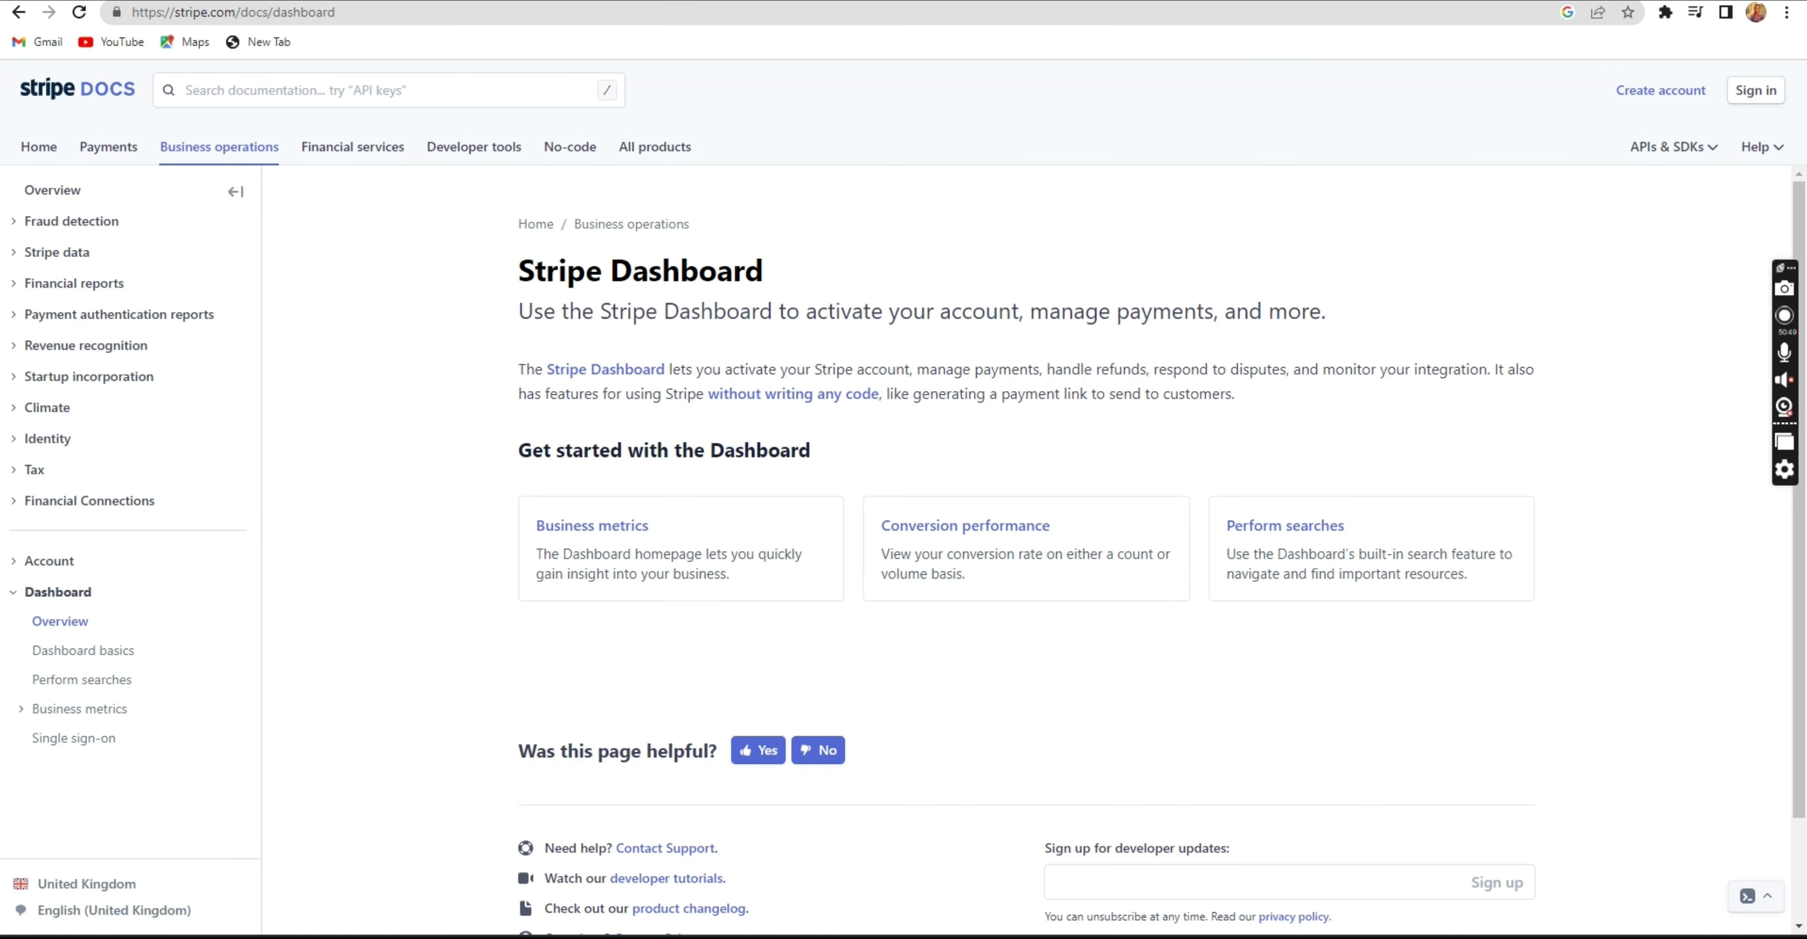
key(ctrl+Tab)
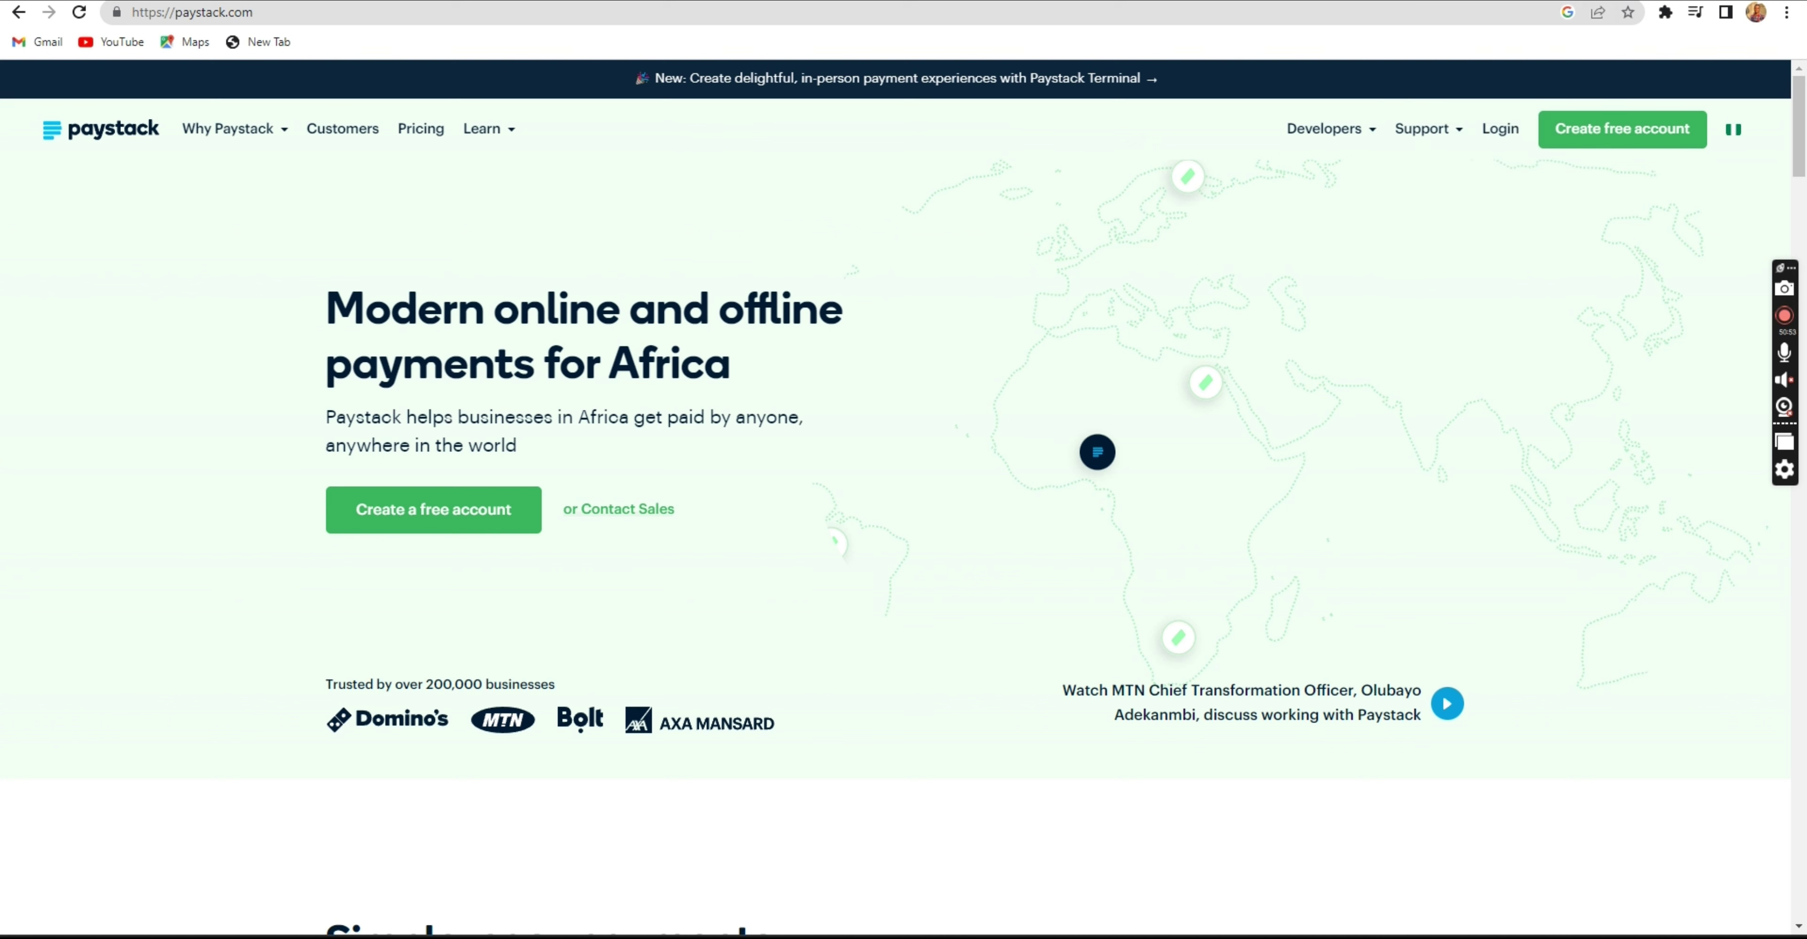
key(ctrl+Tab)
key(ctrl+Tab)
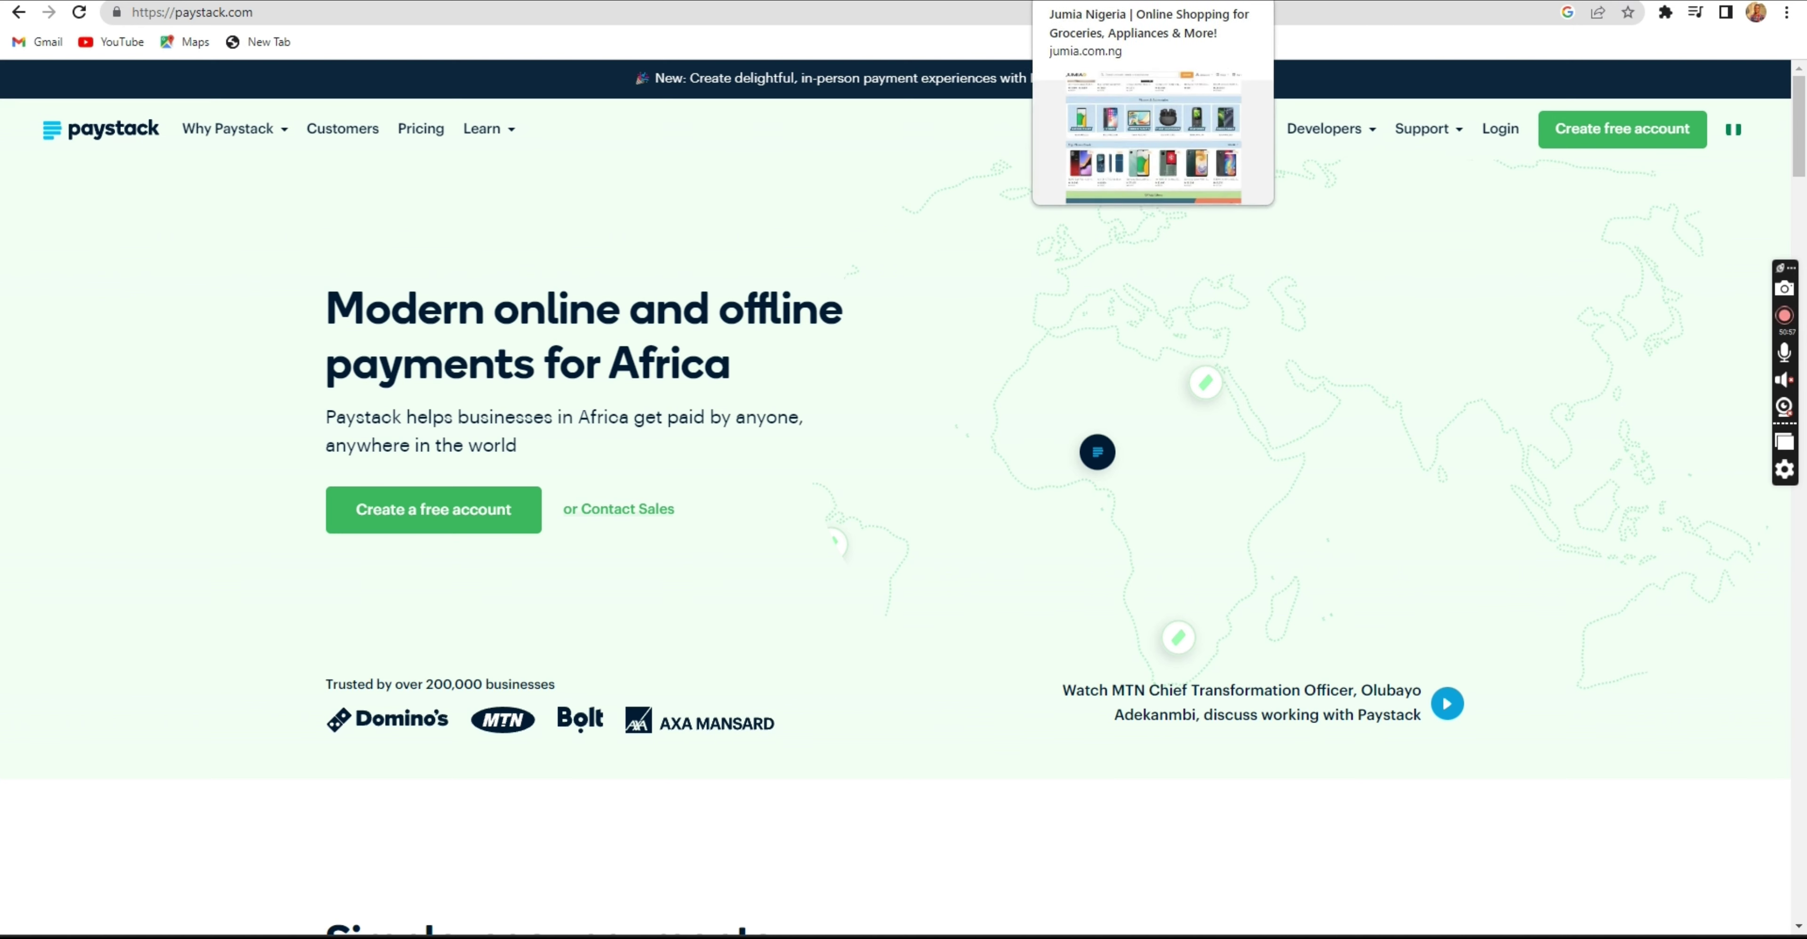
click(449, 1)
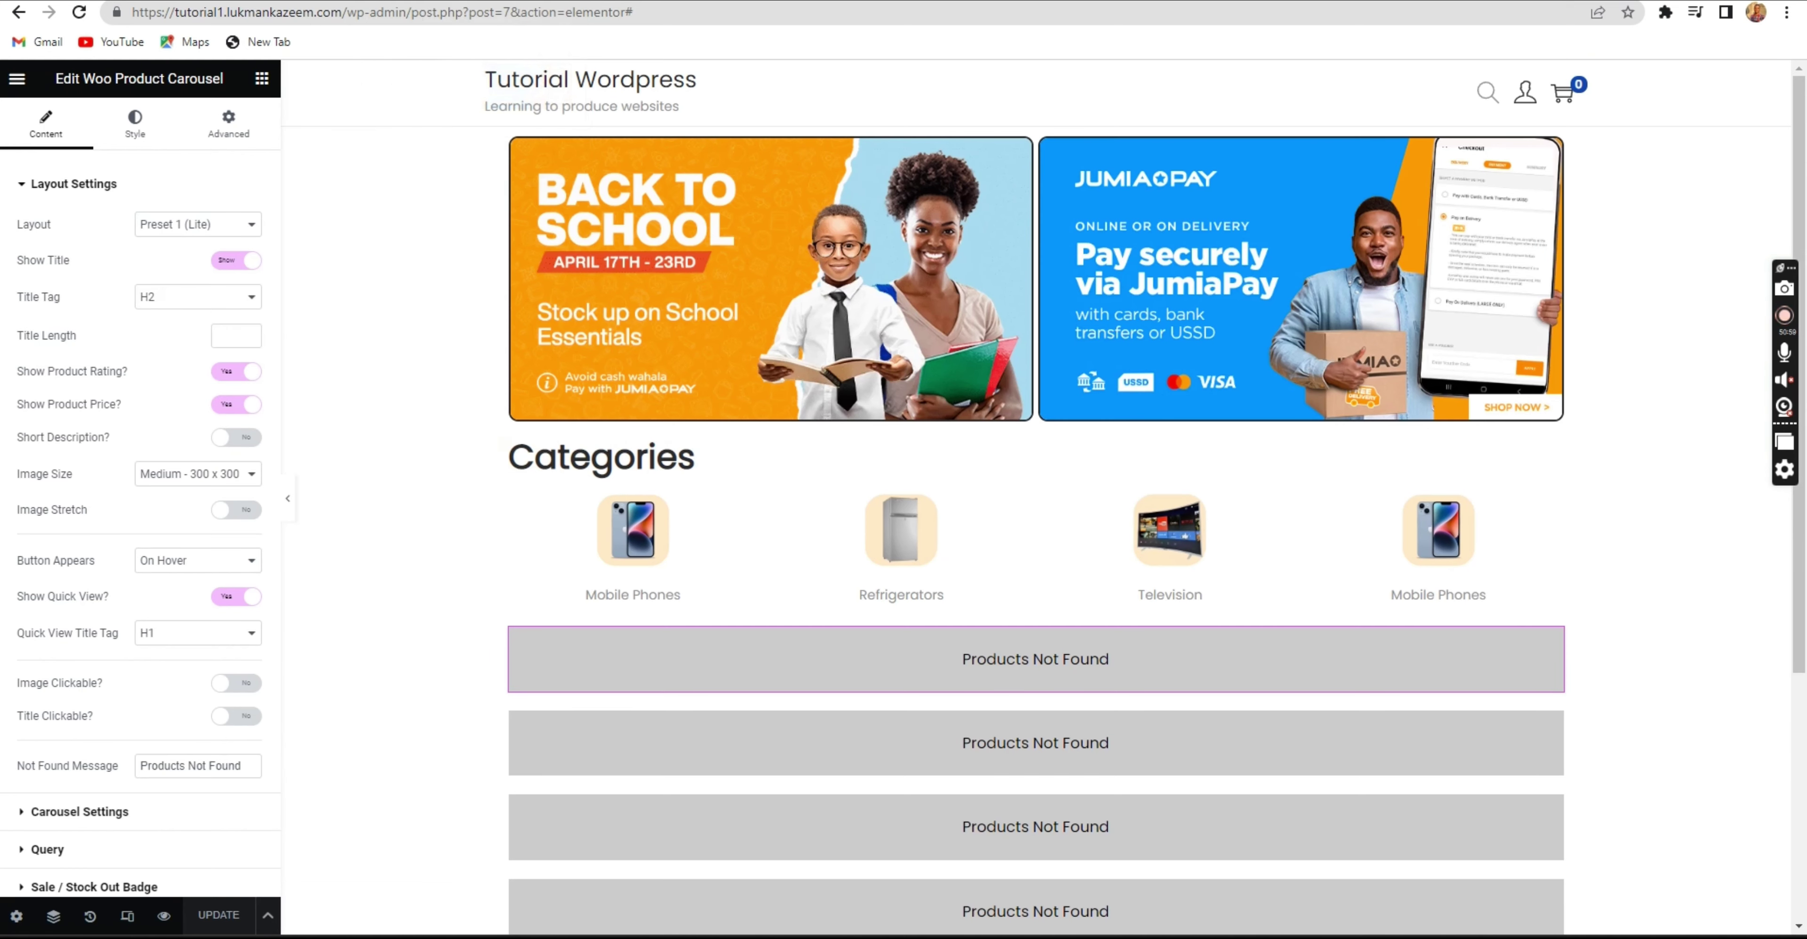
In WordPress, search the plugin directory under Plugins > Add New for 'stripe'.
click(634, 1)
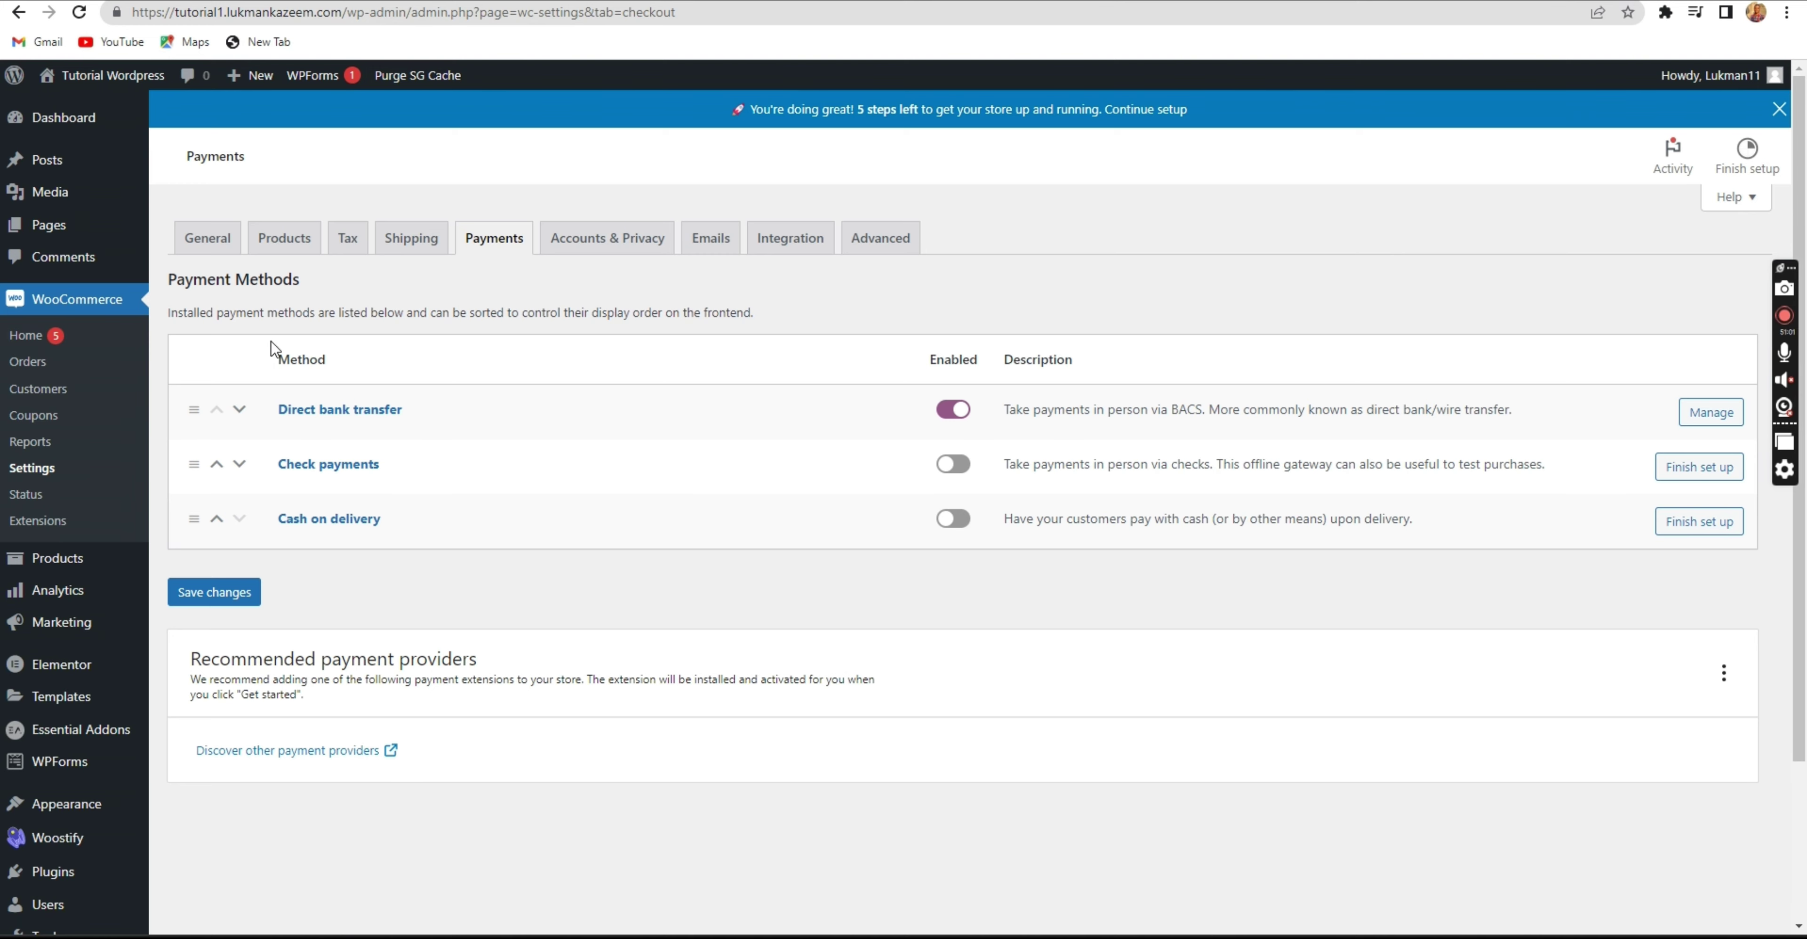
mouse_move(73, 800)
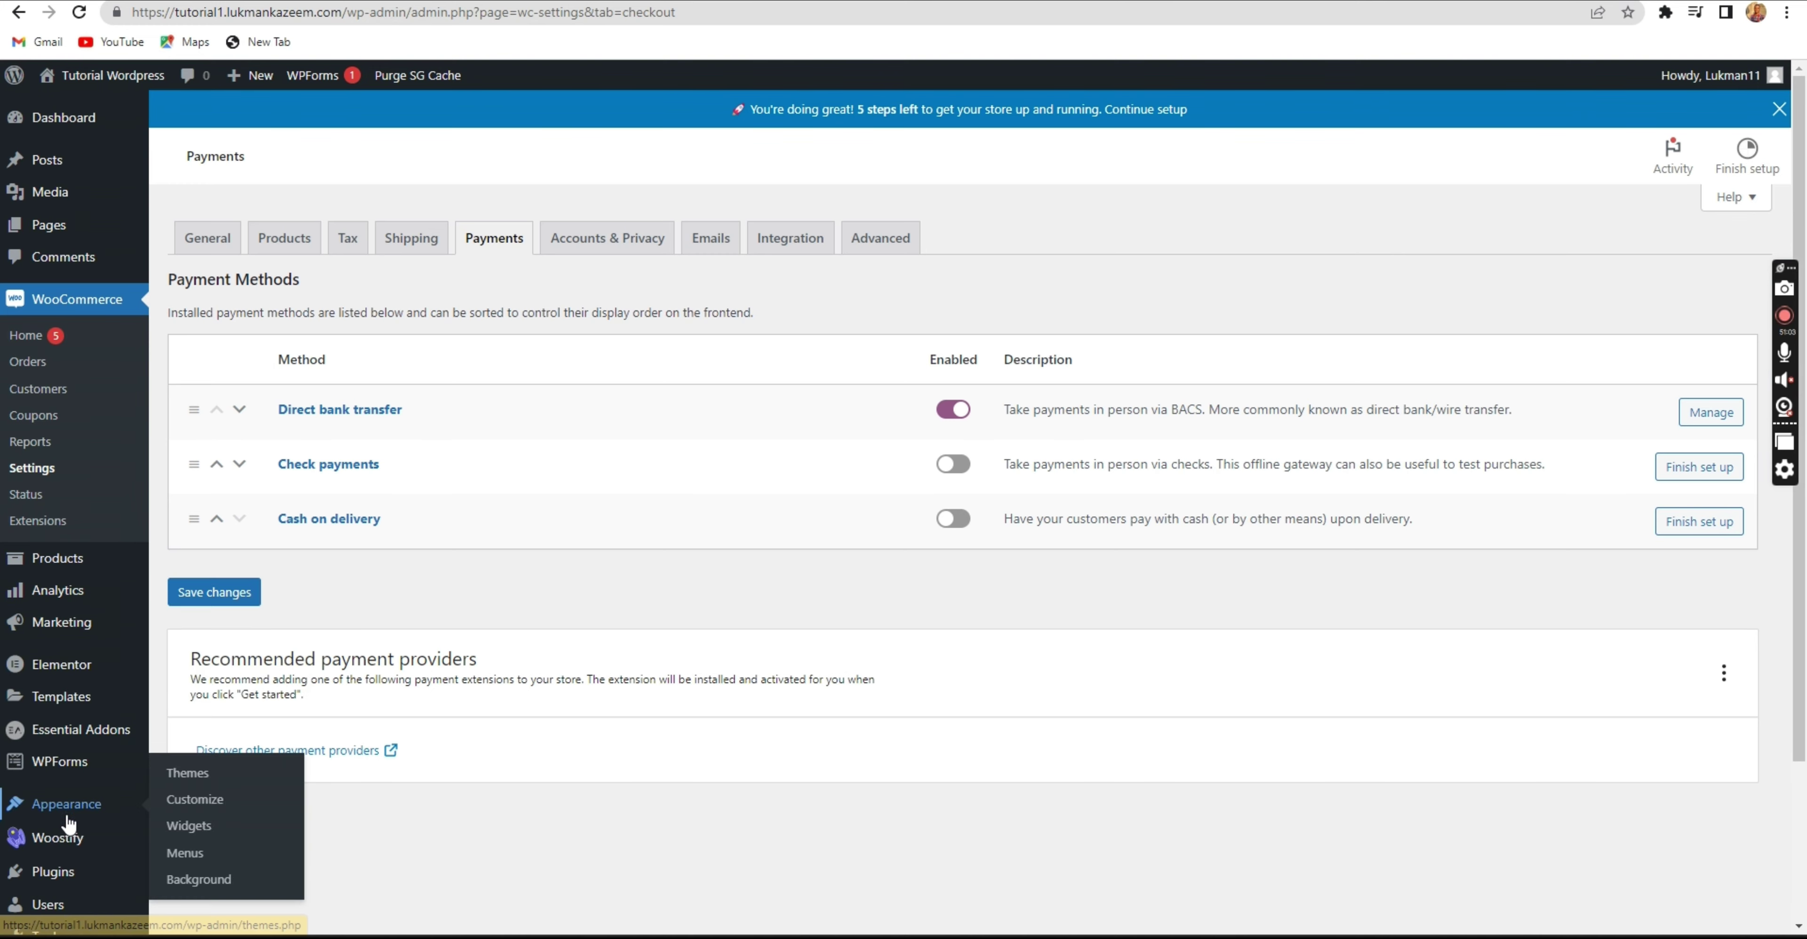
scroll(76, 796, down, 1)
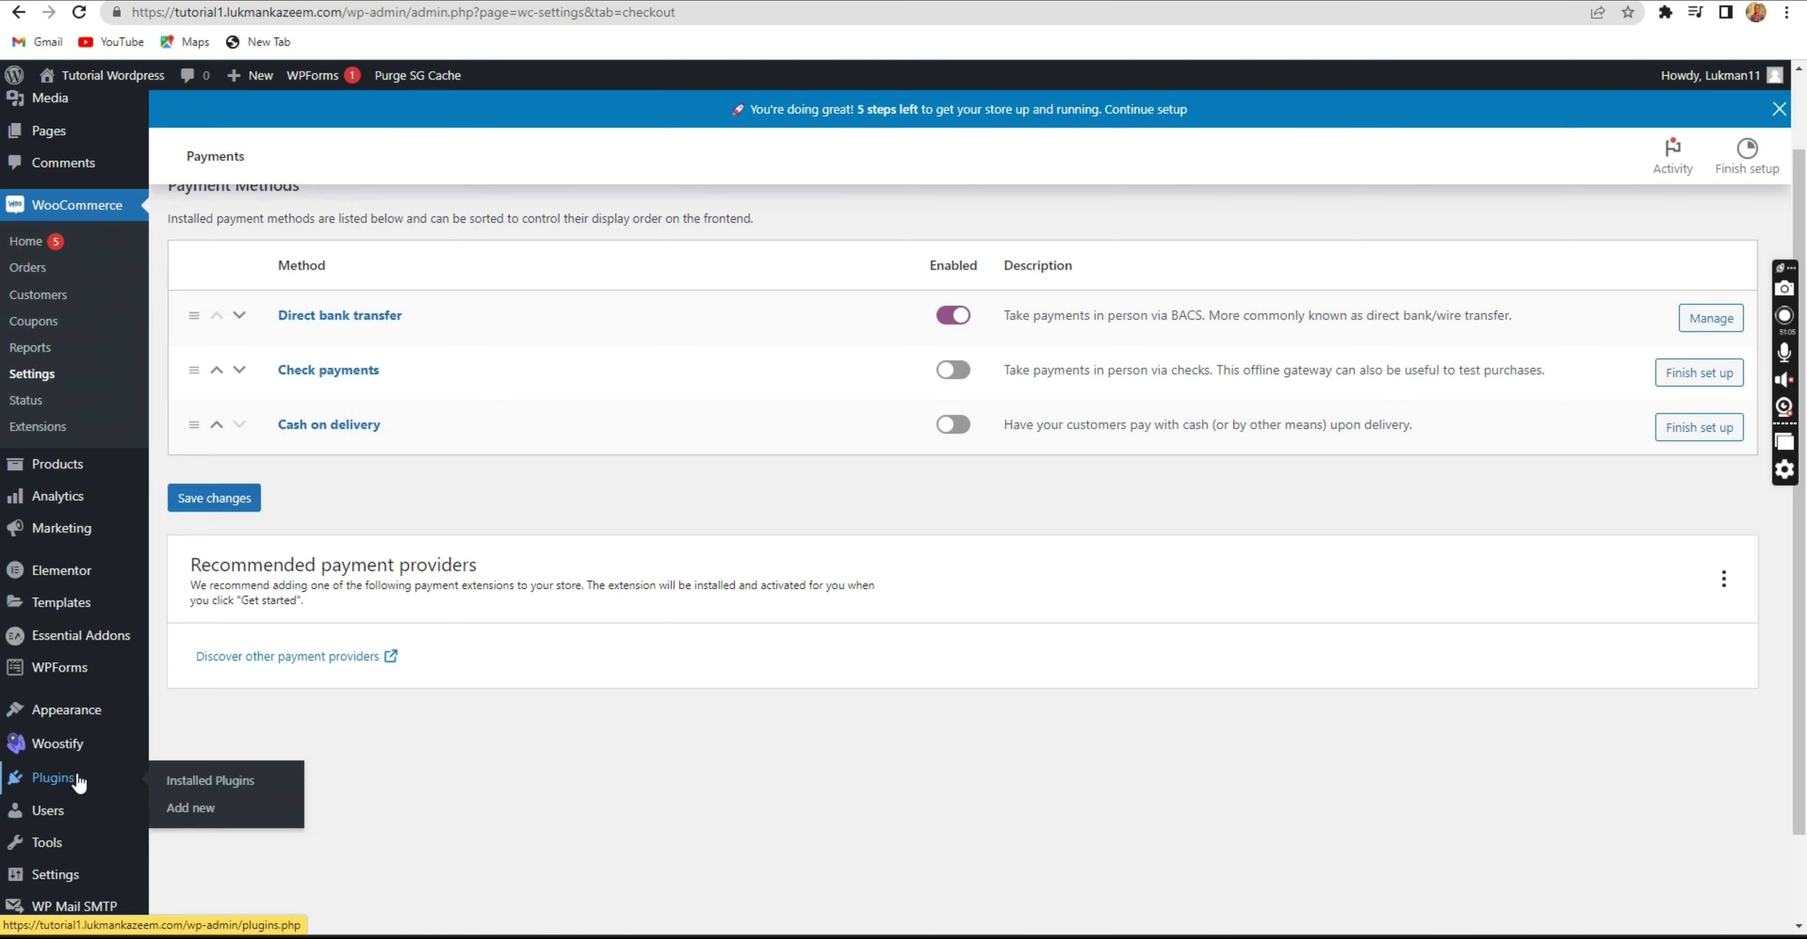
click(195, 812)
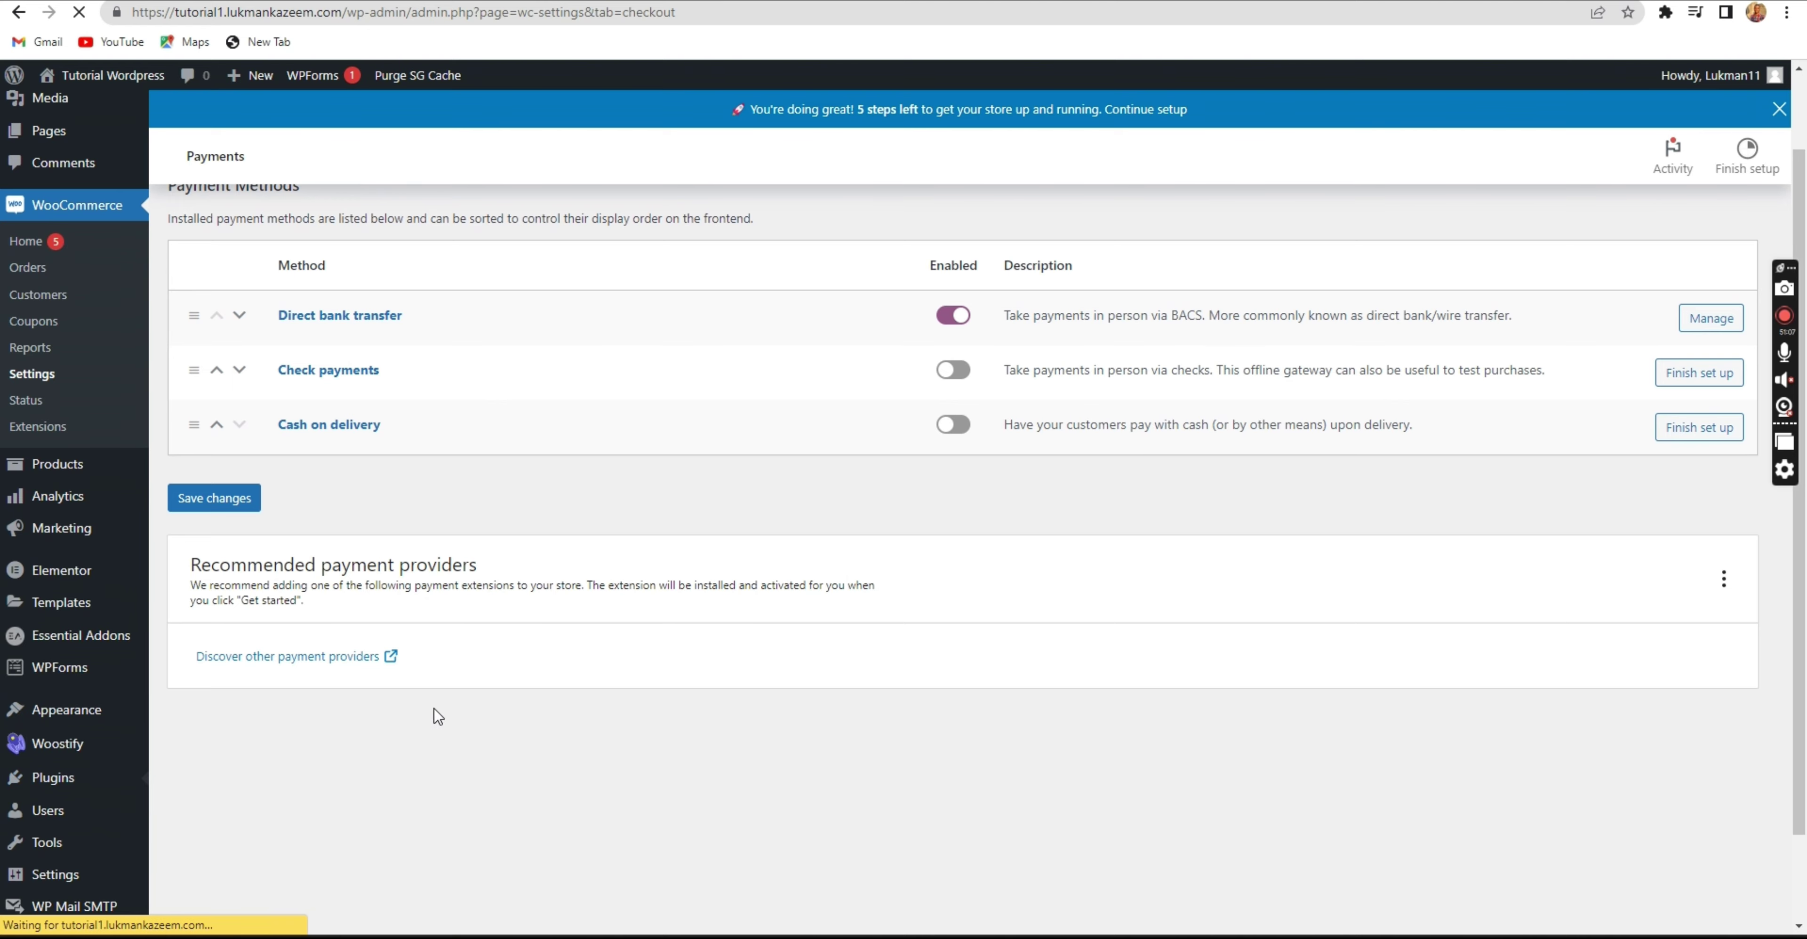
text(st)
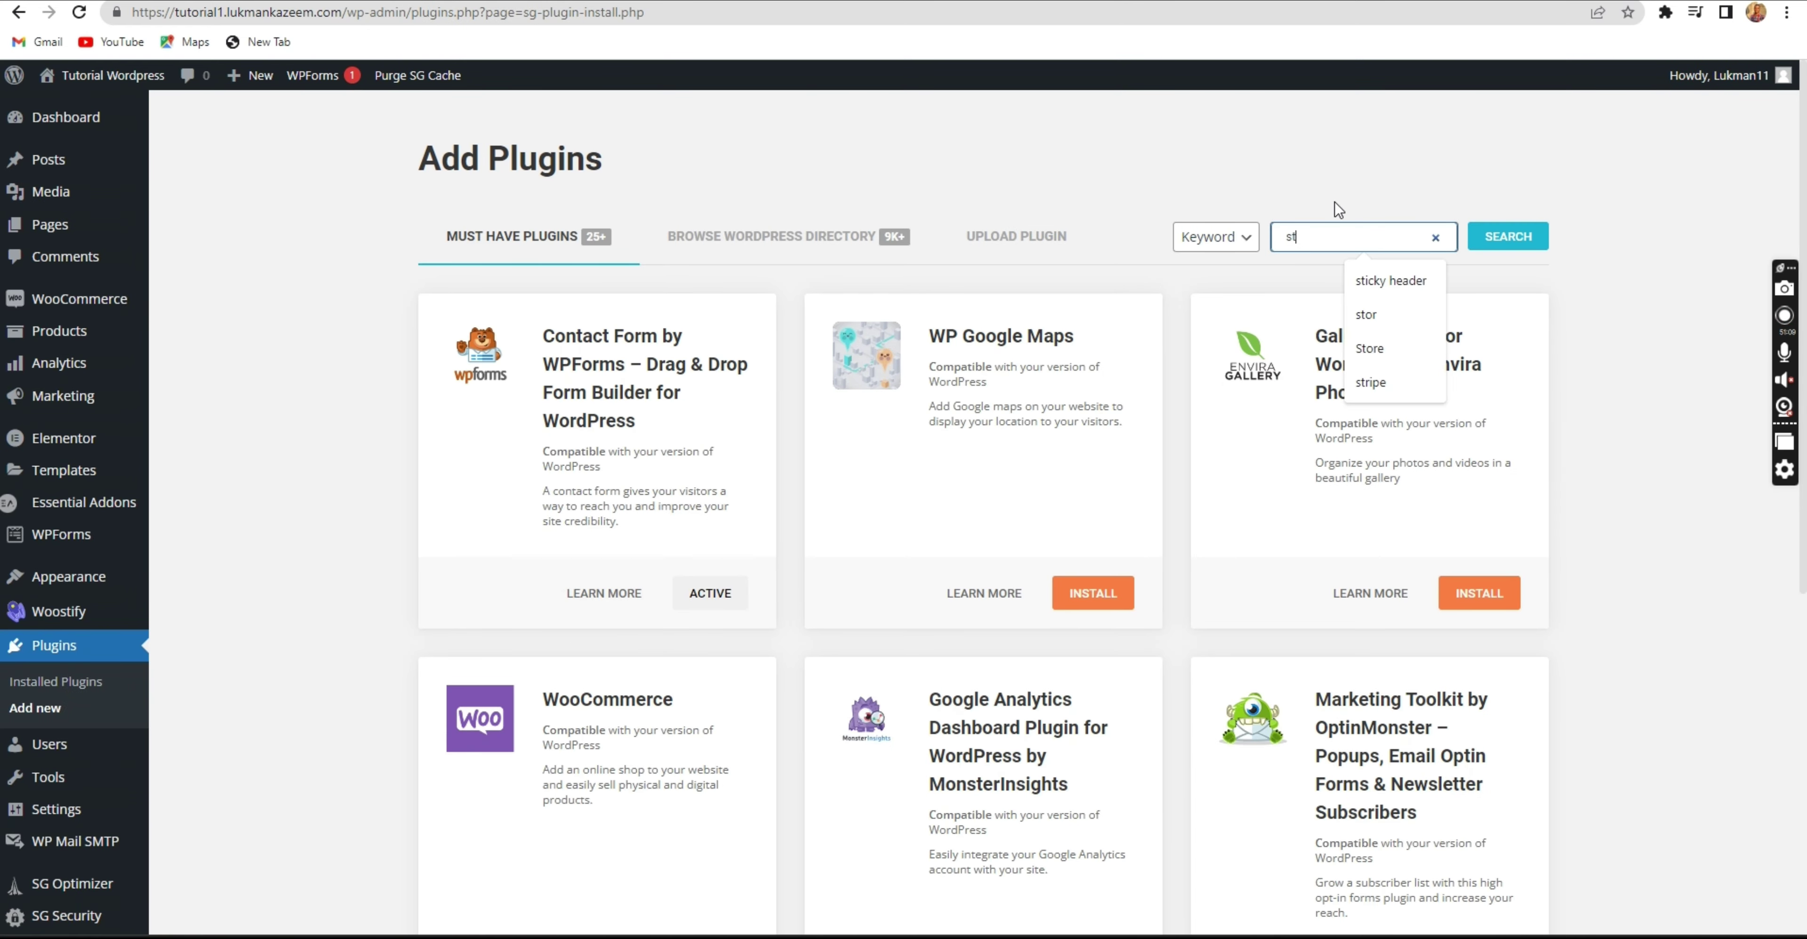
text(ripe)
key(Return)
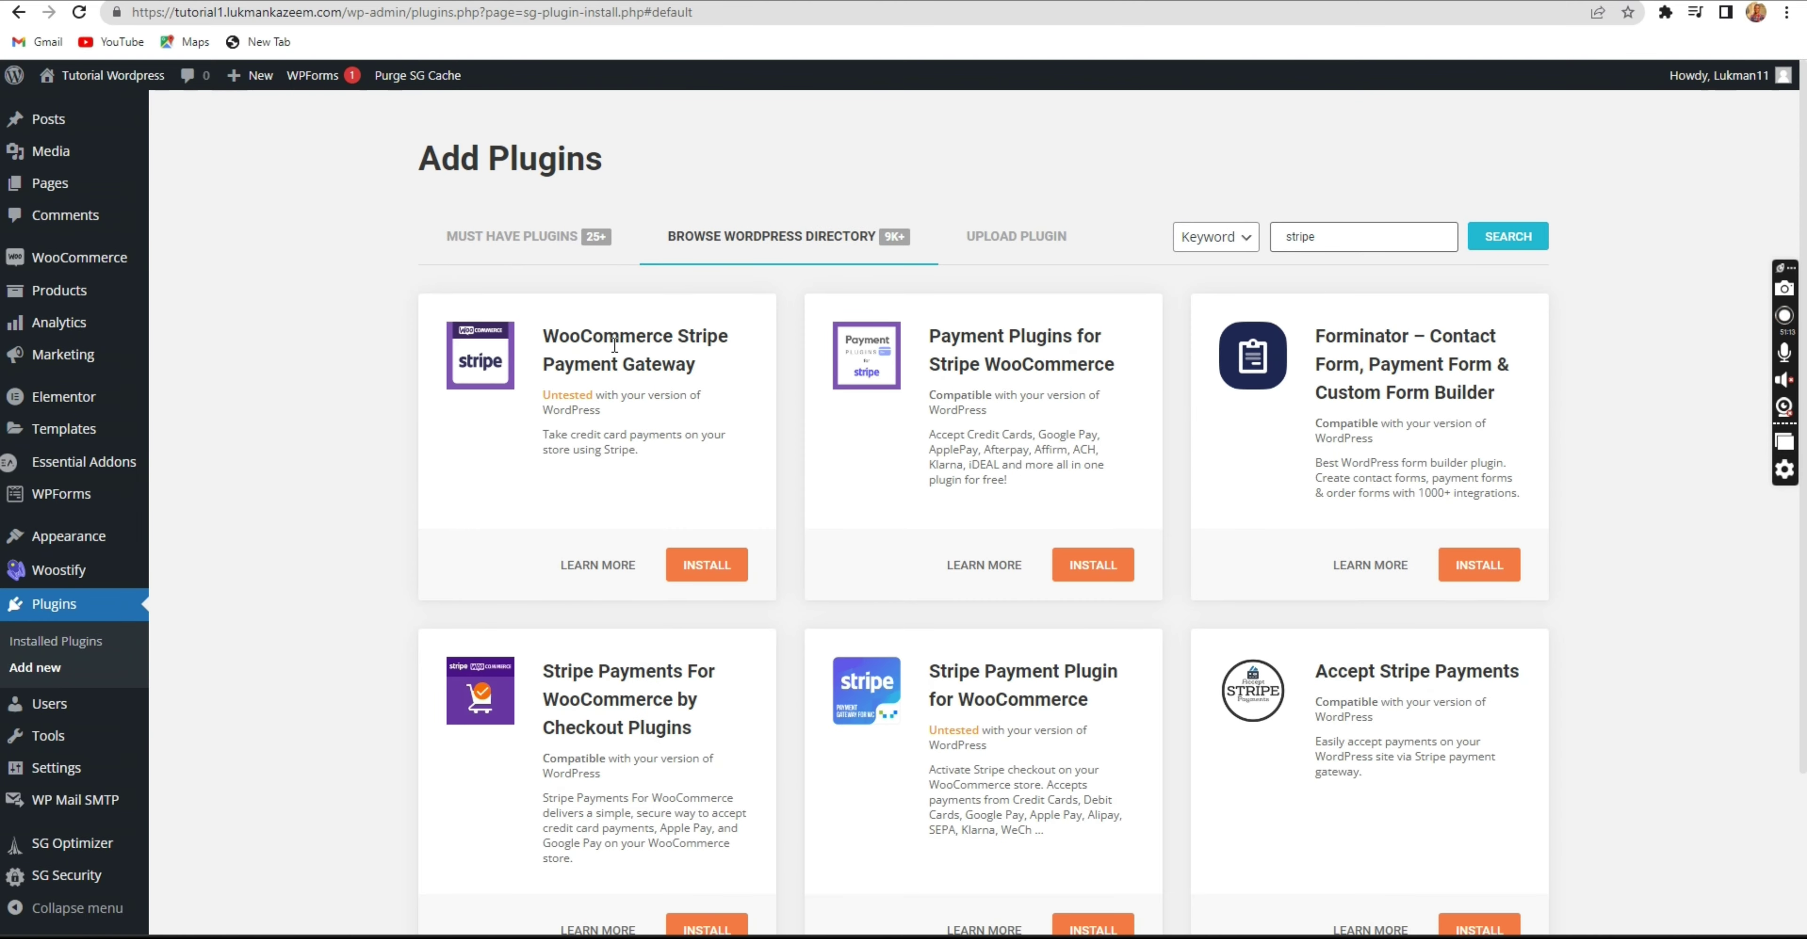
Check the Stripe gateway result, search for 'paystack', then open WooCommerce Settings.
drag(622, 345, 702, 369)
click(705, 372)
double_click(1278, 235)
text(paystack)
key(Return)
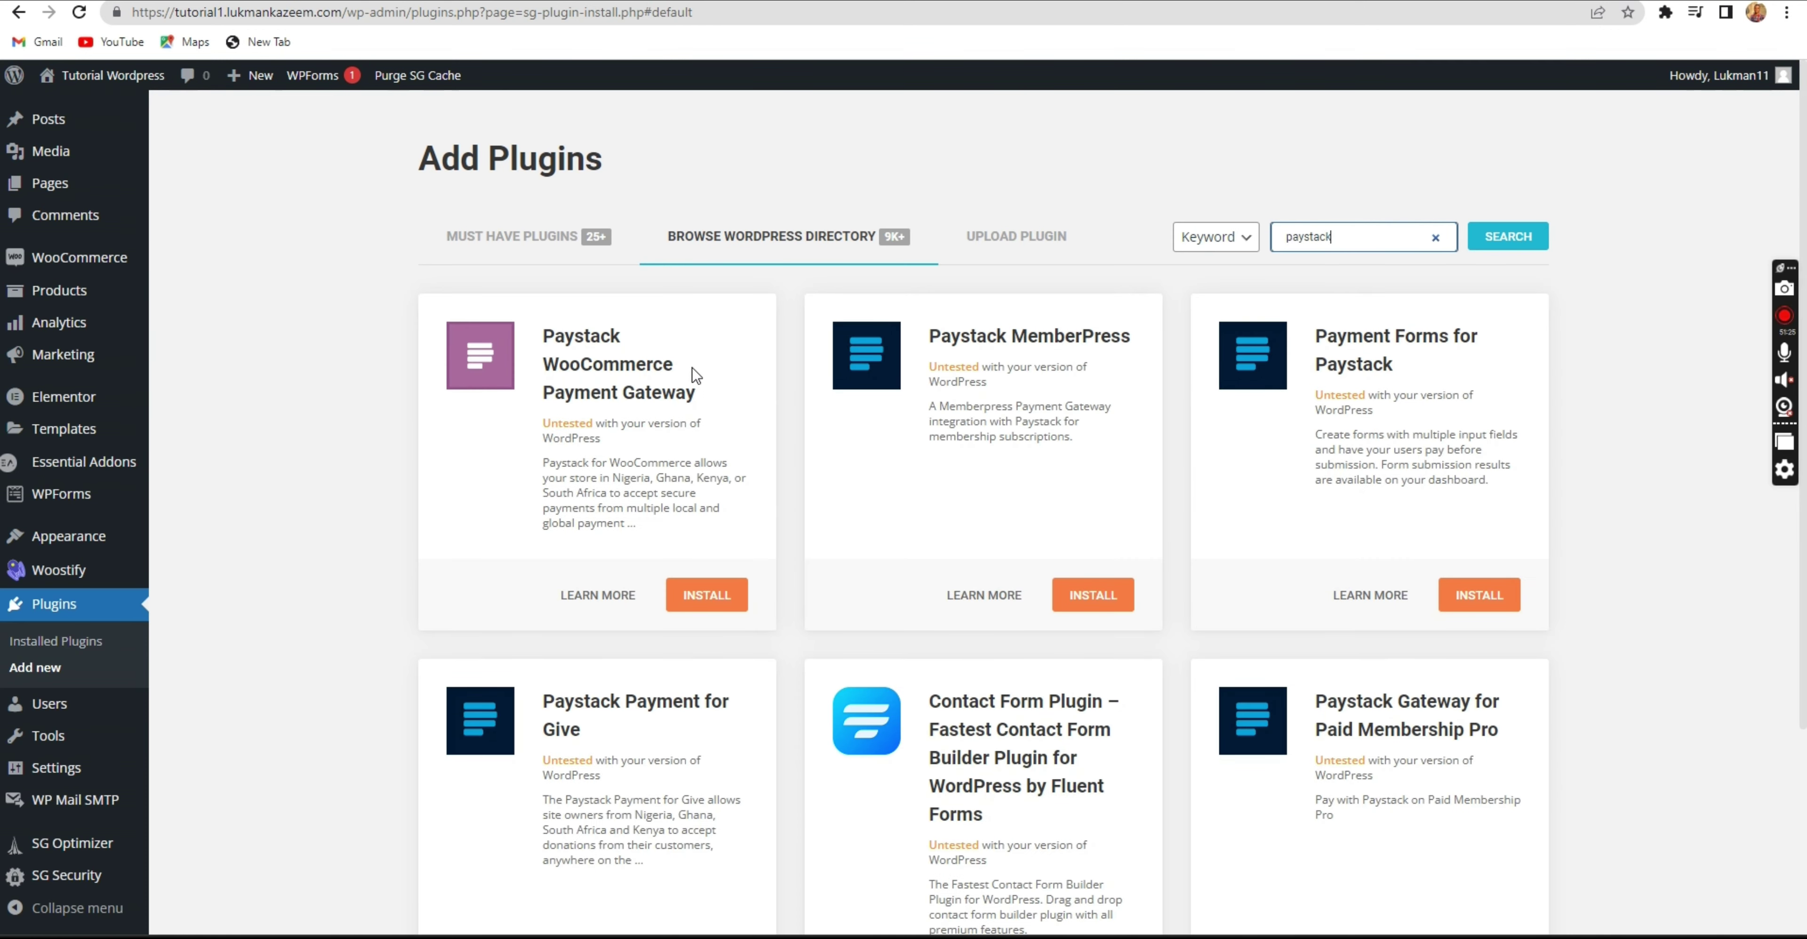
drag(696, 397, 536, 334)
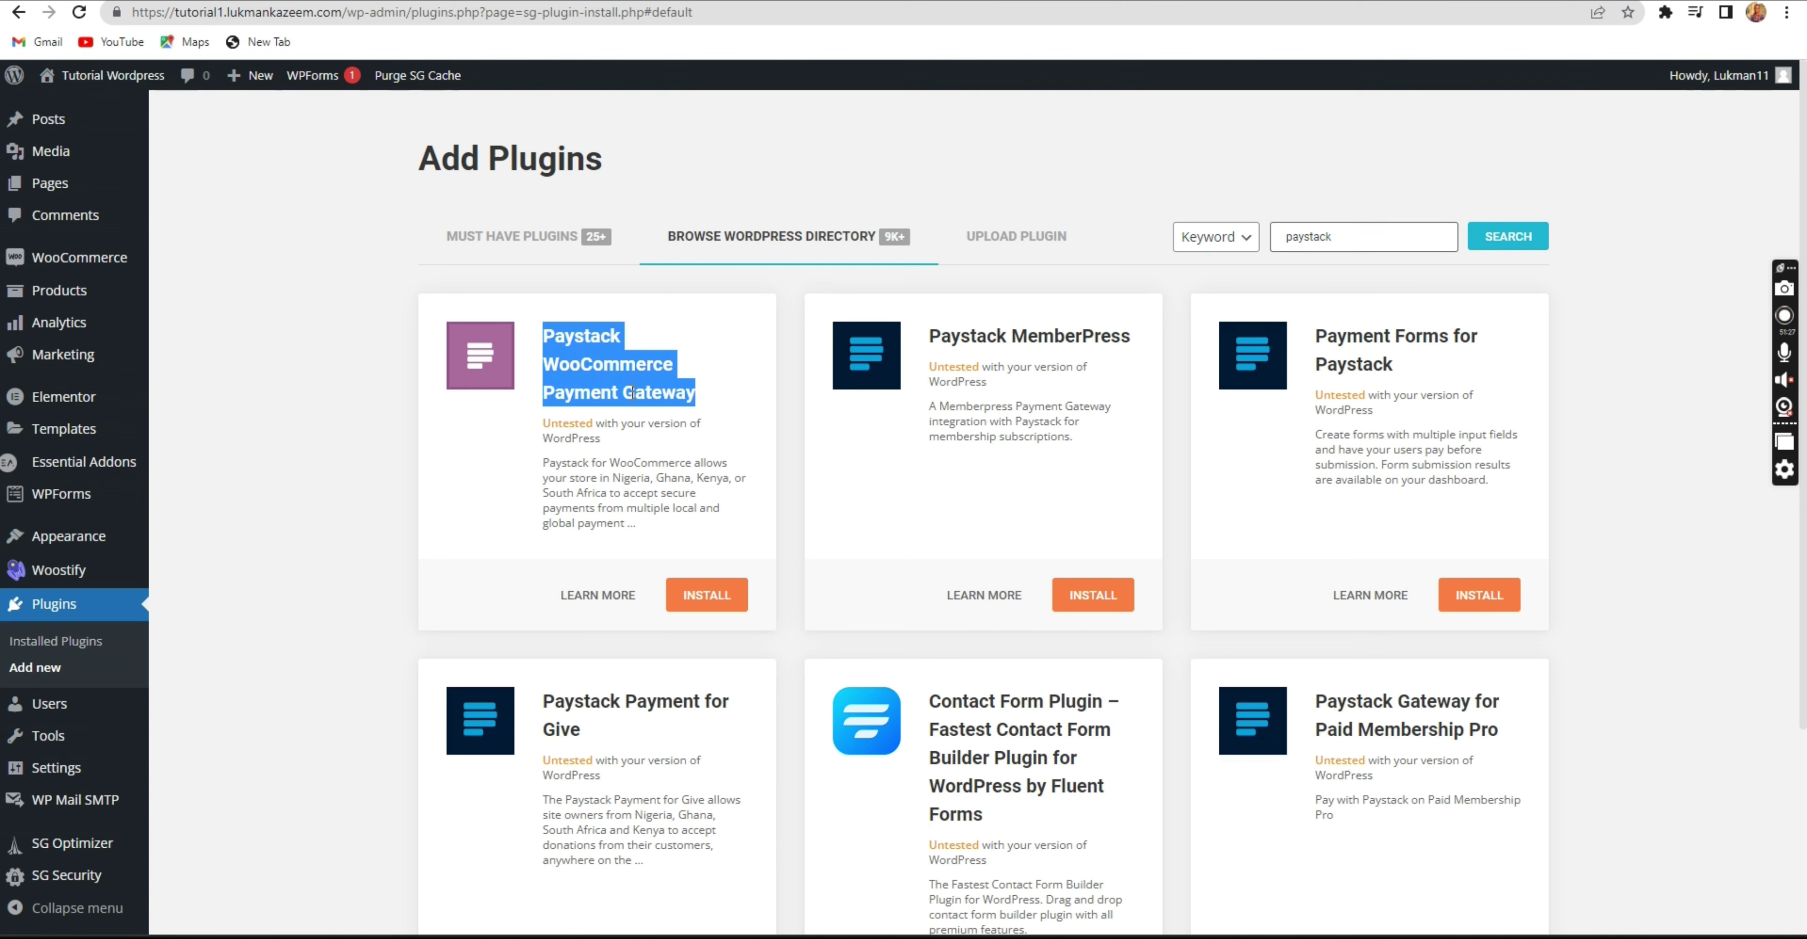
click(629, 411)
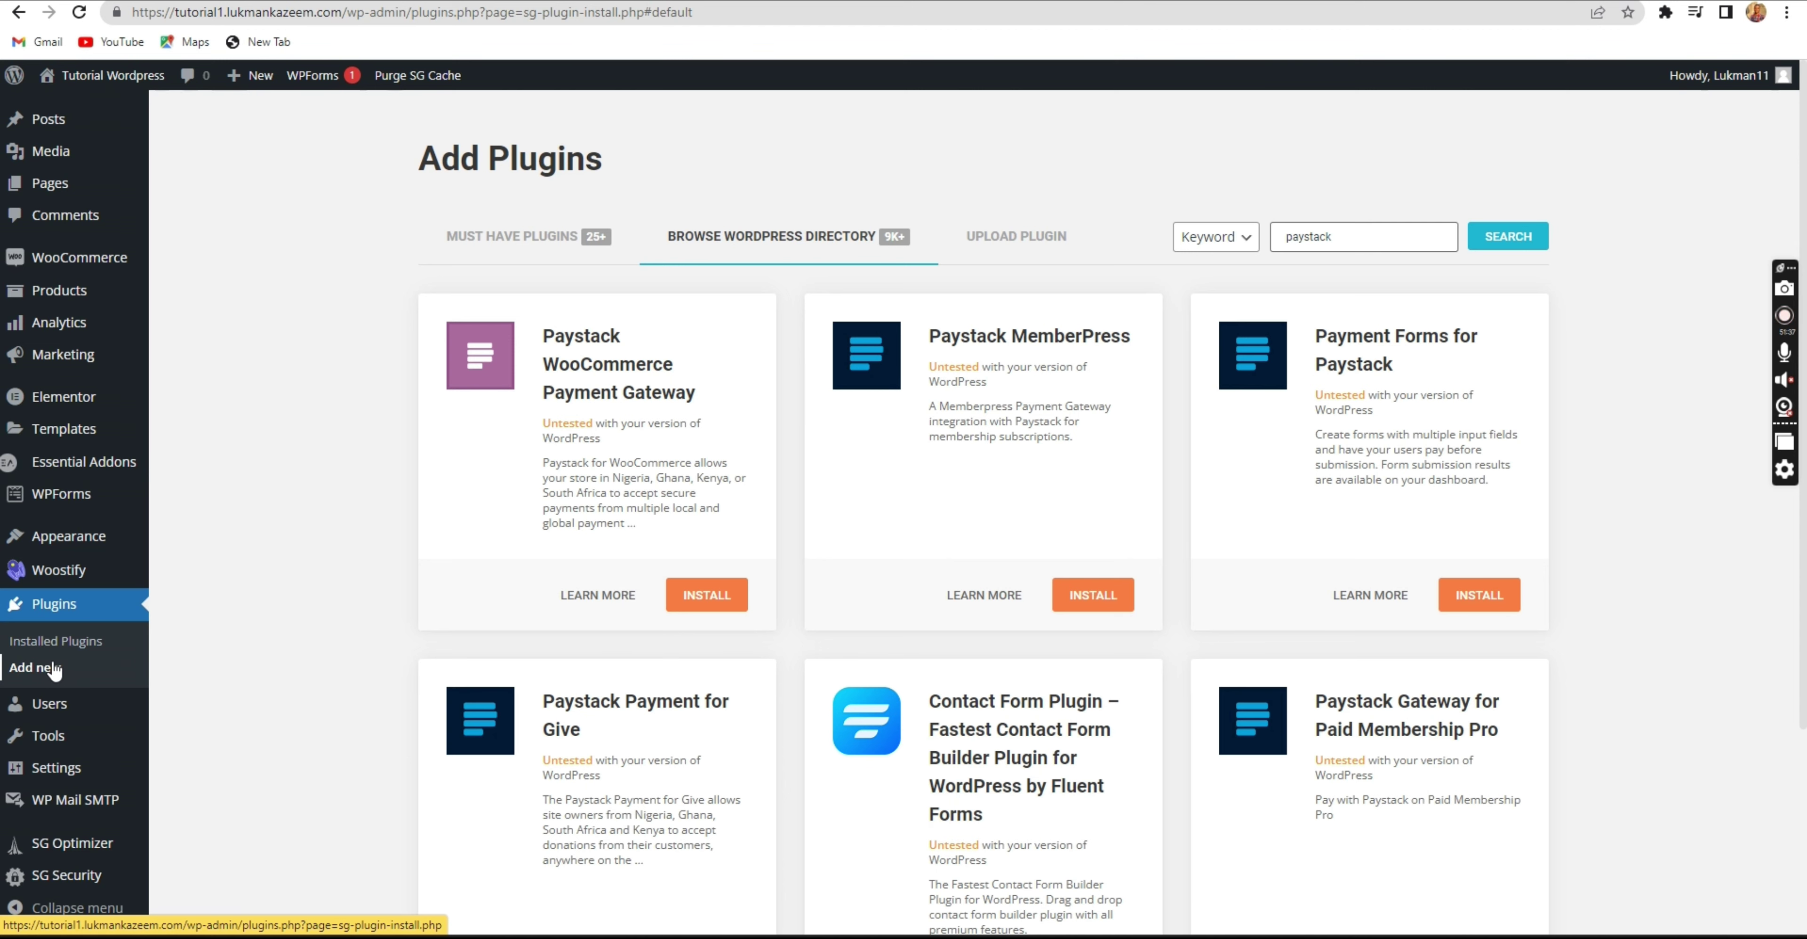
mouse_move(84, 257)
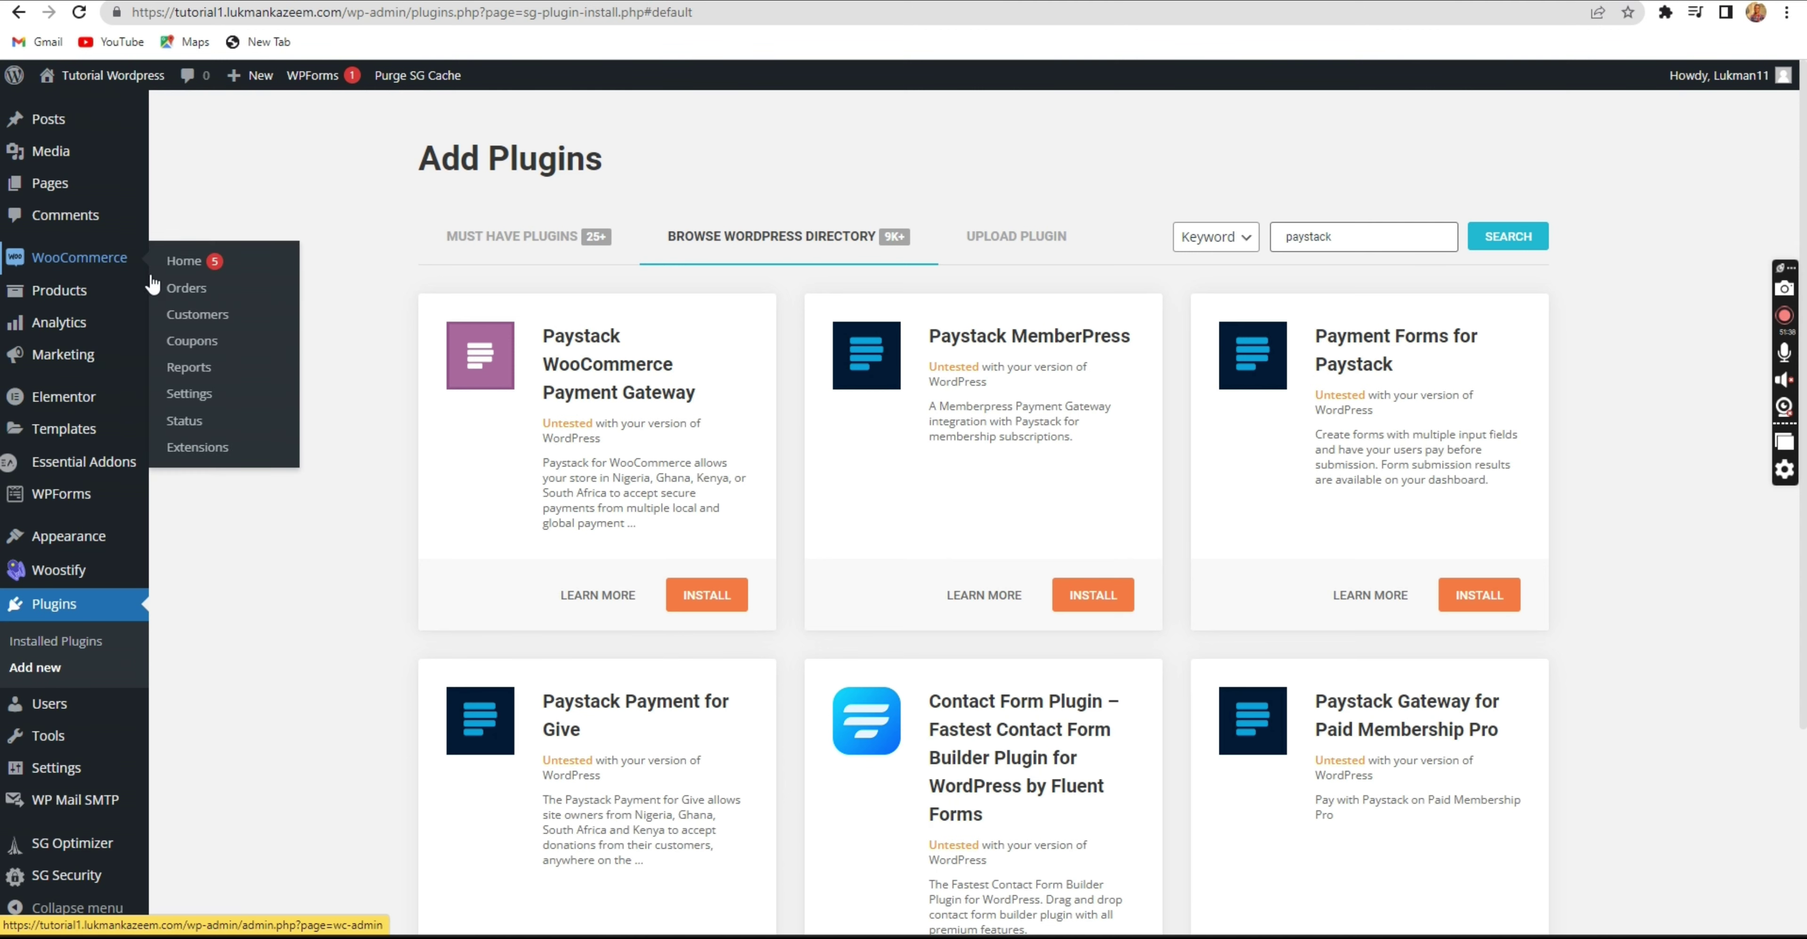
click(200, 395)
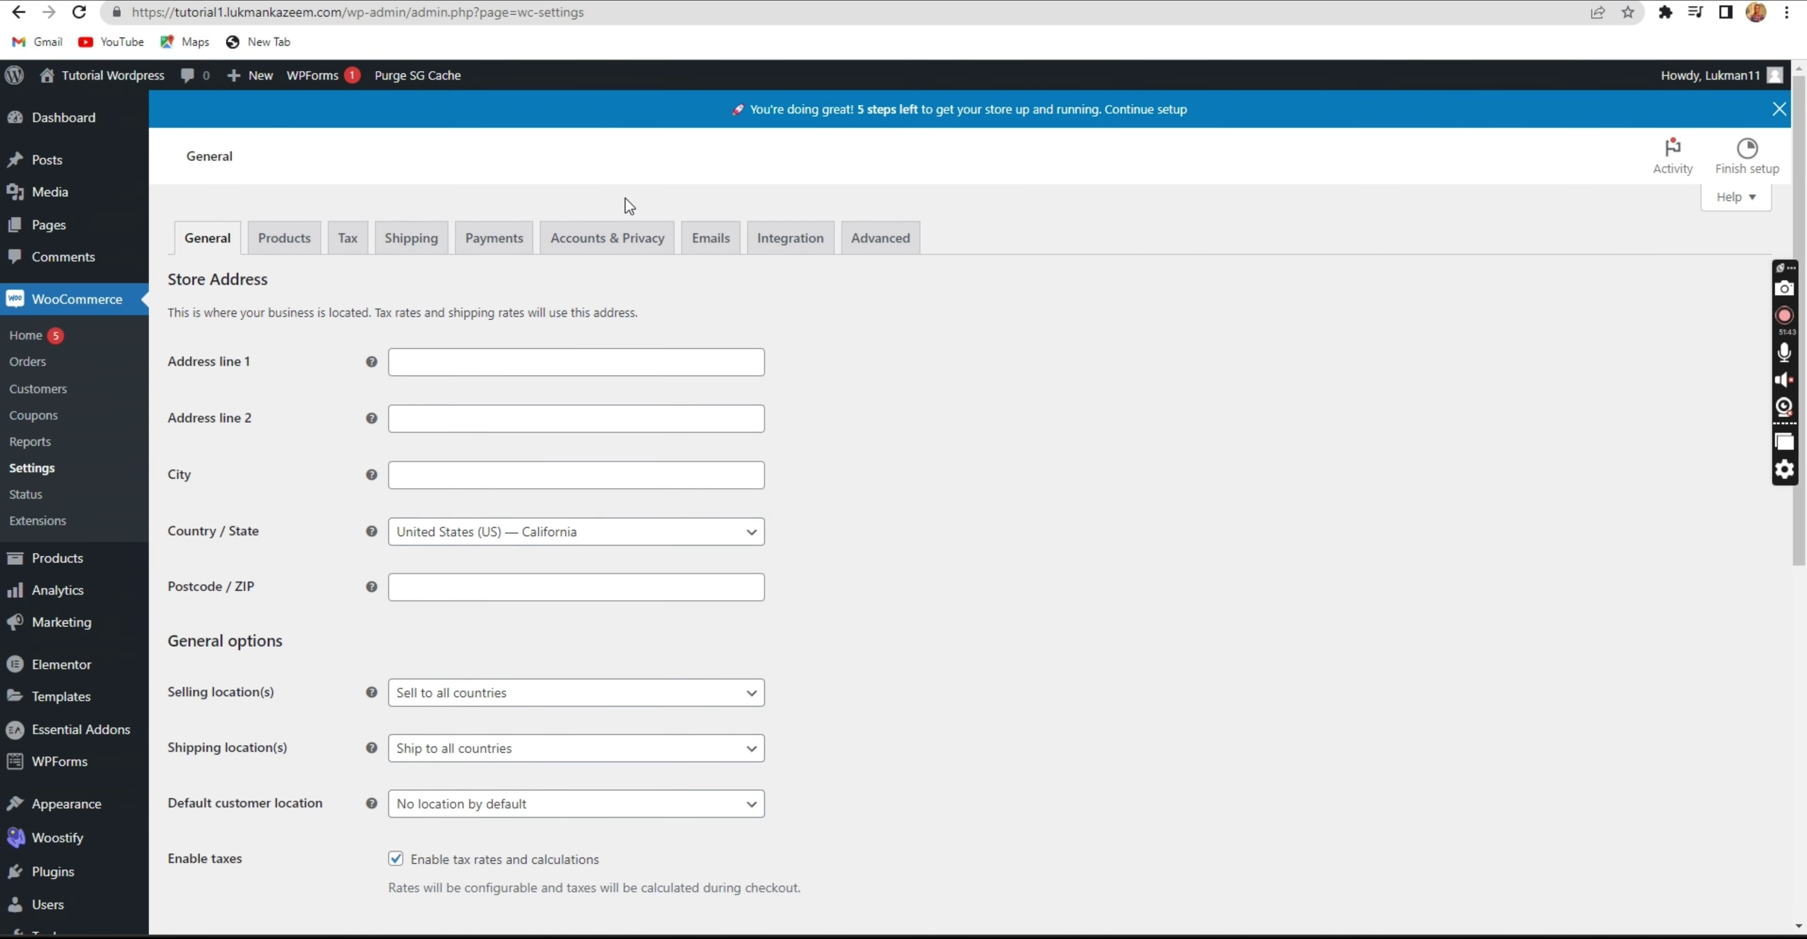
Disable guest checkout and allow checkout login and account creation at checkout and My account, then save.
click(632, 239)
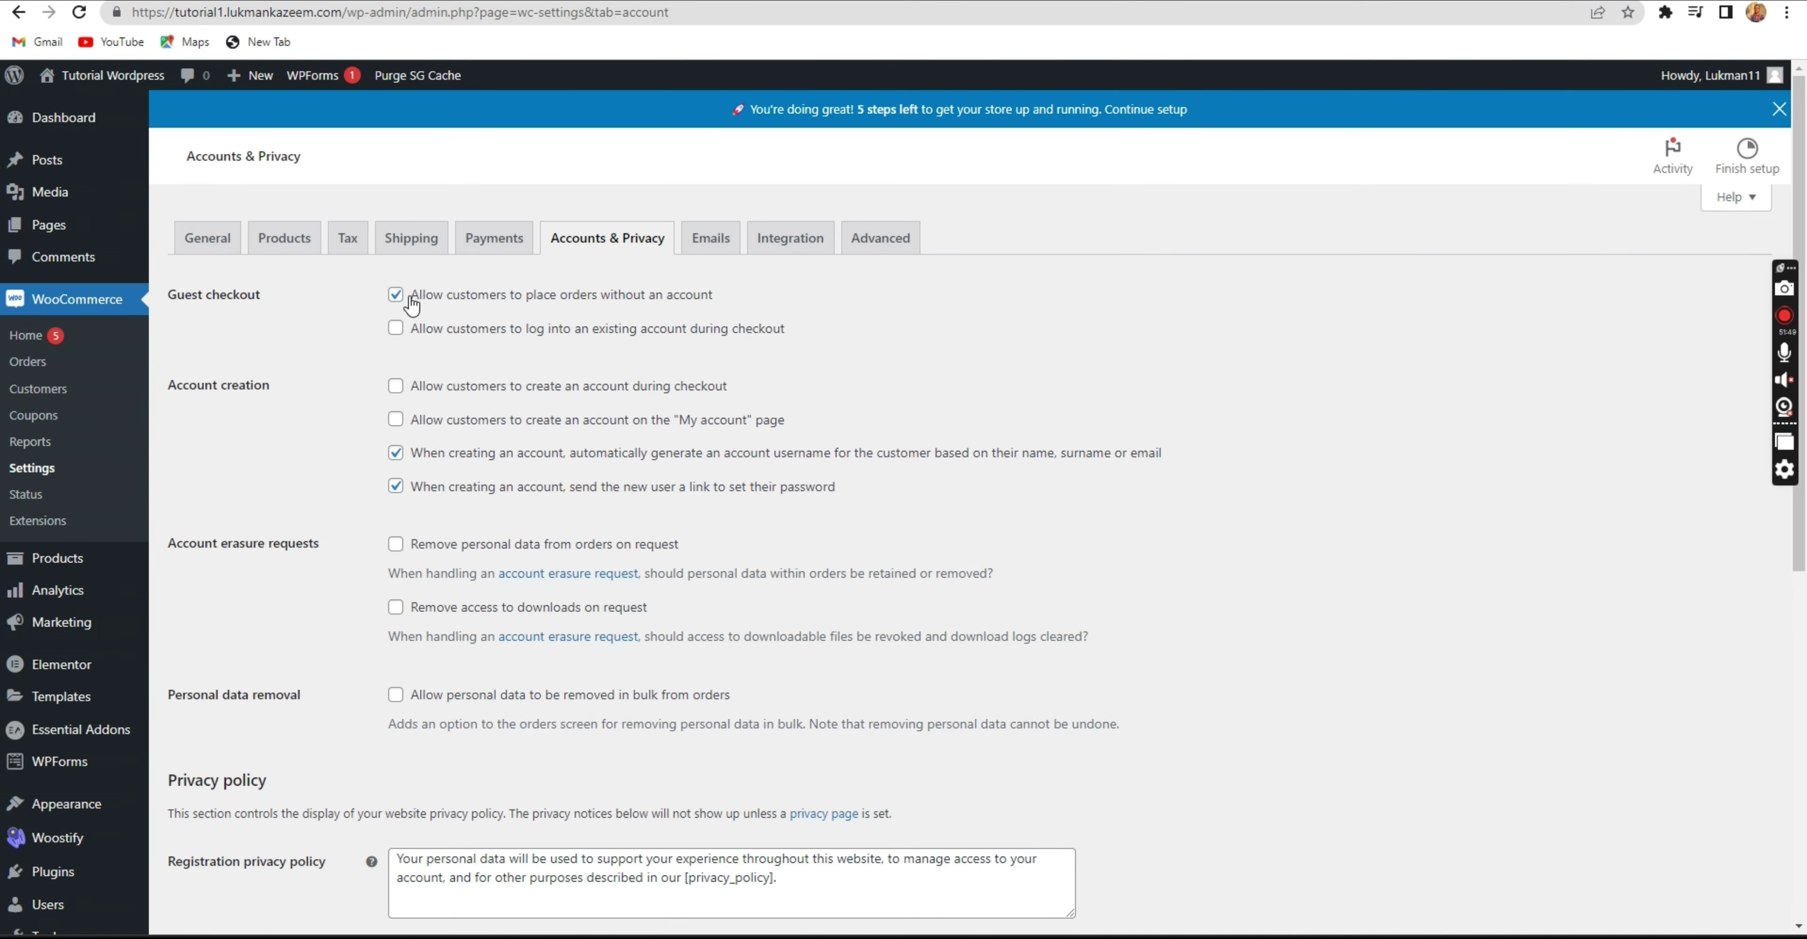
click(398, 298)
click(395, 330)
click(396, 398)
click(392, 424)
scroll(507, 443, down, 8)
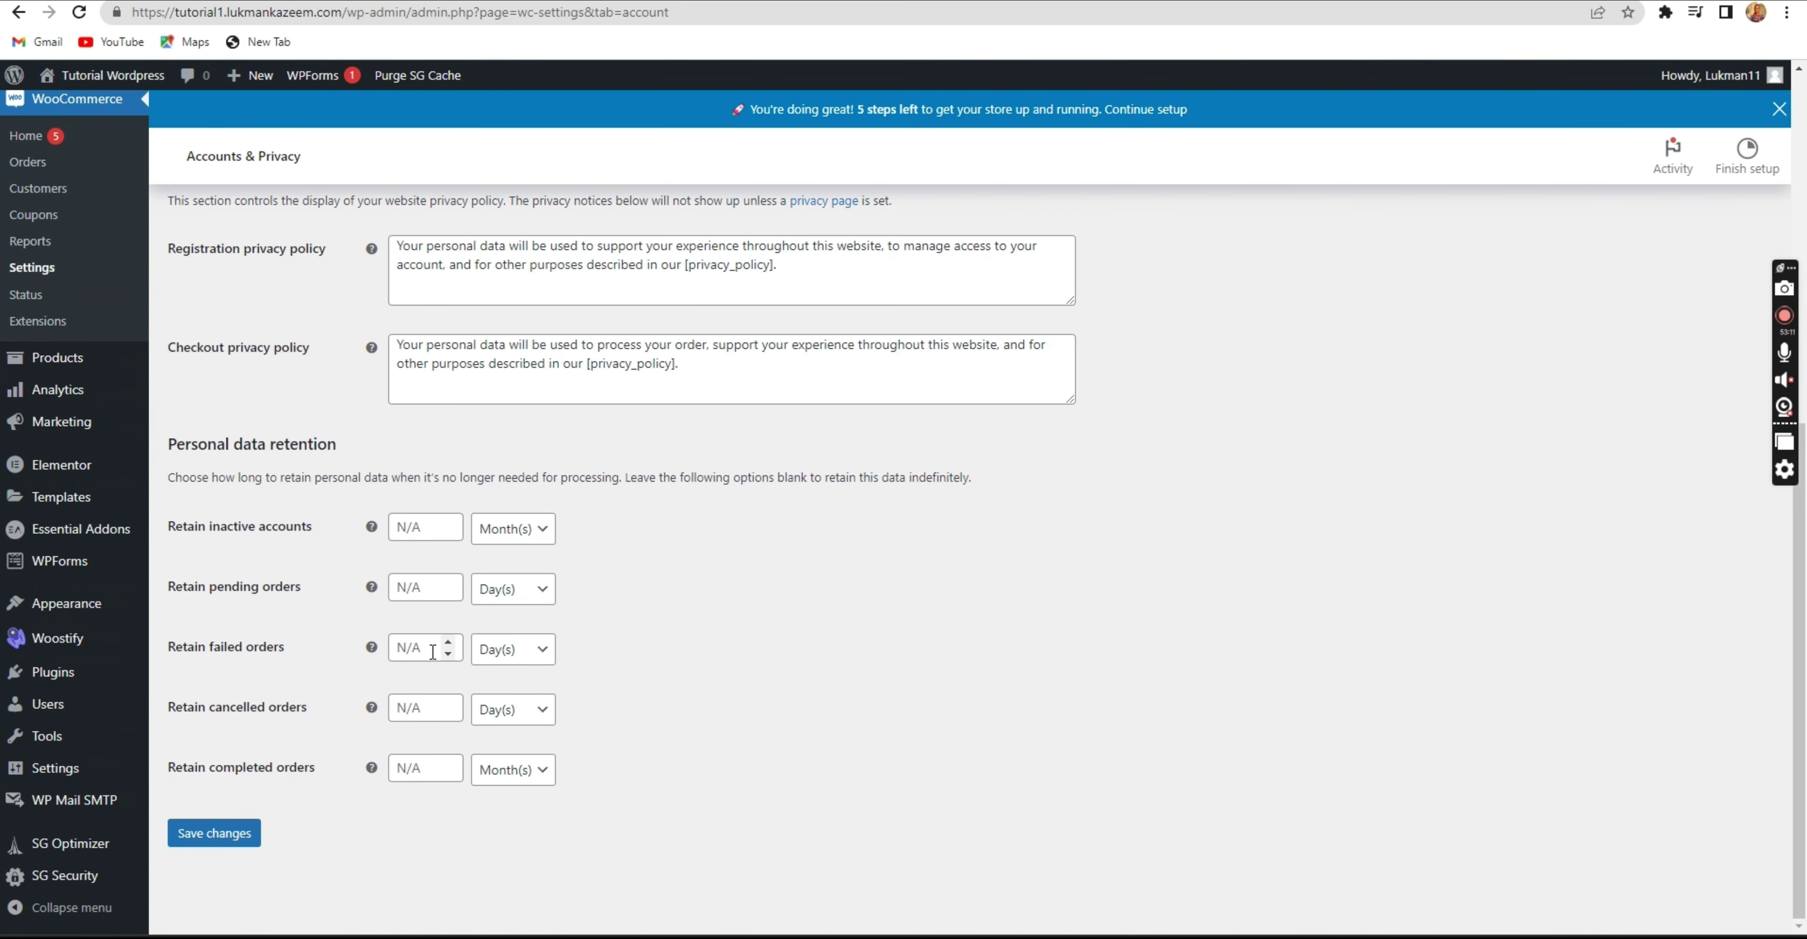
click(192, 849)
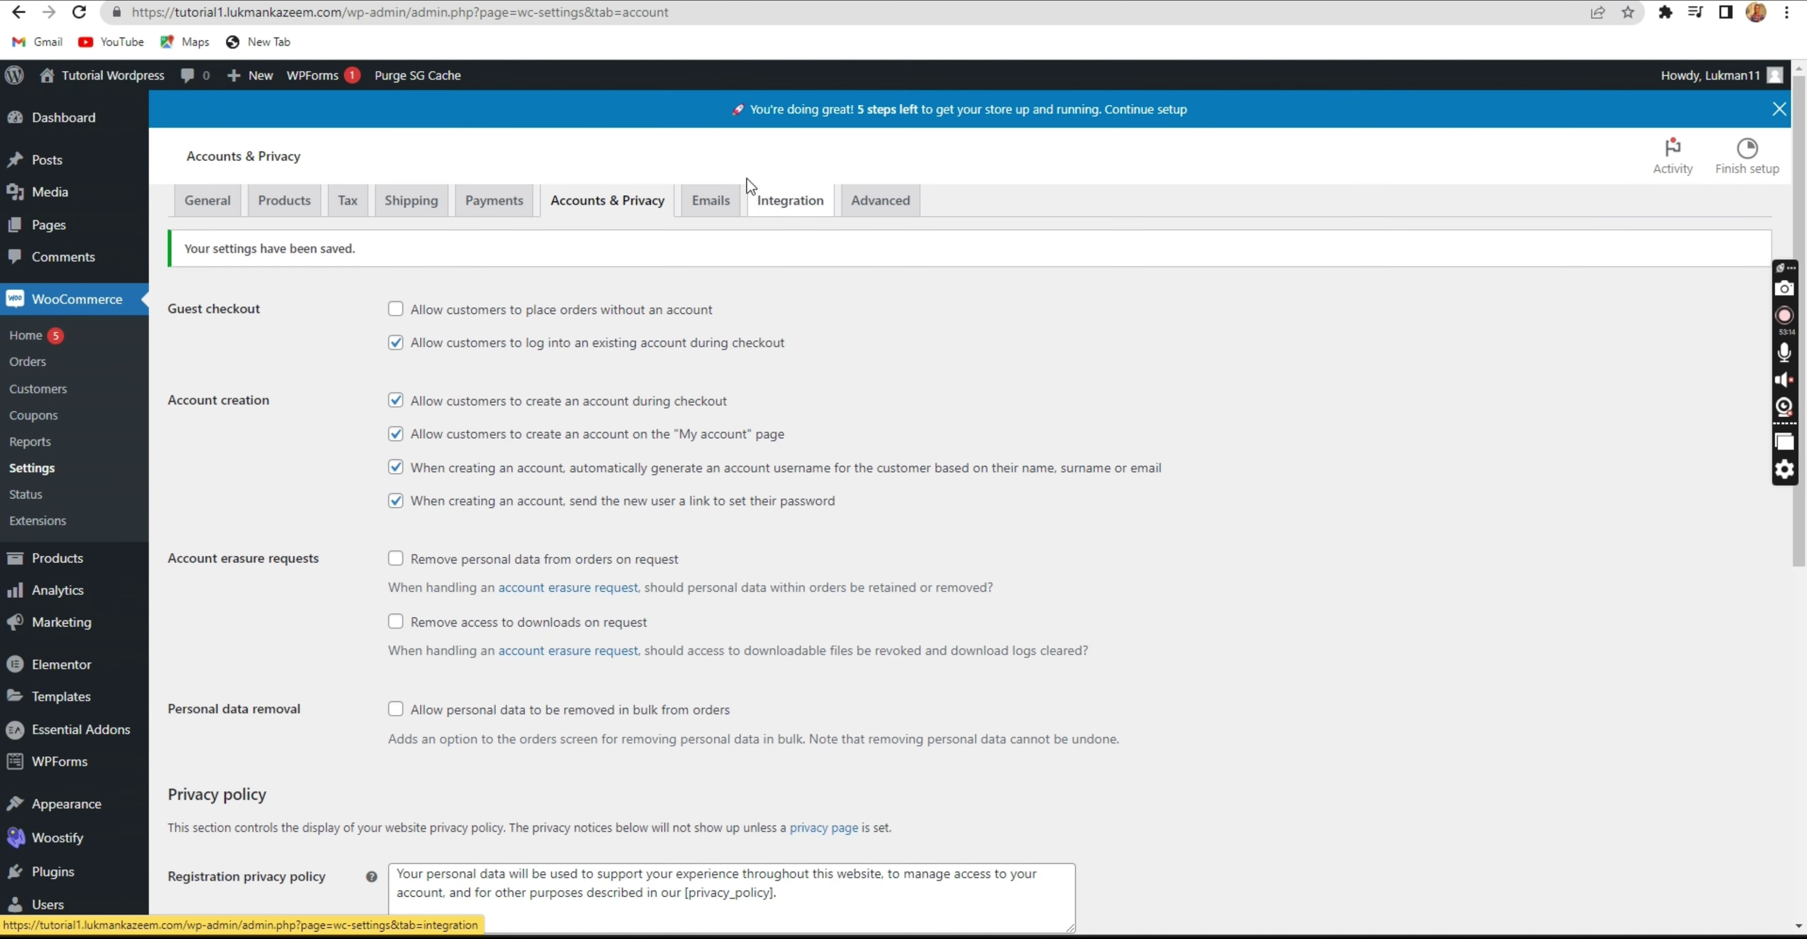
Open the Emails settings and scroll through the notification list.
click(708, 250)
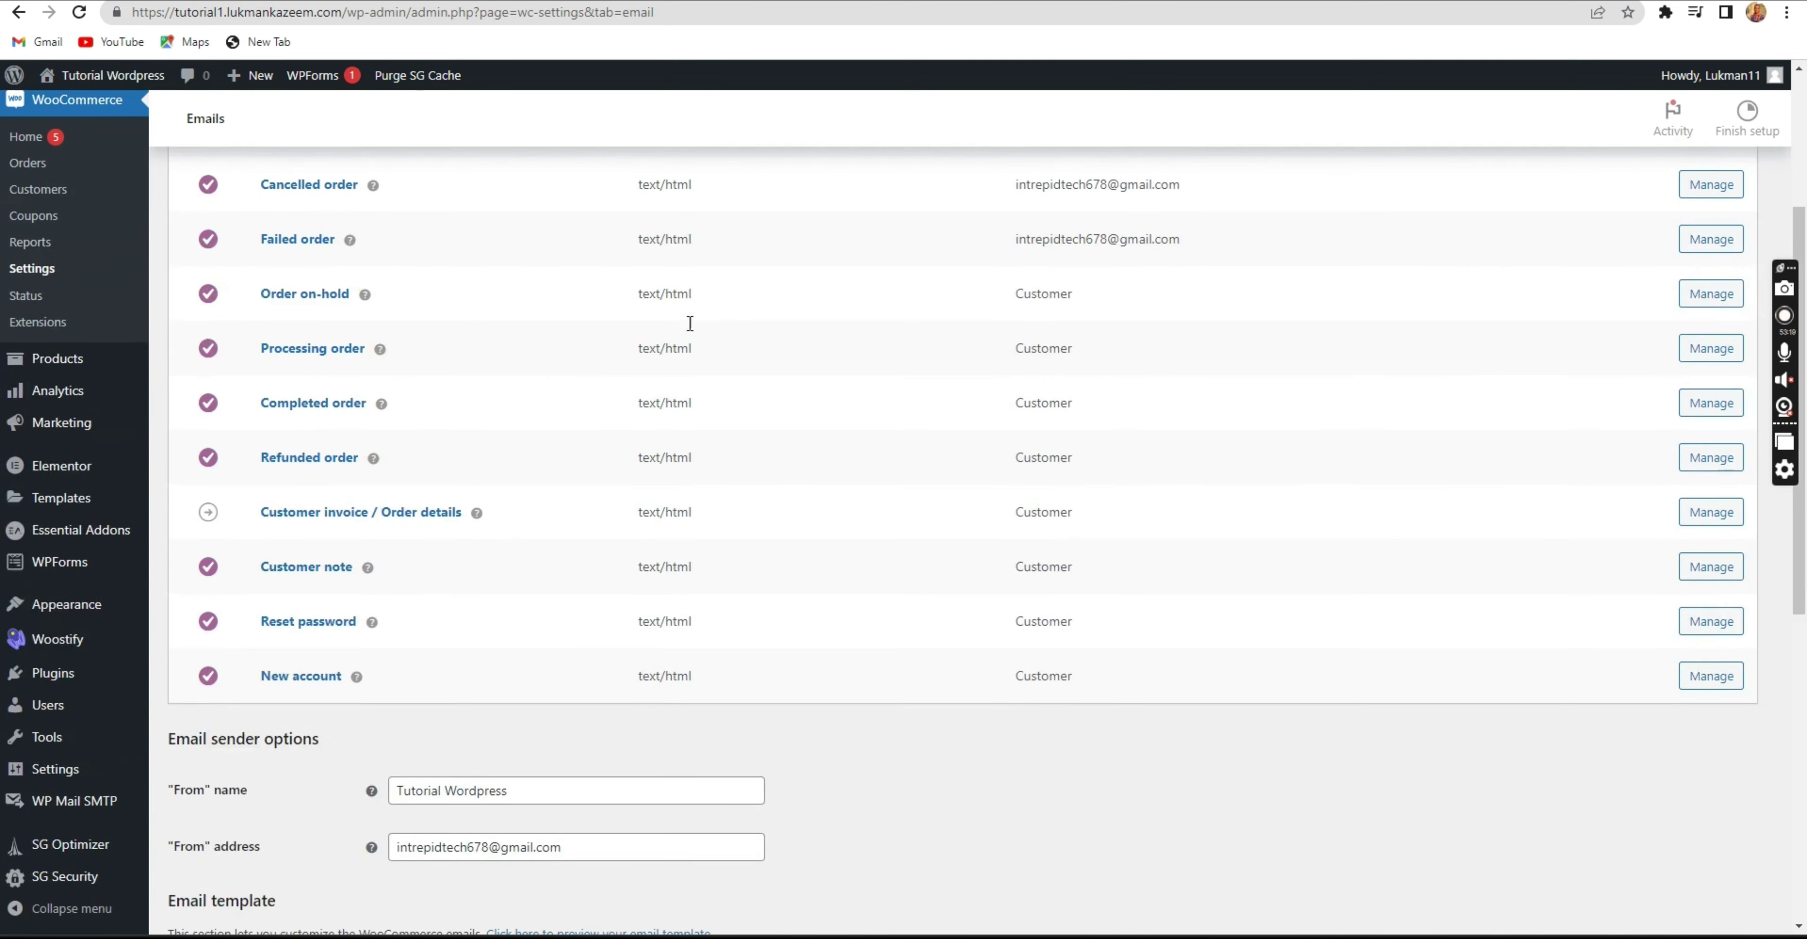
scroll(680, 365, down, 5)
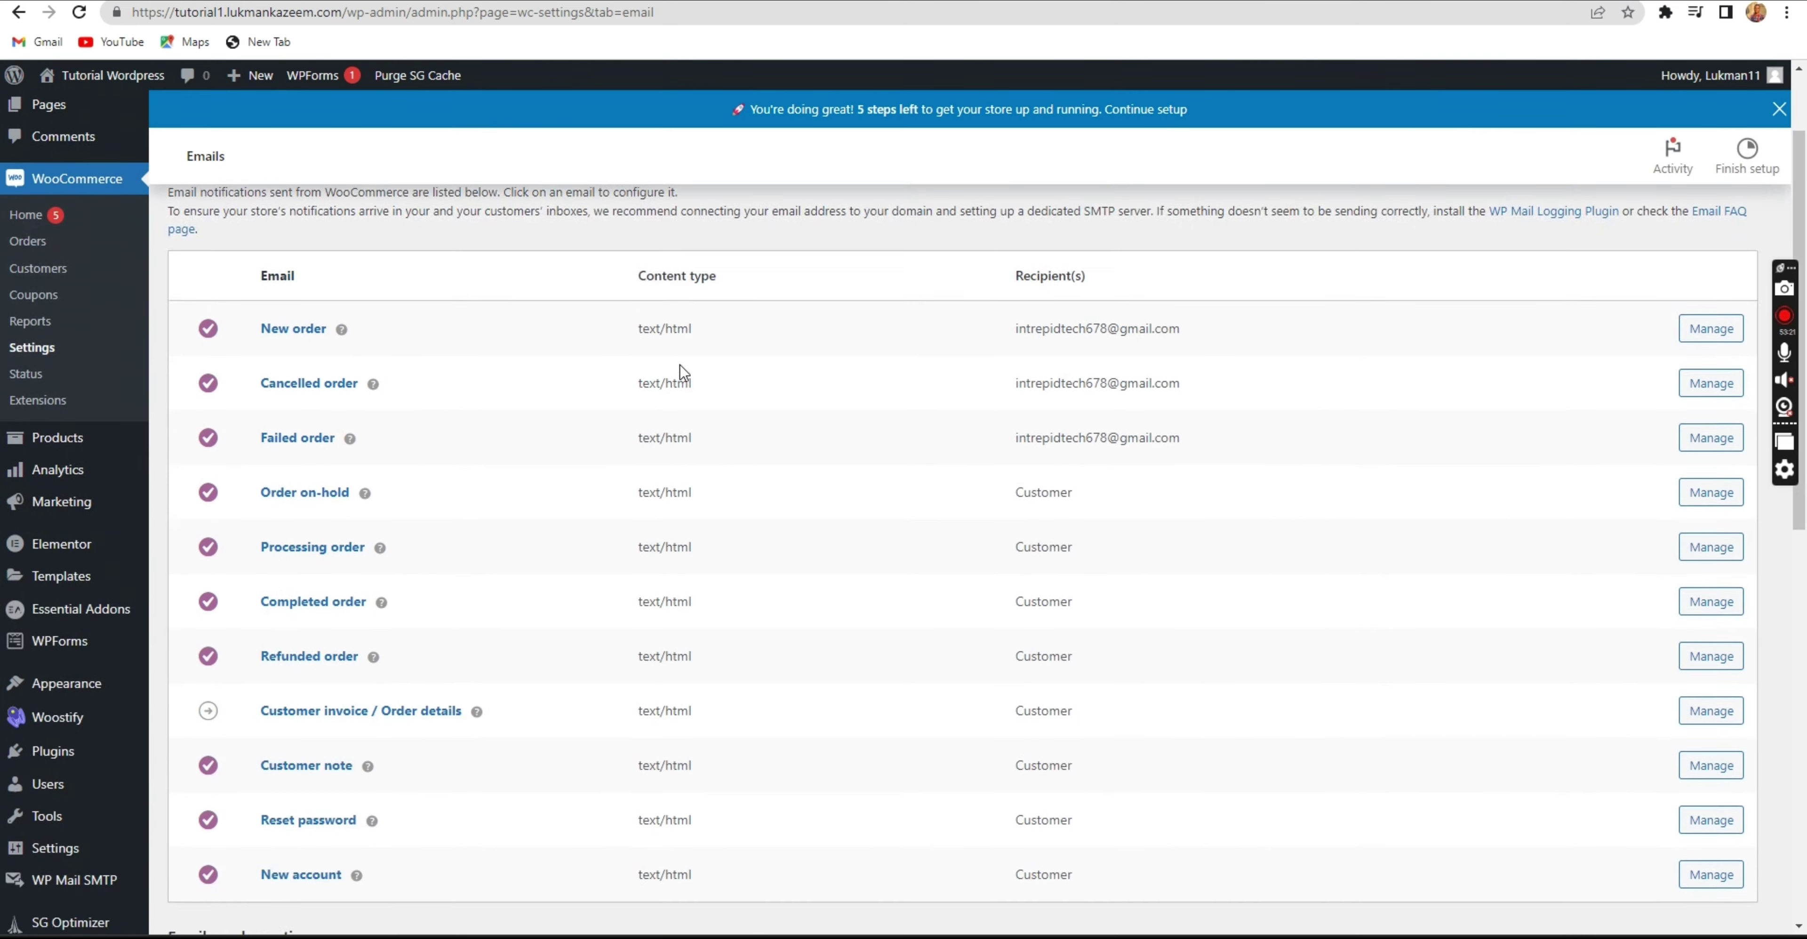
scroll(684, 372, down, 5)
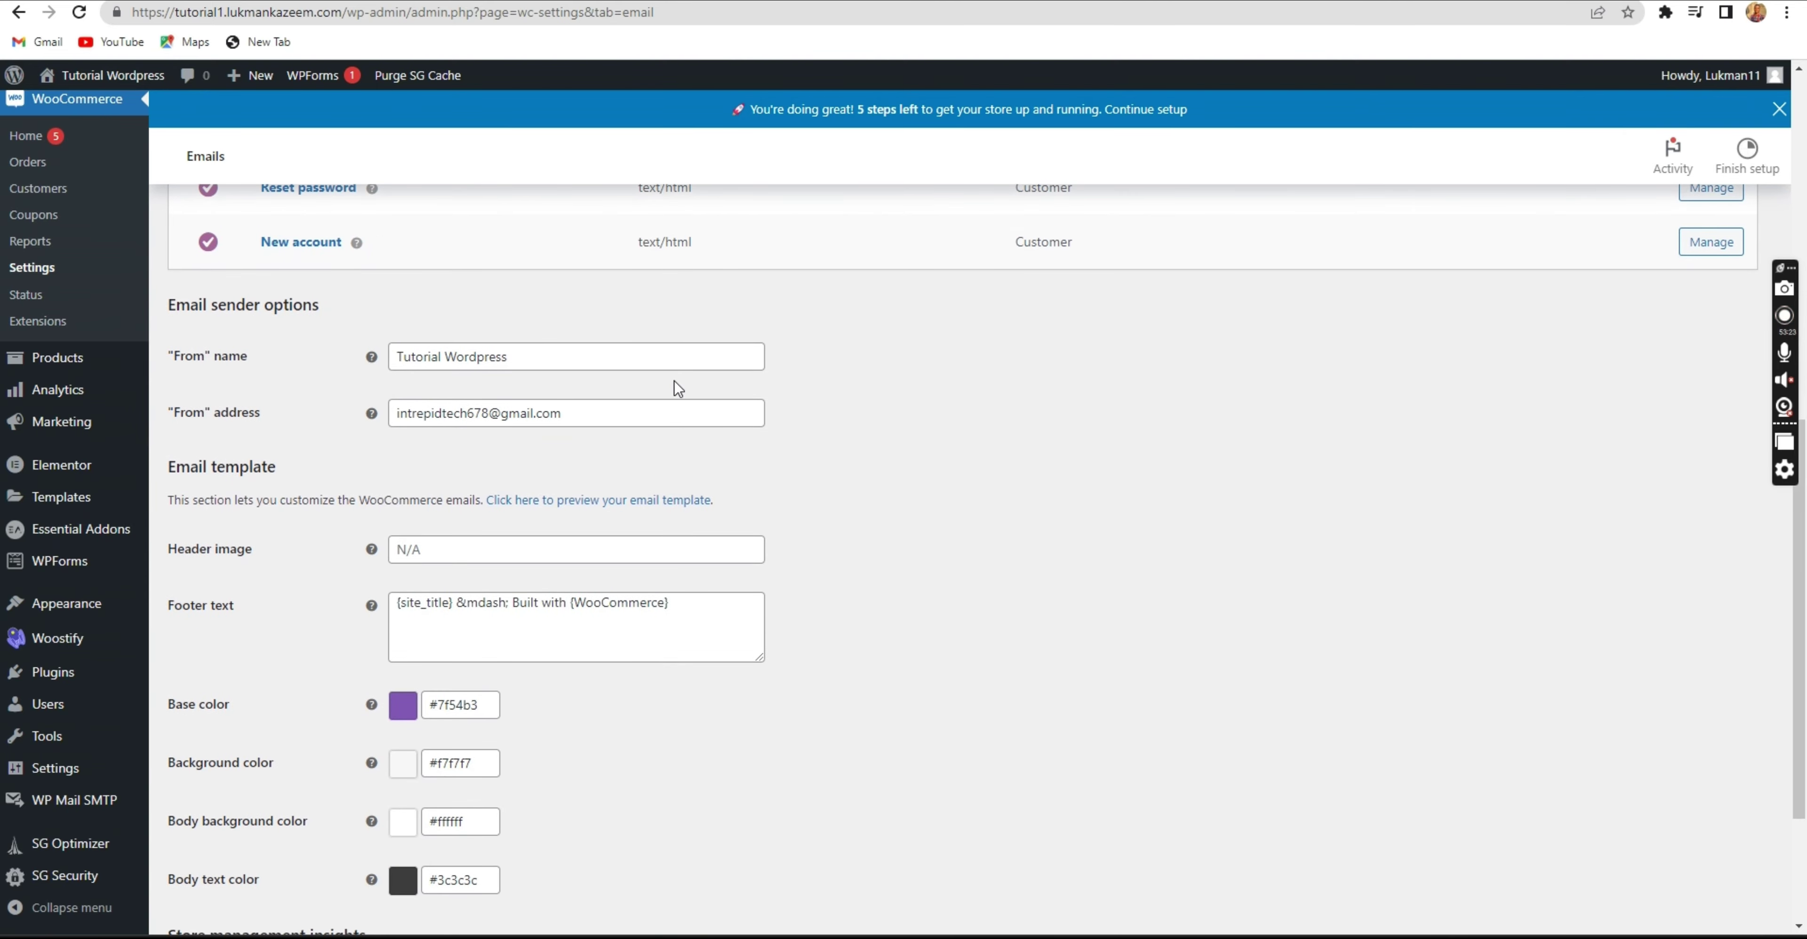
scroll(673, 390, up, 2)
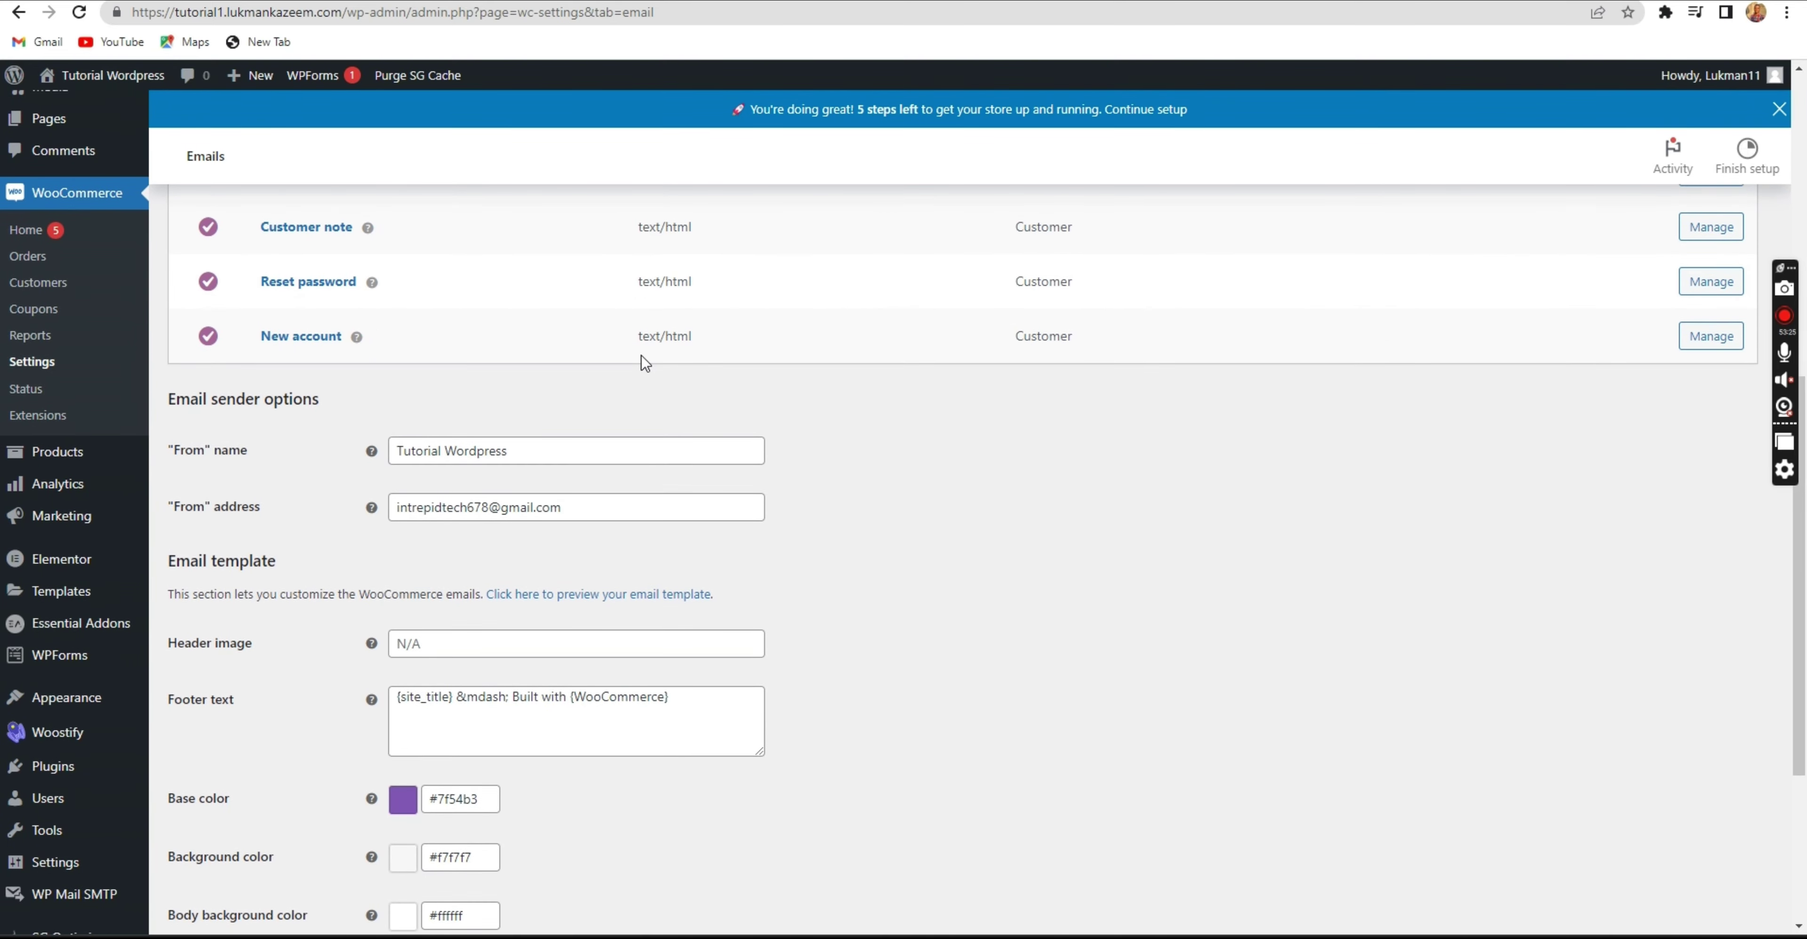
scroll(642, 360, up, 7)
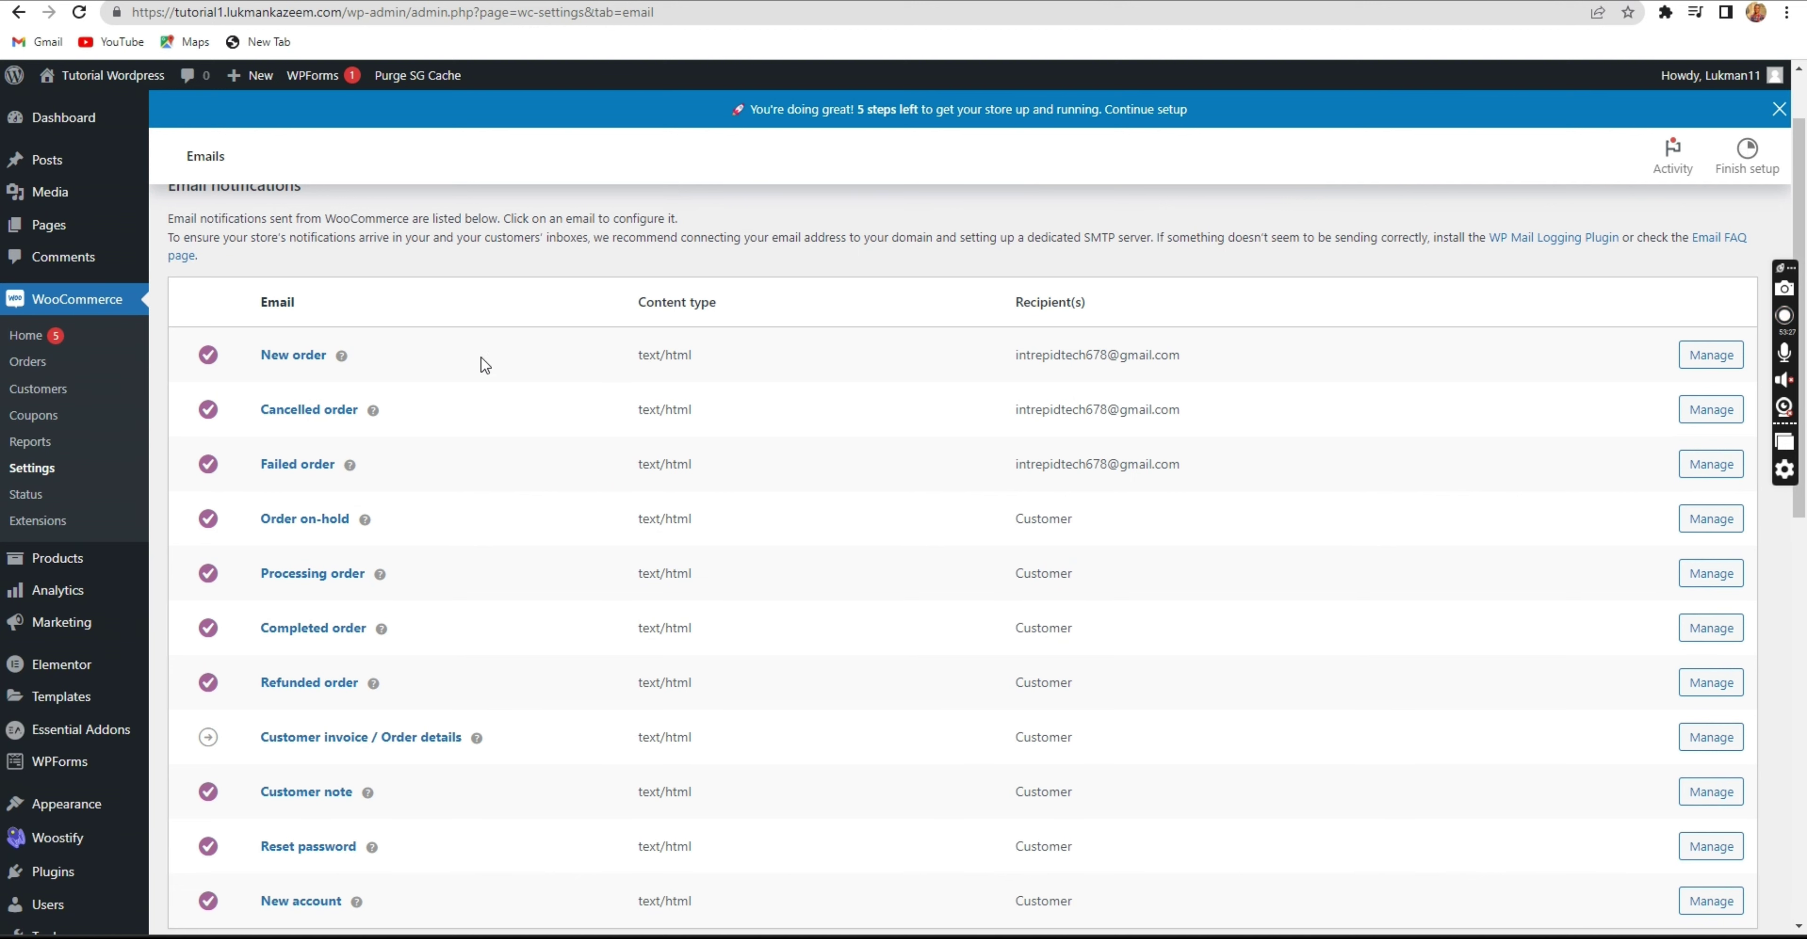
scroll(324, 329, down, 1)
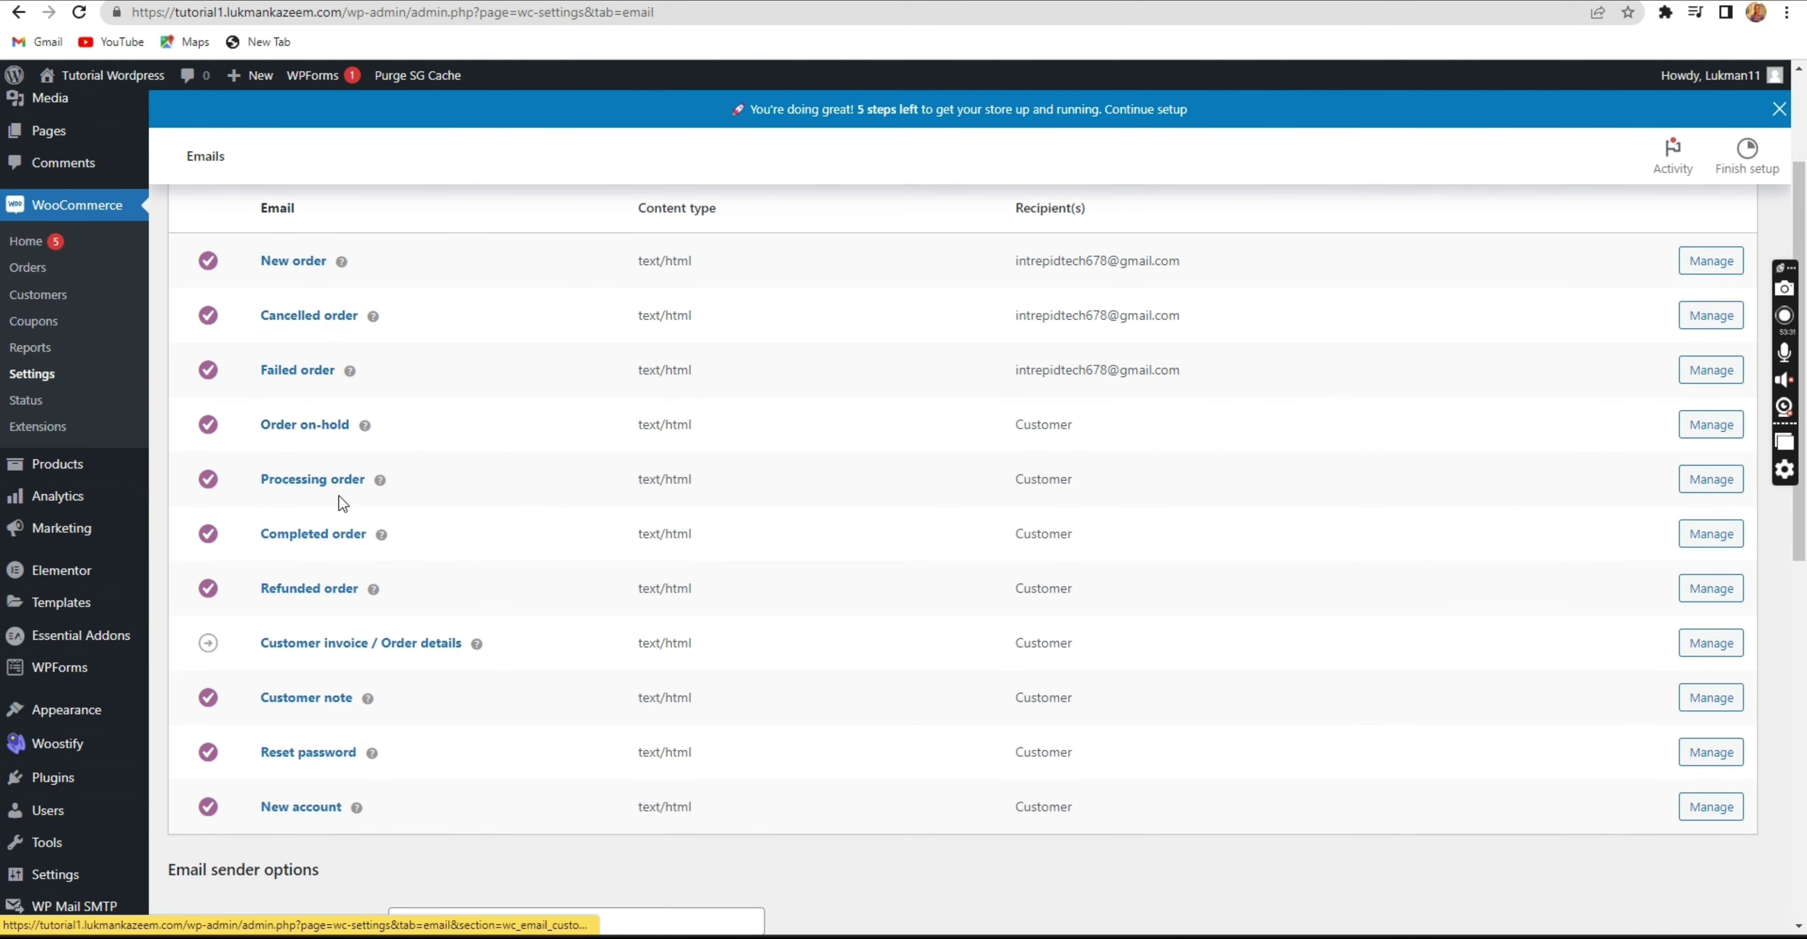
Review the New order email's recipient, subject, heading and content, keeping HTML format.
click(1721, 262)
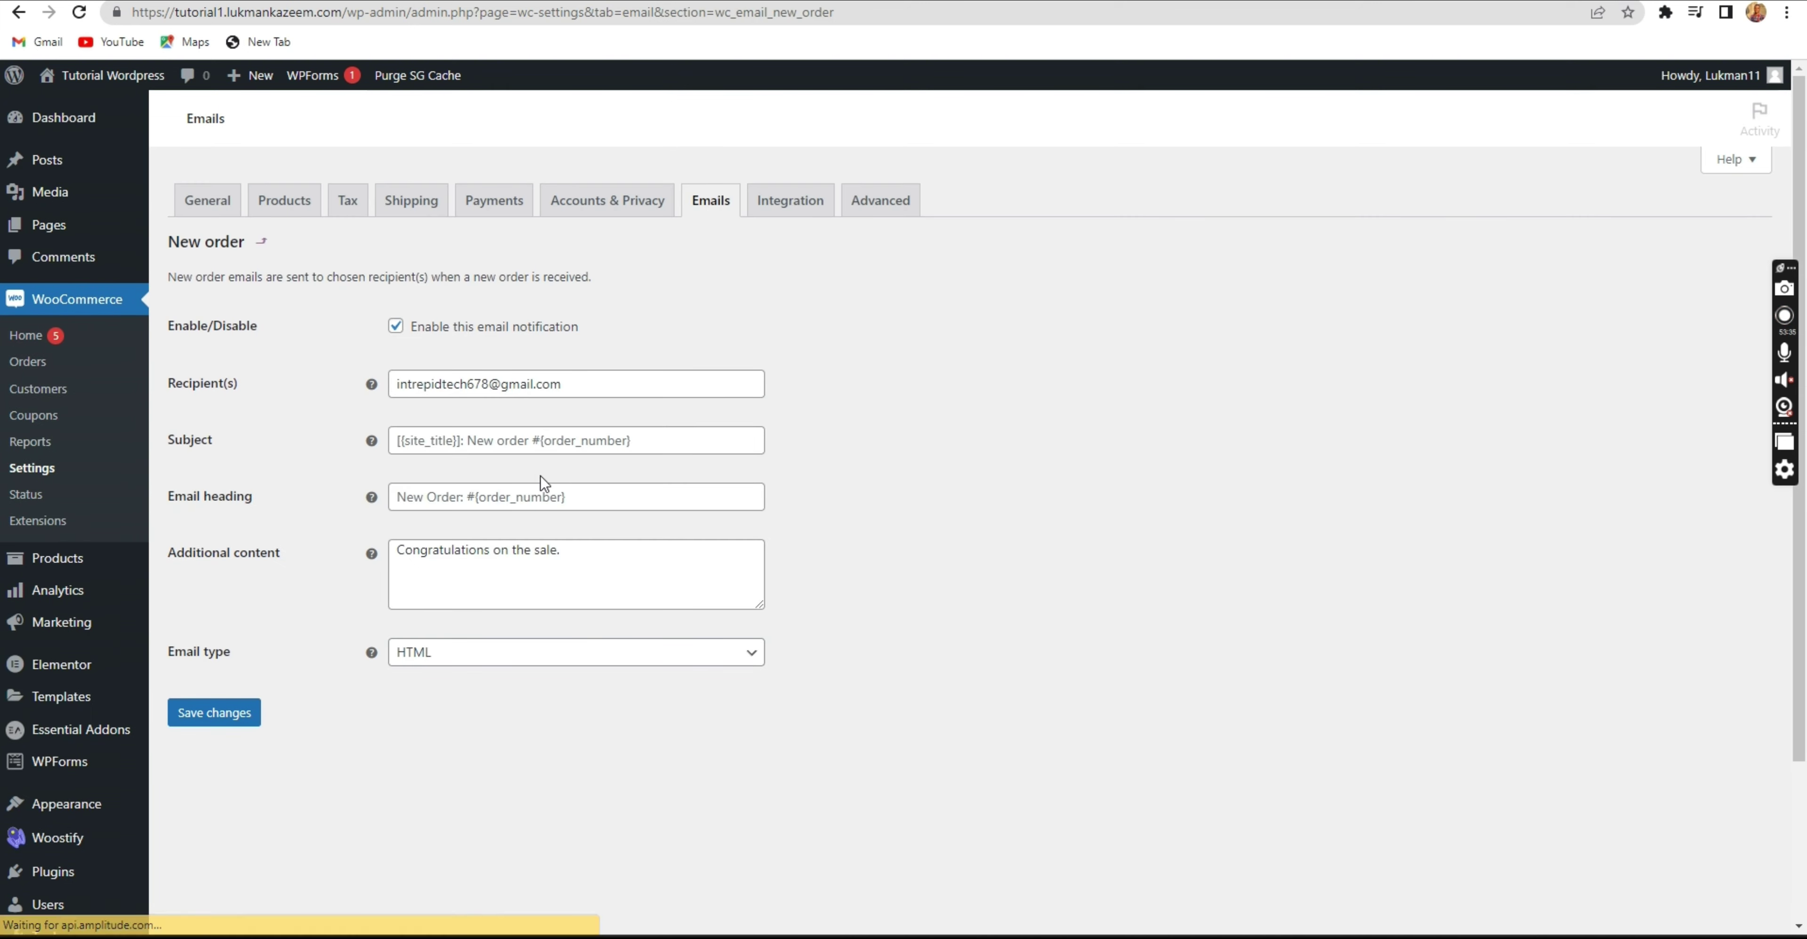
click(543, 420)
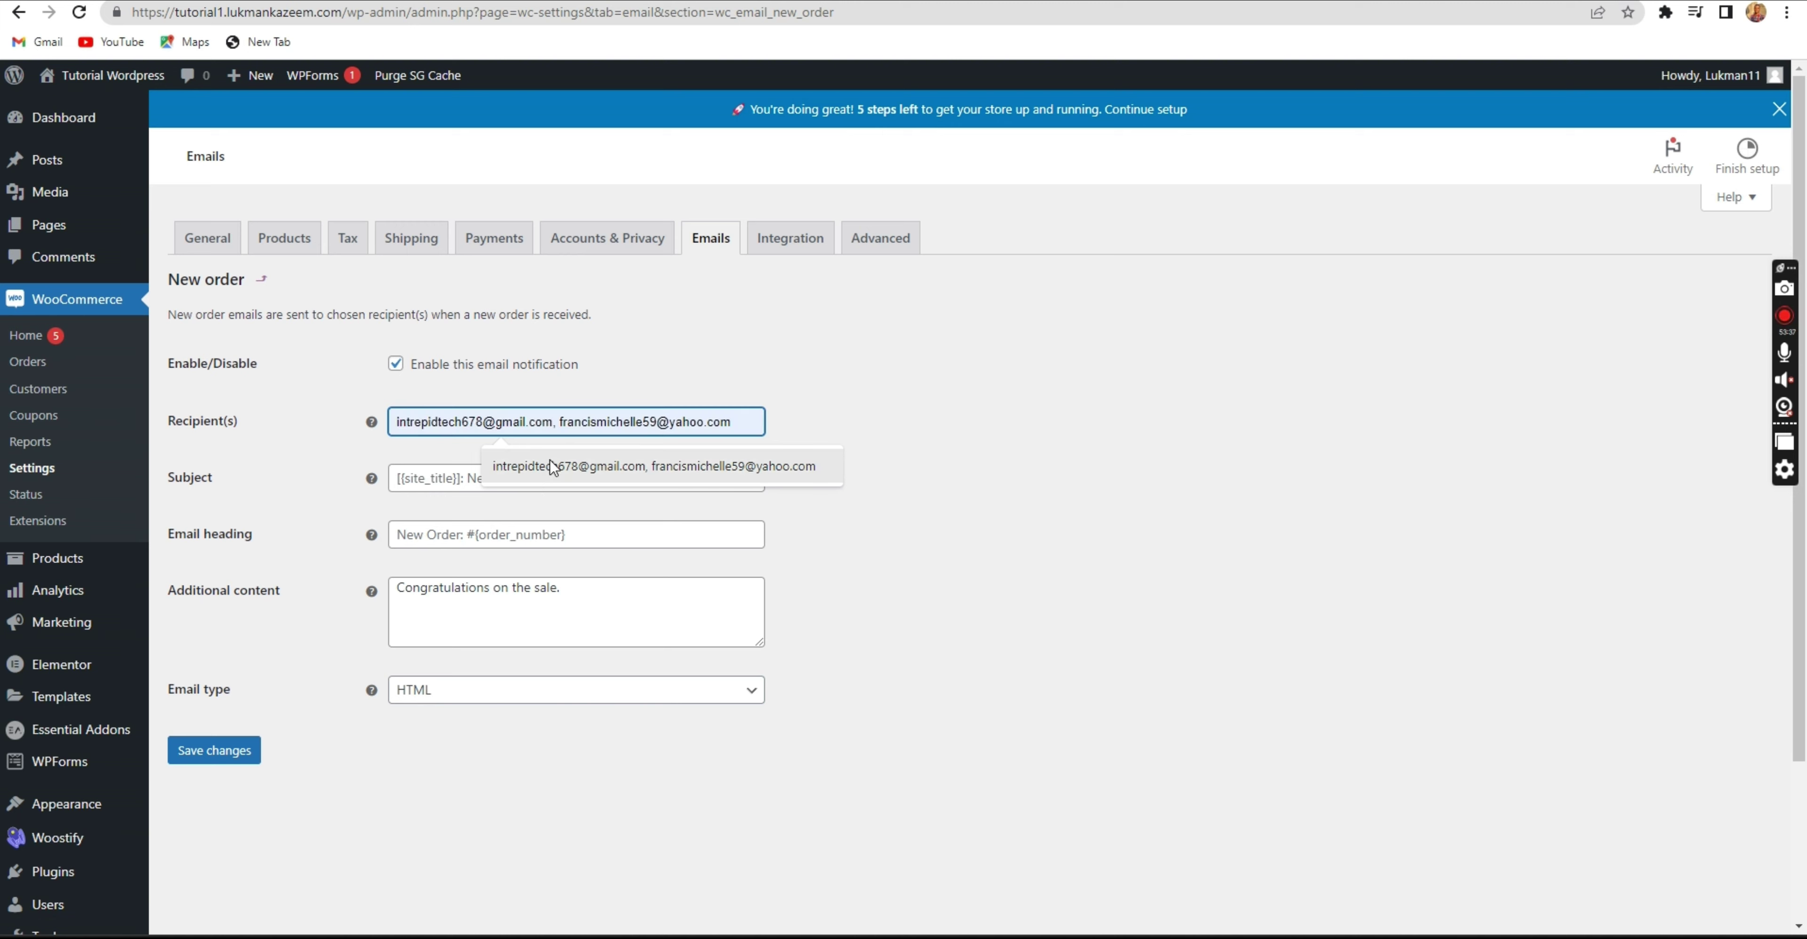
click(431, 480)
click(509, 534)
click(412, 586)
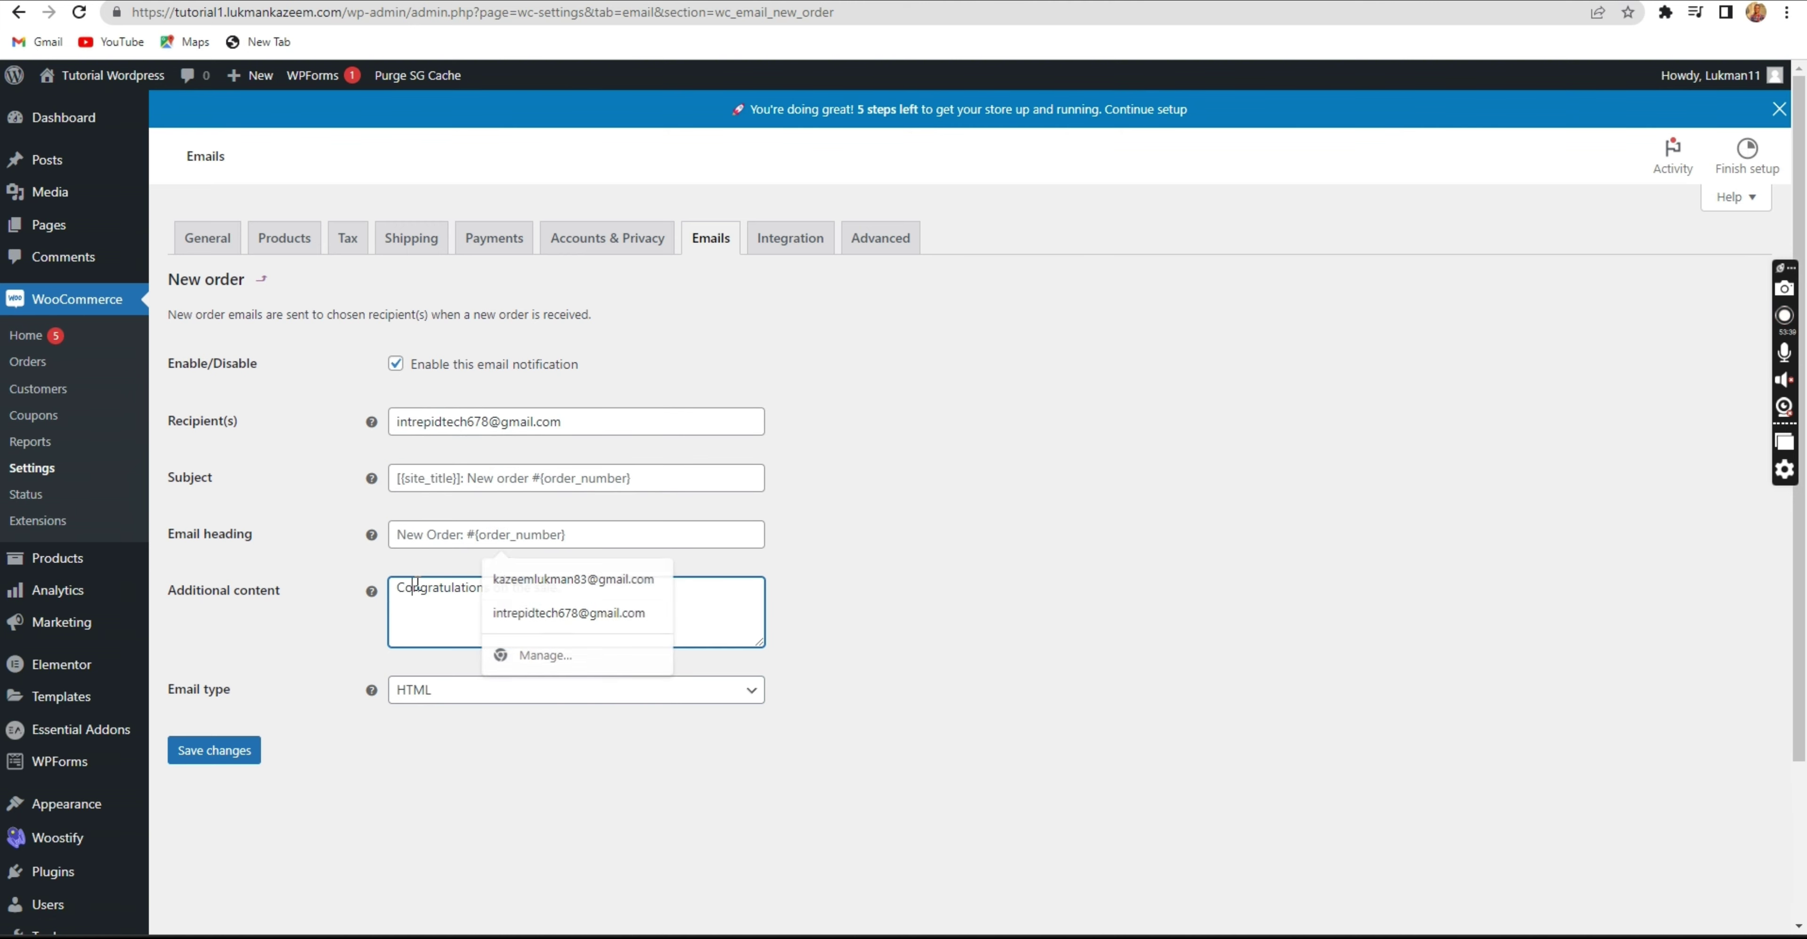
click(433, 688)
click(431, 689)
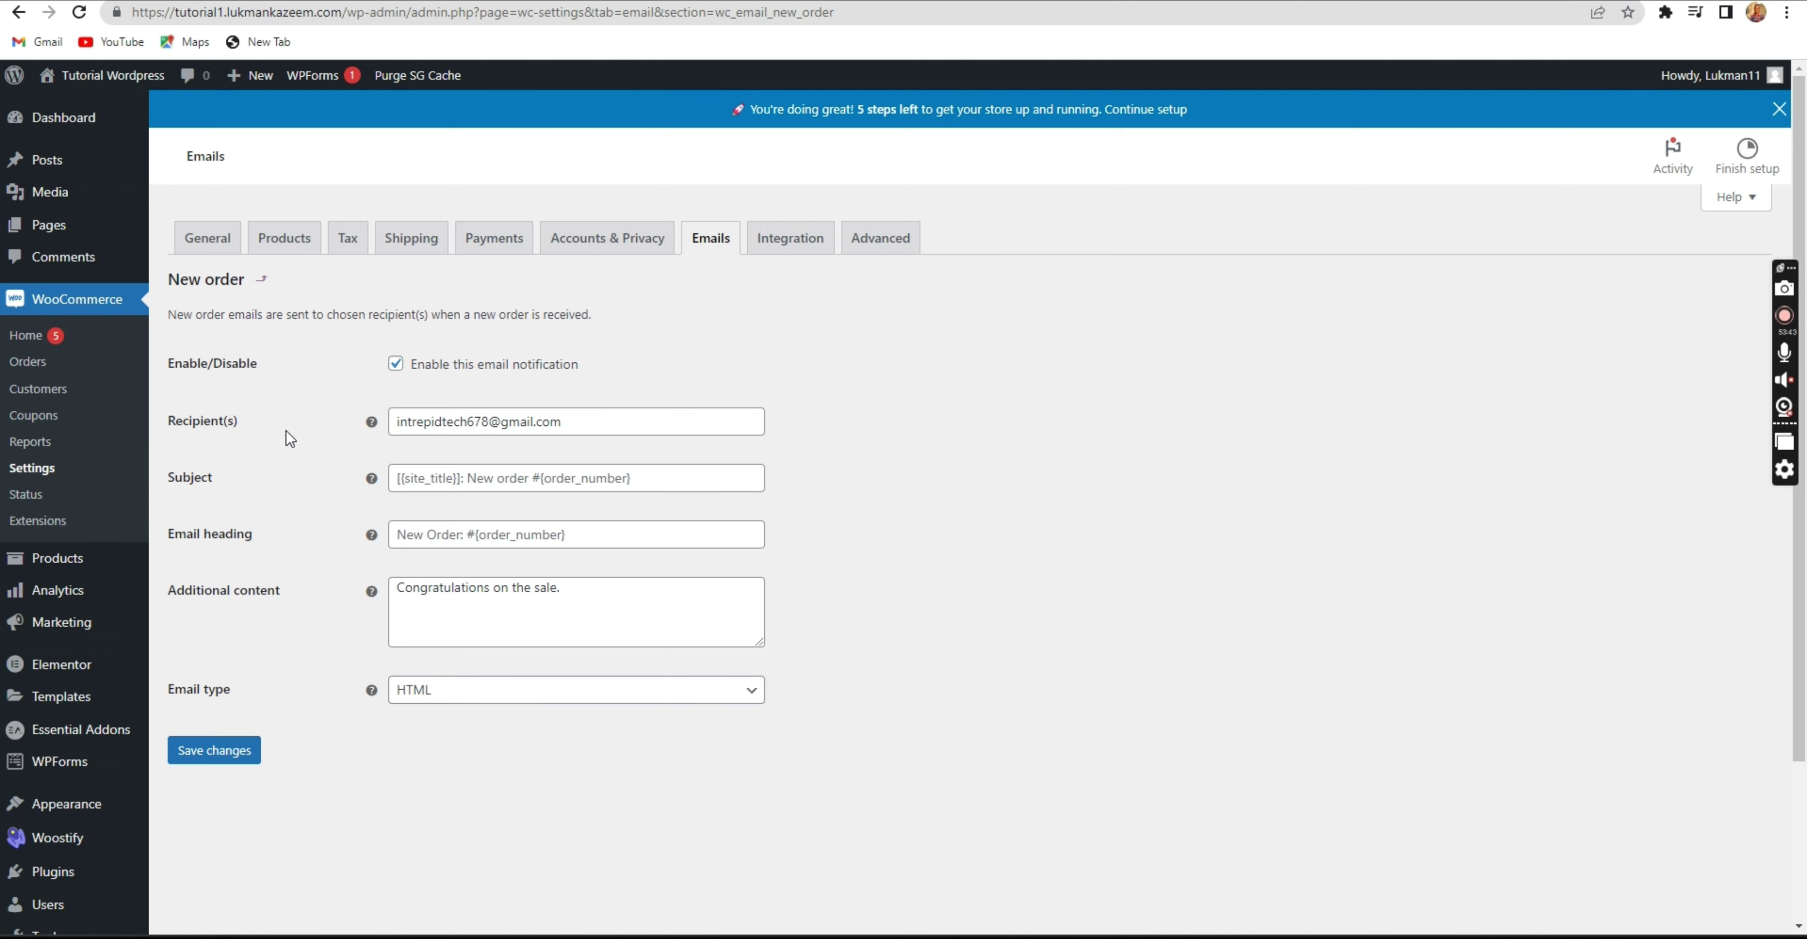
click(718, 244)
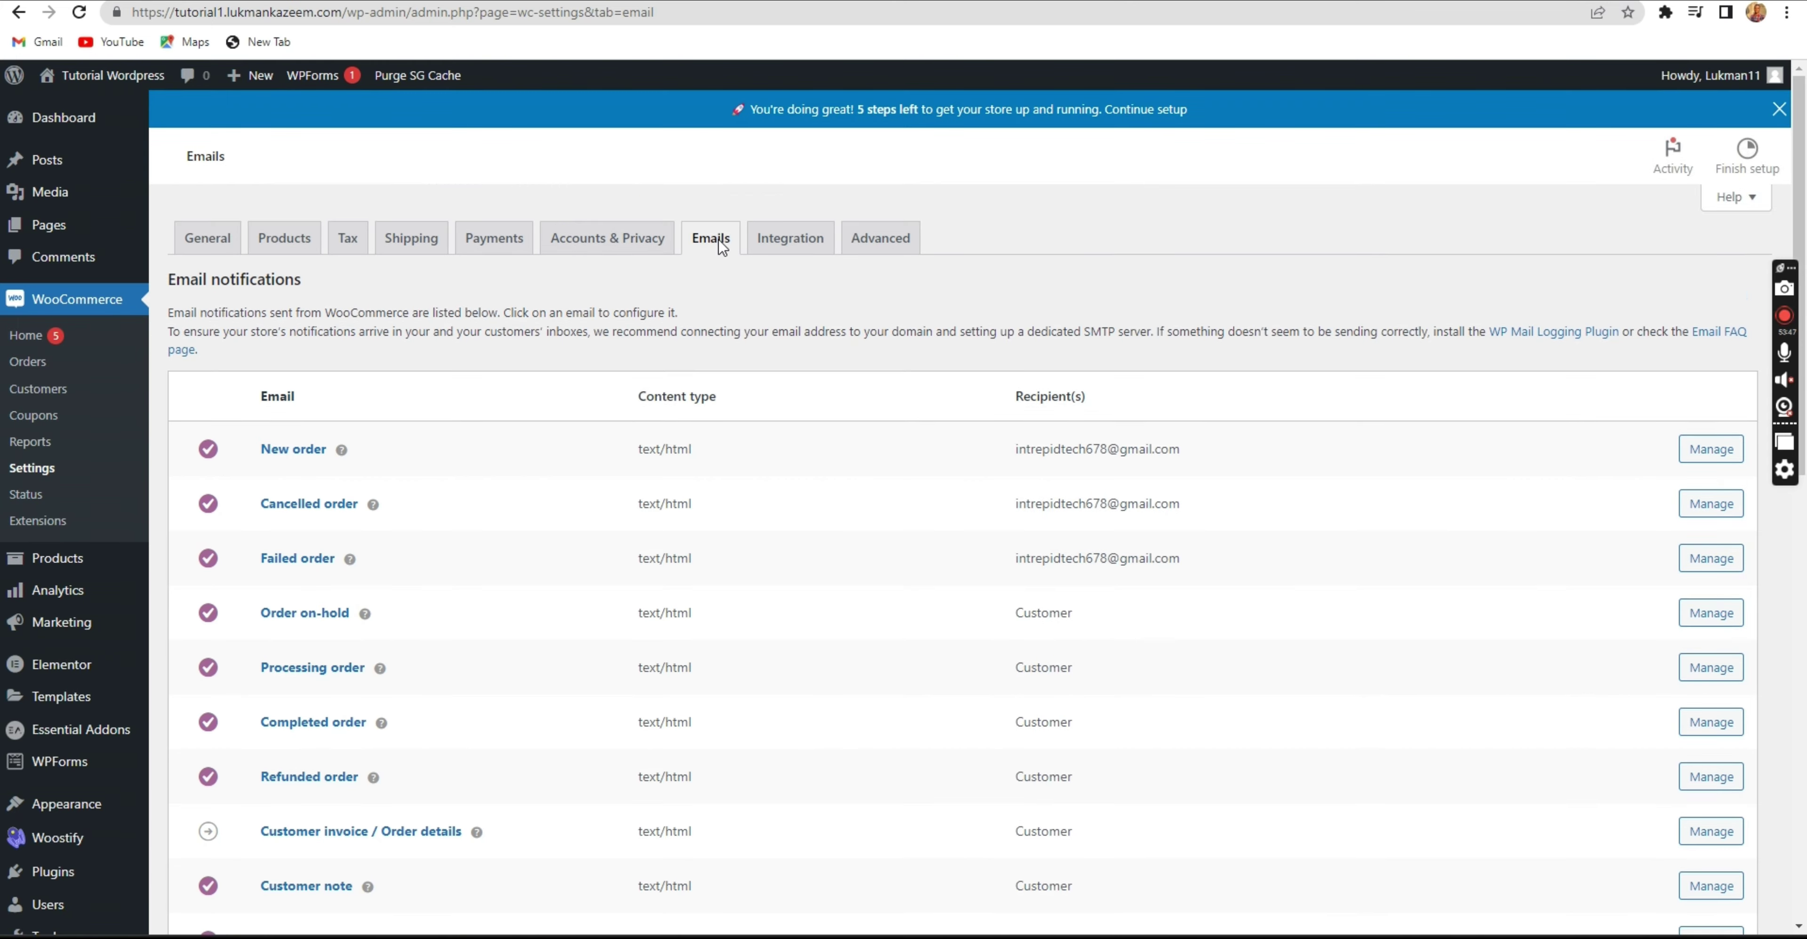
Glance at the Integration settings, return to the Emails list, and scroll down it.
click(792, 242)
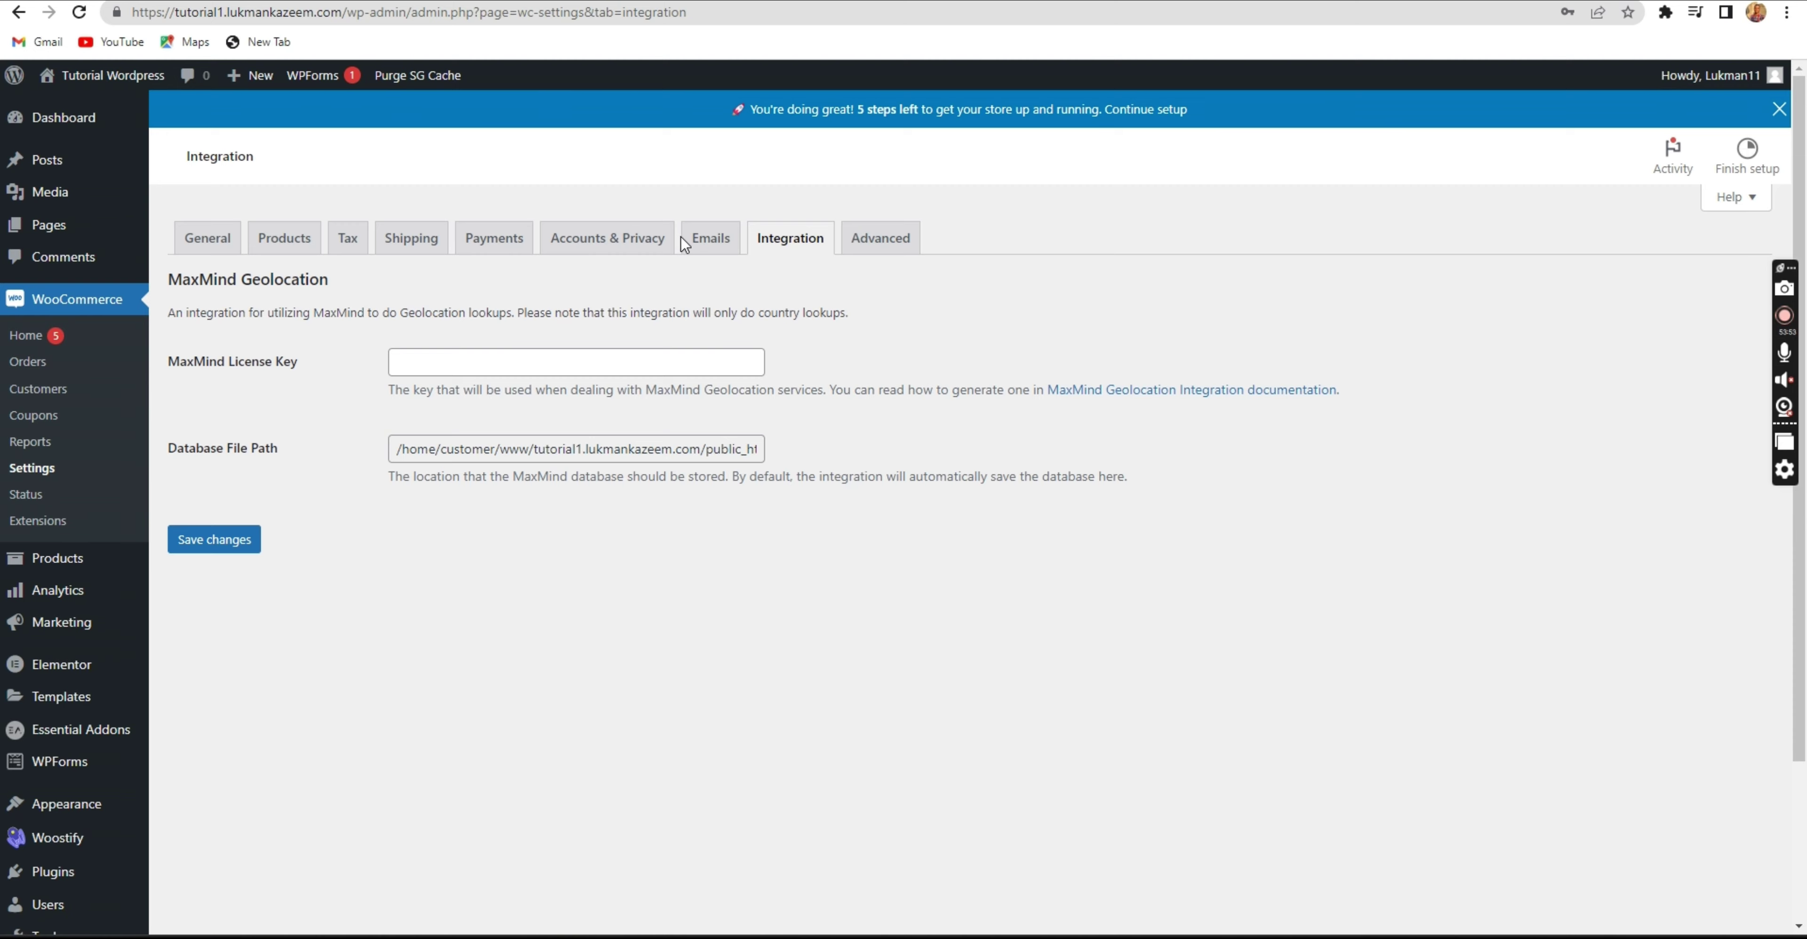
click(683, 238)
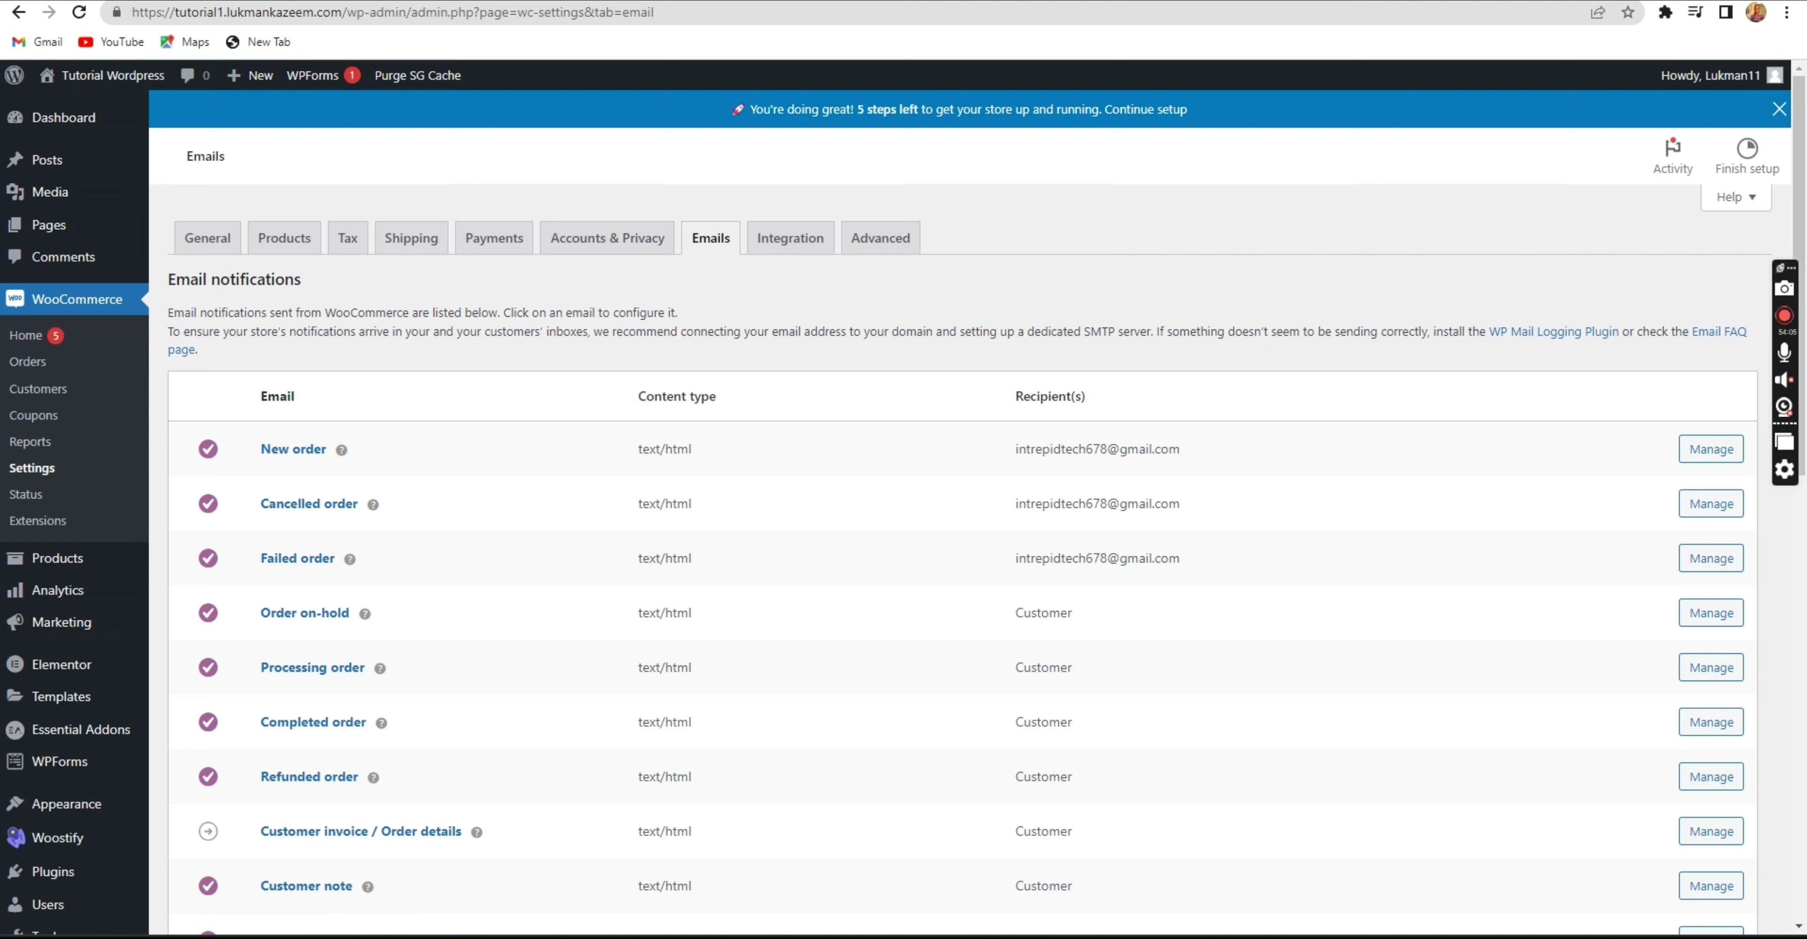
key(ctrl+Tab)
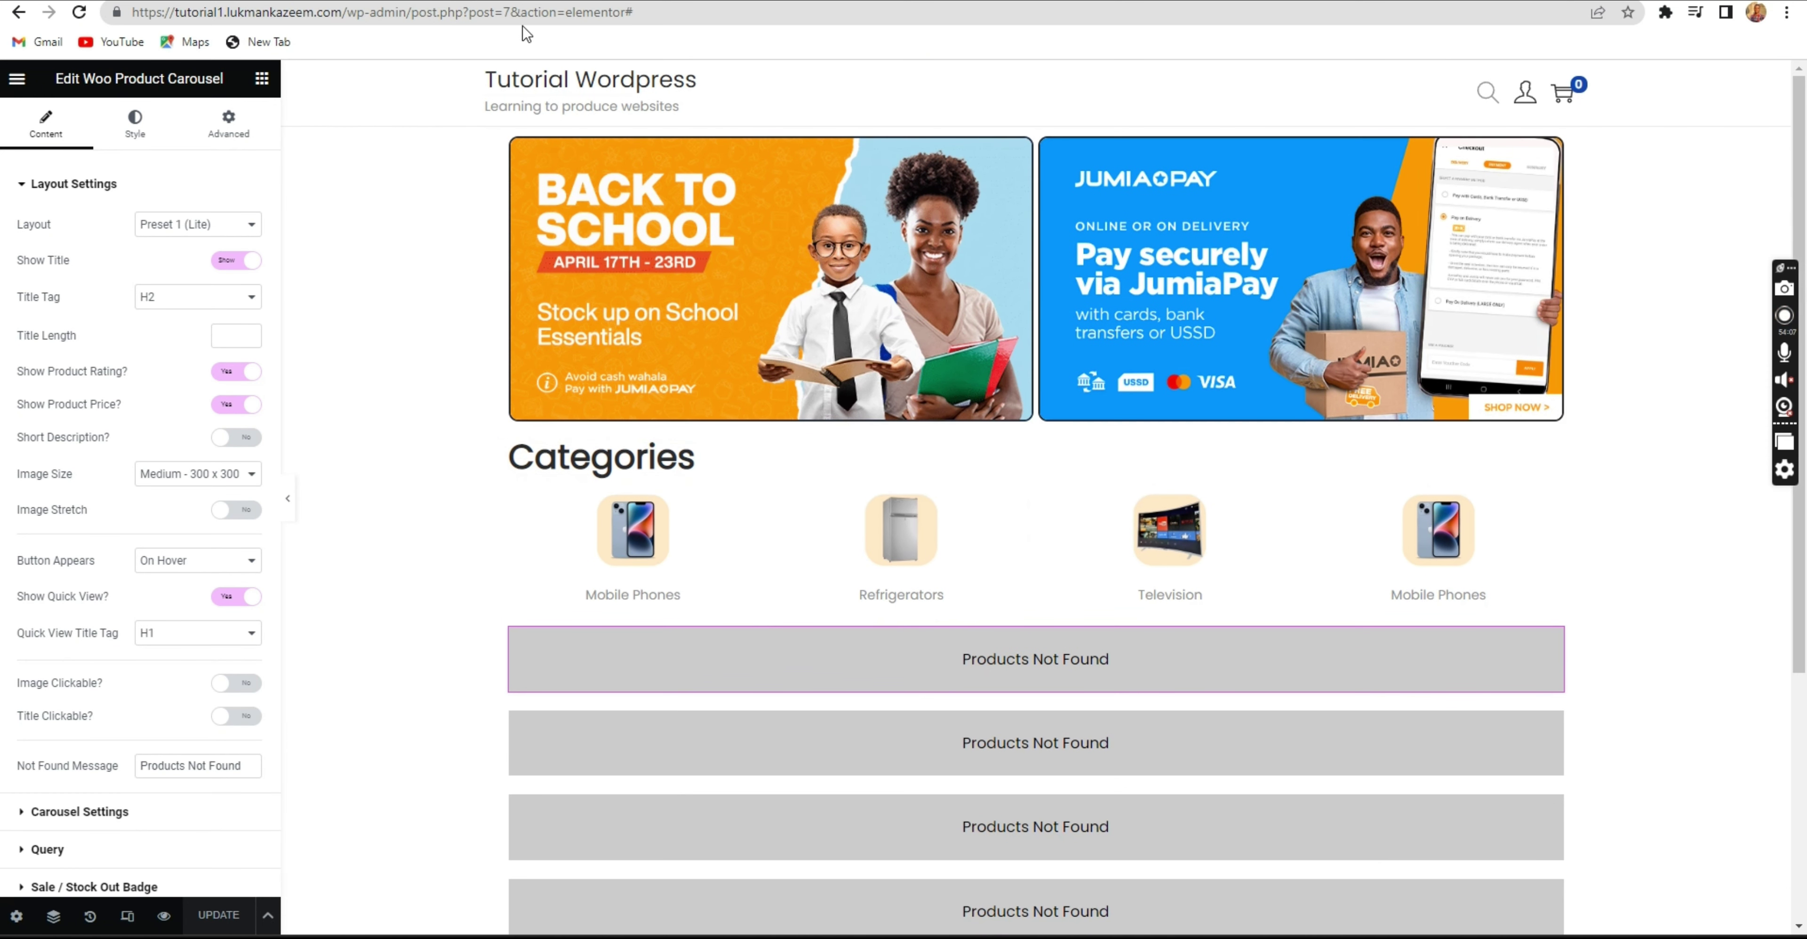
click(509, 1)
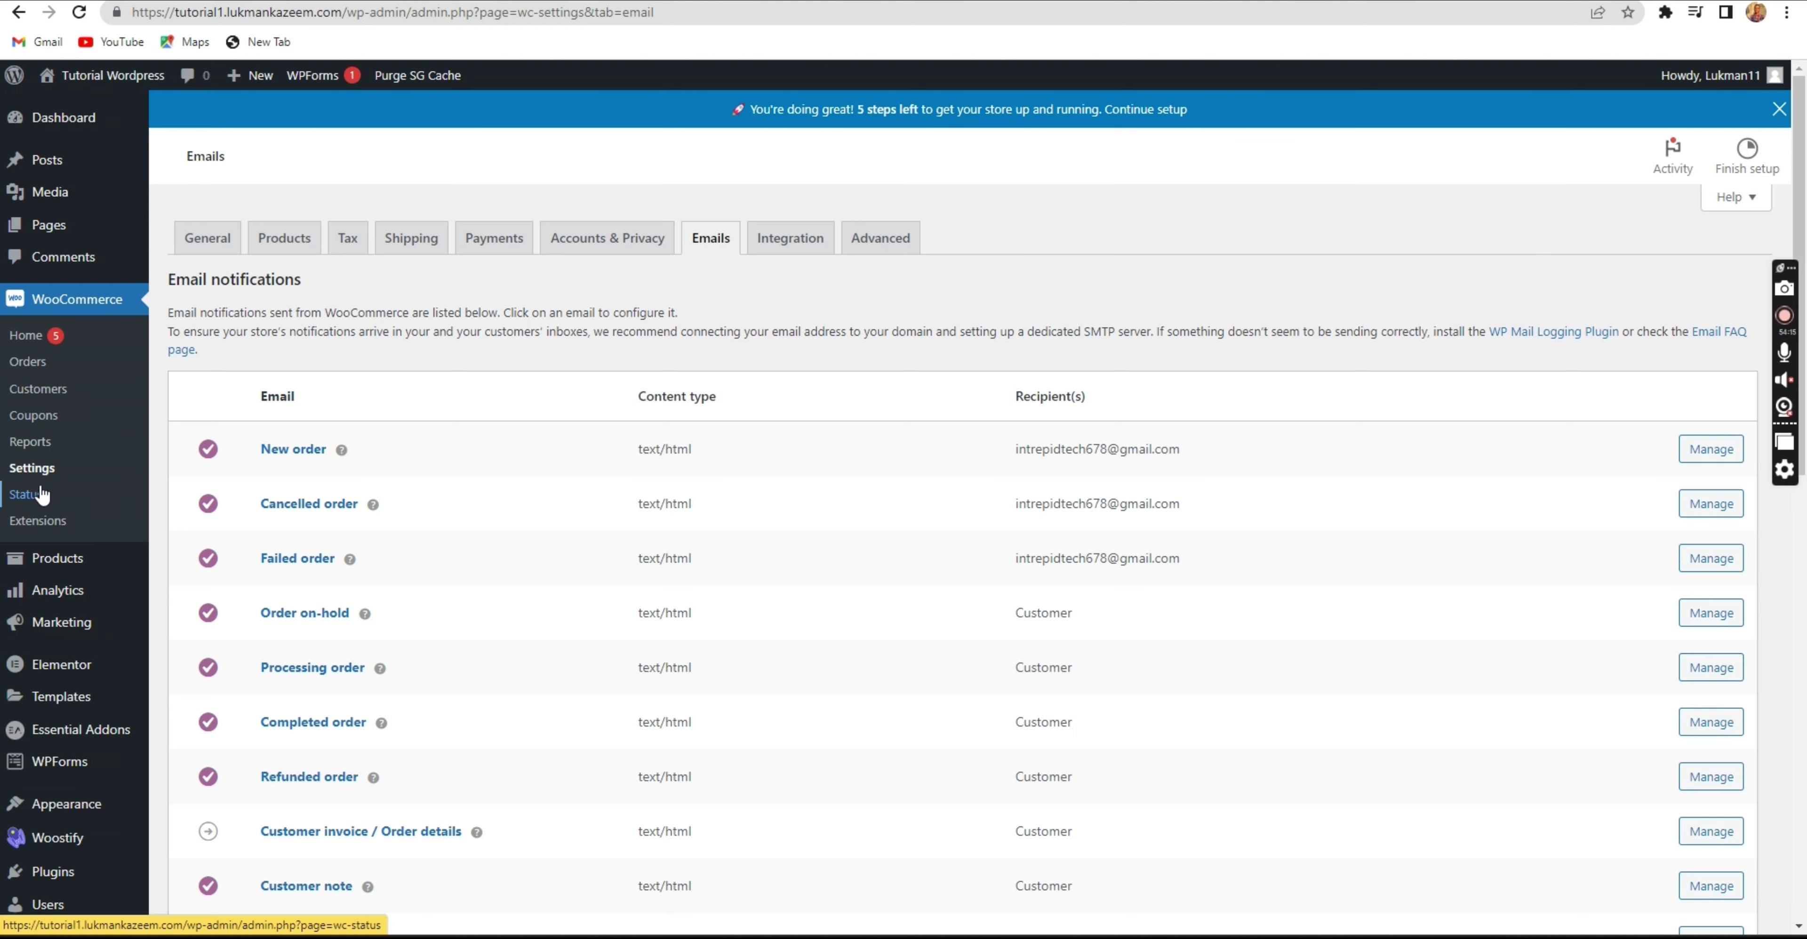
scroll(35, 491, down, 2)
mouse_move(29, 509)
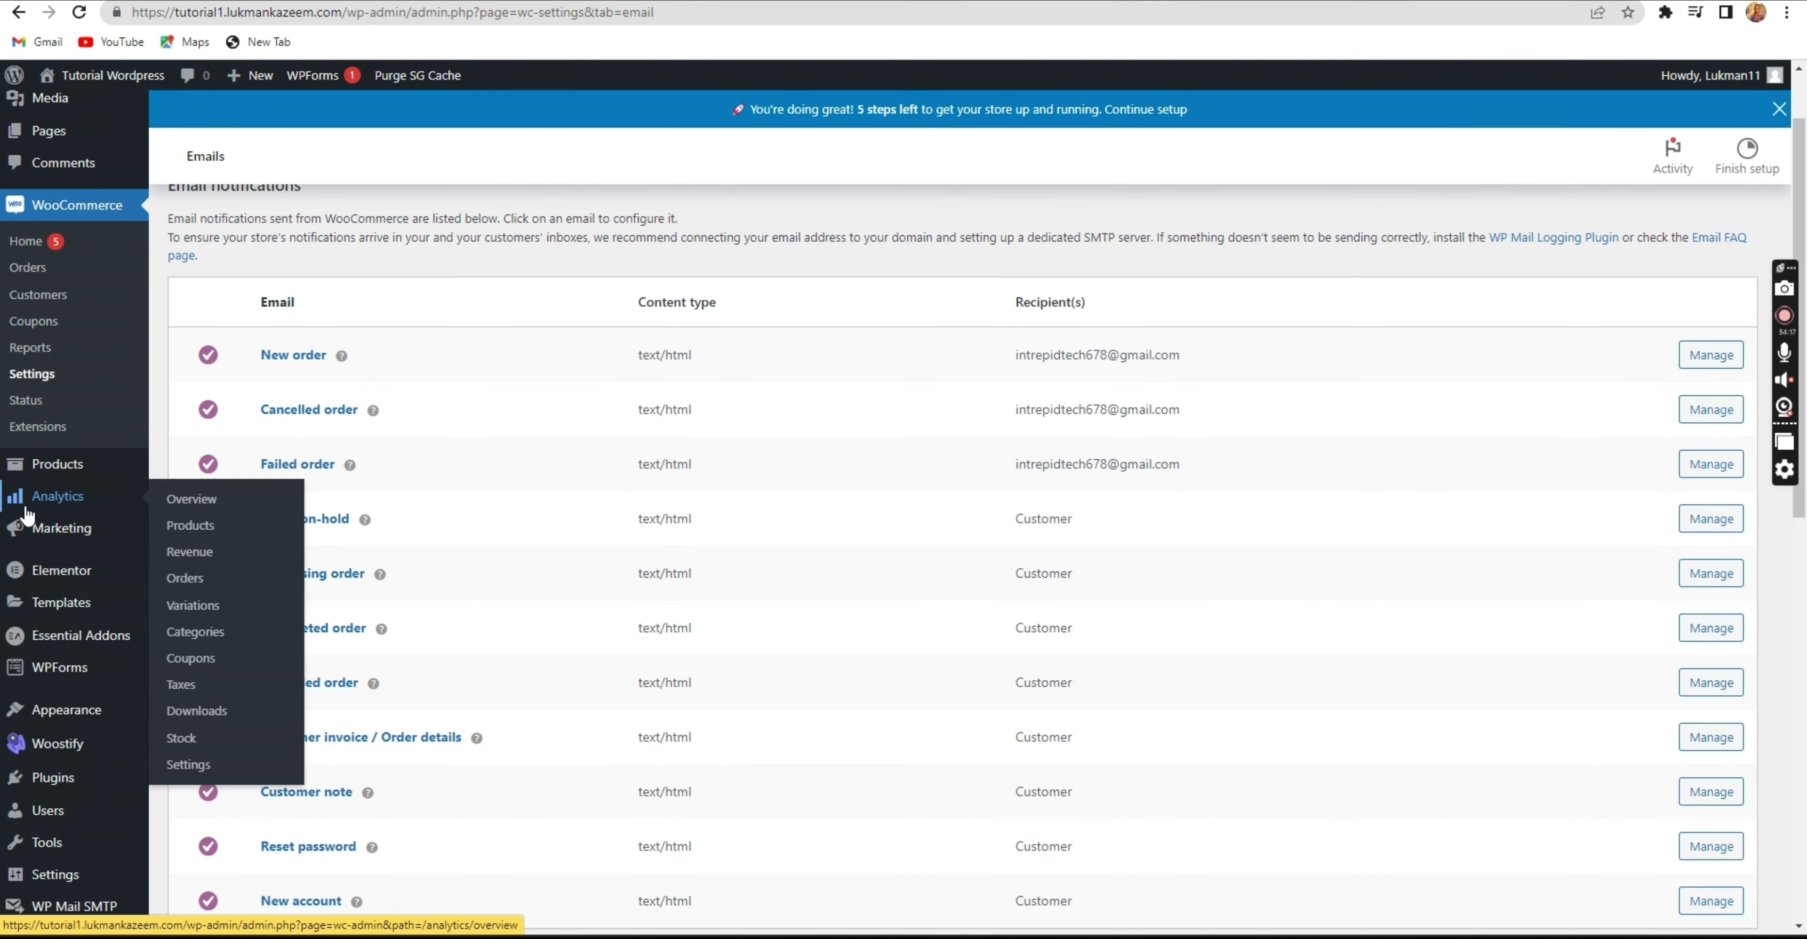
scroll(32, 527, down, 2)
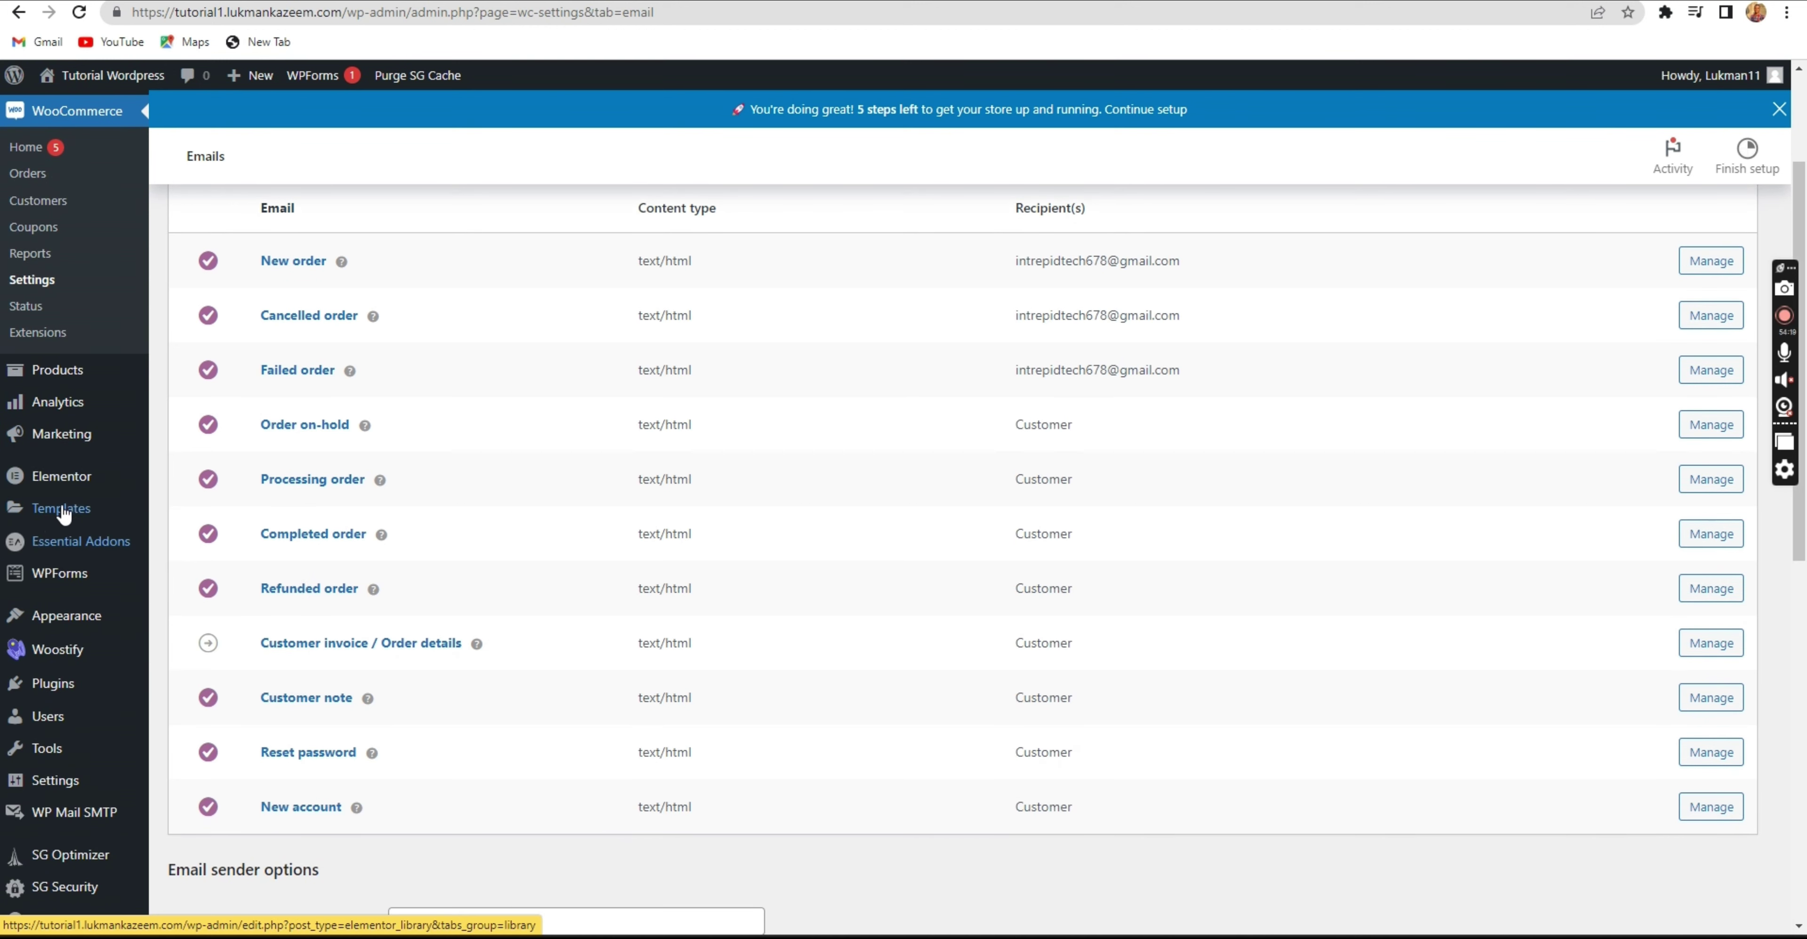
mouse_move(65, 825)
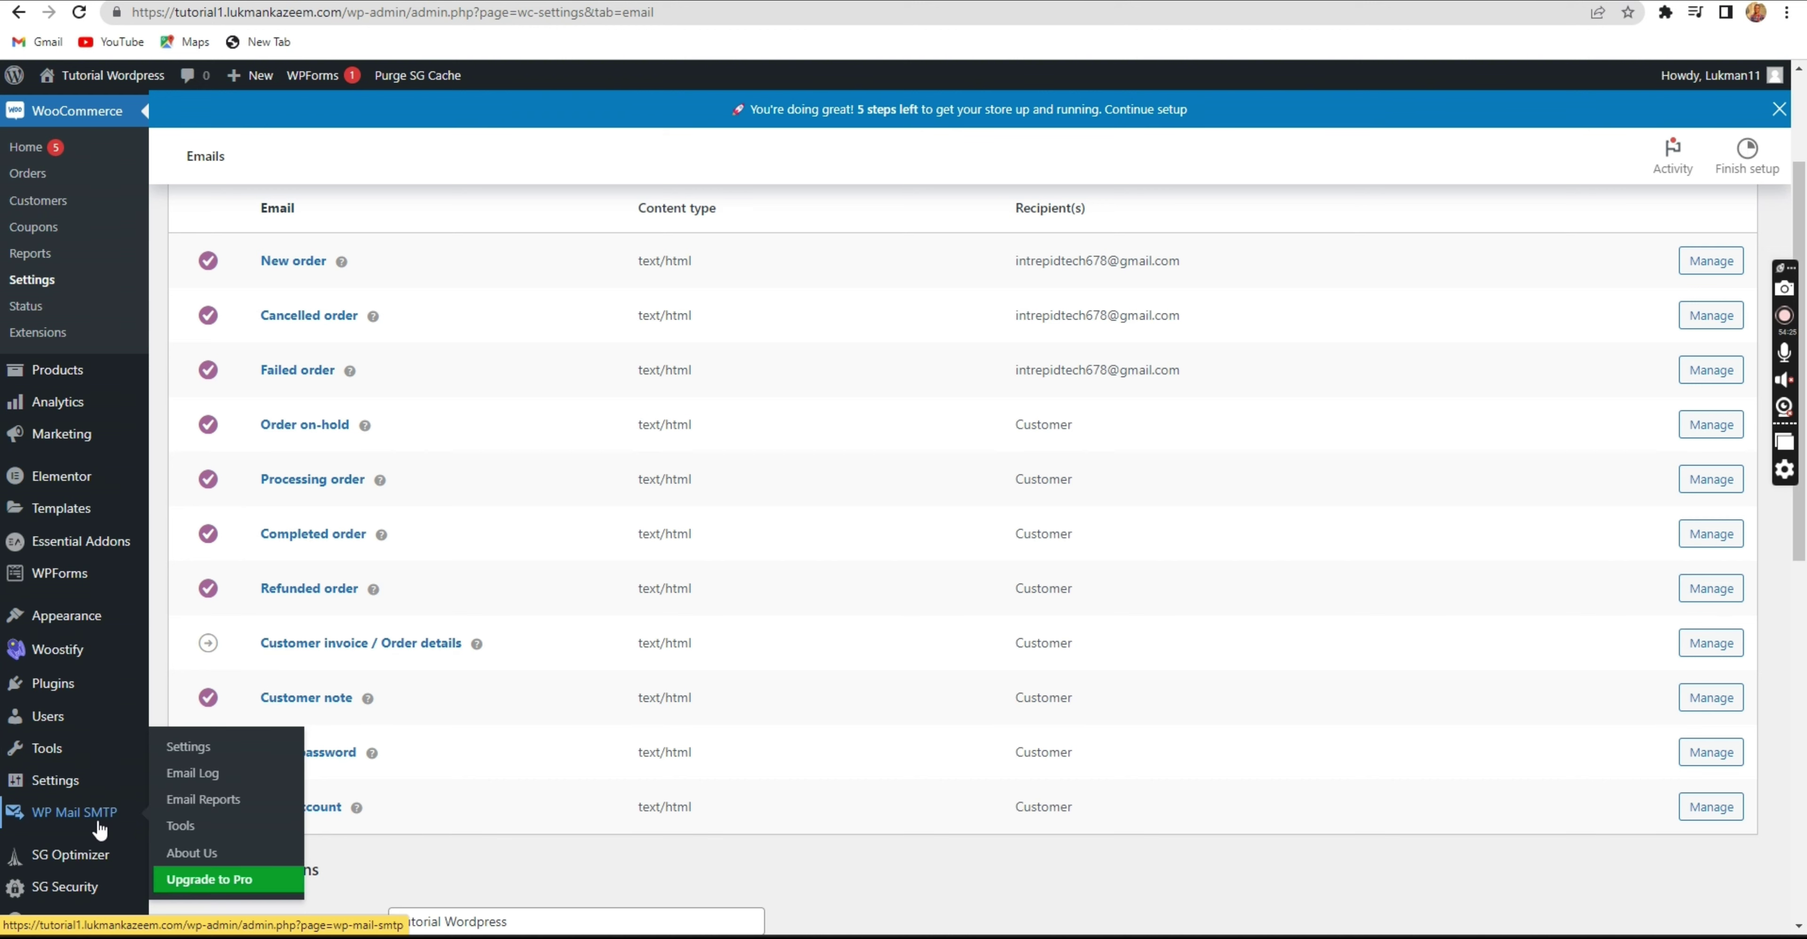
Open WP Mail SMTP settings and pick SMTP.com, then Other SMTP, as the mailer.
click(102, 812)
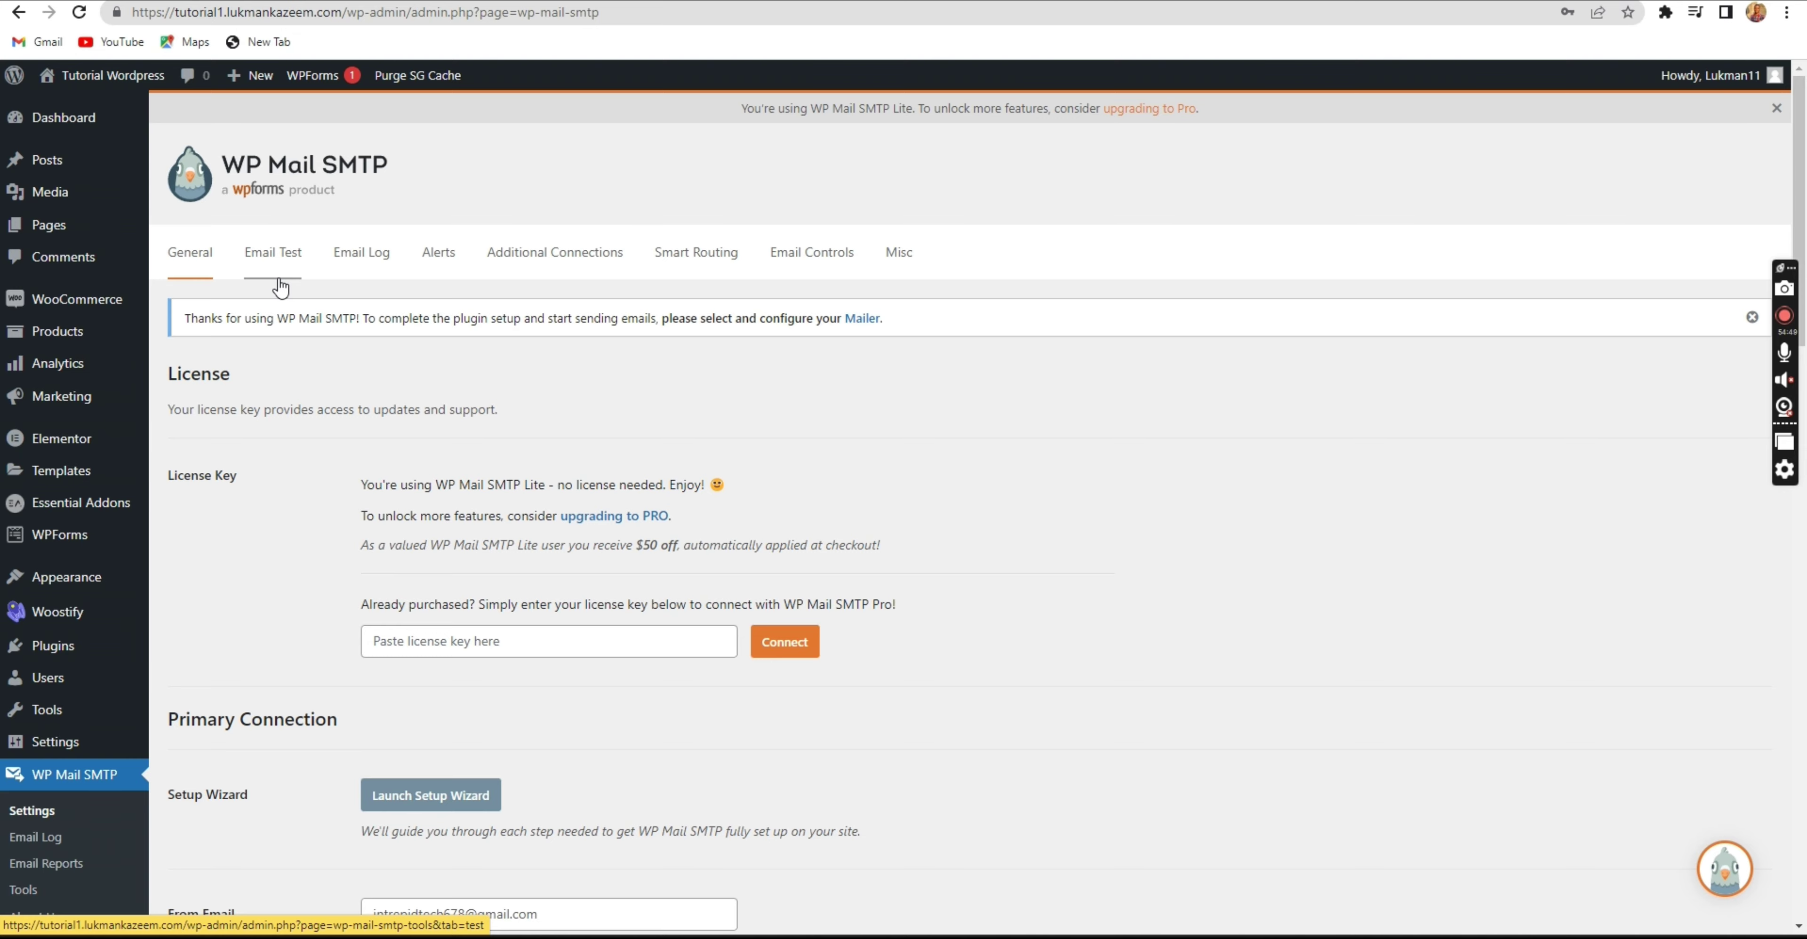
scroll(439, 460, down, 3)
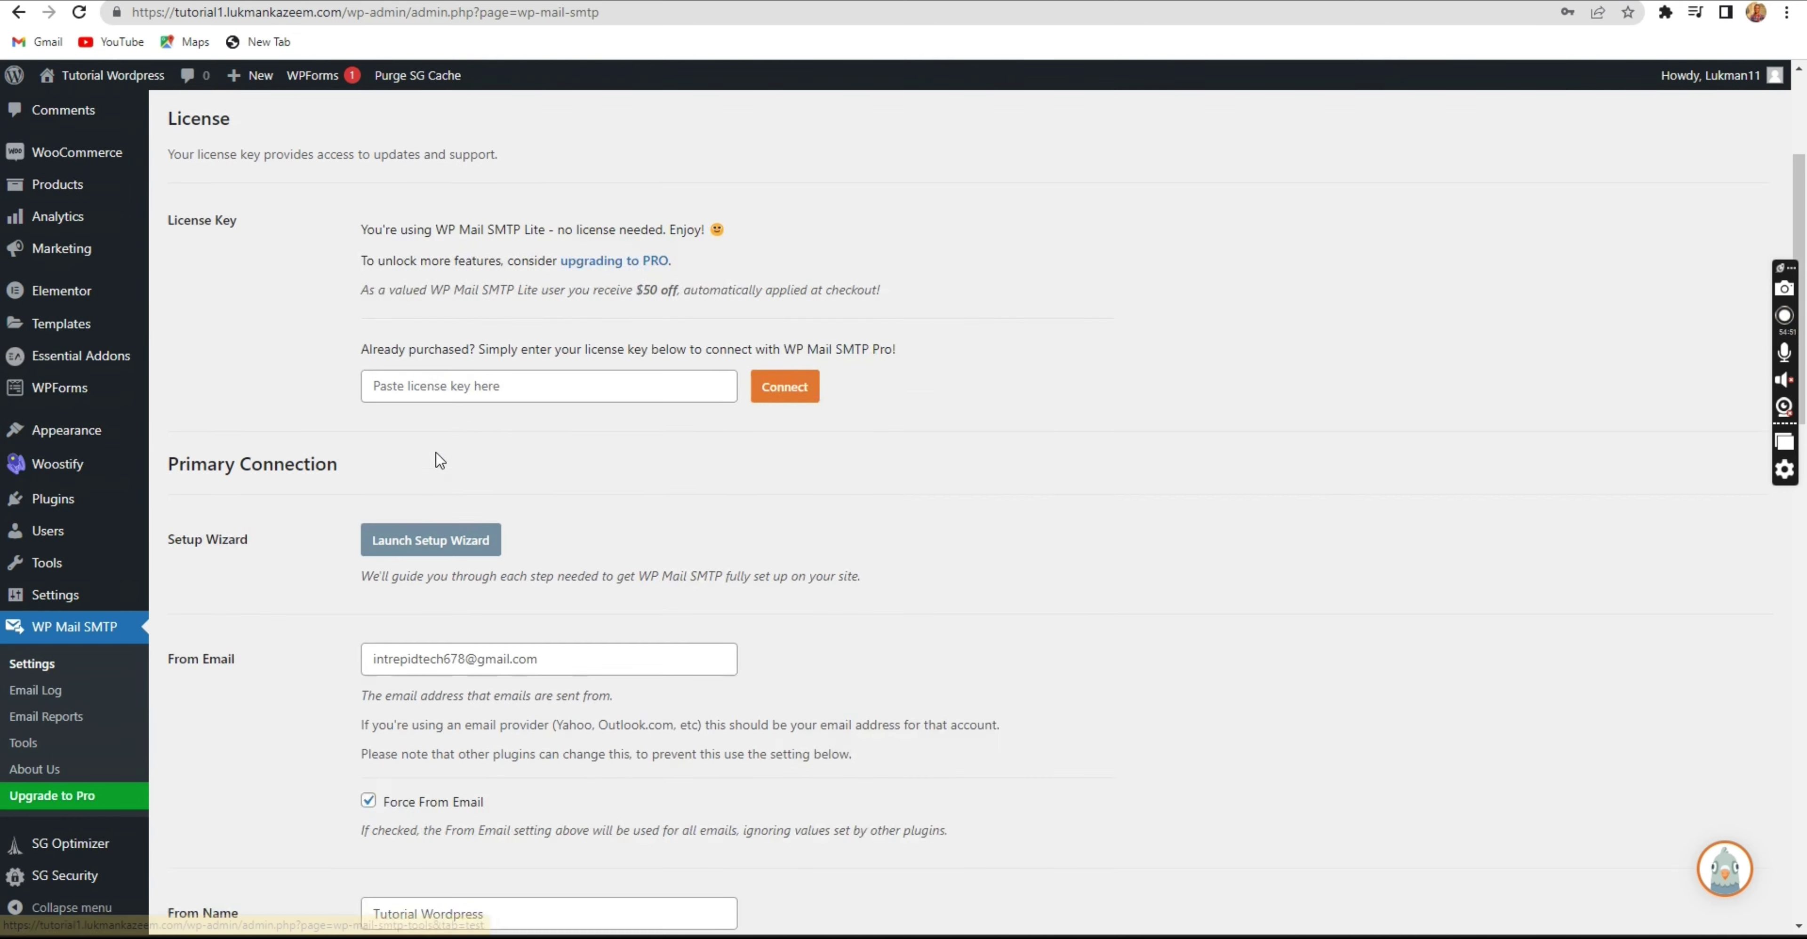
scroll(439, 461, down, 15)
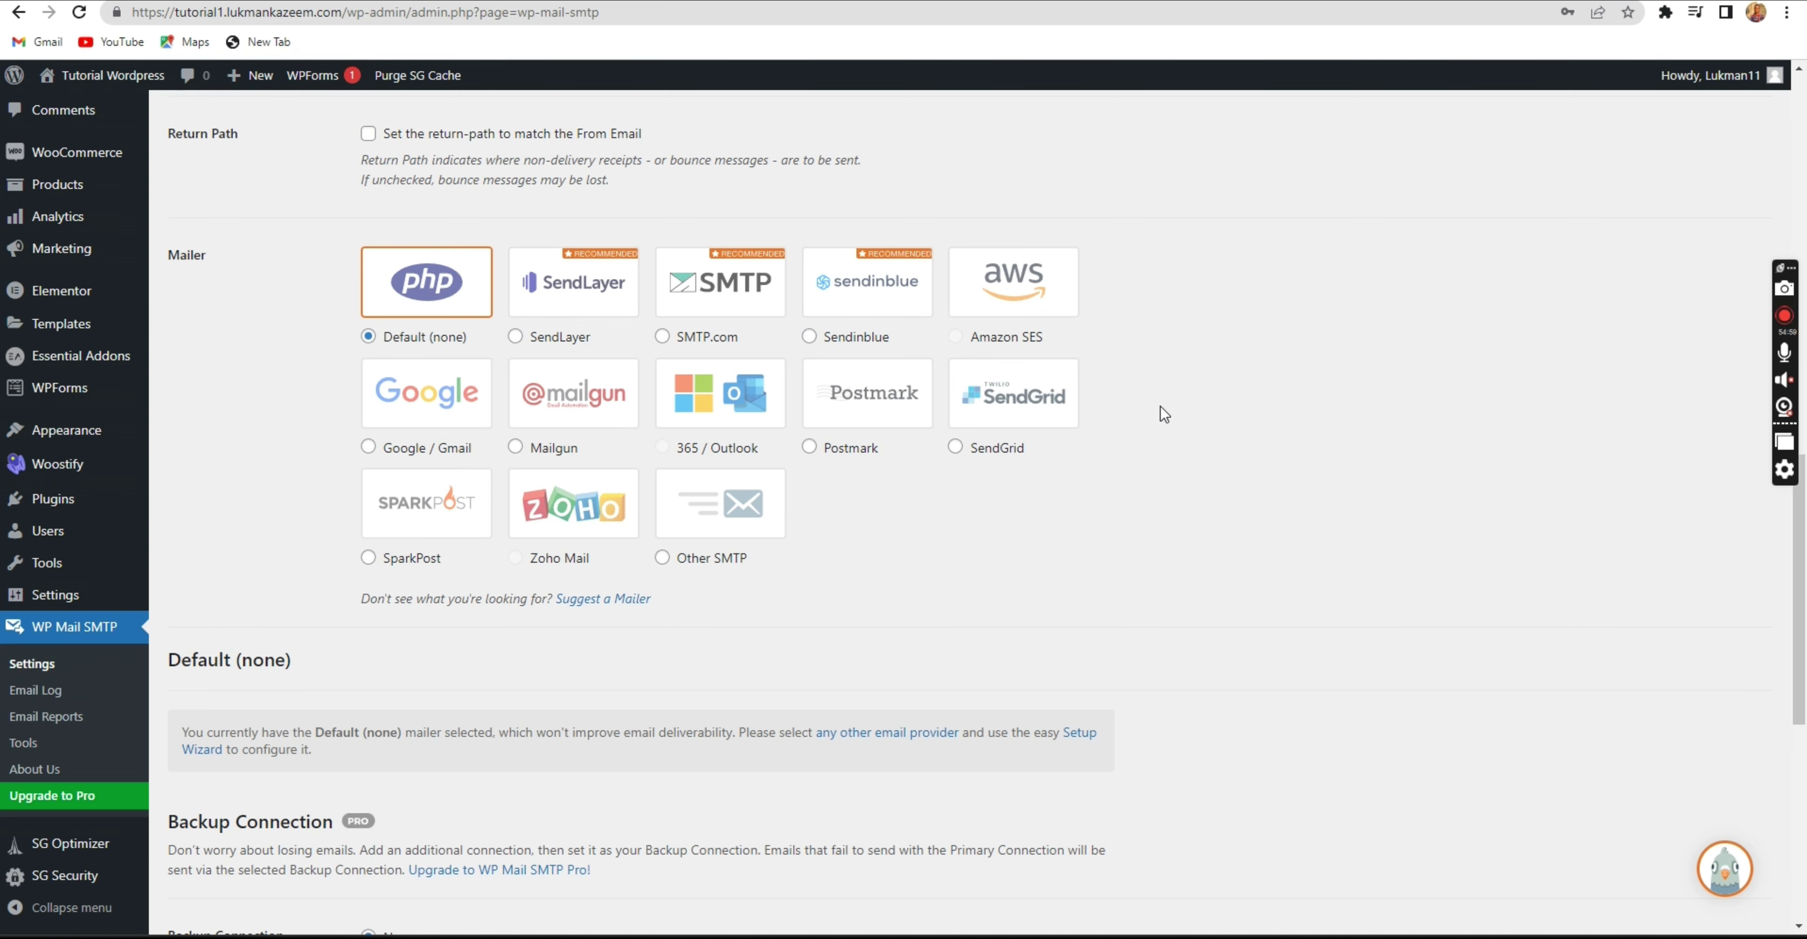
click(707, 305)
scroll(708, 305, down, 2)
scroll(578, 327, up, 3)
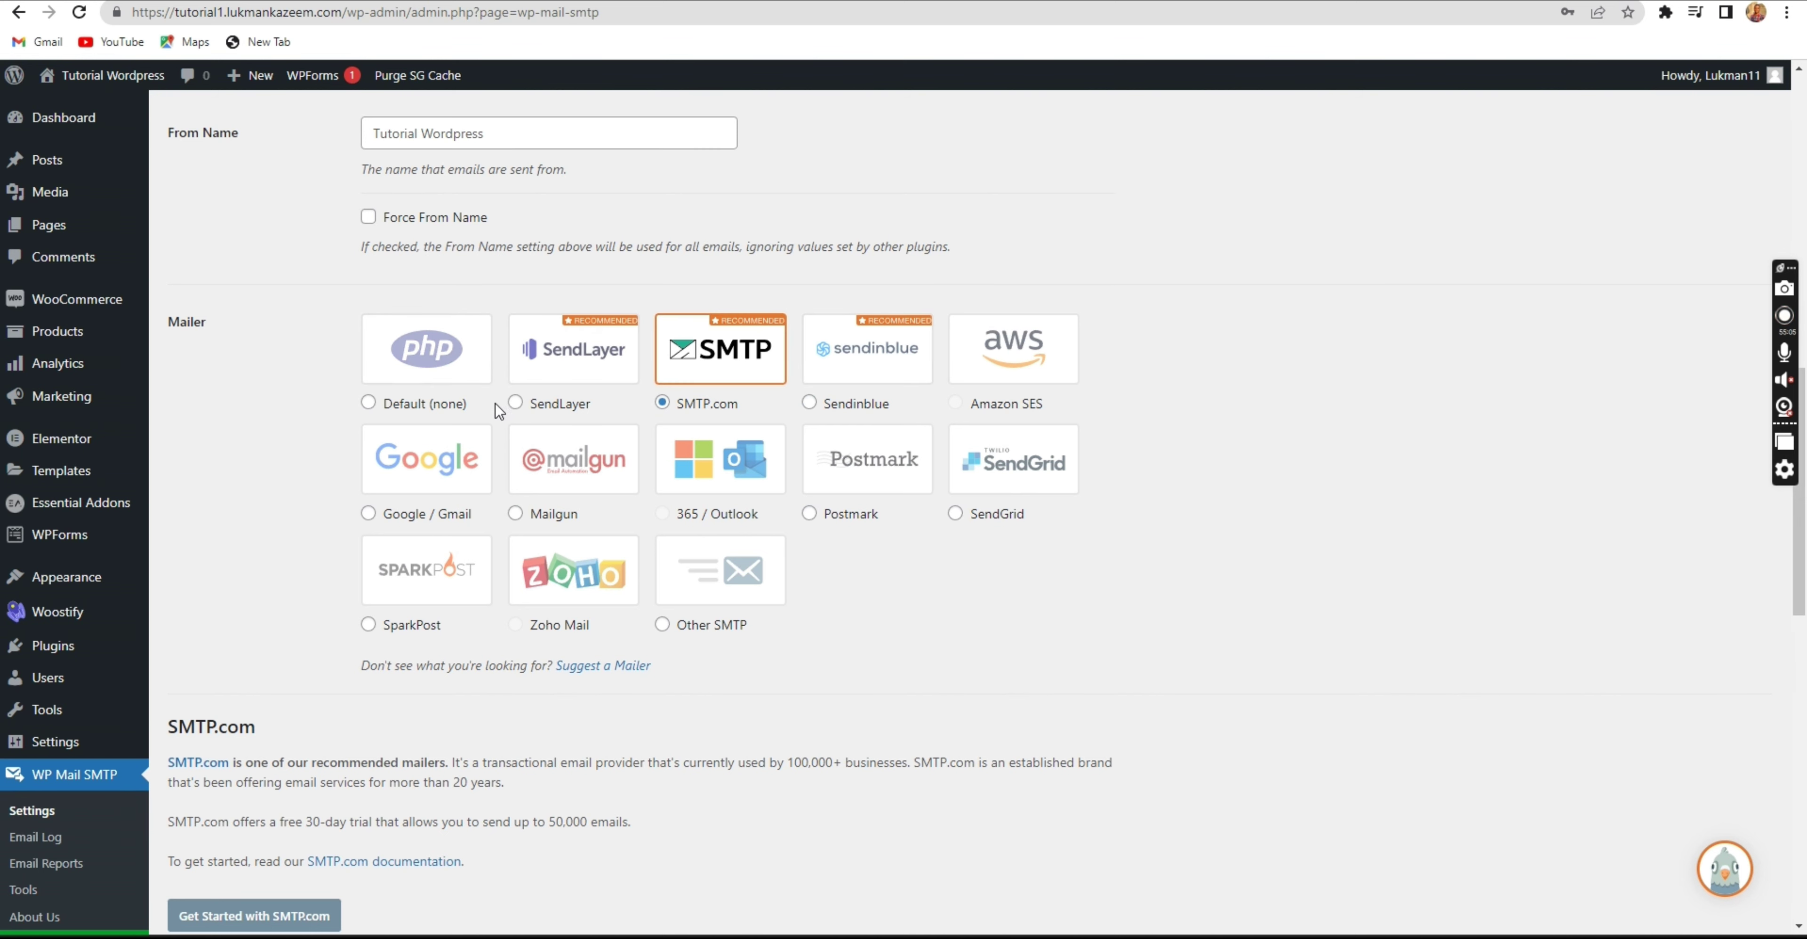
click(664, 624)
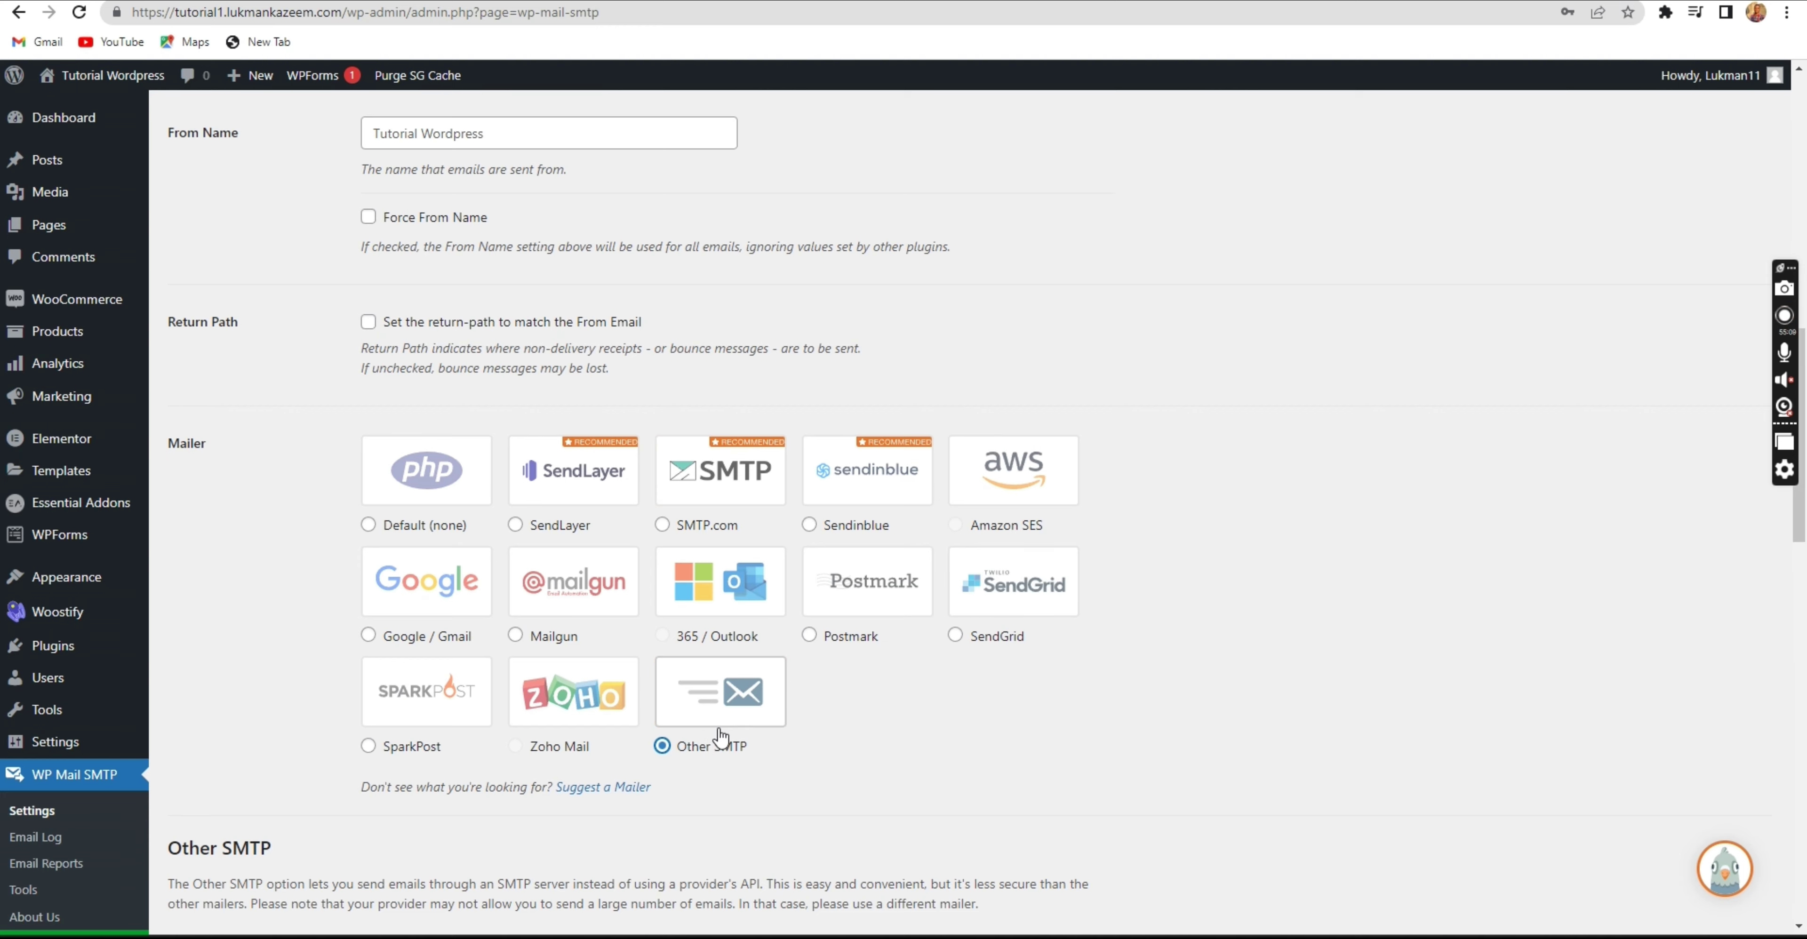
Click into the empty SMTP Host field and scroll through the Other SMTP settings.
scroll(722, 737, down, 6)
click(516, 555)
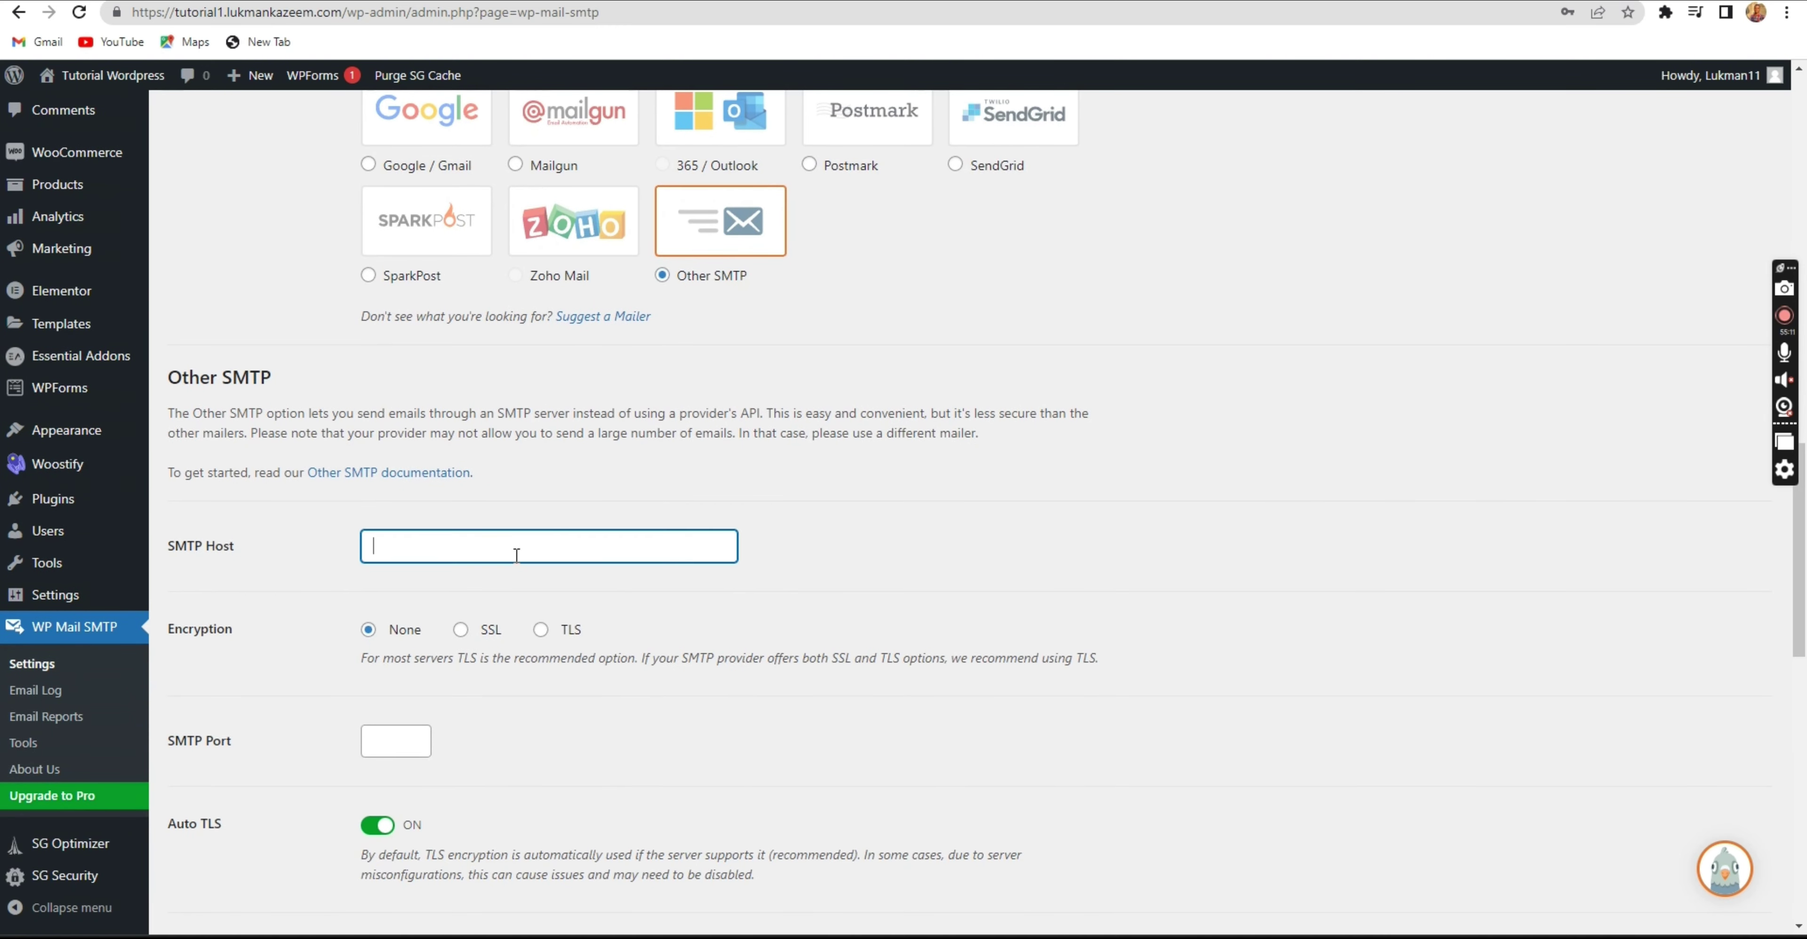
click(532, 495)
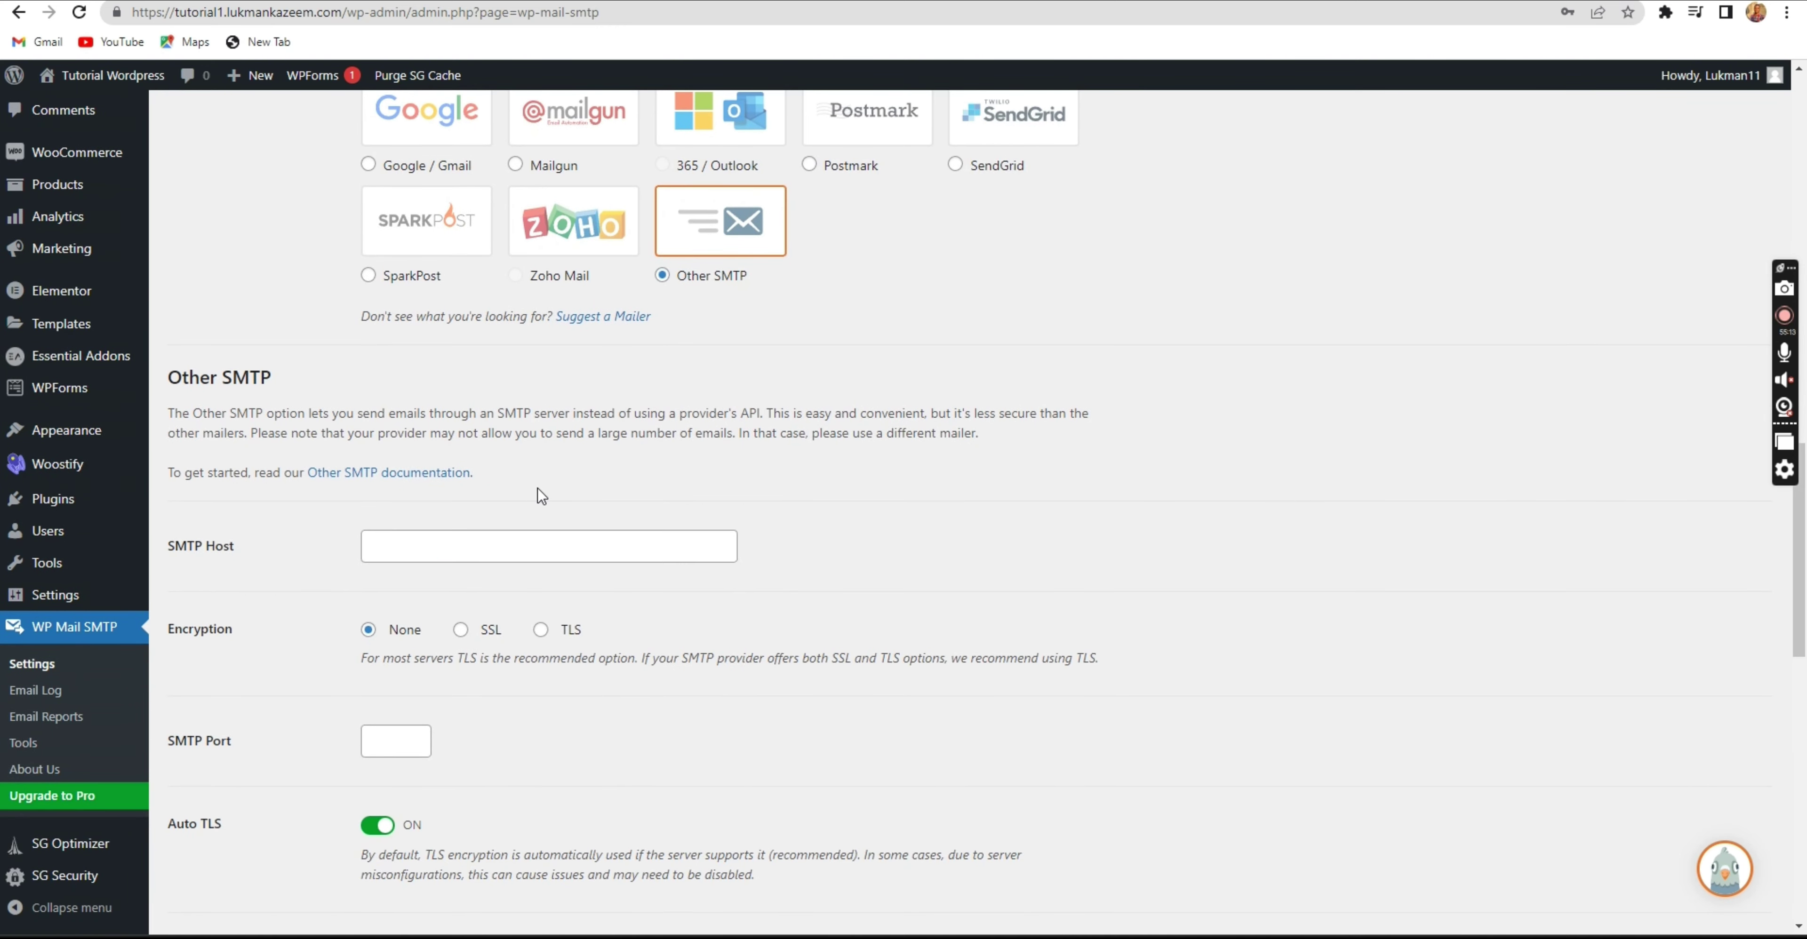
scroll(542, 496, up, 5)
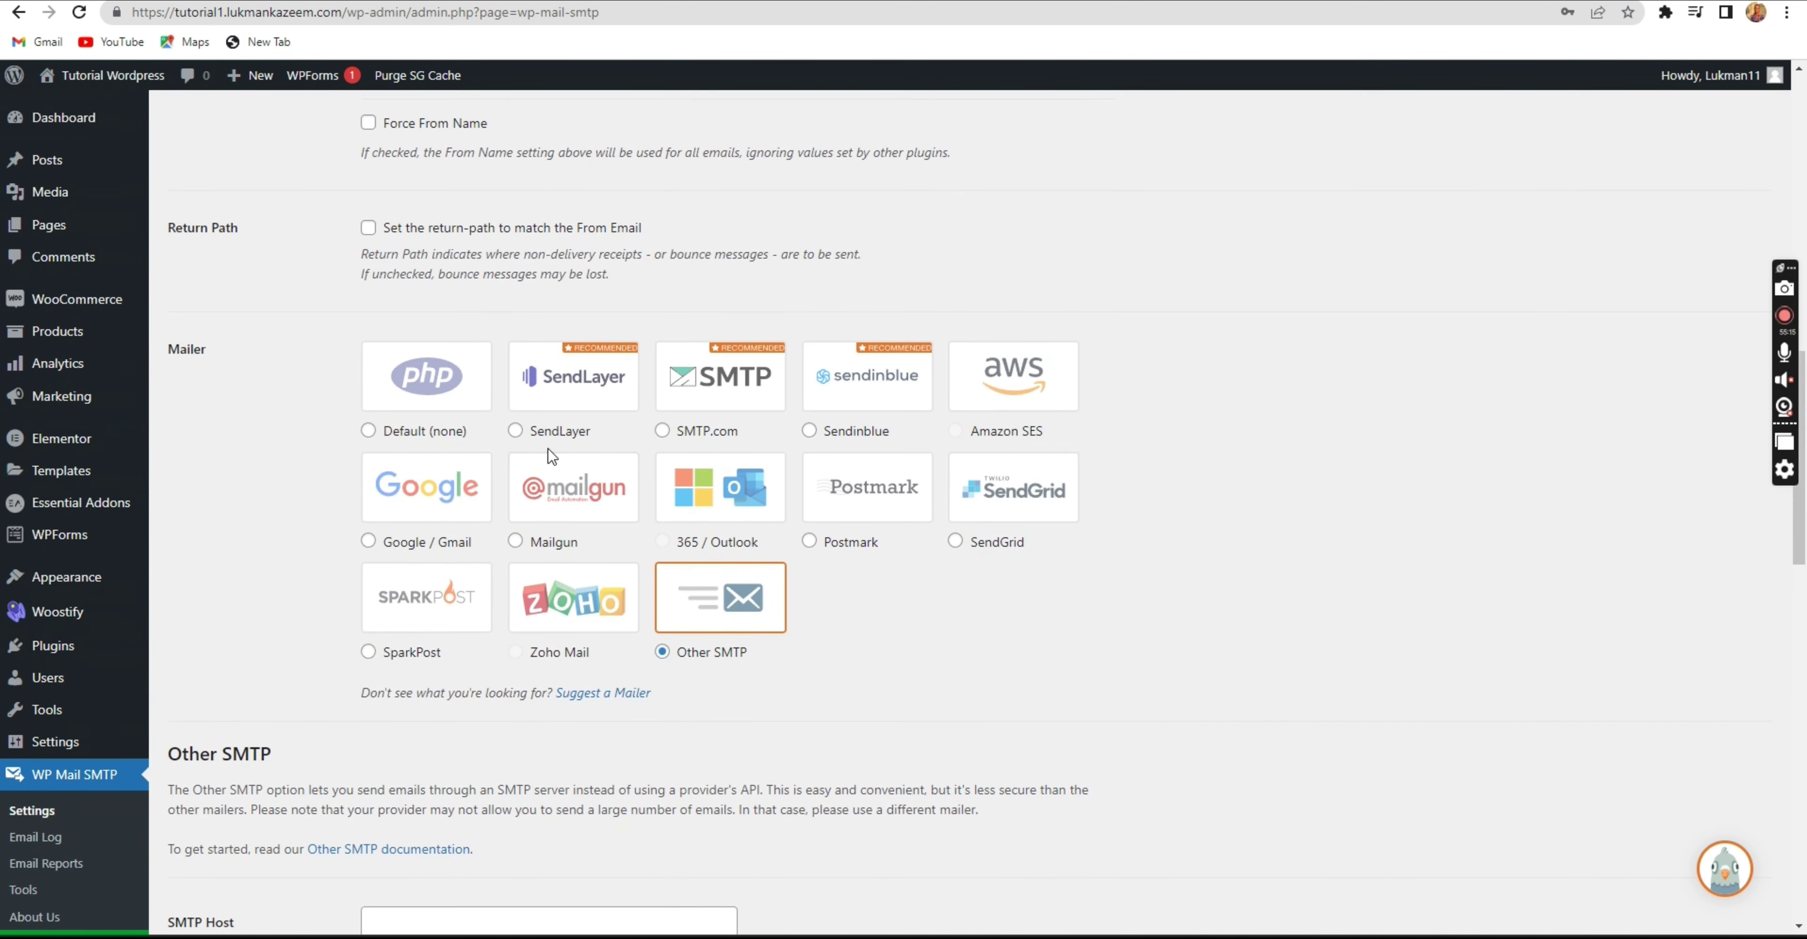
scroll(548, 449, down, 3)
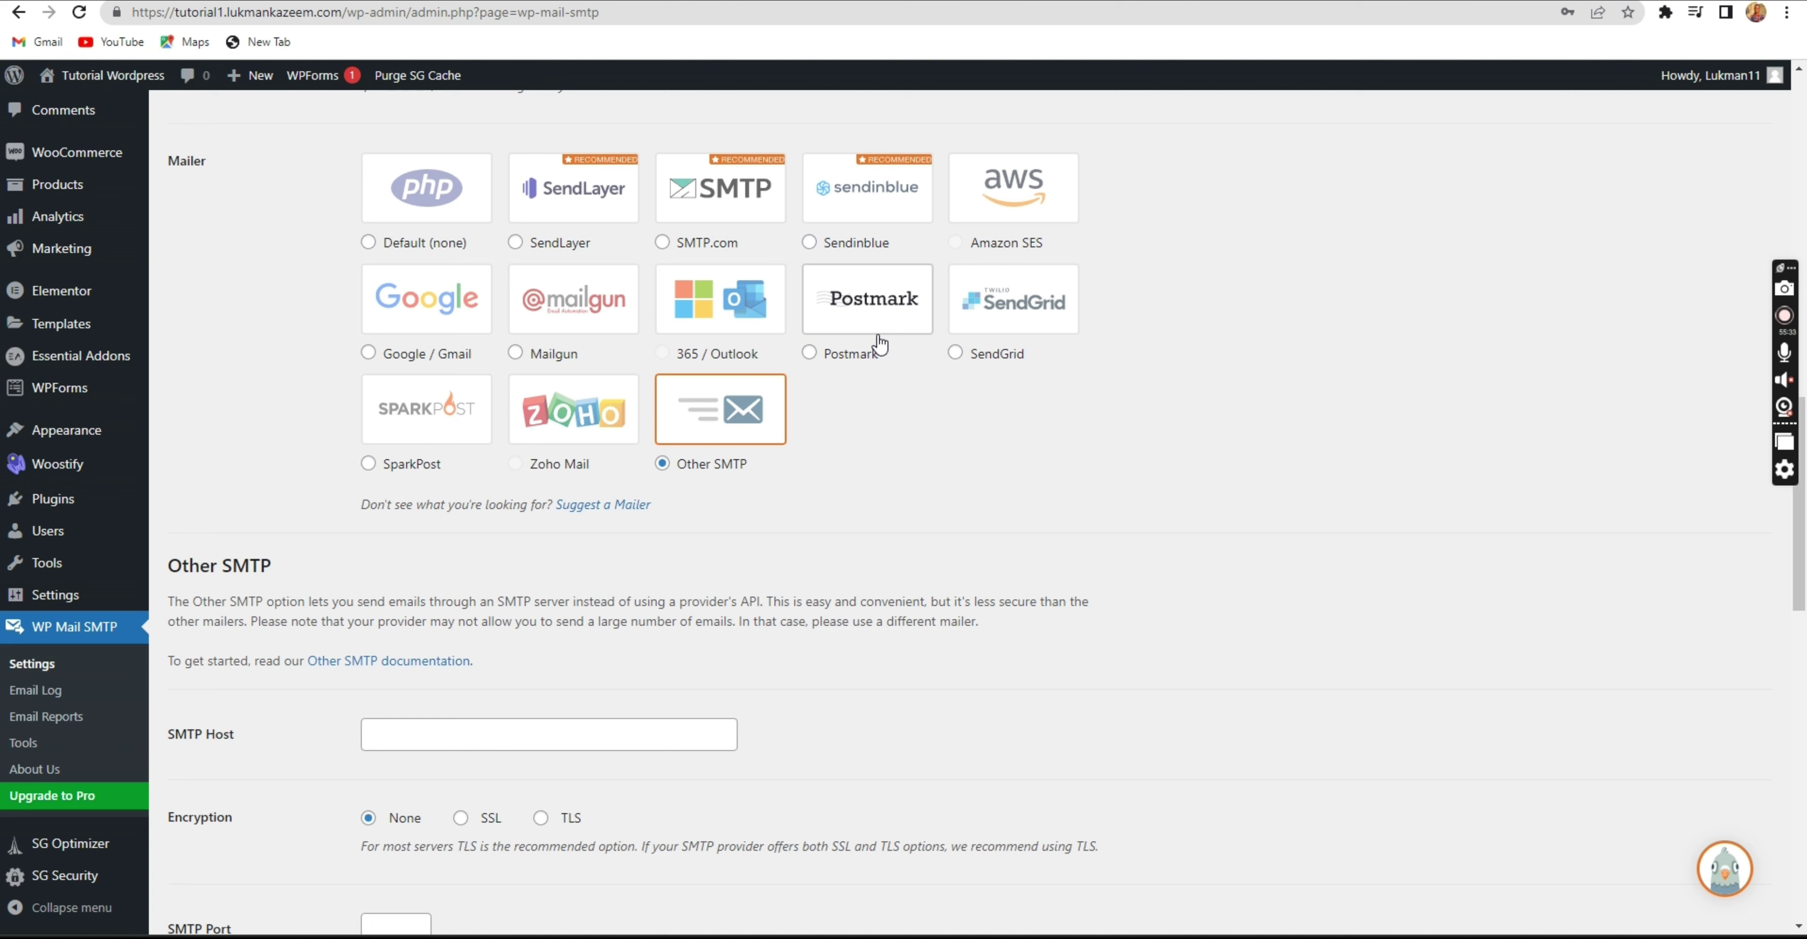
scroll(696, 576, down, 4)
scroll(675, 556, up, 3)
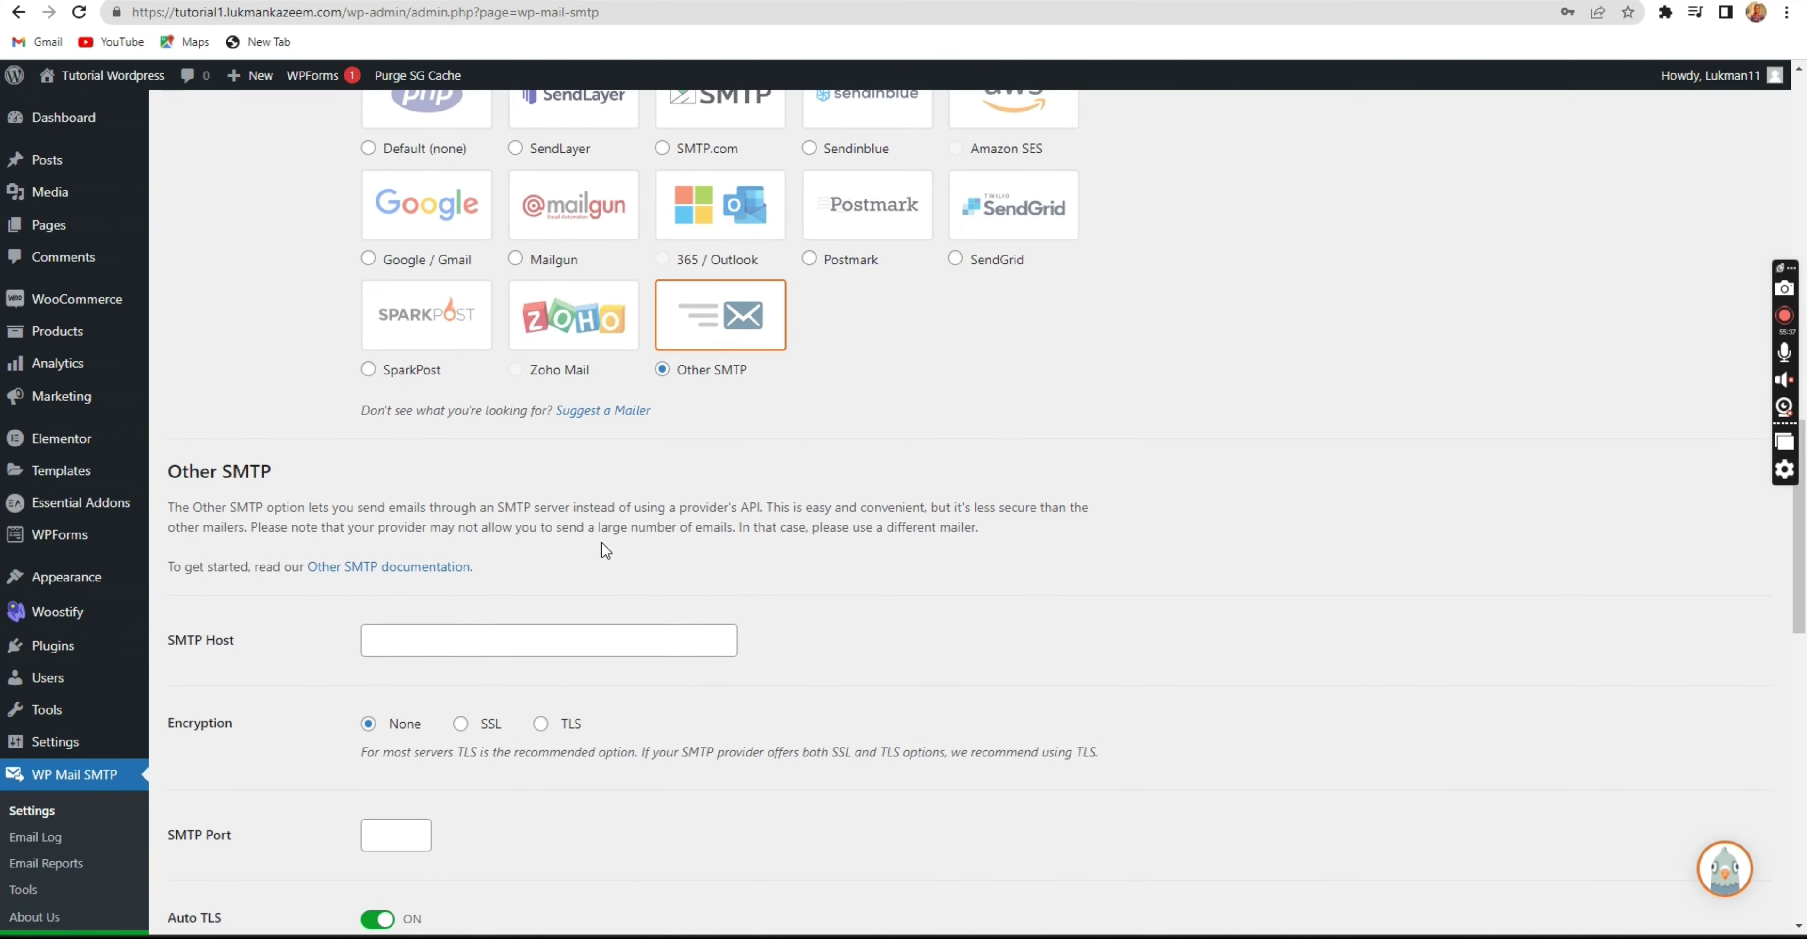
scroll(604, 551, up, 6)
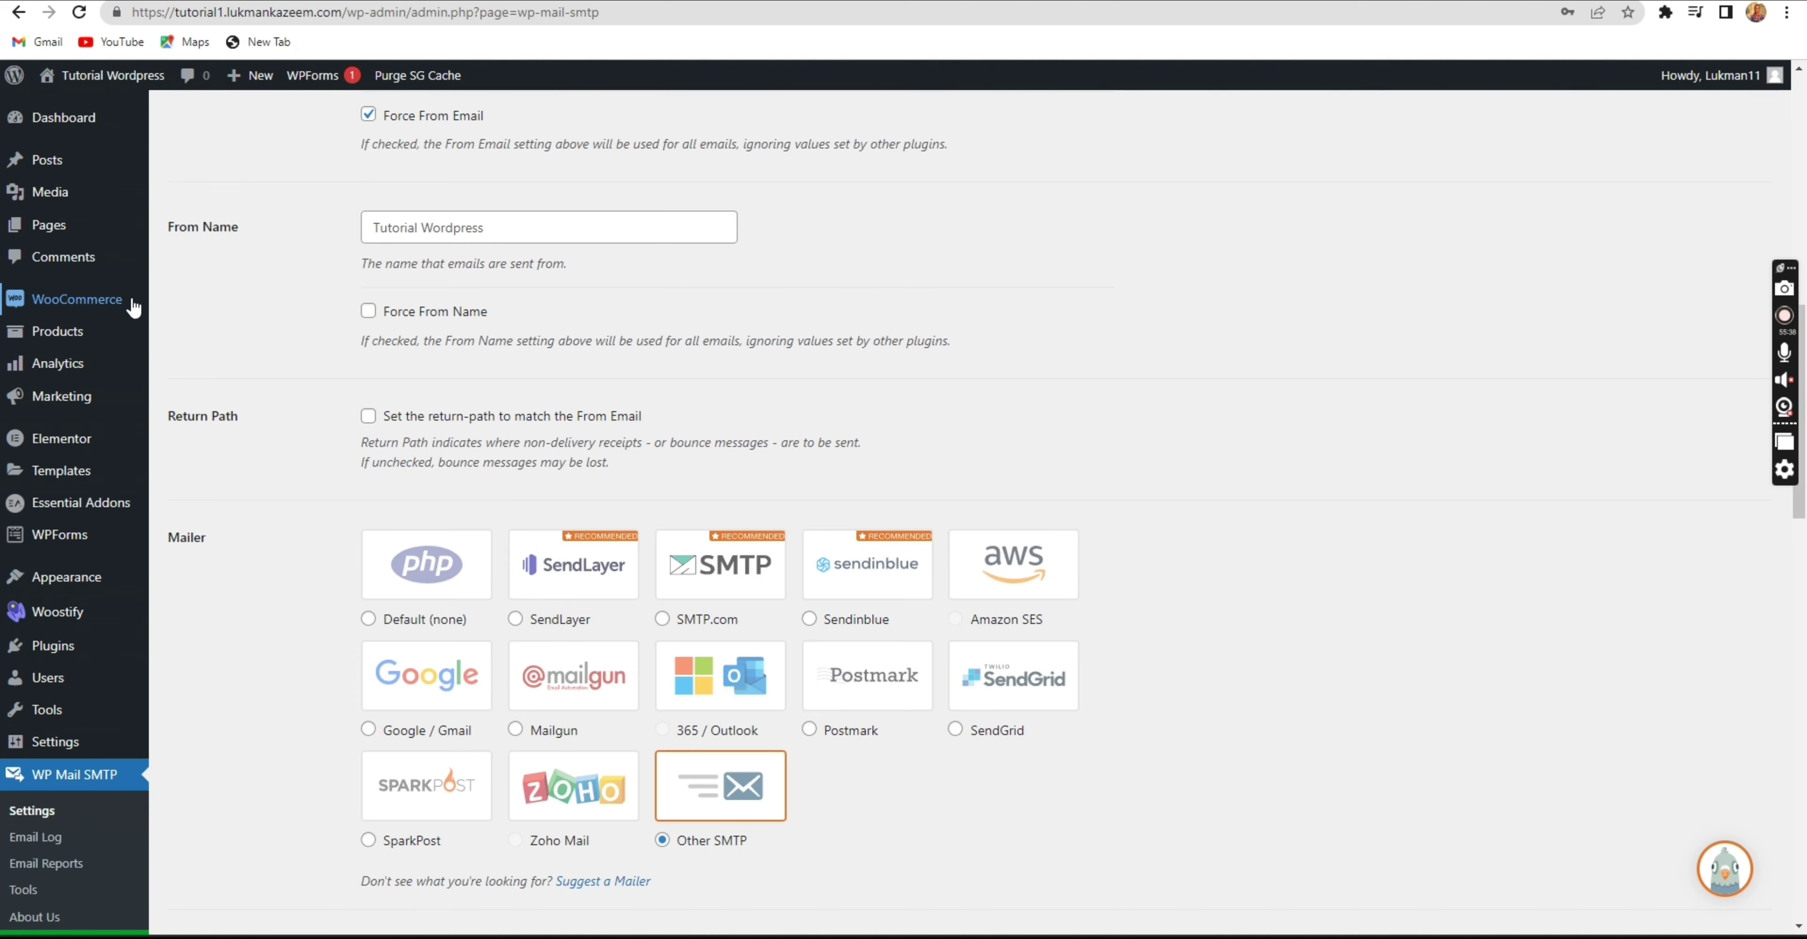
Scroll back up the page and switch the mailer back to Default (none).
mouse_move(133, 309)
scroll(355, 469, down, 4)
scroll(359, 507, up, 1)
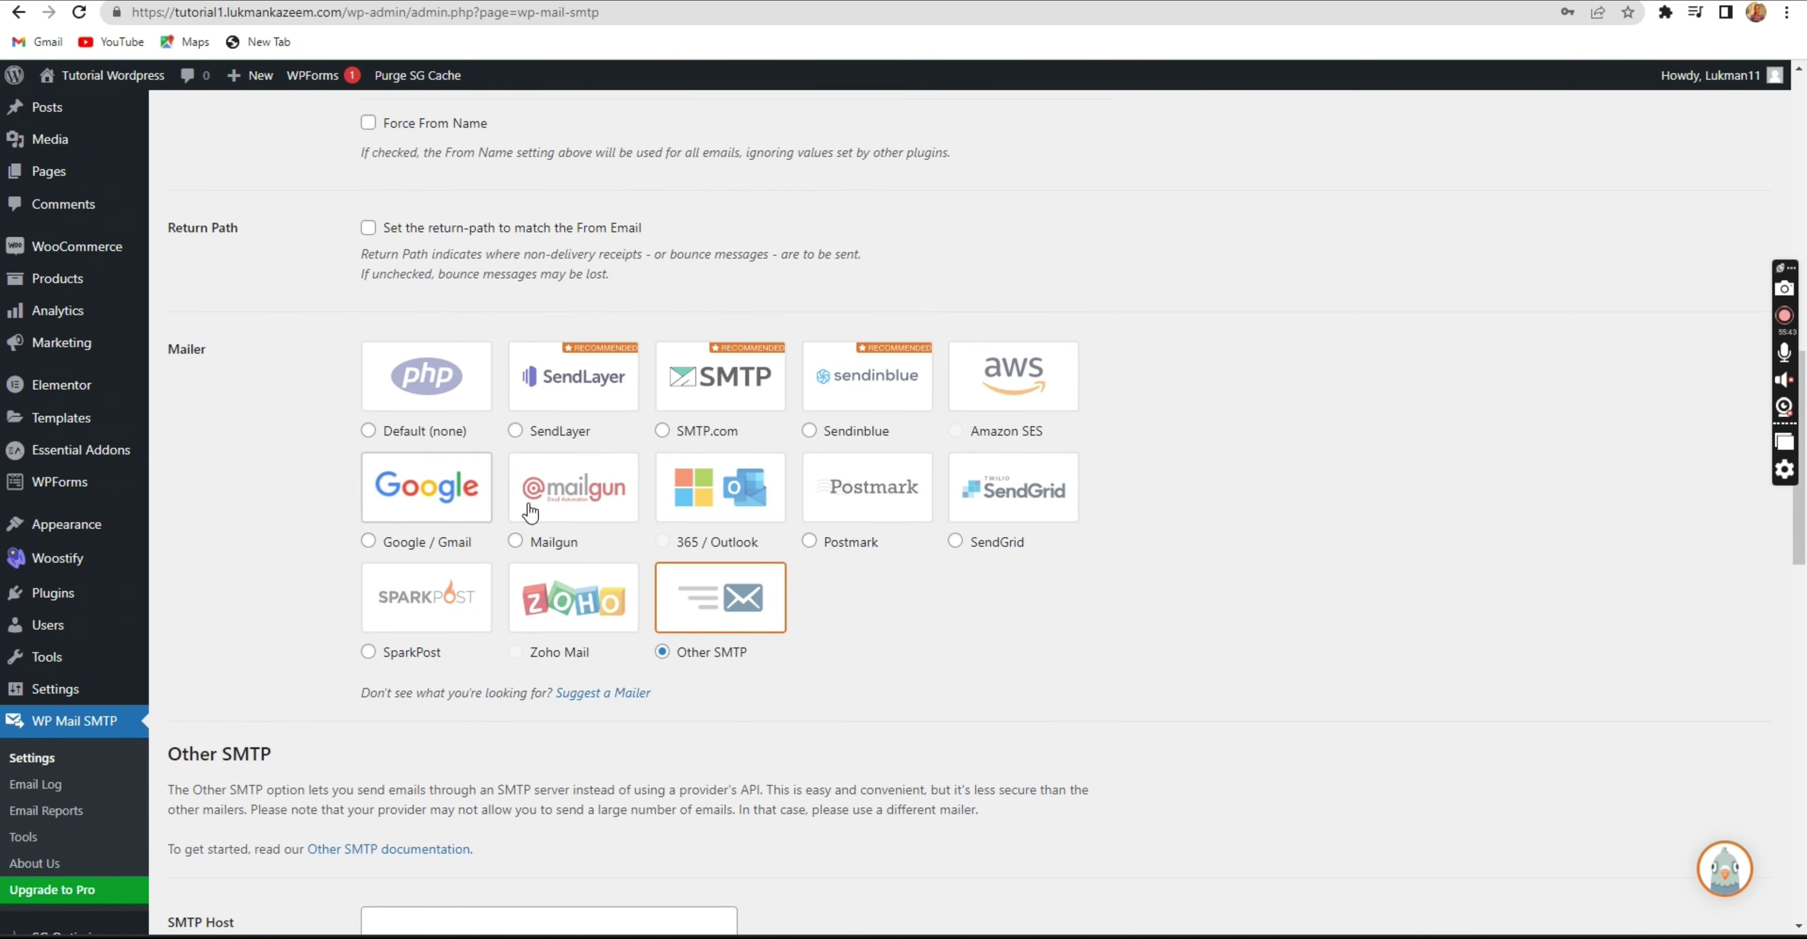
scroll(740, 608, down, 1)
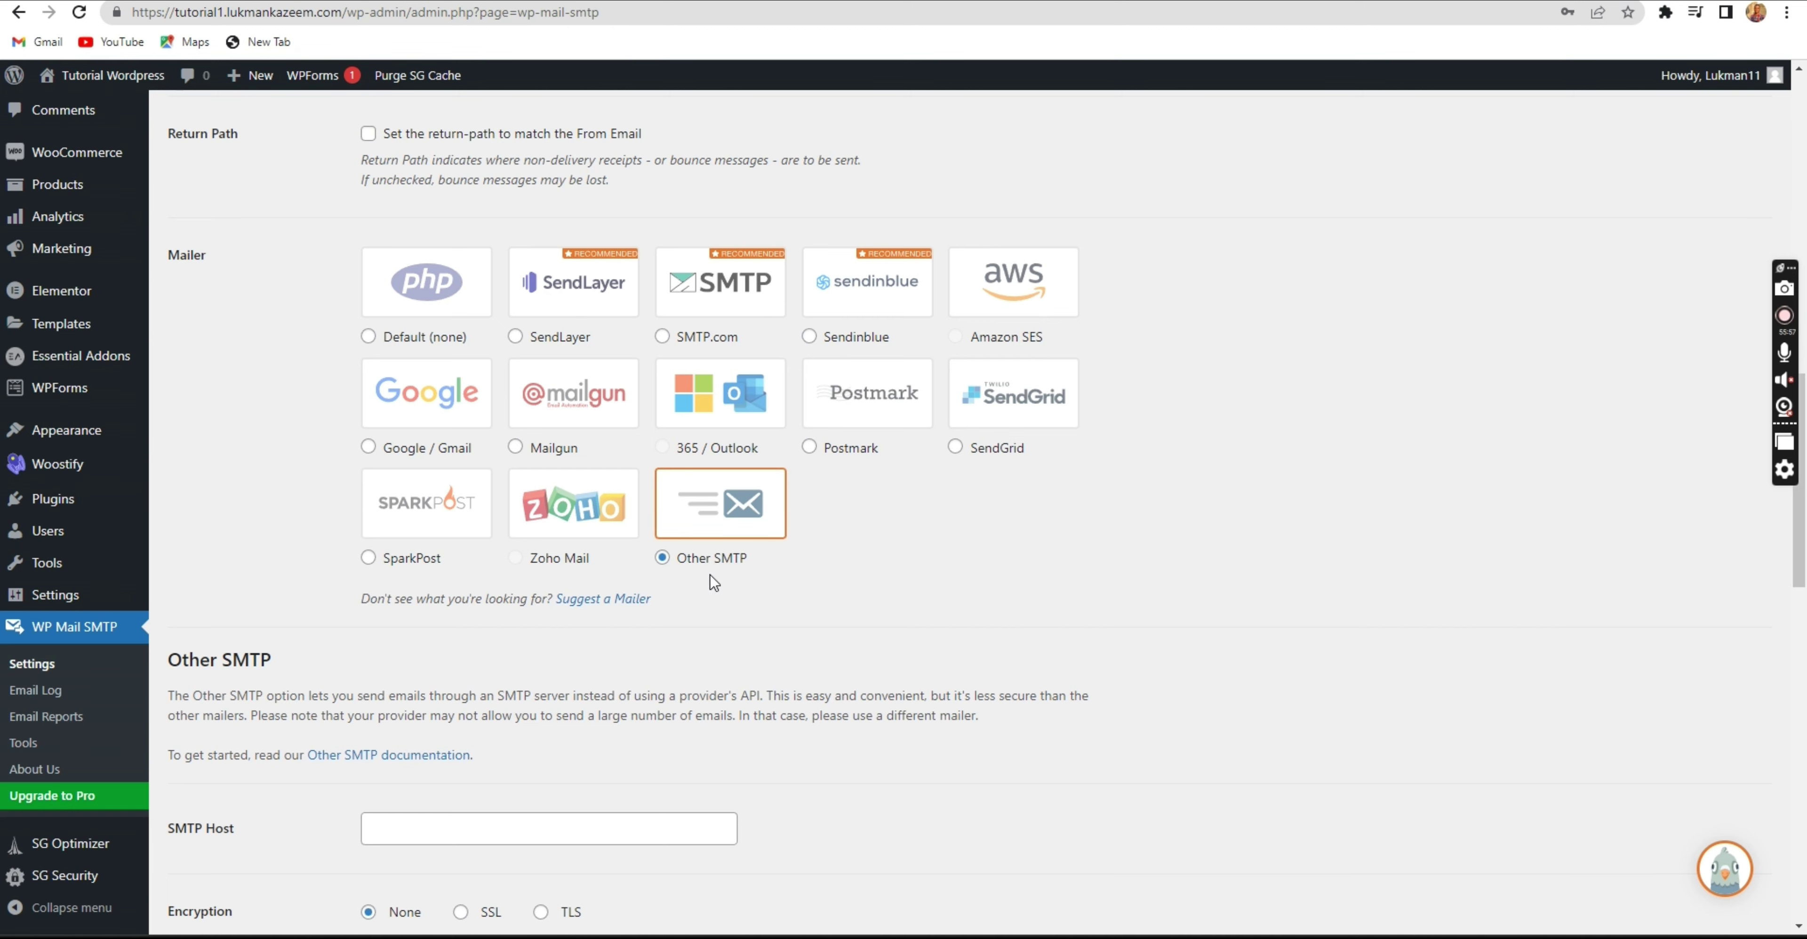
scroll(381, 439, up, 3)
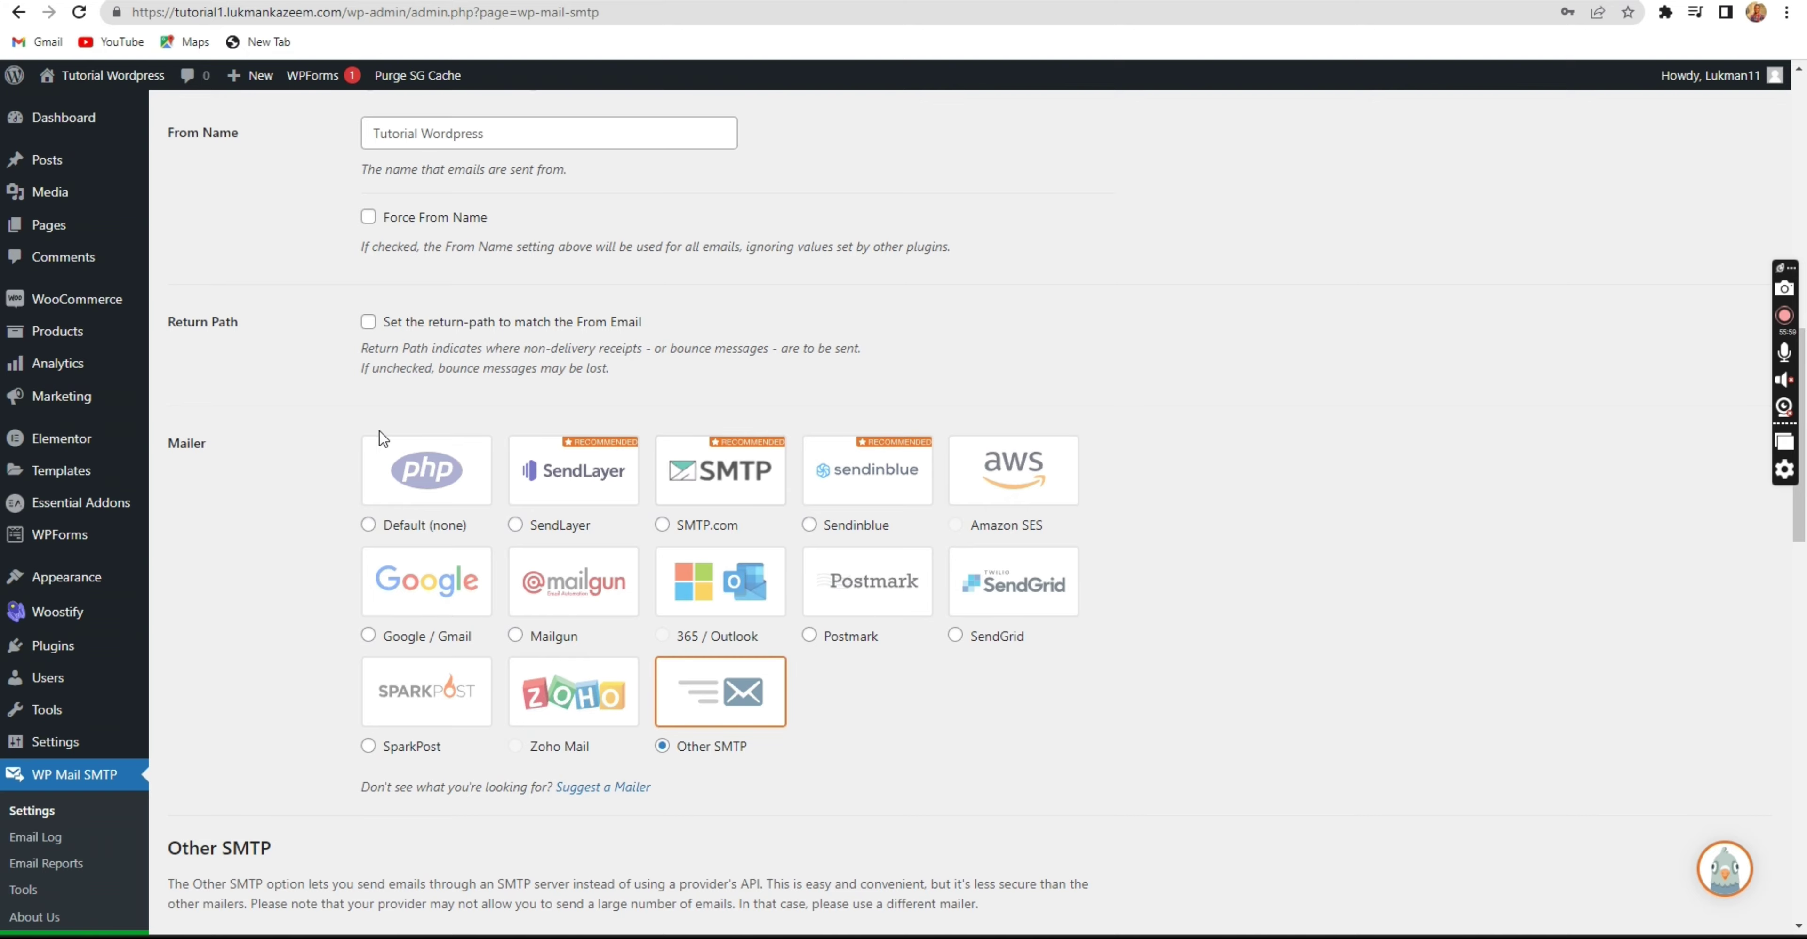
click(385, 450)
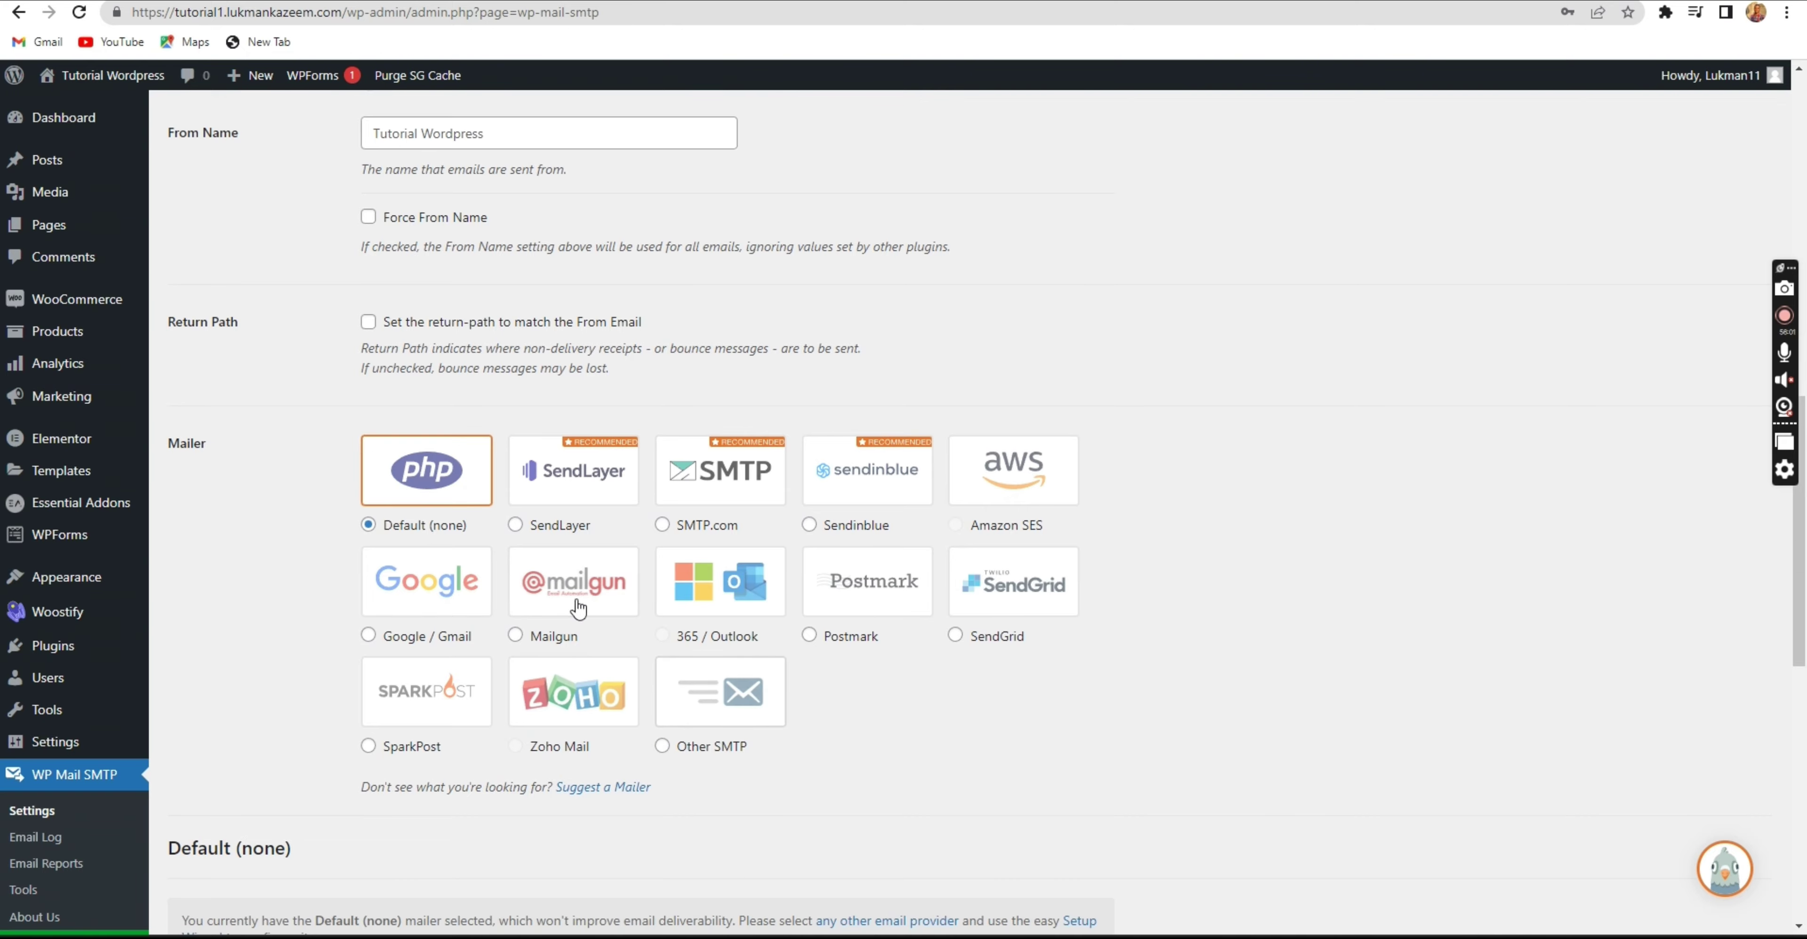
Save the WP Mail SMTP settings with Default (none), confirming the Heads up! warning.
scroll(437, 898, down, 6)
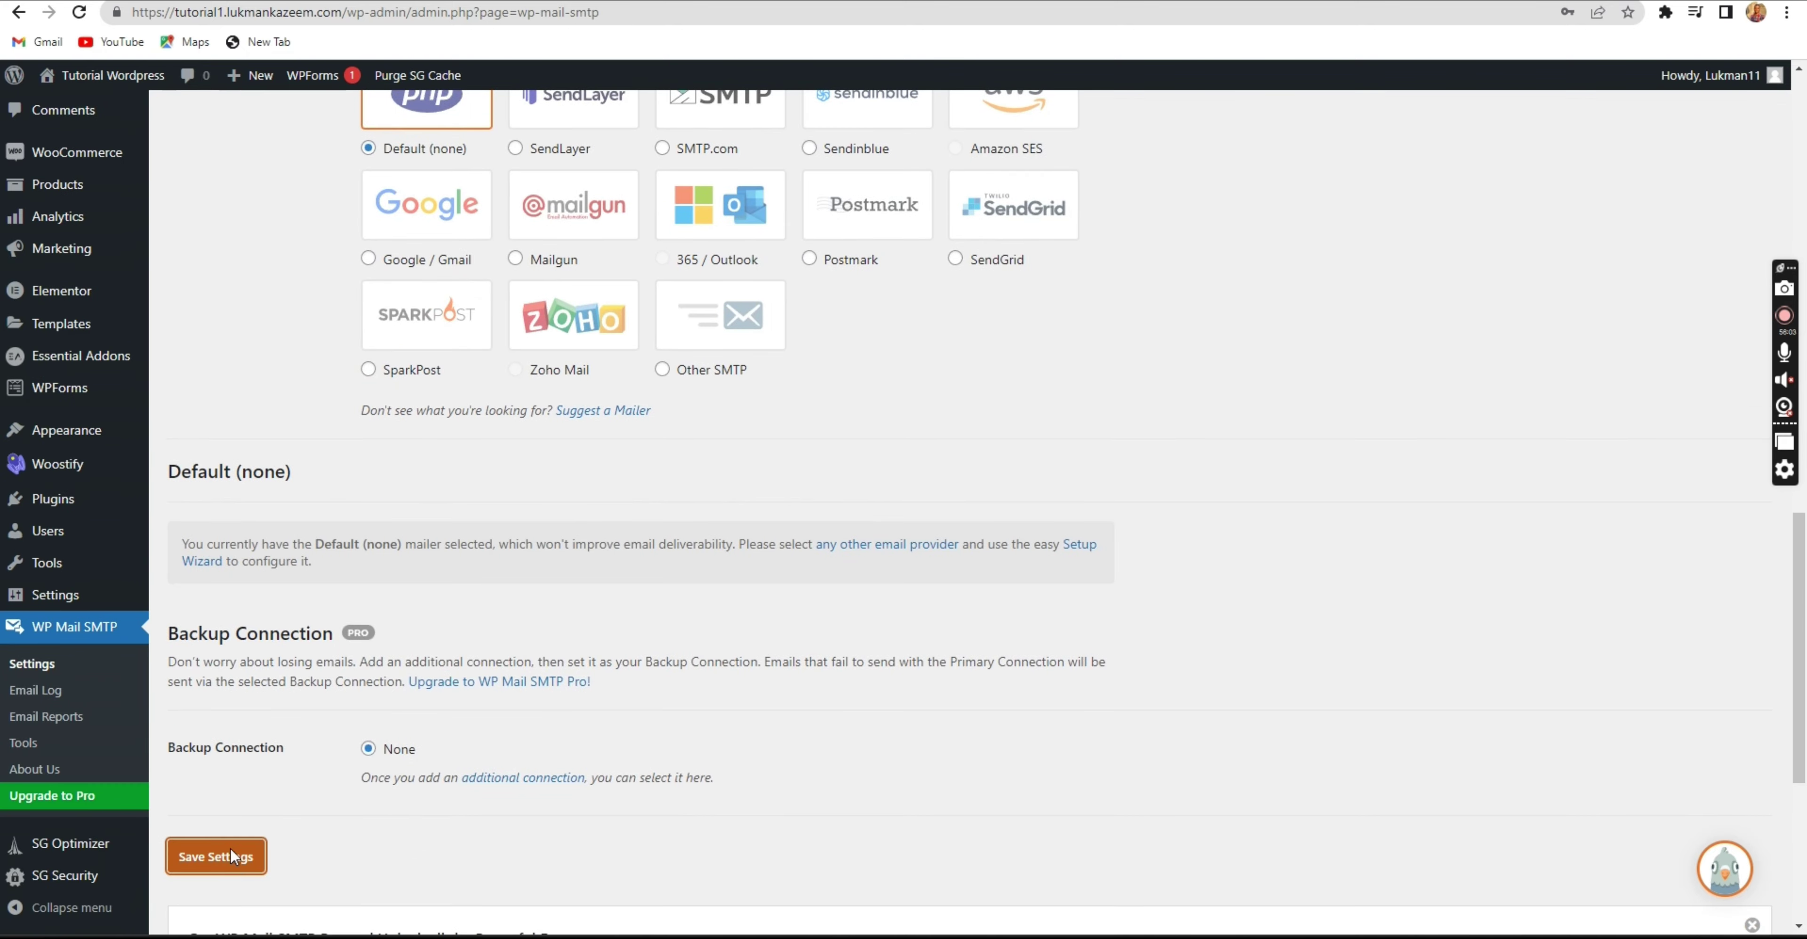
click(232, 857)
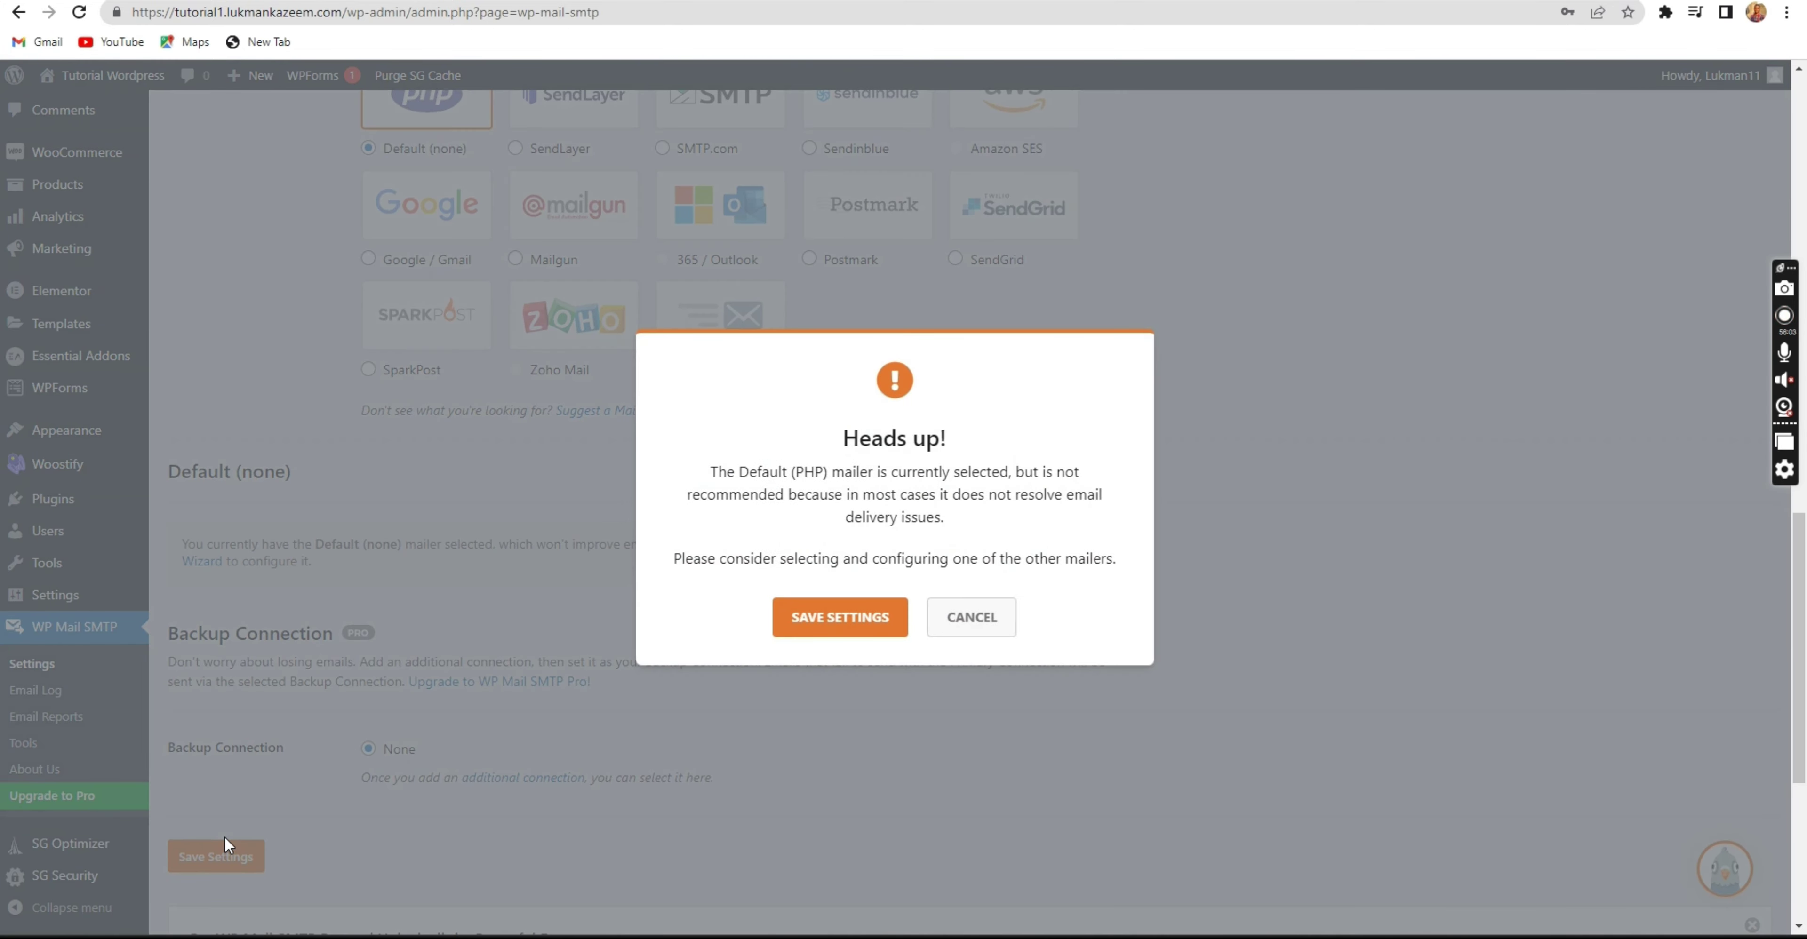
click(855, 616)
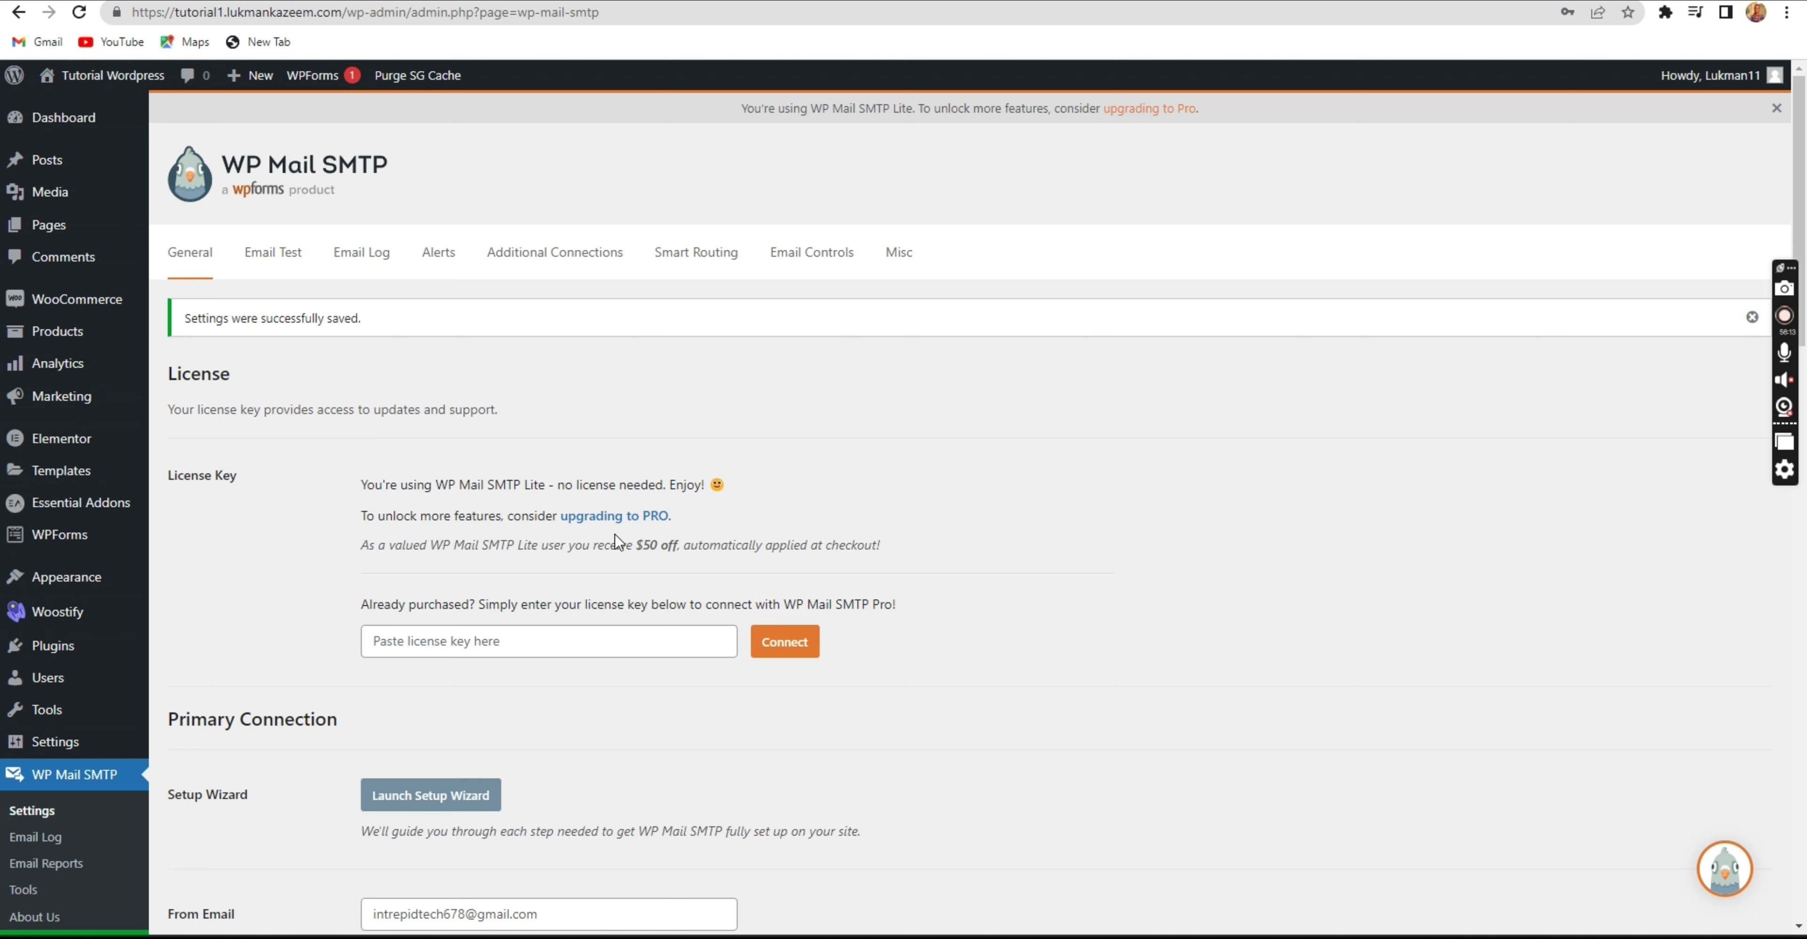
key(ctrl+Tab)
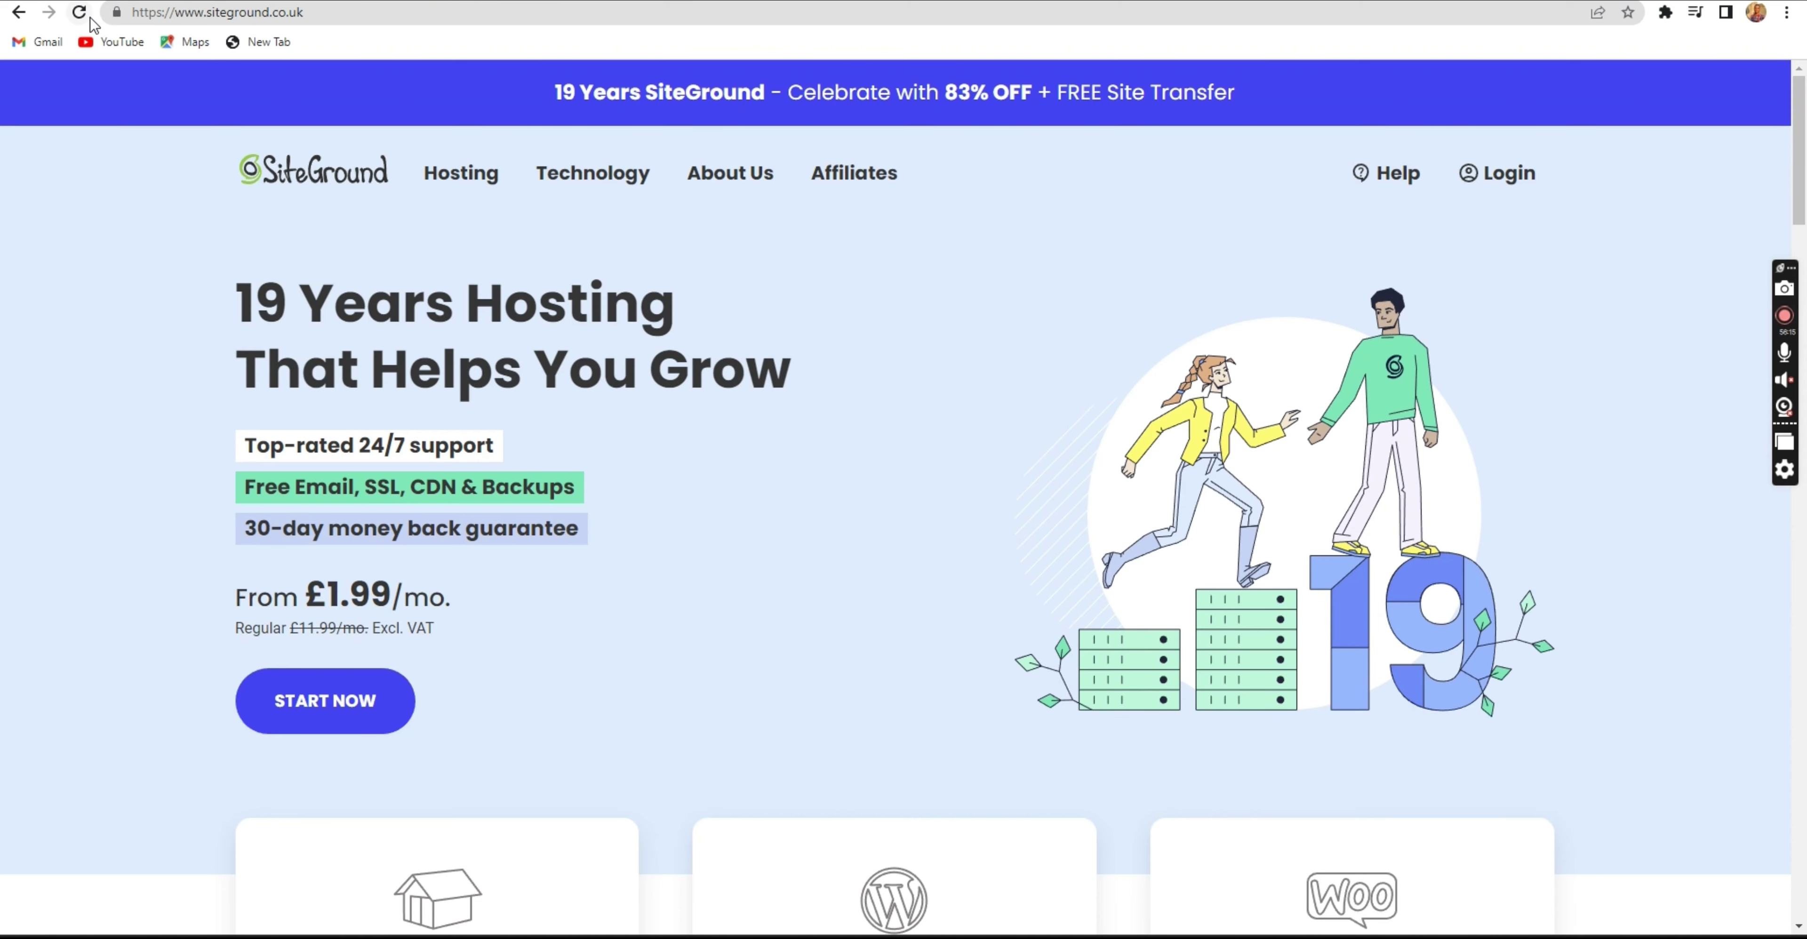
click(79, 14)
key(ctrl+Tab)
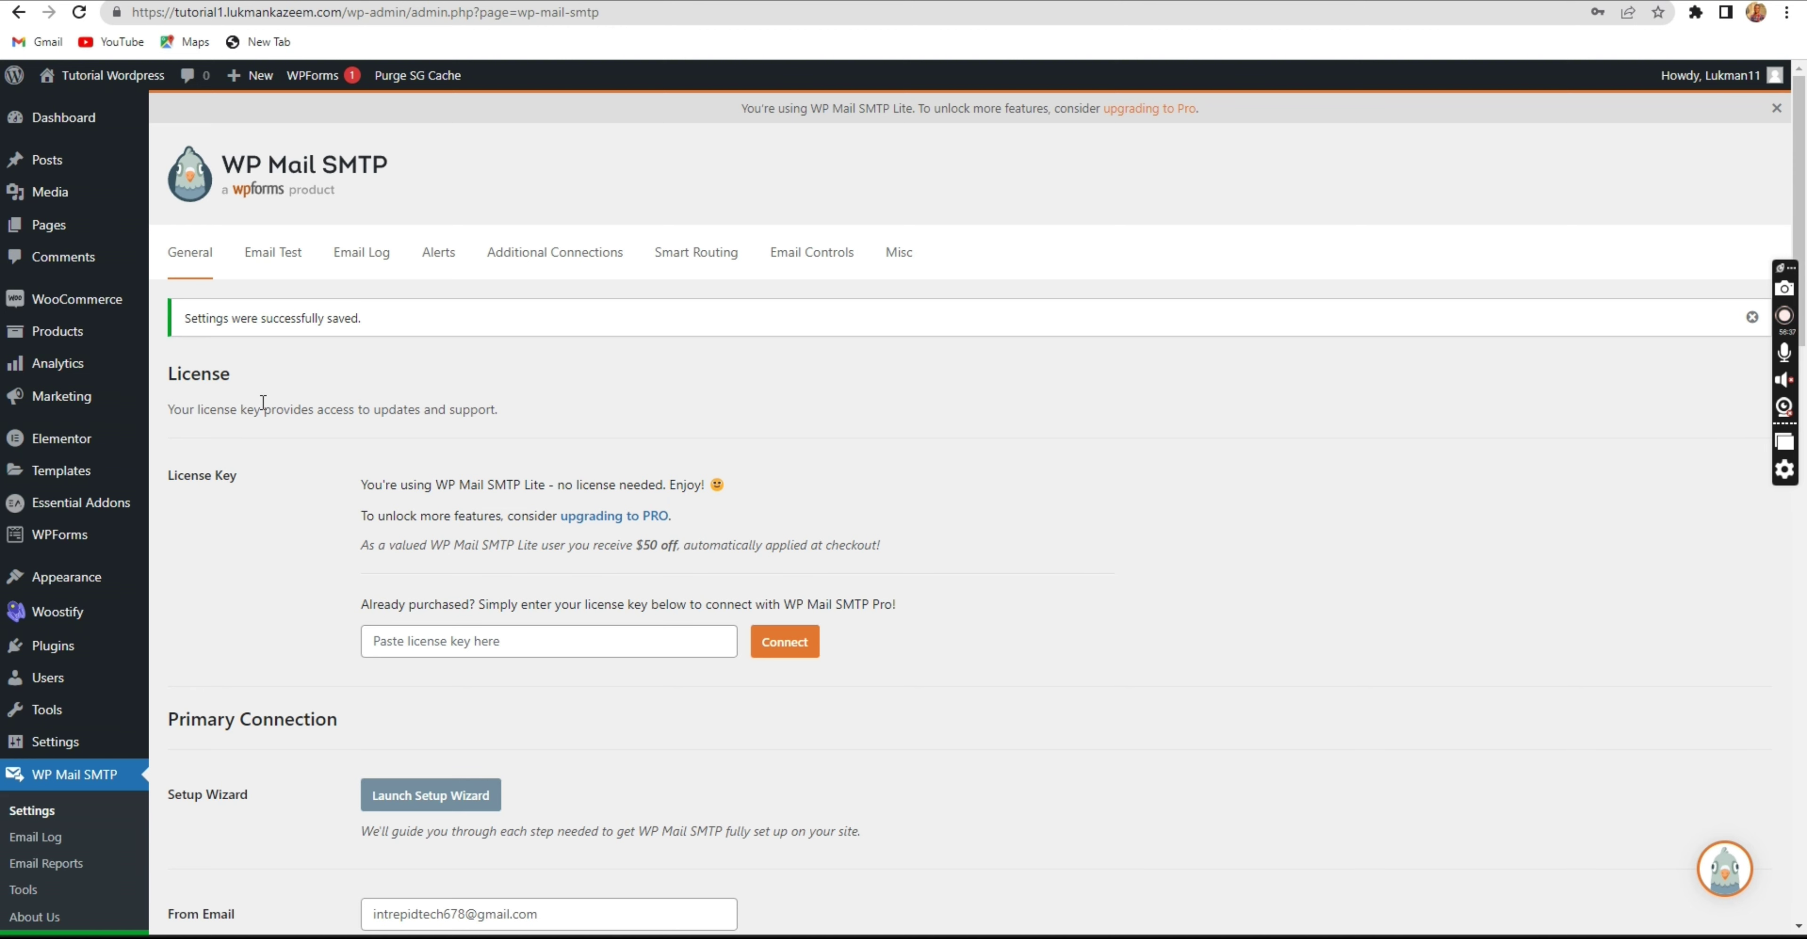
scroll(561, 583, down, 2)
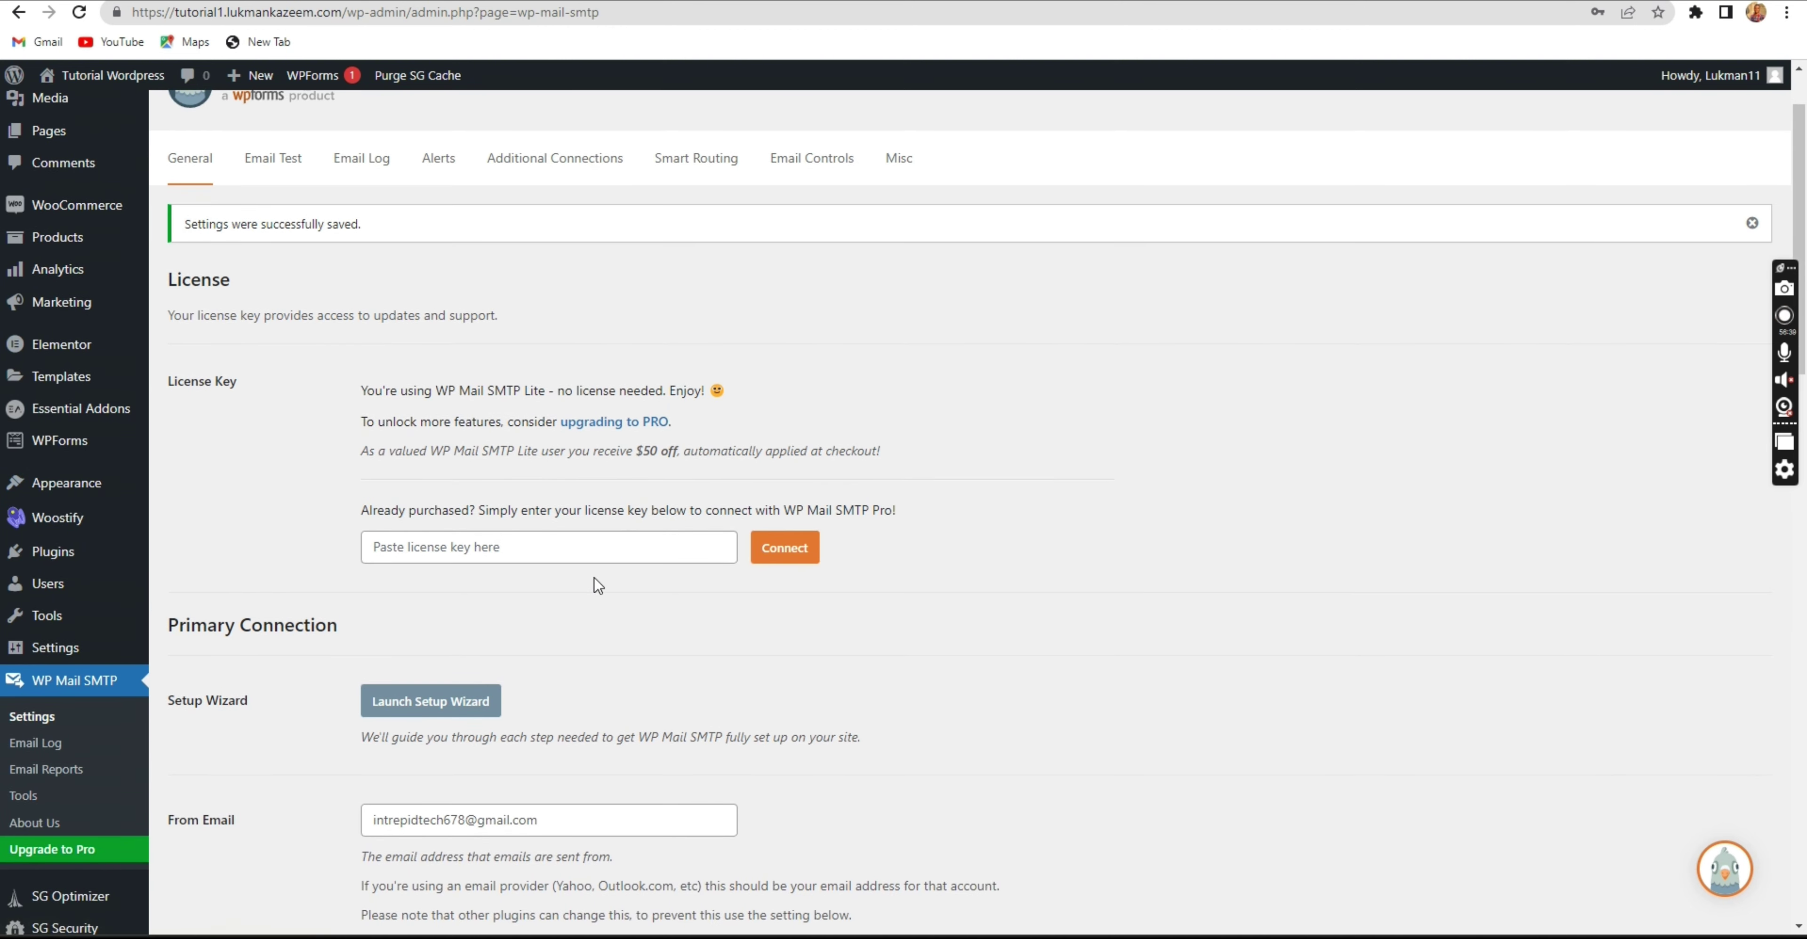
scroll(541, 627, down, 2)
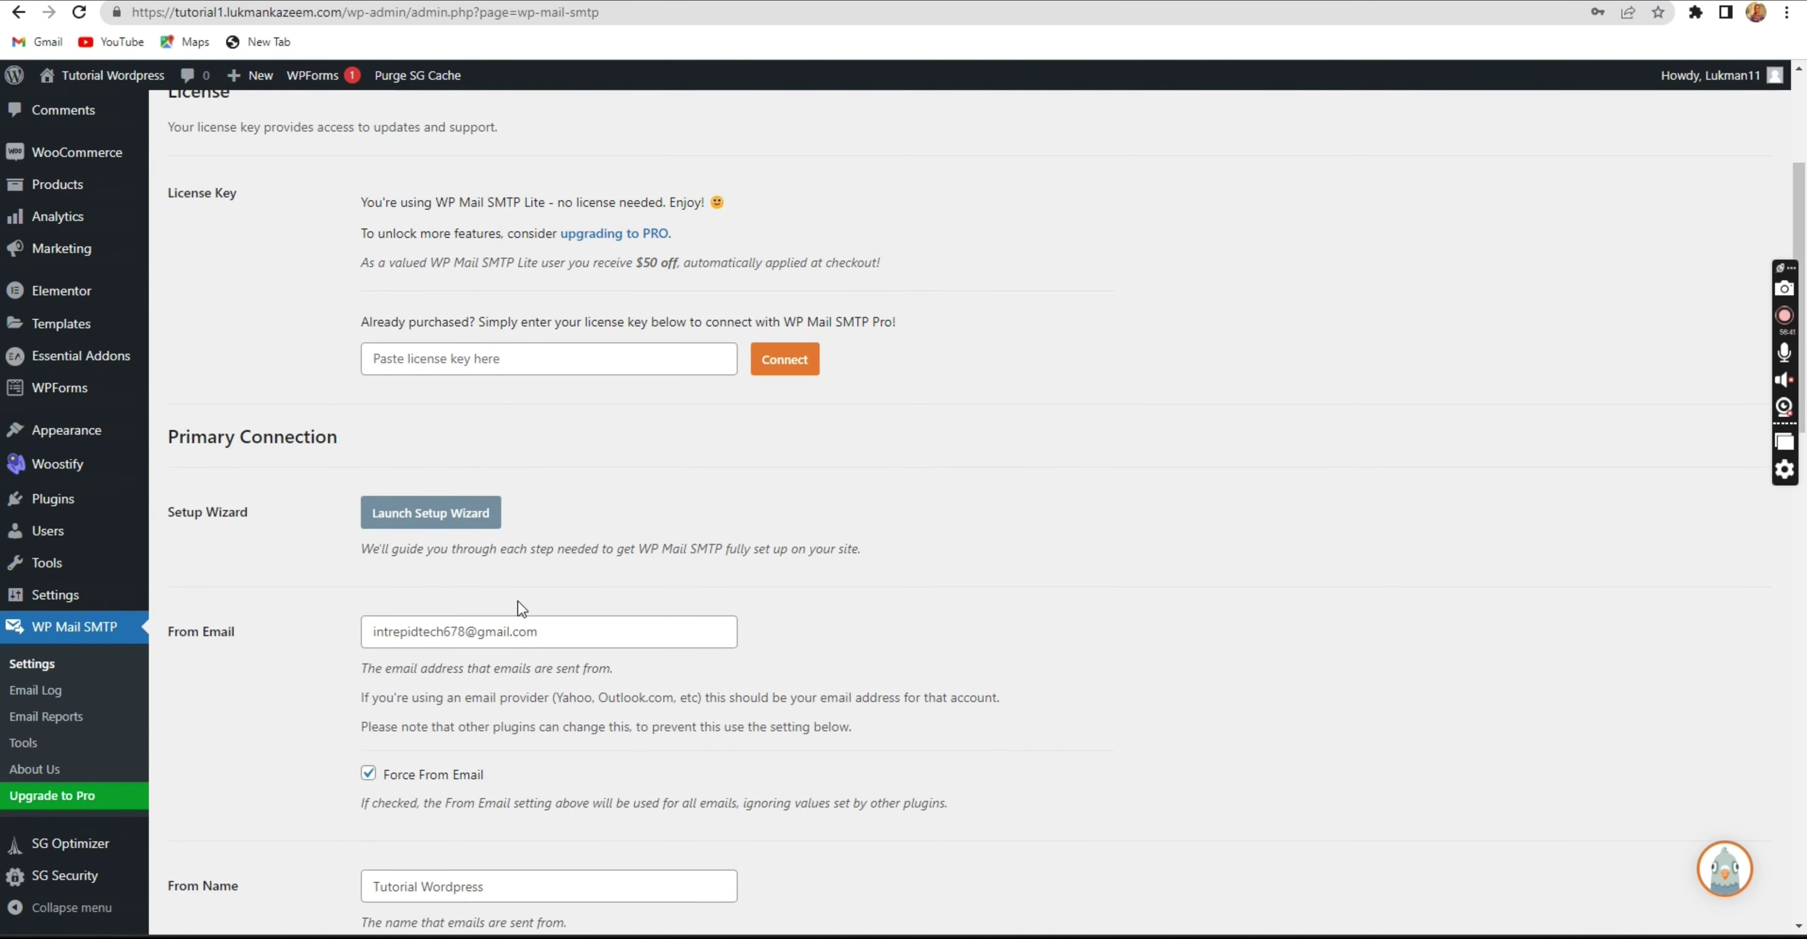
scroll(520, 608, up, 4)
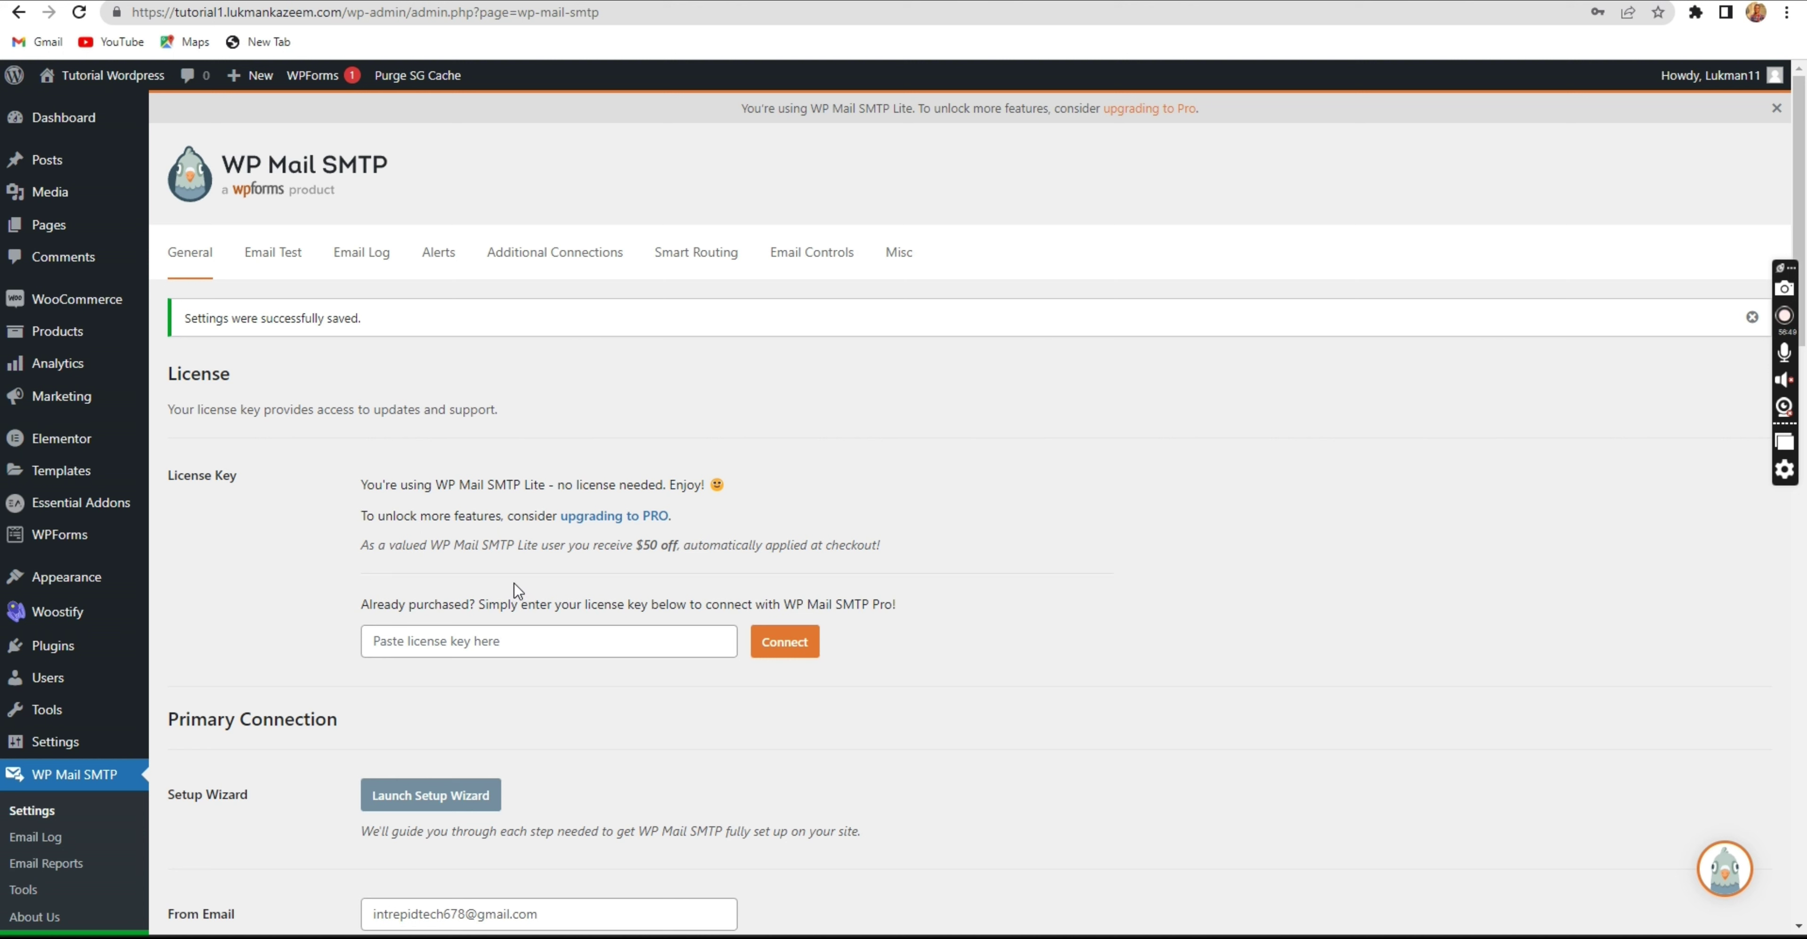
scroll(224, 572, down, 8)
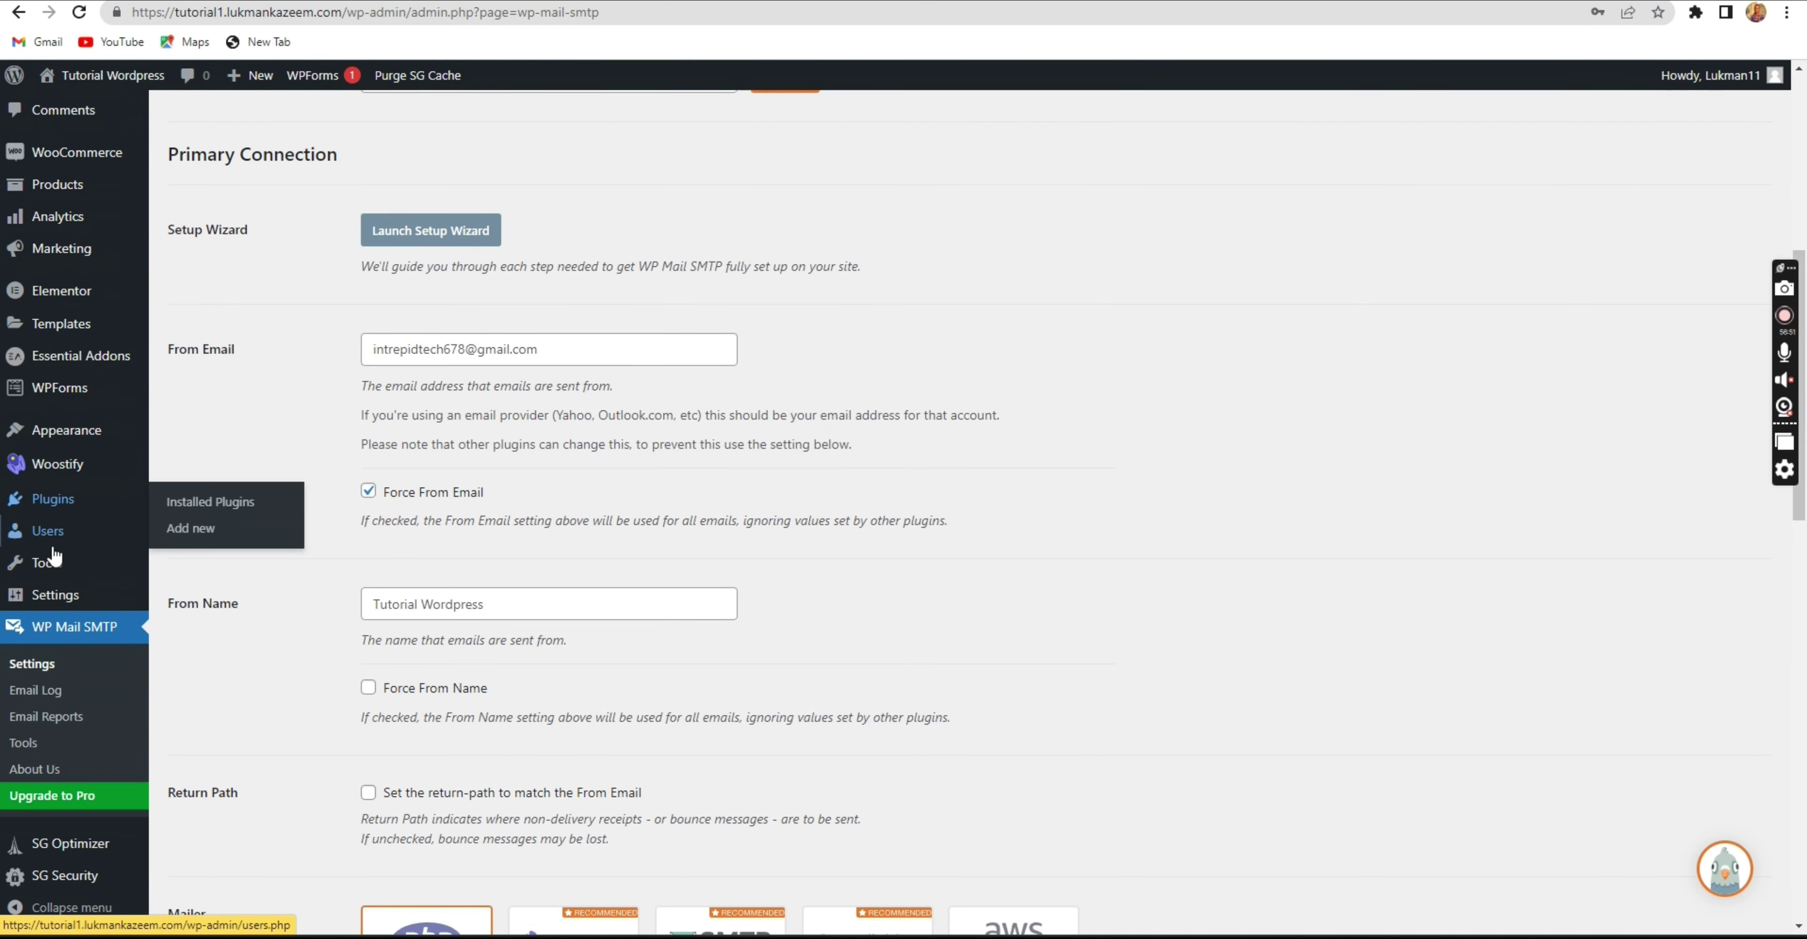
scroll(44, 678, up, 7)
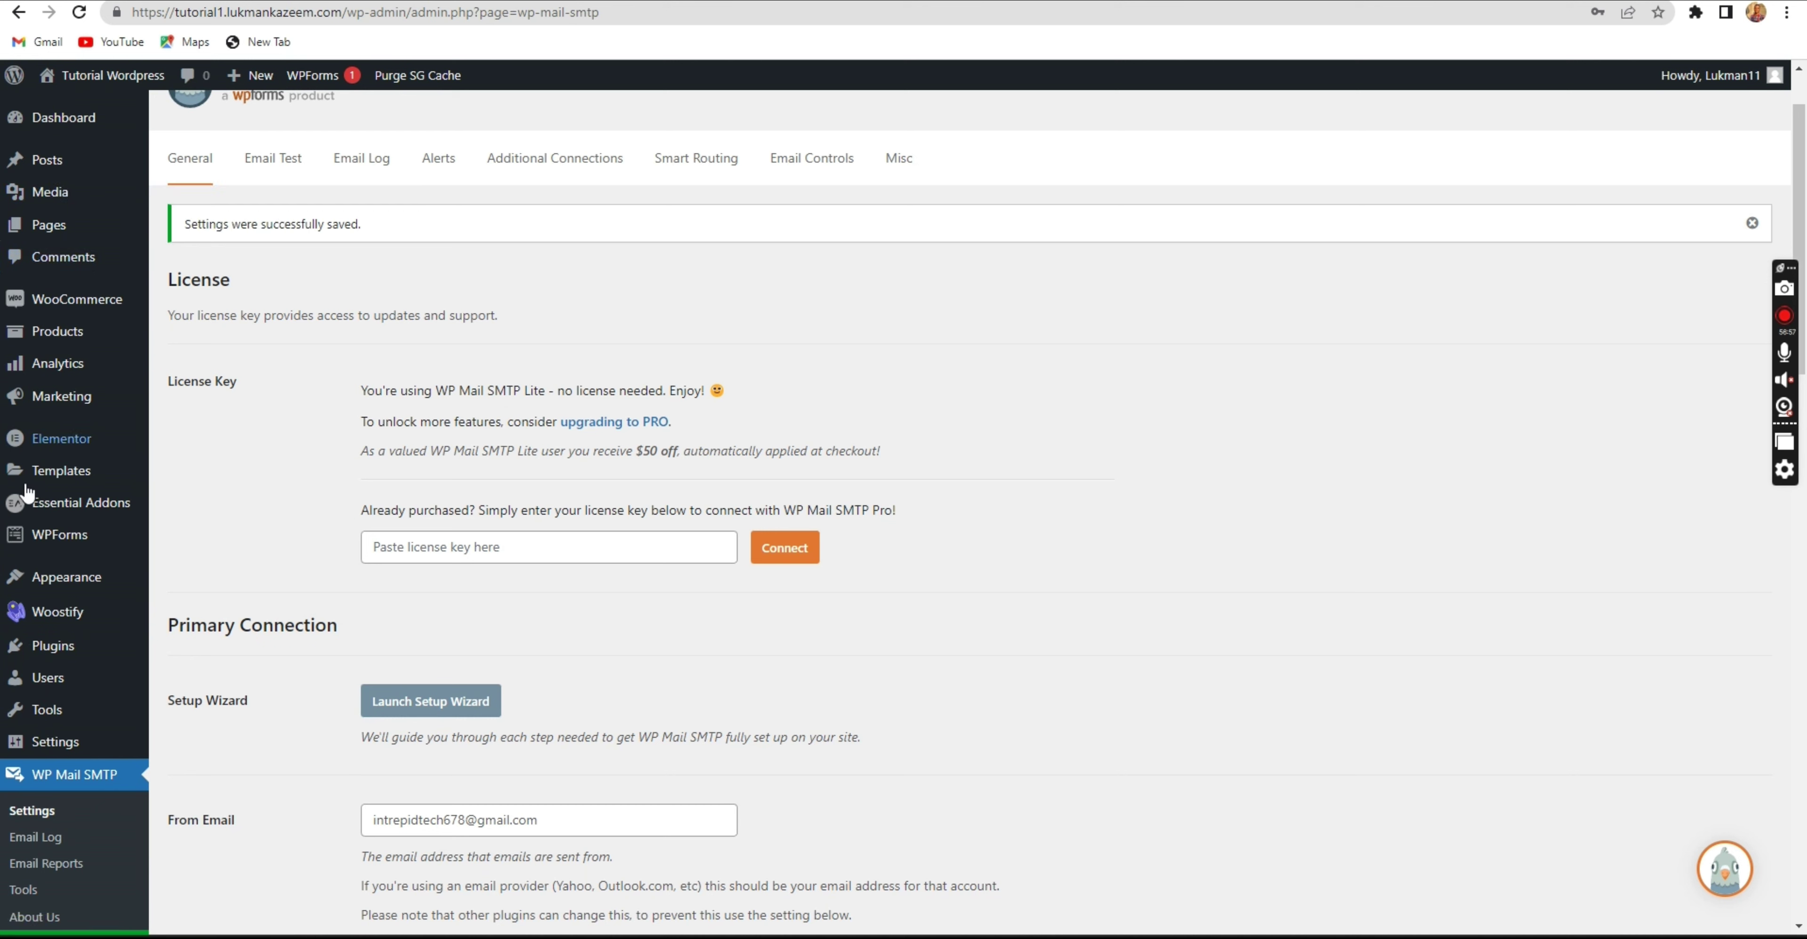
mouse_move(59, 336)
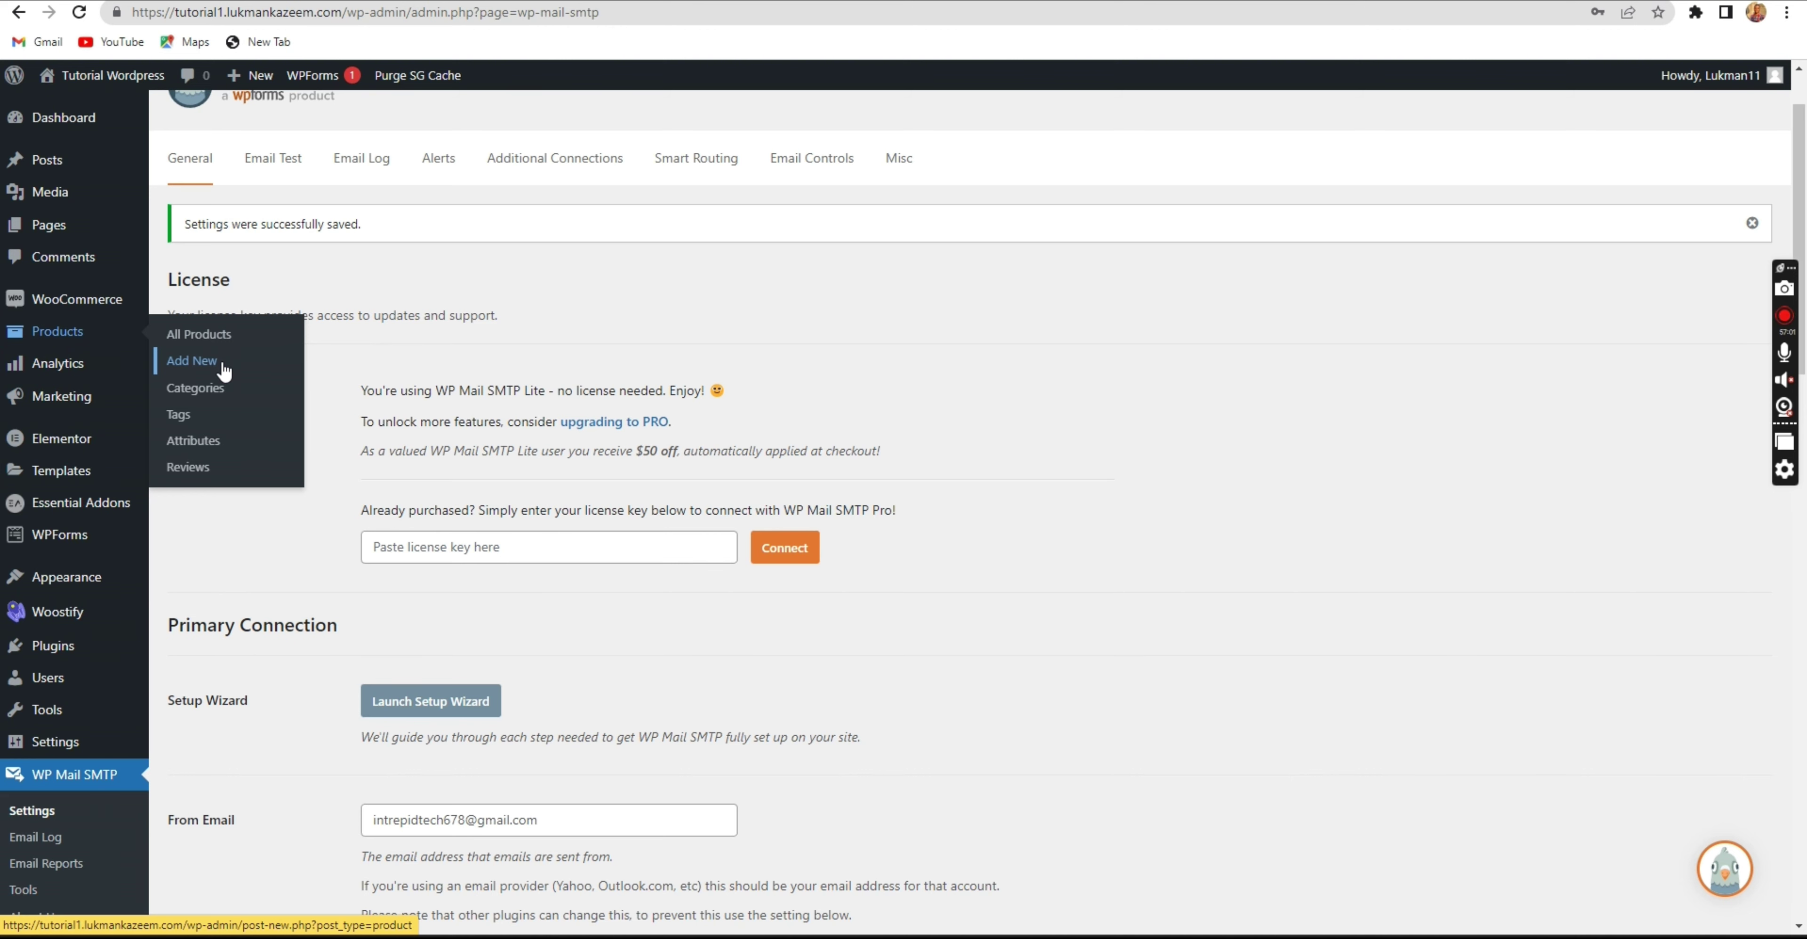
Start a blank WooCommerce product from the Products list, then bring the Jumia tab forward.
click(205, 341)
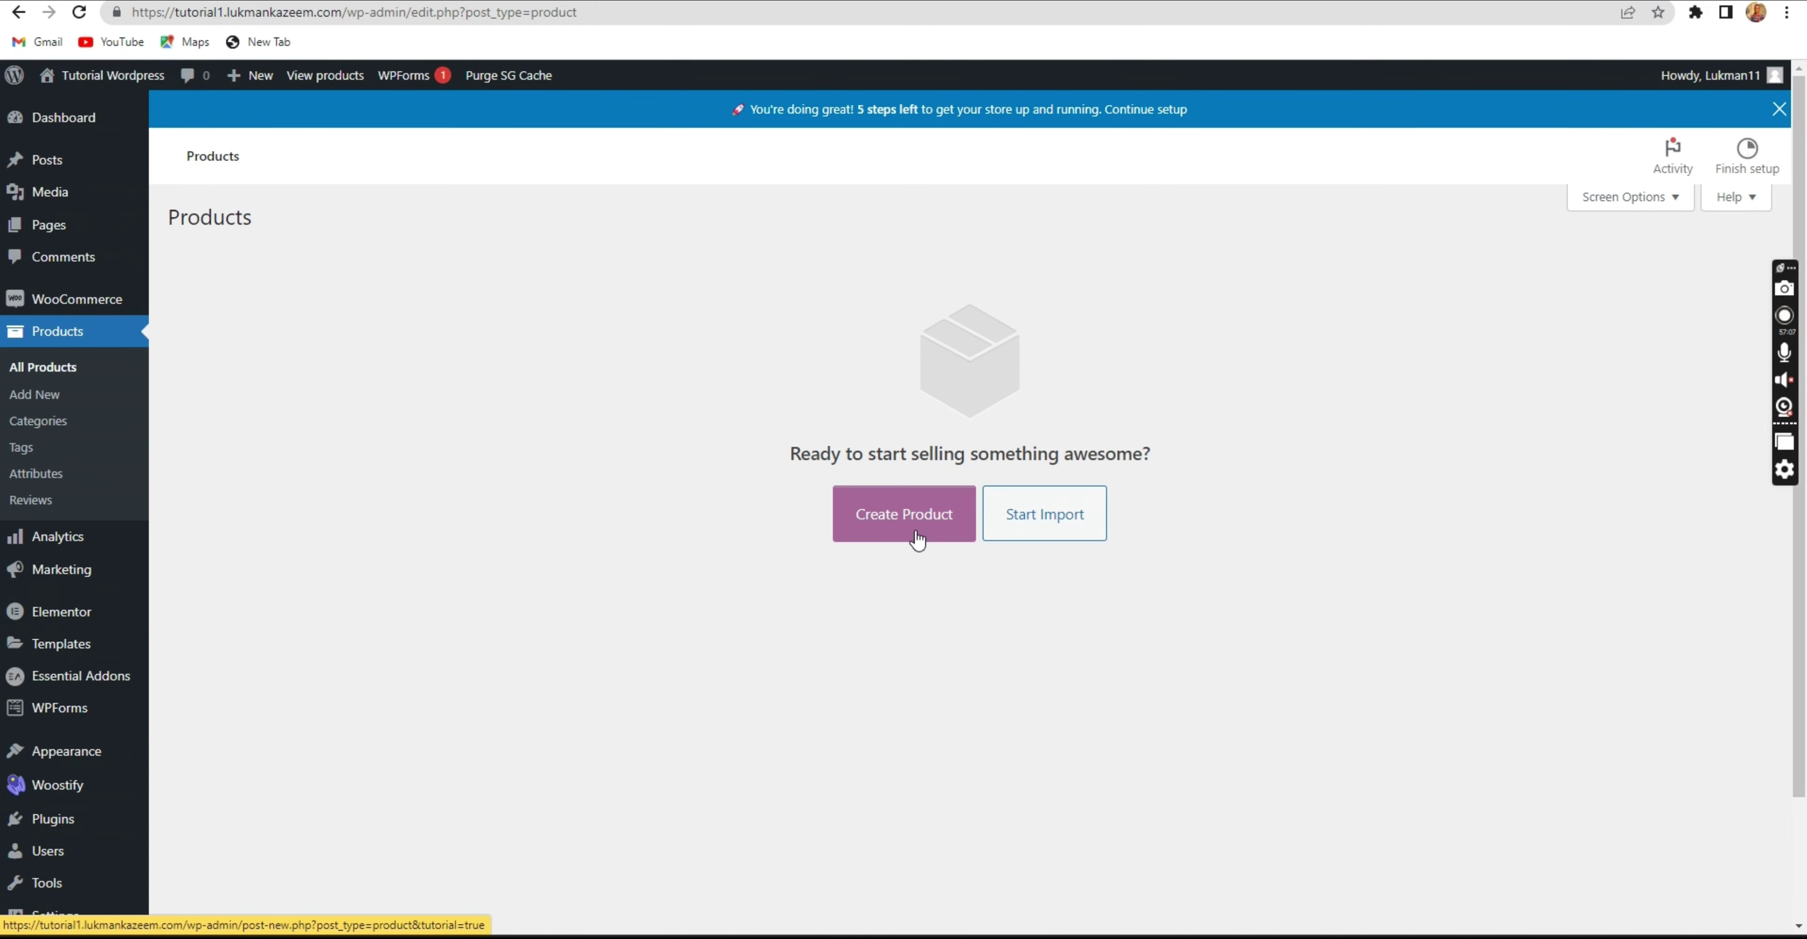
click(907, 517)
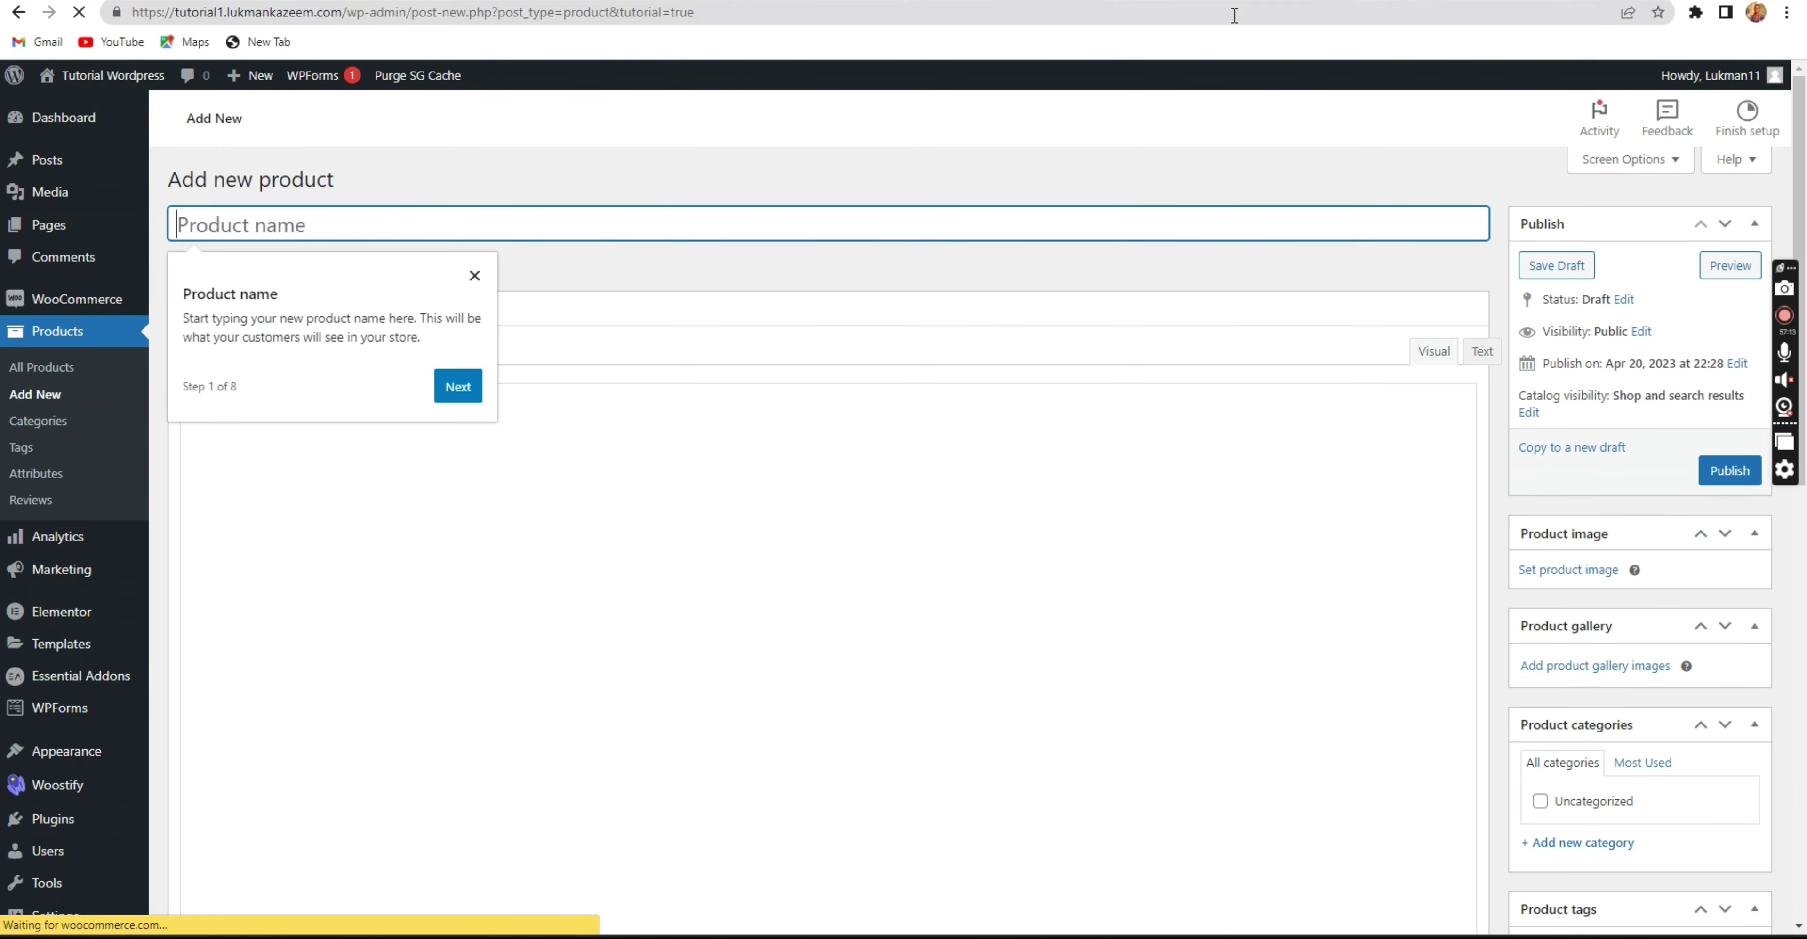
key(ctrl+Tab)
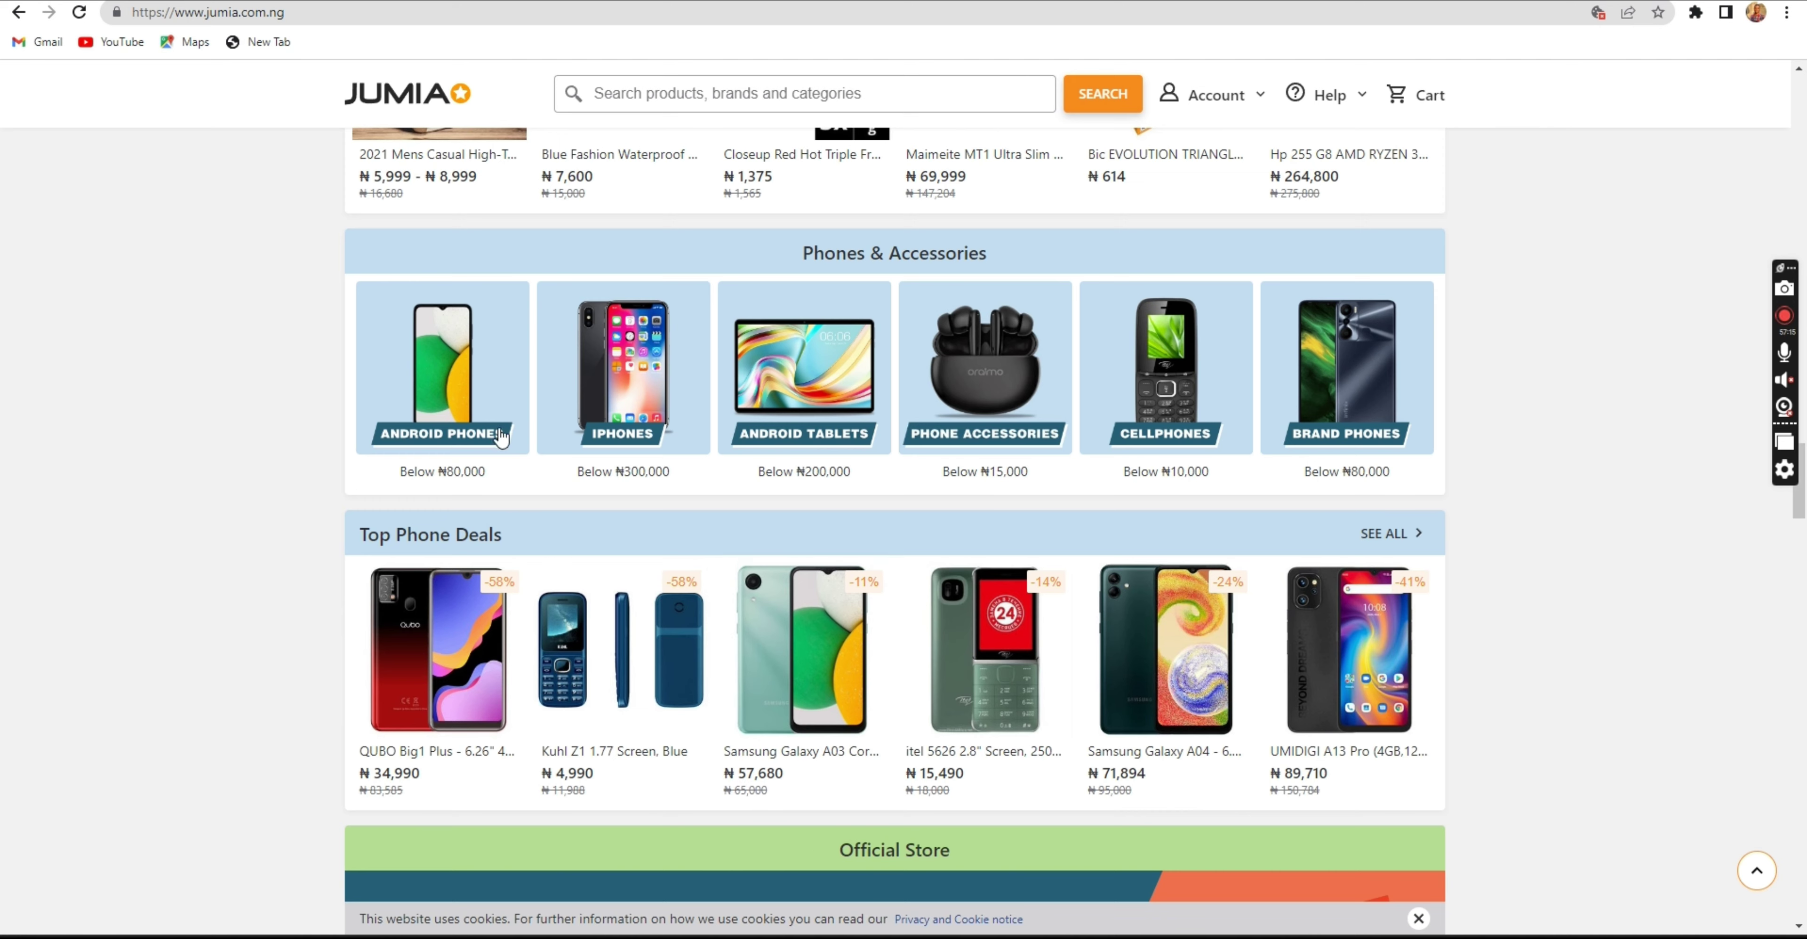
Open the Xiaomi A1 Plus page from Android Phones and save its main photo as 1.jpg.
click(447, 353)
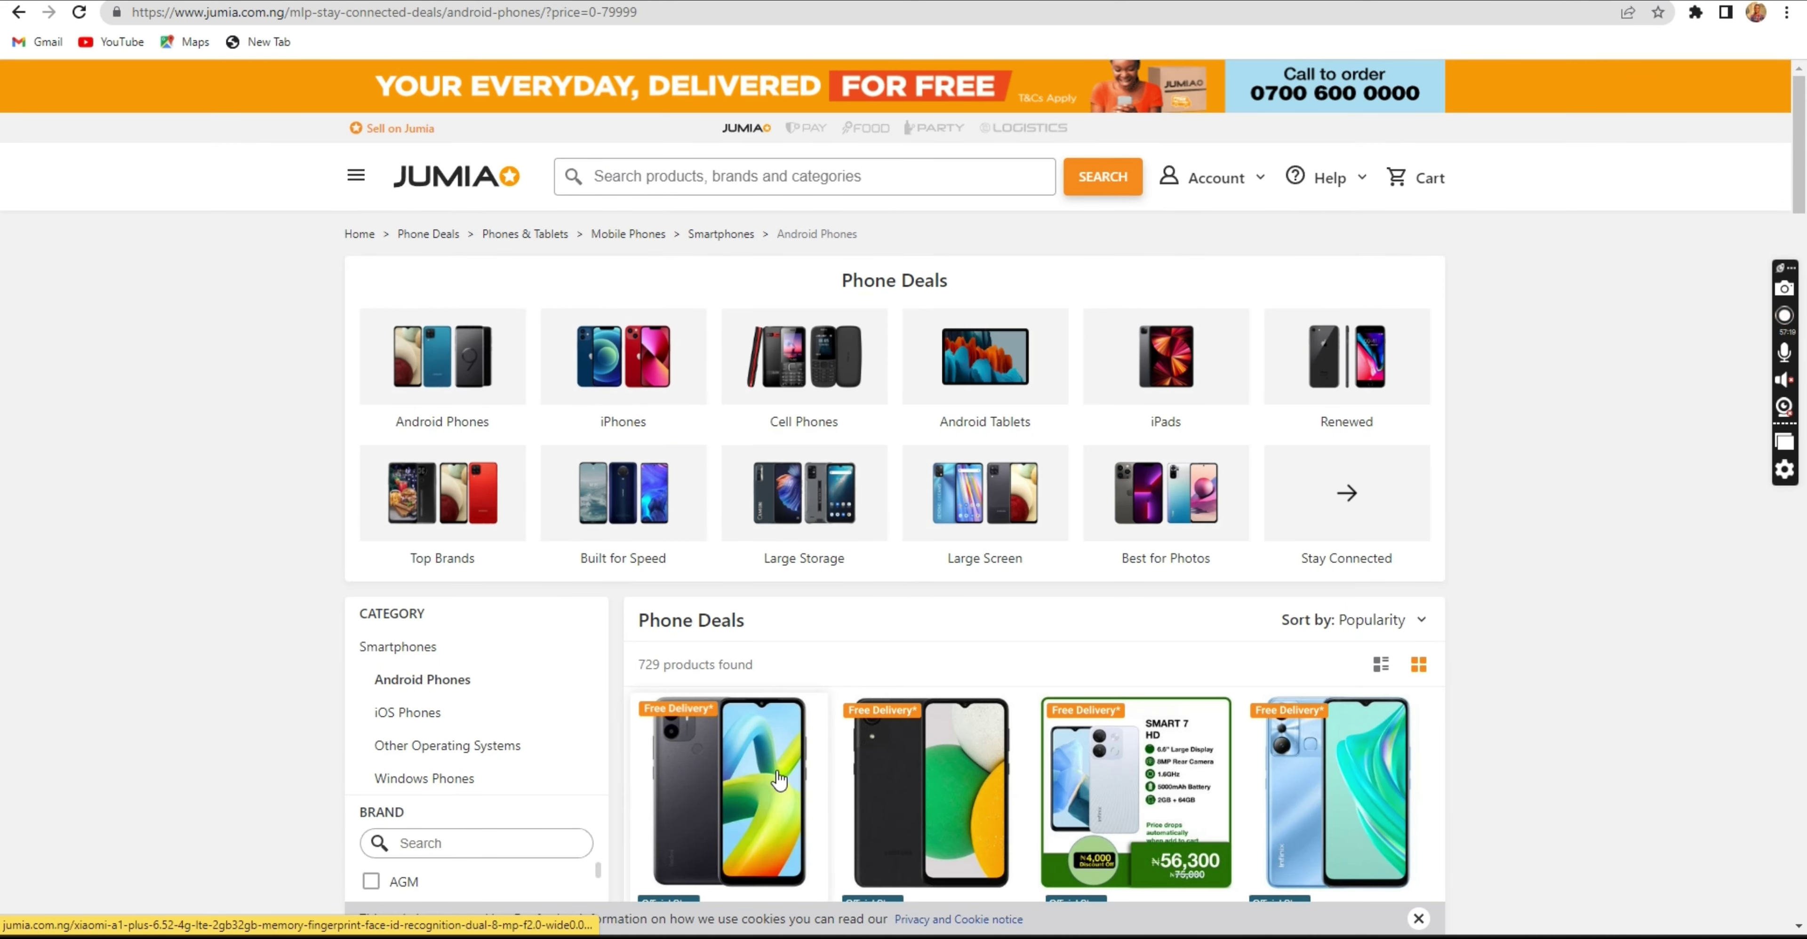
click(764, 768)
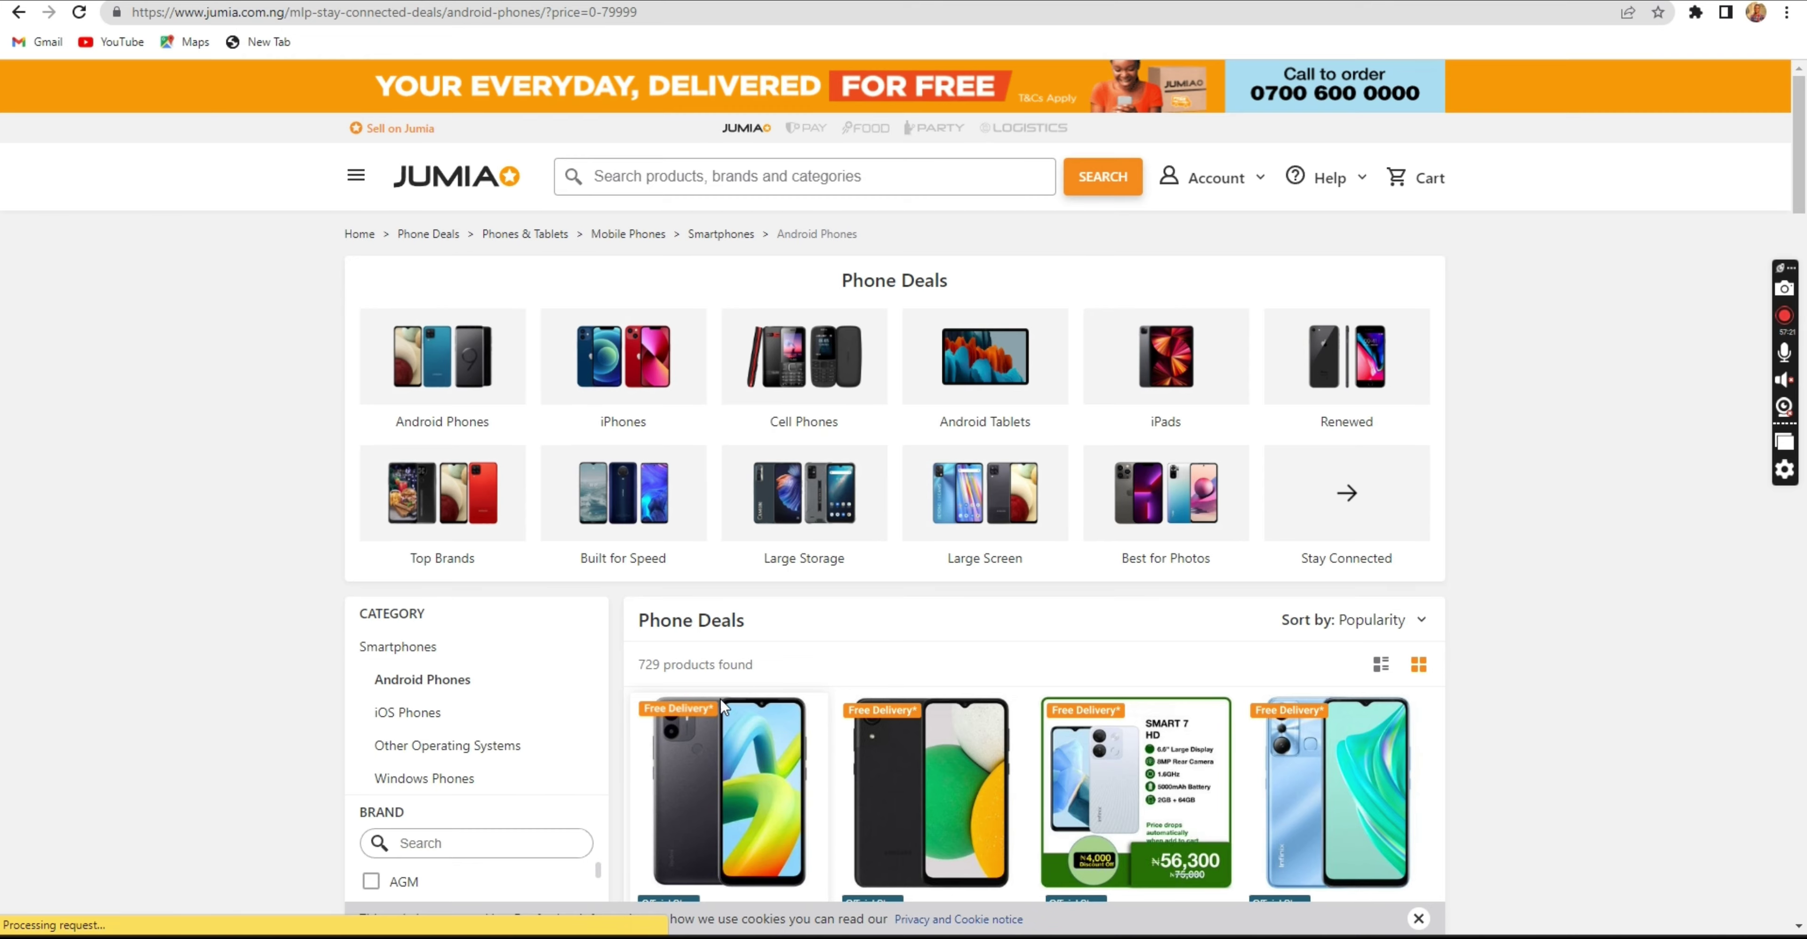
scroll(713, 621, up, 3)
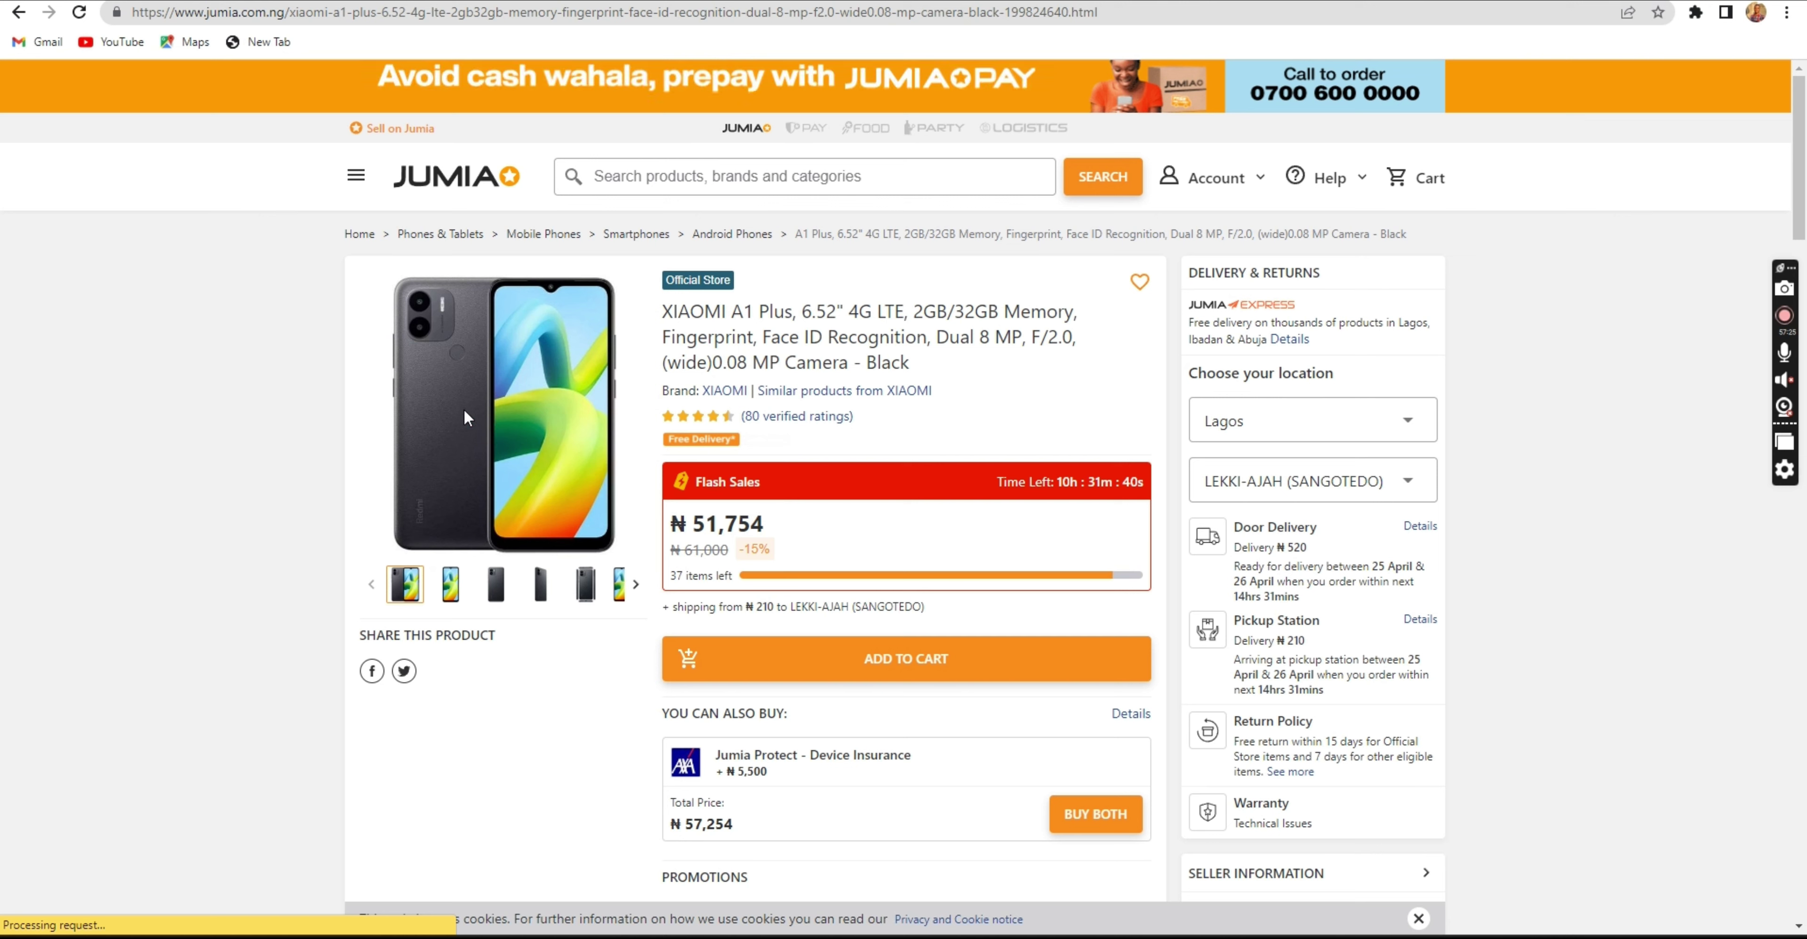
right_click(543, 352)
click(611, 558)
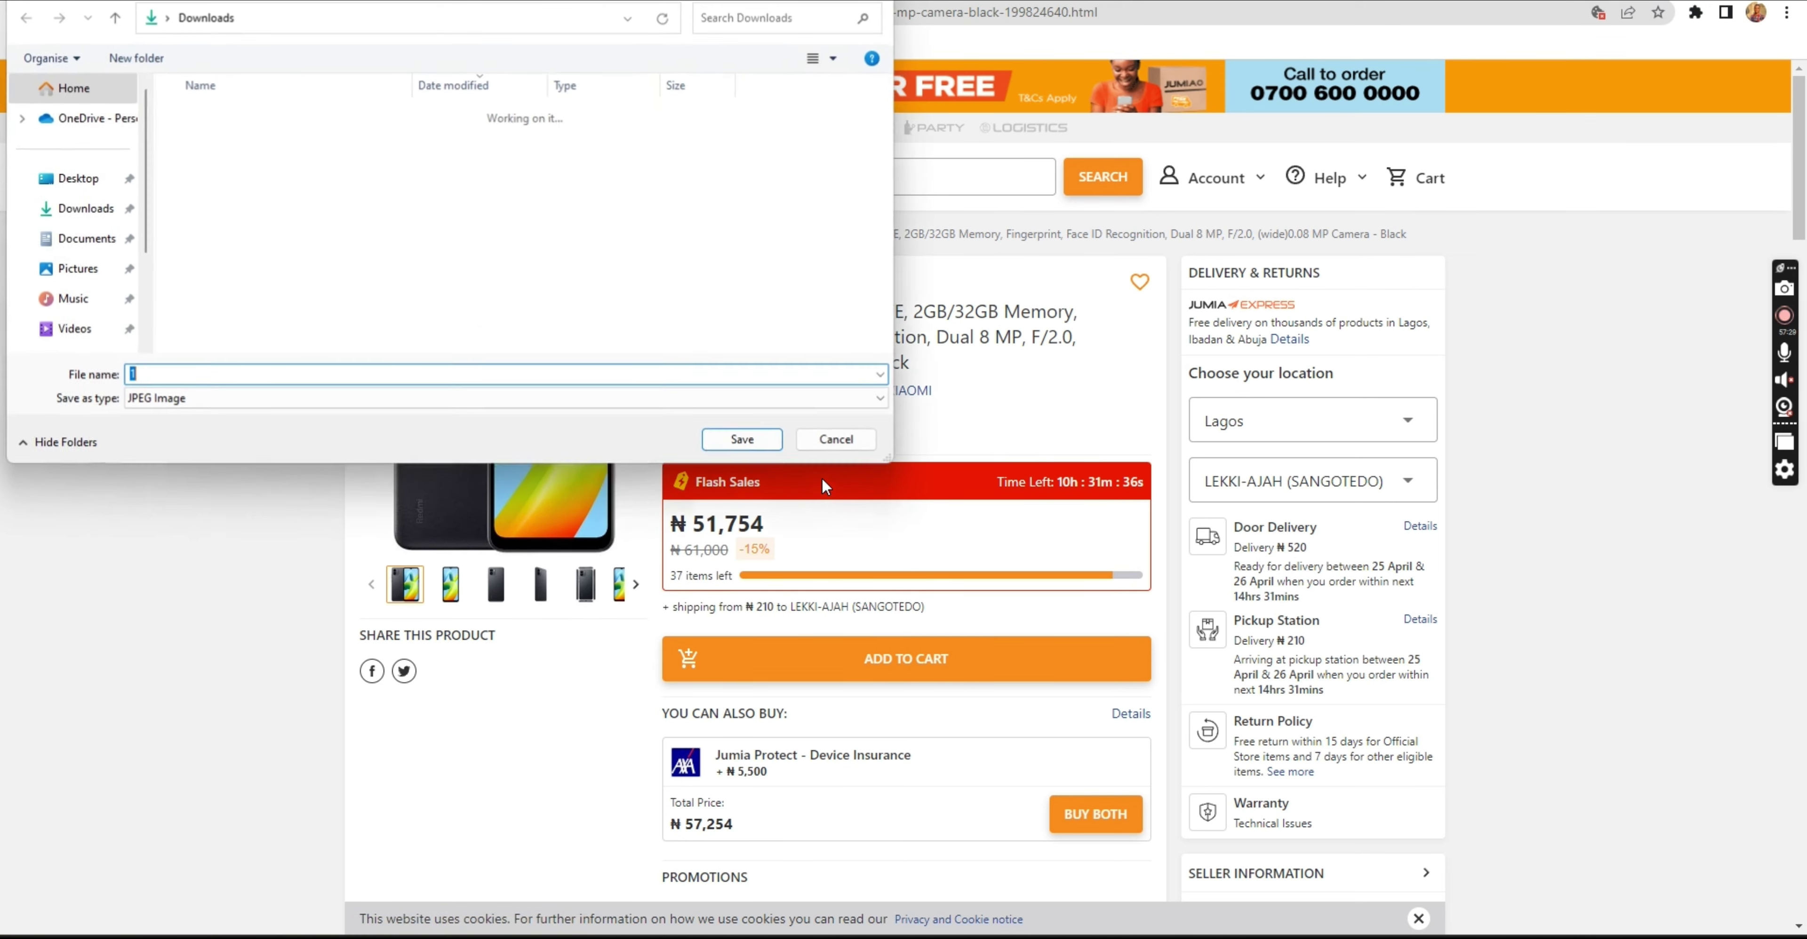
click(745, 441)
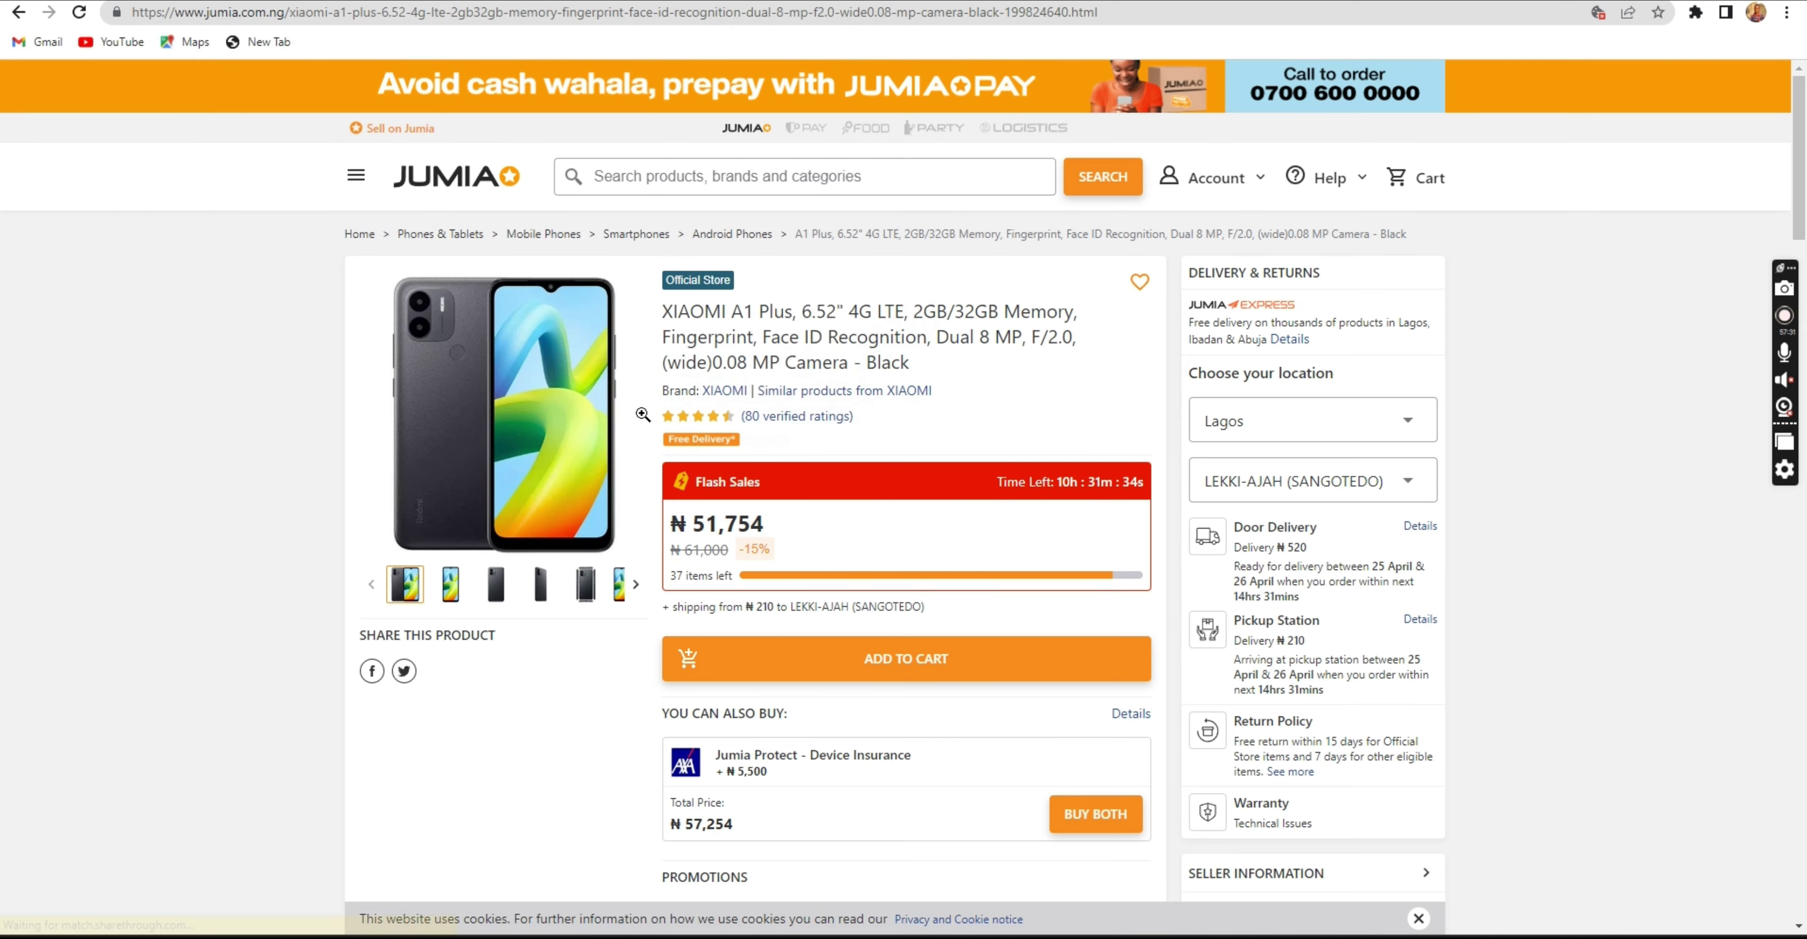
Save the front-and-back view photo as 6.jpg and copy the full product title.
click(633, 592)
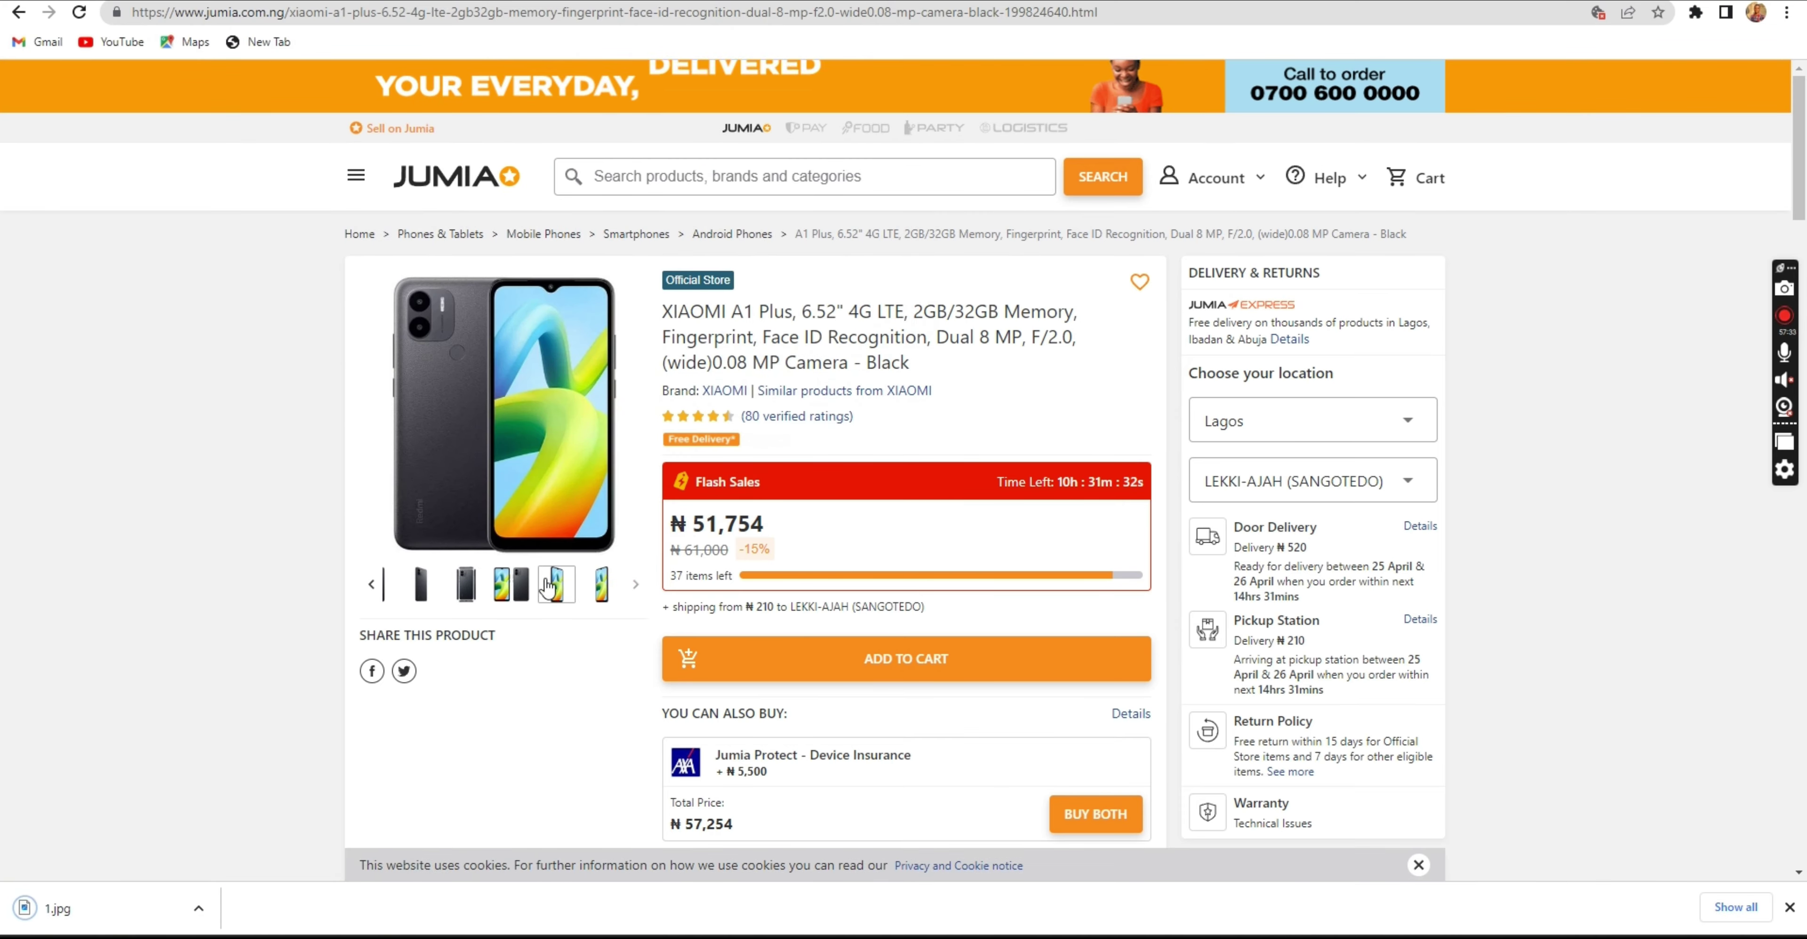
click(601, 588)
click(511, 588)
click(467, 588)
click(555, 592)
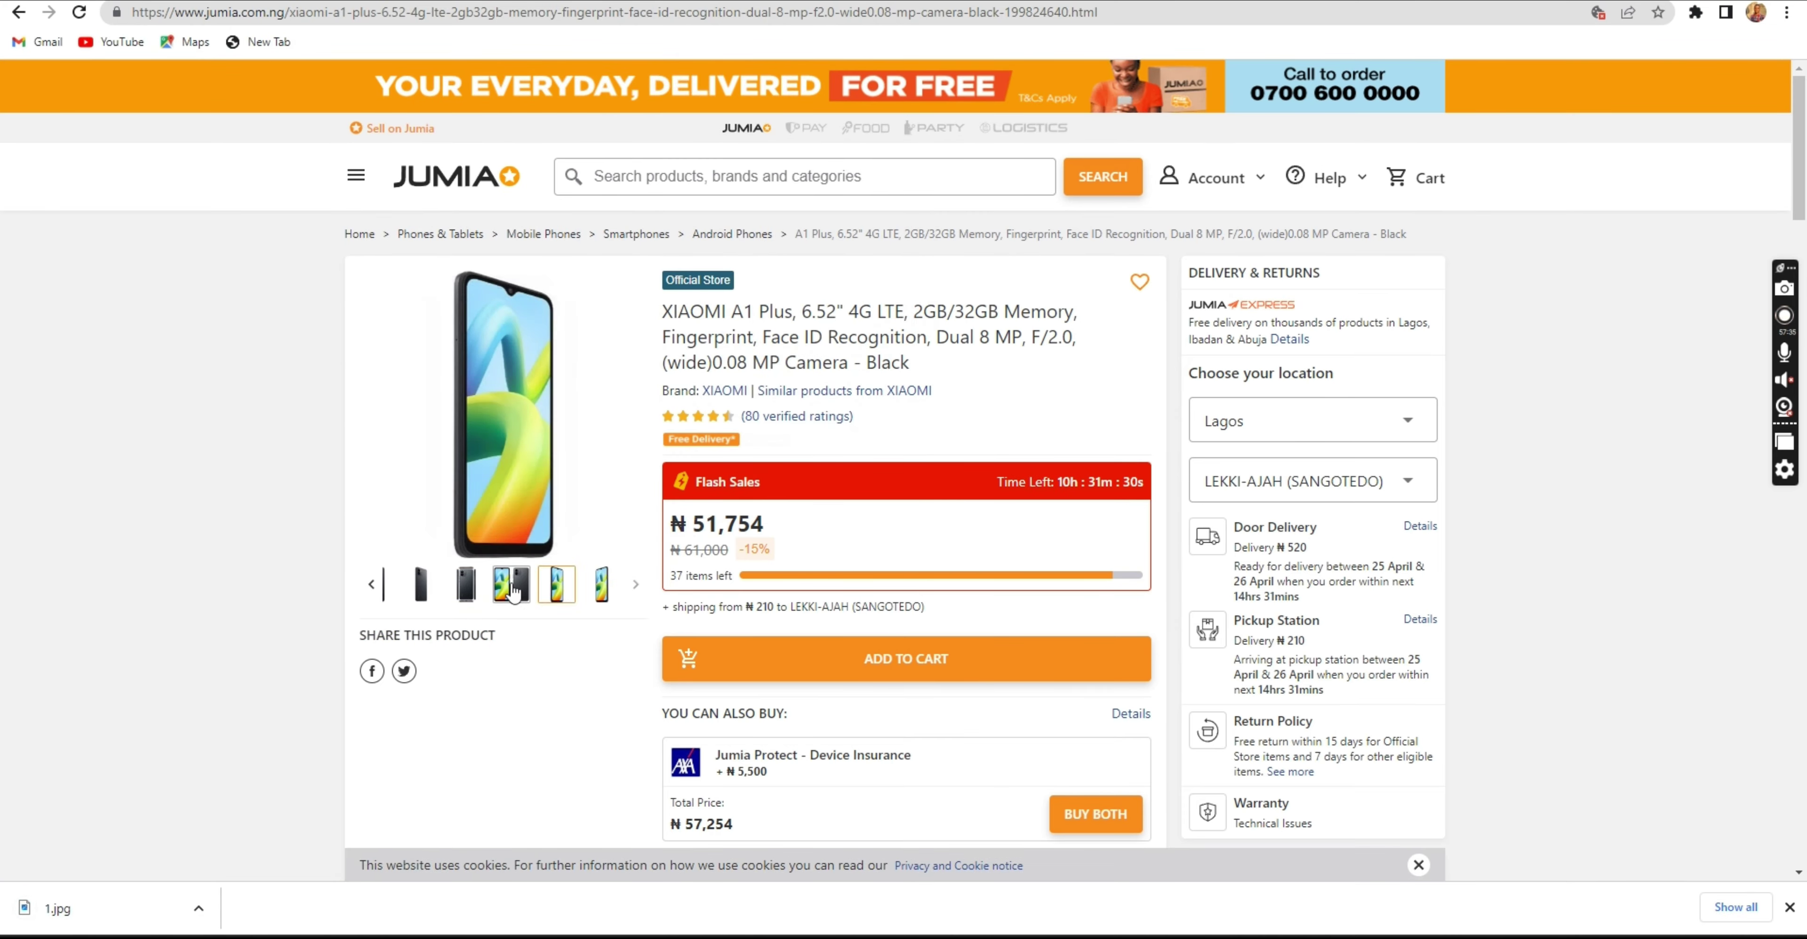
right_click(496, 438)
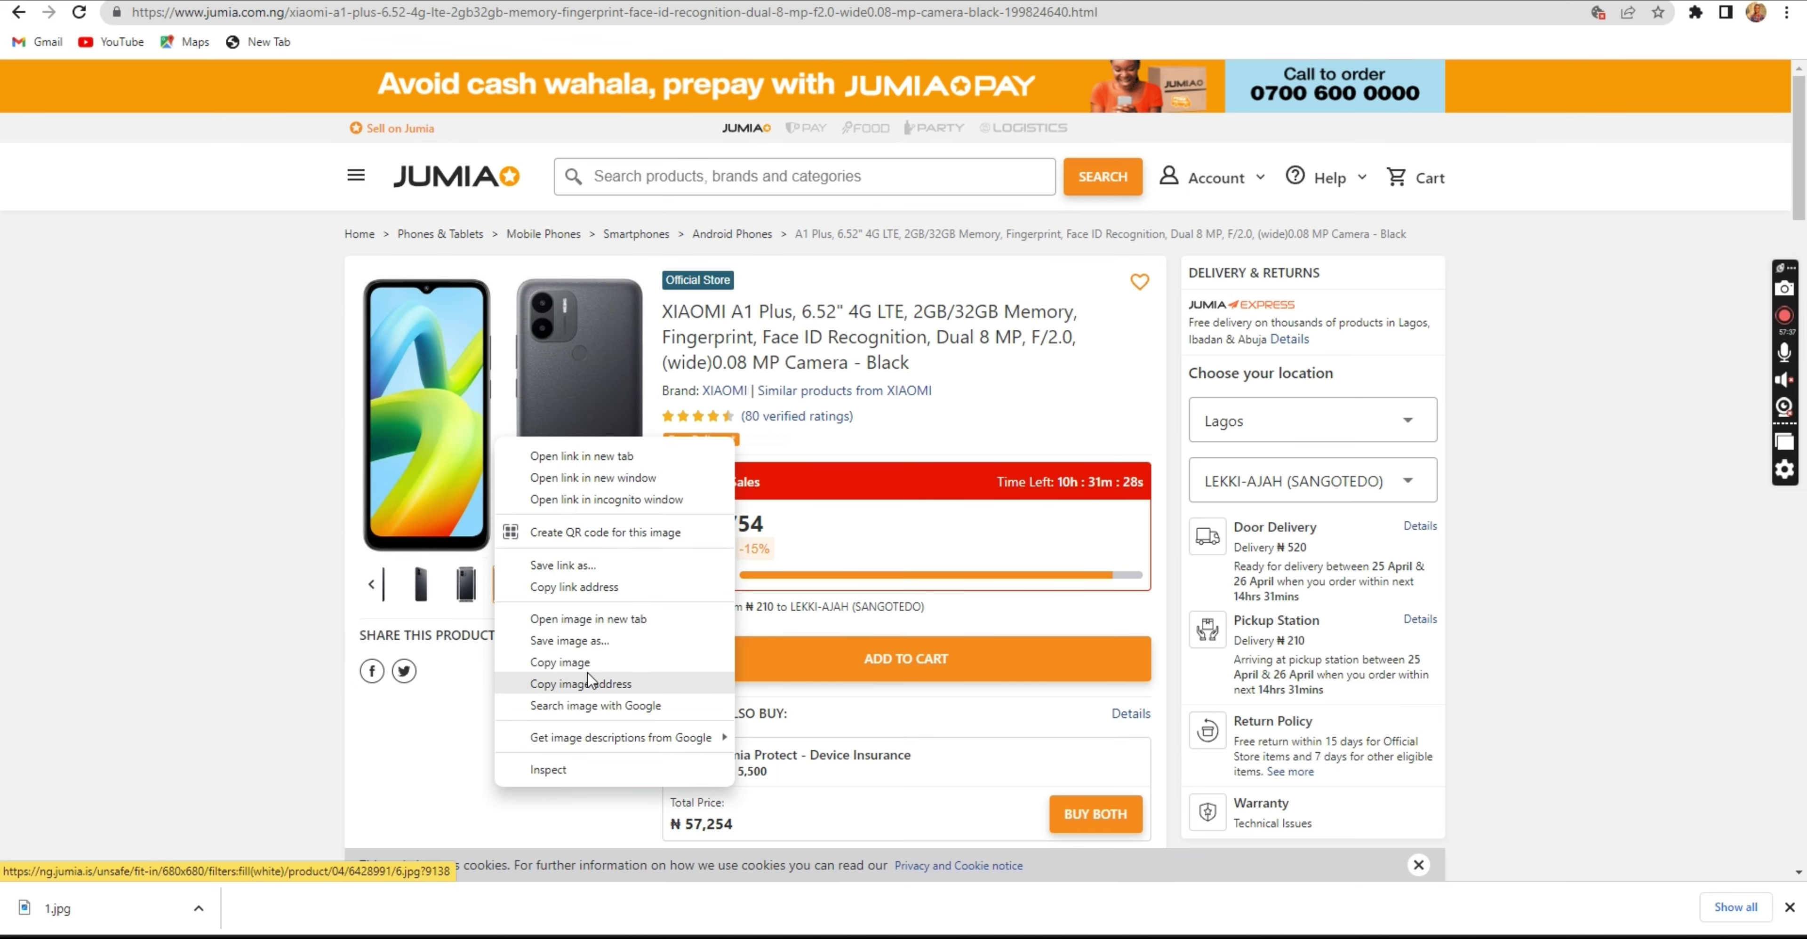
click(582, 641)
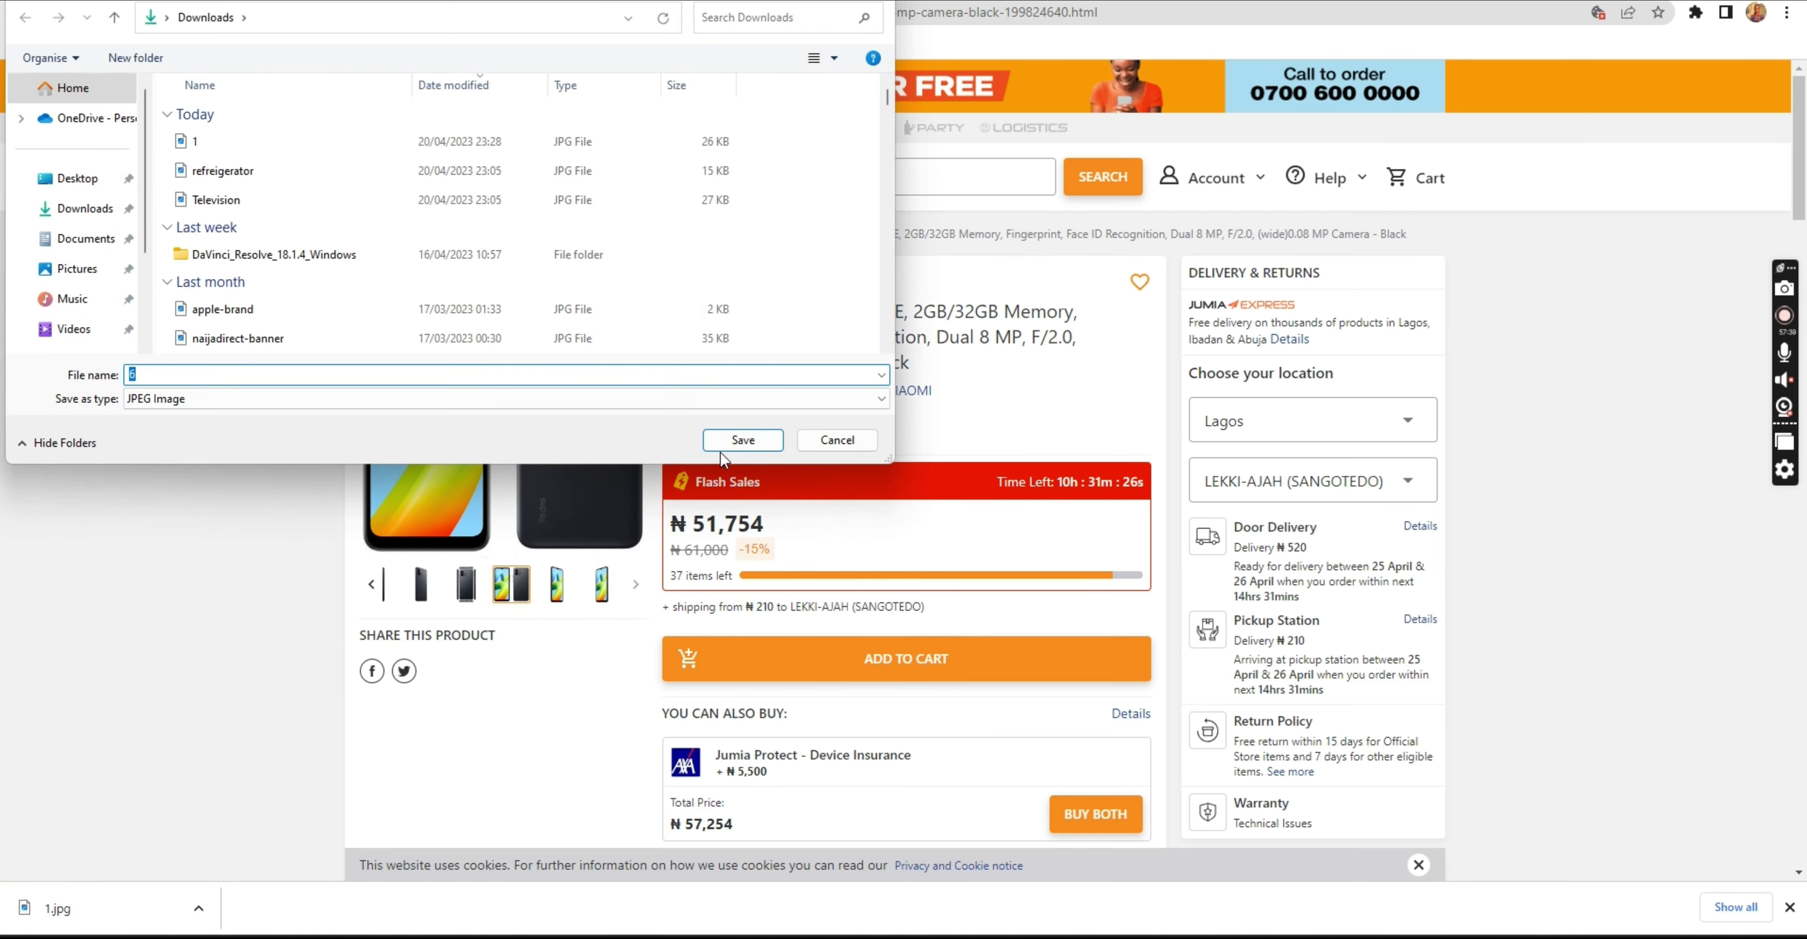
click(737, 435)
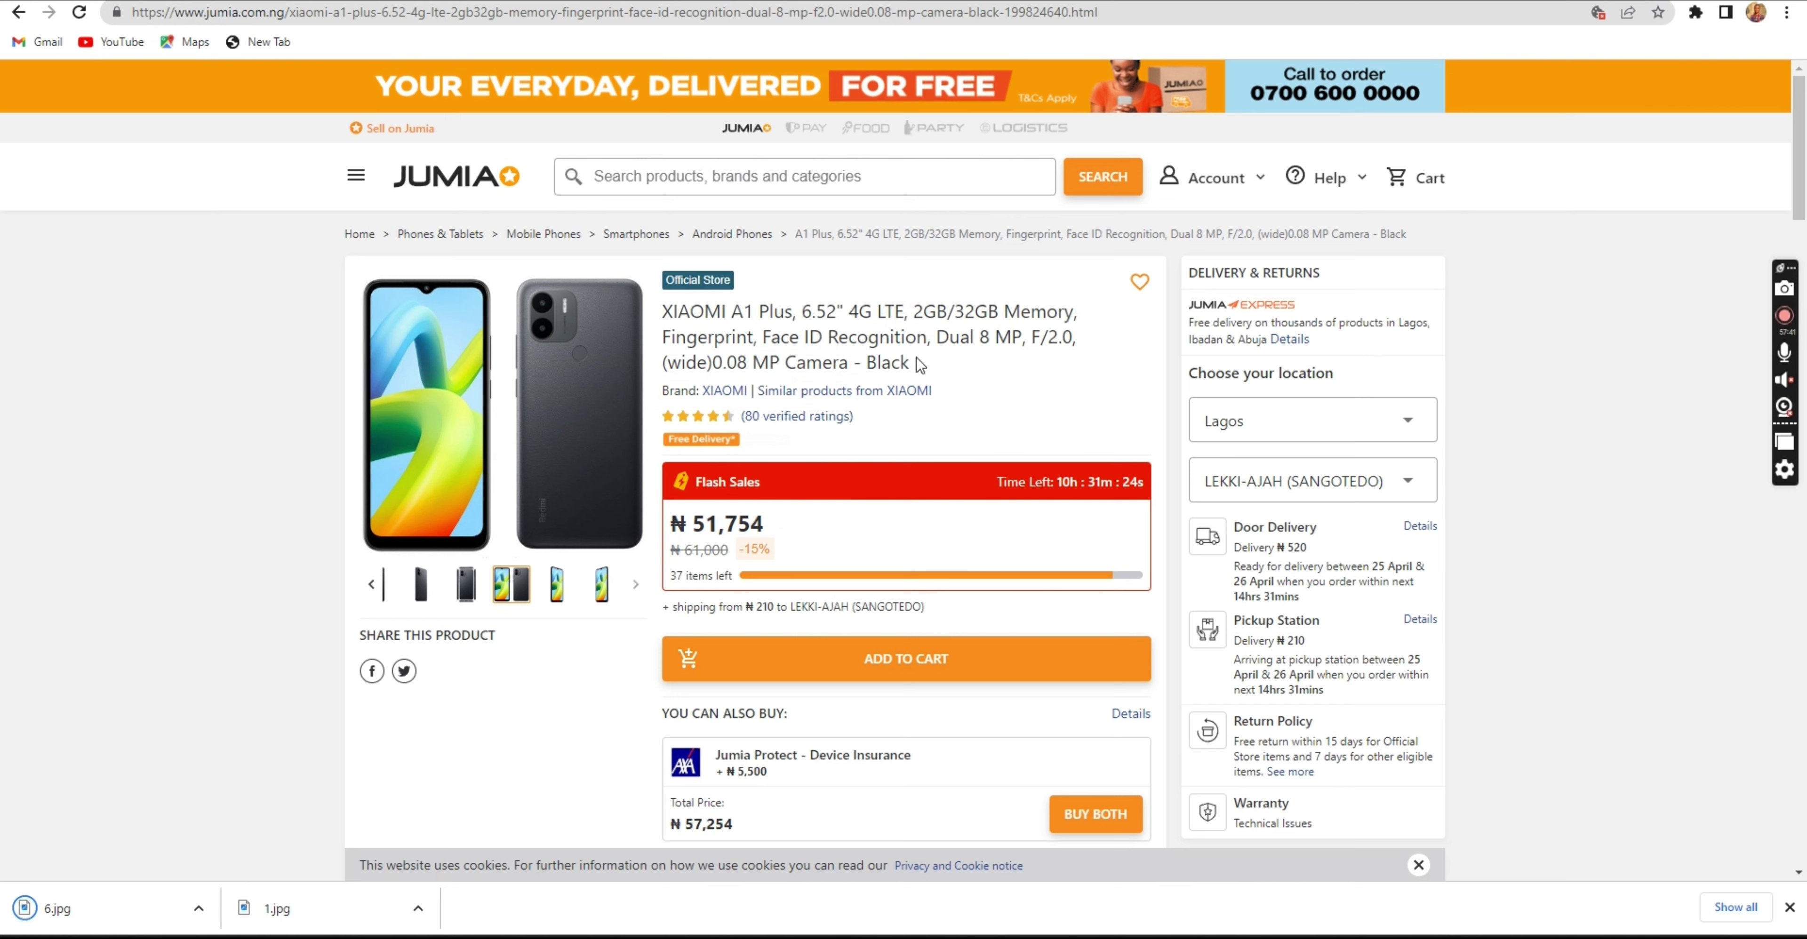
drag(909, 361, 659, 310)
key(ctrl+c)
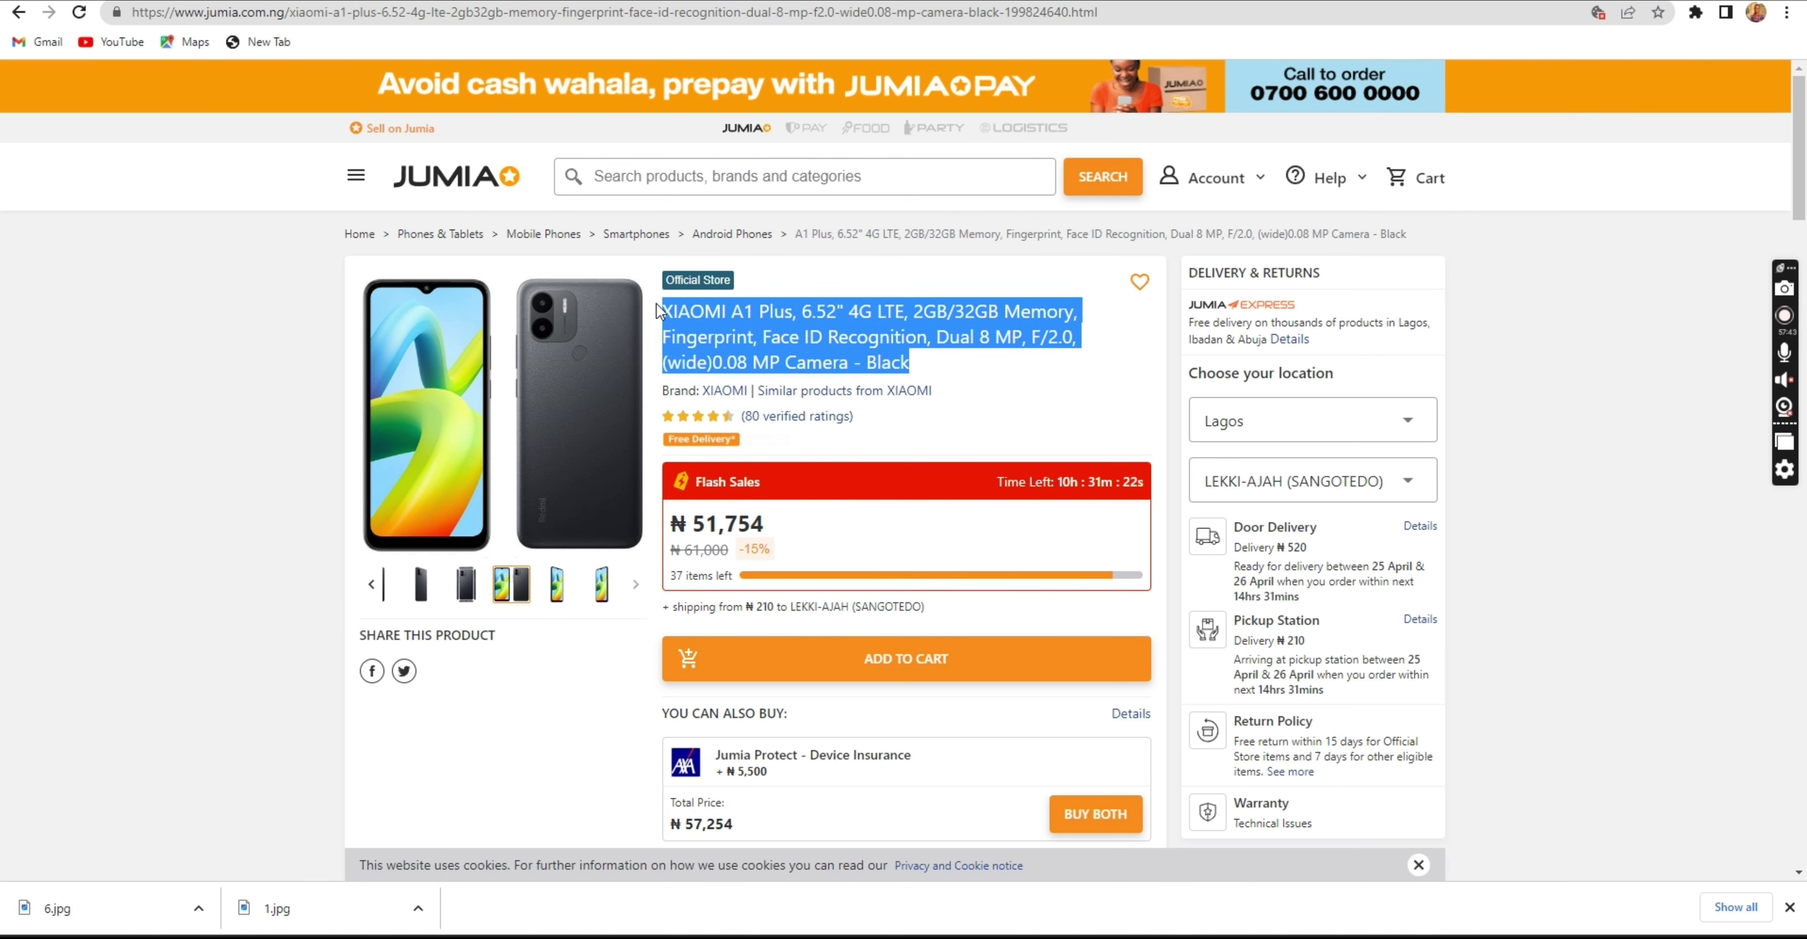
click(393, 0)
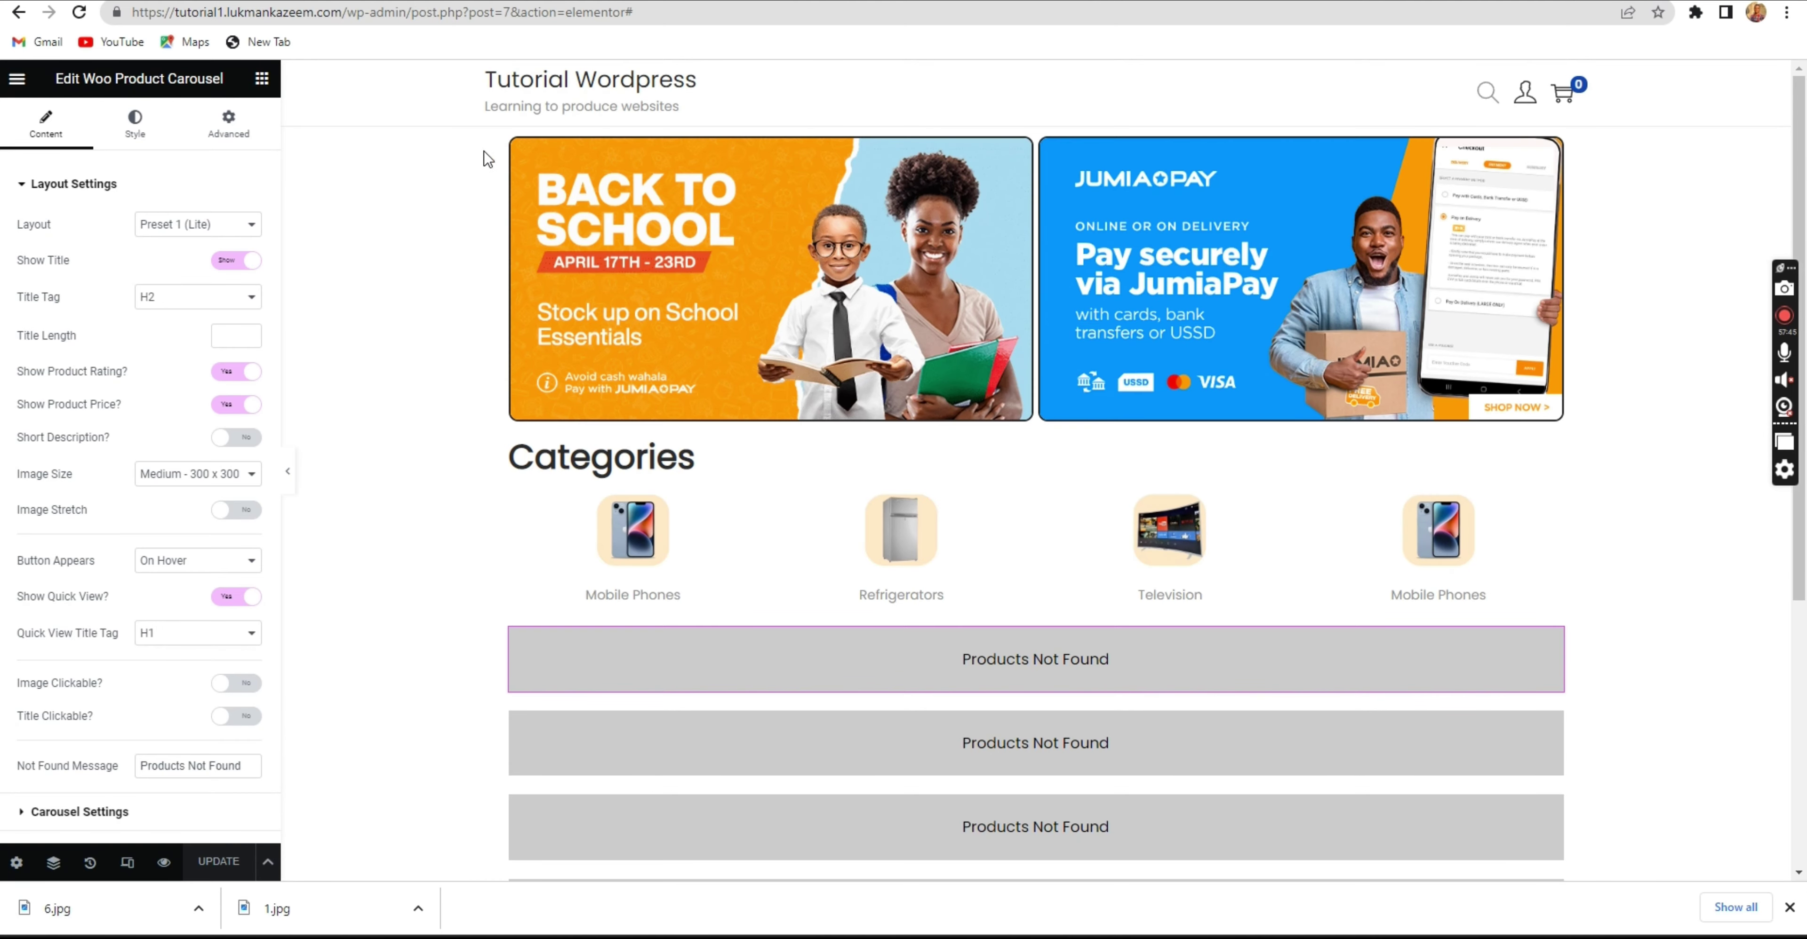
Paste the copied XIAOMI A1 Plus title into the Product name field.
click(239, 0)
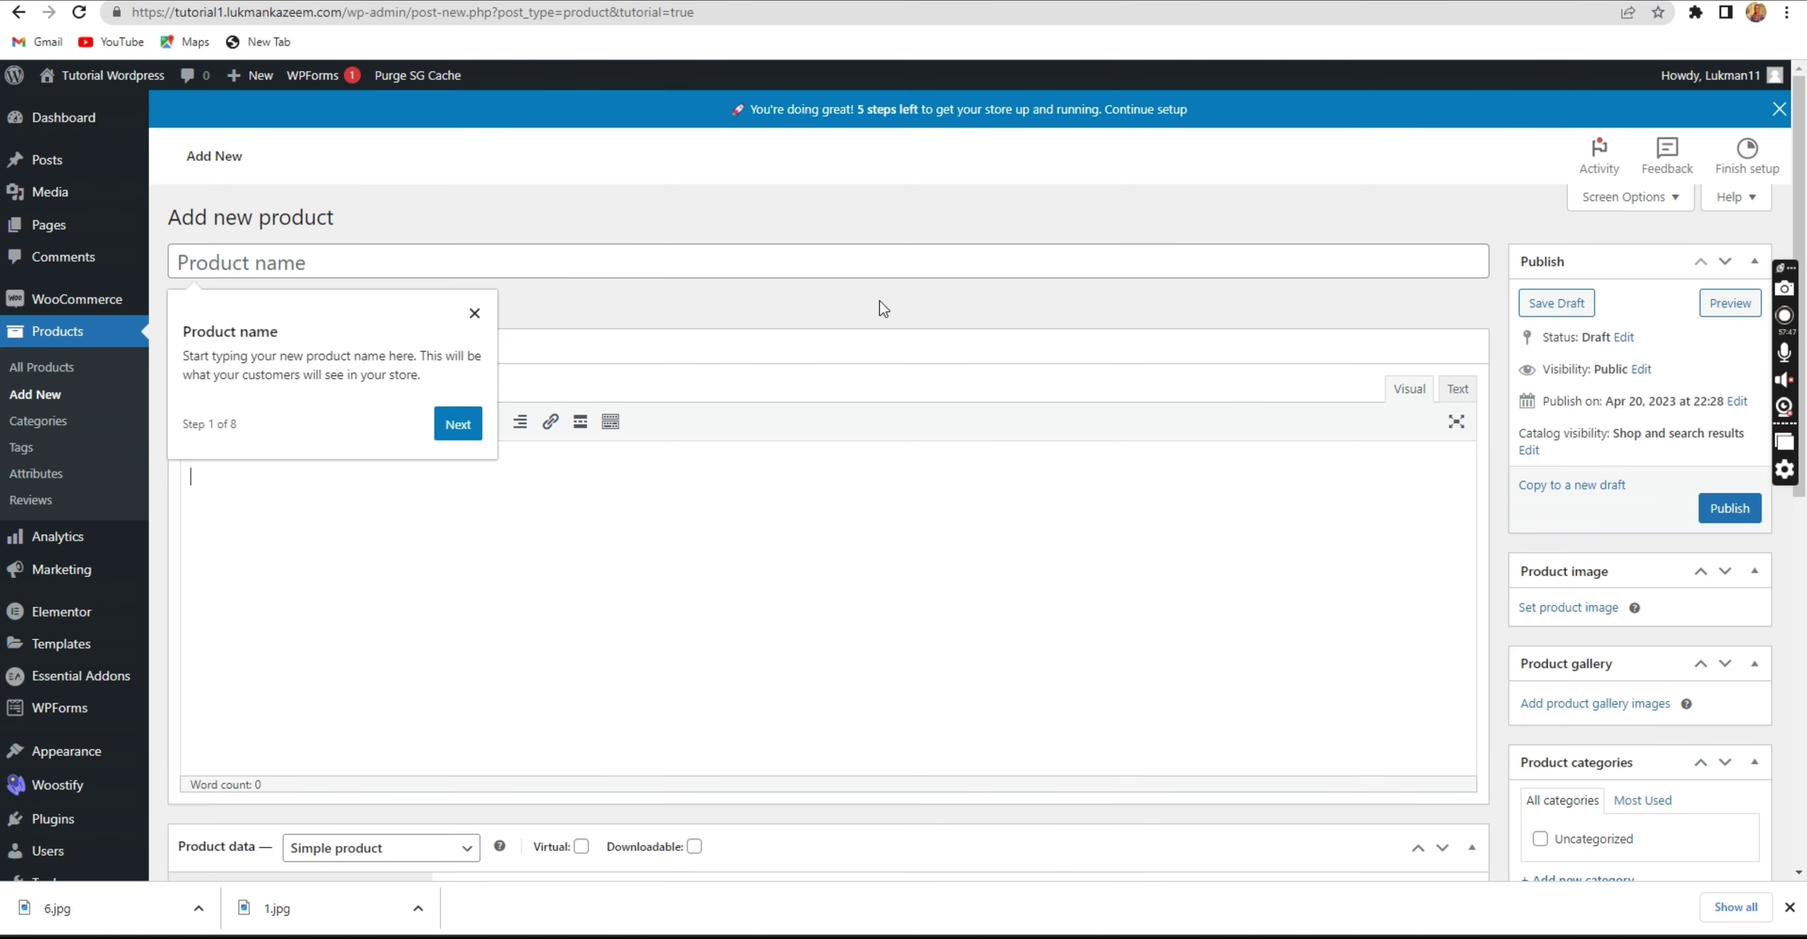
click(480, 259)
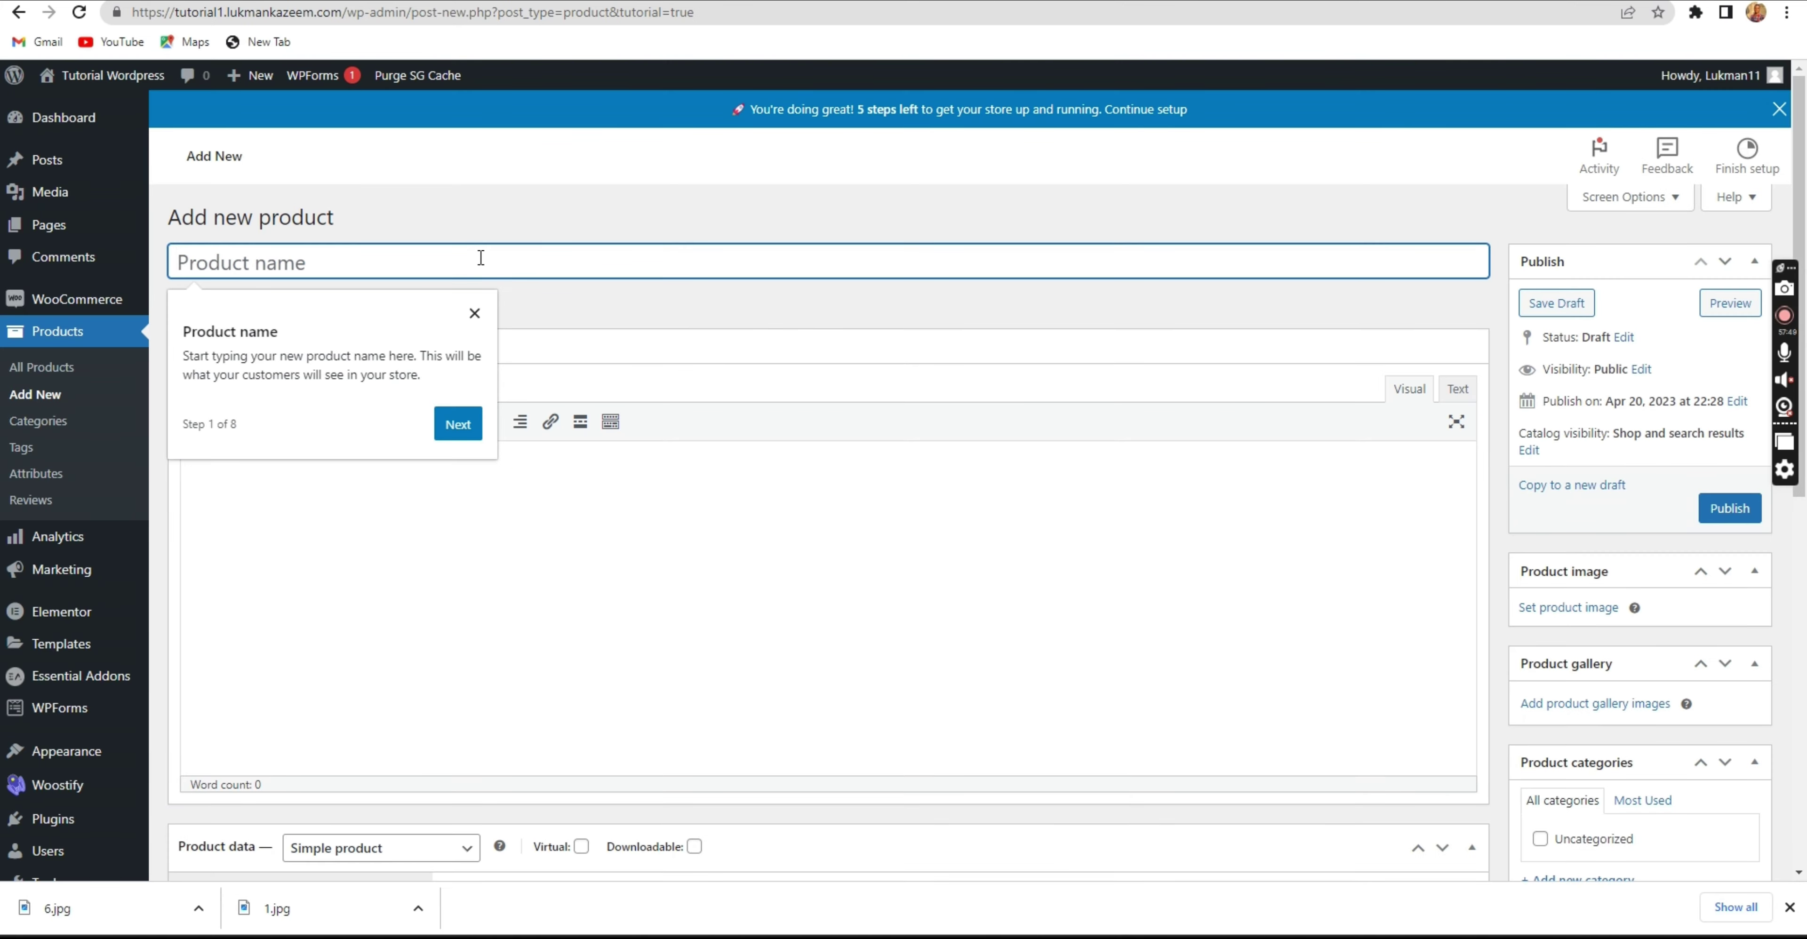
key(ctrl+v)
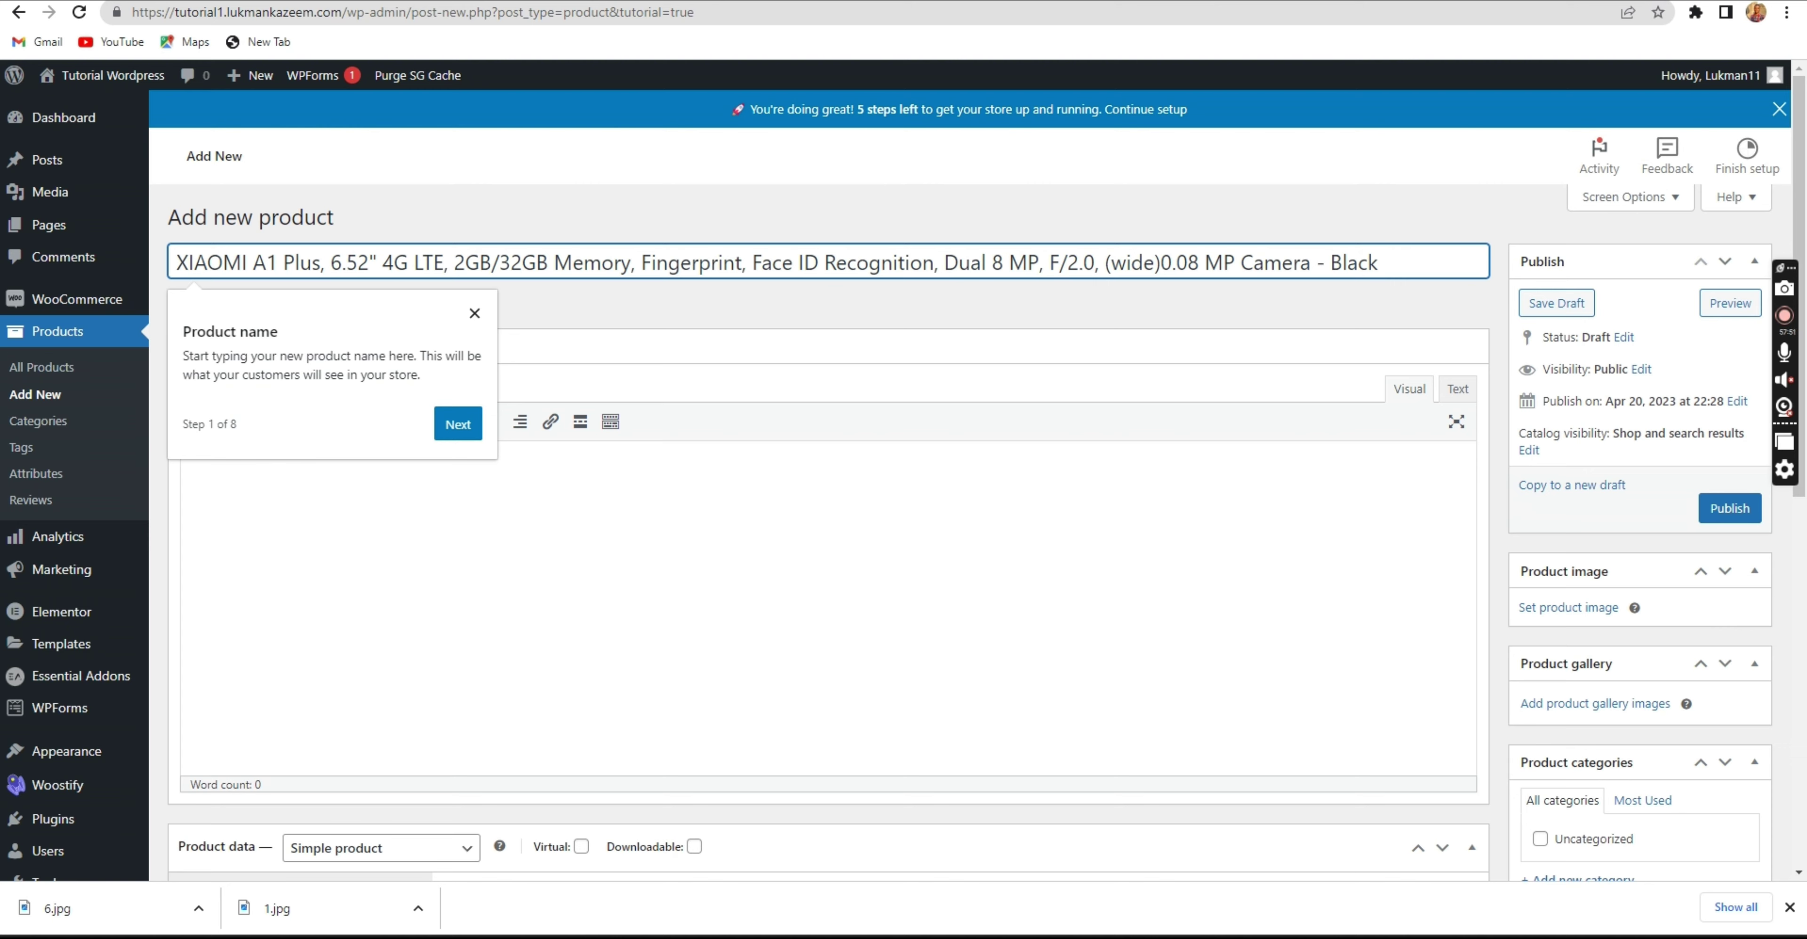
Copy Jumia's product details down to 'Battery: 5000 mAh' and paste them into the description.
click(1014, 0)
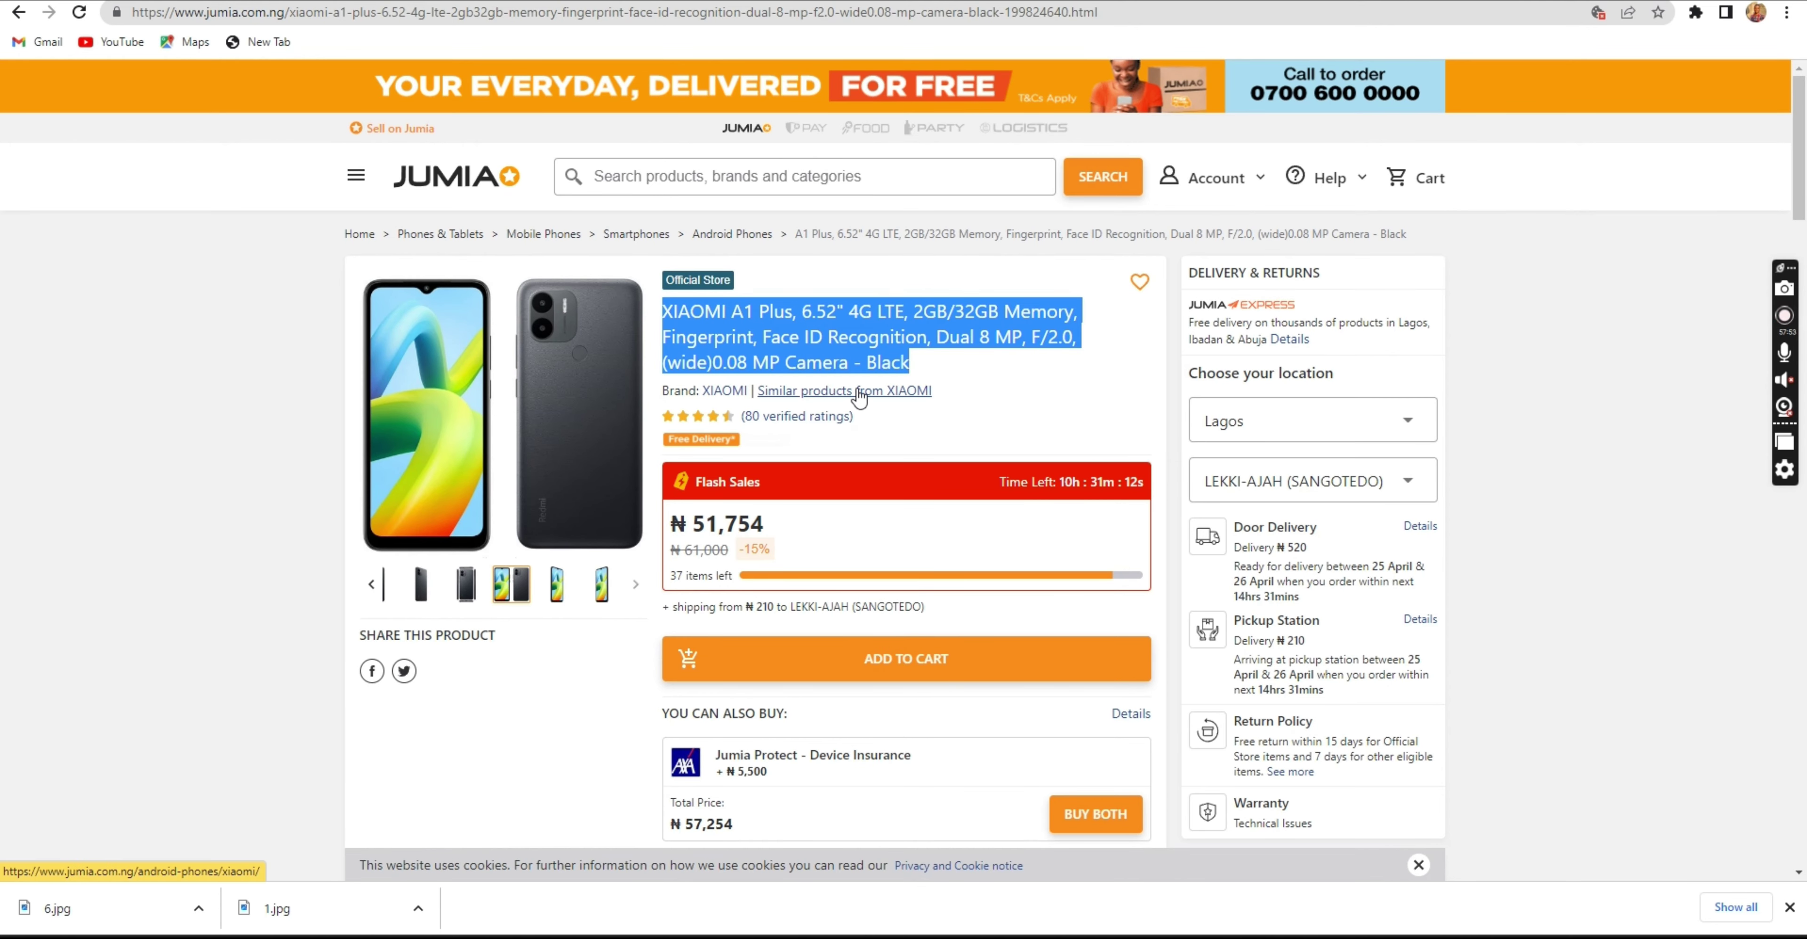
click(884, 347)
scroll(884, 351, down, 5)
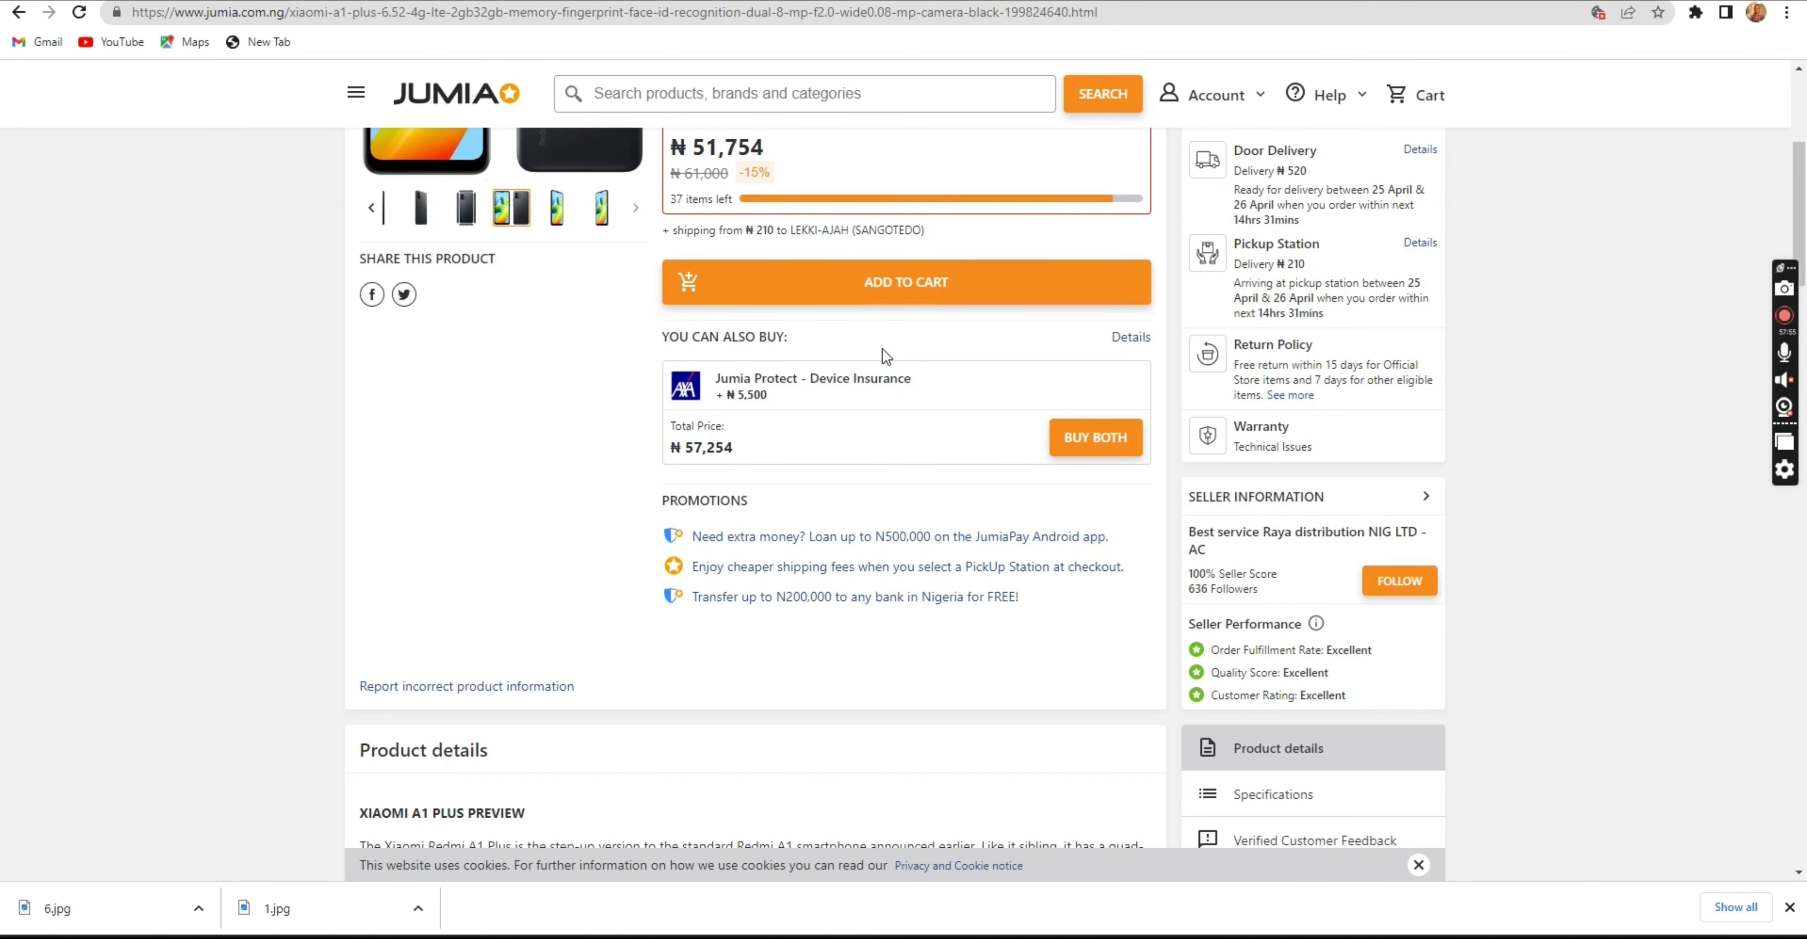
scroll(884, 356, down, 8)
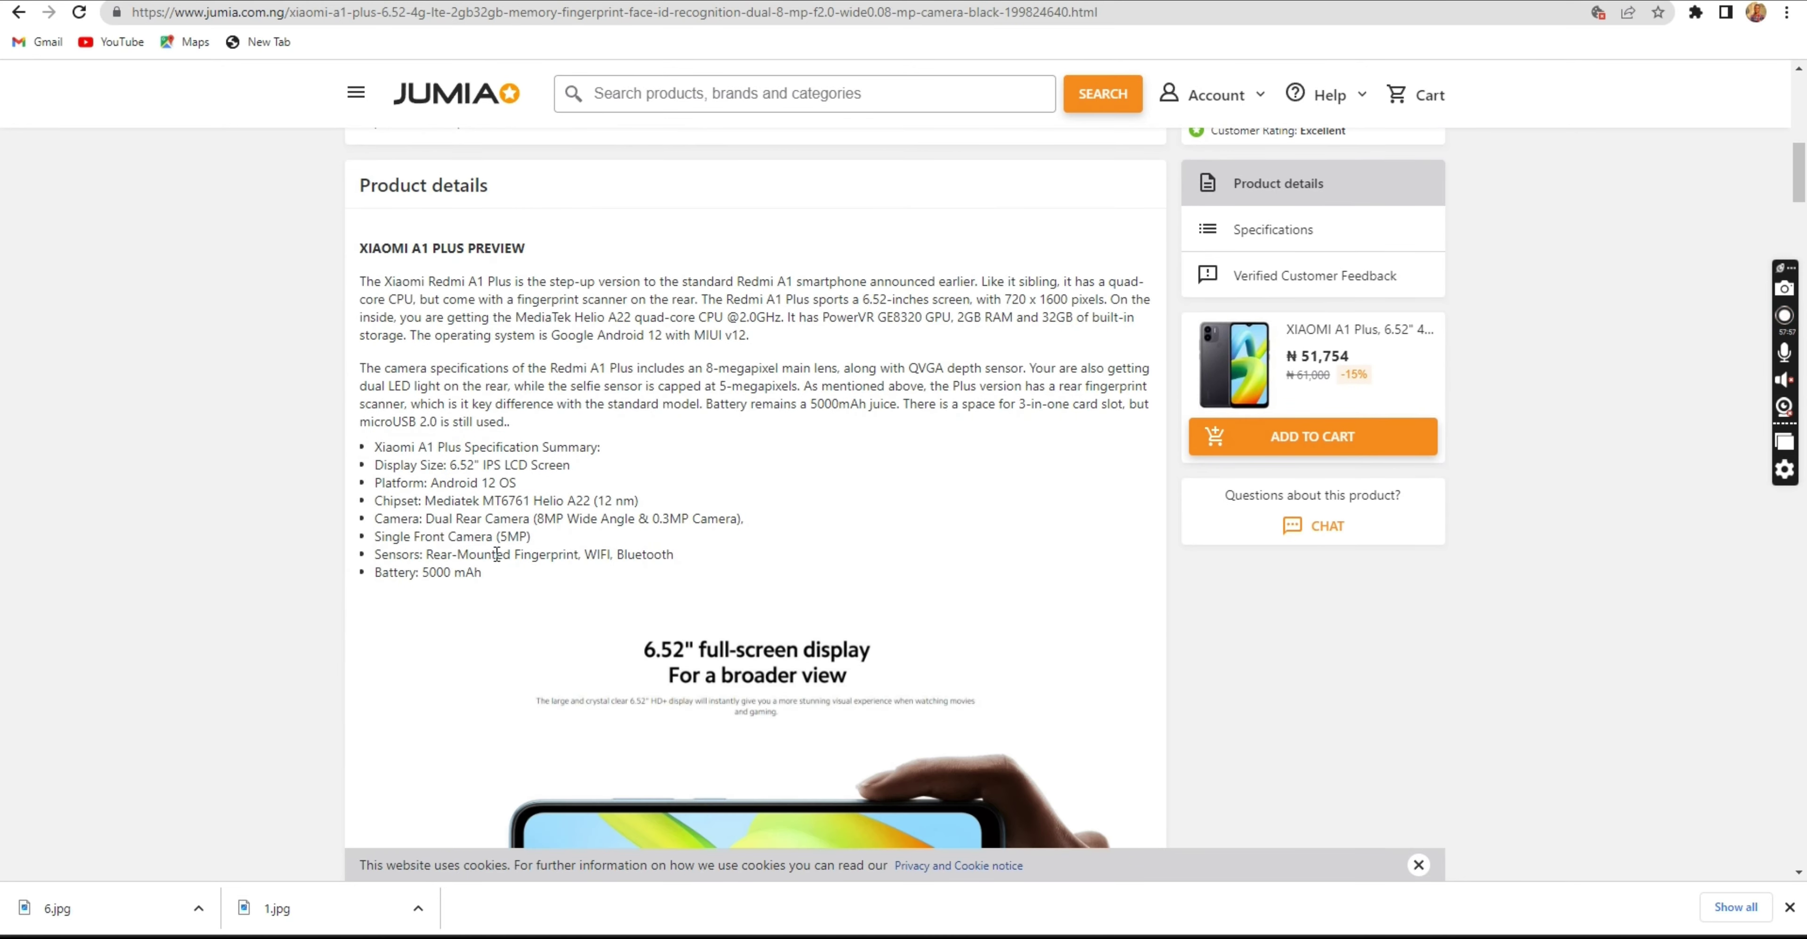
drag(493, 580, 354, 260)
key(ctrl+c)
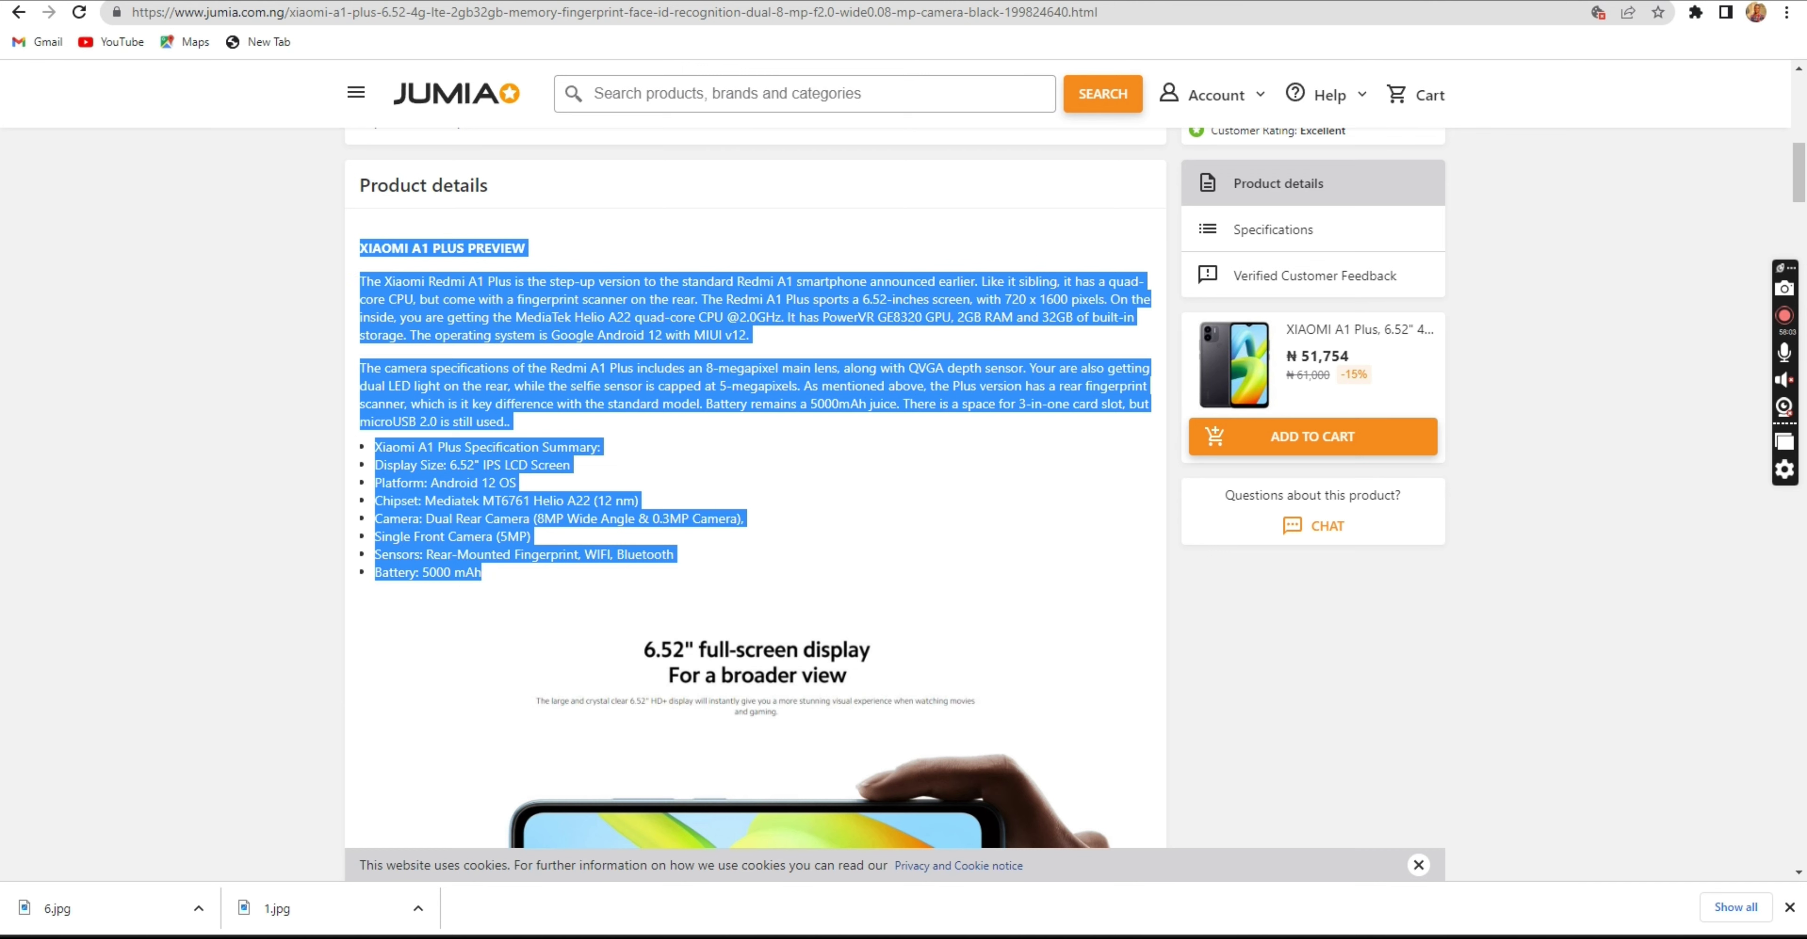
key(ctrl+Tab)
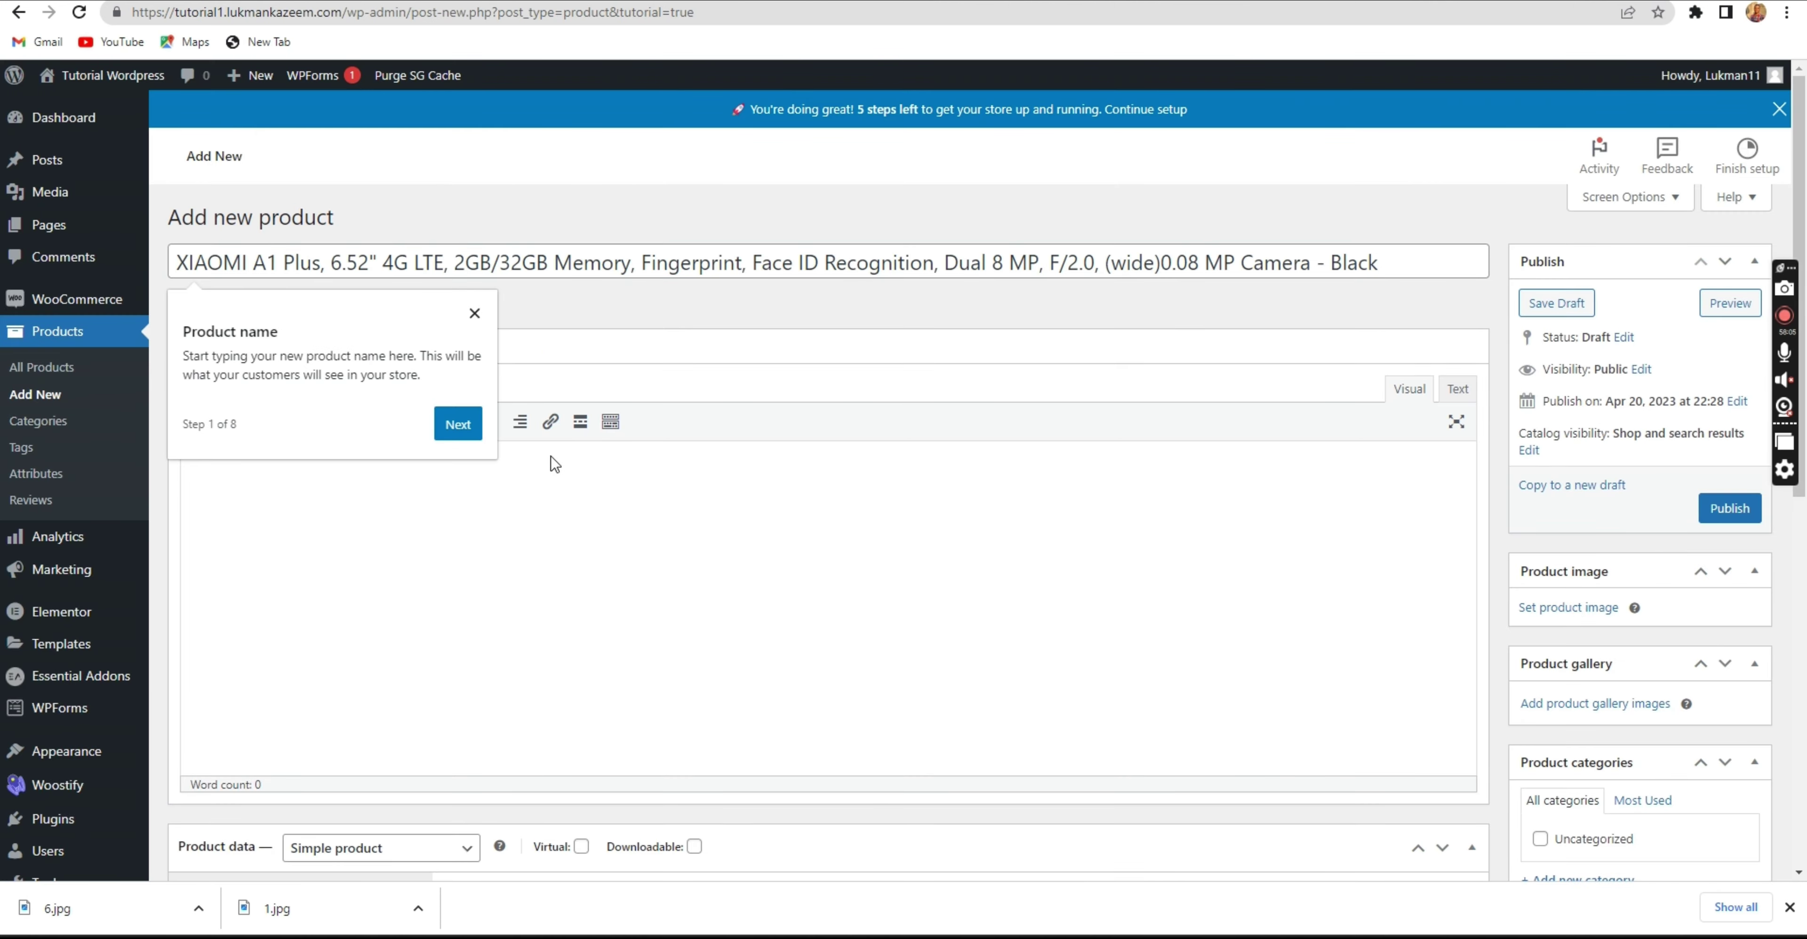
click(475, 313)
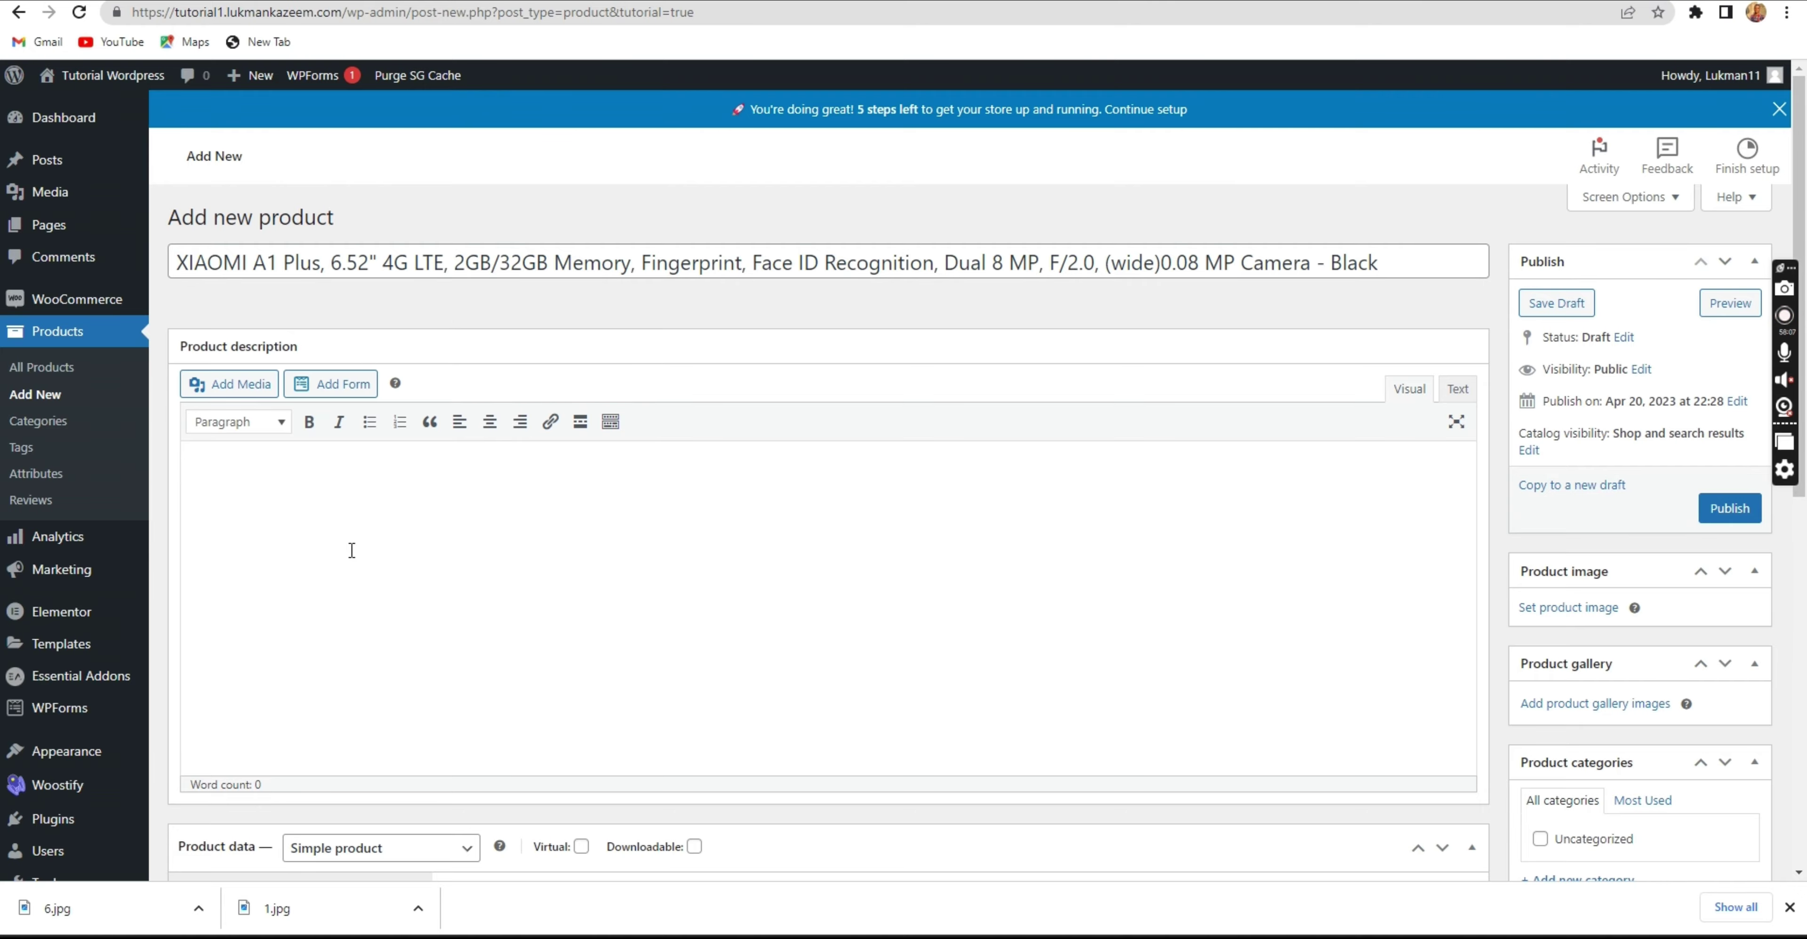
key(ctrl+v)
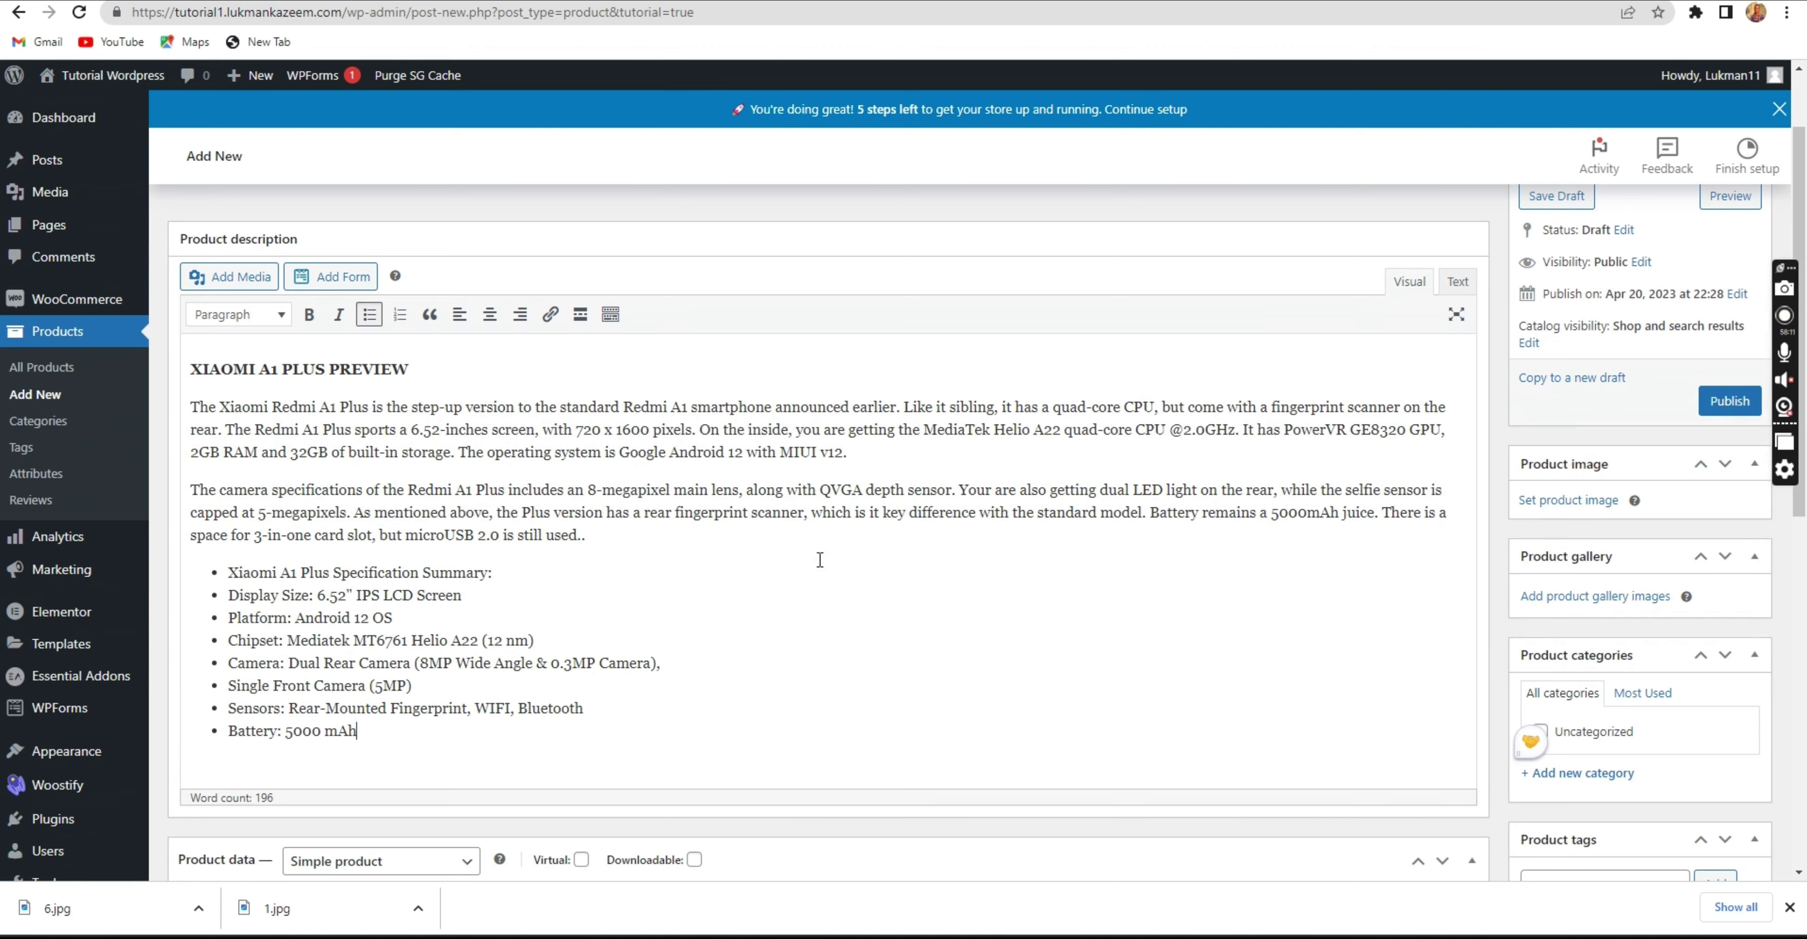
Paste the same product details into the Product short description.
scroll(485, 559, down, 4)
scroll(485, 562, up, 3)
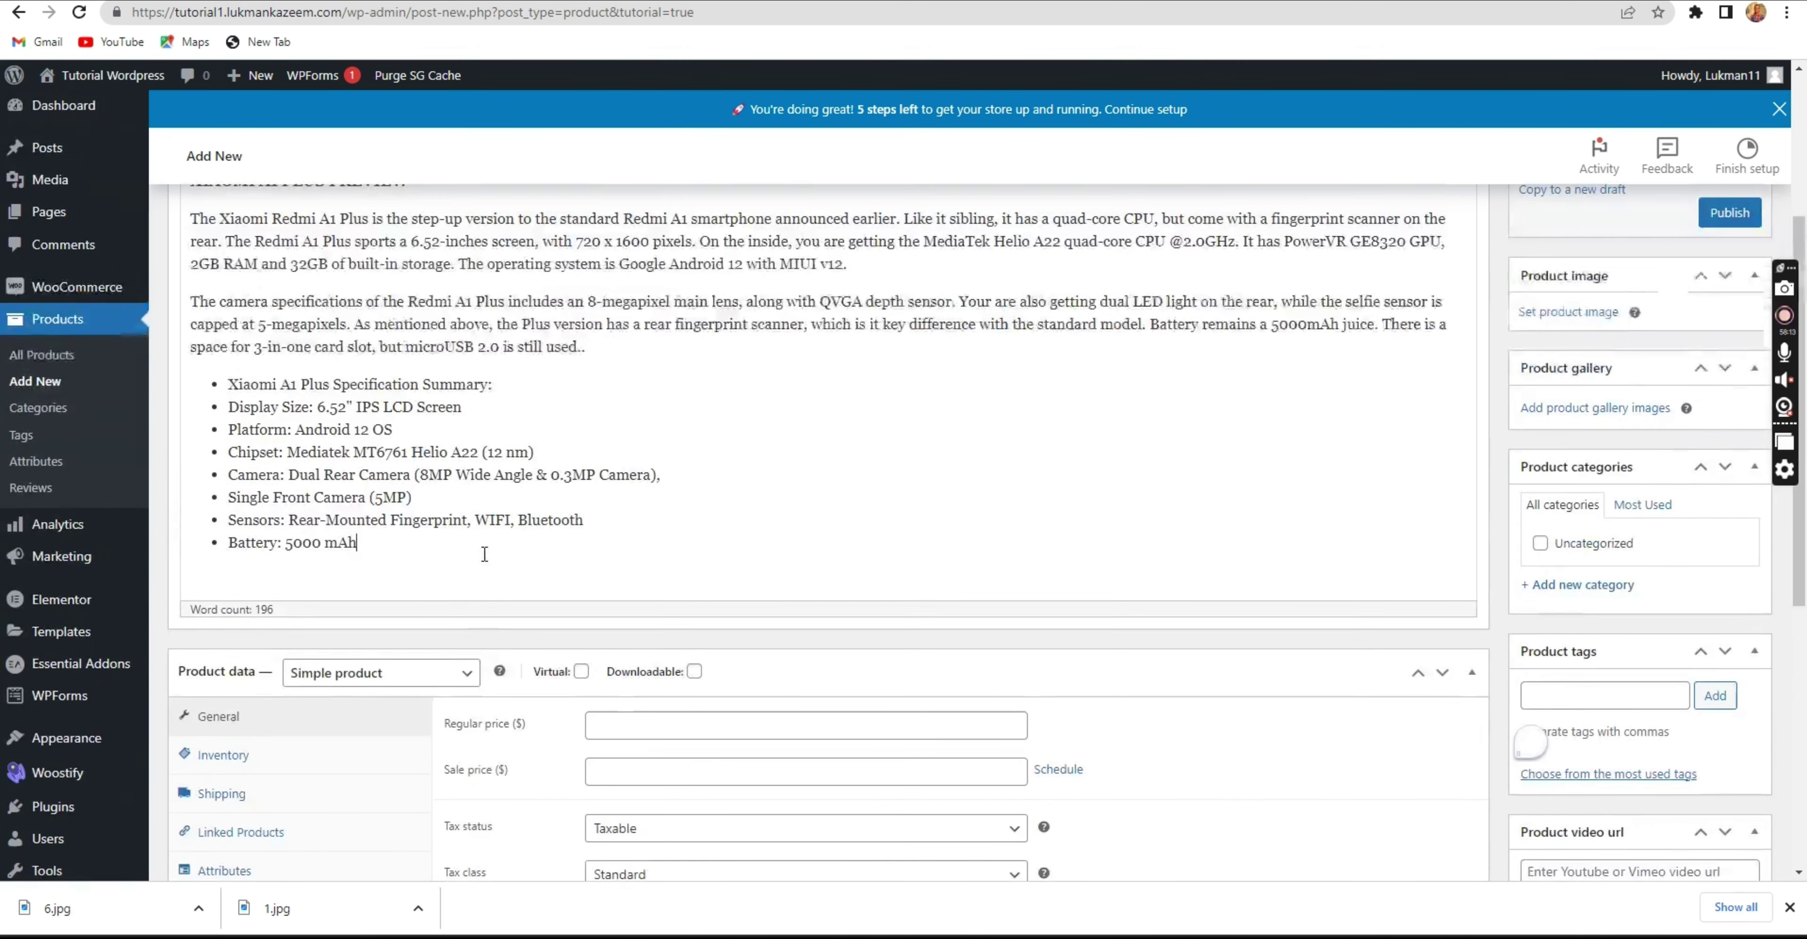
scroll(996, 274, down, 3)
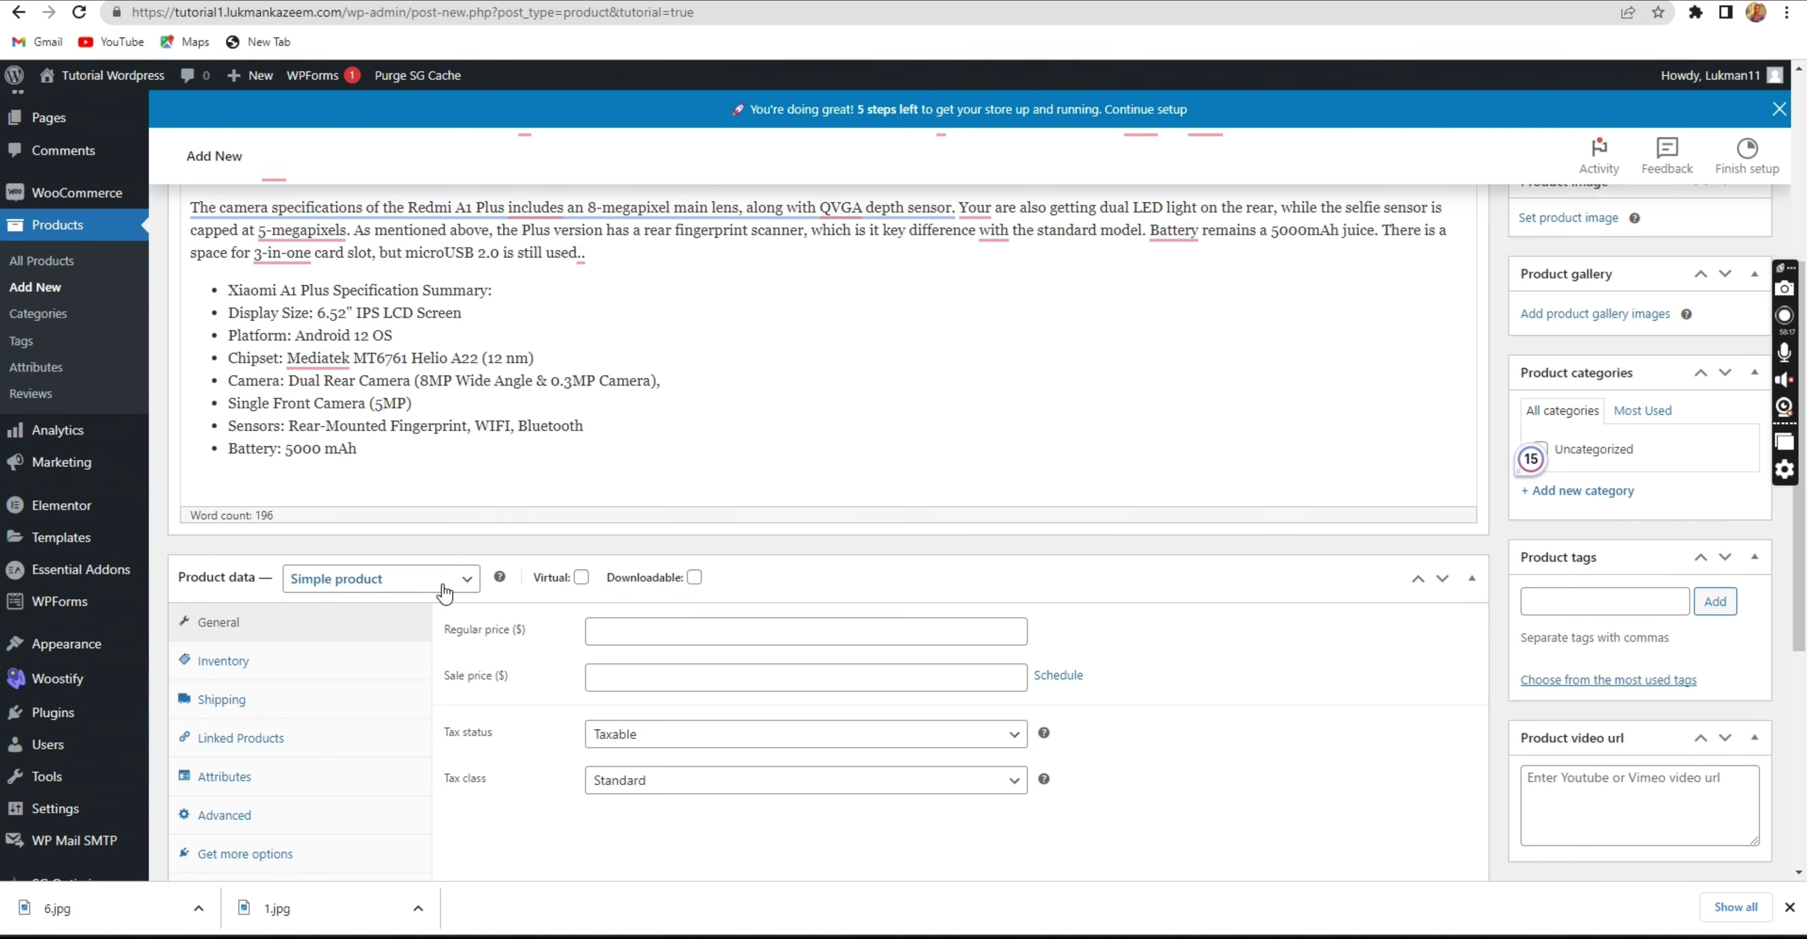
scroll(456, 421, up, 5)
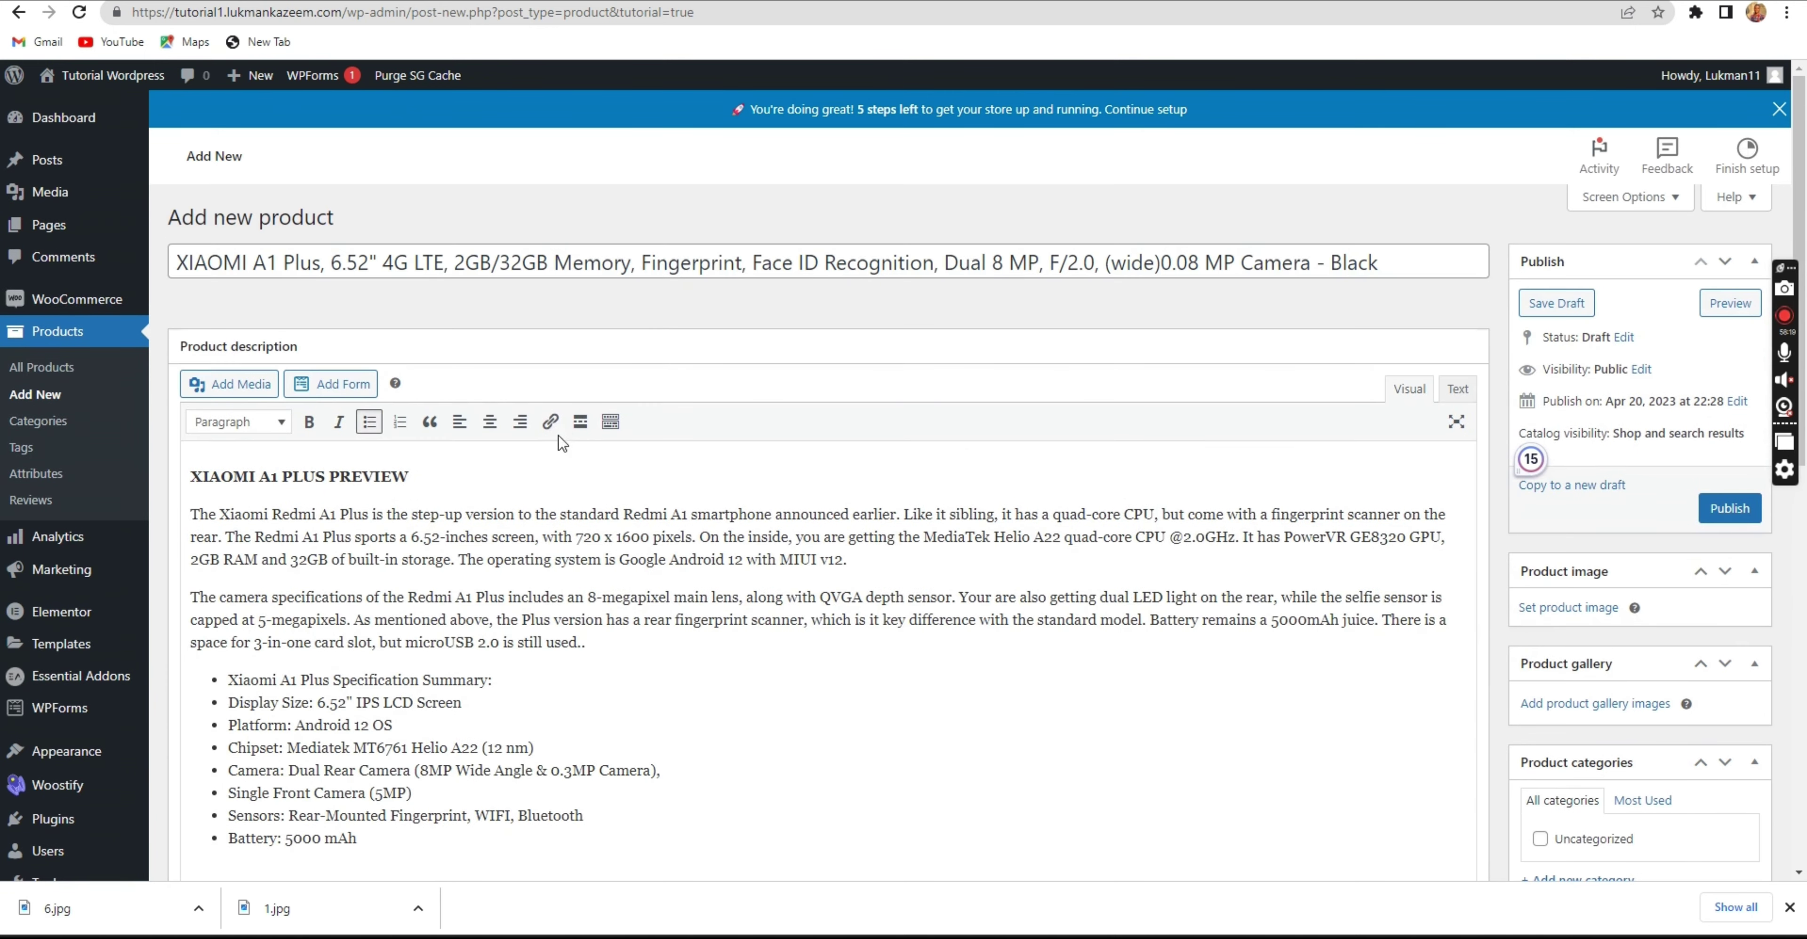
click(612, 261)
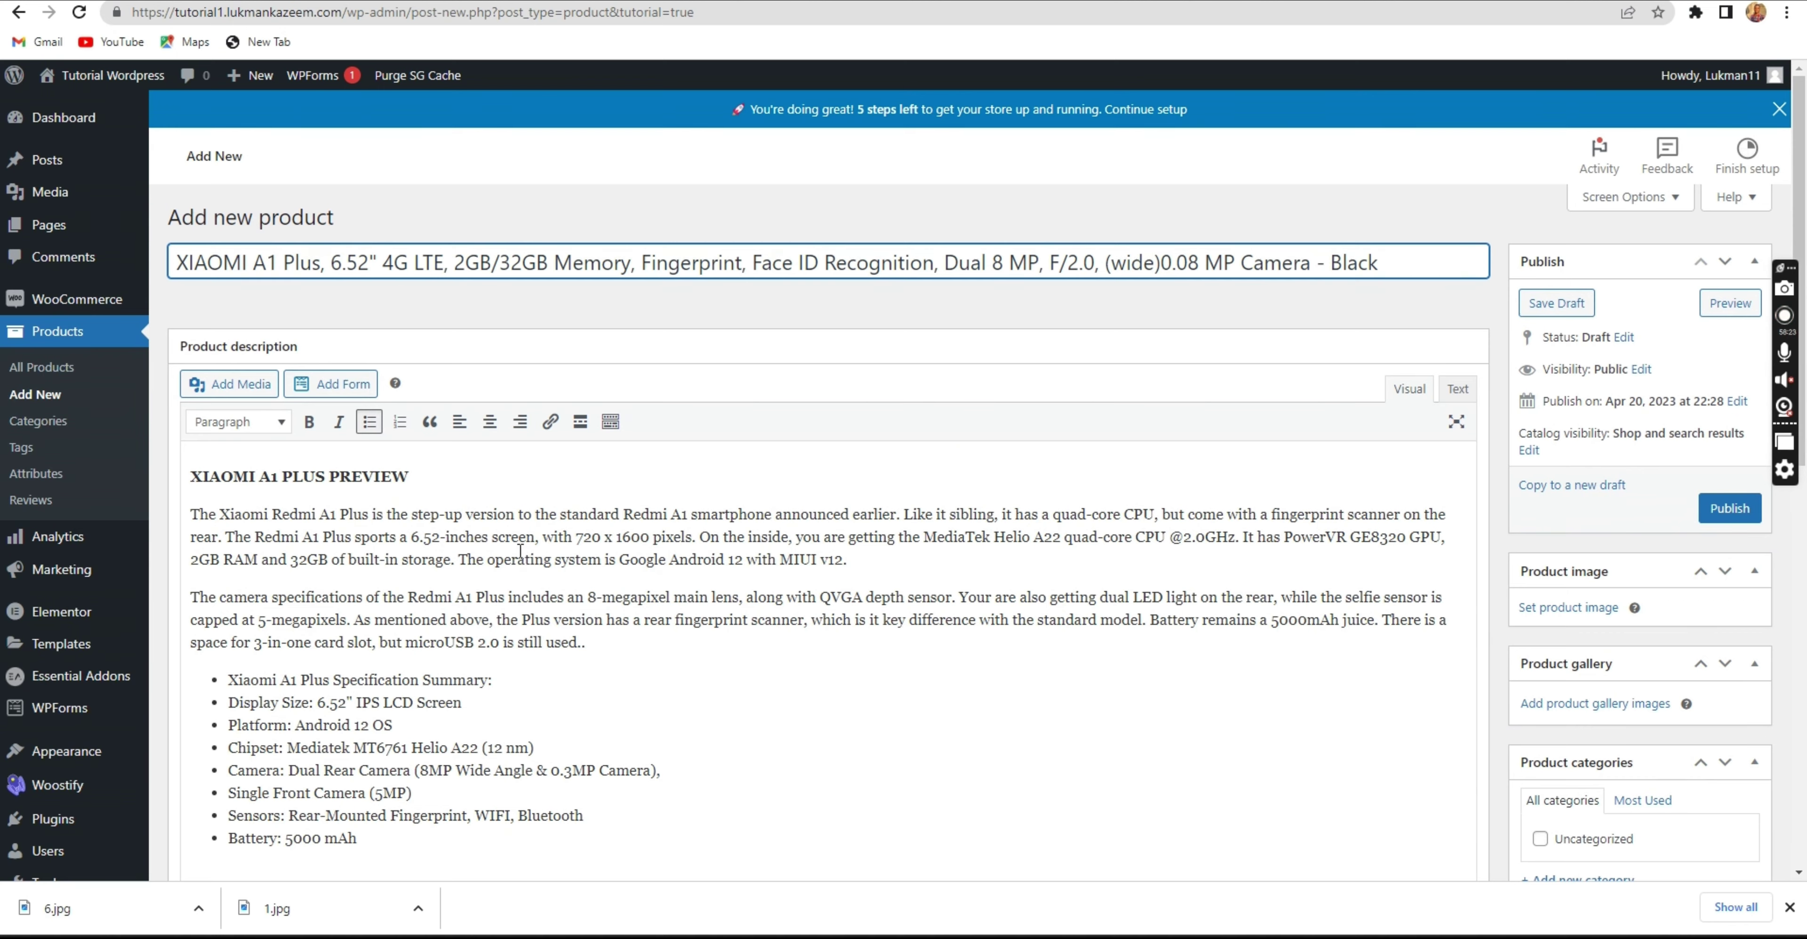
scroll(520, 551, down, 15)
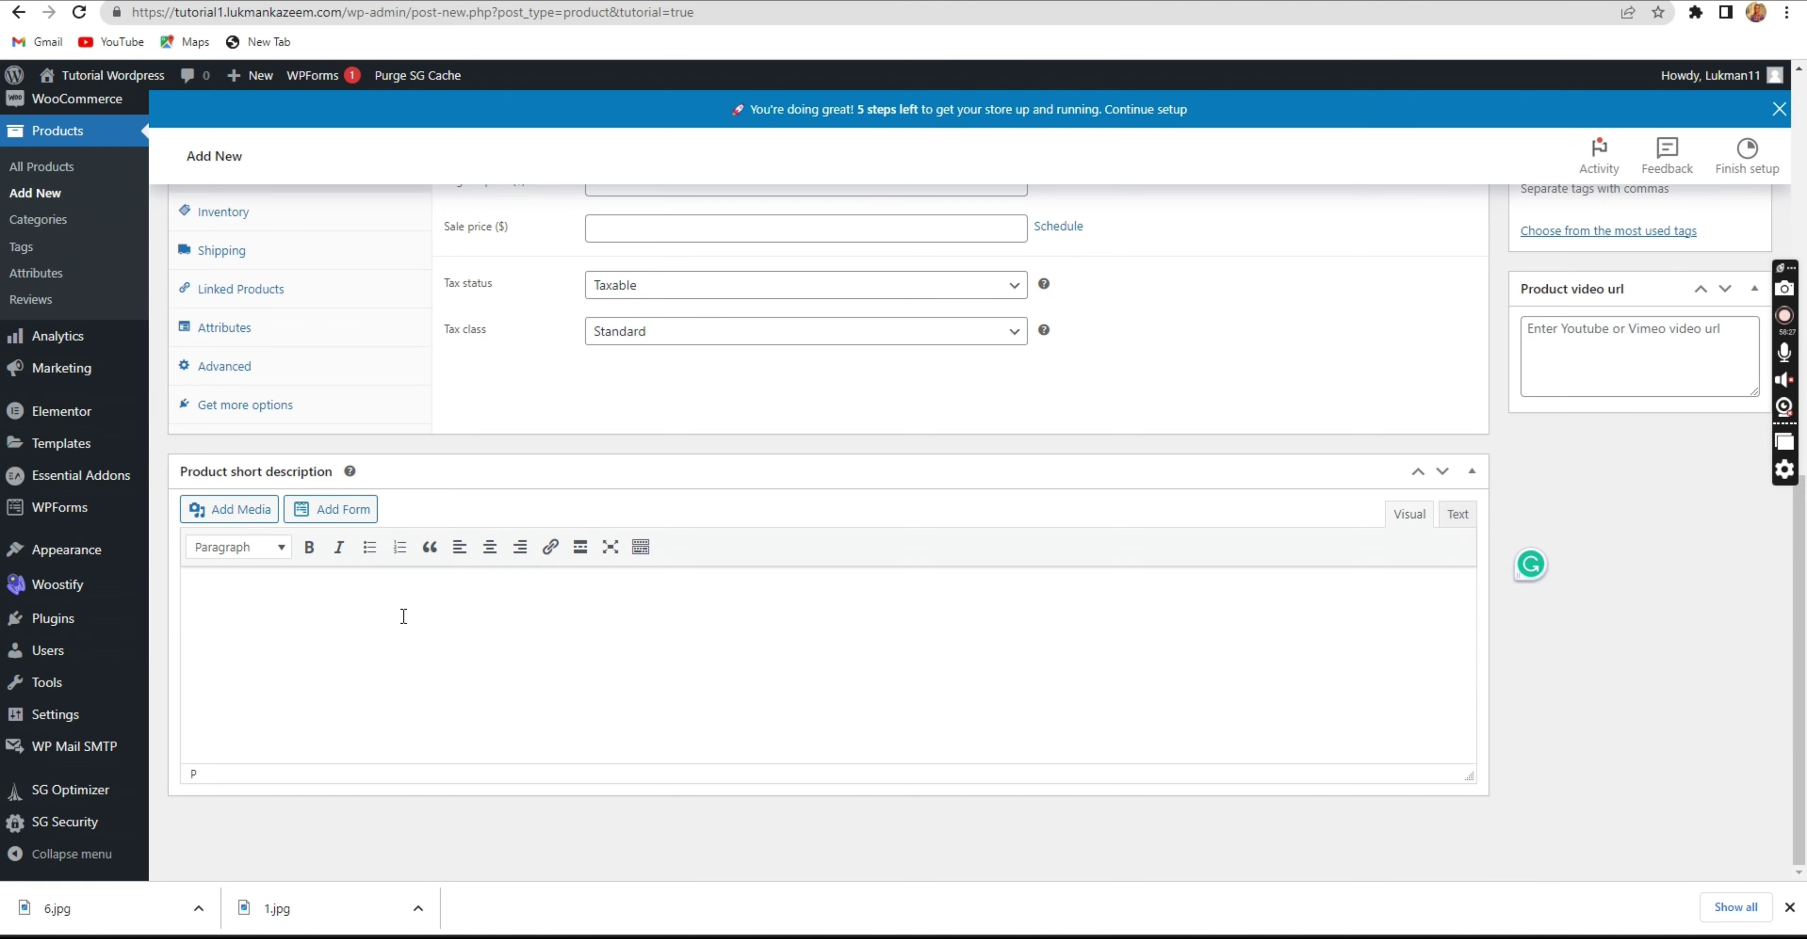
key(ctrl+v)
Delete the two preview paragraphs, keeping the XIAOMI A1 PLUS PREVIEW heading and spec list.
scroll(407, 655, up, 5)
scroll(433, 663, down, 1)
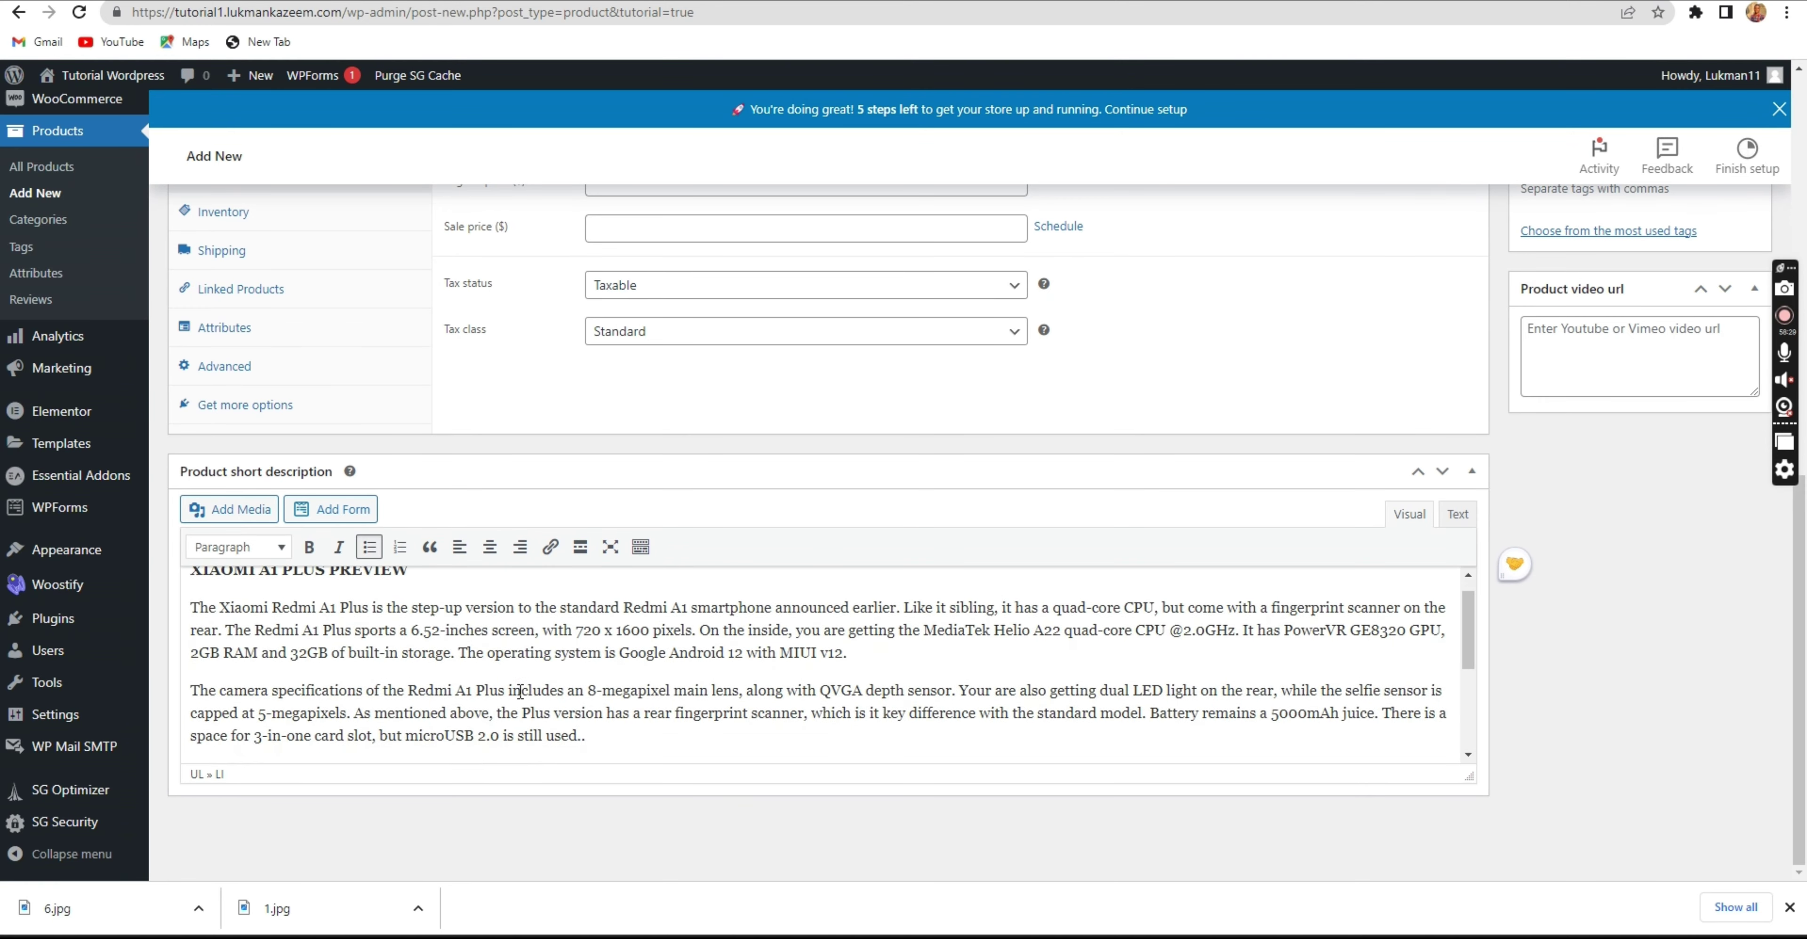
scroll(520, 691, down, 1)
drag(593, 726, 193, 622)
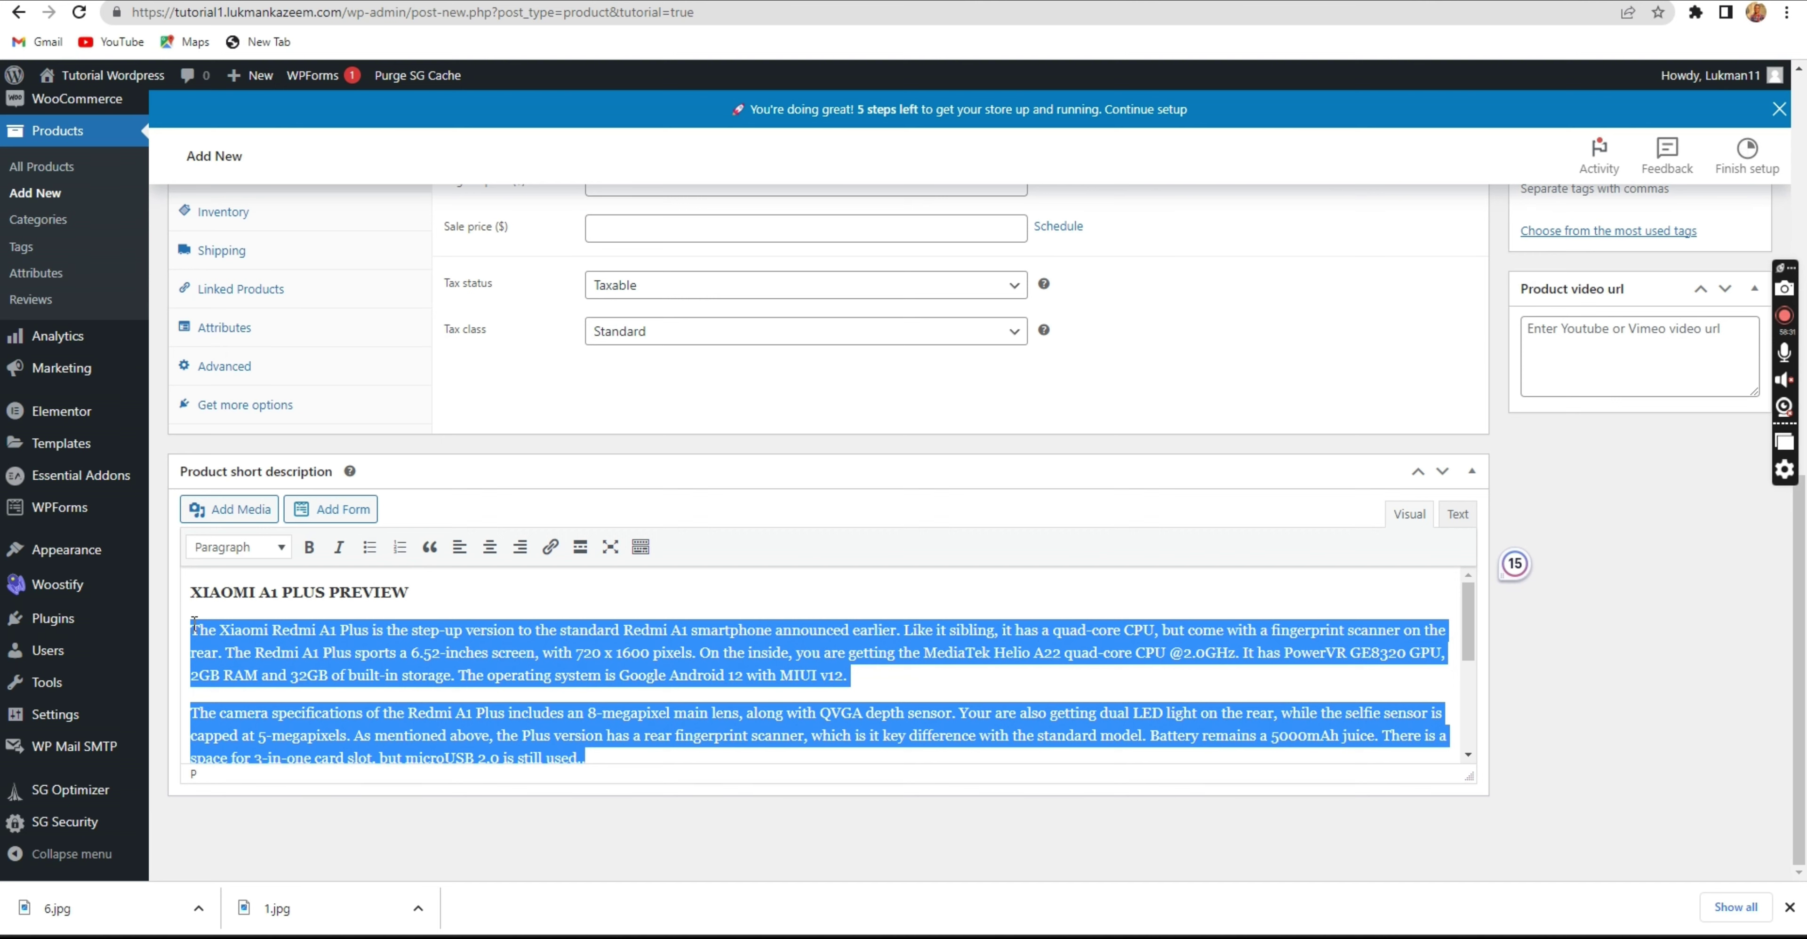
key(BackSpace)
key(BackSpace)
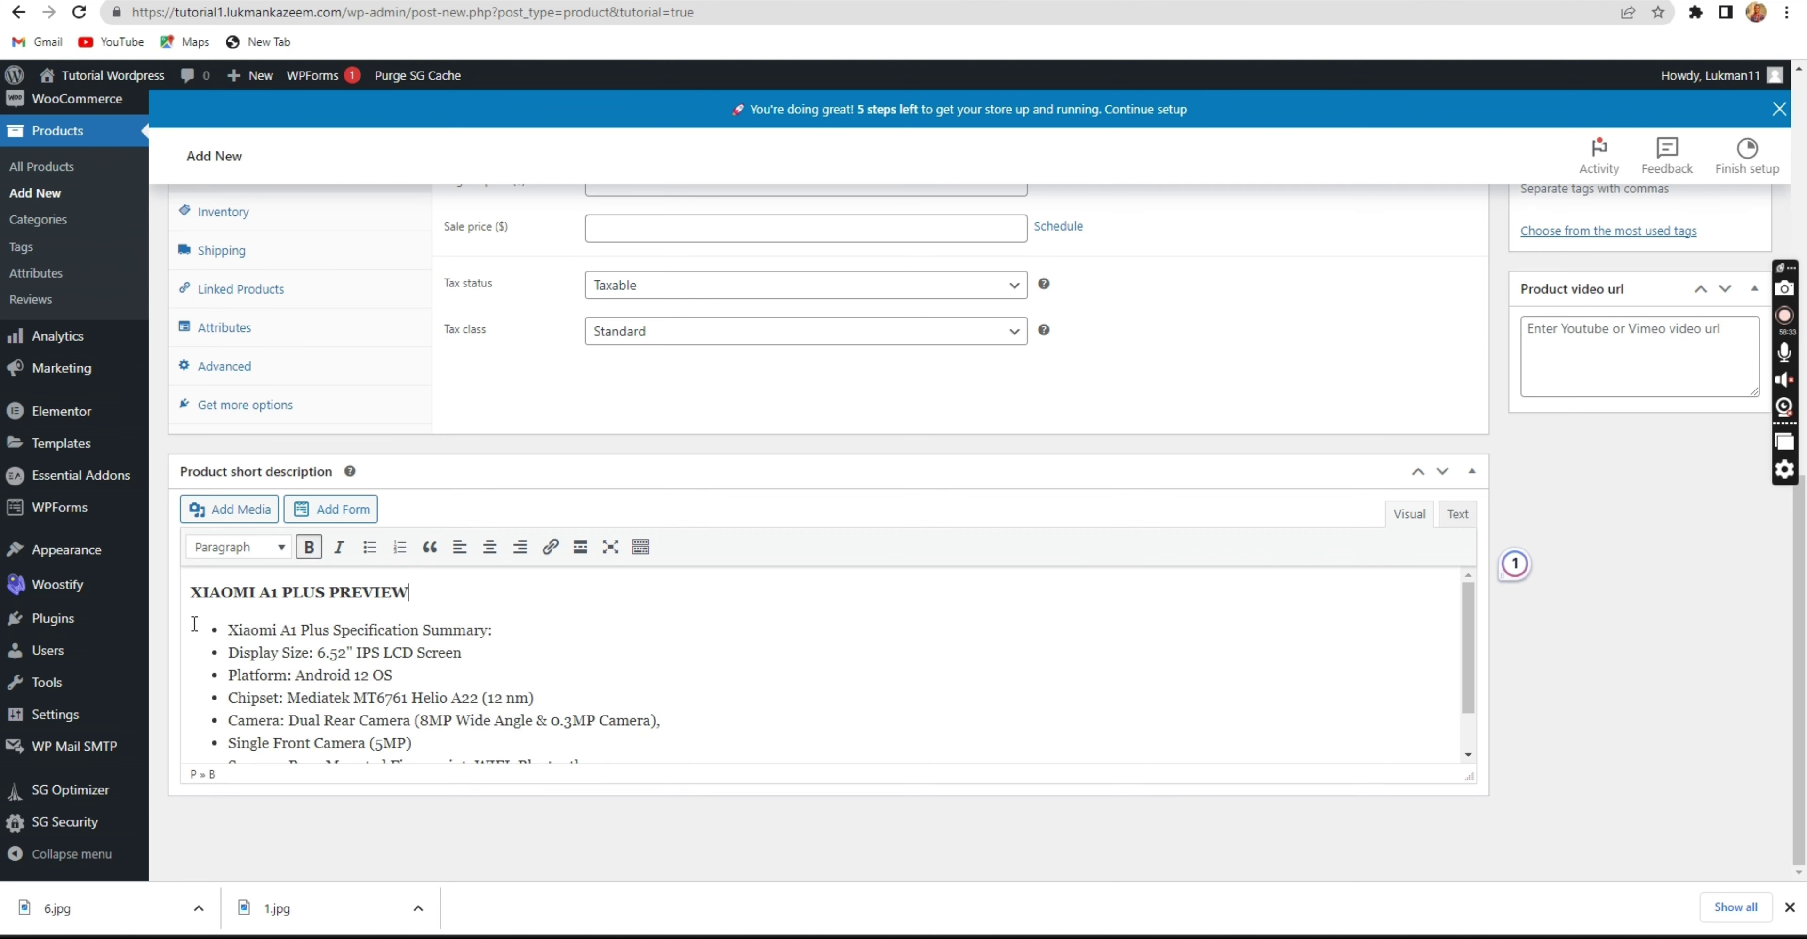
scroll(370, 675, down, 1)
scroll(491, 653, up, 3)
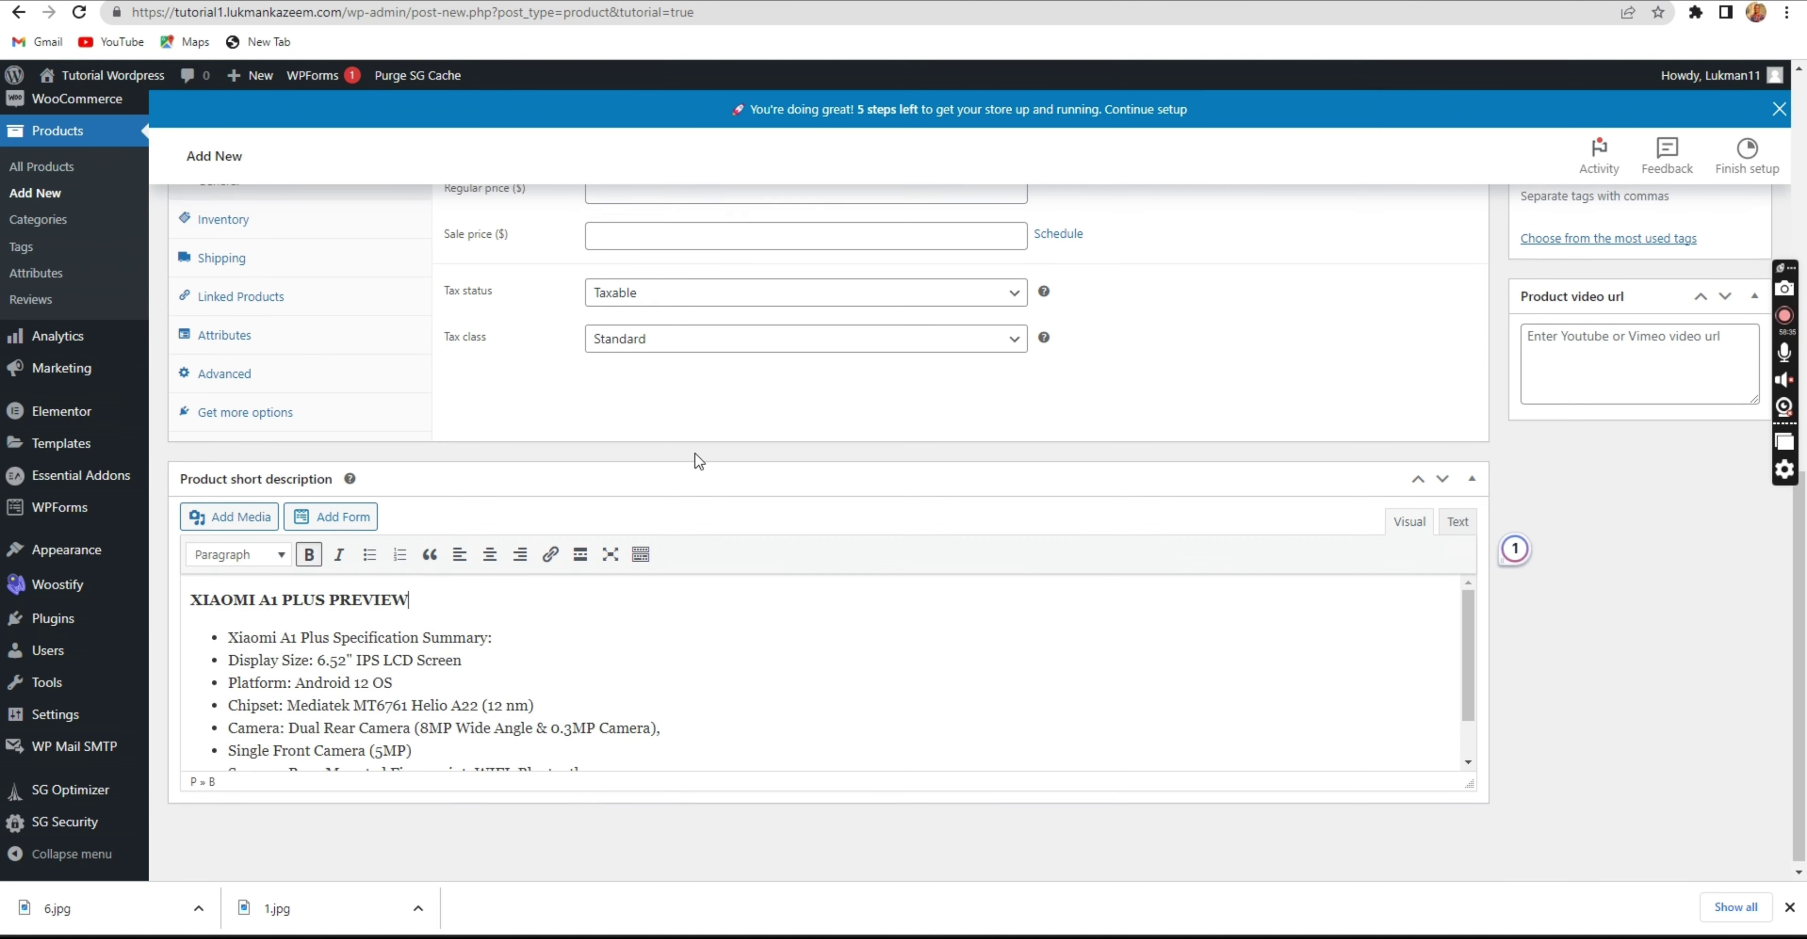
scroll(693, 457, up, 5)
scroll(944, 344, up, 5)
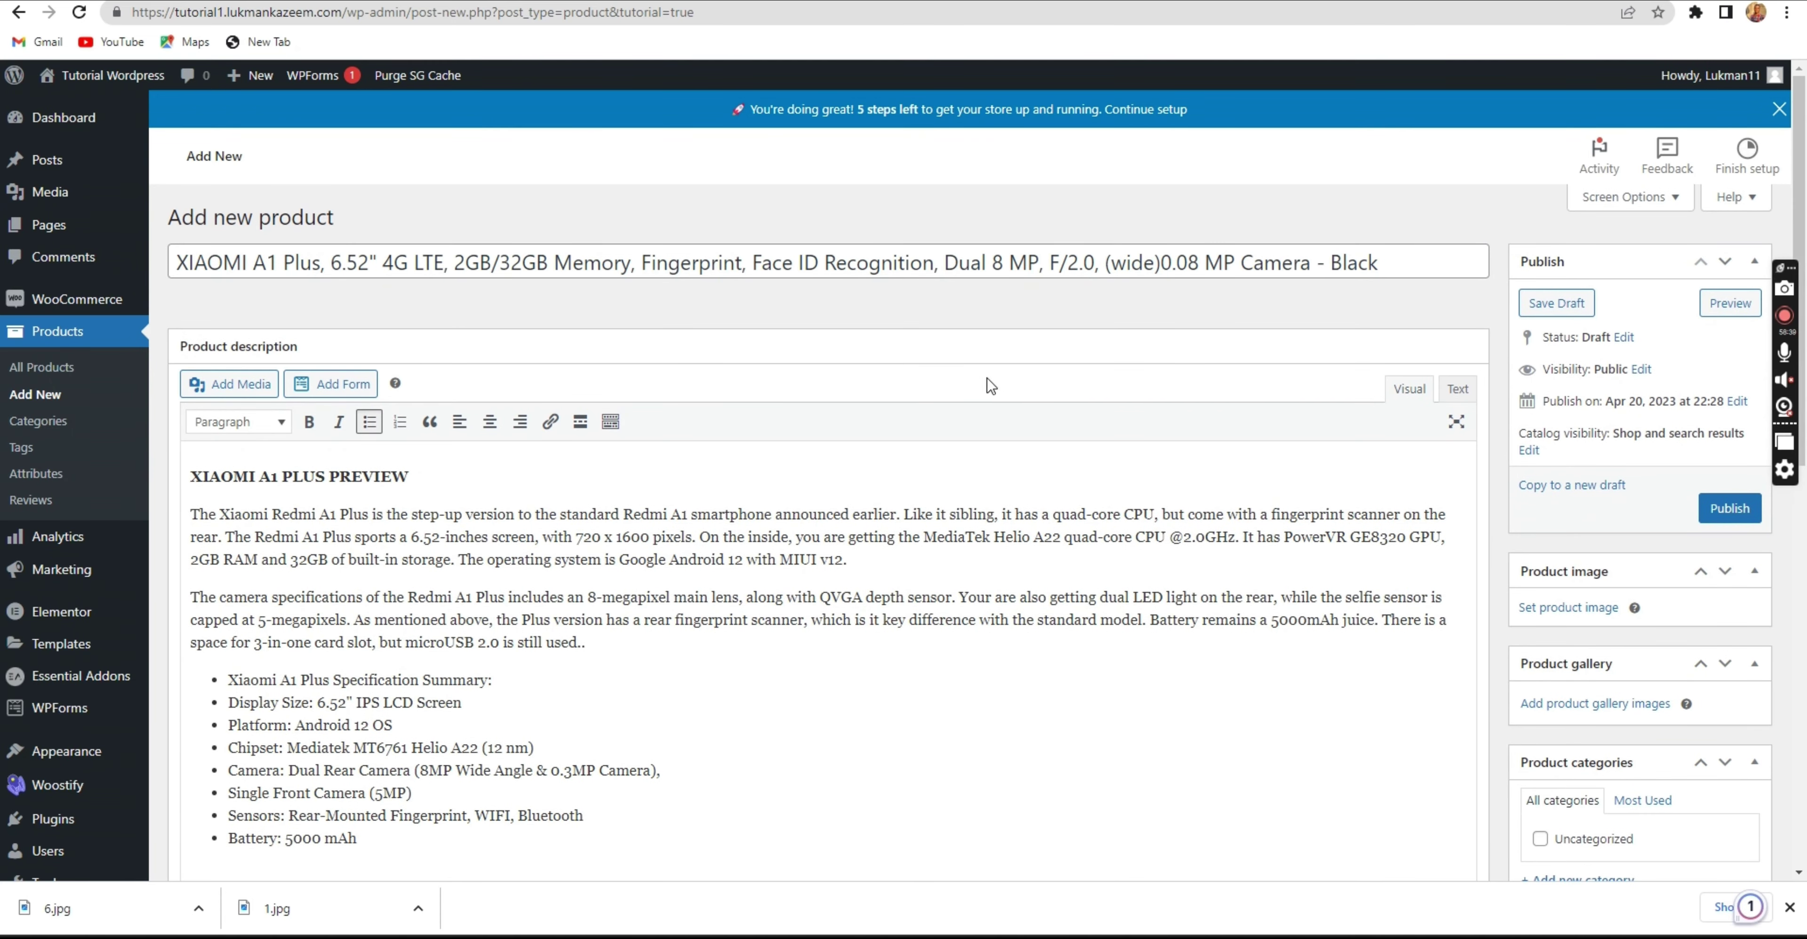
Set the regular price to 500 and the sale price to 450.
scroll(912, 703, down, 5)
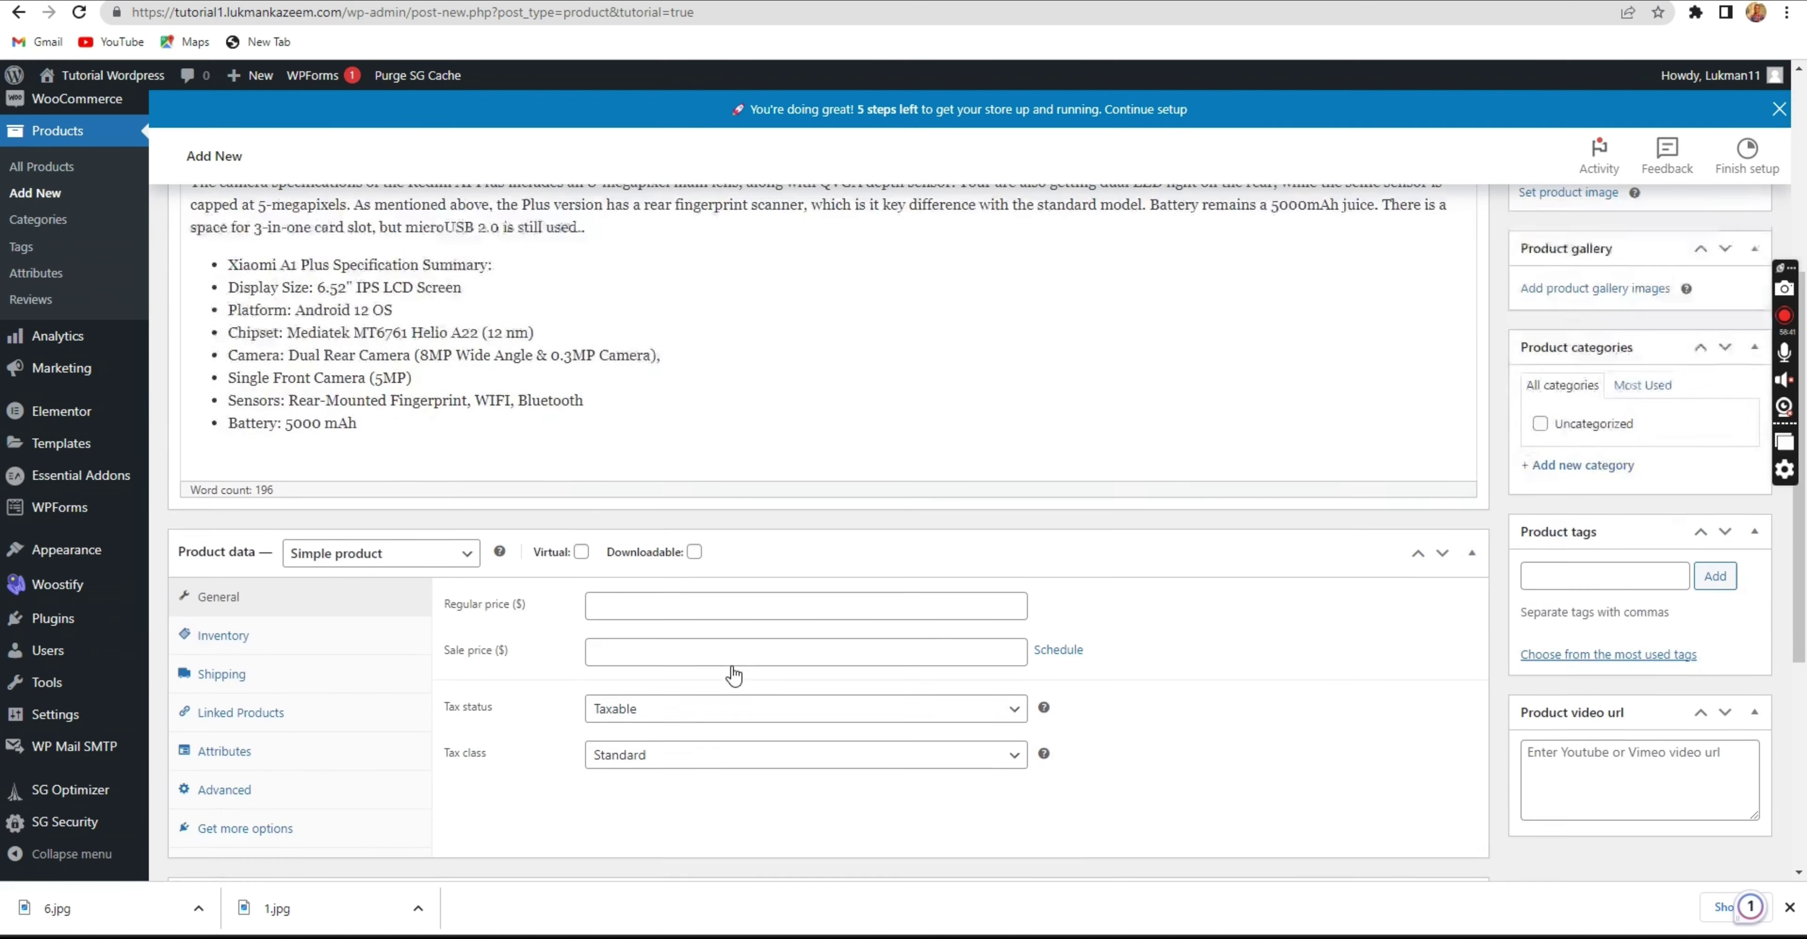
click(1790, 907)
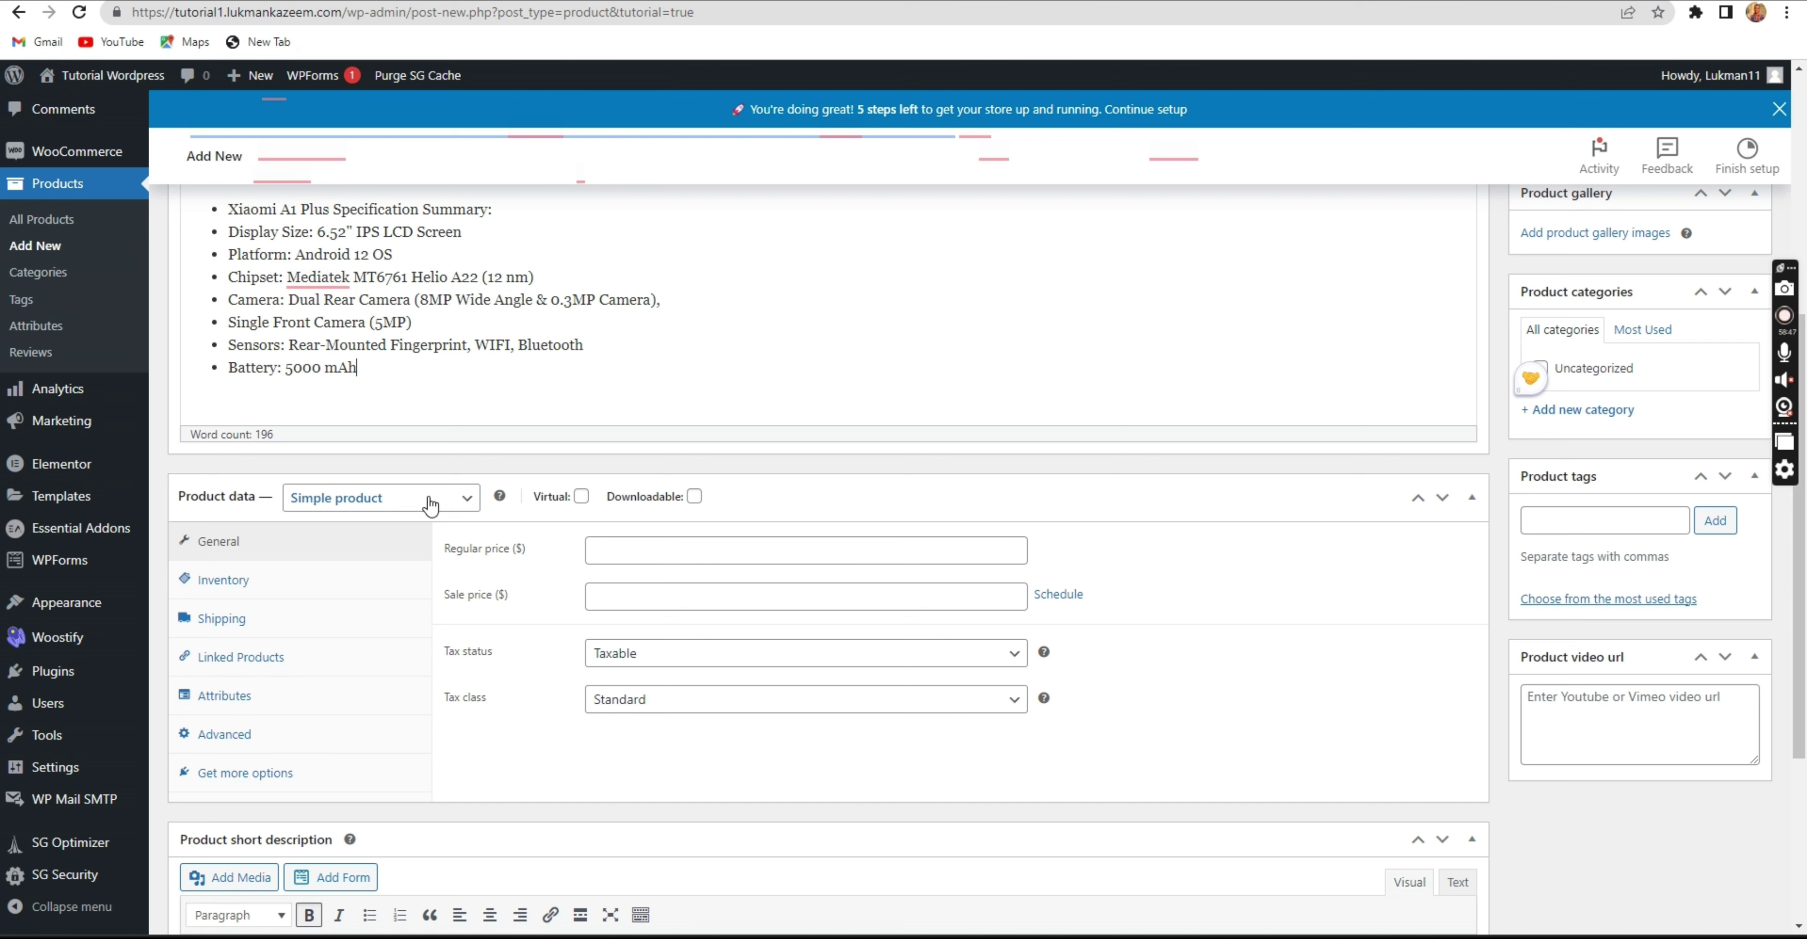
click(640, 553)
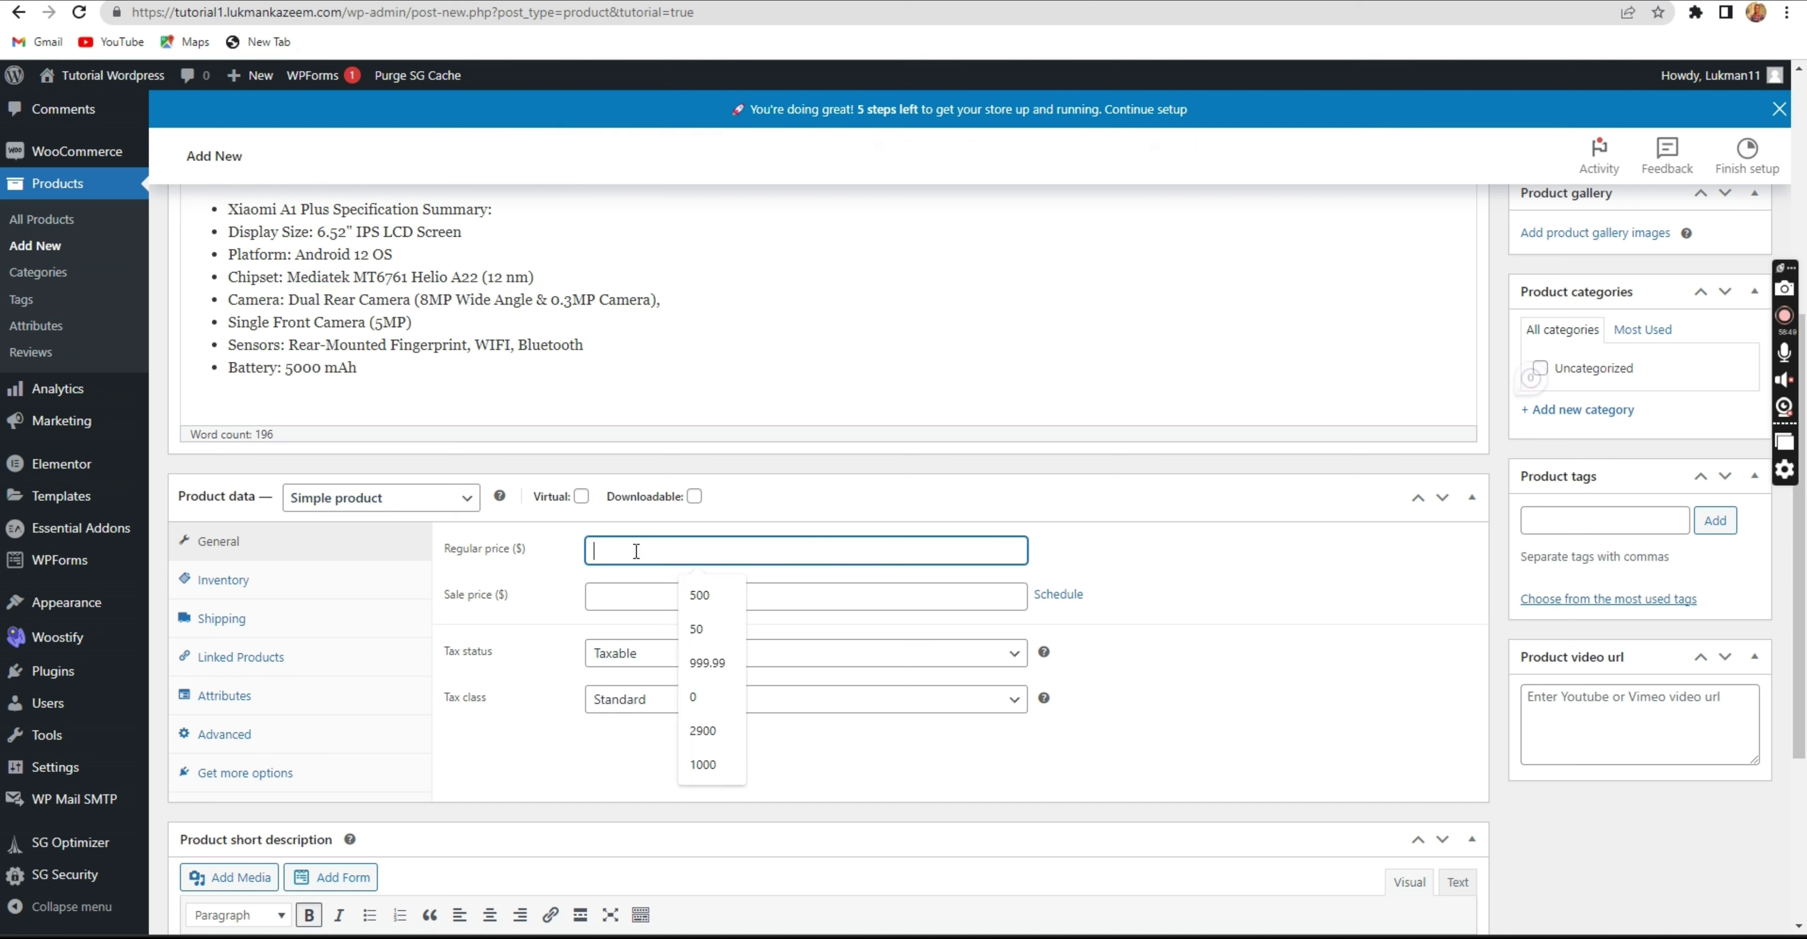
click(701, 597)
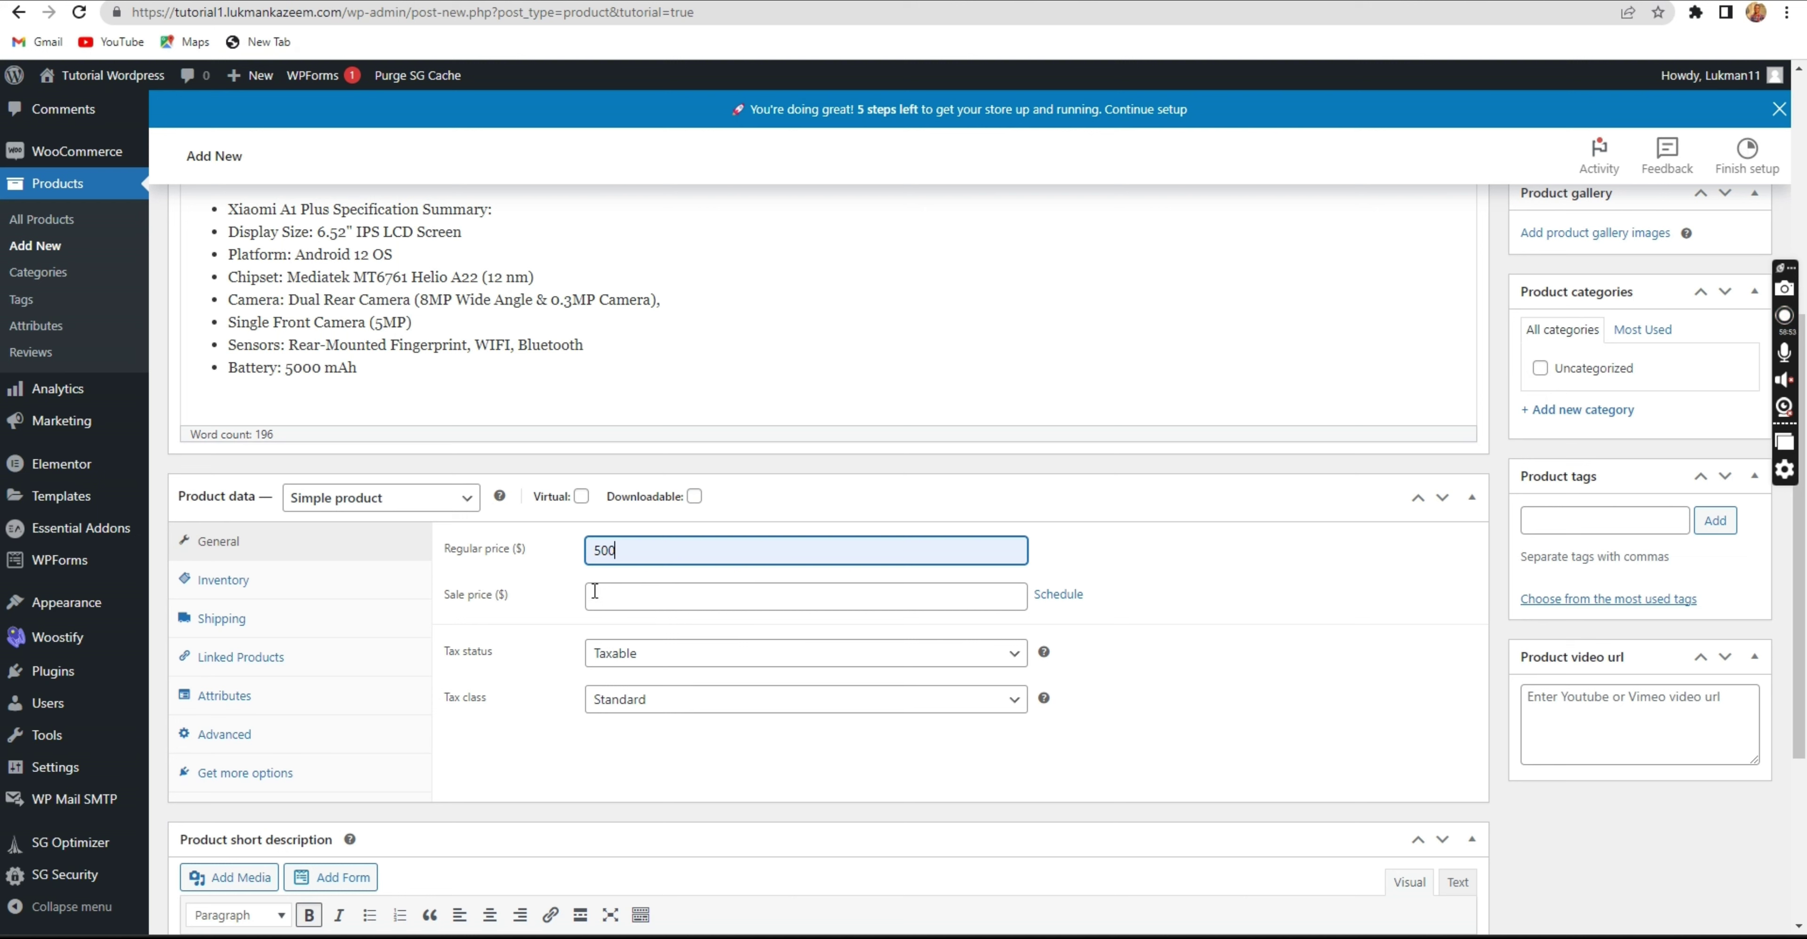
click(589, 552)
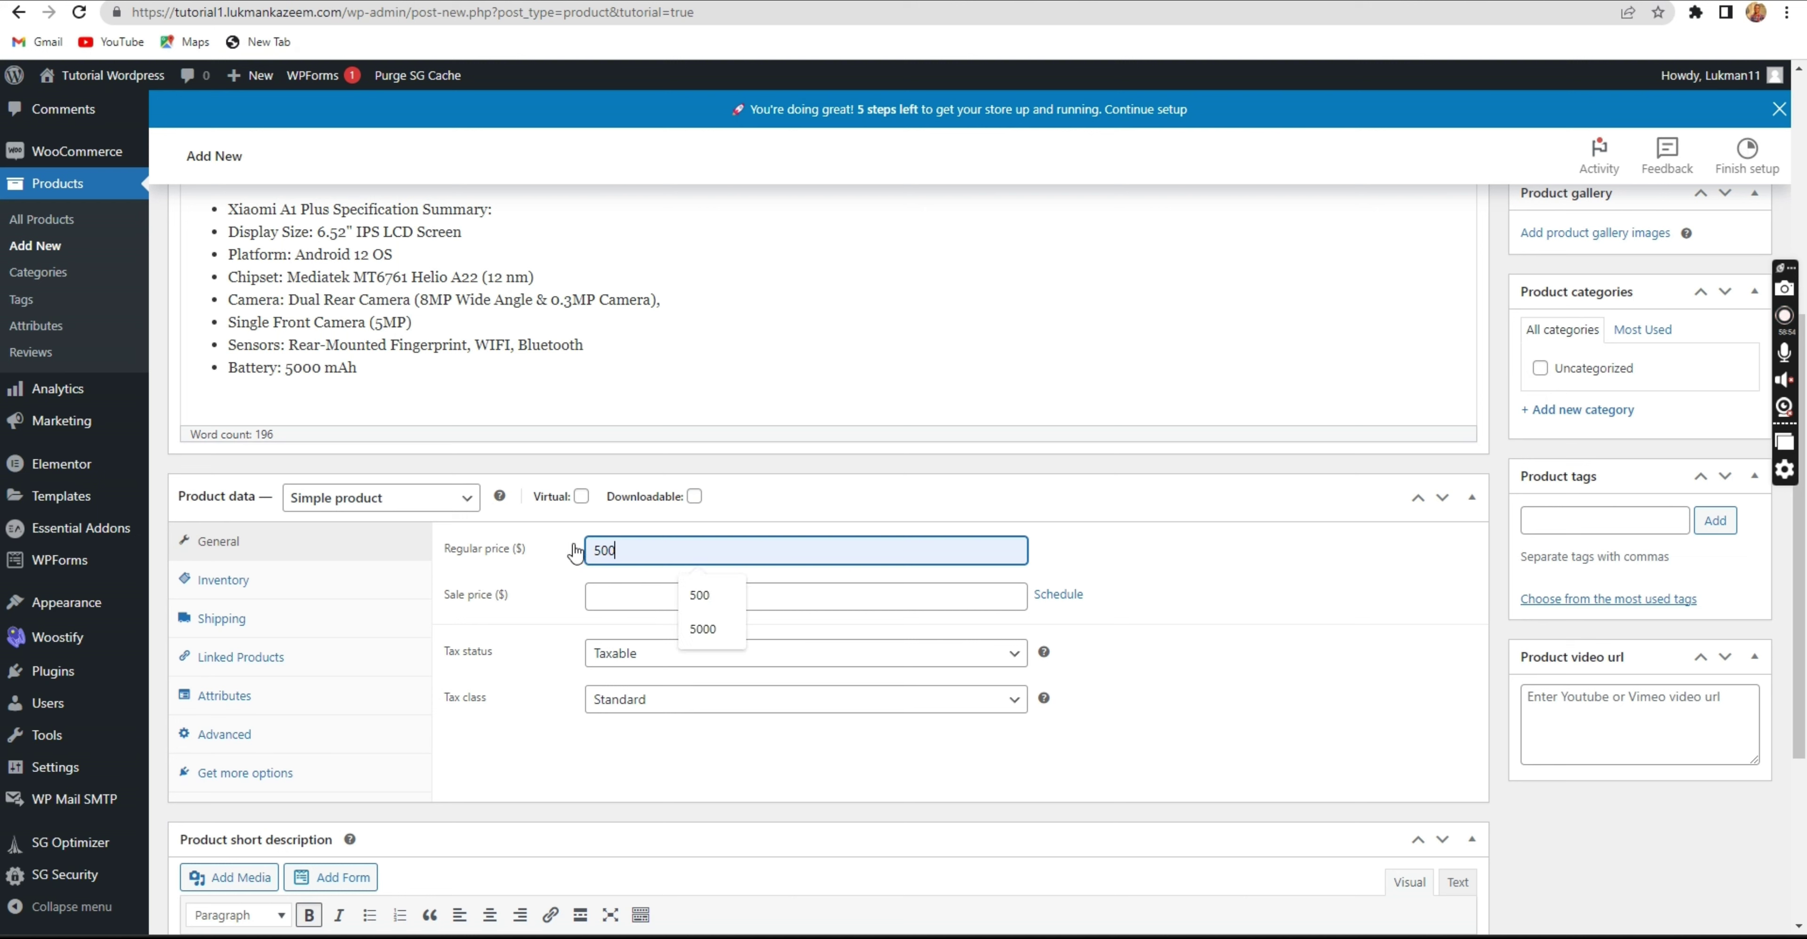
click(557, 600)
click(630, 553)
click(660, 590)
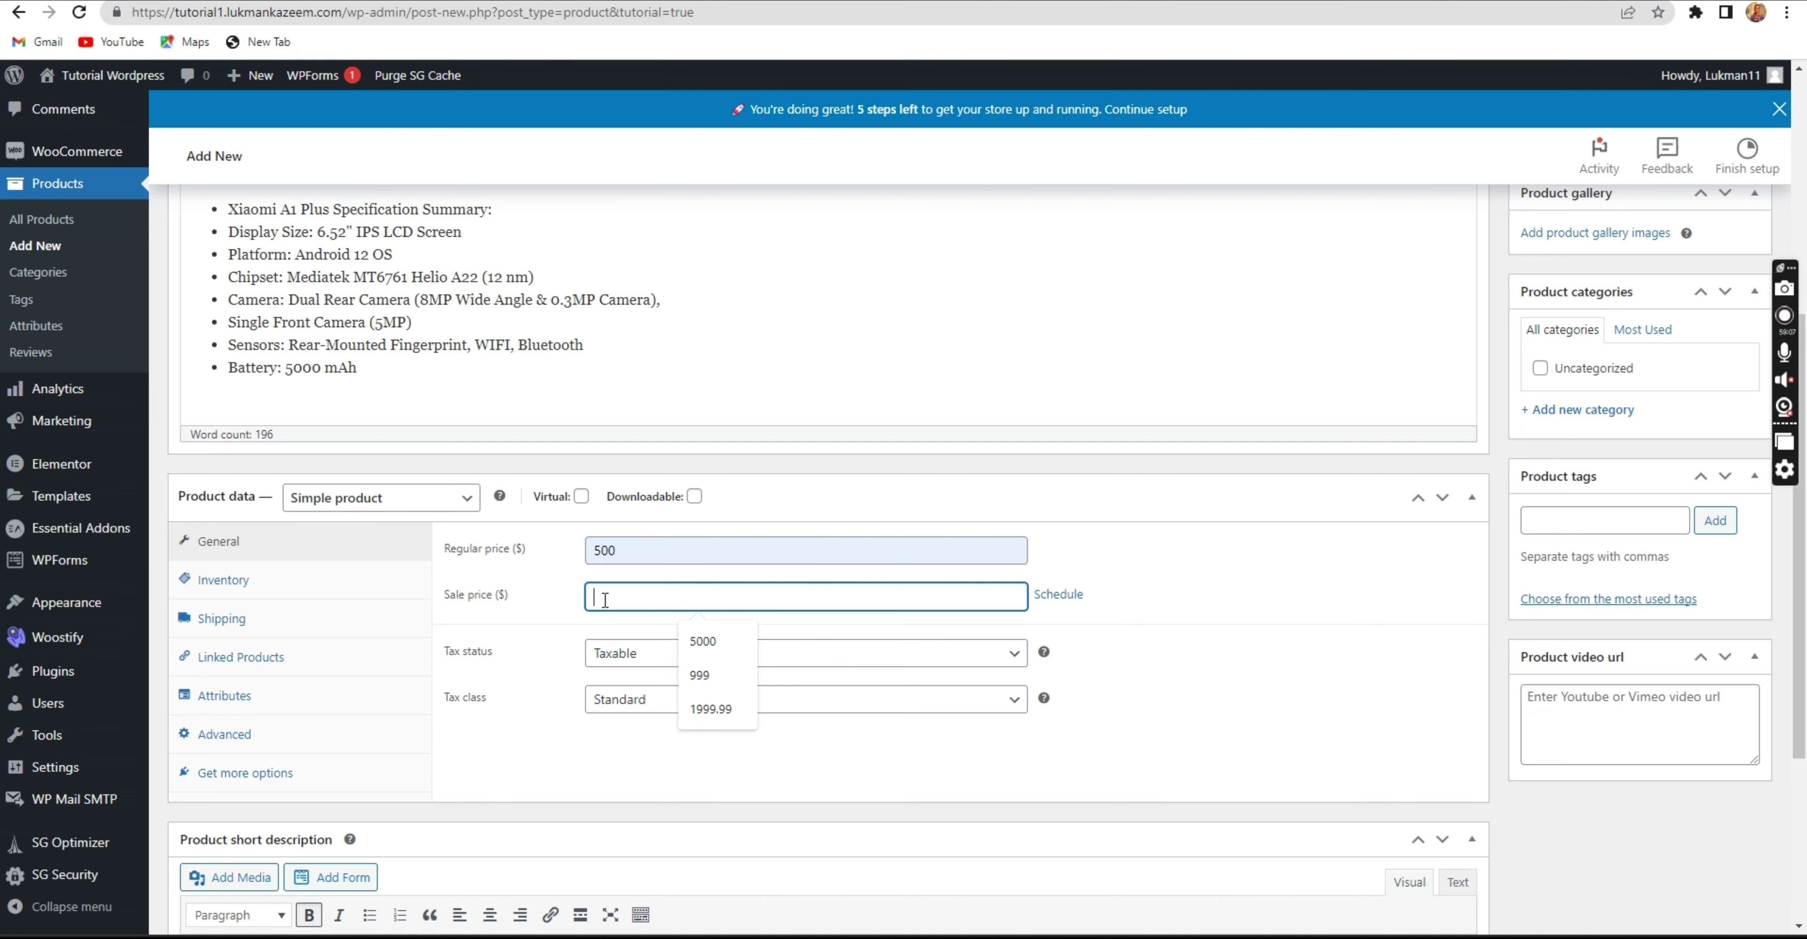
text(450)
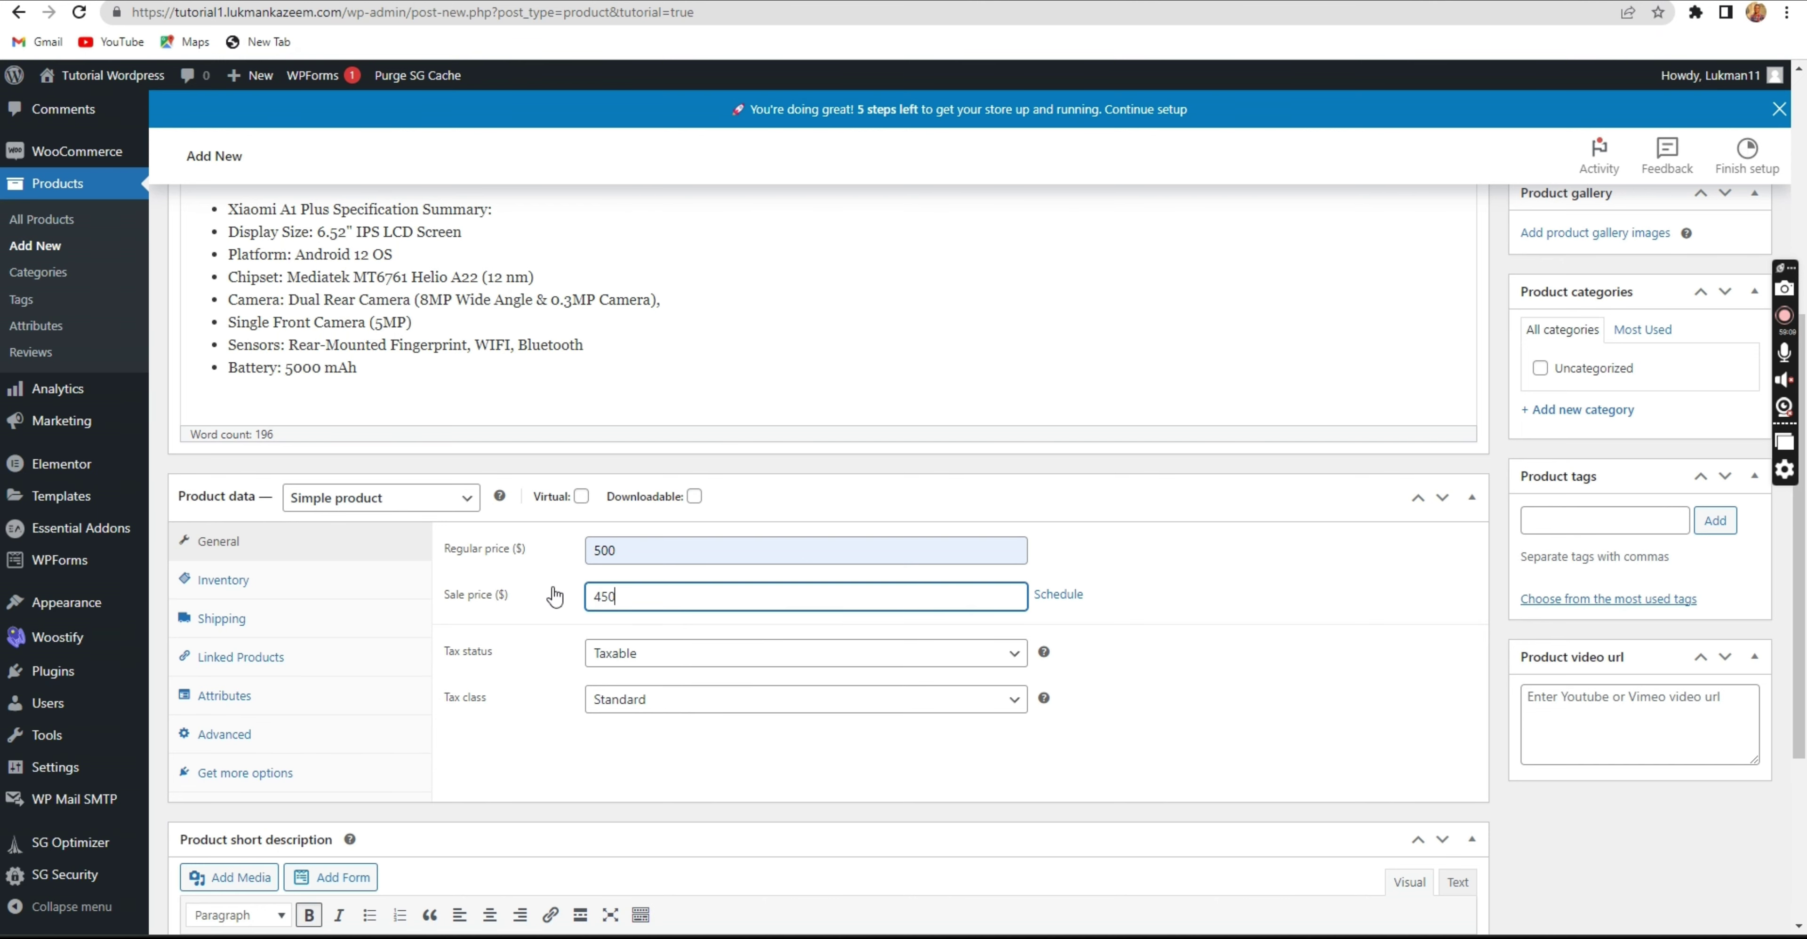
key(alt+Tab)
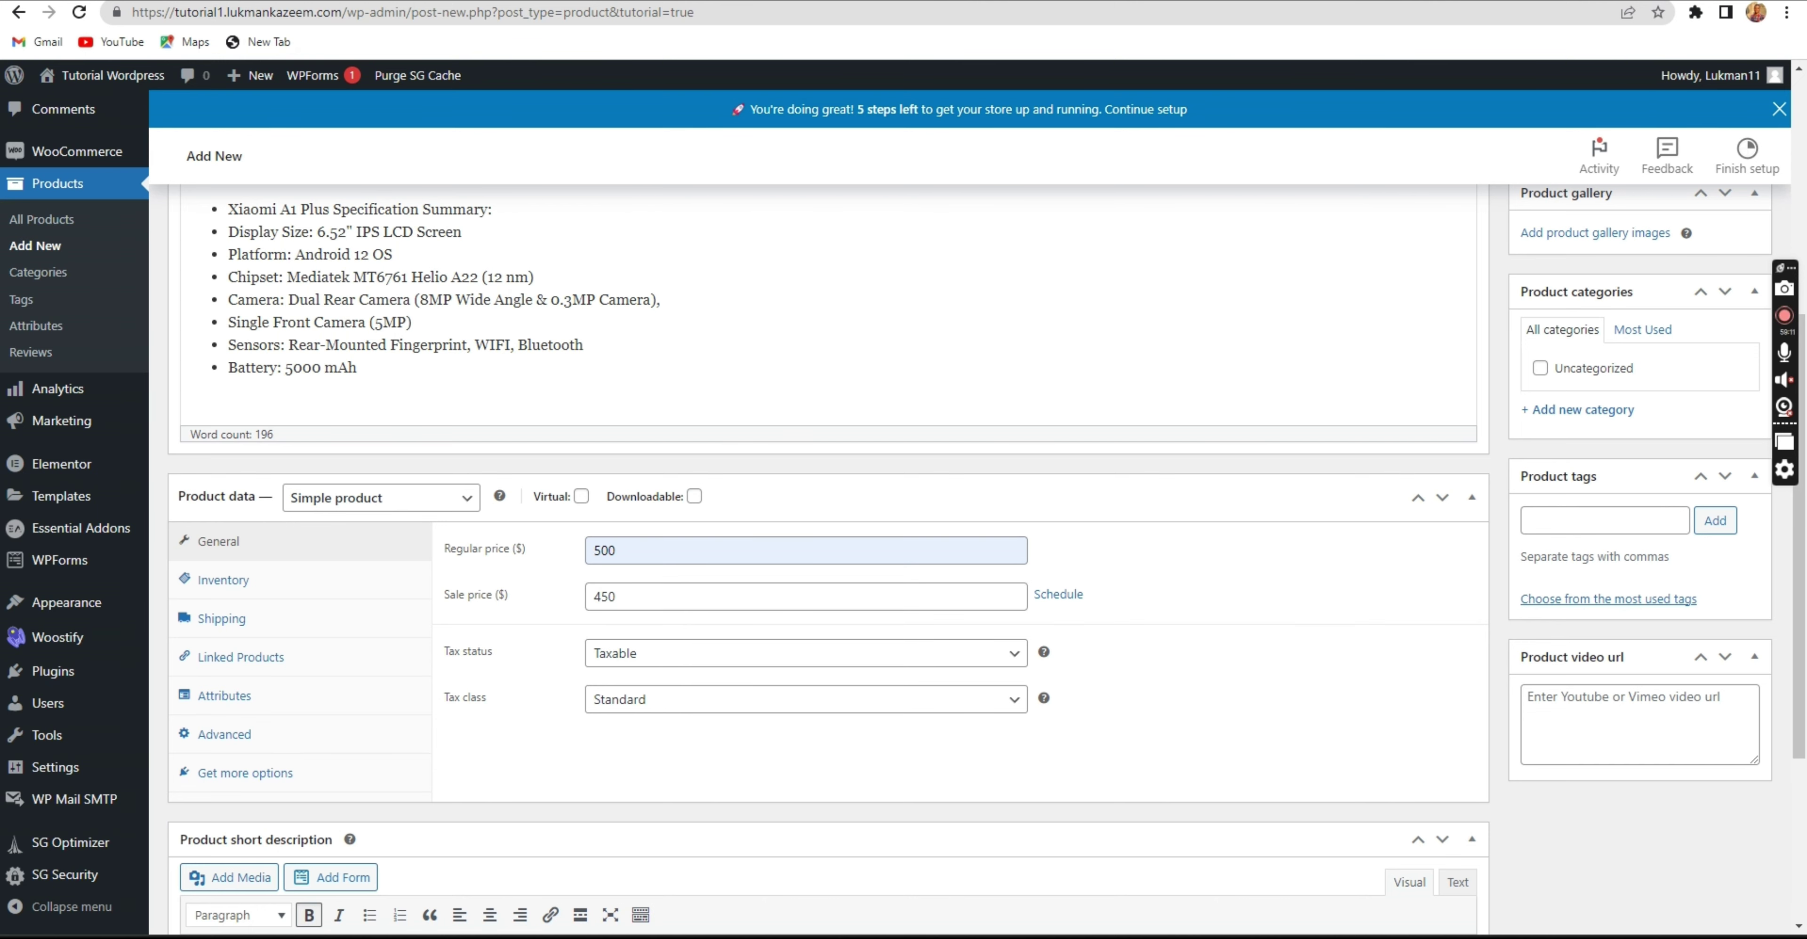
scroll(919, 323, up, 6)
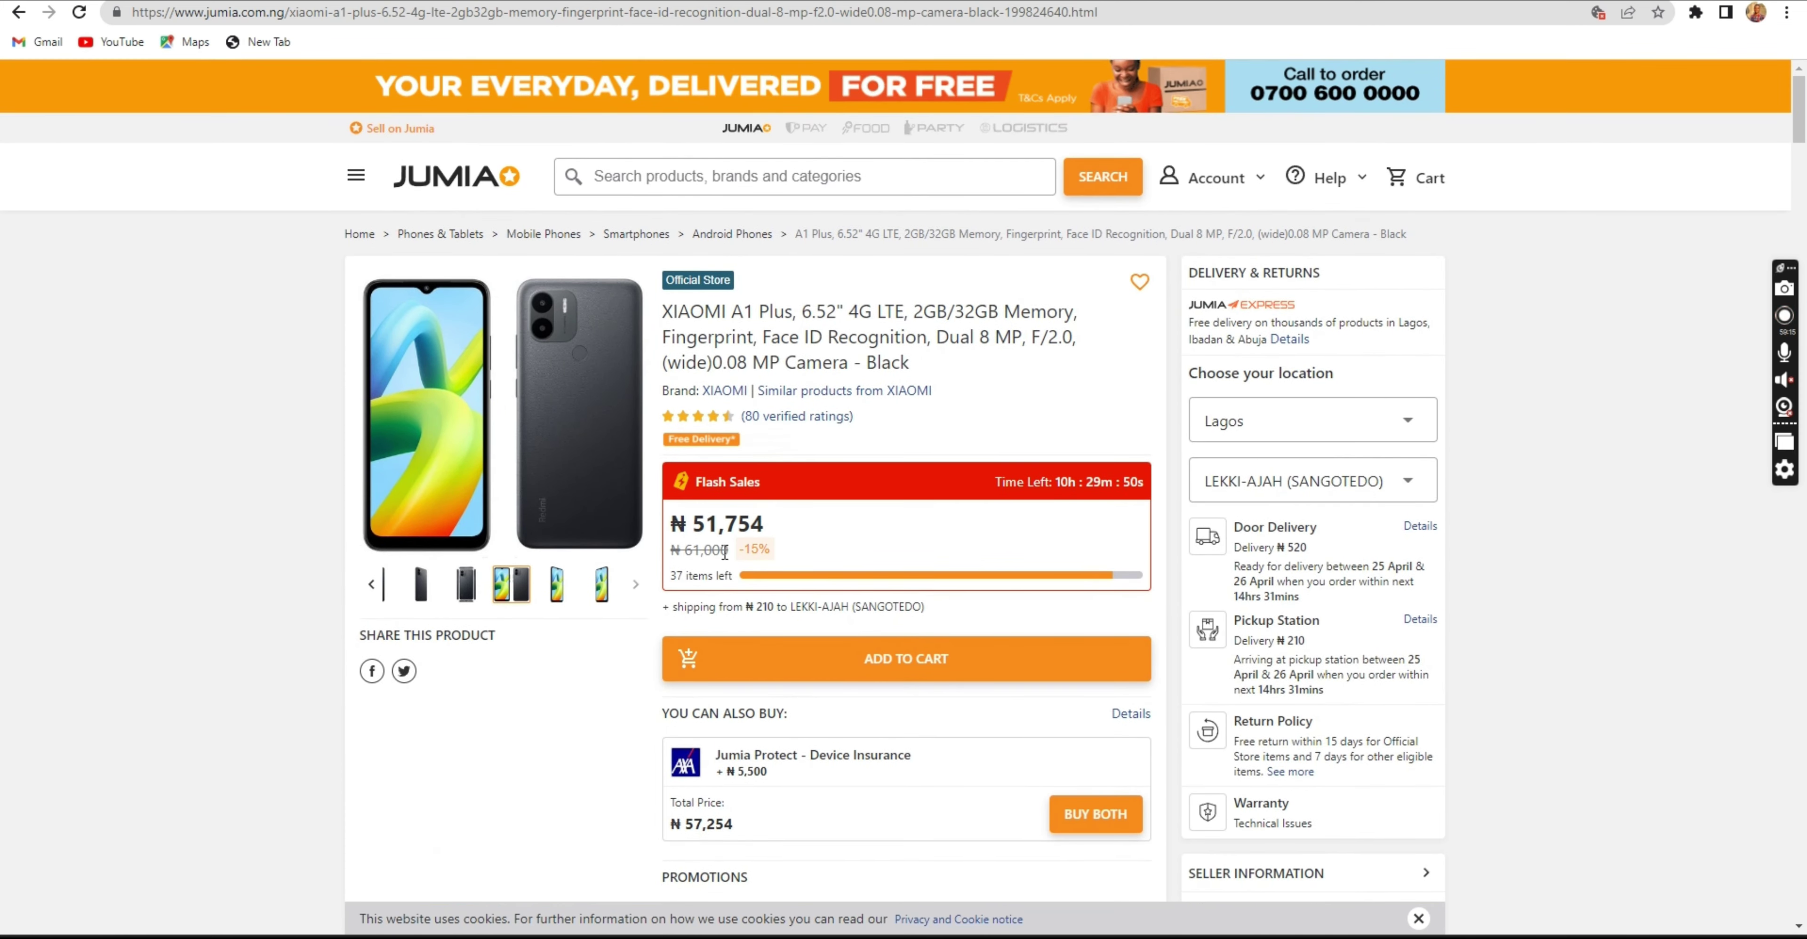
Check the phone's ₦51,754 flash-sale price on Jumia, then return to WordPress.
drag(729, 551, 693, 521)
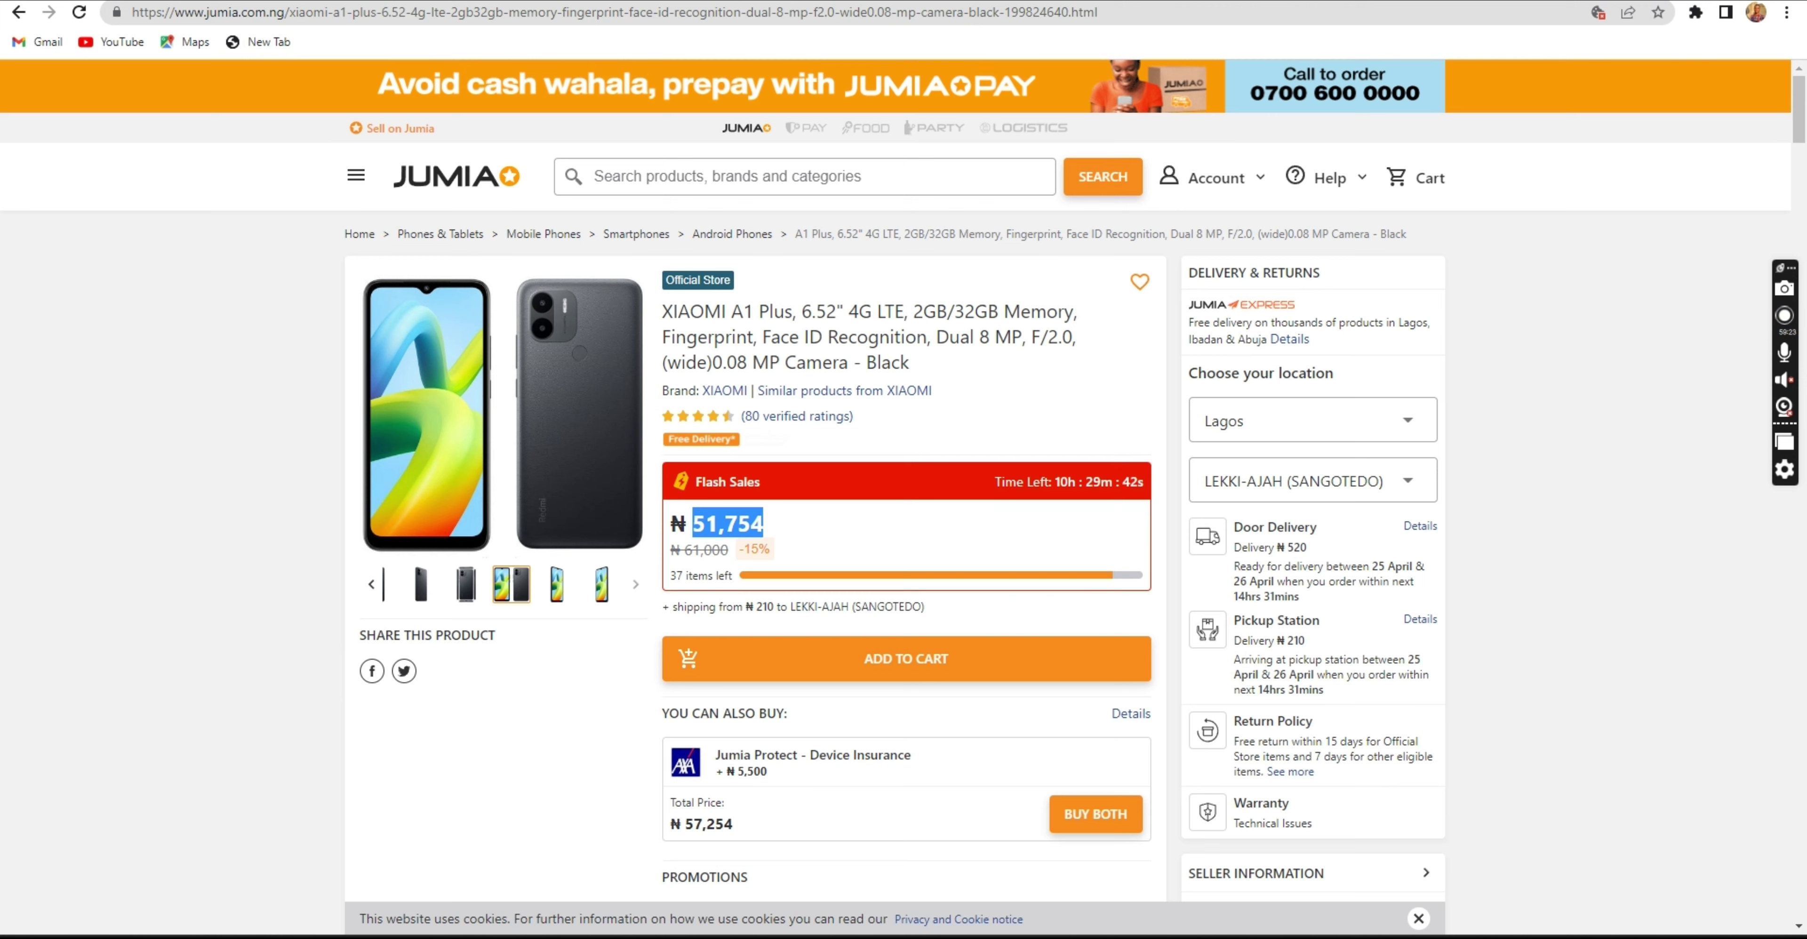
key(ctrl+Tab)
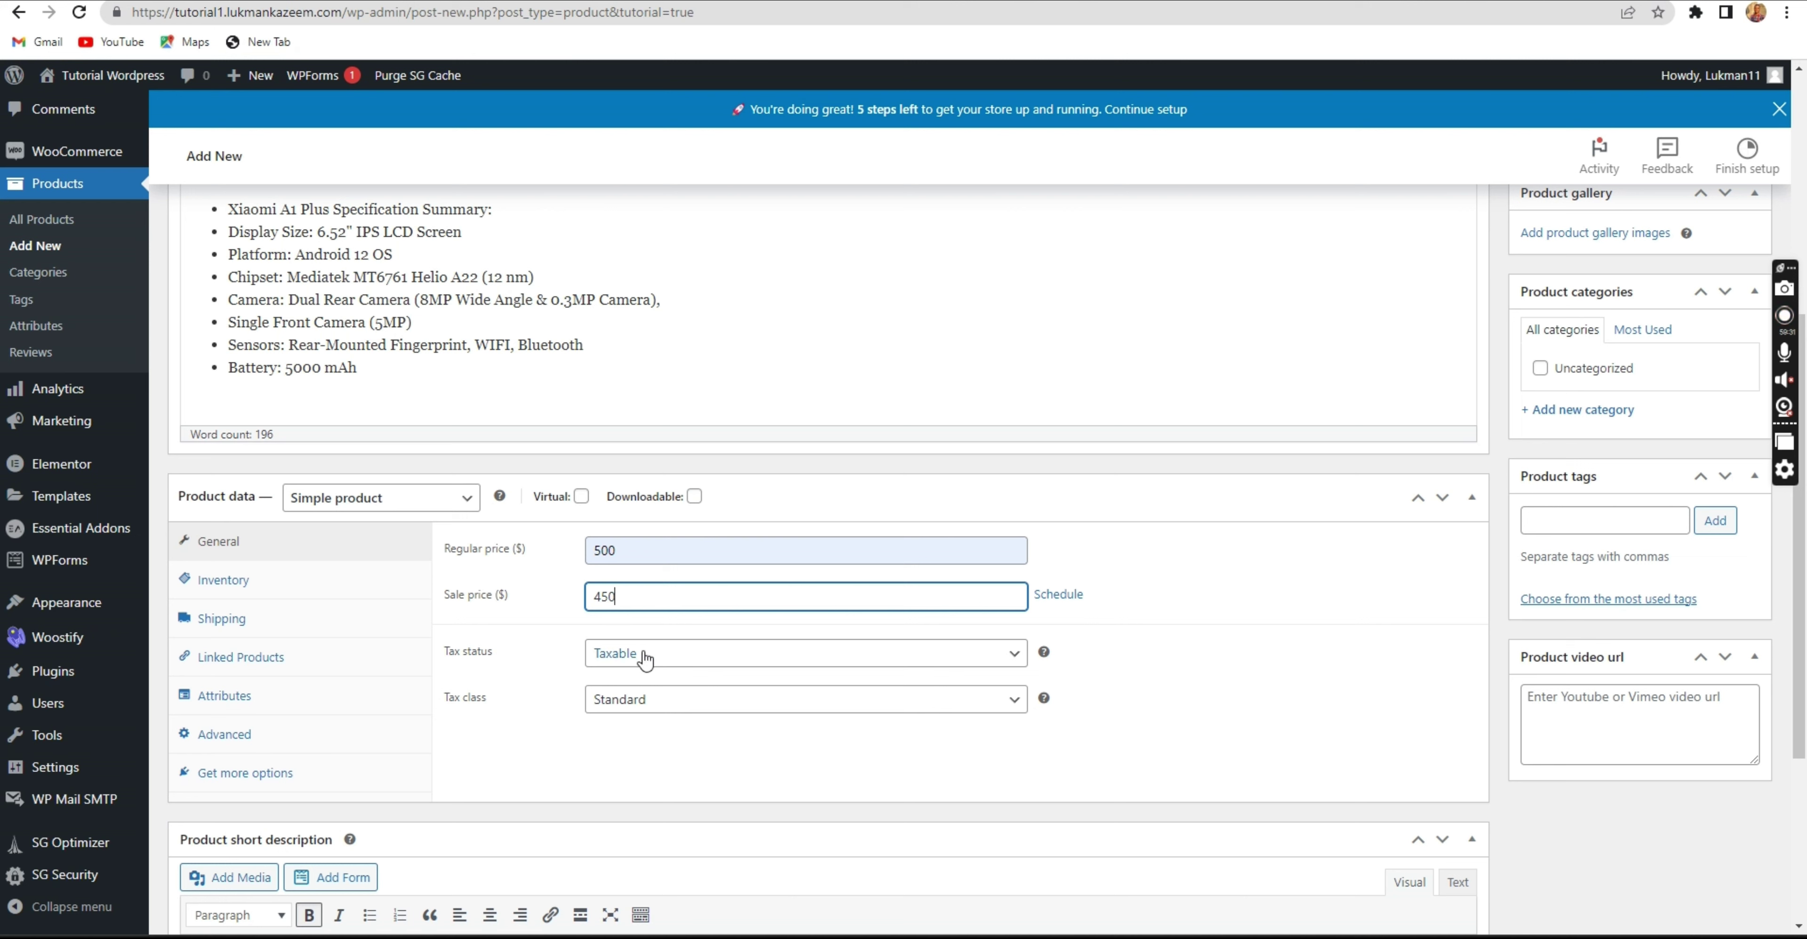
Keep the Standard tax class and open the Inventory tab with its empty SKU field.
click(690, 706)
click(691, 706)
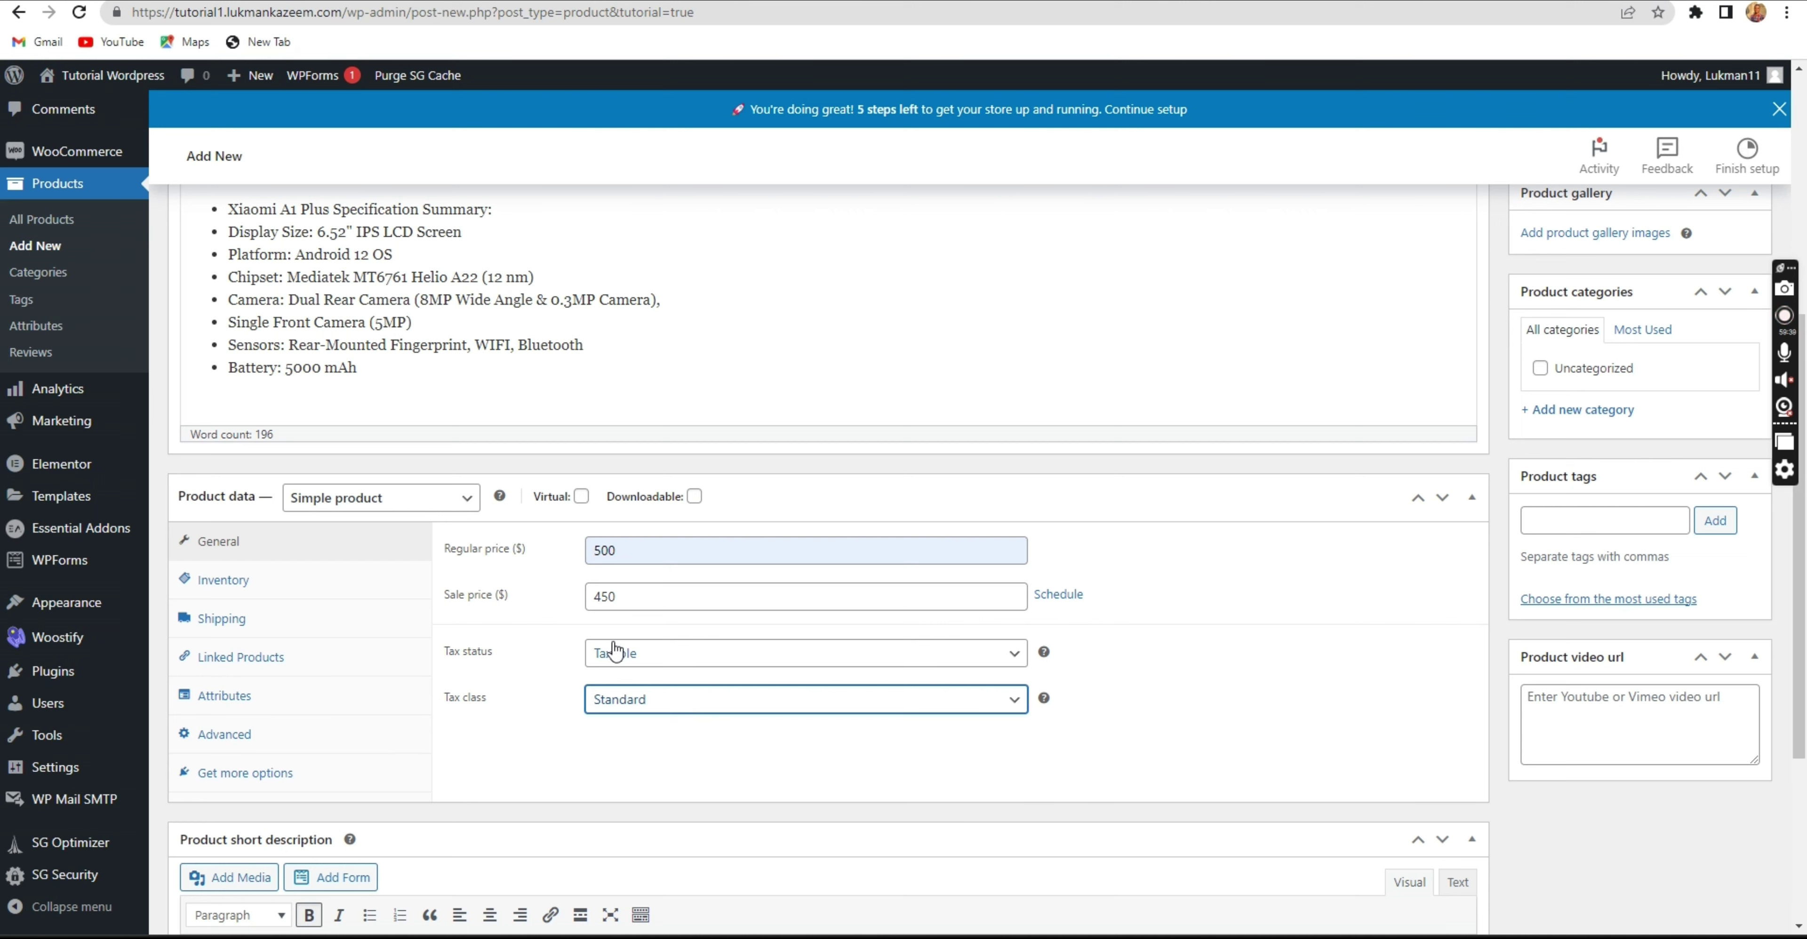
click(273, 621)
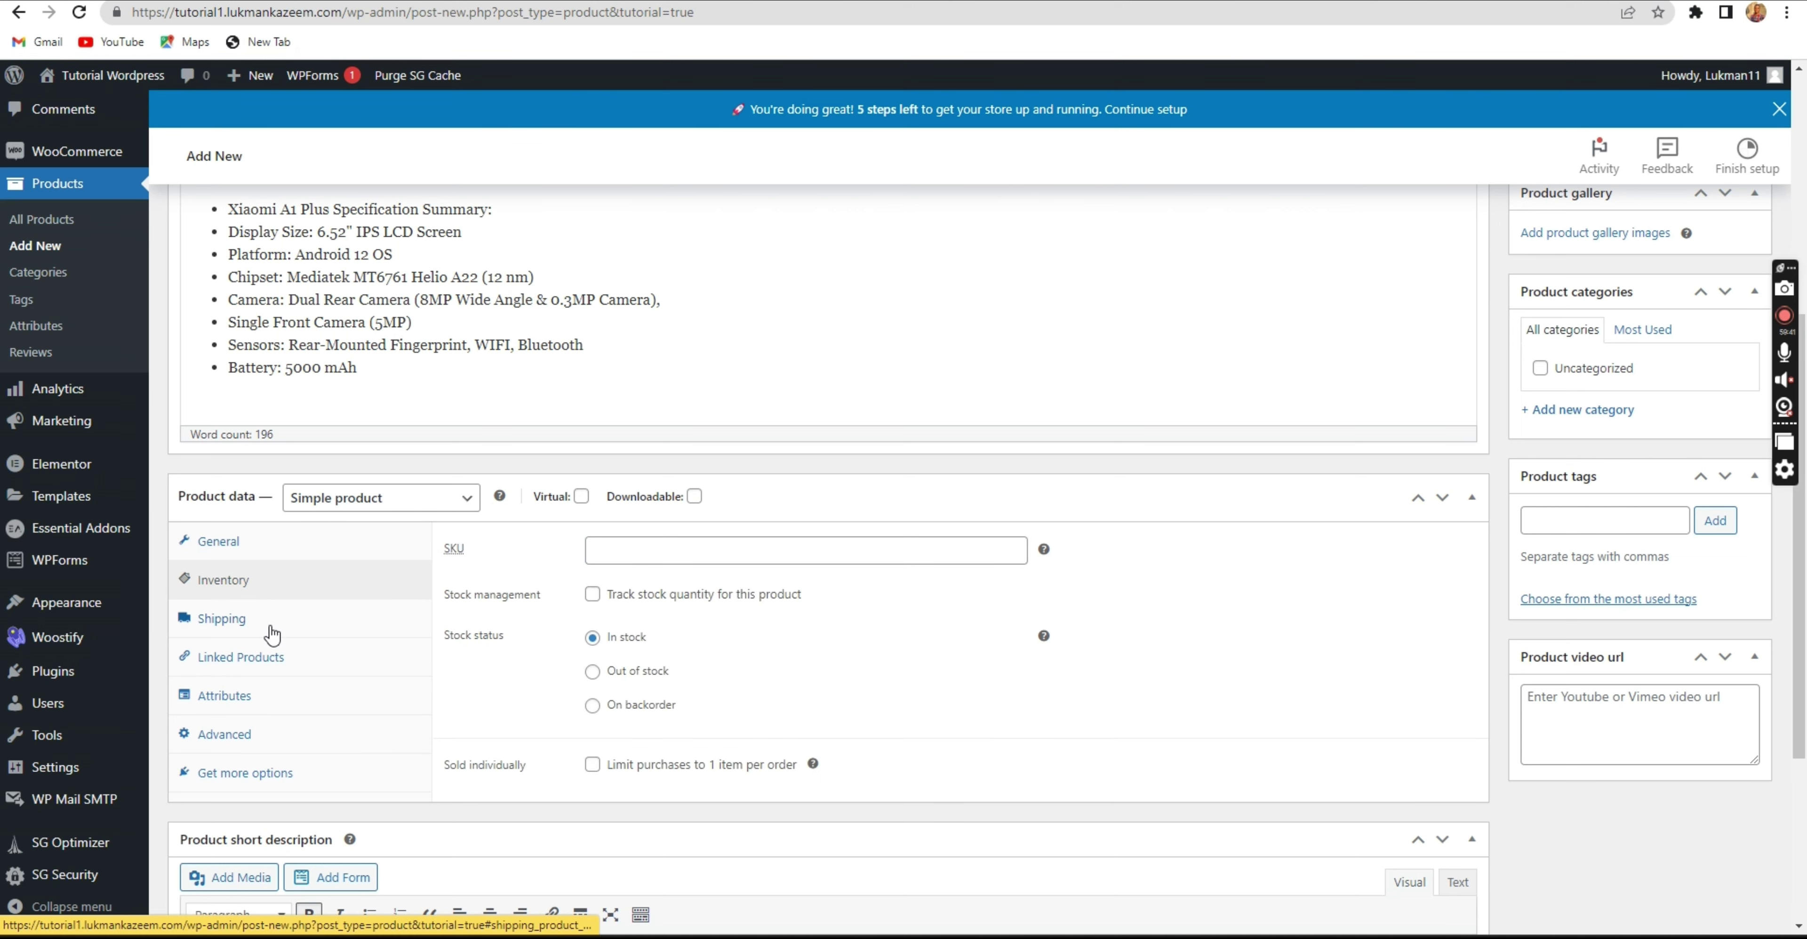
click(283, 671)
click(286, 698)
click(286, 735)
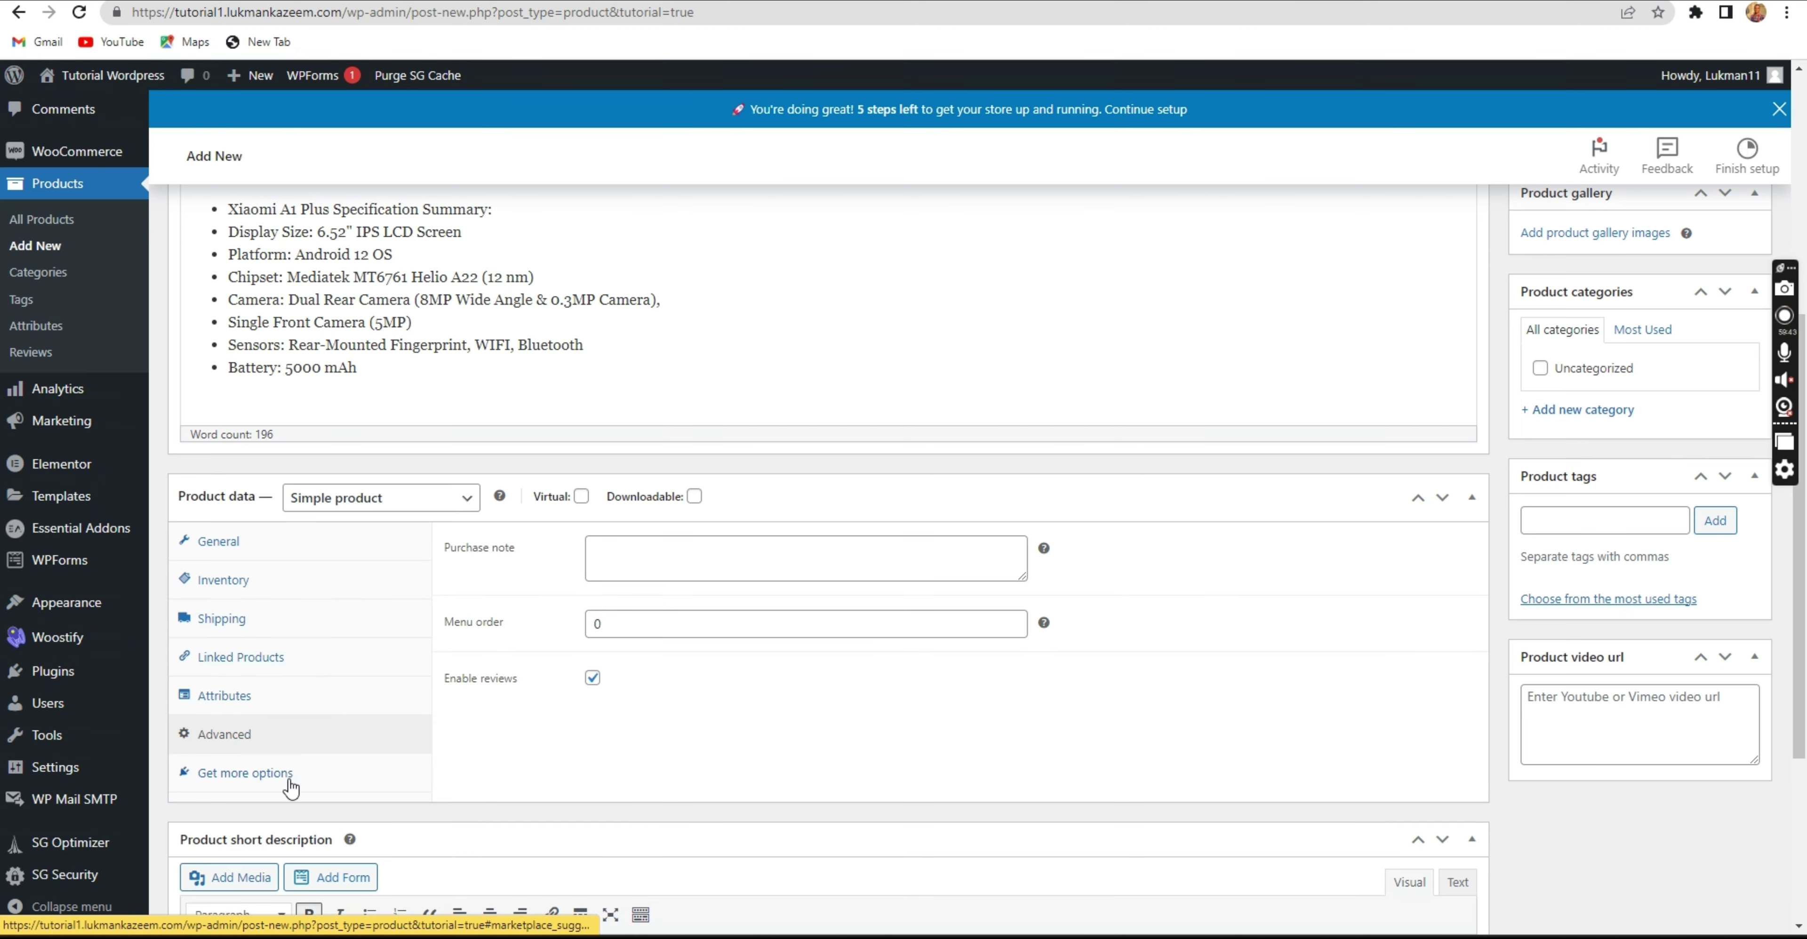
click(286, 772)
click(337, 586)
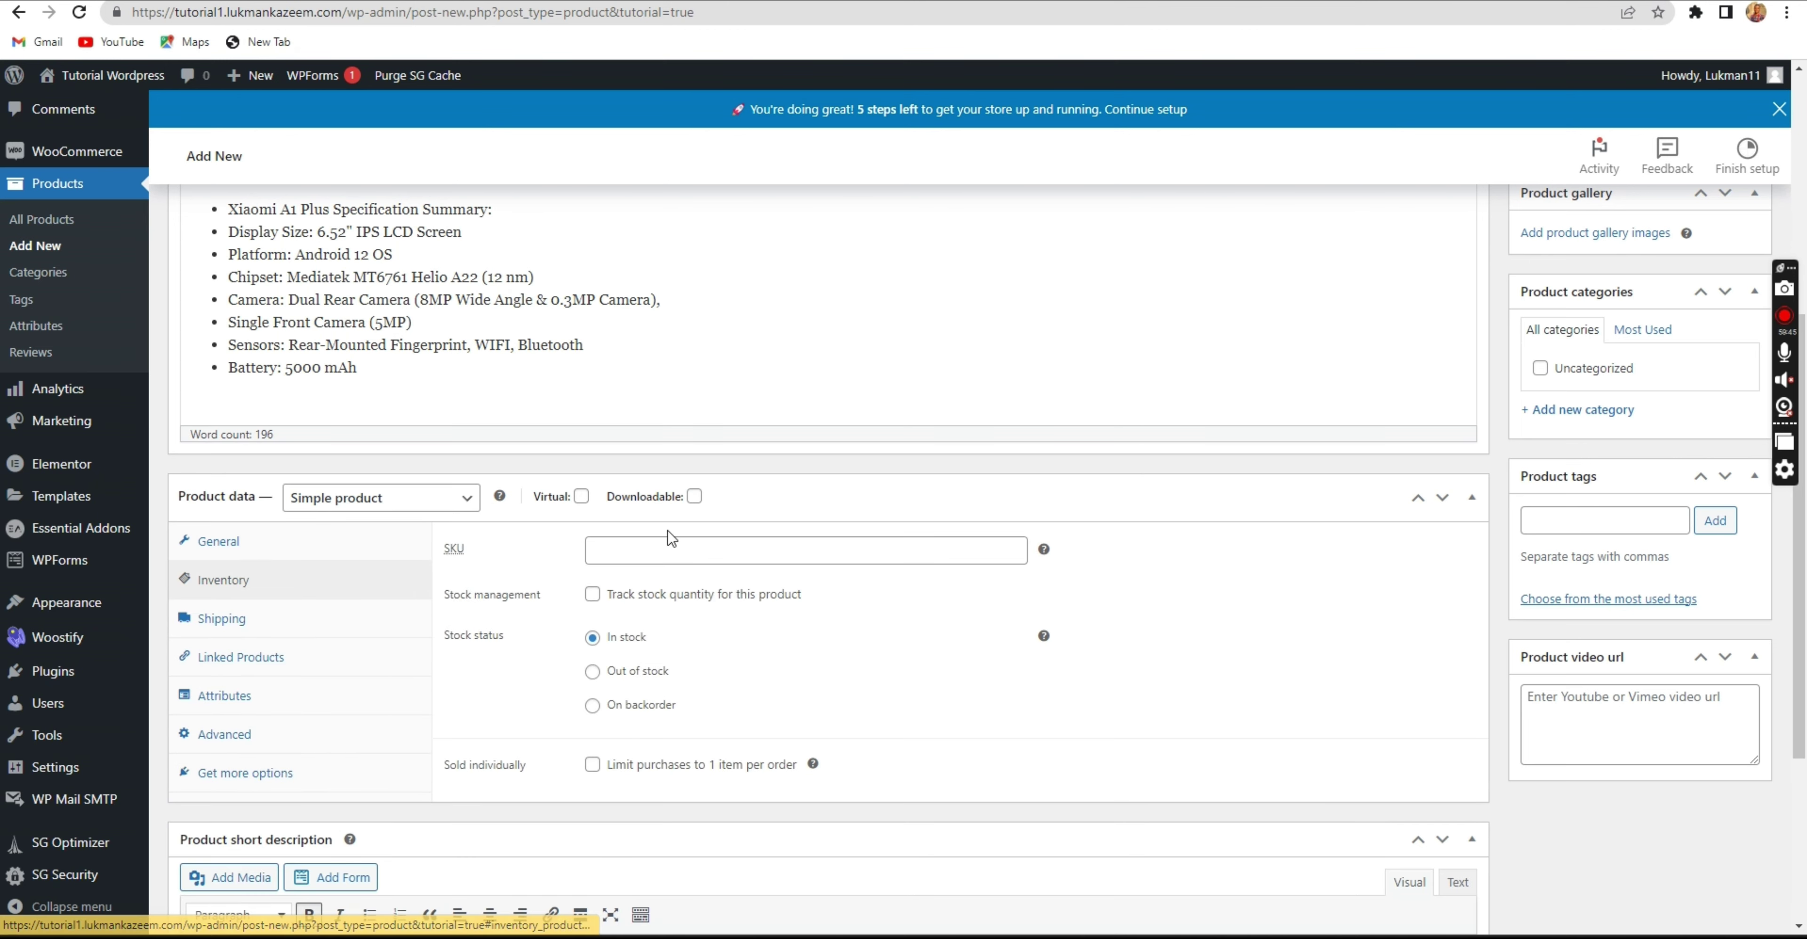
click(679, 547)
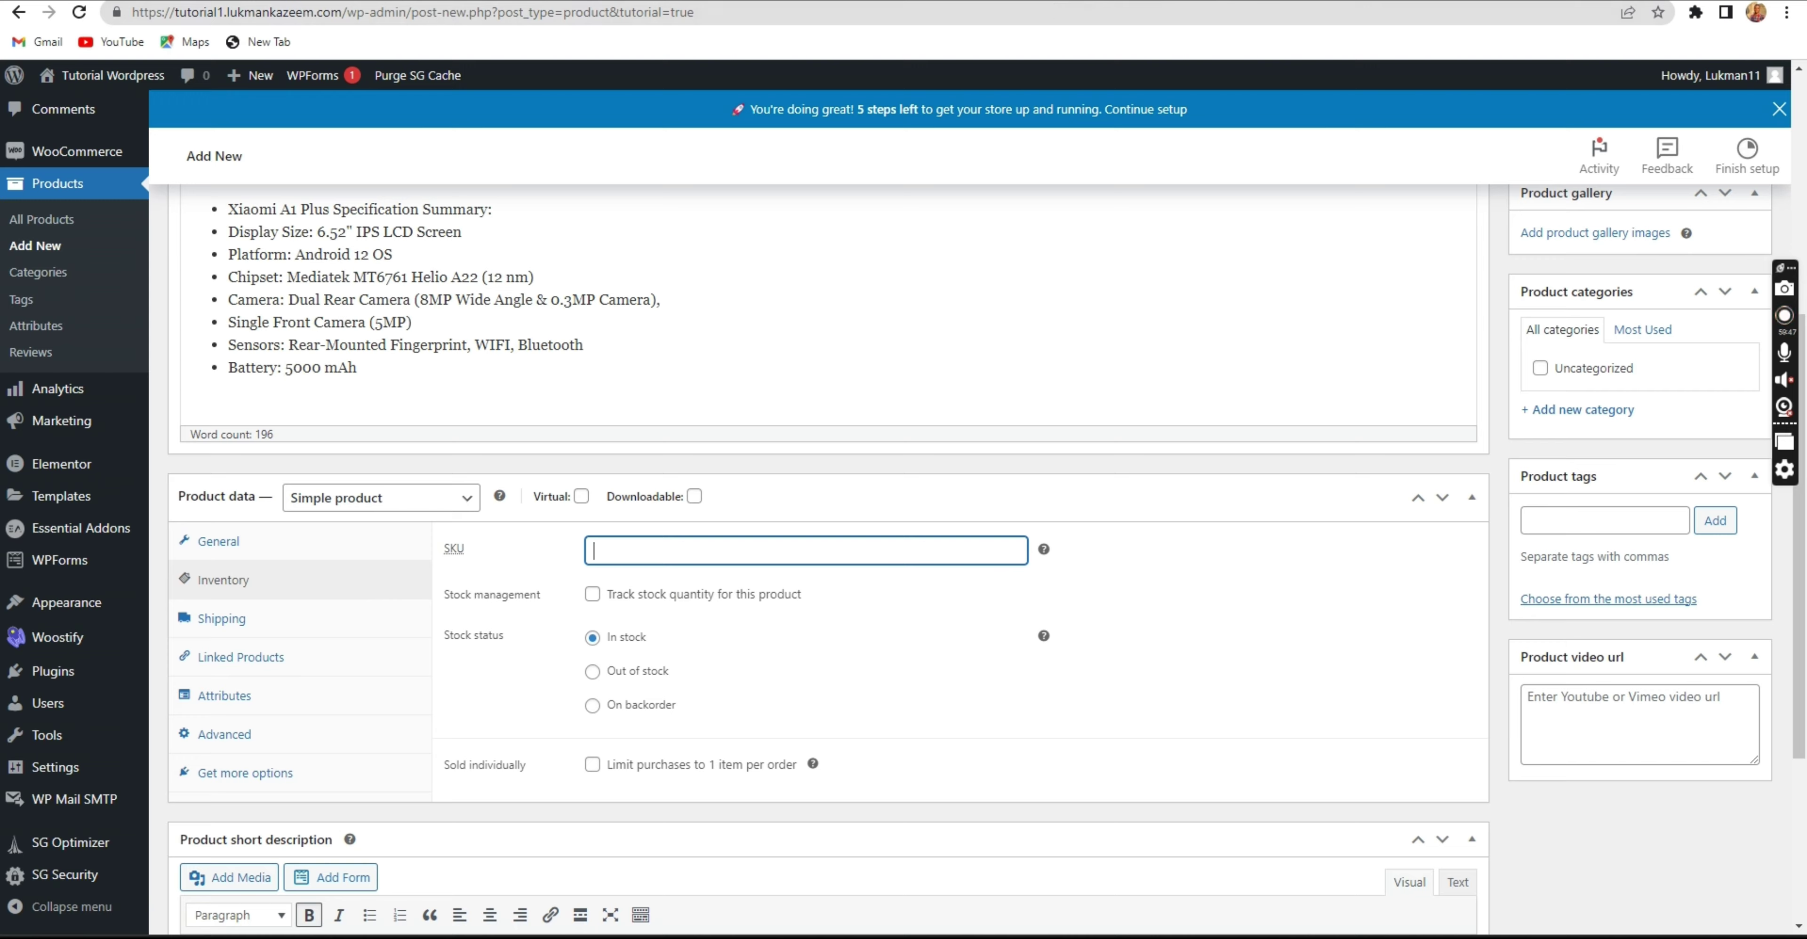
click(1045, 1)
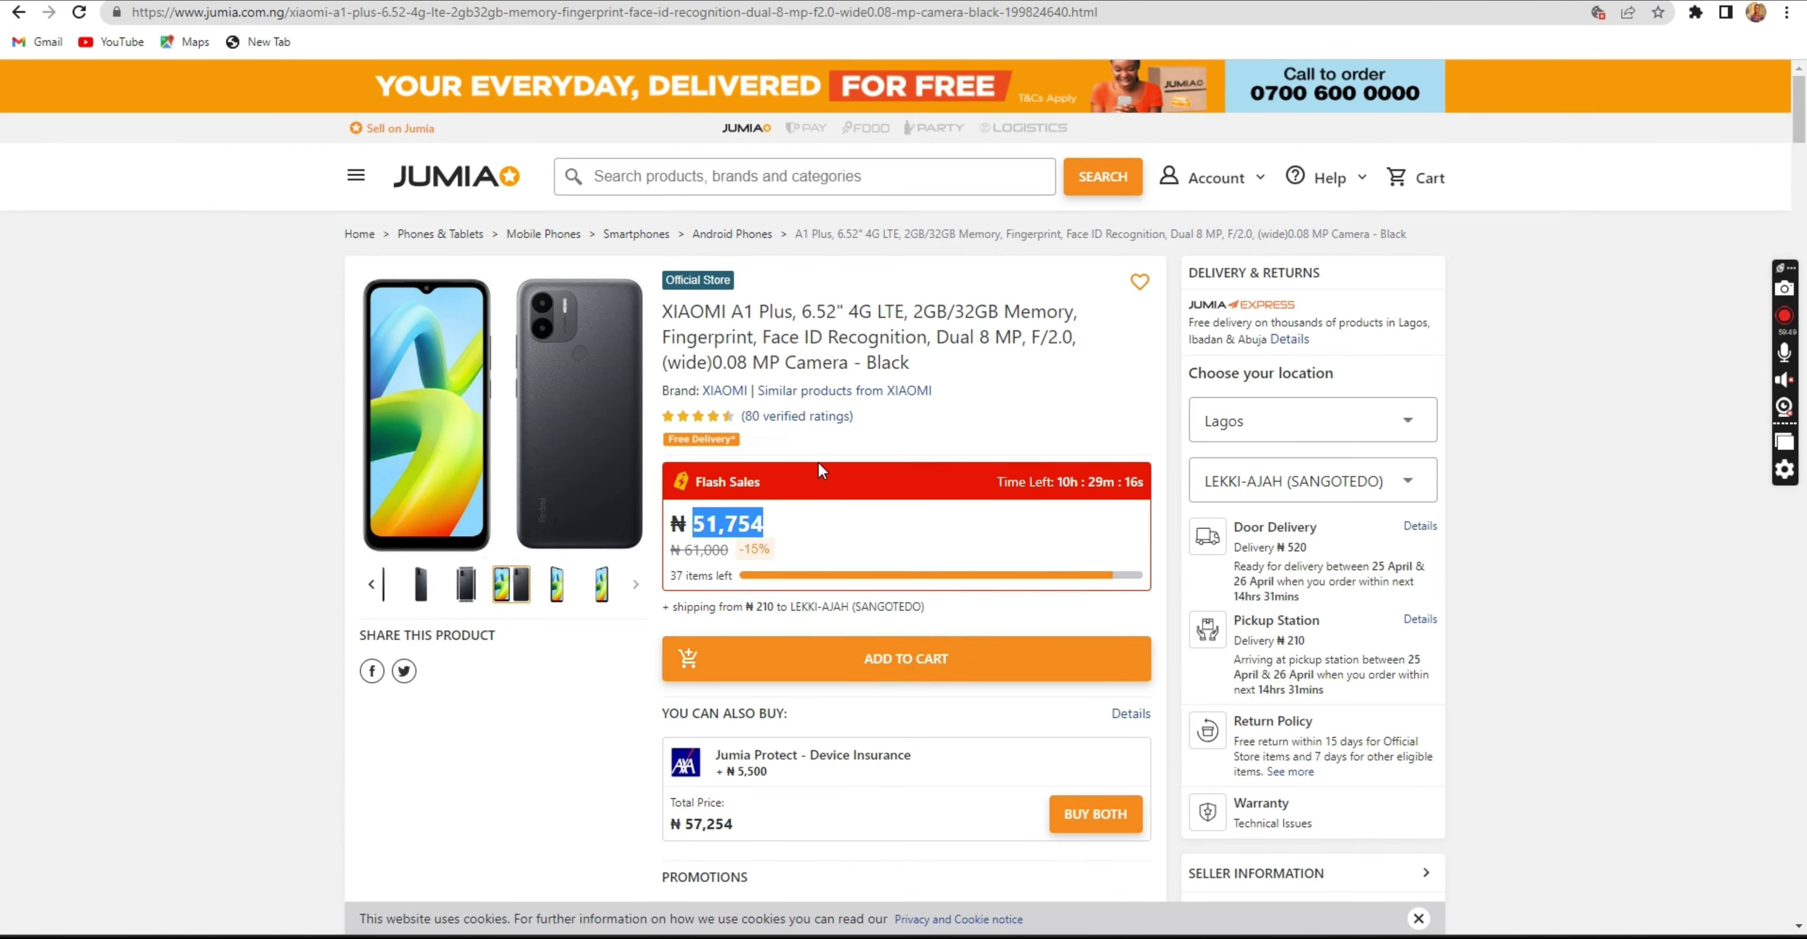
Find Jumia's Specifications section and select only the SKU part P1QAUZ7NAFAMZ.
scroll(794, 427, down, 3)
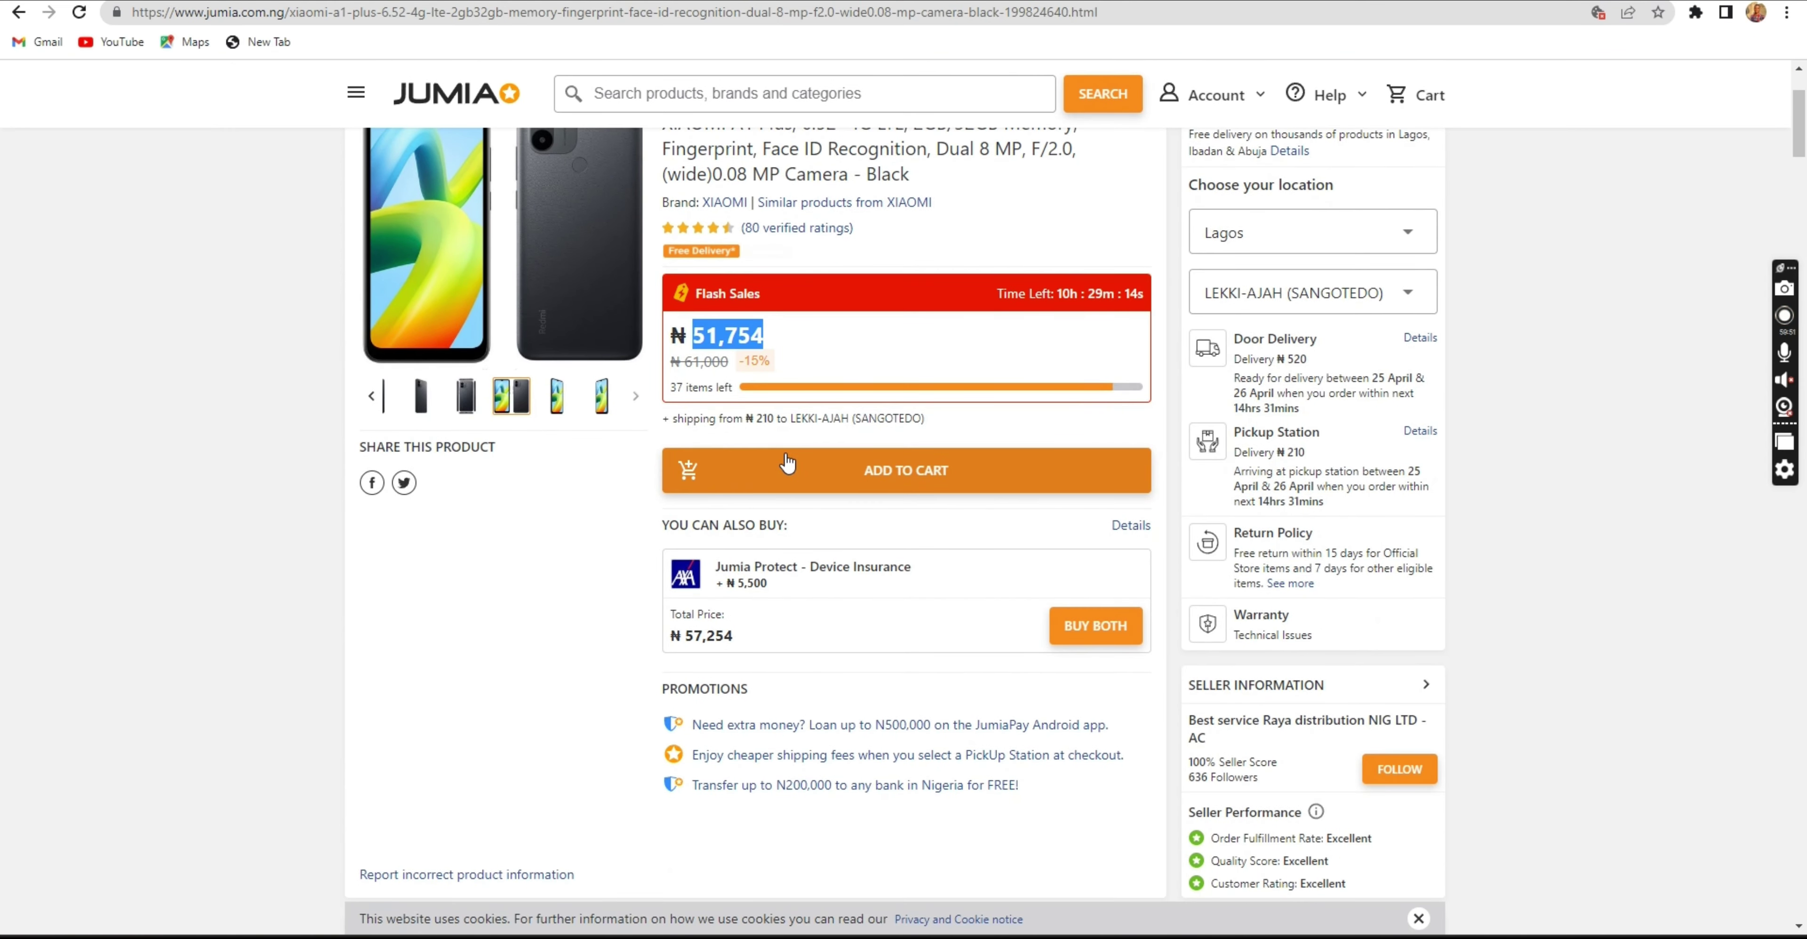
scroll(788, 463, down, 1)
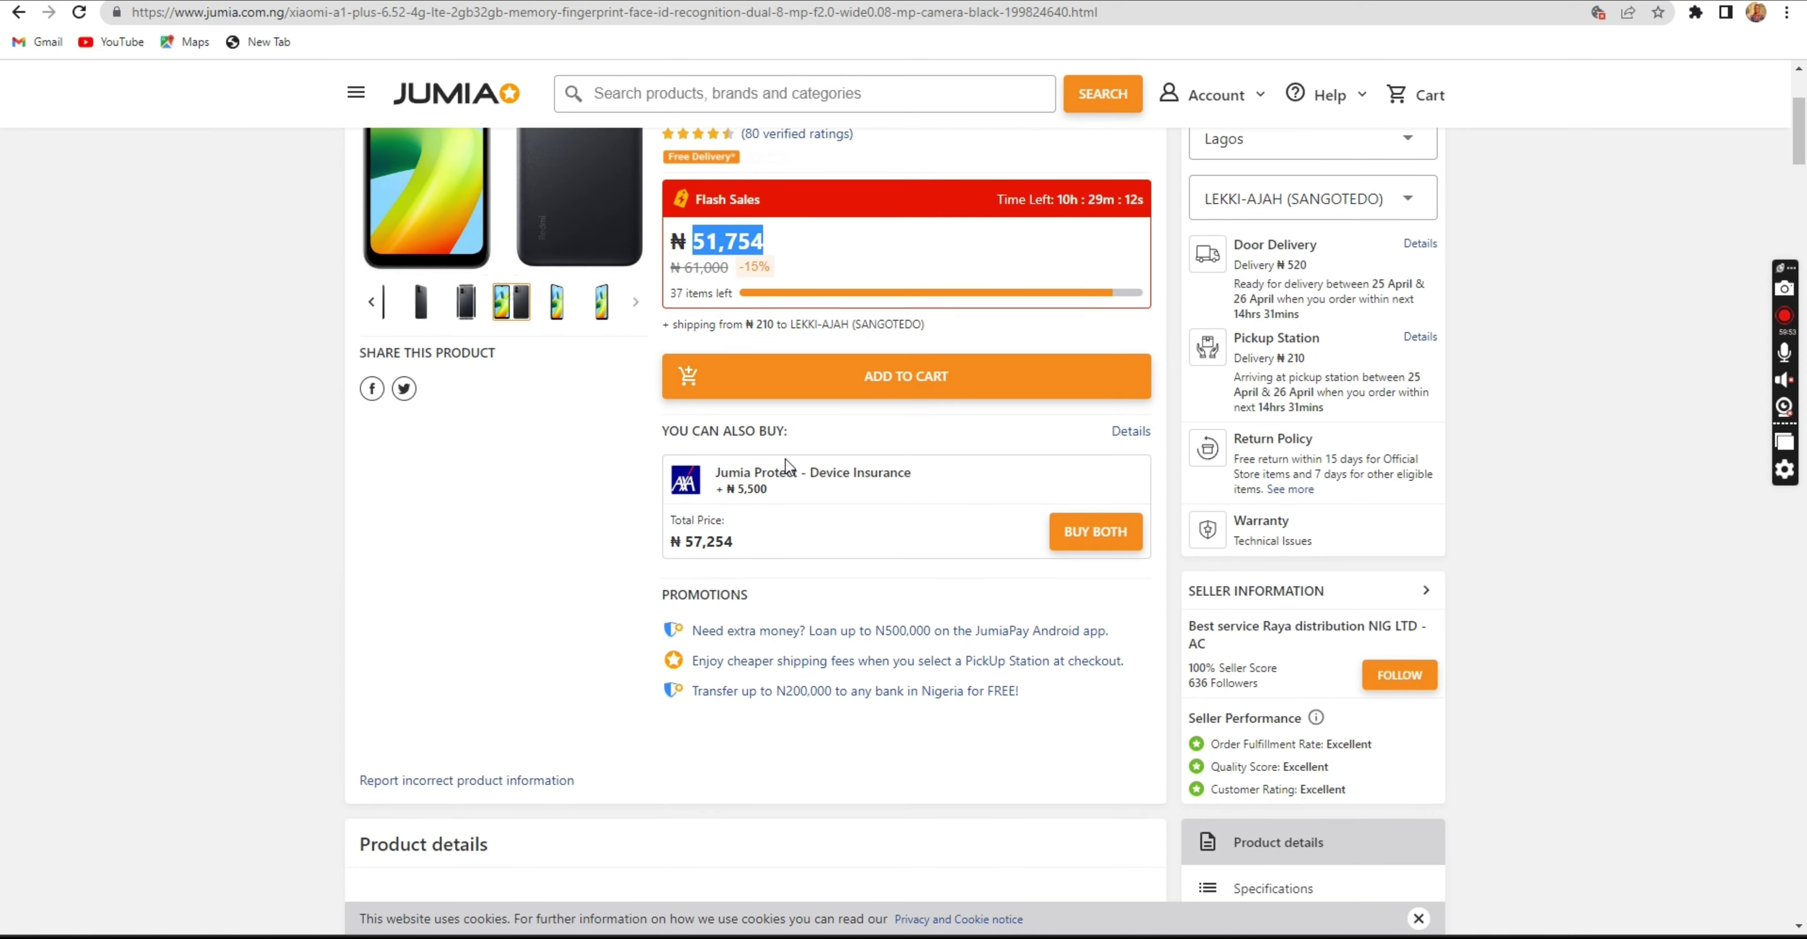
scroll(787, 469, down, 1)
scroll(783, 463, down, 6)
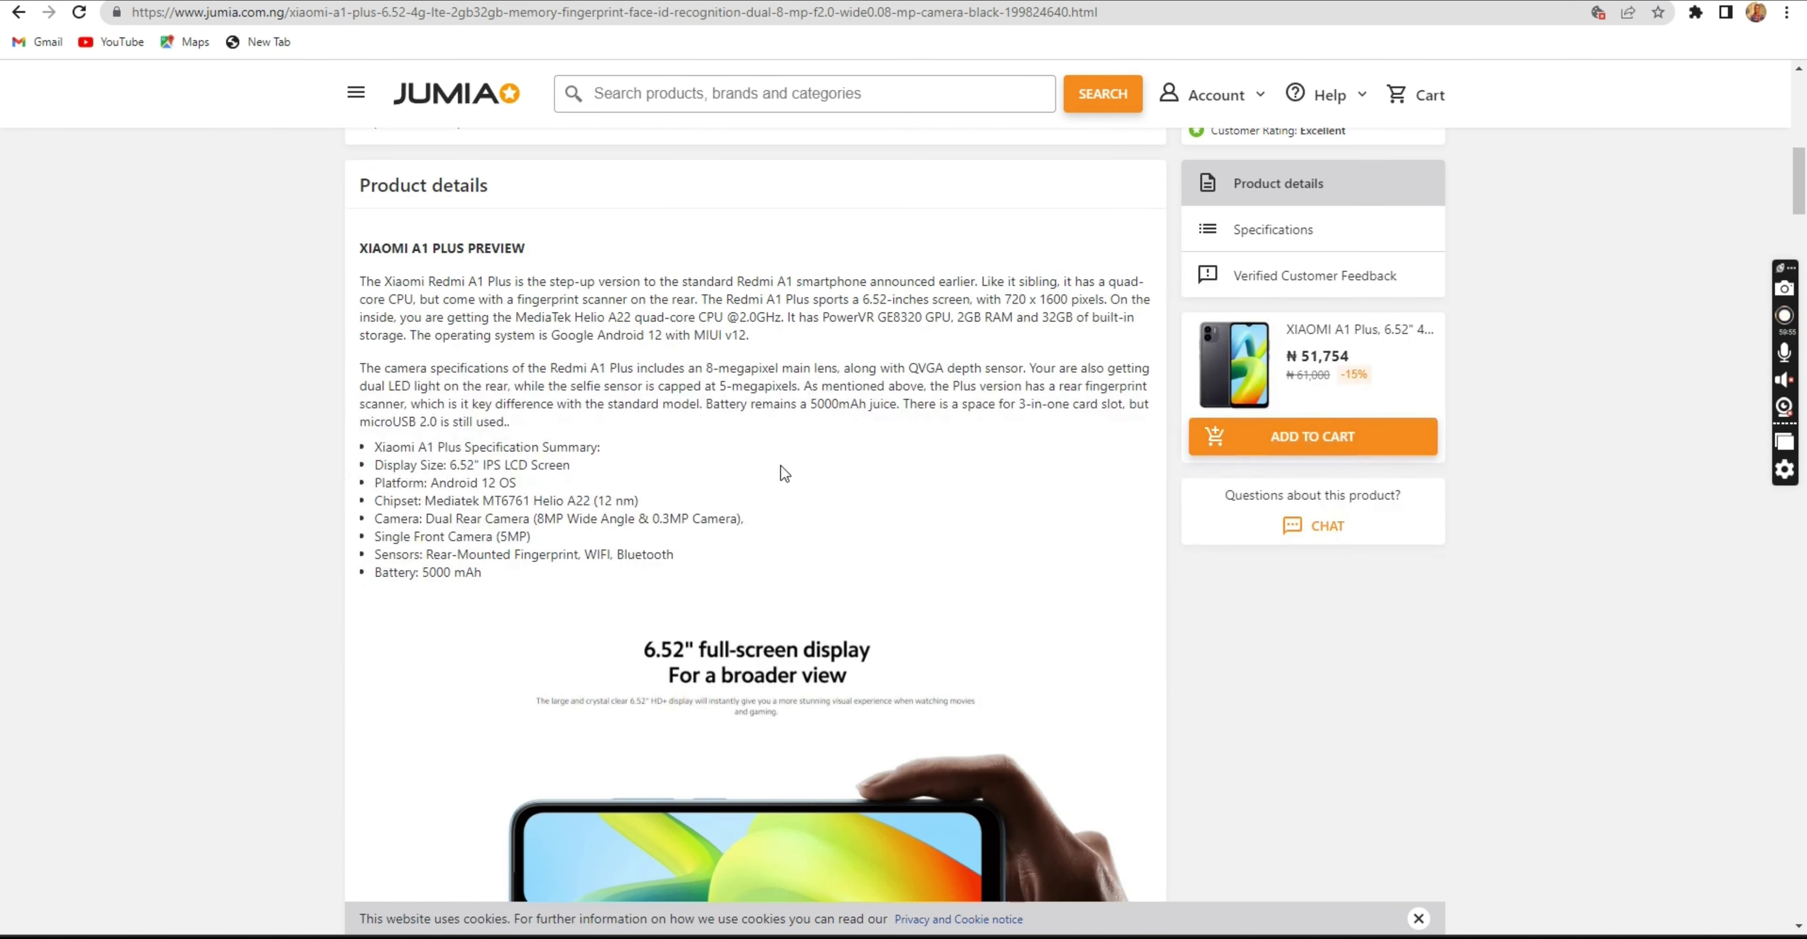
scroll(807, 484, up, 5)
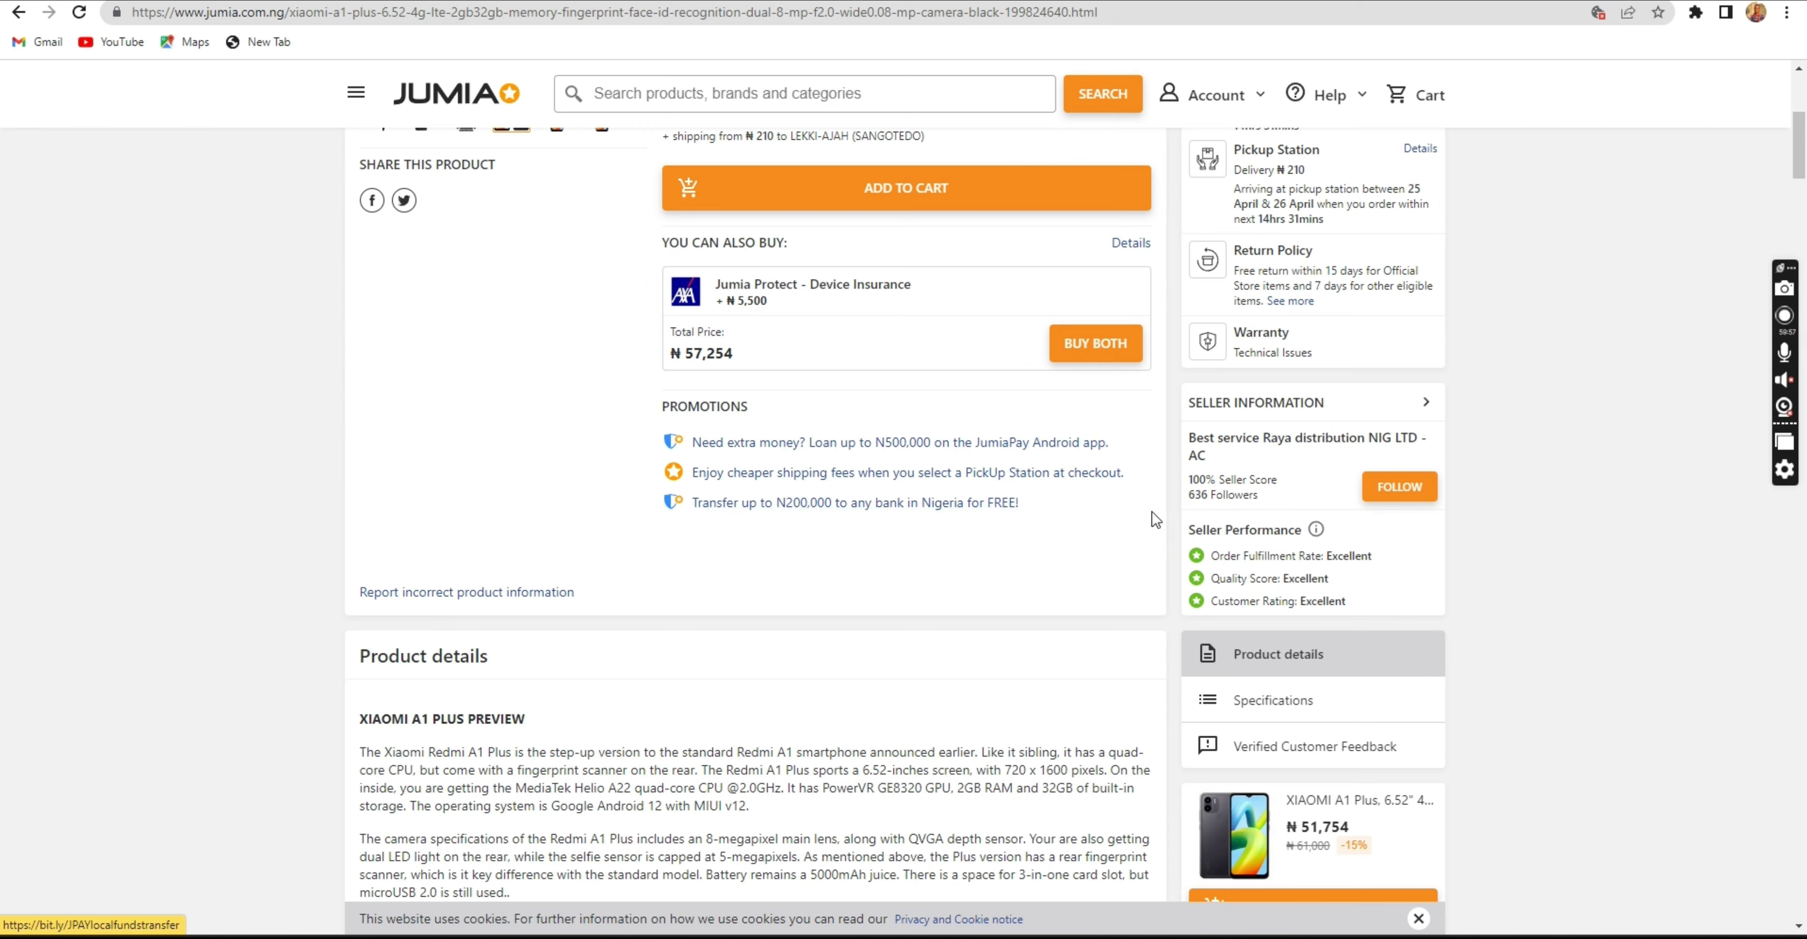
scroll(1157, 519, up, 4)
scroll(1157, 520, up, 3)
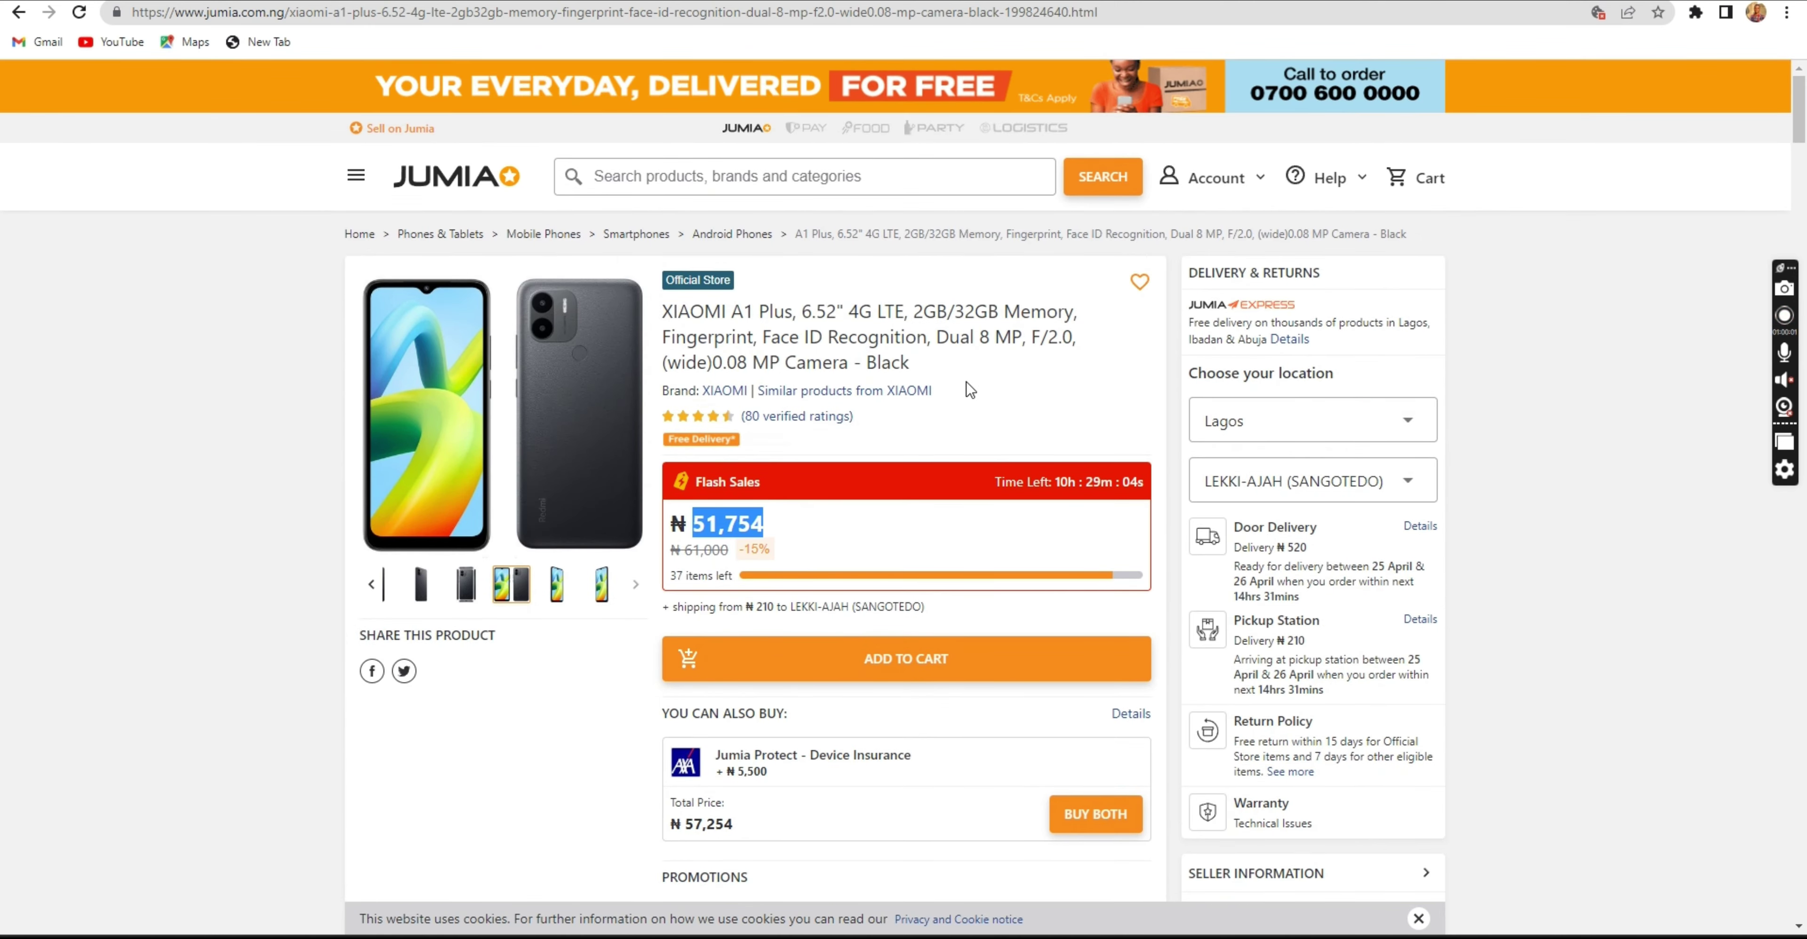
scroll(939, 462, down, 1)
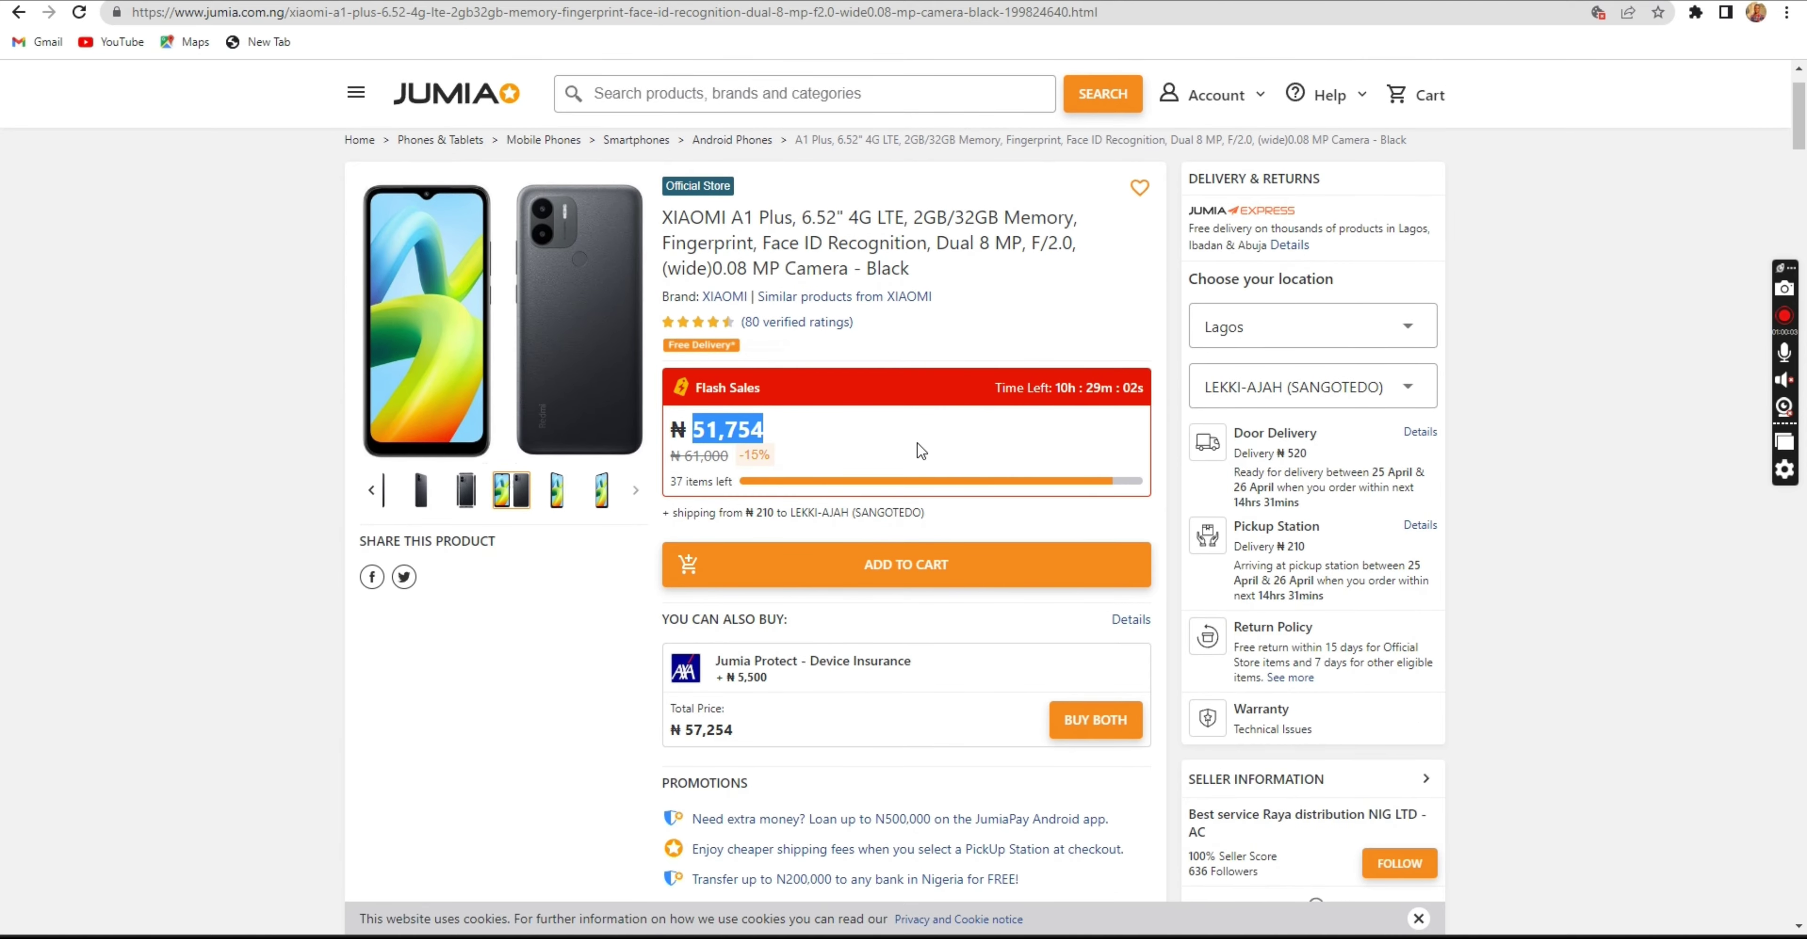
scroll(889, 481, down, 1)
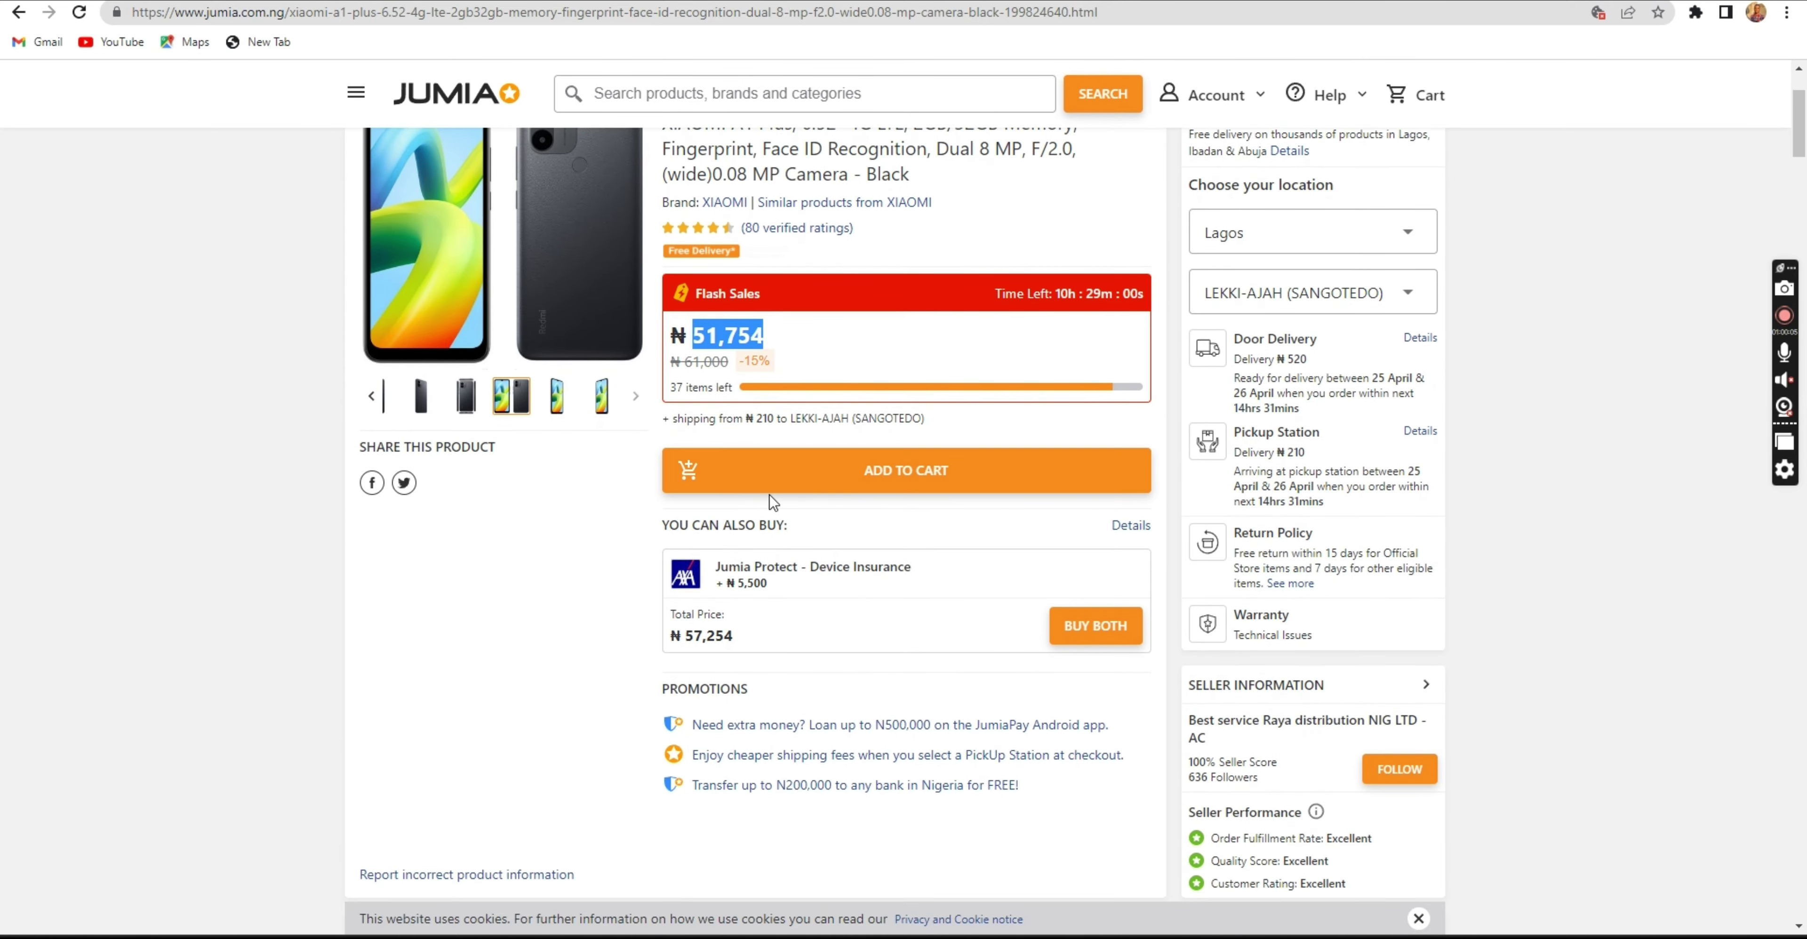
scroll(834, 509, down, 1)
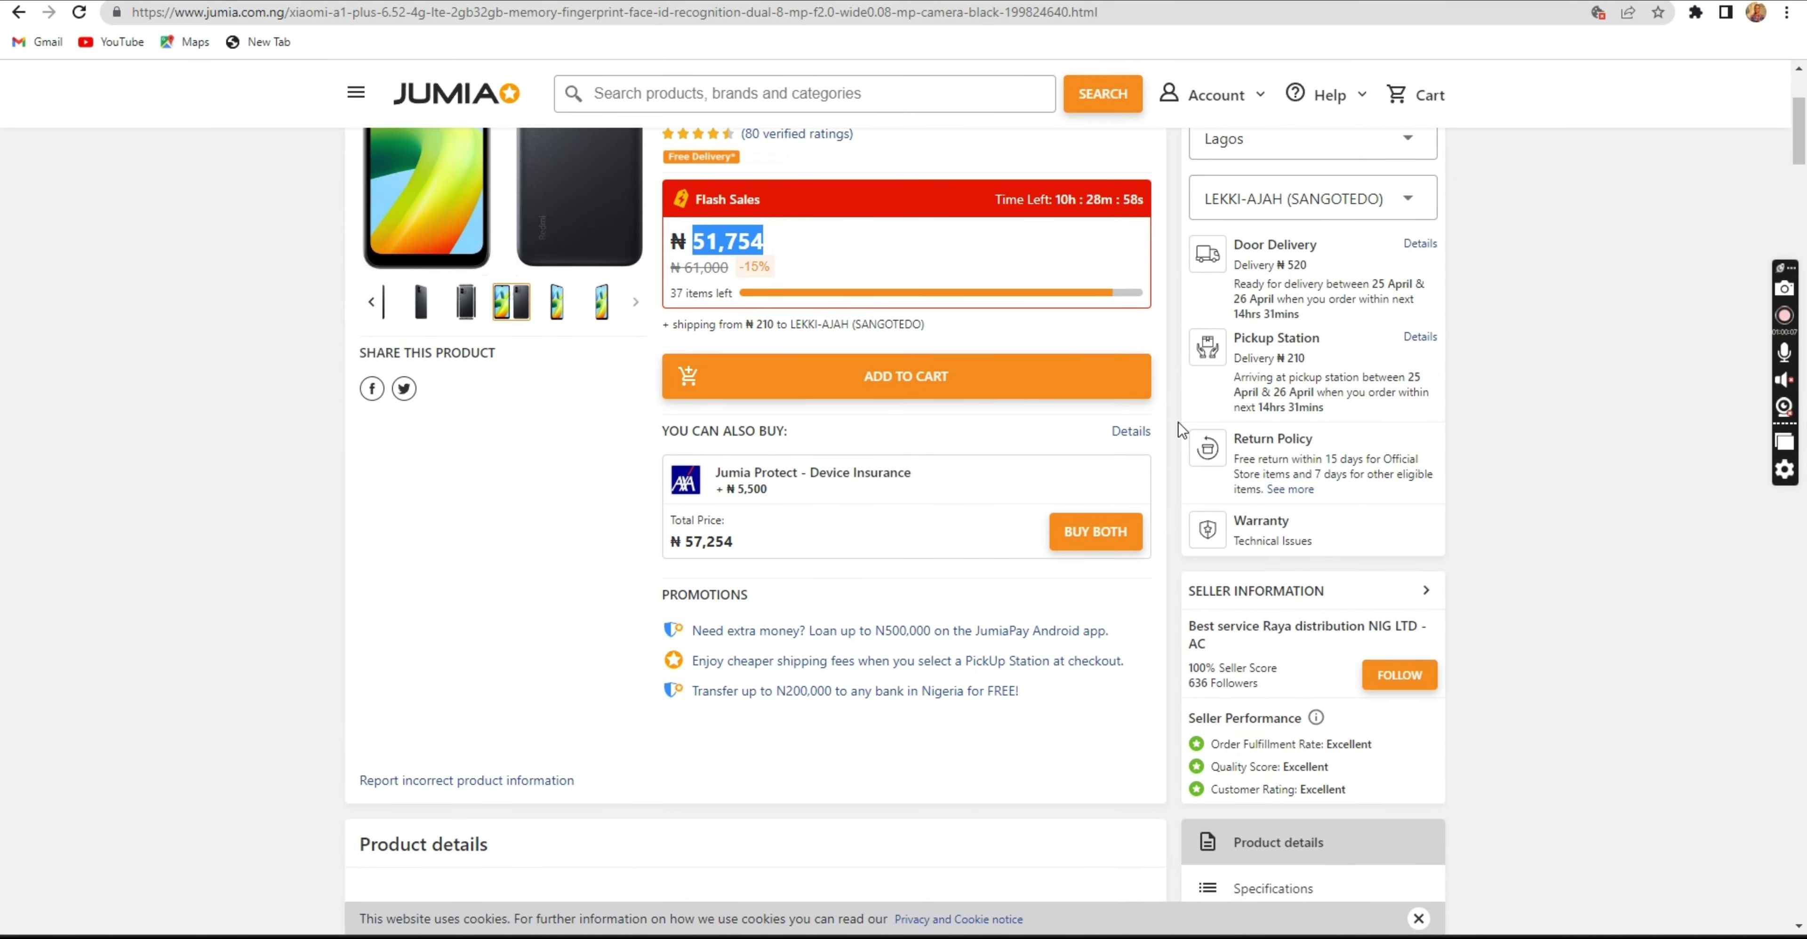
scroll(896, 523, down, 3)
scroll(896, 523, down, 8)
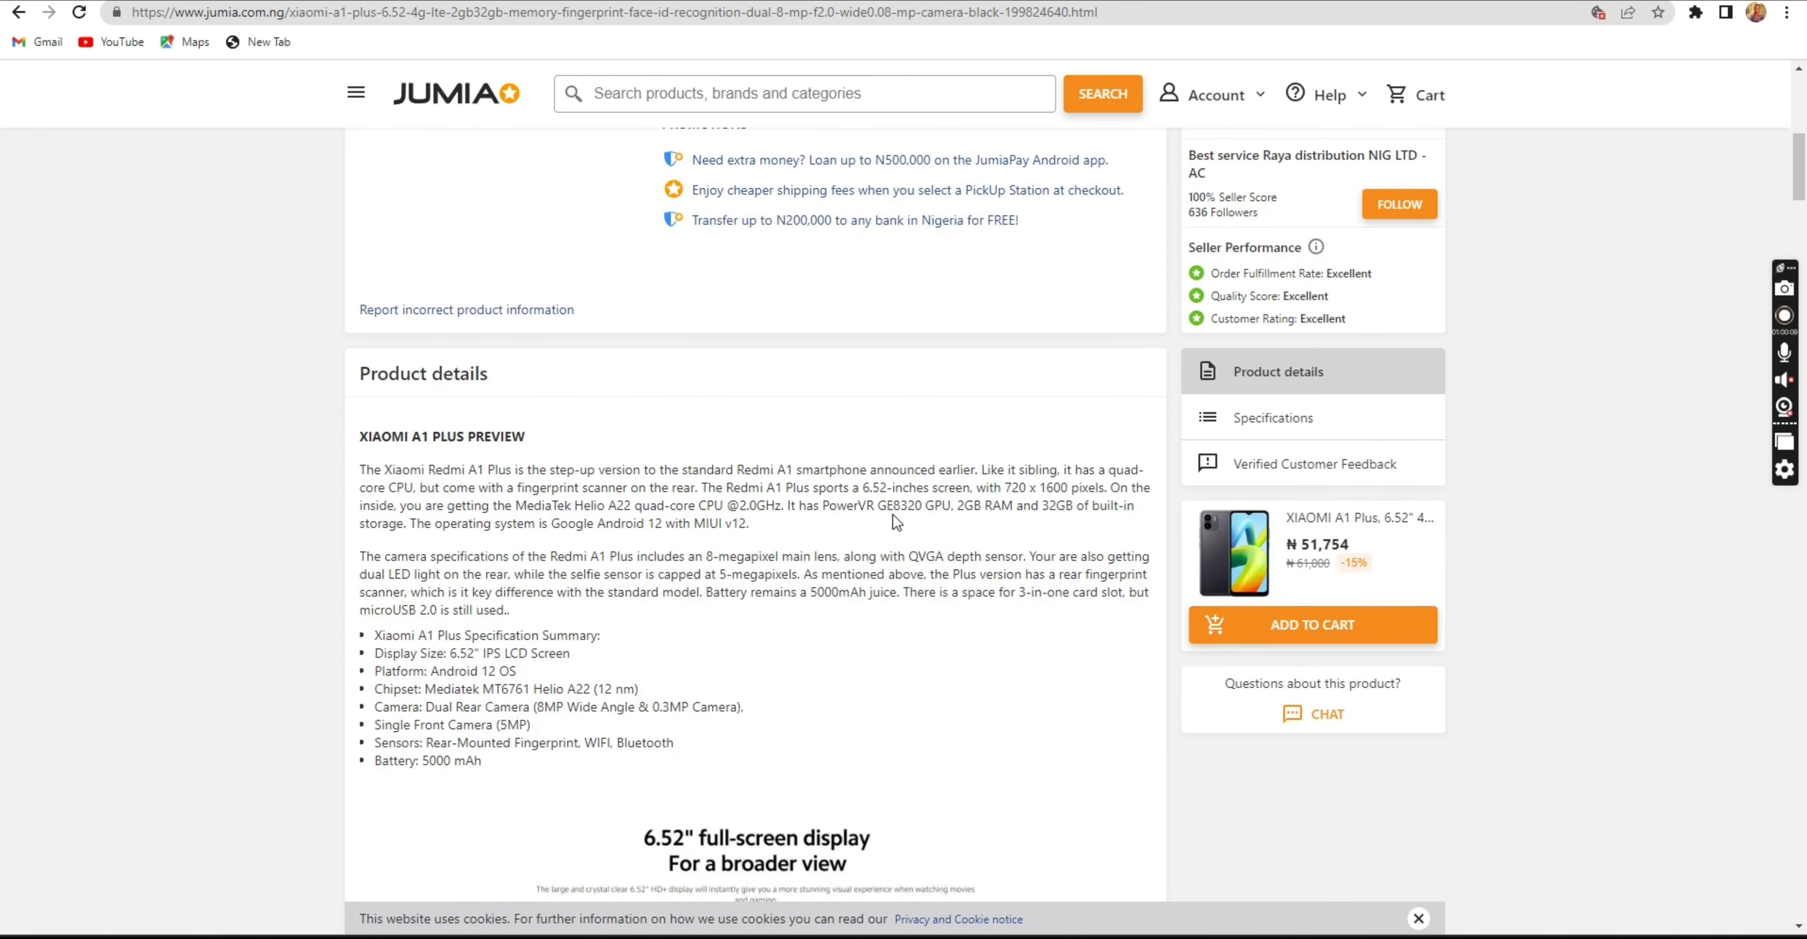
scroll(888, 513, down, 20)
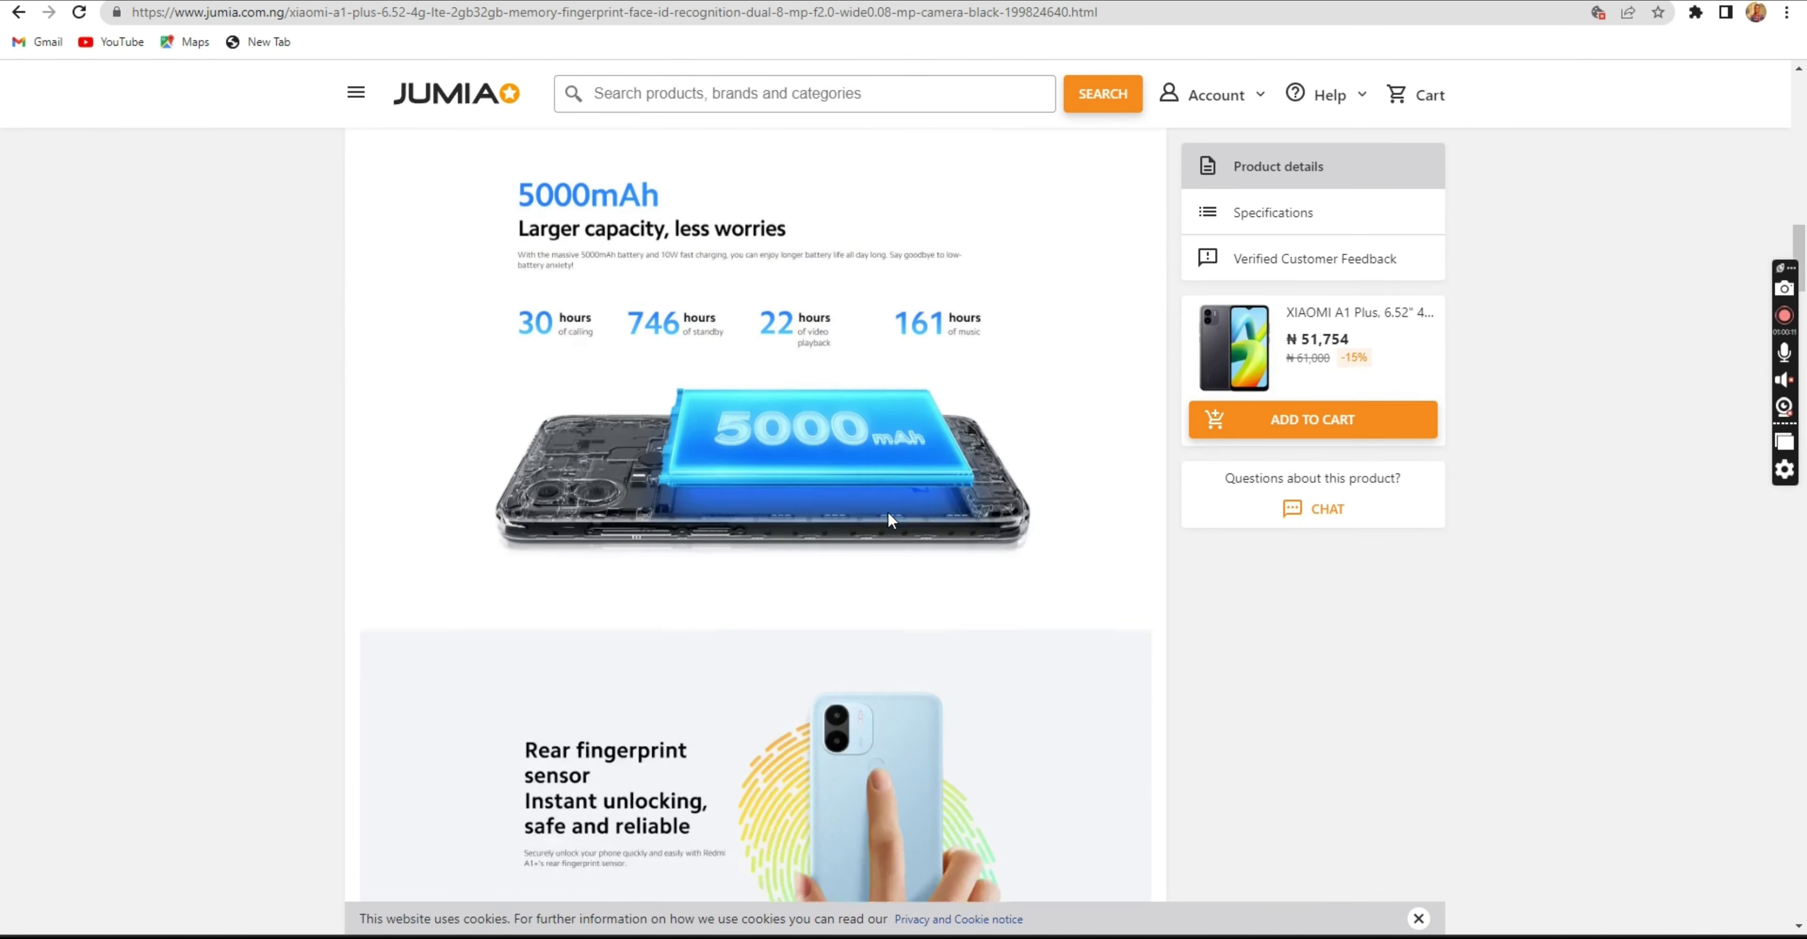
scroll(893, 497, down, 20)
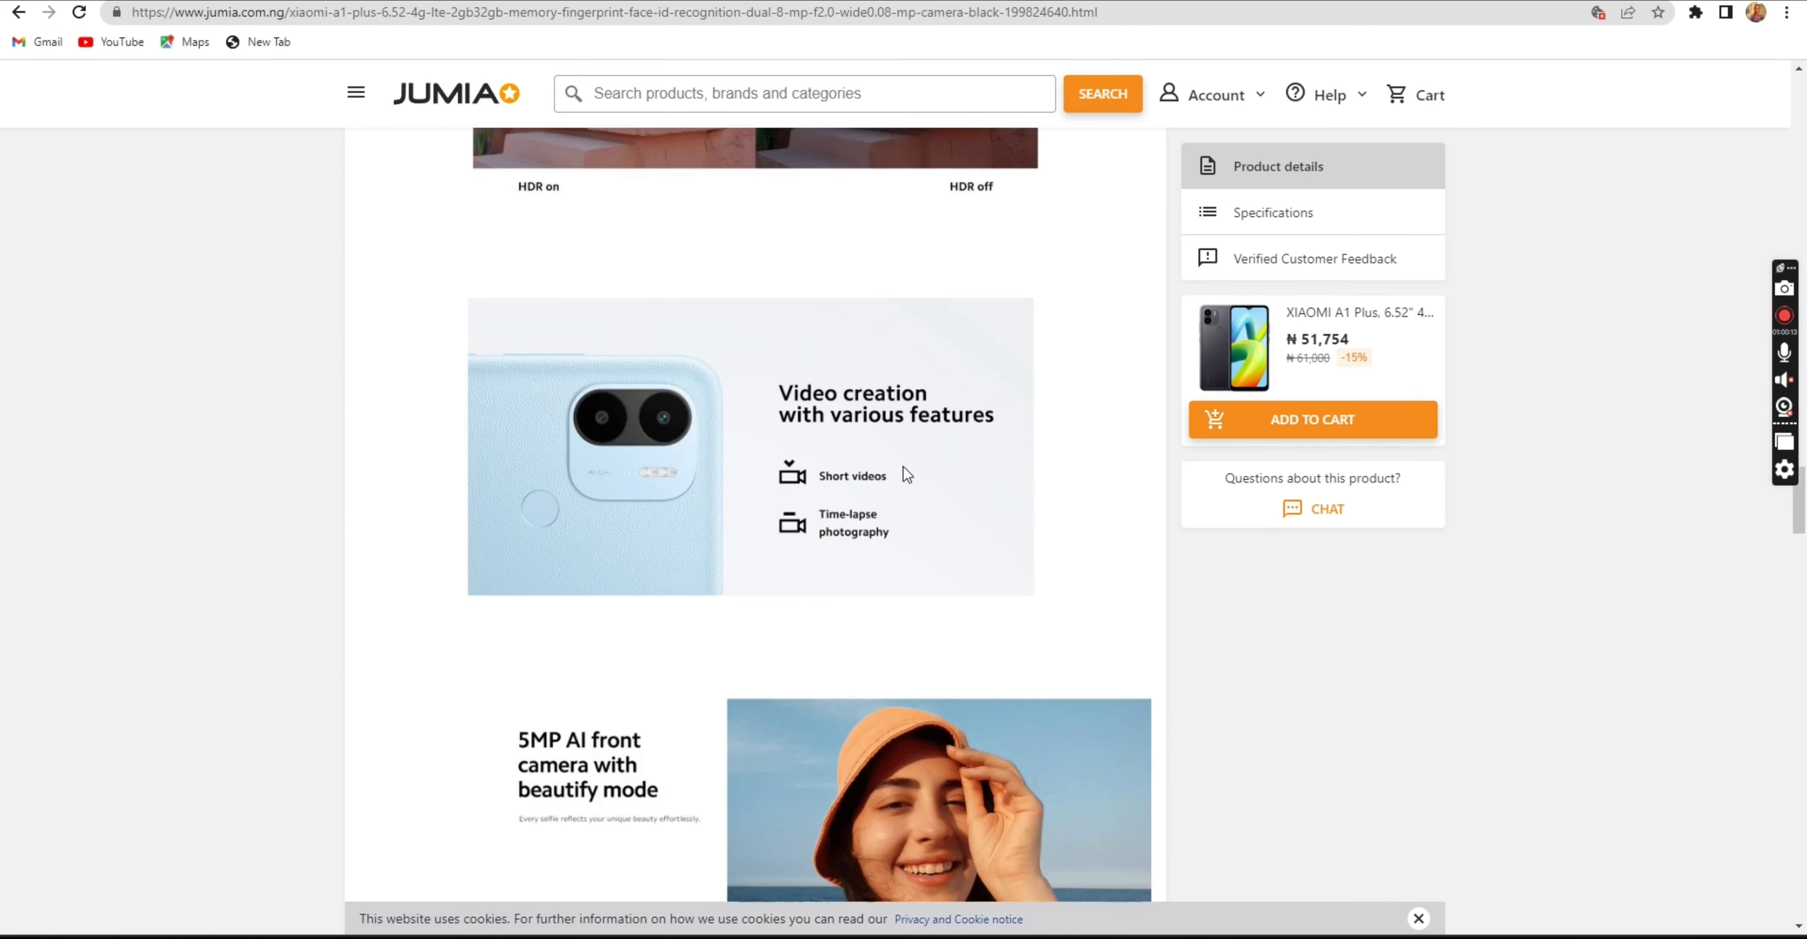
scroll(906, 464, down, 6)
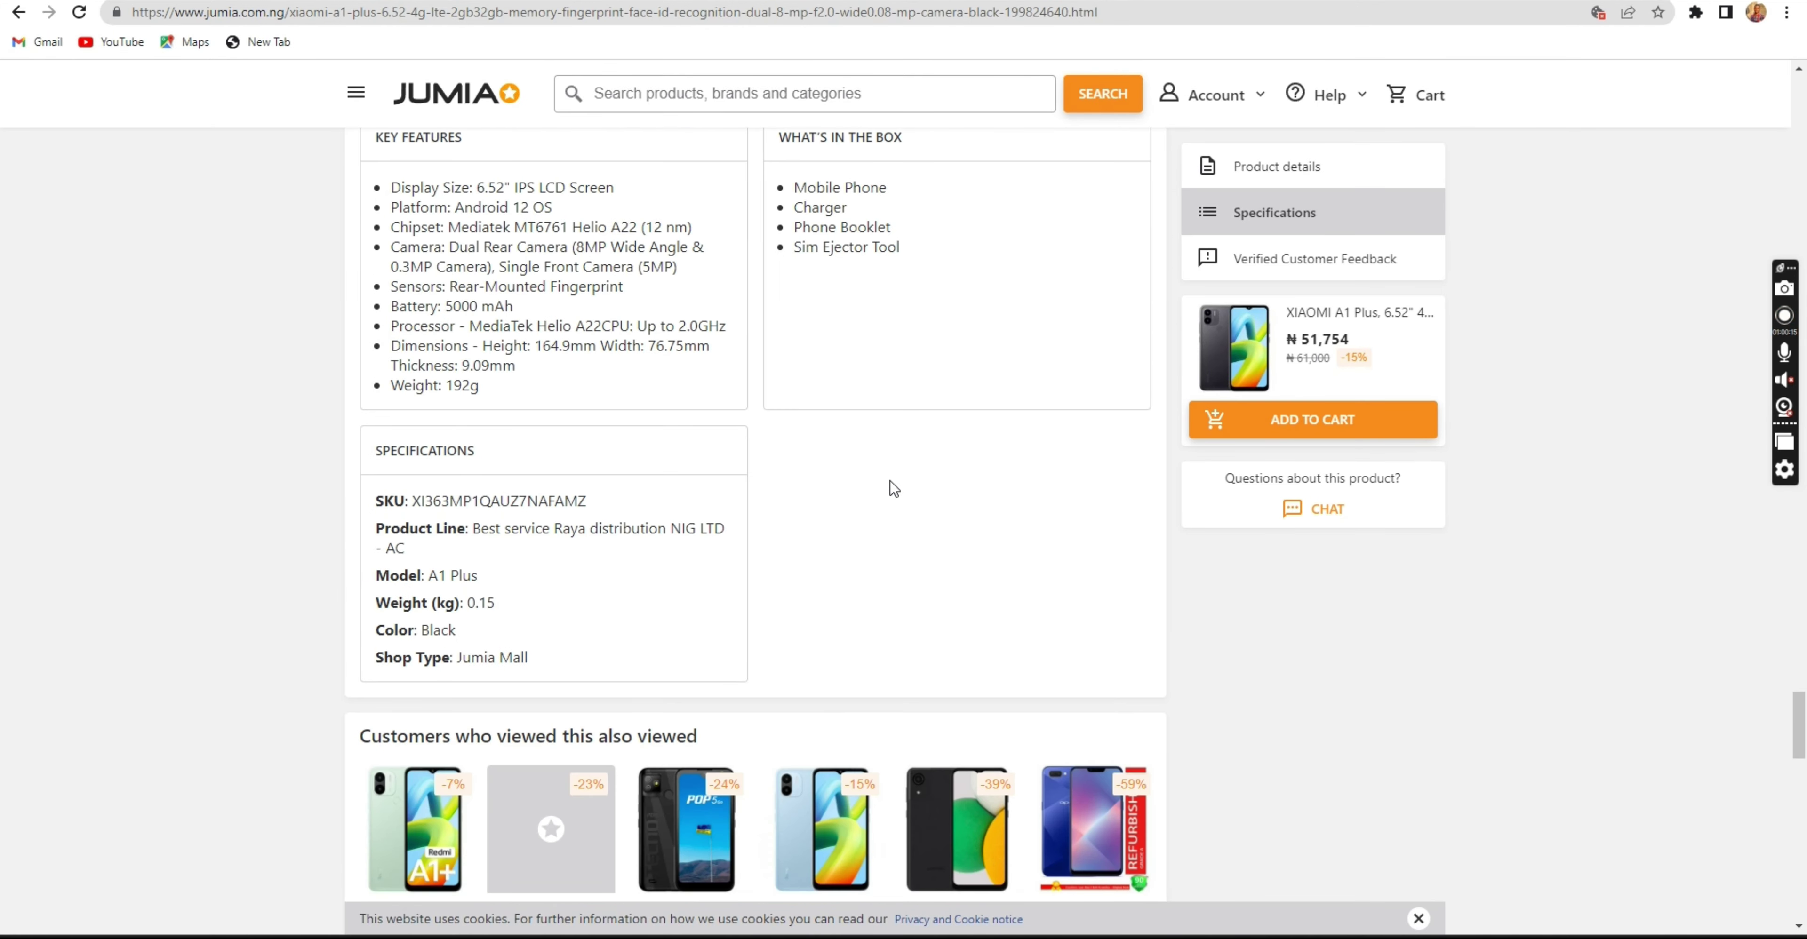
double_click(486, 501)
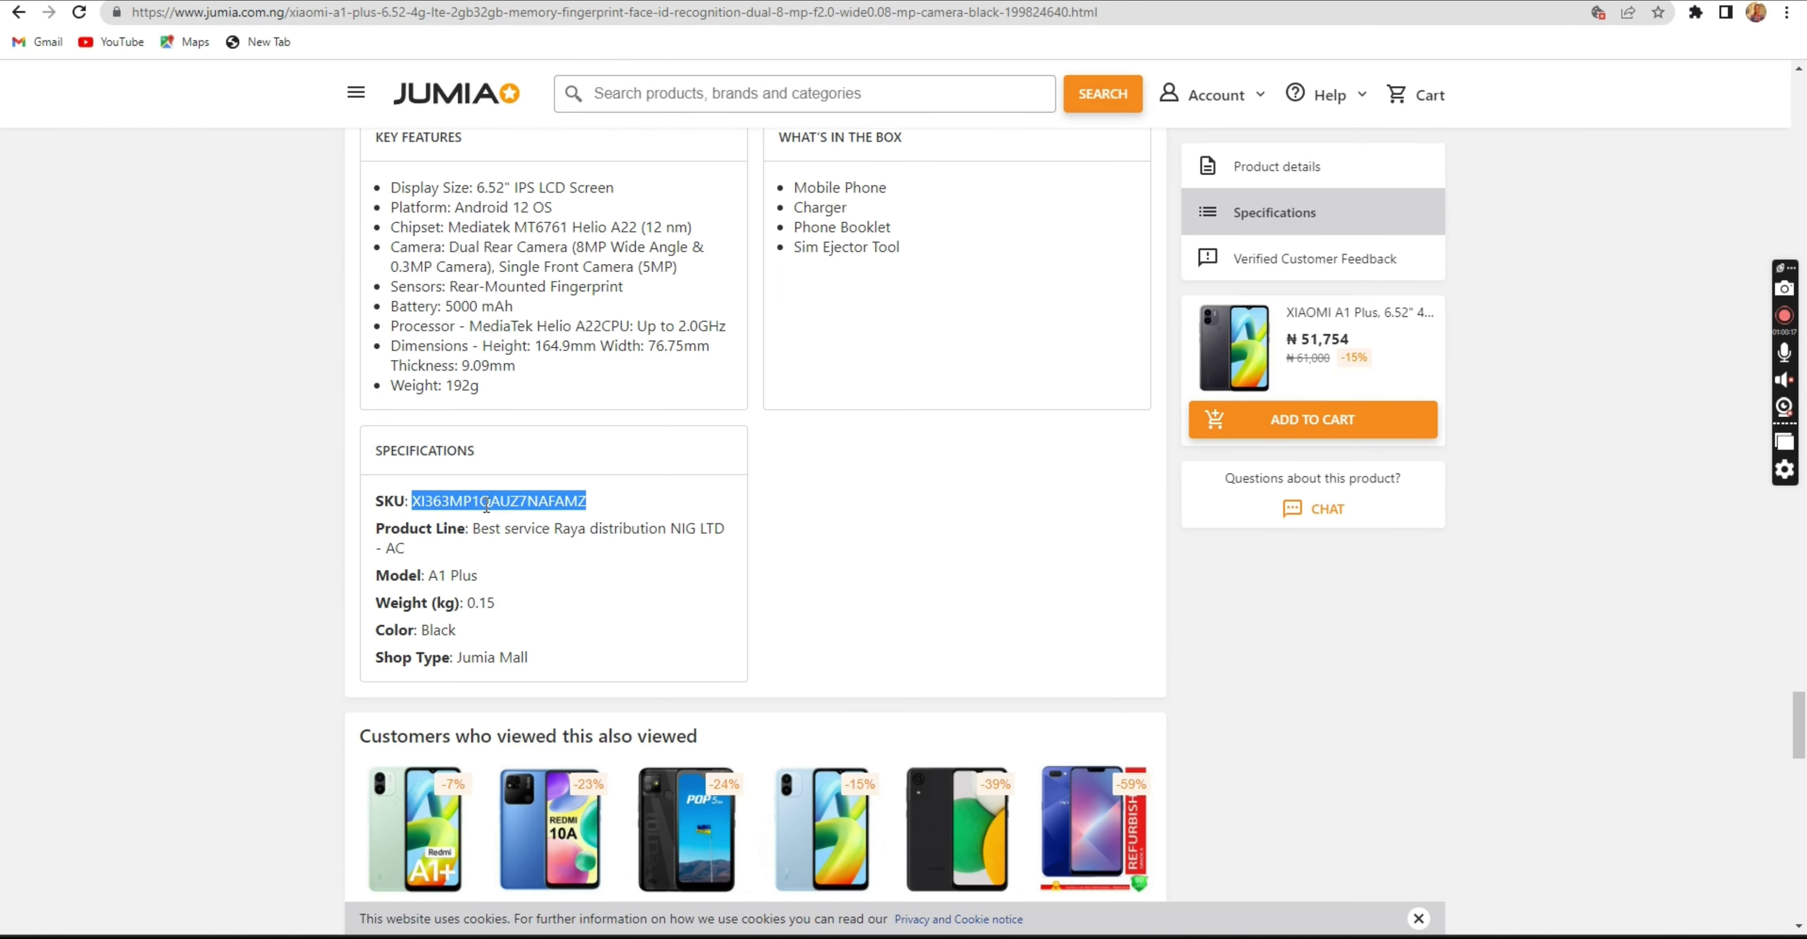
drag(617, 503, 463, 496)
key(ctrl+c)
Enter SKU P1QAUZ7NAFAMZ, enable stock tracking, and set stock quantity to 10.
click(551, 2)
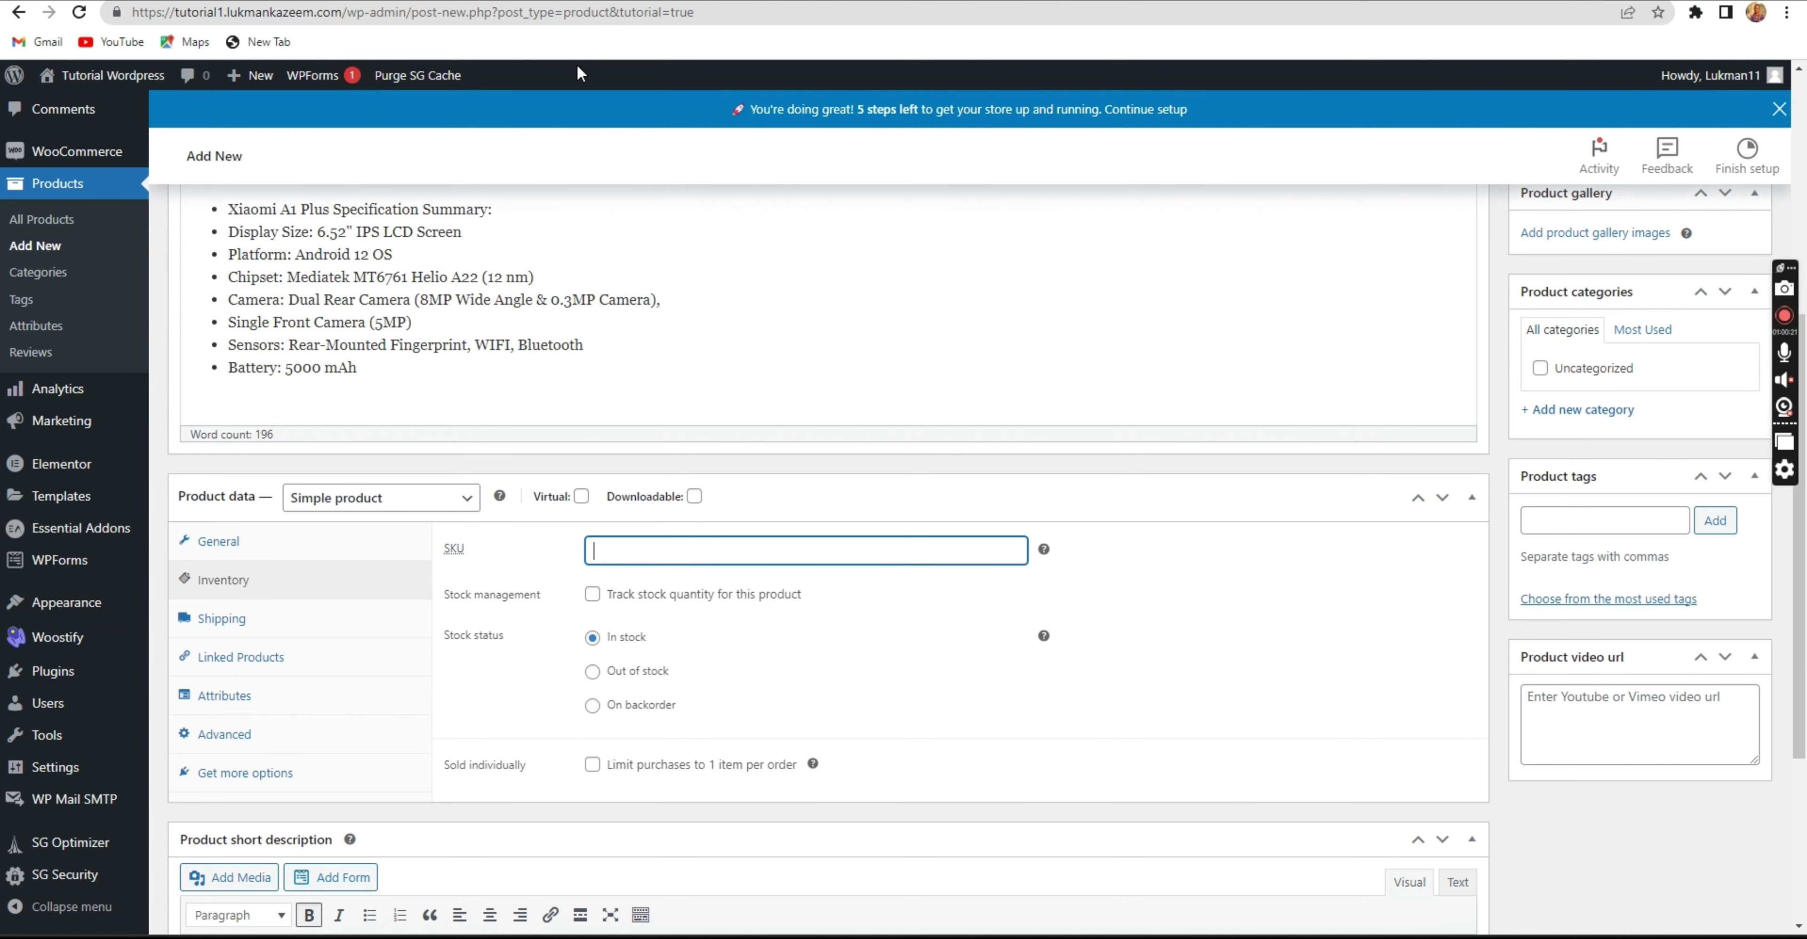
key(ctrl+v)
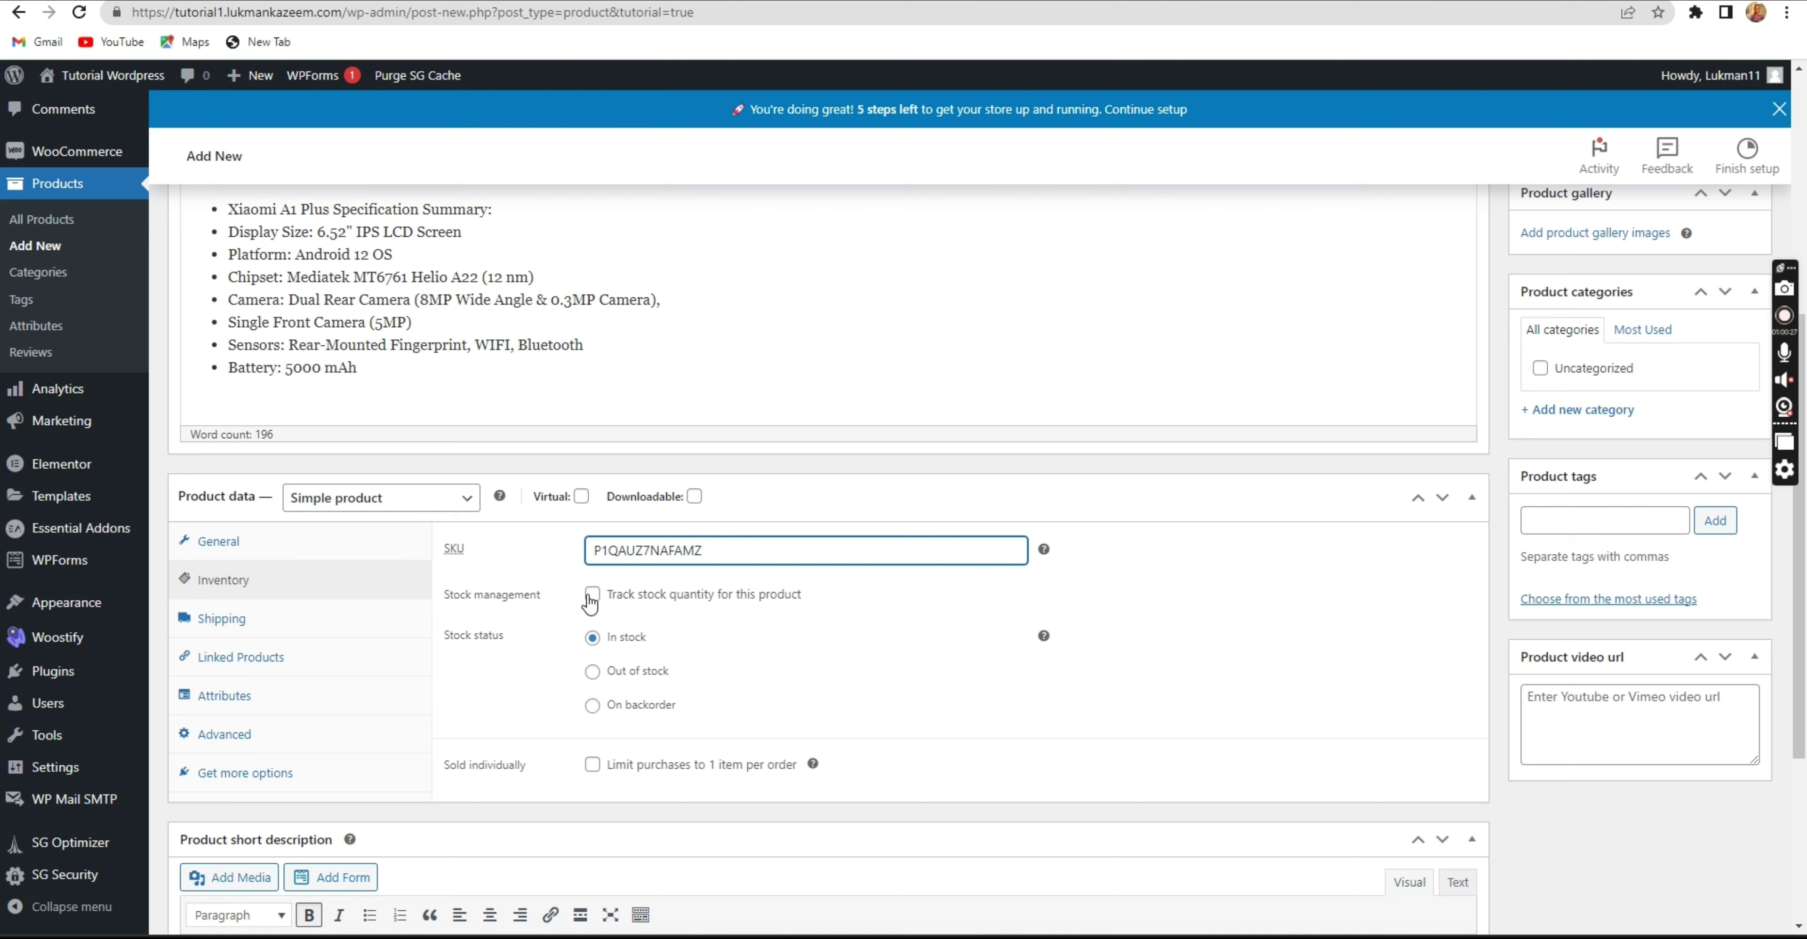
click(591, 596)
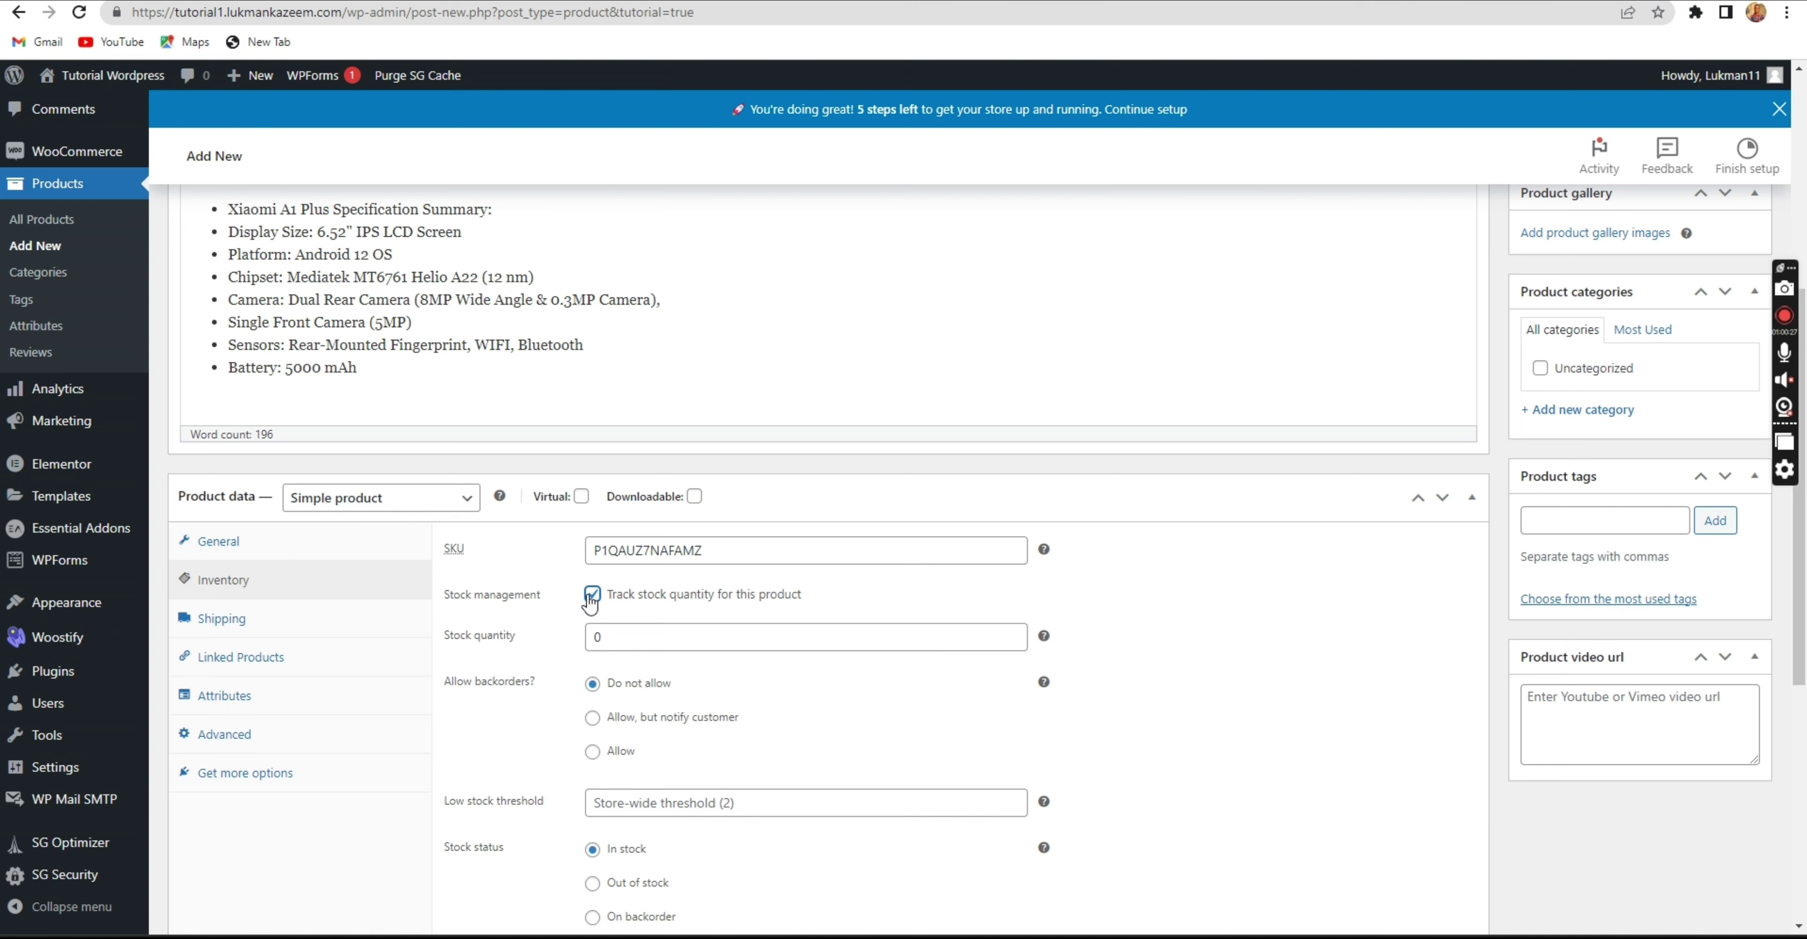
click(593, 637)
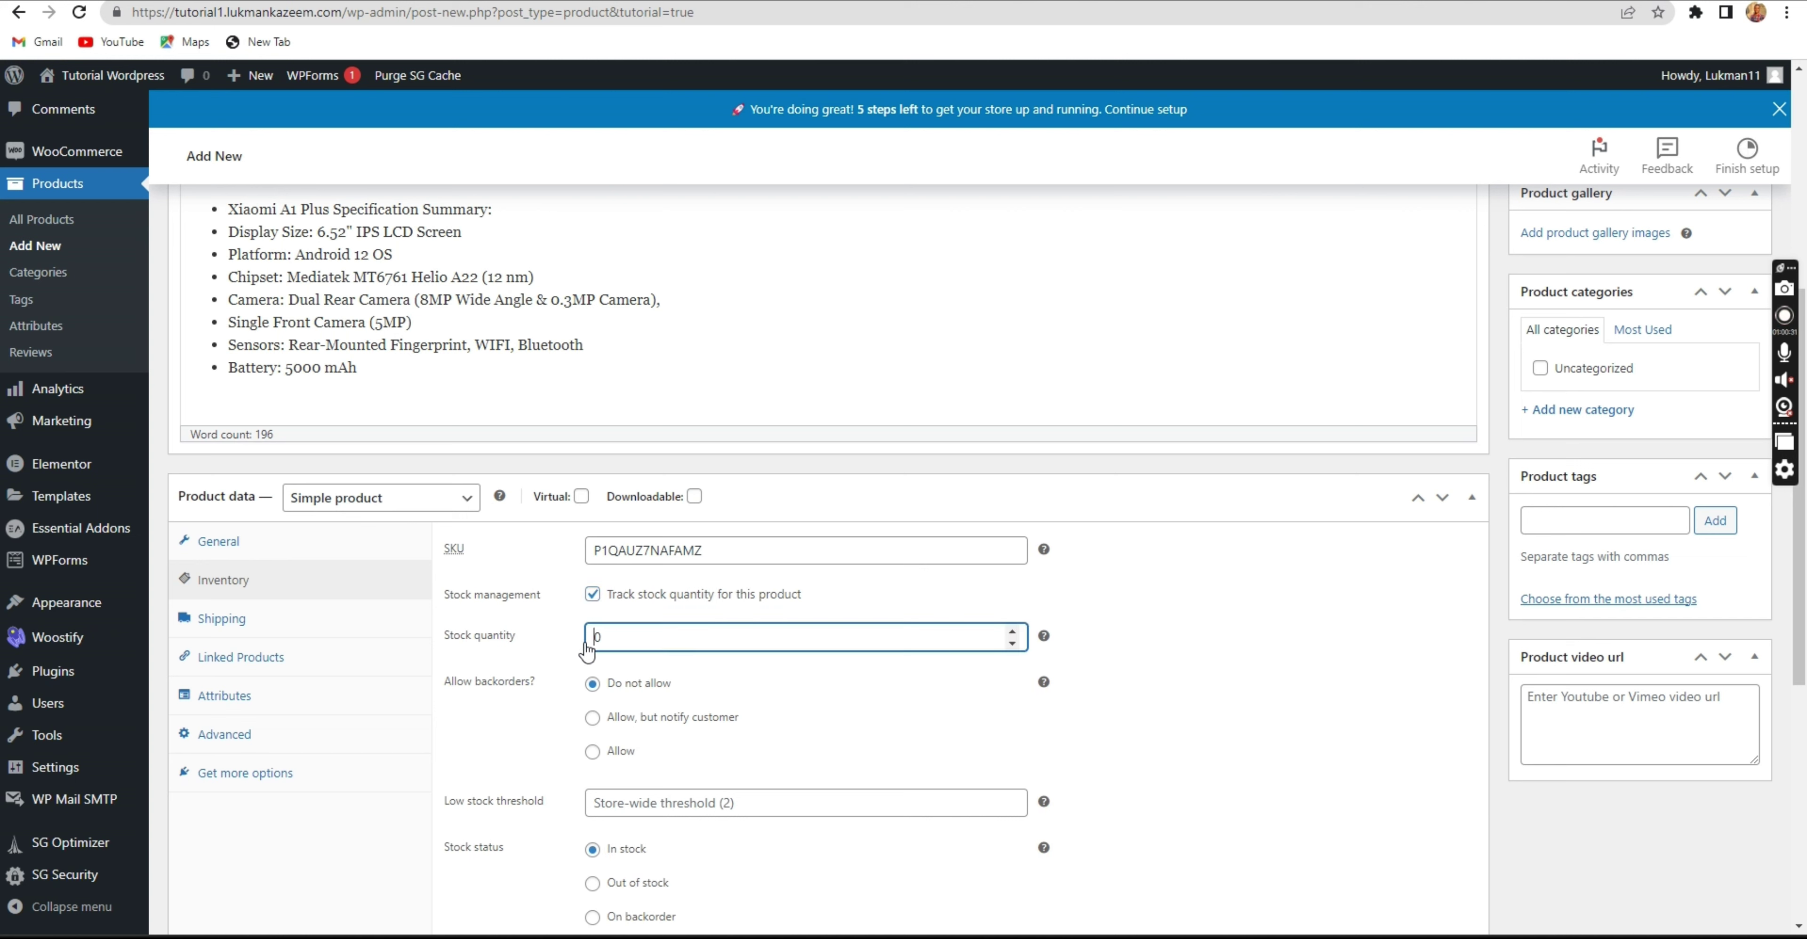
text(1)
click(586, 656)
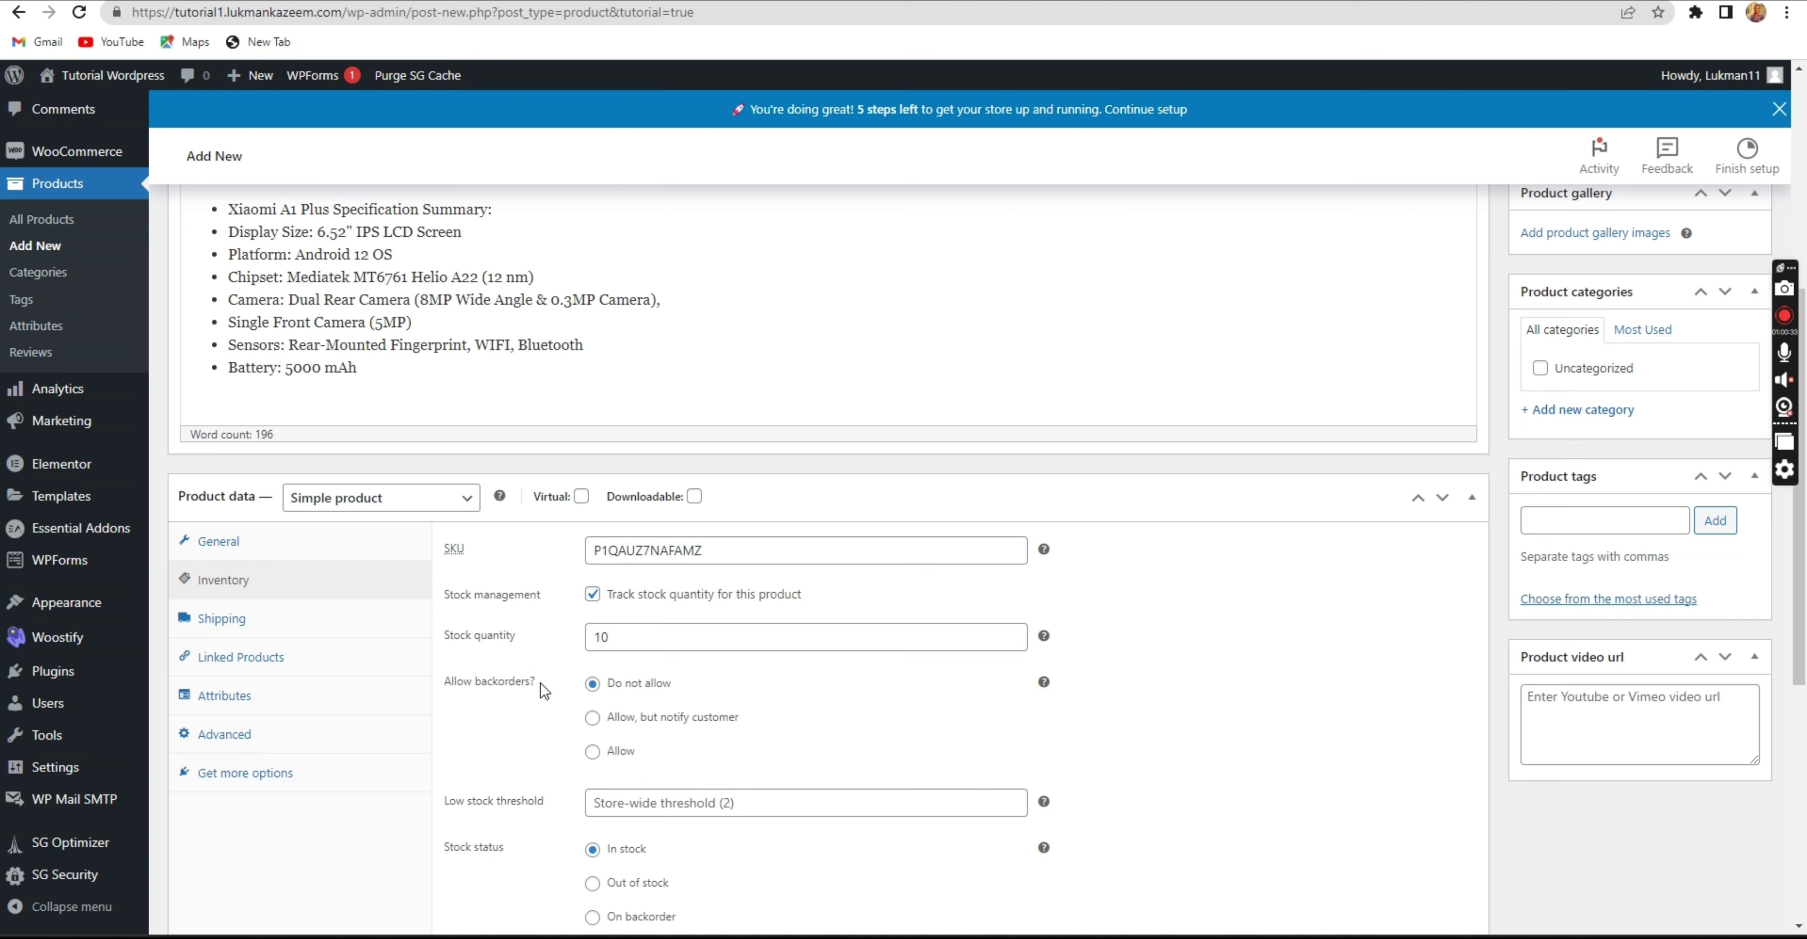
drag(545, 688, 466, 682)
click(566, 637)
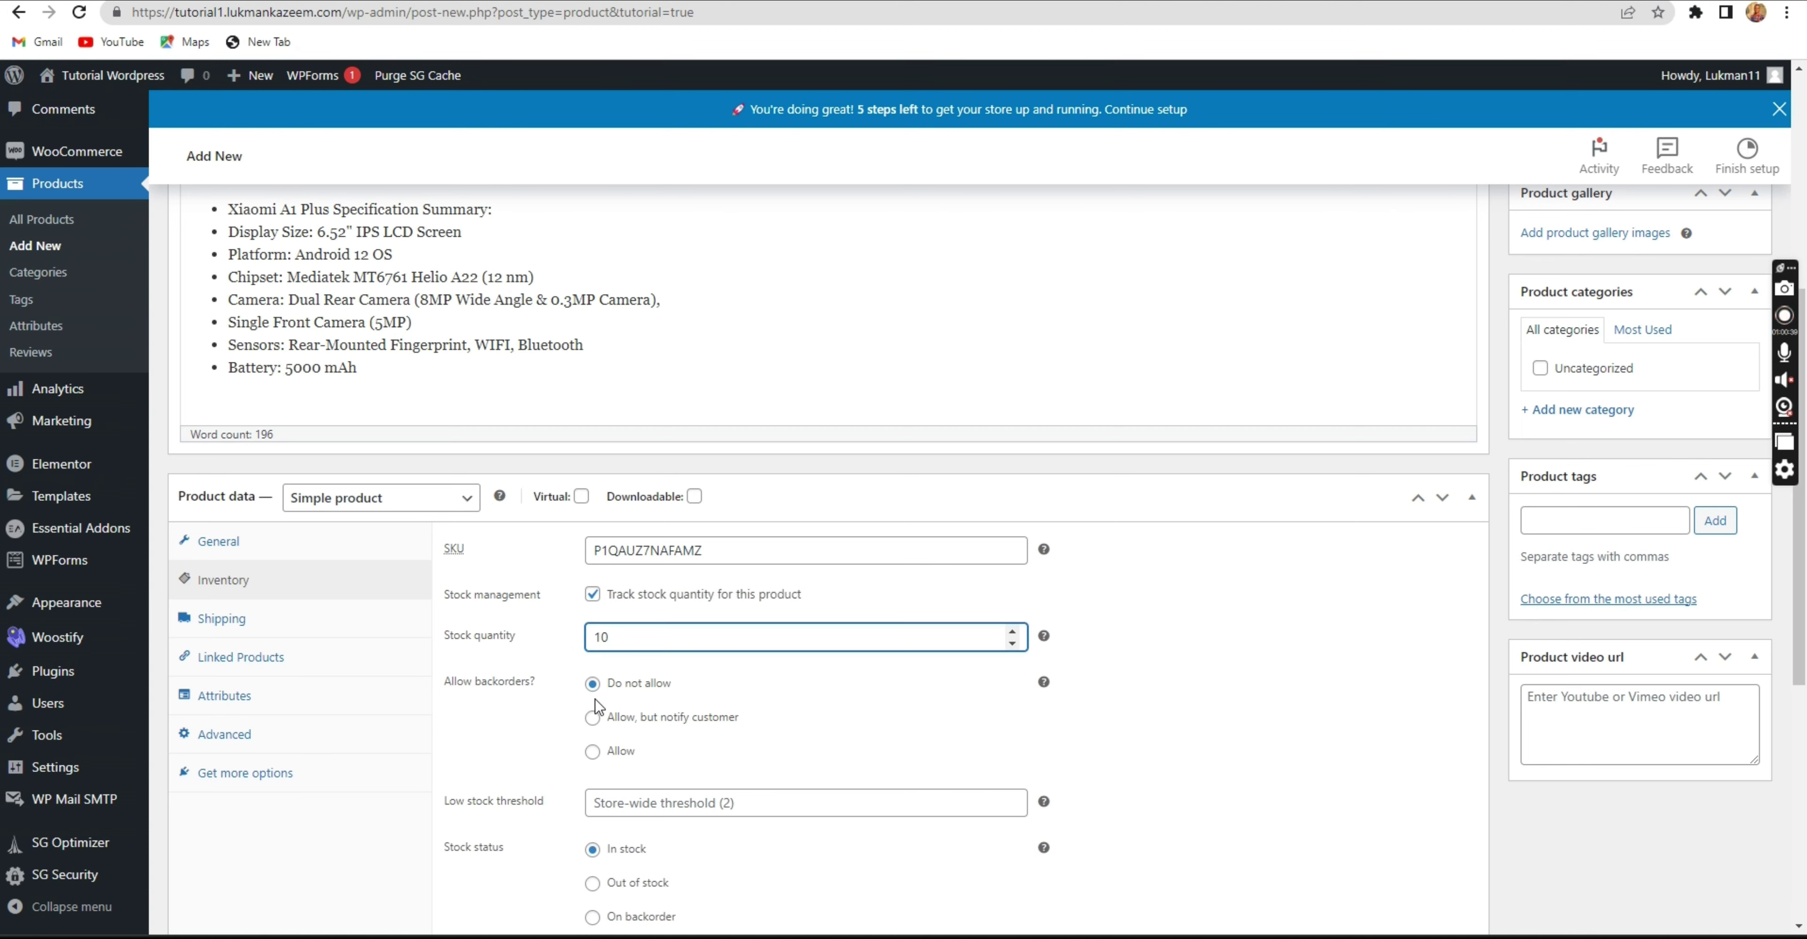
scroll(595, 706, down, 3)
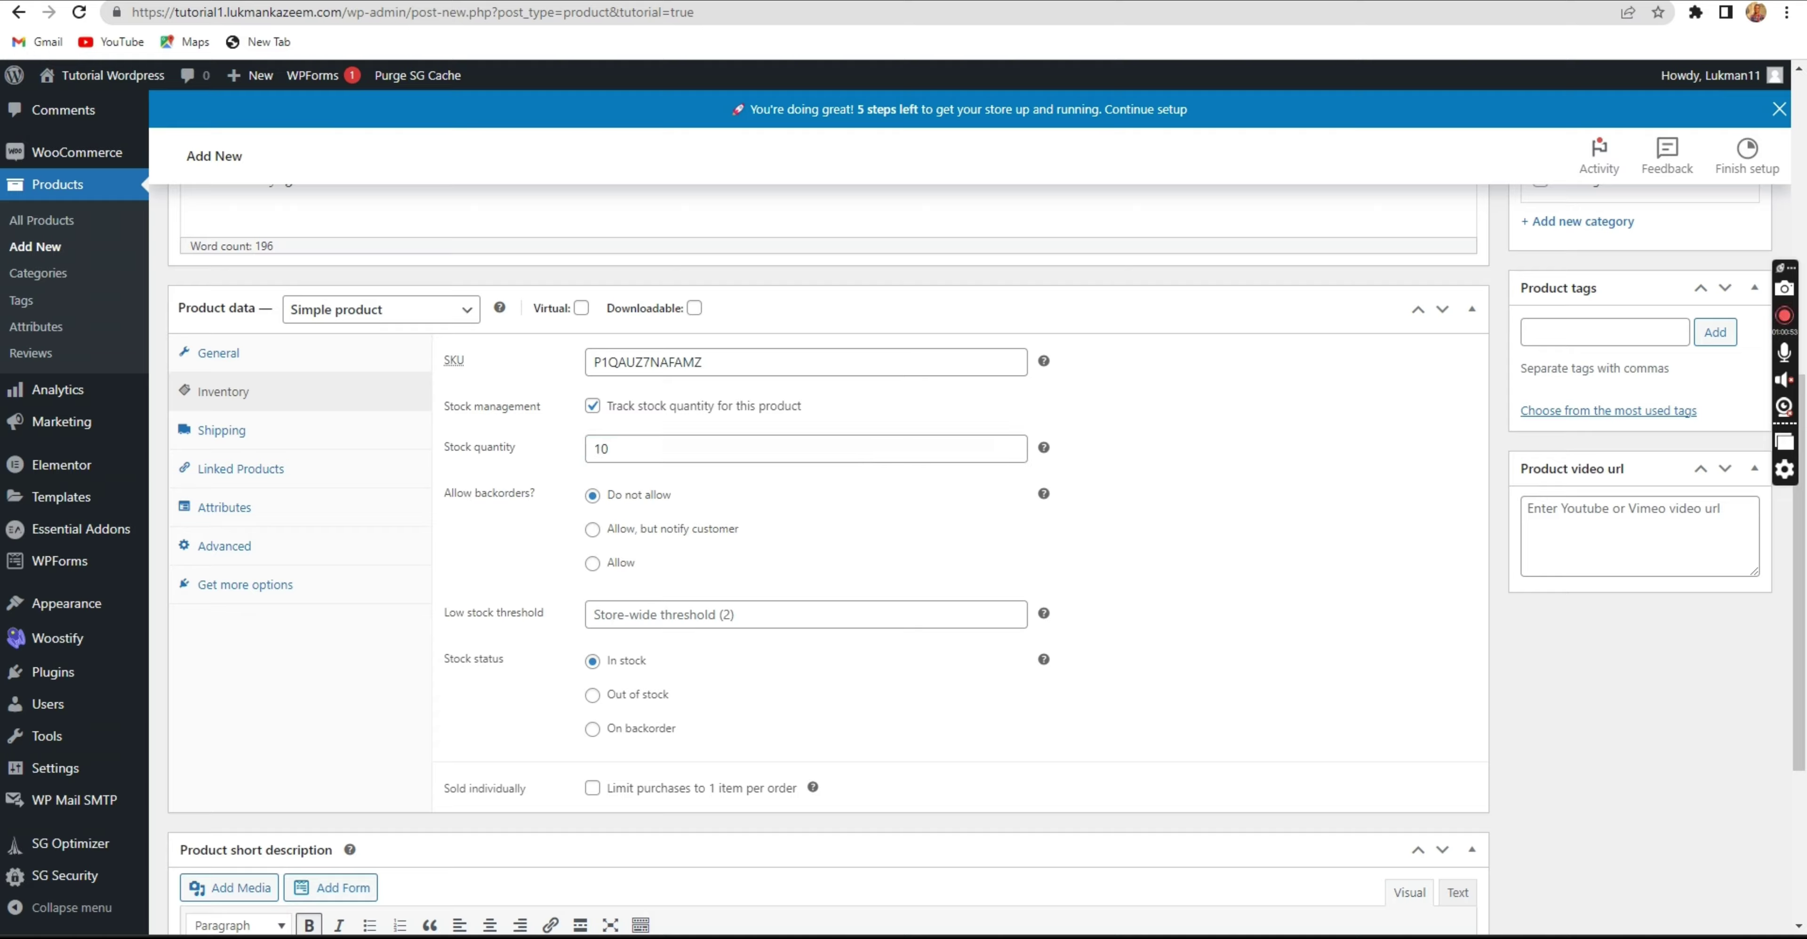
key(alt+Tab)
scroll(565, 503, up, 10)
scroll(565, 502, up, 20)
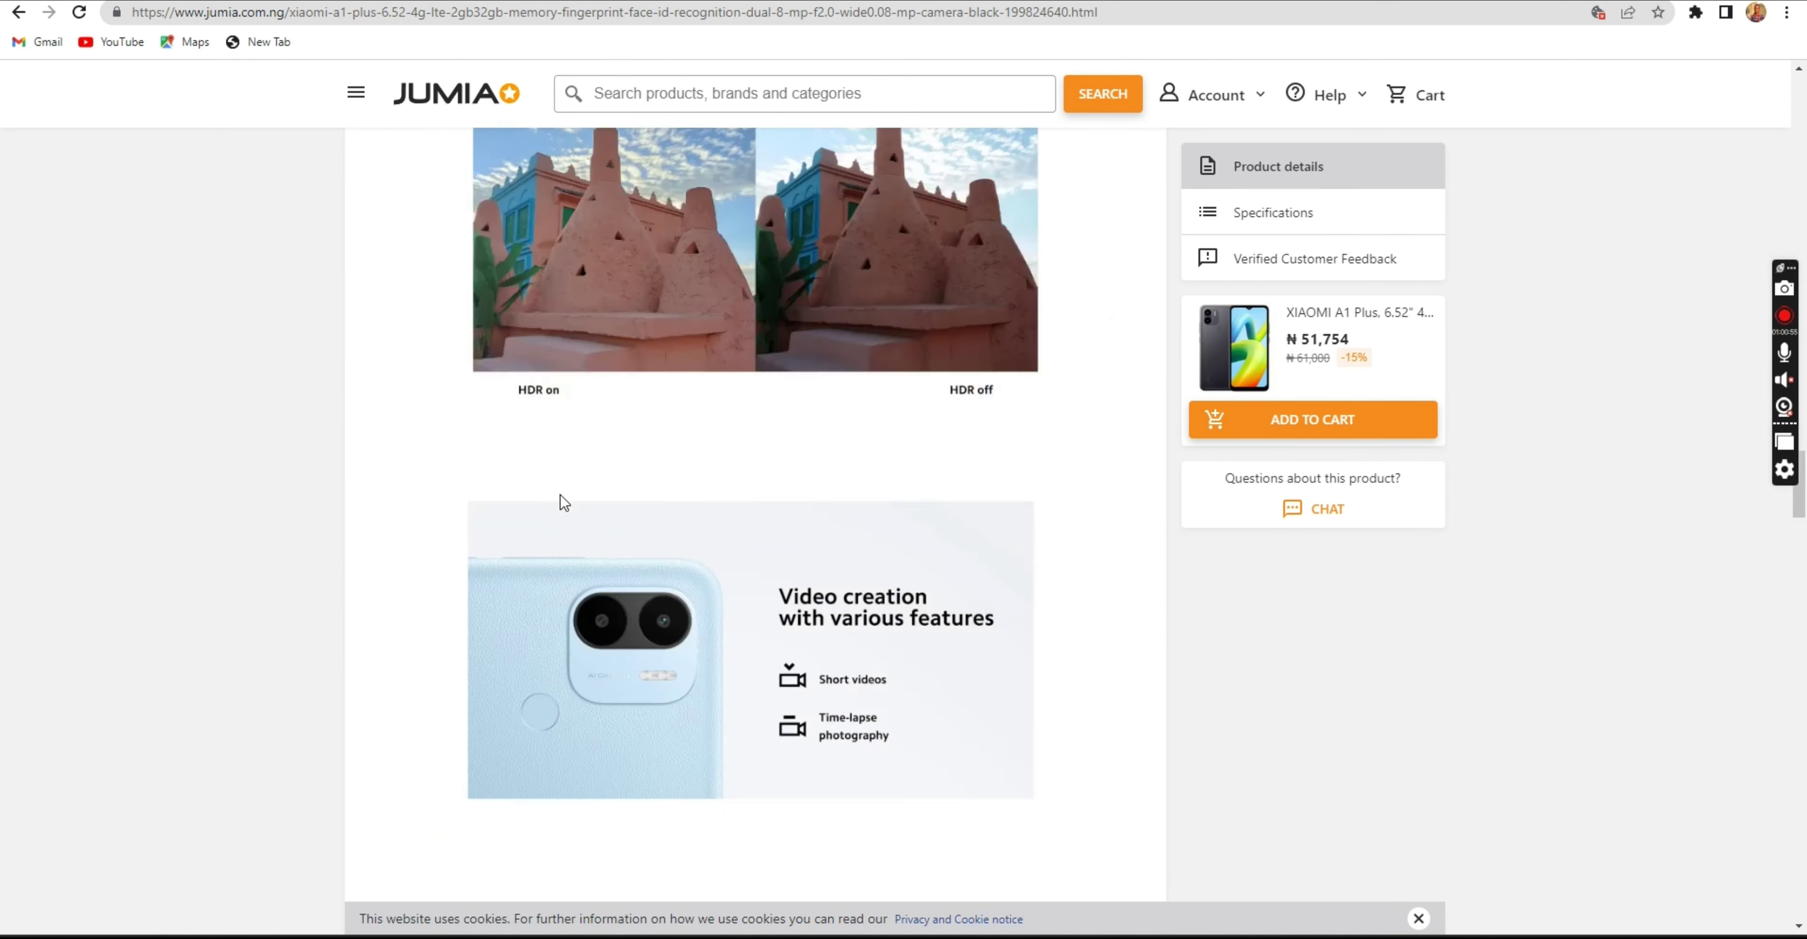
scroll(582, 492, up, 20)
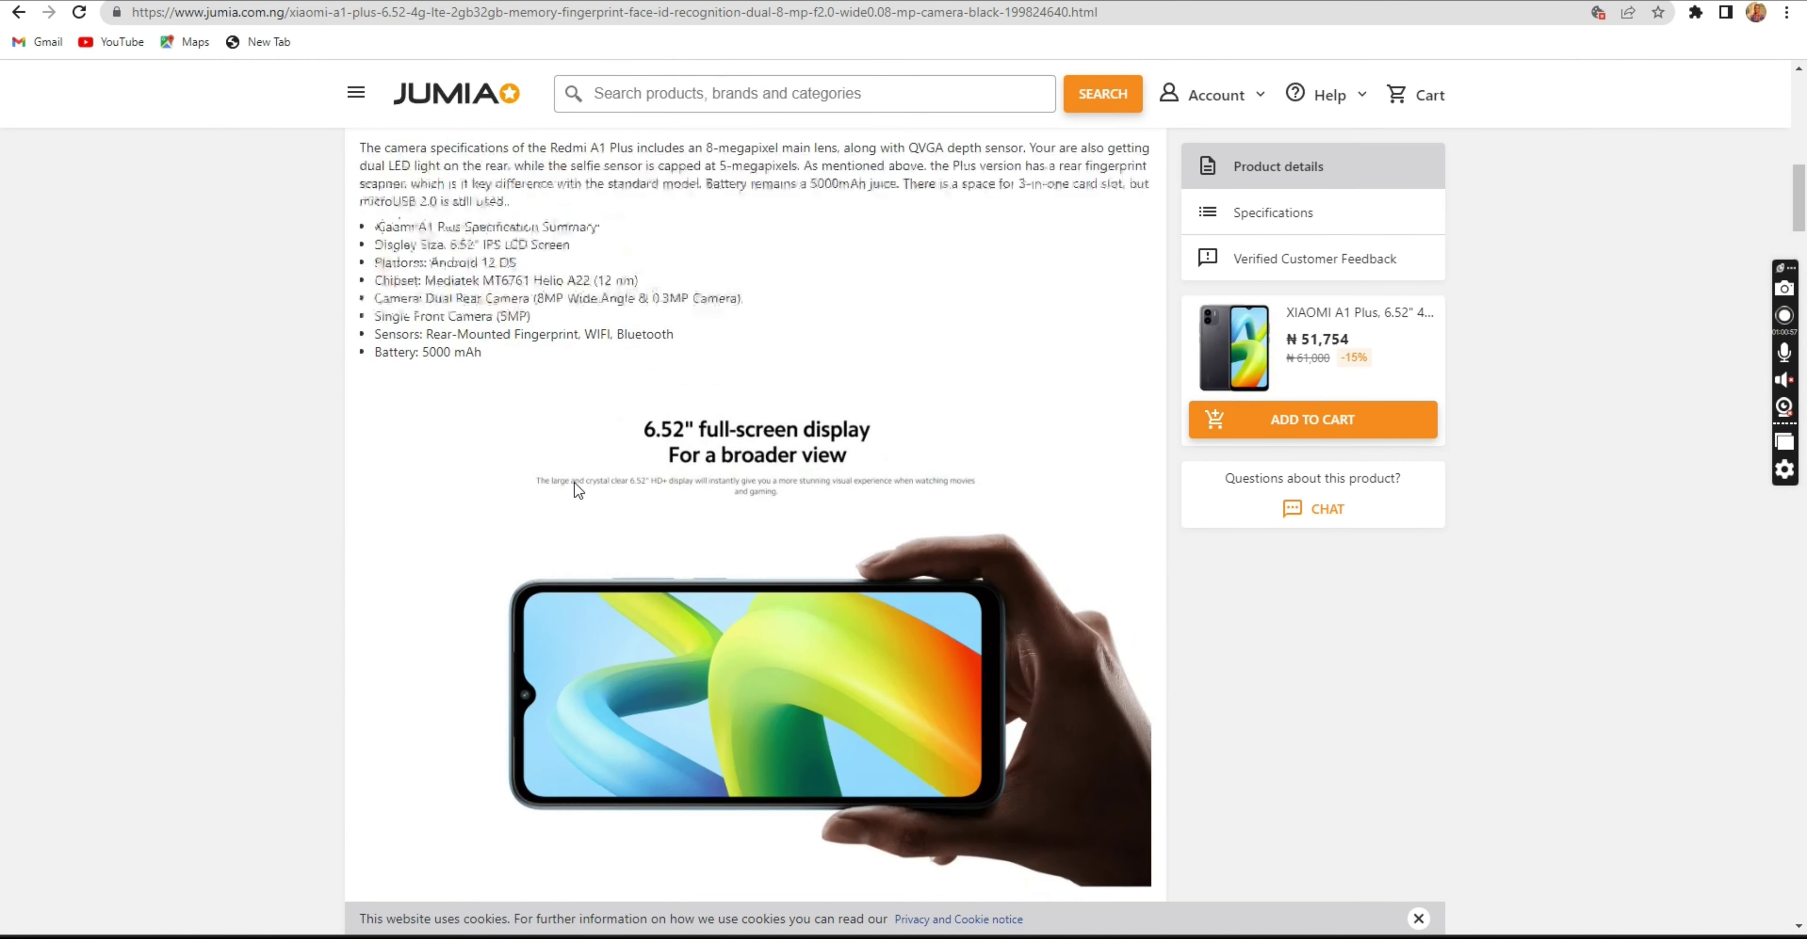
scroll(910, 611, down, 1)
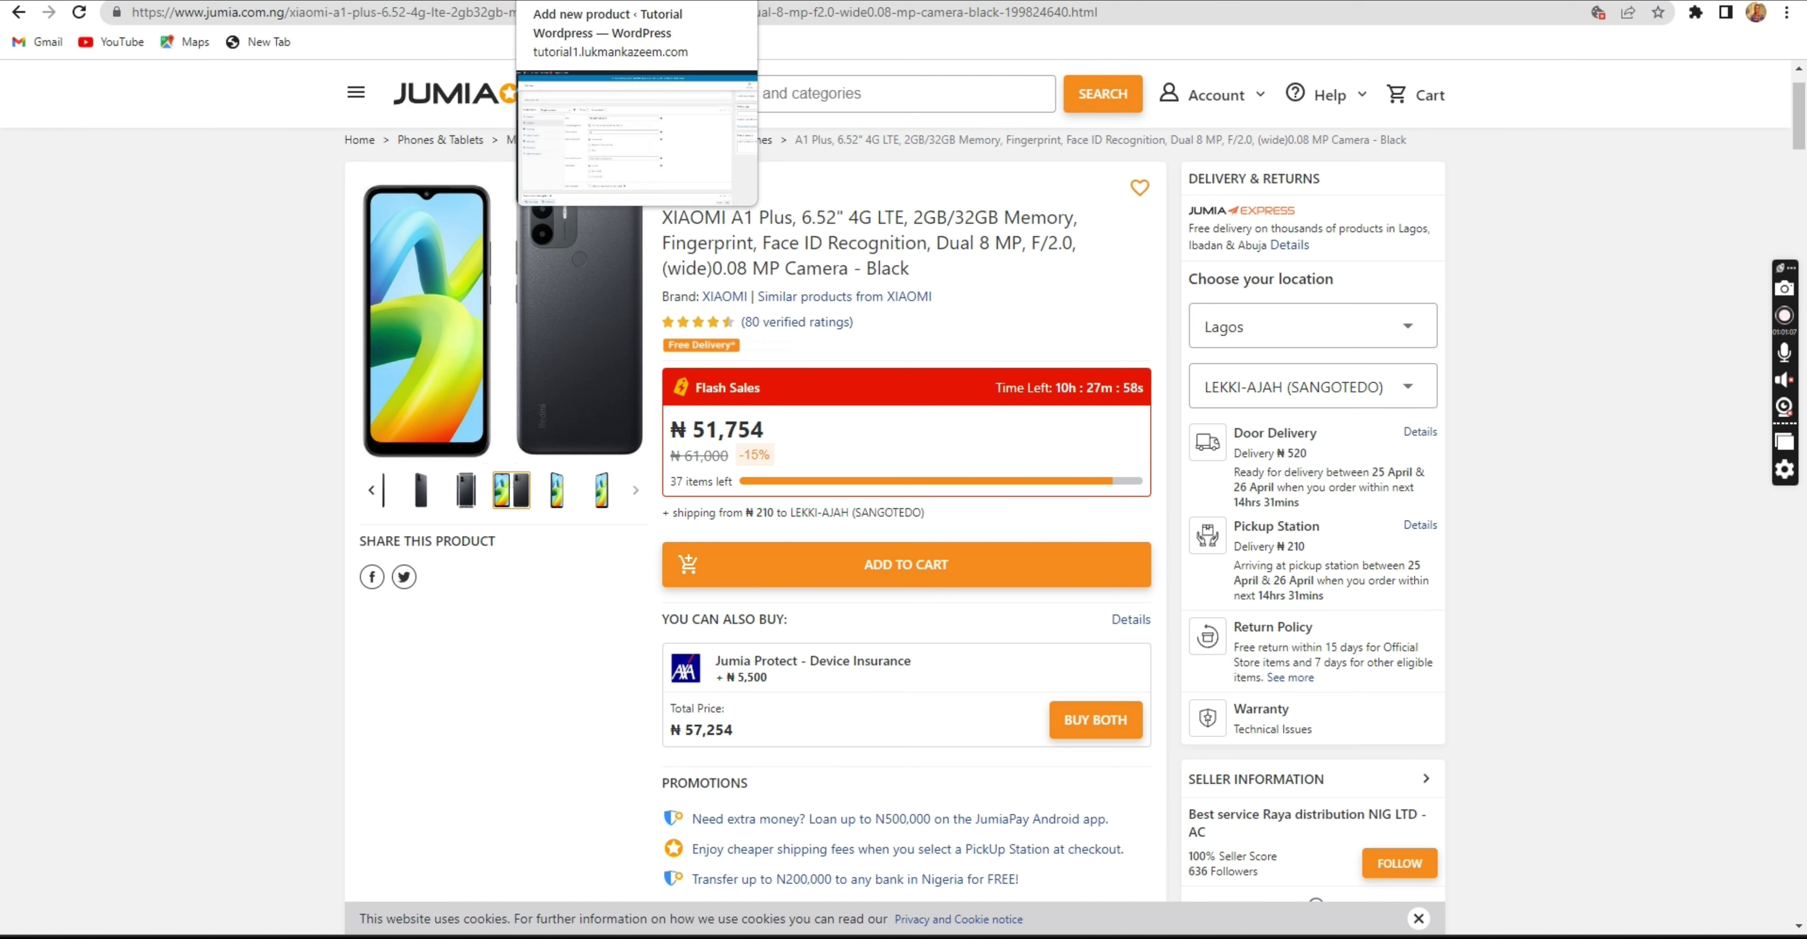
click(589, 2)
click(812, 503)
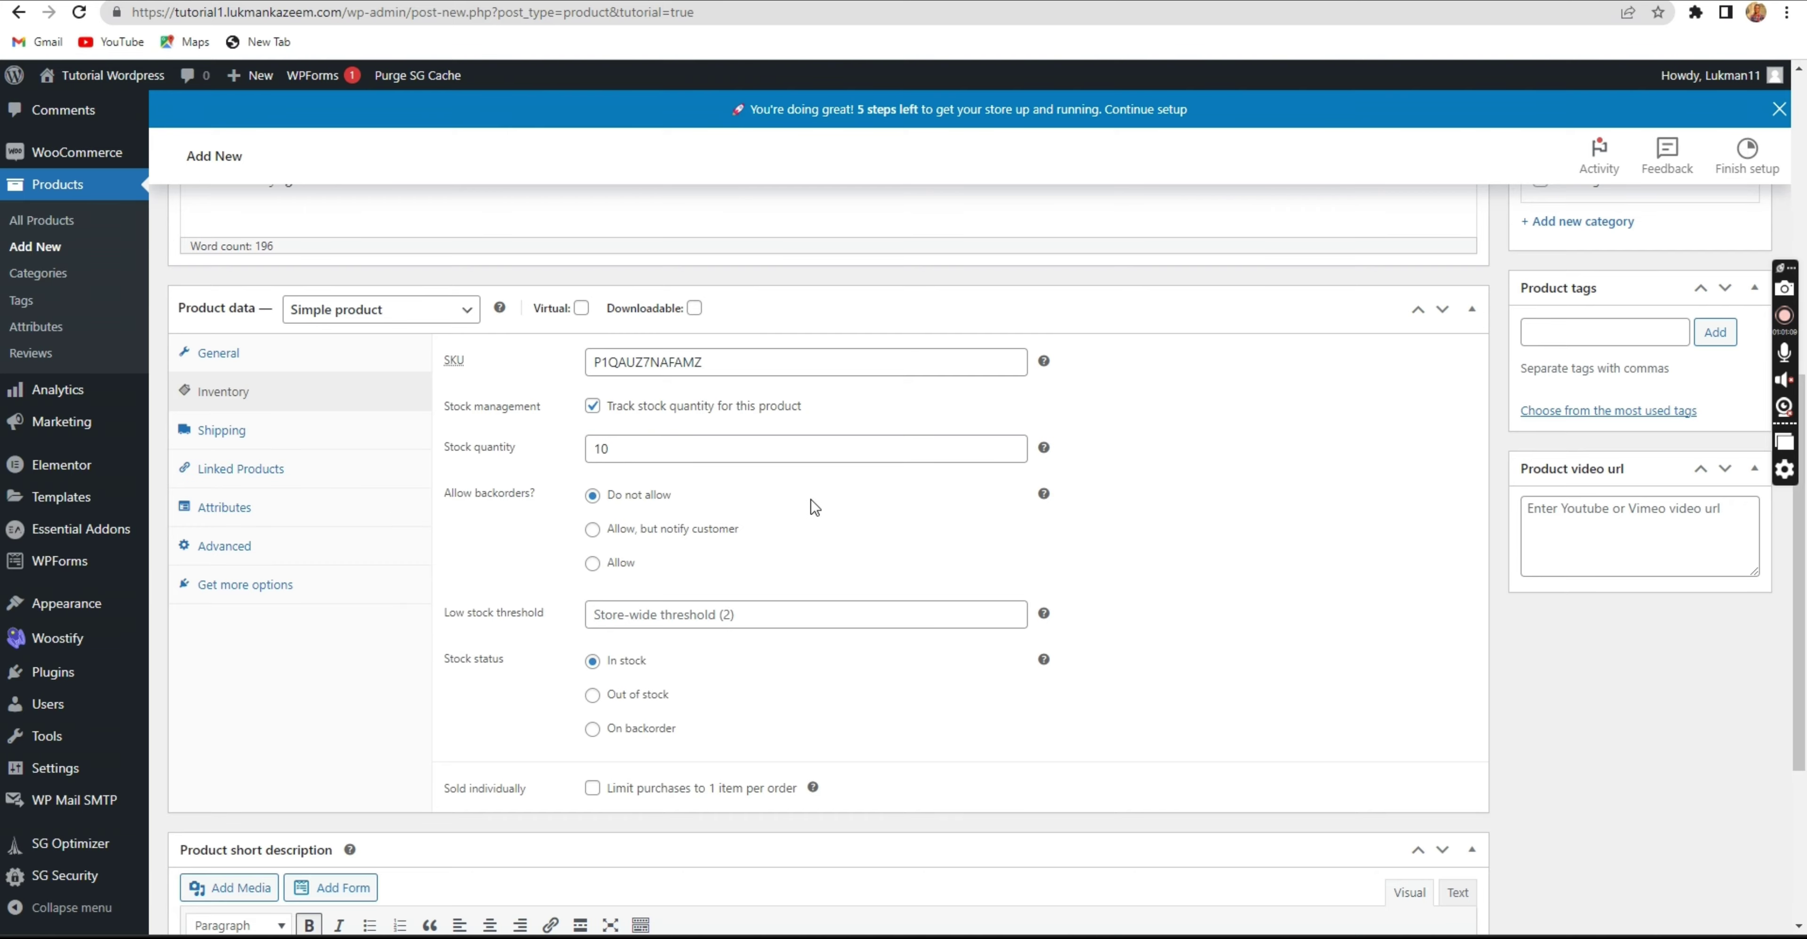
Browse the Shipping, Linked Products, Attributes and Advanced tabs, ending on Attributes.
scroll(808, 510, down, 4)
scroll(798, 521, up, 3)
scroll(694, 525, down, 2)
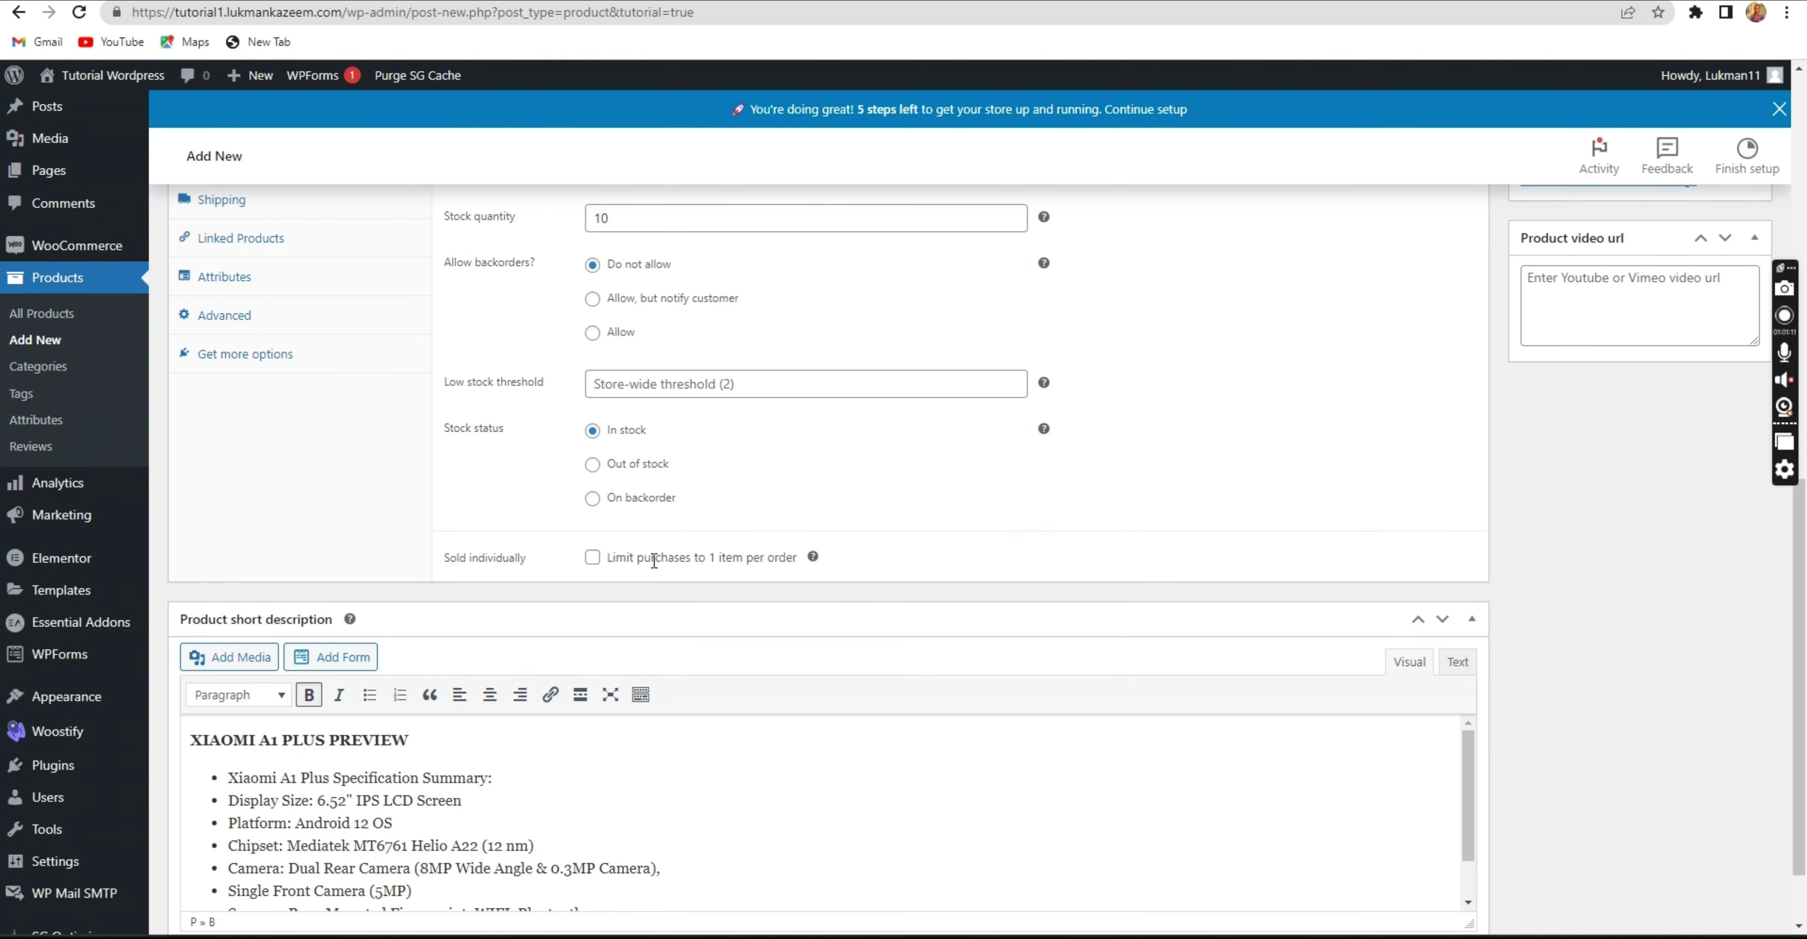
scroll(654, 560, up, 8)
scroll(311, 554, down, 4)
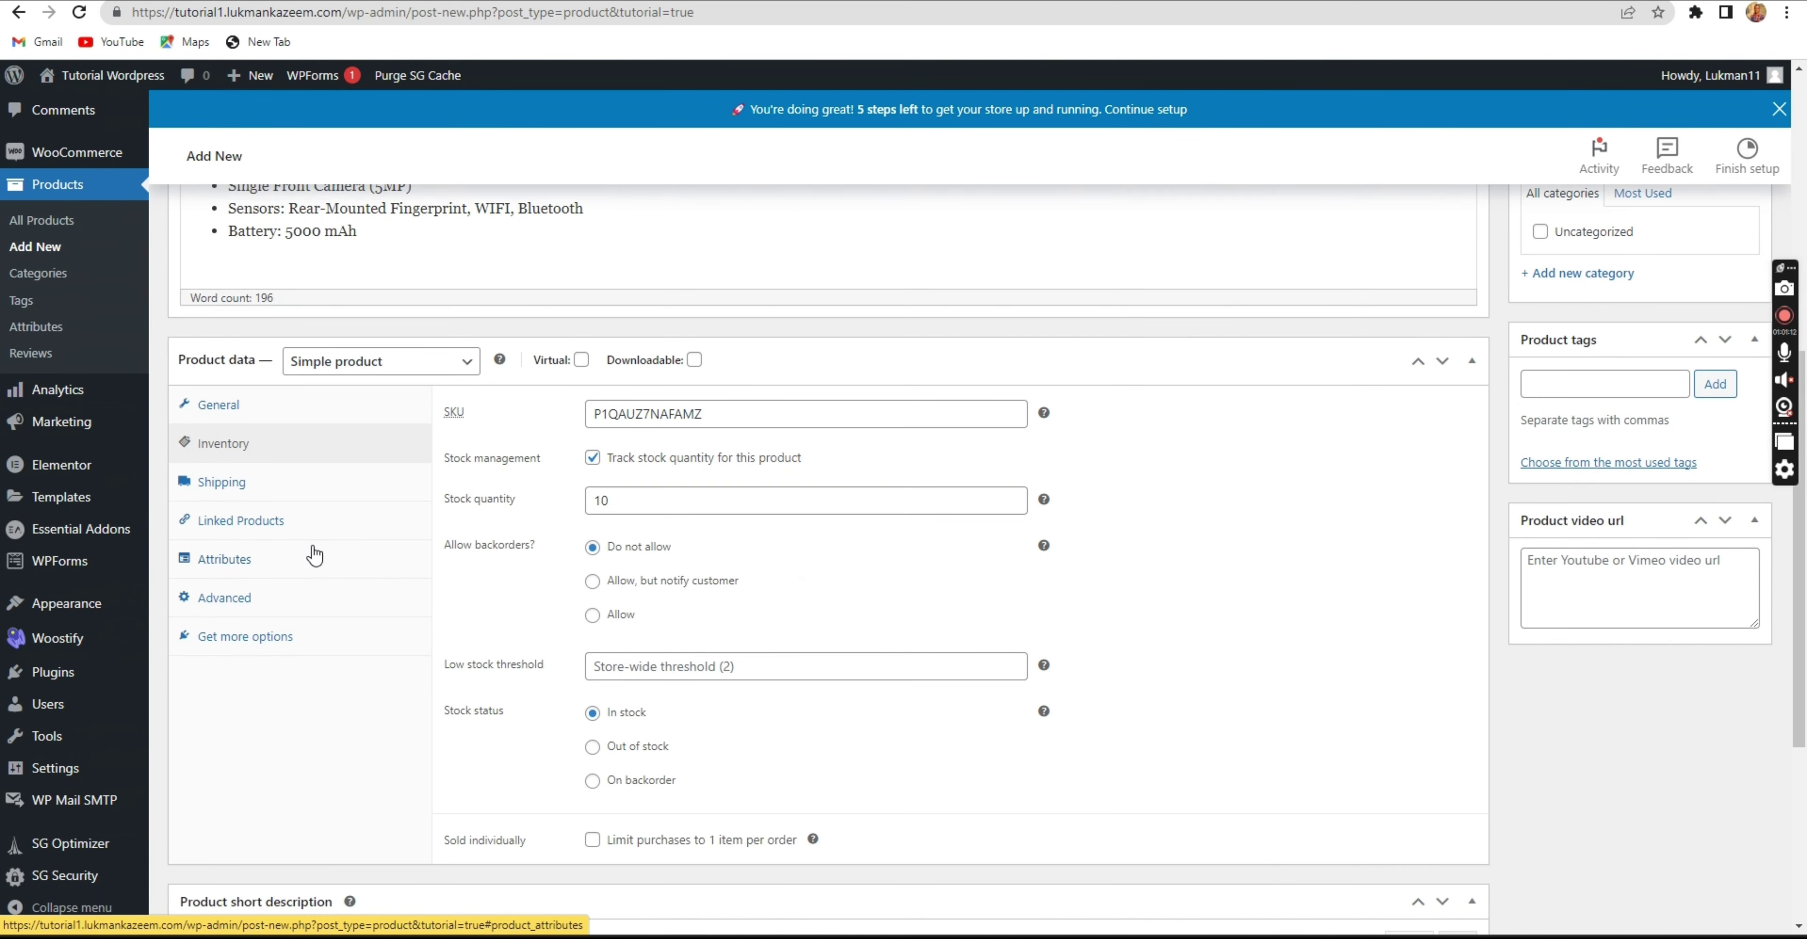
click(263, 484)
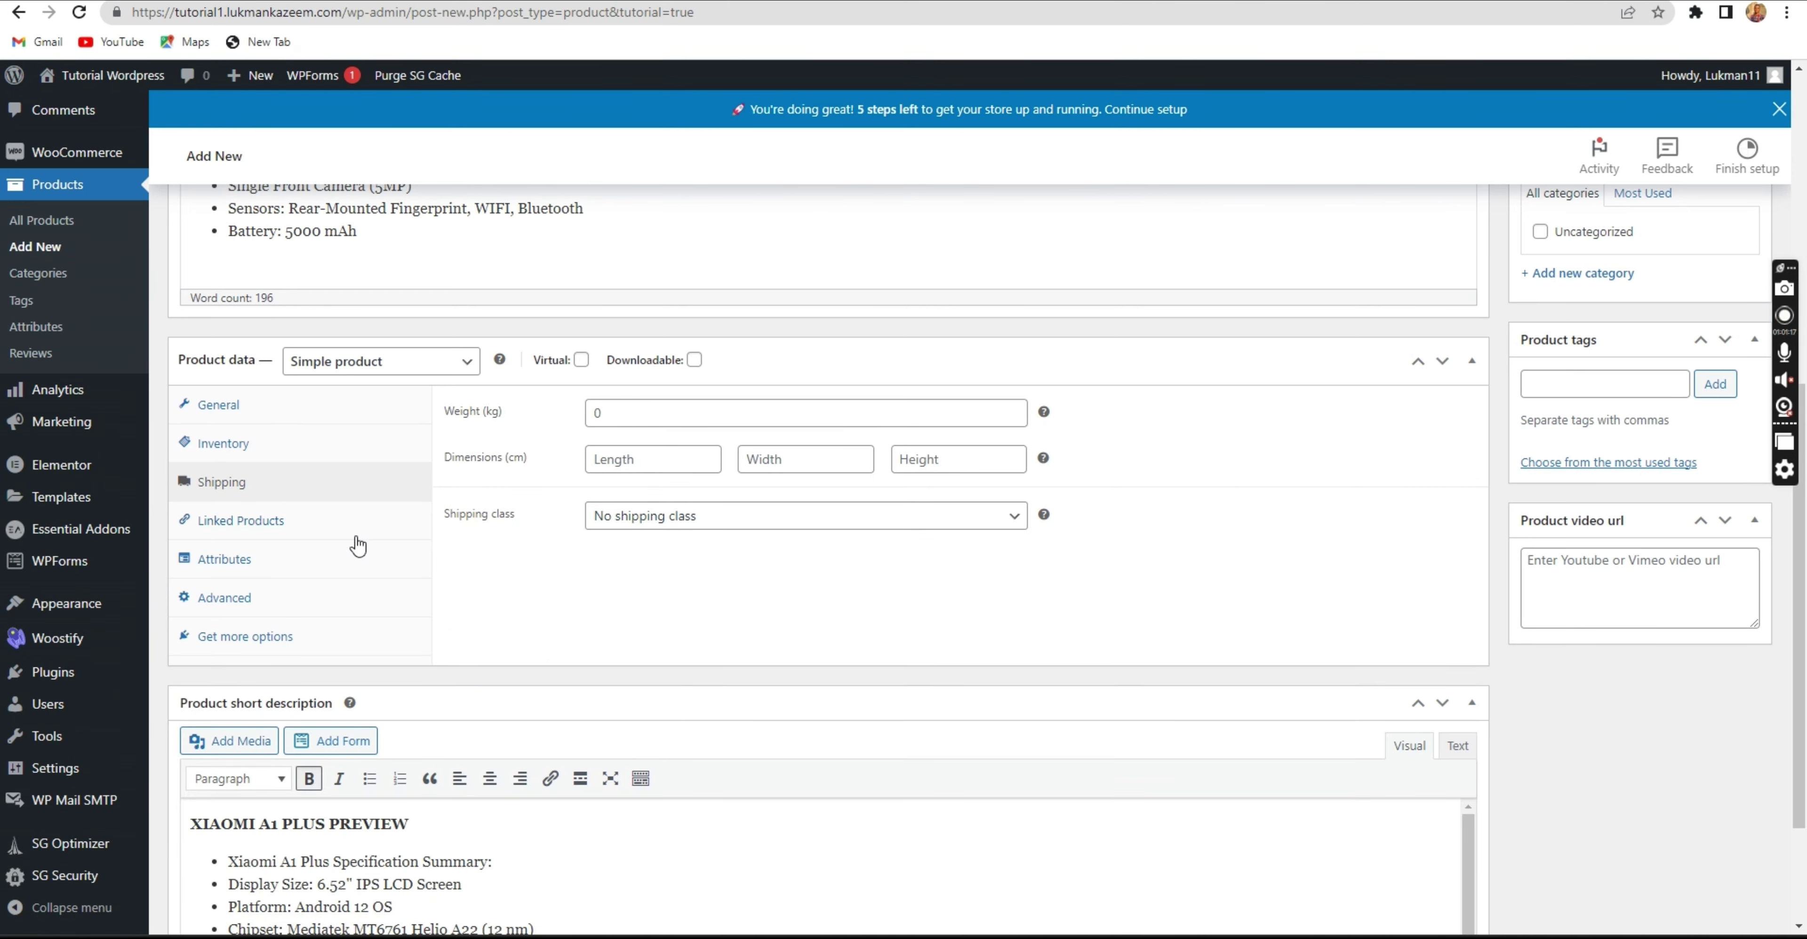
click(331, 524)
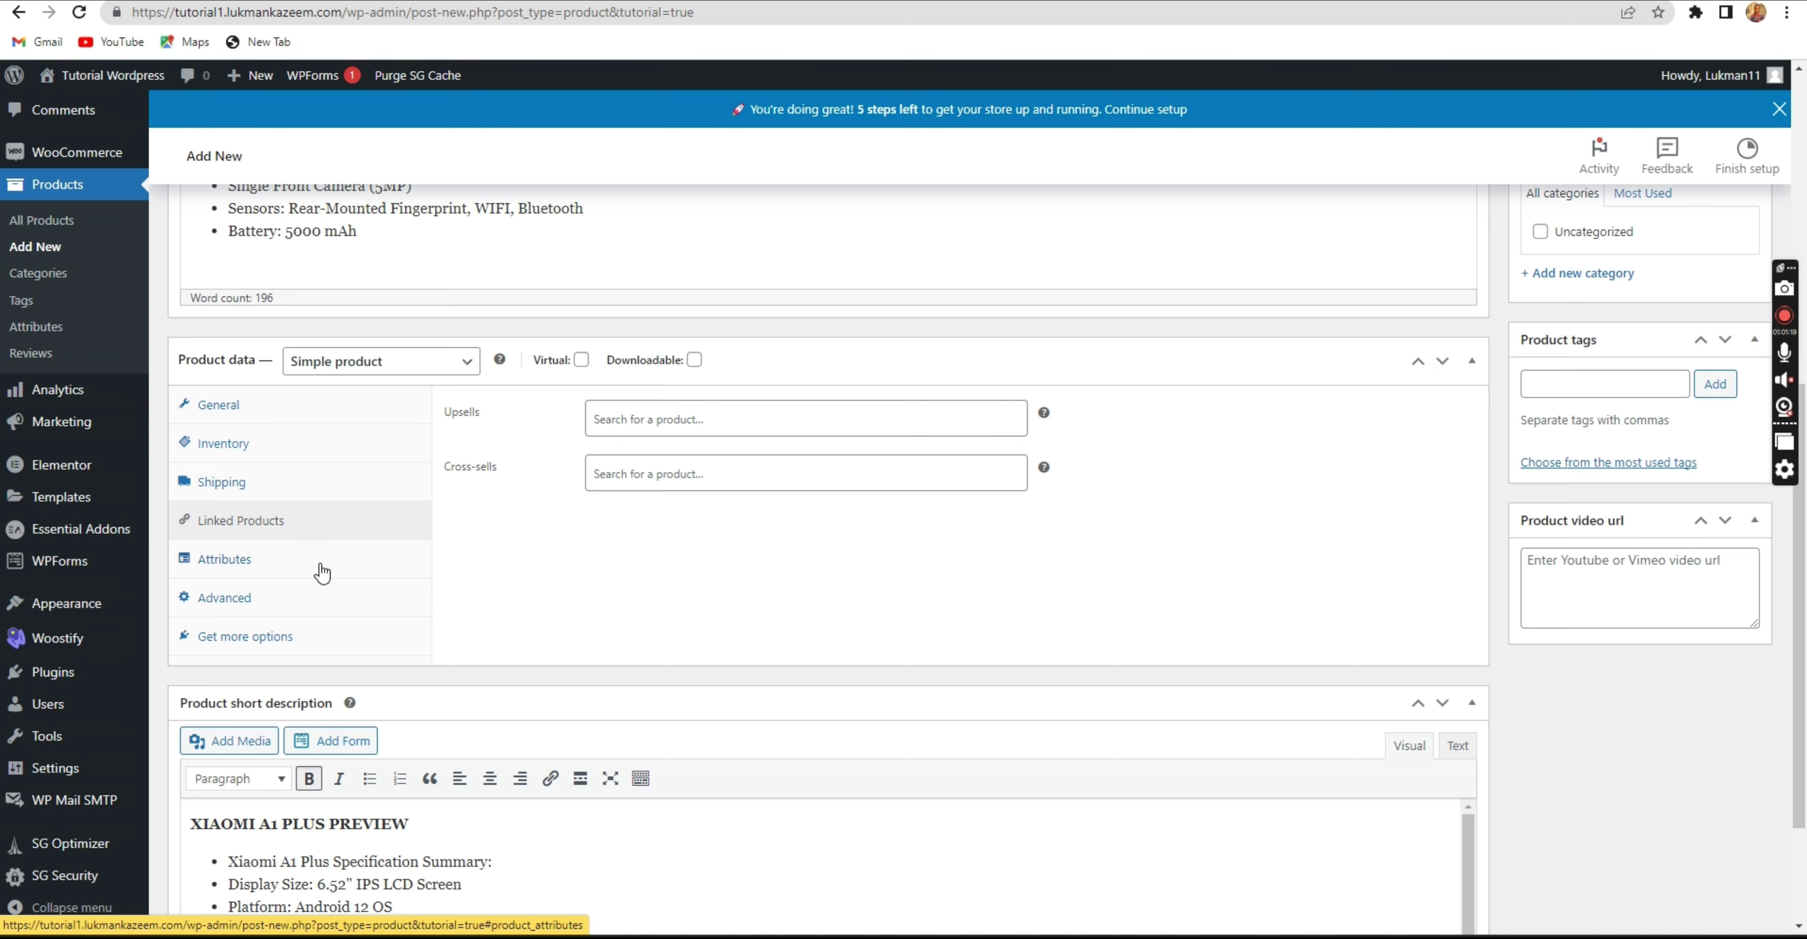
click(317, 569)
click(308, 612)
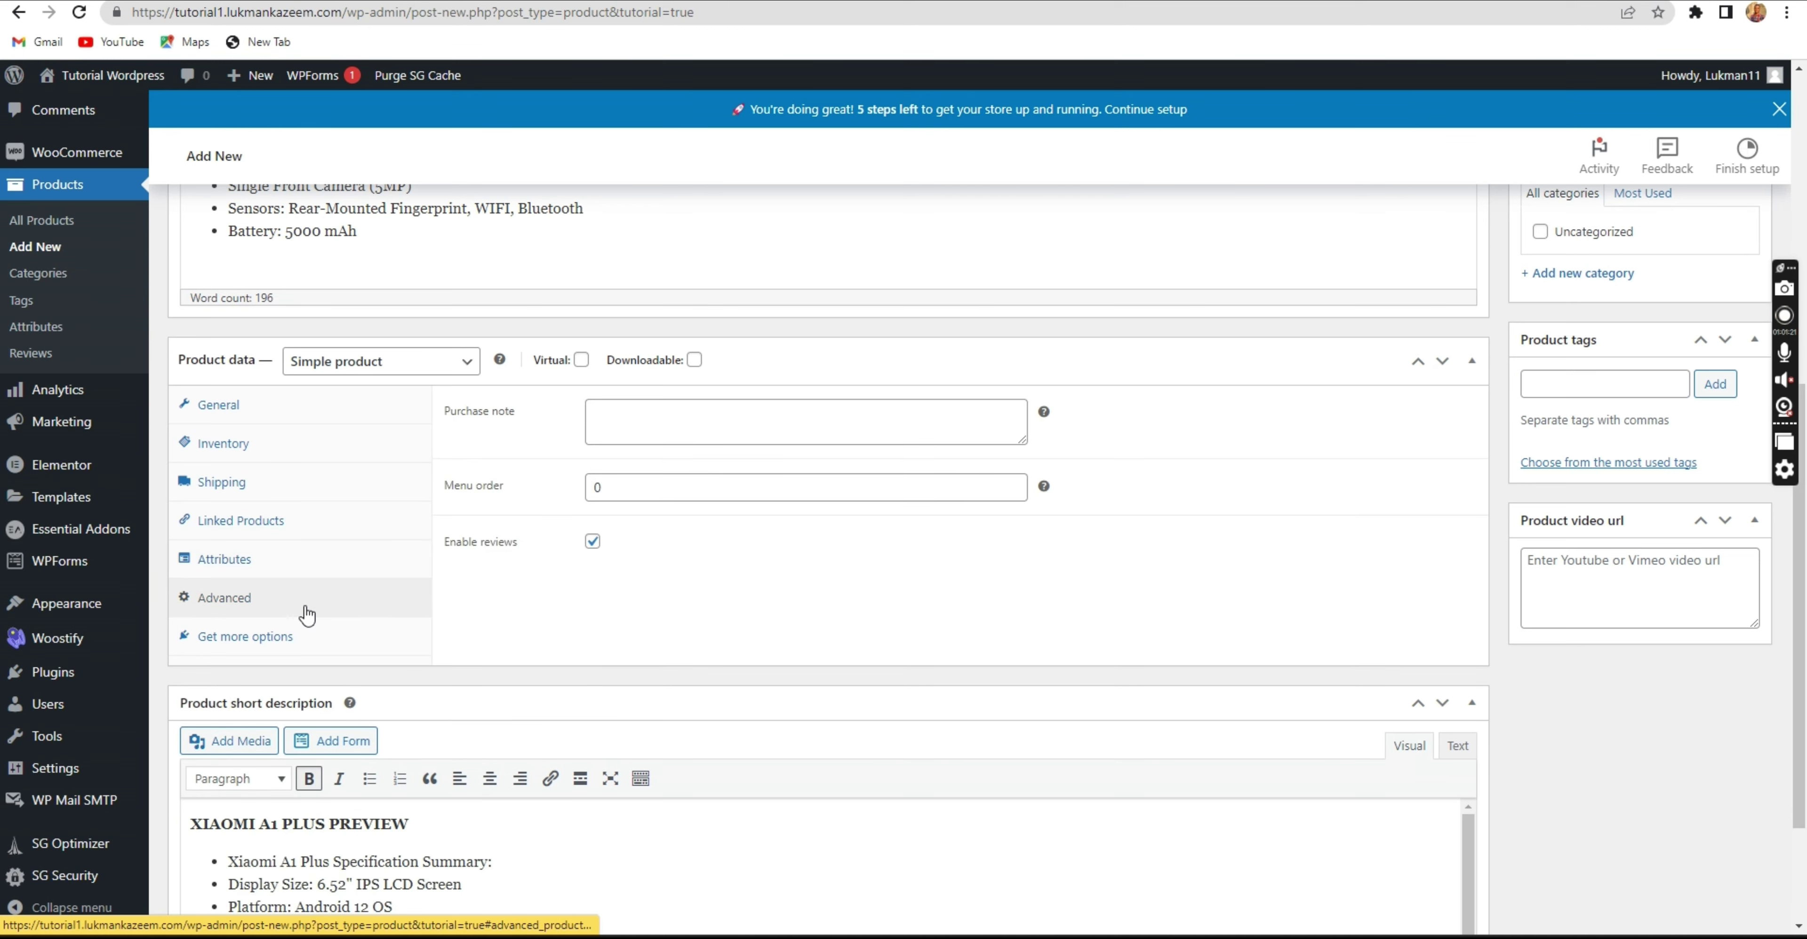
click(327, 641)
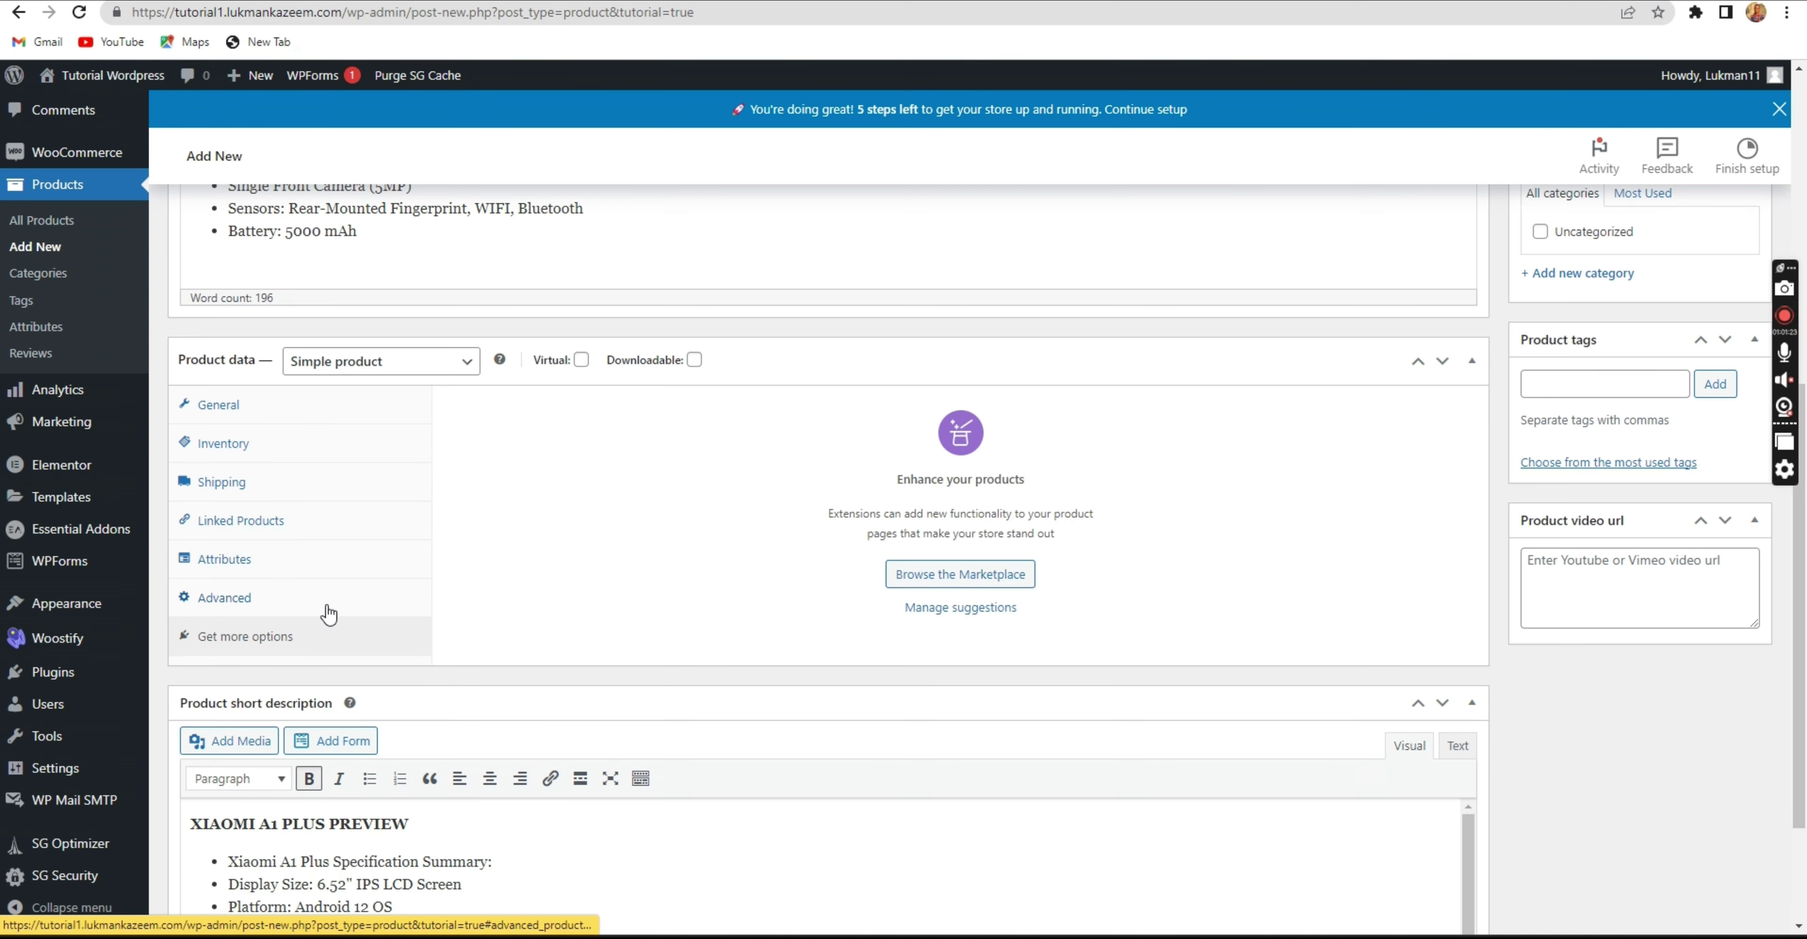
click(326, 599)
click(312, 561)
click(311, 654)
click(311, 597)
click(315, 564)
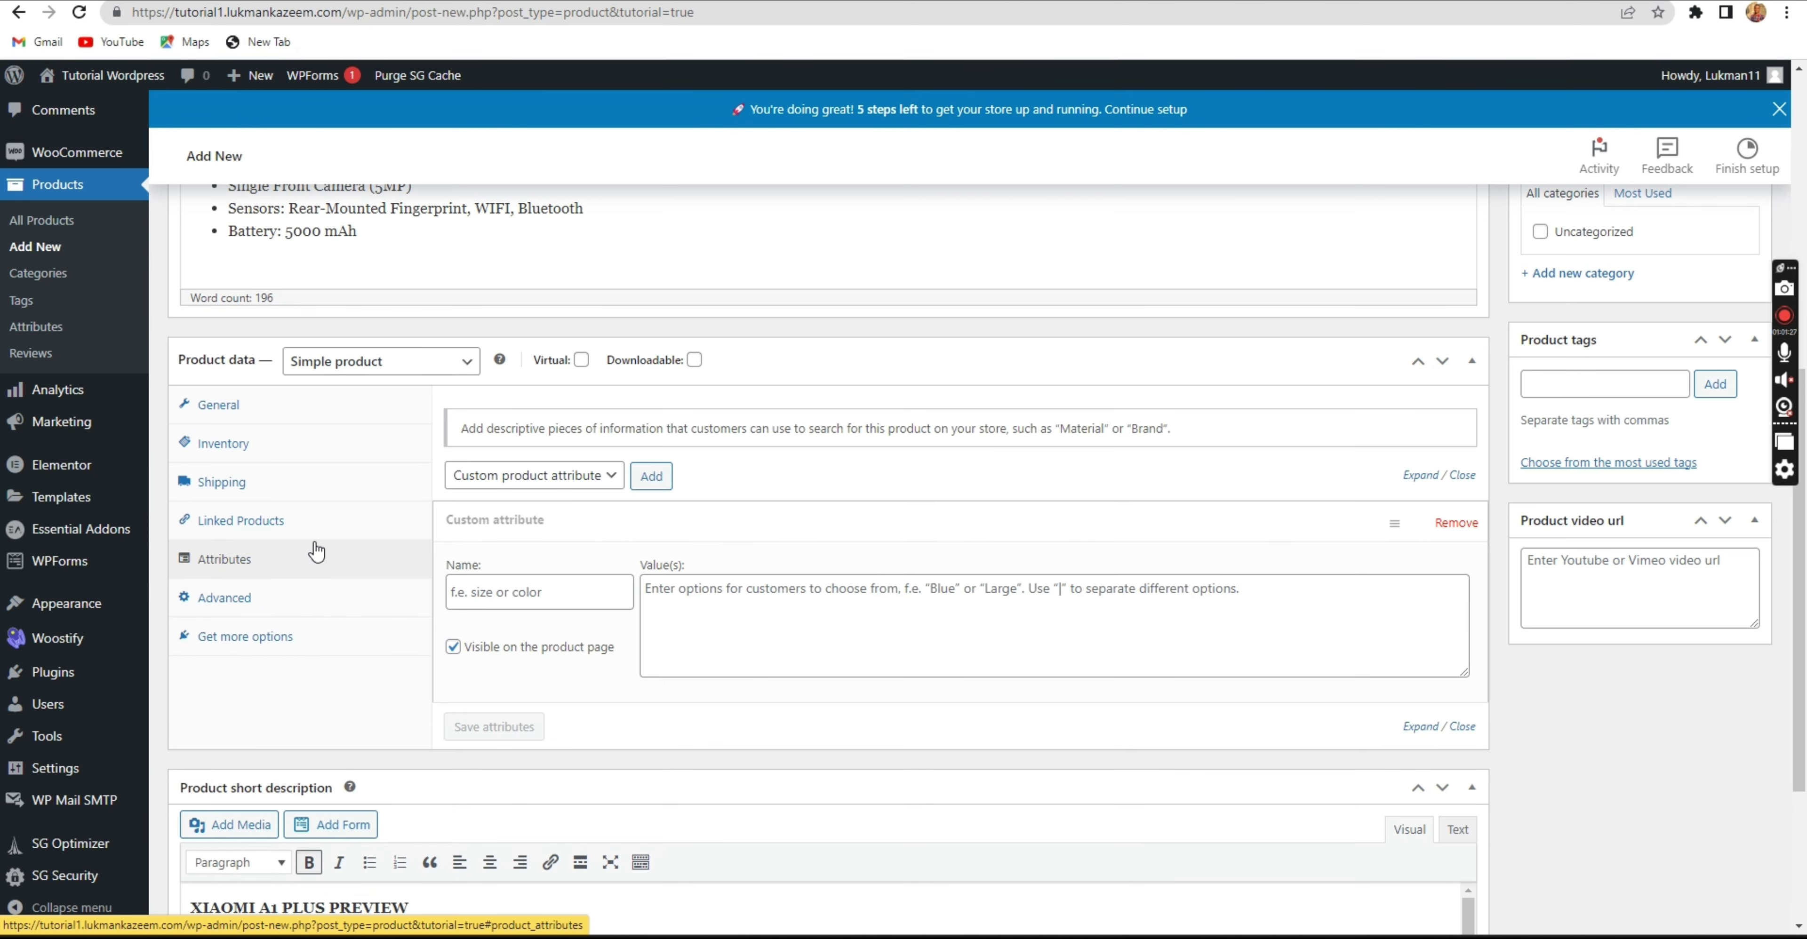
click(319, 525)
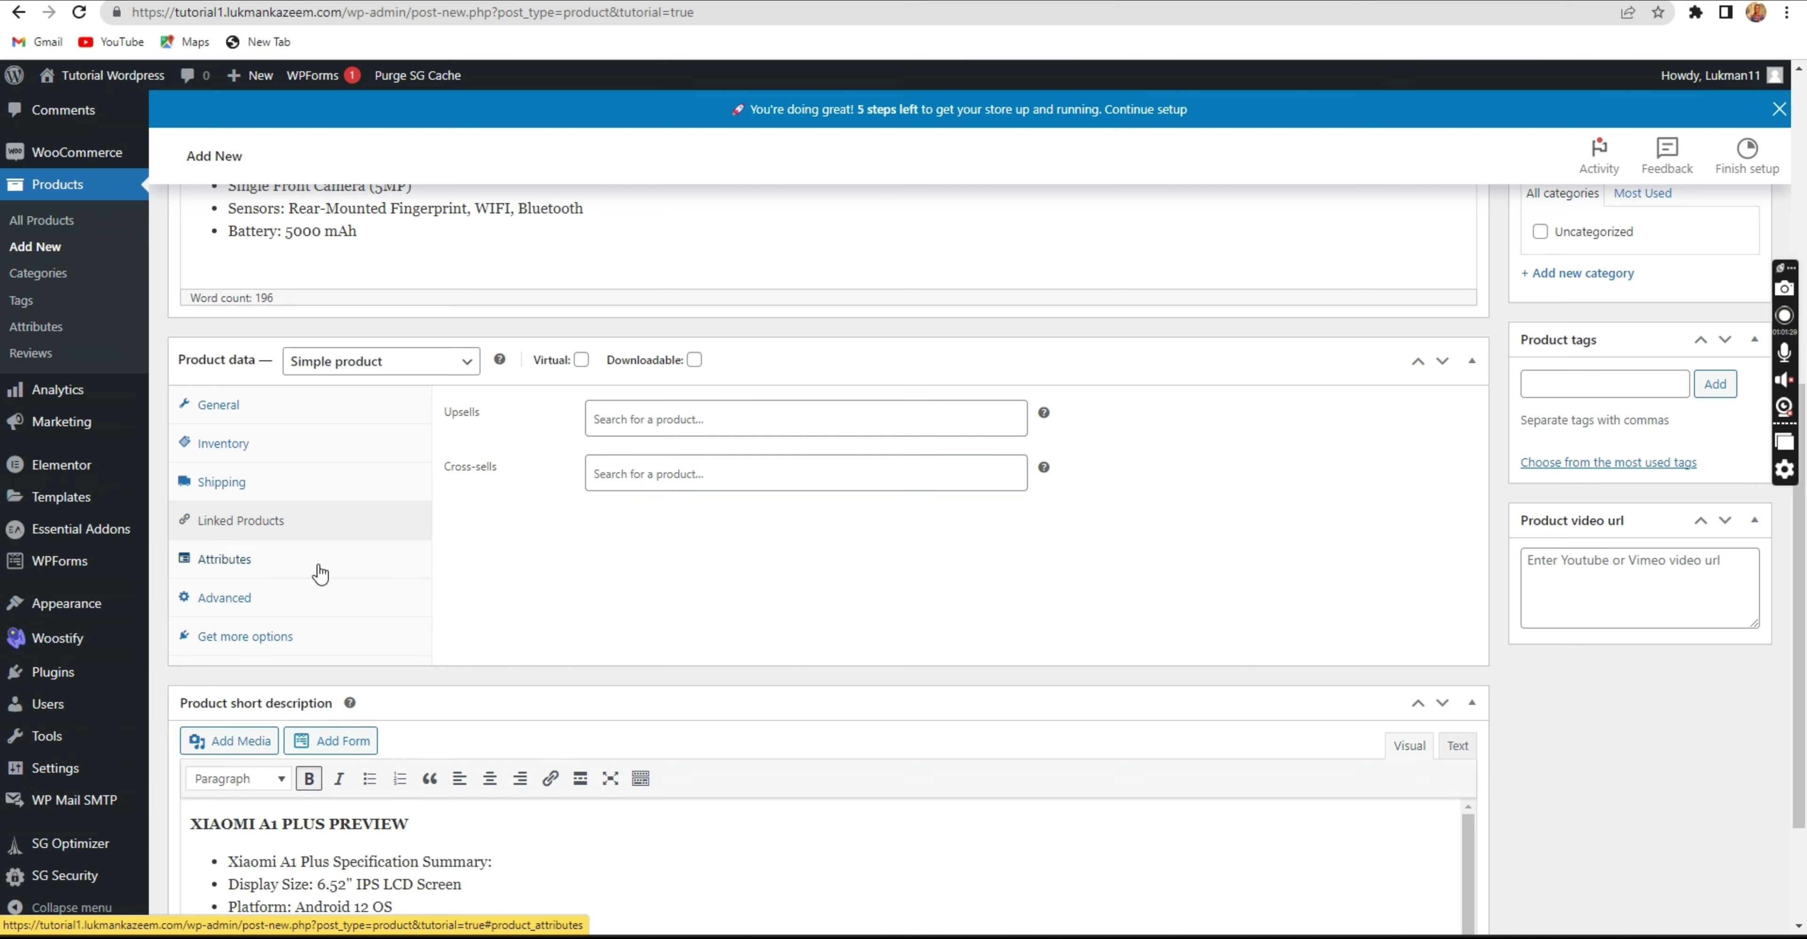
click(327, 569)
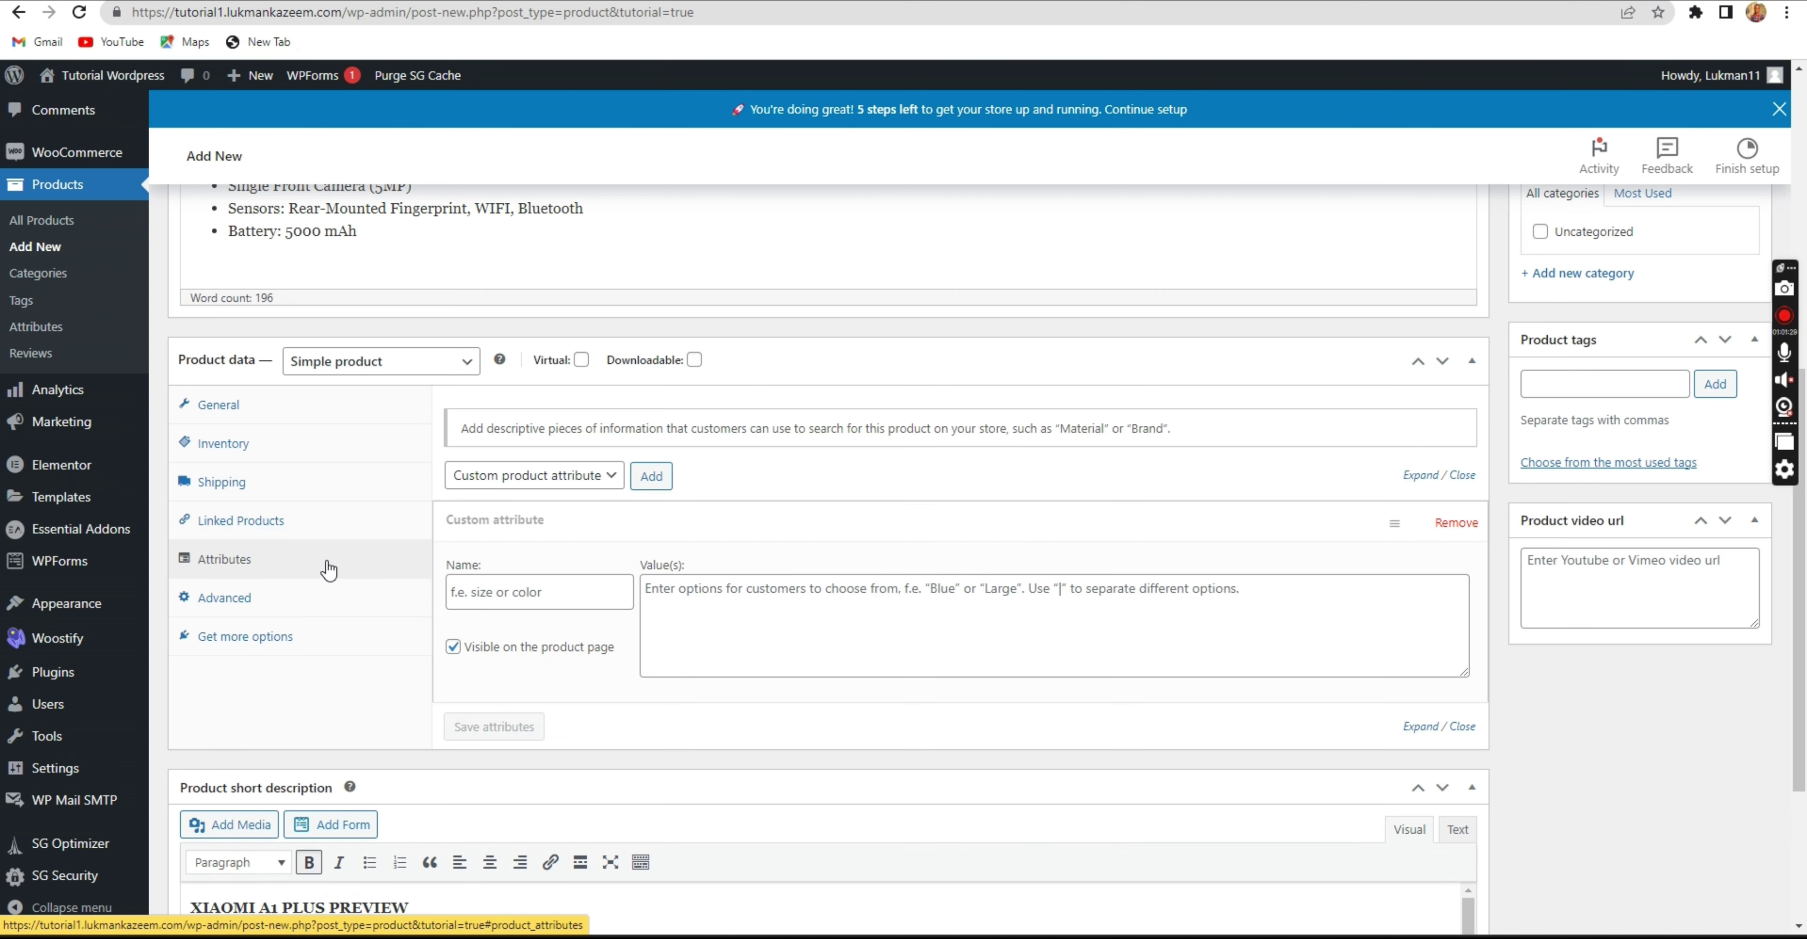
Keep Simple product as the type and Custom product attribute as the attribute kind.
click(403, 371)
click(403, 372)
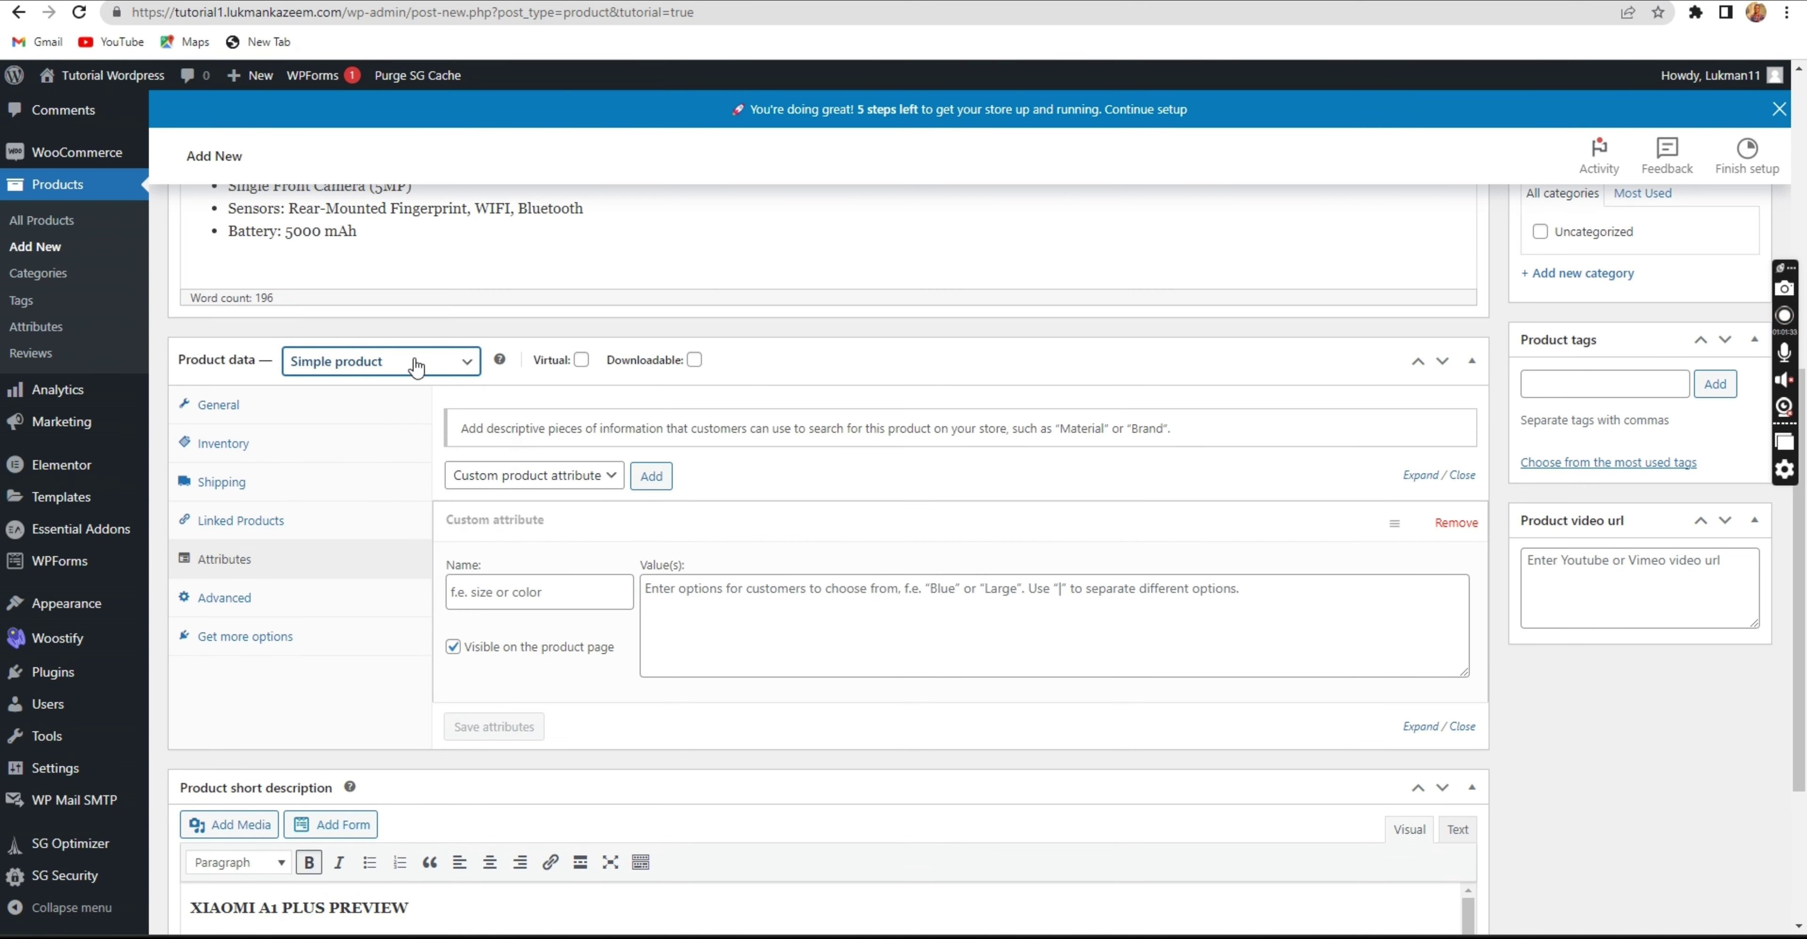
click(466, 365)
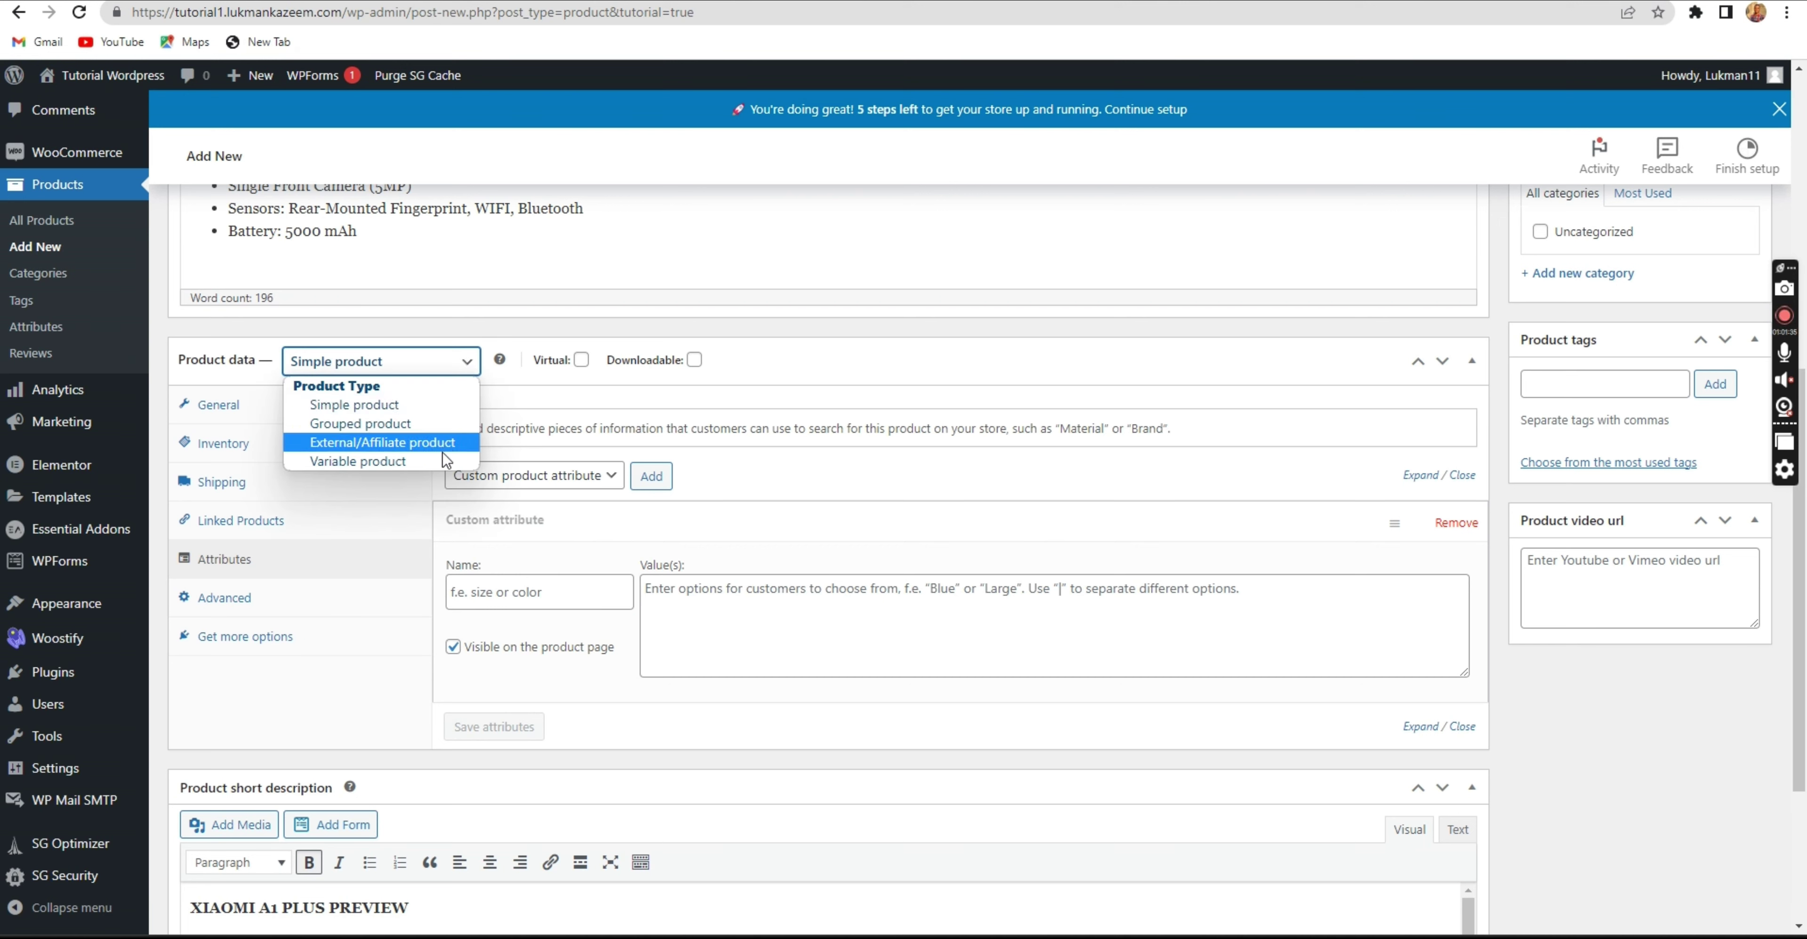
click(440, 367)
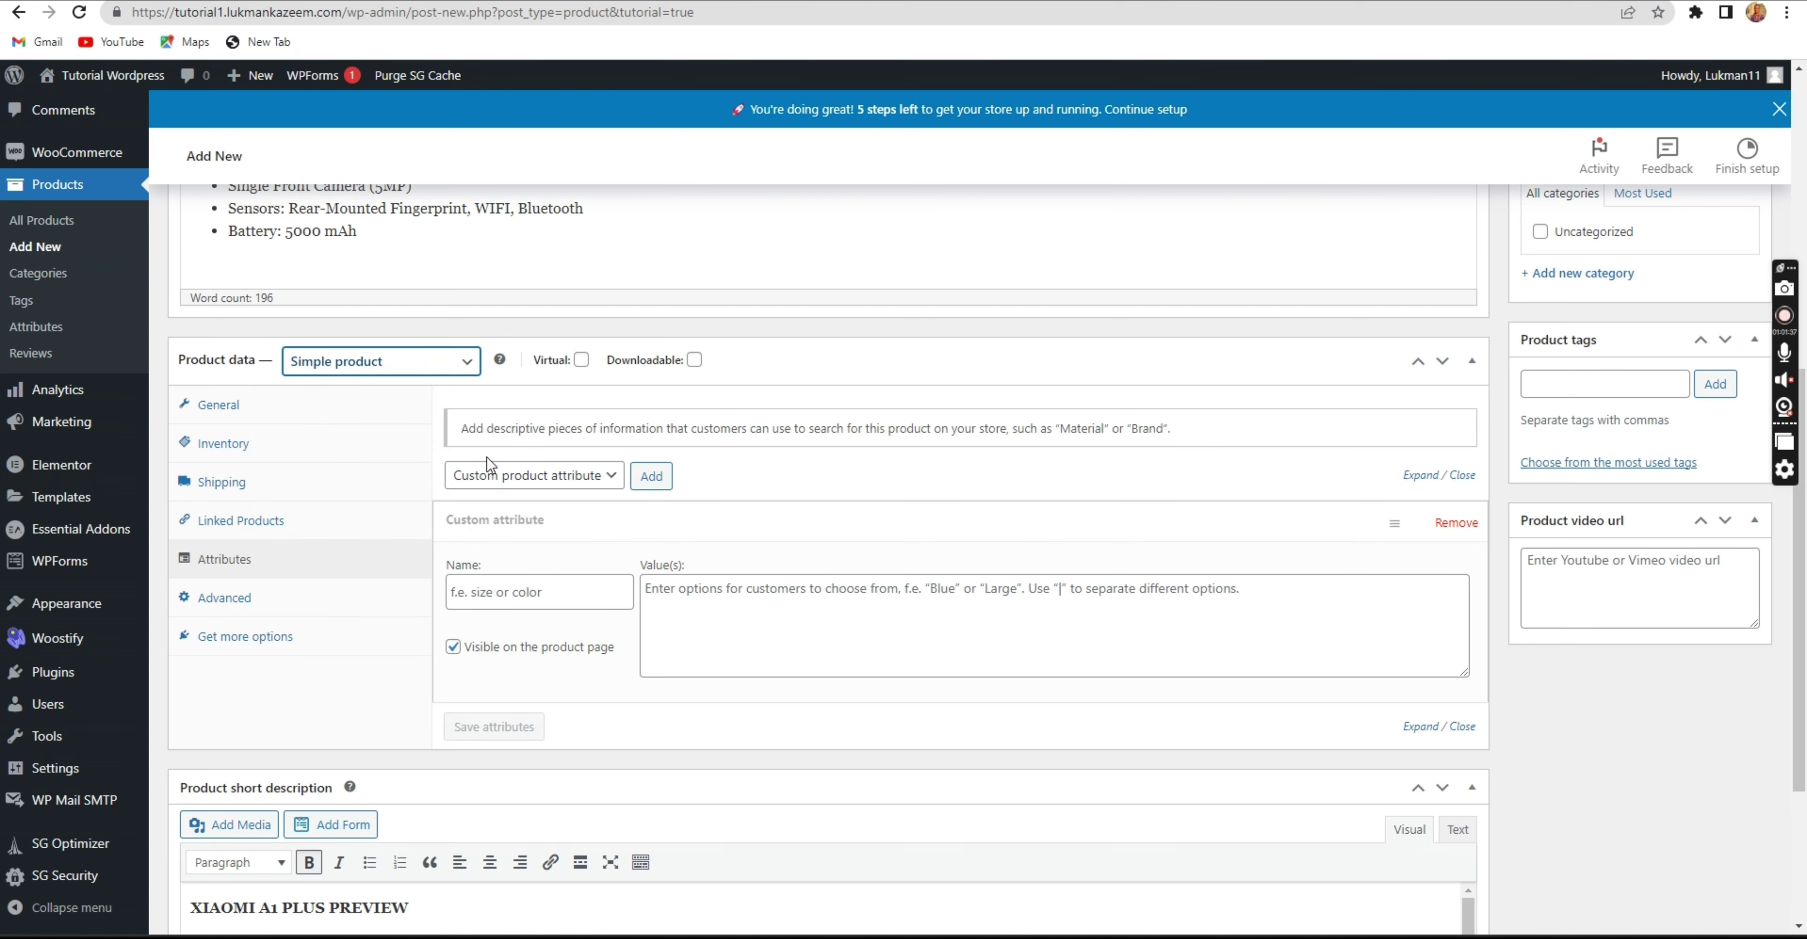
click(517, 477)
click(515, 499)
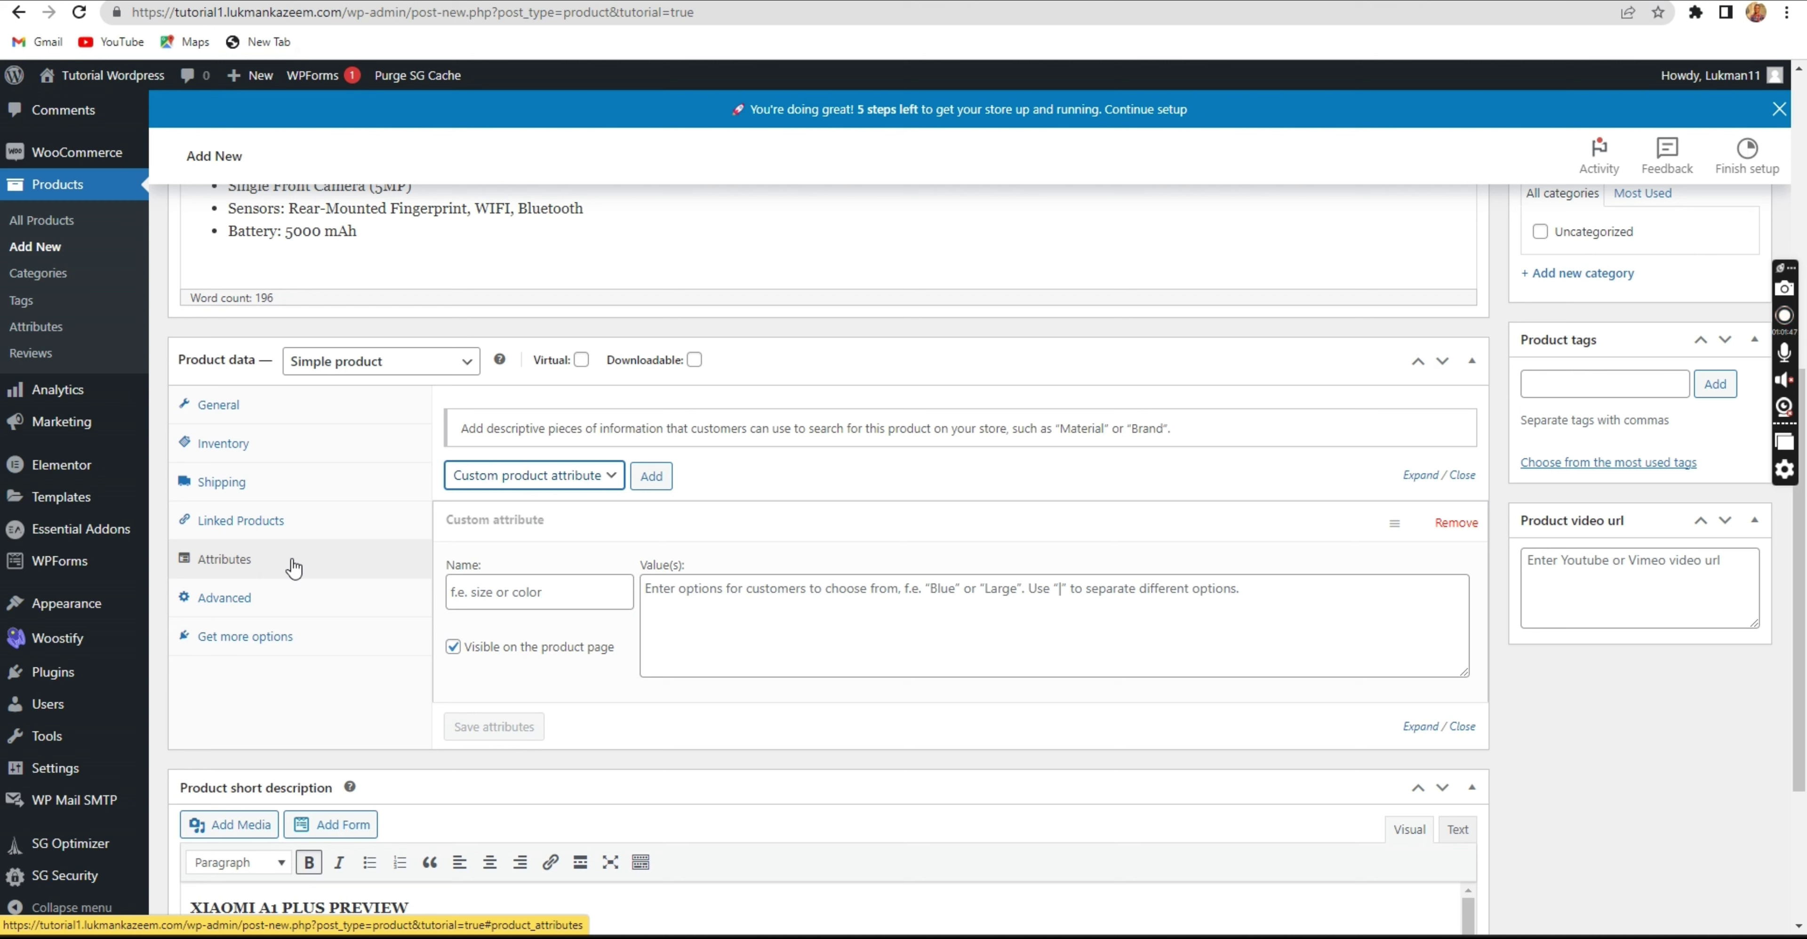
click(511, 344)
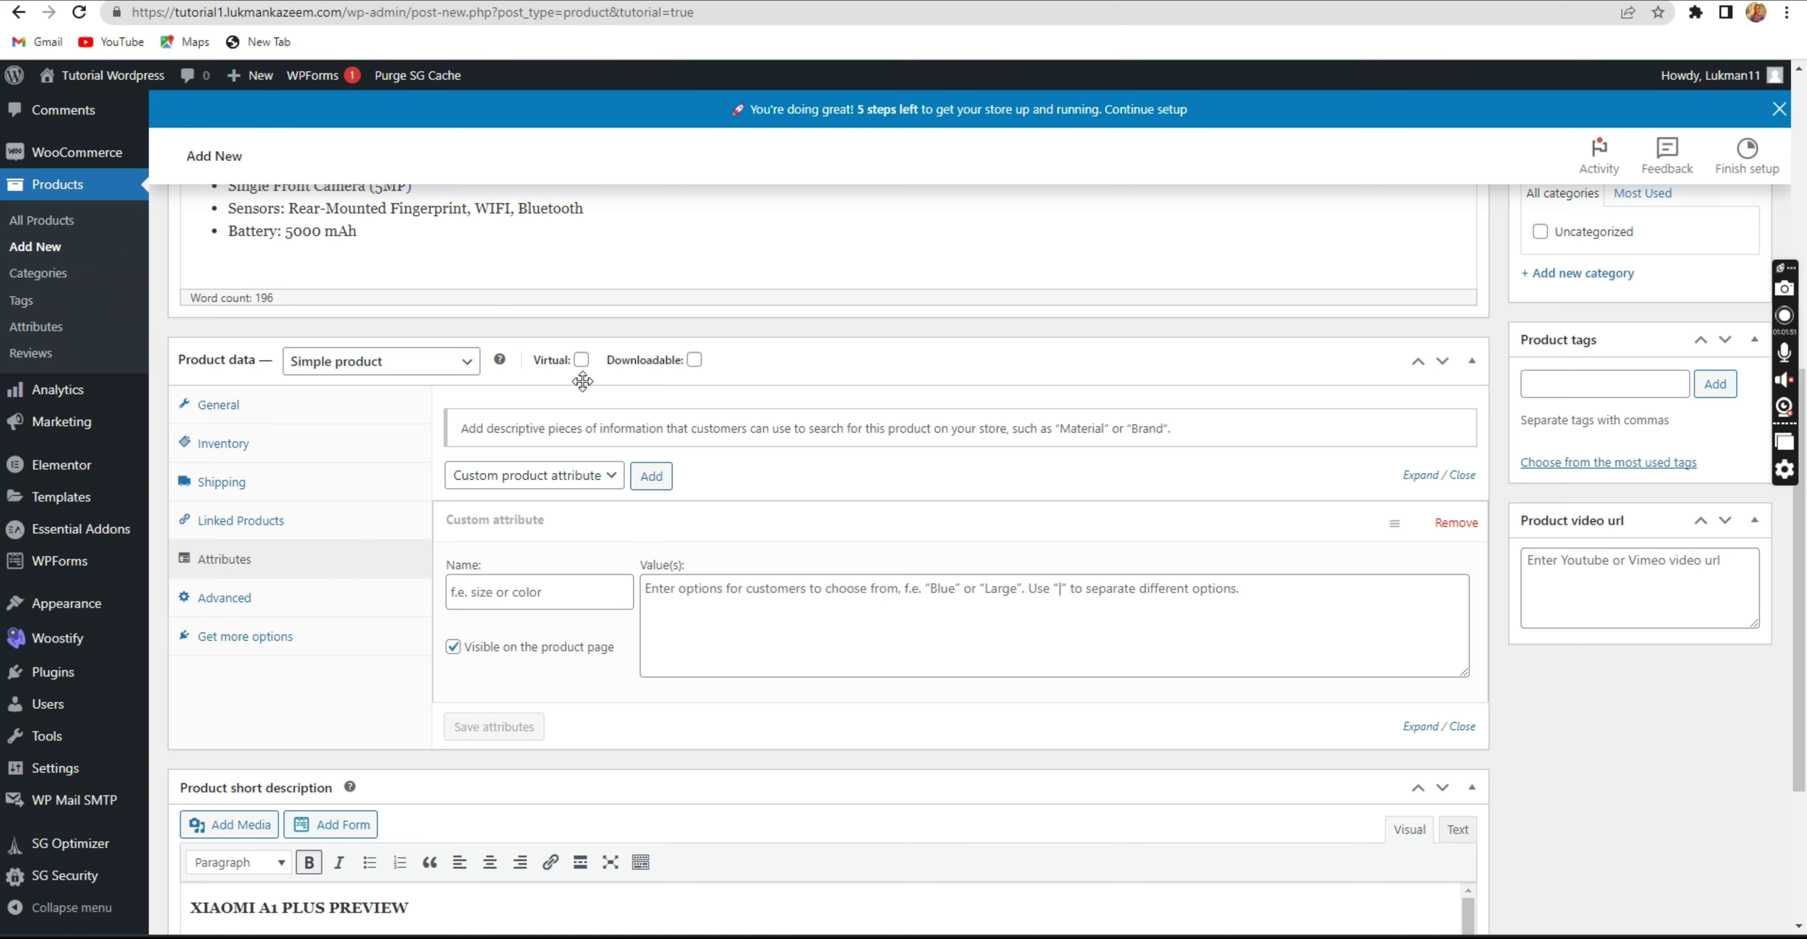
scroll(583, 381, down, 4)
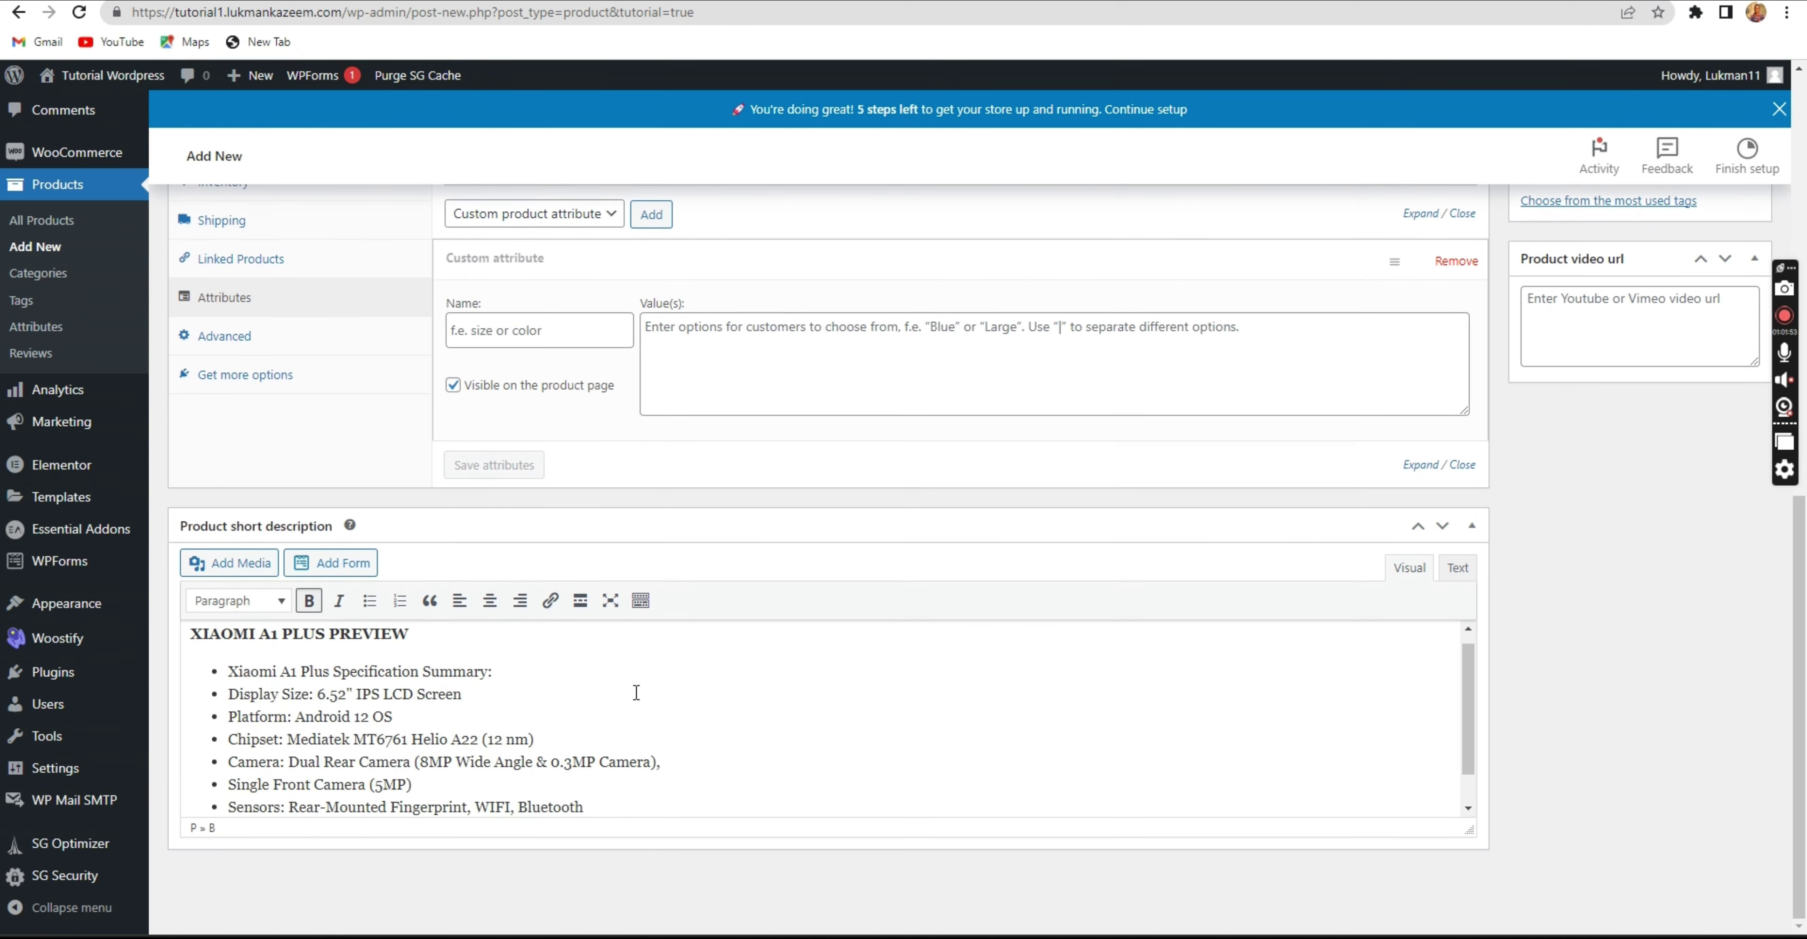
Scroll up and down the product editor to review the title and product data box.
scroll(636, 693, down, 1)
scroll(632, 682, up, 10)
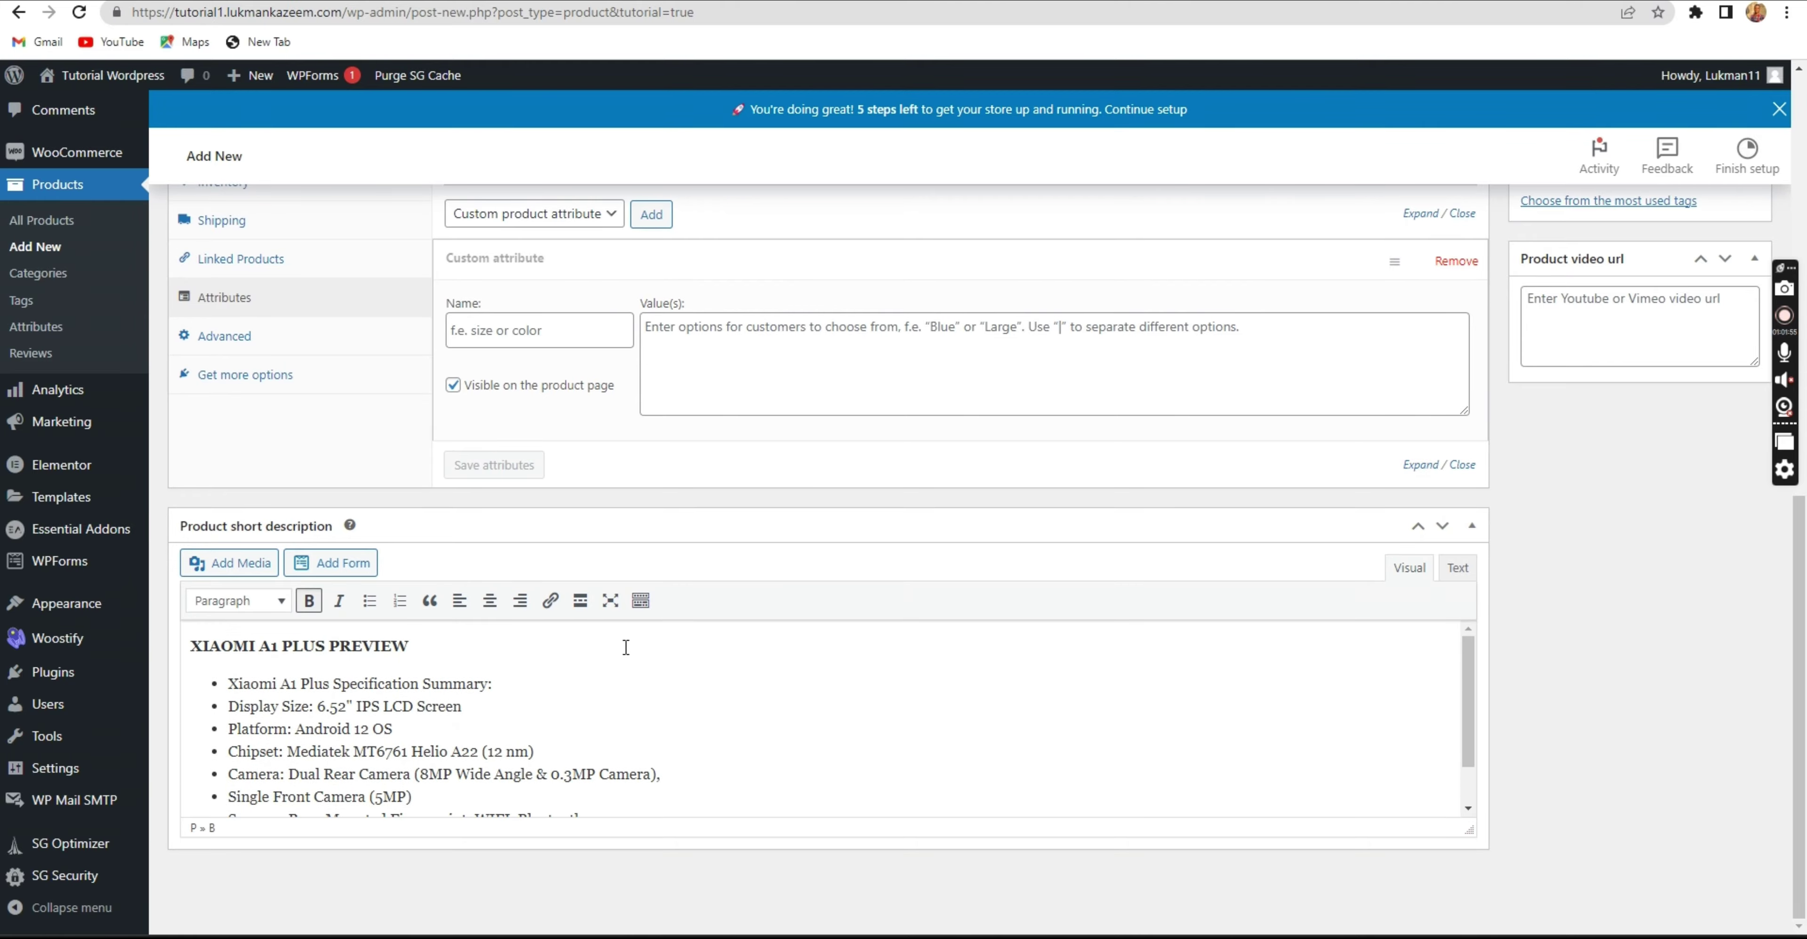
scroll(662, 614, up, 3)
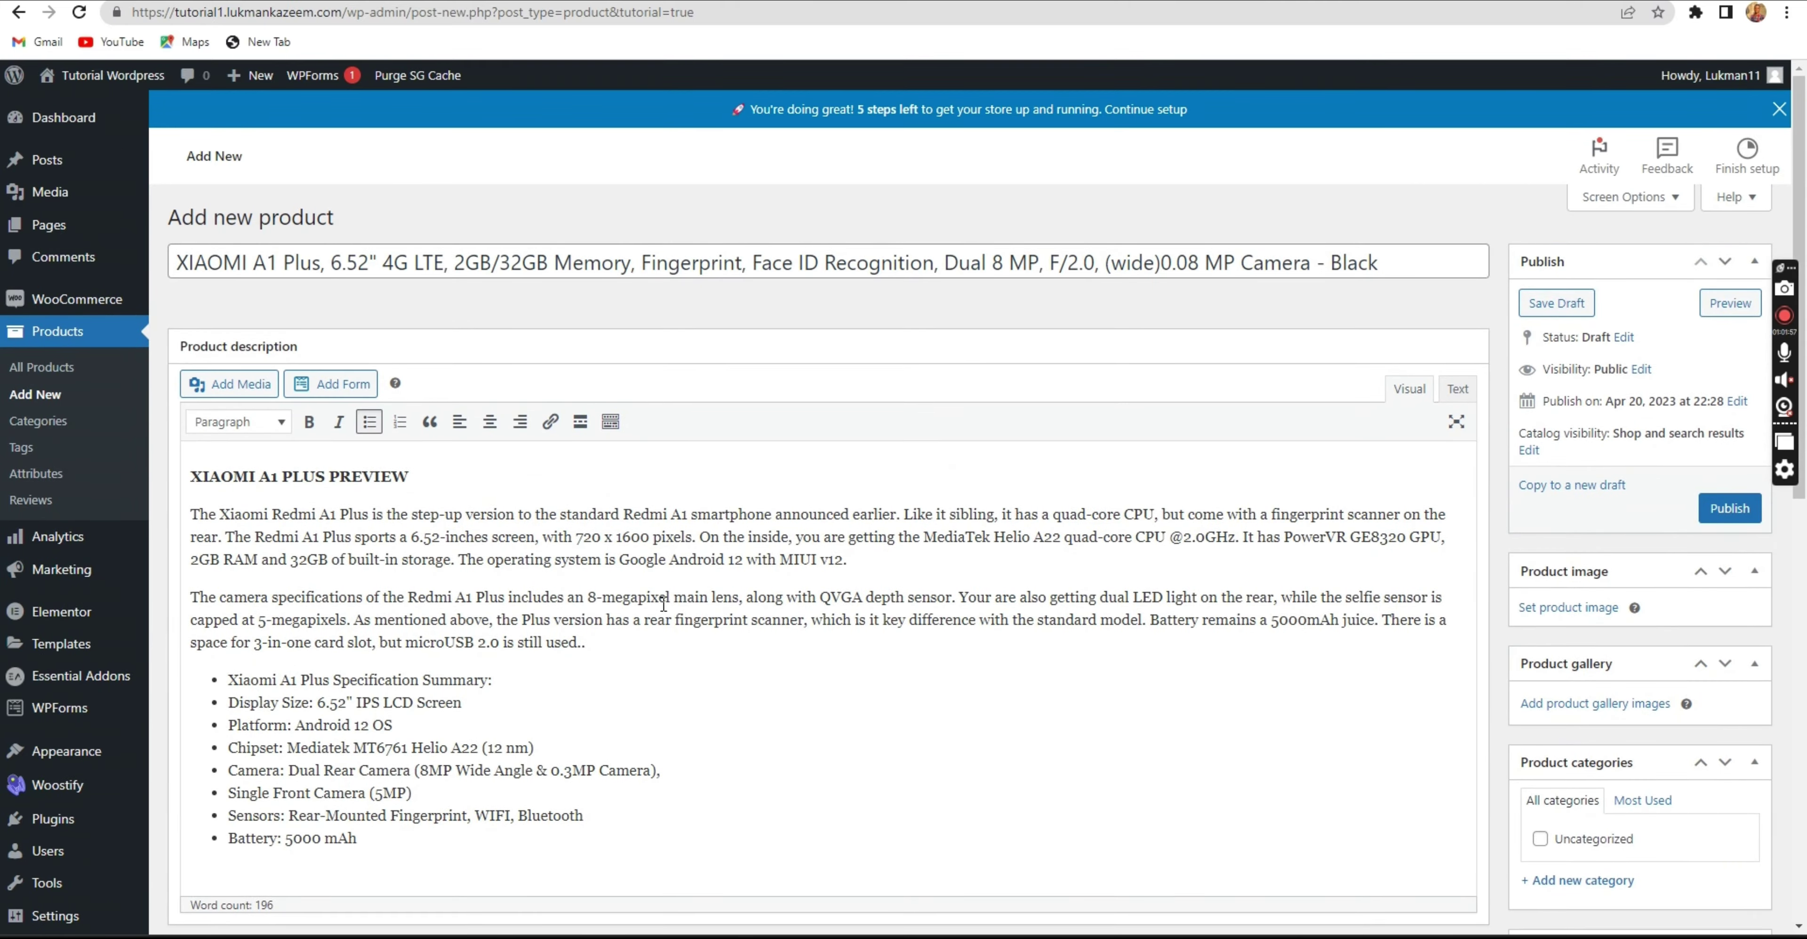
scroll(662, 605, down, 7)
scroll(698, 588, up, 7)
scroll(659, 309, down, 12)
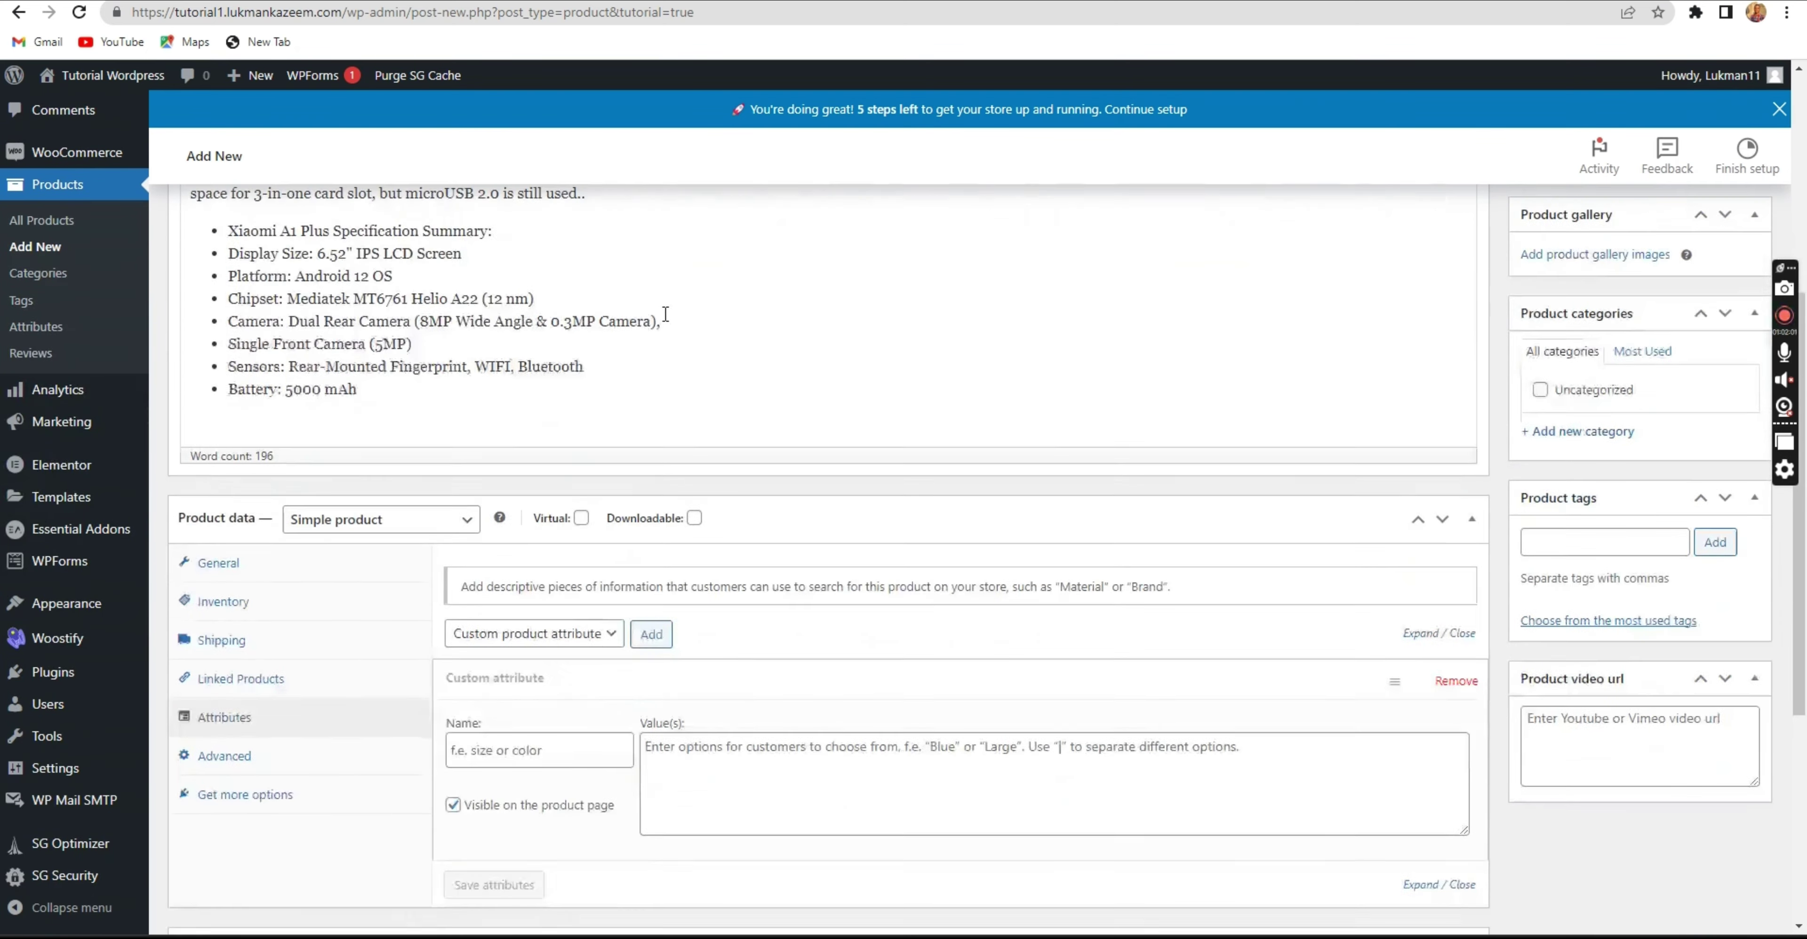
scroll(652, 327, up, 4)
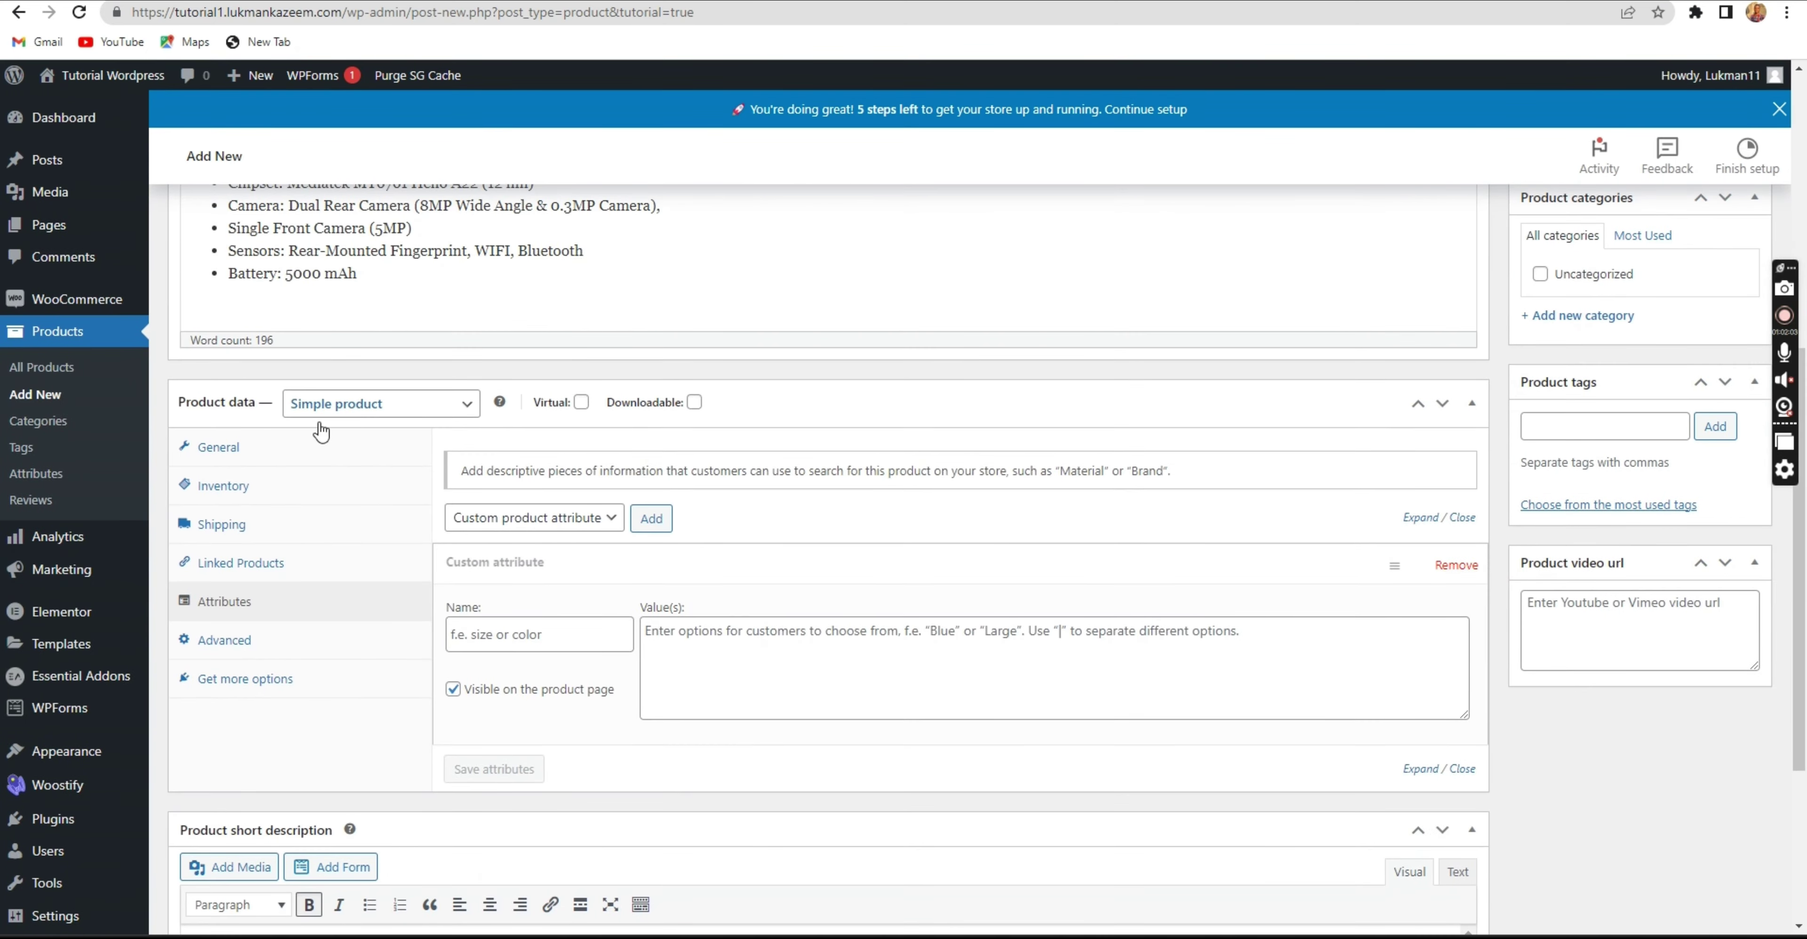
Step through General, Inventory and Shipping, ending on Shipping with weight 0 and no shipping class.
click(274, 457)
click(260, 495)
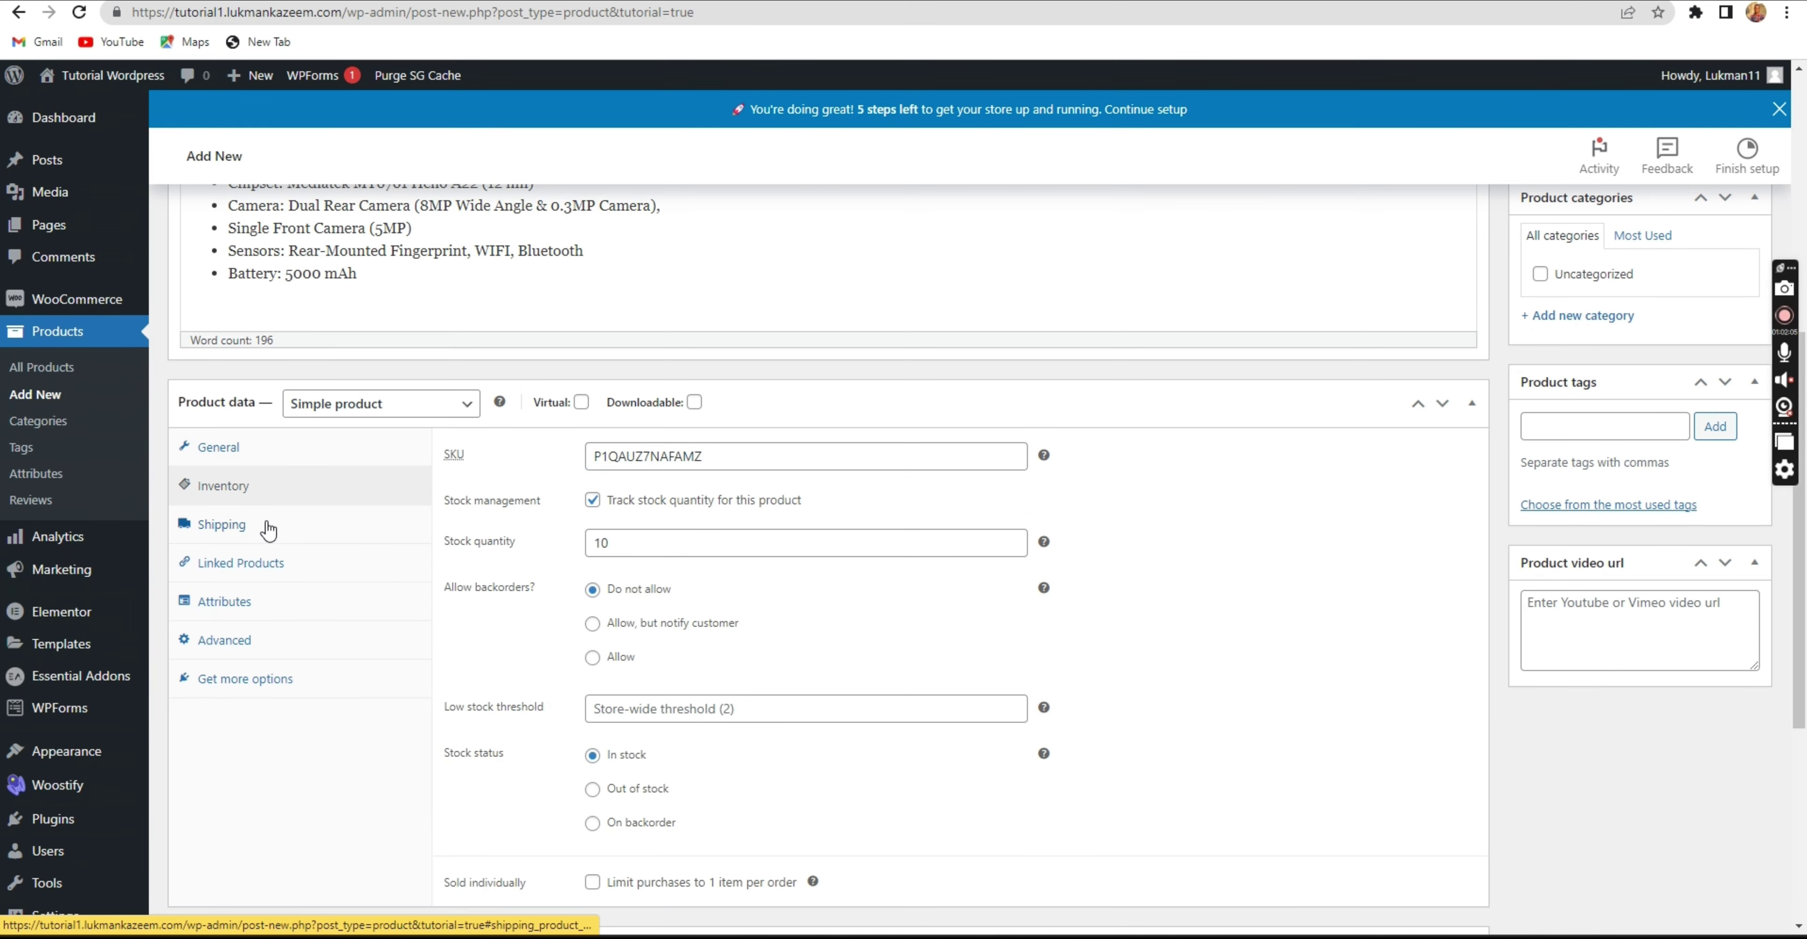
click(269, 532)
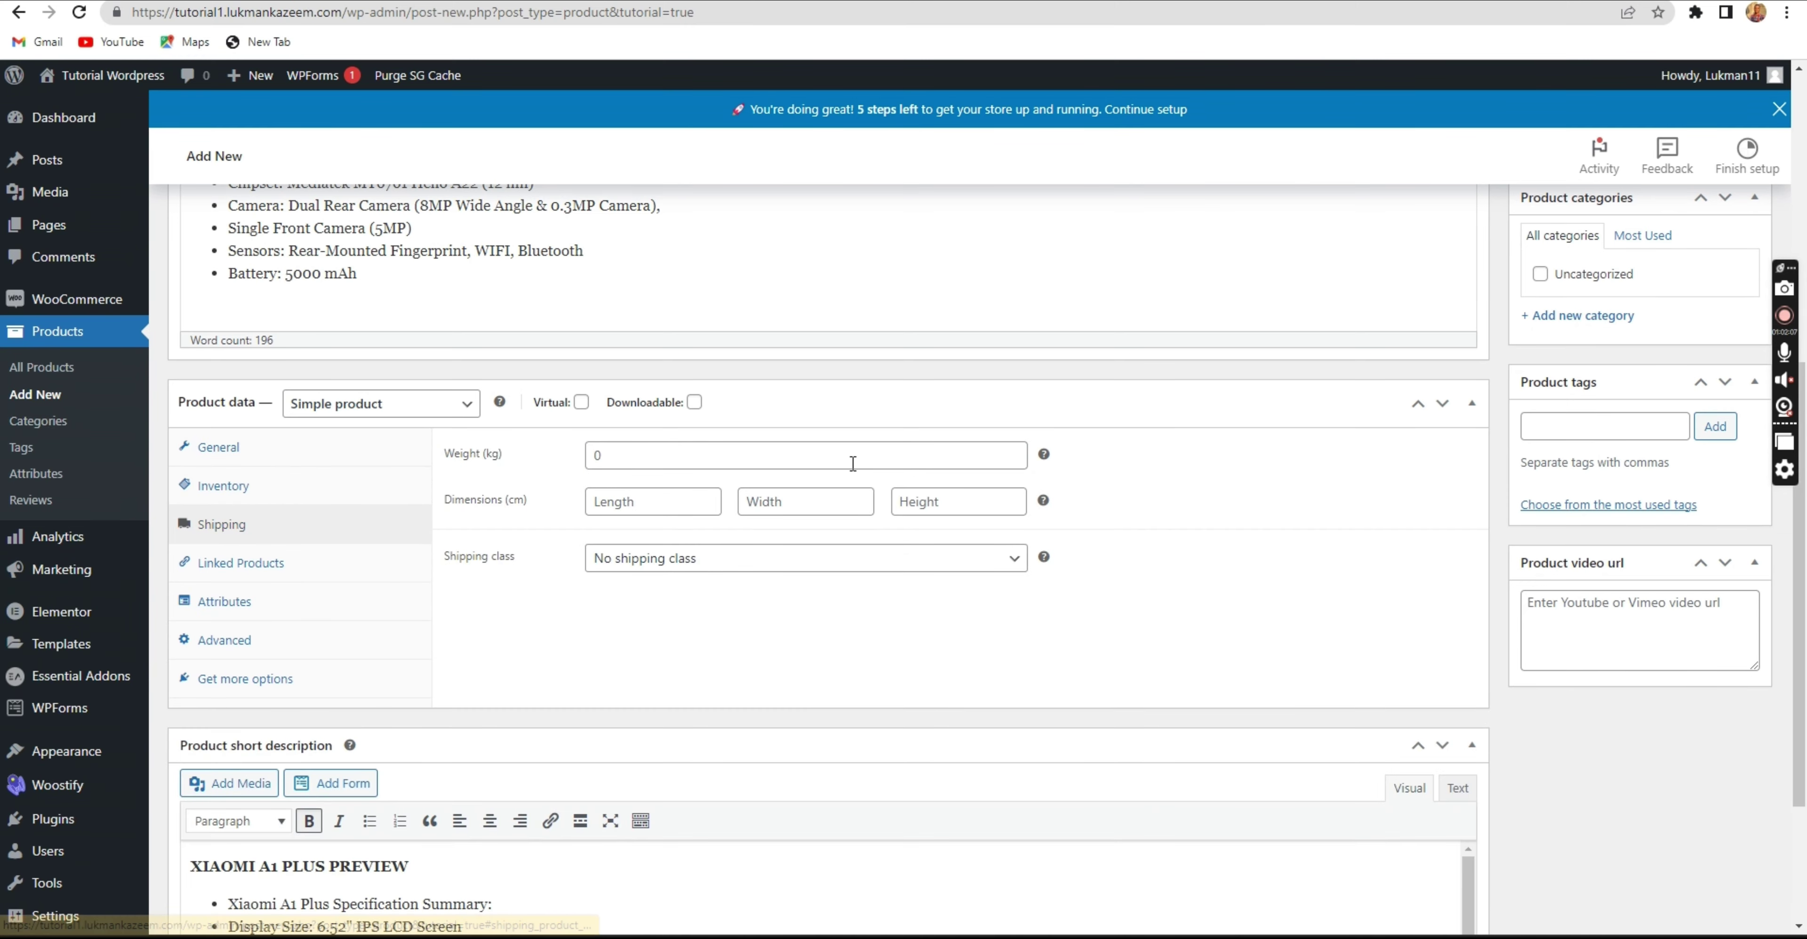
scroll(851, 463, down, 2)
scroll(930, 468, up, 3)
scroll(1603, 385, up, 5)
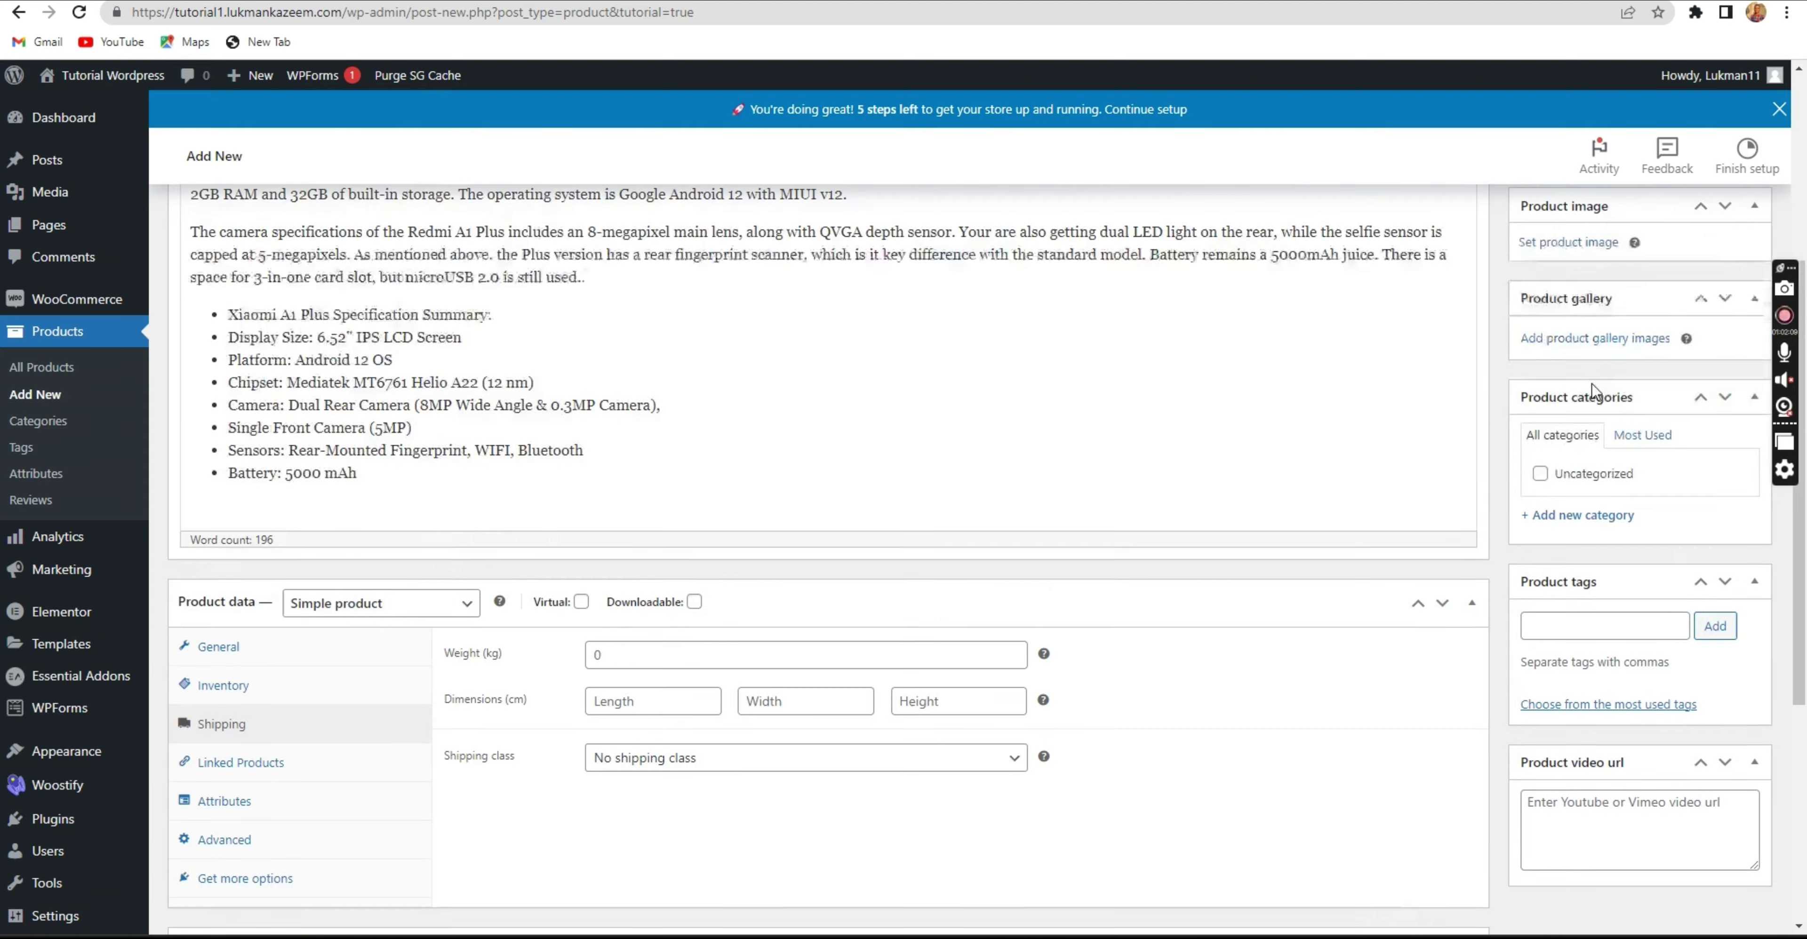
scroll(1534, 336, up, 1)
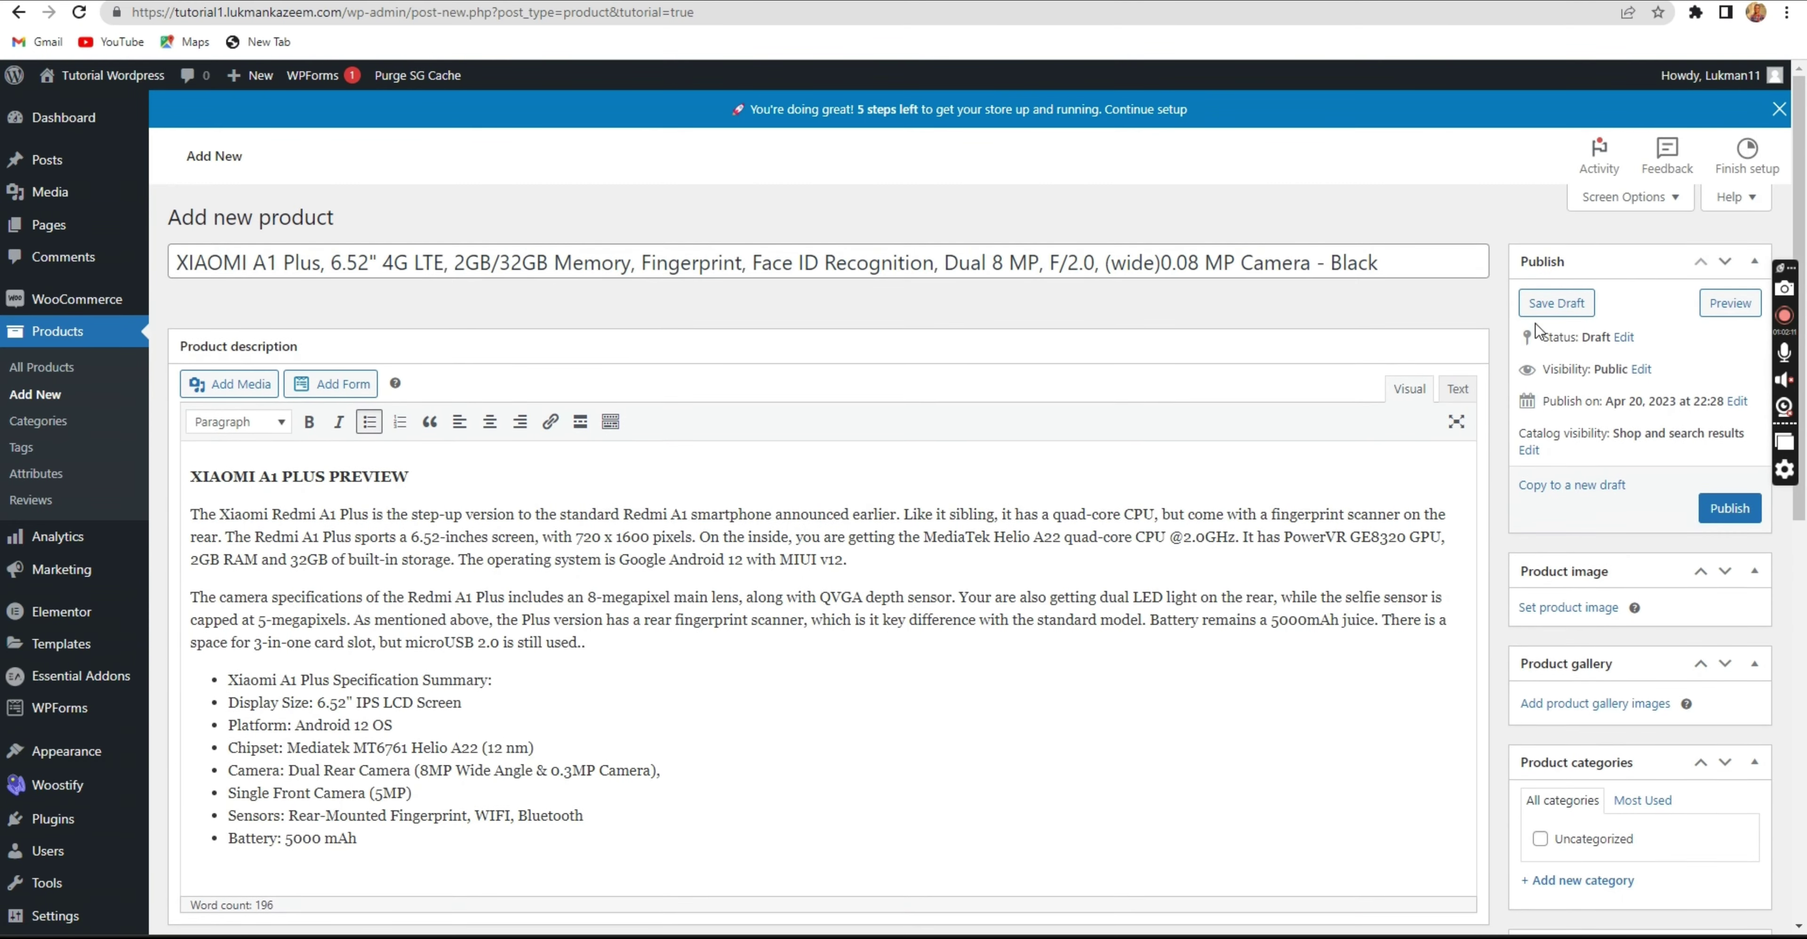
scroll(1598, 337, down, 3)
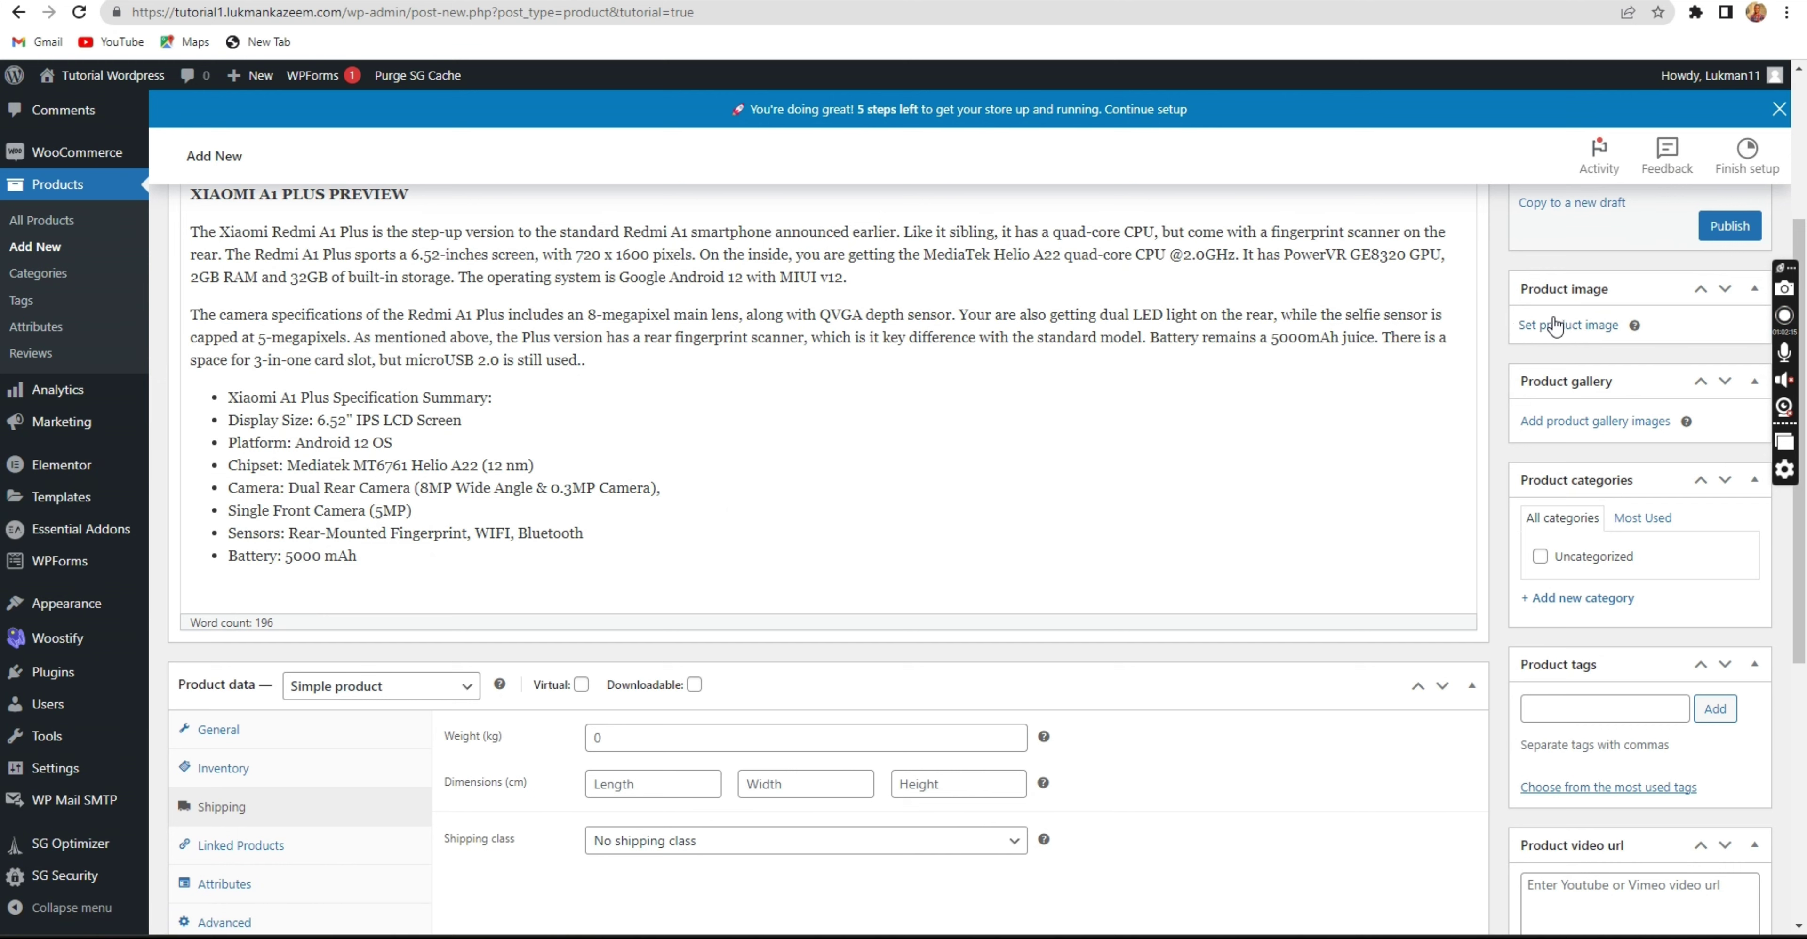
Upload 6.jpg from Downloads to the media library for the product image.
click(1564, 330)
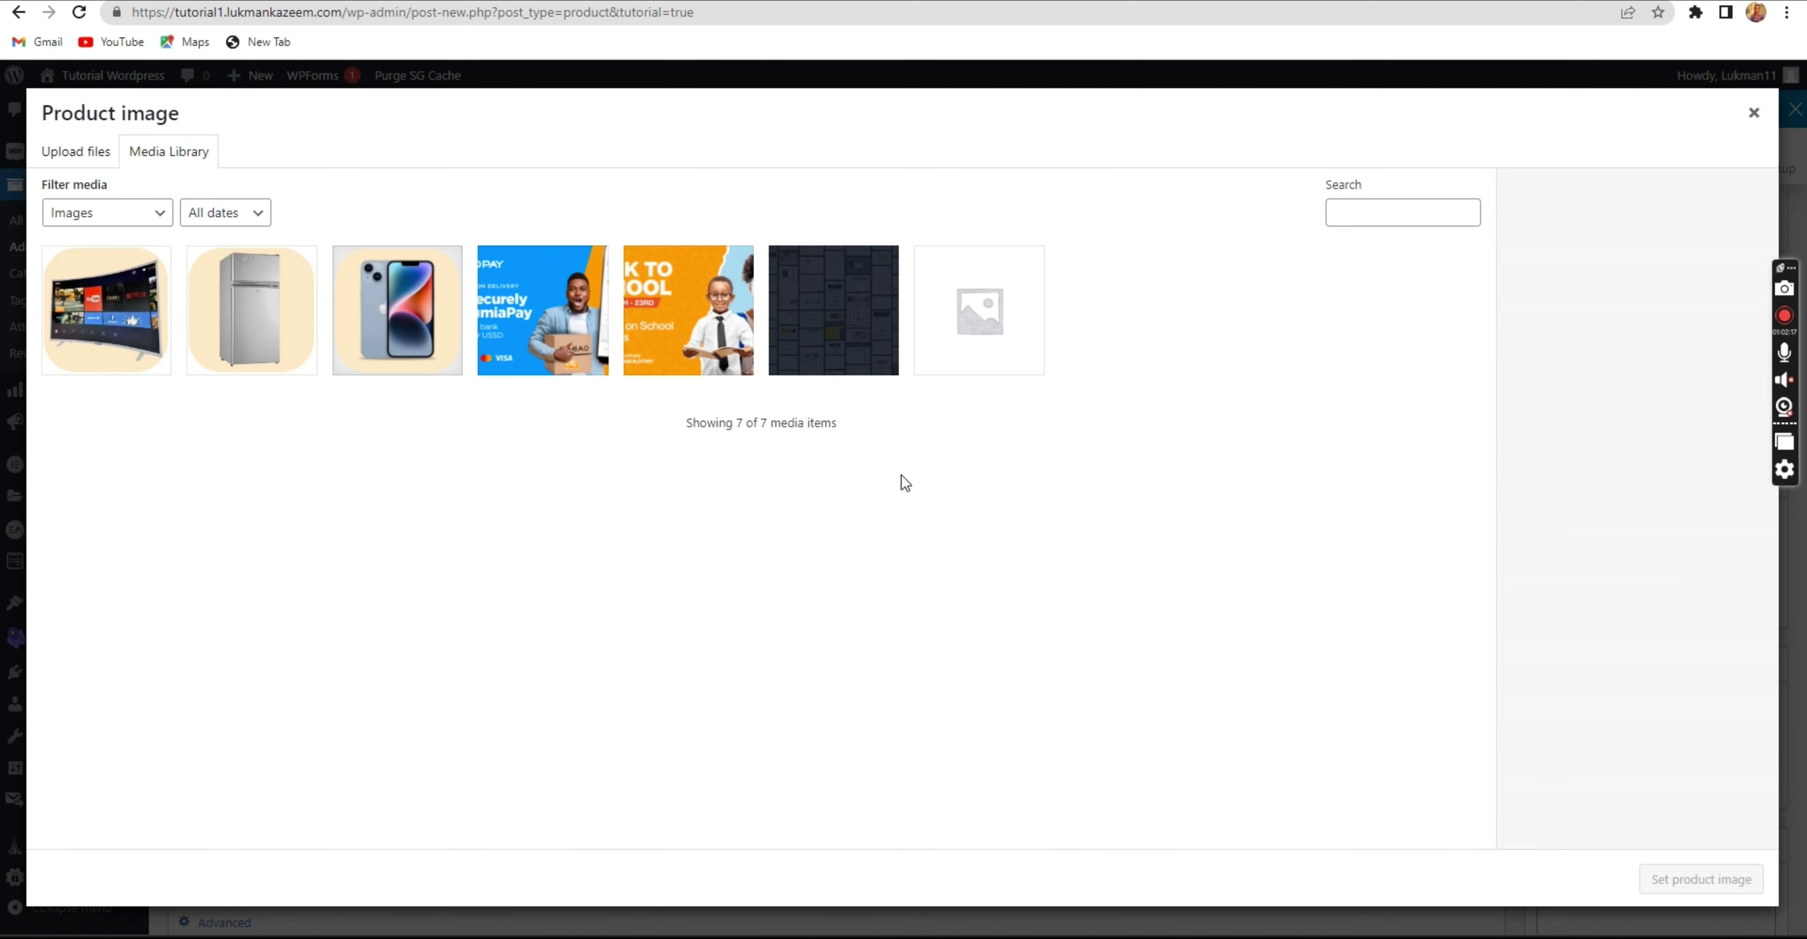
click(66, 150)
click(881, 465)
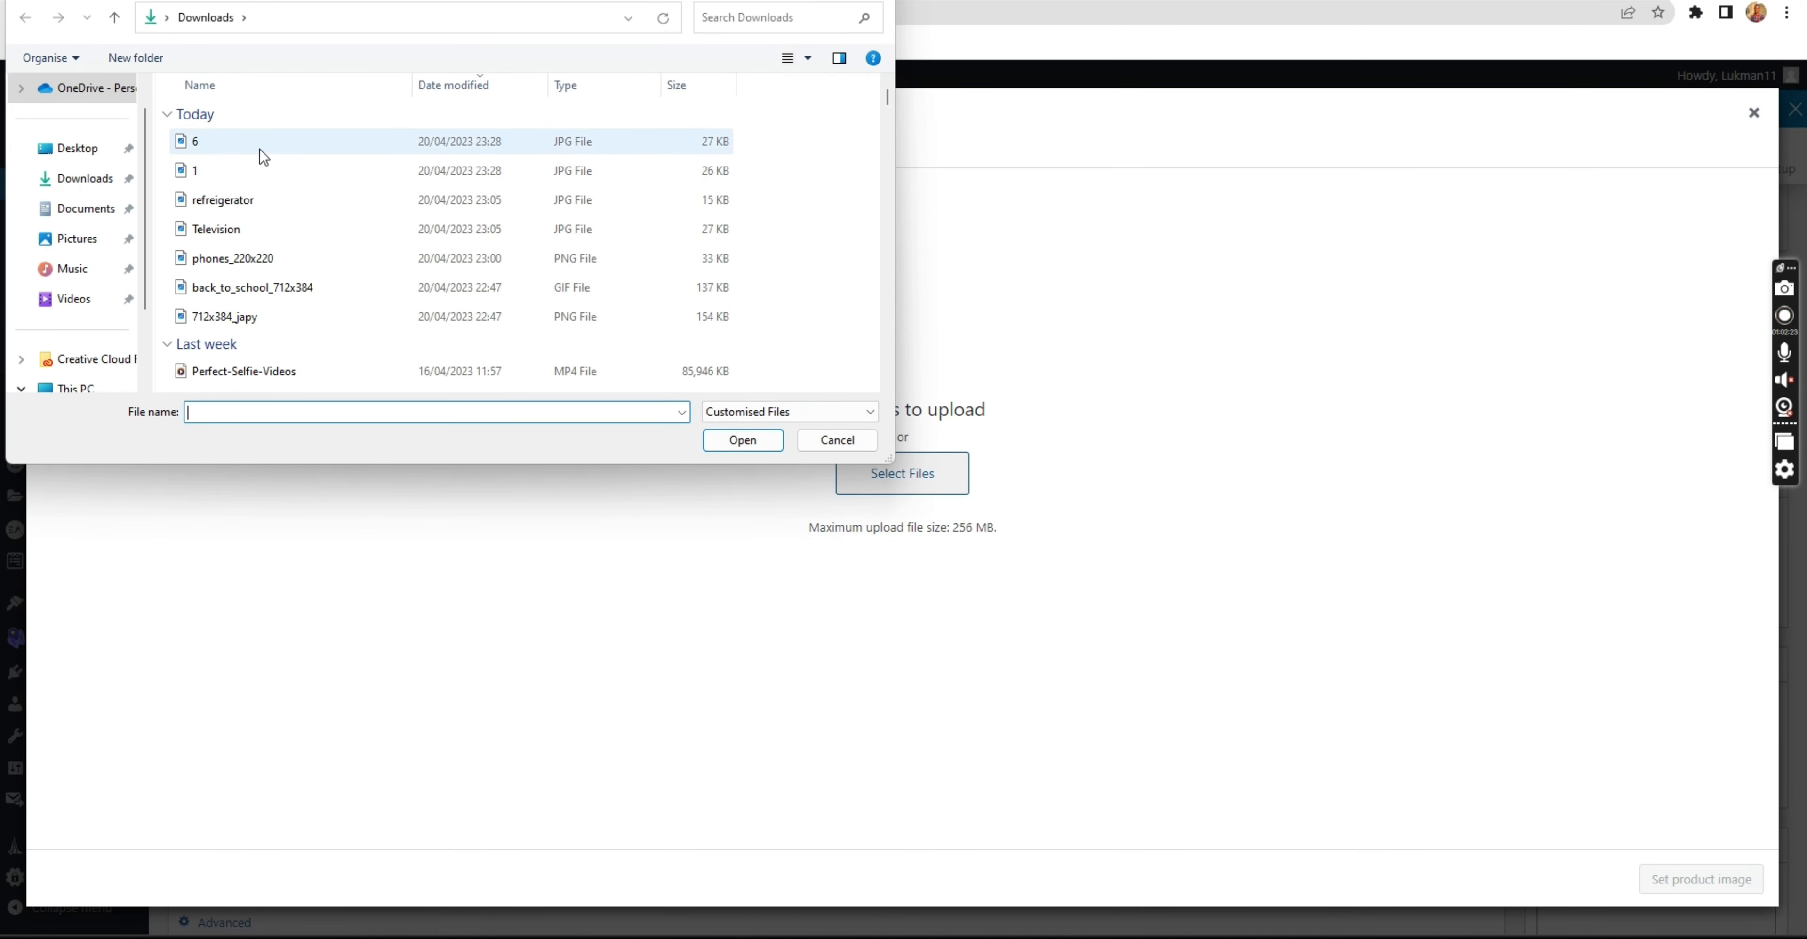
click(262, 153)
shift+click(261, 172)
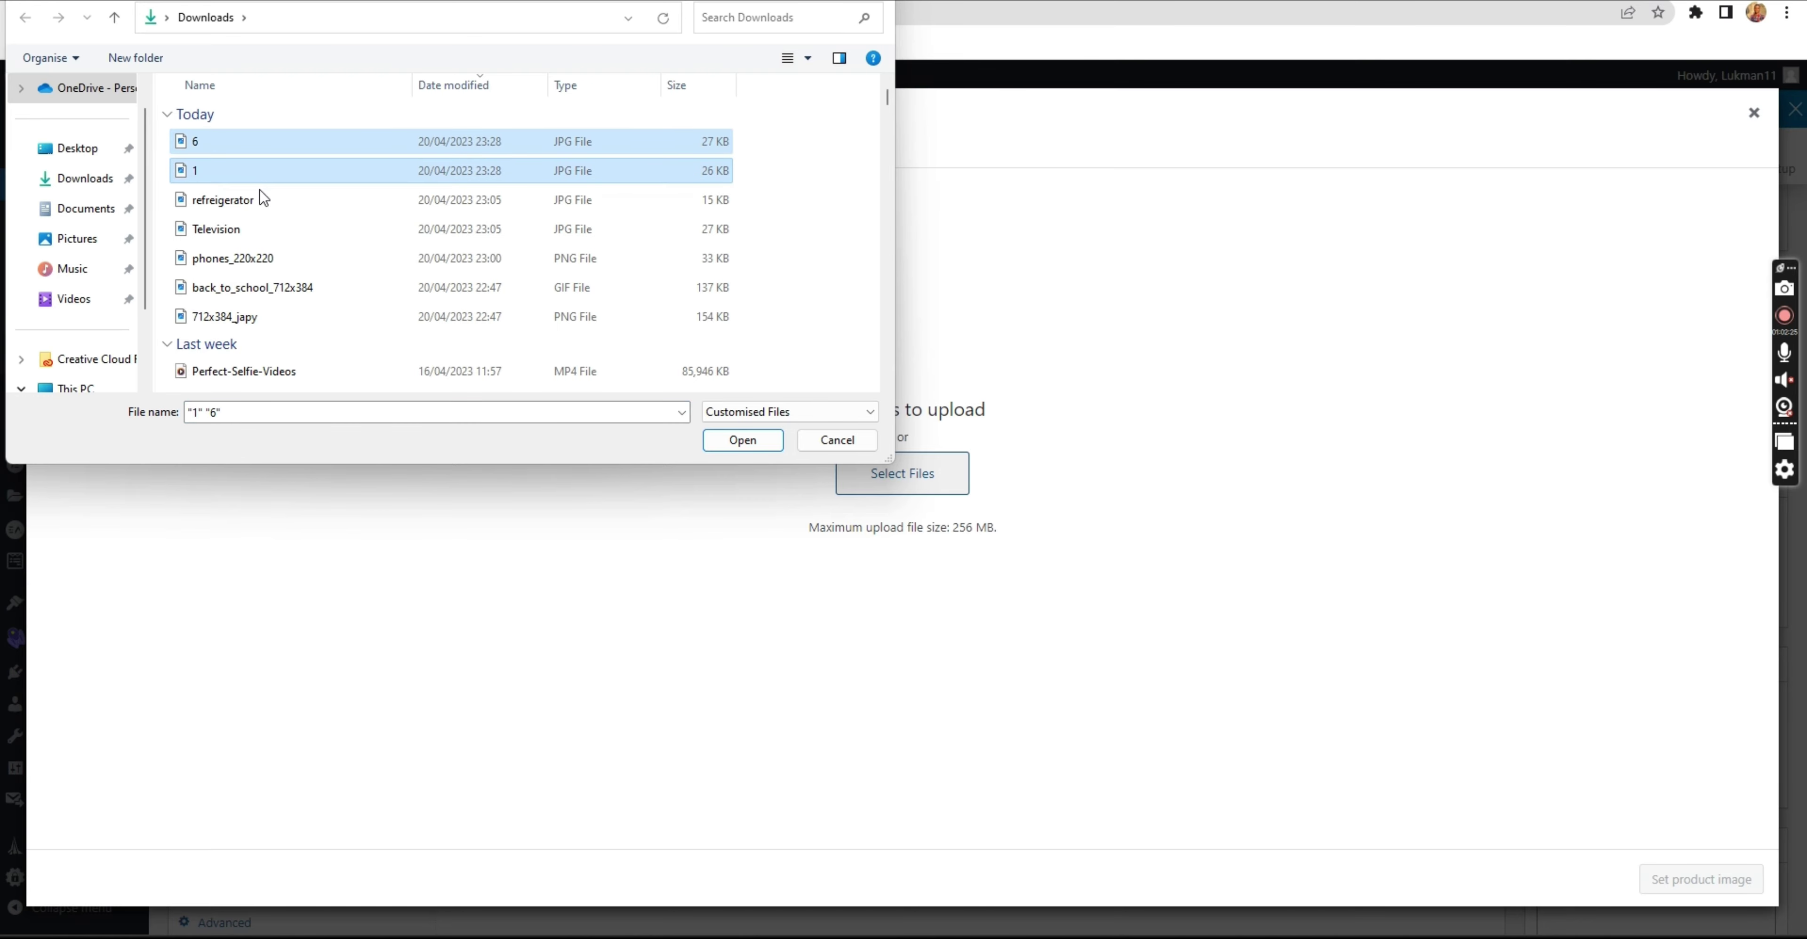
click(722, 441)
click(1028, 470)
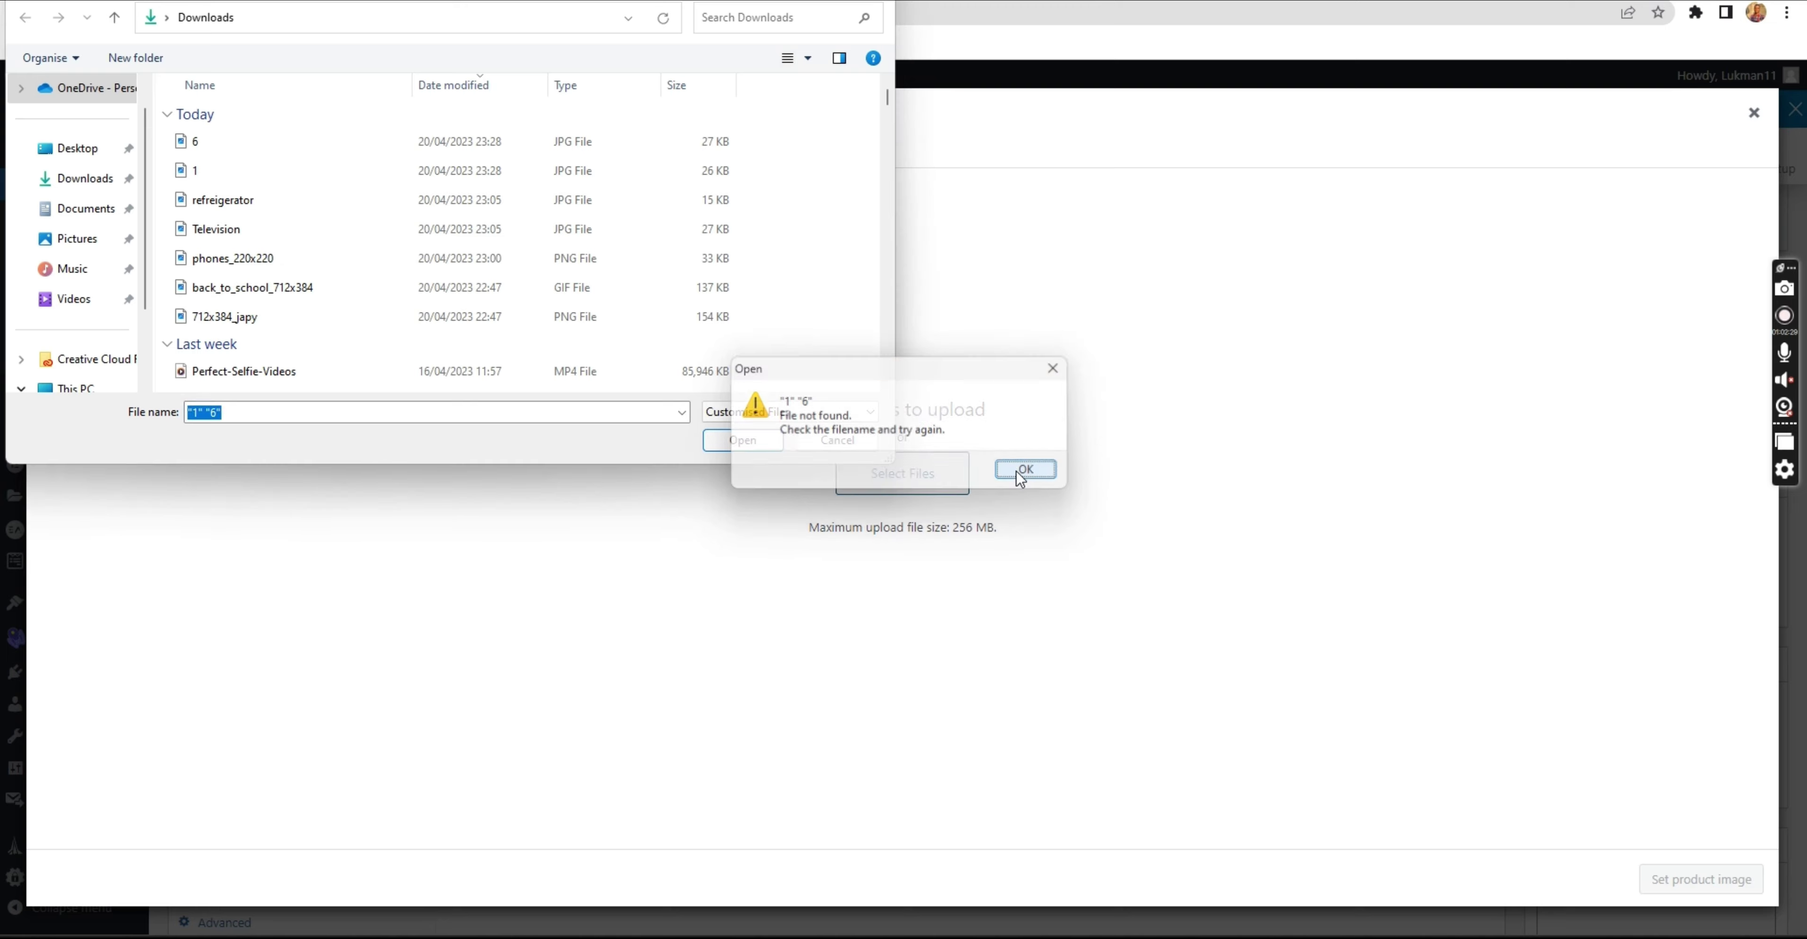
click(304, 149)
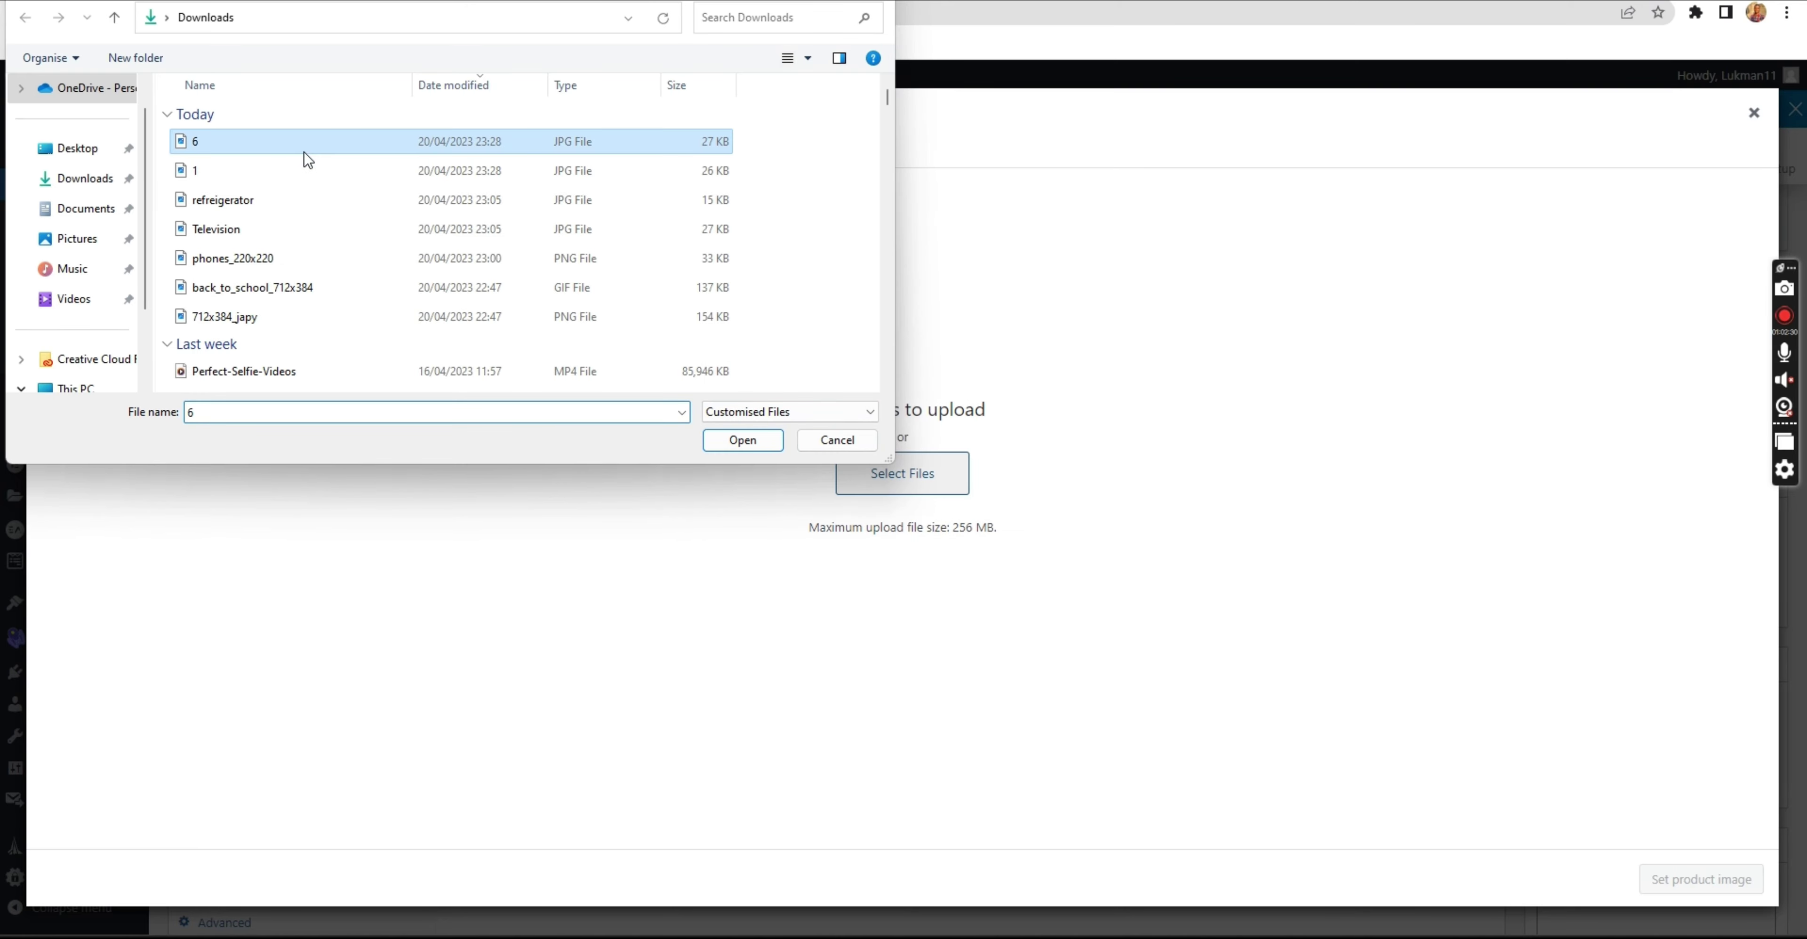
click(730, 445)
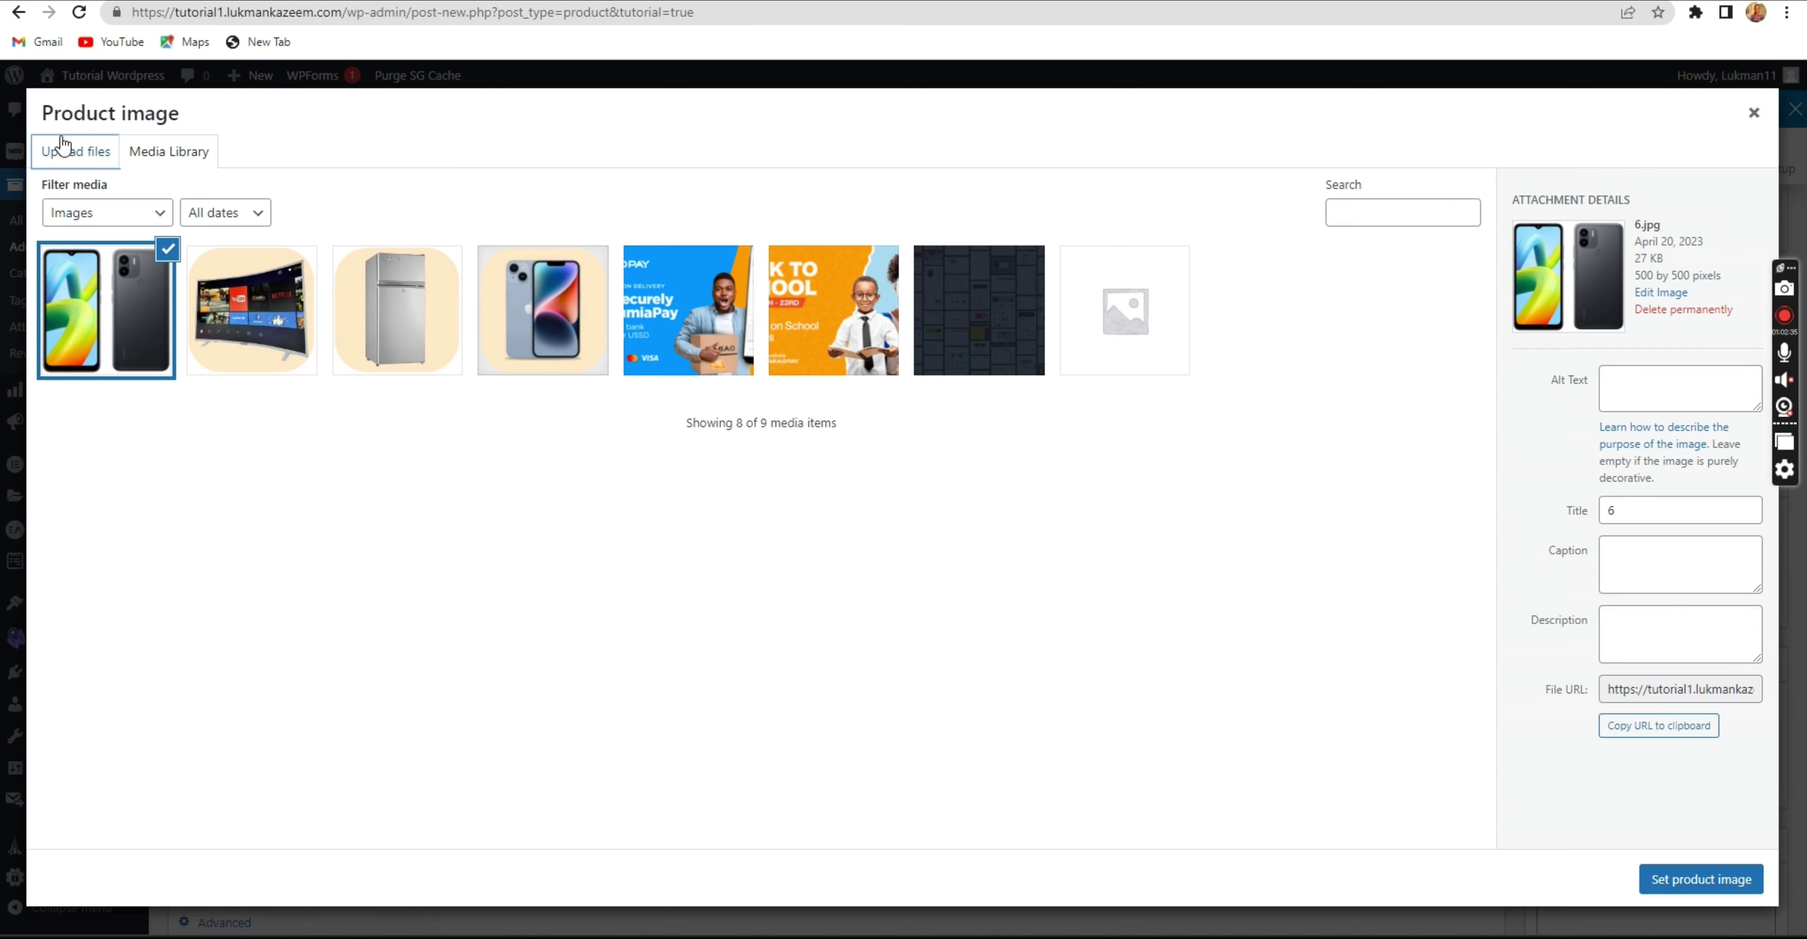
Upload 6.jpg again and then 1.jpg to the media library.
click(67, 150)
click(930, 481)
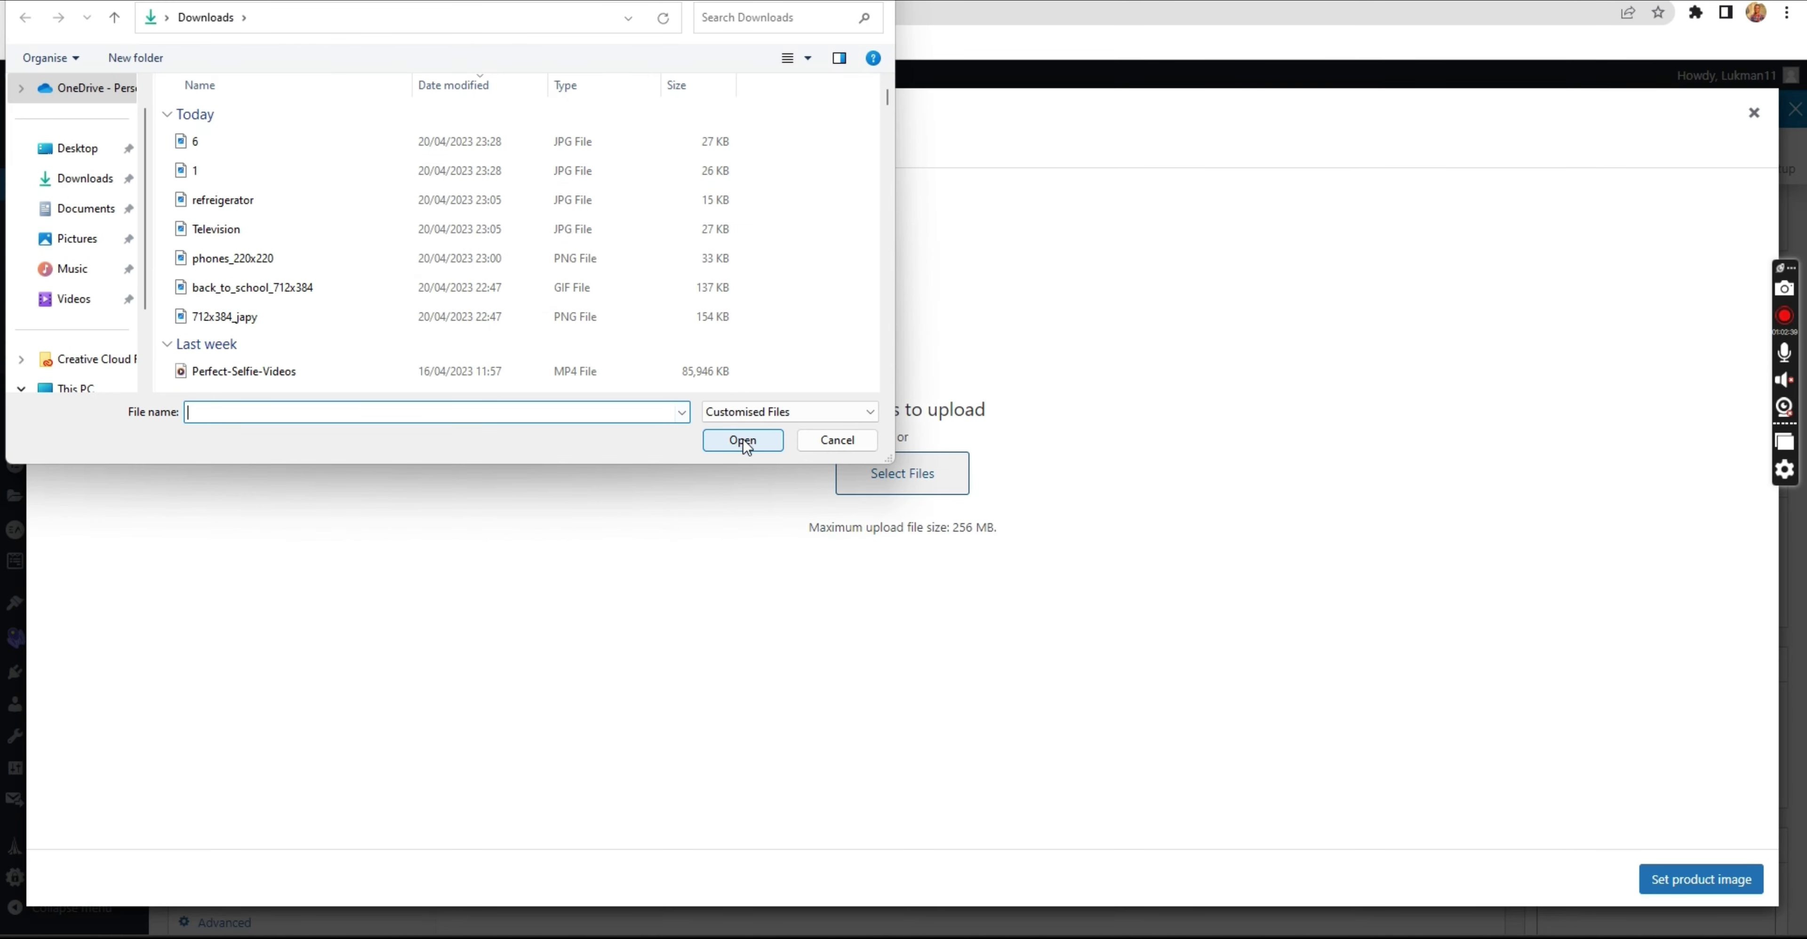
click(429, 141)
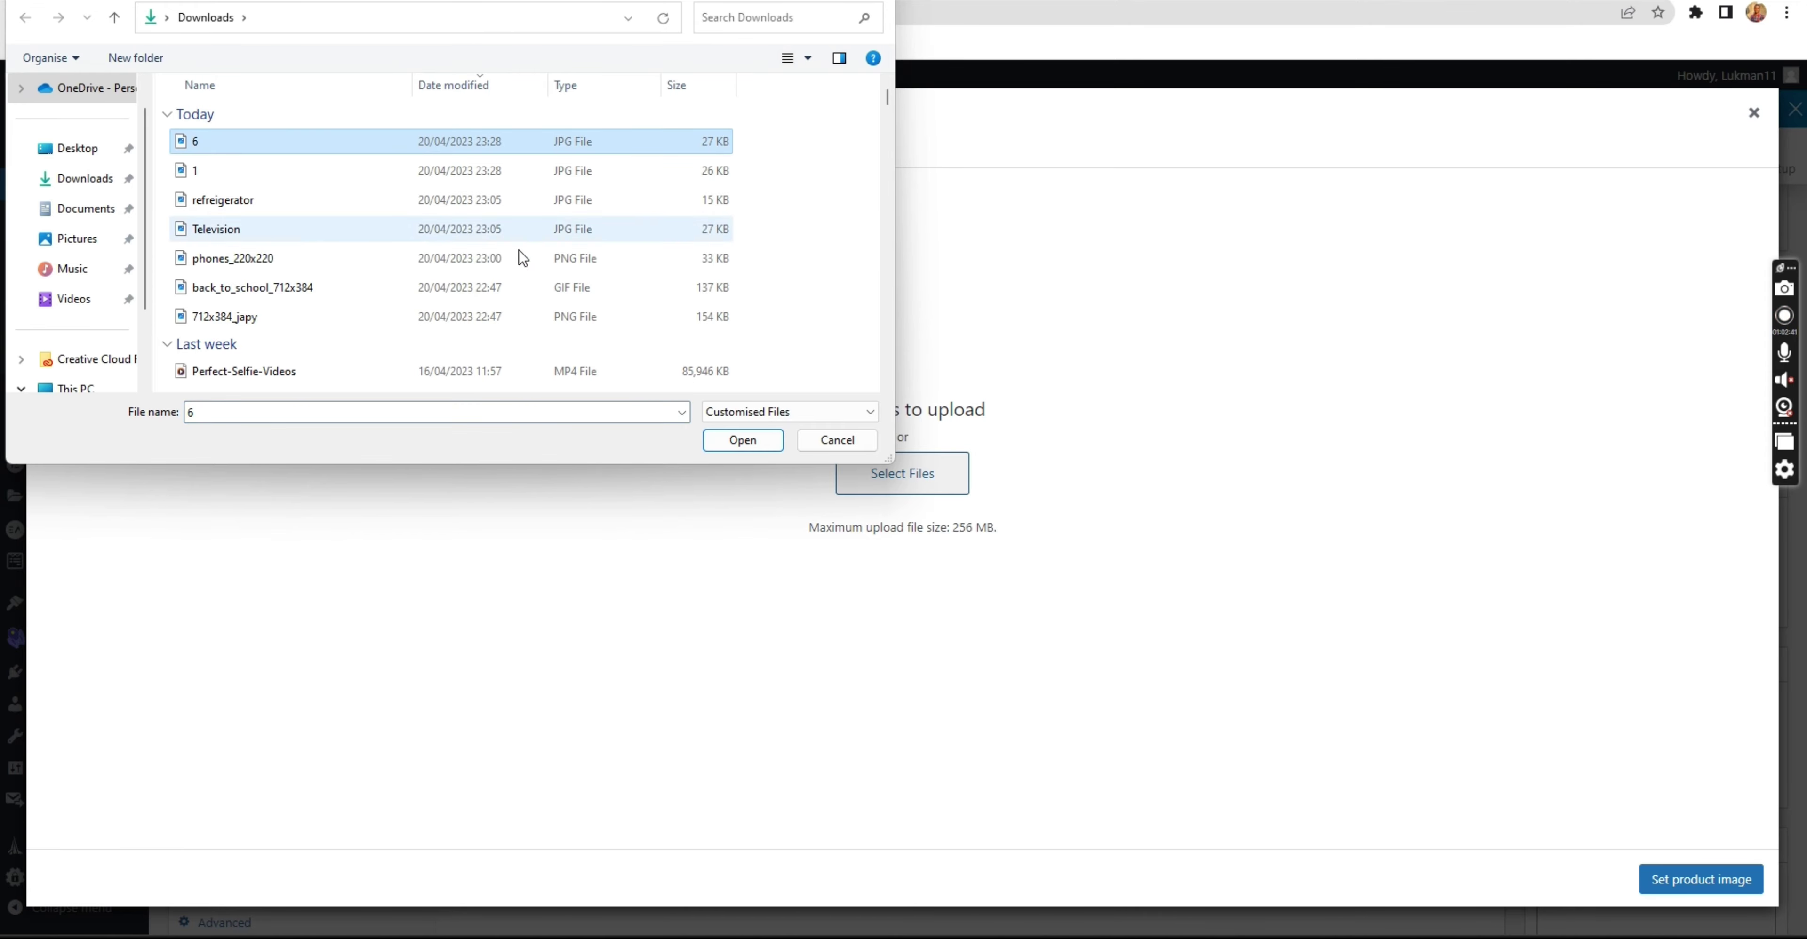
click(743, 440)
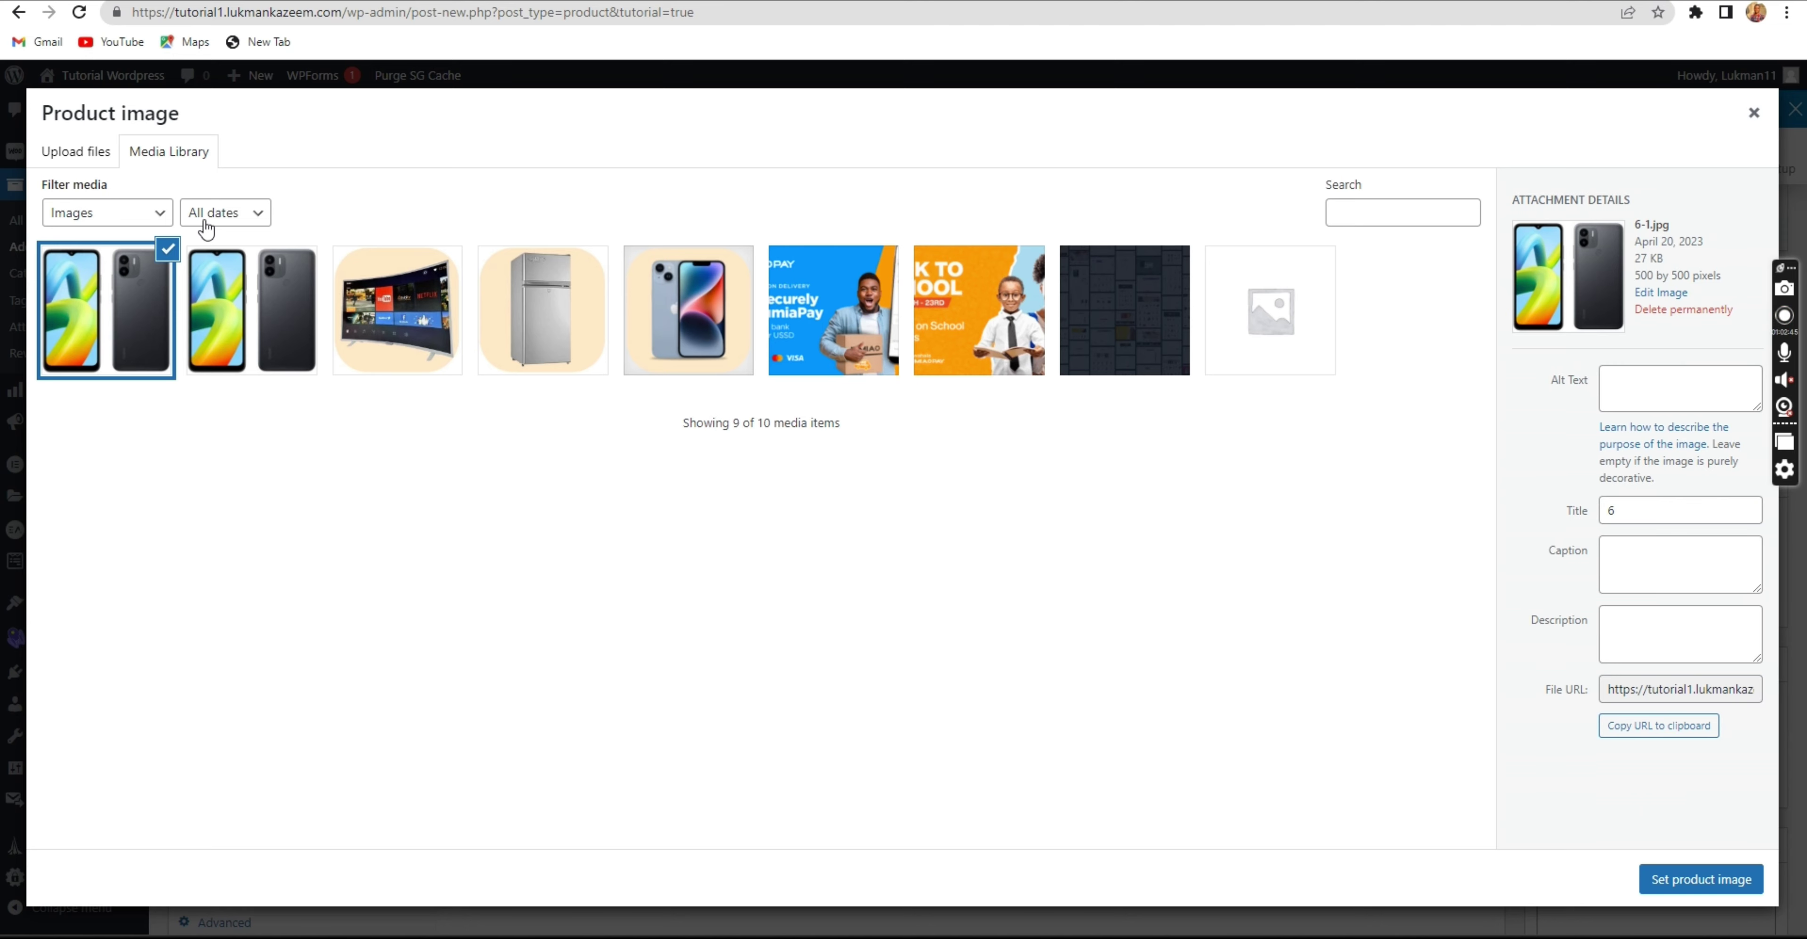
click(74, 160)
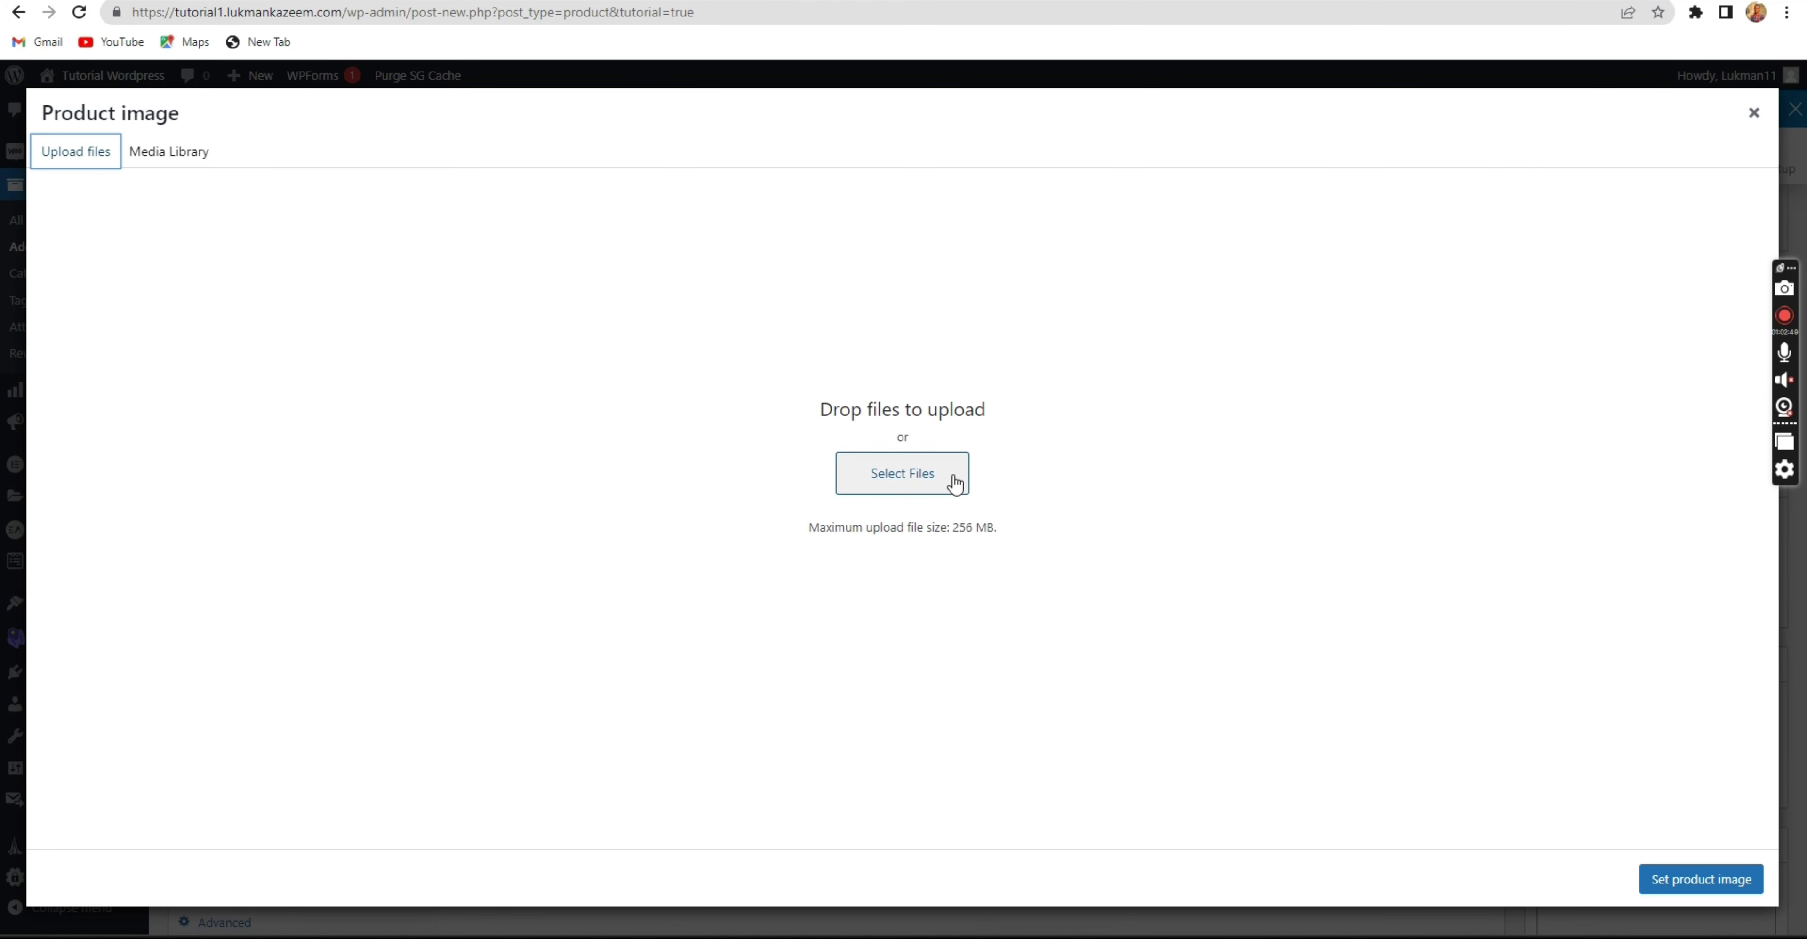
click(954, 479)
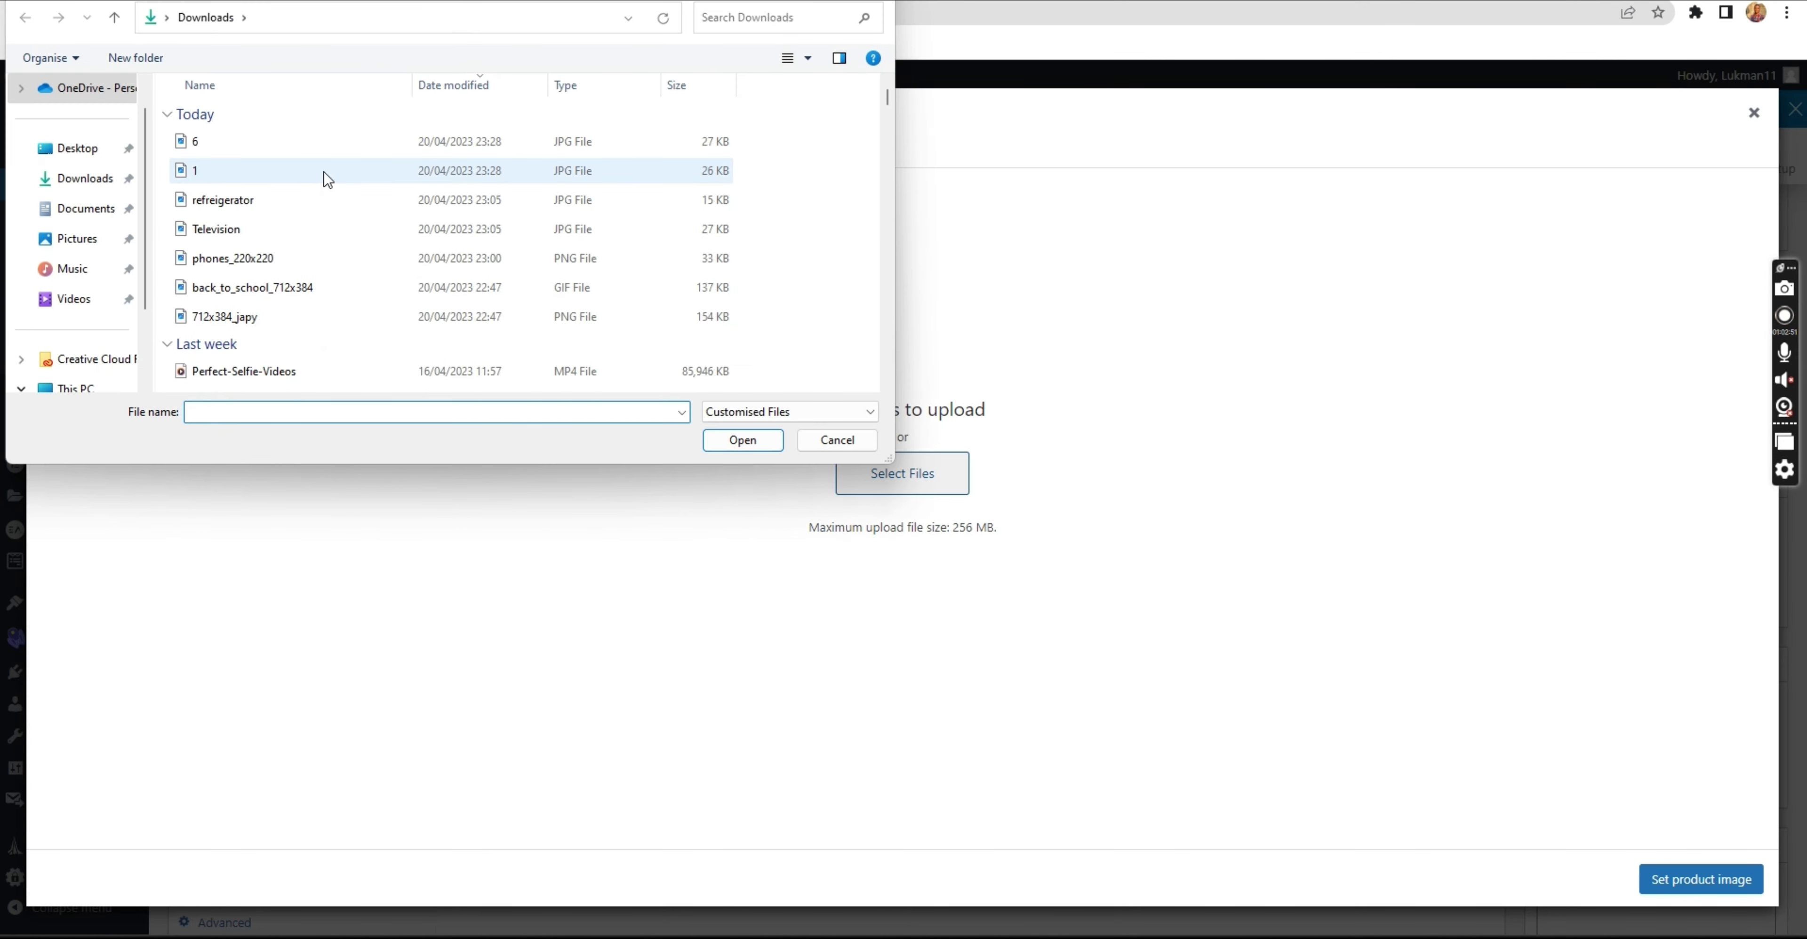
click(313, 172)
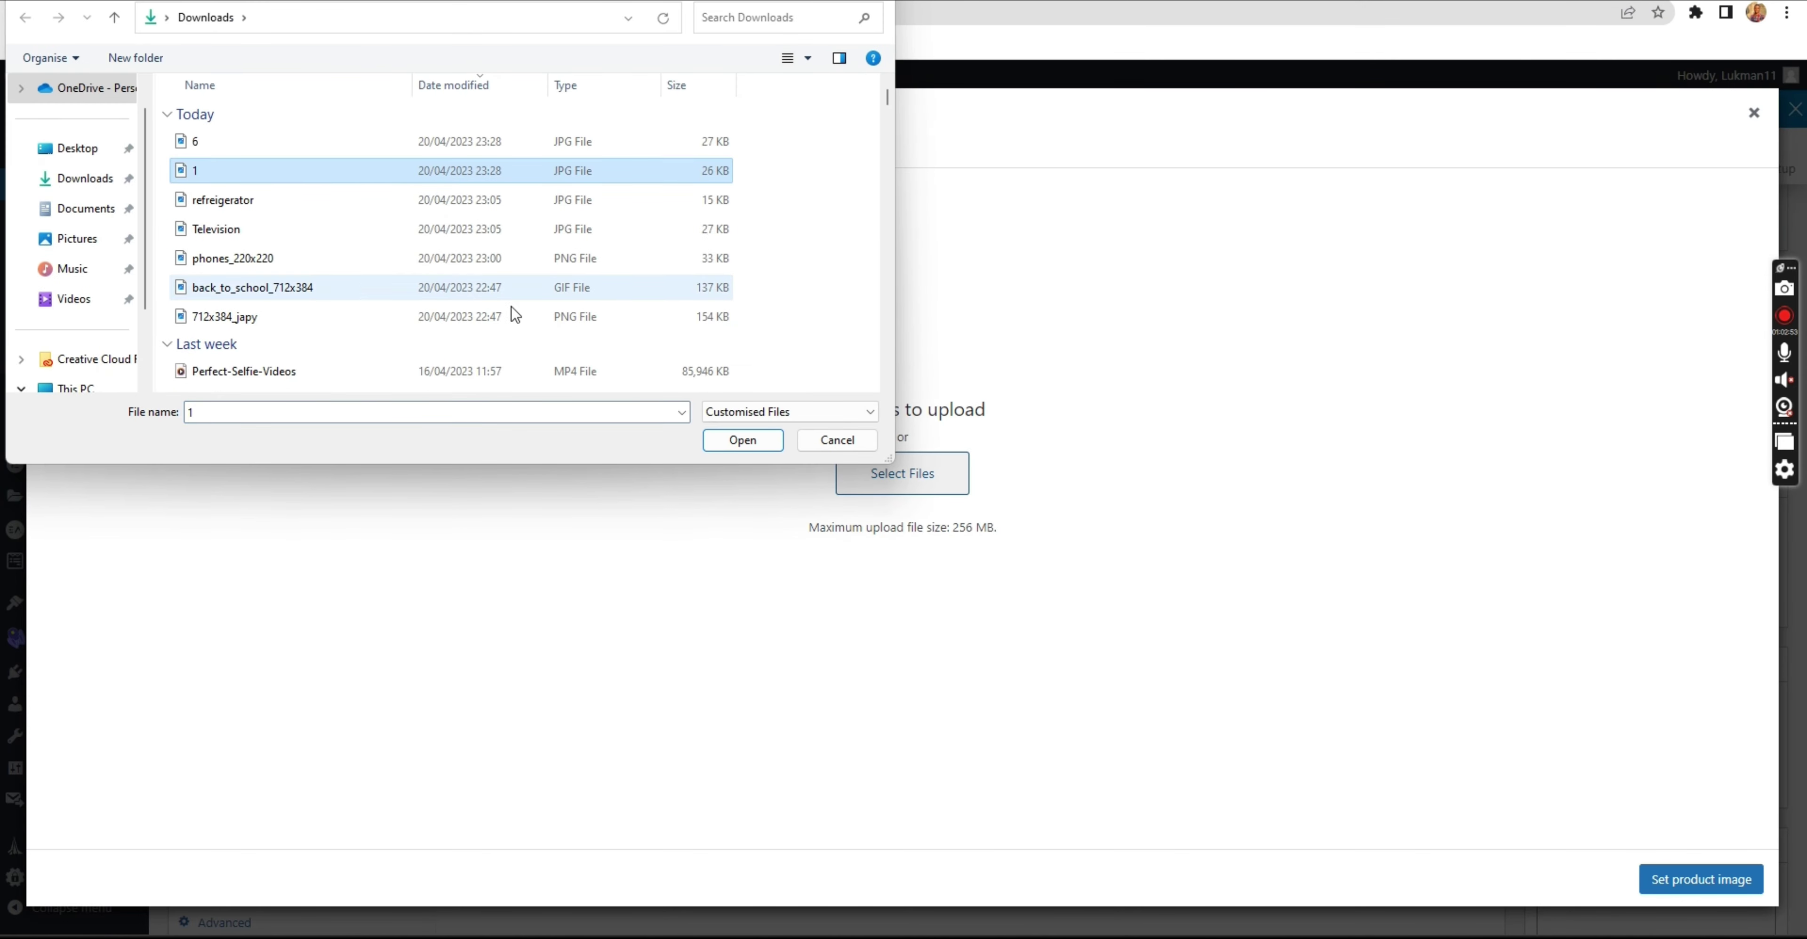
click(734, 442)
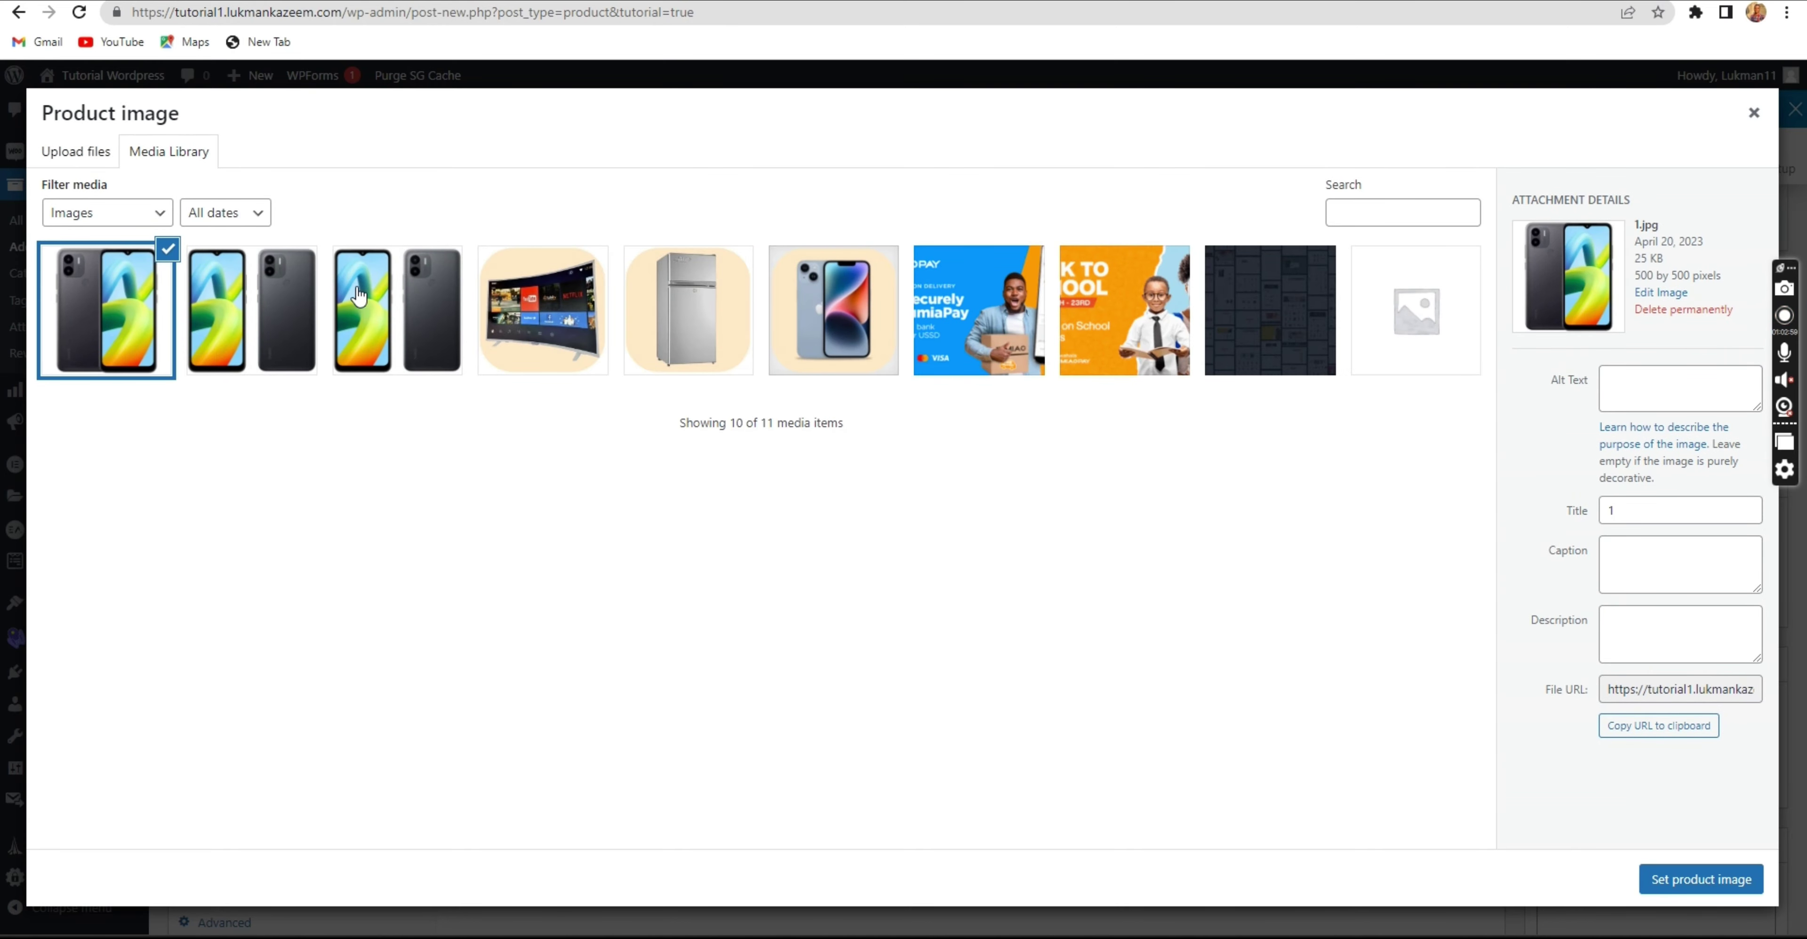
Set 1.jpg as the product image and switch to the Jumia listing tab.
click(378, 282)
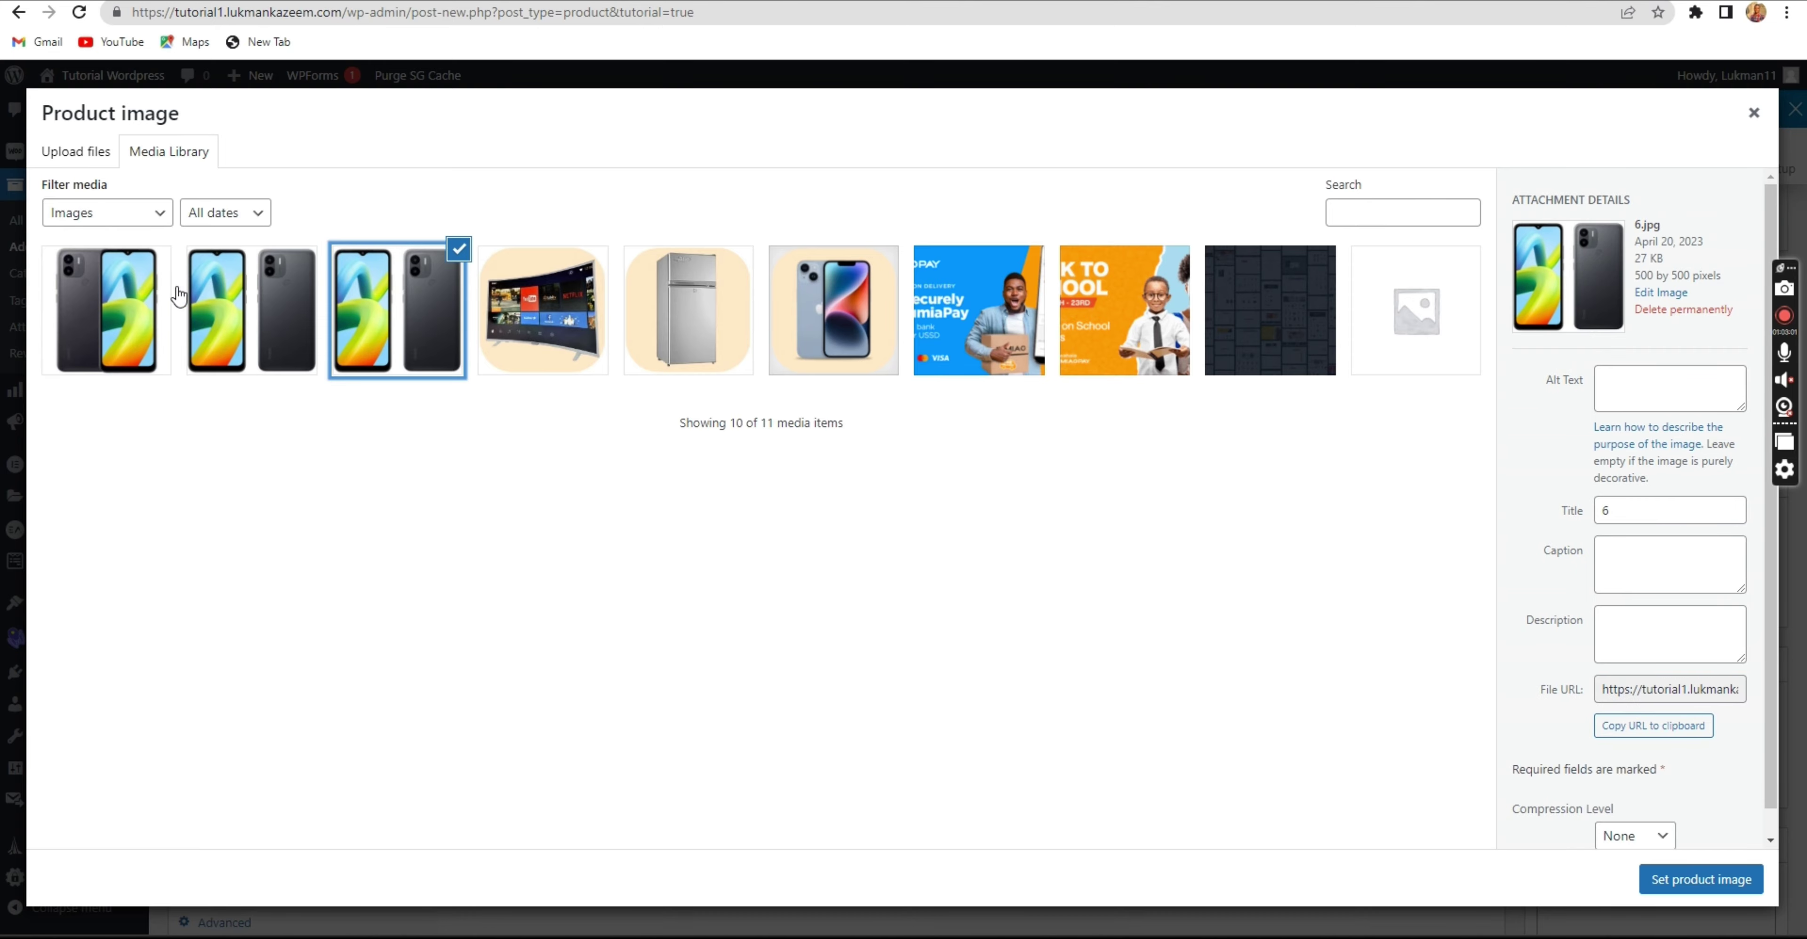
click(120, 300)
click(1693, 879)
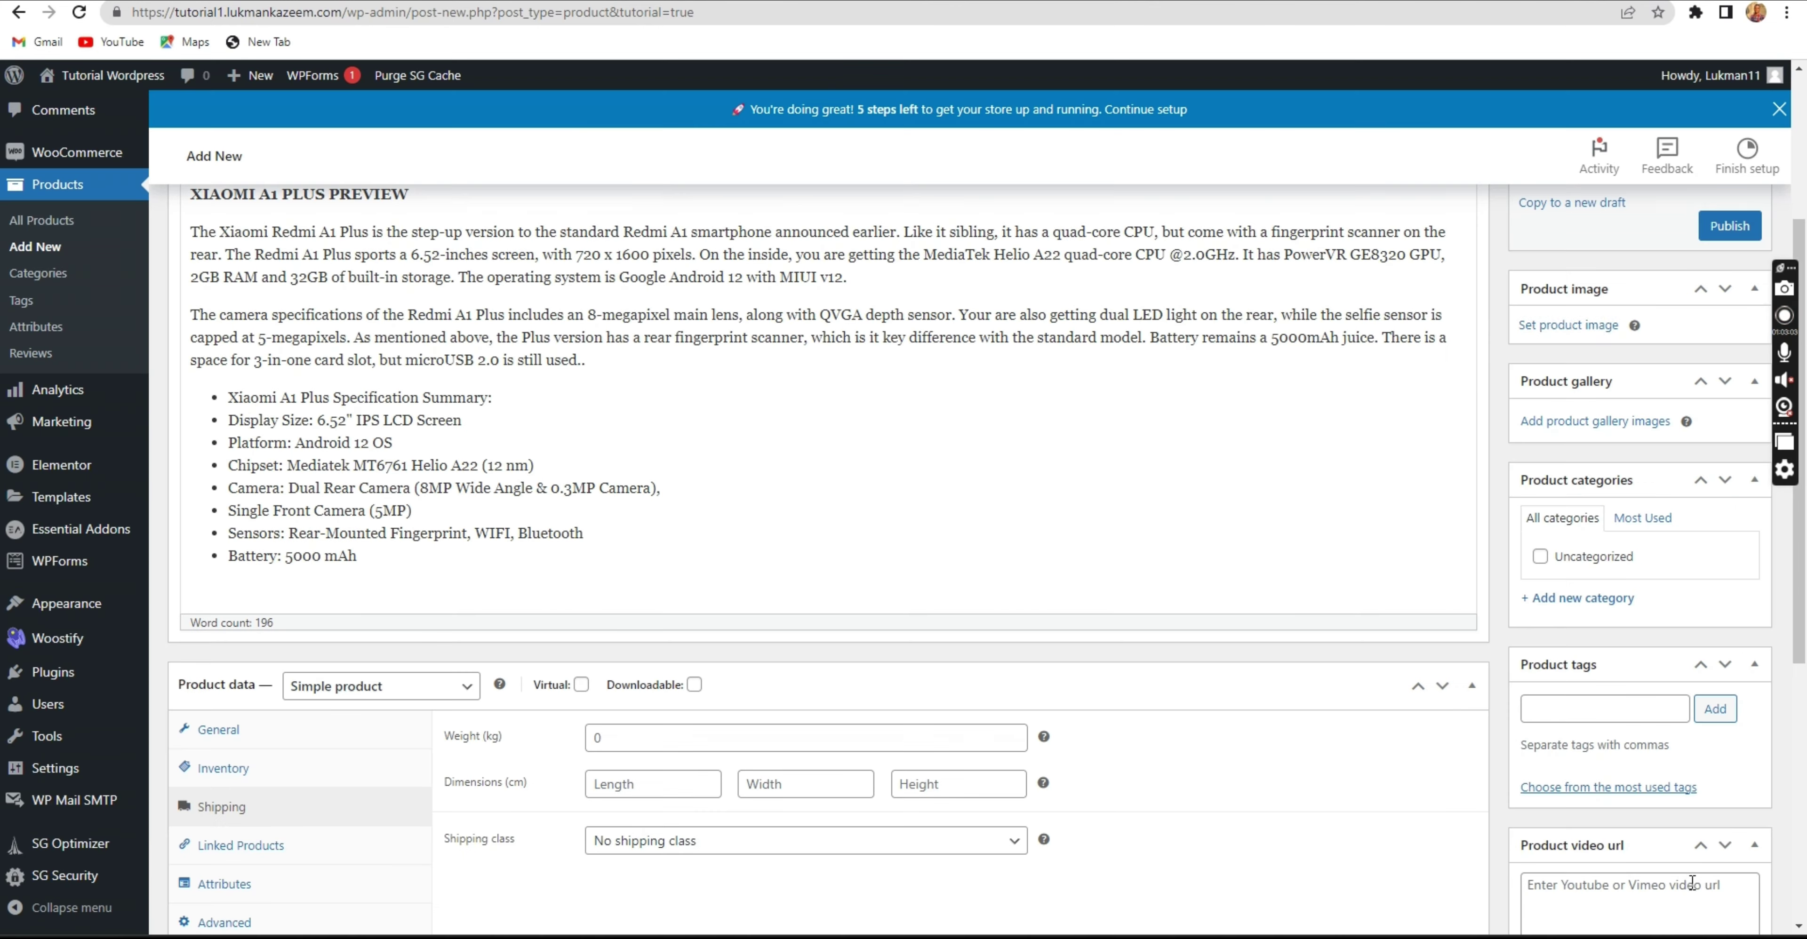
scroll(1471, 731, down, 1)
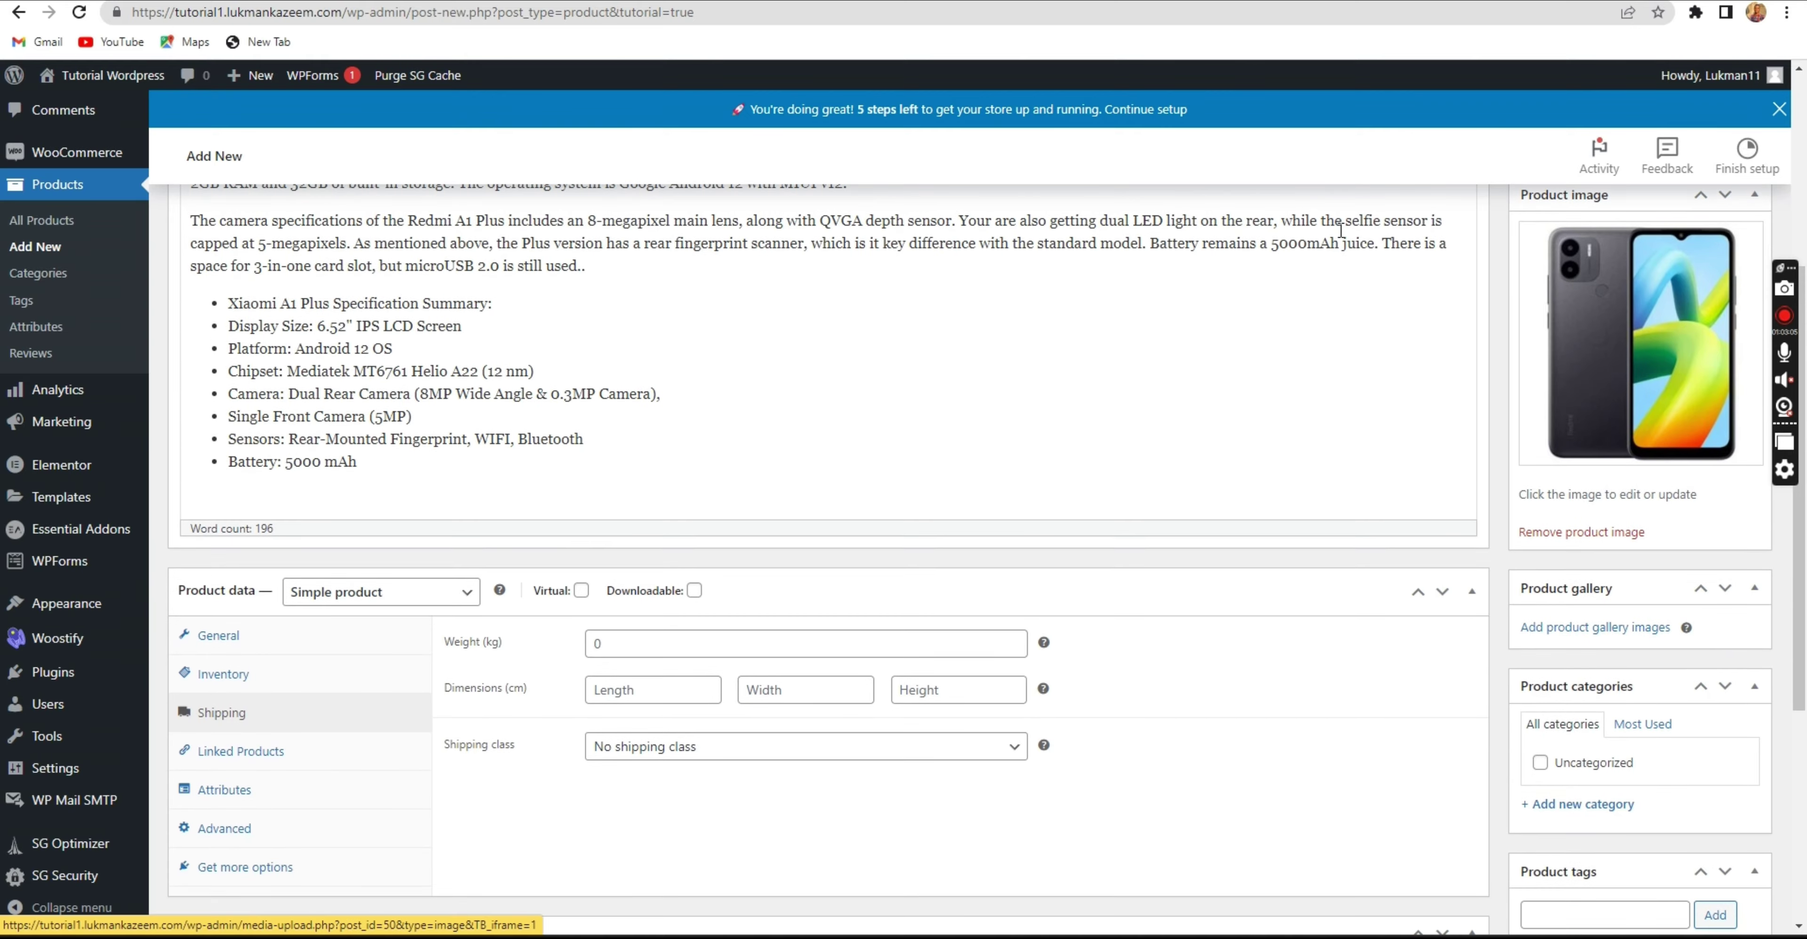
key(ctrl+Tab)
scroll(925, 290, up, 1)
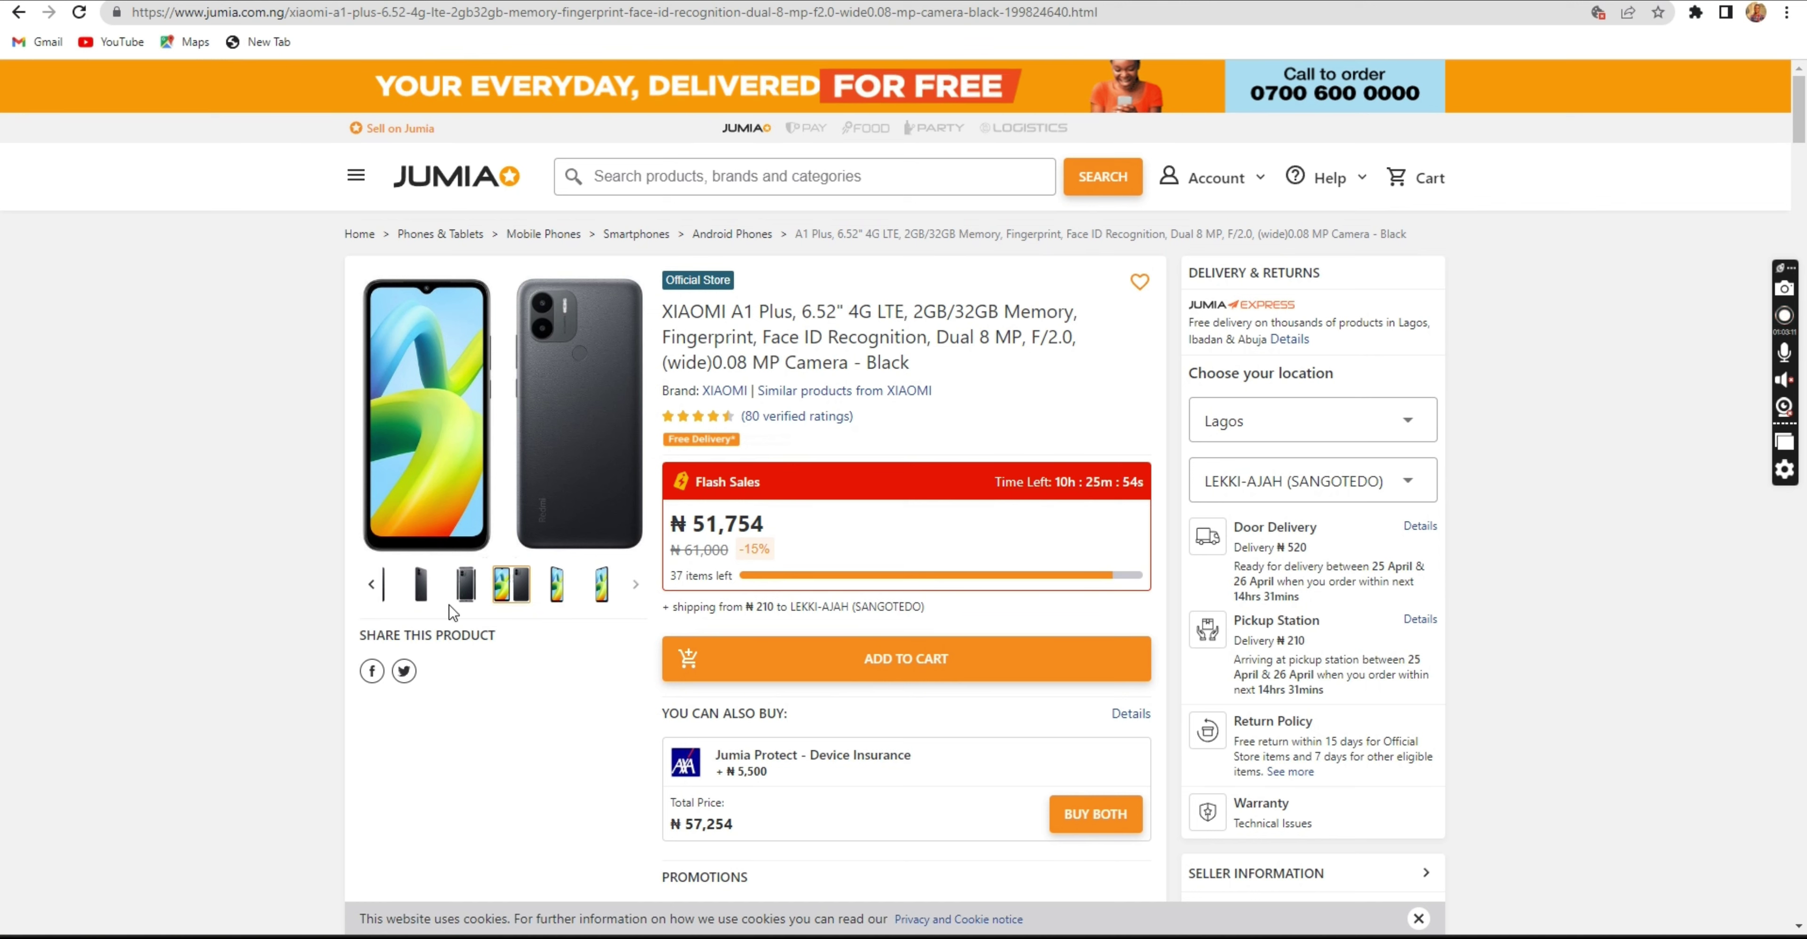
Add three black-and-green phone photos, including 1.jpg and 6.jpg, to the product gallery.
click(370, 587)
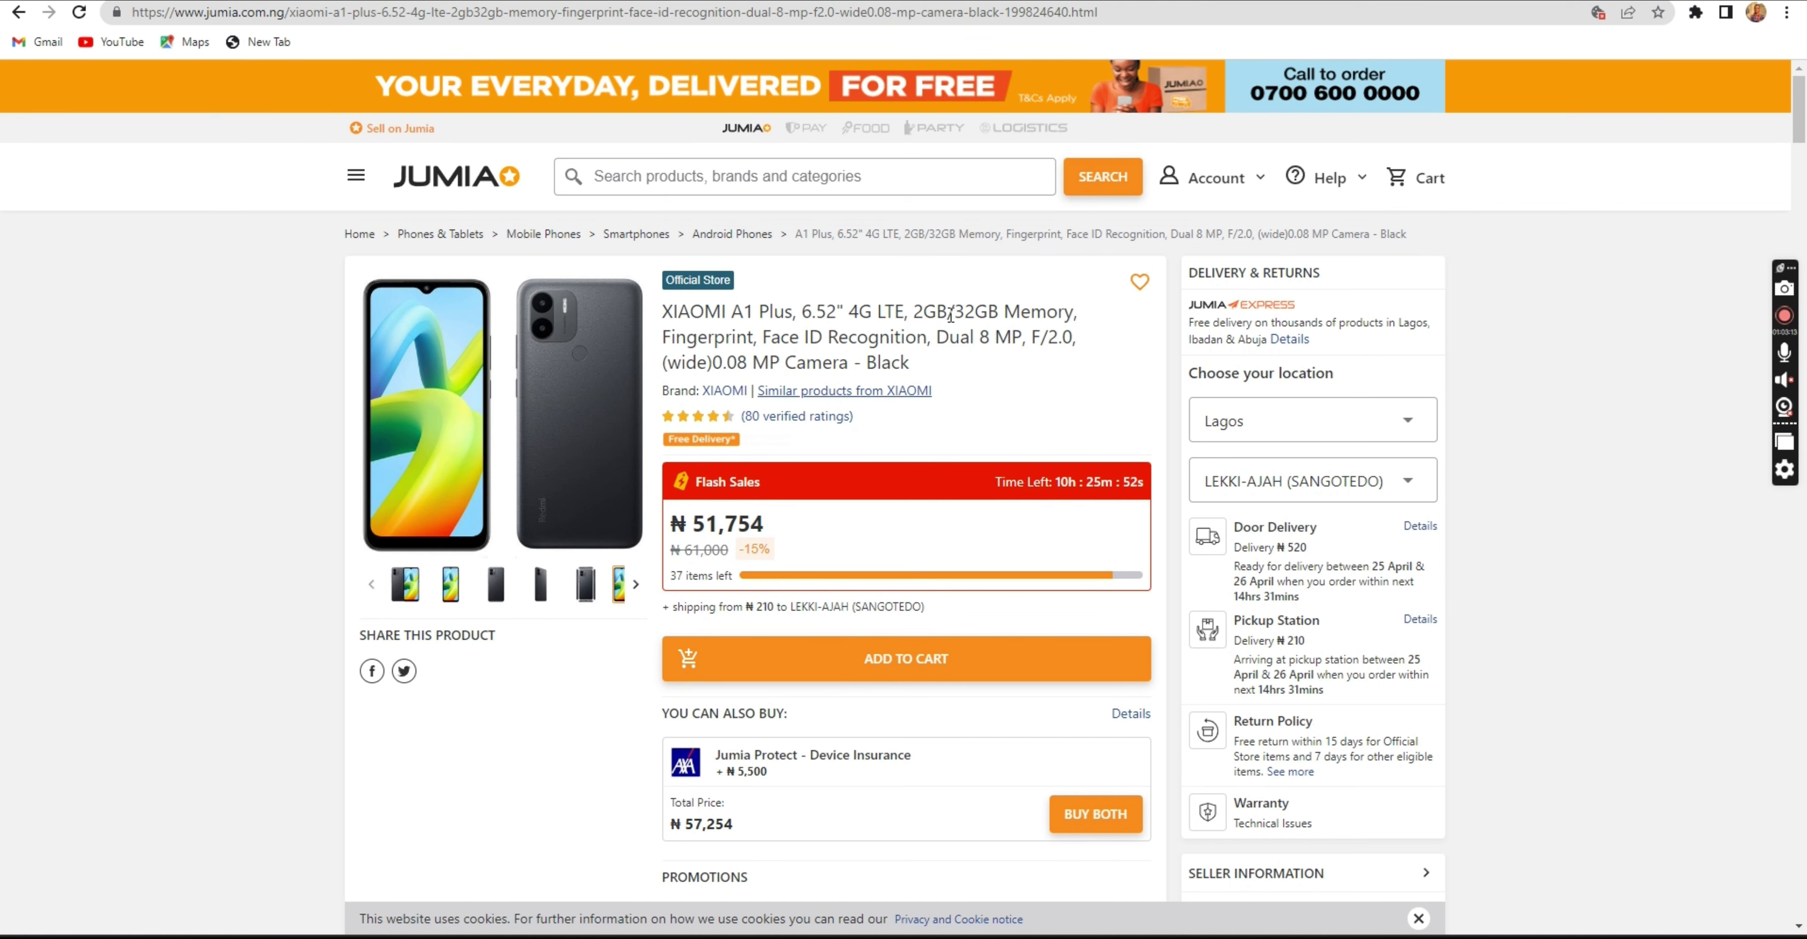
click(775, 3)
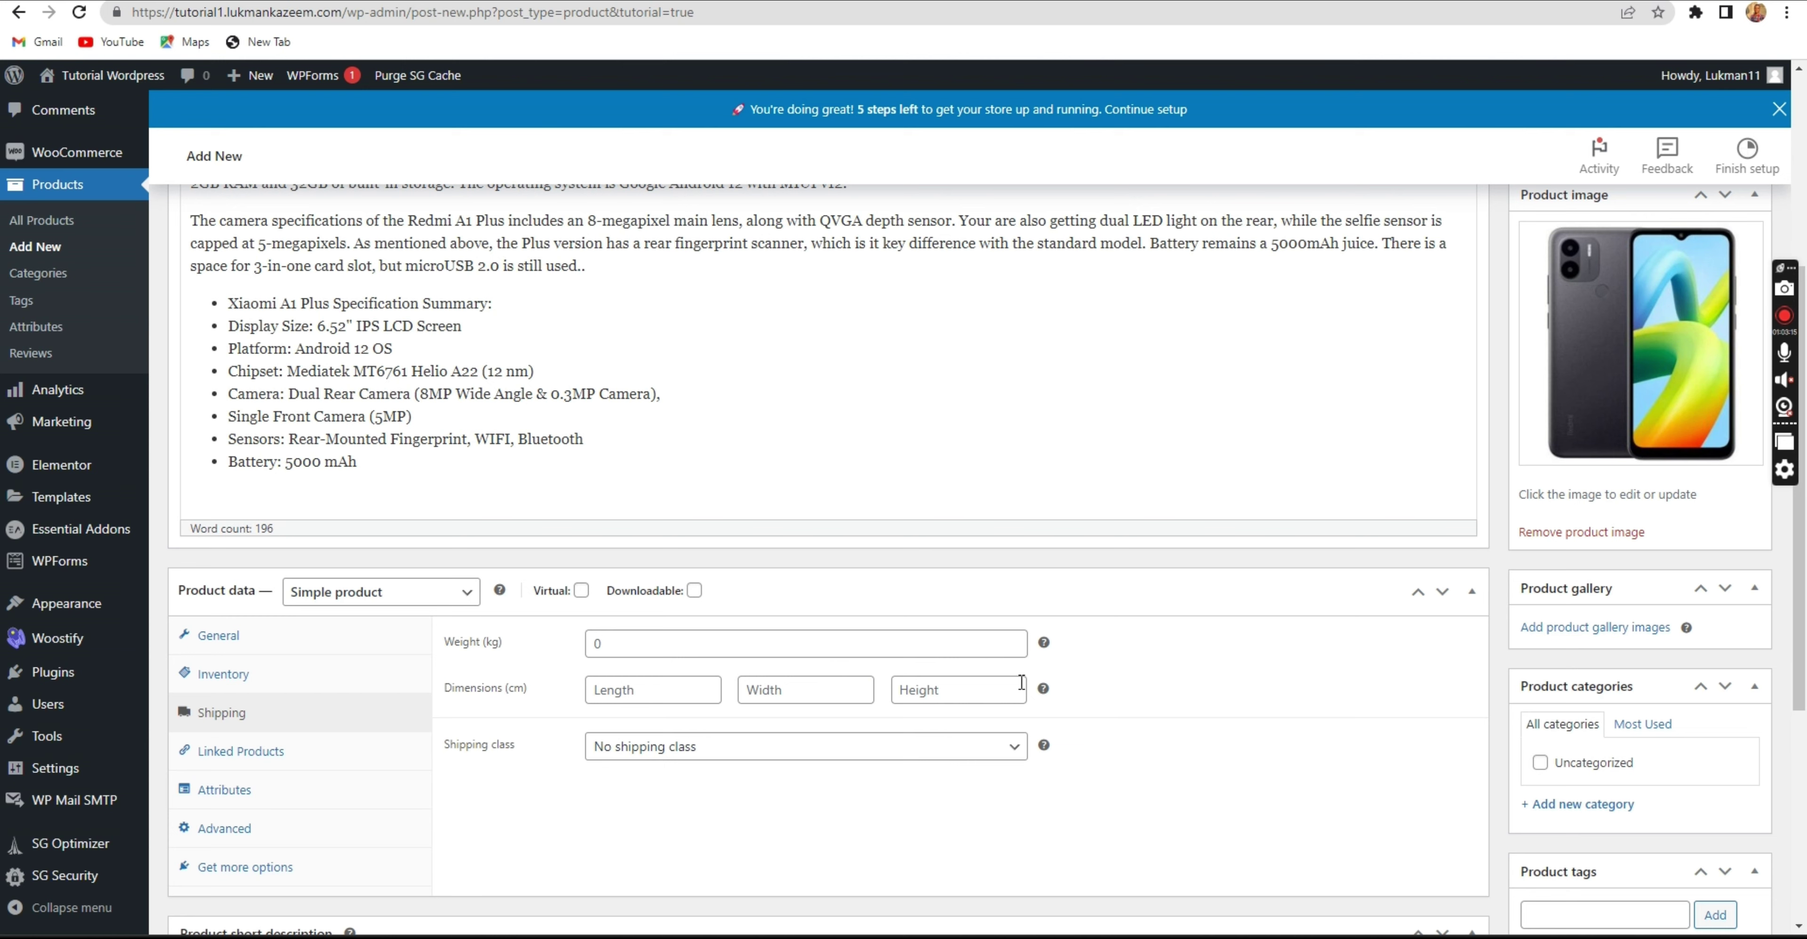
click(1526, 626)
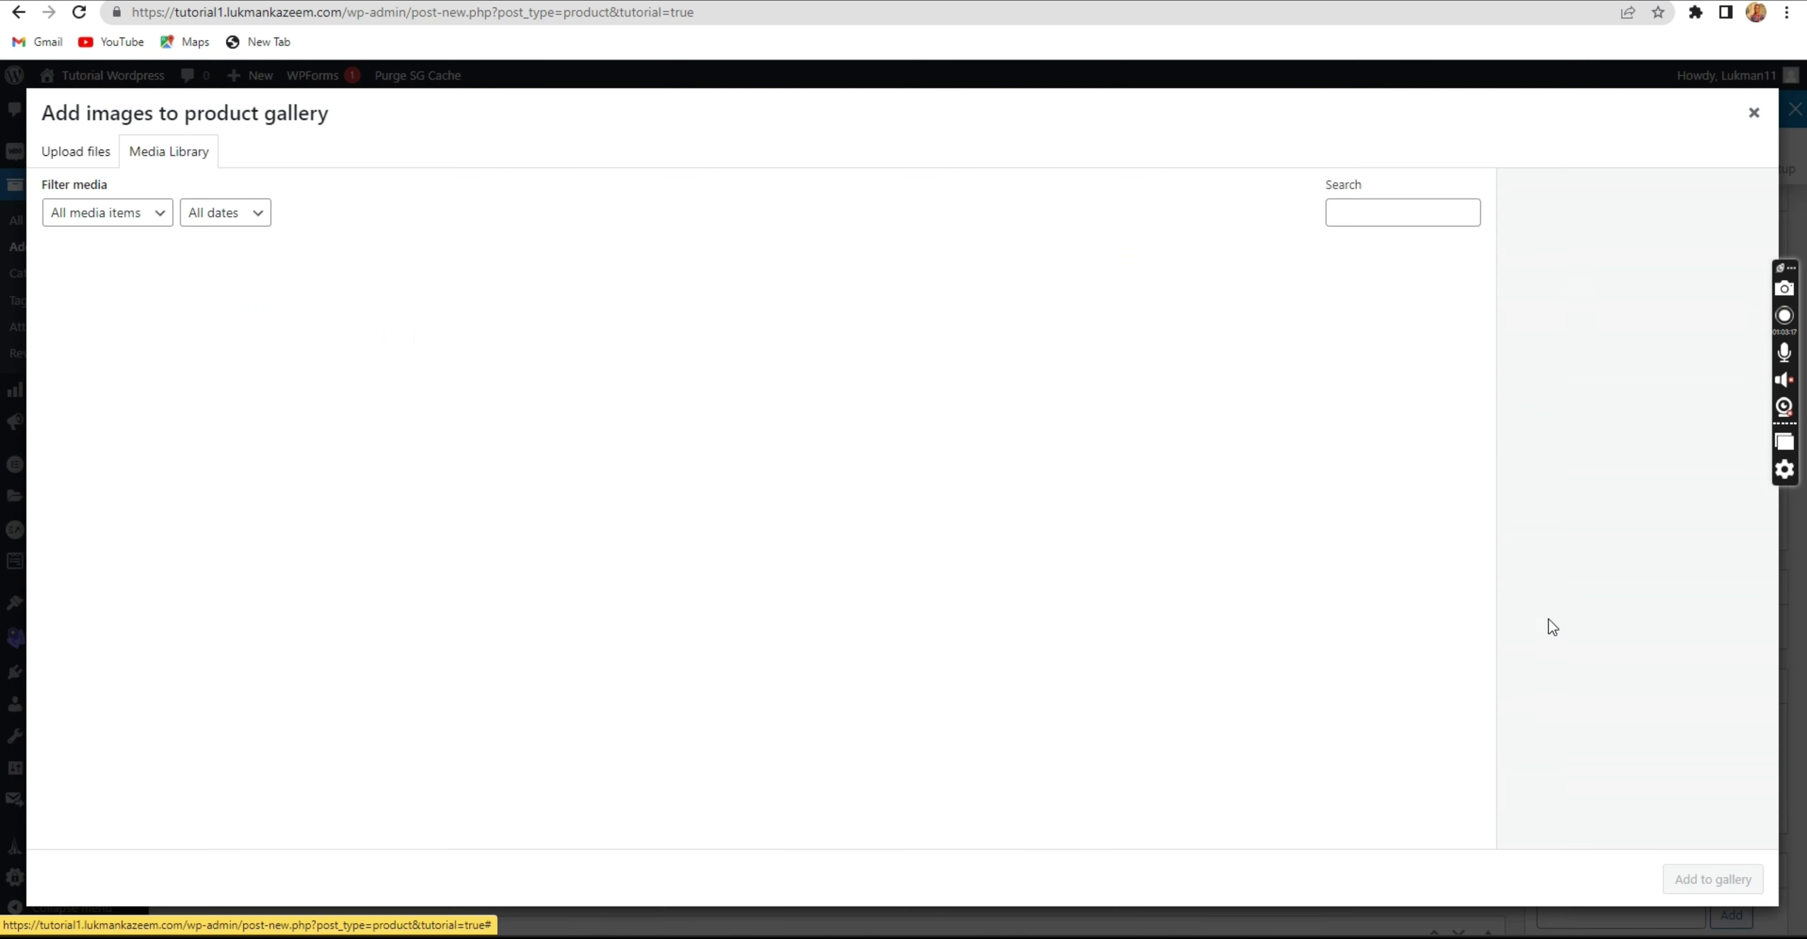
click(403, 328)
click(236, 301)
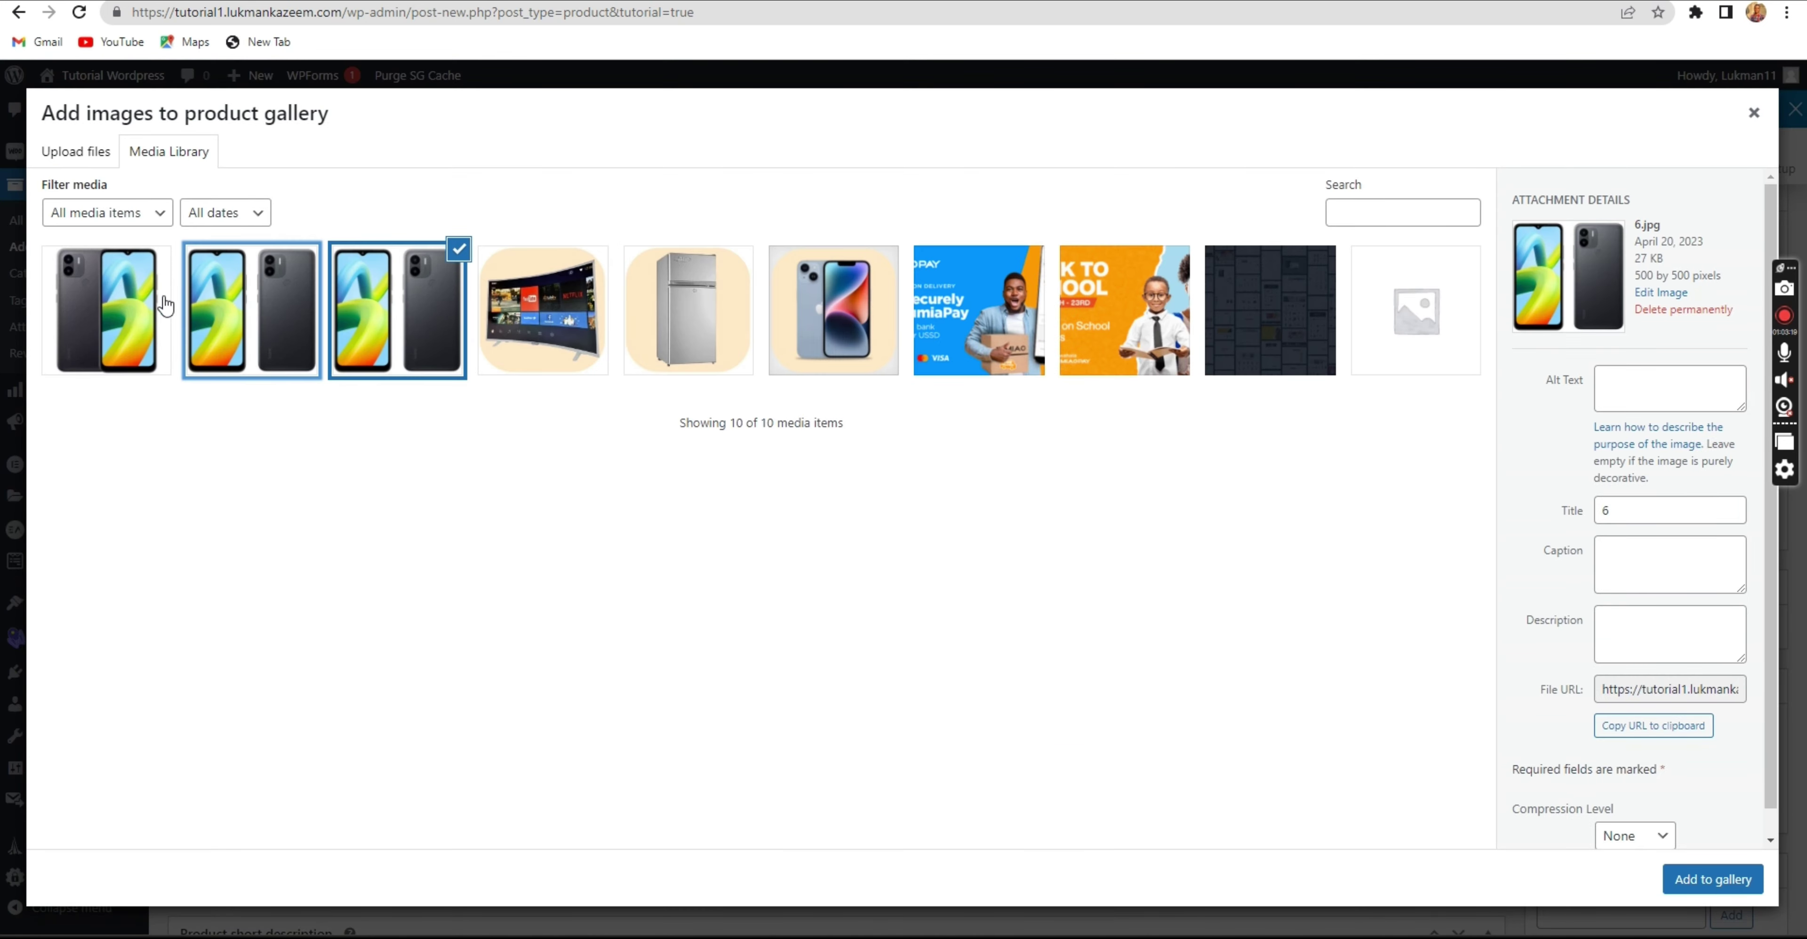
click(163, 300)
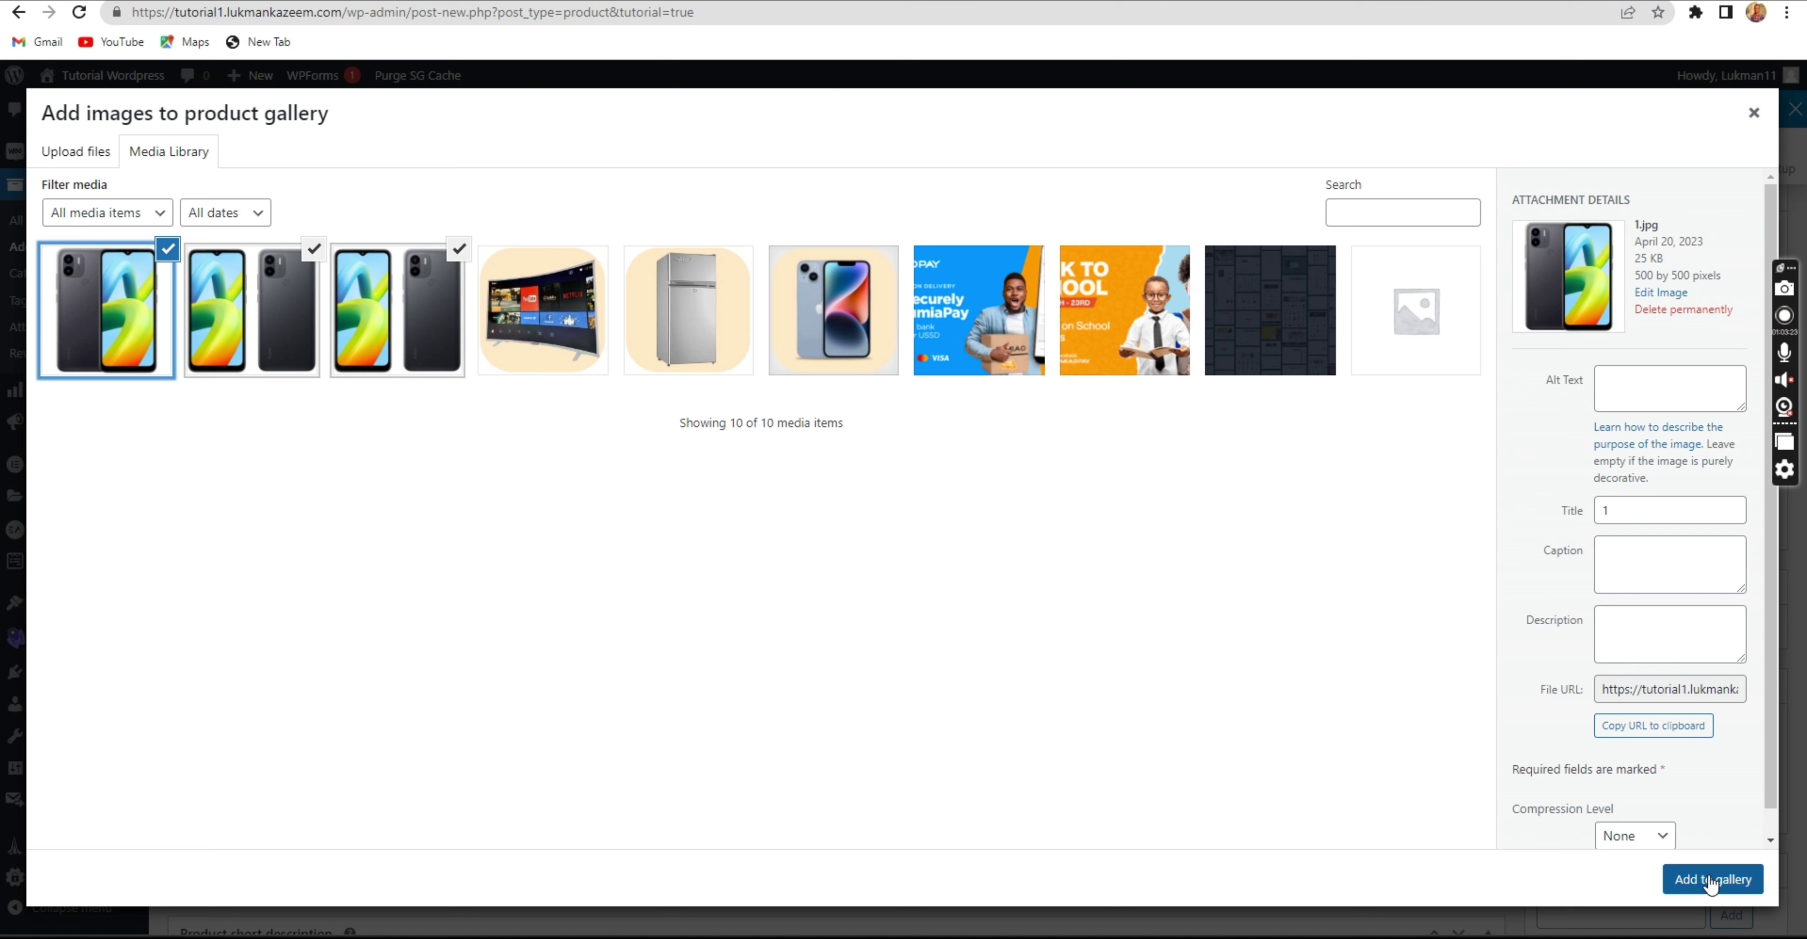
click(1709, 882)
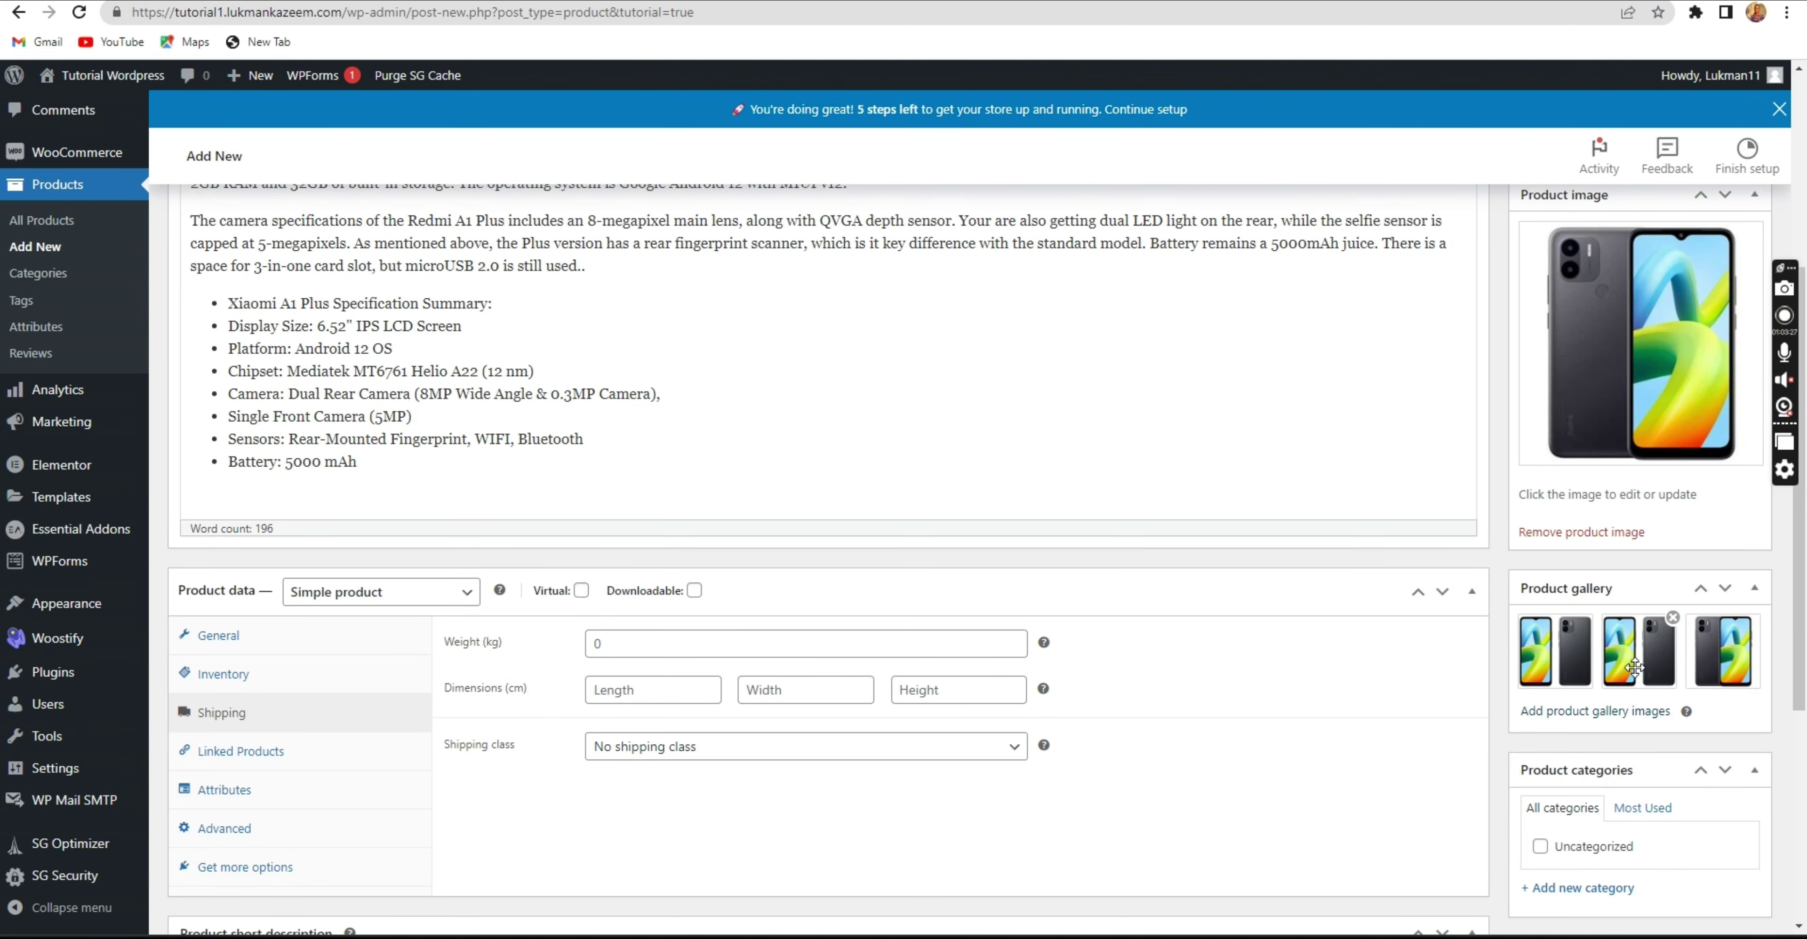
scroll(1551, 706, down, 3)
Create a new 'Mobile Phones' product category and assign it to the product.
scroll(1550, 705, down, 2)
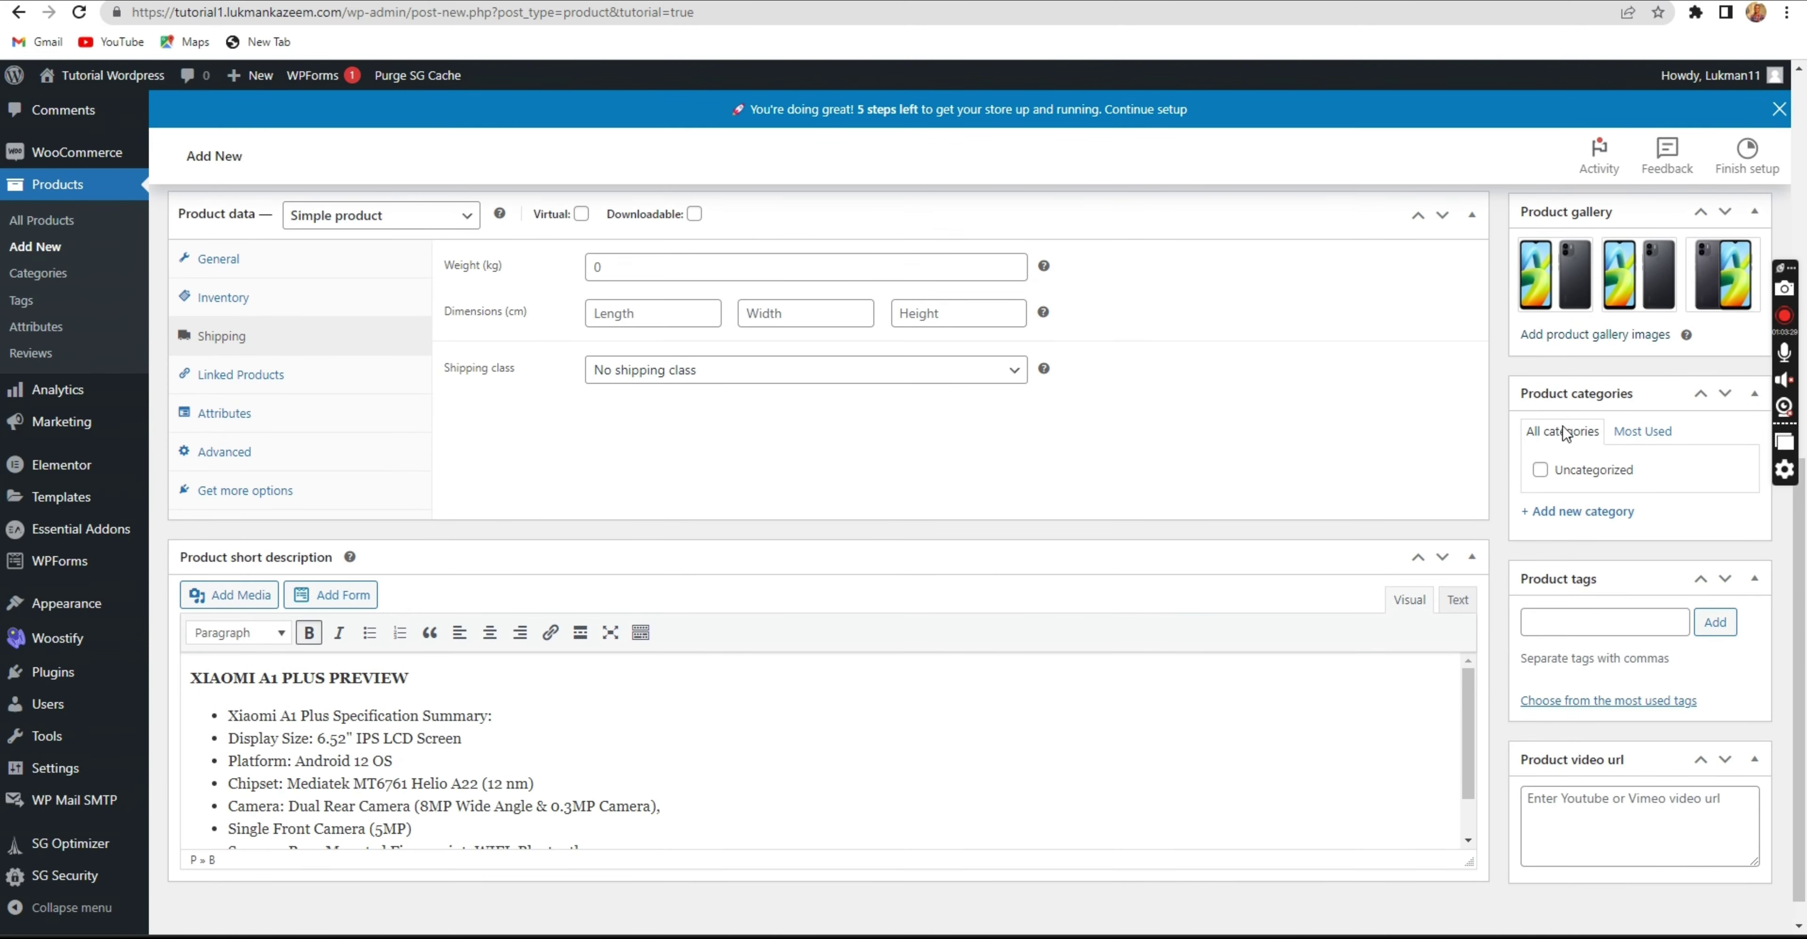
scroll(1022, 624, up, 3)
scroll(1355, 602, down, 4)
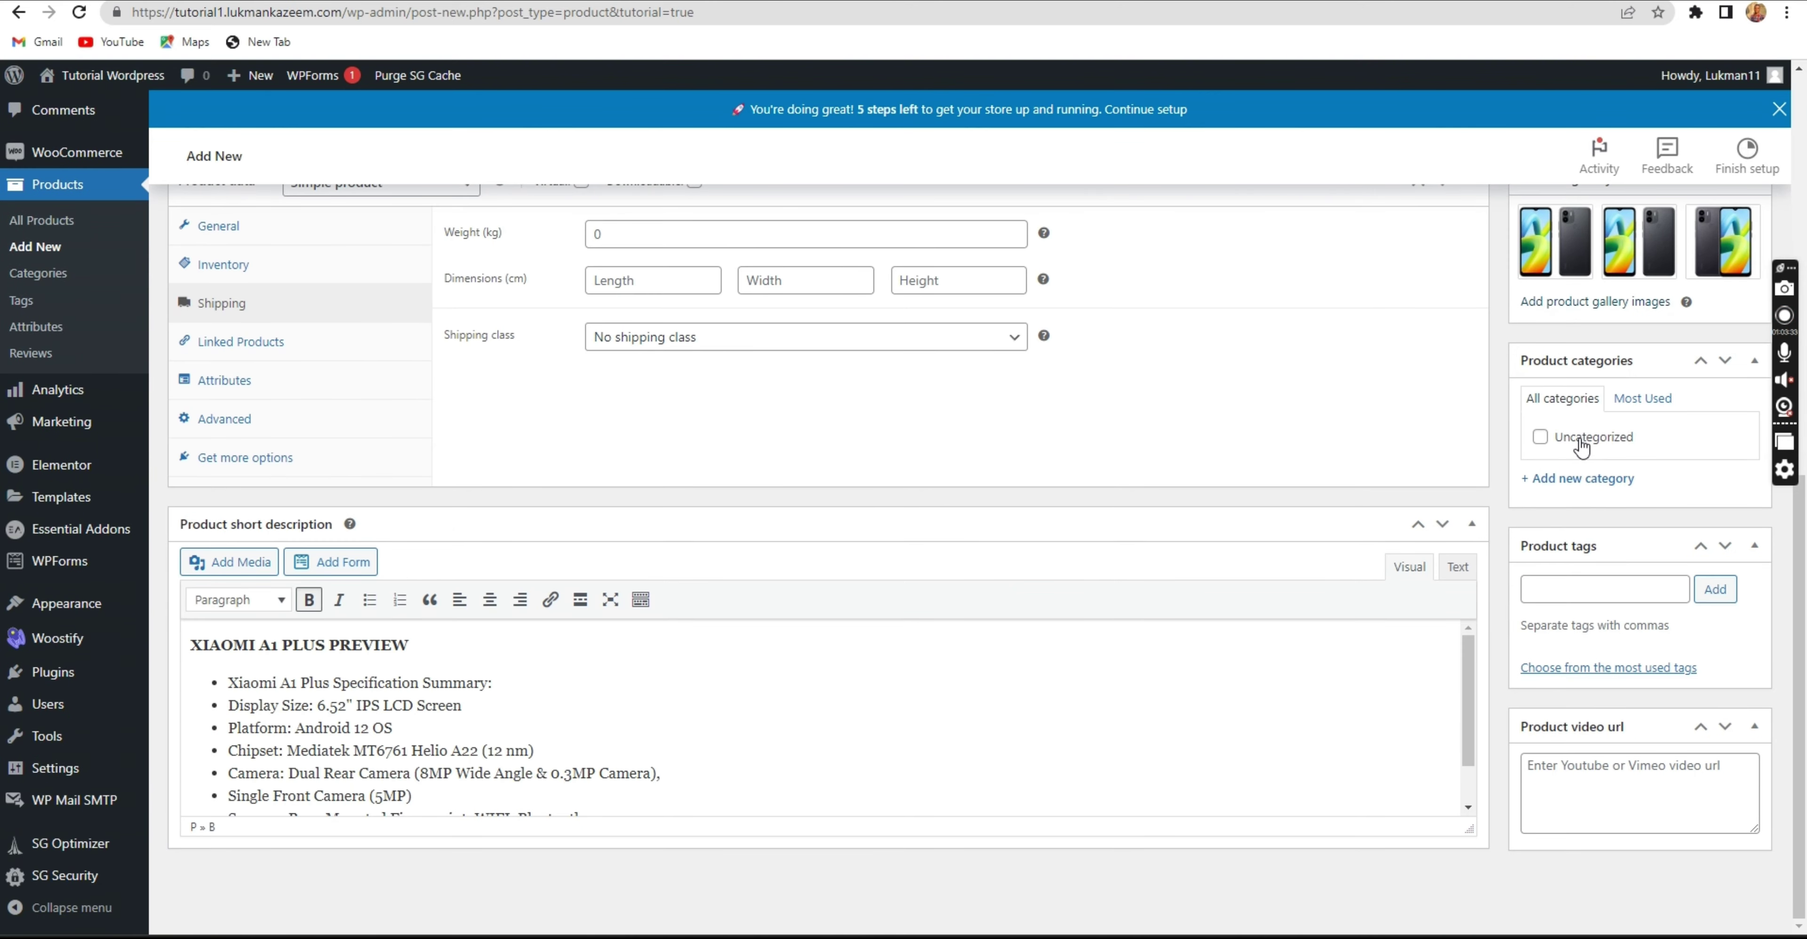
click(1569, 485)
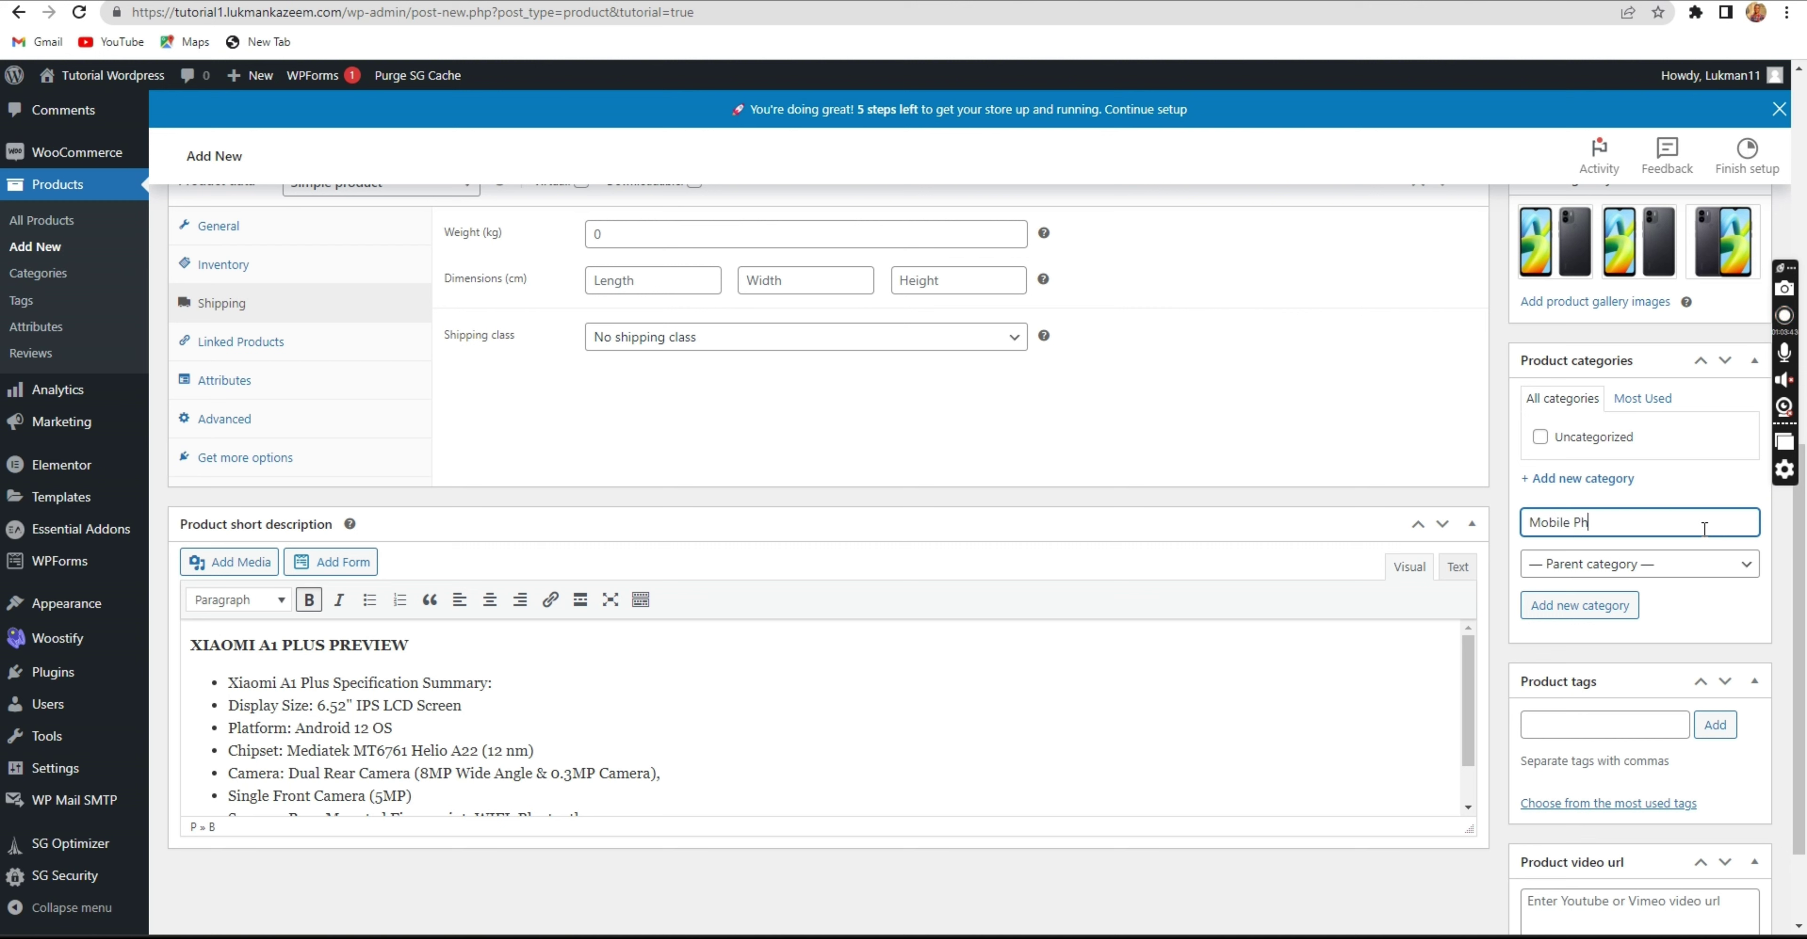
click(1598, 609)
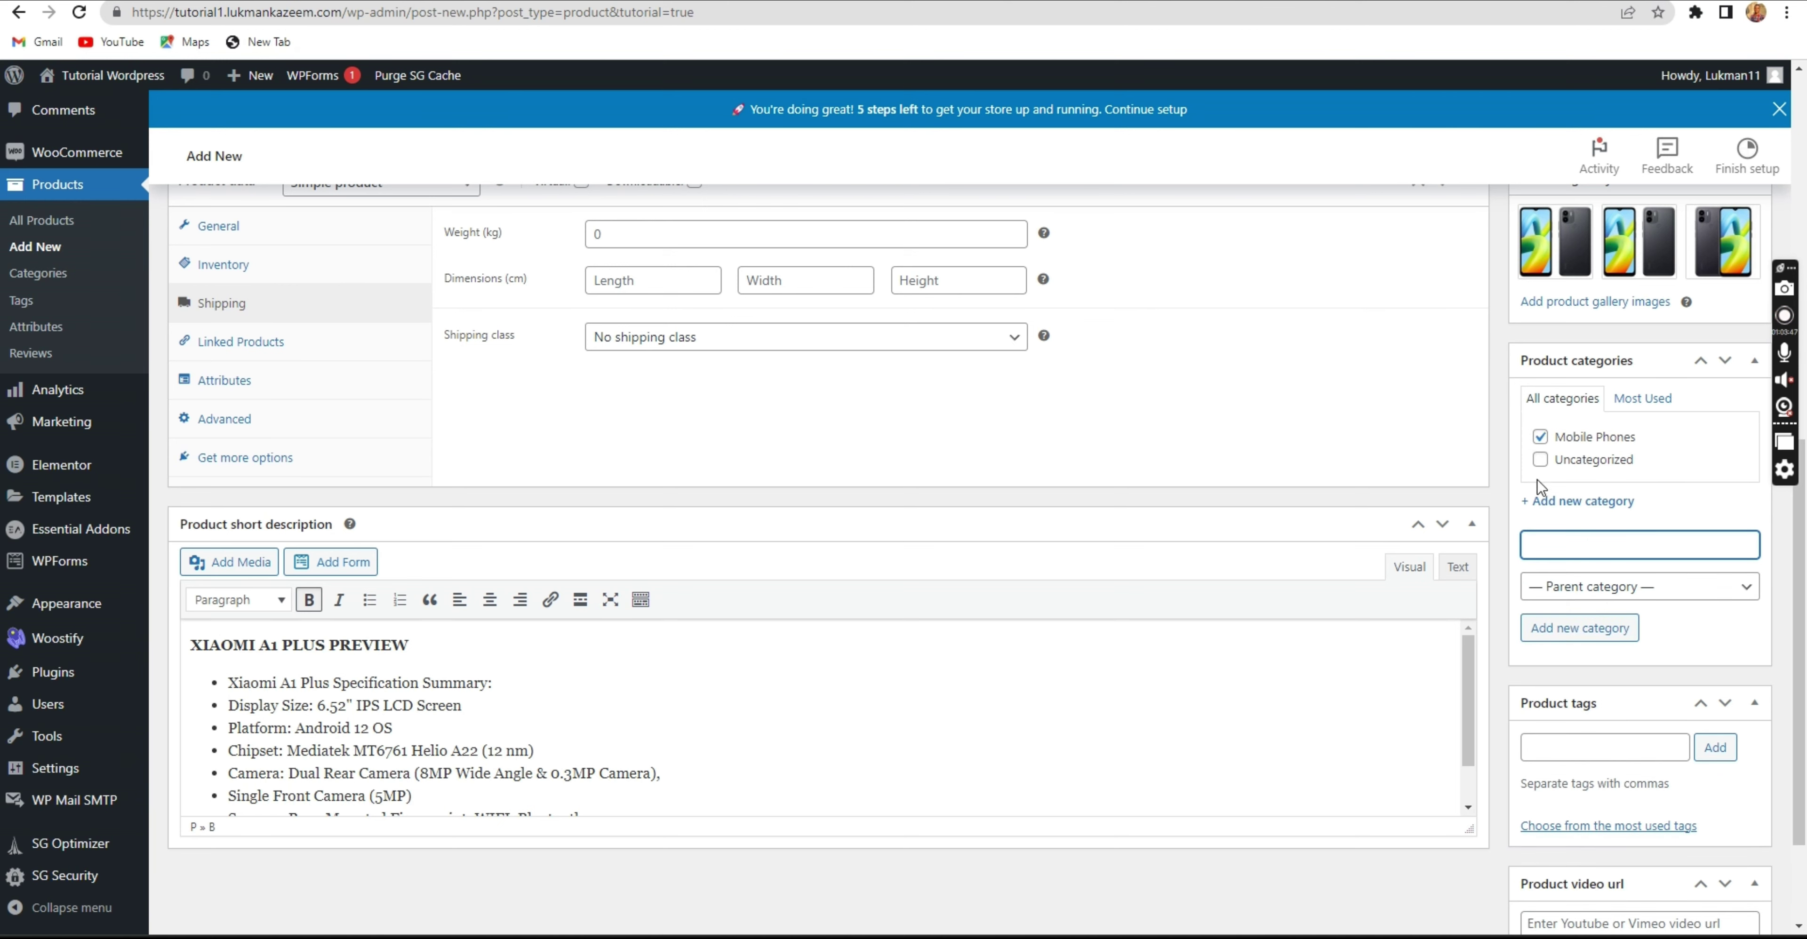
scroll(1603, 484, down, 2)
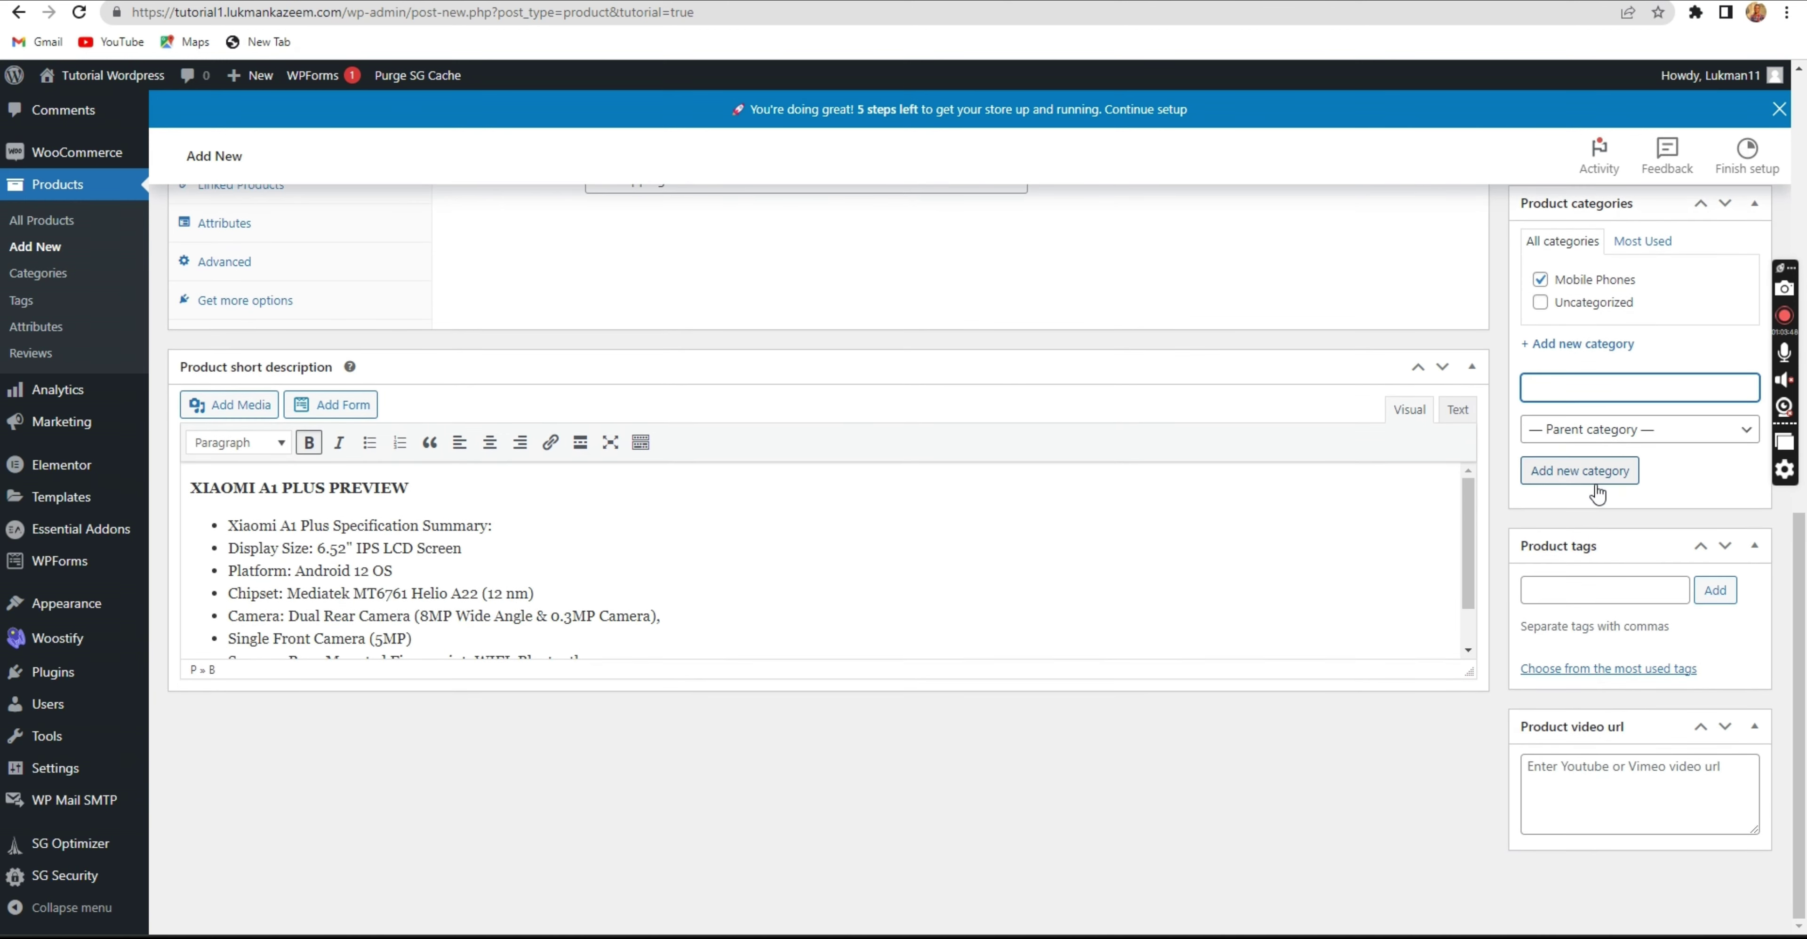
click(1611, 584)
click(1123, 1)
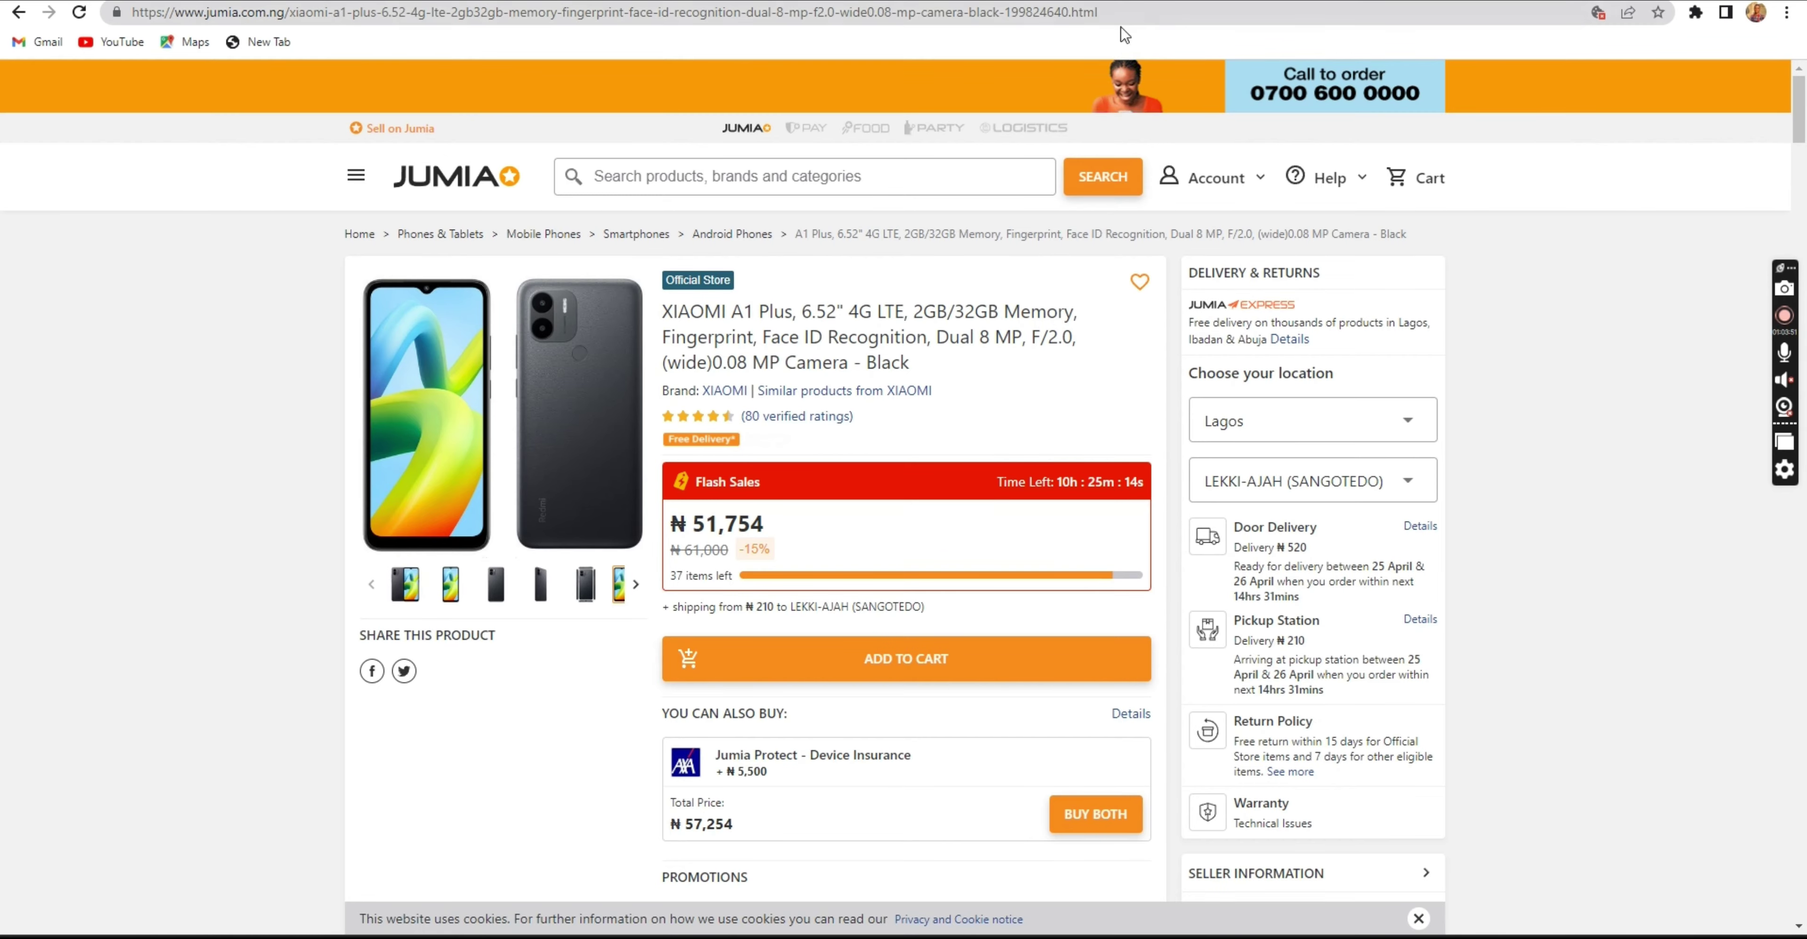
scroll(726, 552, down, 7)
scroll(722, 551, up, 1)
scroll(719, 548, up, 5)
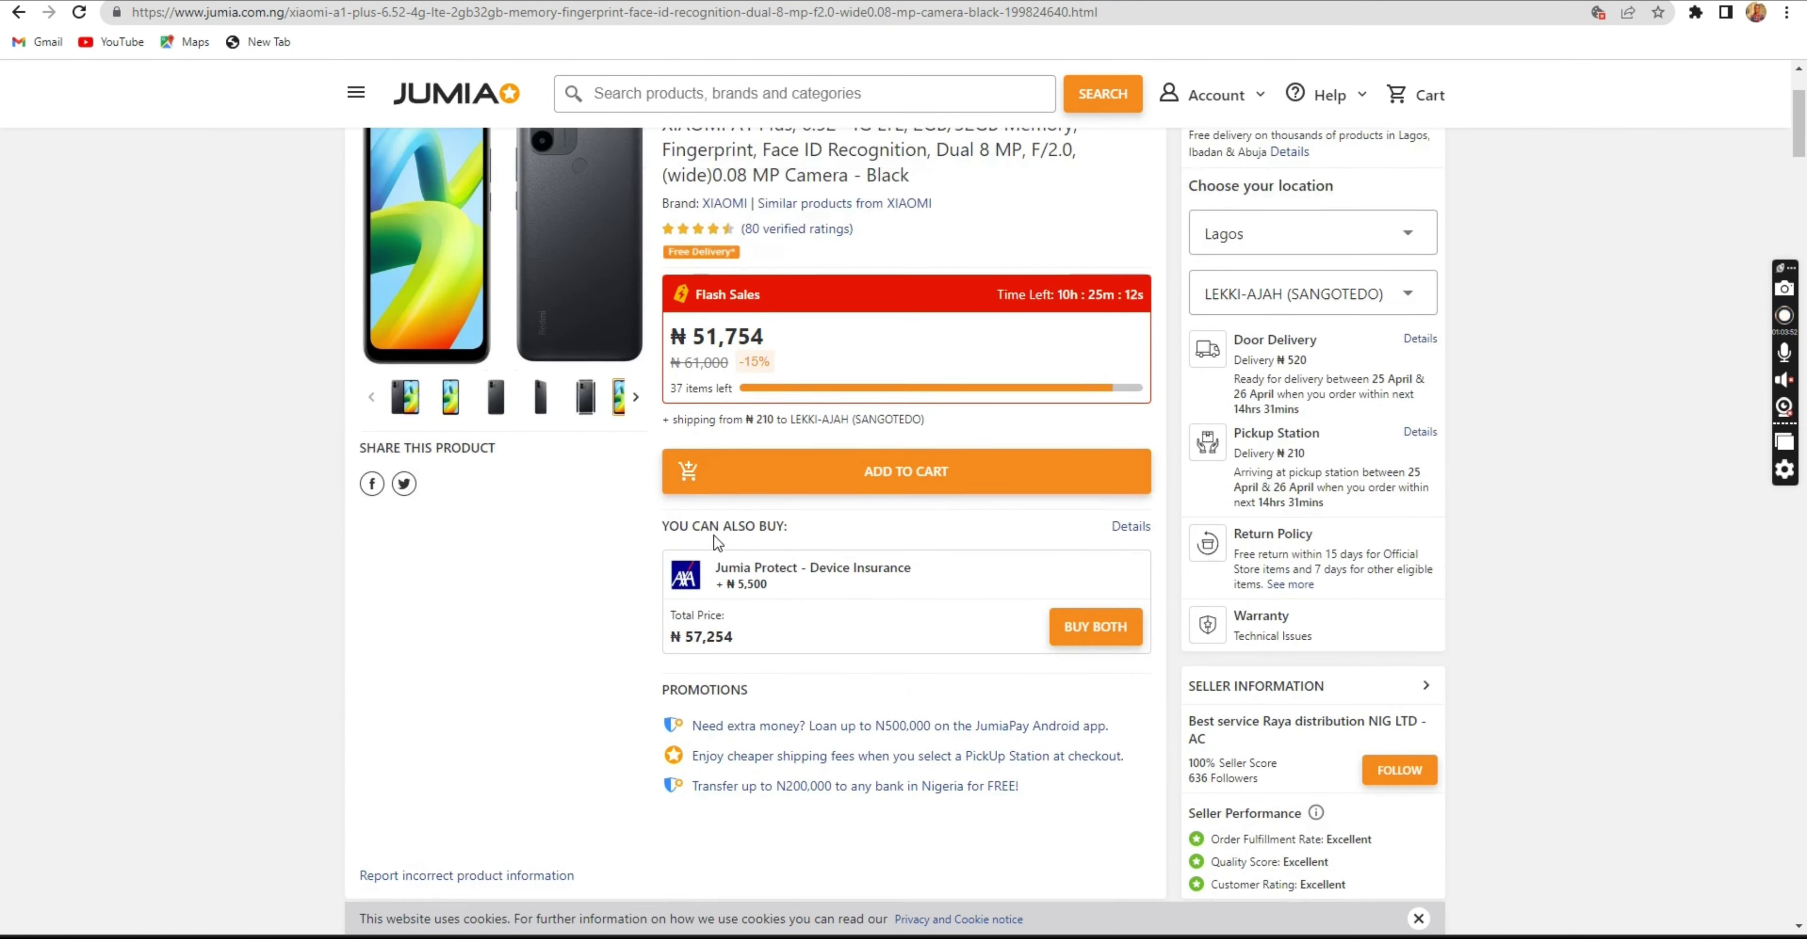
scroll(714, 542, down, 2)
scroll(714, 542, up, 2)
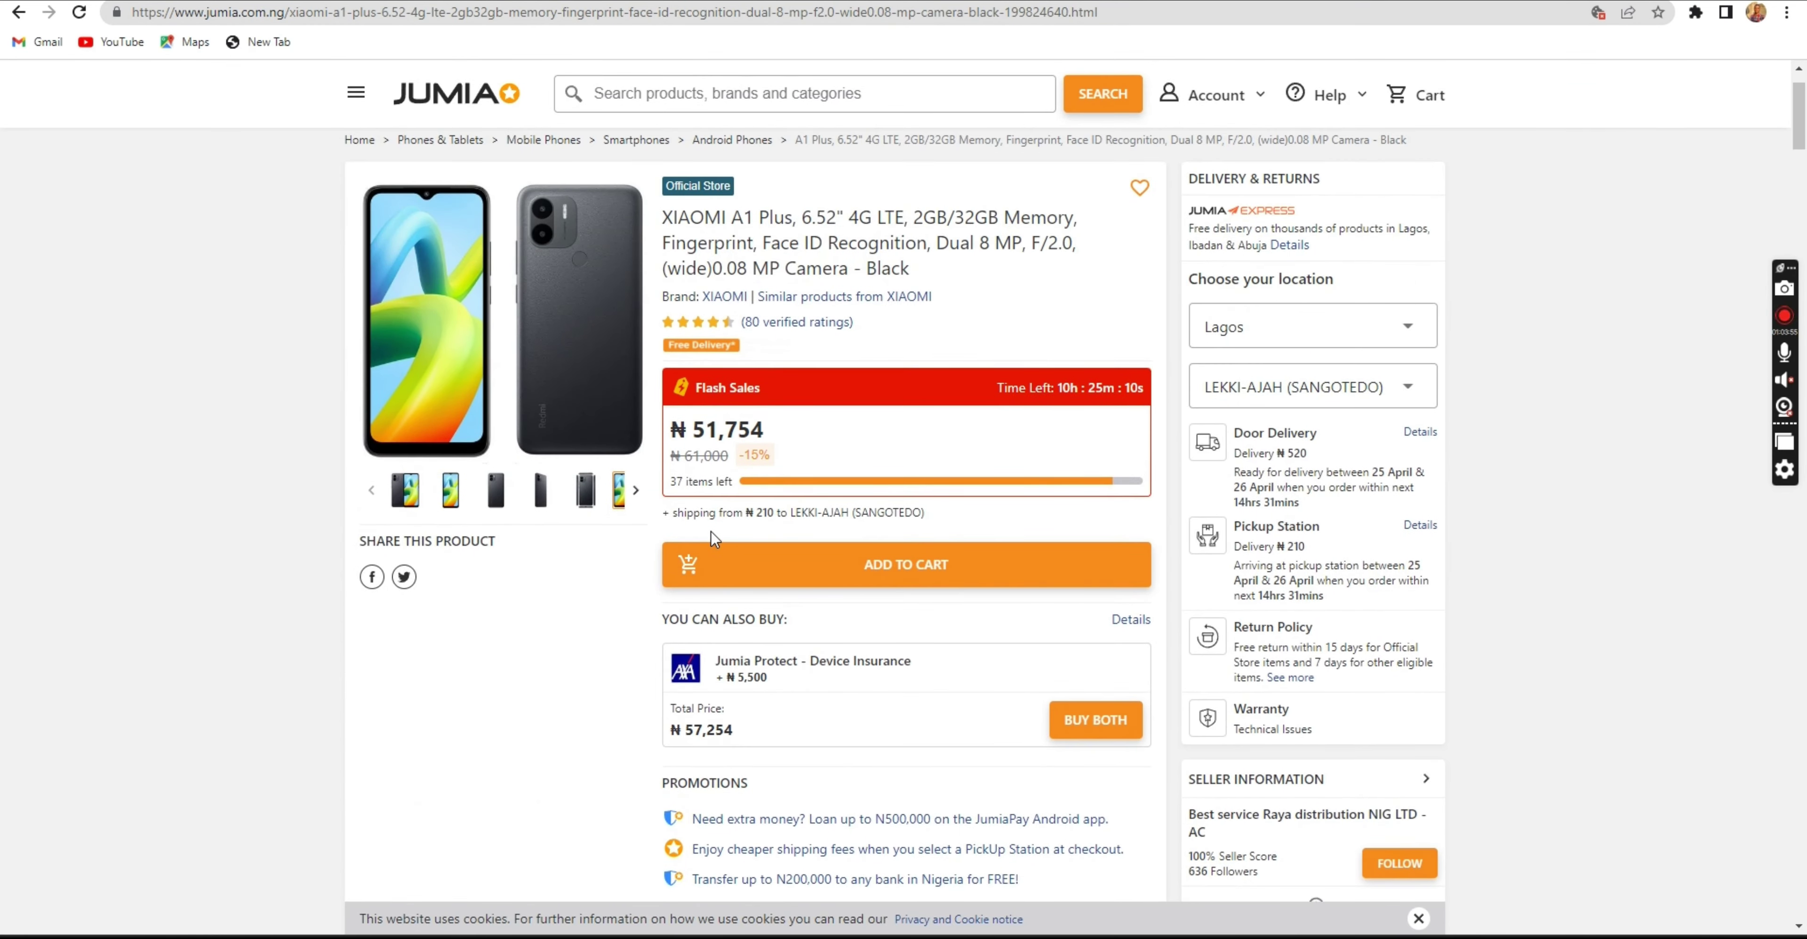
scroll(710, 531, down, 7)
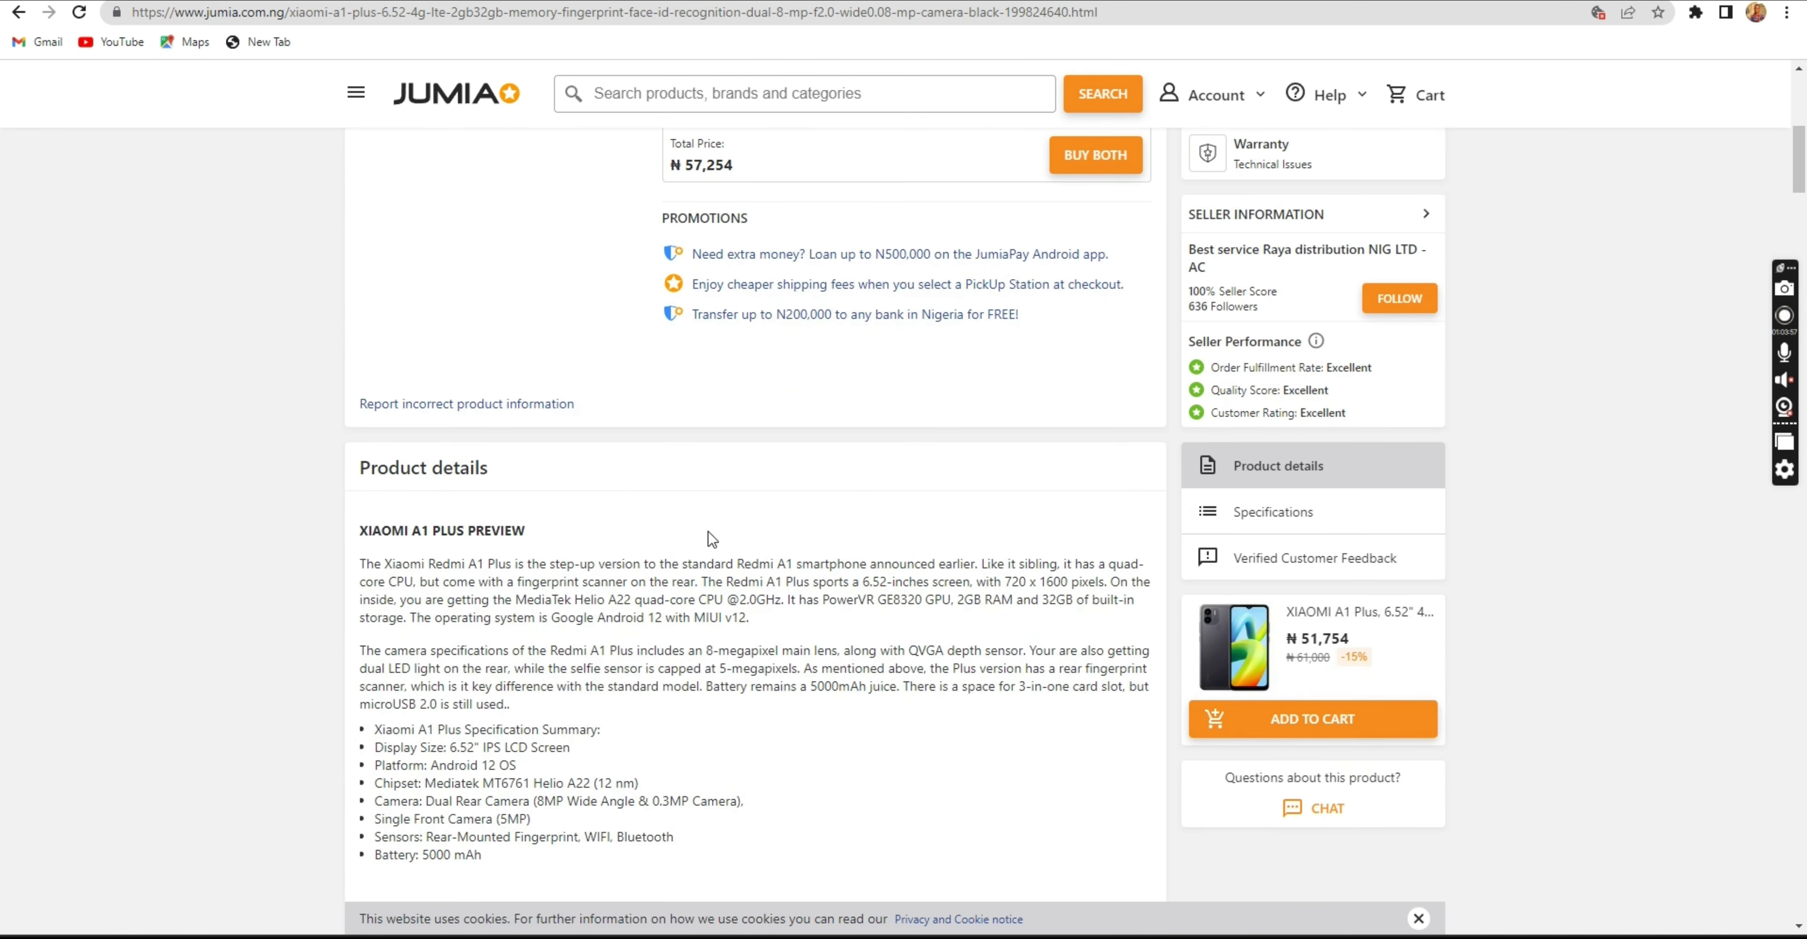
scroll(705, 534, down, 6)
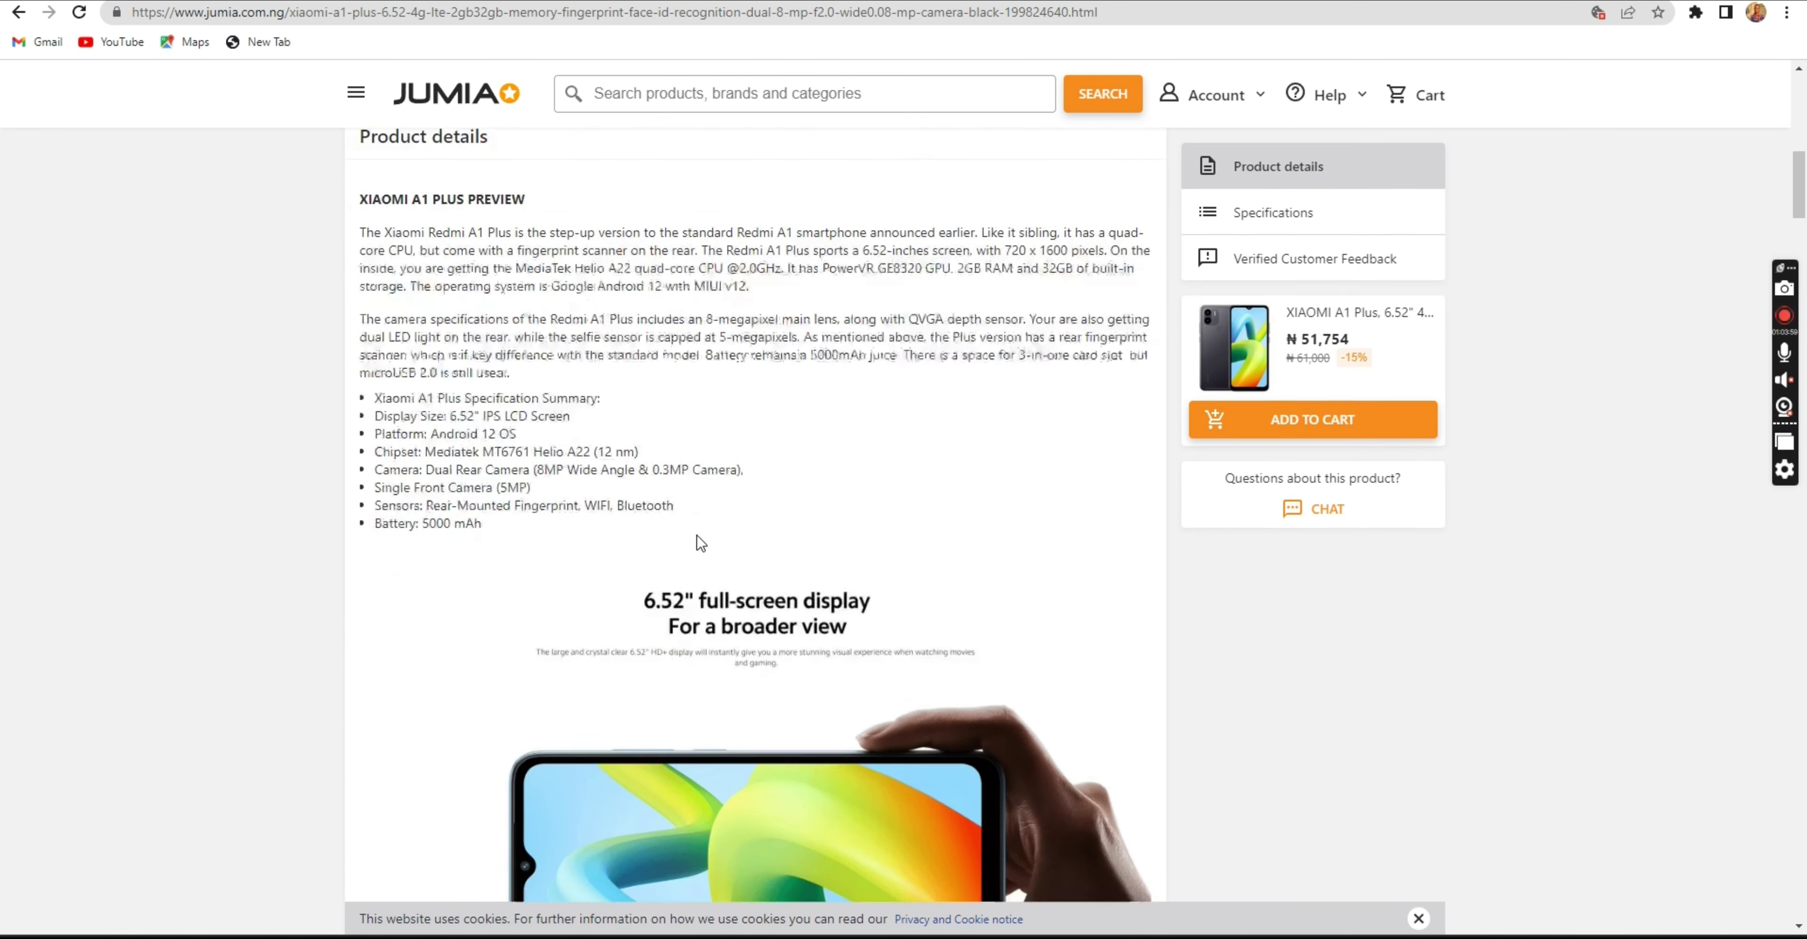
scroll(696, 534, down, 8)
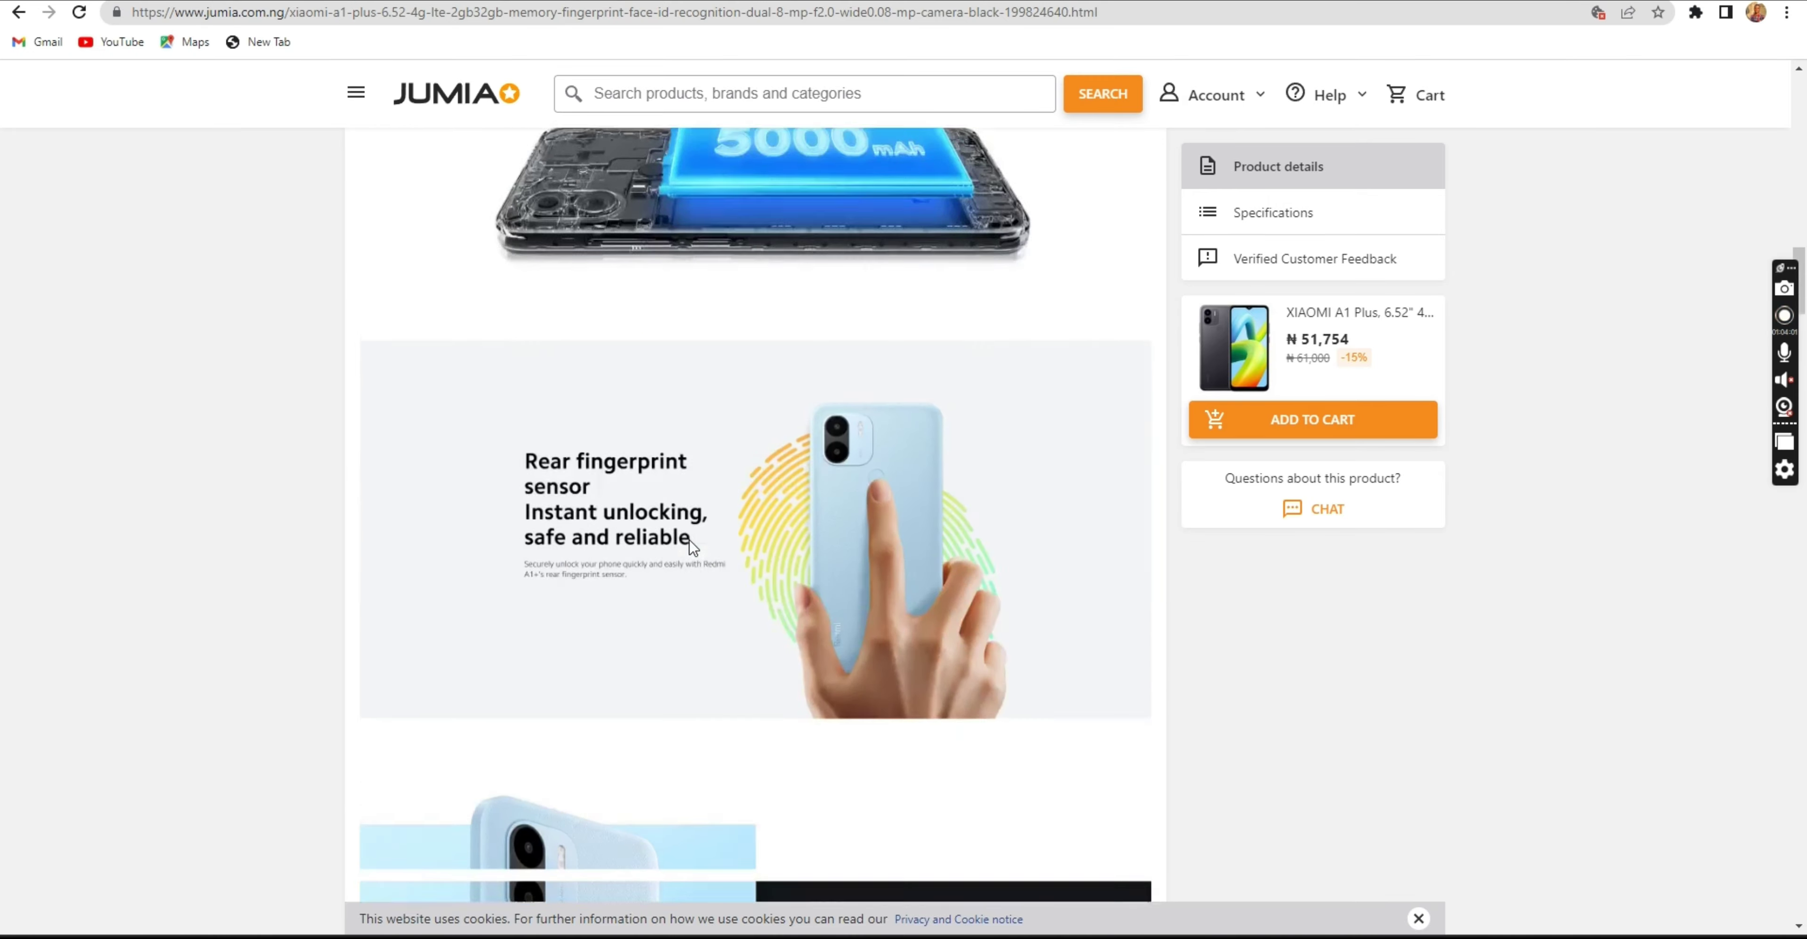
scroll(693, 547, down, 10)
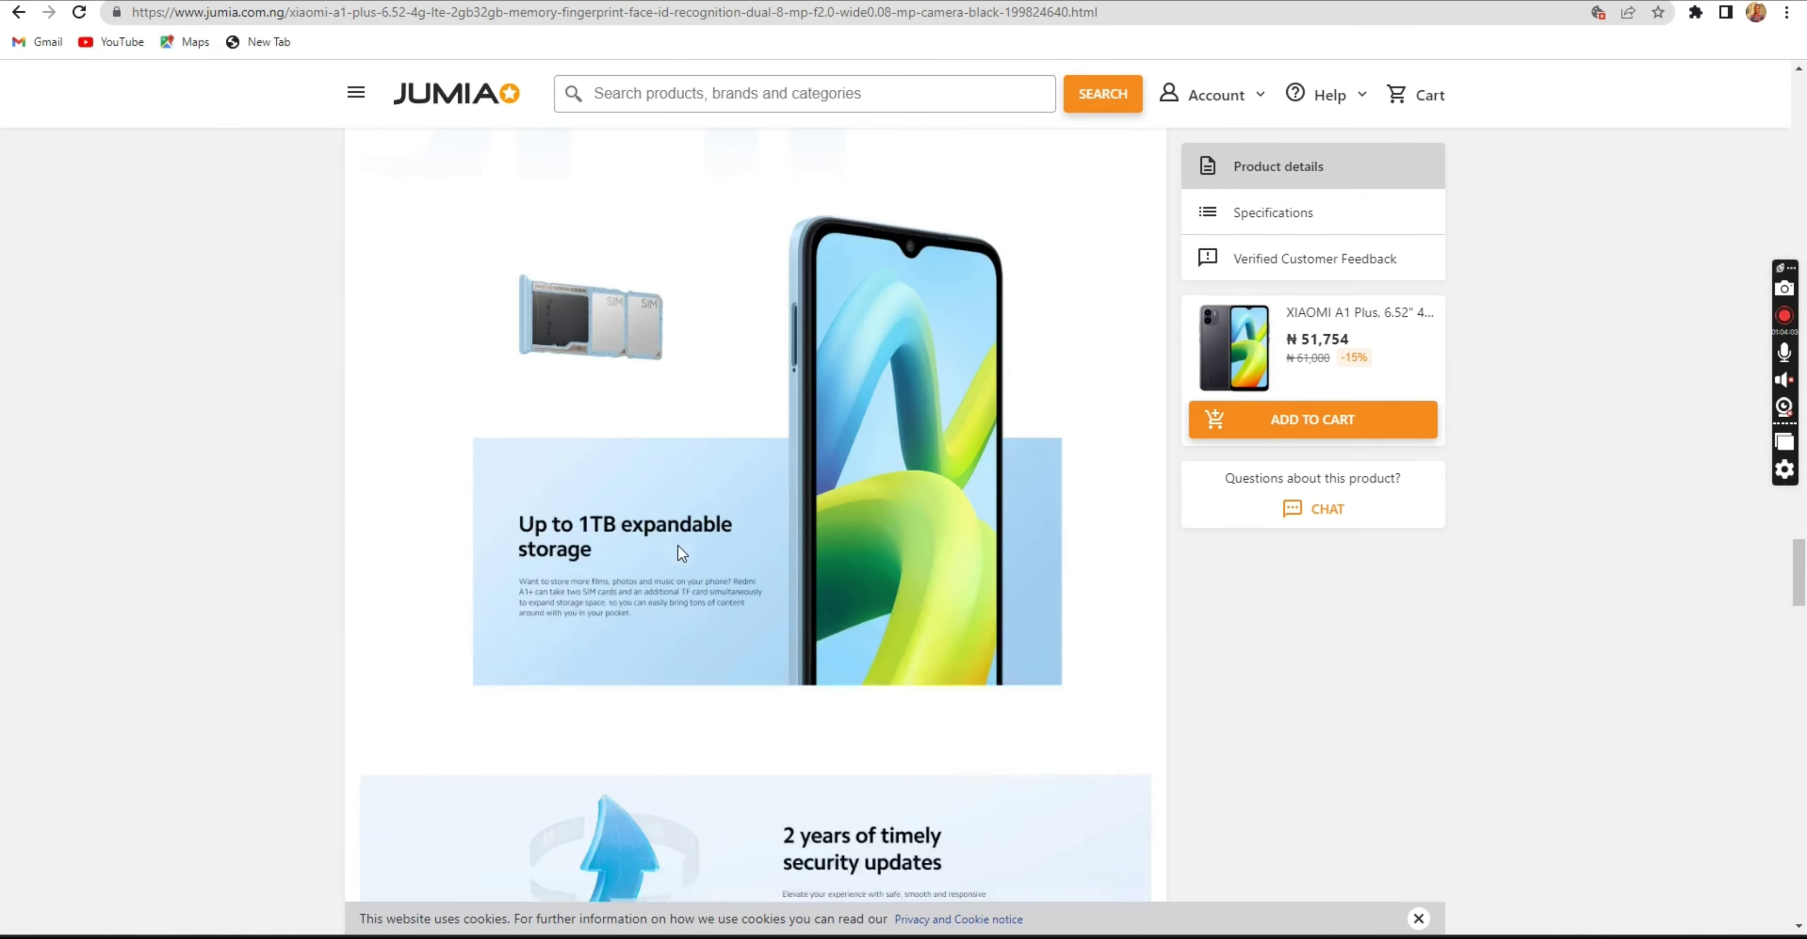
scroll(656, 551, down, 15)
scroll(651, 544, up, 5)
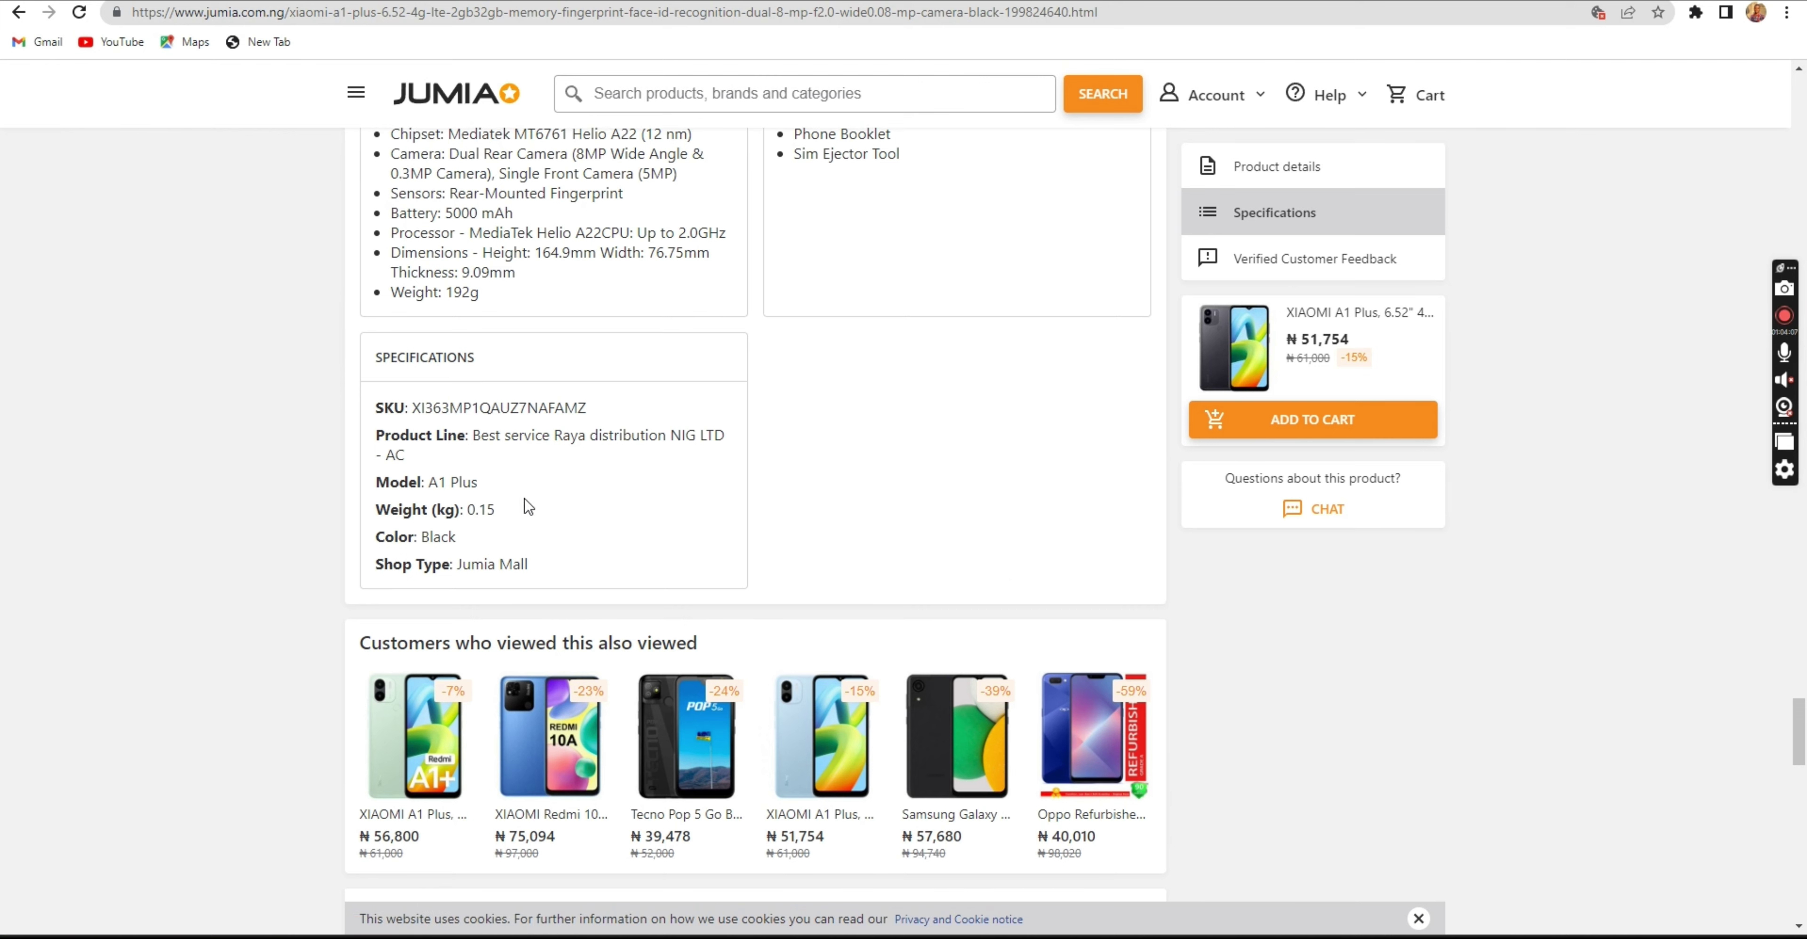
scroll(526, 505, up, 1)
scroll(512, 495, up, 7)
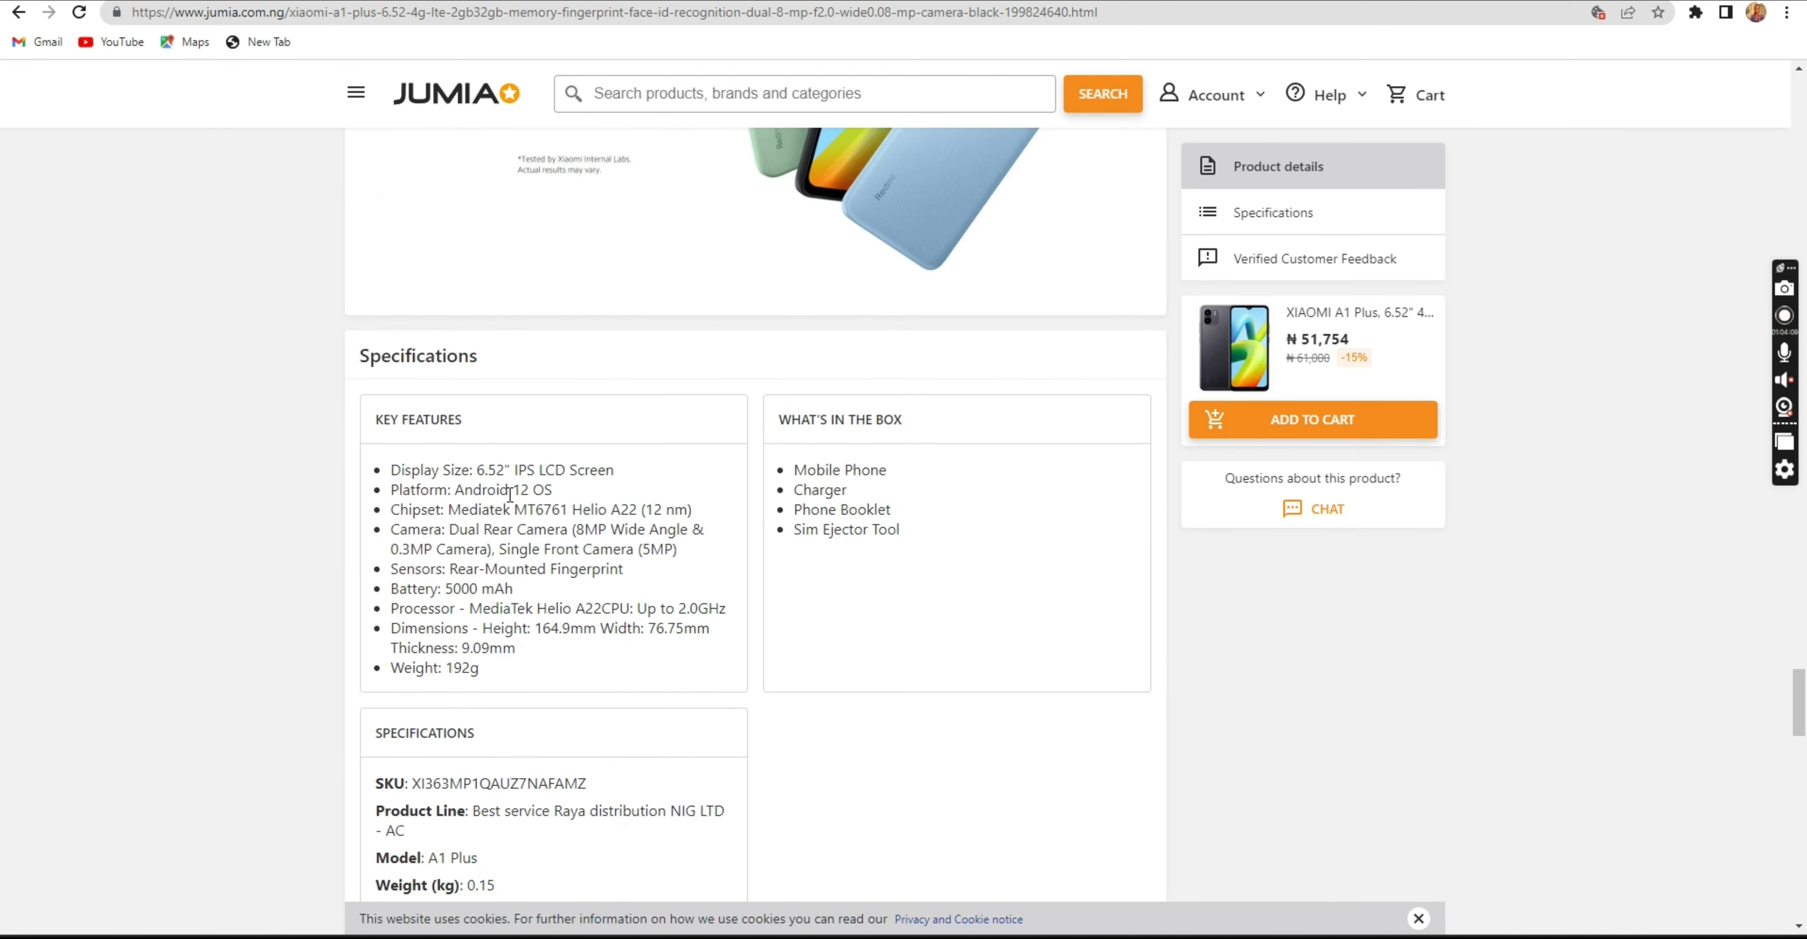
scroll(498, 501, down, 5)
scroll(493, 503, down, 13)
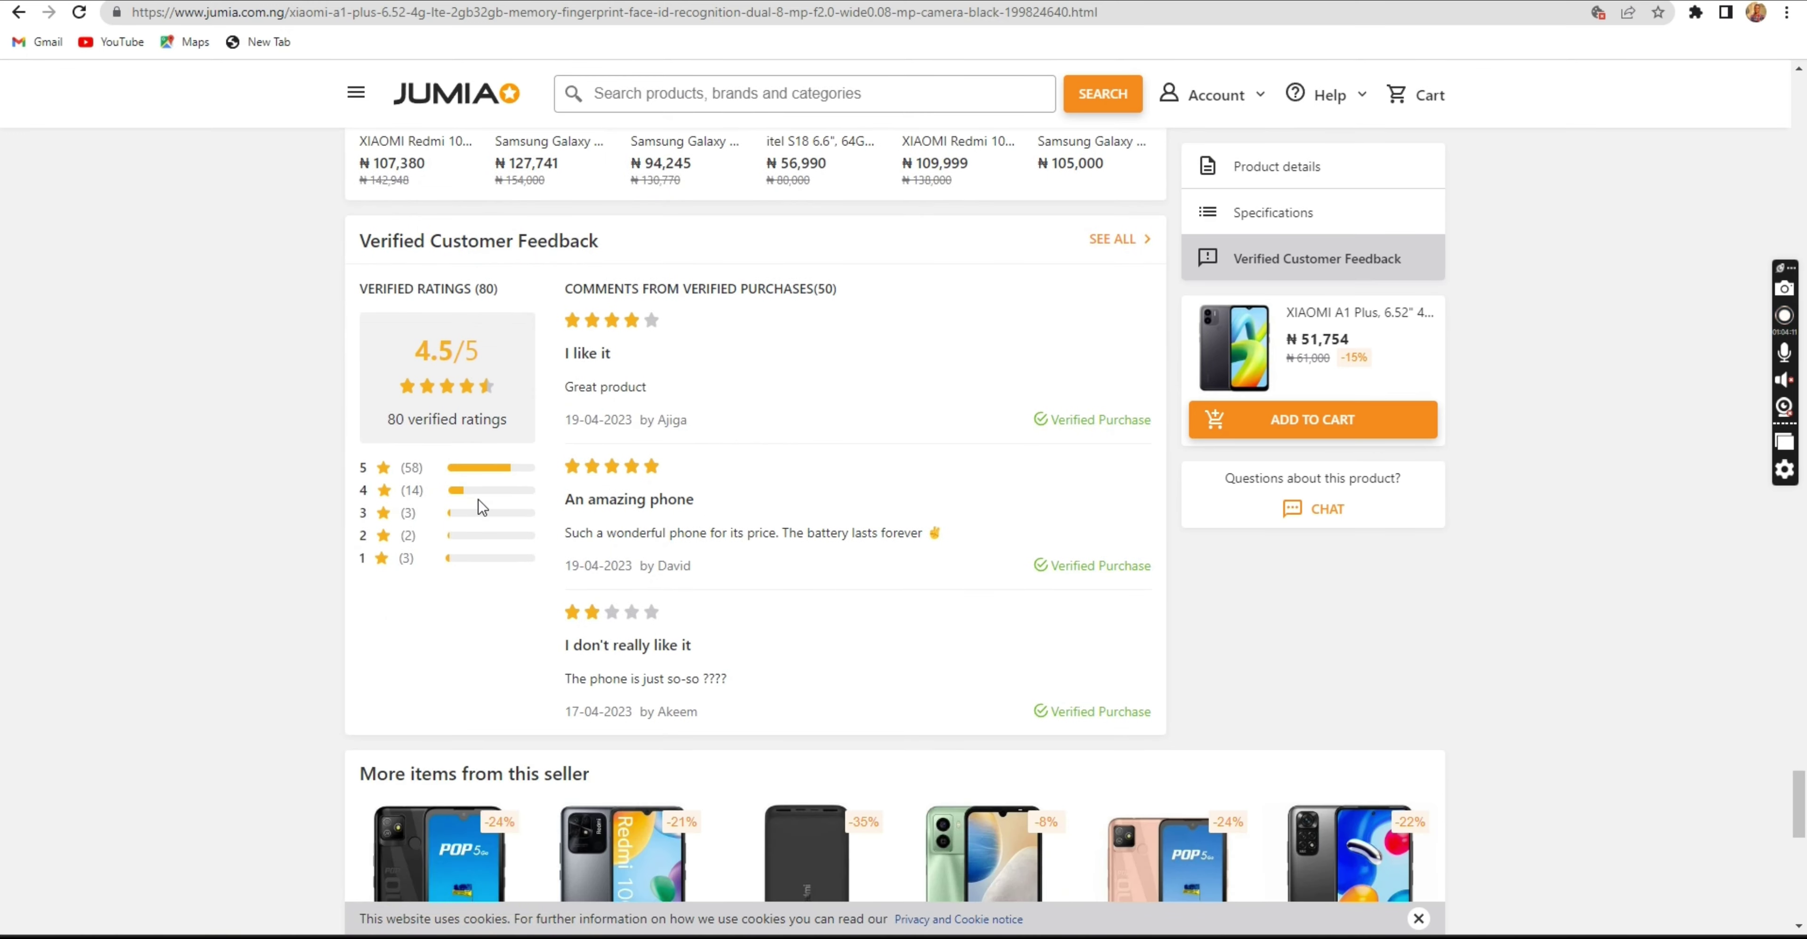
scroll(476, 491, up, 15)
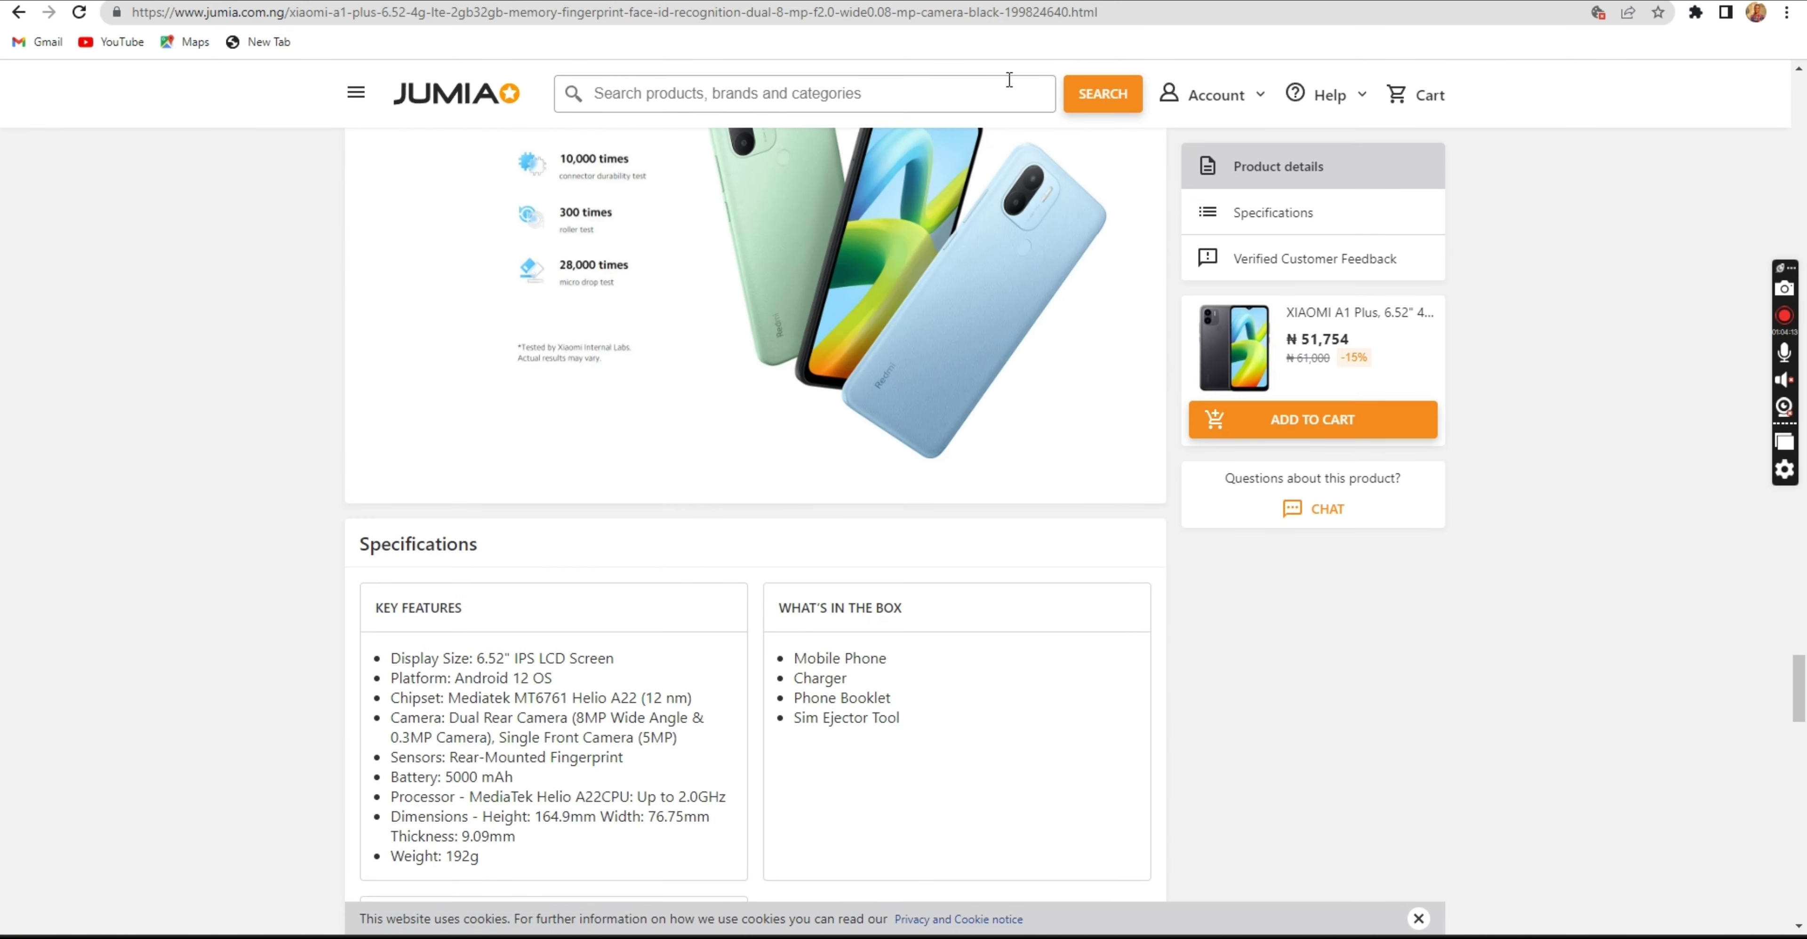
click(597, 1)
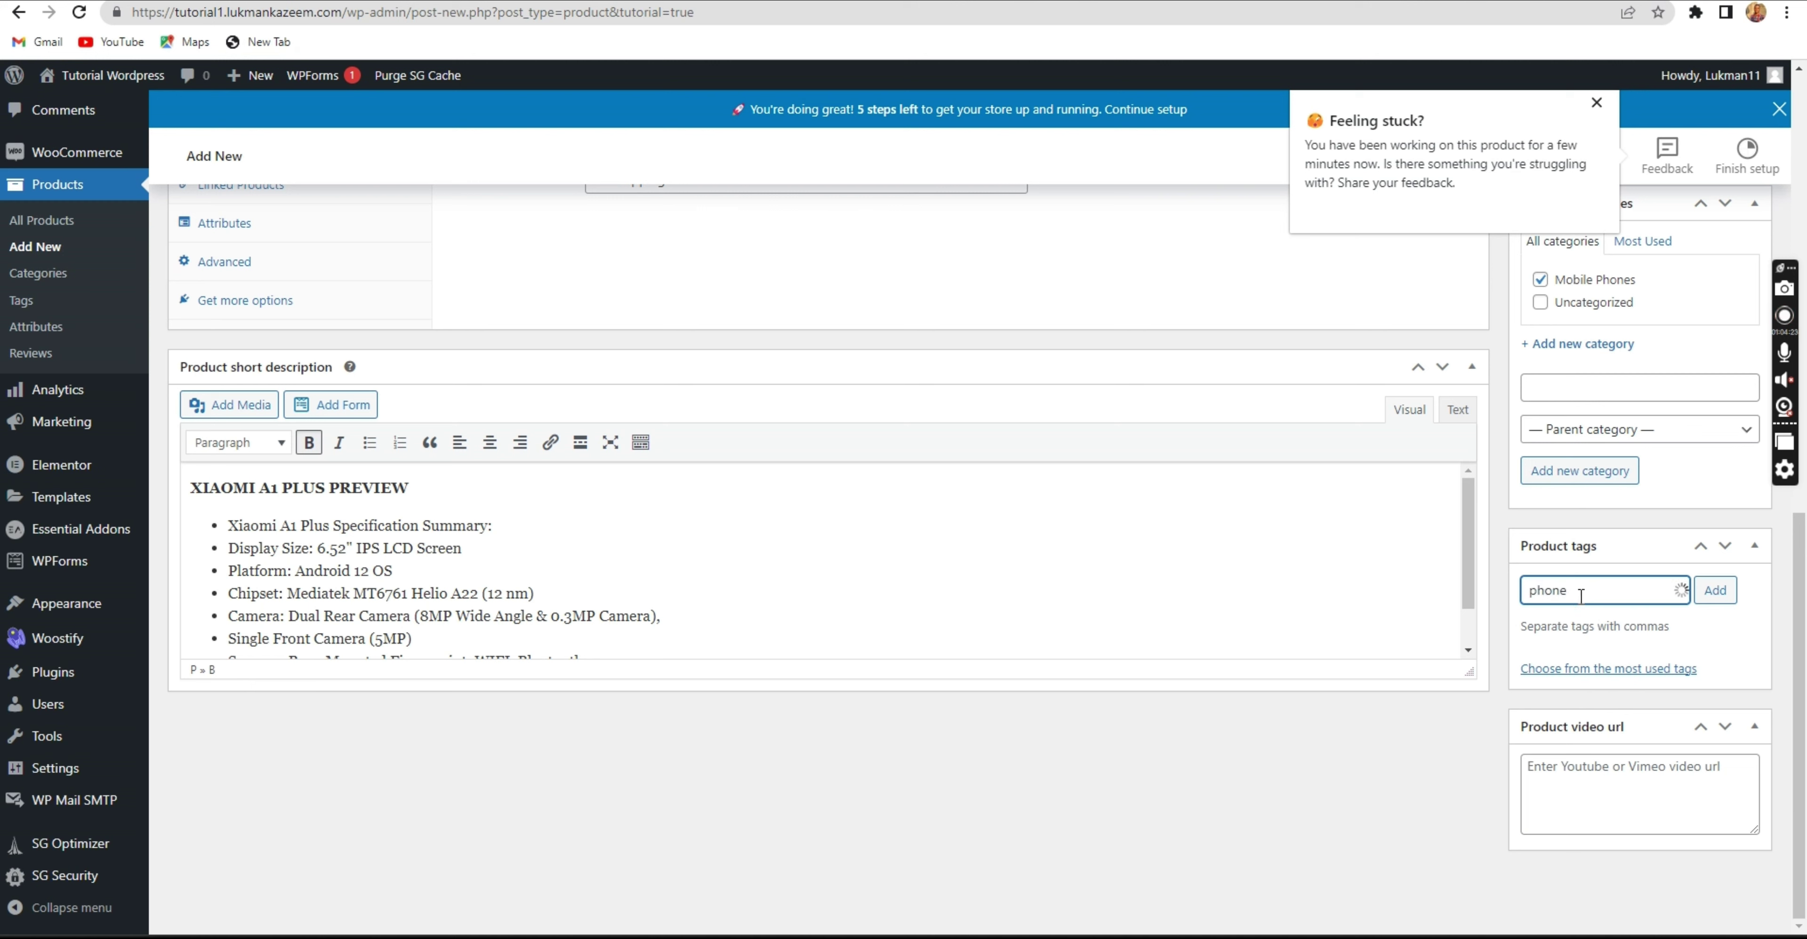
Add the product tags phone, mobile and android.
key(Return)
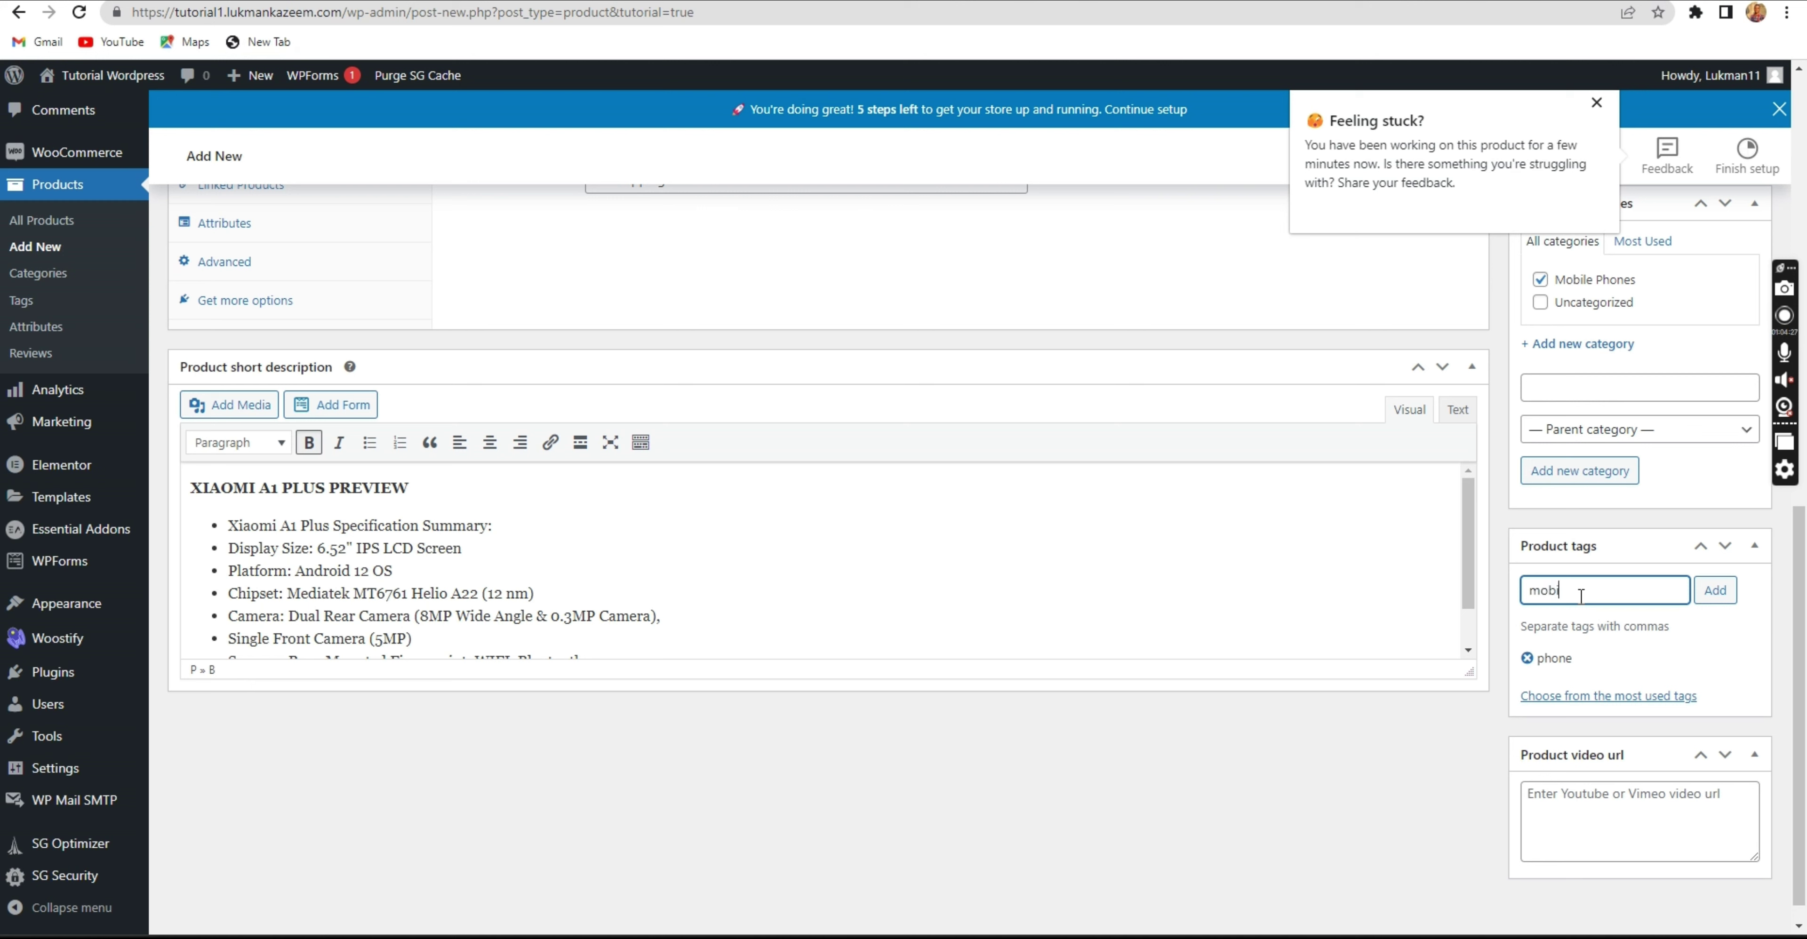
key(Return)
text(ndroid)
click(1696, 597)
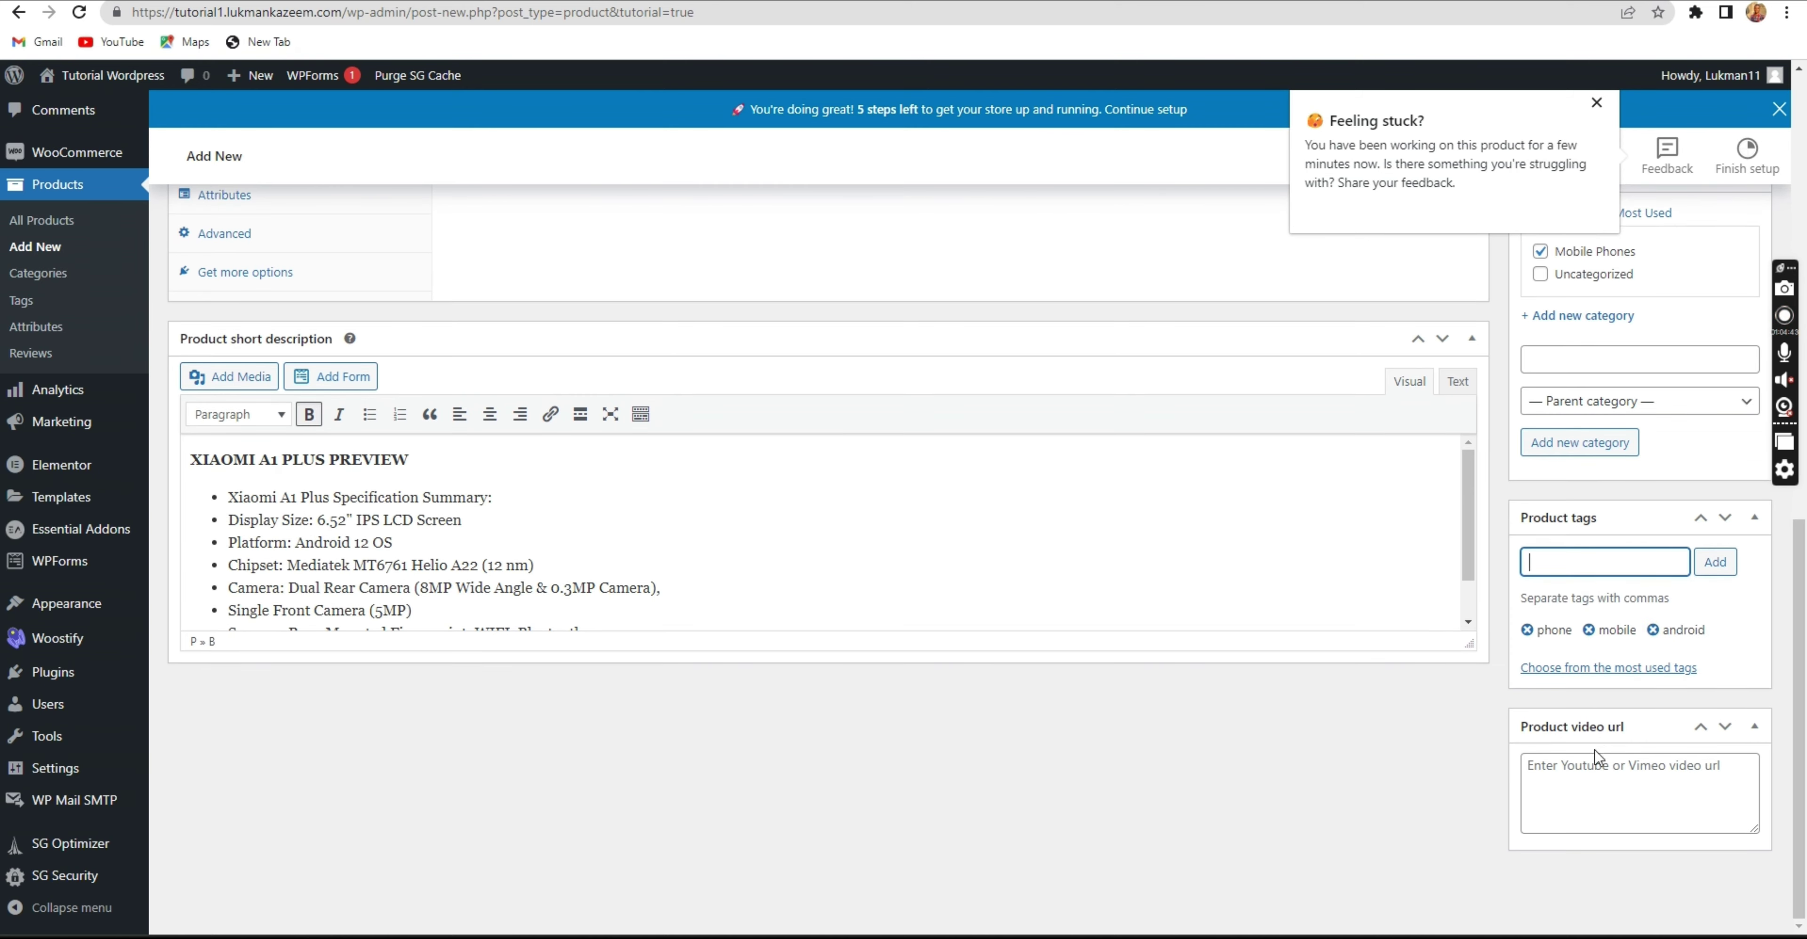
click(1596, 772)
scroll(1592, 751, up, 6)
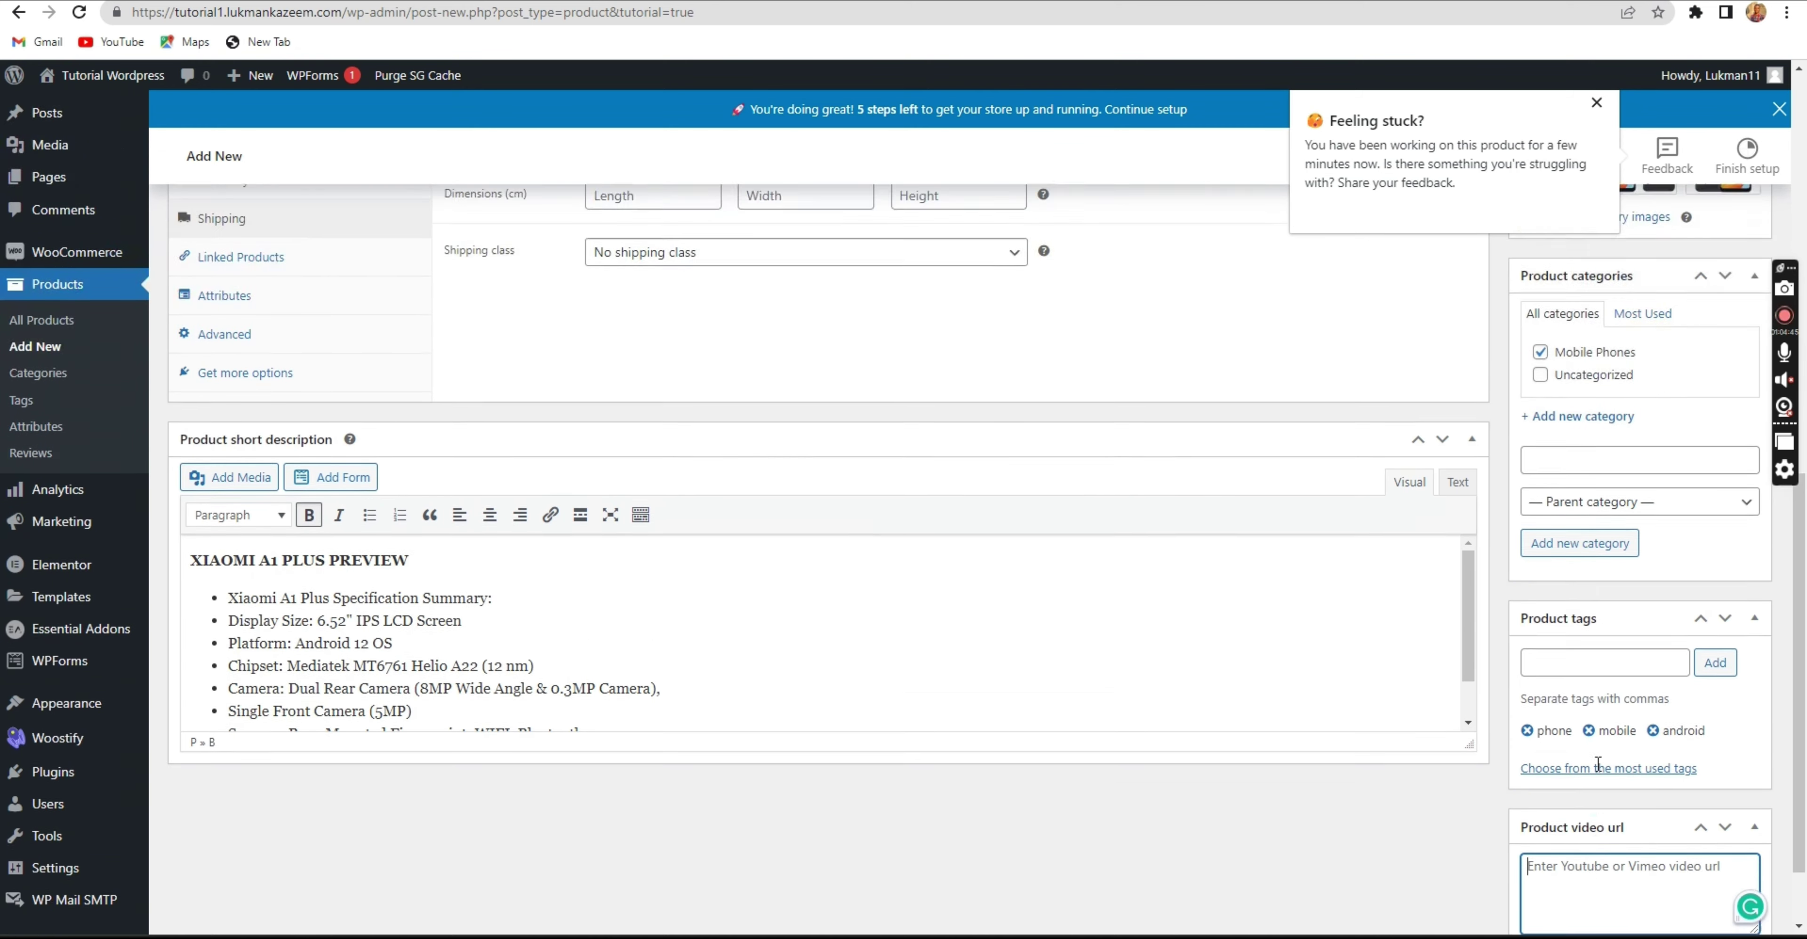
scroll(1593, 751, up, 7)
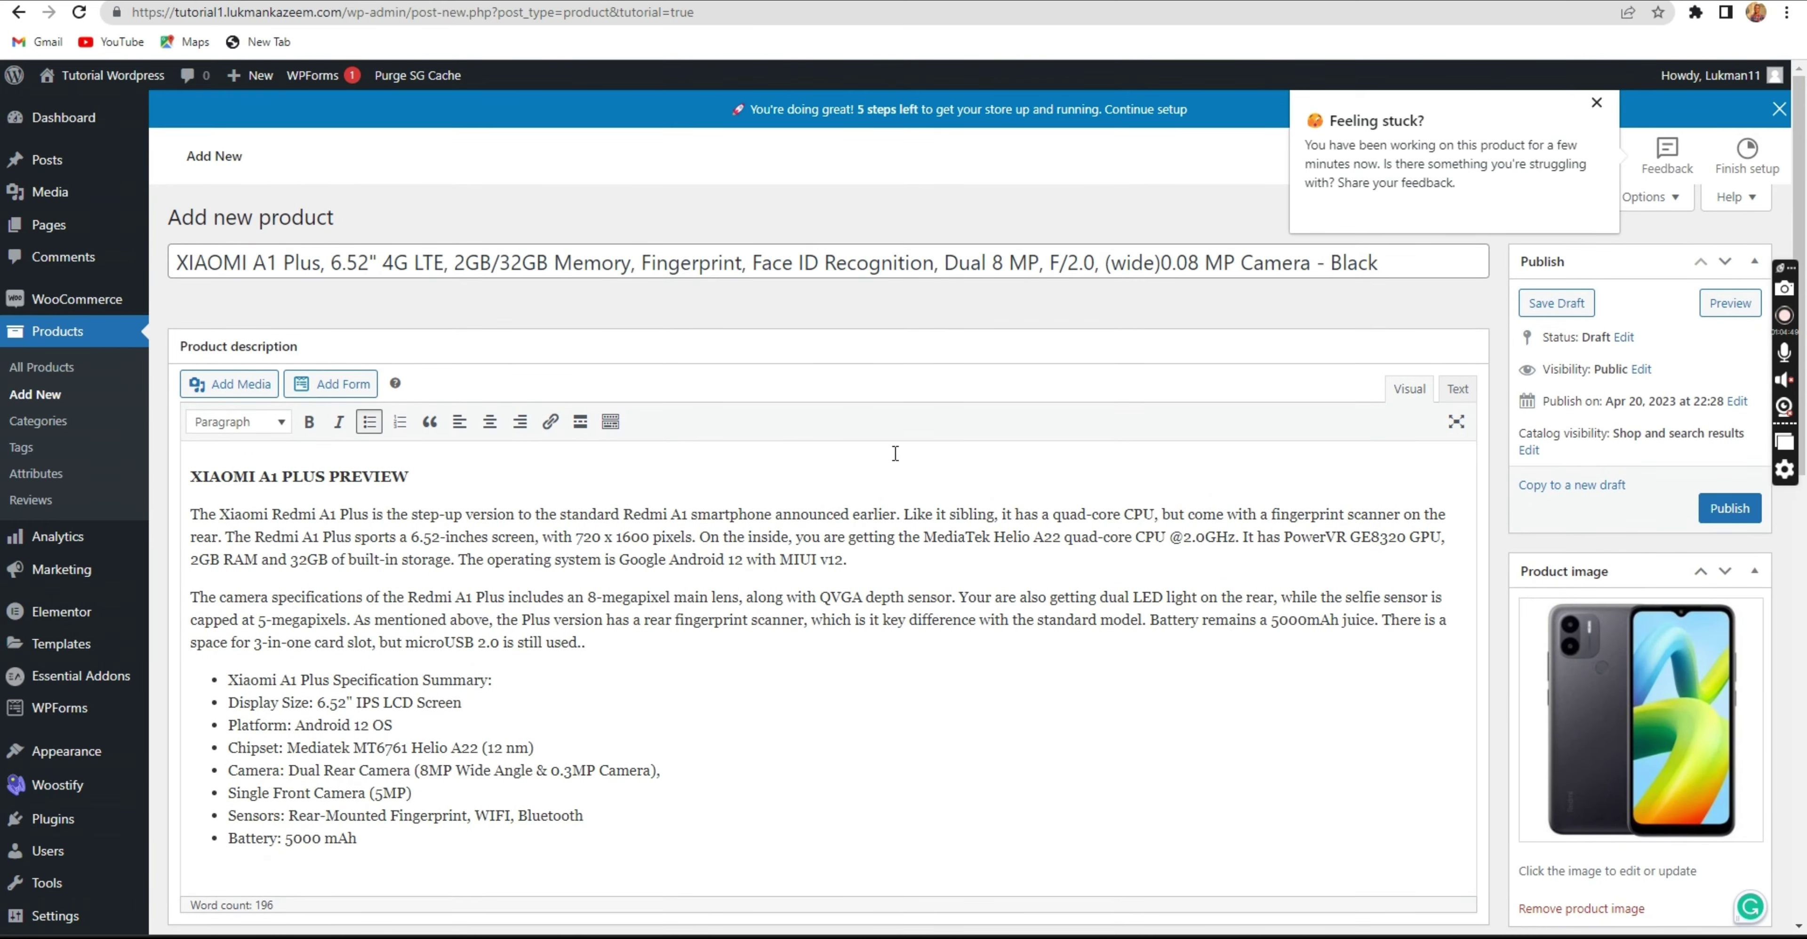
scroll(895, 452, down, 13)
scroll(874, 458, up, 10)
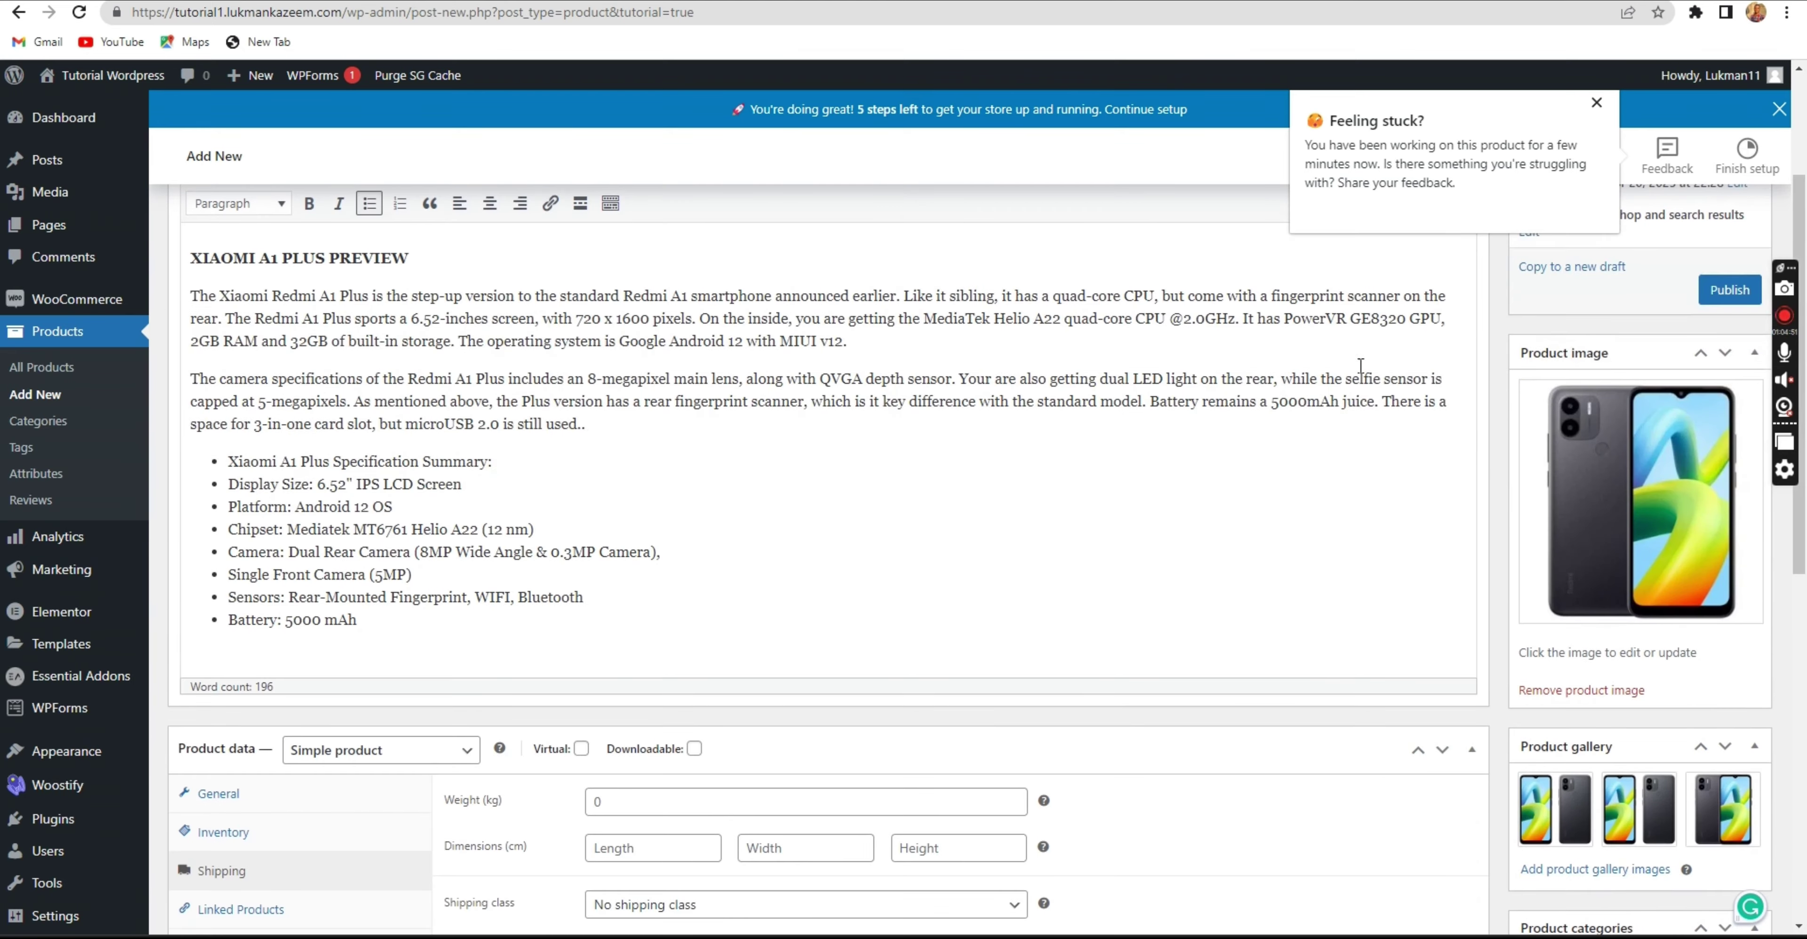
scroll(1360, 366, up, 3)
Publish XIAOMI A1 Plus, dismiss the 'Feeling stuck?' popup, and go to the homepage tab.
click(1730, 480)
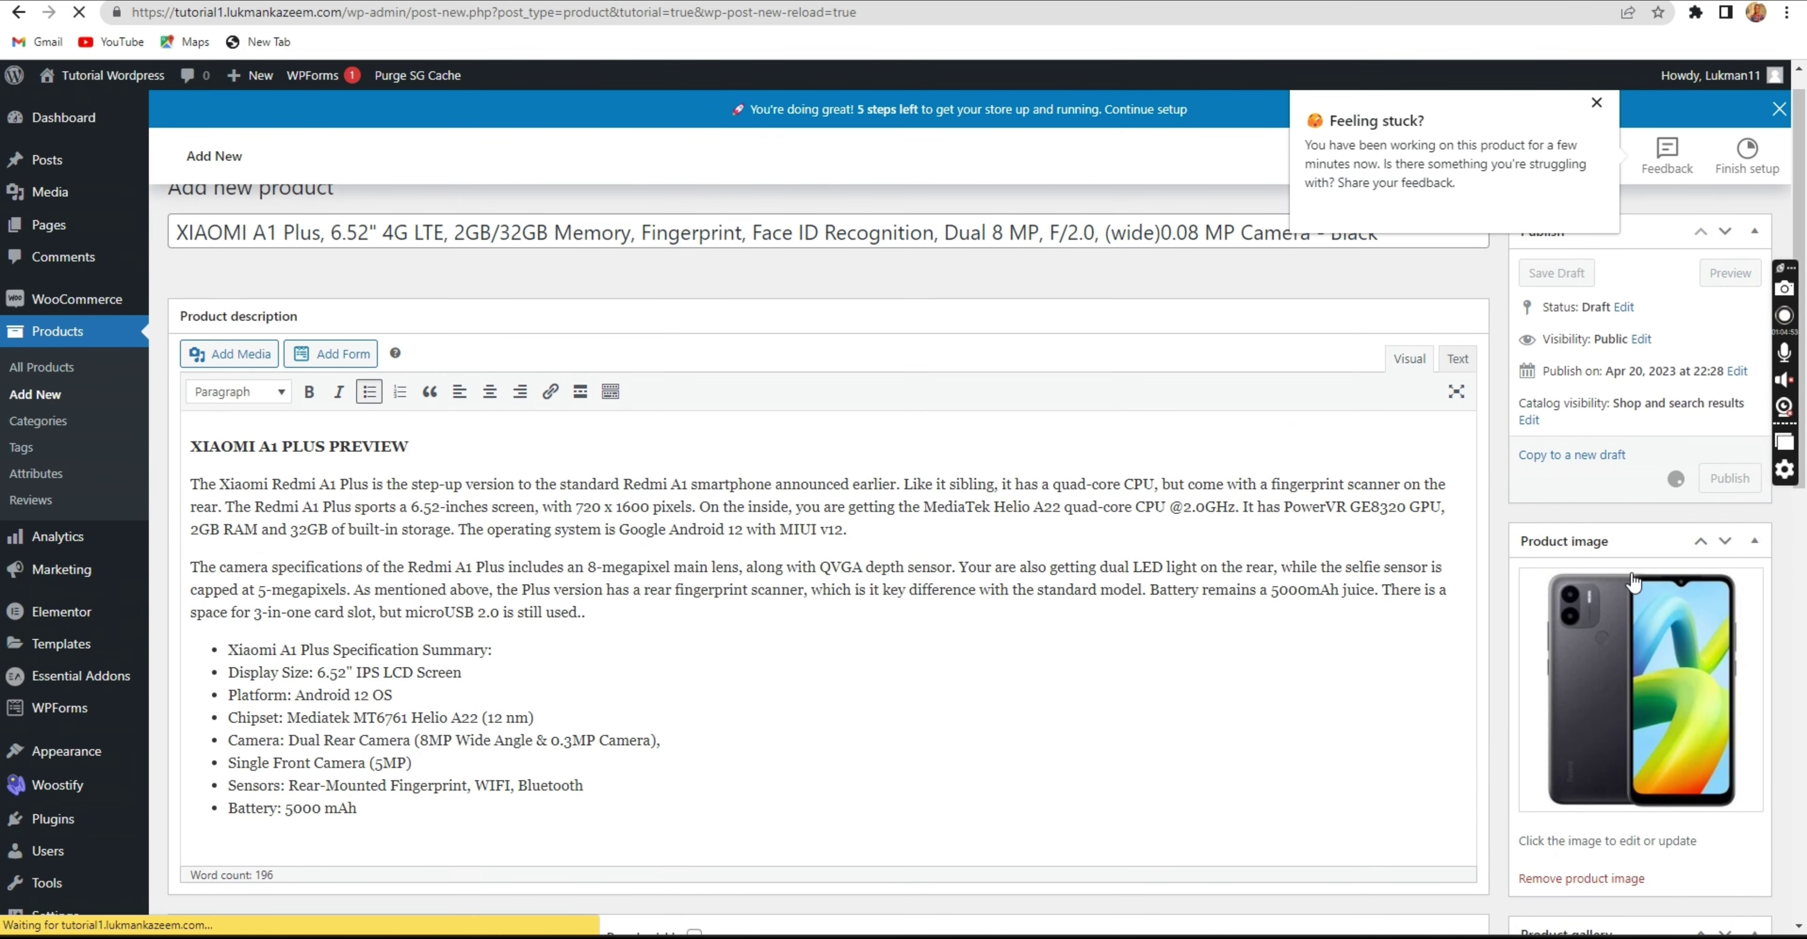
click(1597, 103)
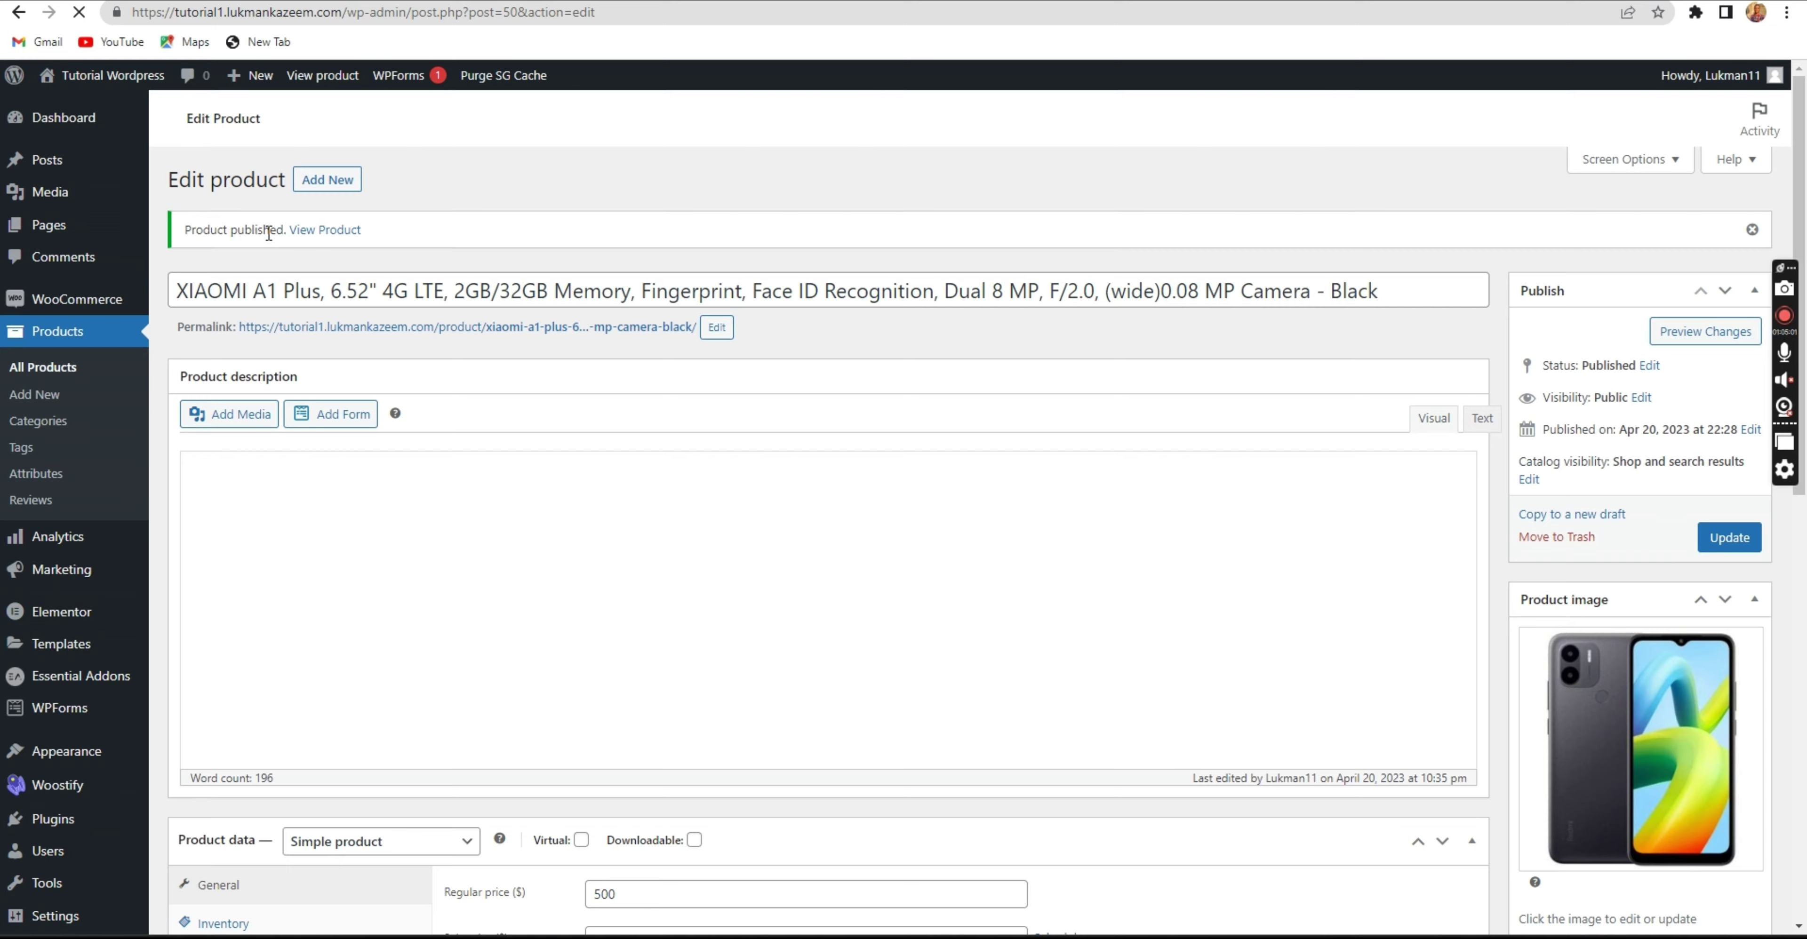
click(765, 0)
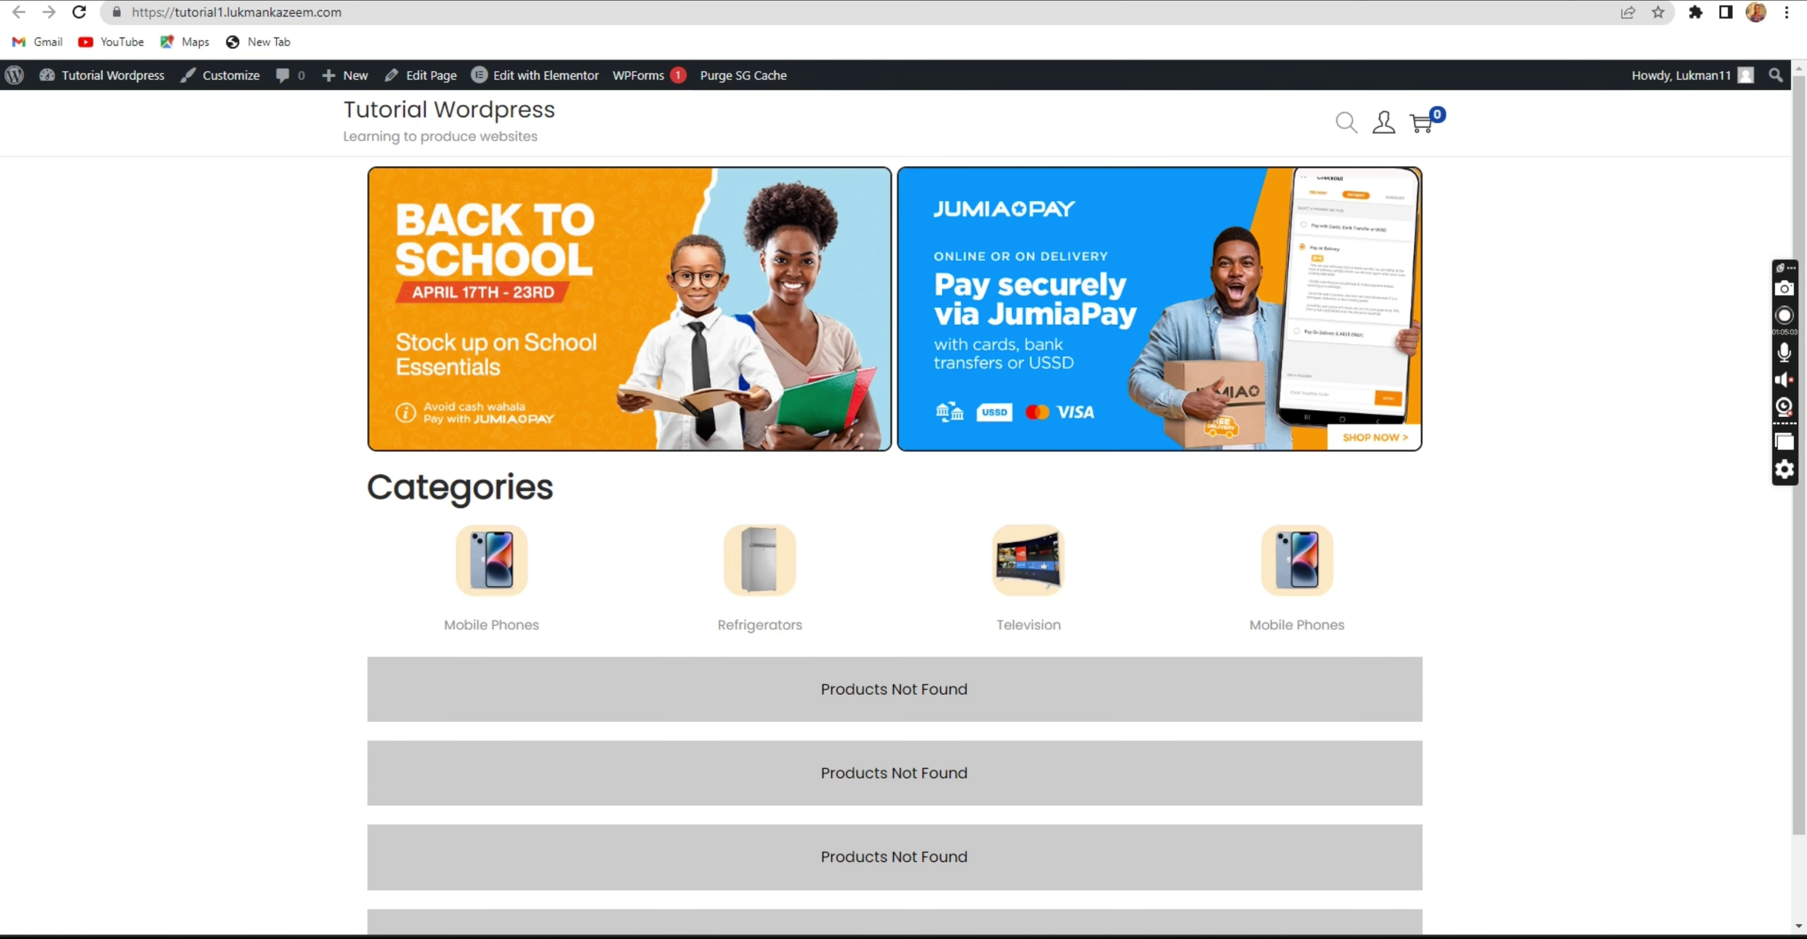
Reload the storefront homepage and browse the XIAOMI A1 Plus cards priced at $450.00.
click(79, 13)
scroll(772, 533, down, 1)
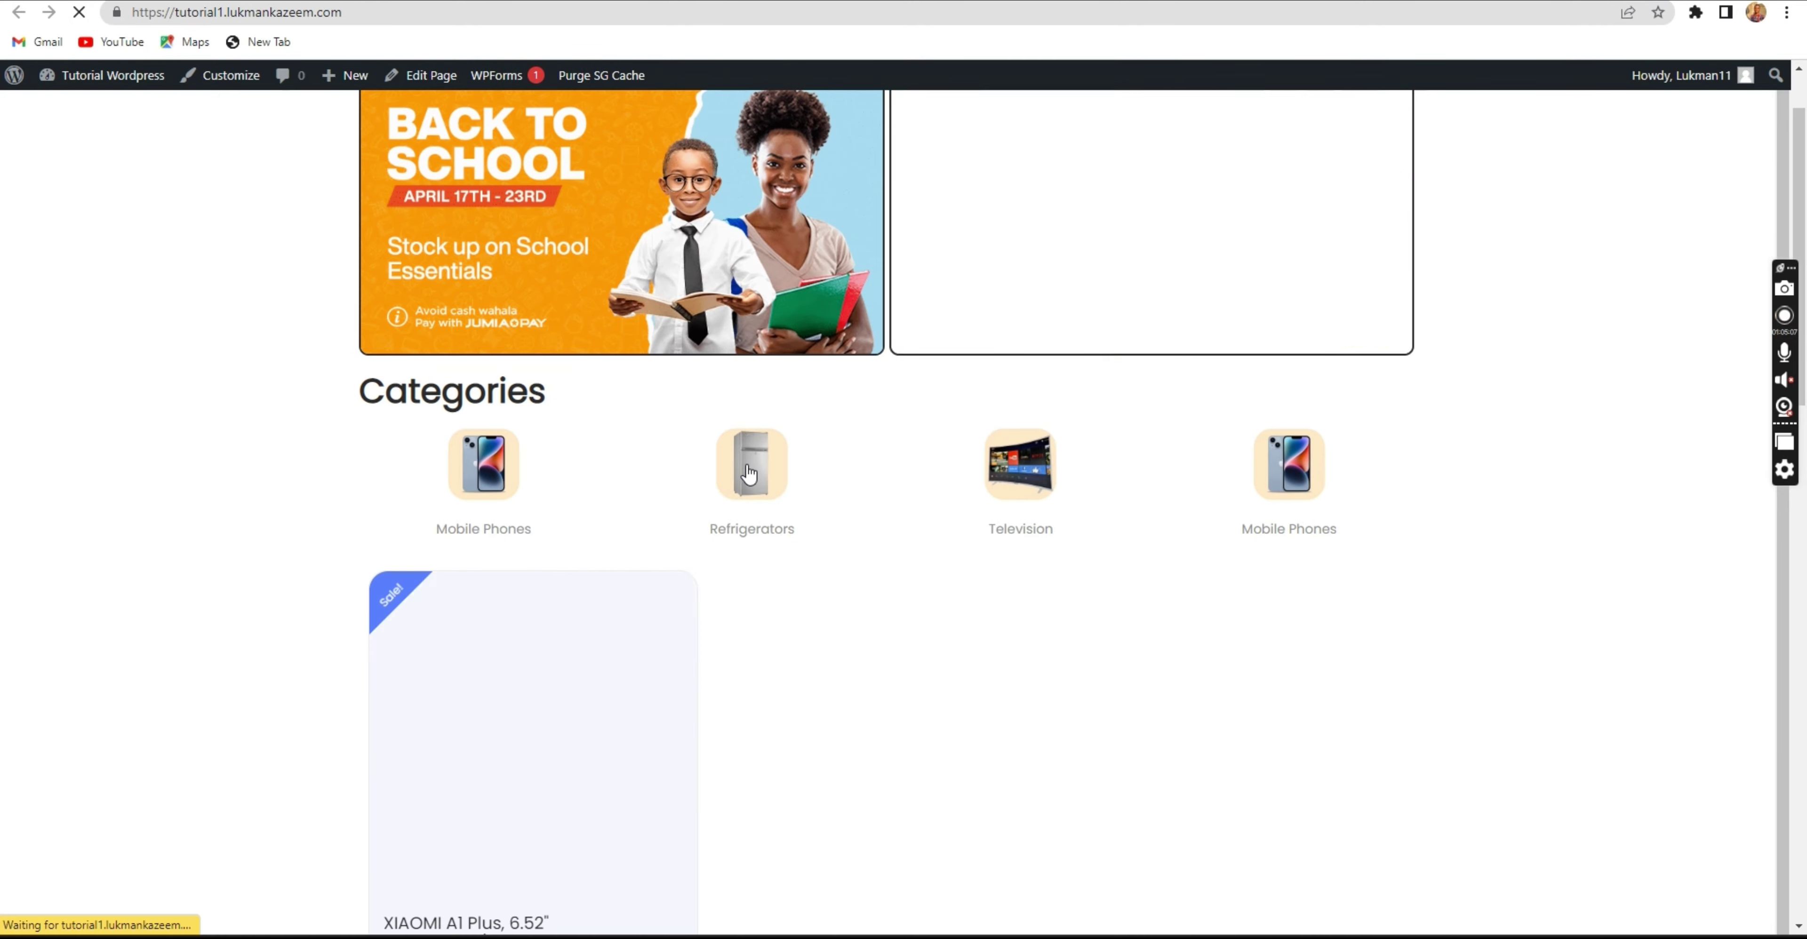
scroll(494, 311, down, 10)
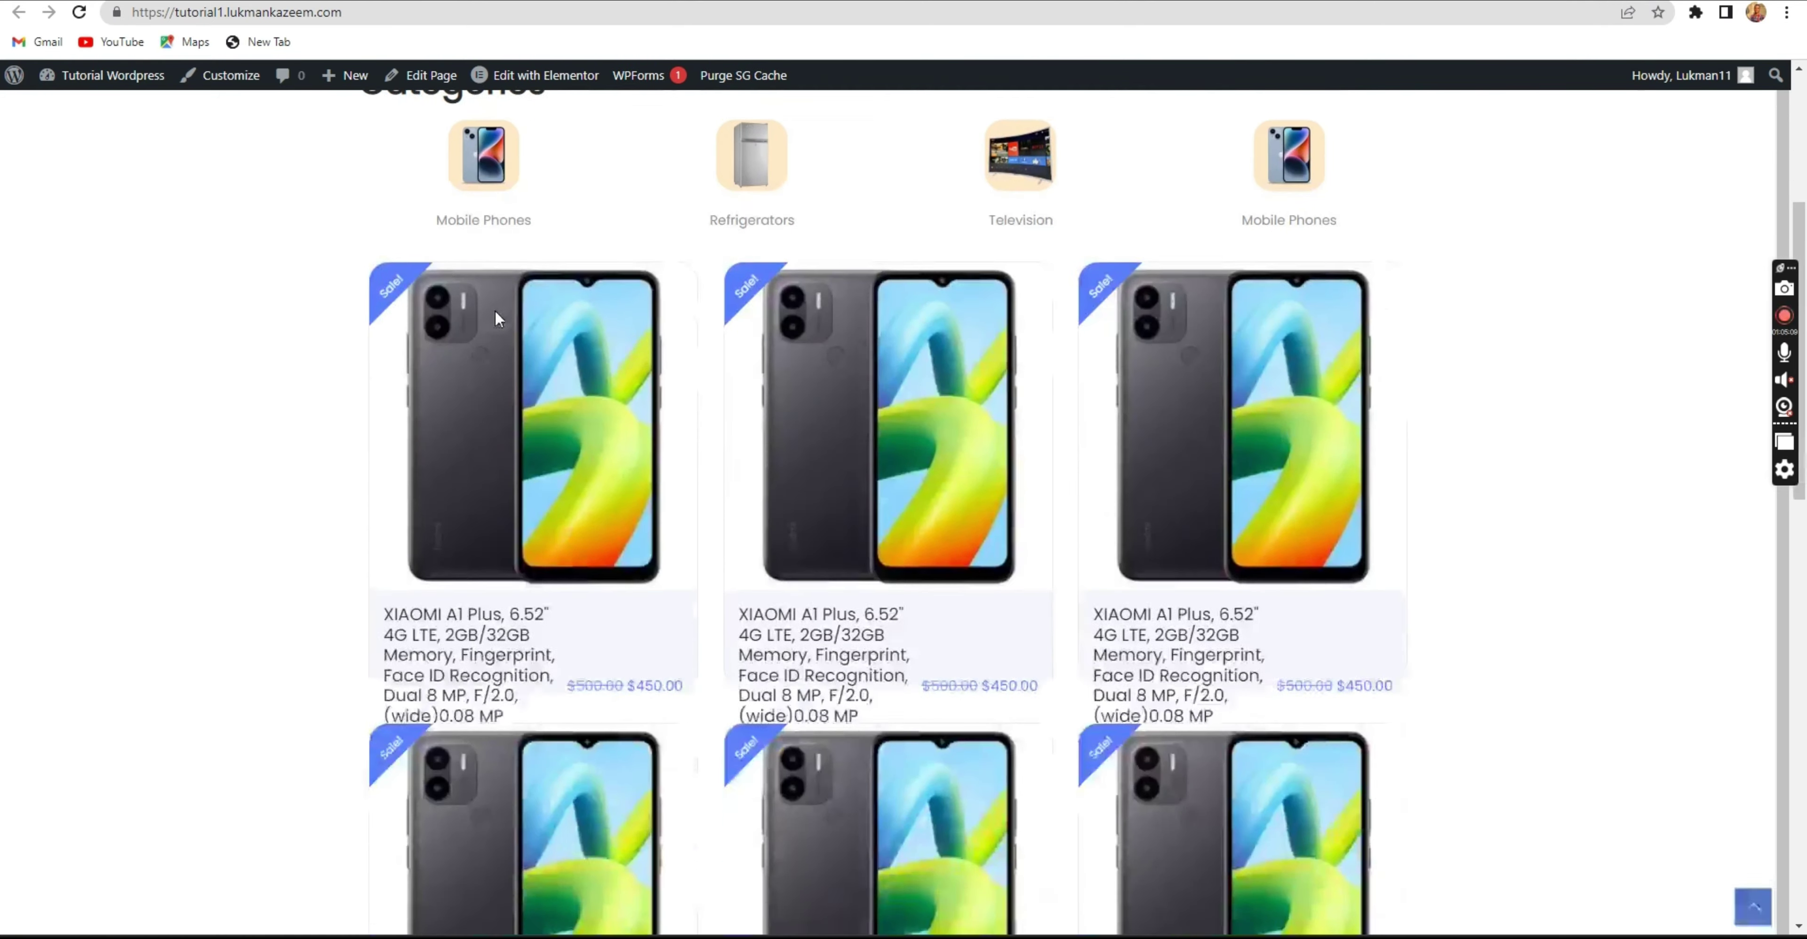
scroll(481, 287, down, 3)
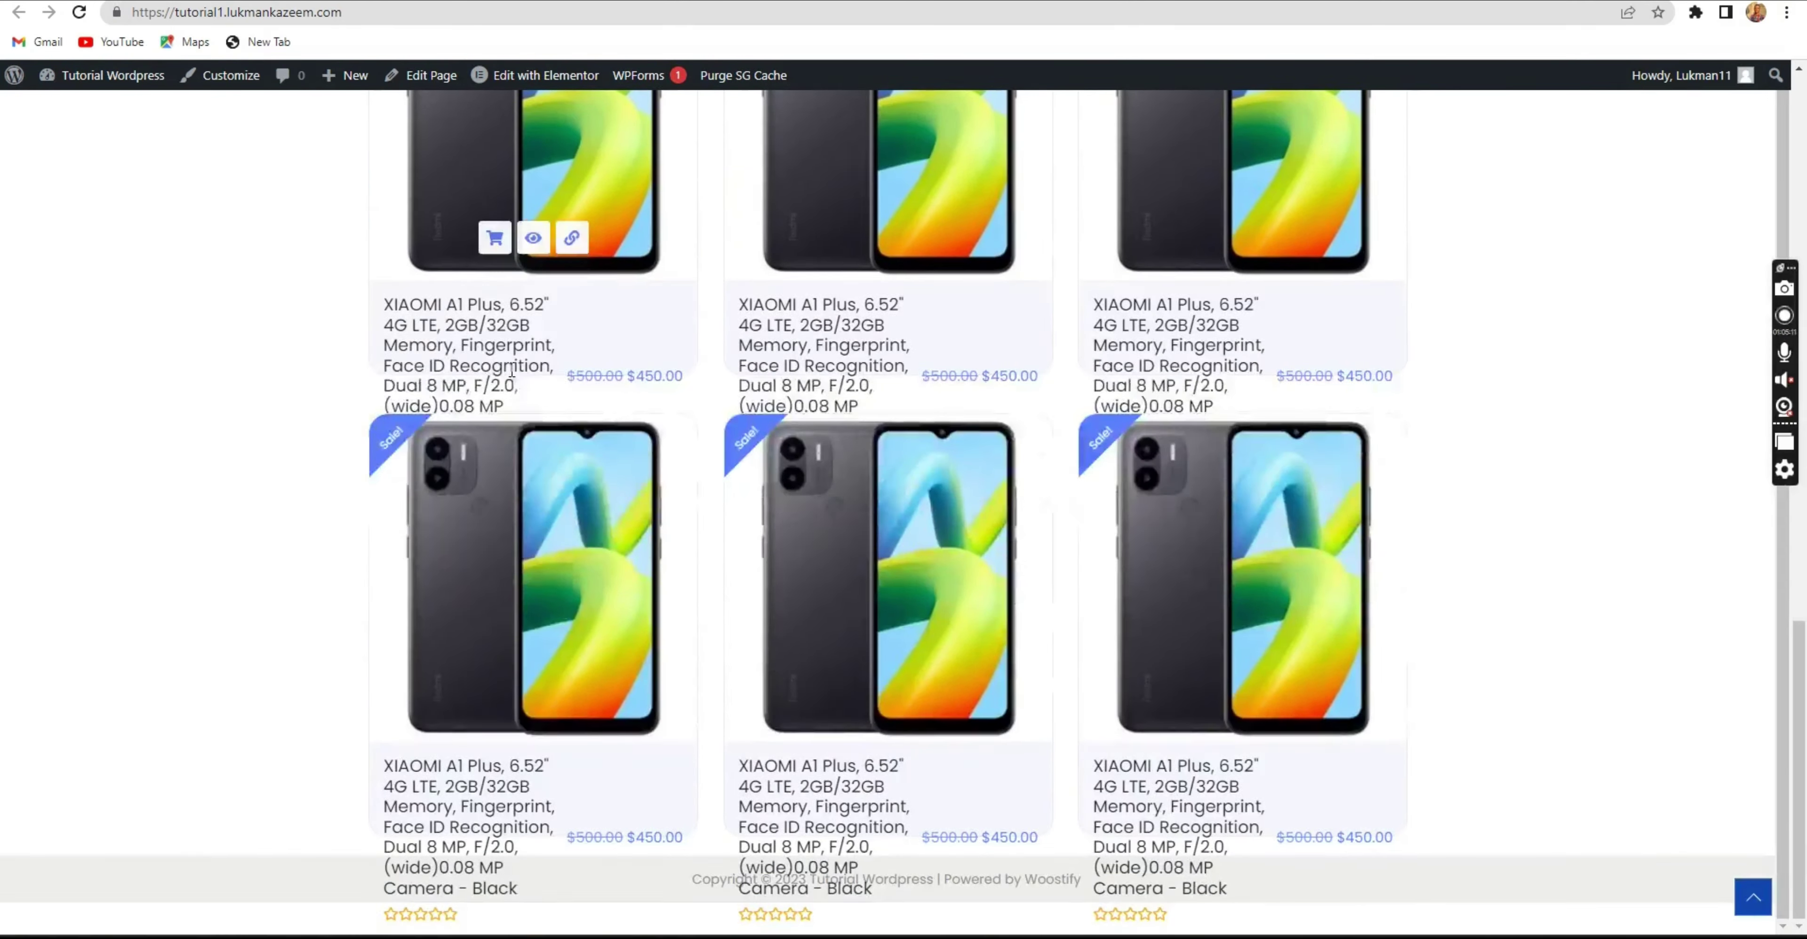
scroll(700, 501, up, 5)
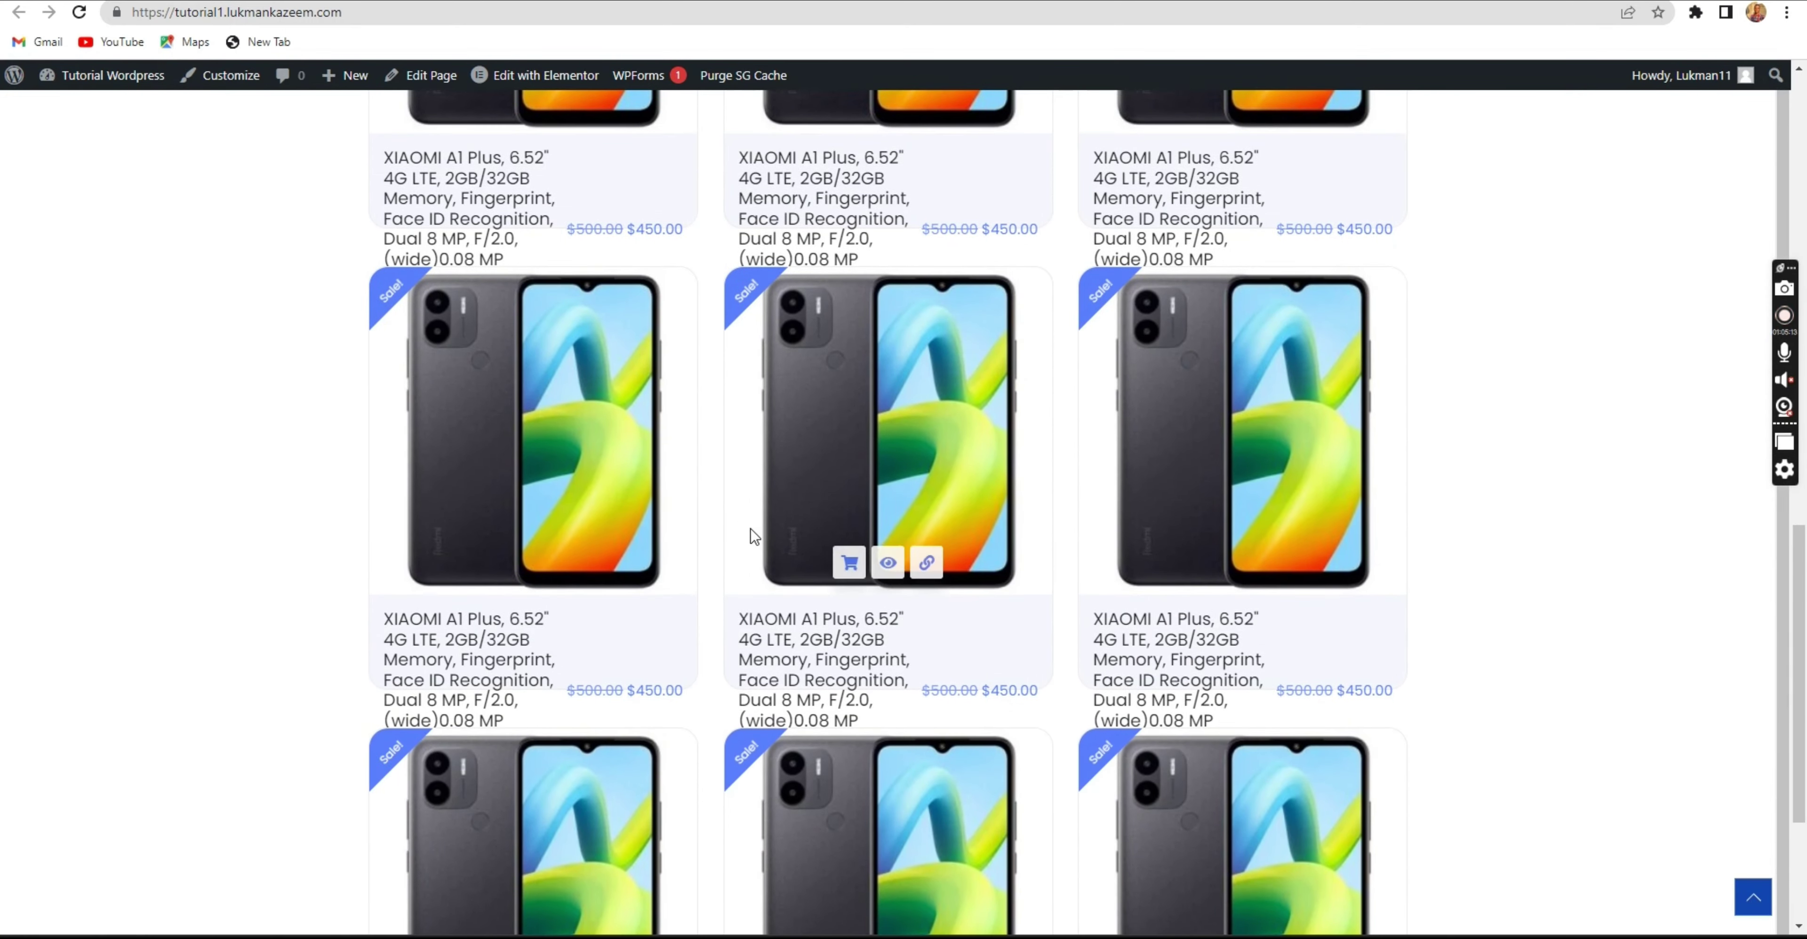
scroll(763, 495, up, 4)
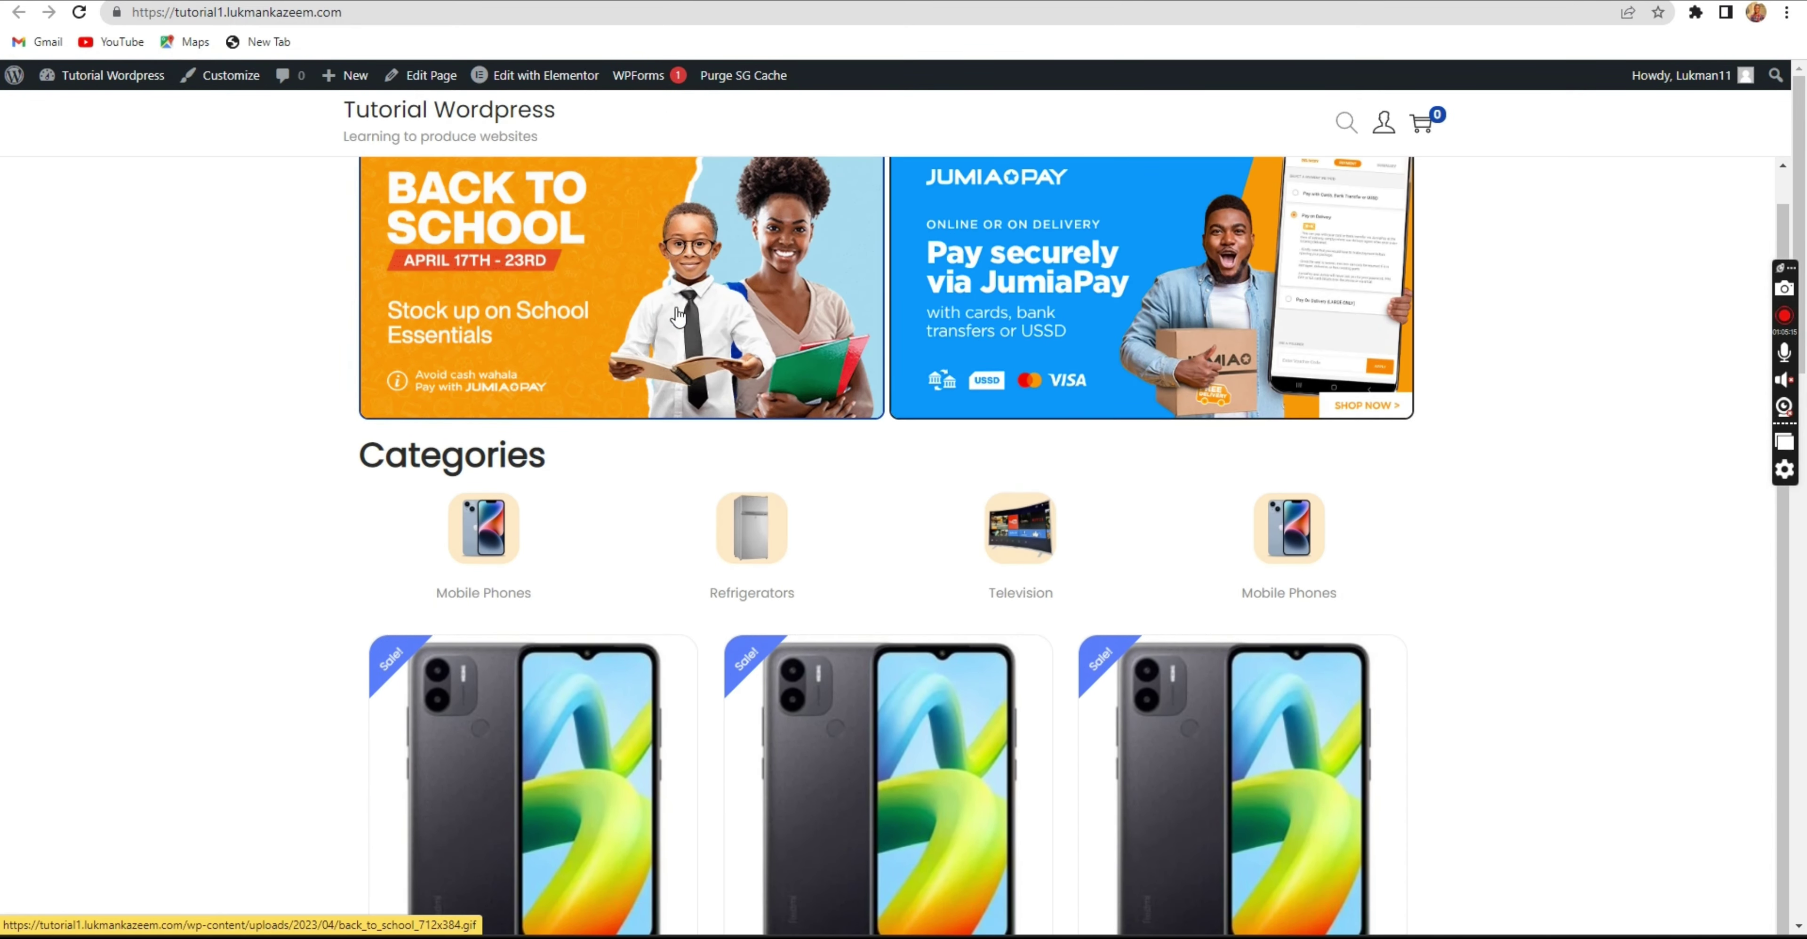
scroll(732, 509, down, 6)
scroll(732, 509, down, 2)
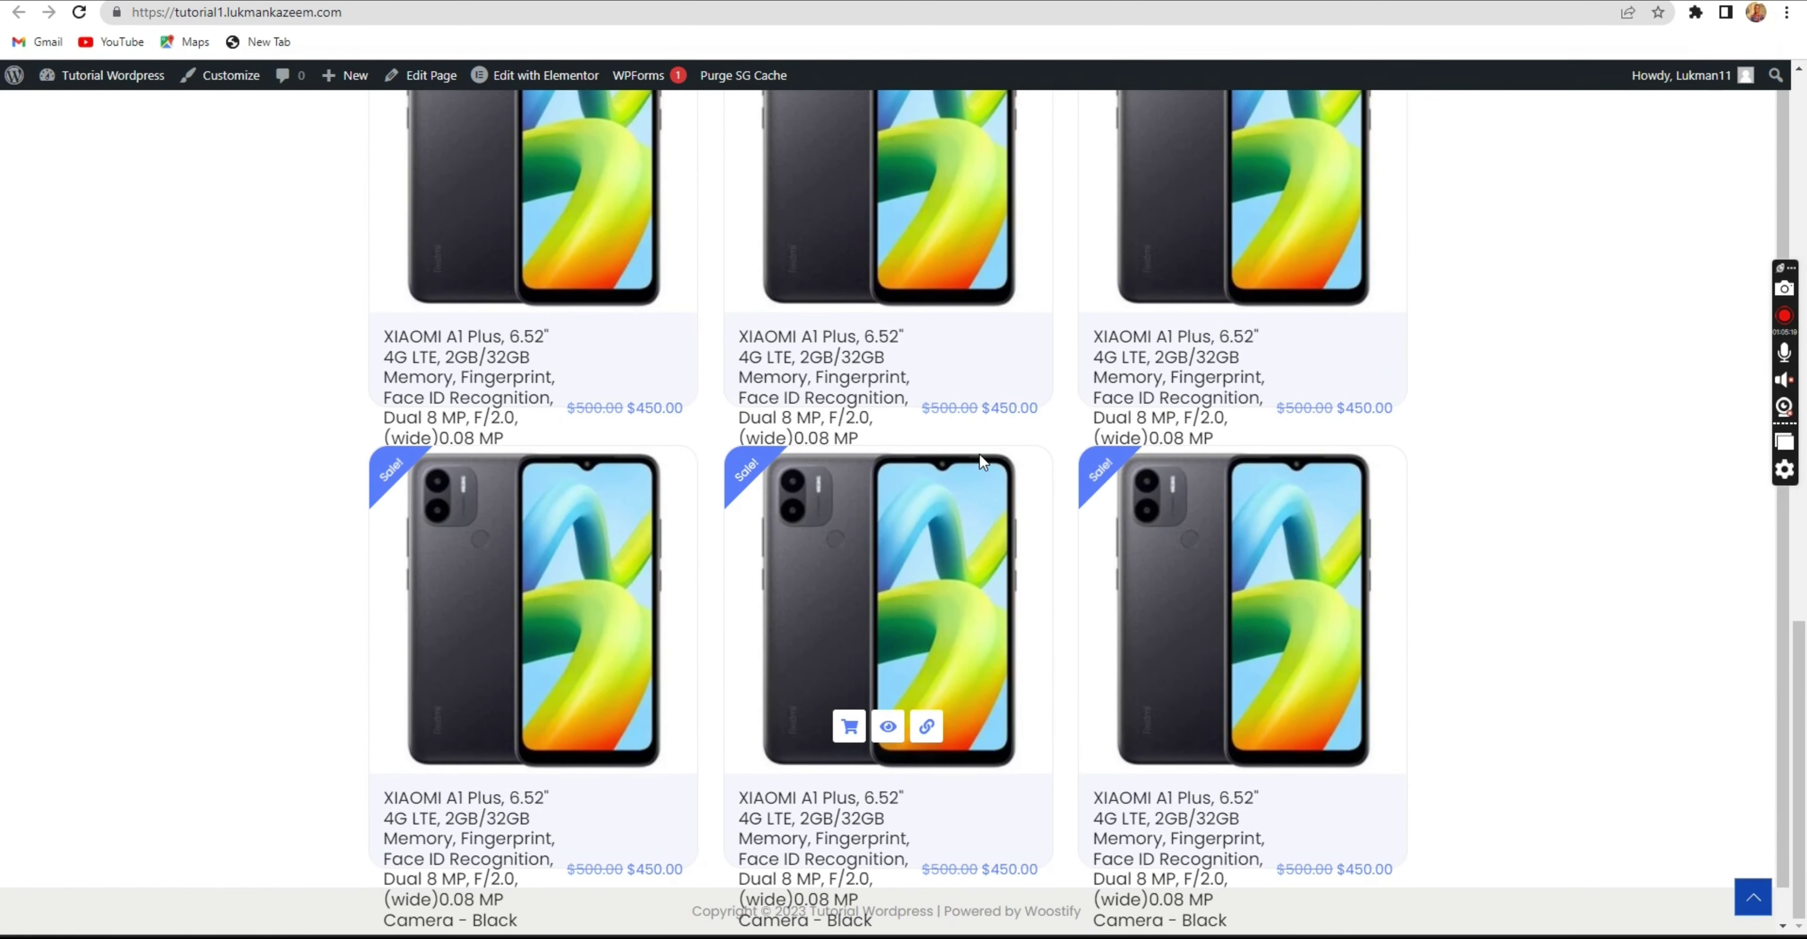
scroll(978, 454, down, 2)
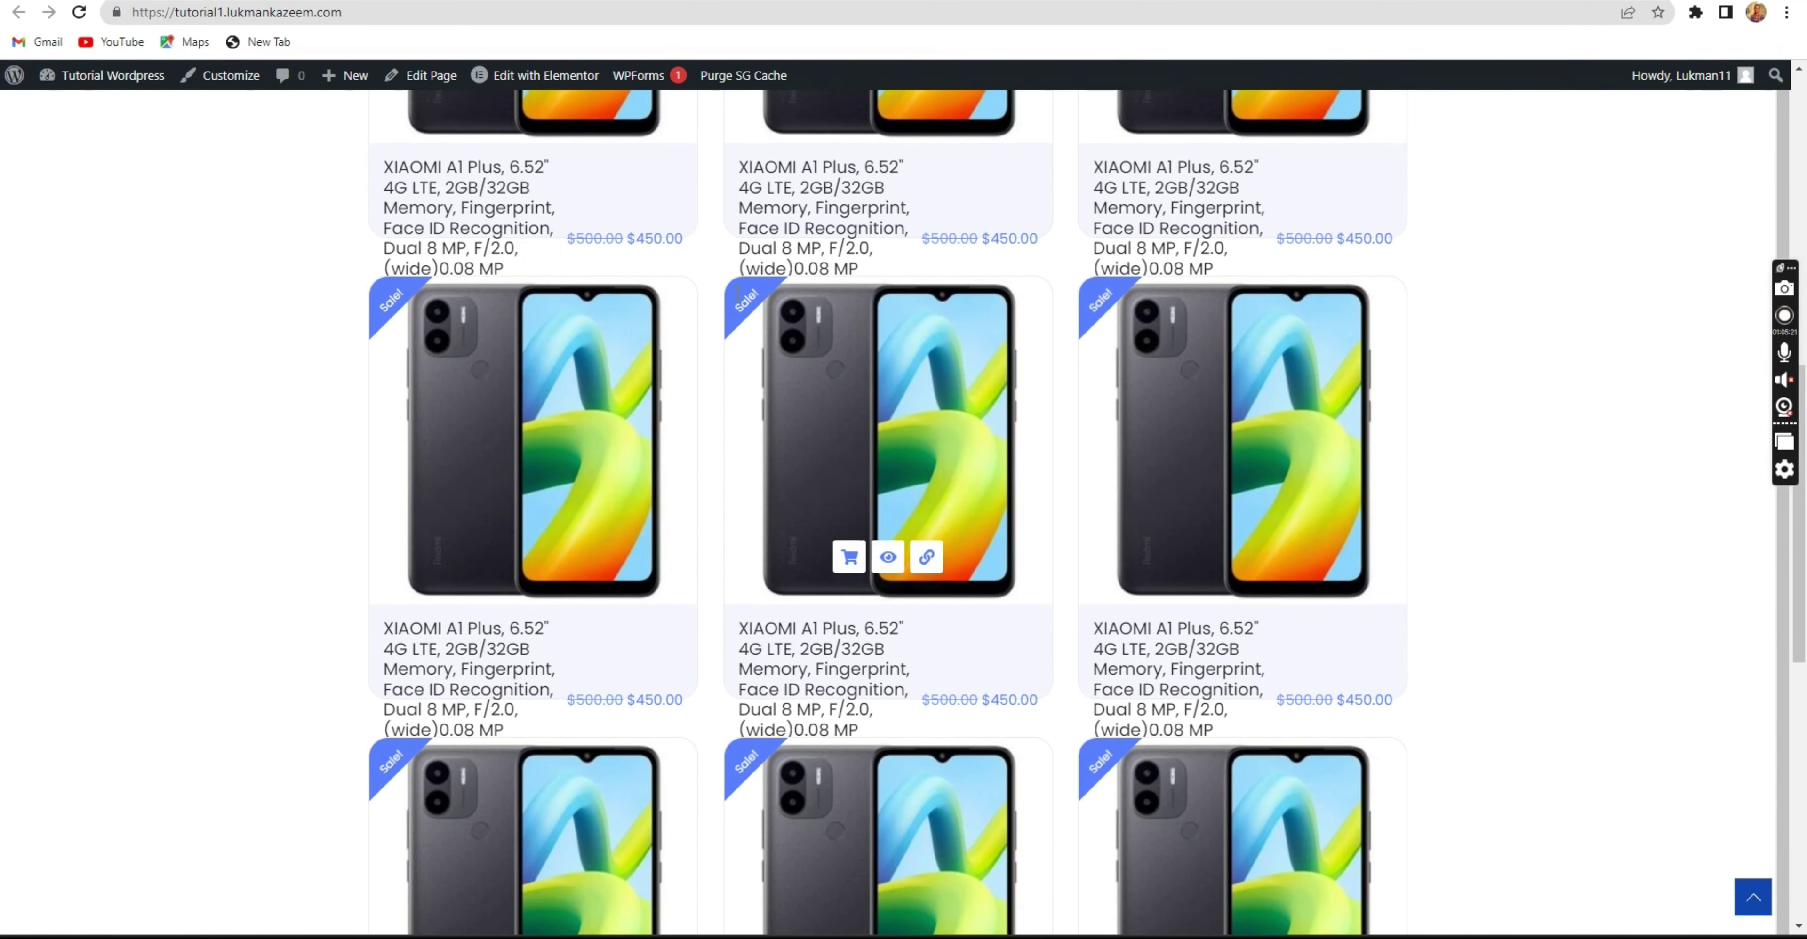
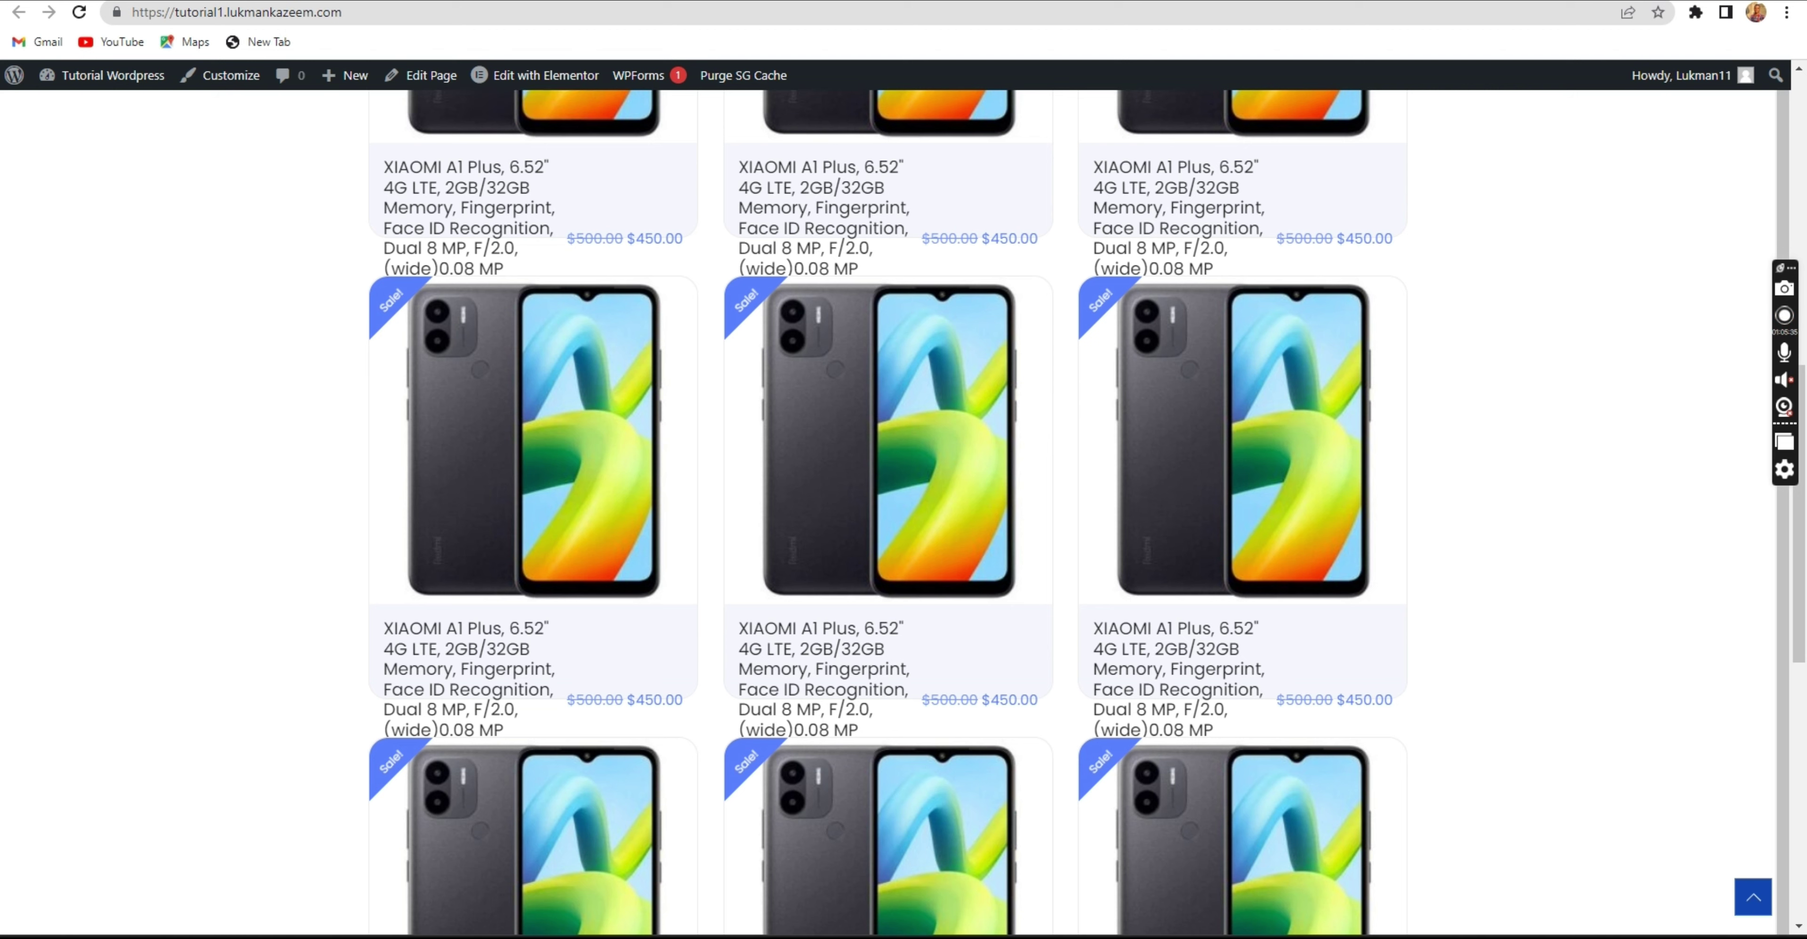
Shorten the product title to 'XIAOMI A1 Plus, 6.52" 4G LTE, 2GB/32GB Memory' and update it.
key(ctrl+Tab)
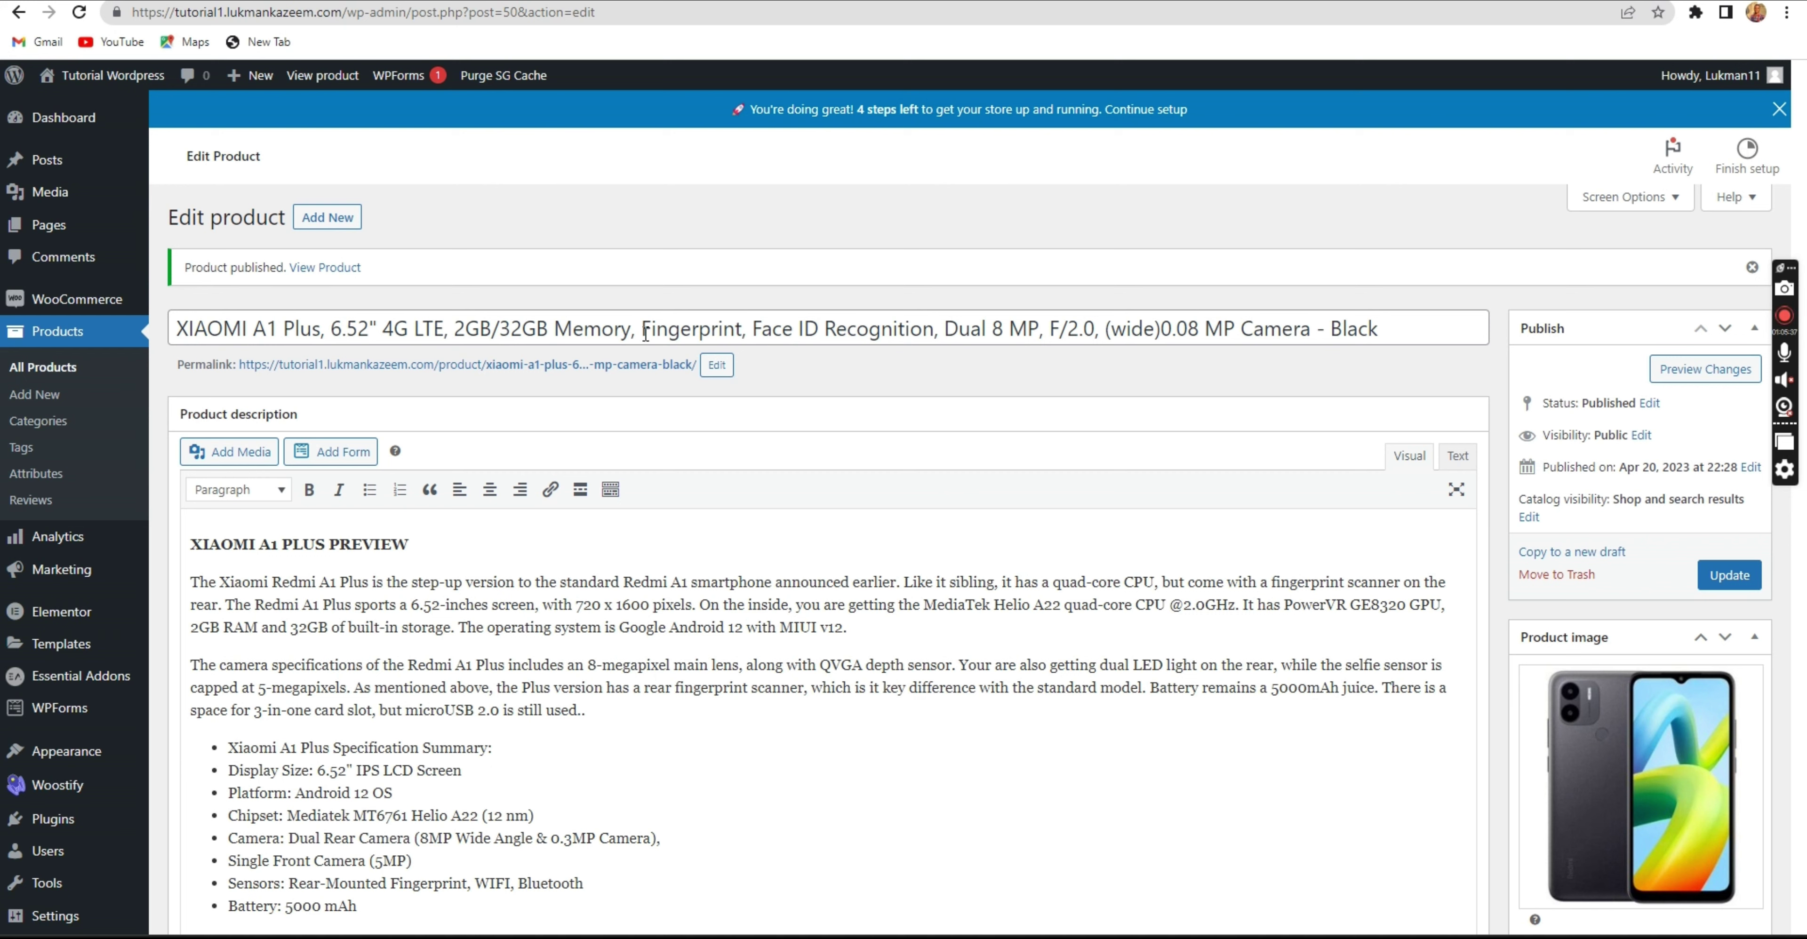
drag(631, 332, 1473, 359)
key(BackSpace)
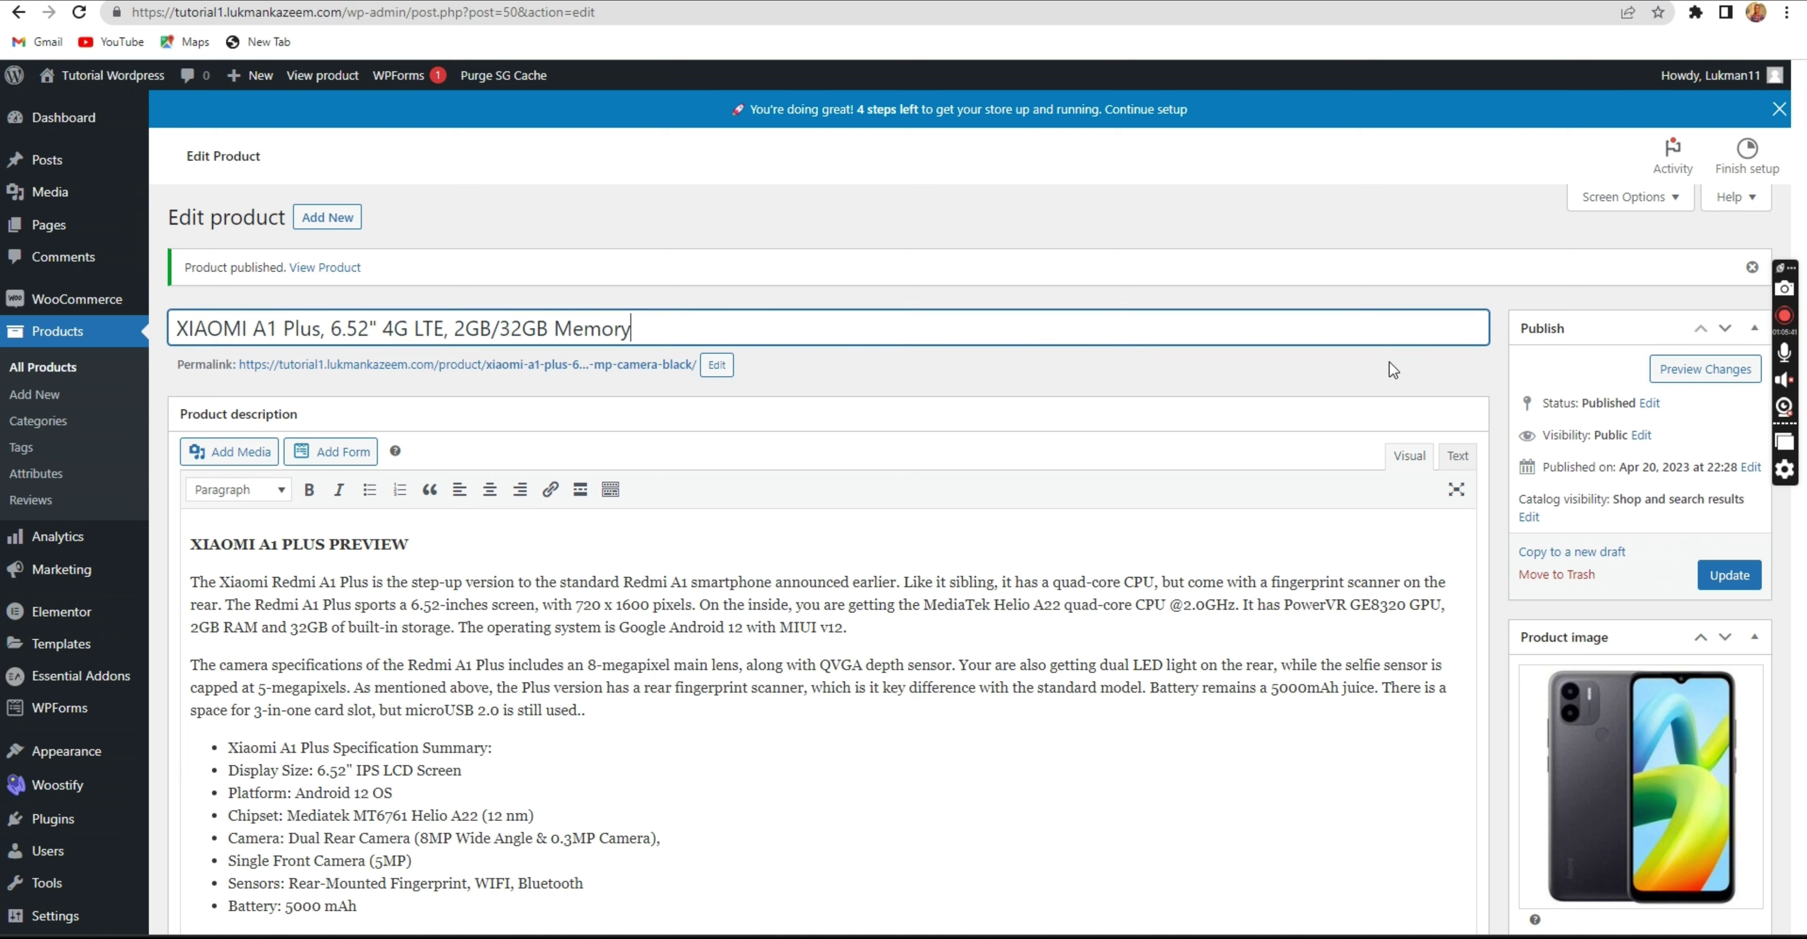
click(1729, 575)
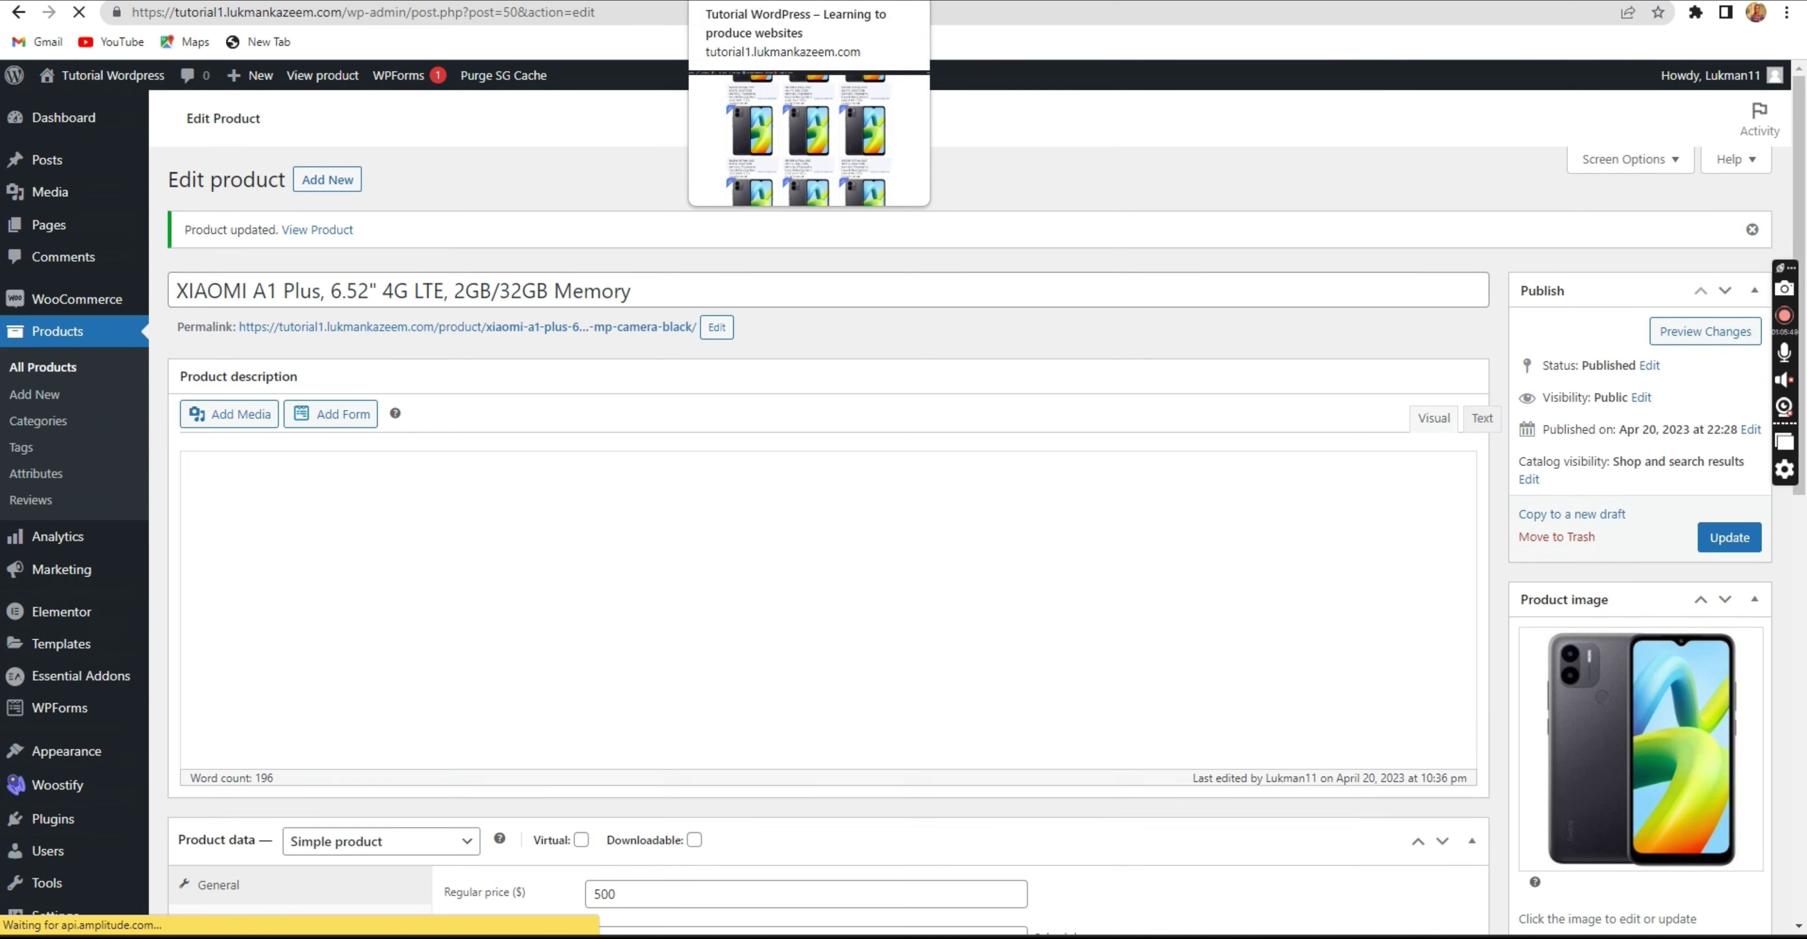
key(ctrl+Tab)
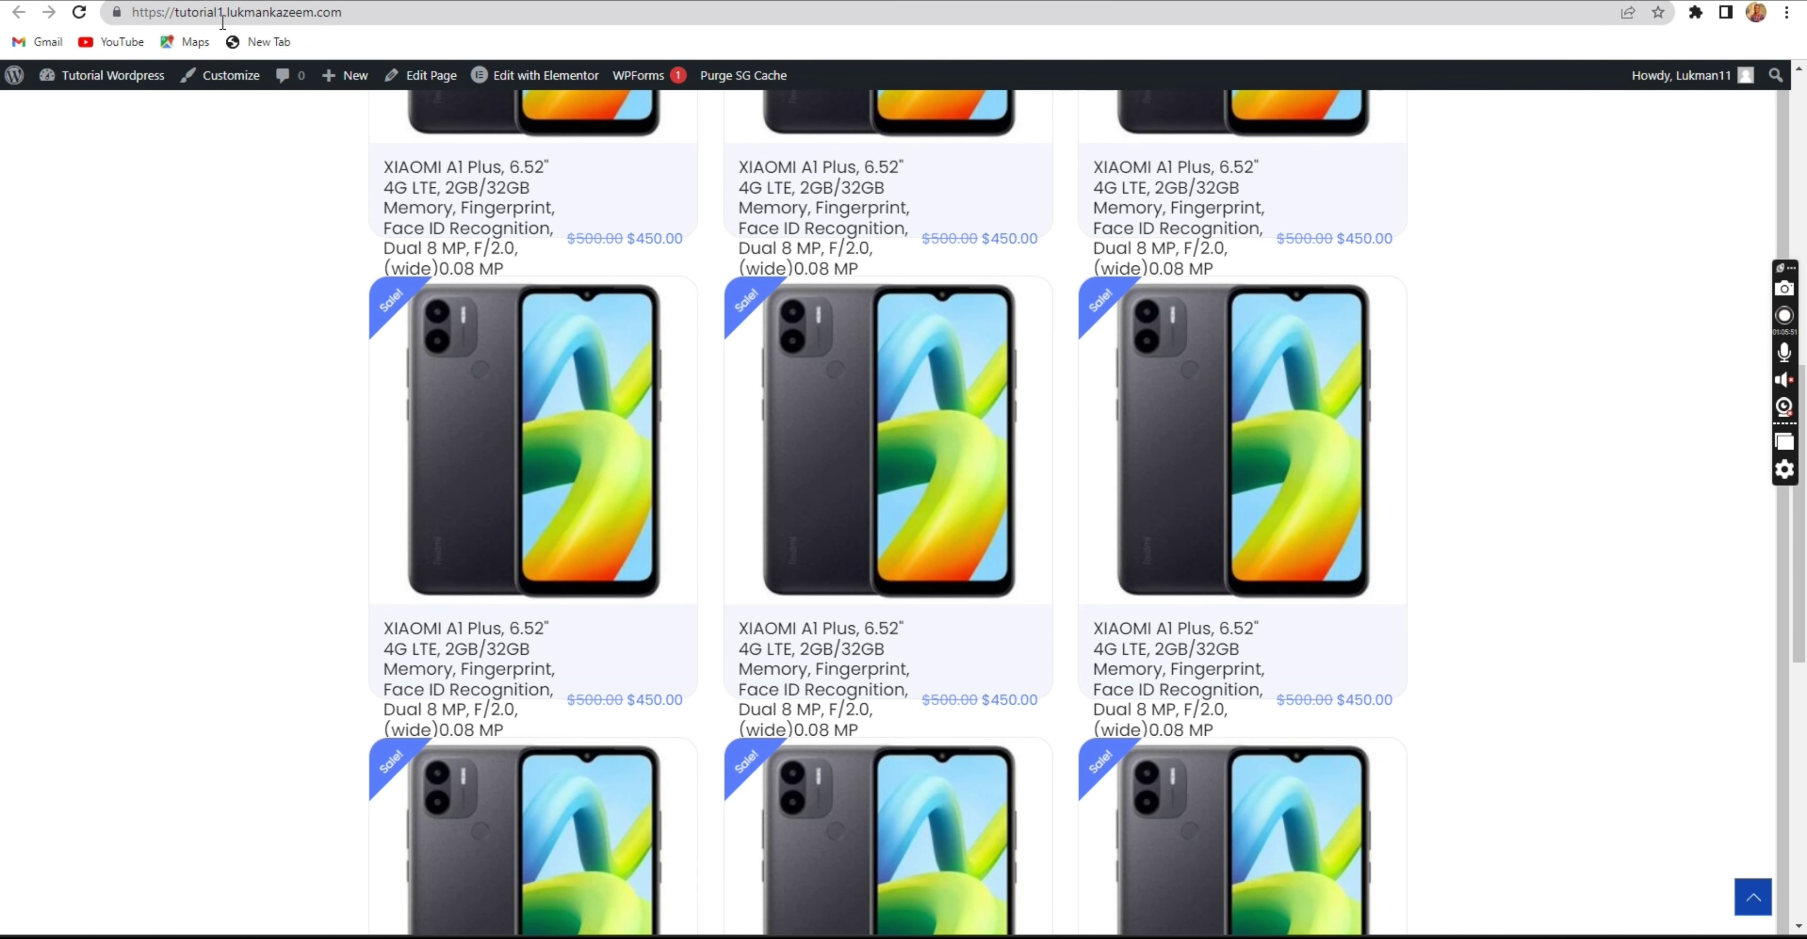
Reload the storefront and check the grid shows the shortened title with star ratings.
click(512, 13)
click(78, 14)
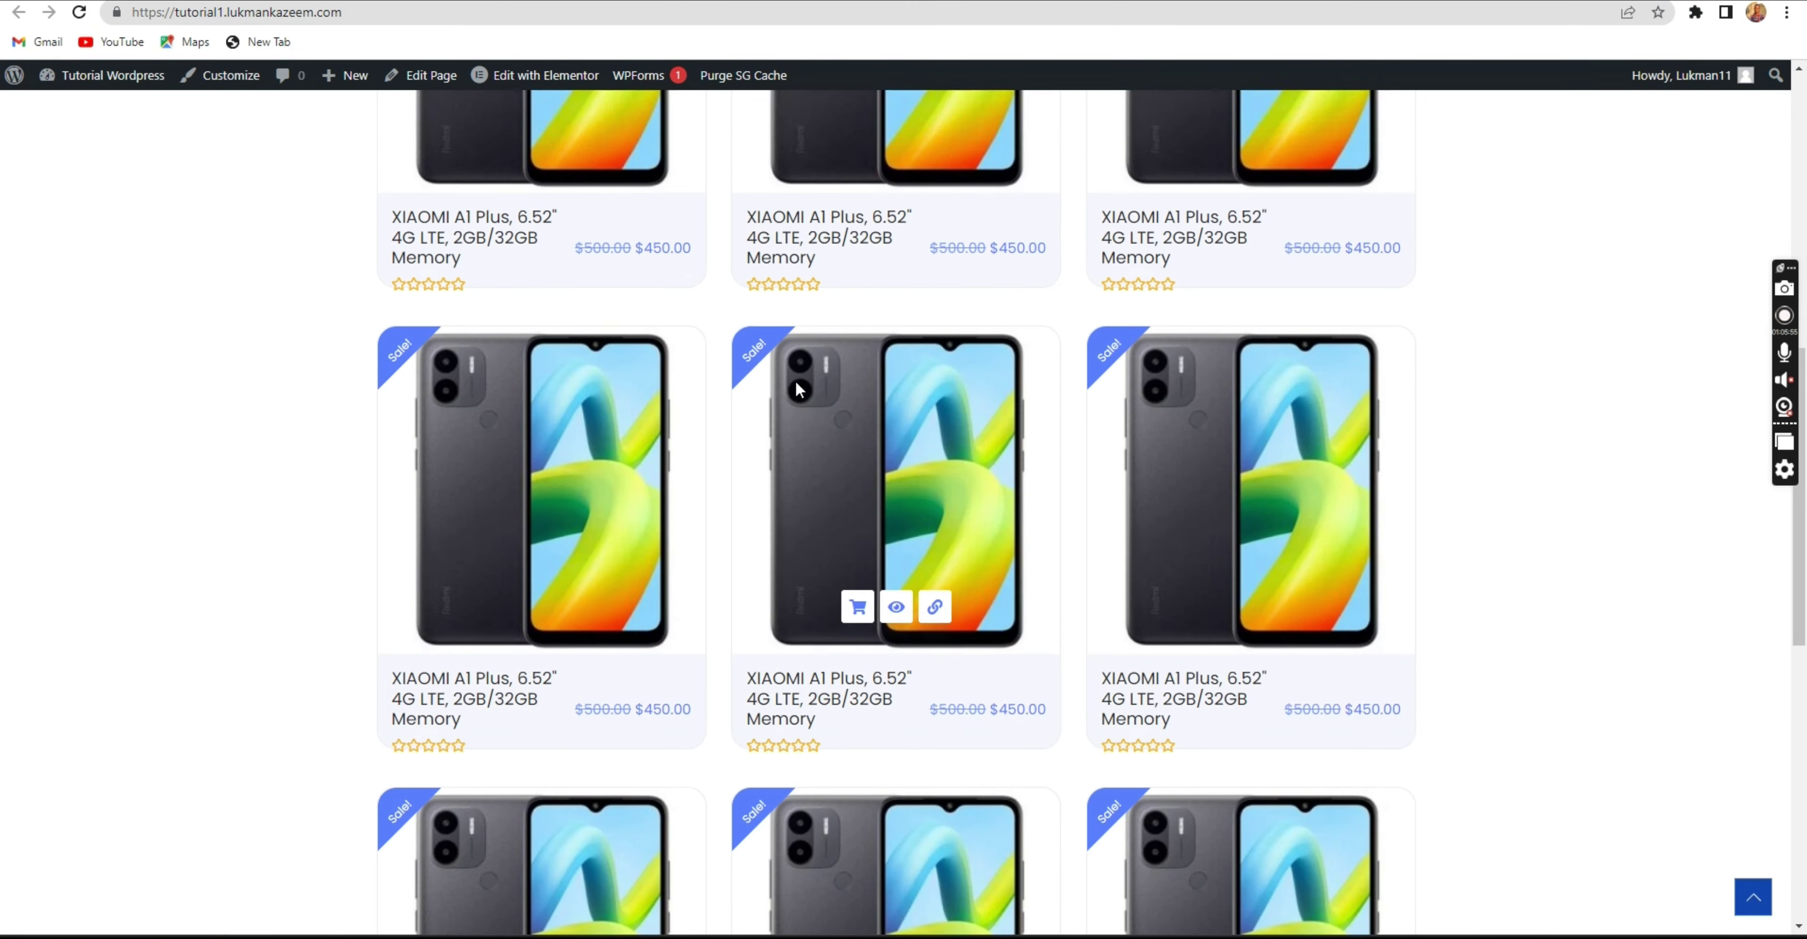
scroll(830, 381, down, 3)
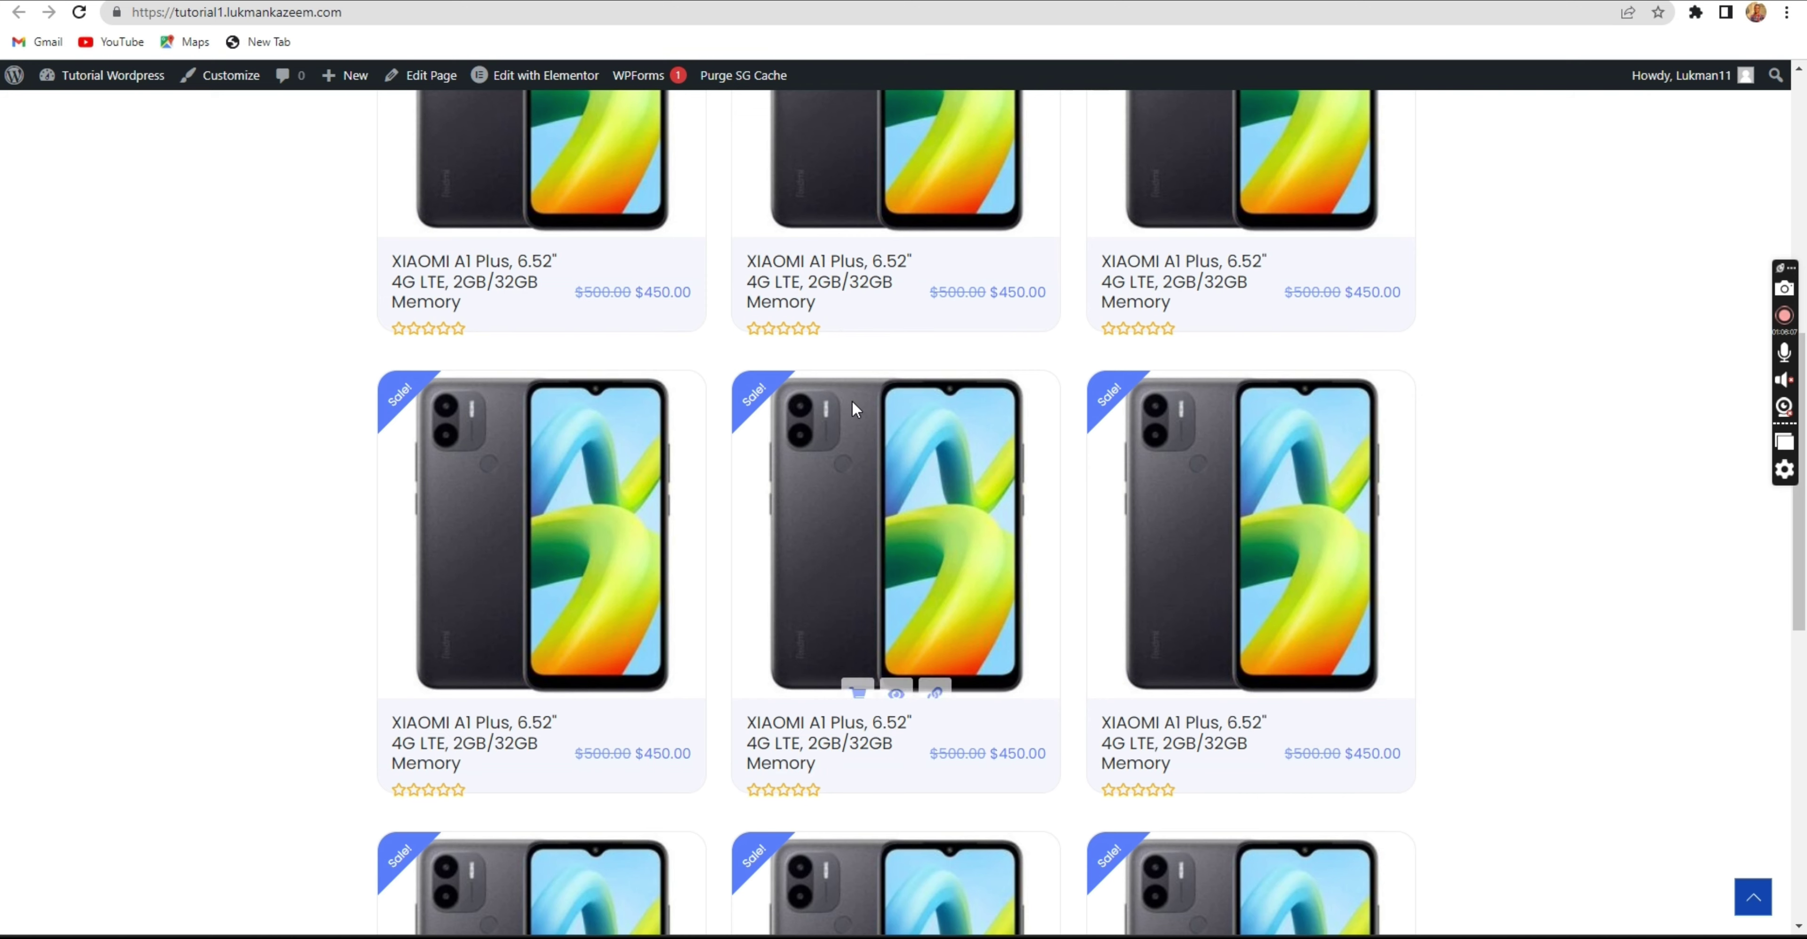
scroll(851, 401, up, 2)
scroll(853, 405, up, 3)
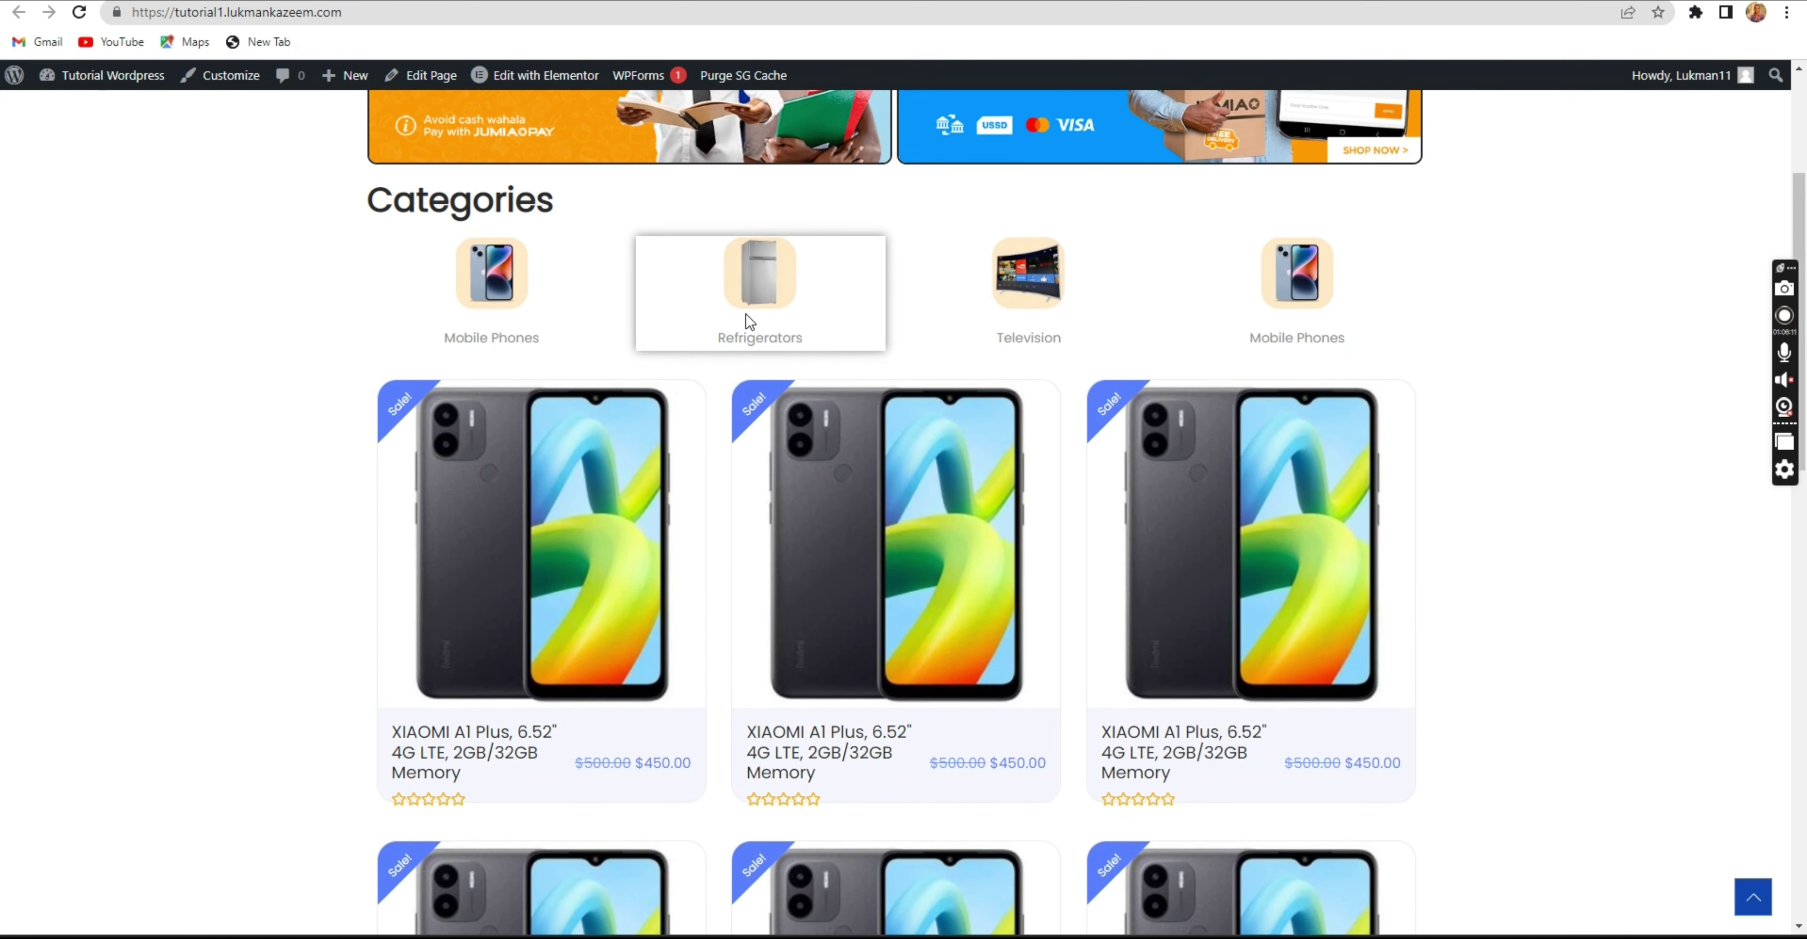
scroll(749, 321, down, 3)
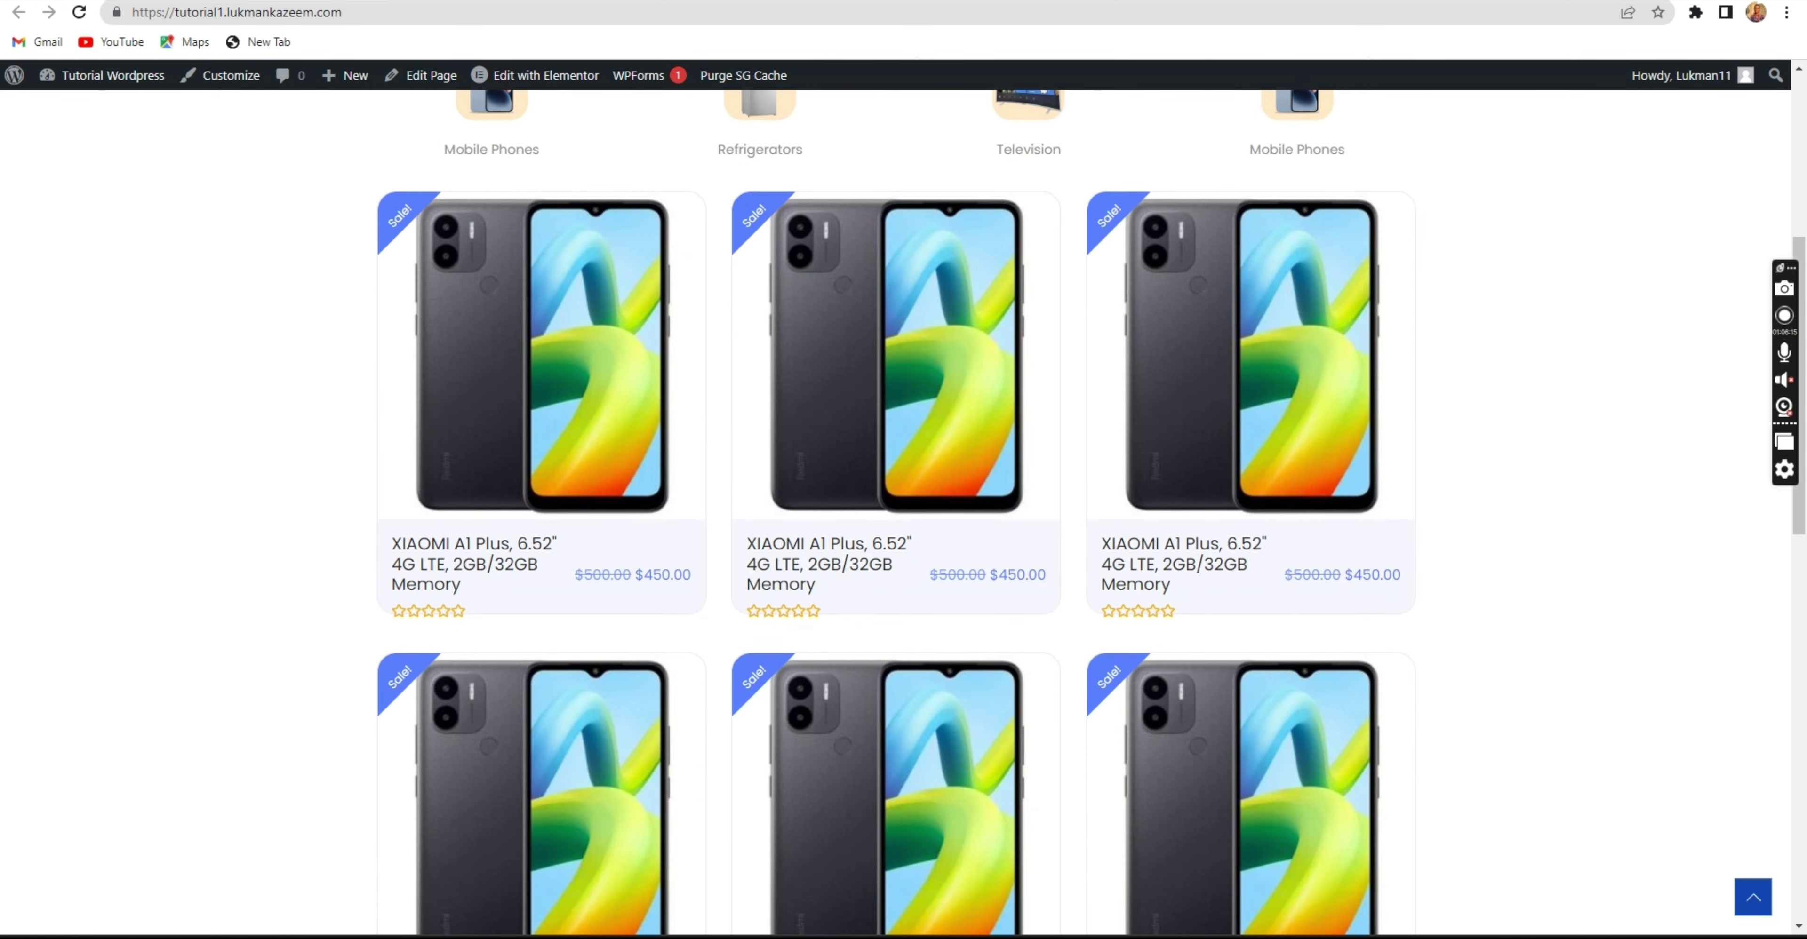
click(1041, 235)
Browse Jumia's homepage down to the Flash Sales and Limited Stock Deals sections.
click(484, 103)
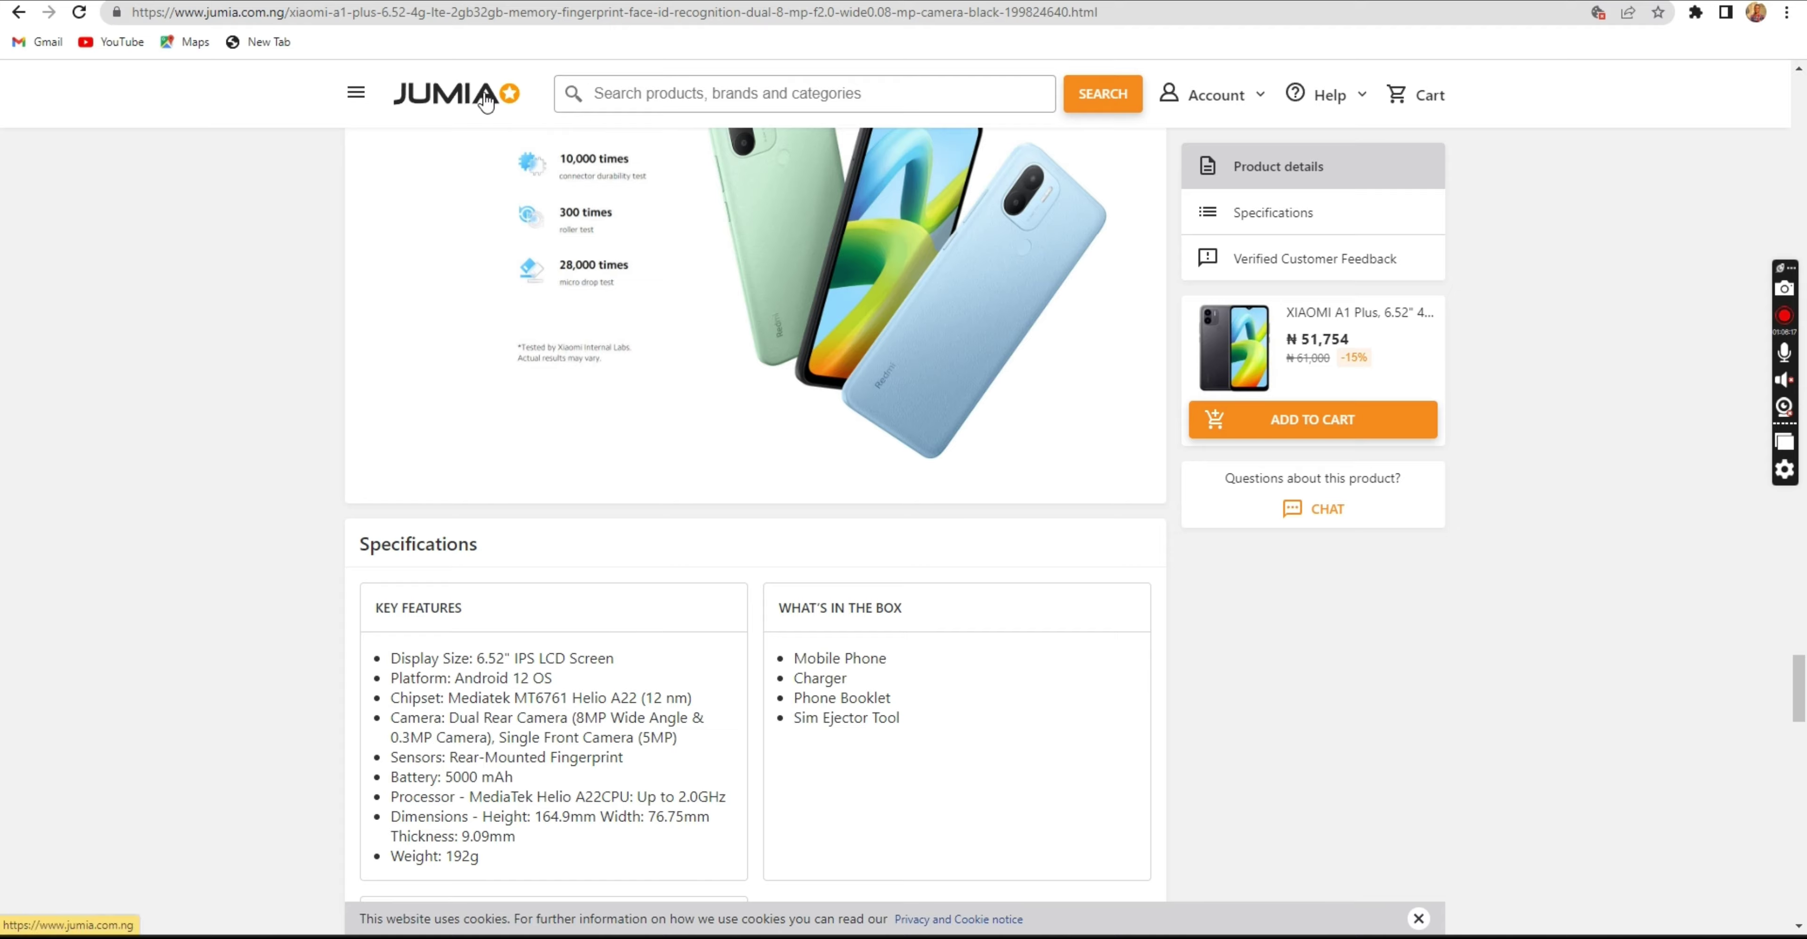
scroll(785, 456, down, 2)
scroll(785, 456, down, 4)
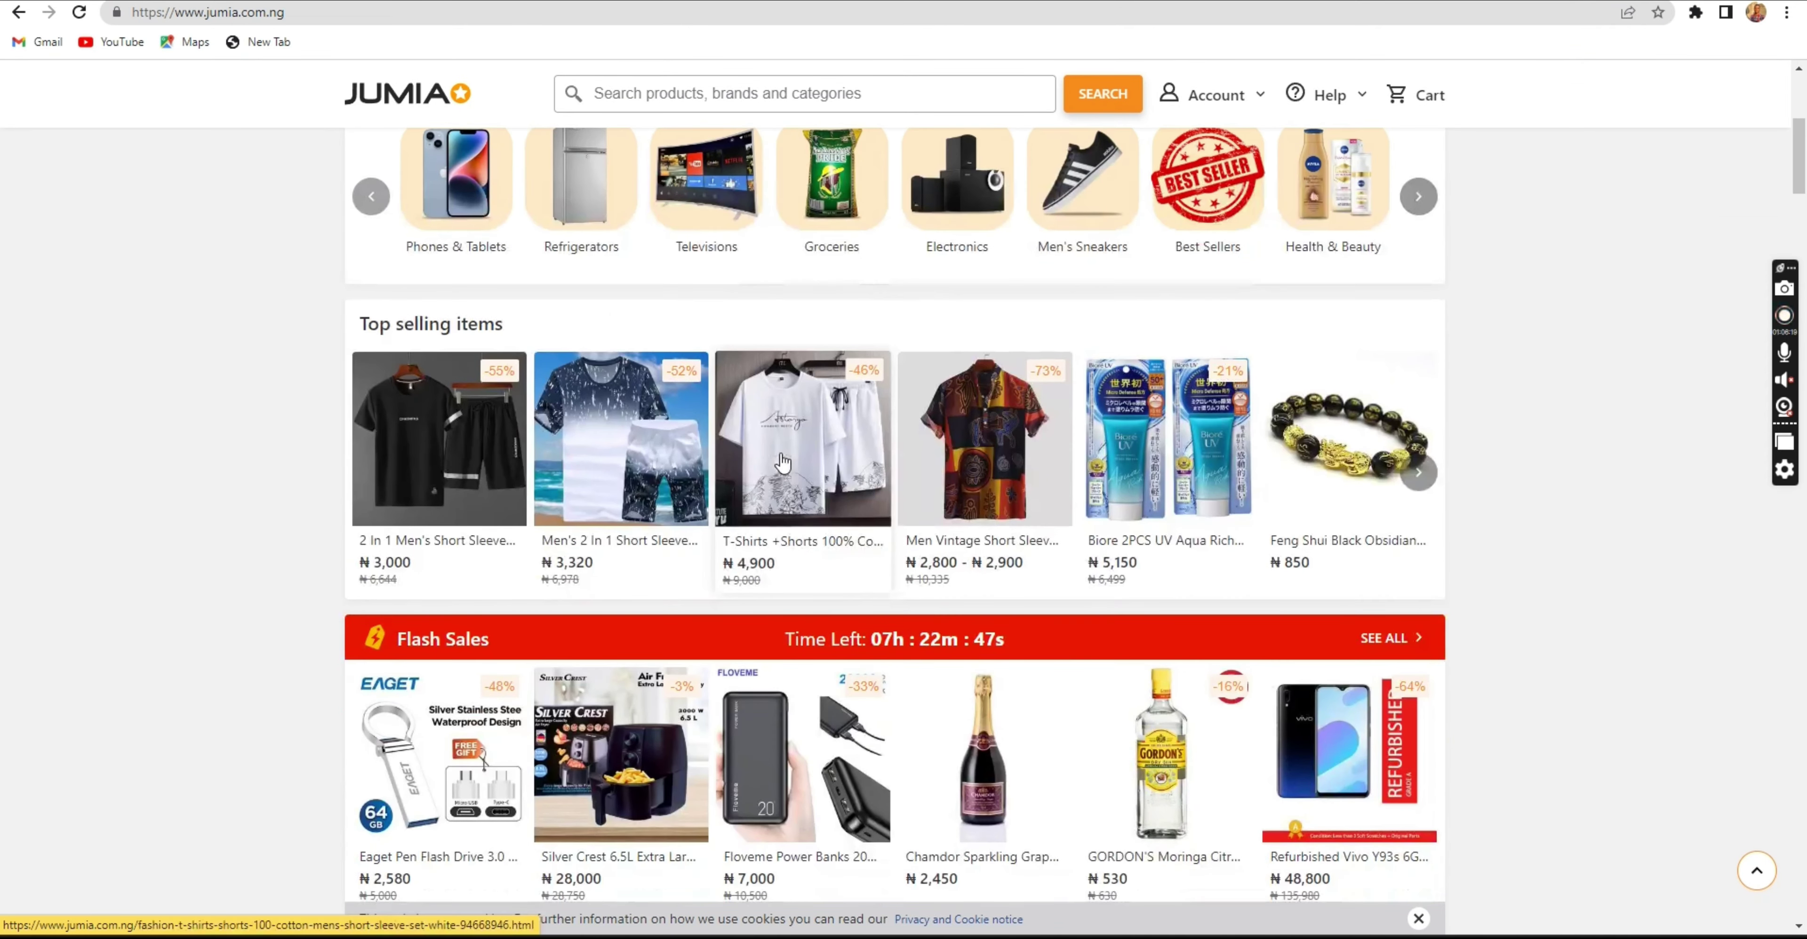
click(782, 463)
scroll(736, 534, down, 3)
scroll(696, 604, down, 2)
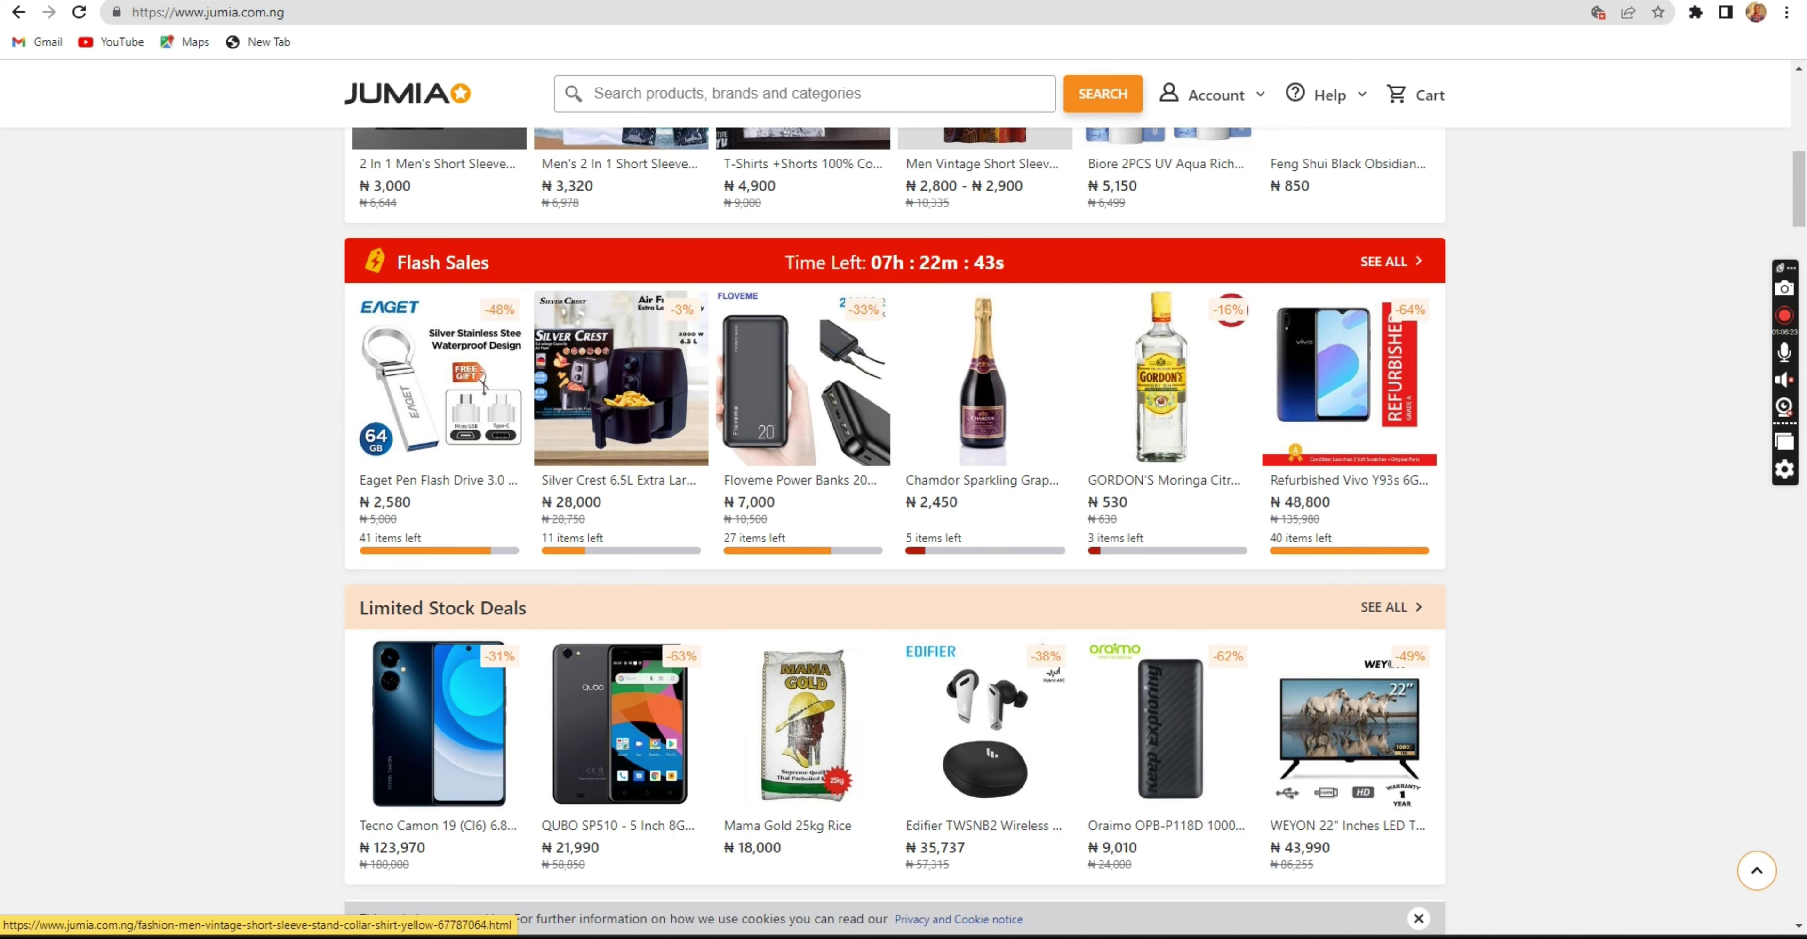
key(ctrl+Tab)
key(ctrl+Tab)
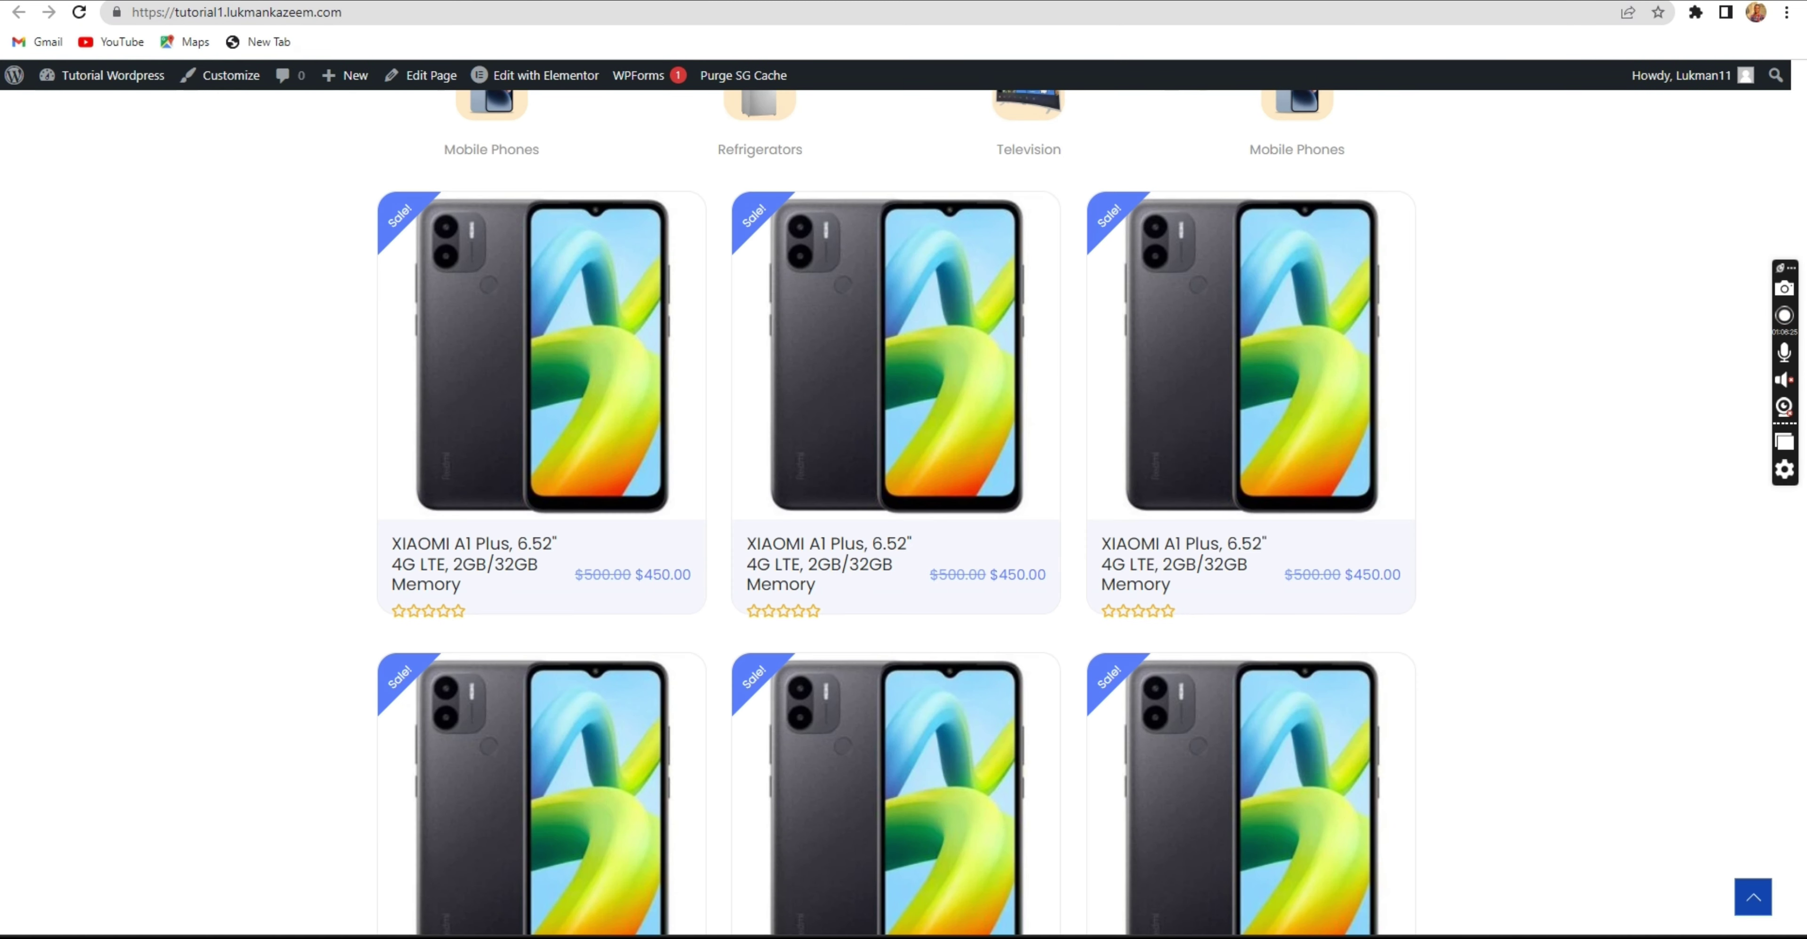
Duplicate XIAOMI A1 Plus with EA Duplicator from All Products and open the draft copy.
mouse_move(1028, 427)
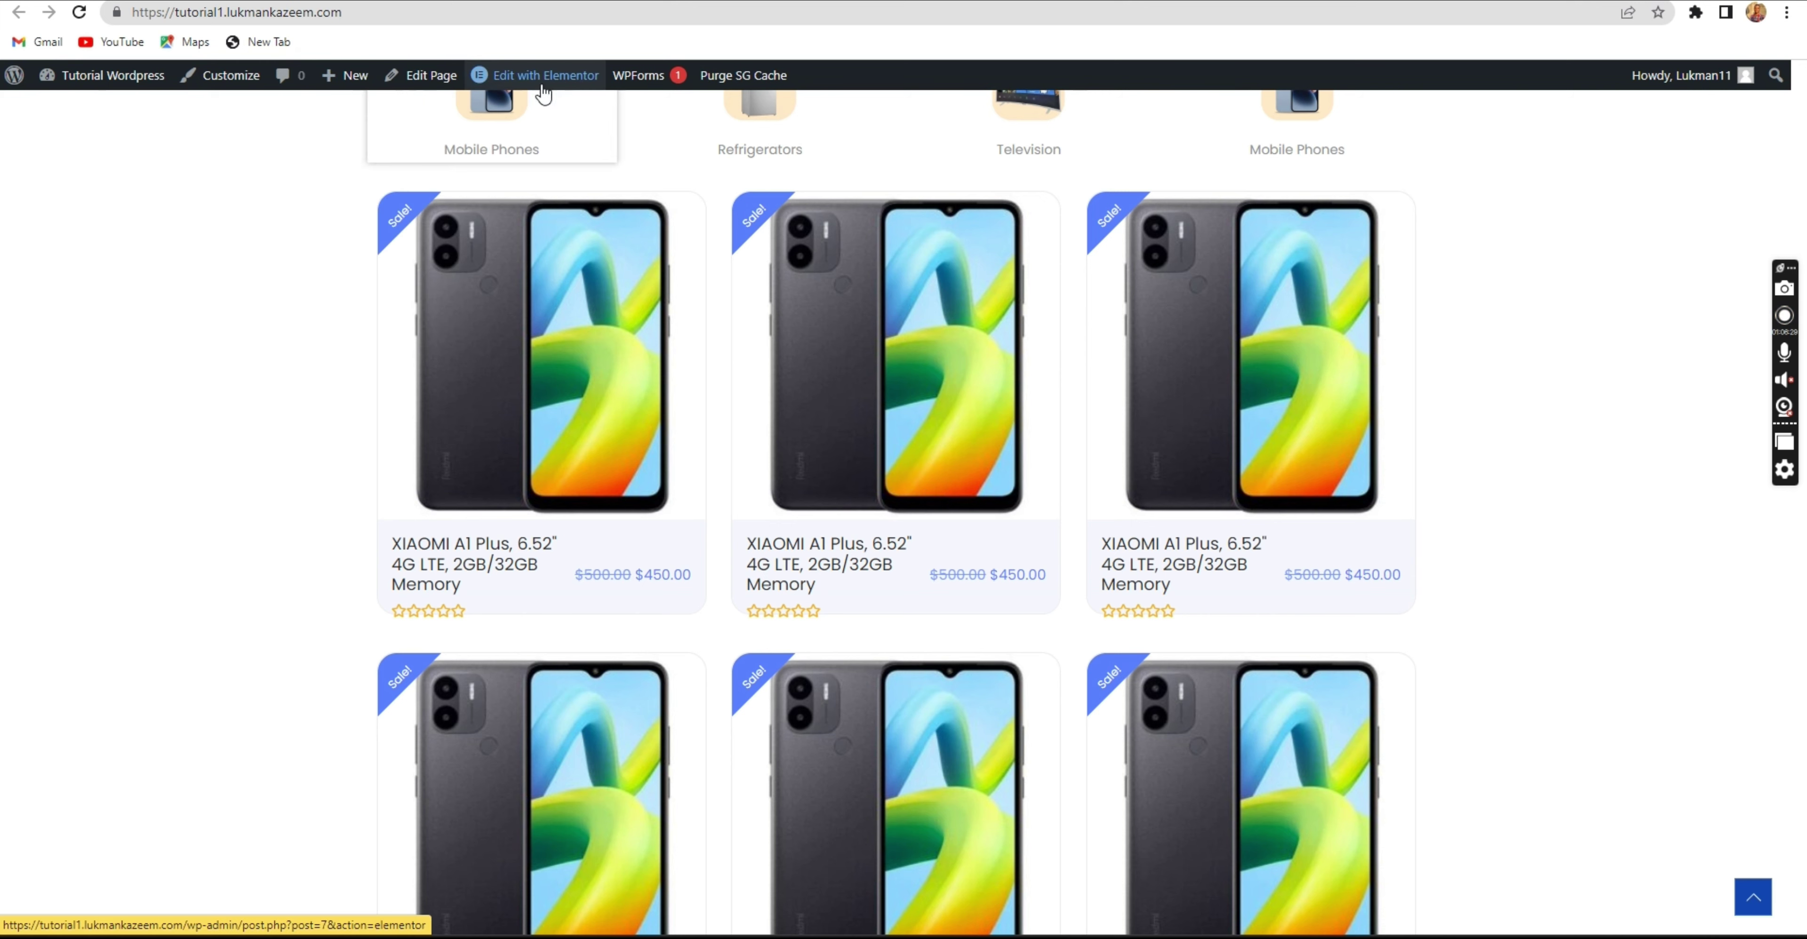
key(ctrl+shift+Tab)
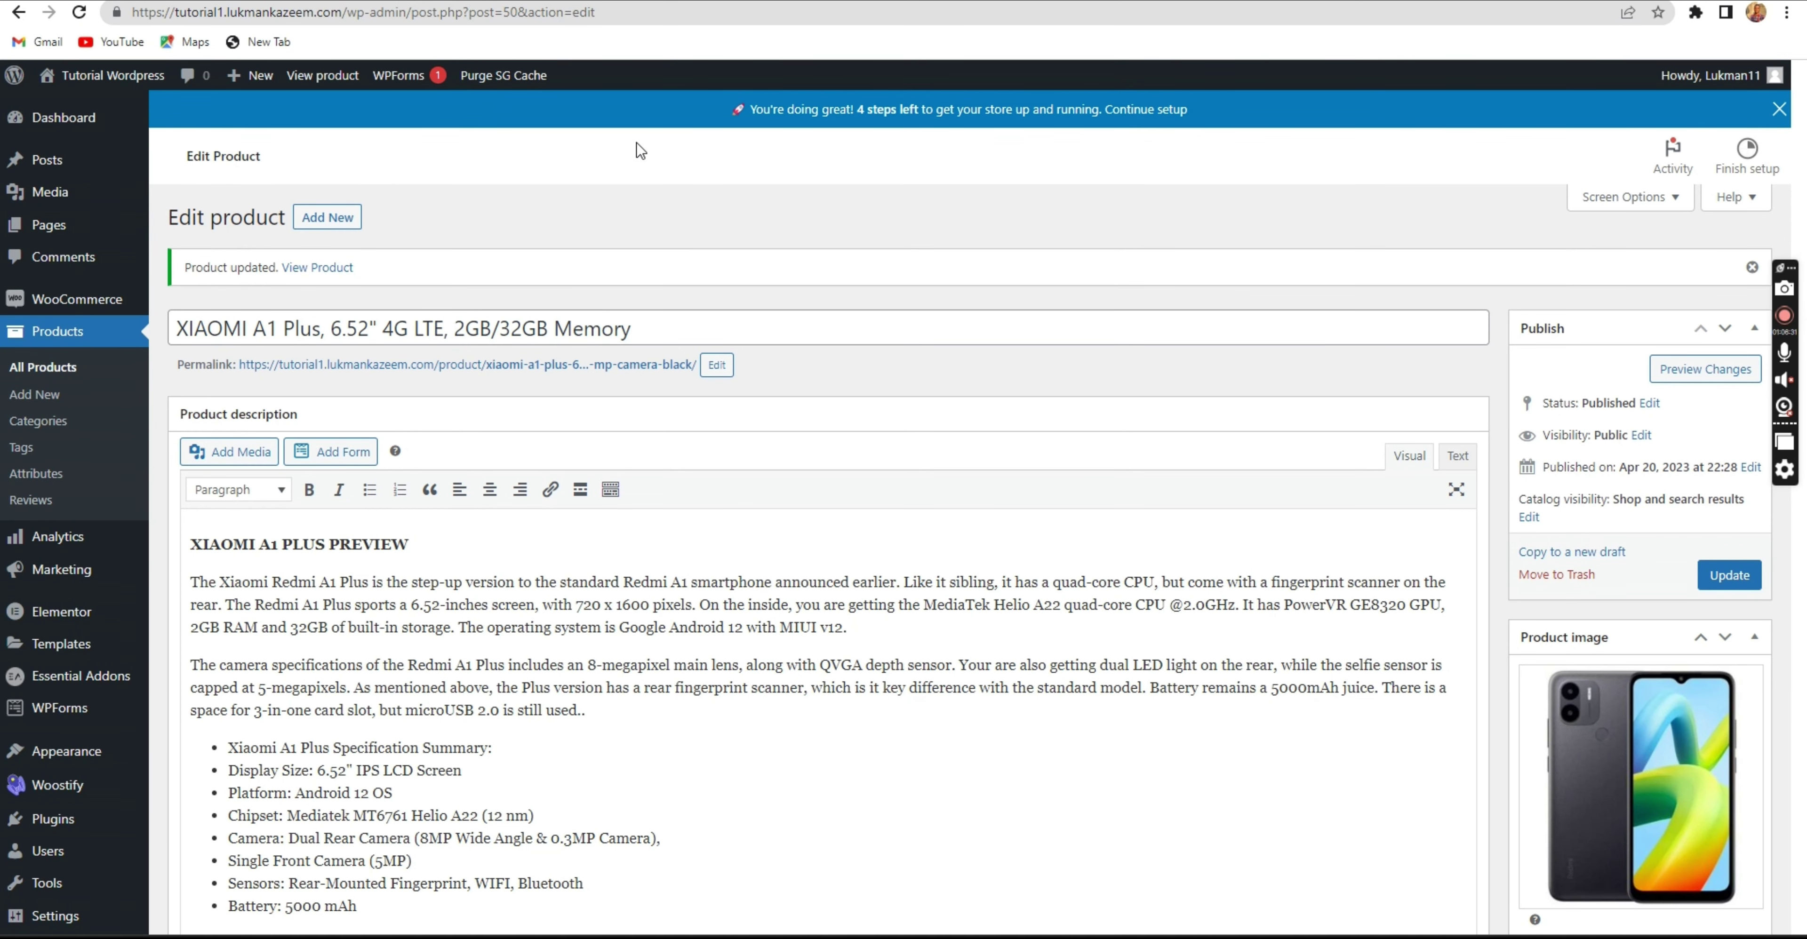
click(49, 373)
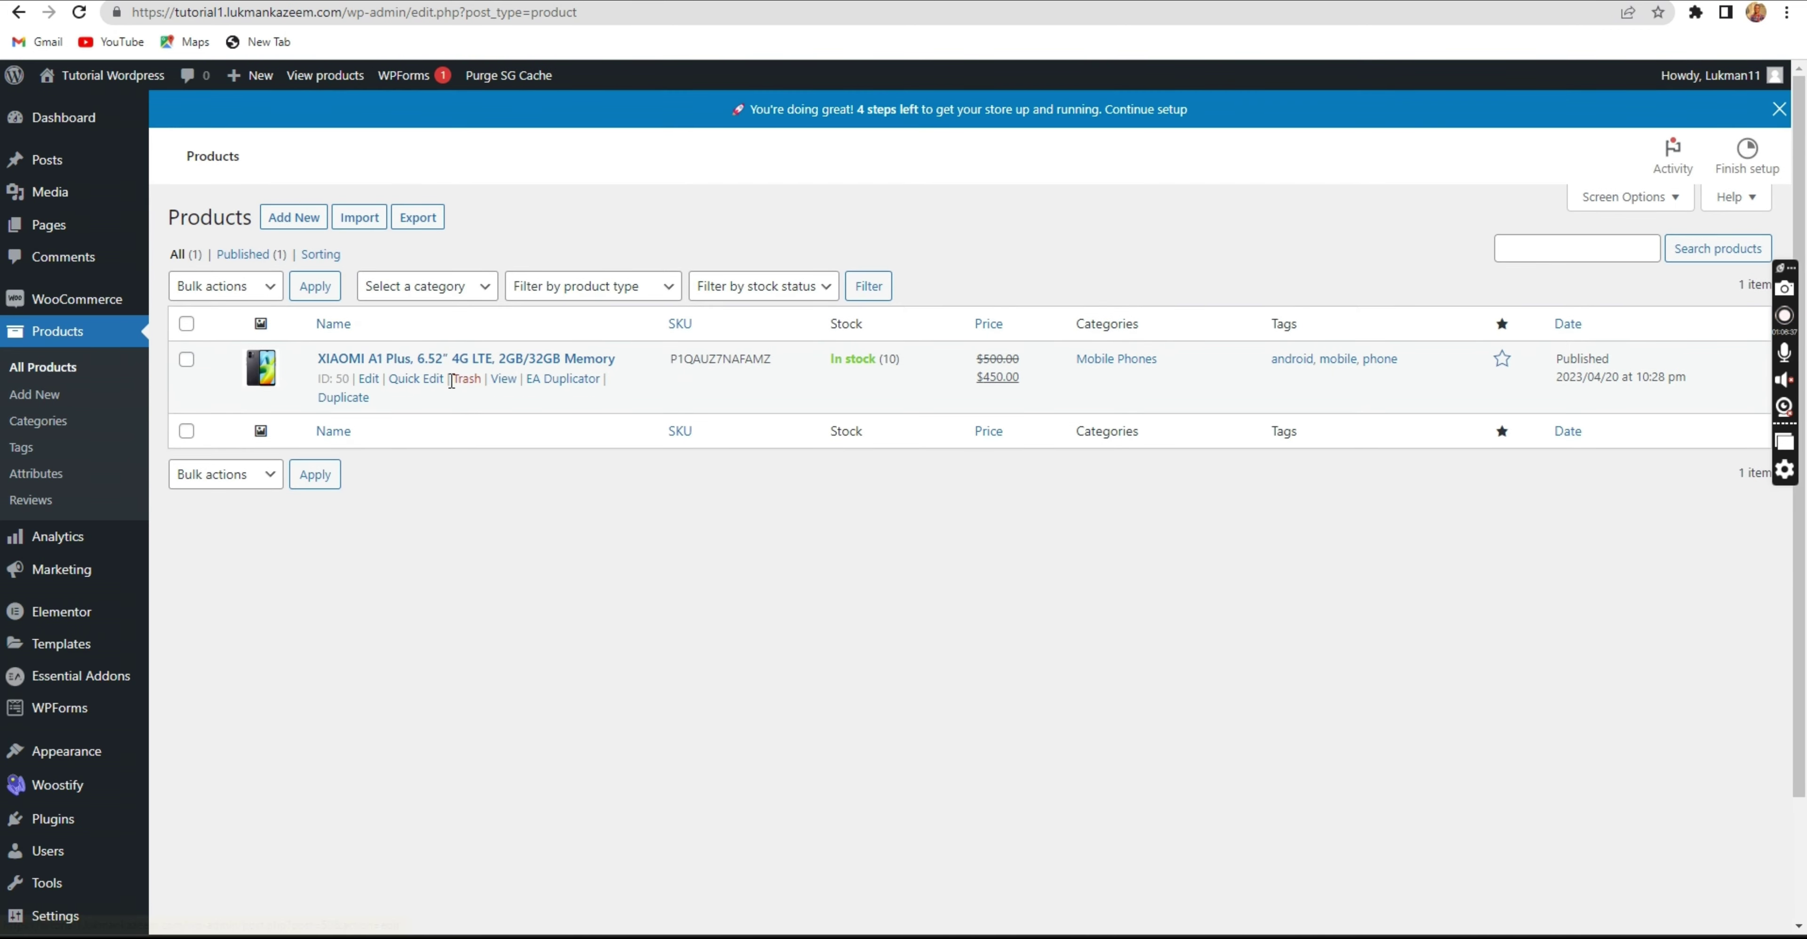
click(551, 383)
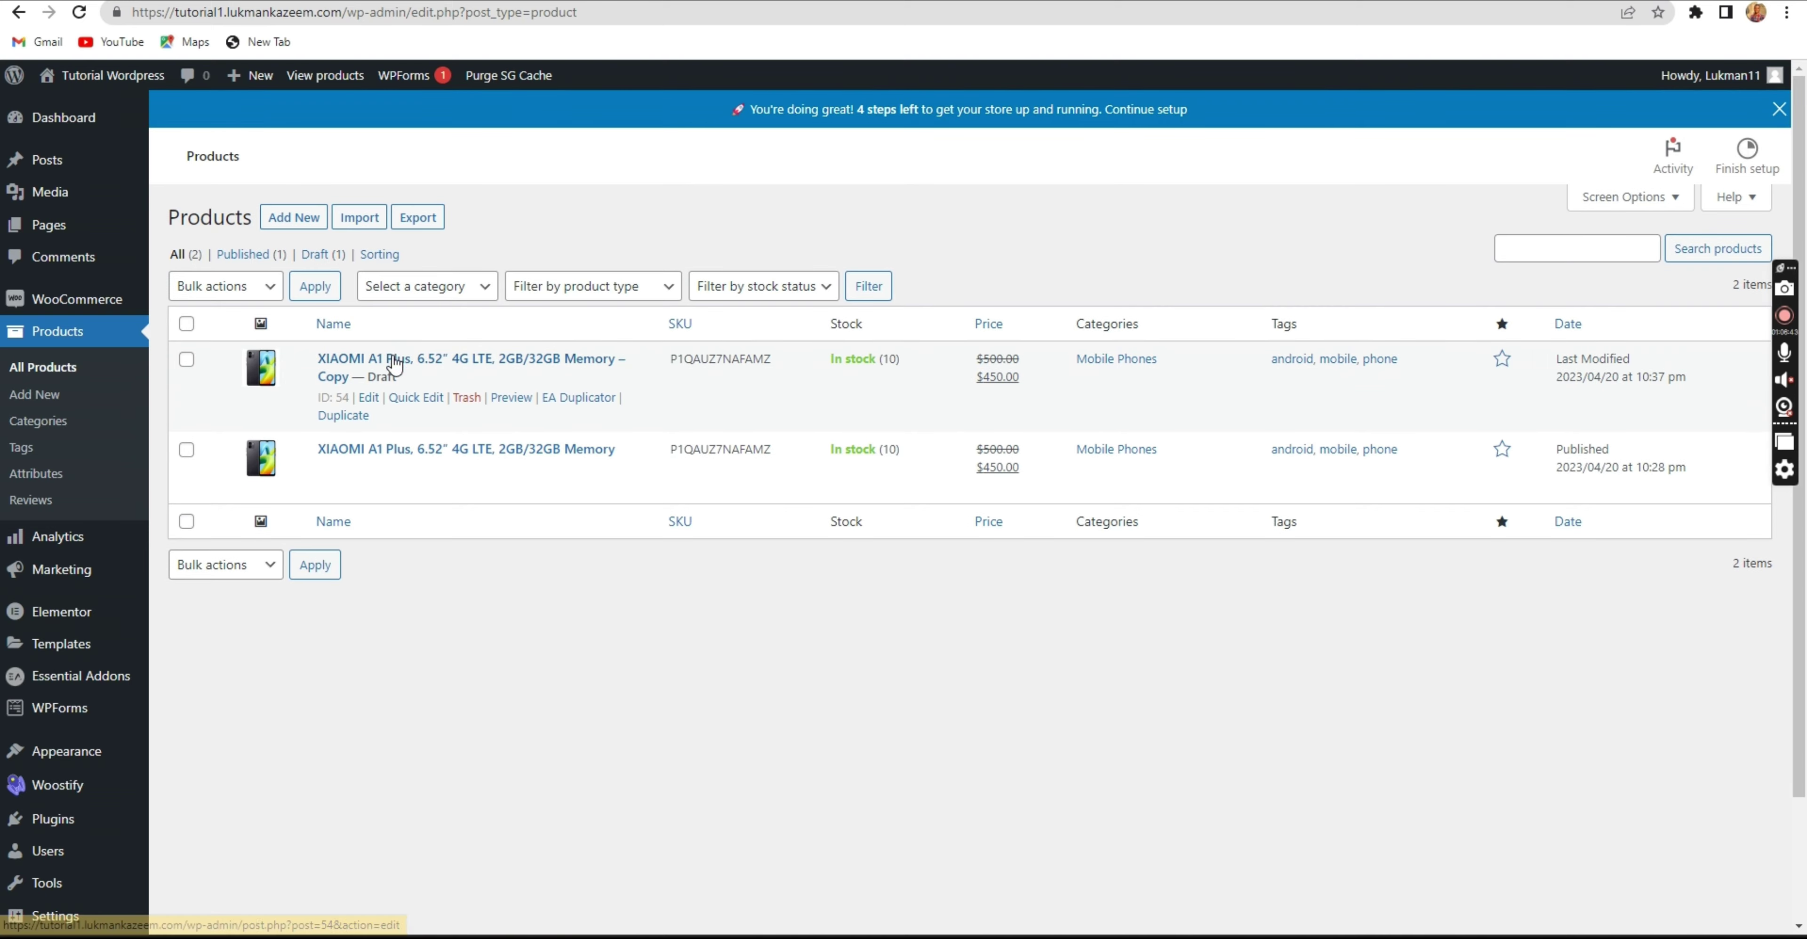
click(372, 398)
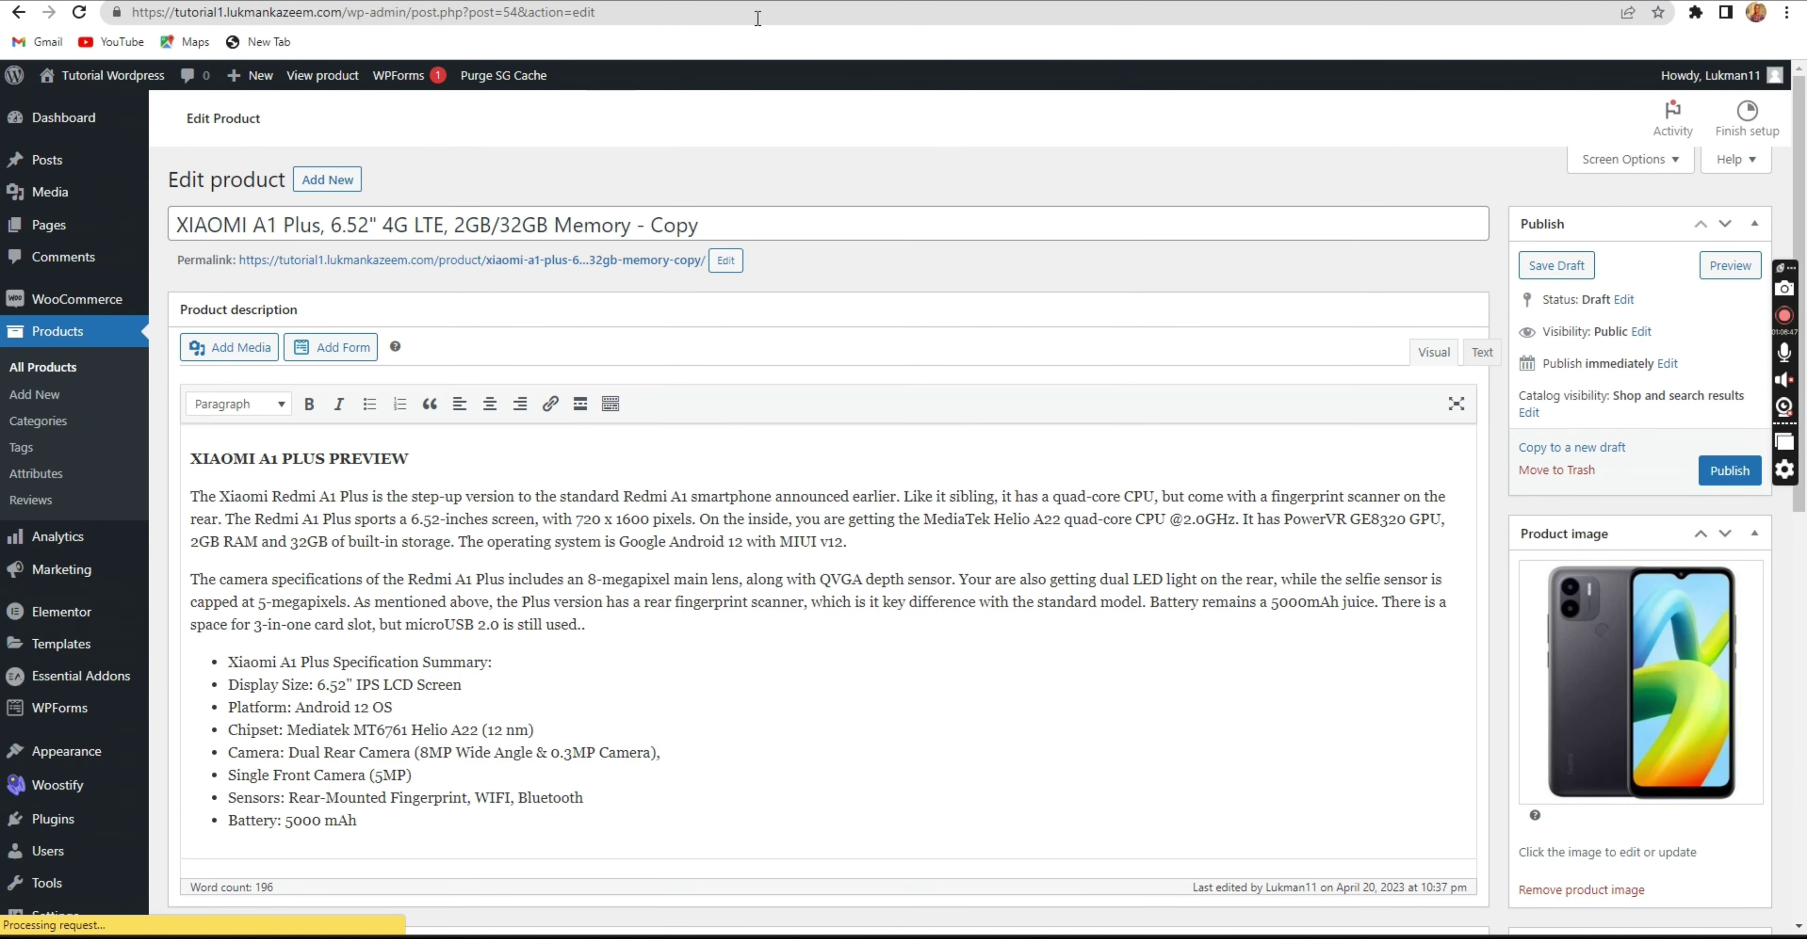
key(ctrl+Tab)
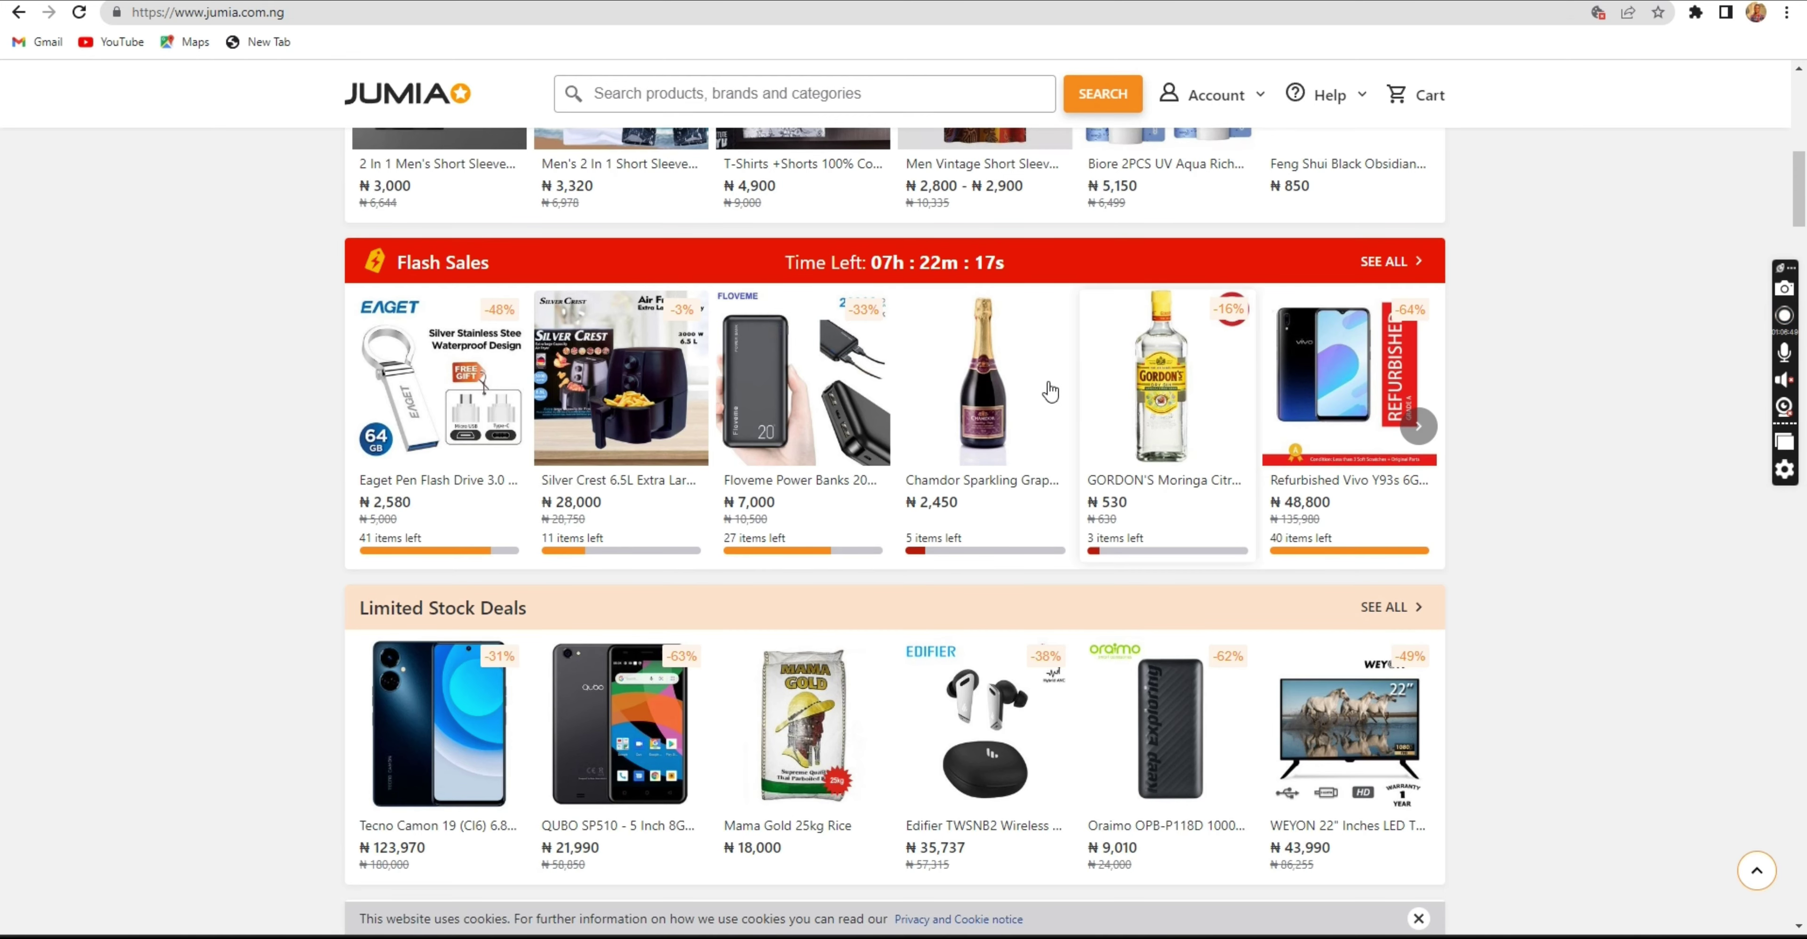
Save the Floveme power bank image as 1 (2).jpg and copy its product title.
click(791, 387)
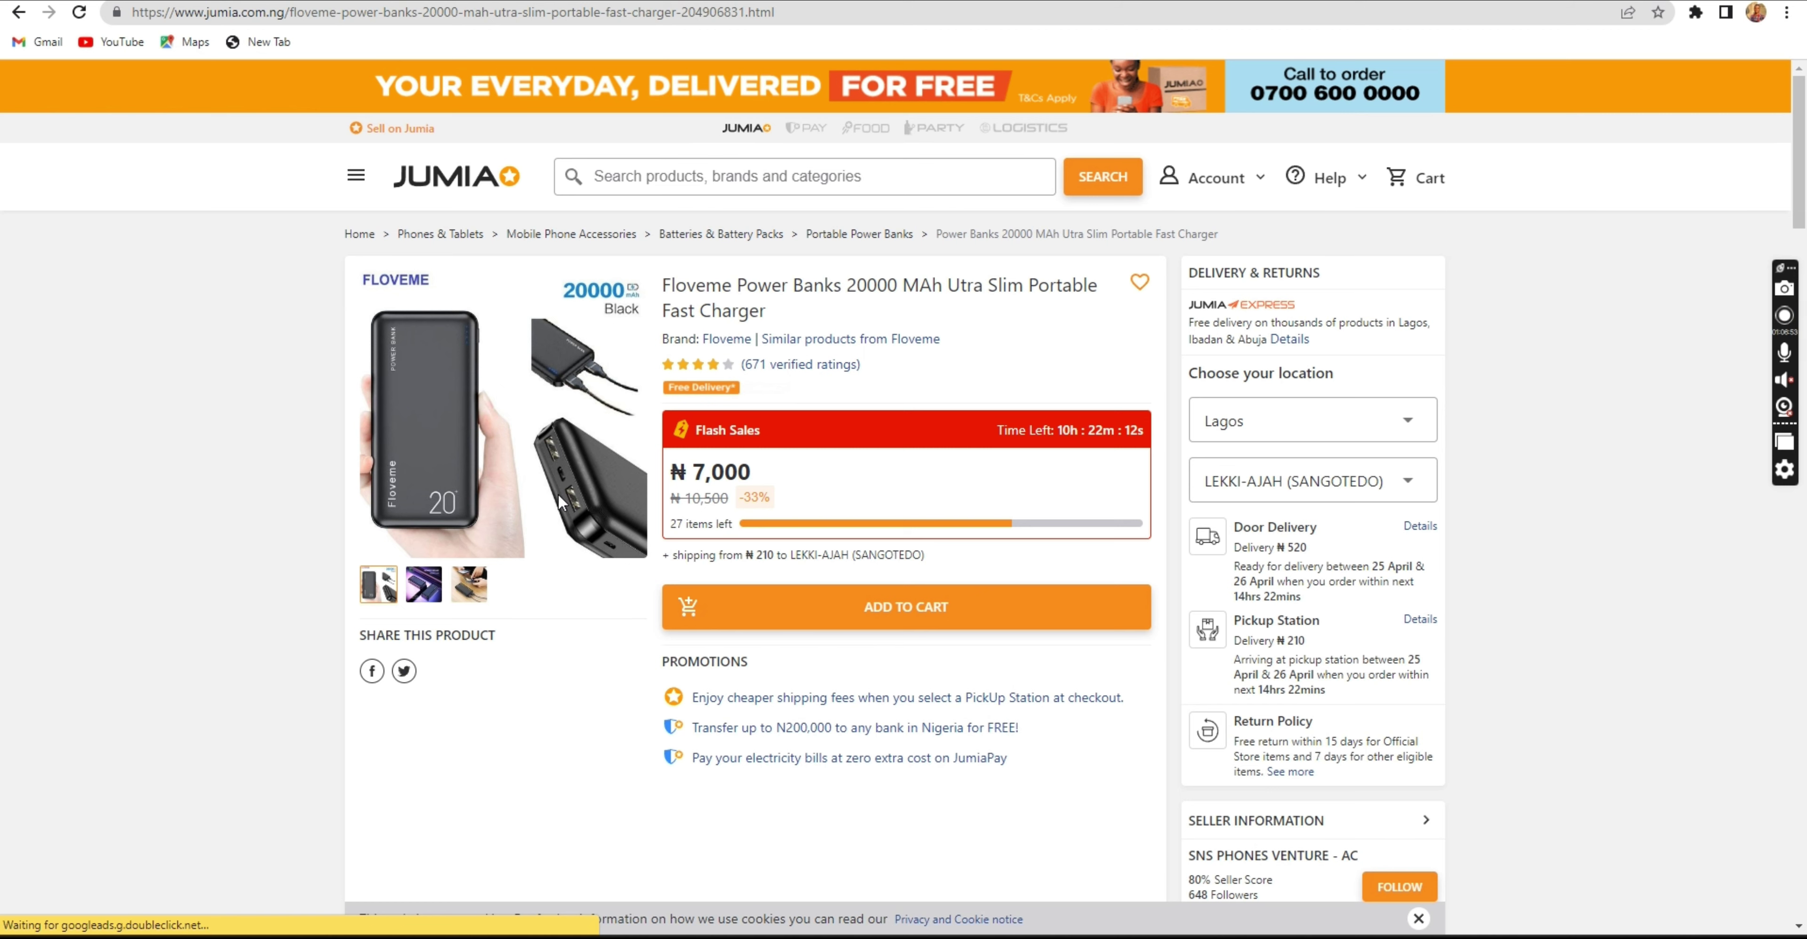
right_click(495, 381)
click(546, 558)
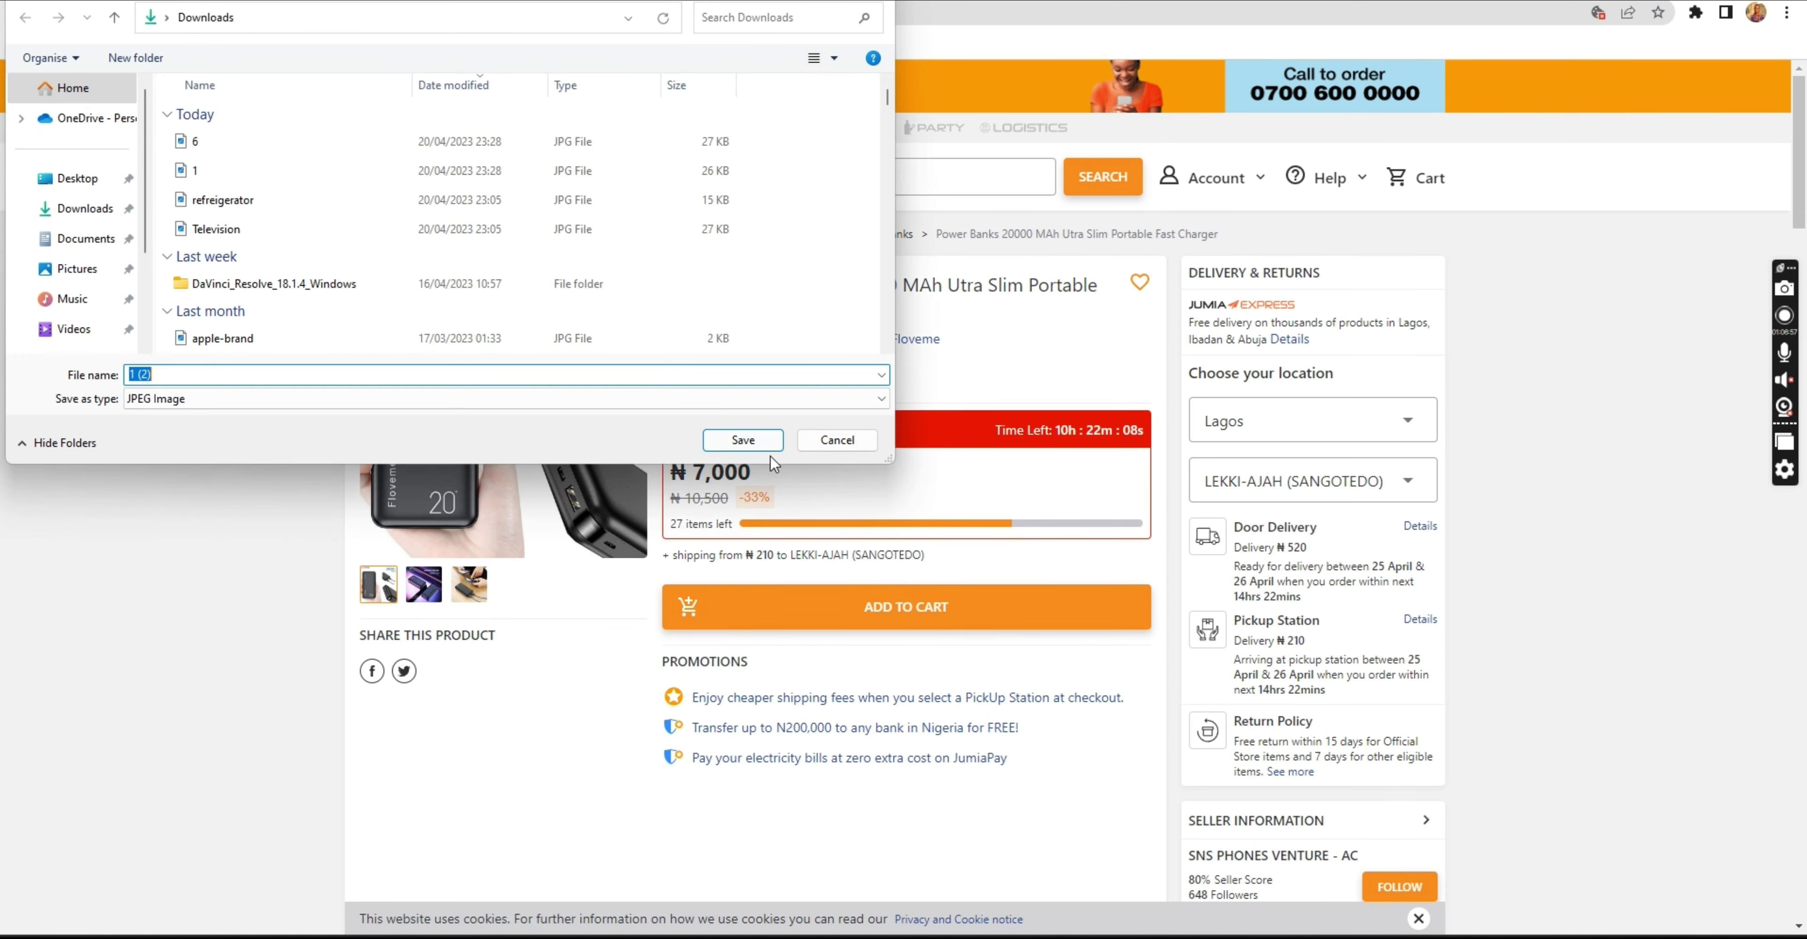
click(743, 441)
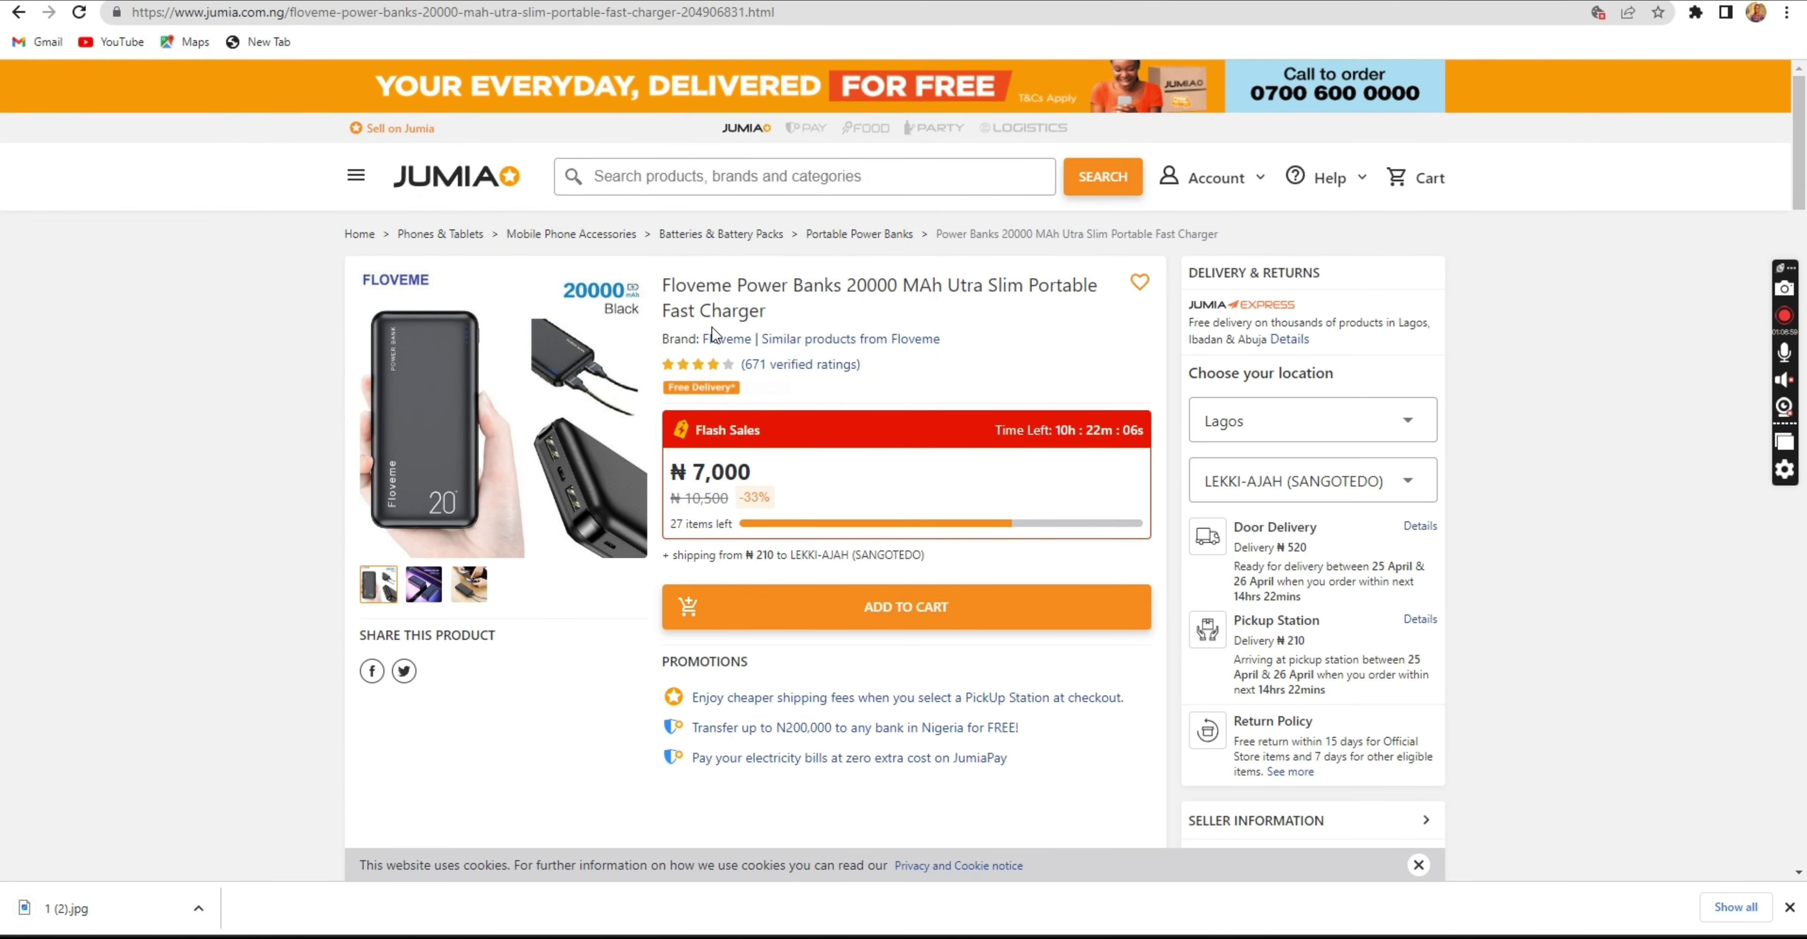
drag(765, 314, 658, 279)
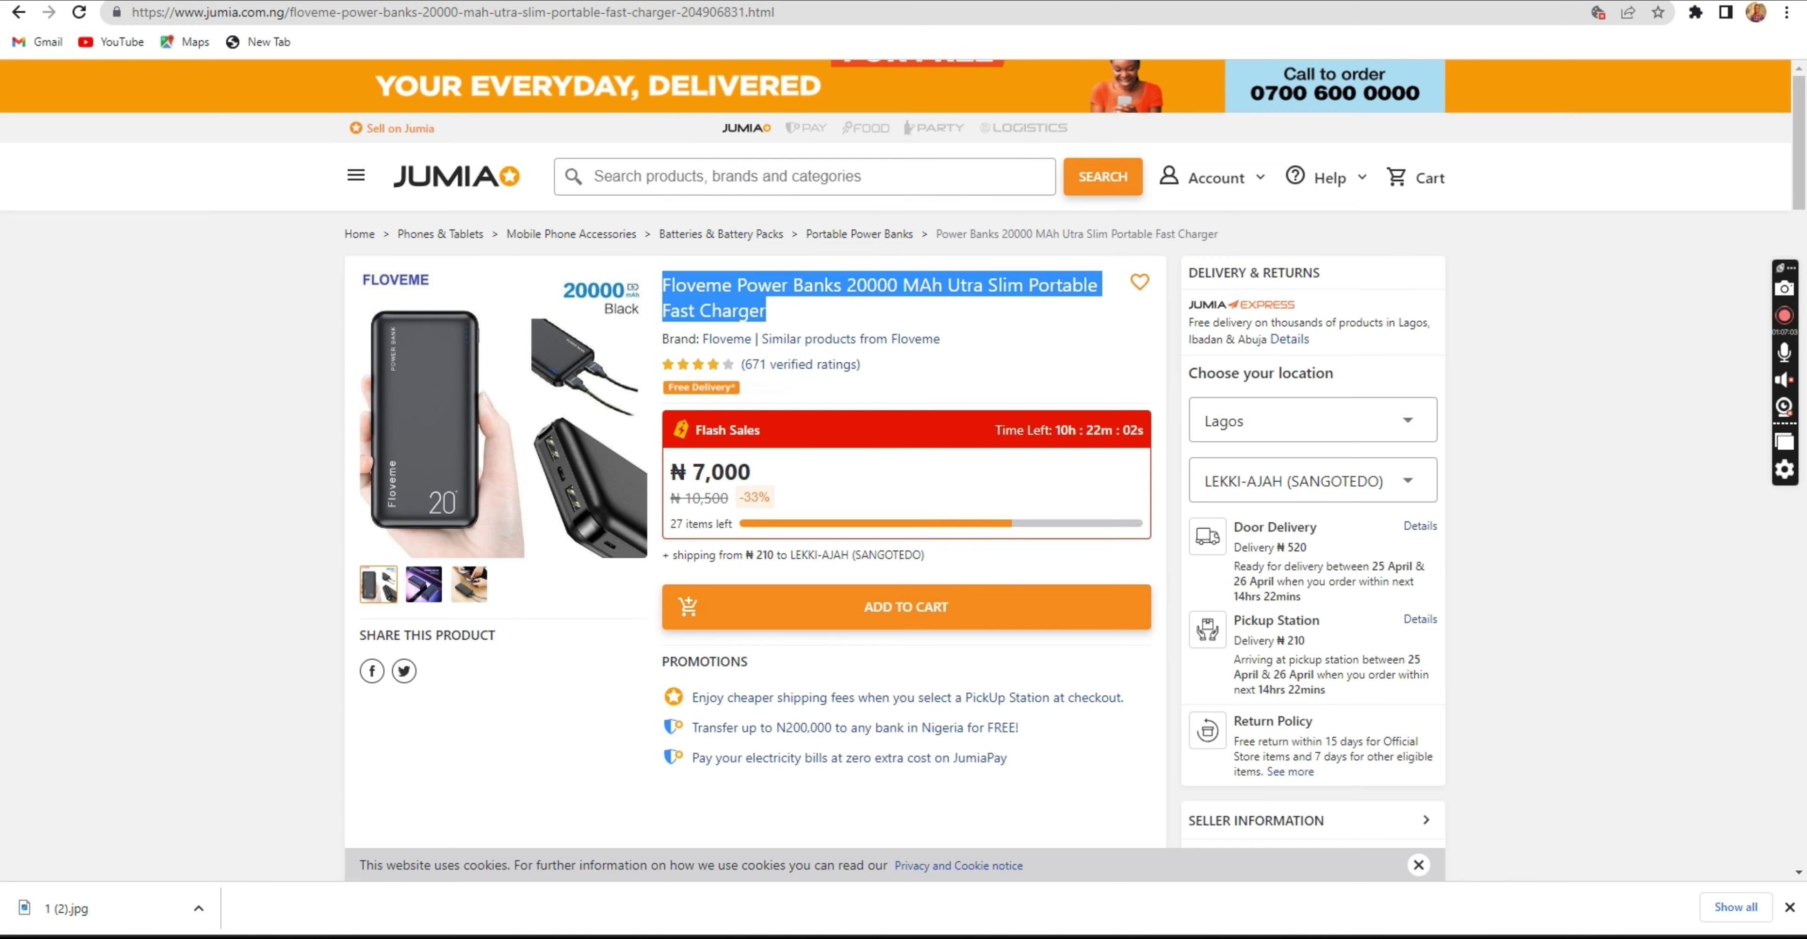
key(alt+Tab)
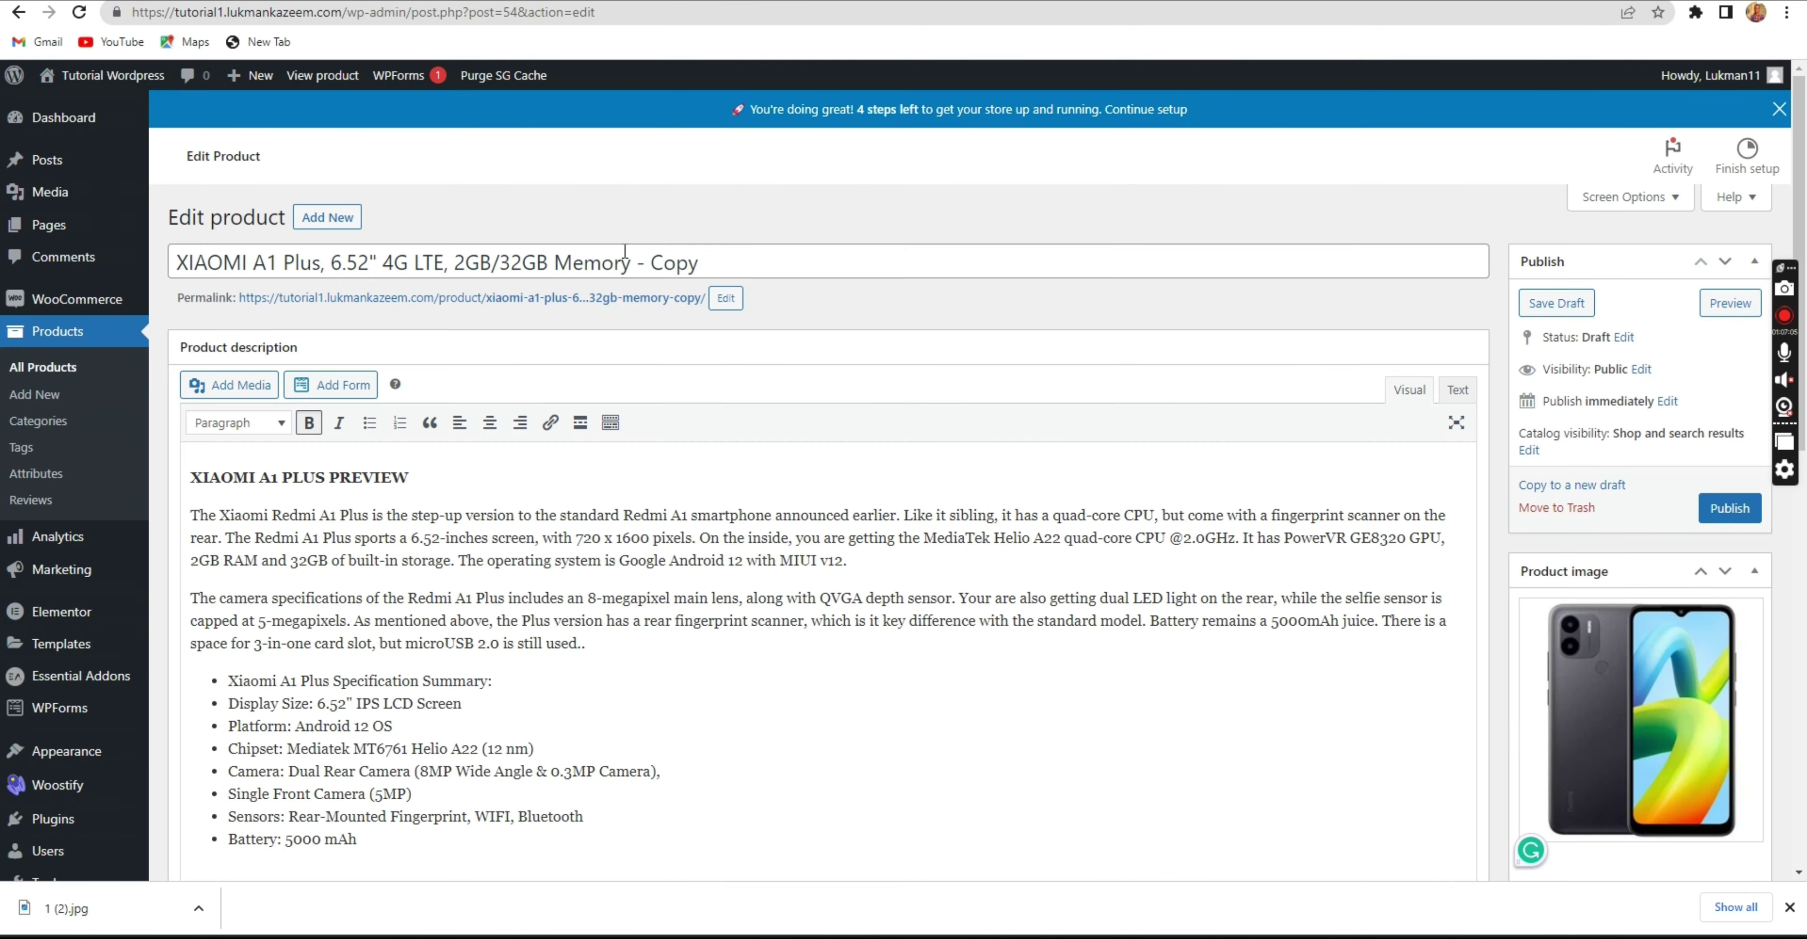
triple_click(629, 261)
Retitle the copy 'Floveme Power Banks 20000 MAh Utra Slim Portable Fast Charger'.
text(Floveme Power Banks 20000 MAh Utra Slim Portable Fast Charger)
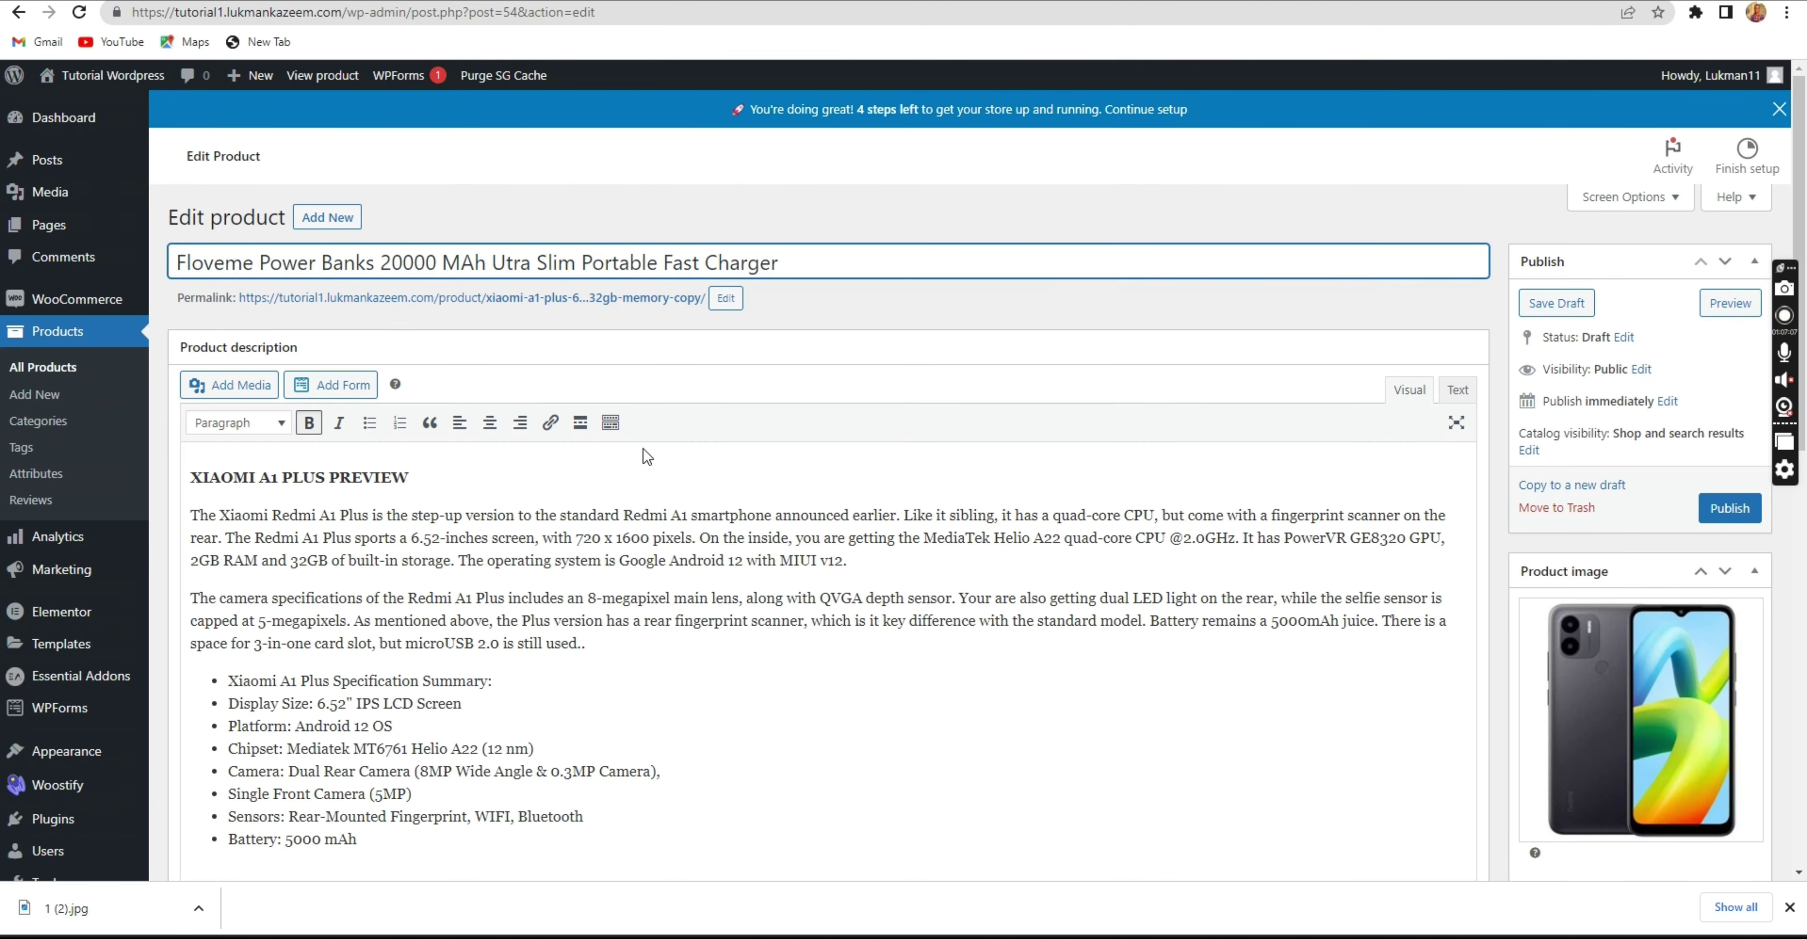
scroll(895, 747, down, 8)
scroll(1555, 638, up, 5)
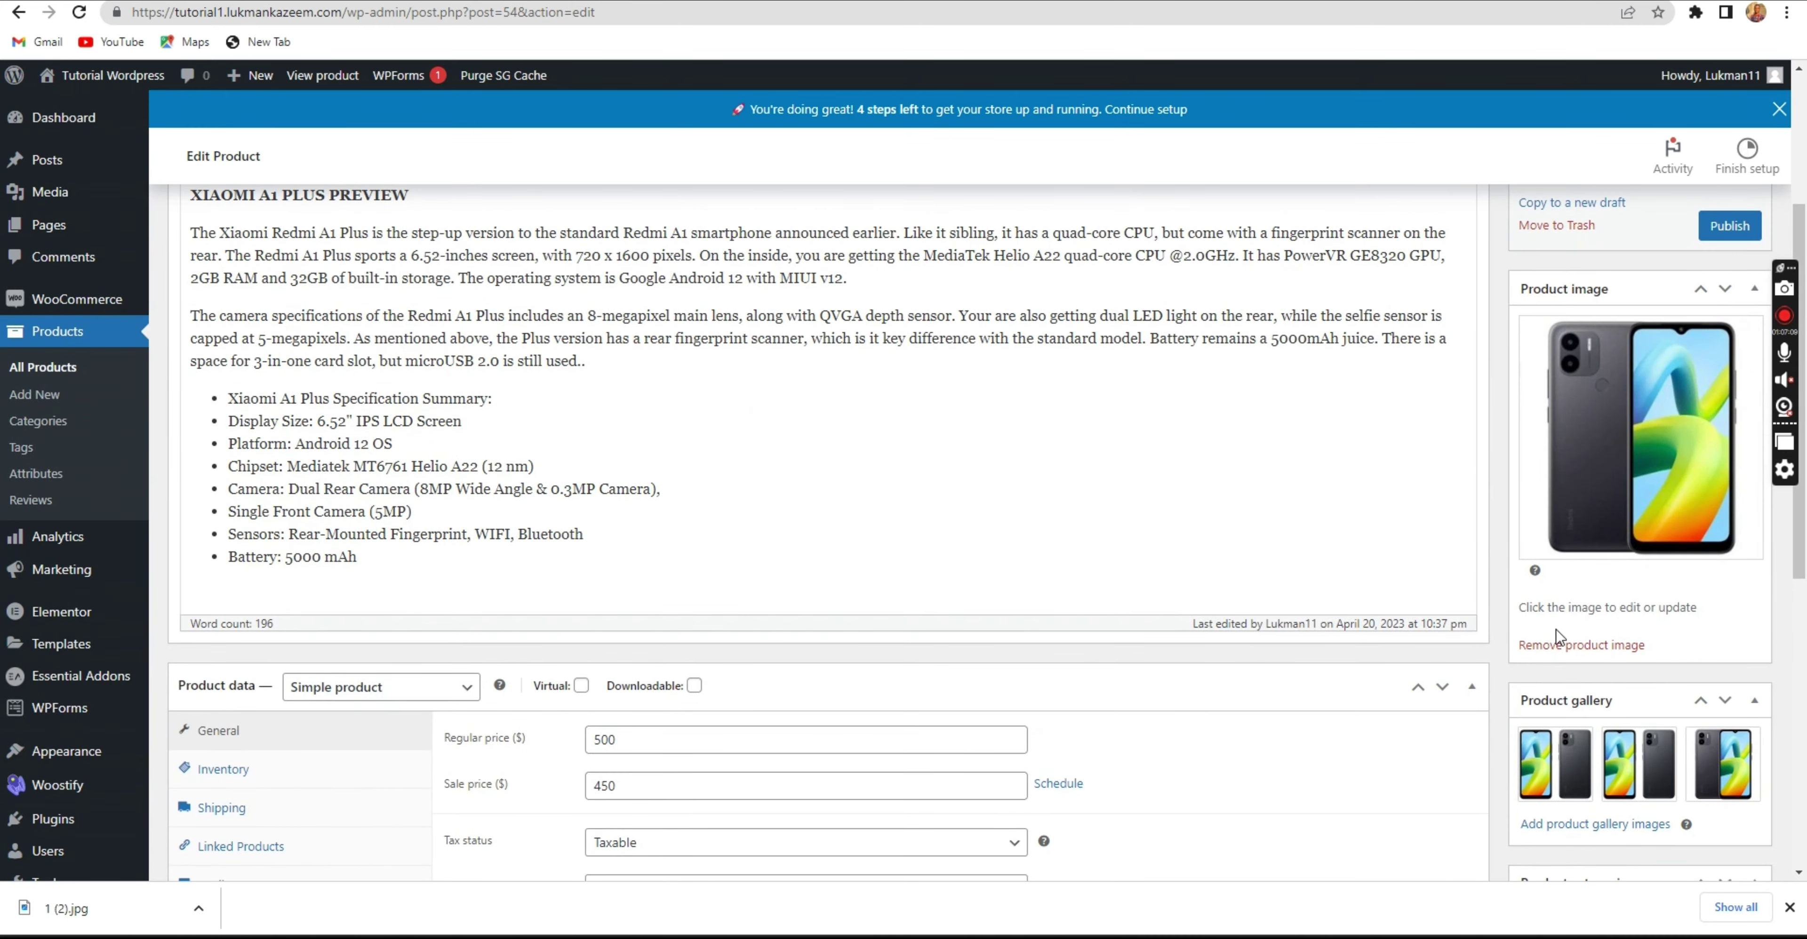
Replace the product image with the uploaded 1 (2).jpg power bank photo and publish.
click(1557, 644)
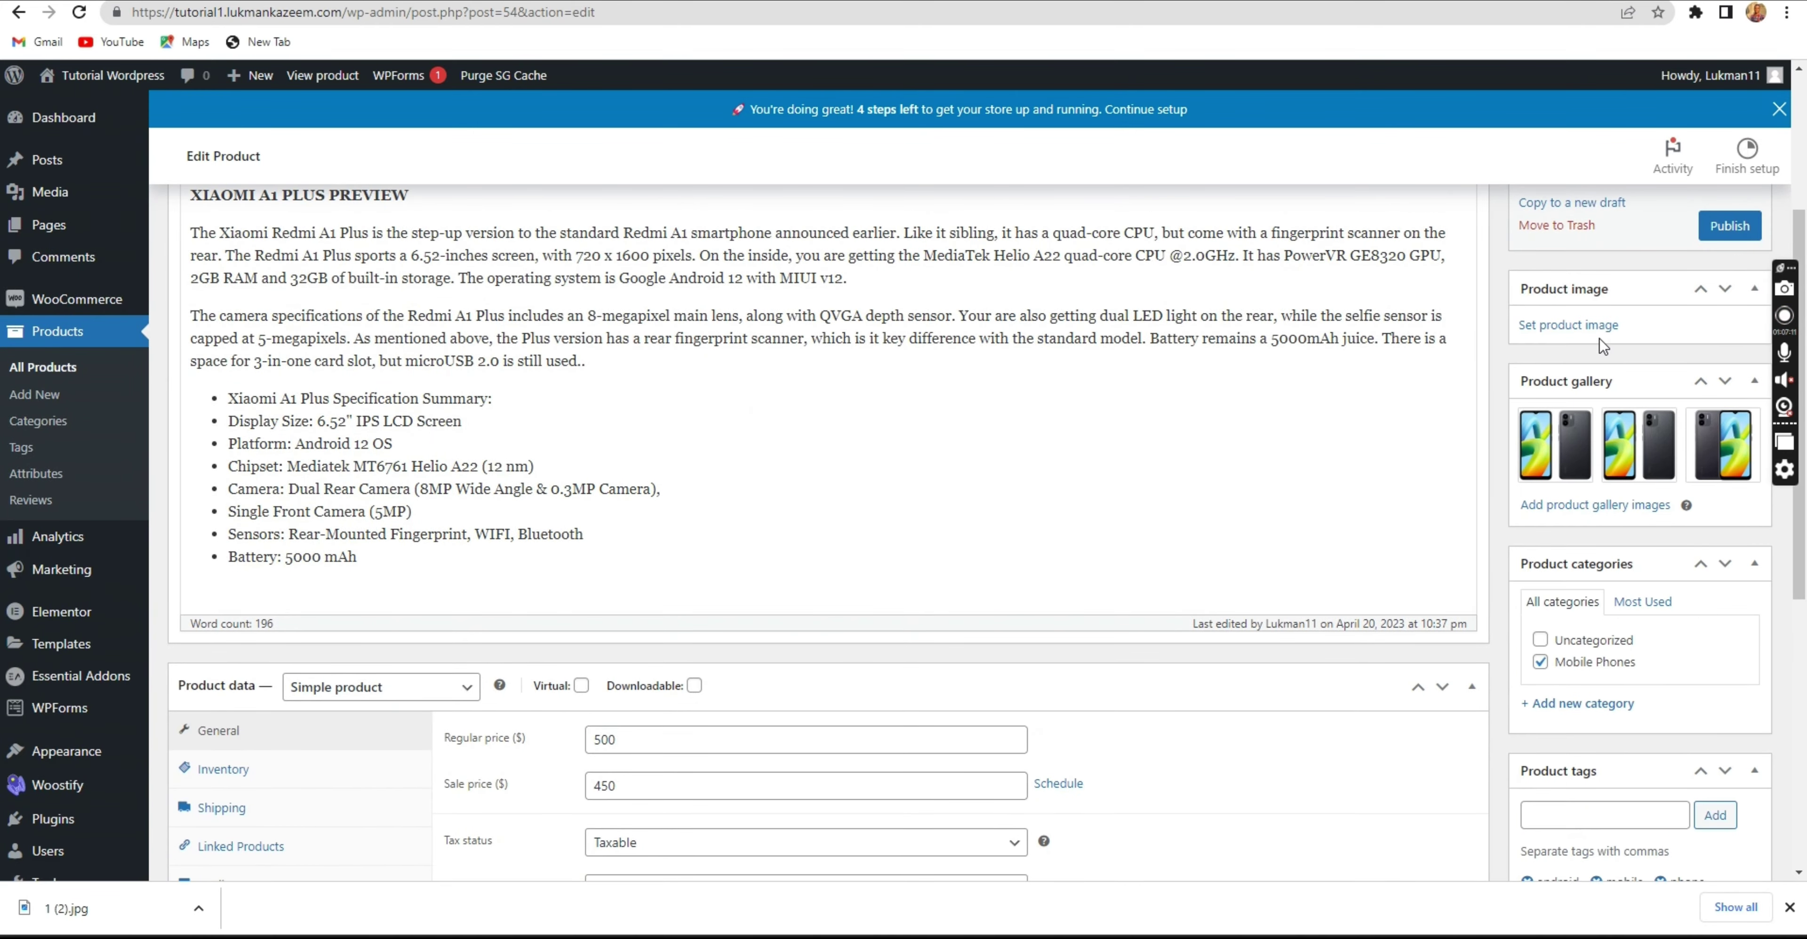
click(1579, 325)
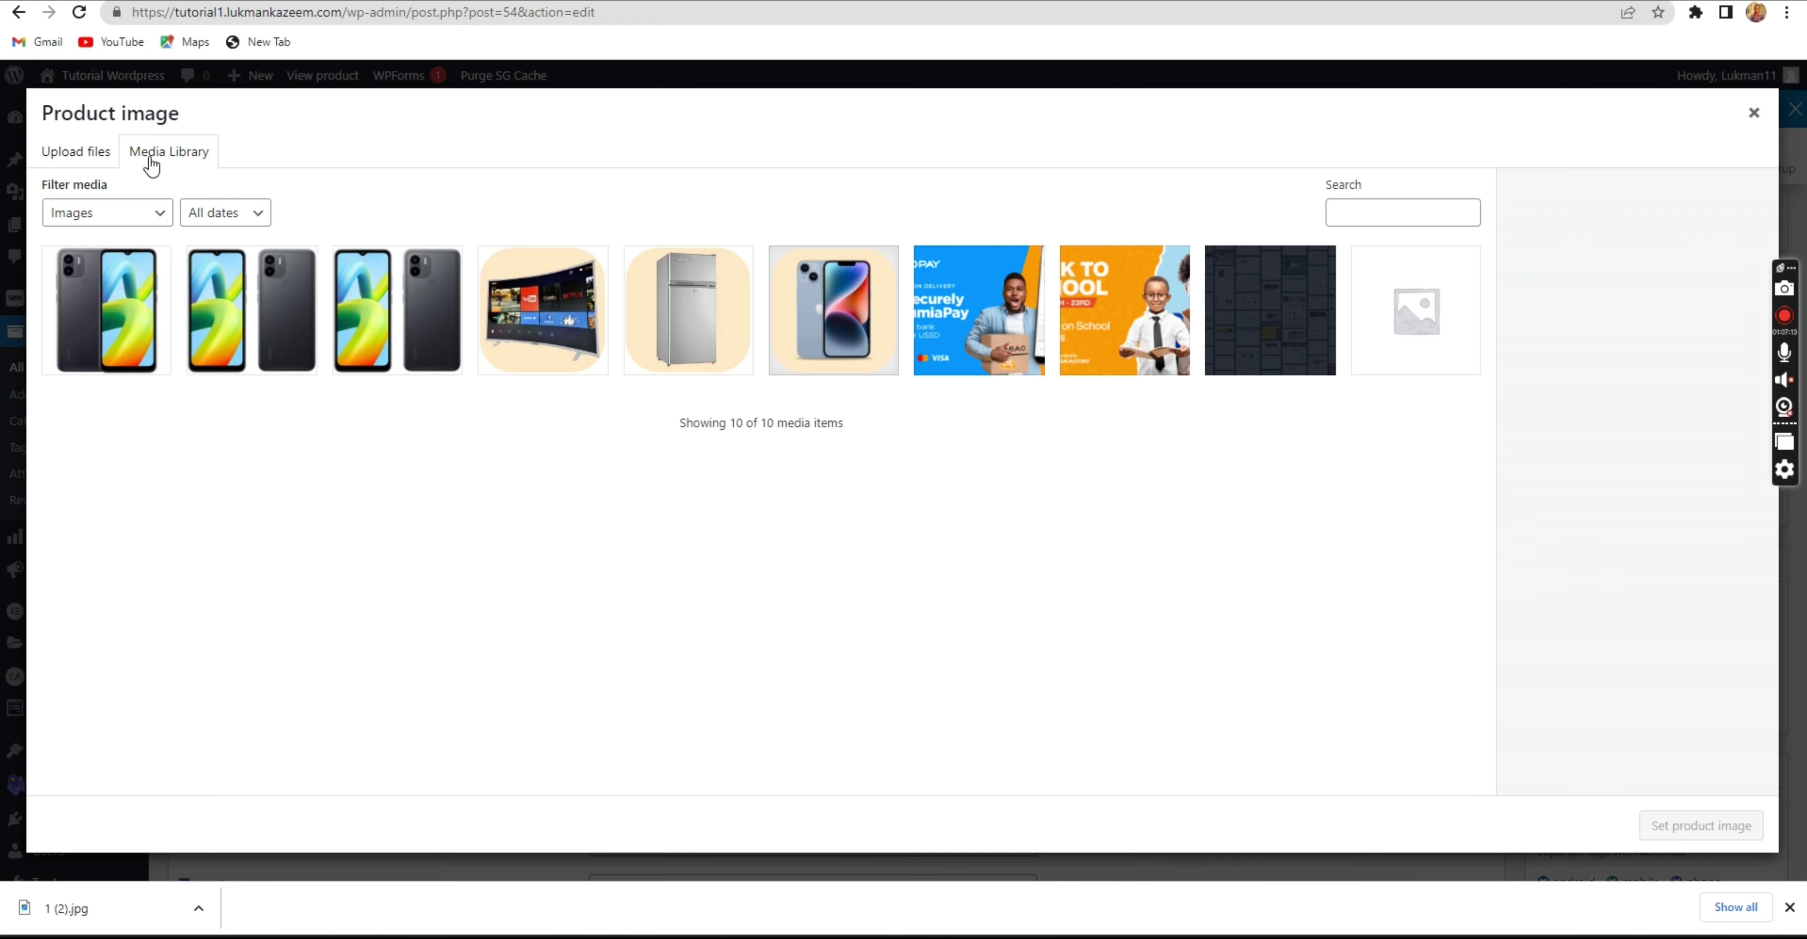
click(79, 151)
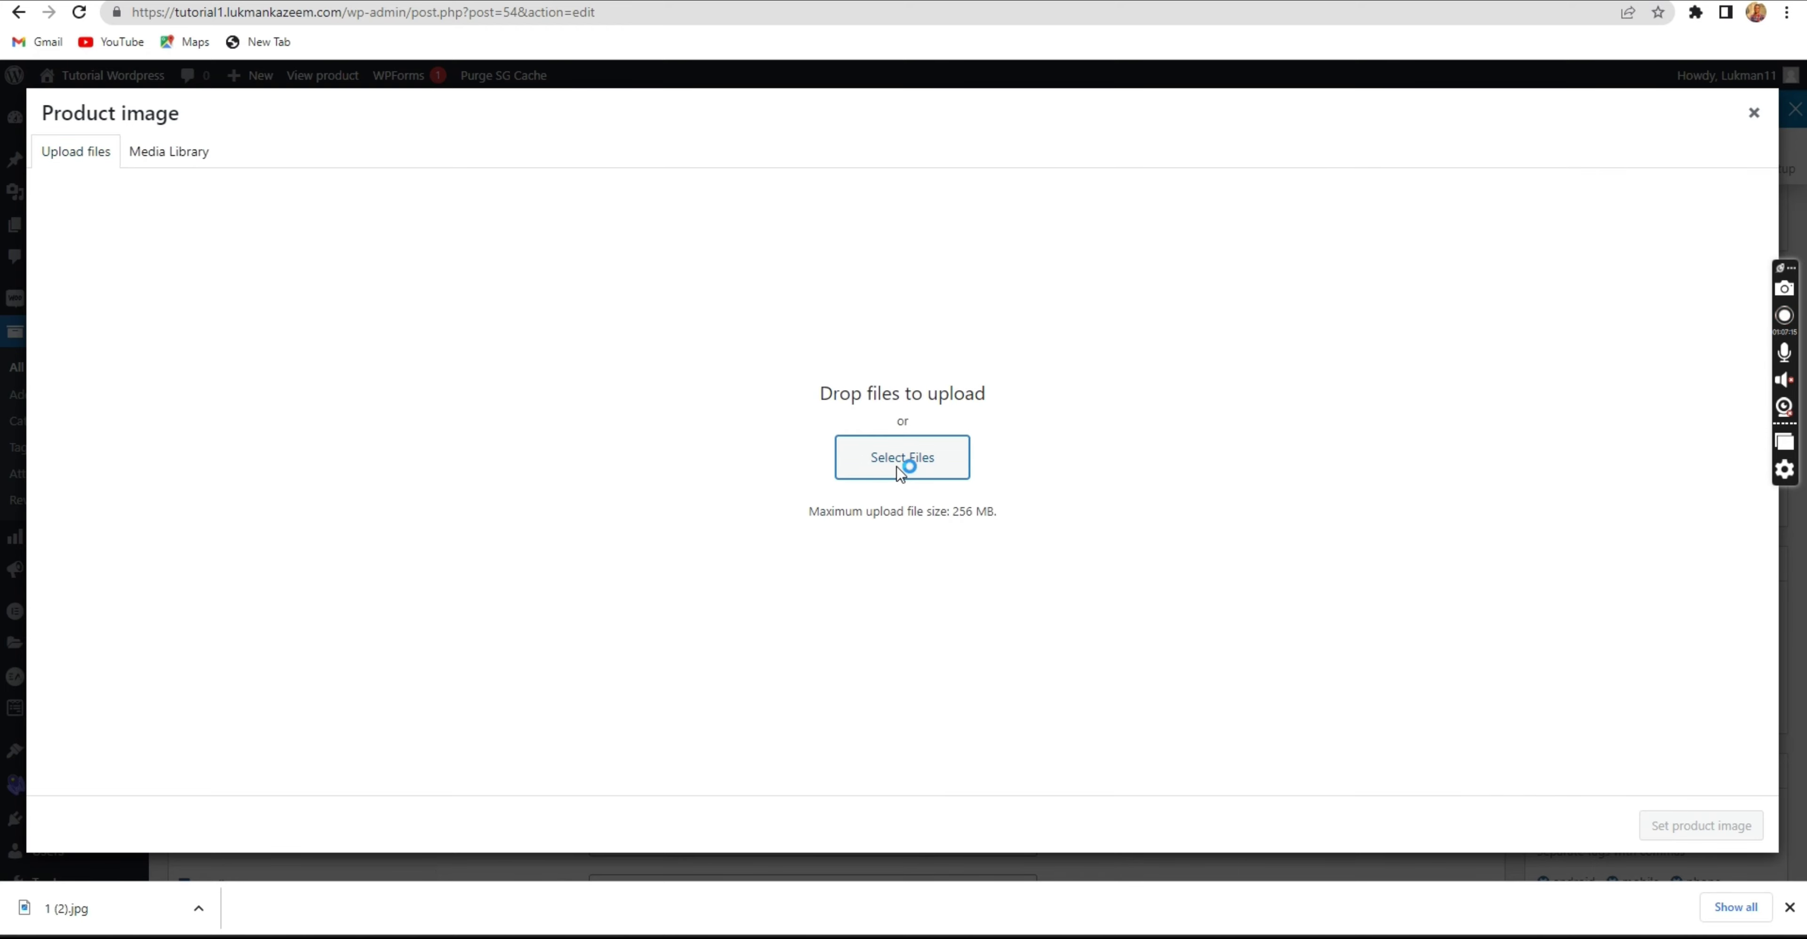
click(905, 463)
click(210, 141)
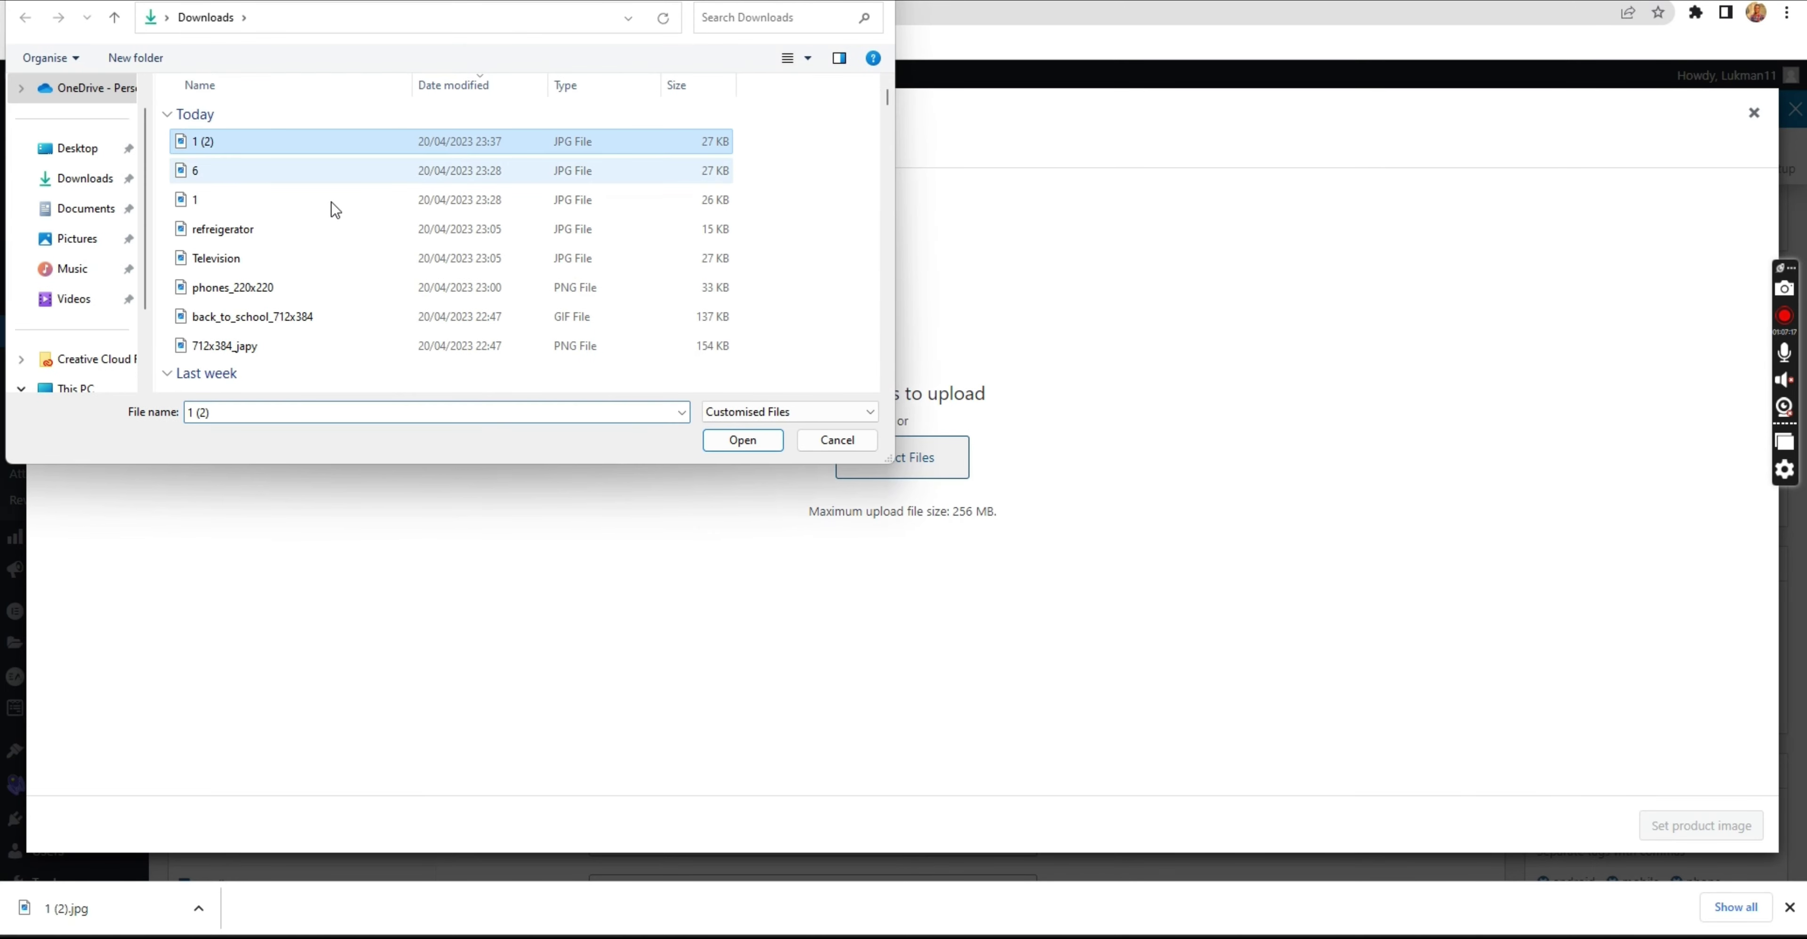
click(744, 441)
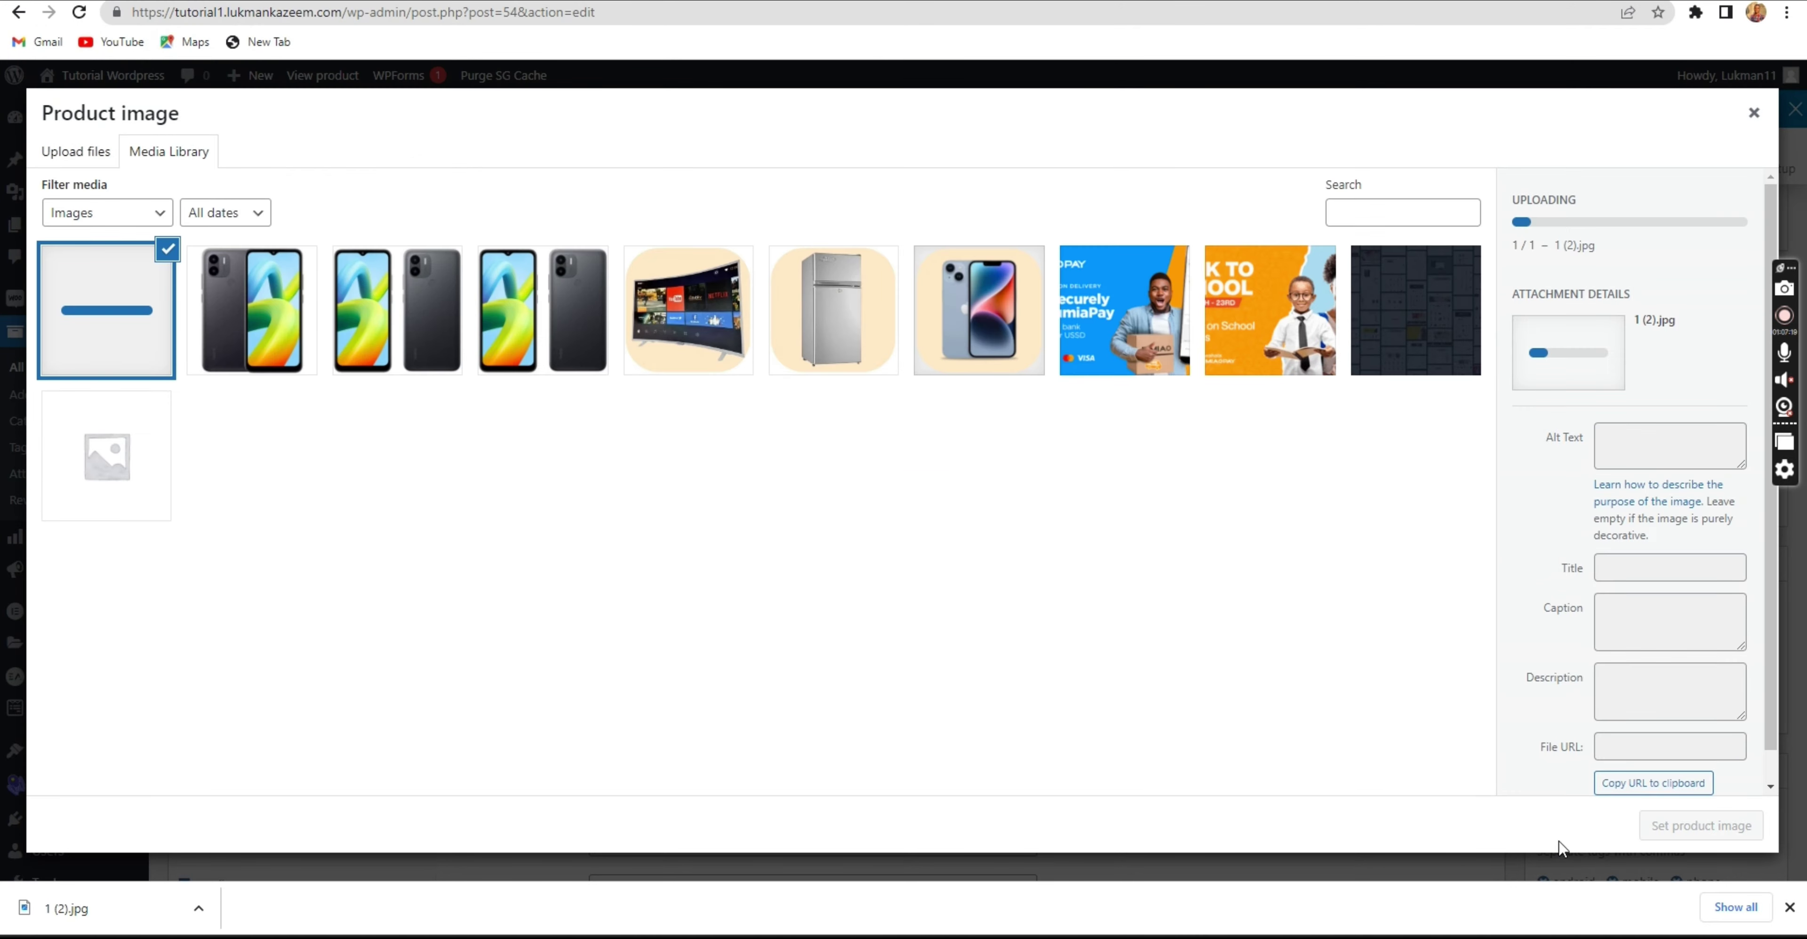
click(1670, 837)
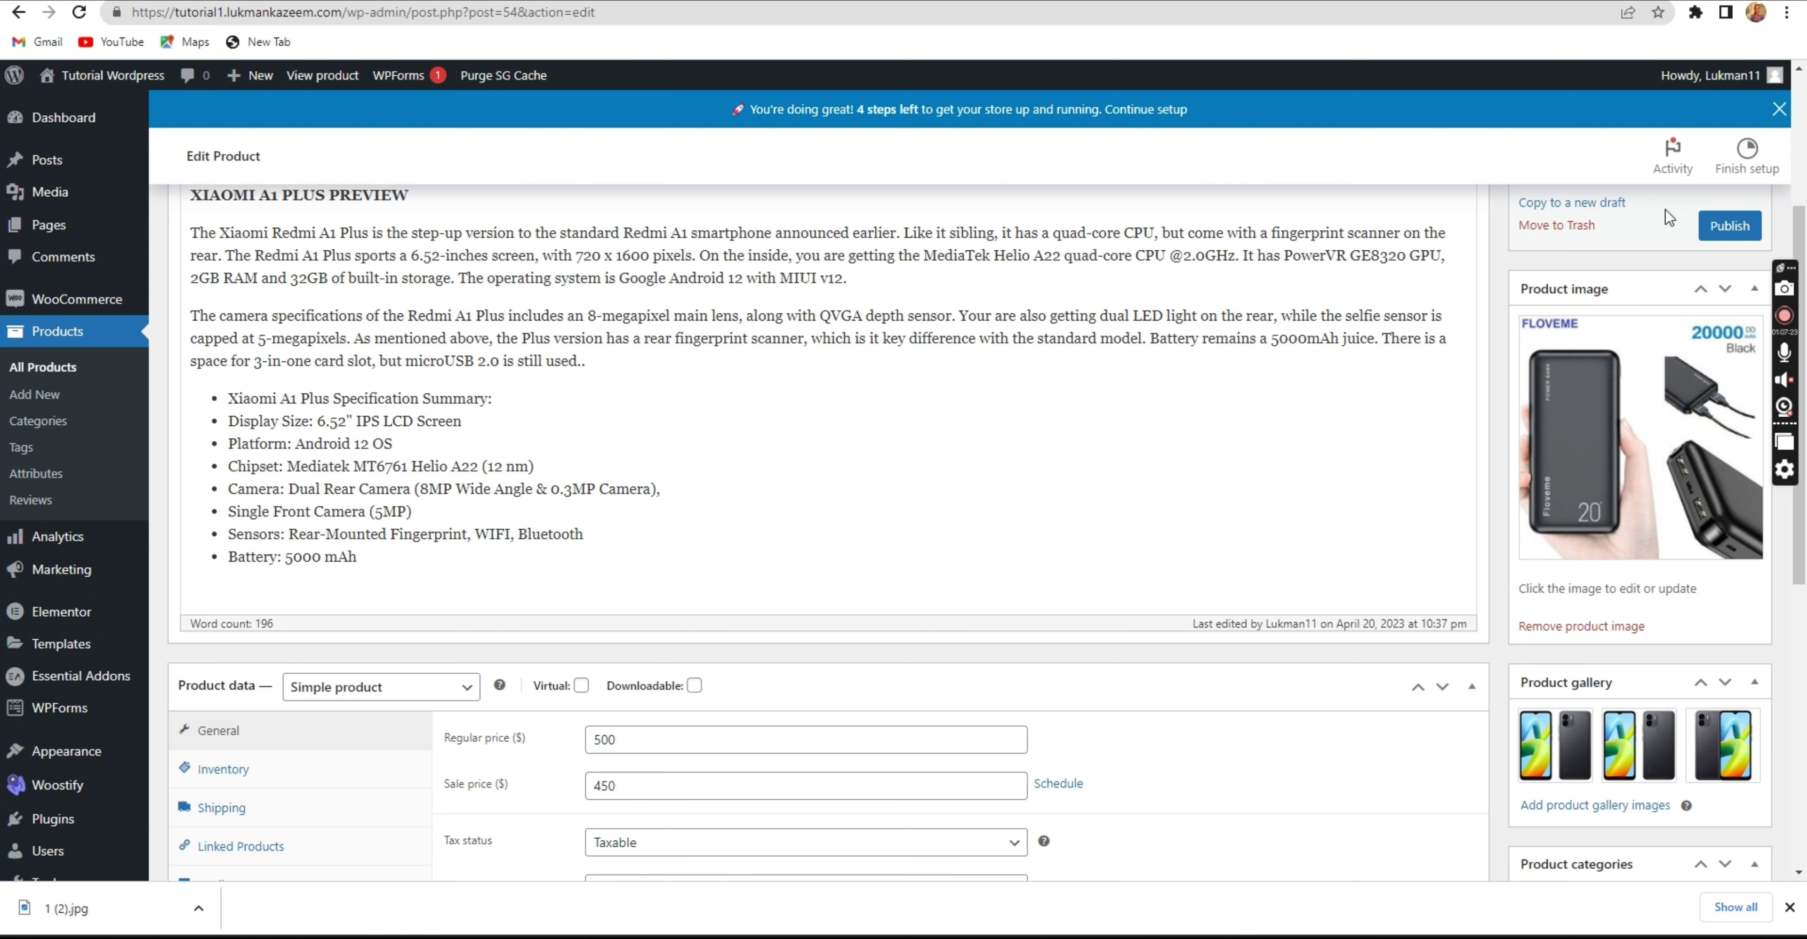
click(1730, 225)
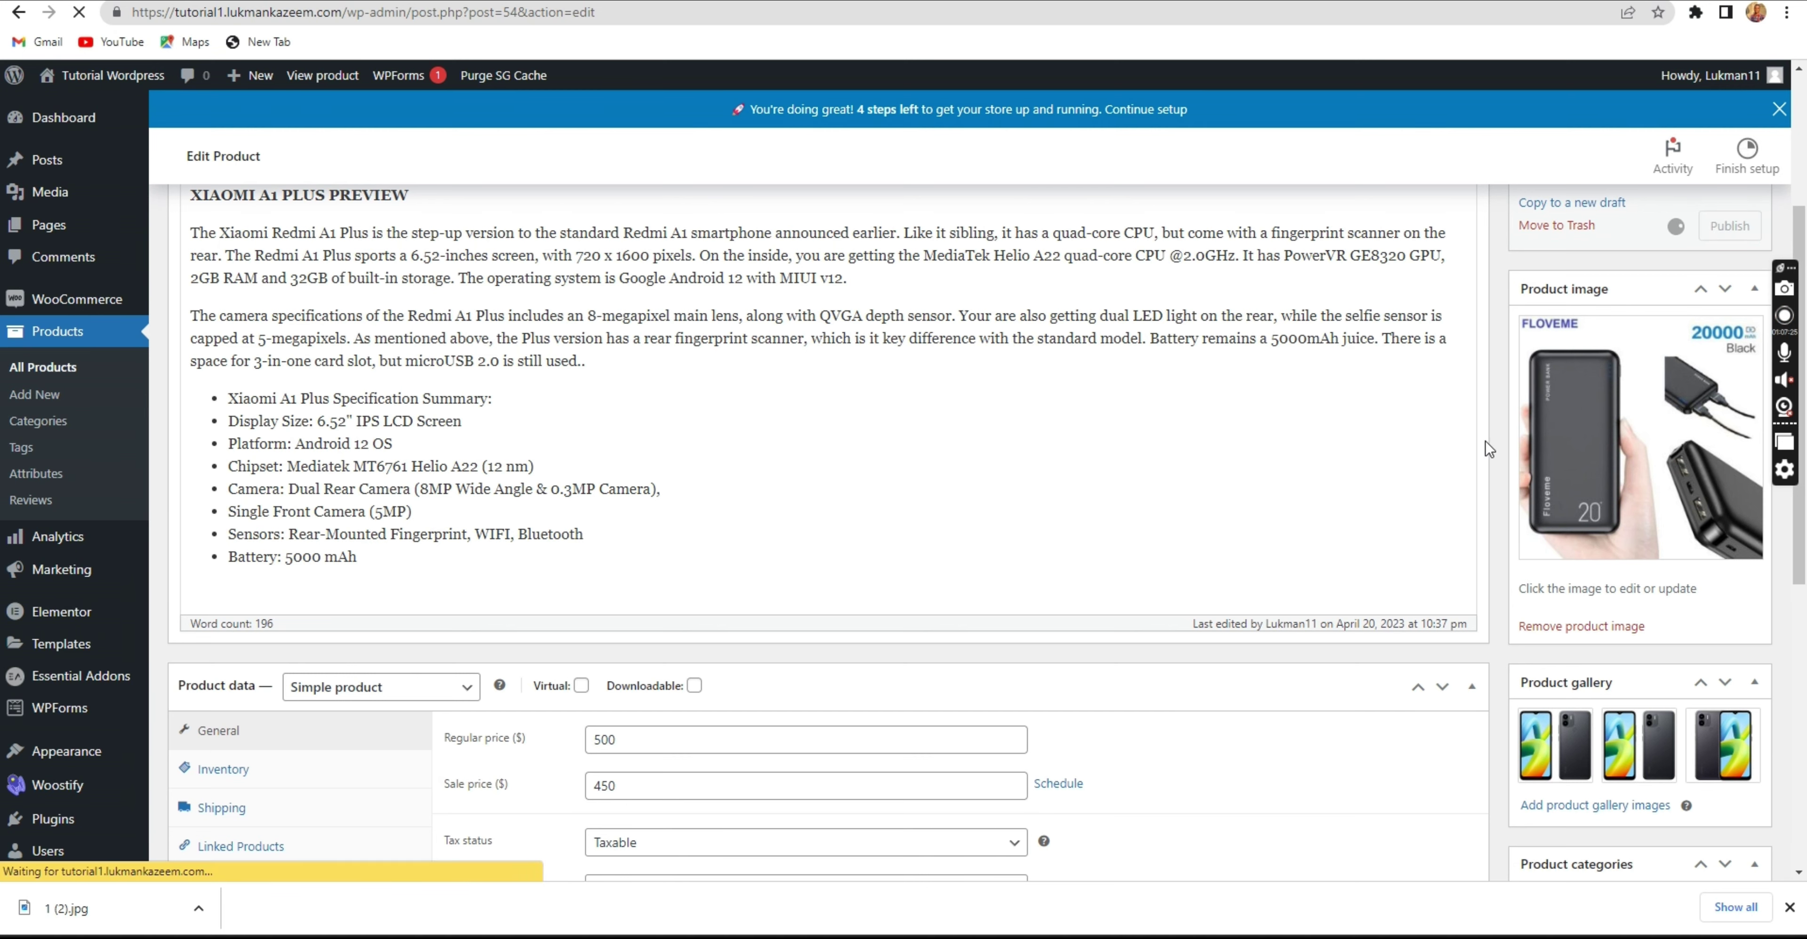
scroll(1467, 519, up, 4)
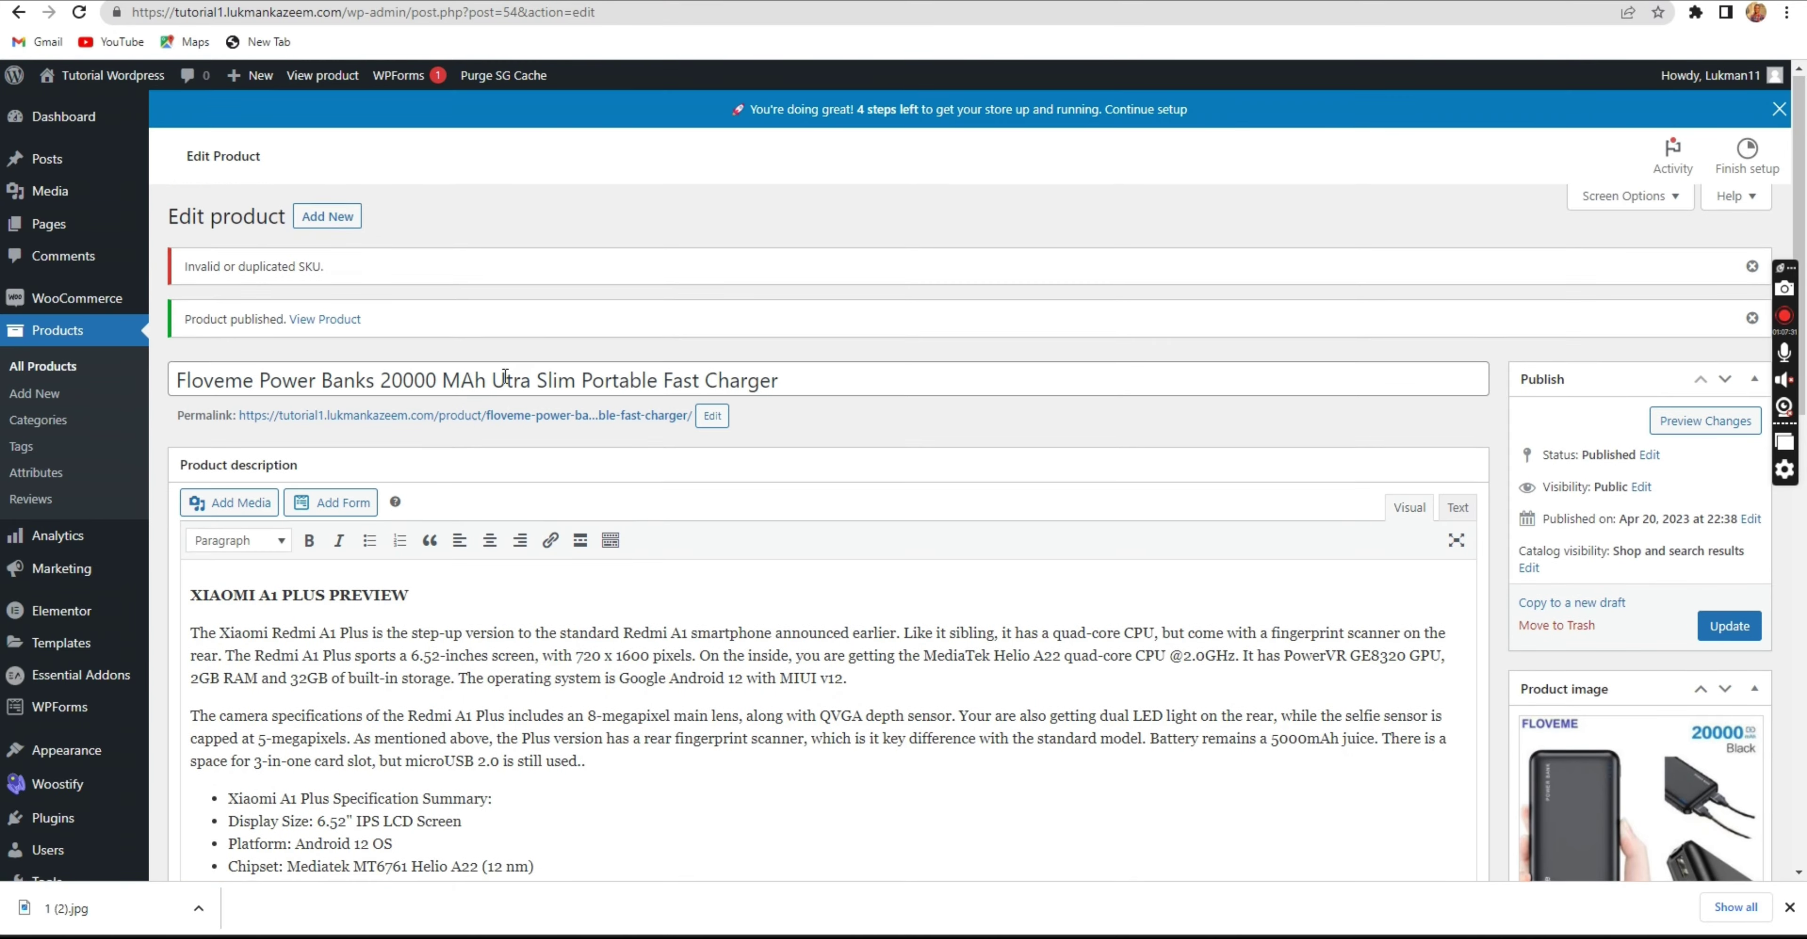
scroll(509, 390, down, 6)
Change the Inventory SKU to P1QAUZ7NAFAMZ-1 and update the power bank product.
scroll(510, 393, up, 6)
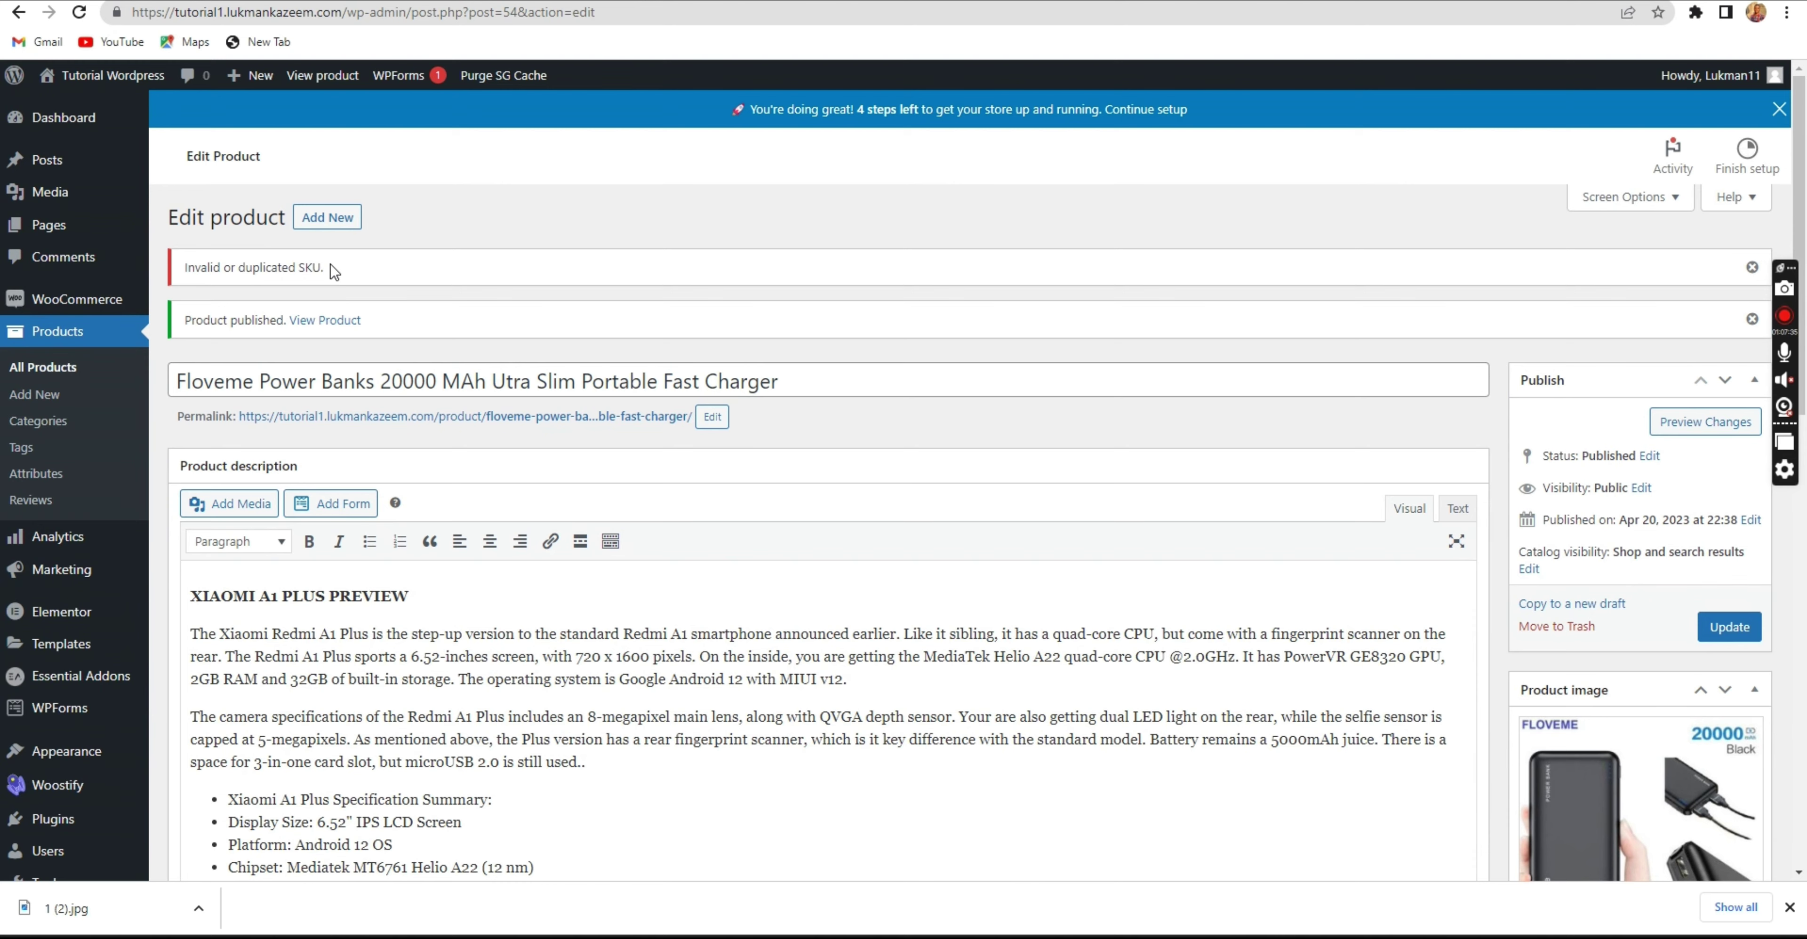
scroll(295, 303, down, 15)
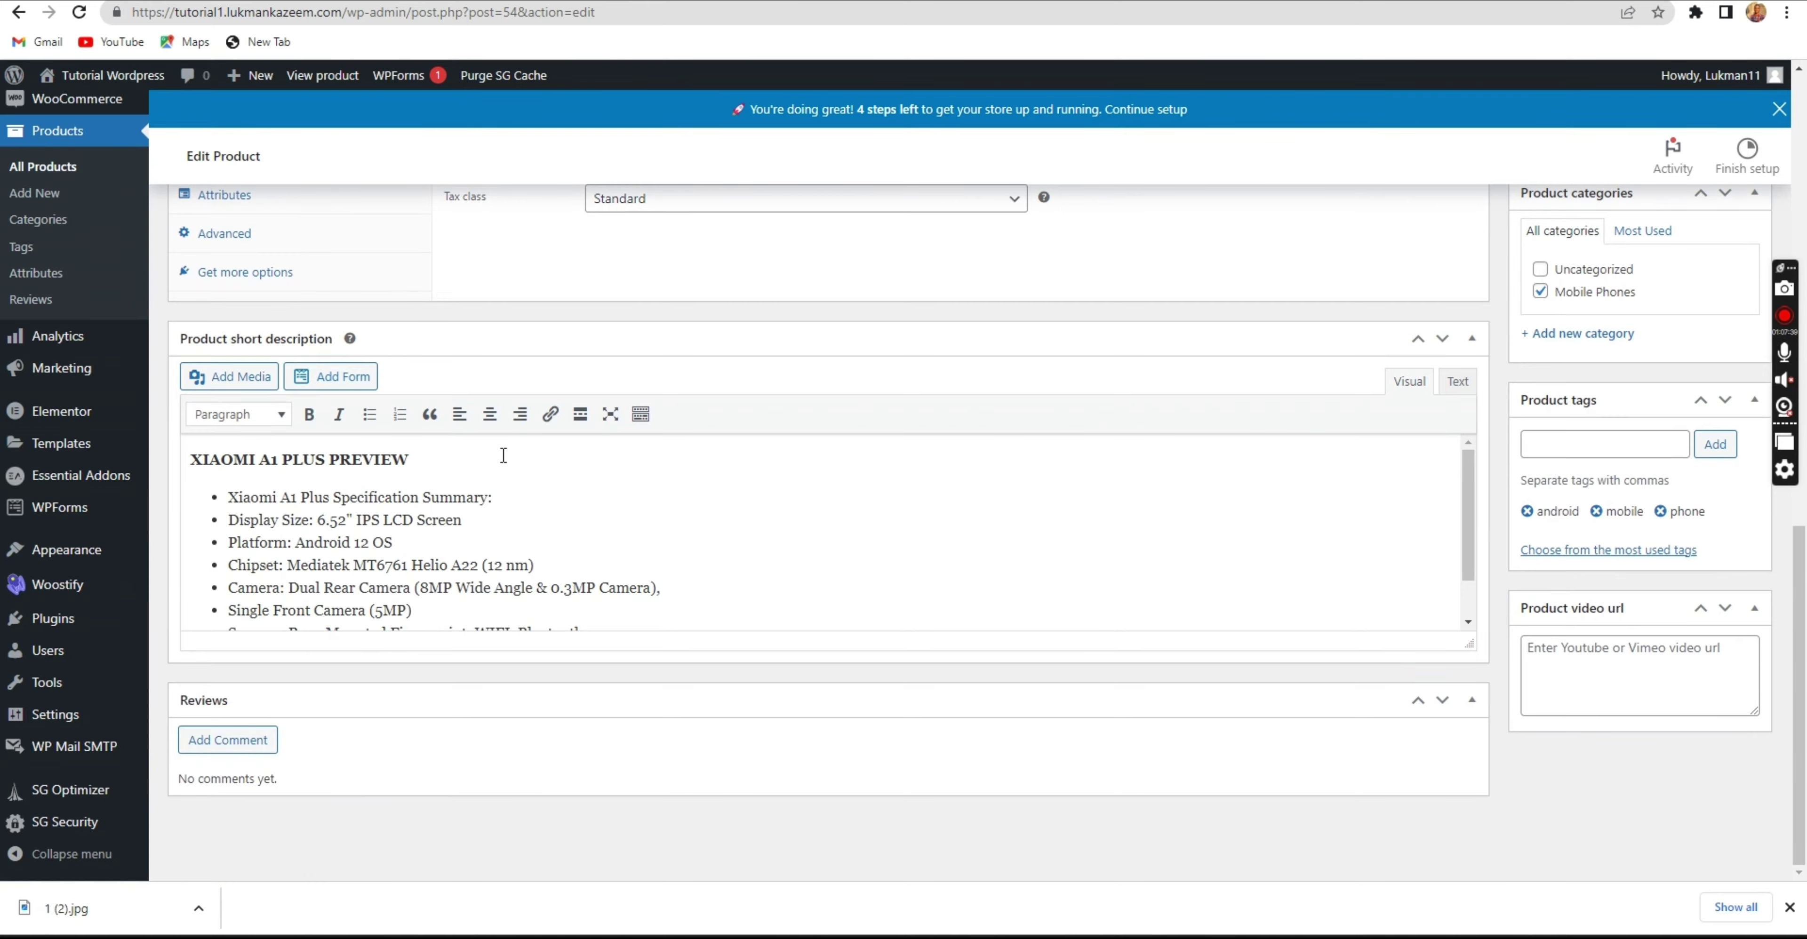
scroll(503, 456, up, 15)
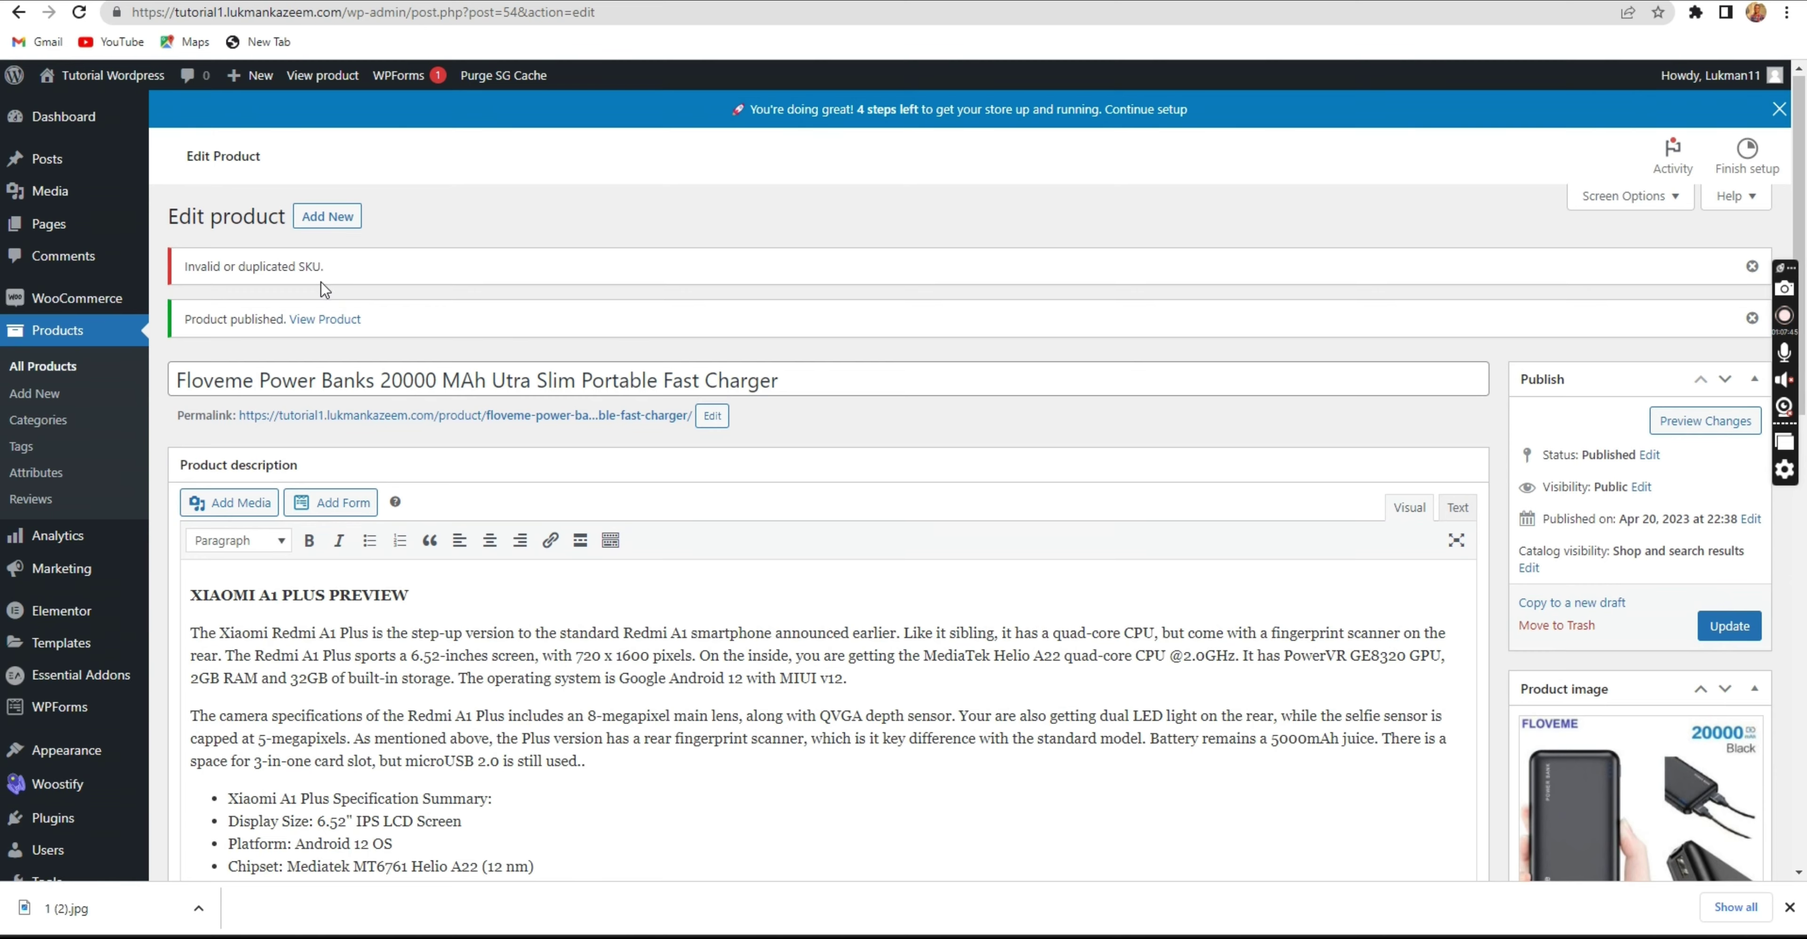
scroll(322, 283, down, 12)
scroll(347, 295, up, 4)
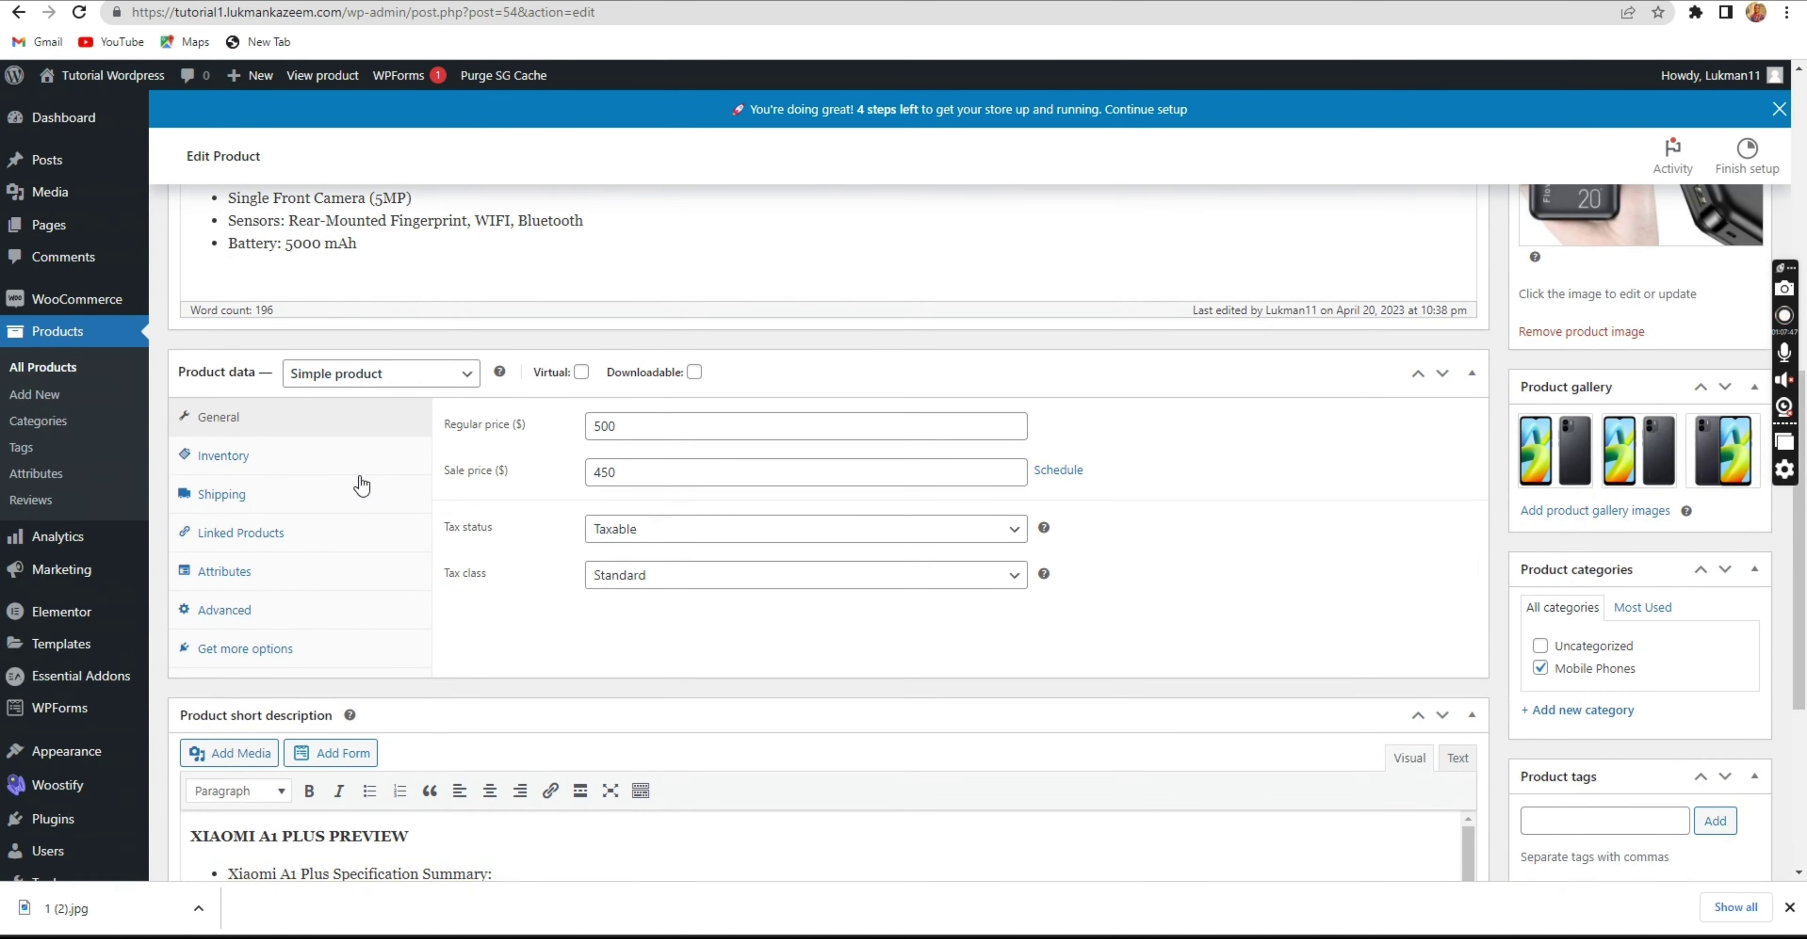
click(313, 465)
click(712, 430)
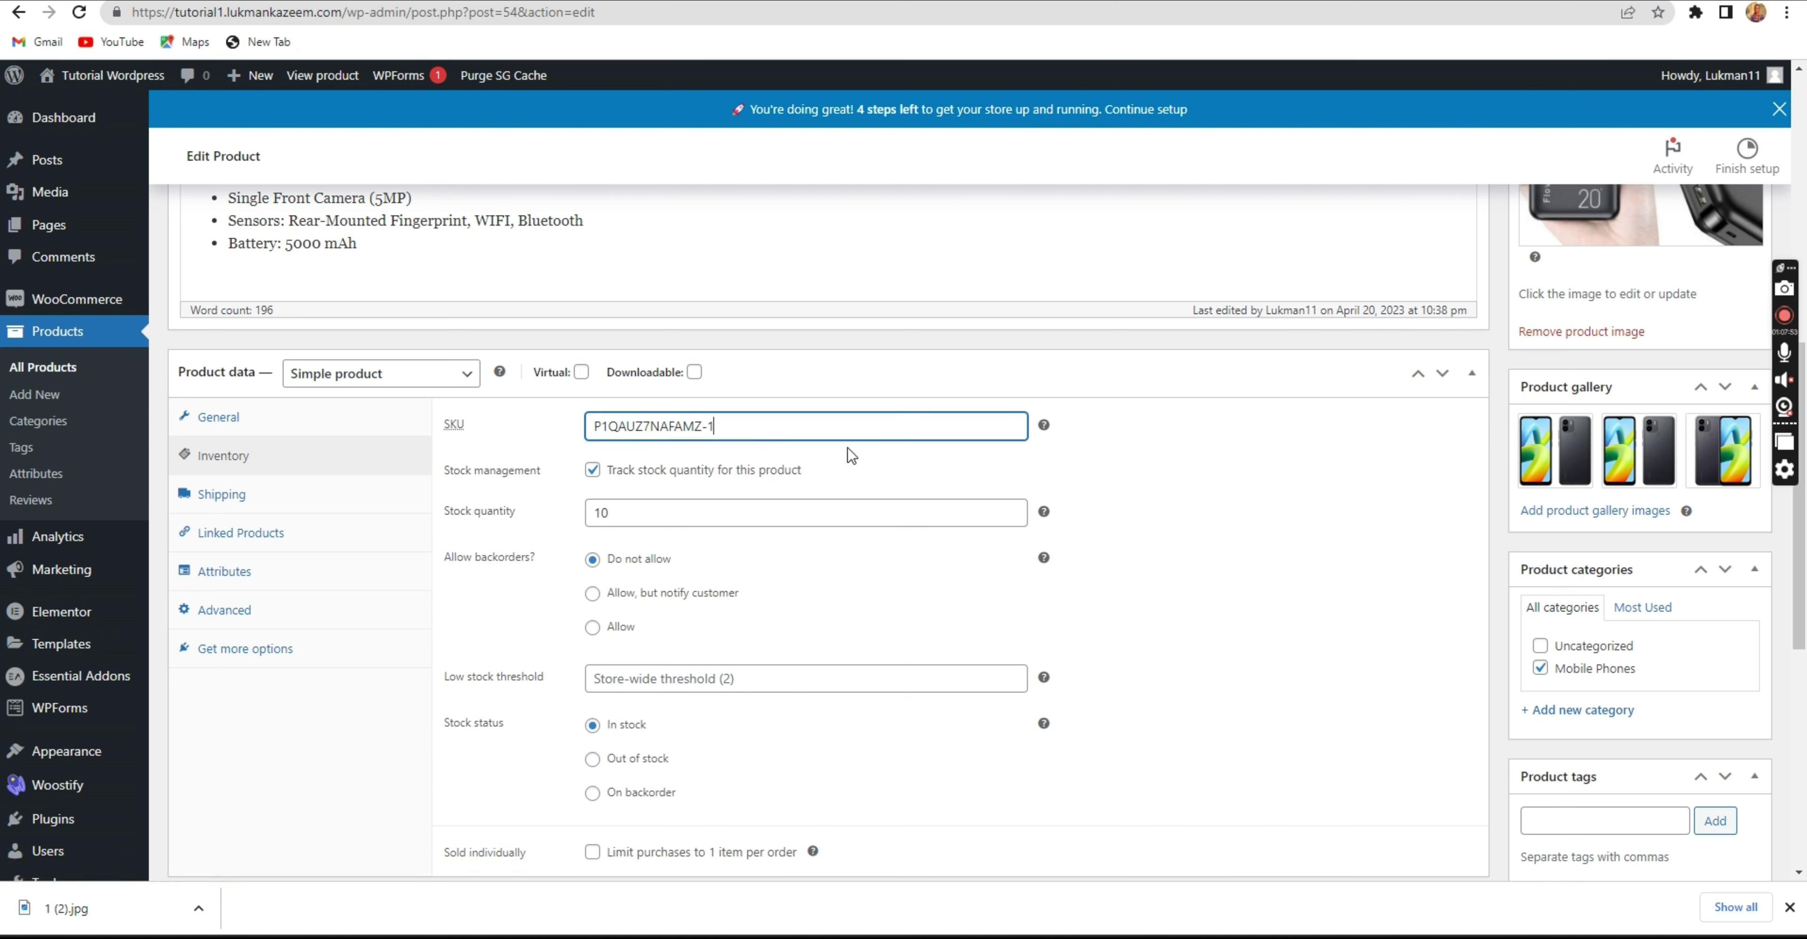
text(-1-1-1-1-1-)
key(BackSpace)
key(BackSpace)
key(BackSpace)
key(BackSpace)
key(BackSpace)
key(BackSpace)
key(BackSpace)
key(BackSpace)
key(BackSpace)
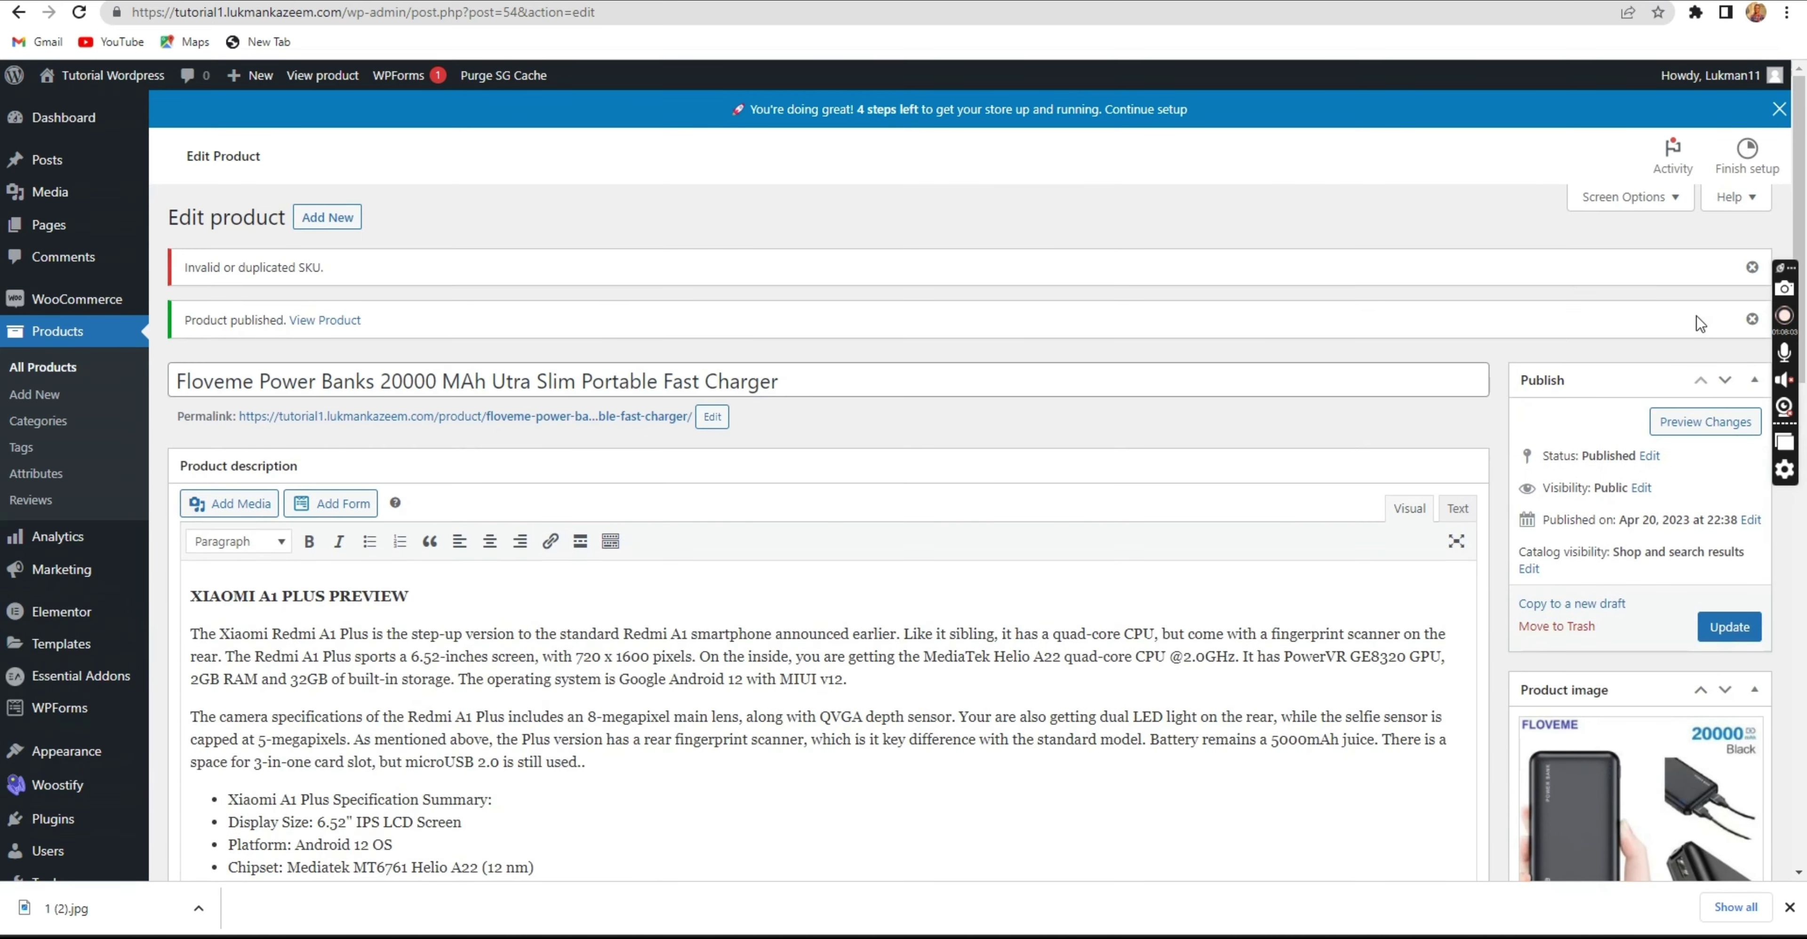
click(1709, 631)
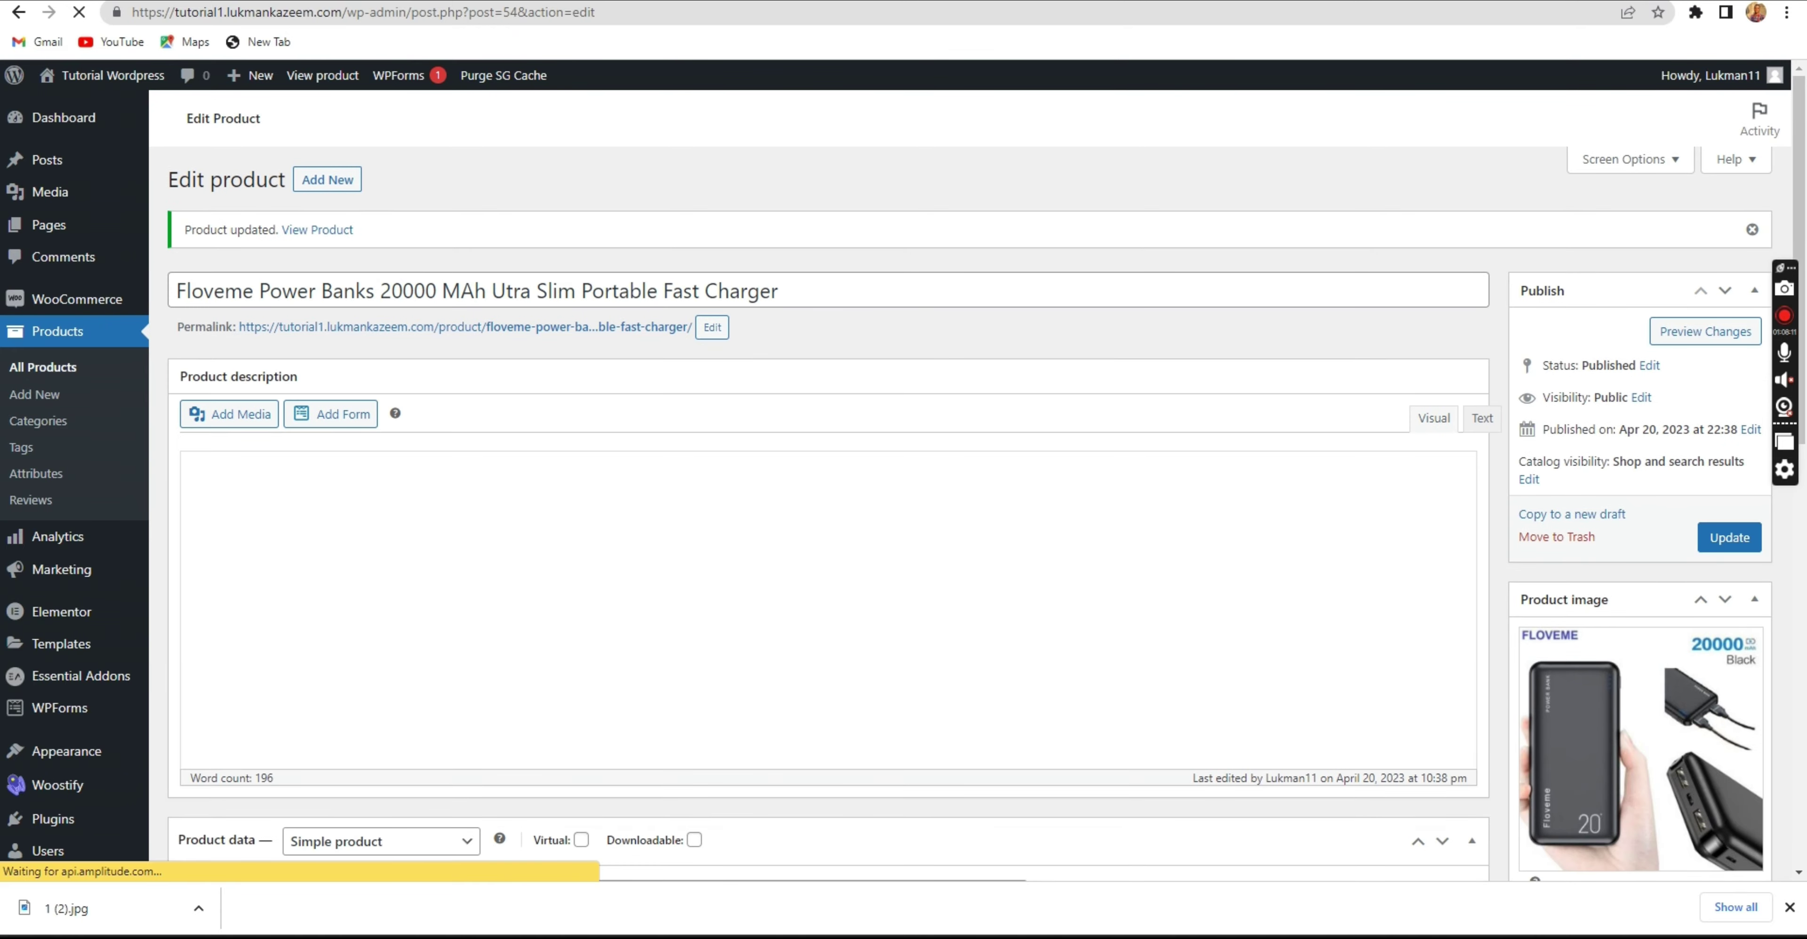
Reload the live homepage and scroll through carousels mixing power banks with Xiaomi phones.
click(737, 1)
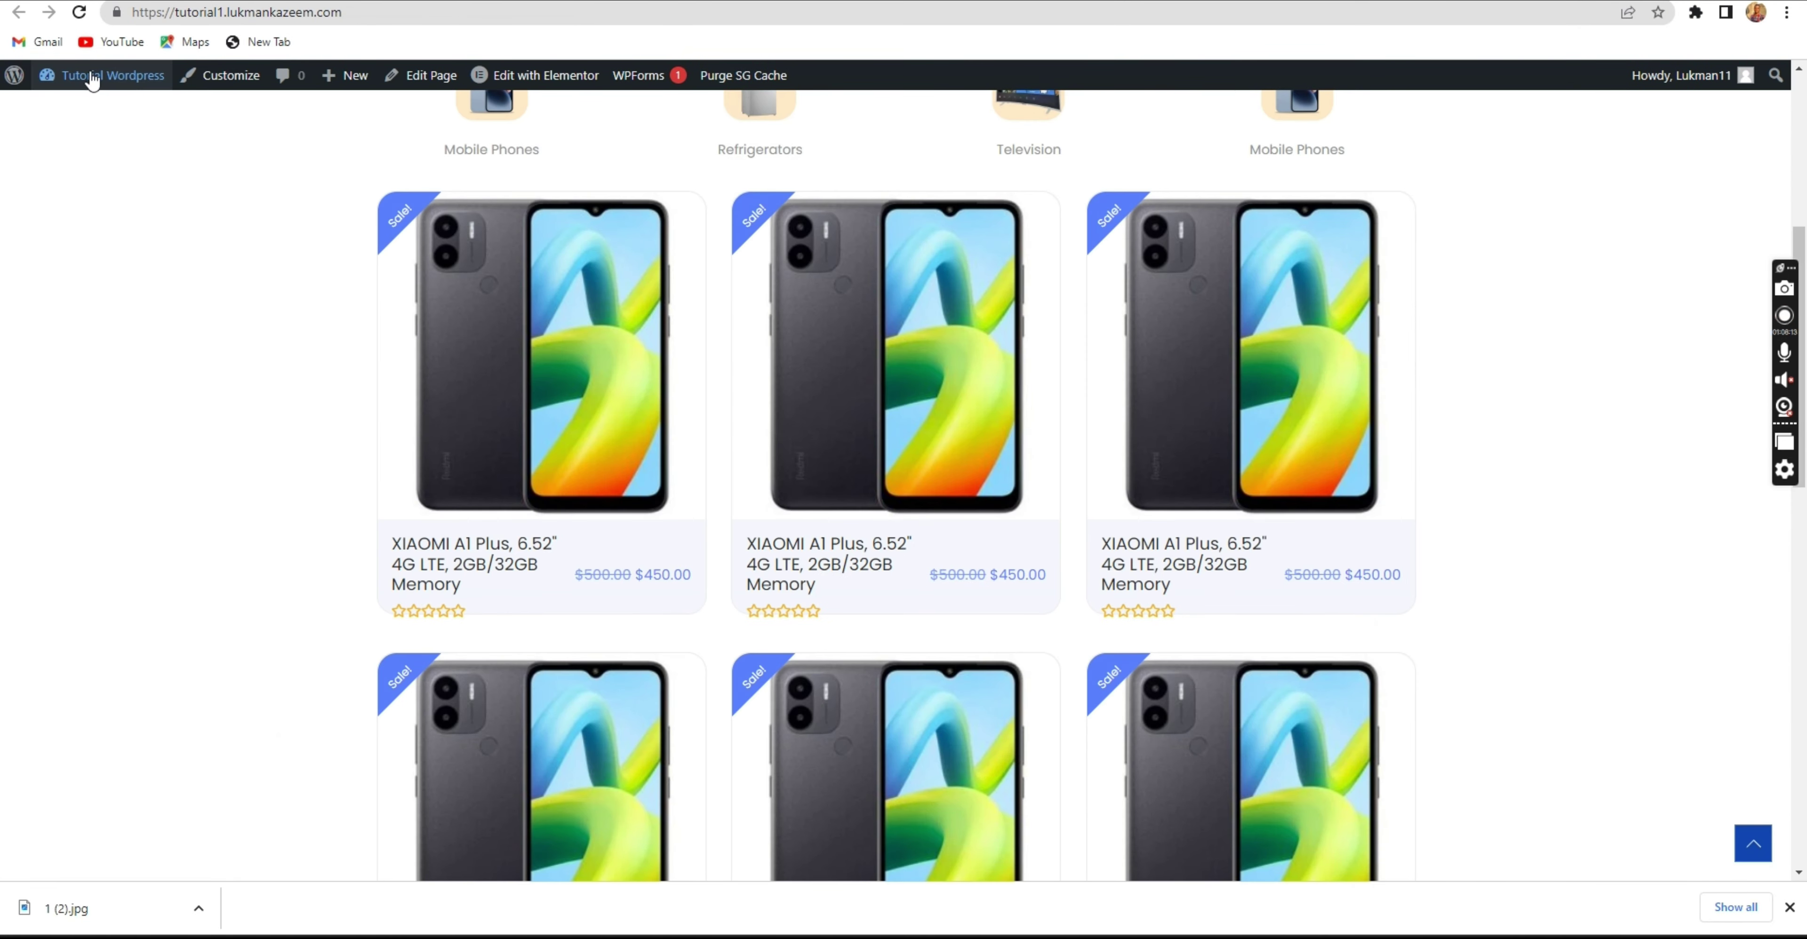
click(84, 11)
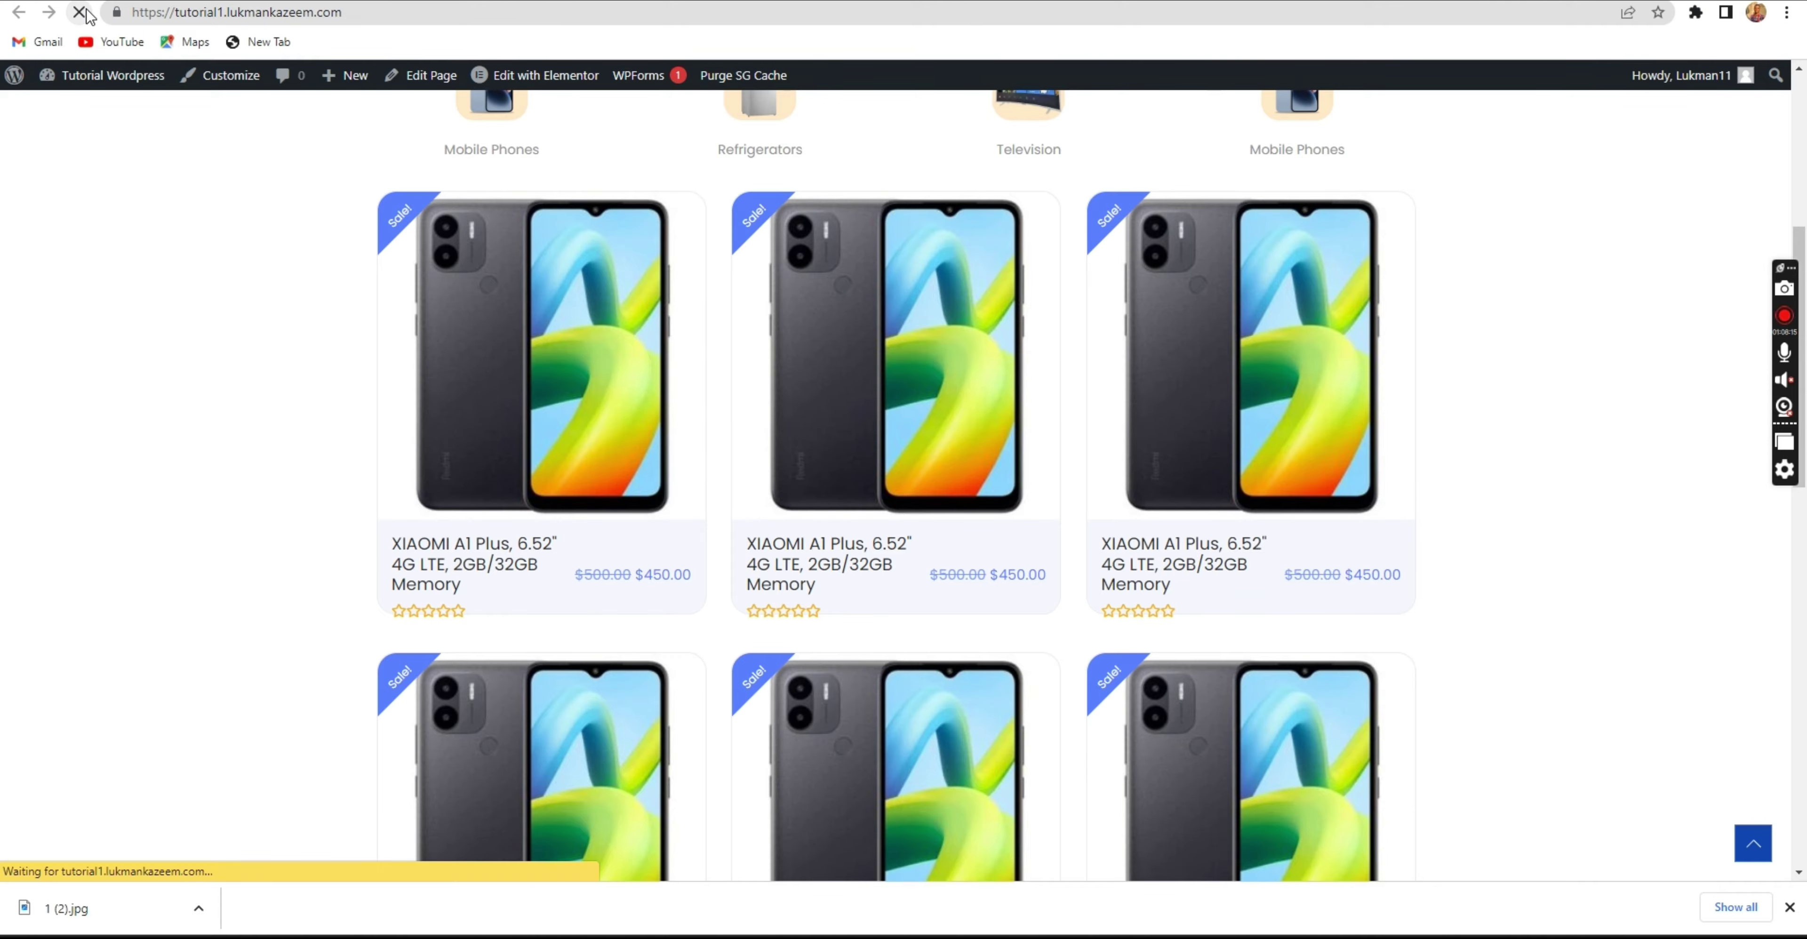
scroll(676, 409, up, 7)
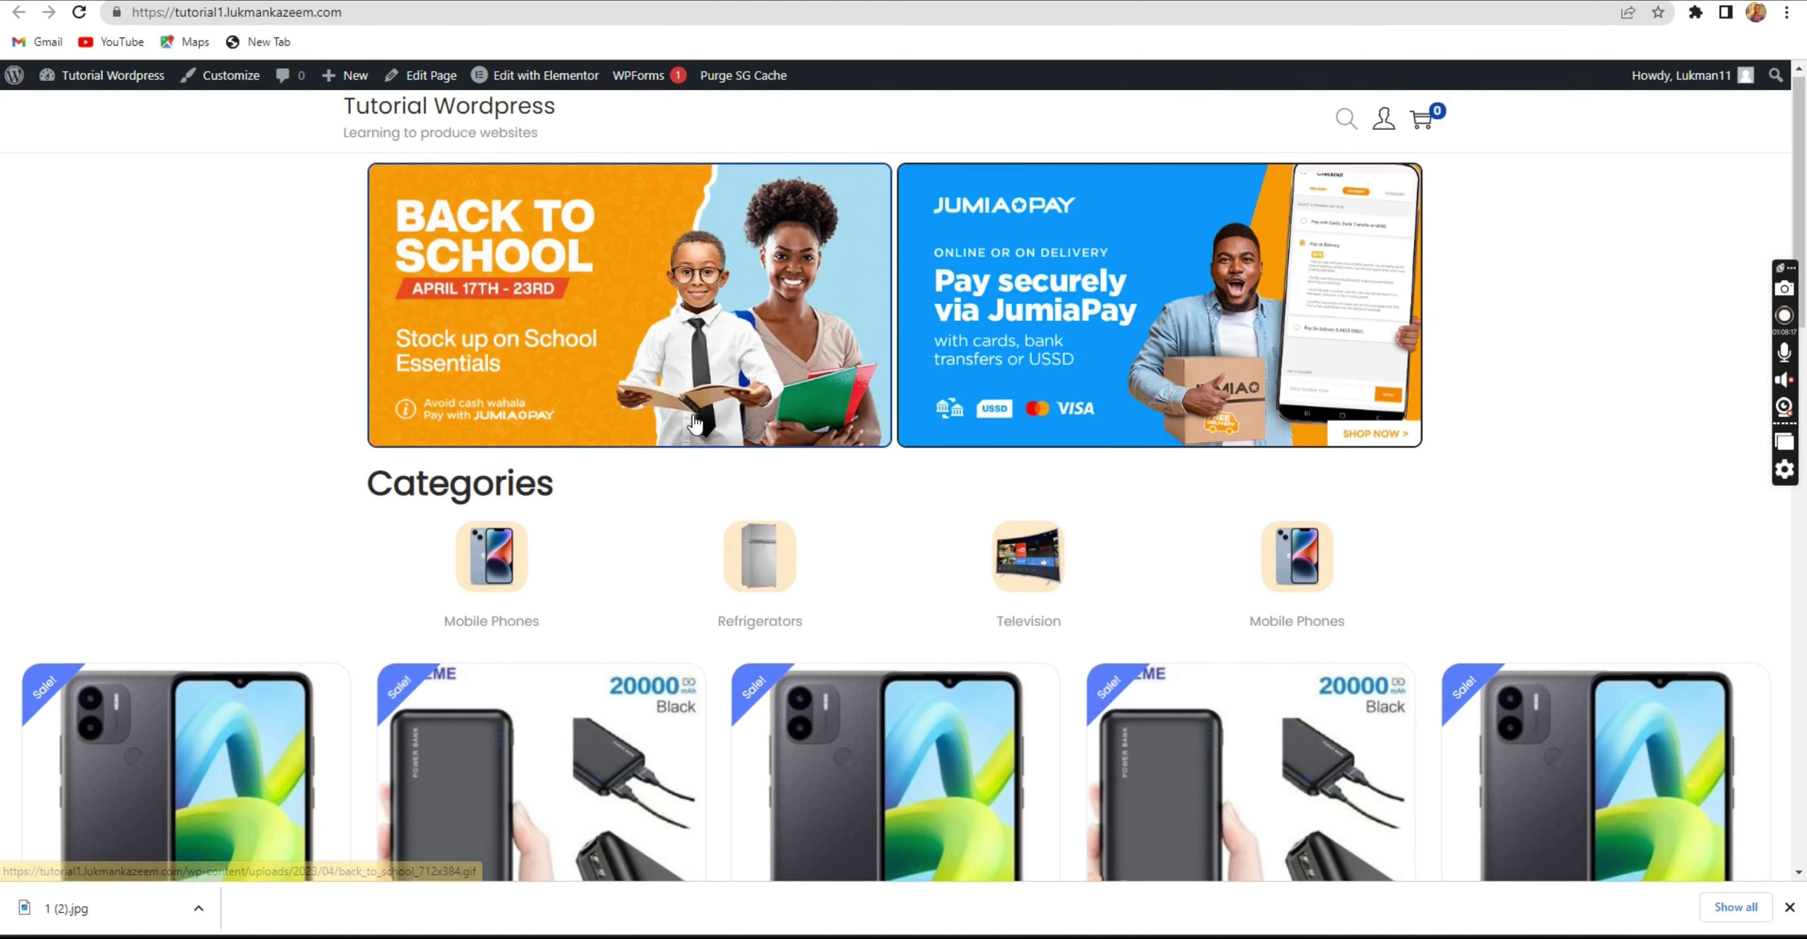
scroll(702, 419, down, 8)
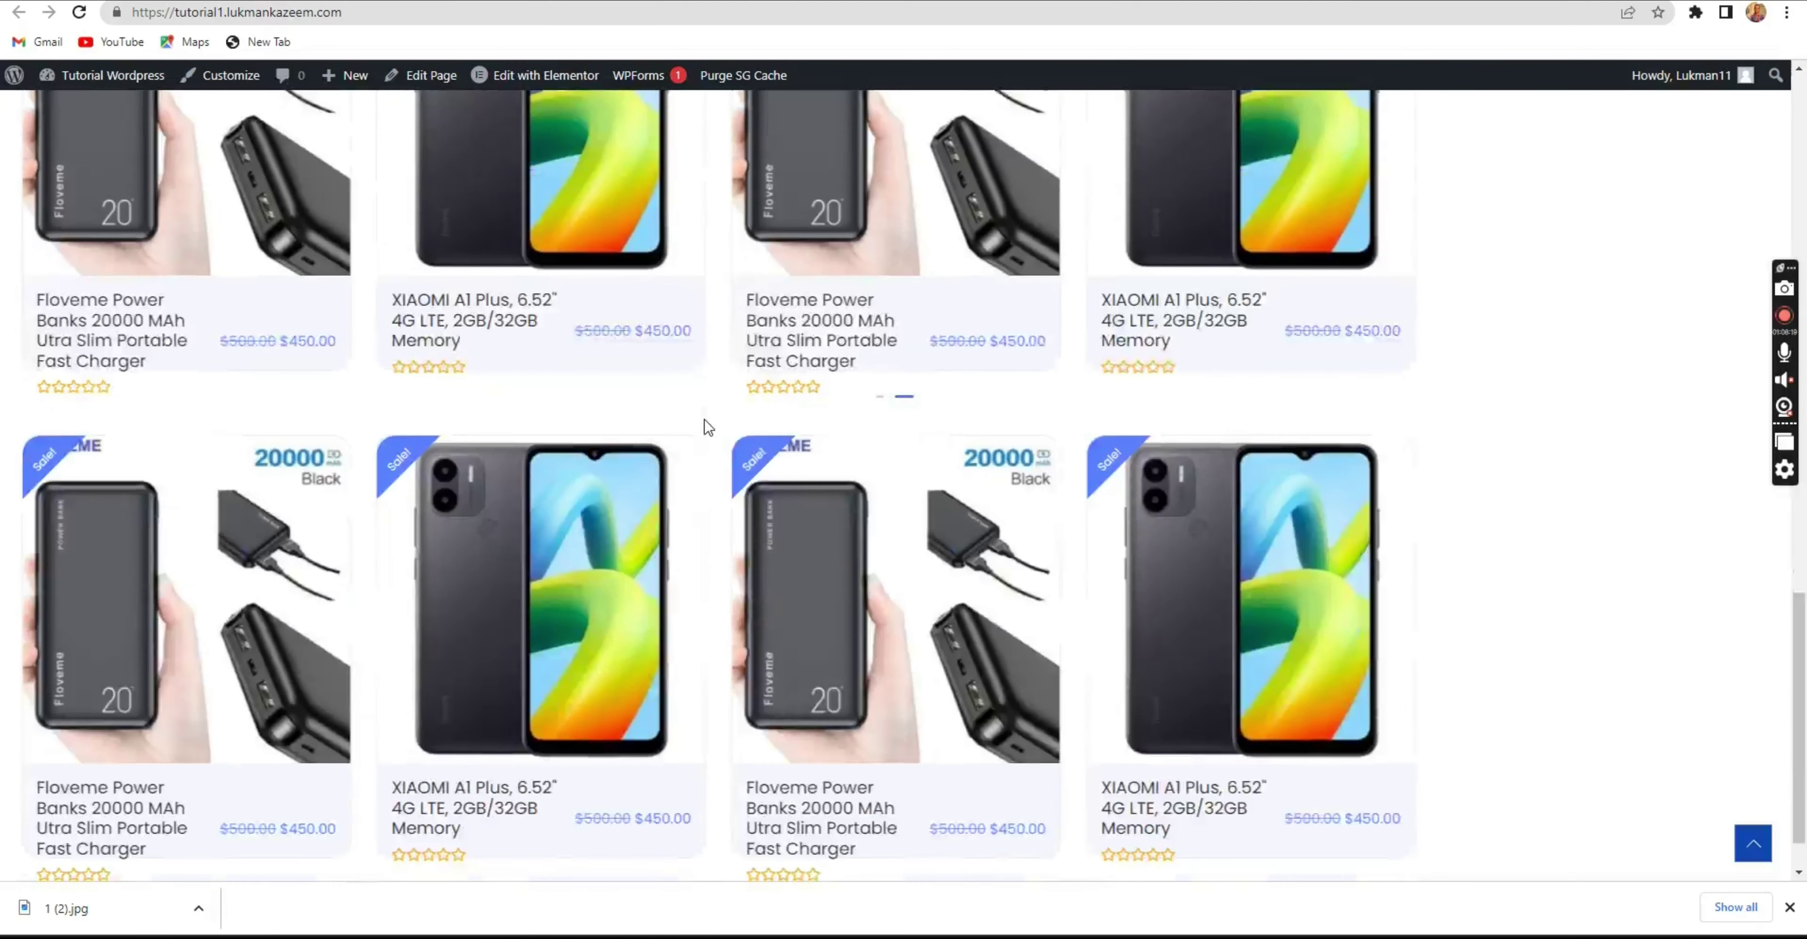
scroll(701, 418, down, 3)
scroll(711, 428, up, 7)
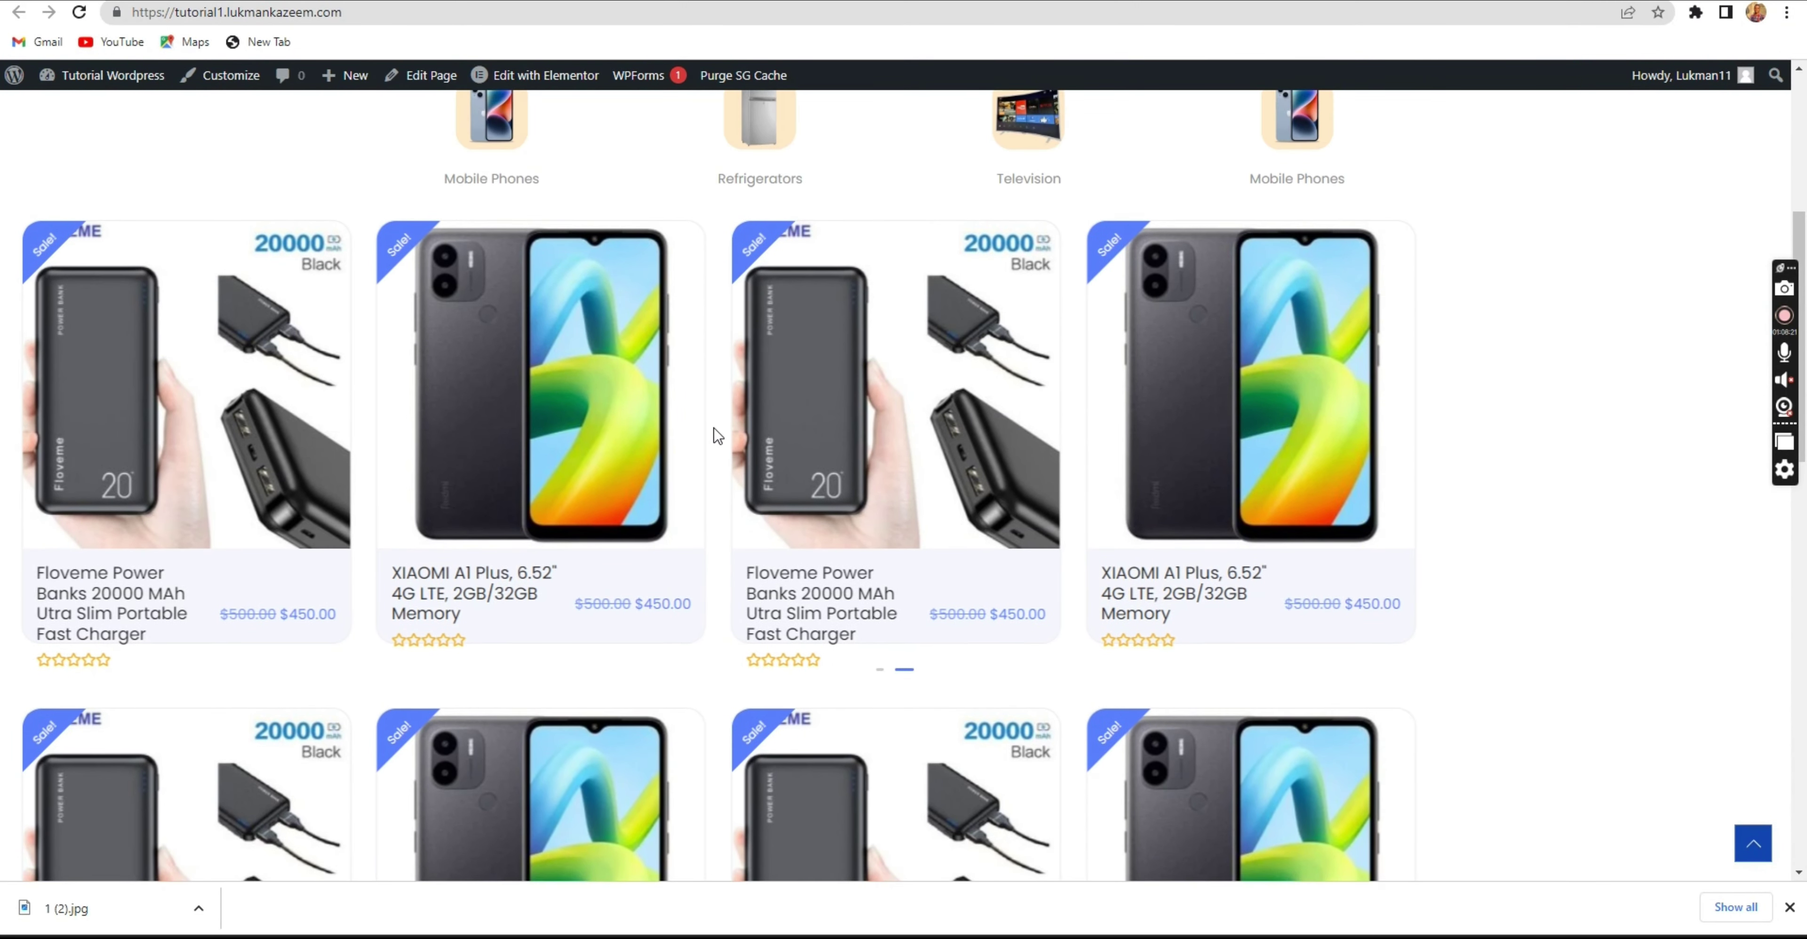
scroll(715, 431, up, 6)
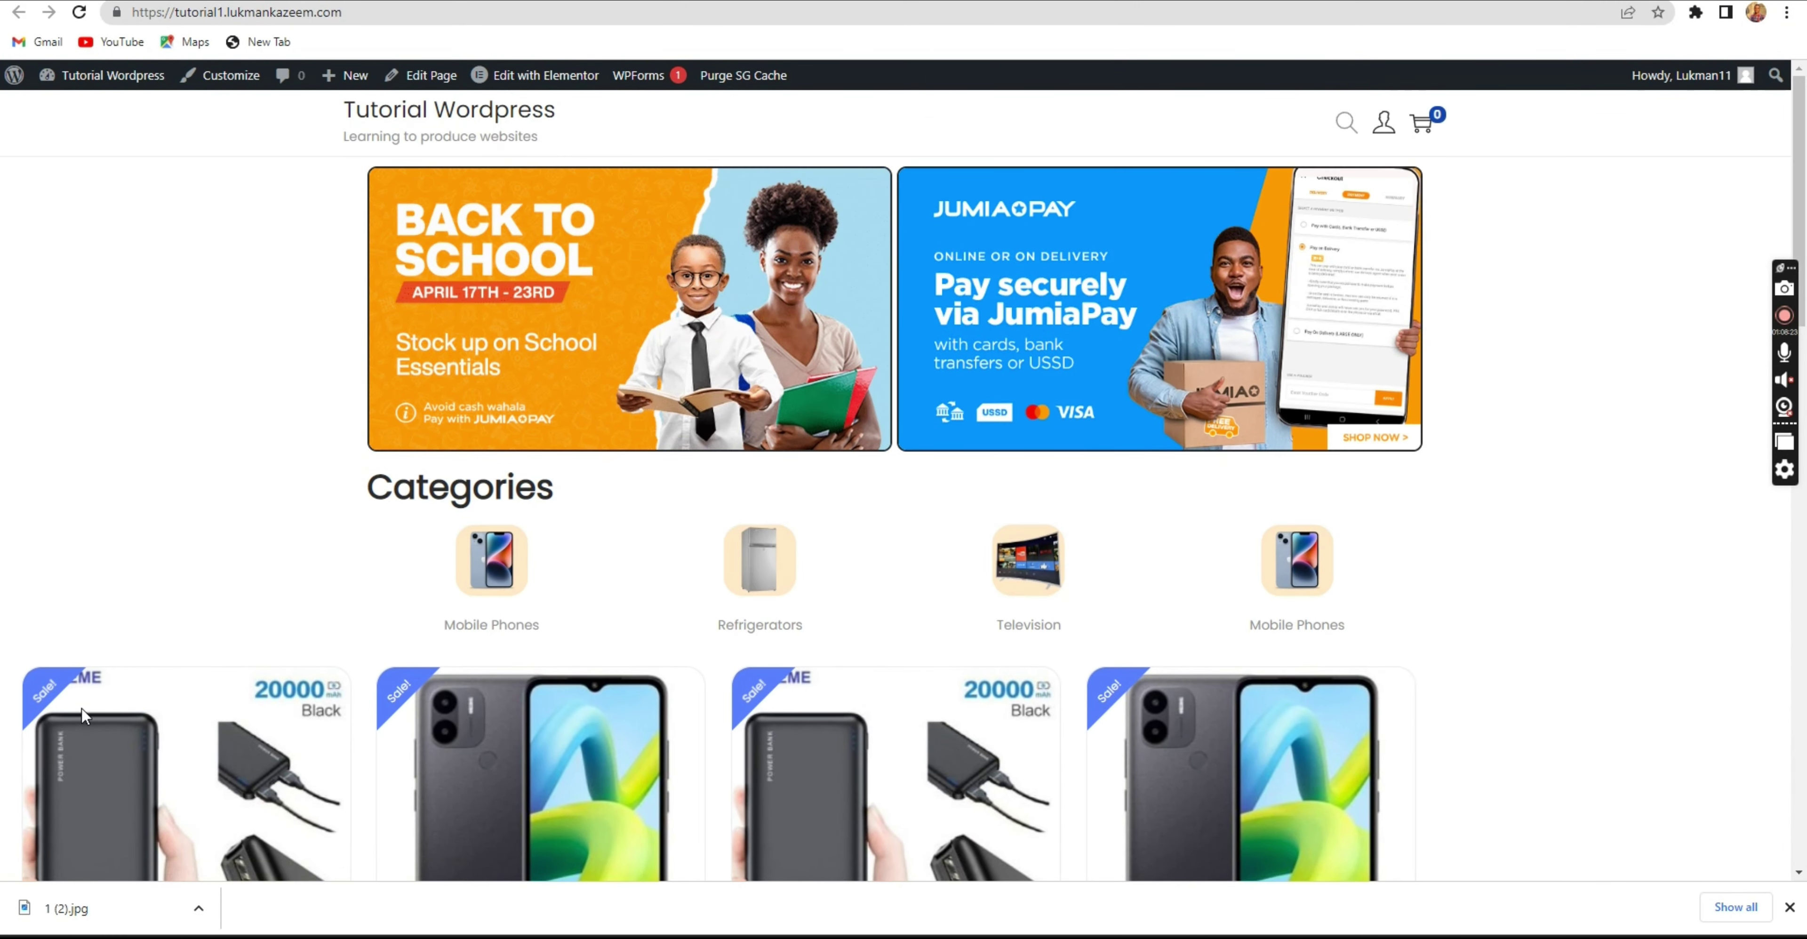
click(1788, 908)
scroll(1396, 604, down, 4)
scroll(1417, 604, down, 2)
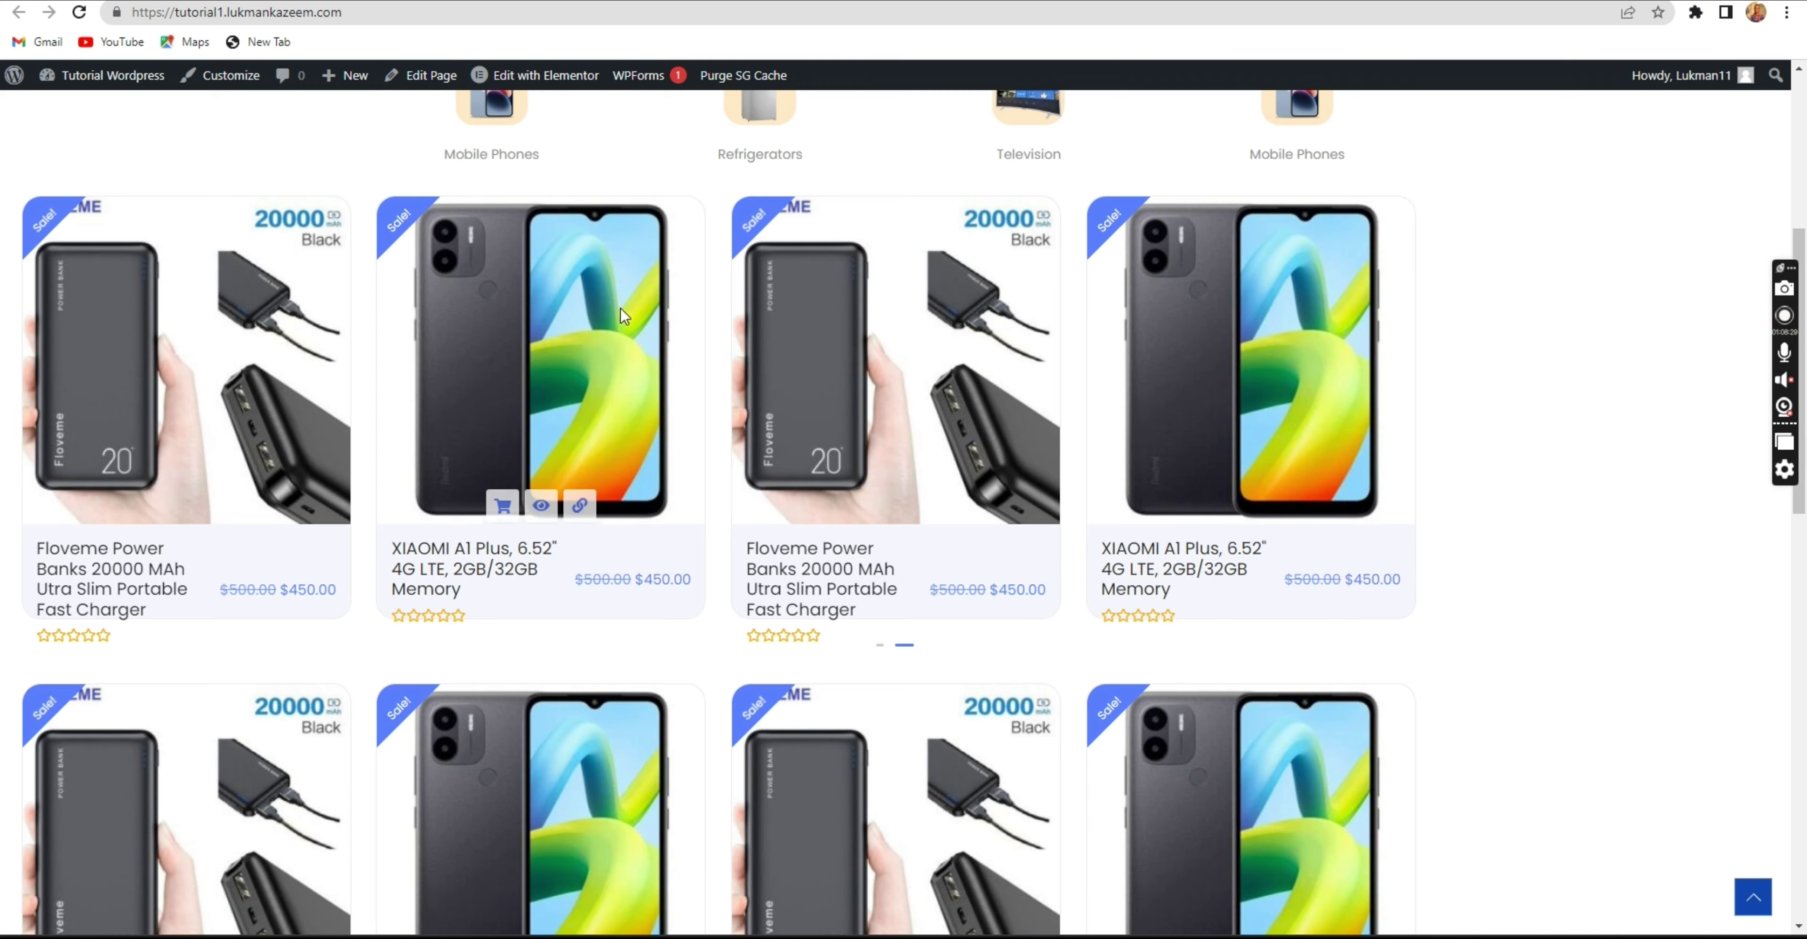
scroll(982, 428, down, 4)
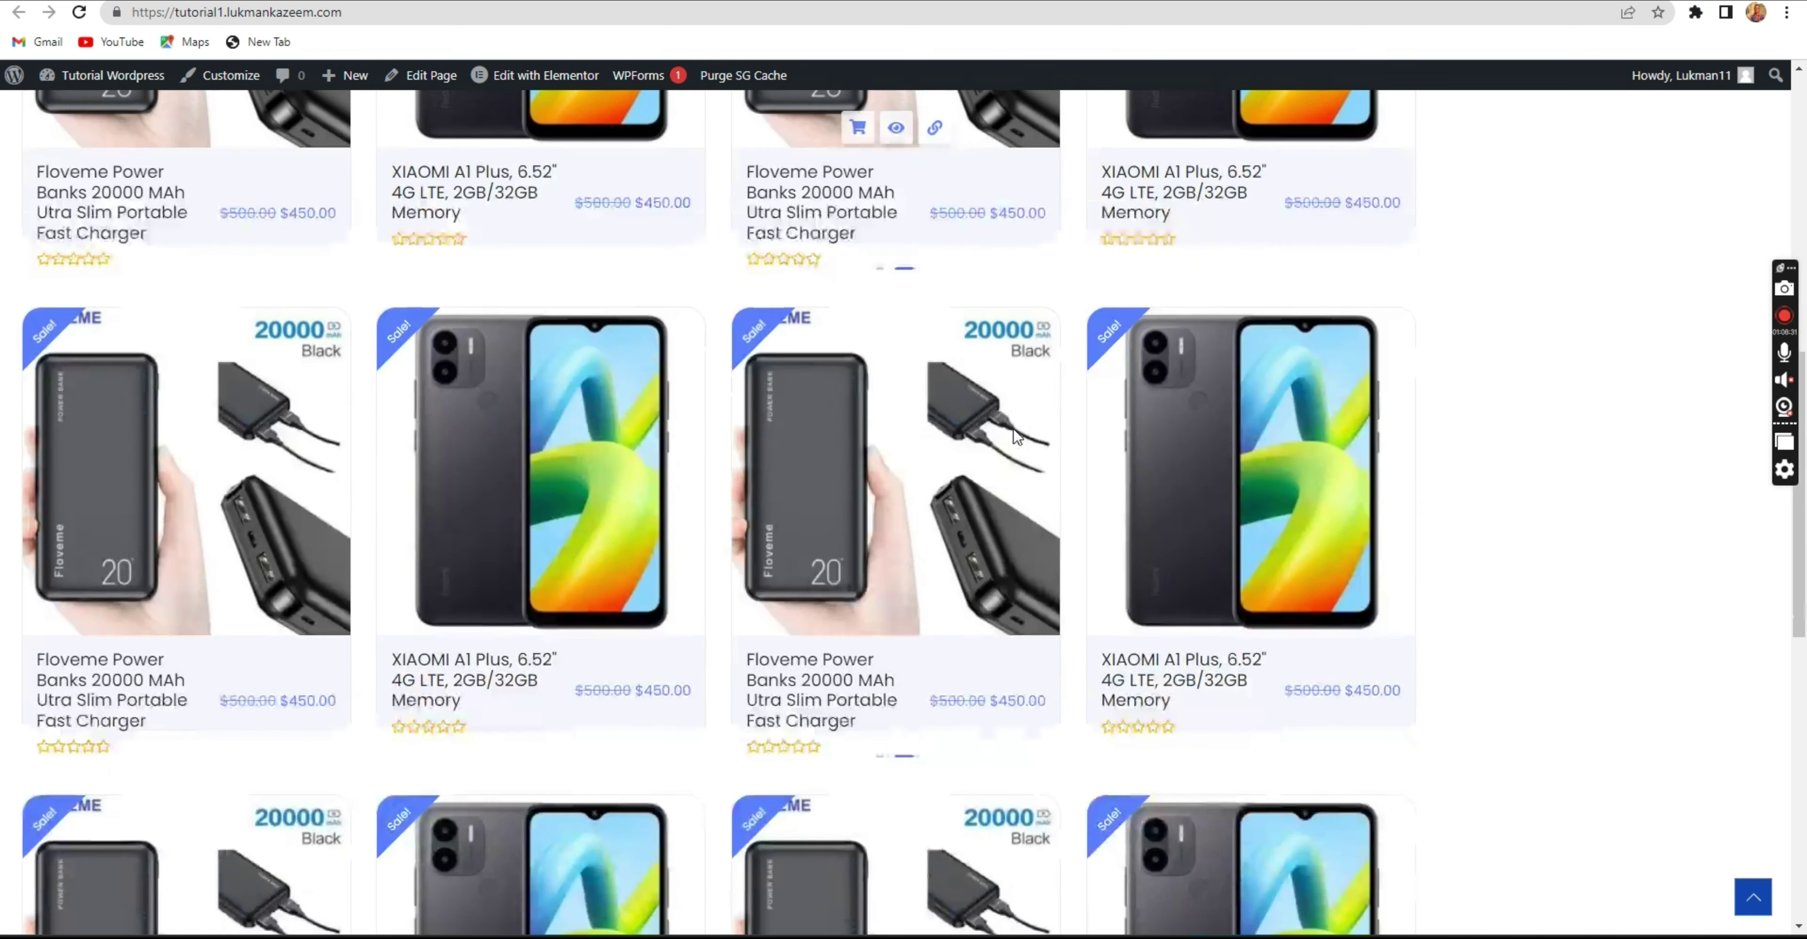
scroll(1014, 441, up, 10)
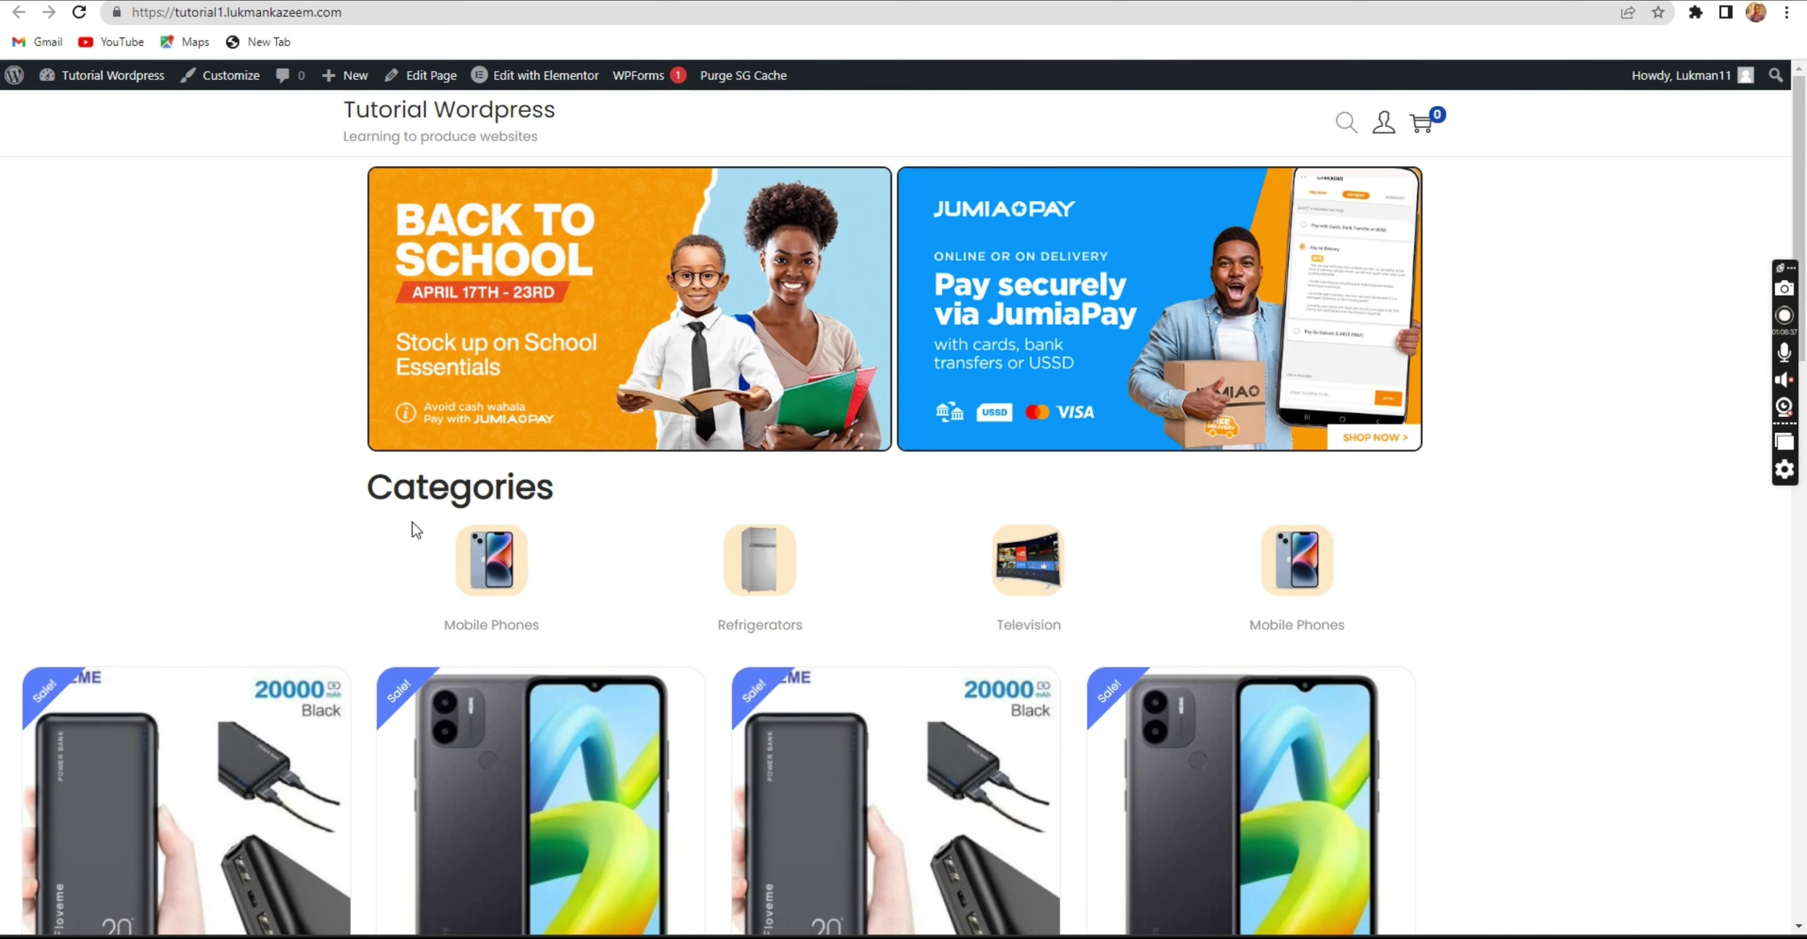
scroll(324, 671, down, 10)
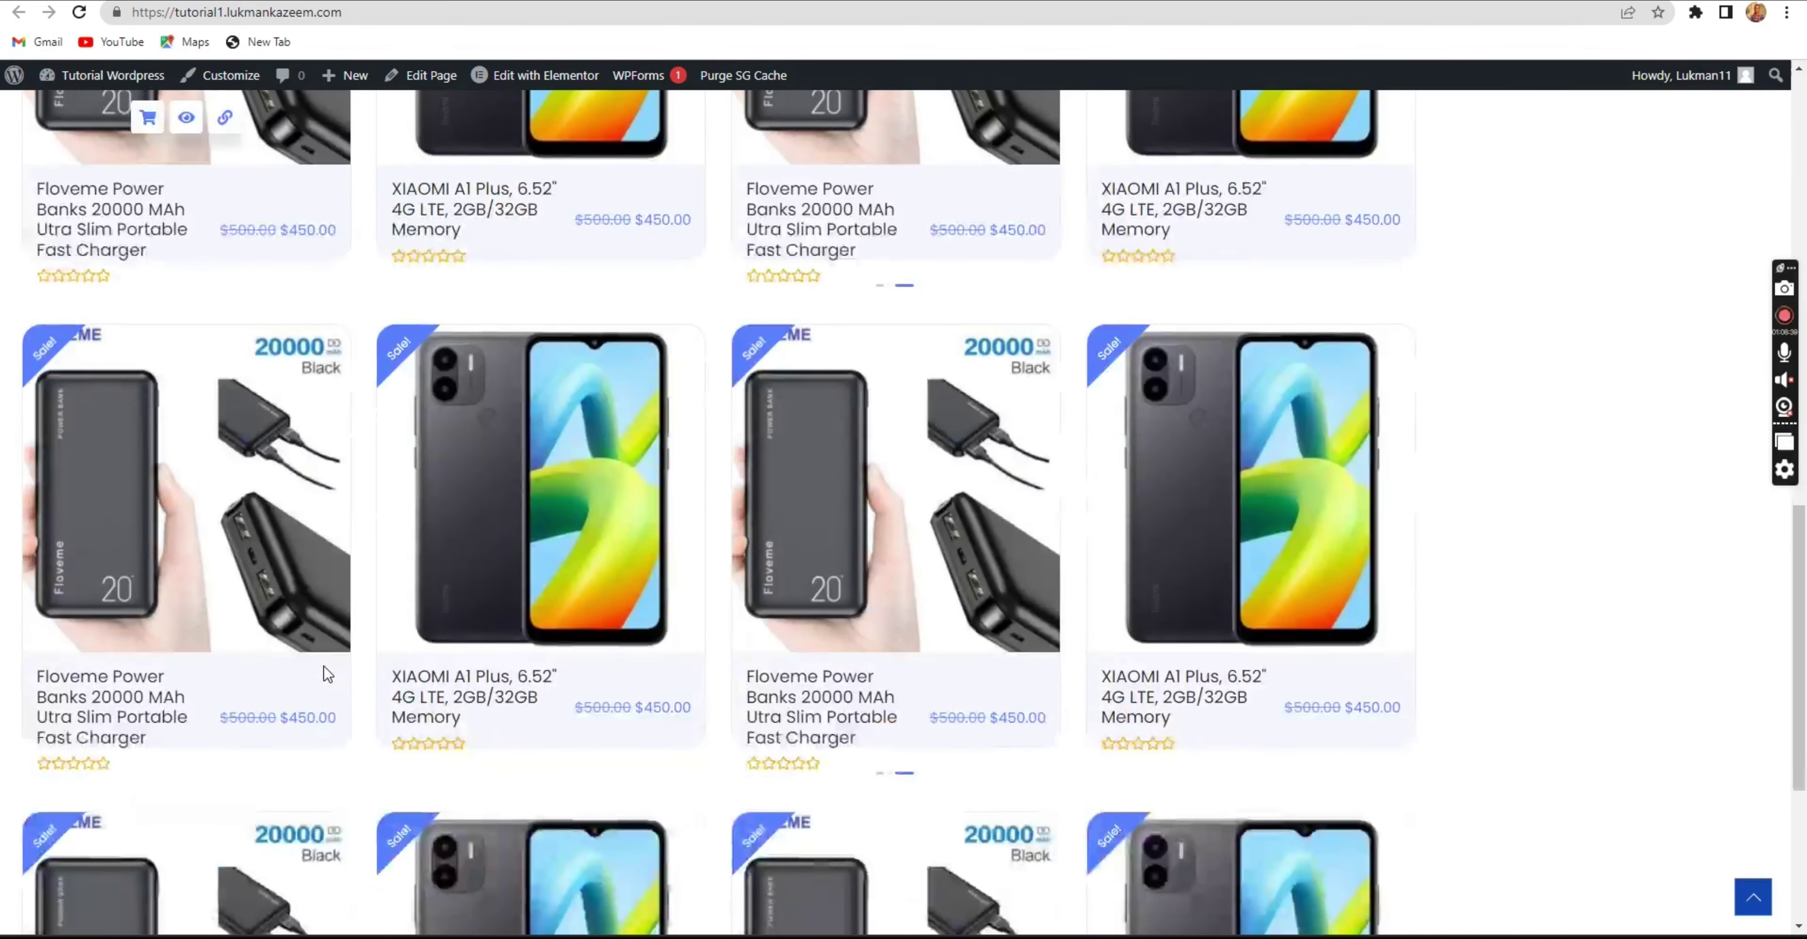
scroll(323, 658, up, 5)
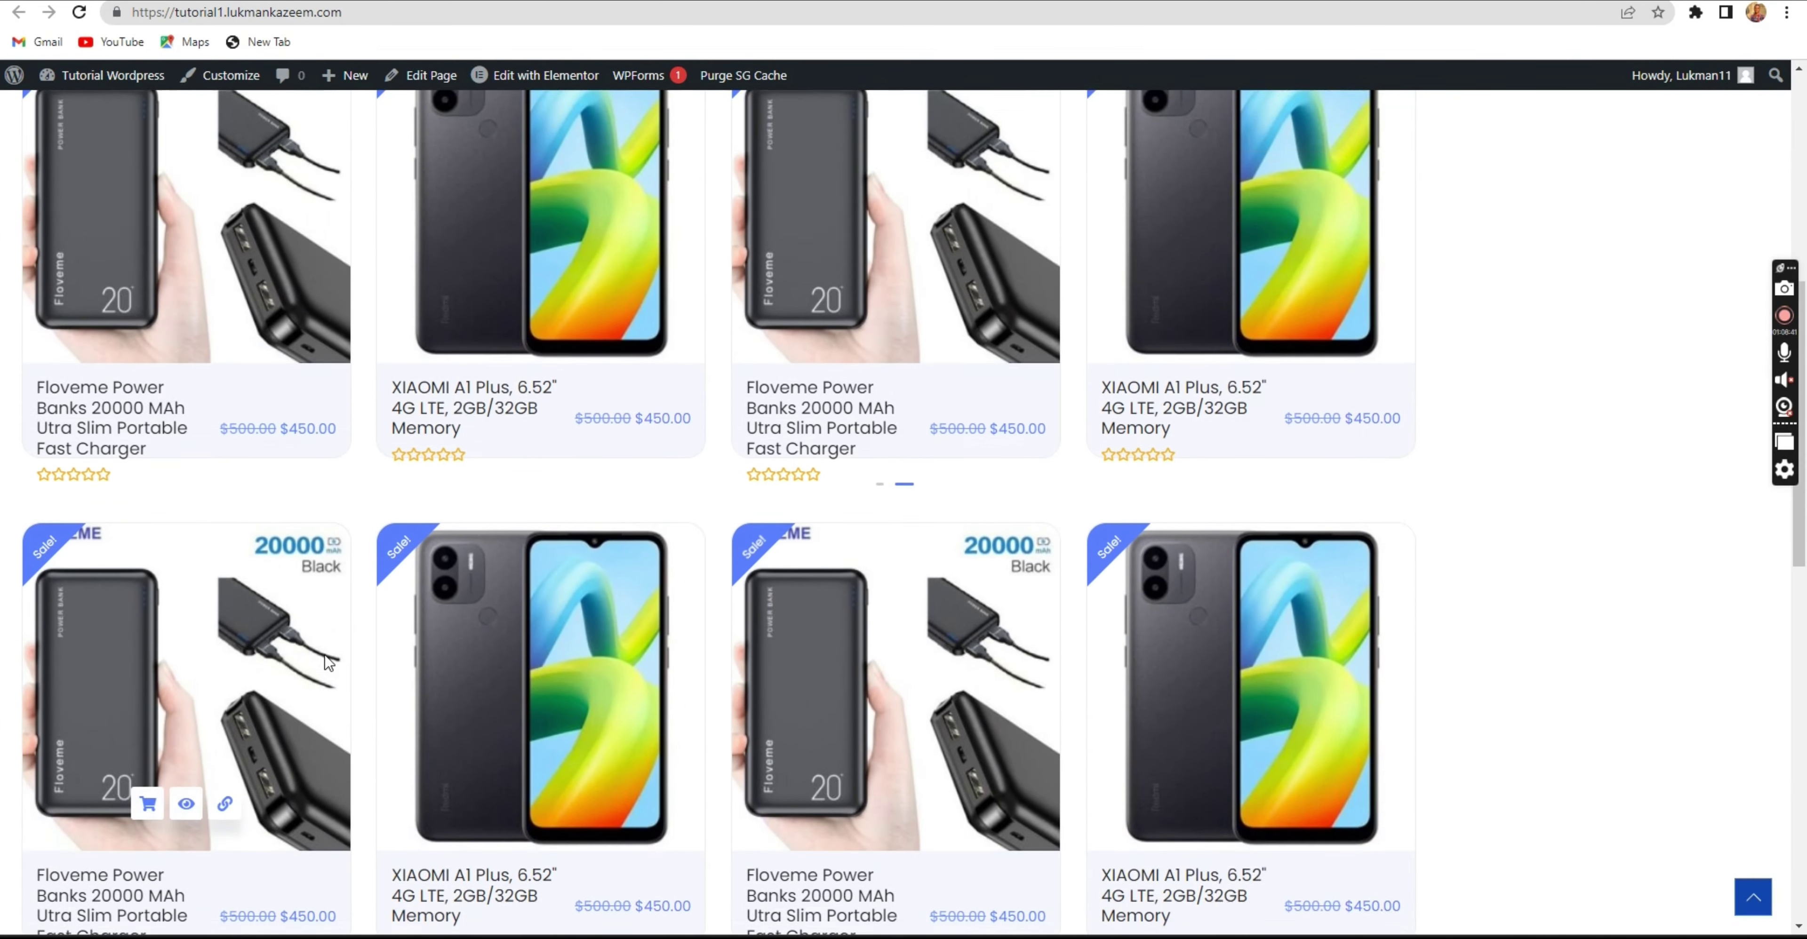
scroll(1217, 365, up, 5)
scroll(1217, 365, up, 2)
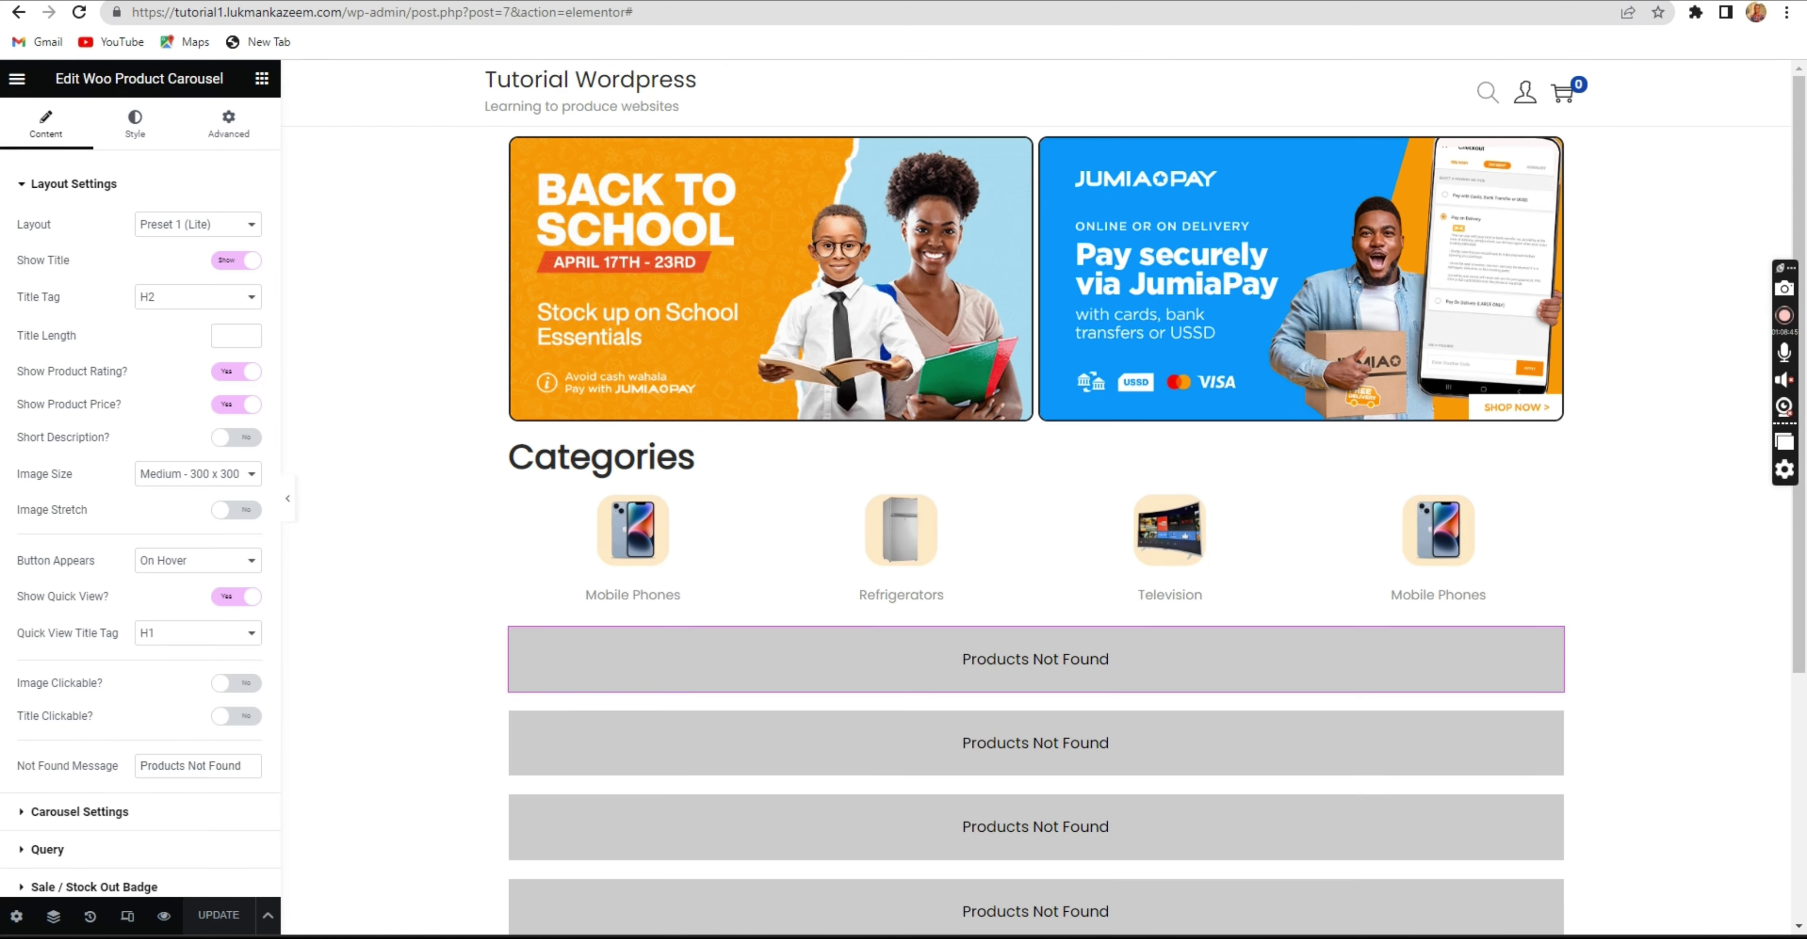
Try Presets 2, 3 and 4 on the first carousel, settling on Preset 1.
click(80, 13)
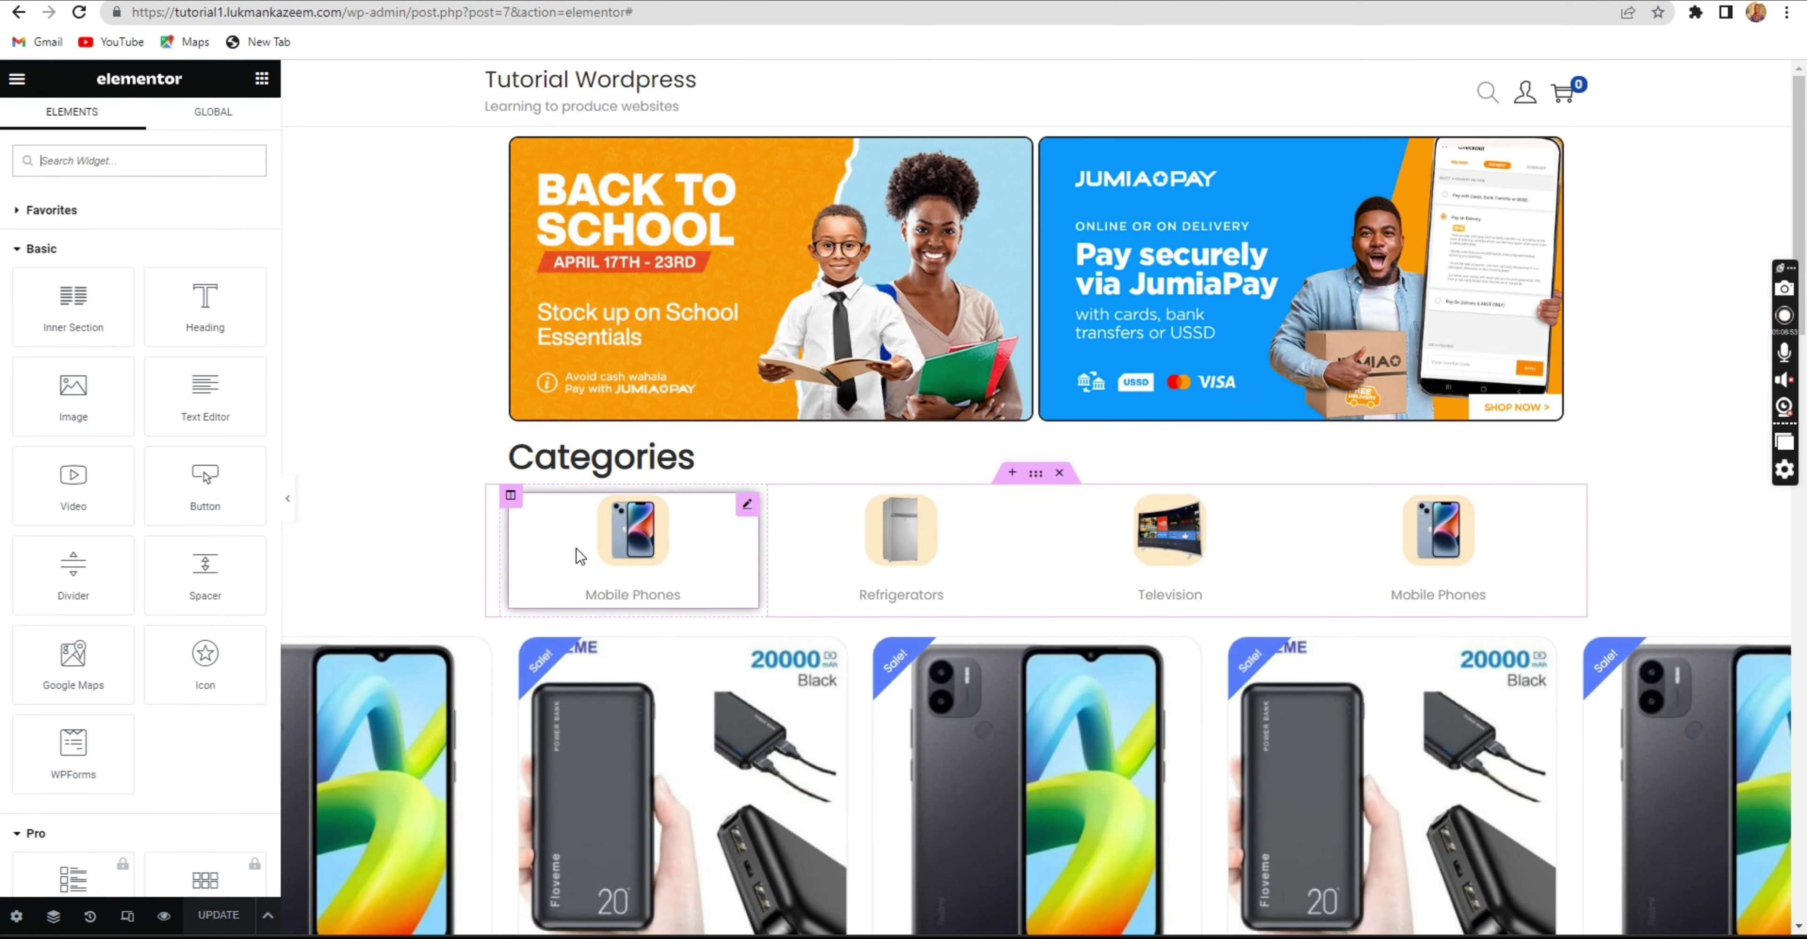
scroll(871, 723, down, 3)
scroll(1001, 658, up, 3)
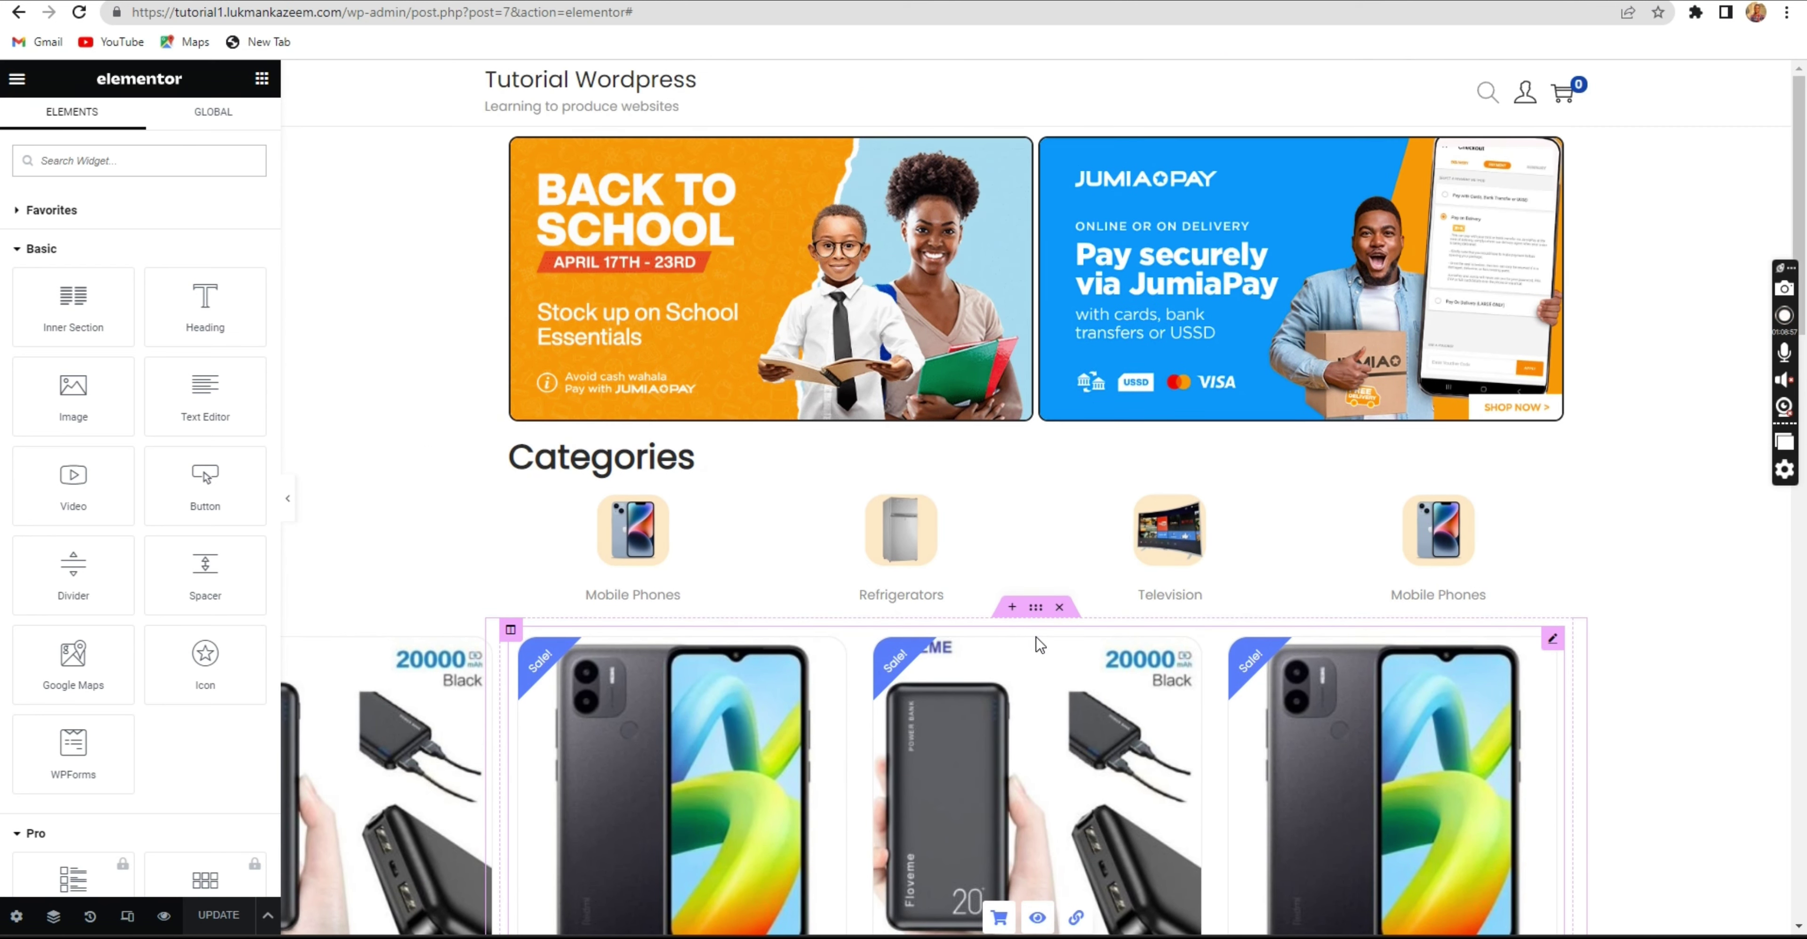
click(1037, 608)
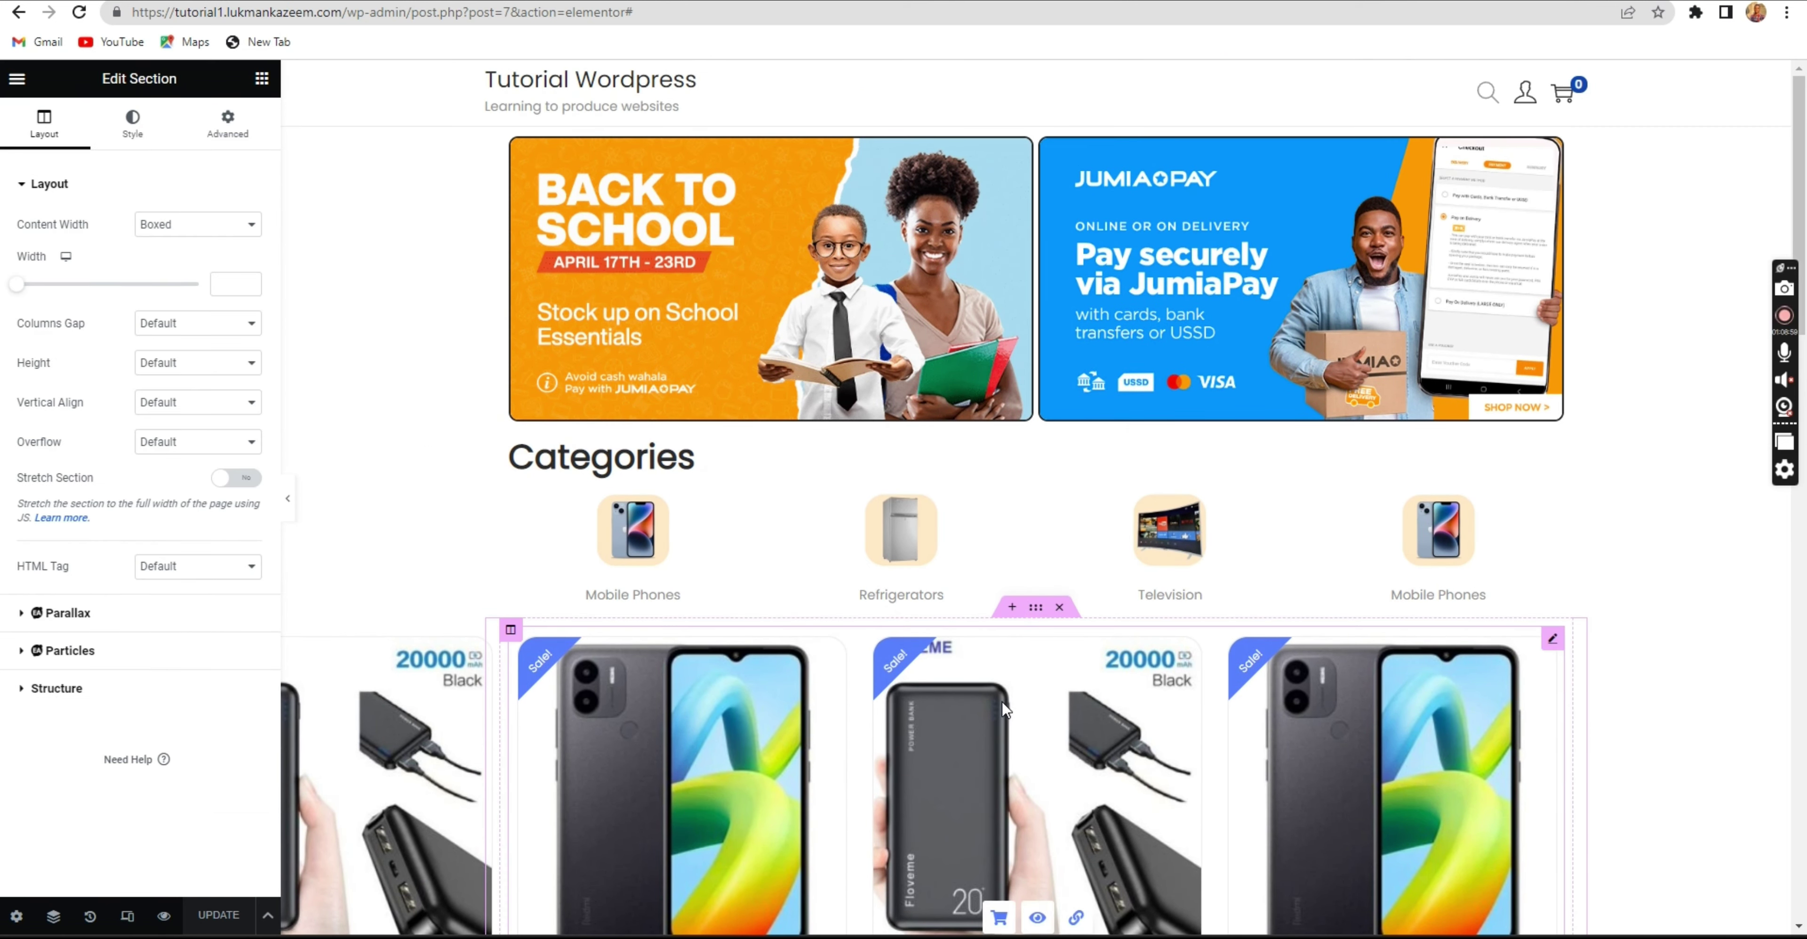
click(1552, 641)
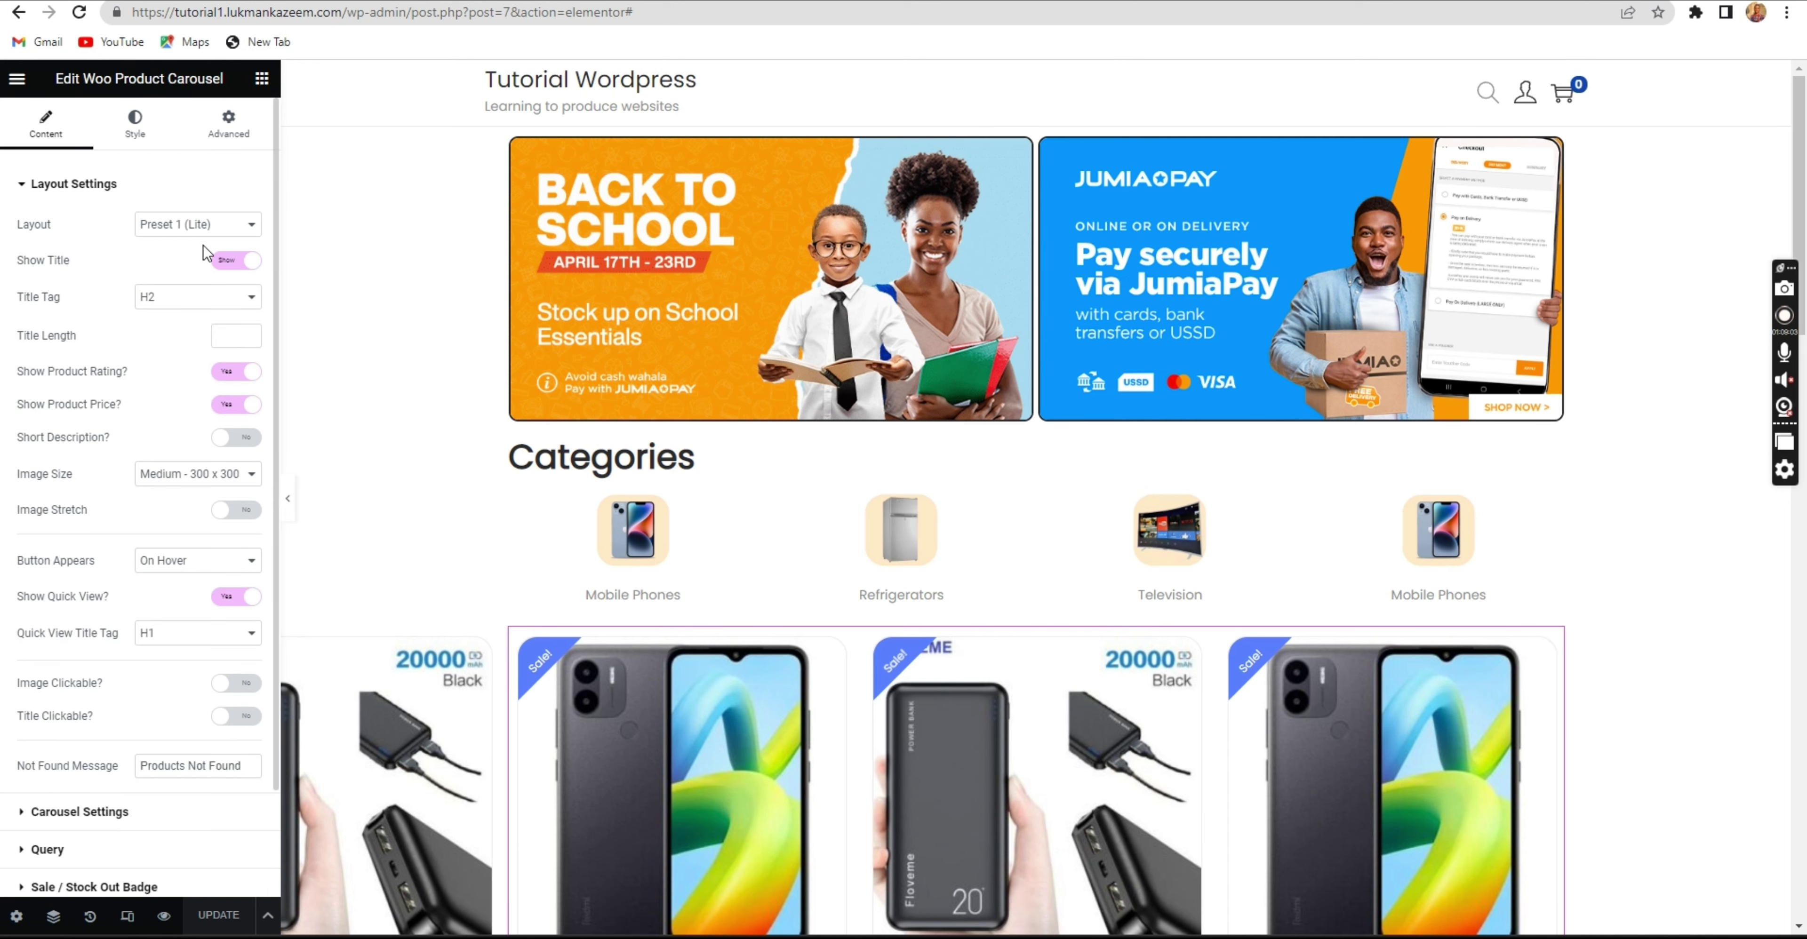
click(203, 229)
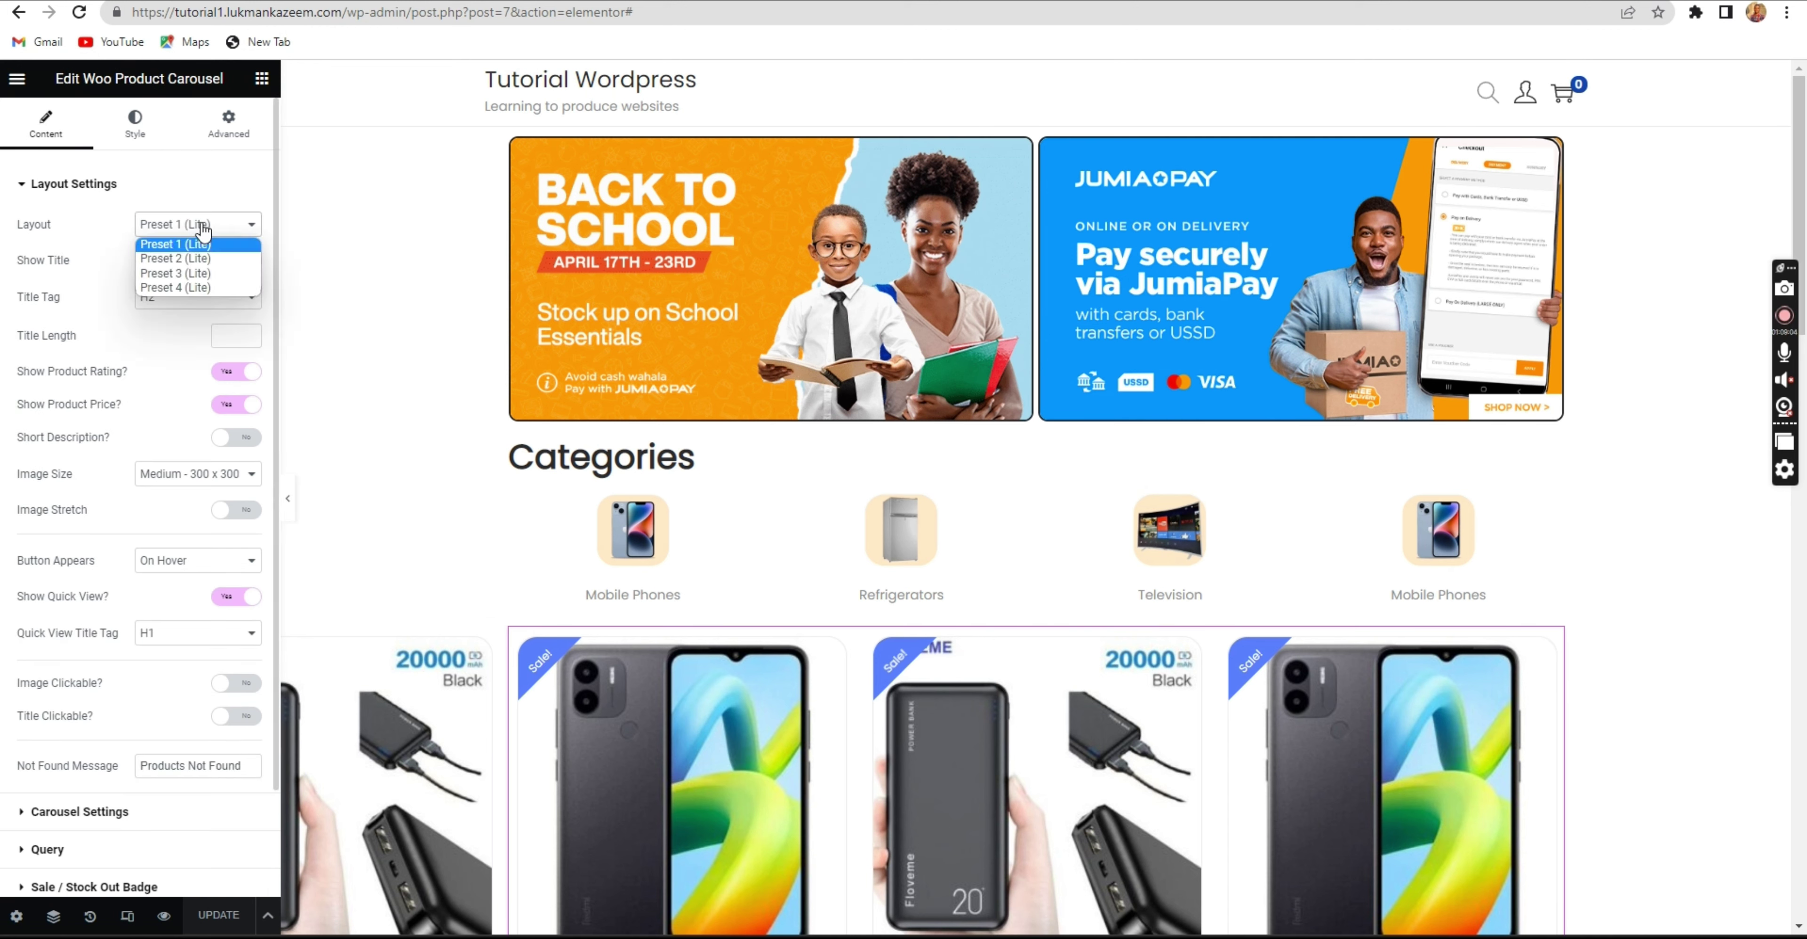
click(204, 257)
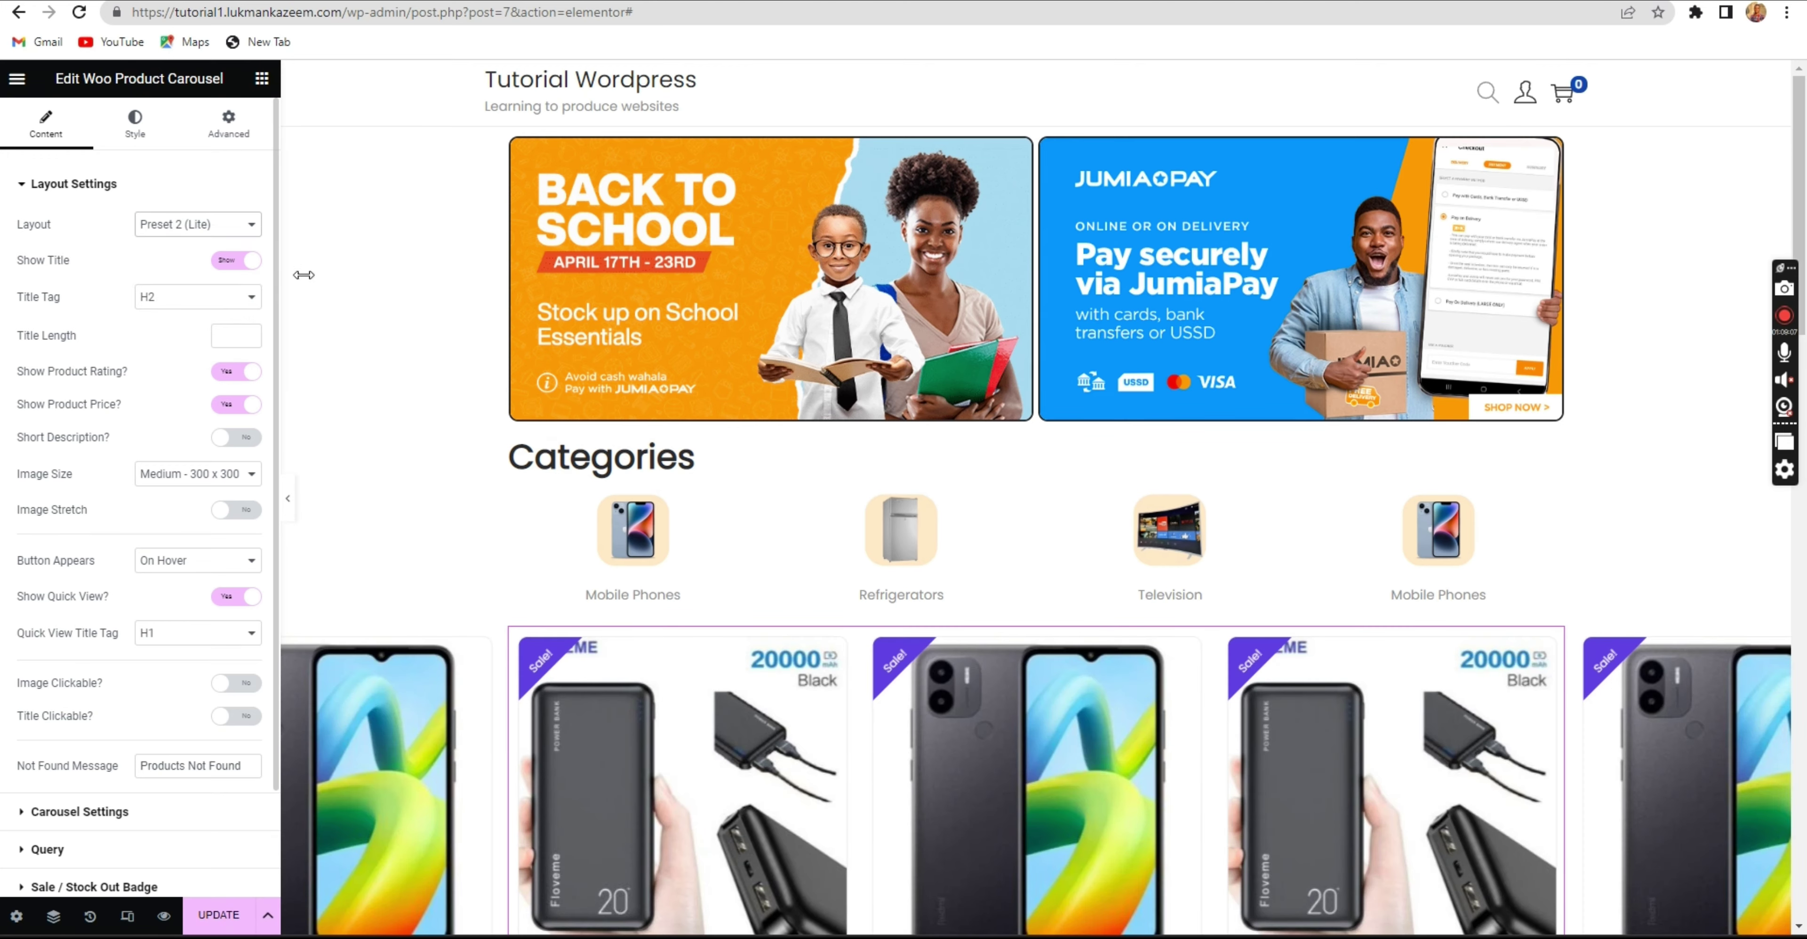
scroll(964, 461, down, 4)
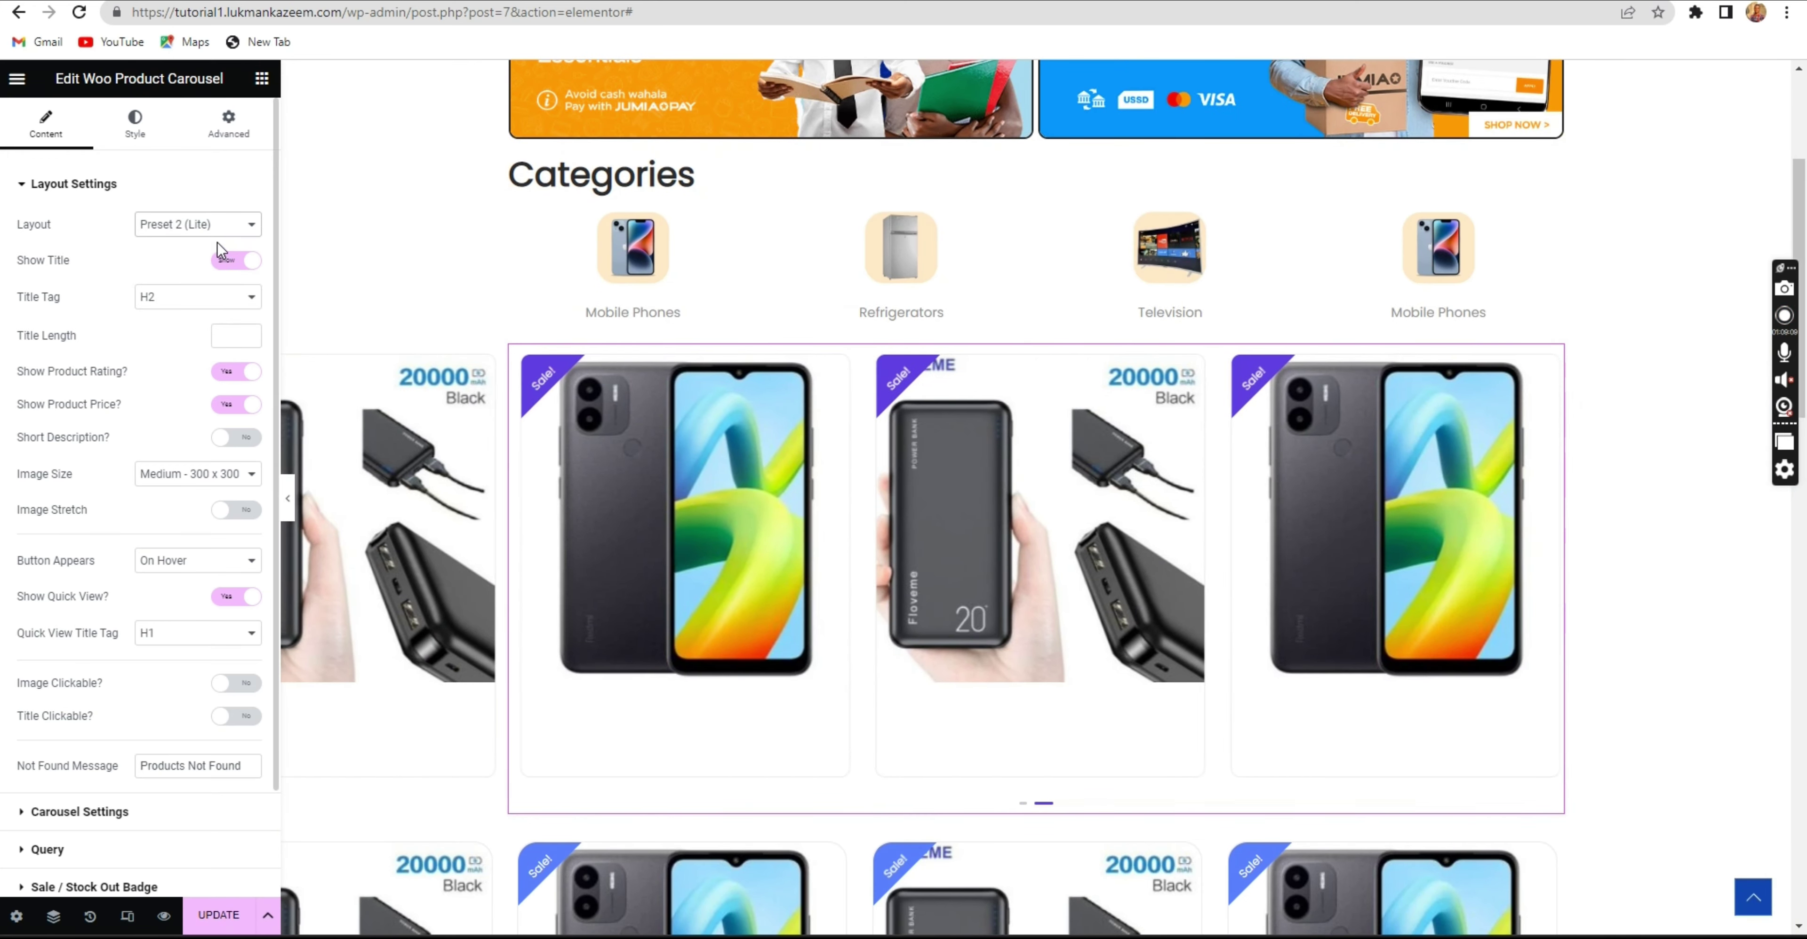
click(210, 226)
click(200, 271)
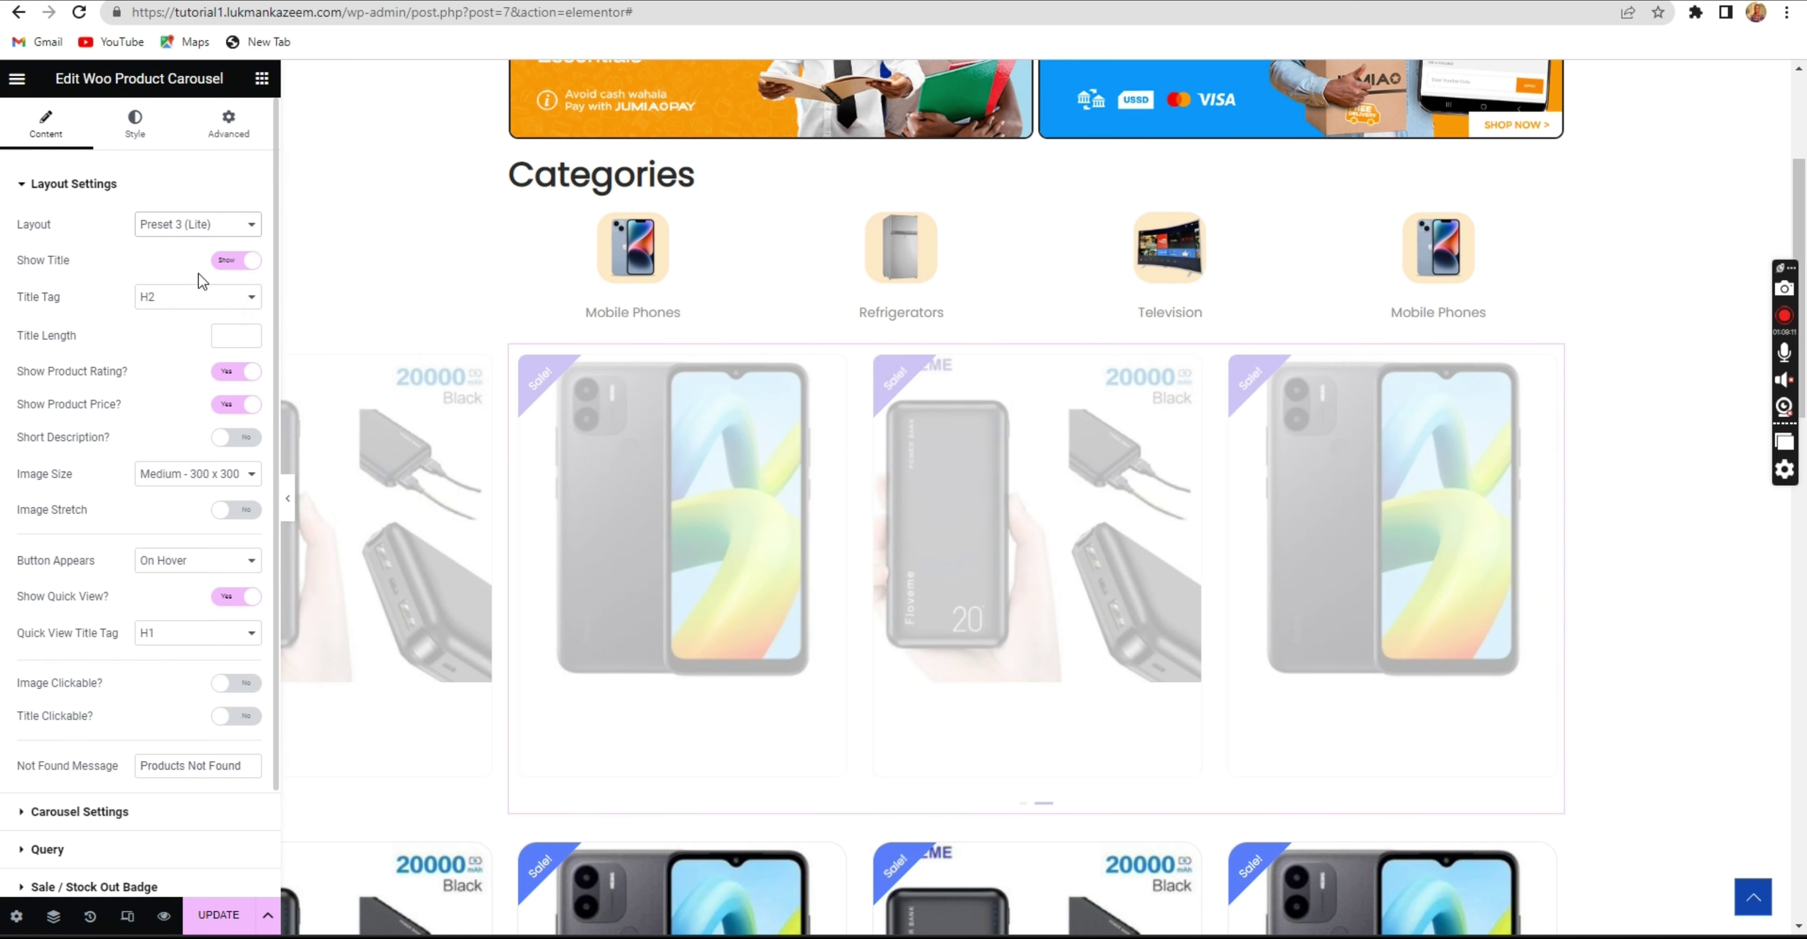
click(188, 224)
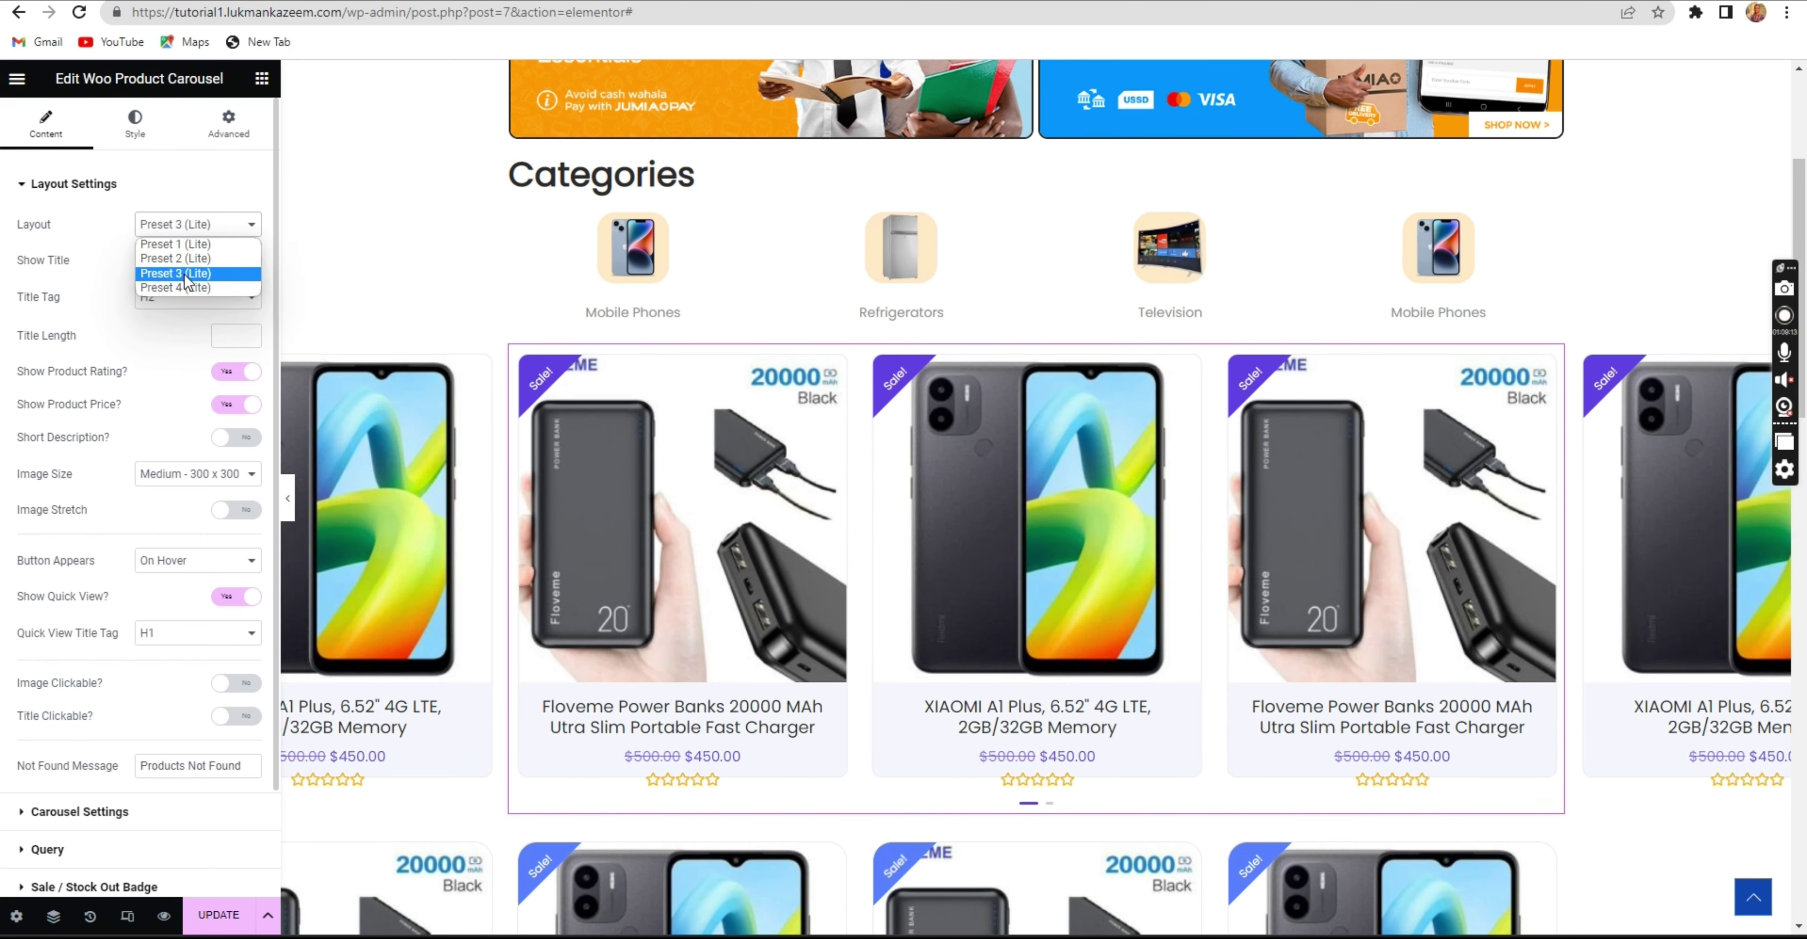
click(184, 283)
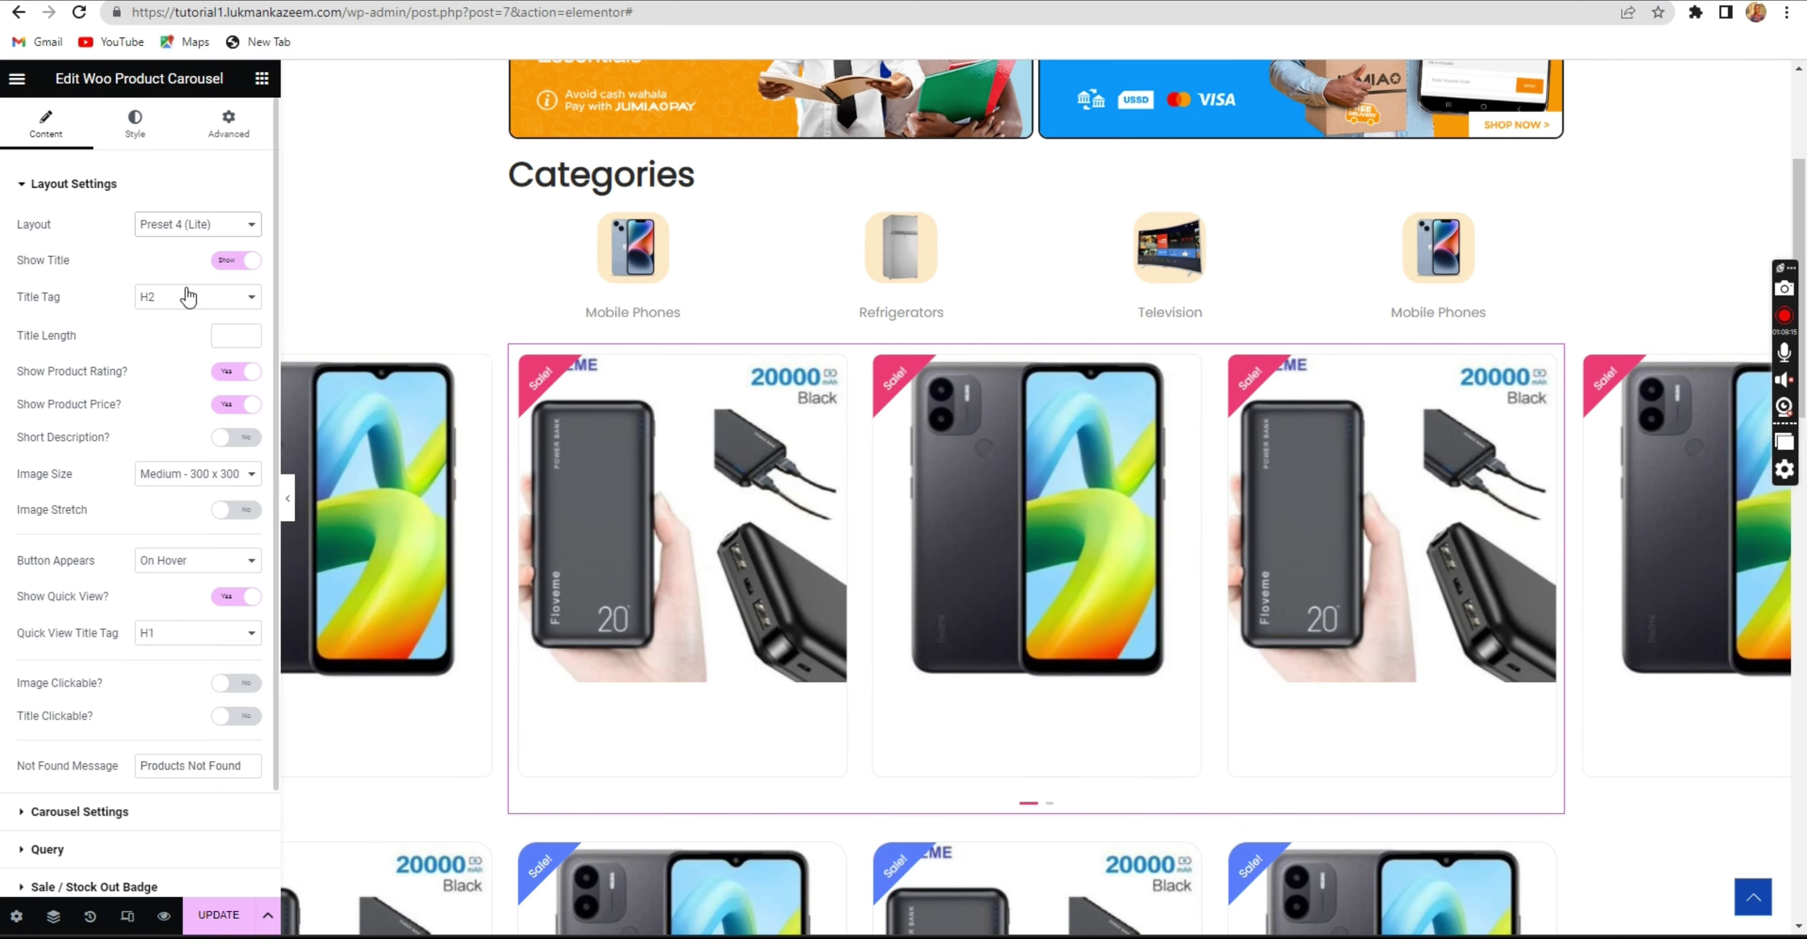
click(188, 232)
click(184, 245)
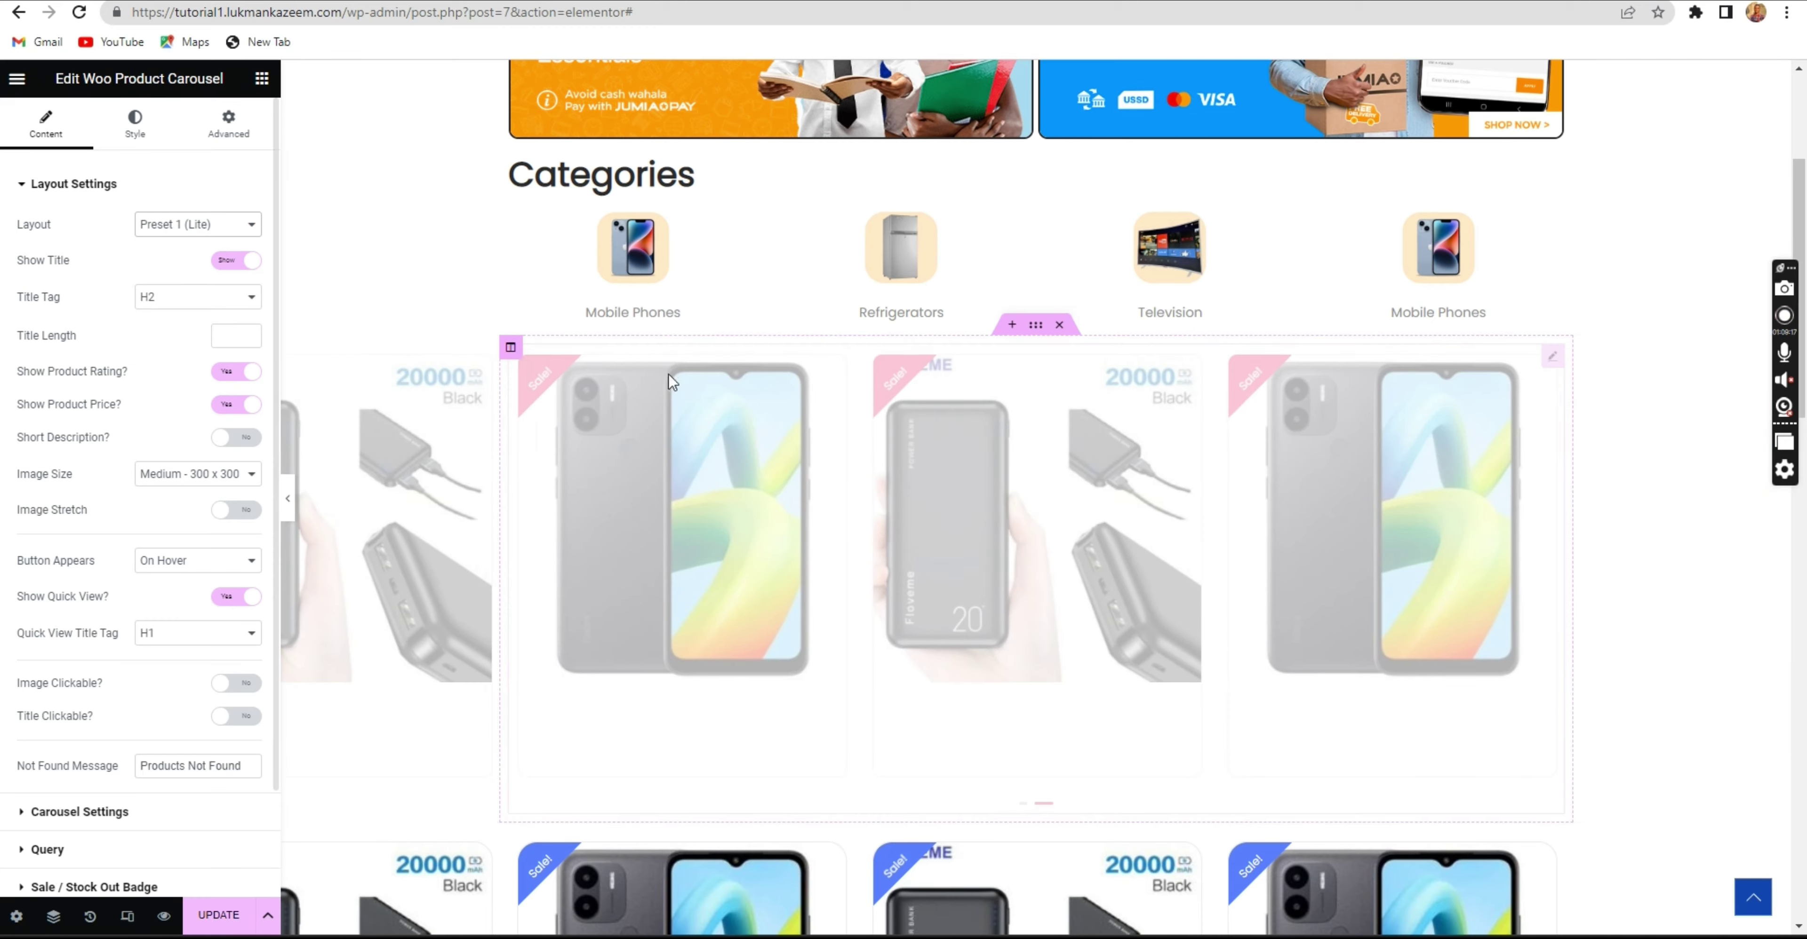
scroll(759, 429, down, 5)
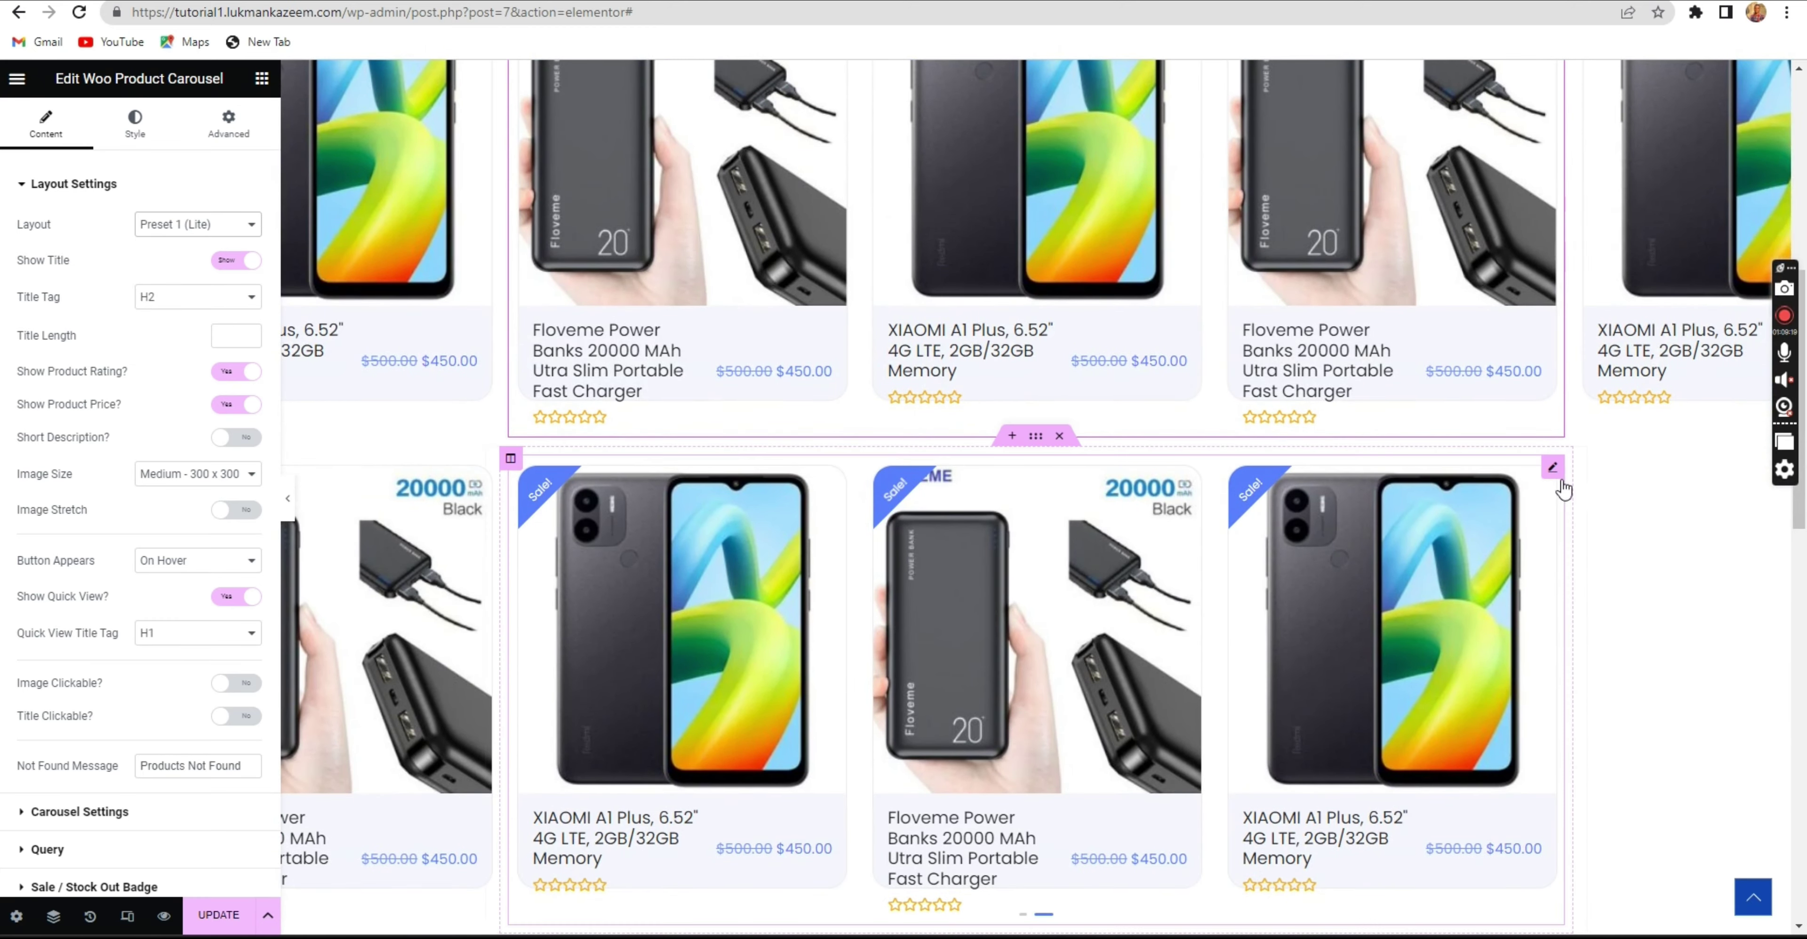
Try Presets 2 and 3 on the second carousel, settling on Preset 4.
click(1553, 469)
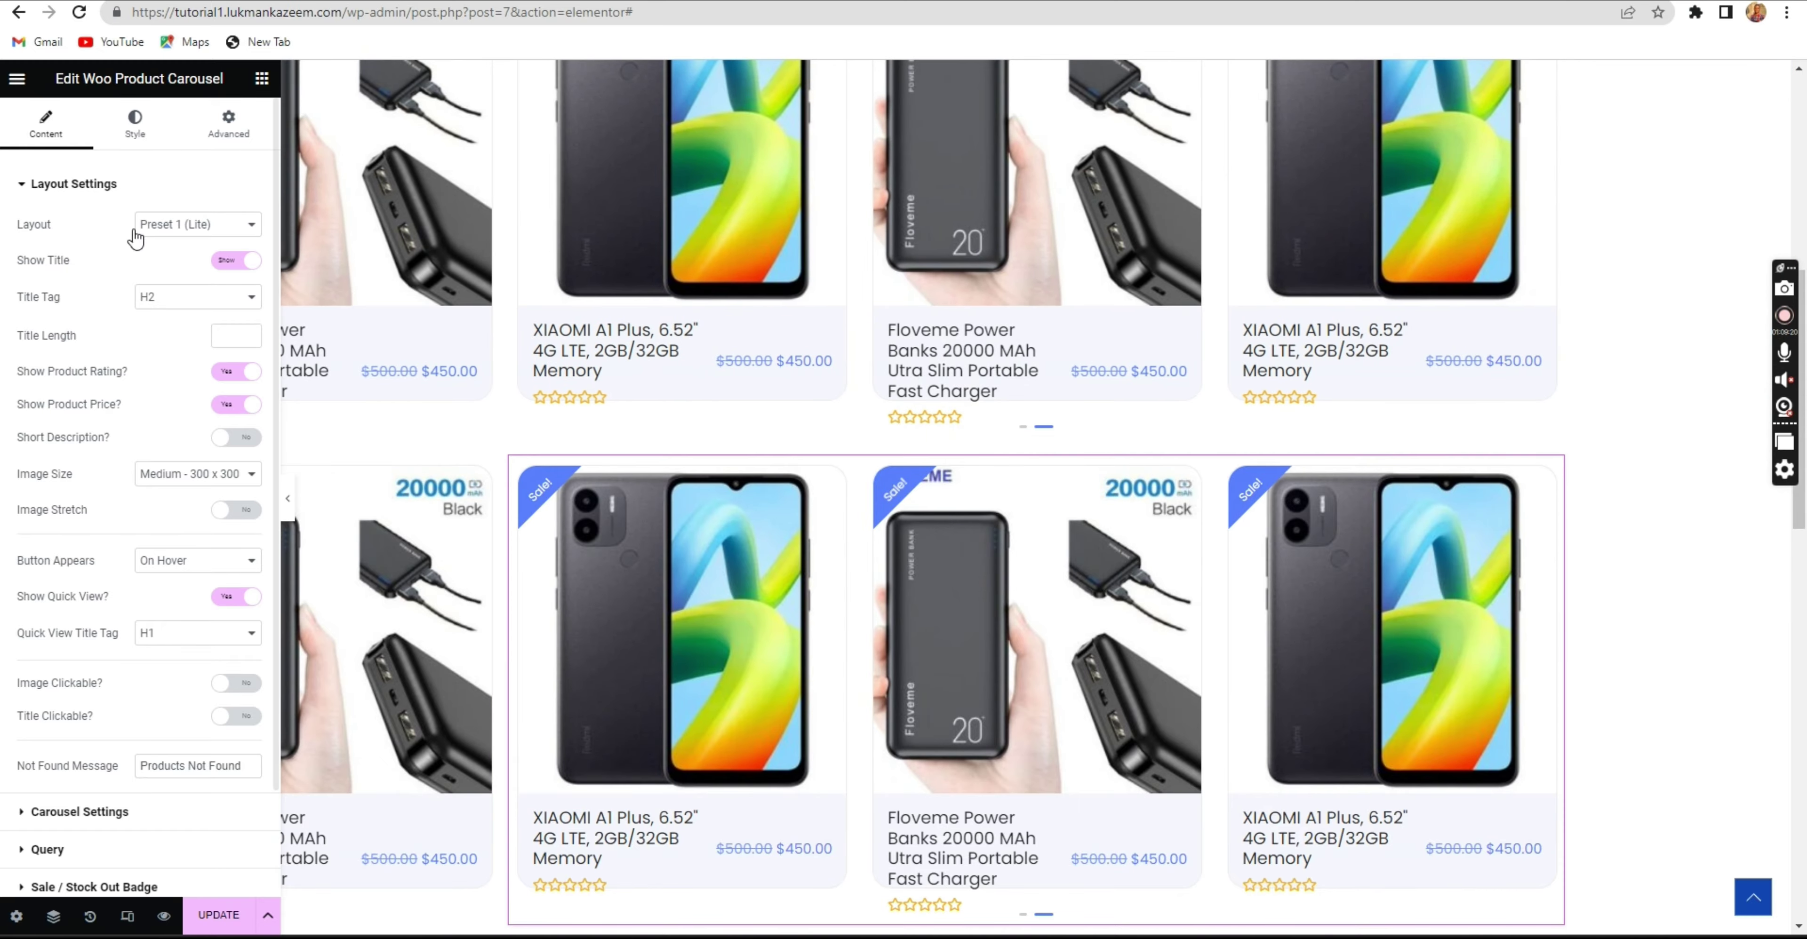
click(189, 225)
click(195, 258)
scroll(1228, 567, down, 5)
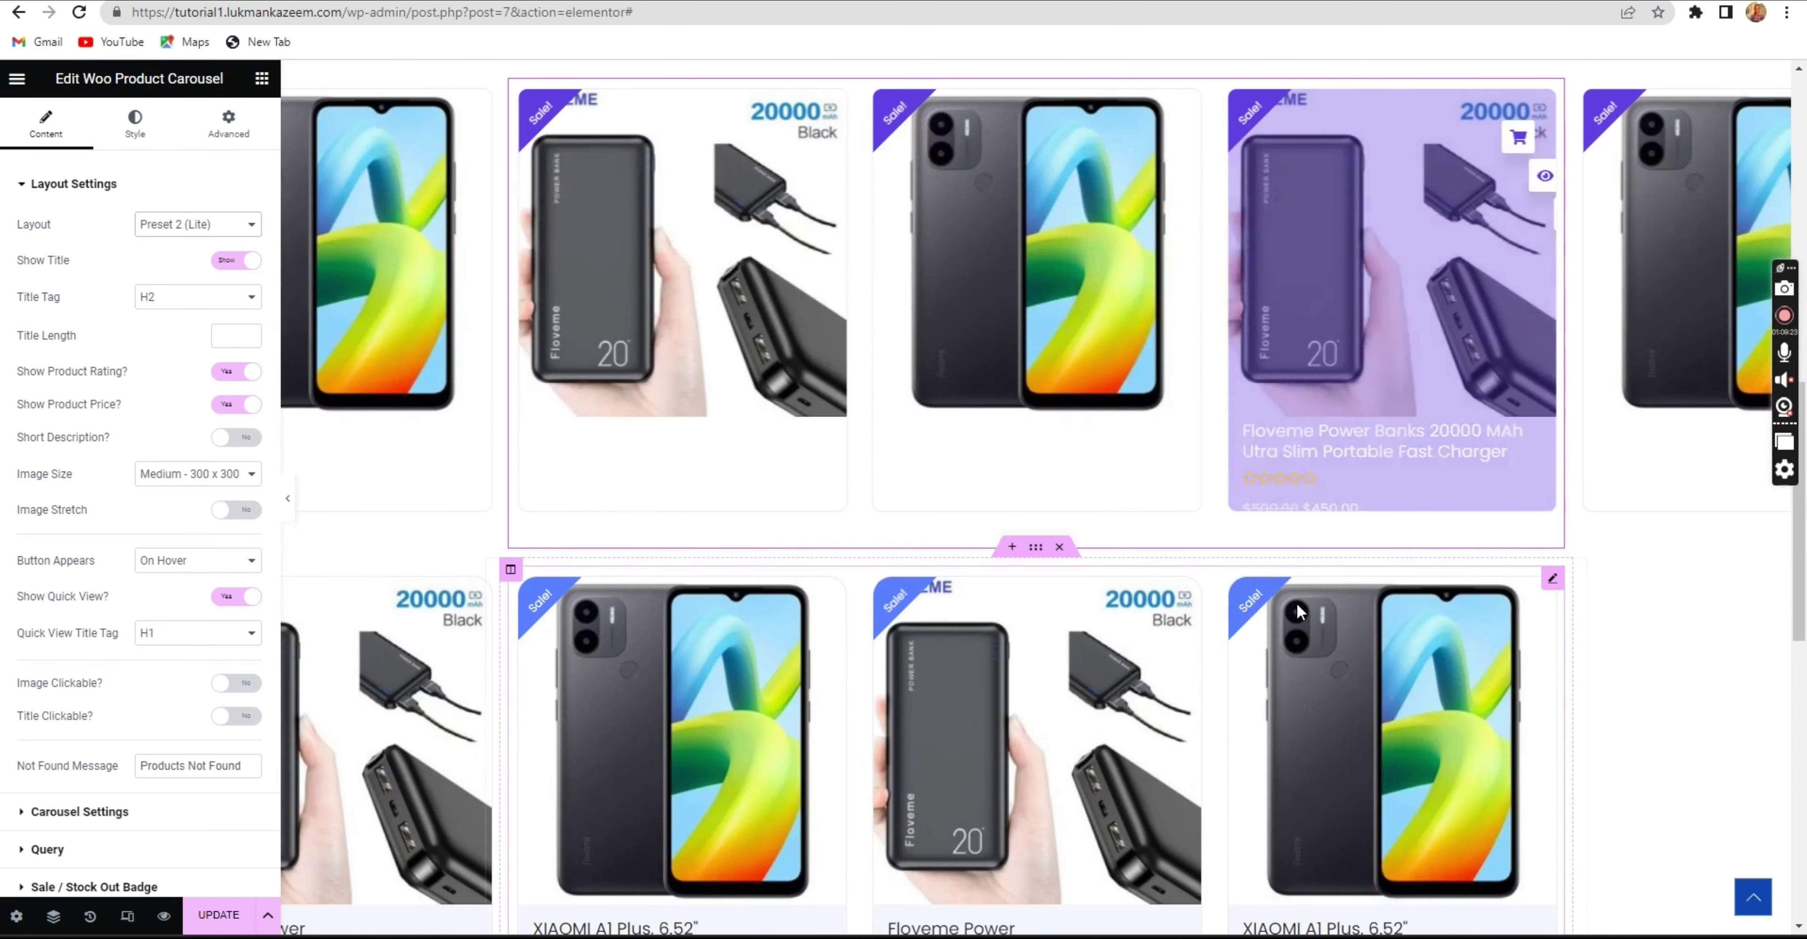
click(1553, 578)
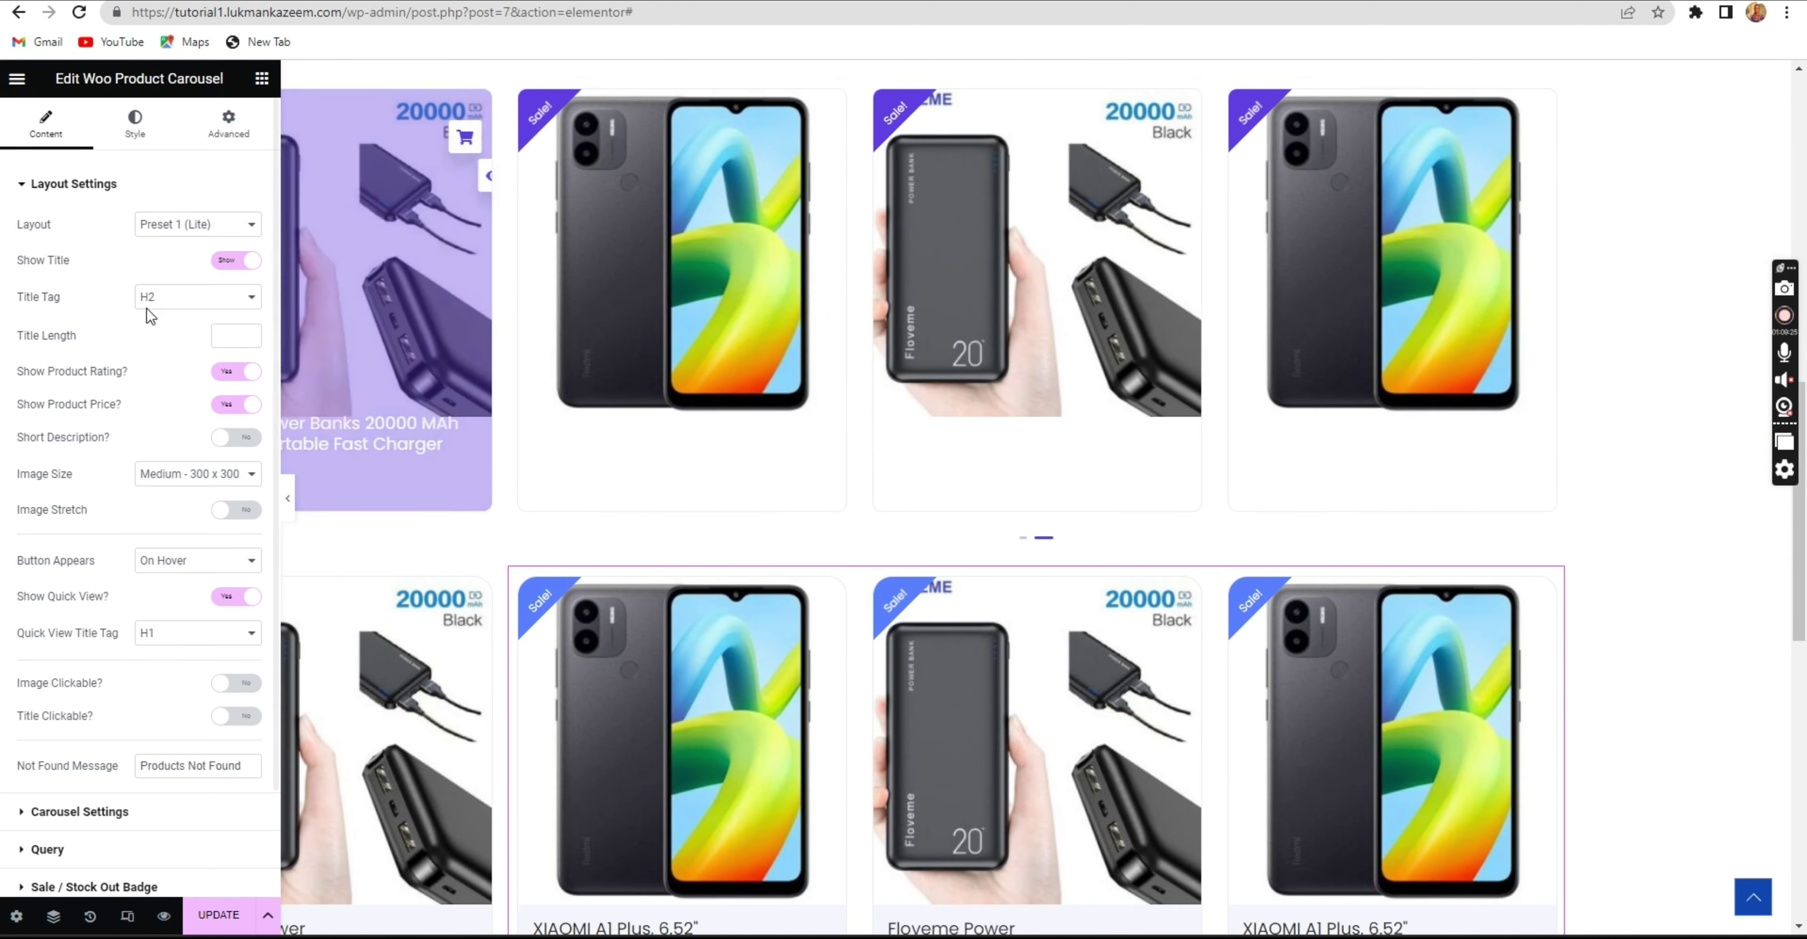
click(177, 226)
click(203, 257)
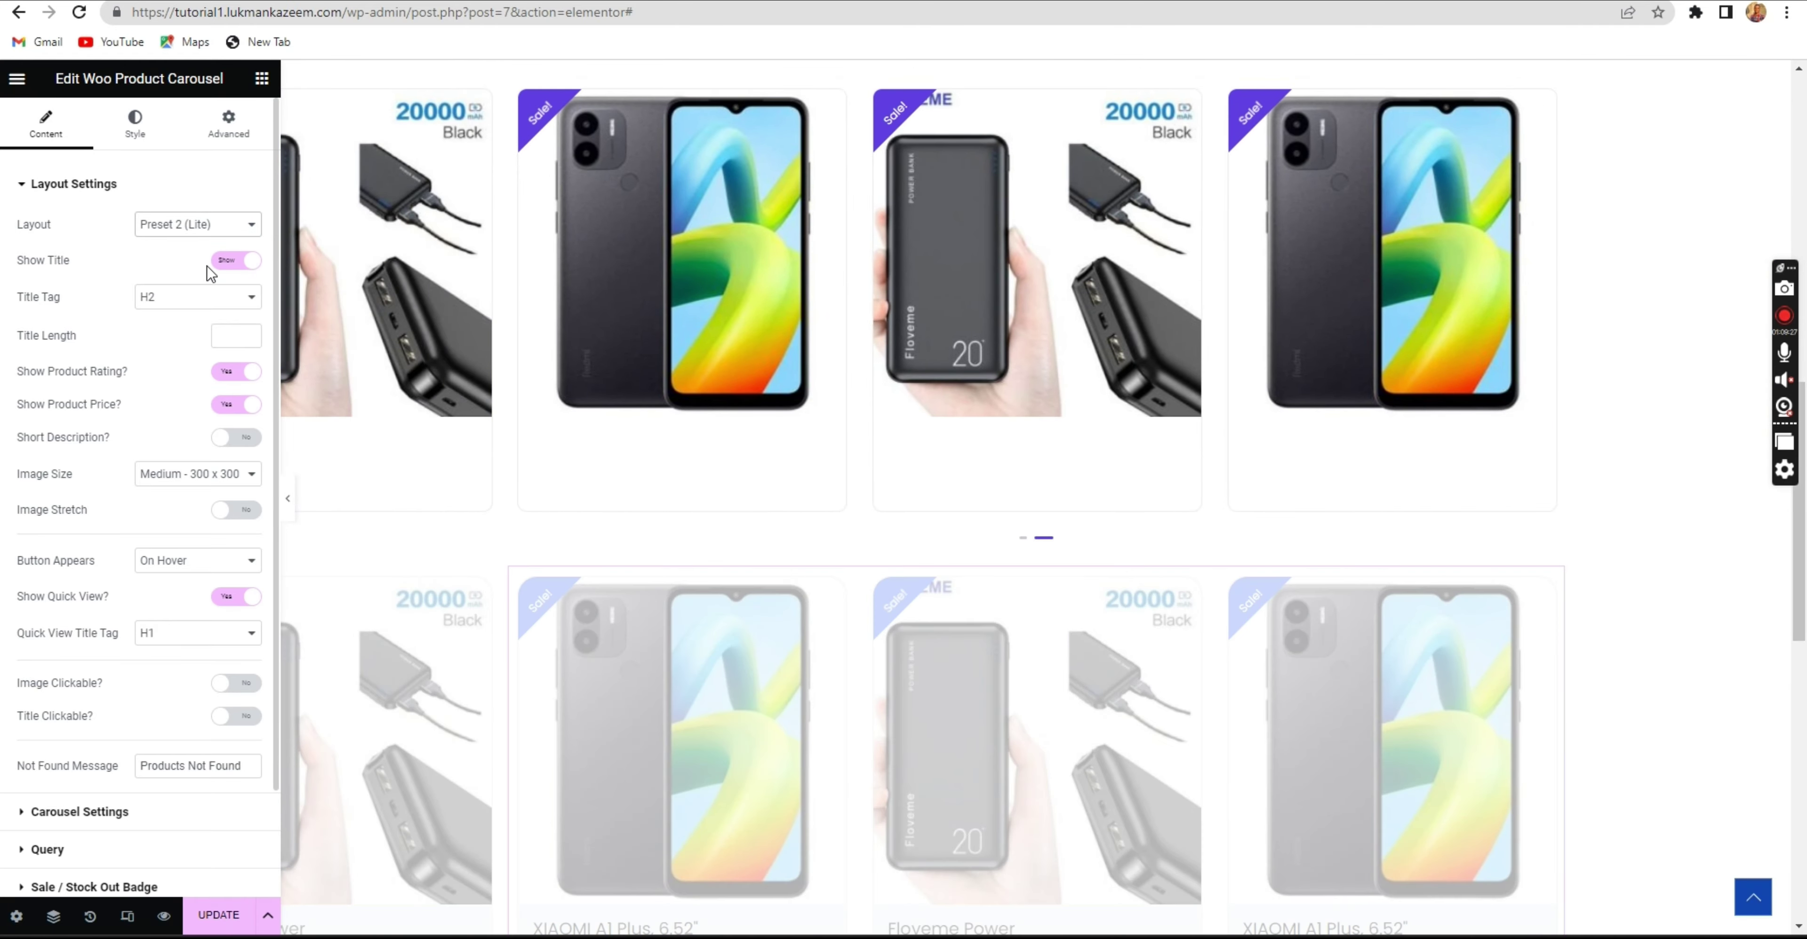
click(198, 235)
click(200, 274)
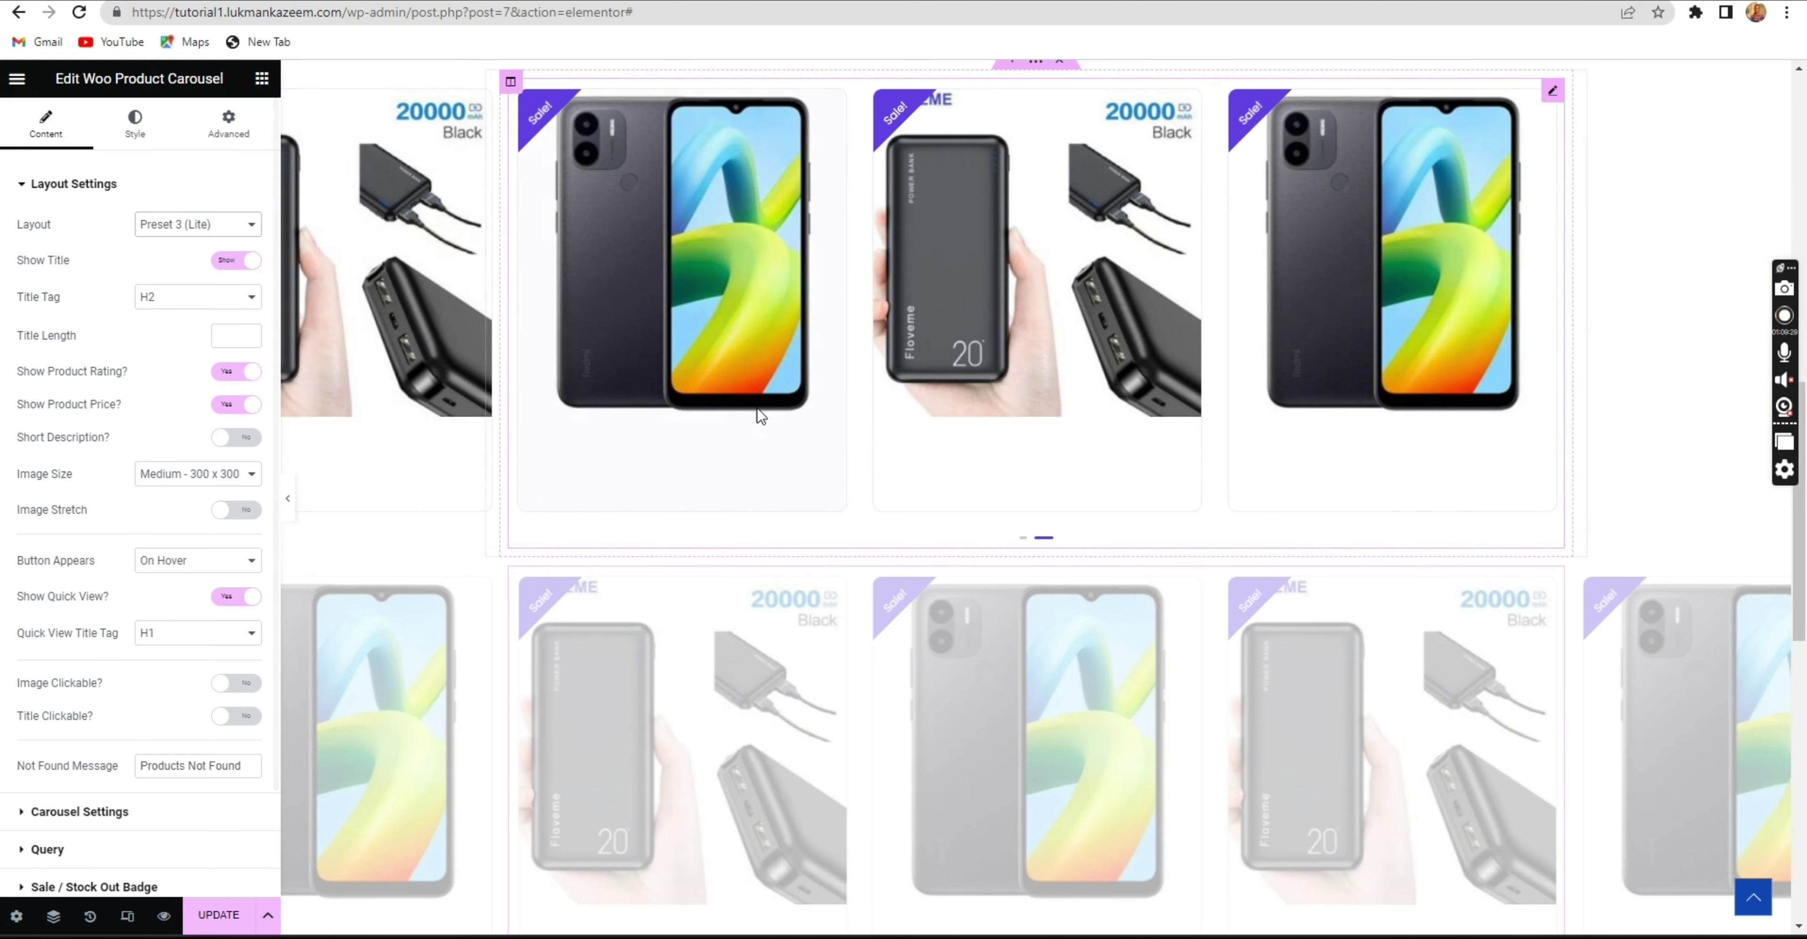
scroll(890, 461, down, 5)
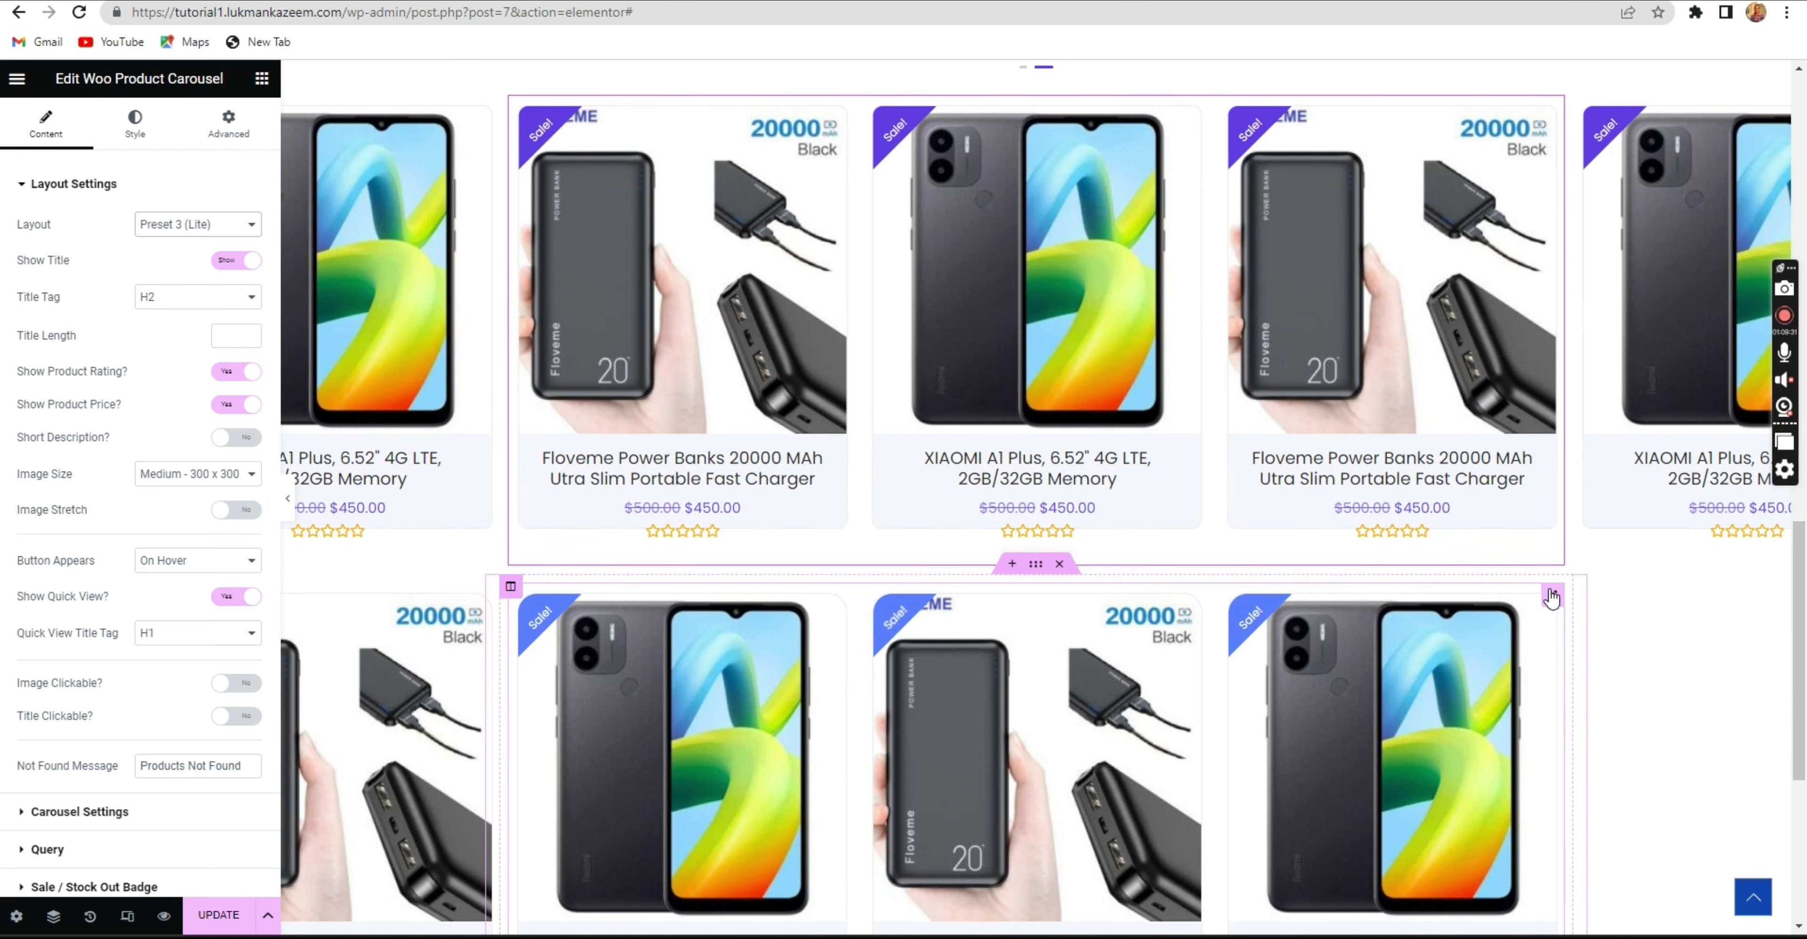
click(1552, 597)
click(168, 230)
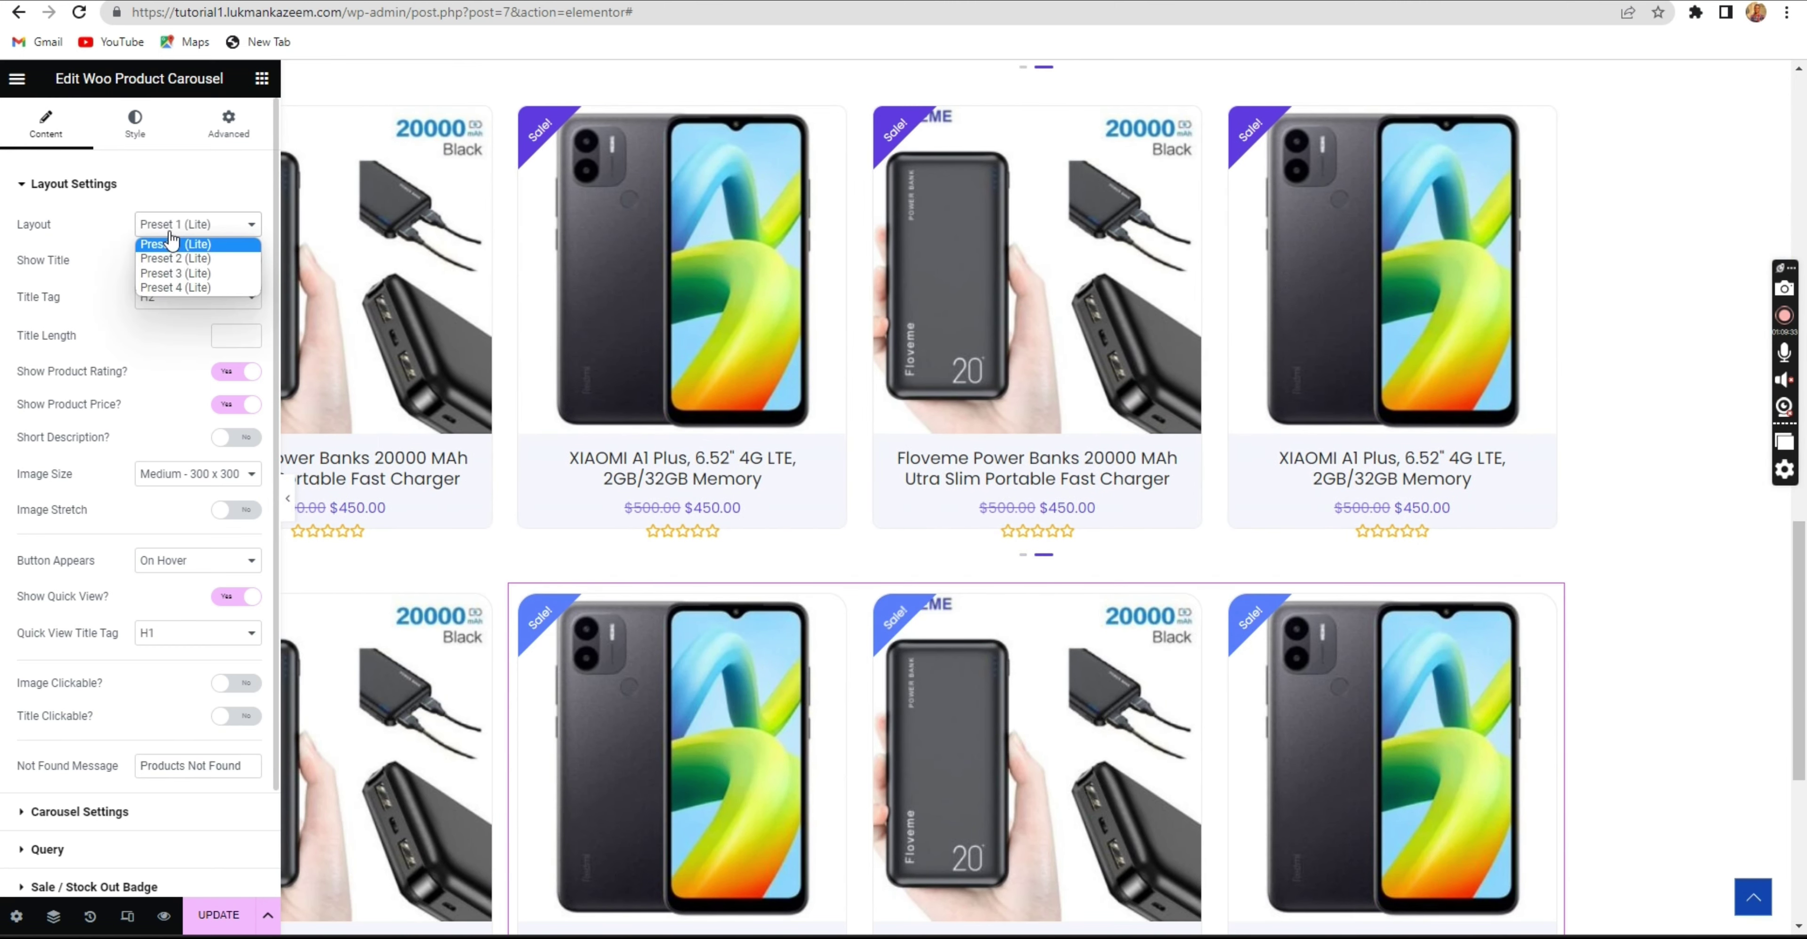
click(179, 285)
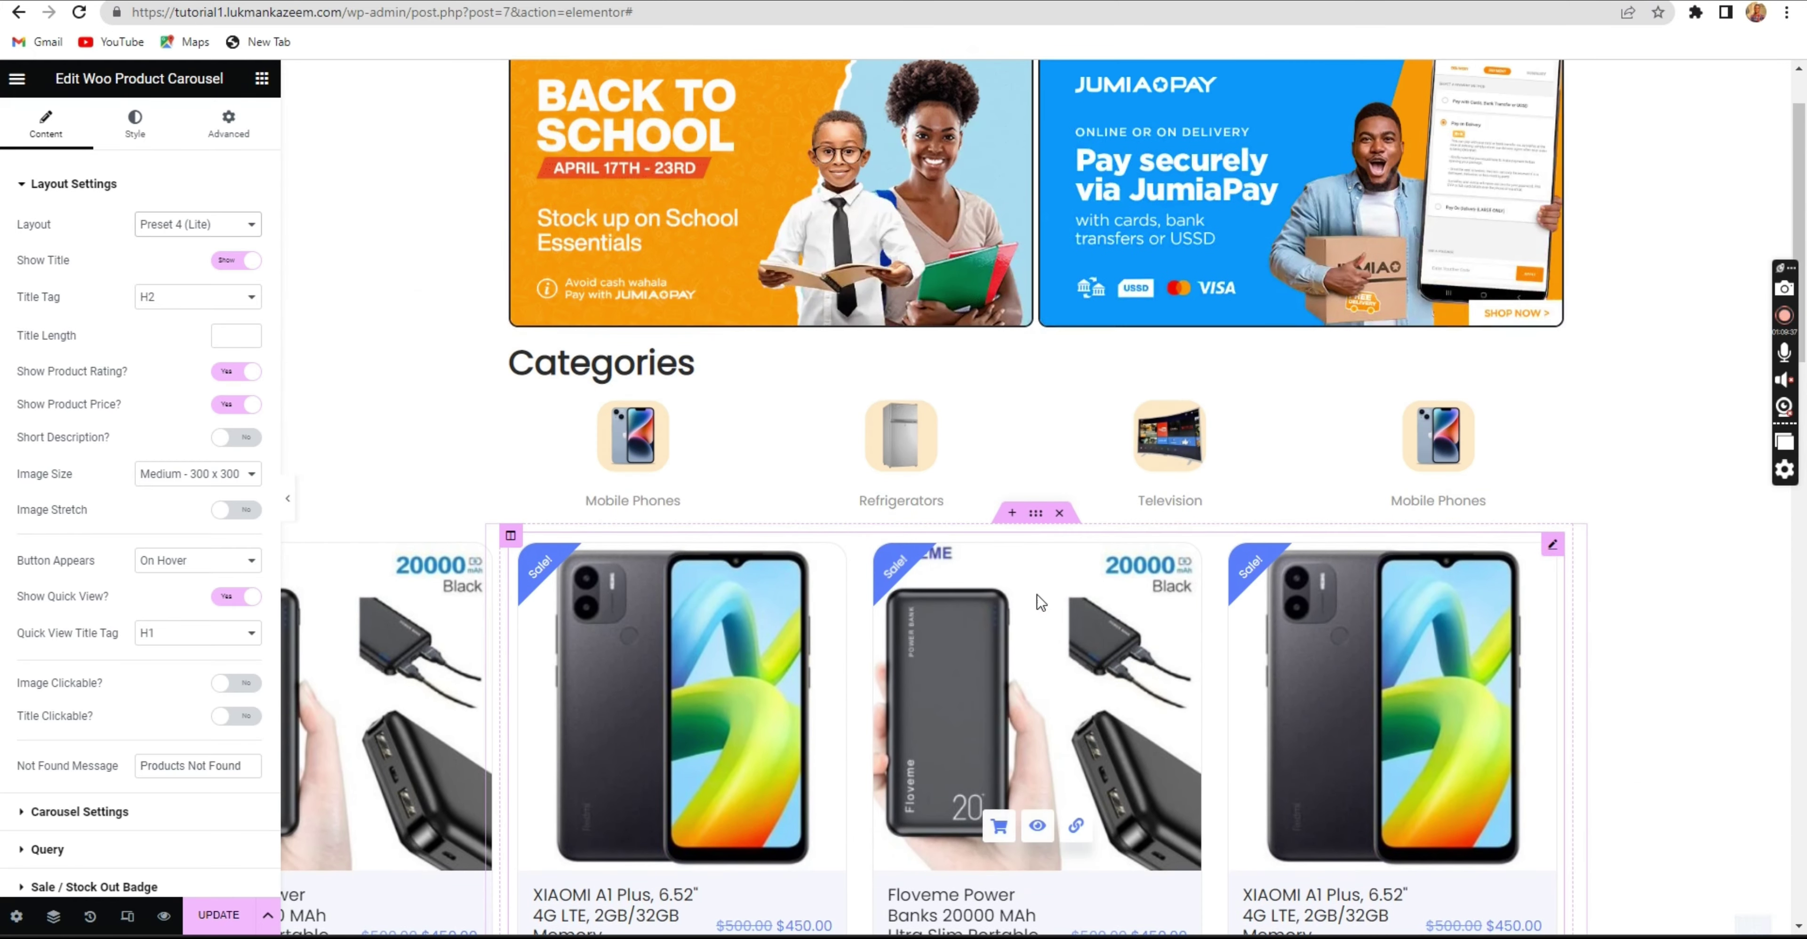
Review the restyled carousels and save the homepage with UPDATE.
scroll(1082, 597, down, 5)
scroll(1082, 590, down, 8)
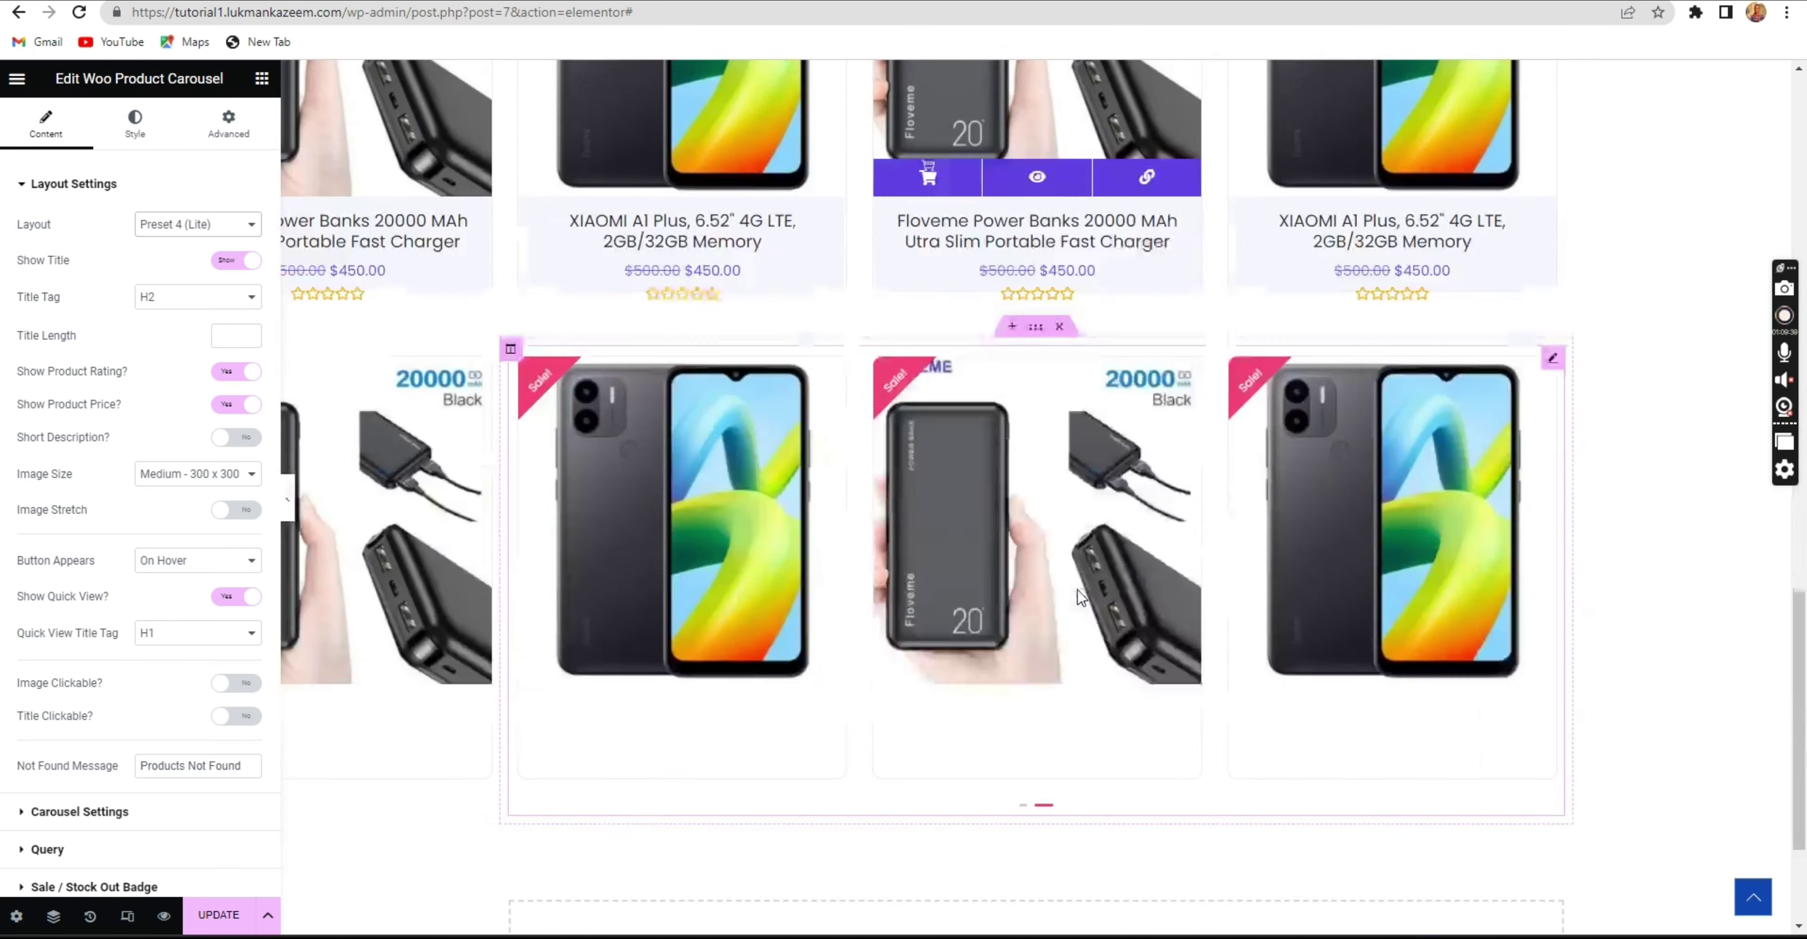
scroll(1062, 596, up, 6)
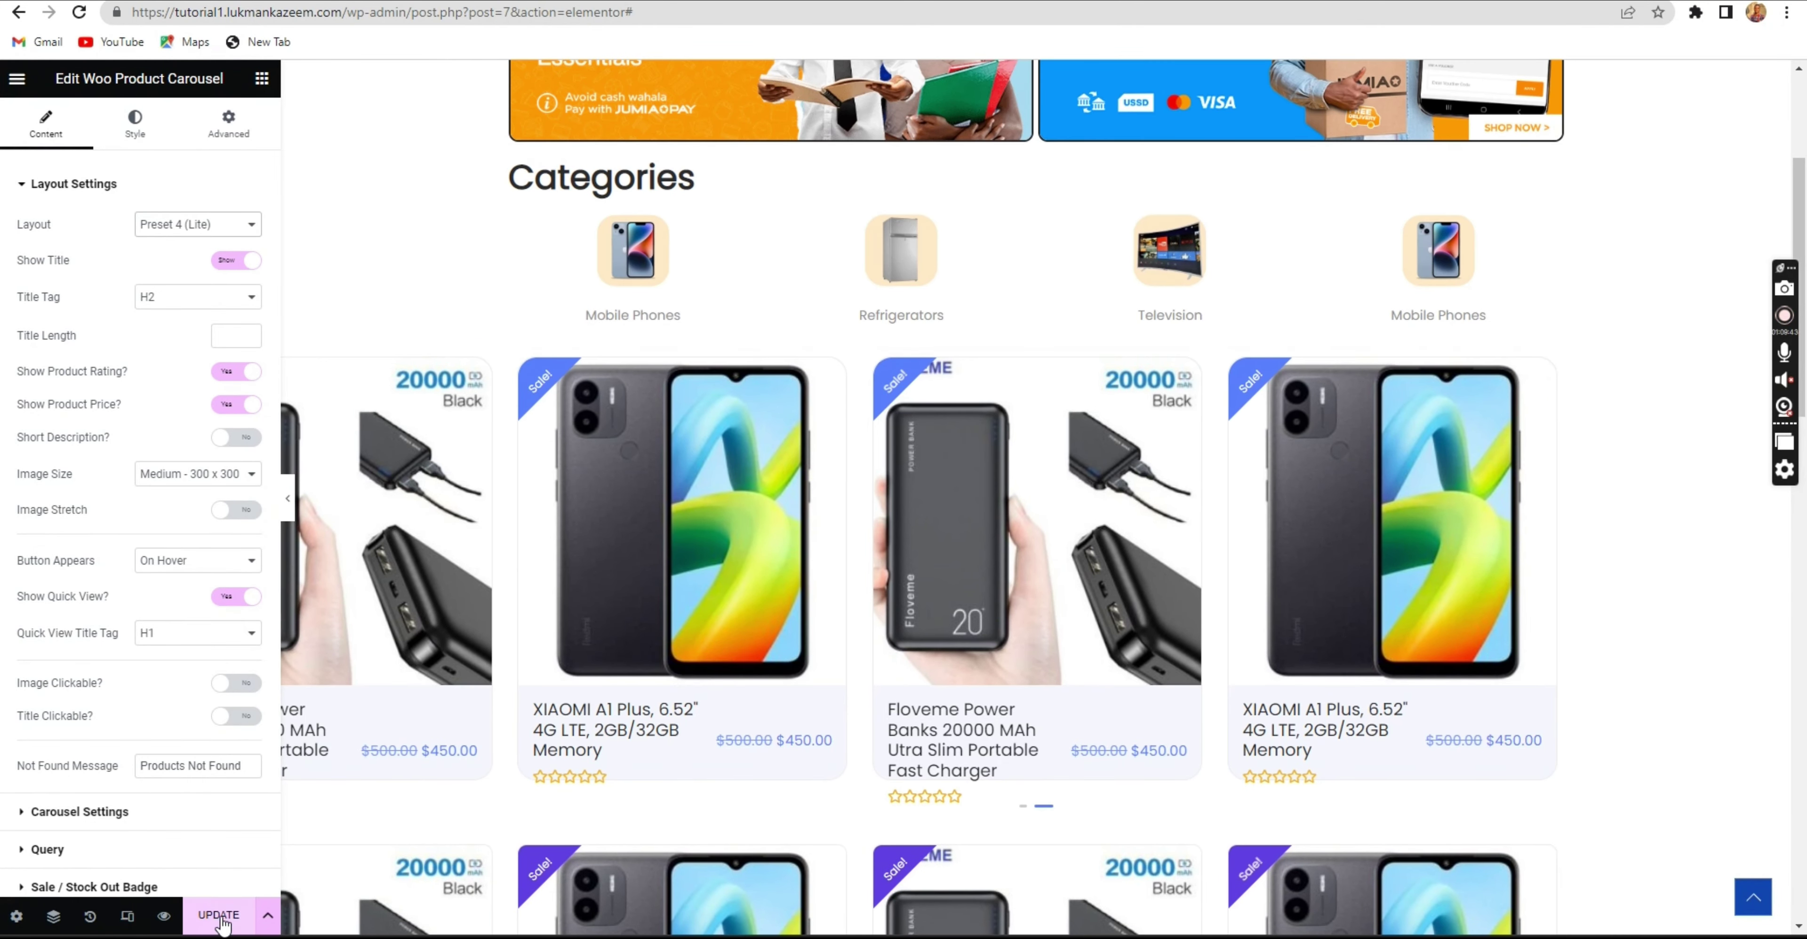
click(219, 915)
Toggle the first carousel's Show Title off and back on.
scroll(1438, 318, up, 4)
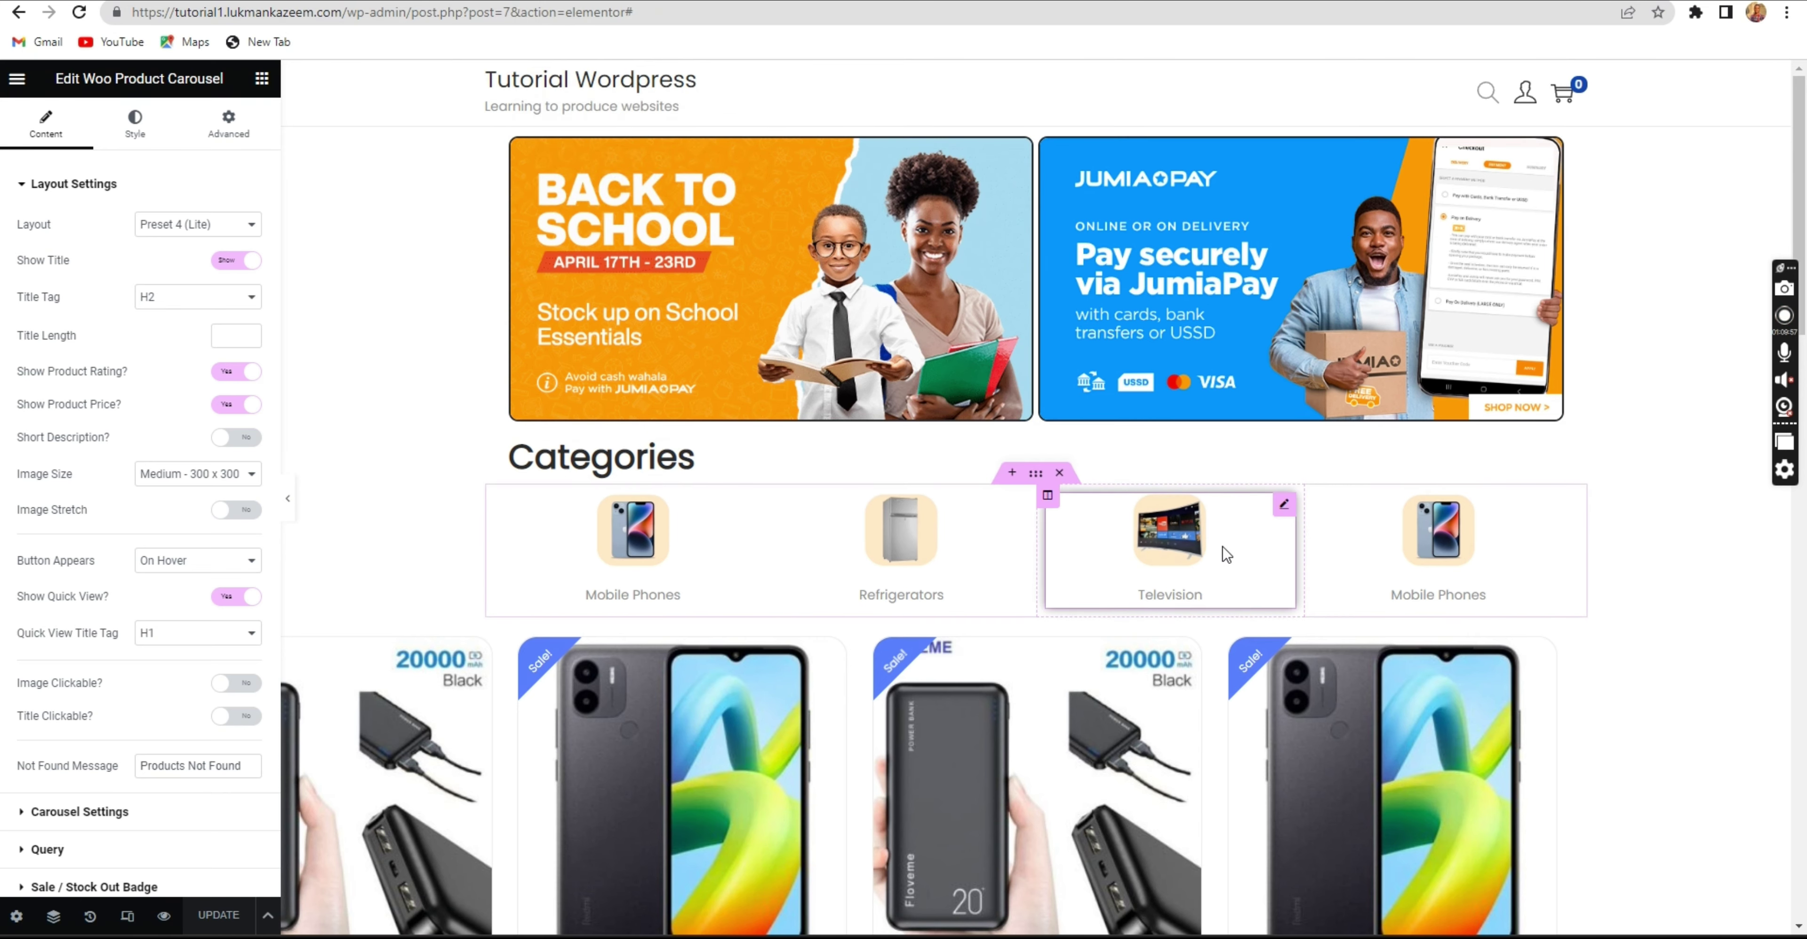
scroll(1502, 643, down, 5)
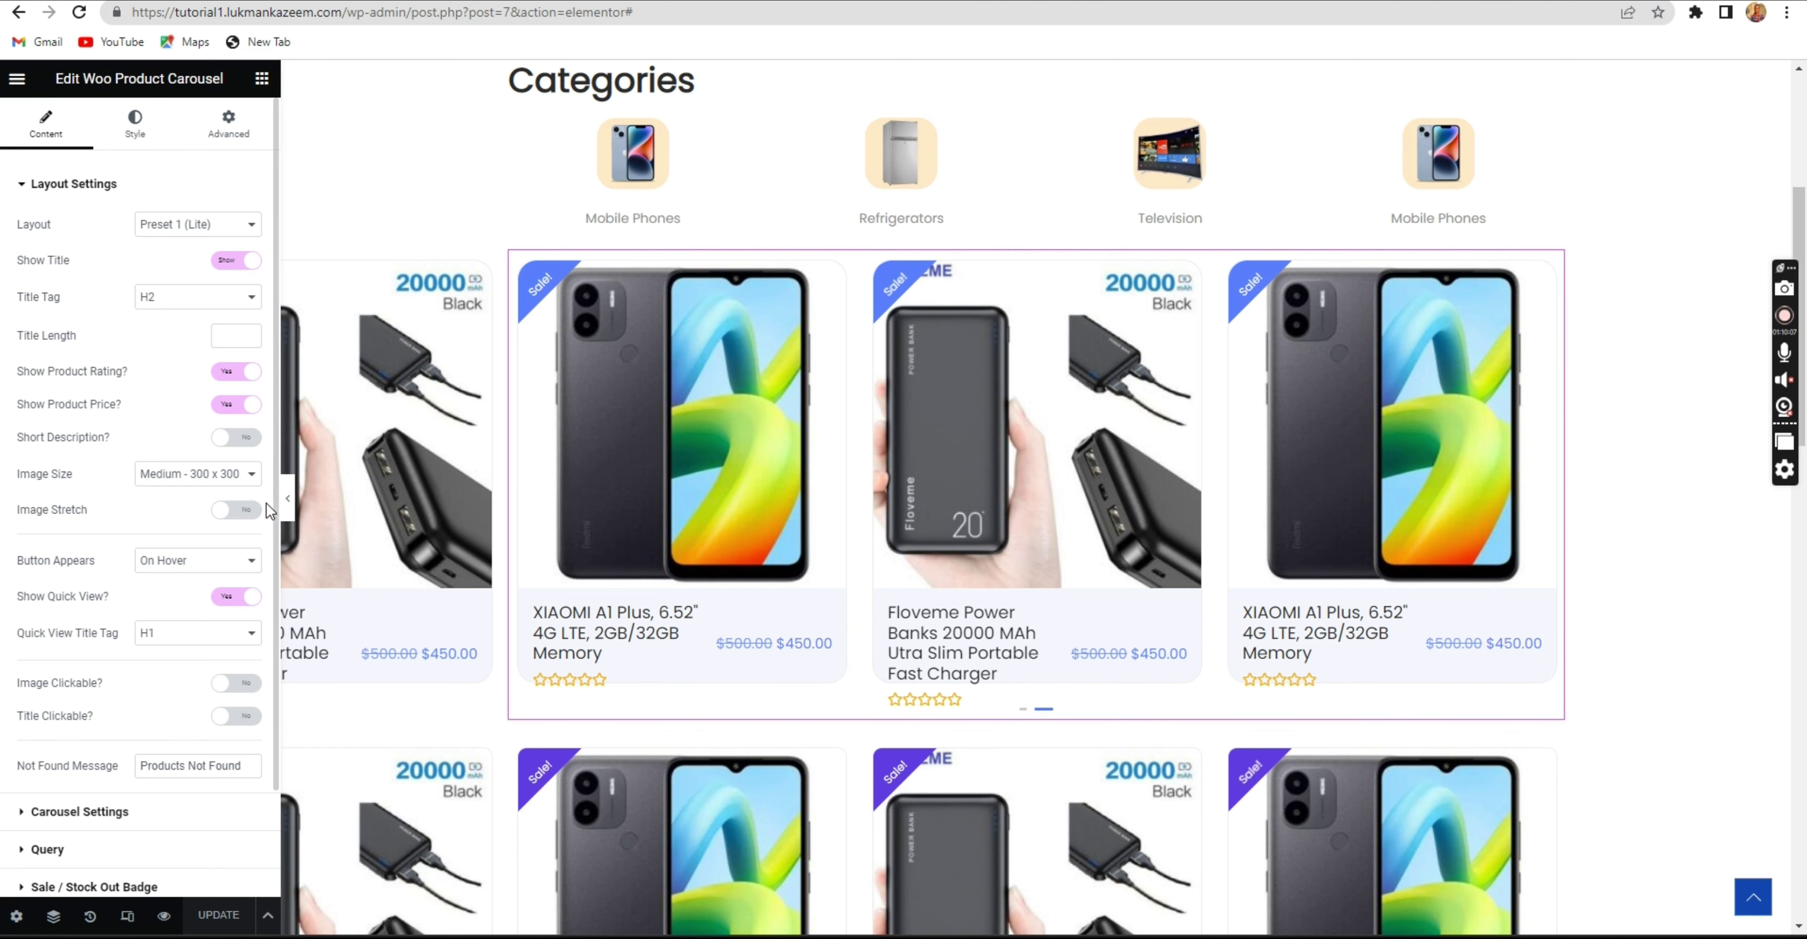
click(228, 266)
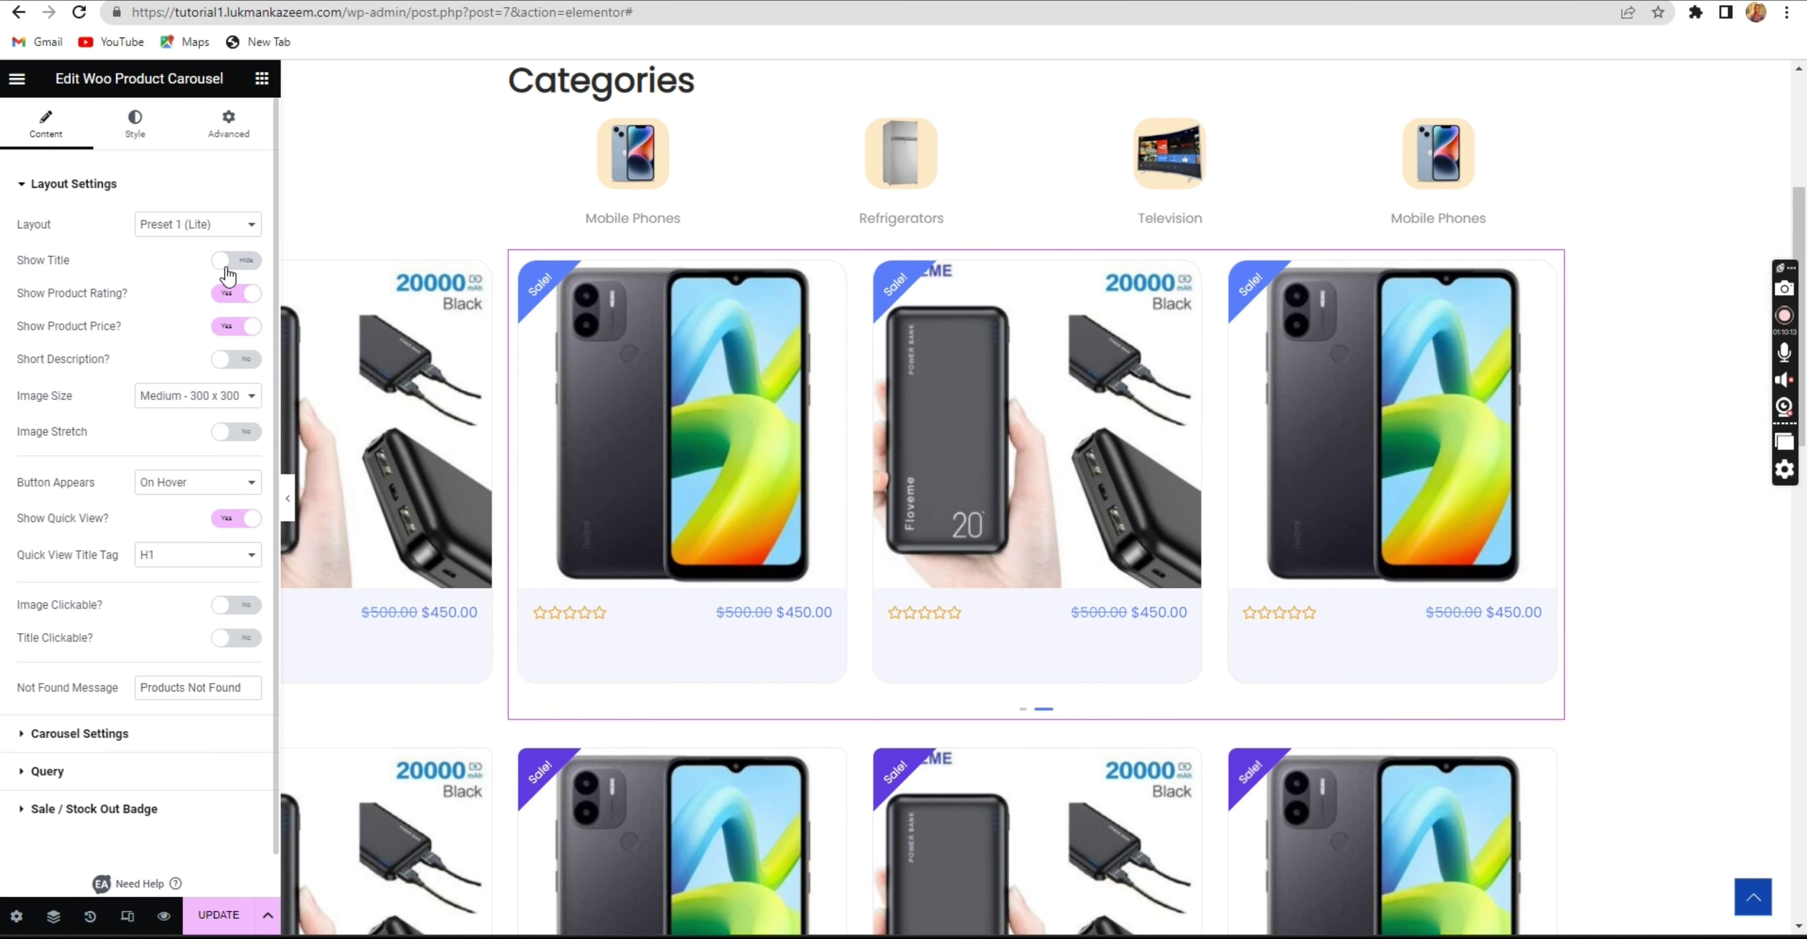
click(226, 266)
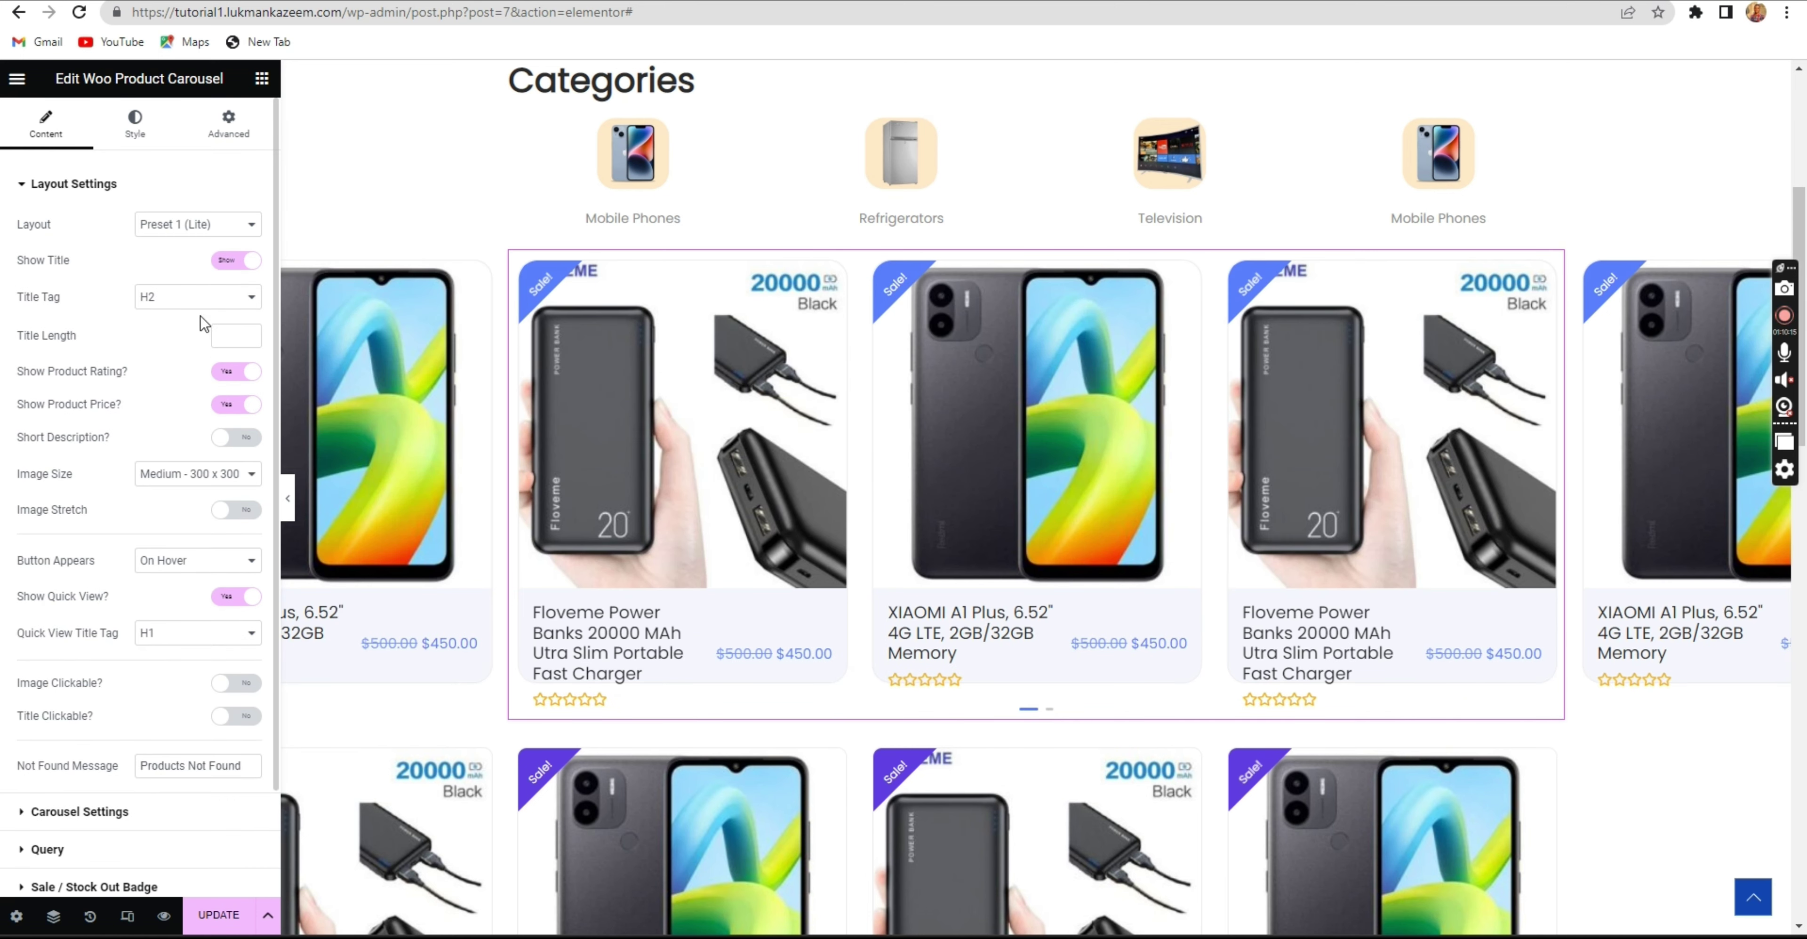
scroll(161, 425, down, 2)
Try Medium and Woocommerce Single image sizes, ending on Thumbnail - 150 x 150.
click(160, 382)
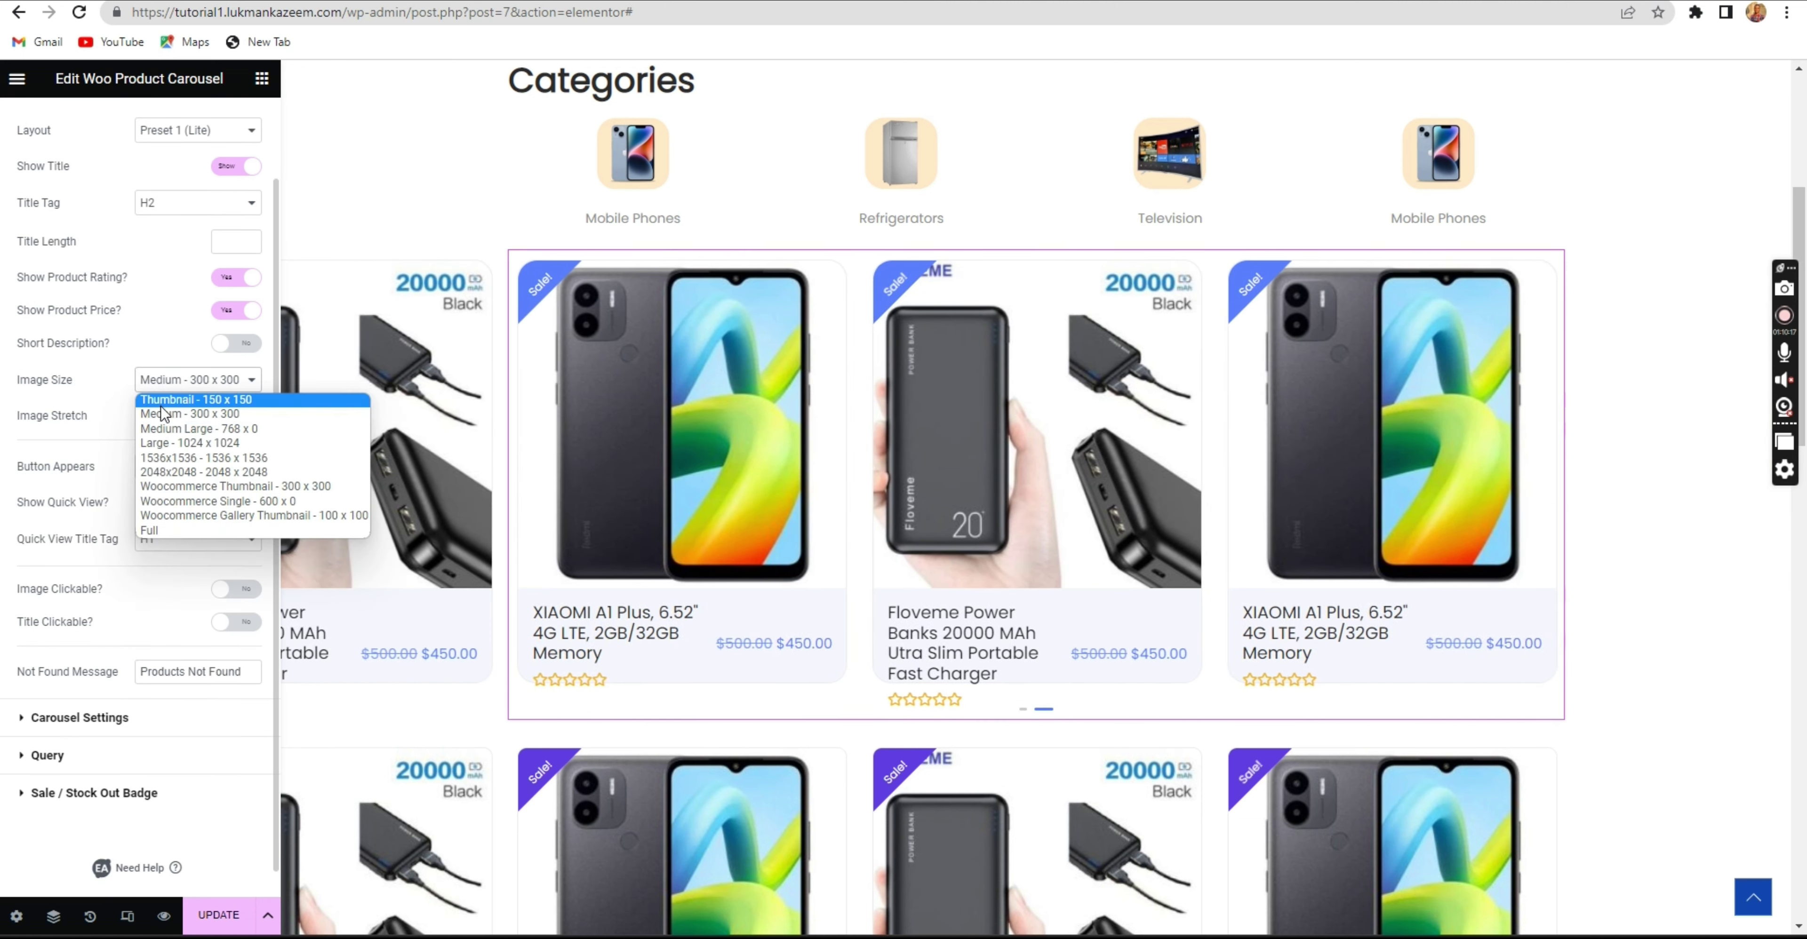
click(168, 400)
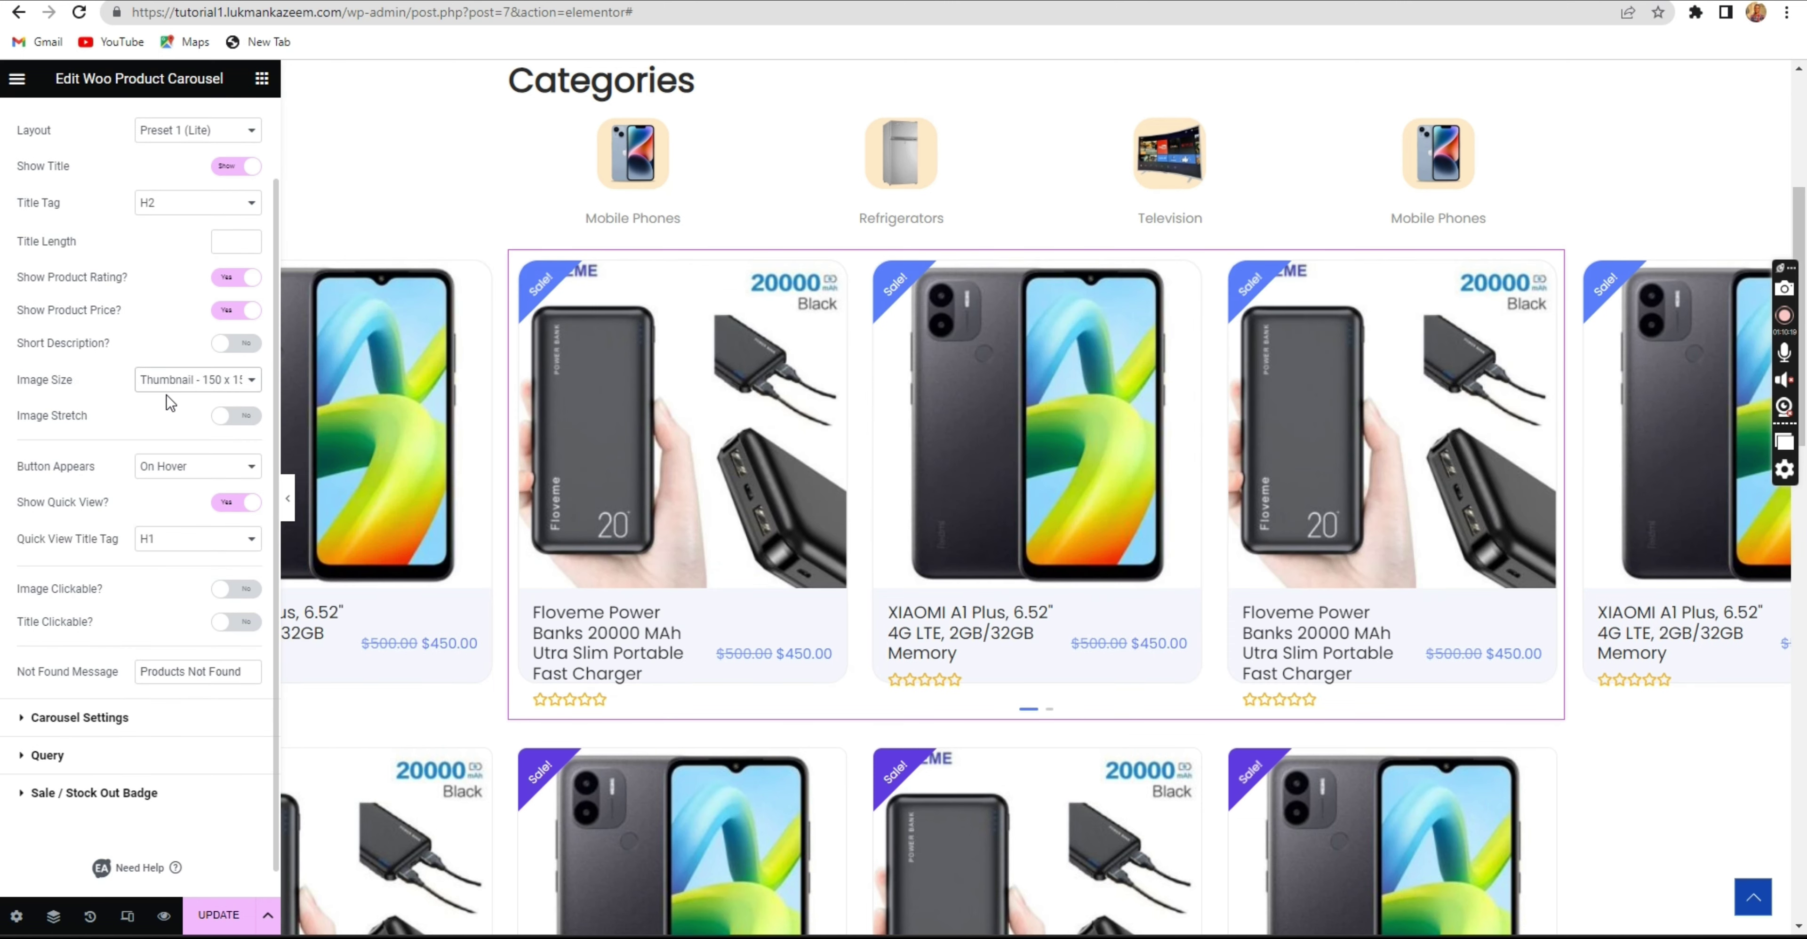
click(166, 386)
click(173, 410)
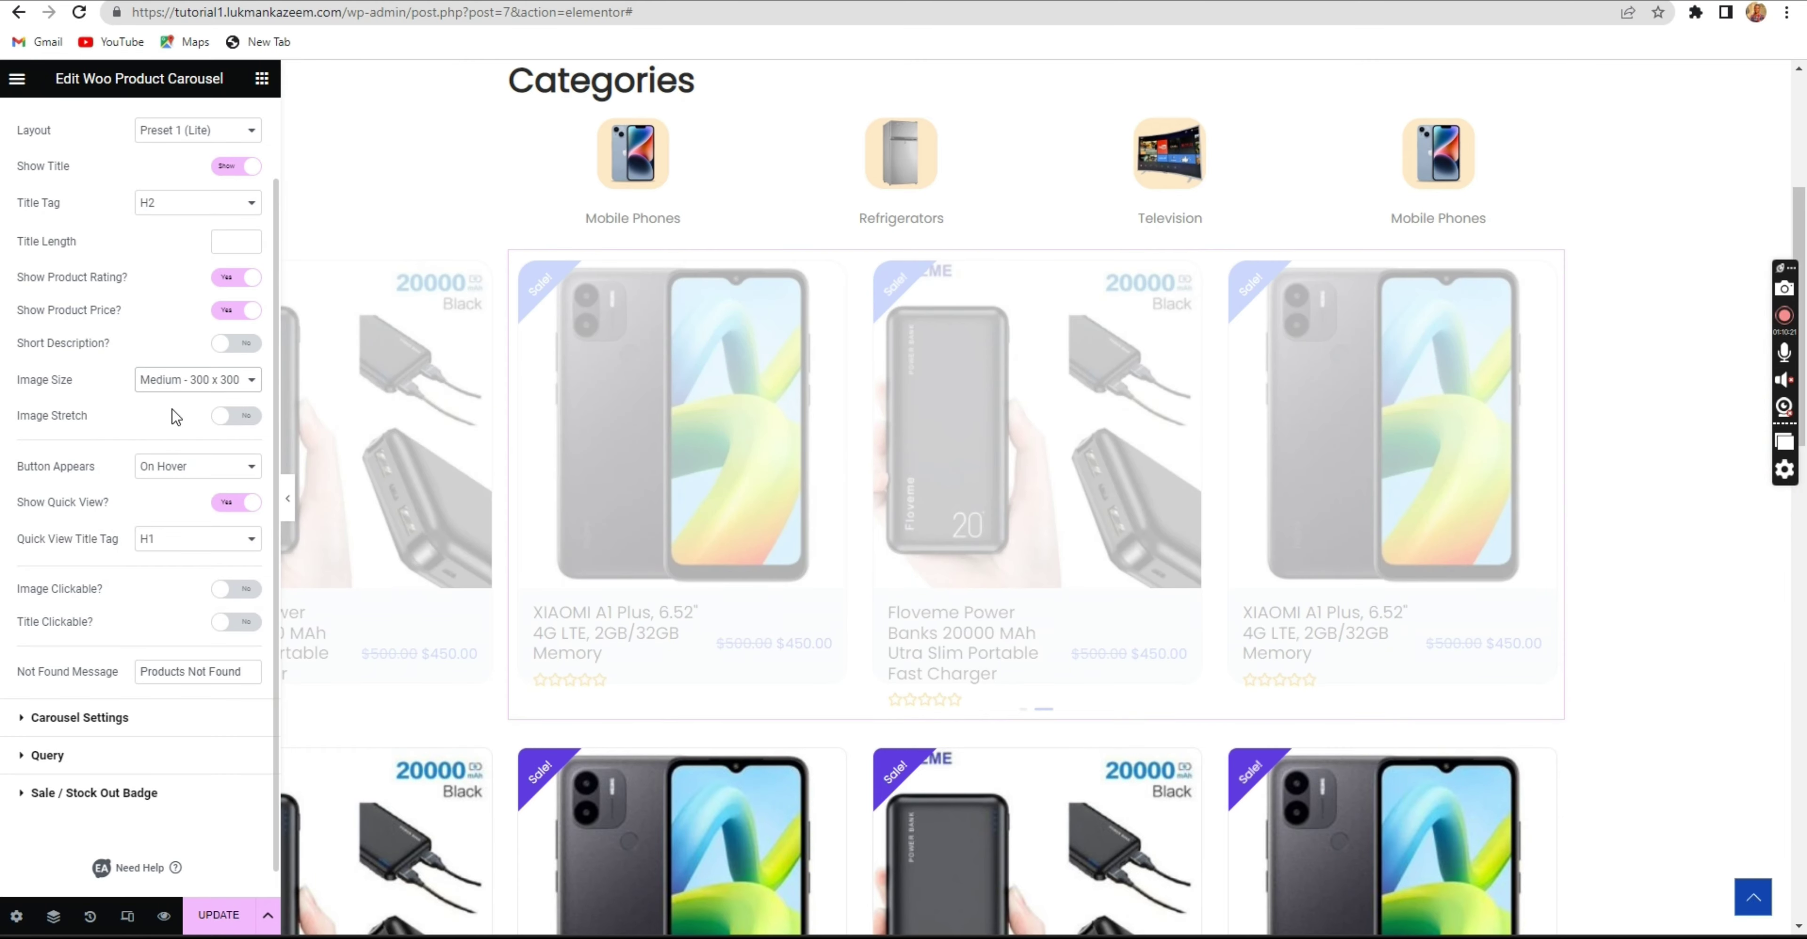
click(177, 381)
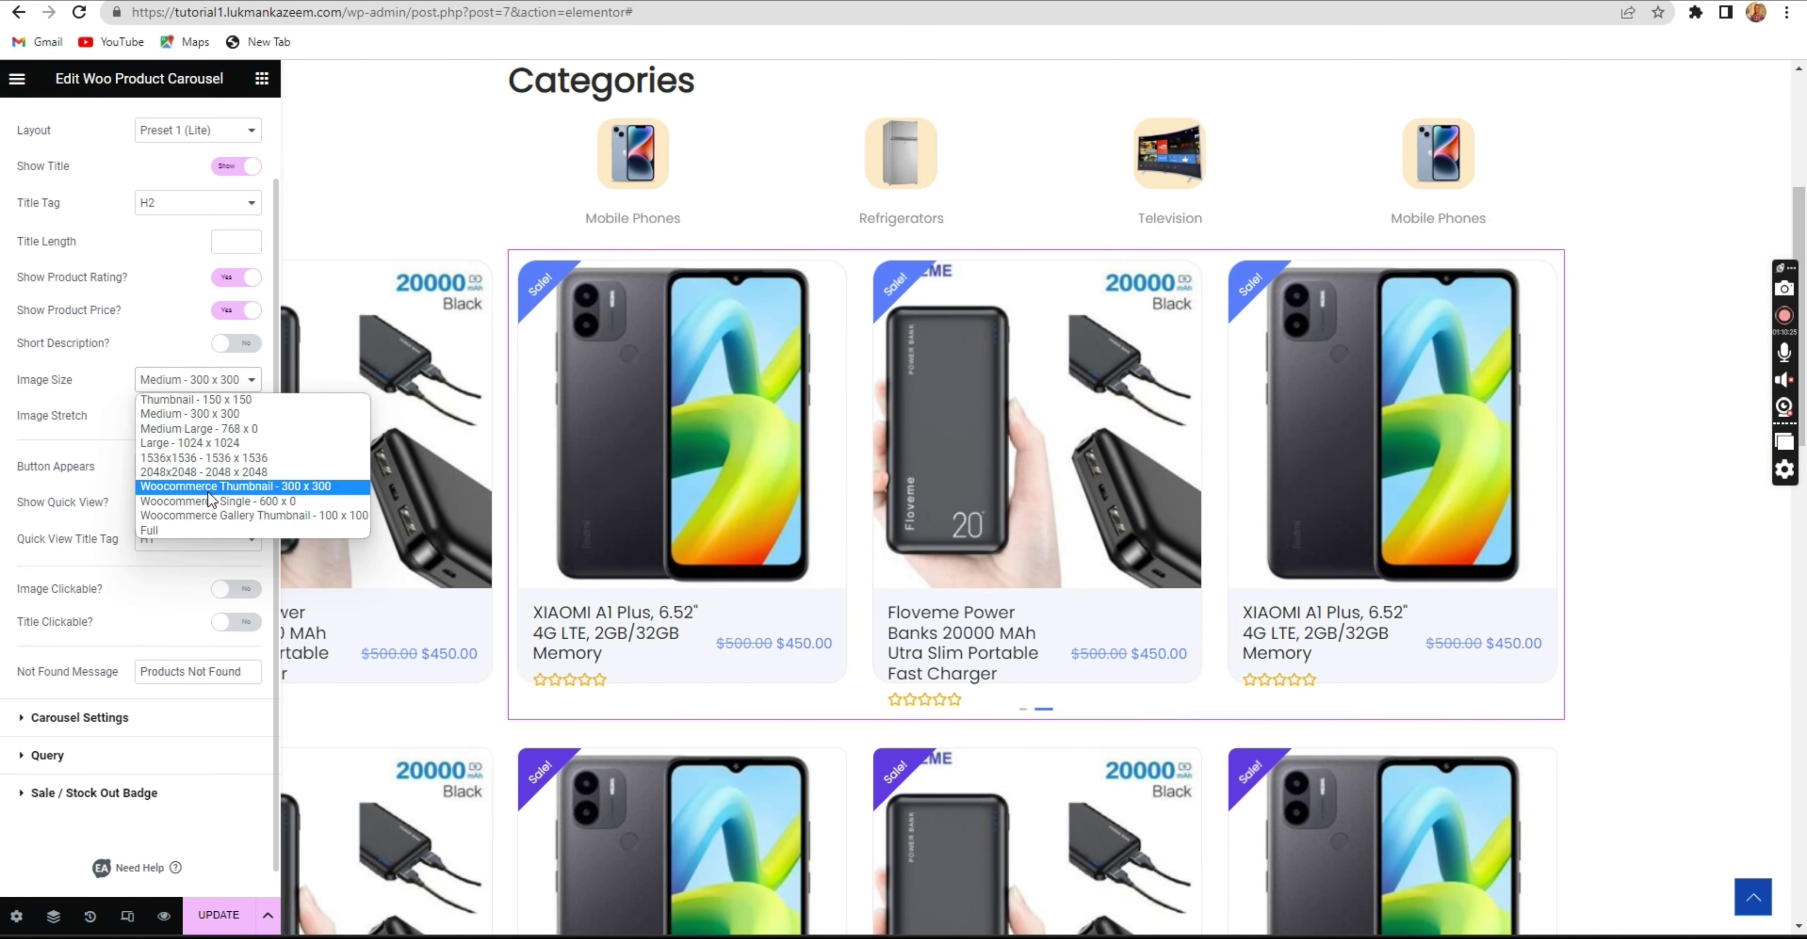
click(210, 501)
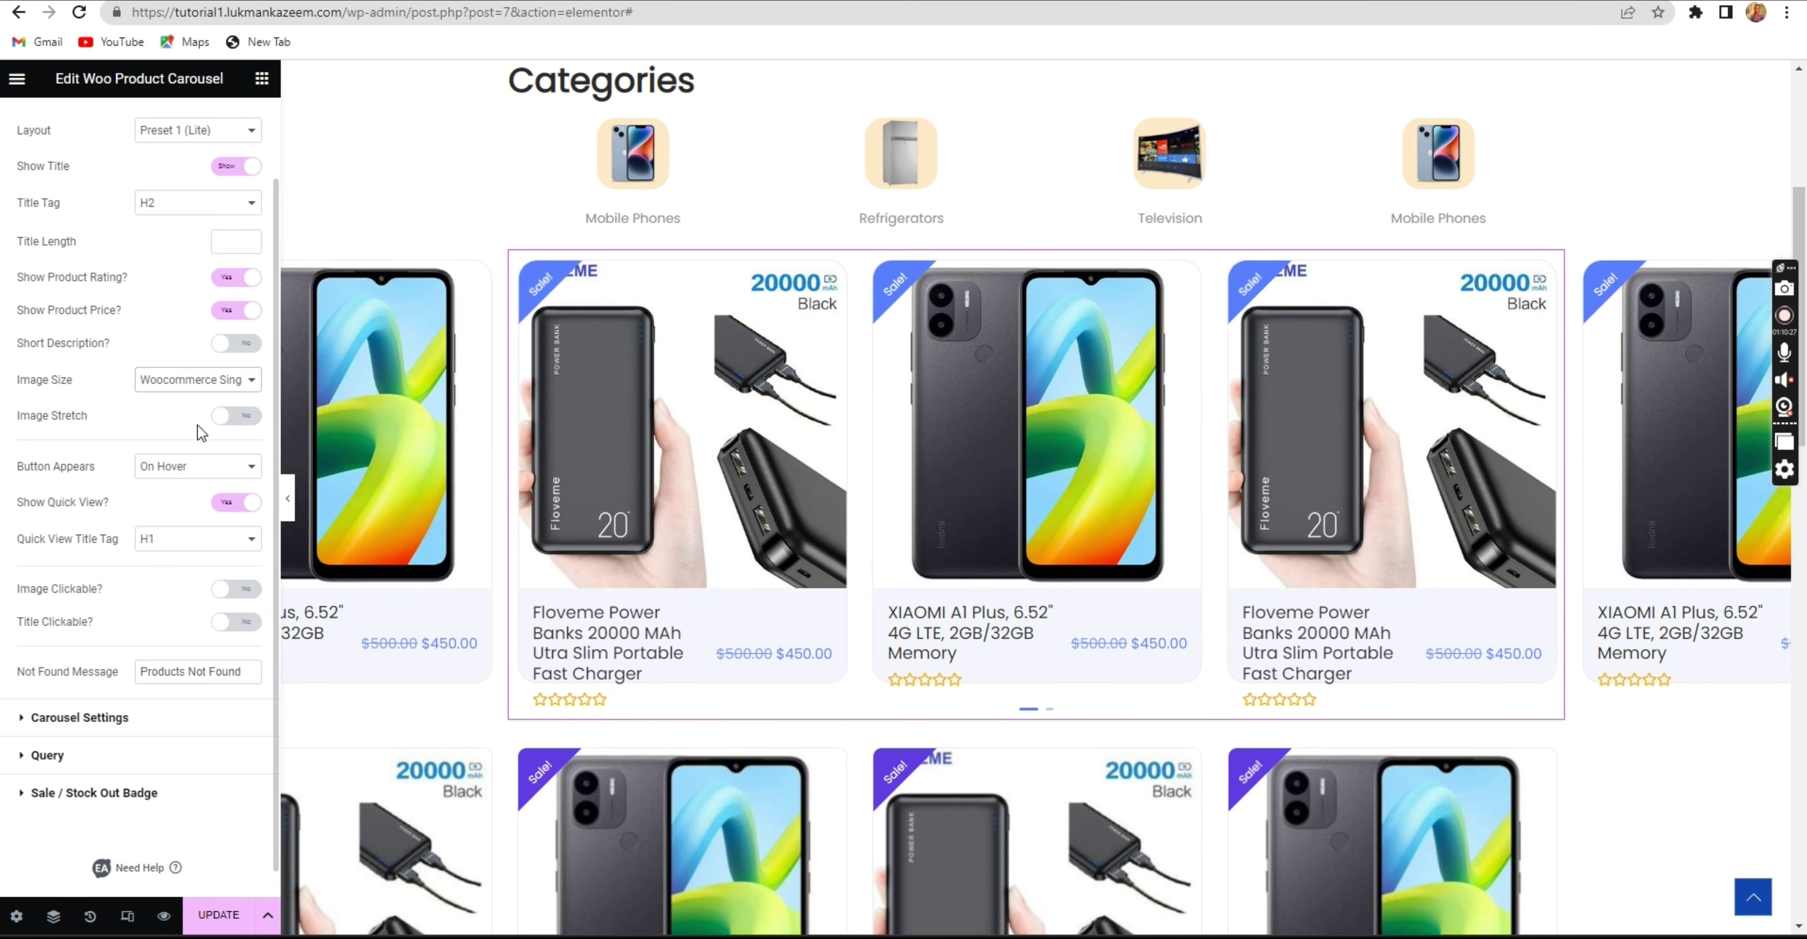
click(194, 383)
click(187, 406)
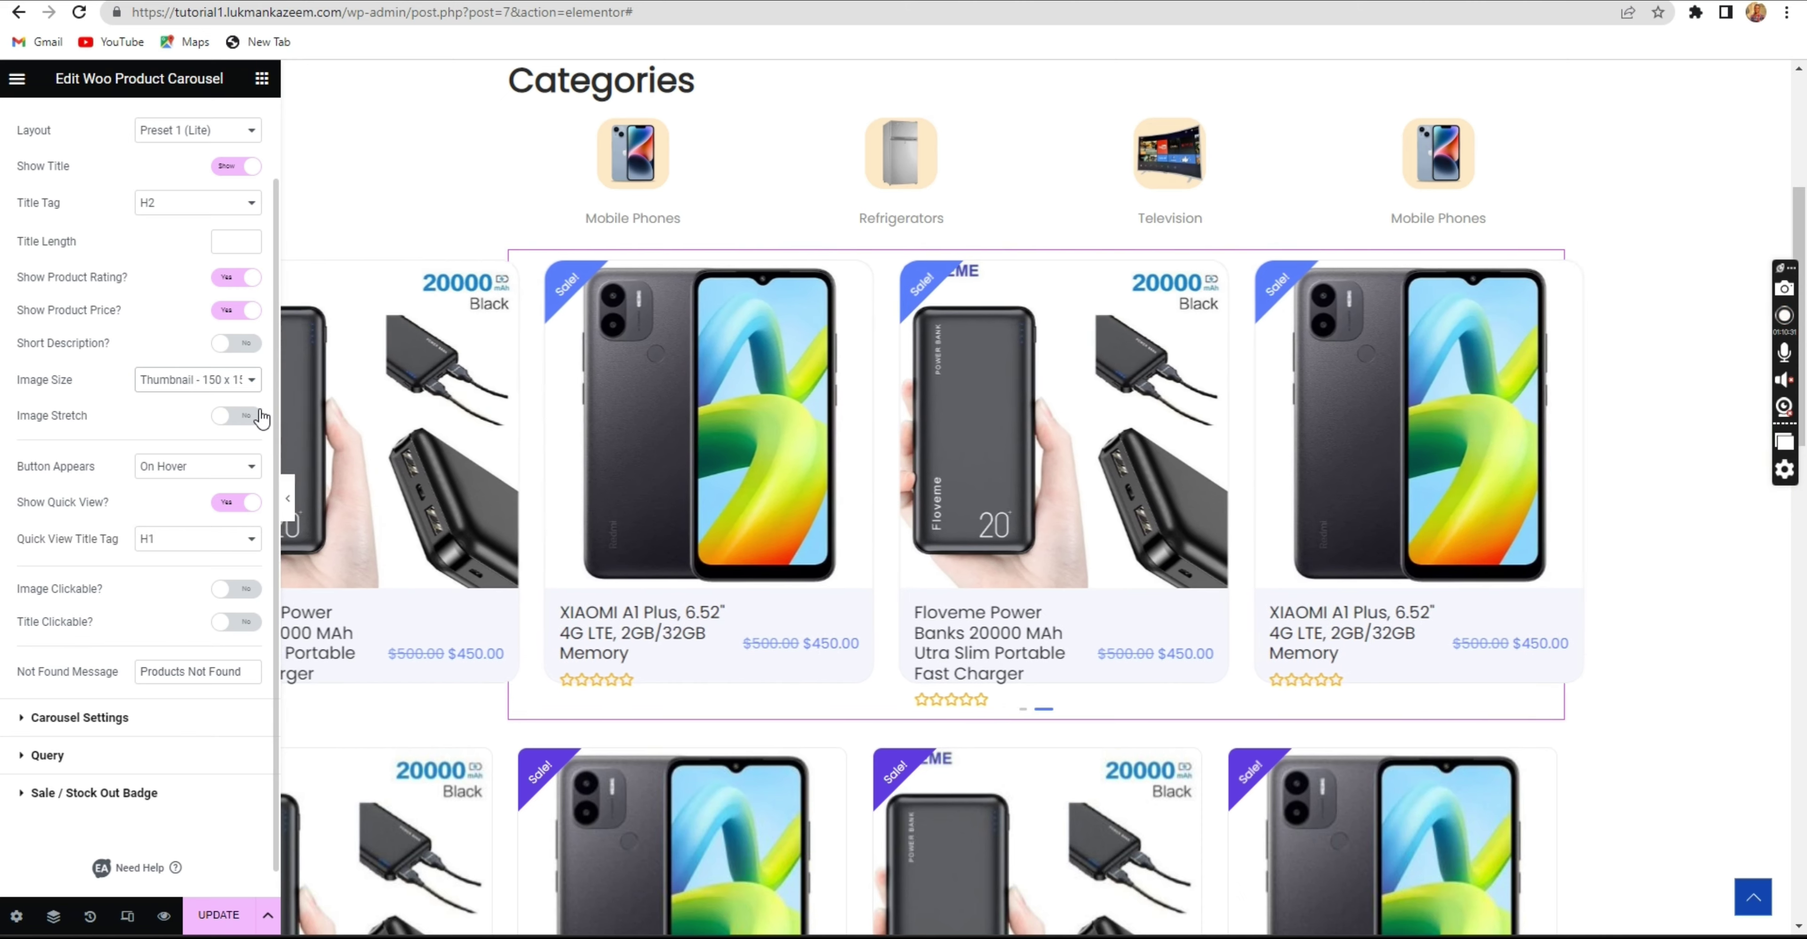
Turn on Image Stretch so product images fill each card's width.
click(234, 415)
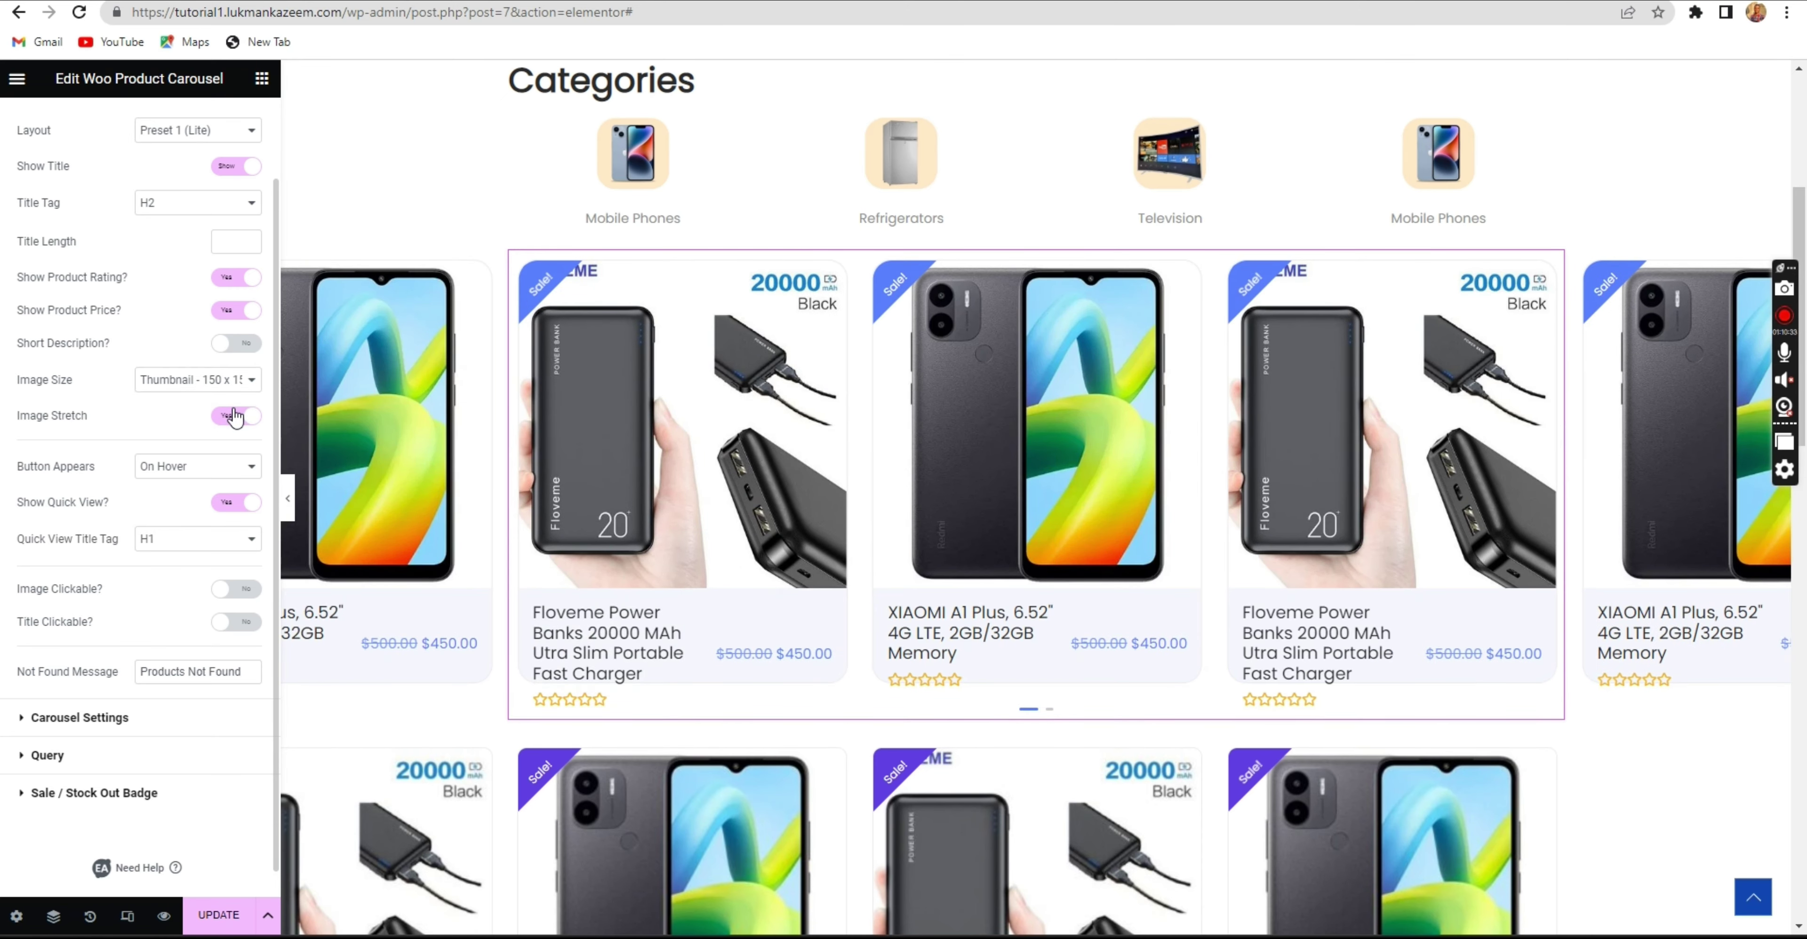
click(231, 417)
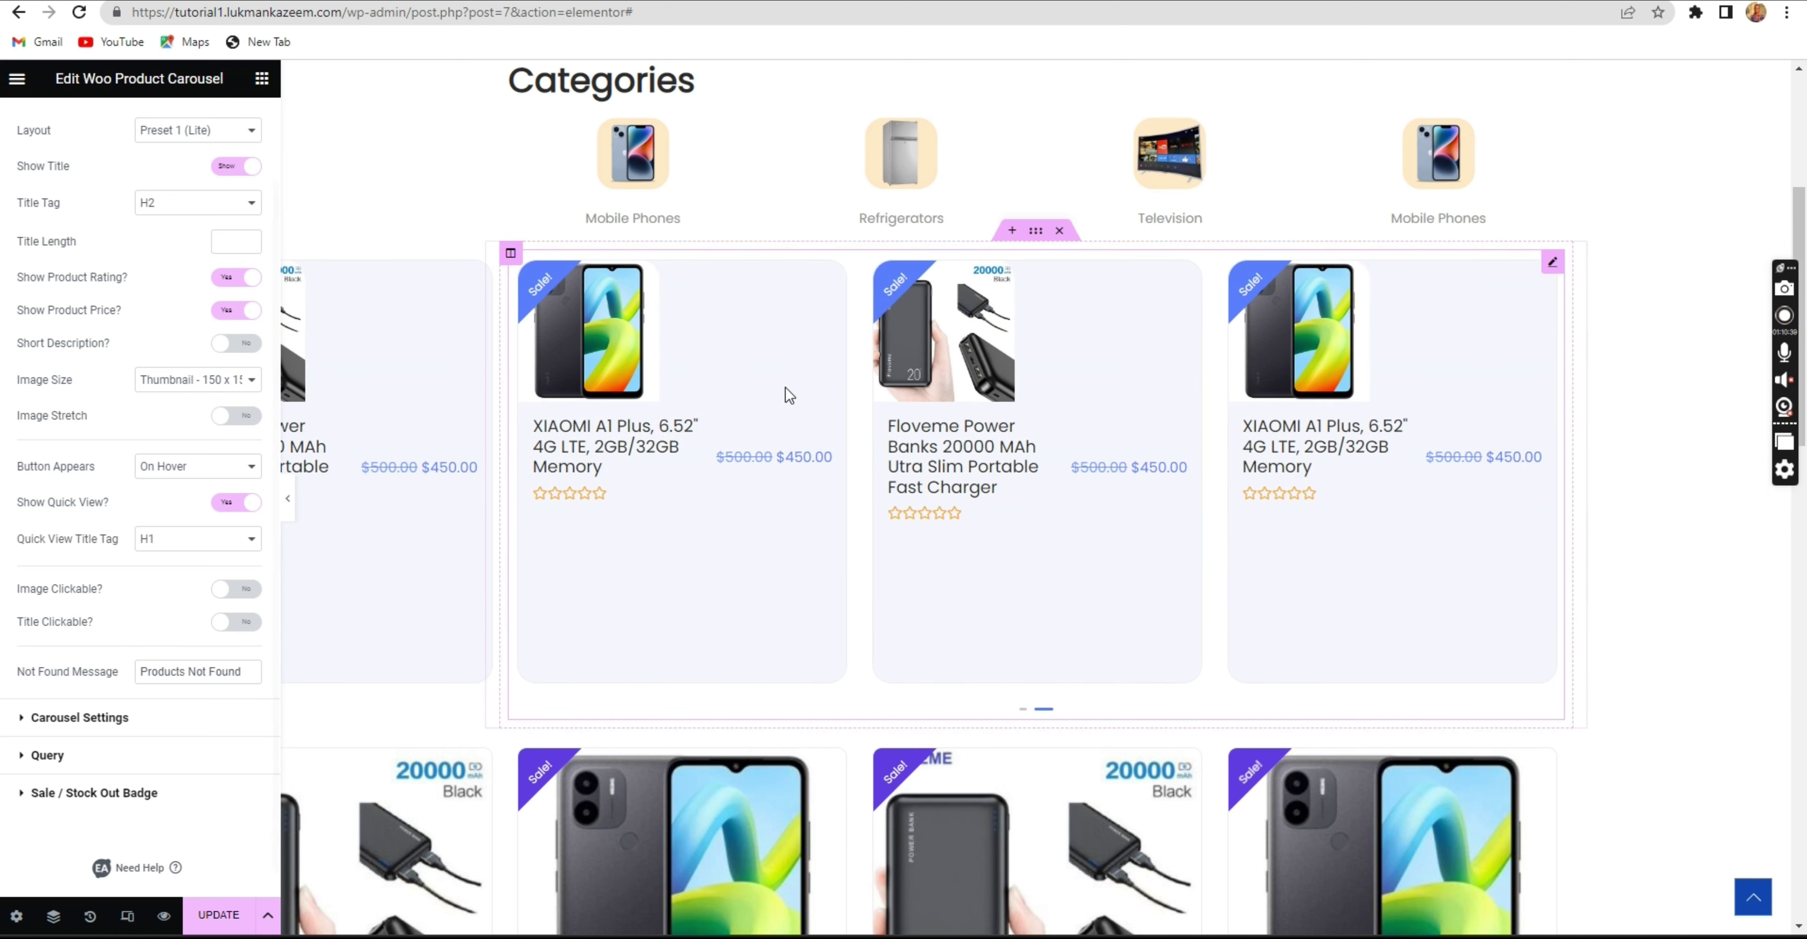
mouse_move(790, 385)
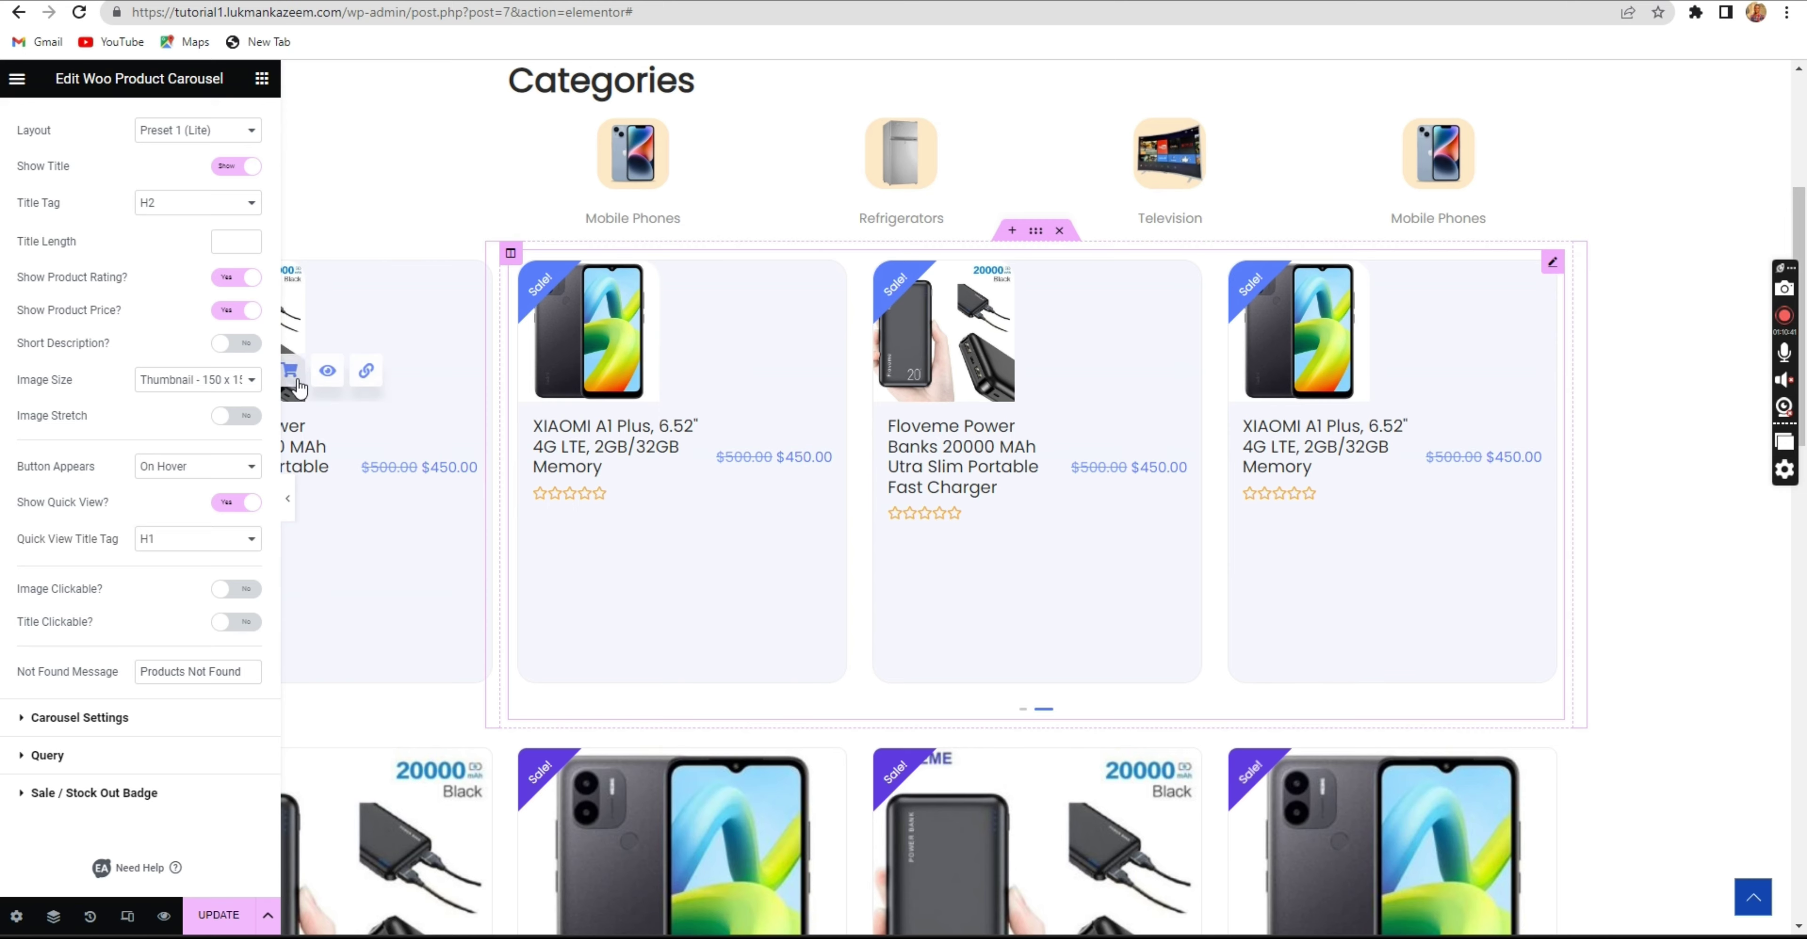
click(227, 419)
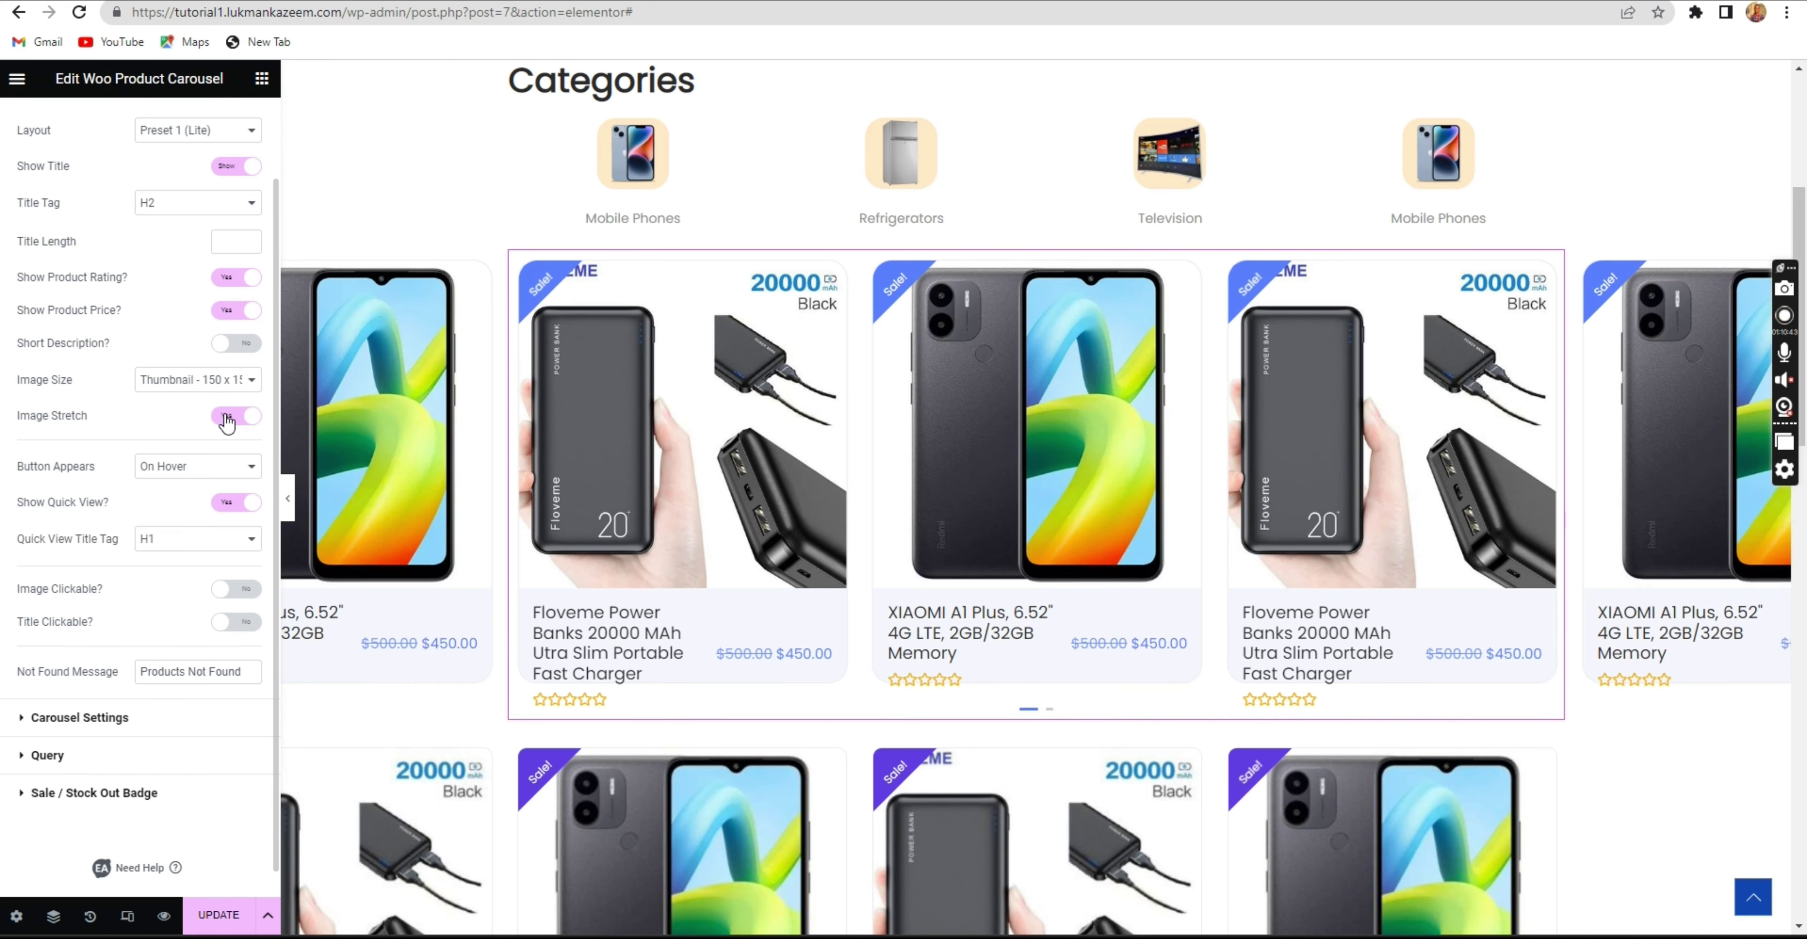
Turn image stretching off and set the product image size to Medium - 300 x 300.
click(226, 419)
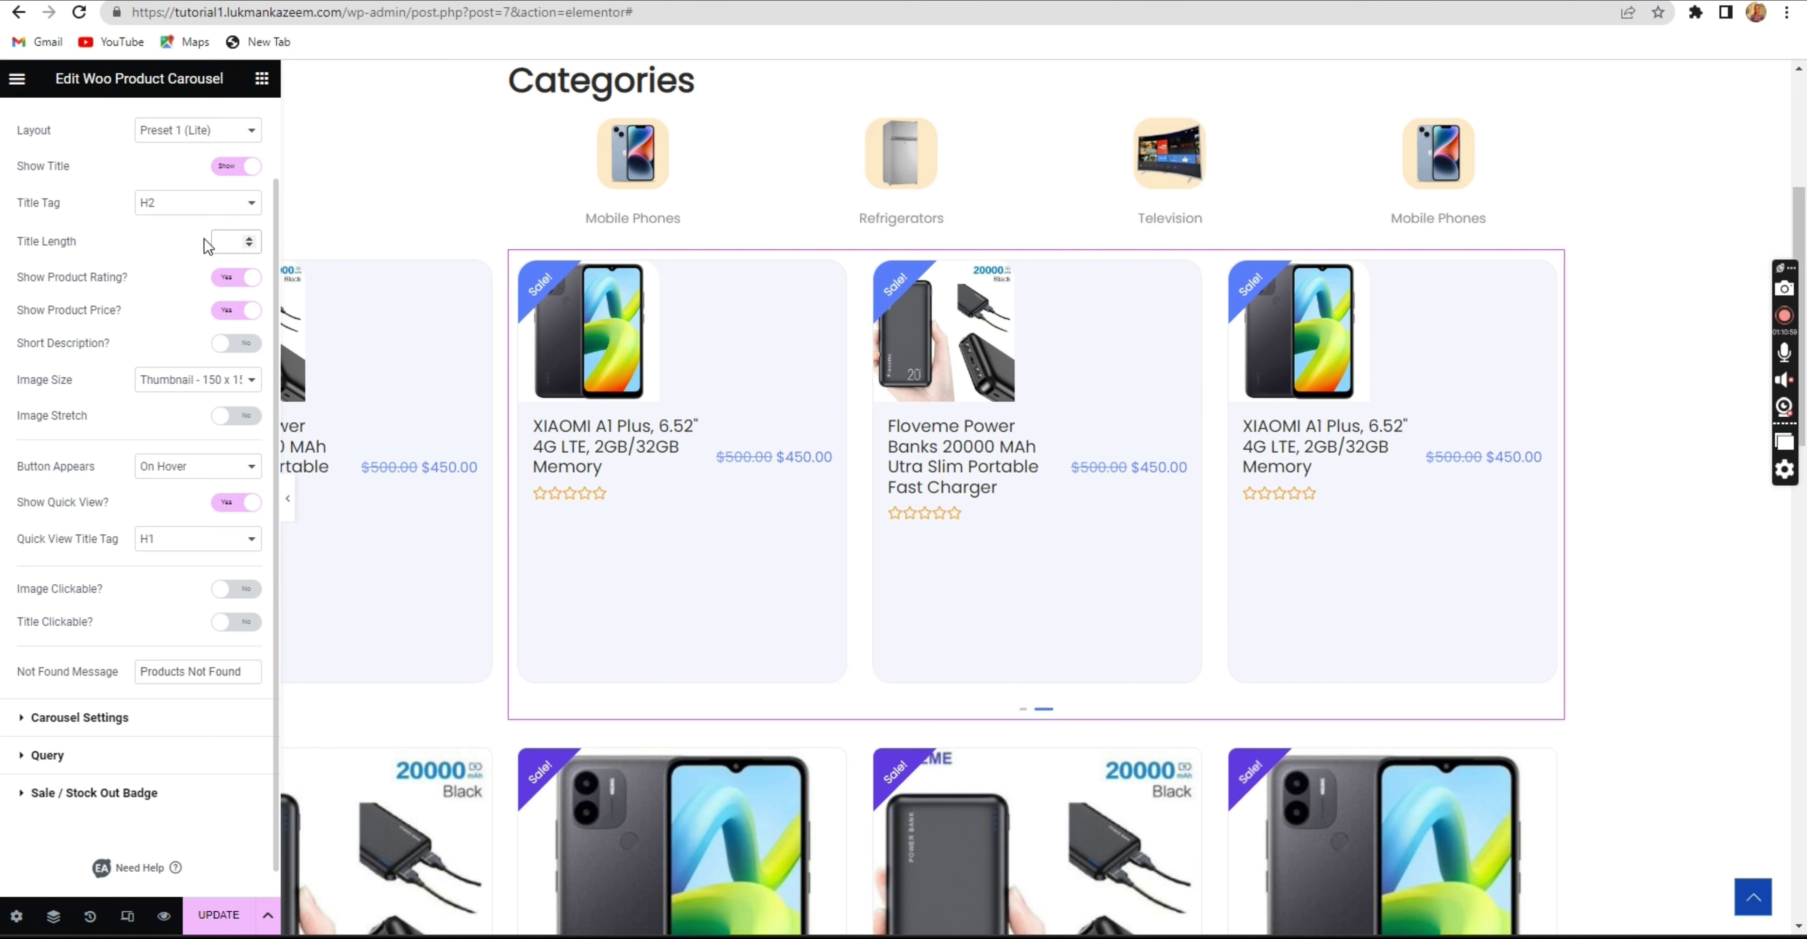
text(10)
scroll(192, 294, down, 1)
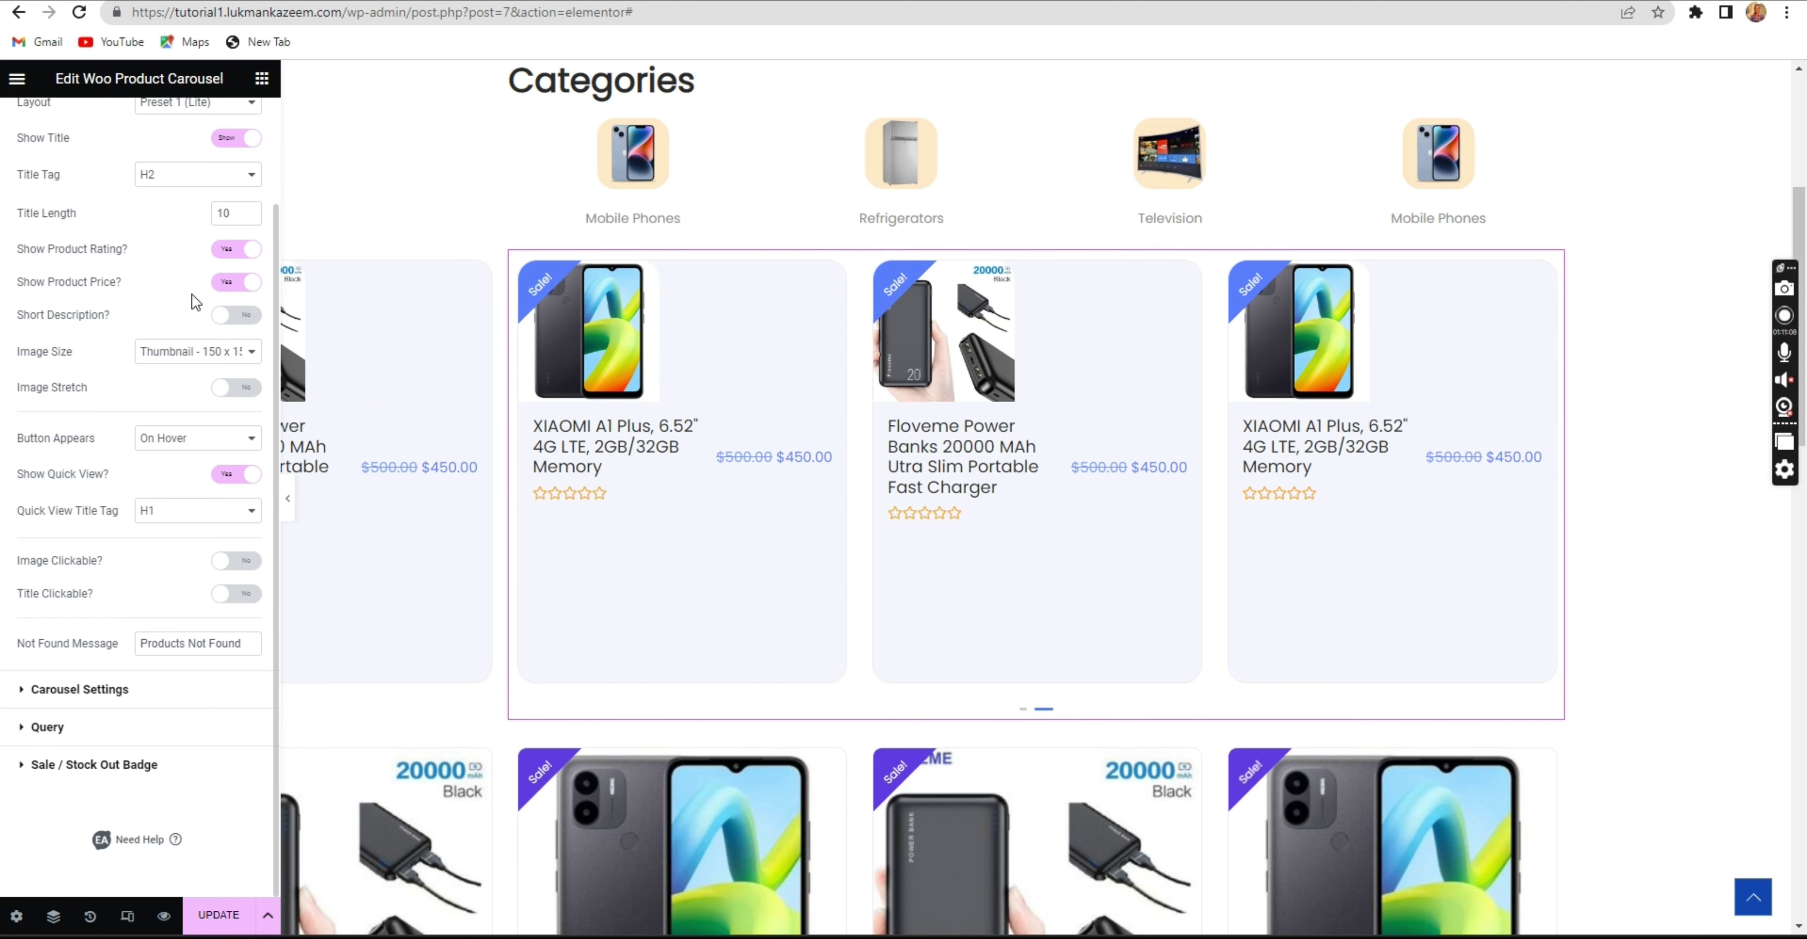
click(196, 354)
click(214, 386)
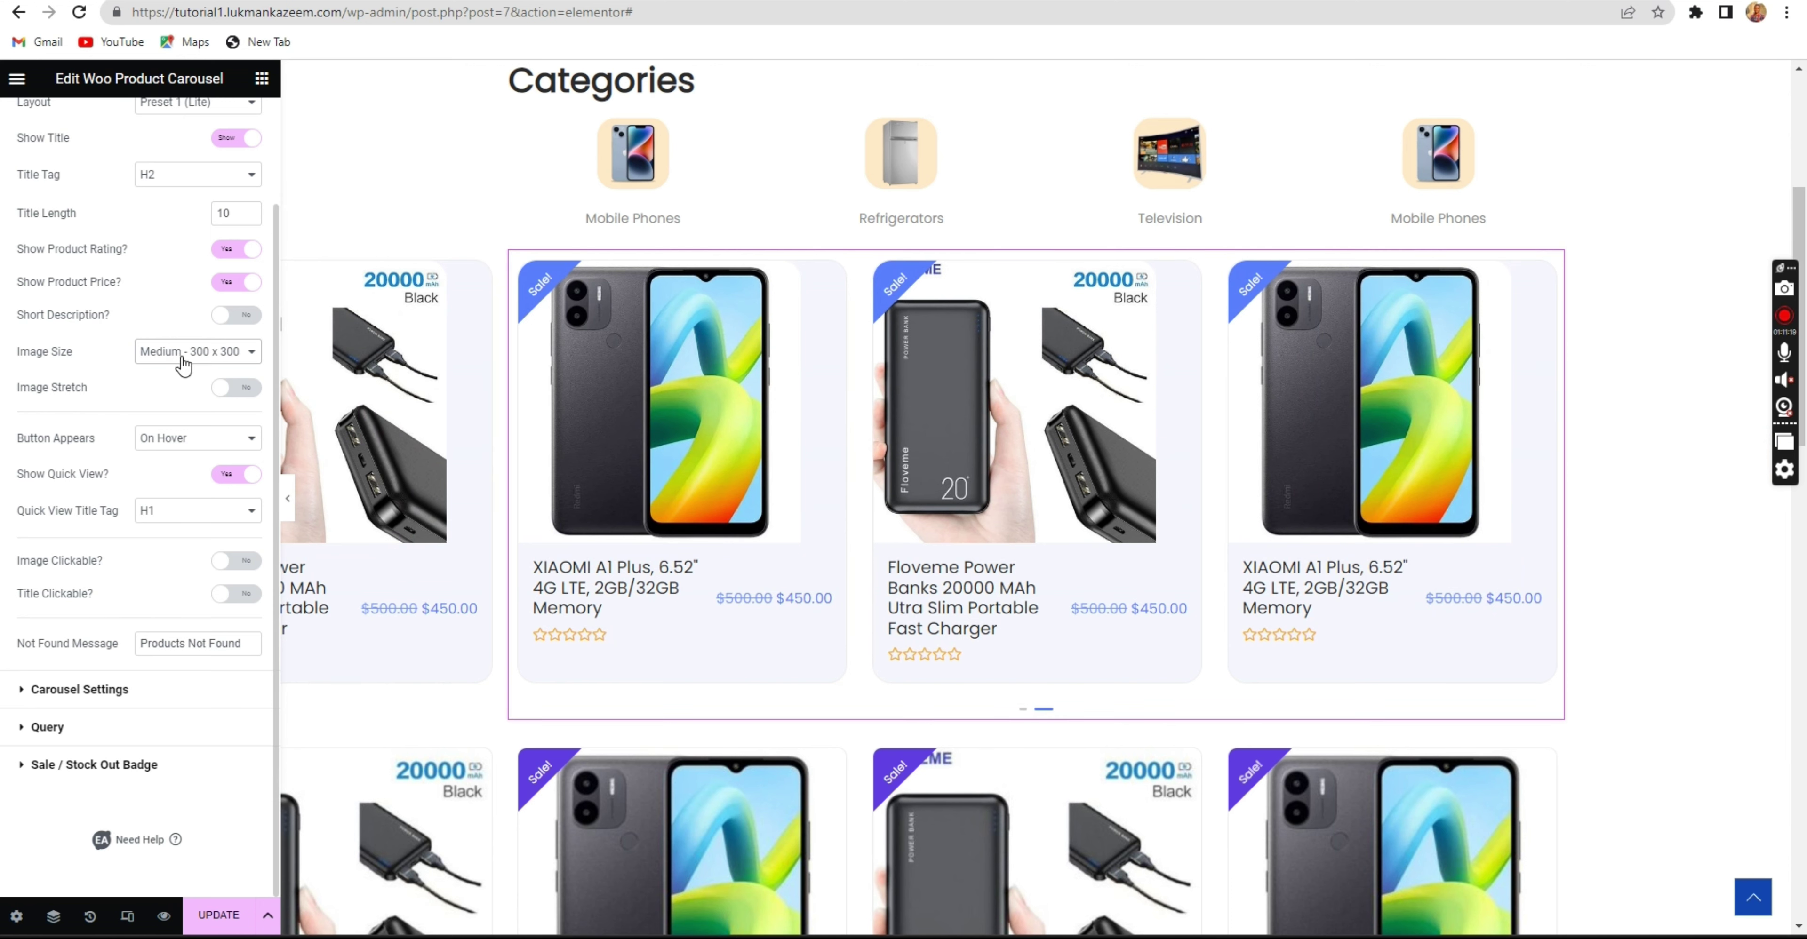
Set both Image Clickable? and Title Clickable? to Yes.
scroll(182, 363, up, 2)
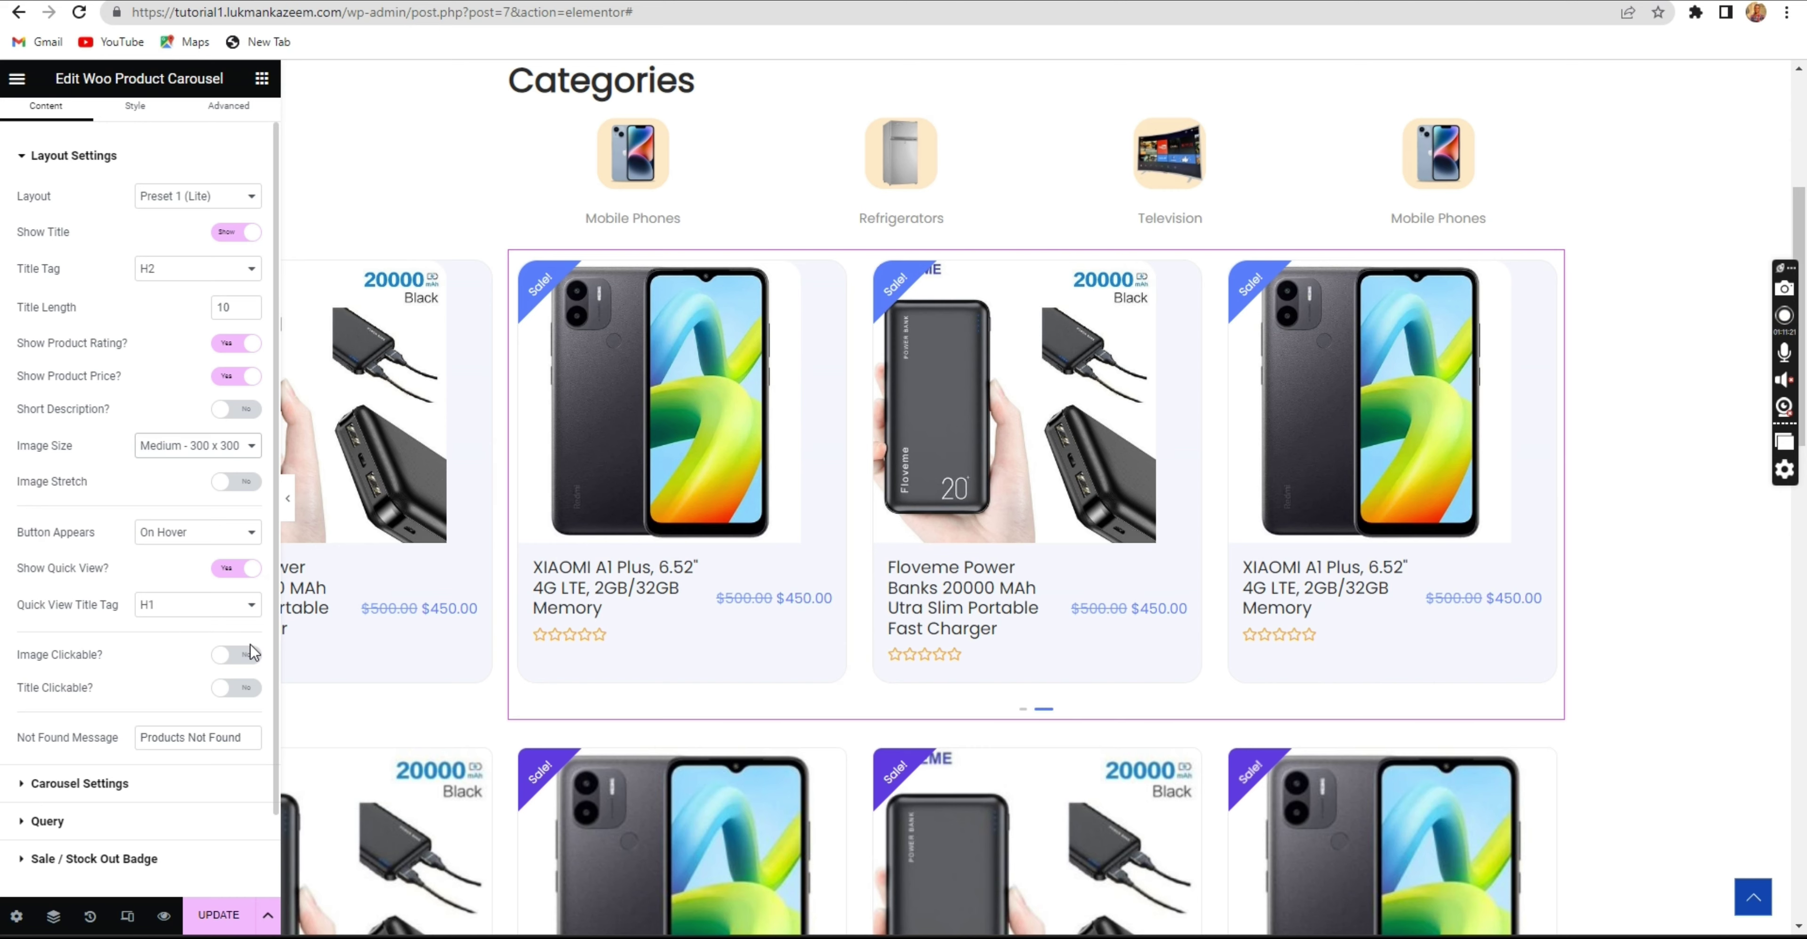
click(236, 655)
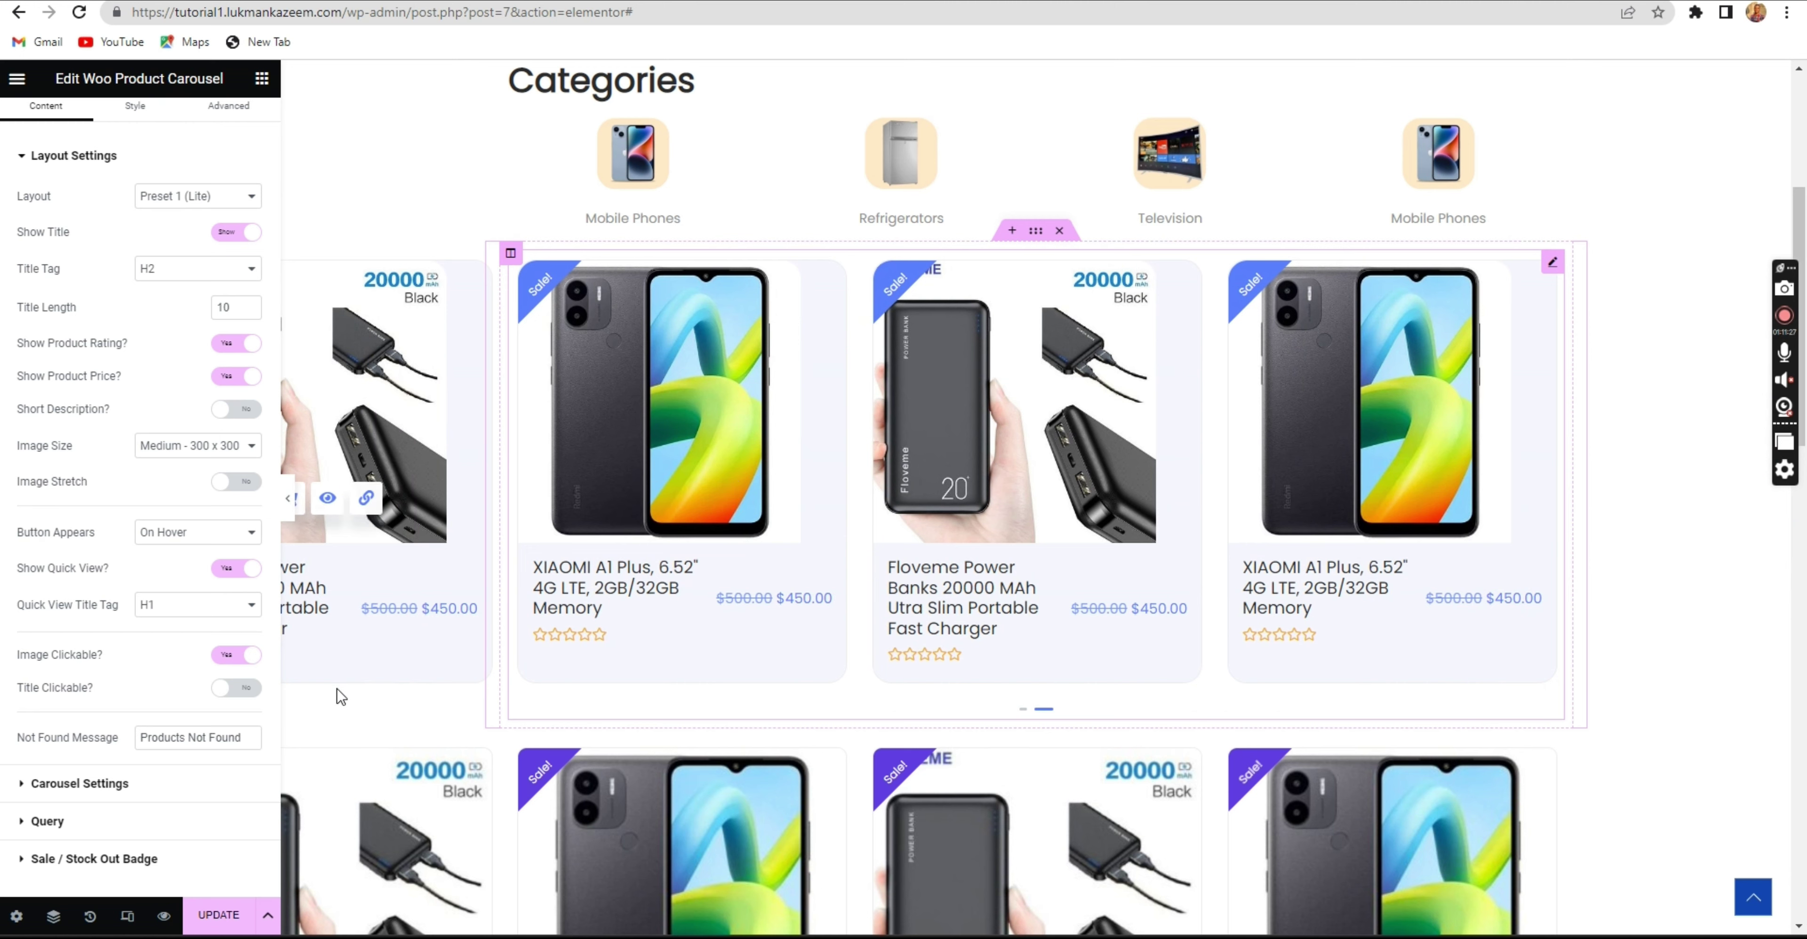
click(229, 690)
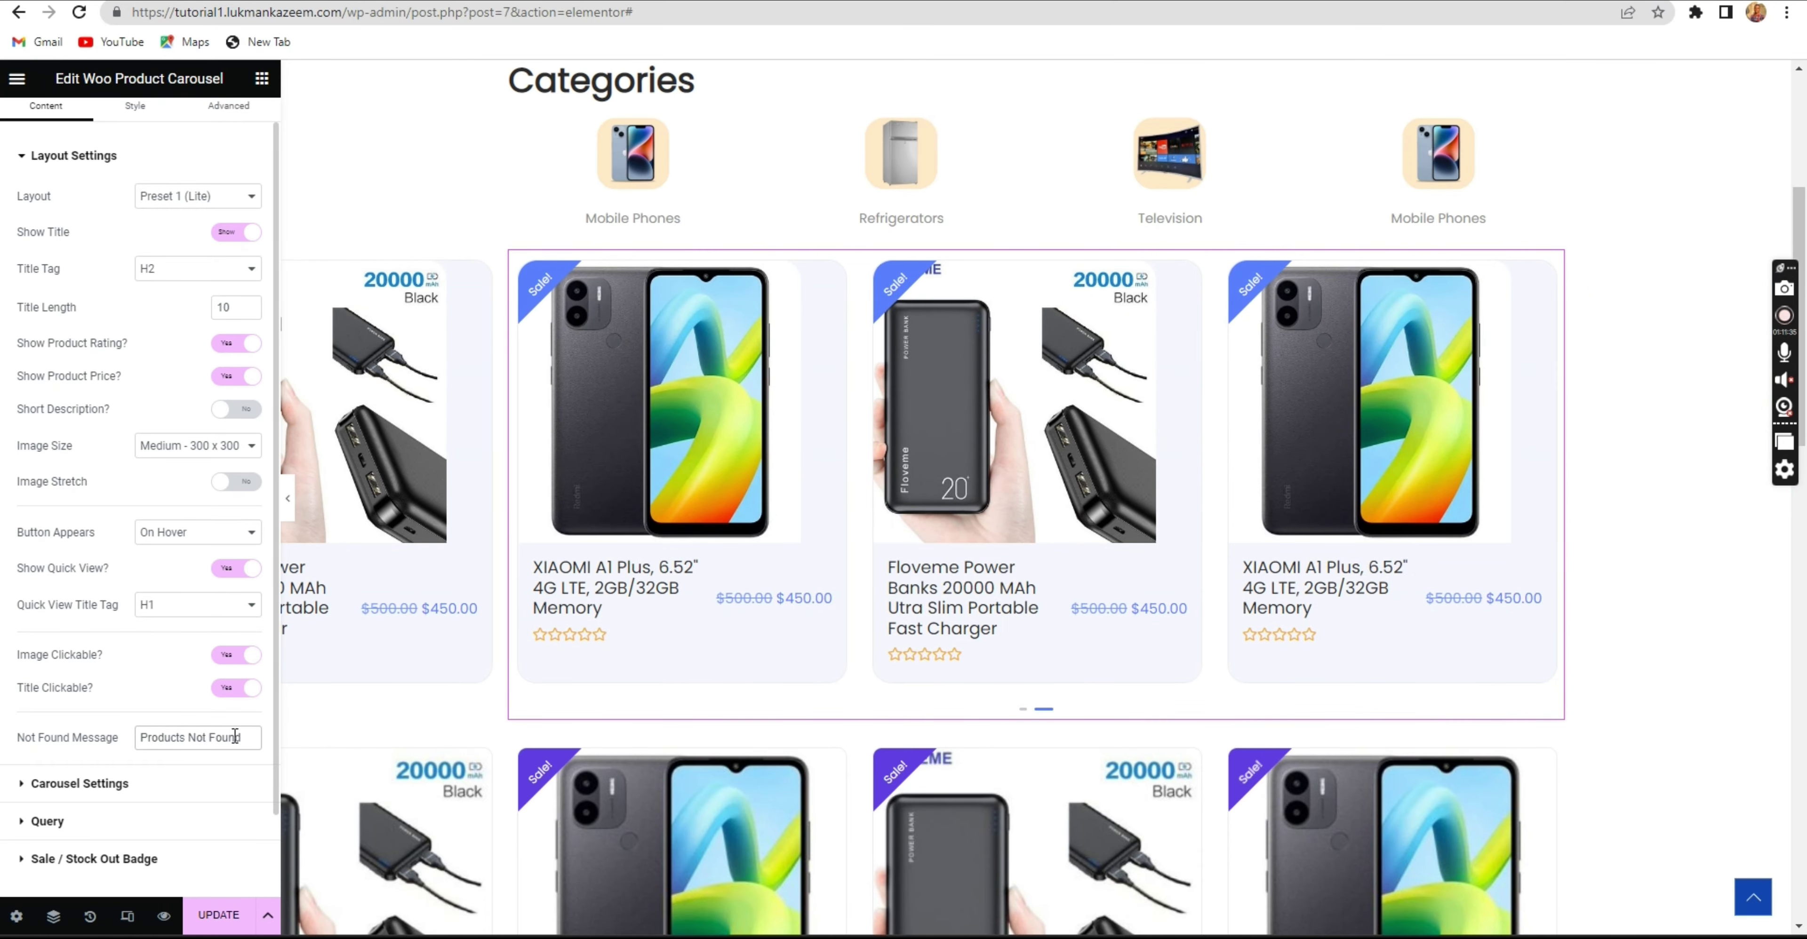
scroll(229, 737, down, 2)
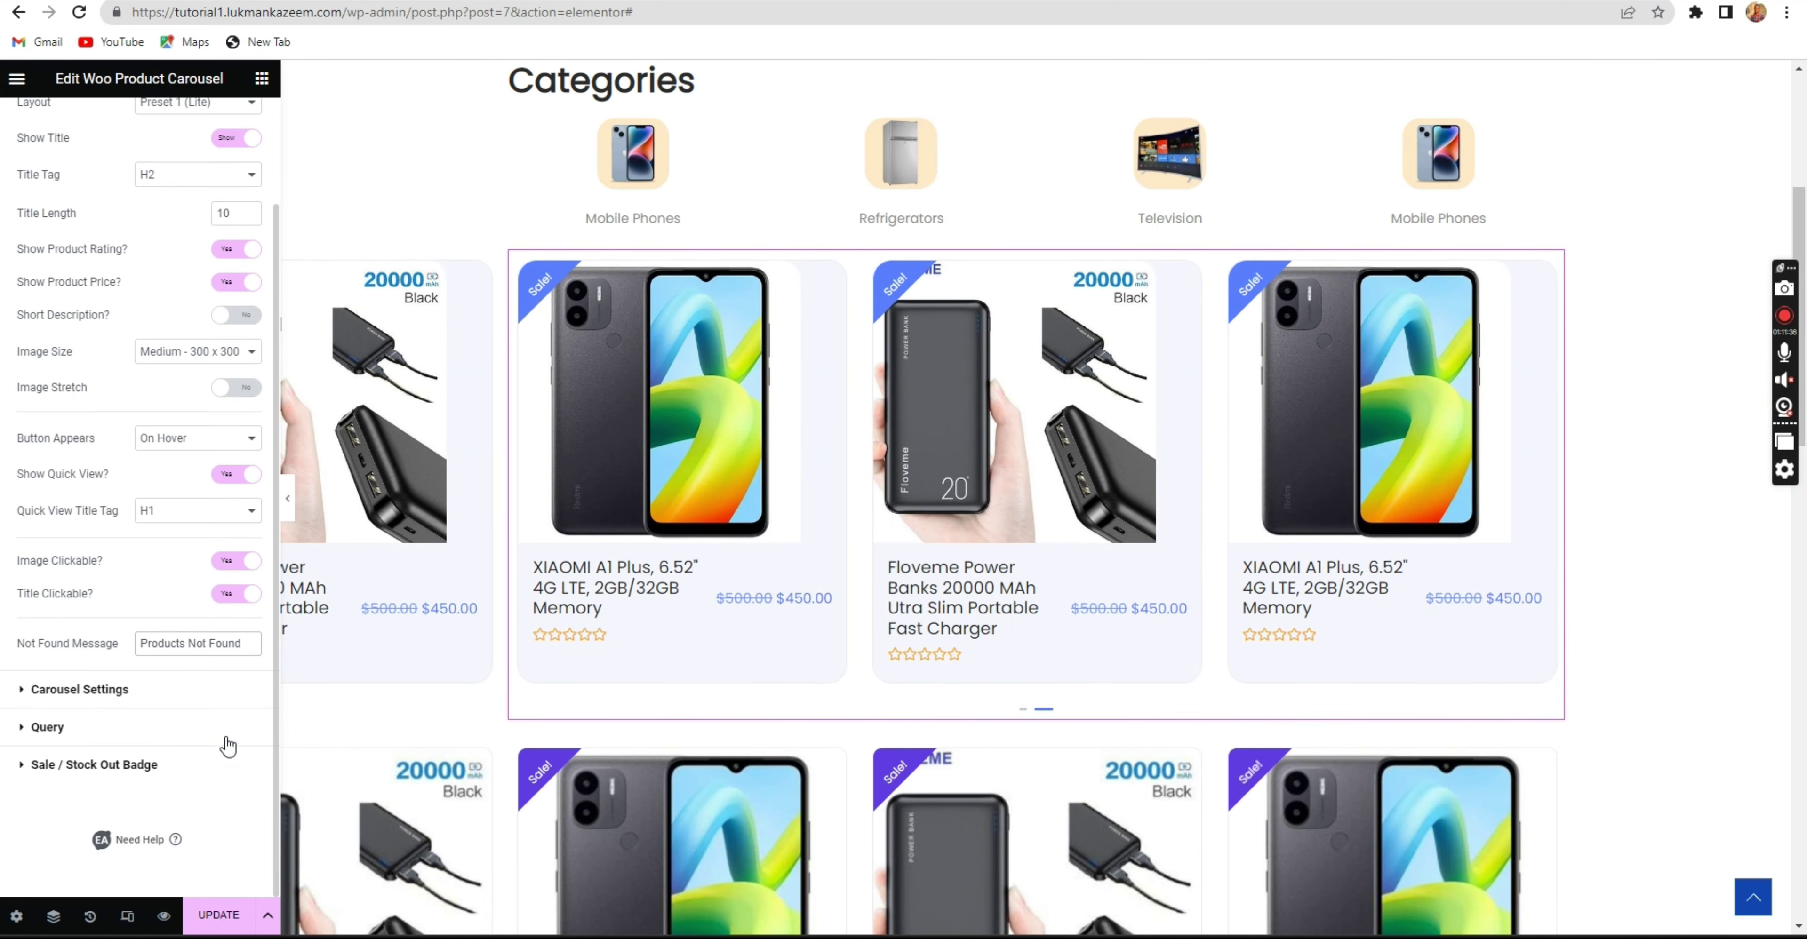
click(163, 691)
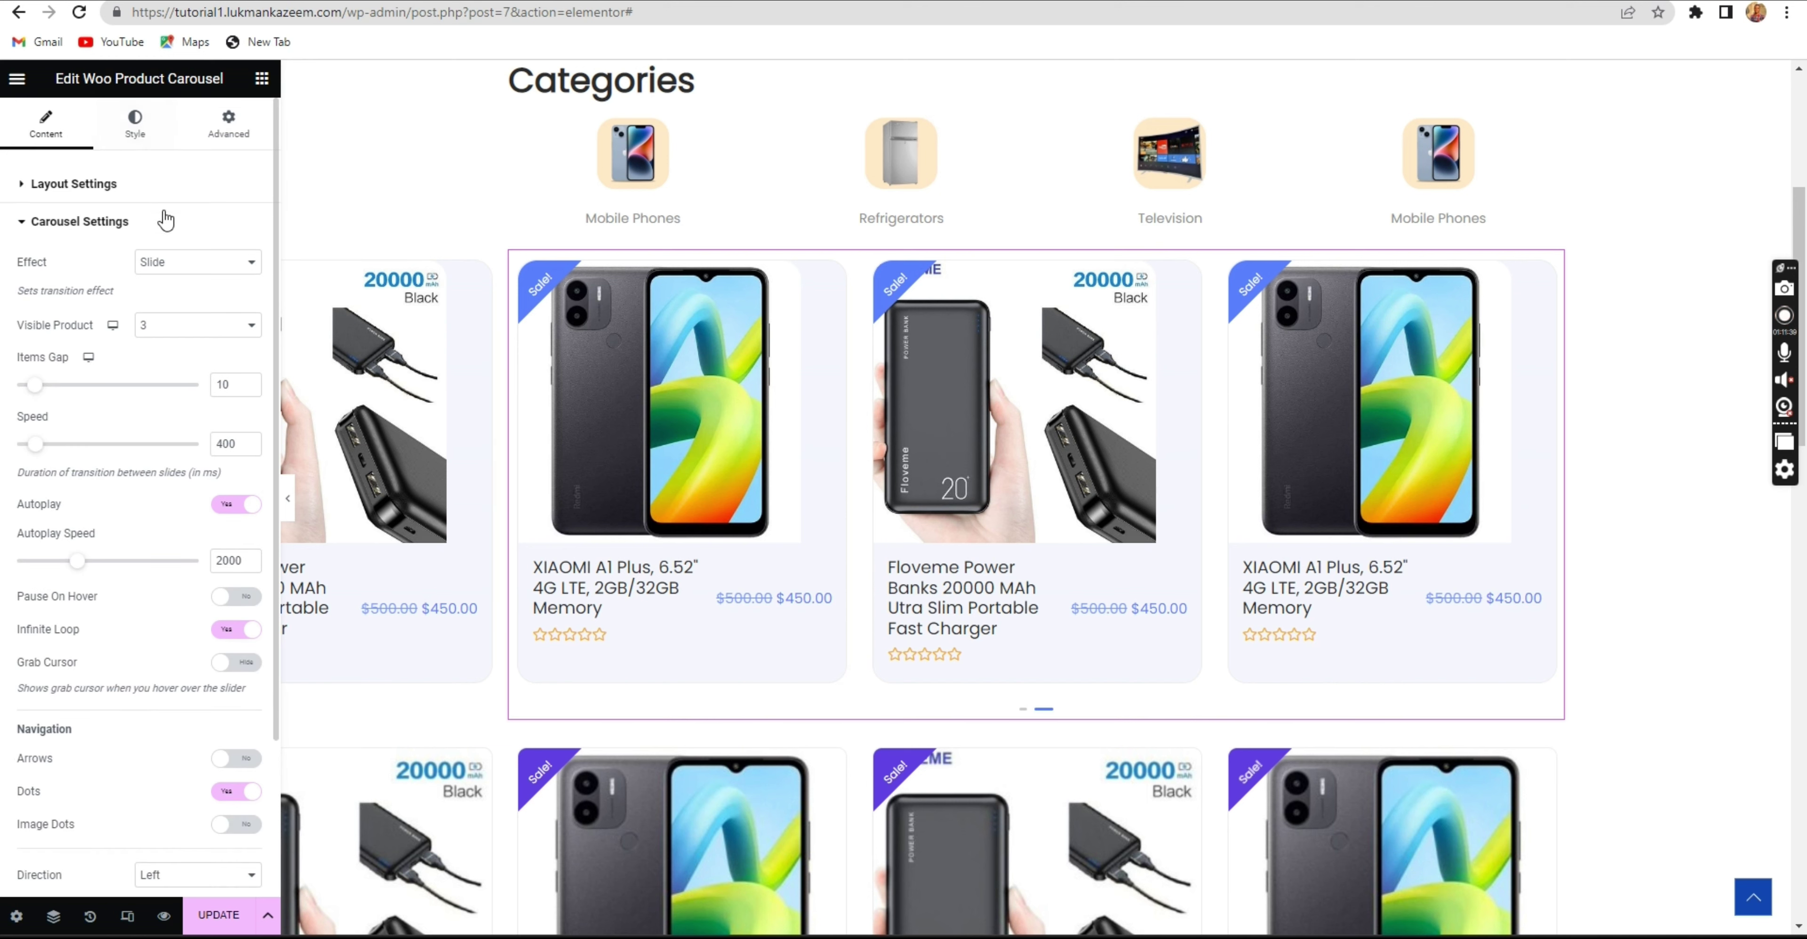
Change the carousel's Effect from Slide to Coverflow.
click(166, 266)
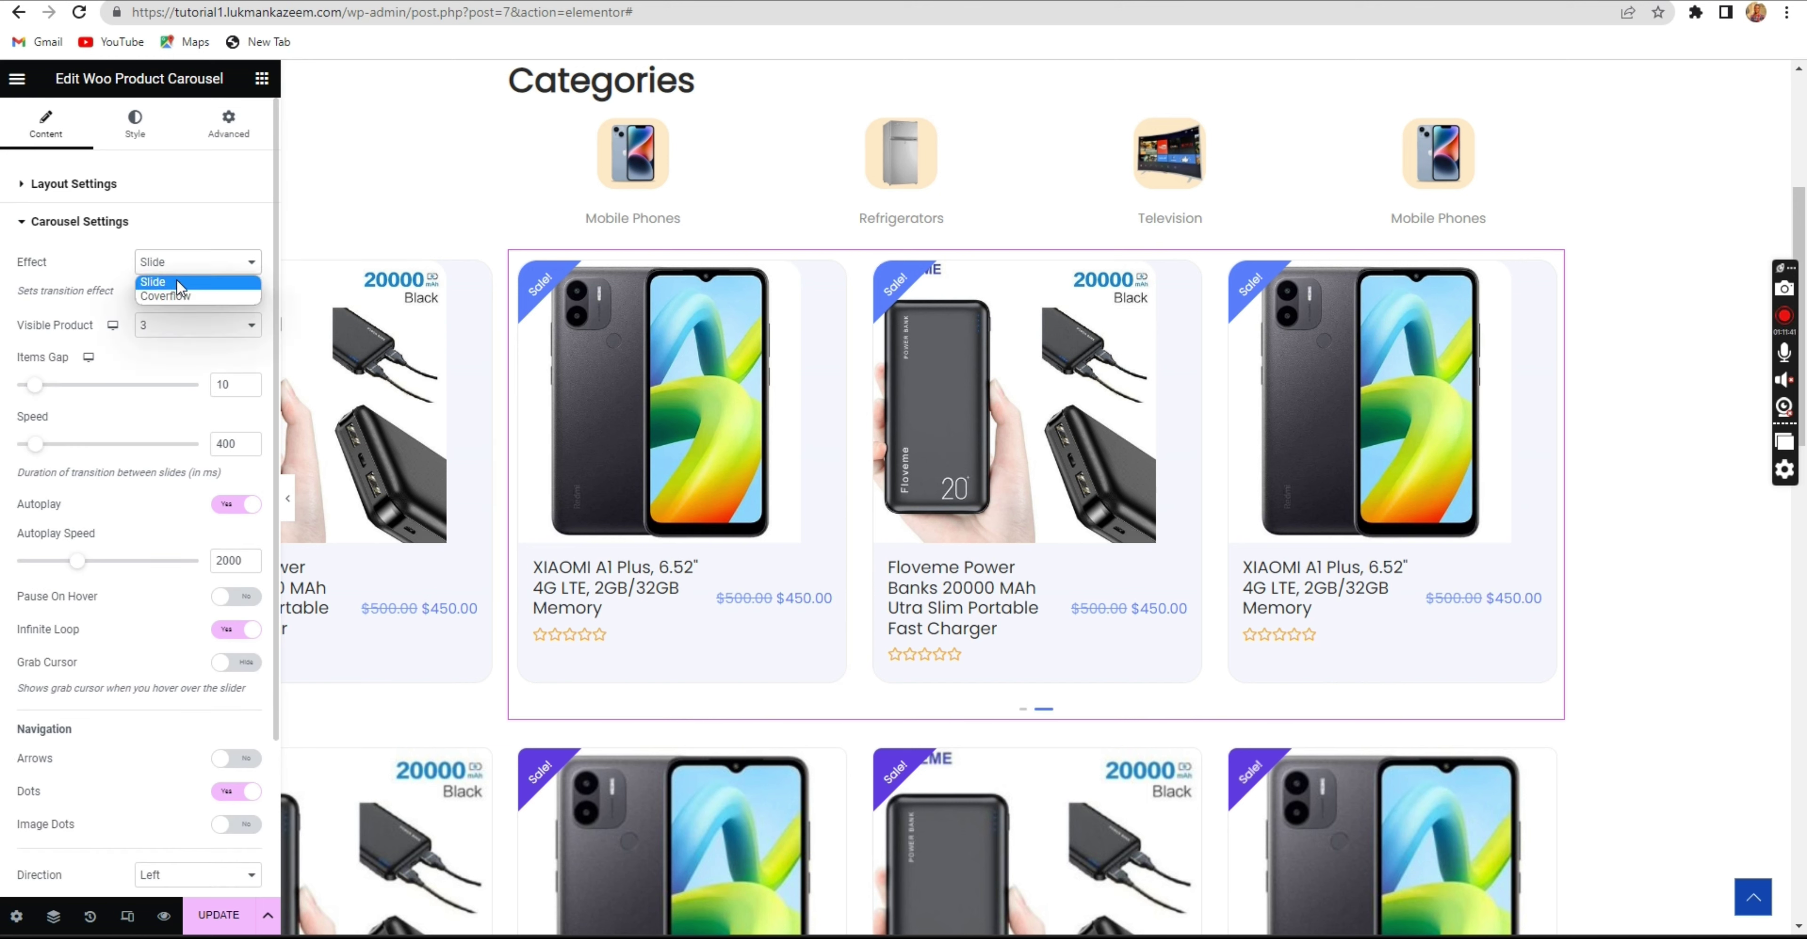
click(185, 291)
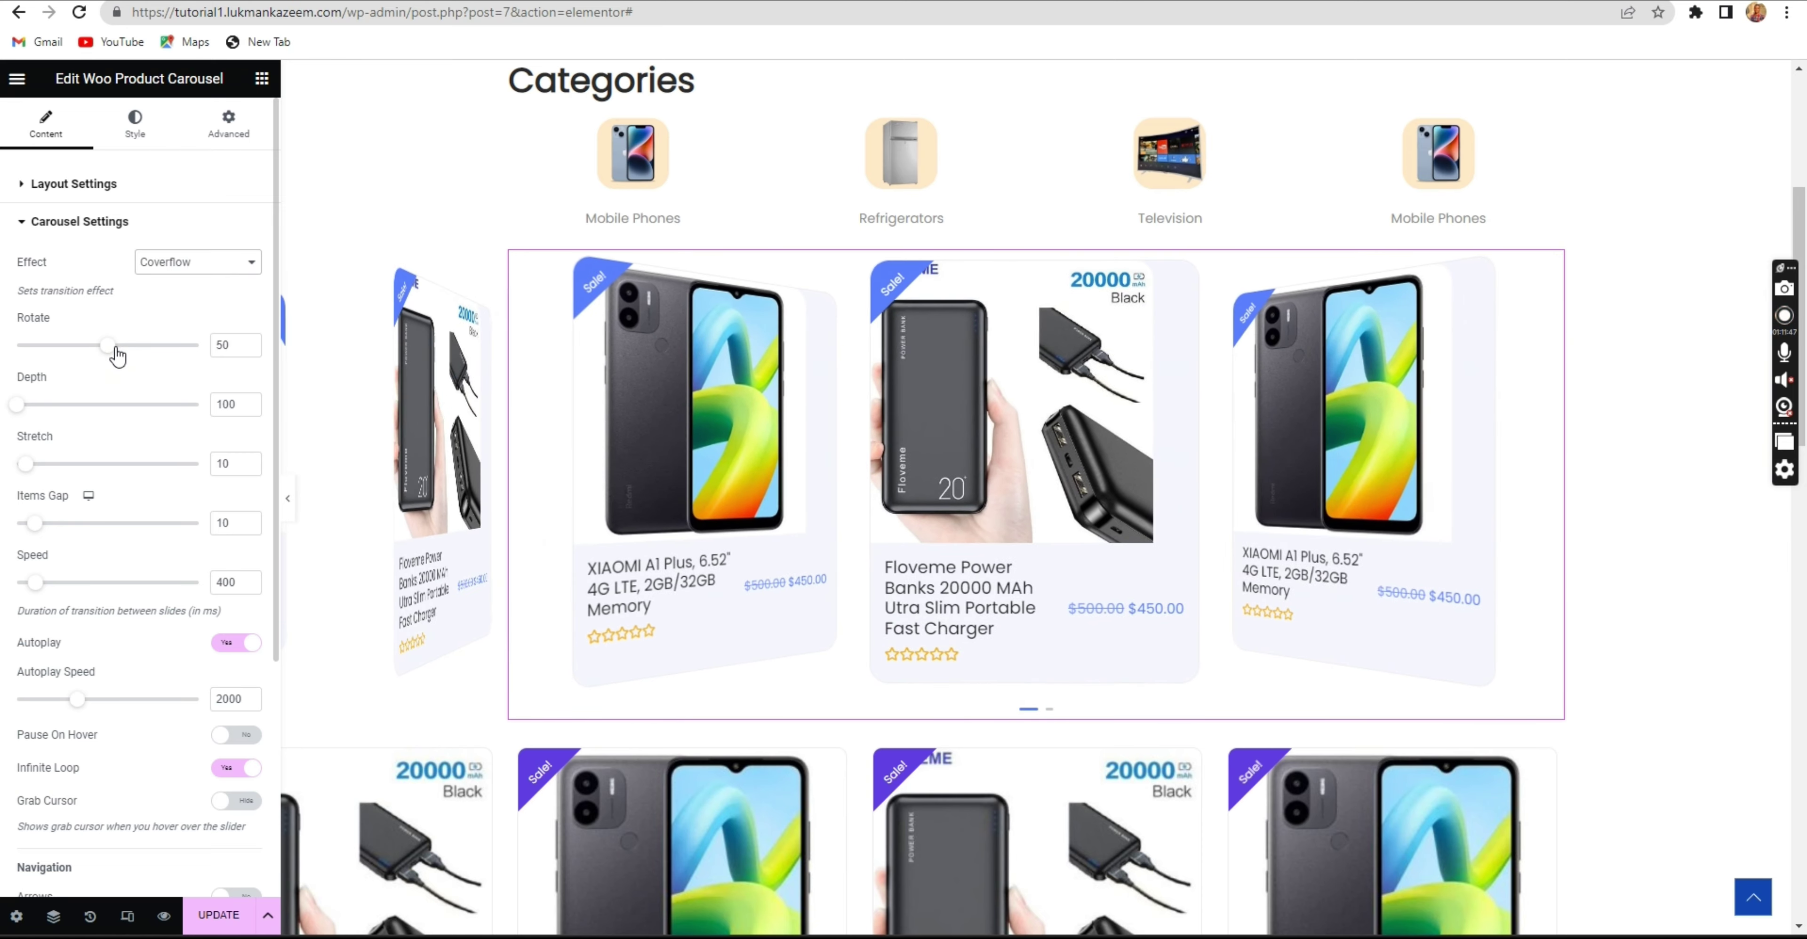
scroll(140, 398, down, 4)
scroll(140, 398, down, 1)
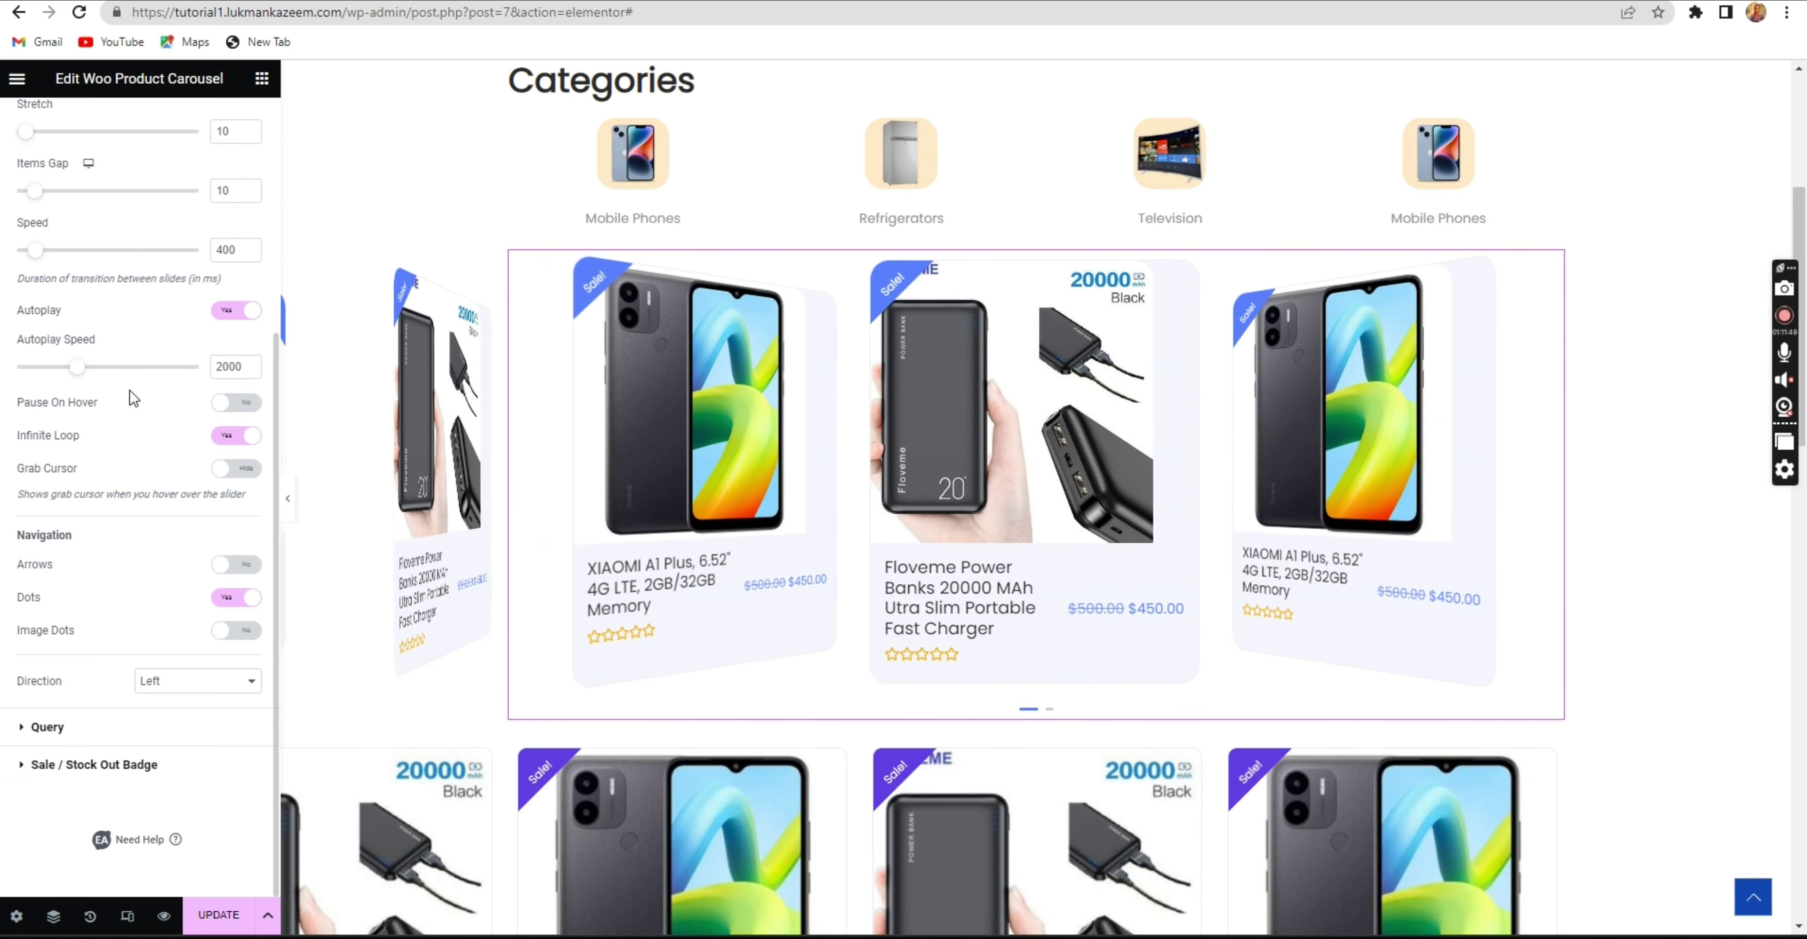
click(114, 767)
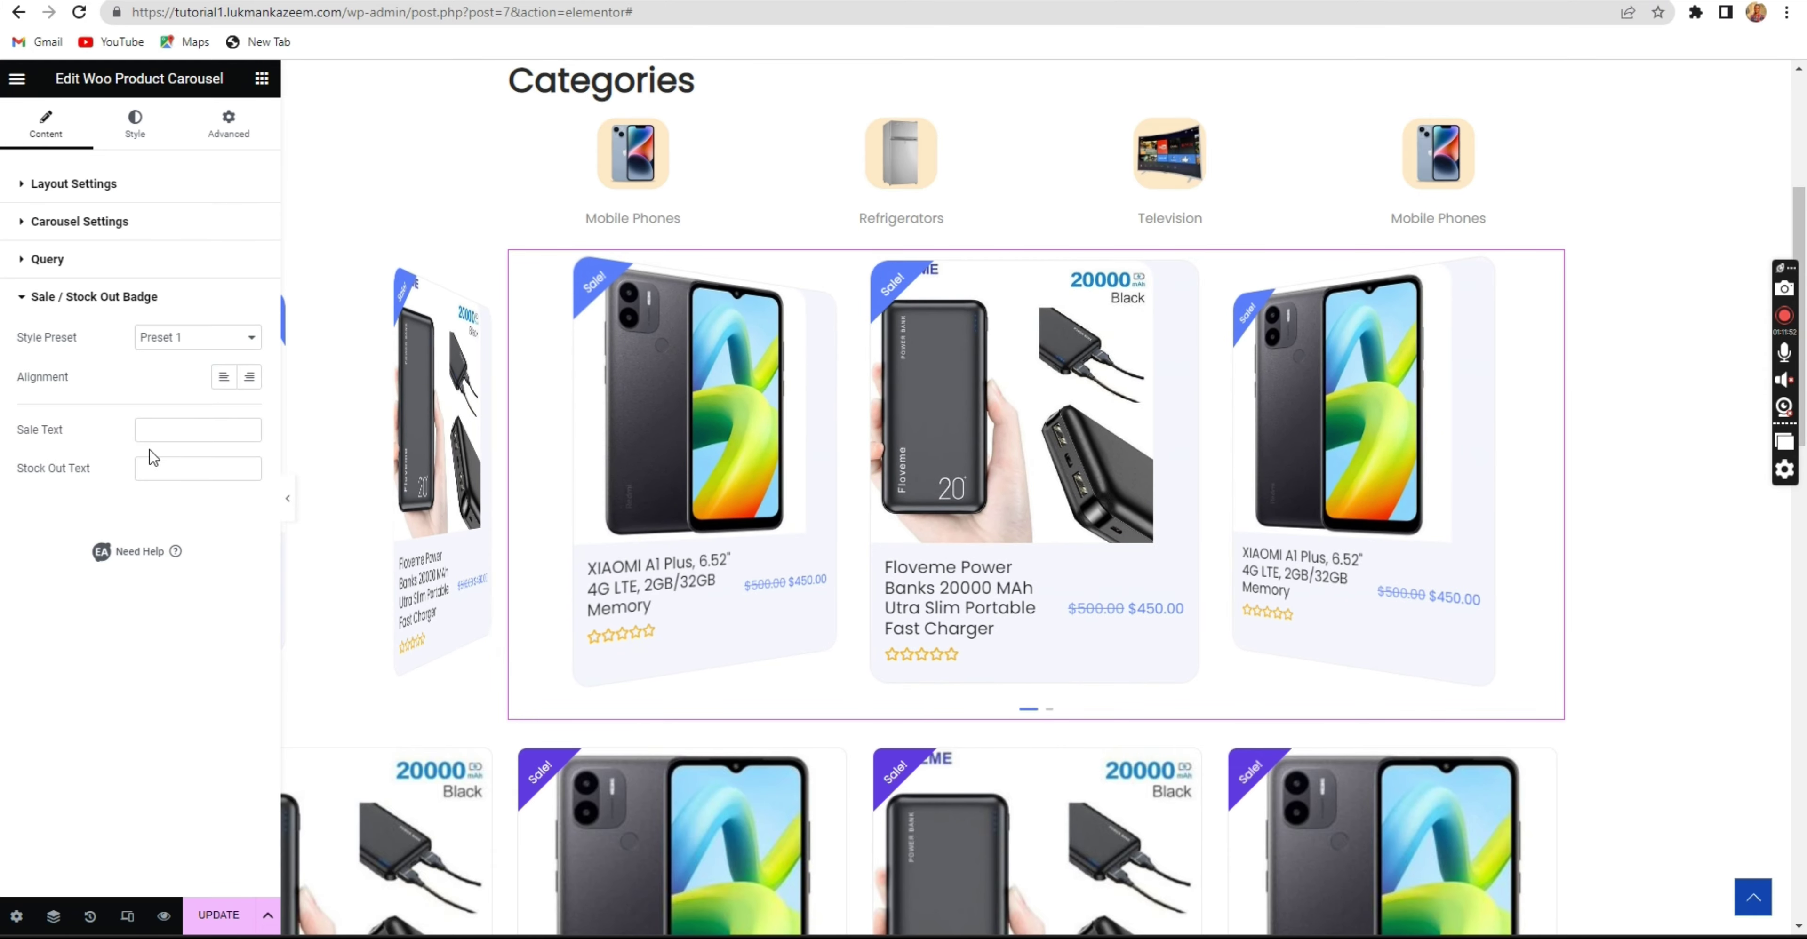
Try sale badge Style Presets 2 through 5 and settle on Preset 3.
click(184, 340)
click(189, 373)
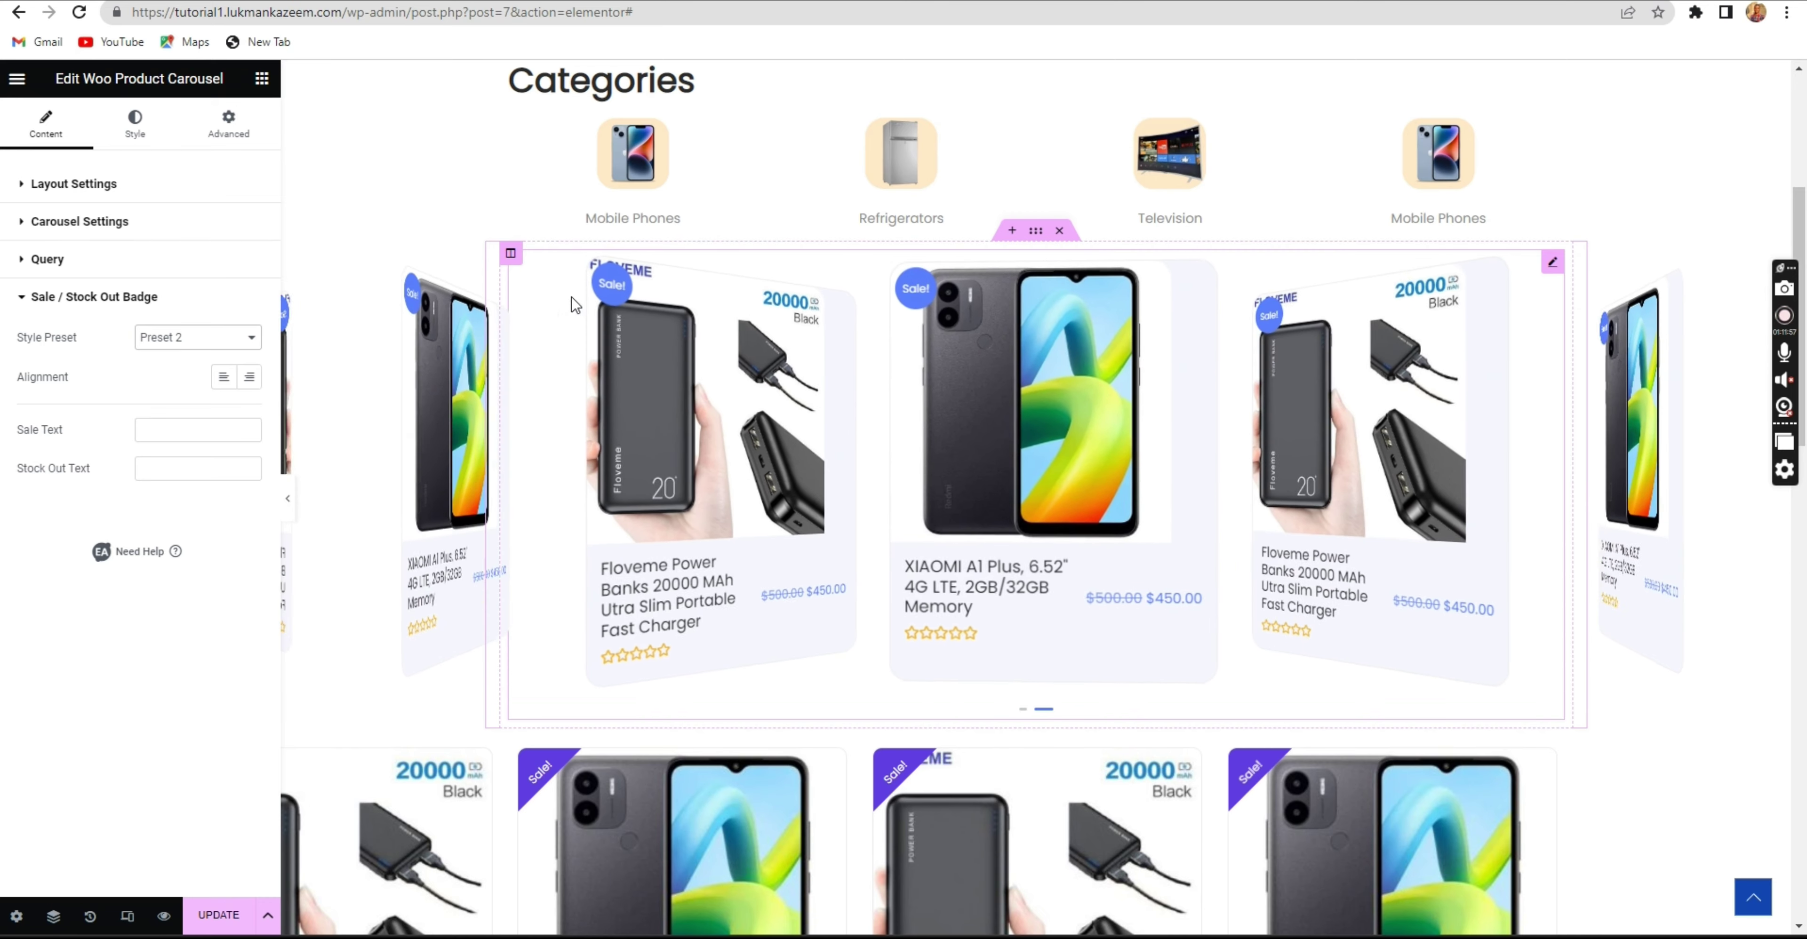
click(189, 338)
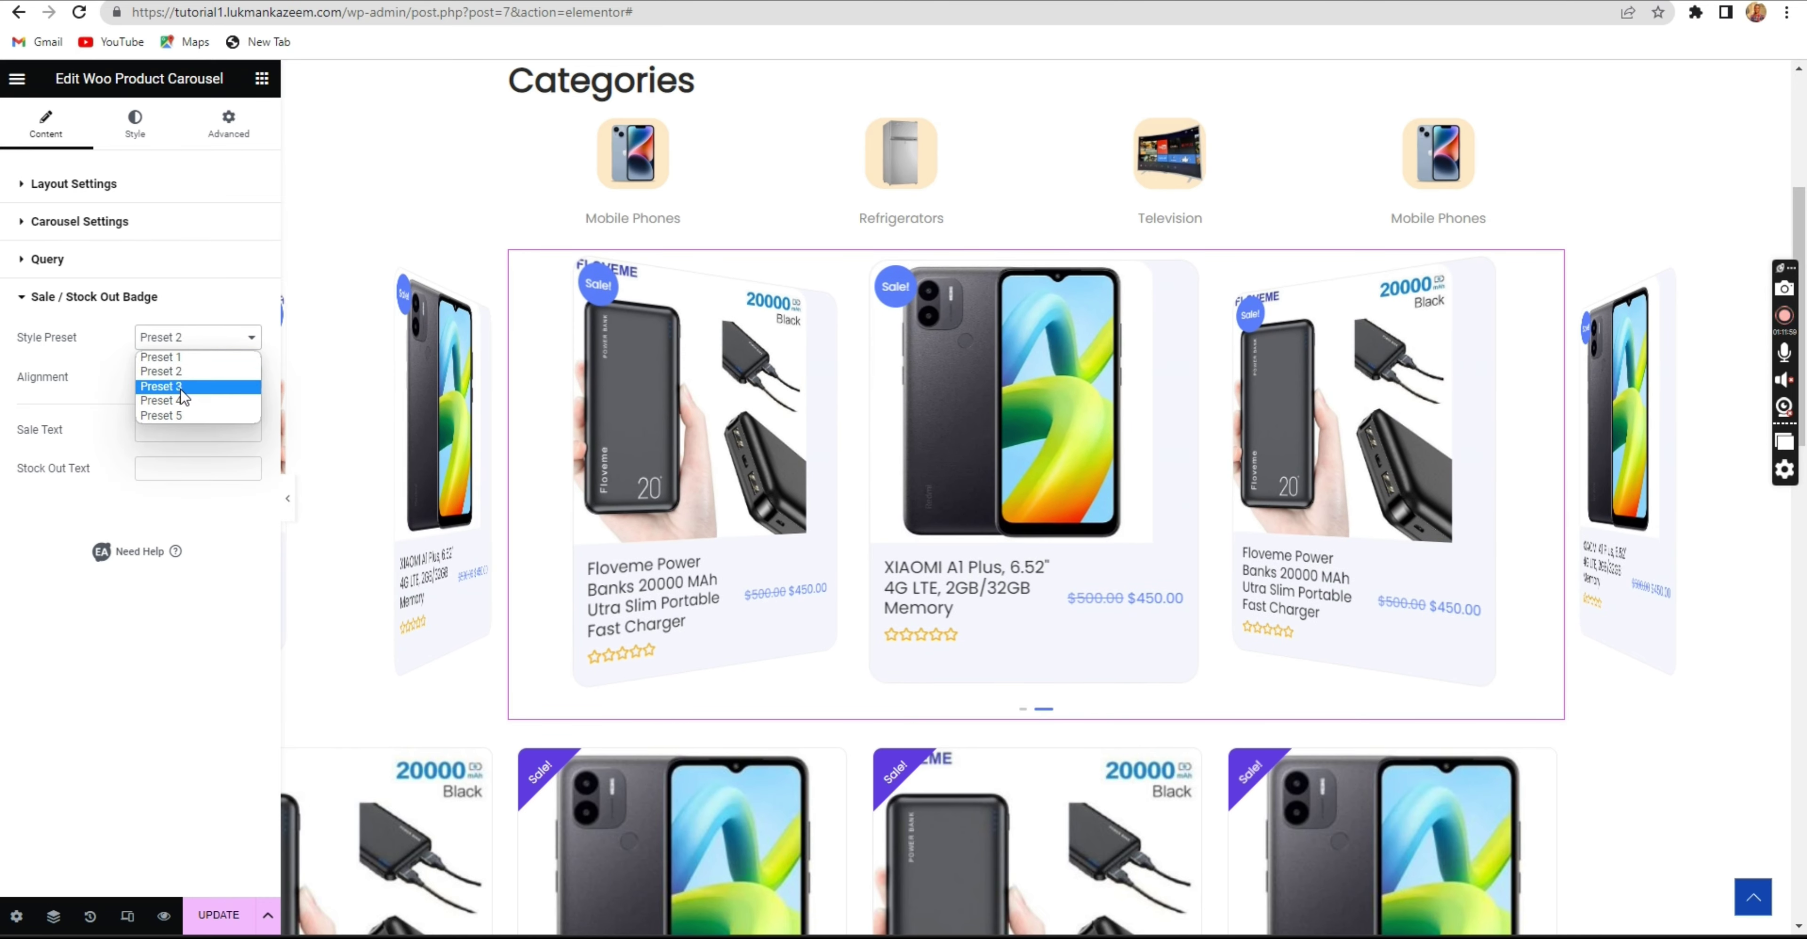
click(184, 387)
click(182, 344)
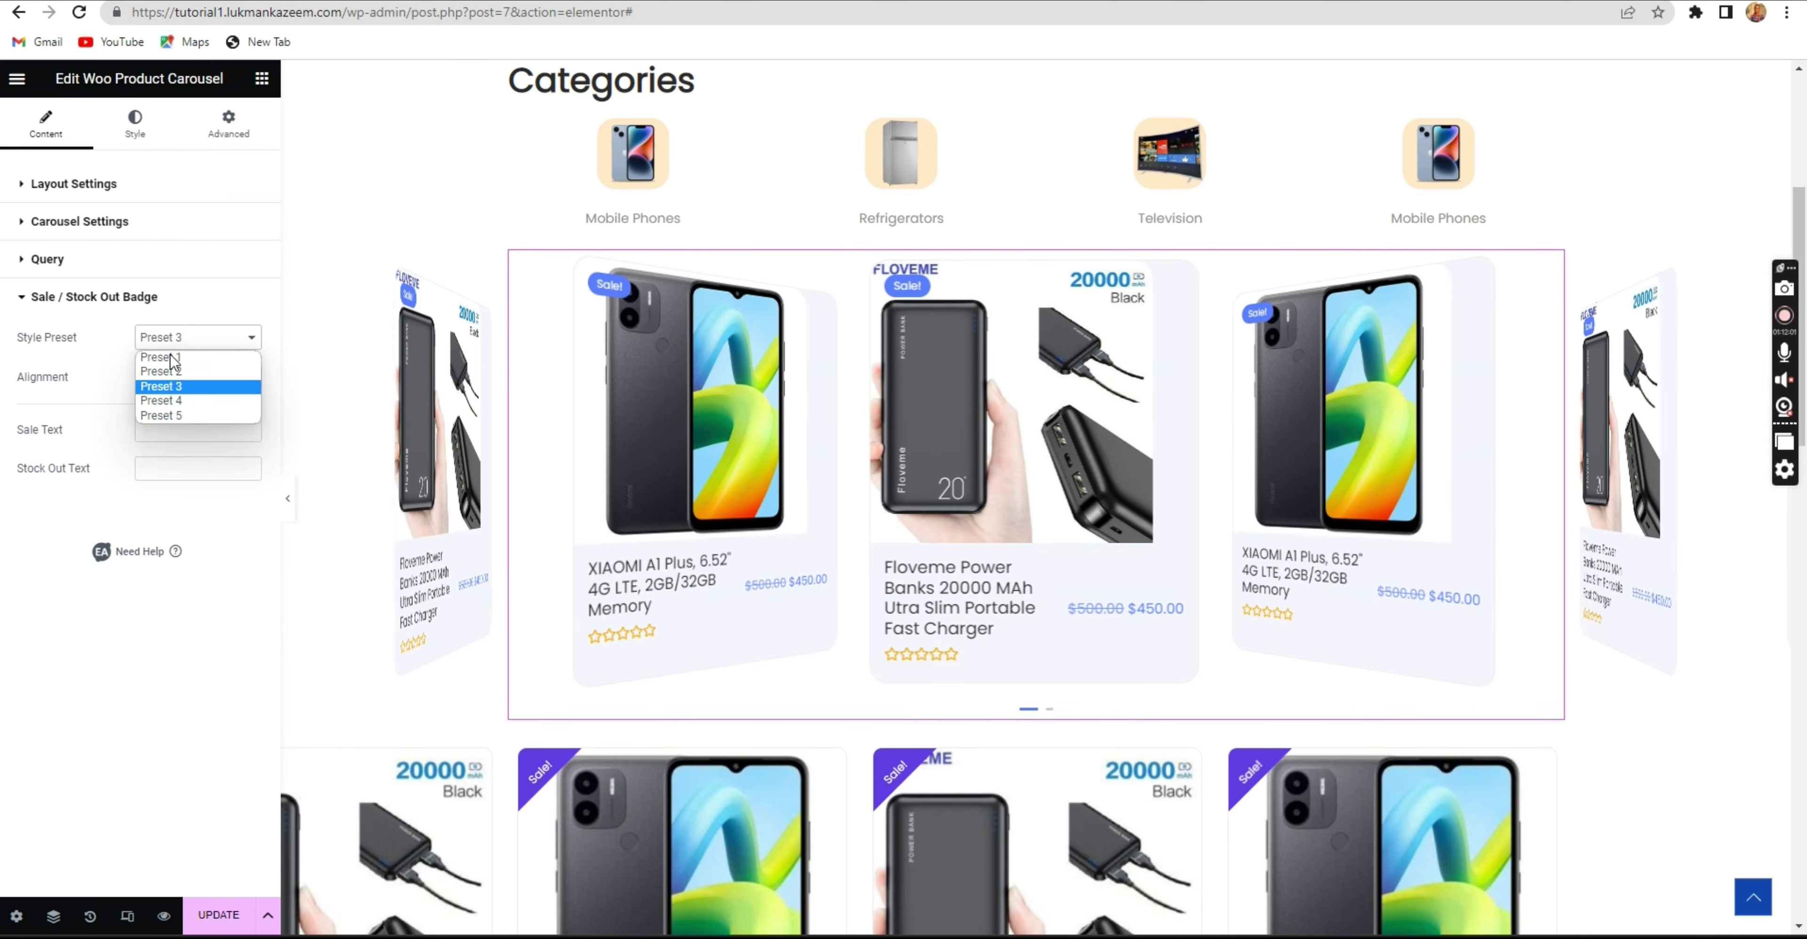
click(165, 404)
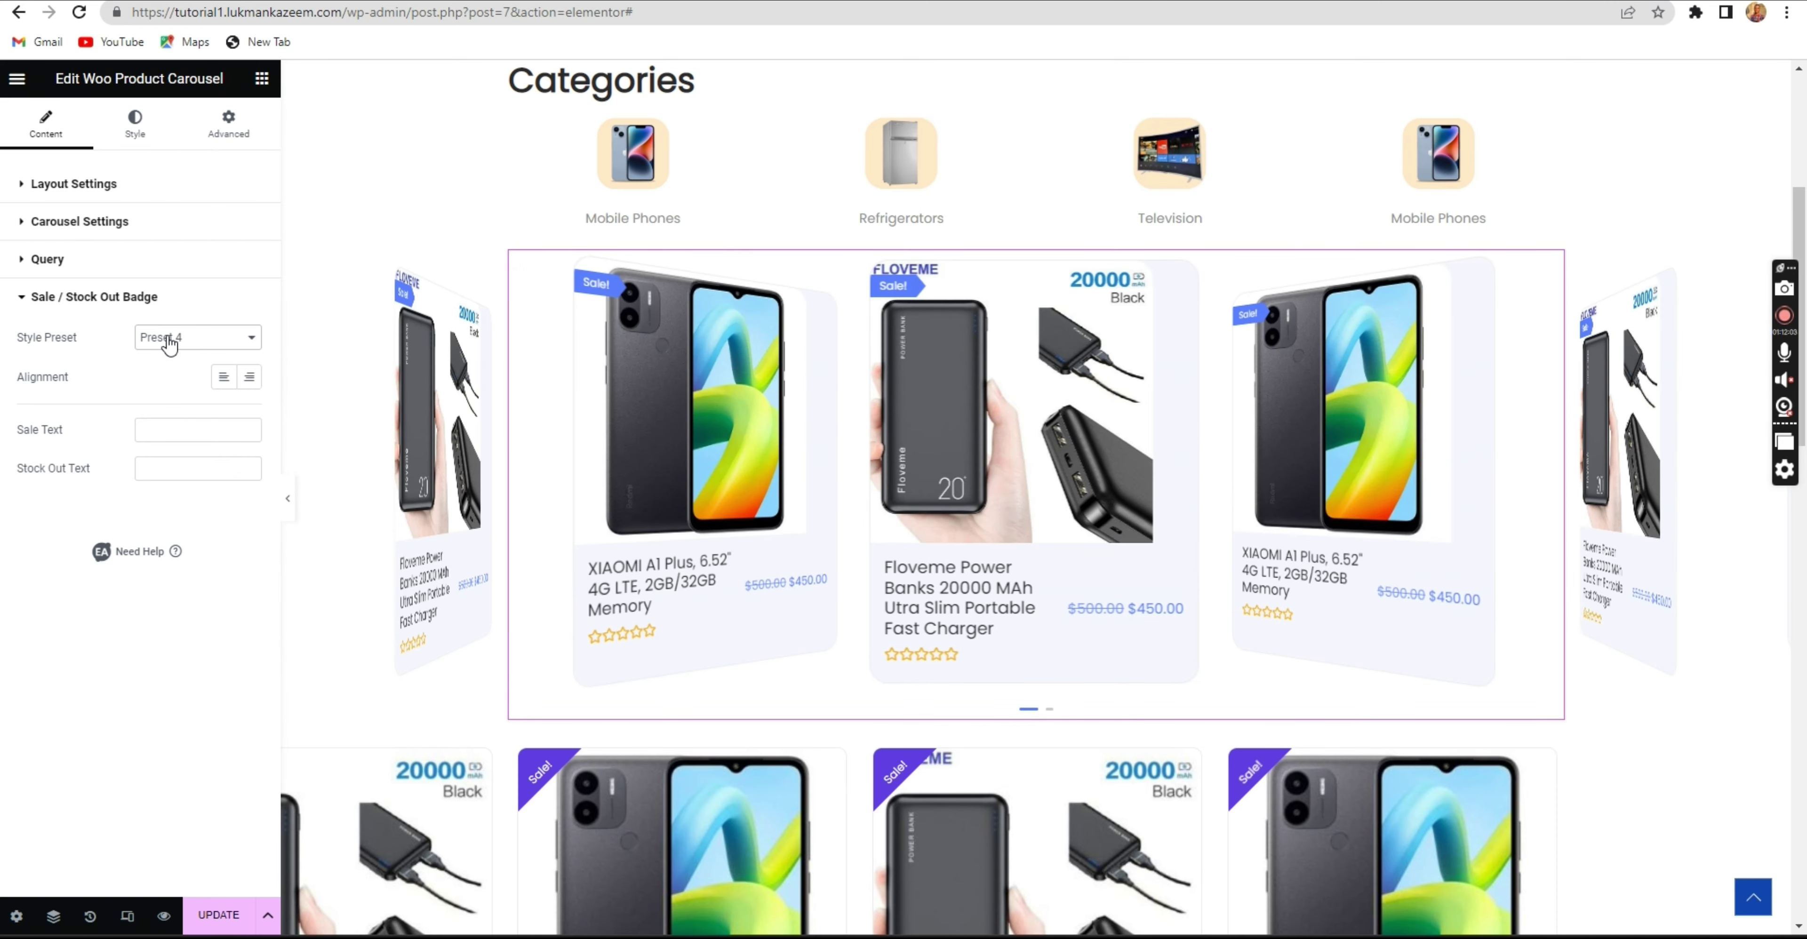
click(168, 340)
click(167, 419)
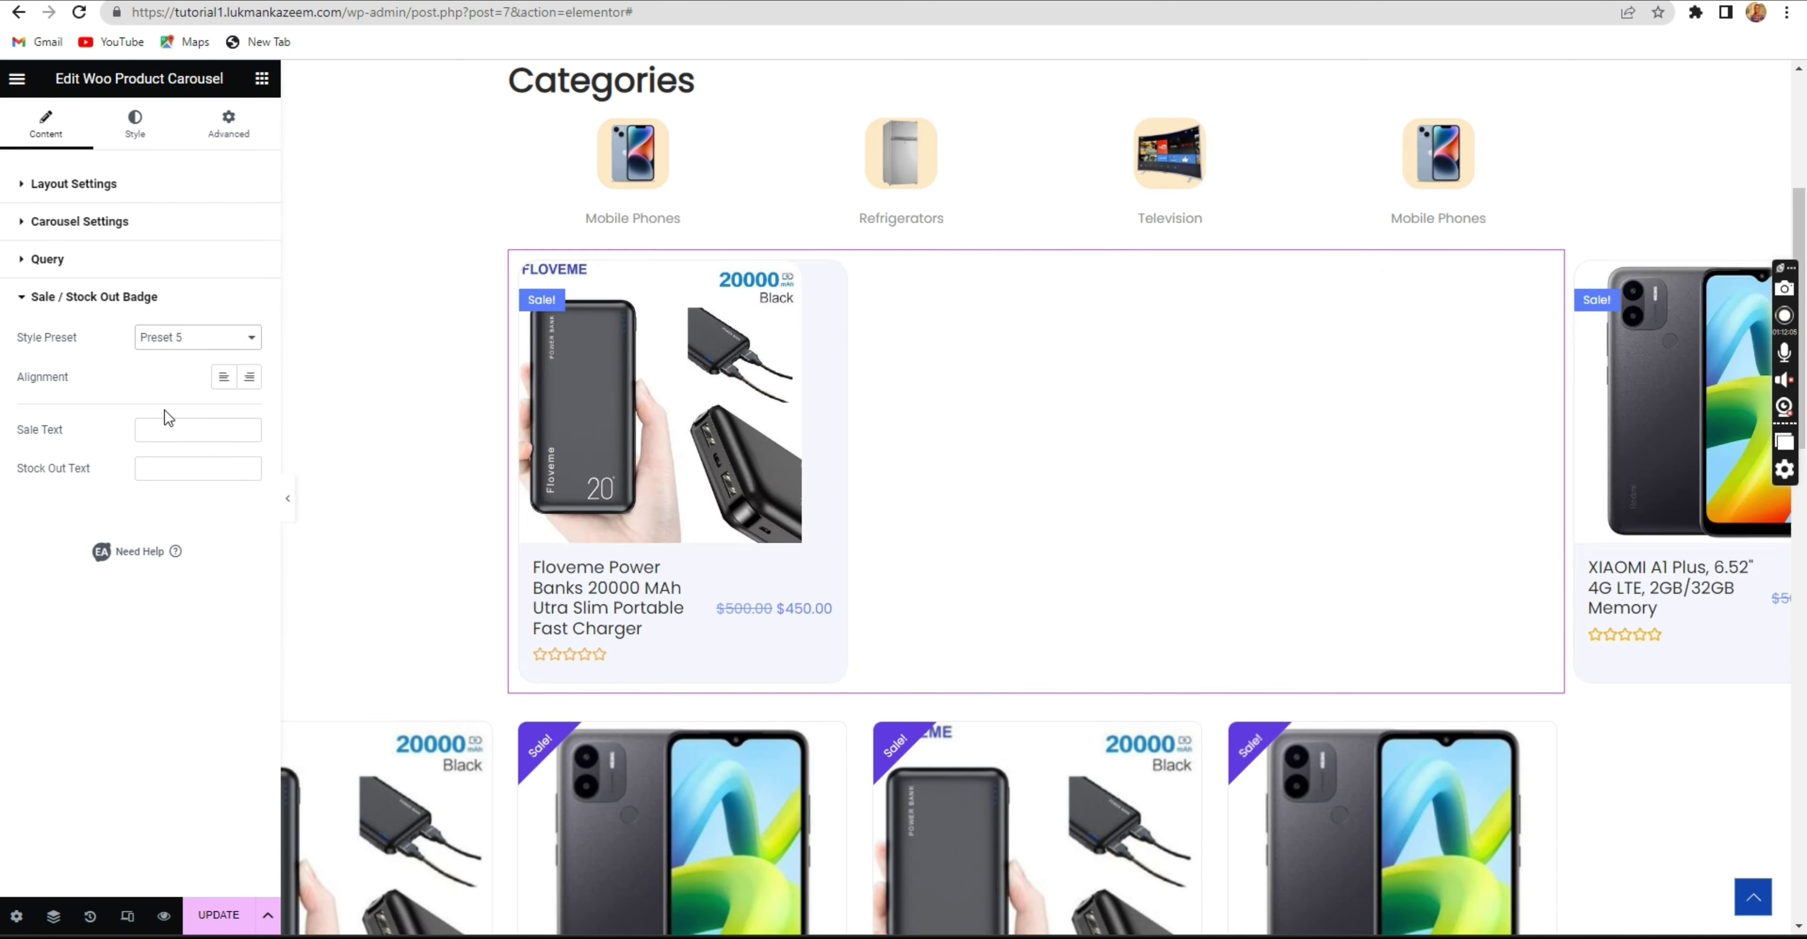
click(167, 341)
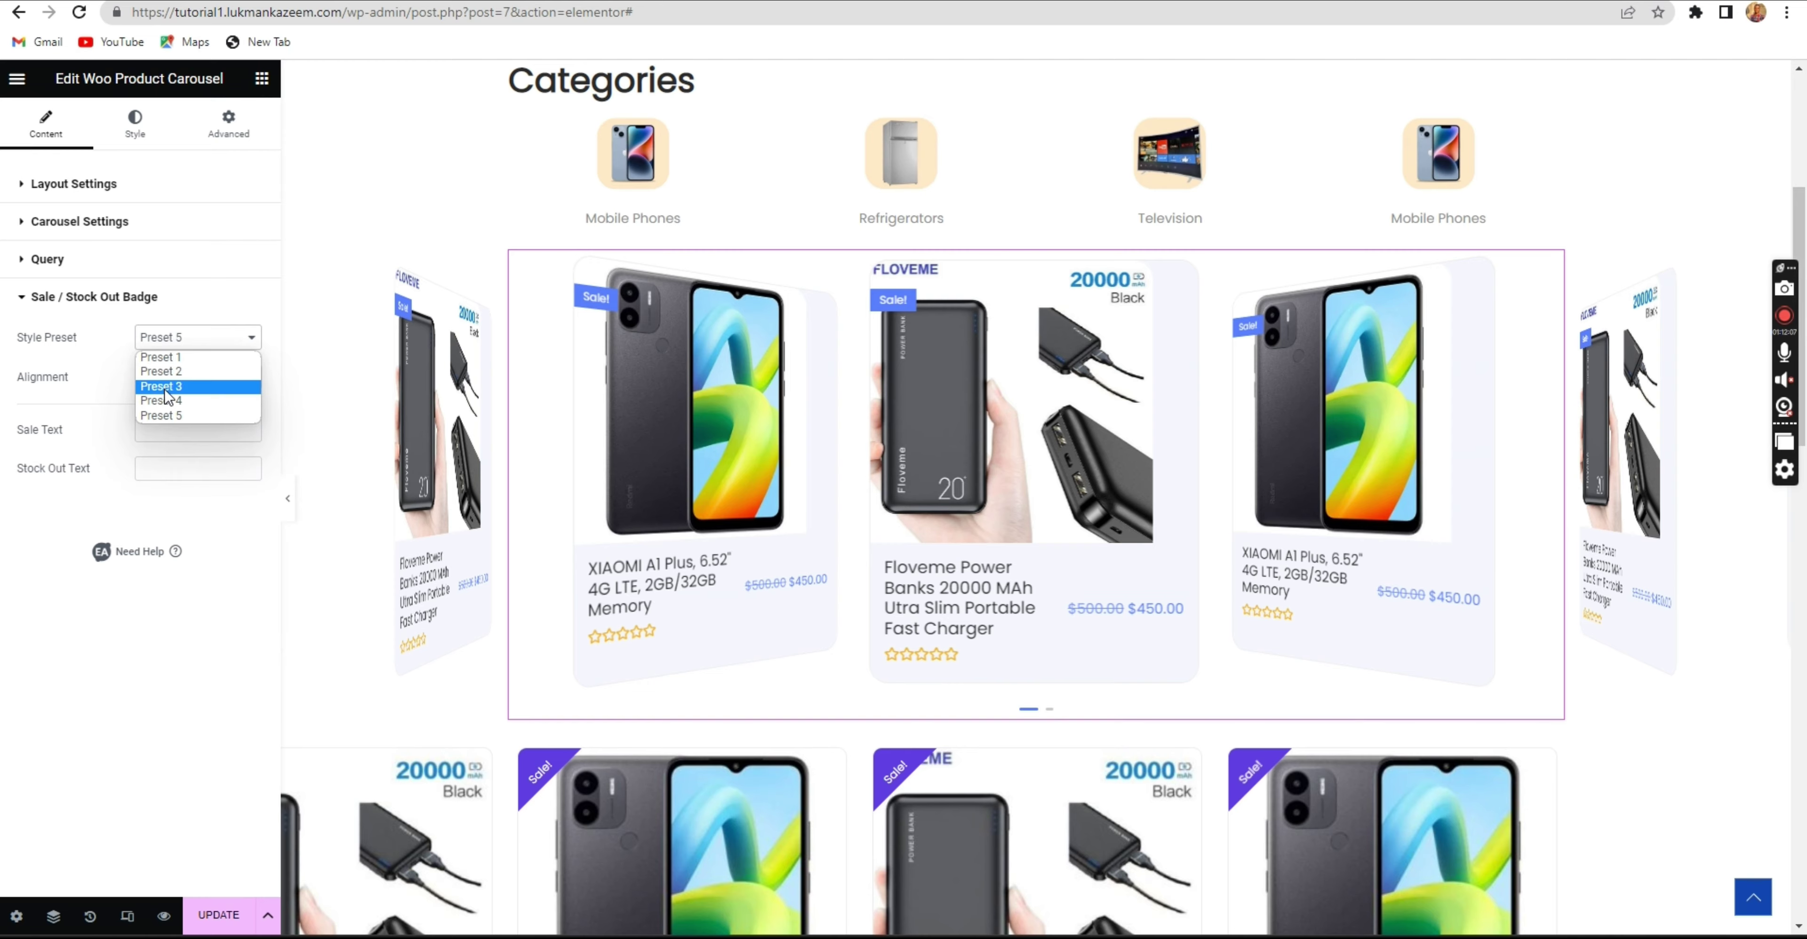
click(165, 388)
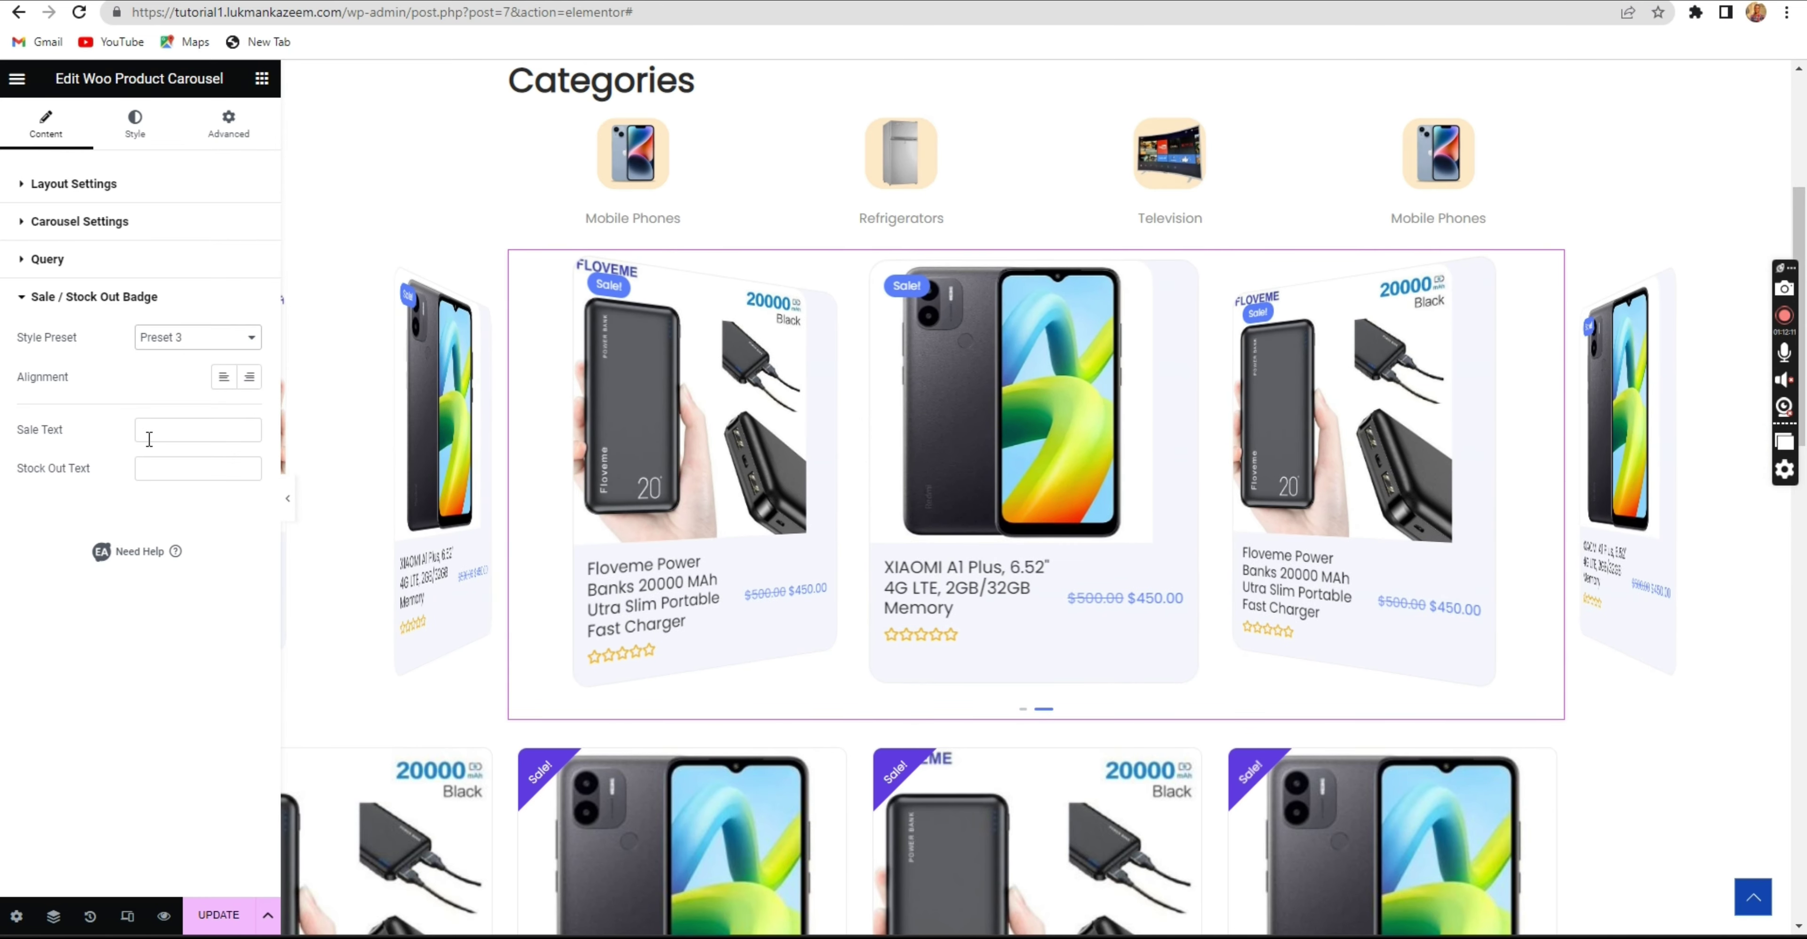
Change the Sale Text of the badge to 'Sale !!!'.
click(192, 430)
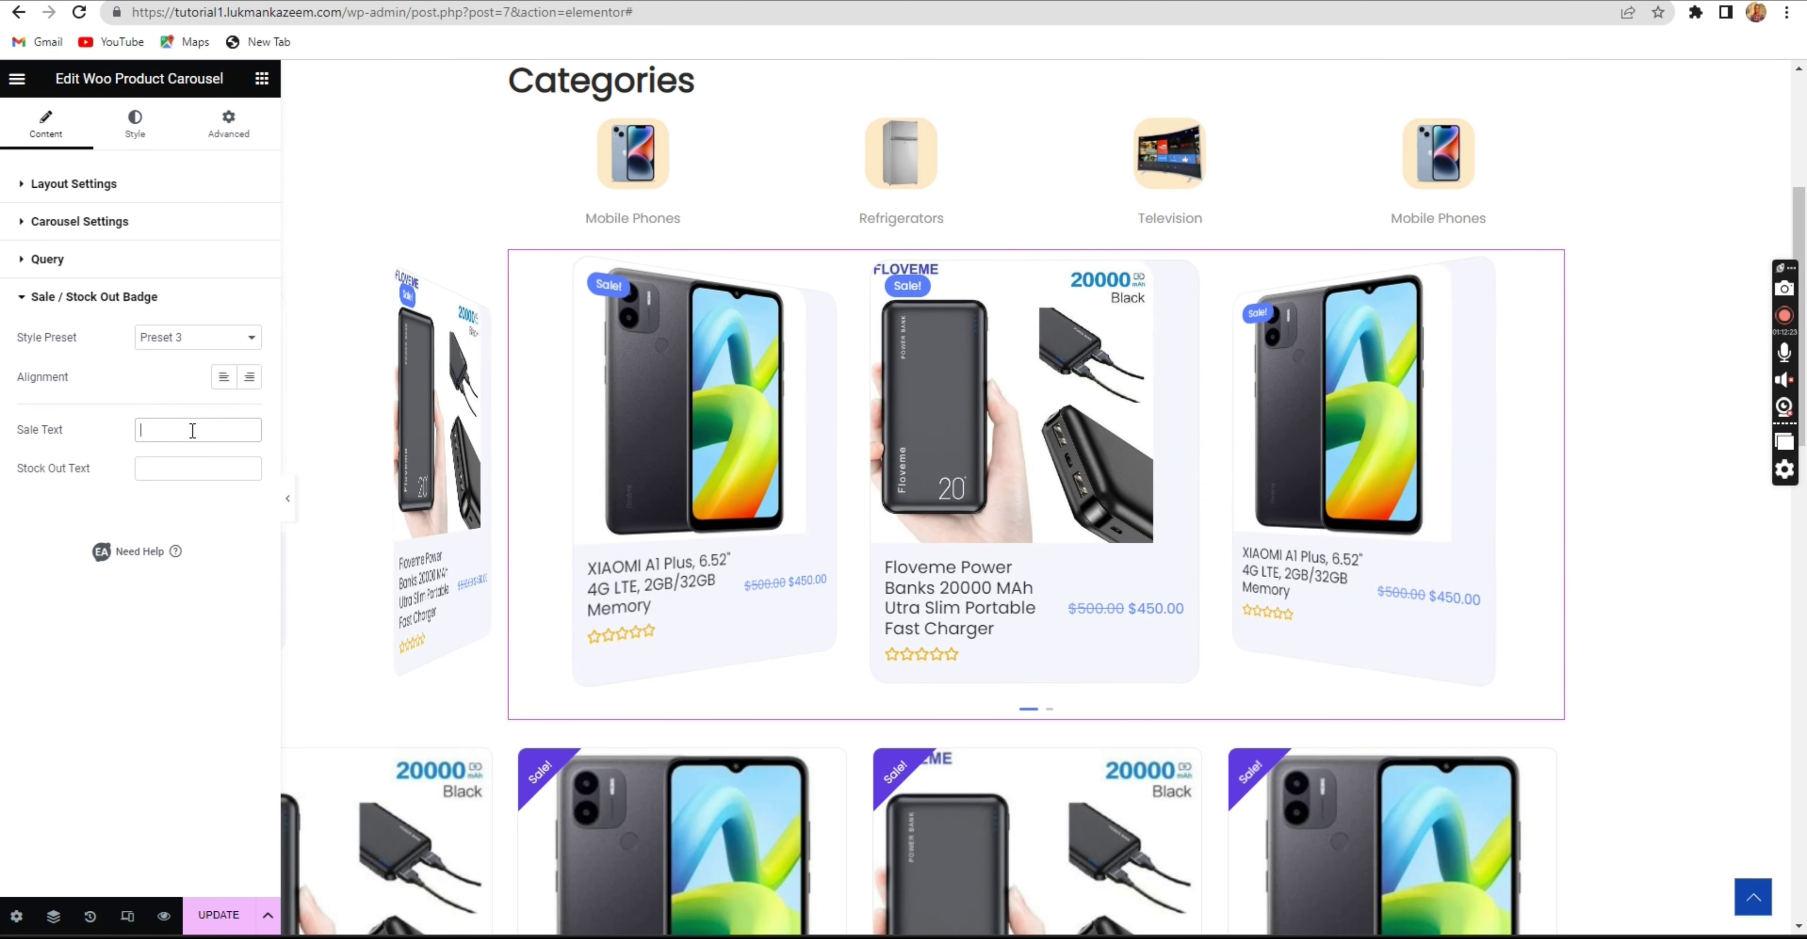
text(Sale )
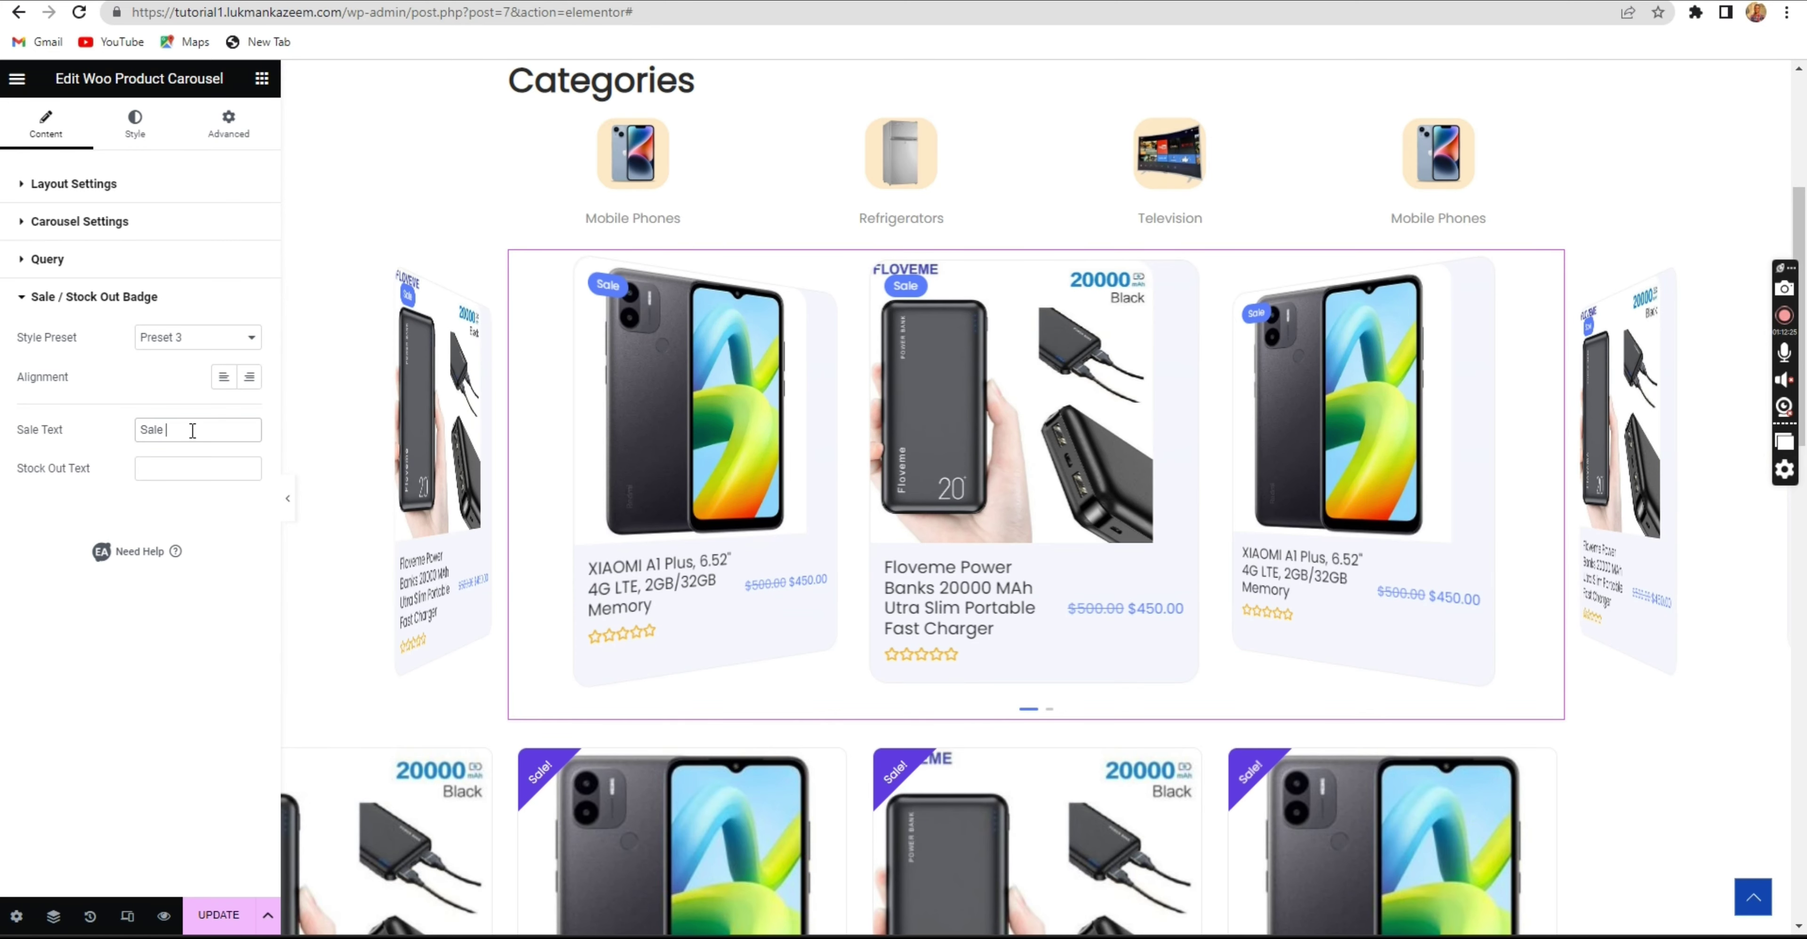
text(!!!)
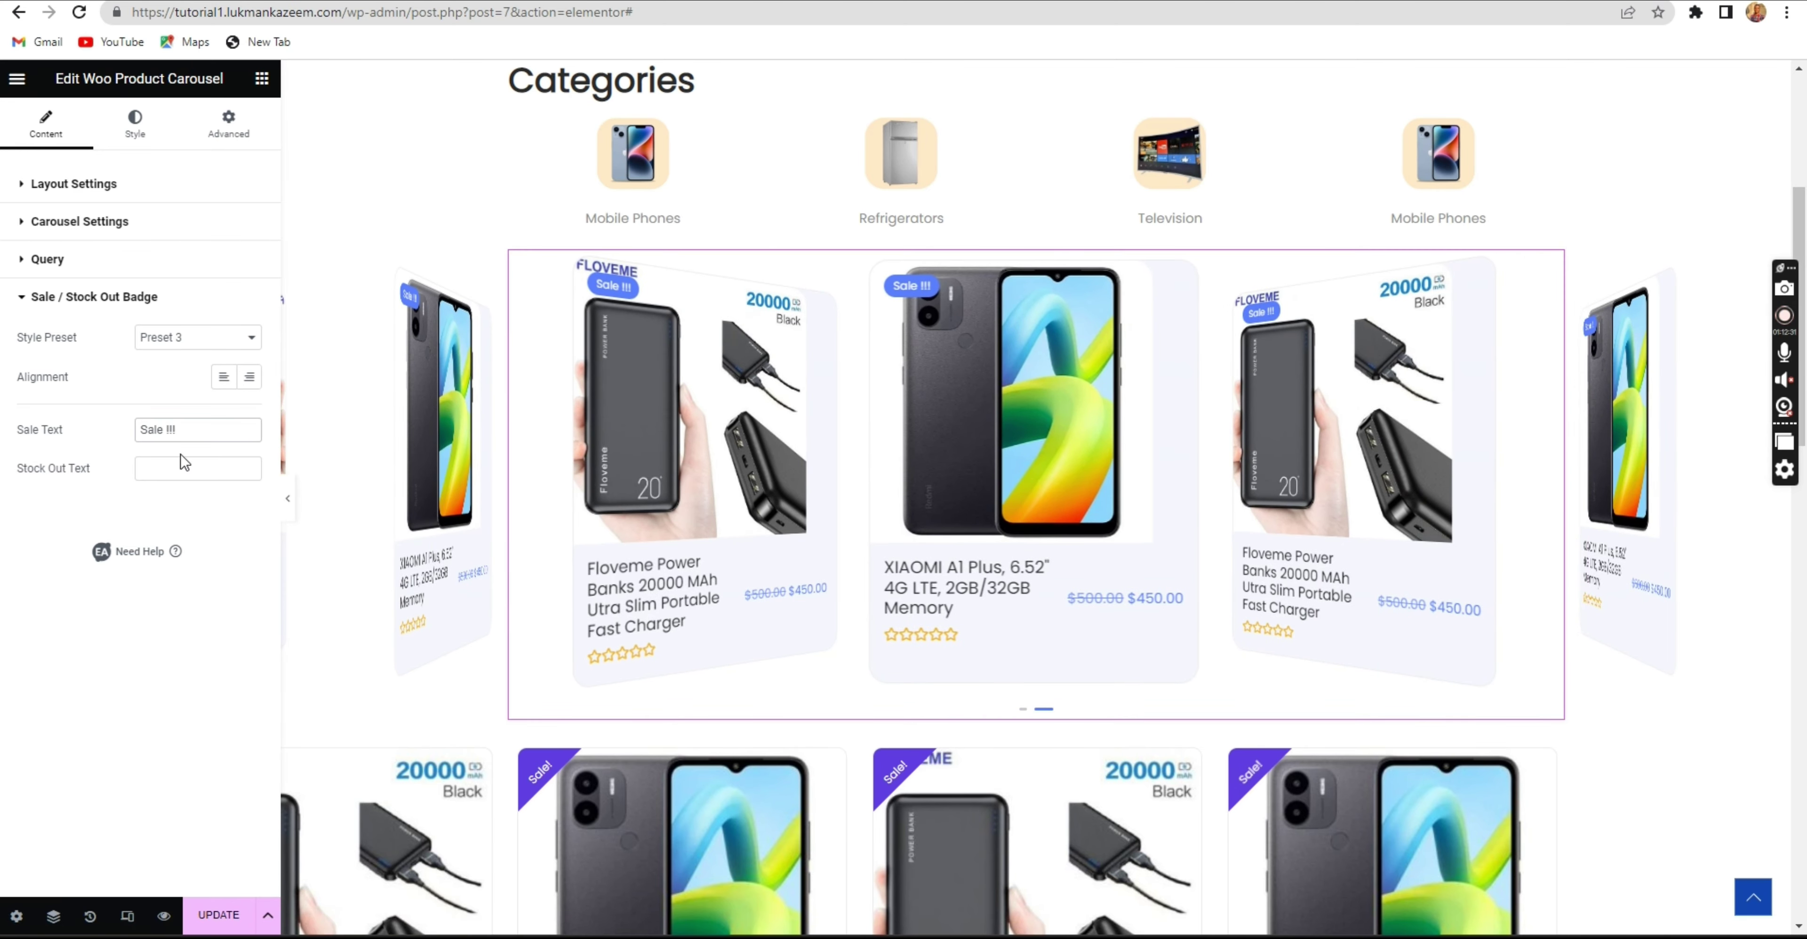
click(206, 466)
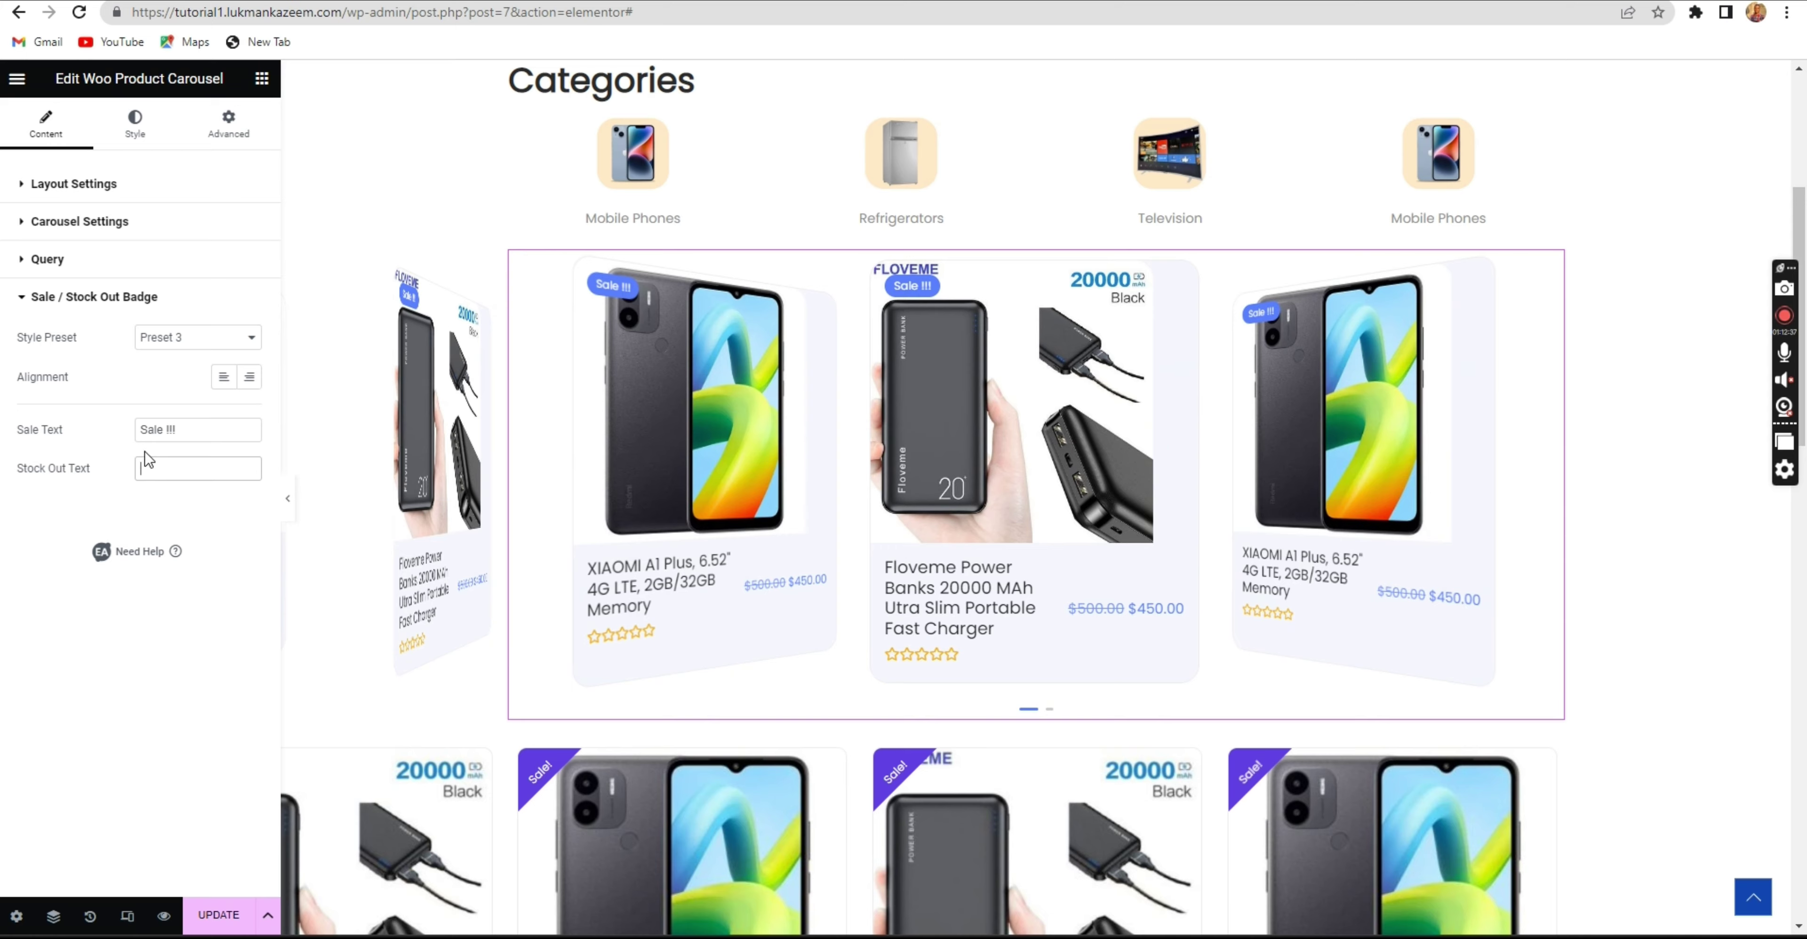
click(146, 130)
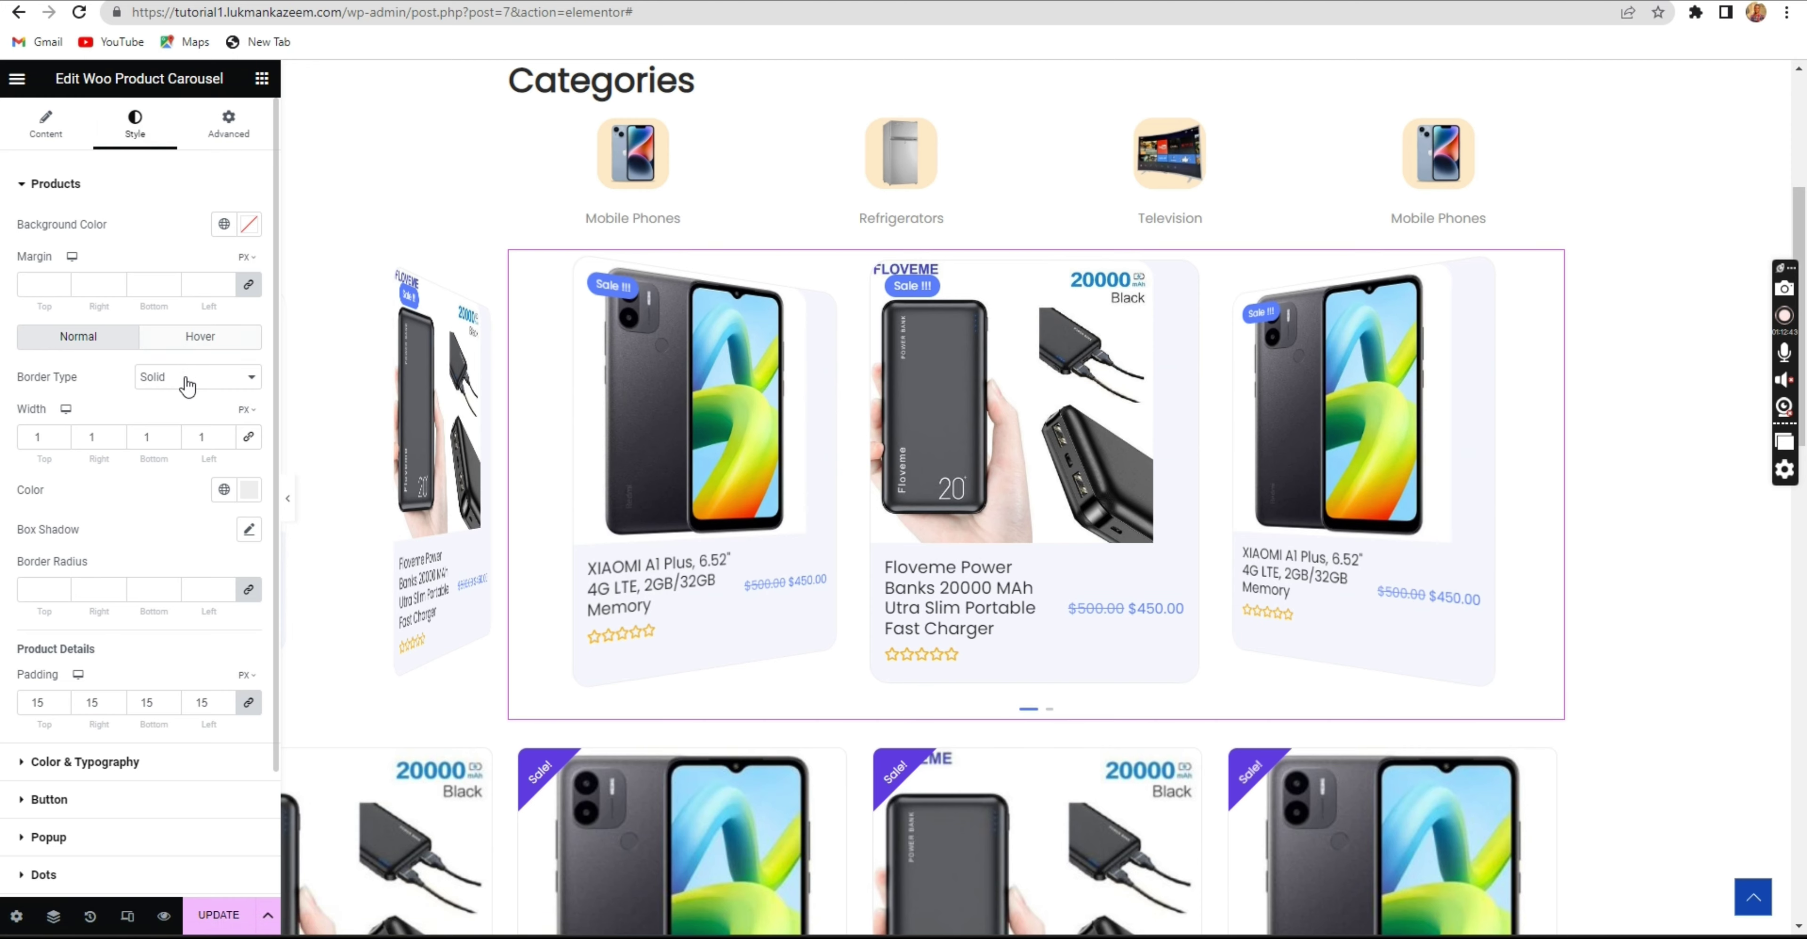
Keep the Preset 1 layout and set the carousel Effect back to Slide.
click(250, 226)
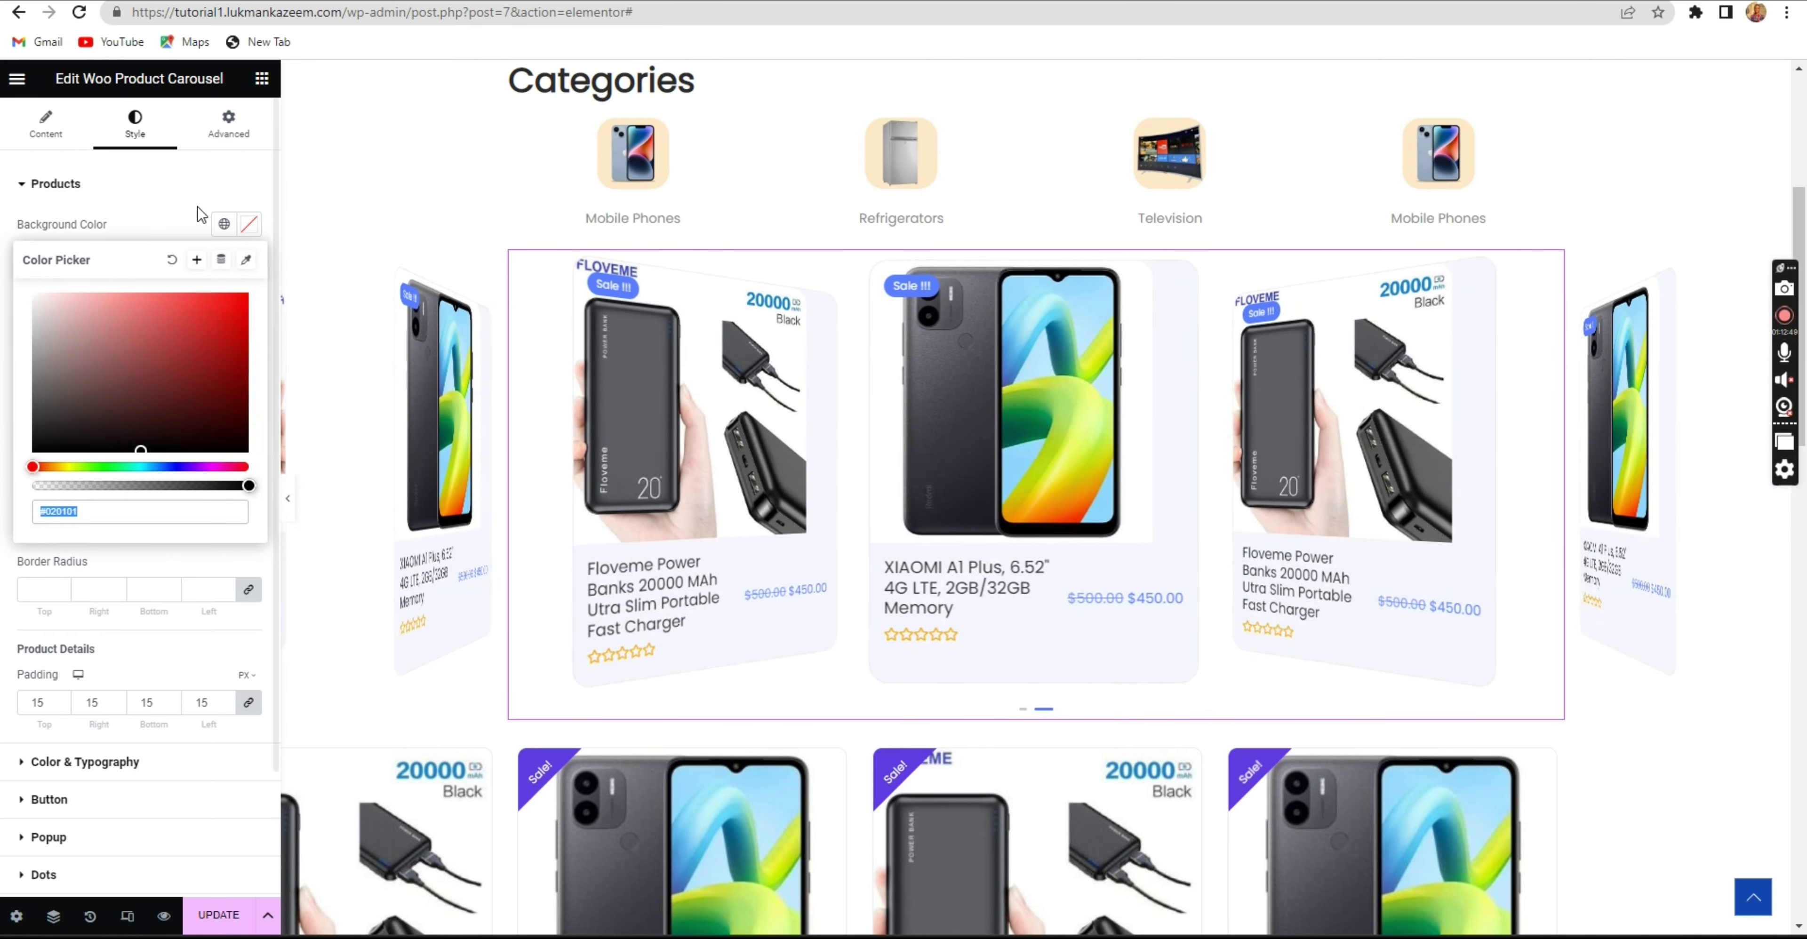
click(137, 188)
click(39, 125)
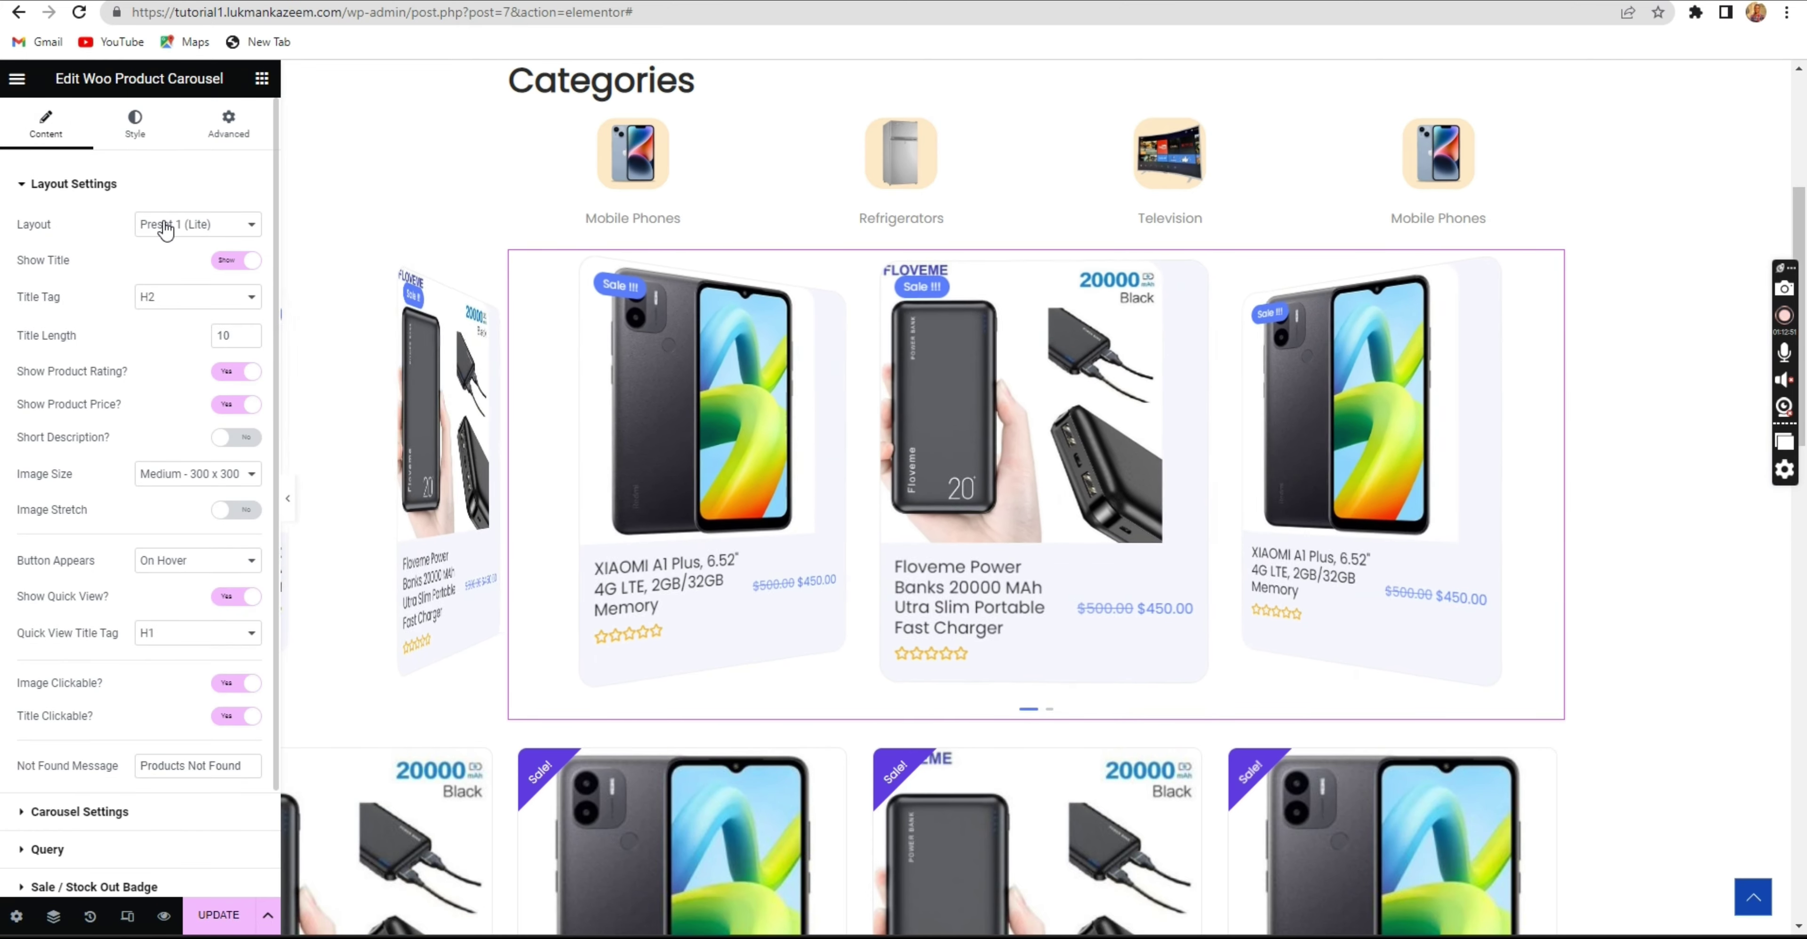
click(175, 225)
click(175, 225)
scroll(140, 709, down, 2)
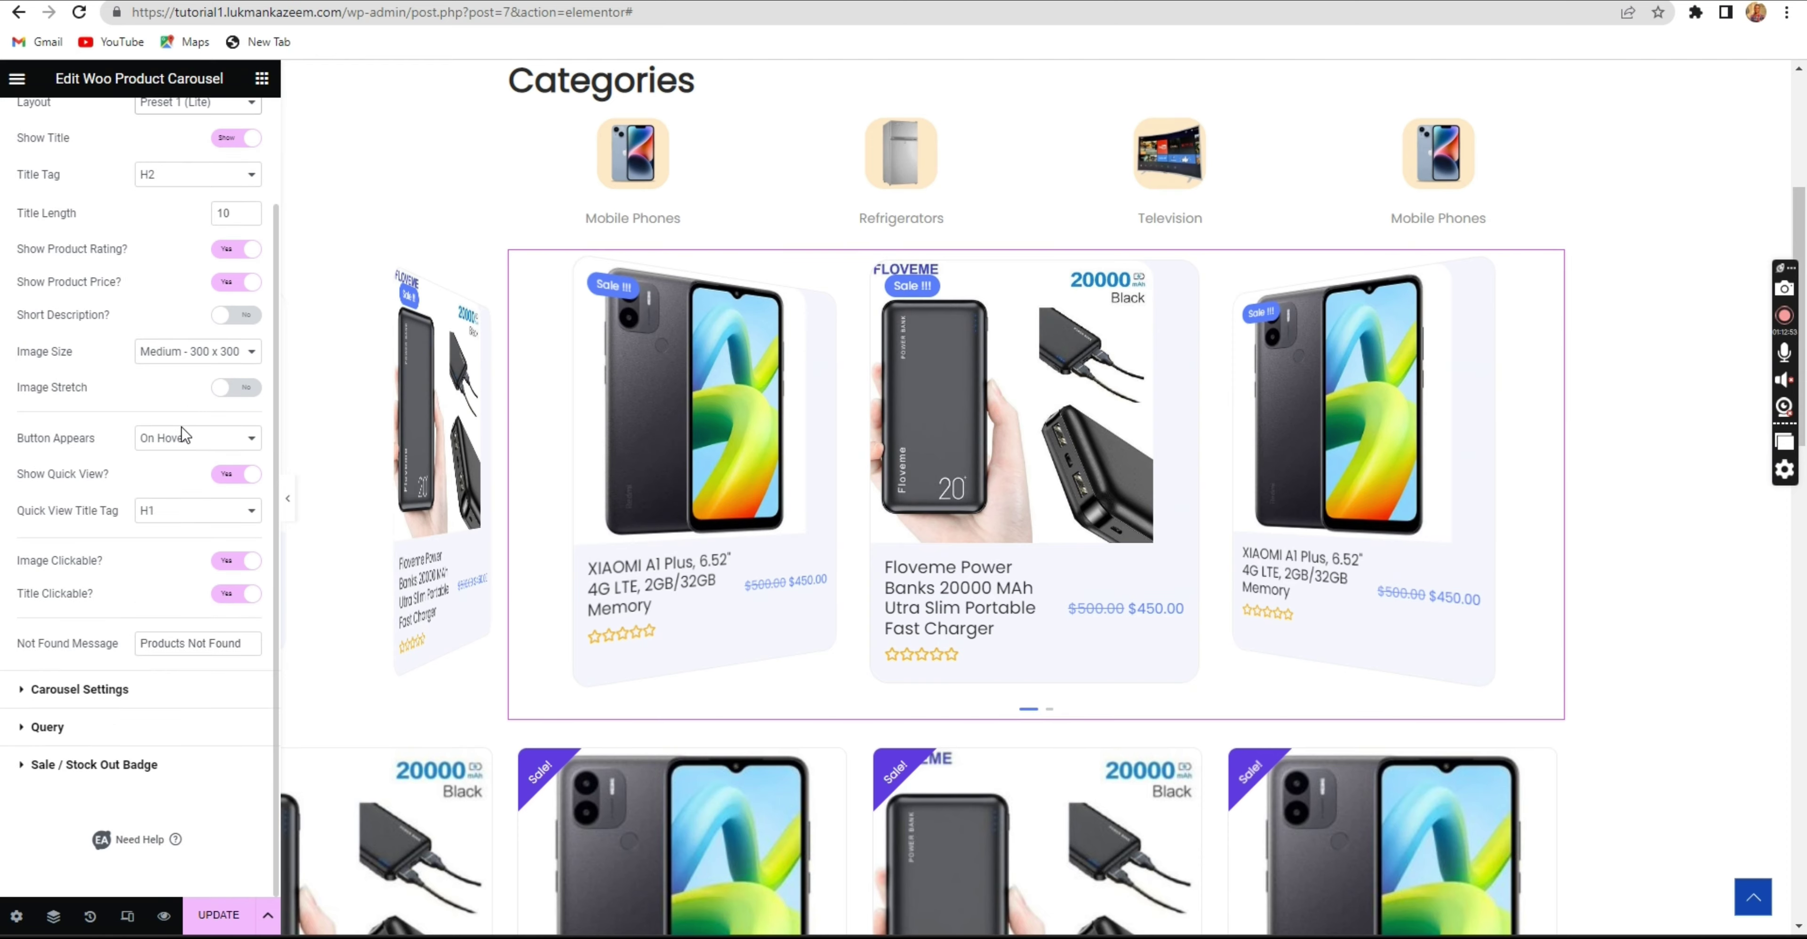
click(136, 701)
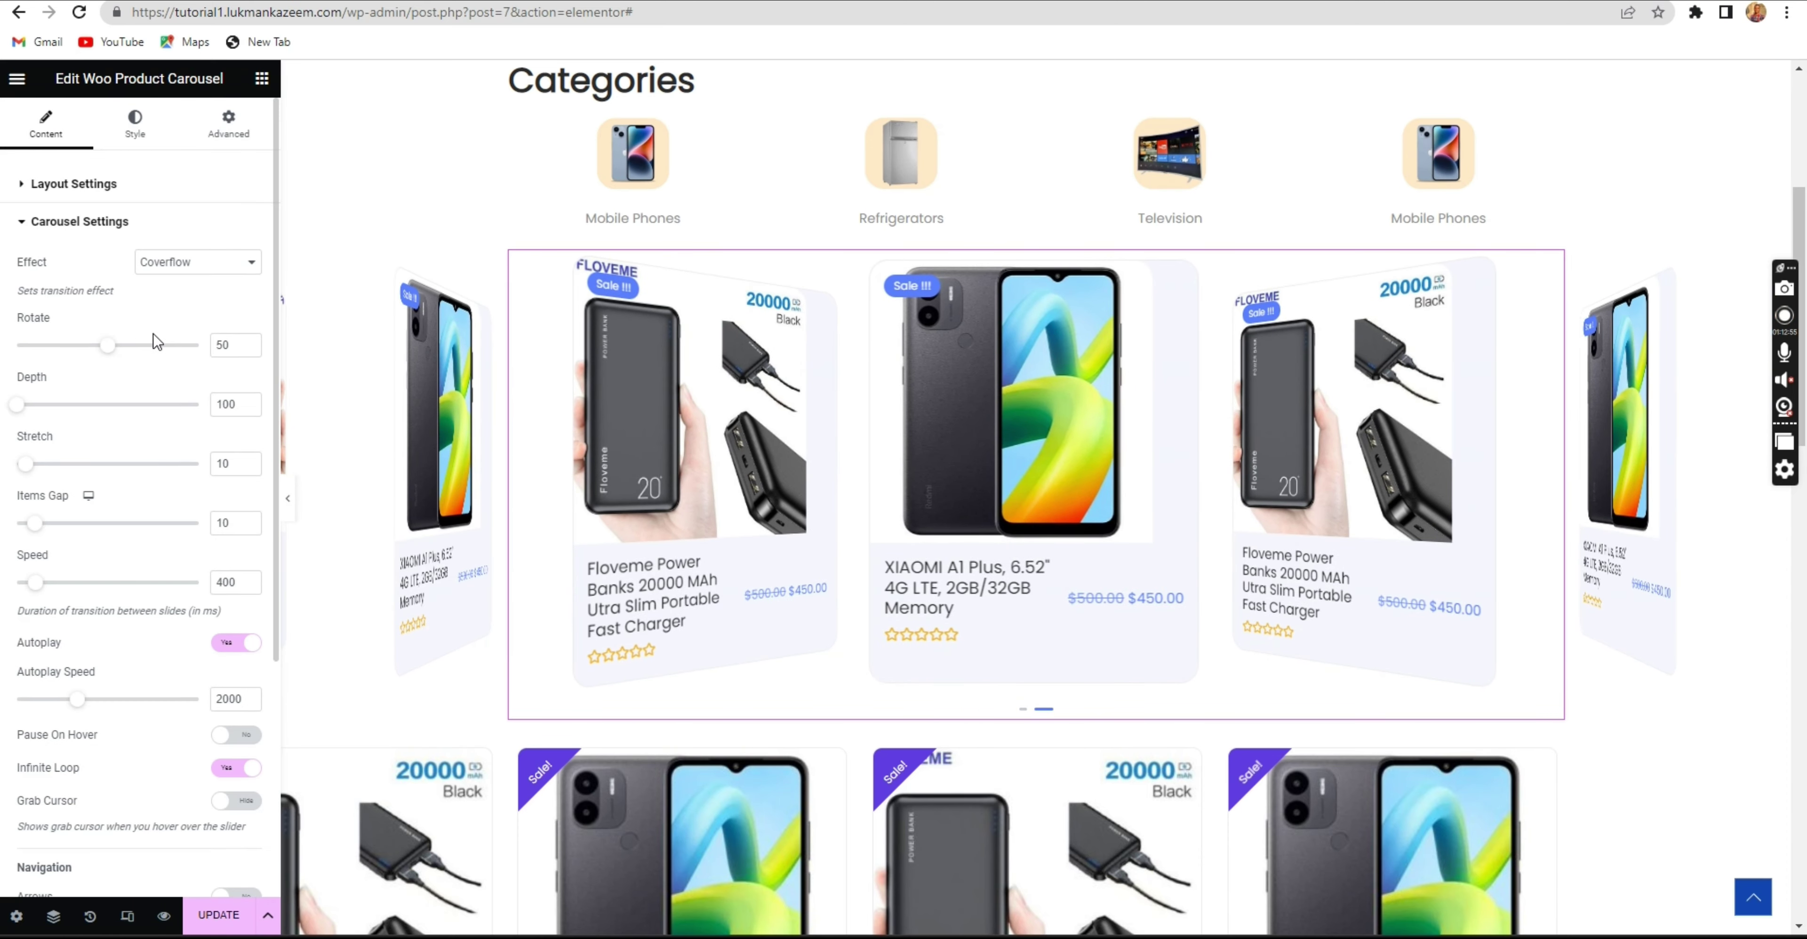
click(168, 264)
click(173, 286)
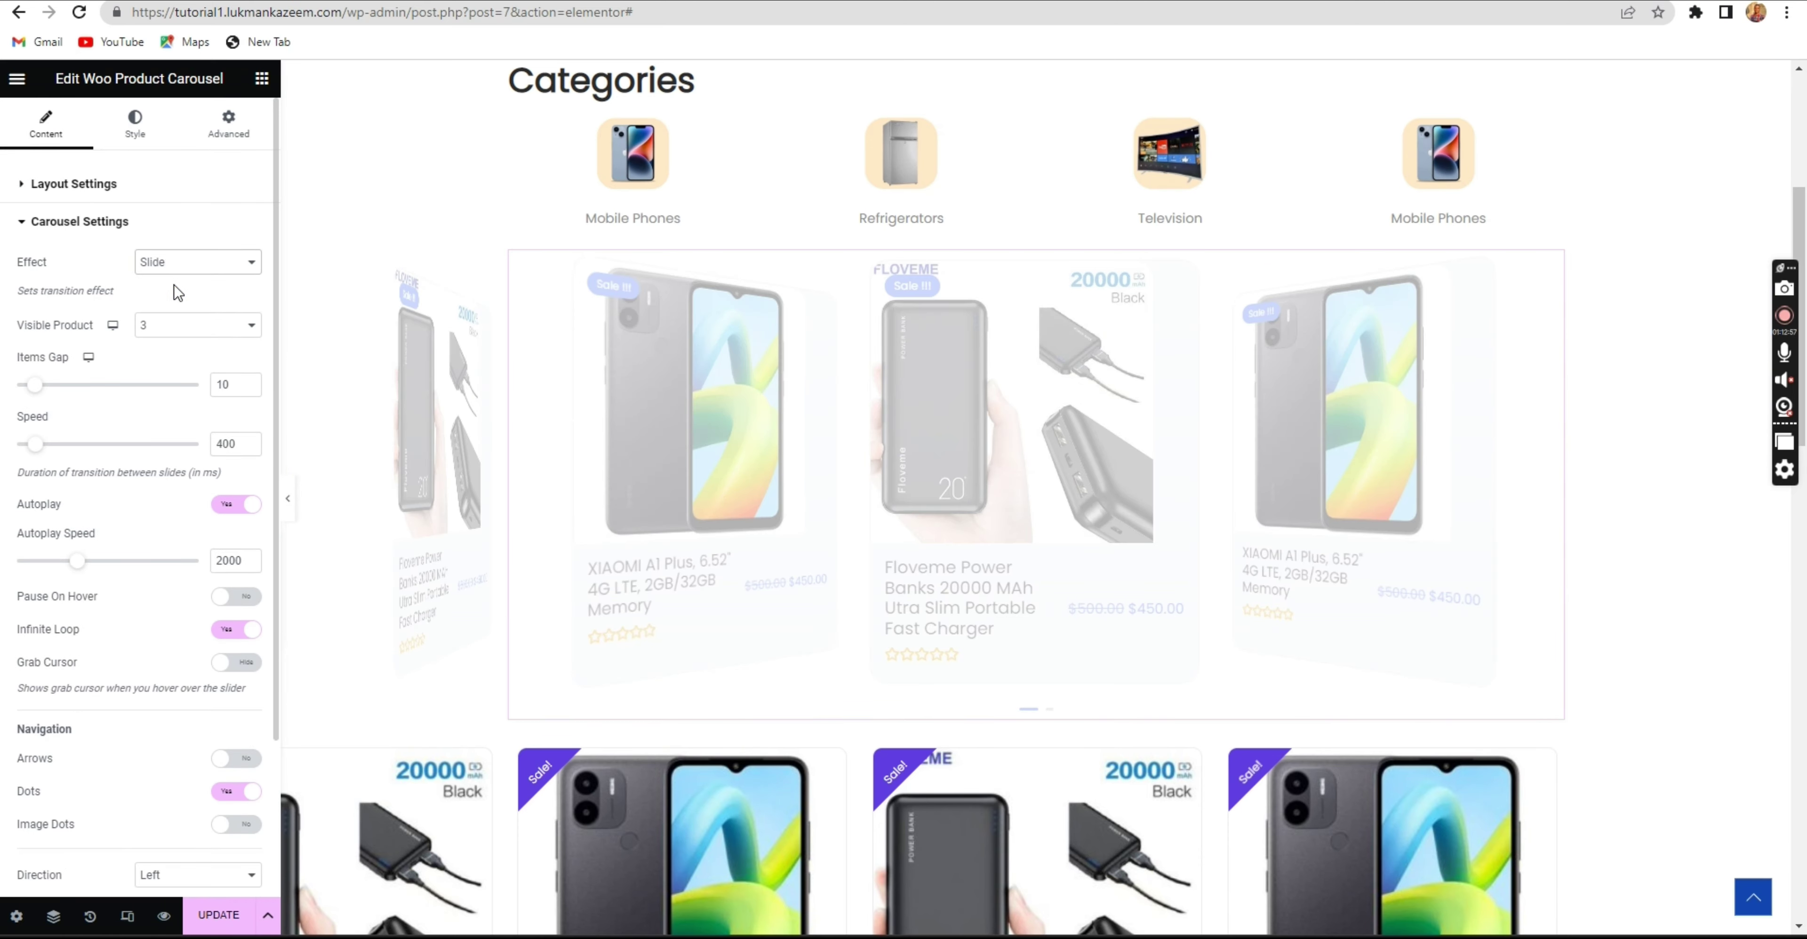
click(137, 126)
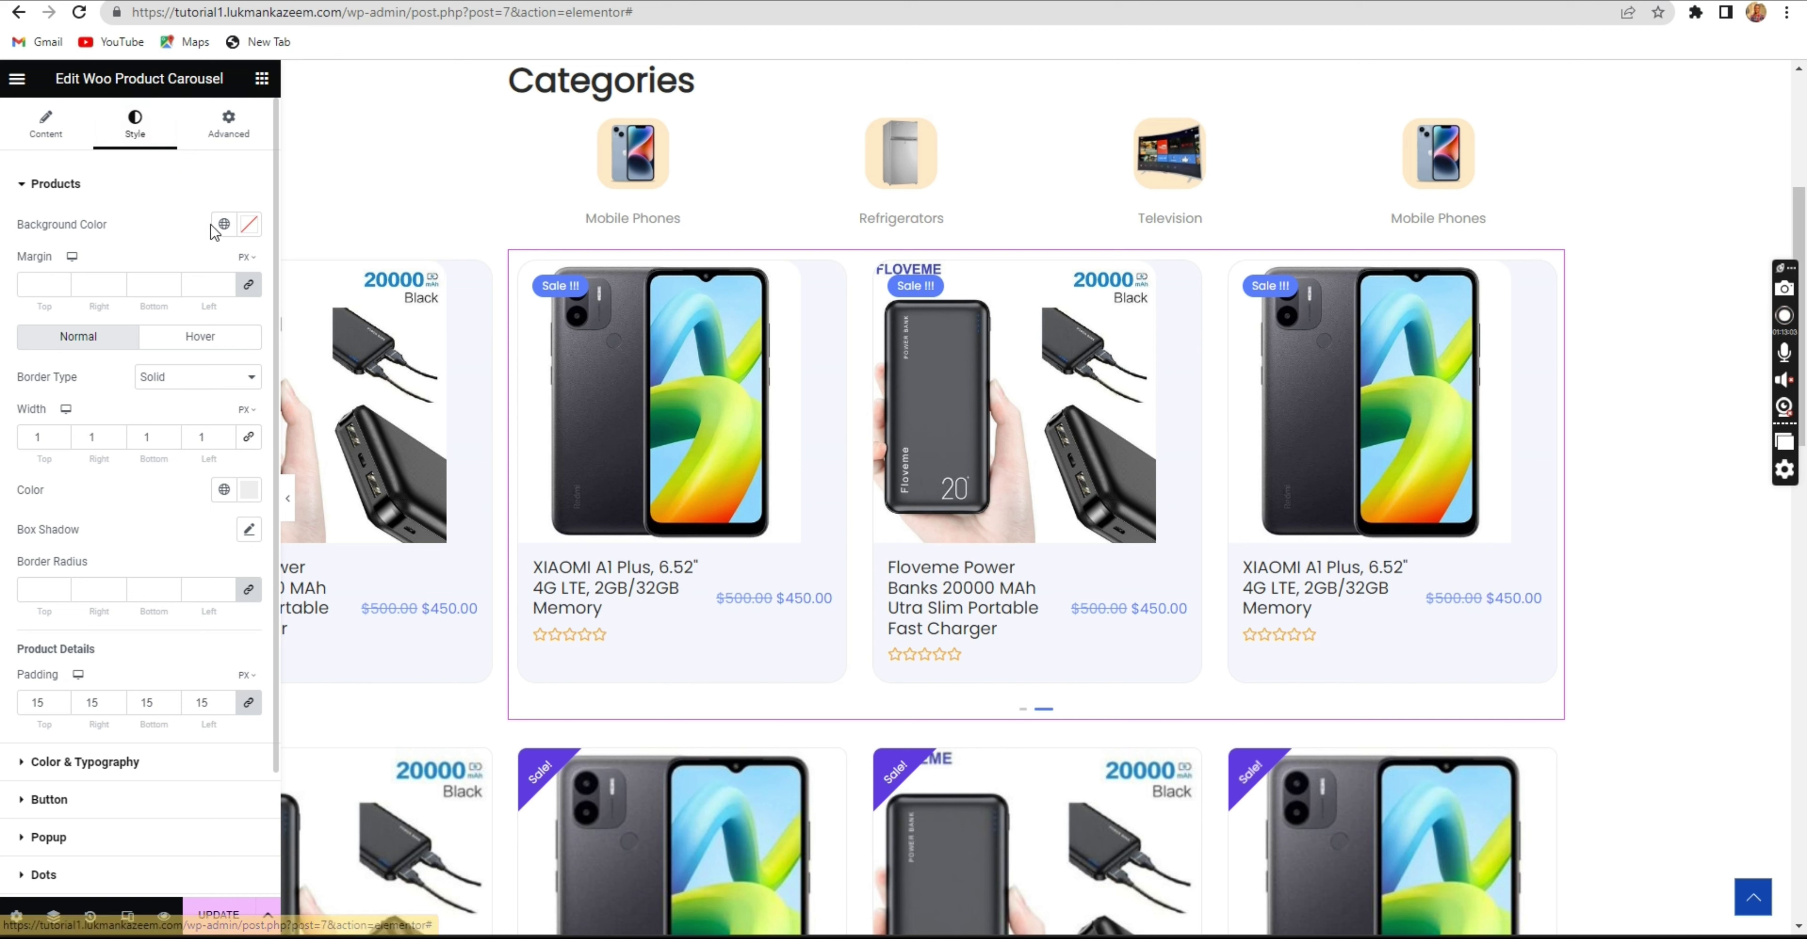
Change the product card background colour to a pale cream and update the page.
click(249, 225)
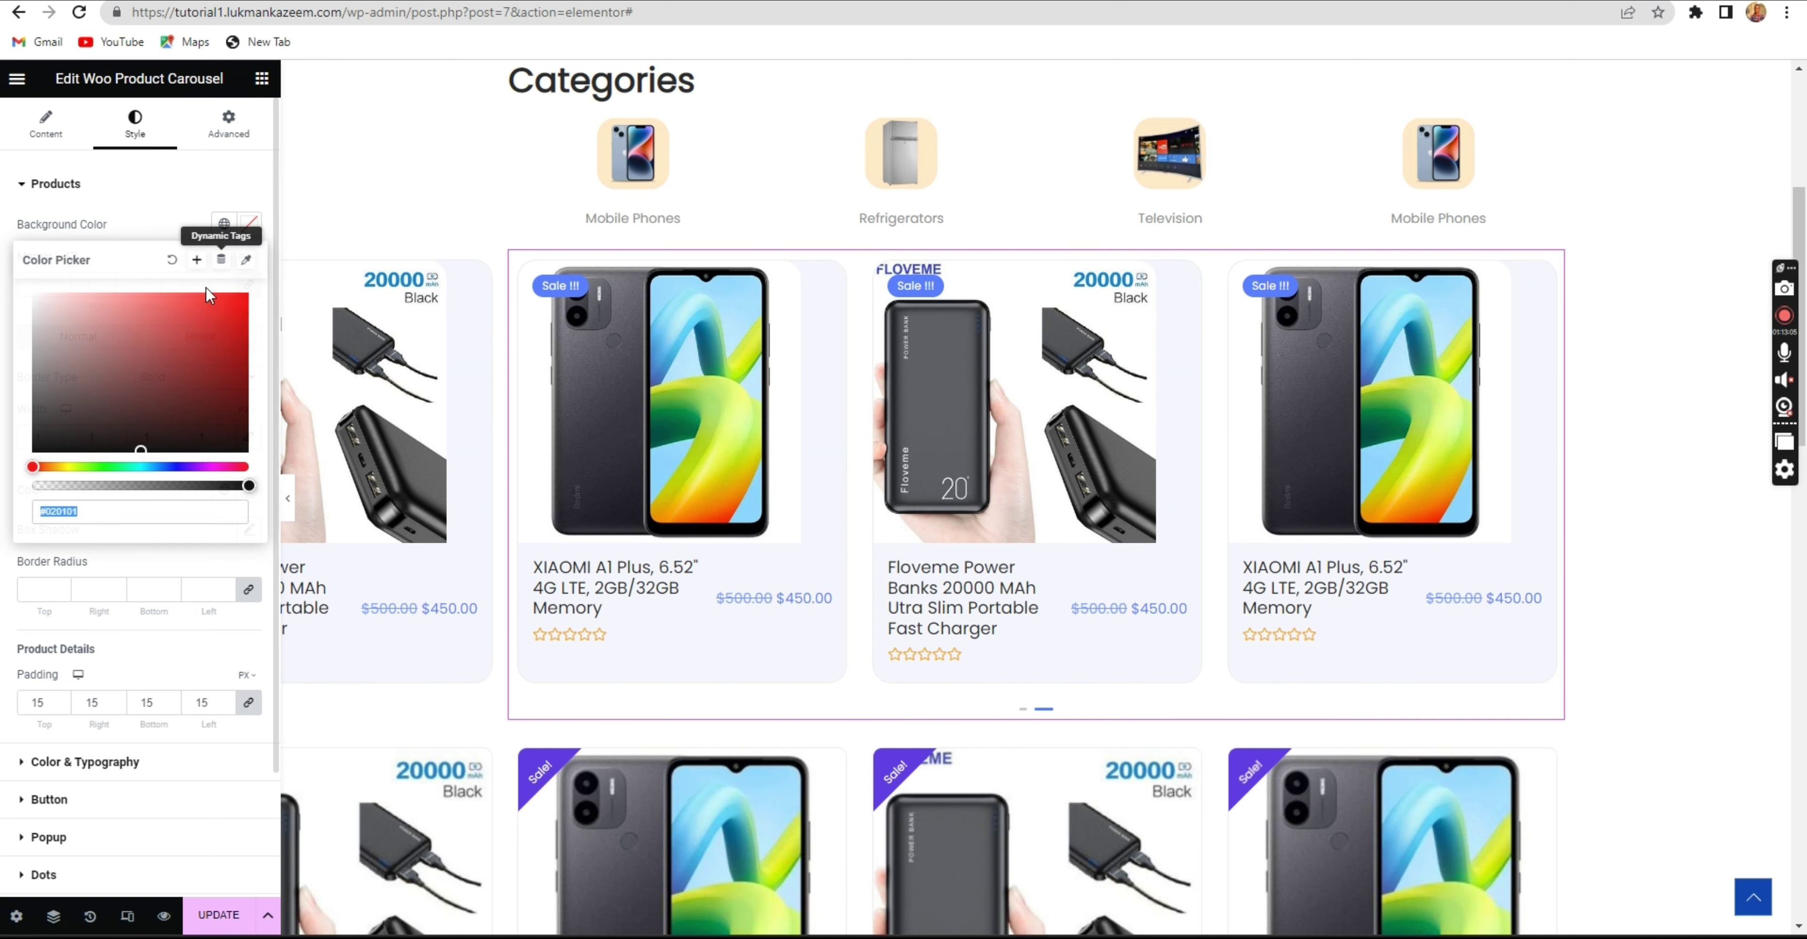
drag(137, 344, 66, 261)
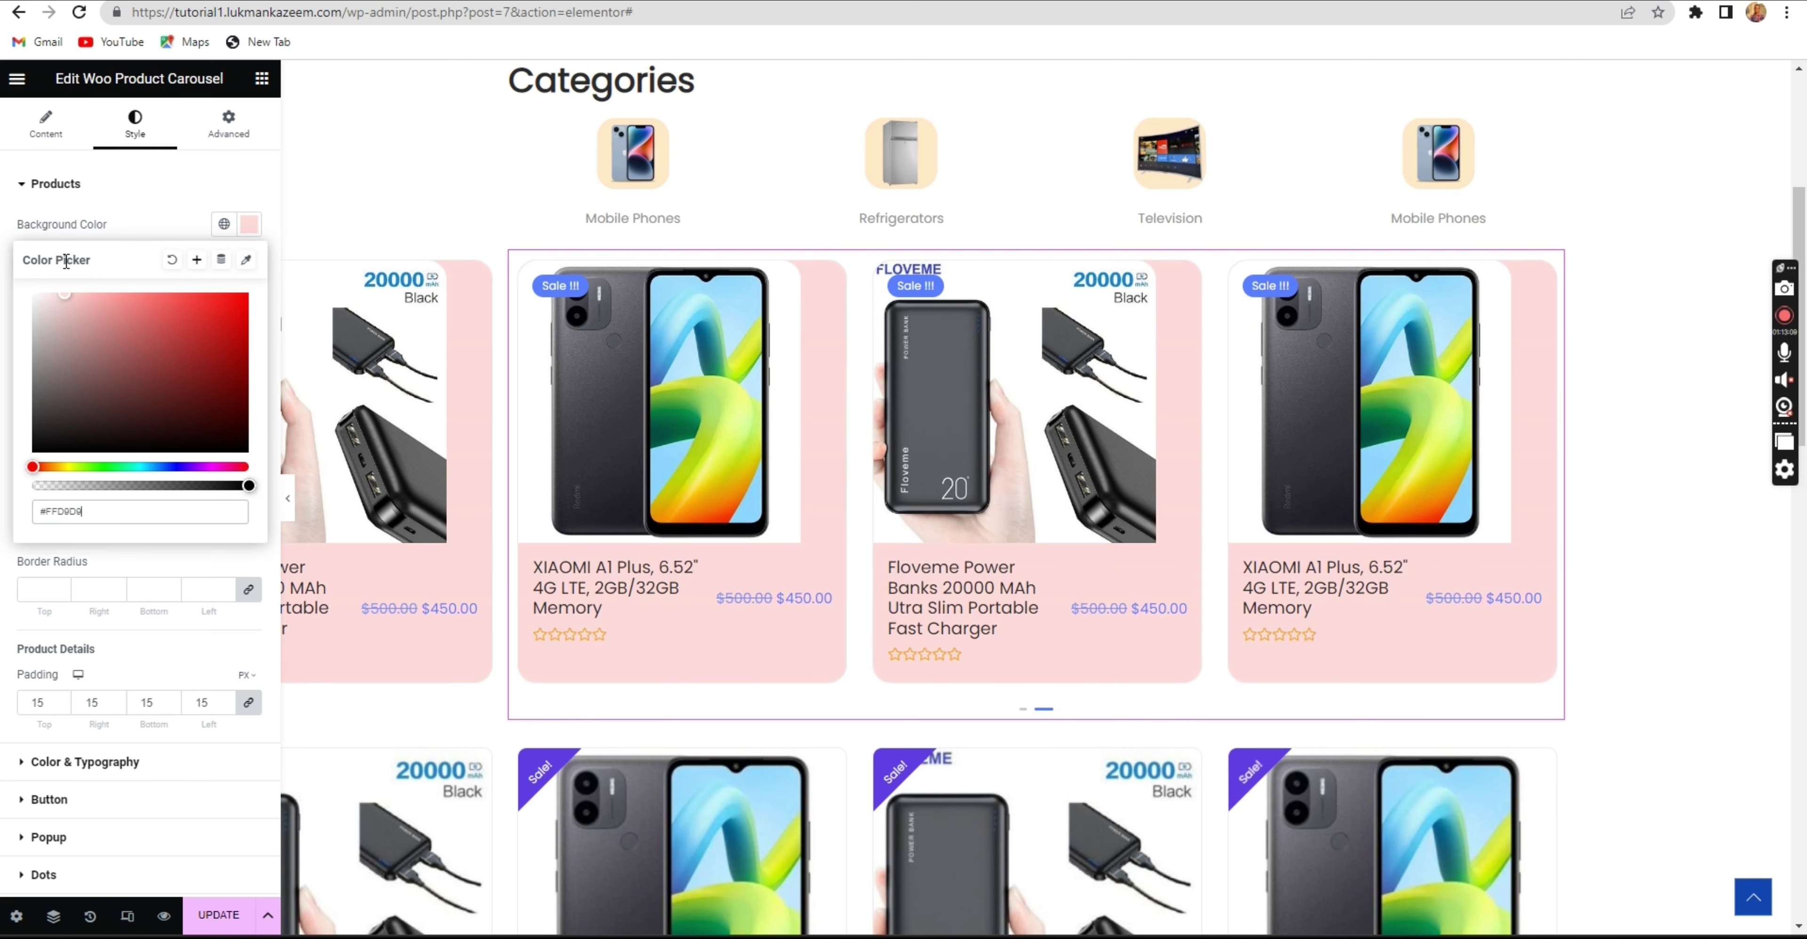
click(133, 184)
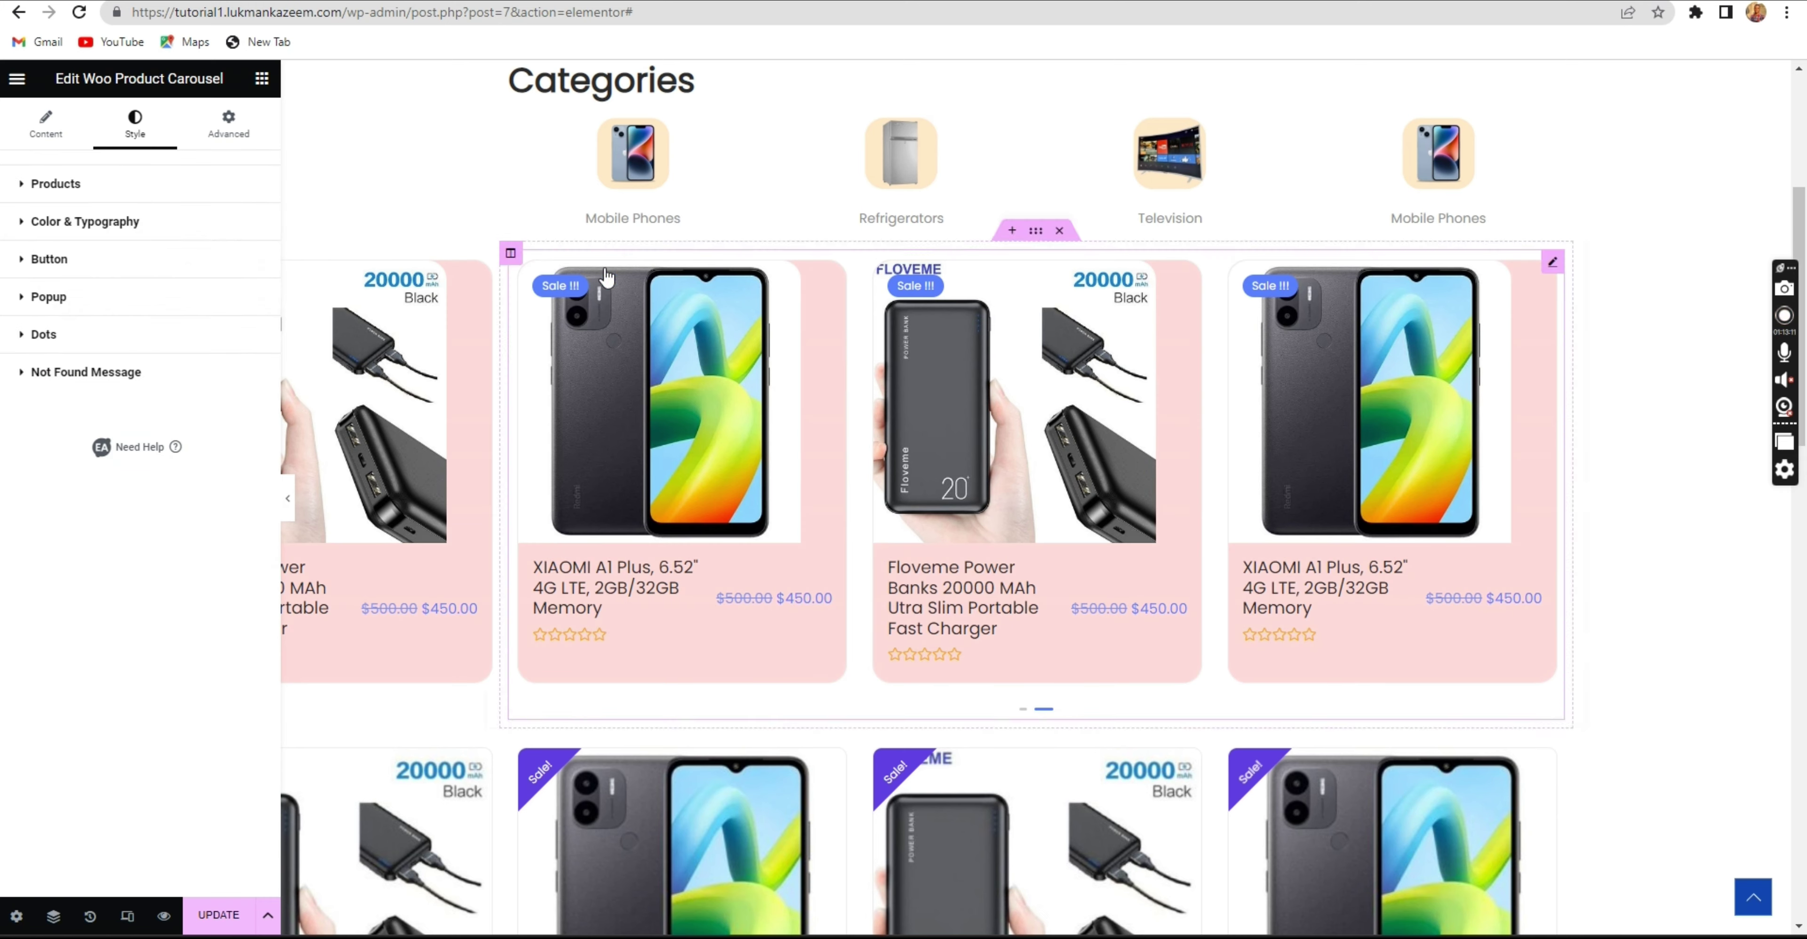
click(128, 184)
click(249, 224)
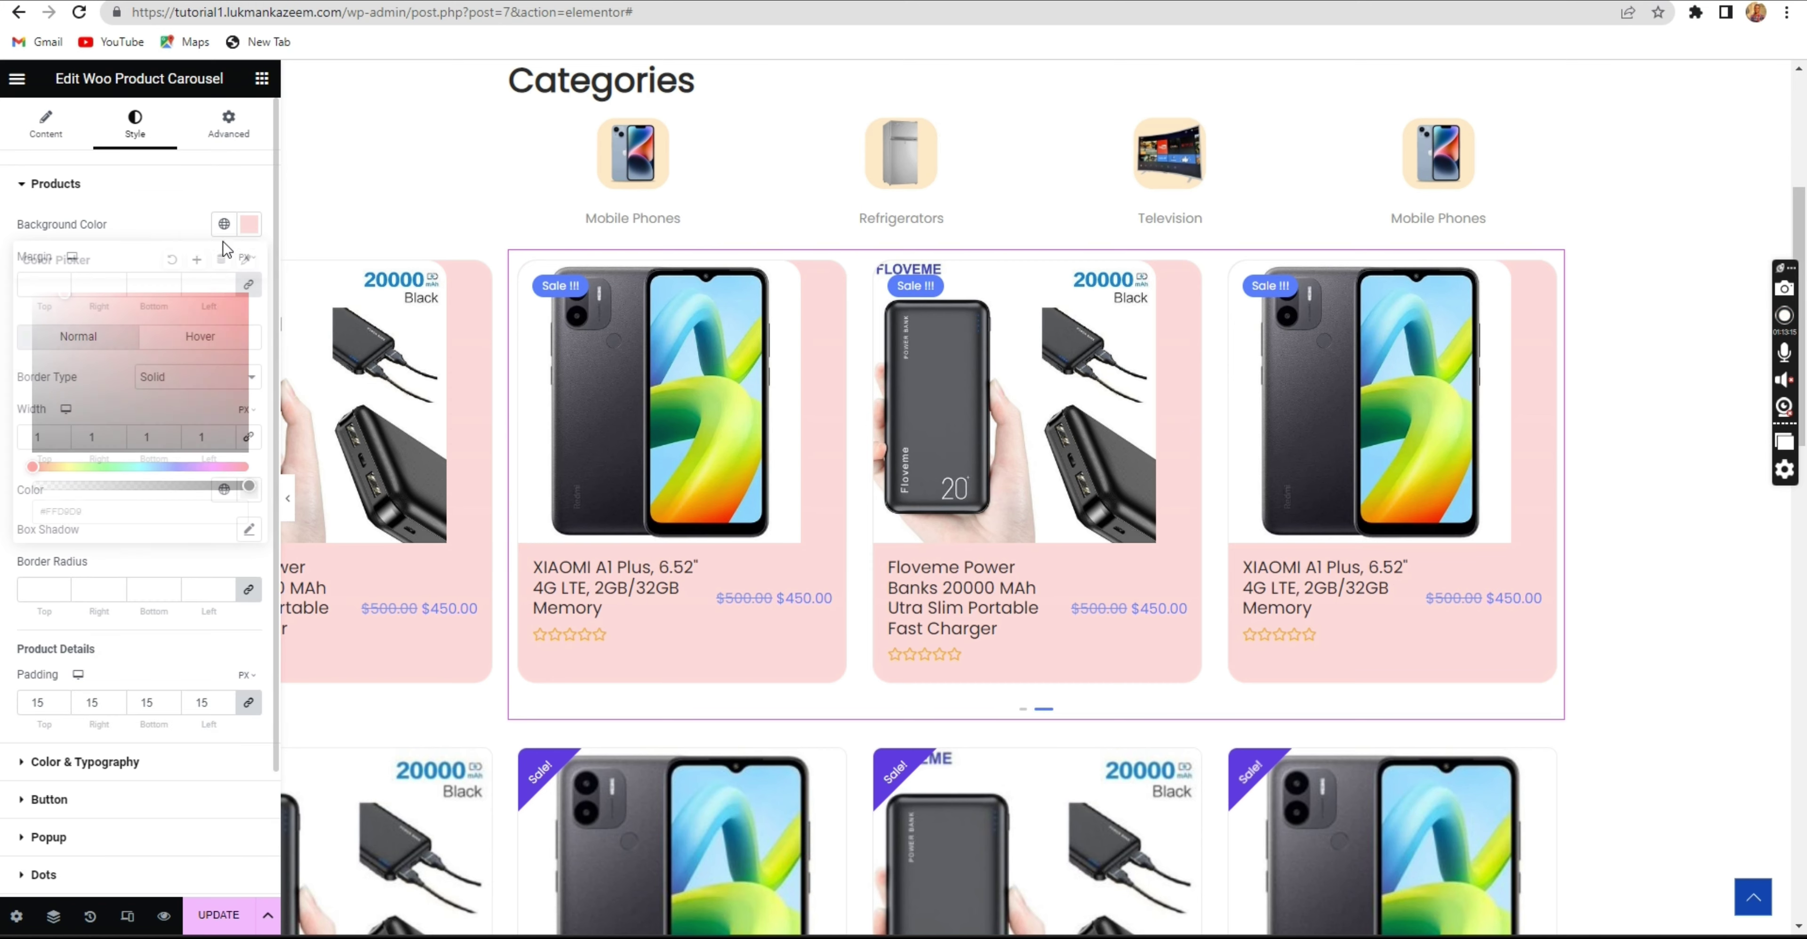
drag(90, 467, 50, 462)
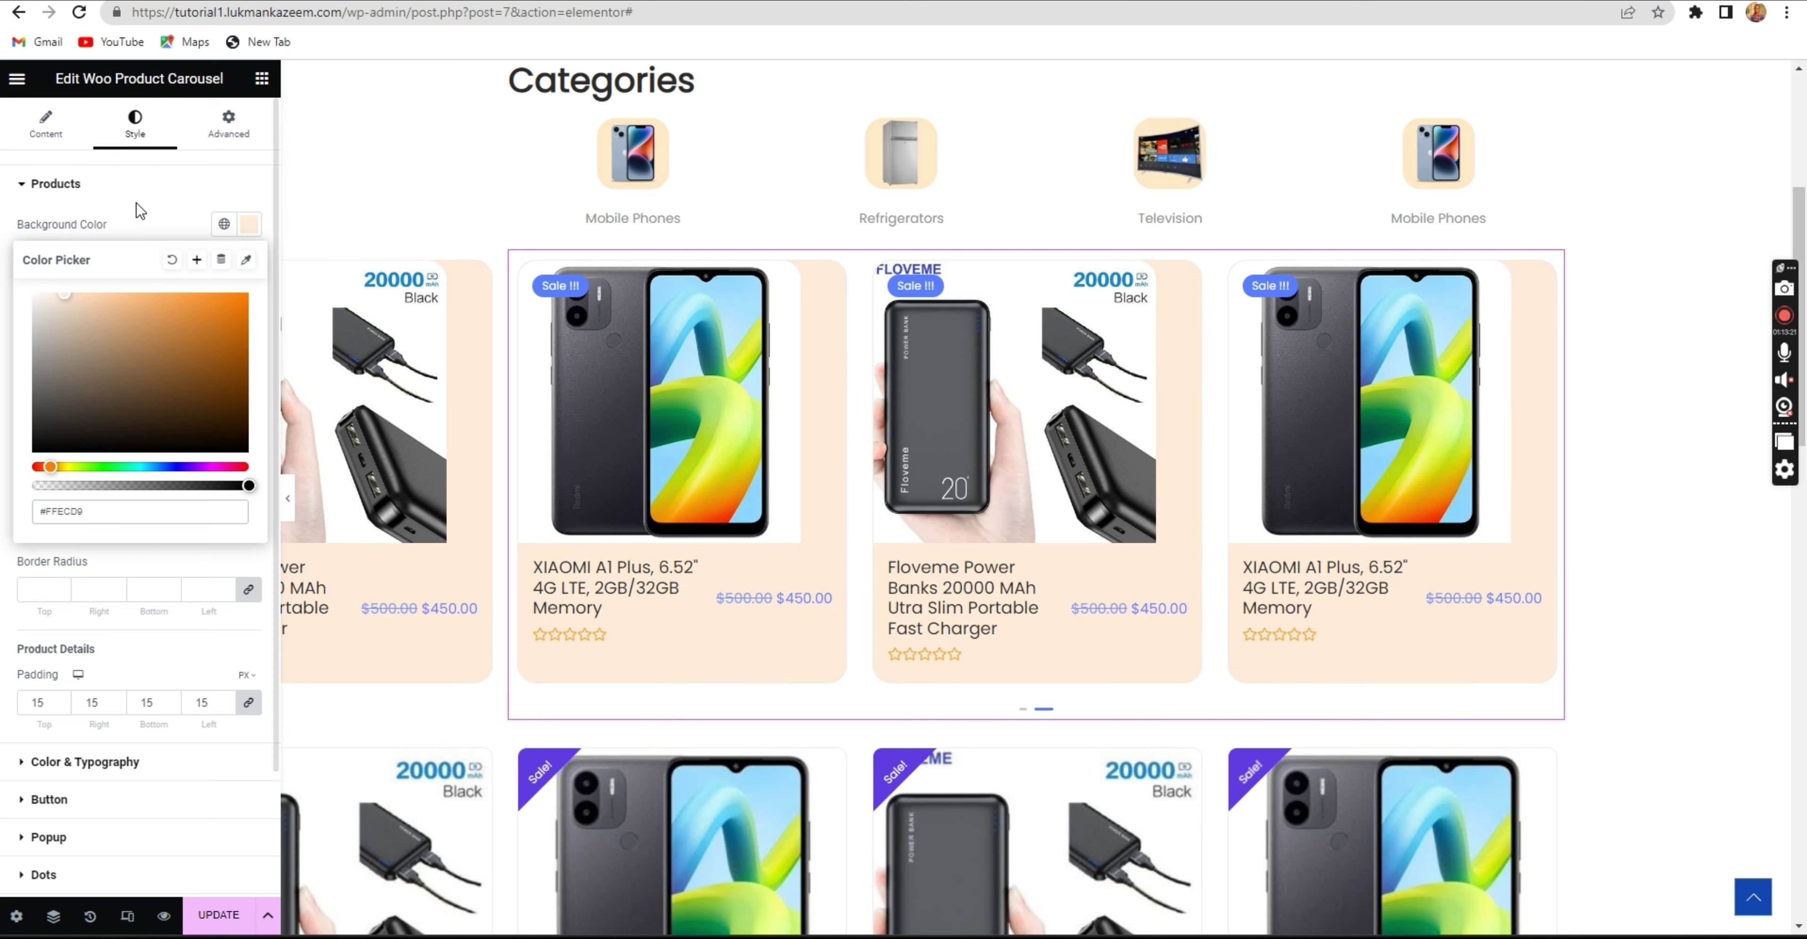
click(141, 186)
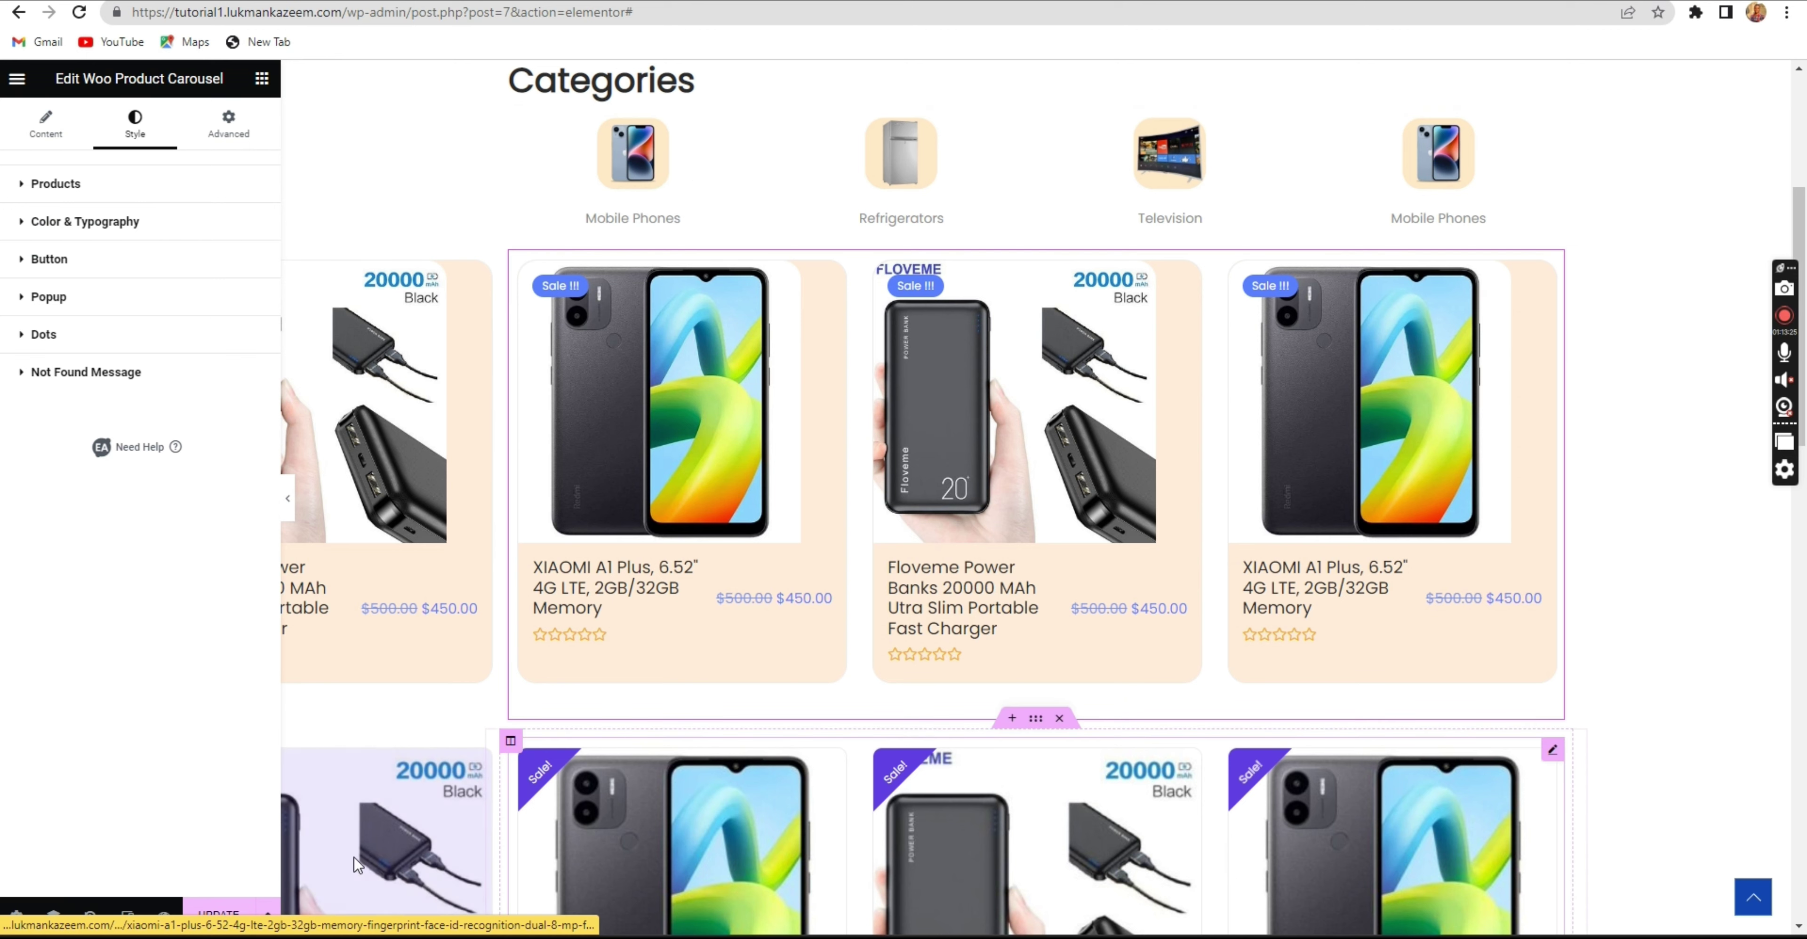
click(212, 920)
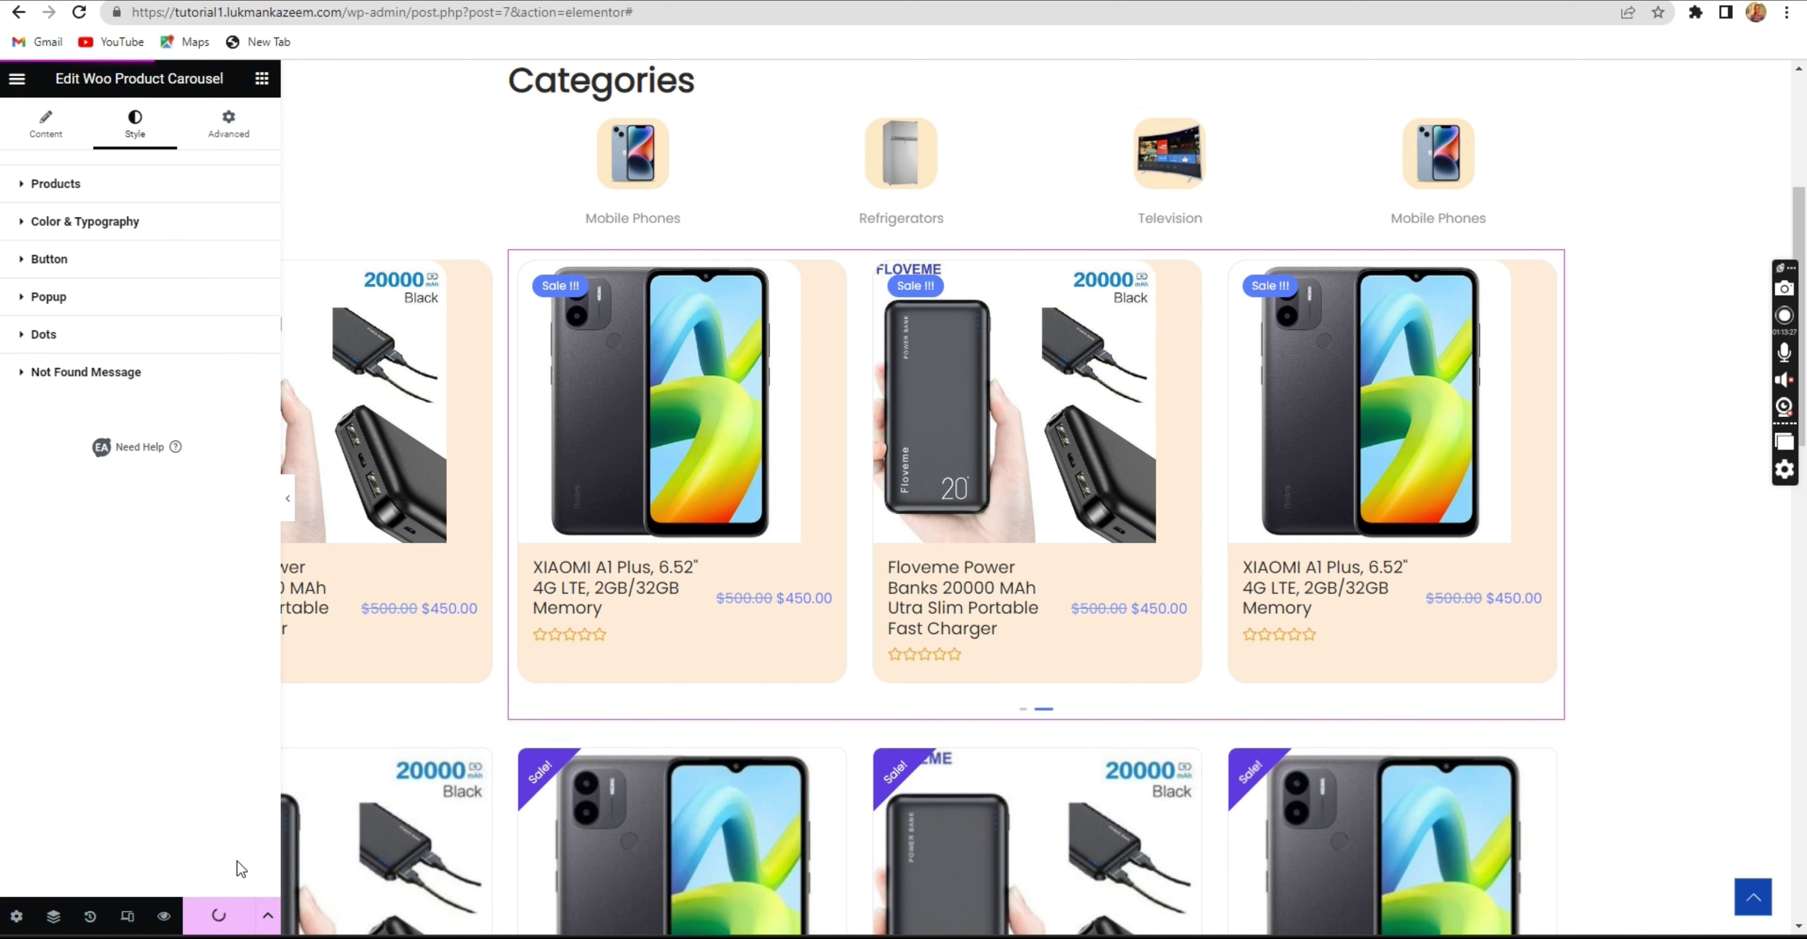
Fine-tune the card background colour to a paler yellow tint.
click(160, 188)
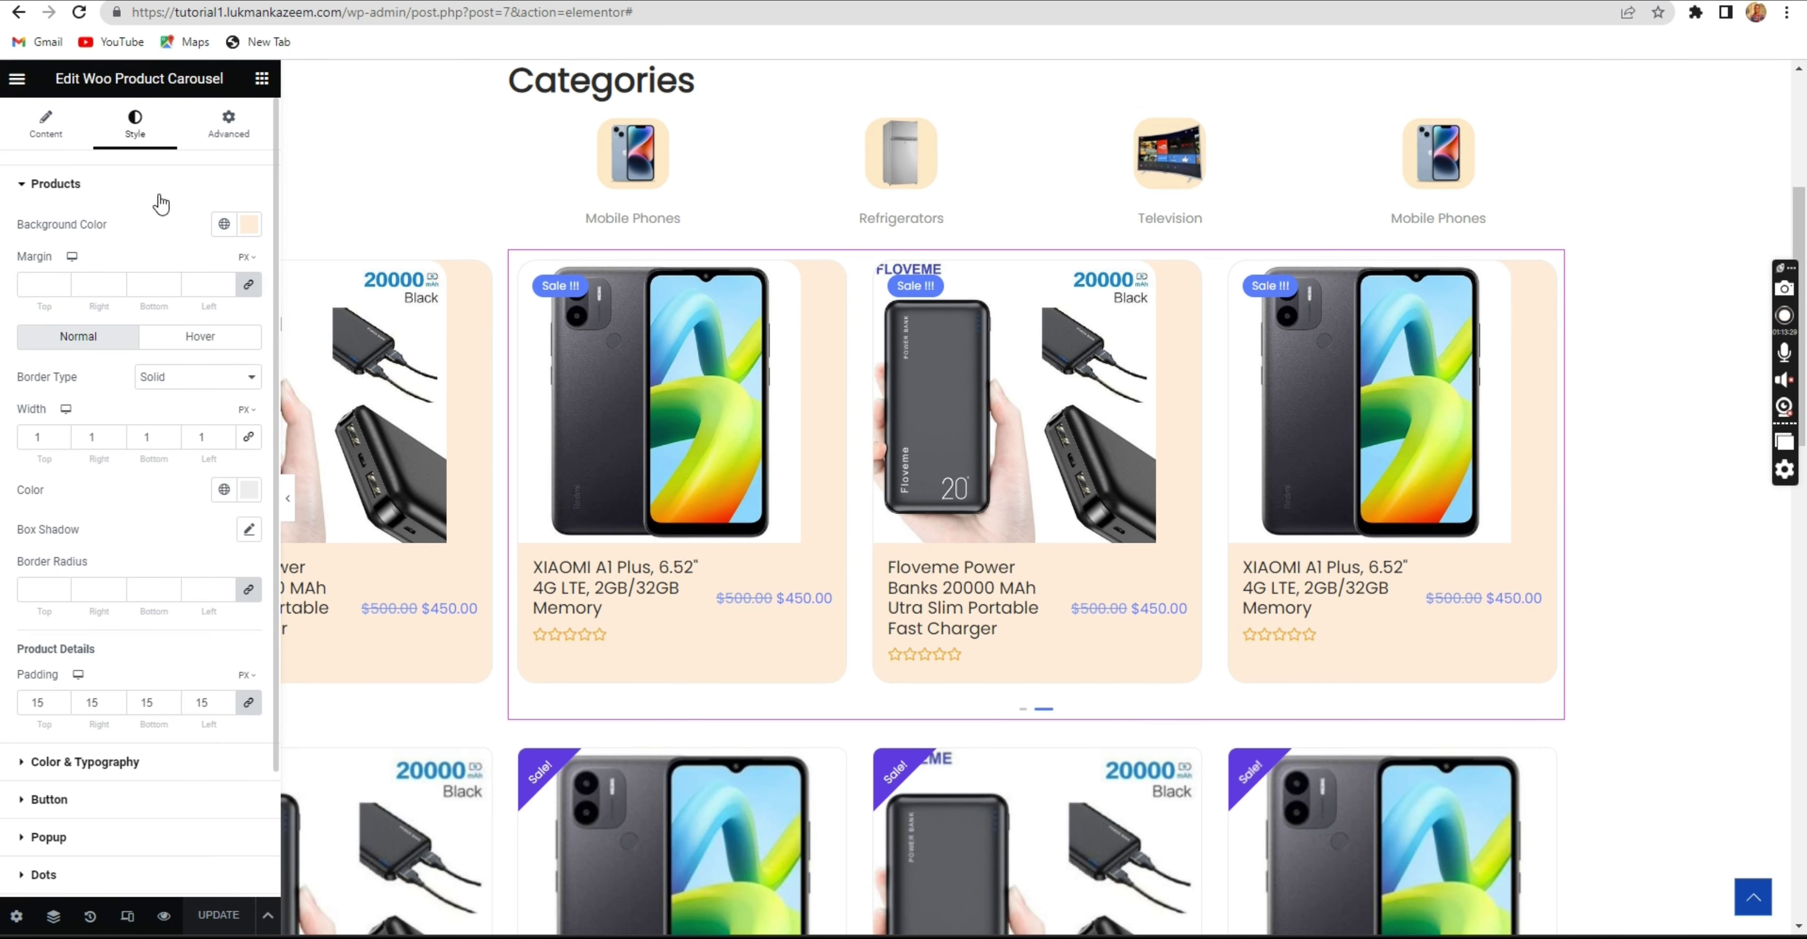
click(249, 224)
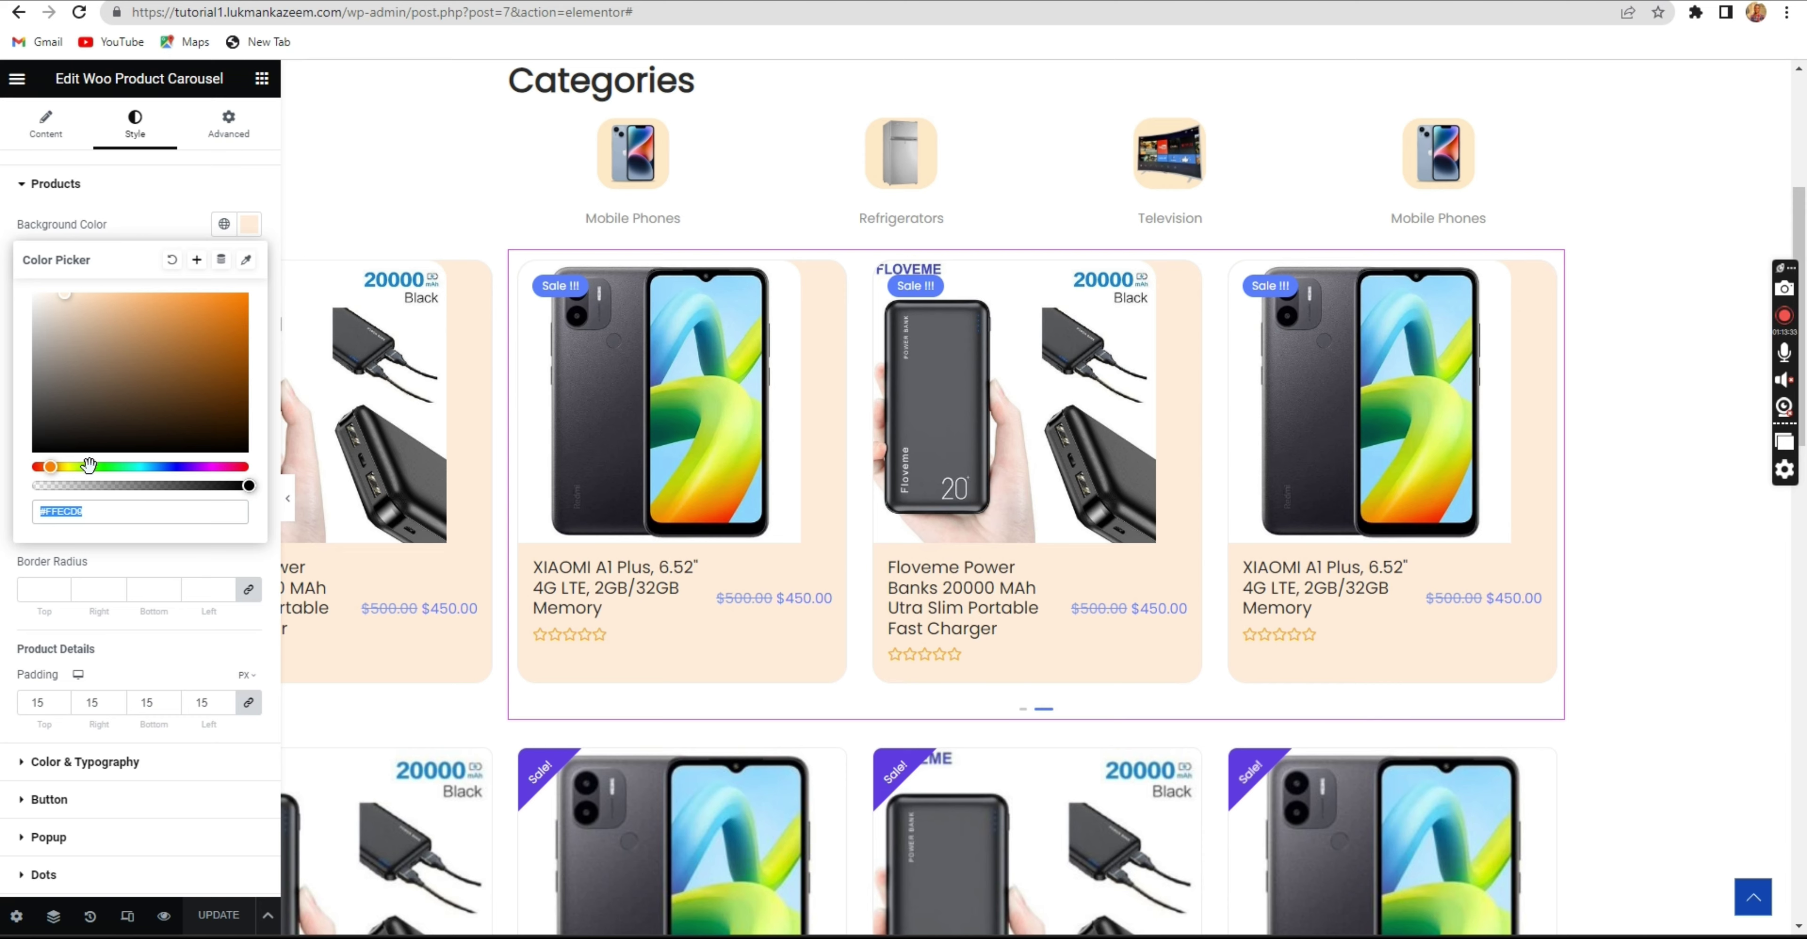
click(73, 466)
mouse_move(73, 467)
mouse_down()
mouse_move(193, 467)
mouse_move(58, 470)
mouse_up()
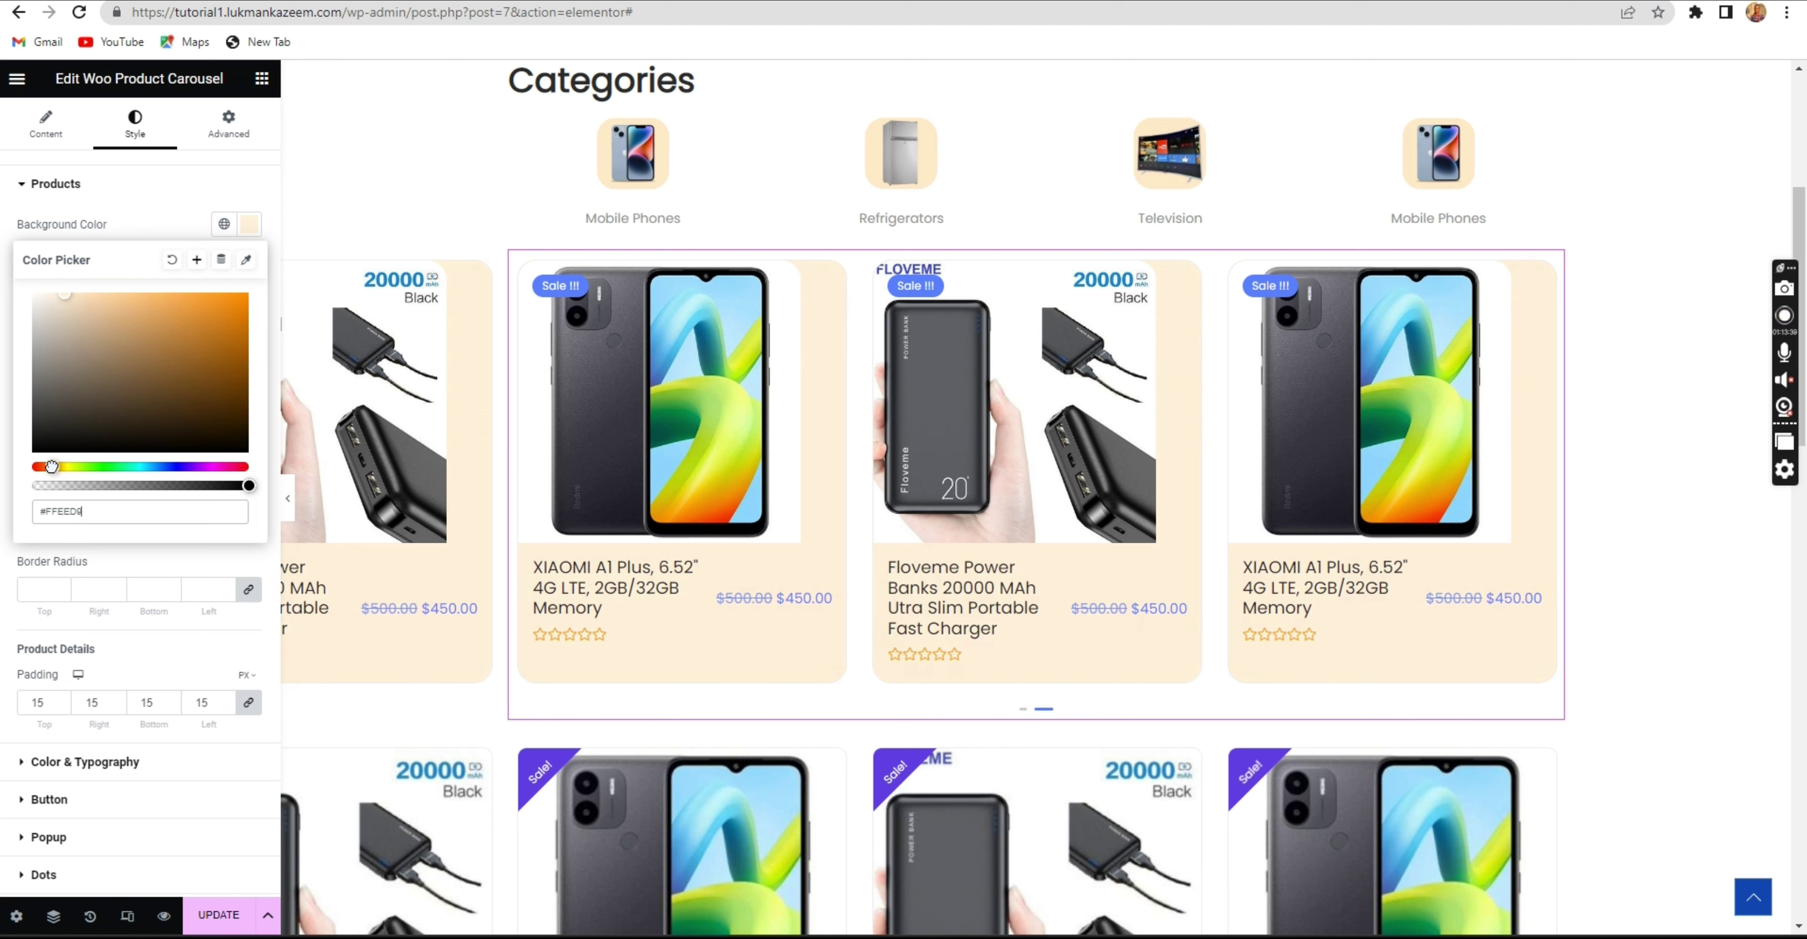
click(158, 204)
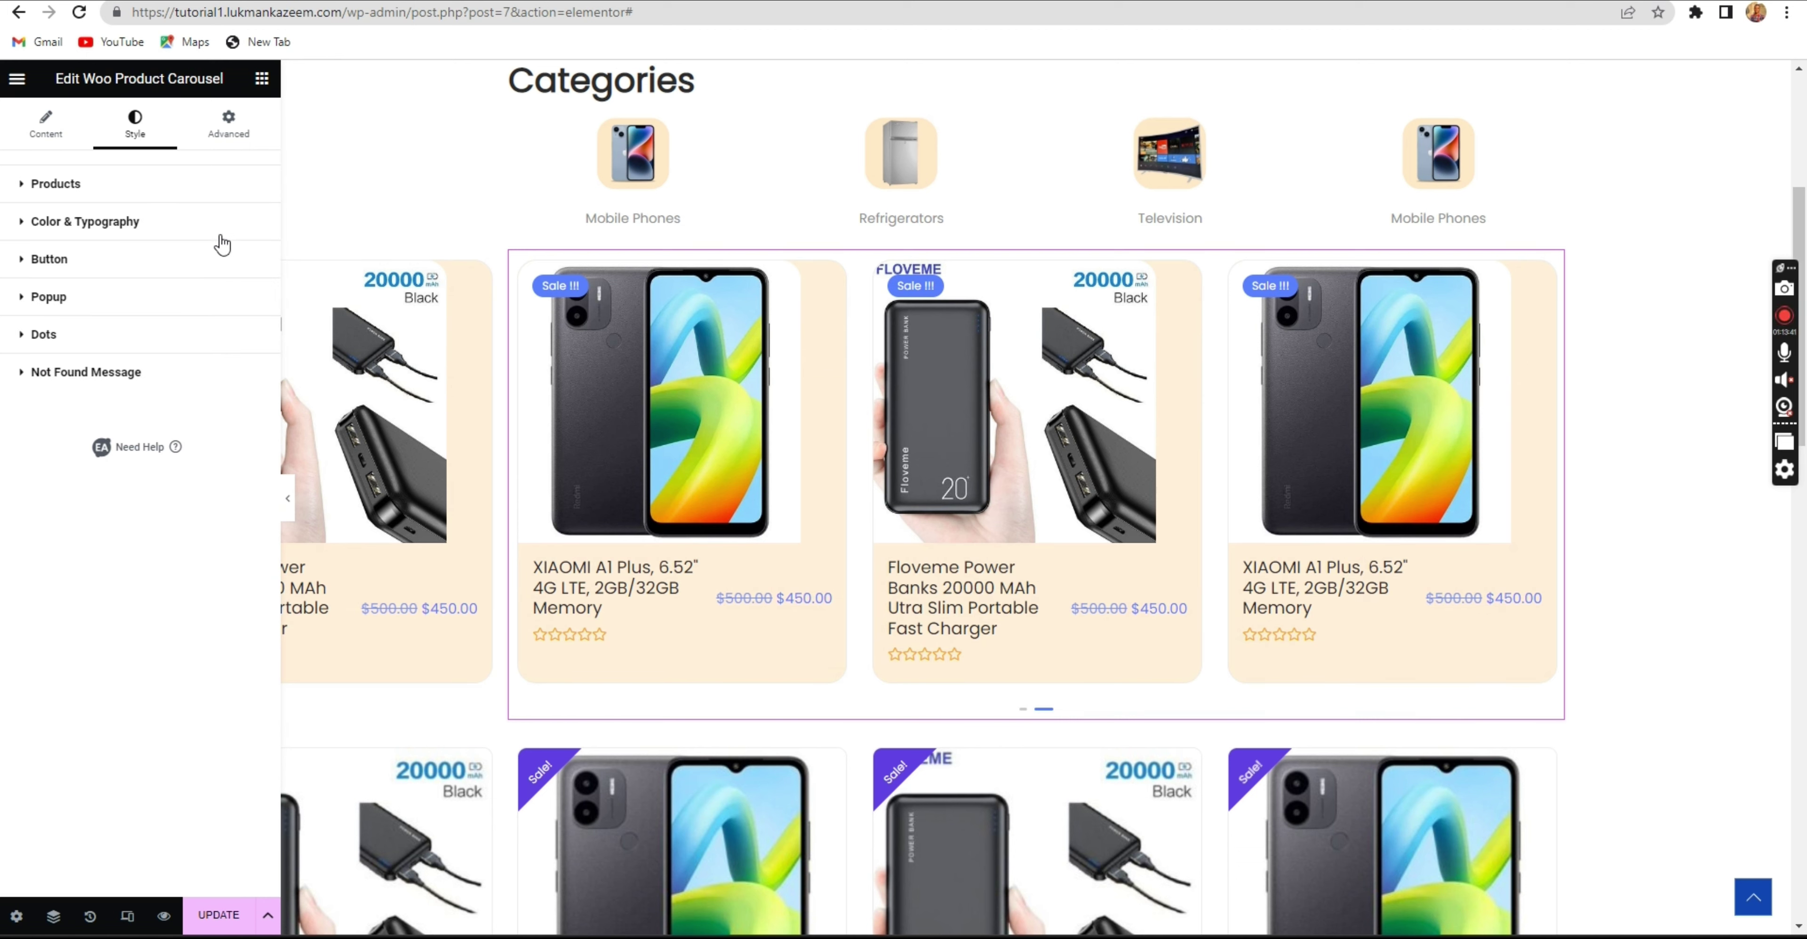
Set Product Details Padding to 12 on all linked sides, down from 15.
click(193, 198)
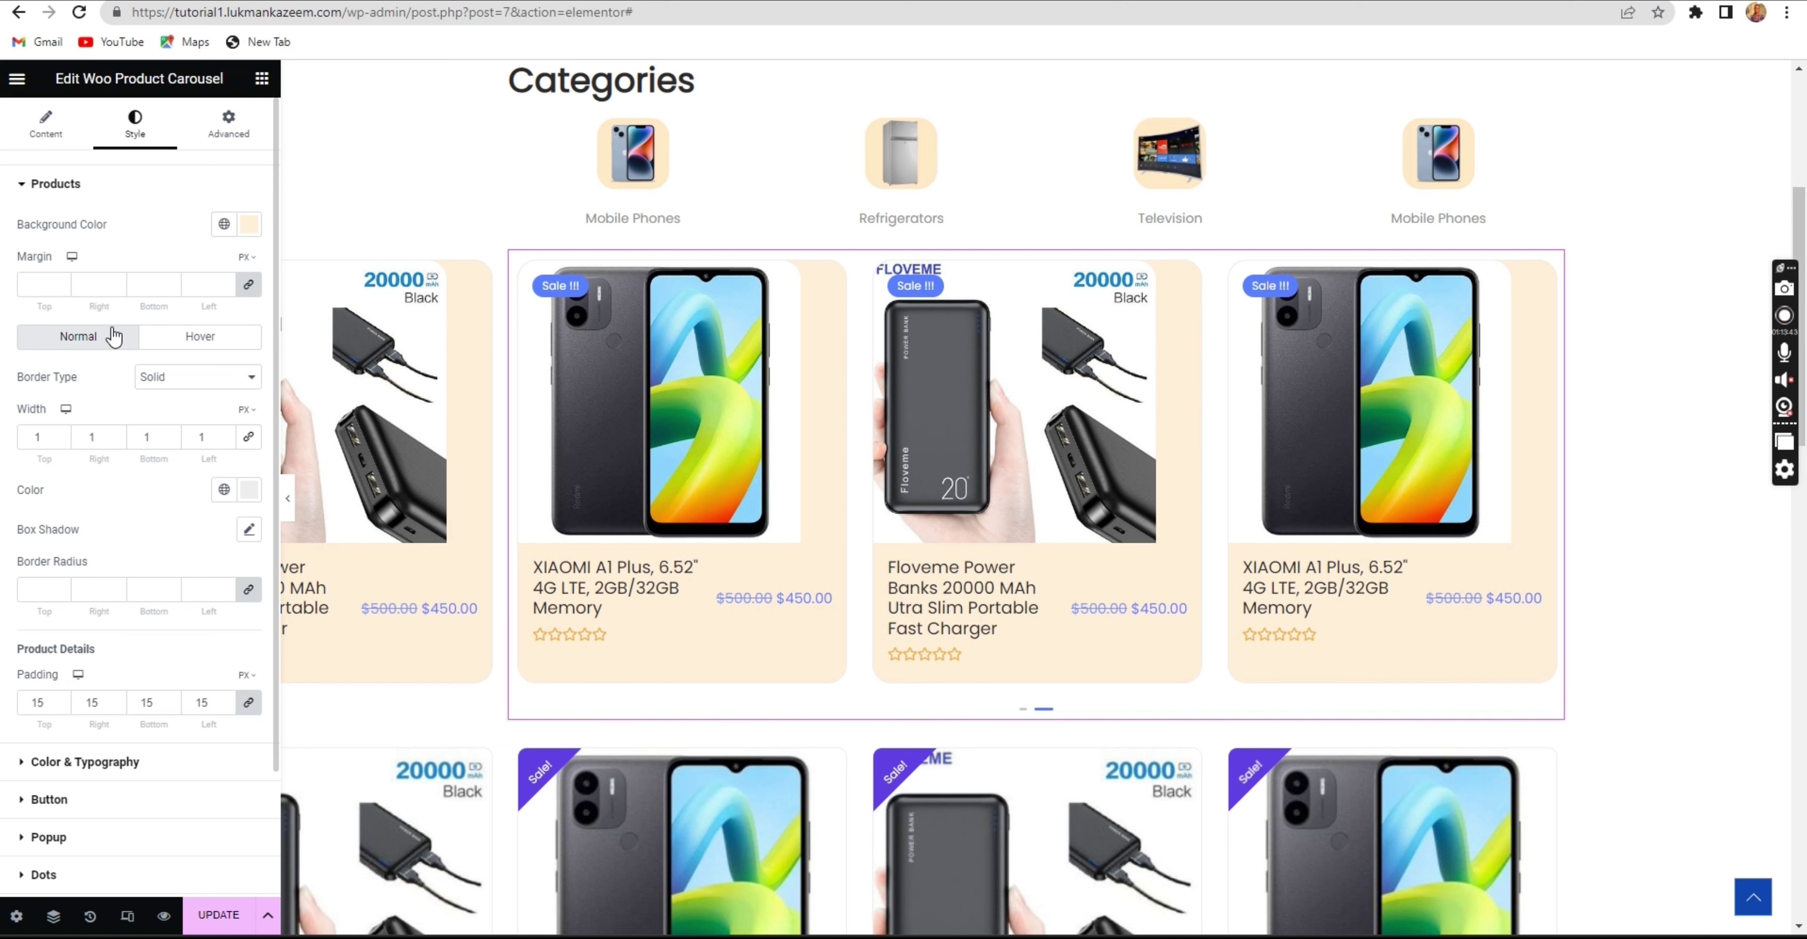
scroll(122, 359, down, 1)
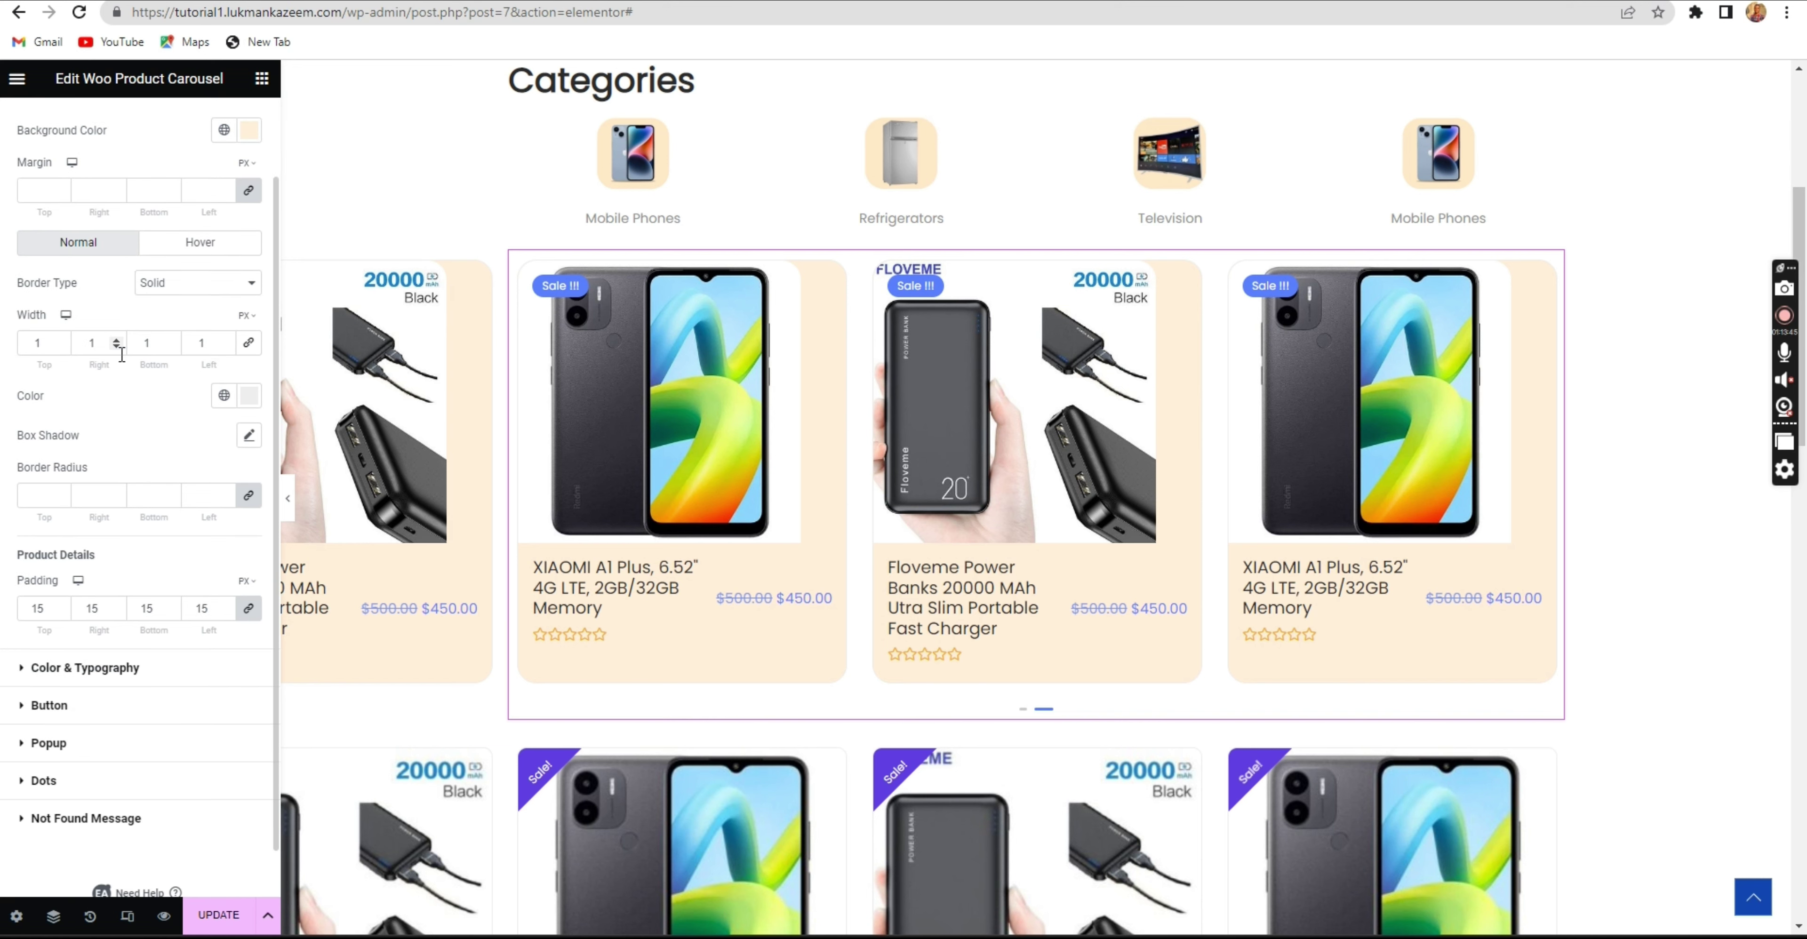
scroll(123, 305, down, 1)
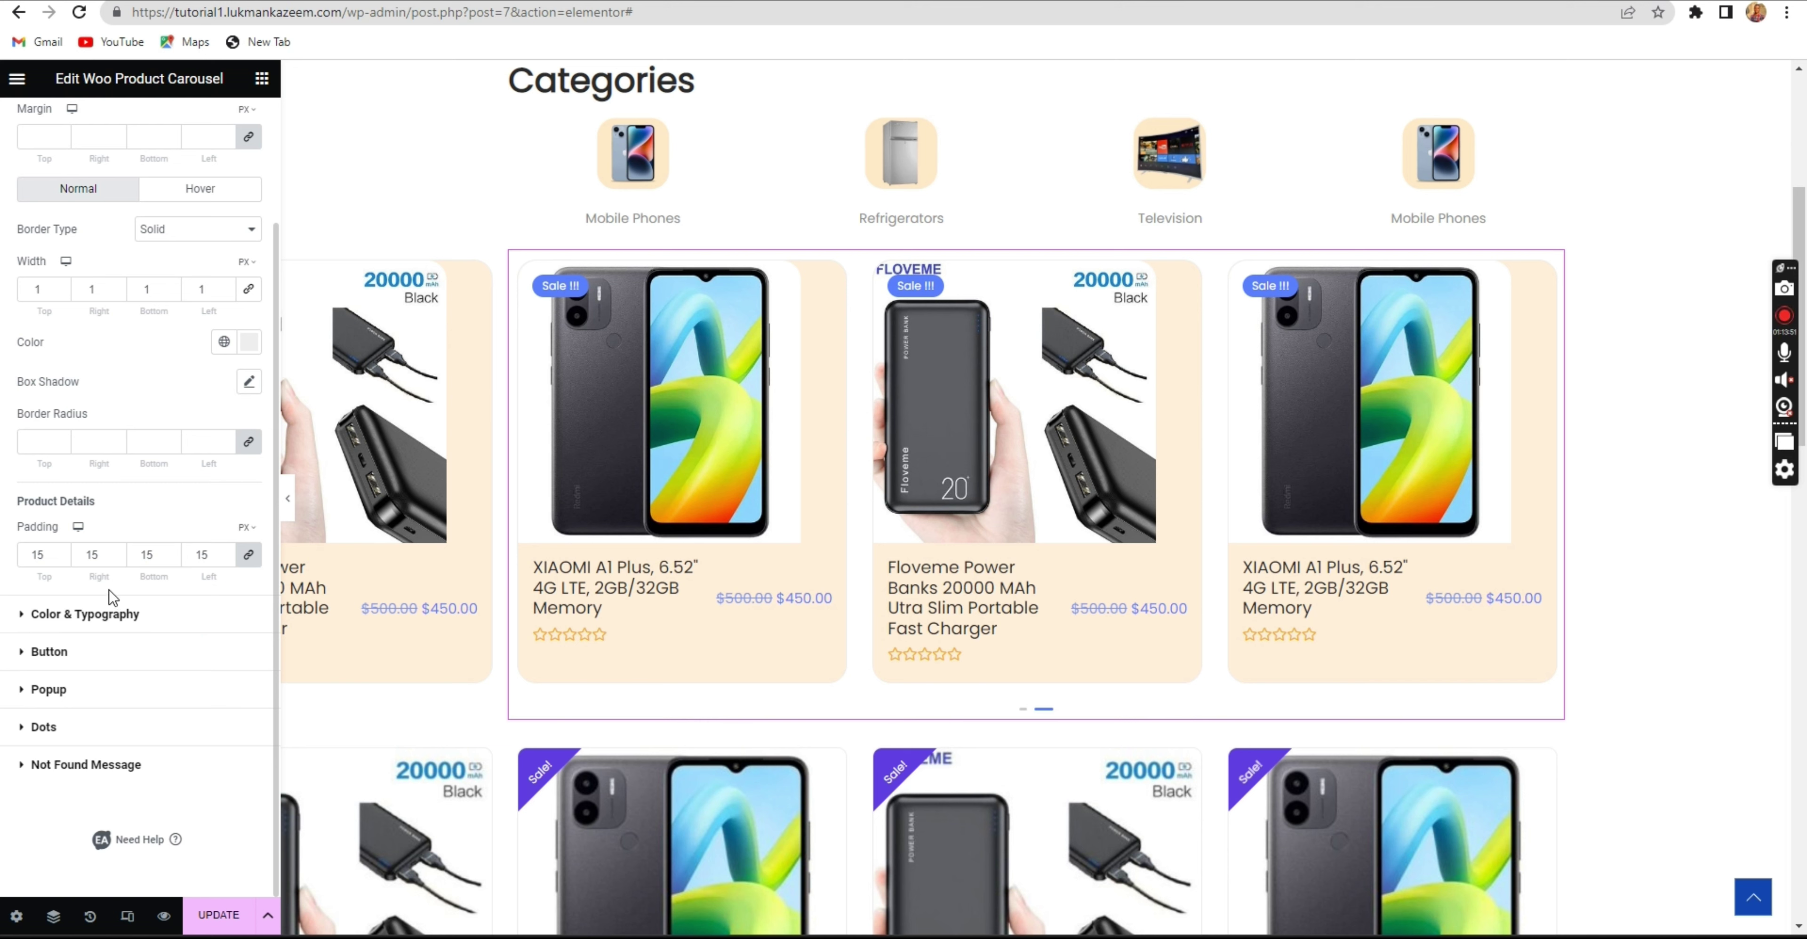
click(117, 556)
click(117, 557)
click(118, 557)
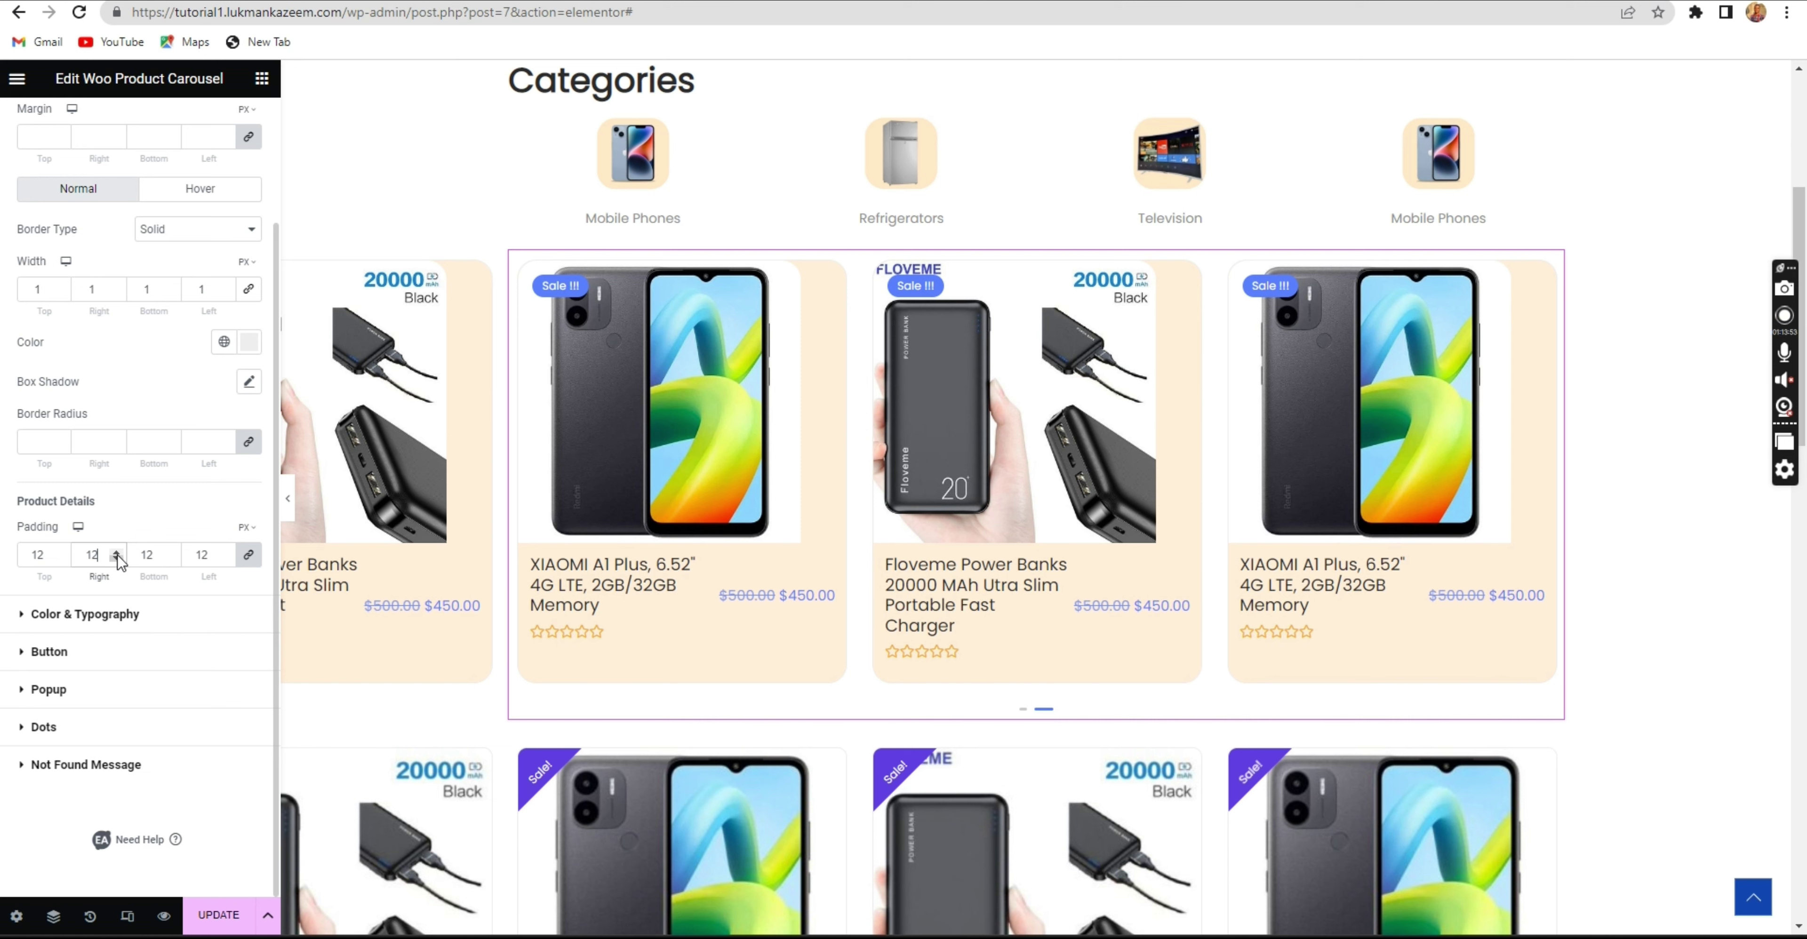
click(118, 557)
click(118, 557)
click(118, 557)
click(118, 556)
click(119, 556)
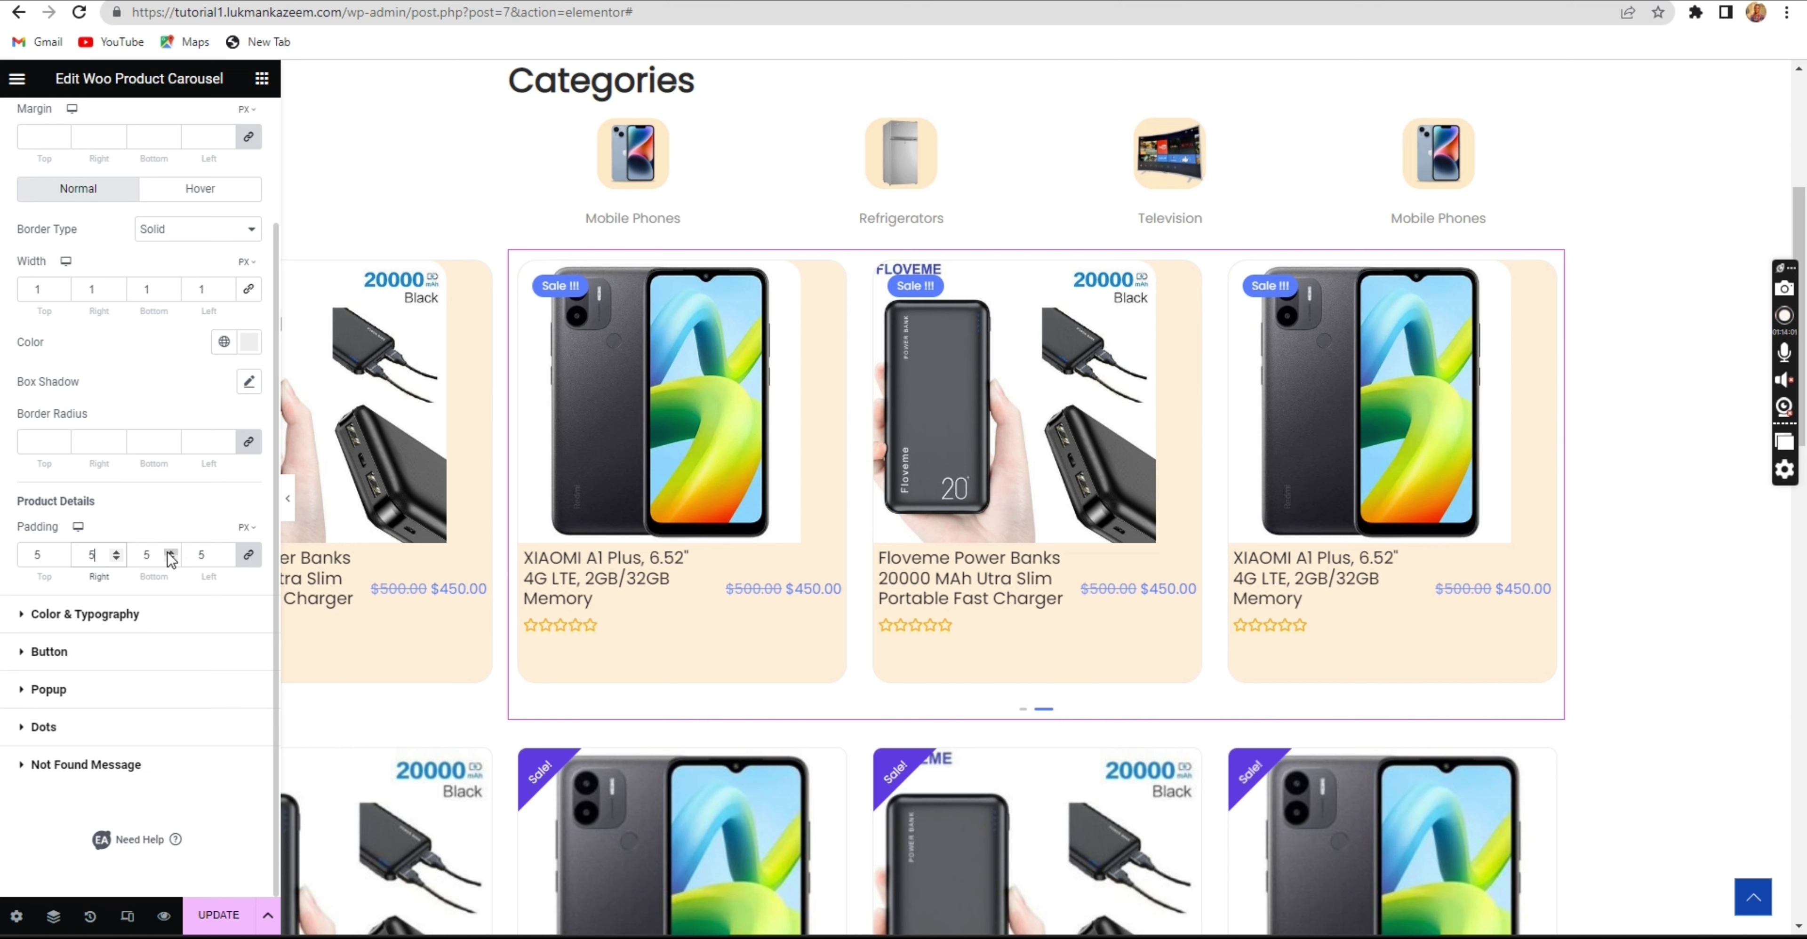
click(170, 554)
click(170, 553)
click(171, 554)
click(171, 554)
click(170, 554)
click(170, 553)
click(170, 553)
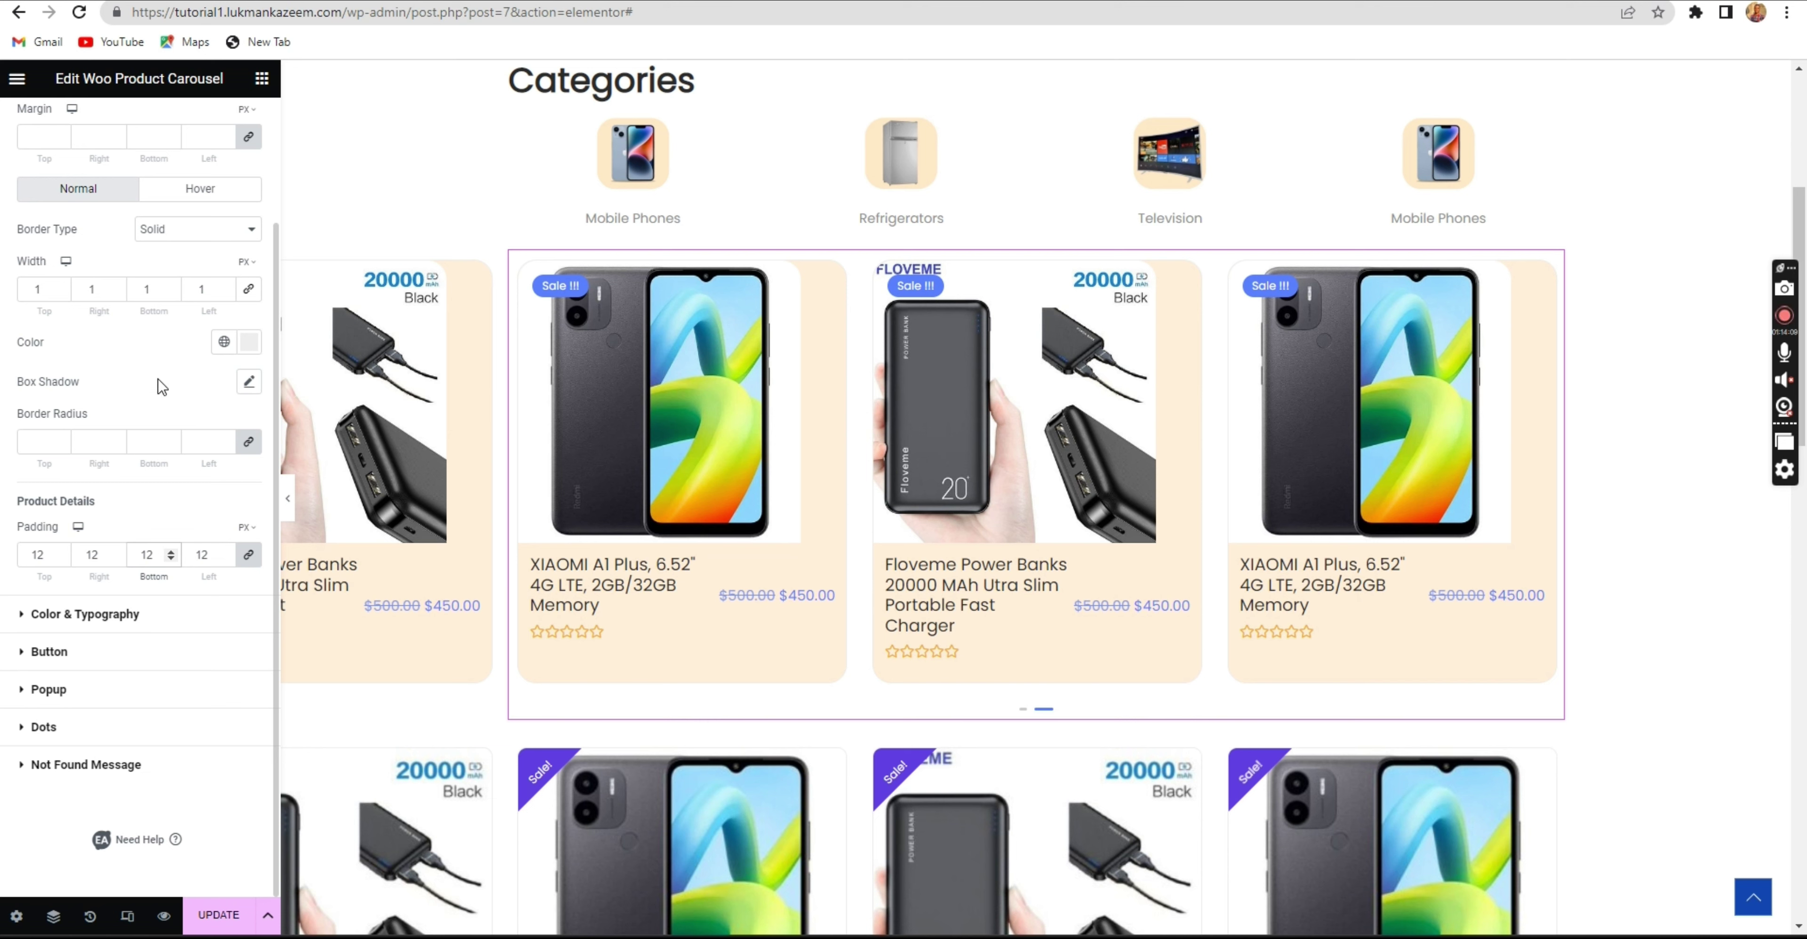
scroll(102, 281, up, 2)
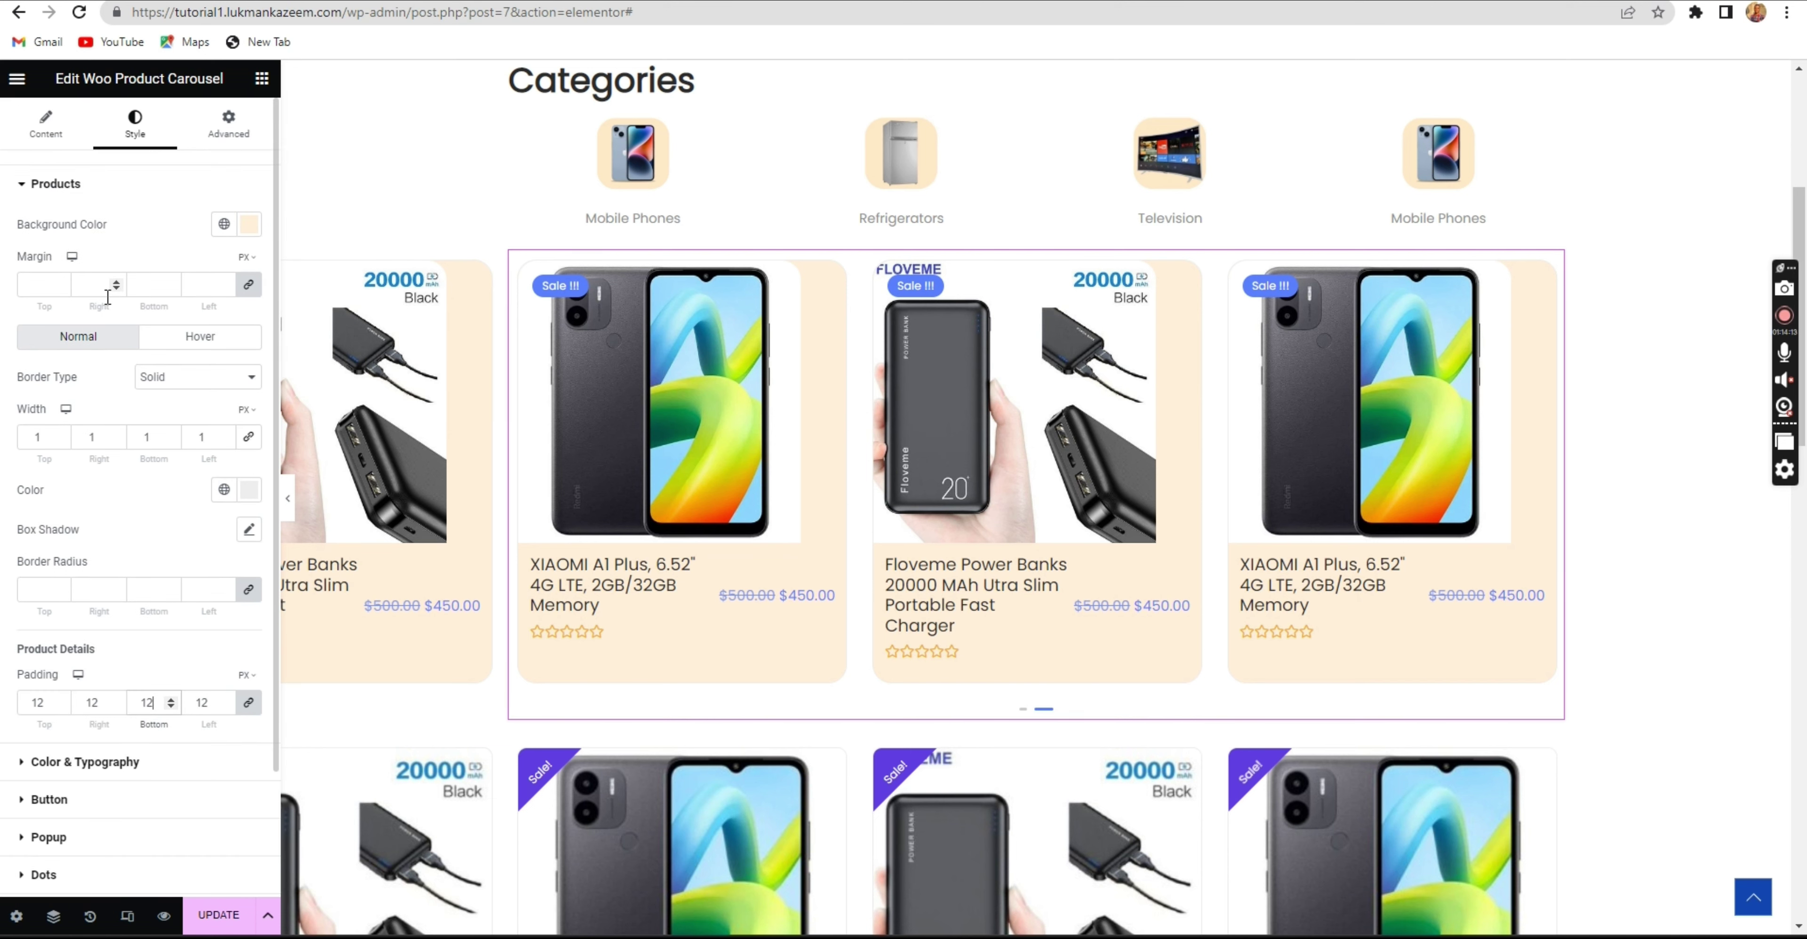
click(124, 185)
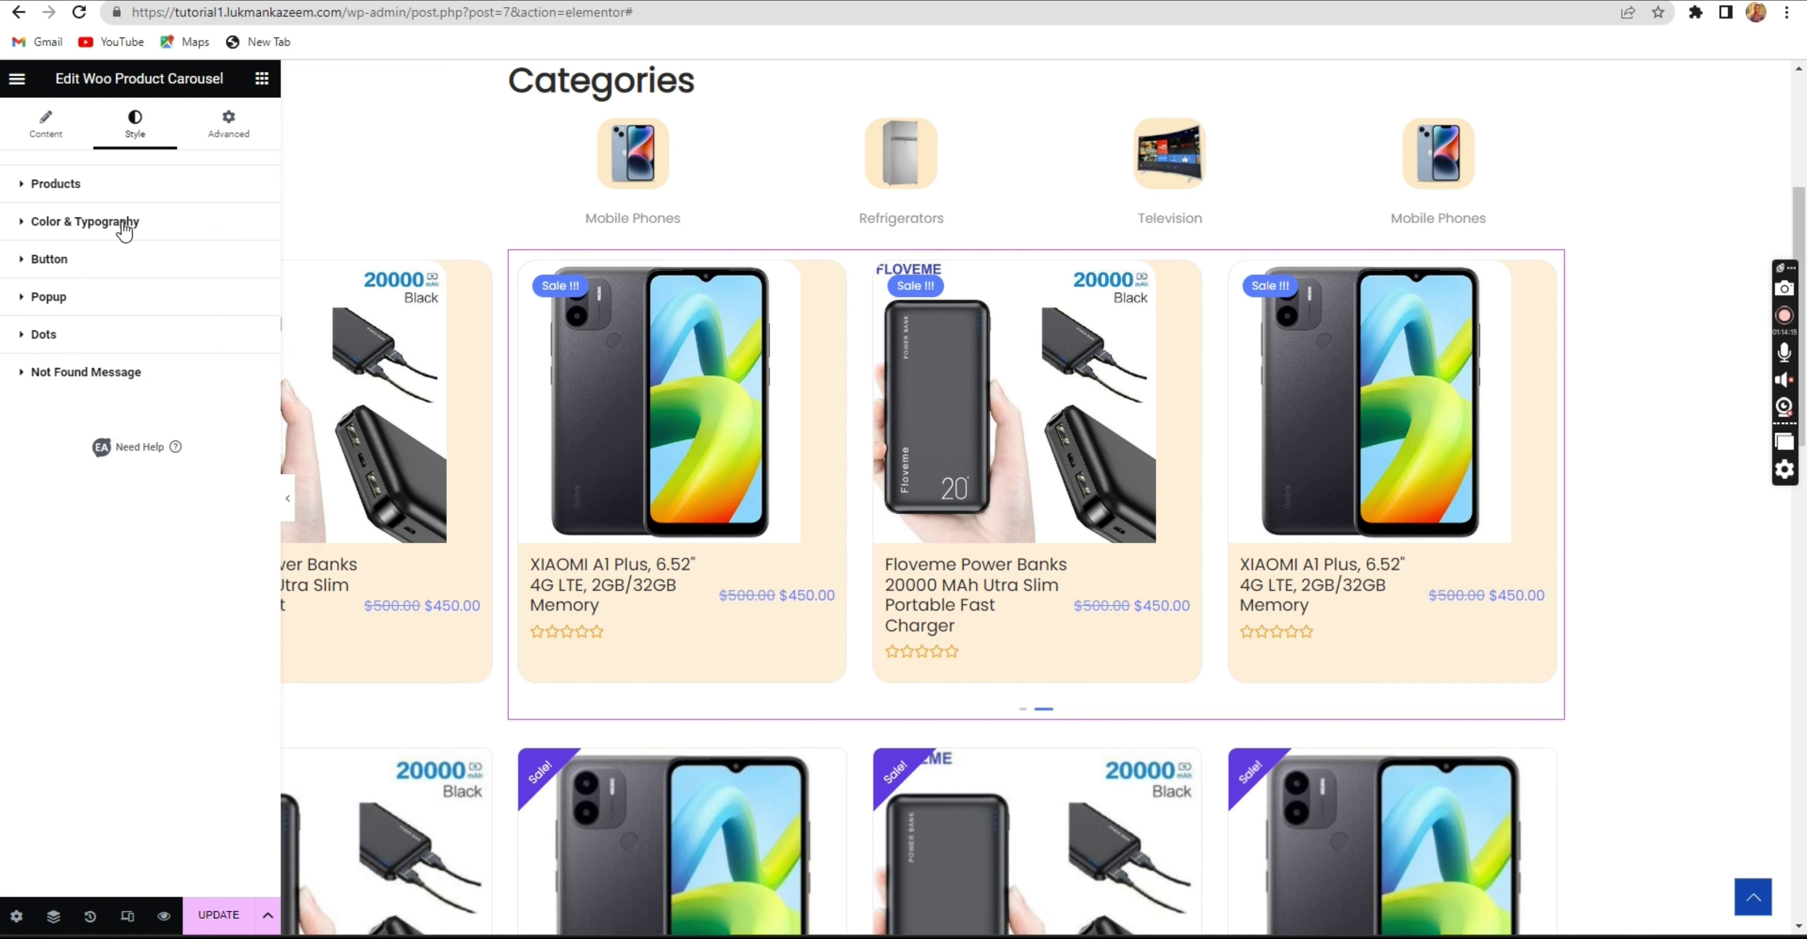
click(124, 224)
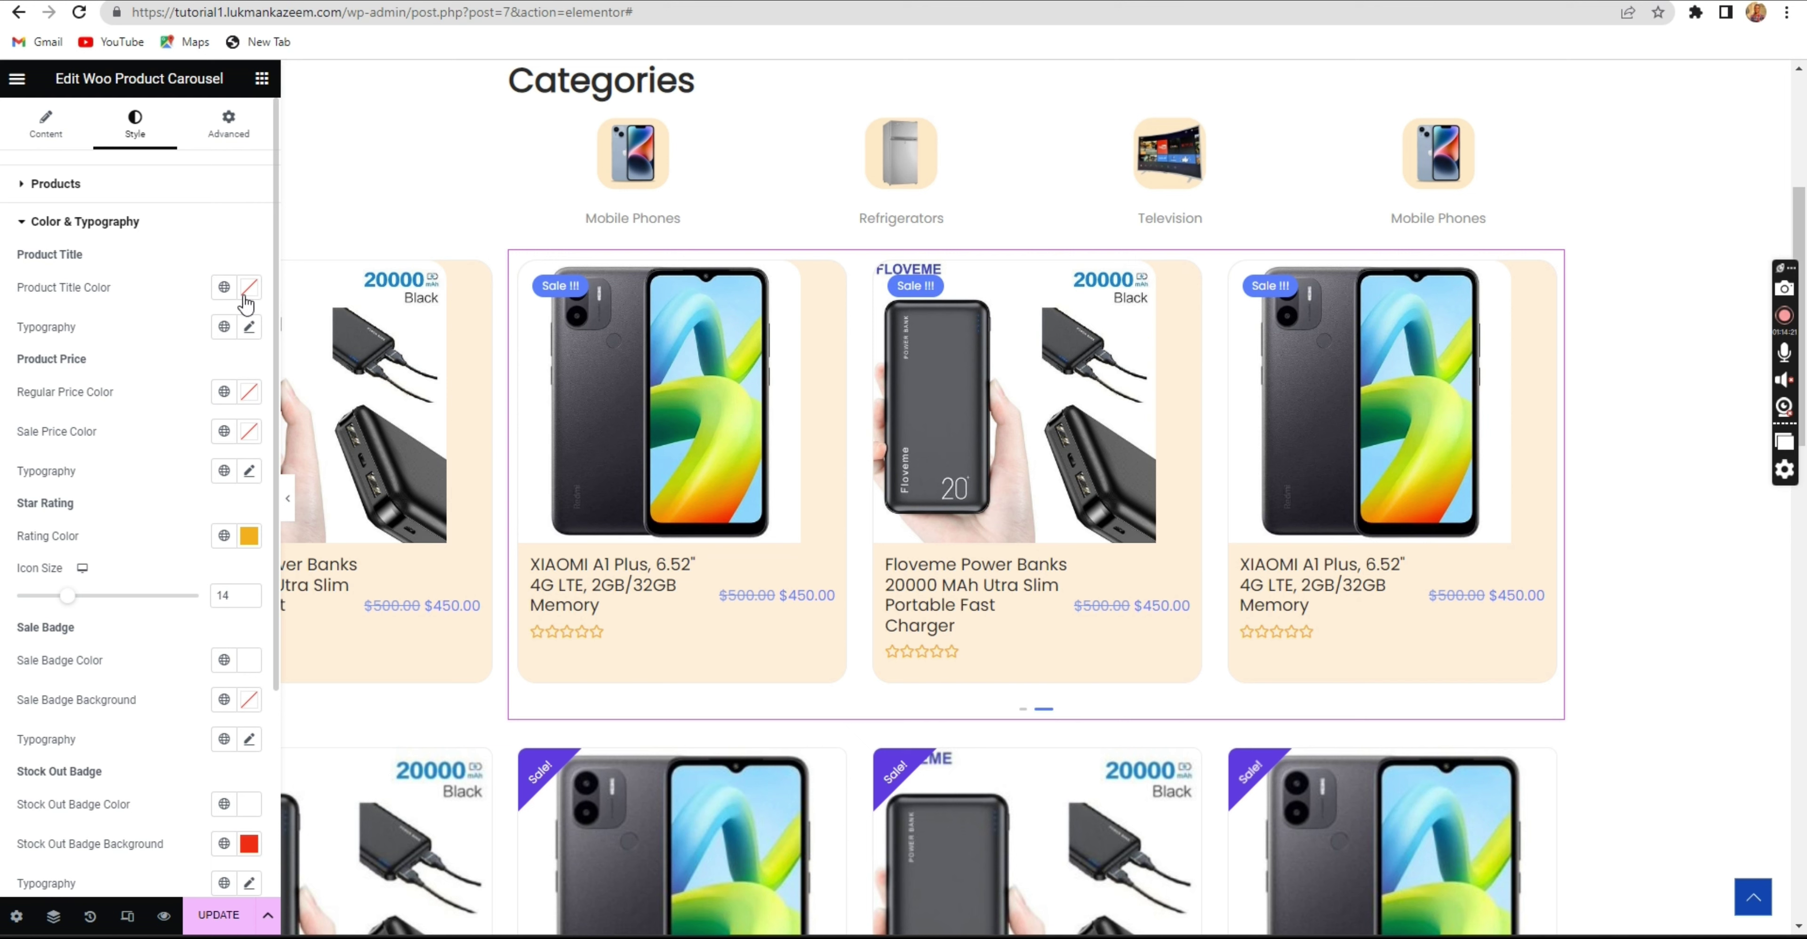
Give the product titles a custom 14 px font size in Product Title Typography.
click(247, 328)
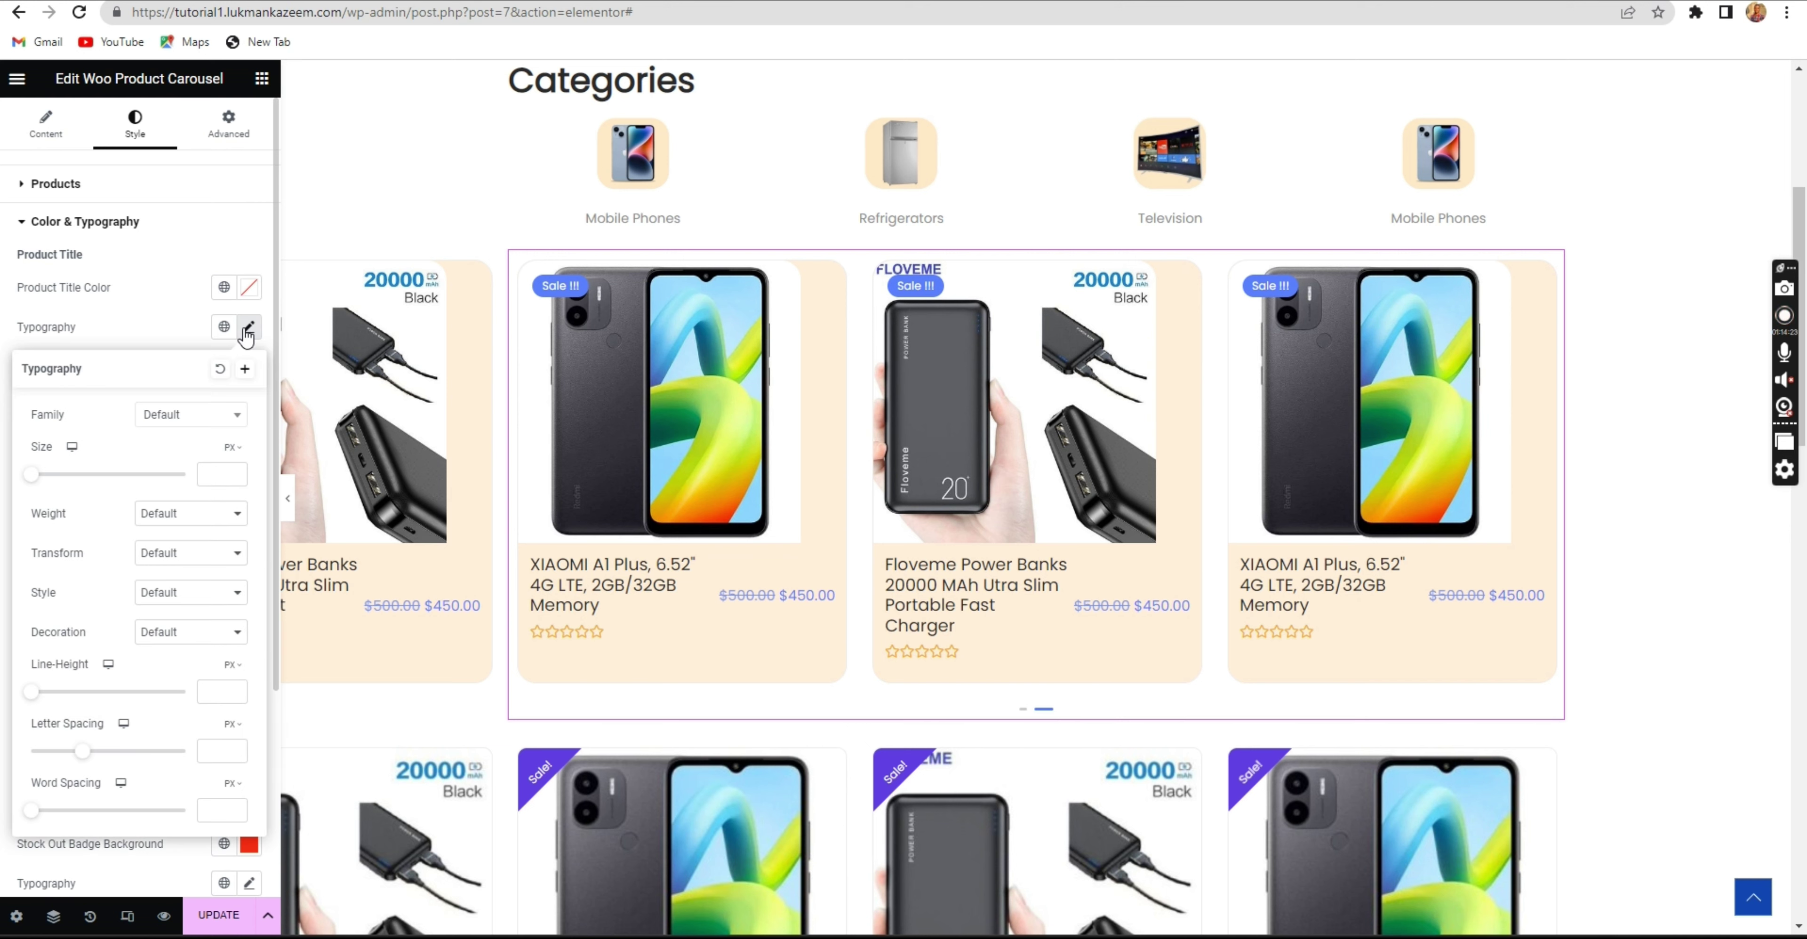
click(247, 330)
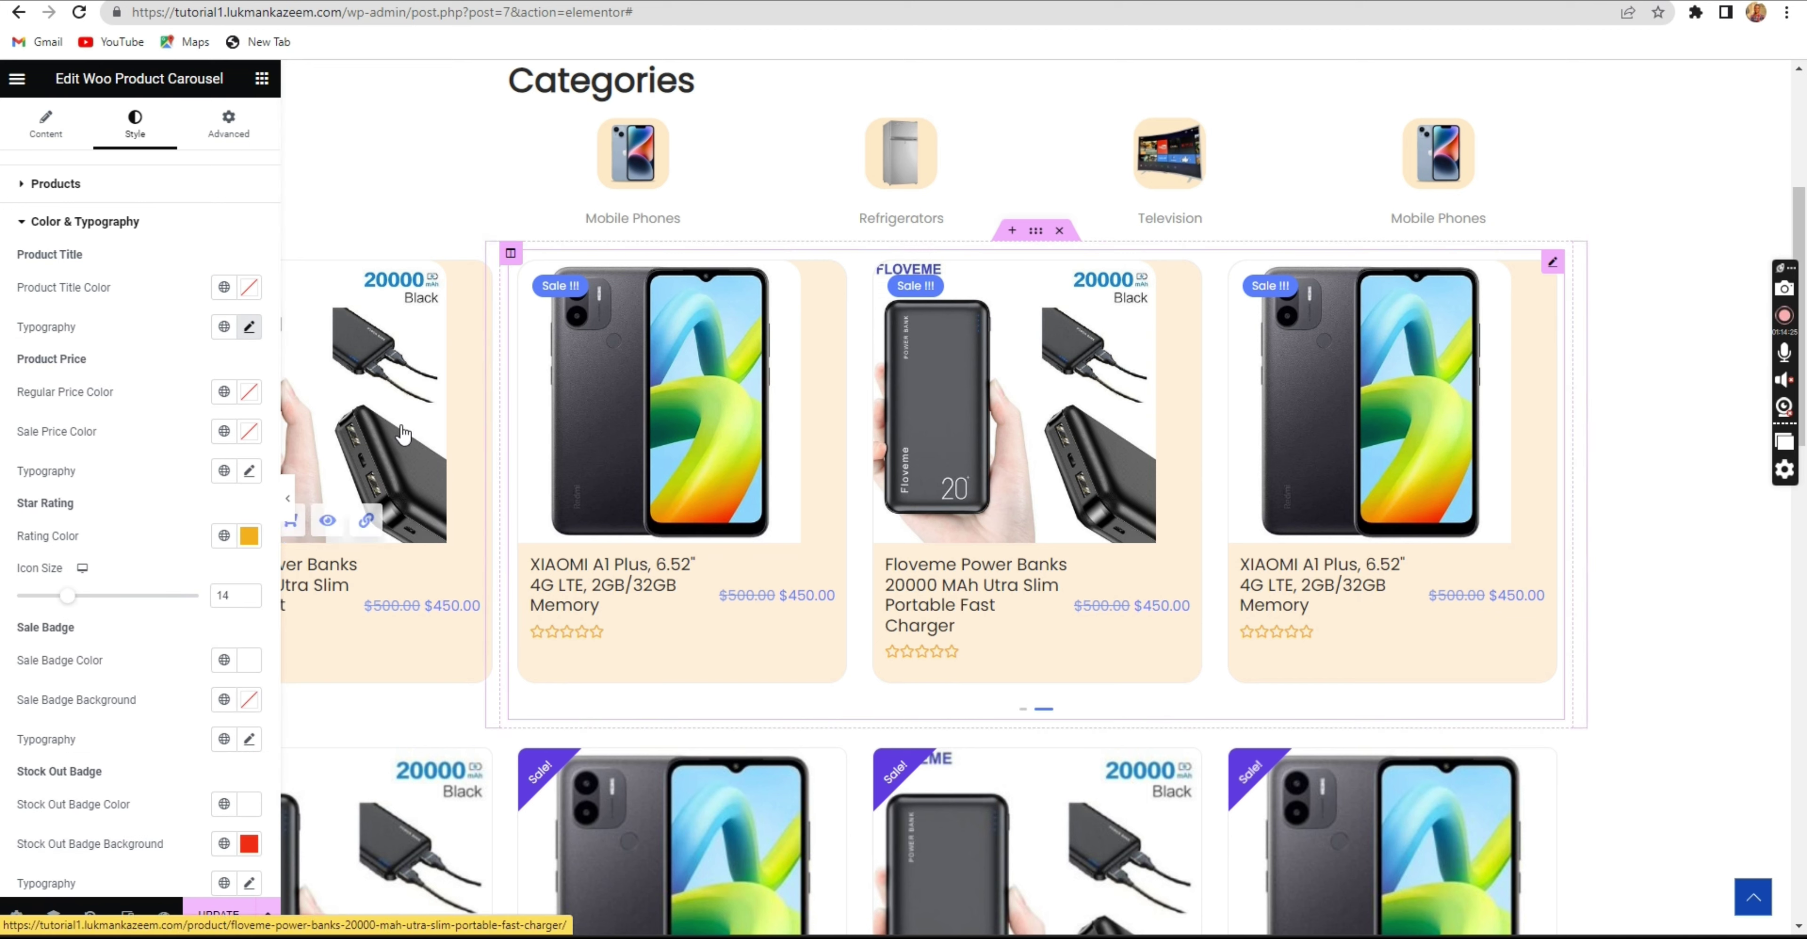
click(249, 328)
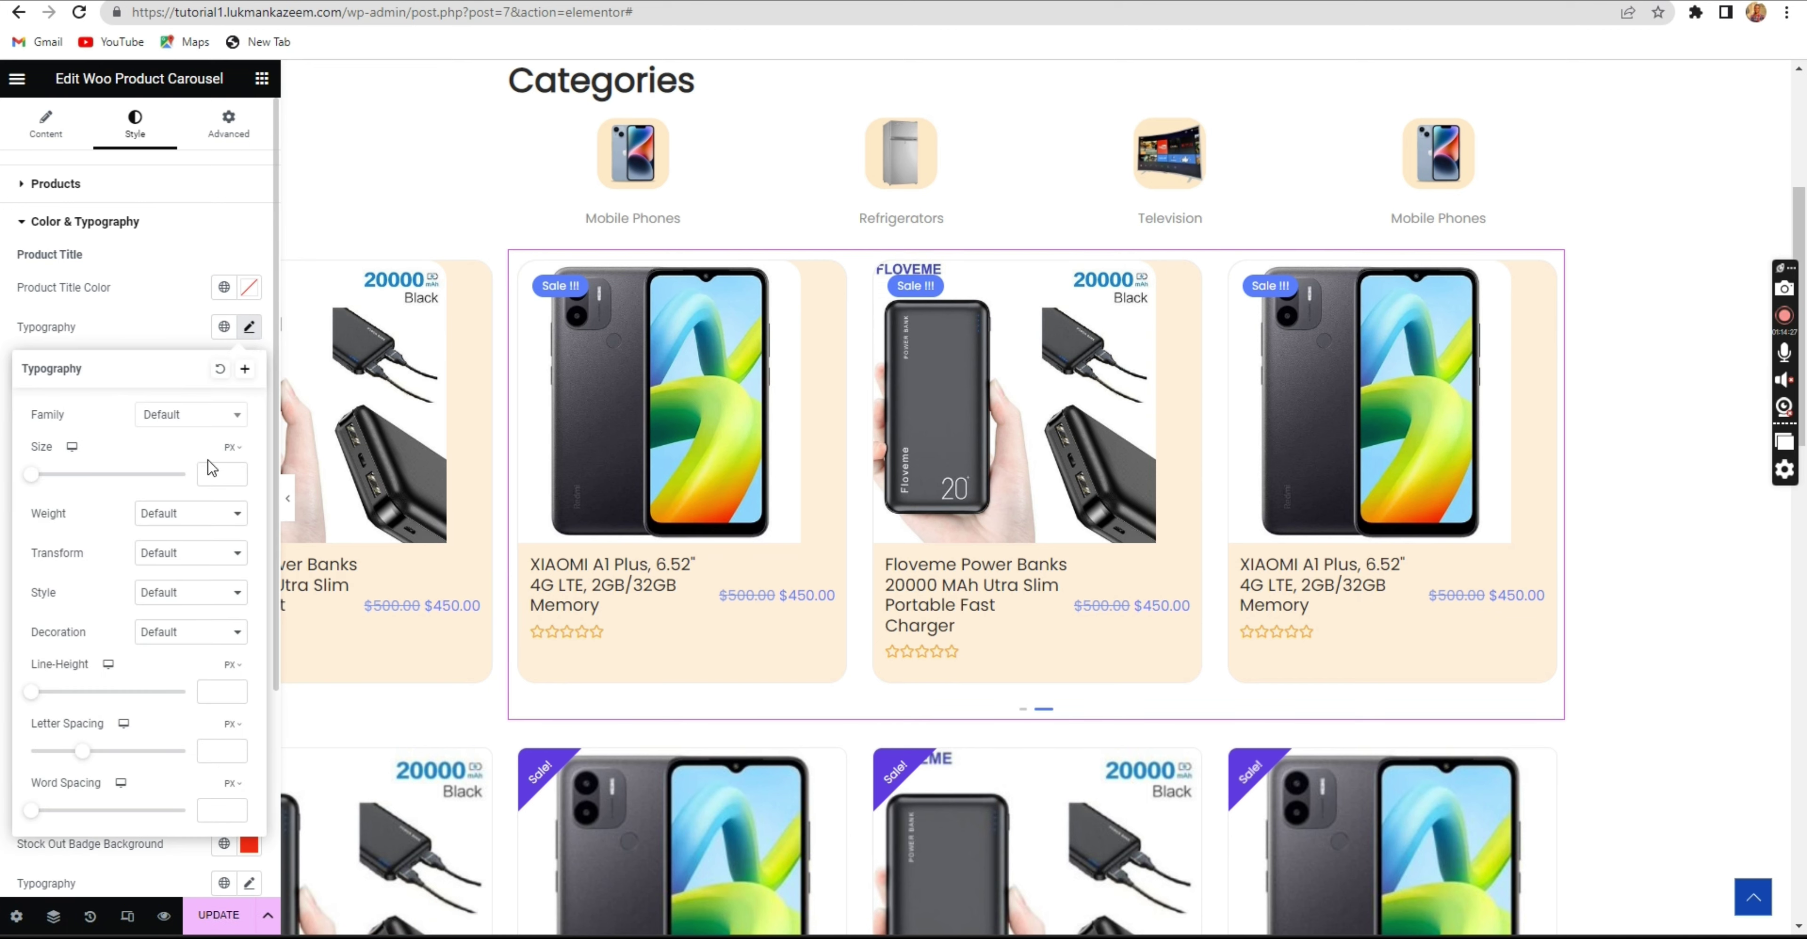
click(236, 472)
click(236, 471)
click(235, 471)
click(236, 472)
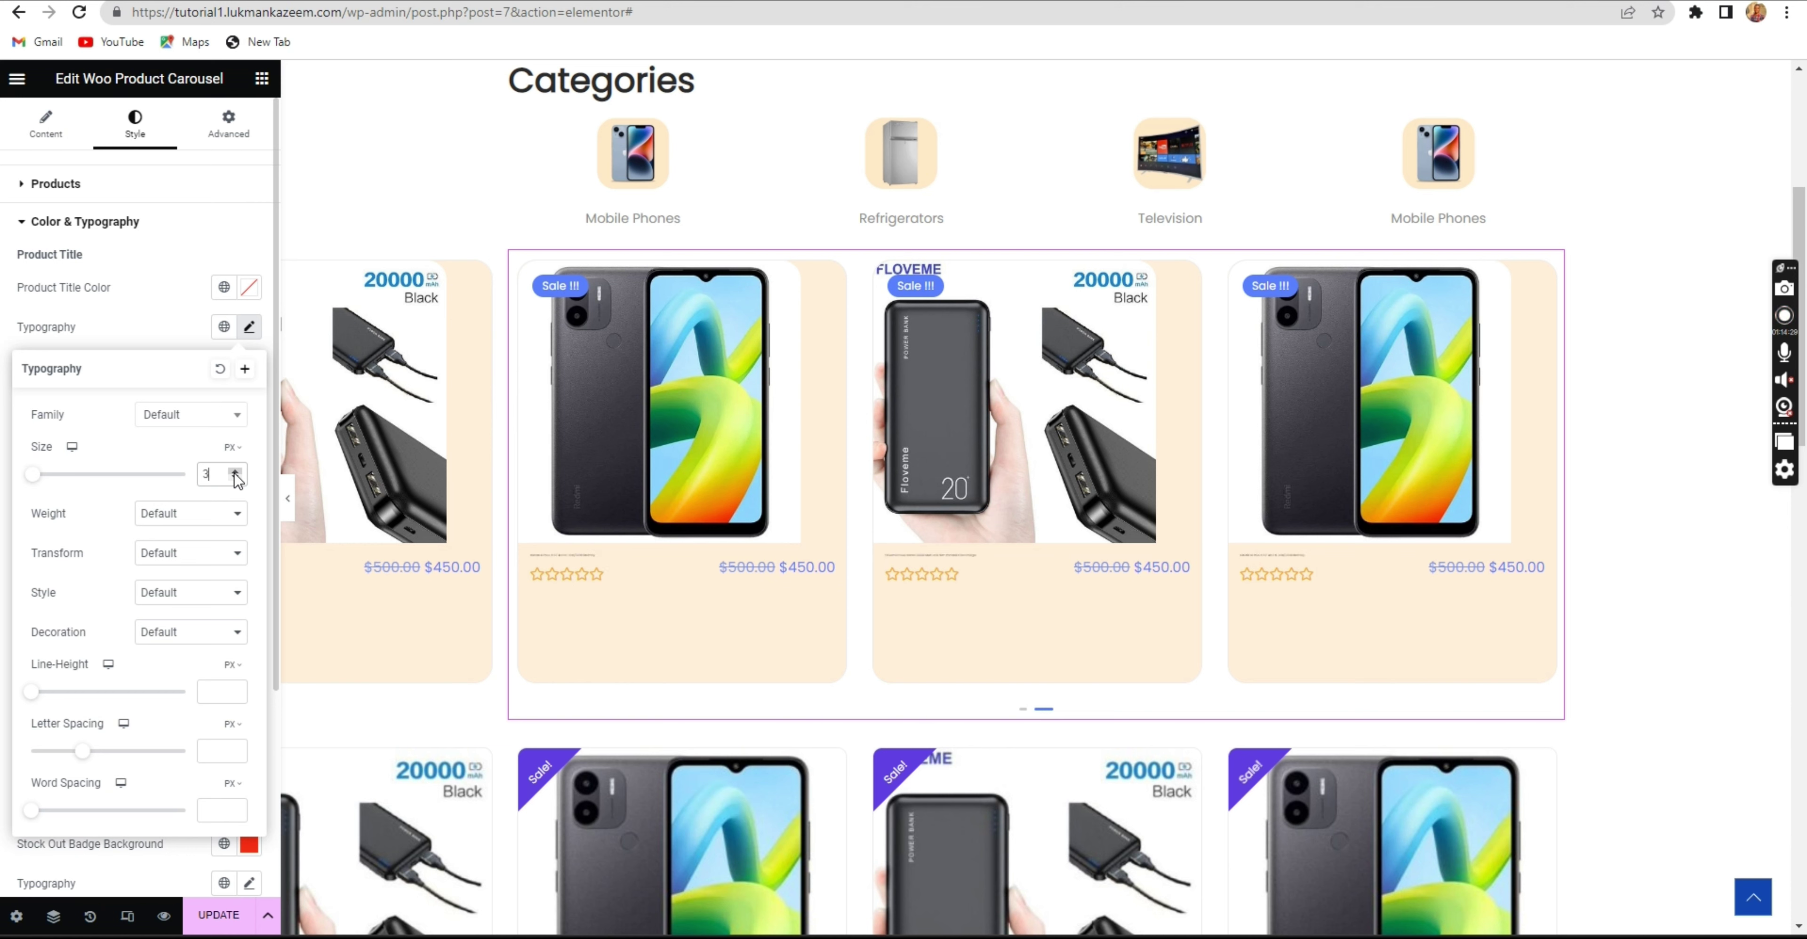
click(236, 472)
click(236, 471)
double_click(236, 471)
double_click(236, 472)
click(236, 472)
click(236, 471)
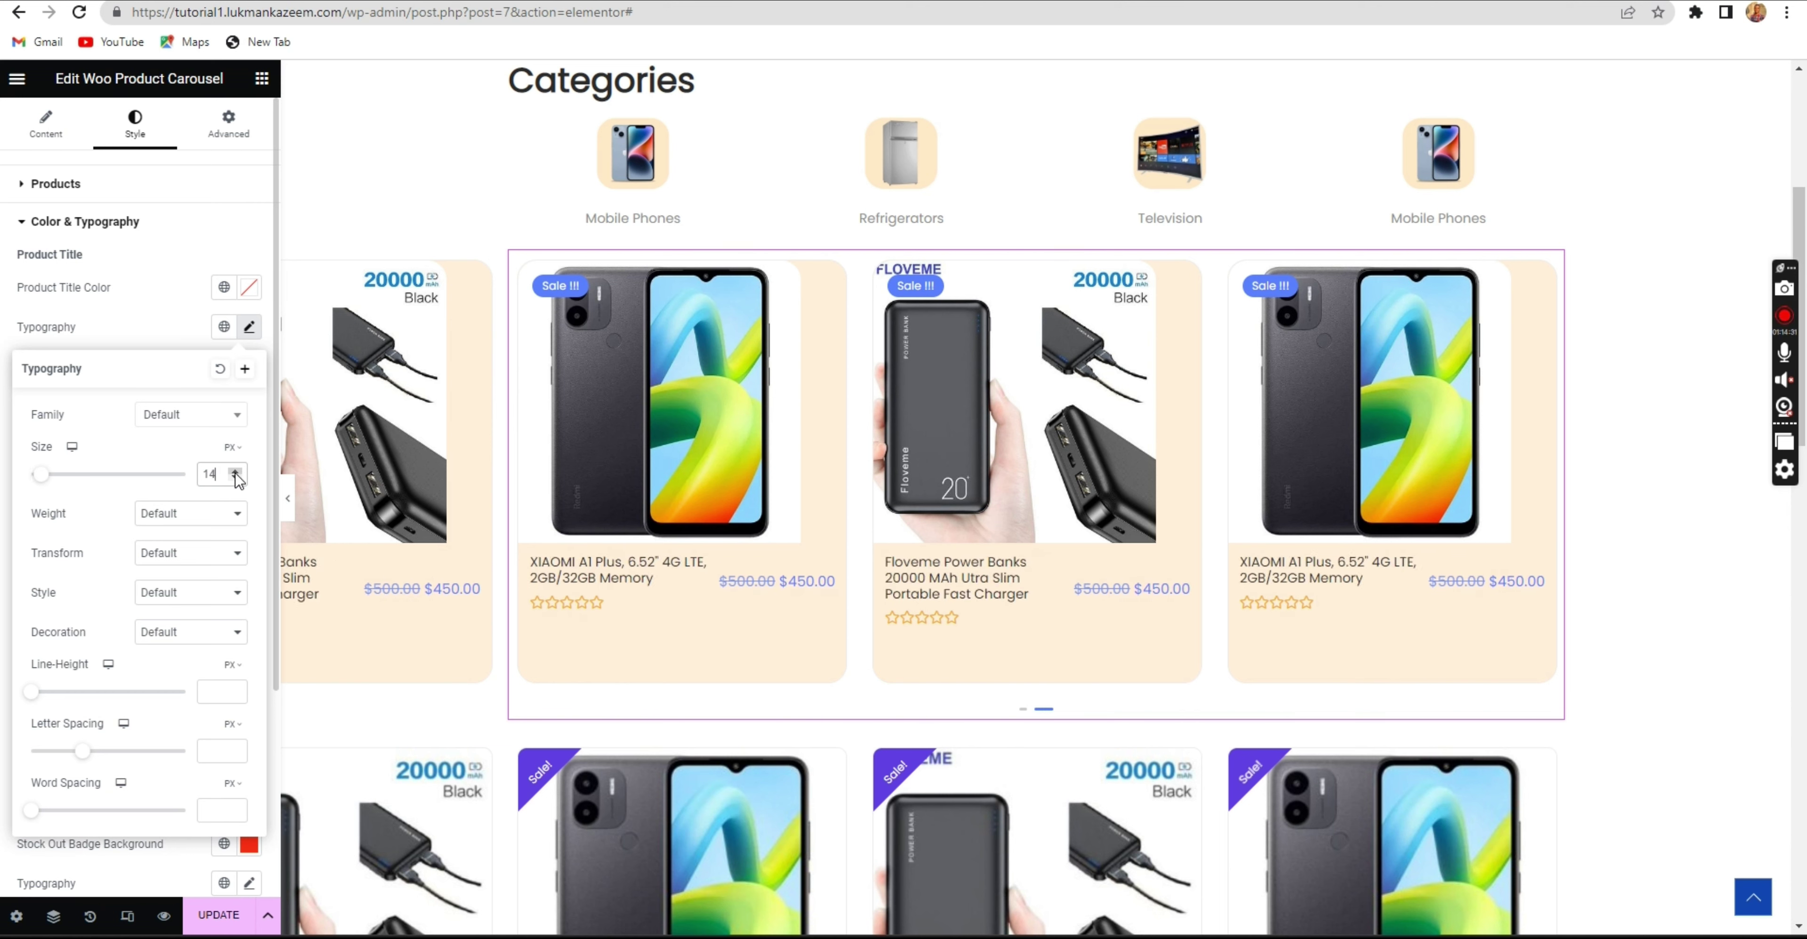
click(236, 472)
click(236, 472)
click(236, 471)
click(146, 327)
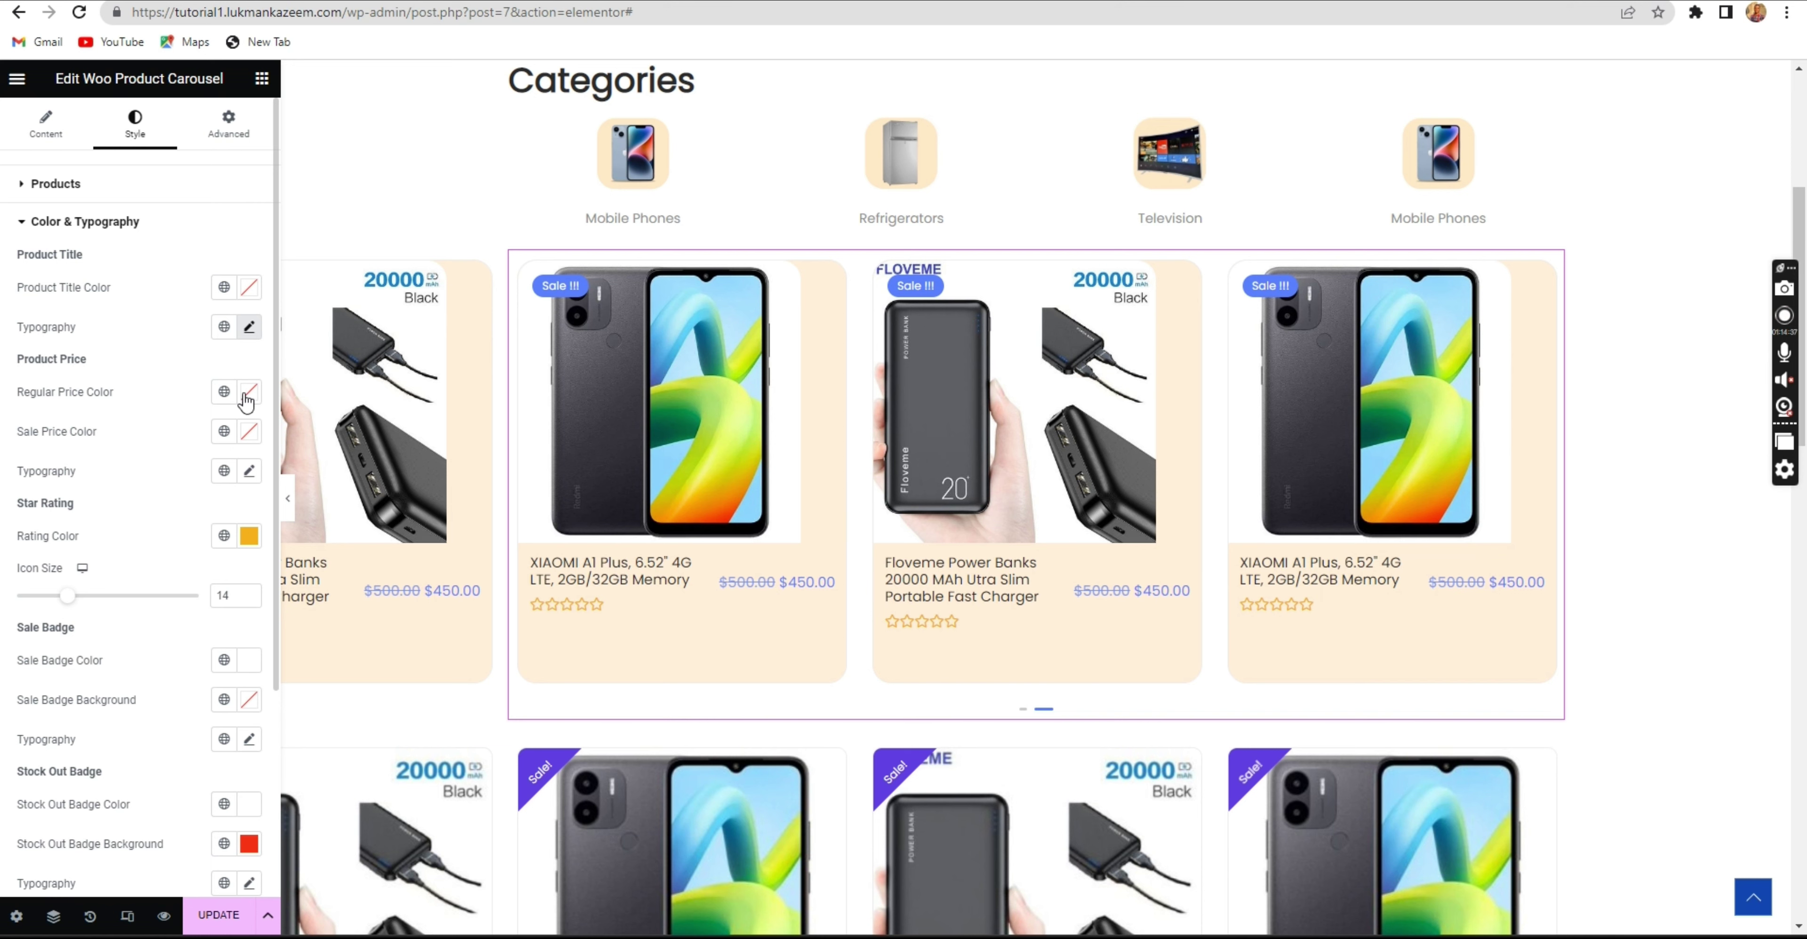
Set the regular price colour to #000000 and the sale price to bright red, then update.
scroll(237, 407, down, 1)
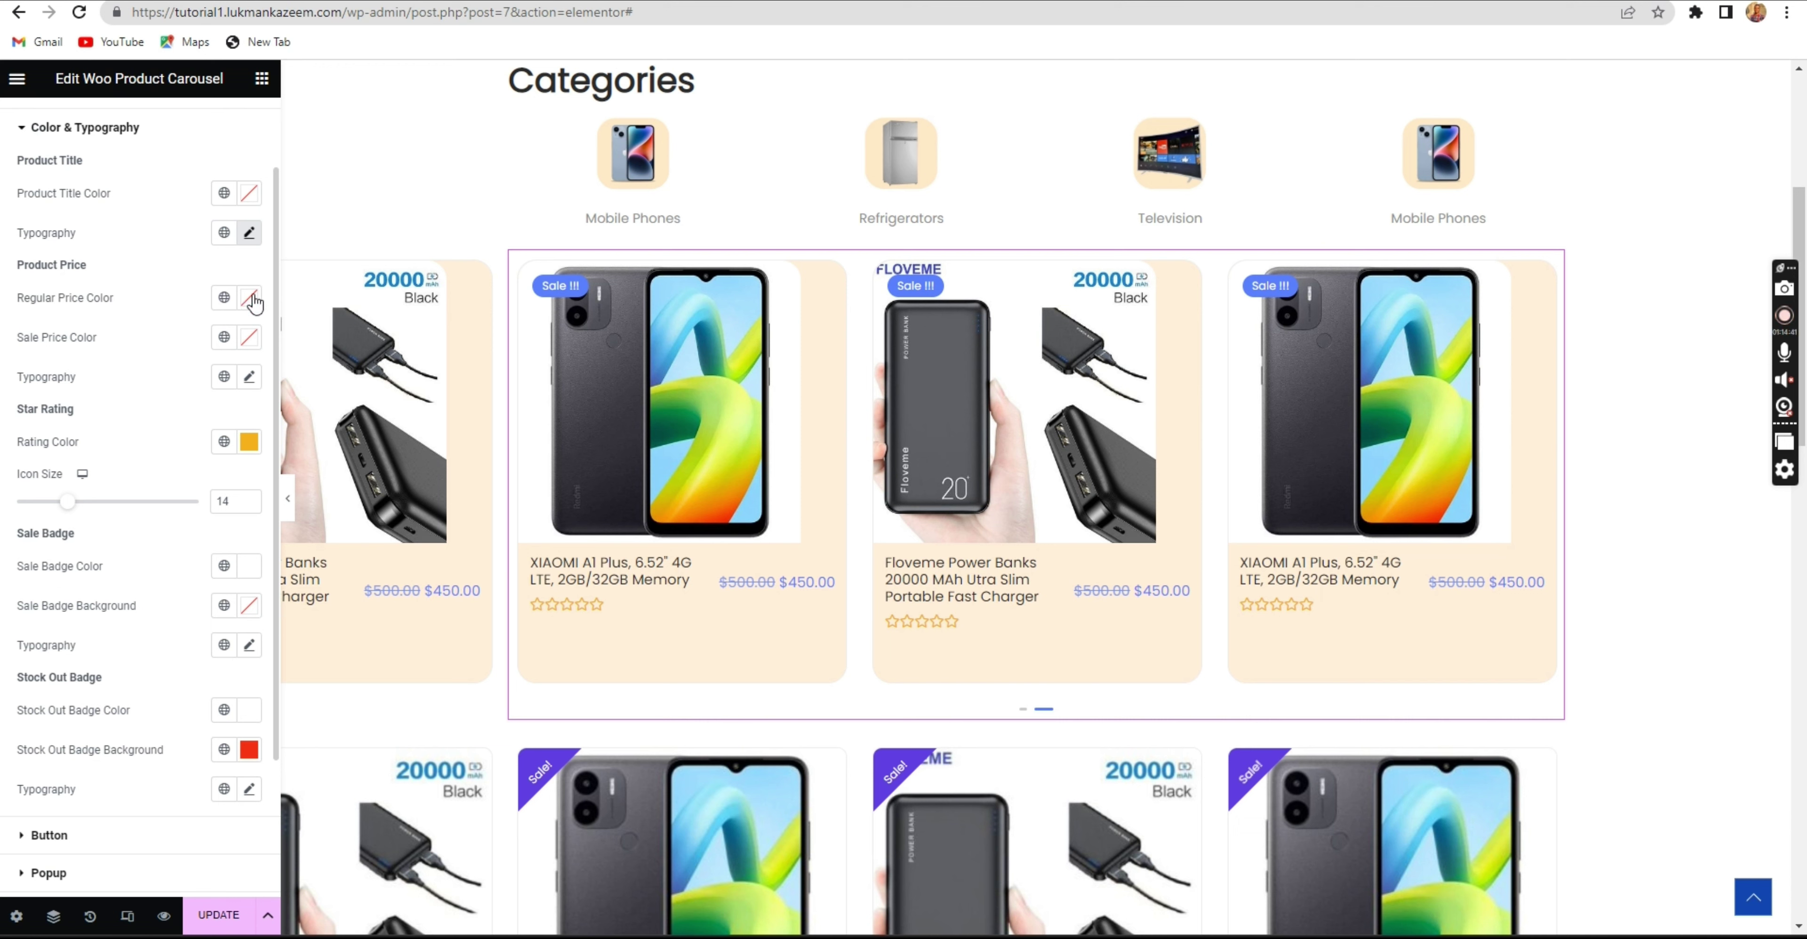
text(#000000)
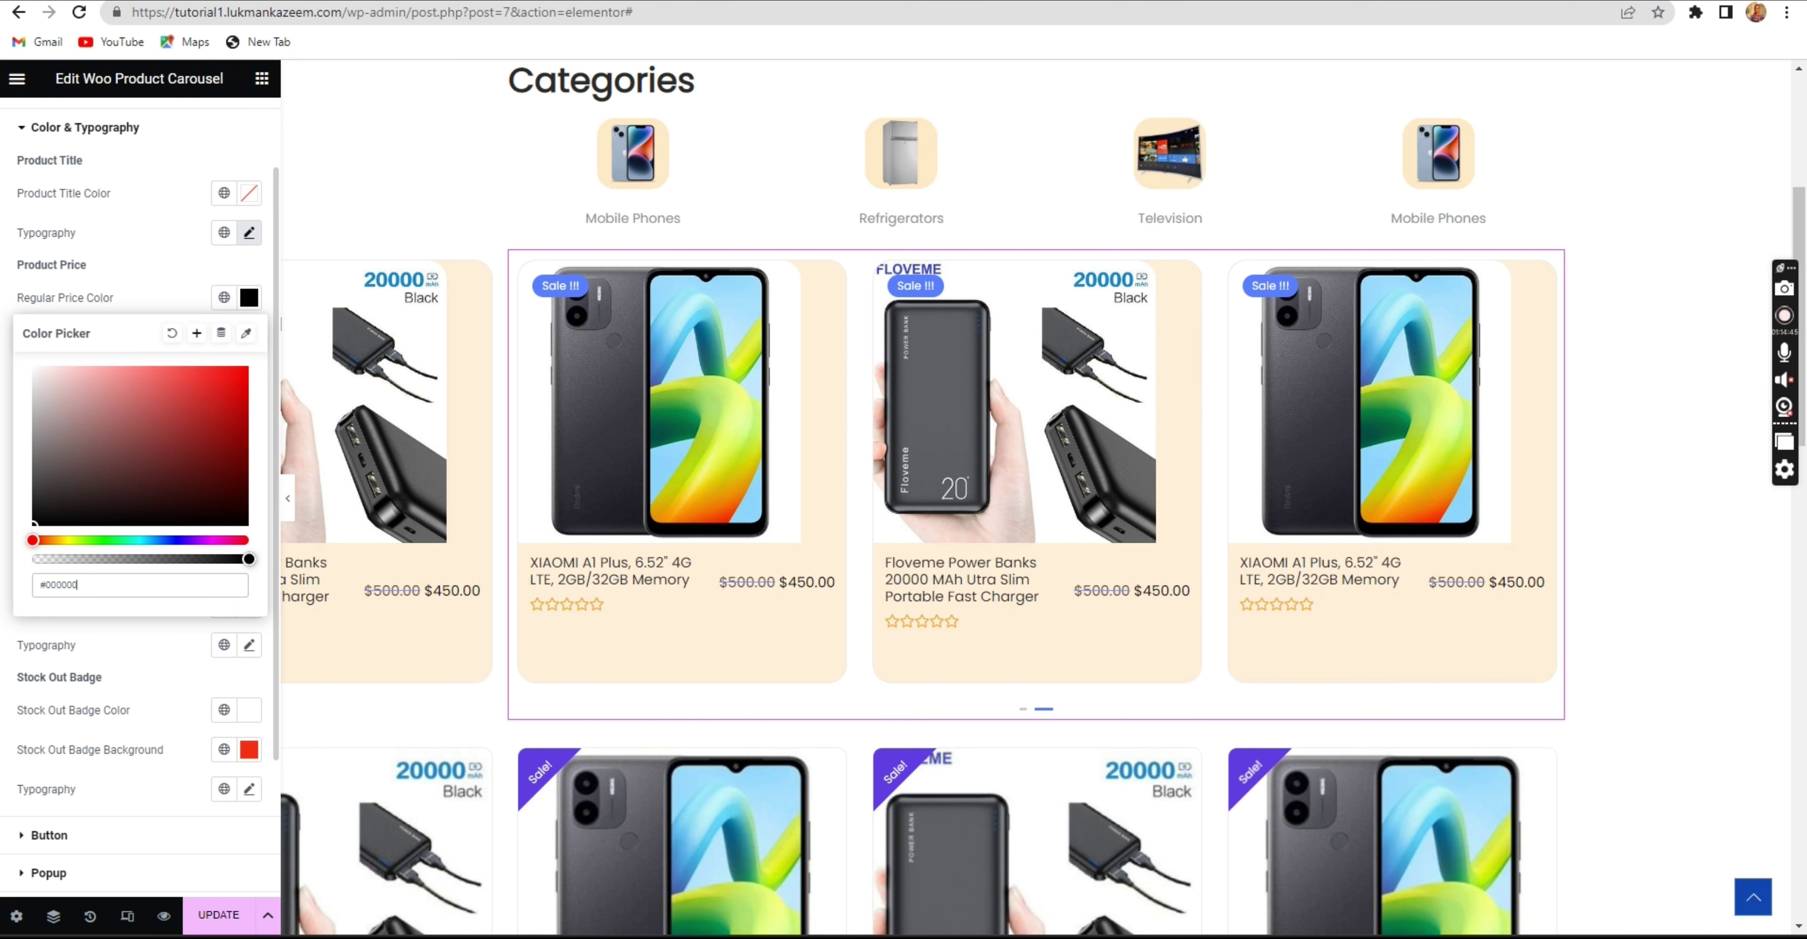
click(139, 287)
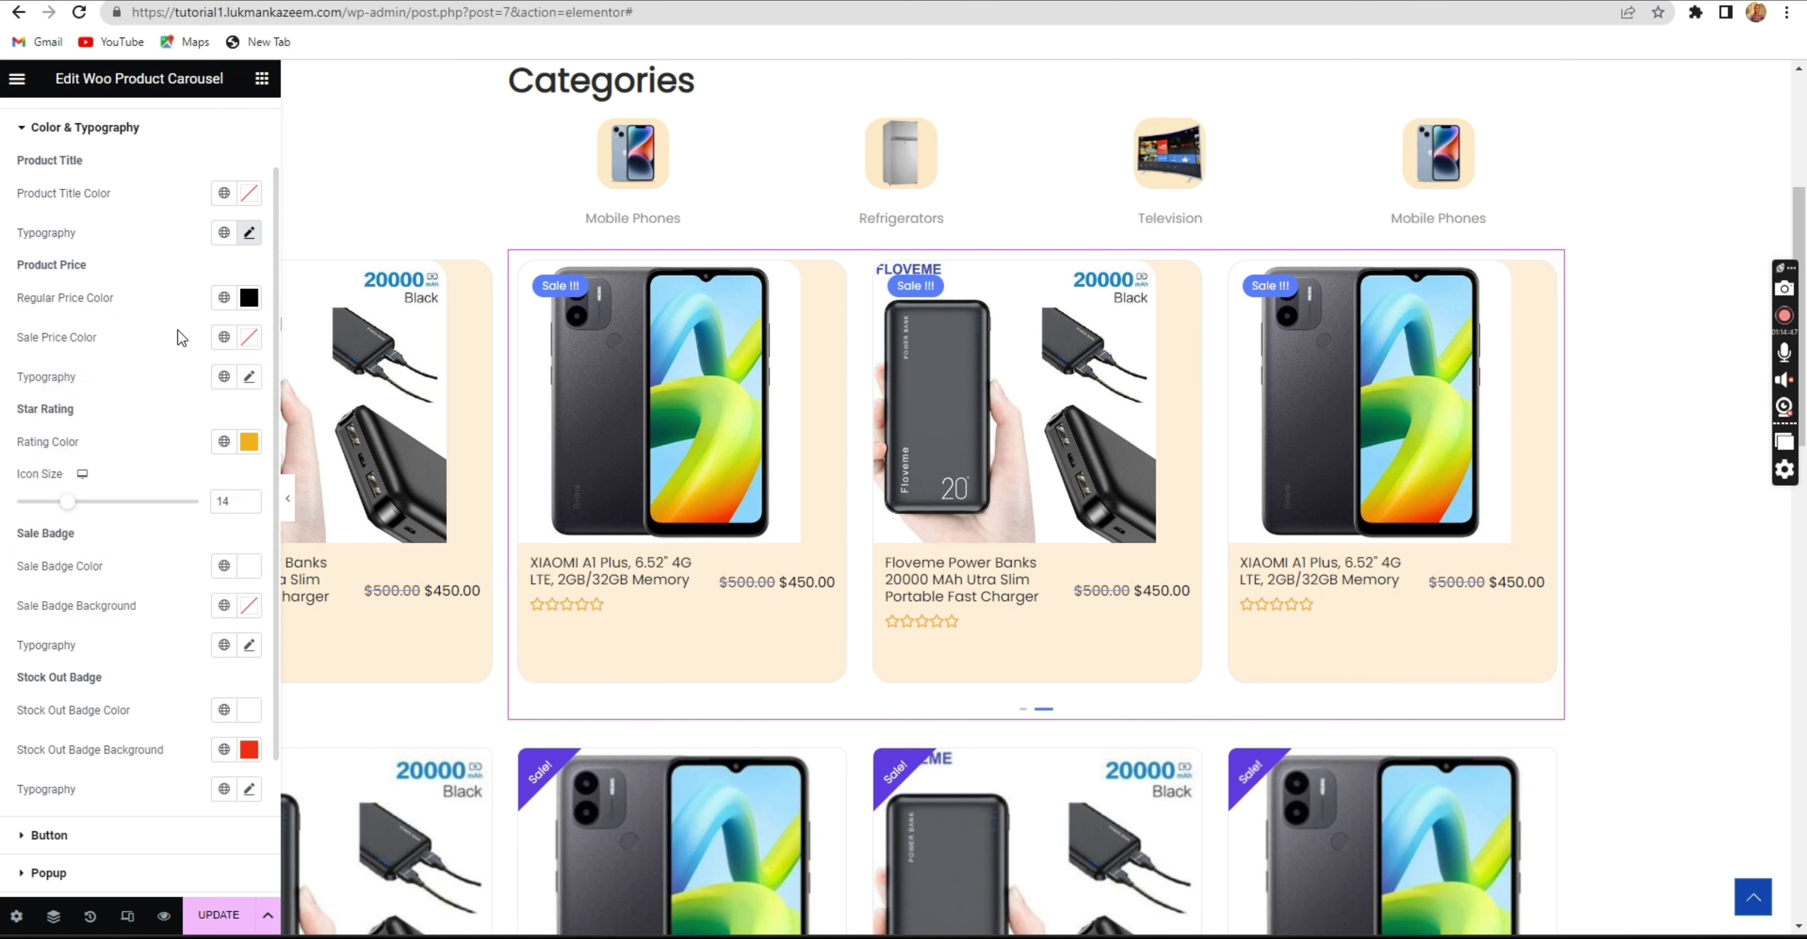
click(248, 337)
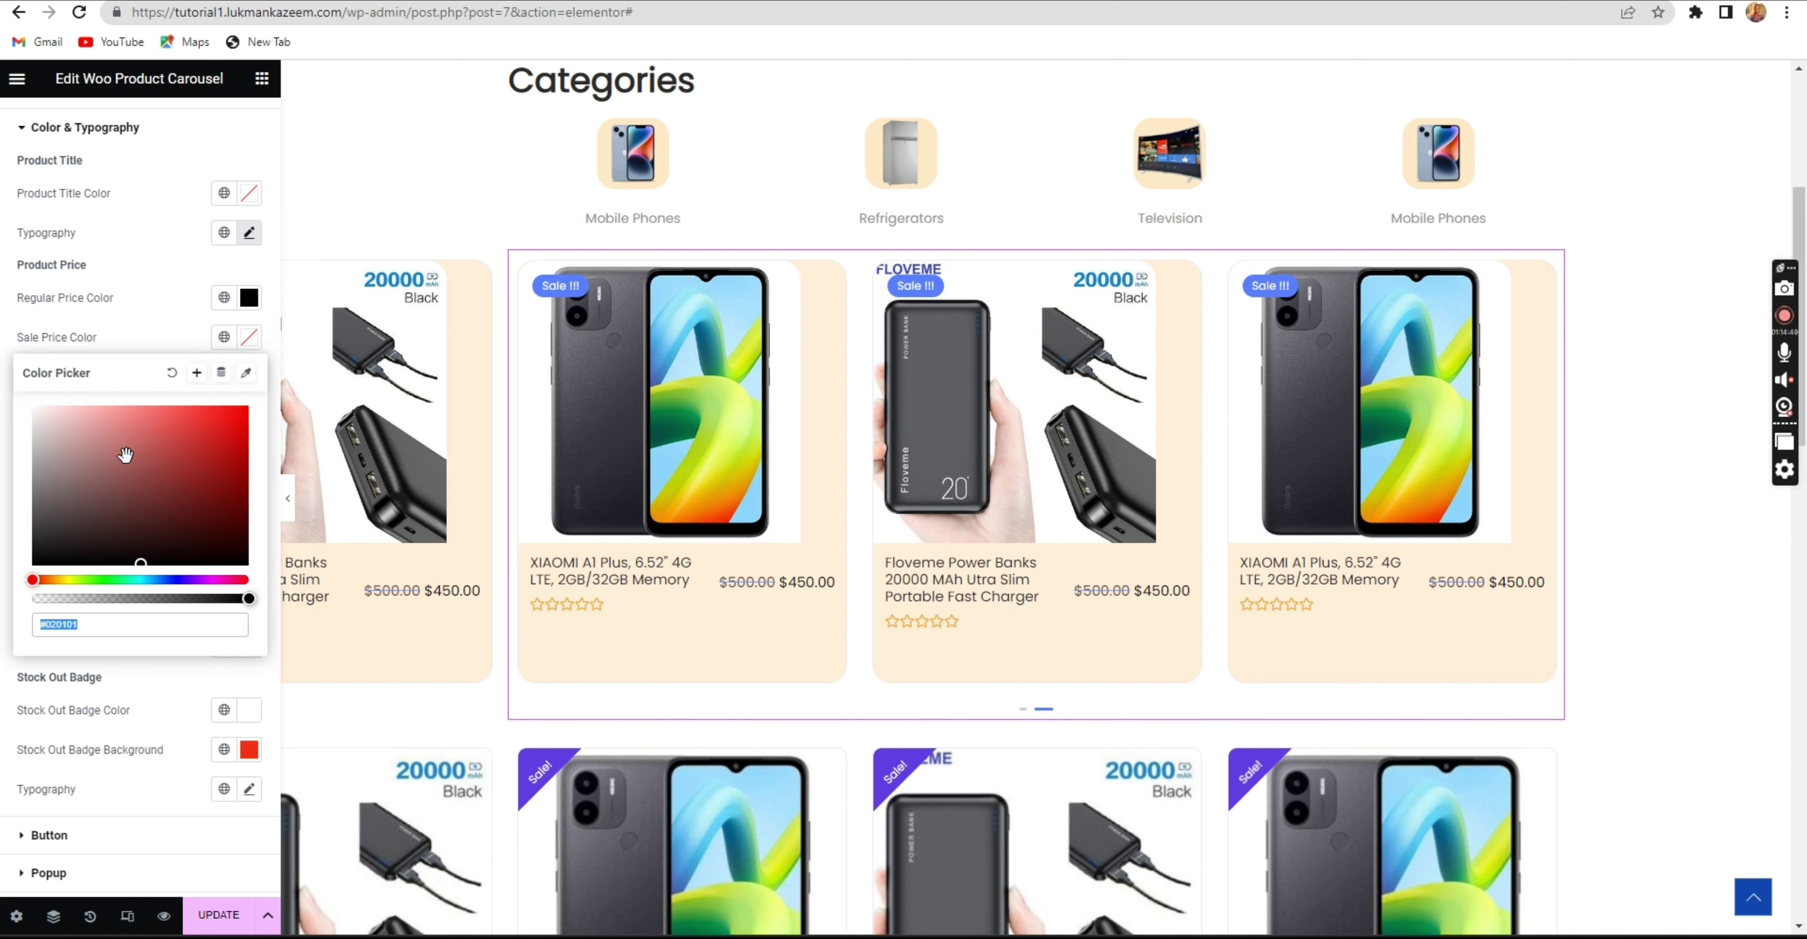
click(217, 416)
drag(217, 416, 248, 397)
click(172, 337)
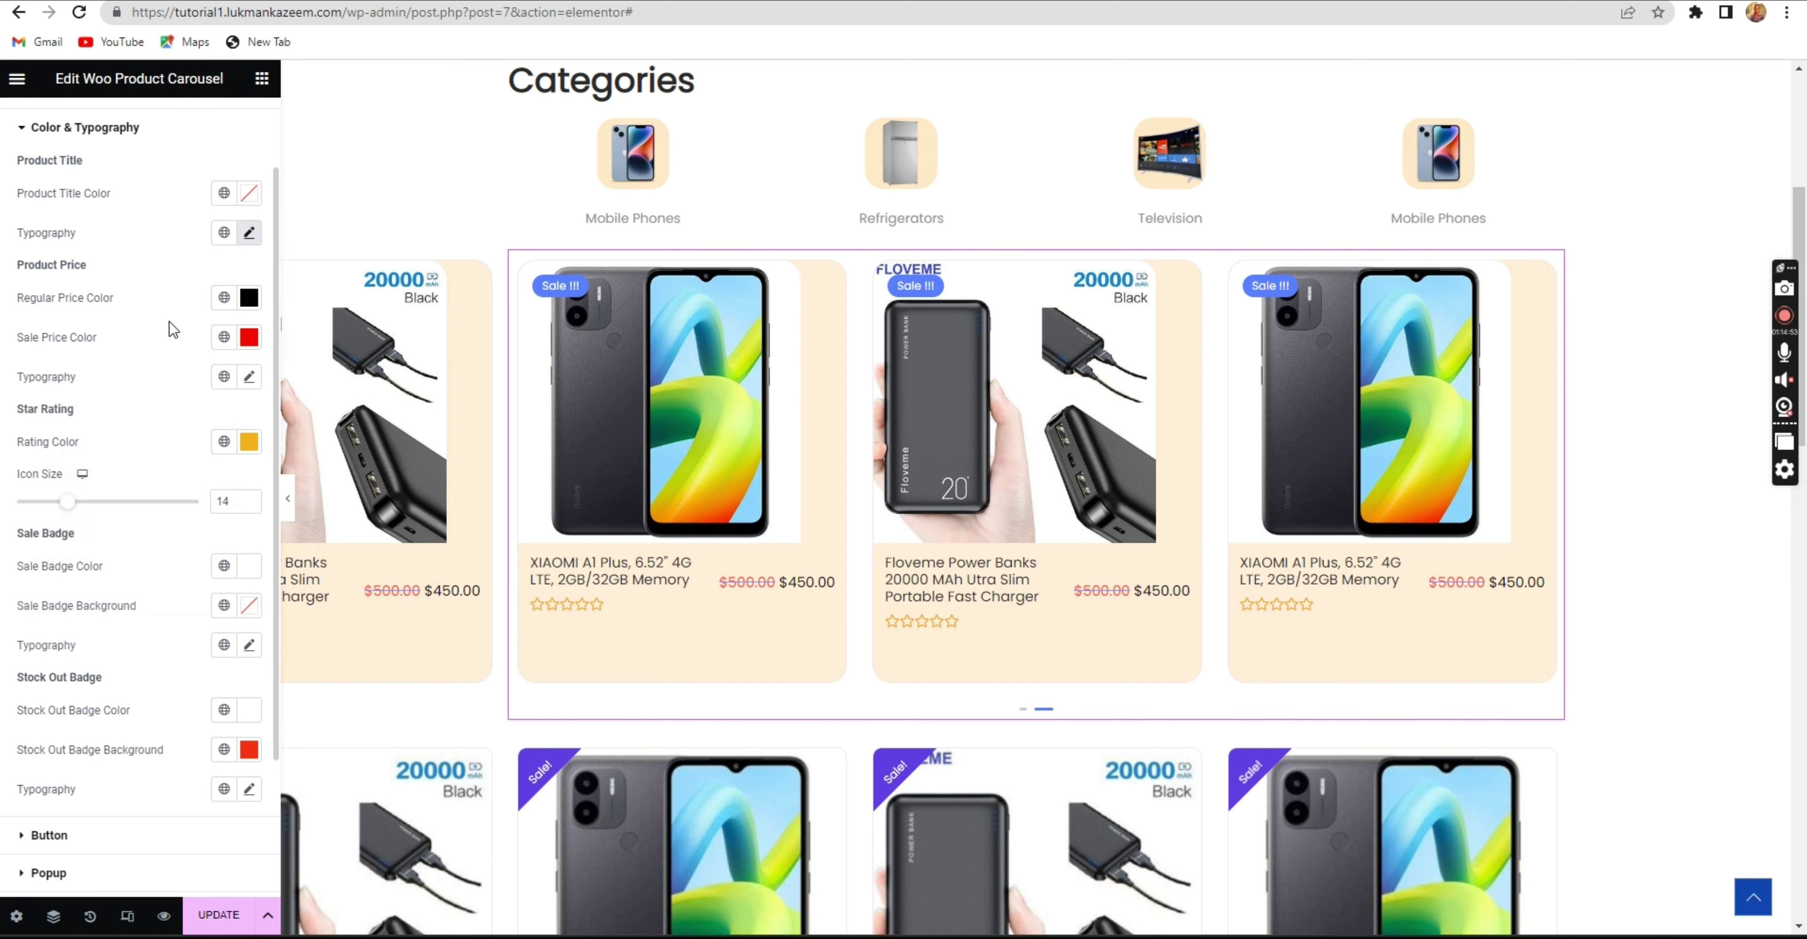
click(210, 917)
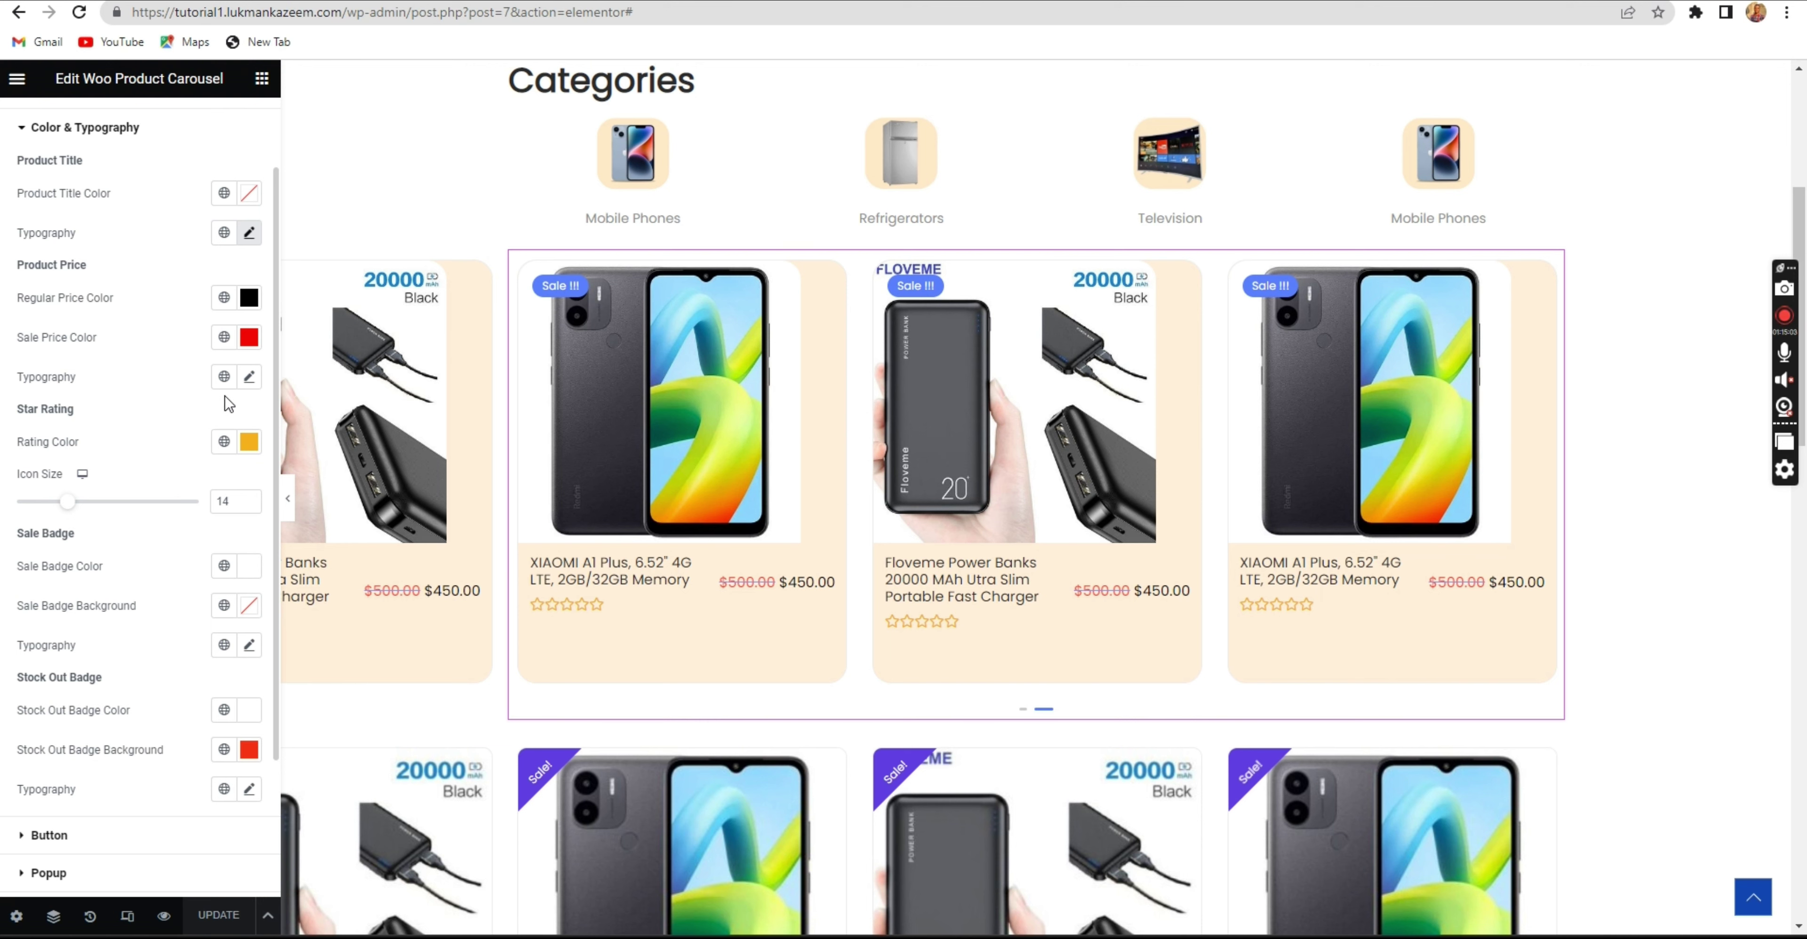
Make the Sale badge text white on a red background.
scroll(139, 470, down, 1)
scroll(138, 475, down, 1)
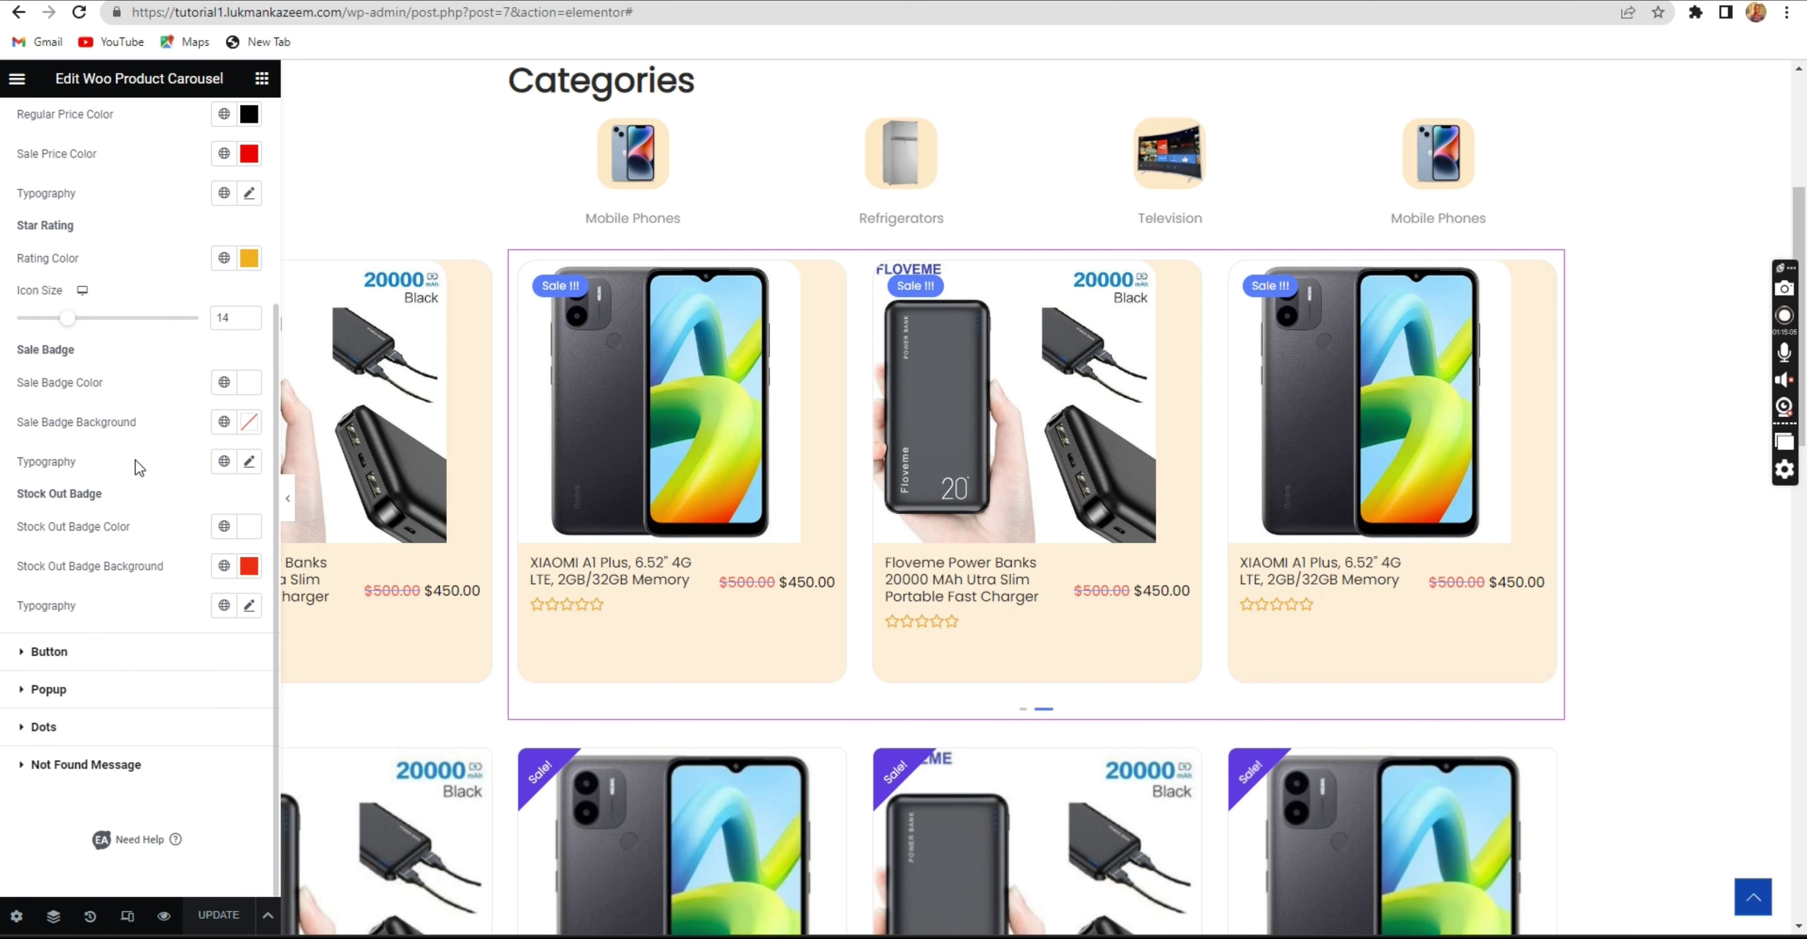
click(249, 384)
click(33, 454)
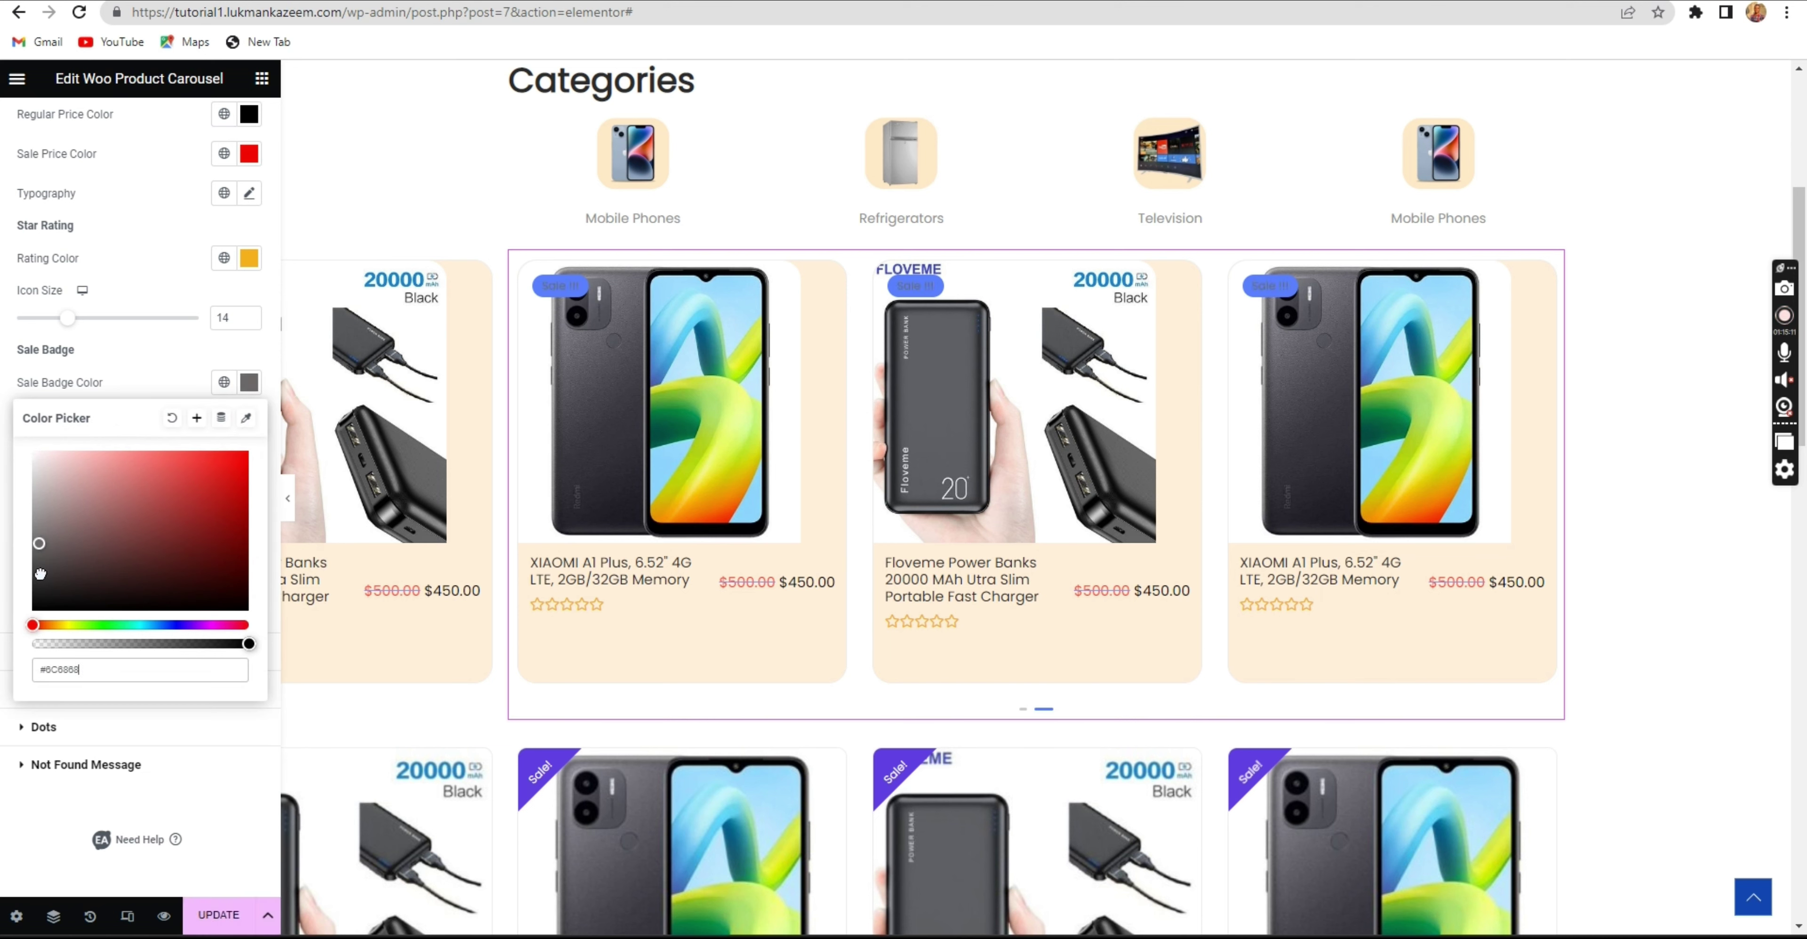
click(141, 349)
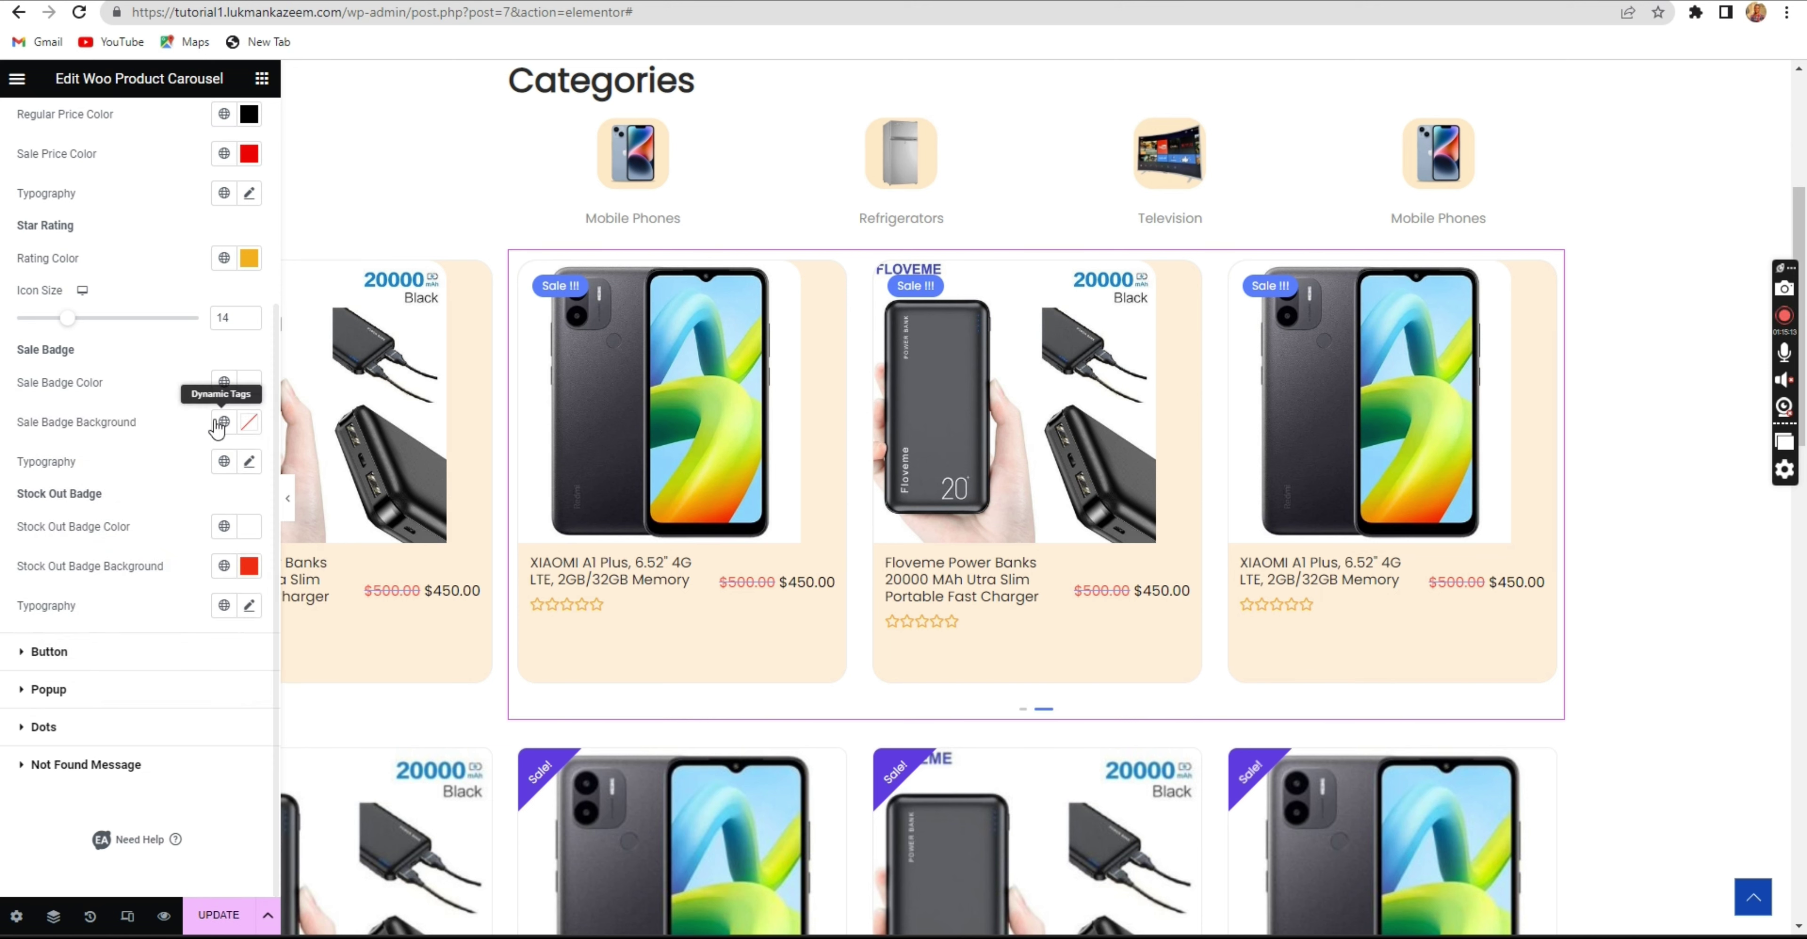
click(249, 422)
drag(67, 539, 252, 507)
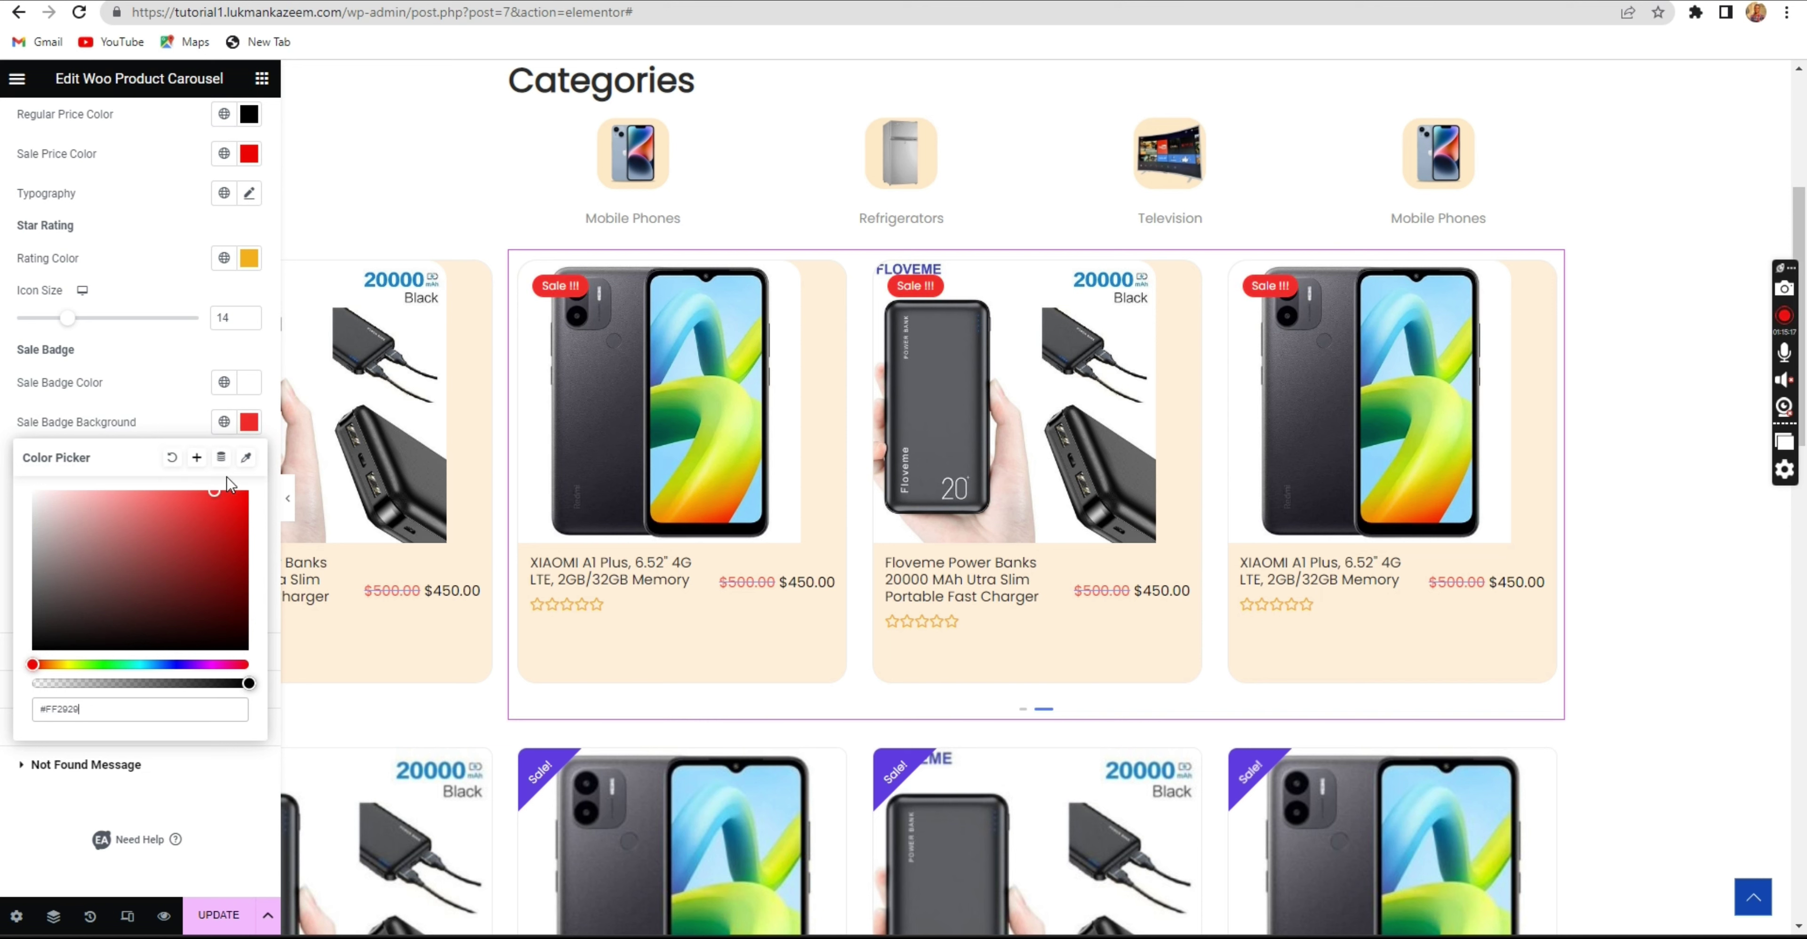
click(167, 379)
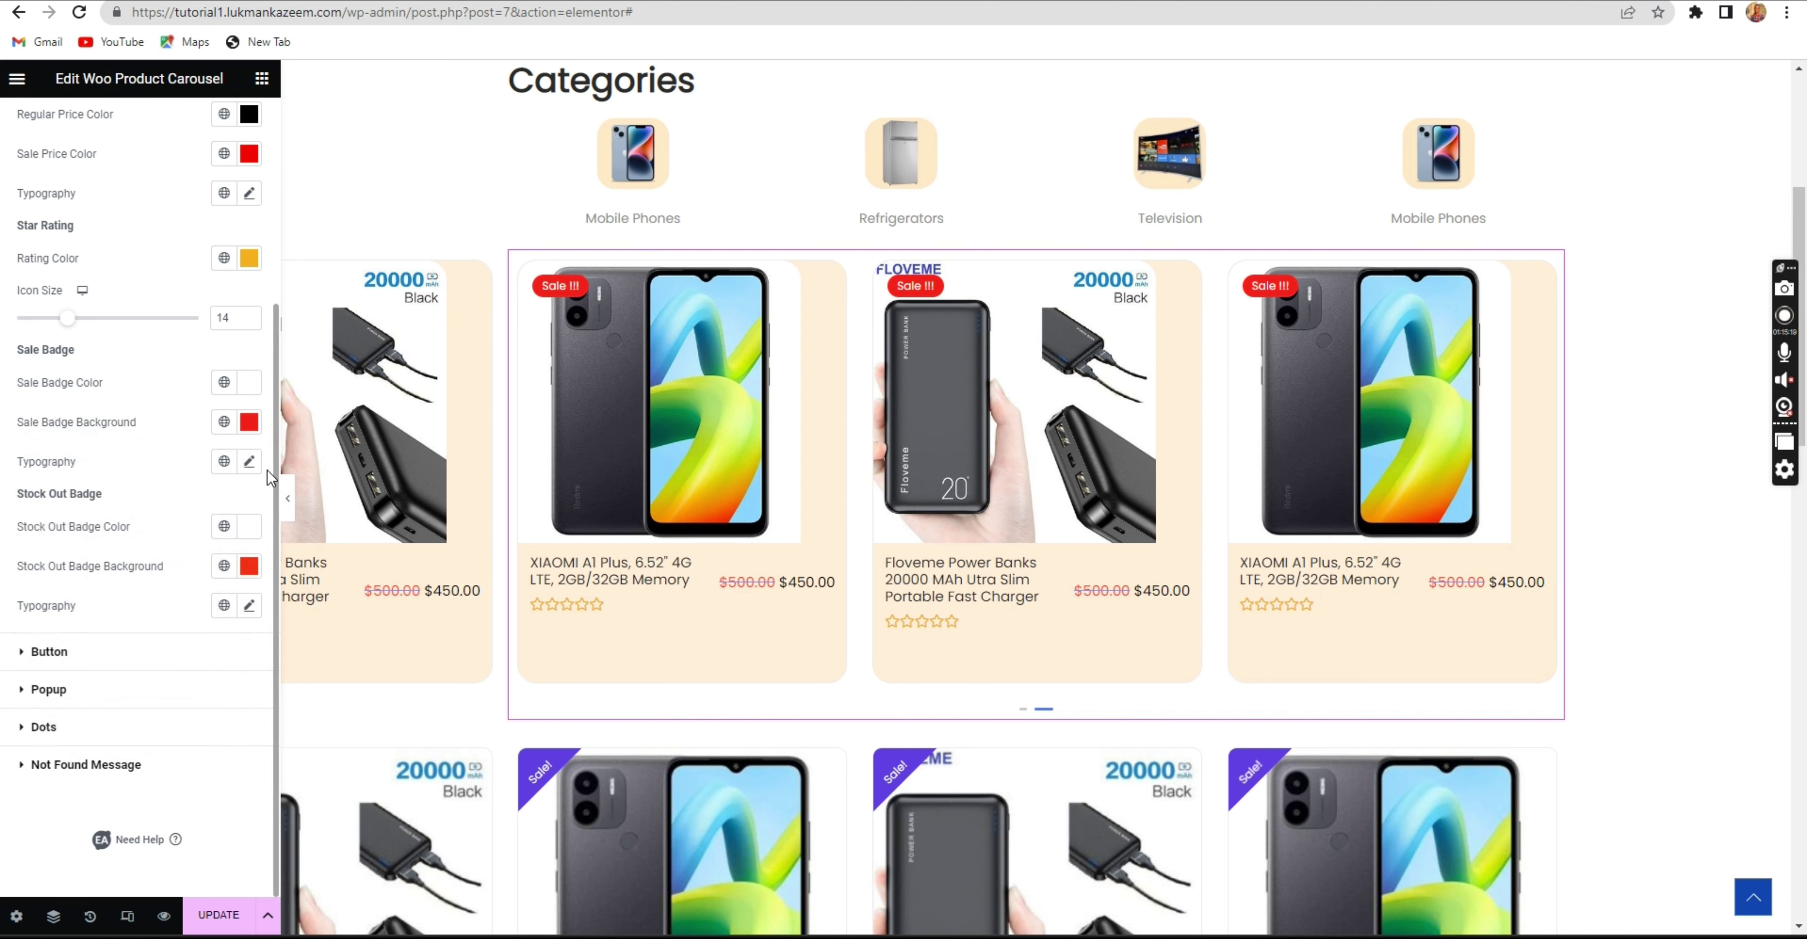
Check the sale badge typography settings, leaving them unchanged.
click(250, 465)
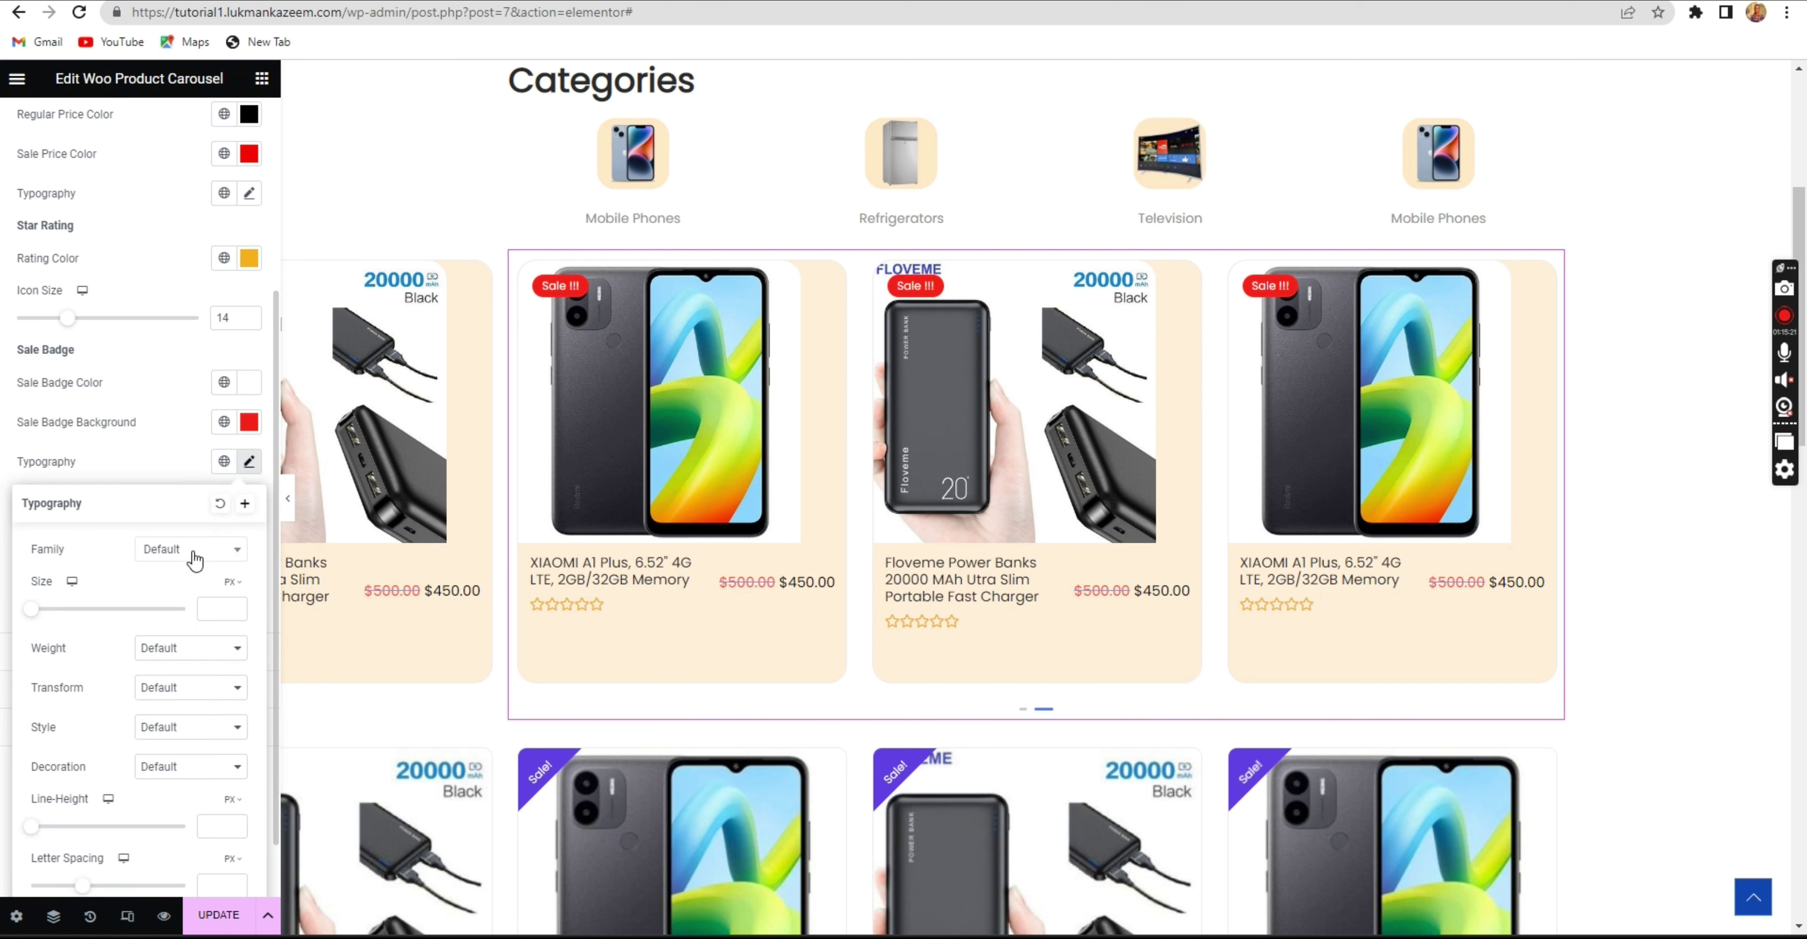
click(146, 480)
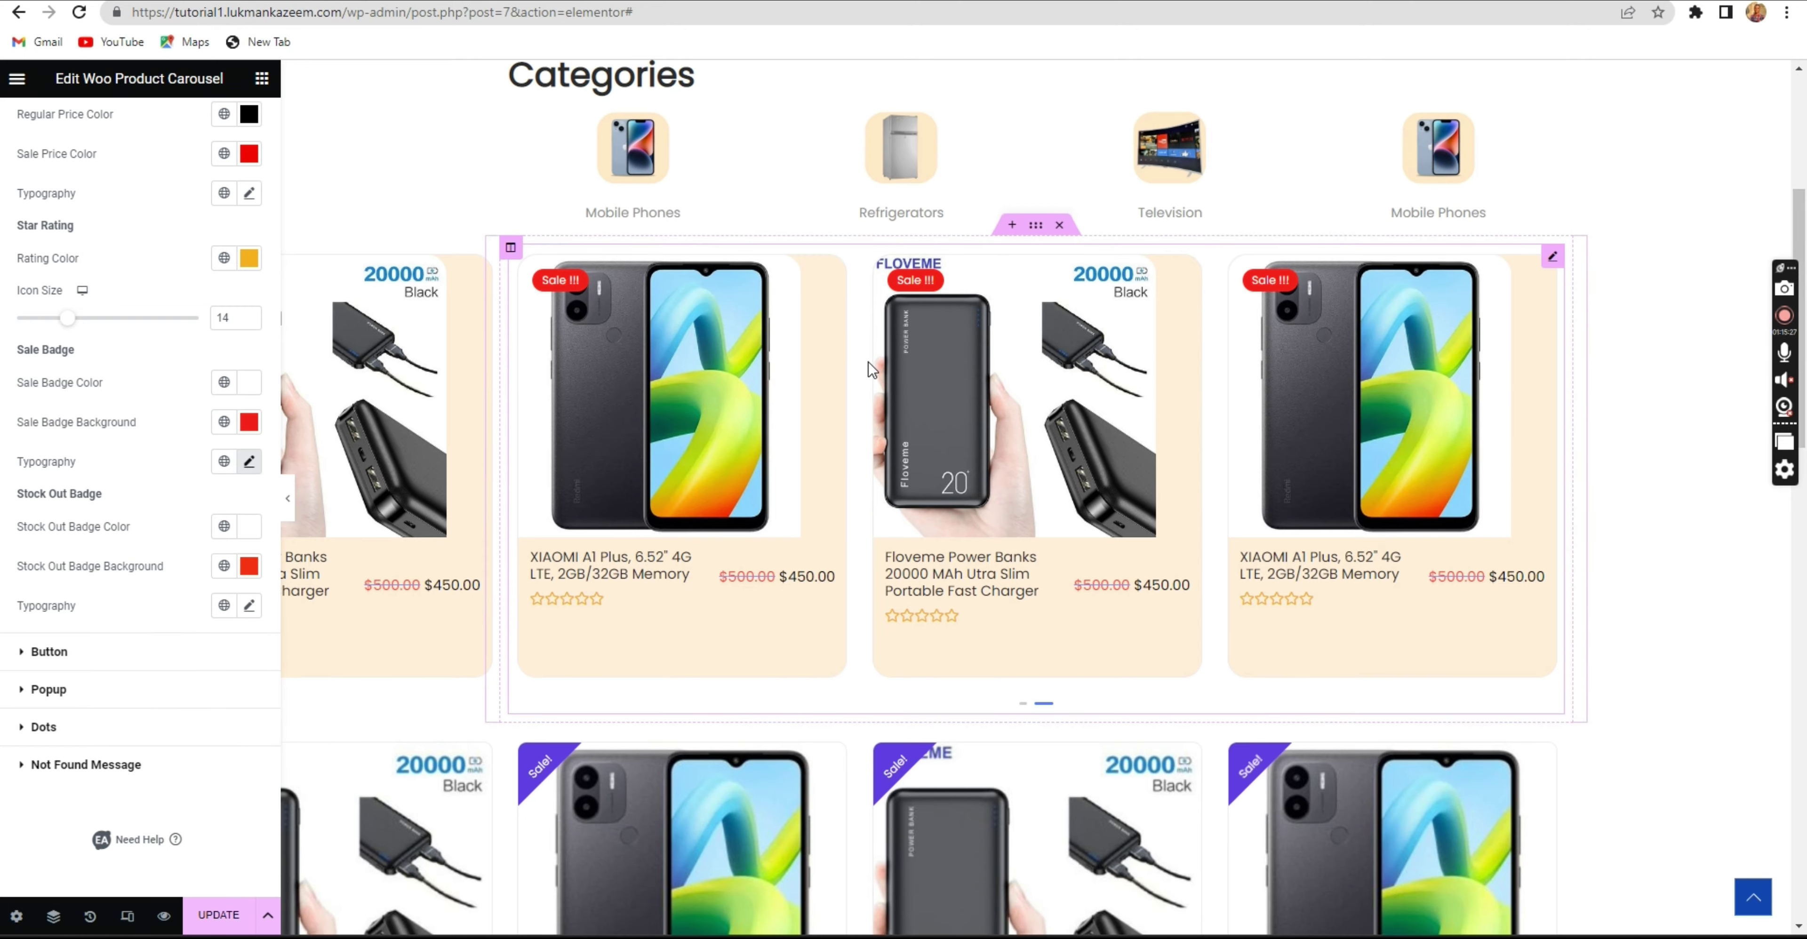
scroll(868, 363, down, 3)
scroll(835, 359, down, 3)
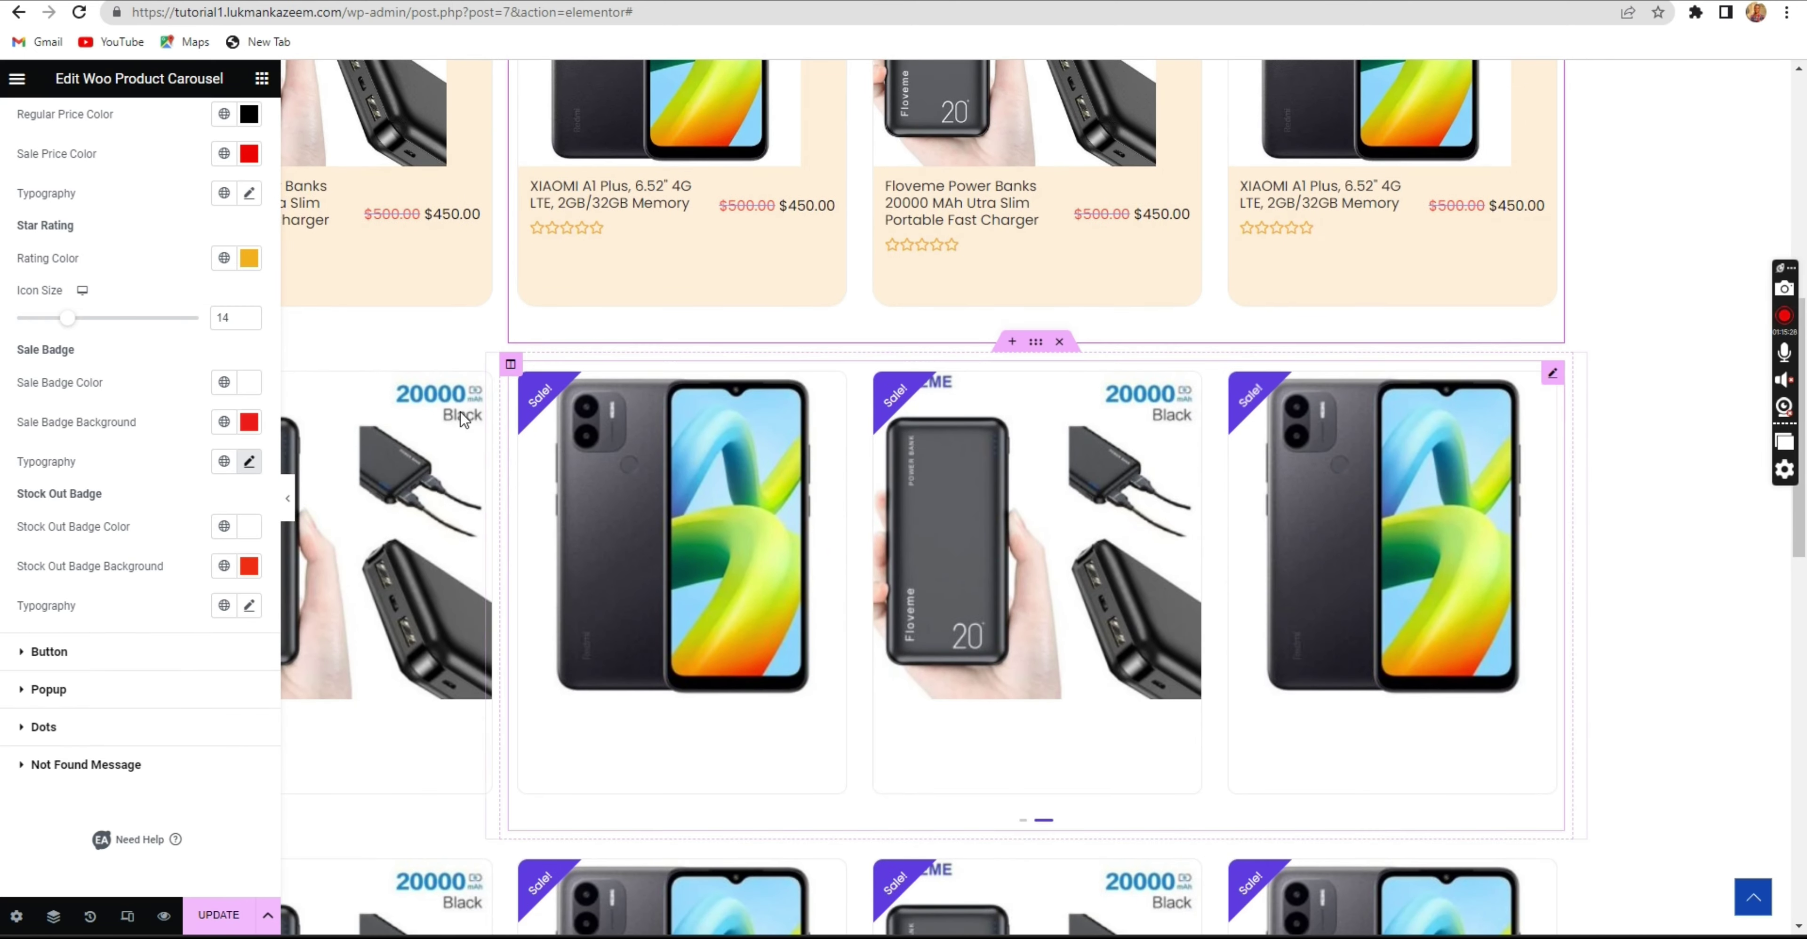
click(126, 657)
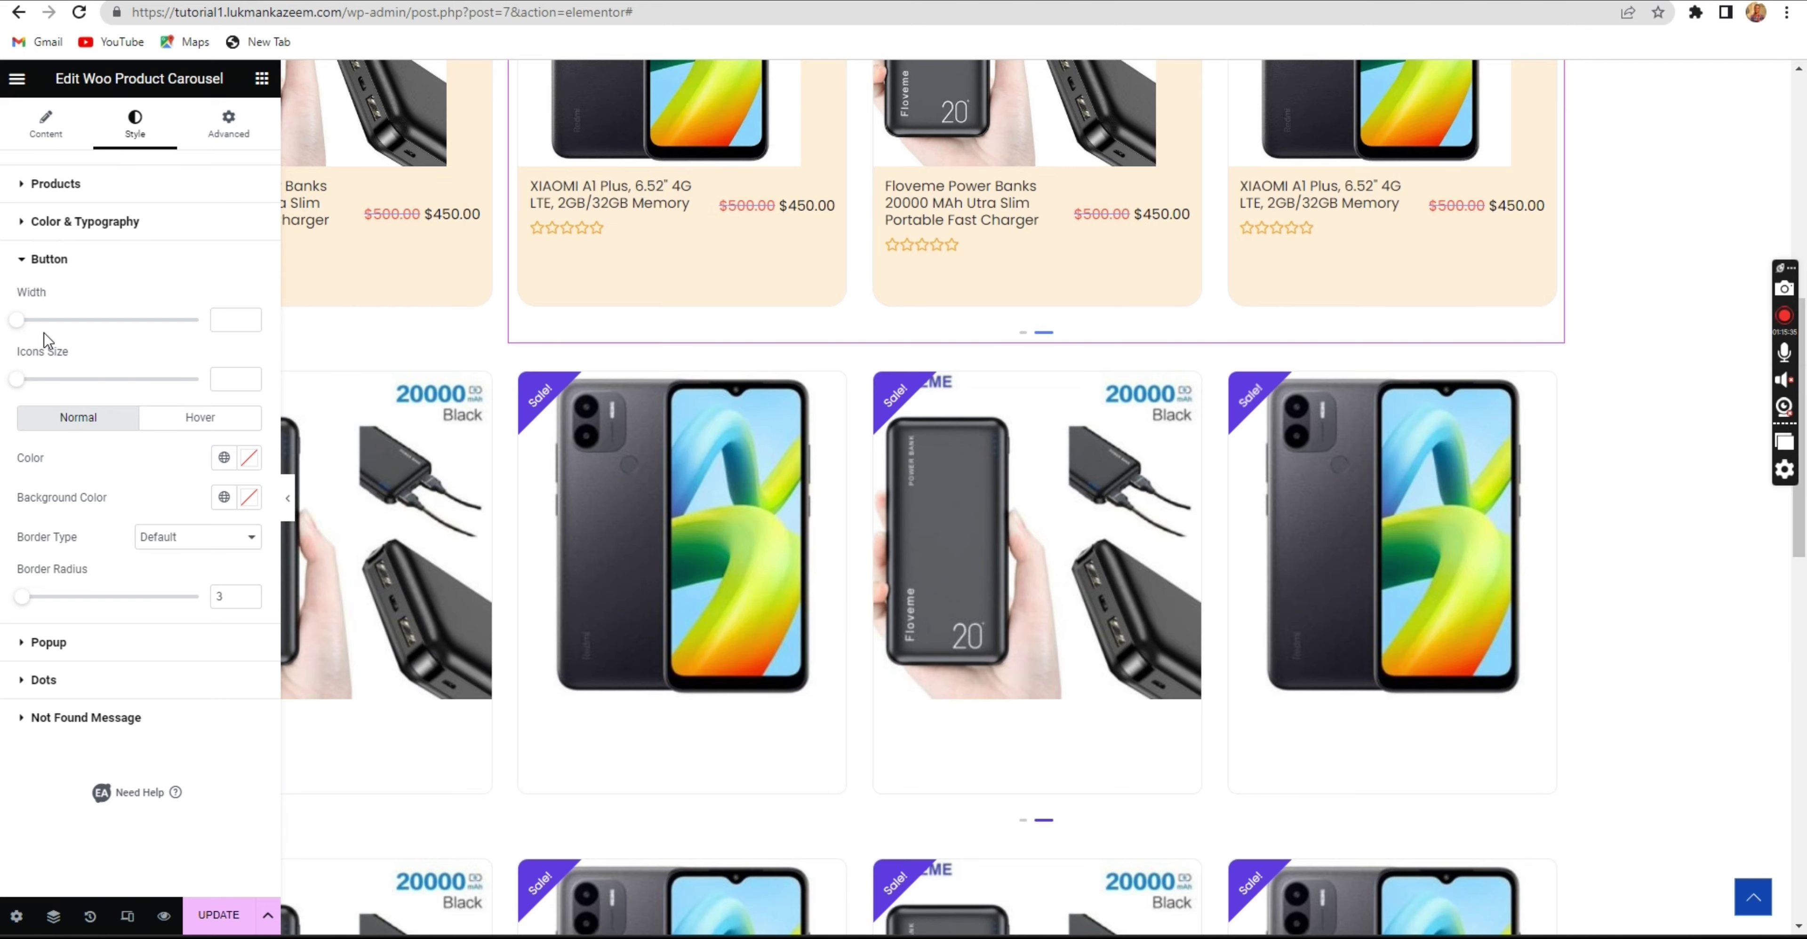
Review the Button, Popup, Dots and Not Found Message style sections without changes.
scroll(617, 365, up, 5)
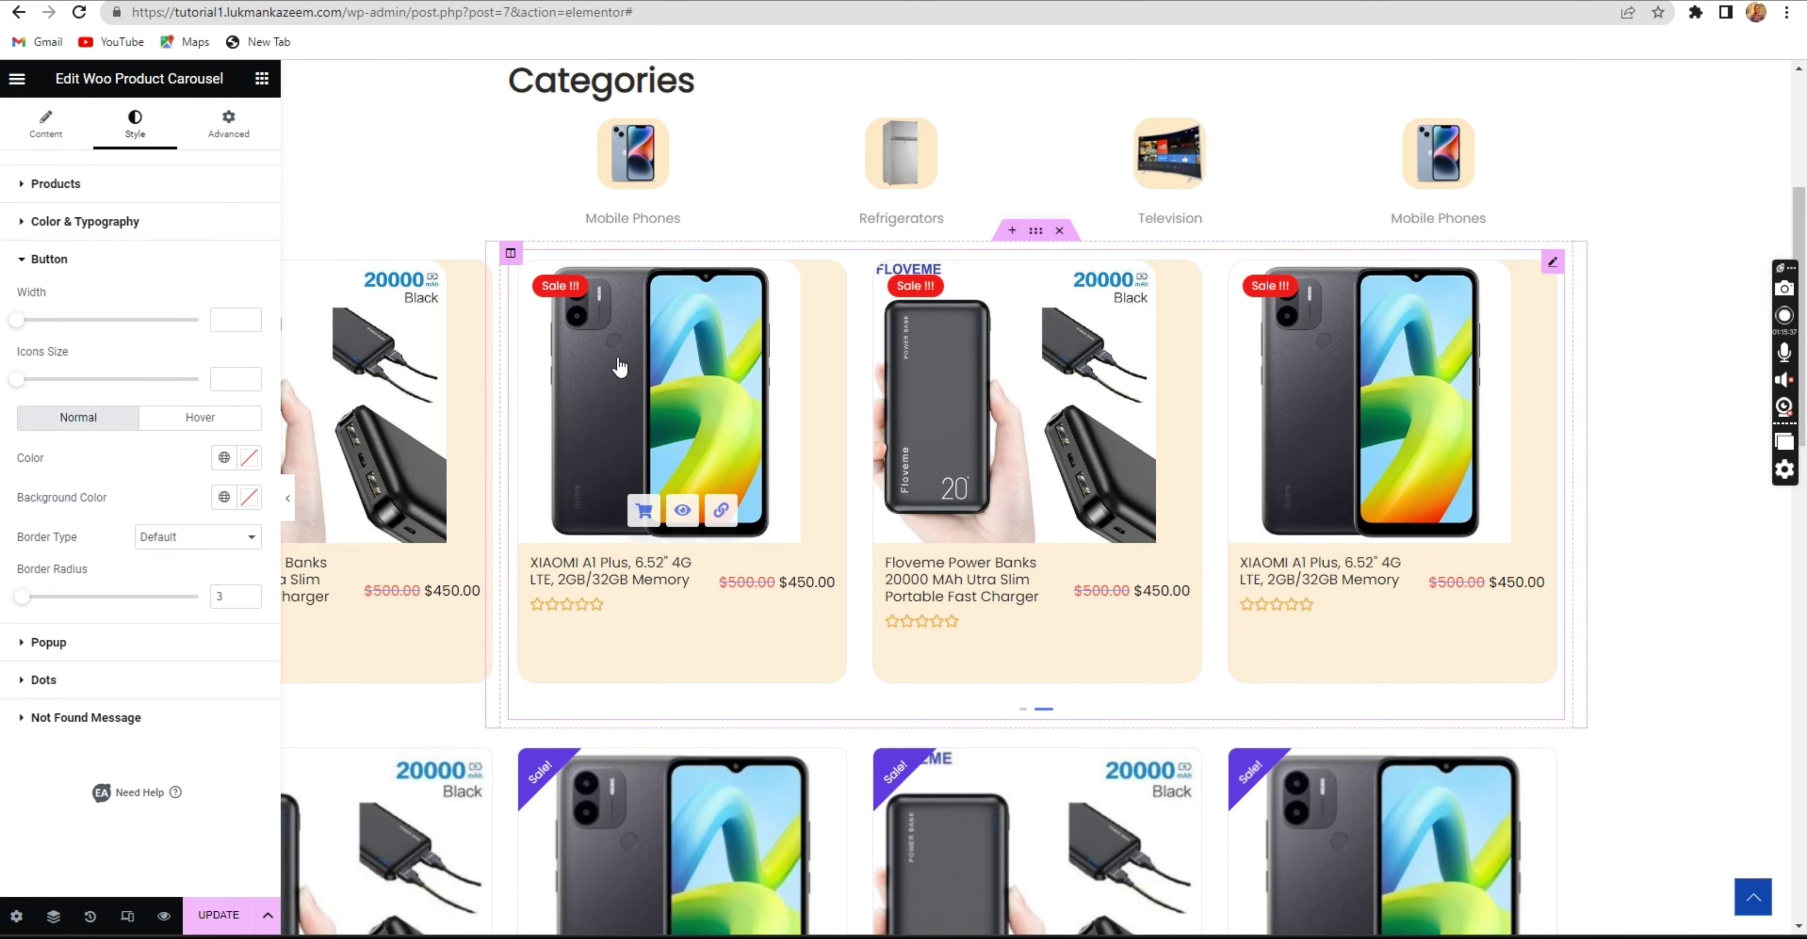
scroll(617, 365, up, 3)
scroll(618, 379, down, 5)
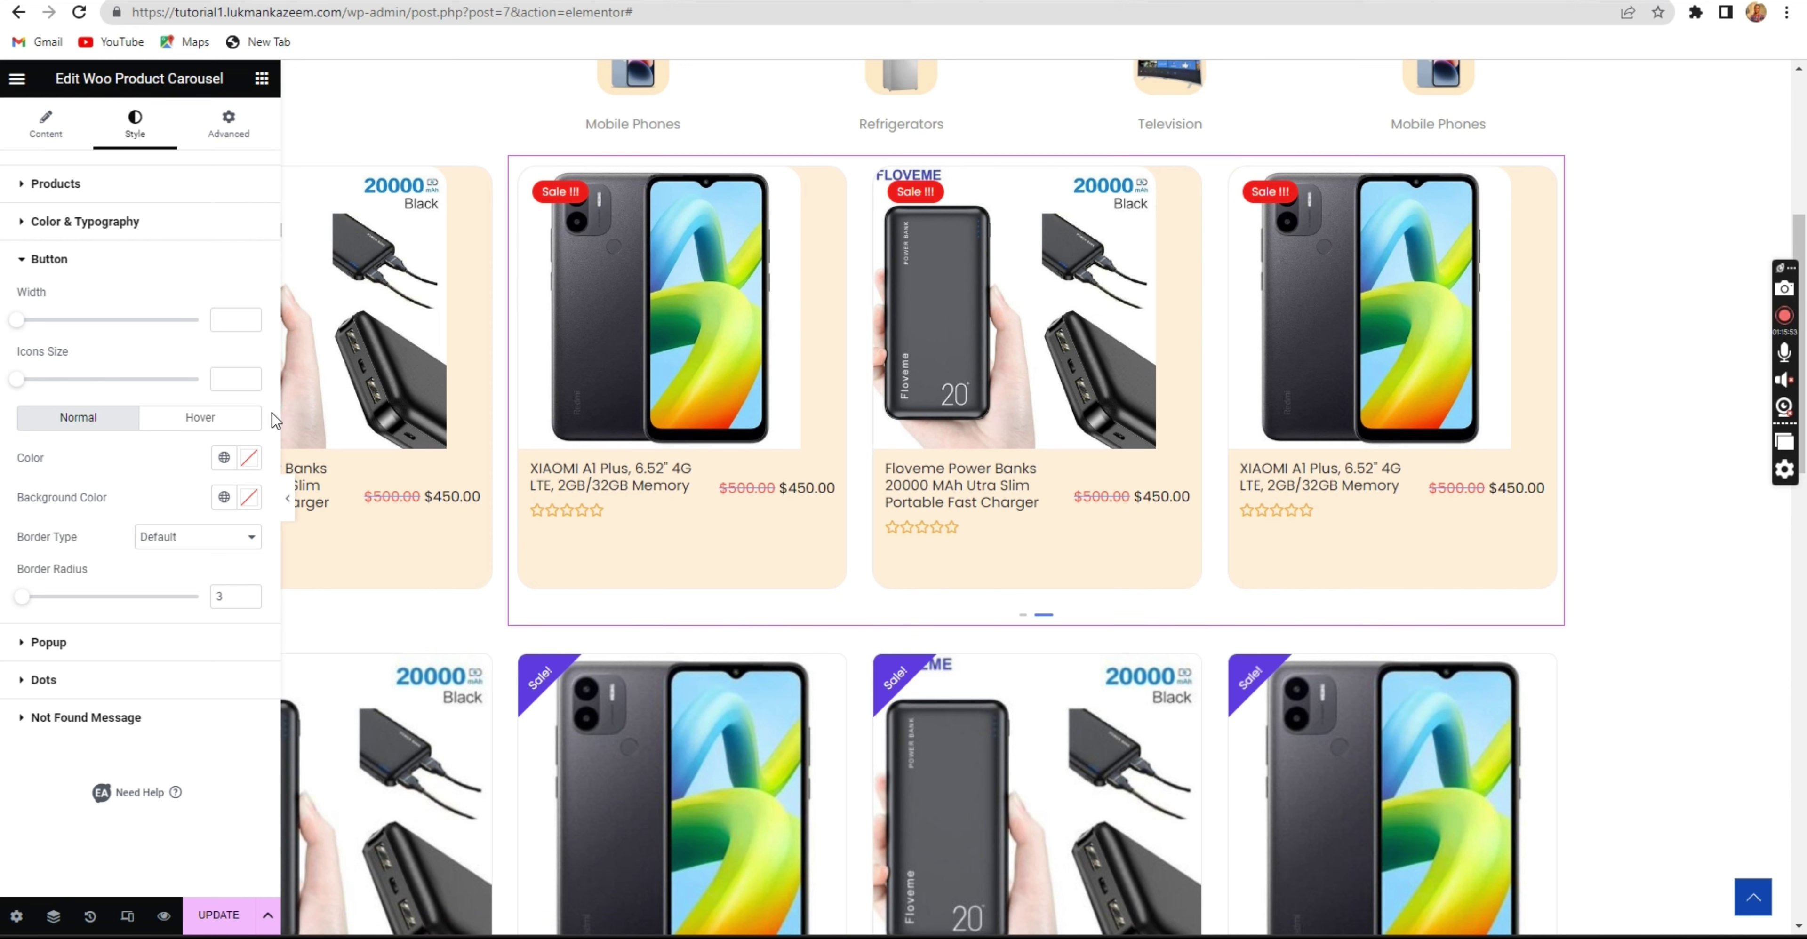
click(112, 257)
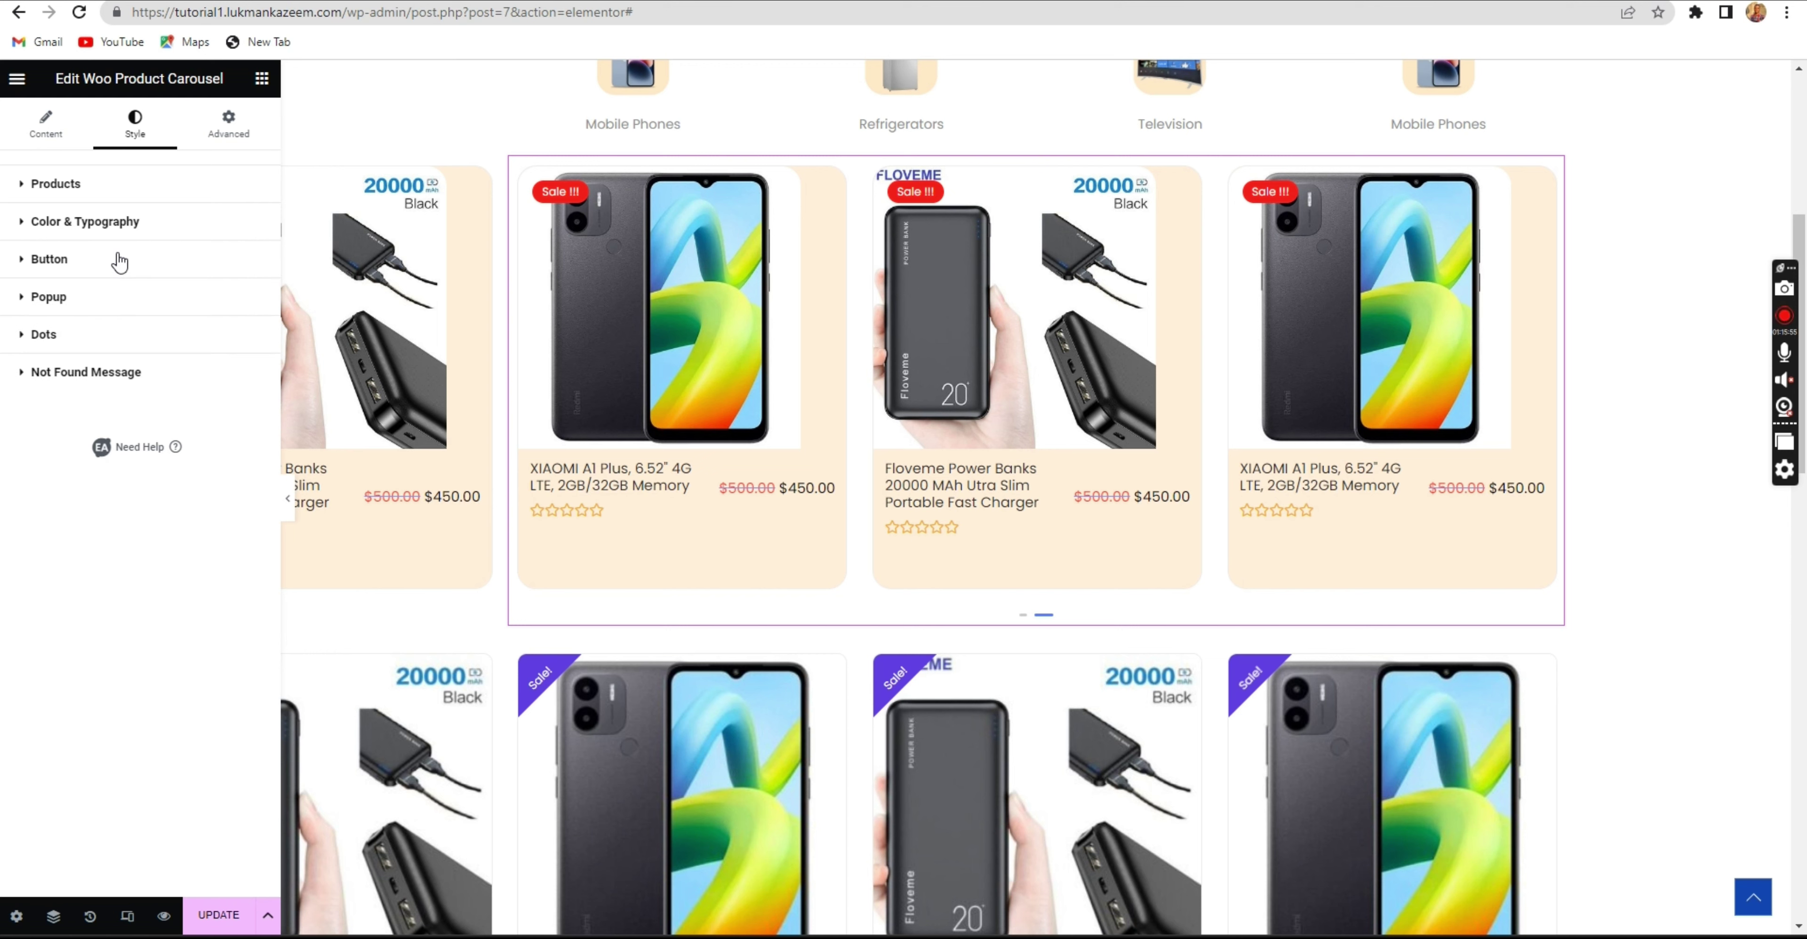
click(99, 305)
click(99, 303)
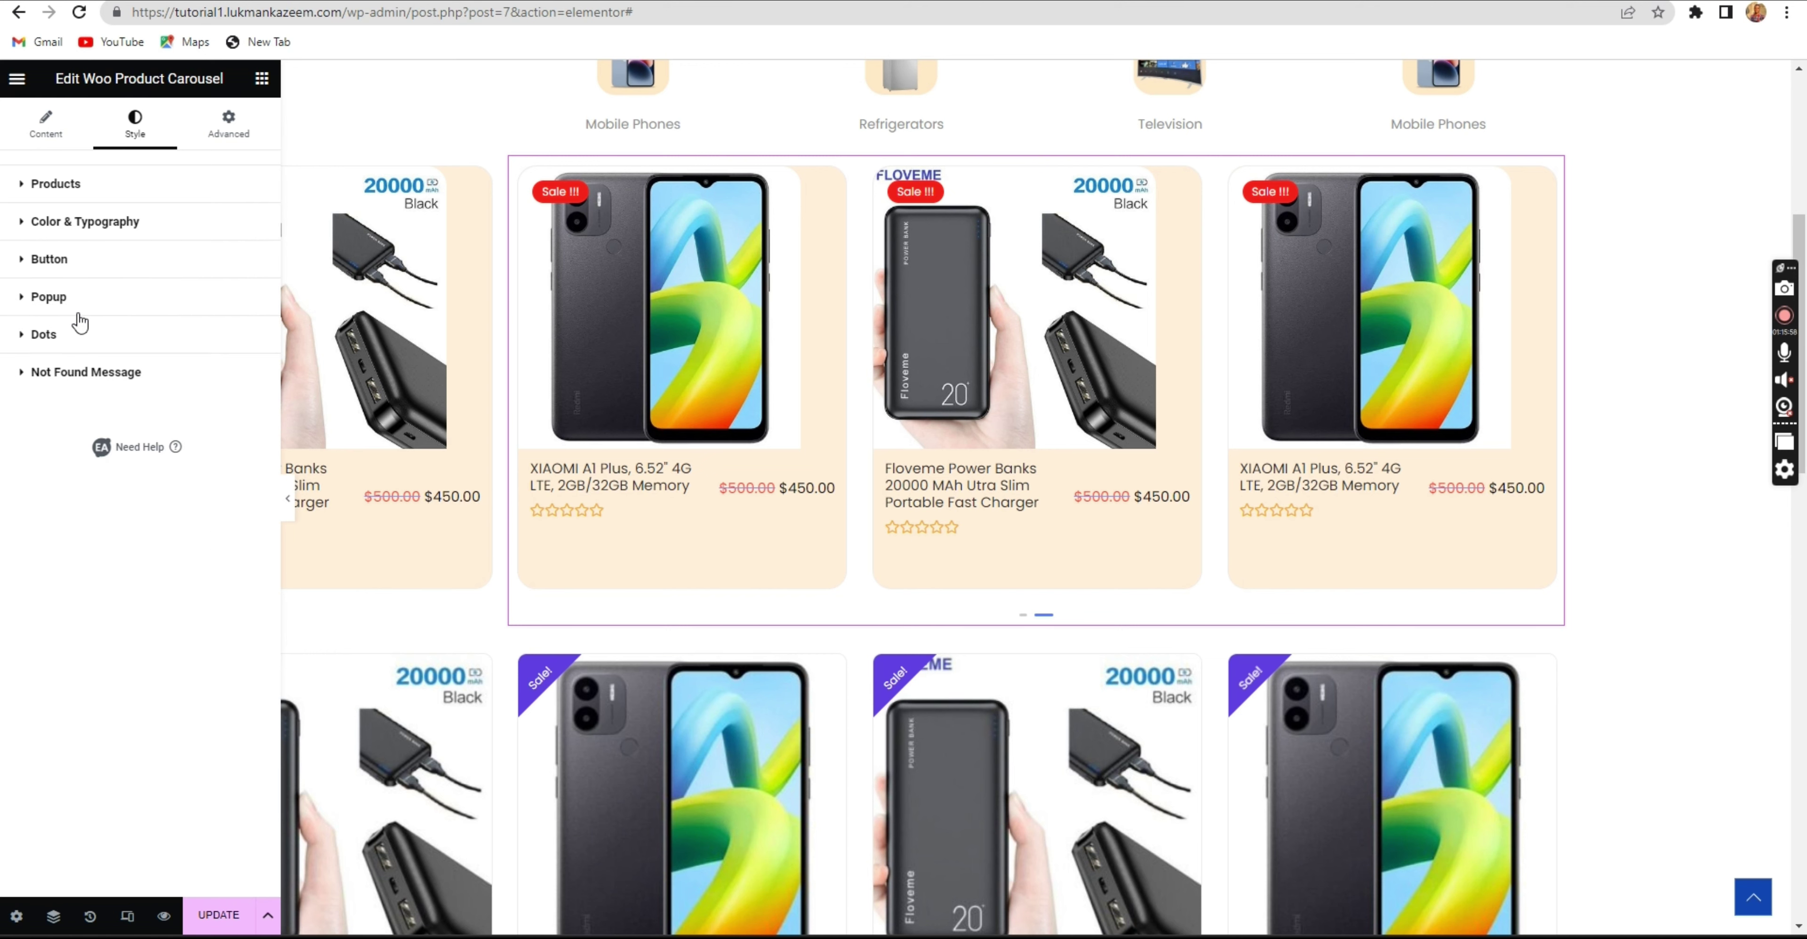
click(84, 346)
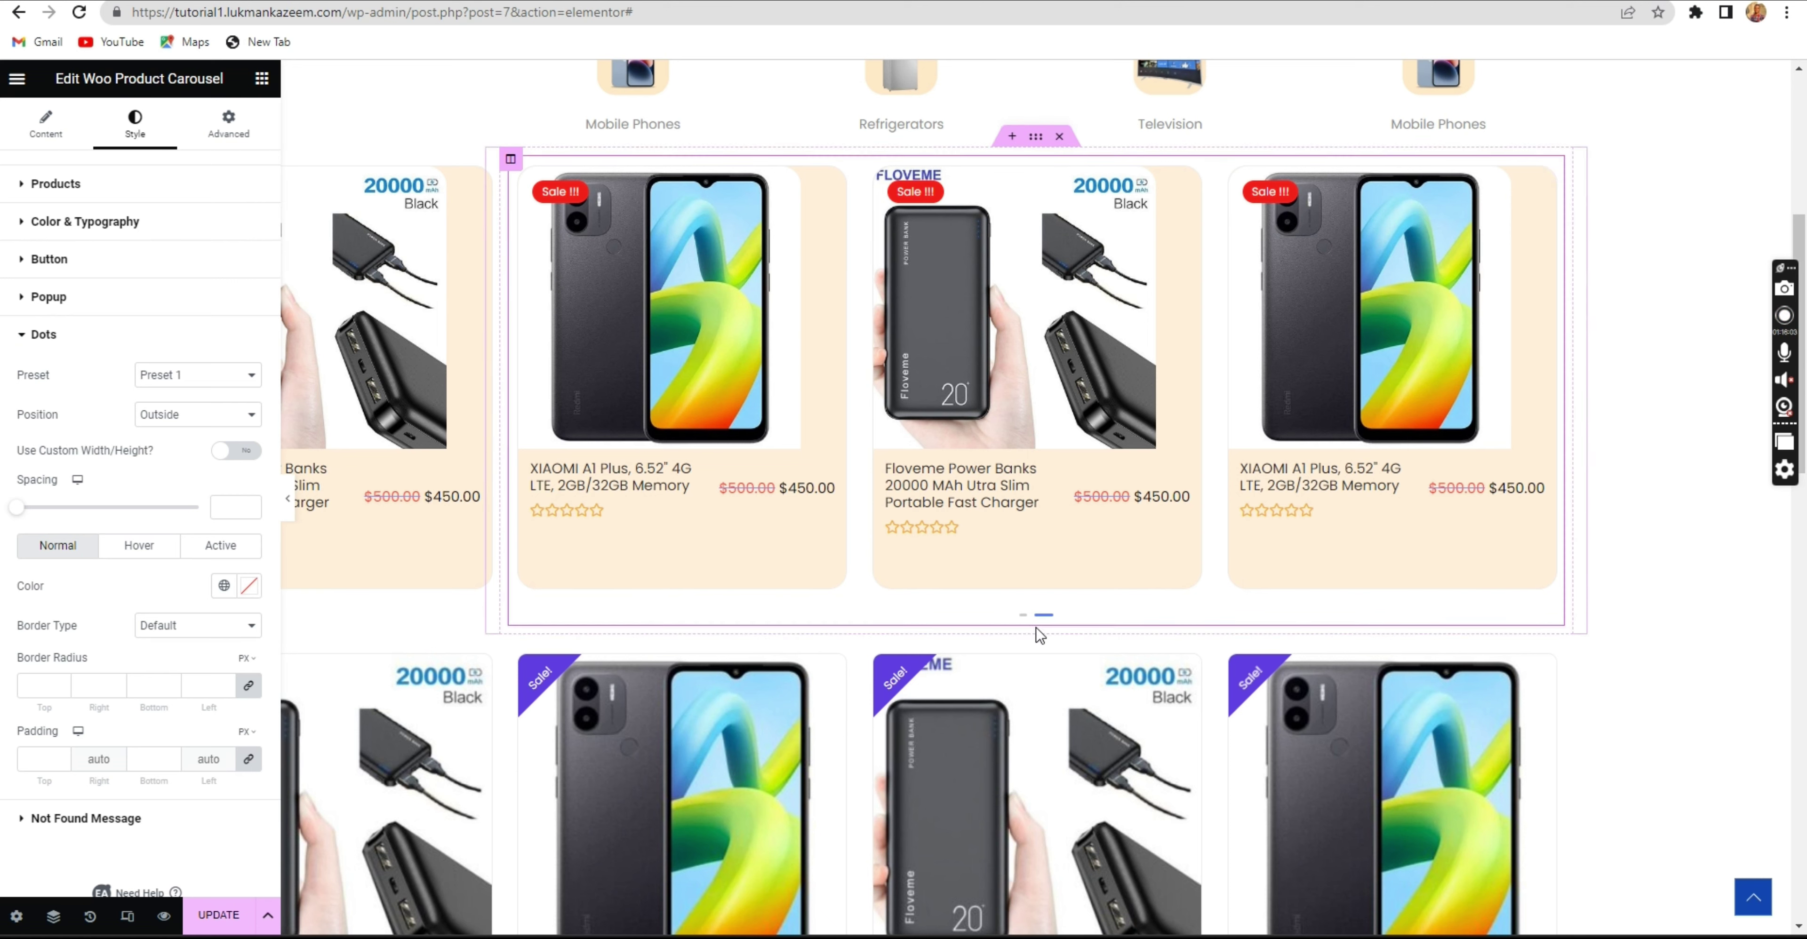
click(135, 340)
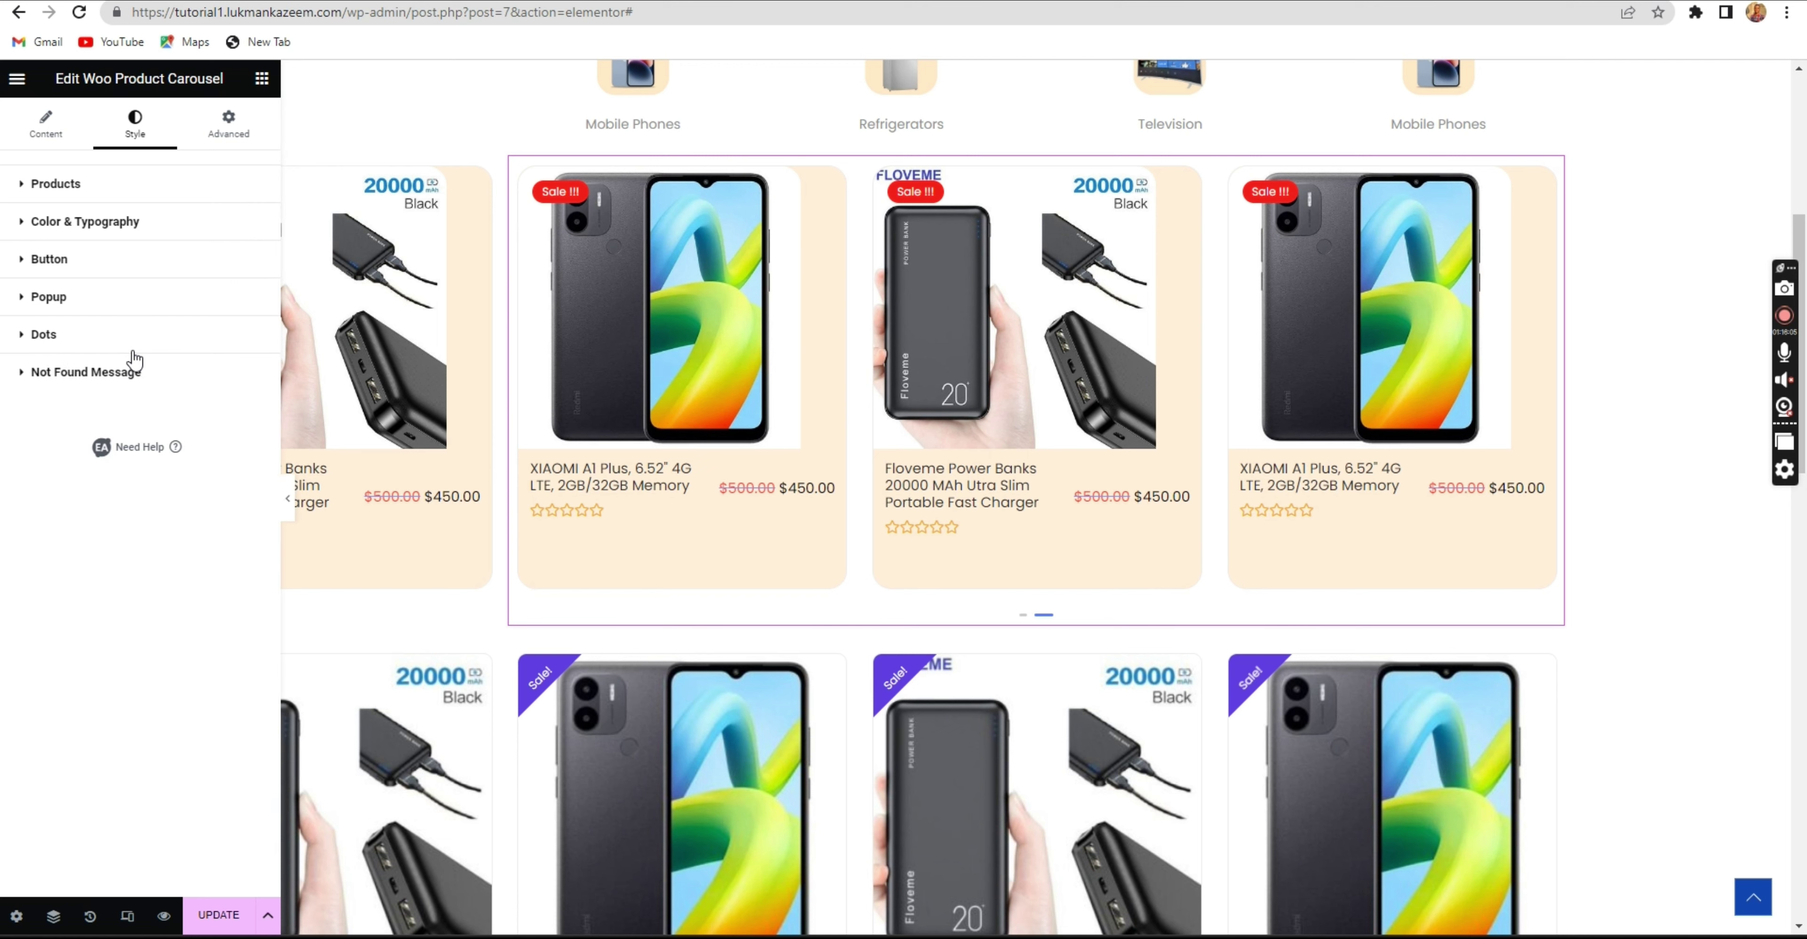
click(132, 378)
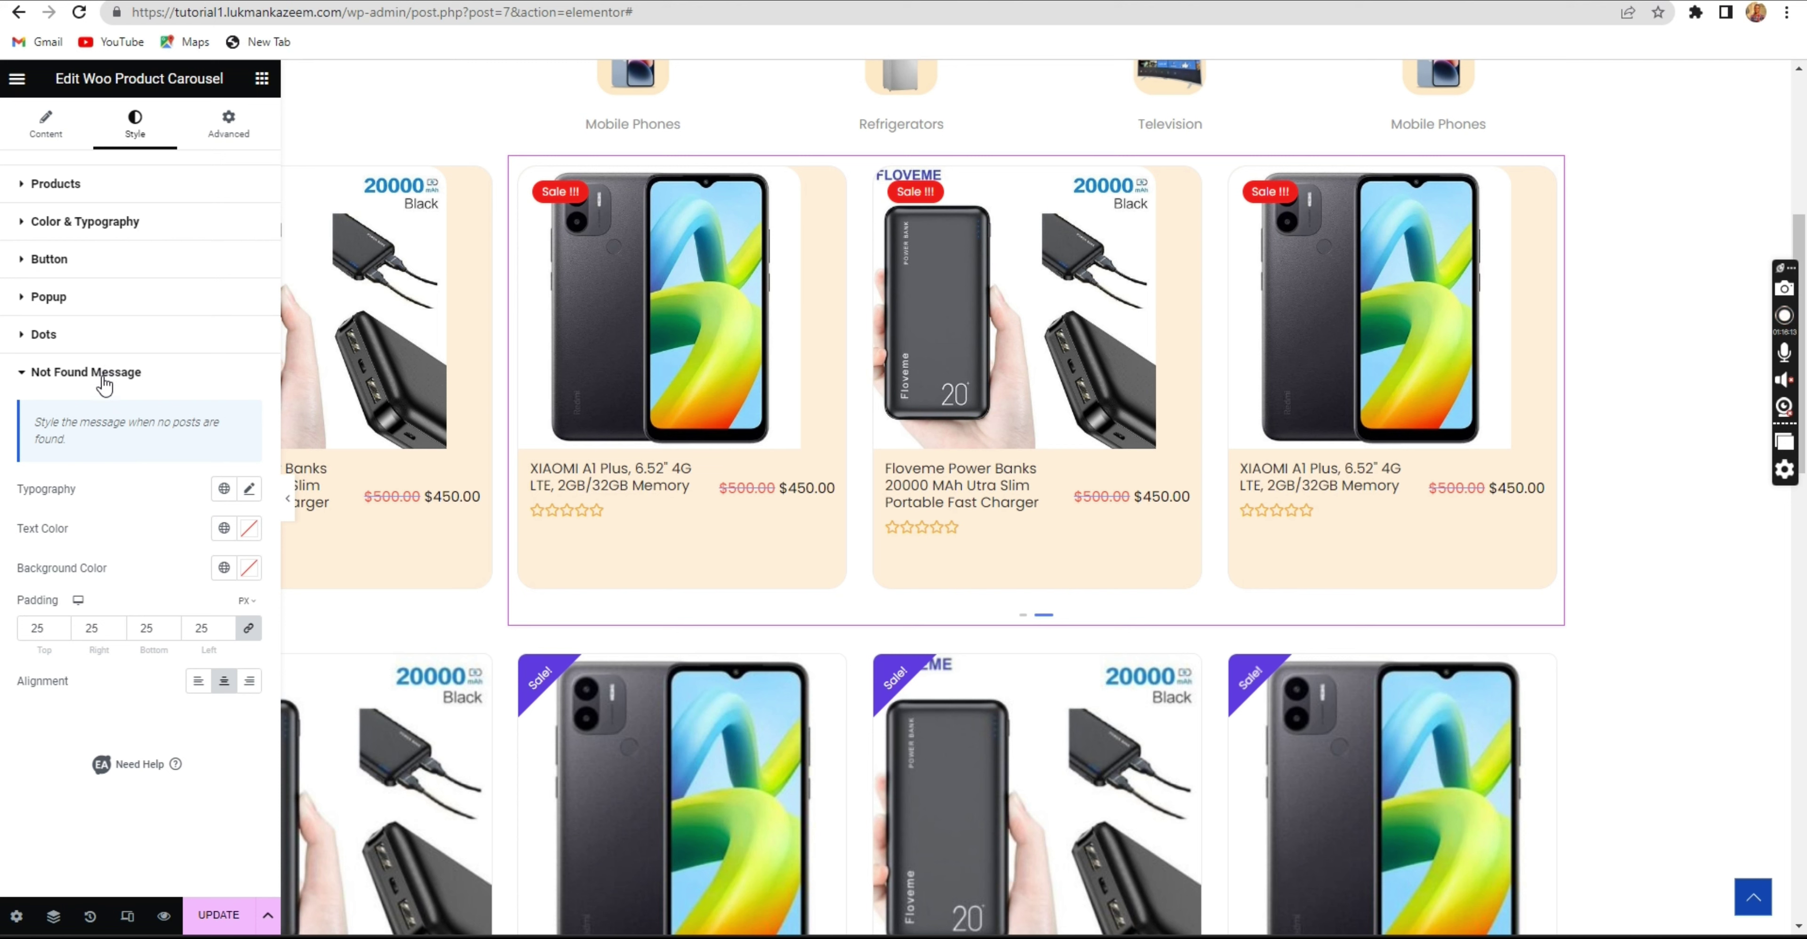
click(104, 386)
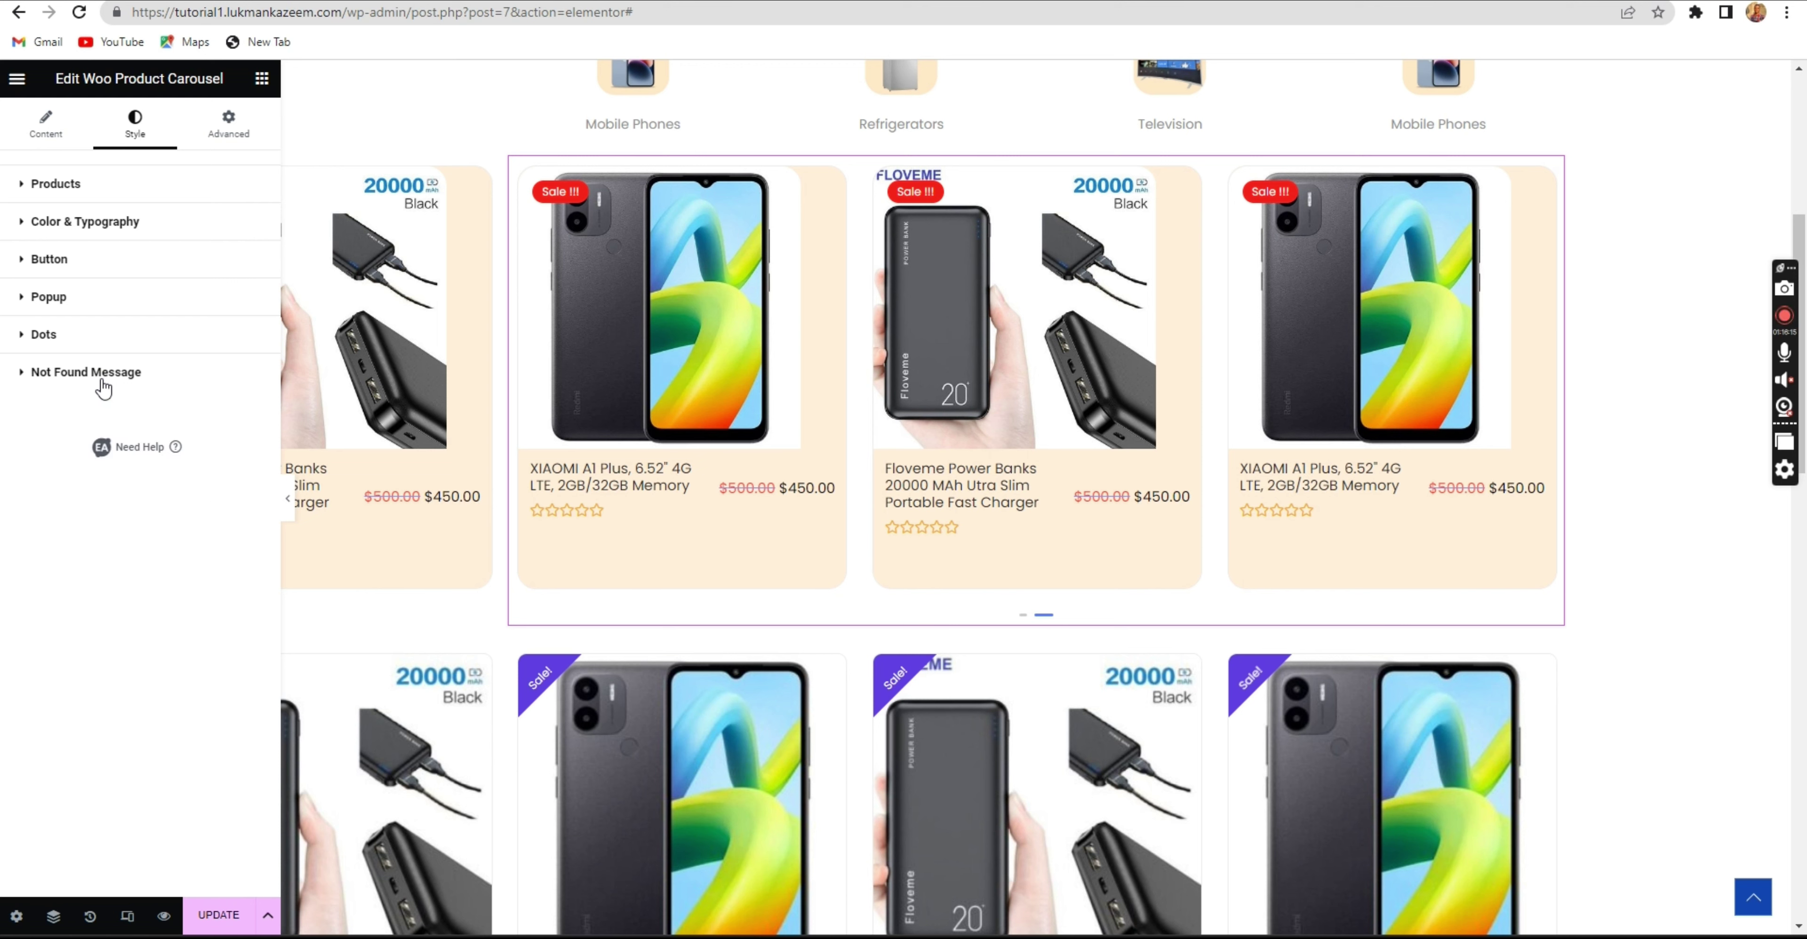
Update the page and select the second carousel widget for editing.
click(232, 912)
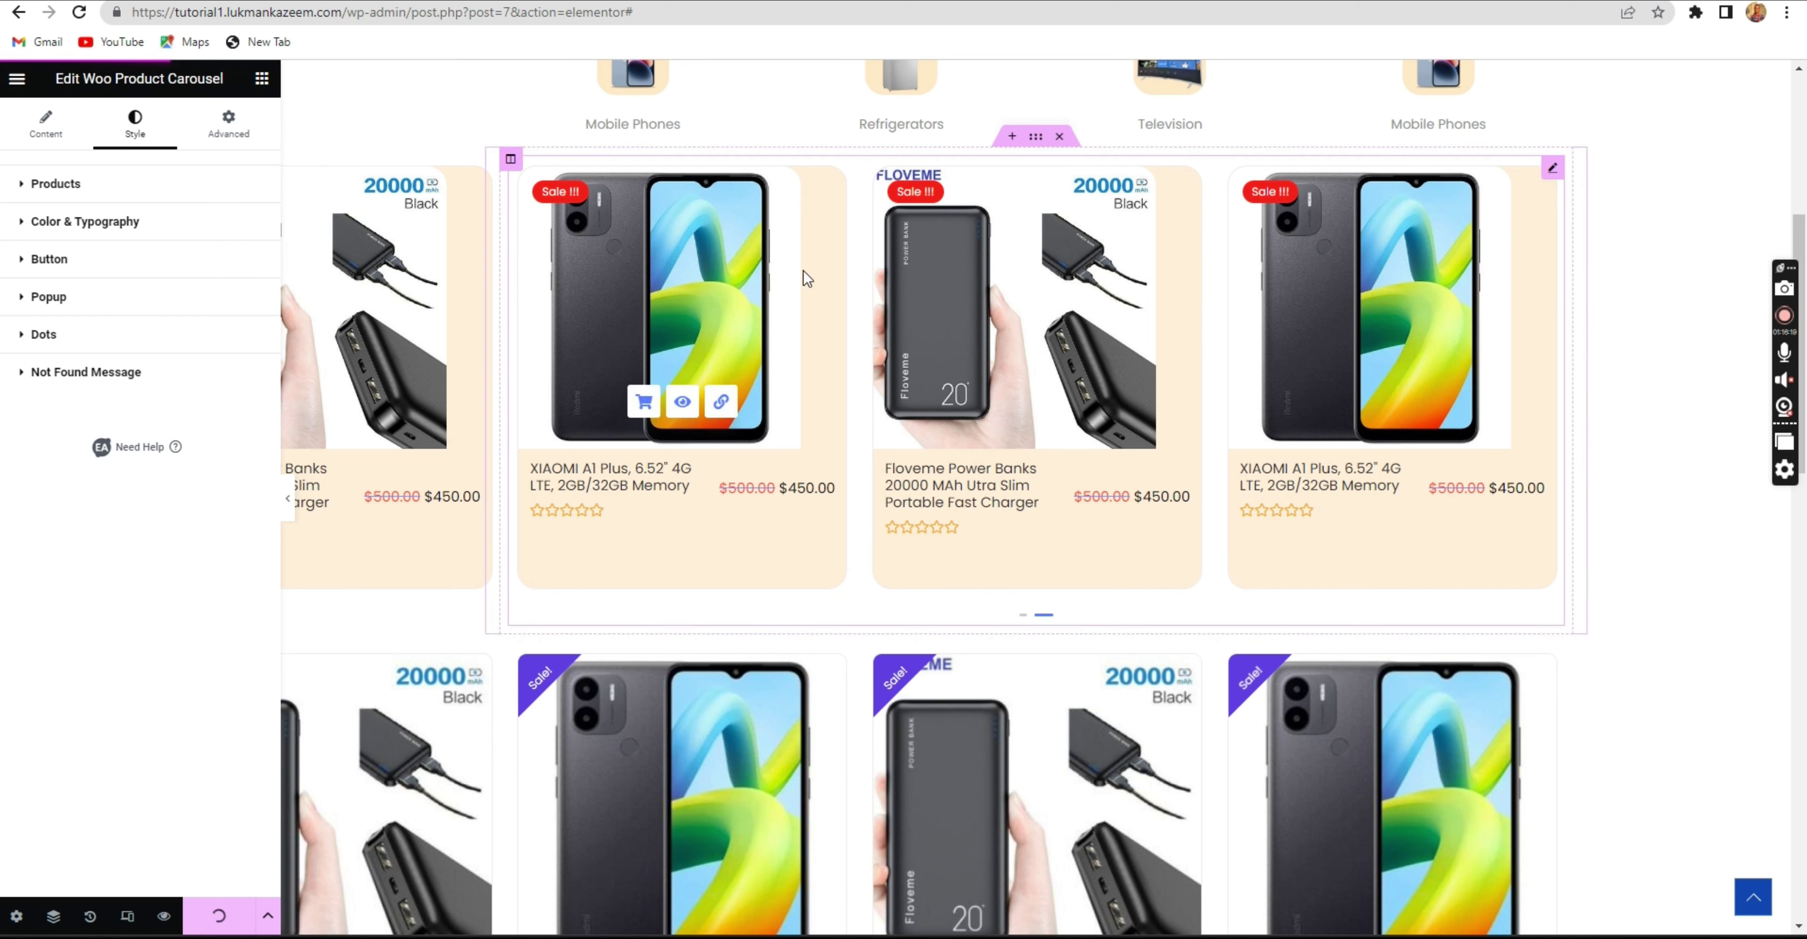
scroll(806, 271, down, 4)
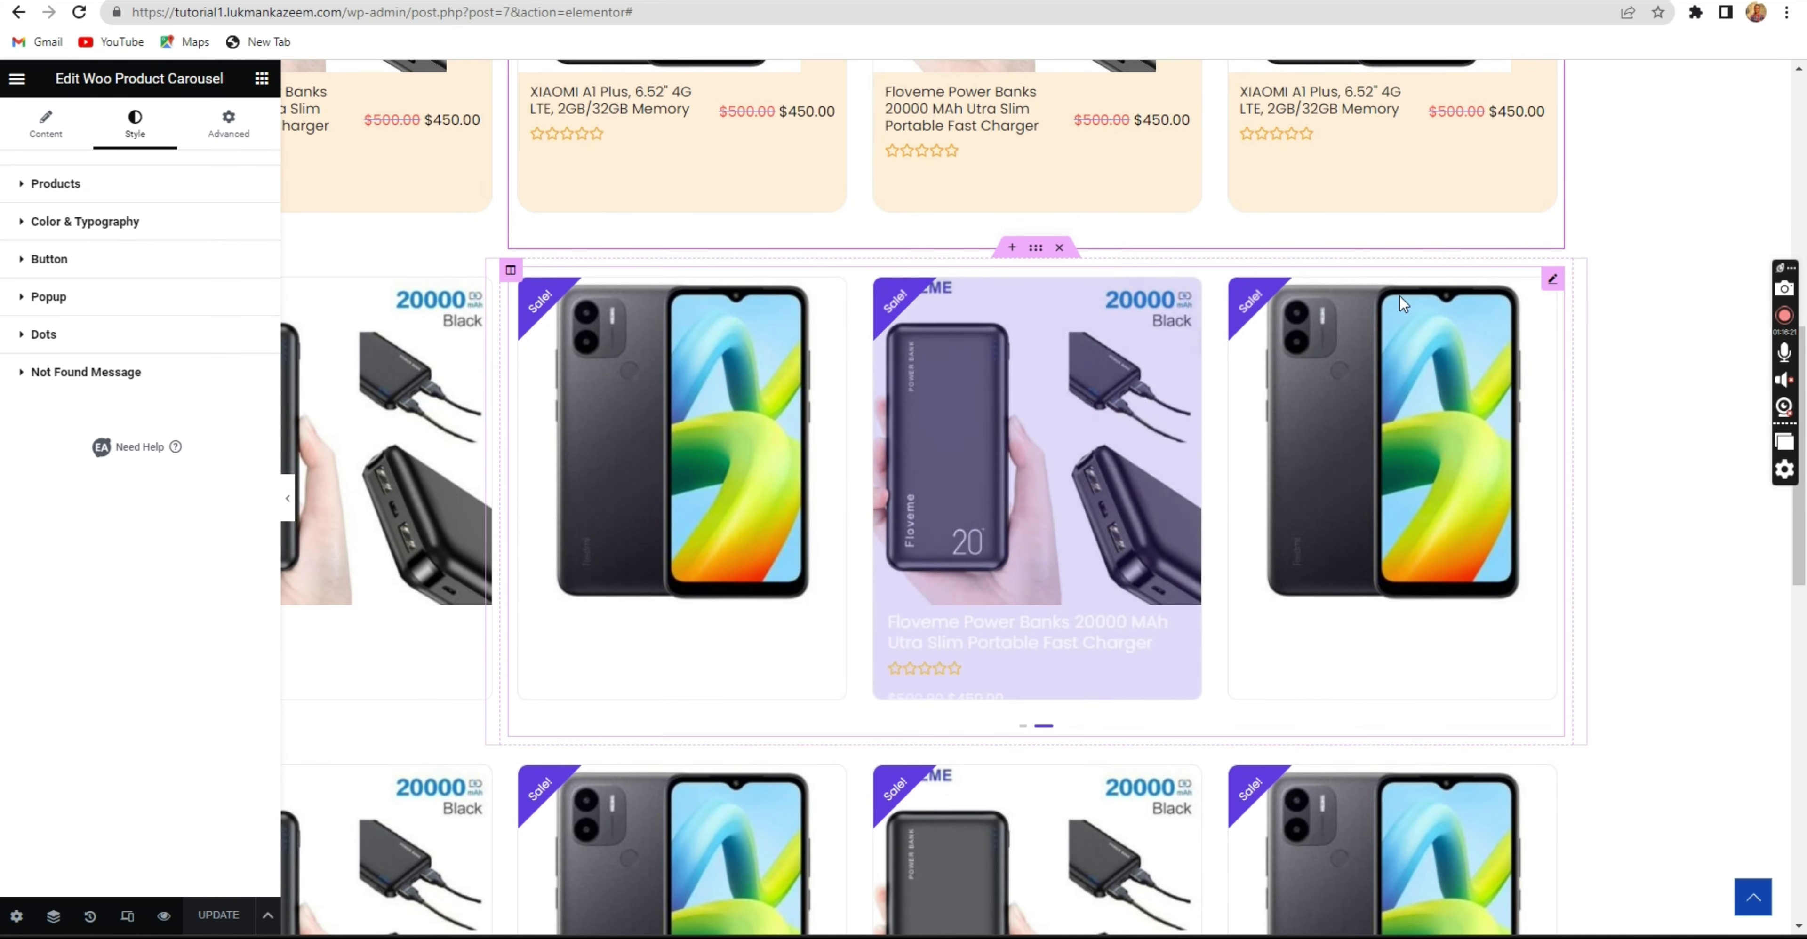
click(1552, 280)
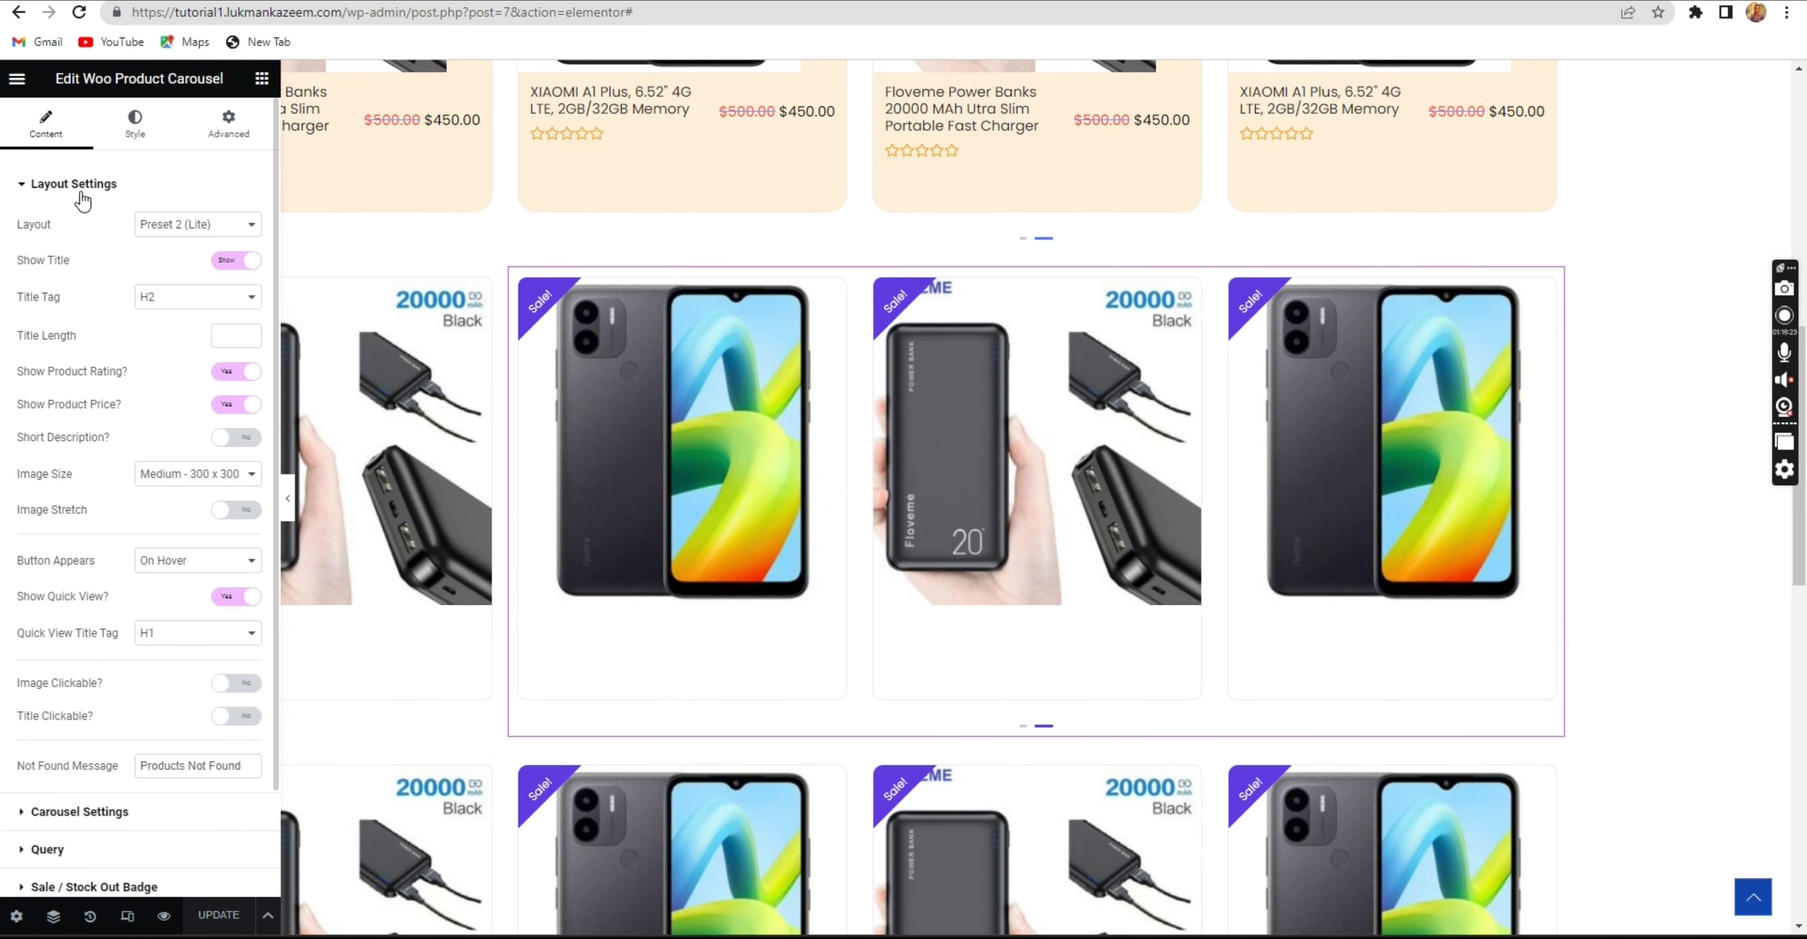
Keep the Preset 2 (Lite) layout and set Button Appears to Static.
click(166, 233)
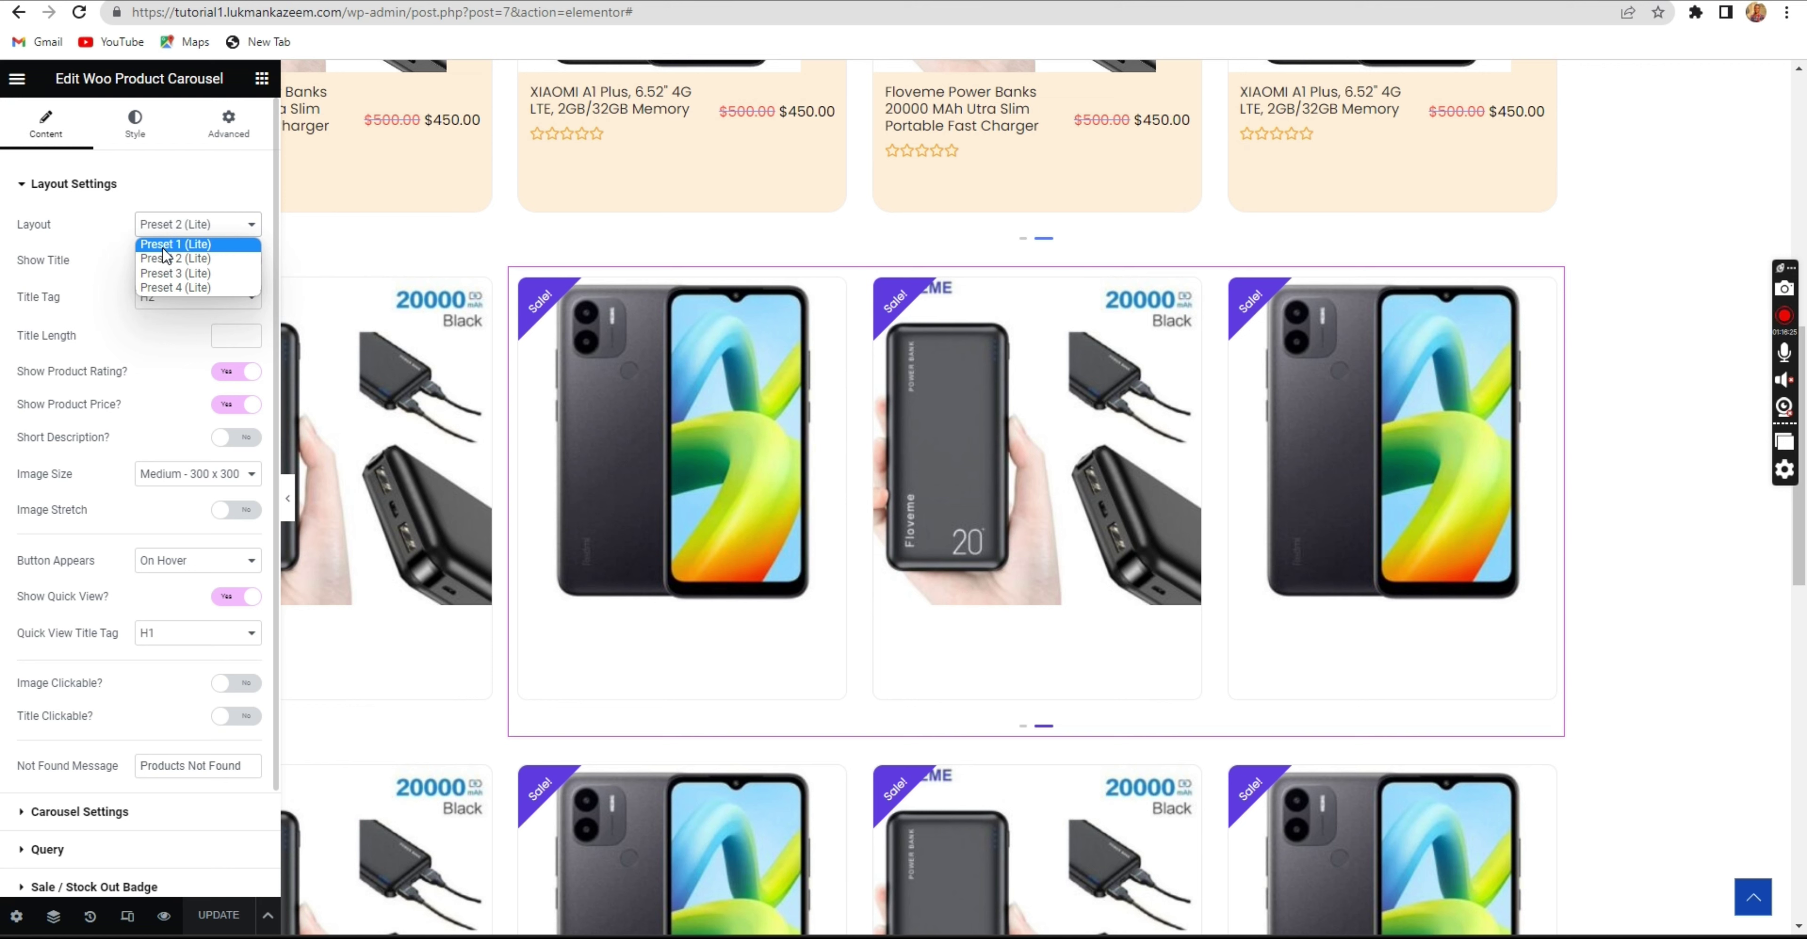
click(173, 261)
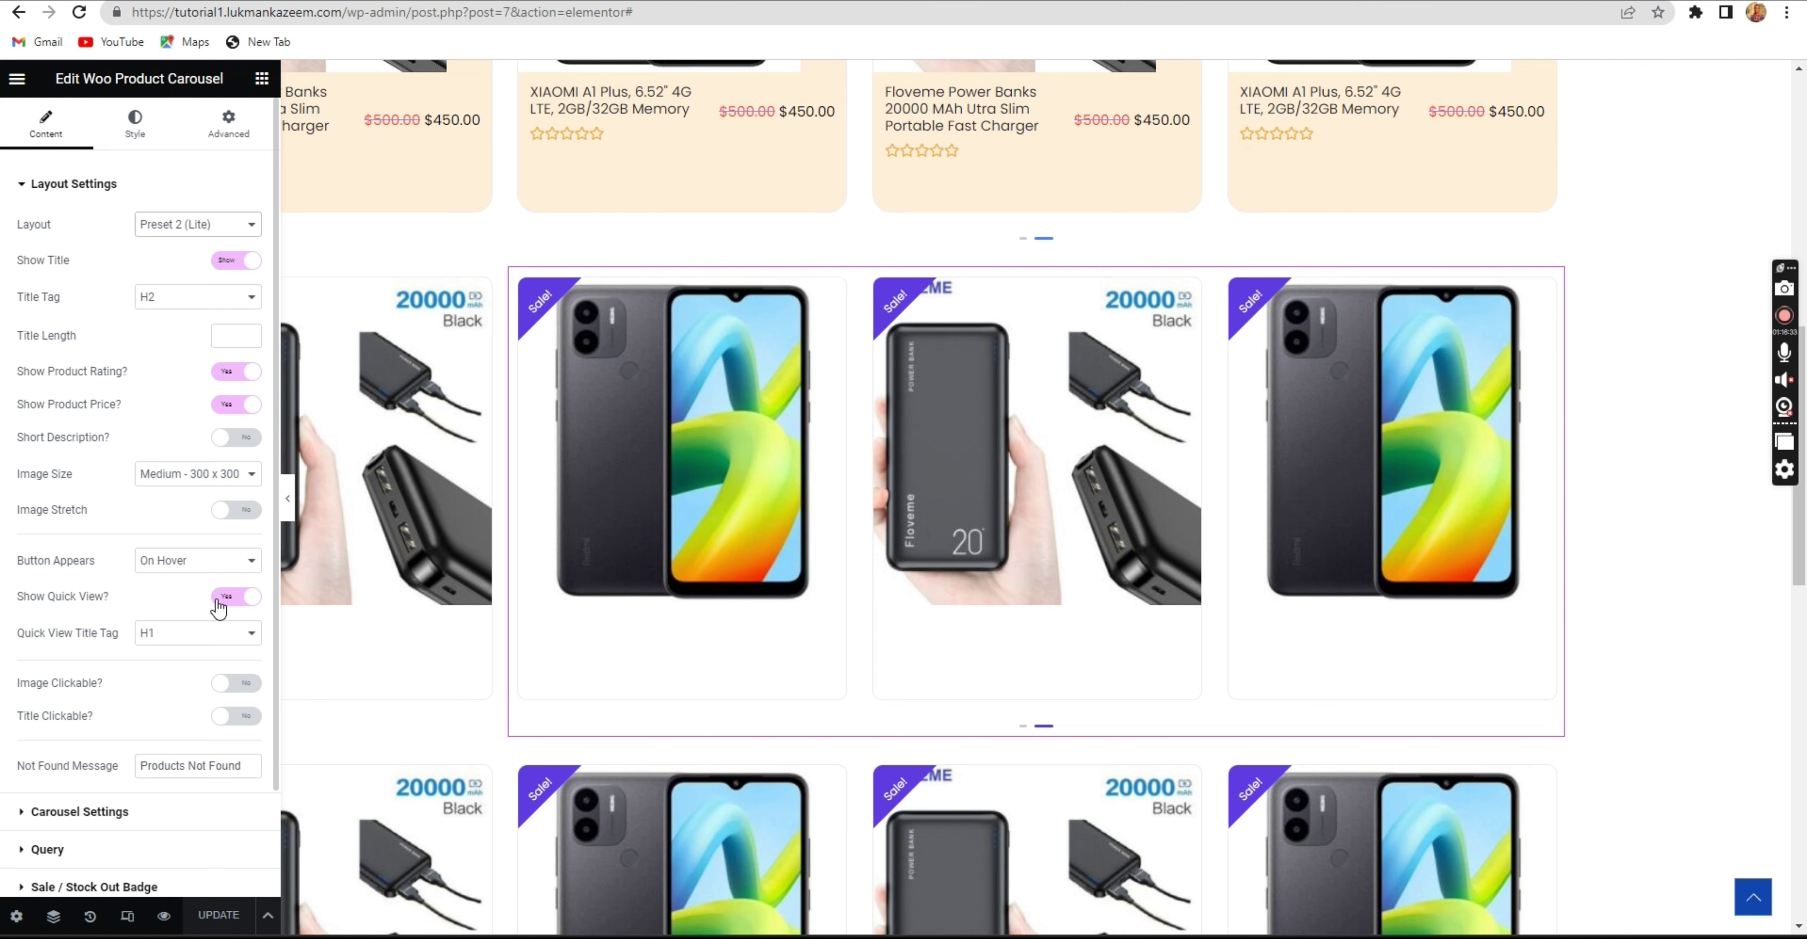
click(193, 561)
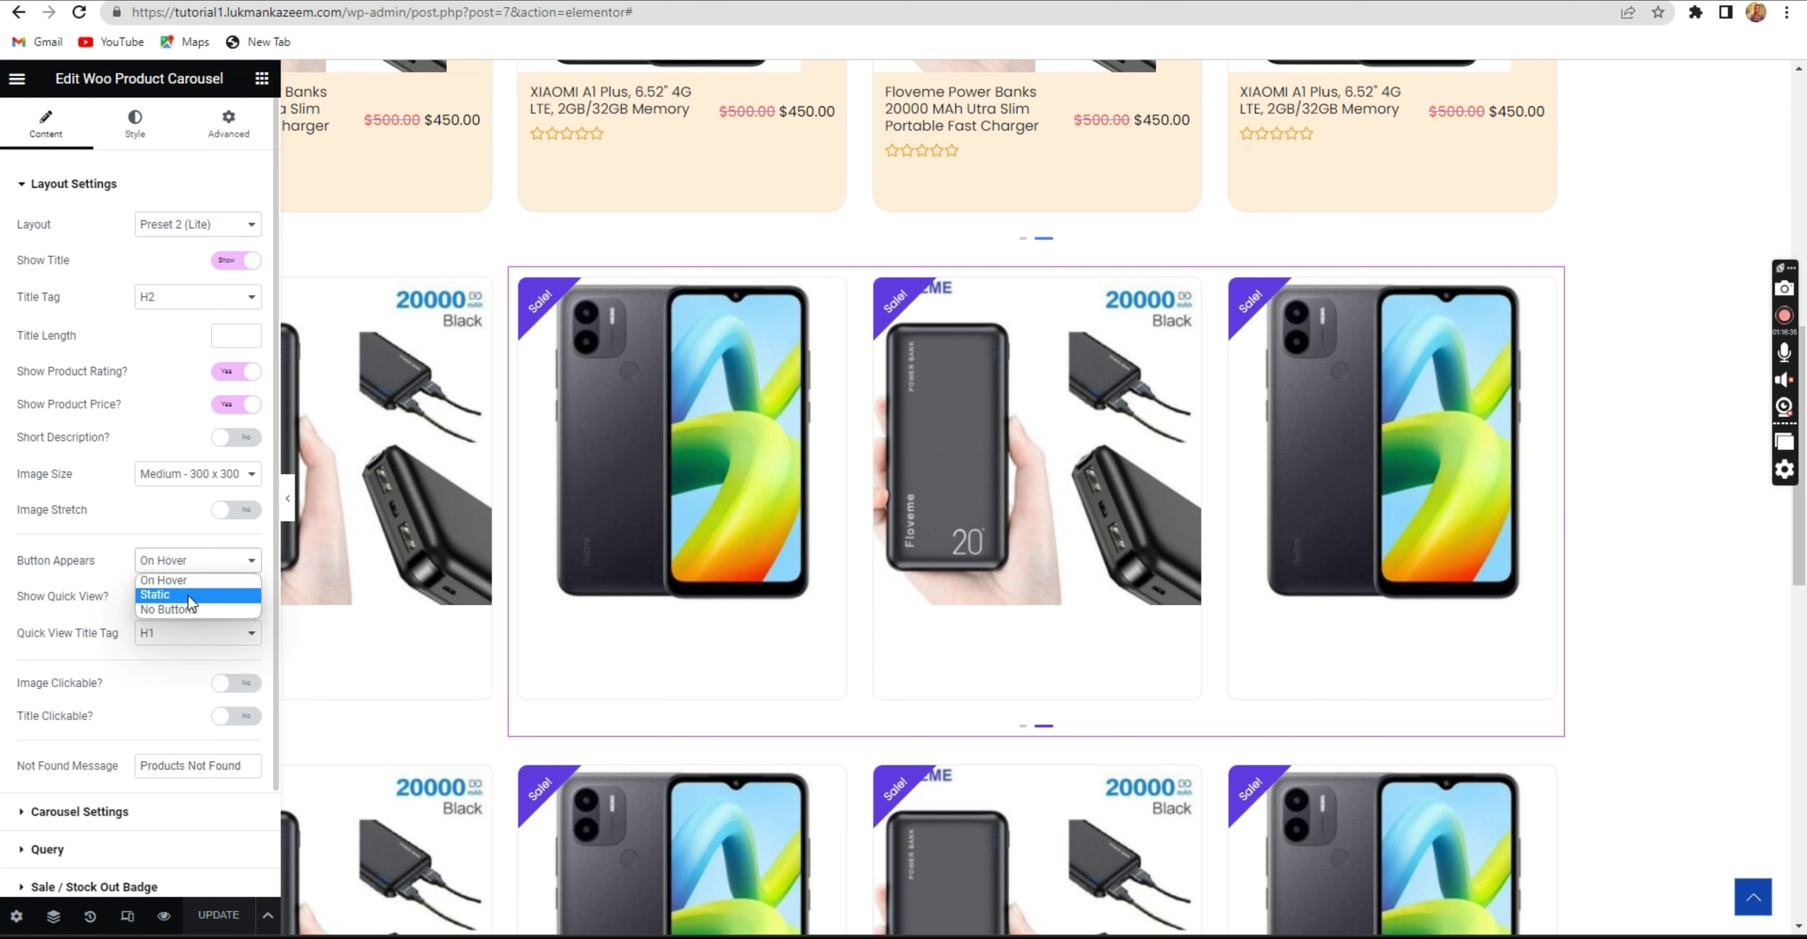
click(188, 596)
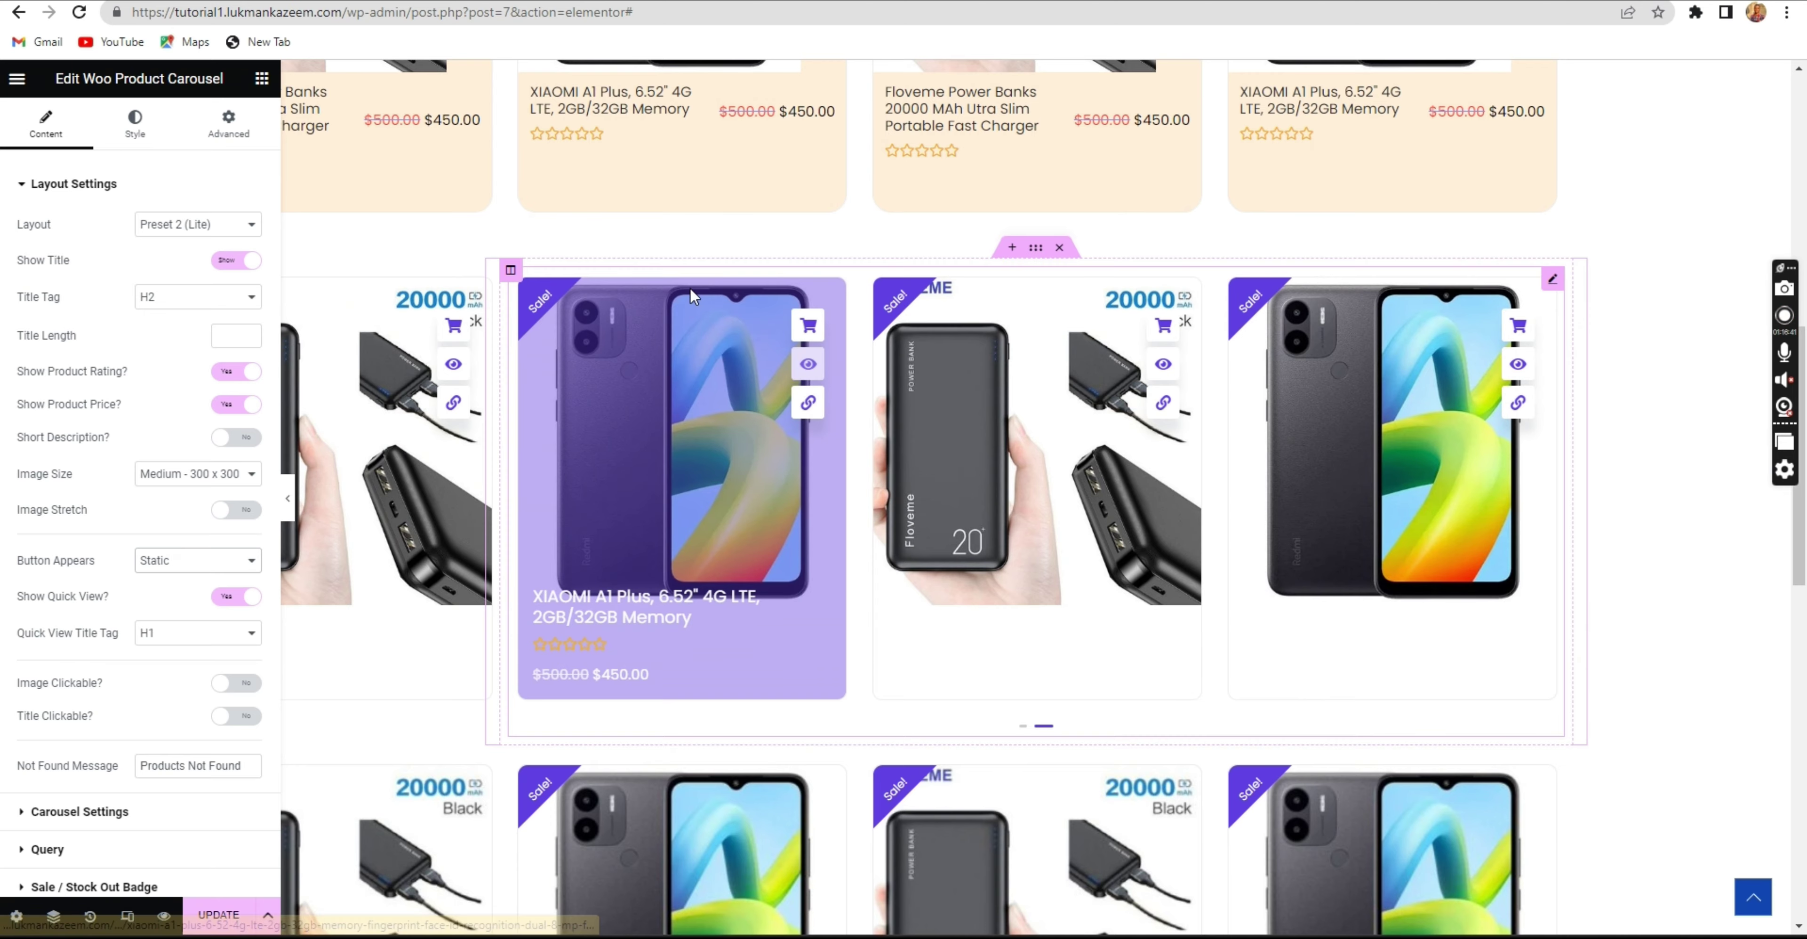
scroll(690, 289, up, 4)
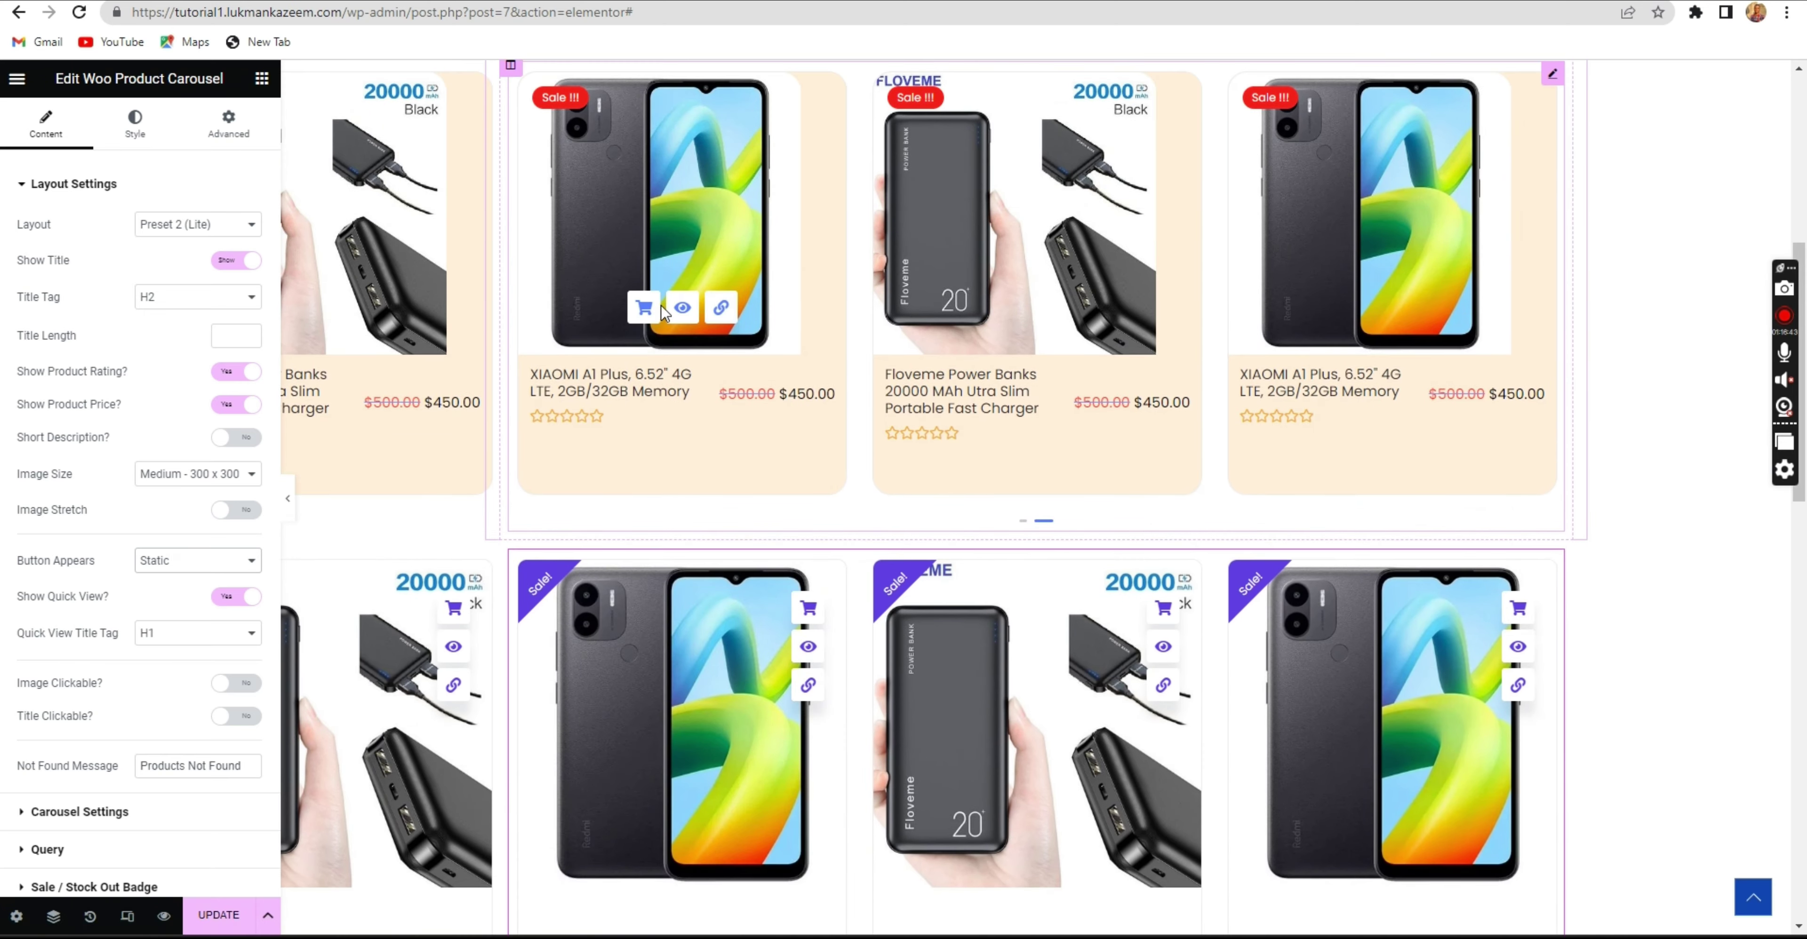
scroll(660, 305, down, 6)
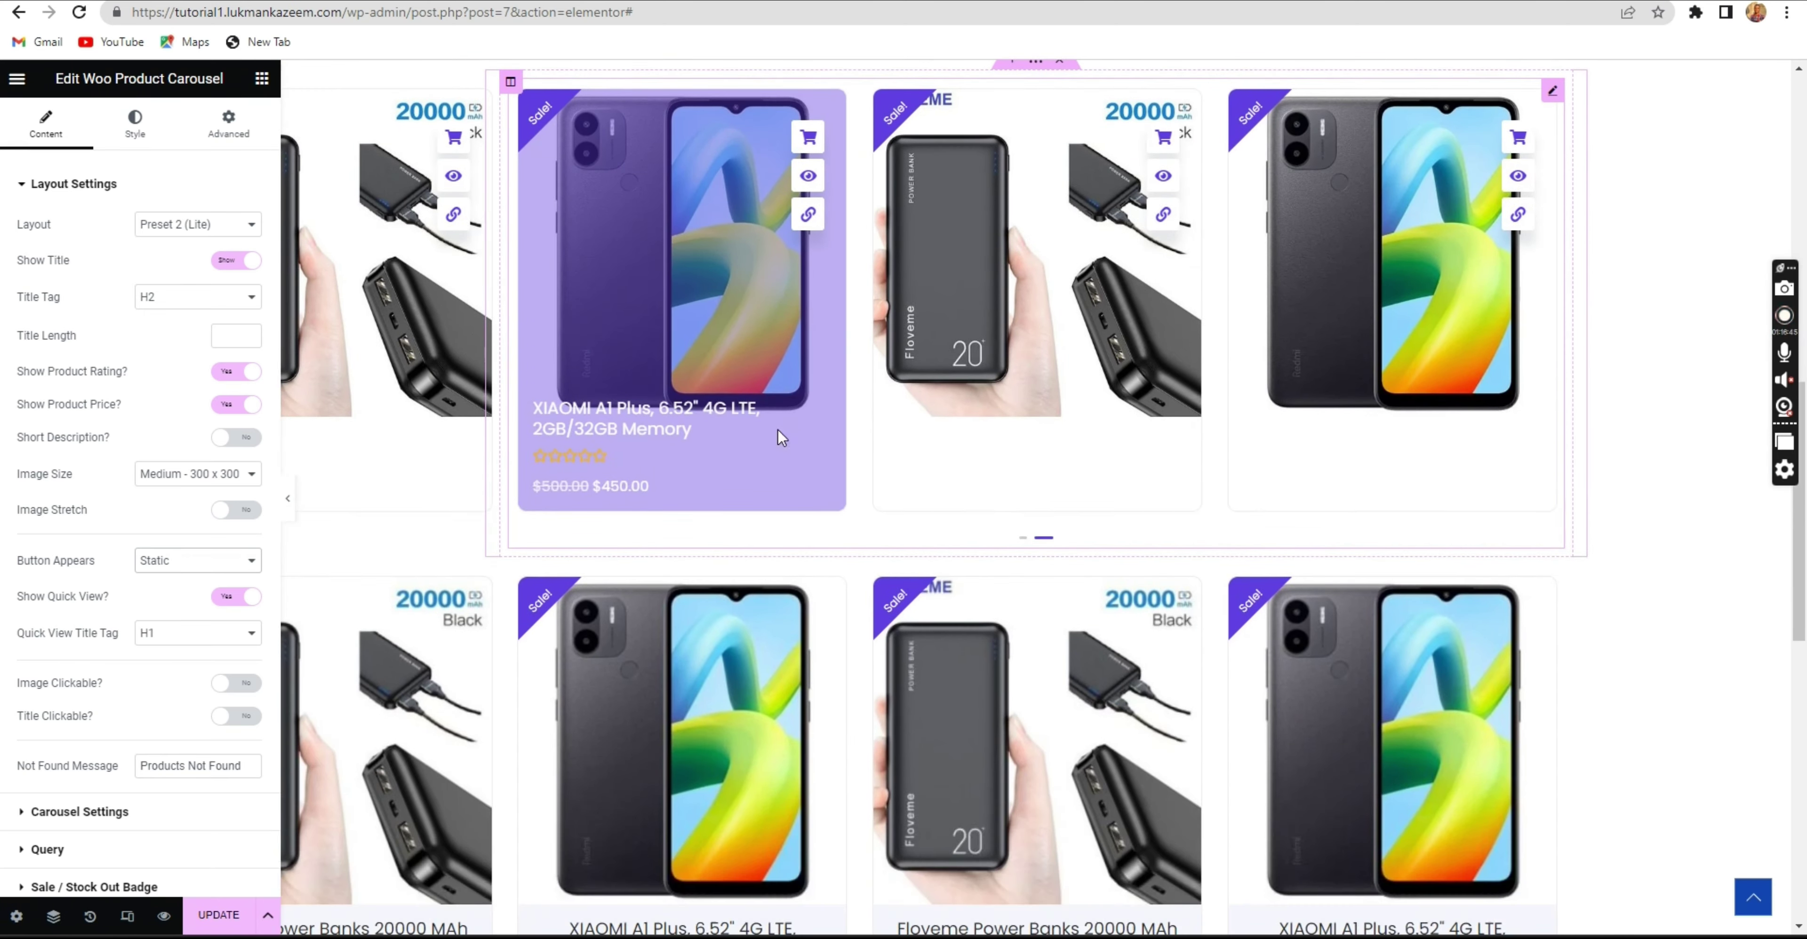
scroll(737, 450, up, 10)
scroll(681, 440, down, 5)
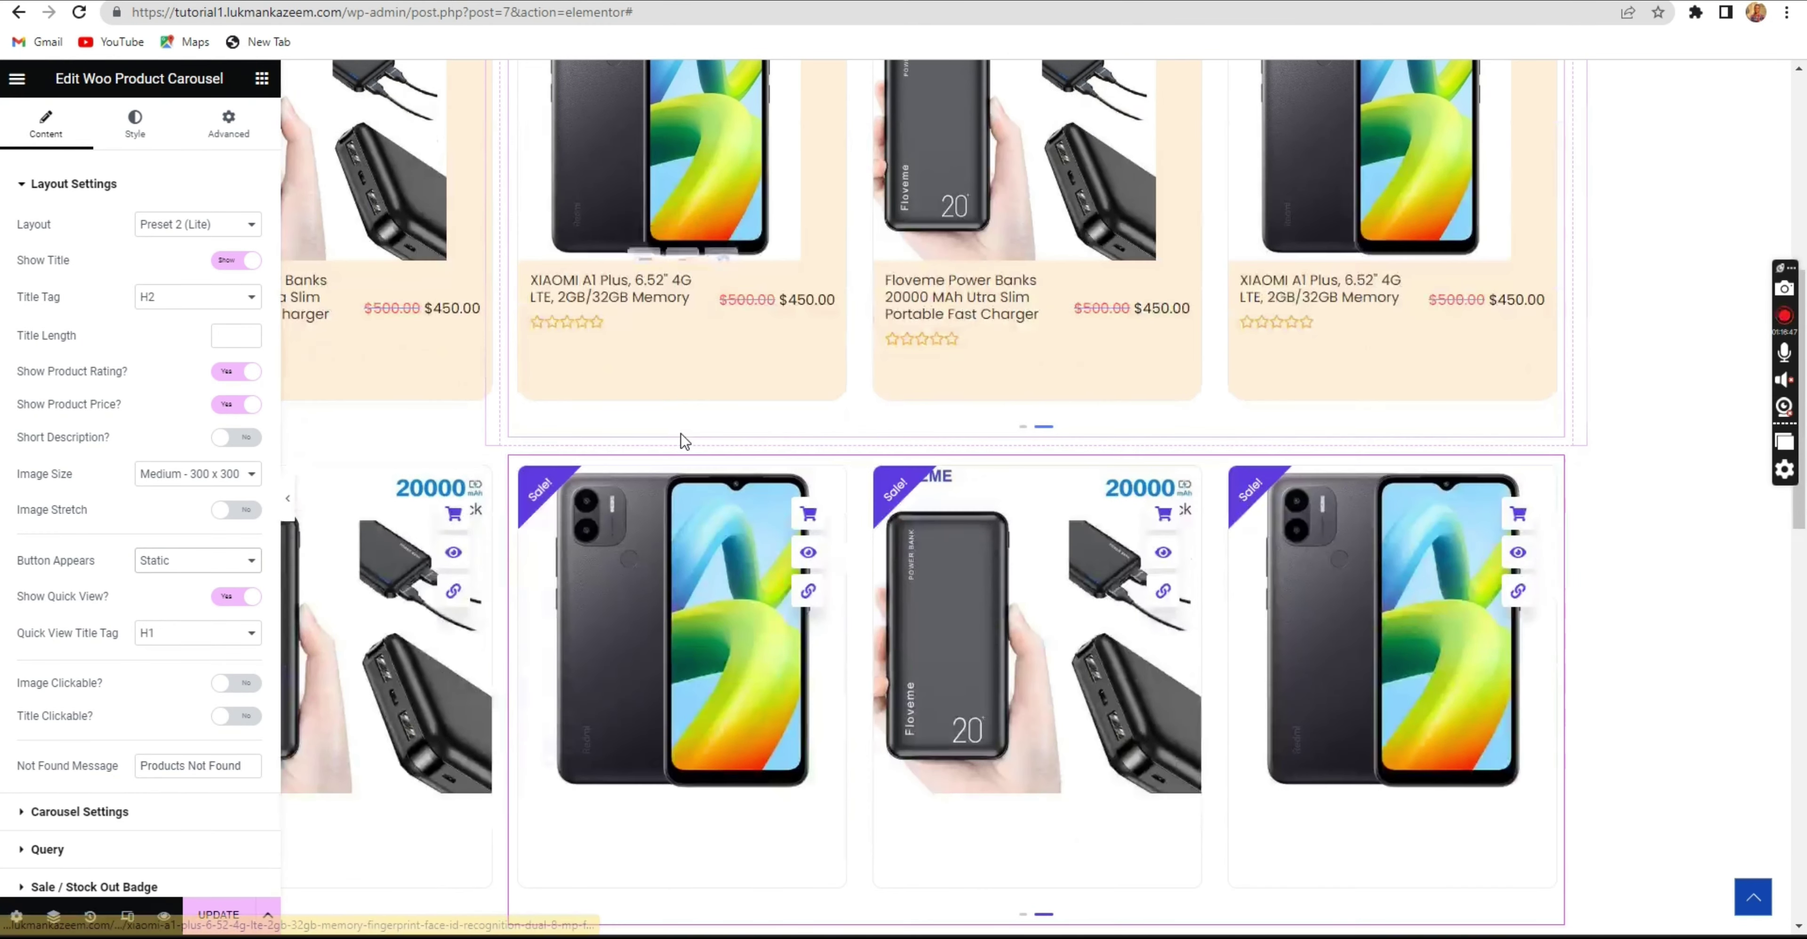
scroll(661, 380, up, 4)
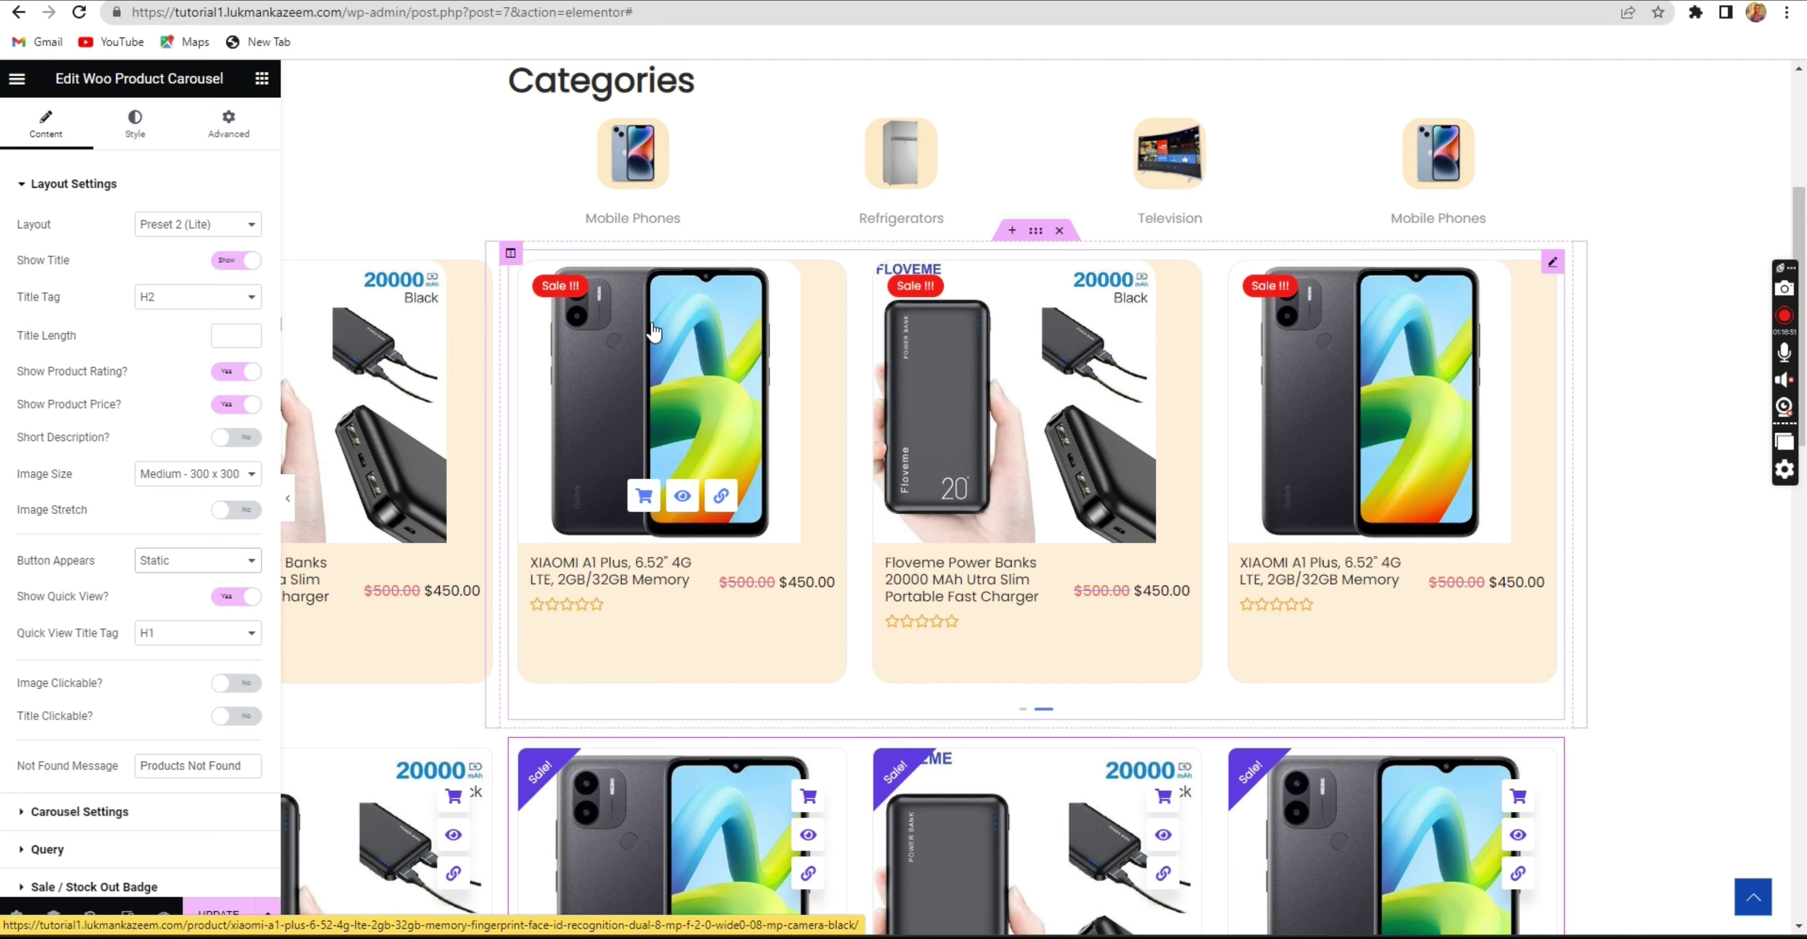
scroll(653, 330, down, 7)
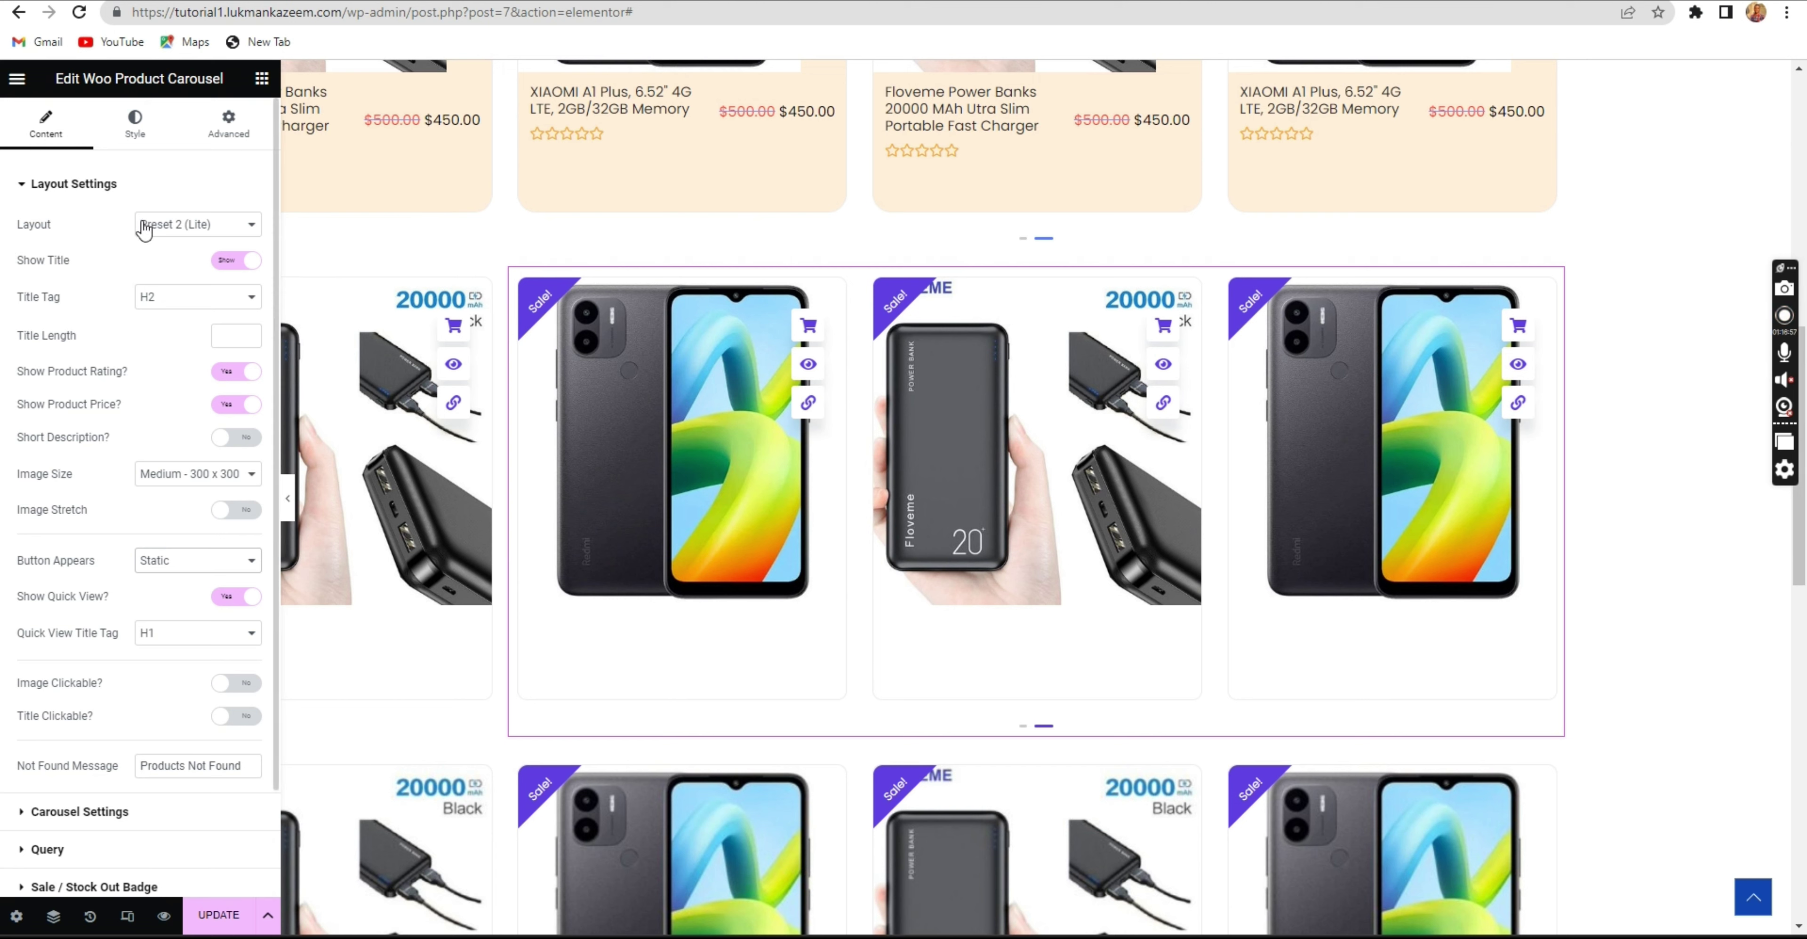
scroll(144, 228, down, 2)
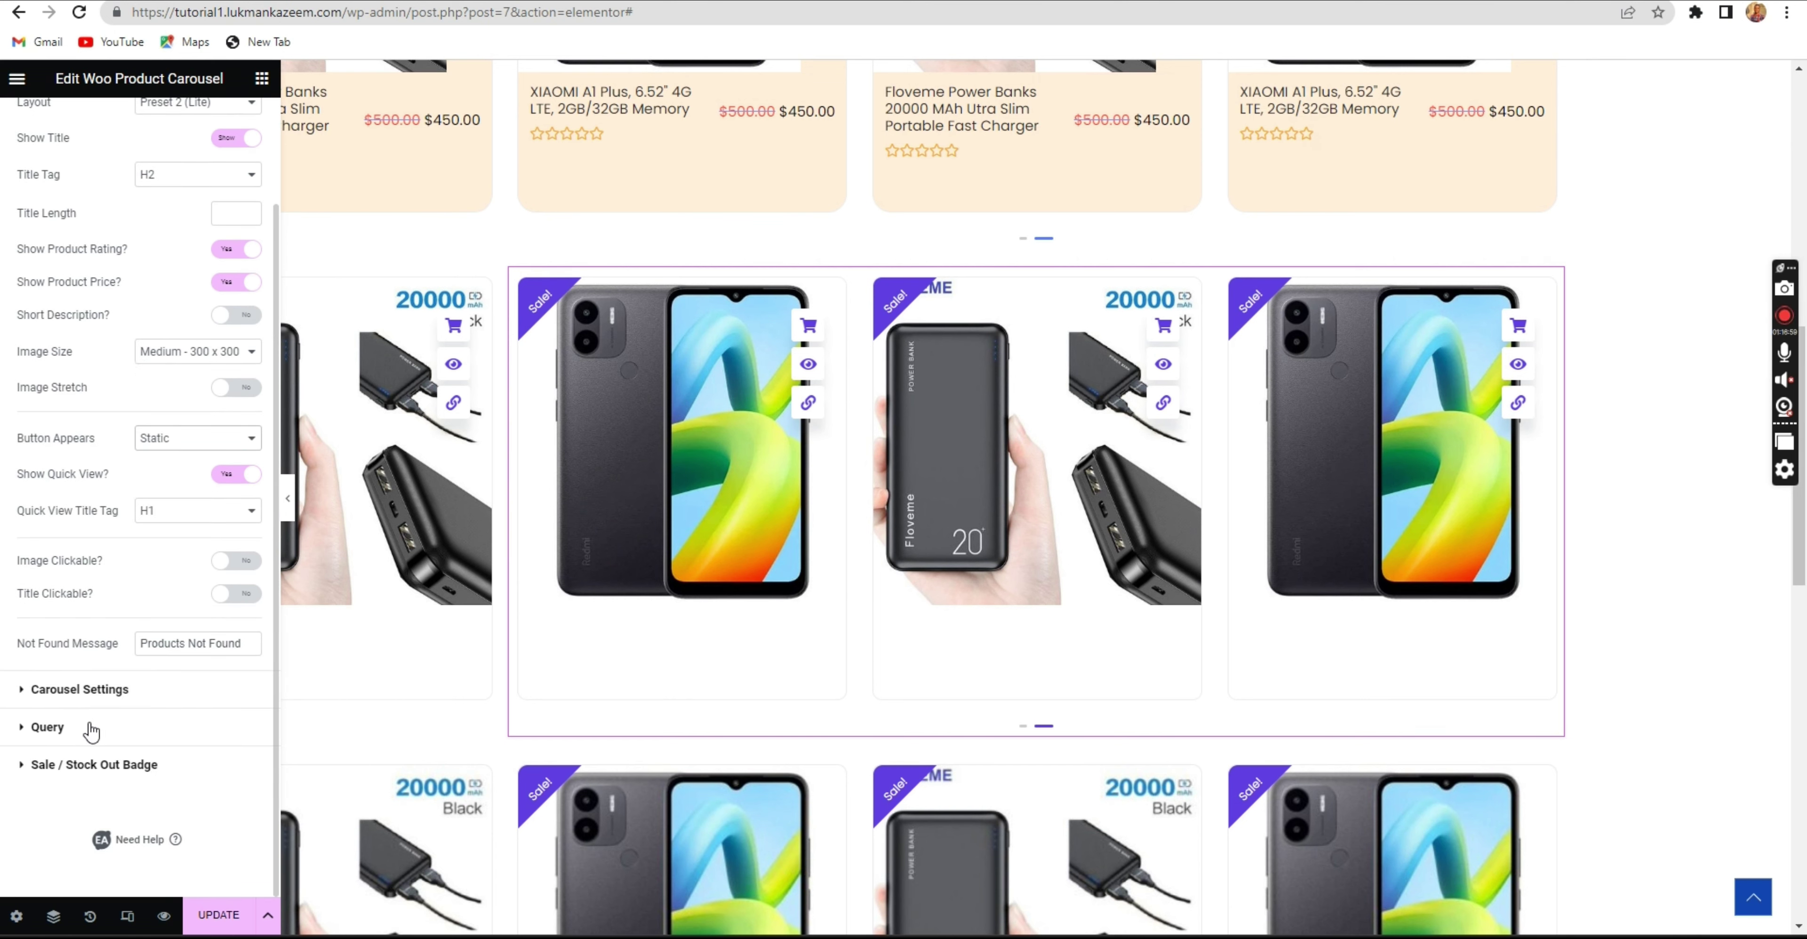
Switch the carousel's Filter By to Sale Products, then back to Recent Products.
click(91, 730)
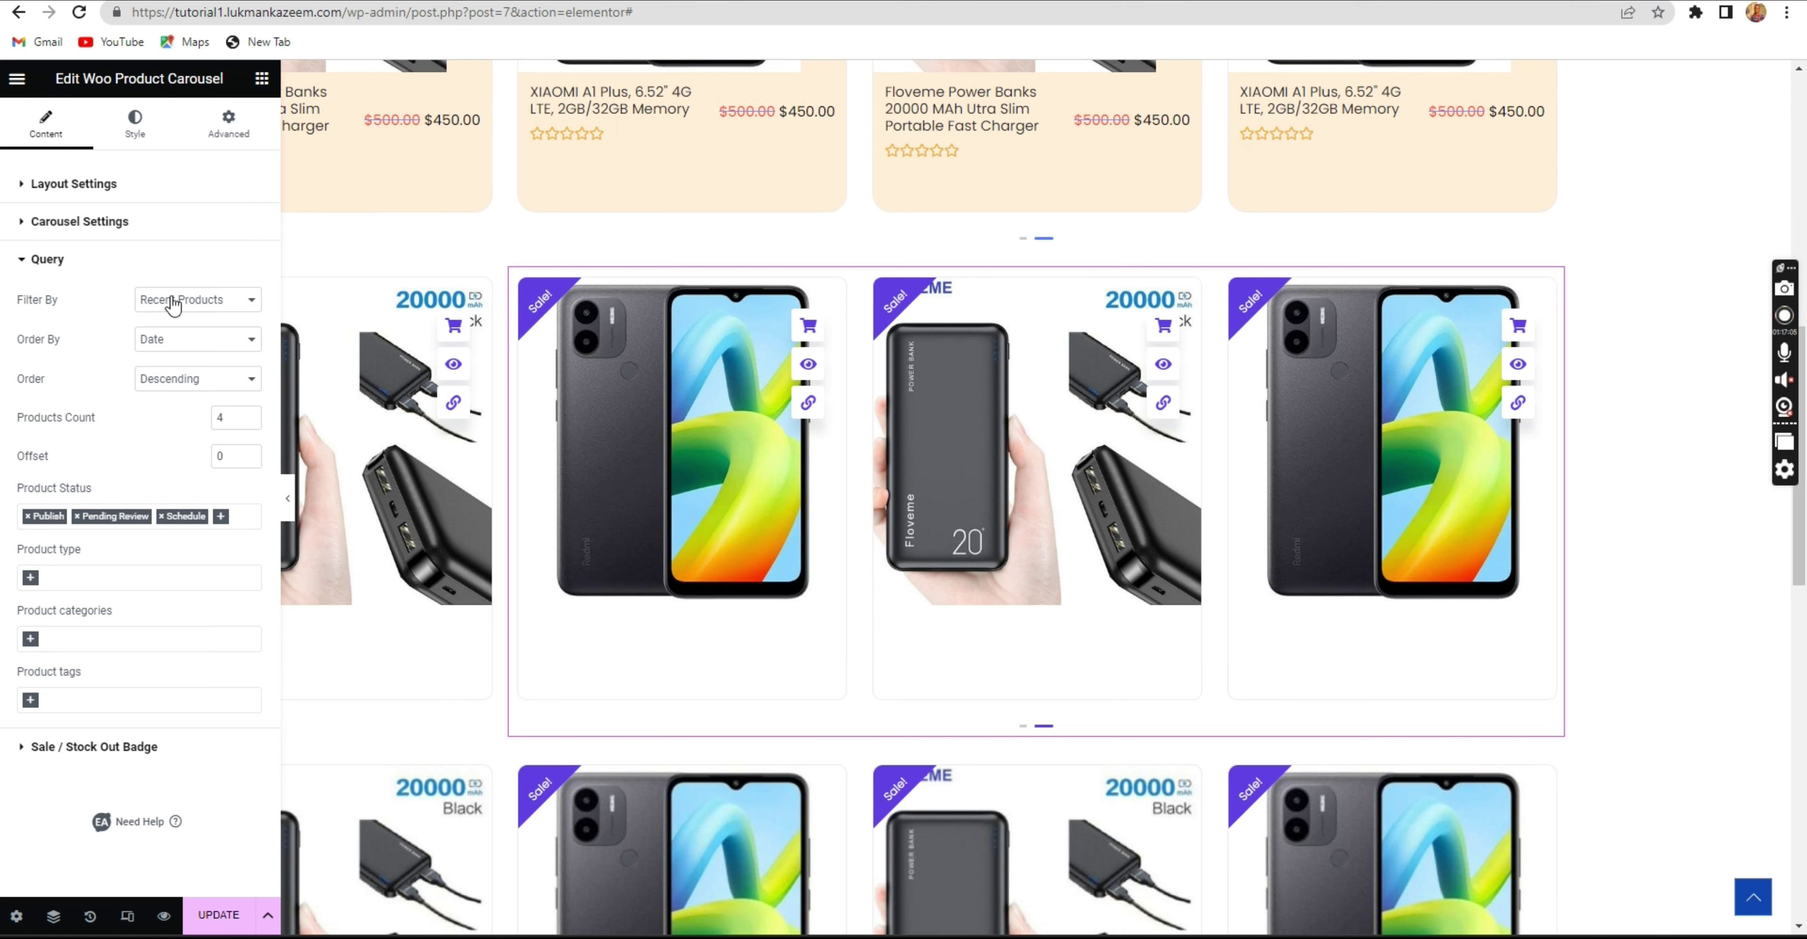
click(163, 304)
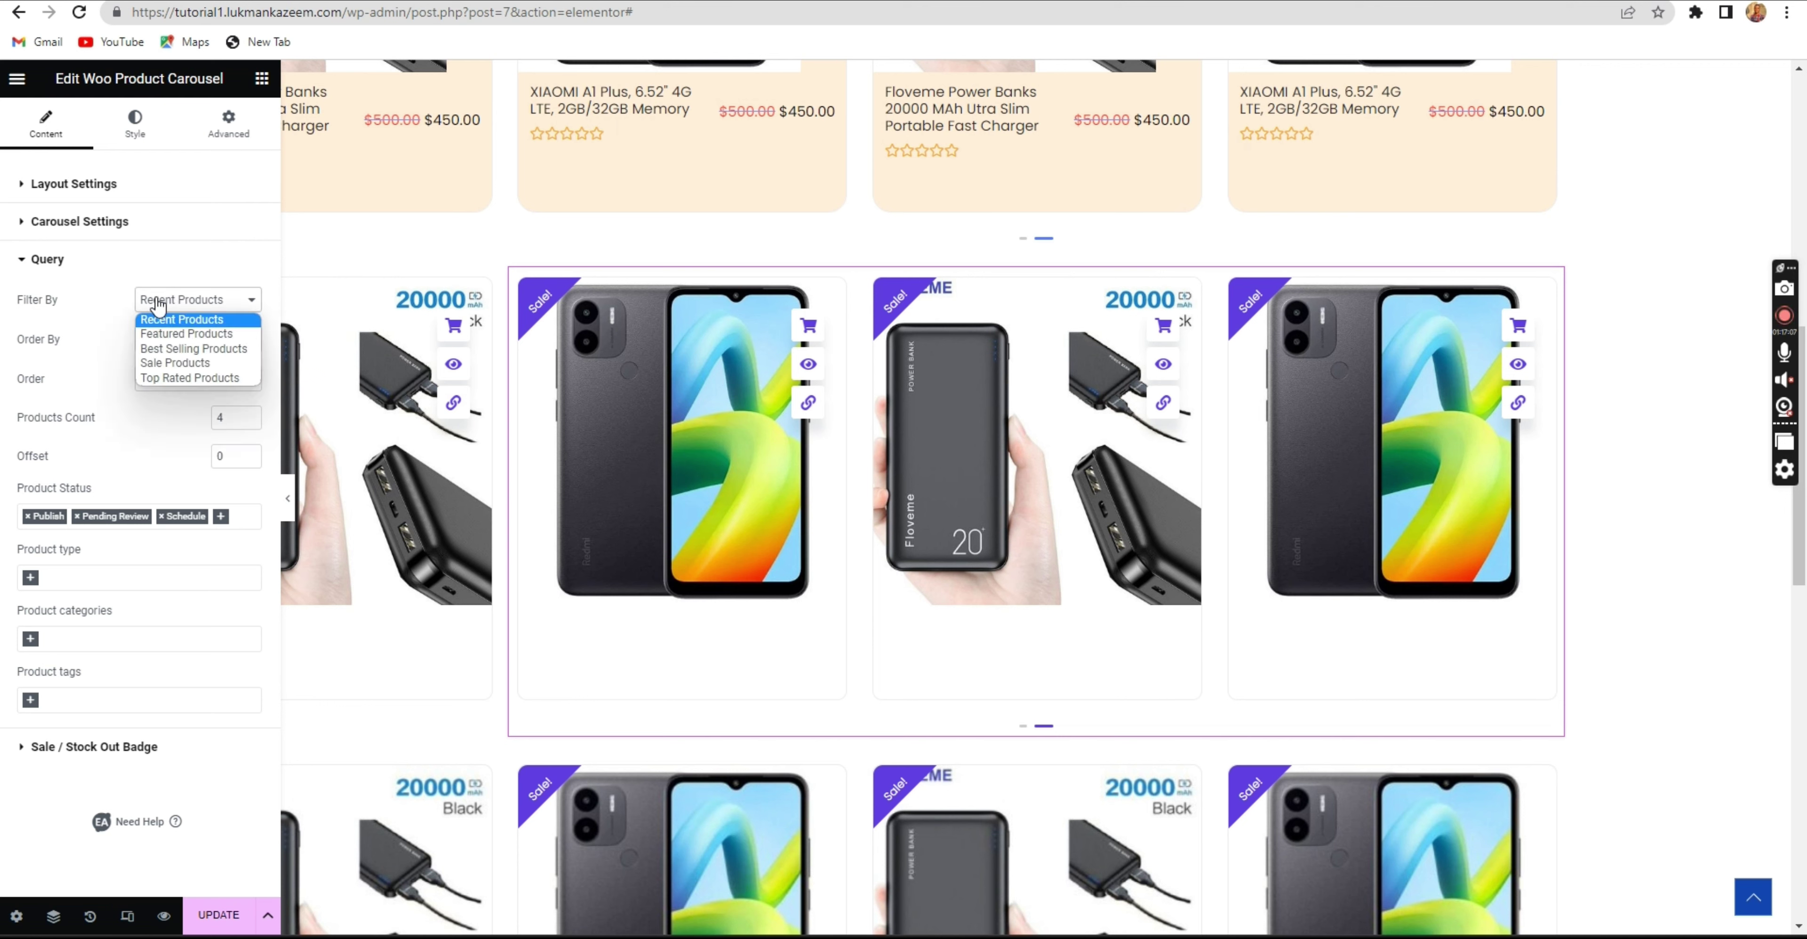
click(159, 306)
click(158, 306)
click(161, 306)
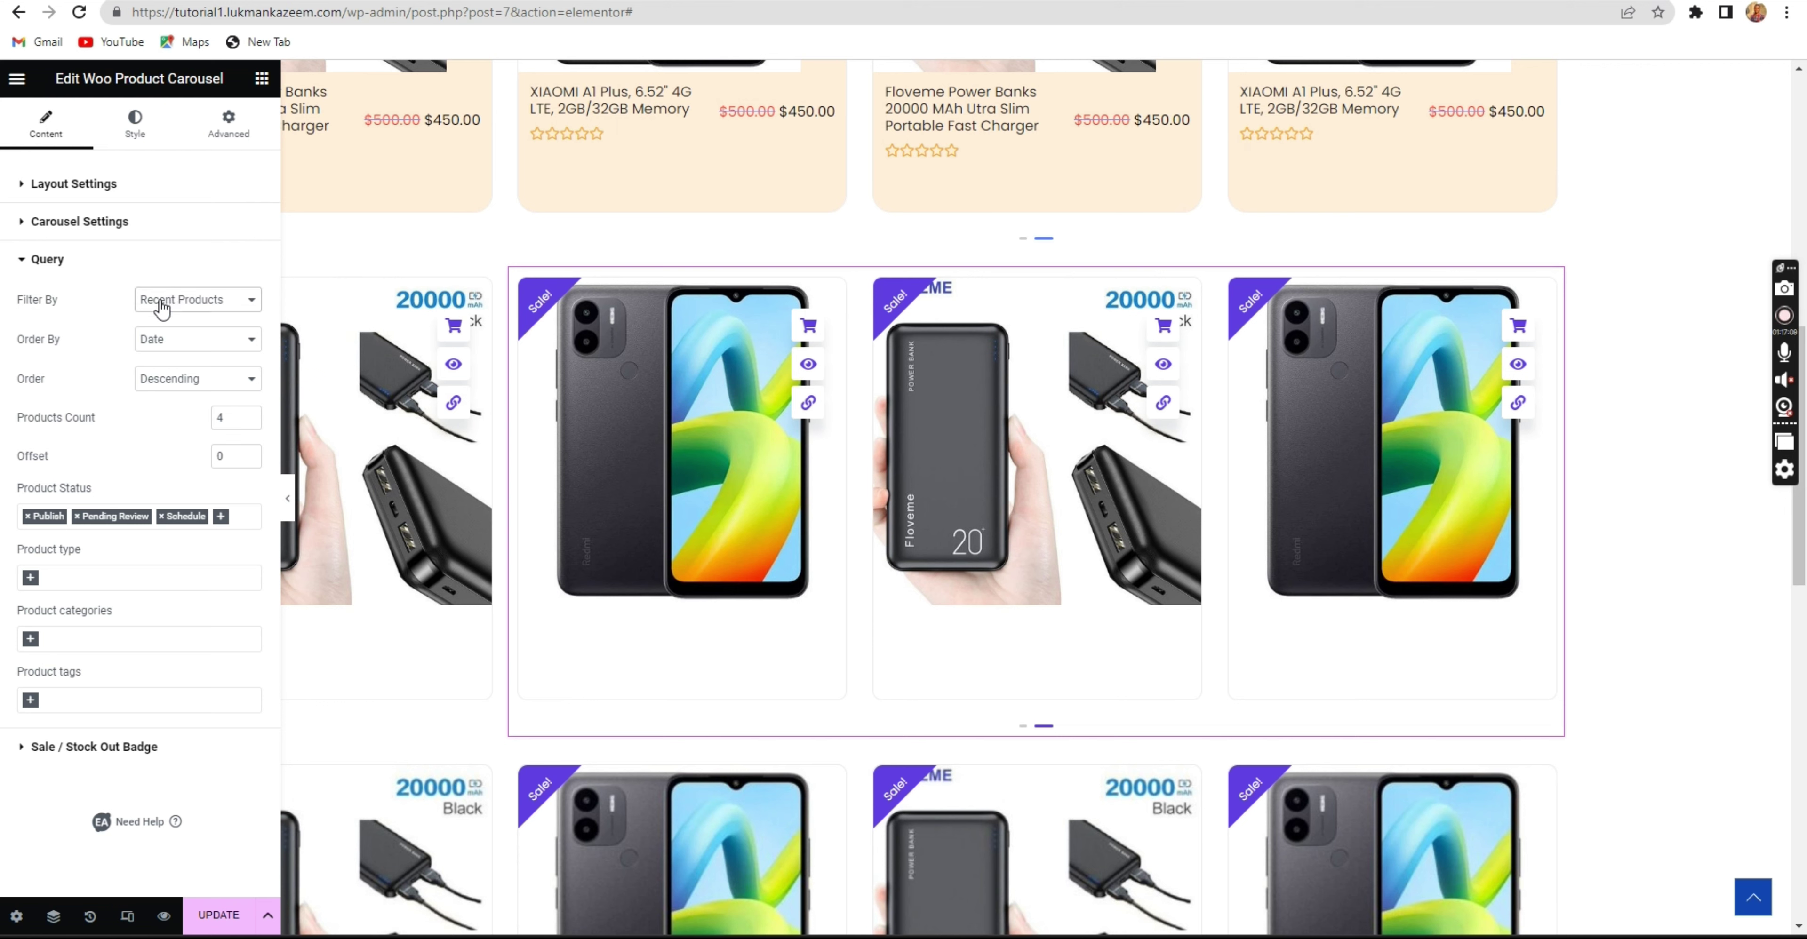
click(162, 306)
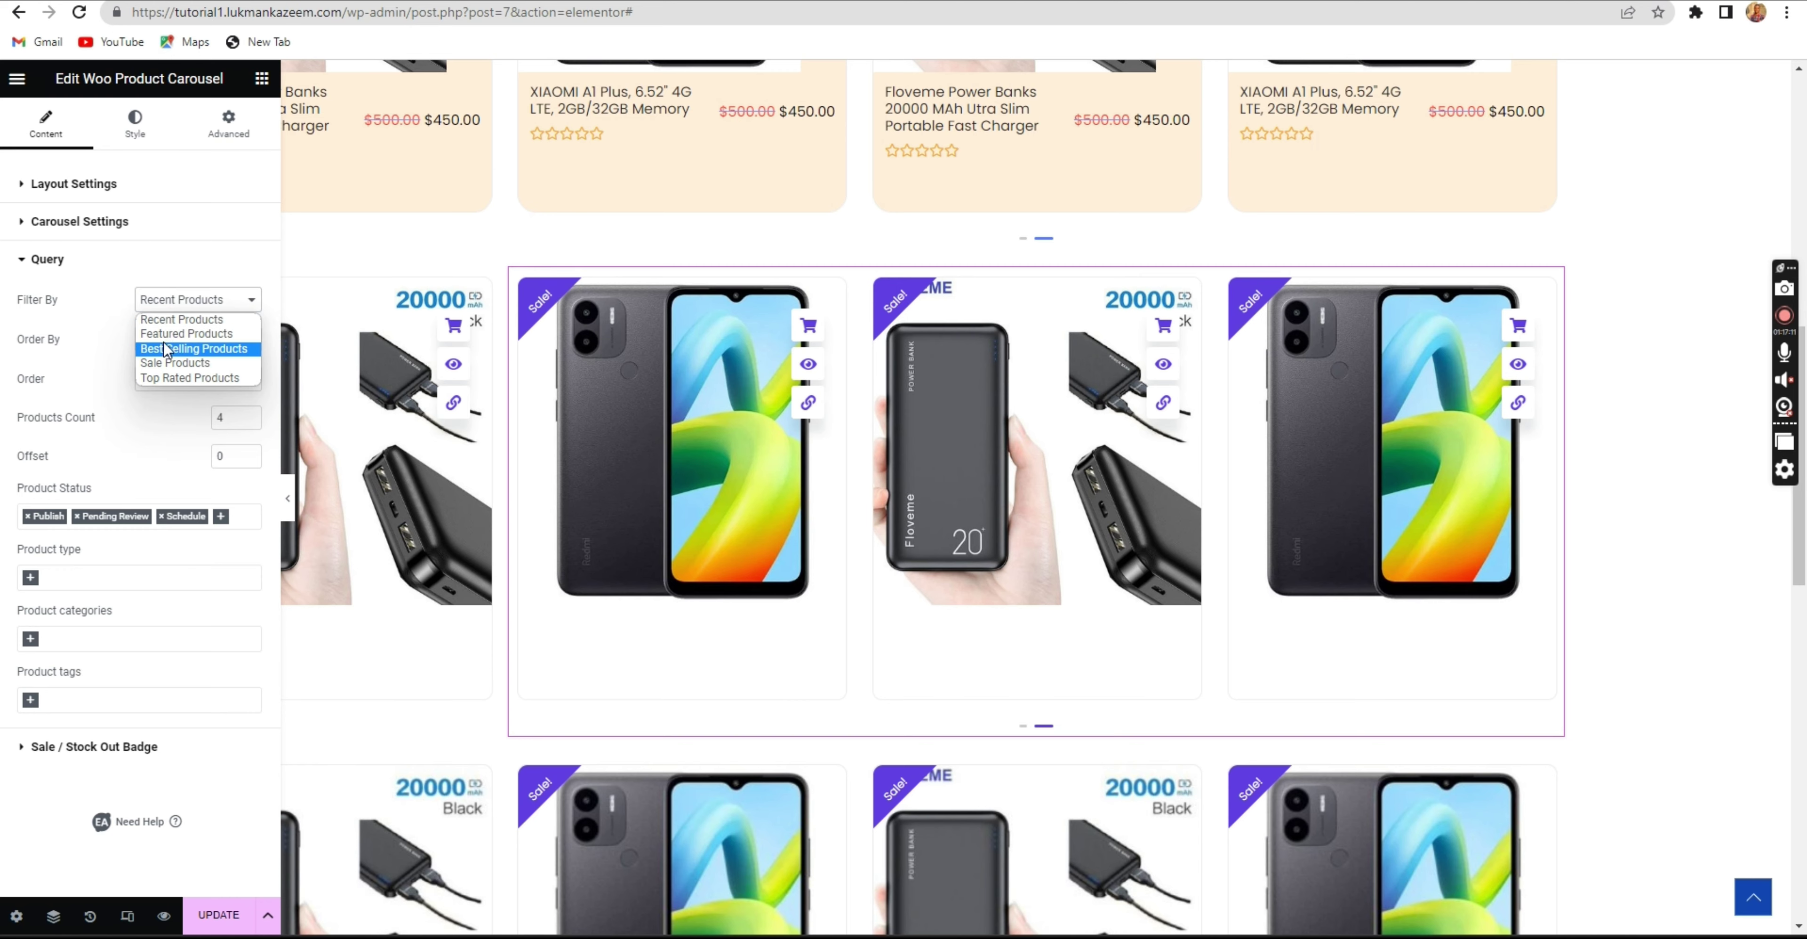
click(160, 364)
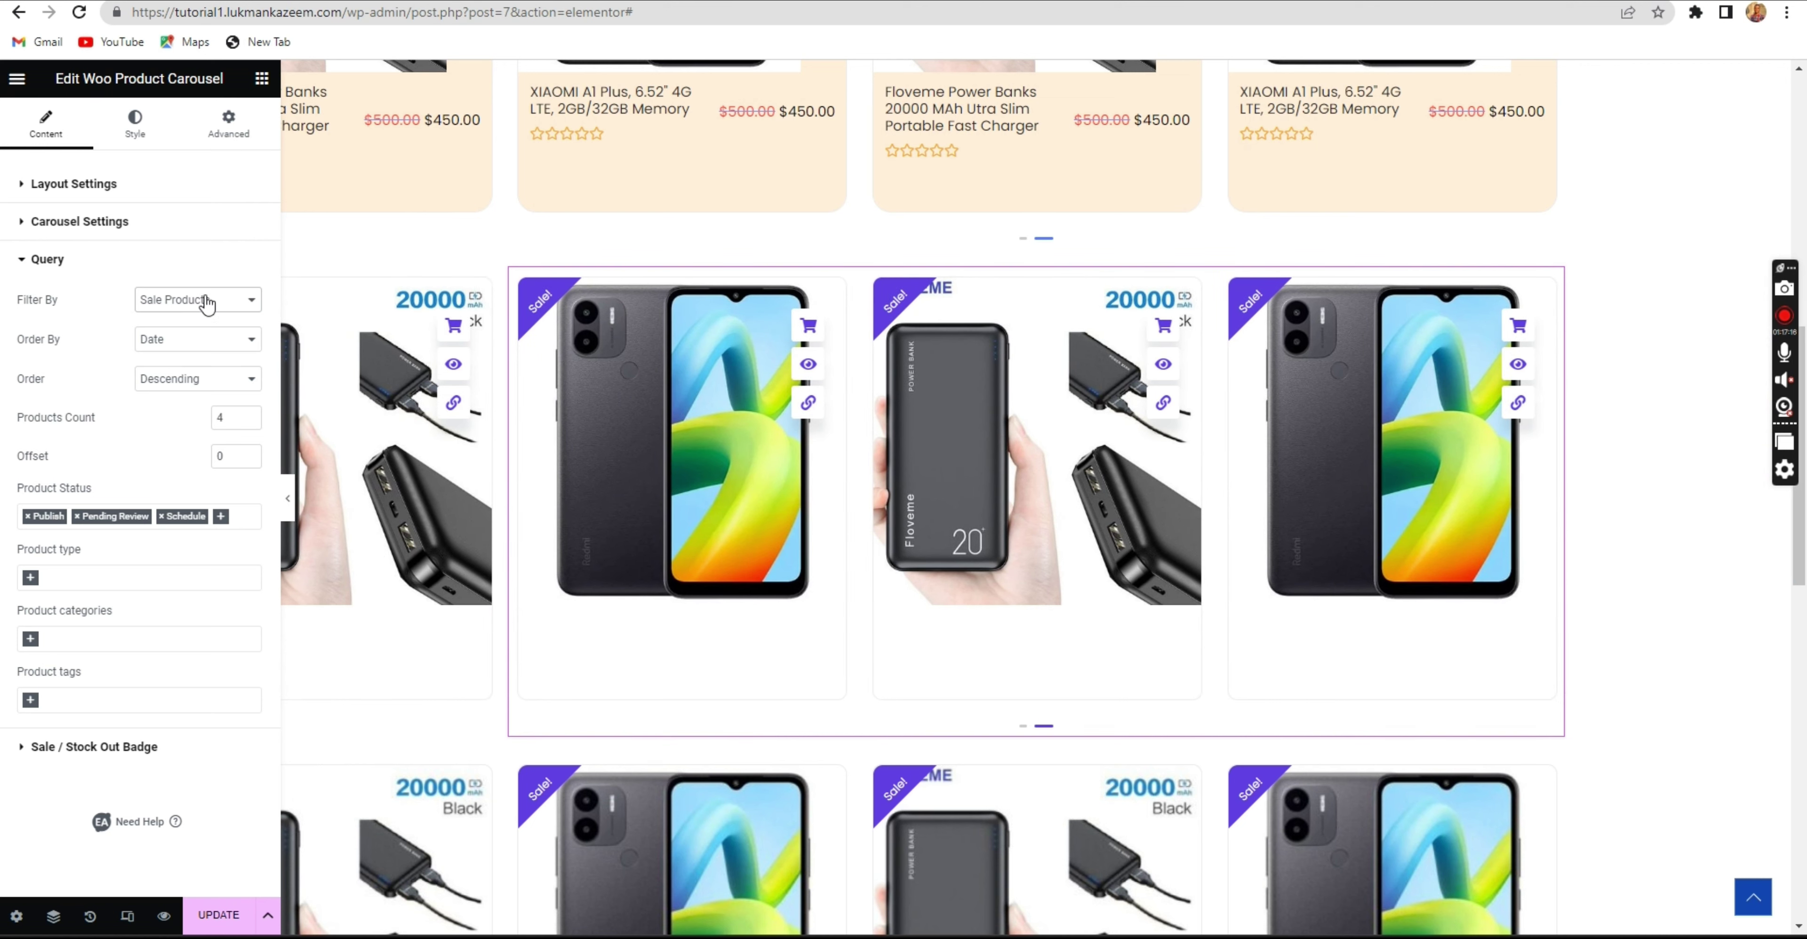
click(206, 302)
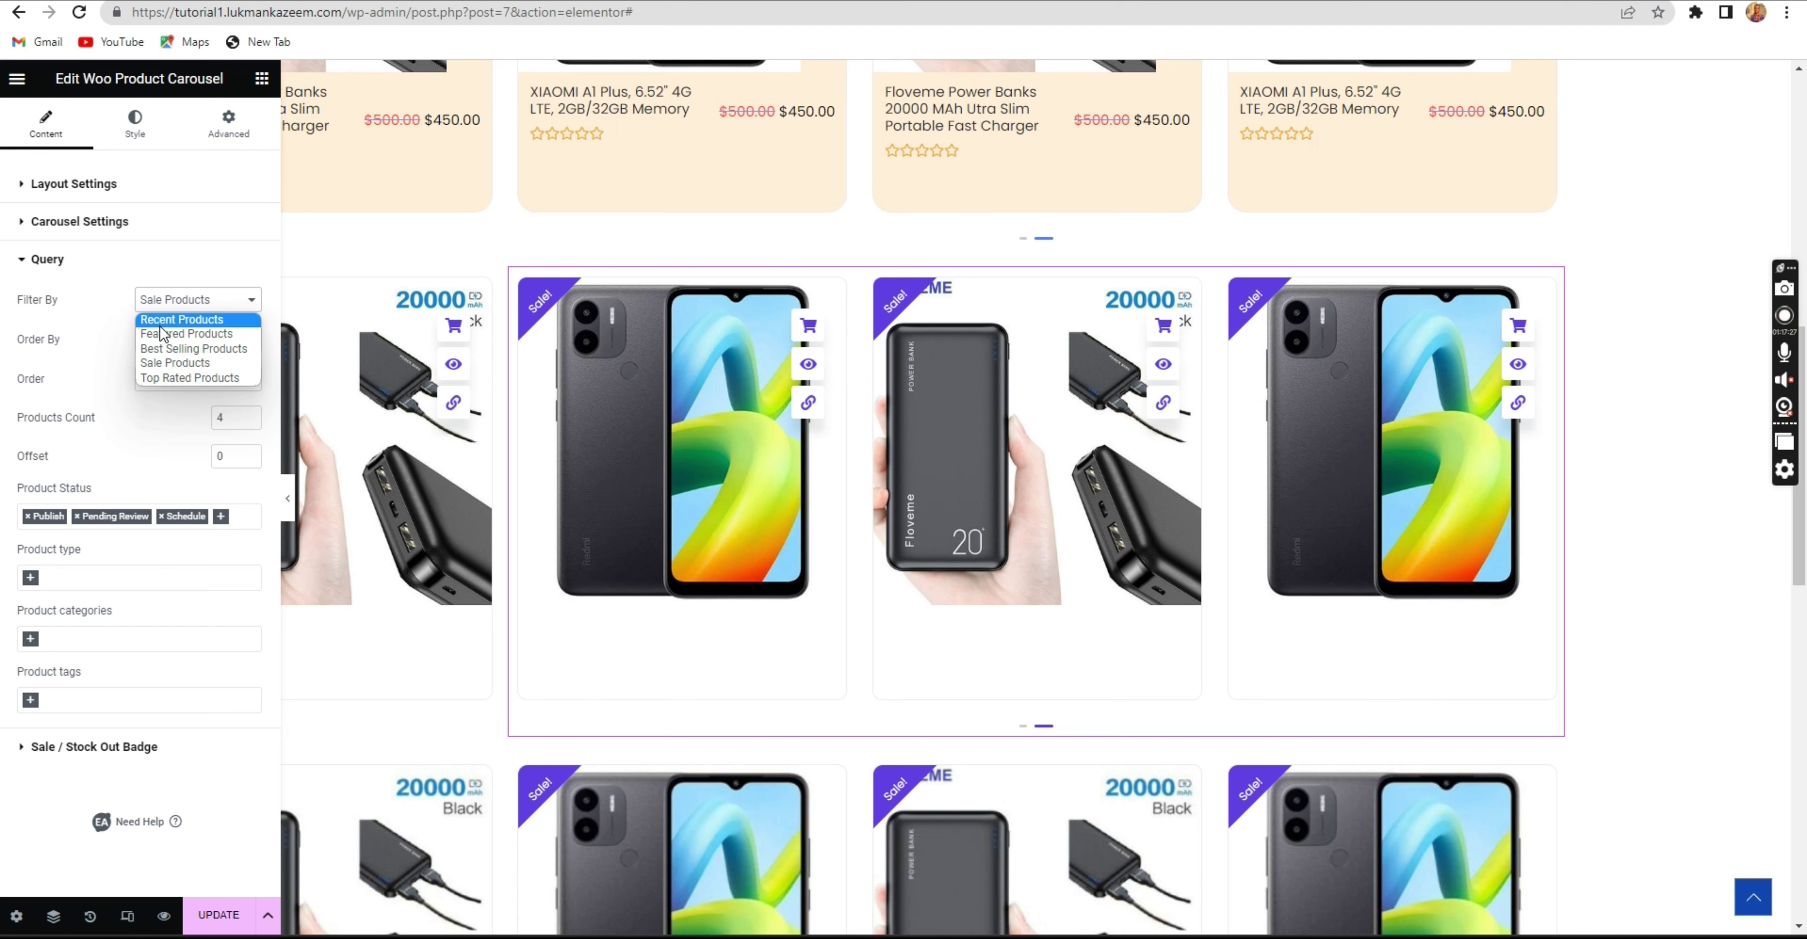
click(182, 322)
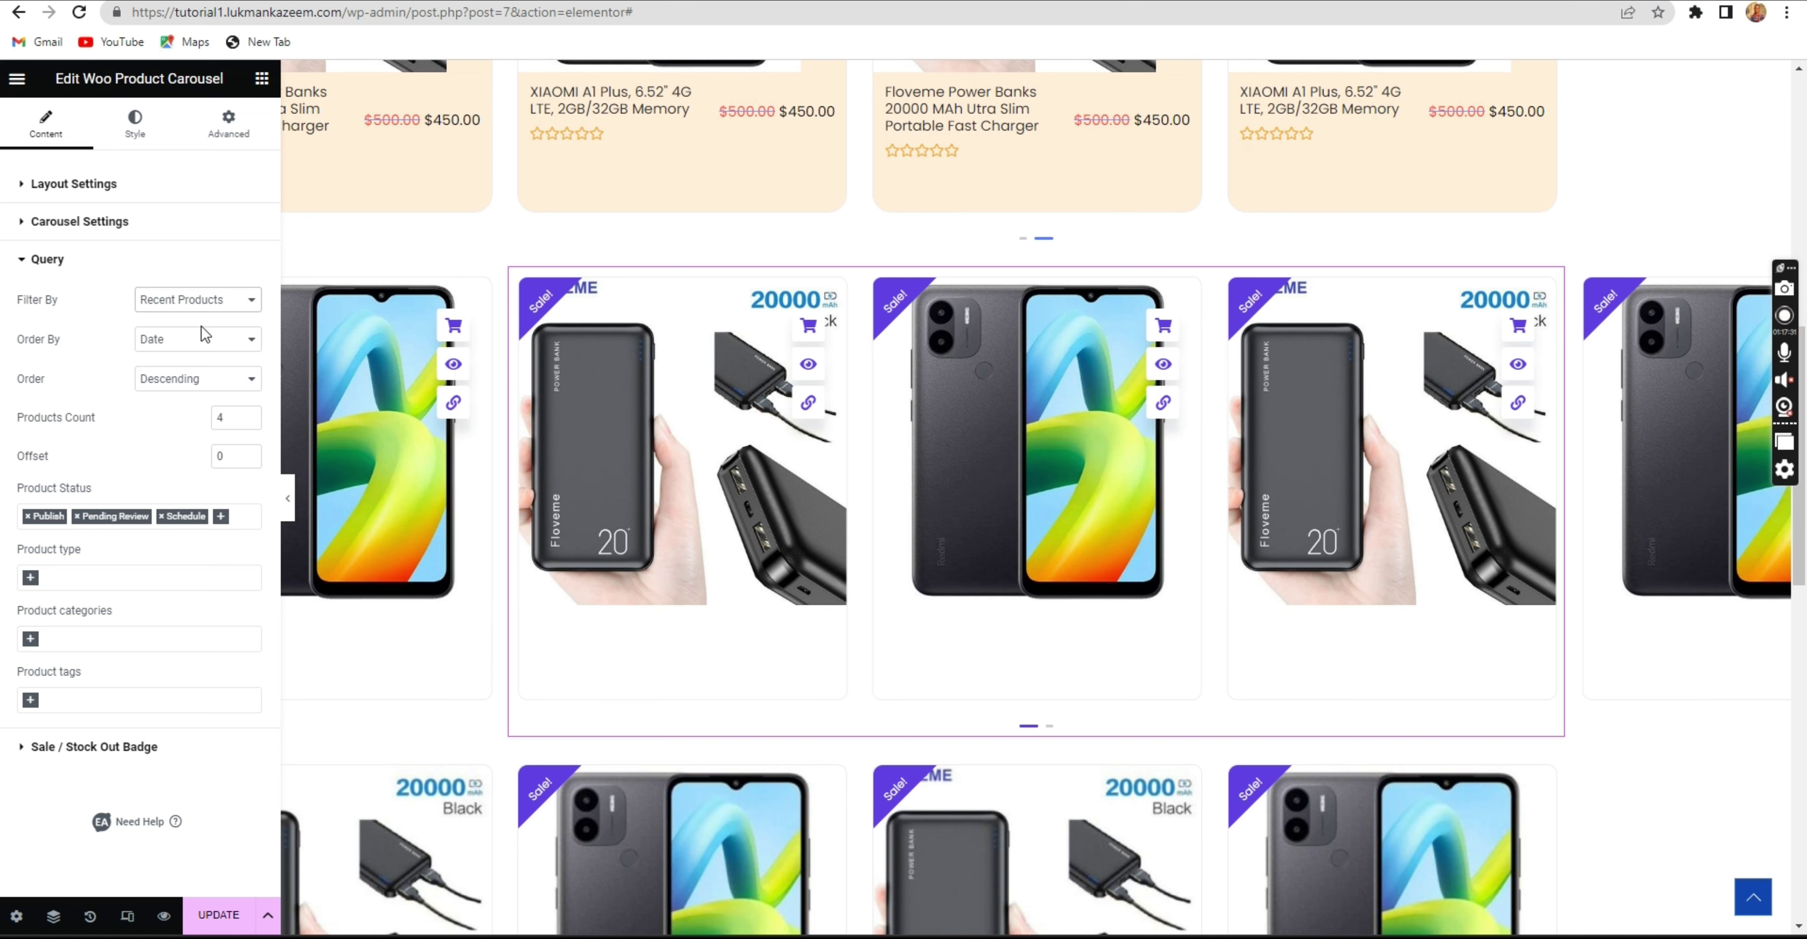
Keep the products sorted by date in descending order.
click(205, 339)
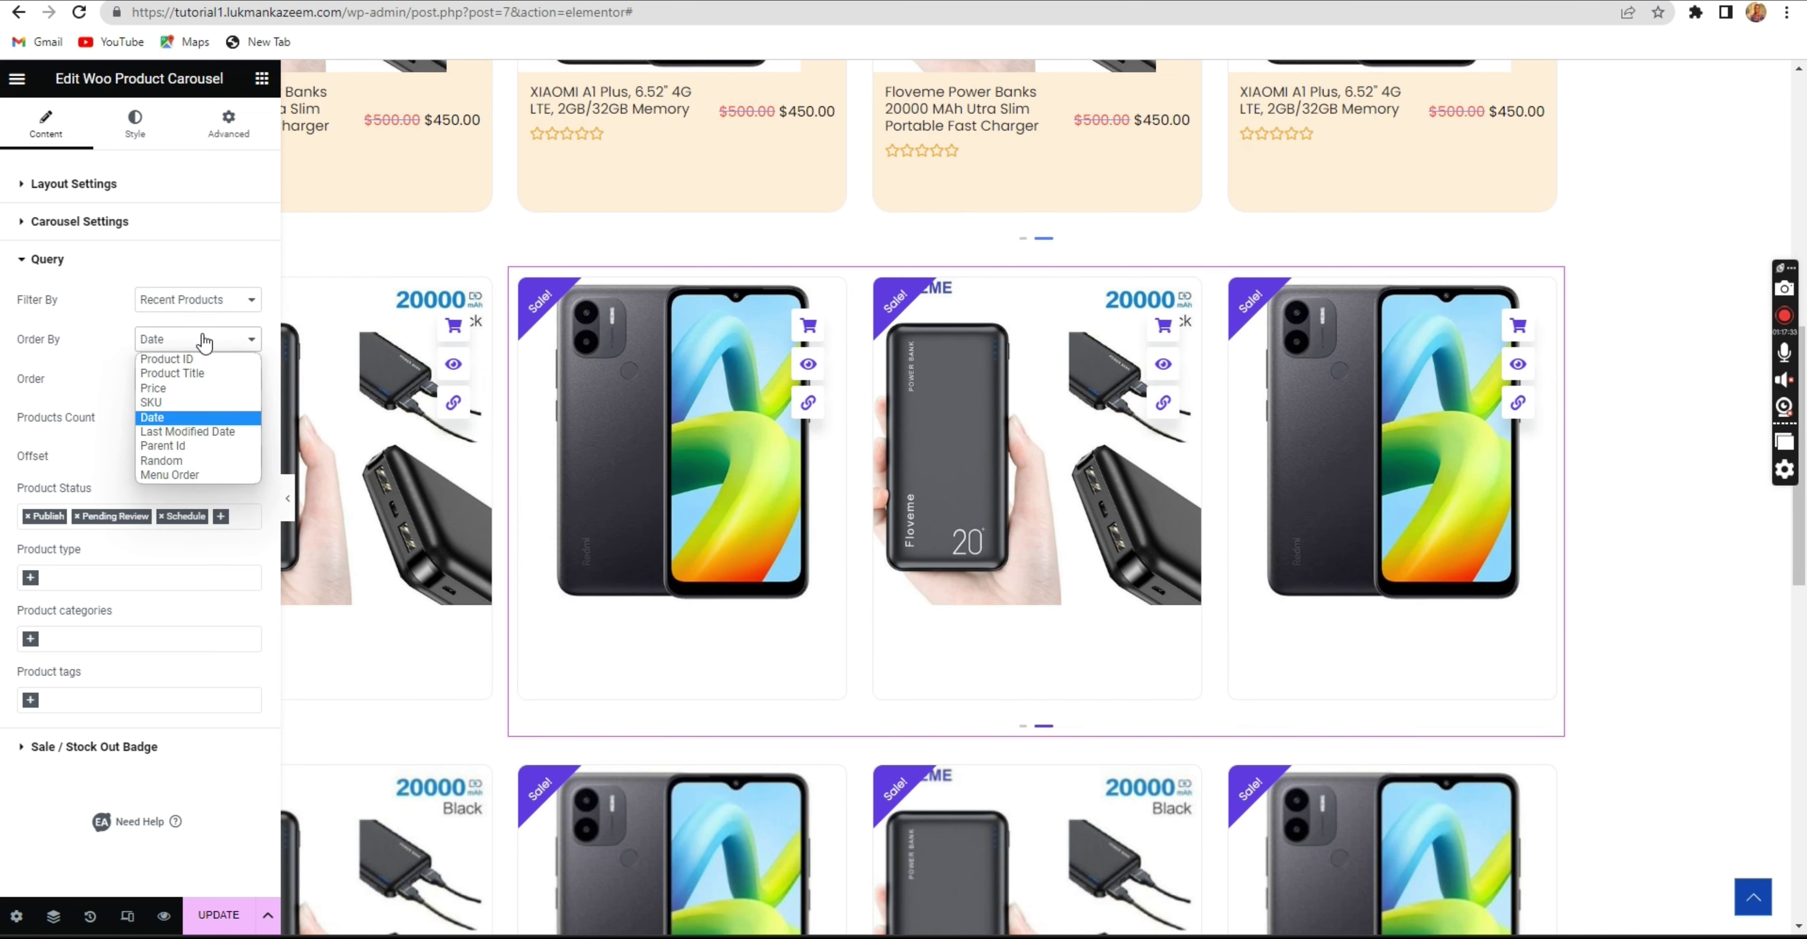
click(204, 339)
scroll(658, 337, up, 1)
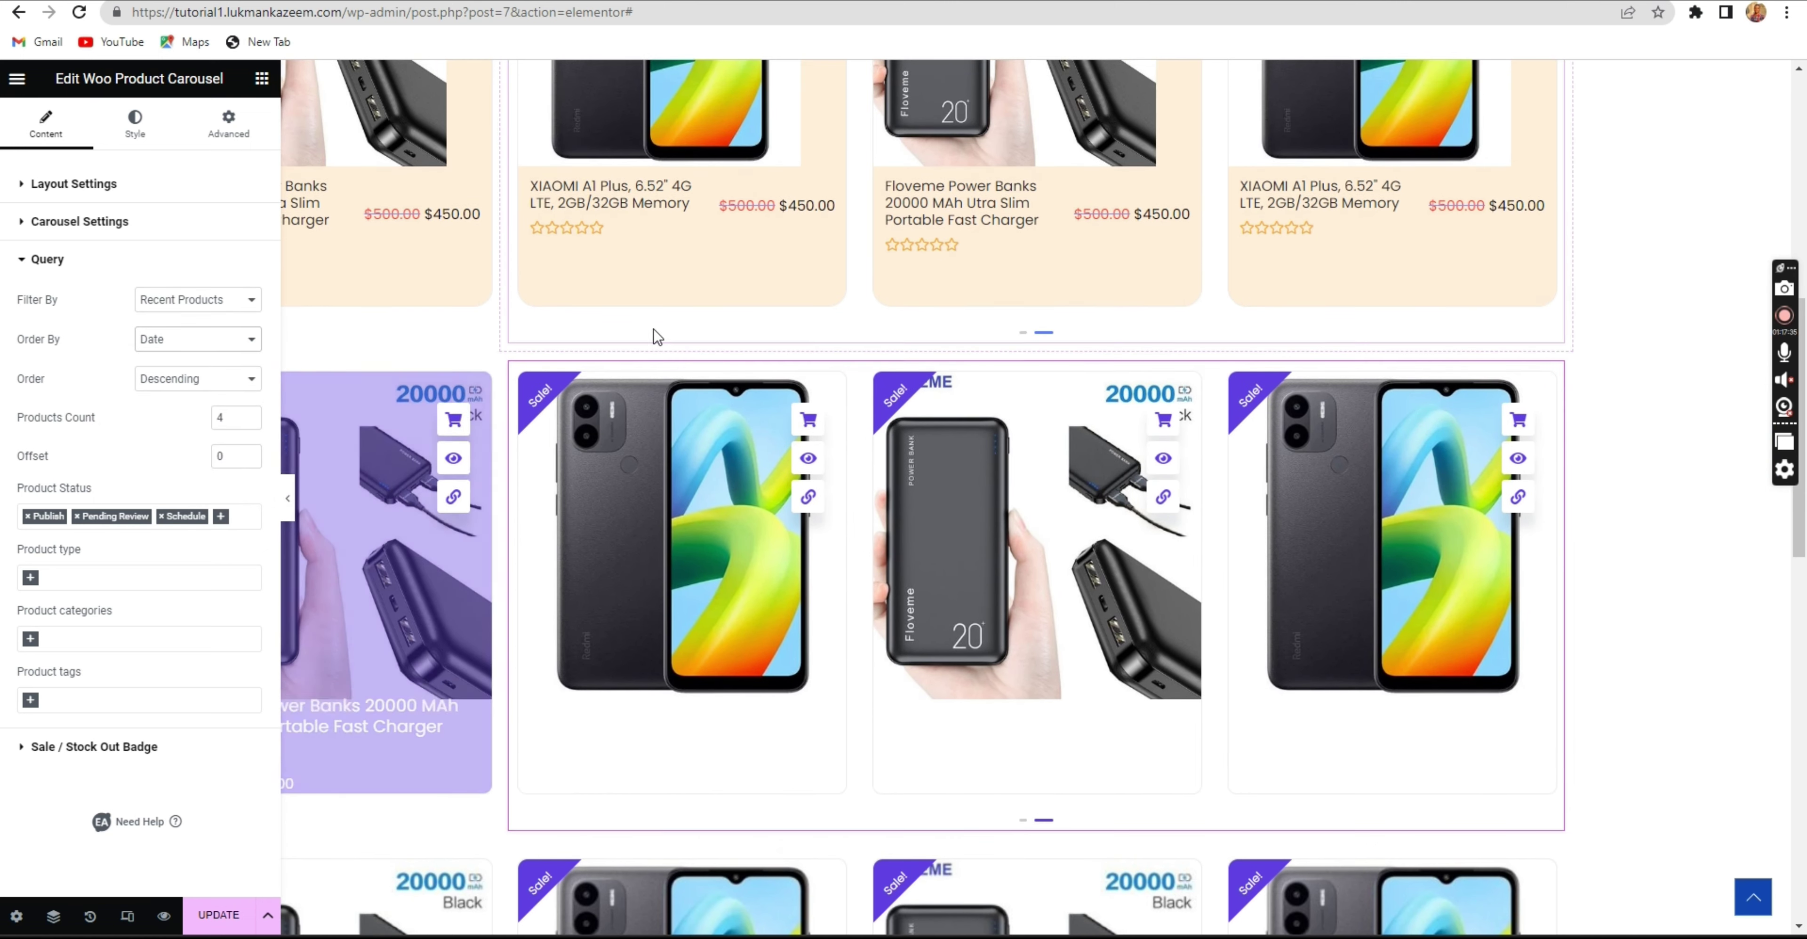
mouse_move(1033, 361)
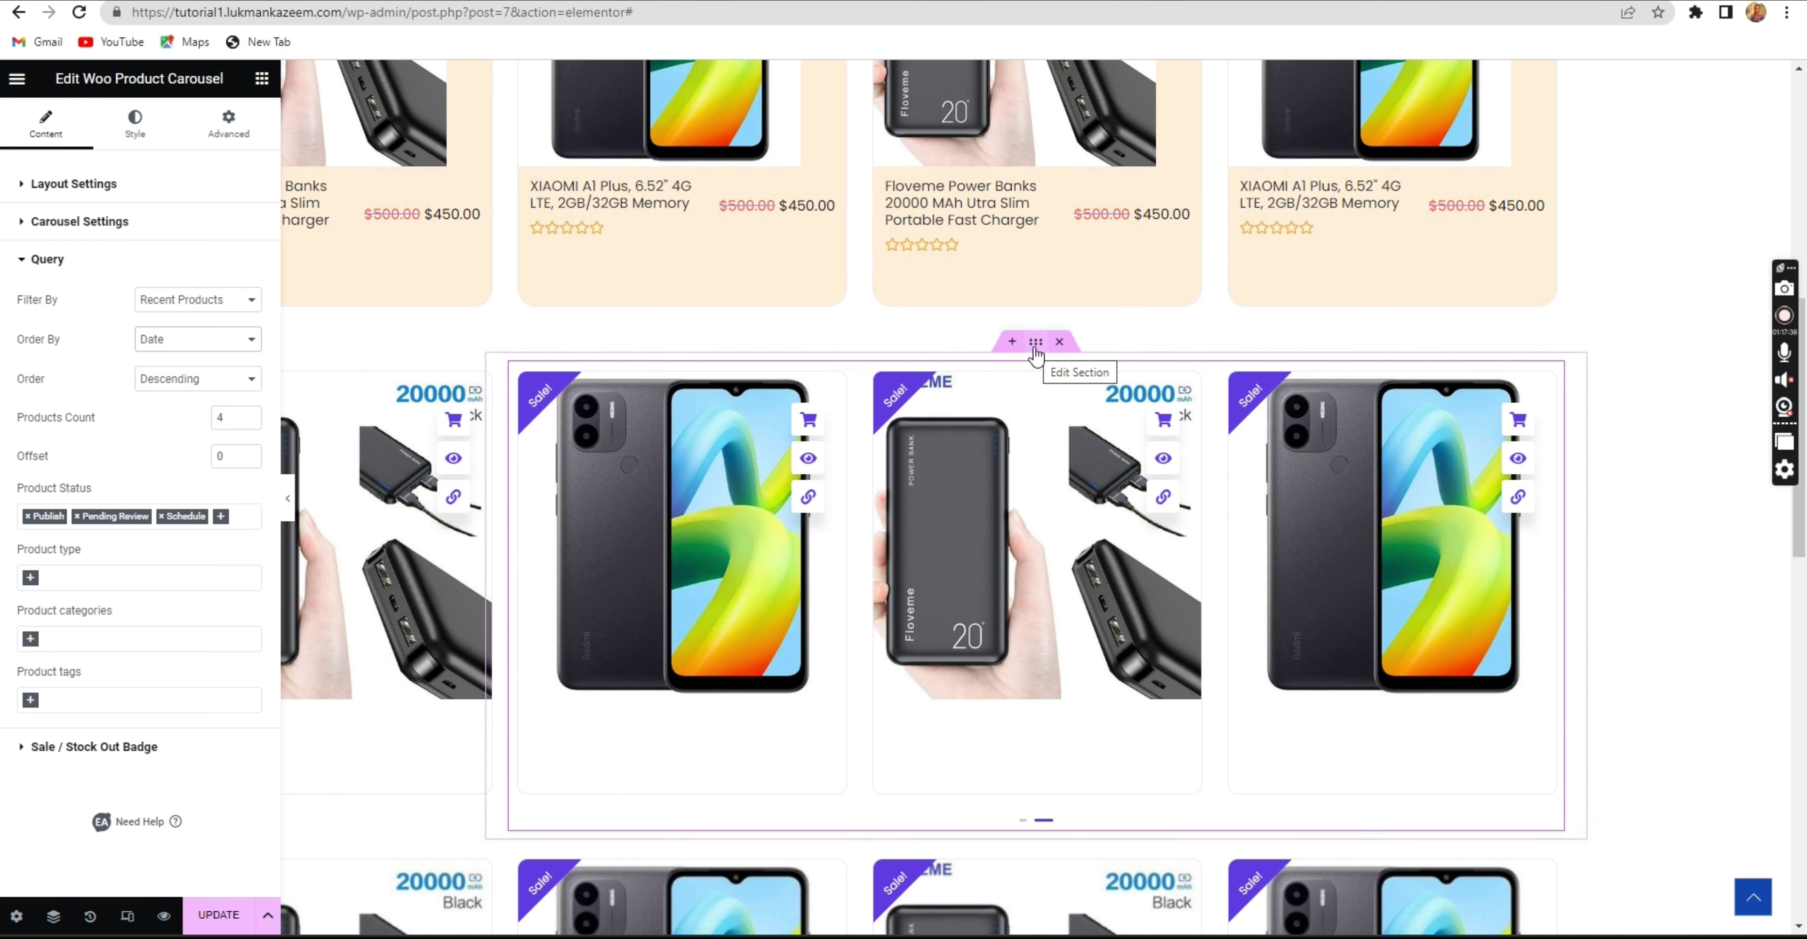
click(174, 351)
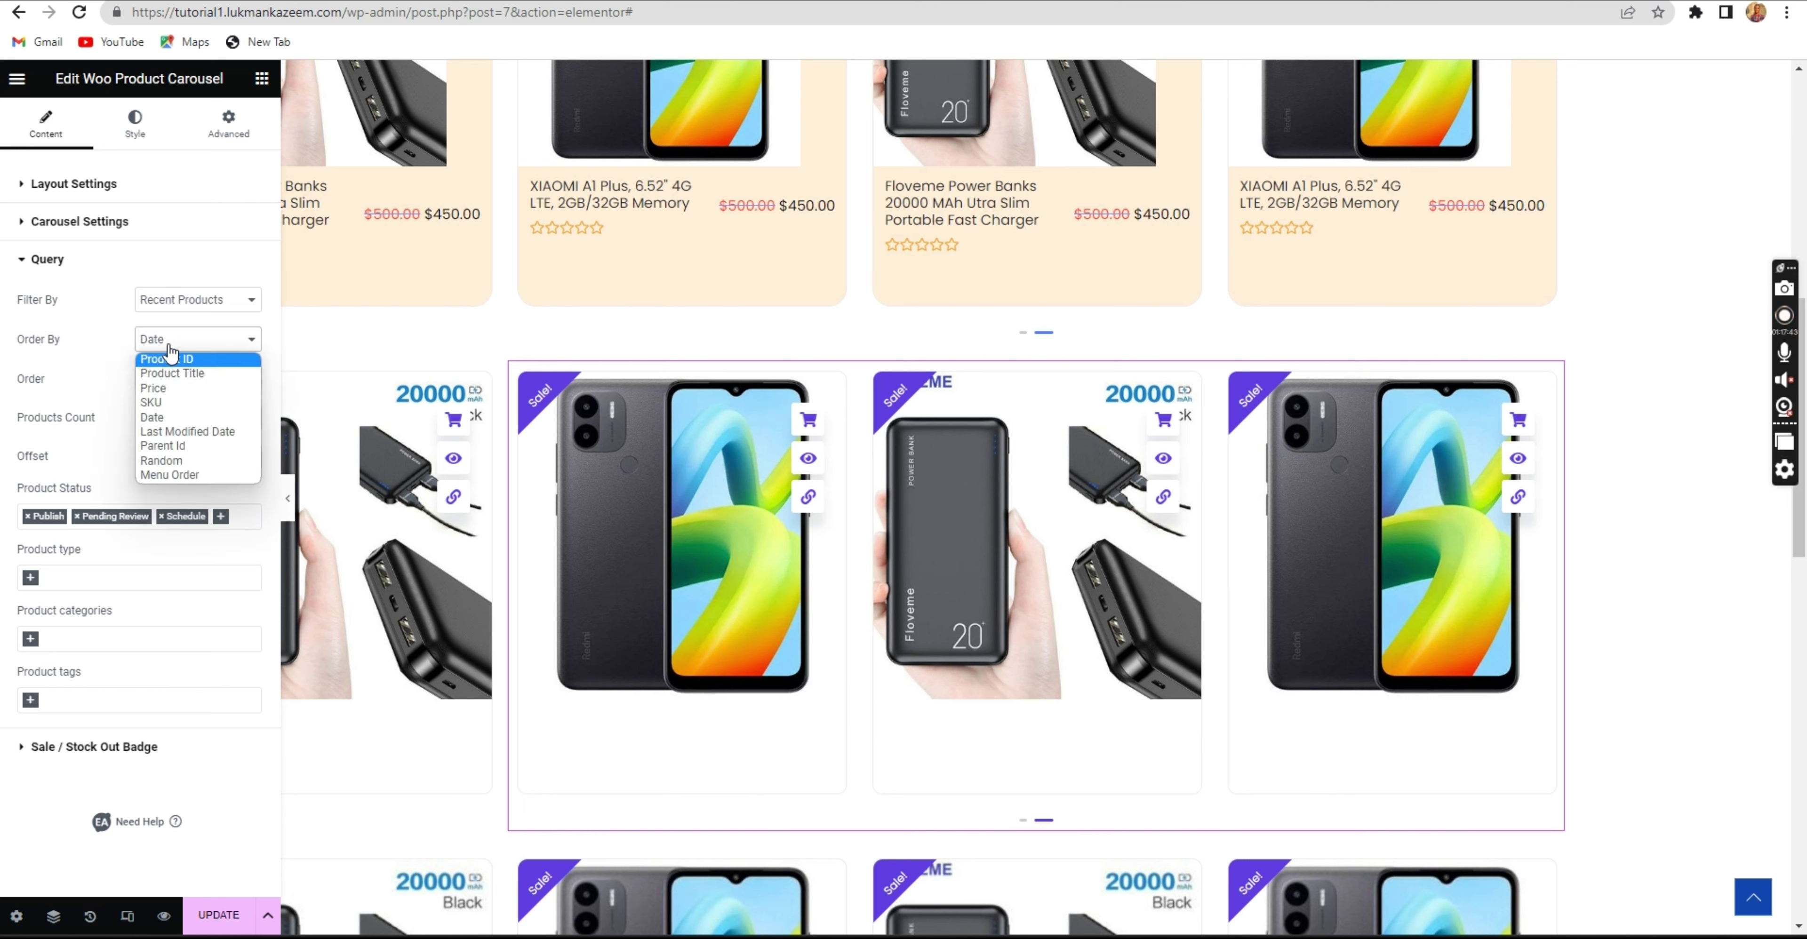
click(184, 341)
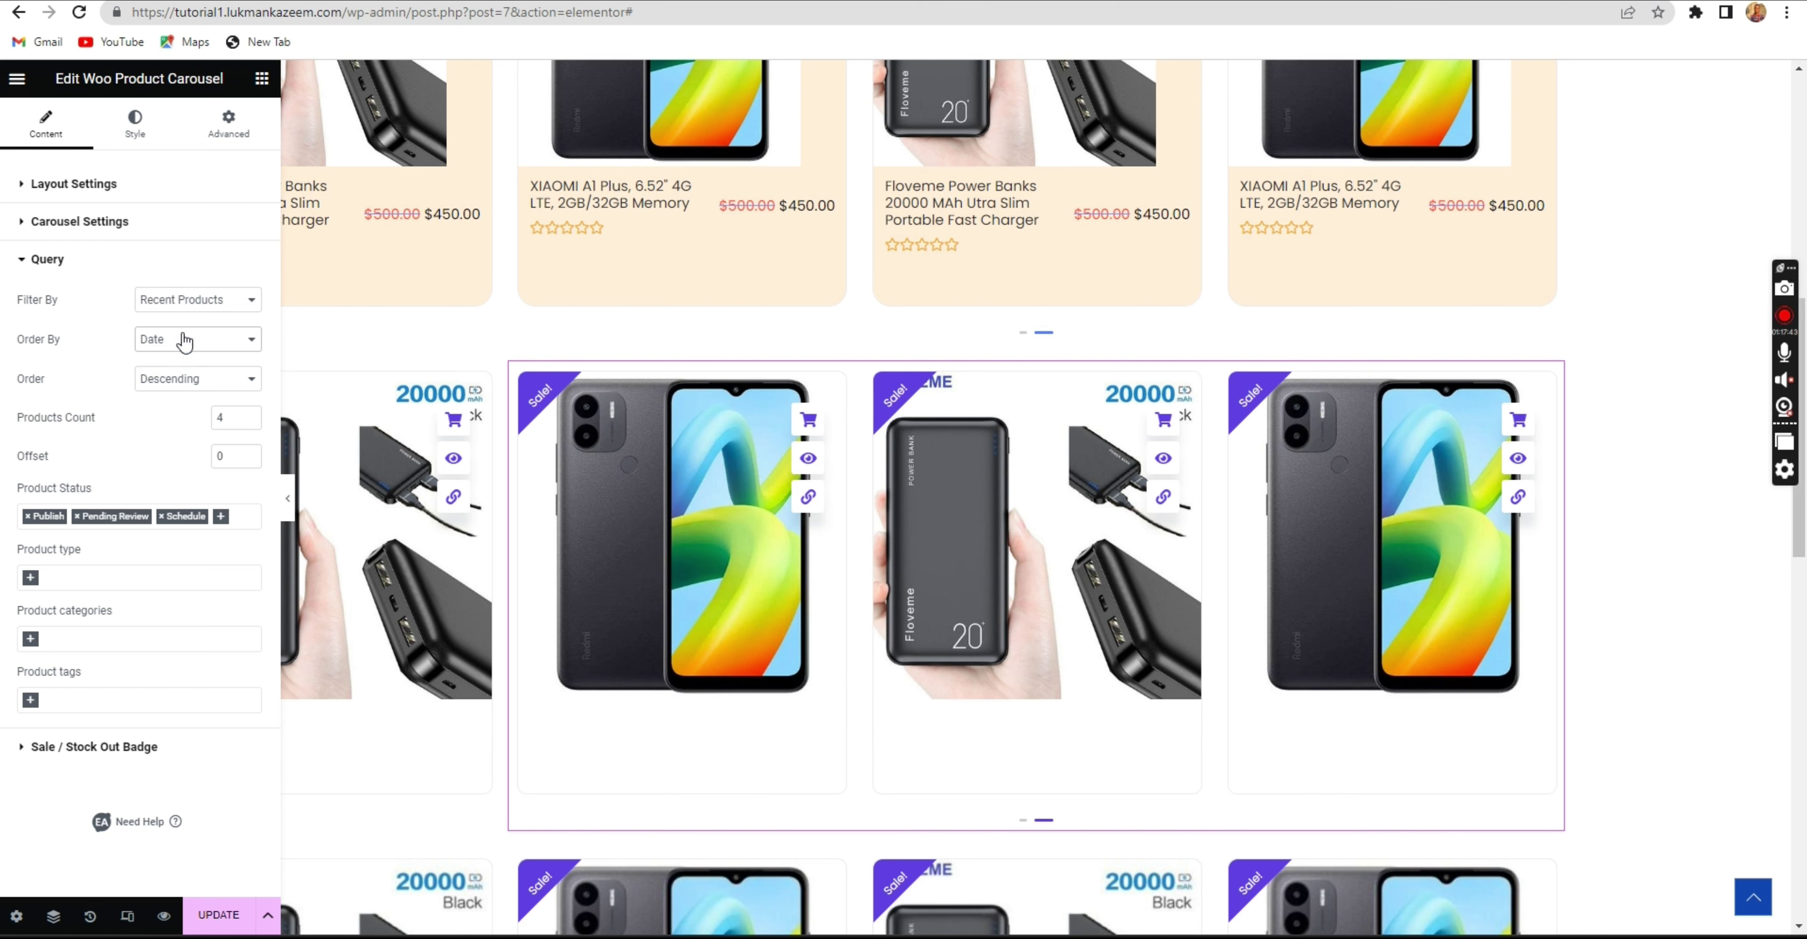
click(175, 380)
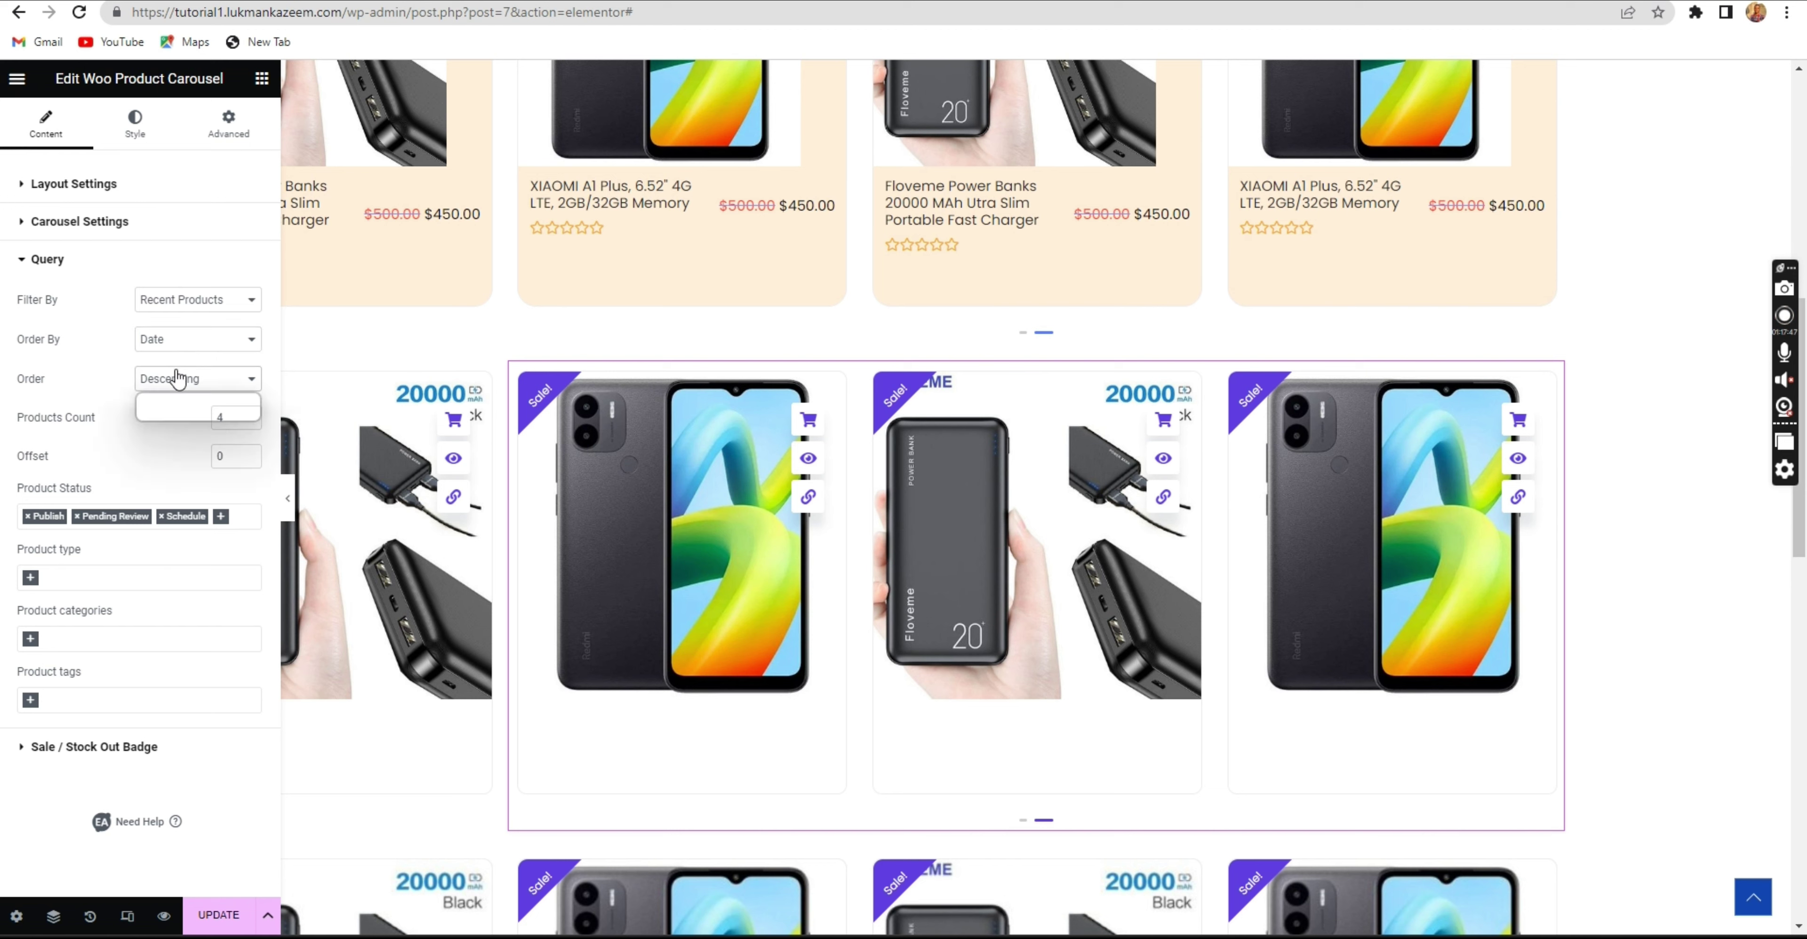
click(183, 380)
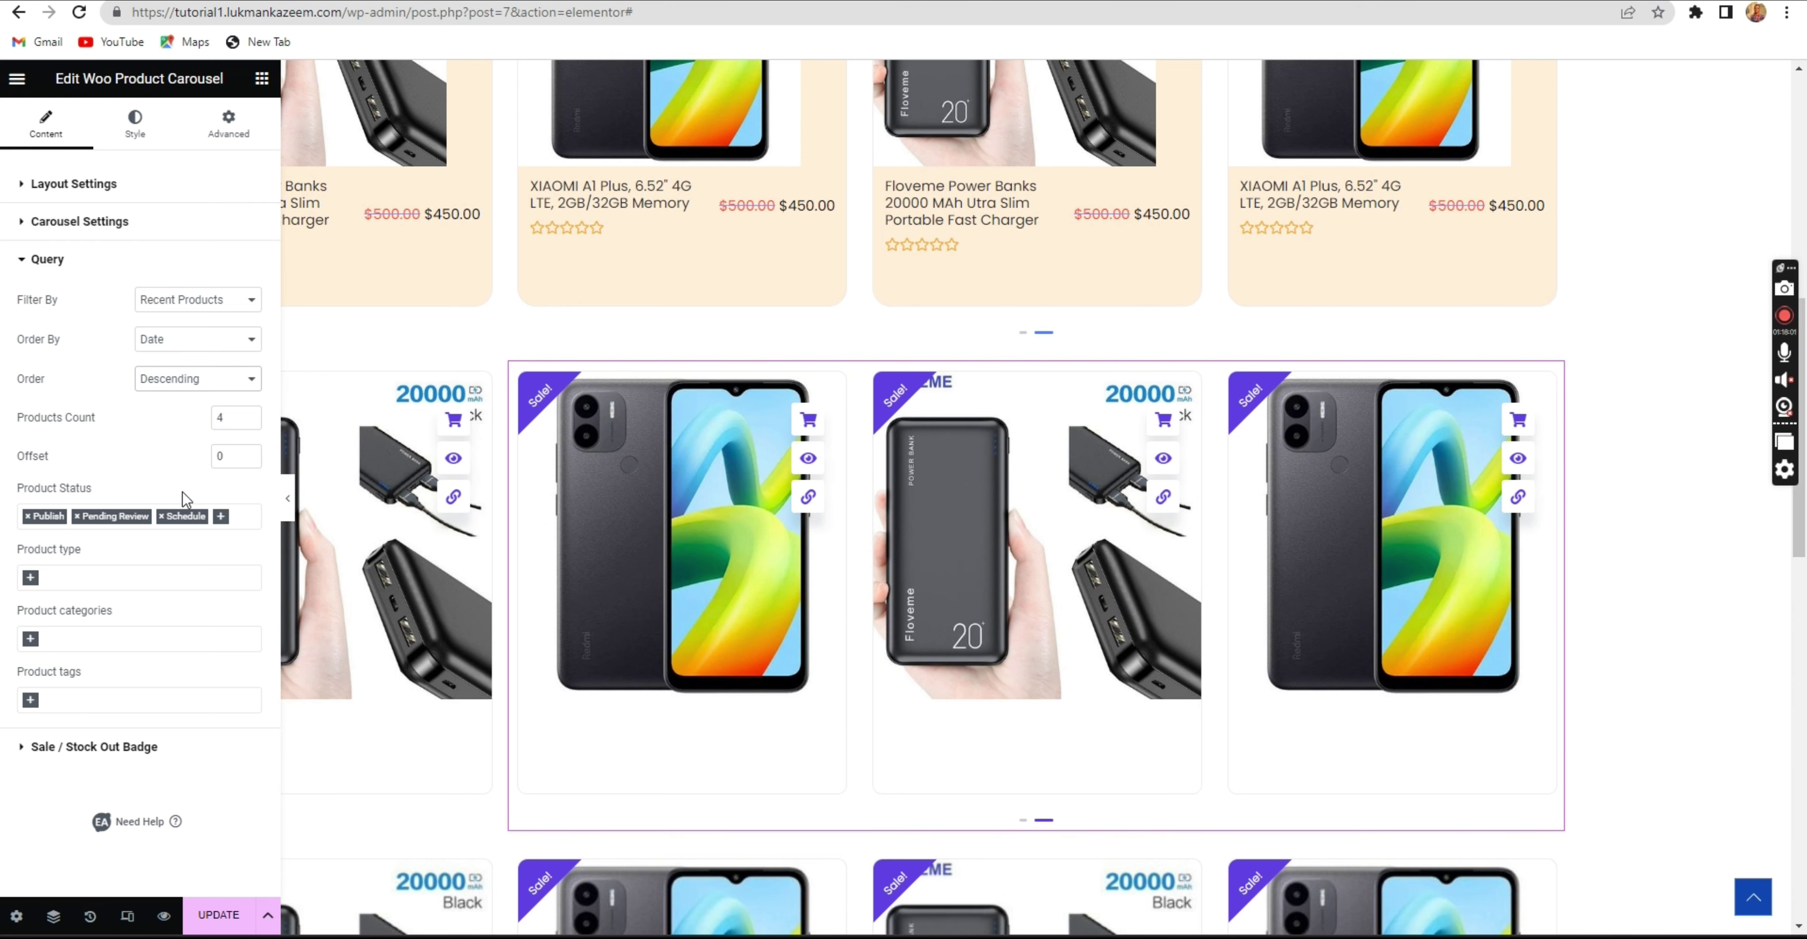
Remove Schedule and Pending Review from Product Status, leaving only Publish, and click UPDATE.
click(160, 517)
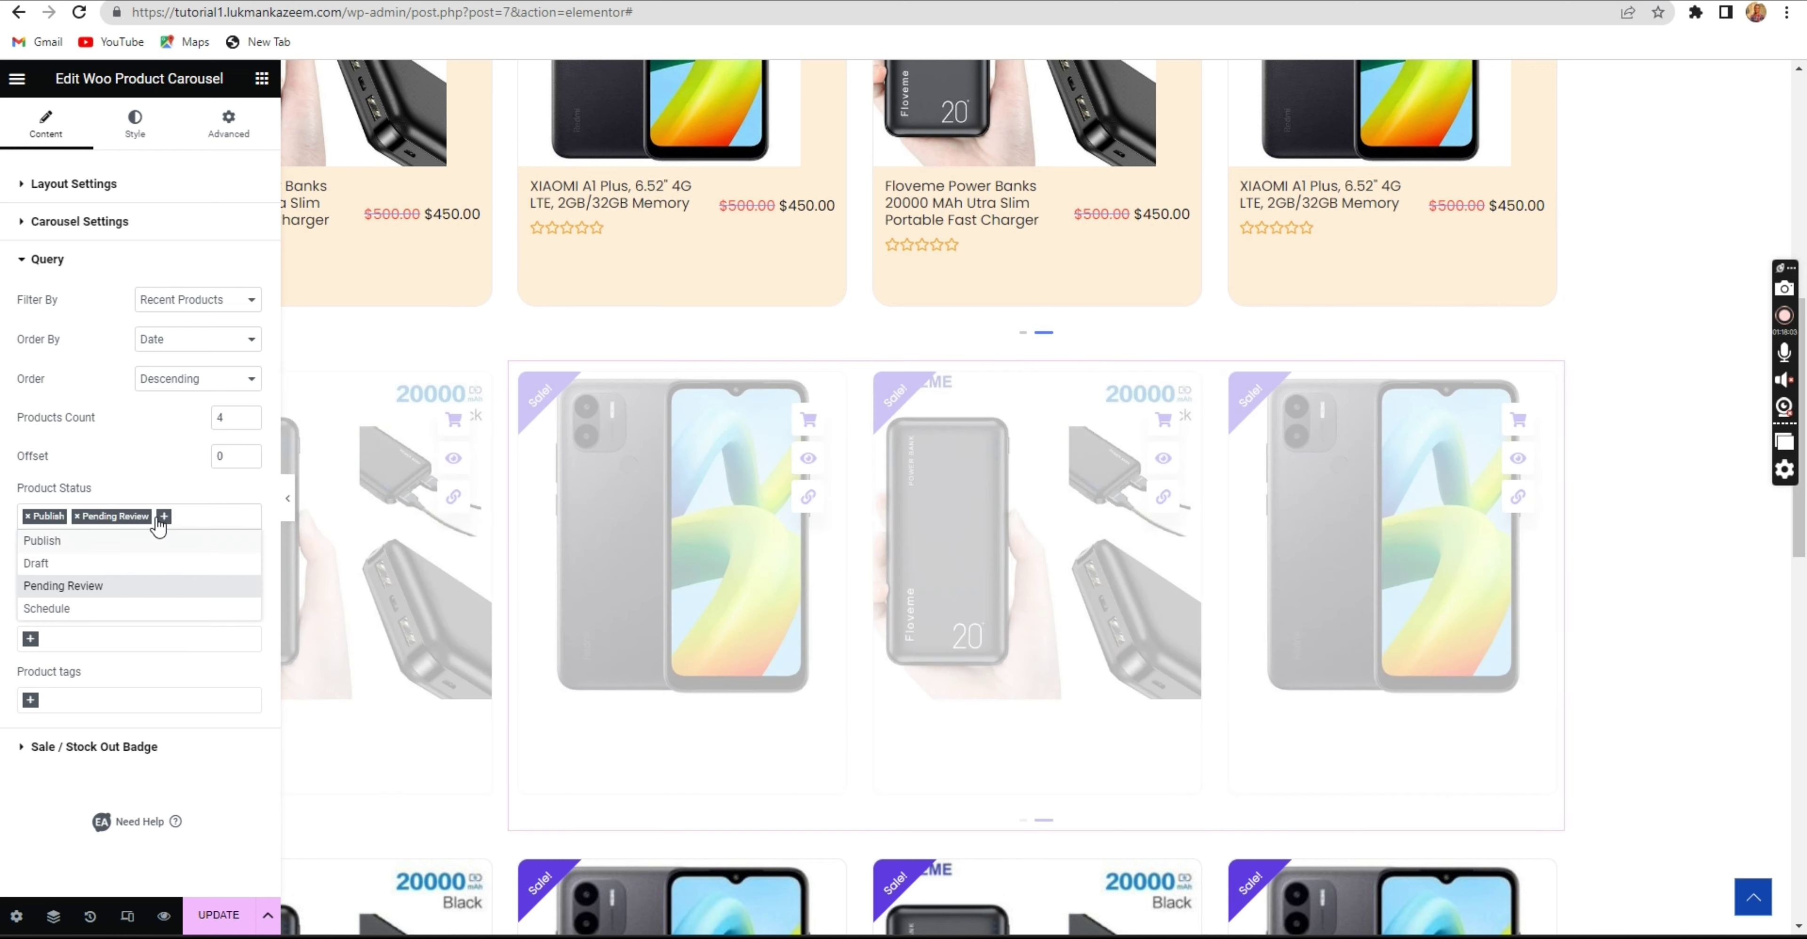
click(78, 517)
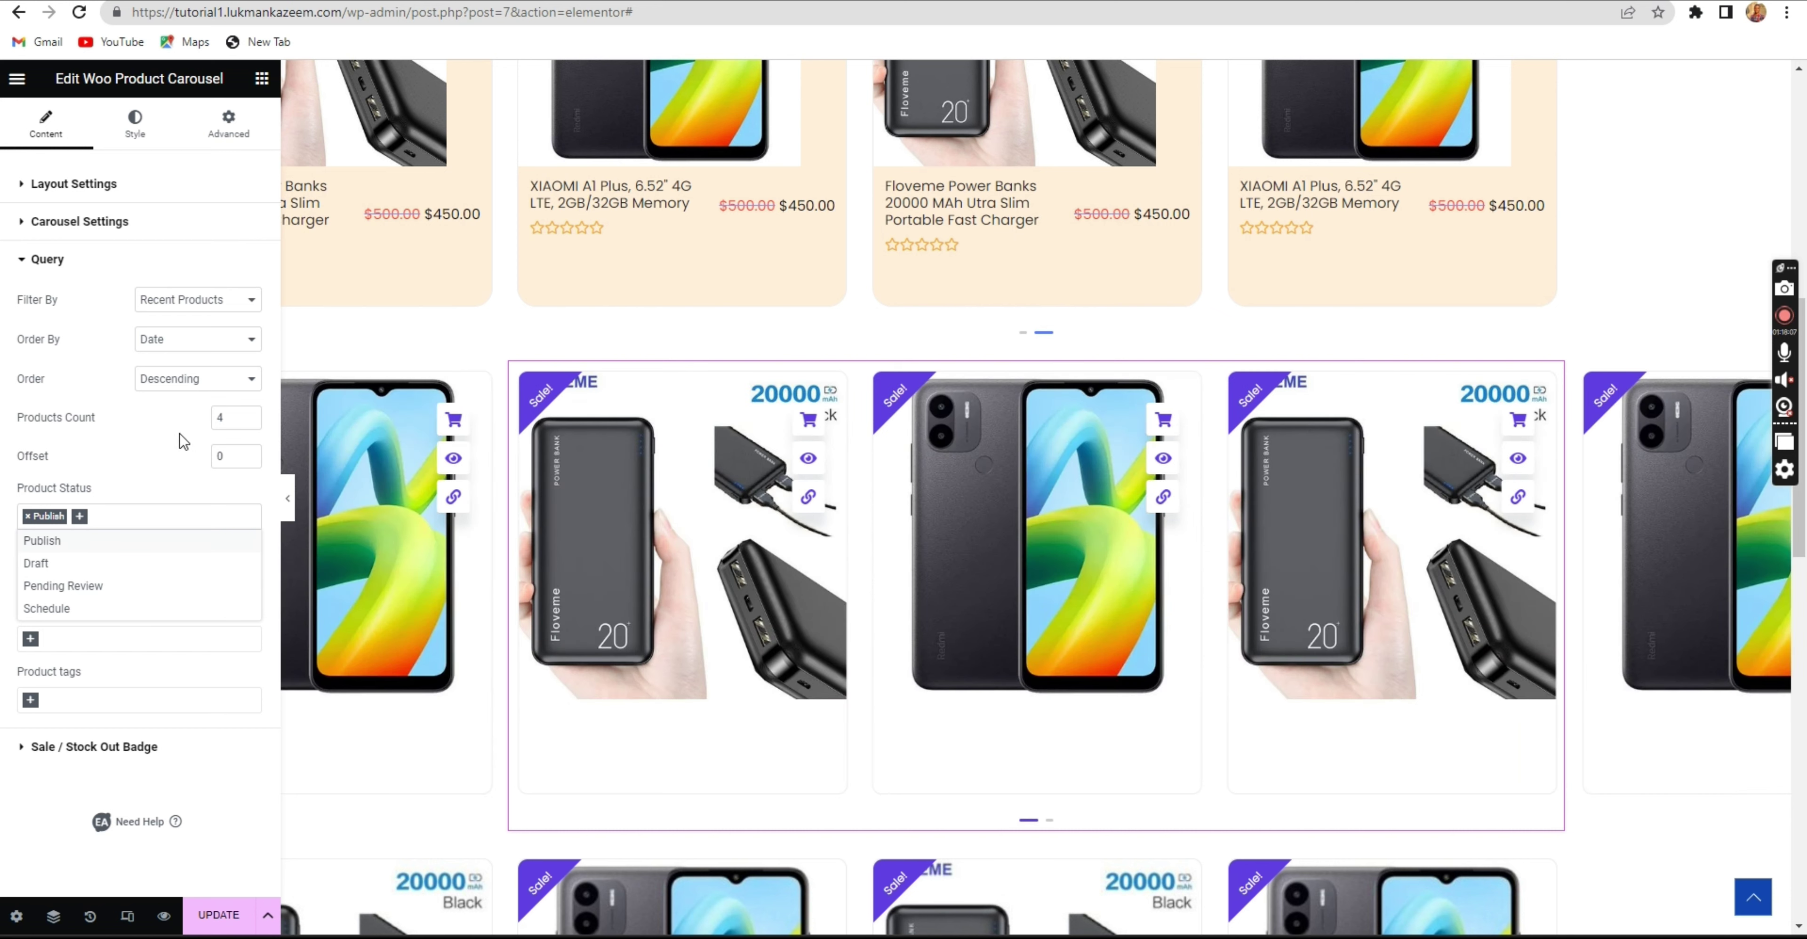
click(150, 460)
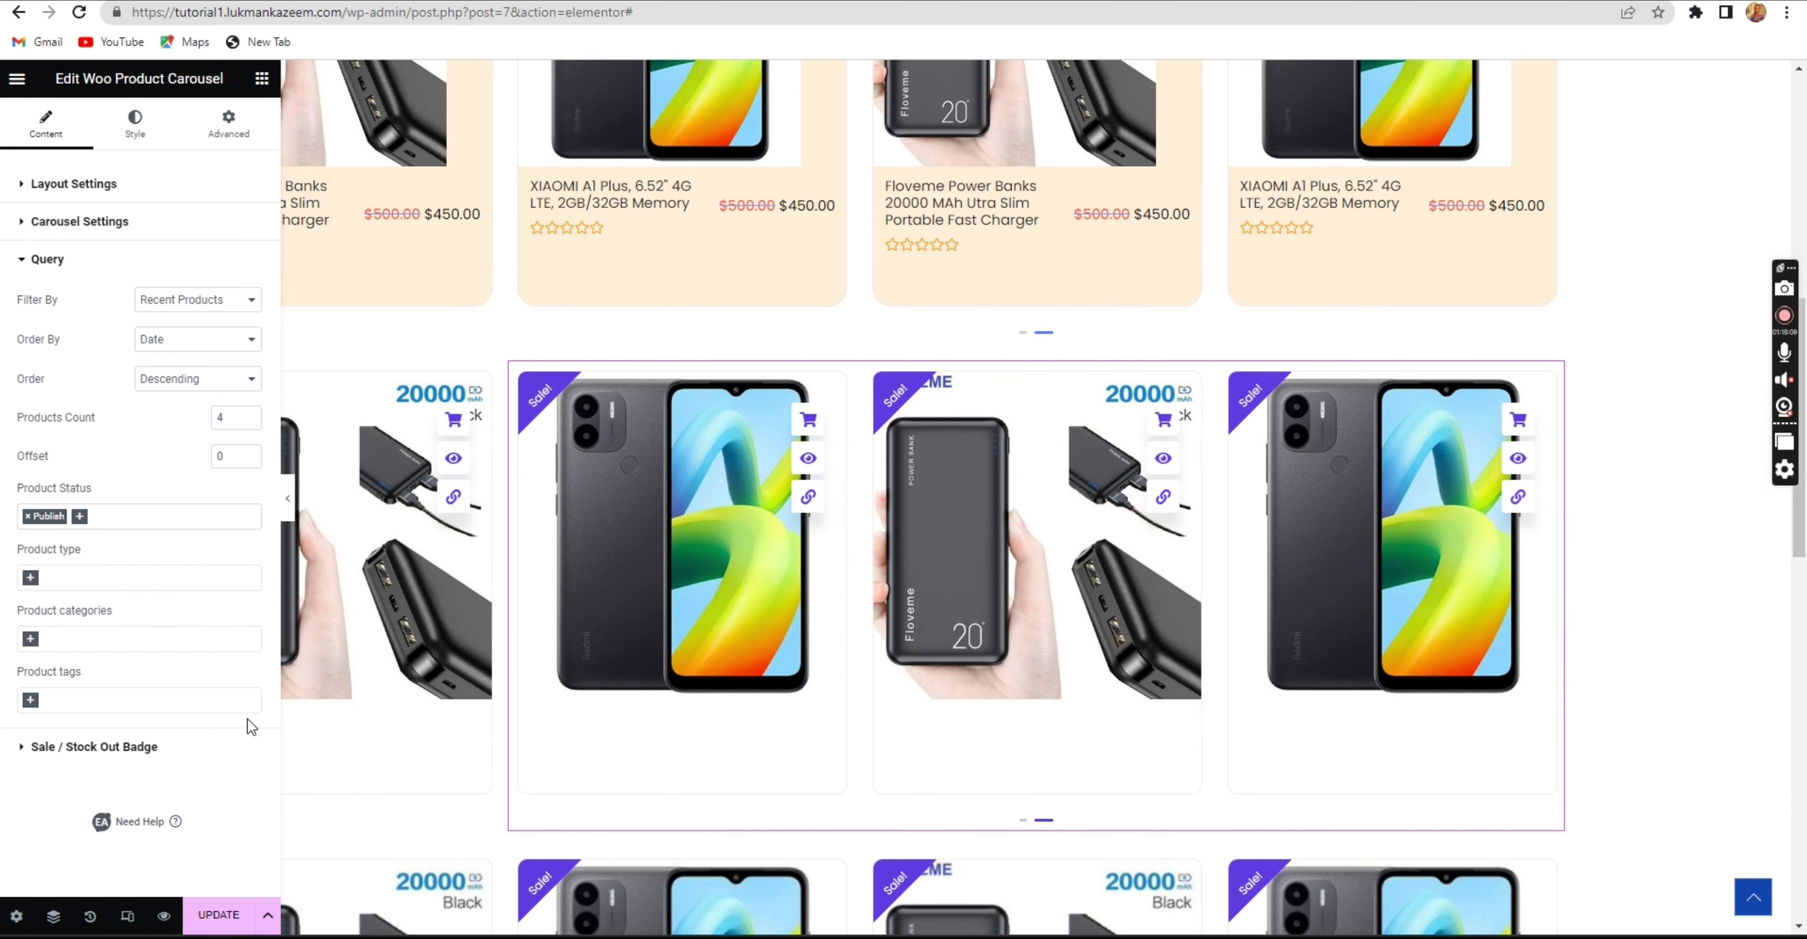
click(211, 916)
Review the product type, category and tag options without choosing any, then bring up the Categories section's options.
click(60, 581)
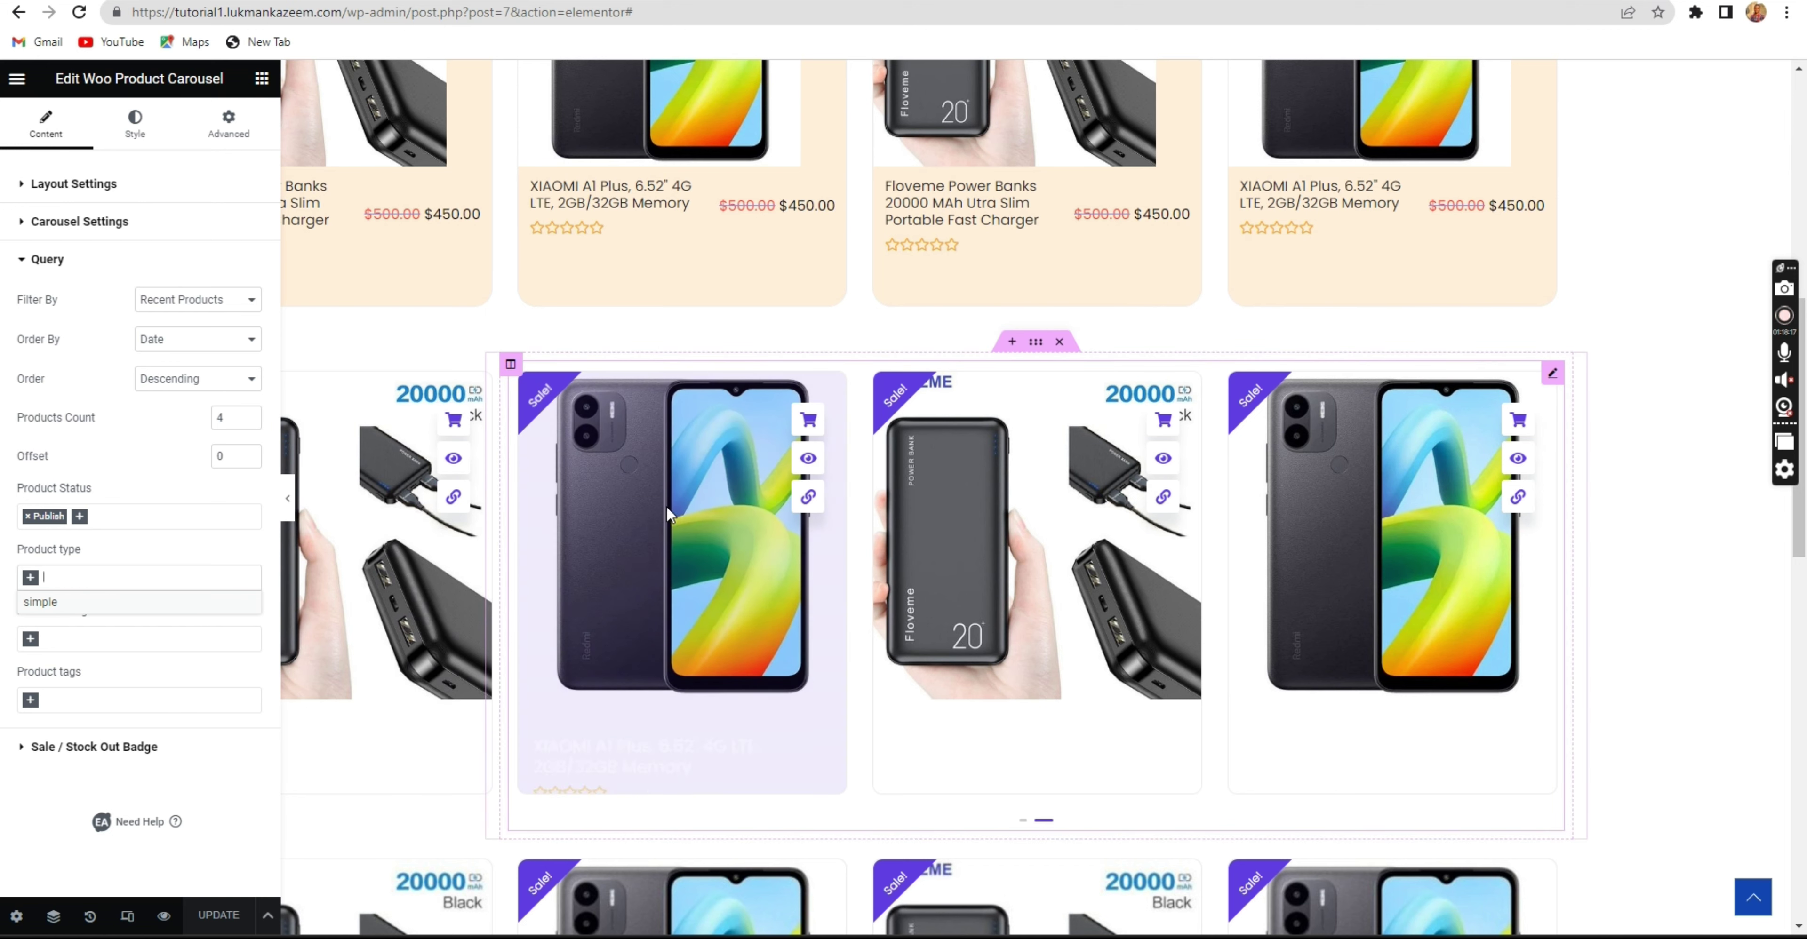
click(172, 548)
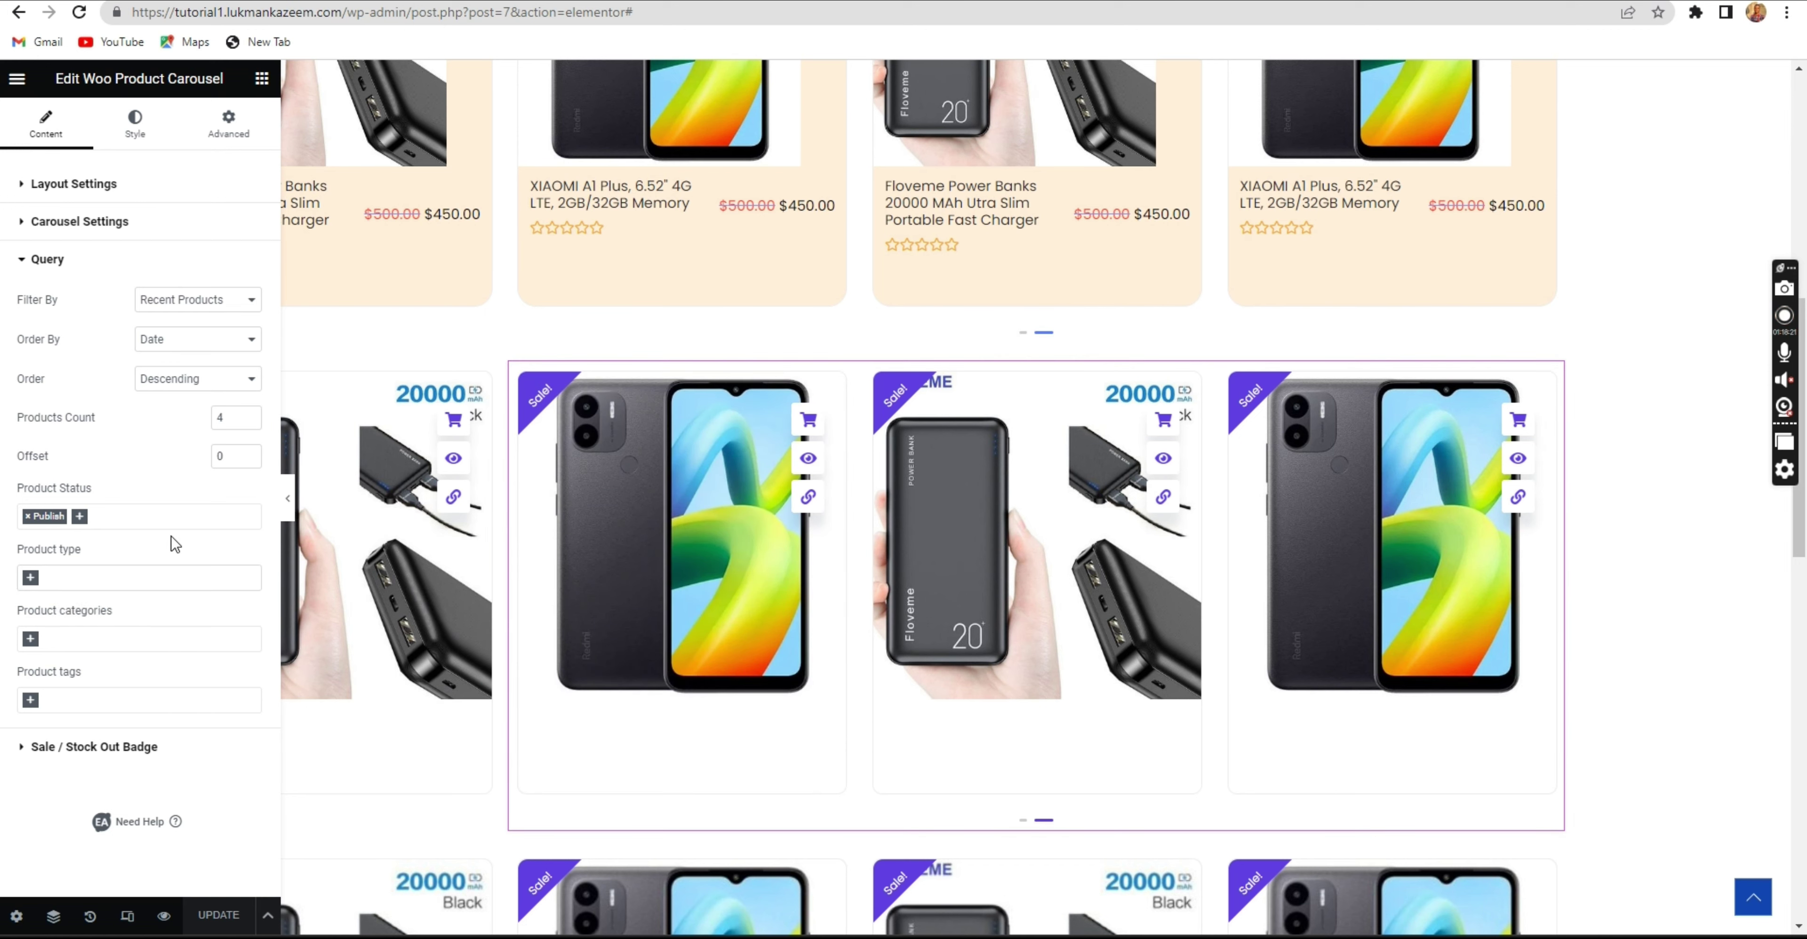
click(70, 641)
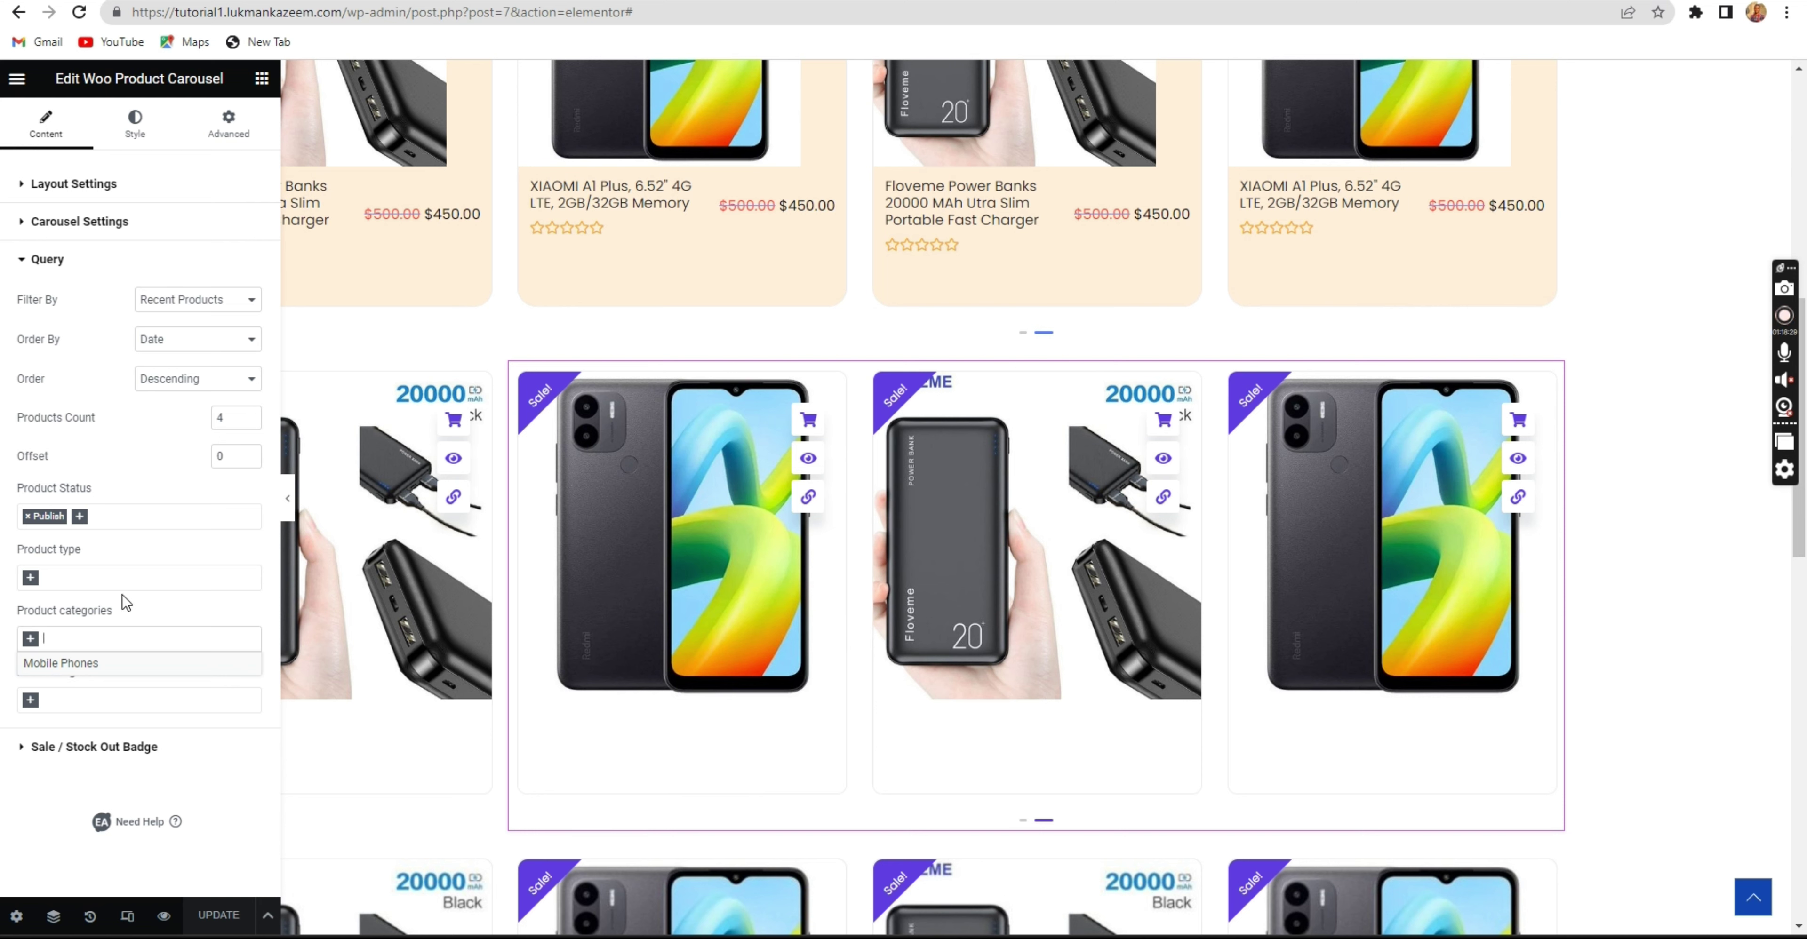
click(144, 619)
click(89, 702)
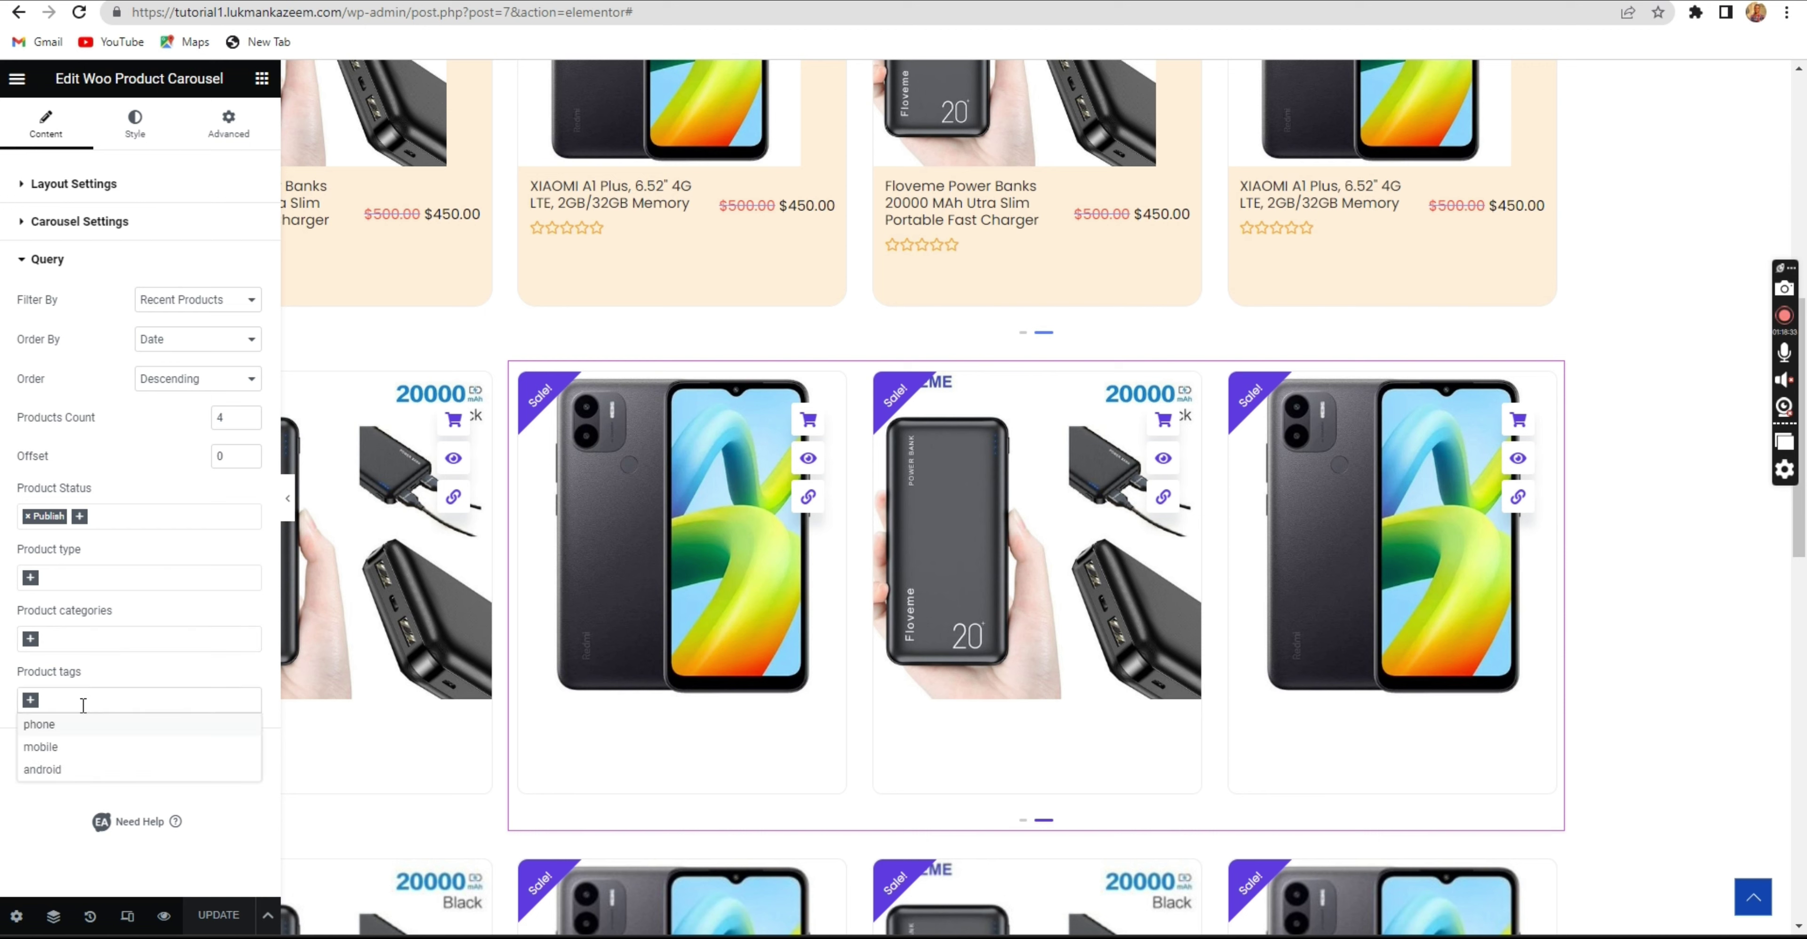
click(117, 671)
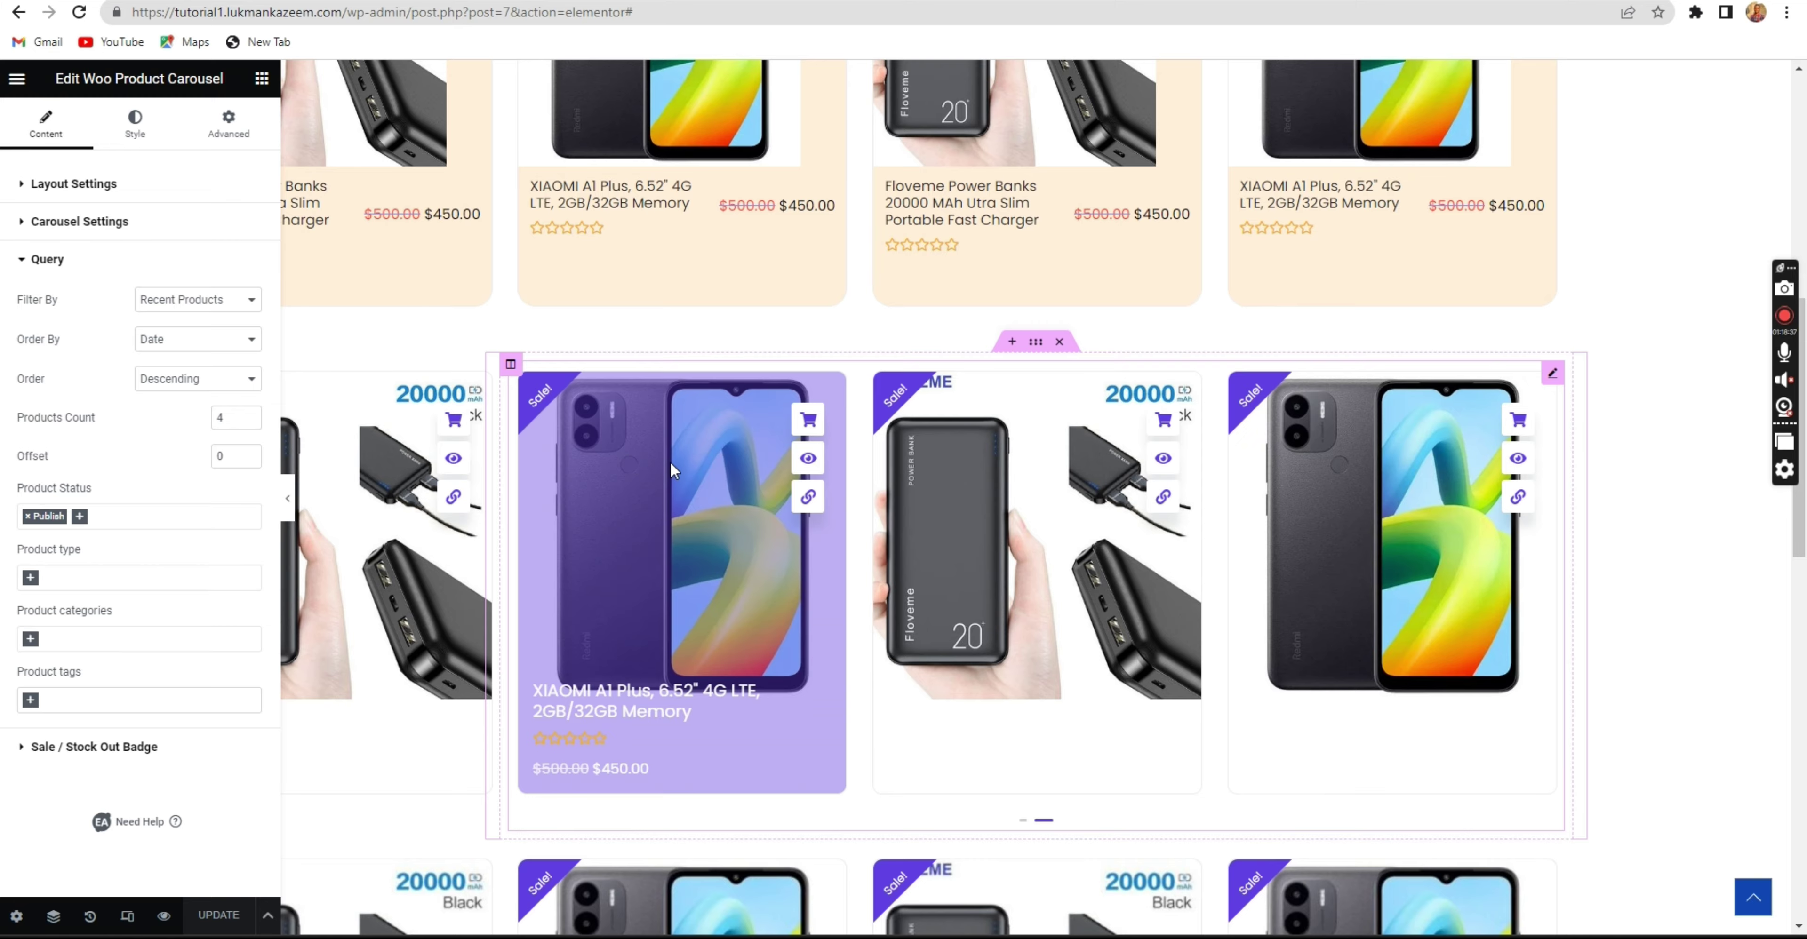
scroll(734, 625, up, 5)
scroll(716, 632, down, 1)
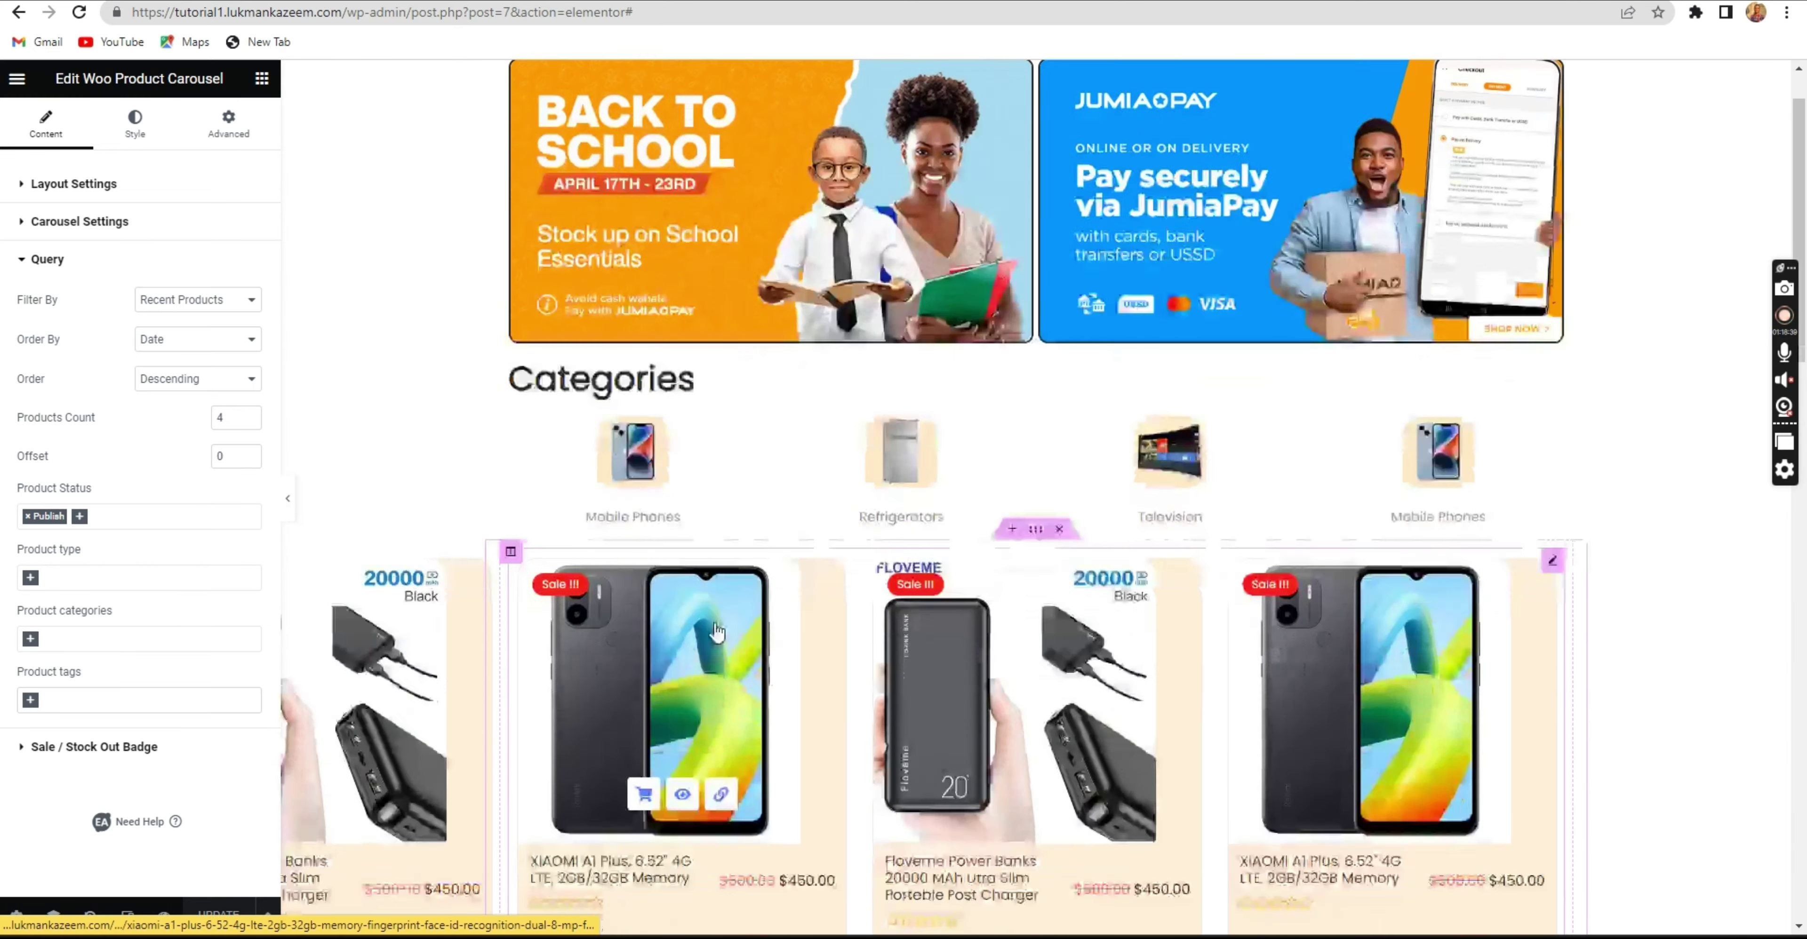
scroll(715, 632, down, 4)
scroll(905, 281, up, 1)
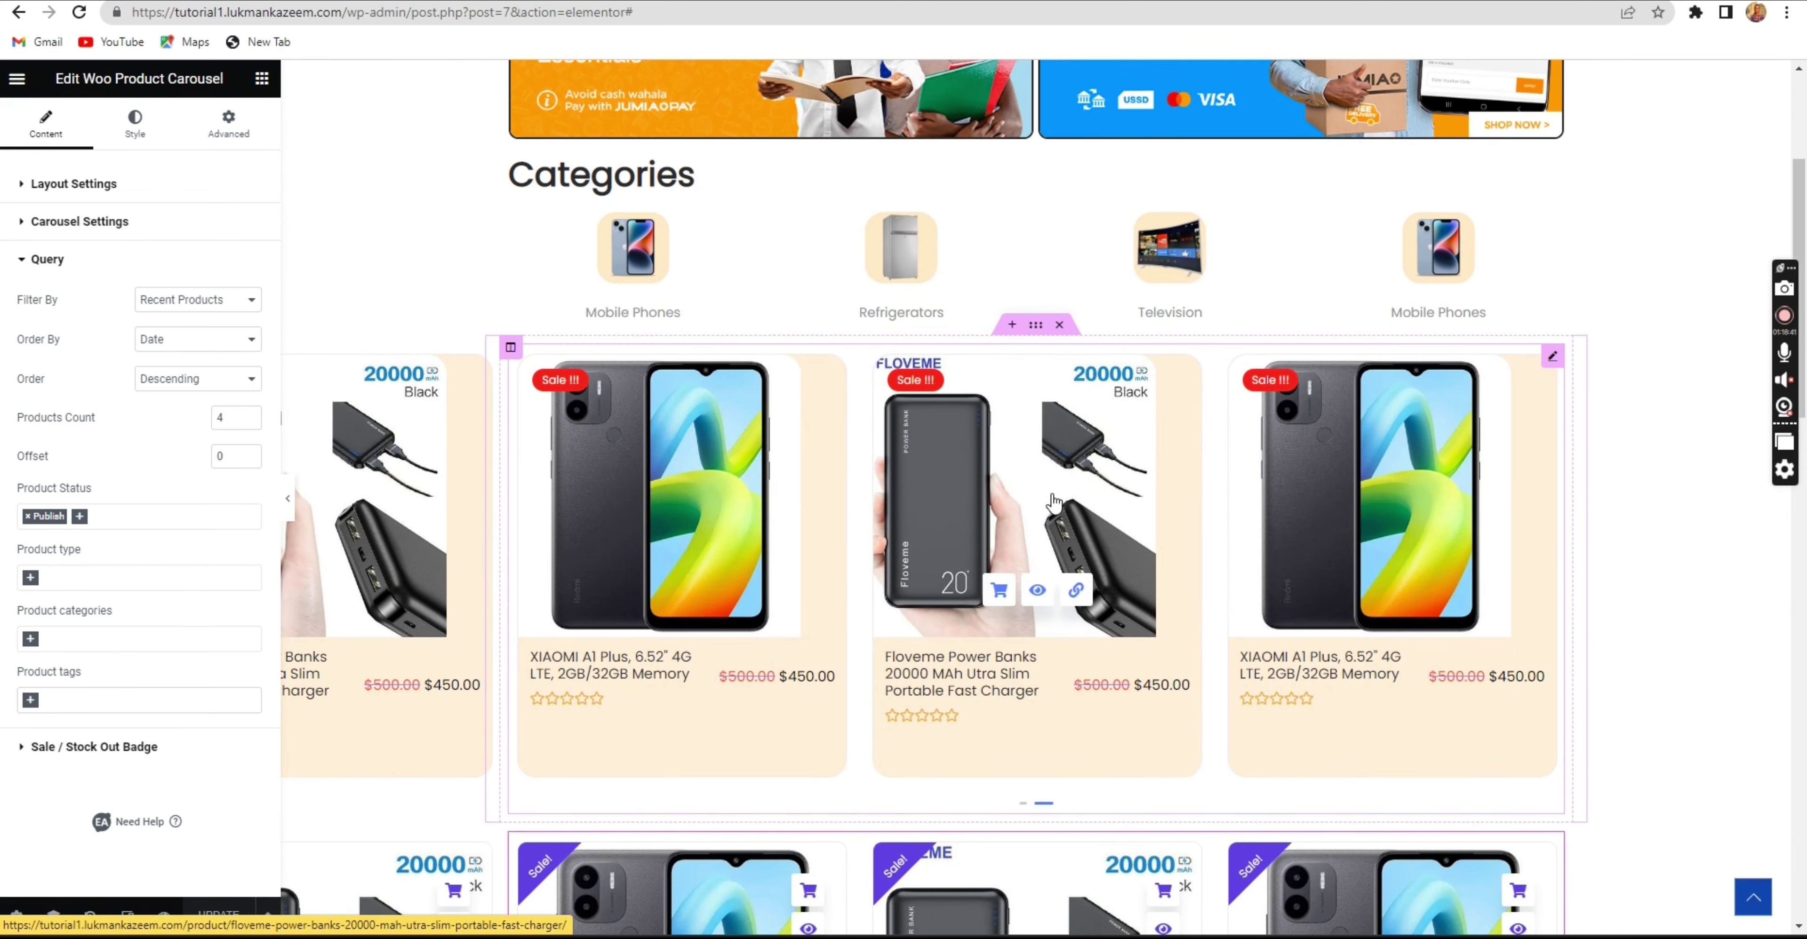
scroll(1031, 632, down, 3)
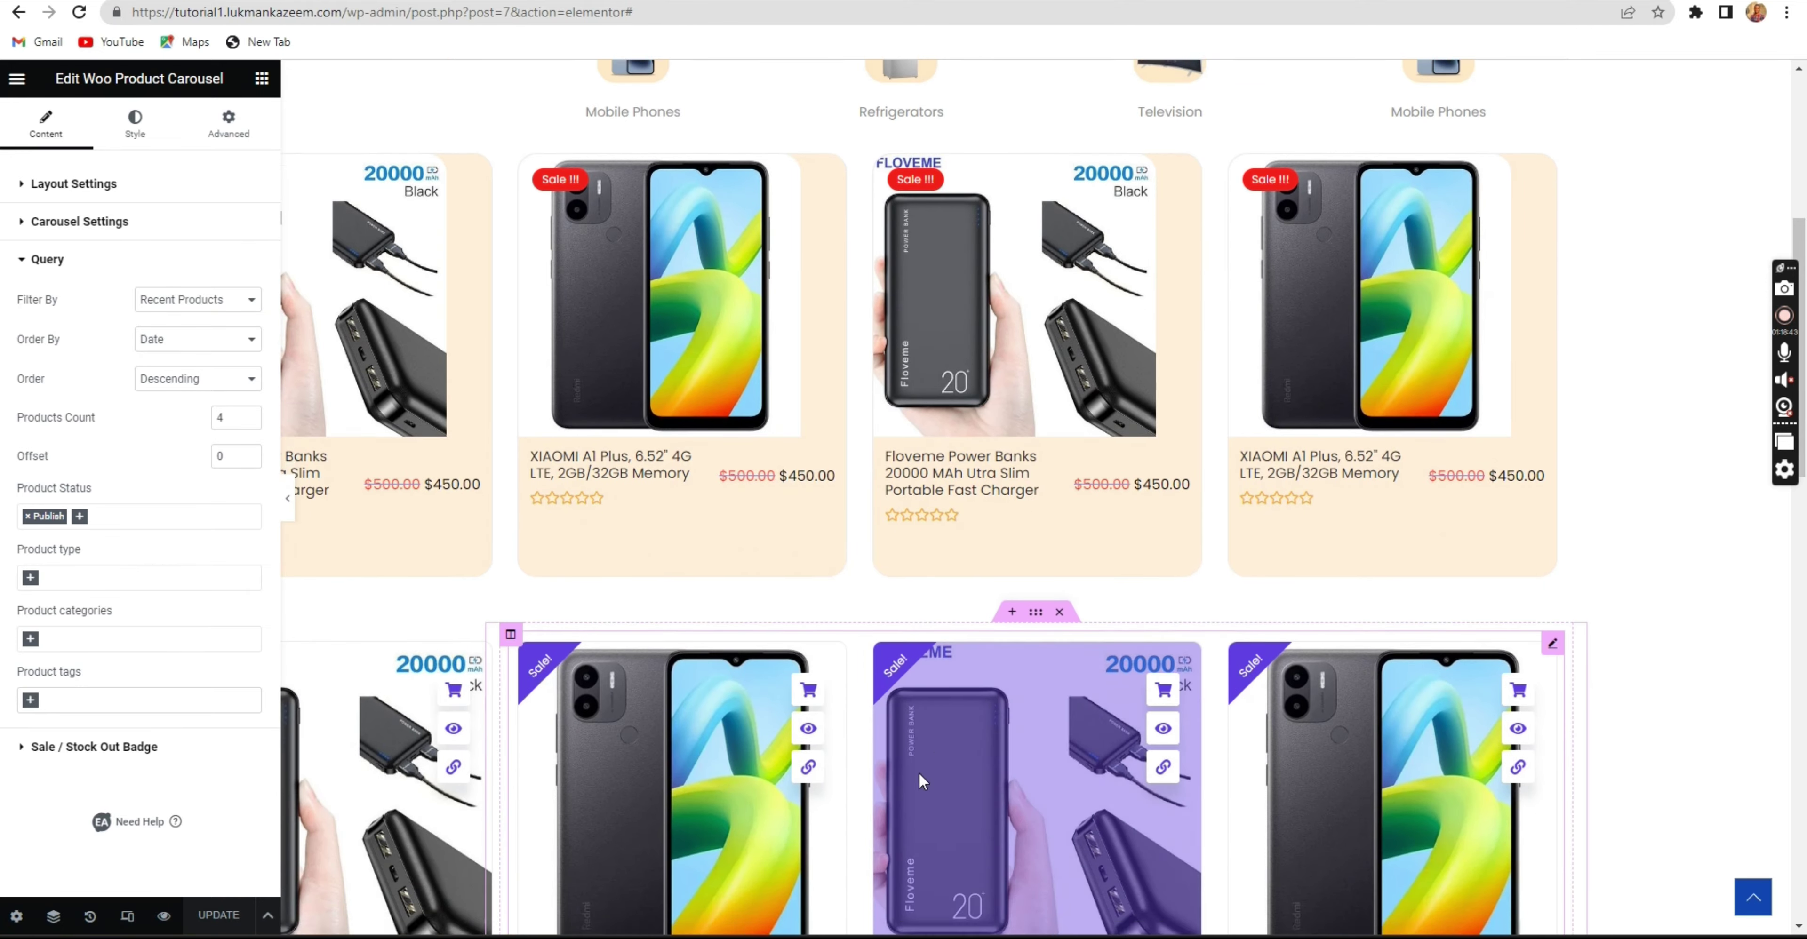
scroll(933, 723, down, 8)
scroll(926, 681, up, 4)
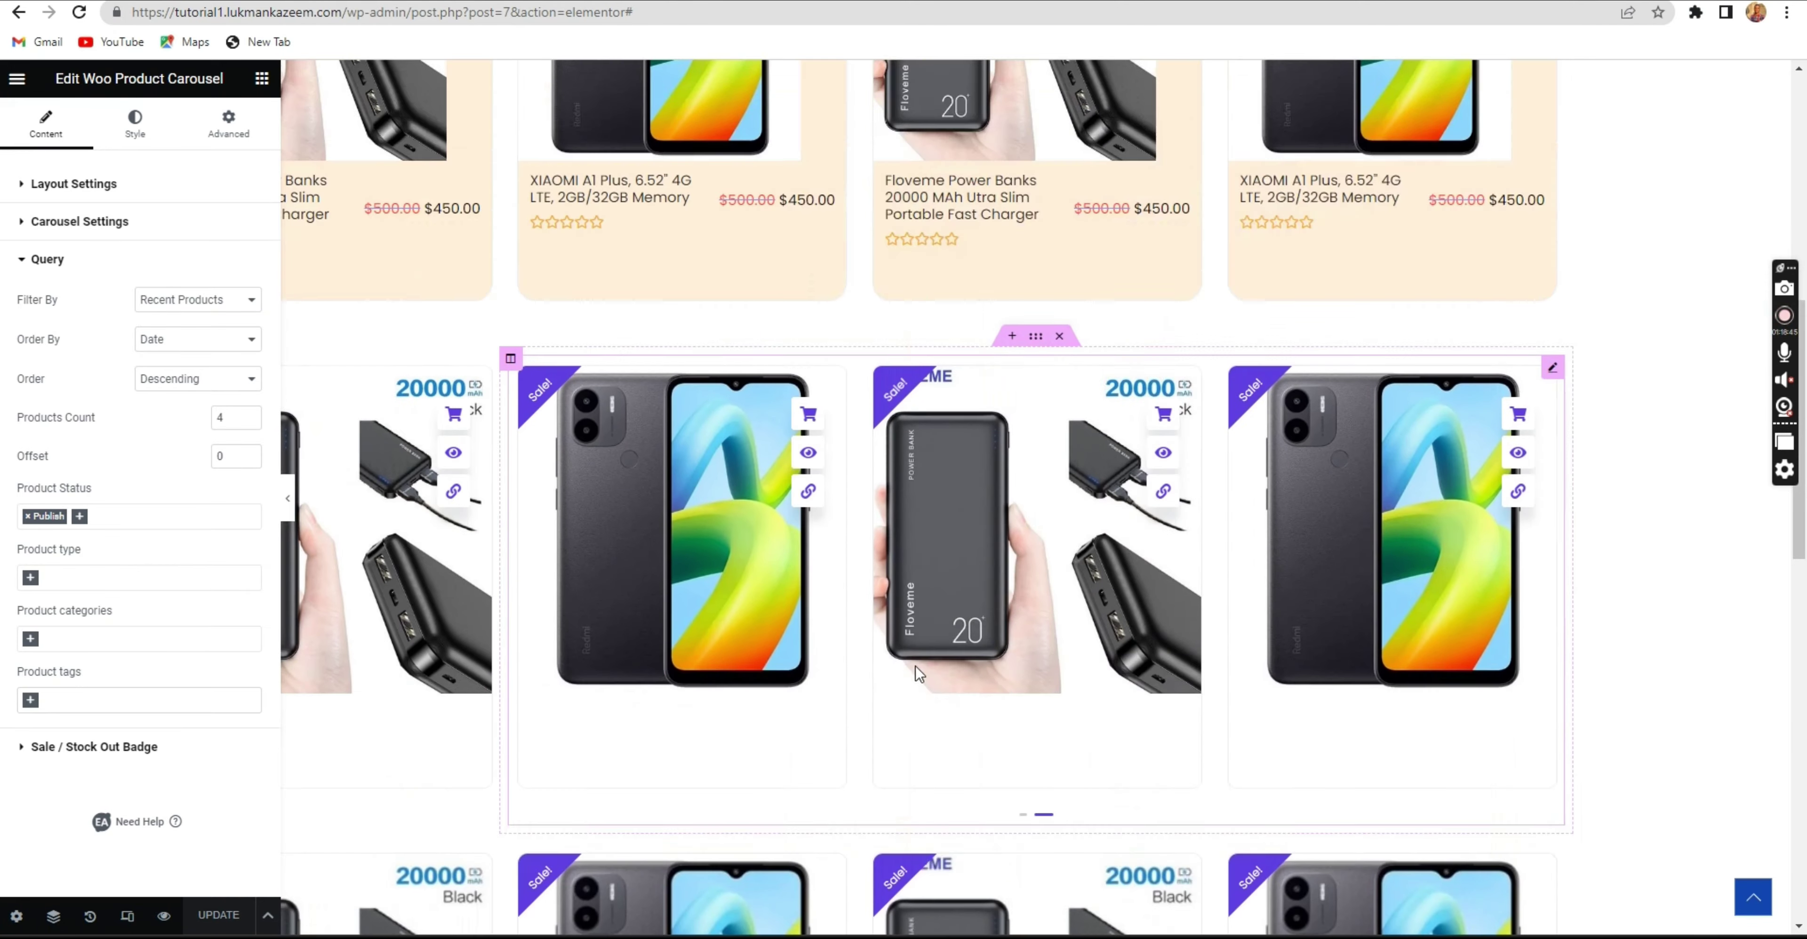
scroll(912, 666, up, 3)
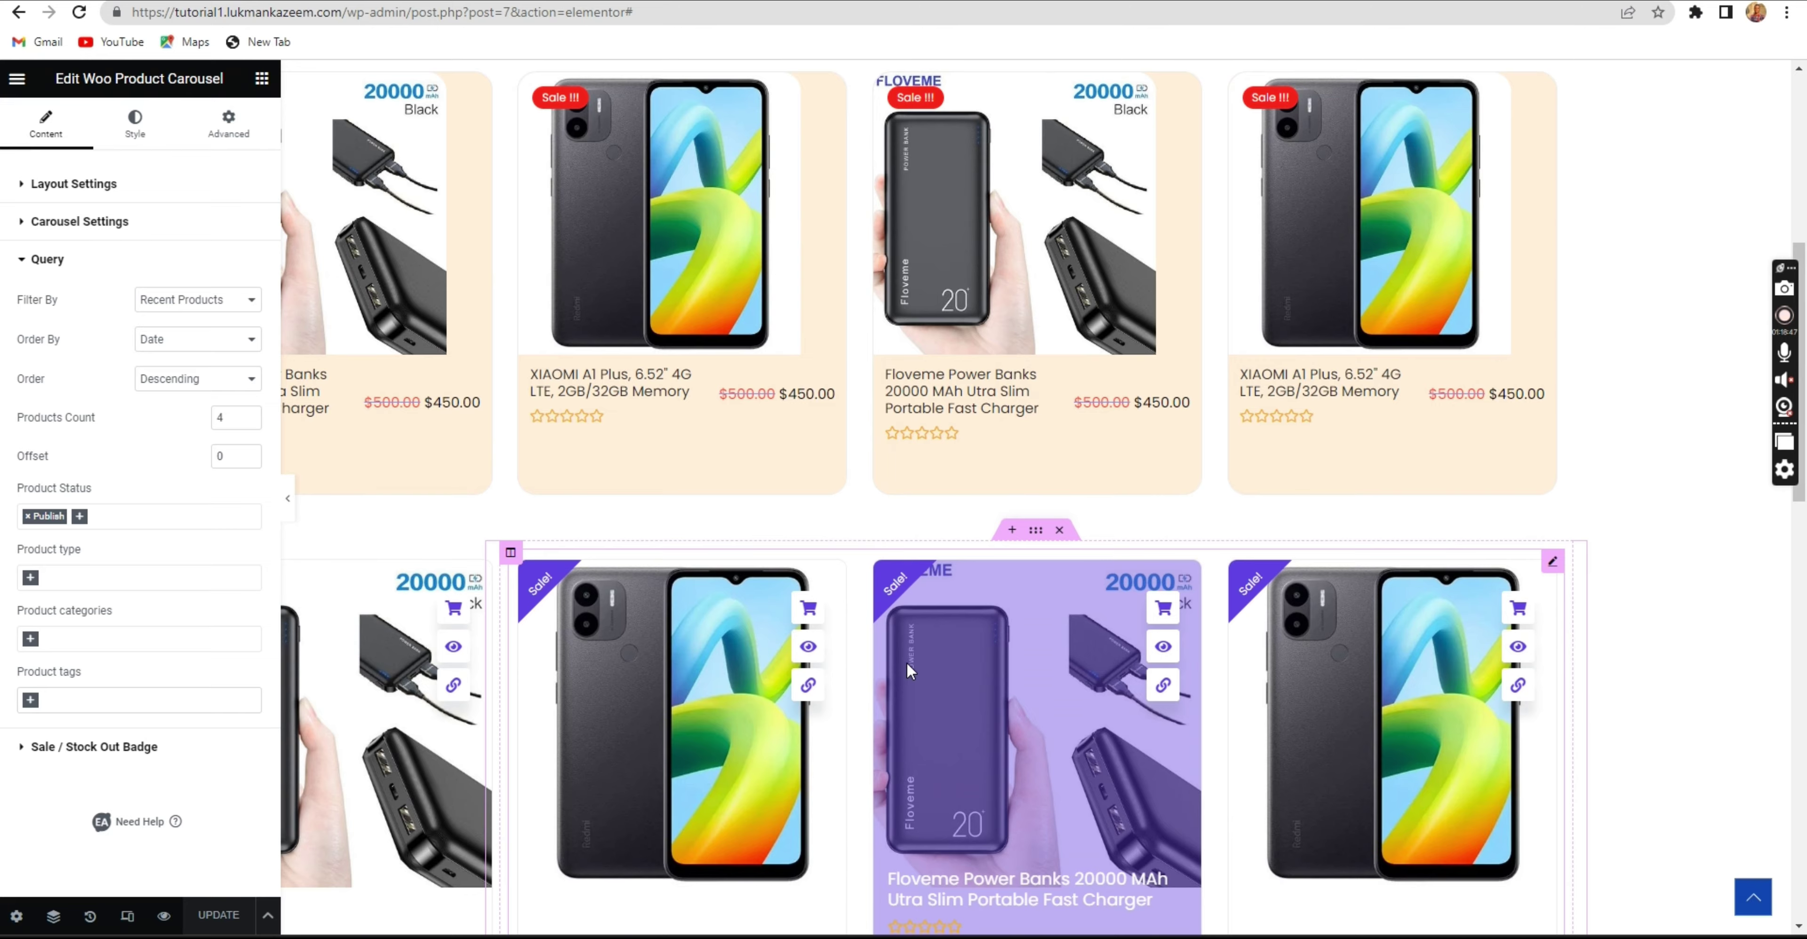
scroll(907, 663, up, 9)
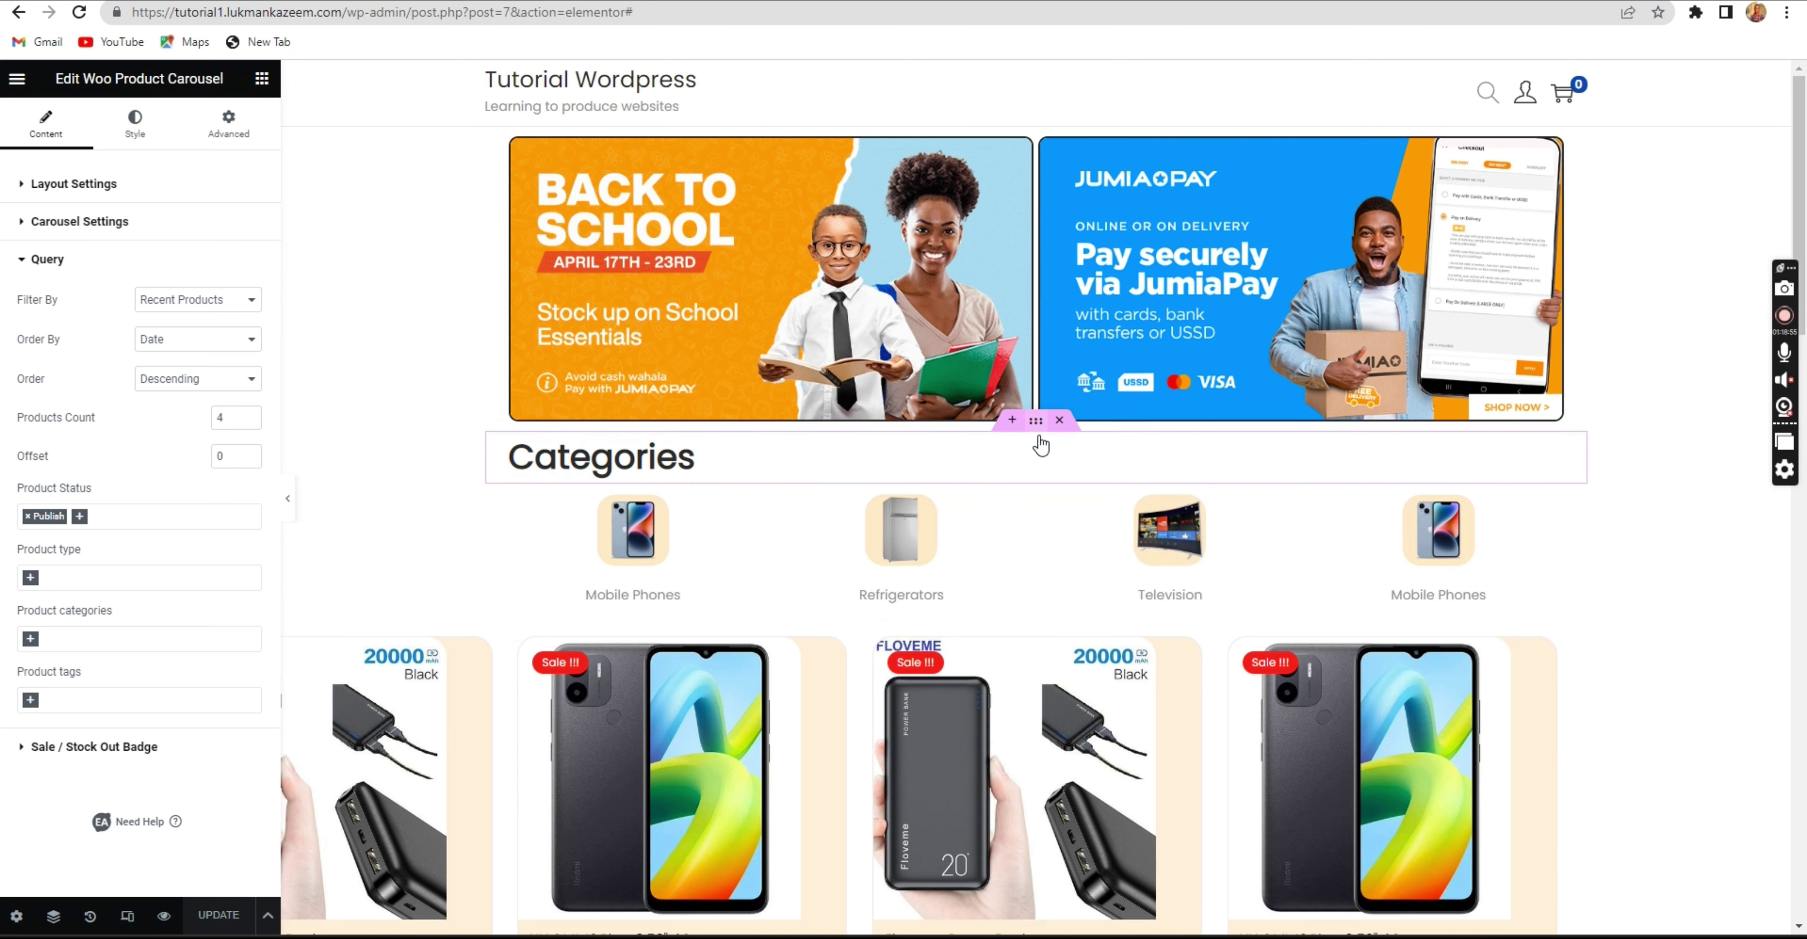
right_click(1037, 424)
Duplicate the Categories heading section three times.
click(1073, 469)
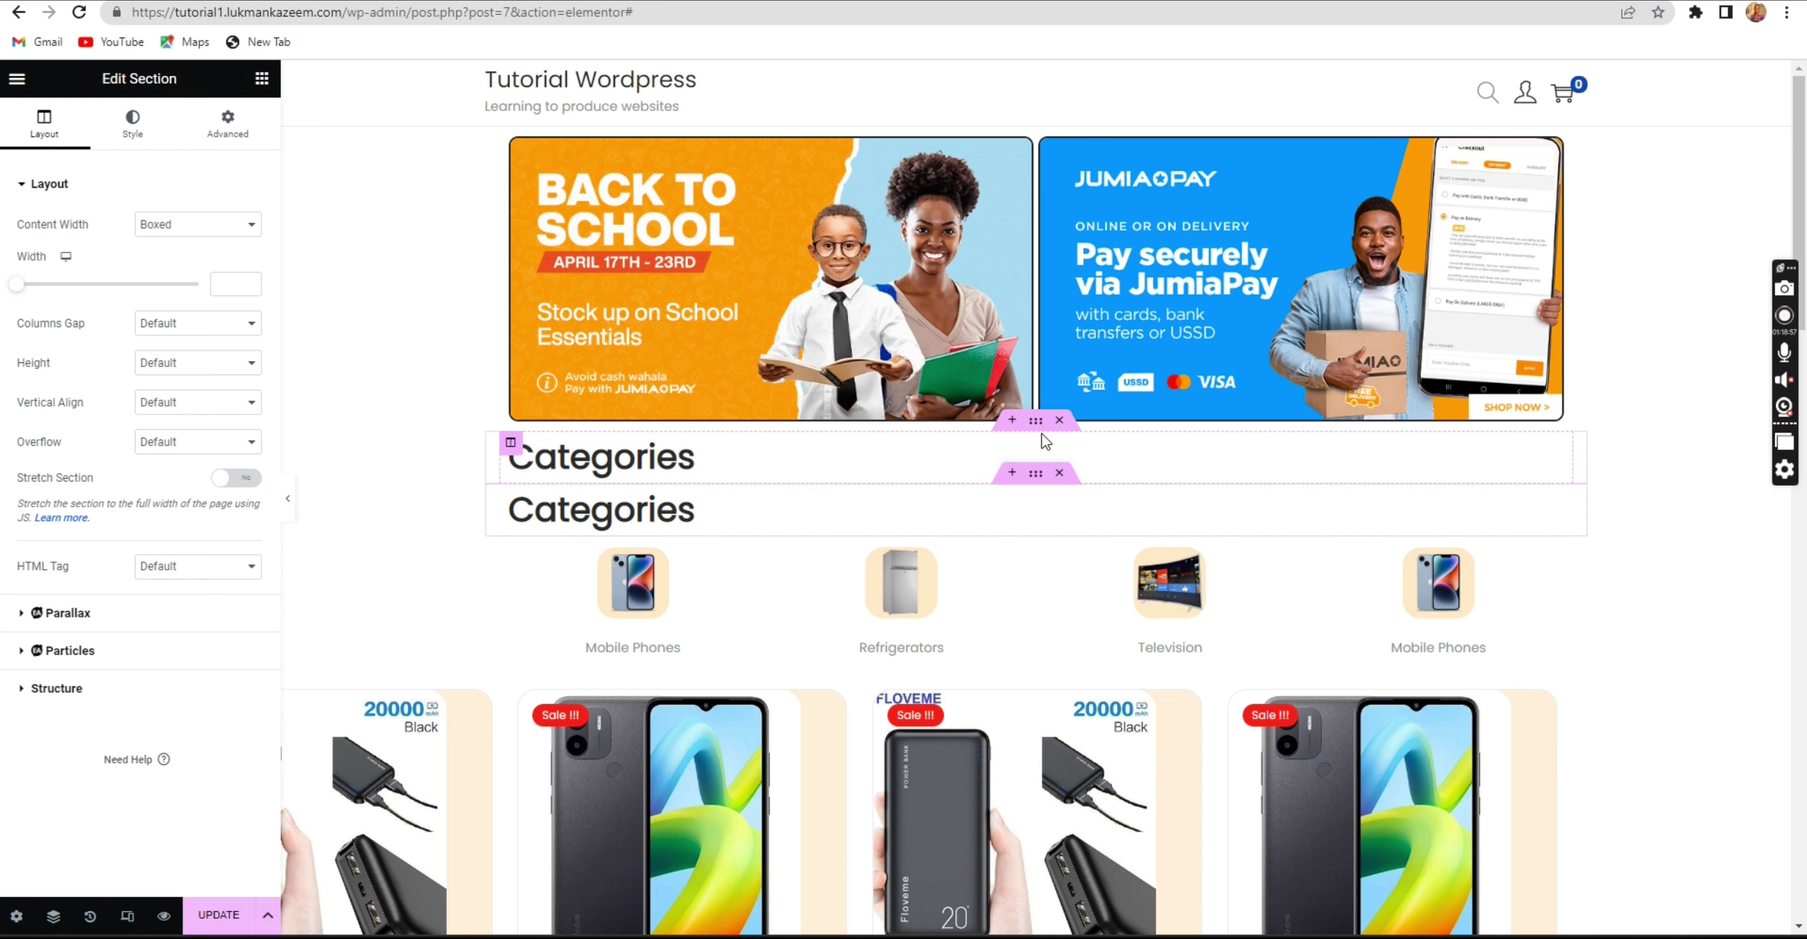
right_click(1036, 425)
click(1057, 477)
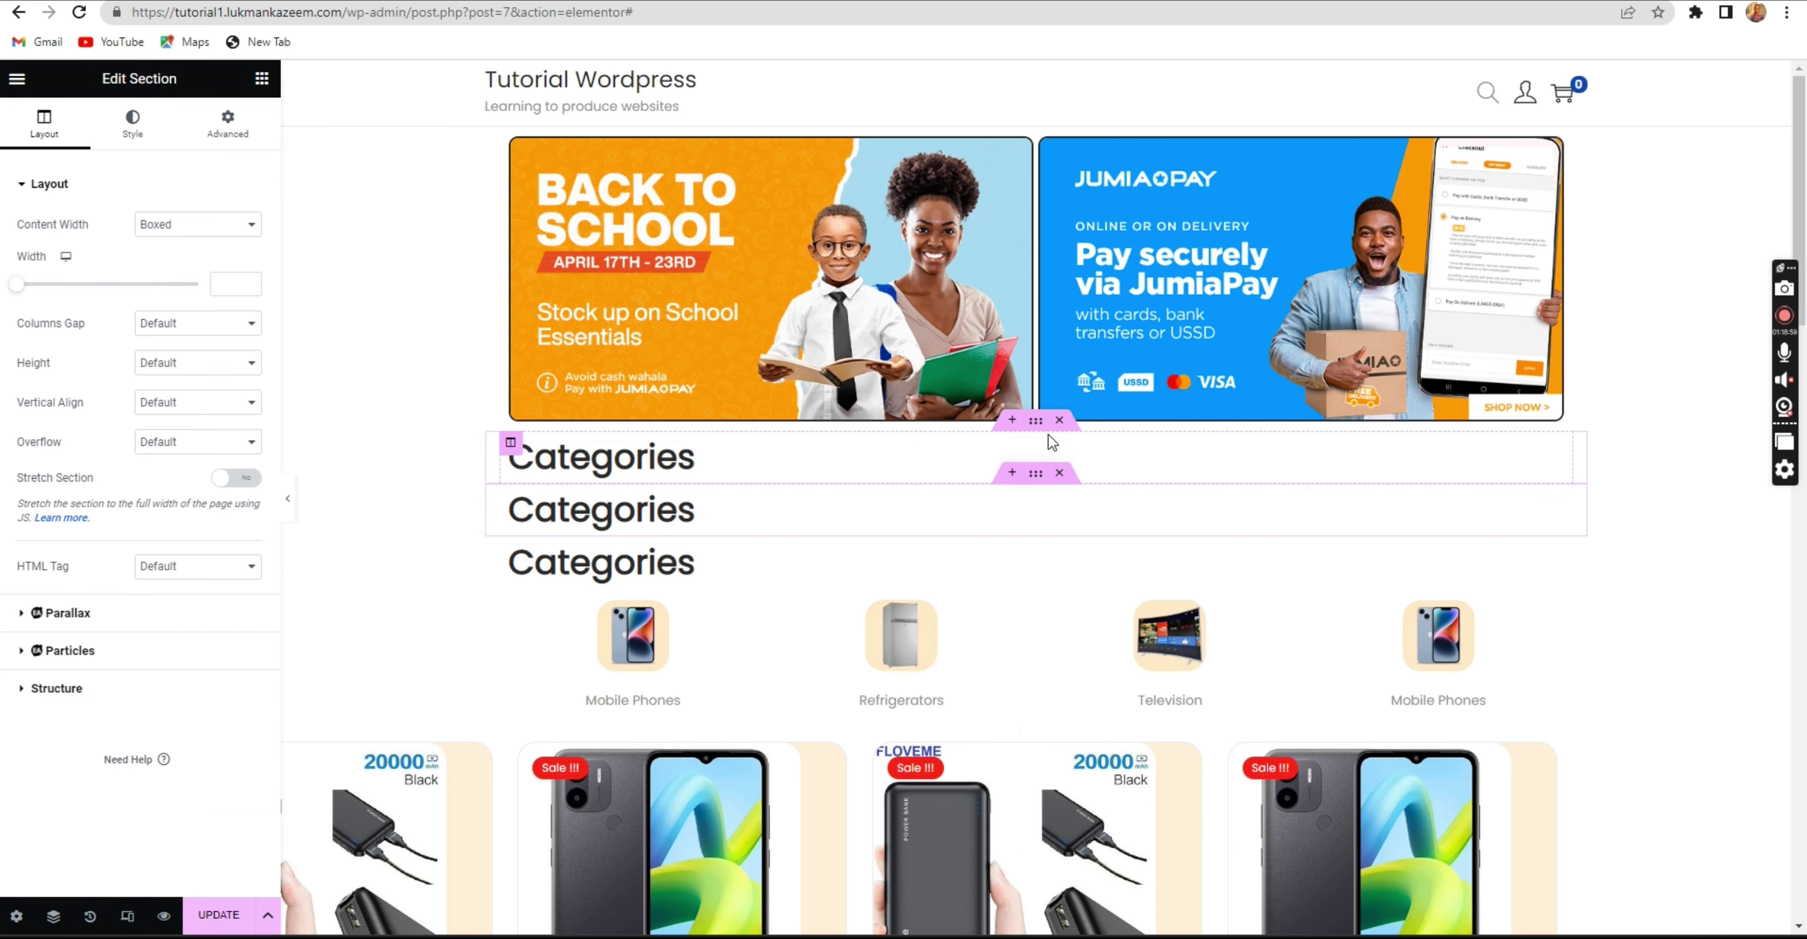
right_click(1038, 426)
click(1061, 469)
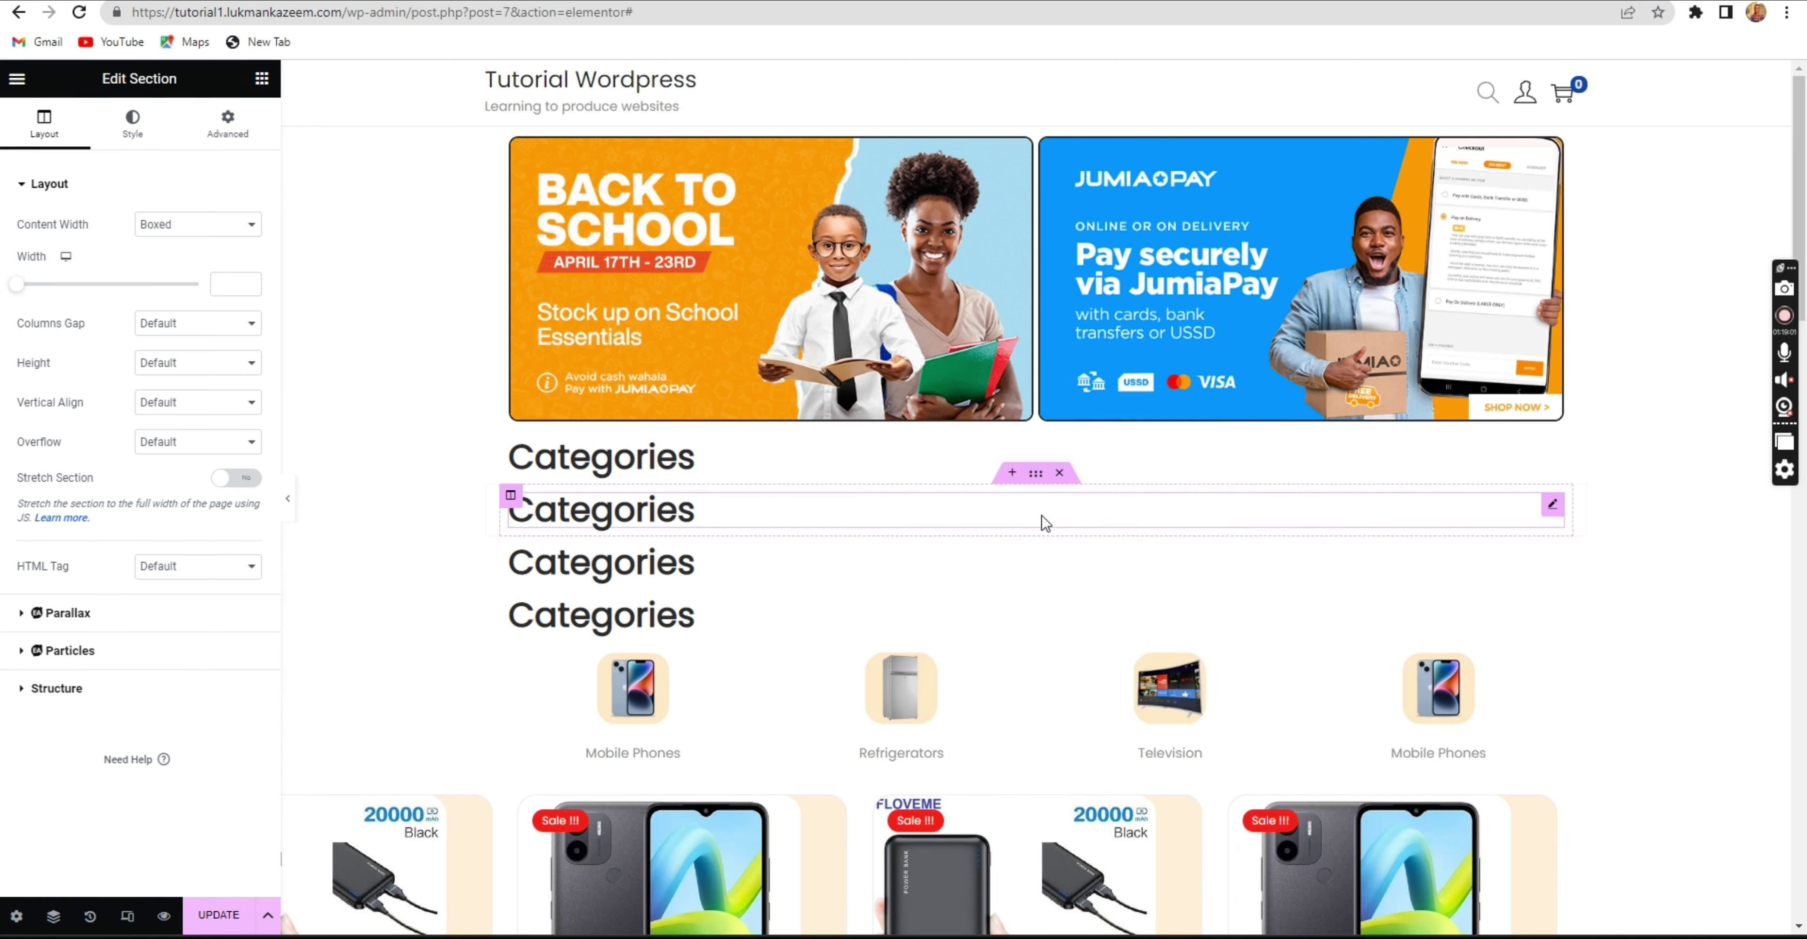
Move one Categories copy below the category icons and retitle it 'Latest Release'.
scroll(1038, 491, down, 4)
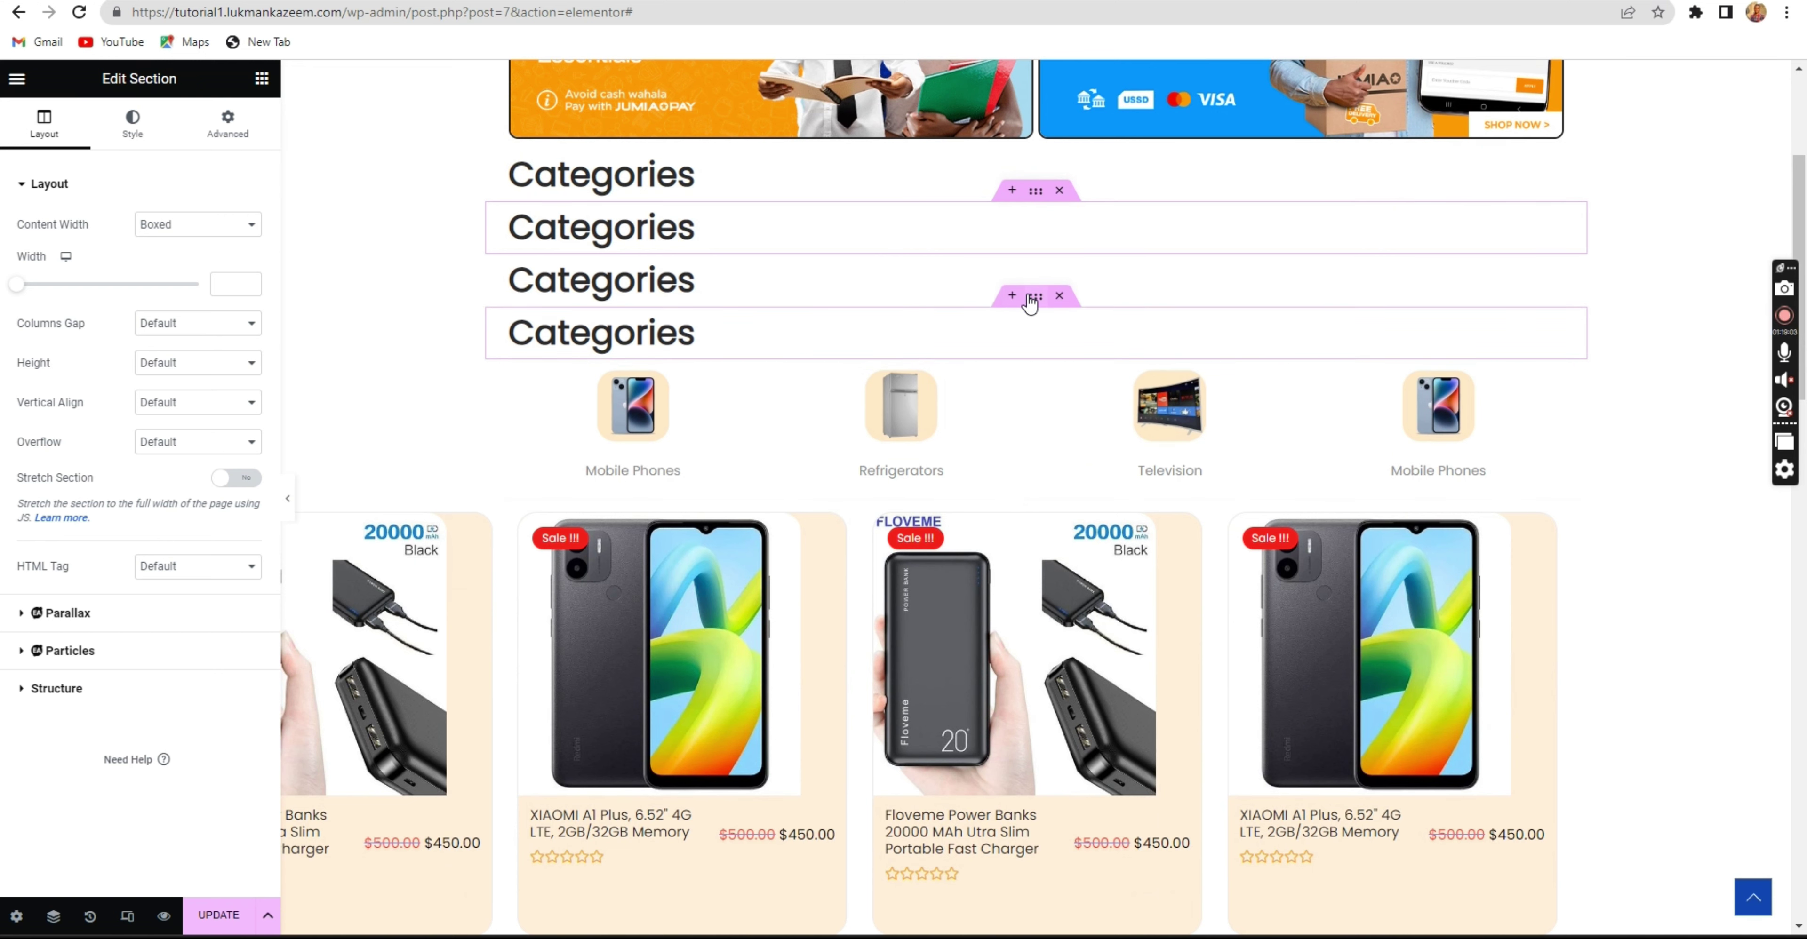
drag(1032, 304, 957, 458)
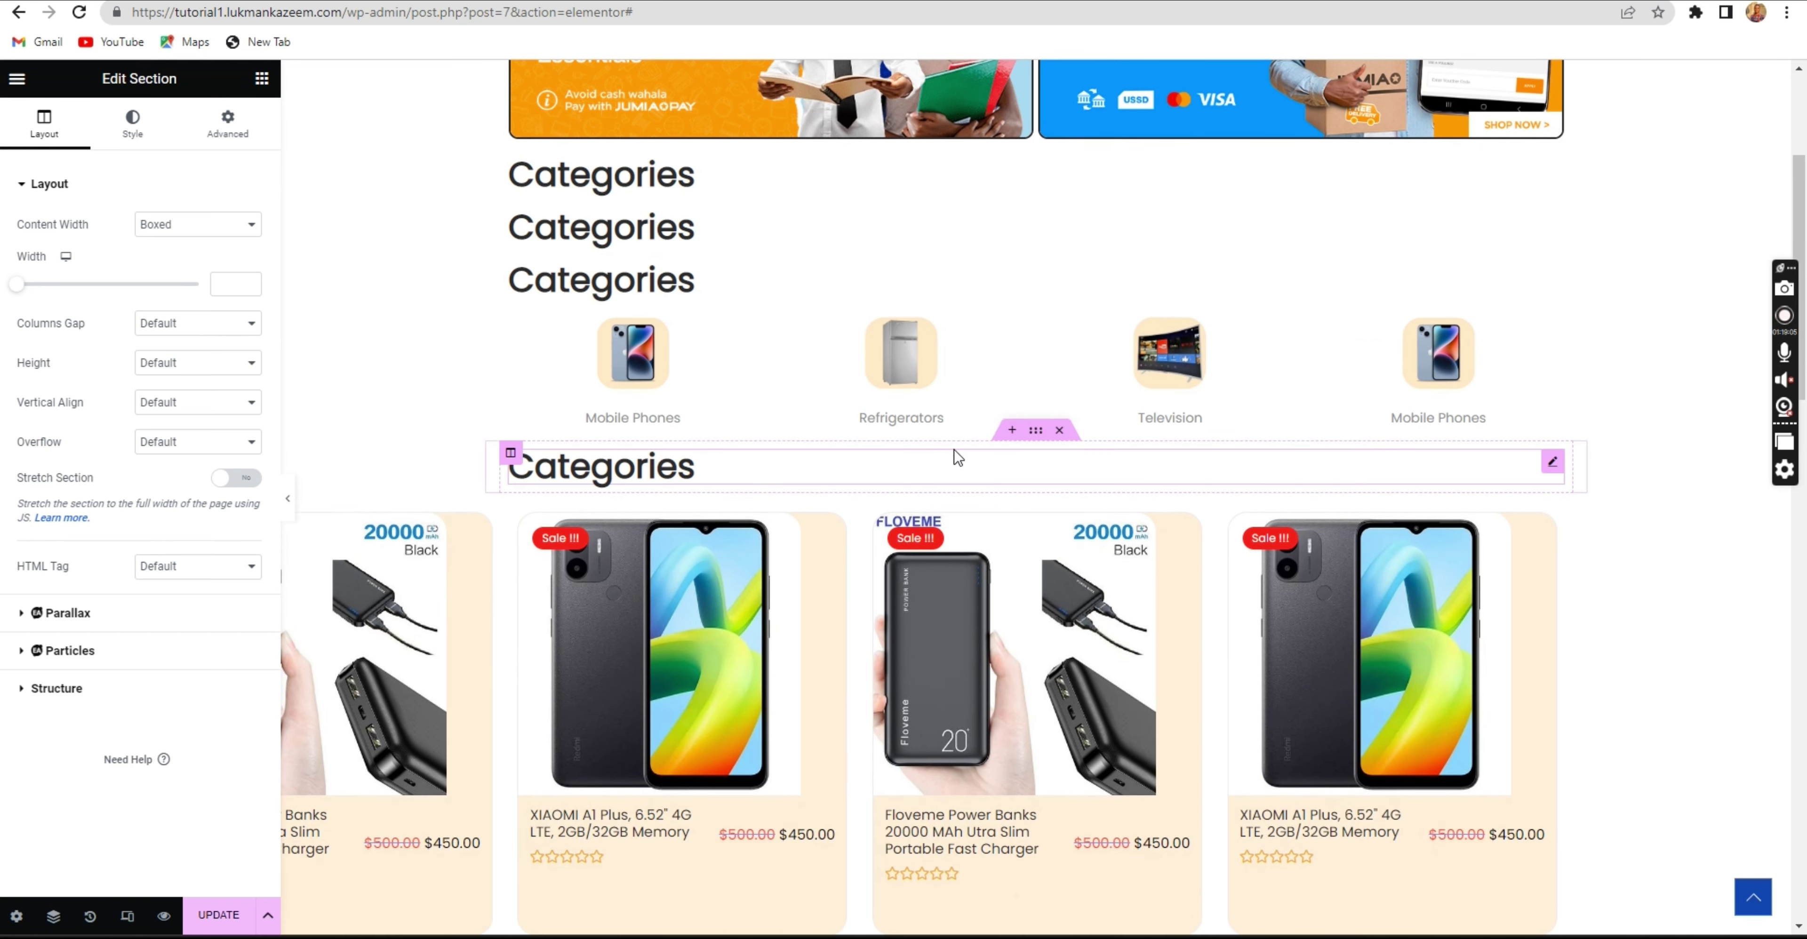
click(874, 472)
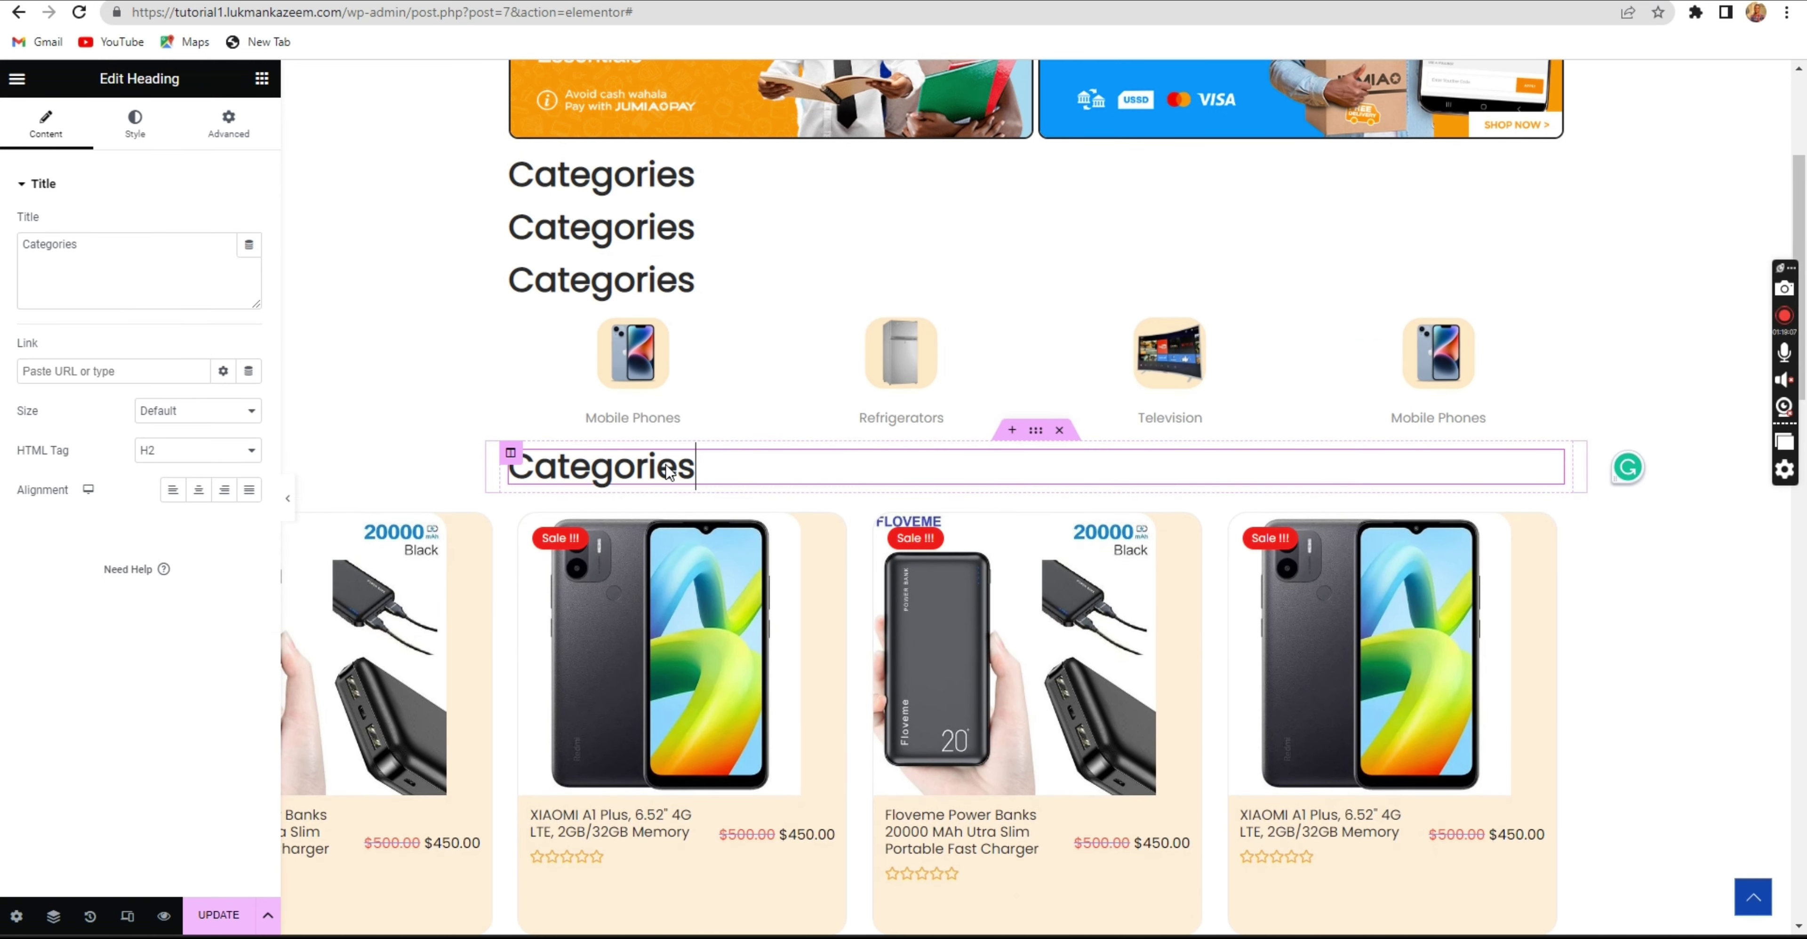
drag(554, 460, 697, 467)
click(141, 254)
key(ctrl+a)
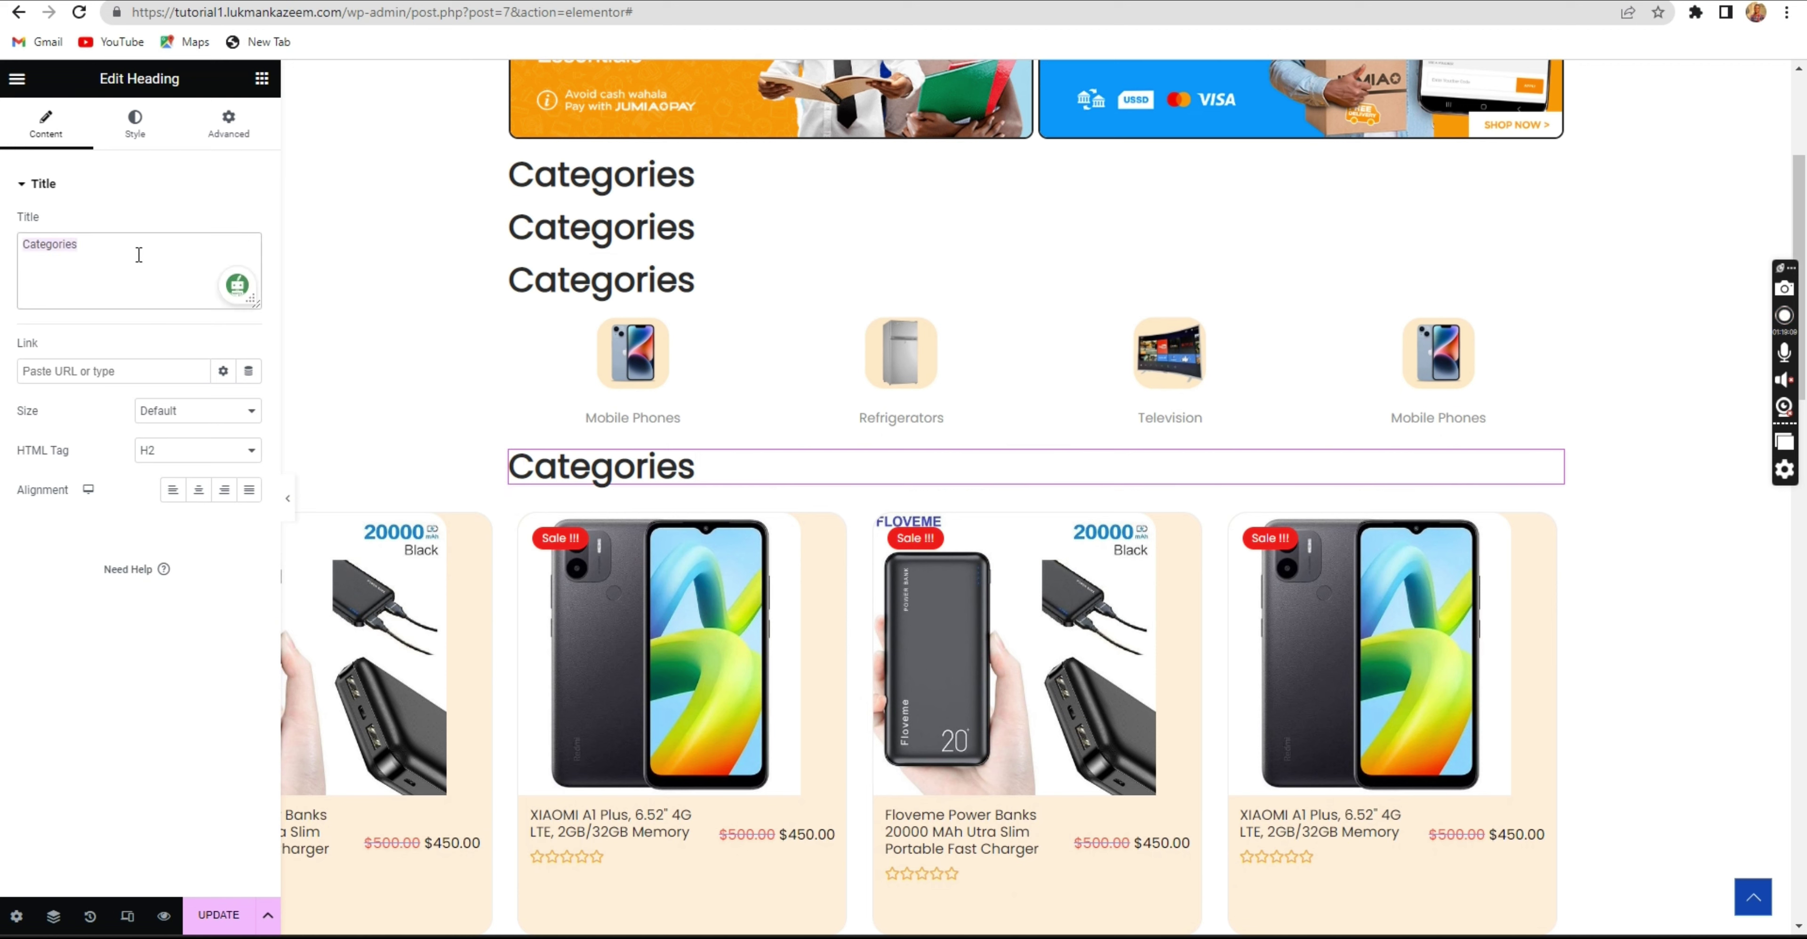
text(L)
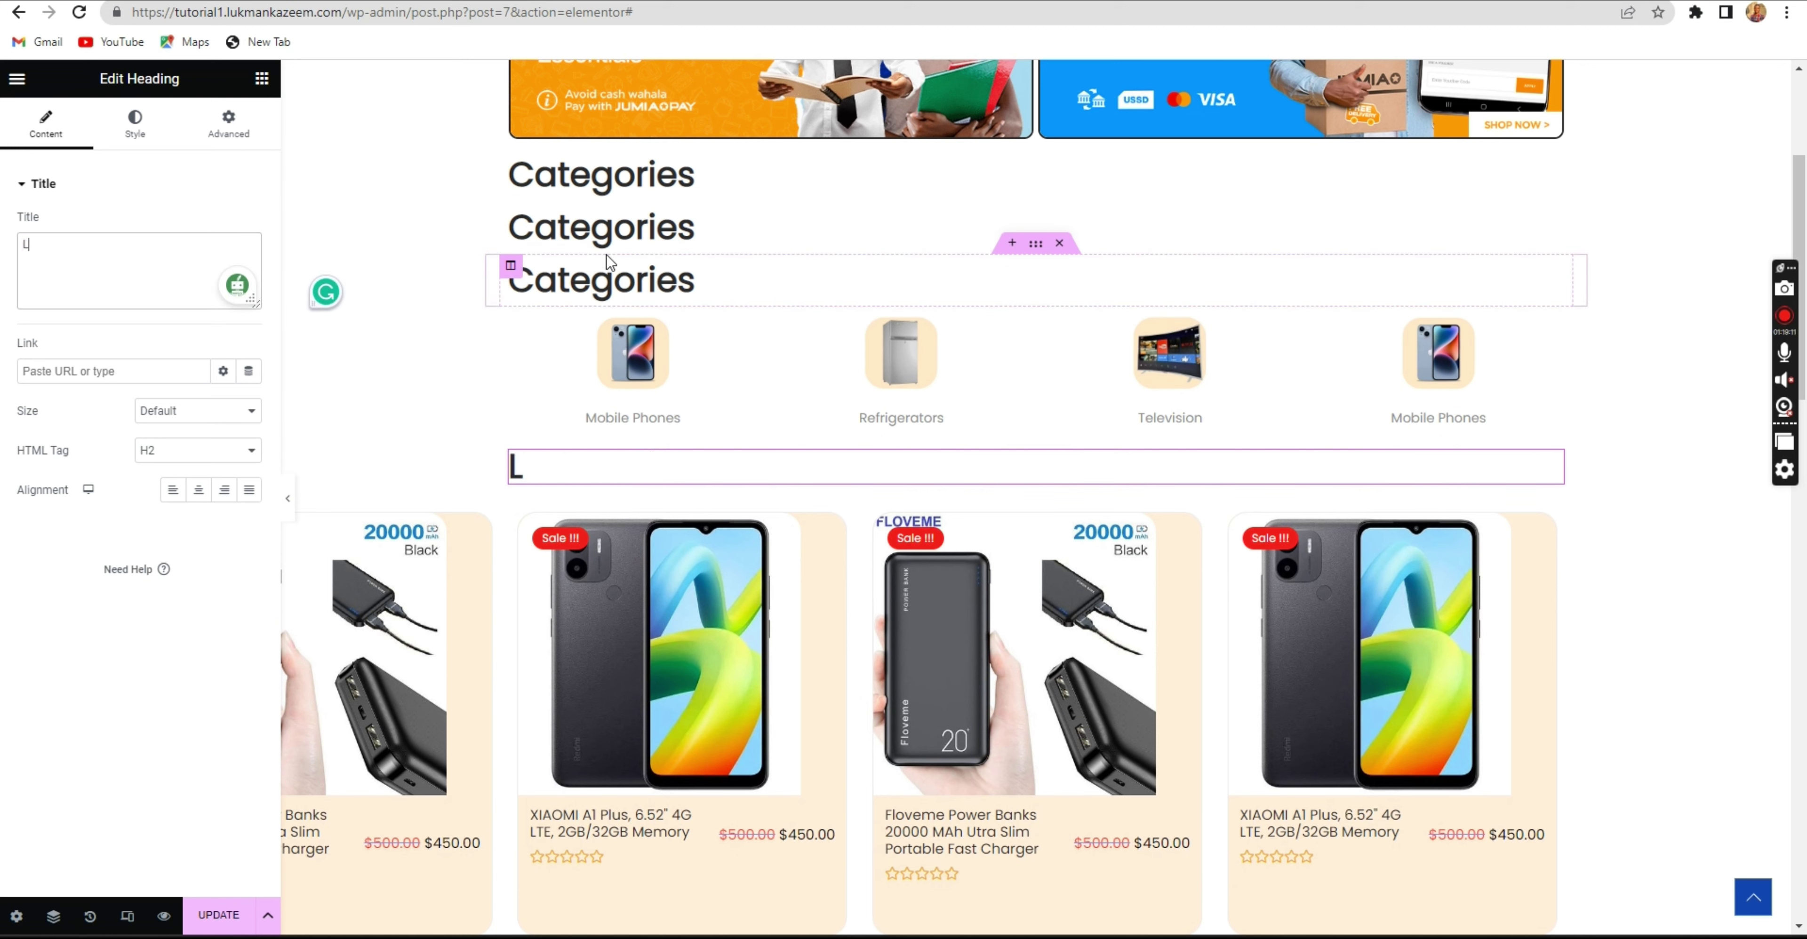
text(atest Release)
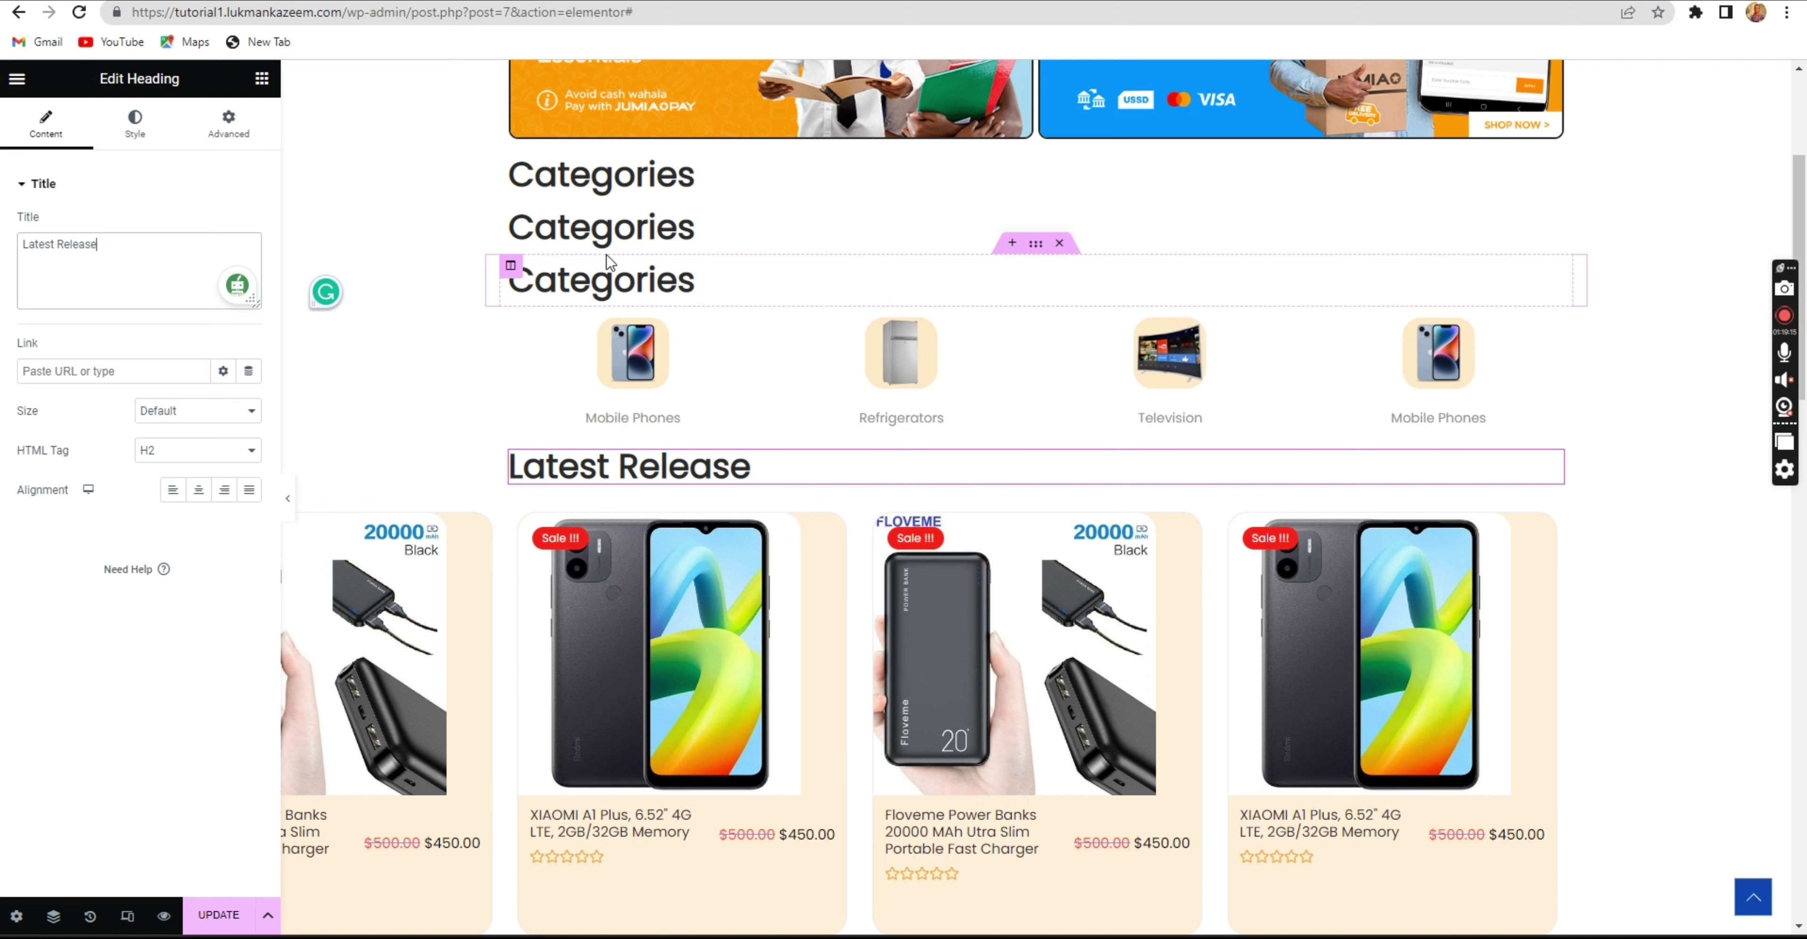
Move another copy below the Latest Release carousel and retitle it 'Mobile Phones'.
scroll(898, 351, down, 1)
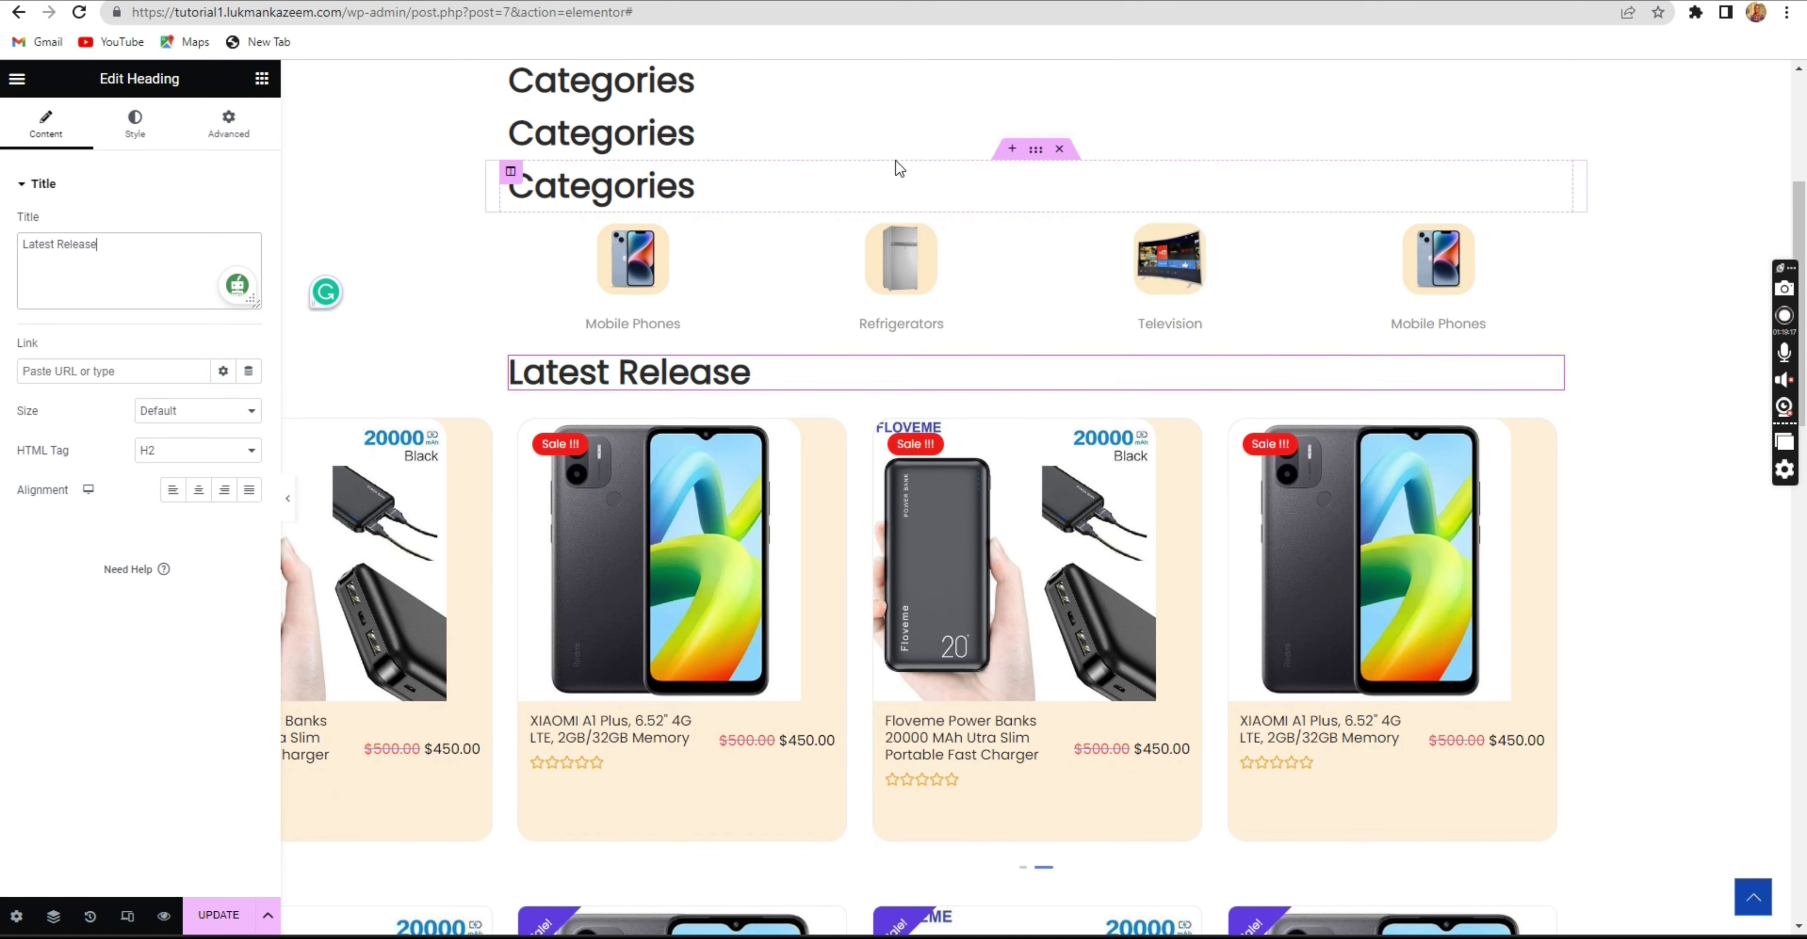
drag(1039, 161, 896, 598)
scroll(1041, 211, down, 3)
click(768, 614)
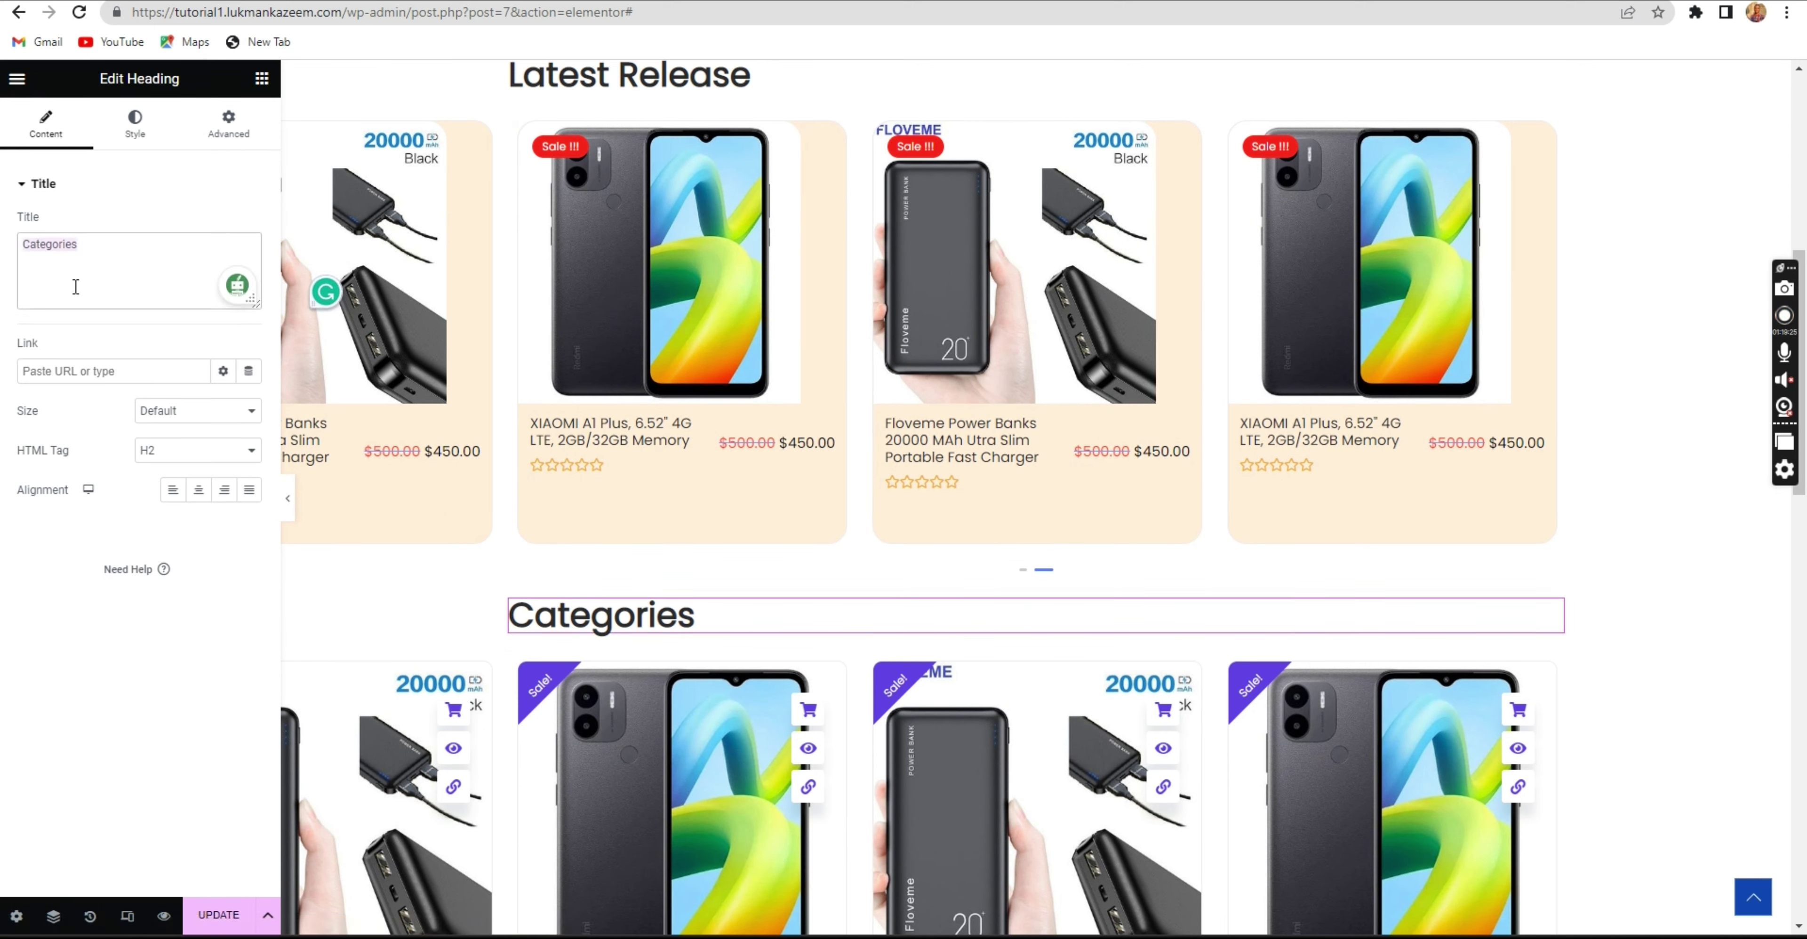
text(Mobile Pho)
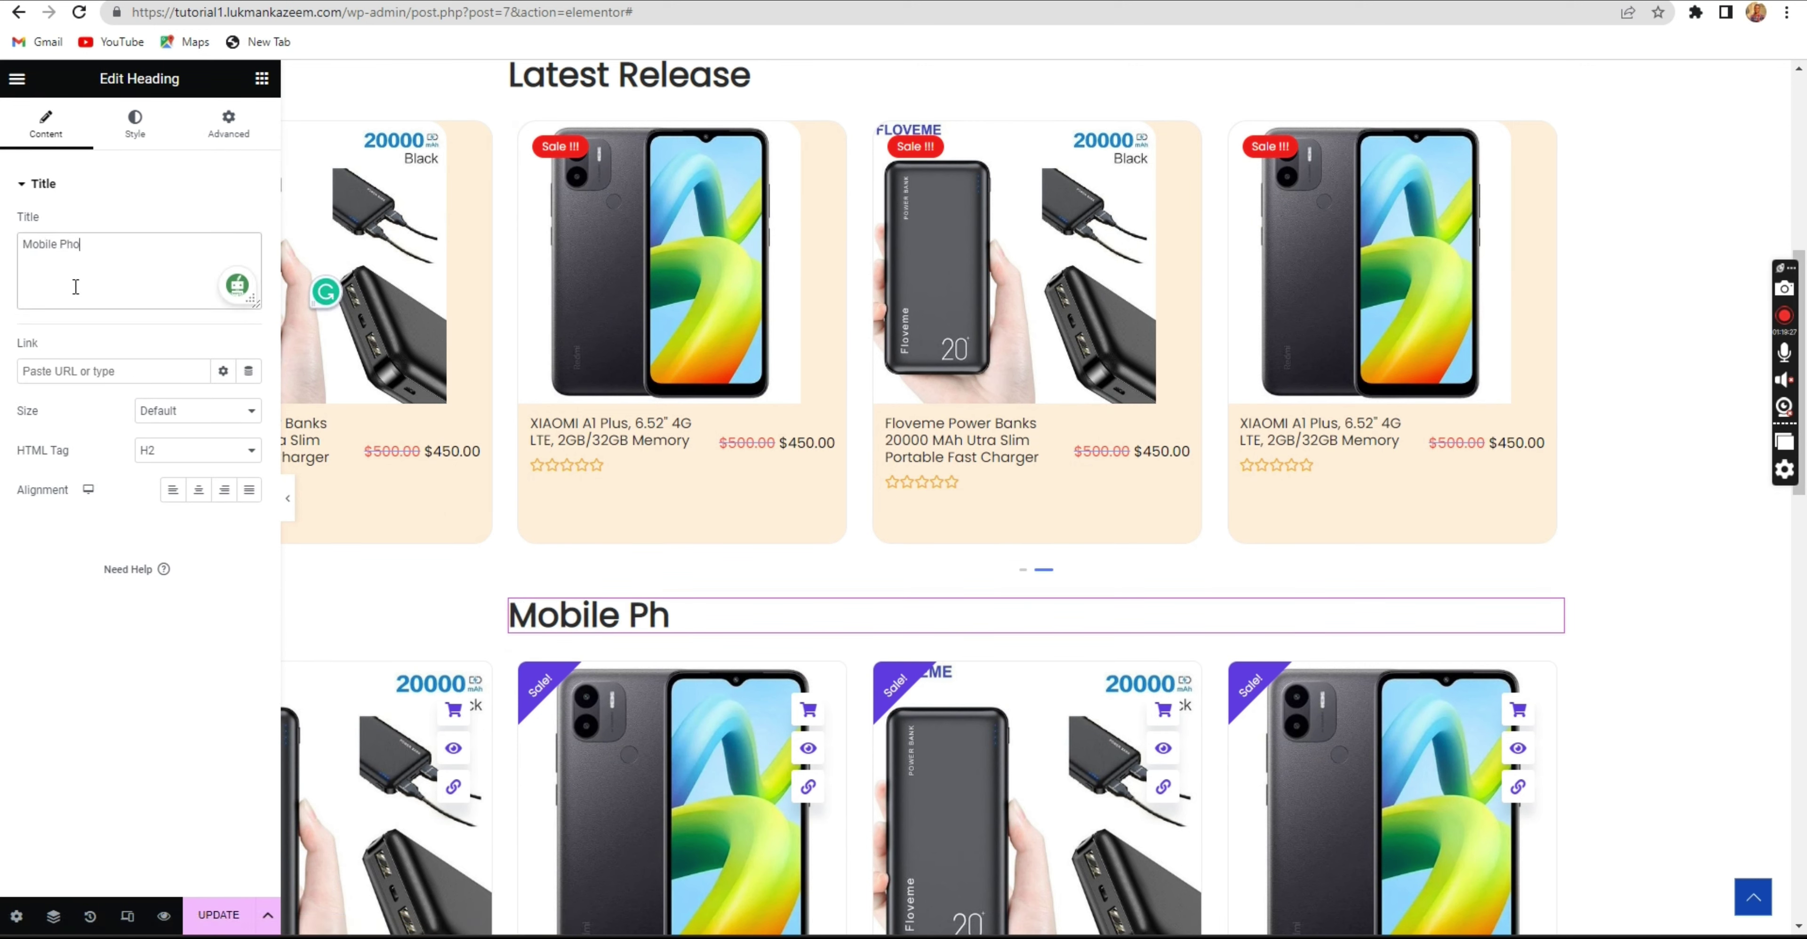
text(nes)
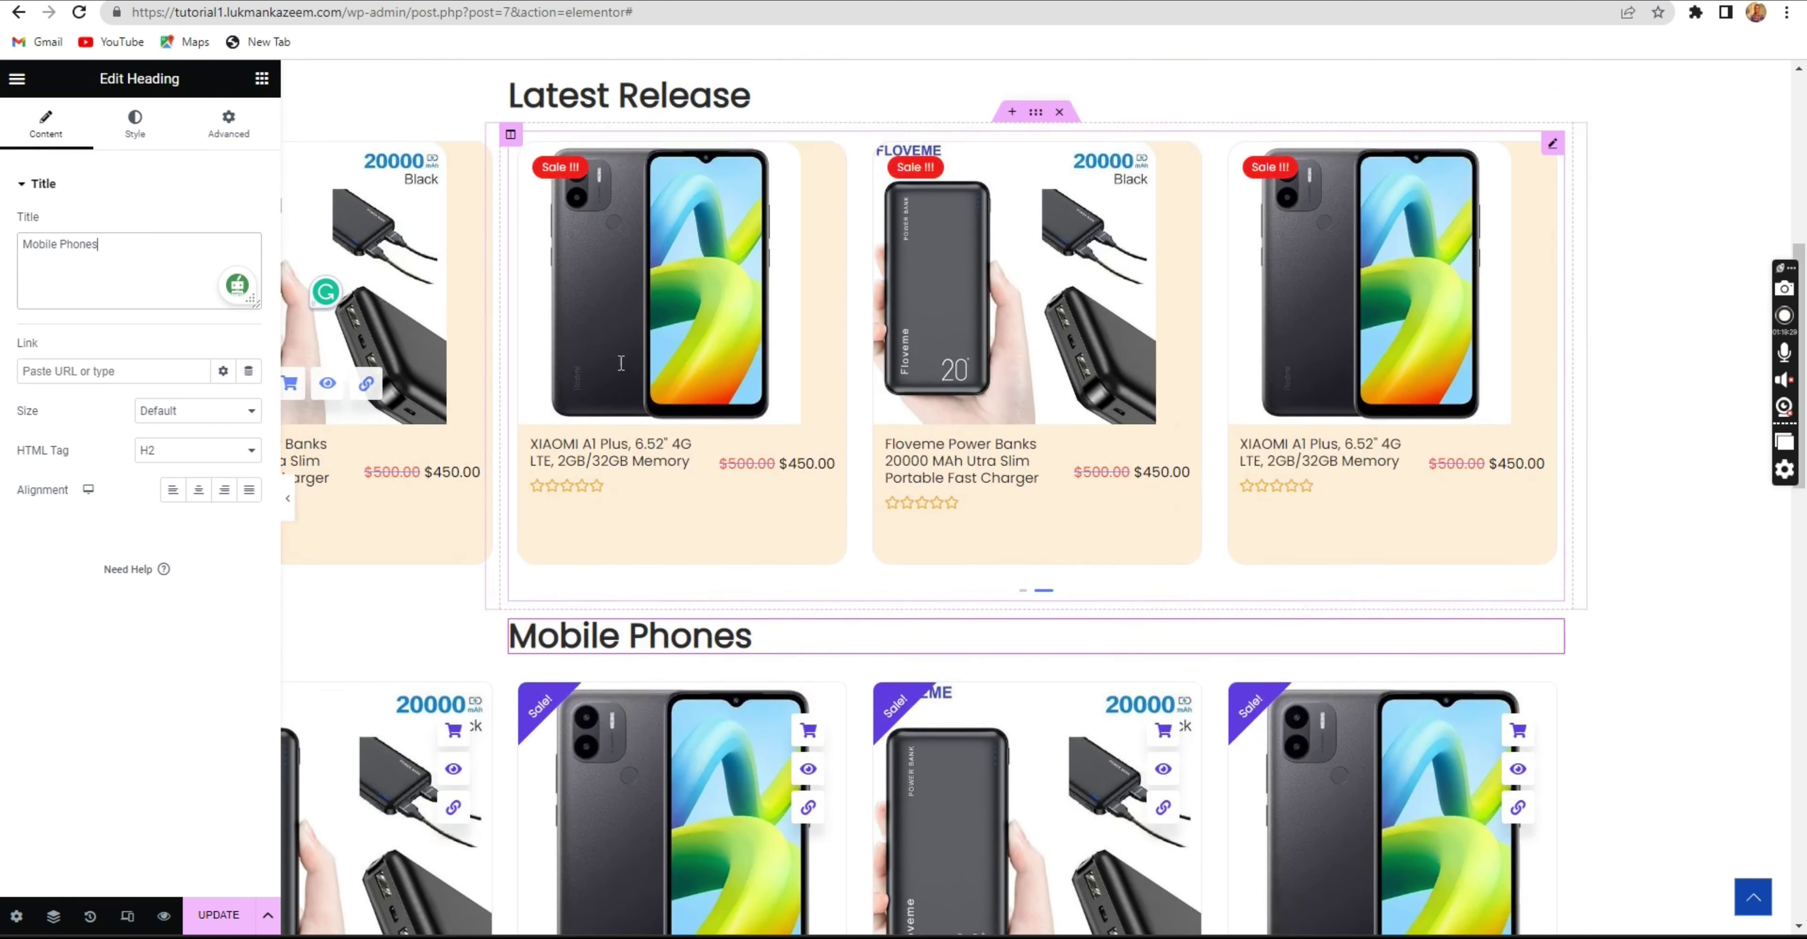
Place the last copy below the Mobile Phones carousel and retitle it 'On Sale'.
scroll(1053, 351, up, 5)
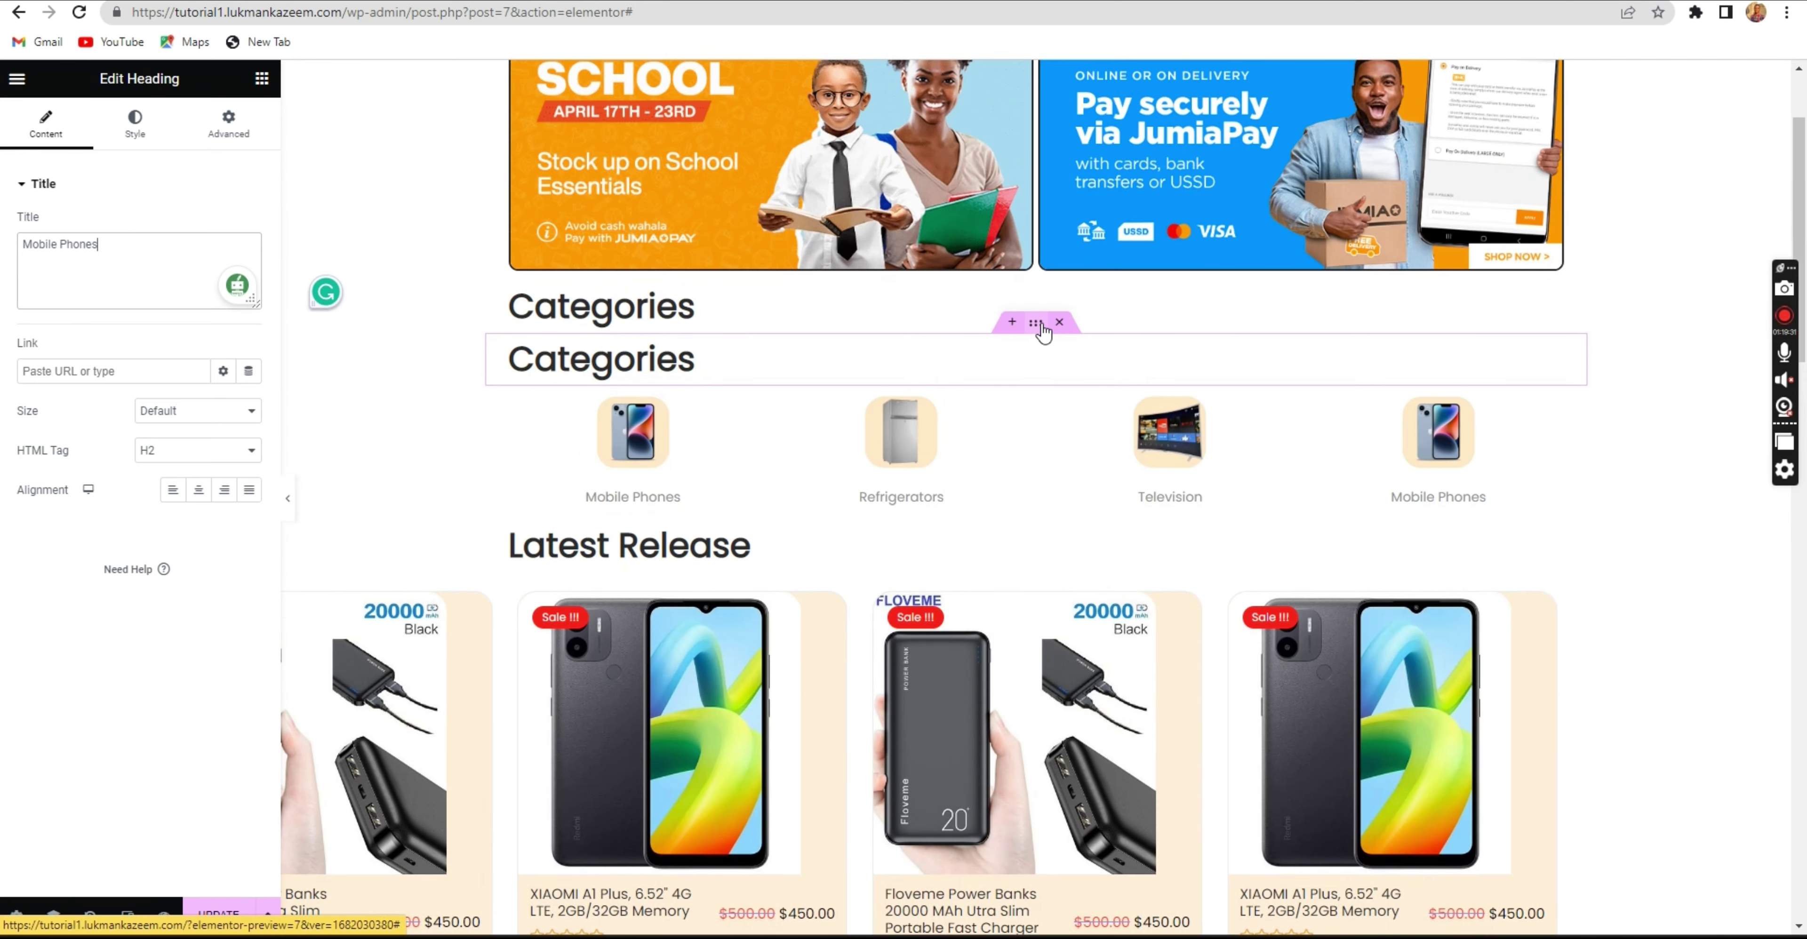
drag(1036, 324, 863, 484)
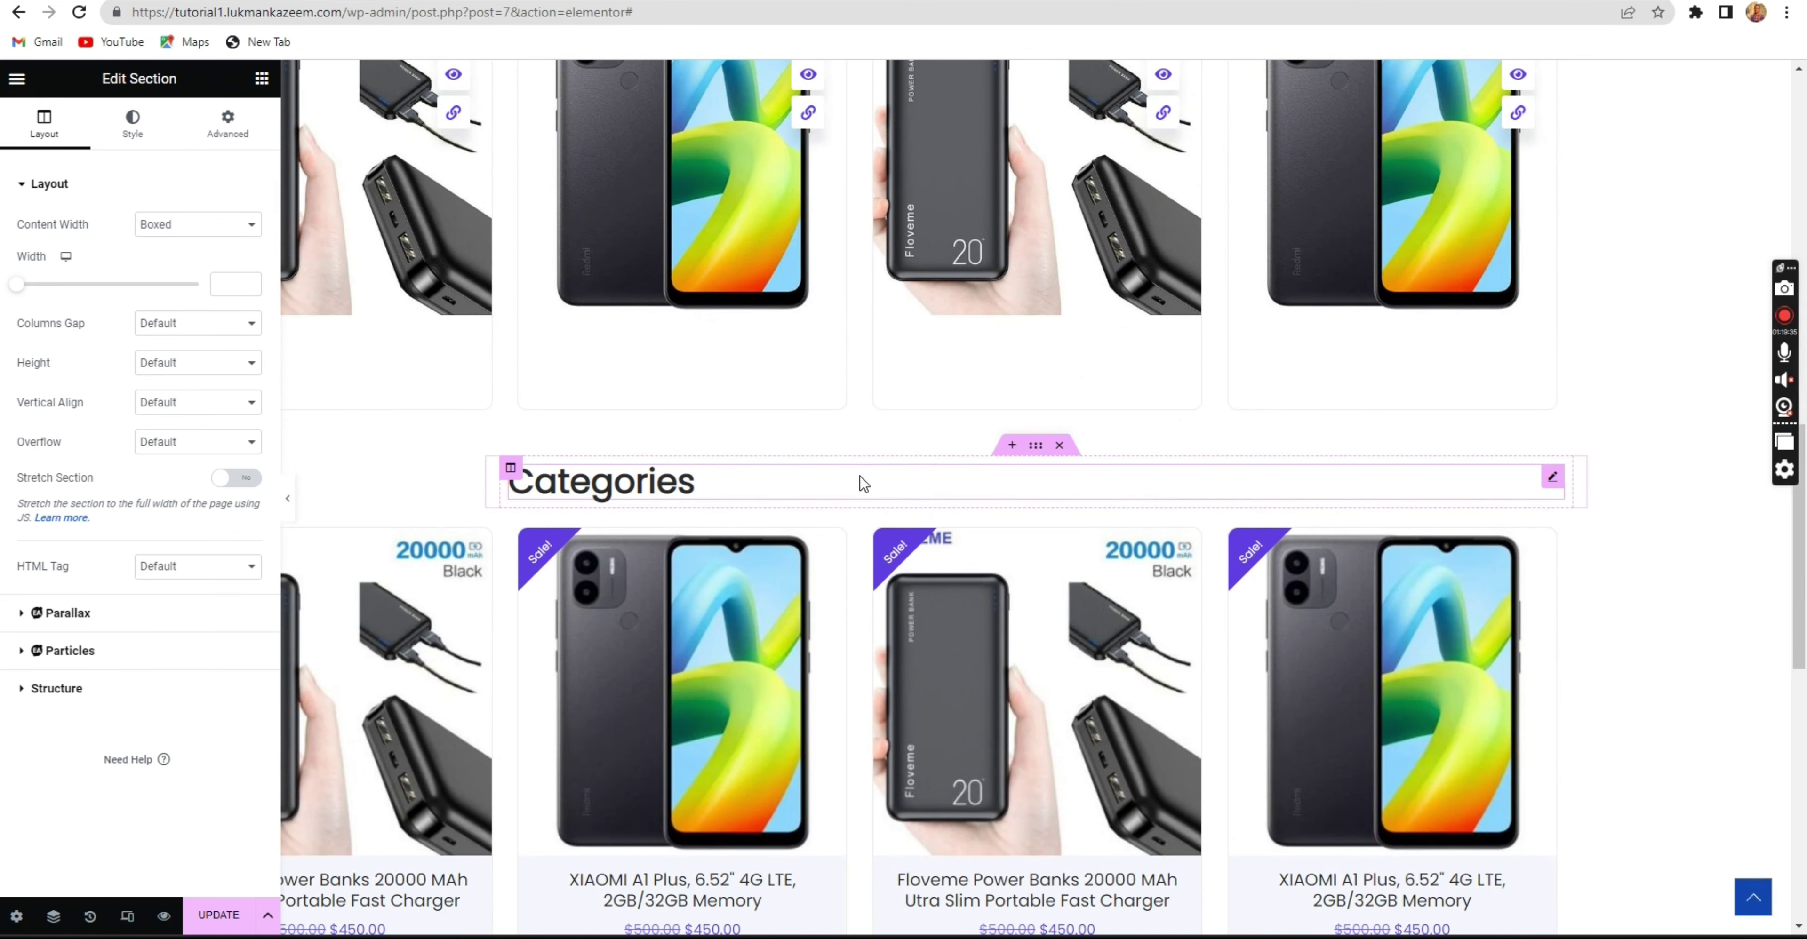
click(861, 484)
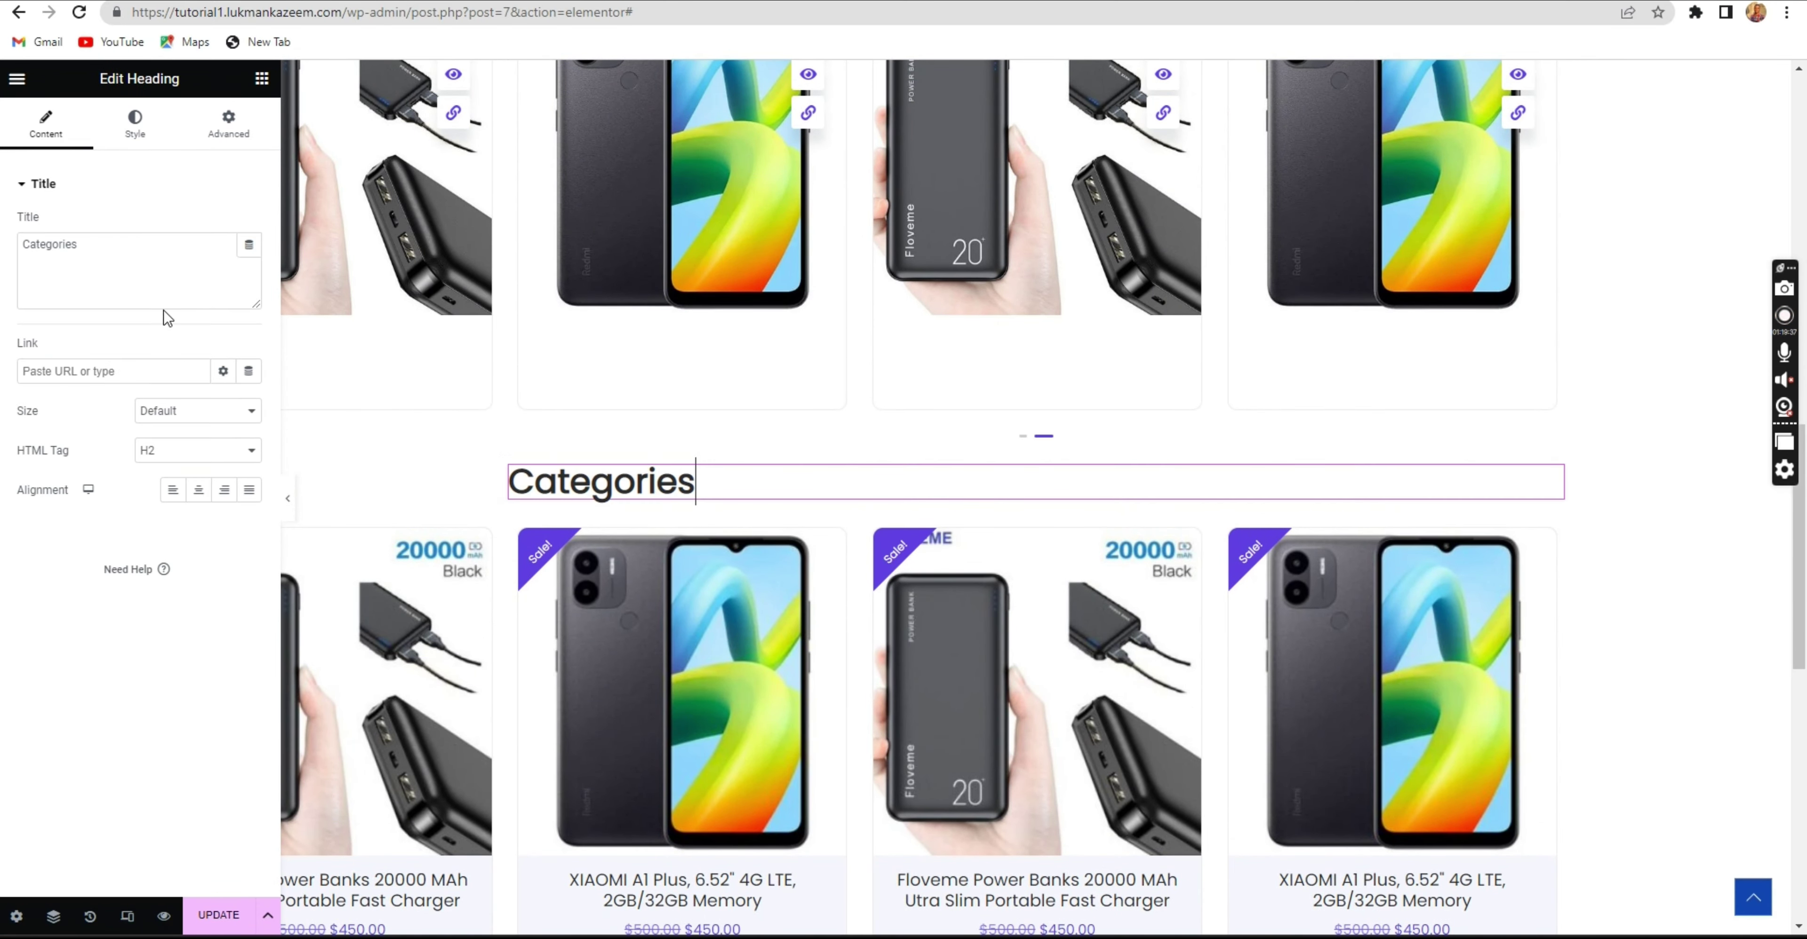
click(165, 271)
key(ctrl+a)
text(On)
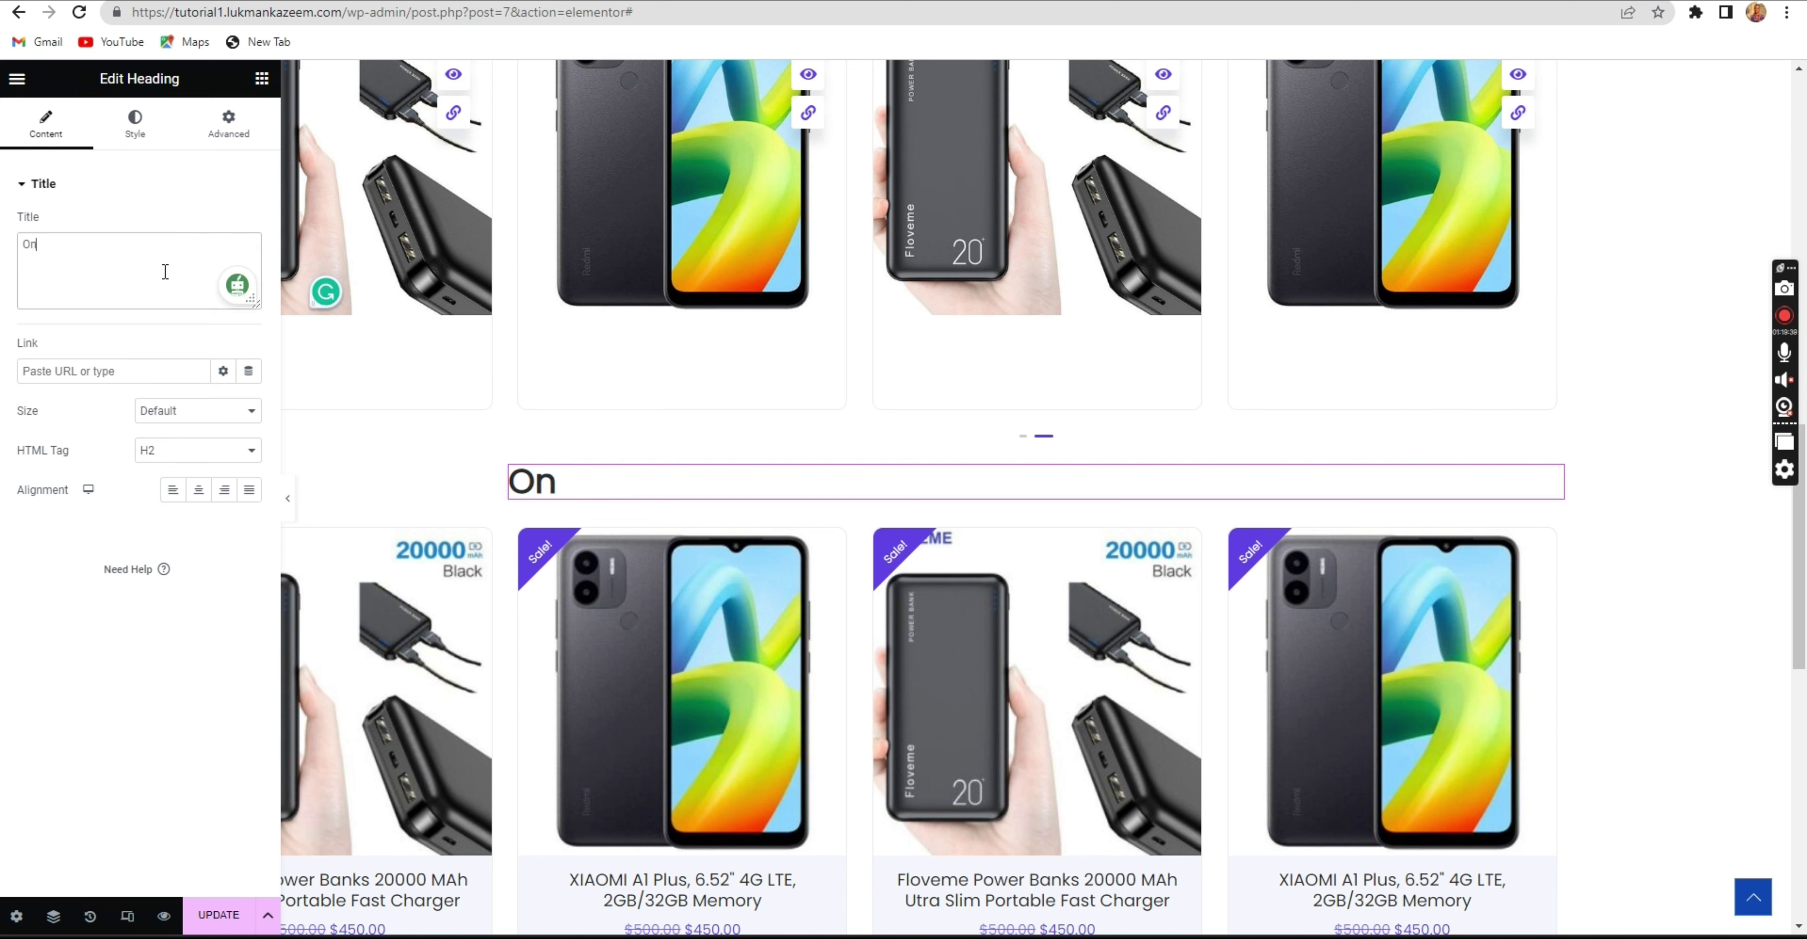
text( Sale)
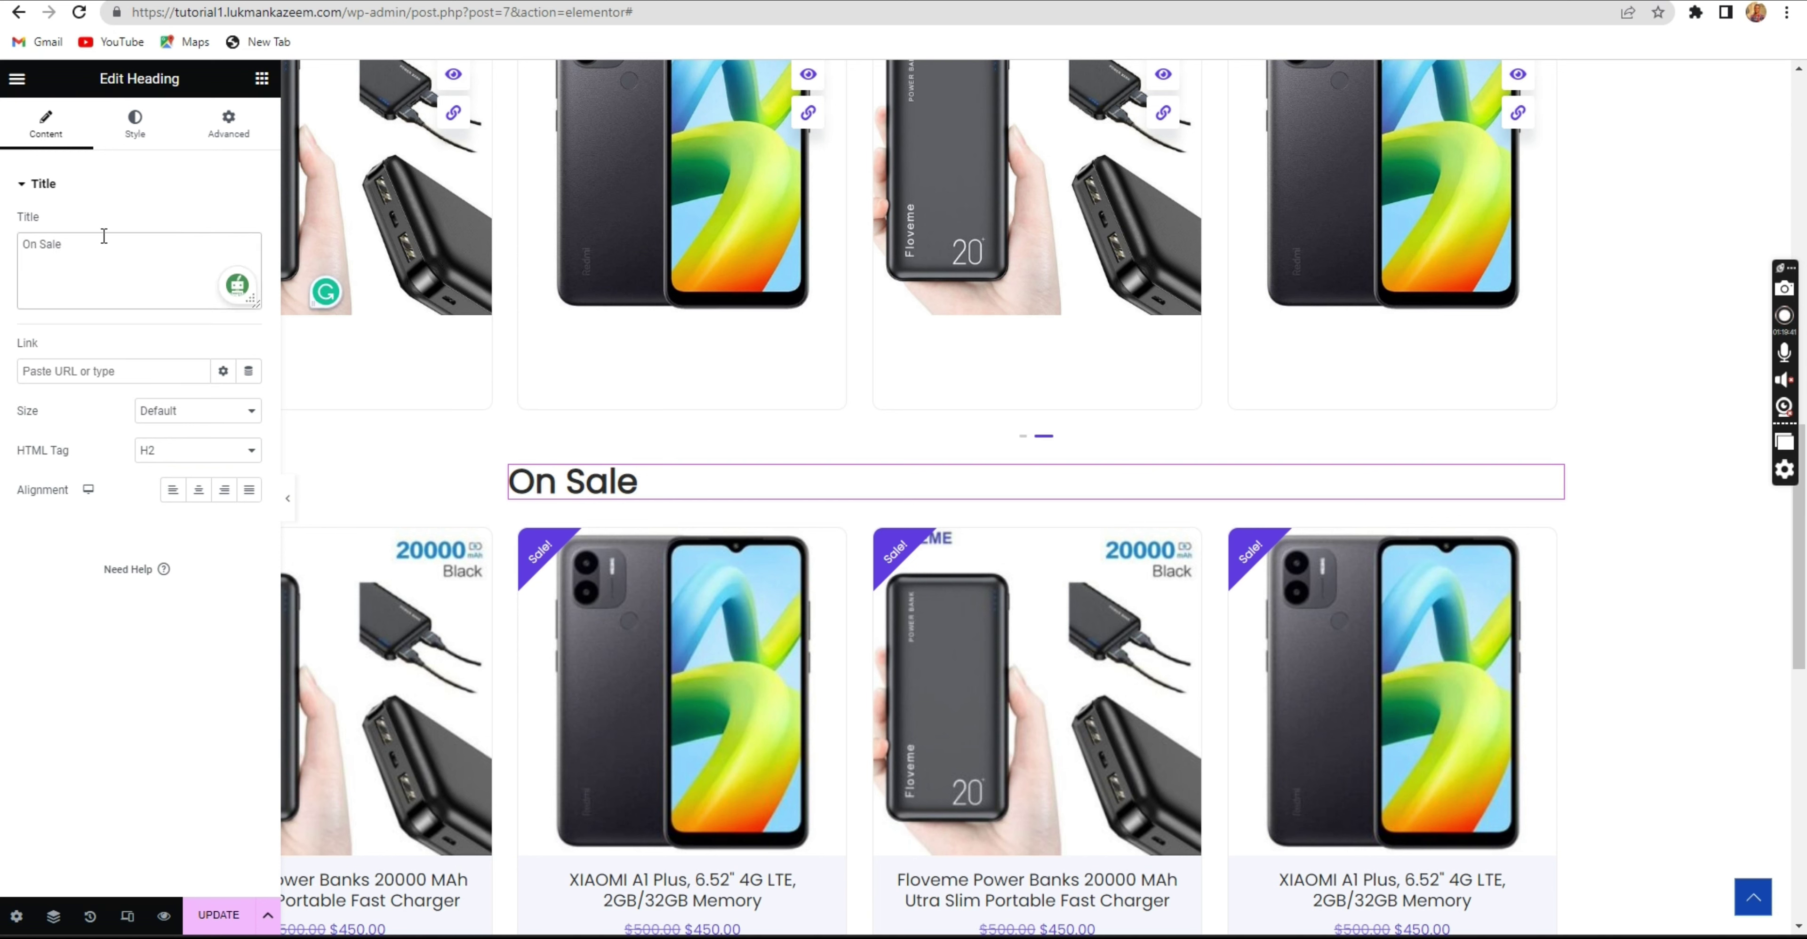
Click UPDATE to save the page and switch to the live homepage tab.
click(219, 915)
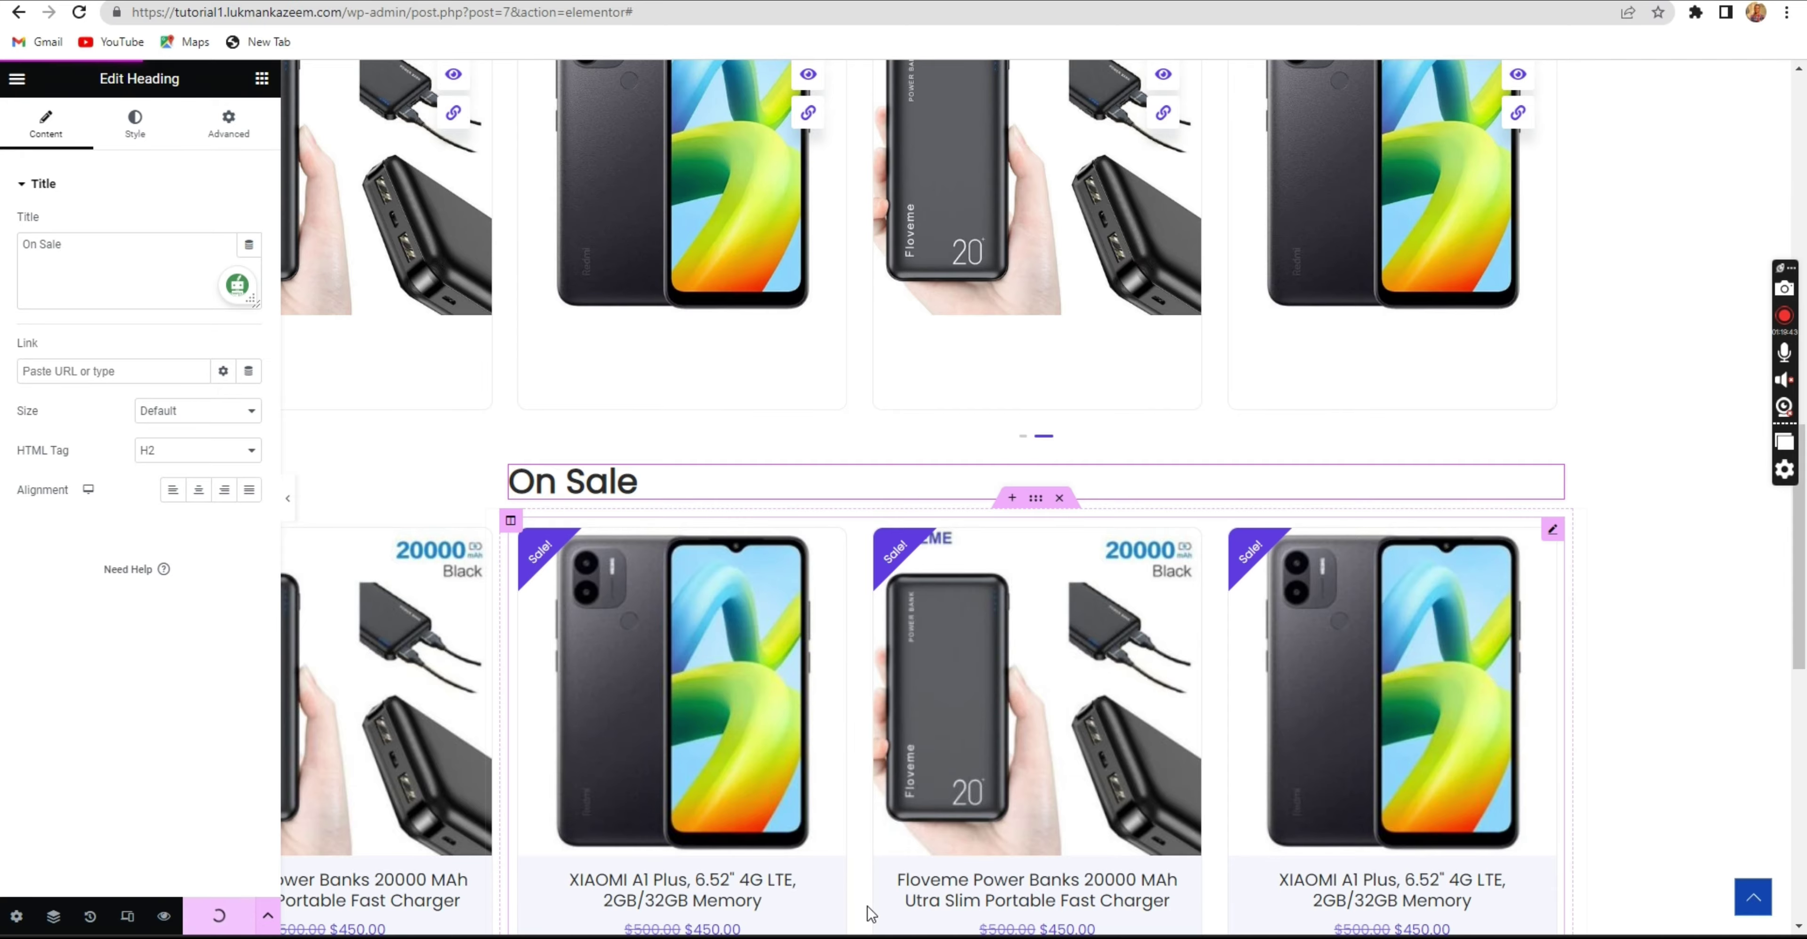
scroll(952, 832, up, 10)
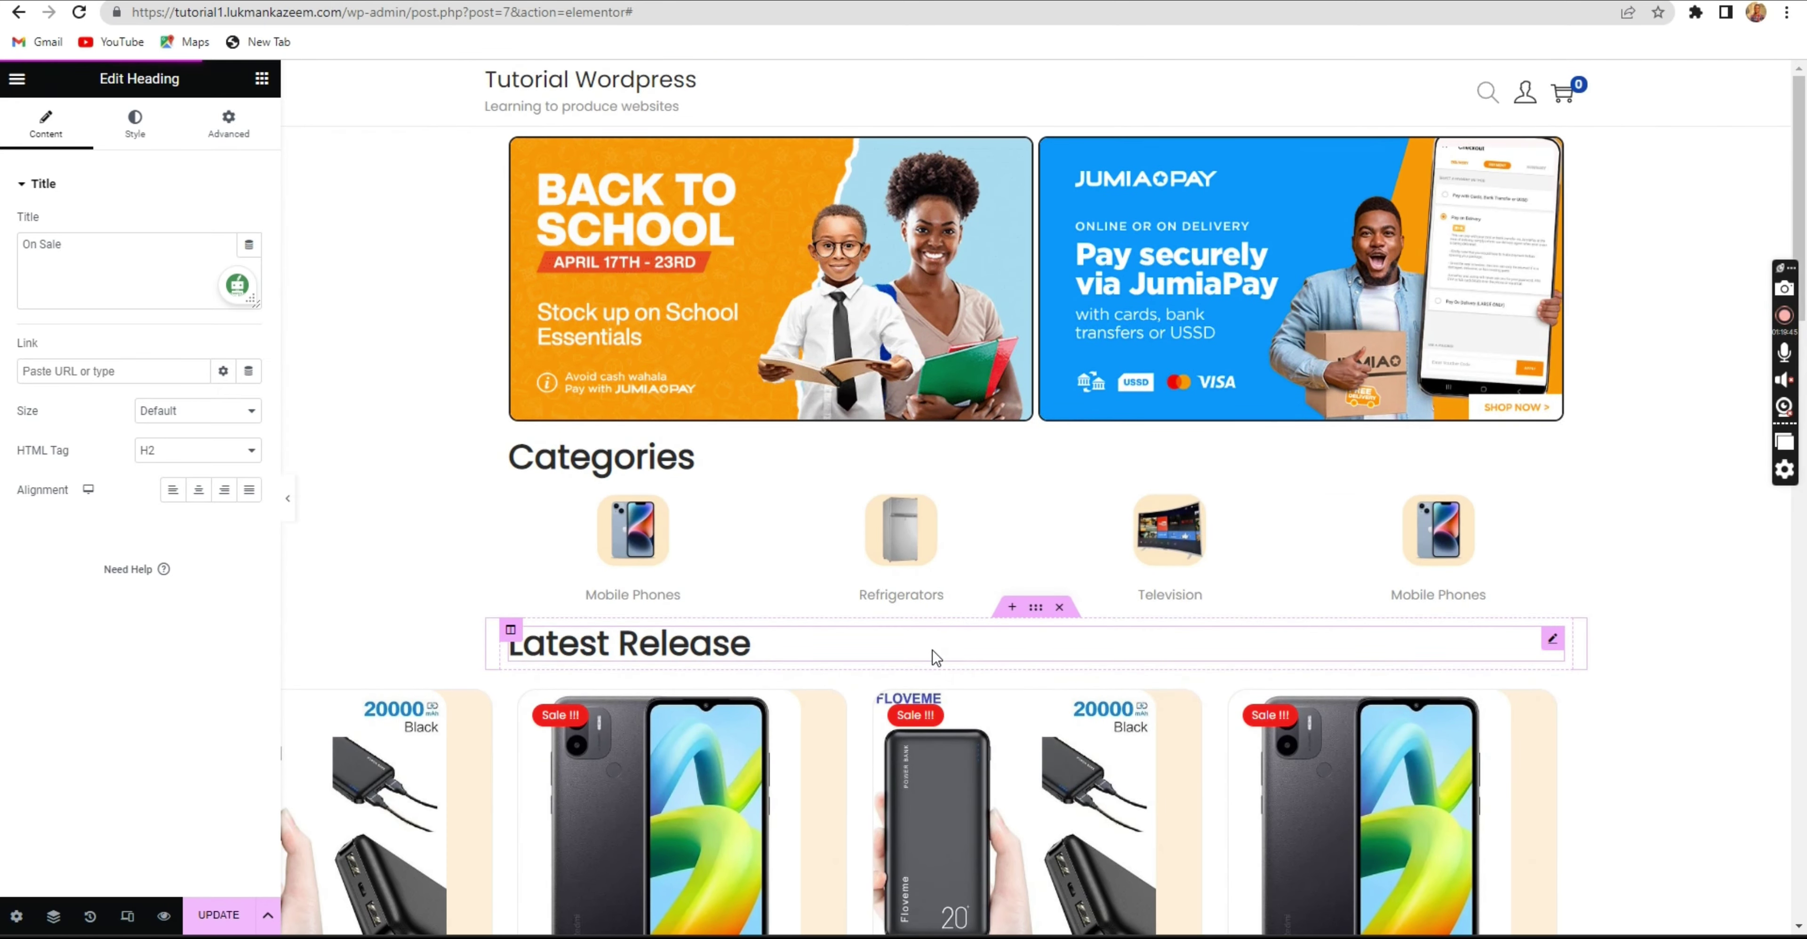
scroll(934, 652, down, 3)
scroll(877, 601, up, 3)
scroll(846, 537, down, 7)
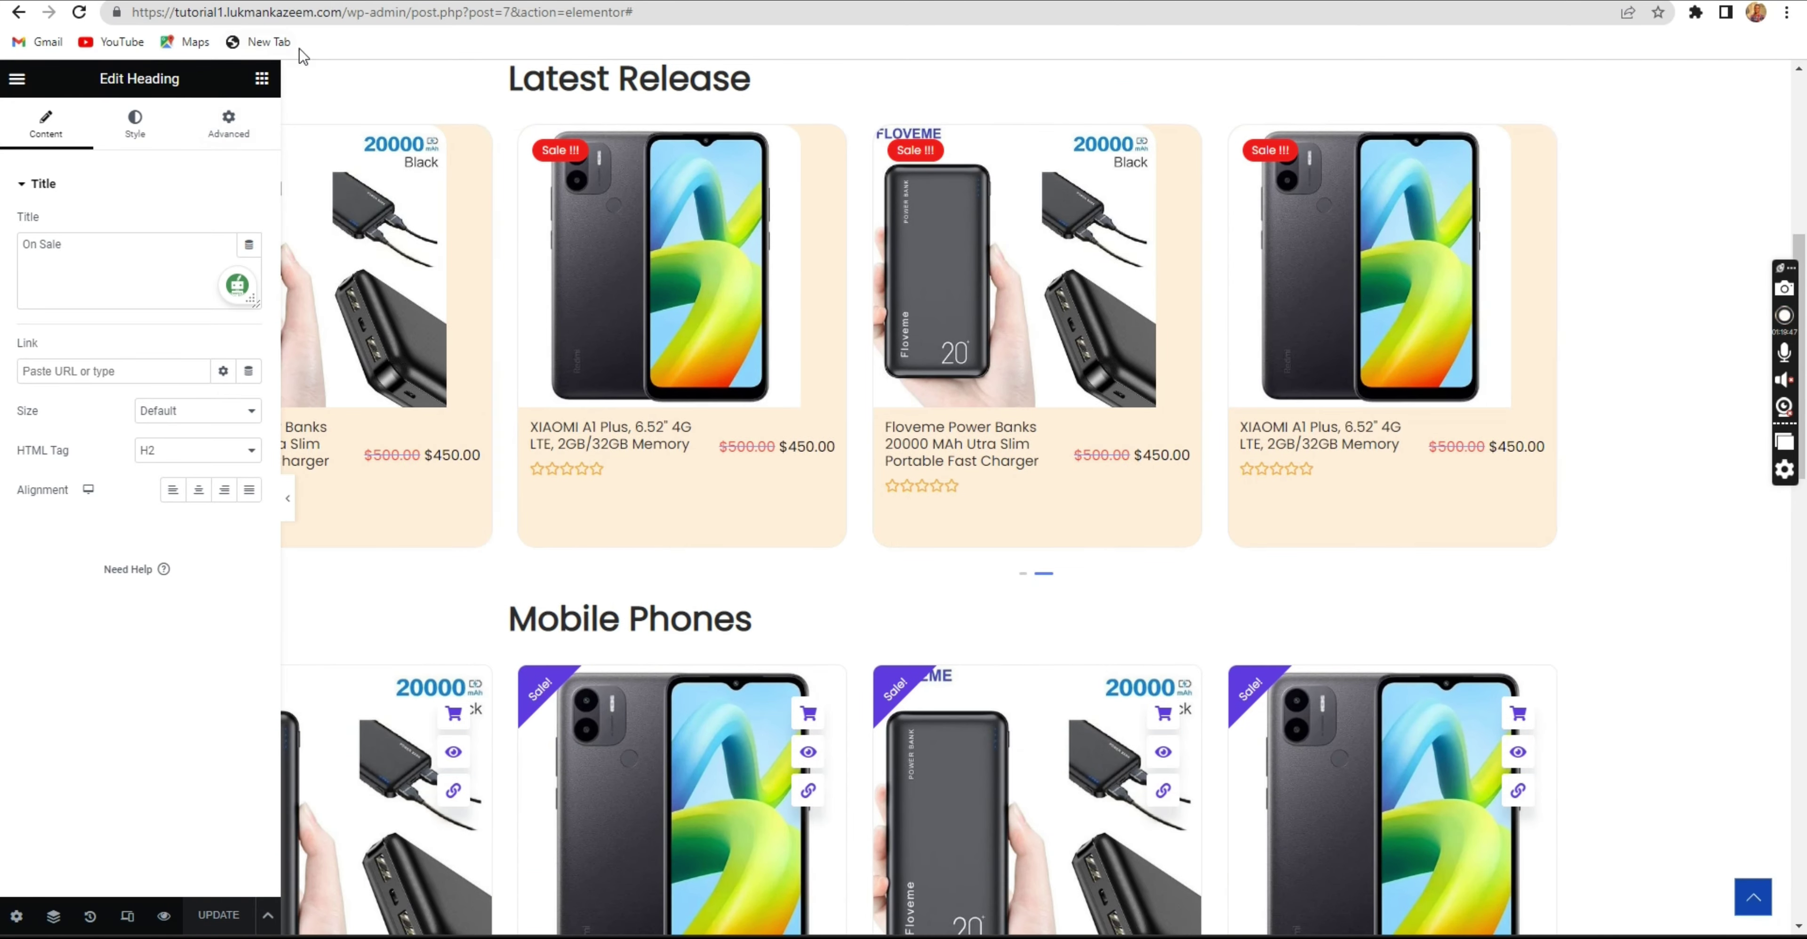
scroll(1043, 499, up, 3)
key(ctrl+Tab)
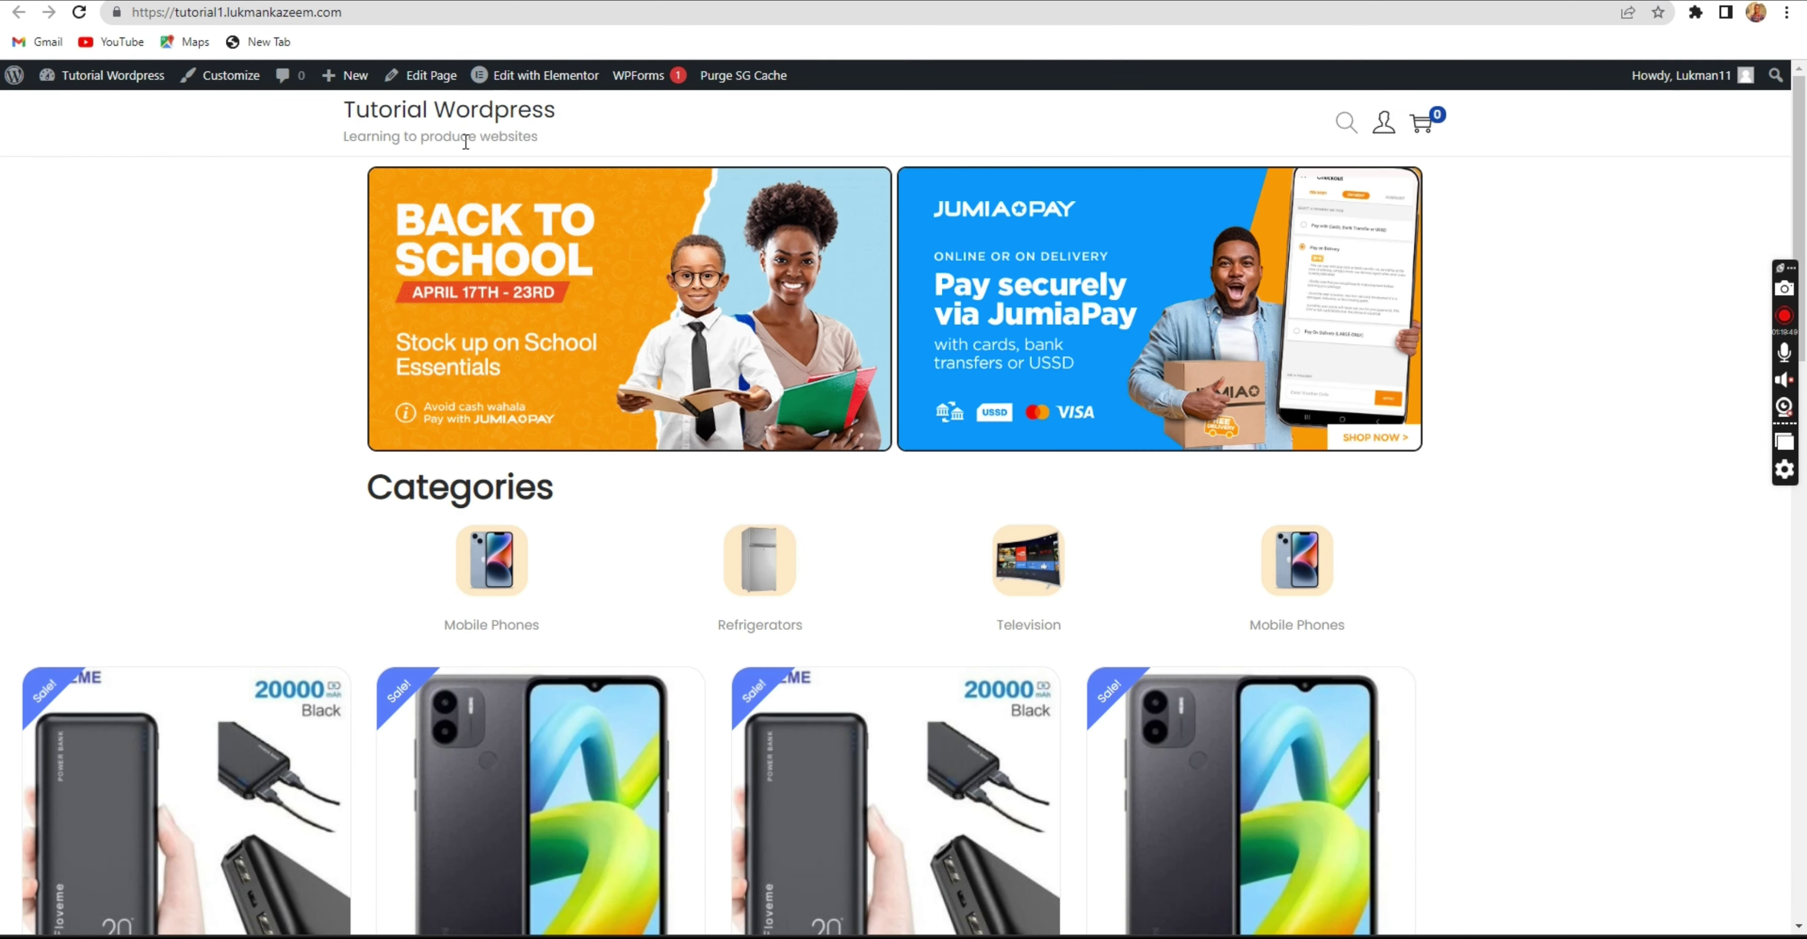
Reload the live homepage, scroll through the Latest Release, Mobile Phones and On Sale carousels, then return to the Elementor editor.
click(433, 119)
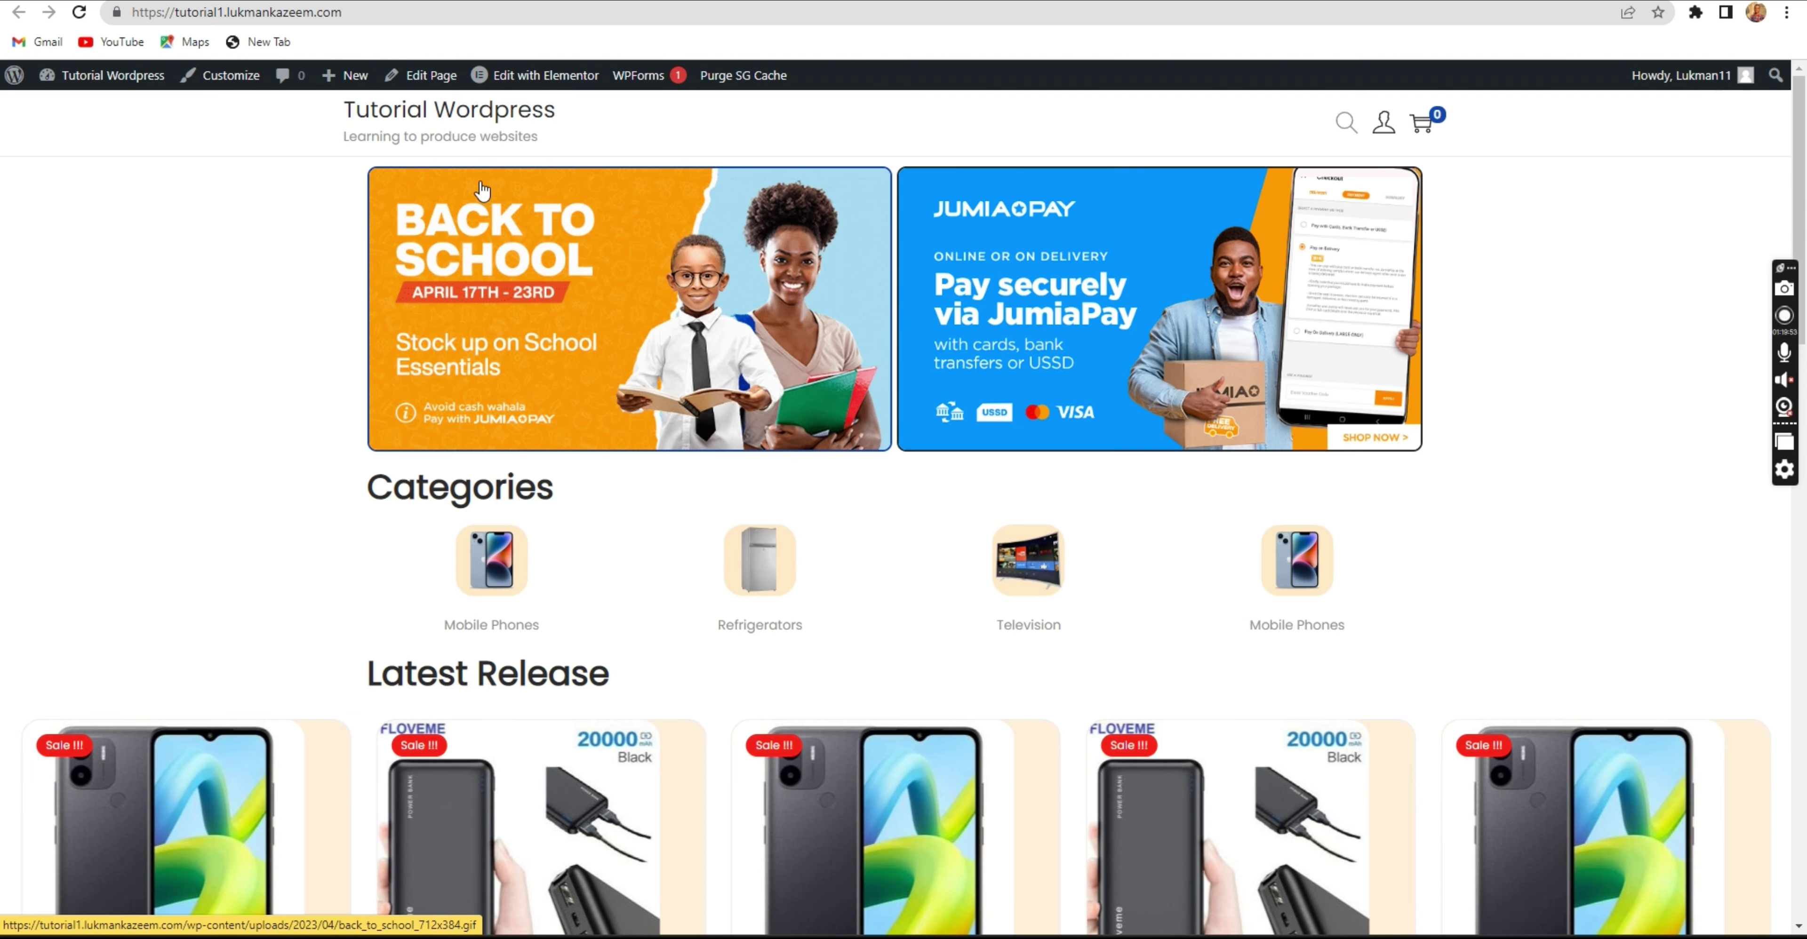
scroll(577, 432, down, 6)
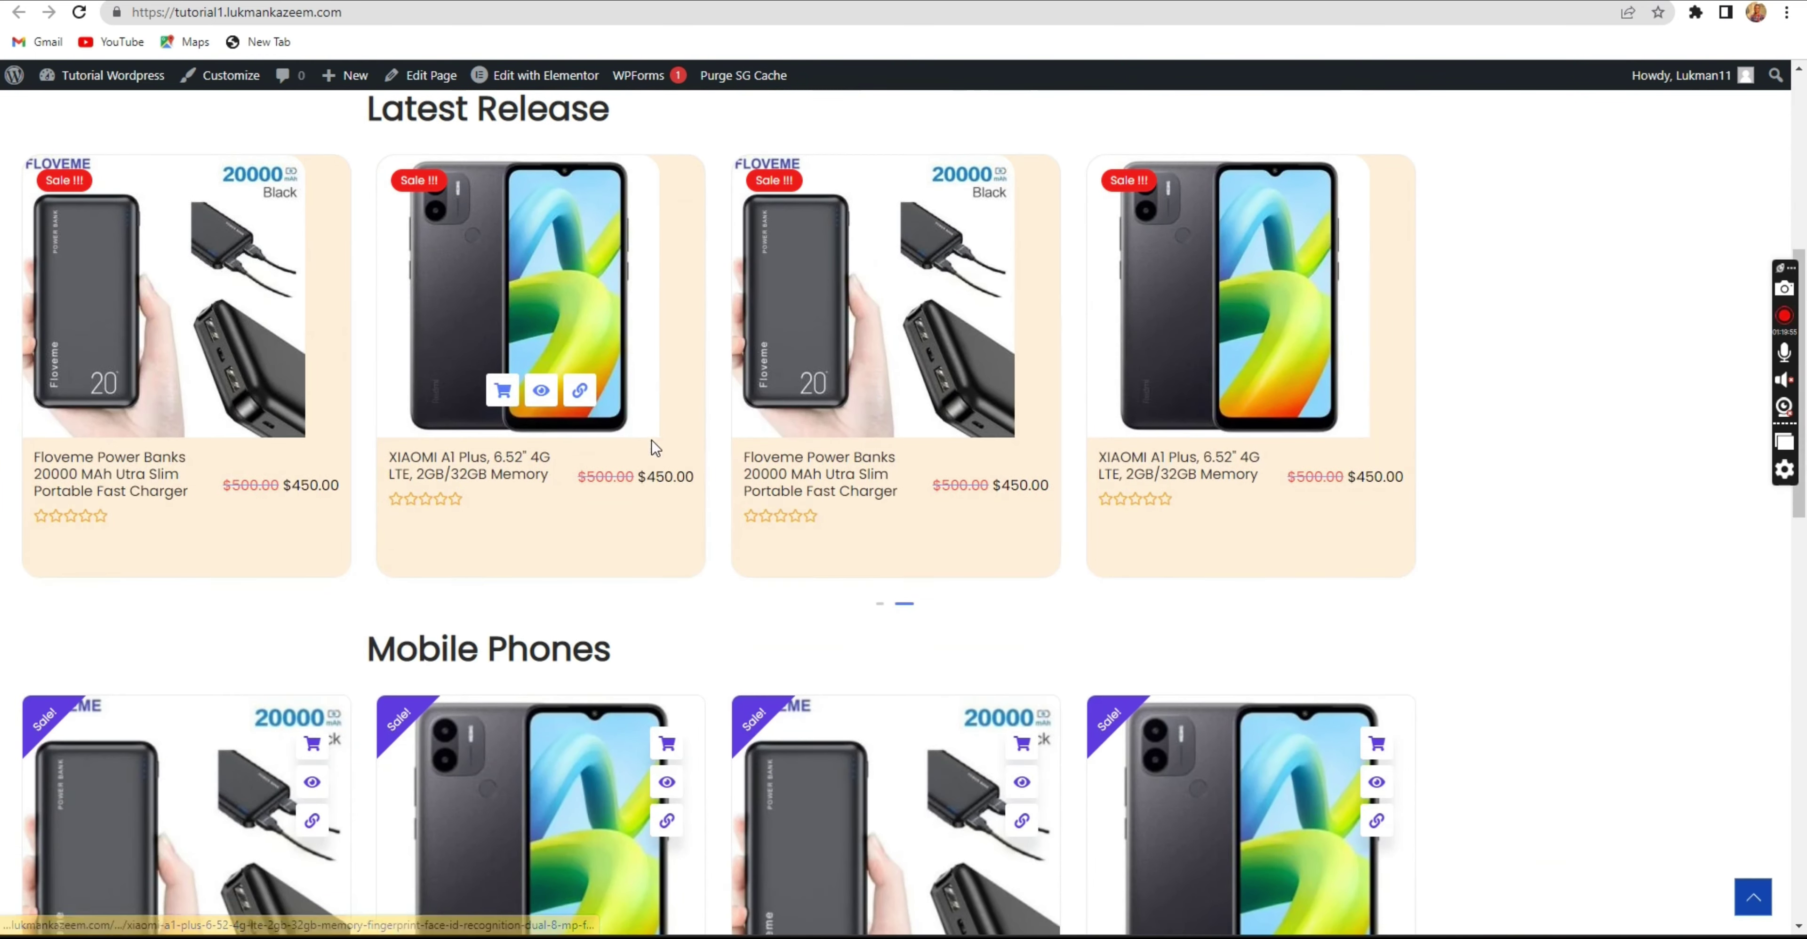
scroll(653, 448, up, 6)
scroll(654, 442, down, 2)
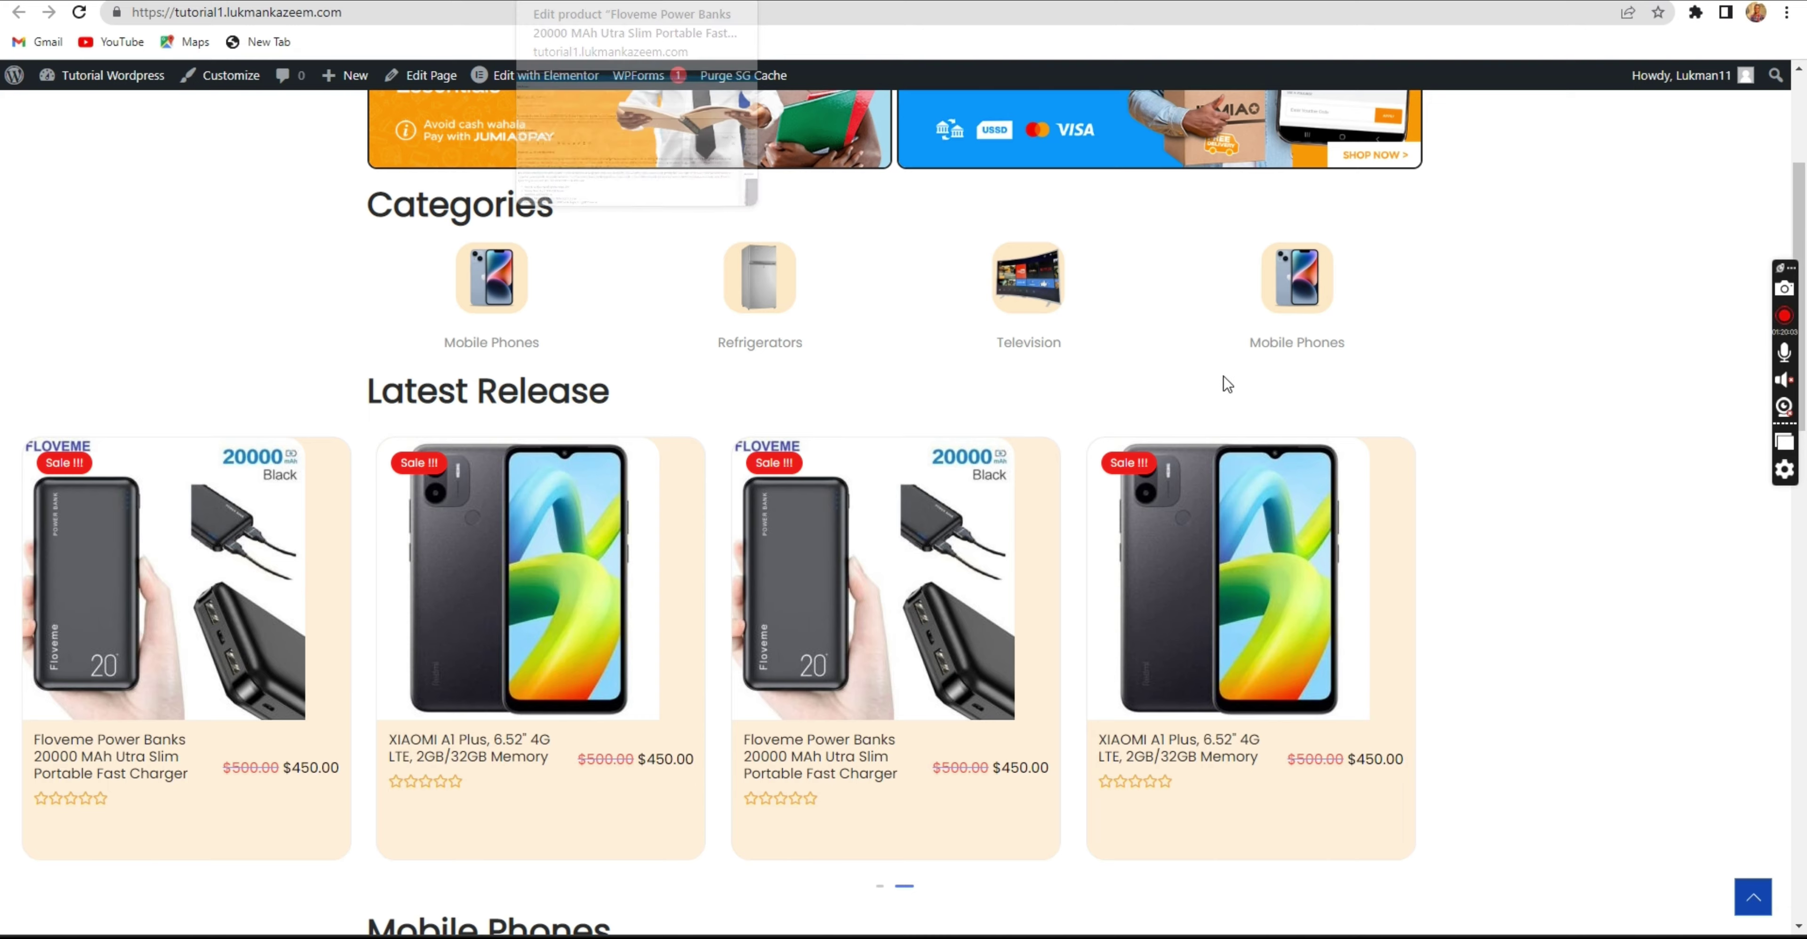
scroll(1550, 604, down, 8)
scroll(1547, 589, down, 8)
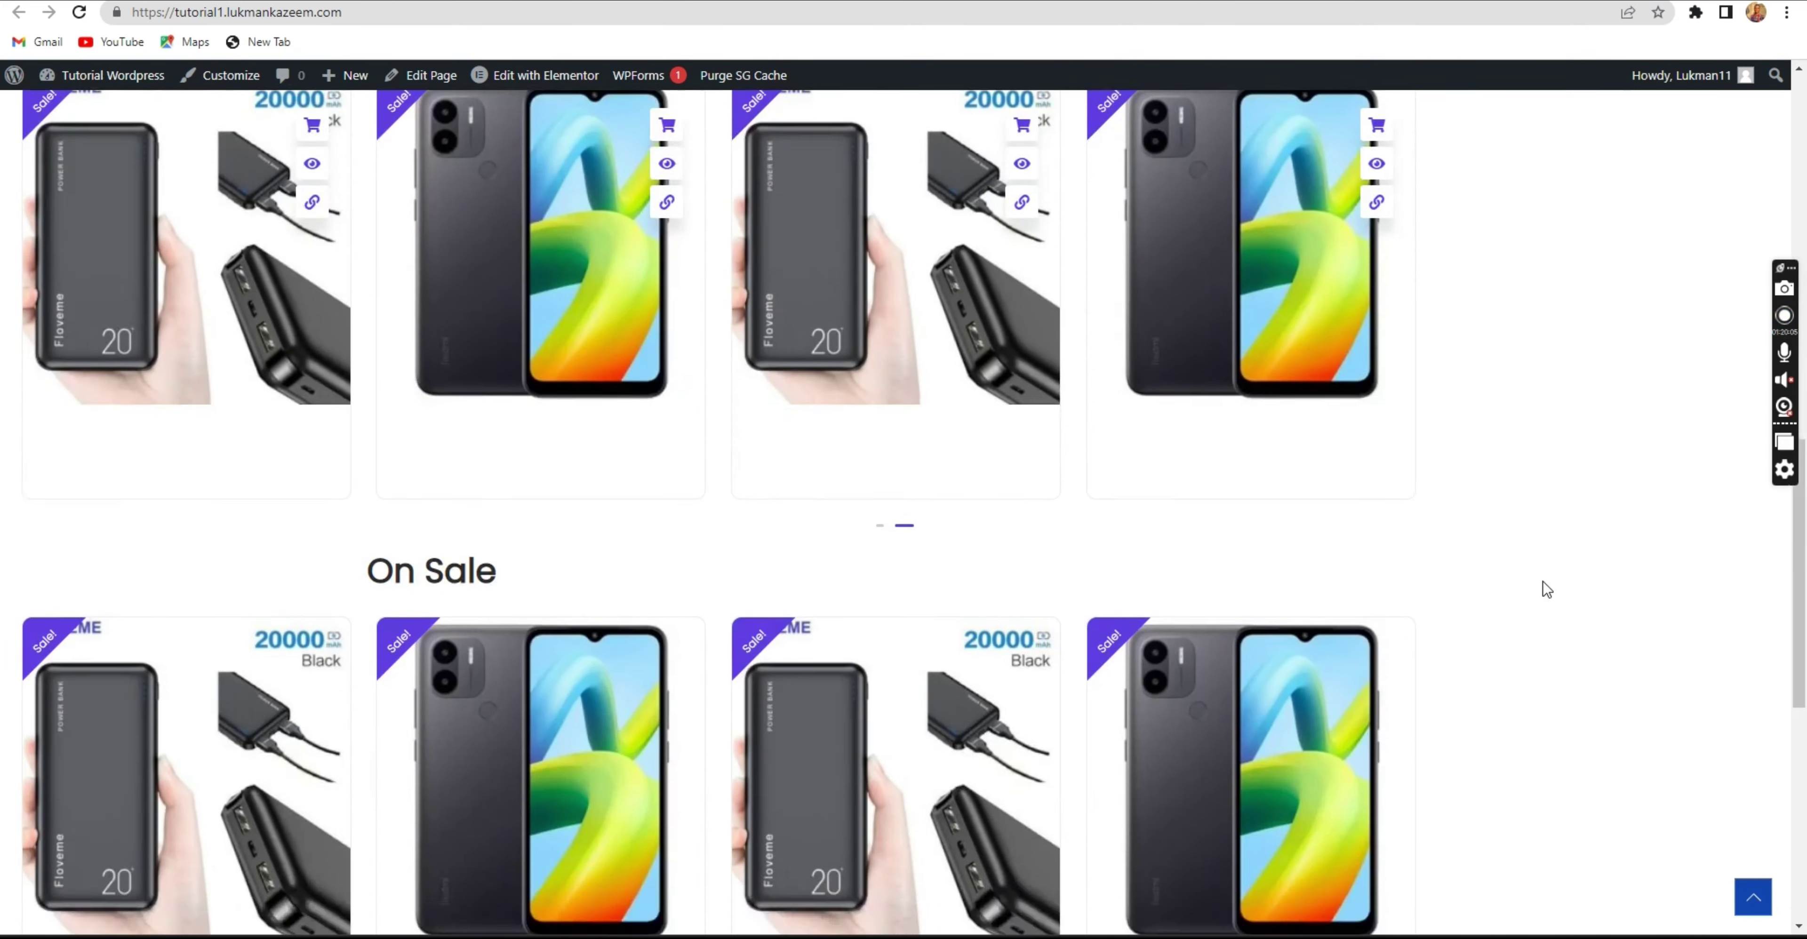
mouse_move(1288, 406)
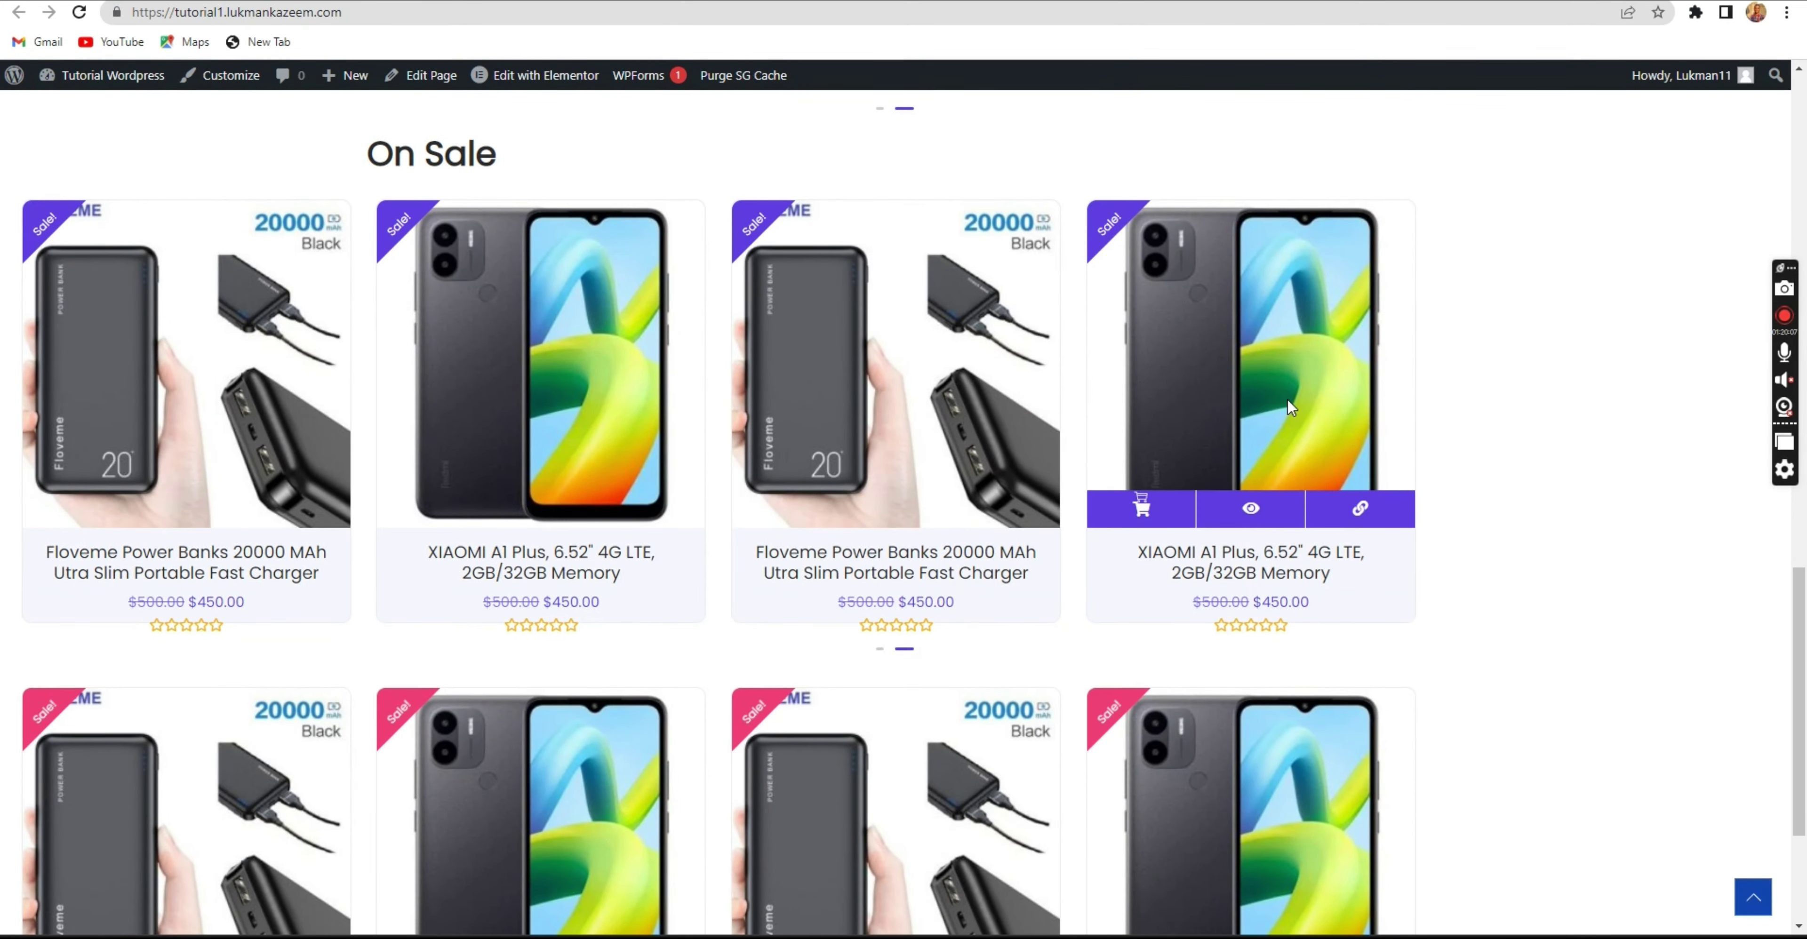
click(596, 2)
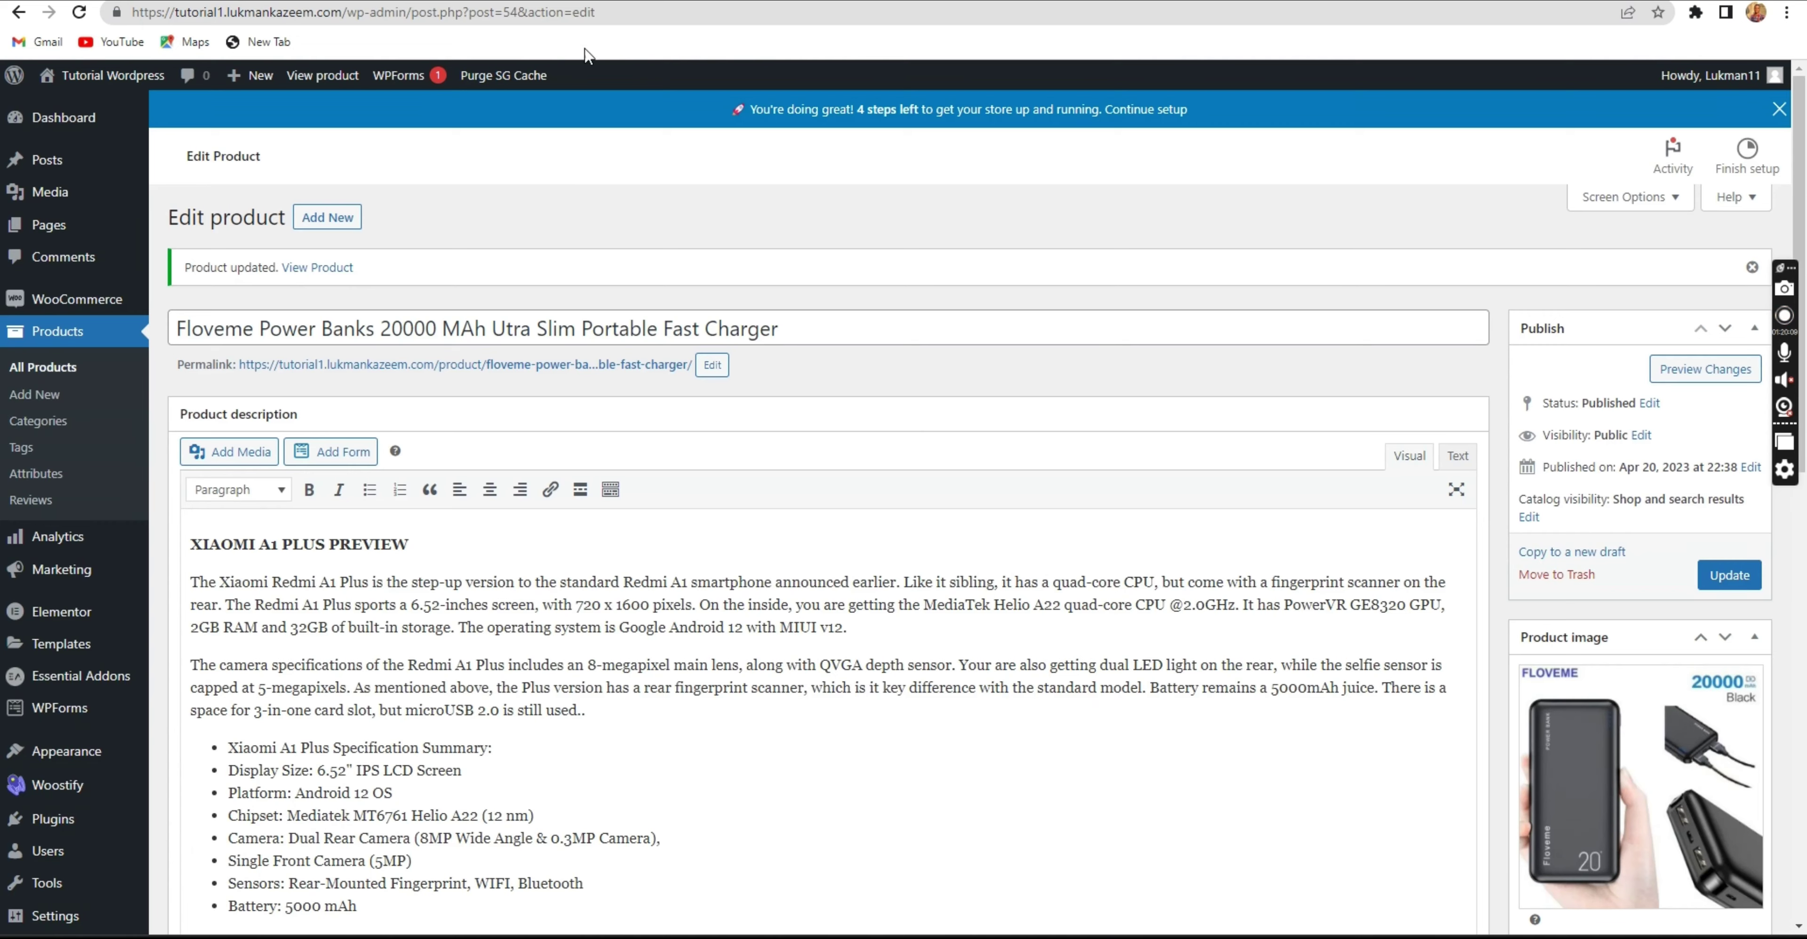
click(407, 2)
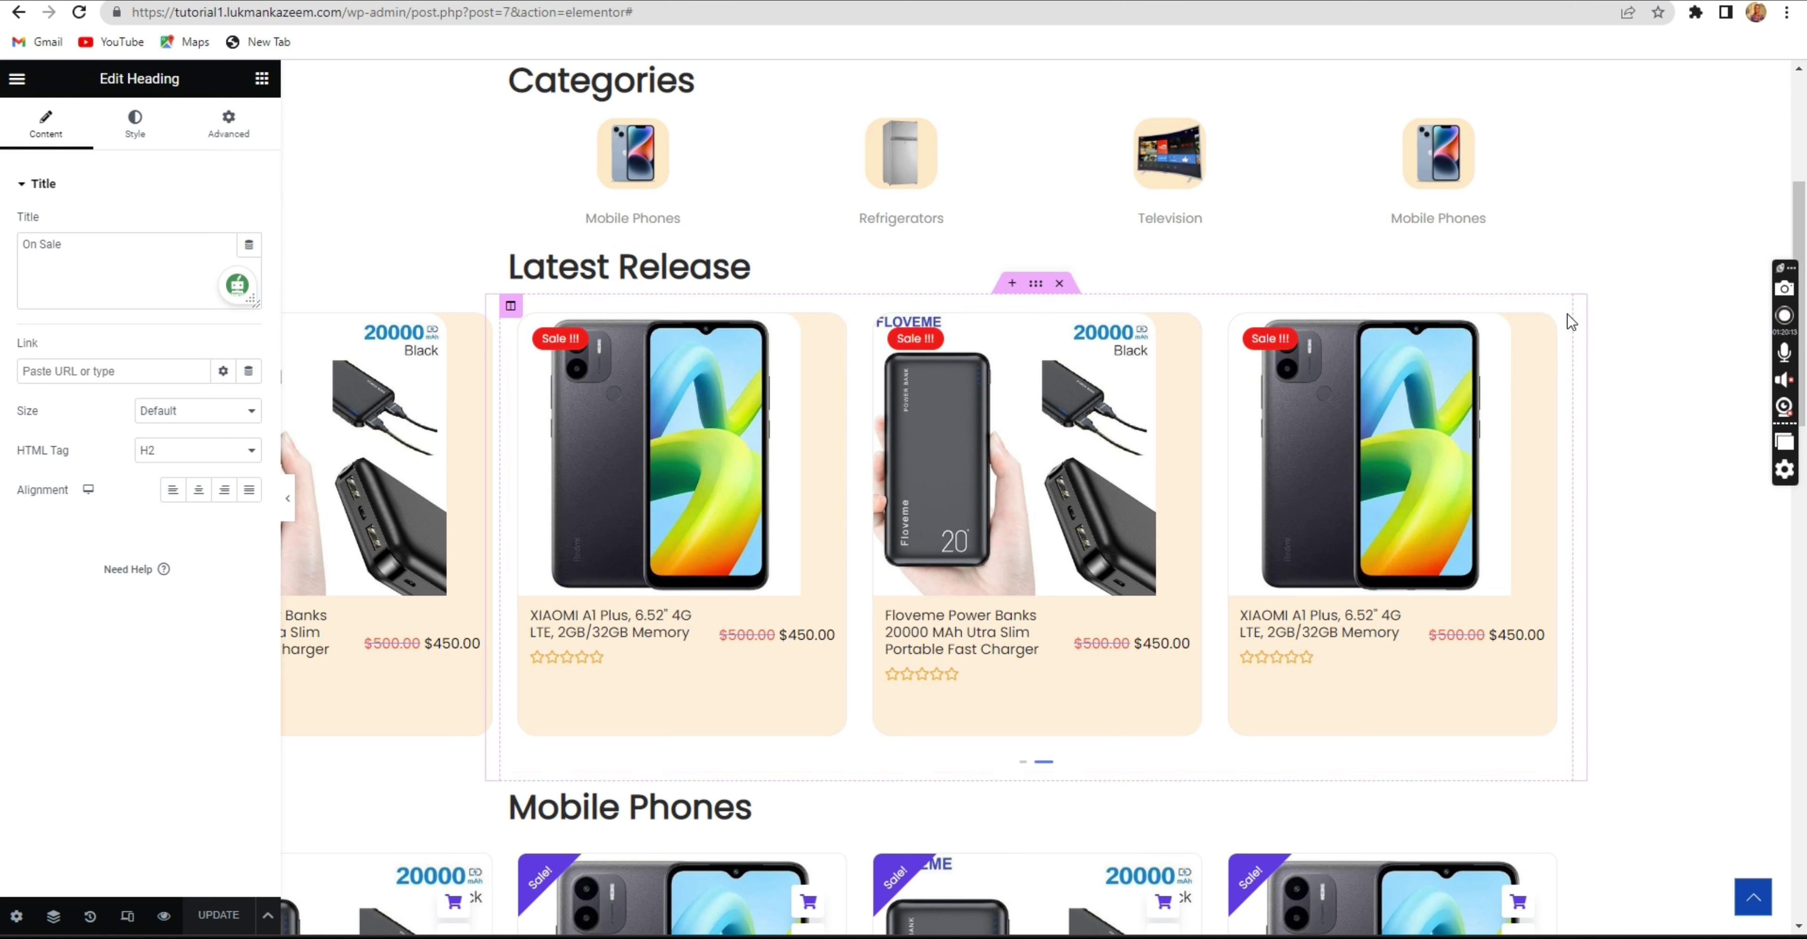
Select the Latest Release Woo Product Carousel and expand Carousel Settings in its Content tab.
click(1553, 316)
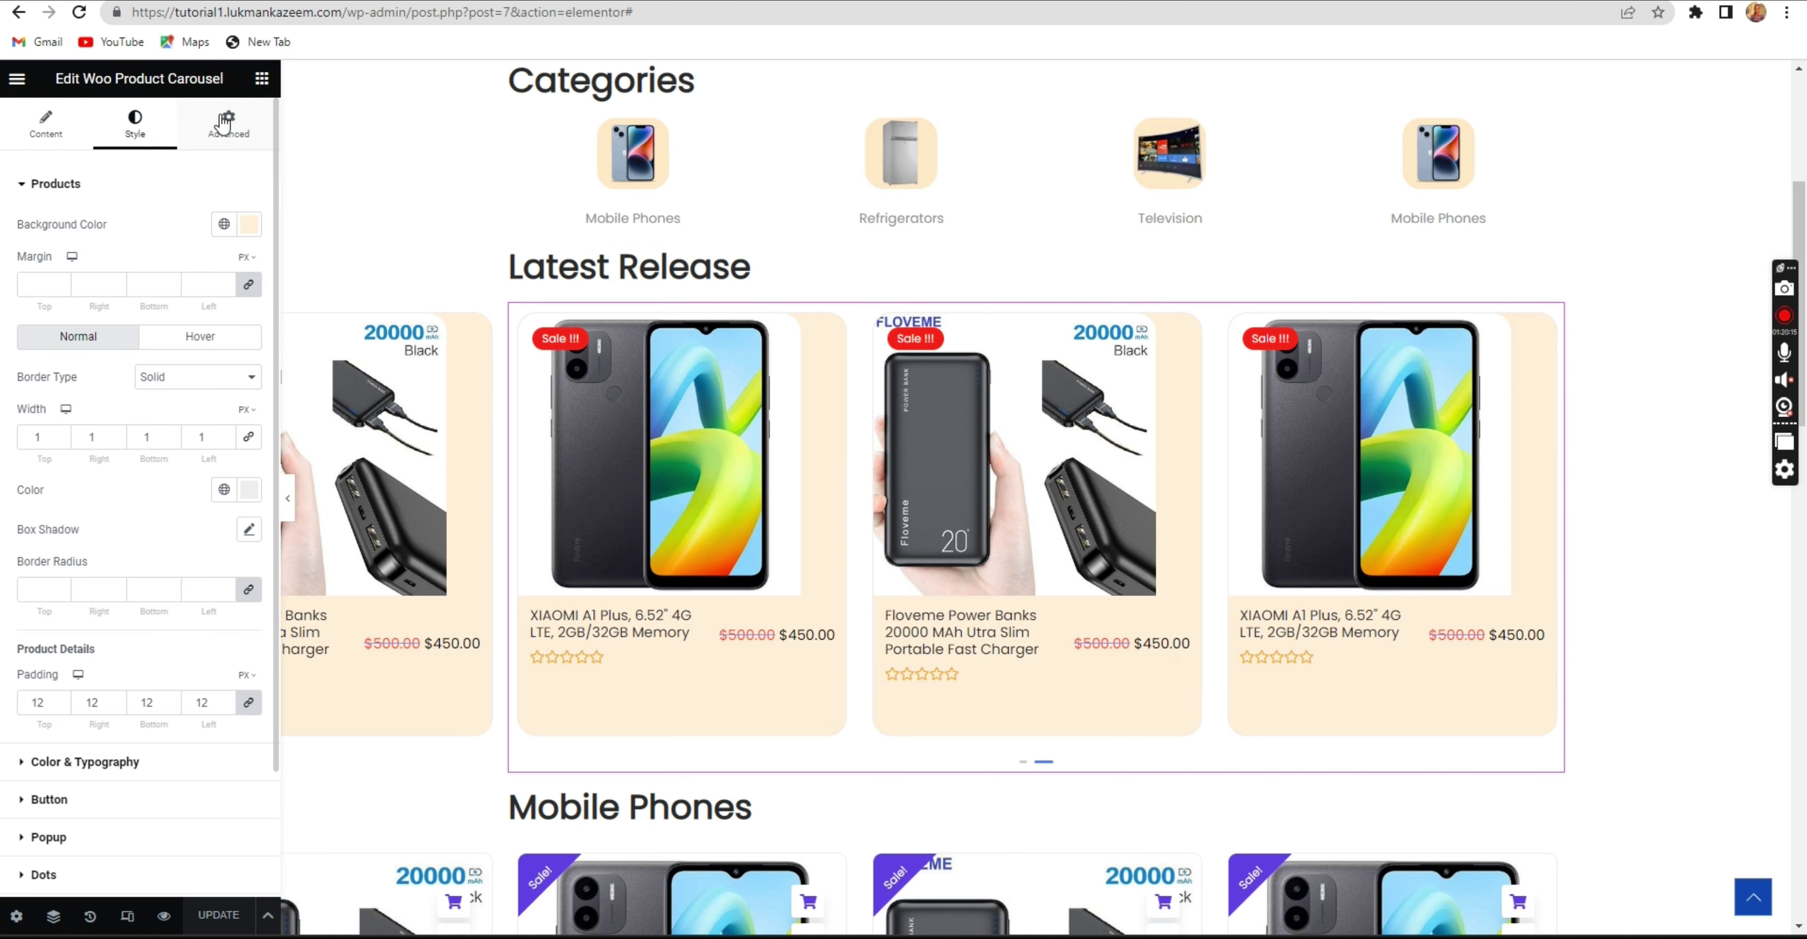
click(45, 128)
scroll(103, 304, down, 2)
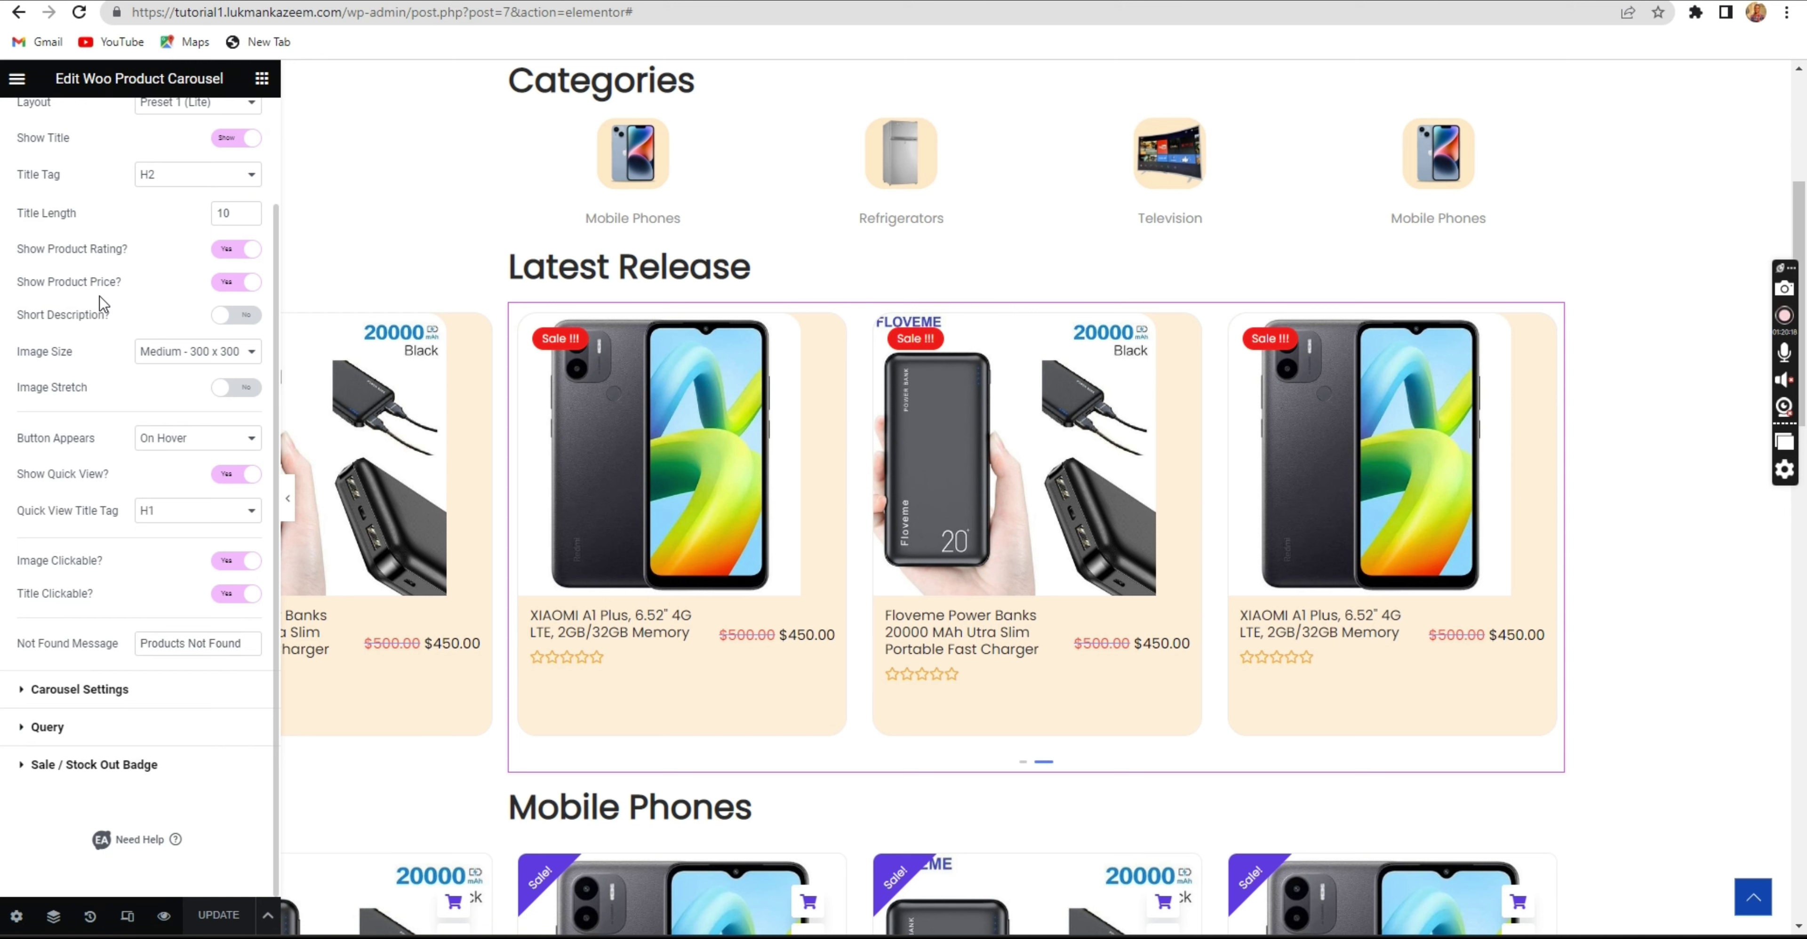
click(85, 691)
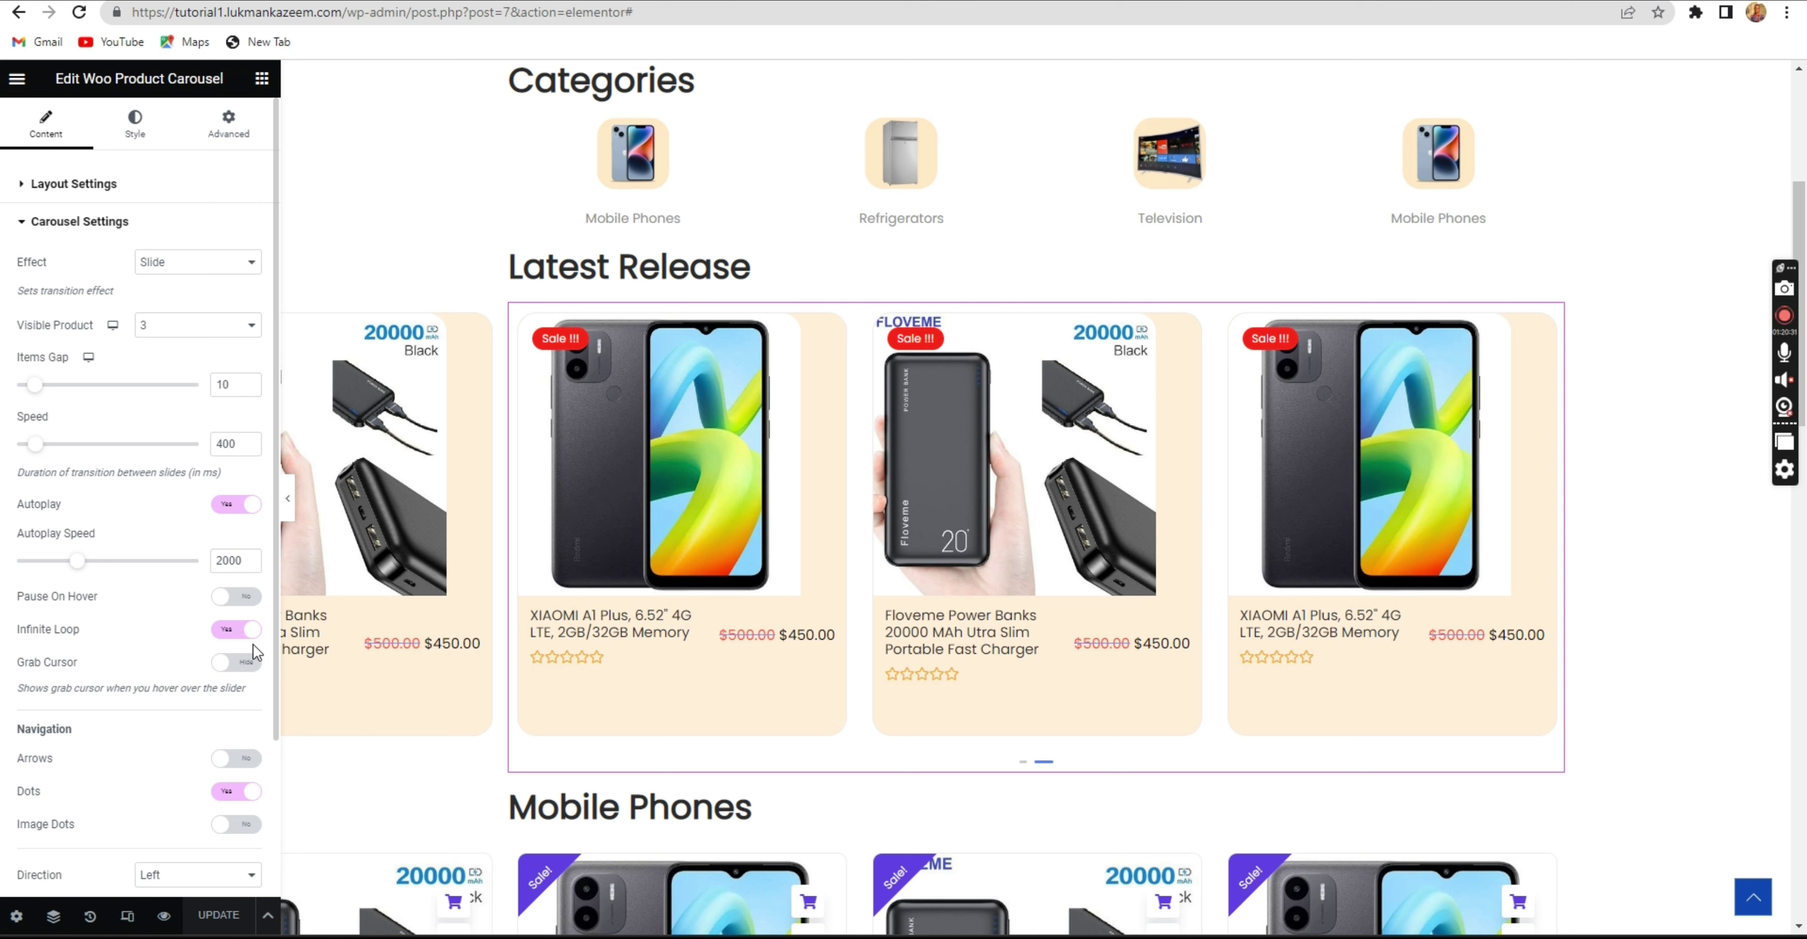
Select the Mobile Phones carousel and expand its Carousel Settings.
scroll(226, 646, down, 3)
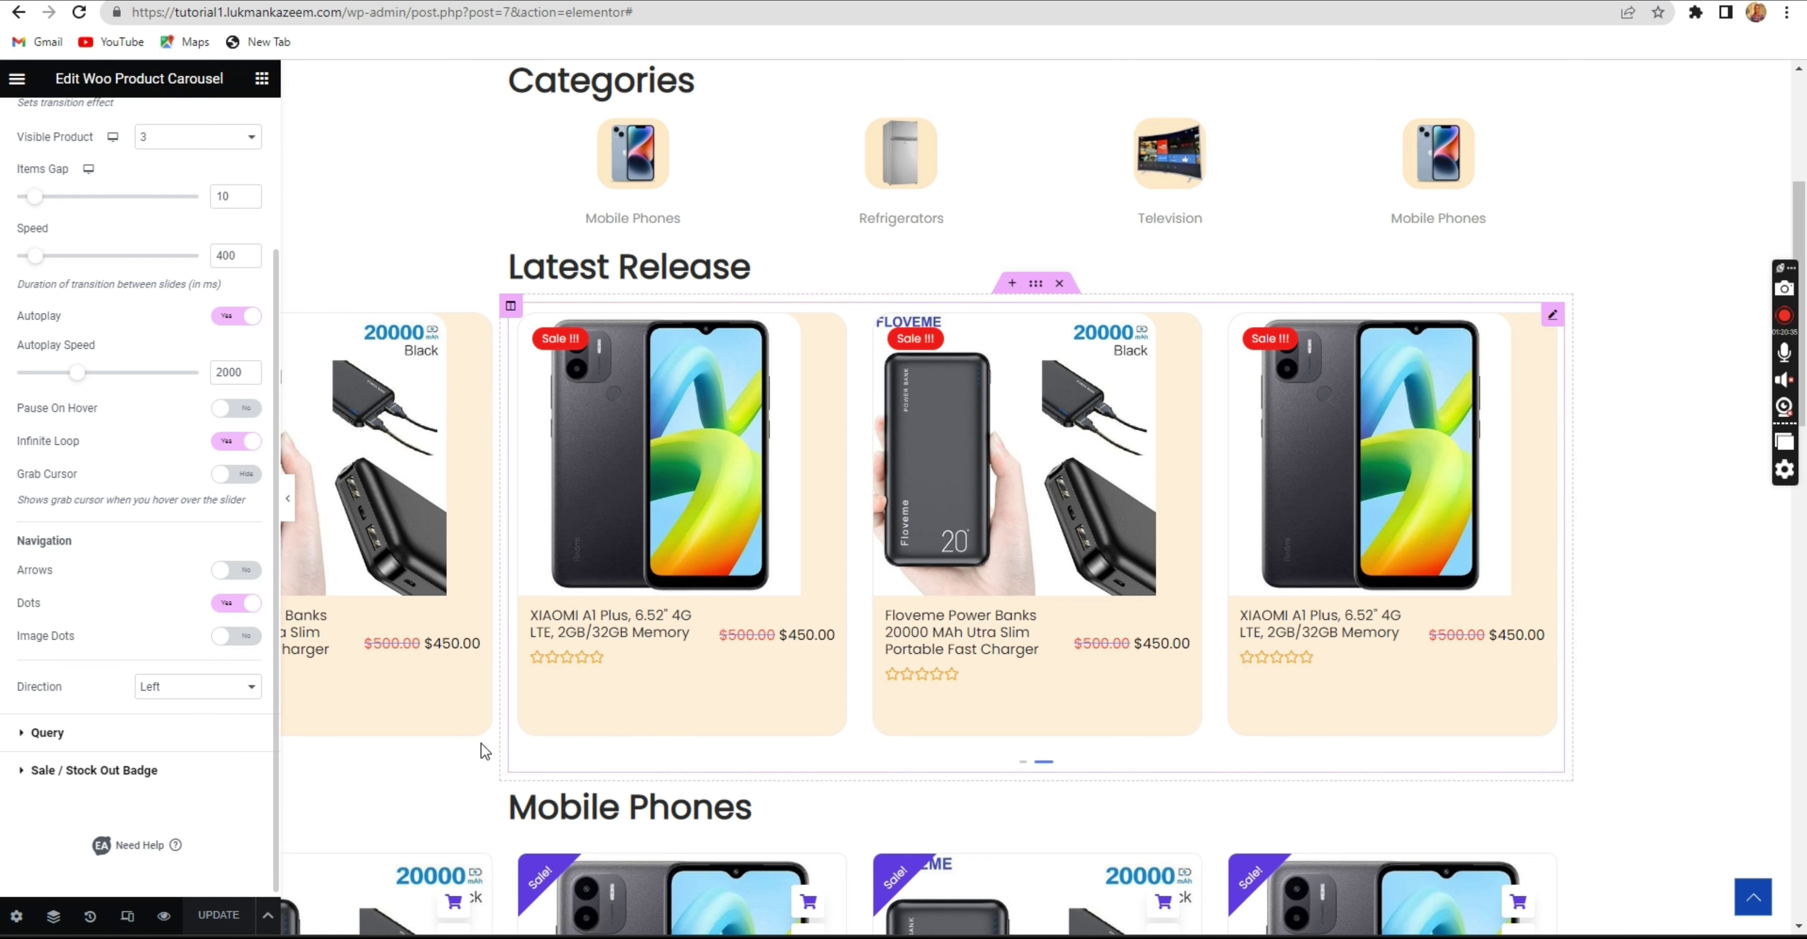
scroll(1041, 771, down, 3)
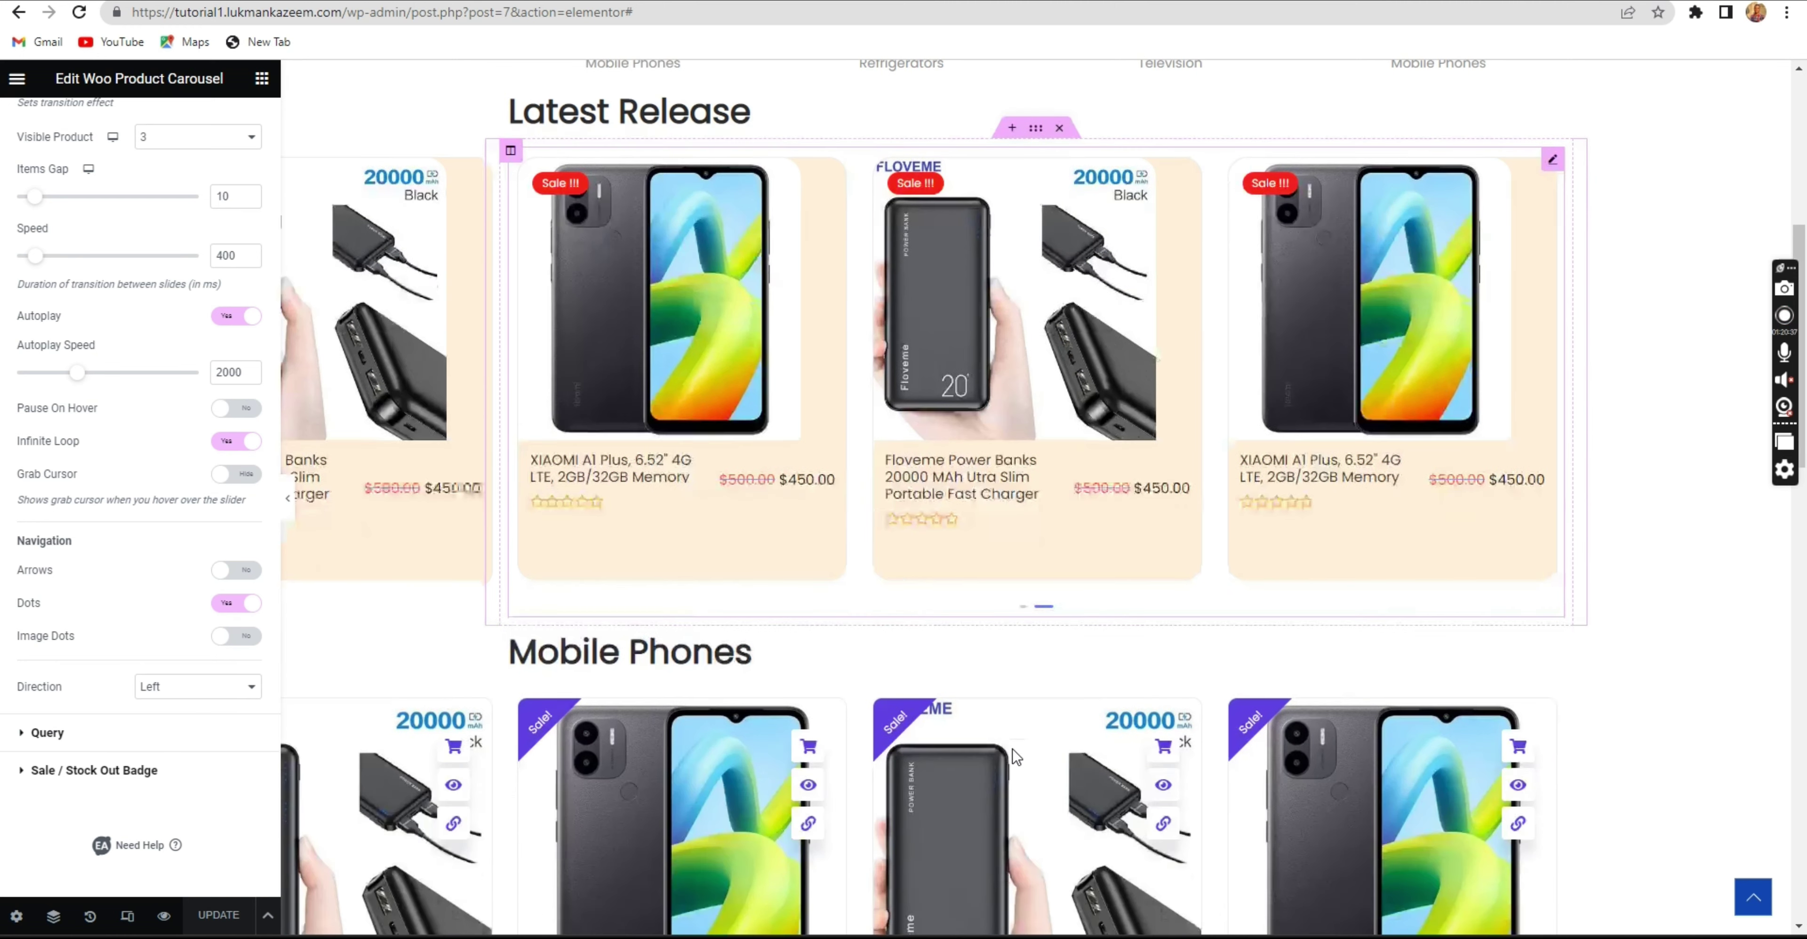
scroll(921, 702, down, 3)
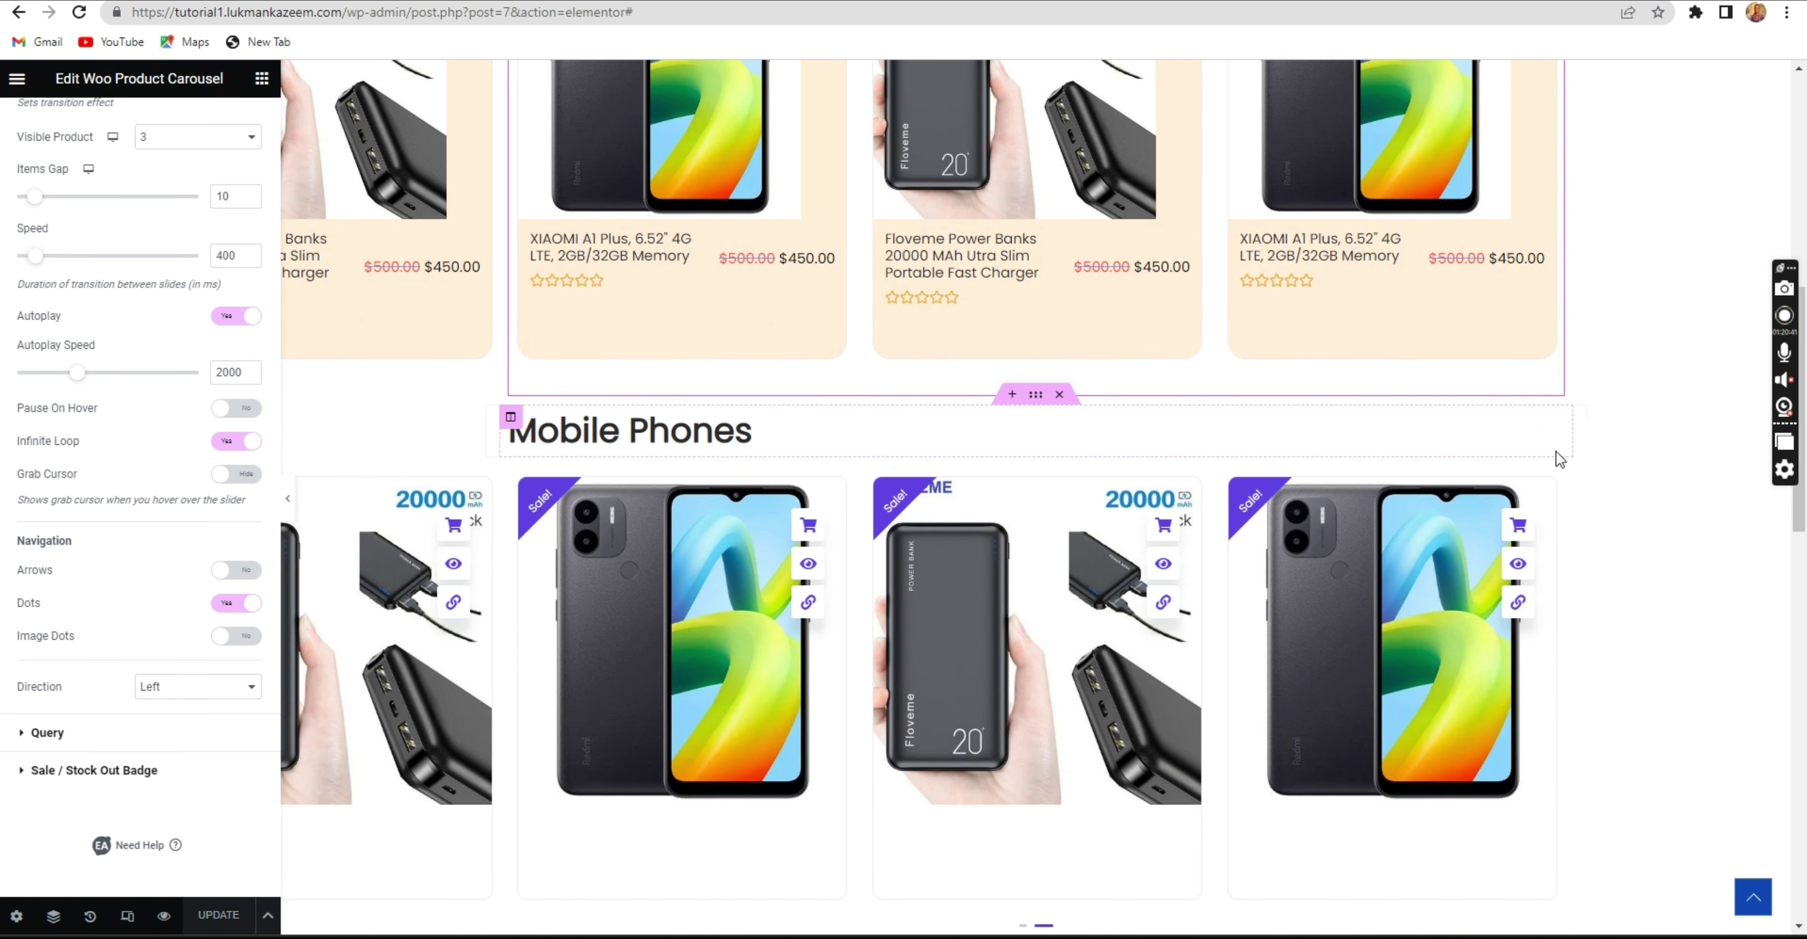
click(1532, 488)
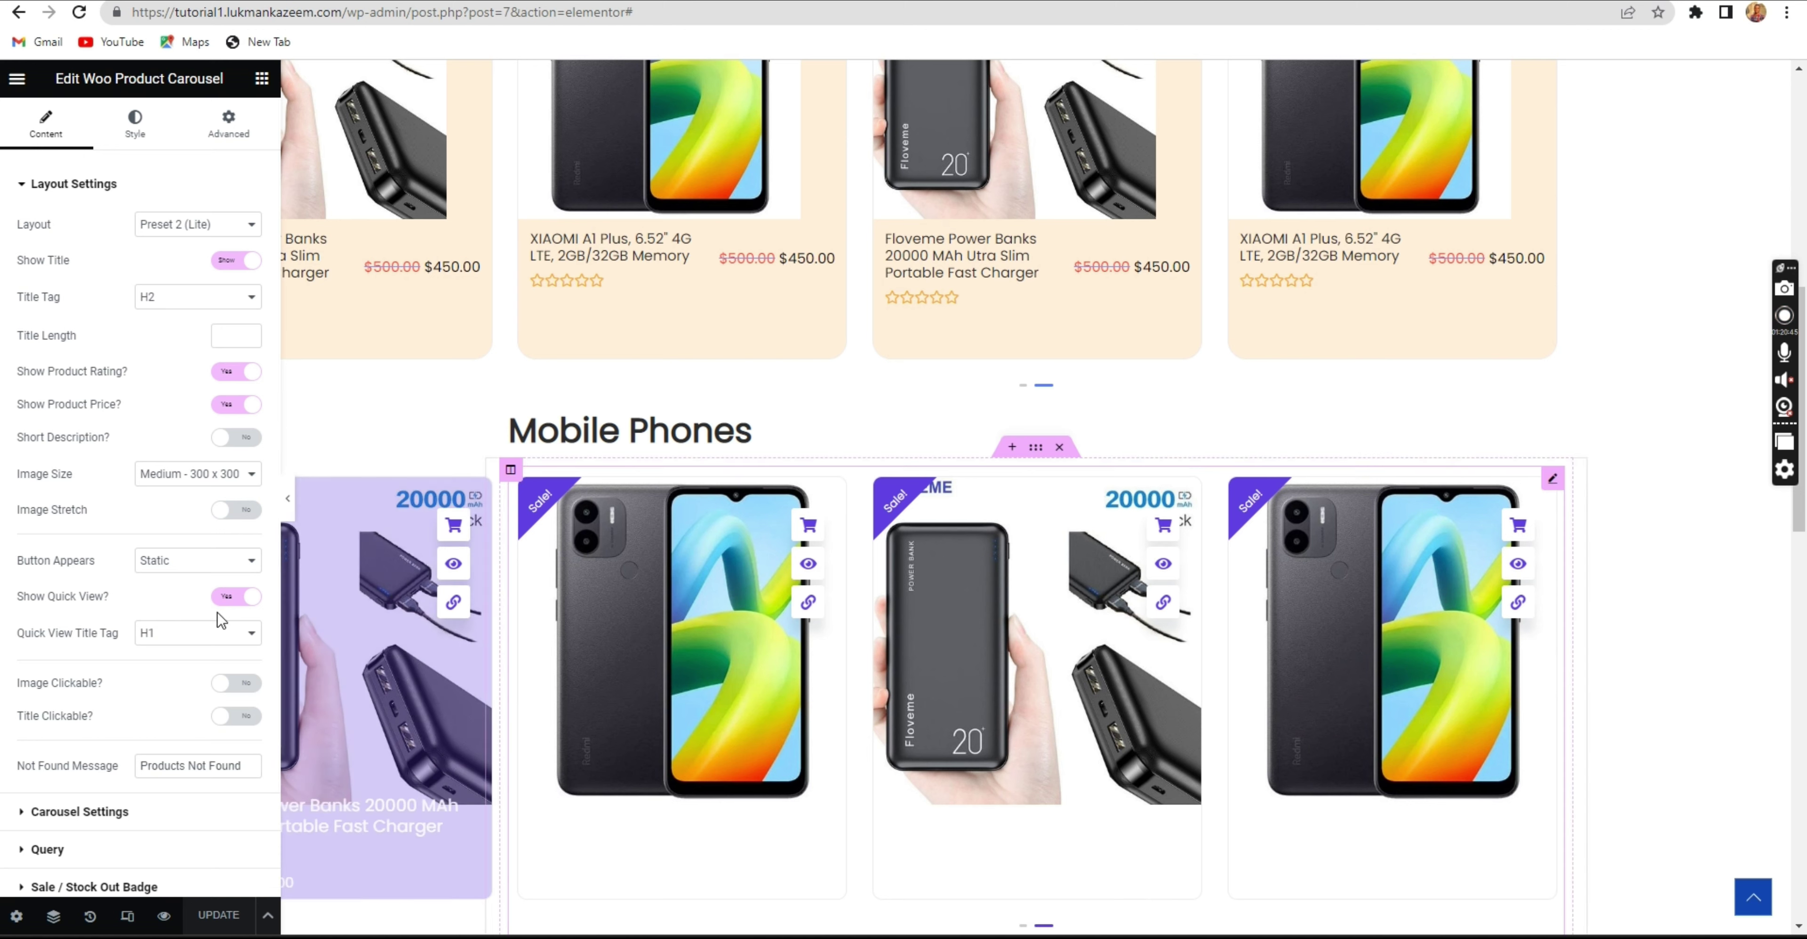
scroll(175, 565, down, 2)
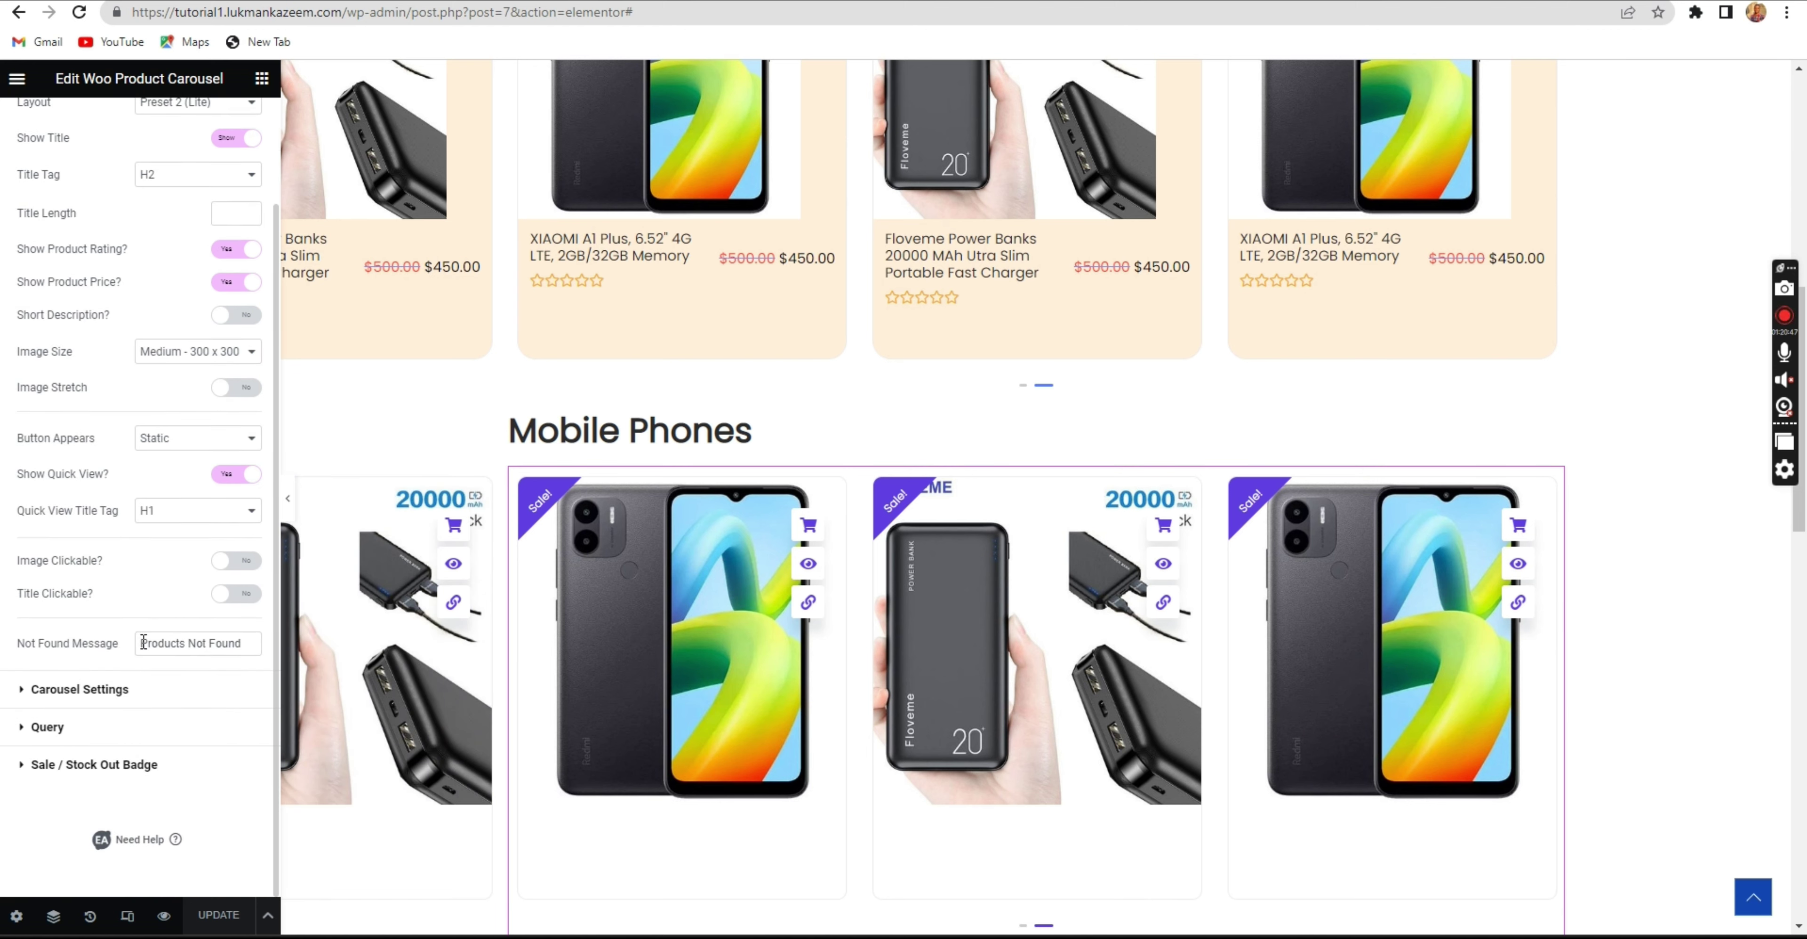
click(146, 694)
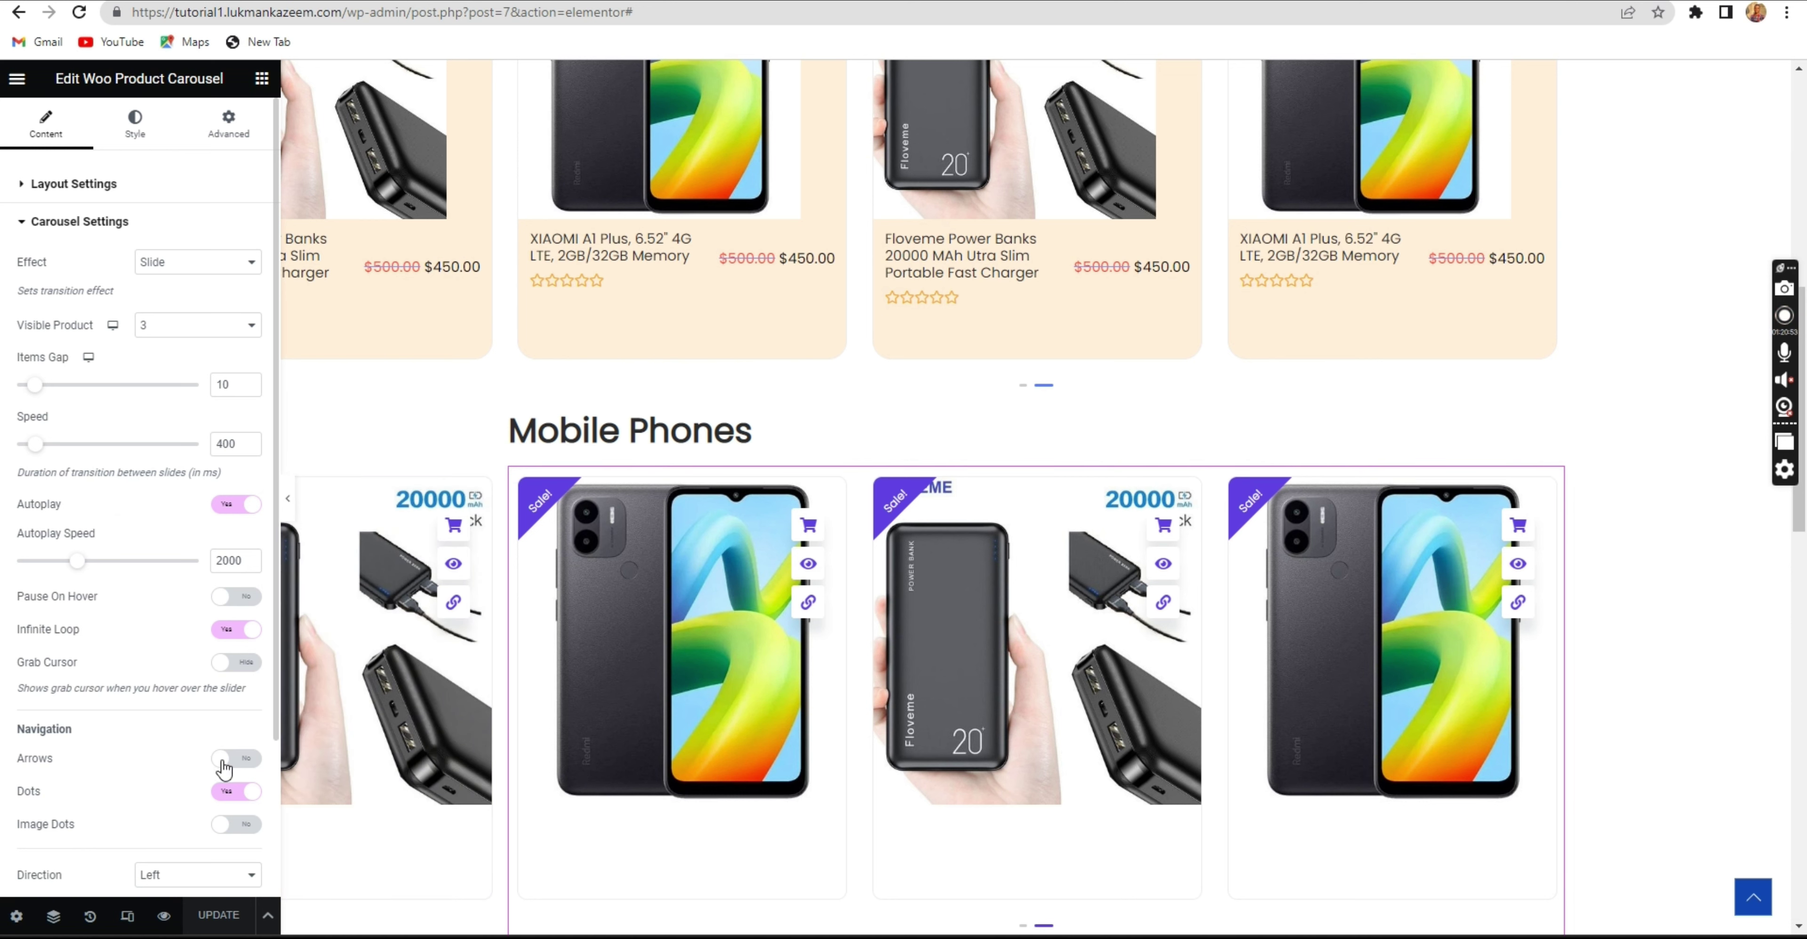
Turn its dots off, set direction to Right, save the page and view the live site.
click(235, 794)
scroll(232, 794, down, 2)
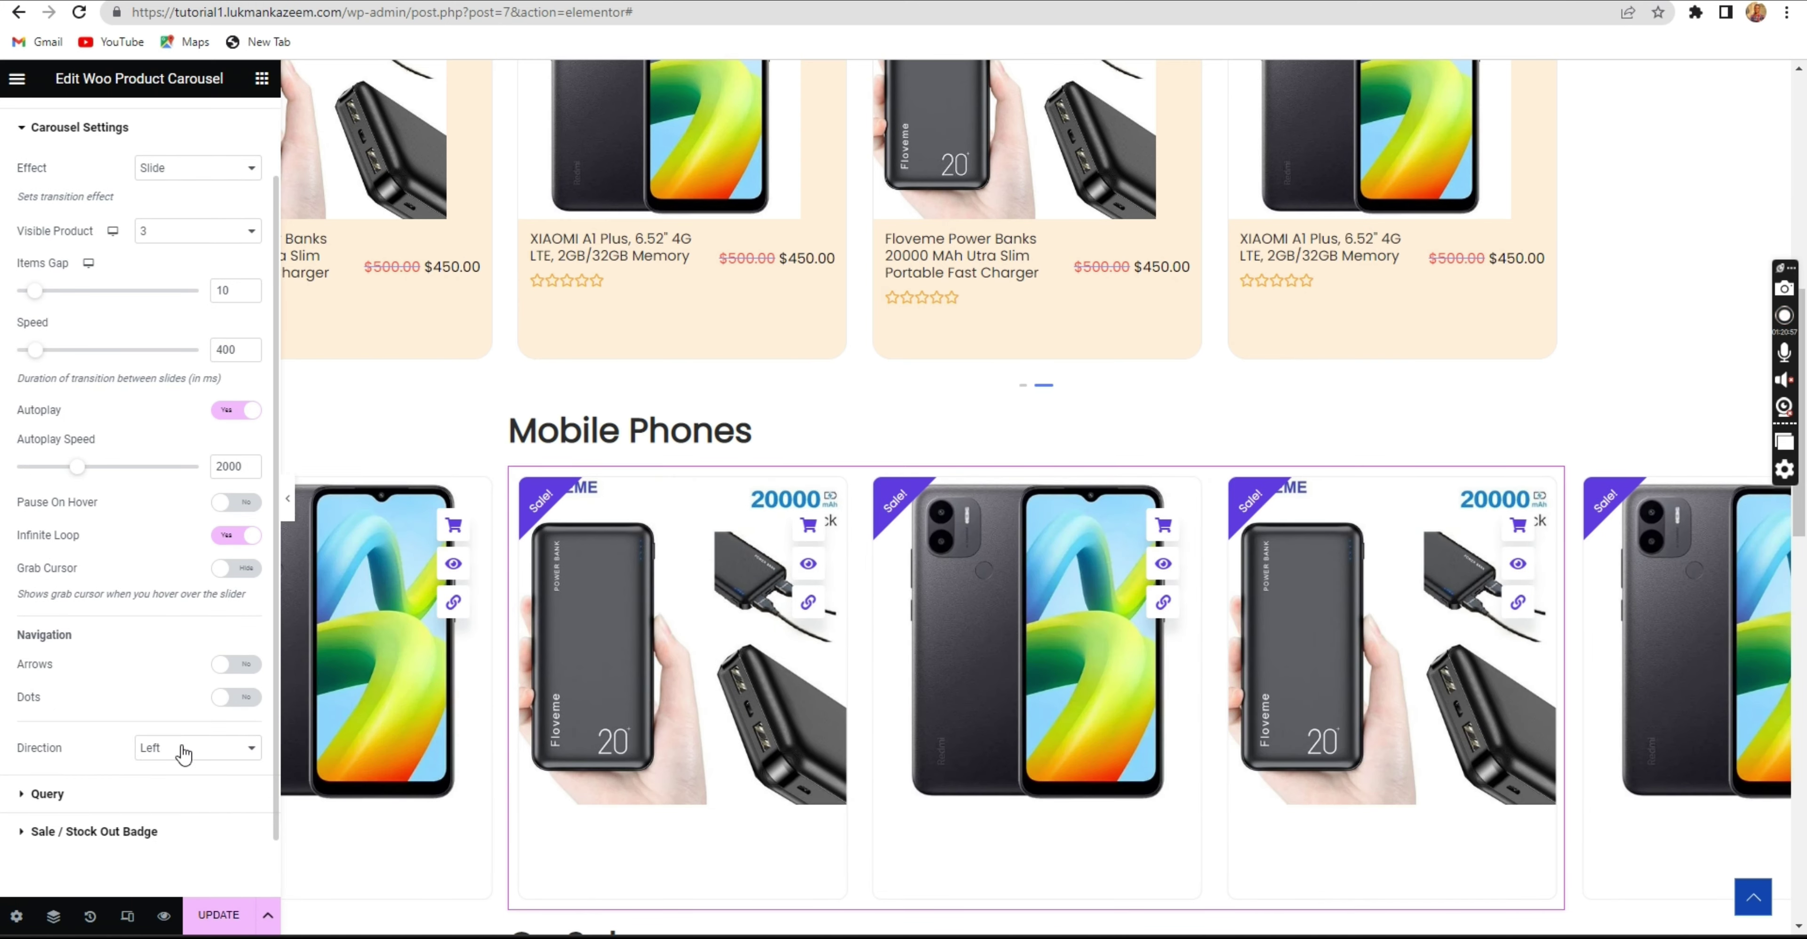
click(182, 750)
click(177, 779)
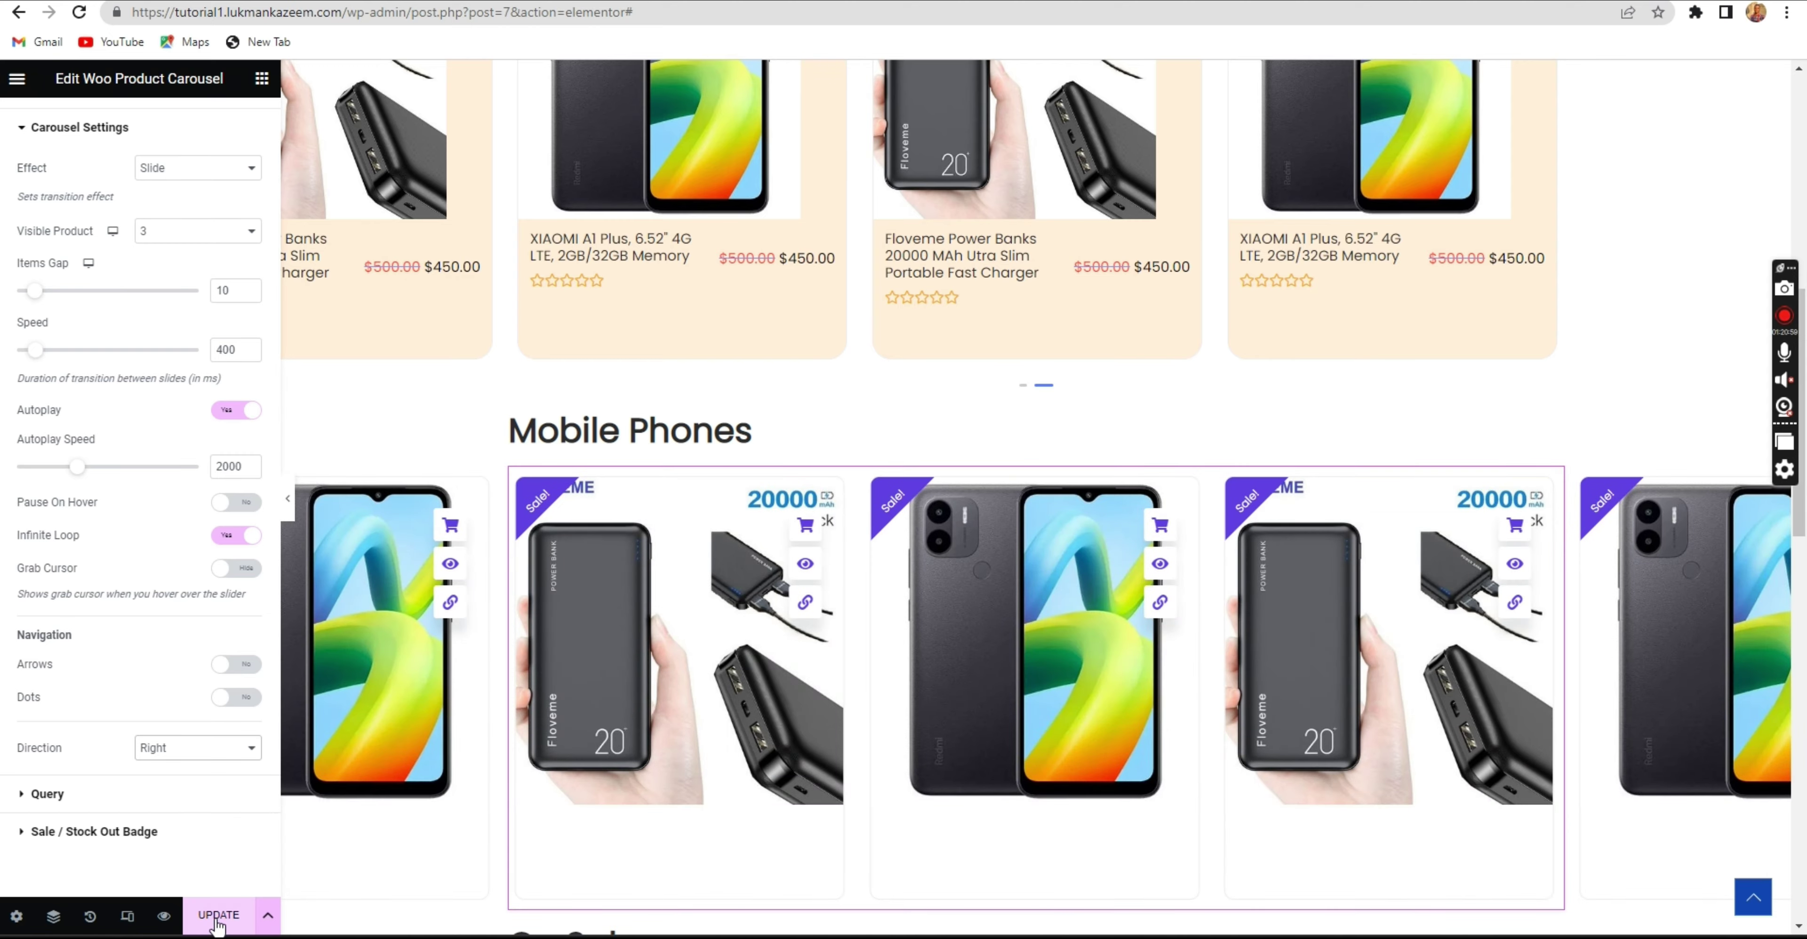
click(217, 919)
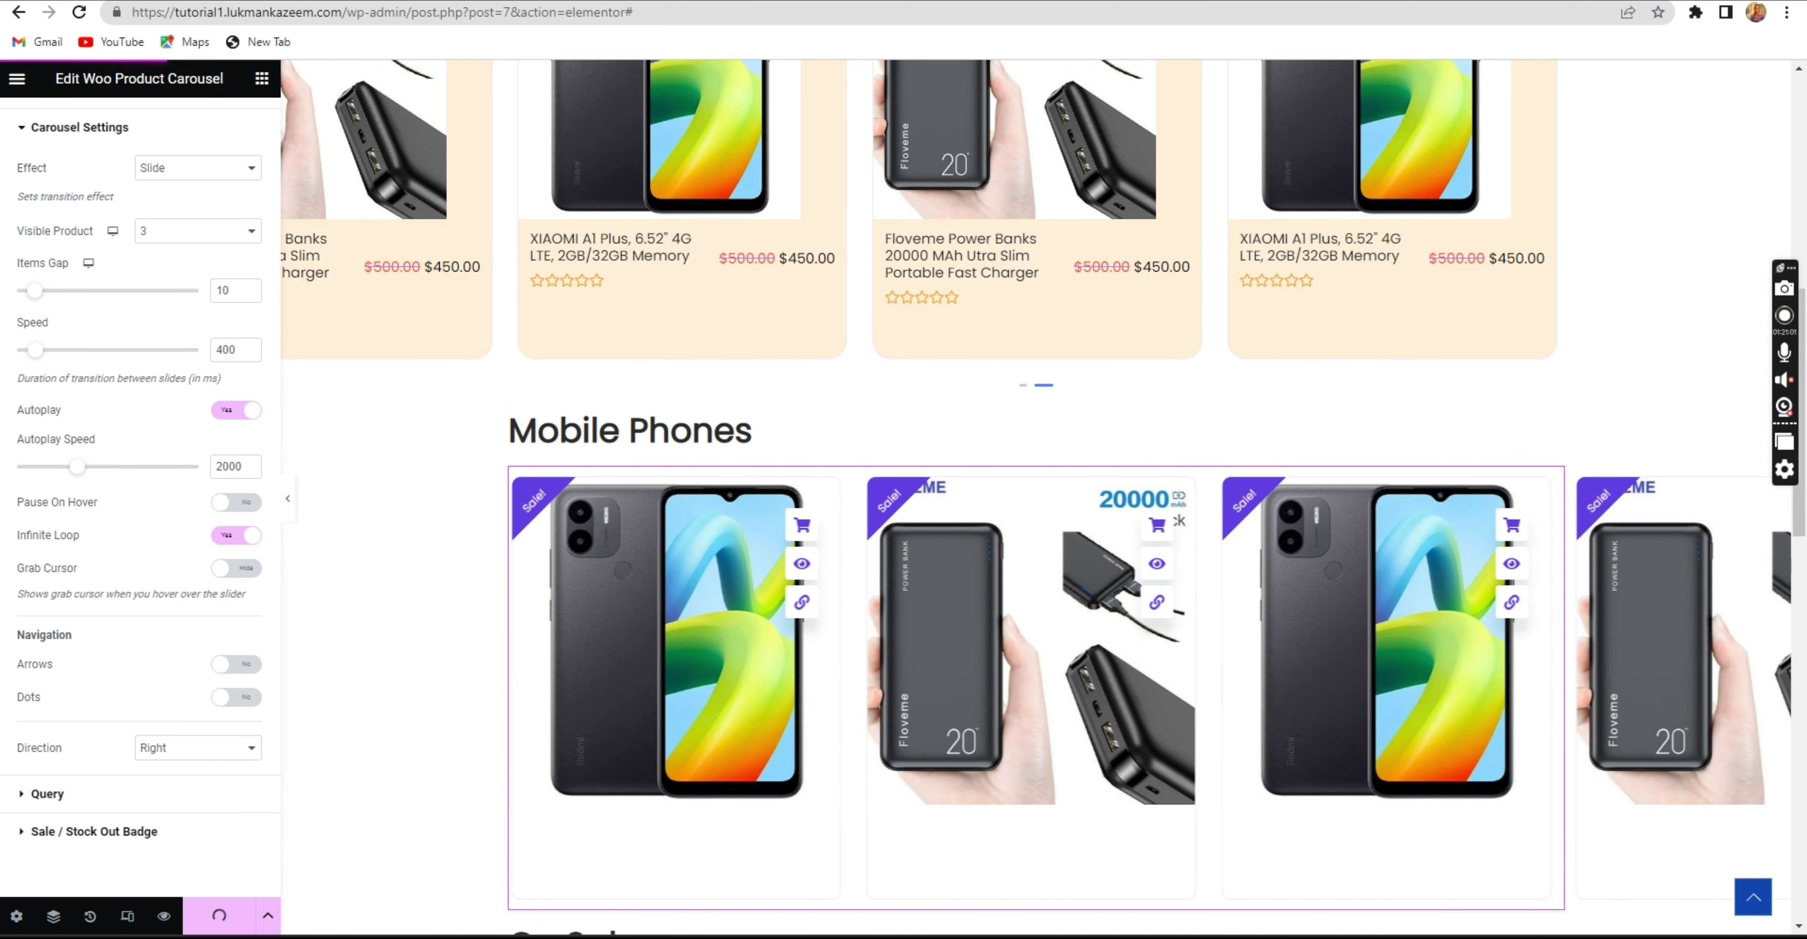
key(ctrl+Tab)
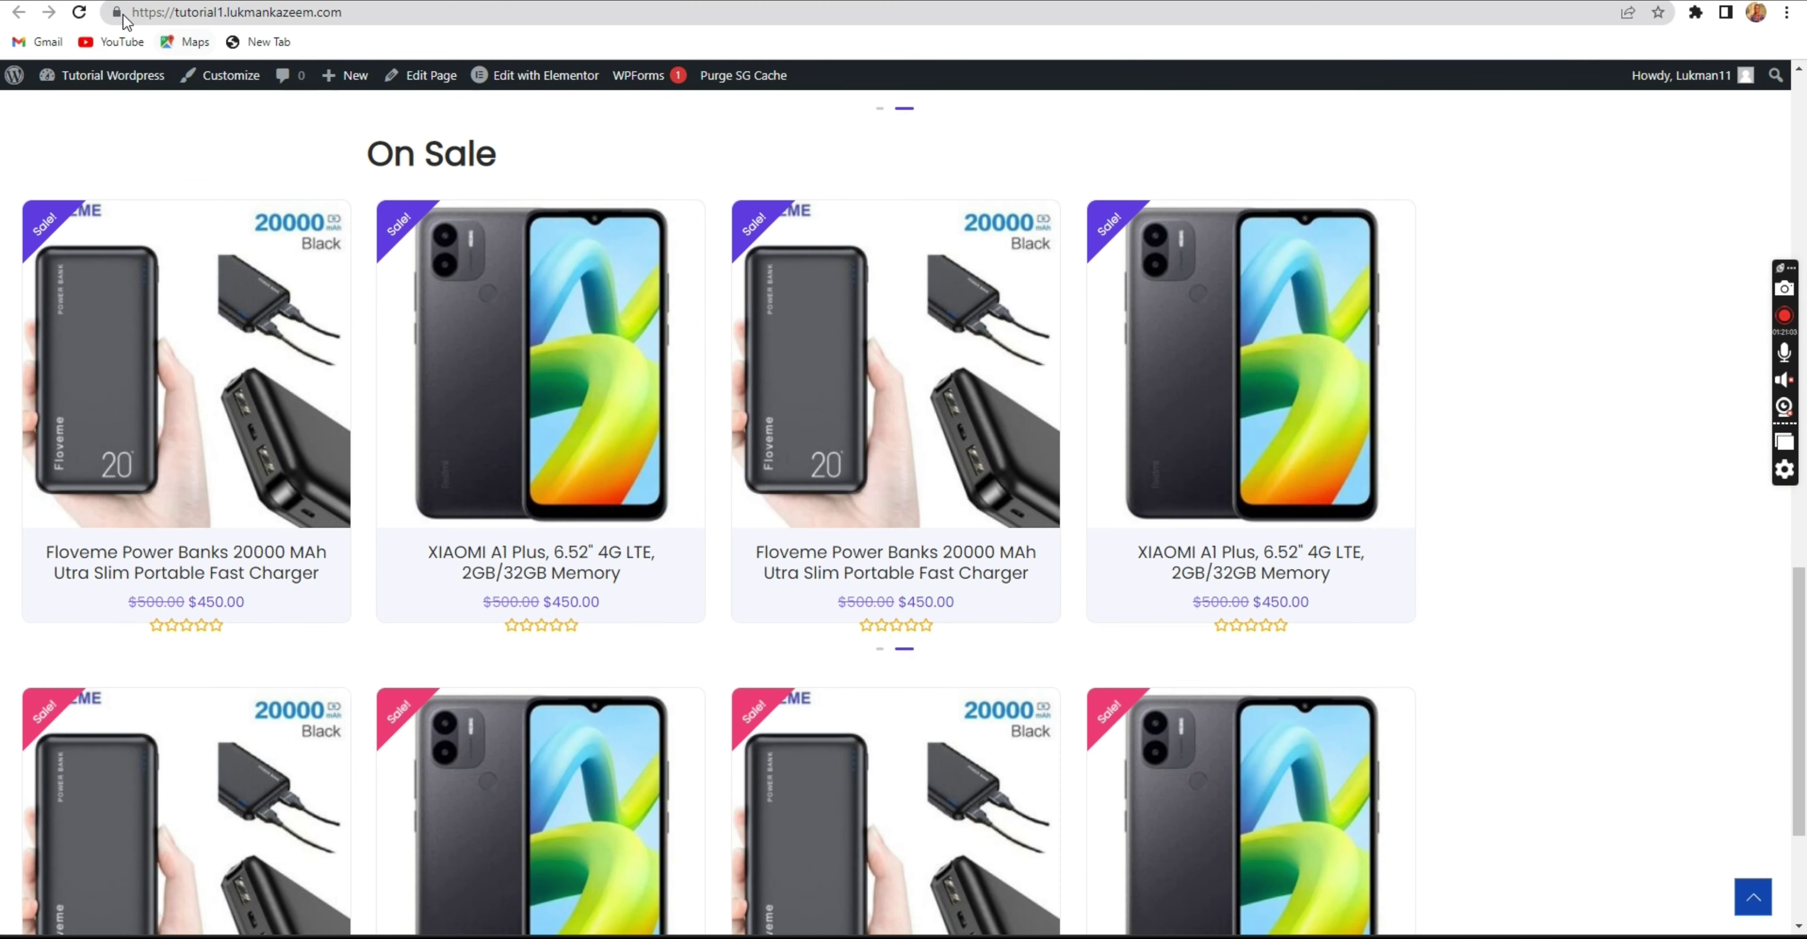
Purge the SiteGround cache, recheck the reloaded homepage, then return to the Floveme power bank's edit page.
click(79, 12)
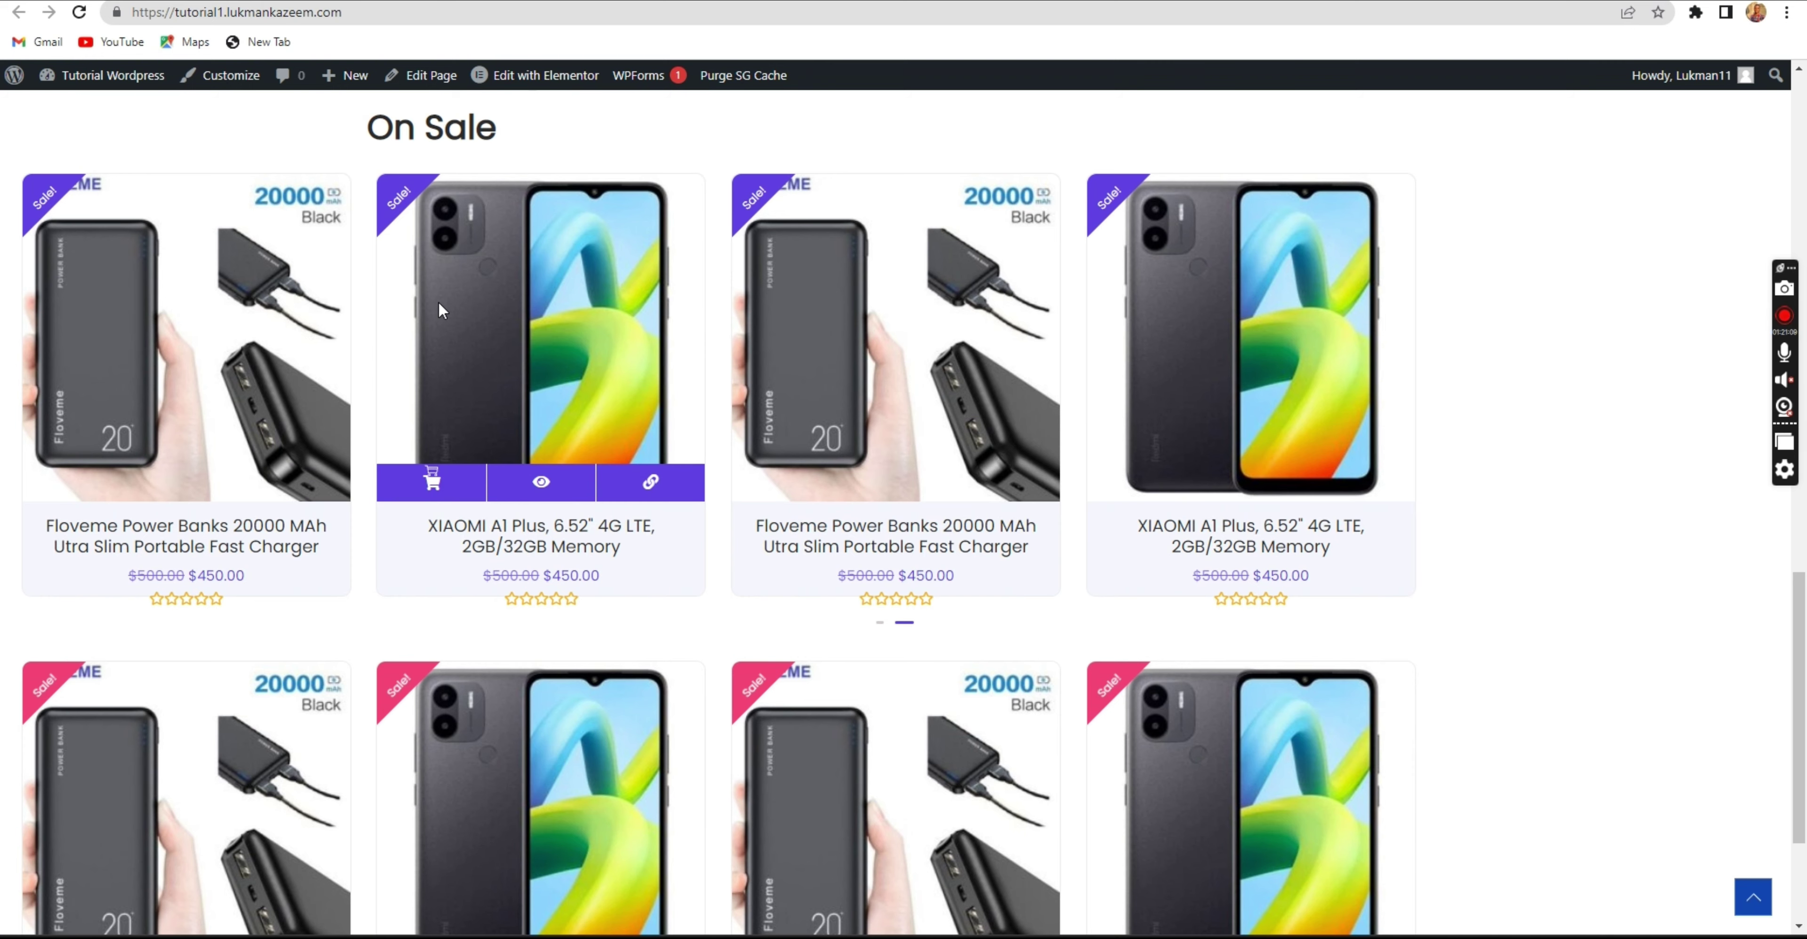
click(743, 75)
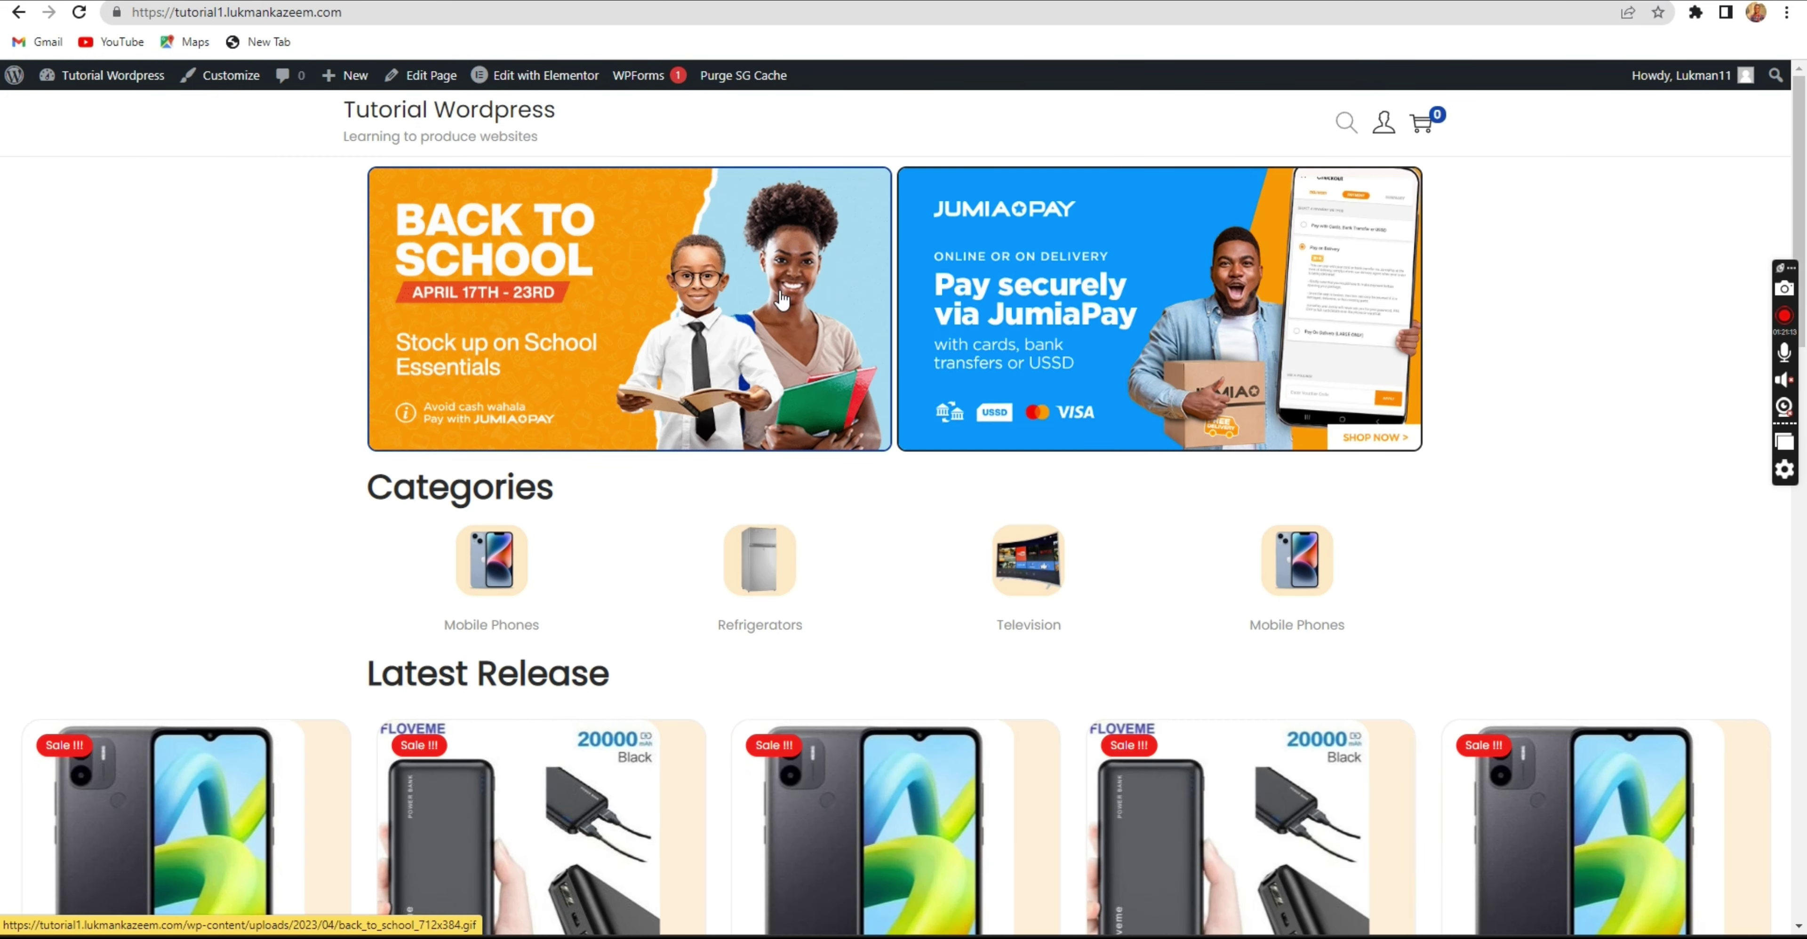
scroll(734, 304, down, 5)
scroll(729, 300, down, 1)
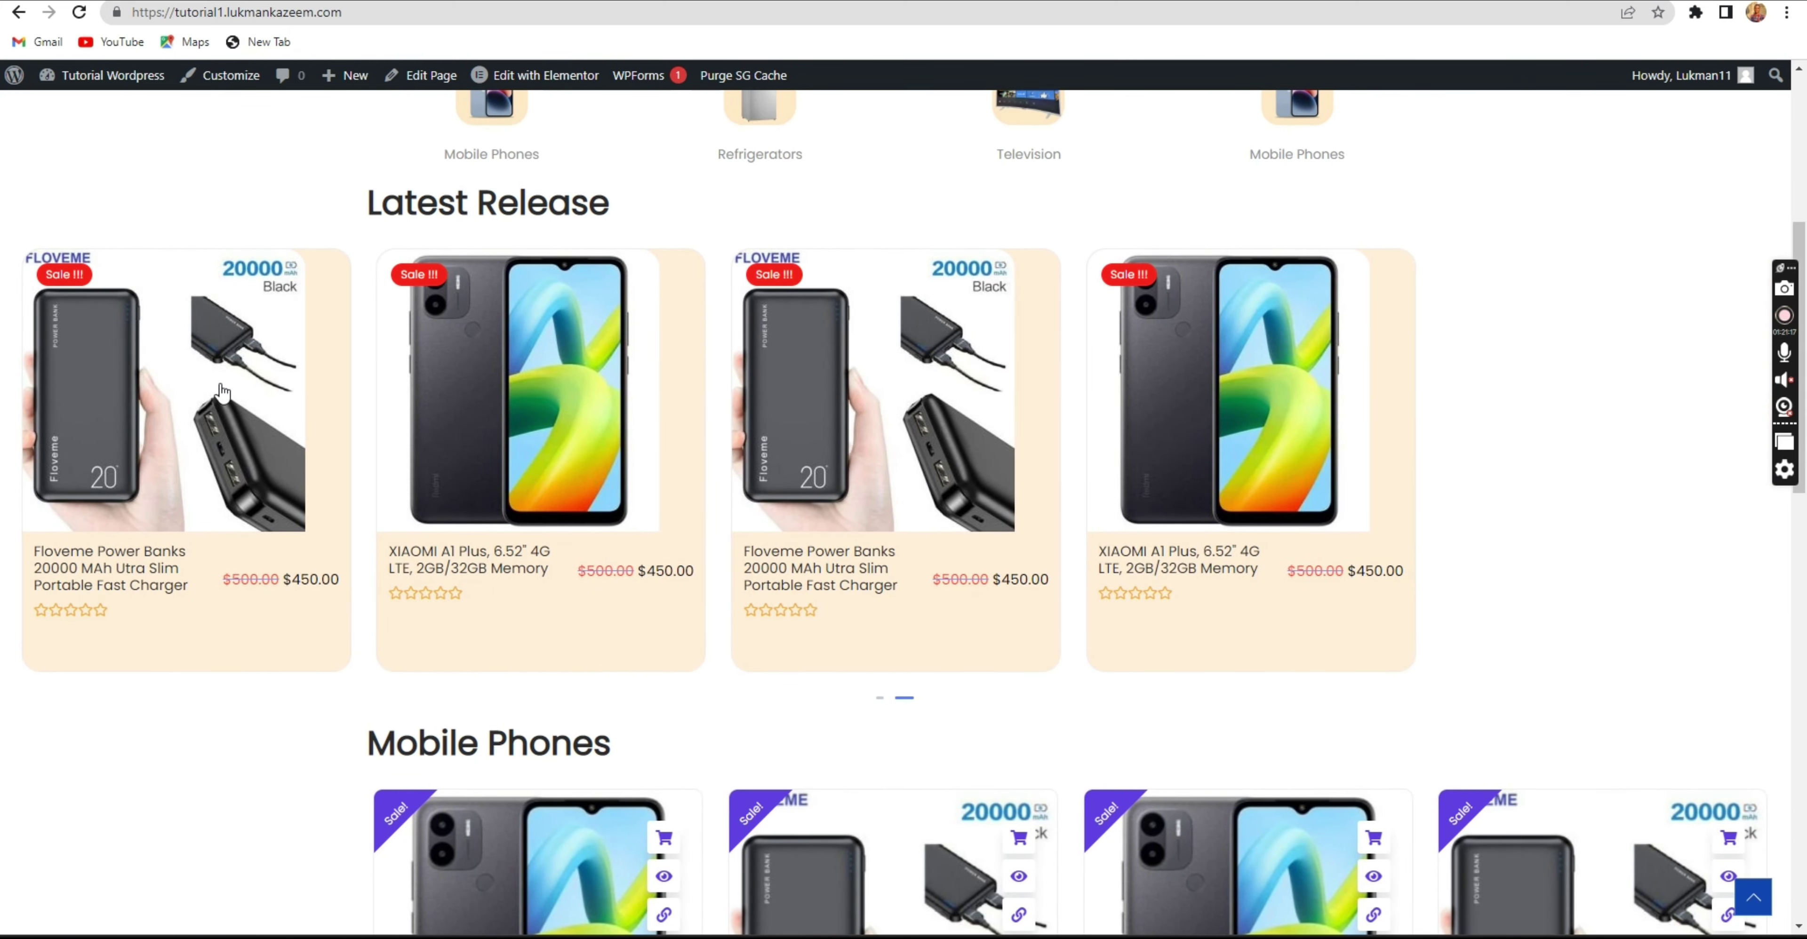
scroll(310, 436, down, 2)
scroll(491, 742, down, 6)
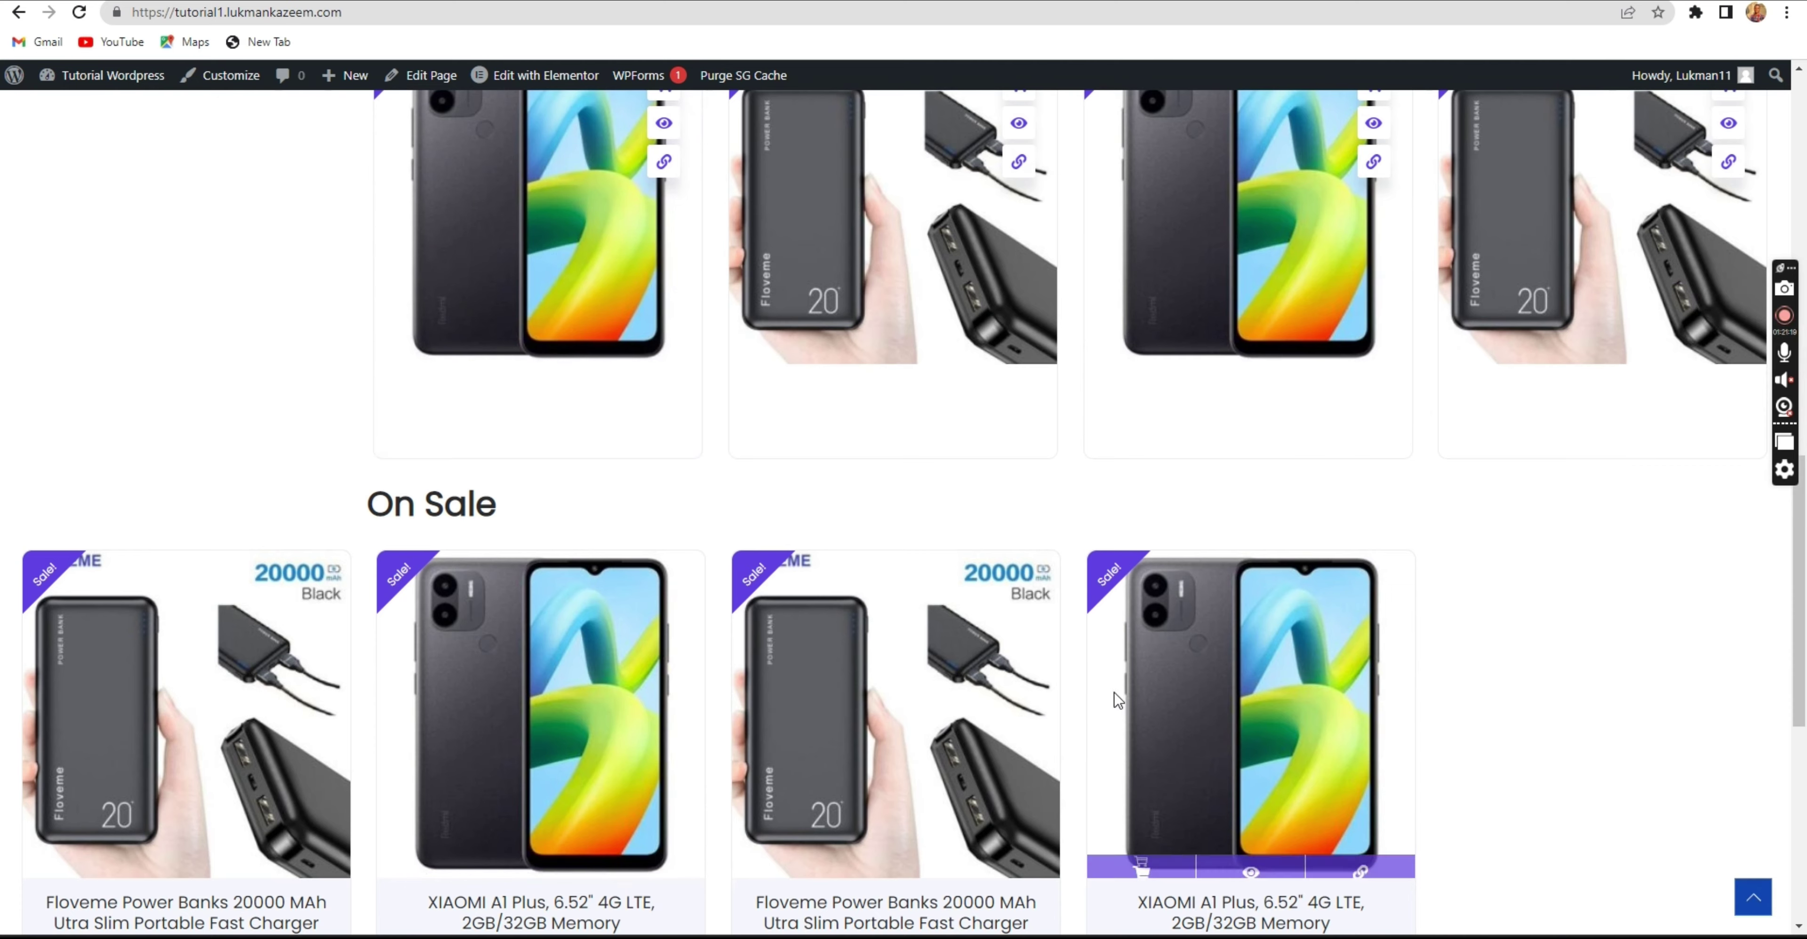
scroll(379, 643, up, 9)
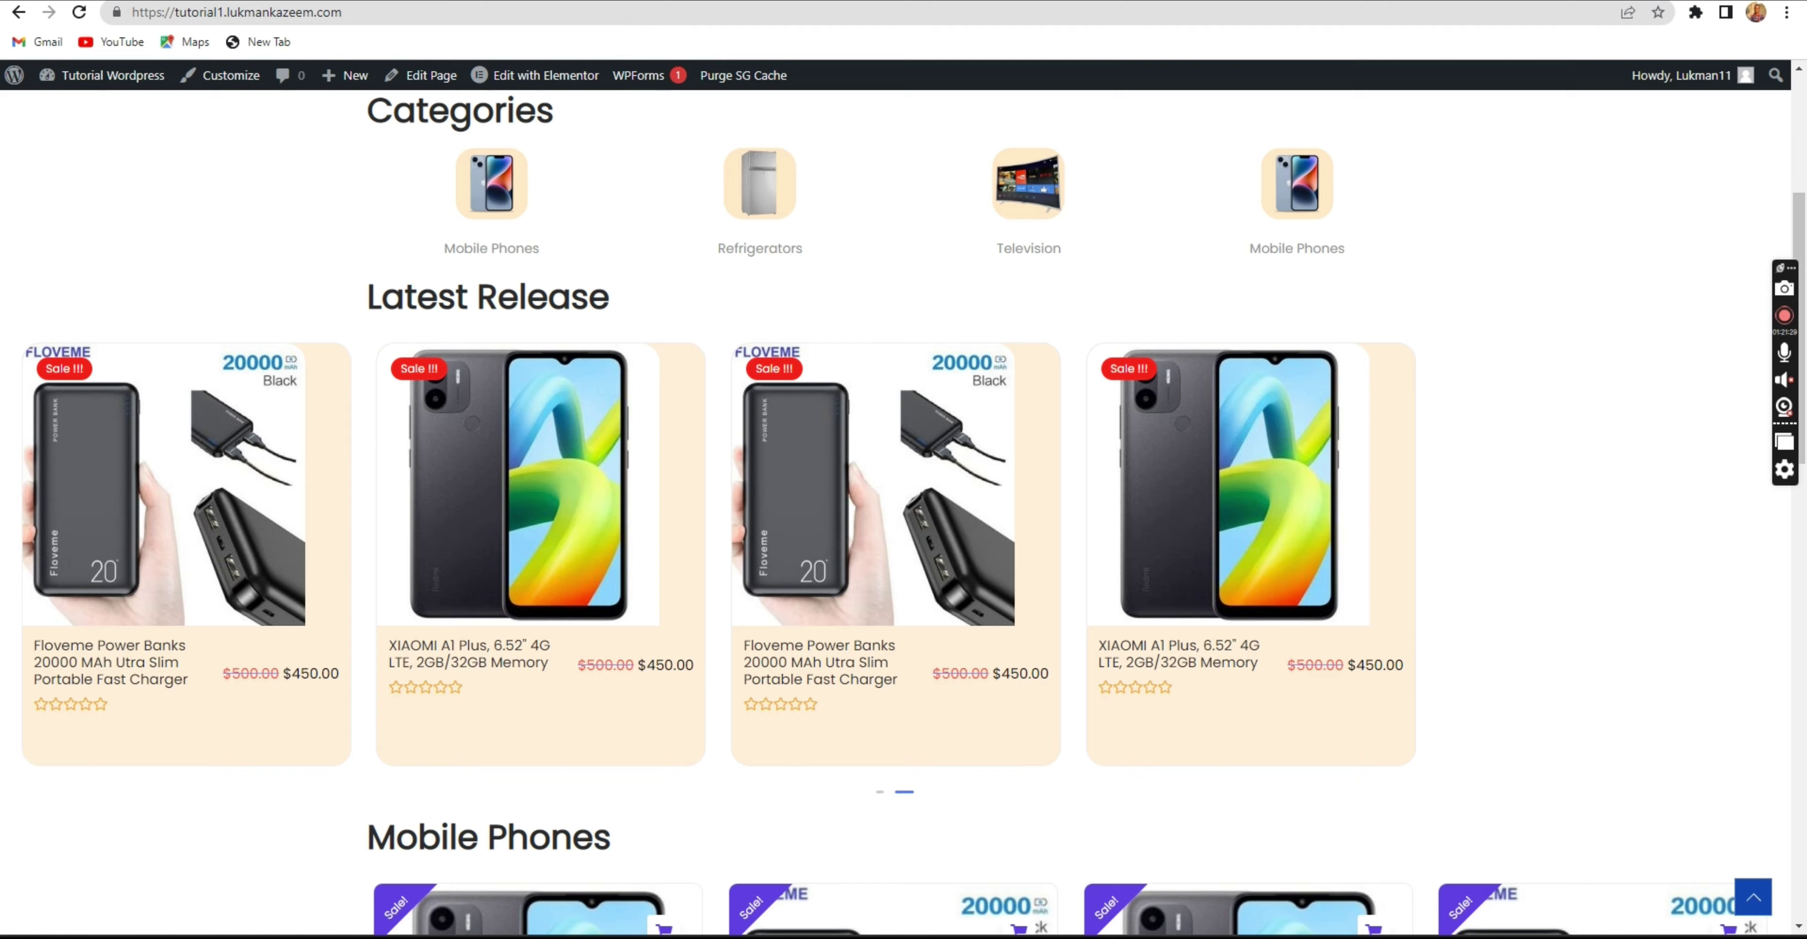
click(18, 12)
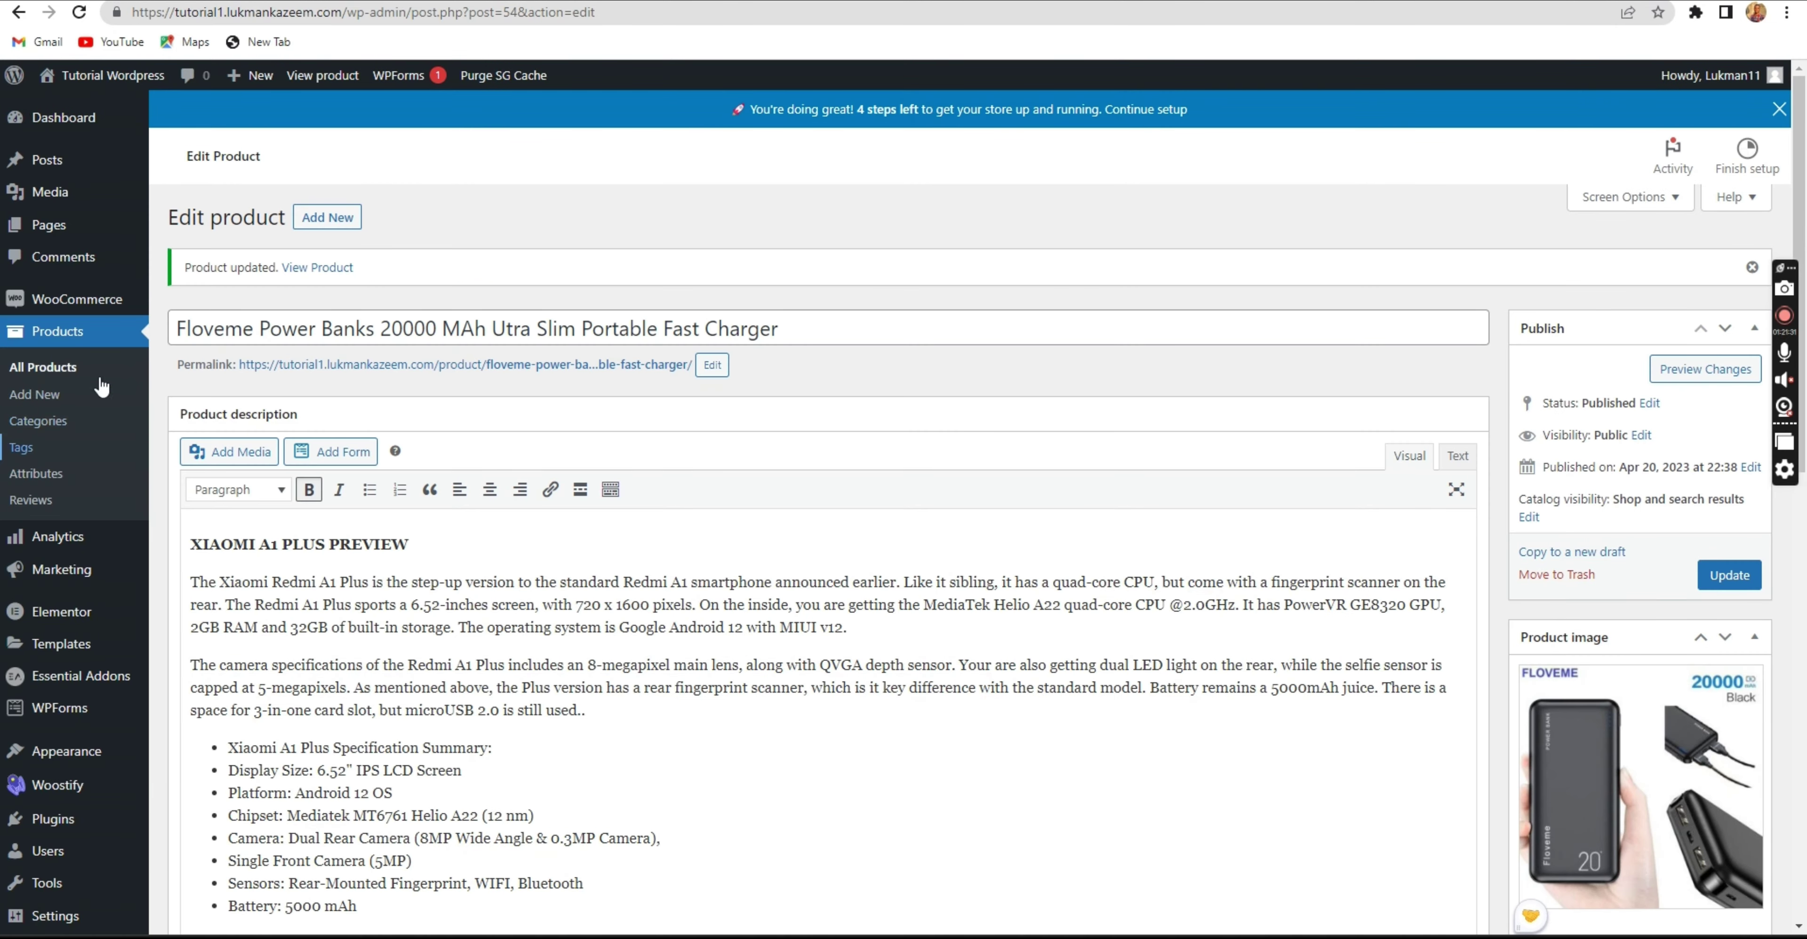
Bulk-deactivate SiteGround Central, Optimizer and Security, then reload the storefront.
scroll(42, 632, down, 1)
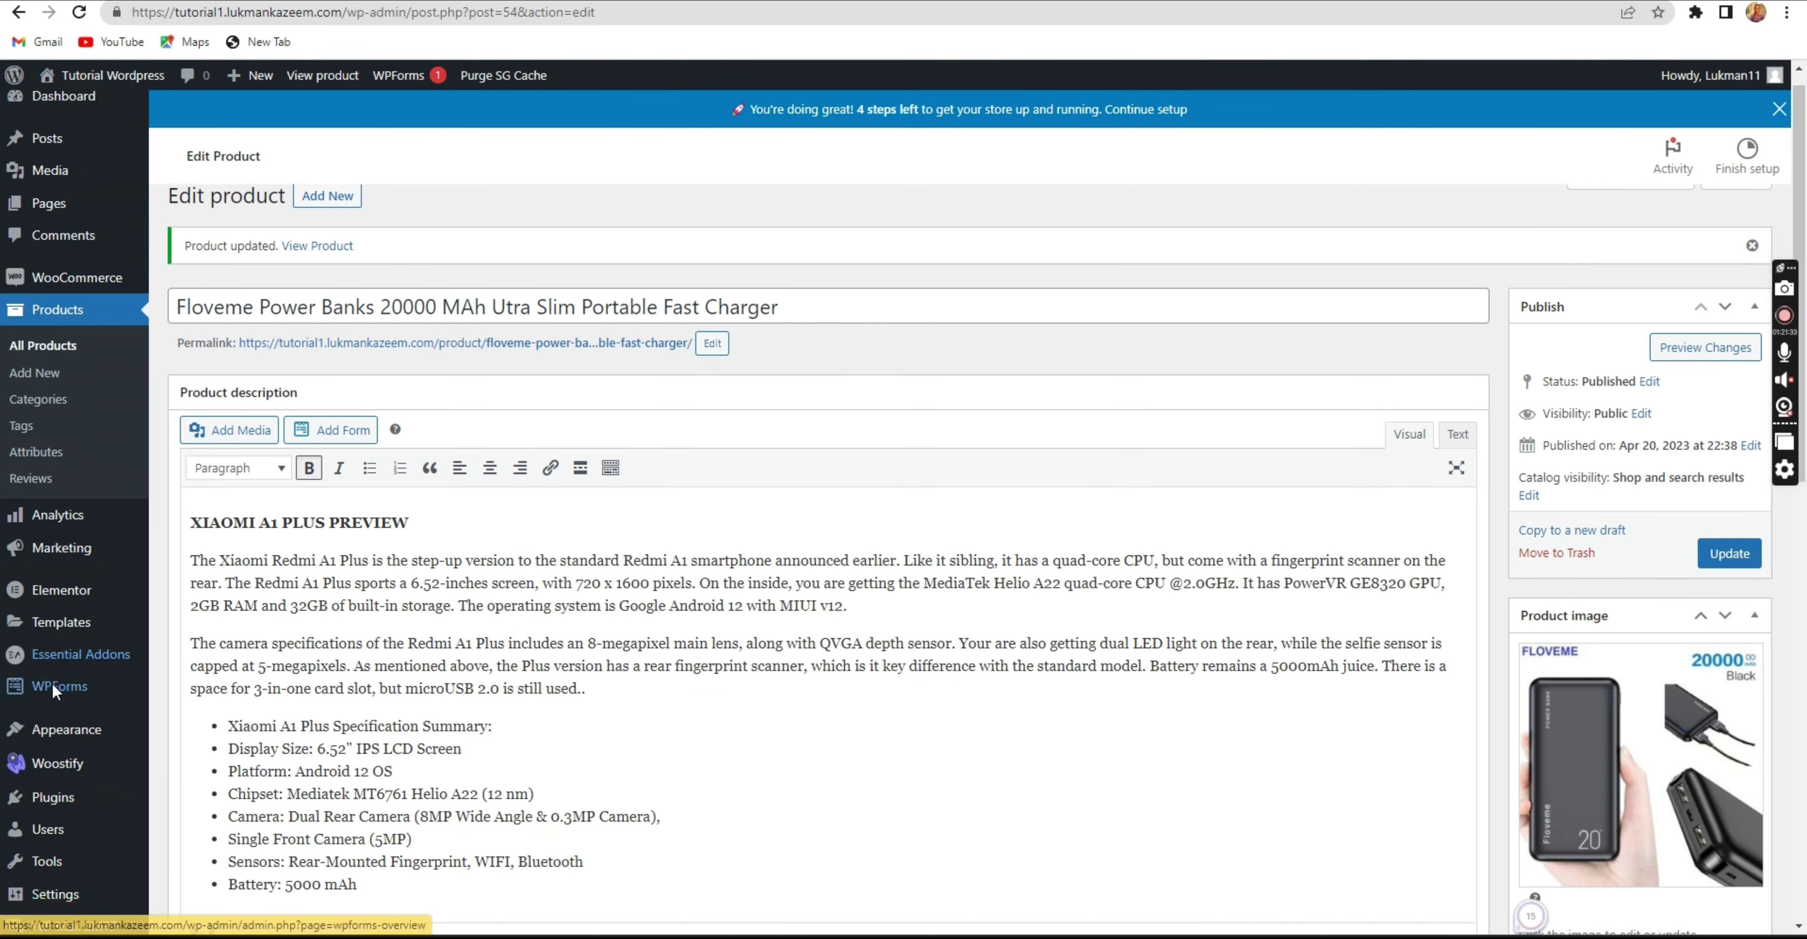
click(51, 727)
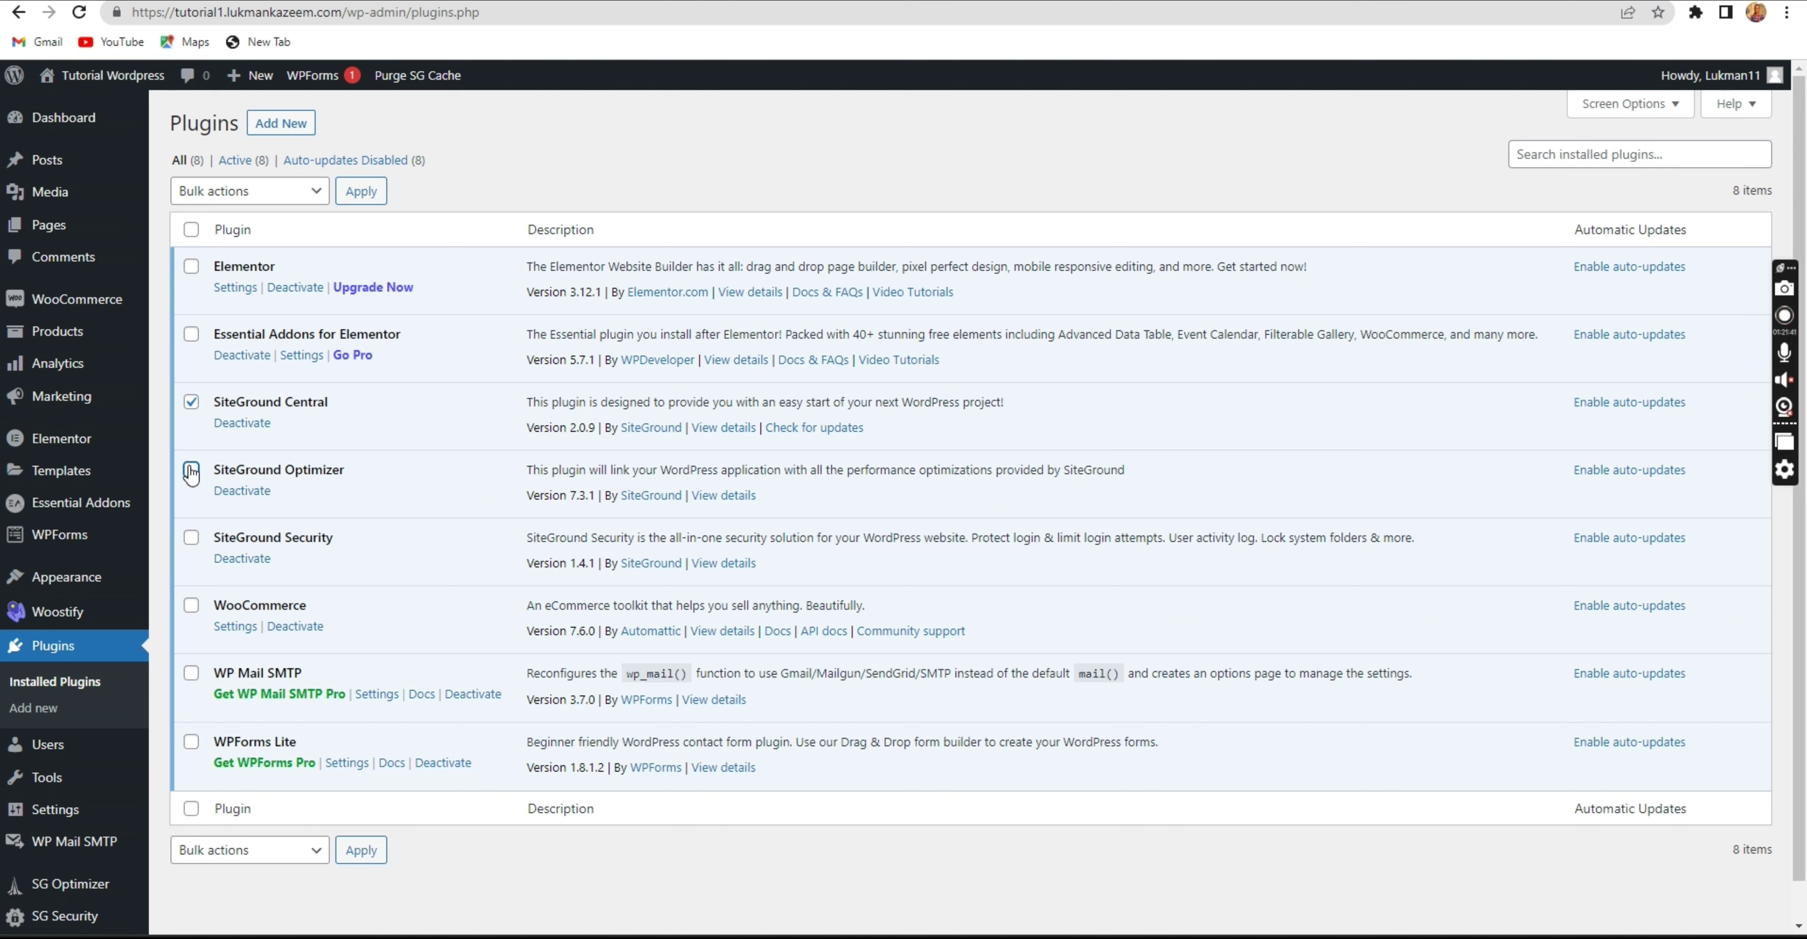
click(190, 538)
click(191, 471)
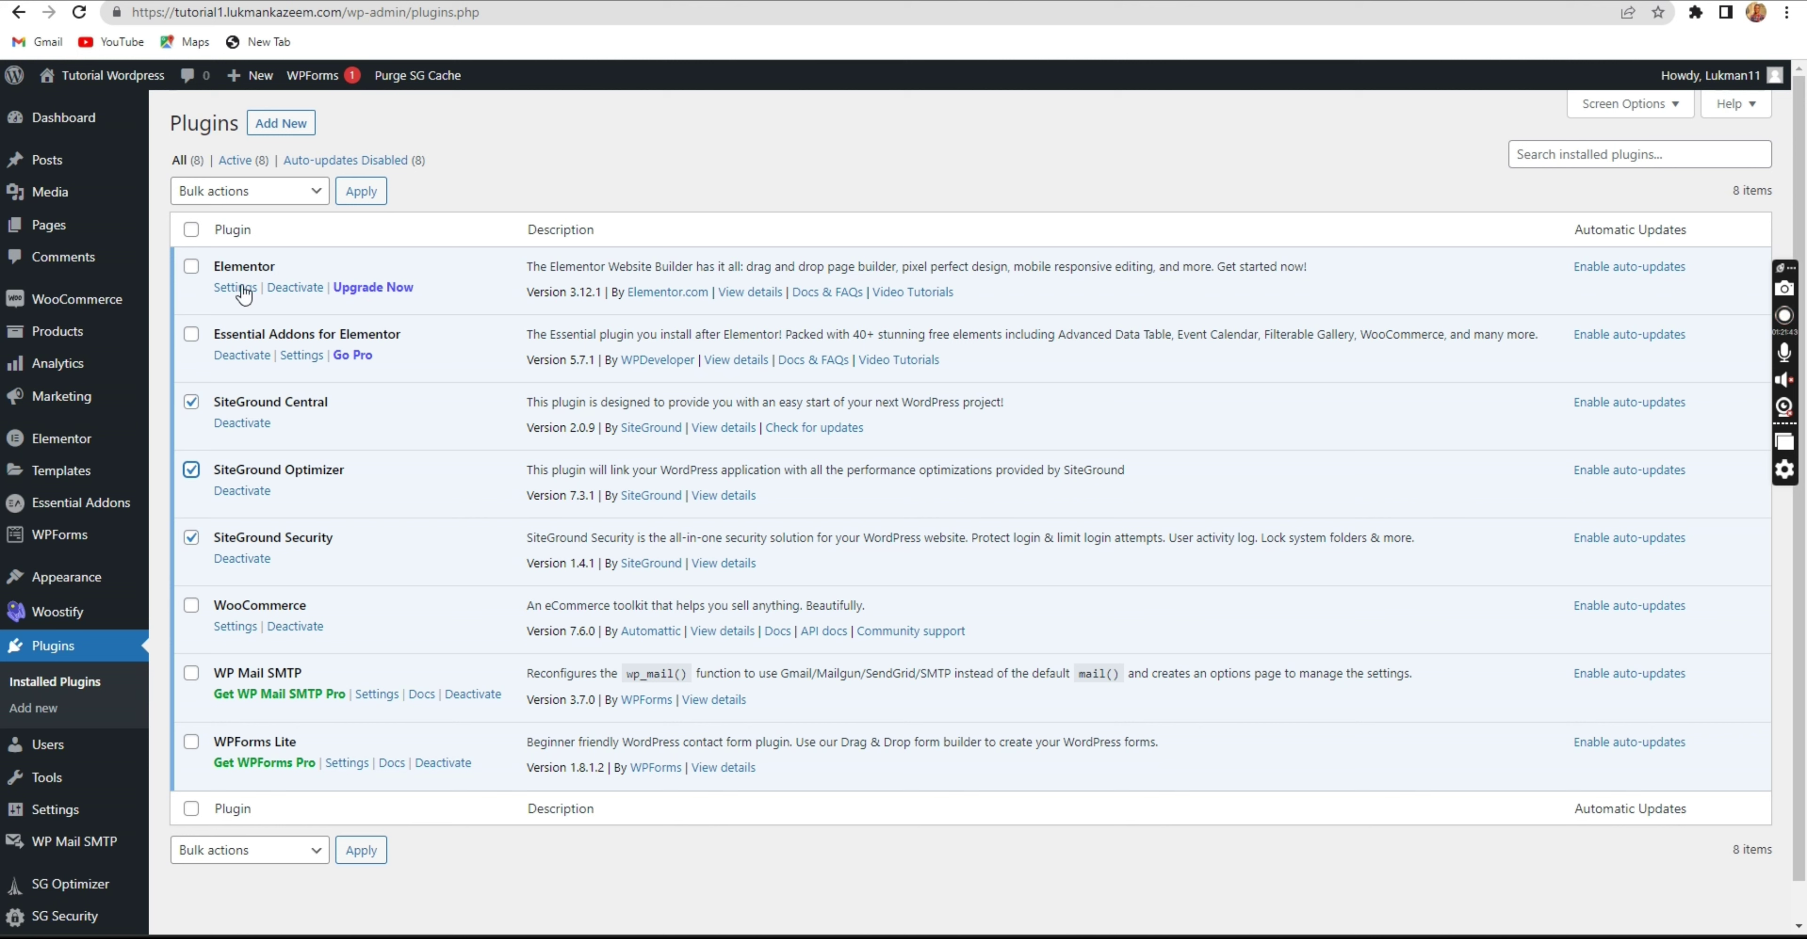
click(257, 201)
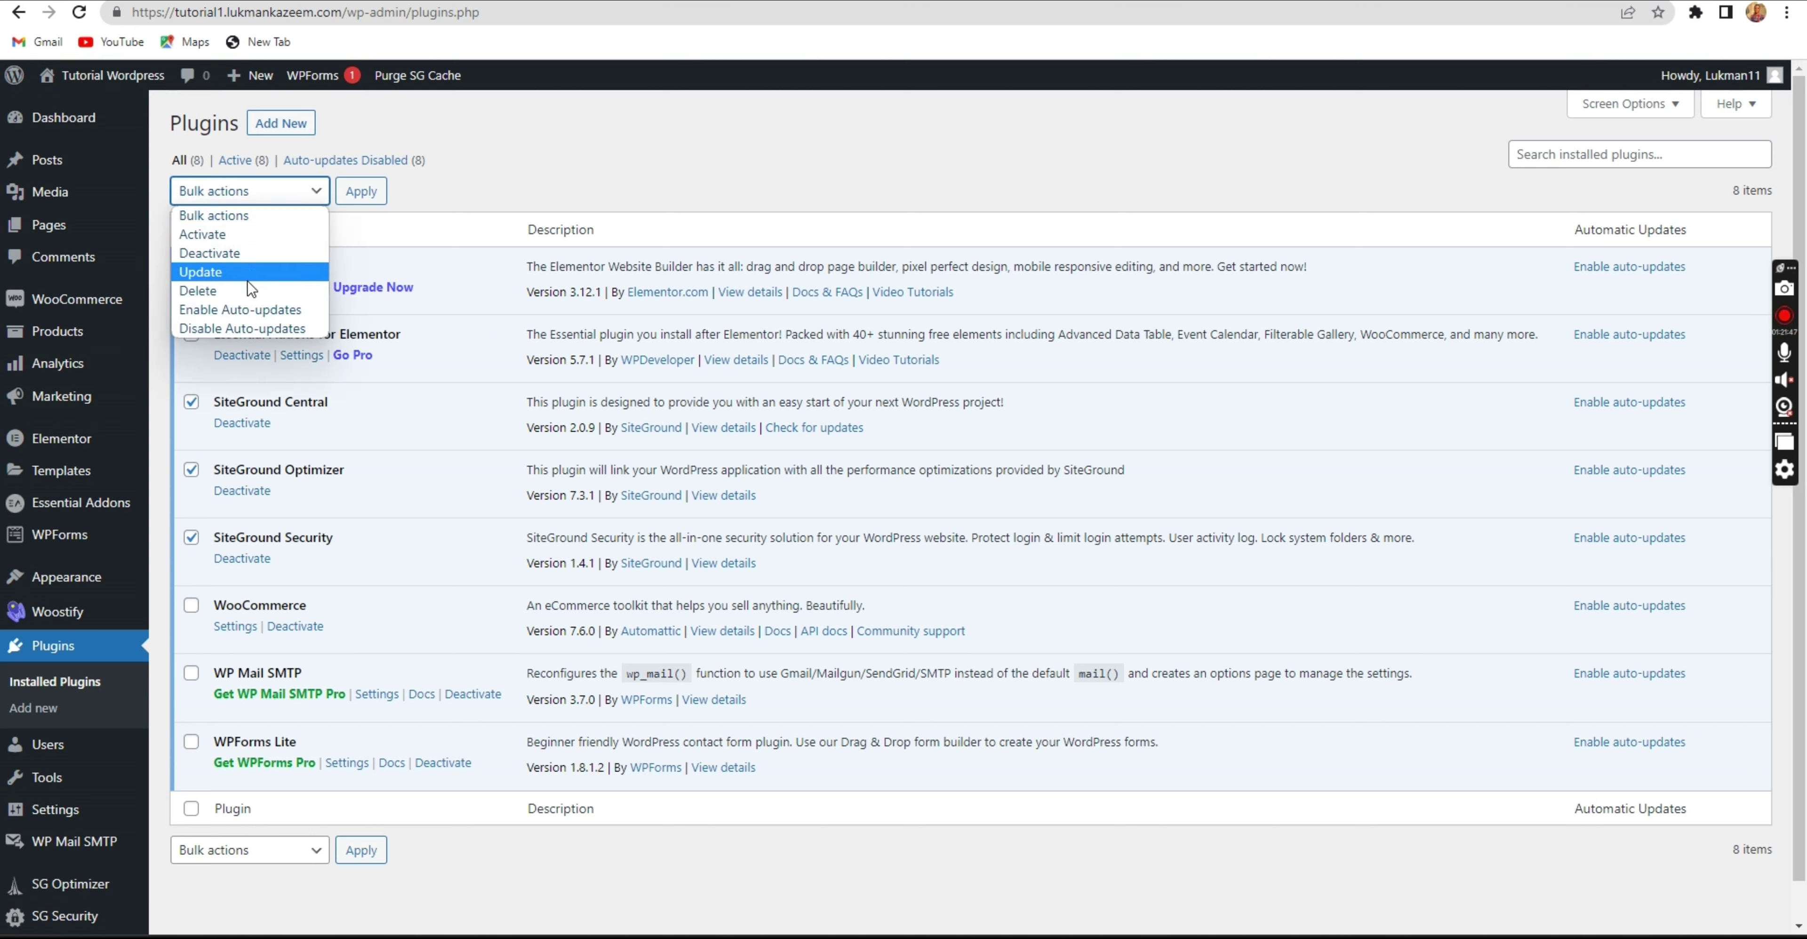
click(248, 251)
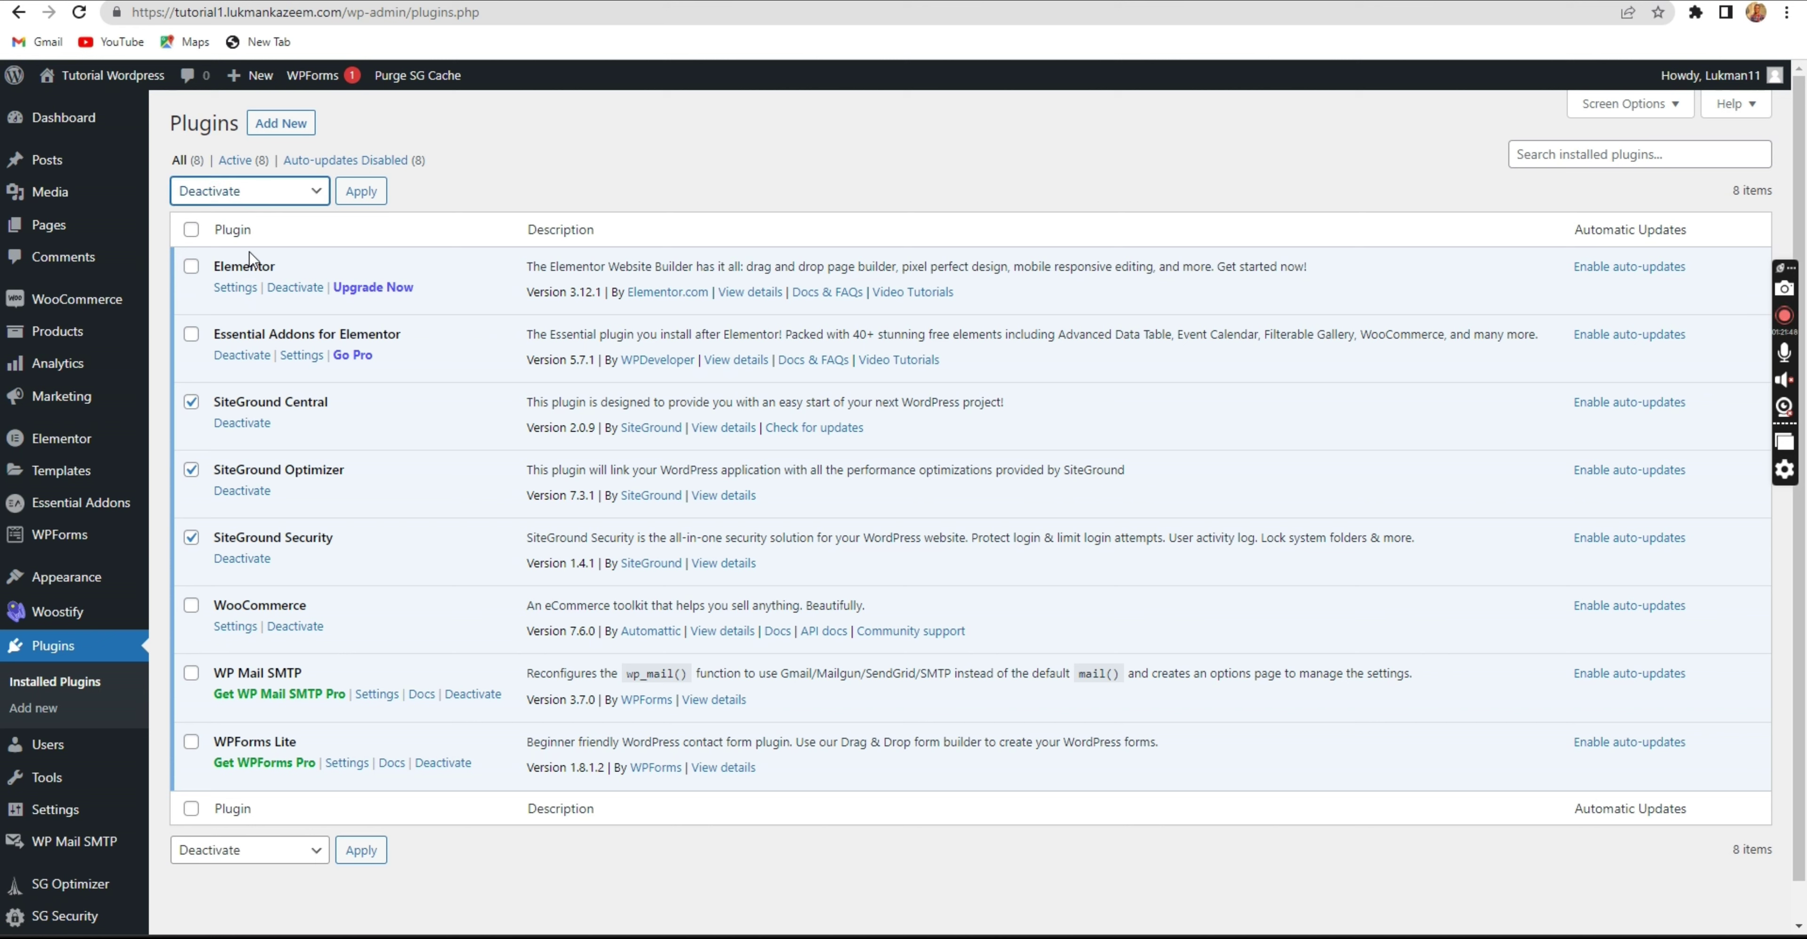
click(357, 201)
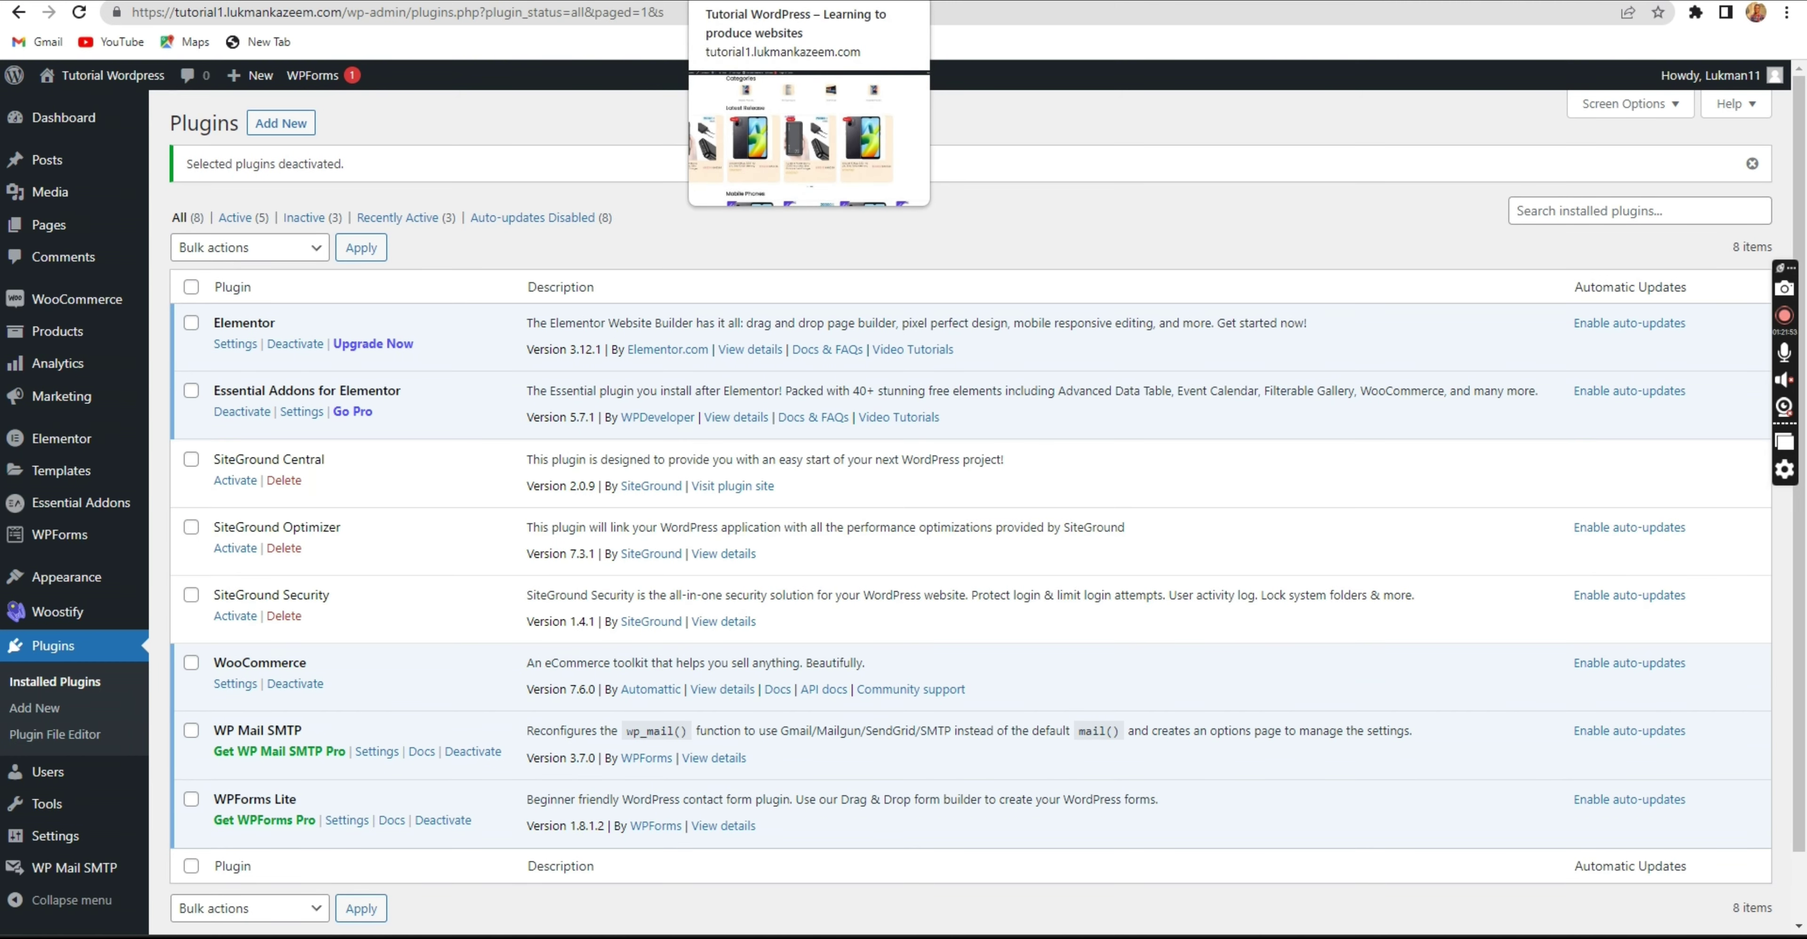
click(772, 0)
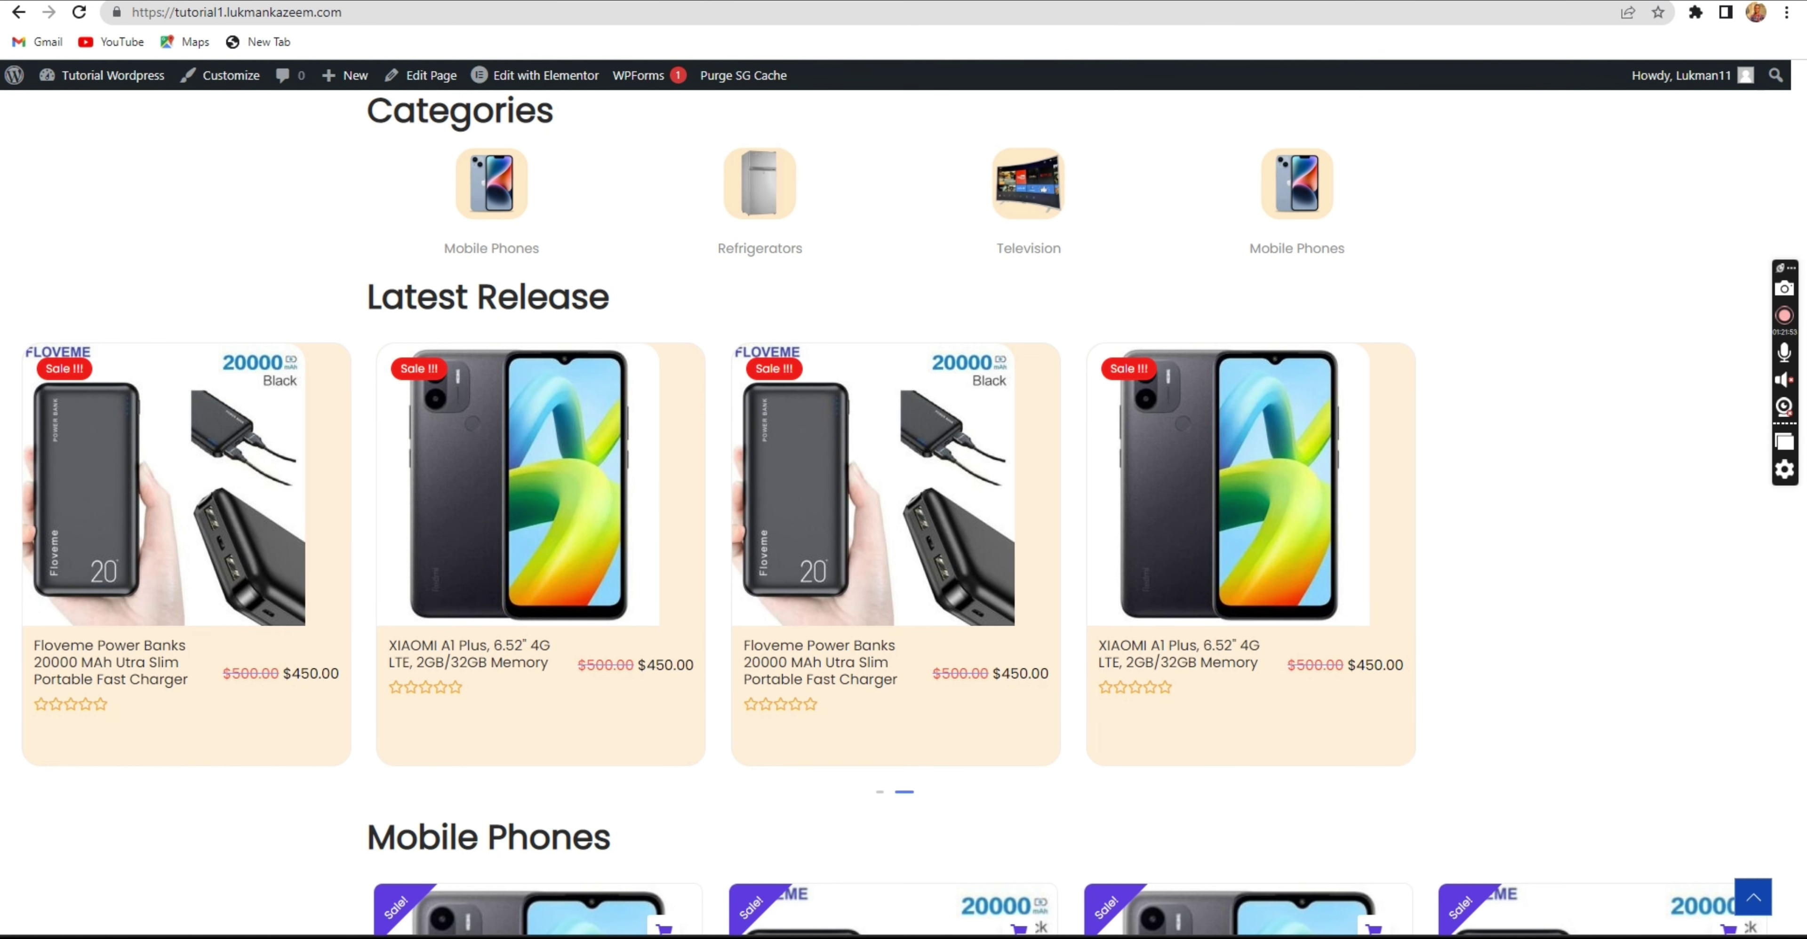
click(79, 12)
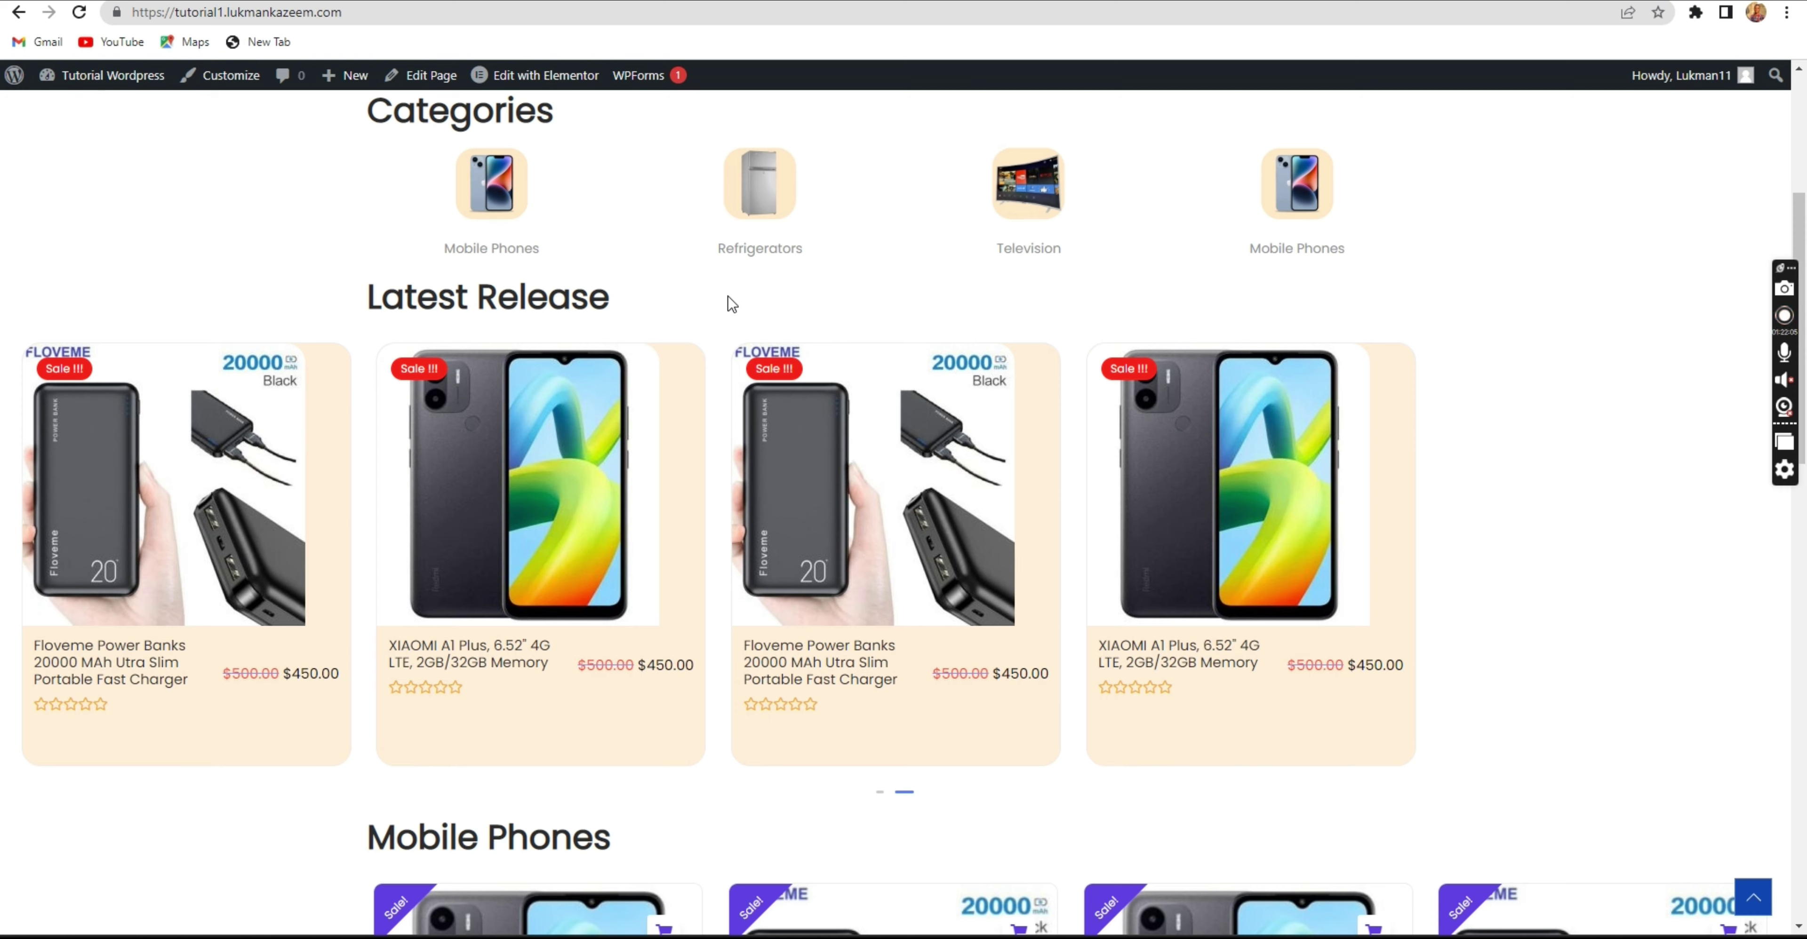
Open the live site in a new tab from the admin bar's site link.
key(ctrl+Tab)
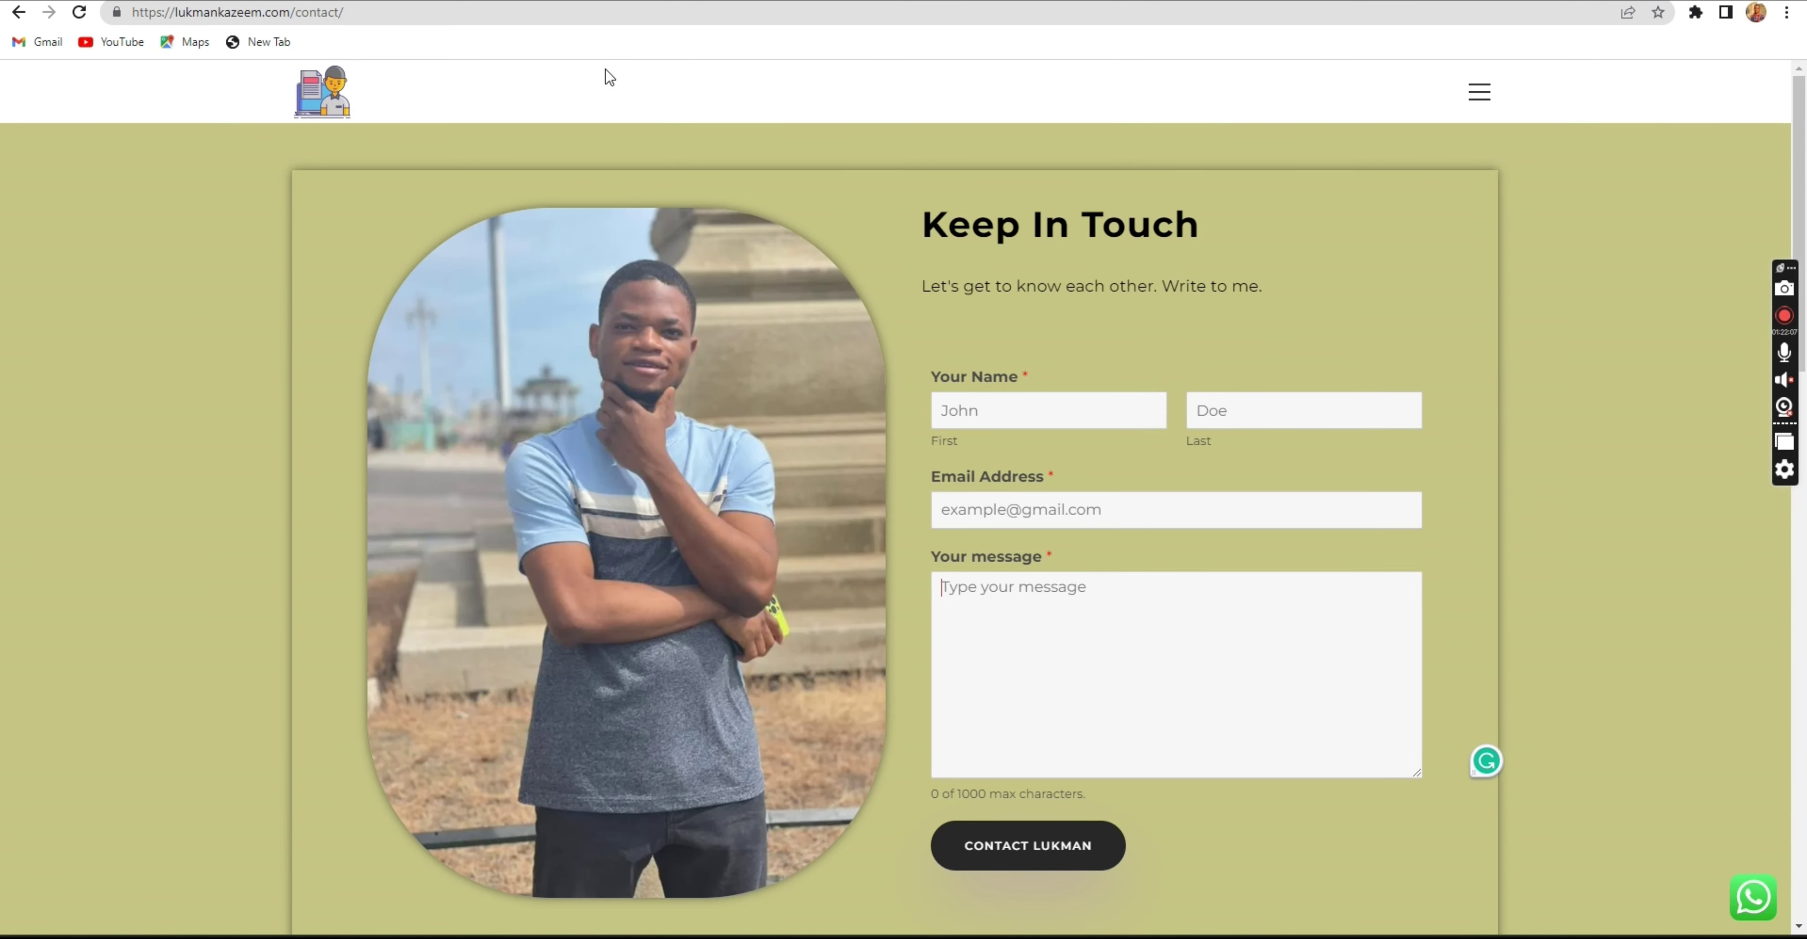
key(ctrl+Tab)
mouse_move(74, 74)
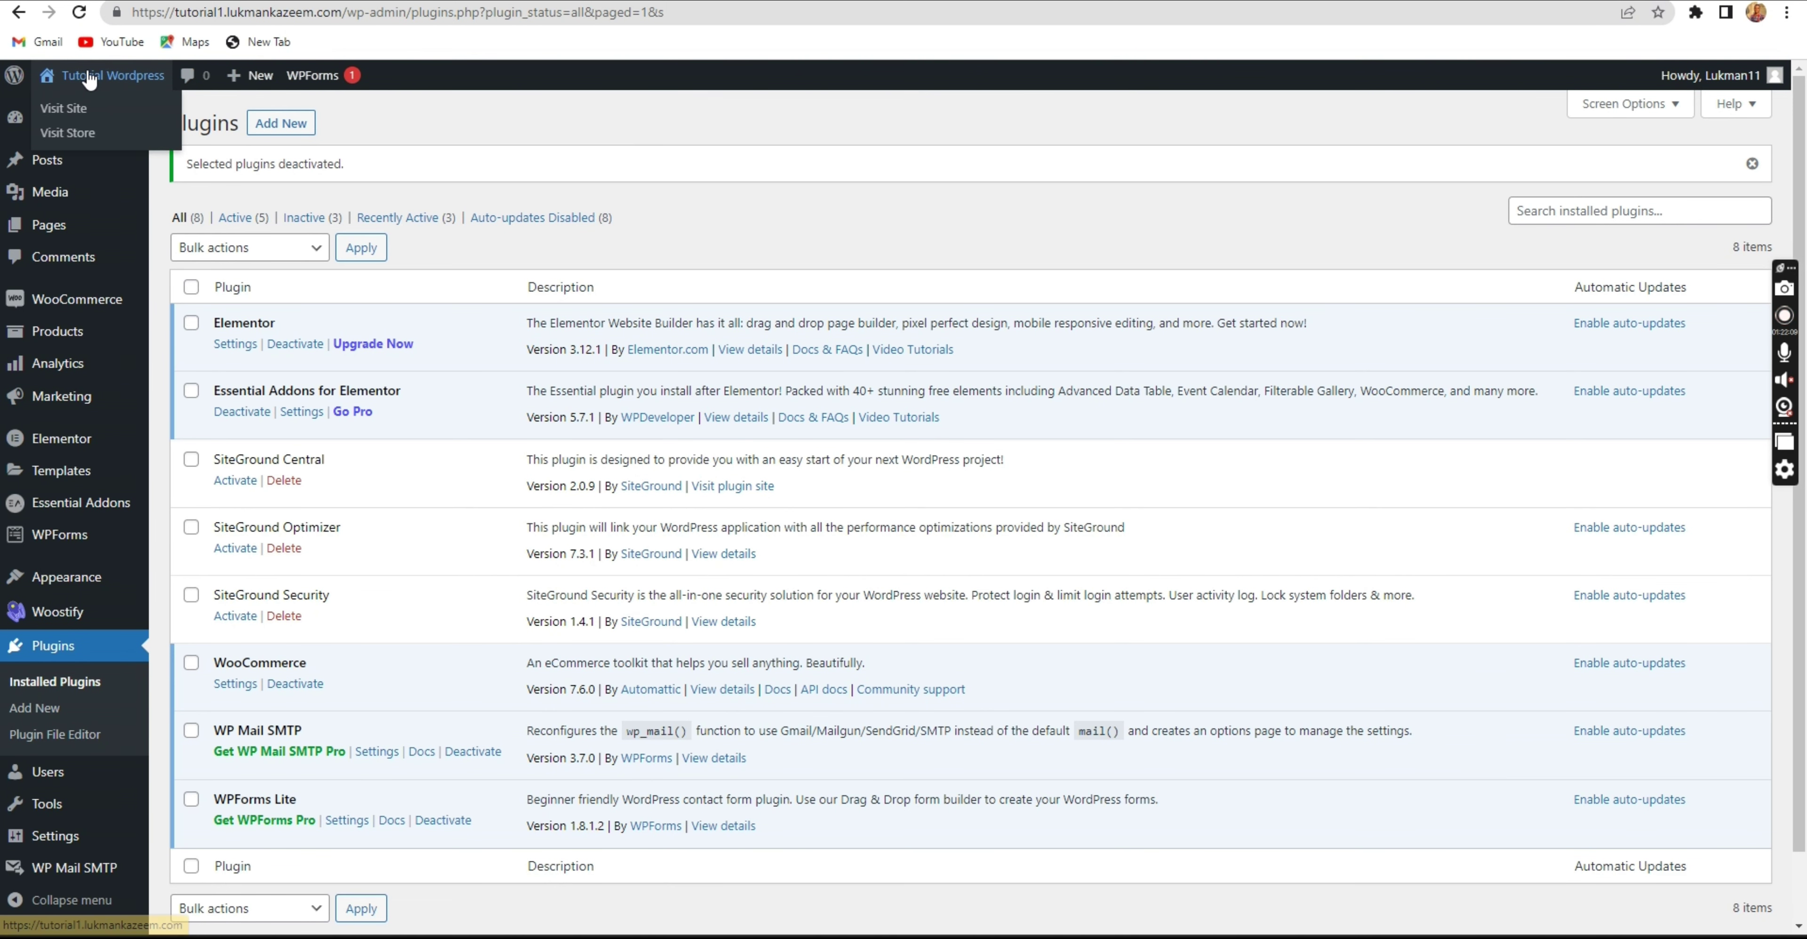
right_click(107, 110)
click(137, 119)
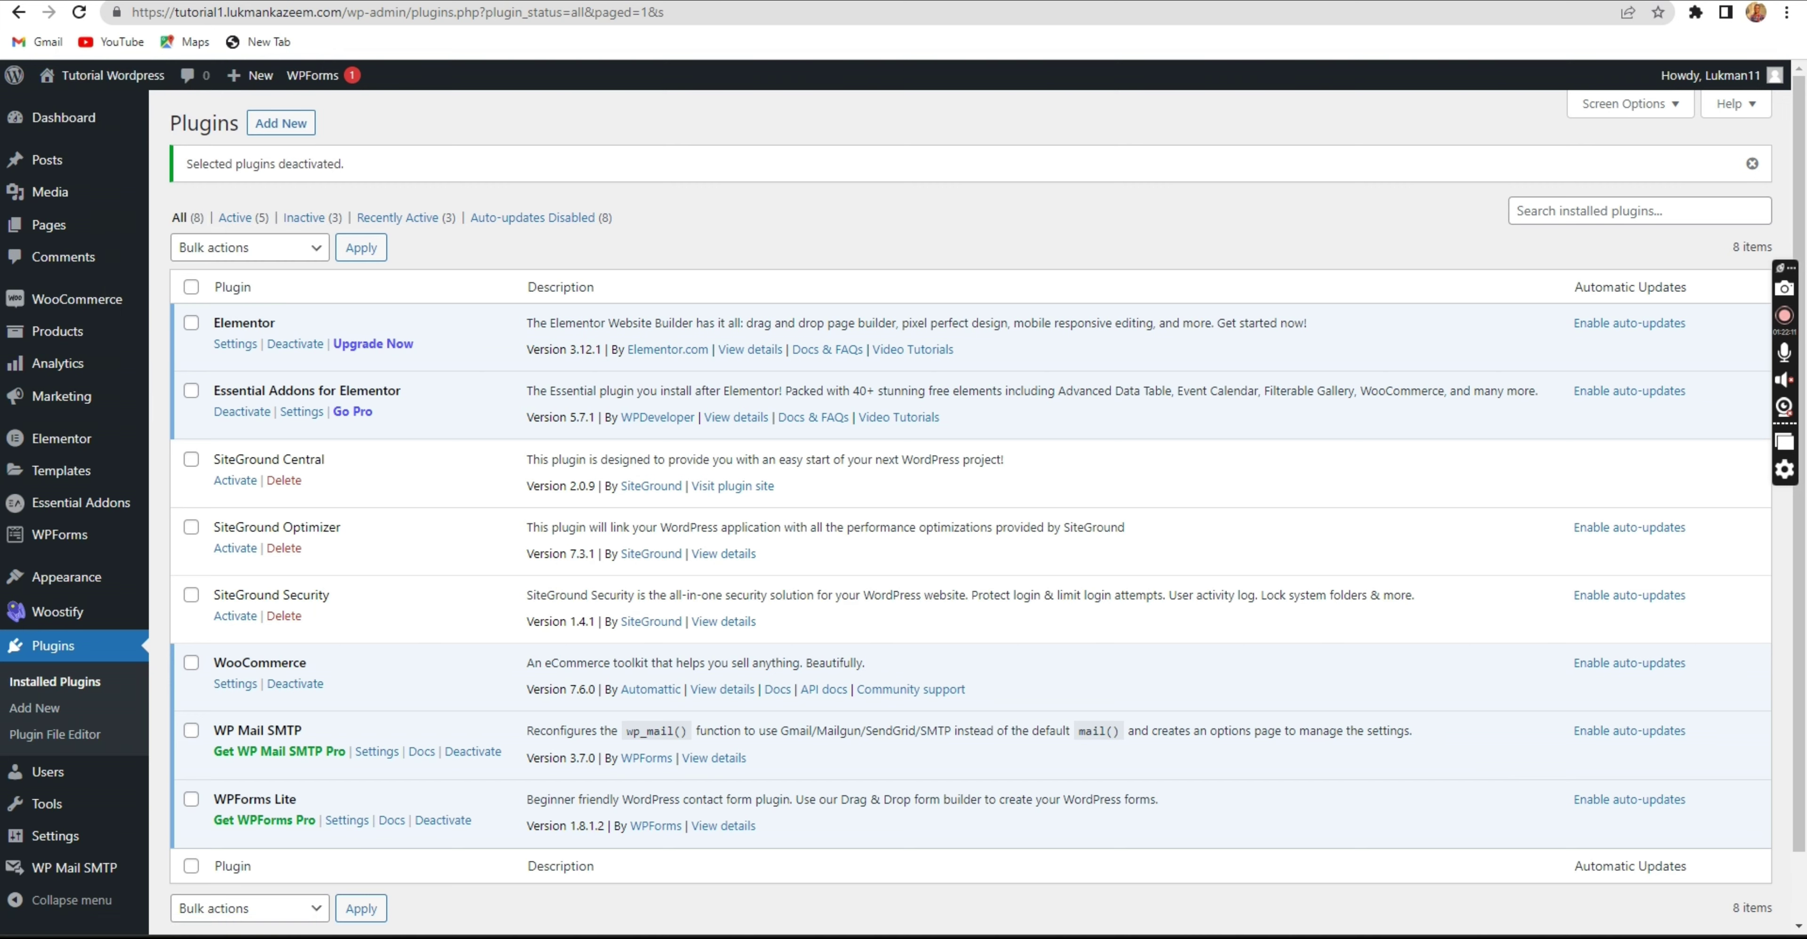
key(ctrl+Tab)
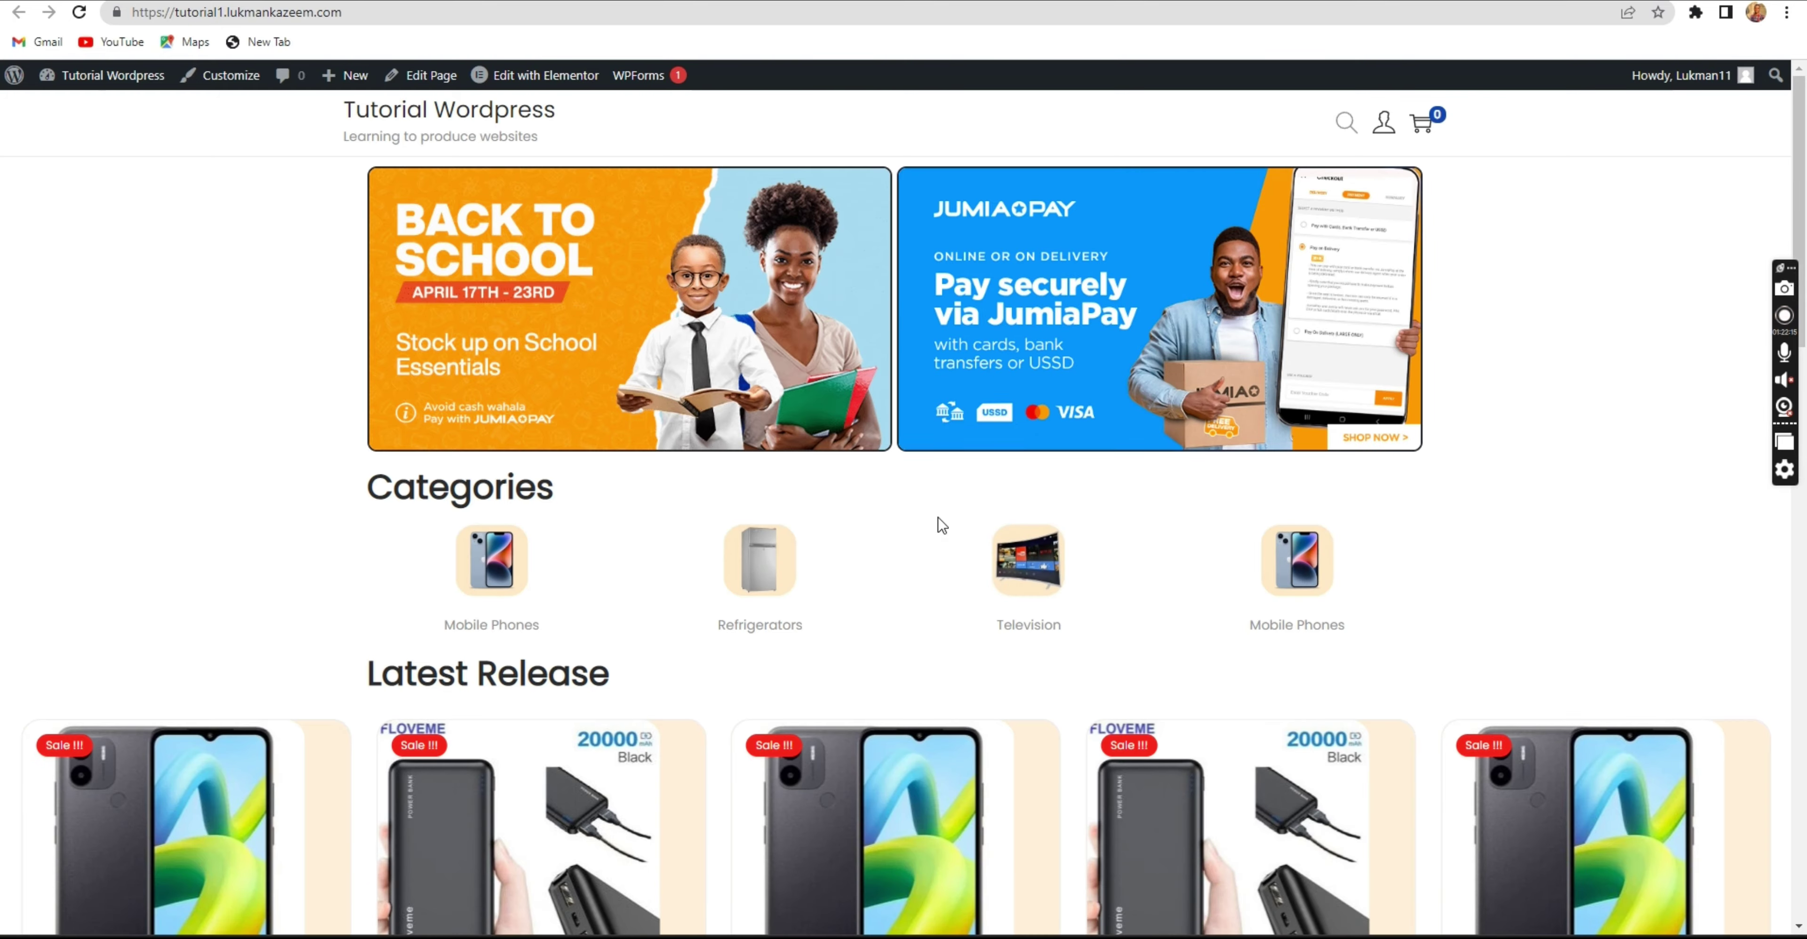
Scroll through the live site with SiteGround plugins off, then return to the Plugins list.
scroll(863, 647, down, 6)
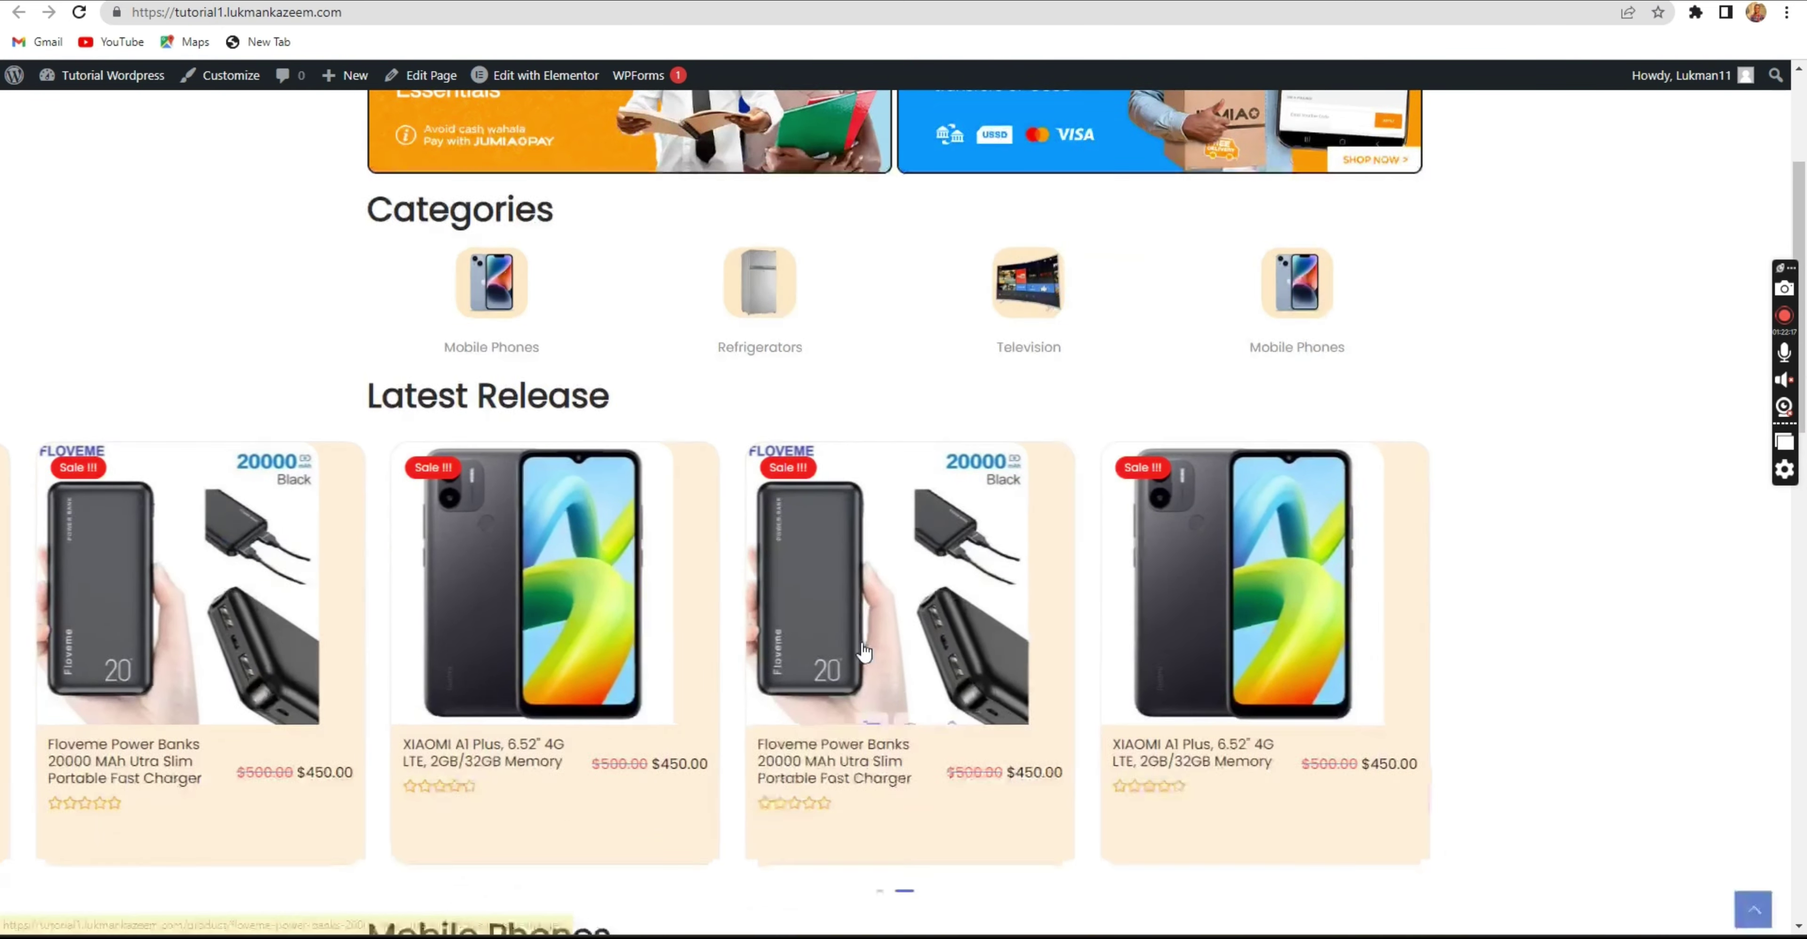
scroll(853, 637, down, 3)
scroll(878, 514, down, 1)
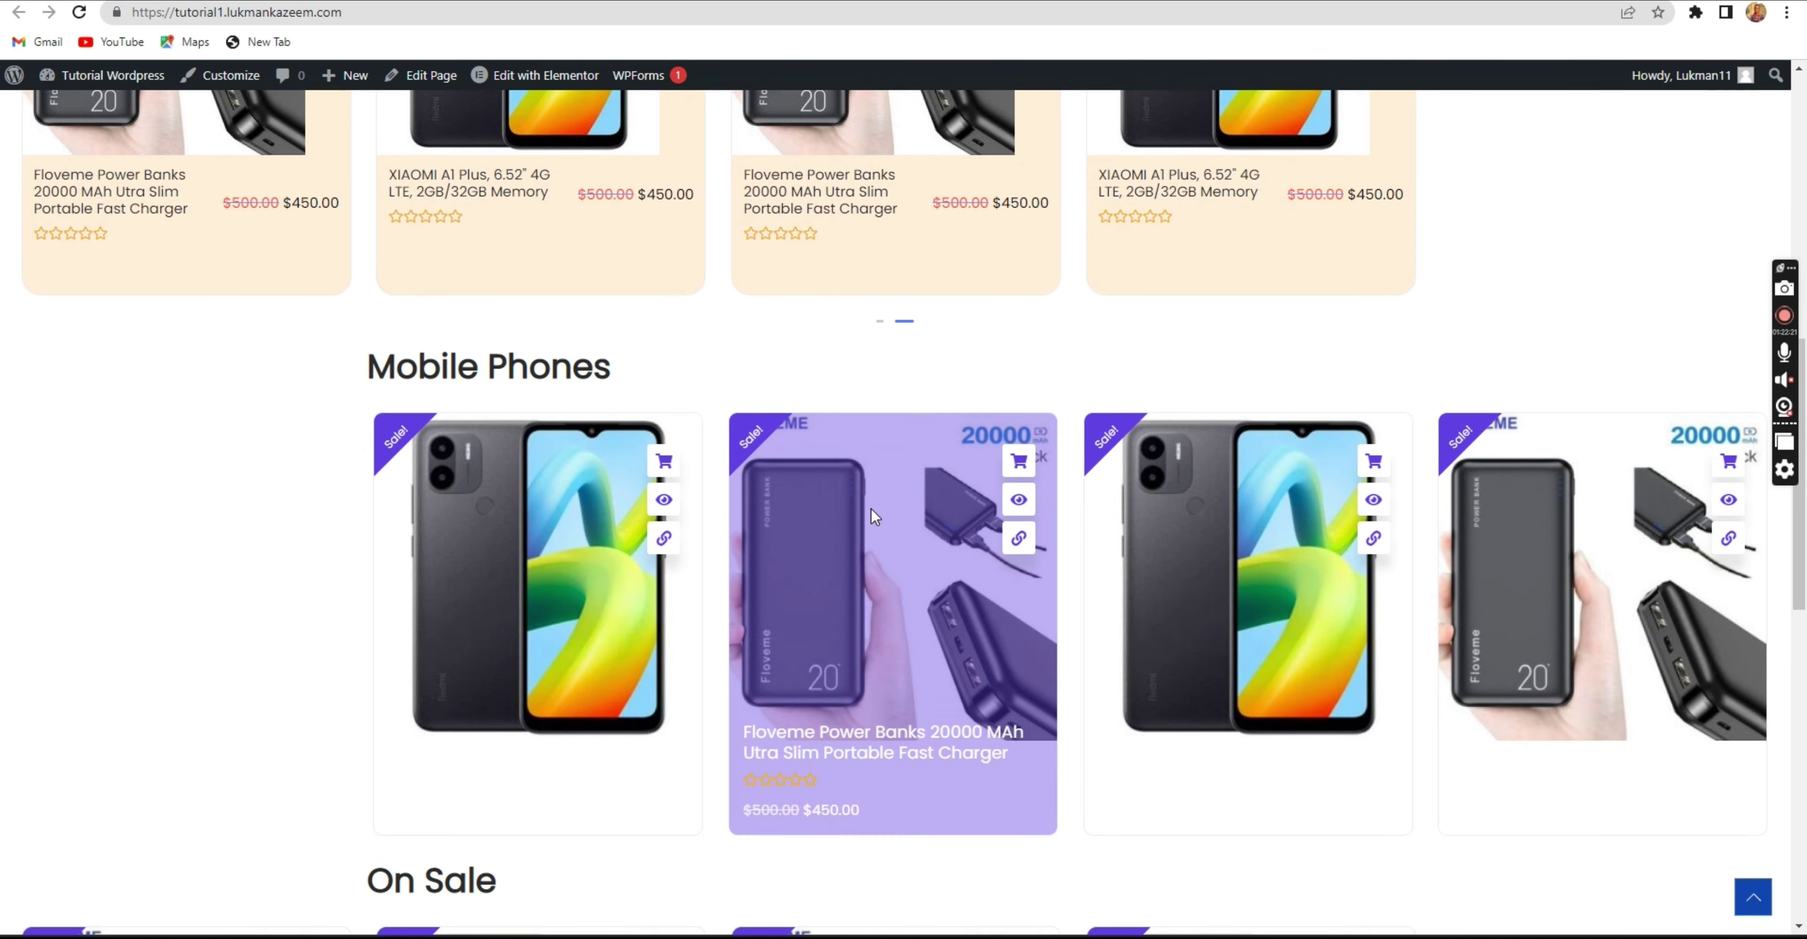
scroll(875, 511, down, 5)
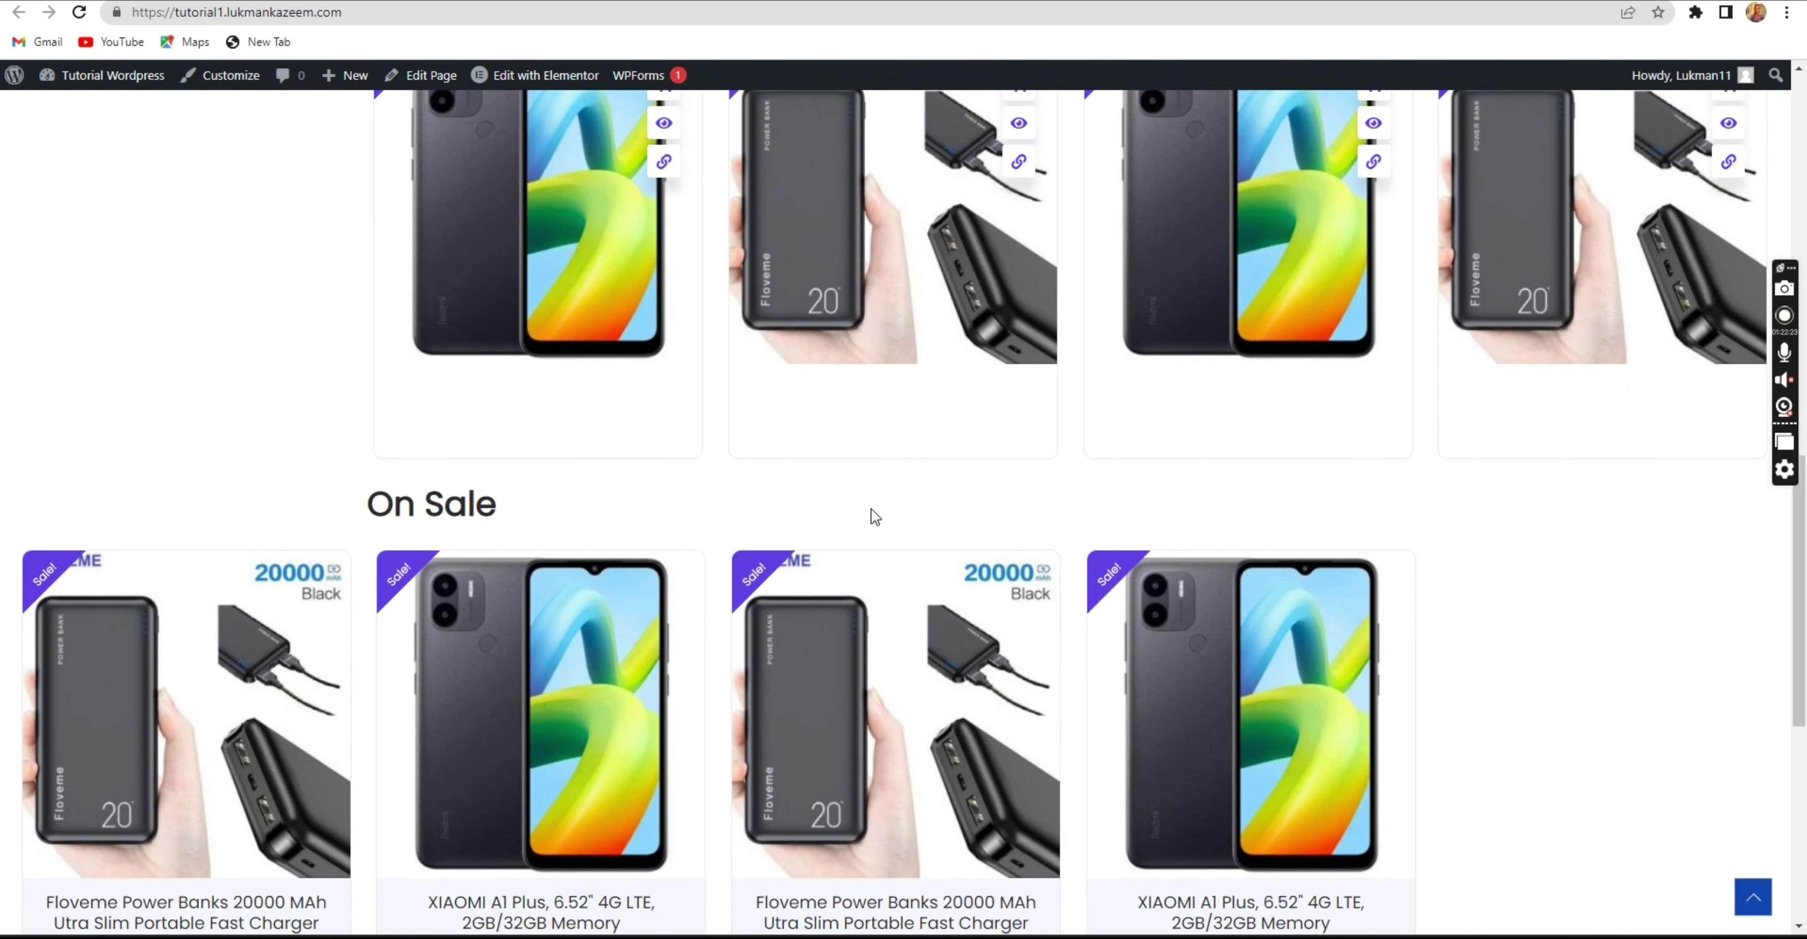
scroll(875, 516, up, 15)
scroll(871, 512, down, 4)
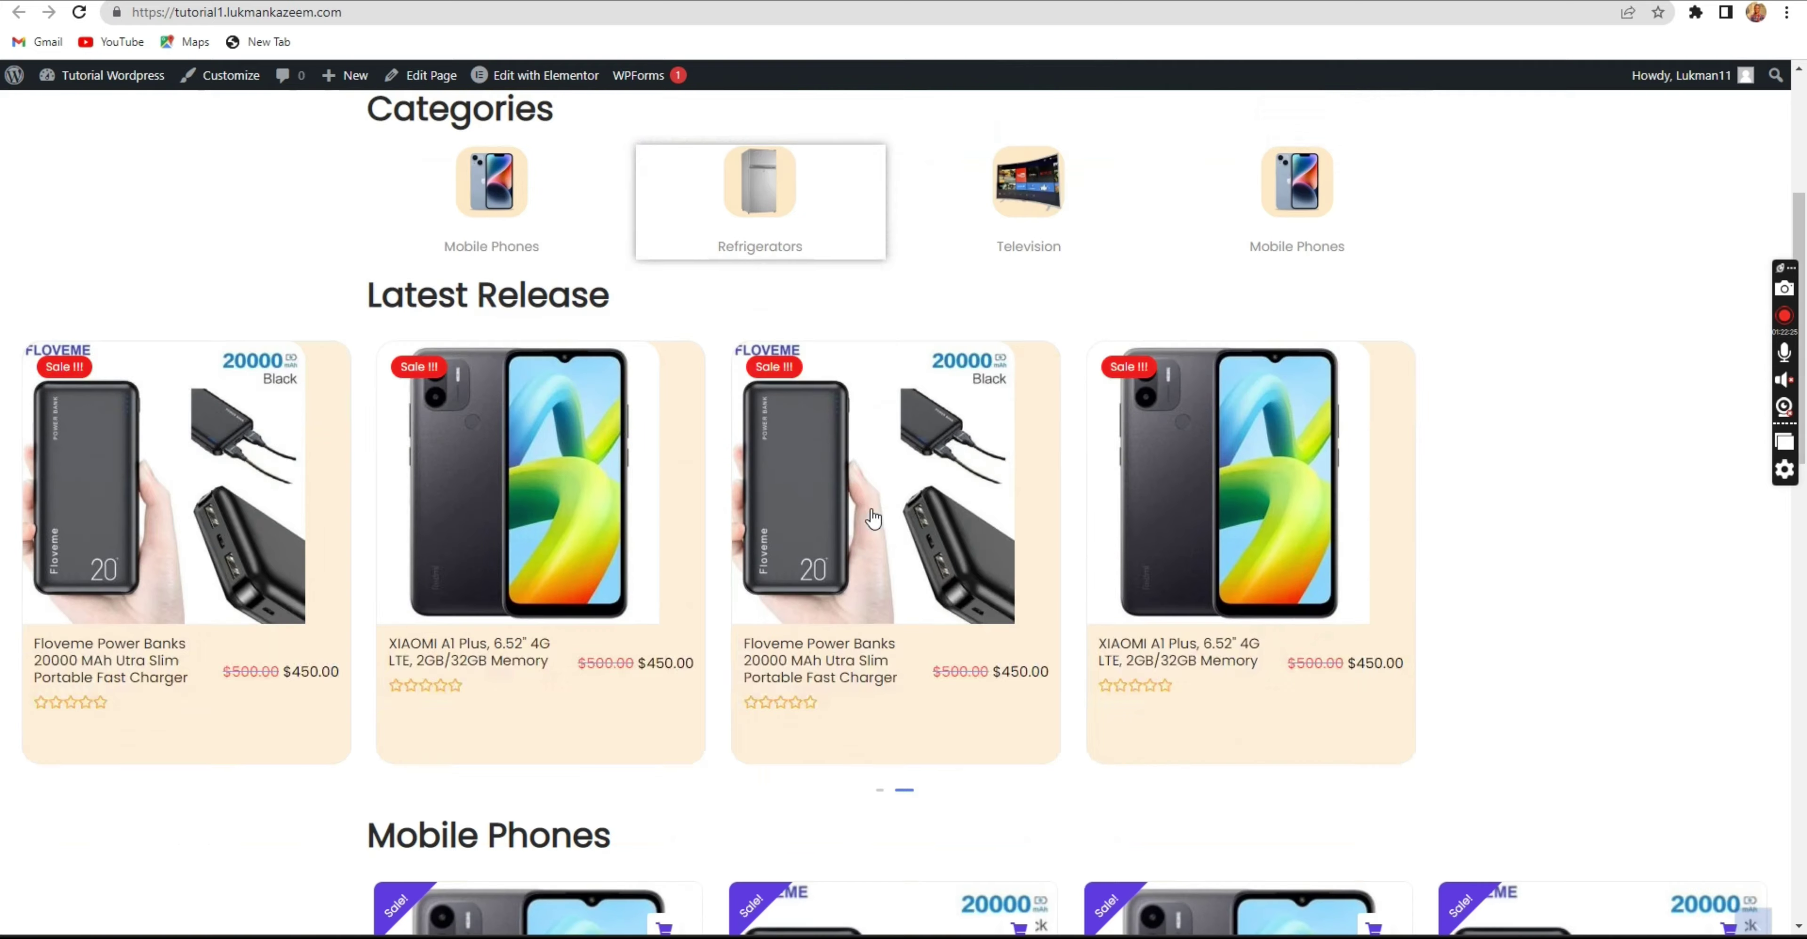
click(498, 0)
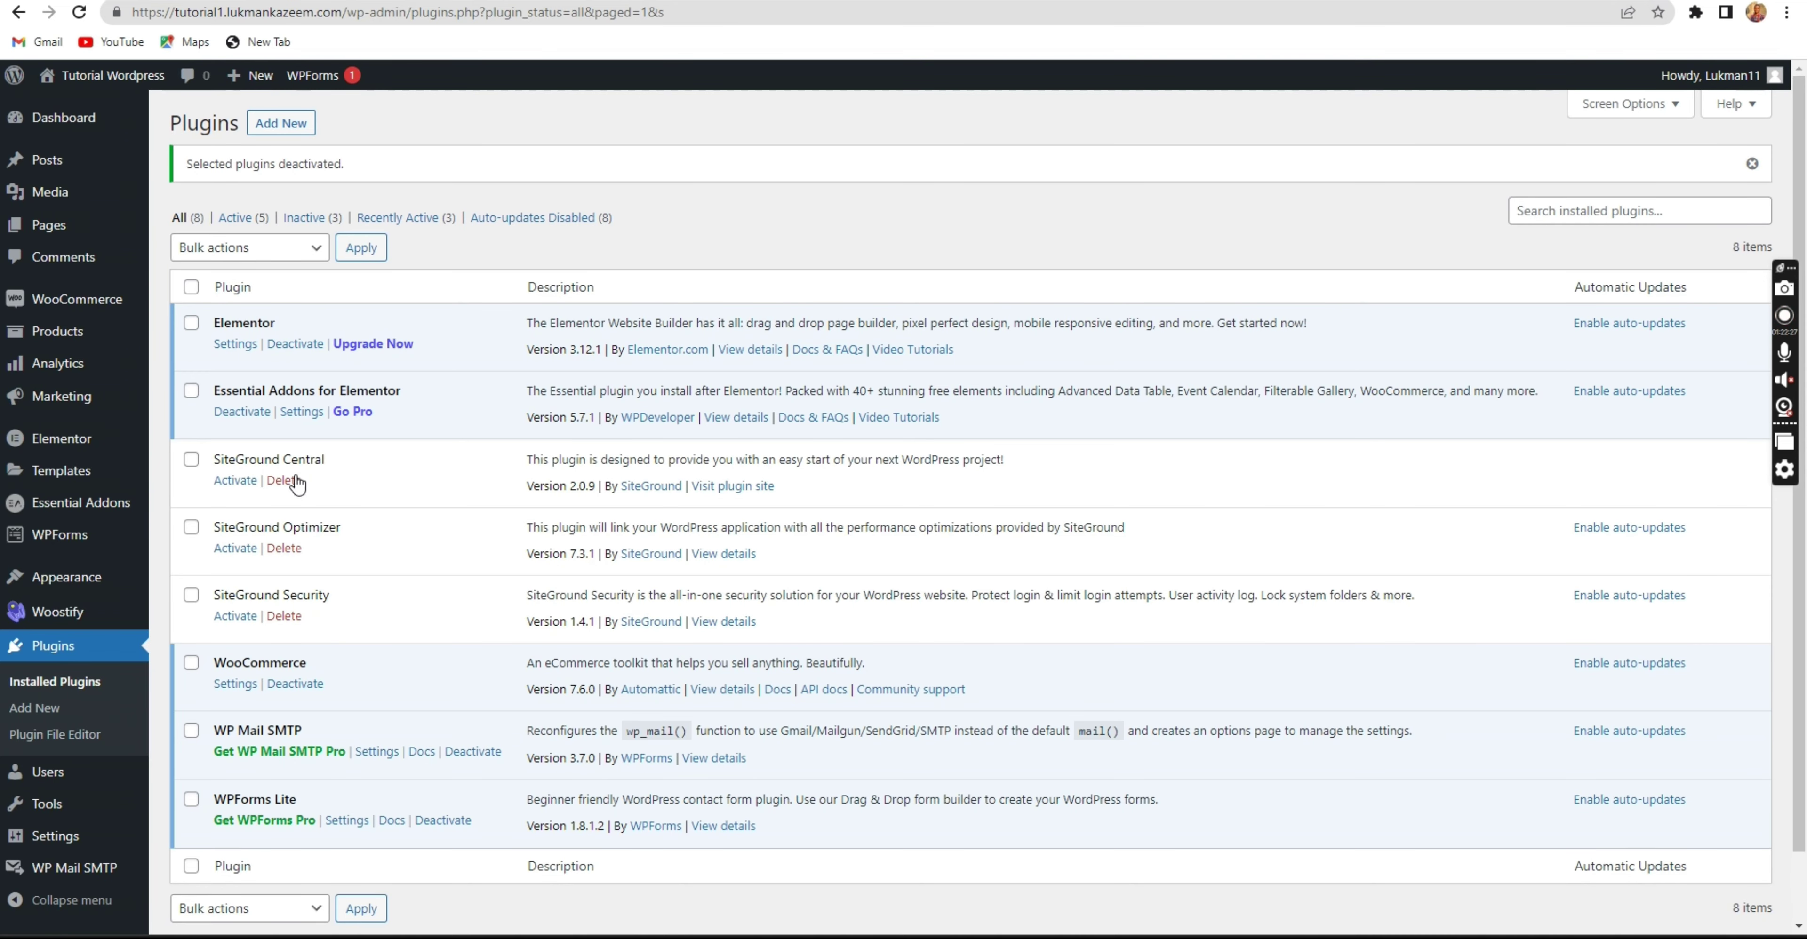
Reactivate SiteGround Central, Optimizer and Security with the bulk Activate action.
click(192, 462)
click(190, 528)
click(192, 596)
click(247, 251)
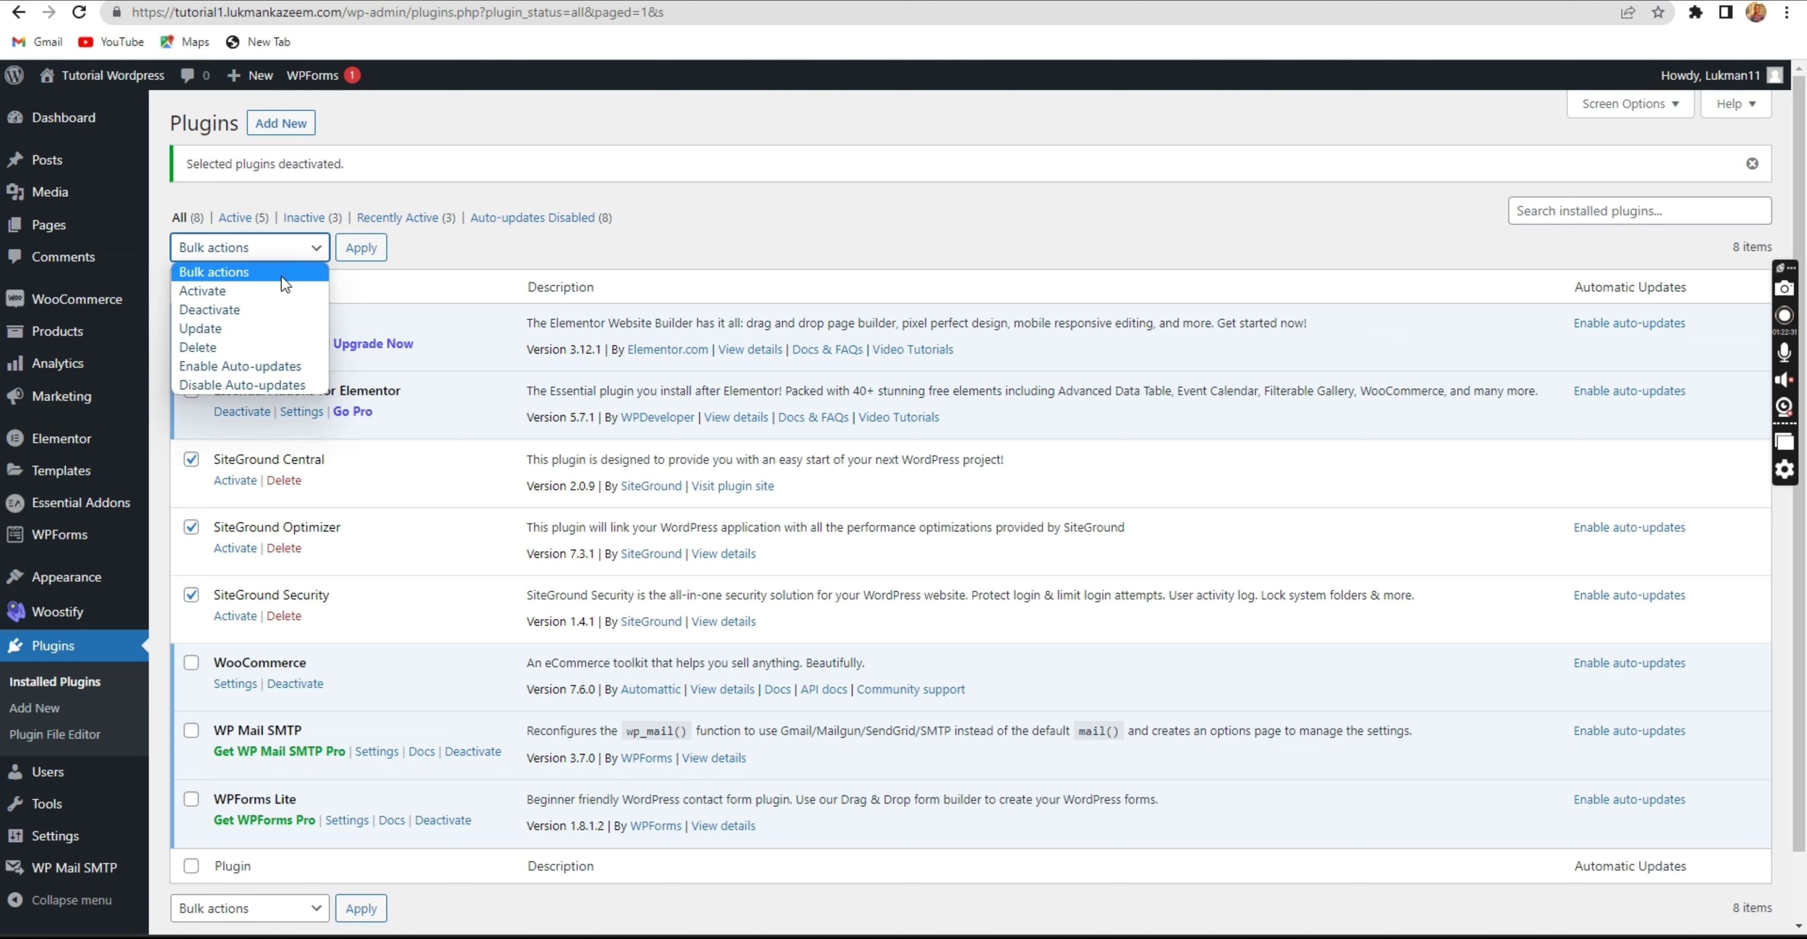
click(294, 284)
click(360, 254)
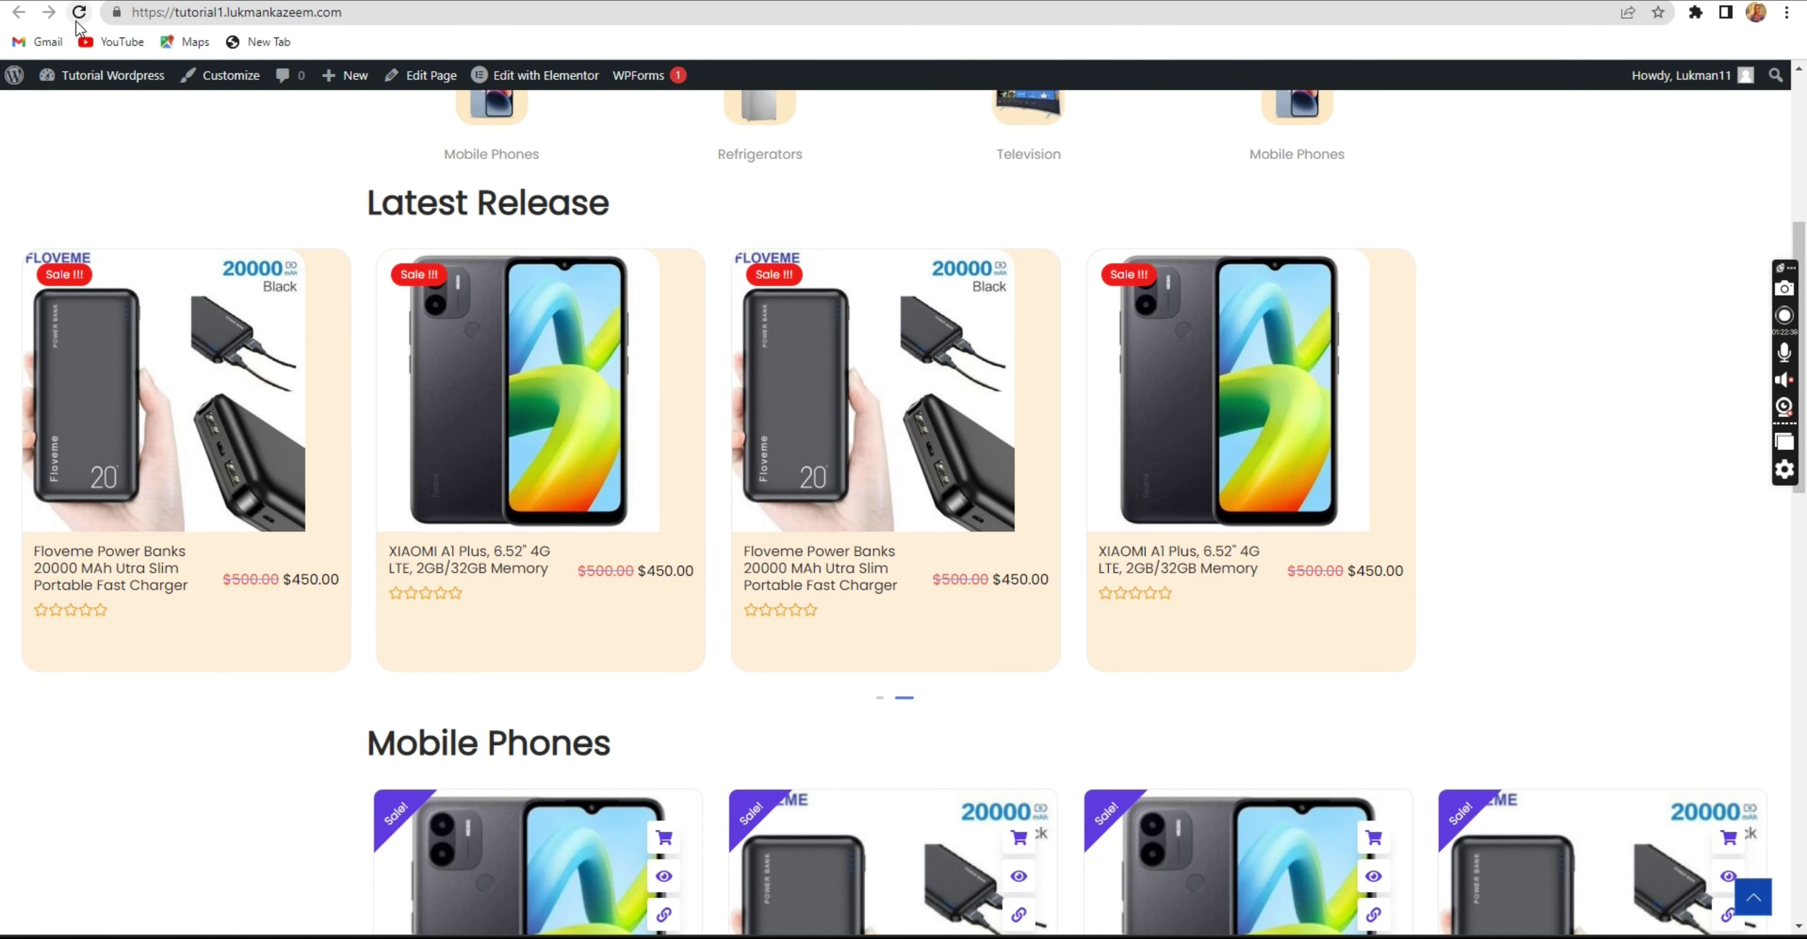
Reload the storefront, return to the admin and show All Products.
click(79, 12)
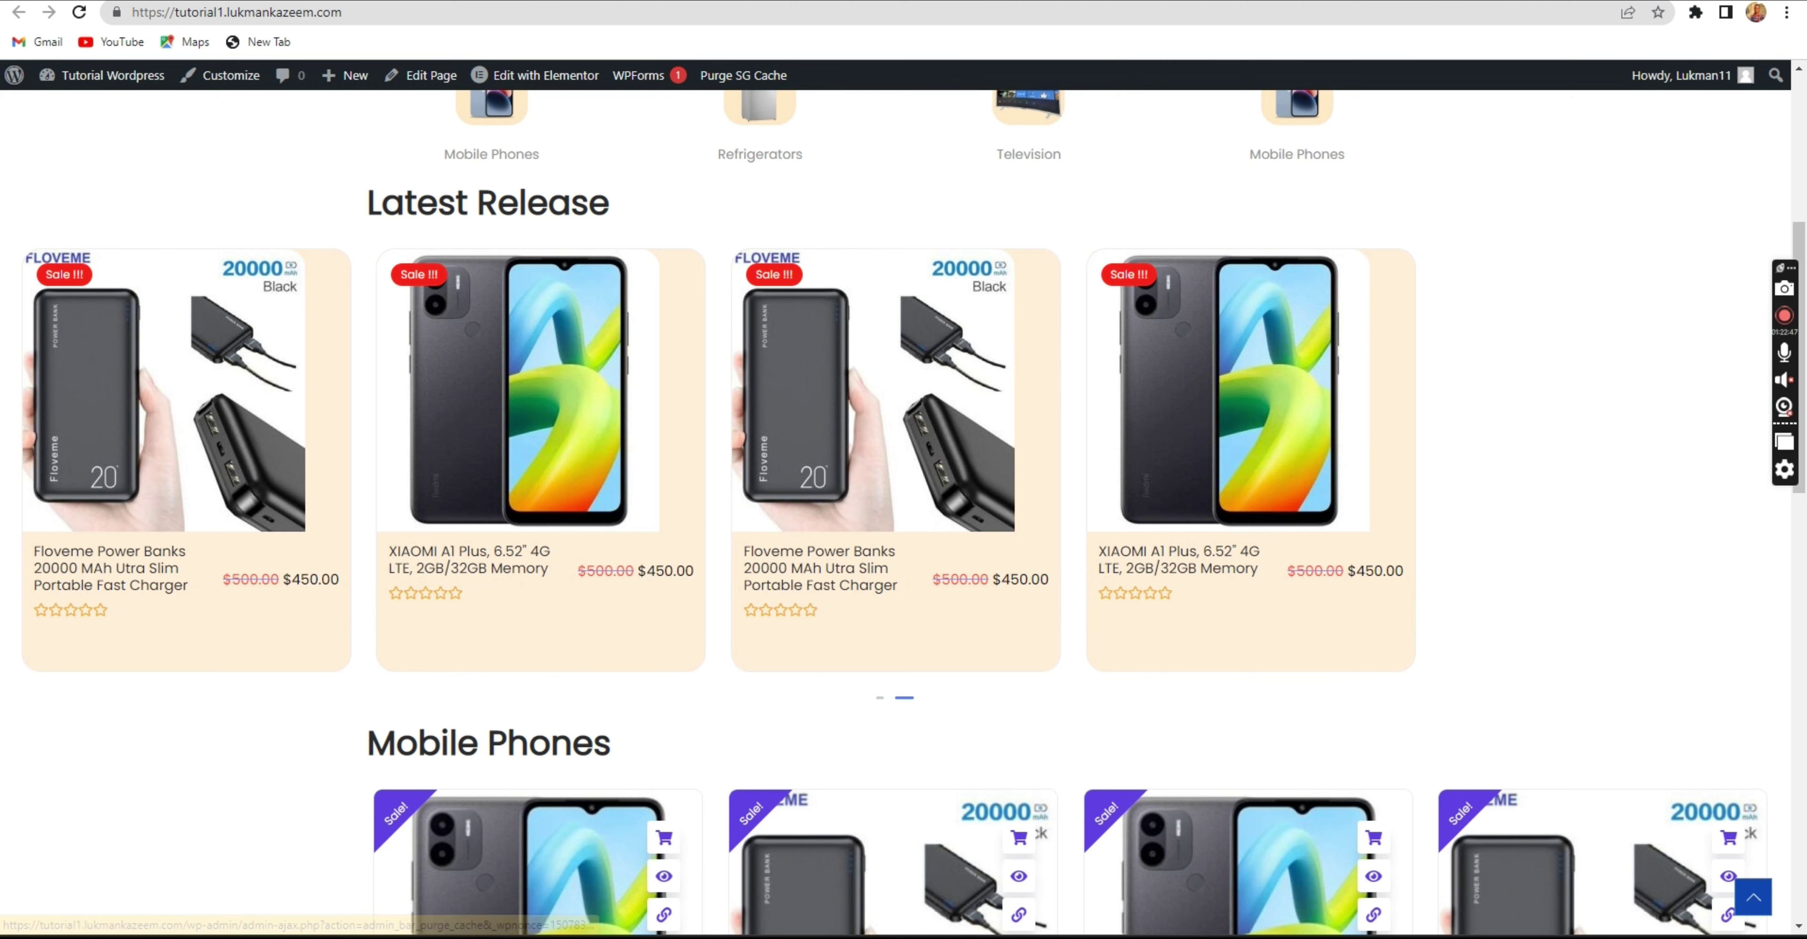
click(743, 75)
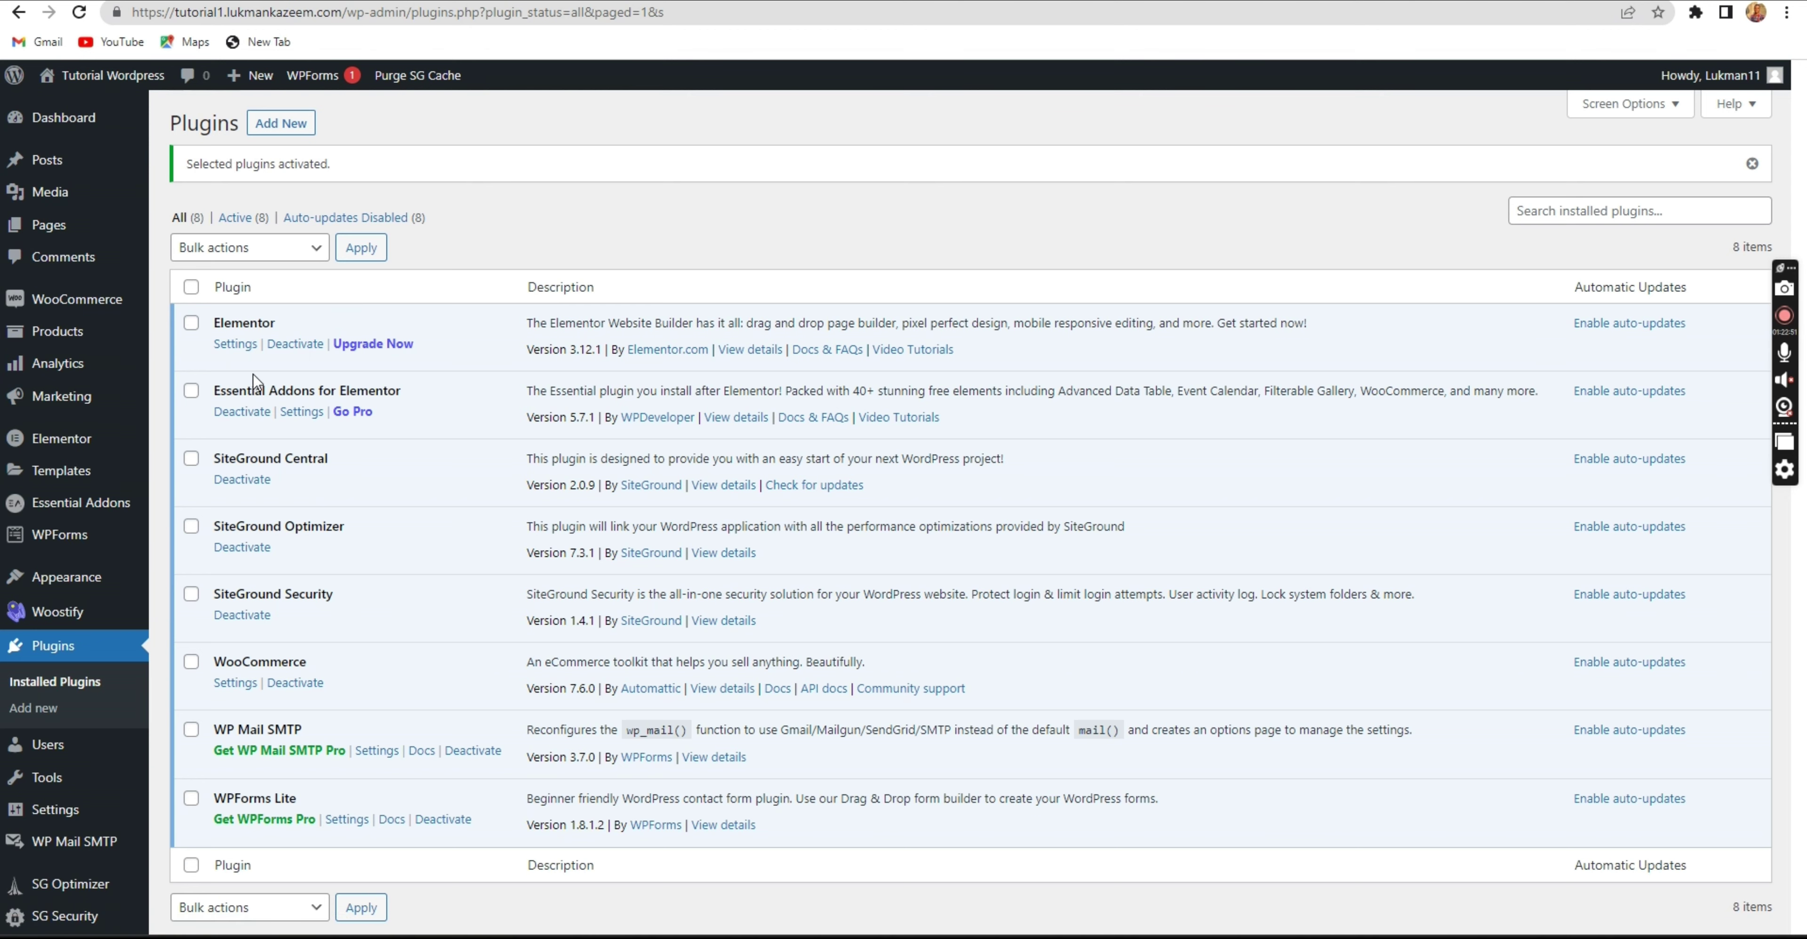
click(280, 335)
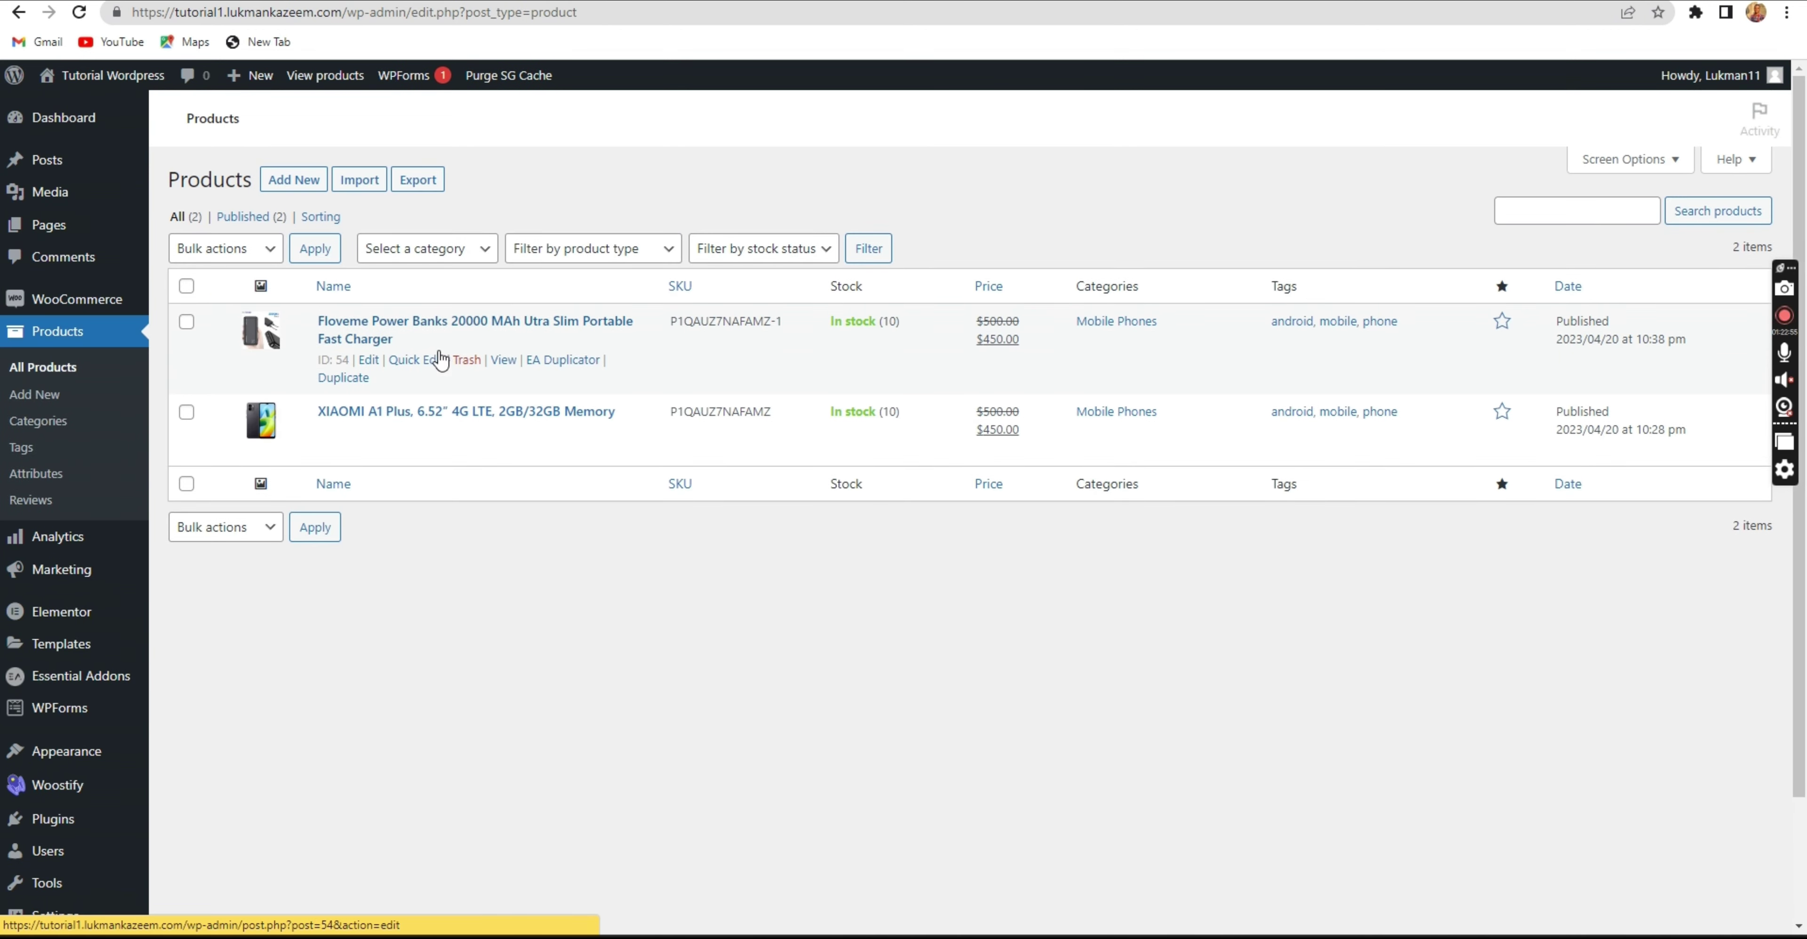
Duplicate the Floveme power bank with EA Duplicator and open the draft copy.
click(544, 361)
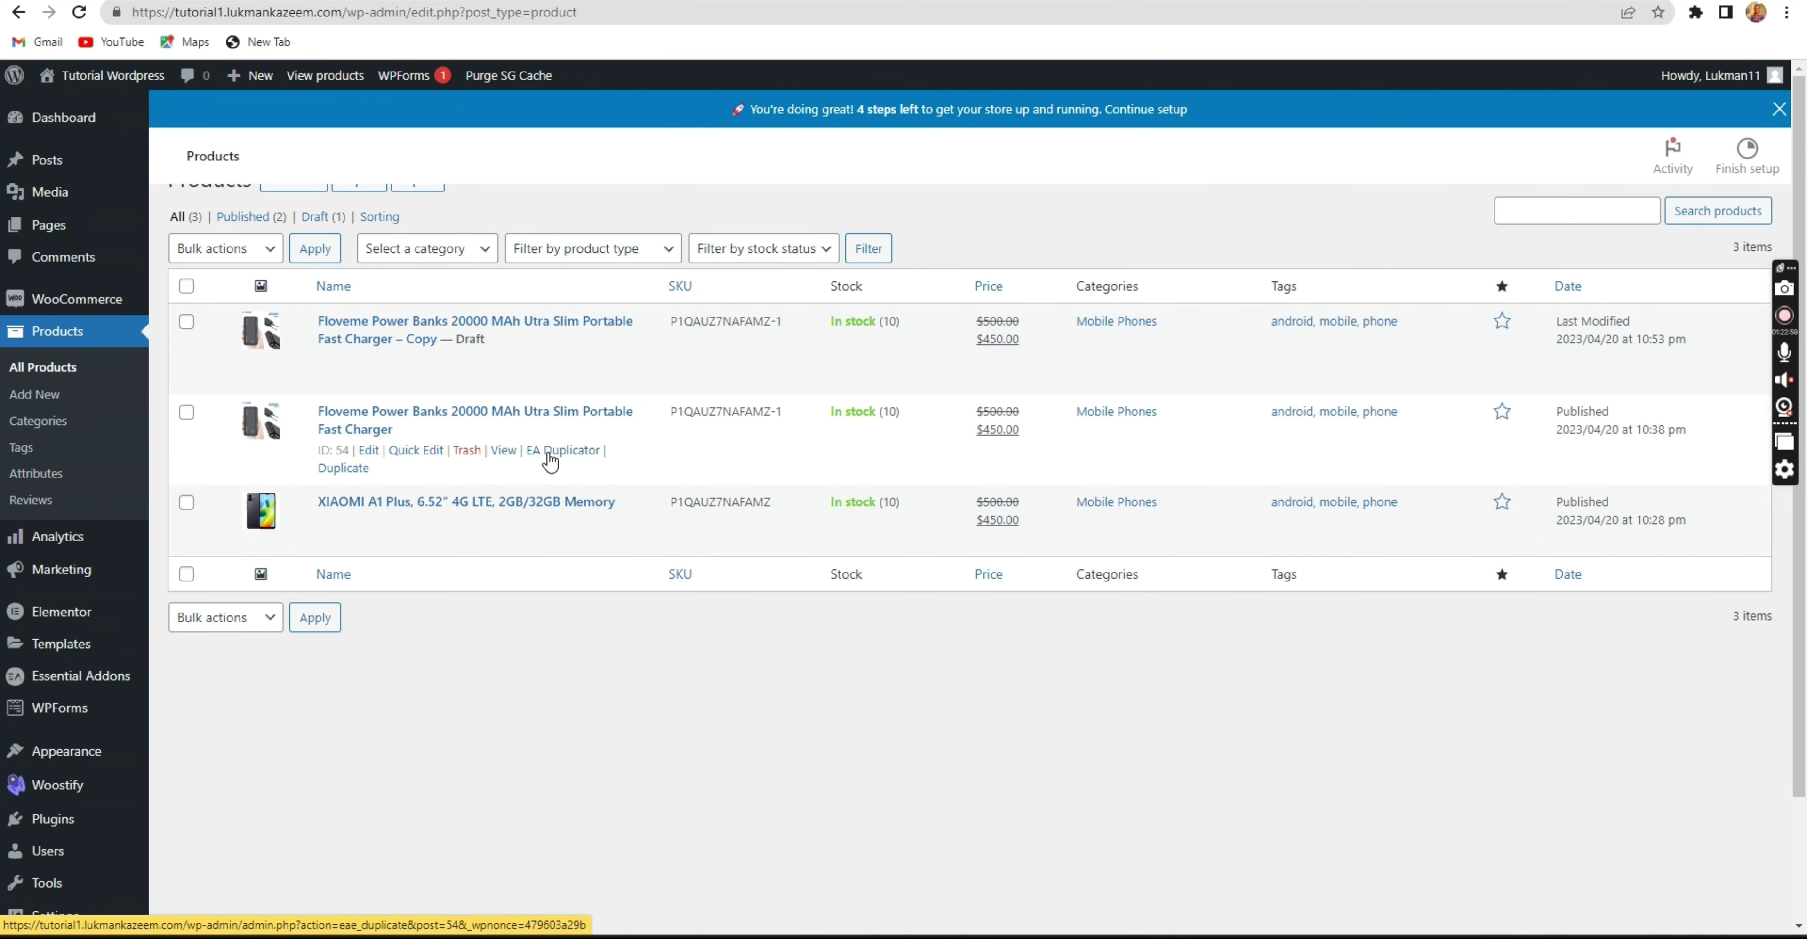
click(550, 461)
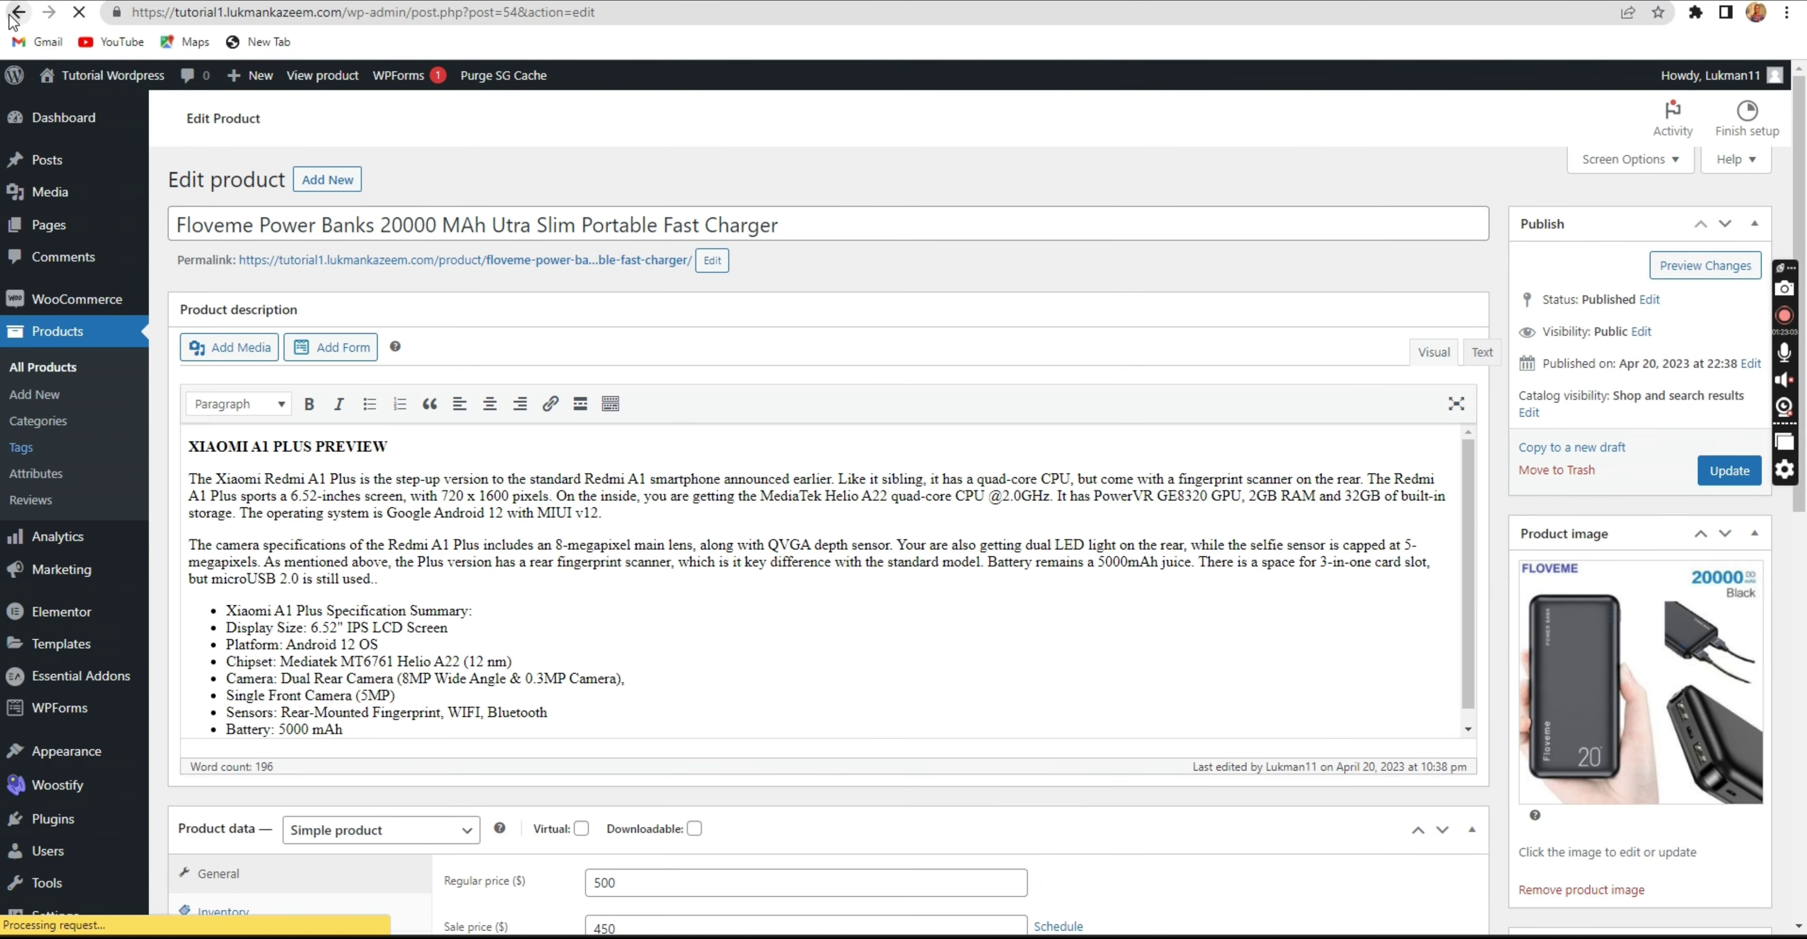
key(alt+Left)
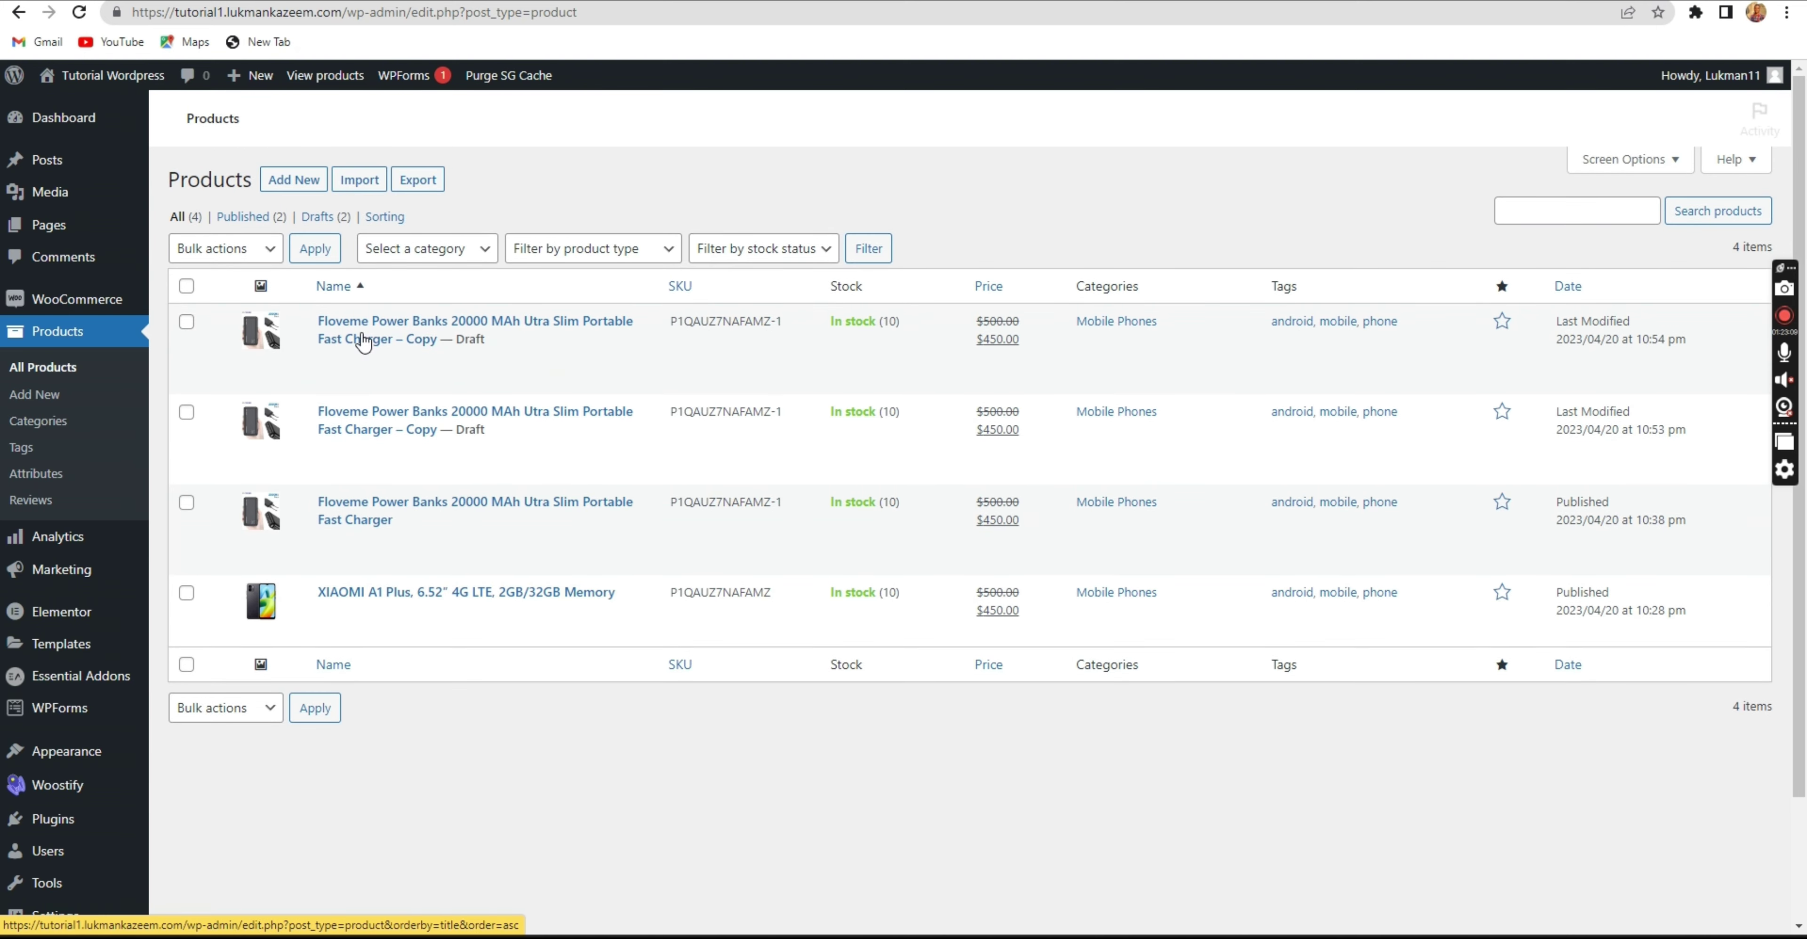
click(370, 363)
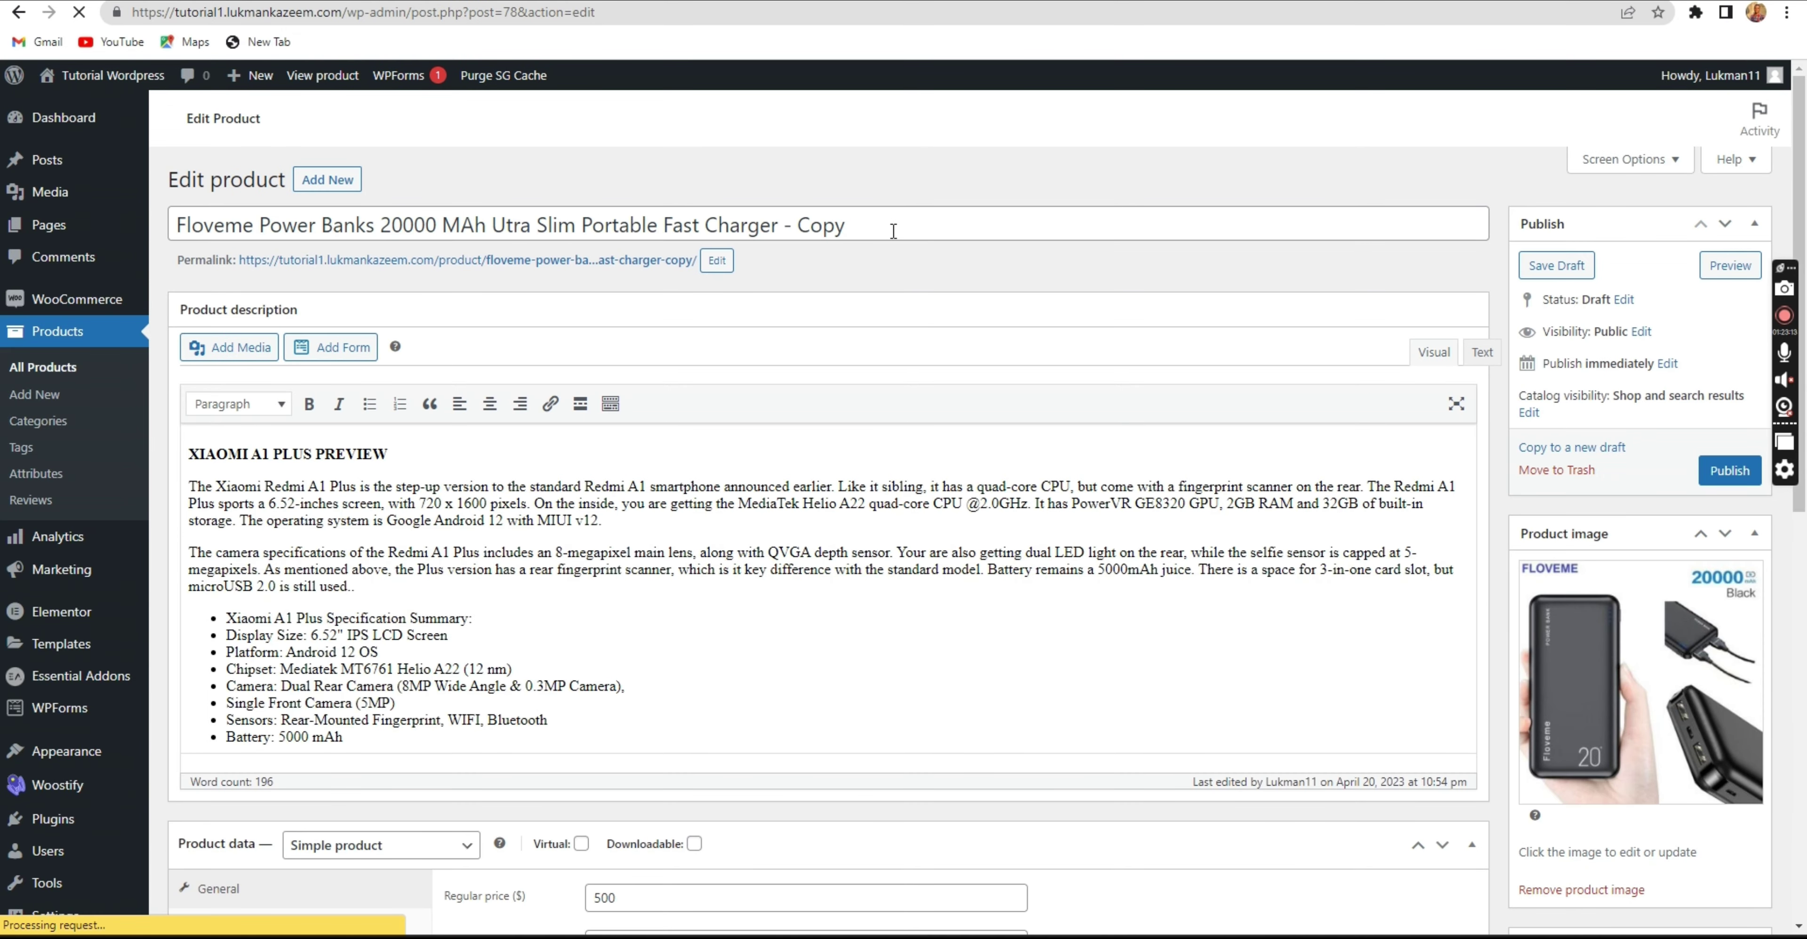
Rename the copy by removing 'Copy' and replacing Floveme with 'Elegant'.
click(858, 250)
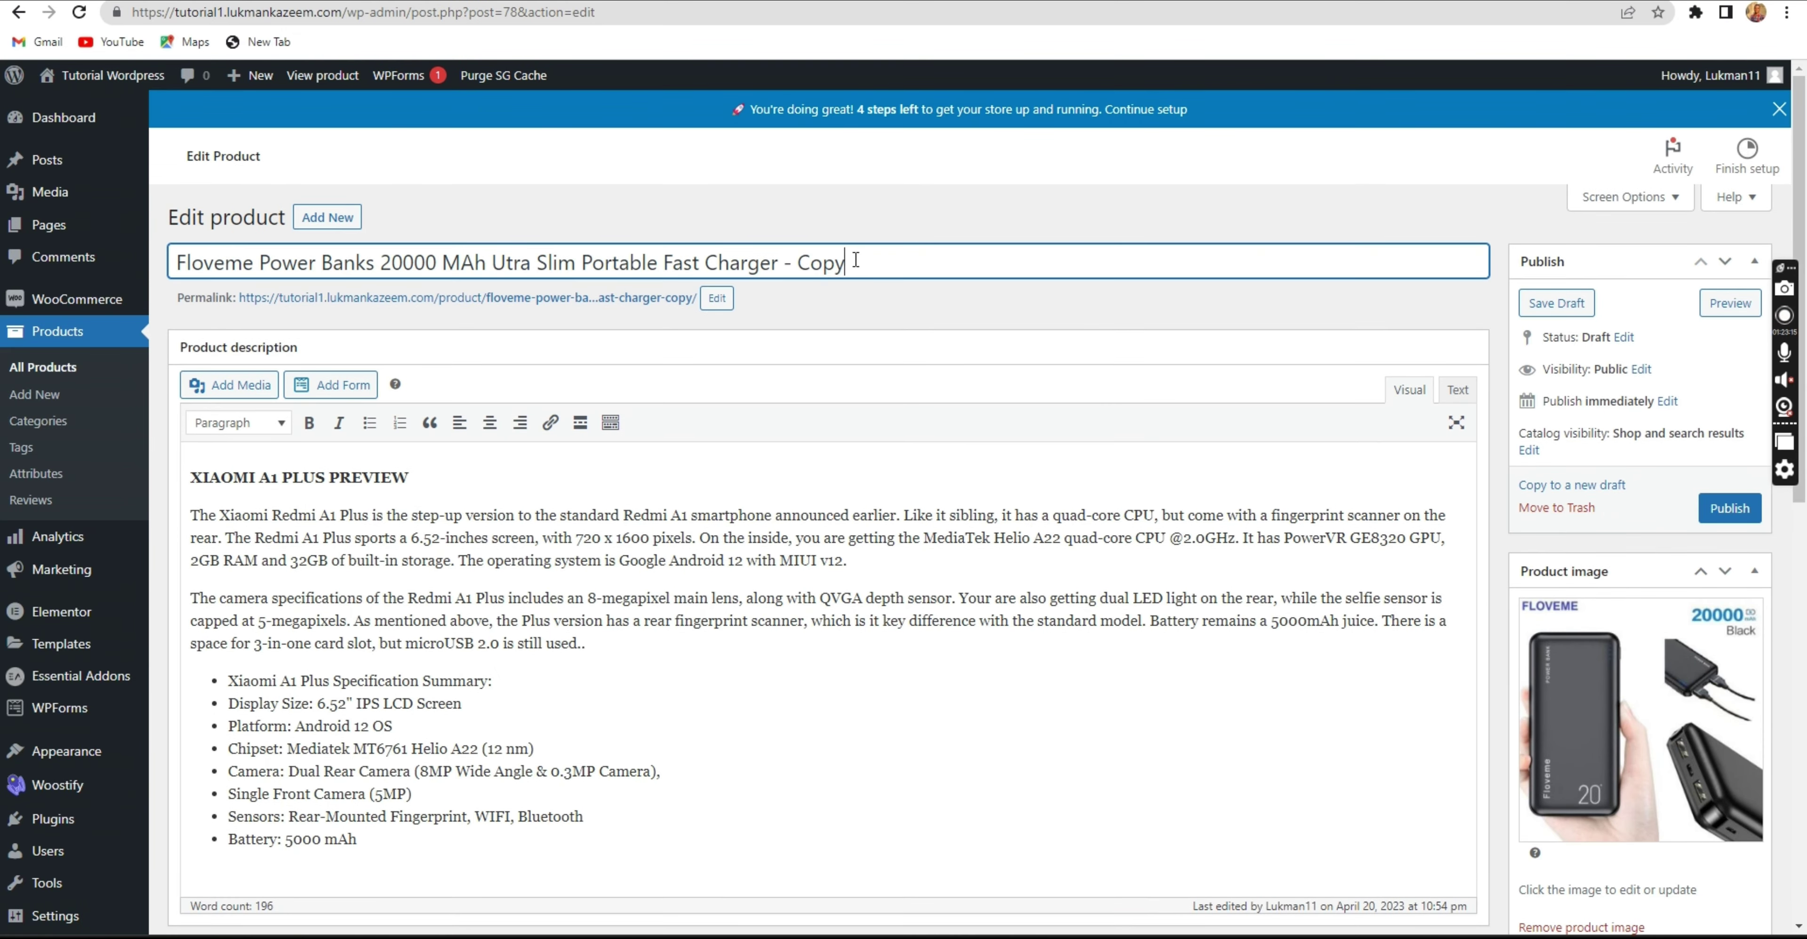
drag(856, 260, 789, 264)
key(BackSpace)
drag(261, 264, 132, 273)
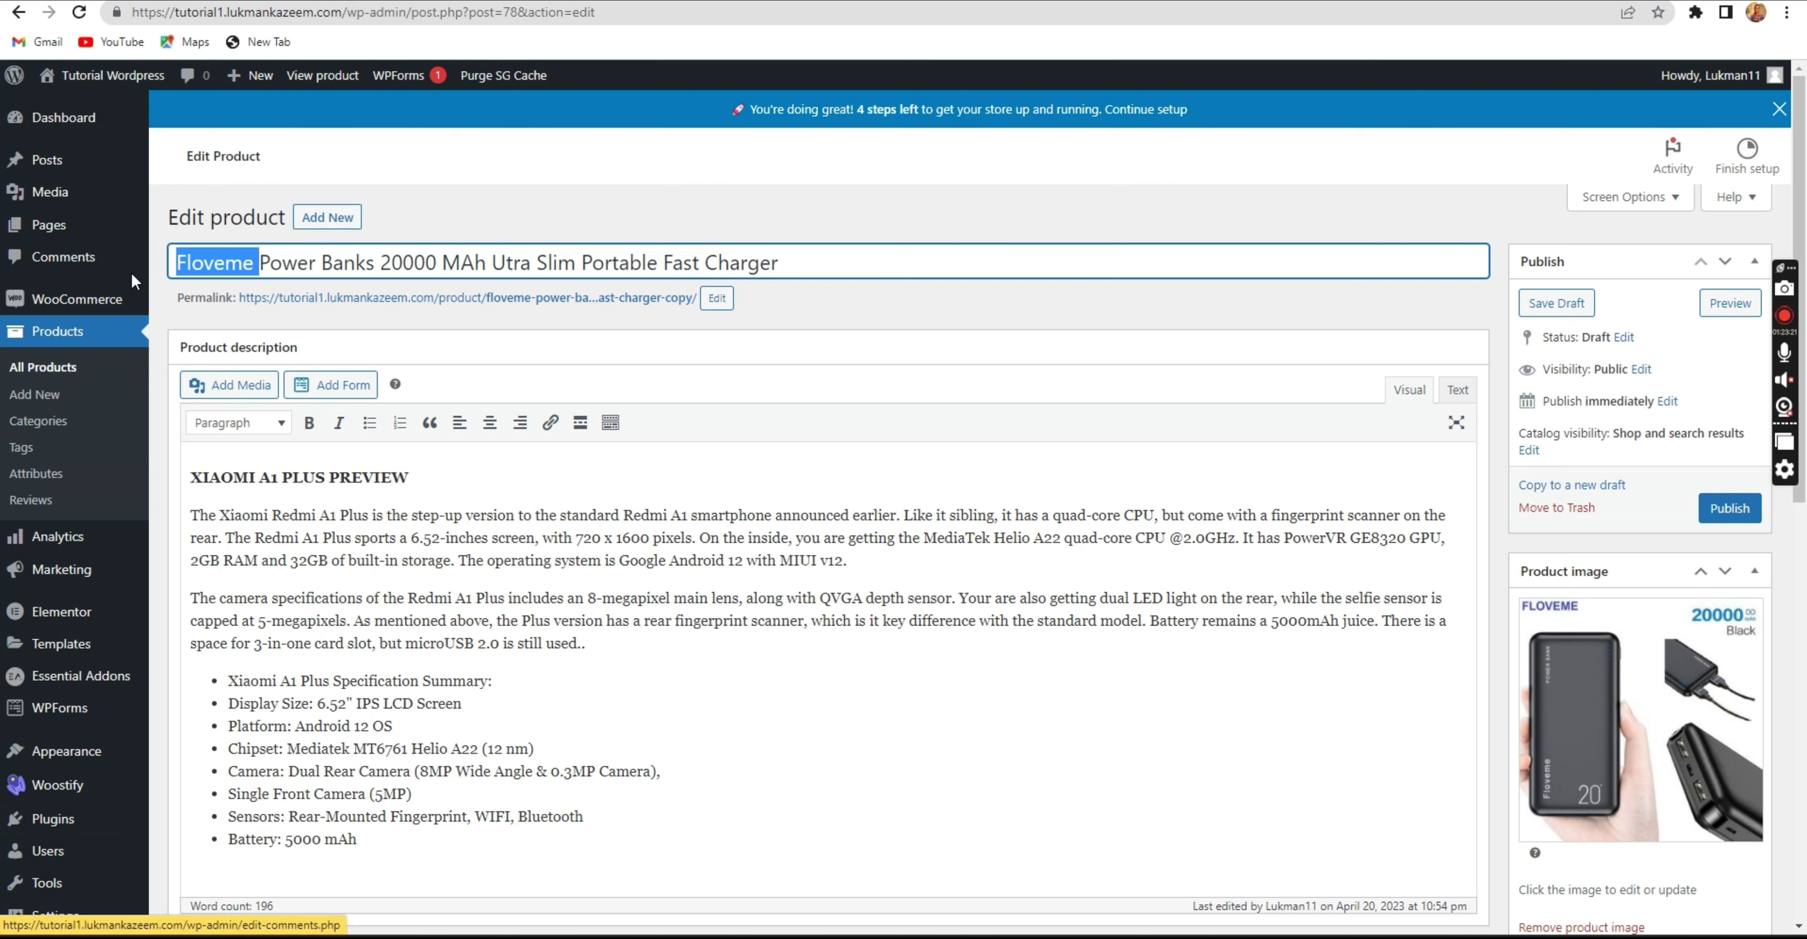
text(Elegant)
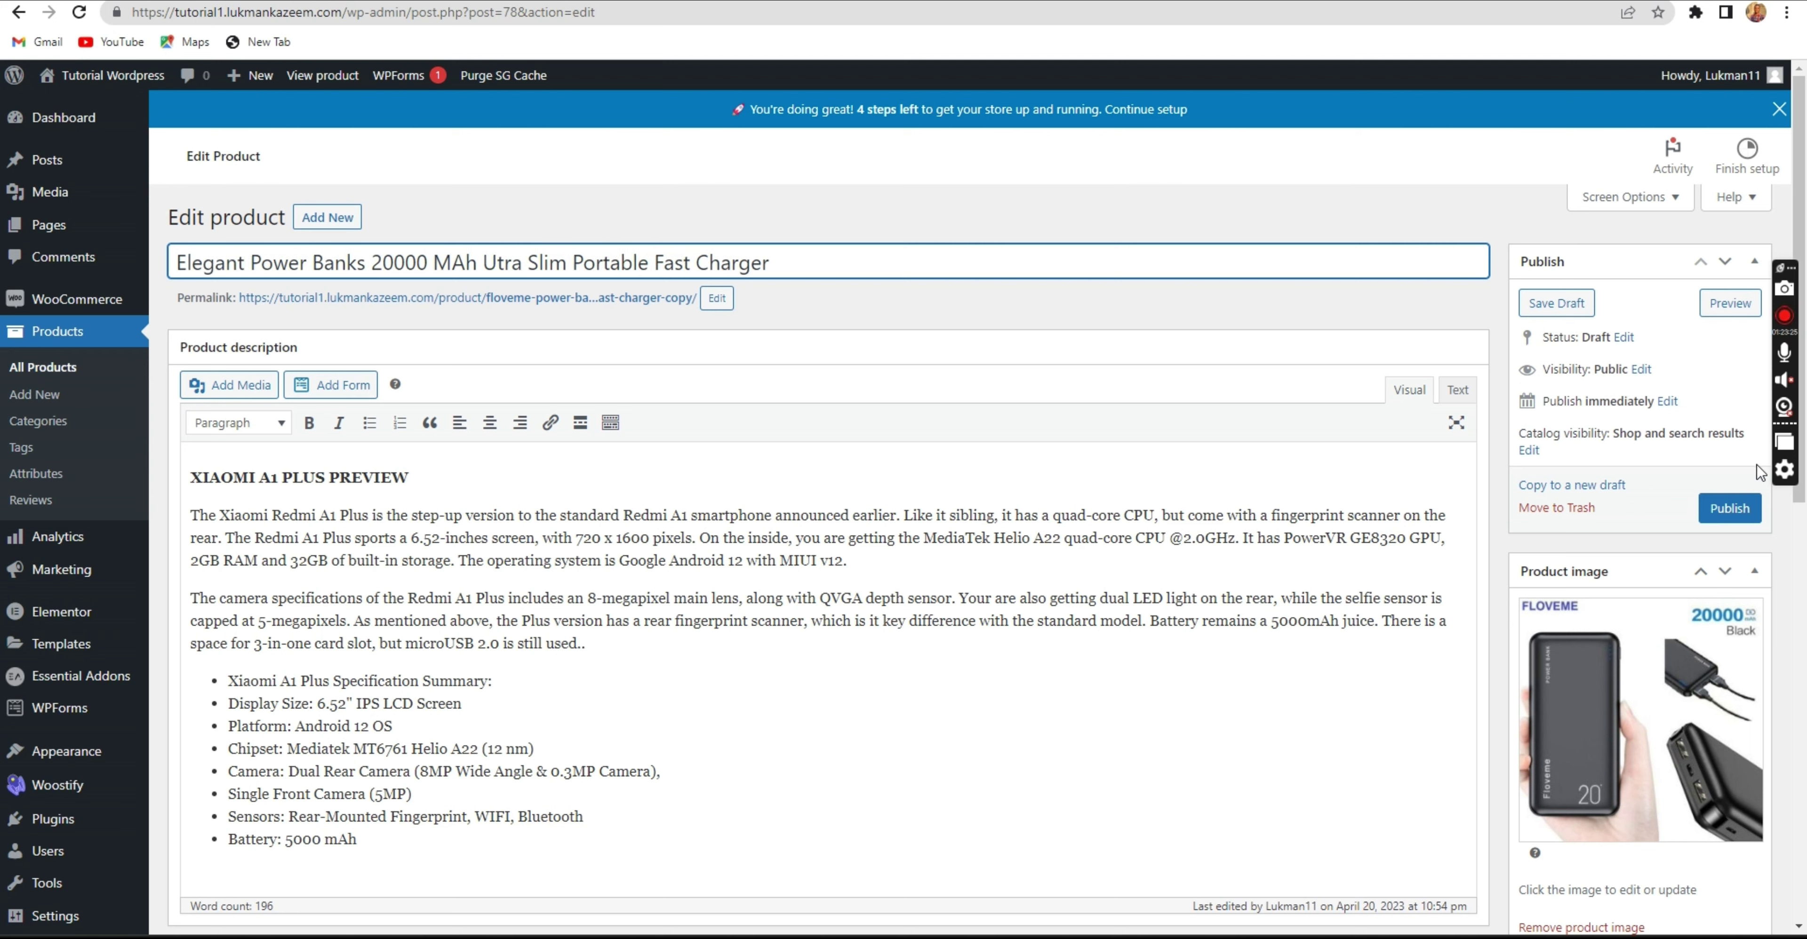
Set the copy's SKU to P1QAUZ7NAFAMZ-1-1 and publish the product.
scroll(994, 598, down, 10)
scroll(994, 598, down, 1)
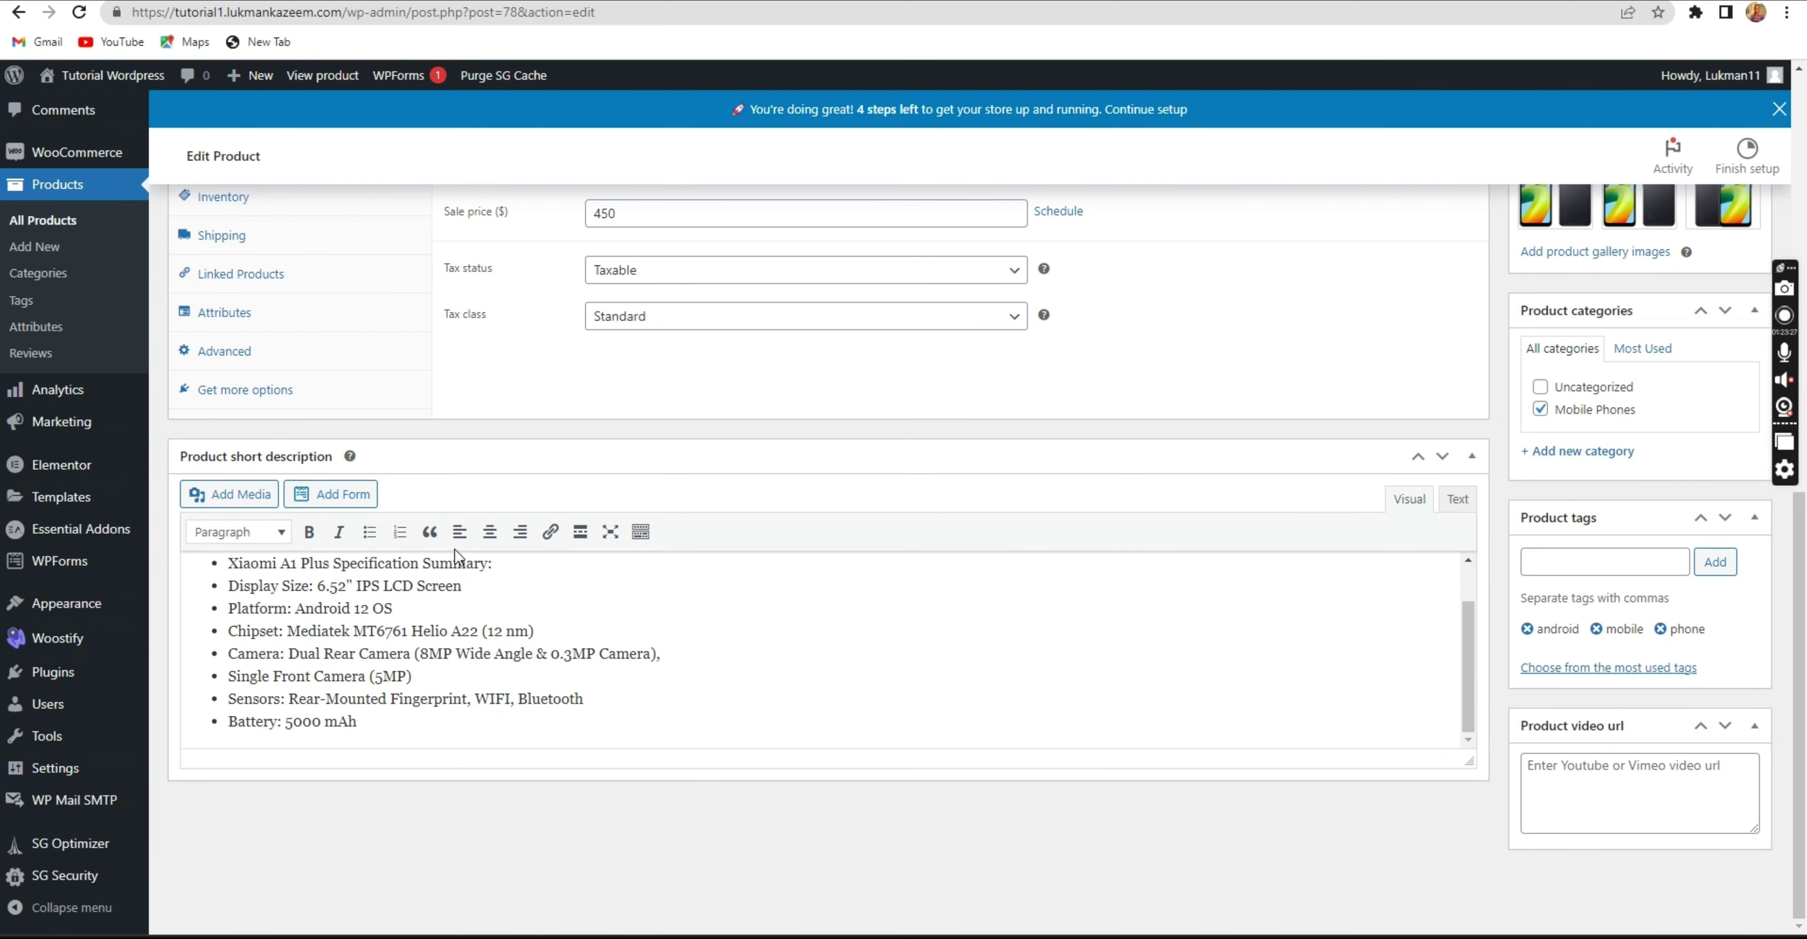
click(239, 208)
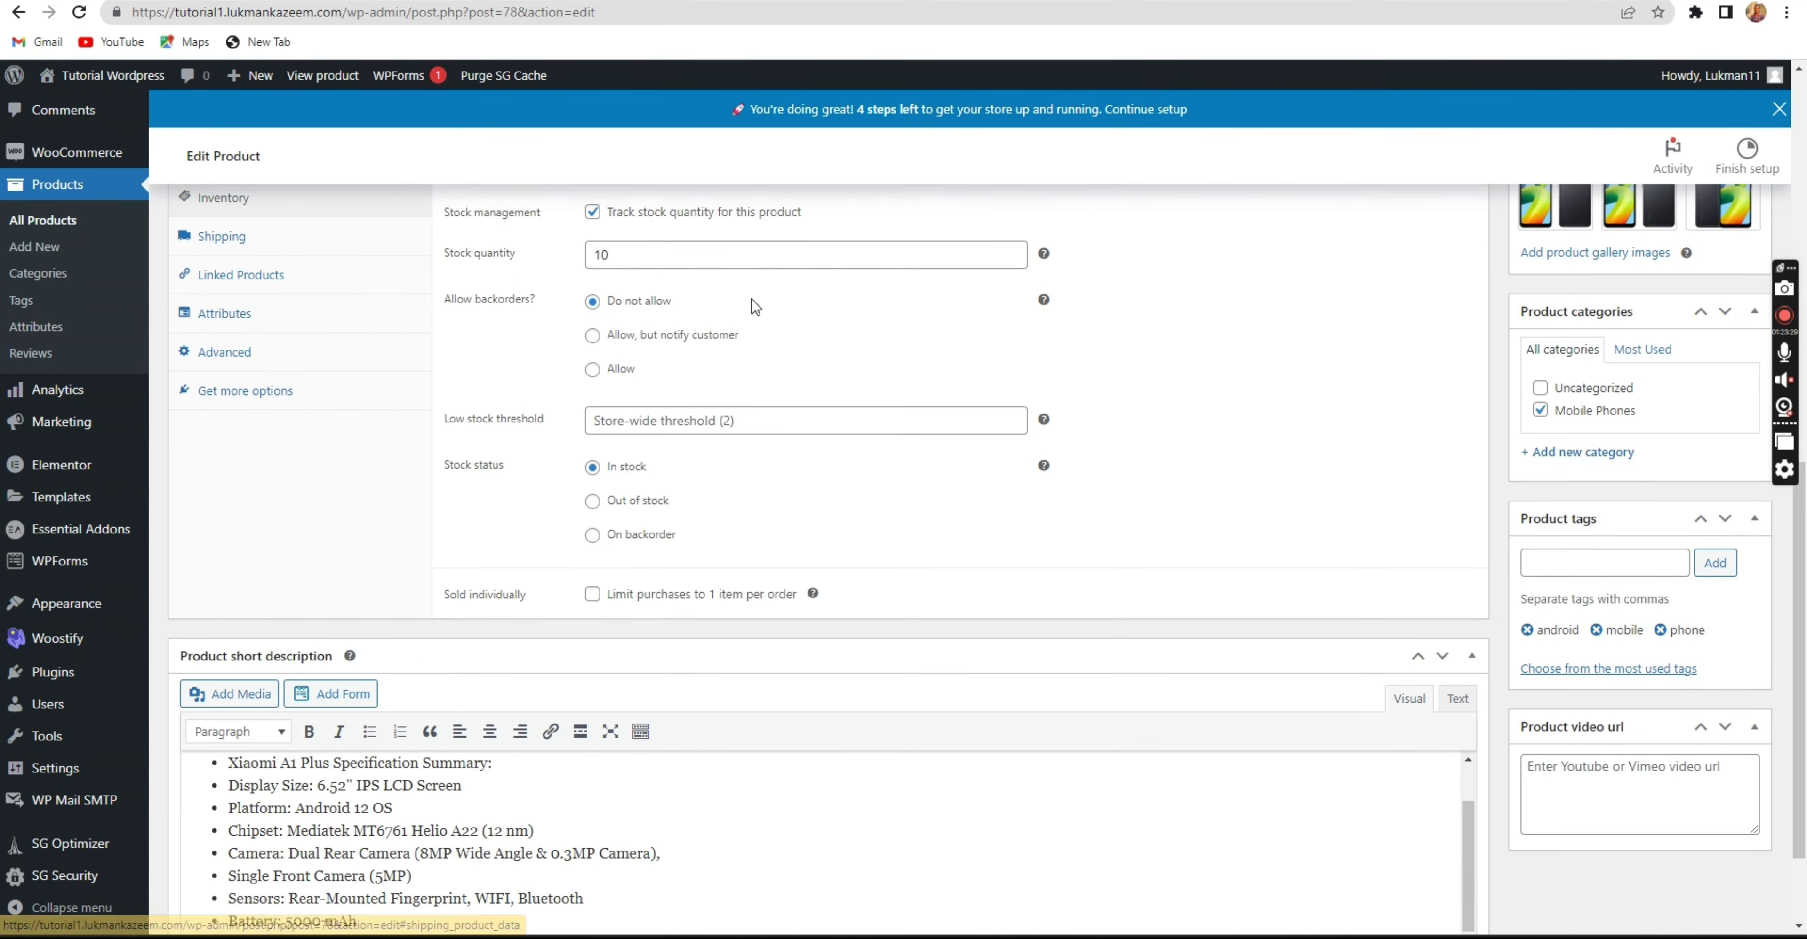
scroll(766, 316, up, 3)
click(767, 352)
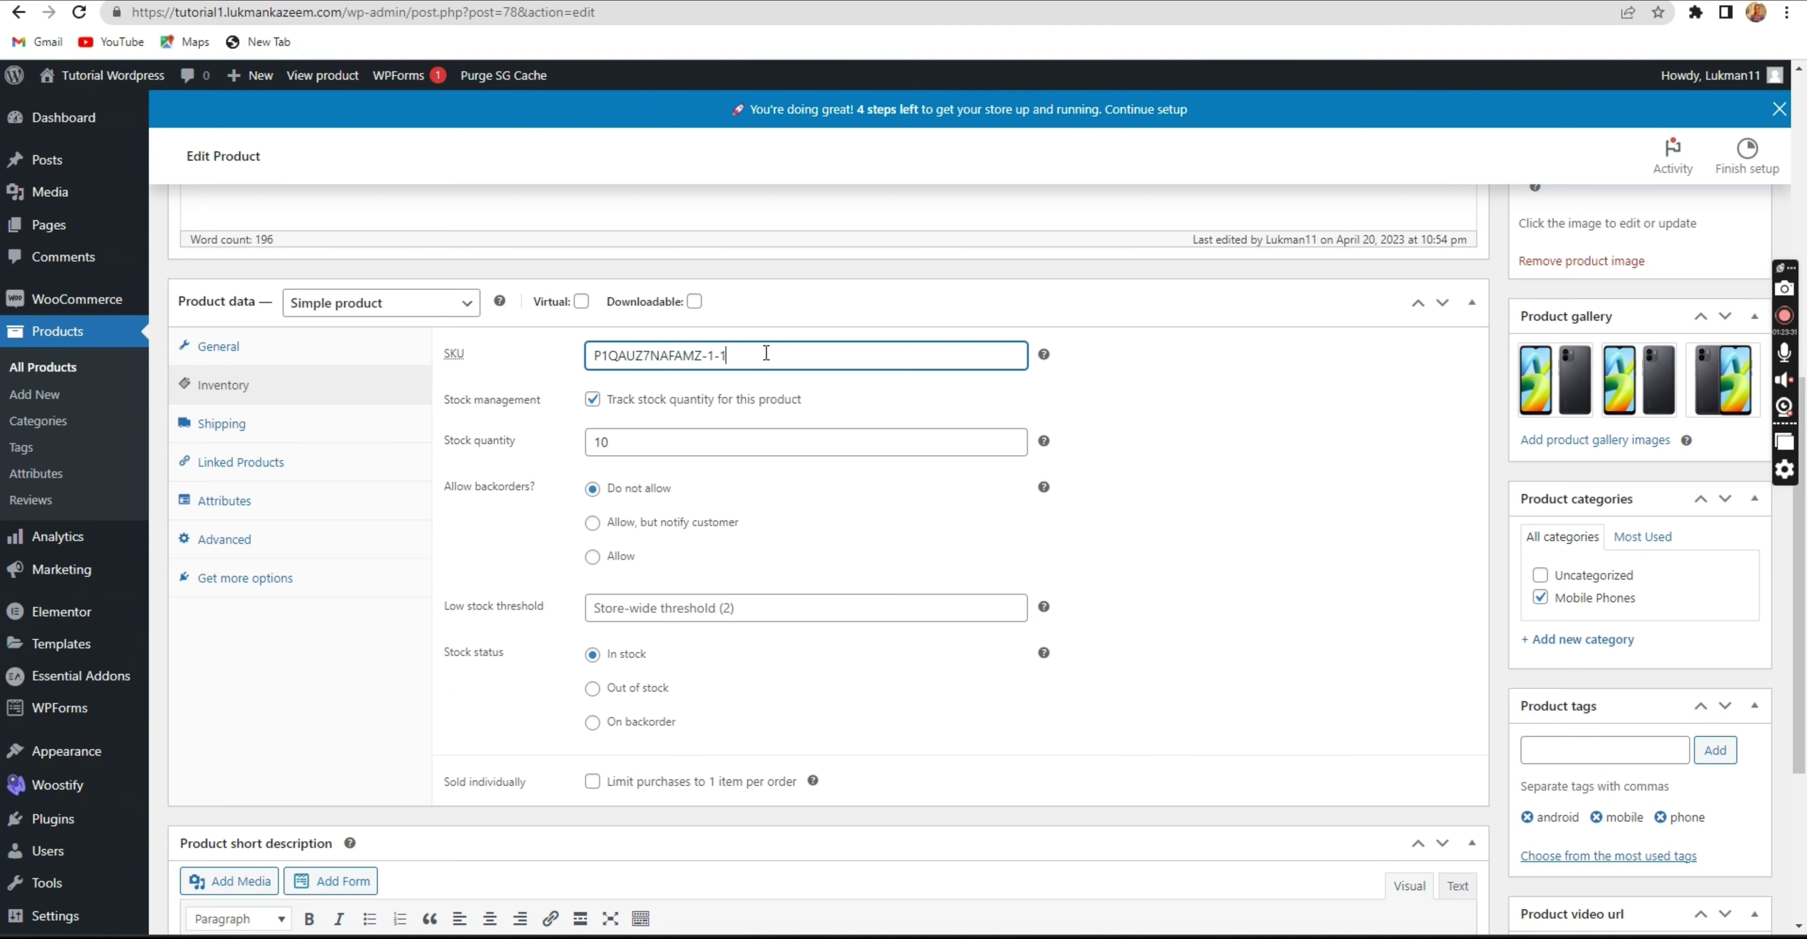
scroll(1449, 402, up, 5)
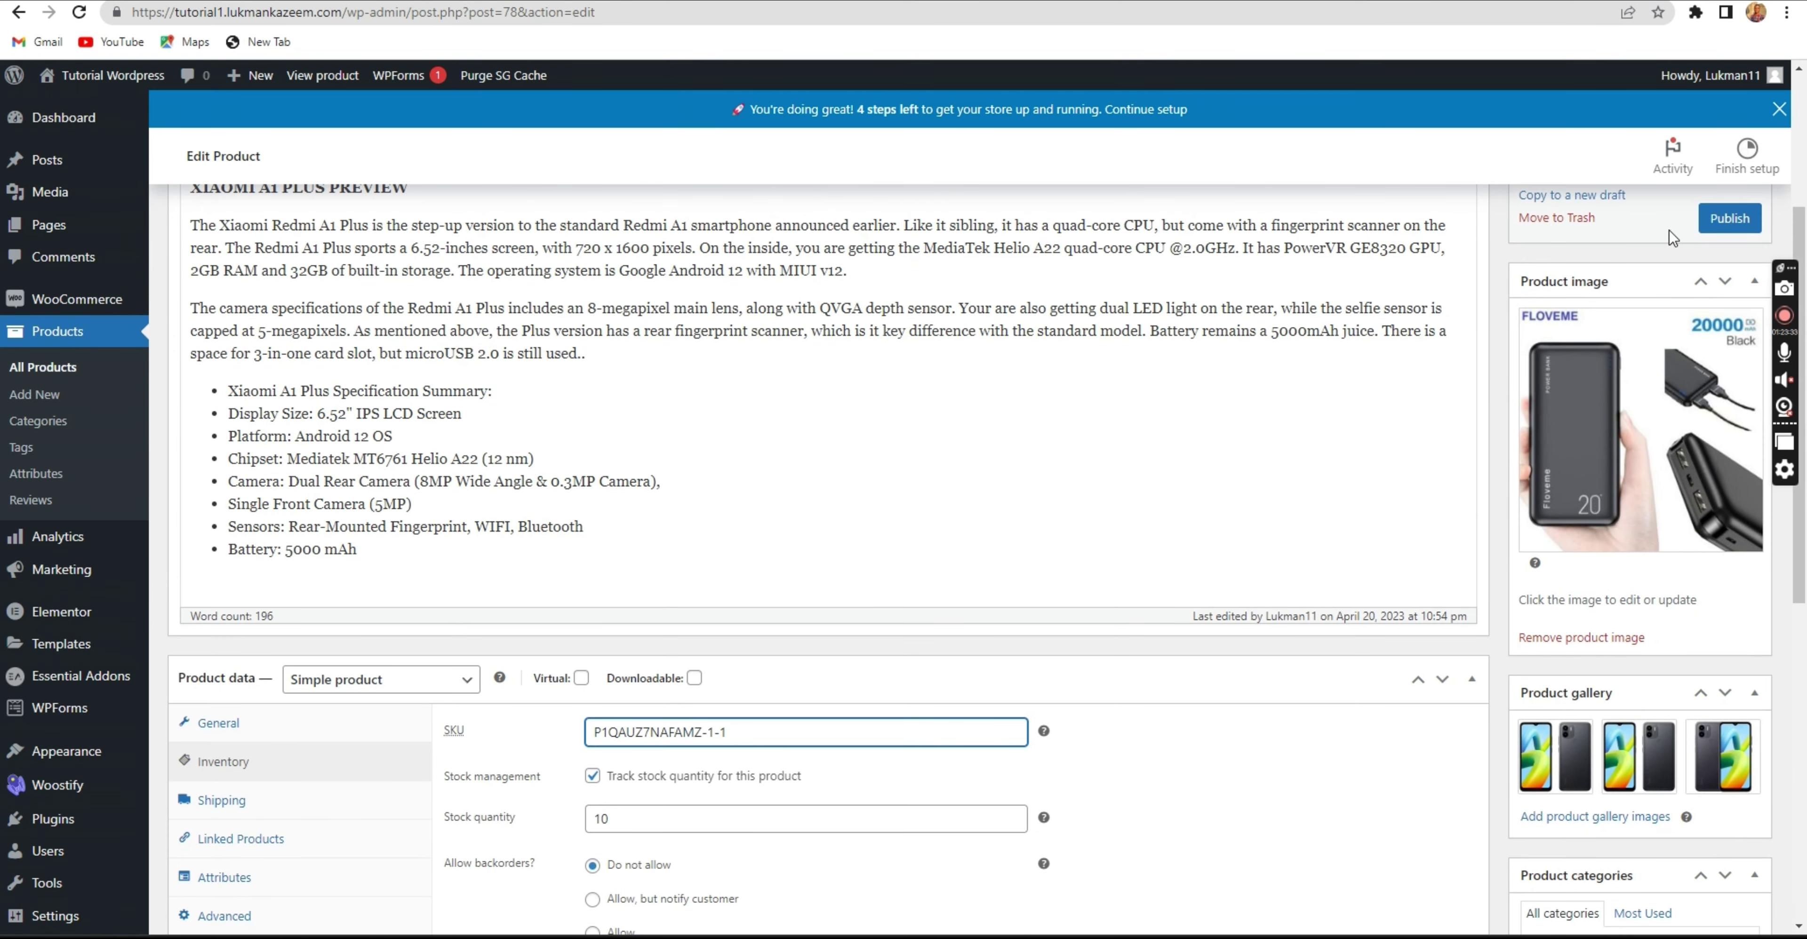
key(Return)
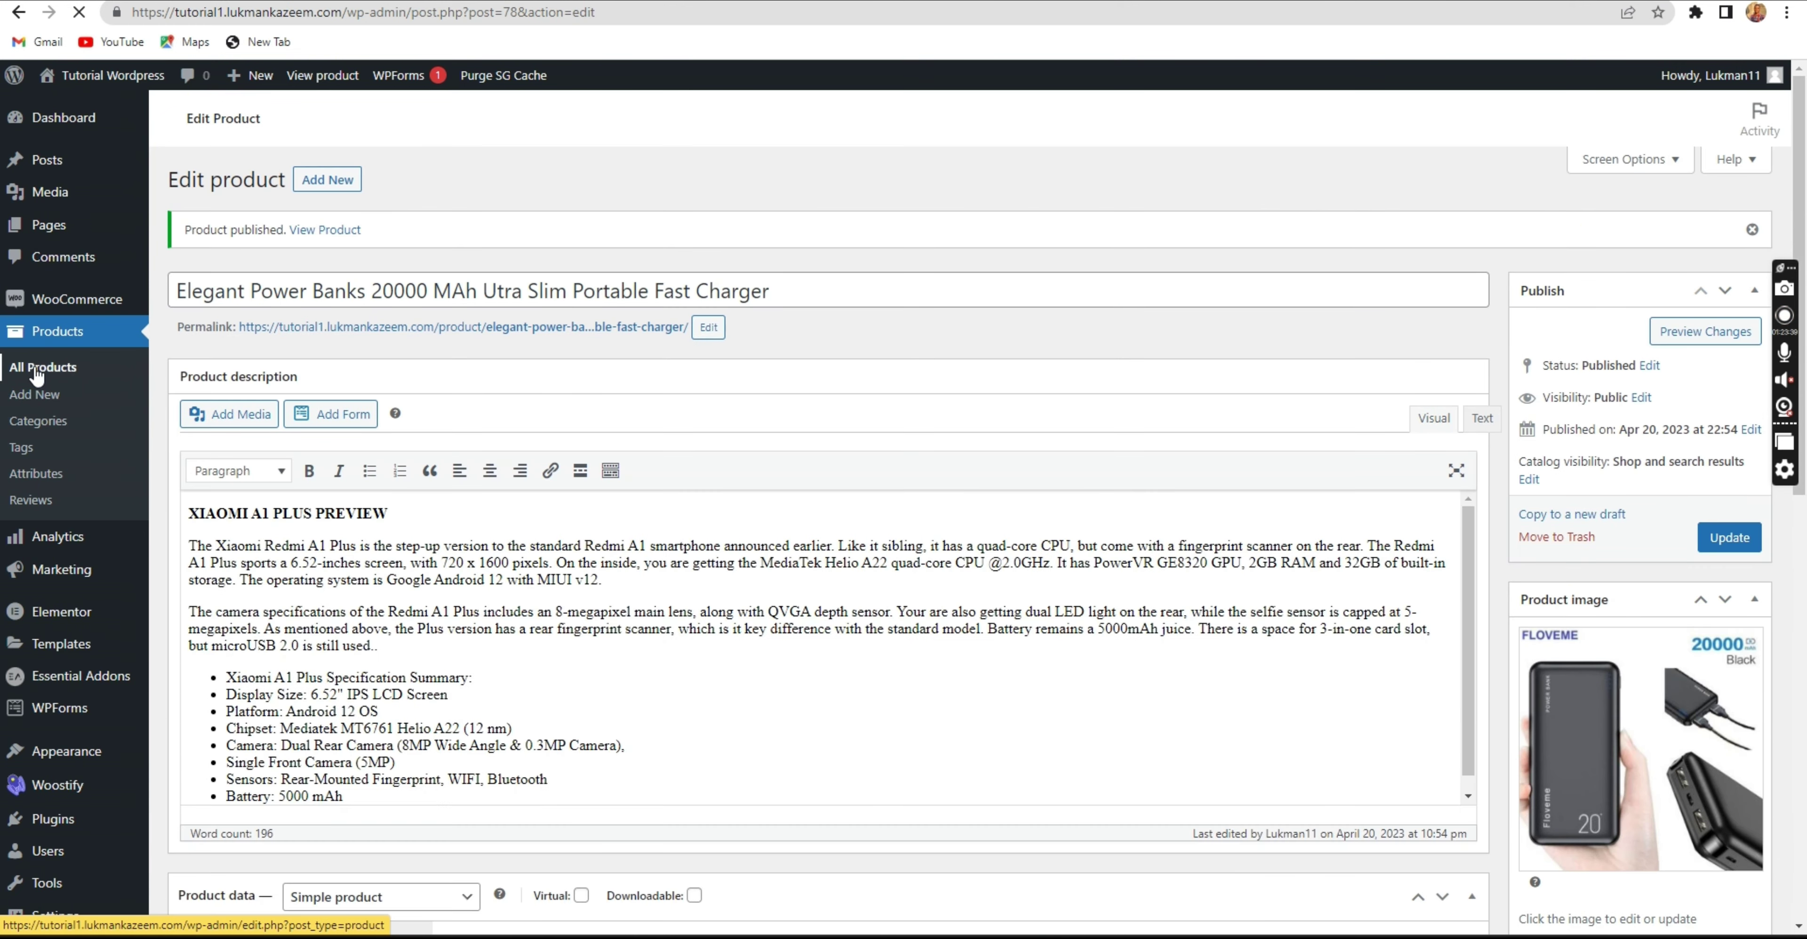
Quick-edit the remaining draft copy: append '-1-1' to its SKU and rename its brand to Ocean.
click(35, 363)
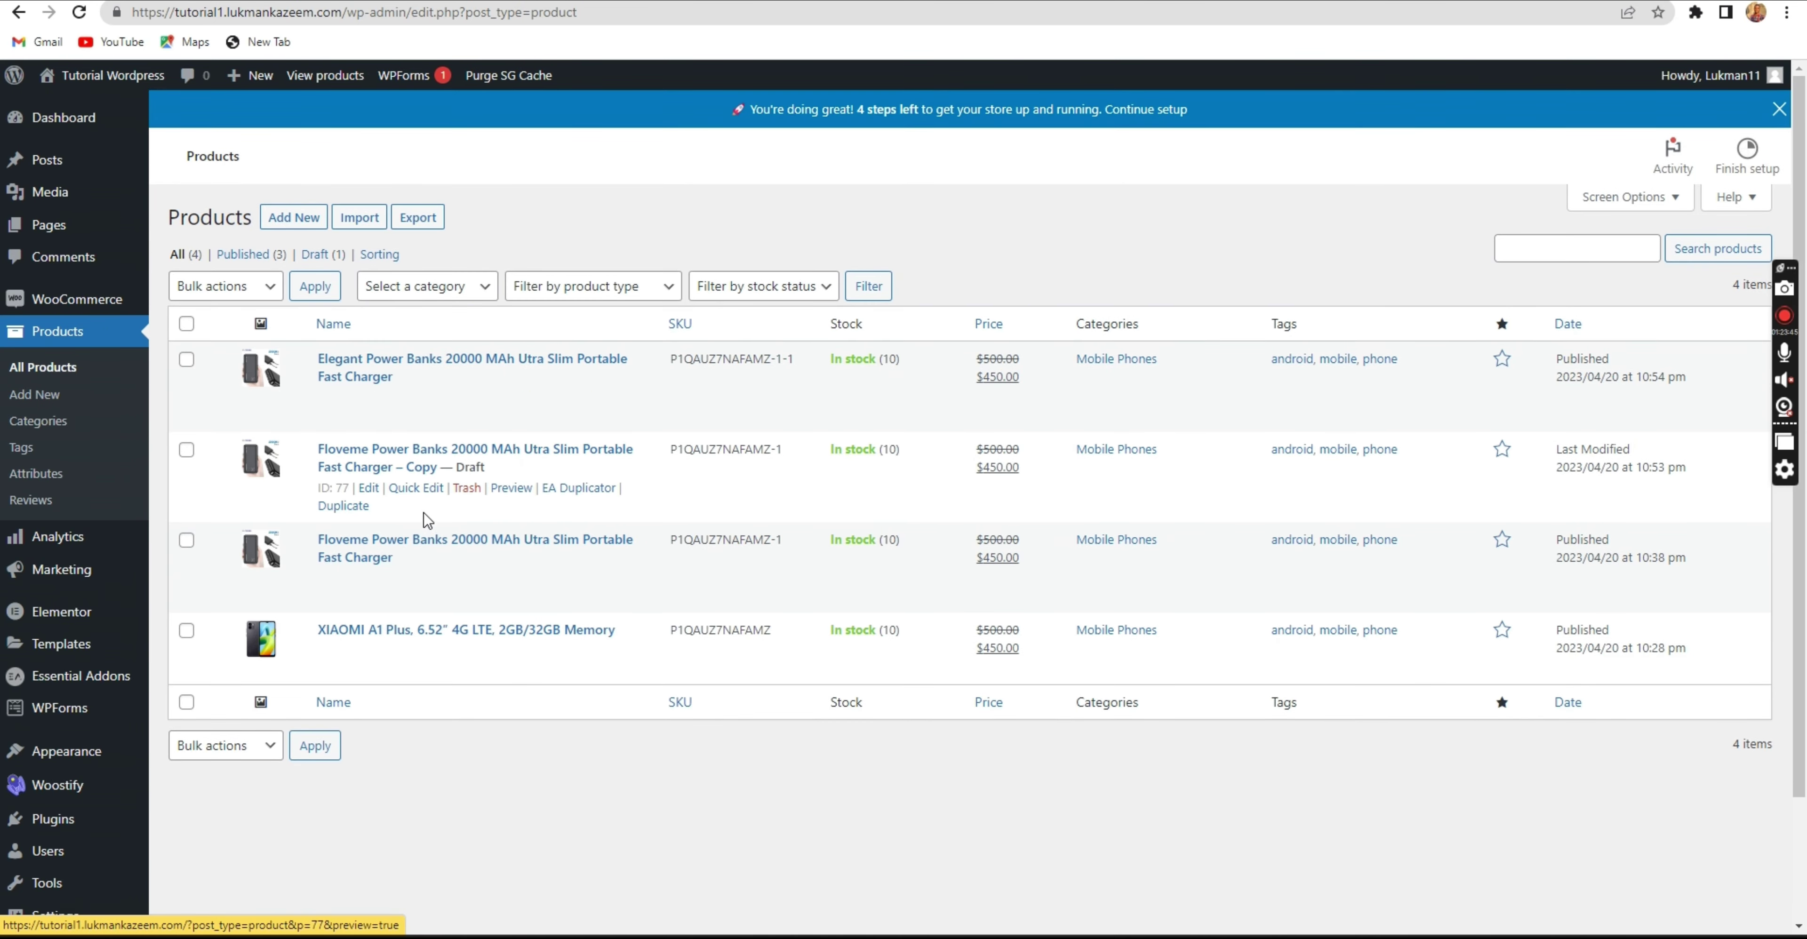
click(414, 489)
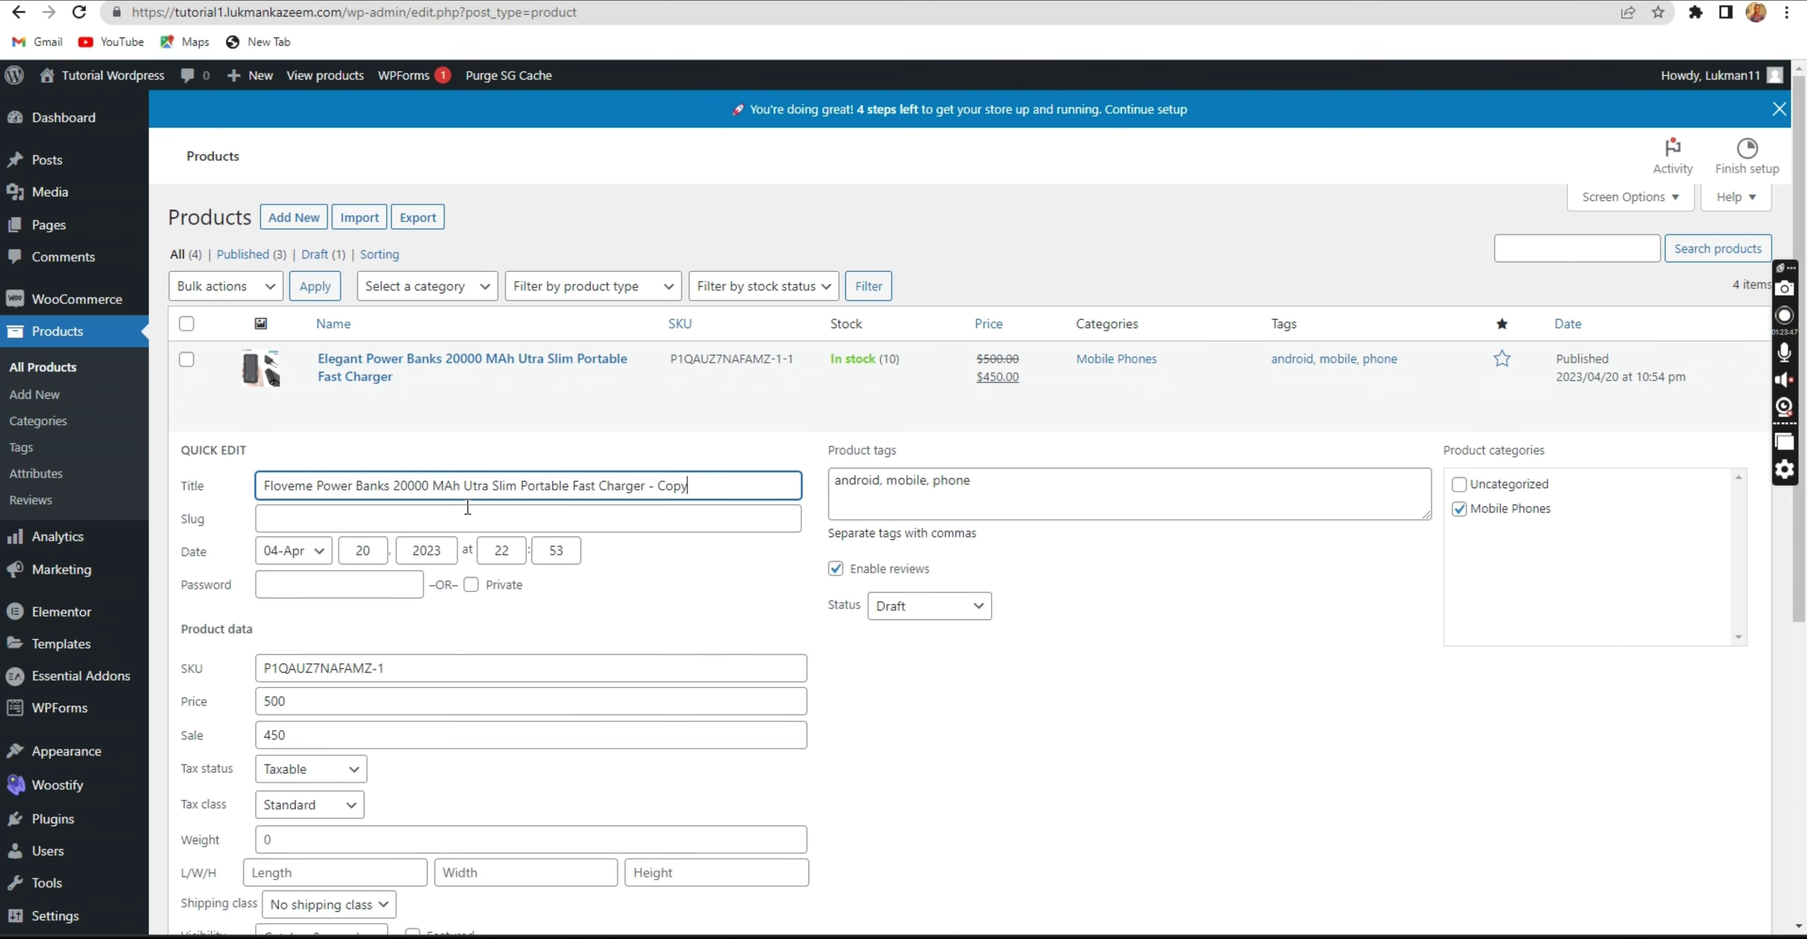
scroll(454, 546, down, 1)
click(400, 570)
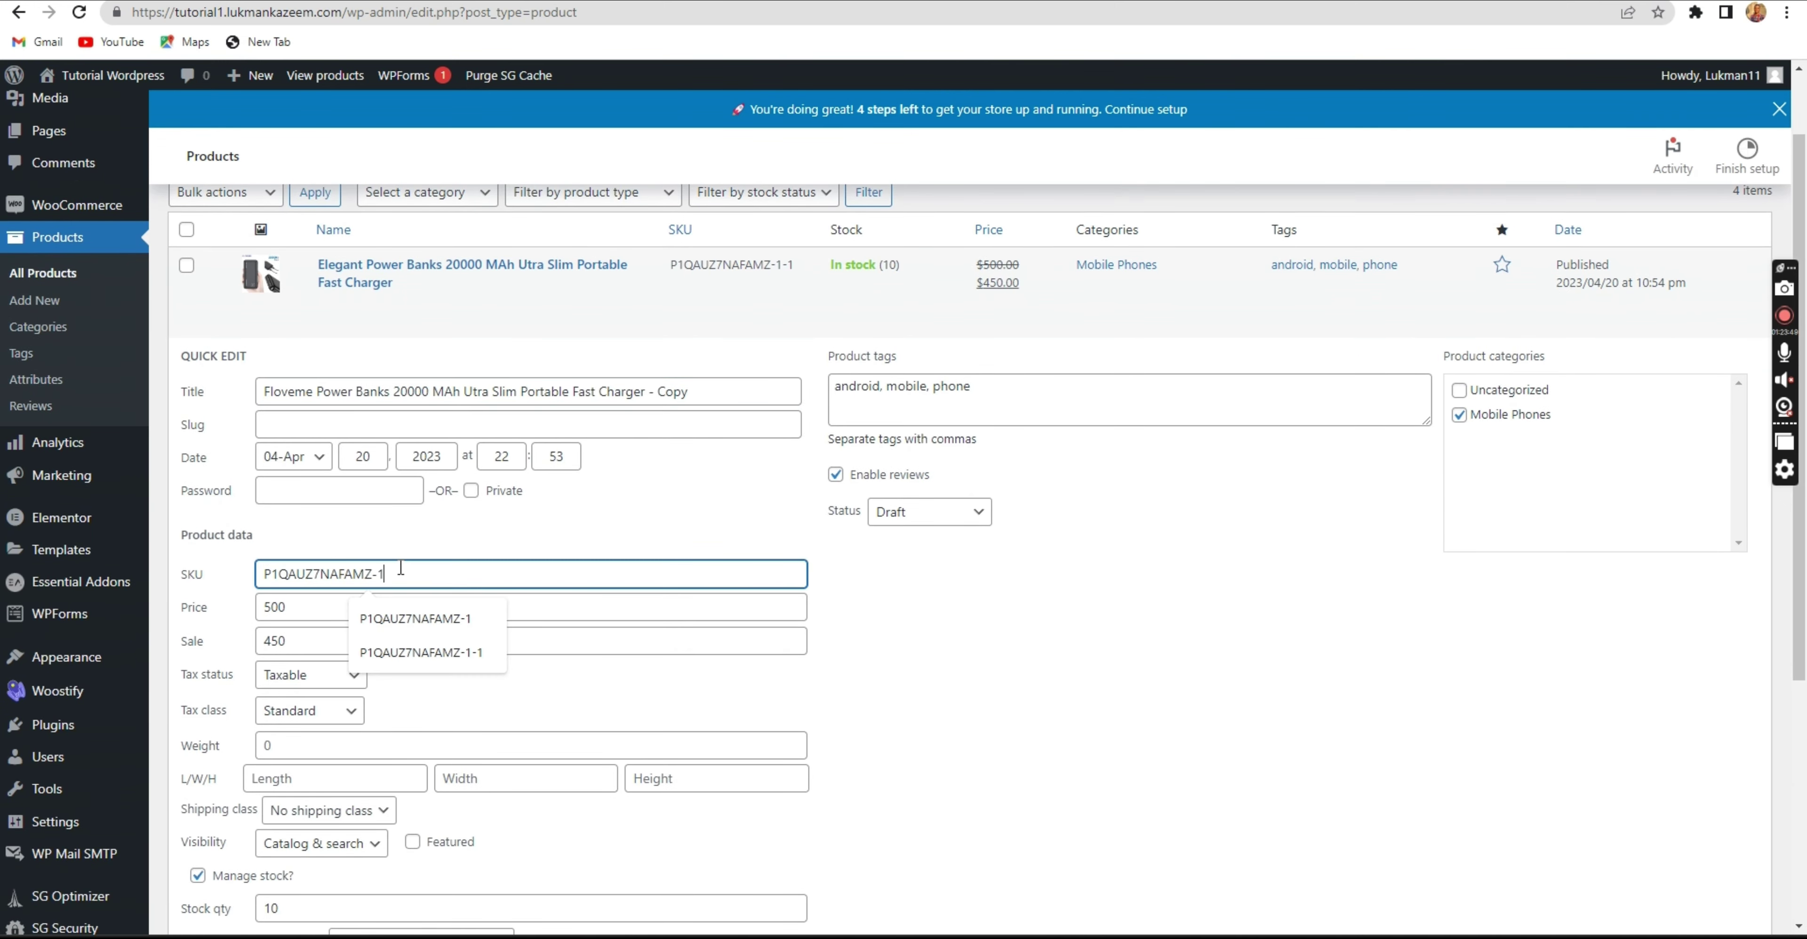
text(-1-1)
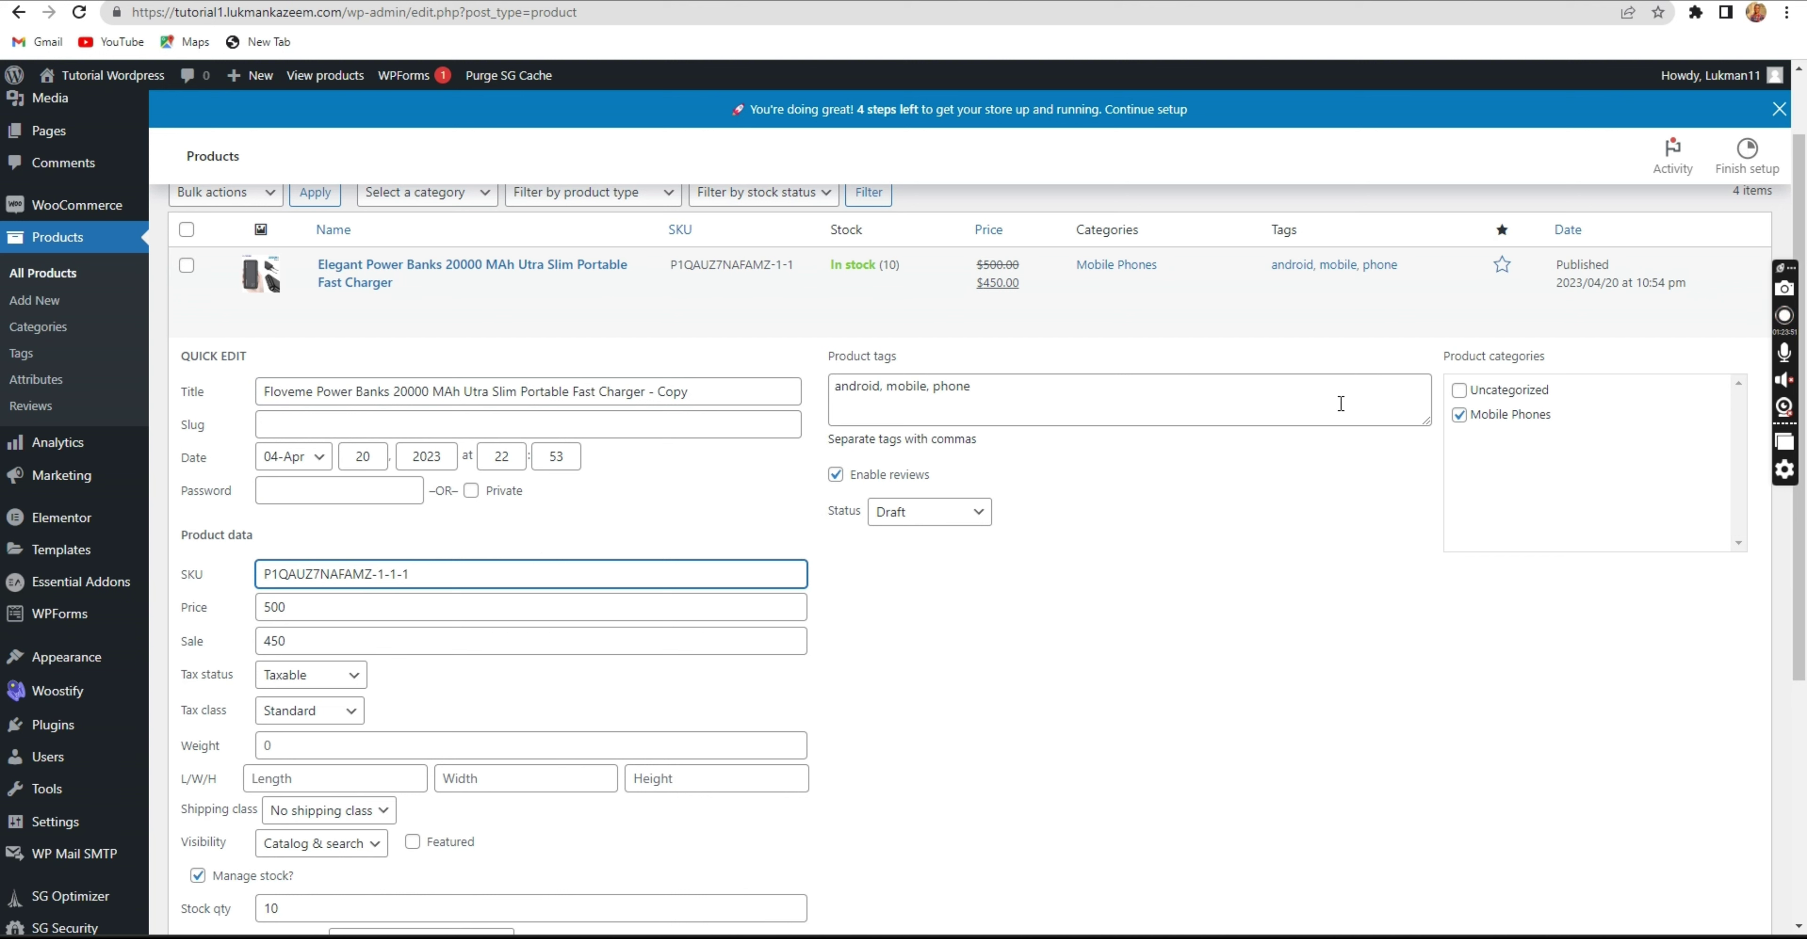
drag(310, 395, 207, 398)
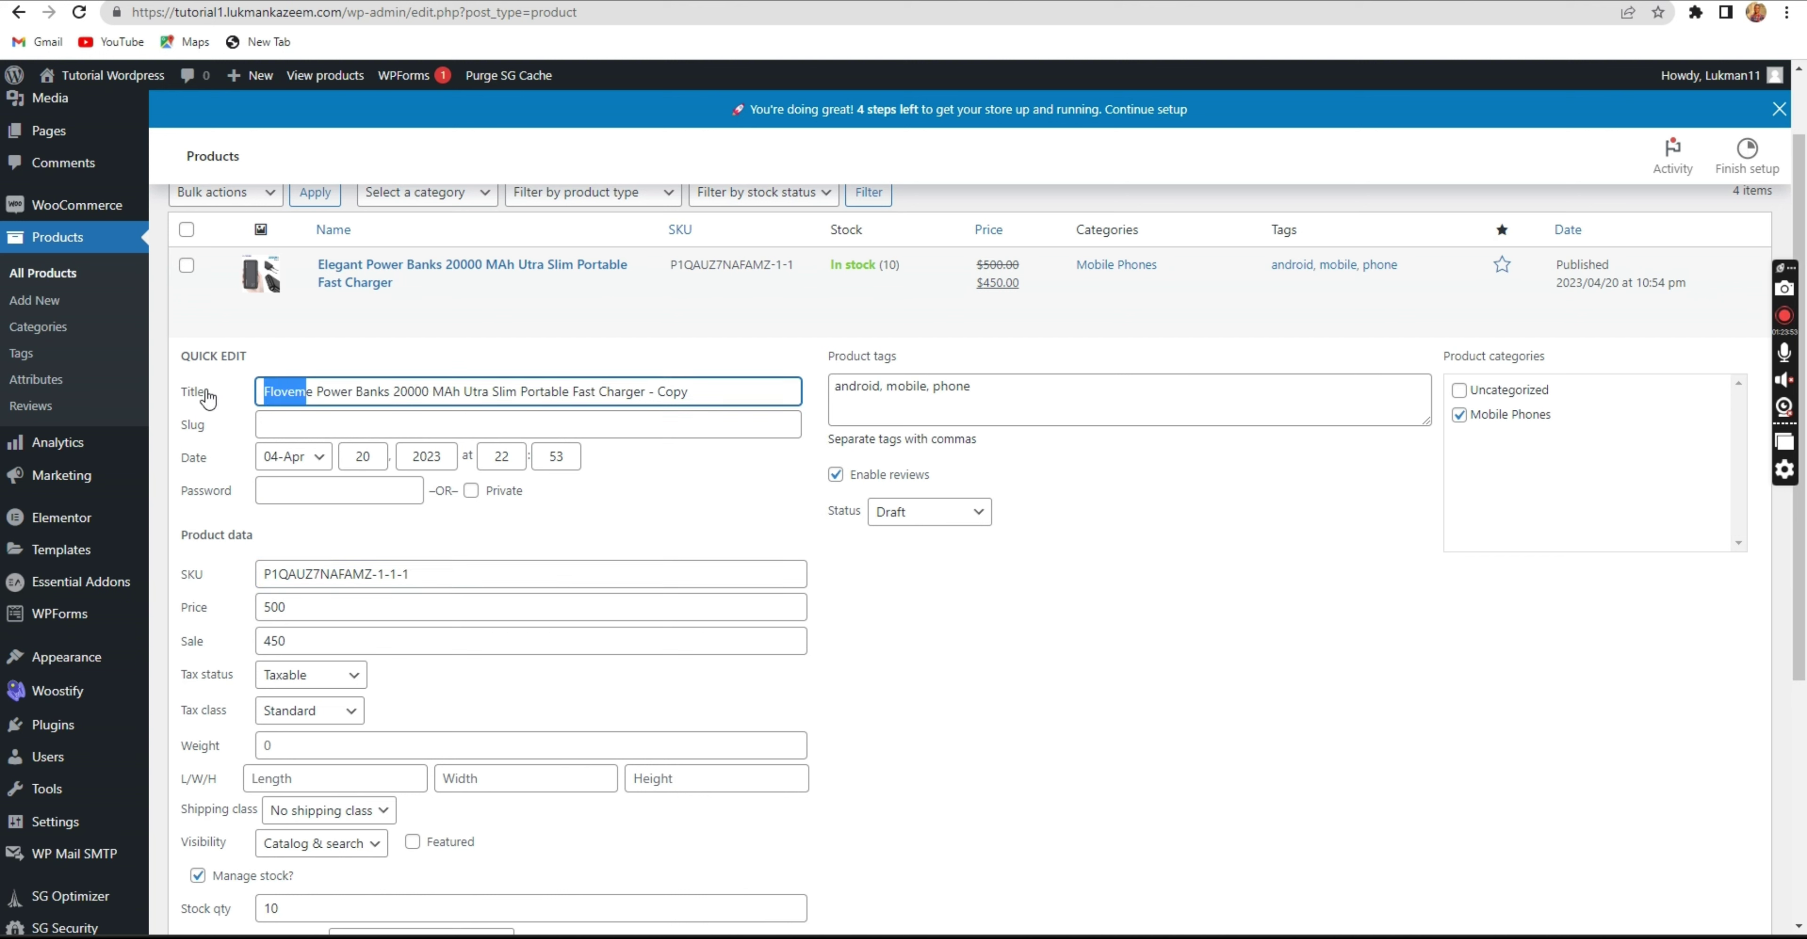
key(BackSpace)
key(Delete)
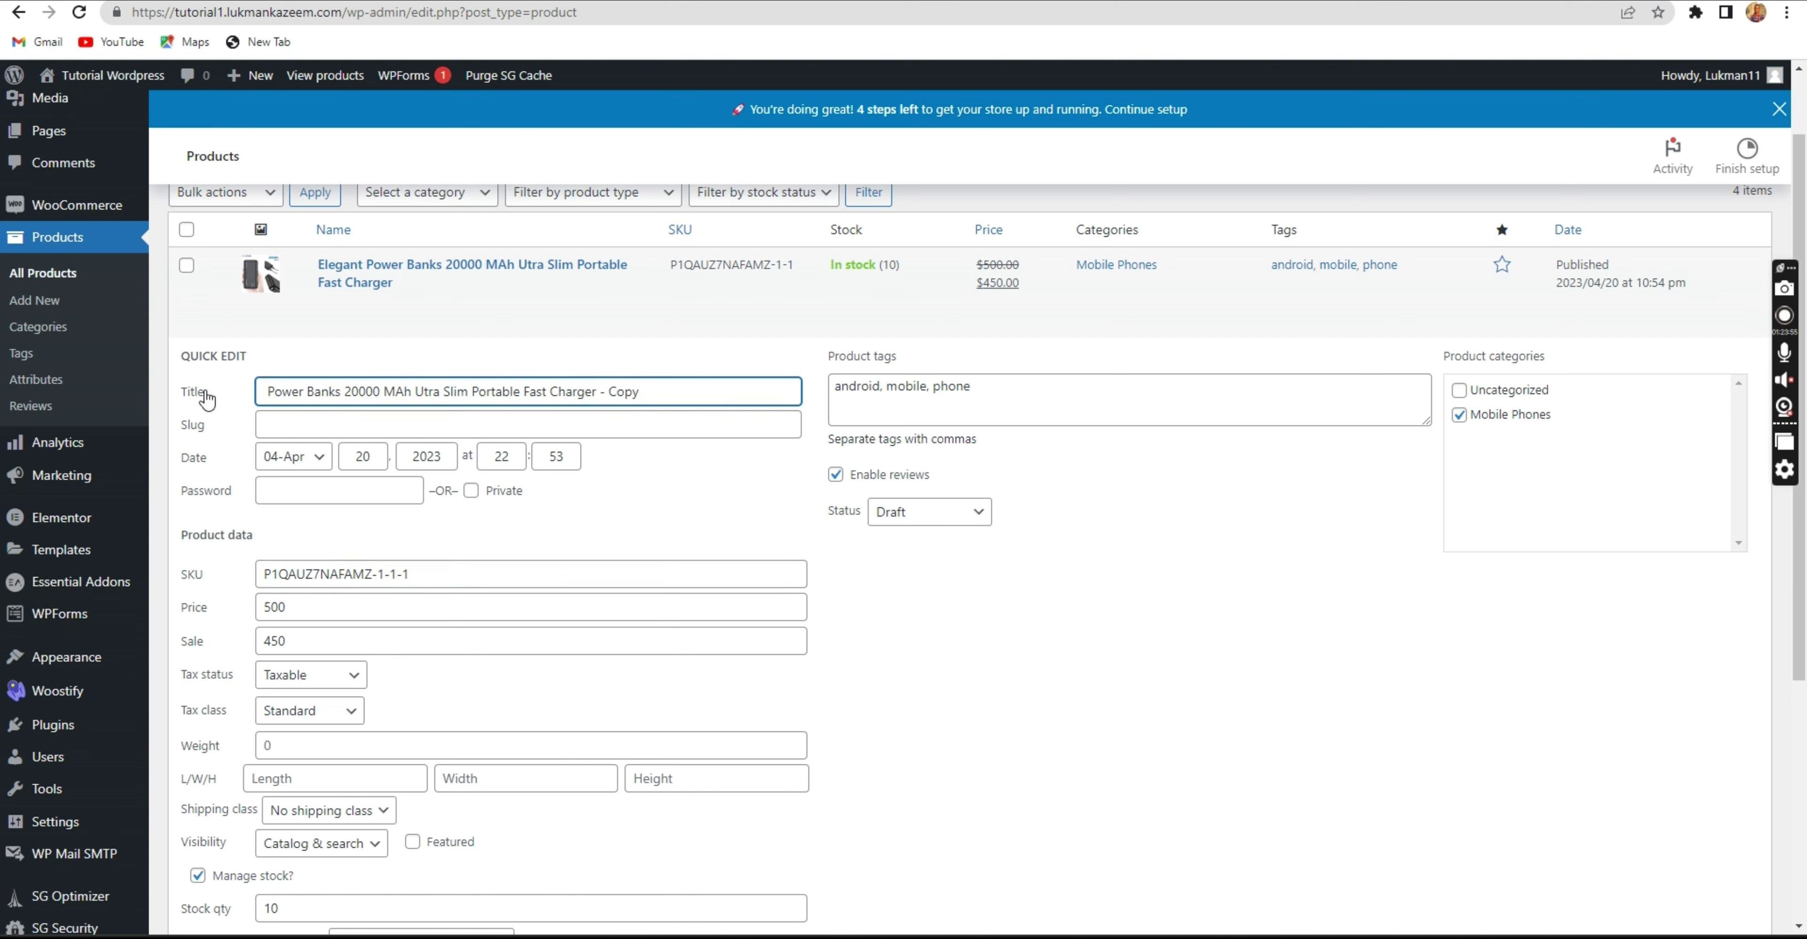
text(Ocean)
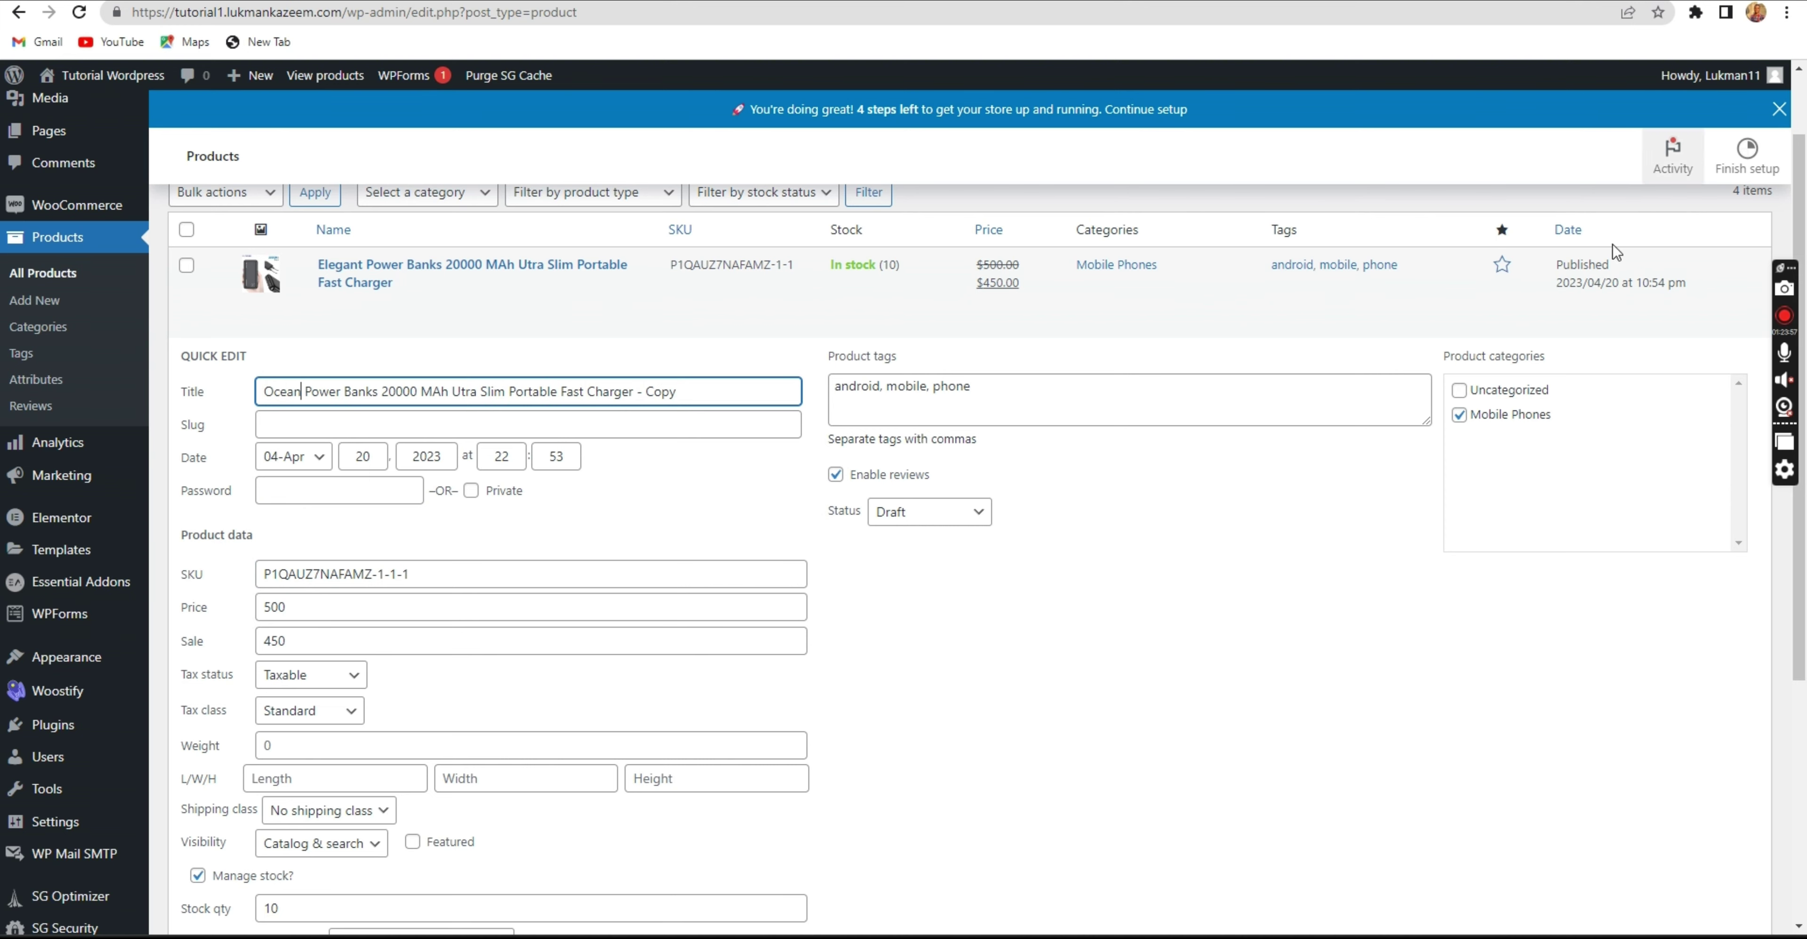
scroll(505, 677, down, 2)
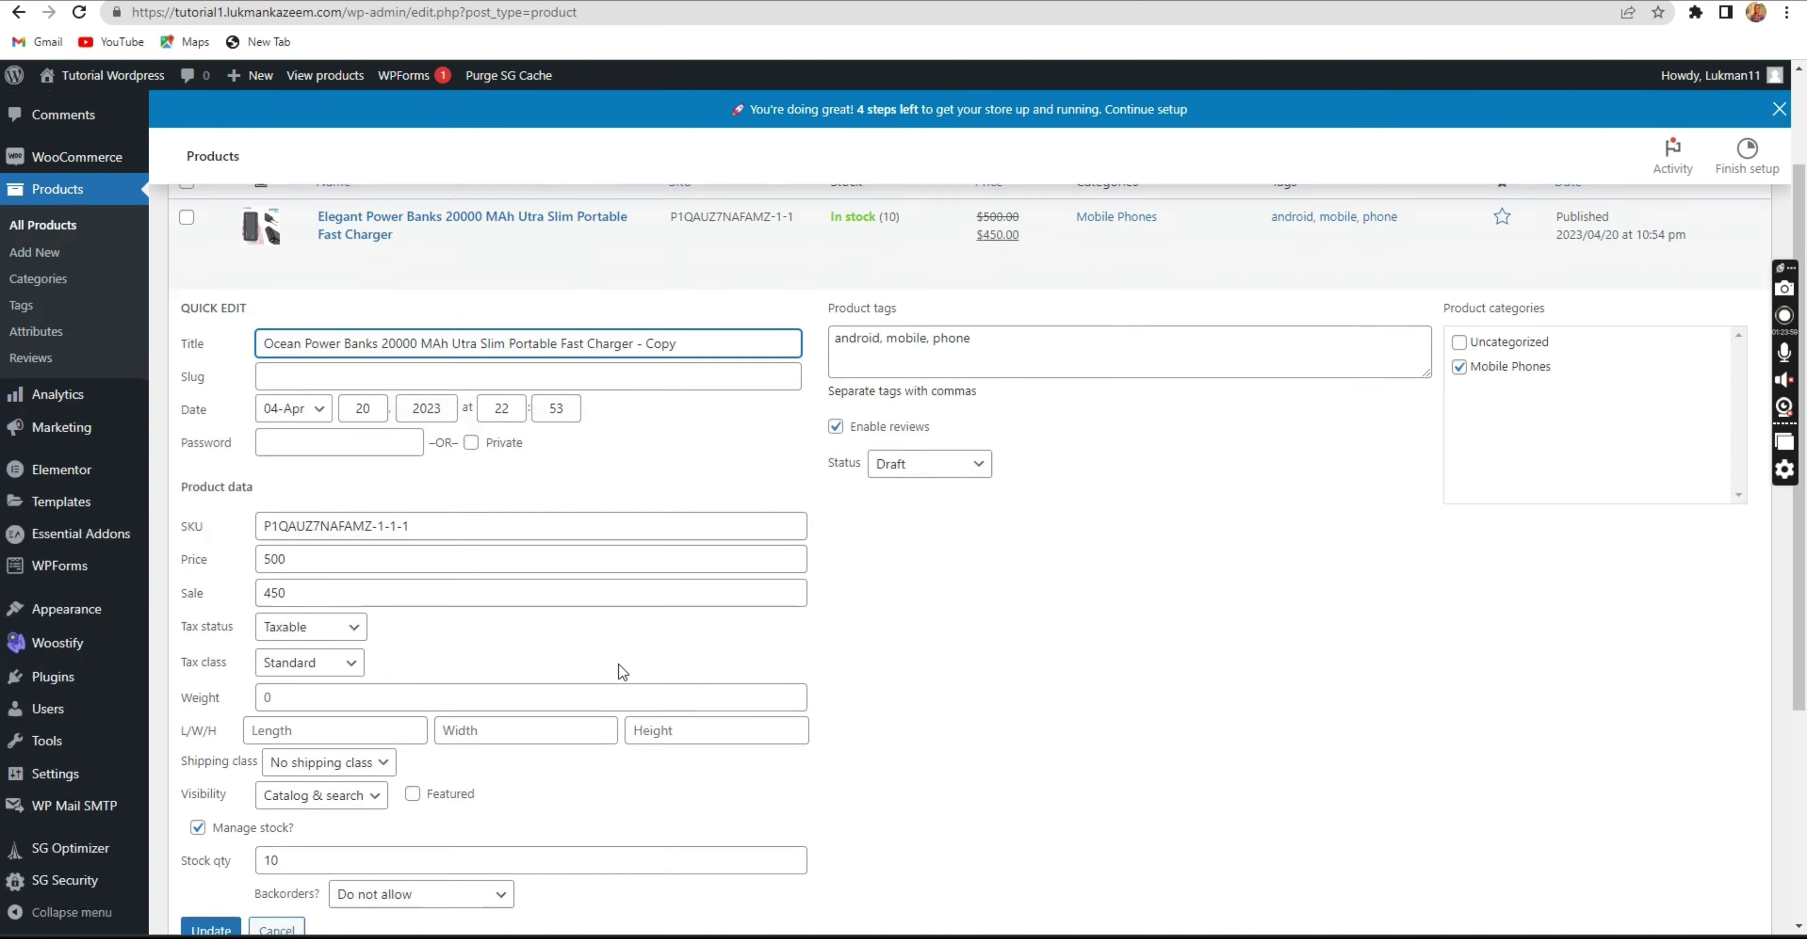
click(210, 885)
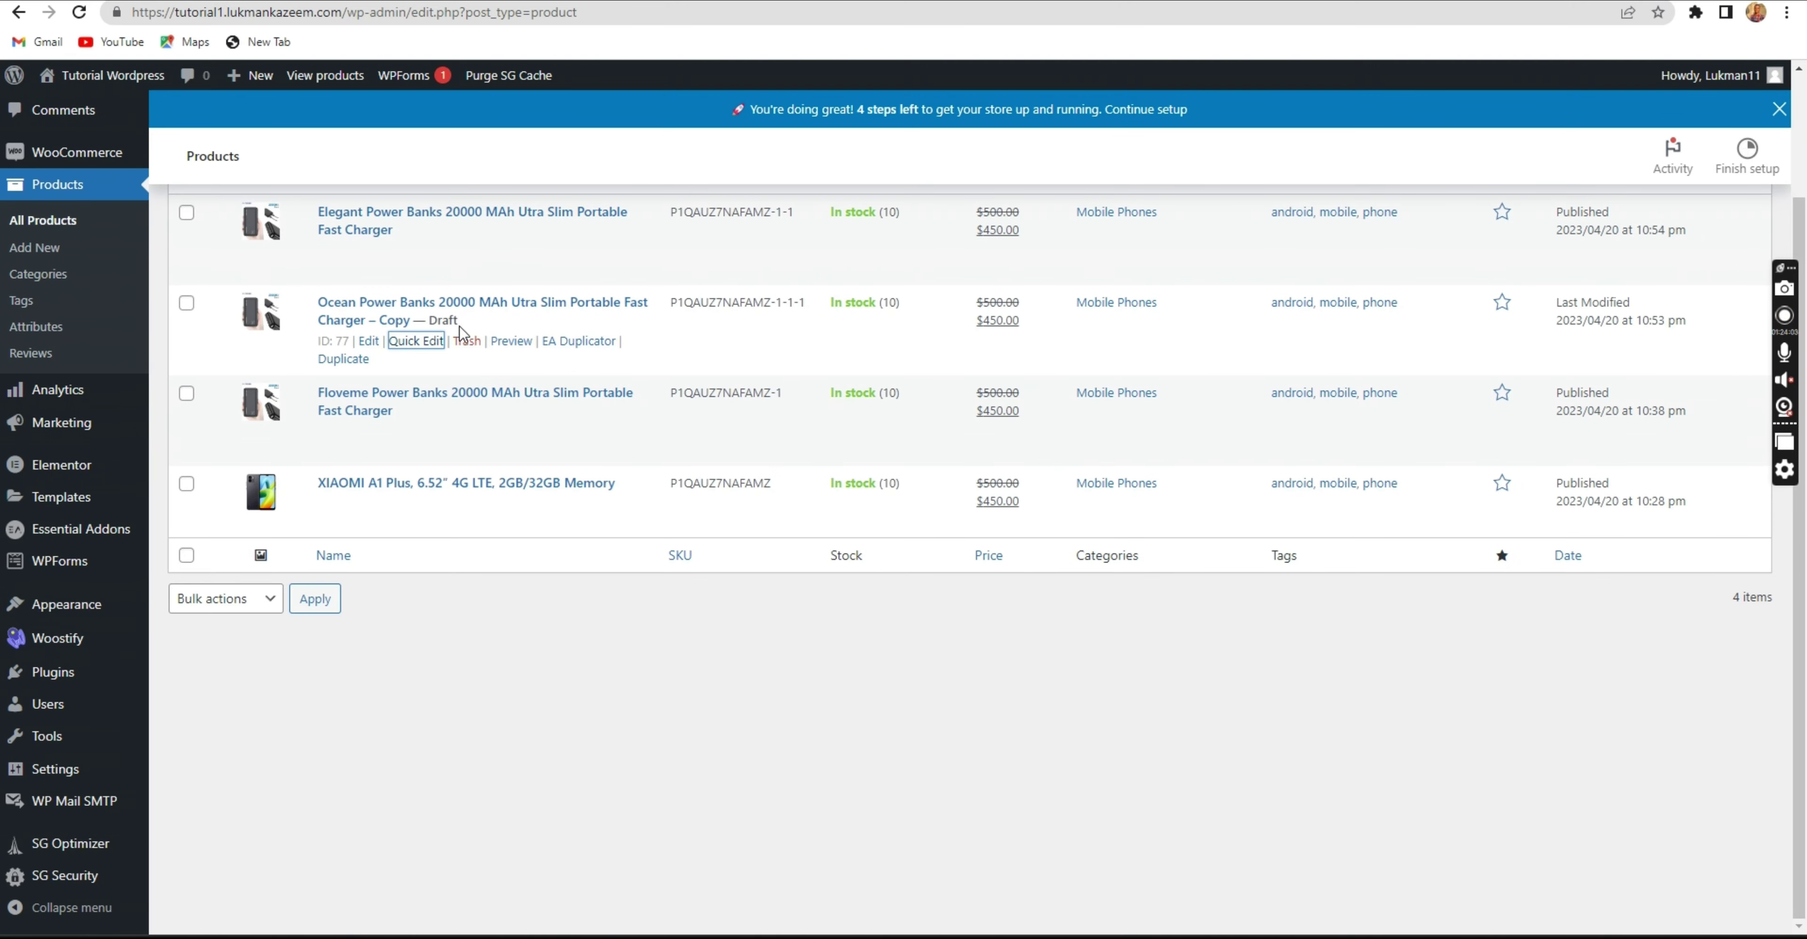
Set the Ocean Power Banks copy's status to Published and reload the storefront.
click(416, 341)
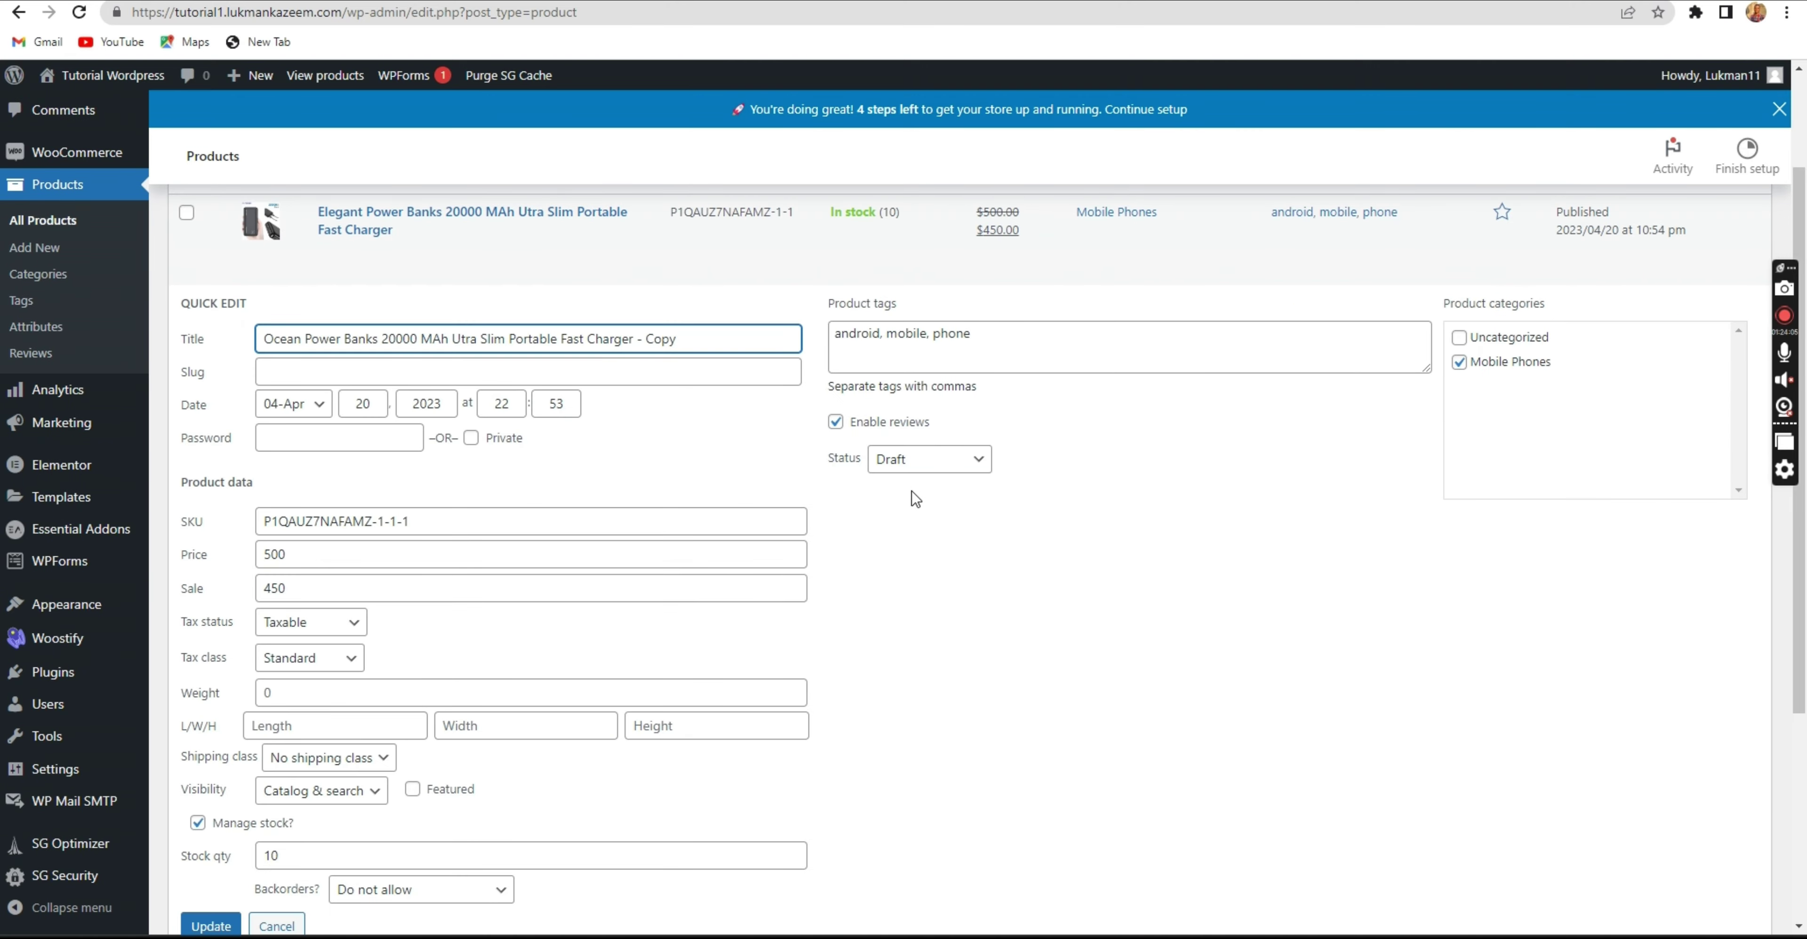
click(930, 459)
click(916, 481)
scroll(315, 825, down, 1)
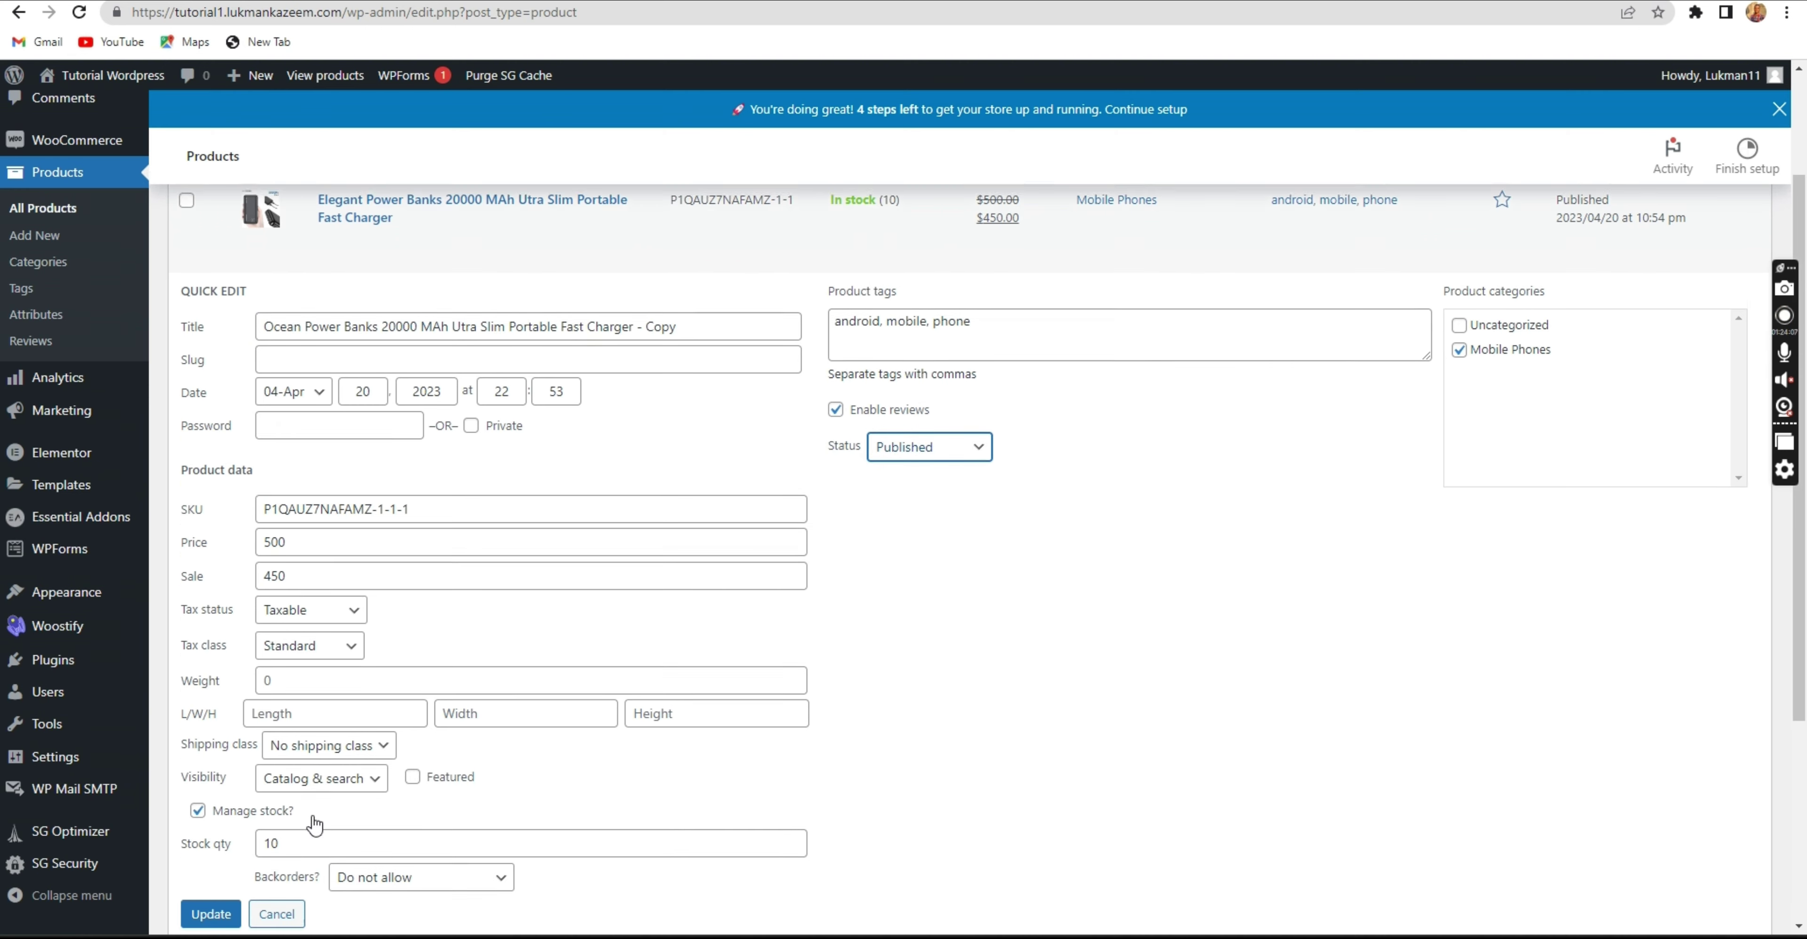
scroll(315, 825, down, 1)
click(207, 835)
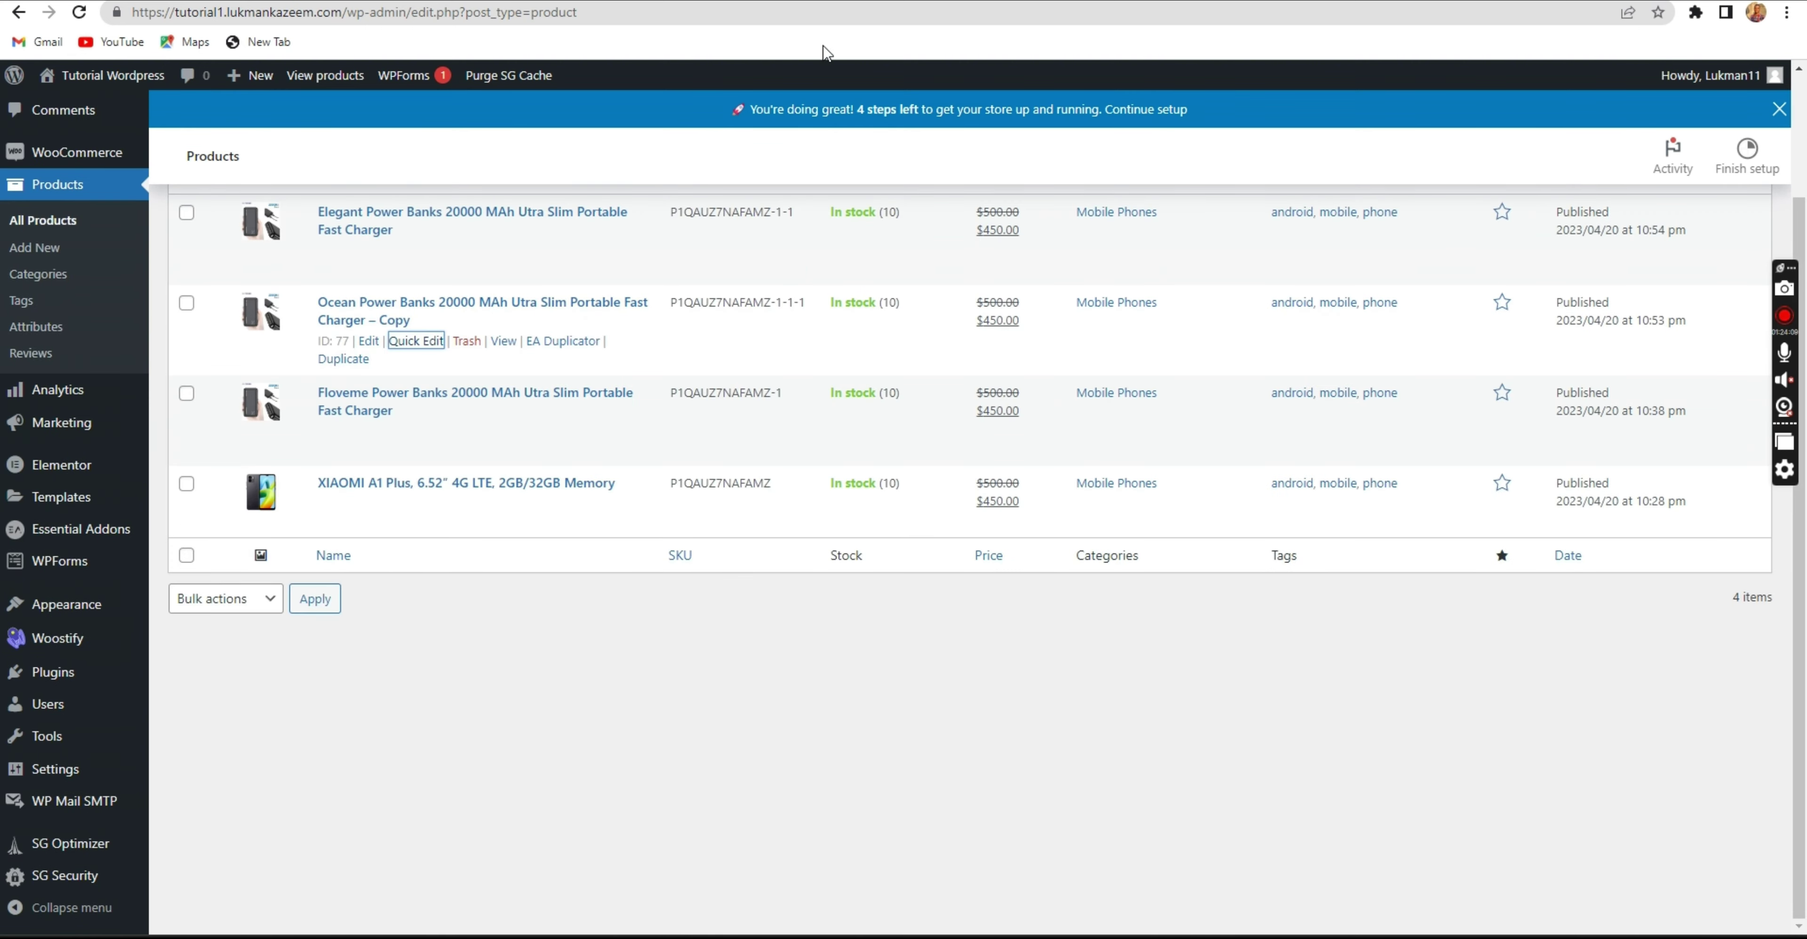
click(607, 2)
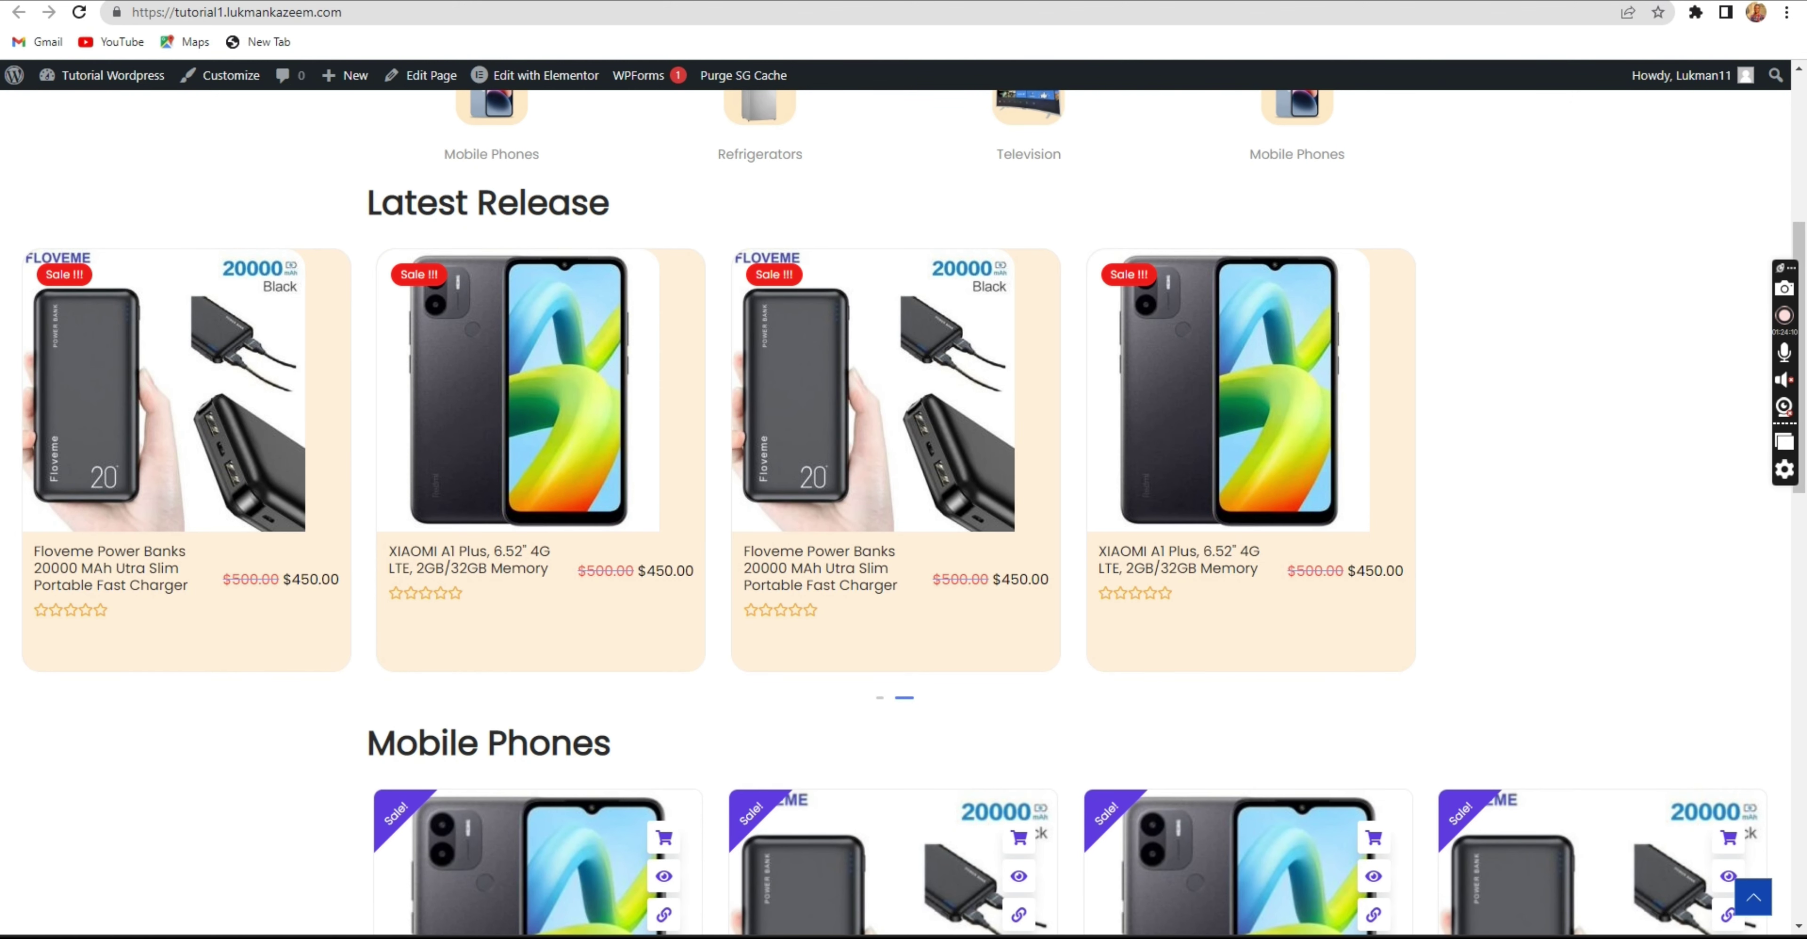
click(75, 17)
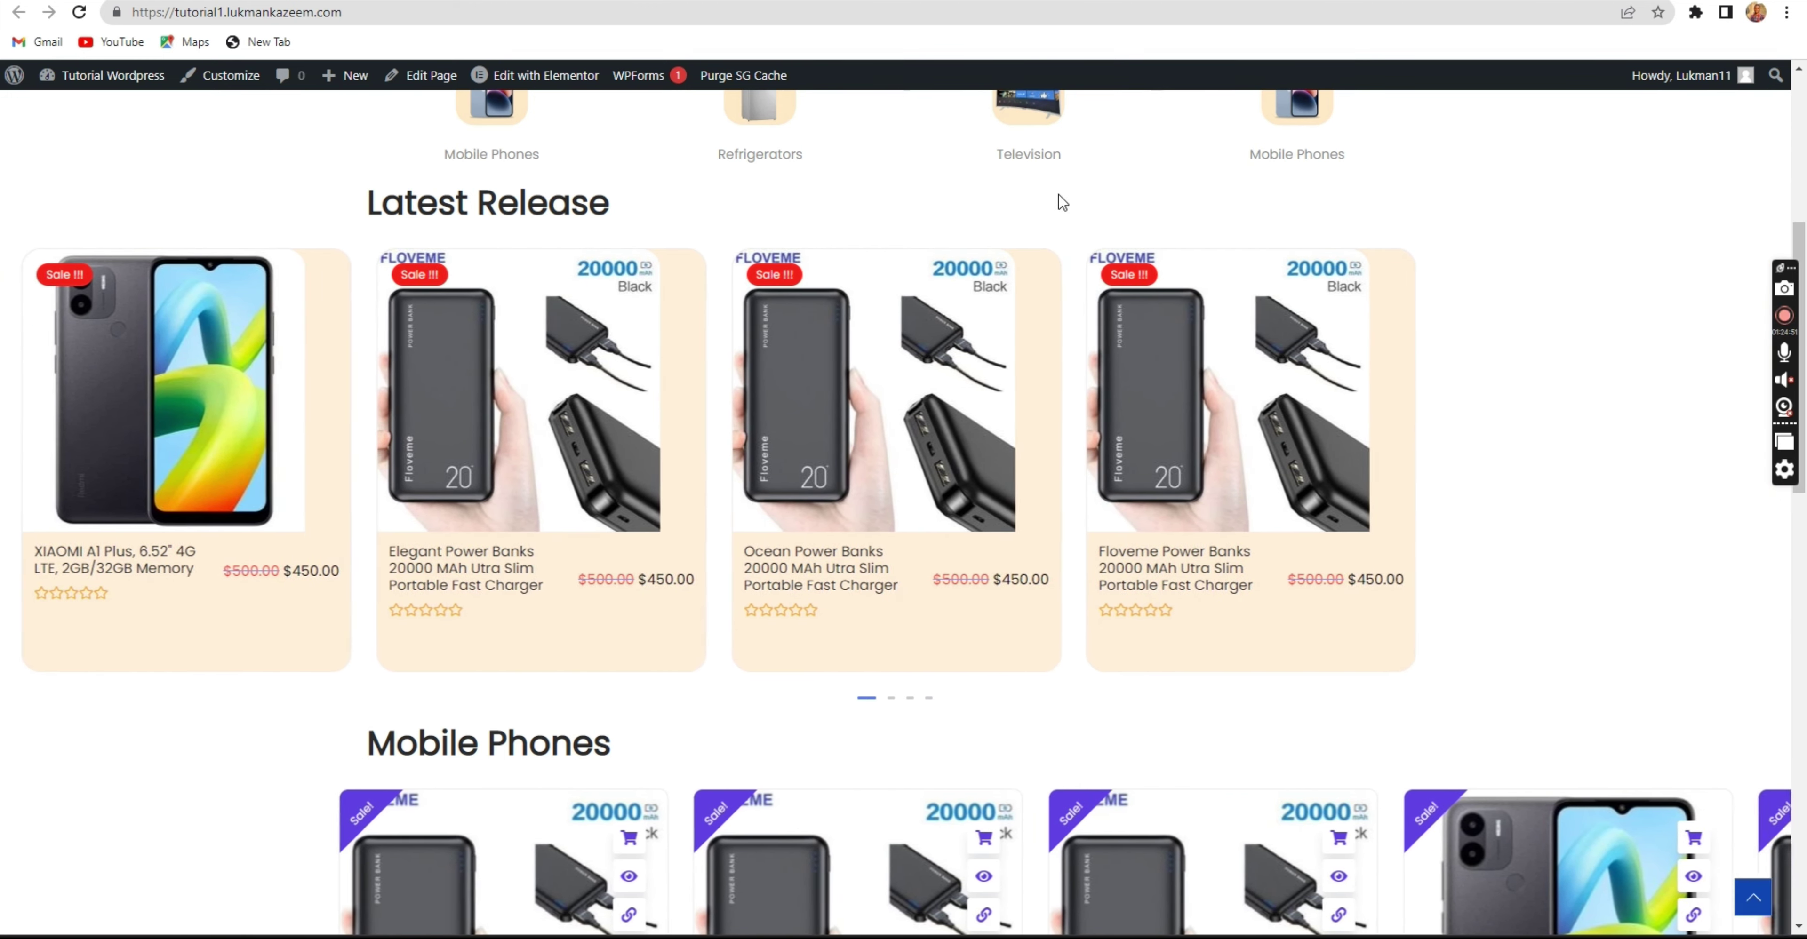
Scroll the homepage carousels to find the new Elegant and Ocean power banks.
scroll(1060, 211, down, 2)
scroll(1060, 231, down, 7)
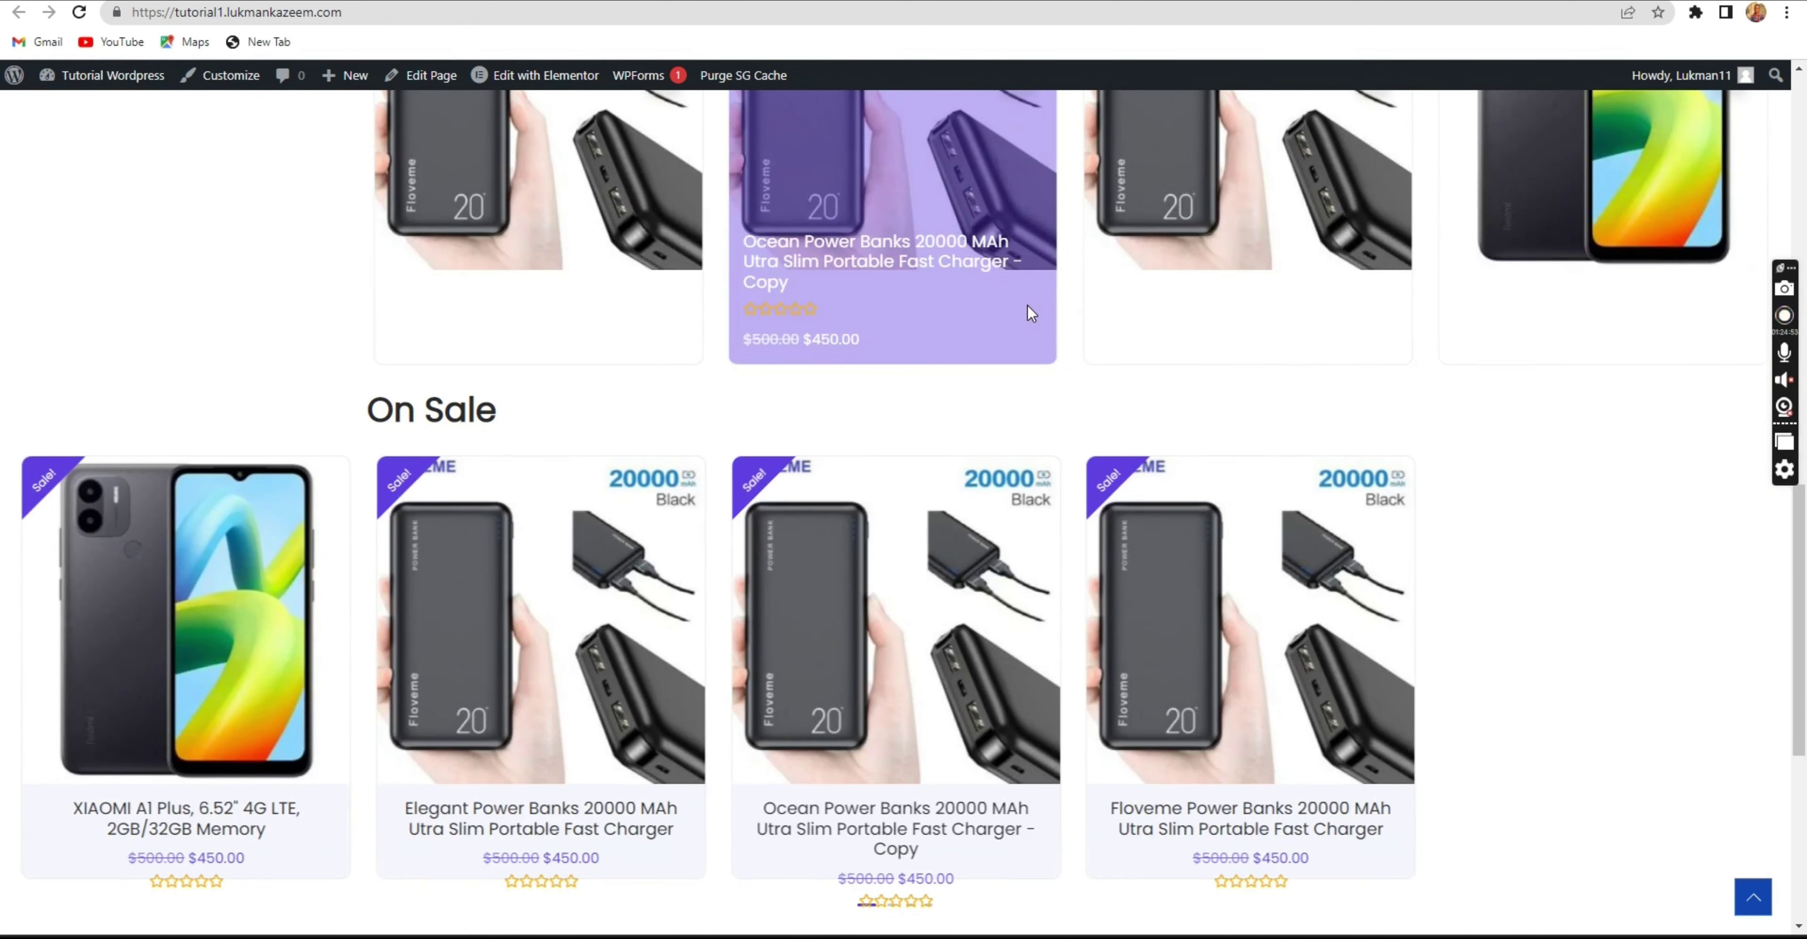
scroll(1029, 309, down, 3)
scroll(1028, 316, down, 3)
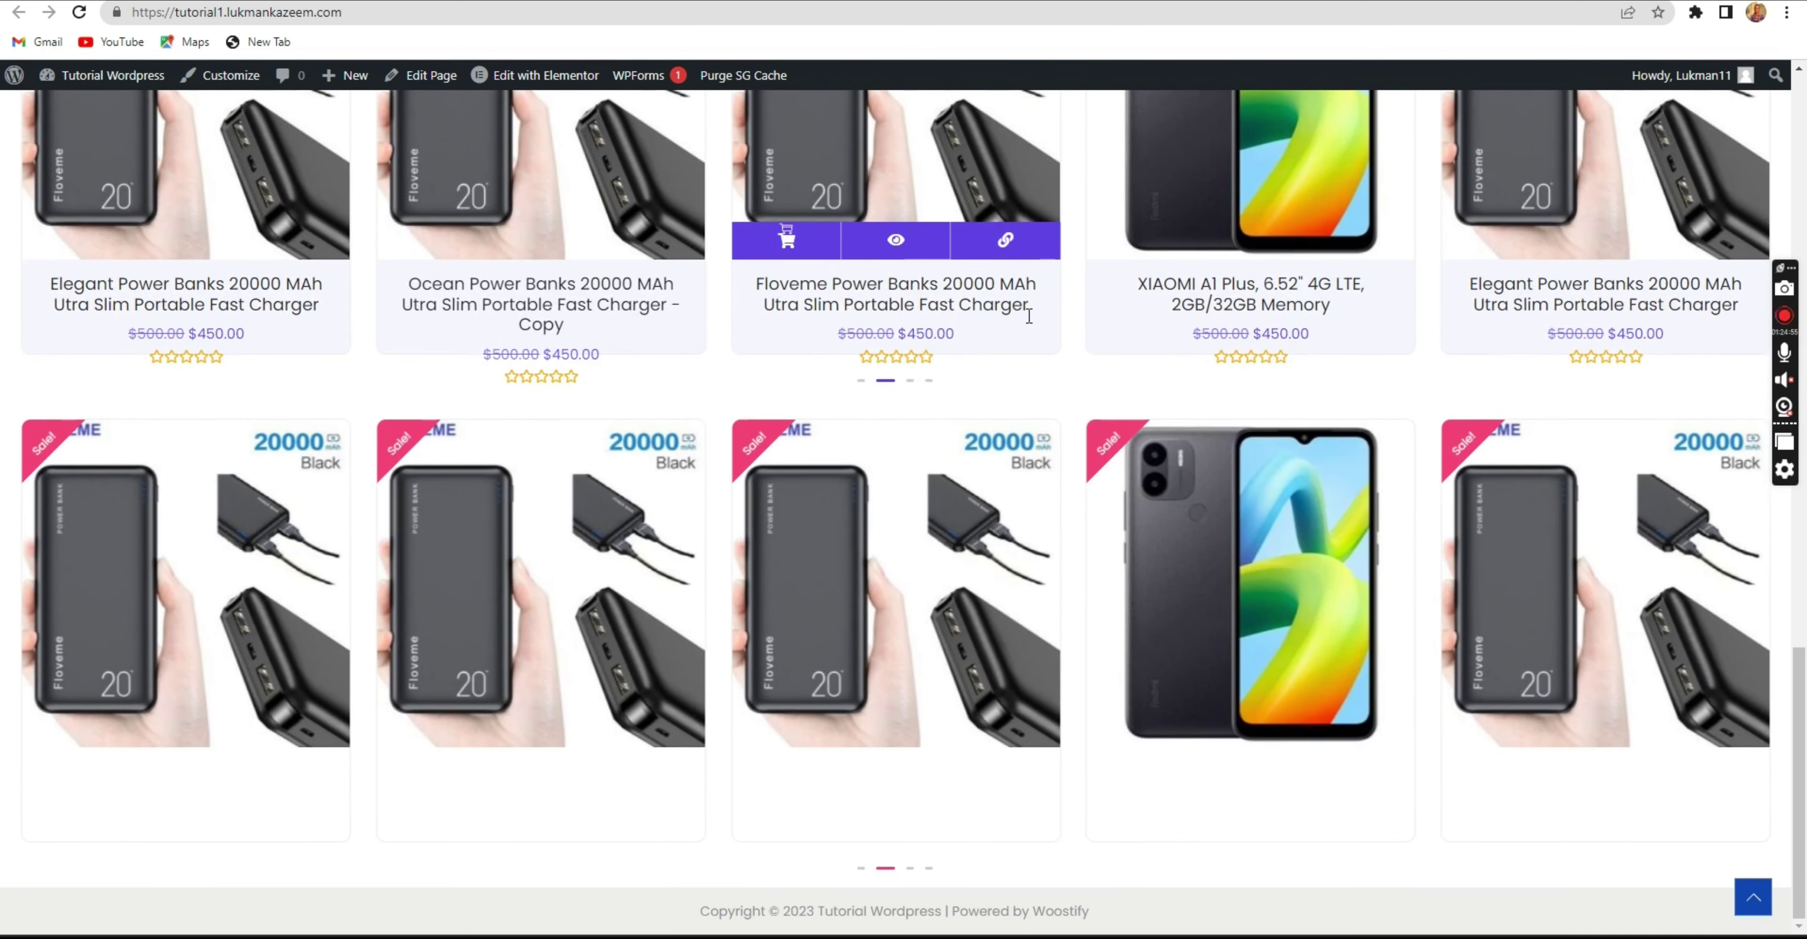
scroll(1006, 307, up, 4)
scroll(1007, 306, up, 15)
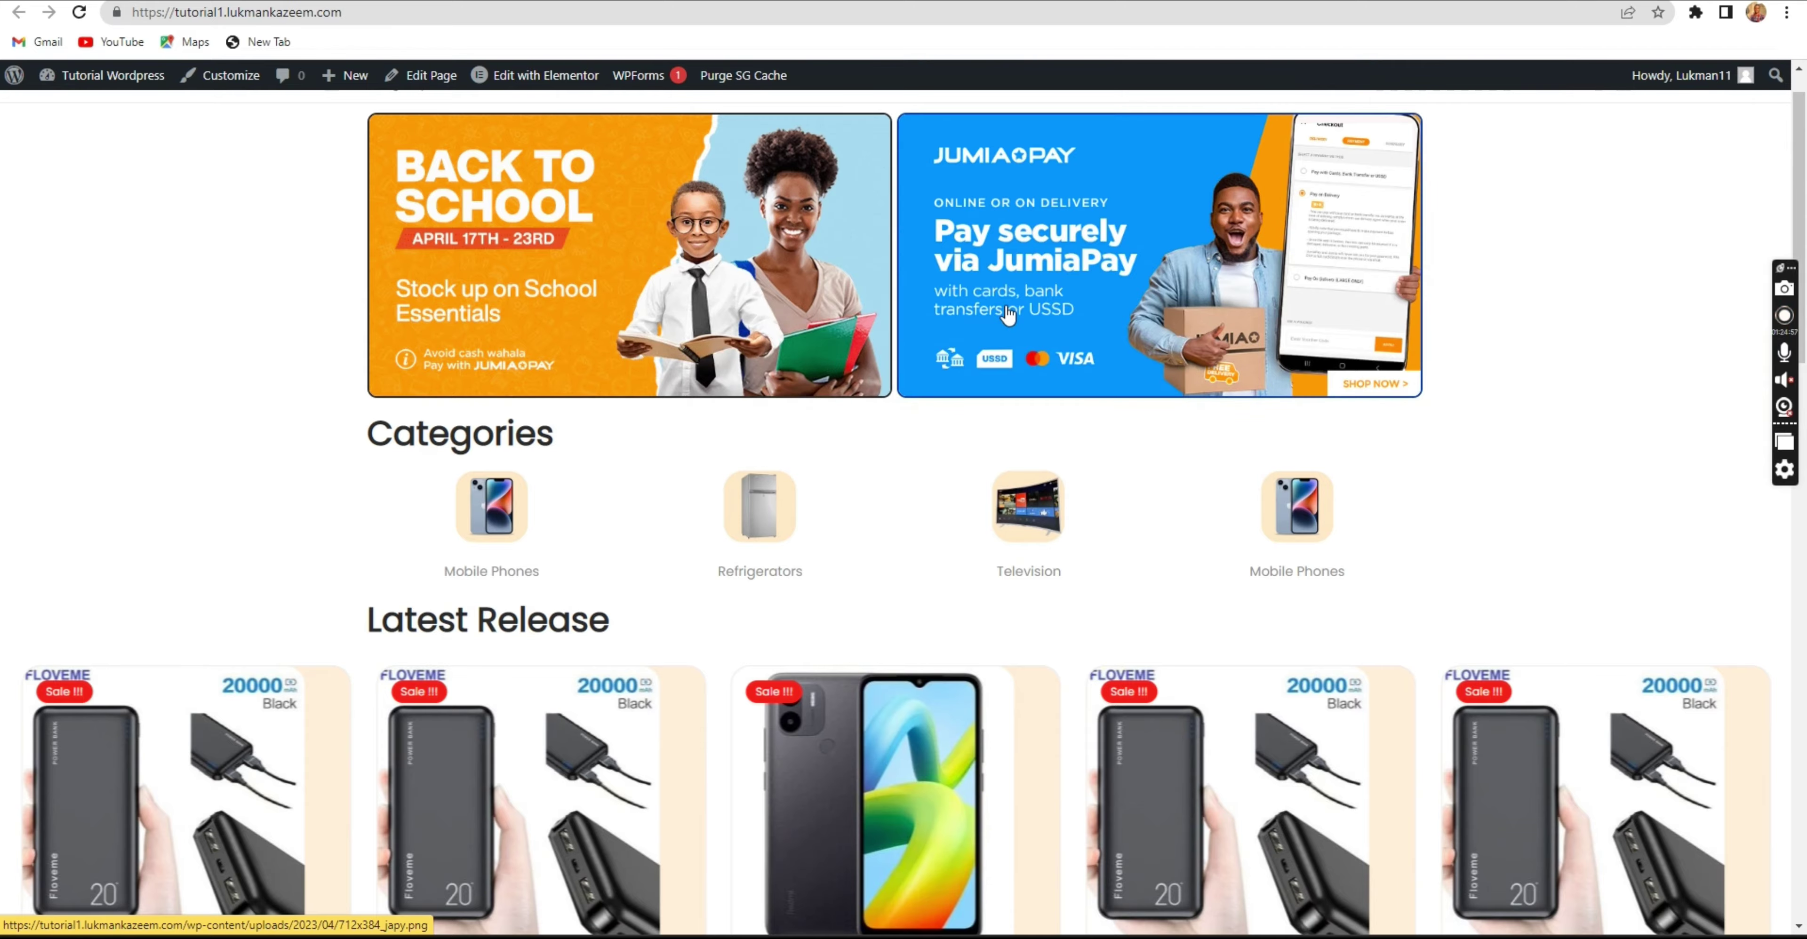
scroll(567, 453, down, 15)
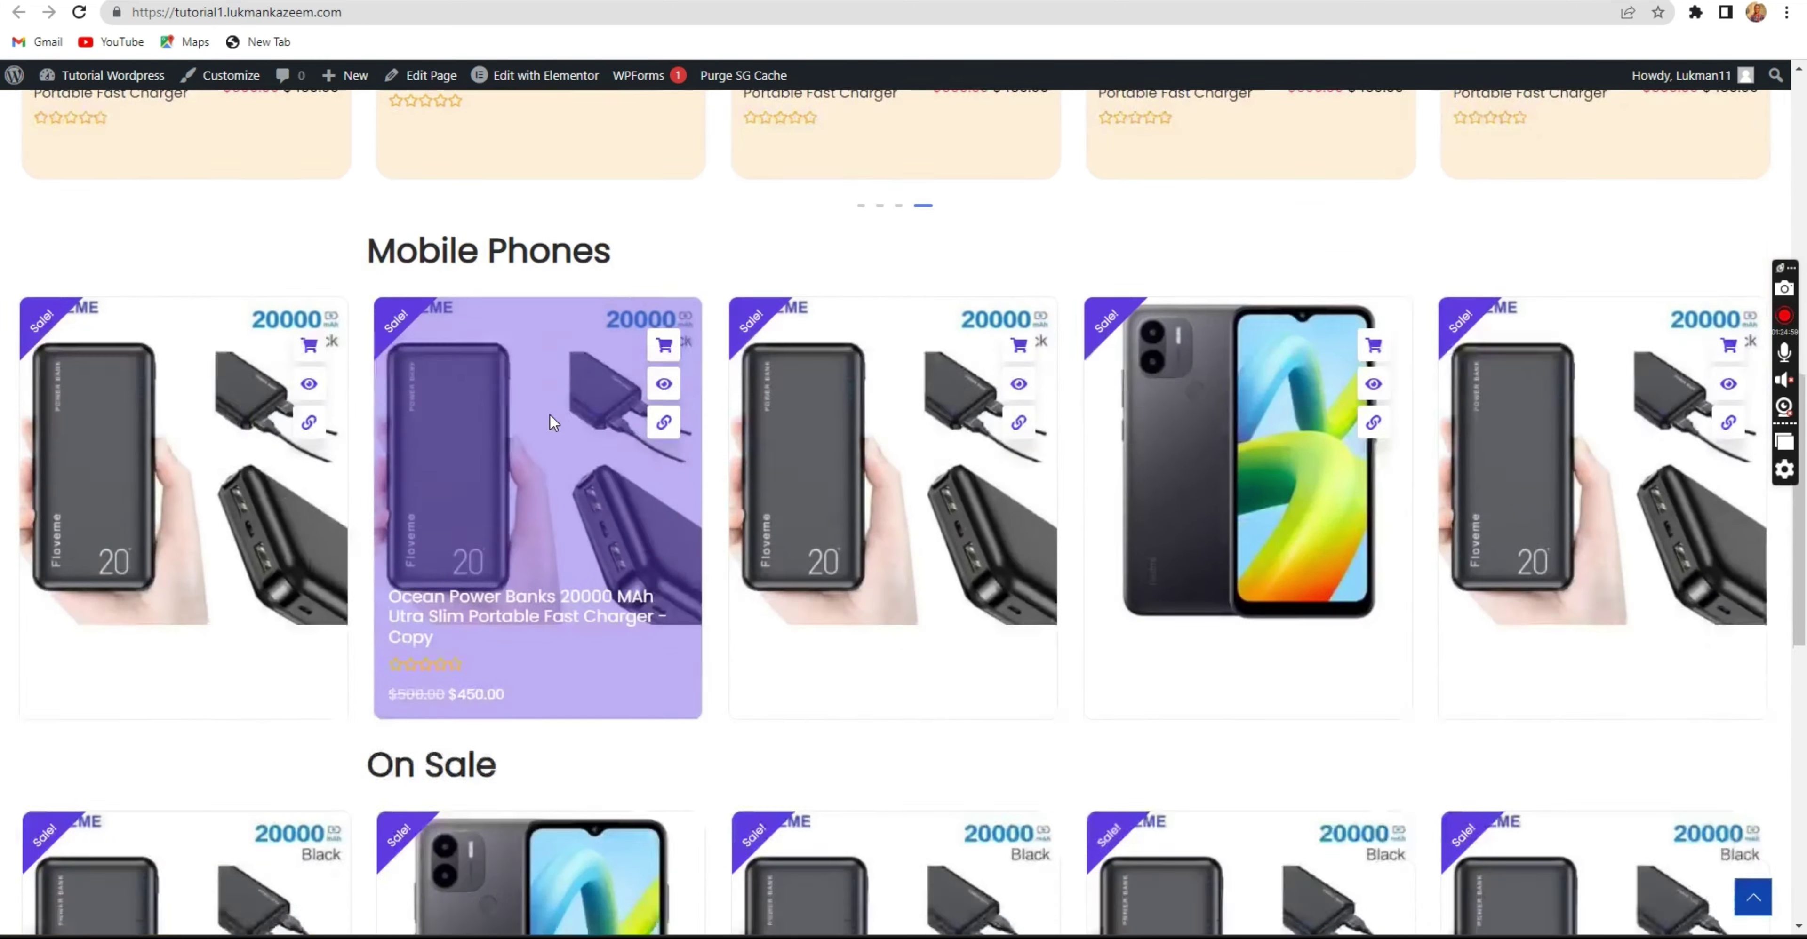
scroll(549, 414, down, 5)
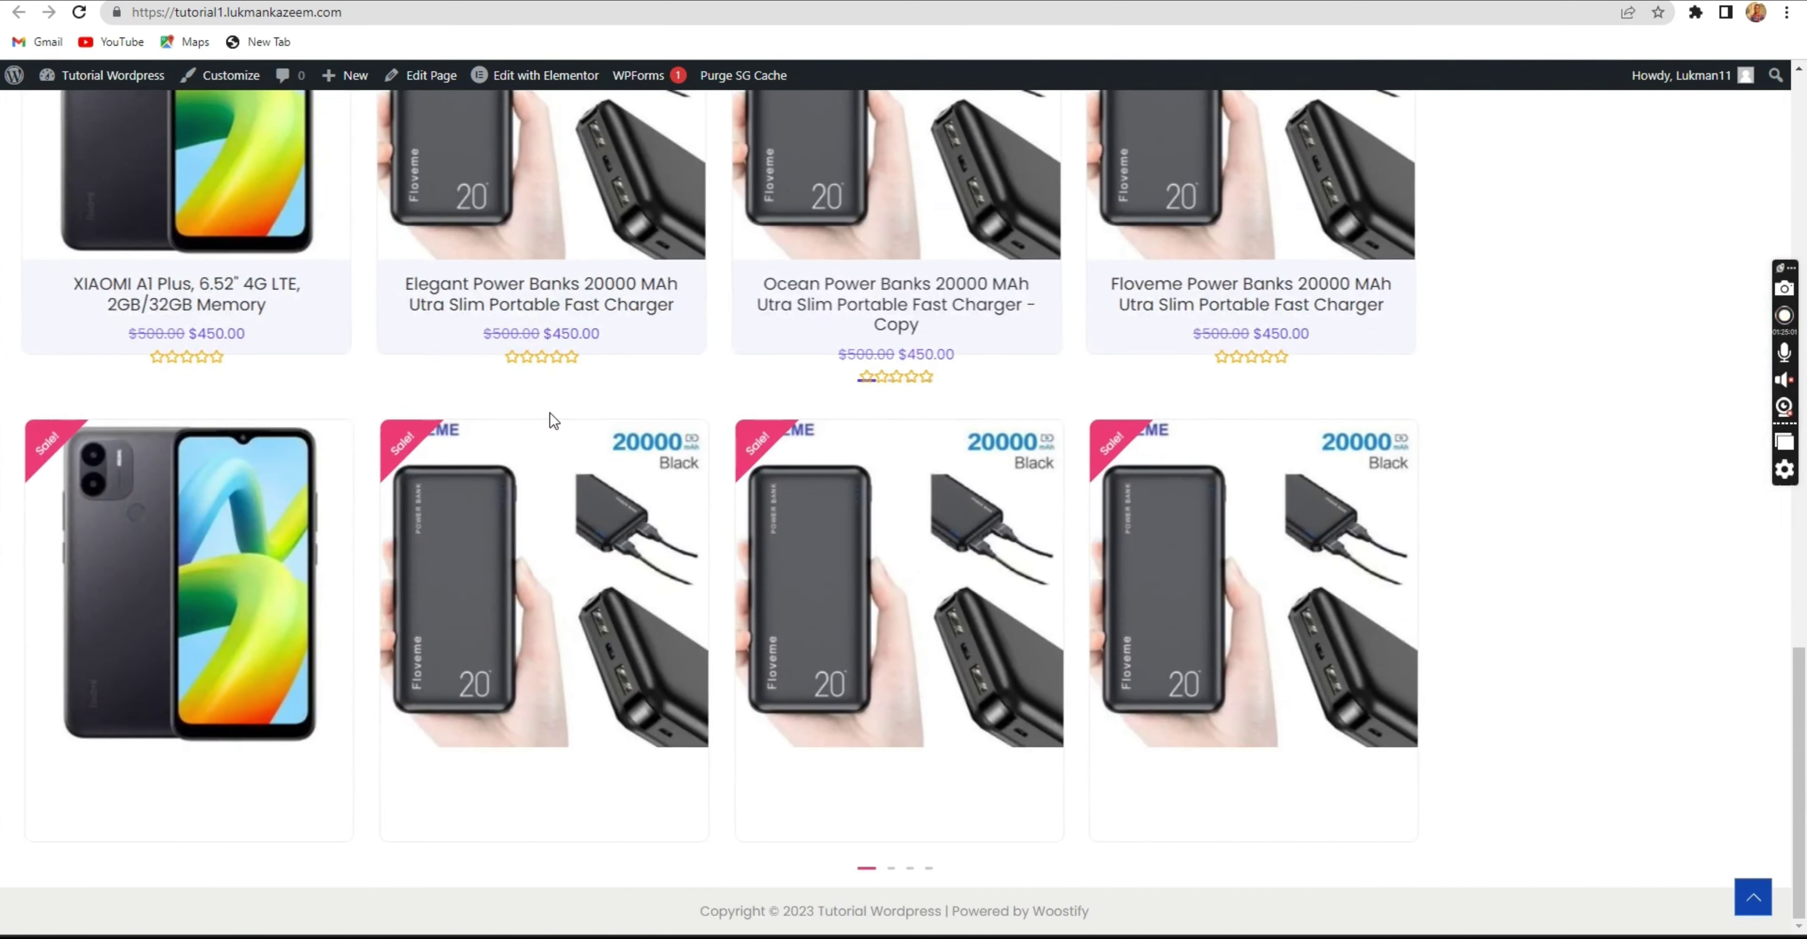
scroll(547, 415, up, 10)
scroll(548, 415, up, 10)
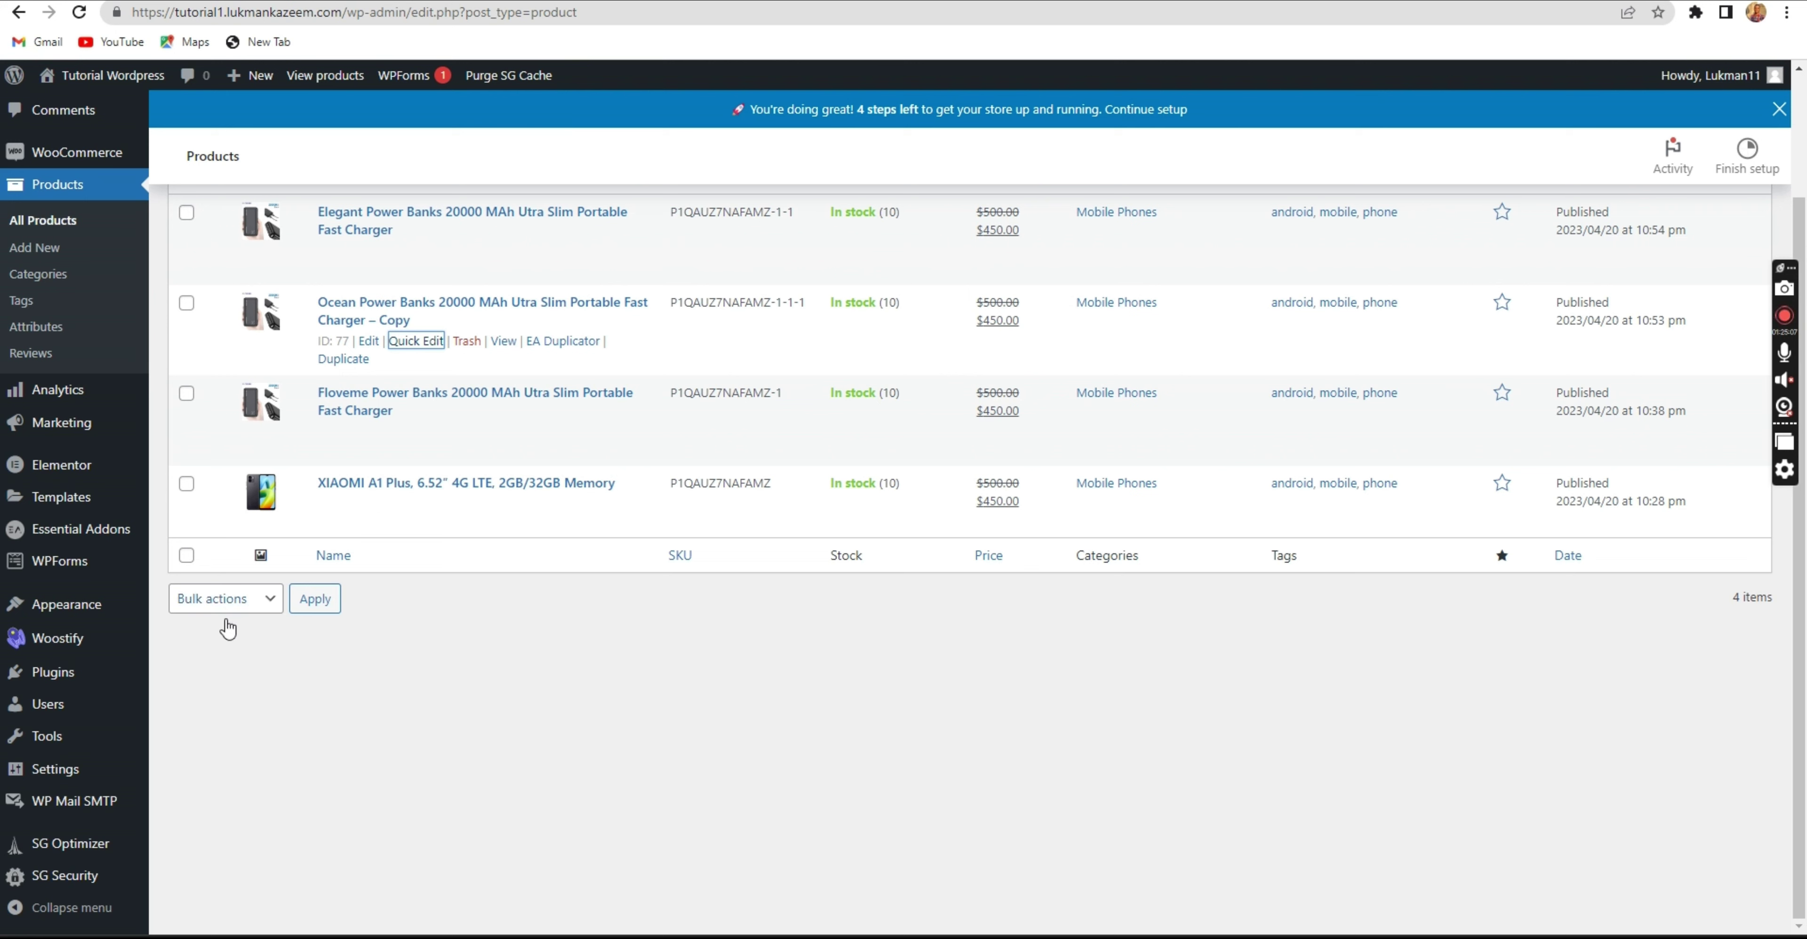
mouse_move(68, 618)
click(113, 76)
scroll(827, 581, down, 5)
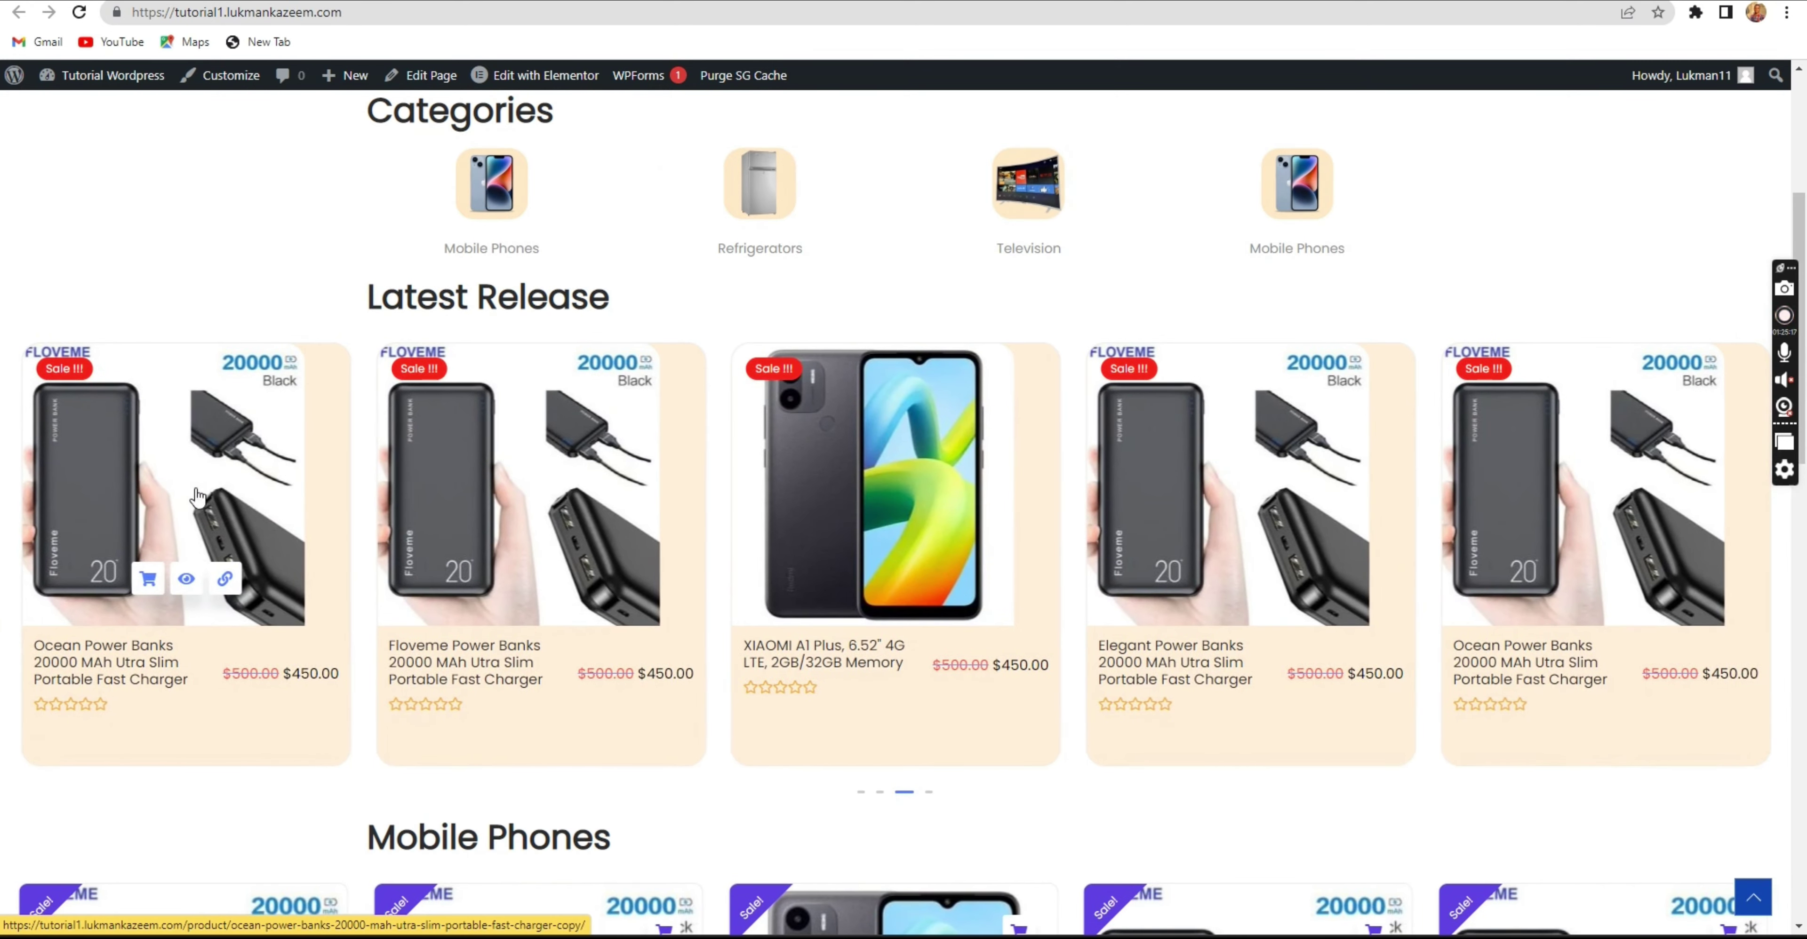
Add the Ocean Power Banks copy to the cart and reach checkout totalling $495.00.
click(202, 493)
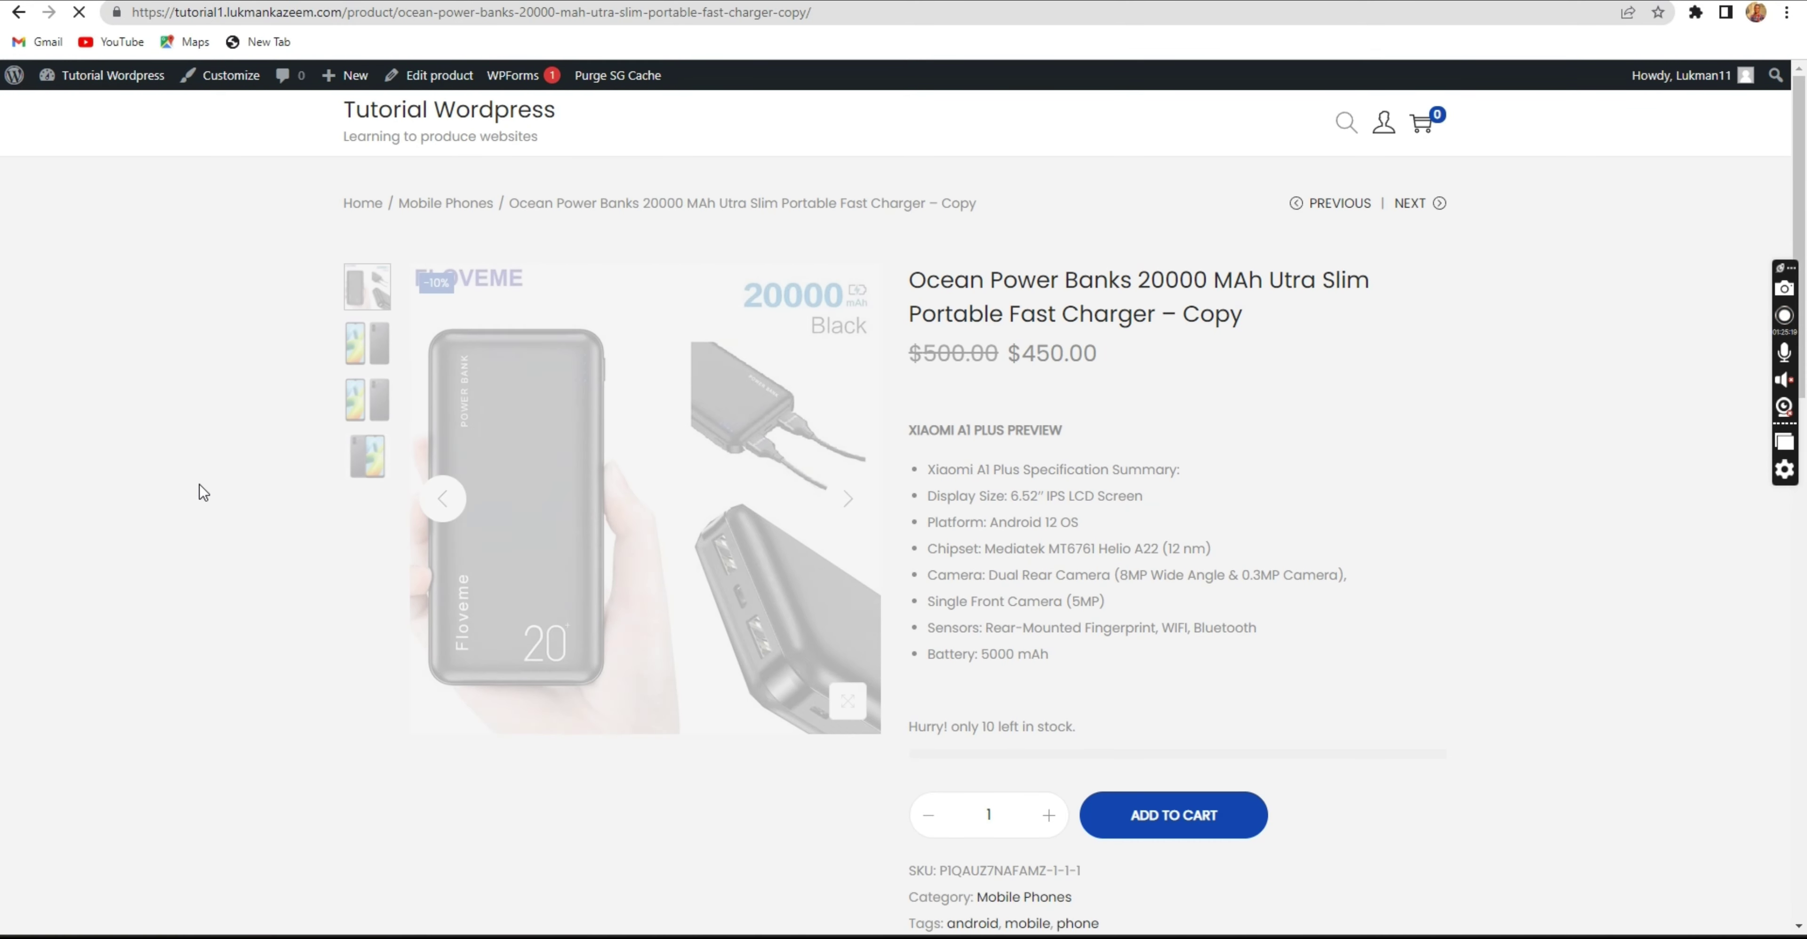
scroll(755, 385, down, 3)
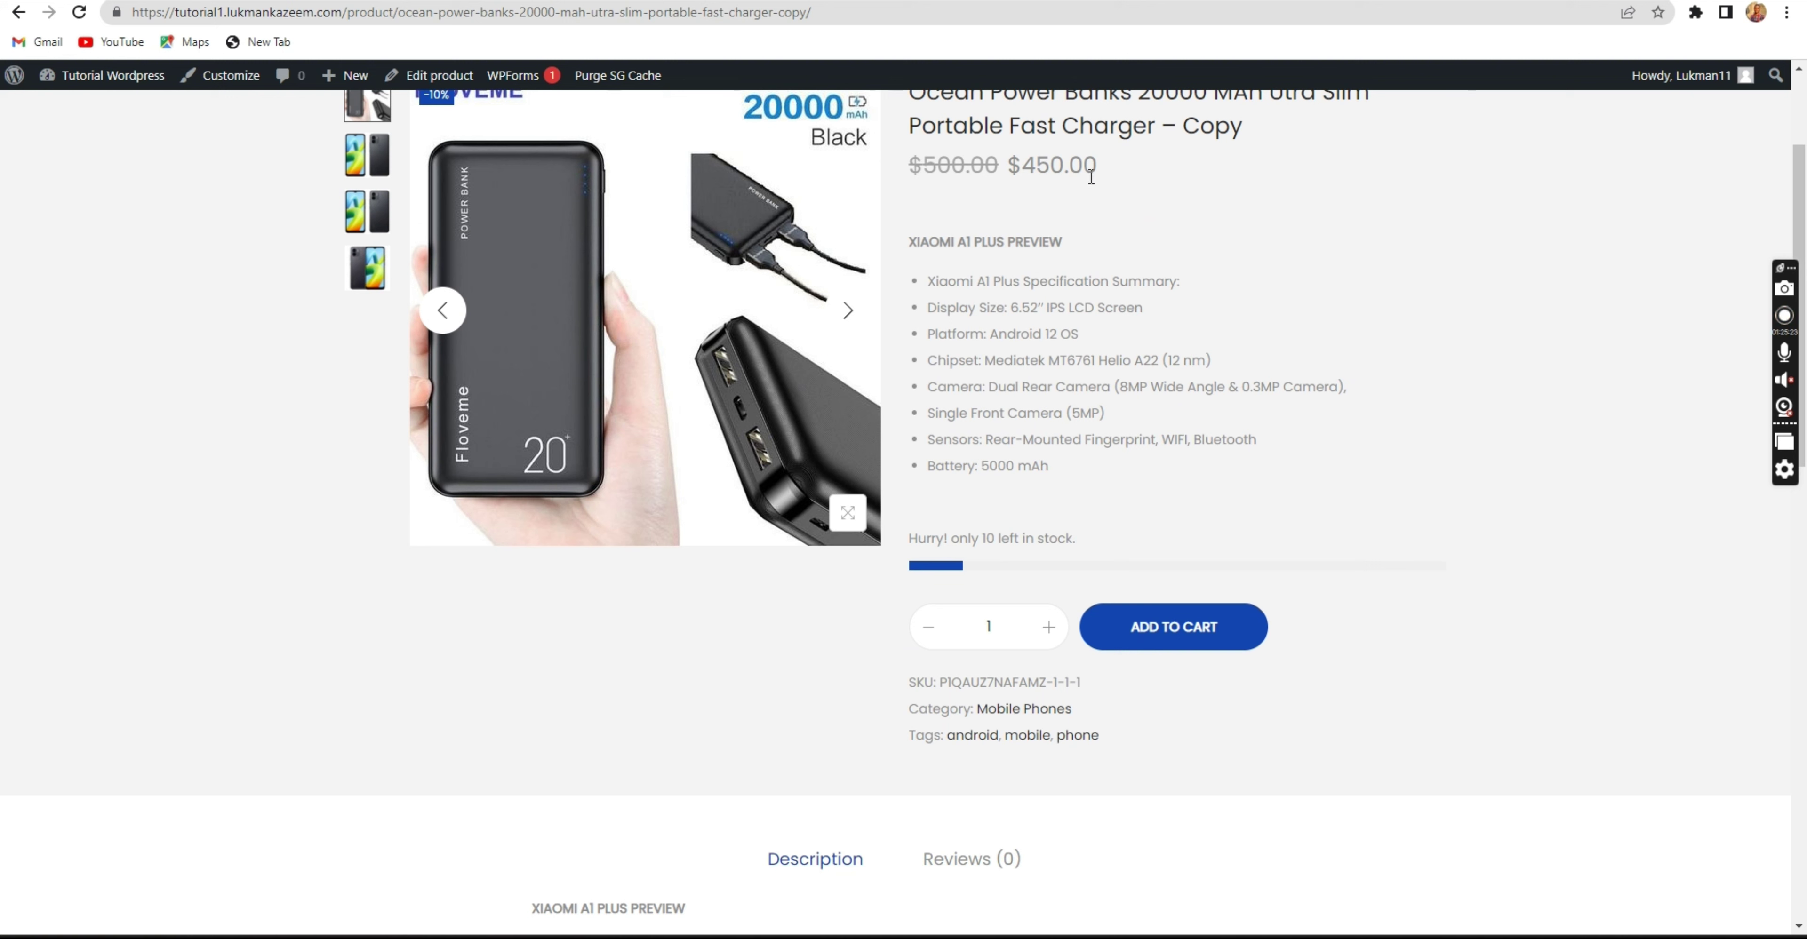
drag(1085, 177, 1049, 176)
click(1043, 168)
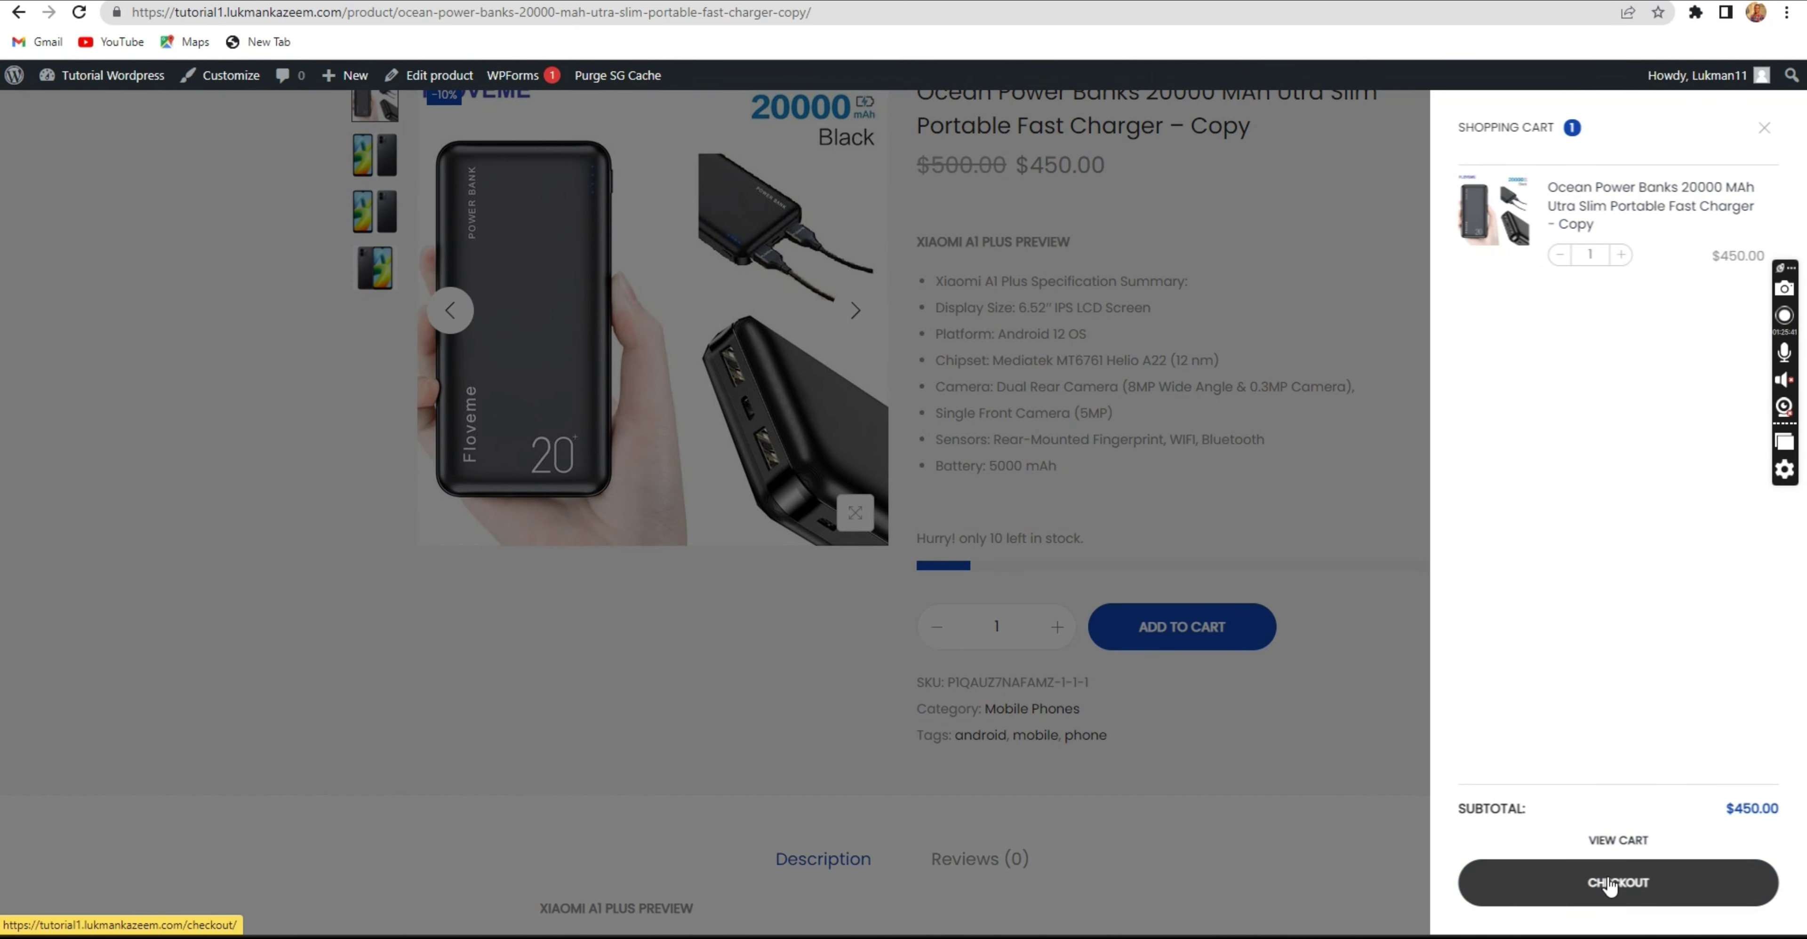
click(1623, 839)
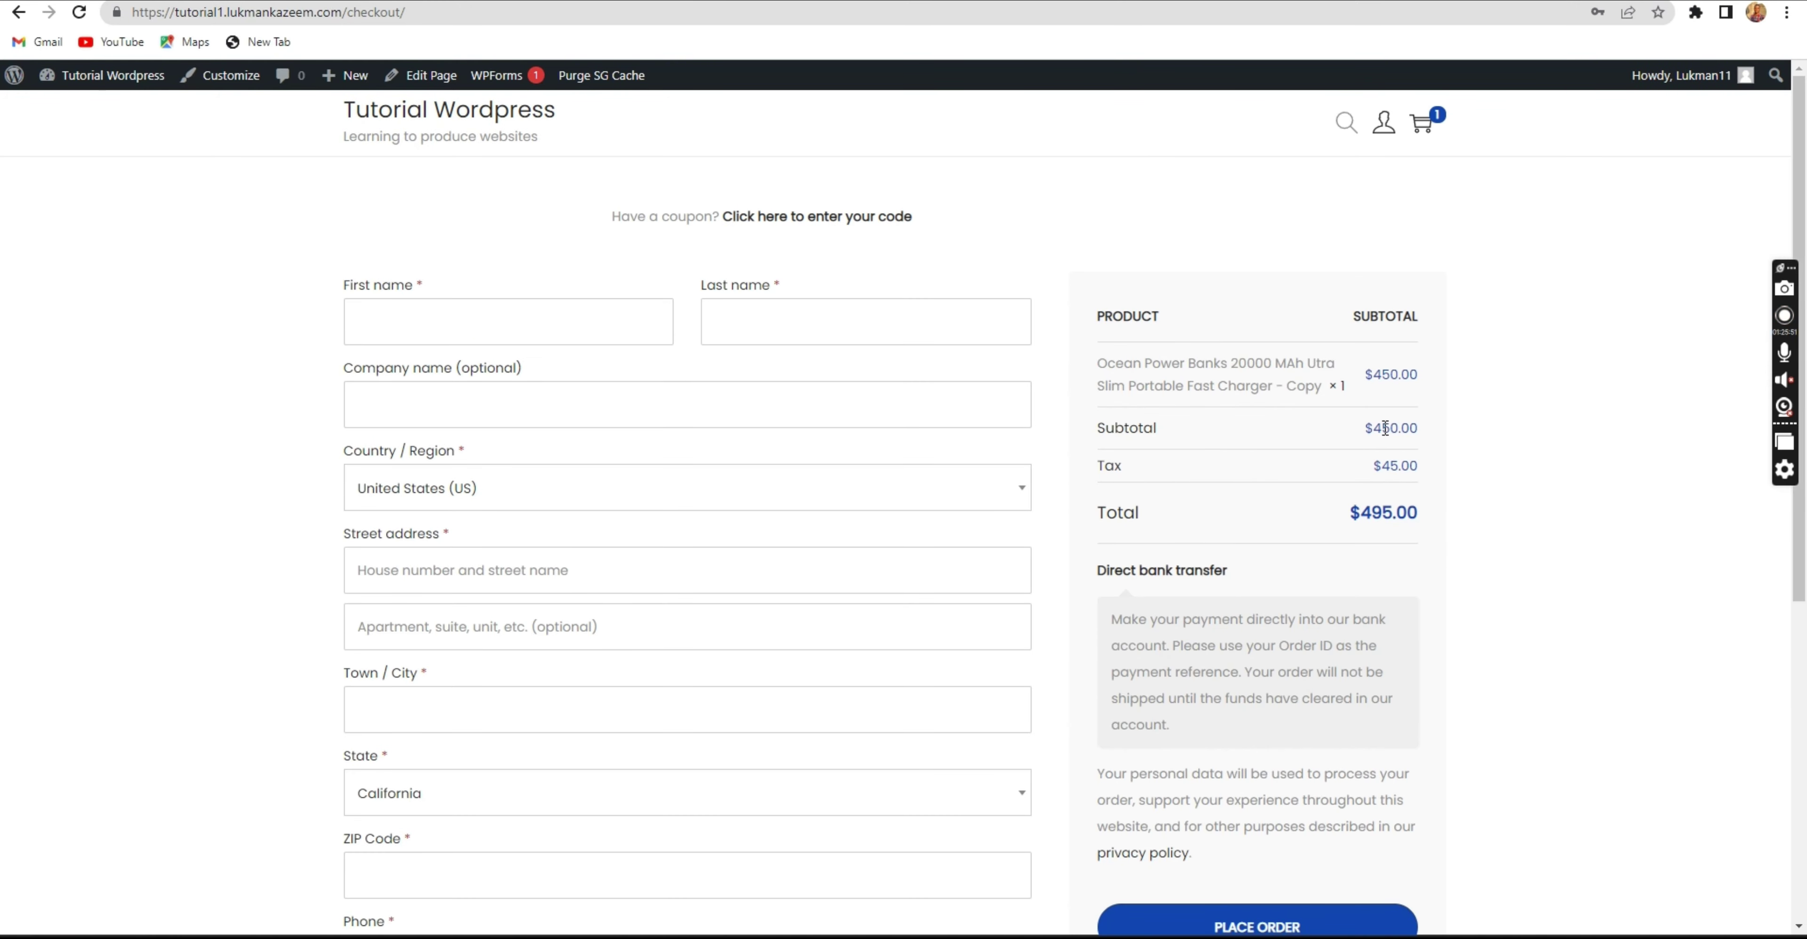
double_click(1385, 428)
Review the checkout page, then open My Account's Dashboard from the header account menu.
click(1392, 462)
scroll(480, 387, down, 7)
scroll(480, 388, up, 7)
scroll(954, 684, down, 6)
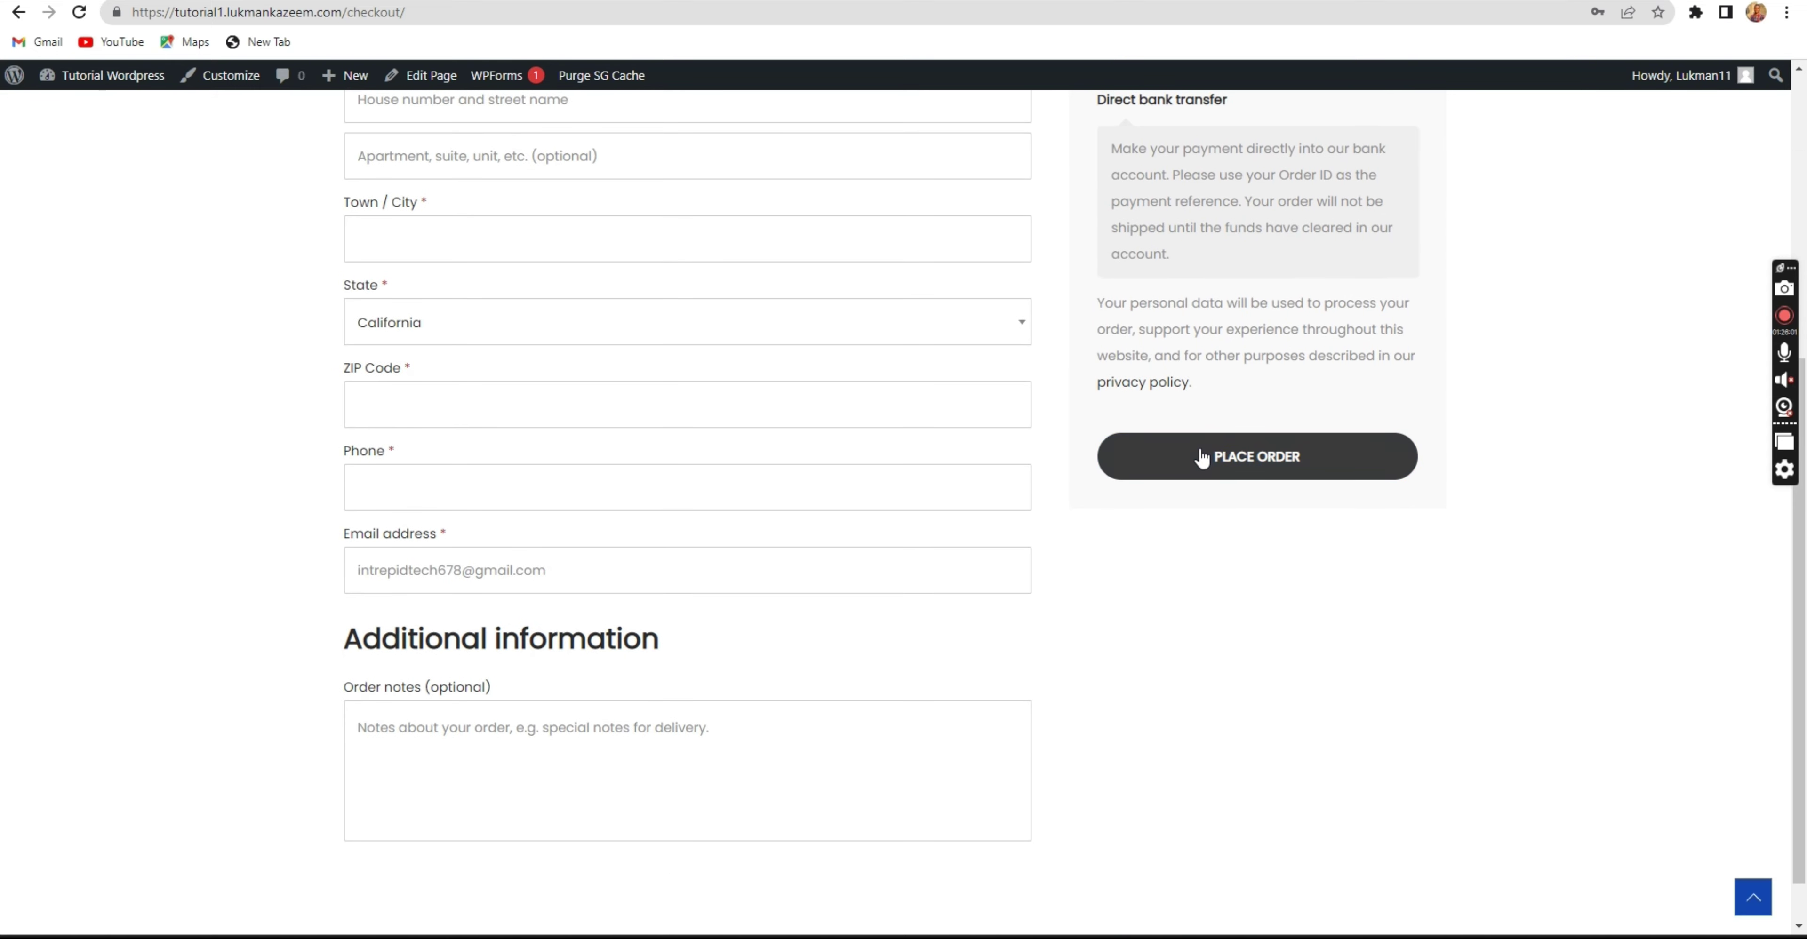
scroll(1200, 456, up, 6)
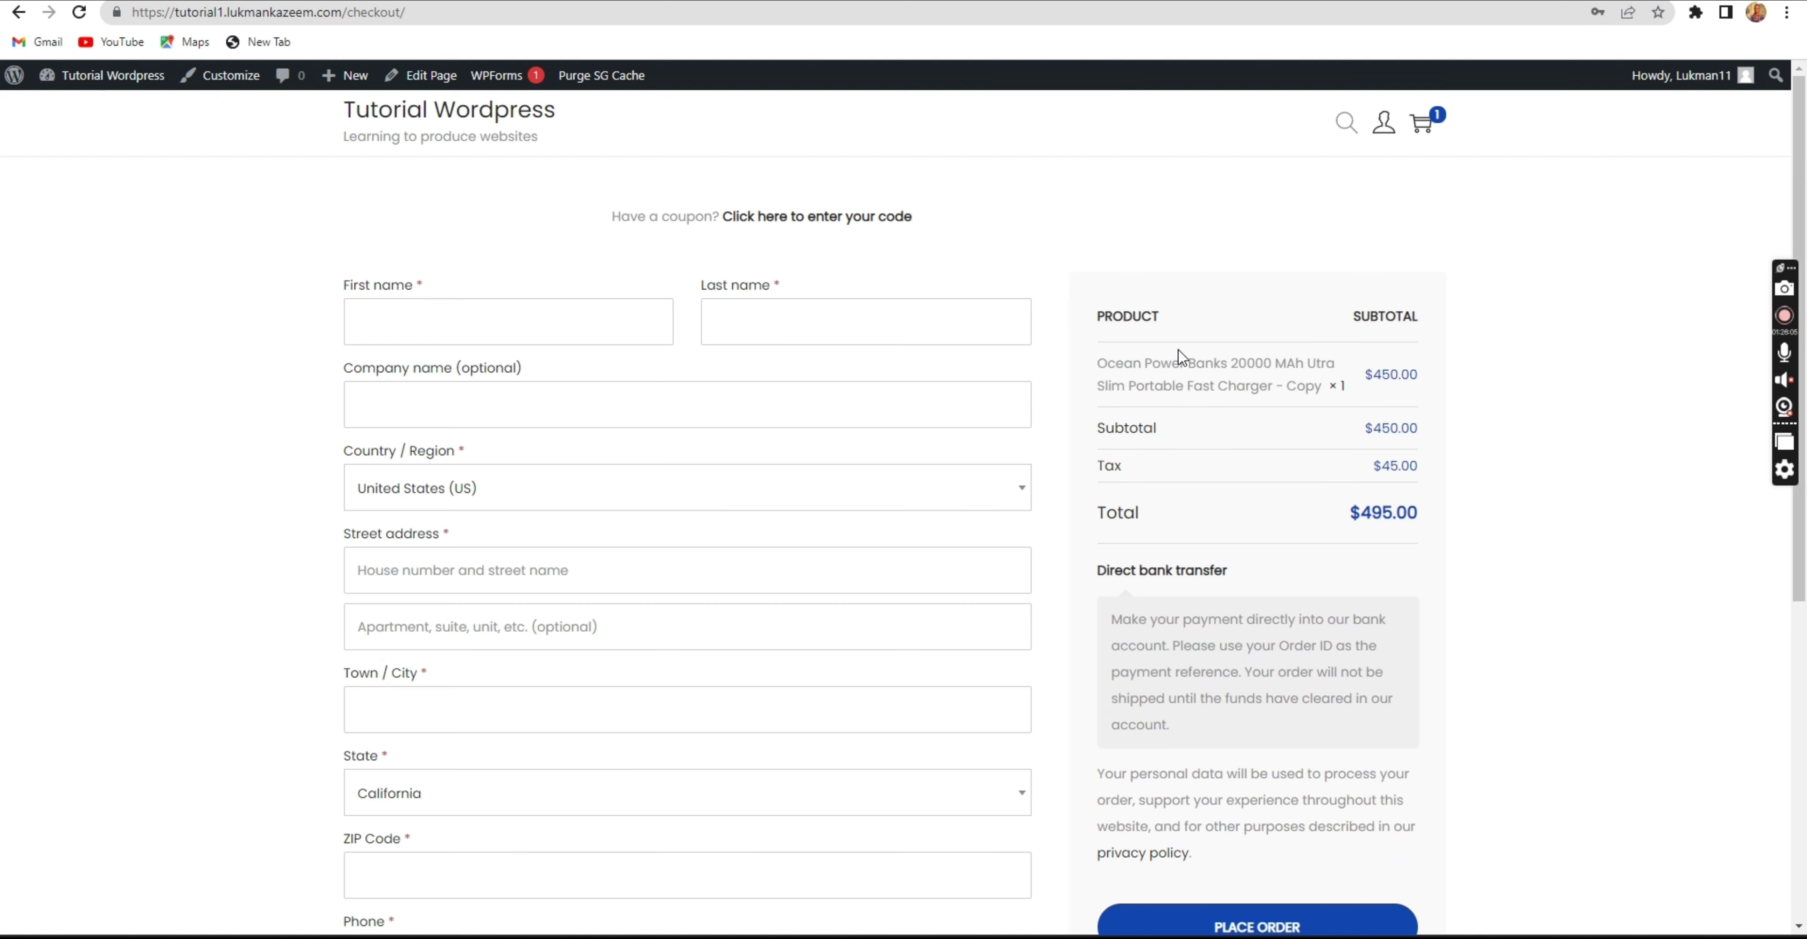
mouse_move(1383, 125)
click(1381, 168)
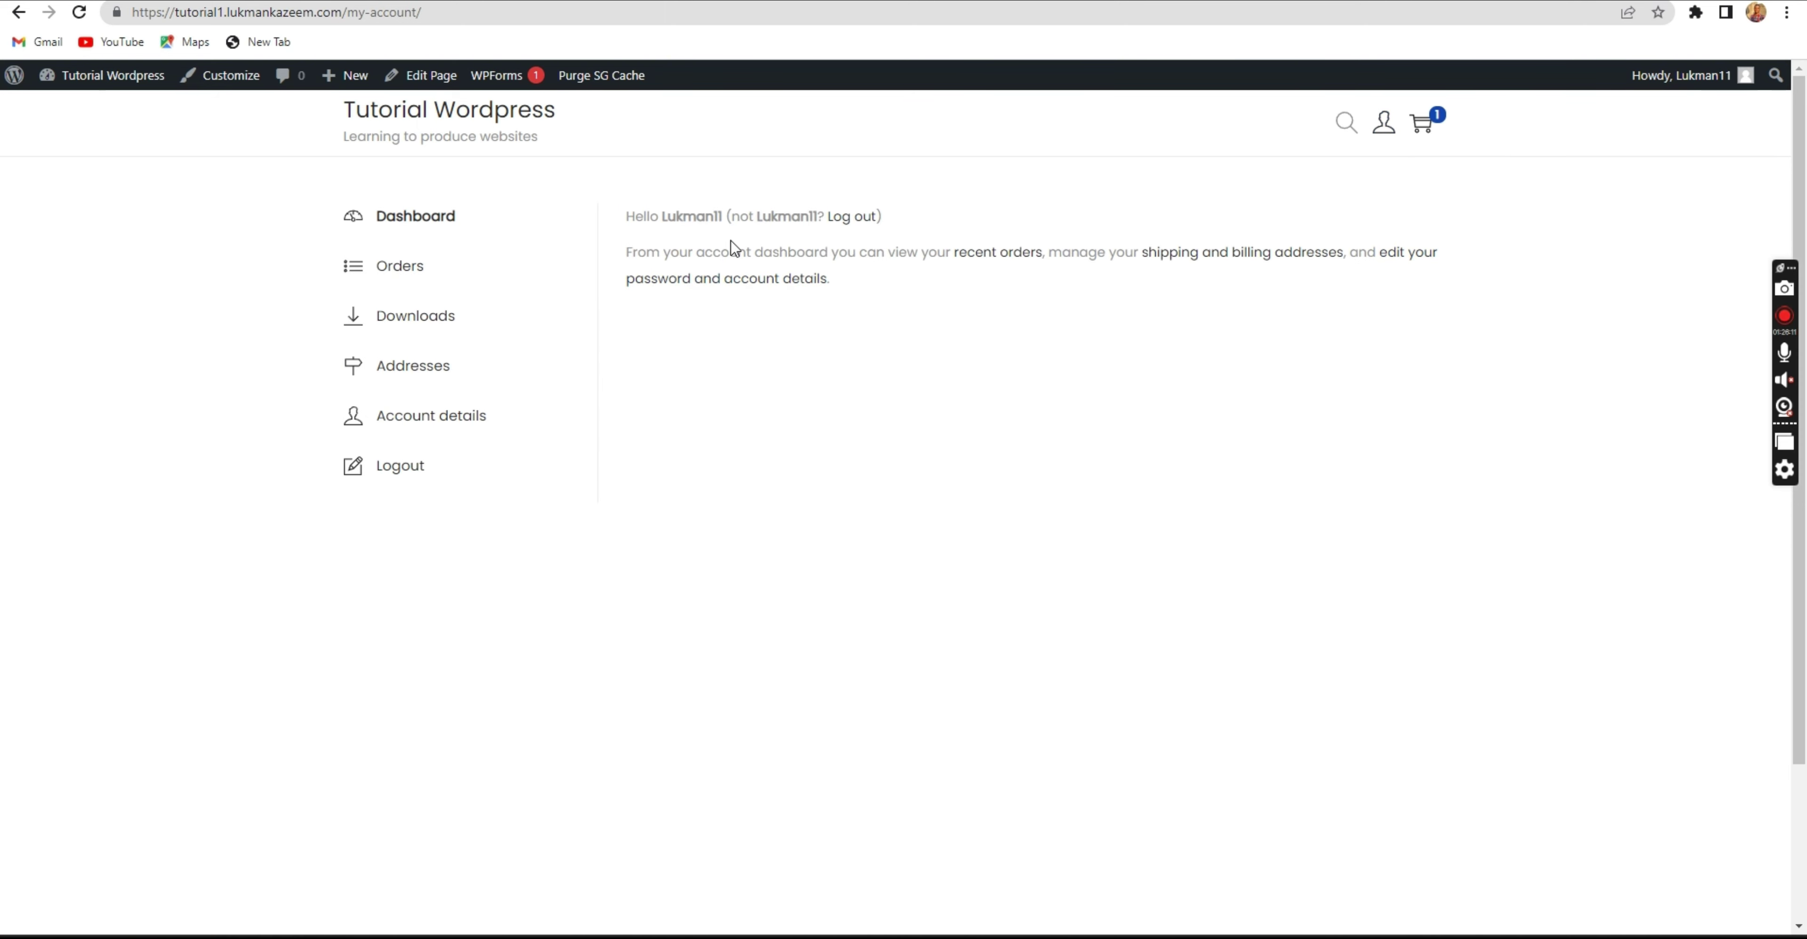
scroll(556, 222, down, 3)
Remove the Ocean Power Banks item from the cart, leaving it at 0, and return home.
scroll(456, 190, up, 3)
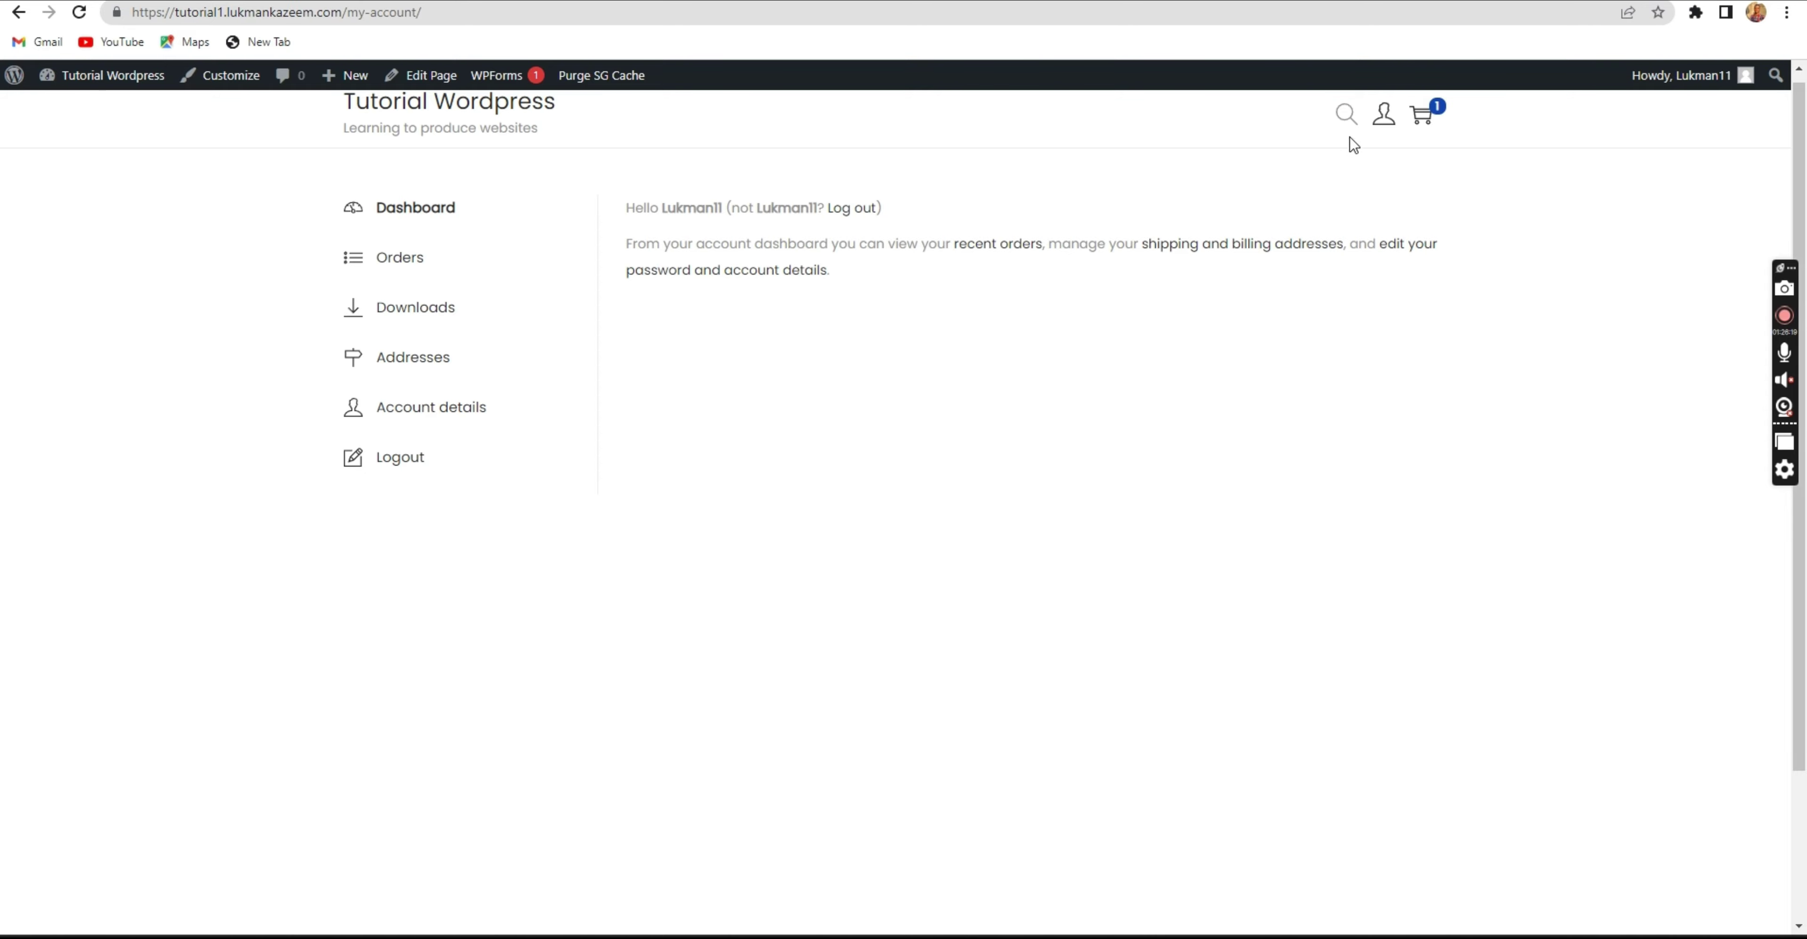
click(1422, 127)
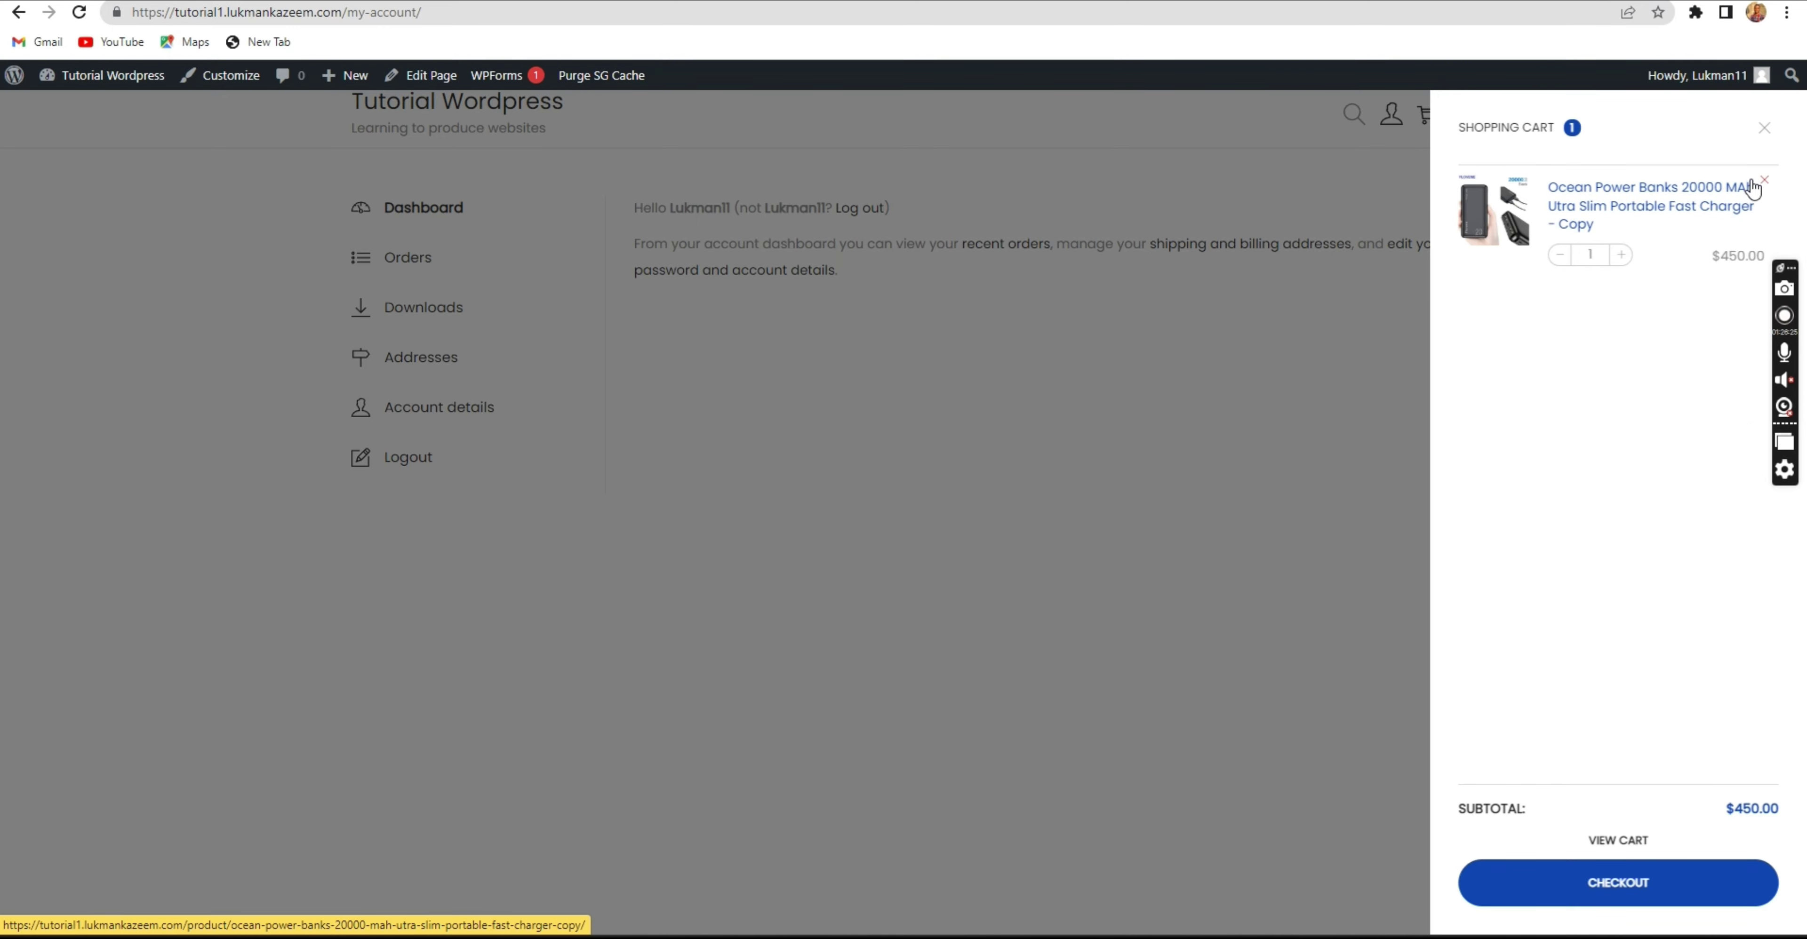
click(1767, 184)
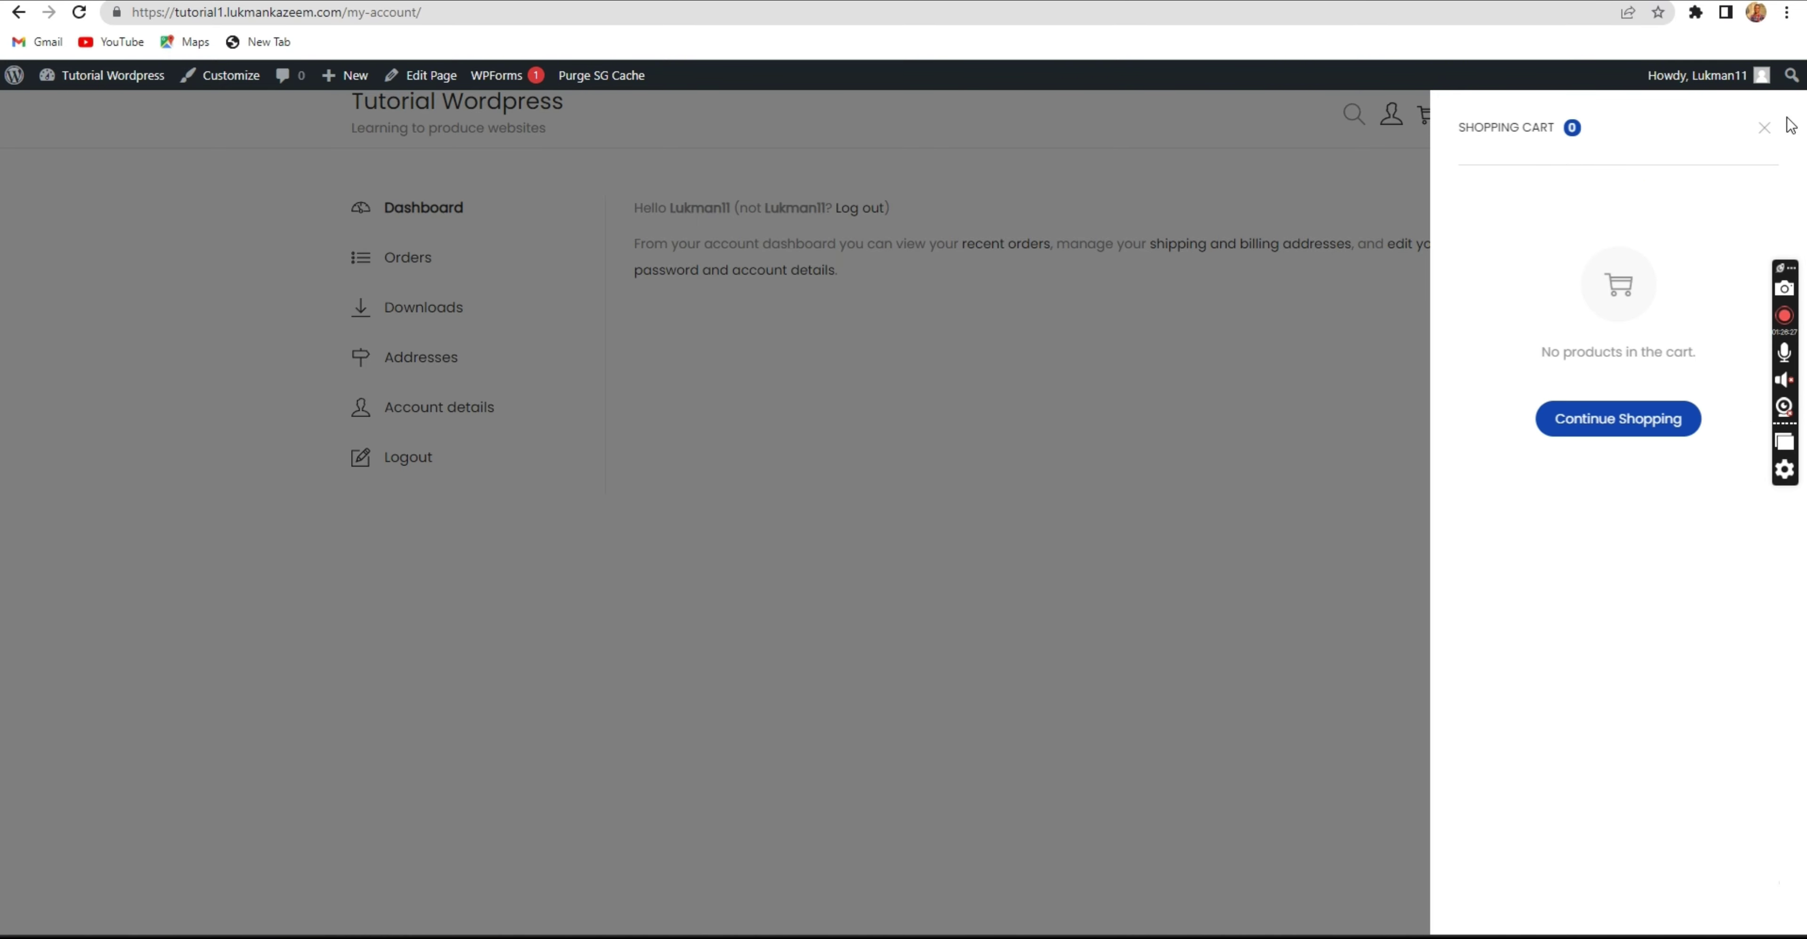
click(1763, 129)
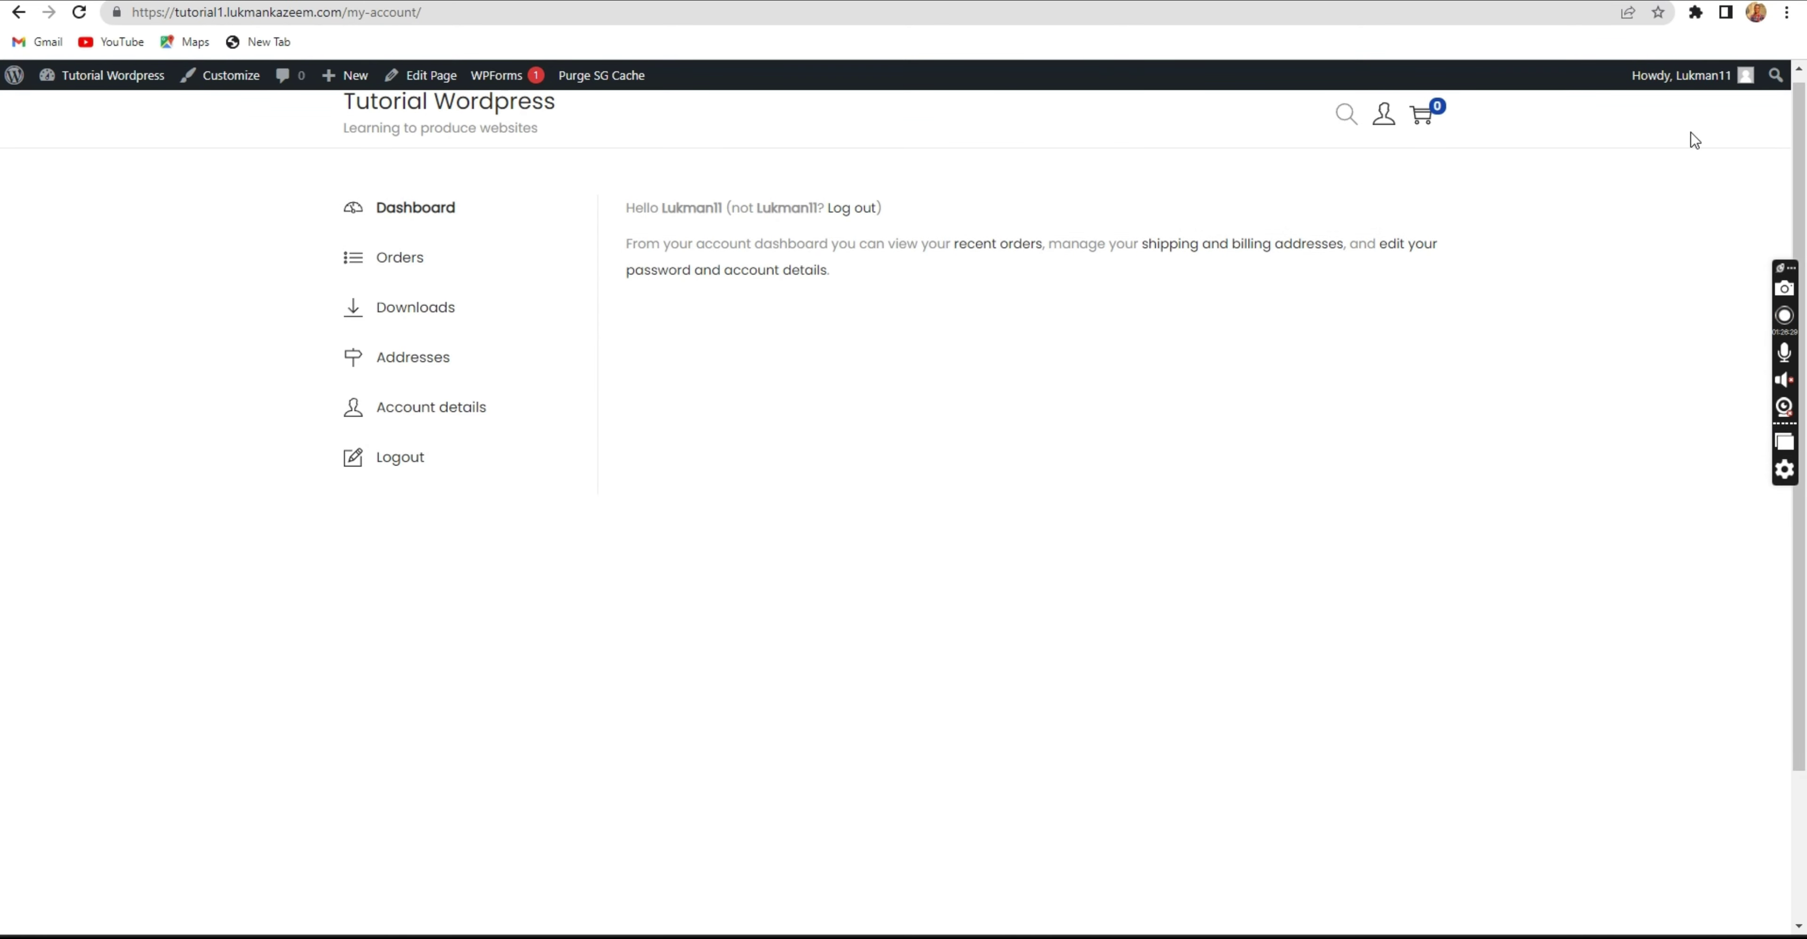
mouse_move(1634, 80)
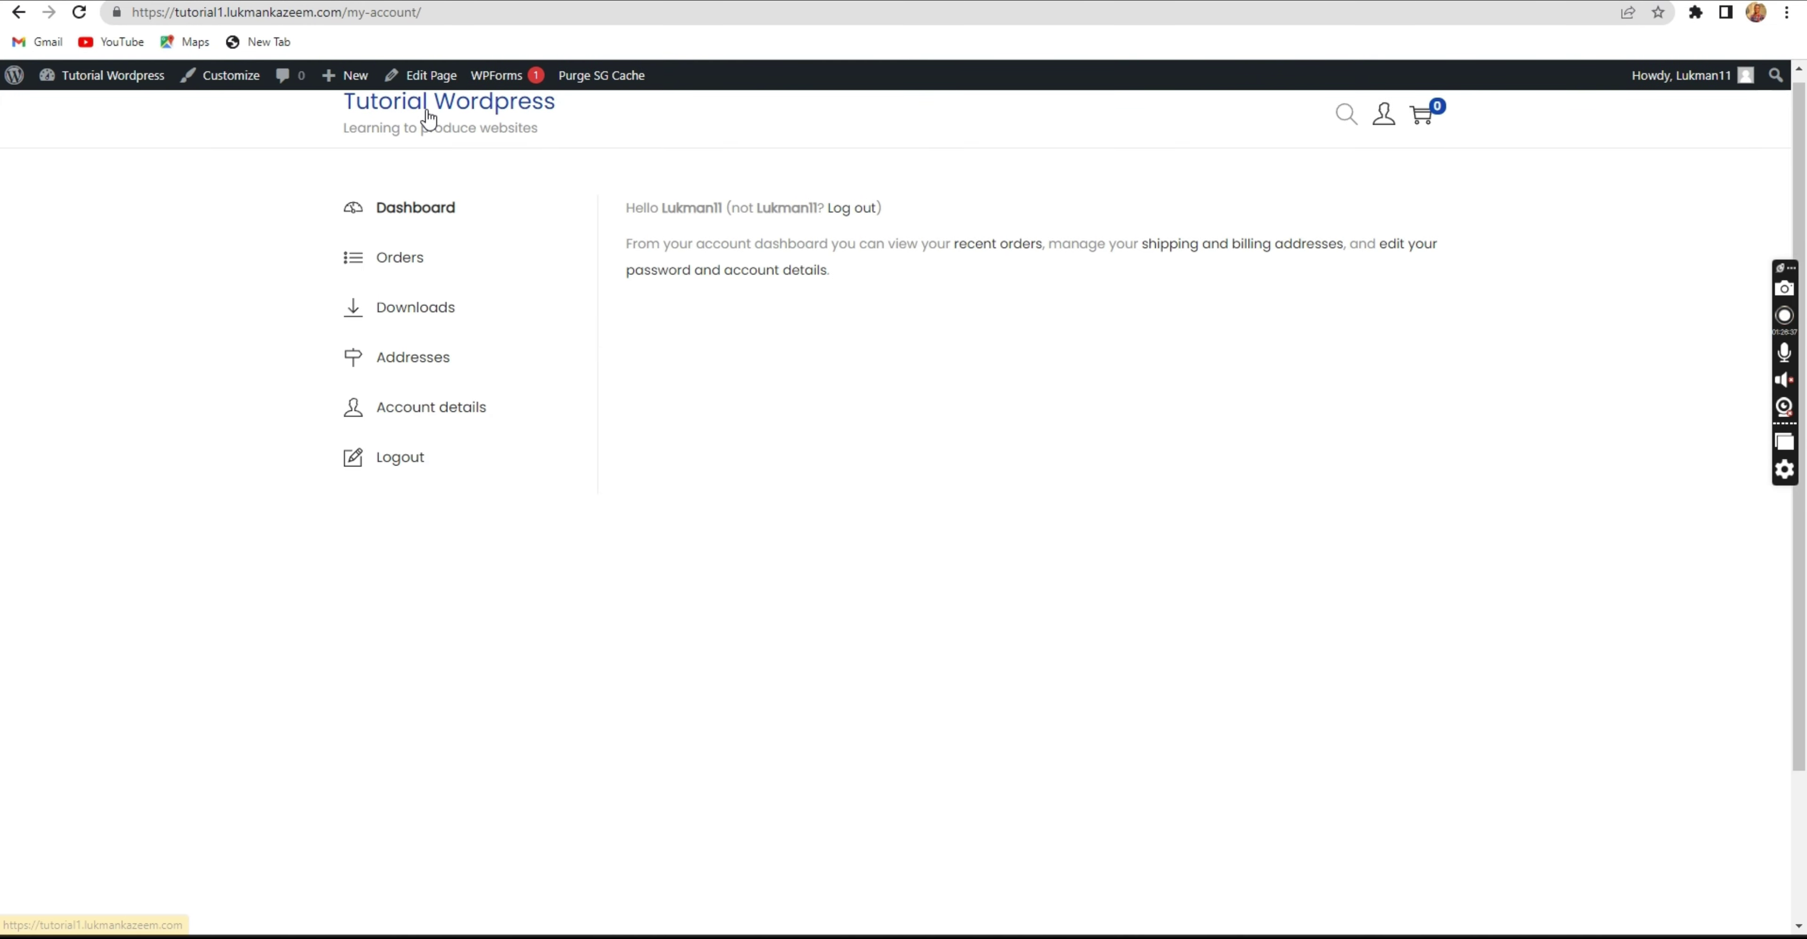
click(428, 117)
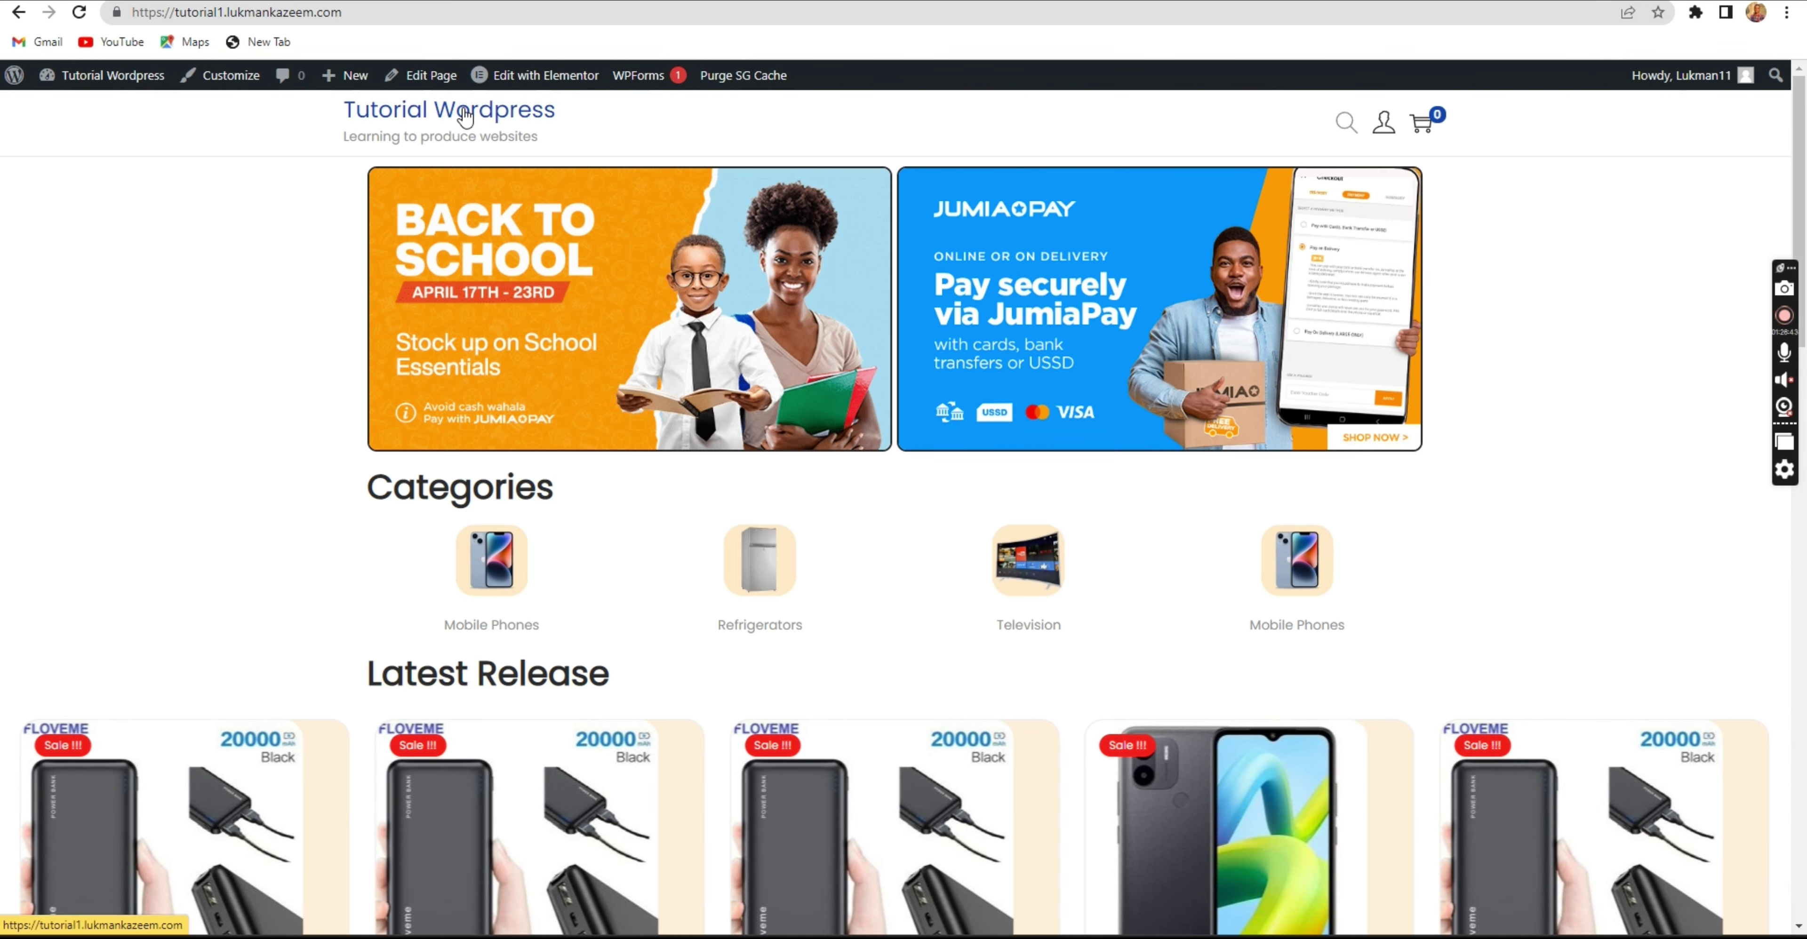
Scroll down to check the footer copyright text, then back up to the Mobile Phones section.
scroll(712, 569, down, 15)
scroll(711, 565, down, 3)
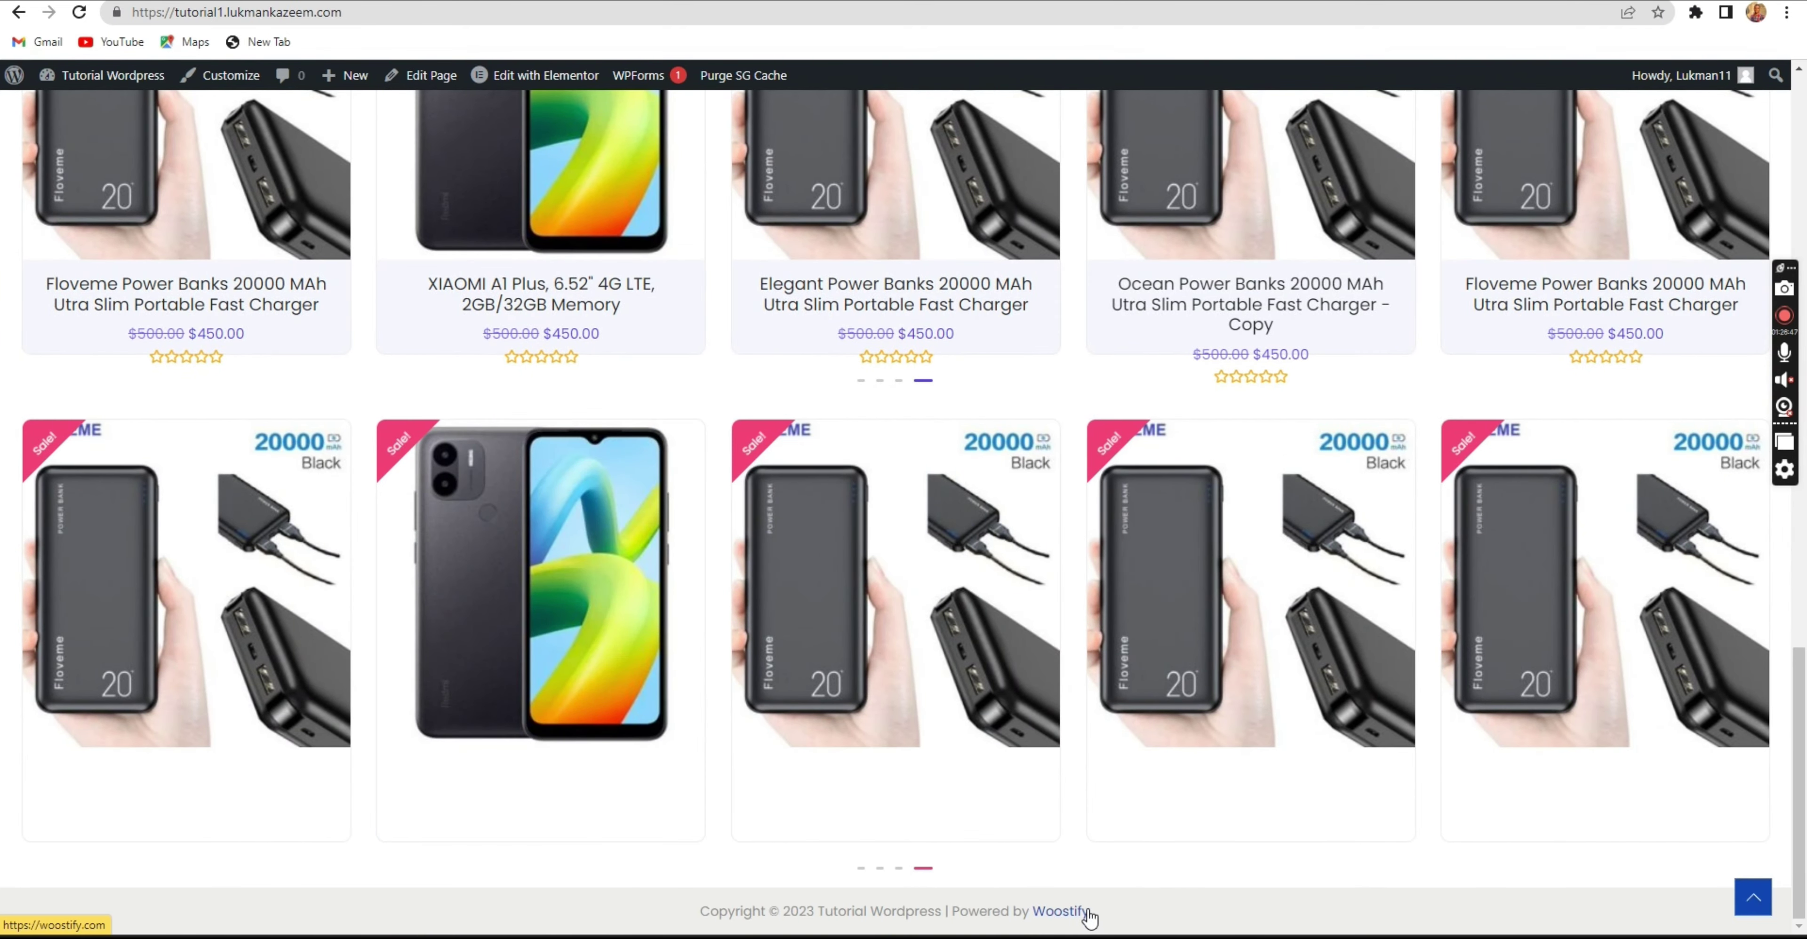
drag(1118, 916, 766, 883)
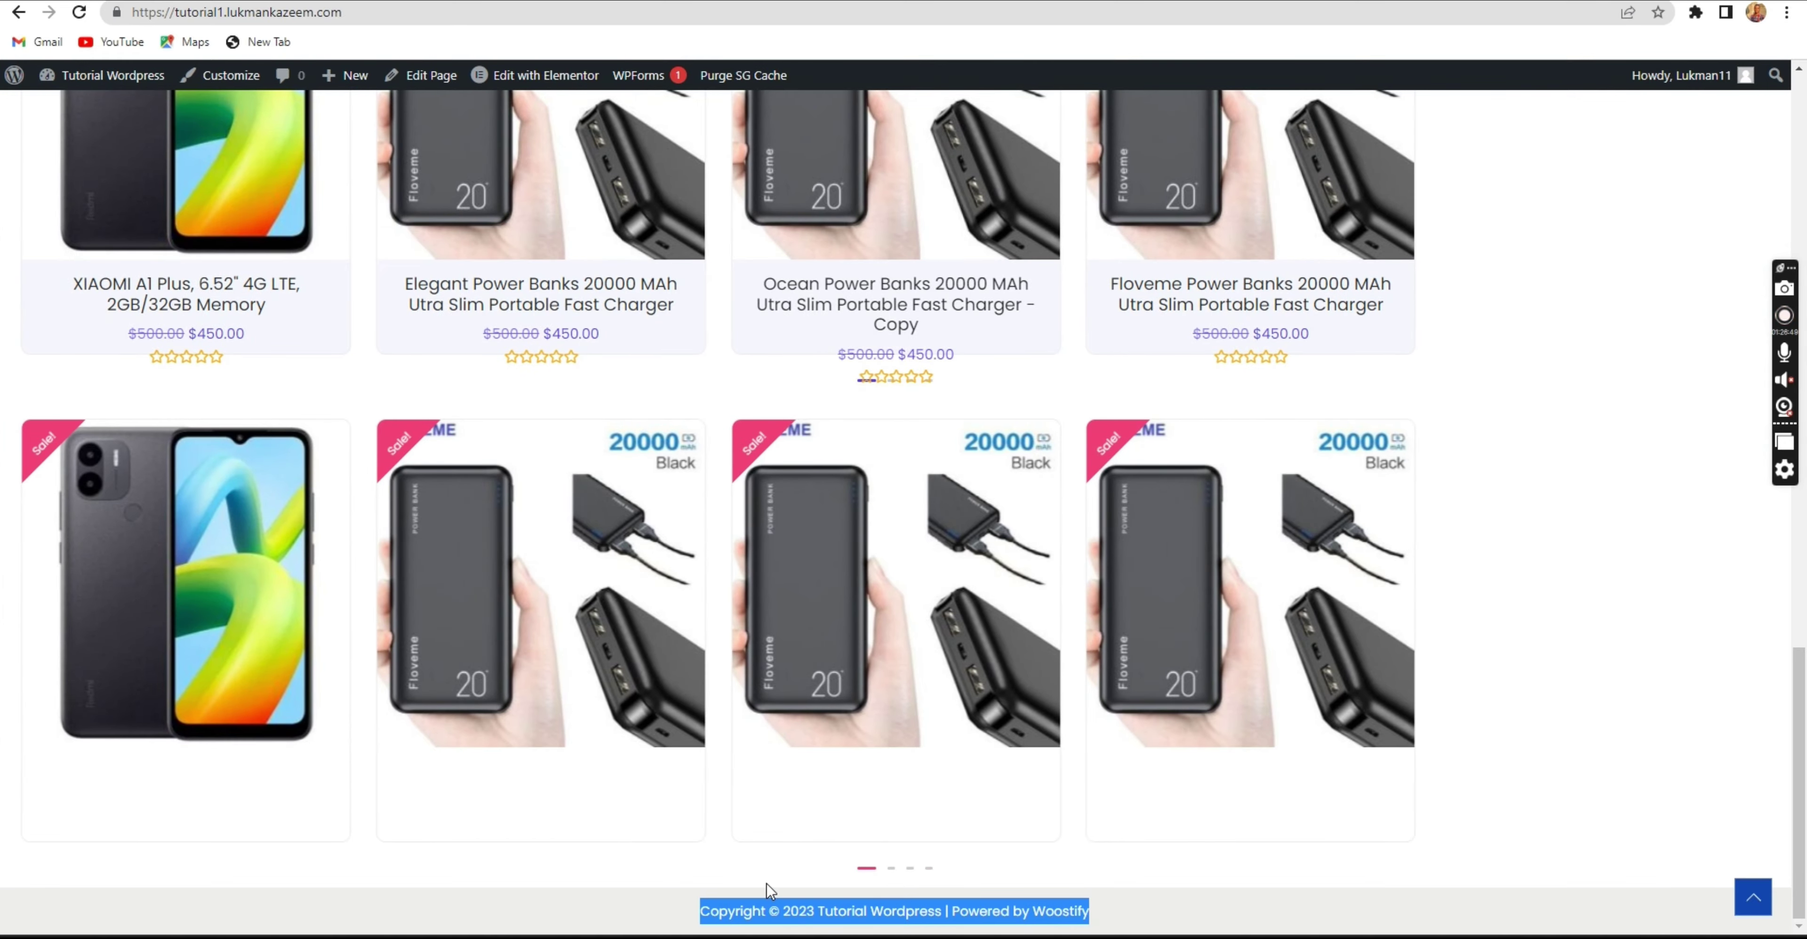
click(652, 889)
scroll(652, 889, up, 5)
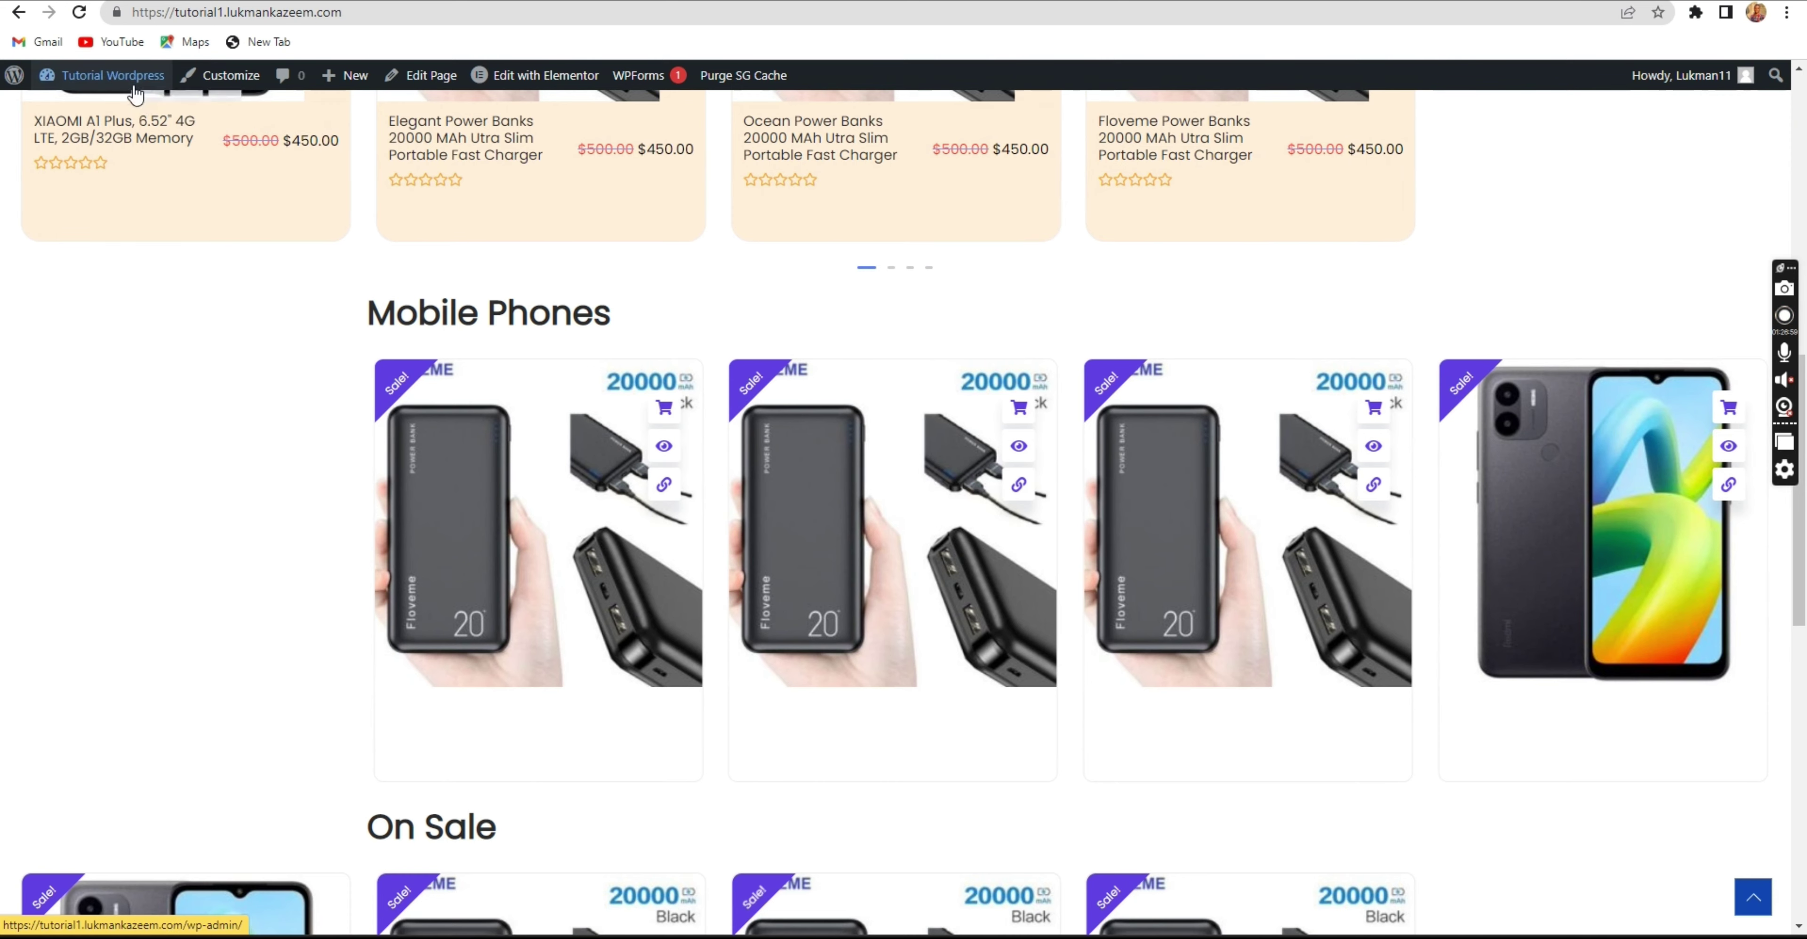
Open the Woostify Customizer from Appearance > Customize and go to Site Identity.
mouse_move(125, 77)
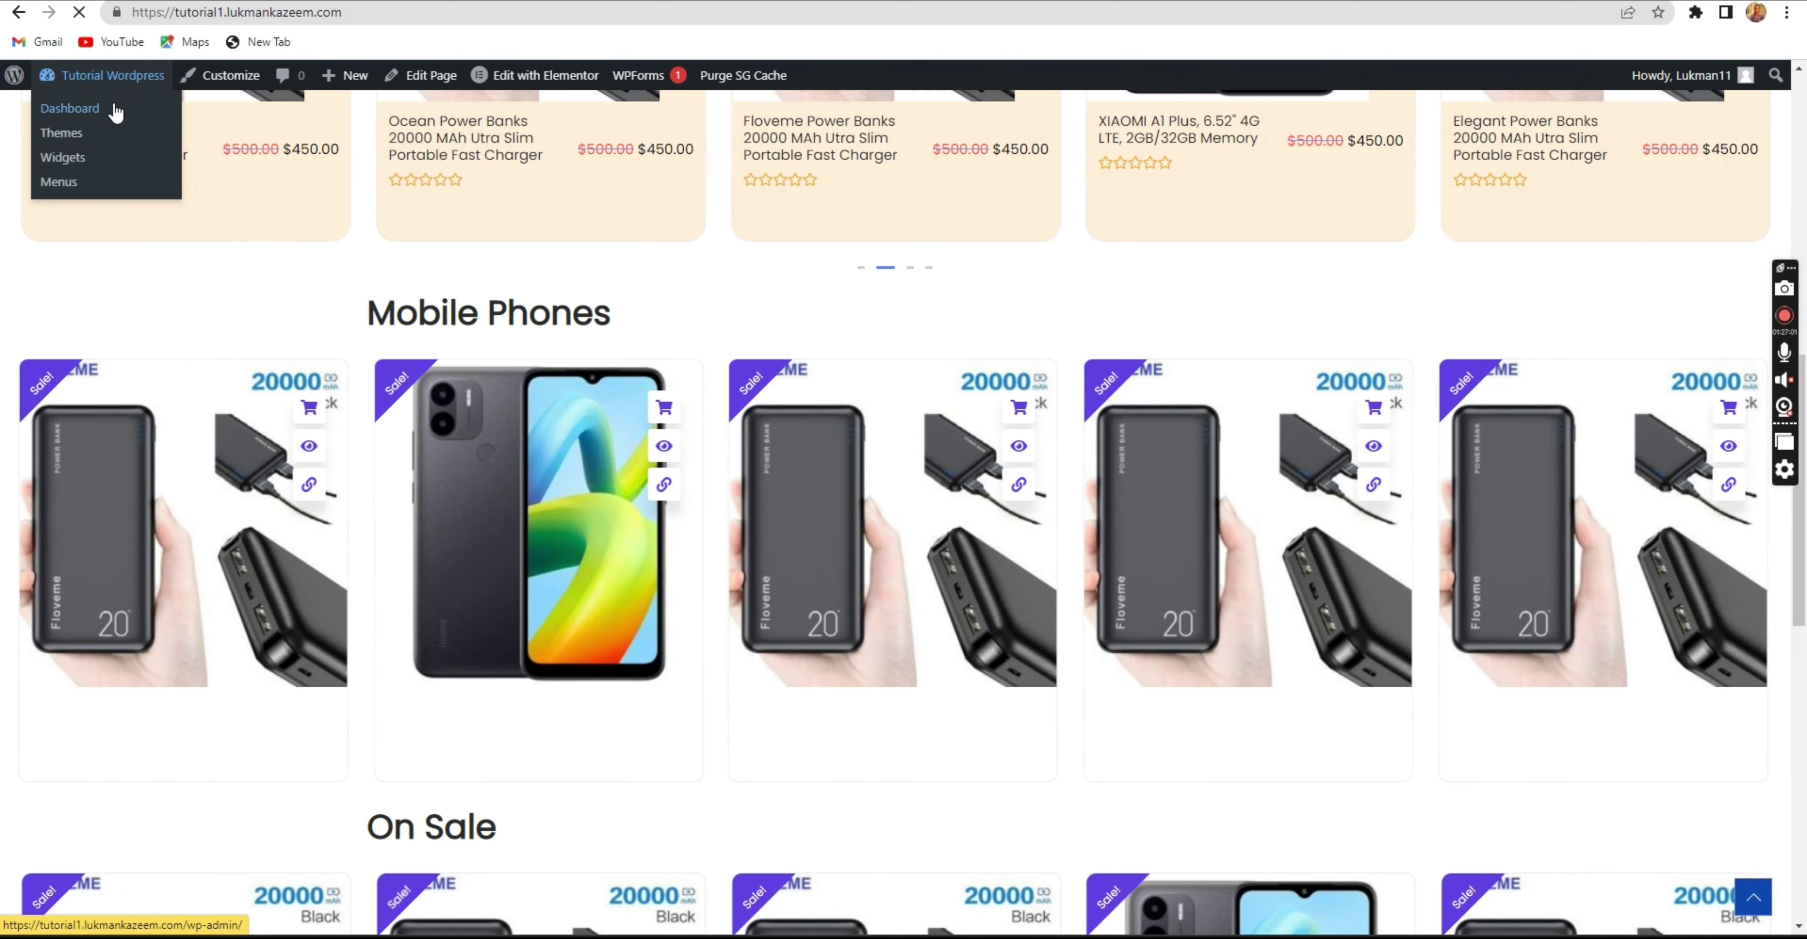
click(114, 111)
scroll(37, 260, down, 5)
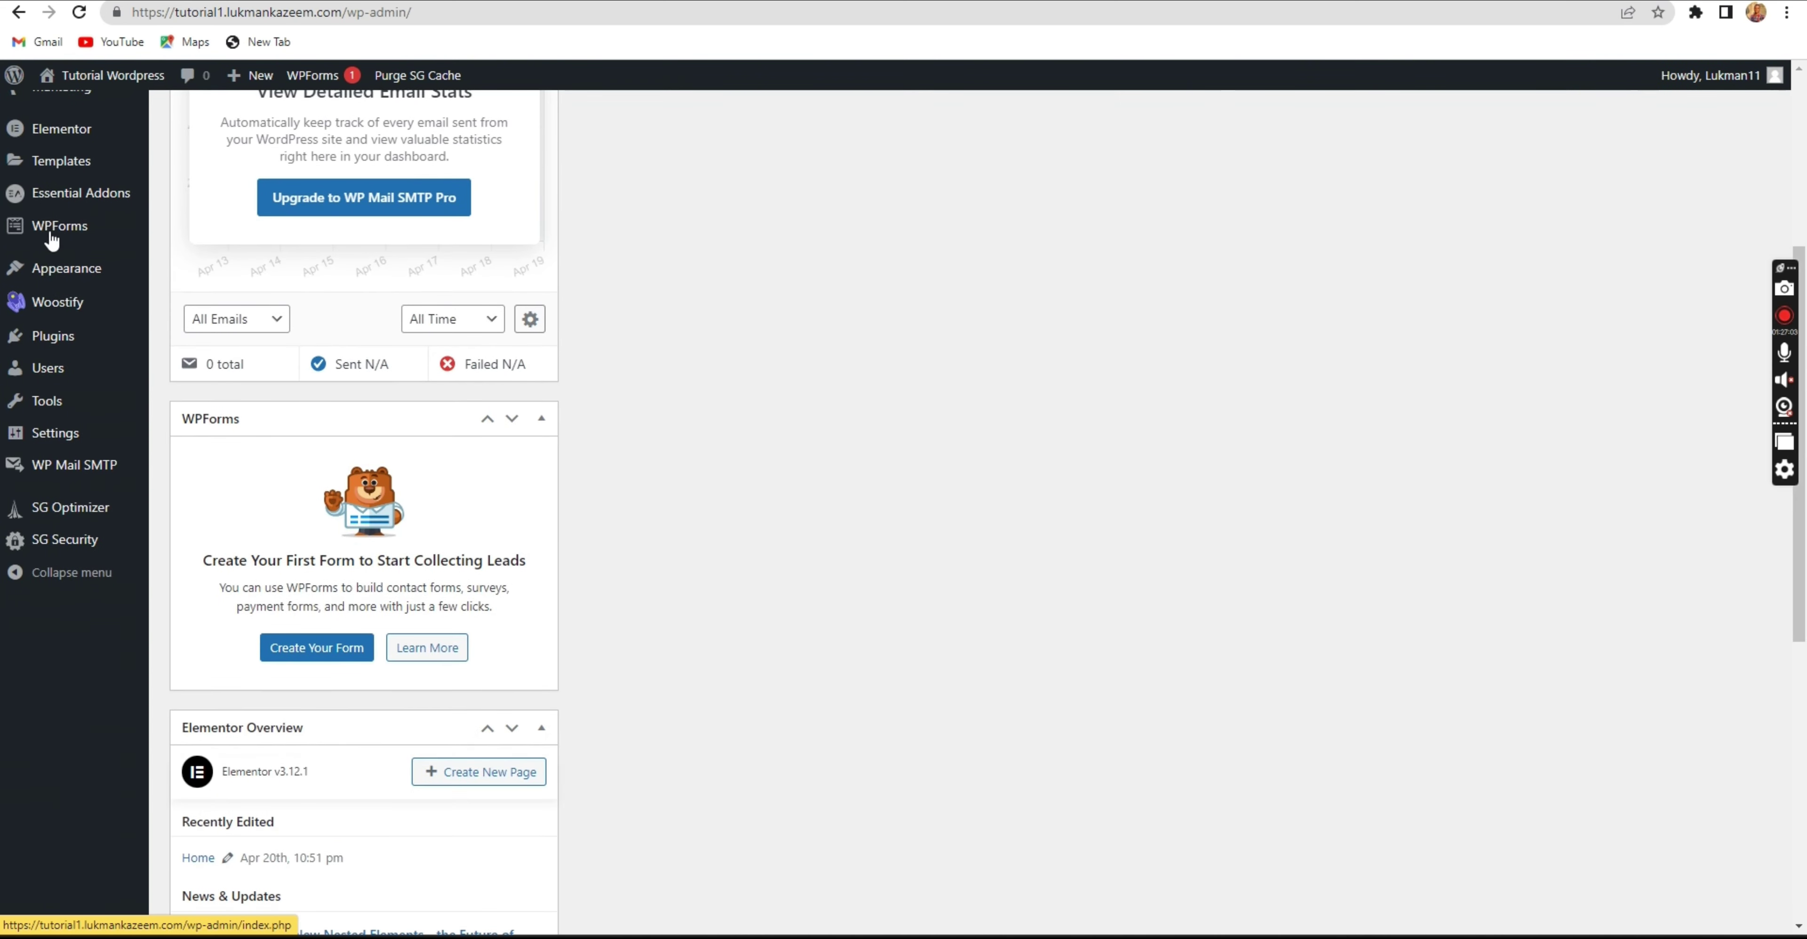
scroll(84, 492, down, 3)
mouse_move(25, 604)
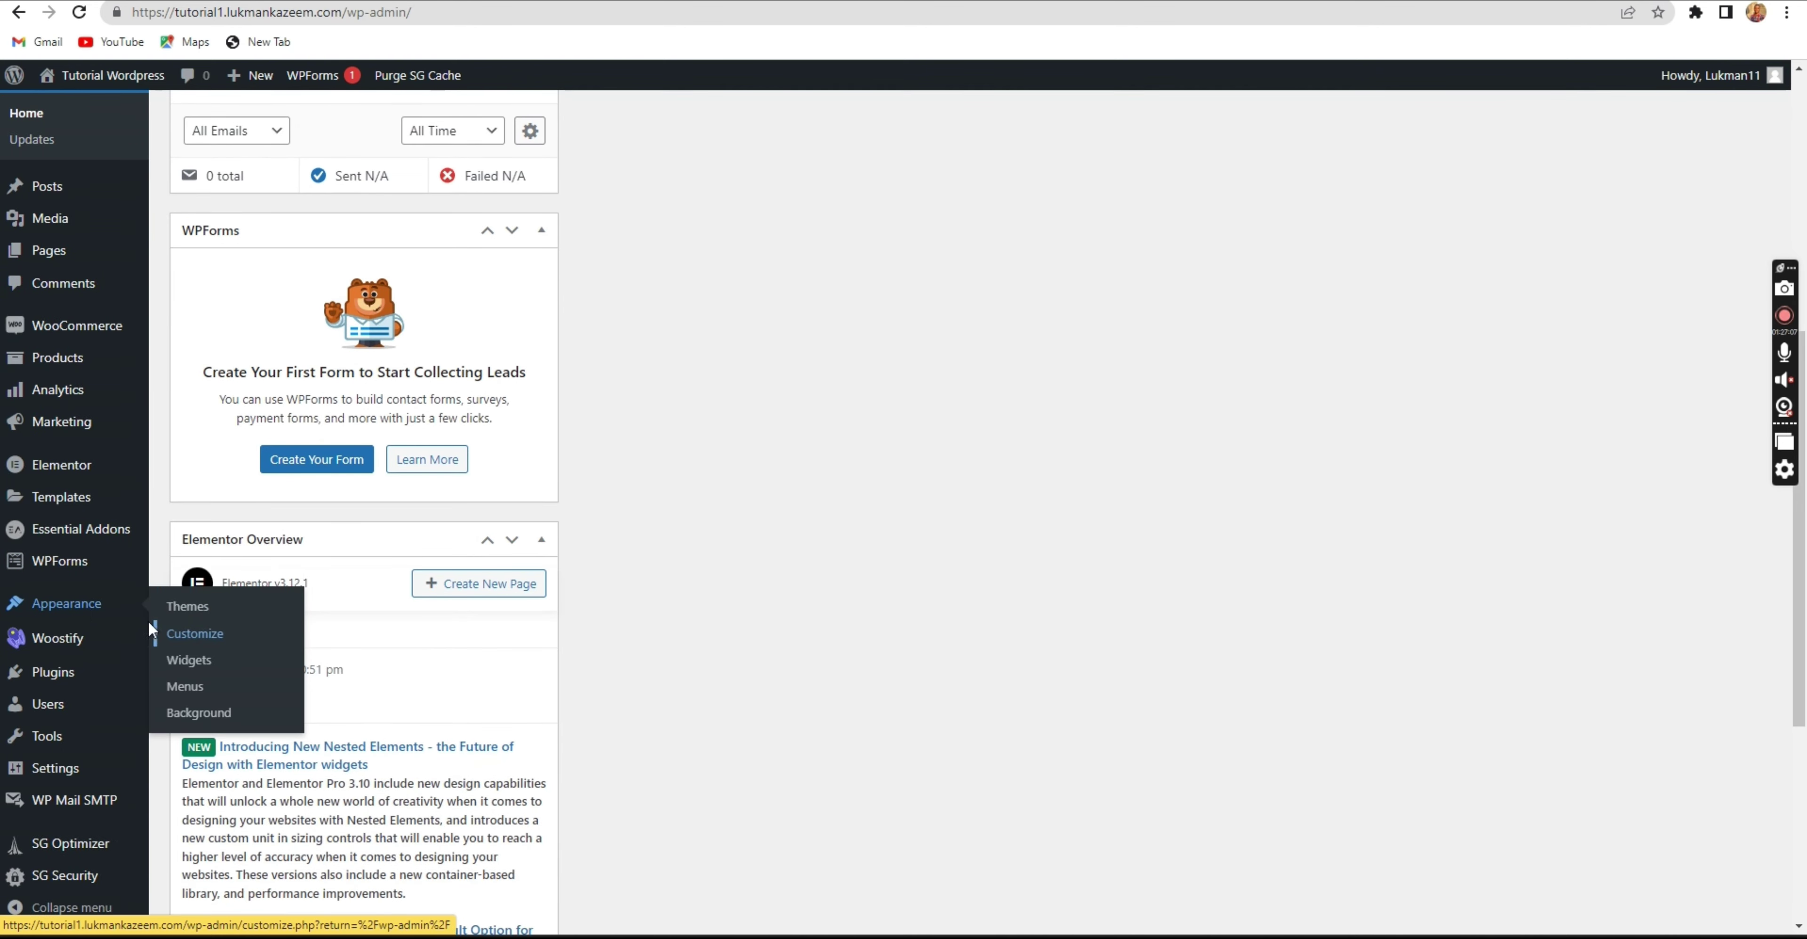
click(196, 634)
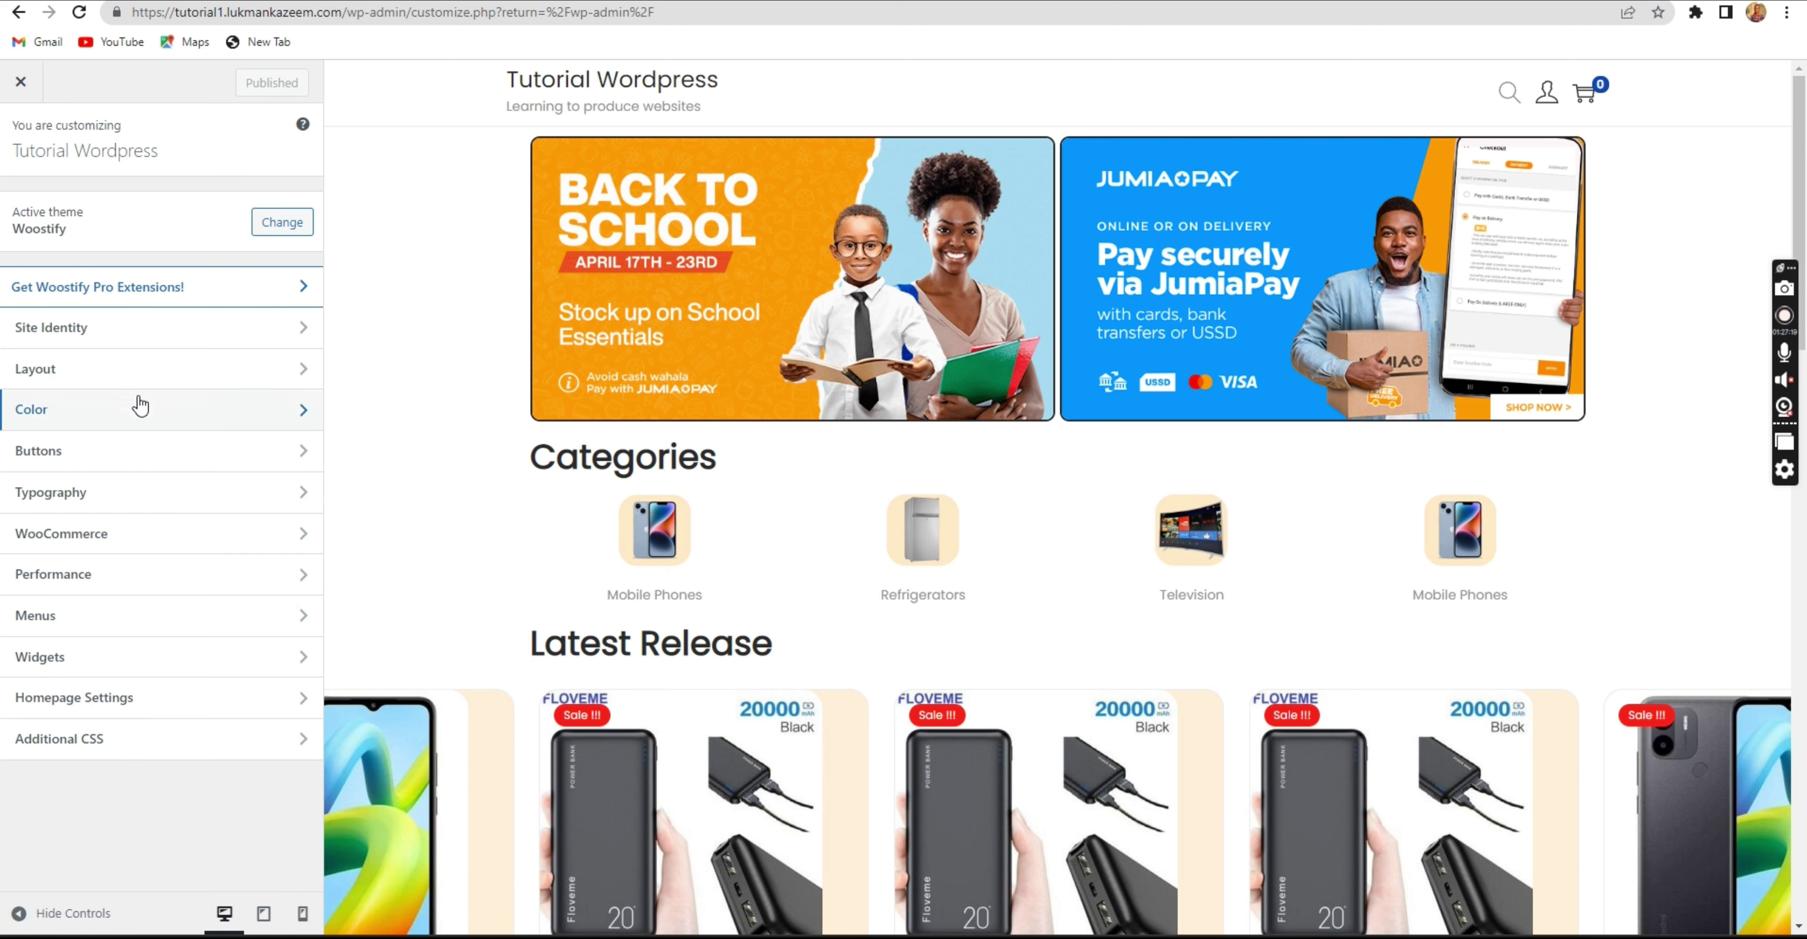
click(140, 311)
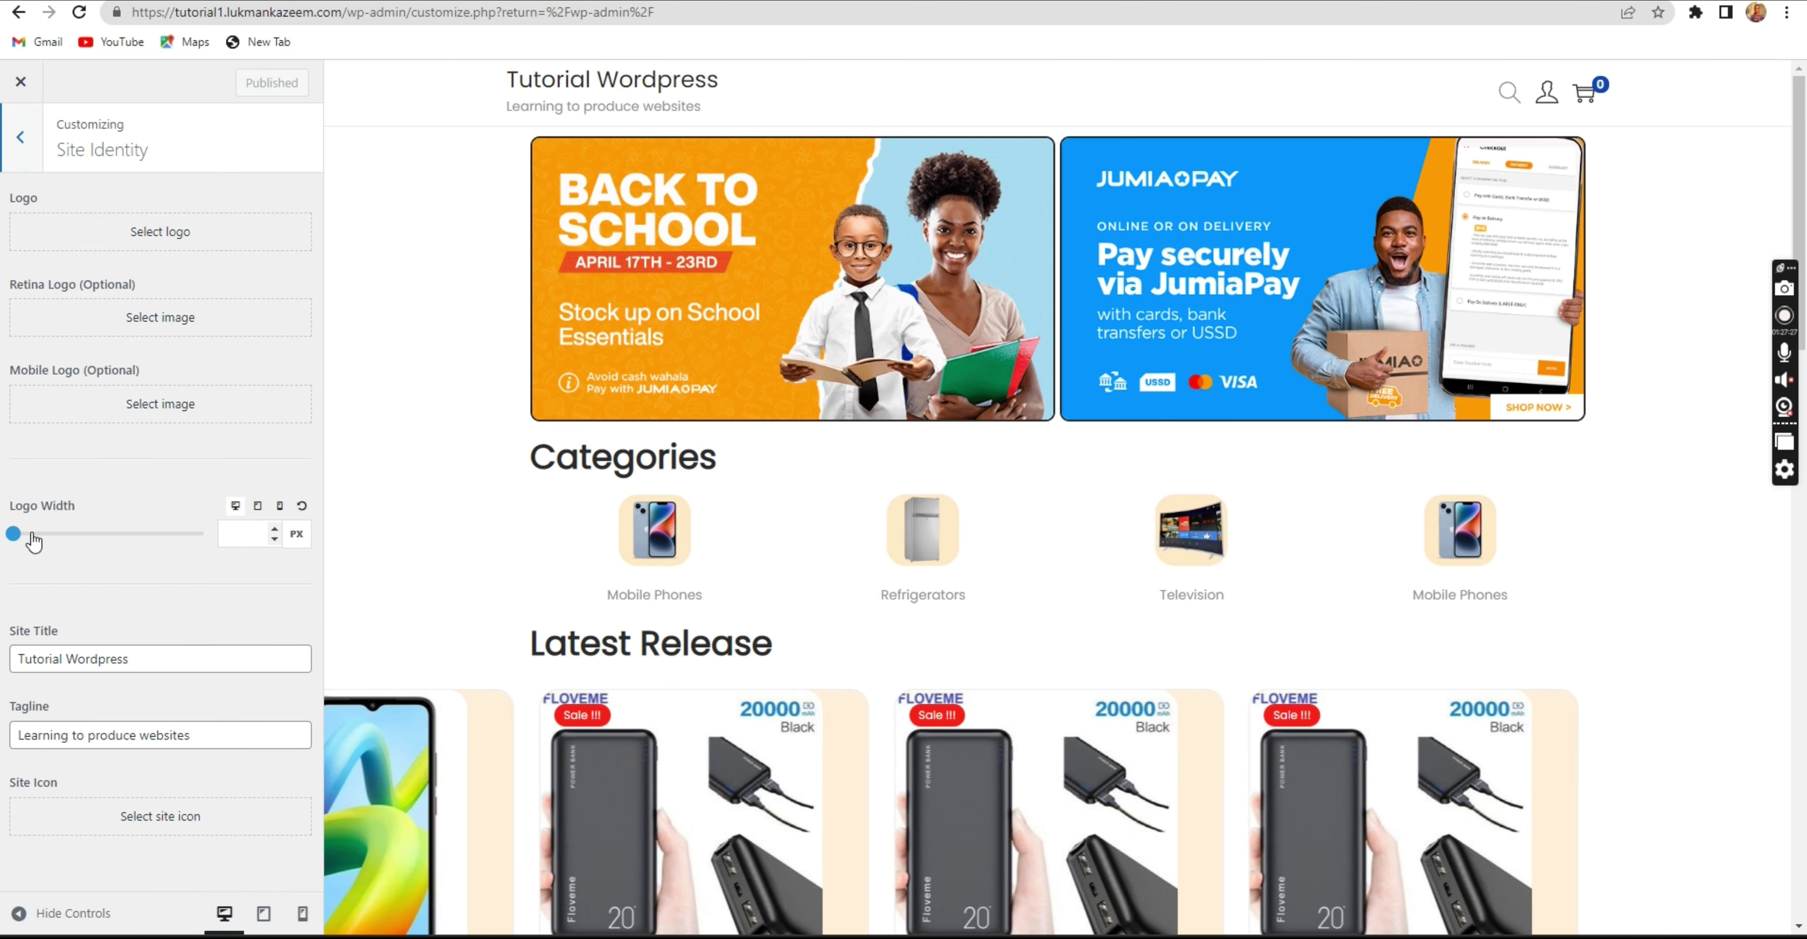
Set the cropped TV image as the site logo at 160 px wide and publish.
click(175, 650)
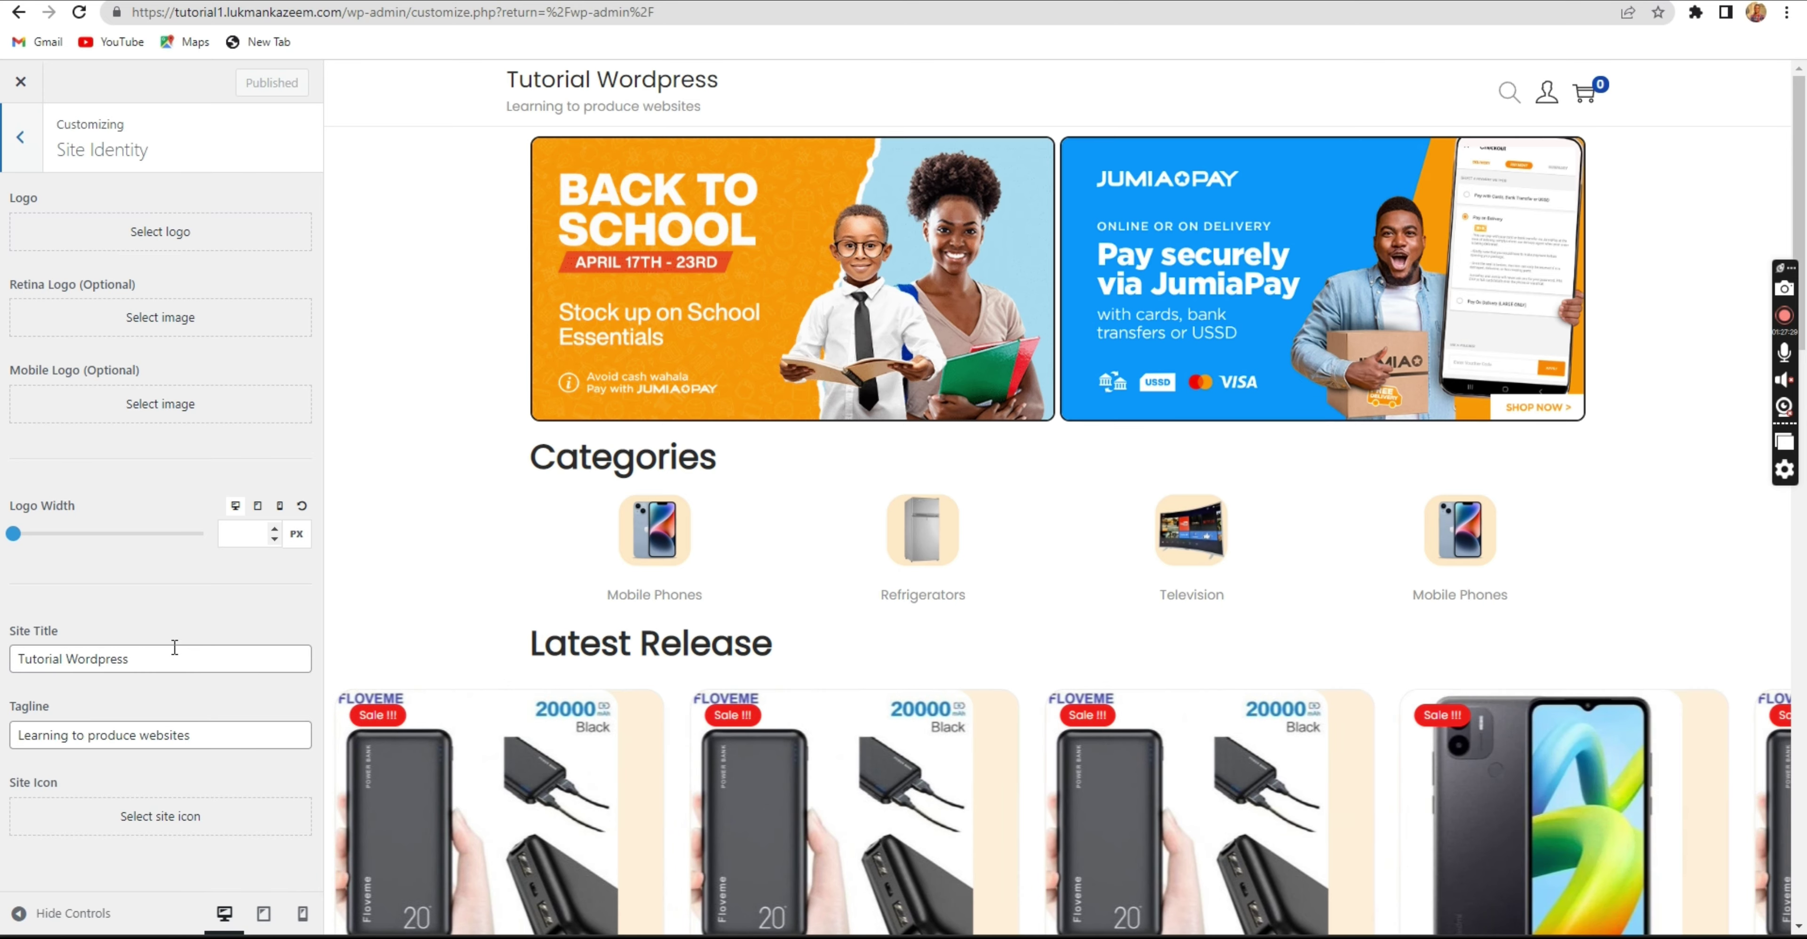
click(177, 602)
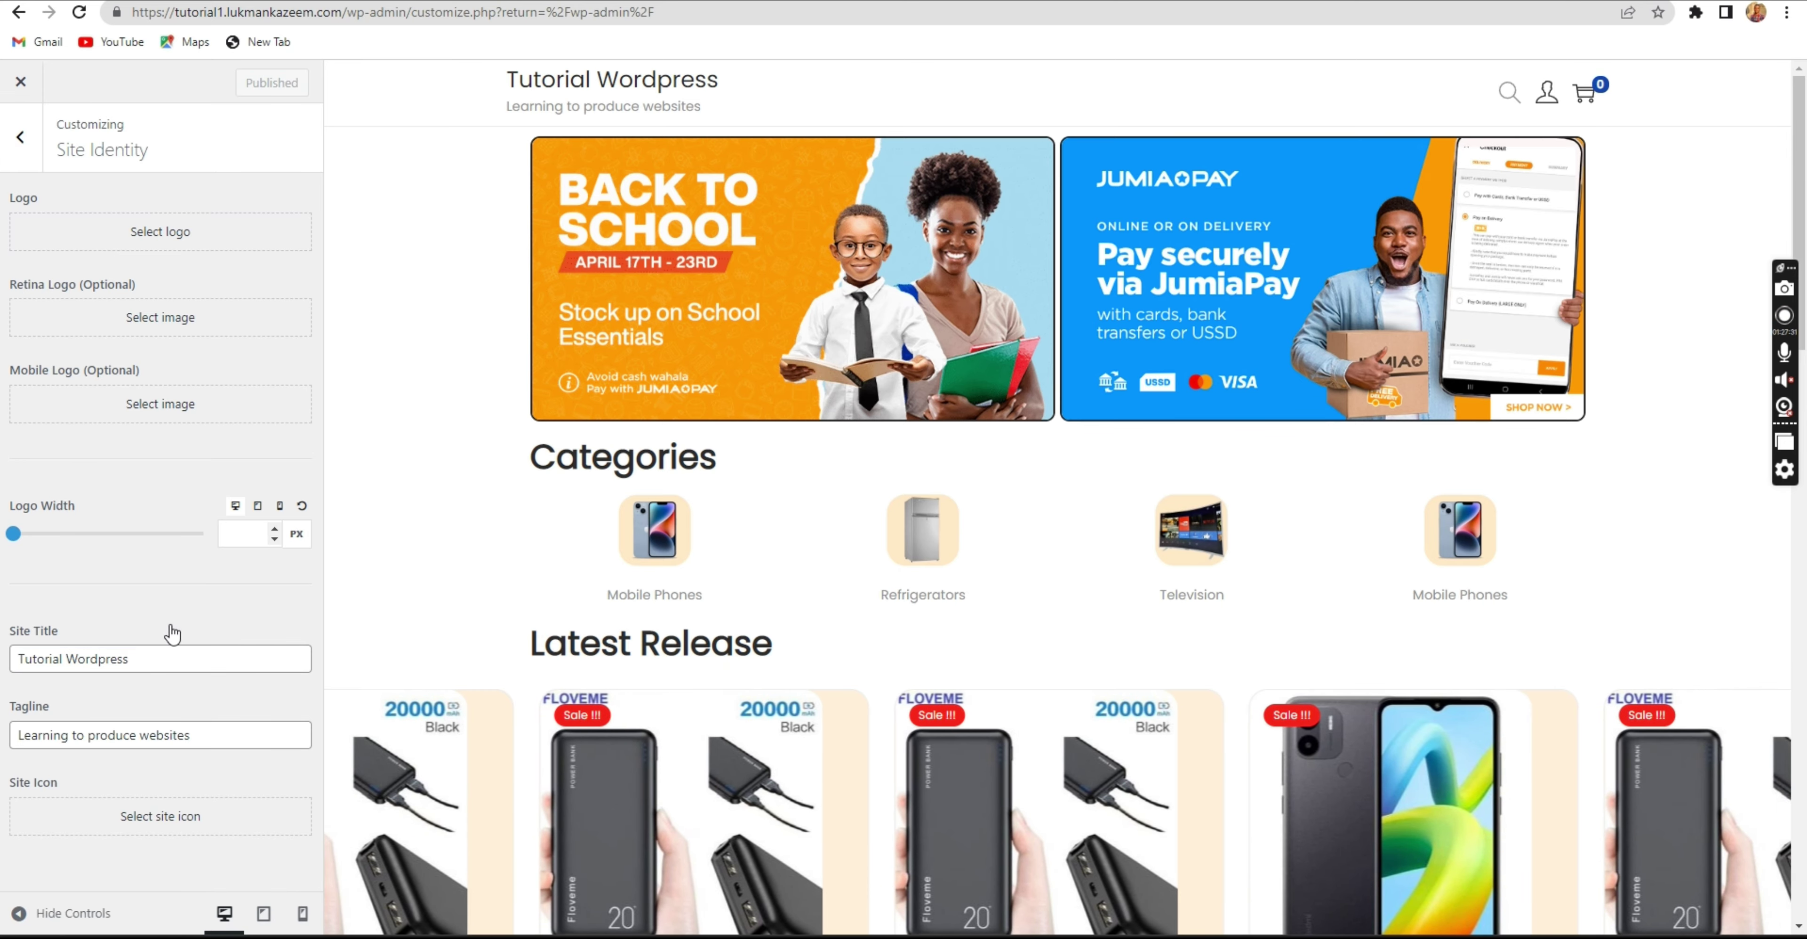
click(153, 238)
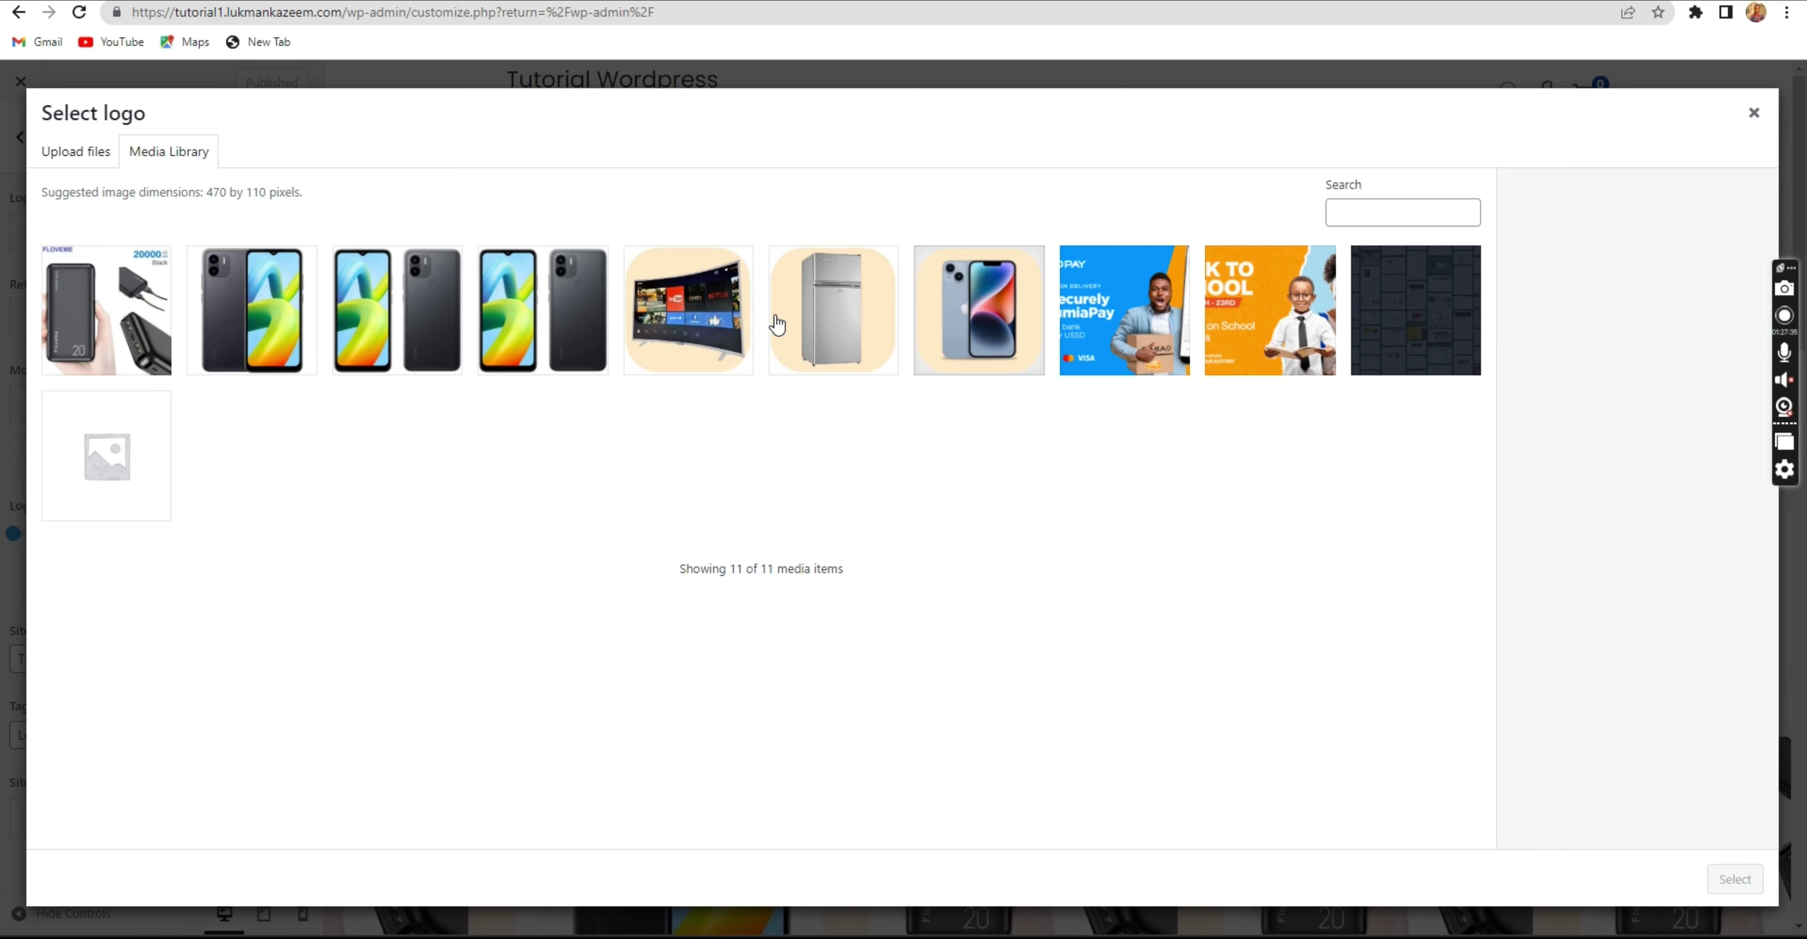
click(691, 309)
click(1735, 880)
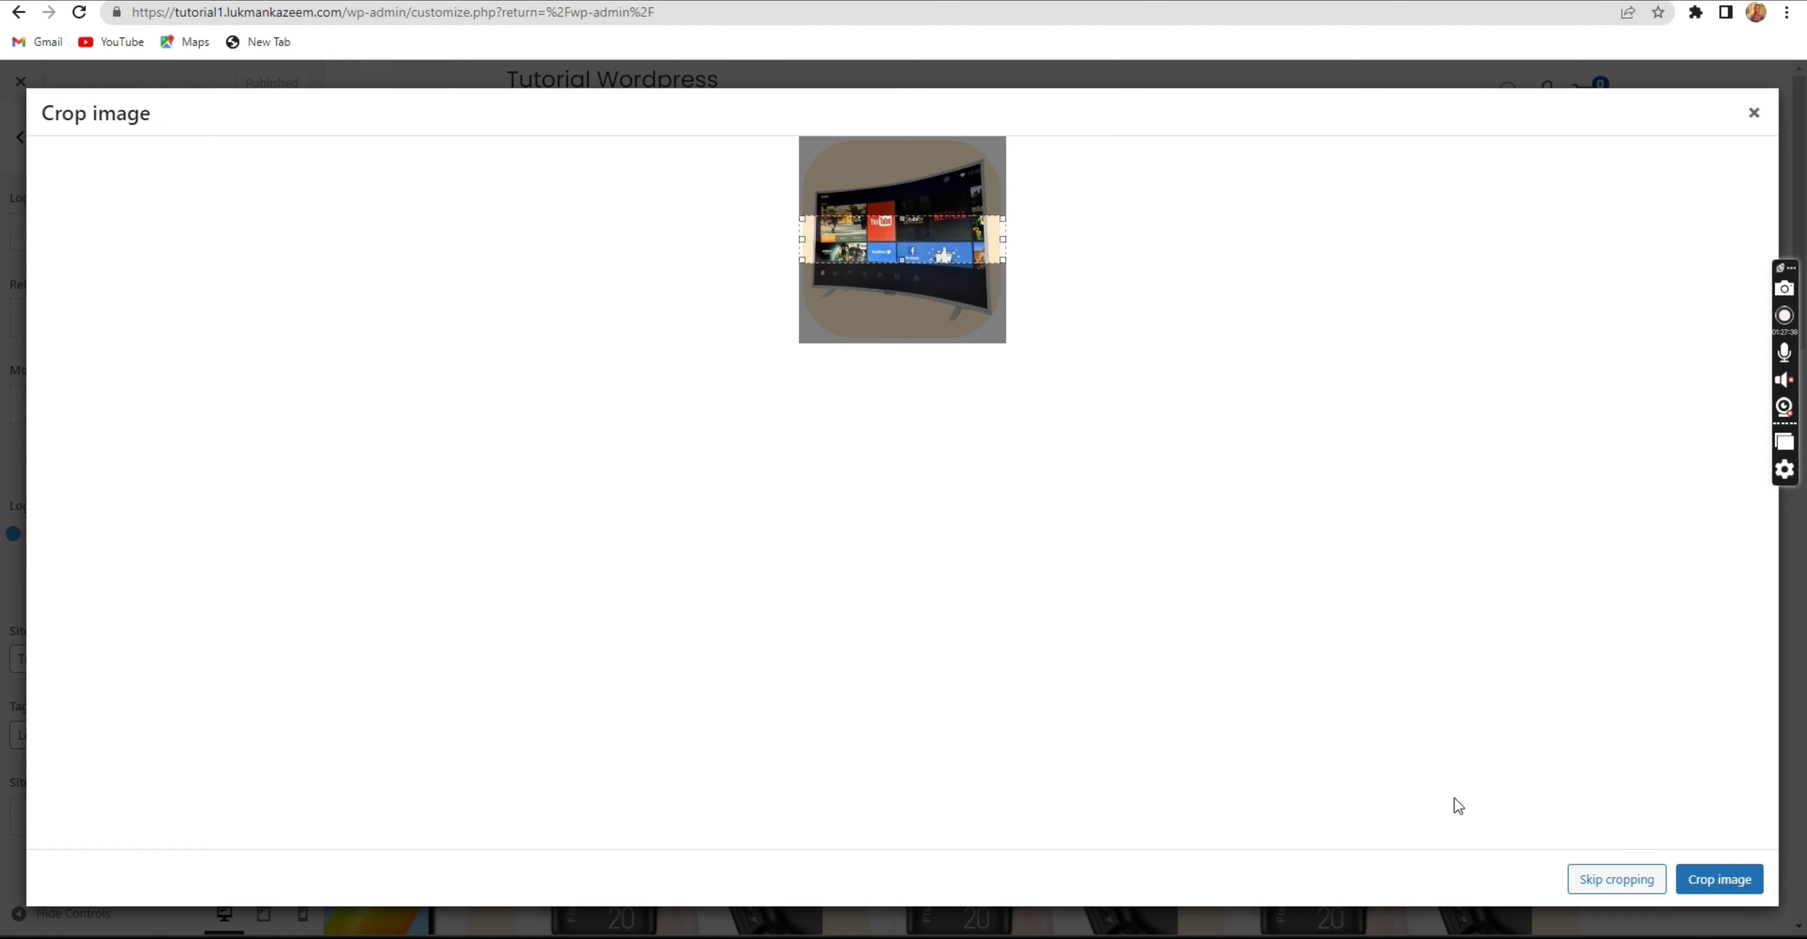
click(1720, 885)
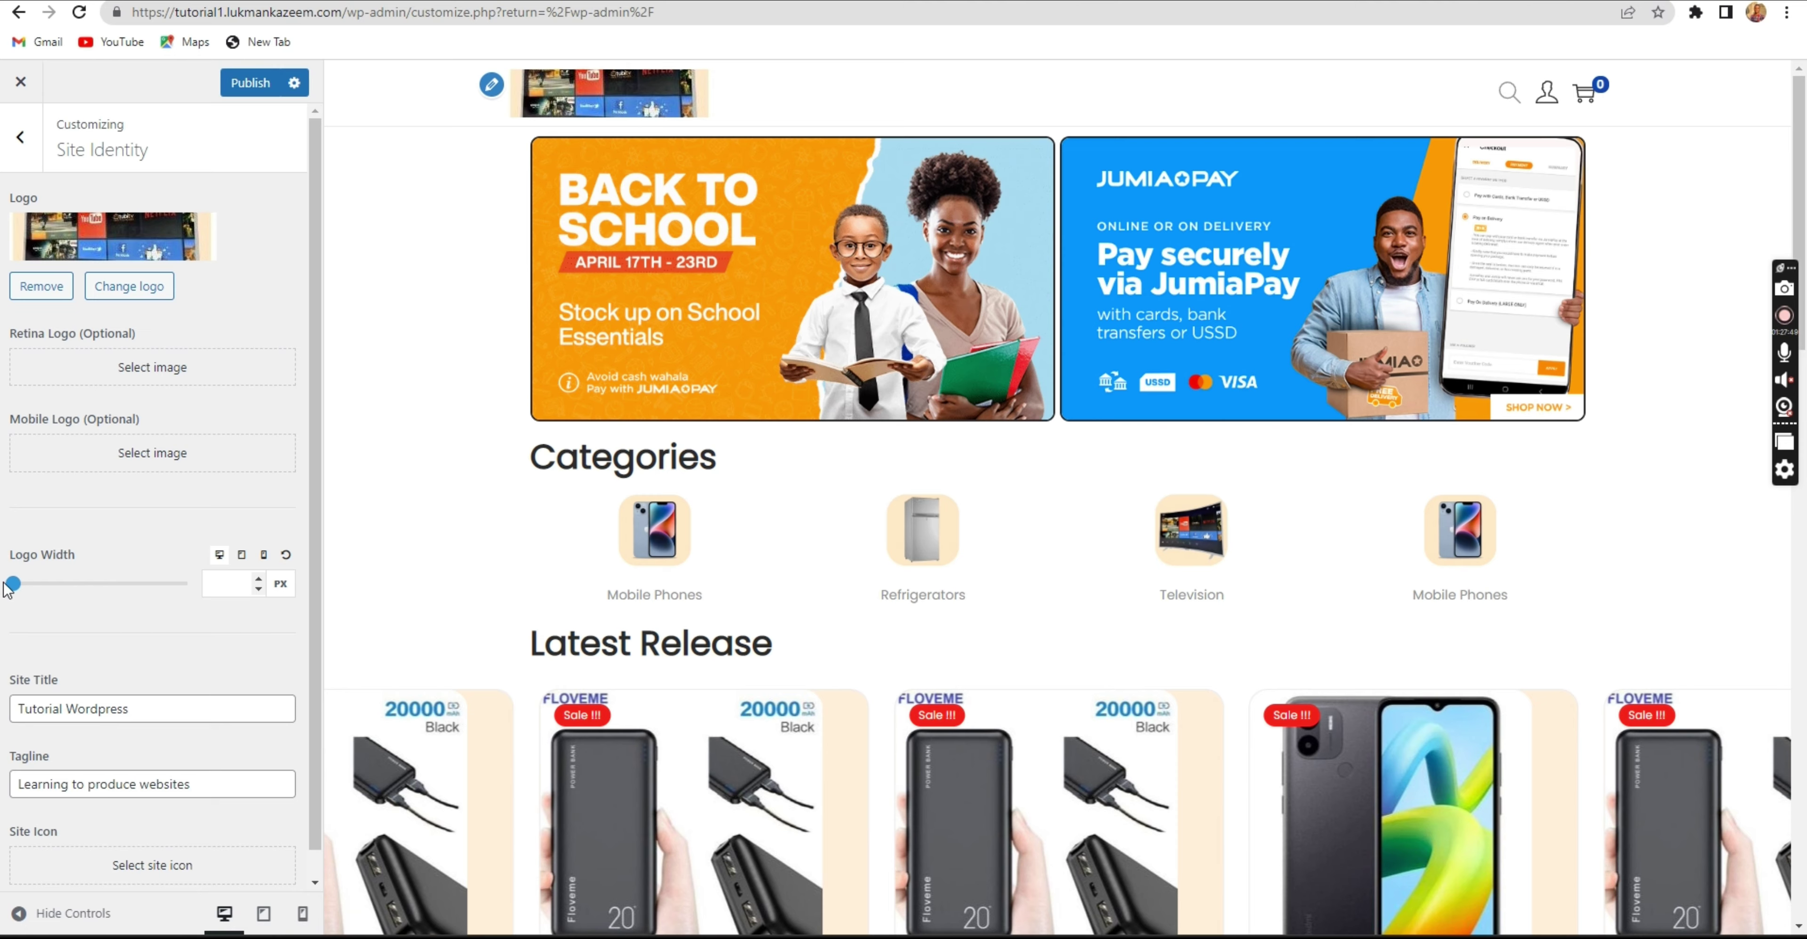
drag(11, 584, 50, 590)
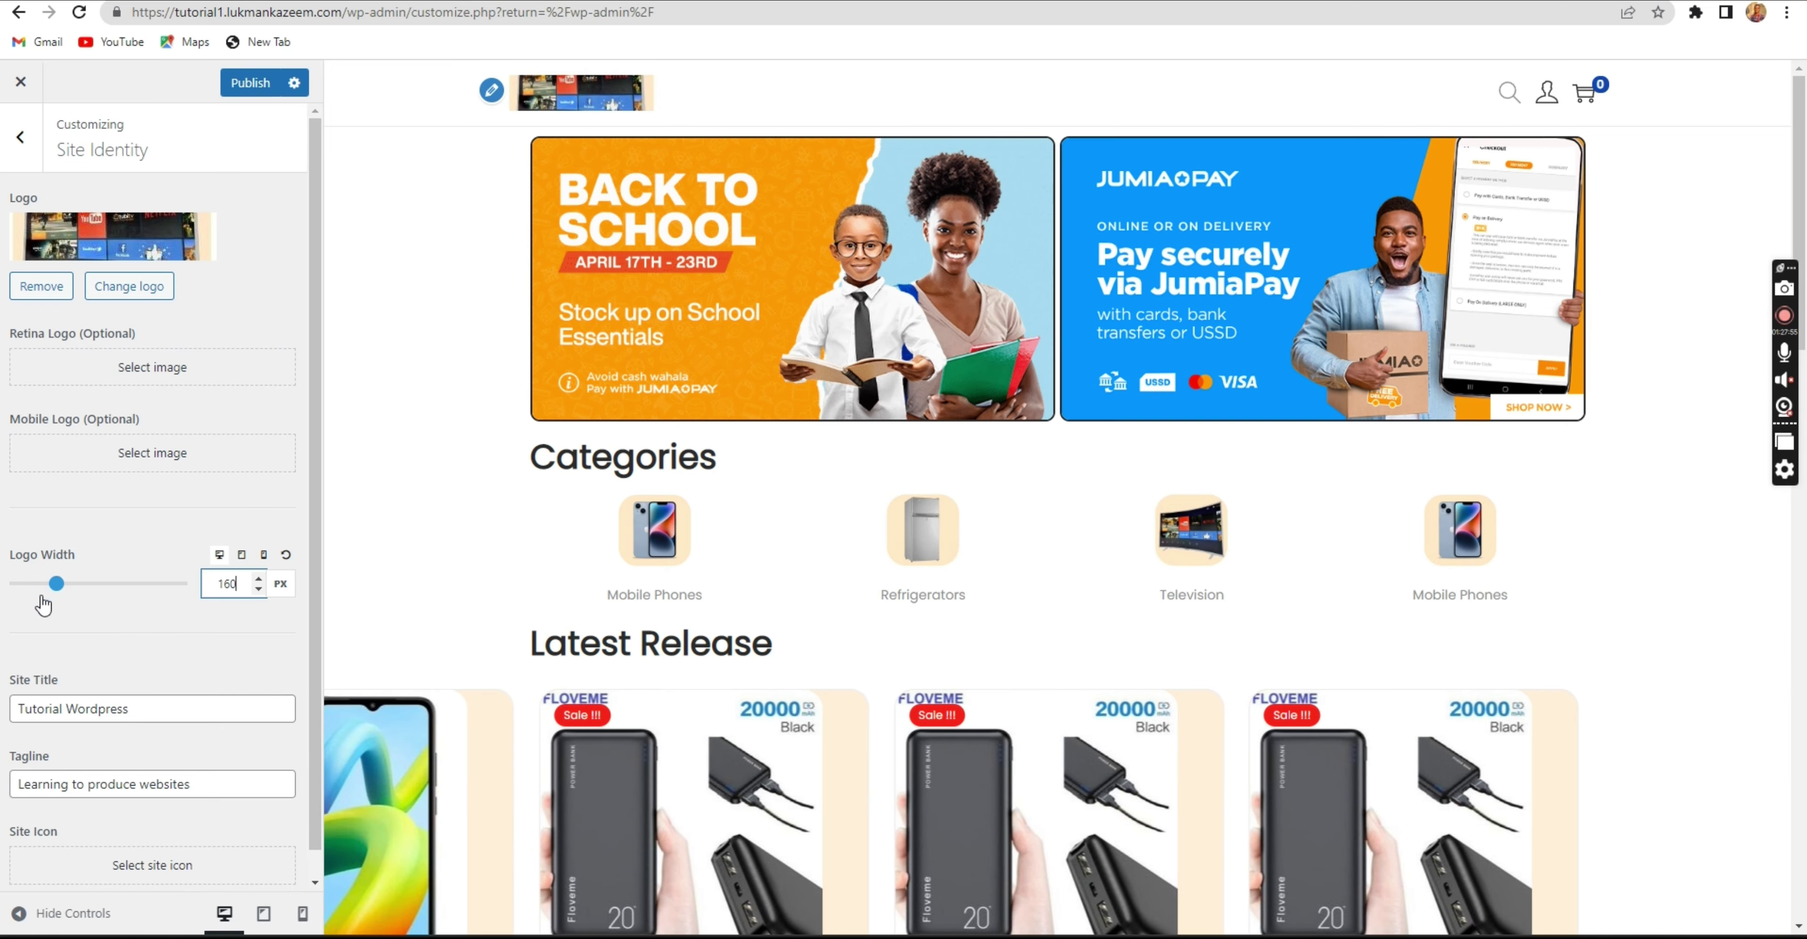
click(246, 88)
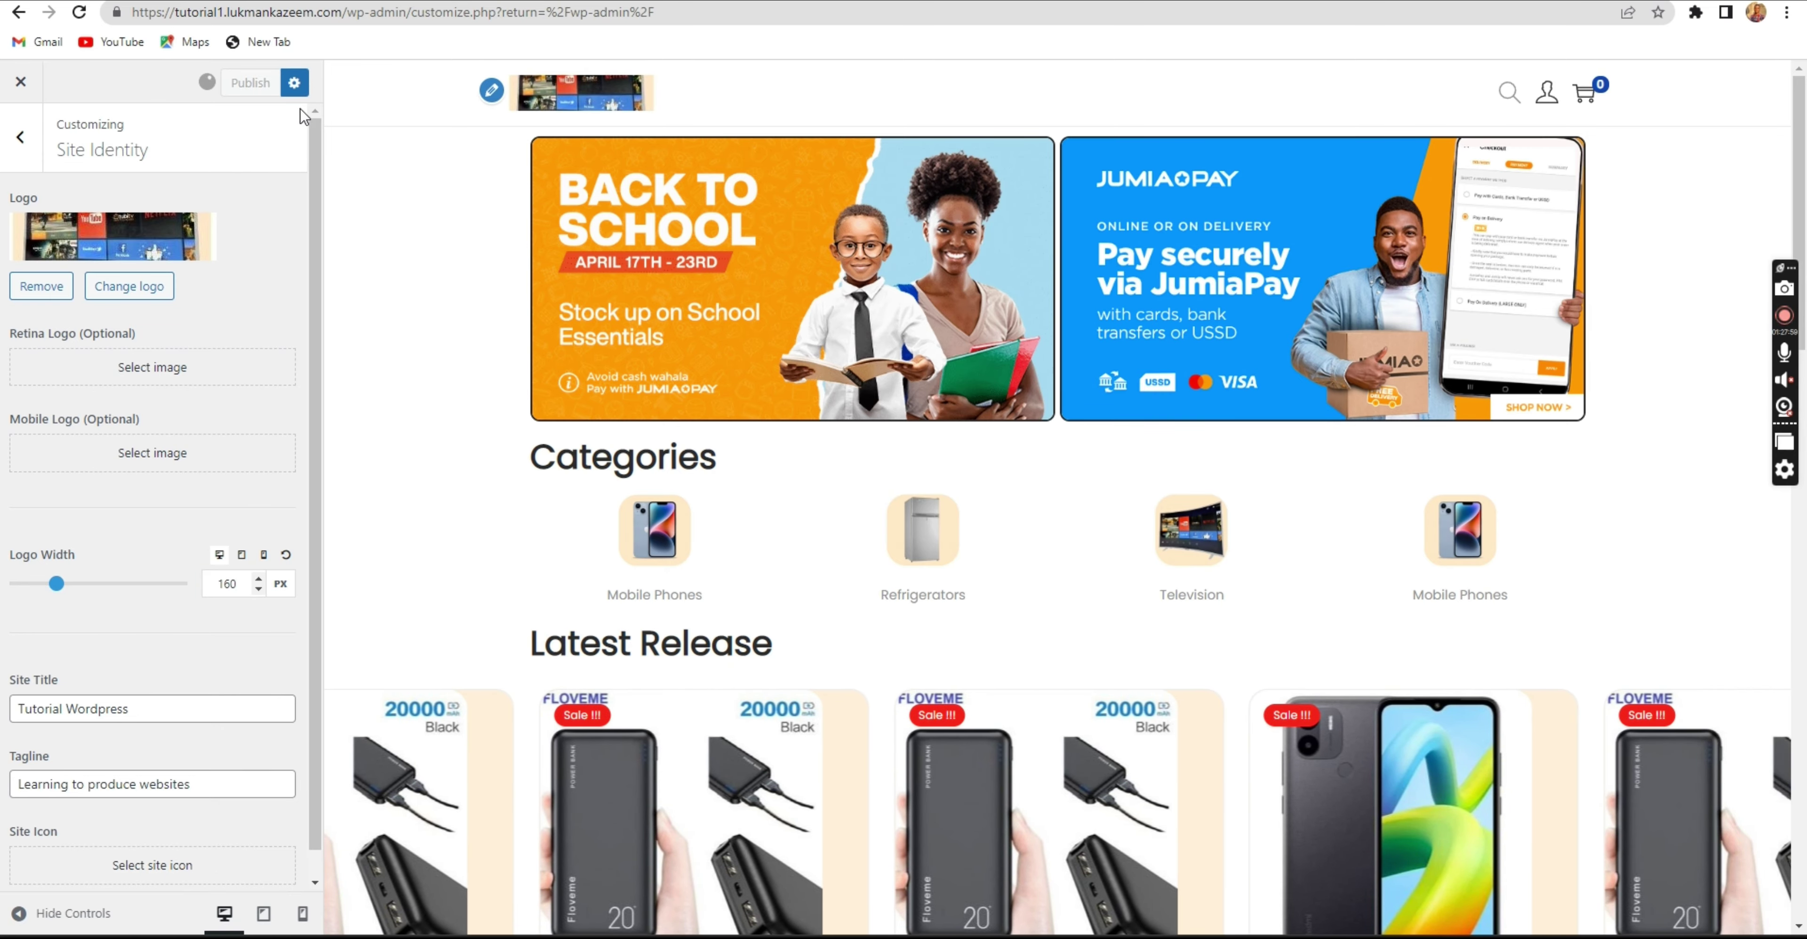
Check the logo in tablet and mobile previews, then return to desktop and the main settings.
click(265, 914)
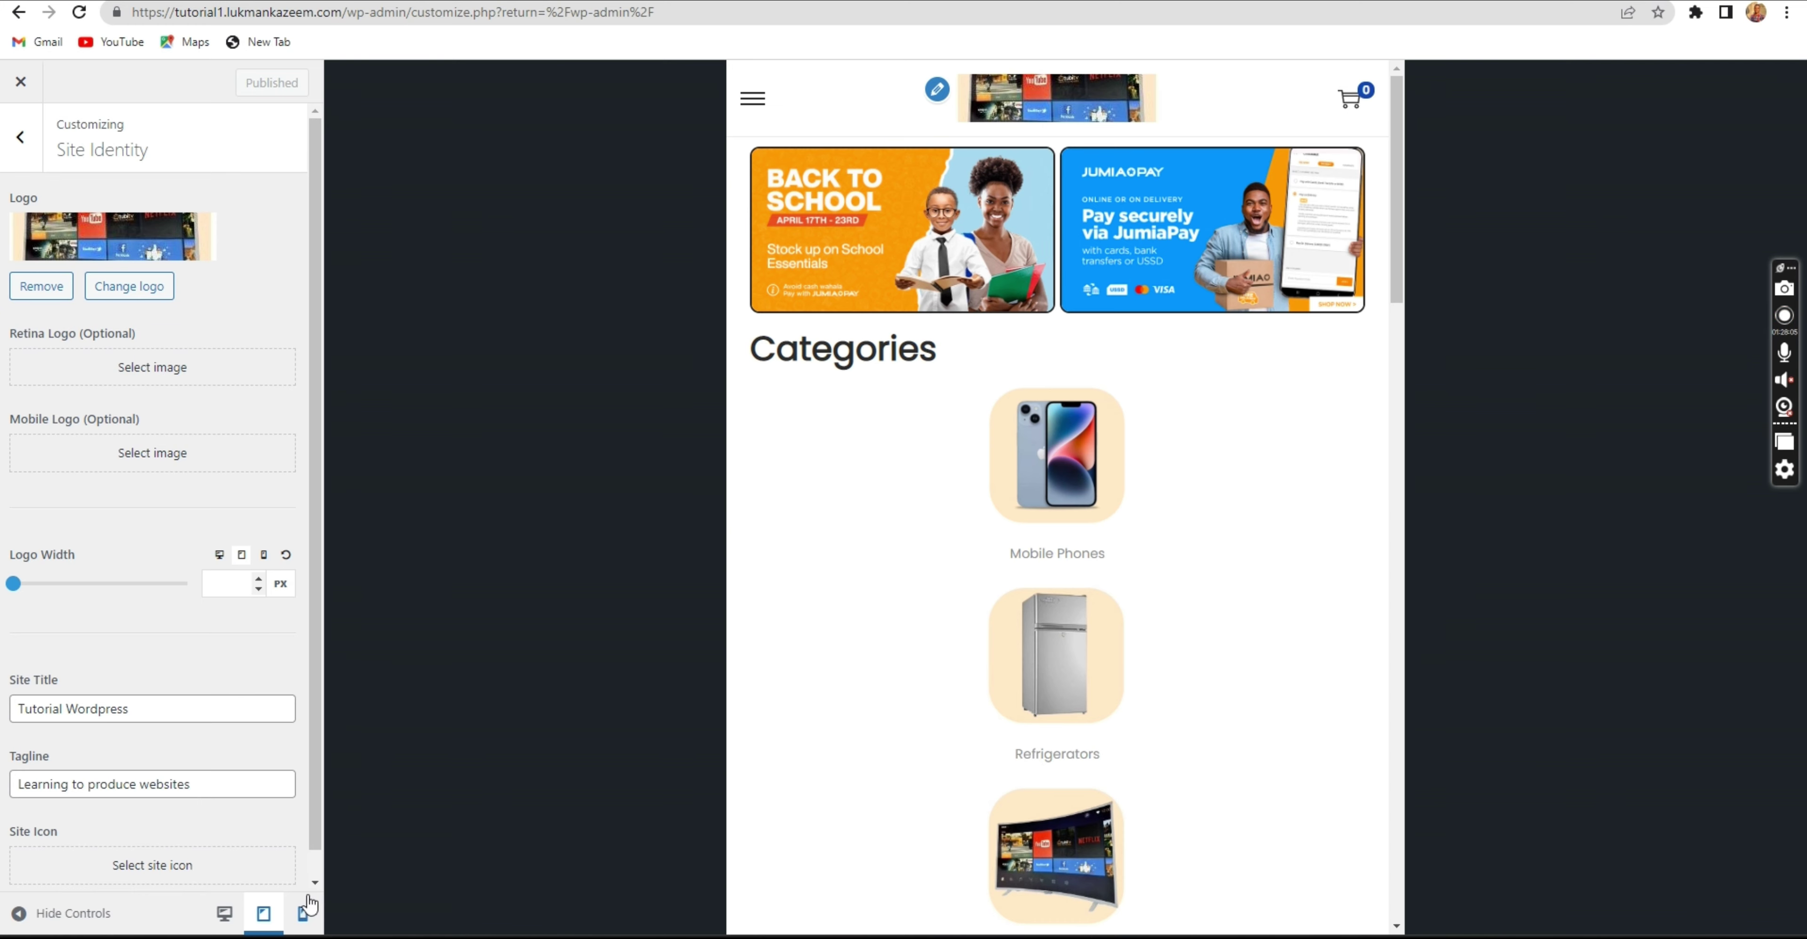
click(301, 914)
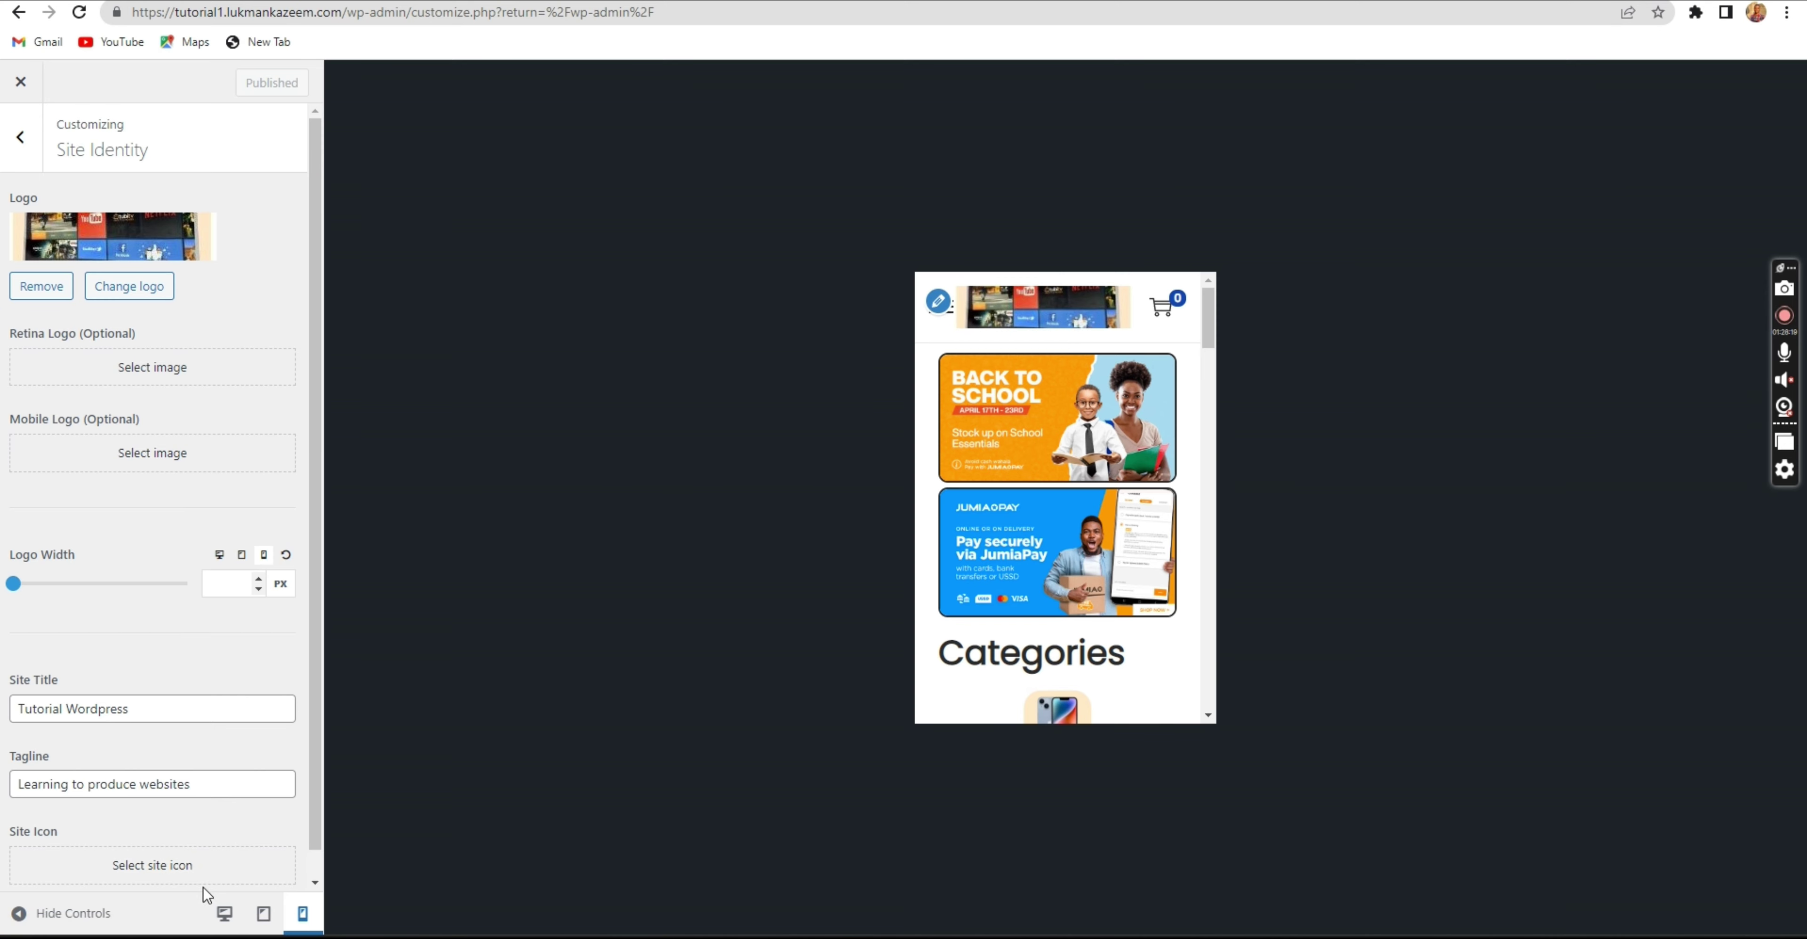
click(224, 913)
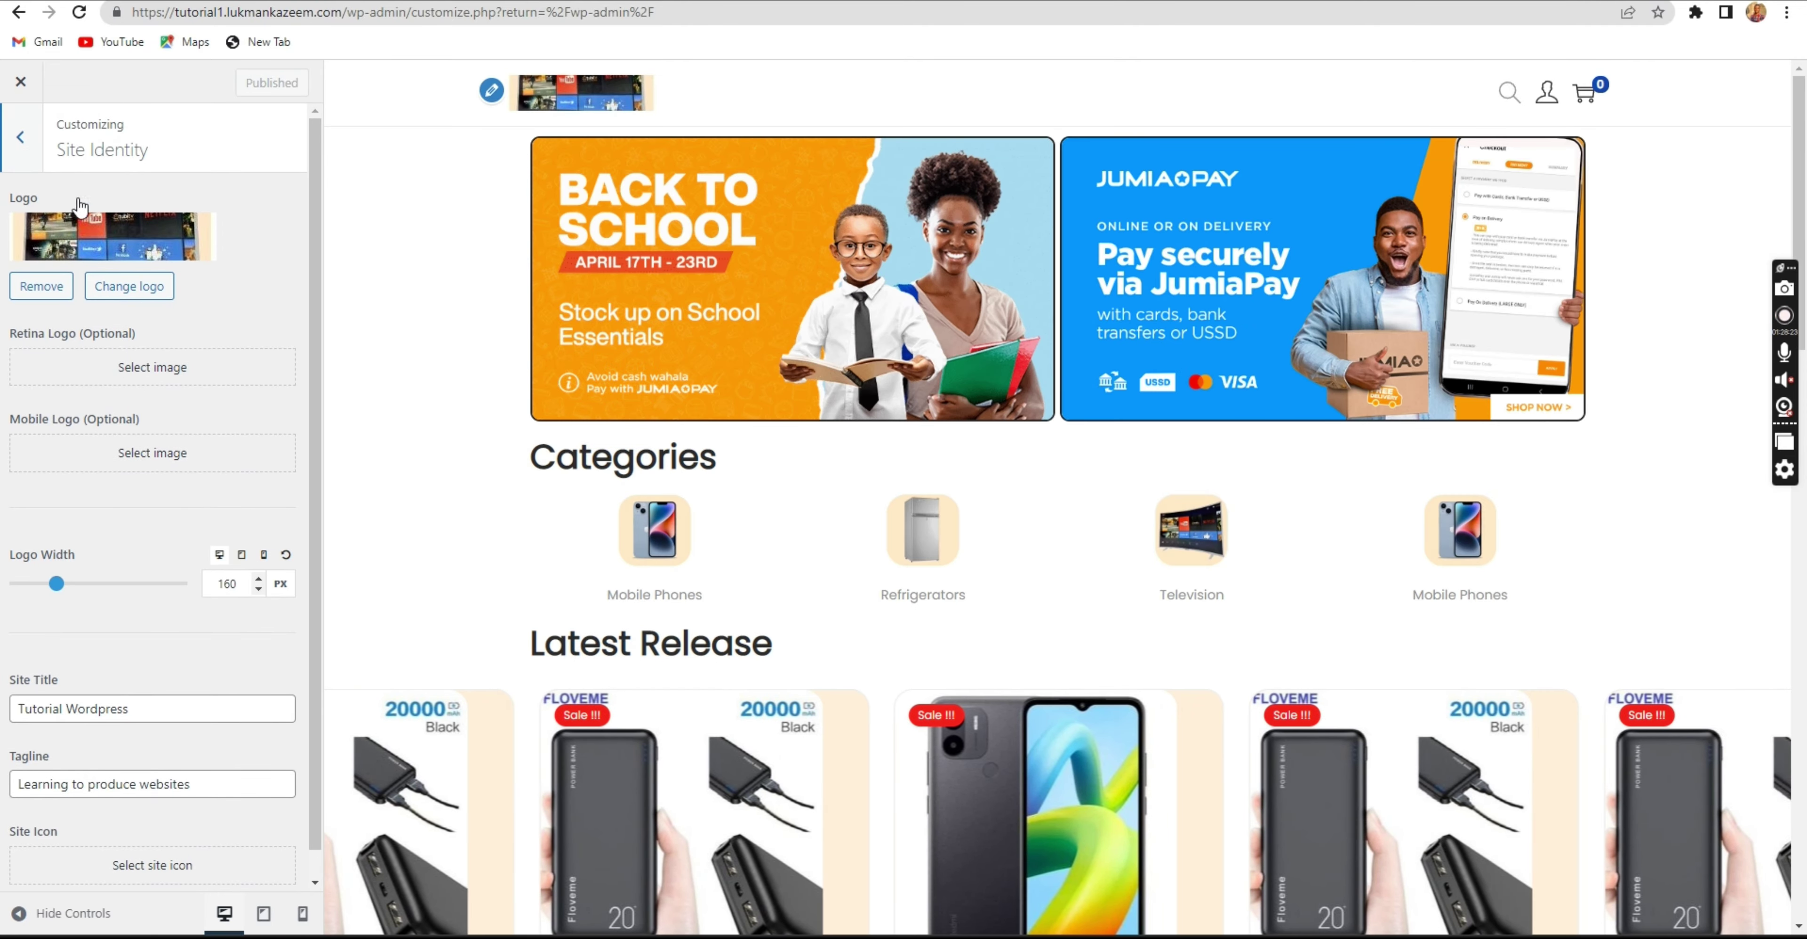
key(Escape)
scroll(966, 520, down, 15)
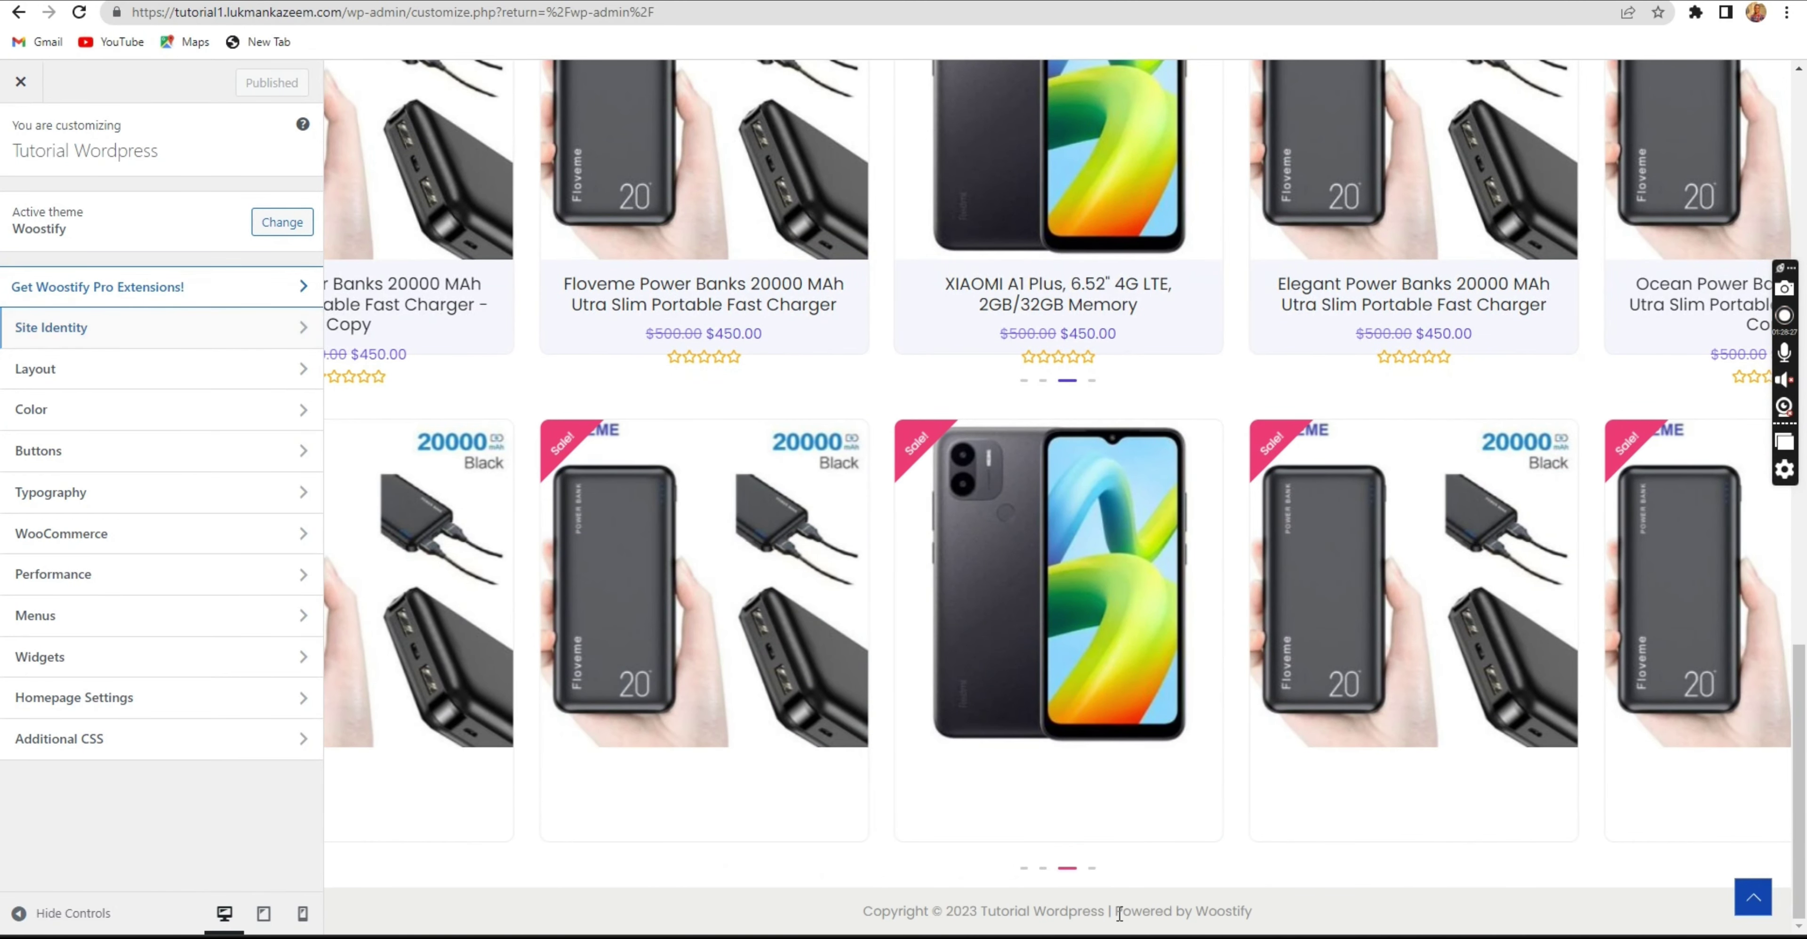
drag(1119, 913, 1142, 912)
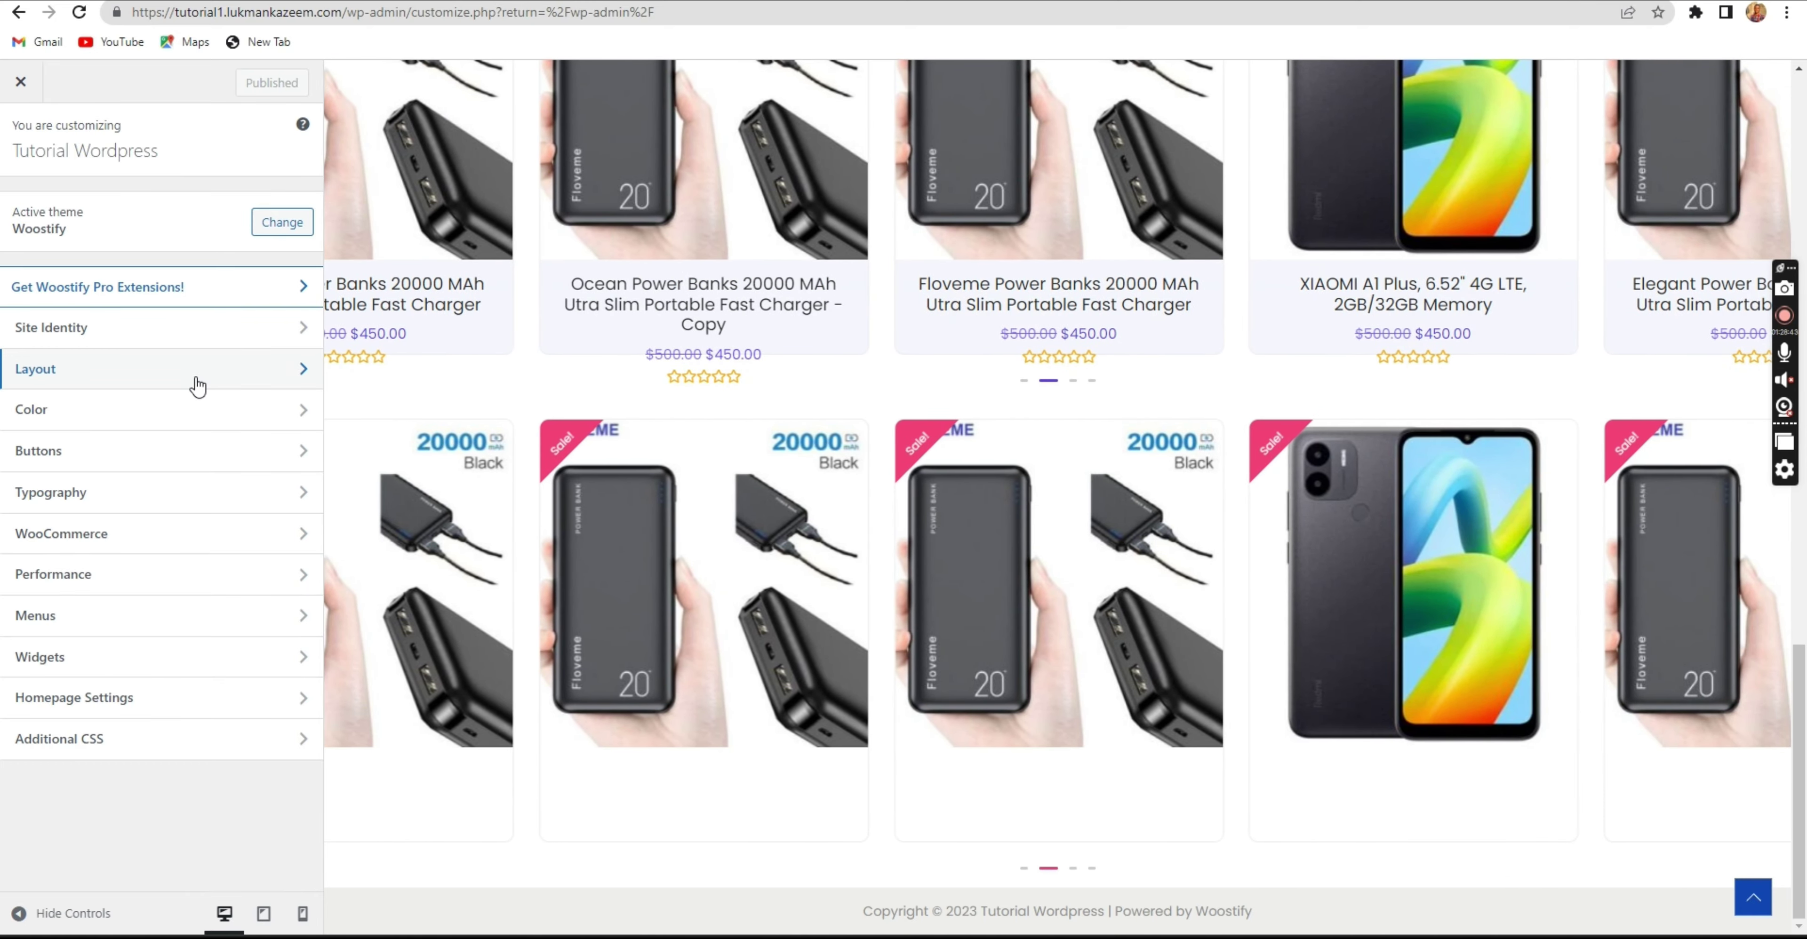
In Layout > Footer Custom Text, replace [theme_author] with Intrepid Students and publish.
click(196, 384)
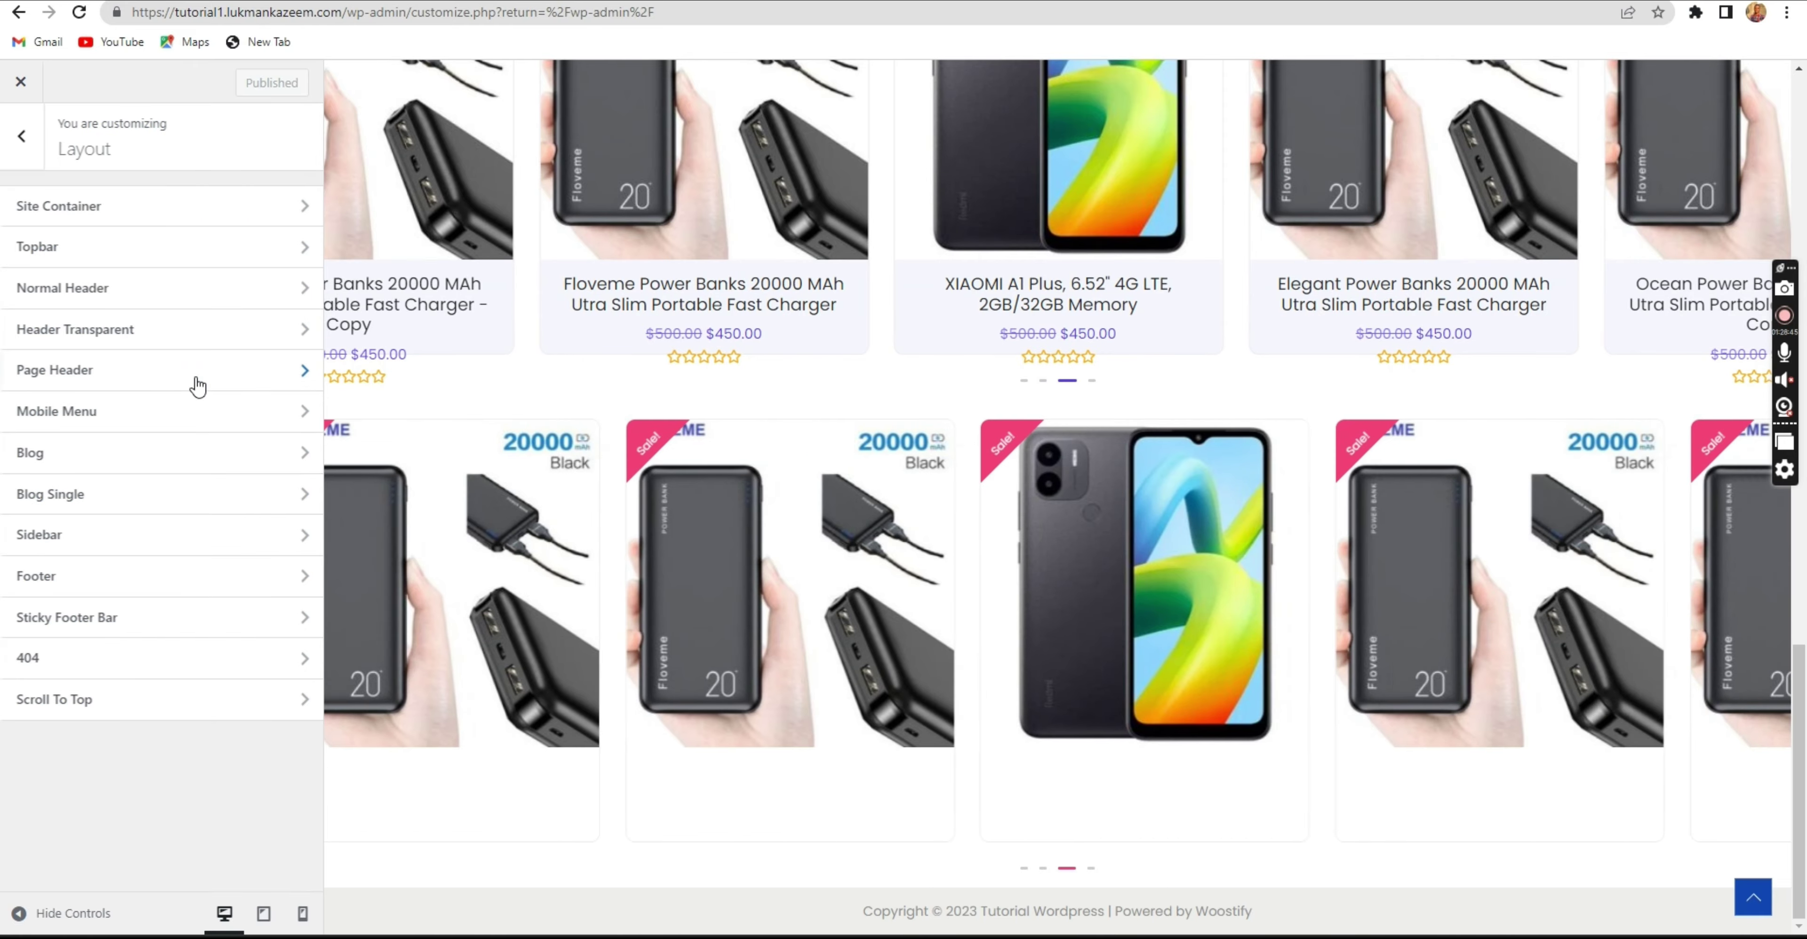
click(20, 136)
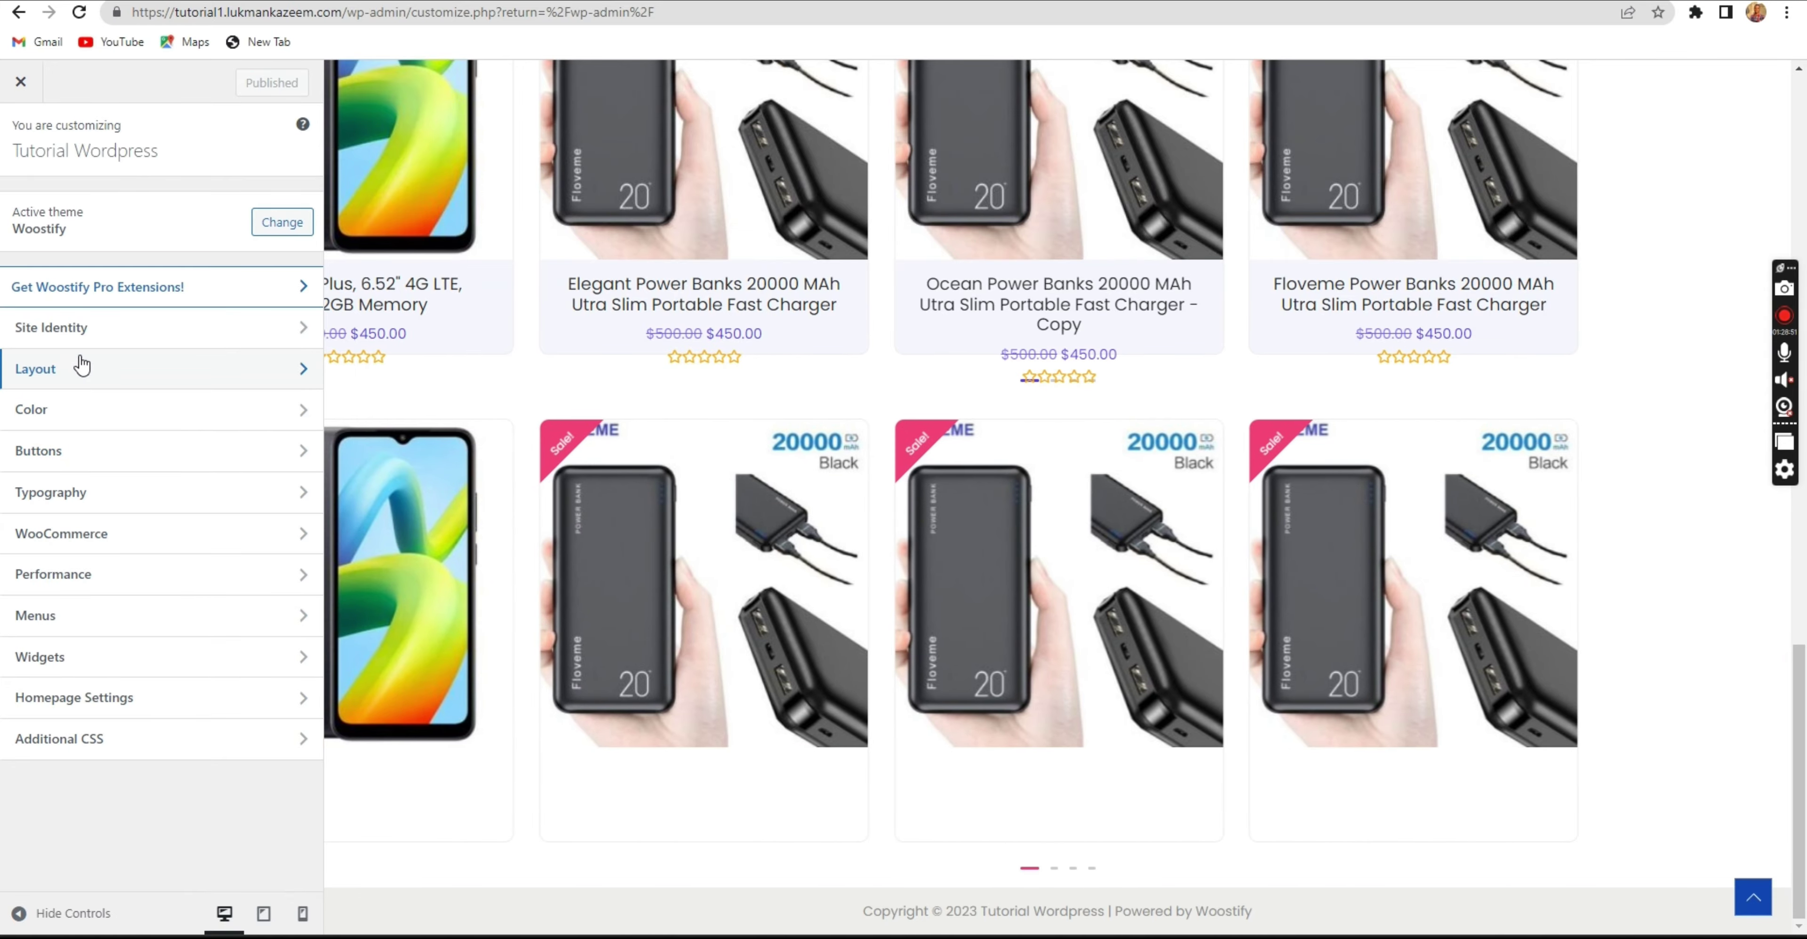
click(80, 367)
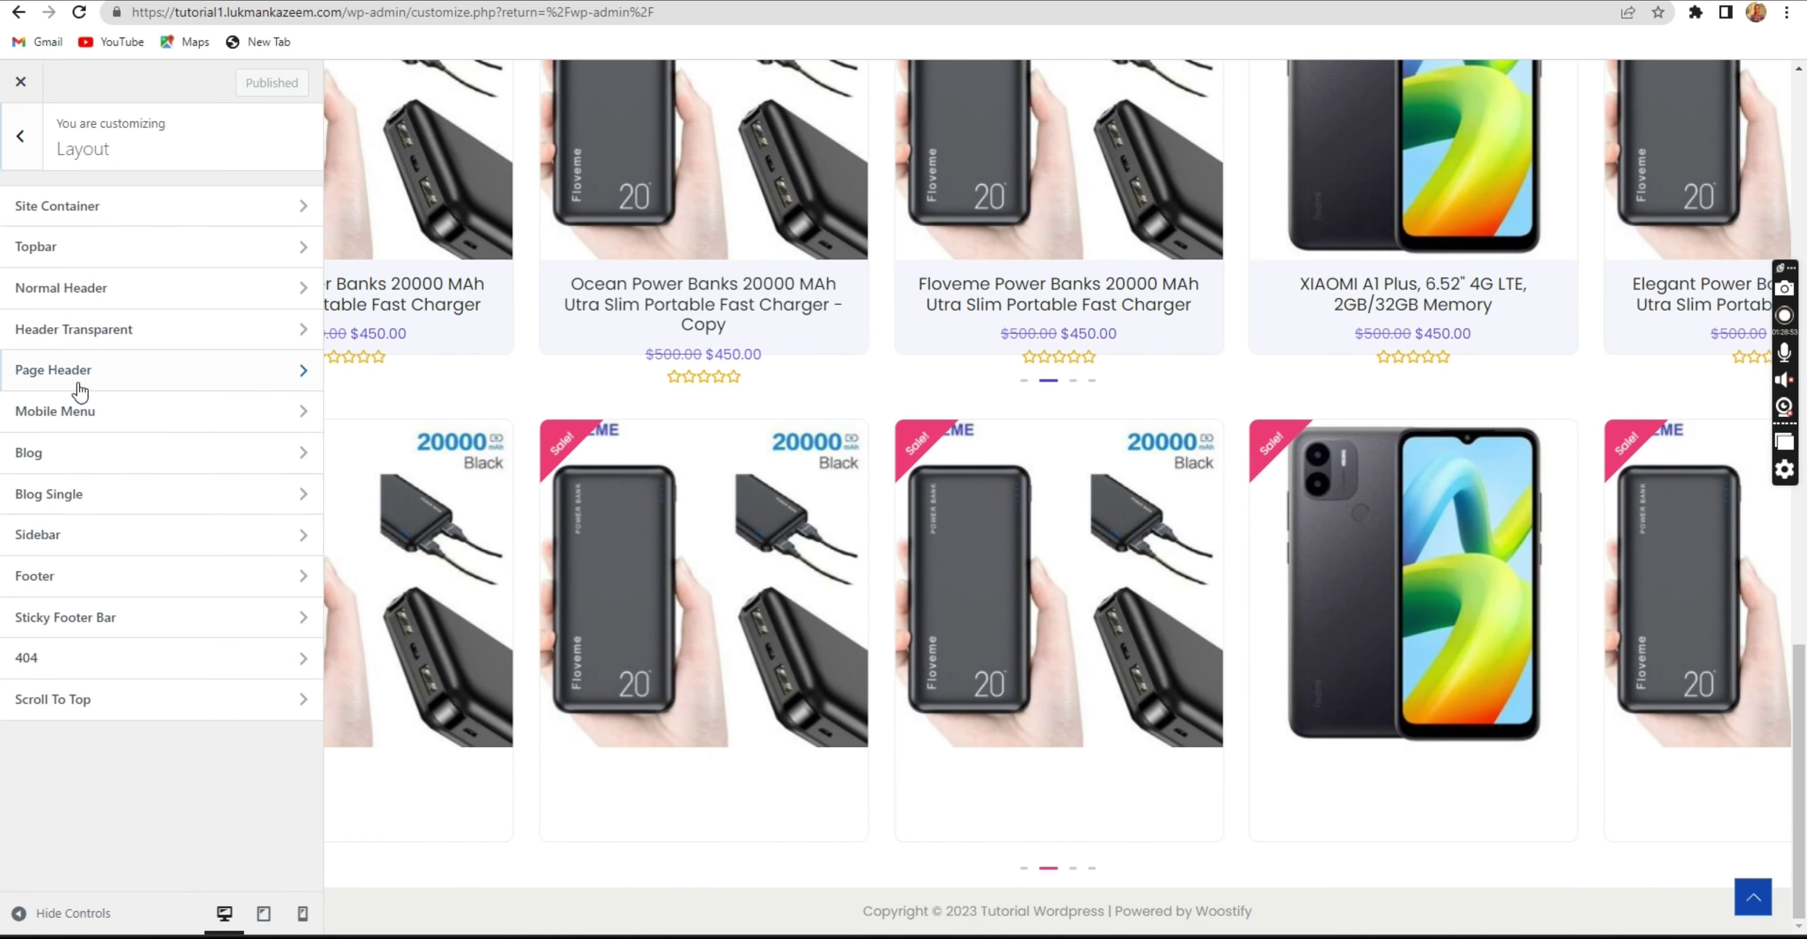
click(81, 577)
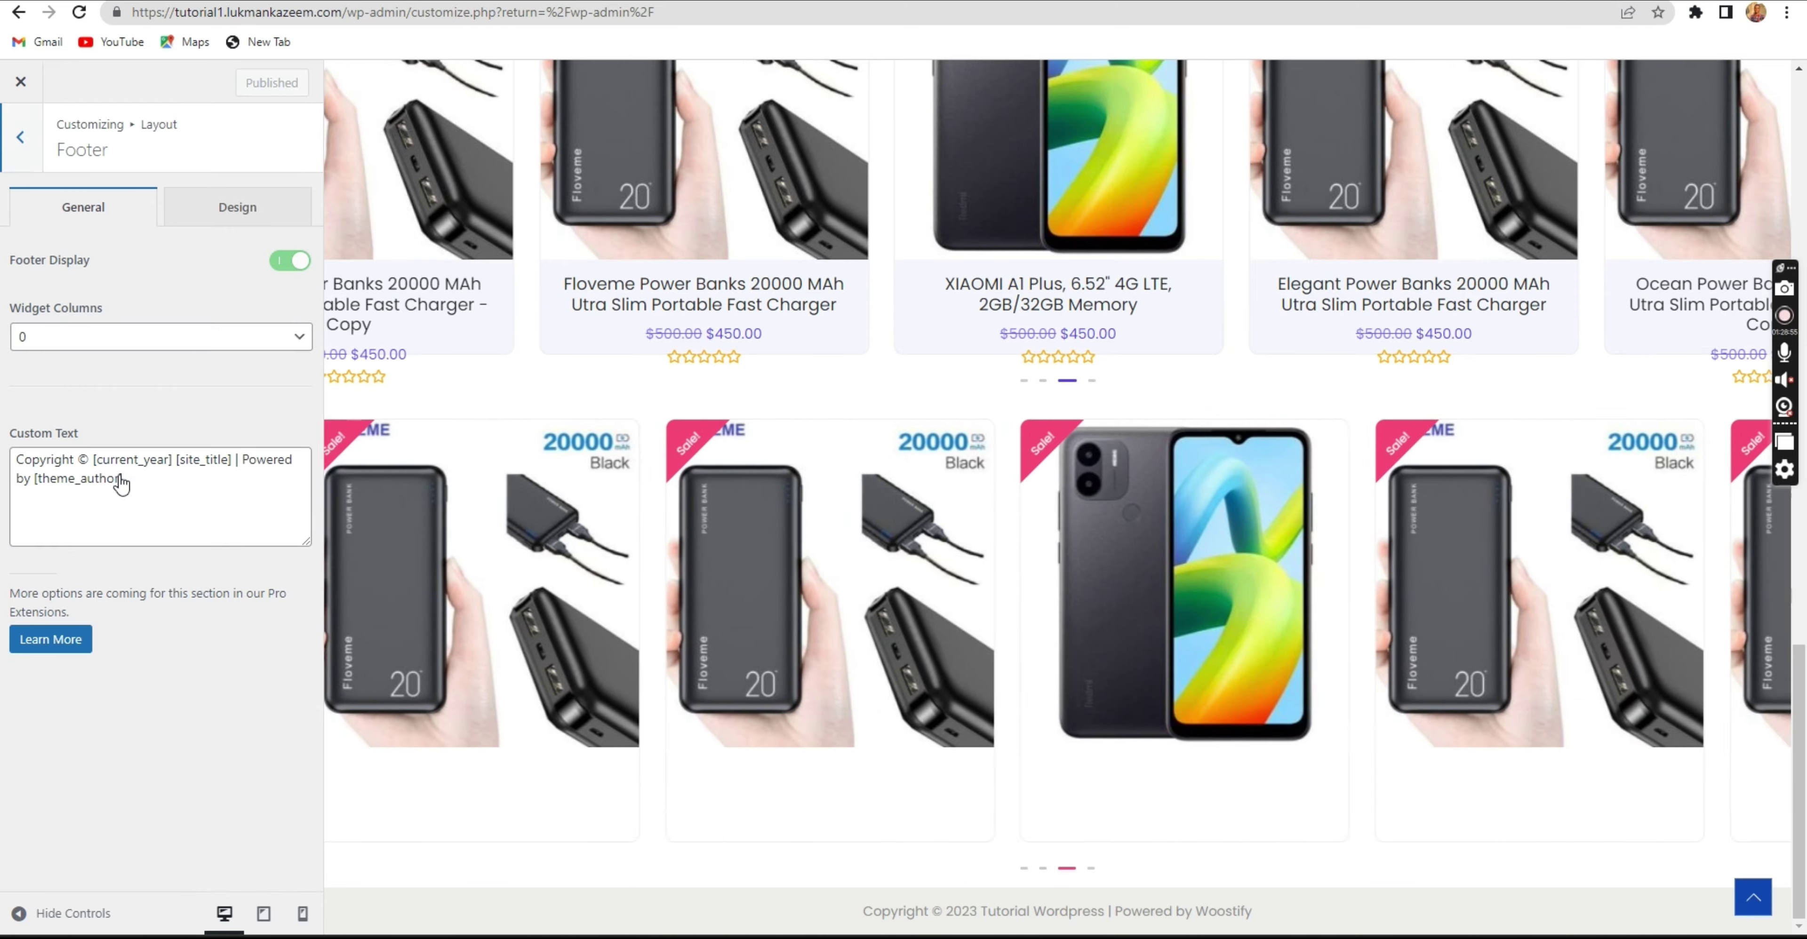
click(125, 481)
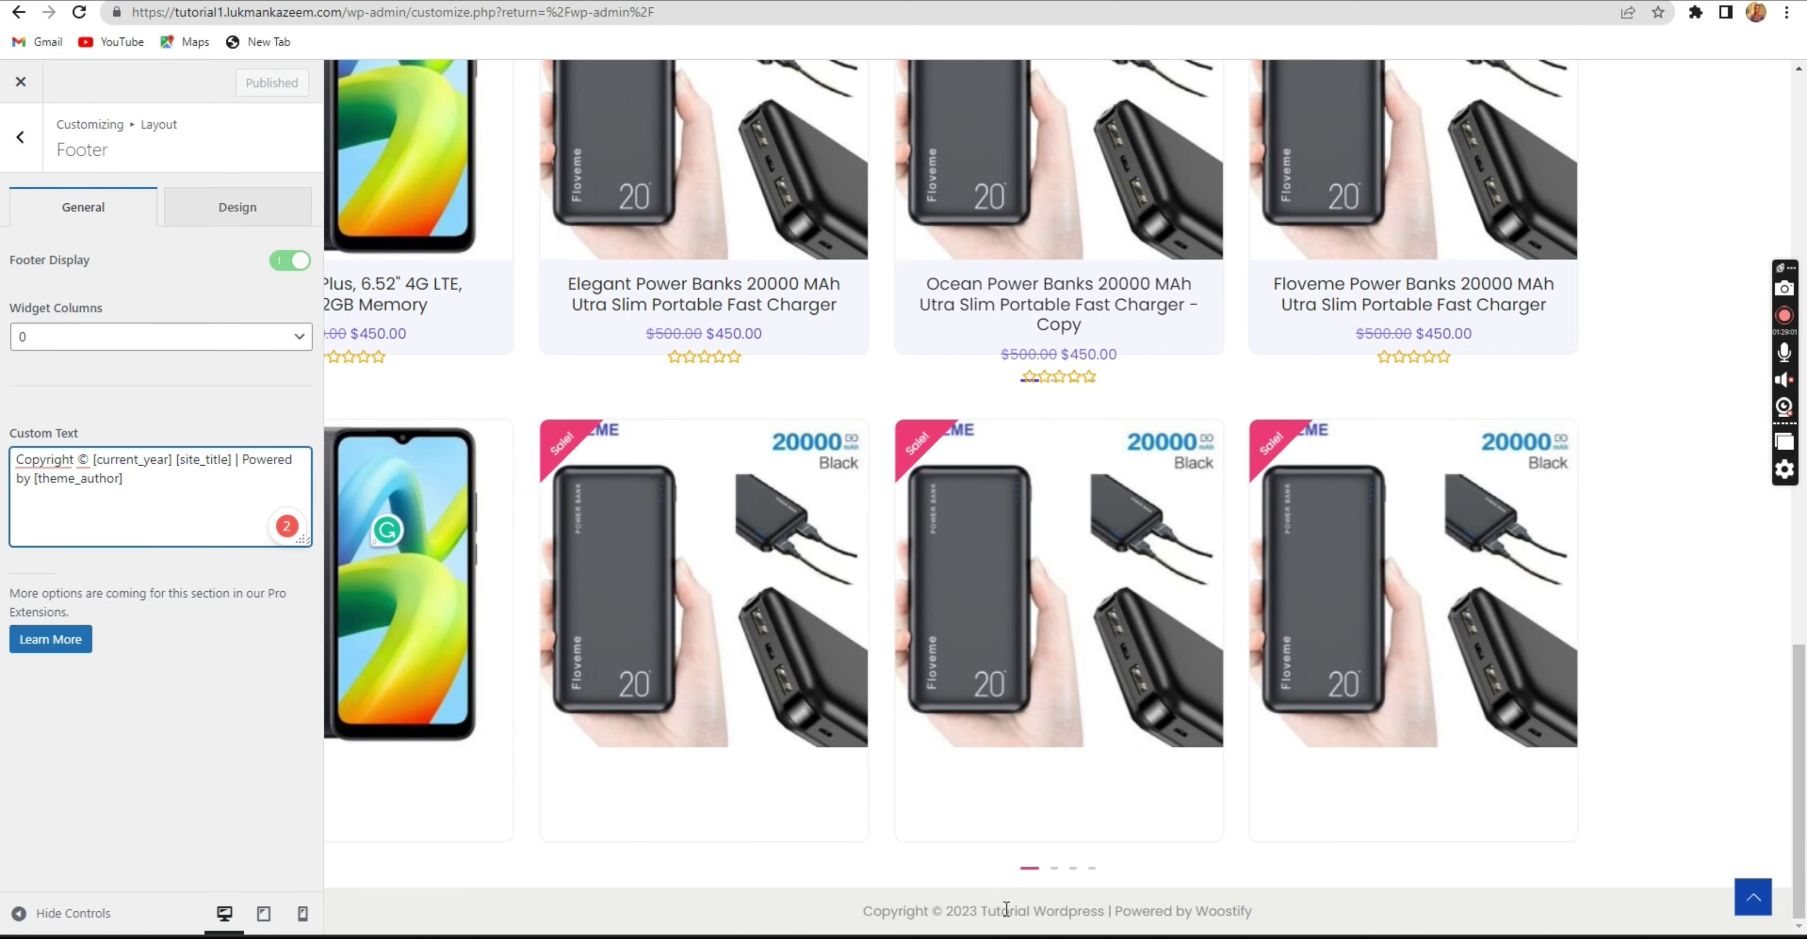
click(213, 460)
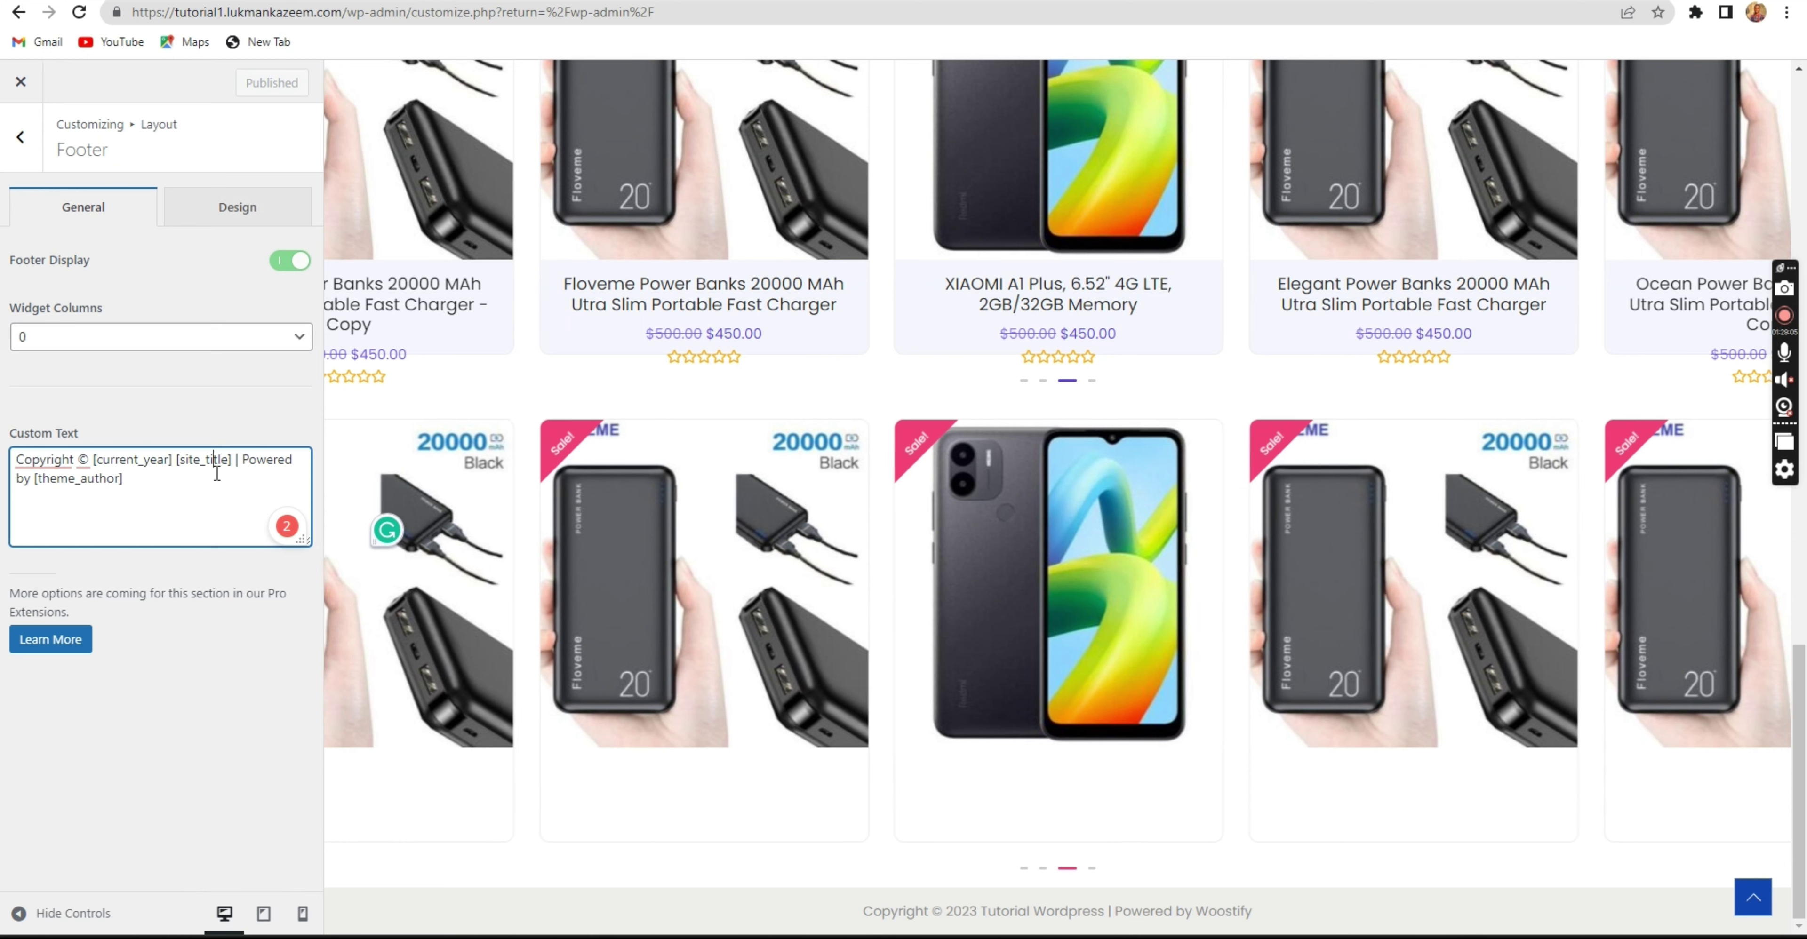
drag(126, 480, 33, 479)
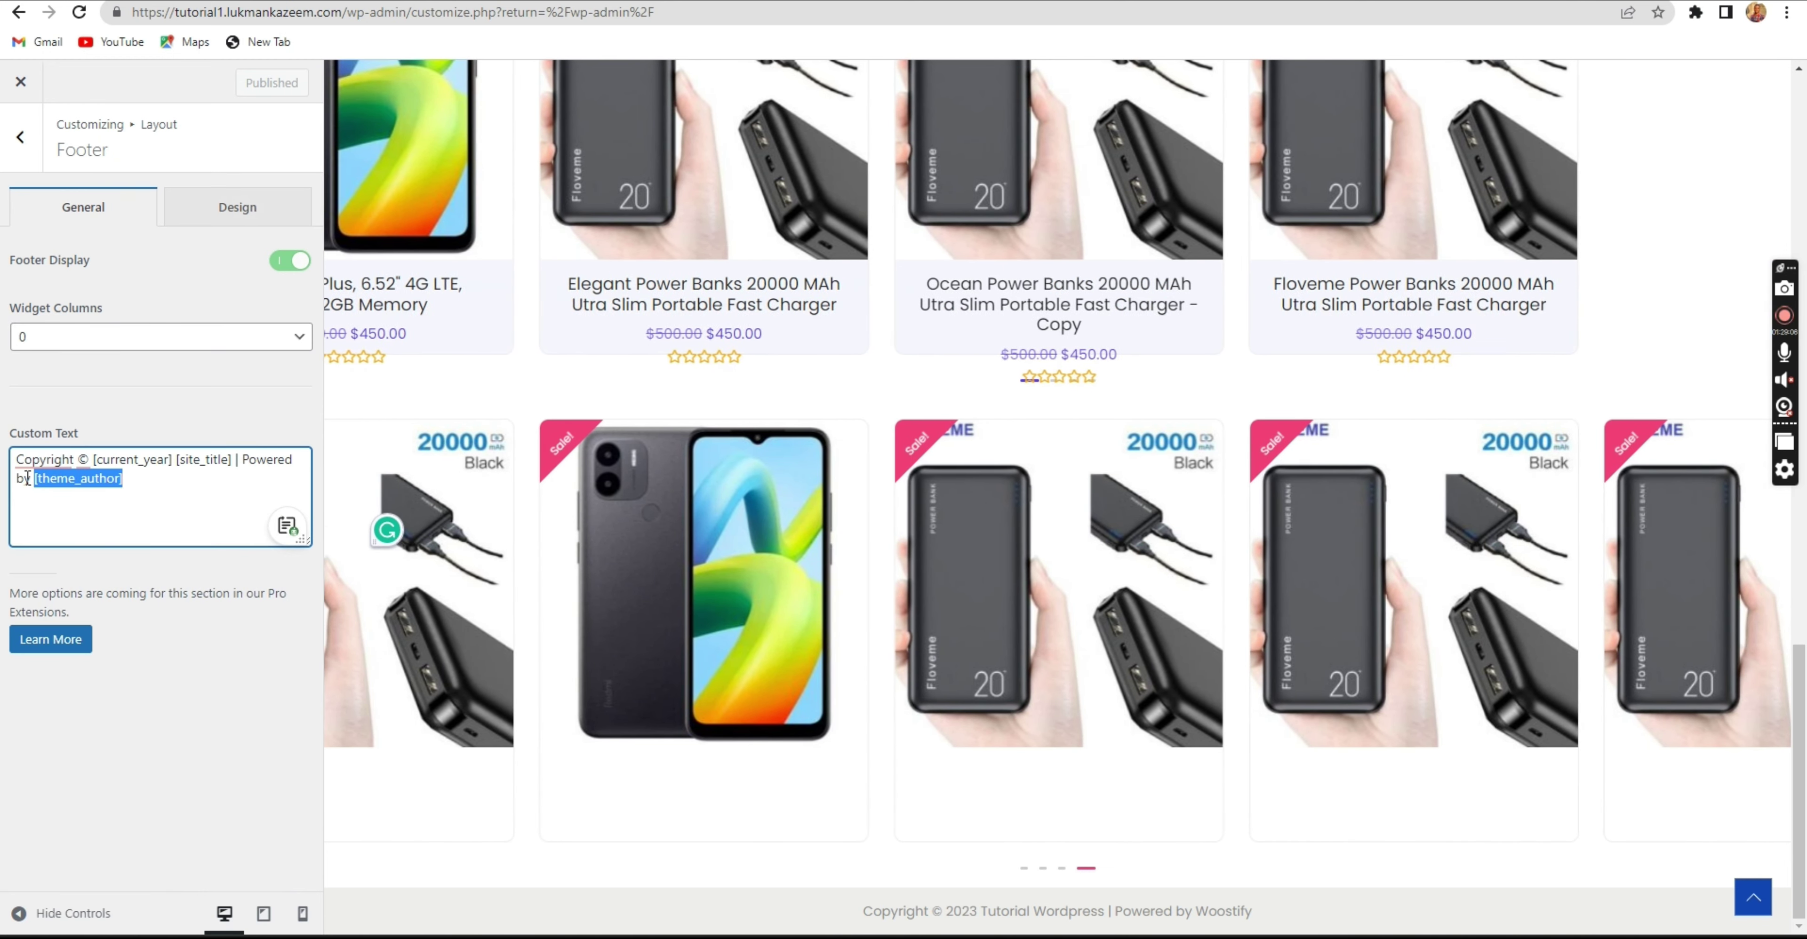
text(In)
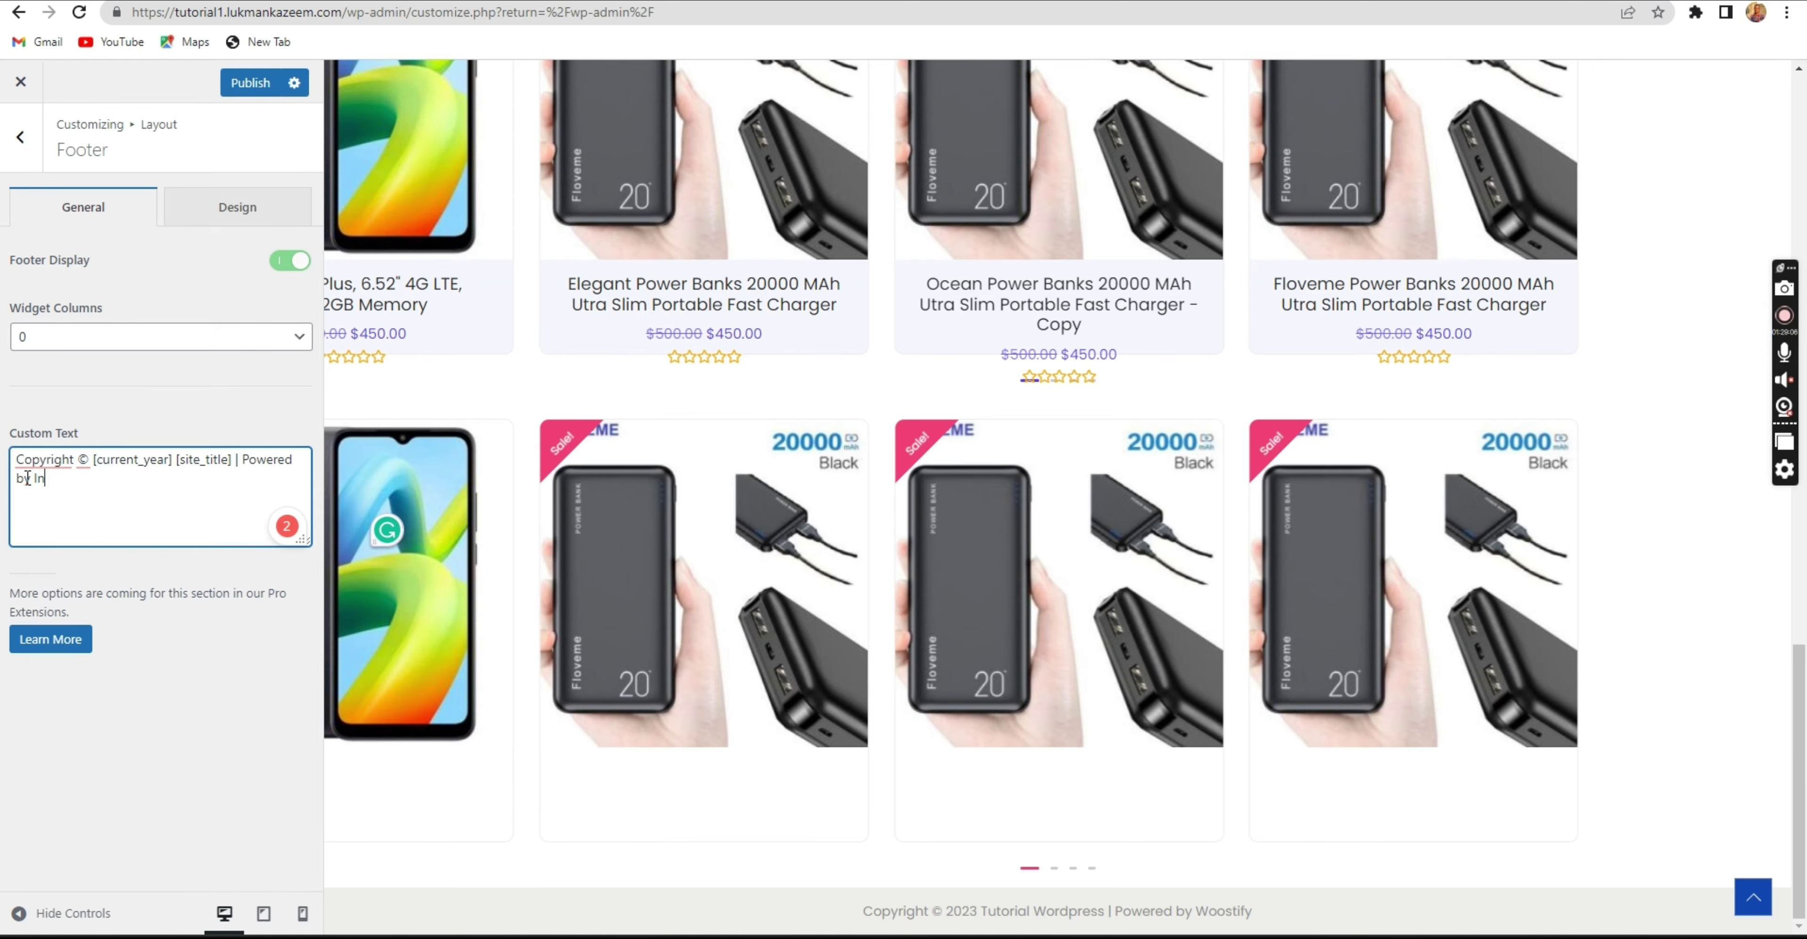
text(trepid Students)
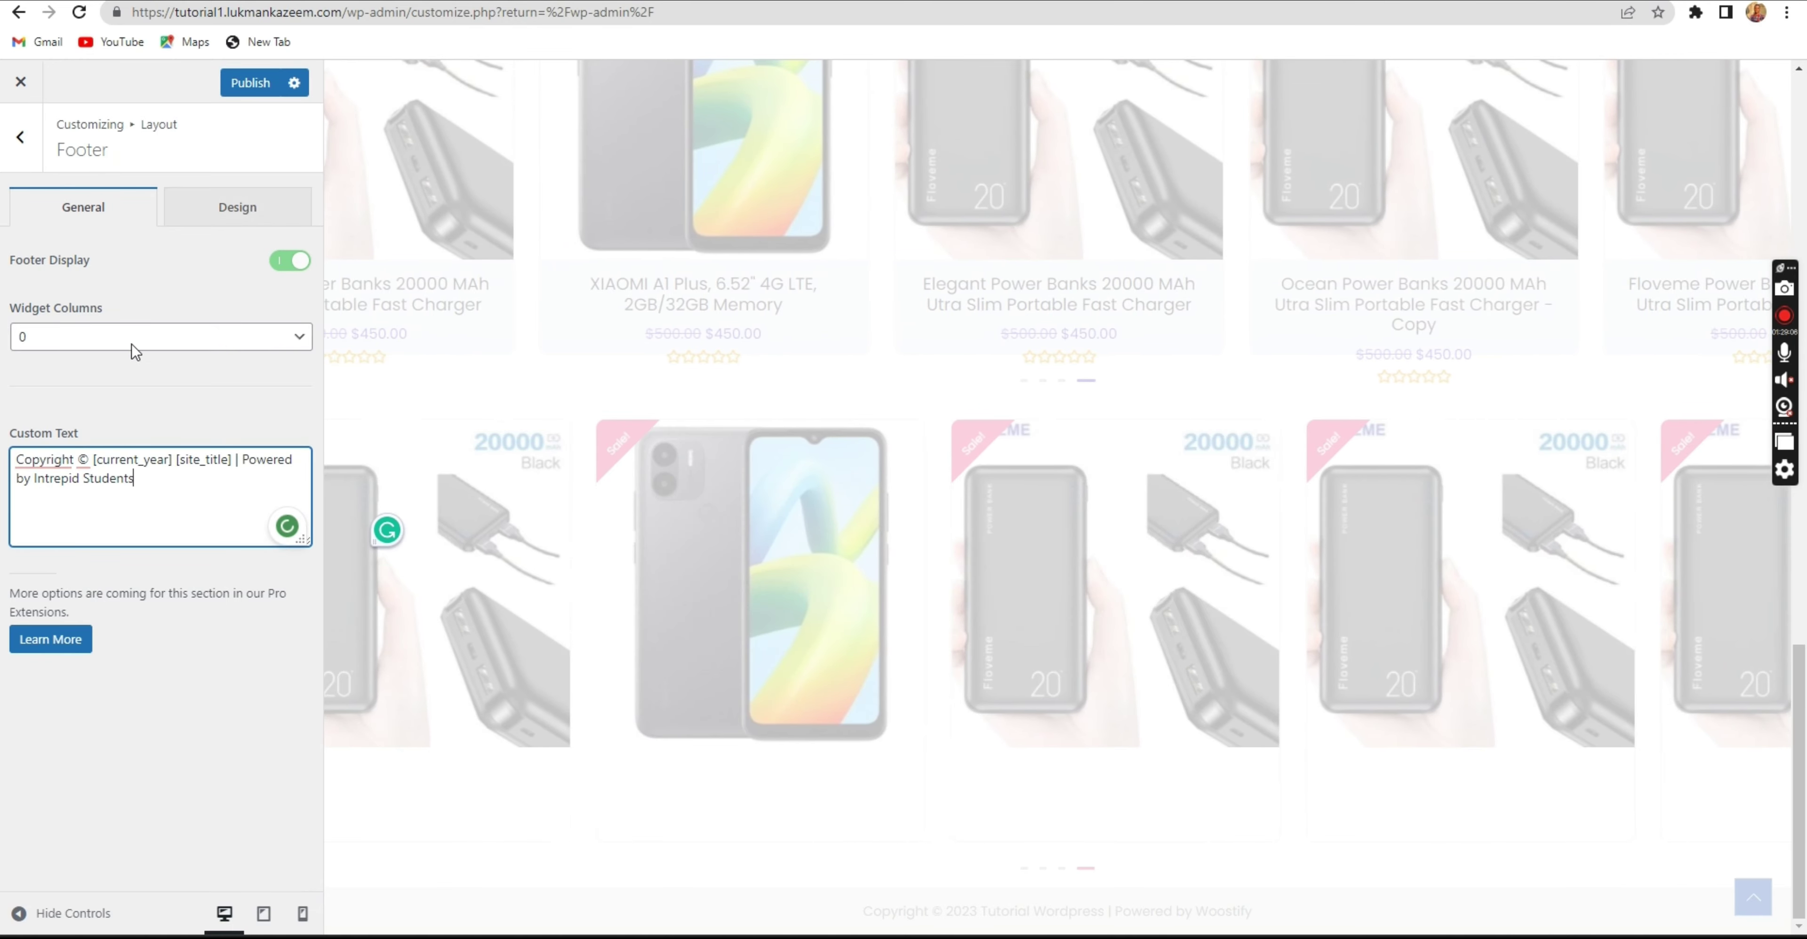
click(239, 91)
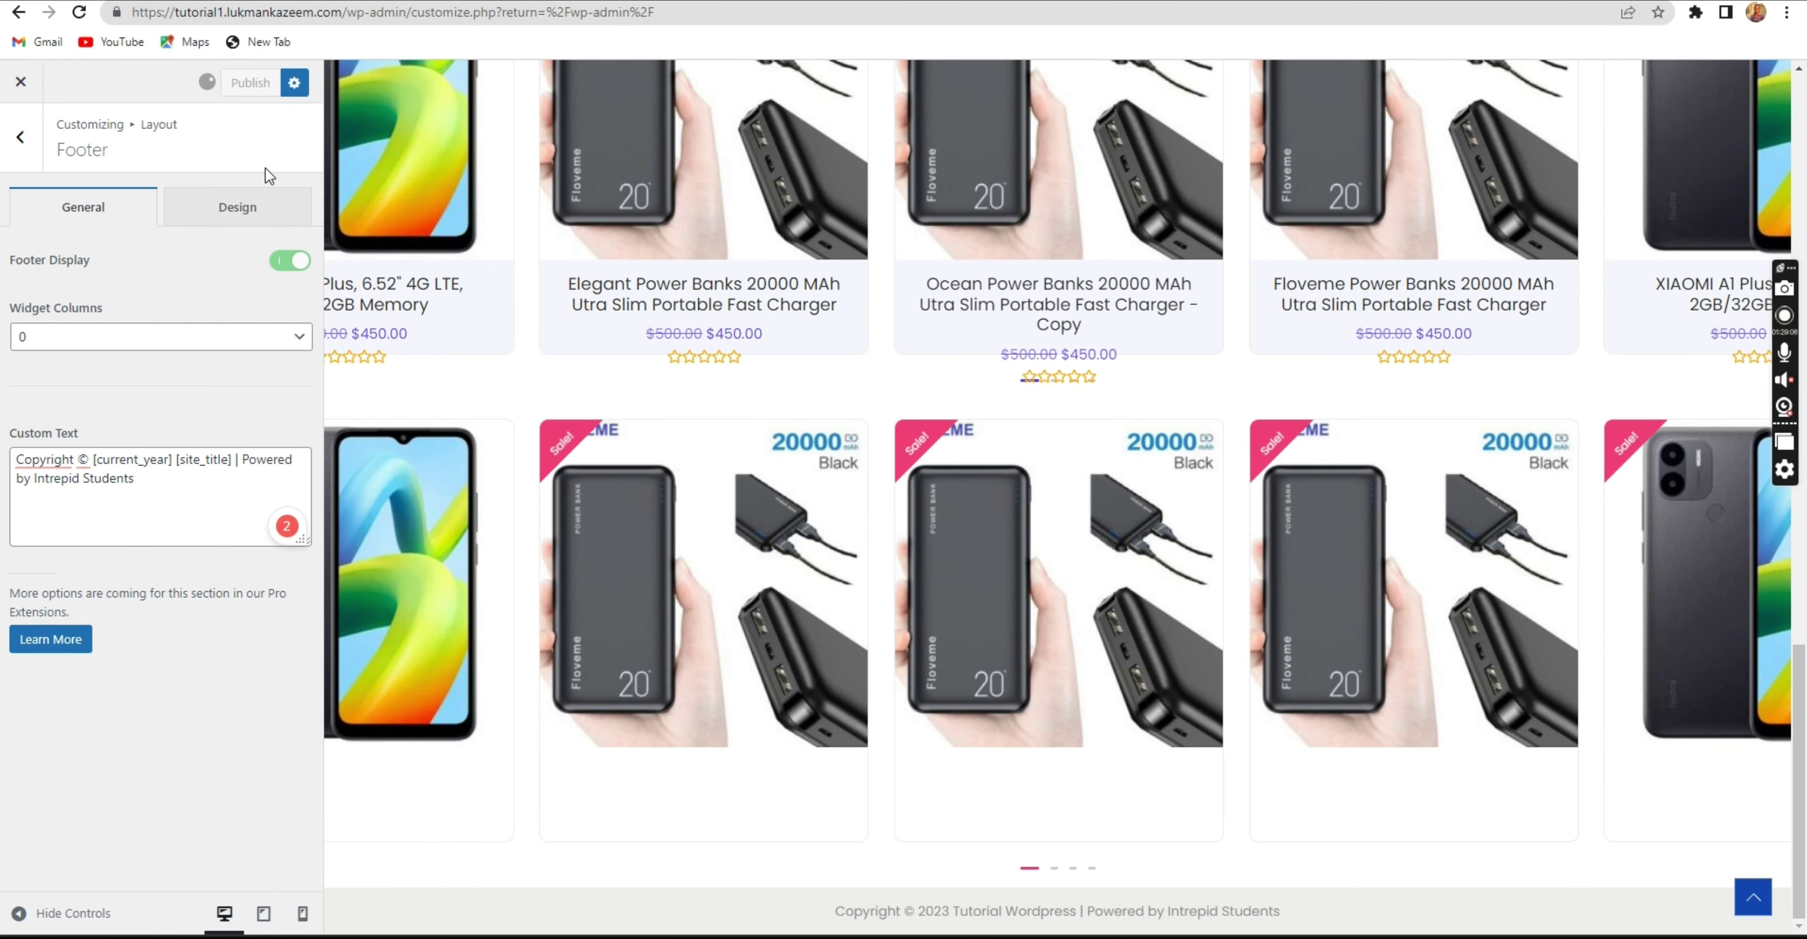
click(241, 212)
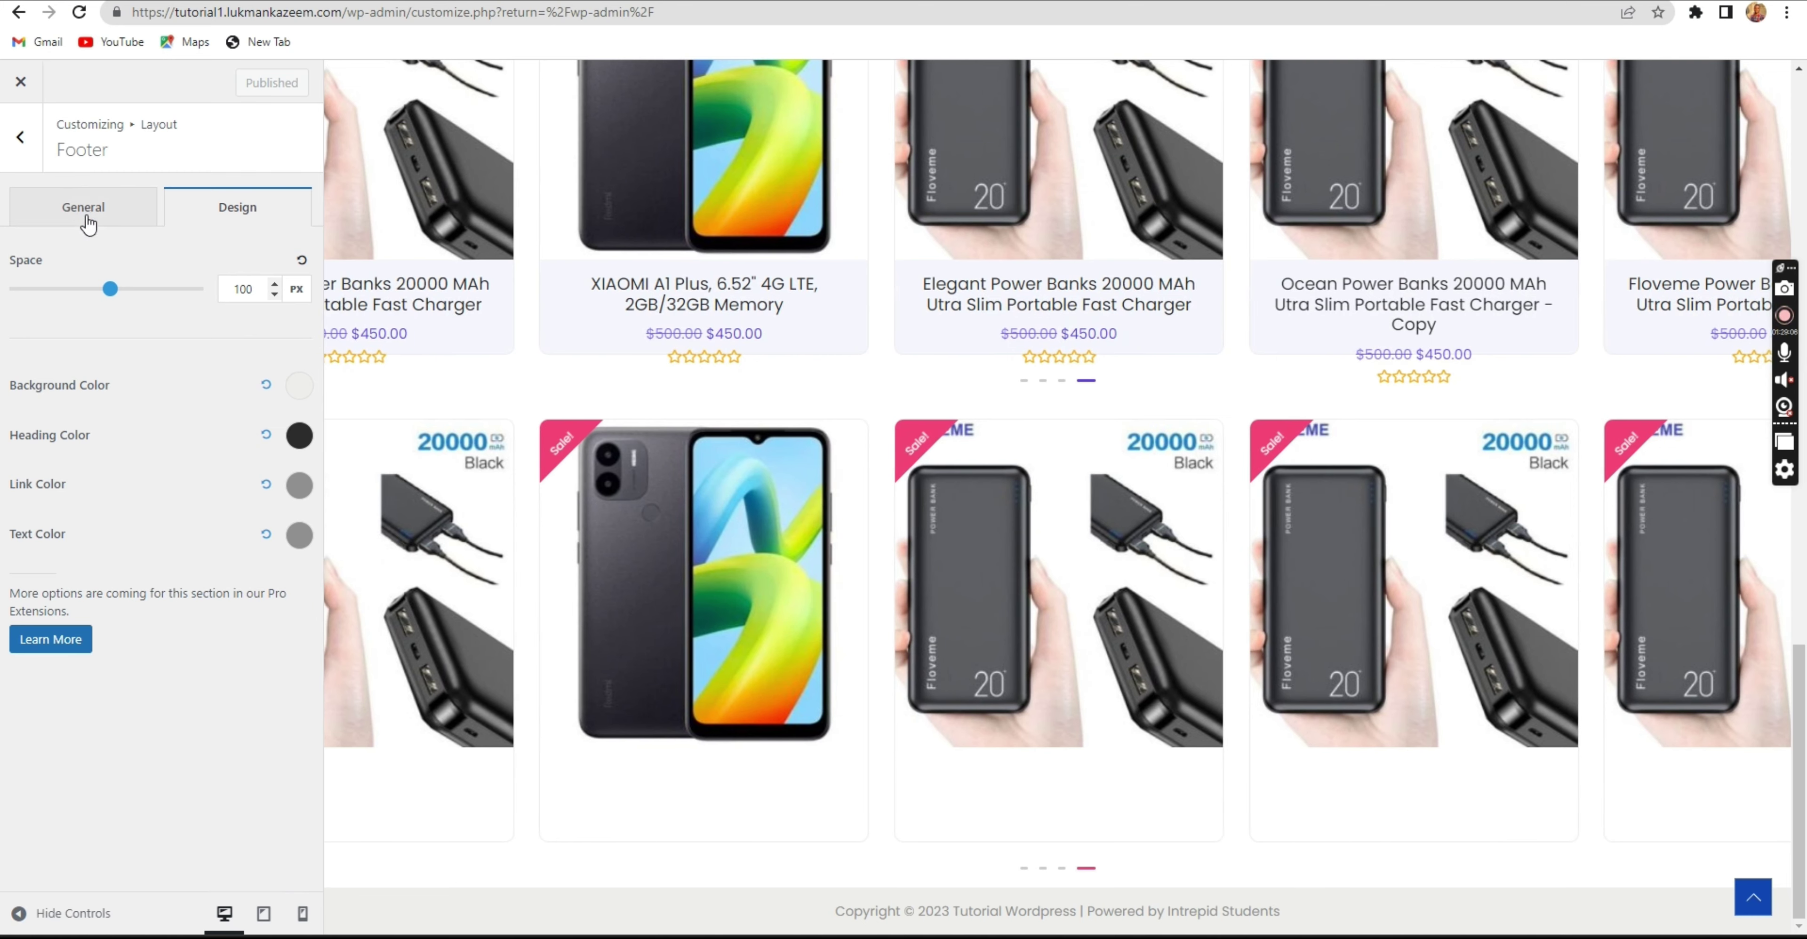
click(87, 216)
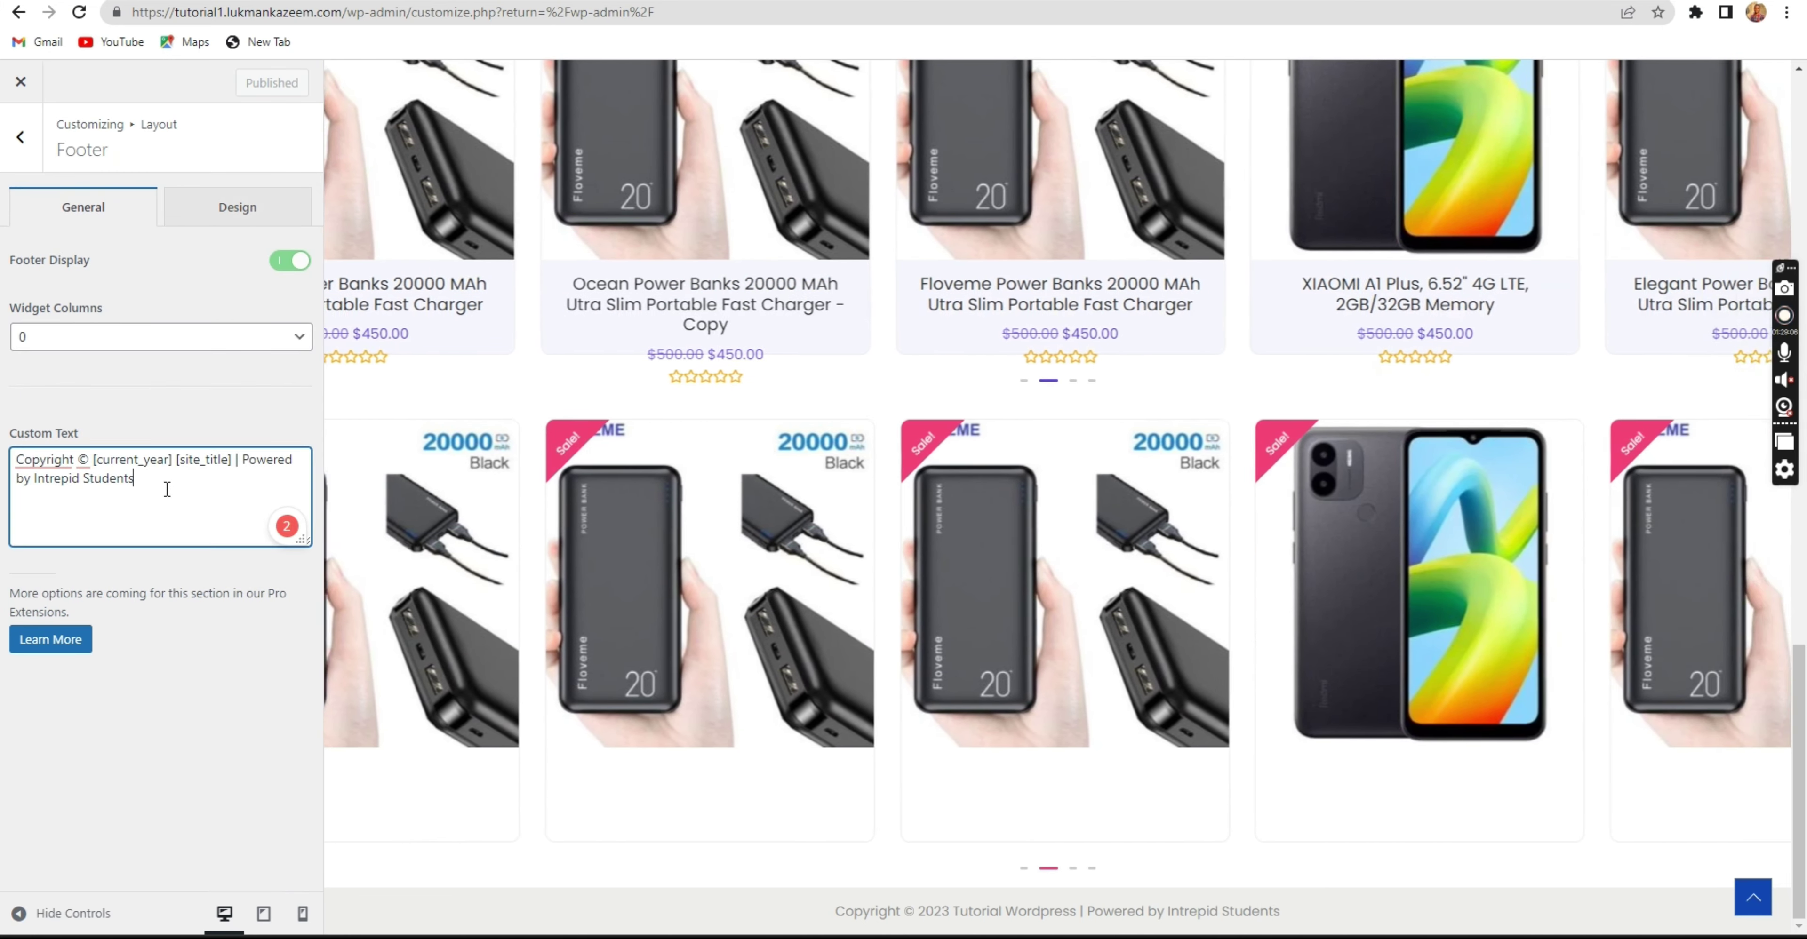
click(167, 489)
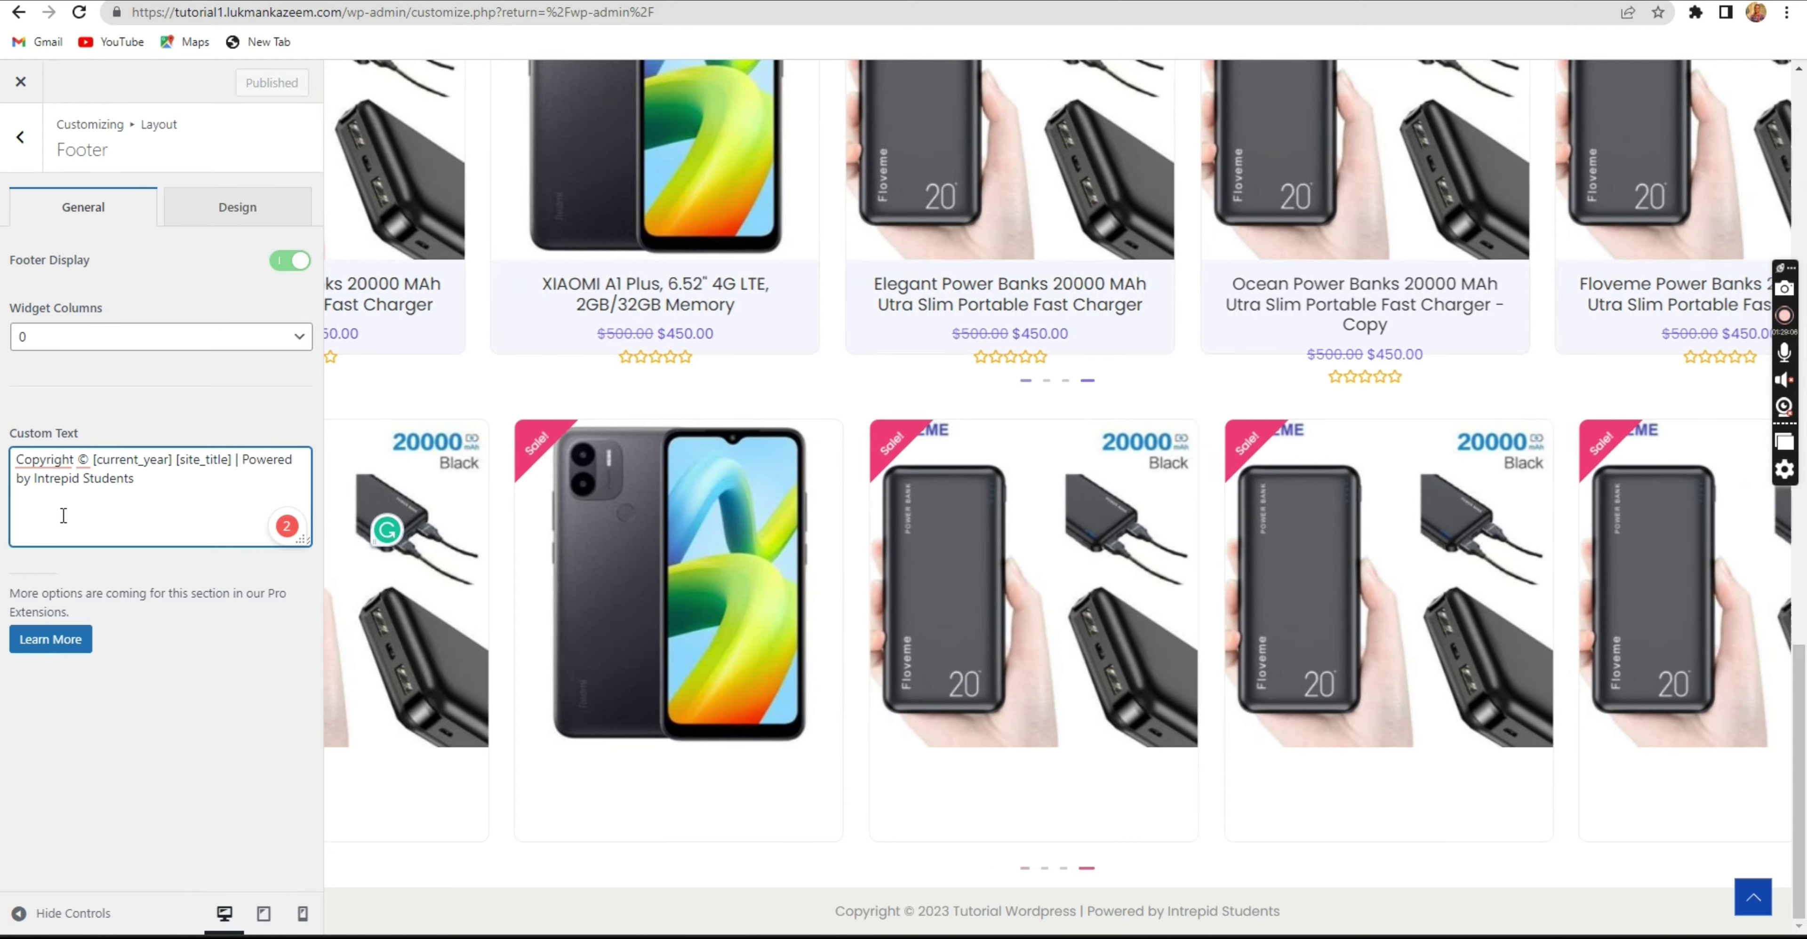
text(<>)
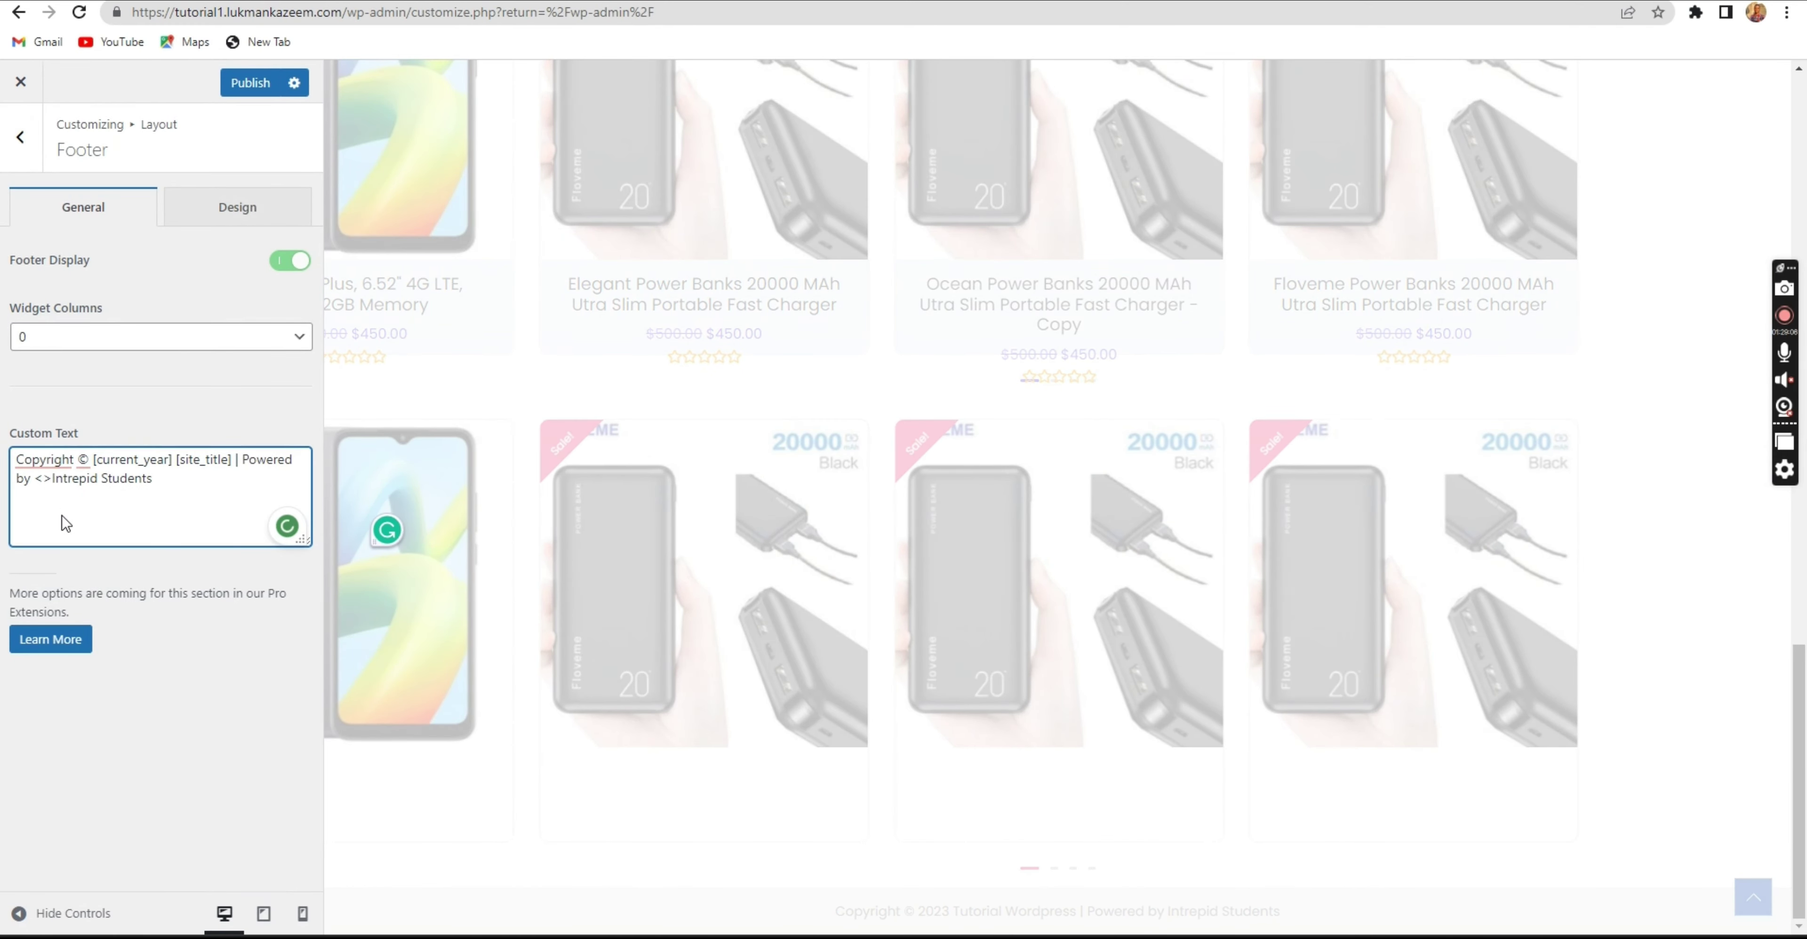
text(href=)
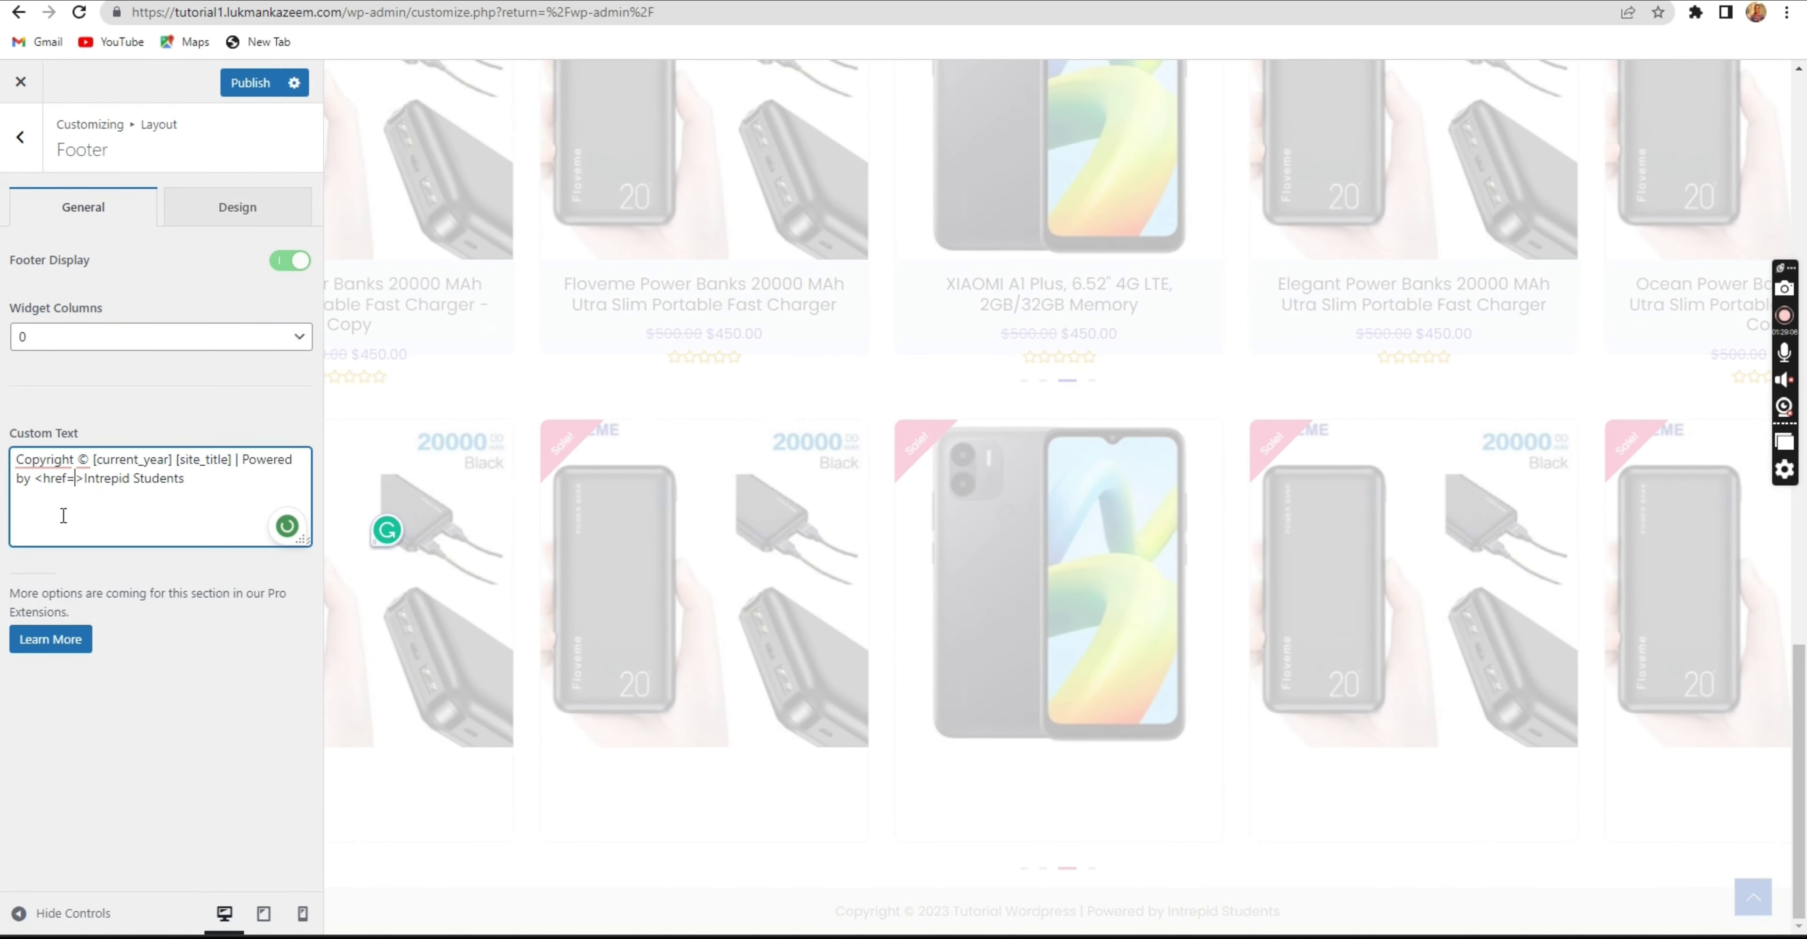
text("")
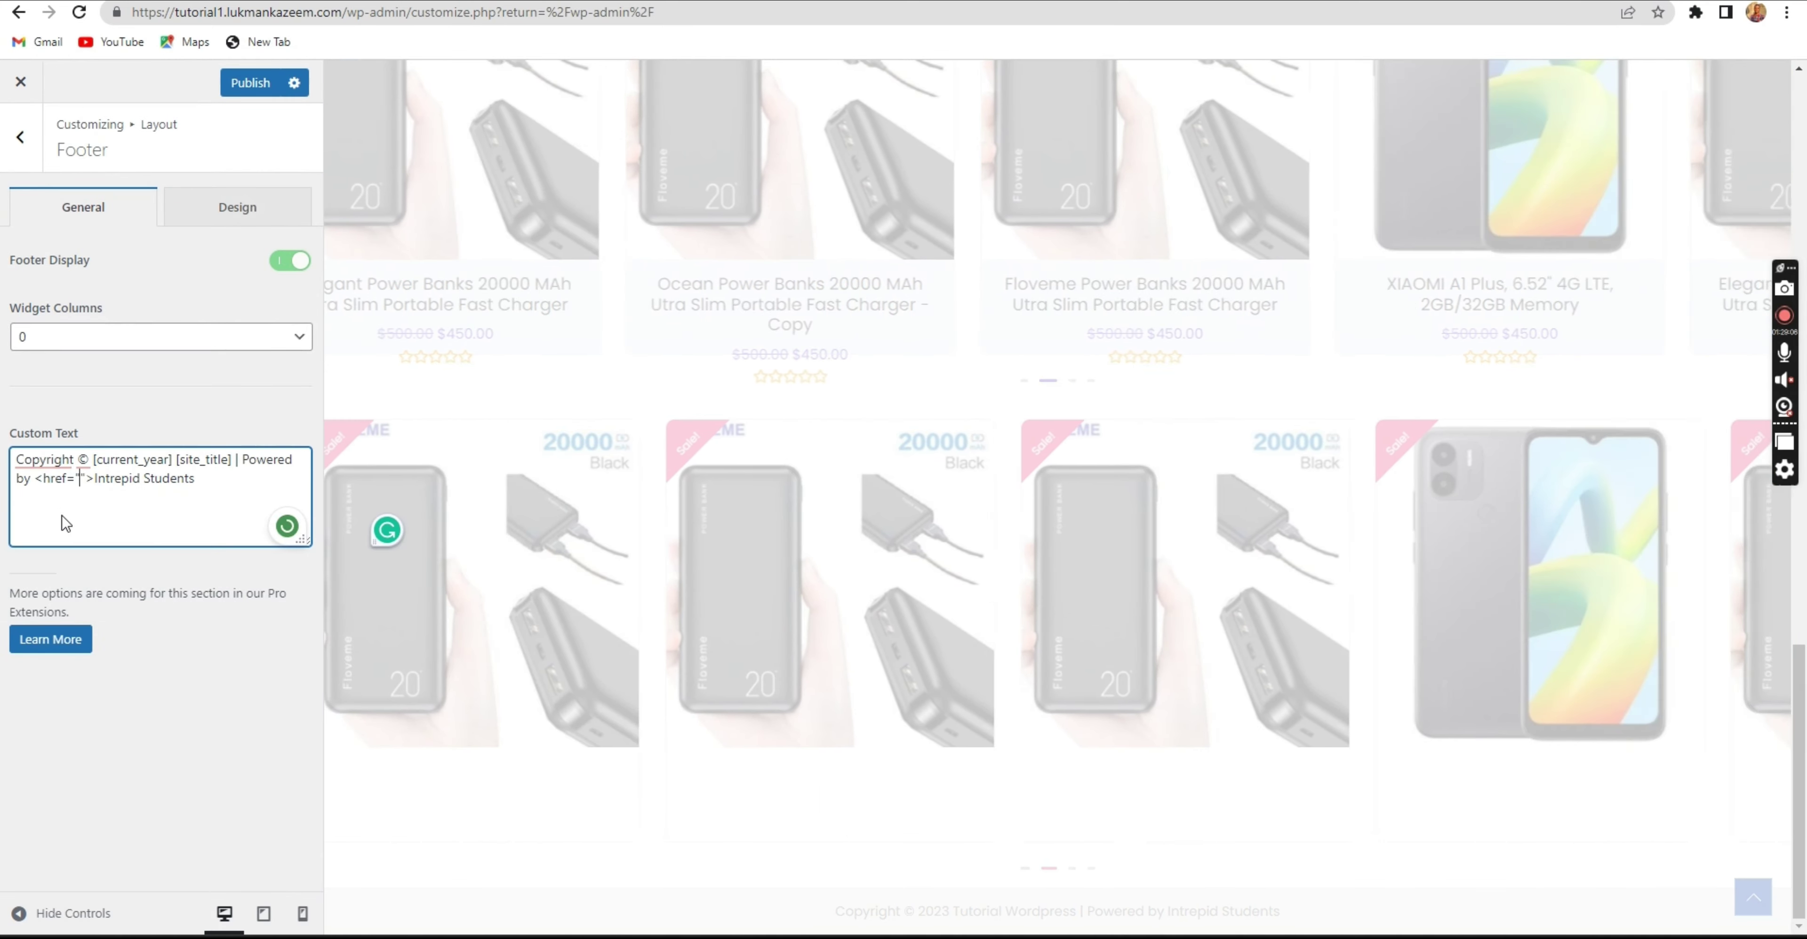
text(https)
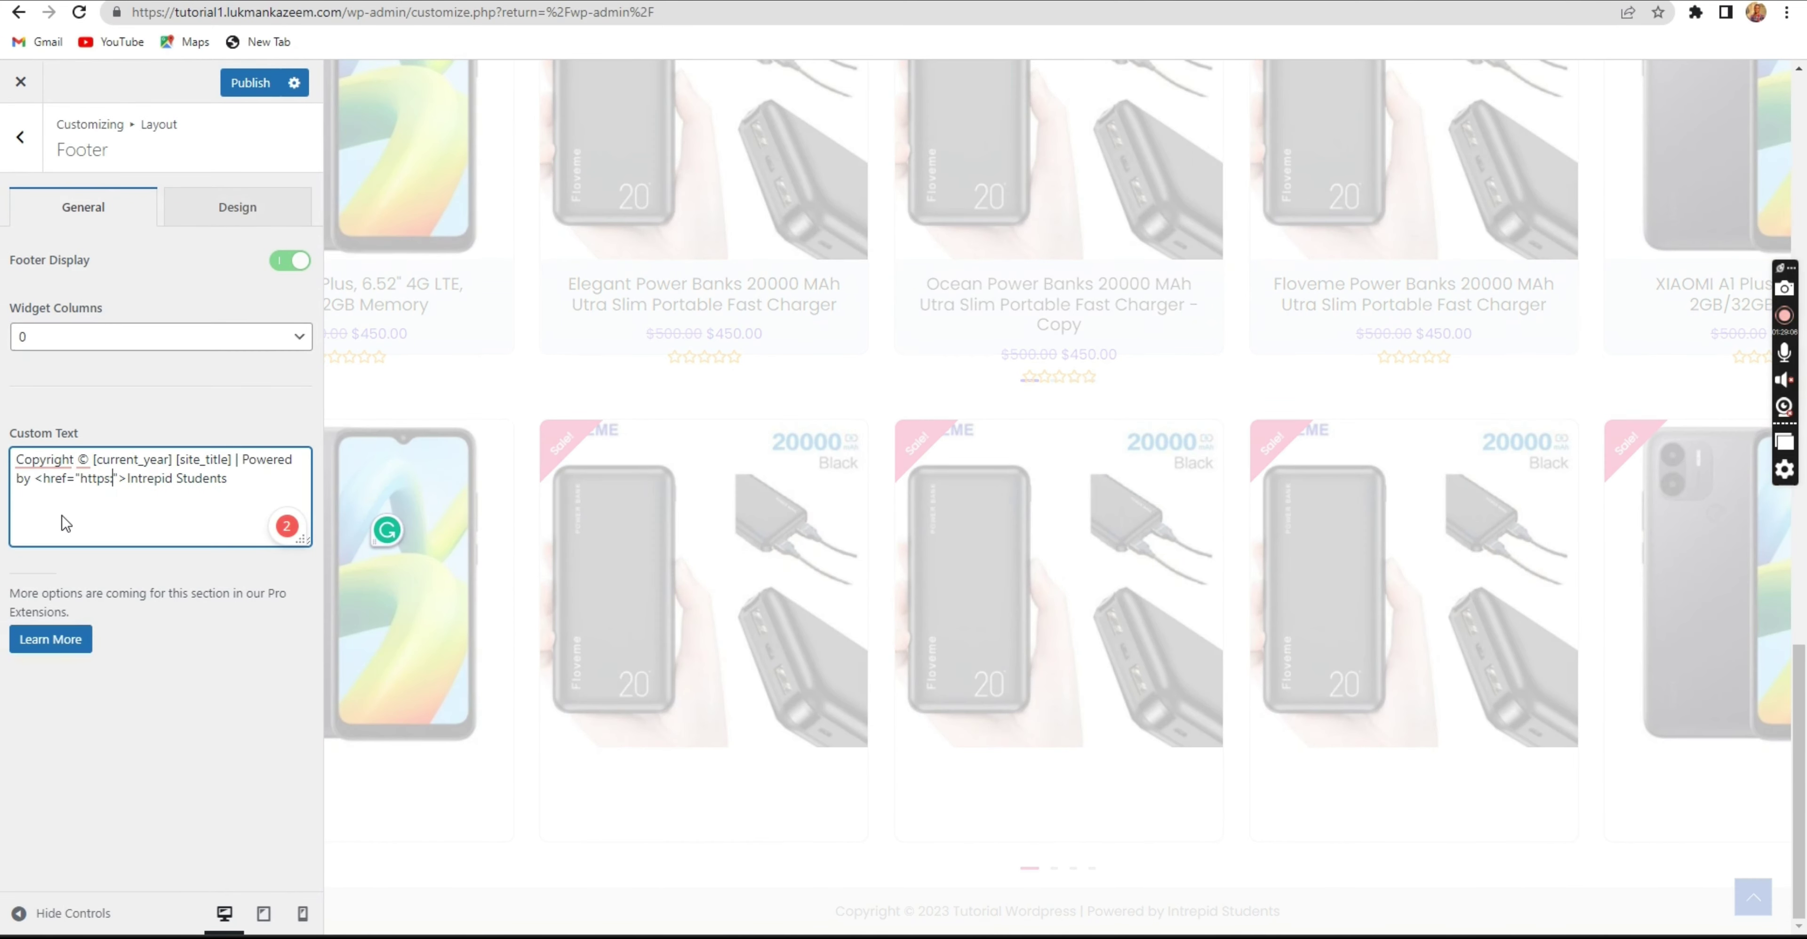
text(://lukmankazeem)
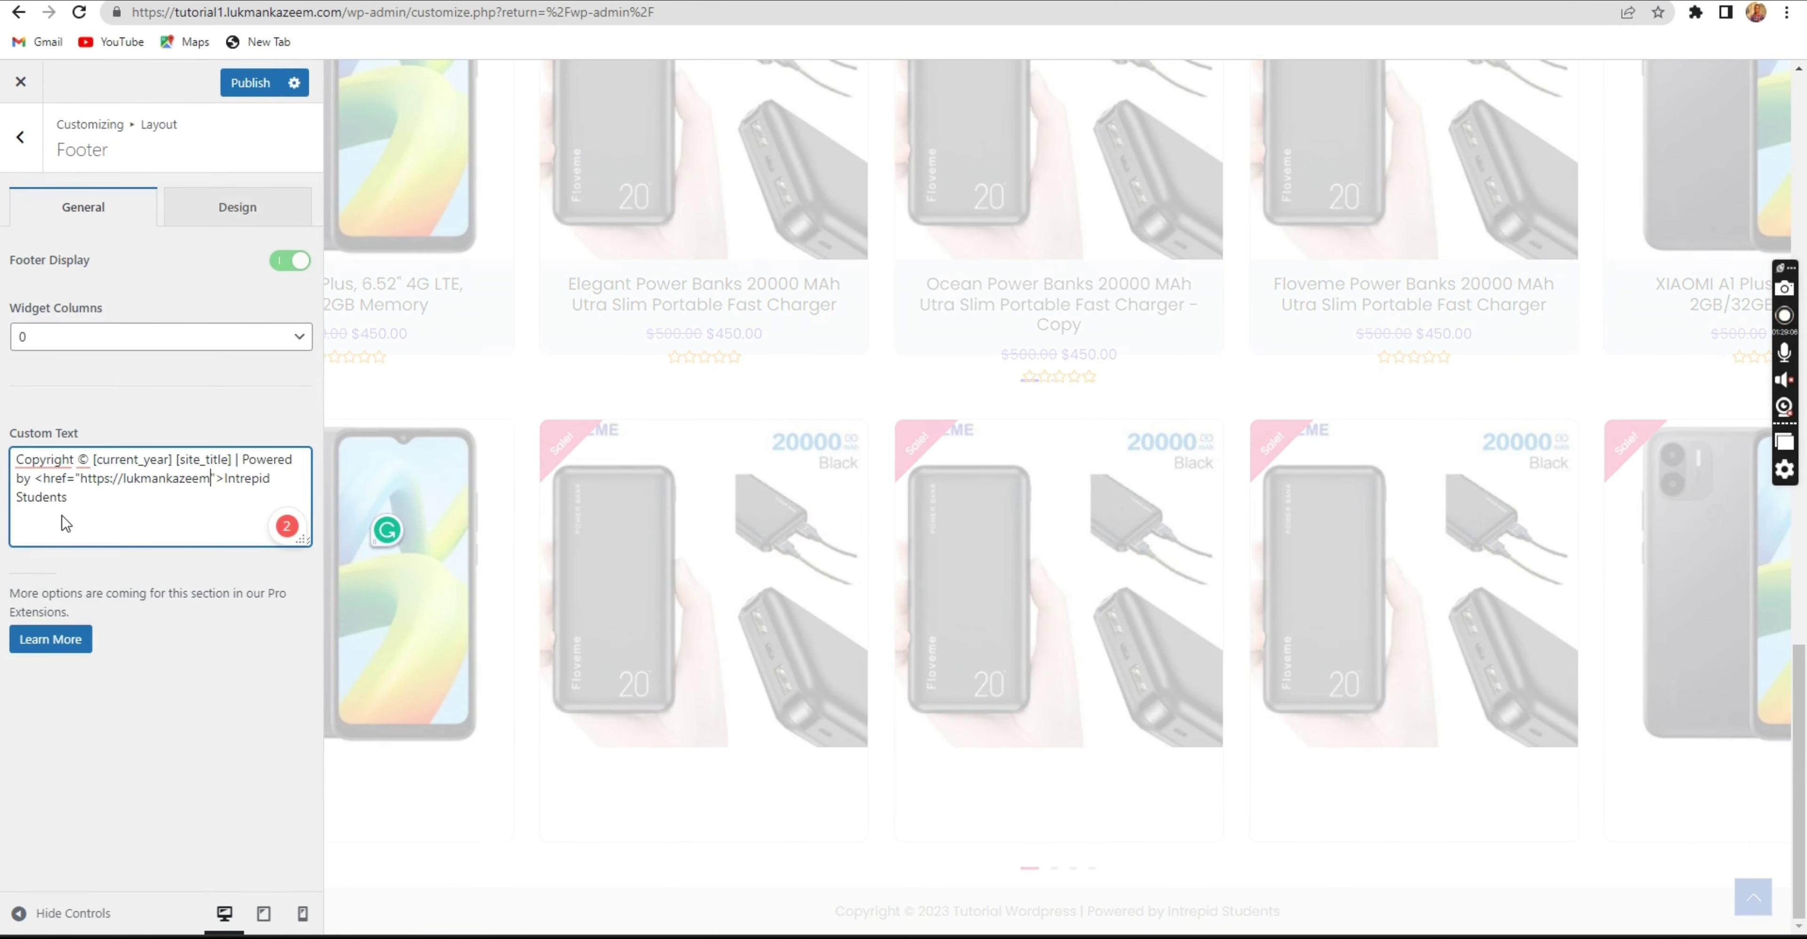
text(.com)
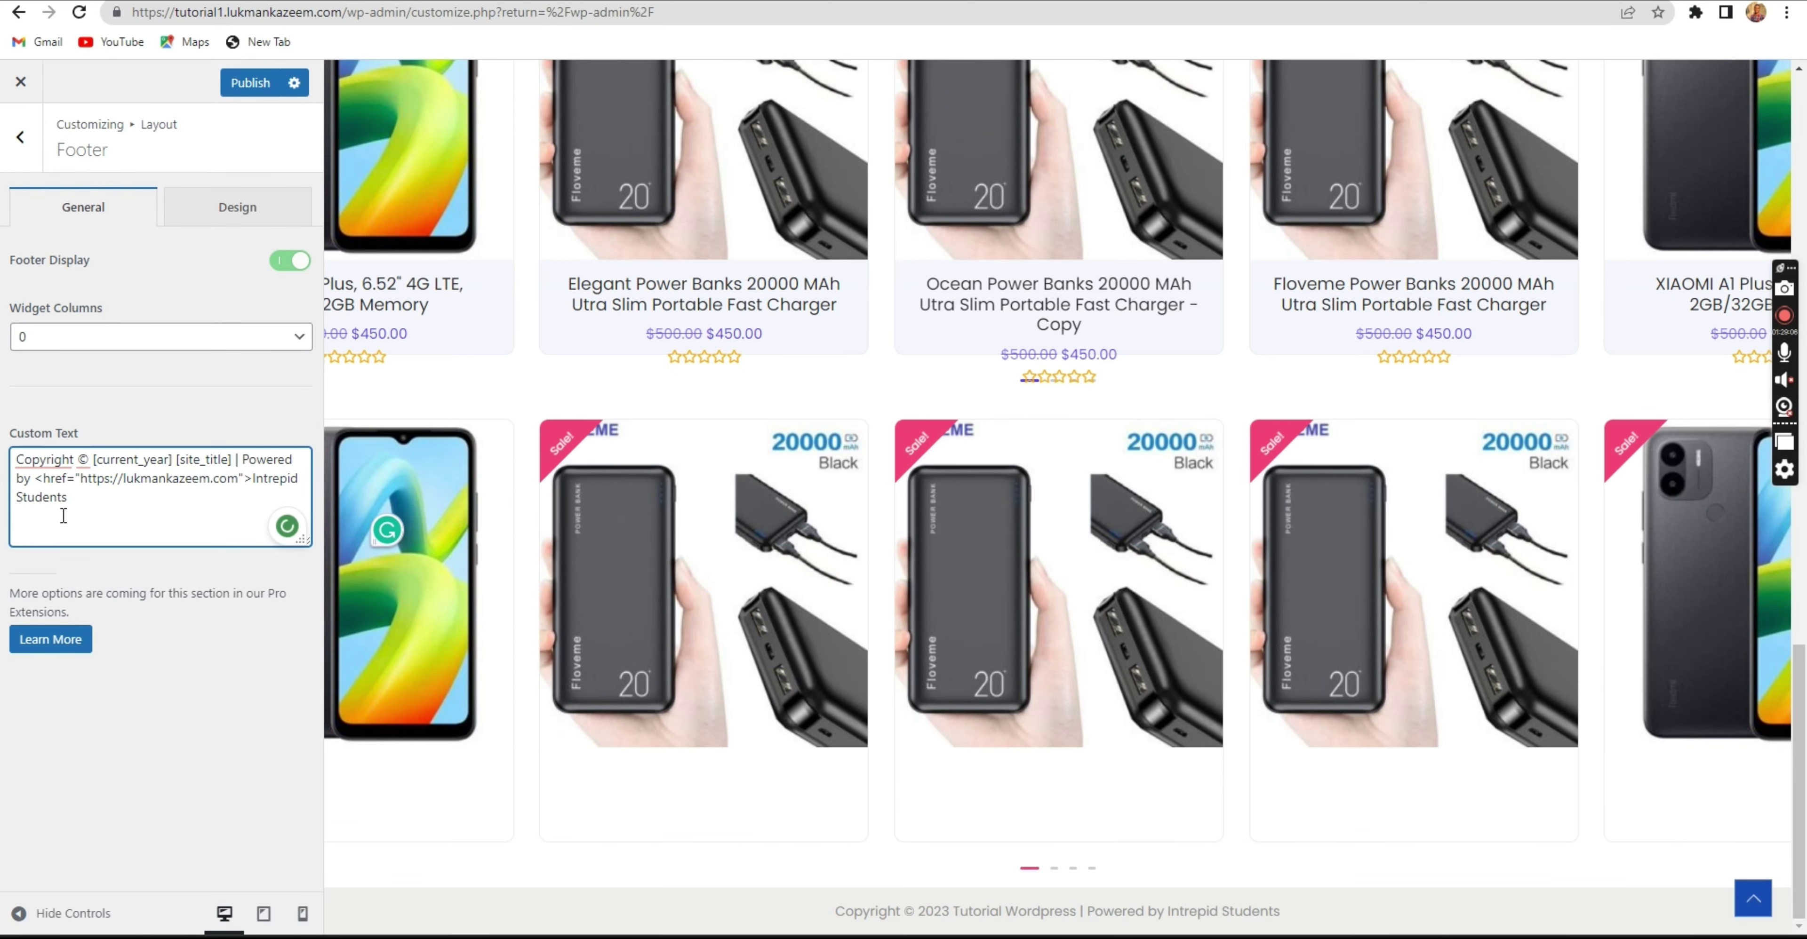
mouse_move(38, 484)
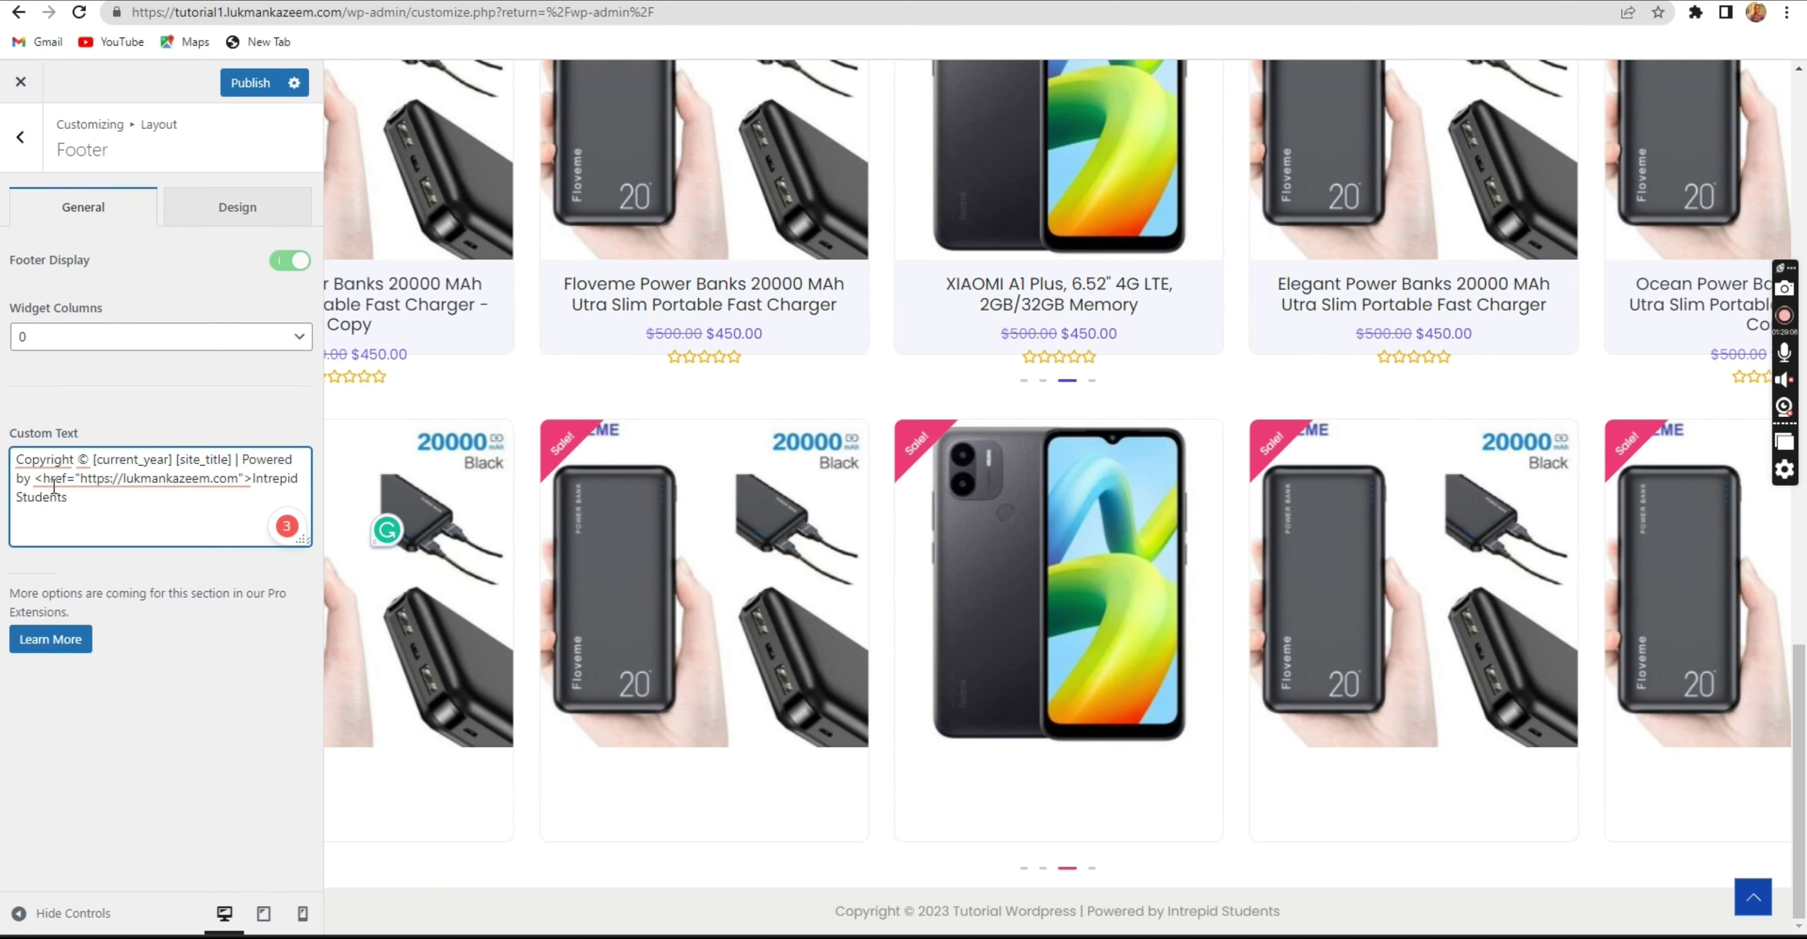
mouse_move(100, 478)
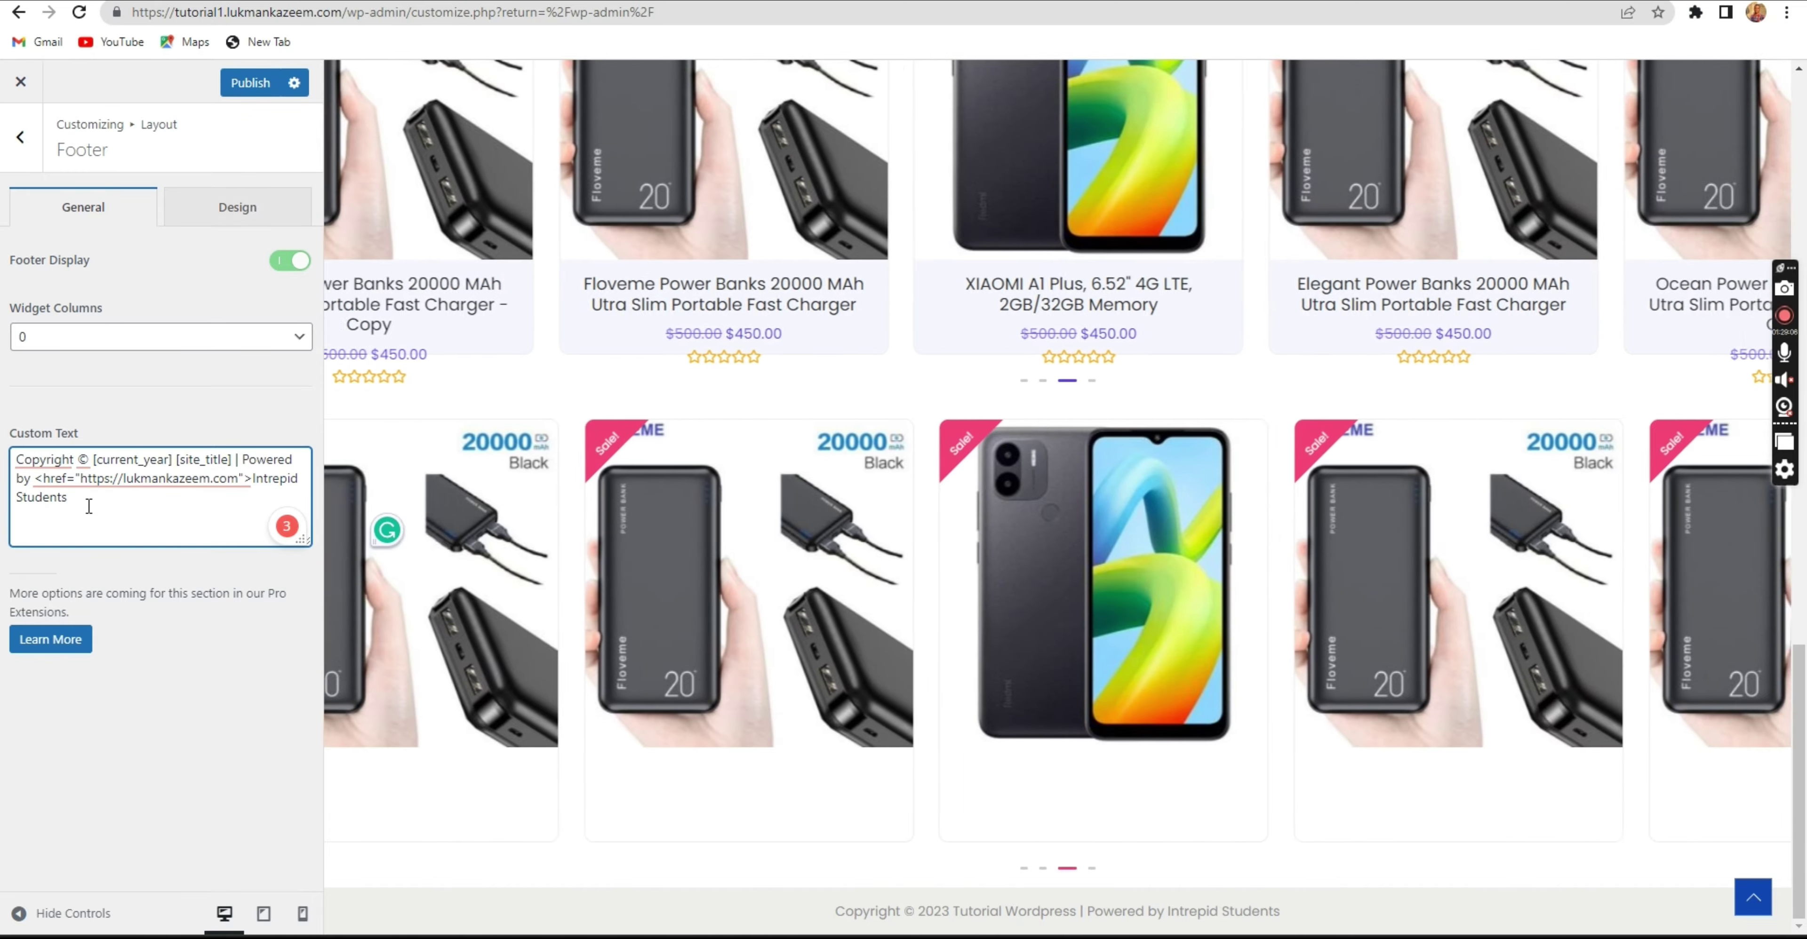
text(>)
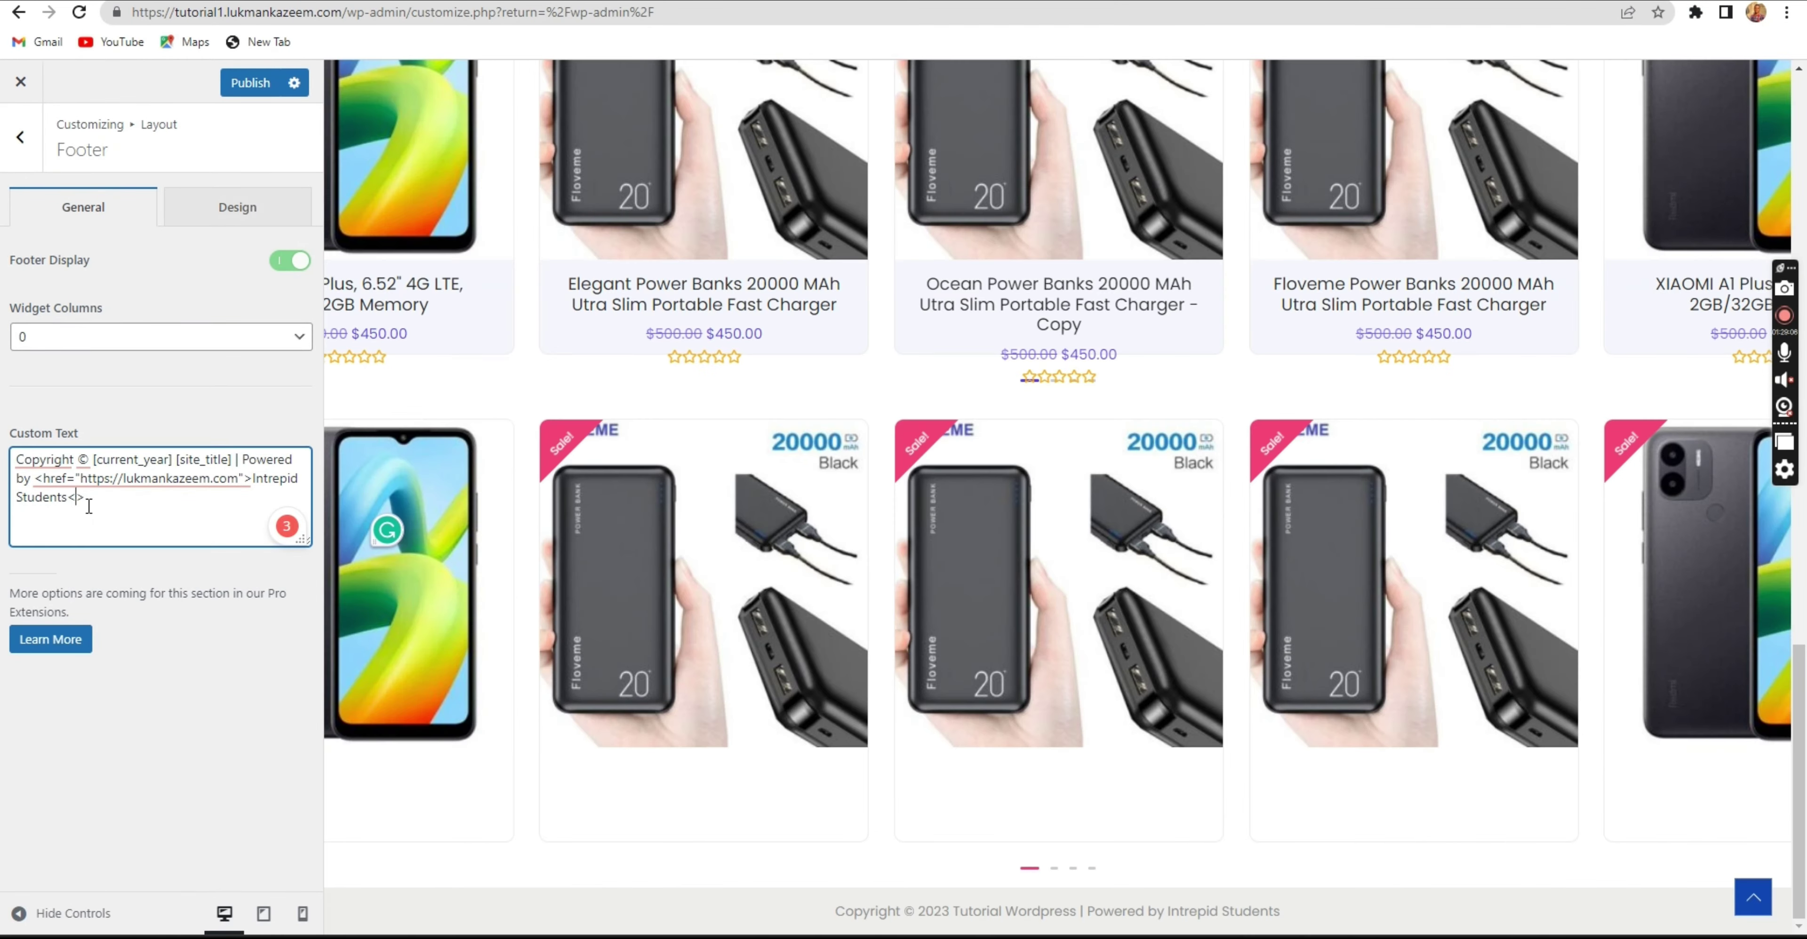
click(76, 496)
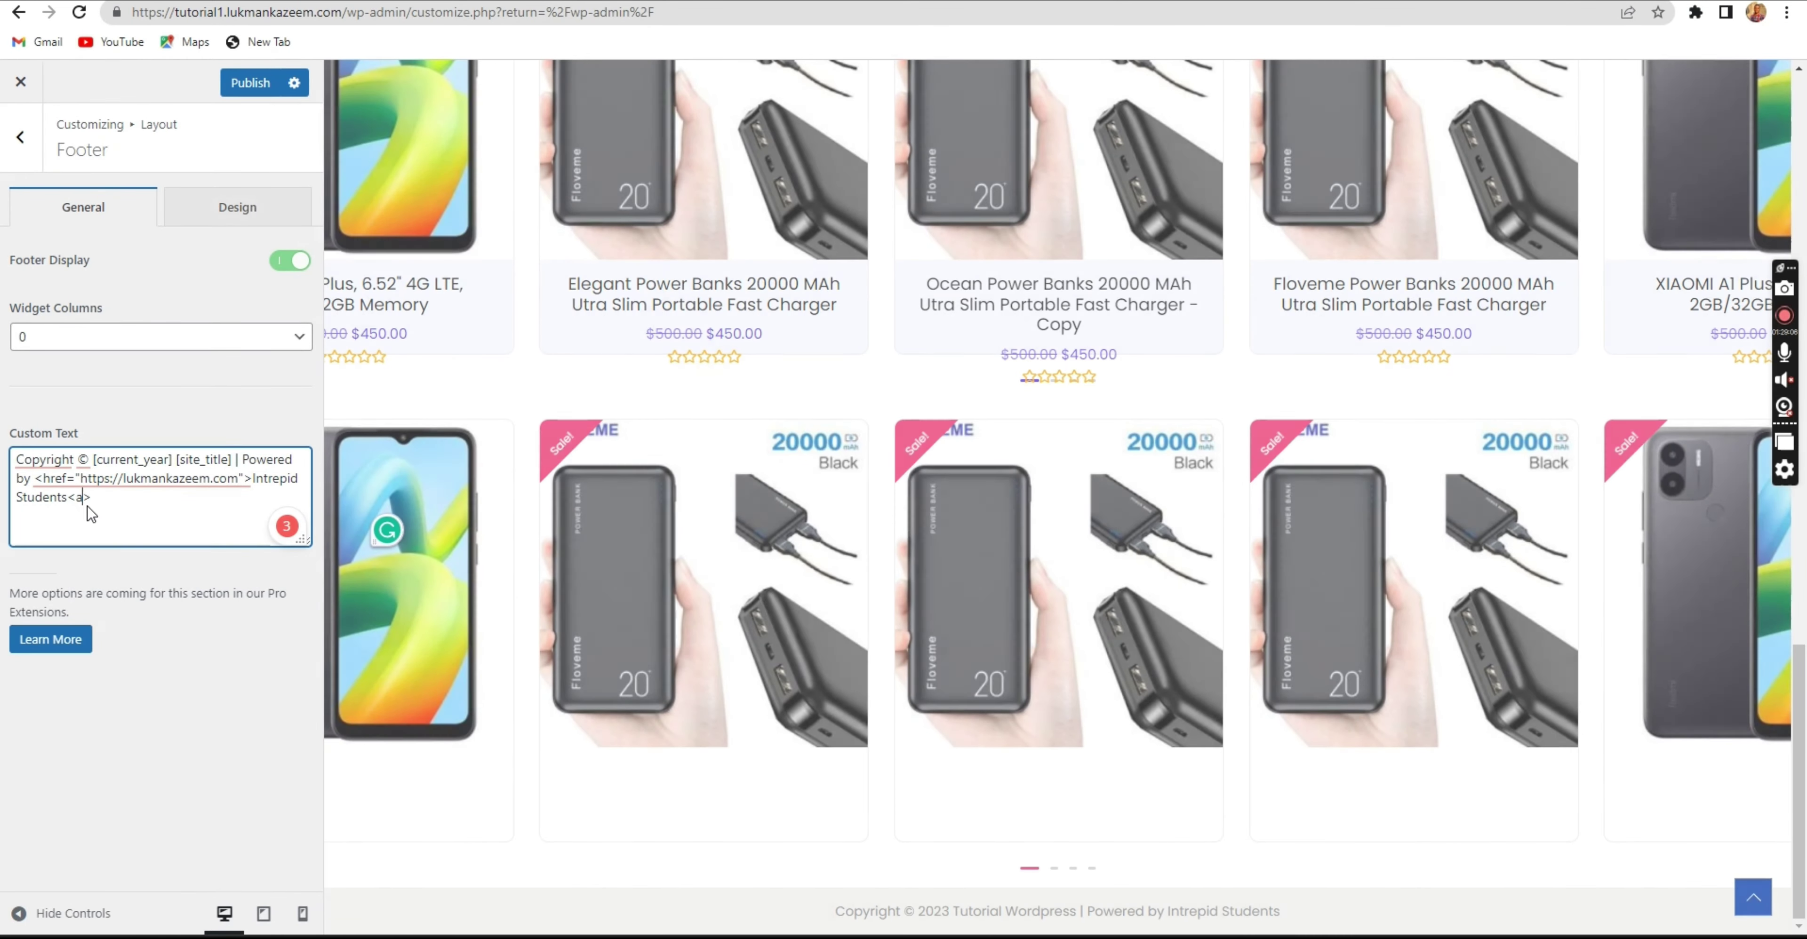
text(a)
click(46, 476)
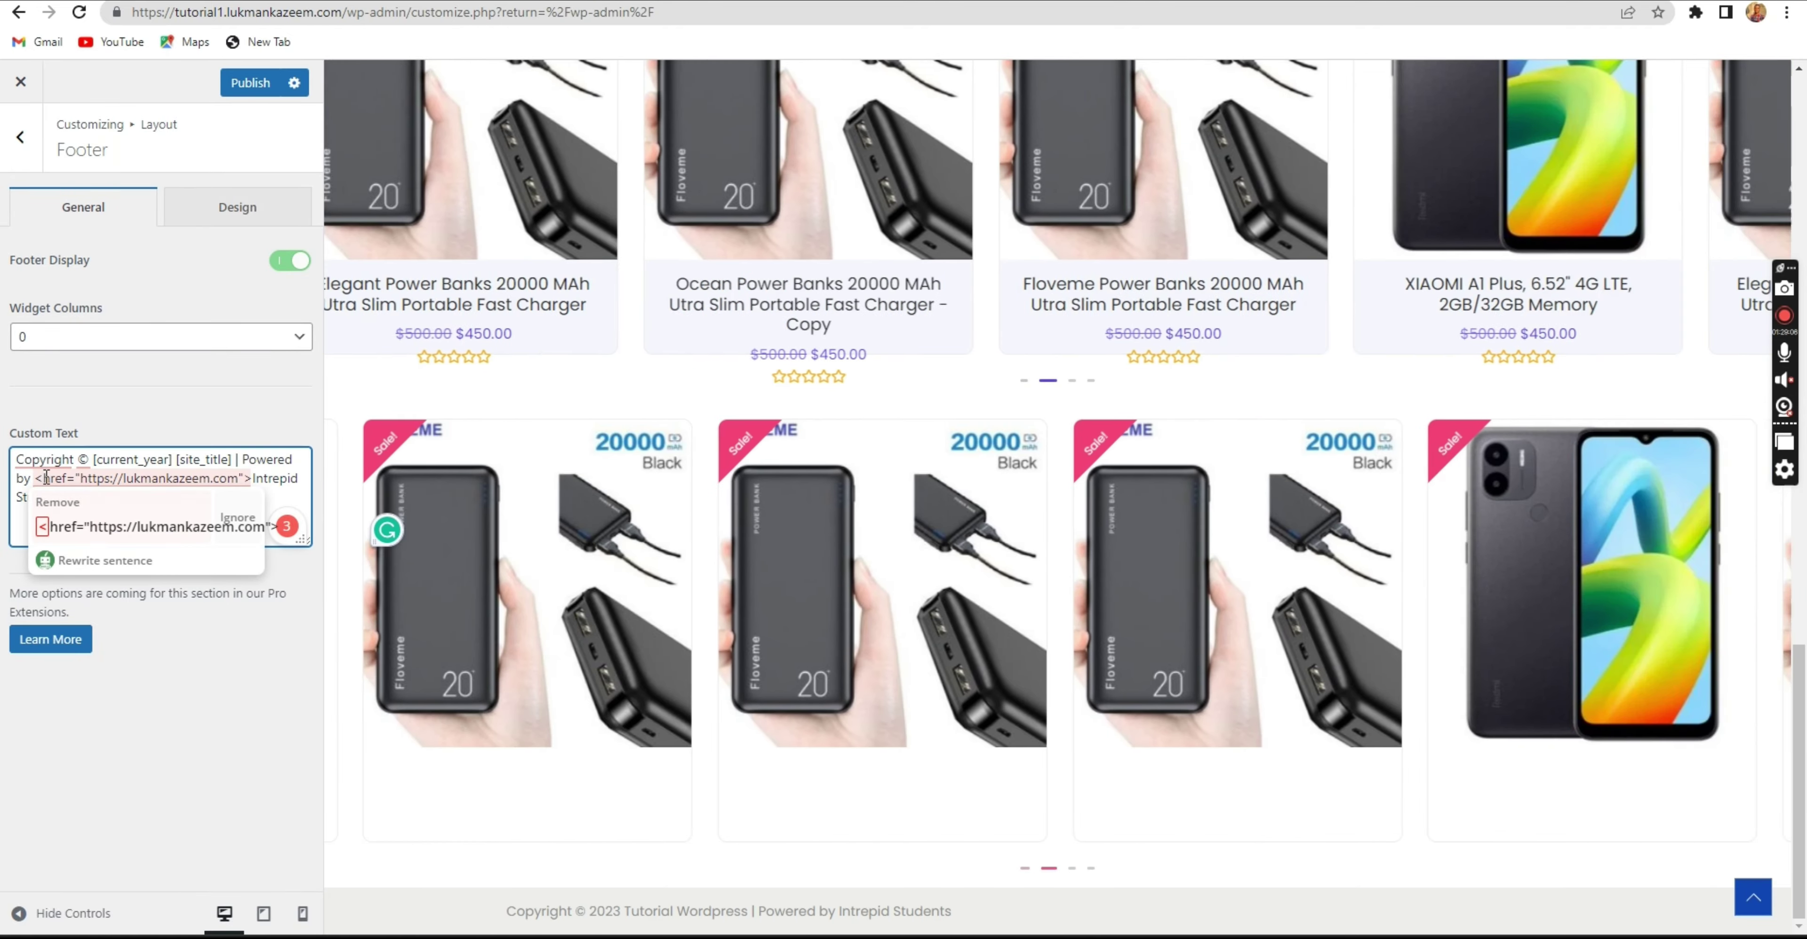
text(a)
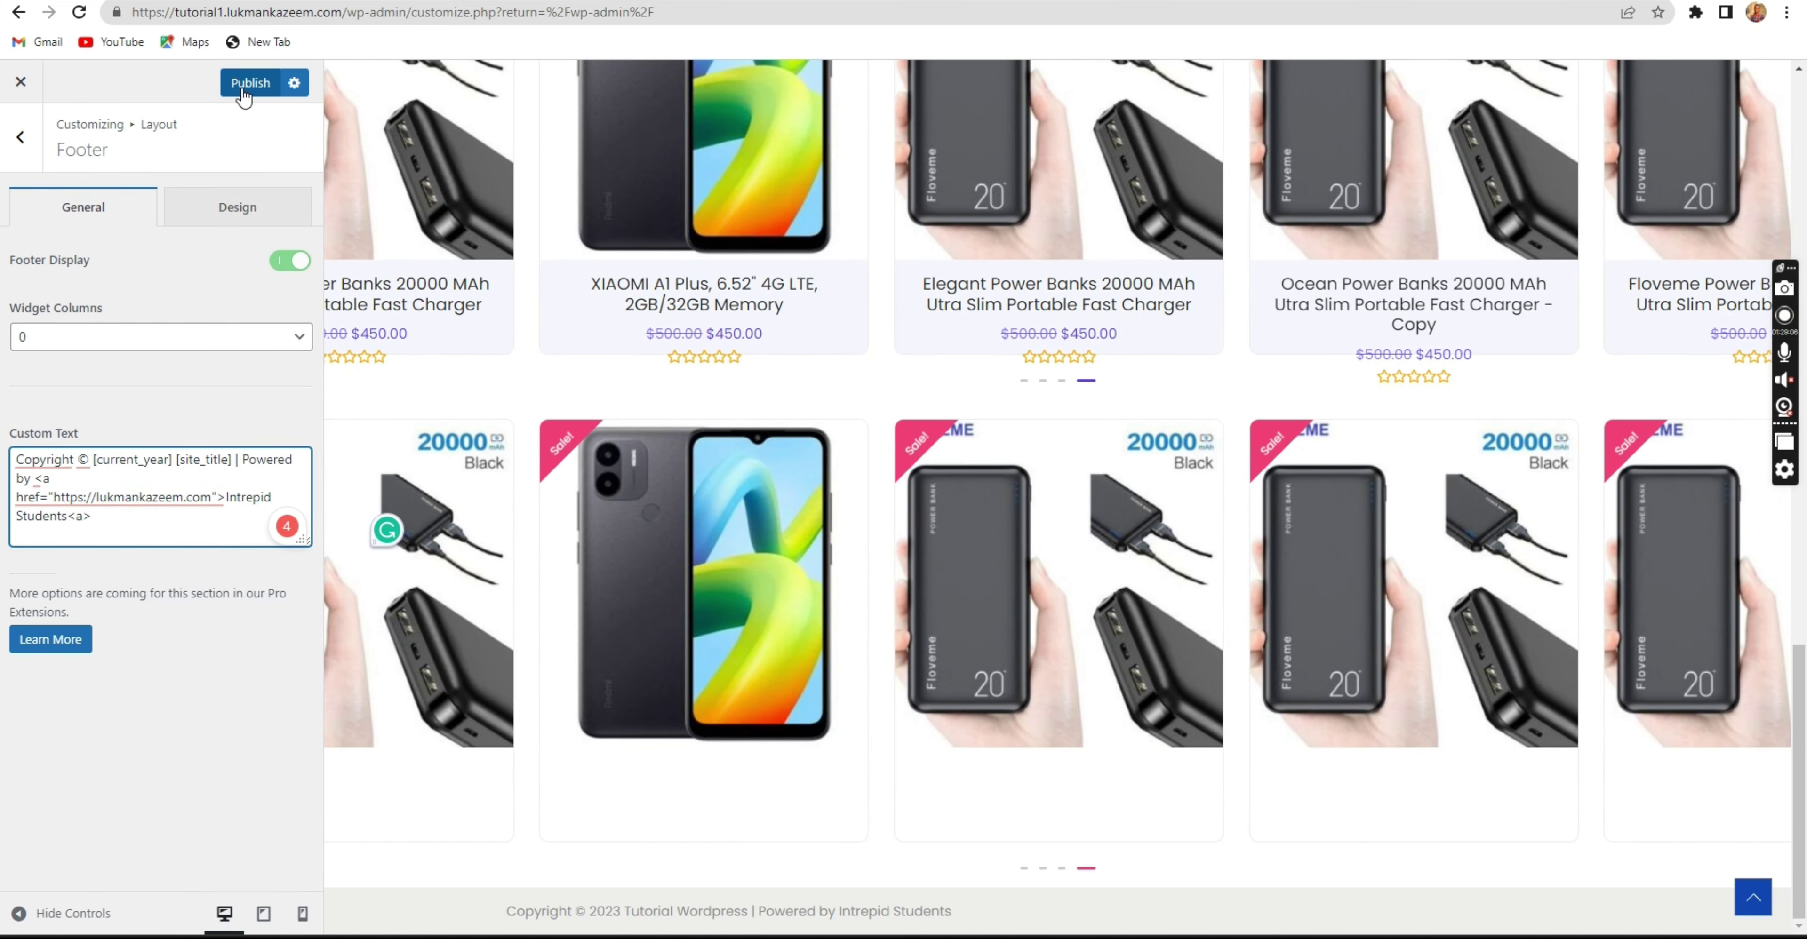
click(250, 82)
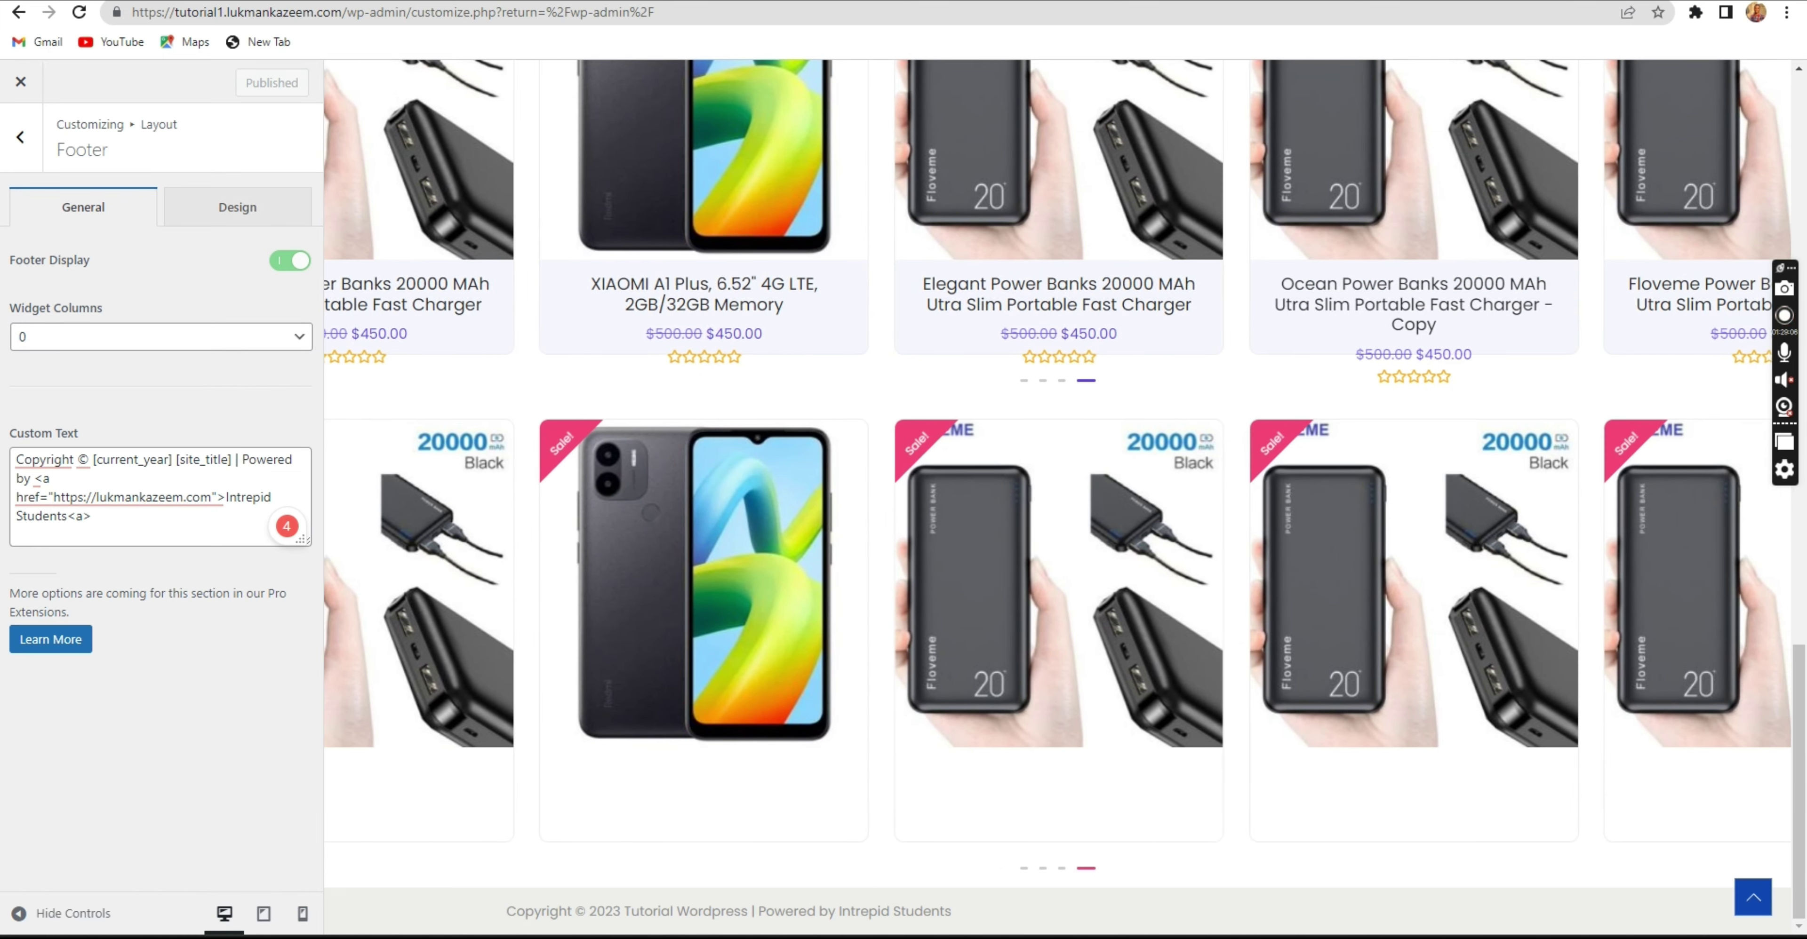
Return to the Elementor home page editor and copy the site's address.
click(26, 150)
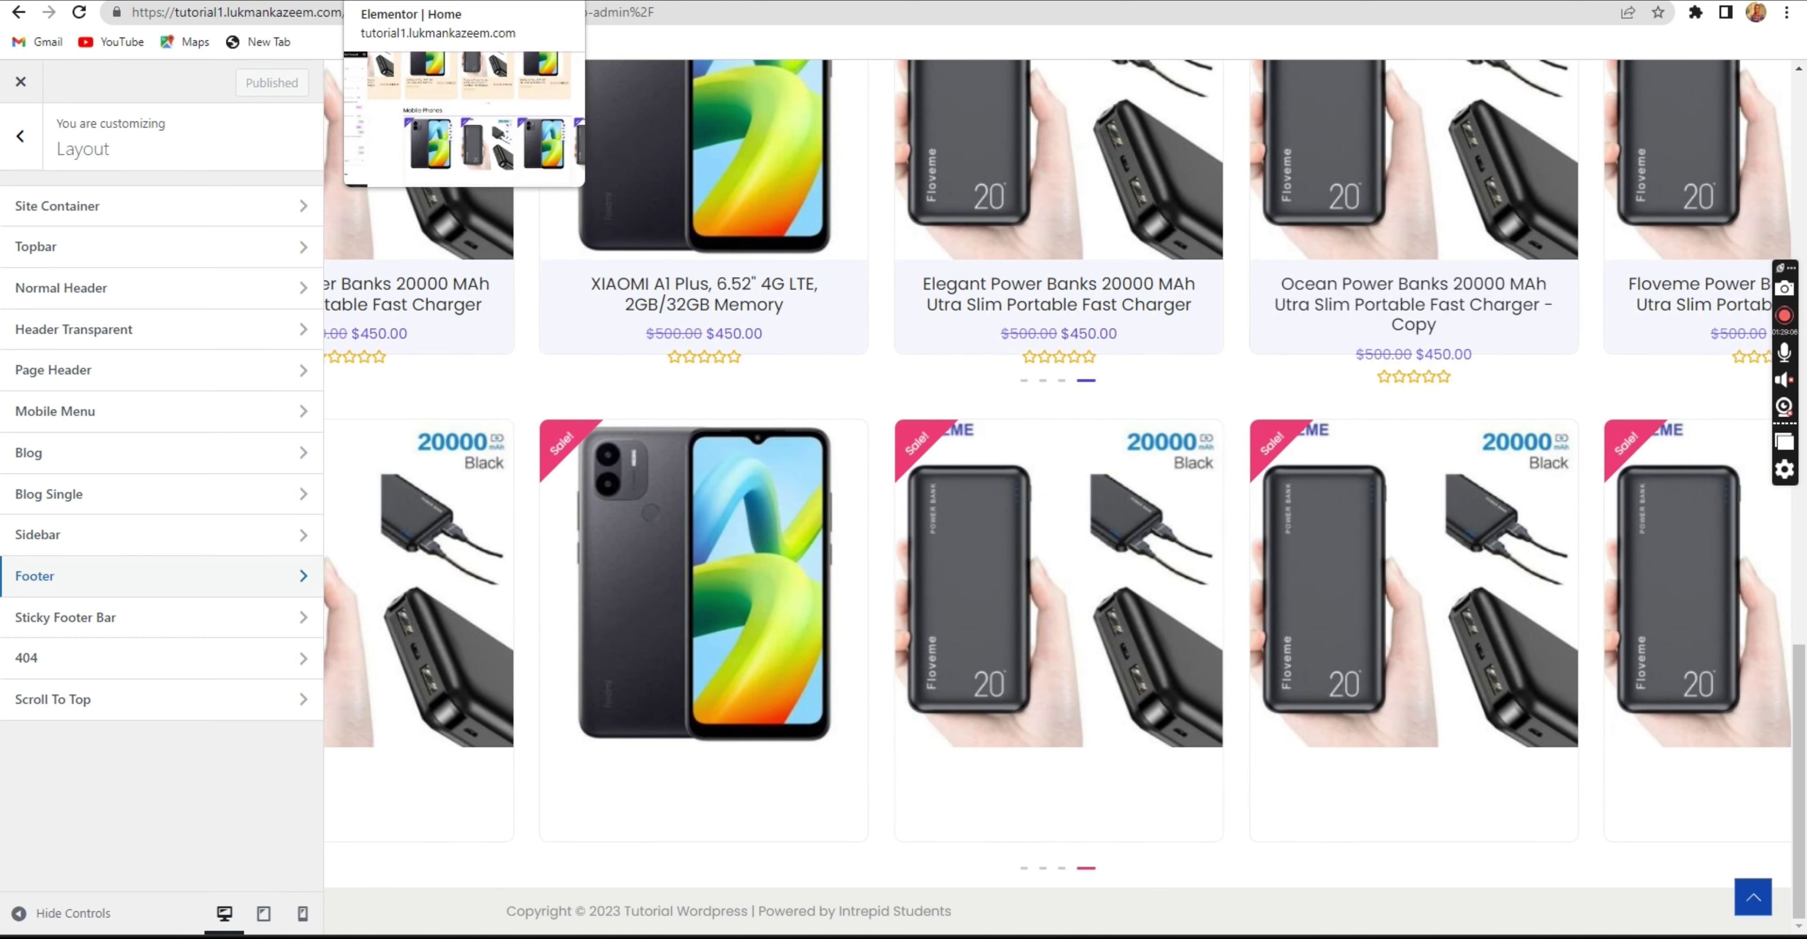
click(414, 2)
click(490, 1)
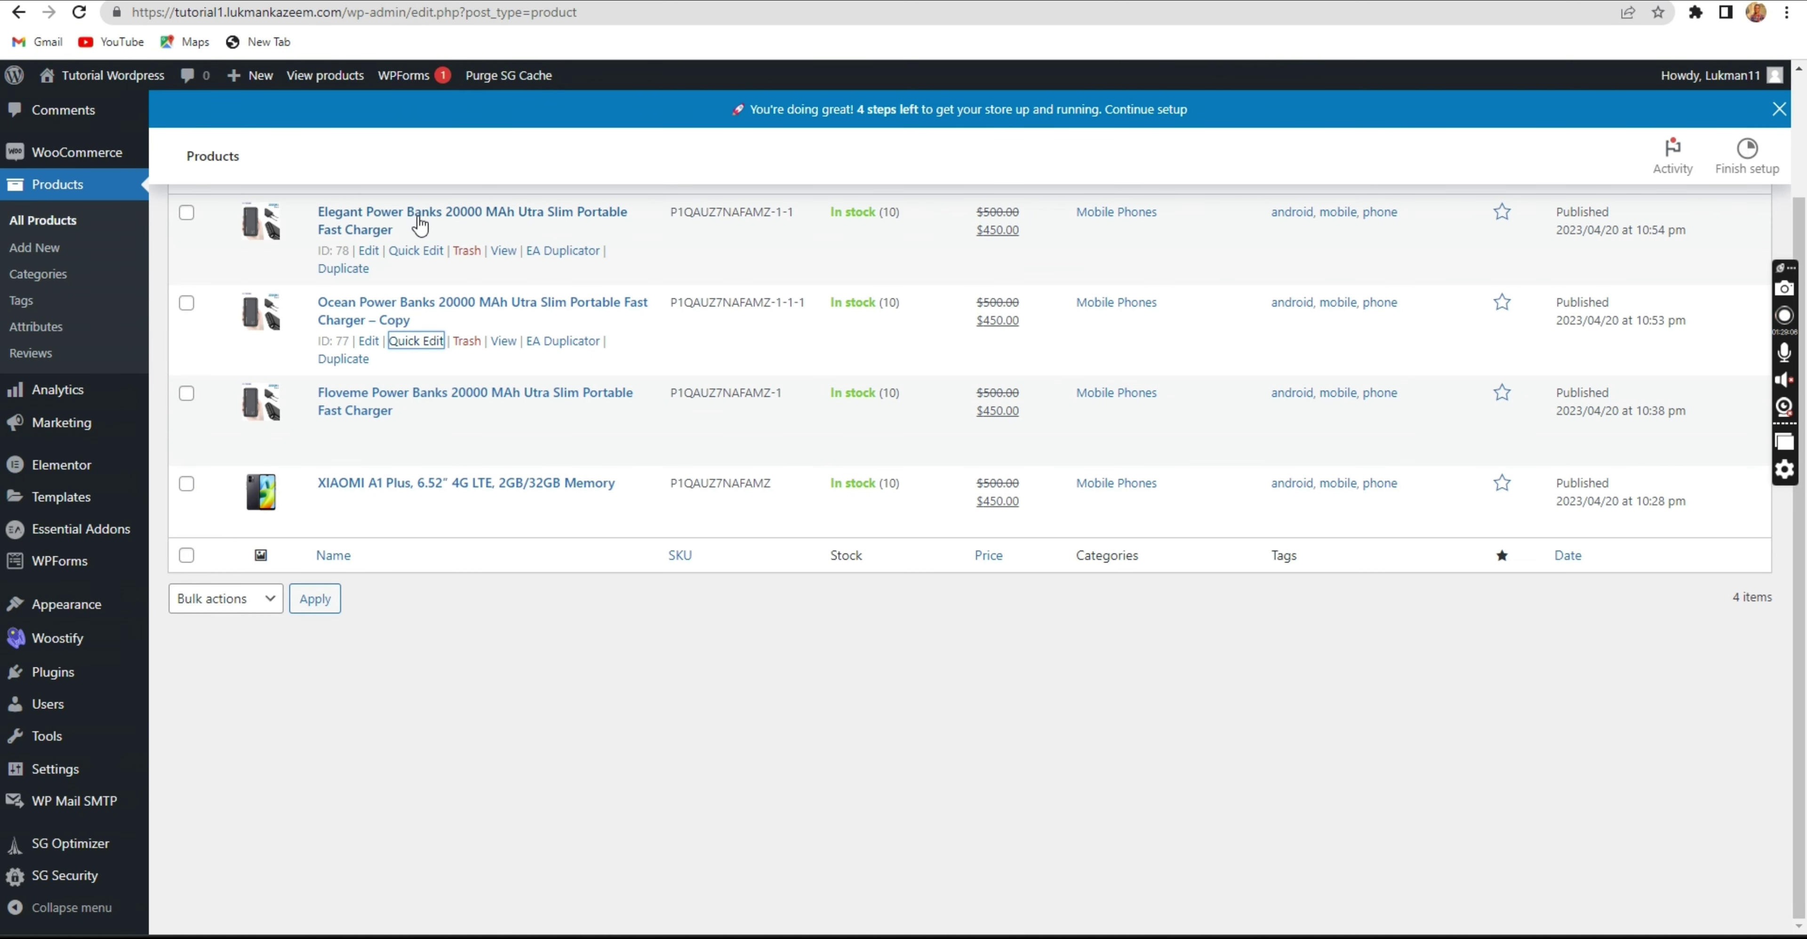
click(350, 2)
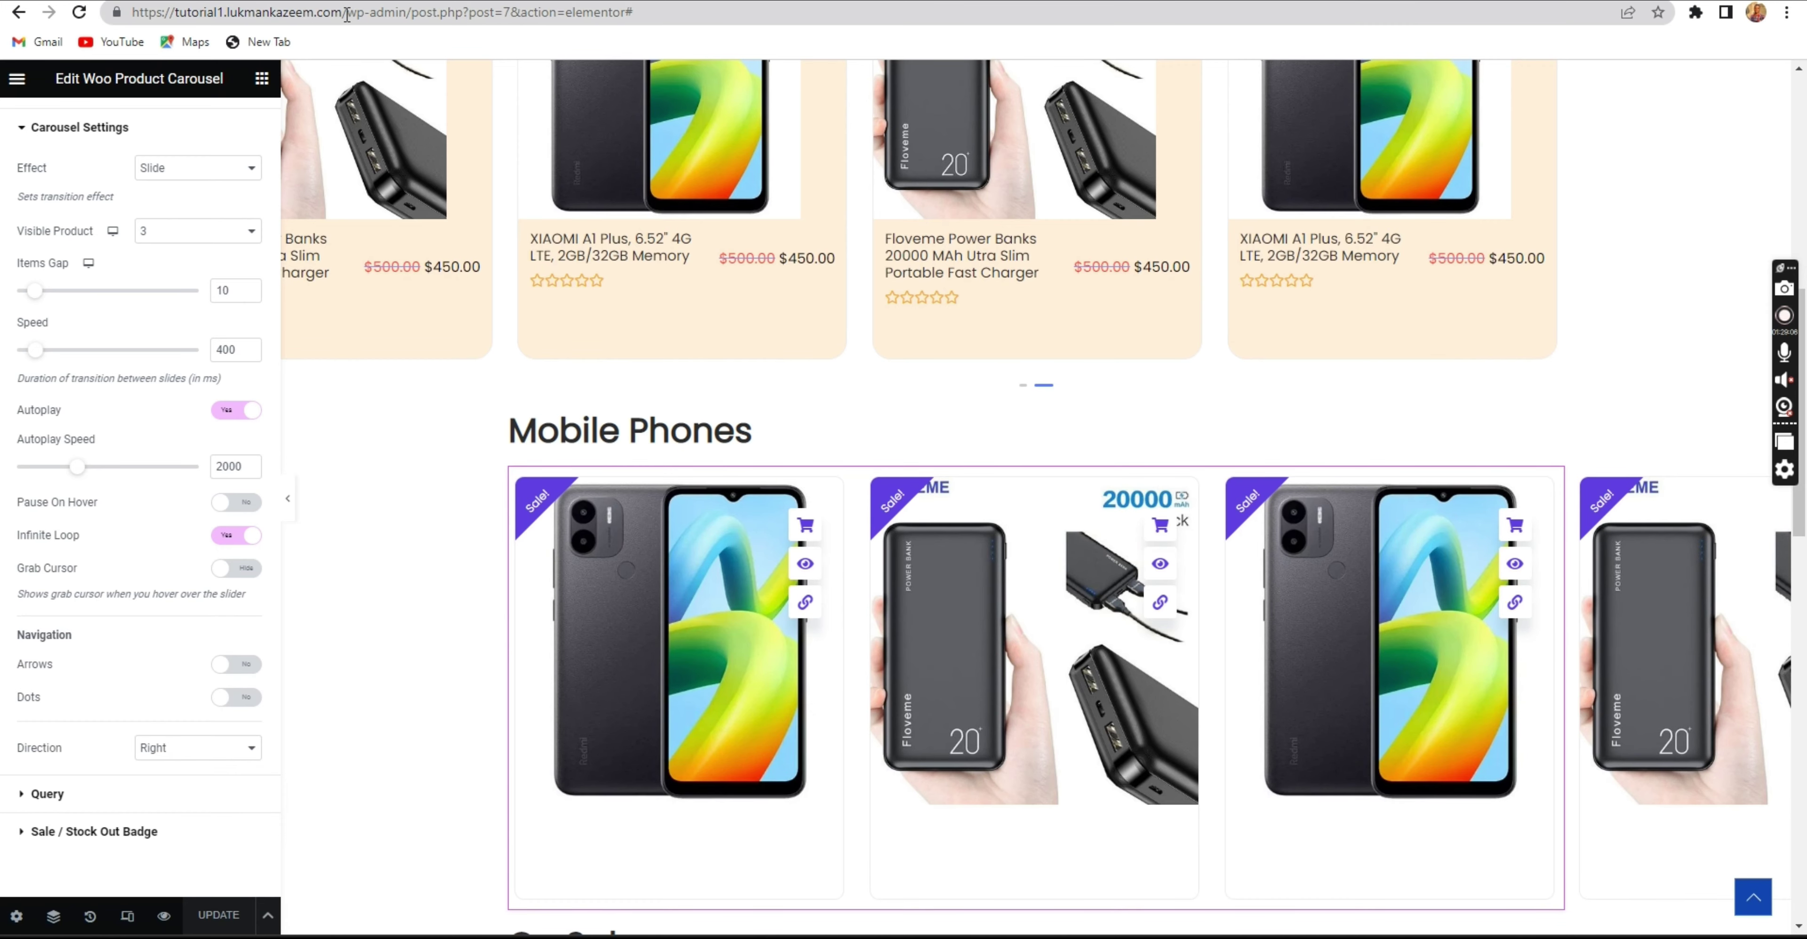
drag(346, 14, 113, 15)
key(ctrl+c)
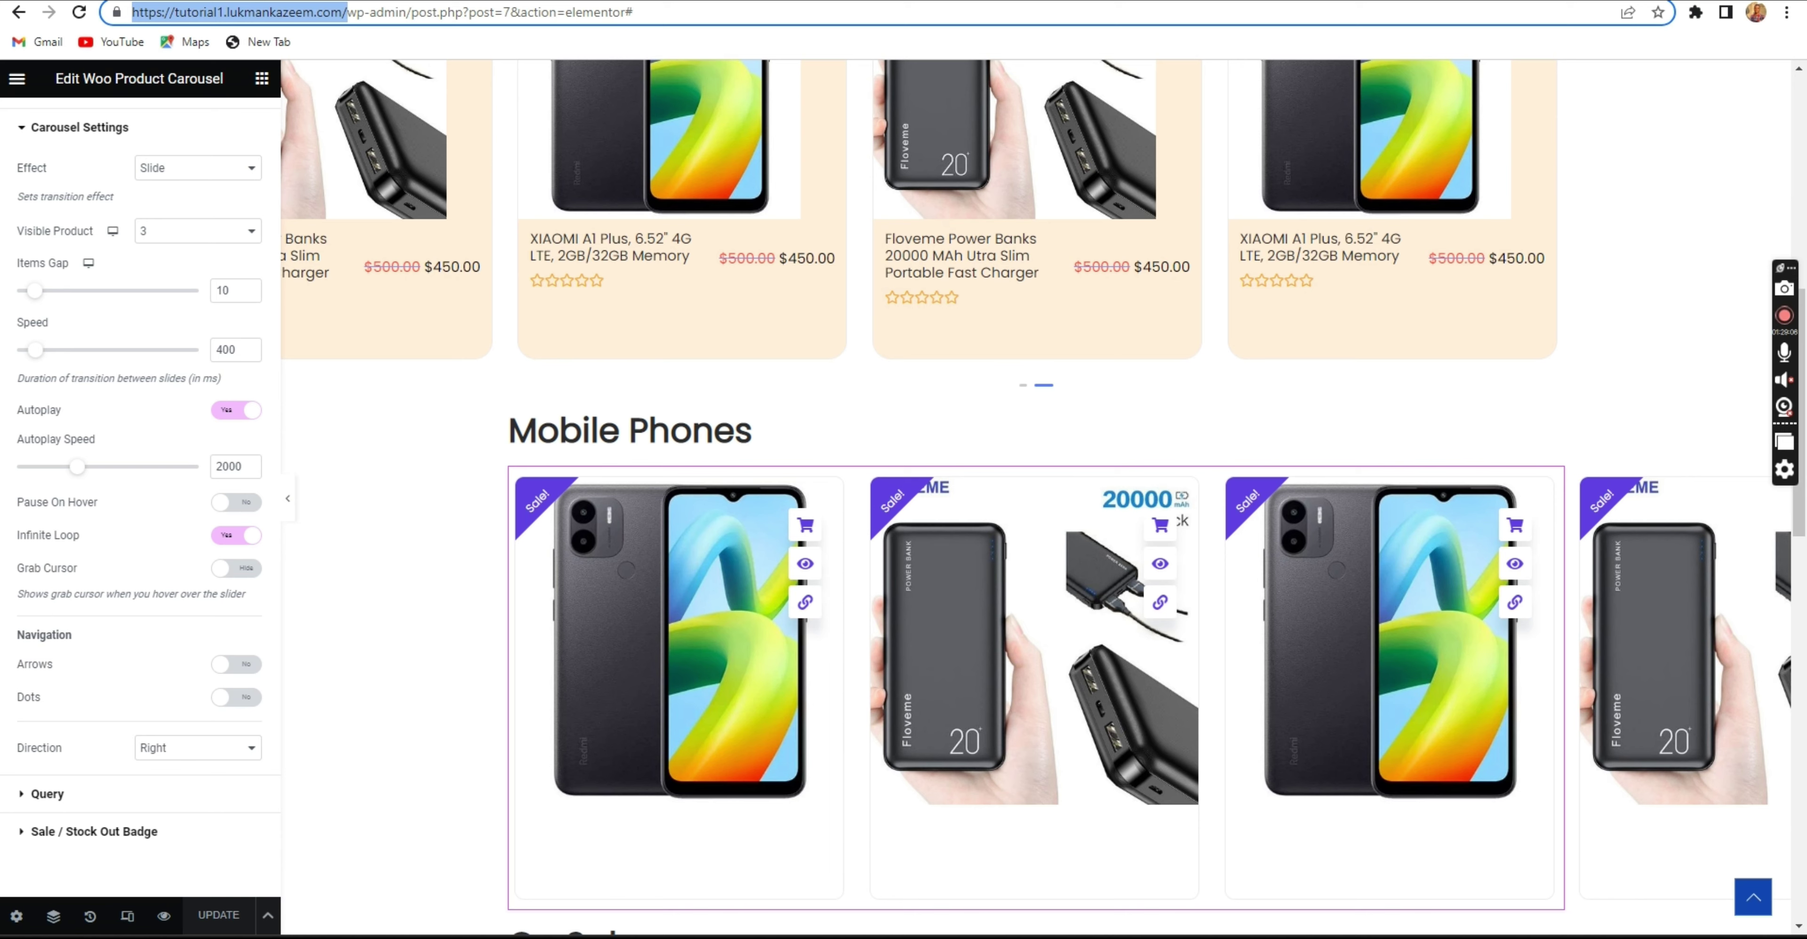
click(1787, 15)
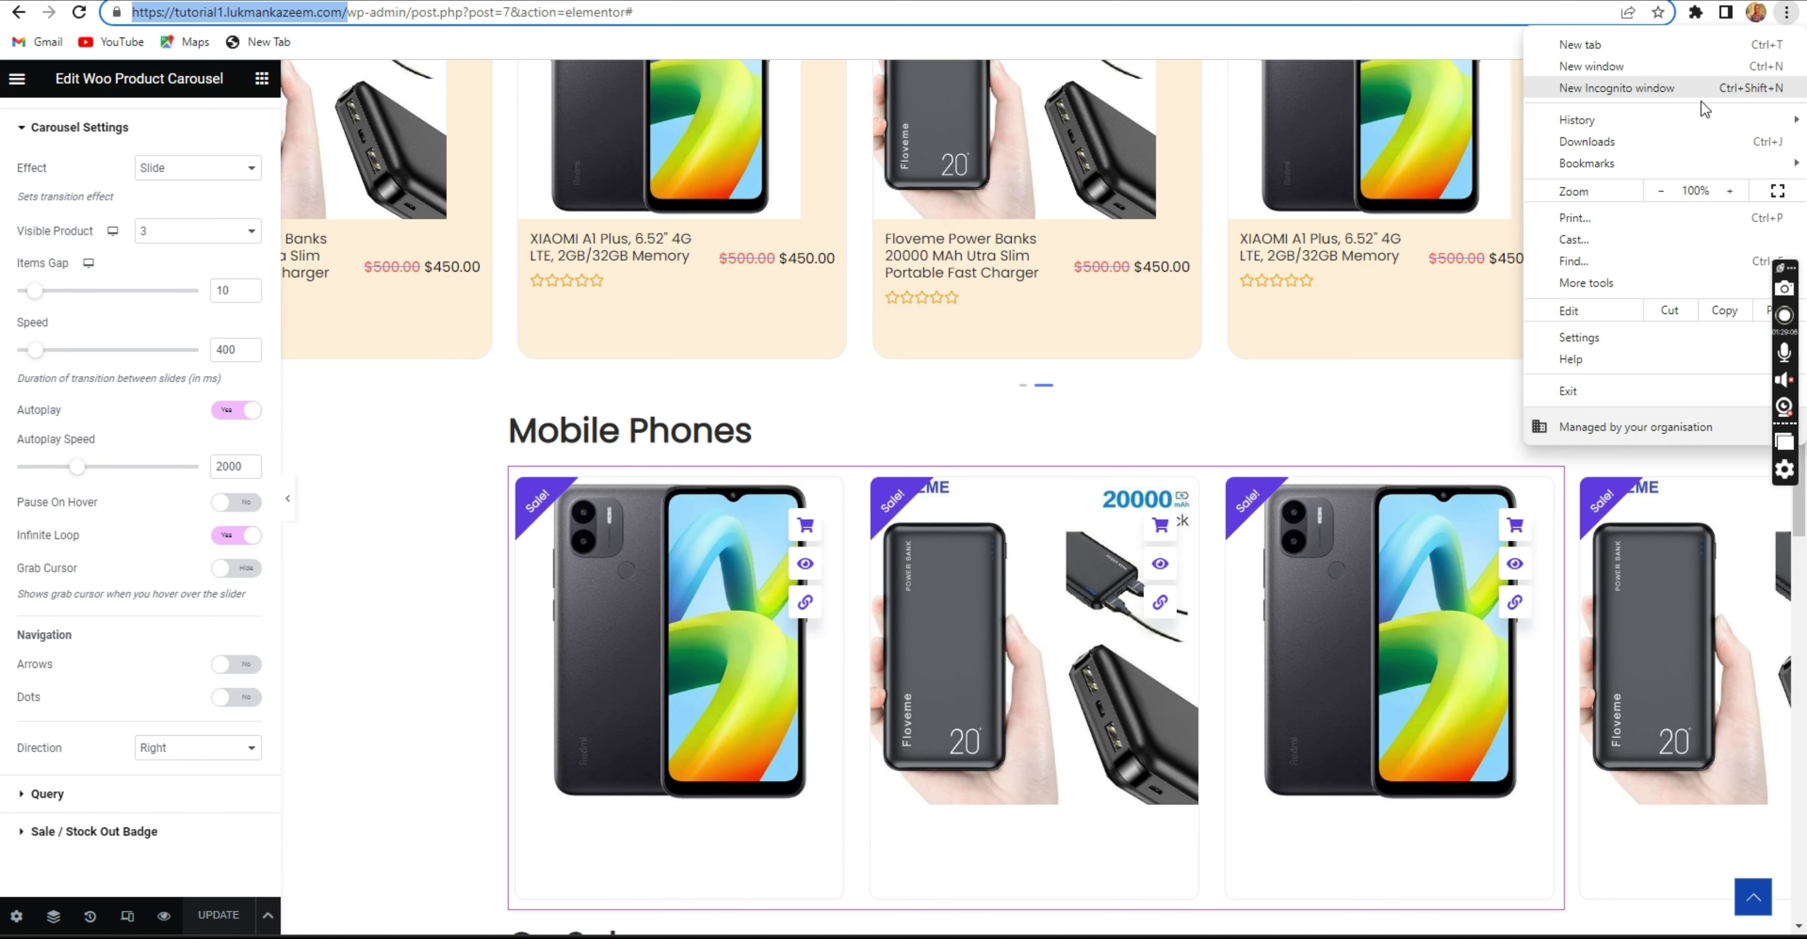
Load the shop homepage in a new Incognito window narrowed to mobile width.
click(1670, 88)
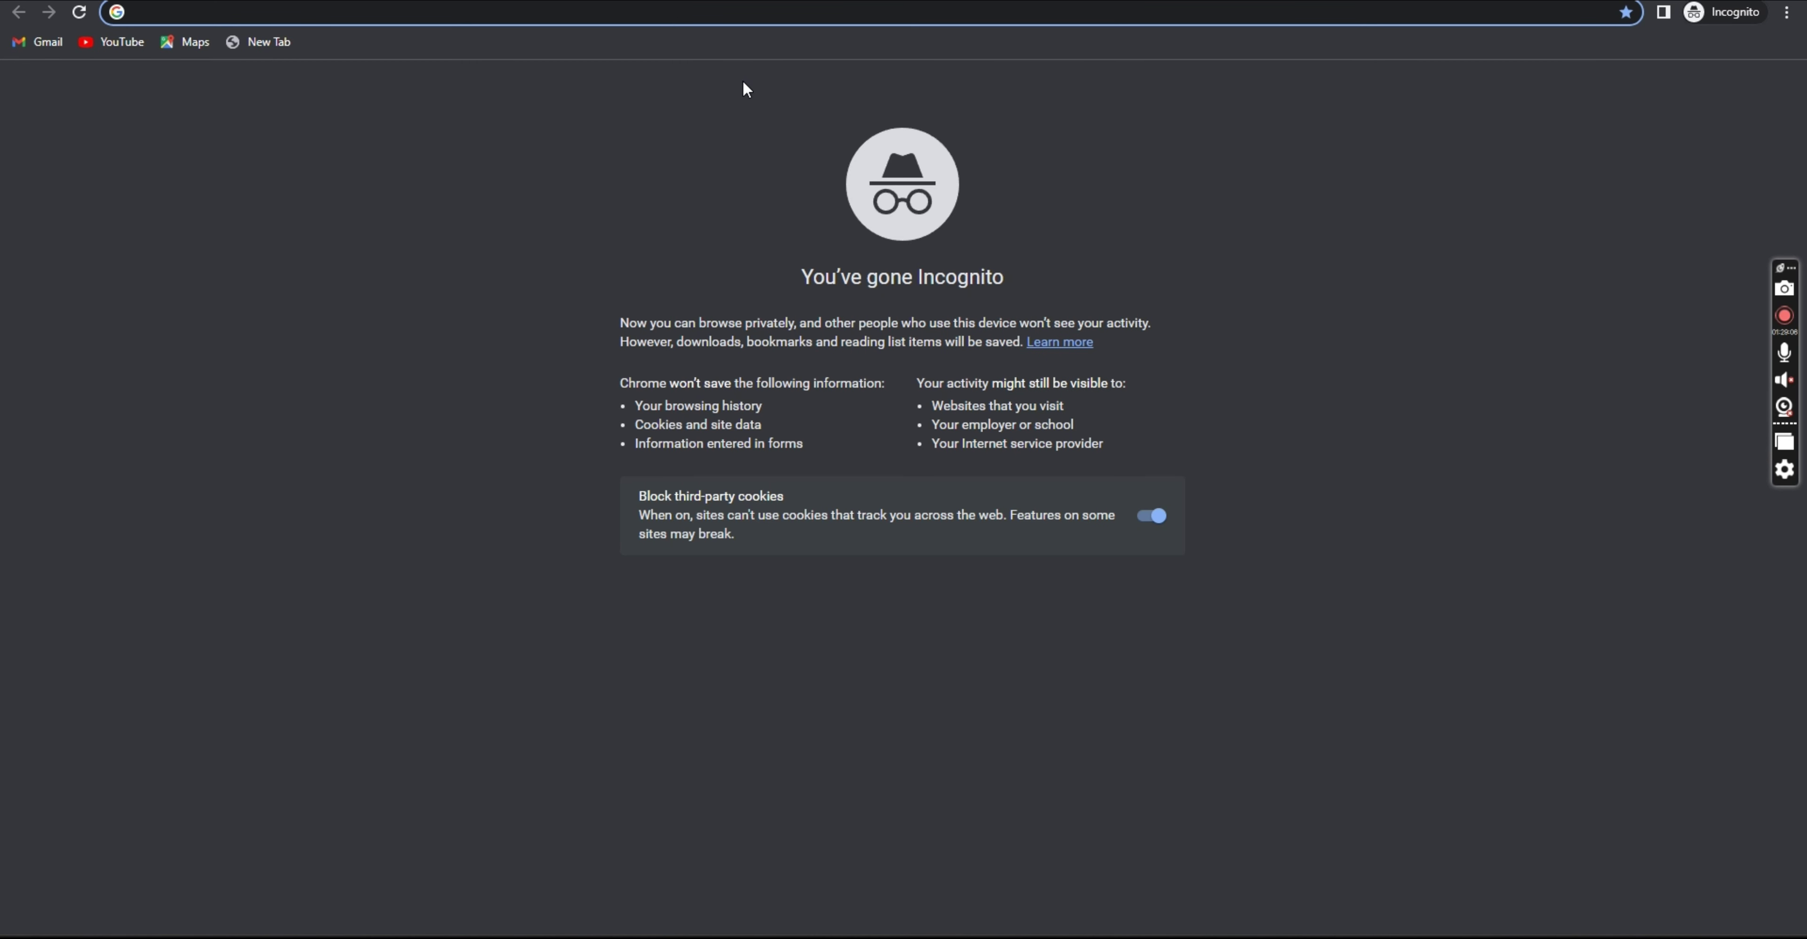
key(ctrl+v)
key(Return)
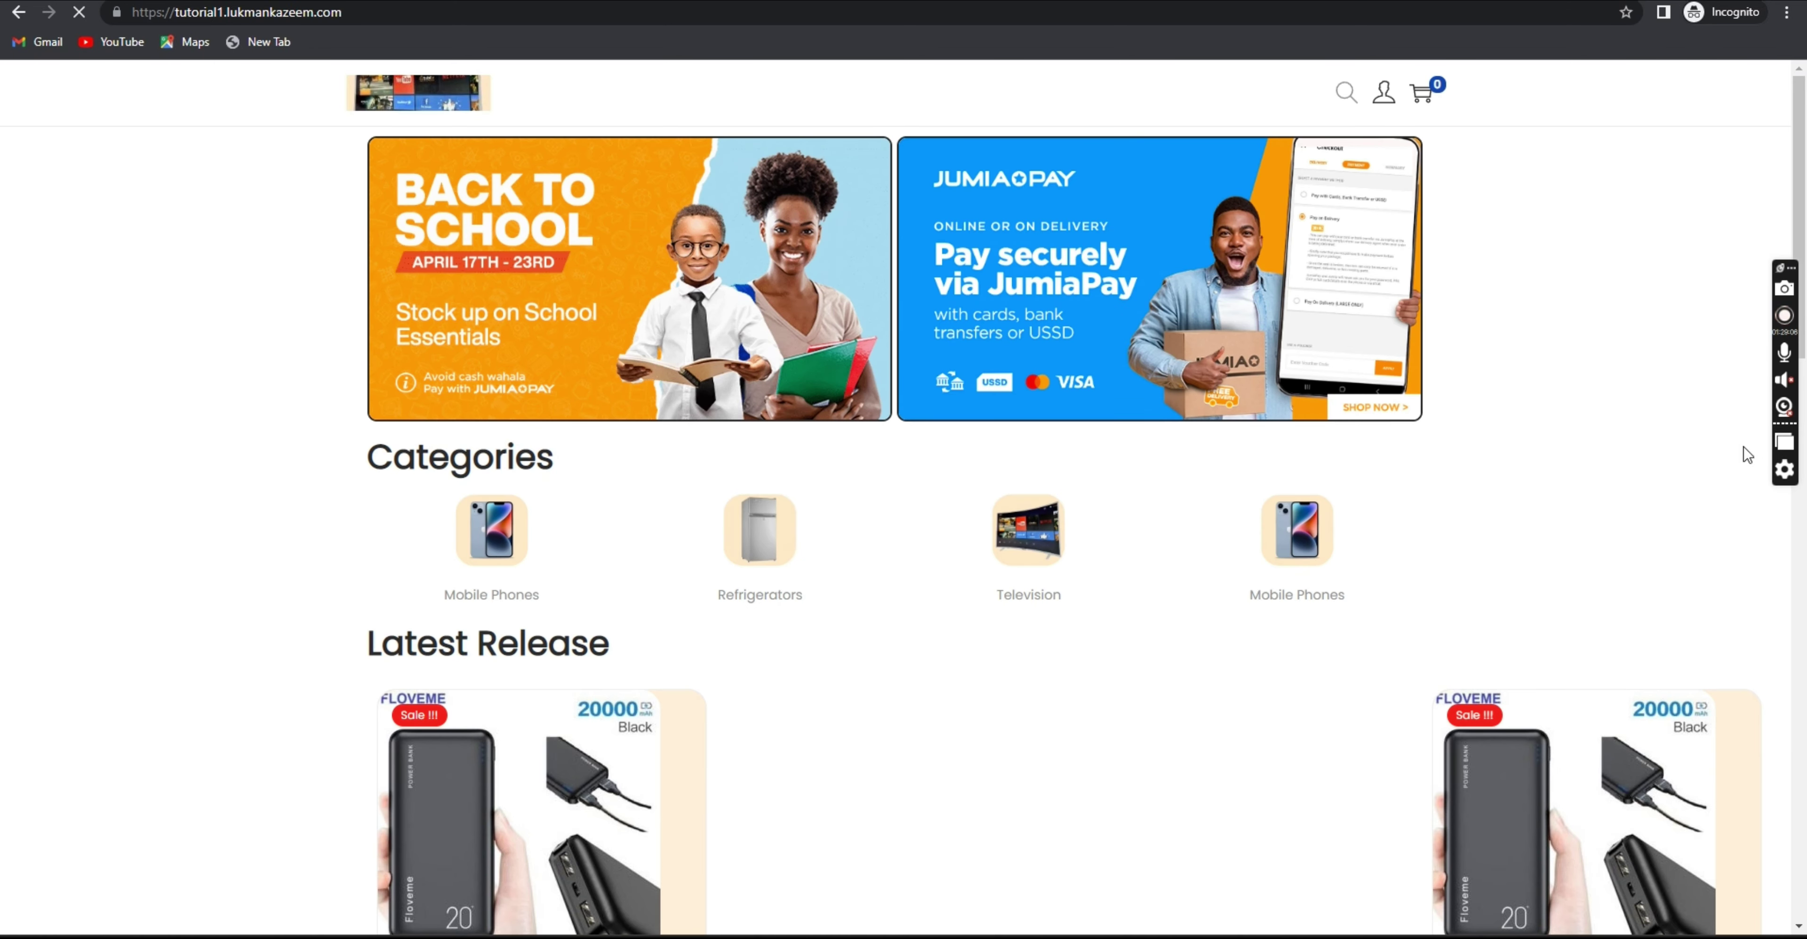
key(alt+Left)
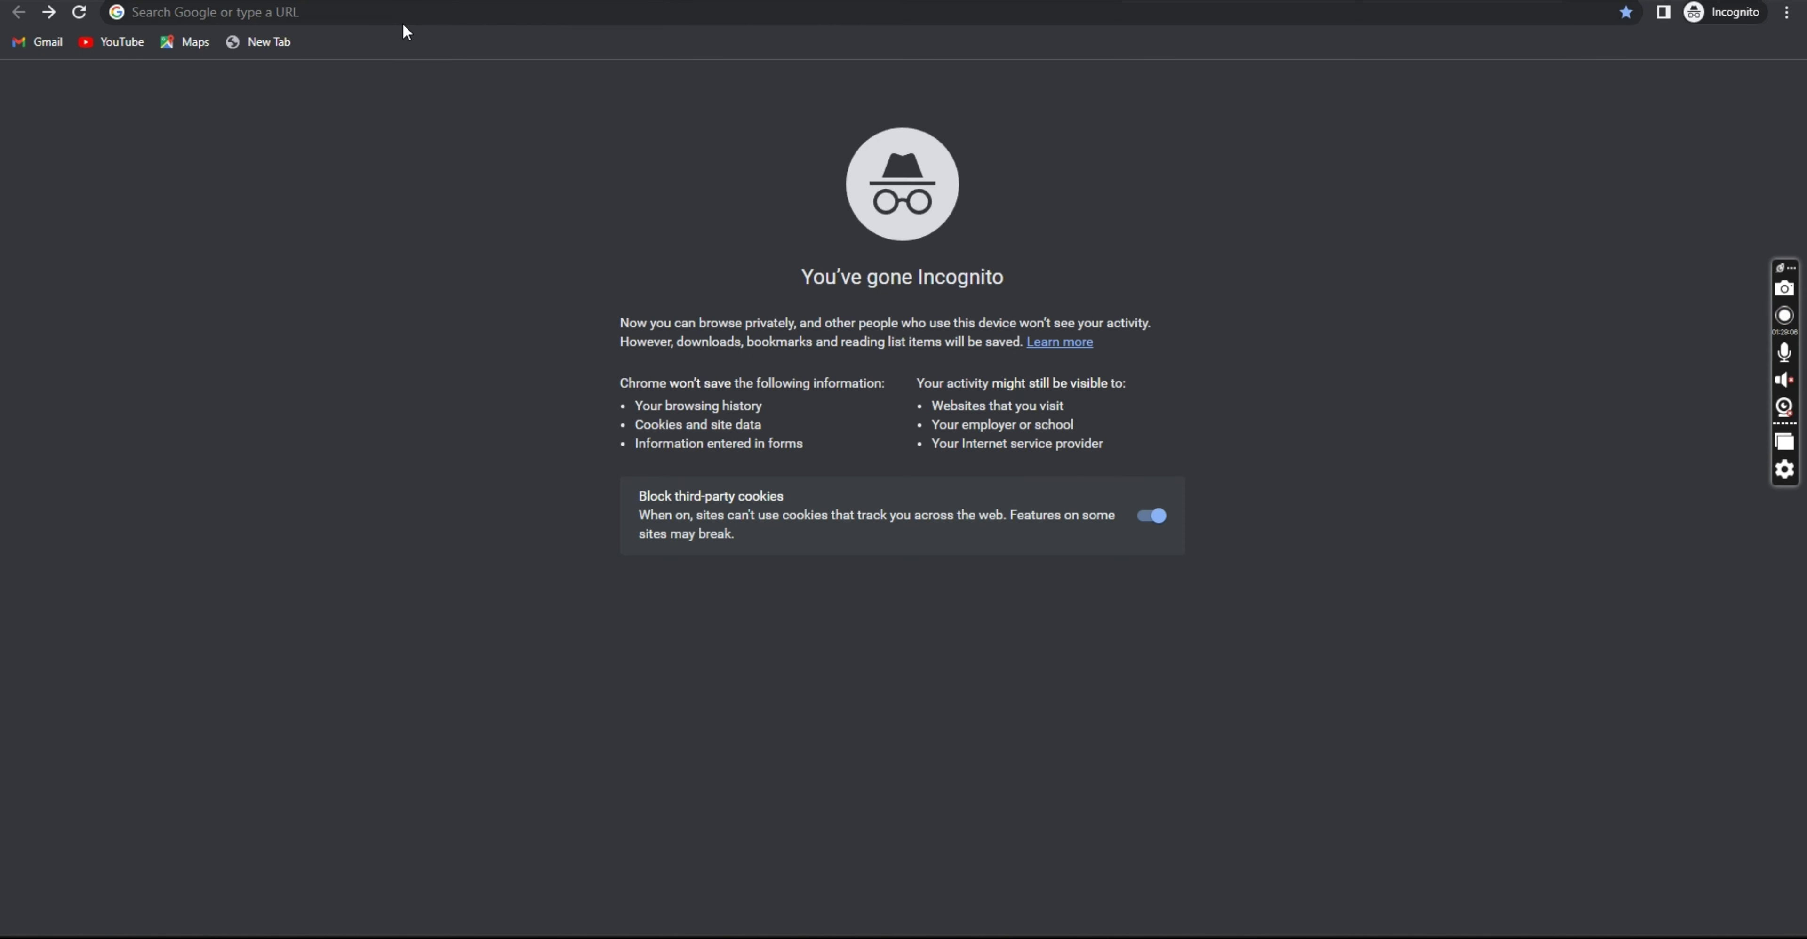
click(404, 16)
key(ctrl+v)
key(Return)
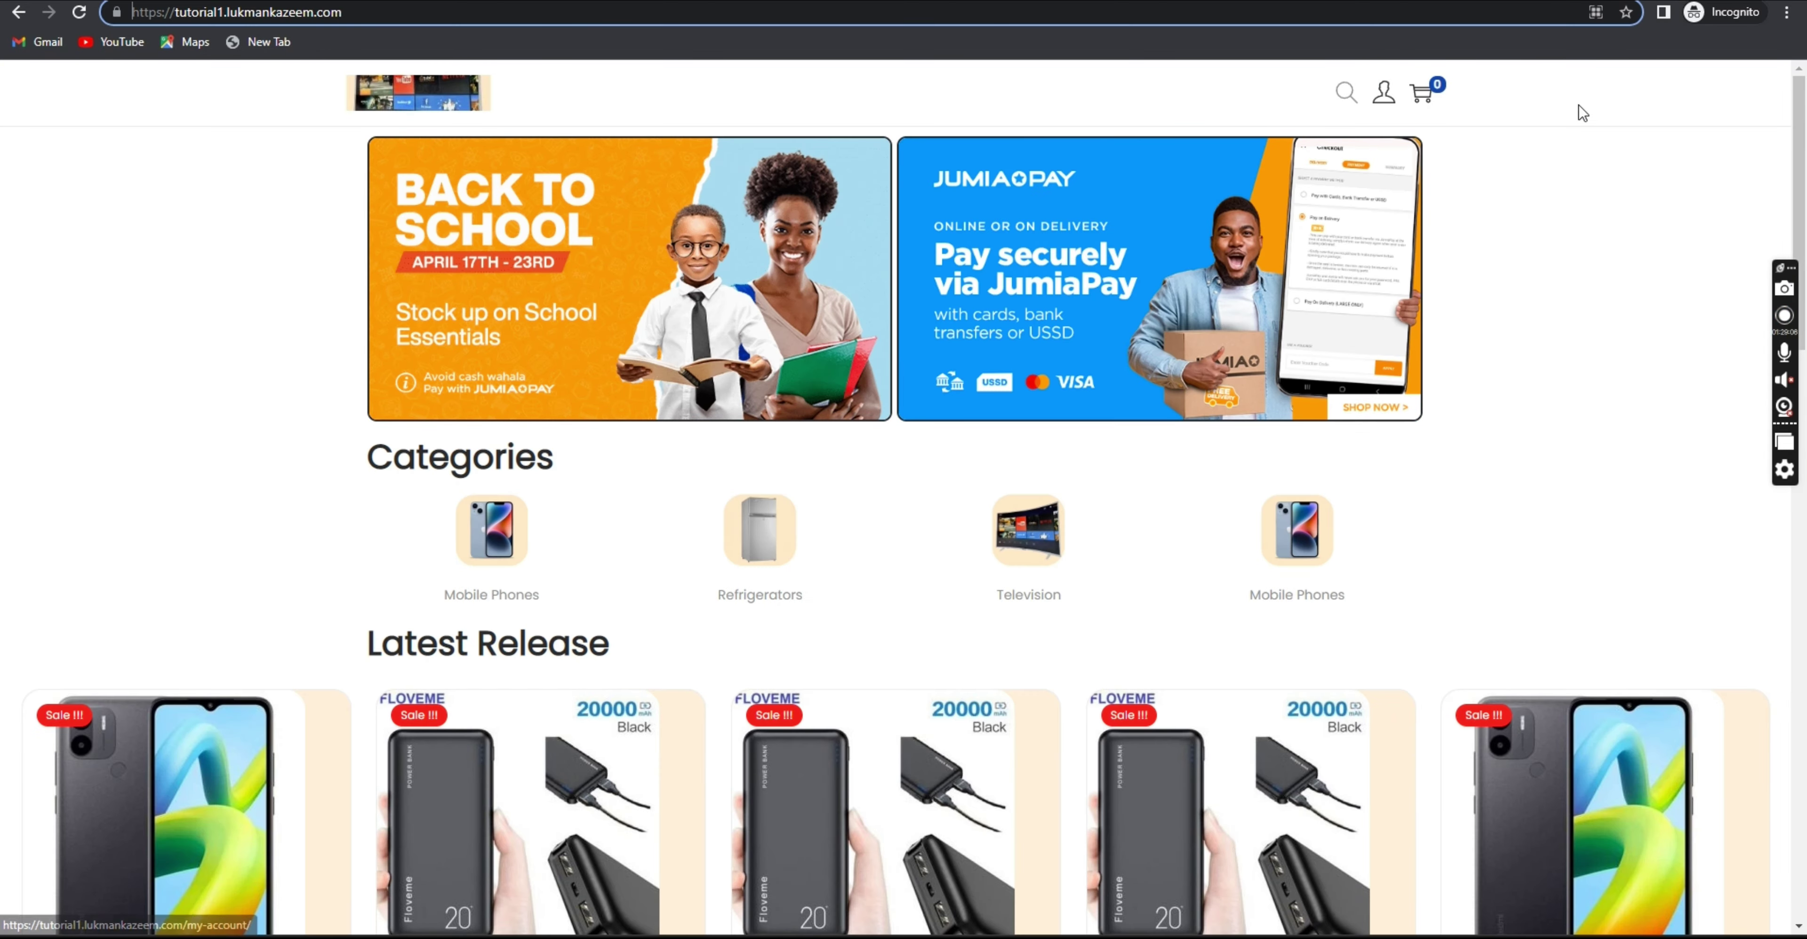
key(super+Down)
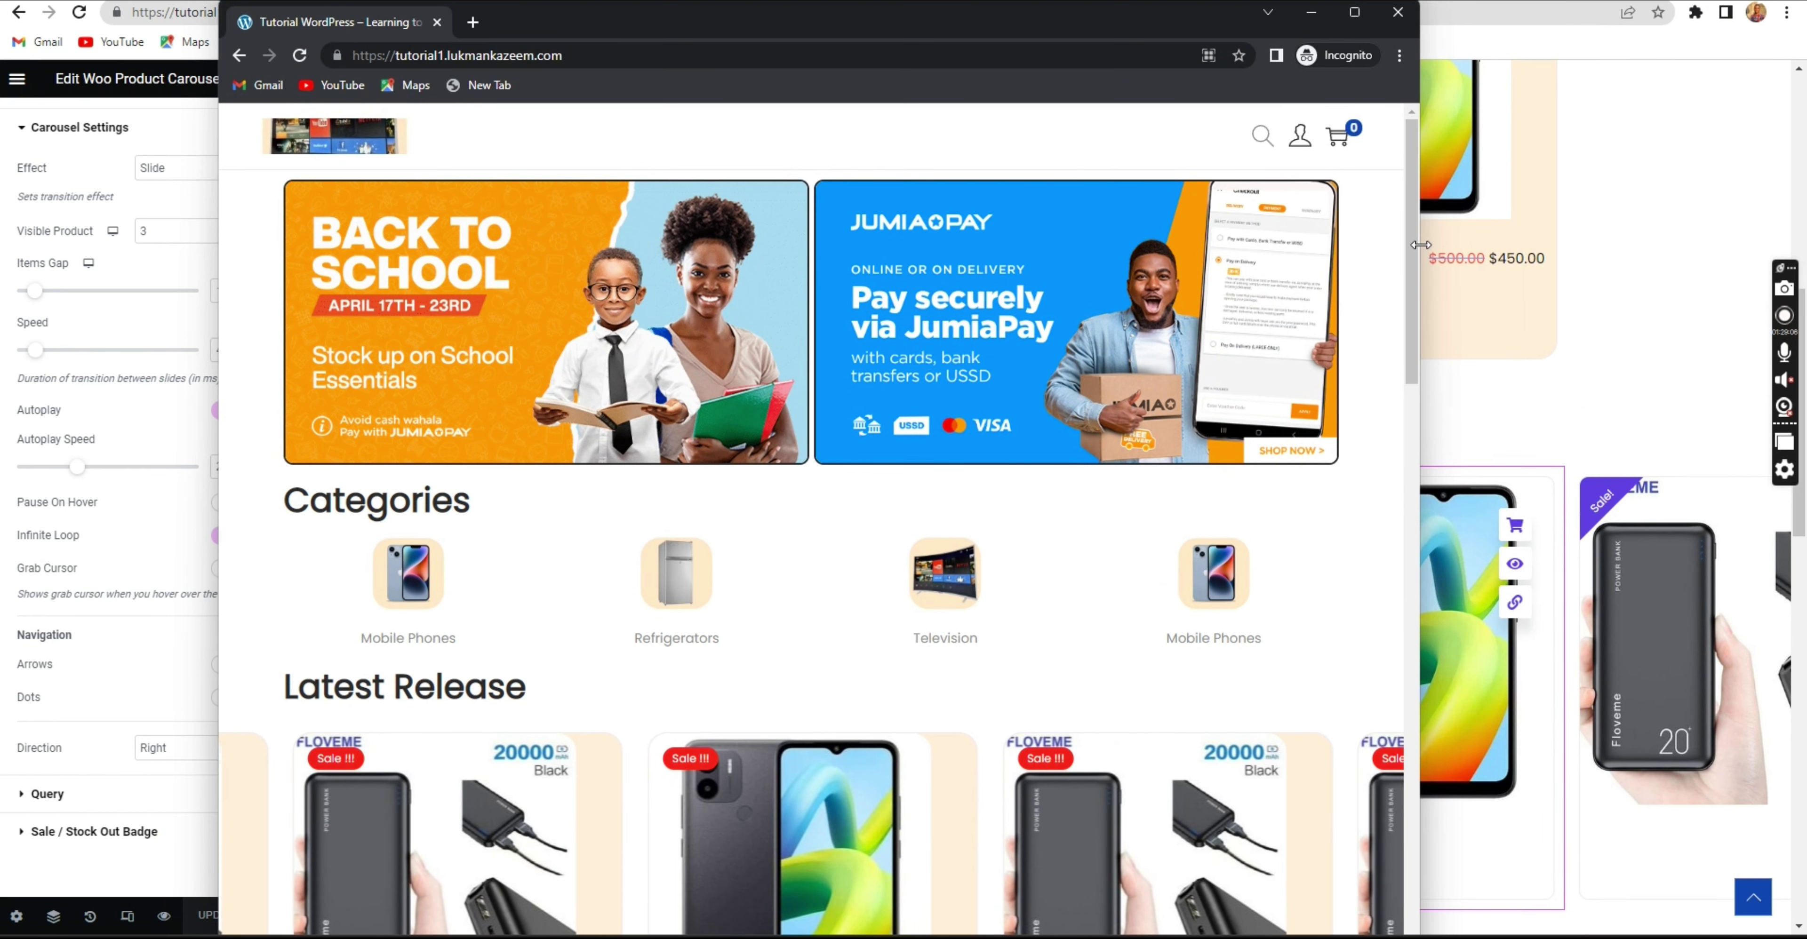
drag(1419, 245, 544, 248)
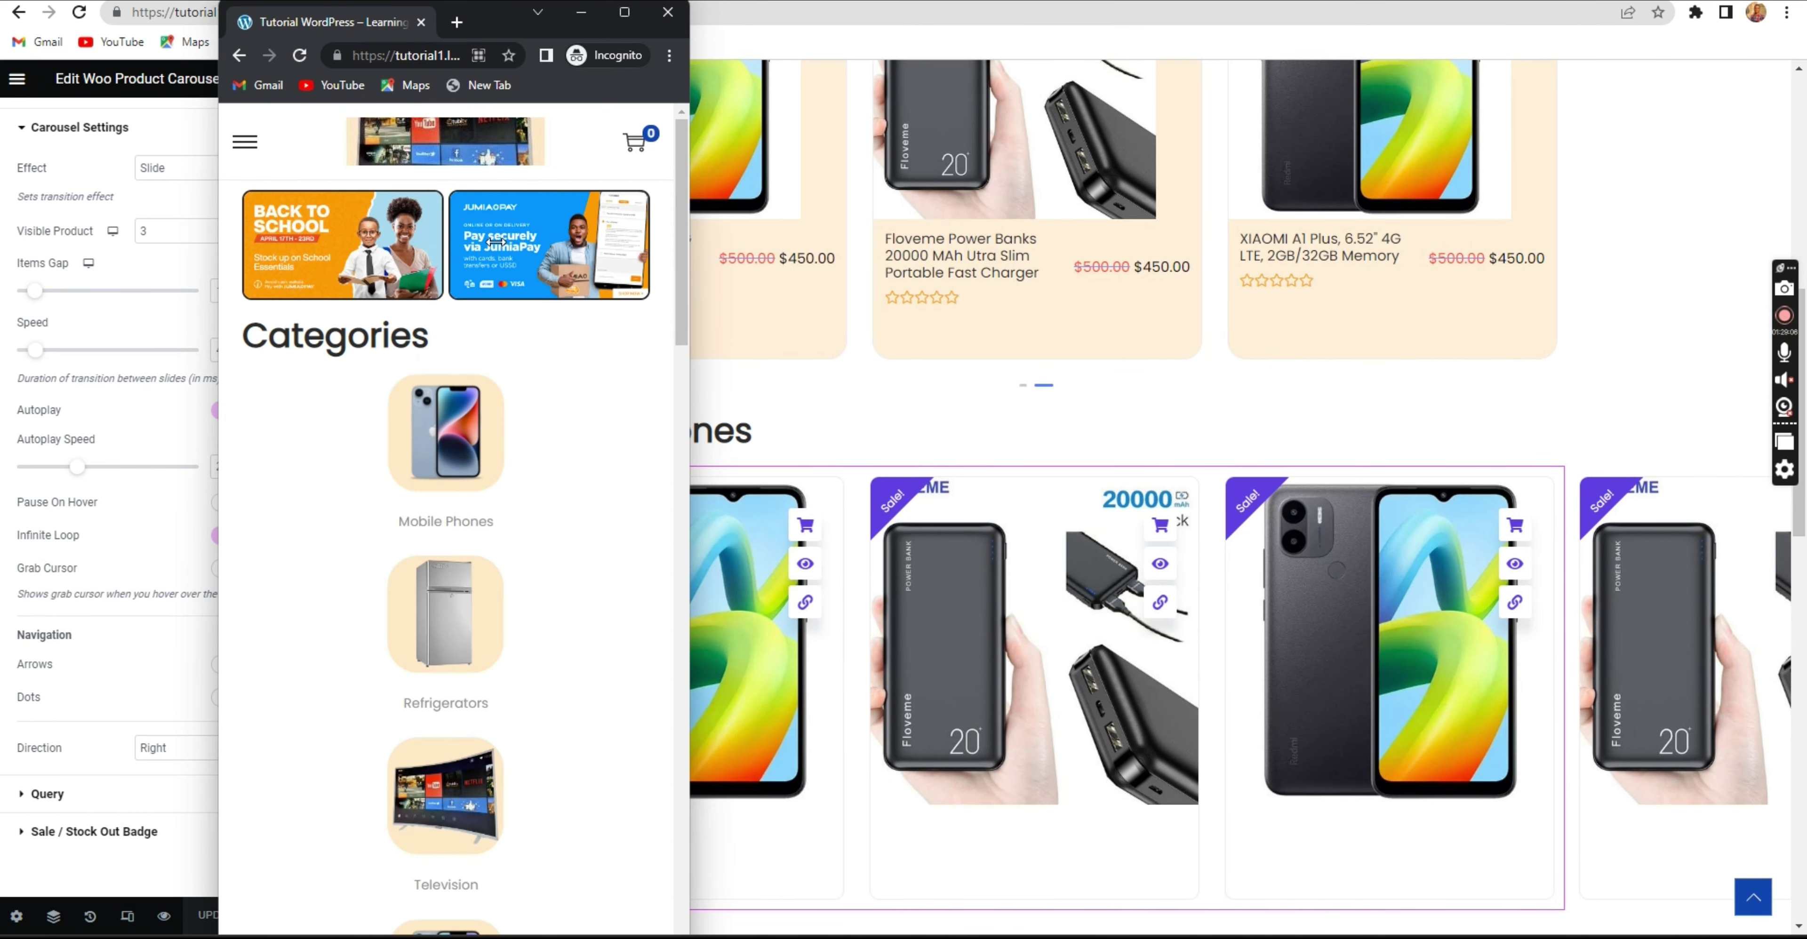
Scroll through the live homepage, then minimize the Incognito window.
scroll(482, 466, down, 8)
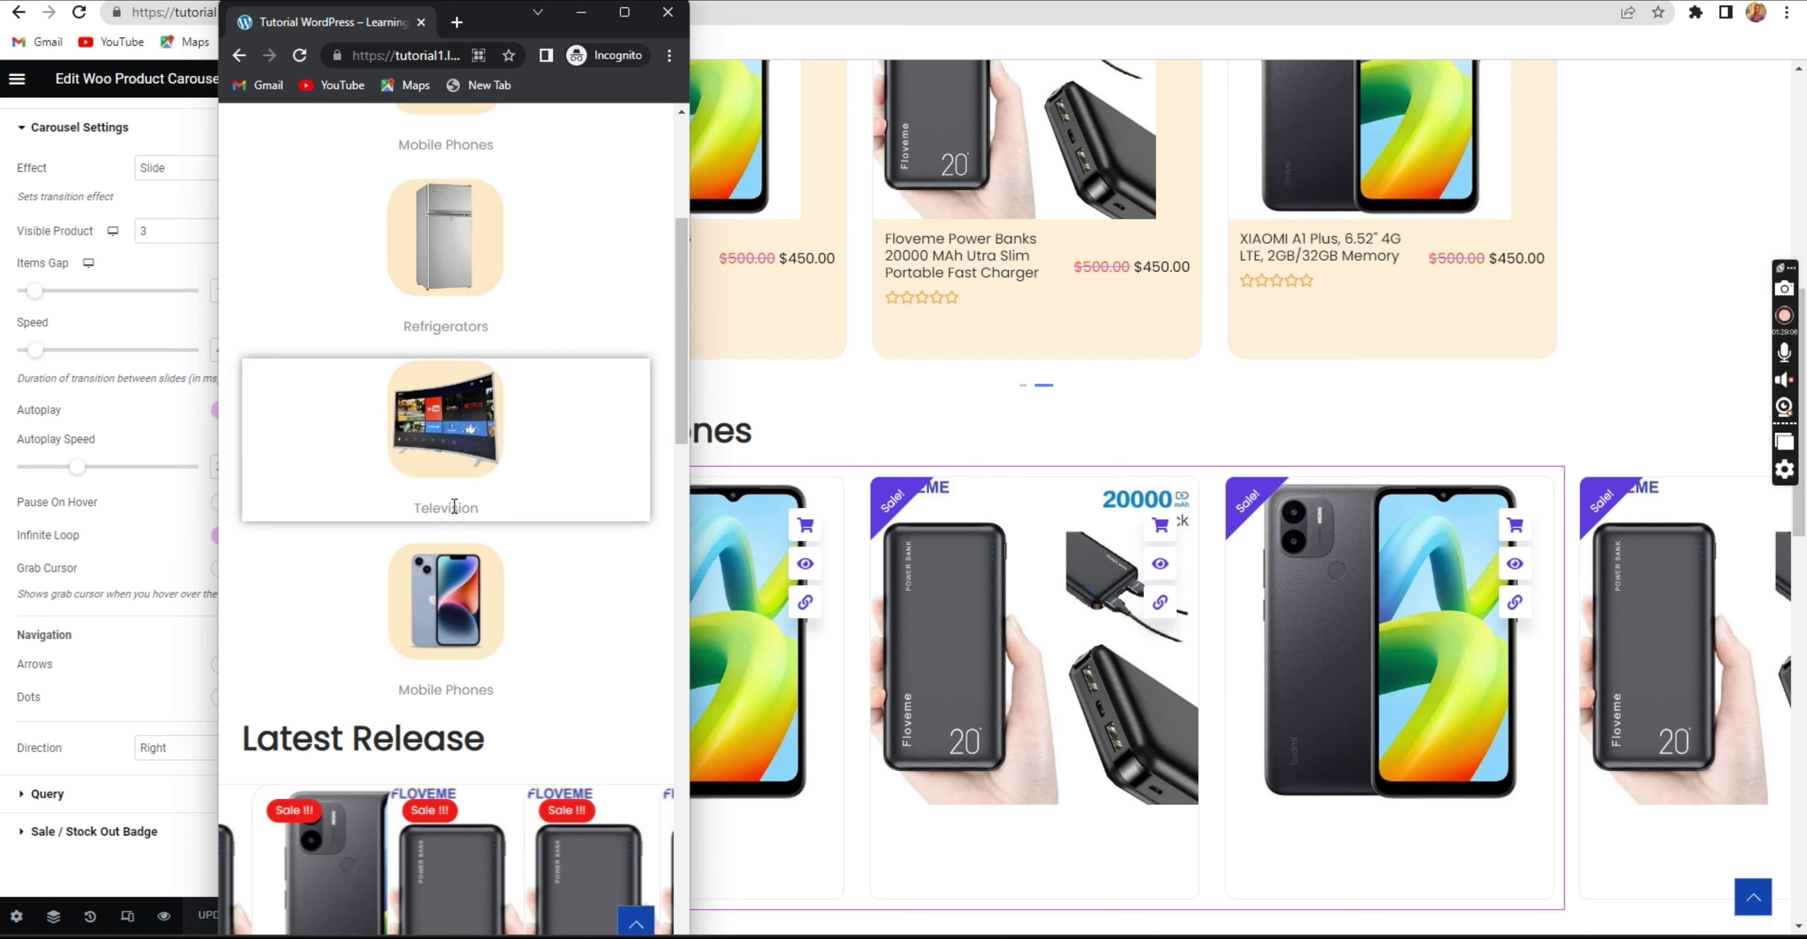
scroll(482, 465, up, 8)
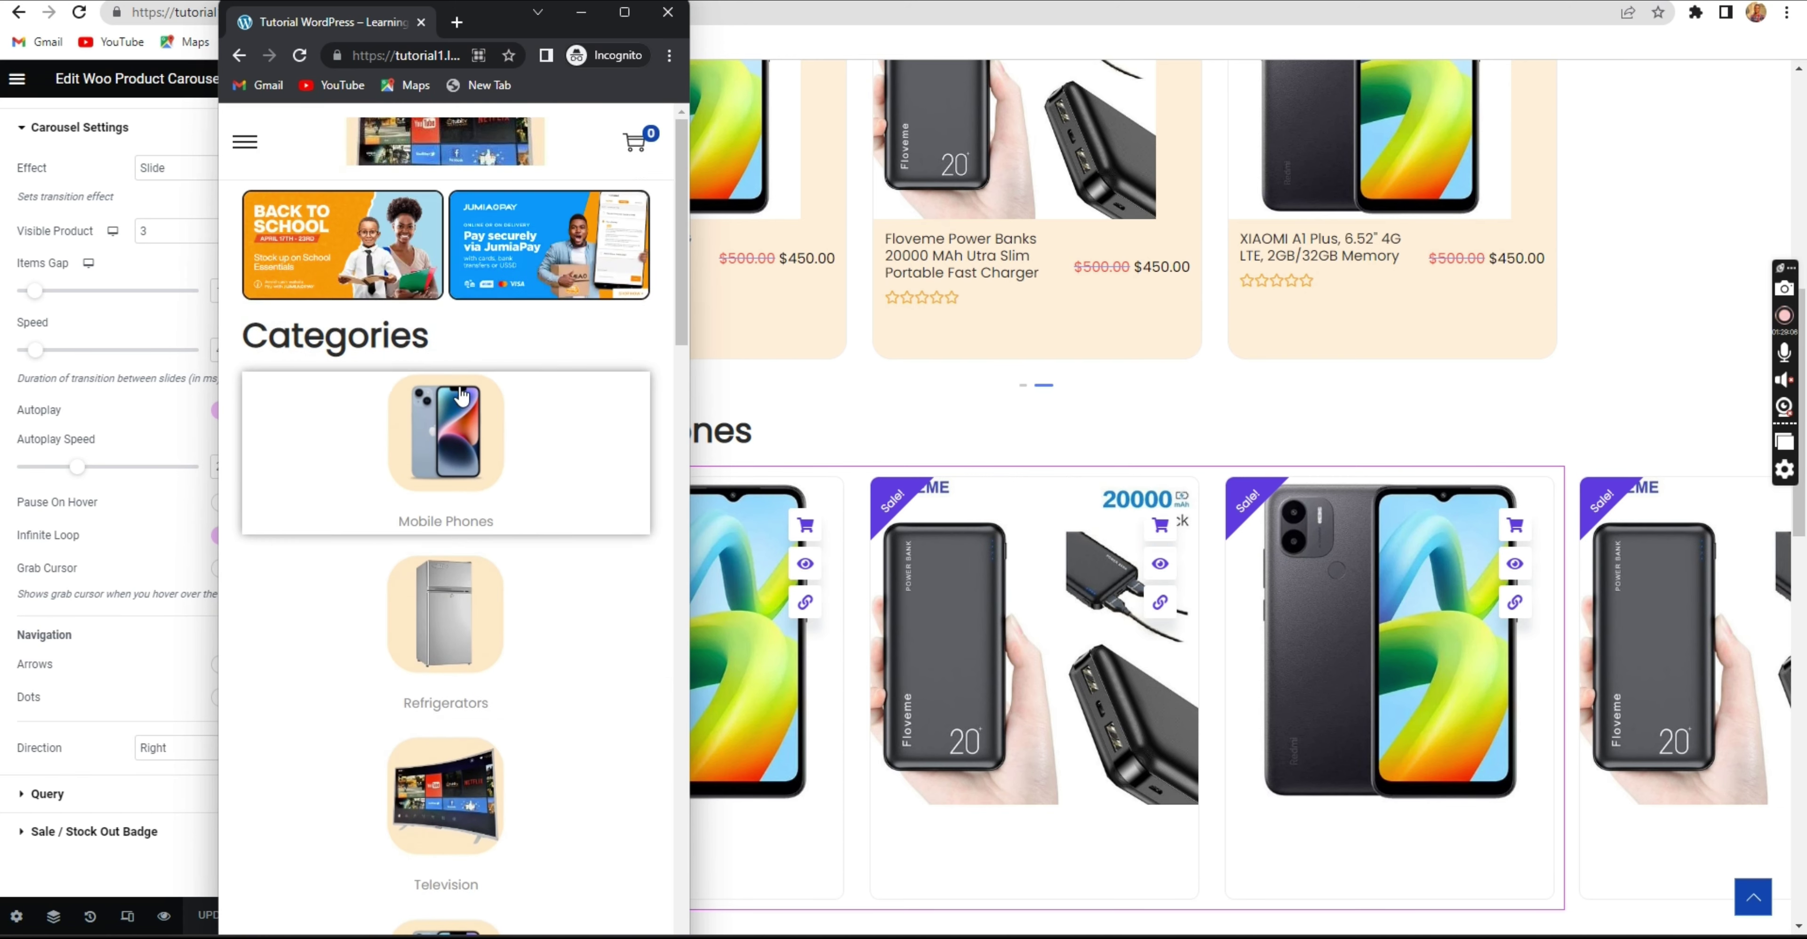
scroll(419, 415, down, 10)
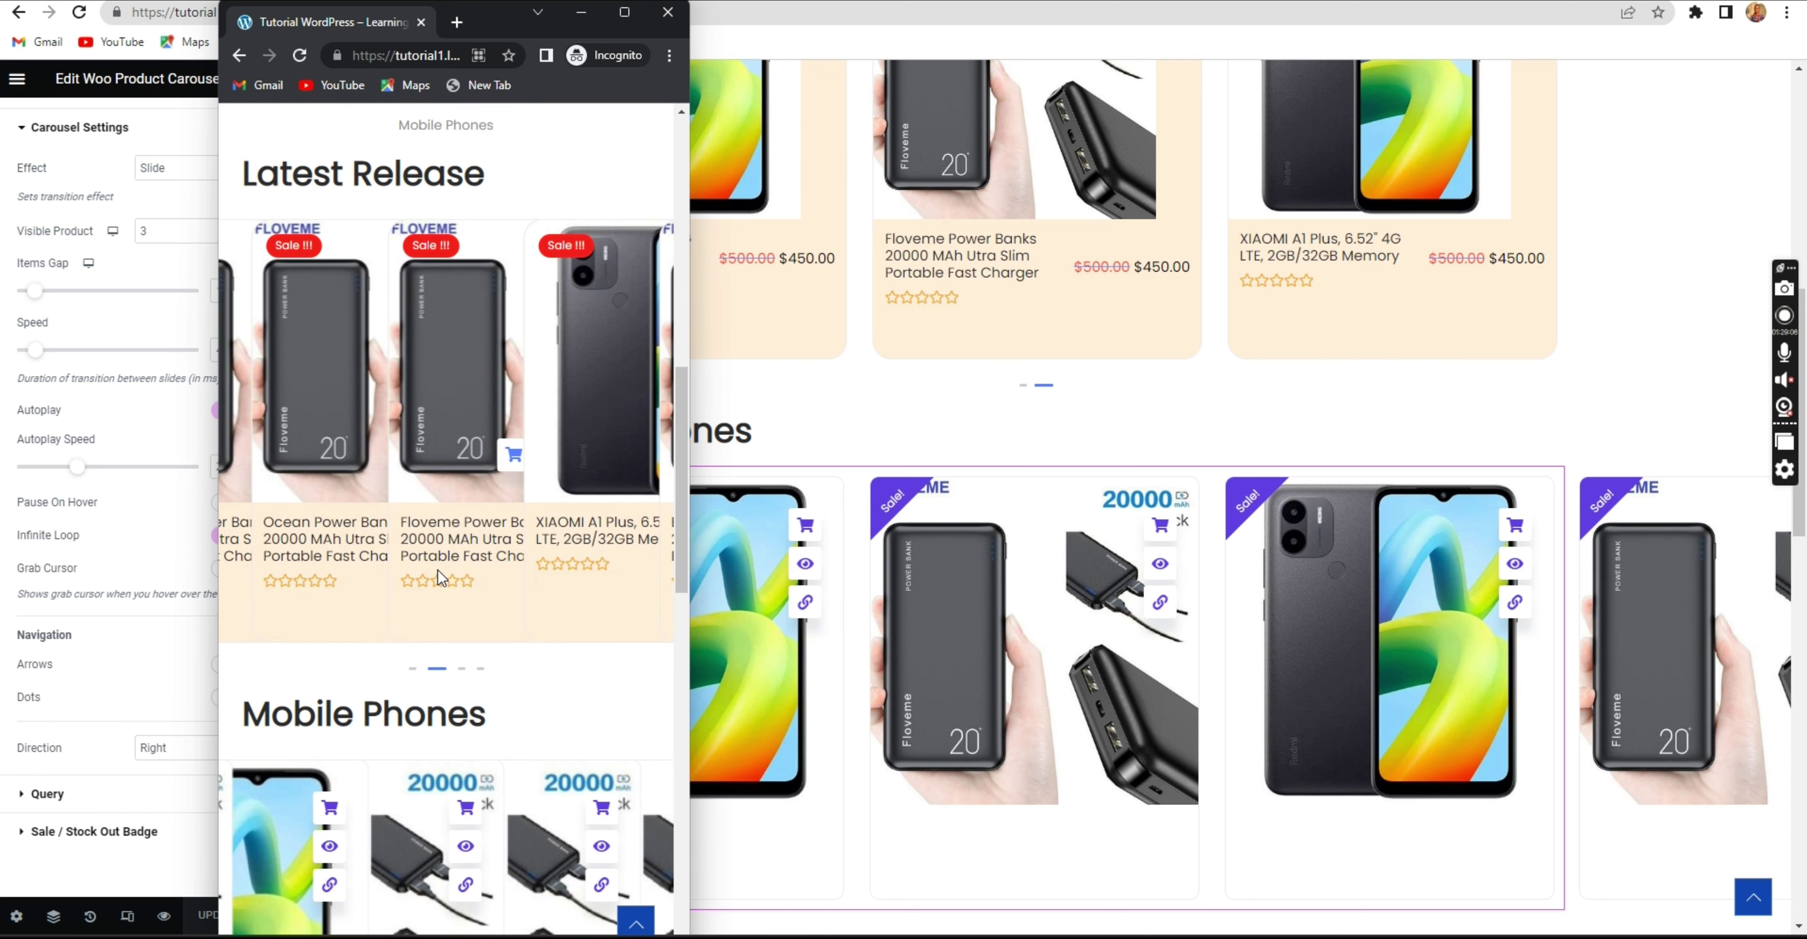
scroll(435, 573, down, 5)
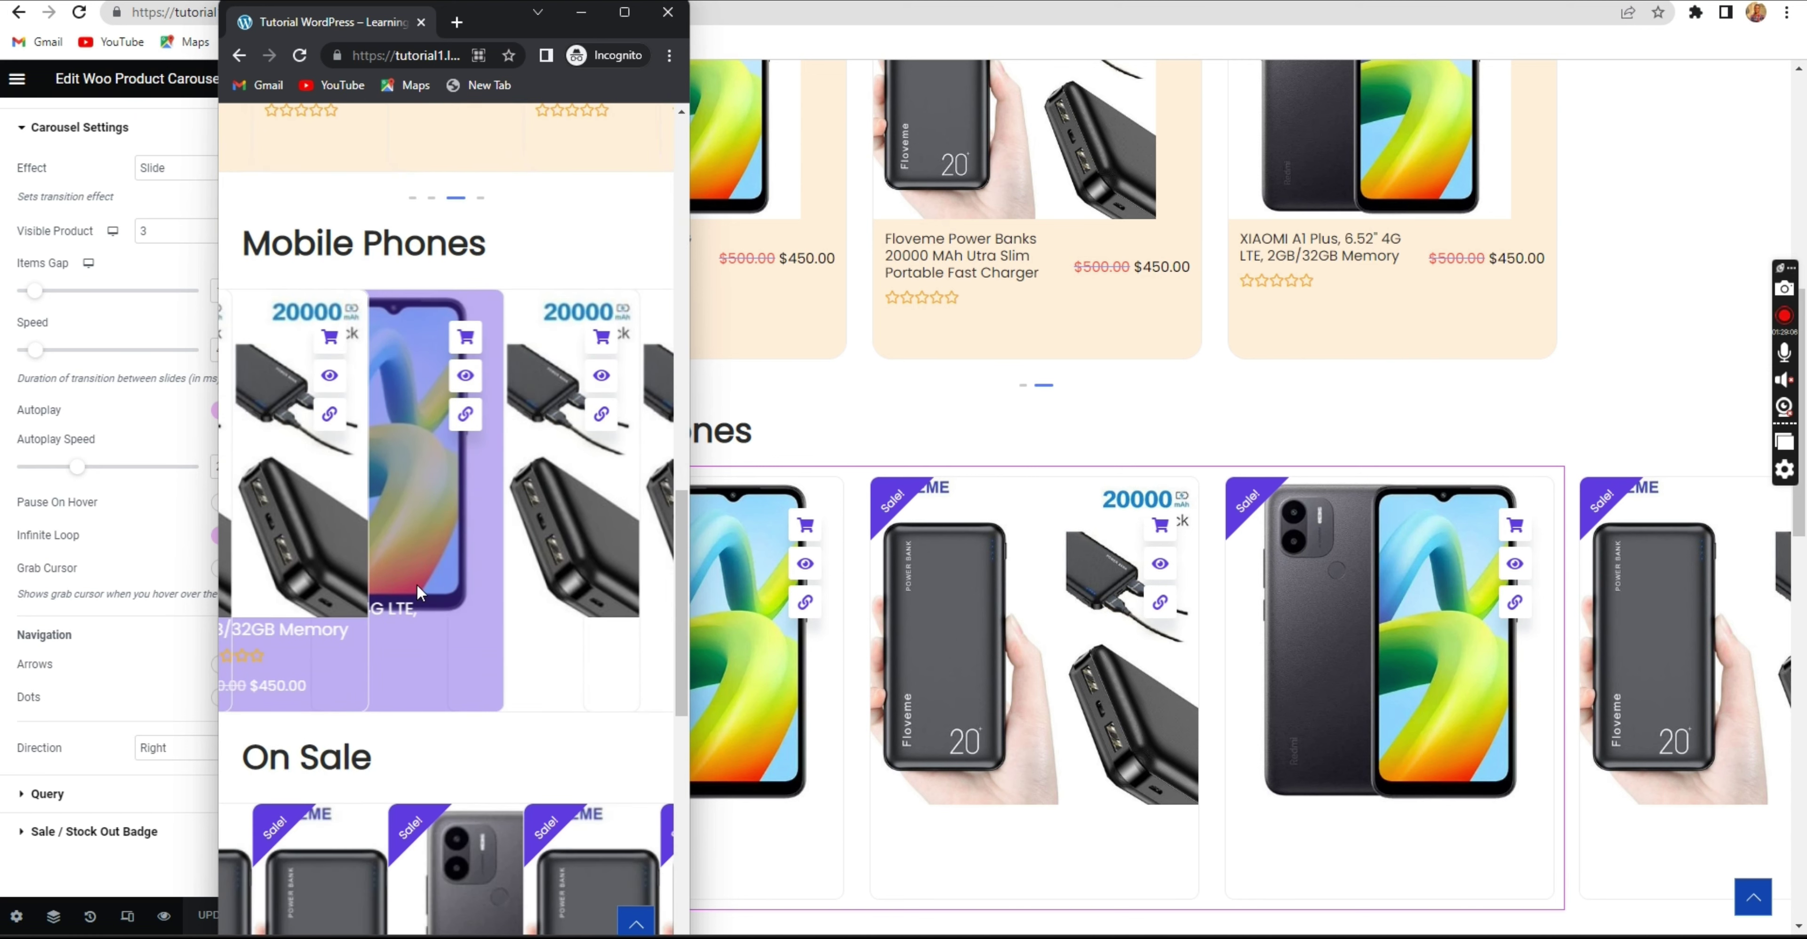
scroll(416, 587, down, 5)
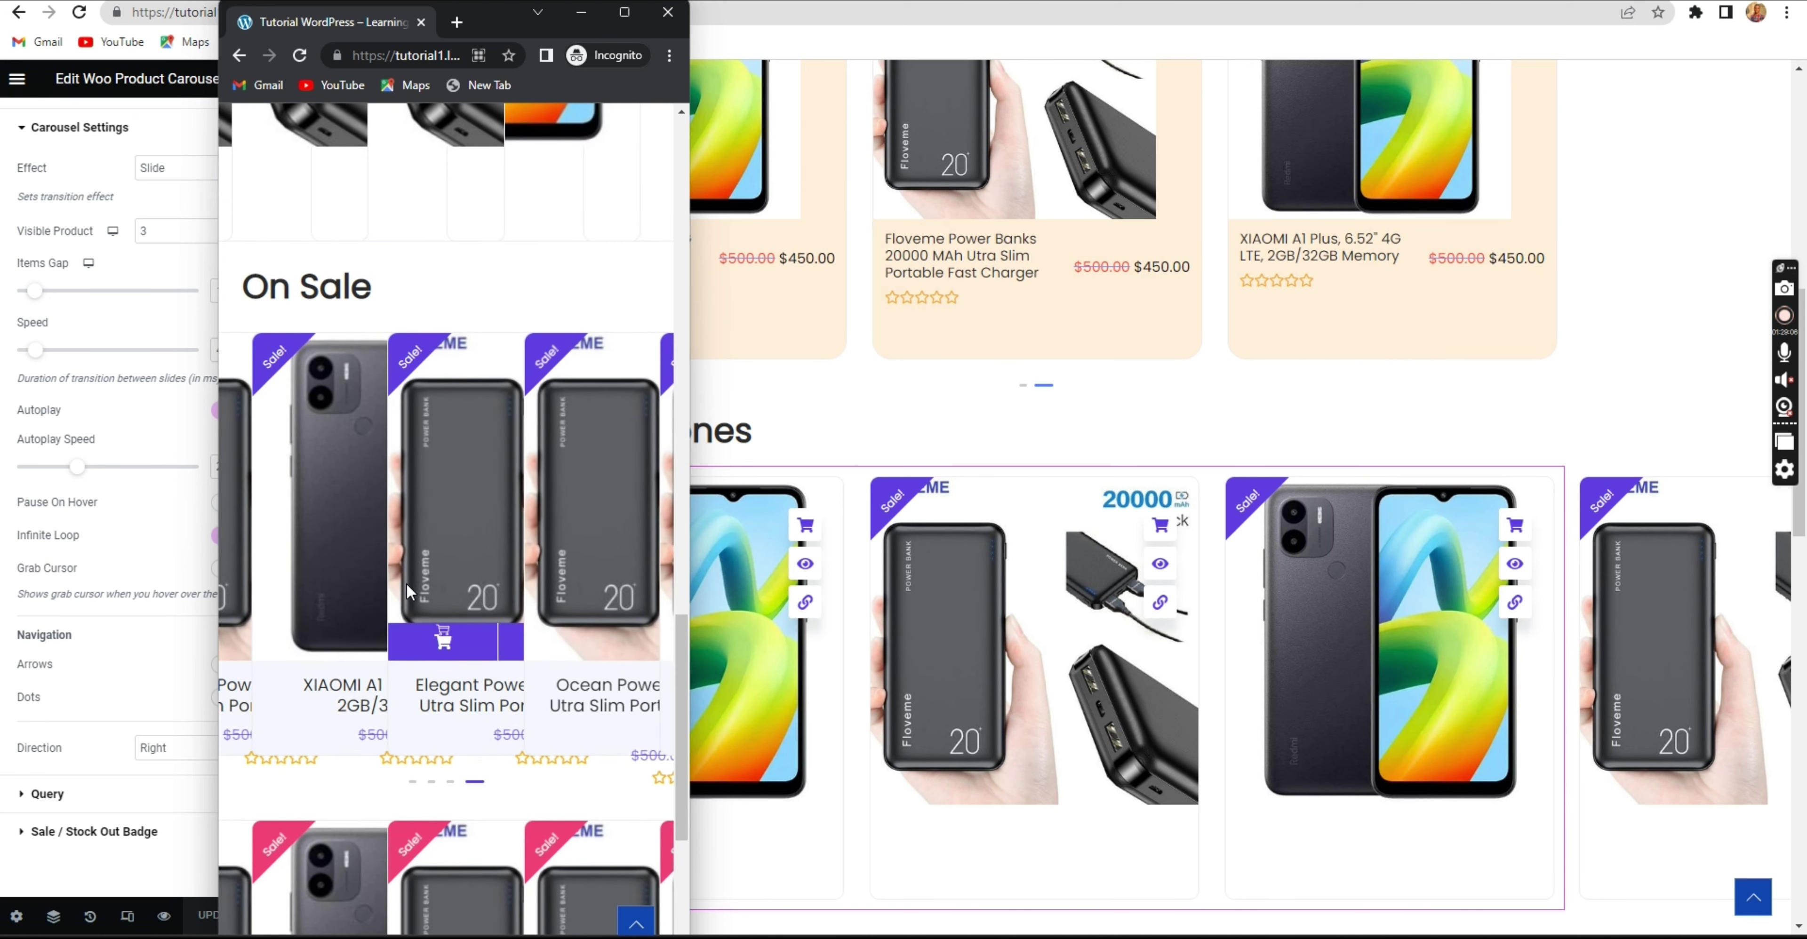
scroll(404, 590, down, 7)
scroll(388, 573, up, 5)
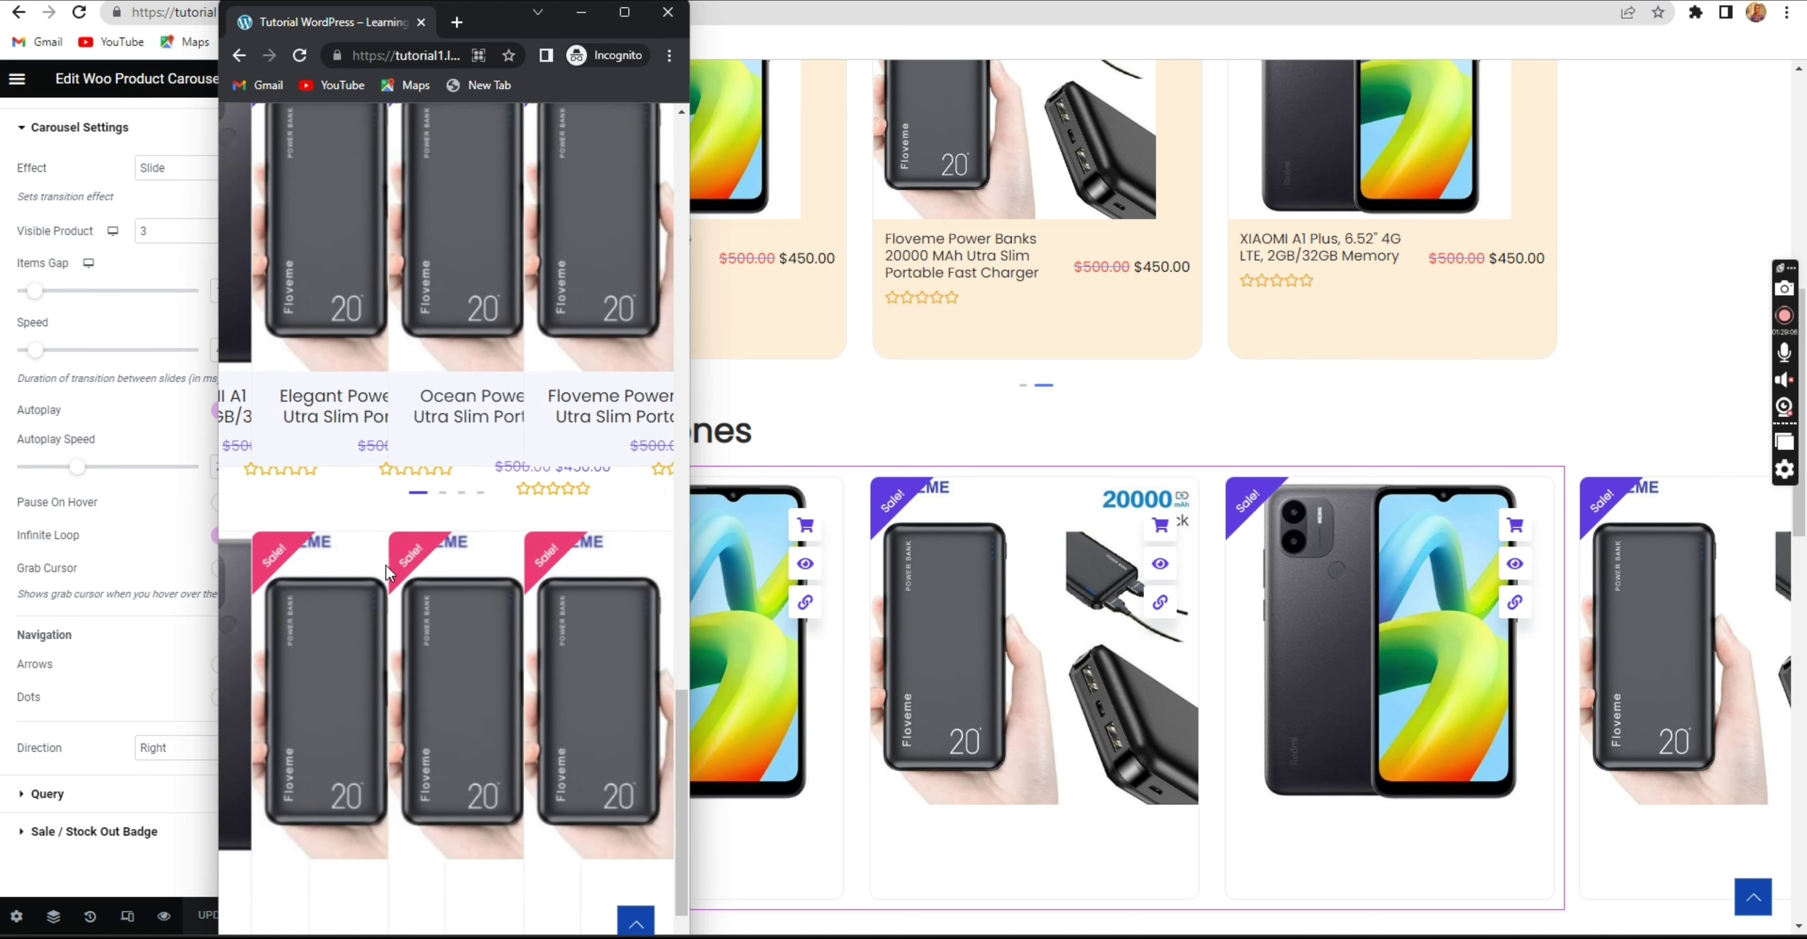
scroll(393, 568, up, 10)
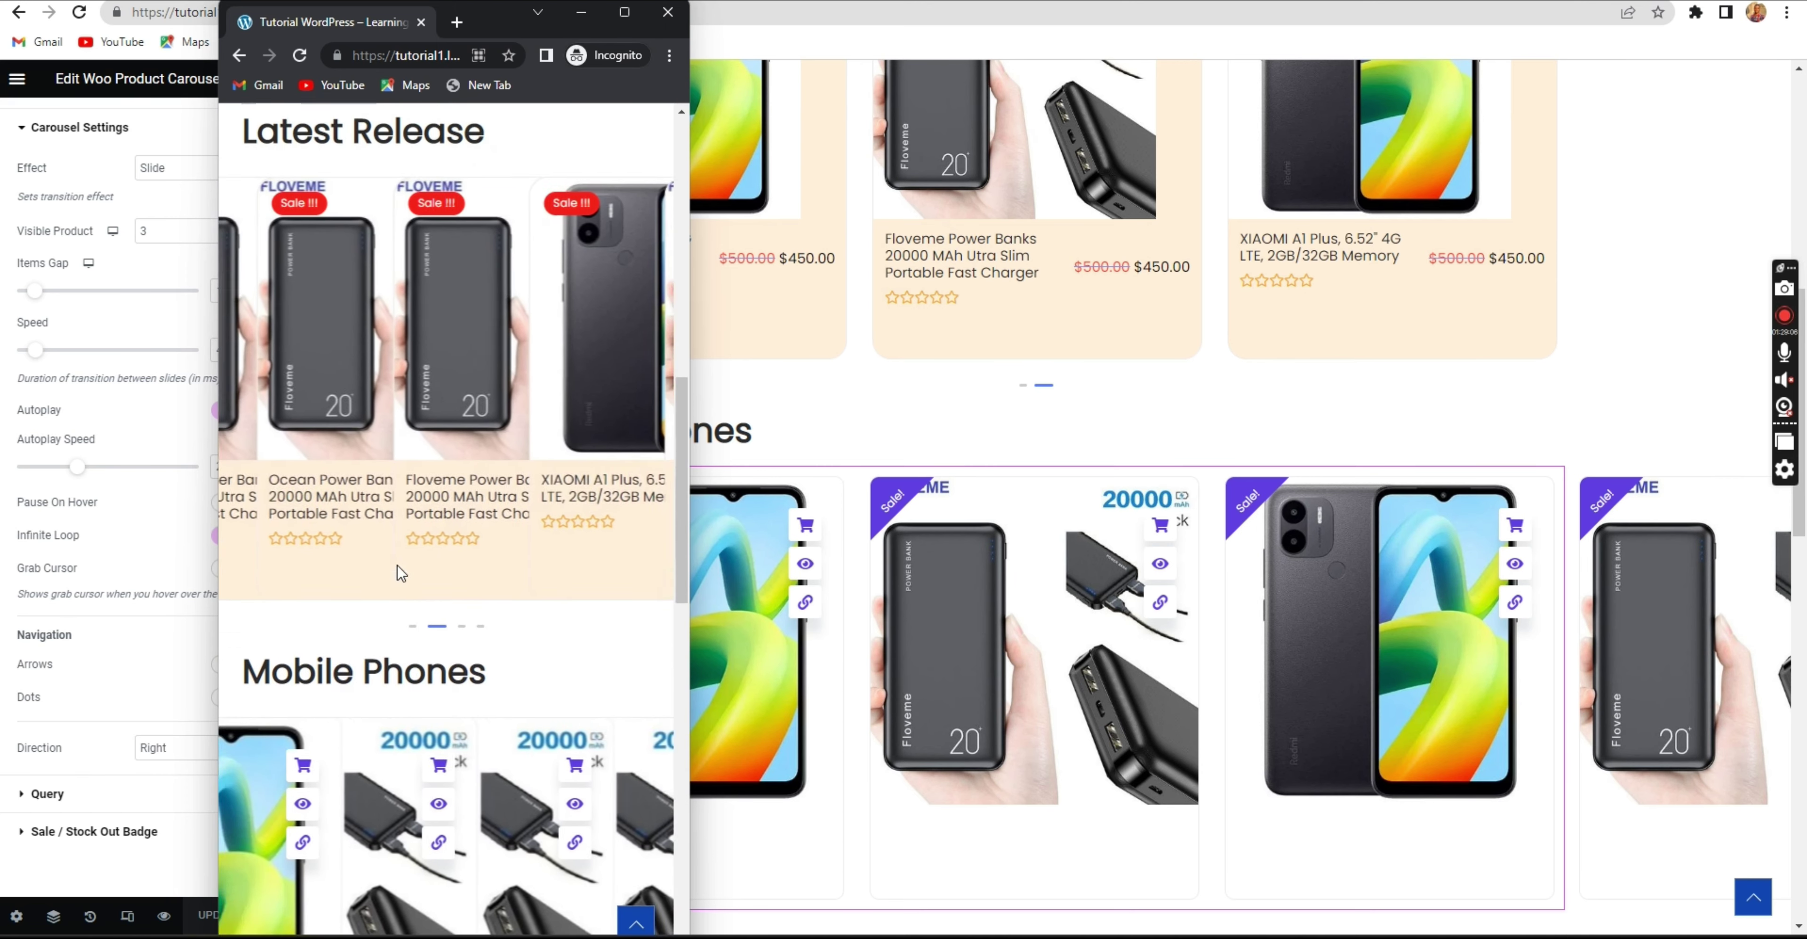
scroll(414, 572, up, 10)
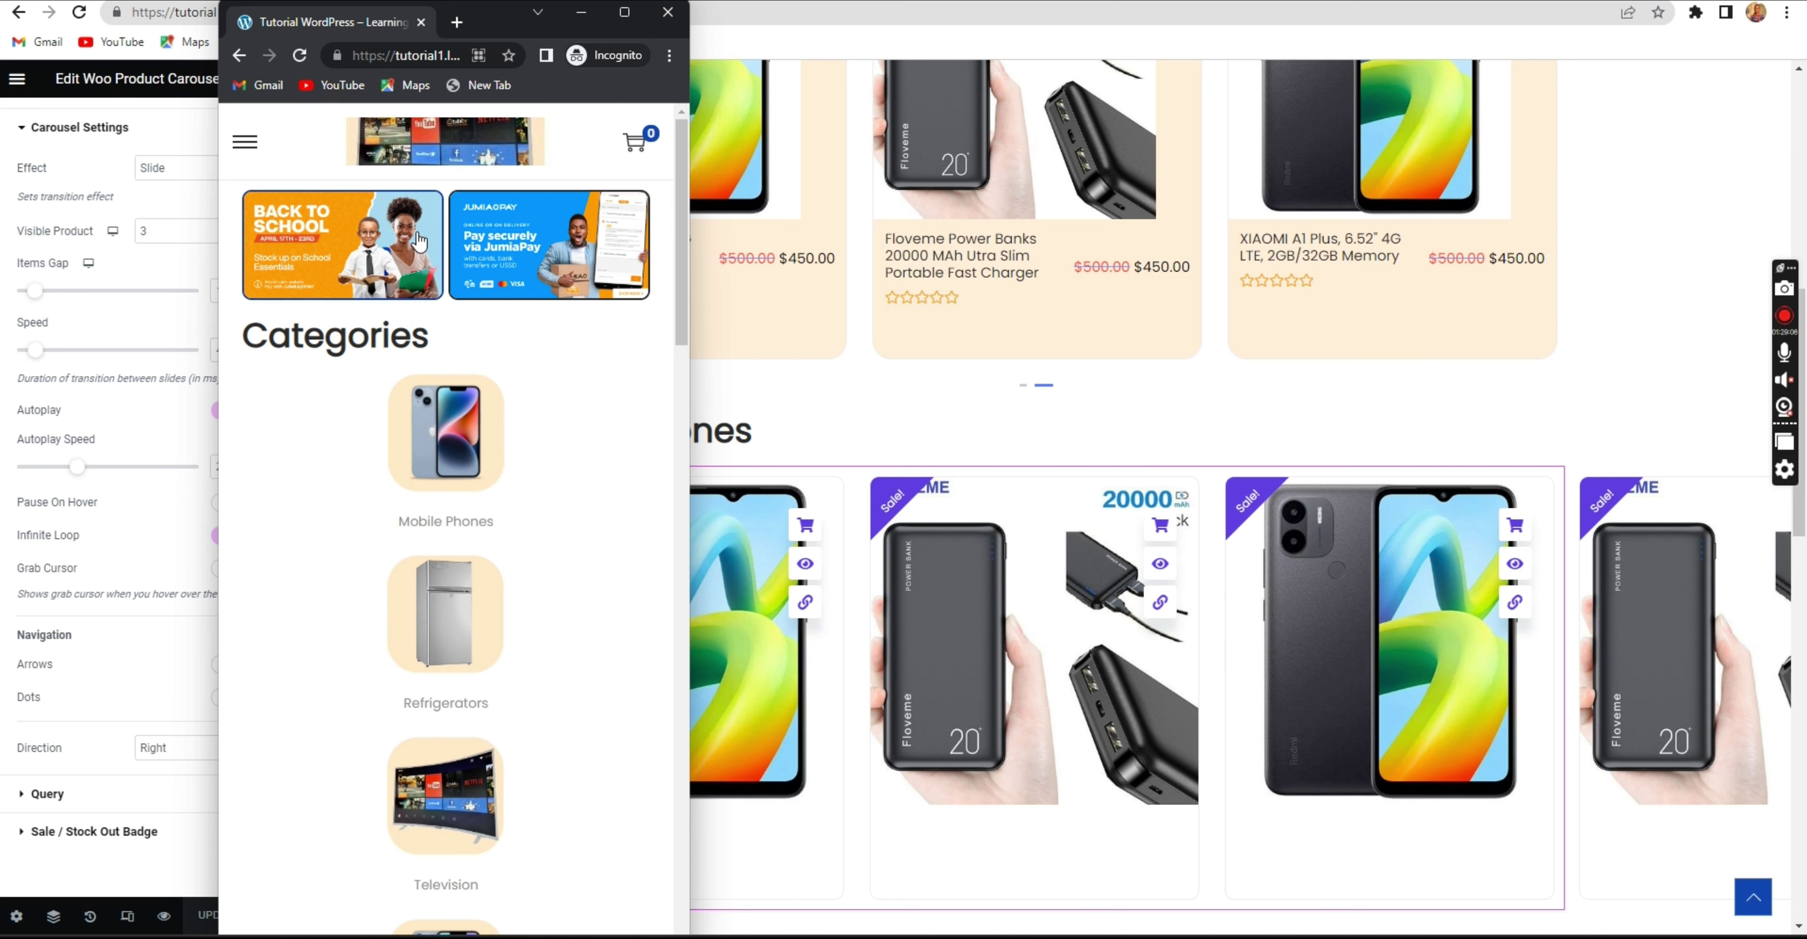
scroll(386, 417, down, 10)
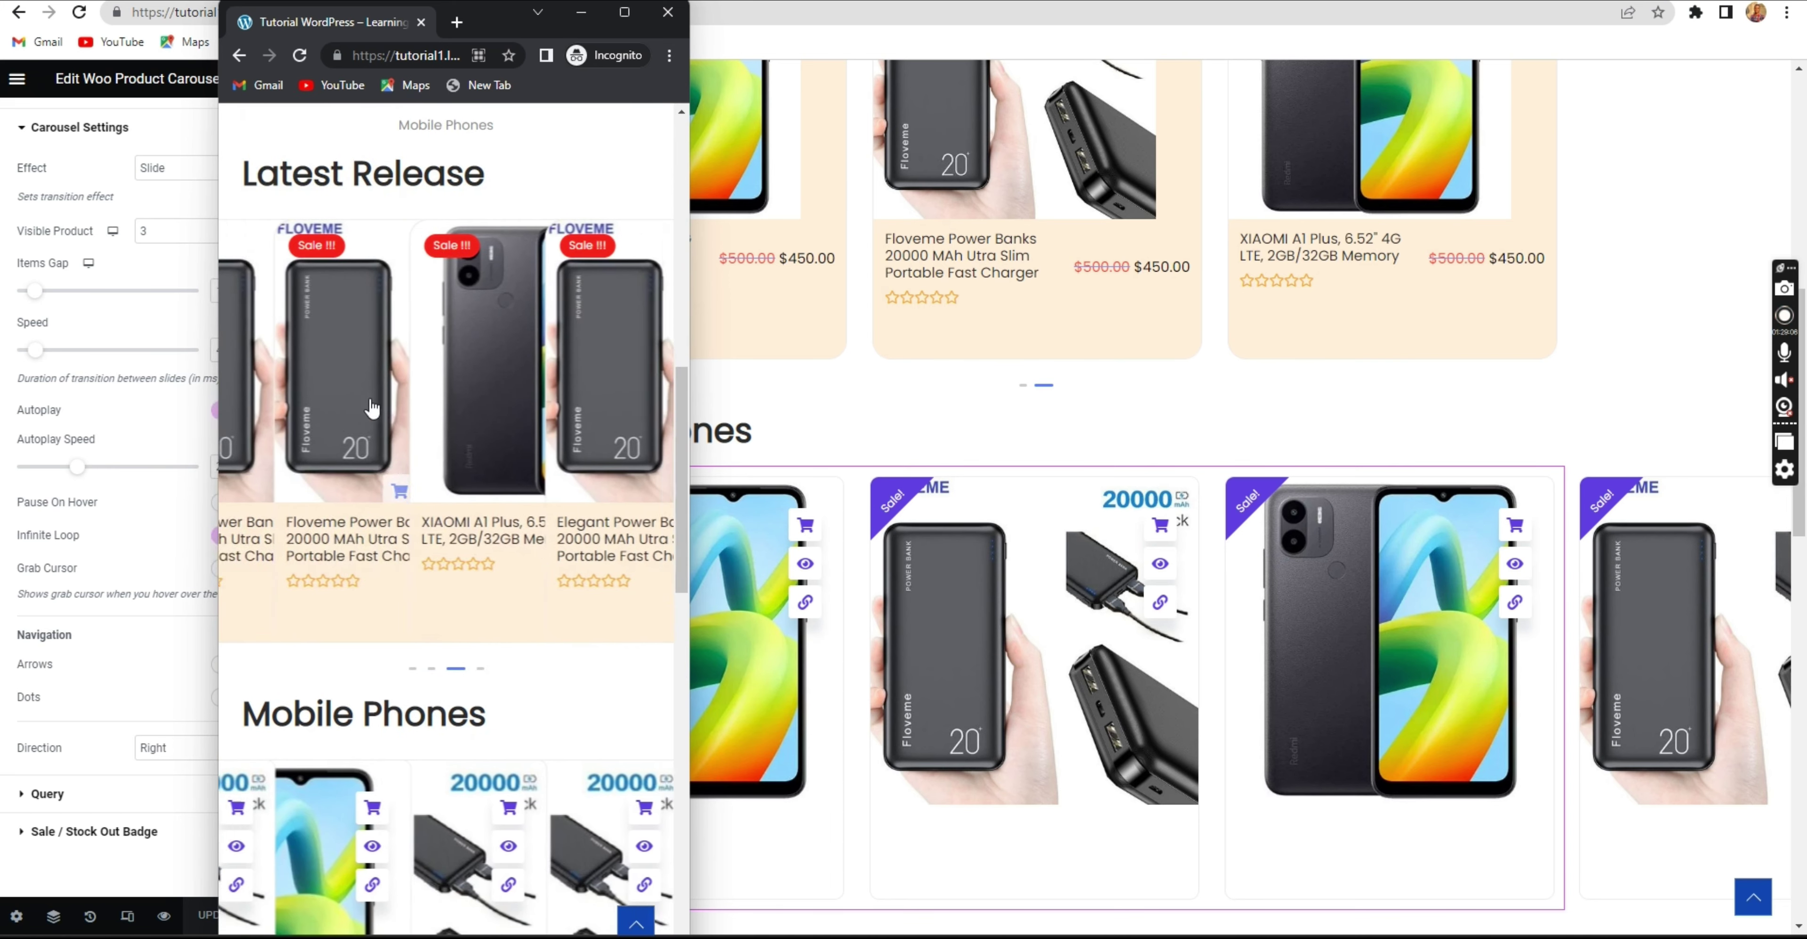
scroll(365, 402, up, 7)
scroll(365, 402, up, 4)
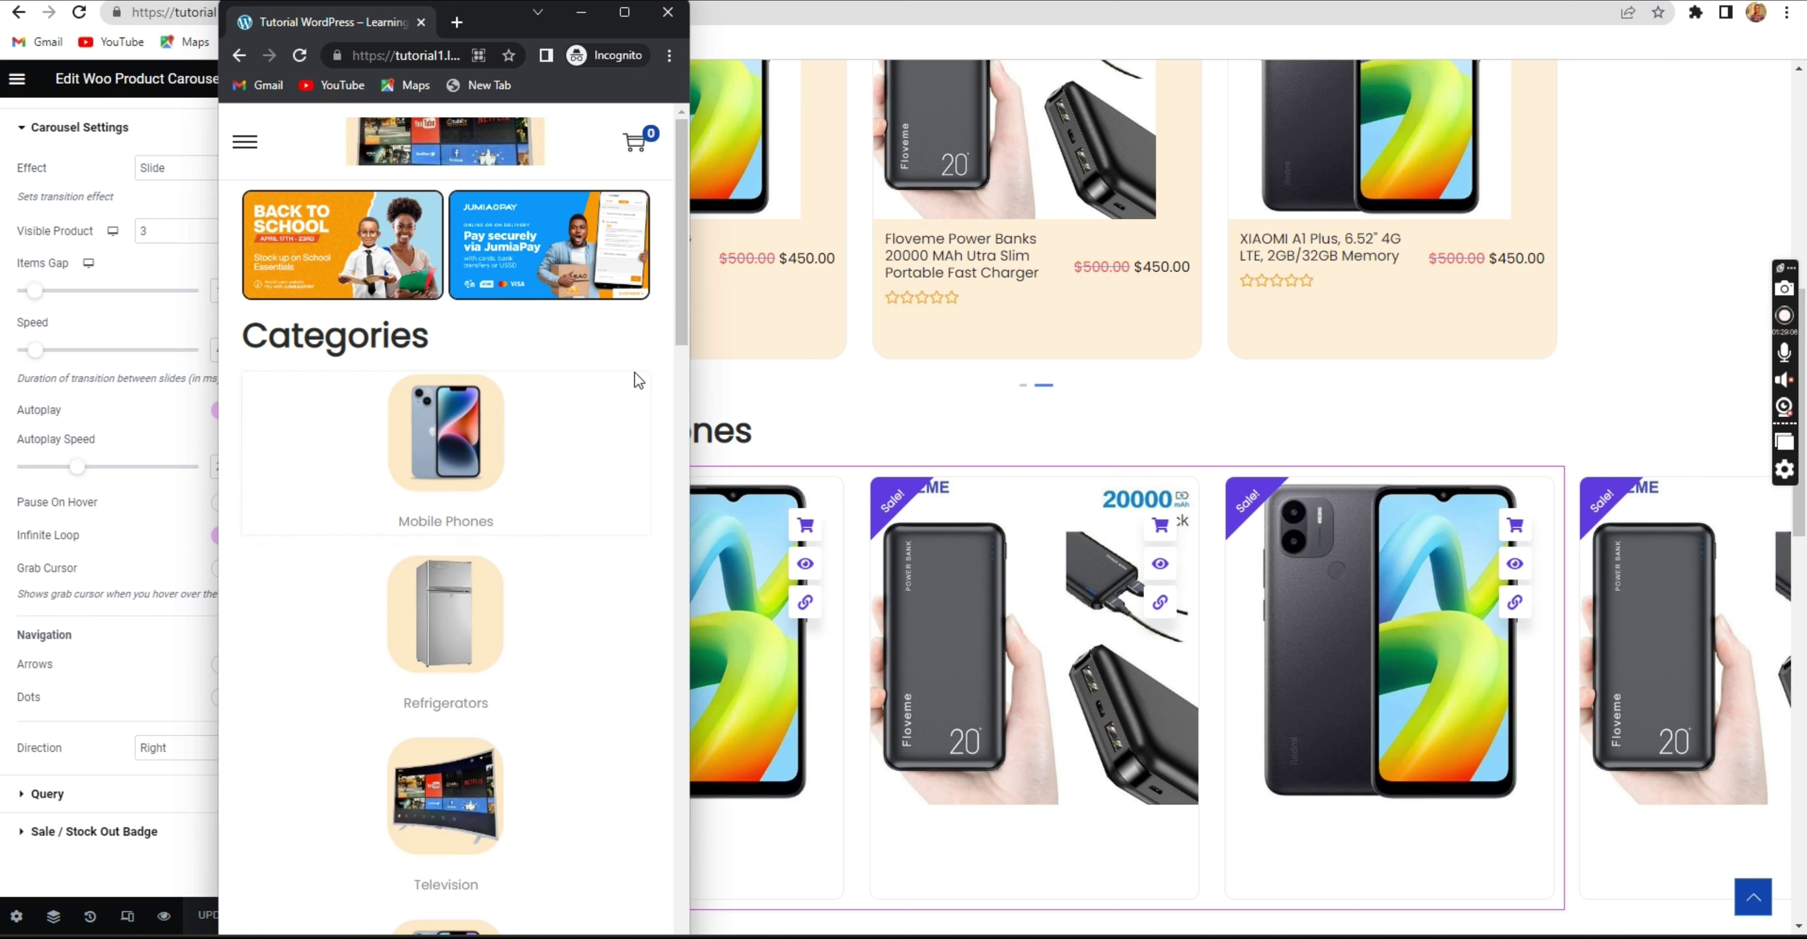
scroll(326, 456, down, 2)
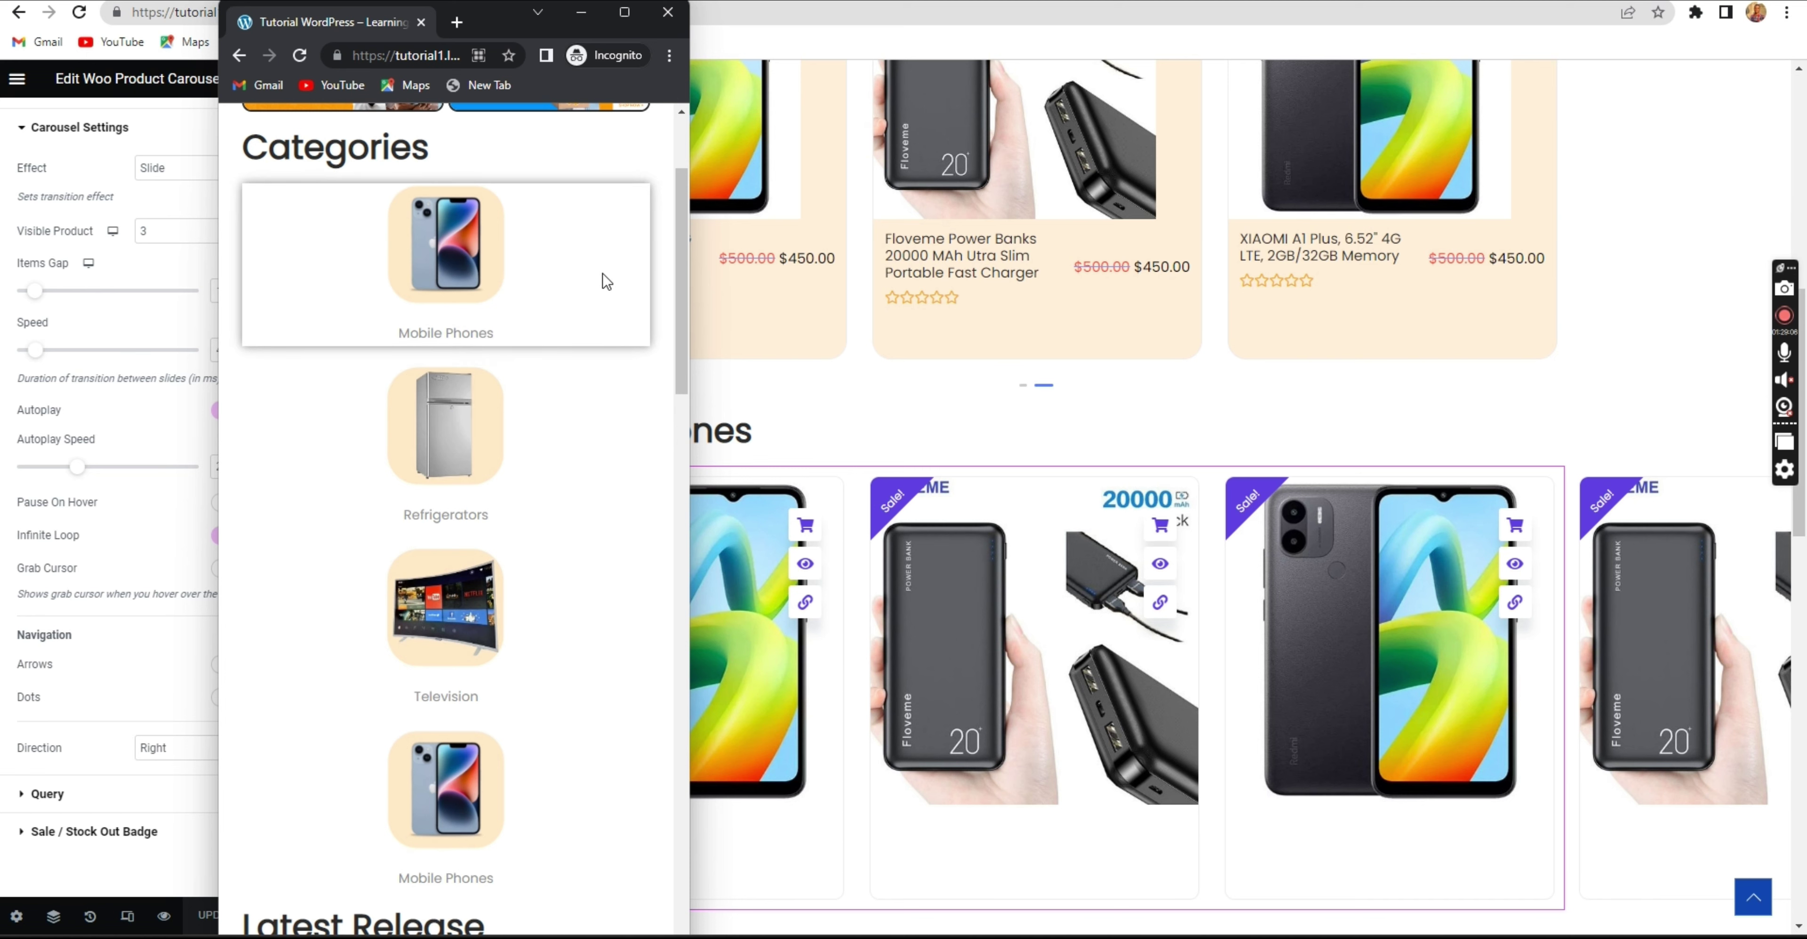
scroll(435, 352, down, 6)
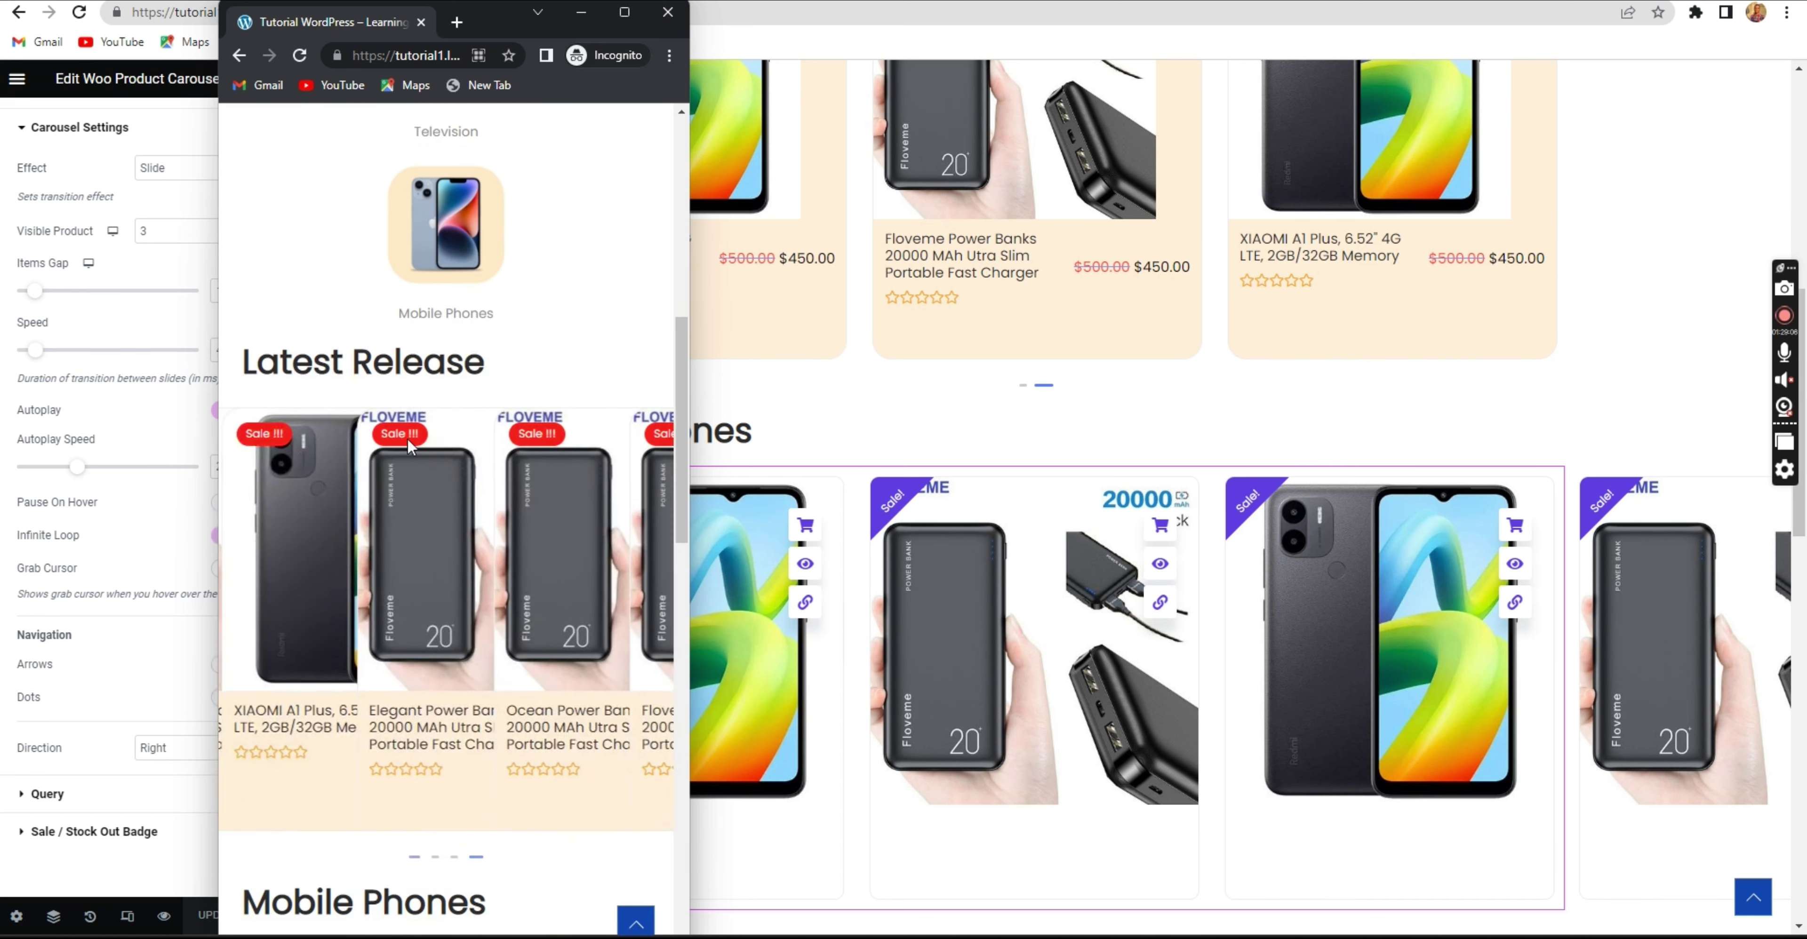
scroll(421, 386, up, 2)
scroll(401, 416, down, 3)
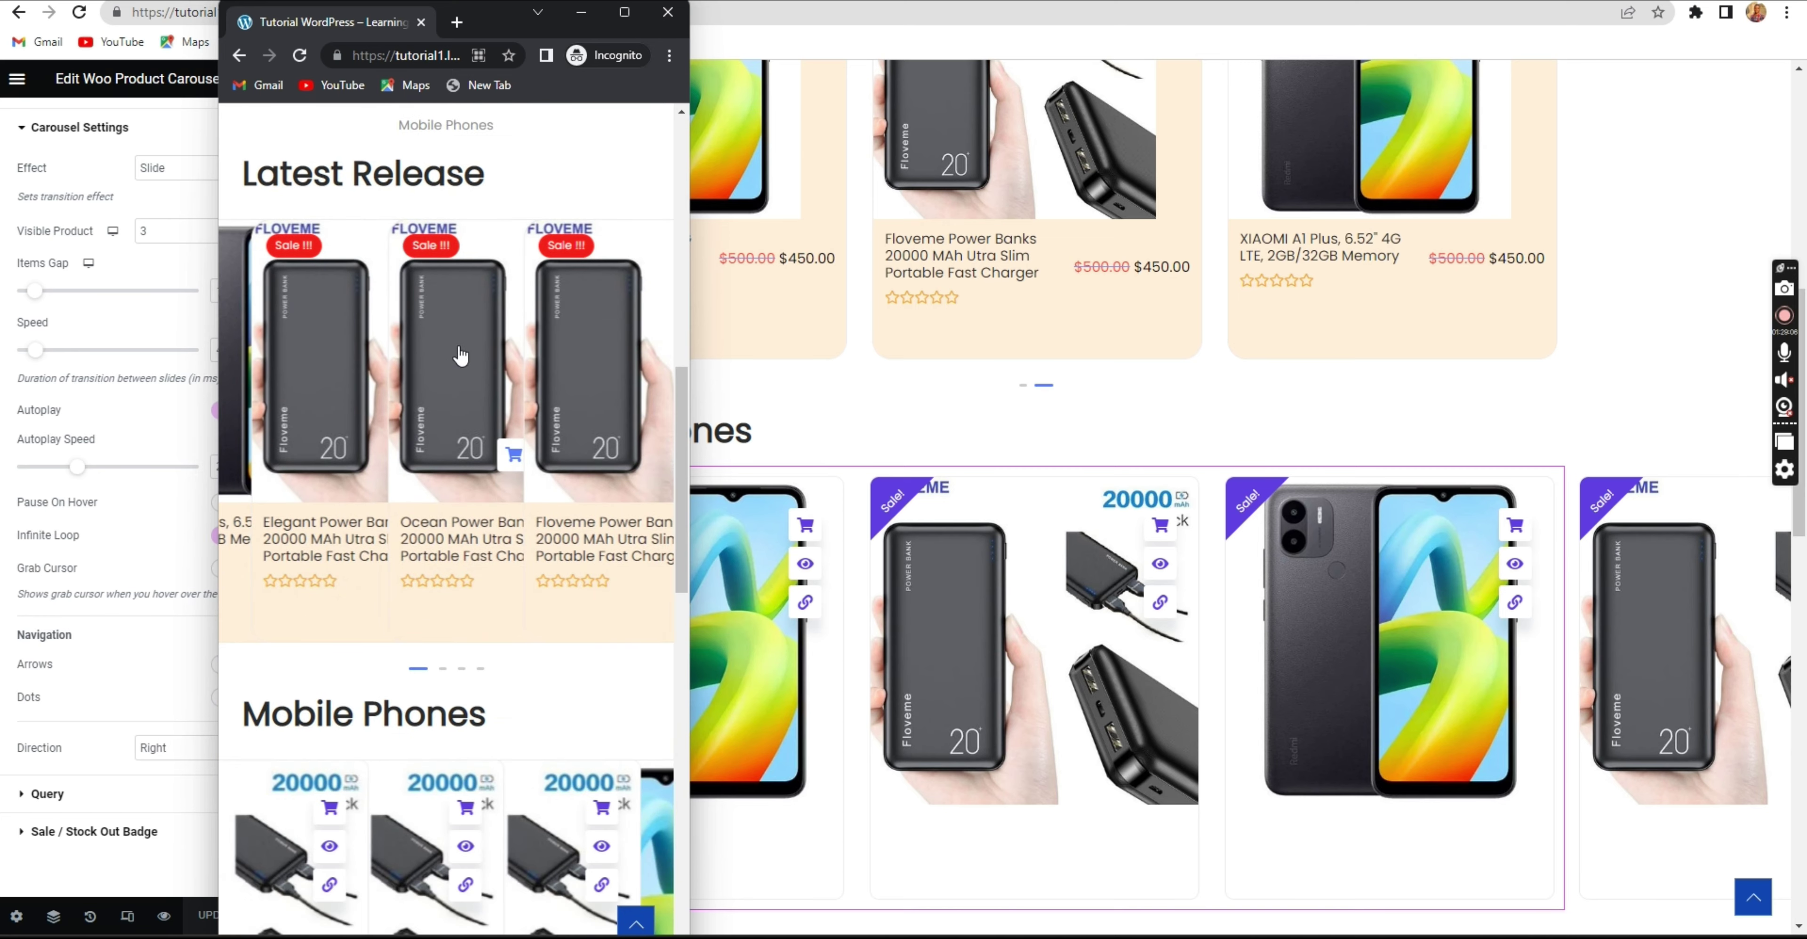
scroll(446, 373, down, 4)
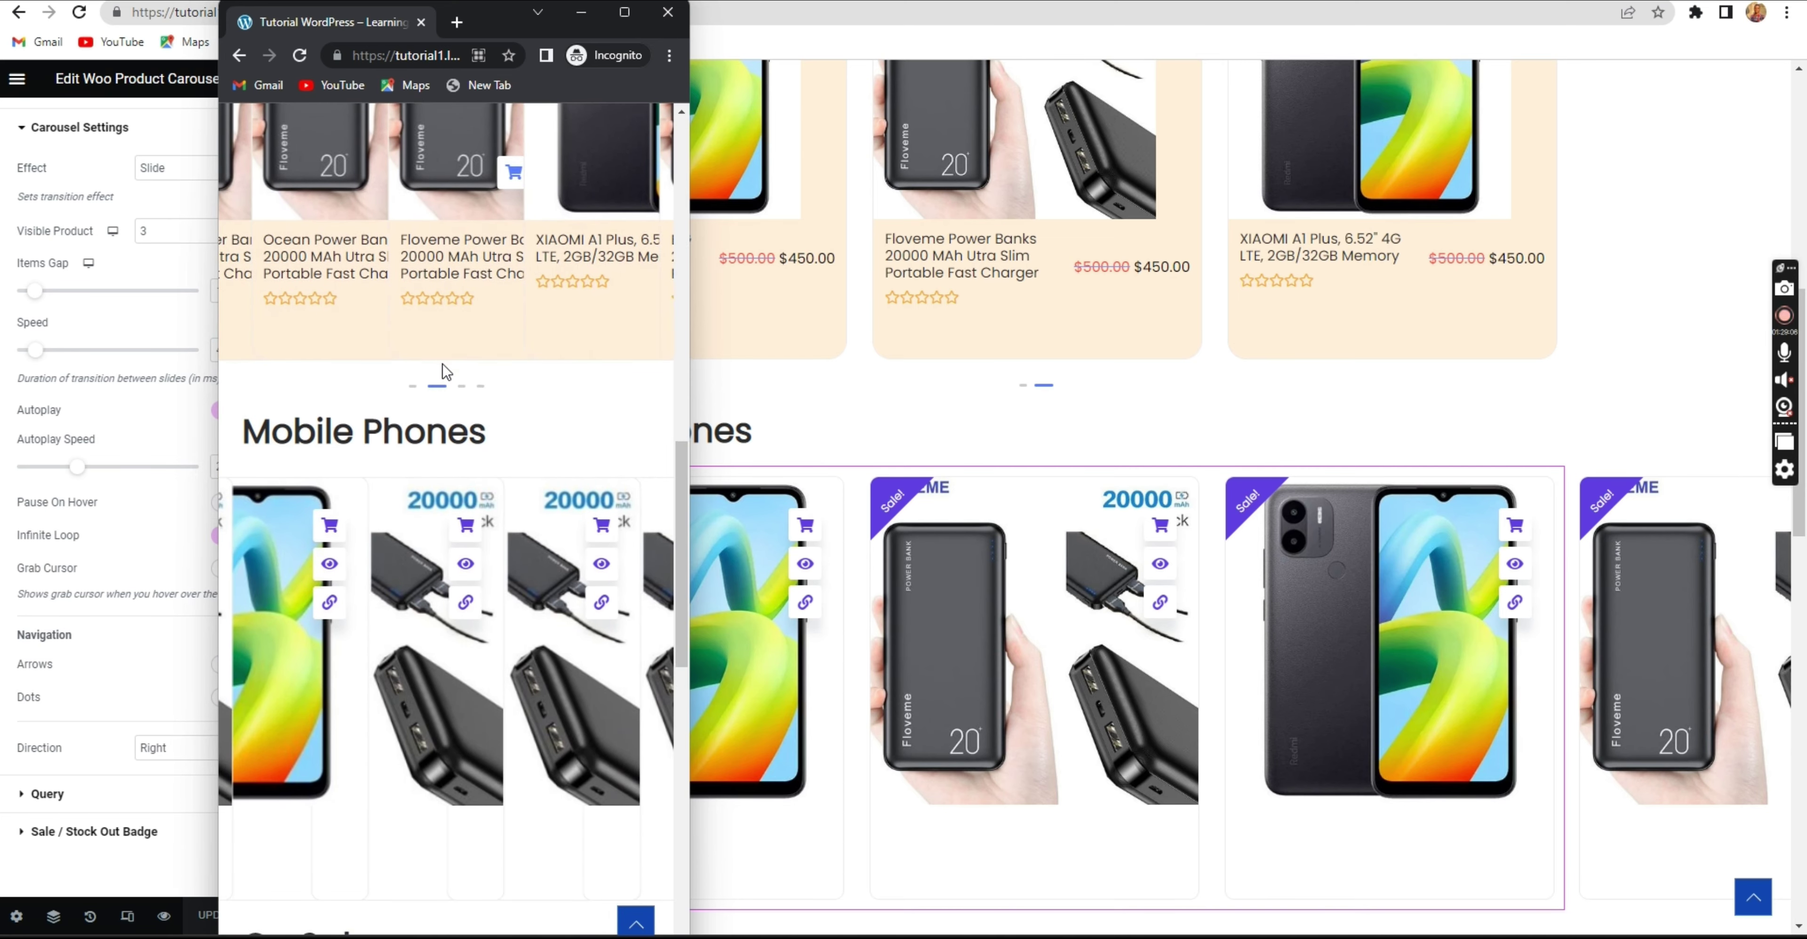
scroll(440, 372, up, 5)
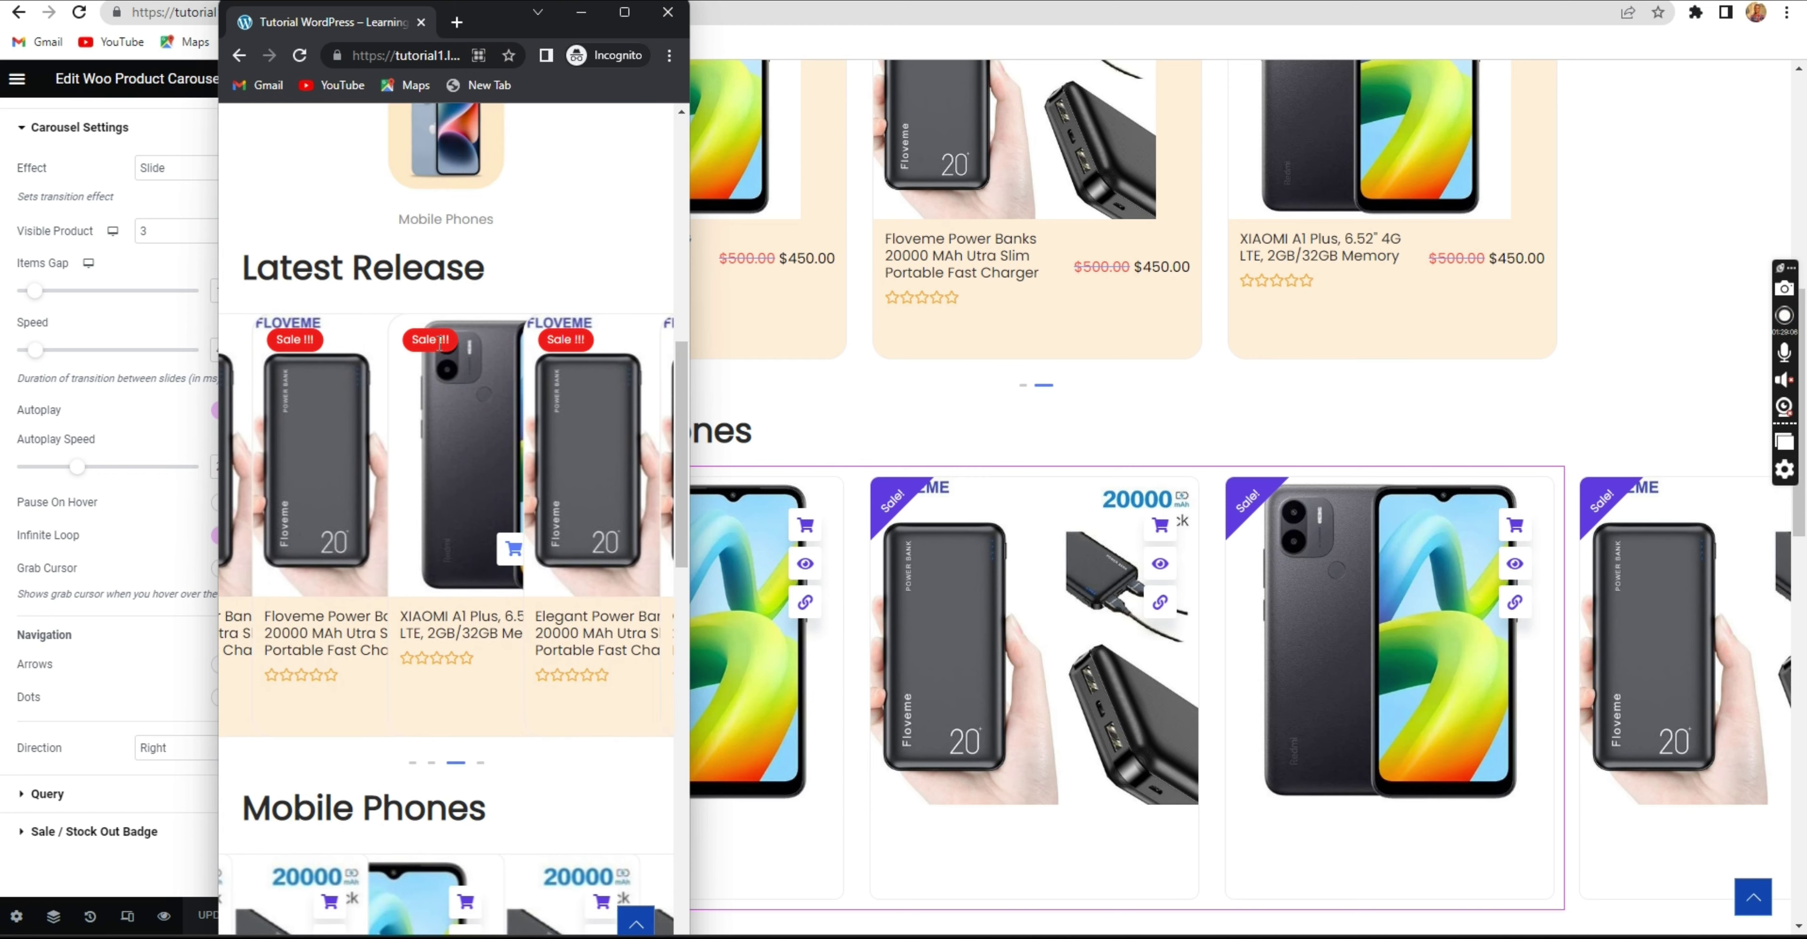
scroll(439, 344, down, 9)
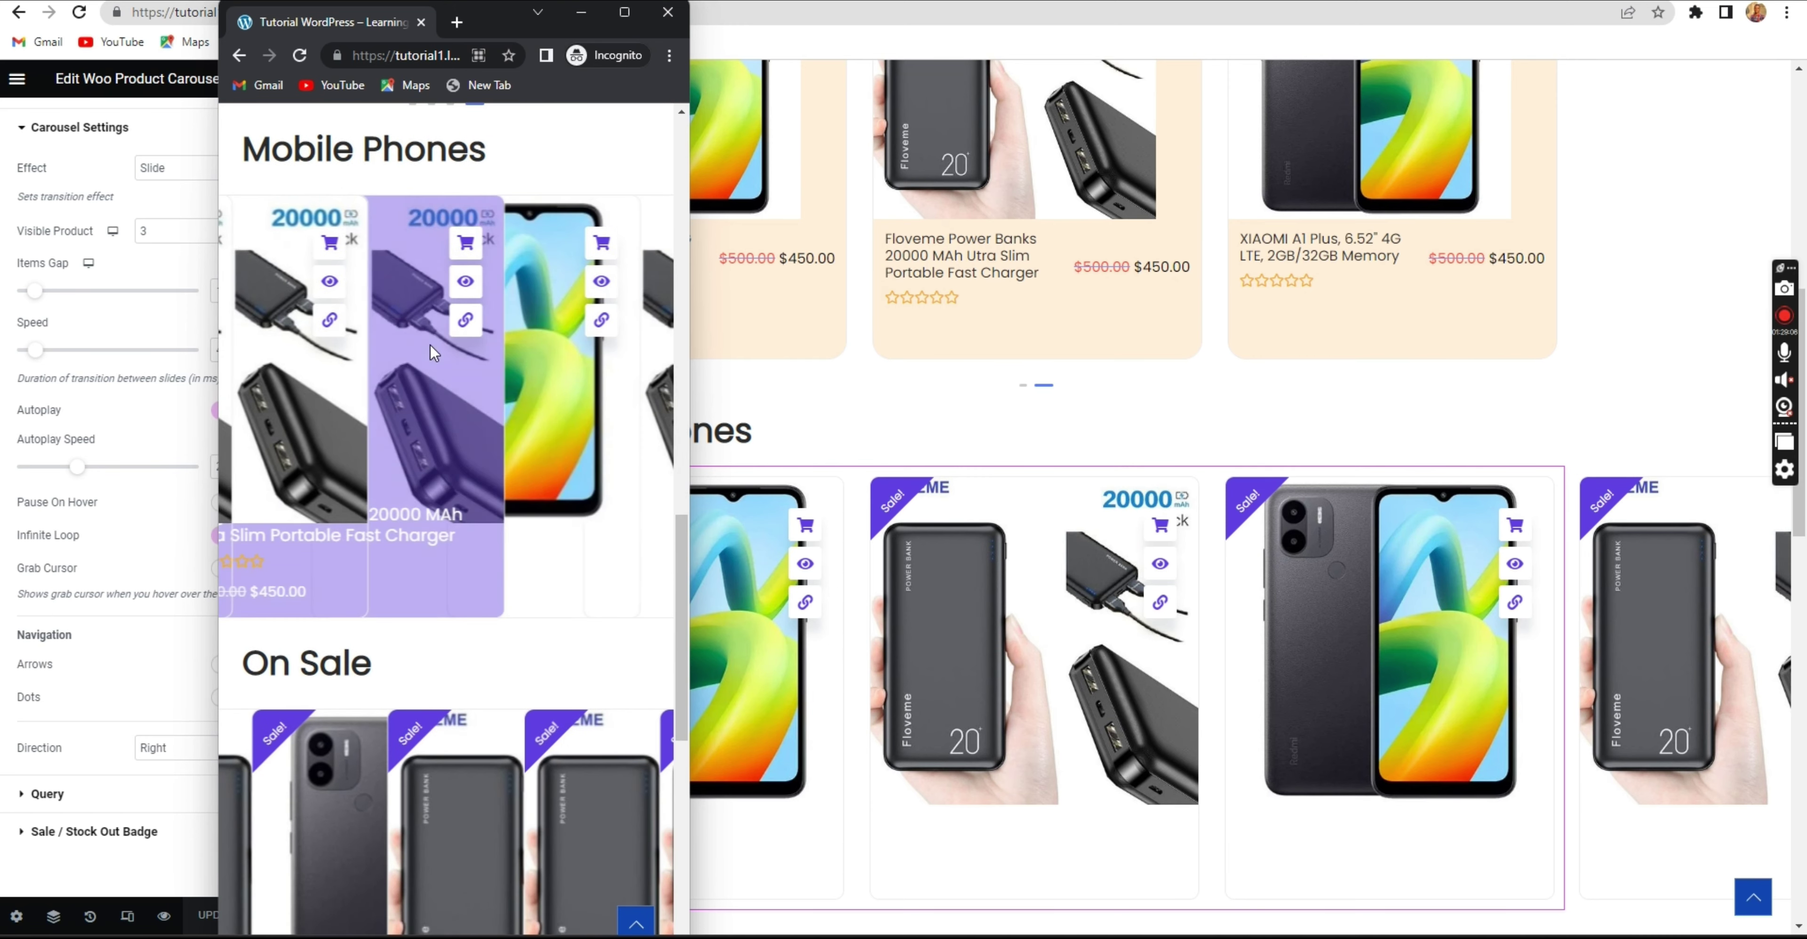
scroll(427, 325, up, 3)
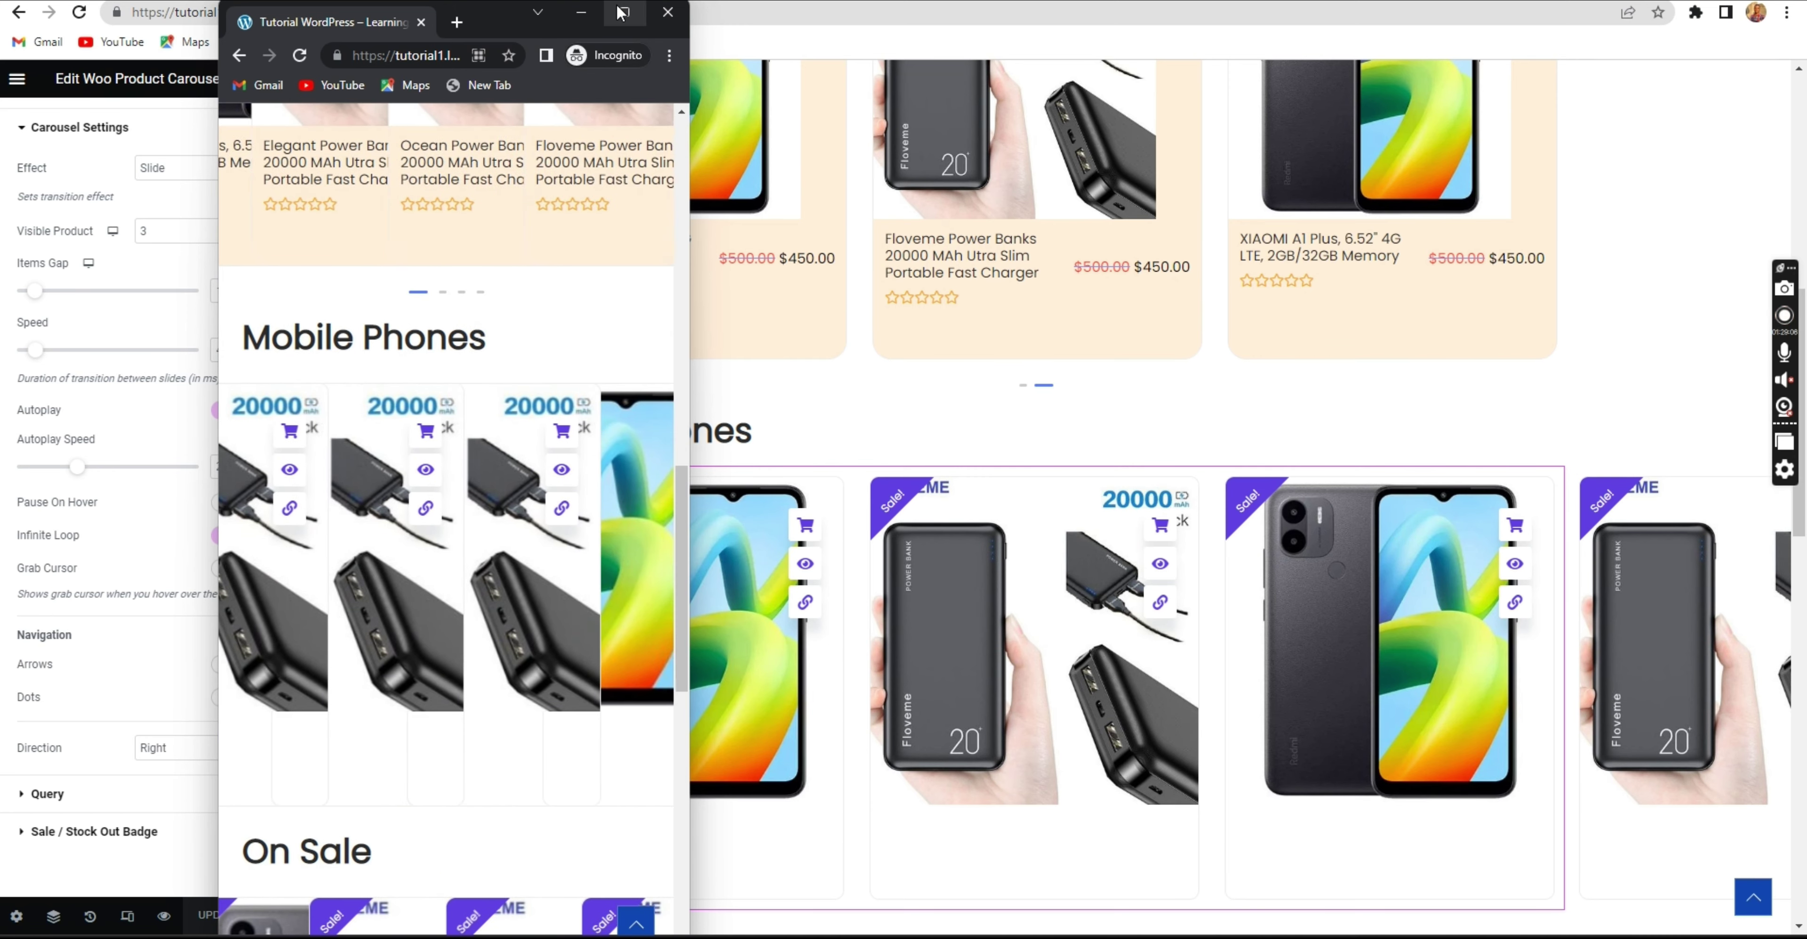
click(588, 15)
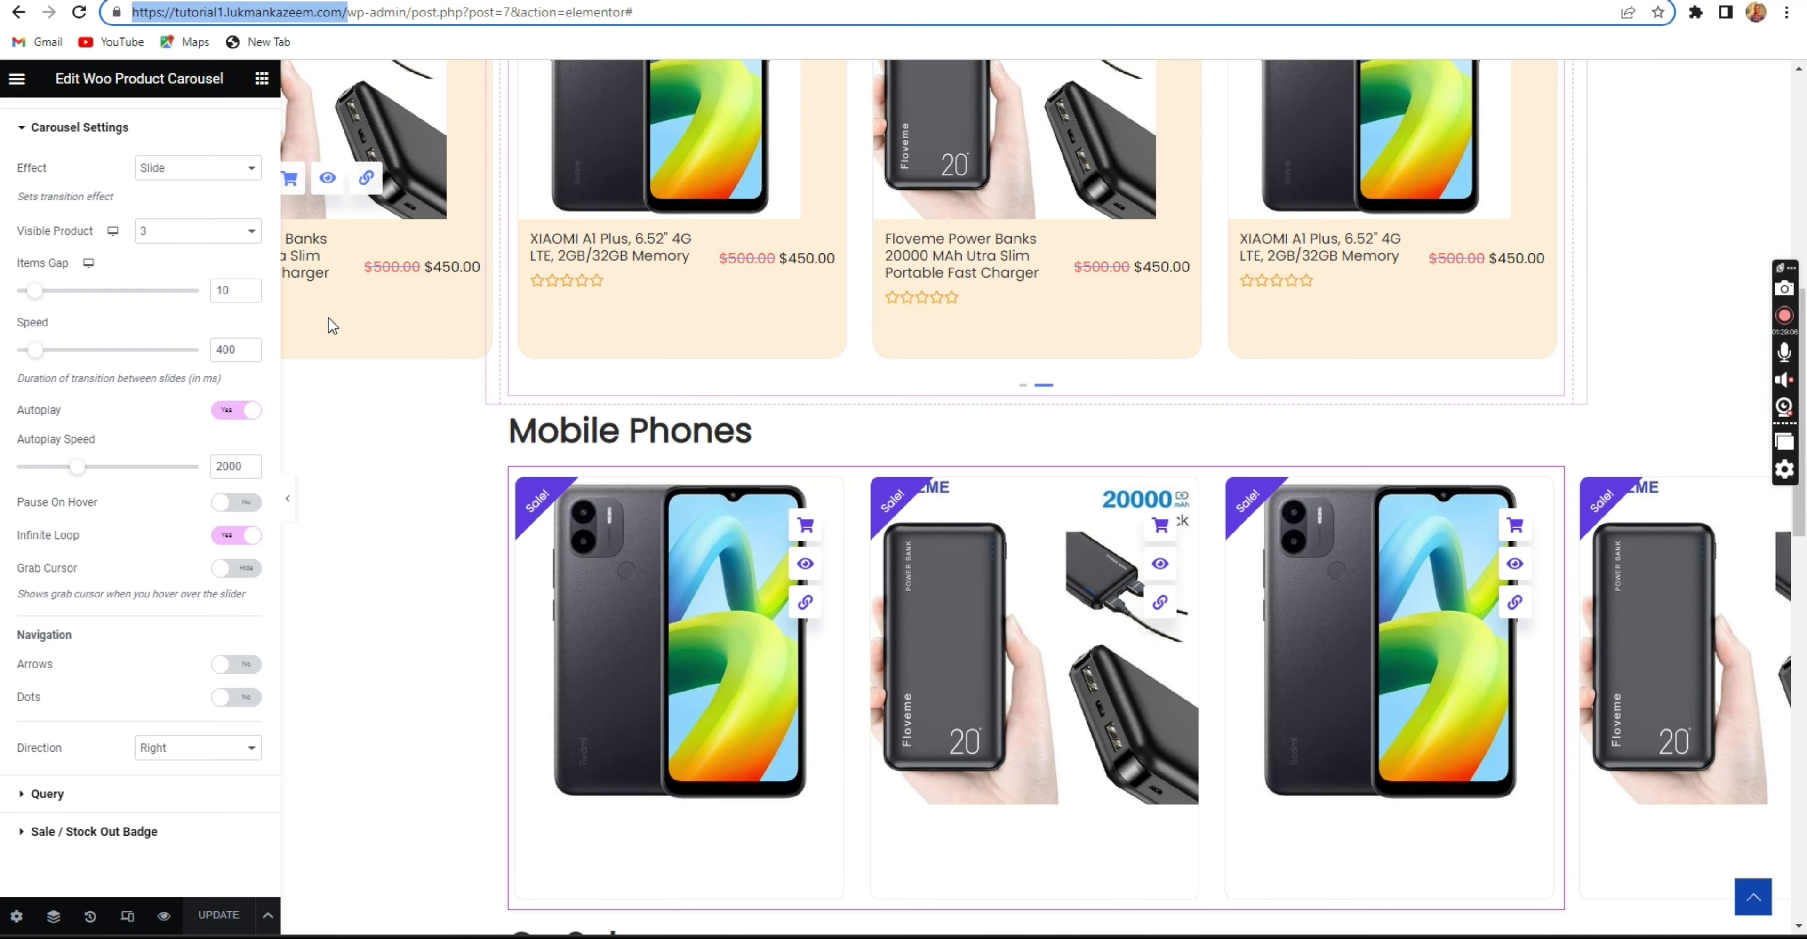
Open the carousel's settings and preview the homepage at tablet width in Responsive Mode.
scroll(556, 331, up, 10)
scroll(1123, 386, down, 8)
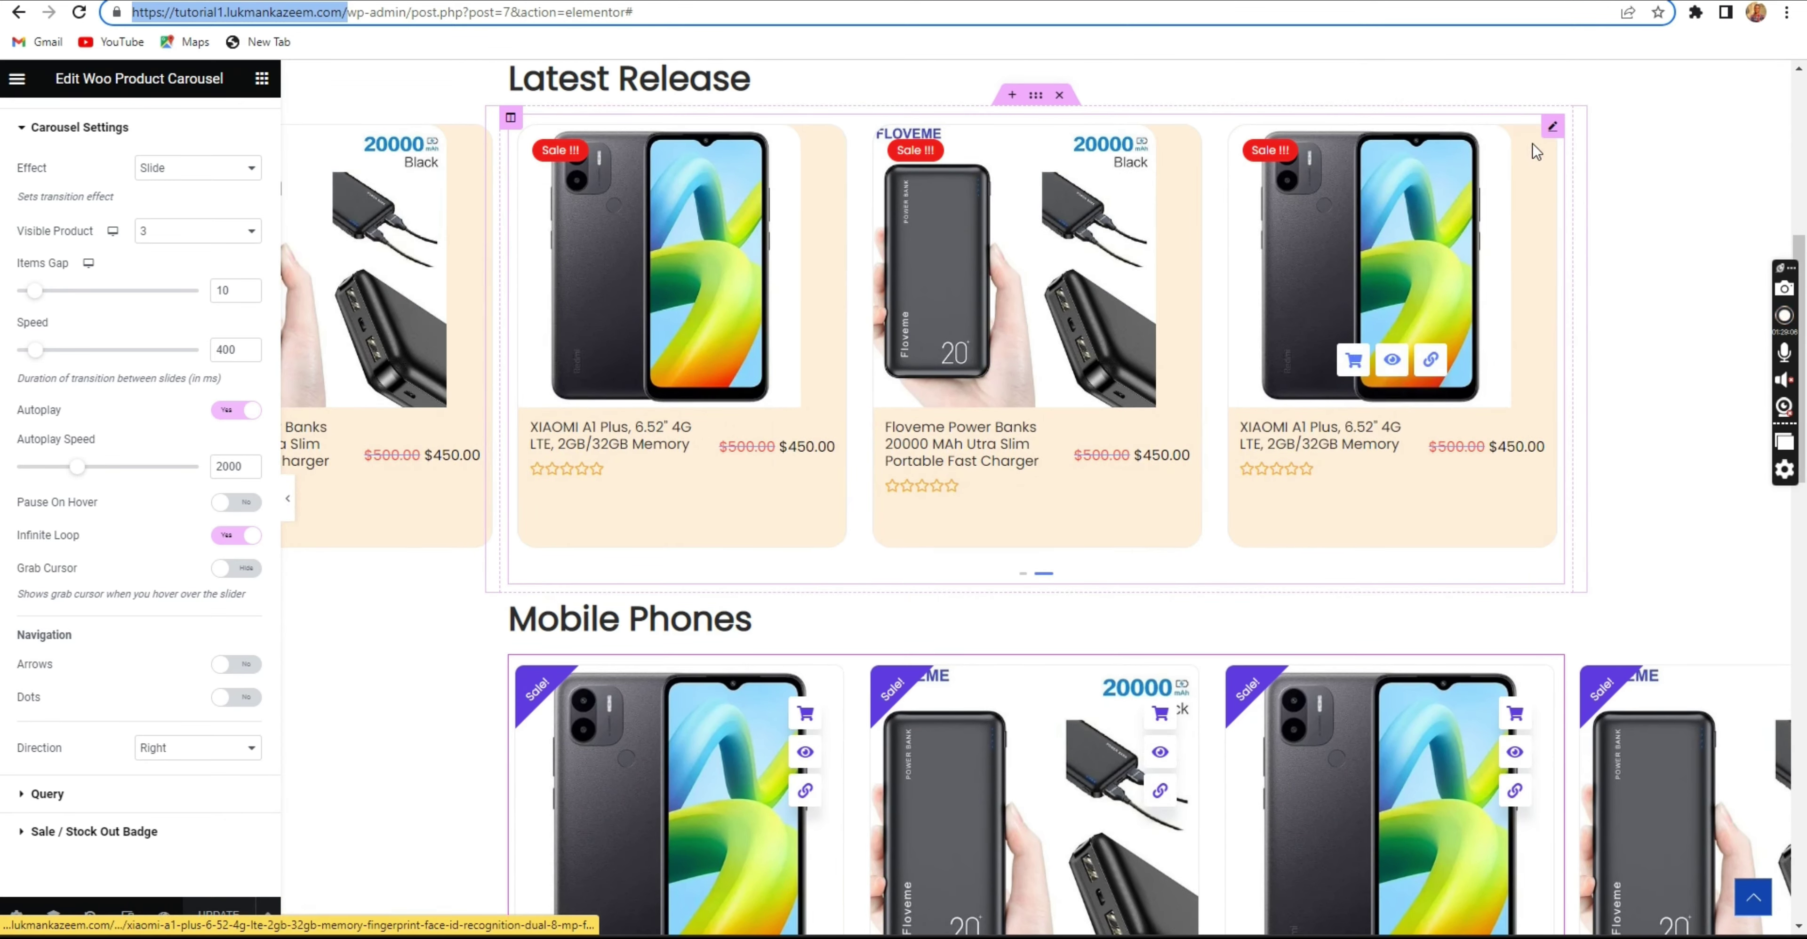
click(1553, 132)
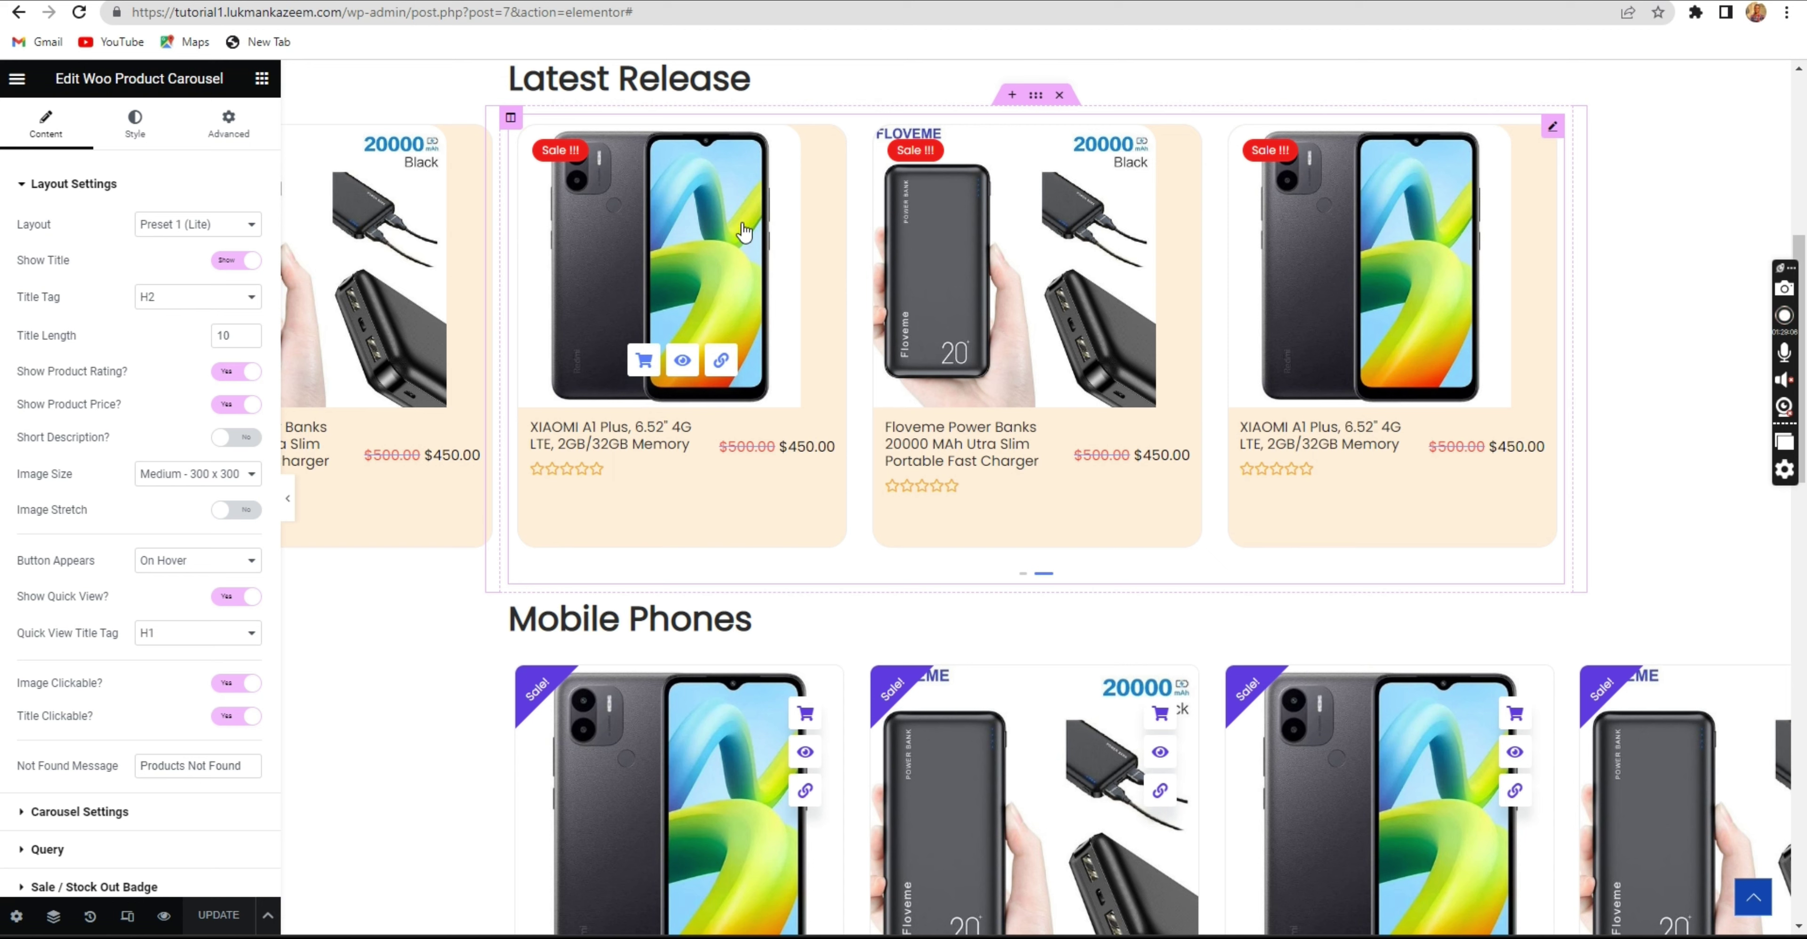
click(127, 917)
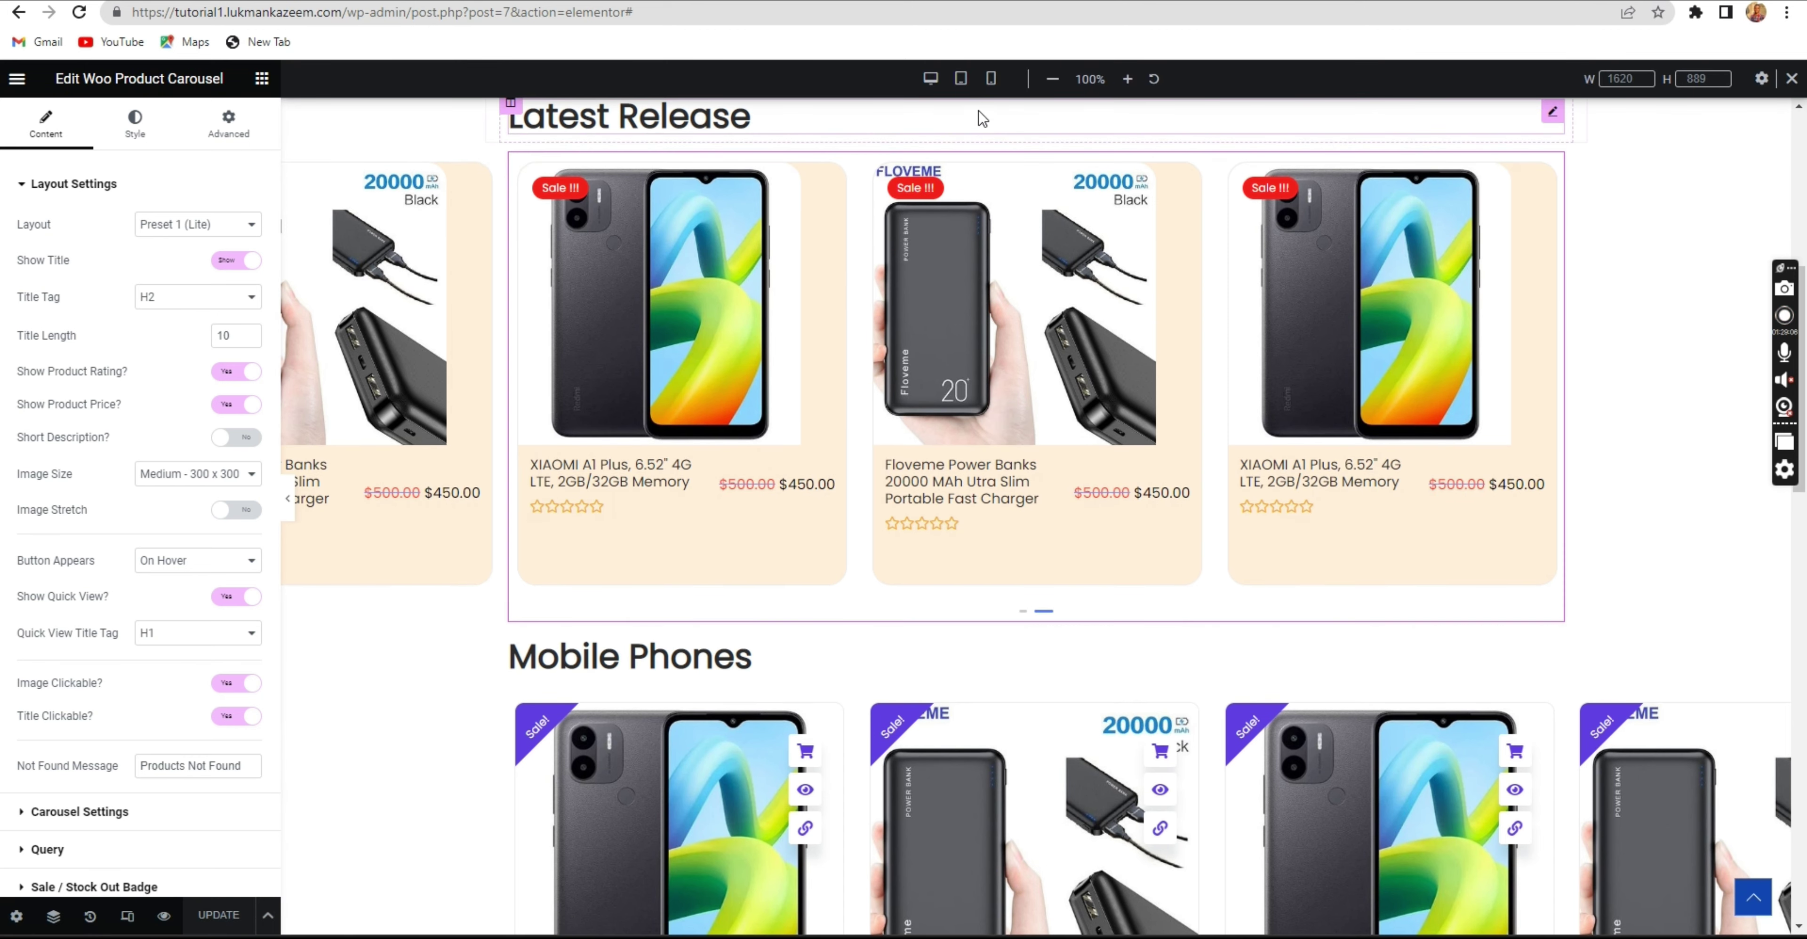
click(991, 79)
click(962, 80)
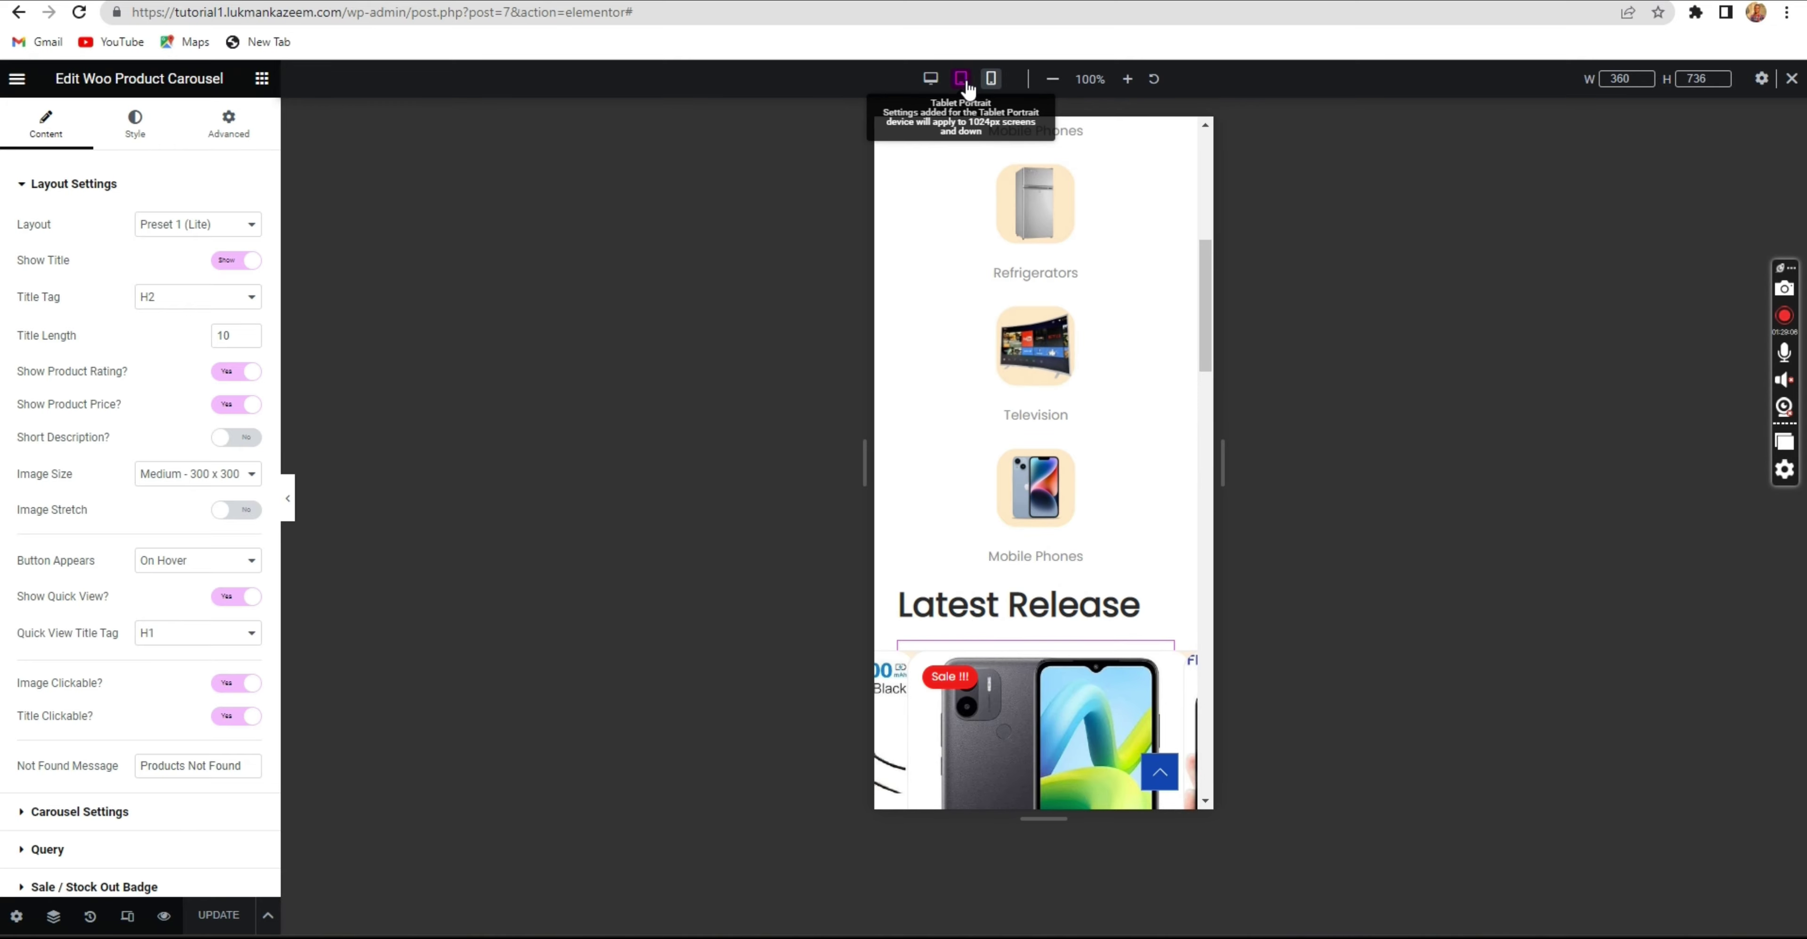
scroll(967, 241, up, 5)
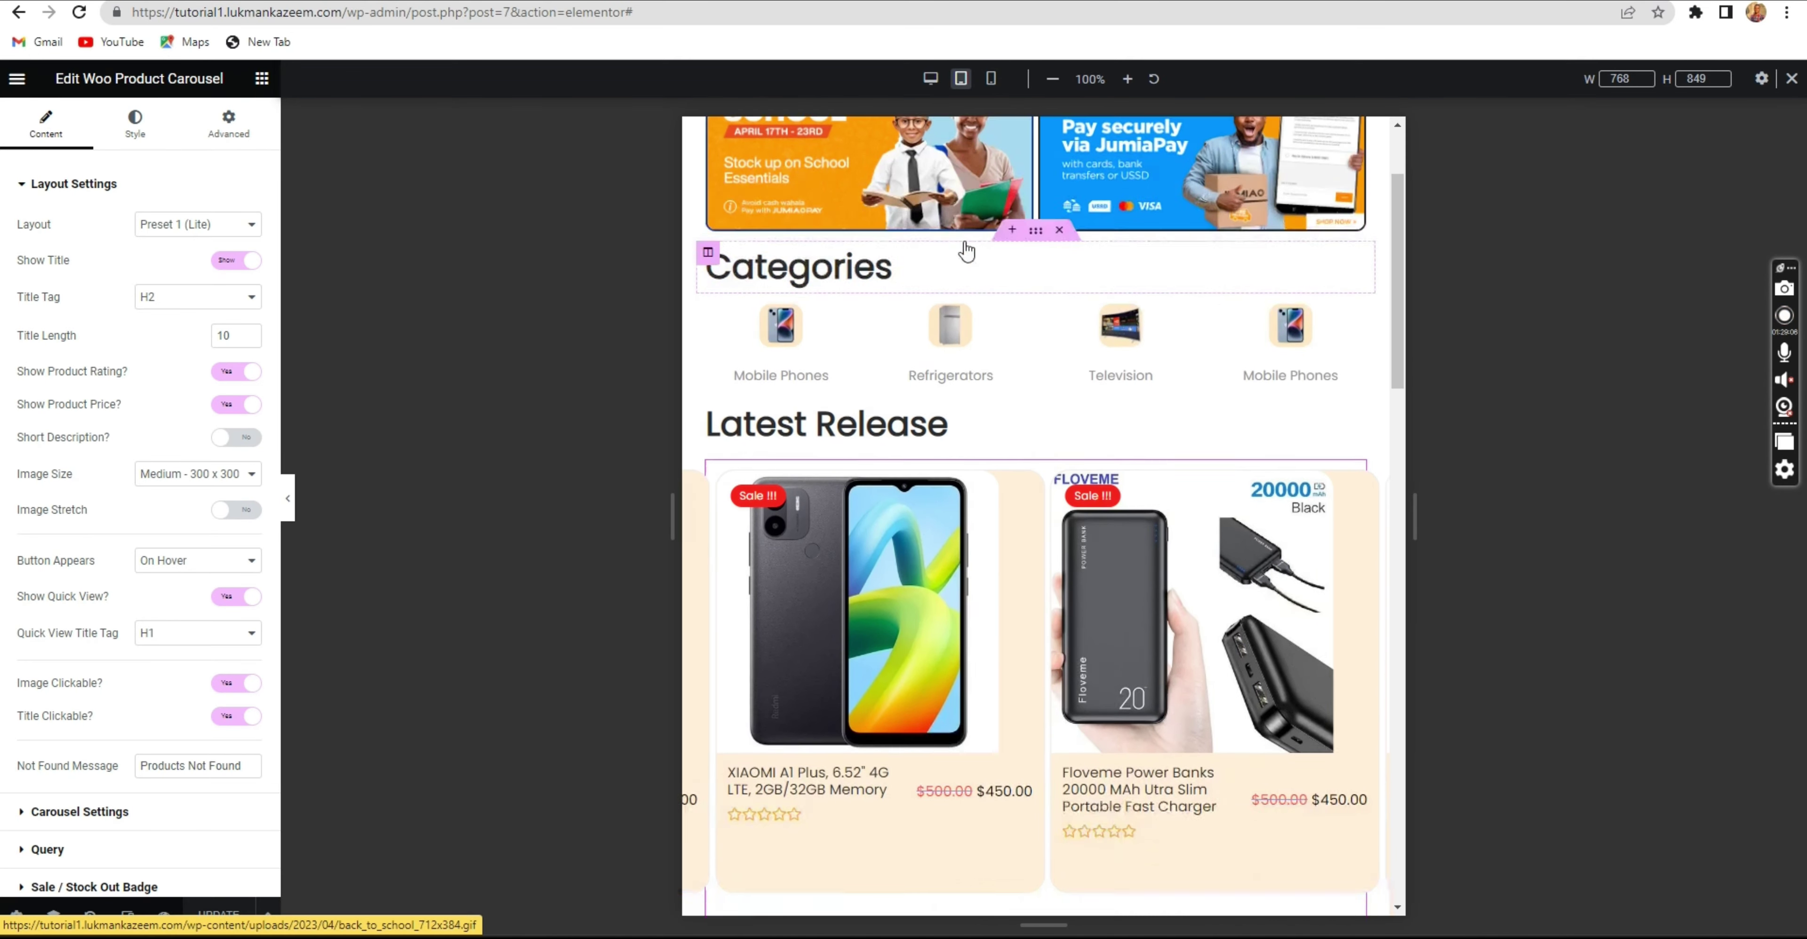
scroll(967, 251, down, 4)
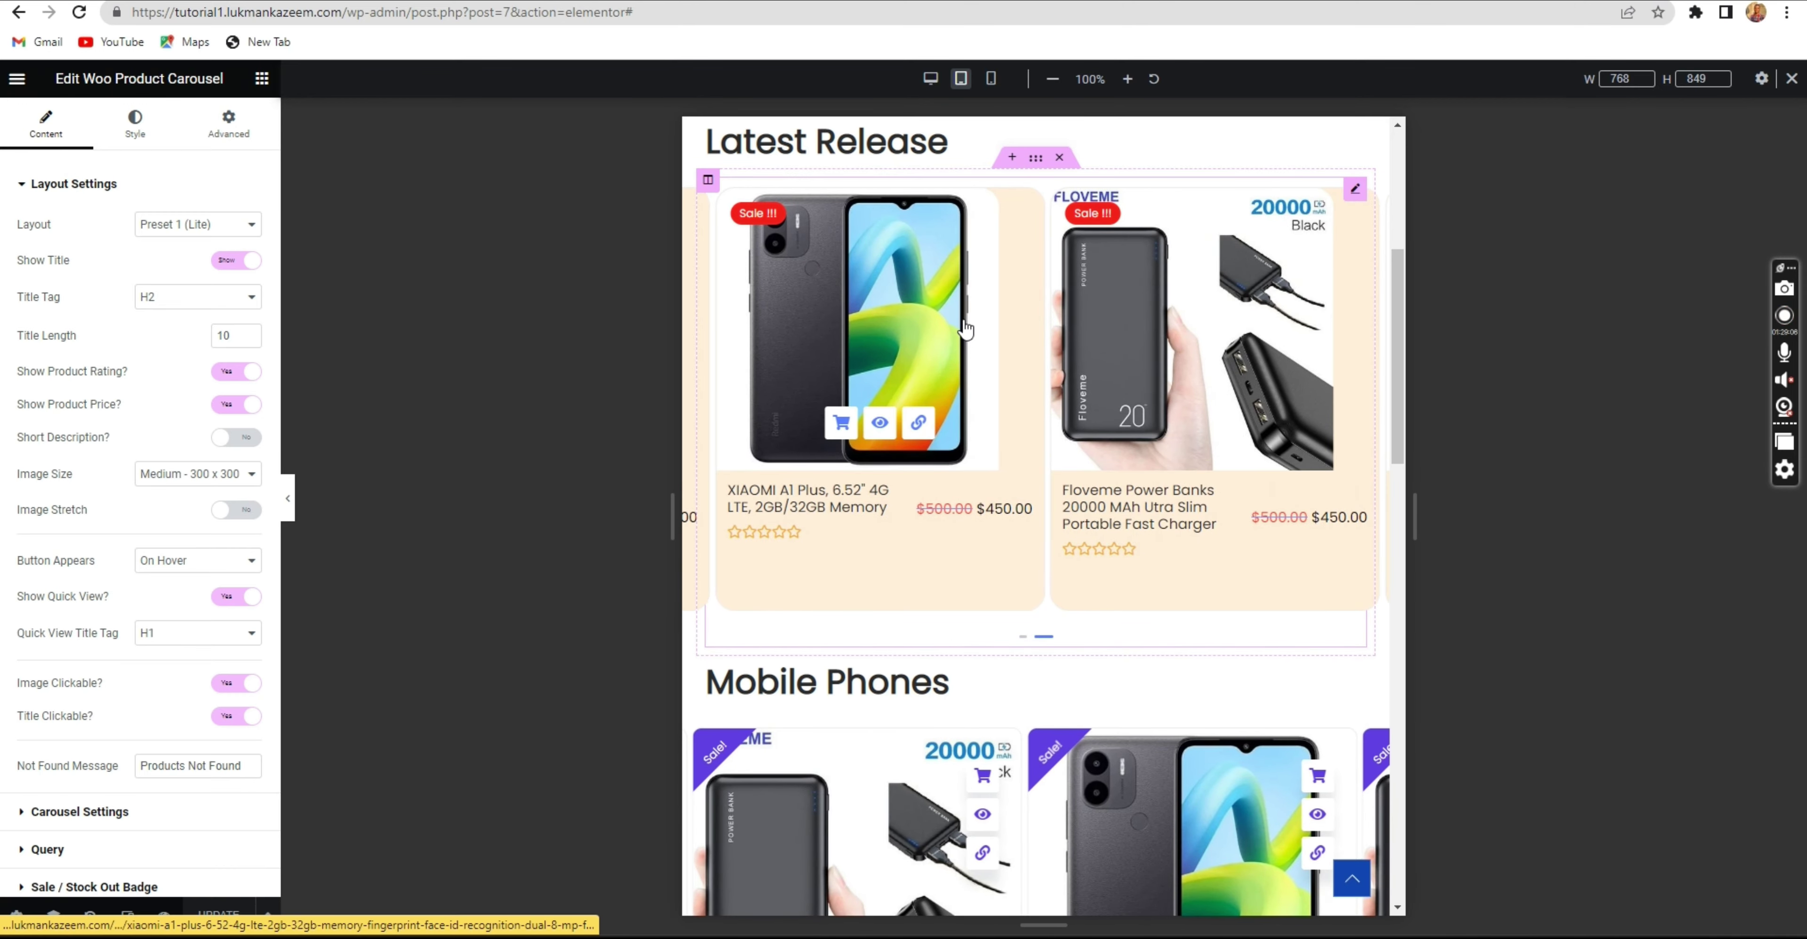
scroll(966, 329, up, 2)
scroll(950, 307, down, 3)
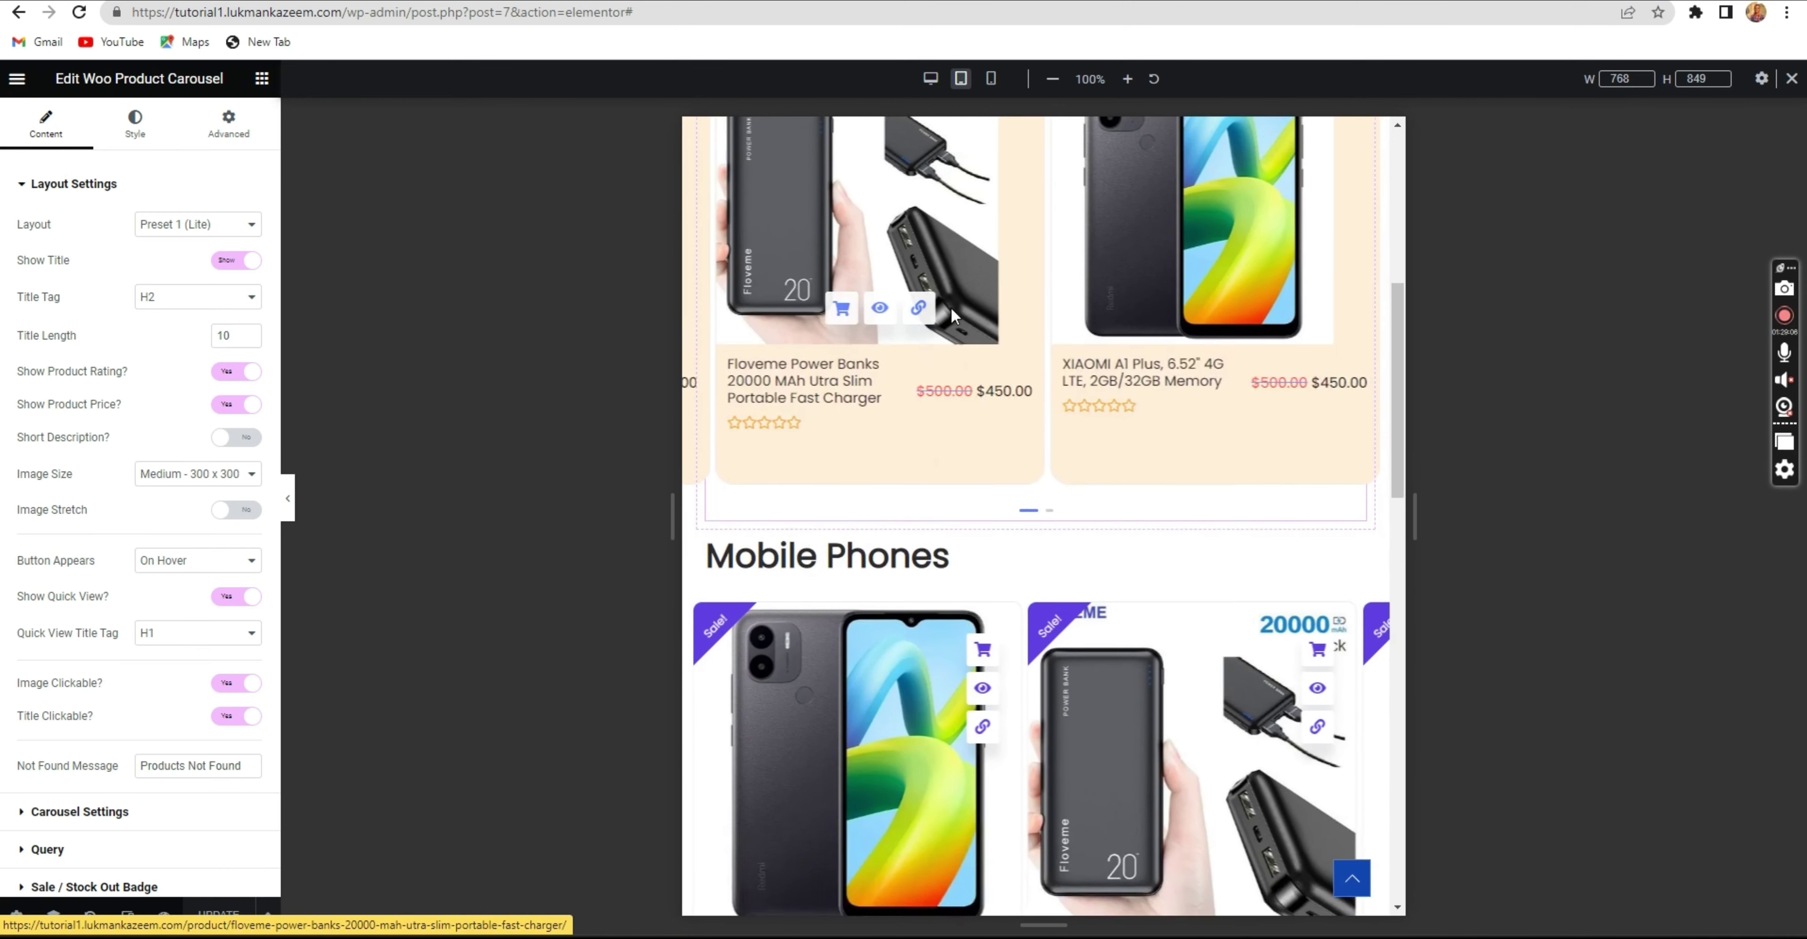
scroll(940, 211, up, 2)
scroll(927, 121, up, 3)
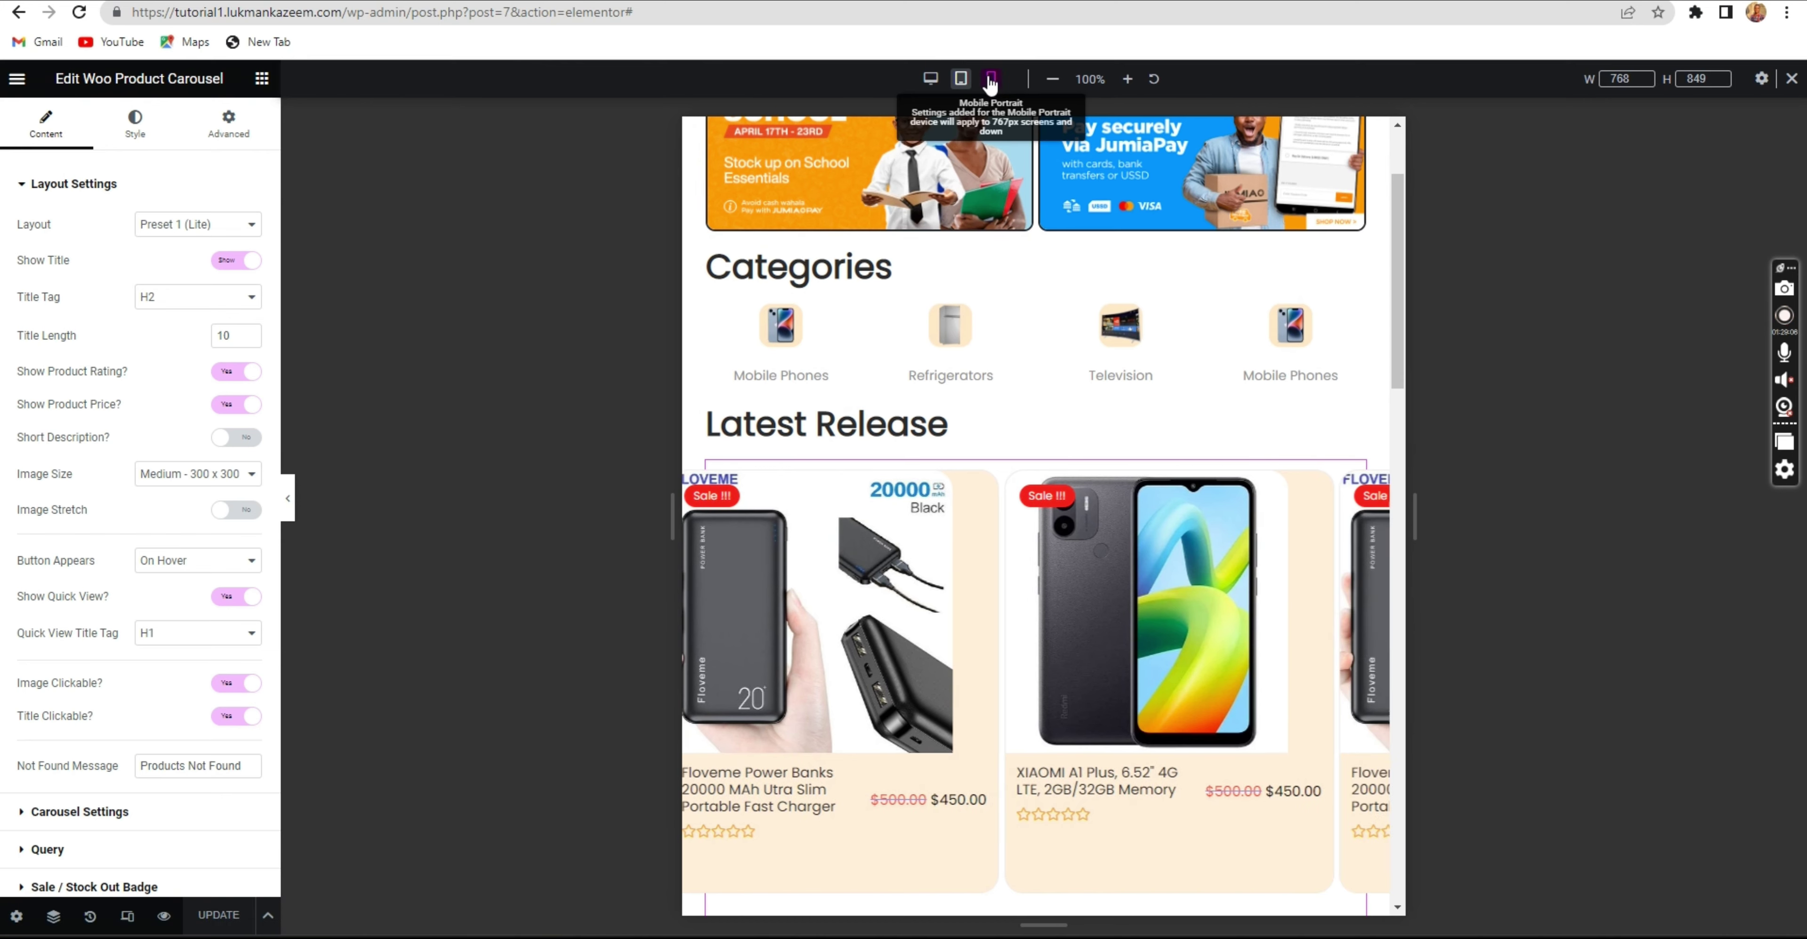
Preview the homepage at mobile width (360 × 736), then bring back the Incognito window.
click(991, 78)
scroll(987, 329, down, 10)
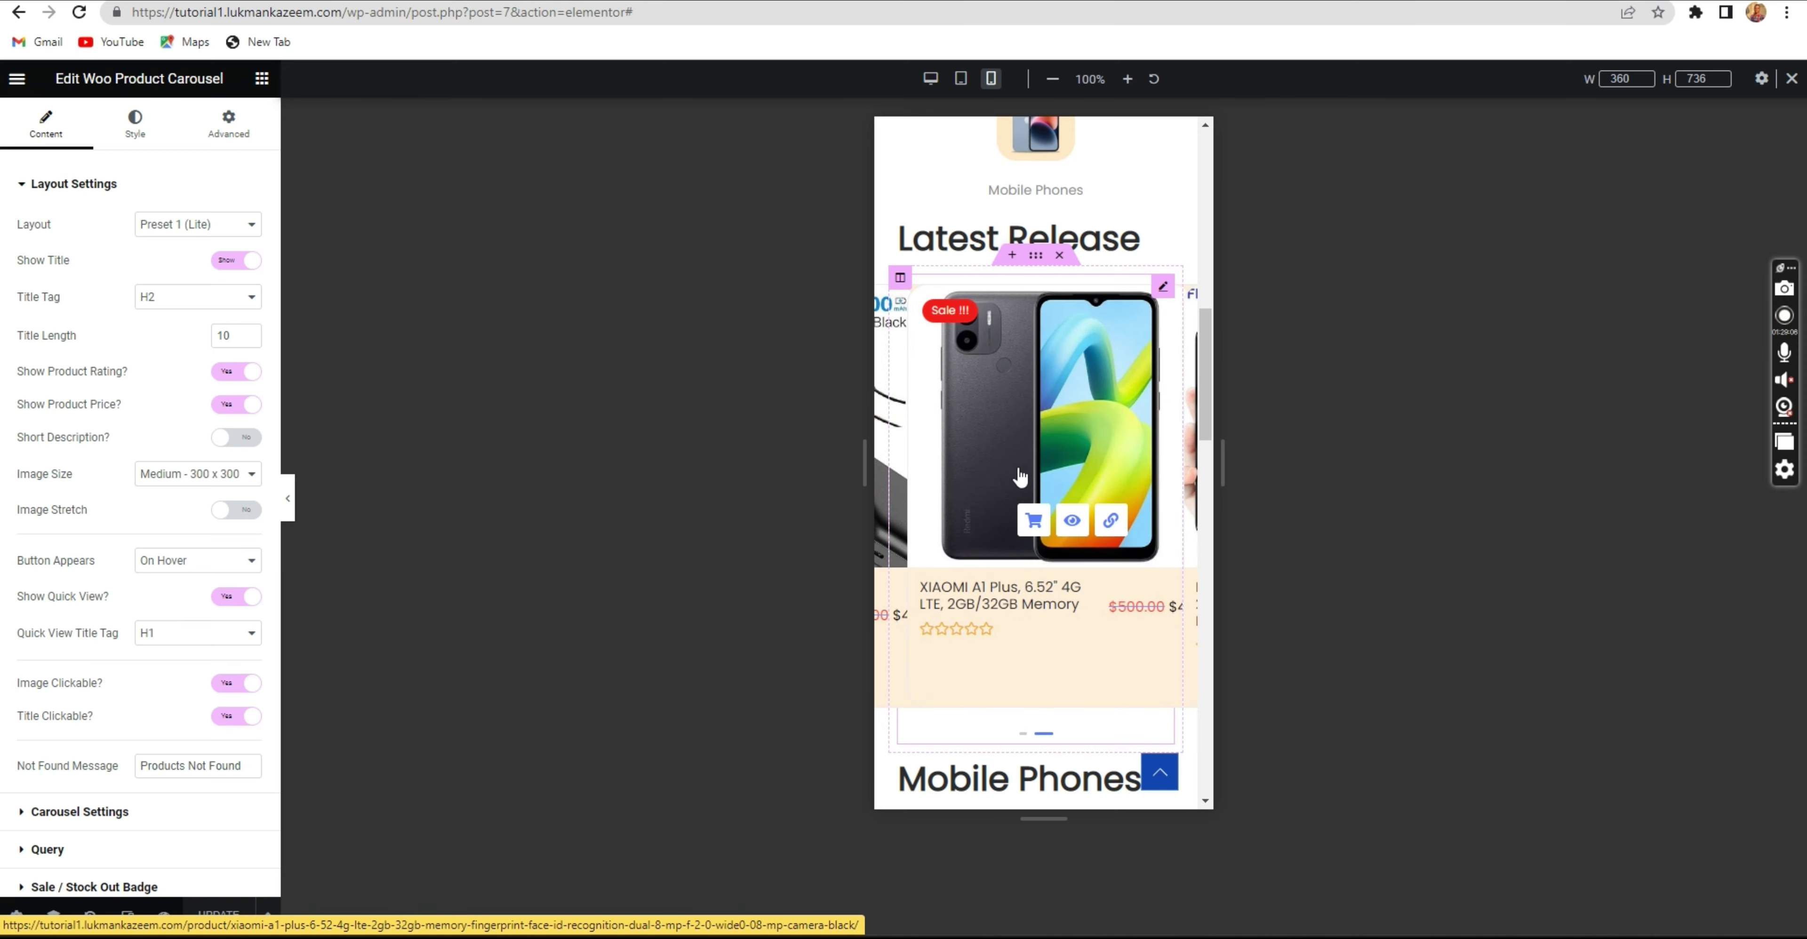
scroll(1032, 484, down, 5)
scroll(1032, 476, down, 1)
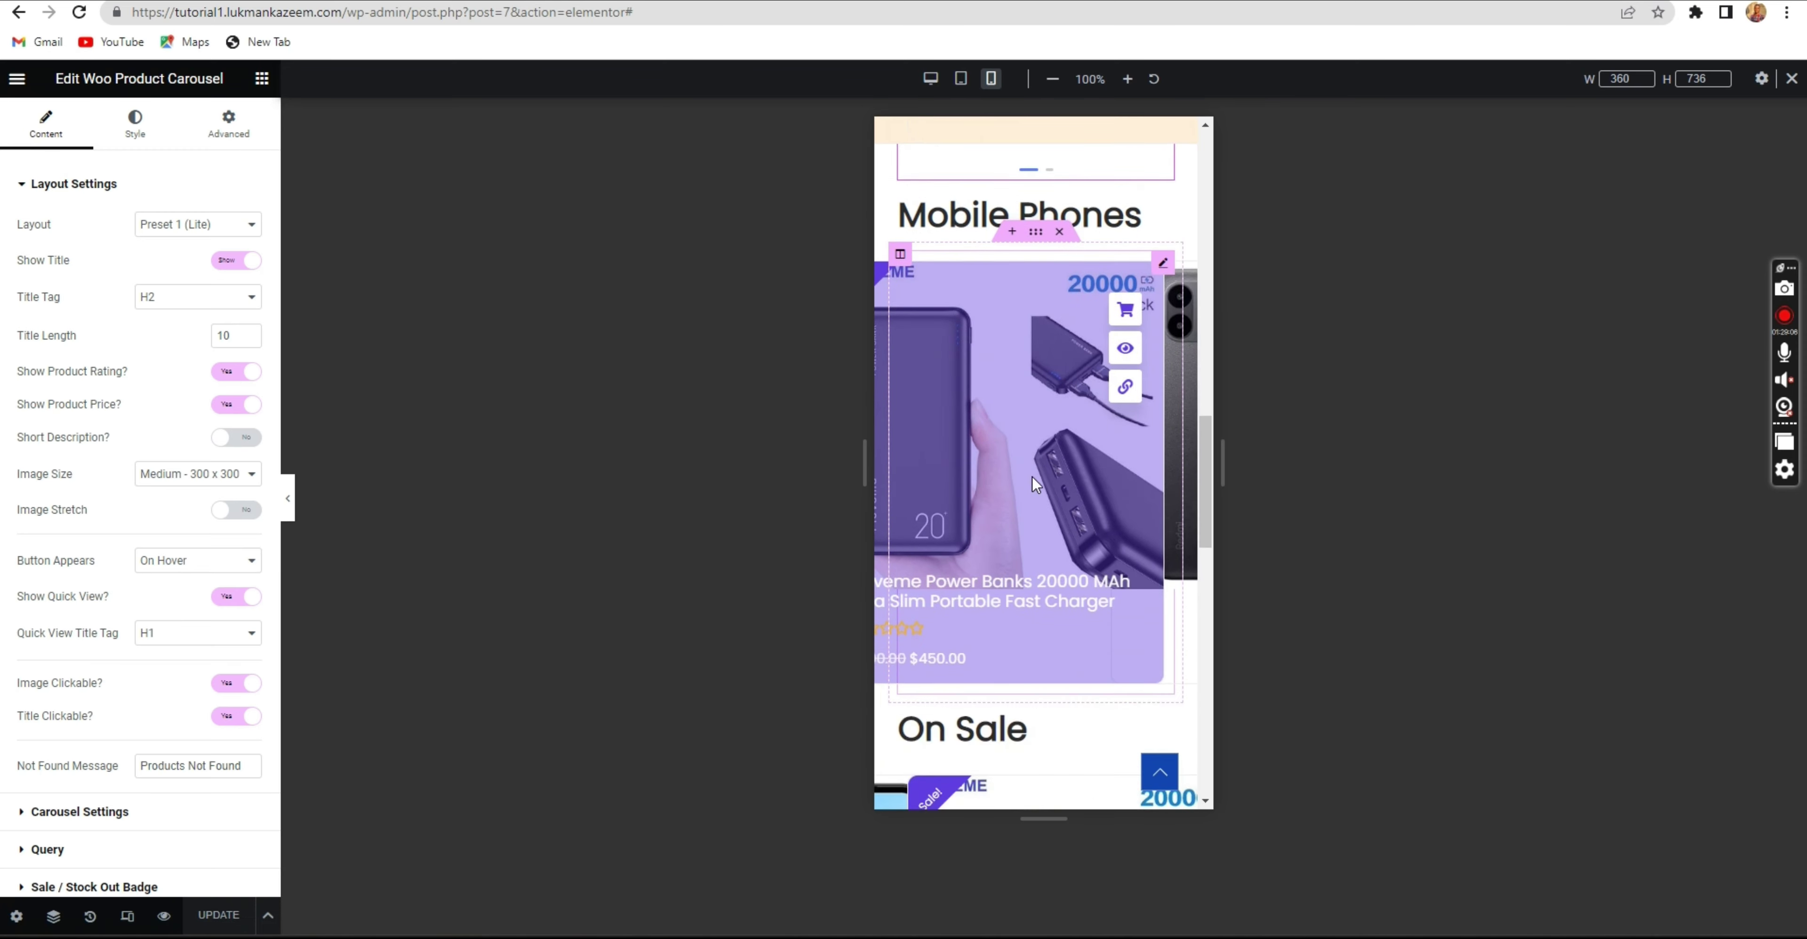
scroll(1027, 477, down, 5)
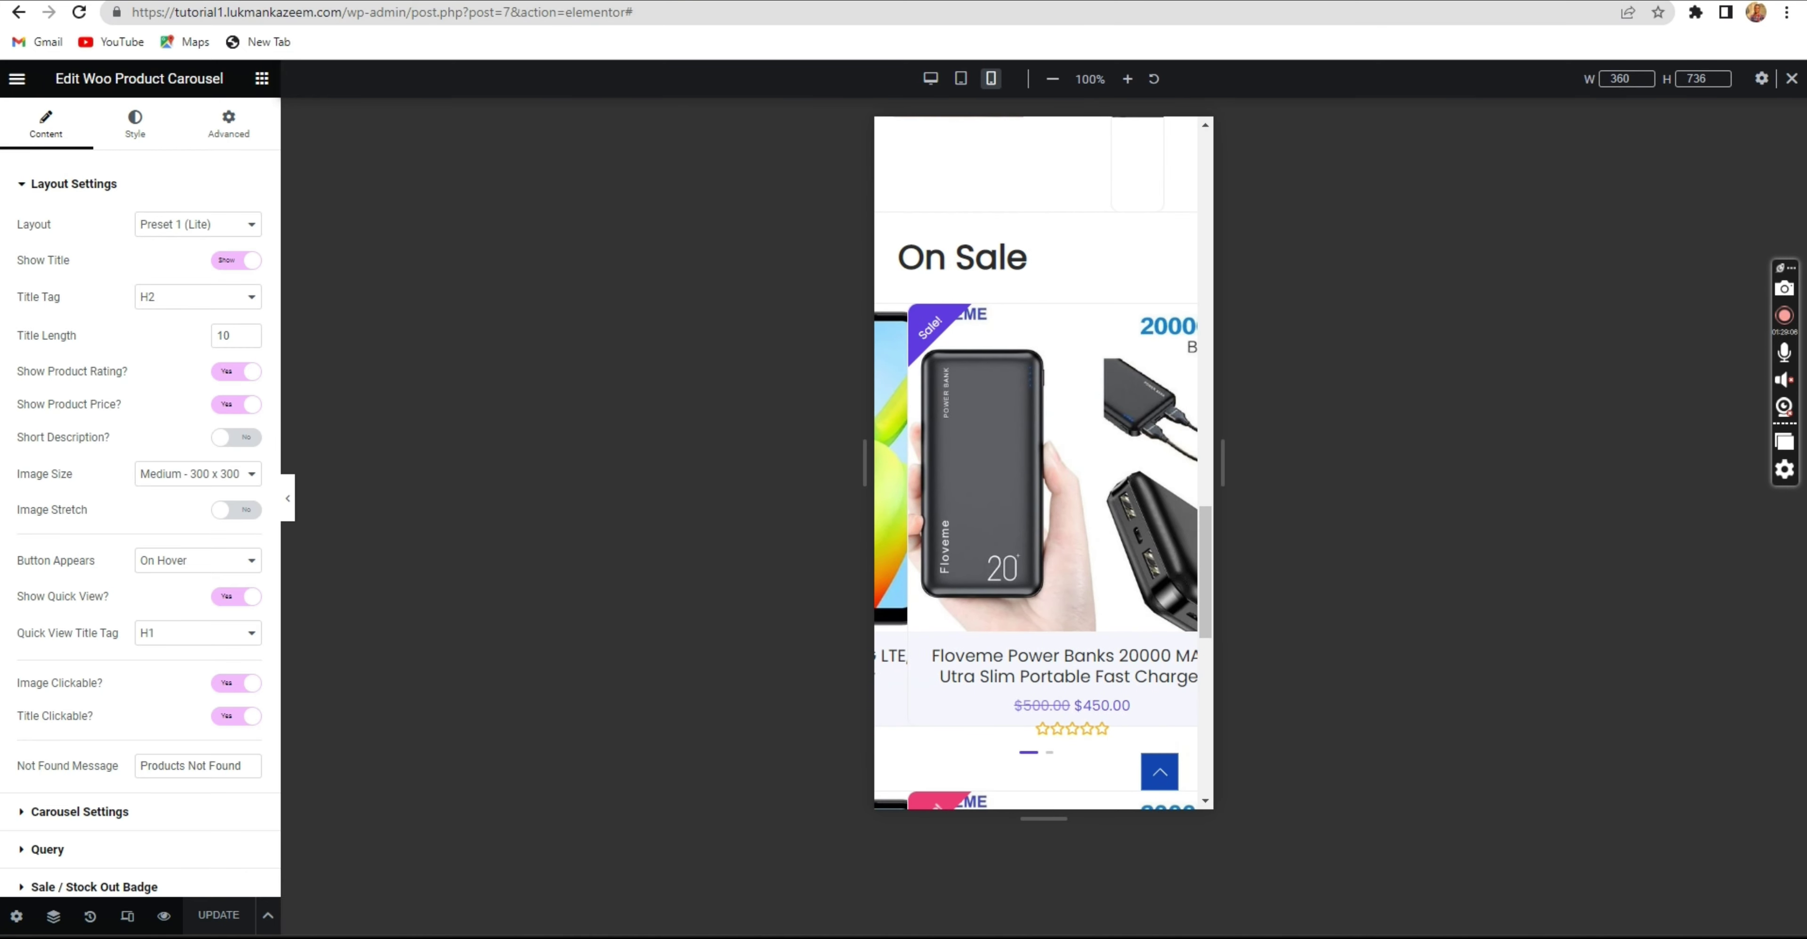
mouse_move(1477, 865)
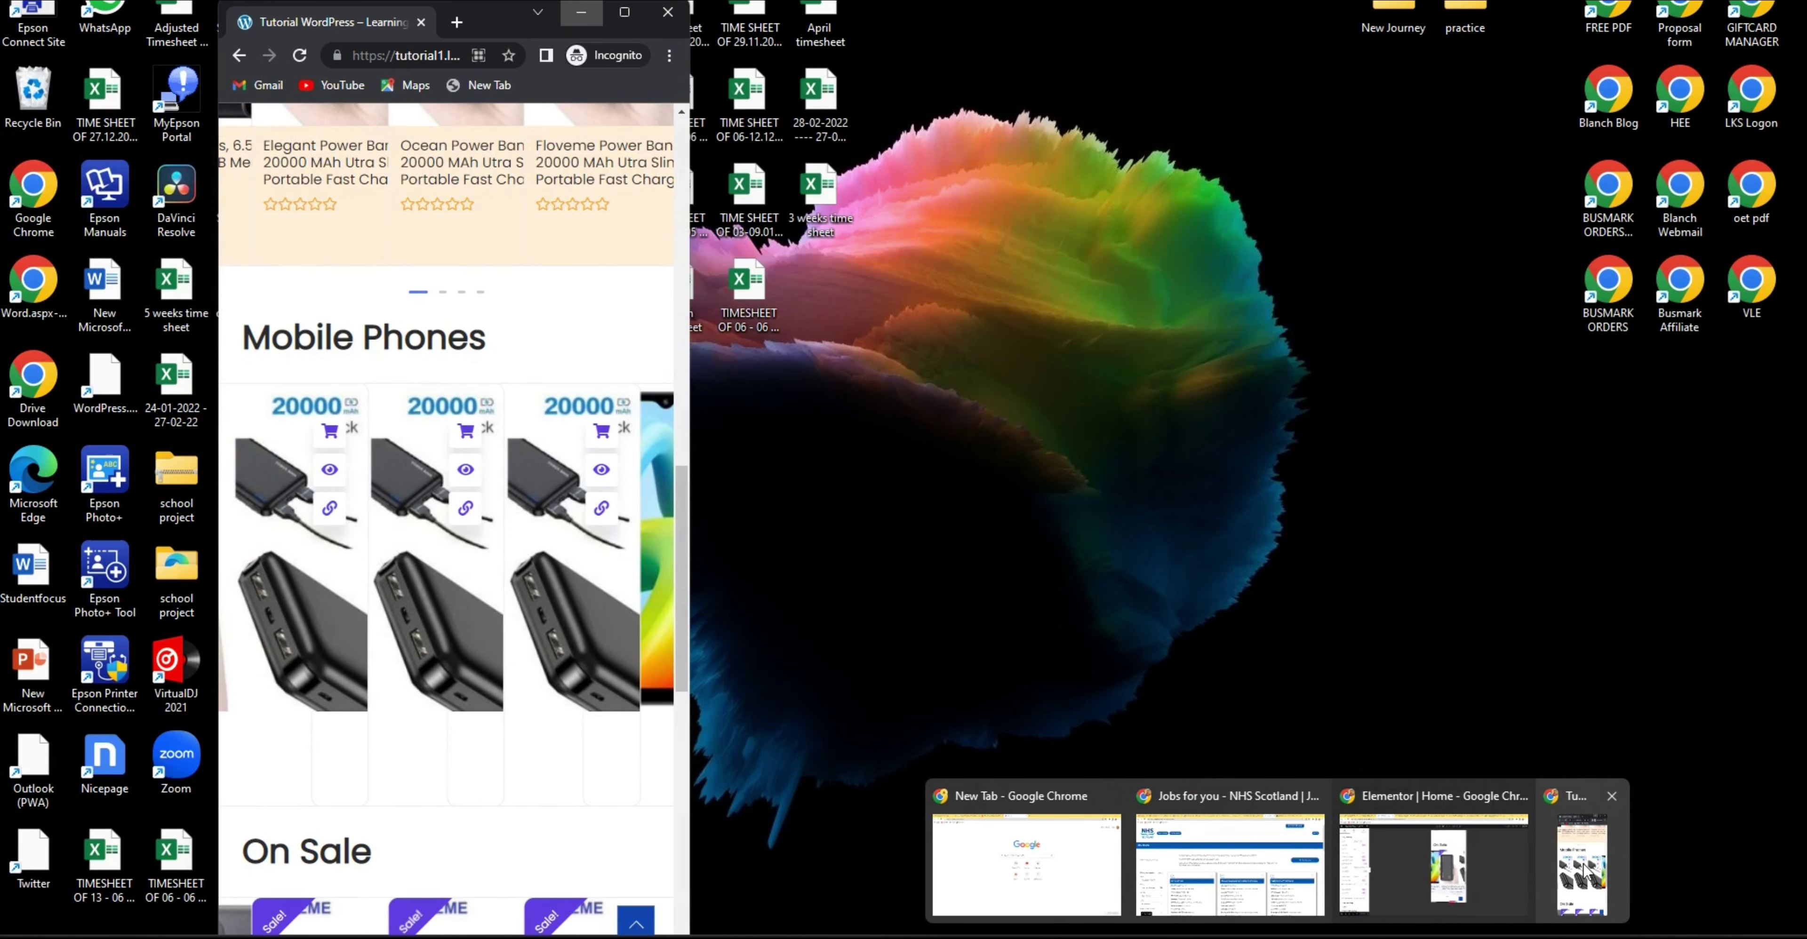
click(1583, 871)
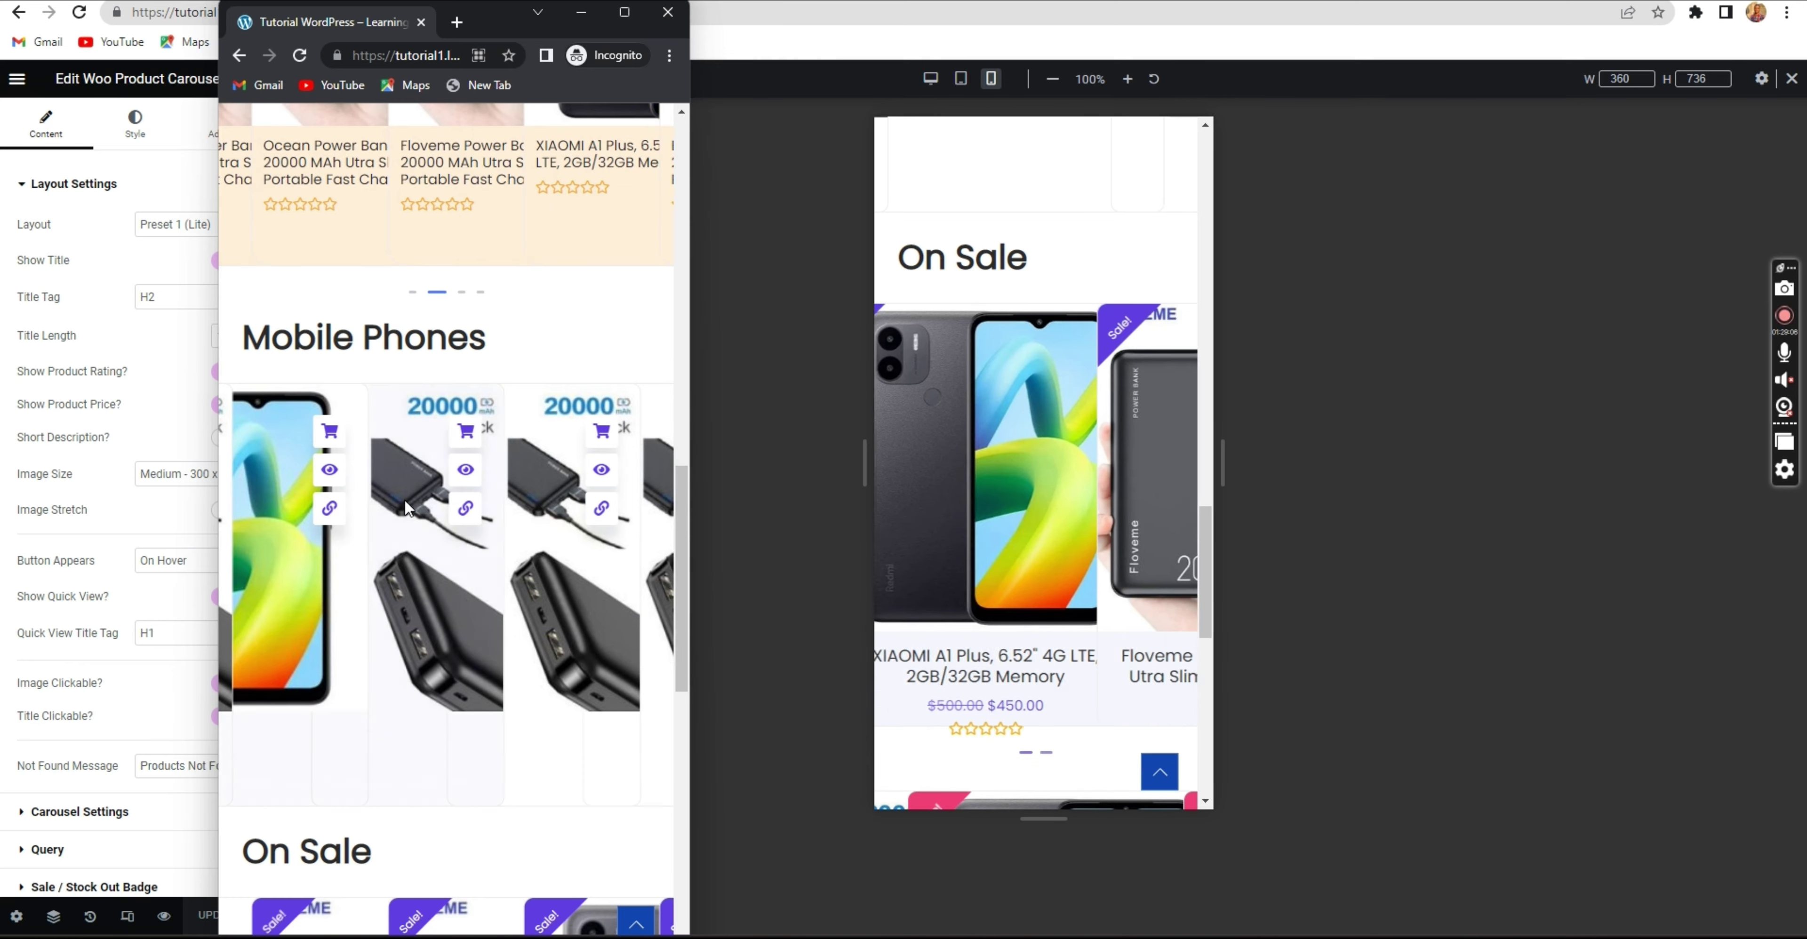
Hide the Incognito window and scroll through the Woo Product Carousel's Layout Settings.
scroll(398, 470, up, 1)
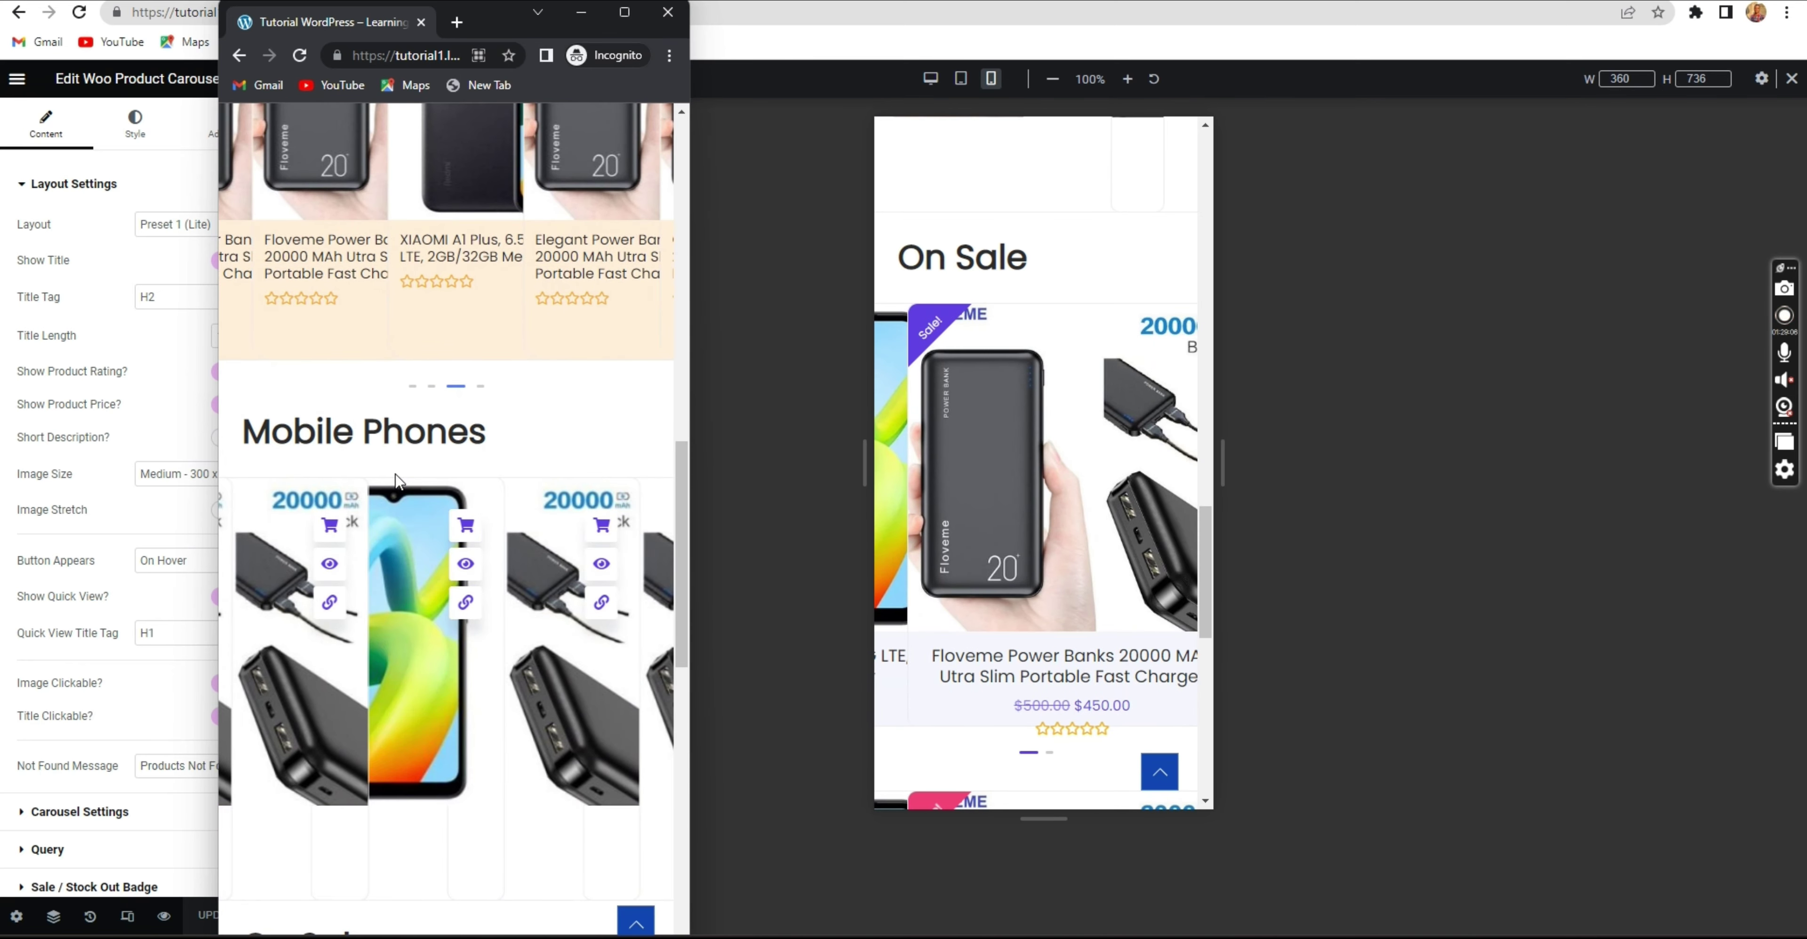
scroll(372, 466, up, 2)
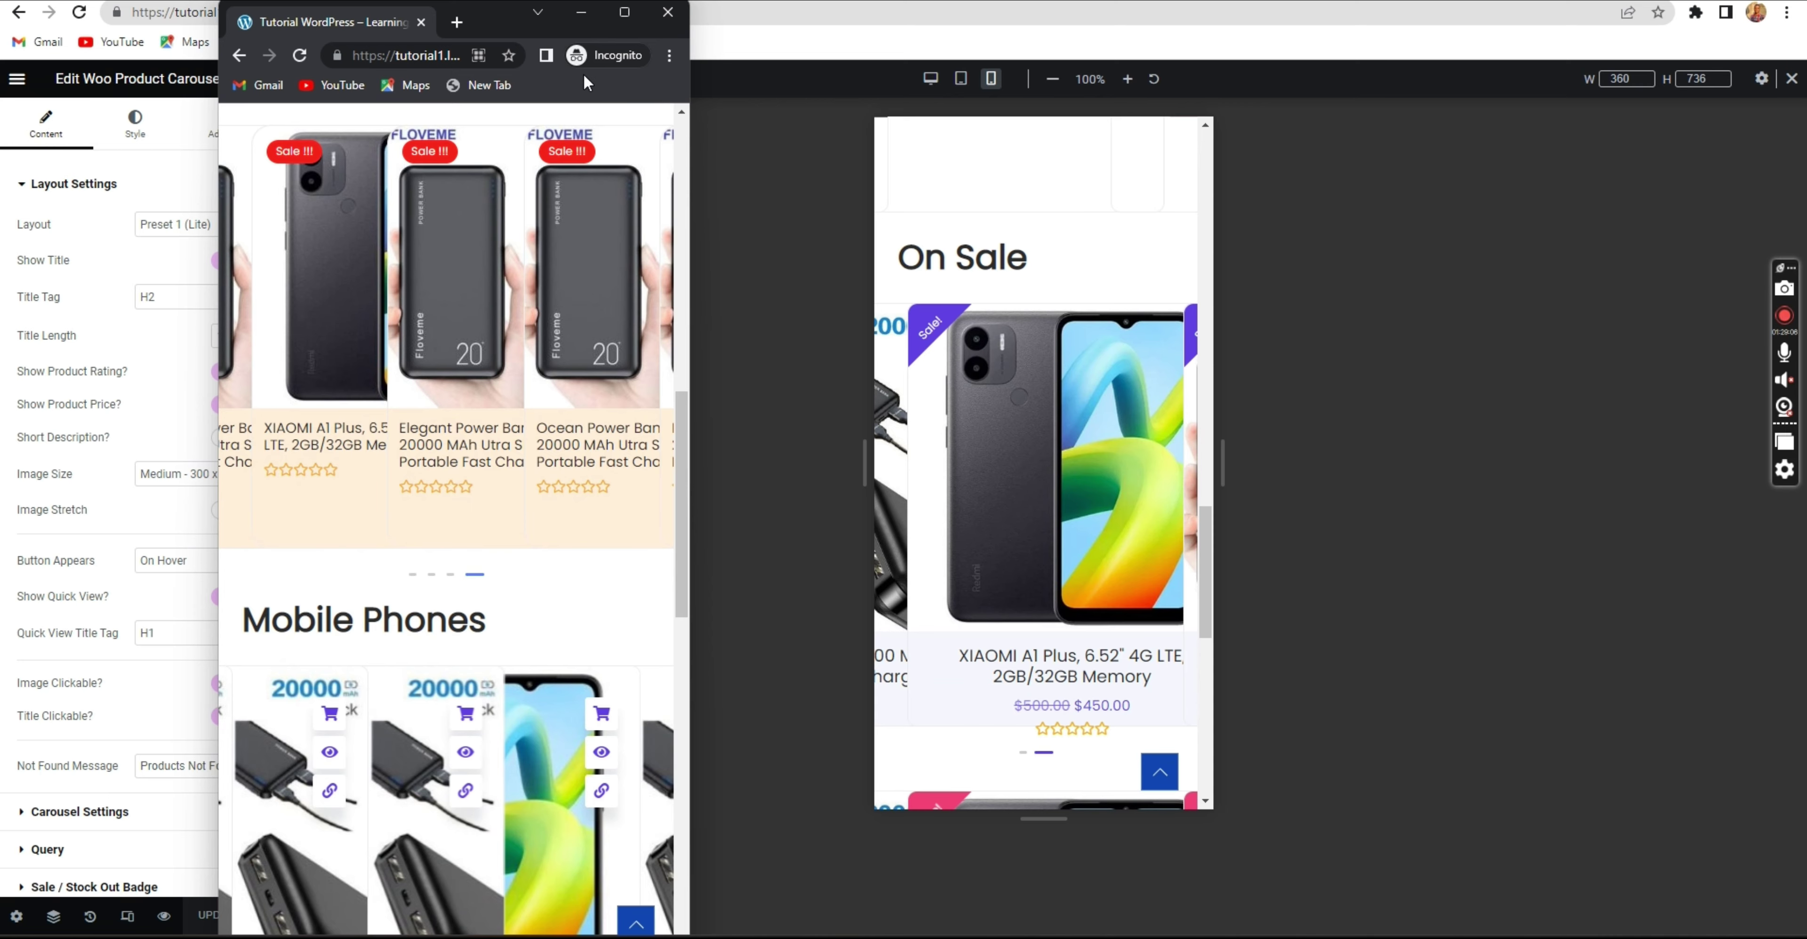
click(580, 12)
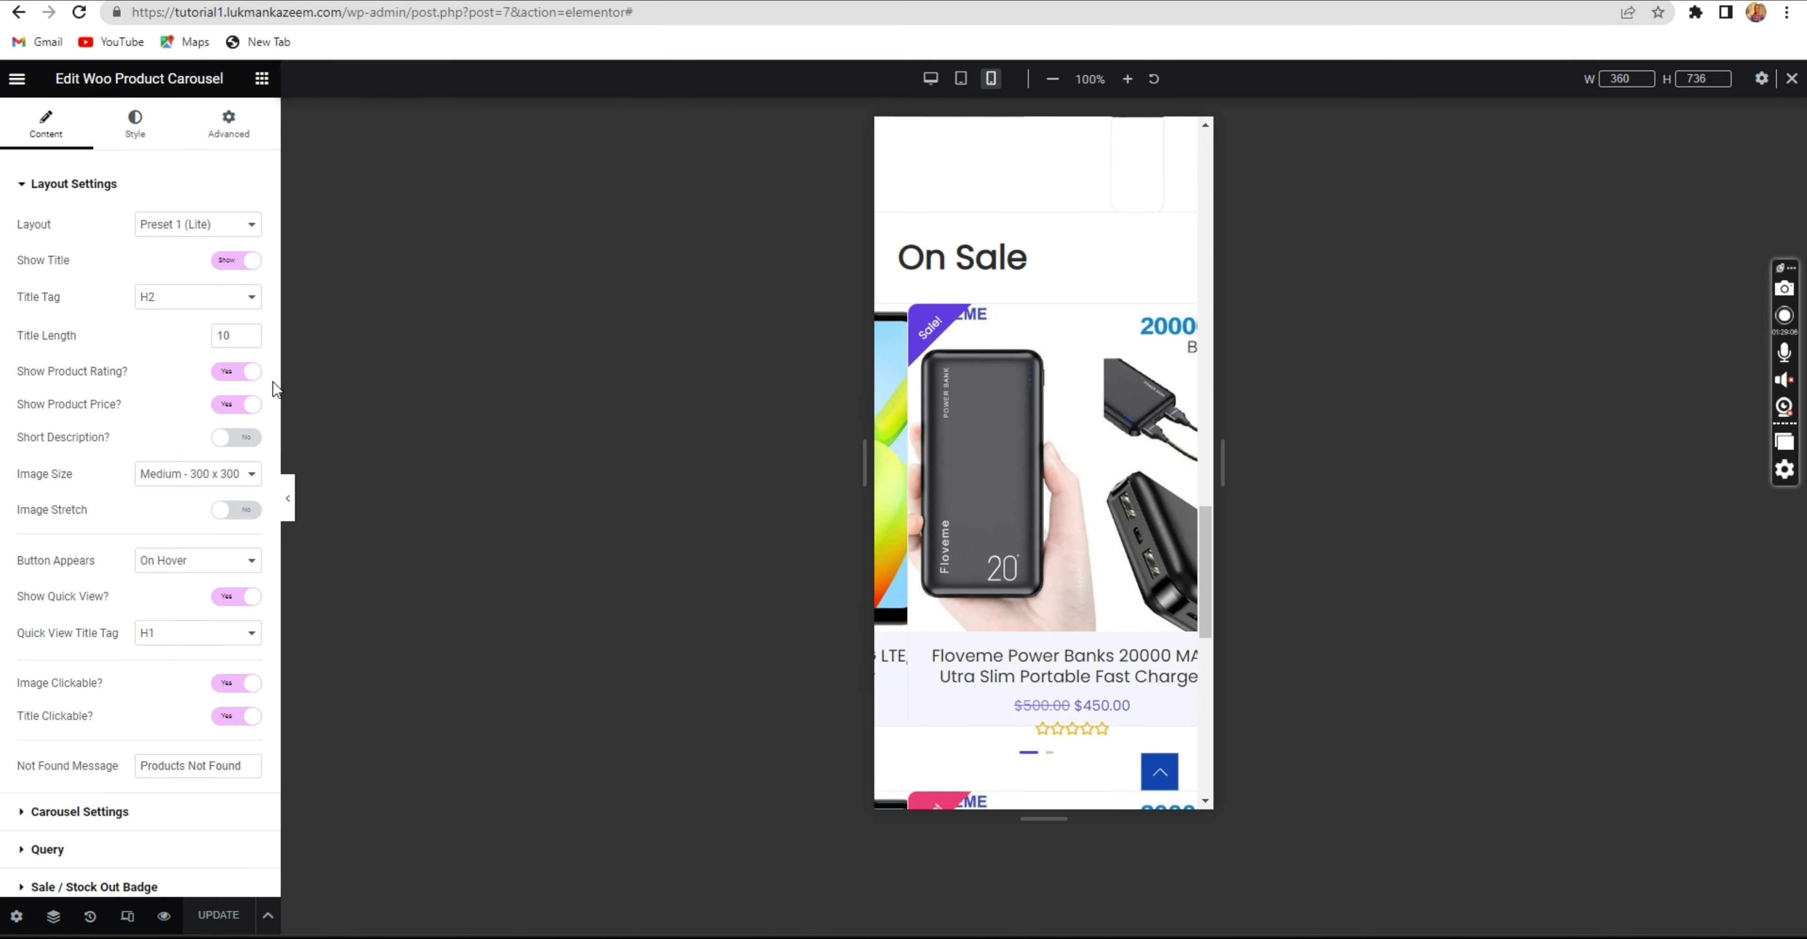
scroll(175, 460, down, 2)
scroll(126, 369, up, 2)
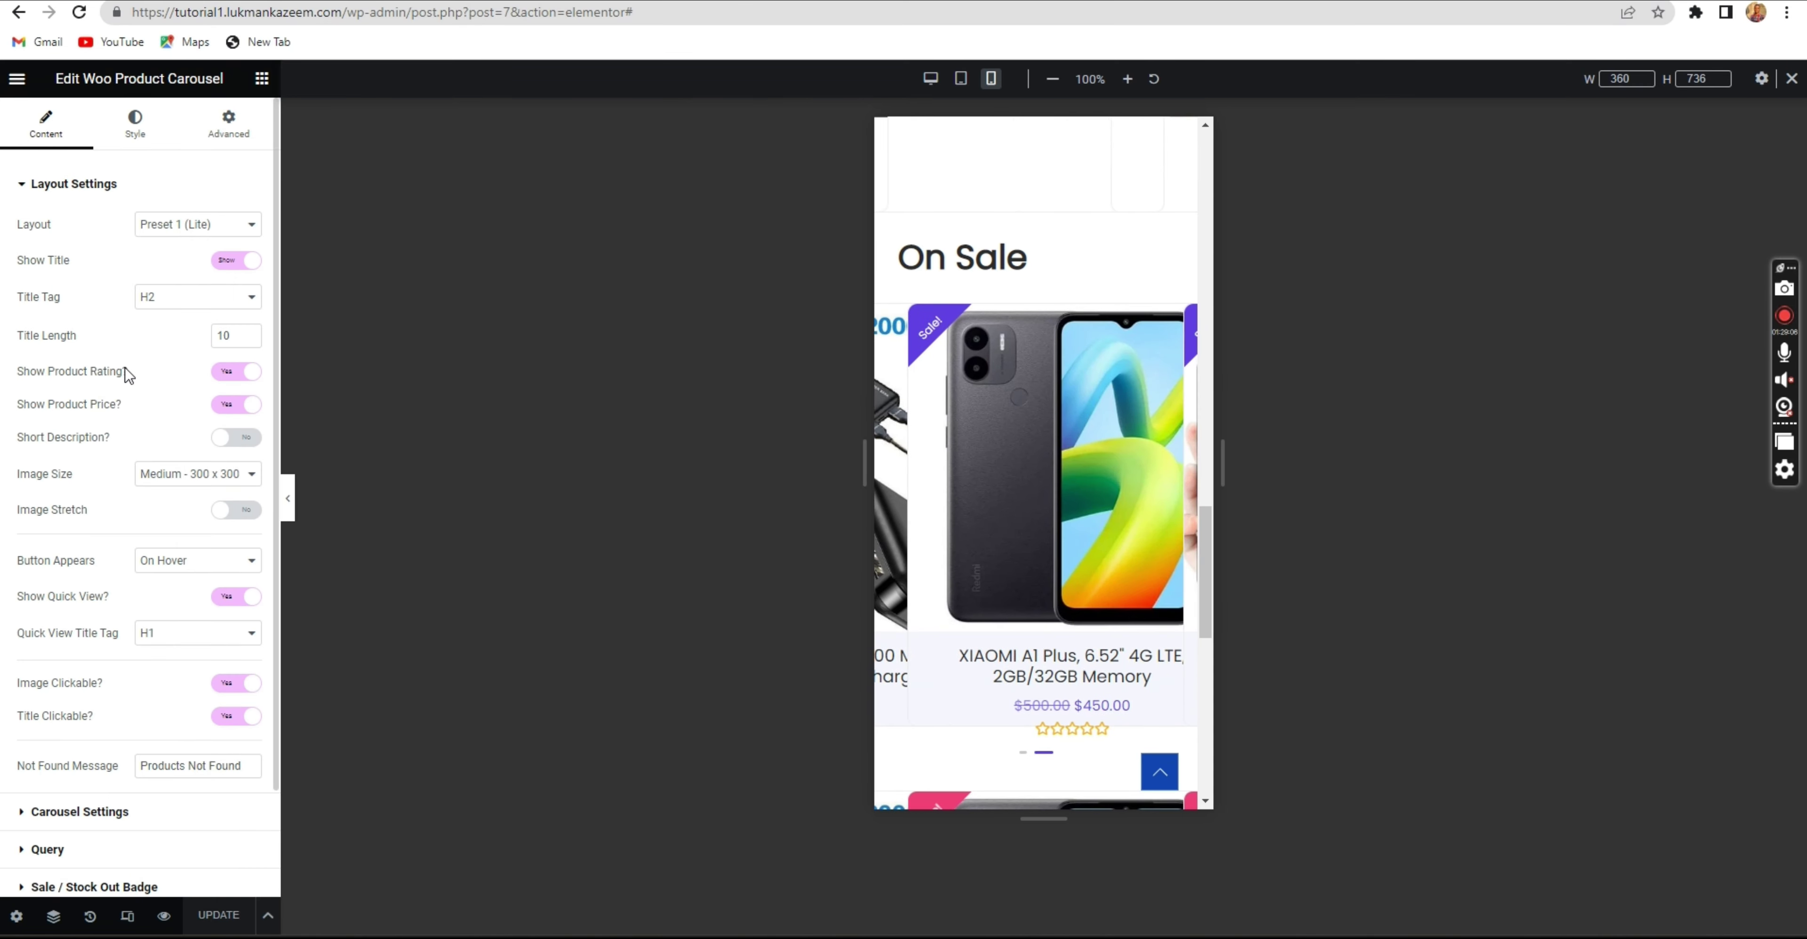
scroll(126, 368, down, 2)
Open the carousel settings and keep the transition effect on Slide.
click(84, 690)
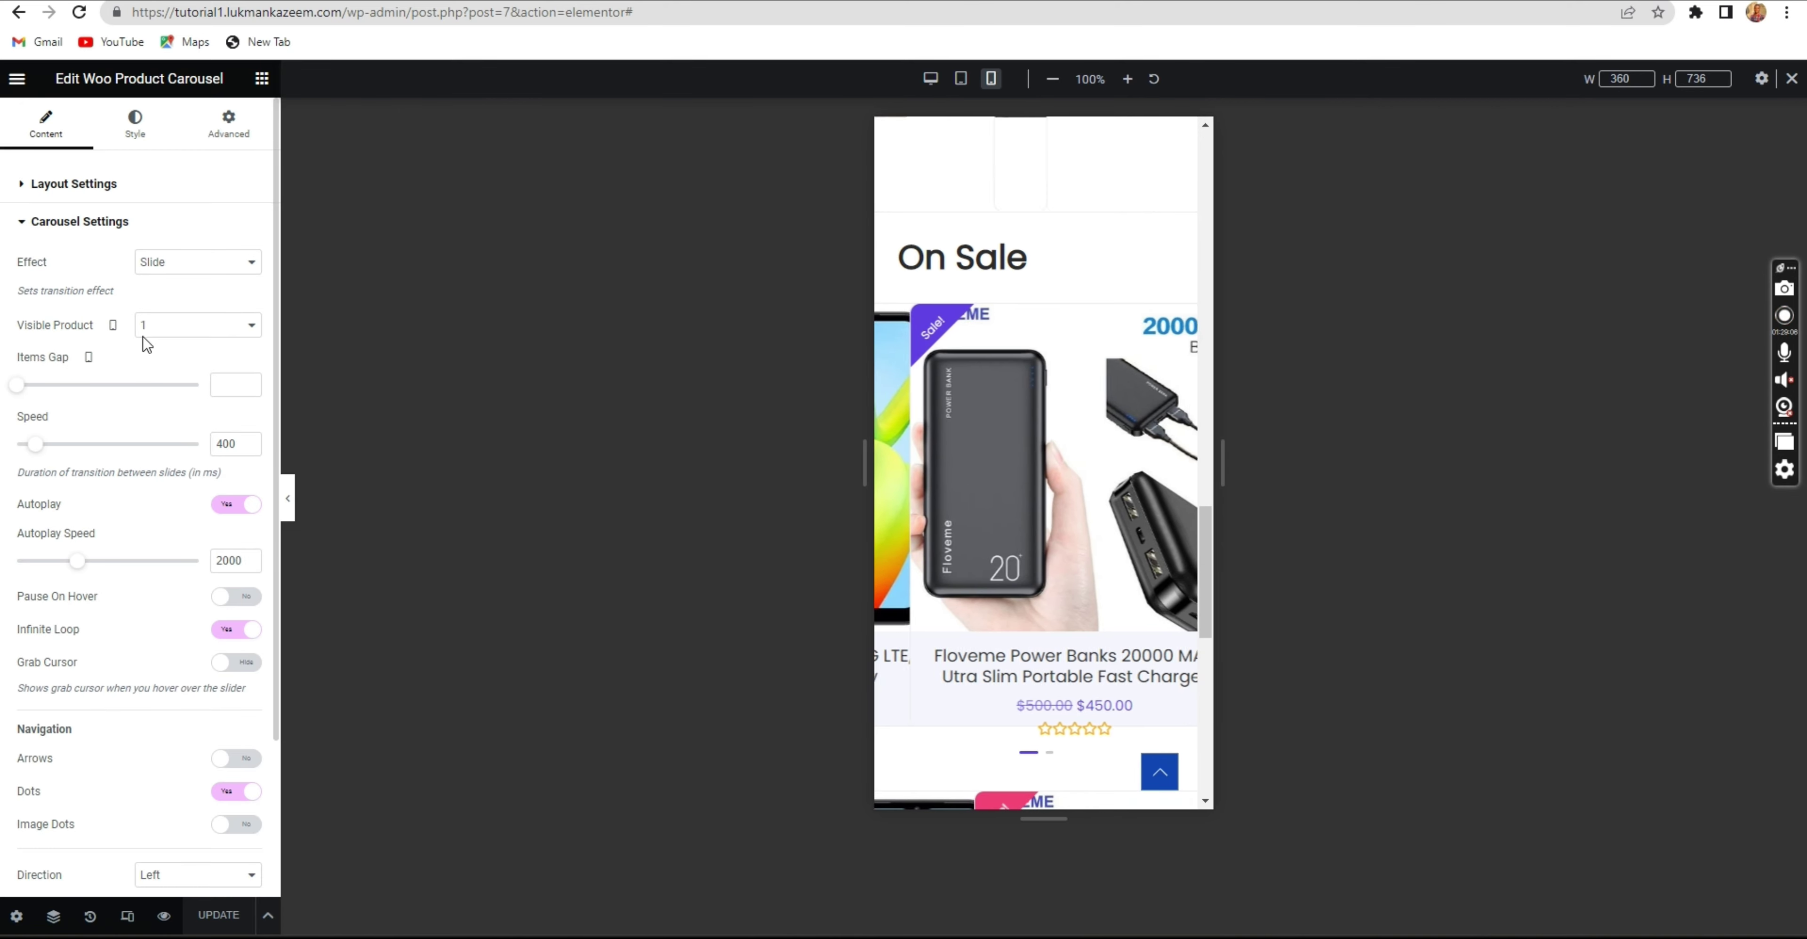
click(163, 268)
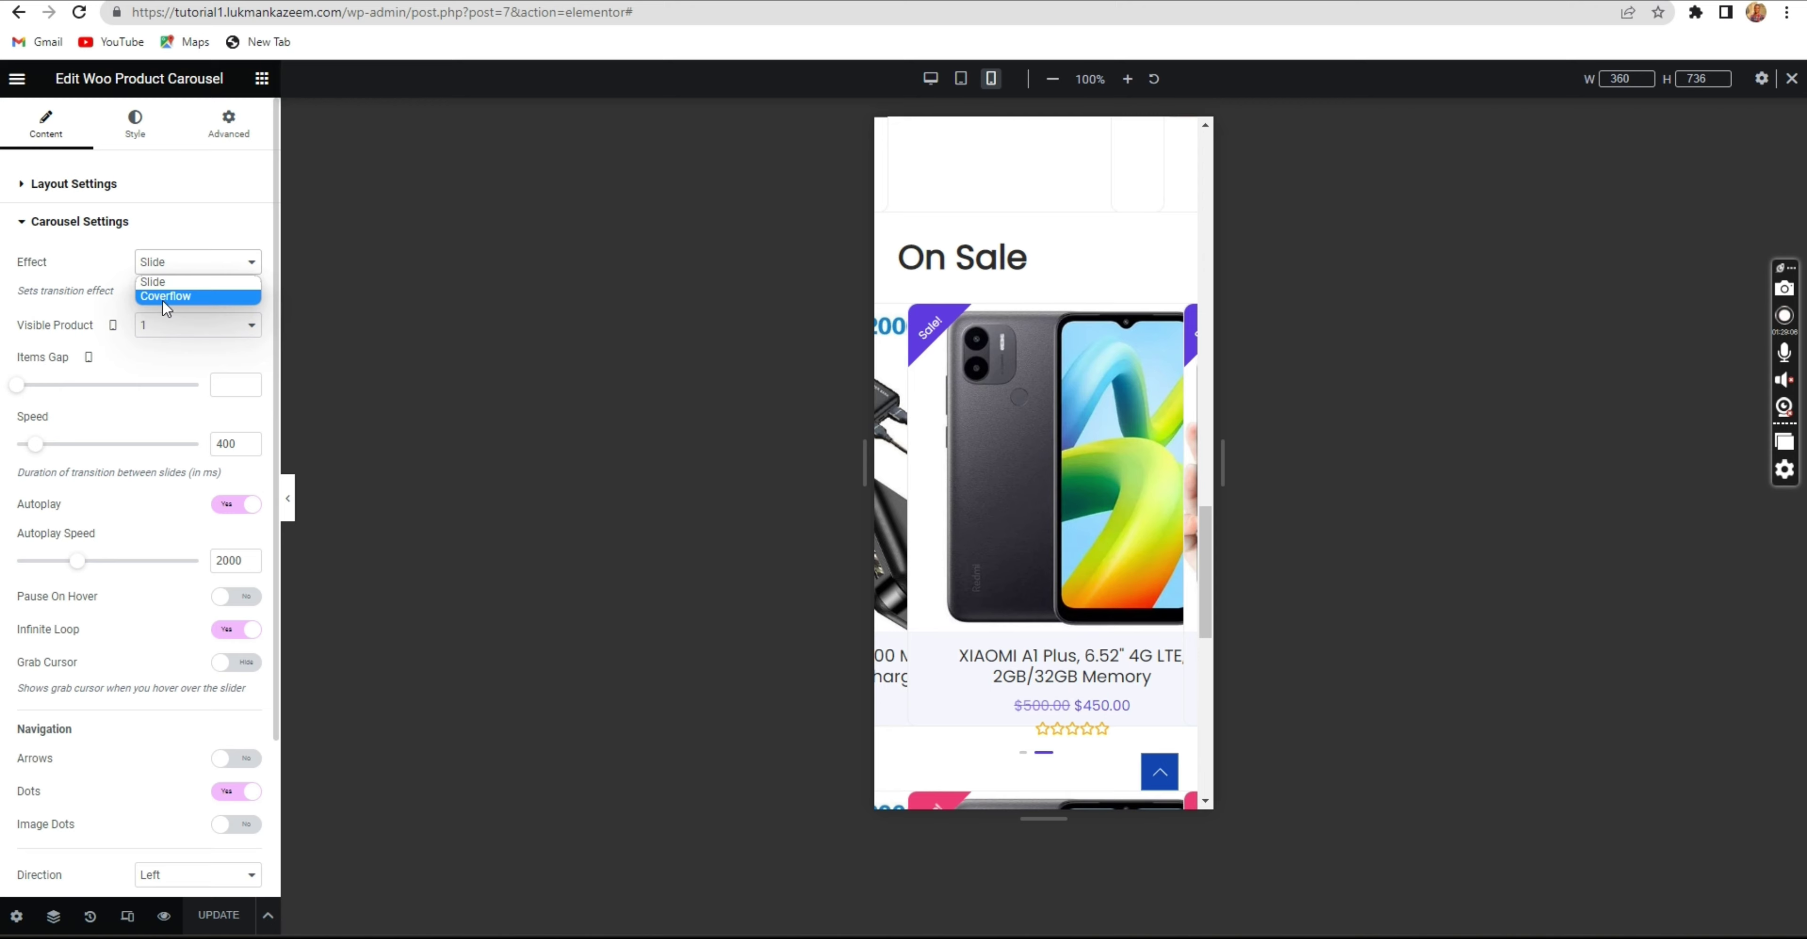
click(158, 279)
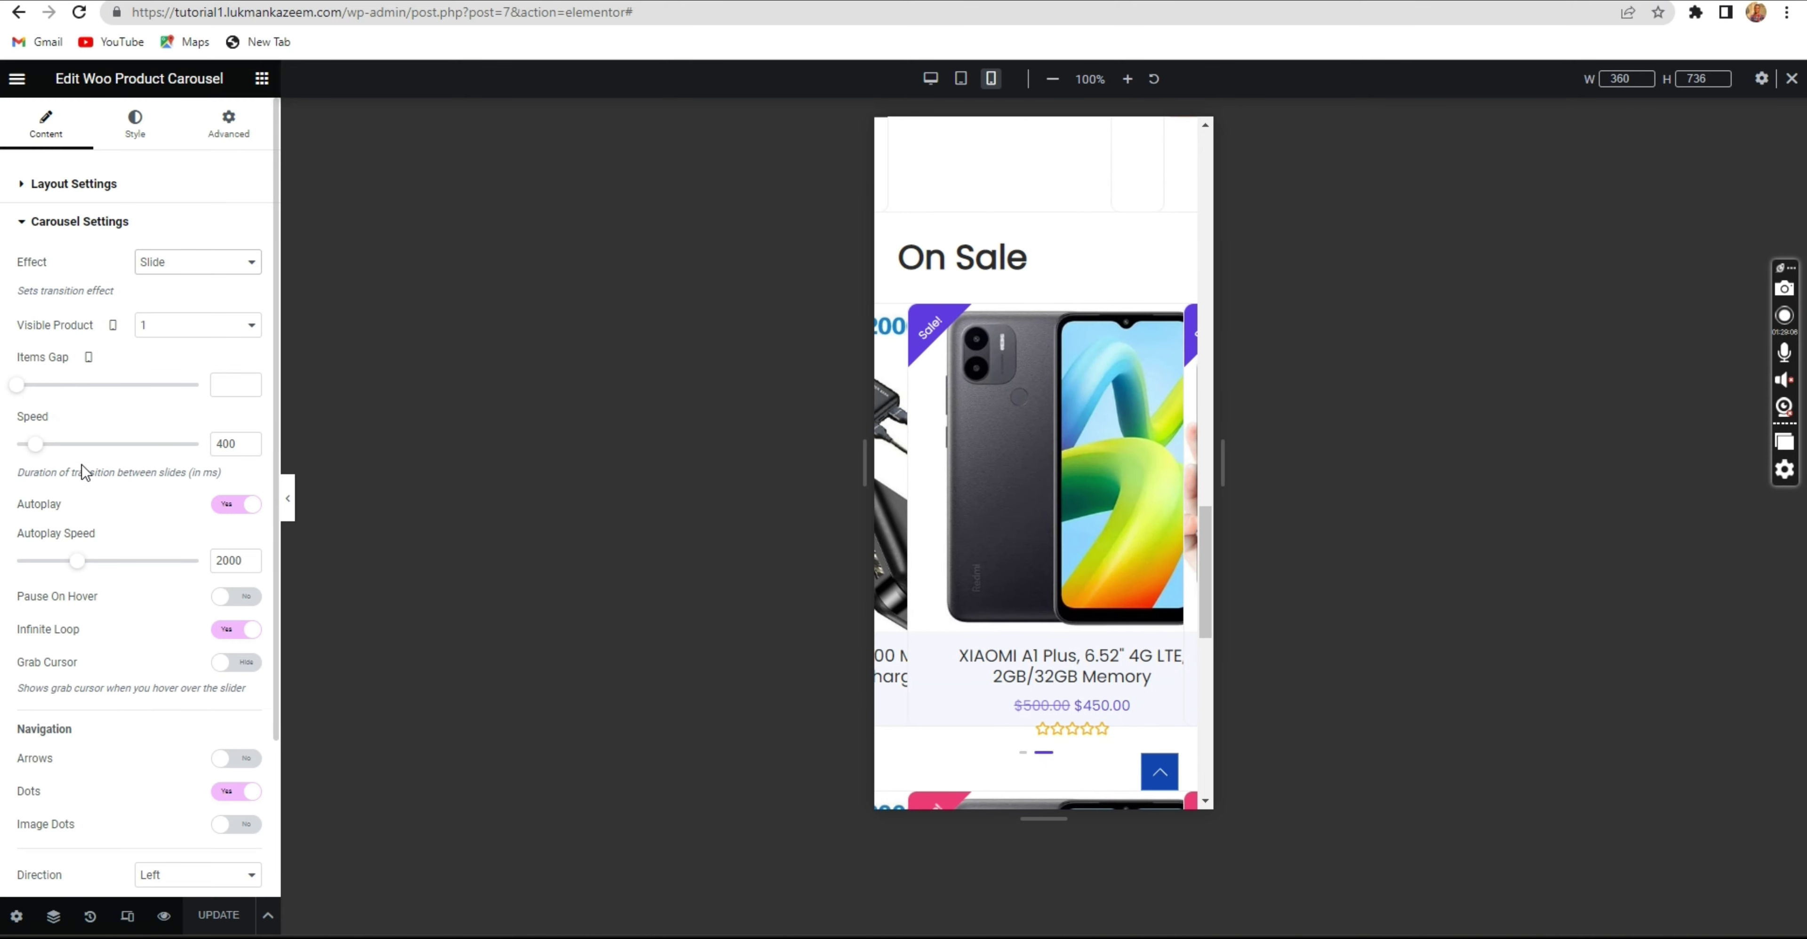
scroll(96, 574, down, 3)
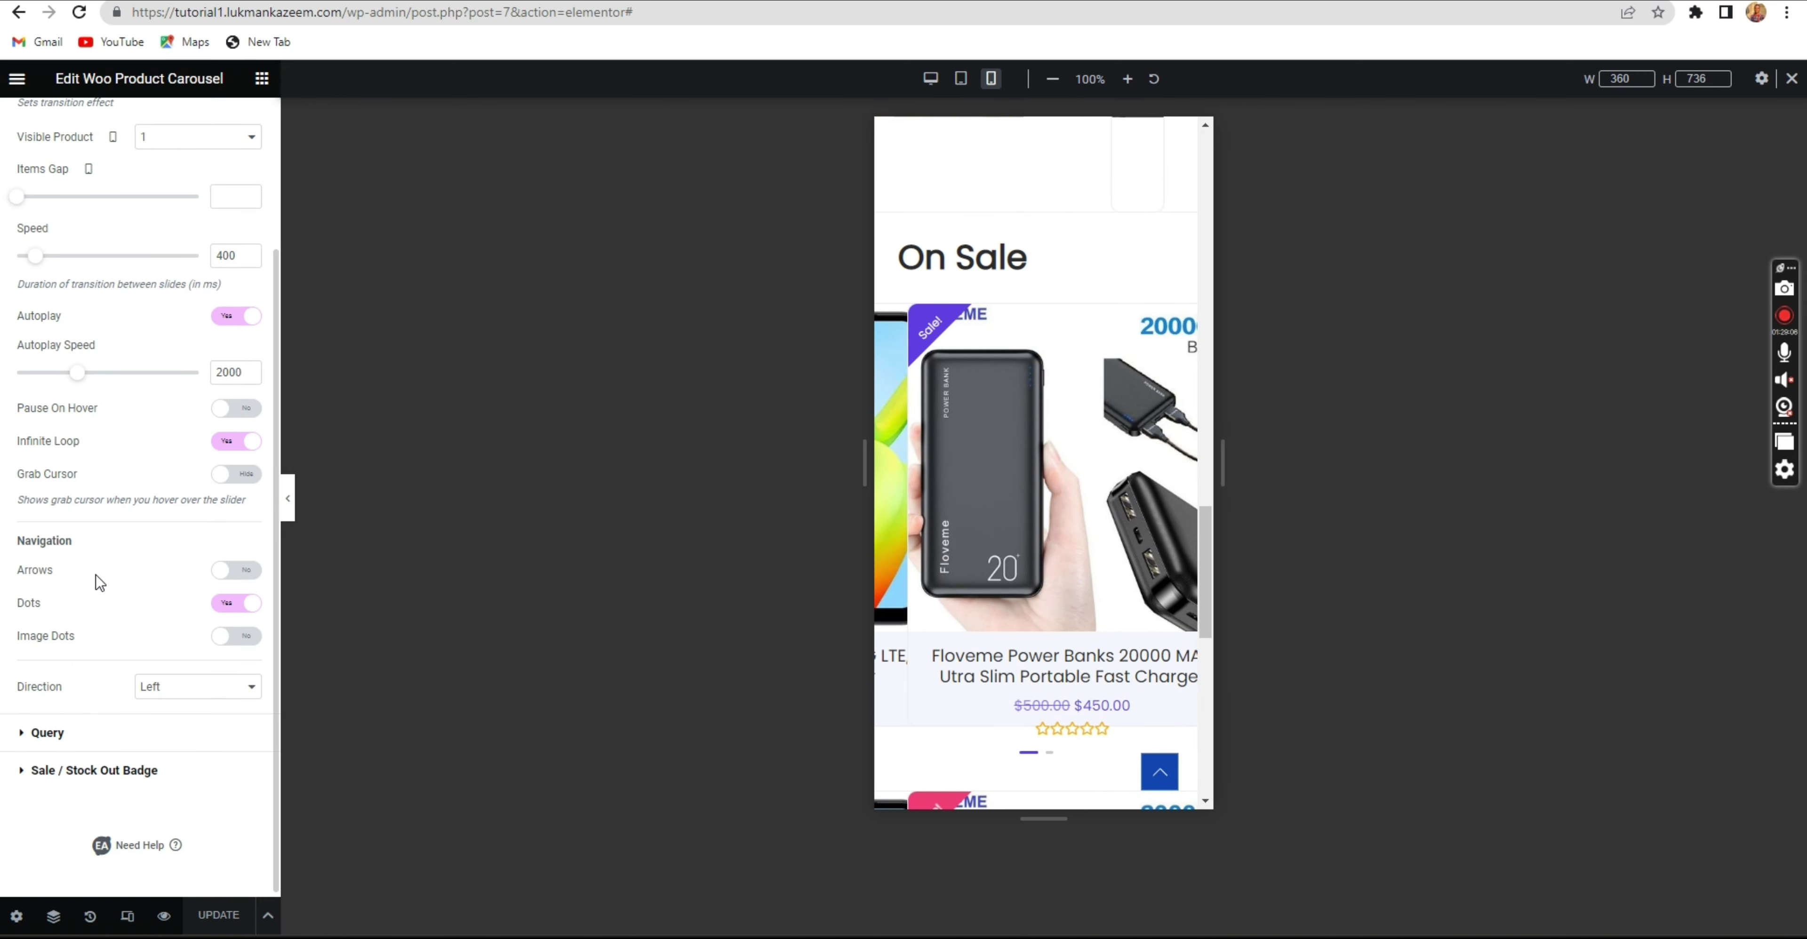
scroll(109, 636, up, 3)
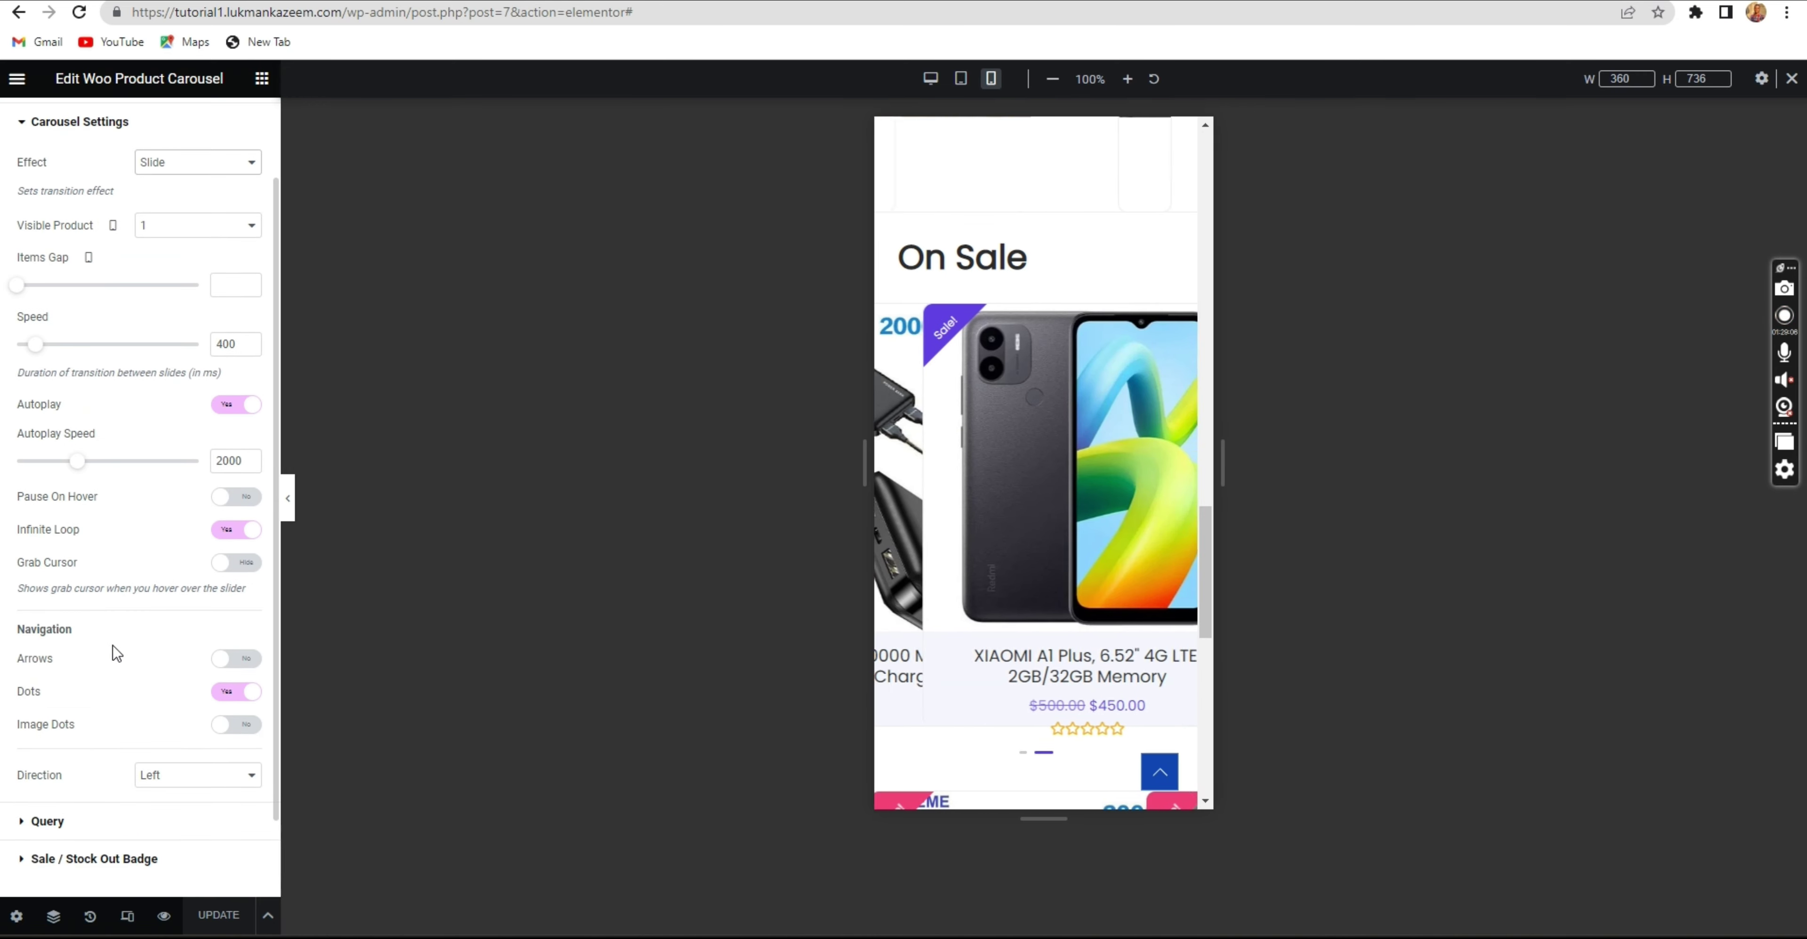
Try 2 visible products, then set the carousel back to 1.
click(219, 342)
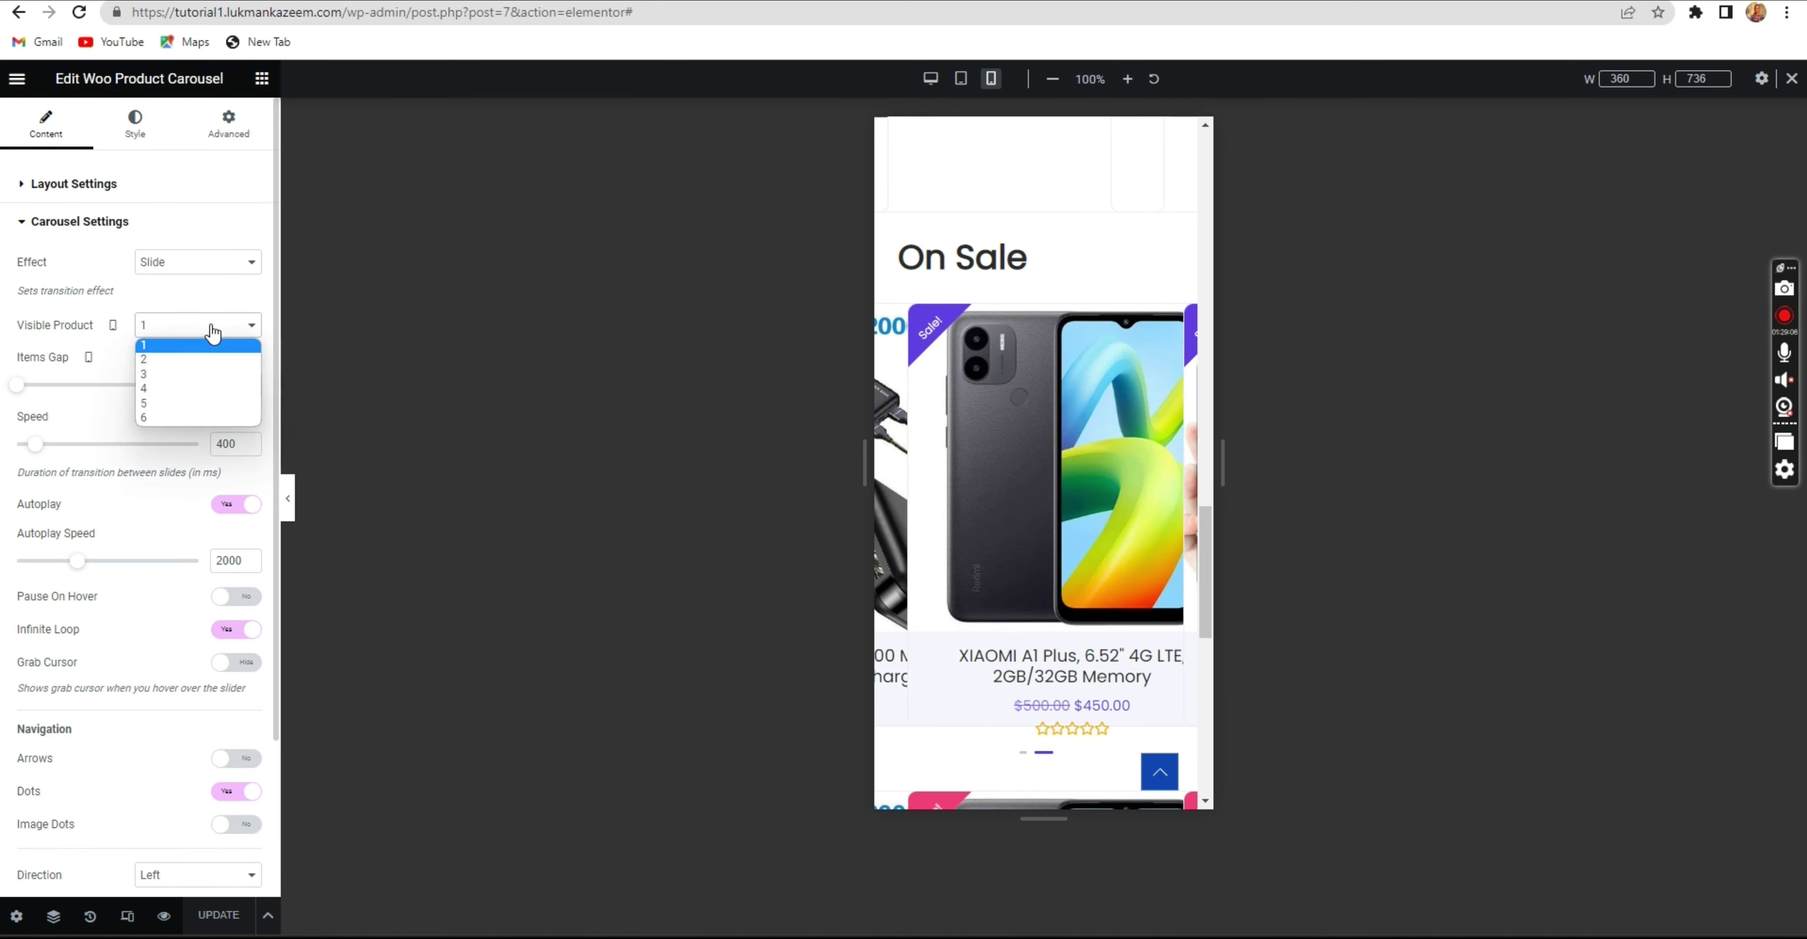
click(204, 354)
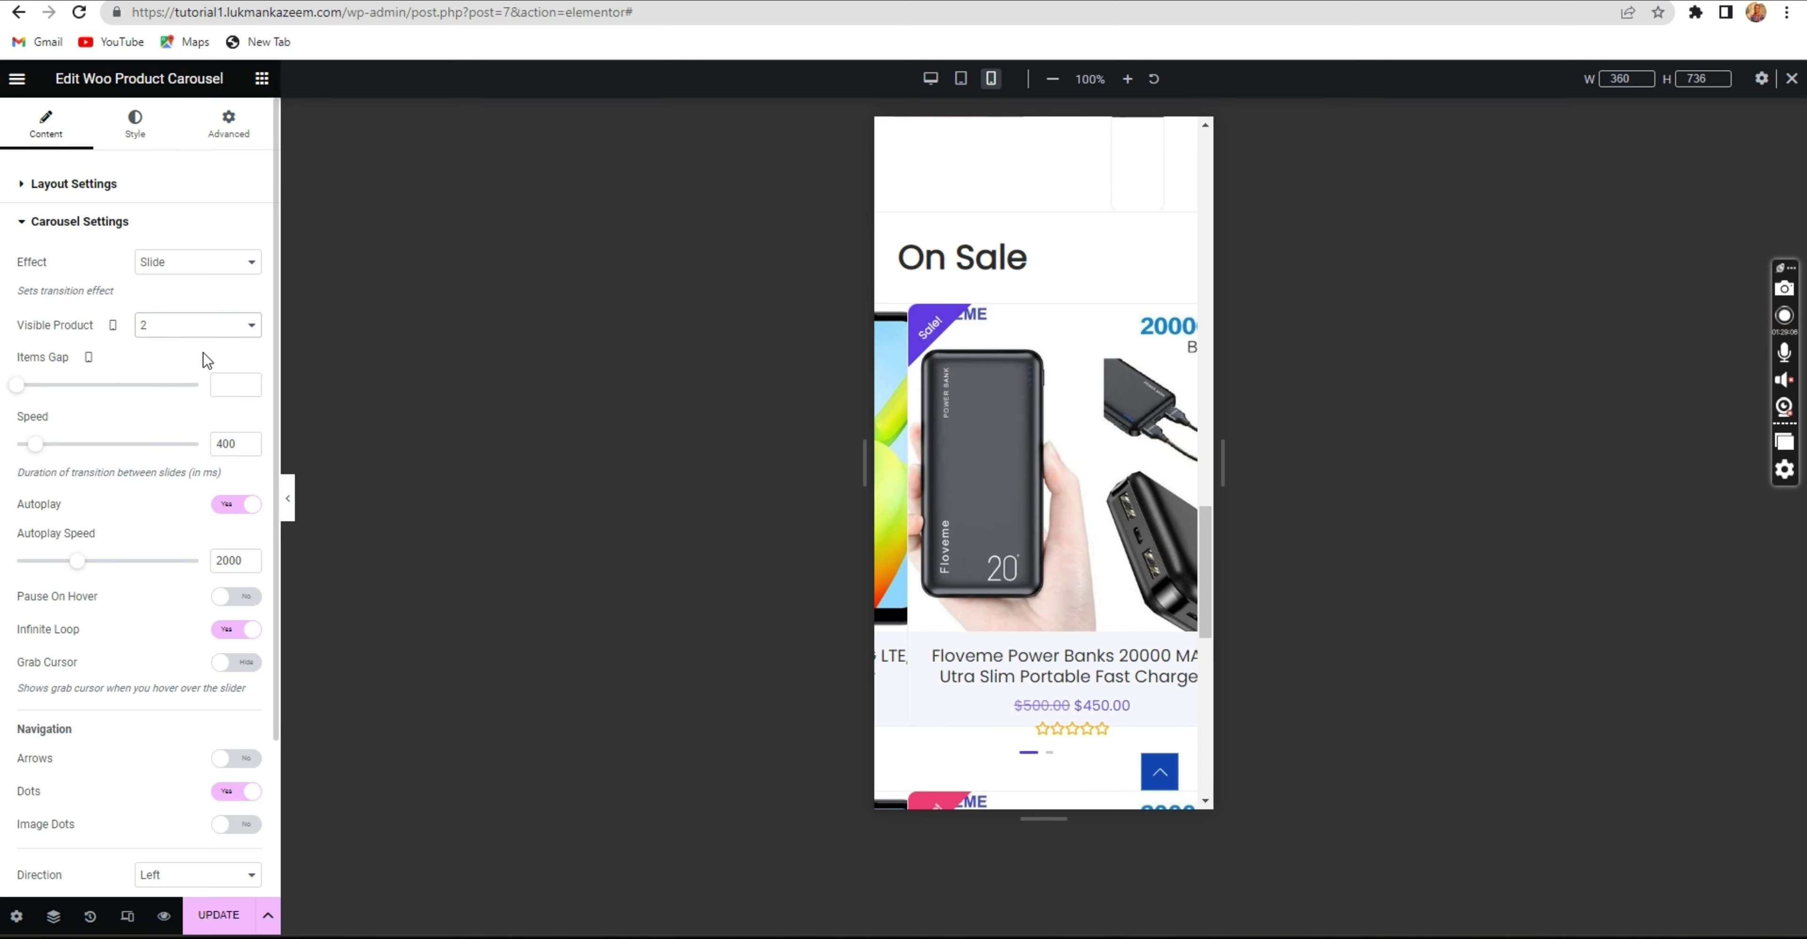
click(205, 328)
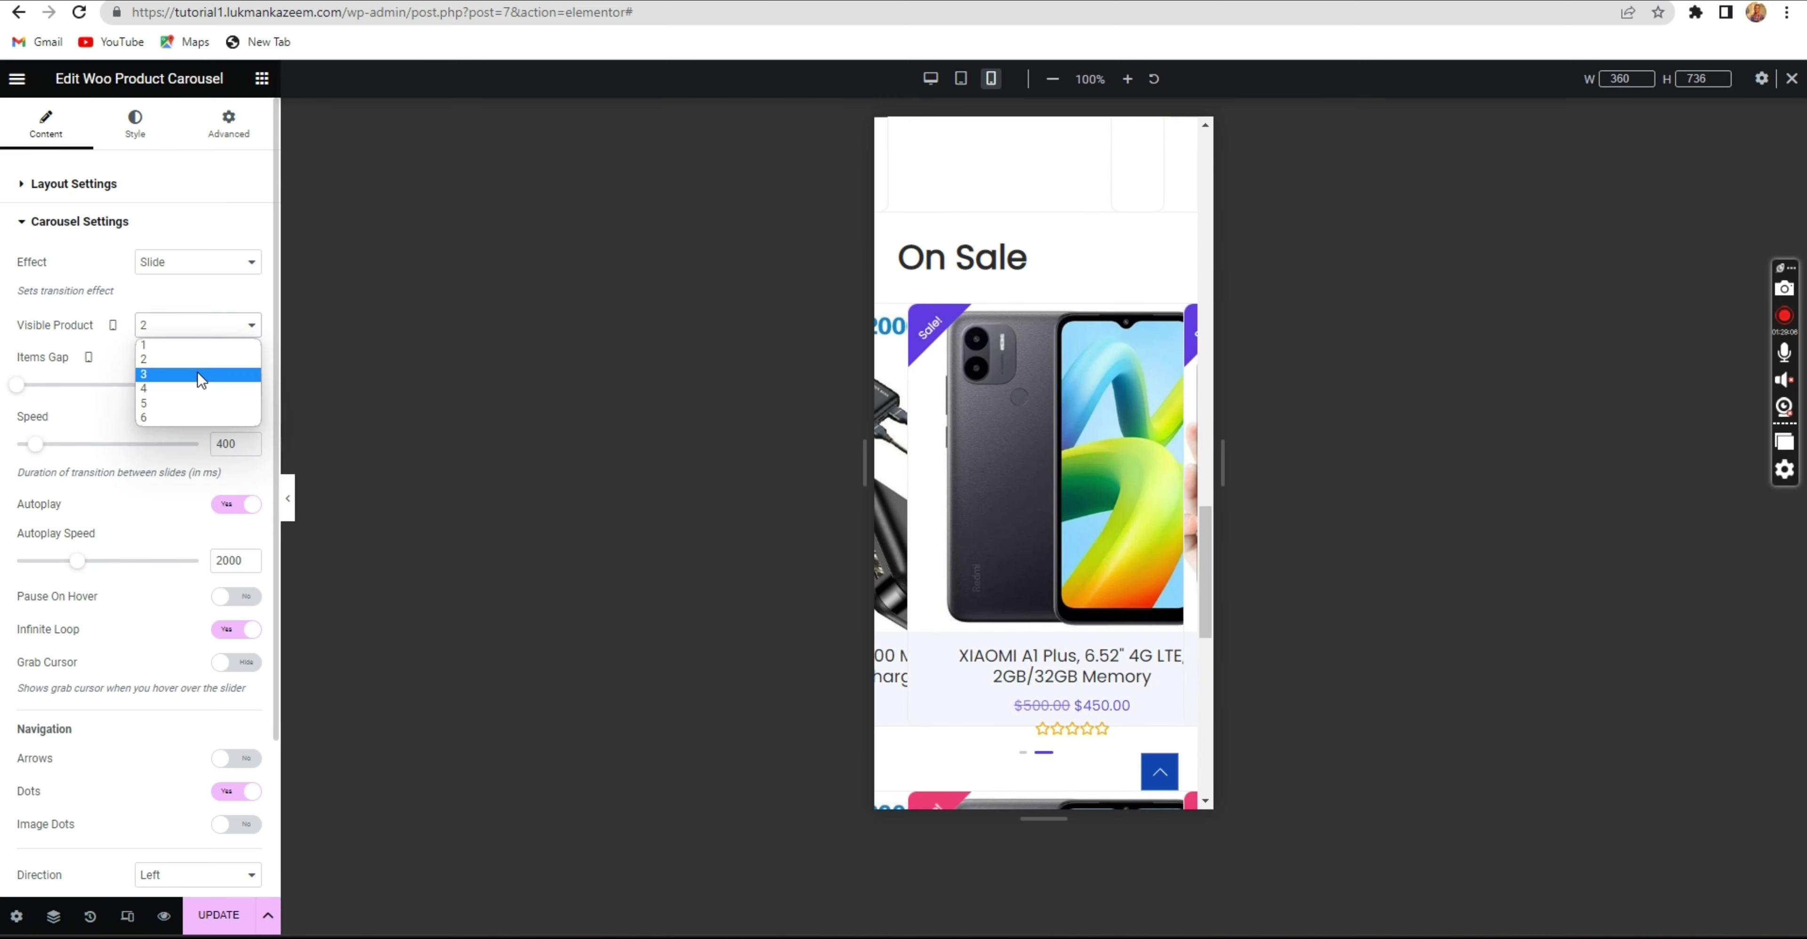
click(195, 346)
click(189, 324)
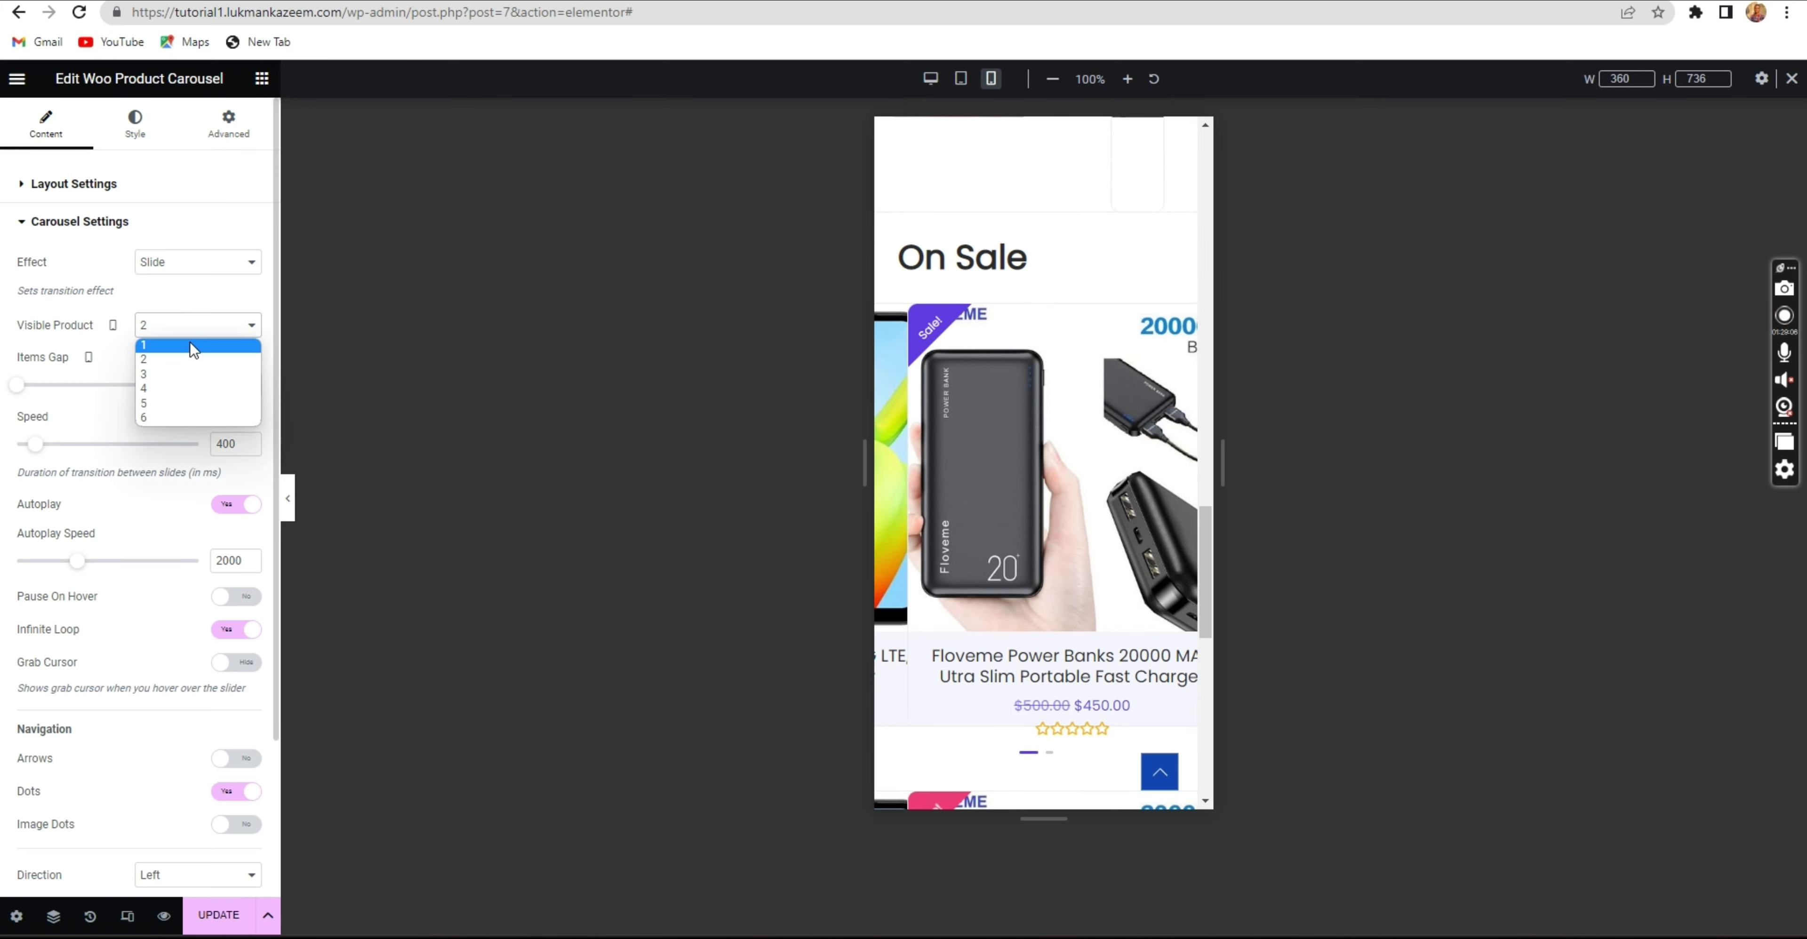
click(192, 346)
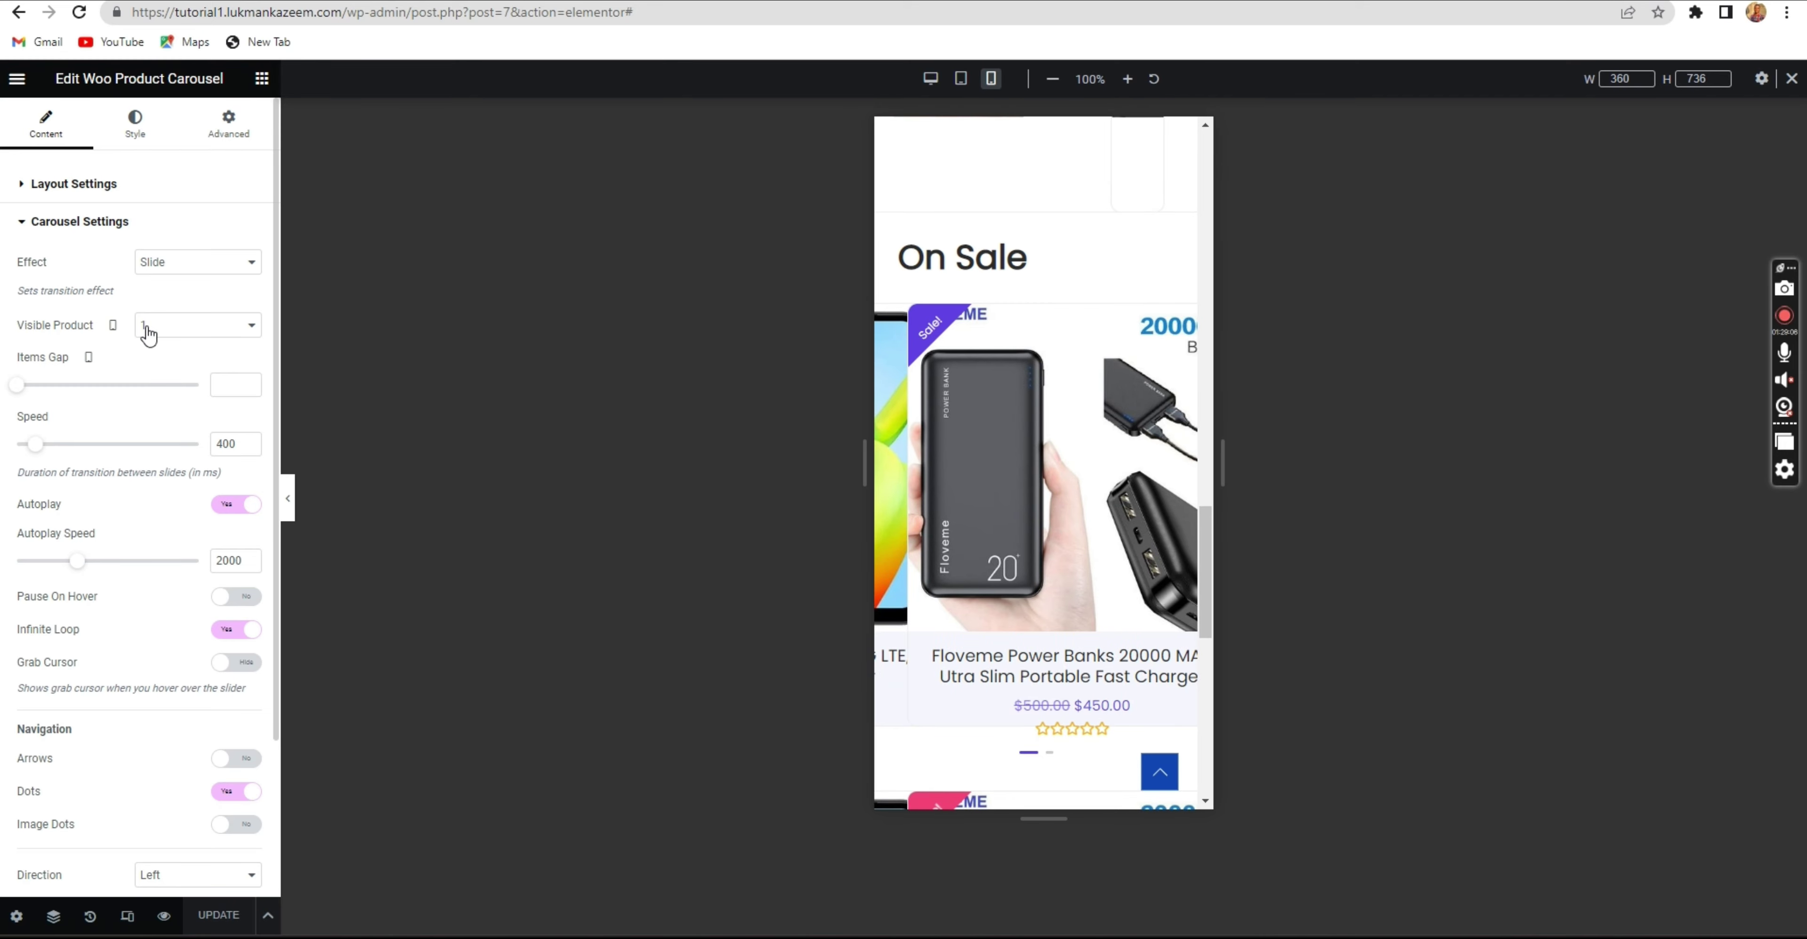
Preview the Coverflow transition, then return the effect to Slide.
click(160, 263)
click(152, 297)
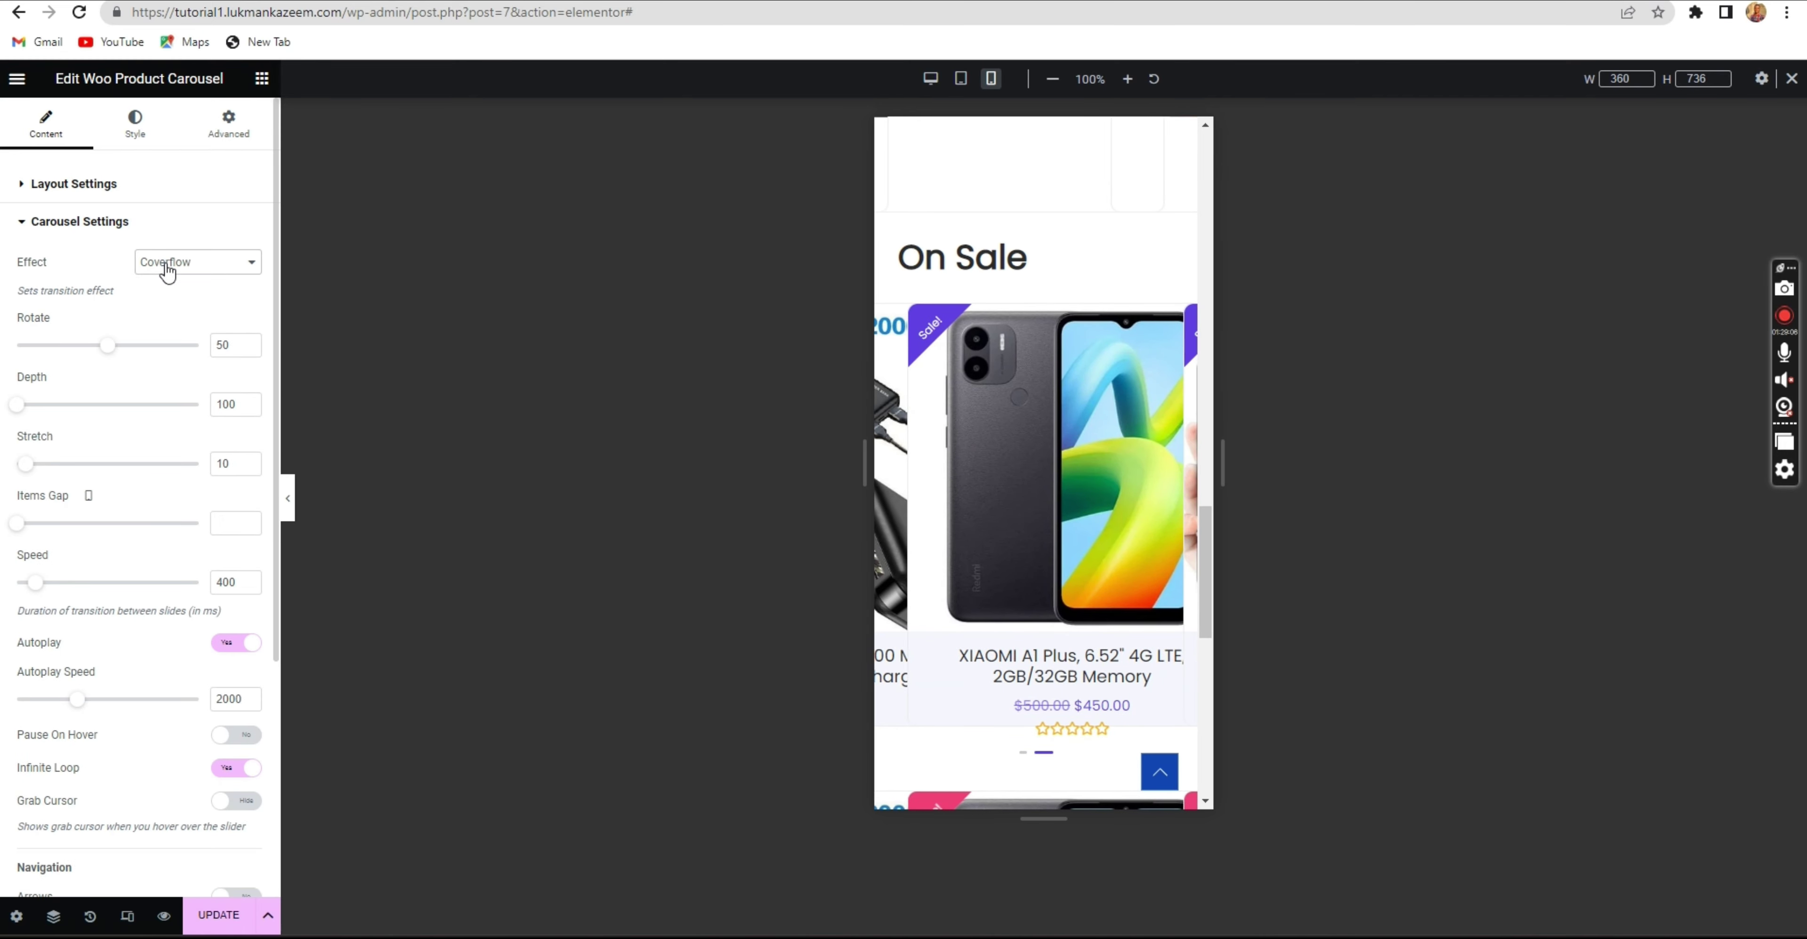
click(169, 271)
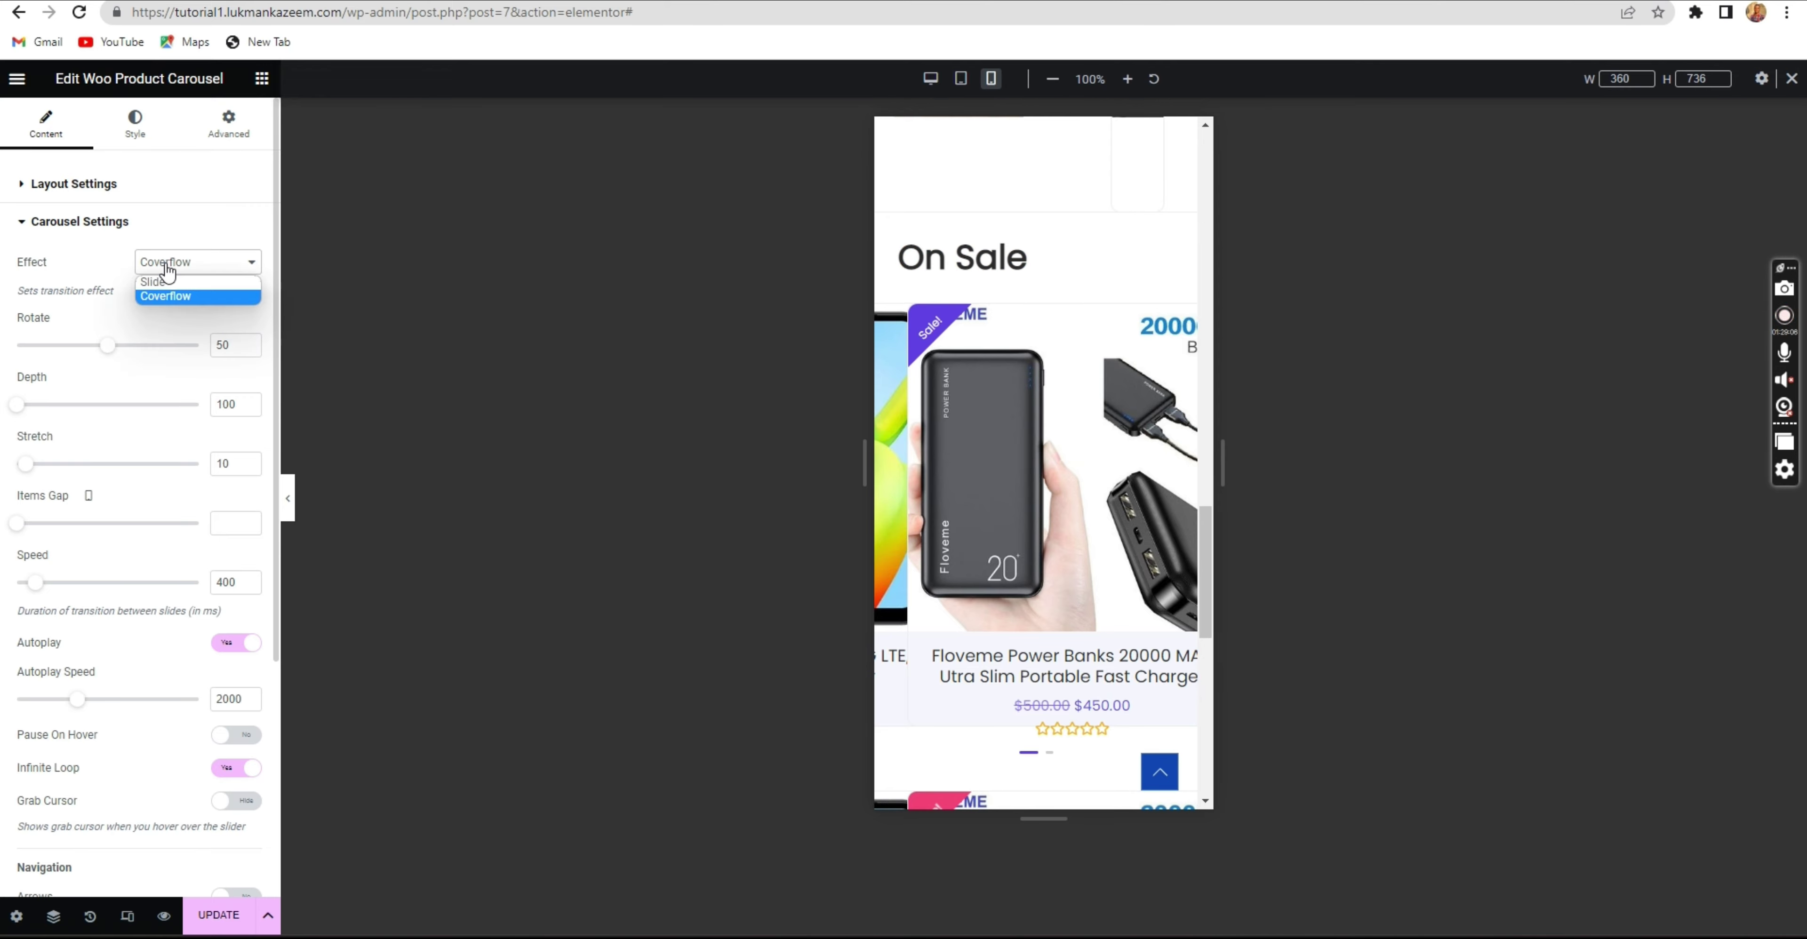
click(176, 282)
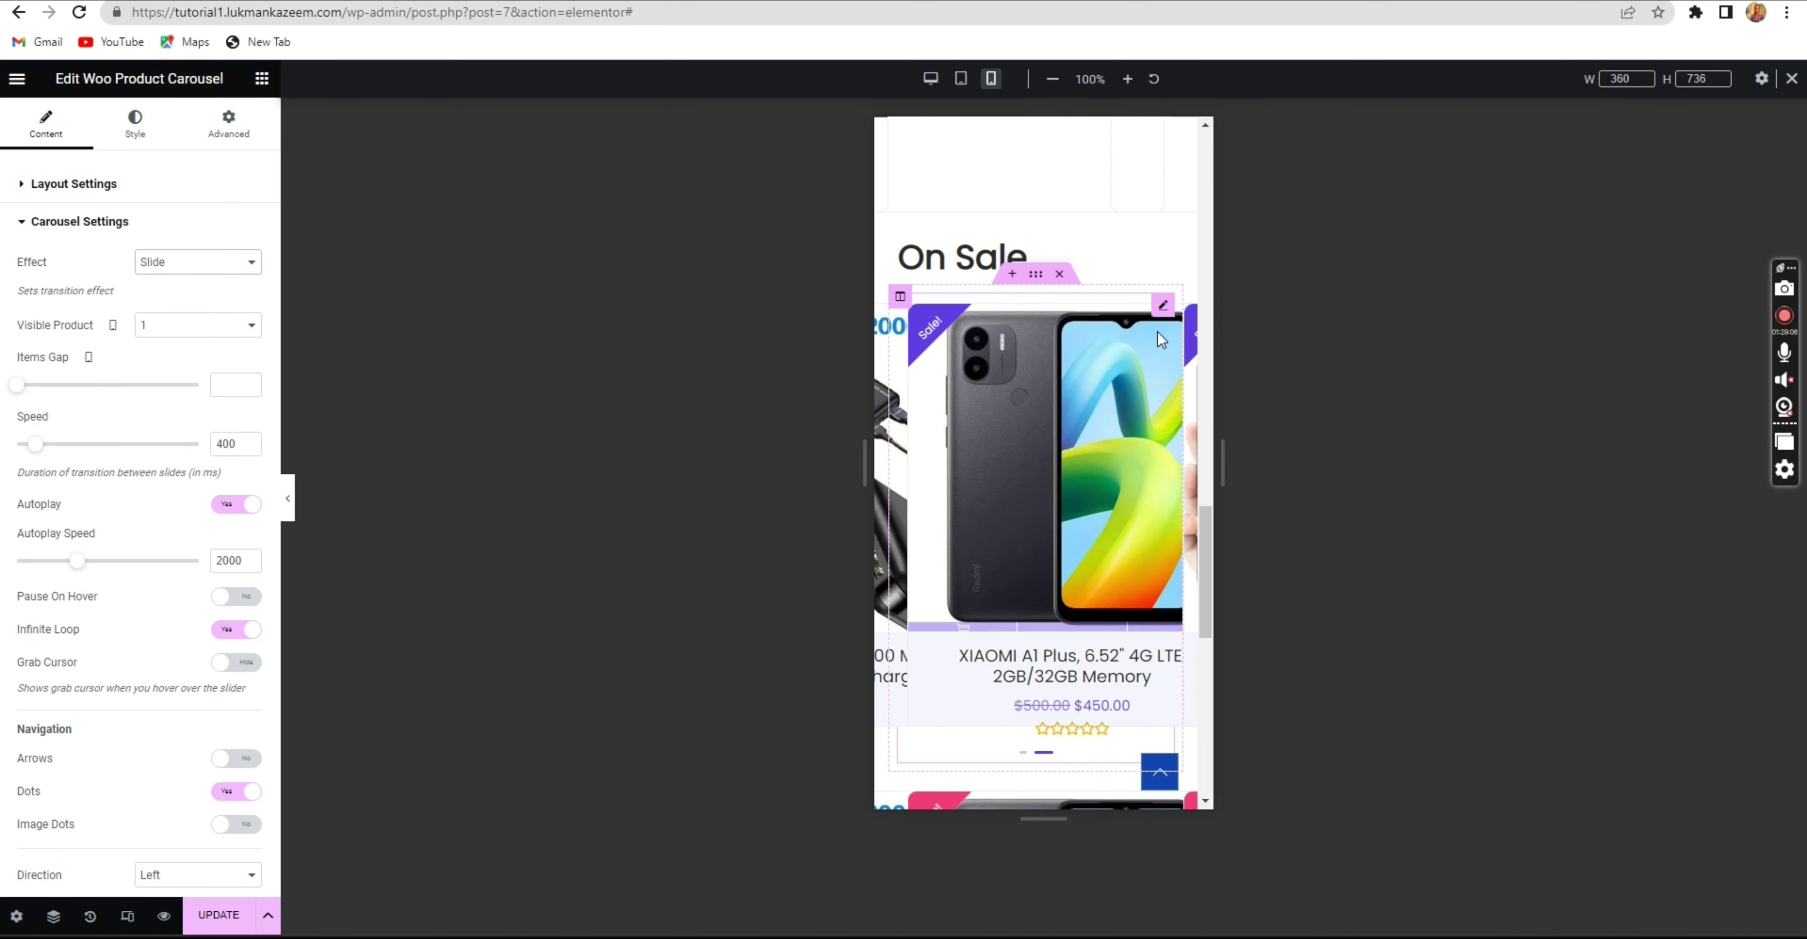
Select the On Sale carousel, set mobile Visible Product to 1 after testing 2, and save the page.
click(1162, 308)
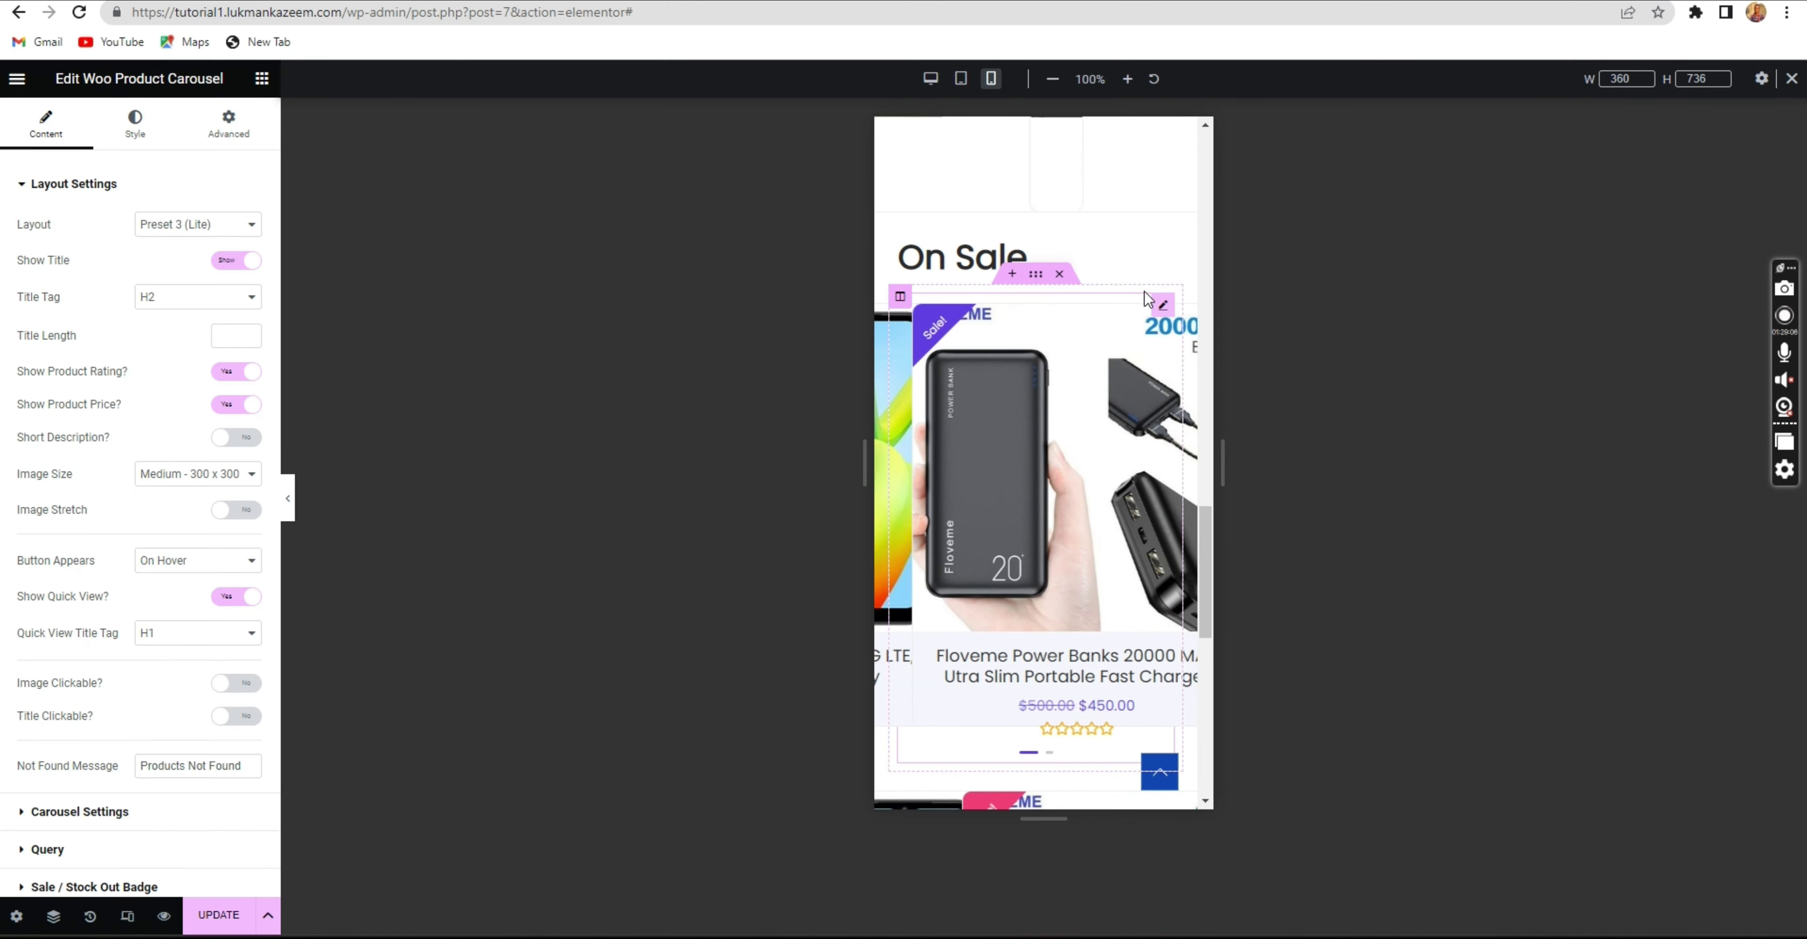
click(149, 144)
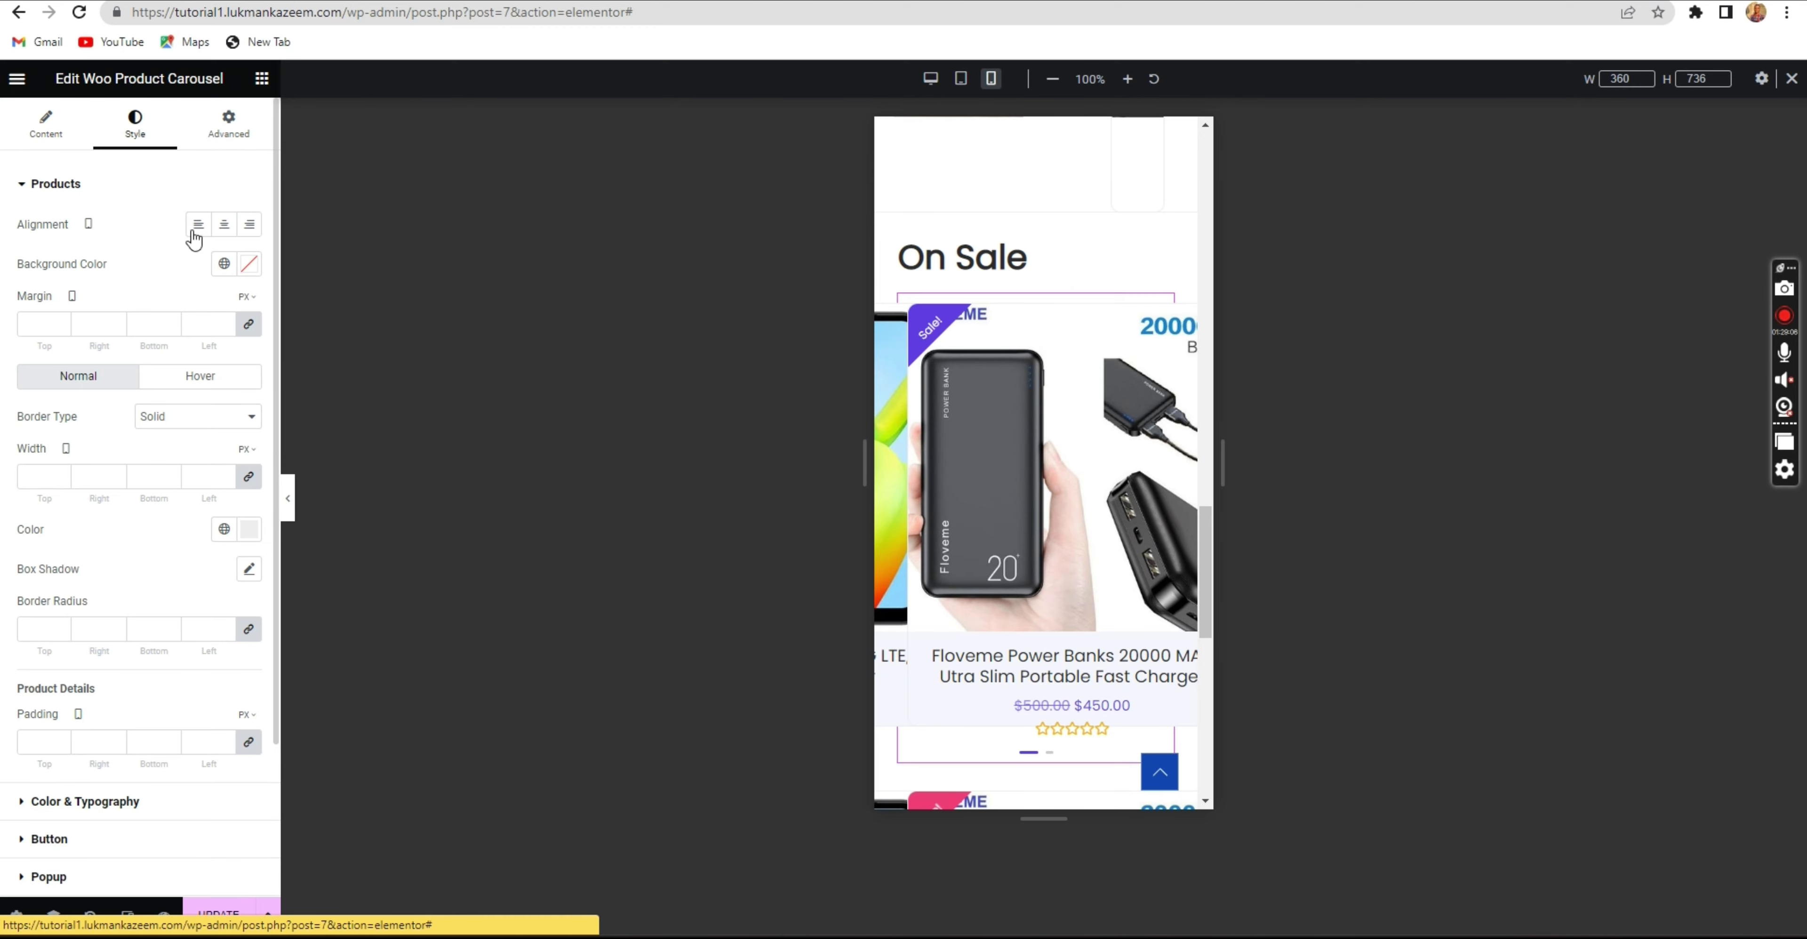
click(69, 145)
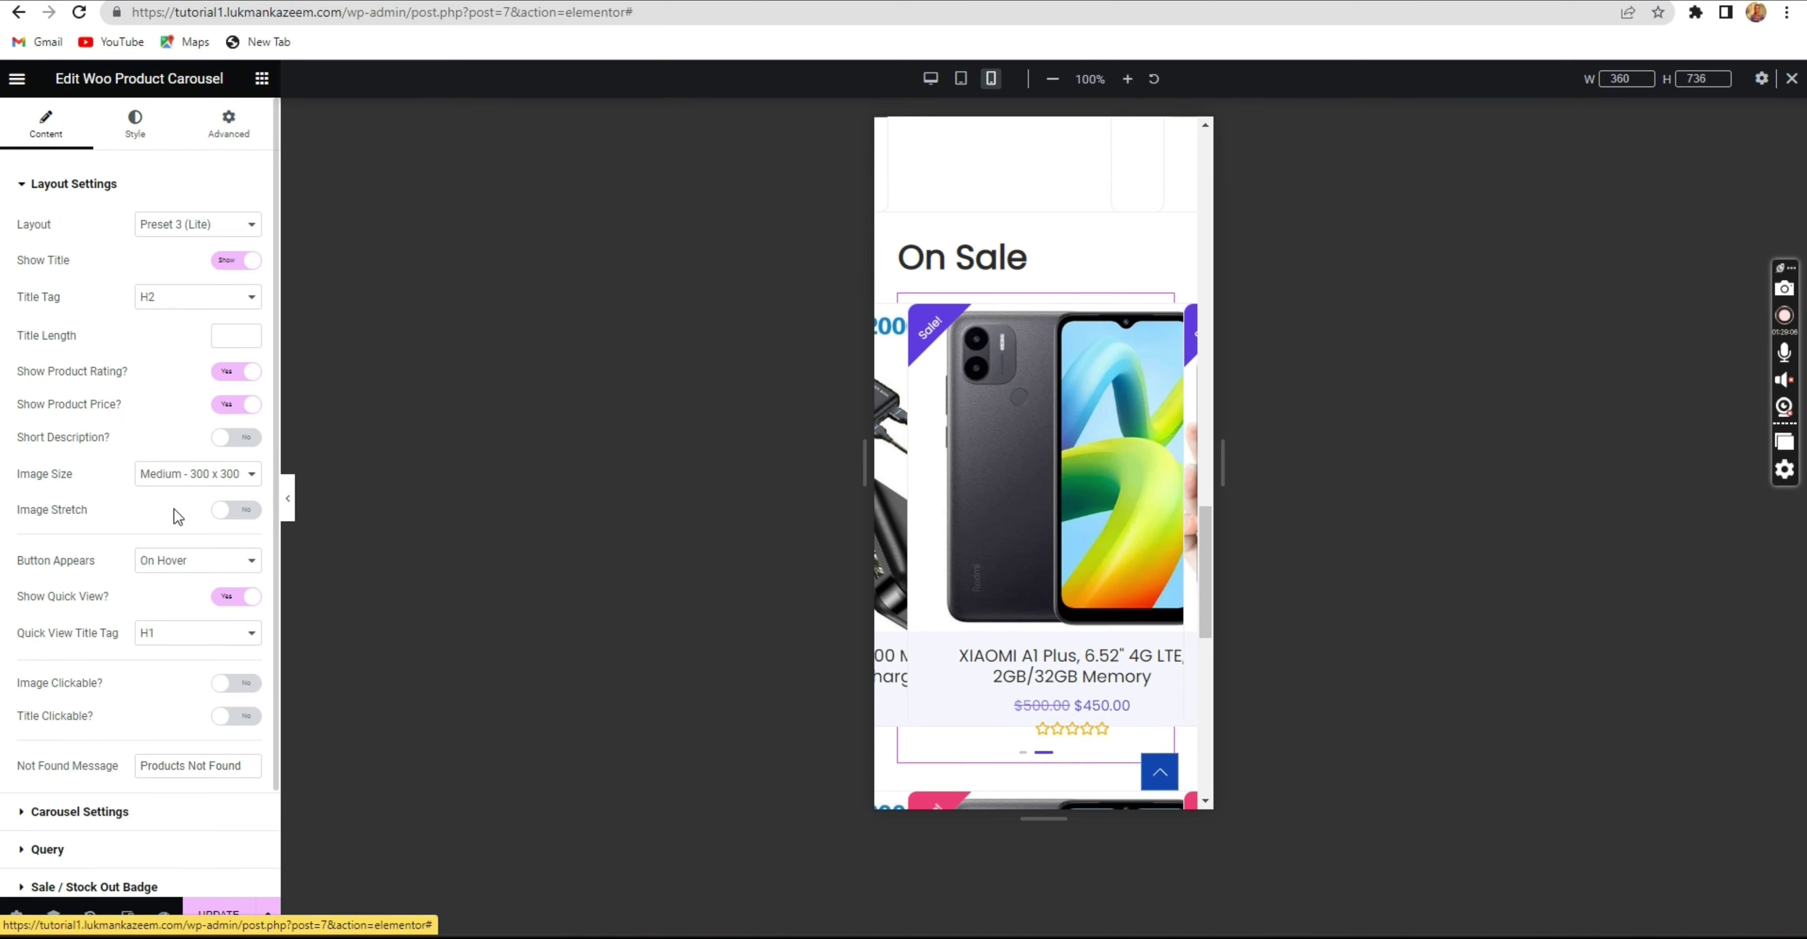
scroll(150, 625, down, 2)
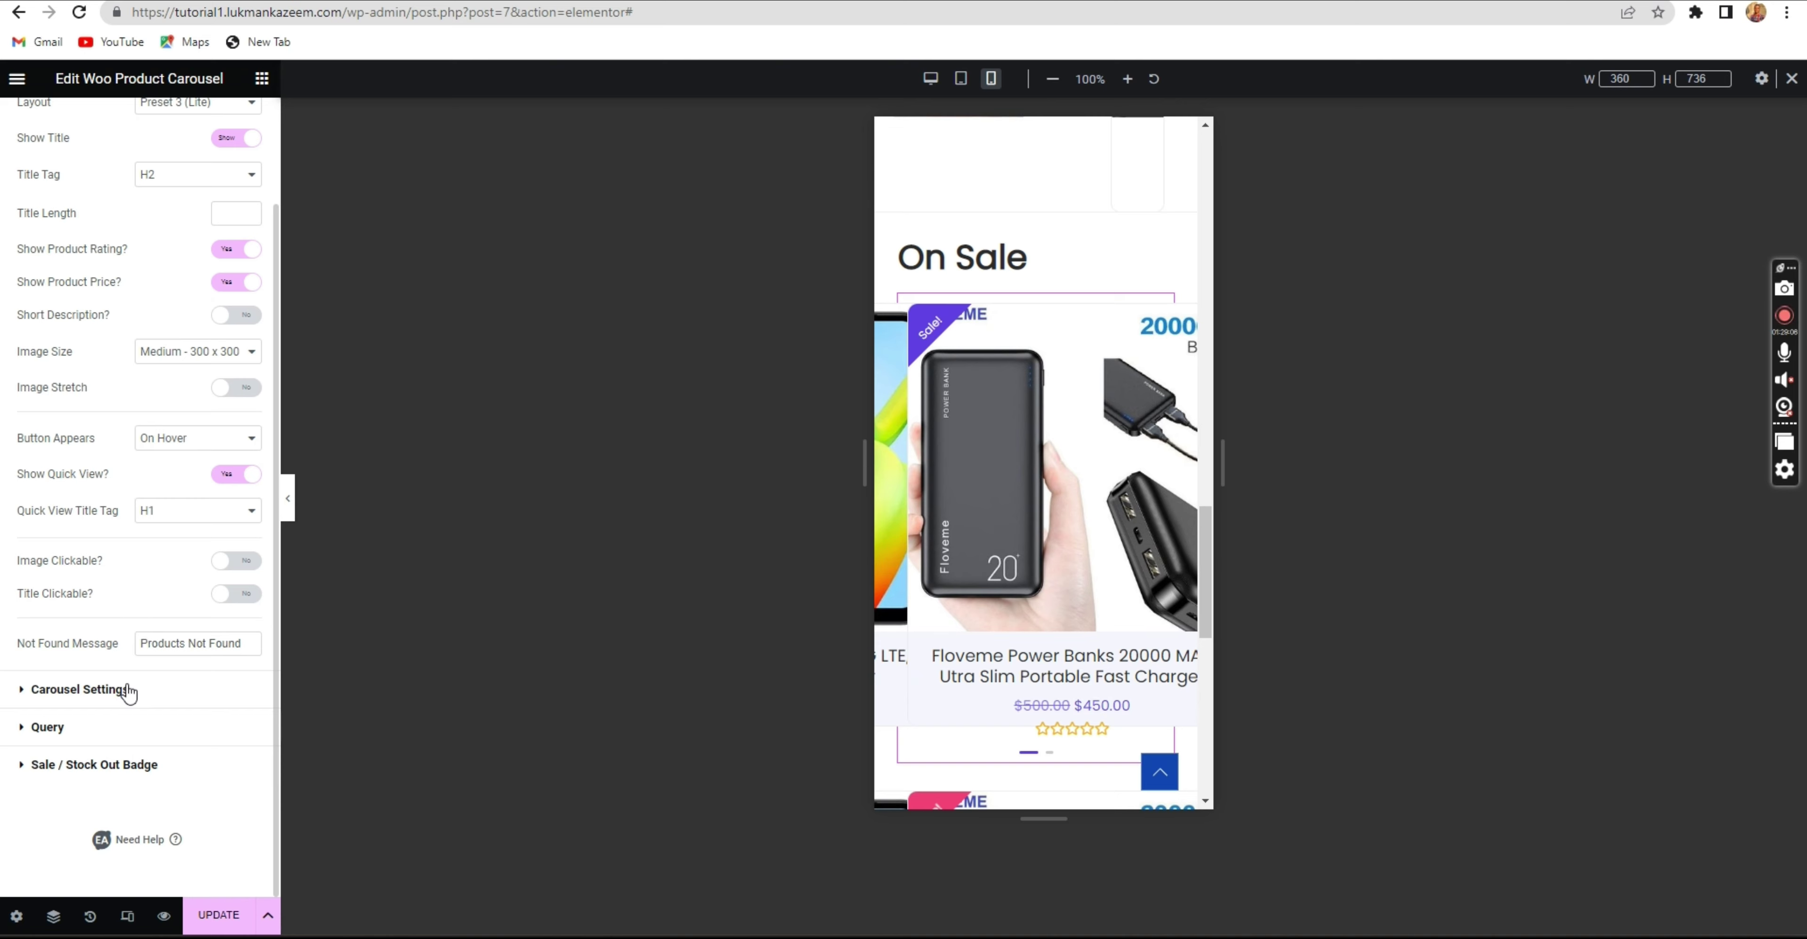
click(124, 689)
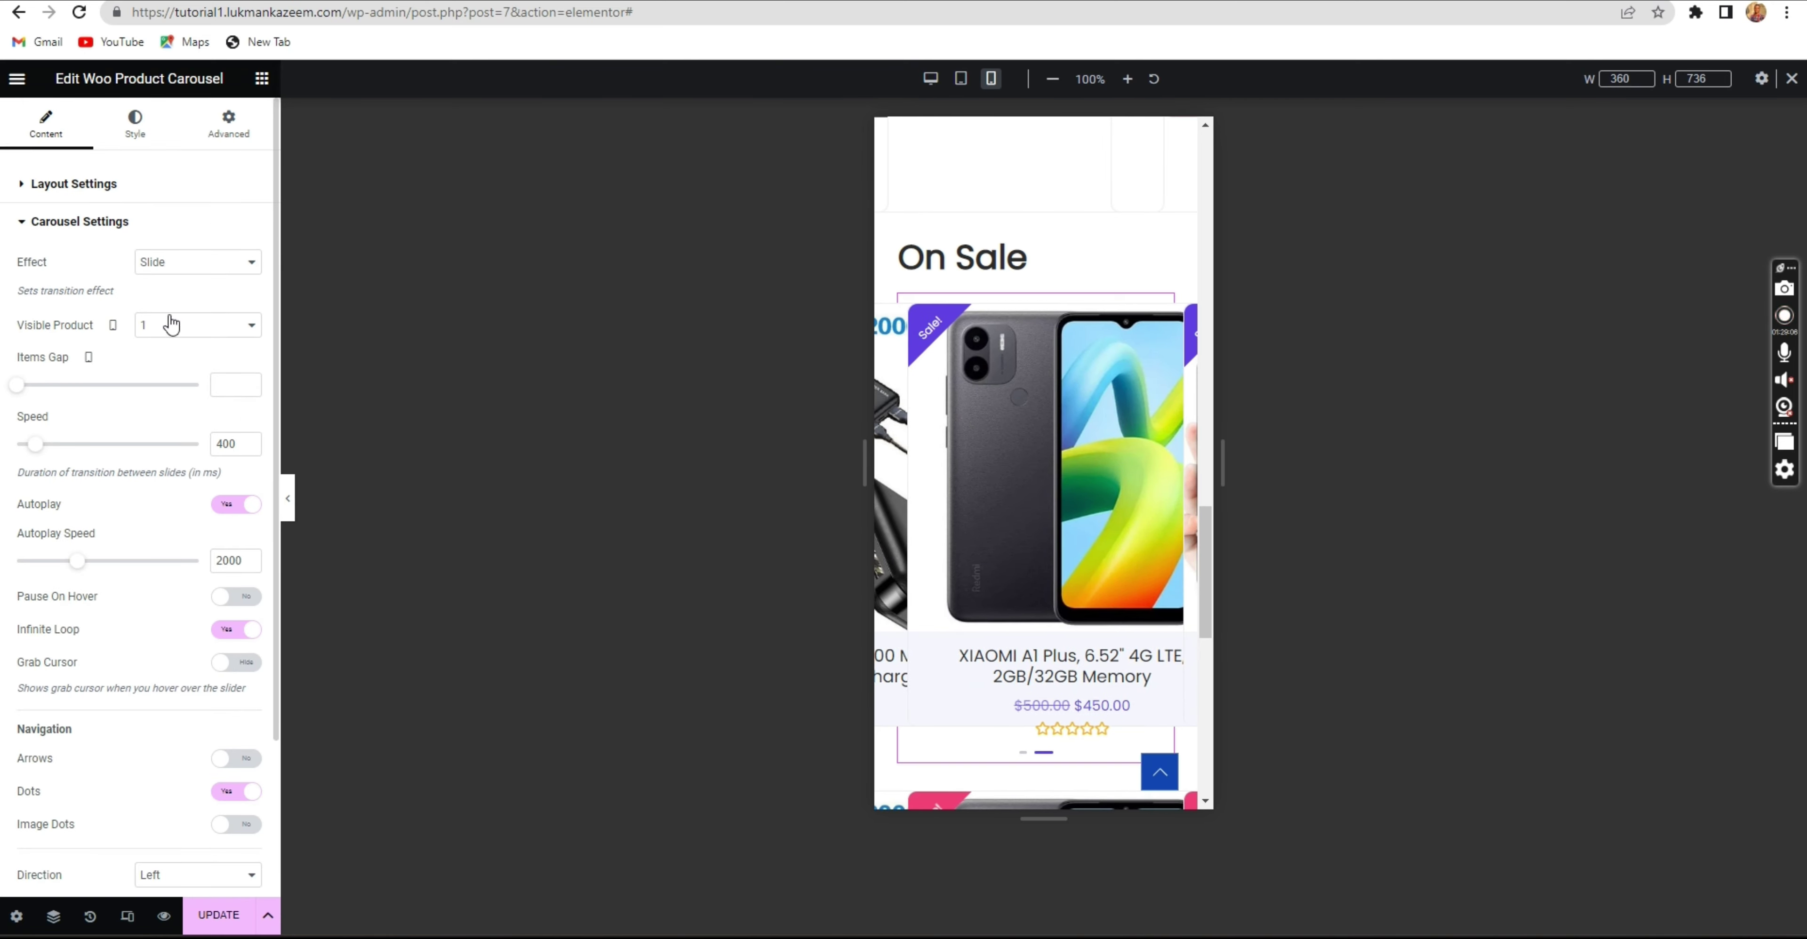
click(170, 329)
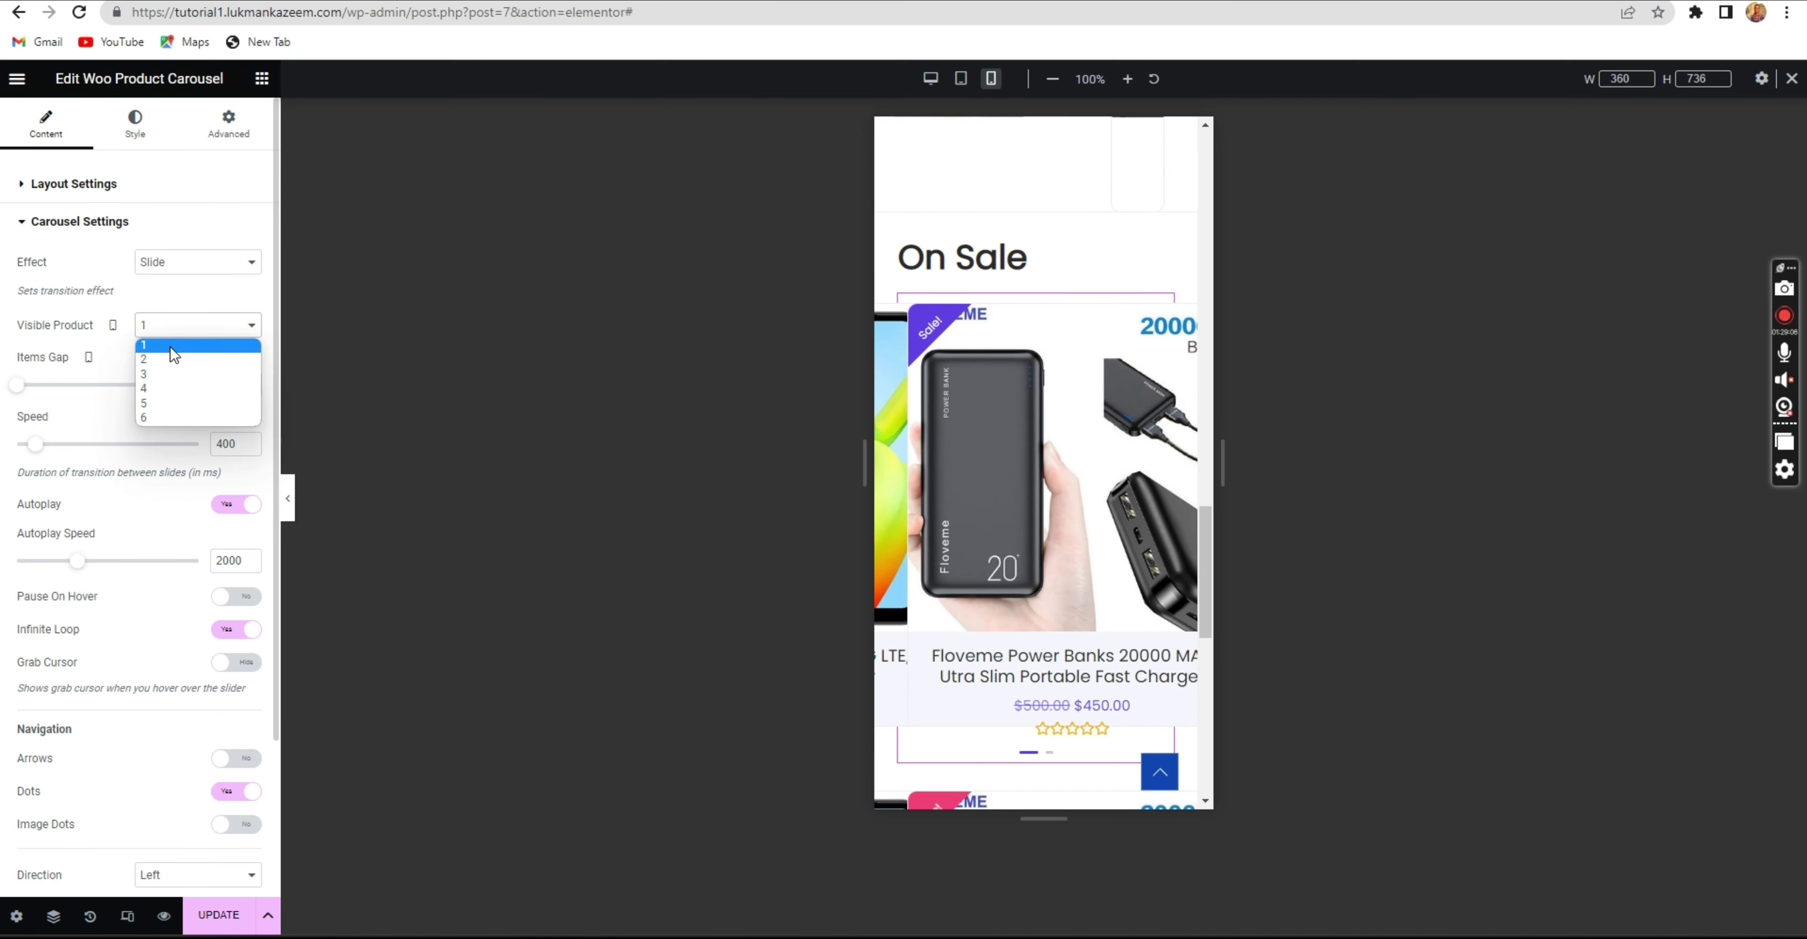
click(174, 357)
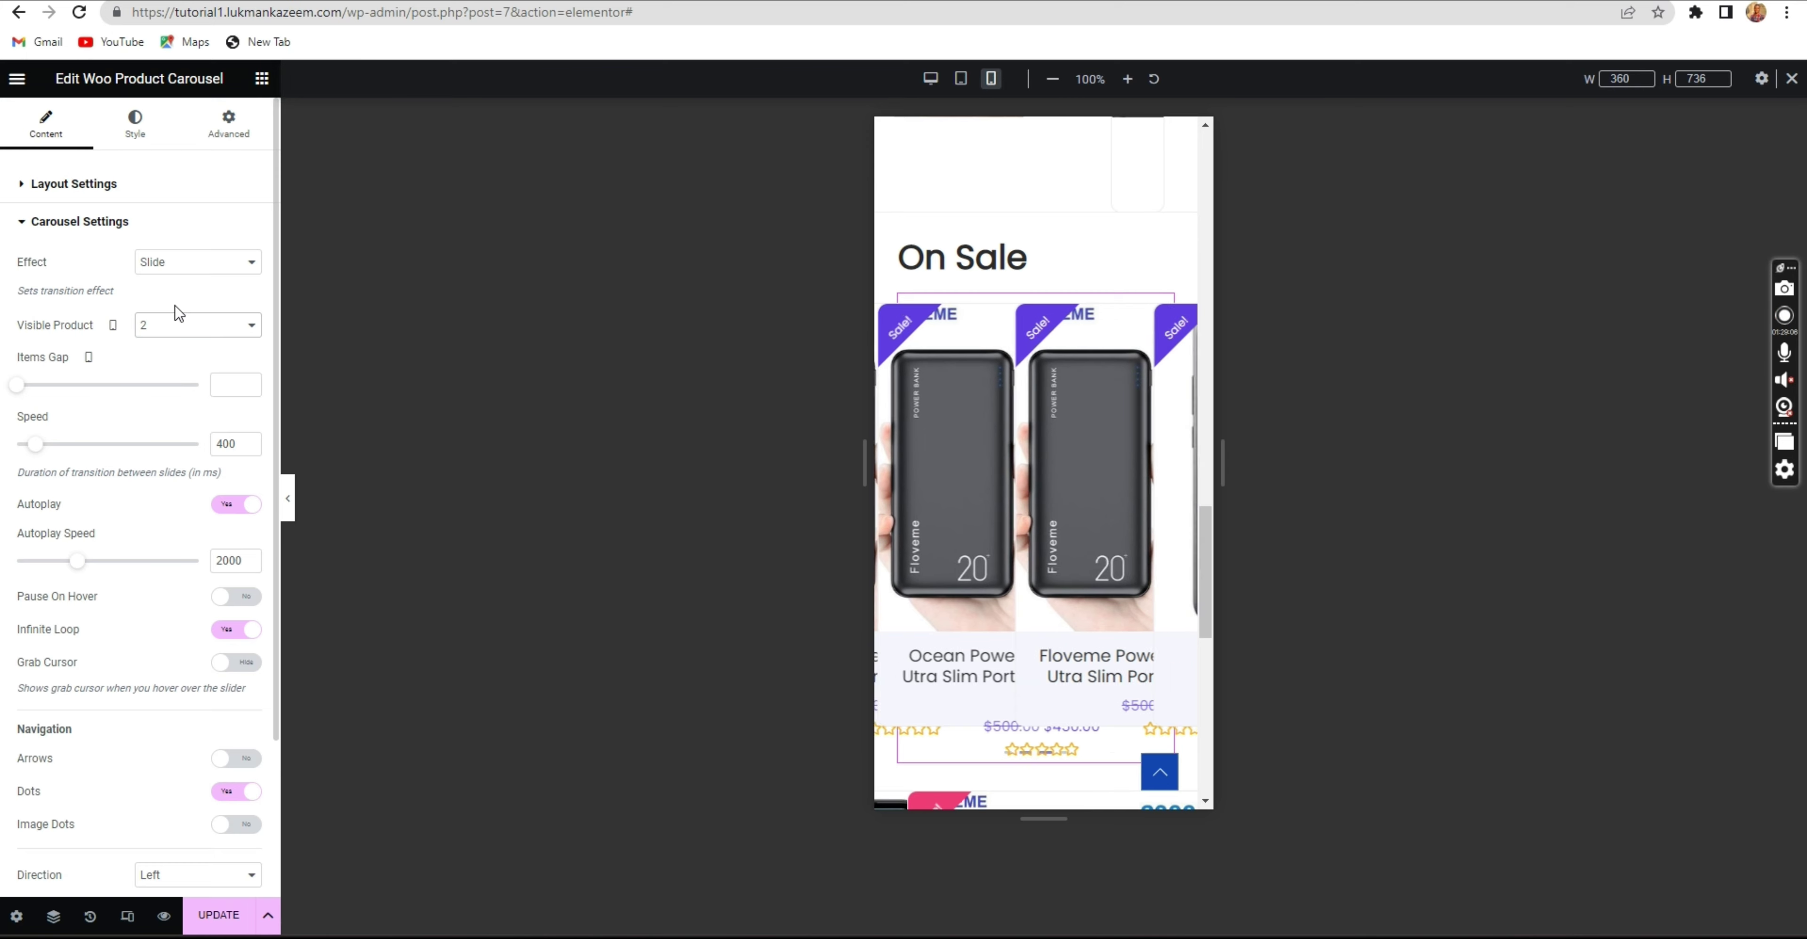
click(186, 327)
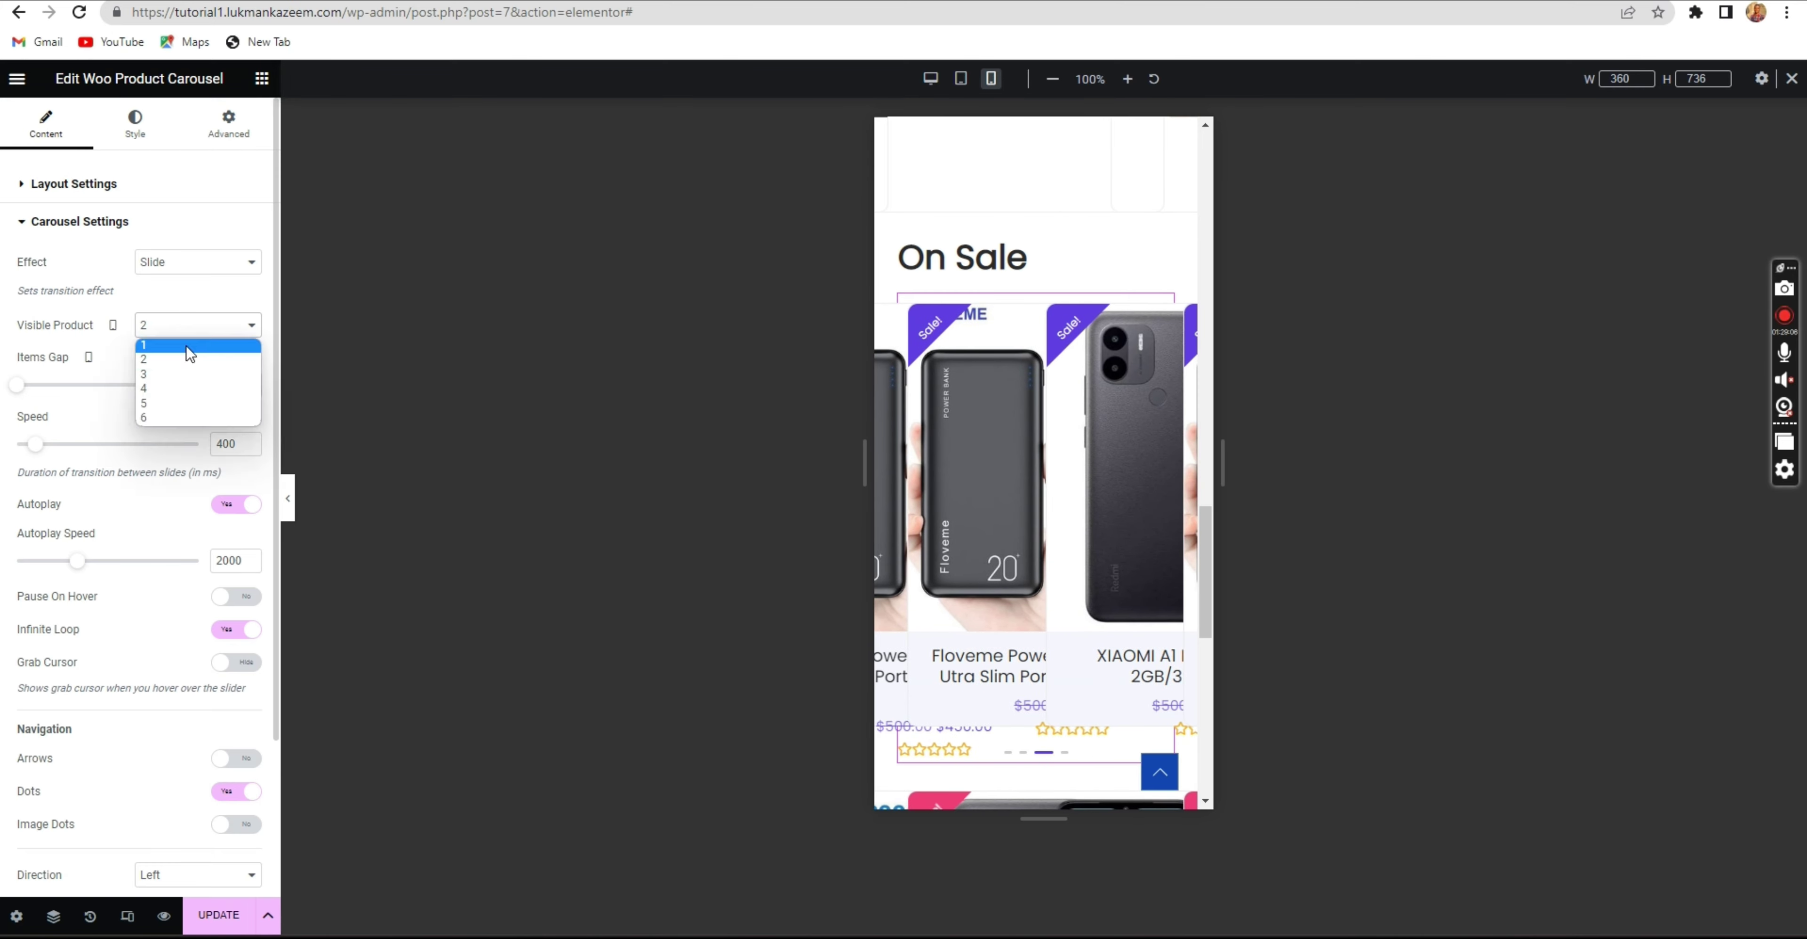
click(182, 343)
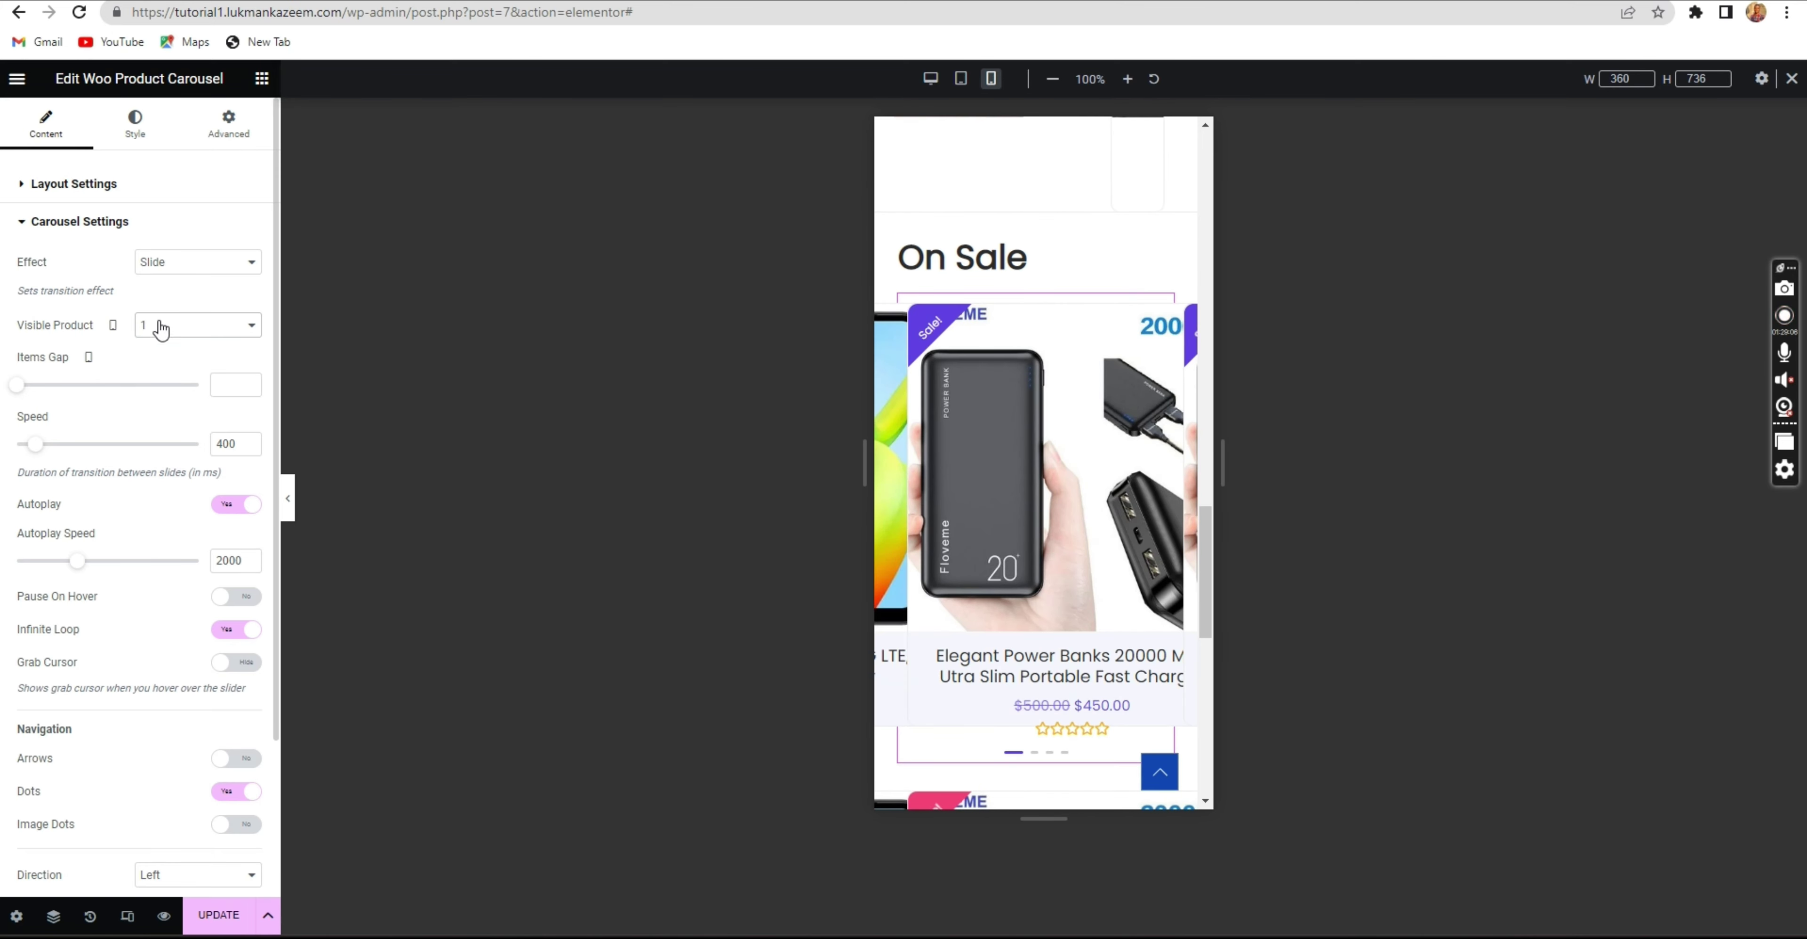
click(198, 921)
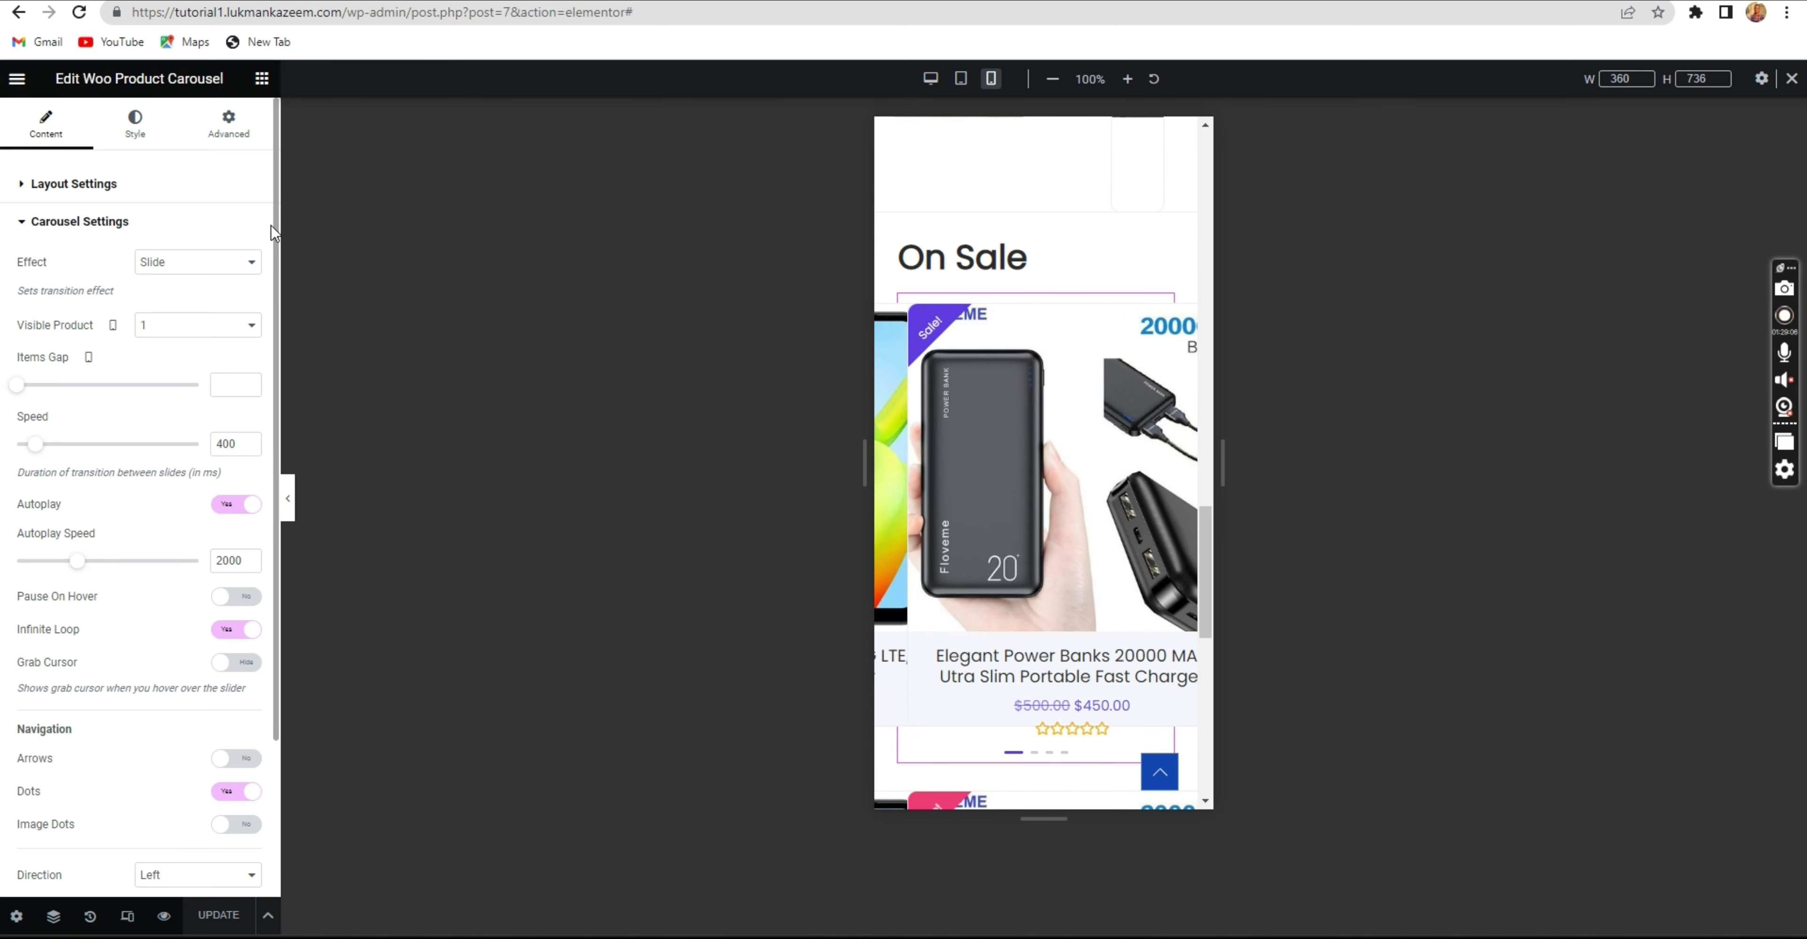
Confirm the carousel's Visible Product stays at 1 for mobile.
click(154, 335)
click(154, 344)
click(153, 328)
click(158, 344)
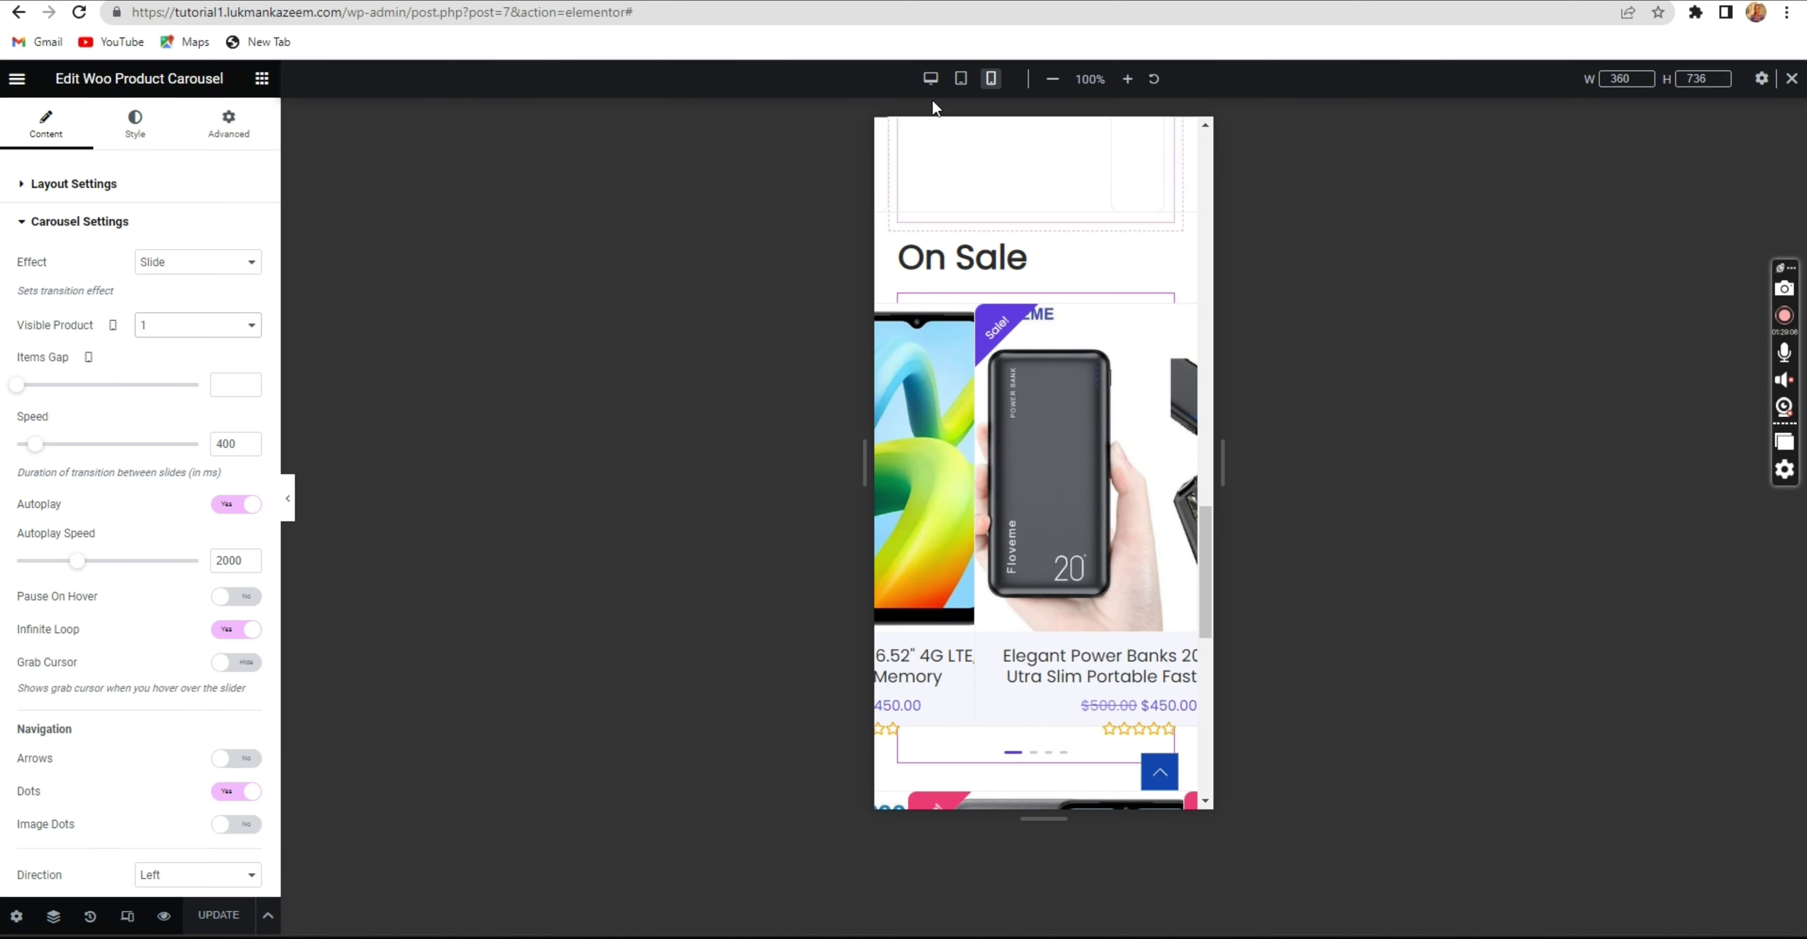
Switch to desktop preview and reload the live store to check the carousel changes.
click(931, 79)
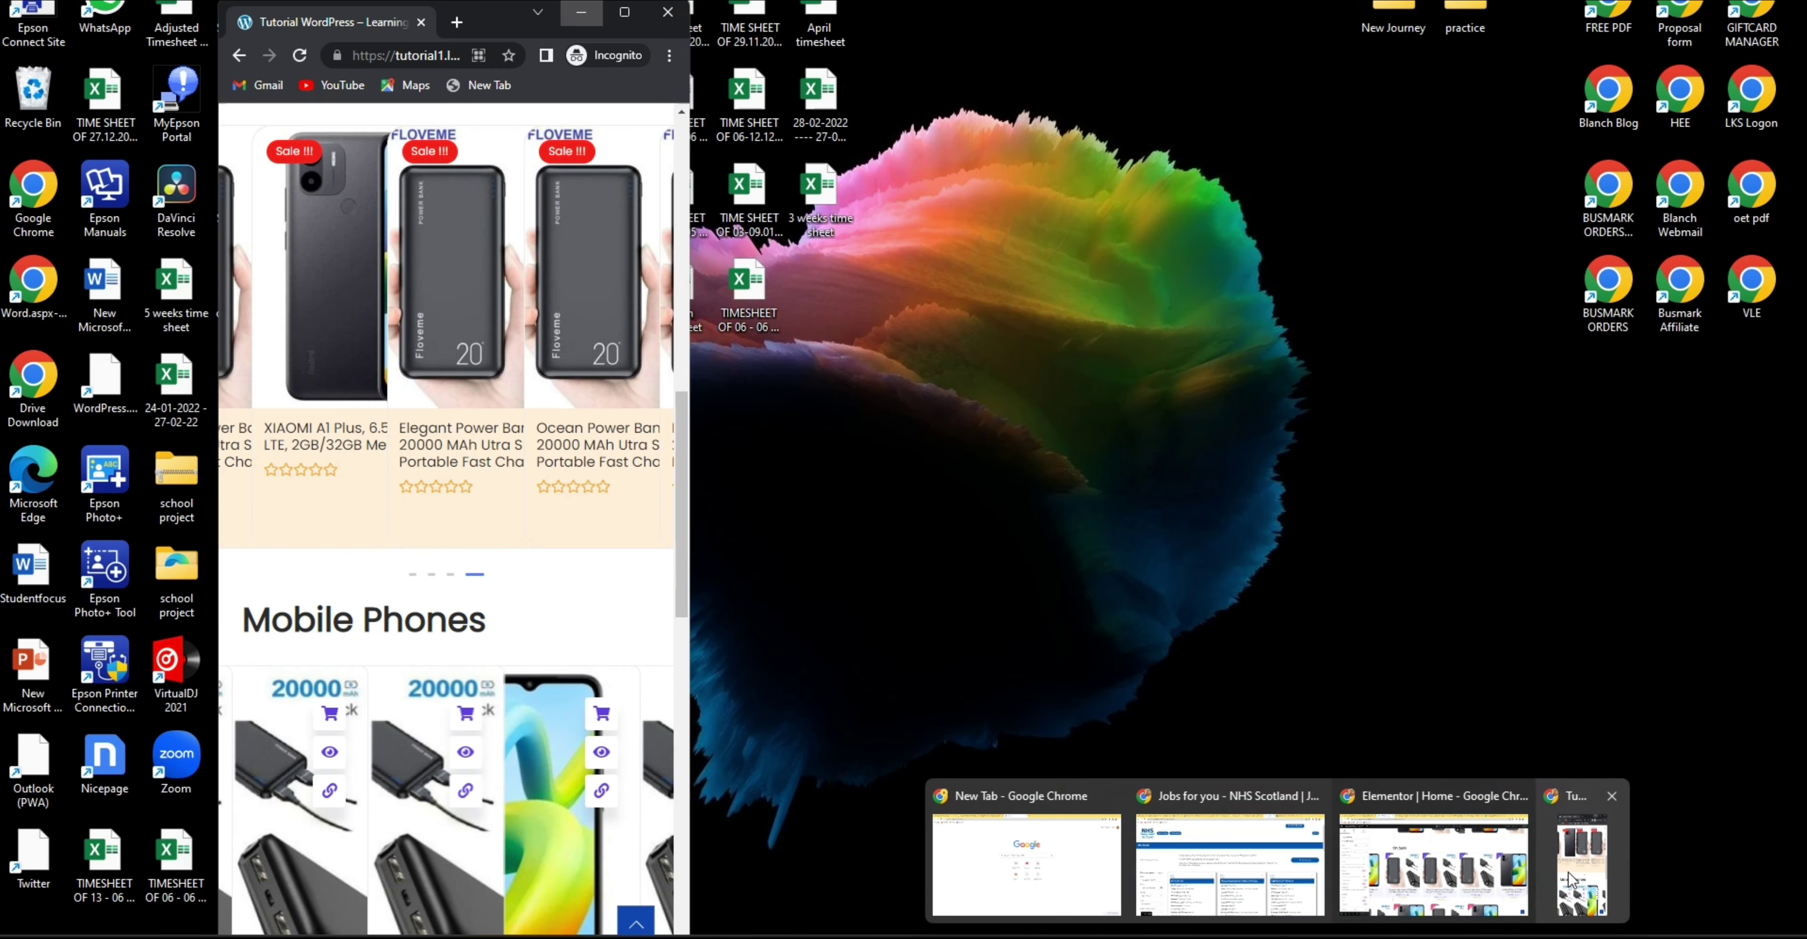
click(1568, 880)
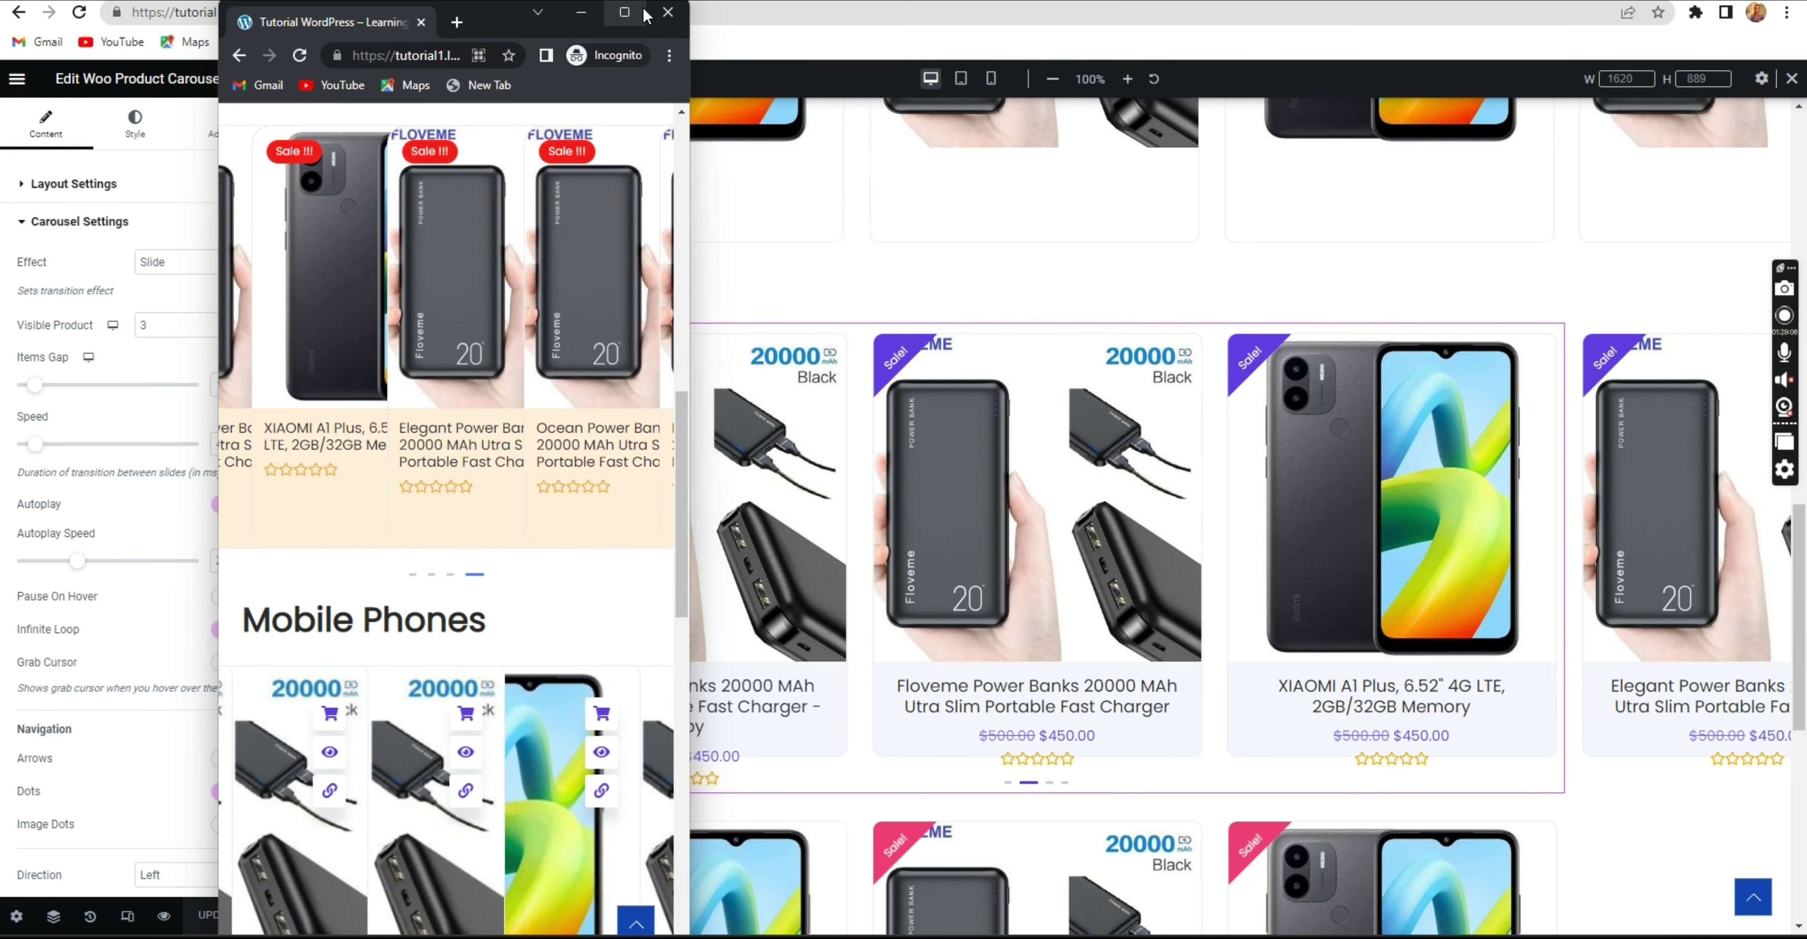
click(643, 14)
click(79, 21)
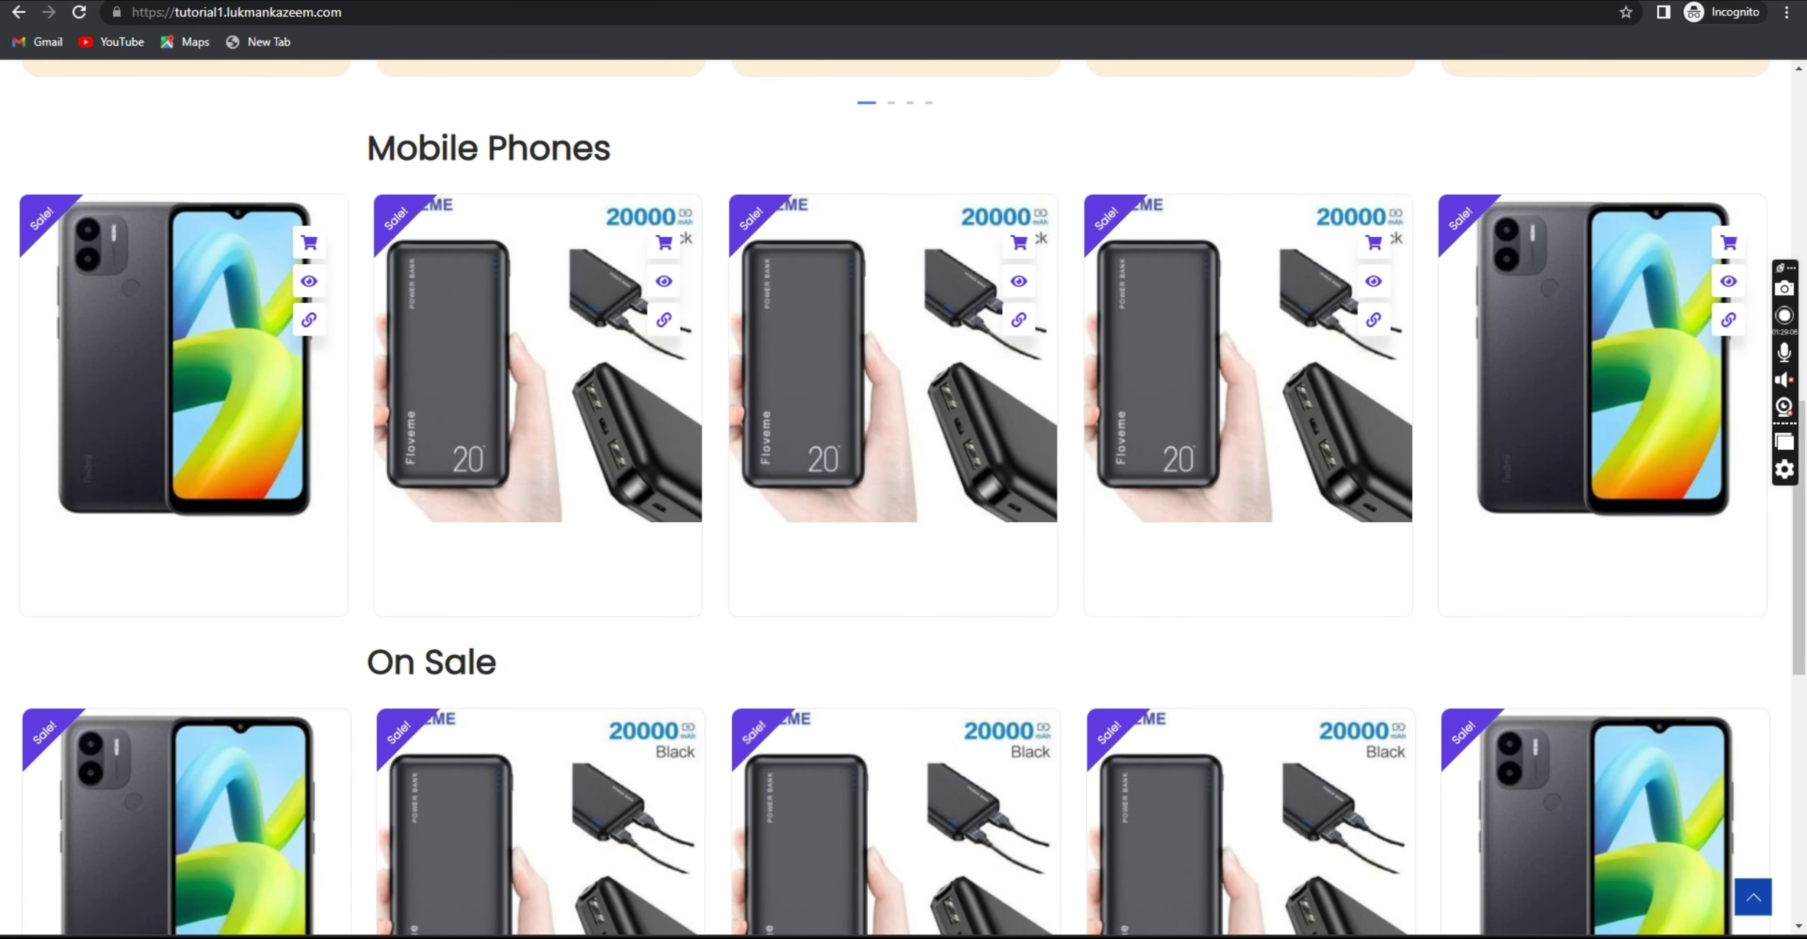
key(super+Down)
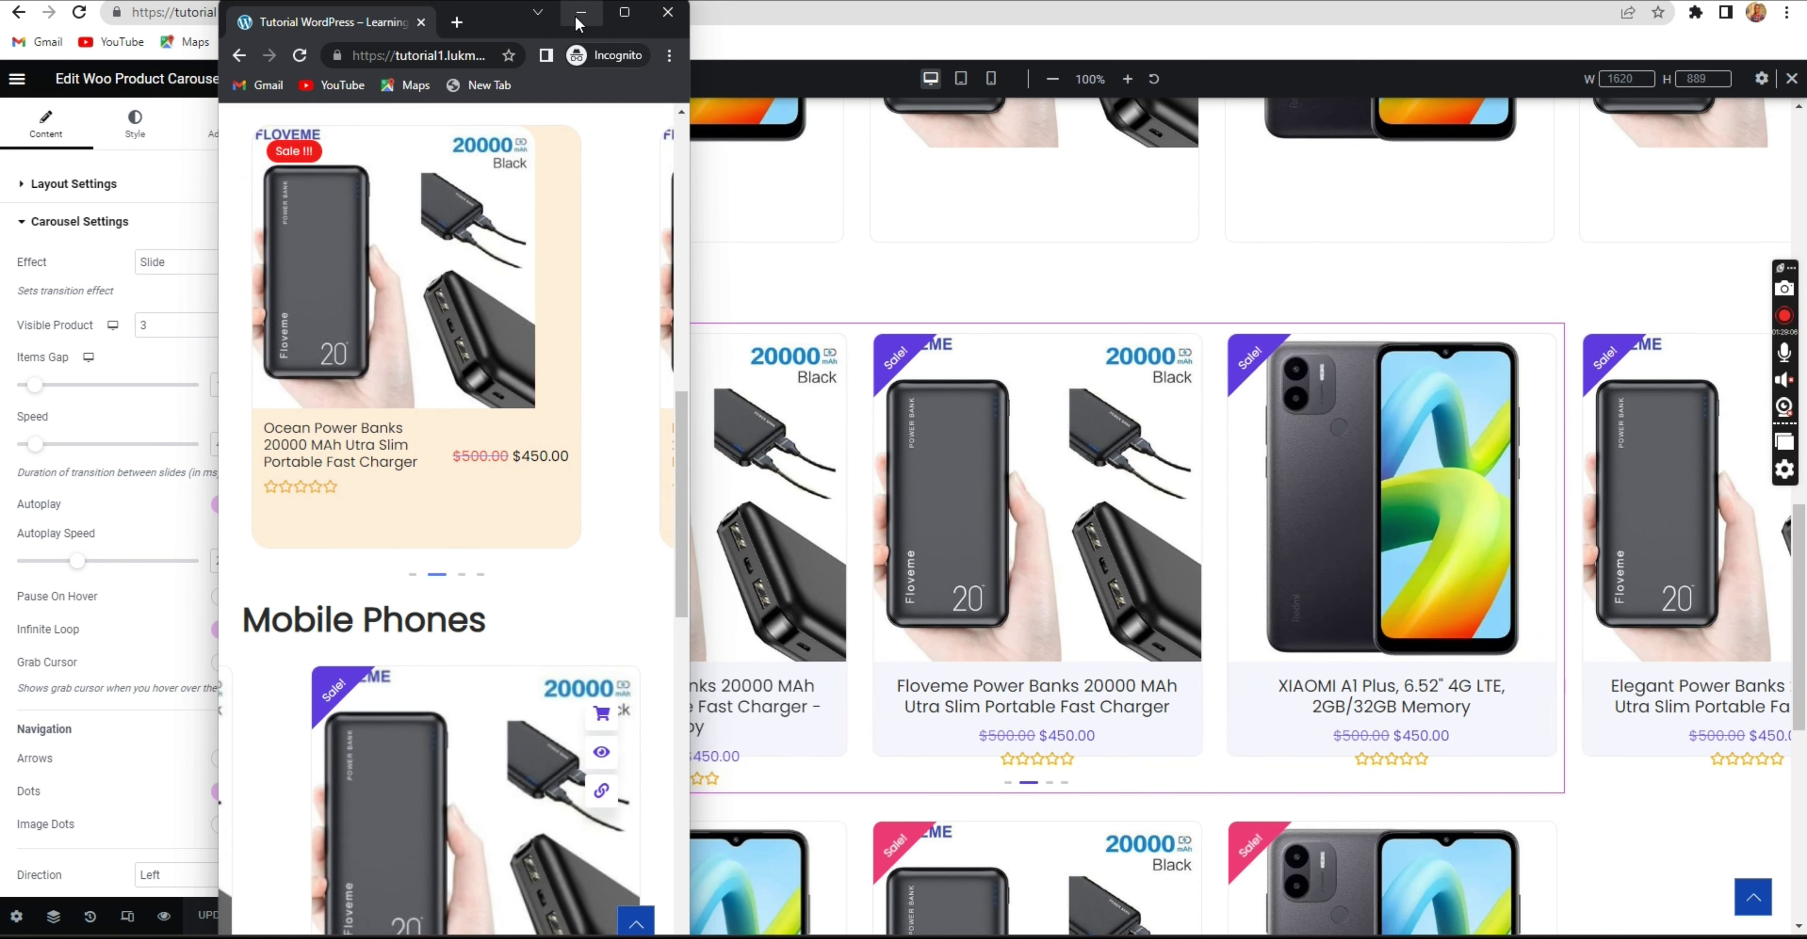
click(579, 16)
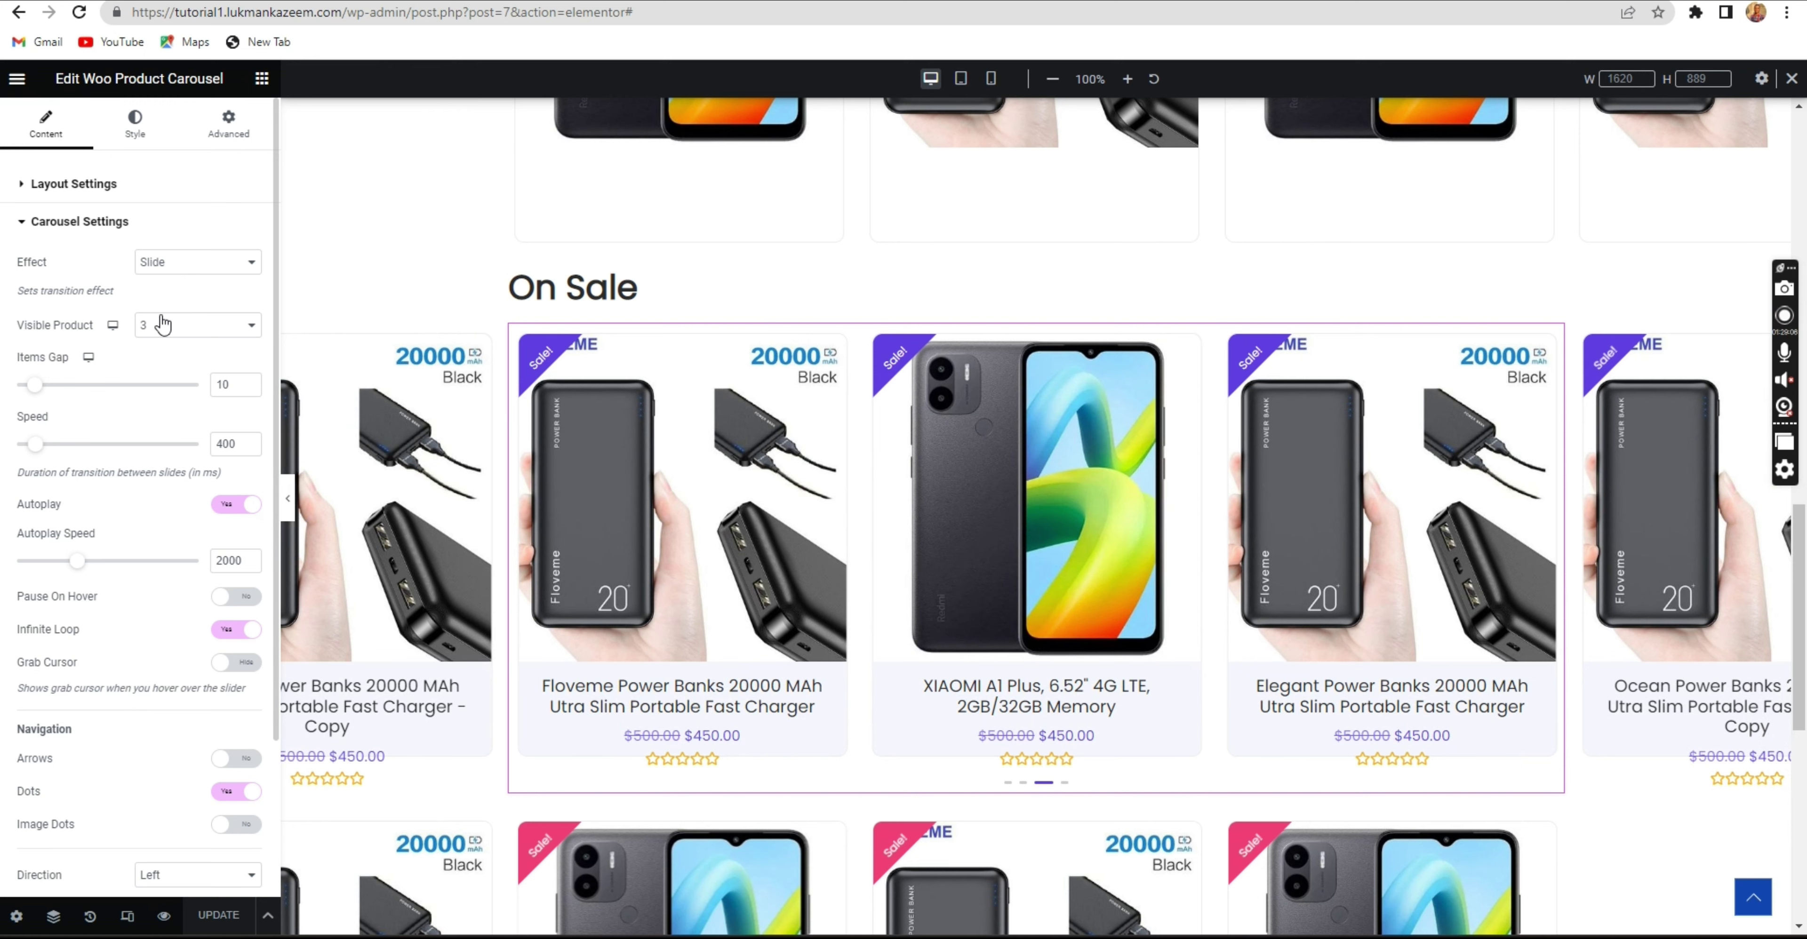
On Mobile Portrait, set Visible Product to 1 and Items Gap to 27, then save the page.
mouse_move(113, 327)
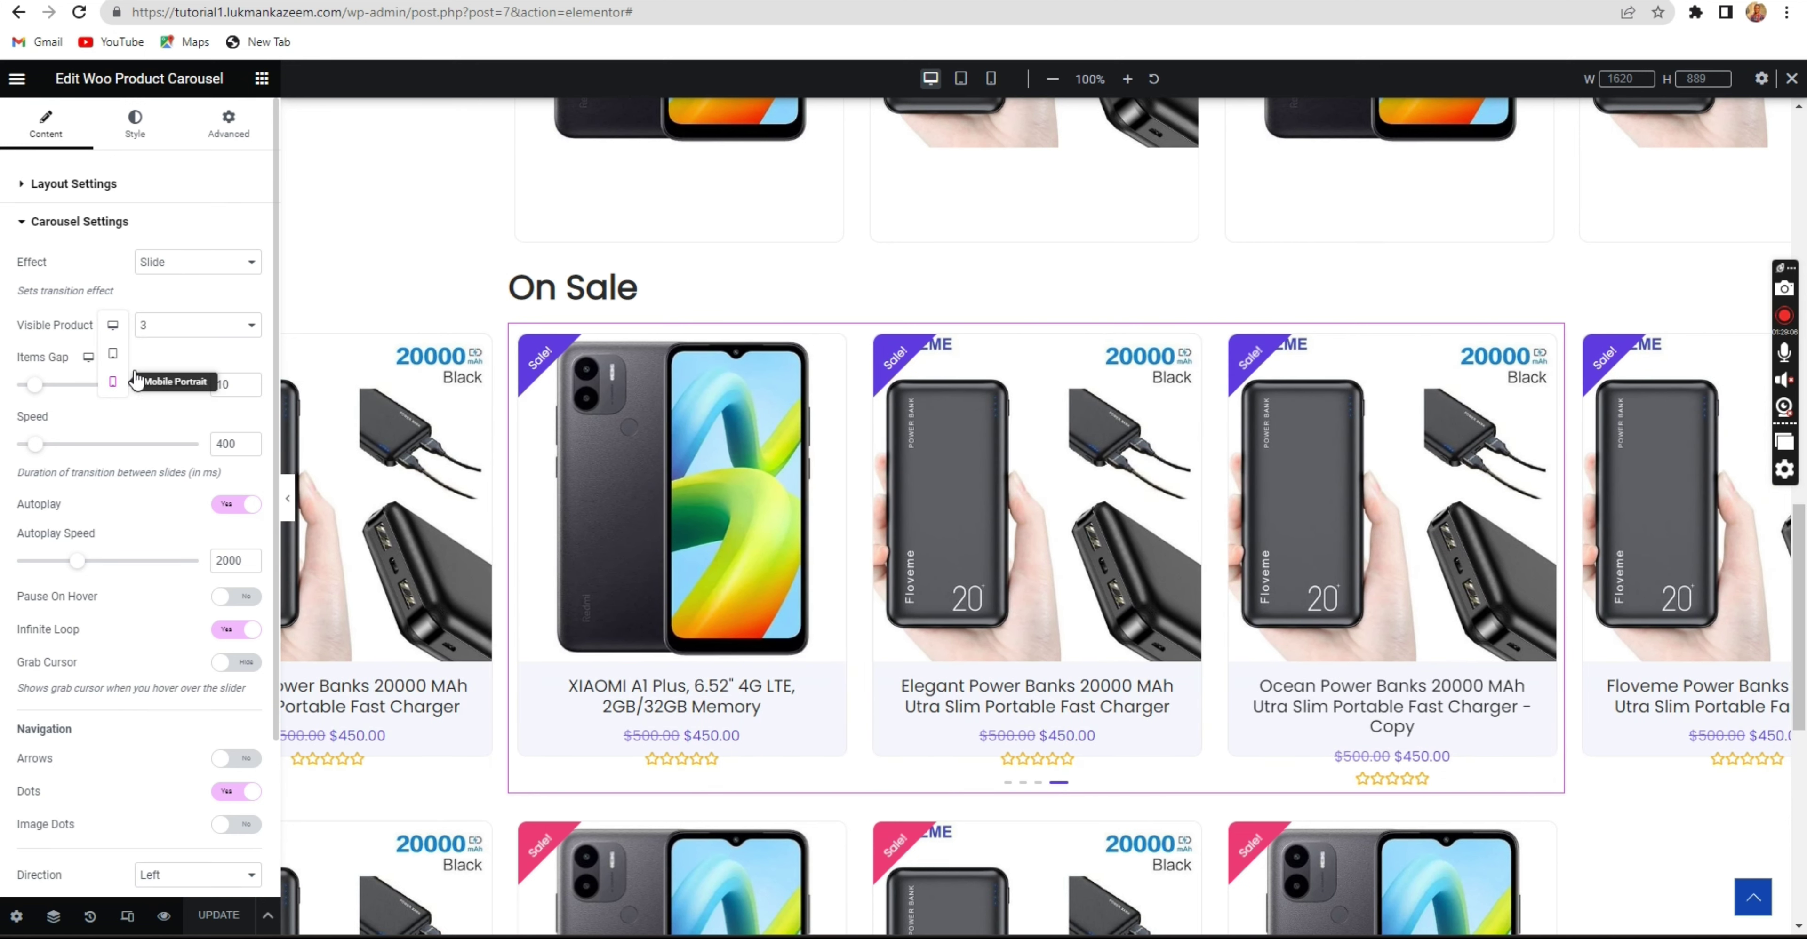
click(136, 380)
click(166, 327)
click(166, 358)
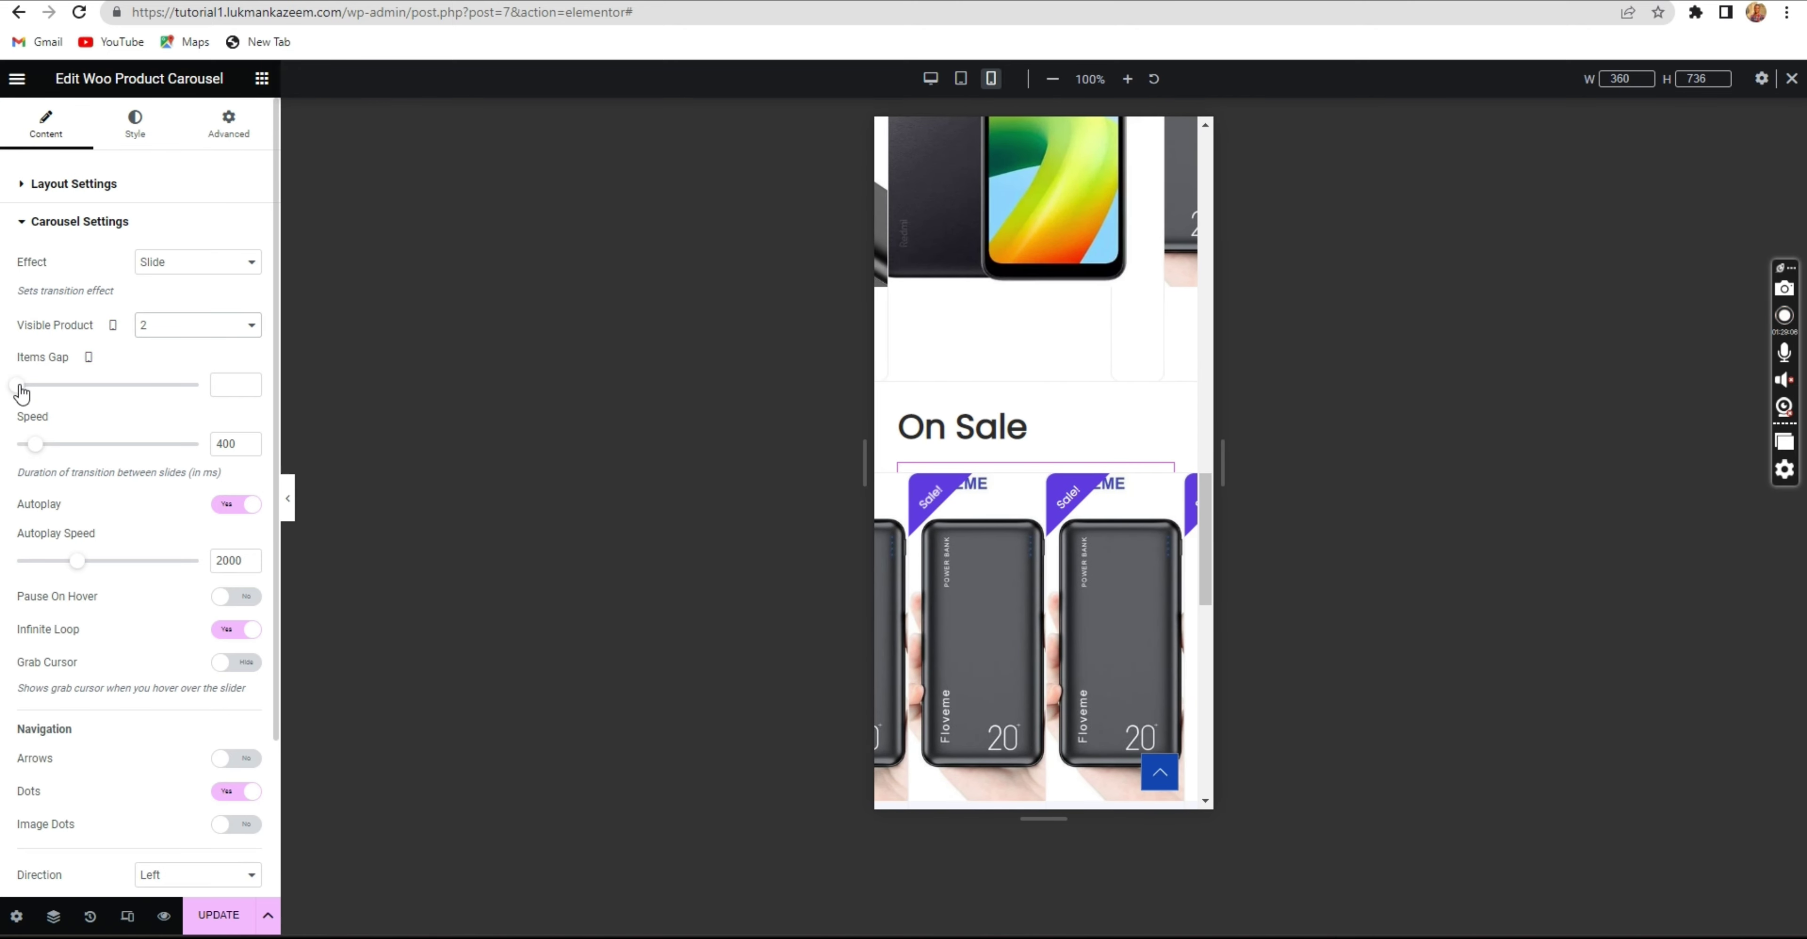
drag(18, 393, 68, 400)
click(156, 330)
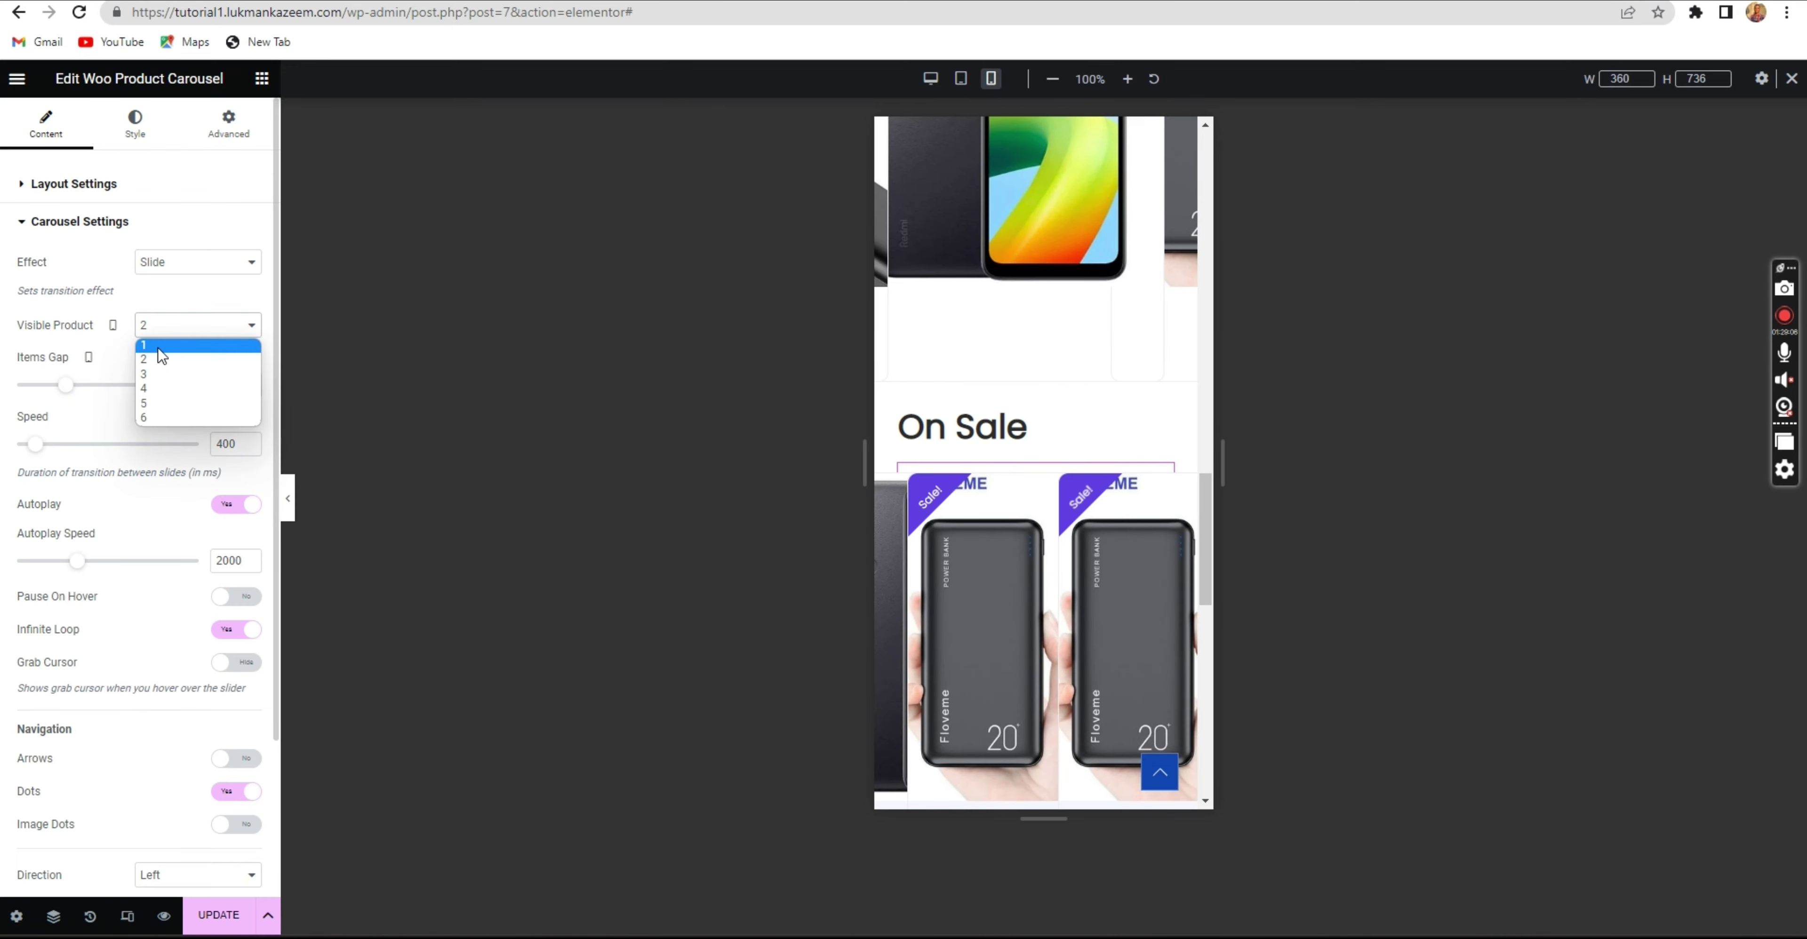
click(158, 348)
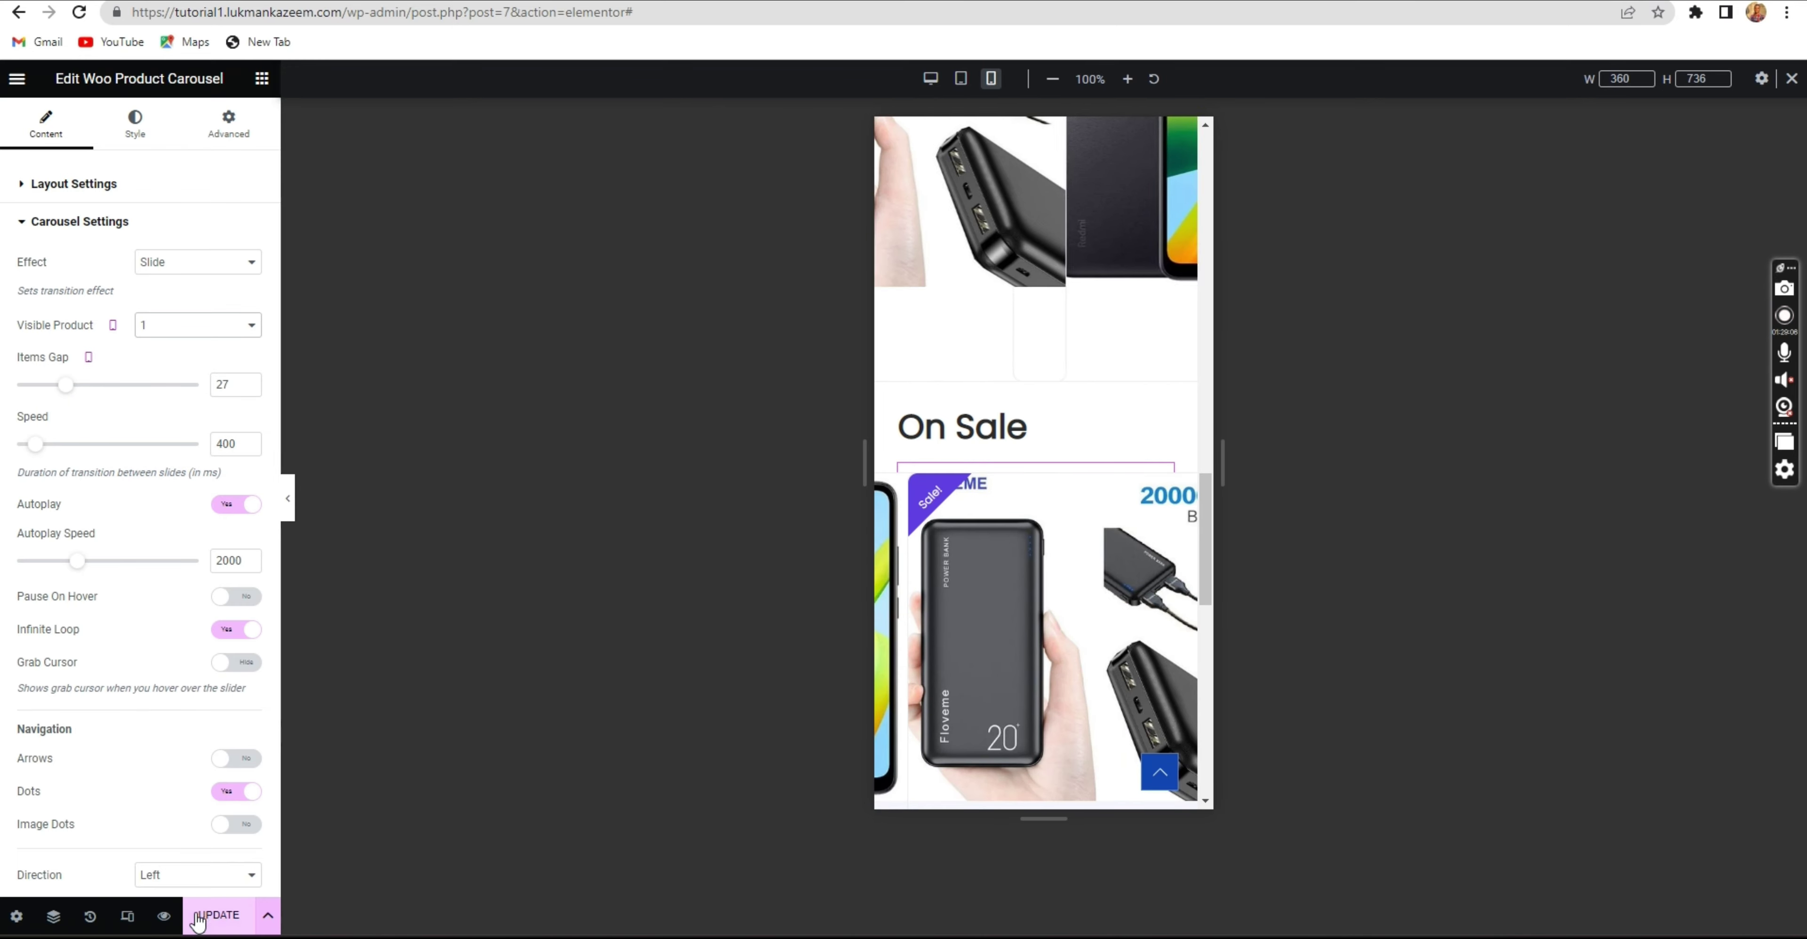
click(222, 915)
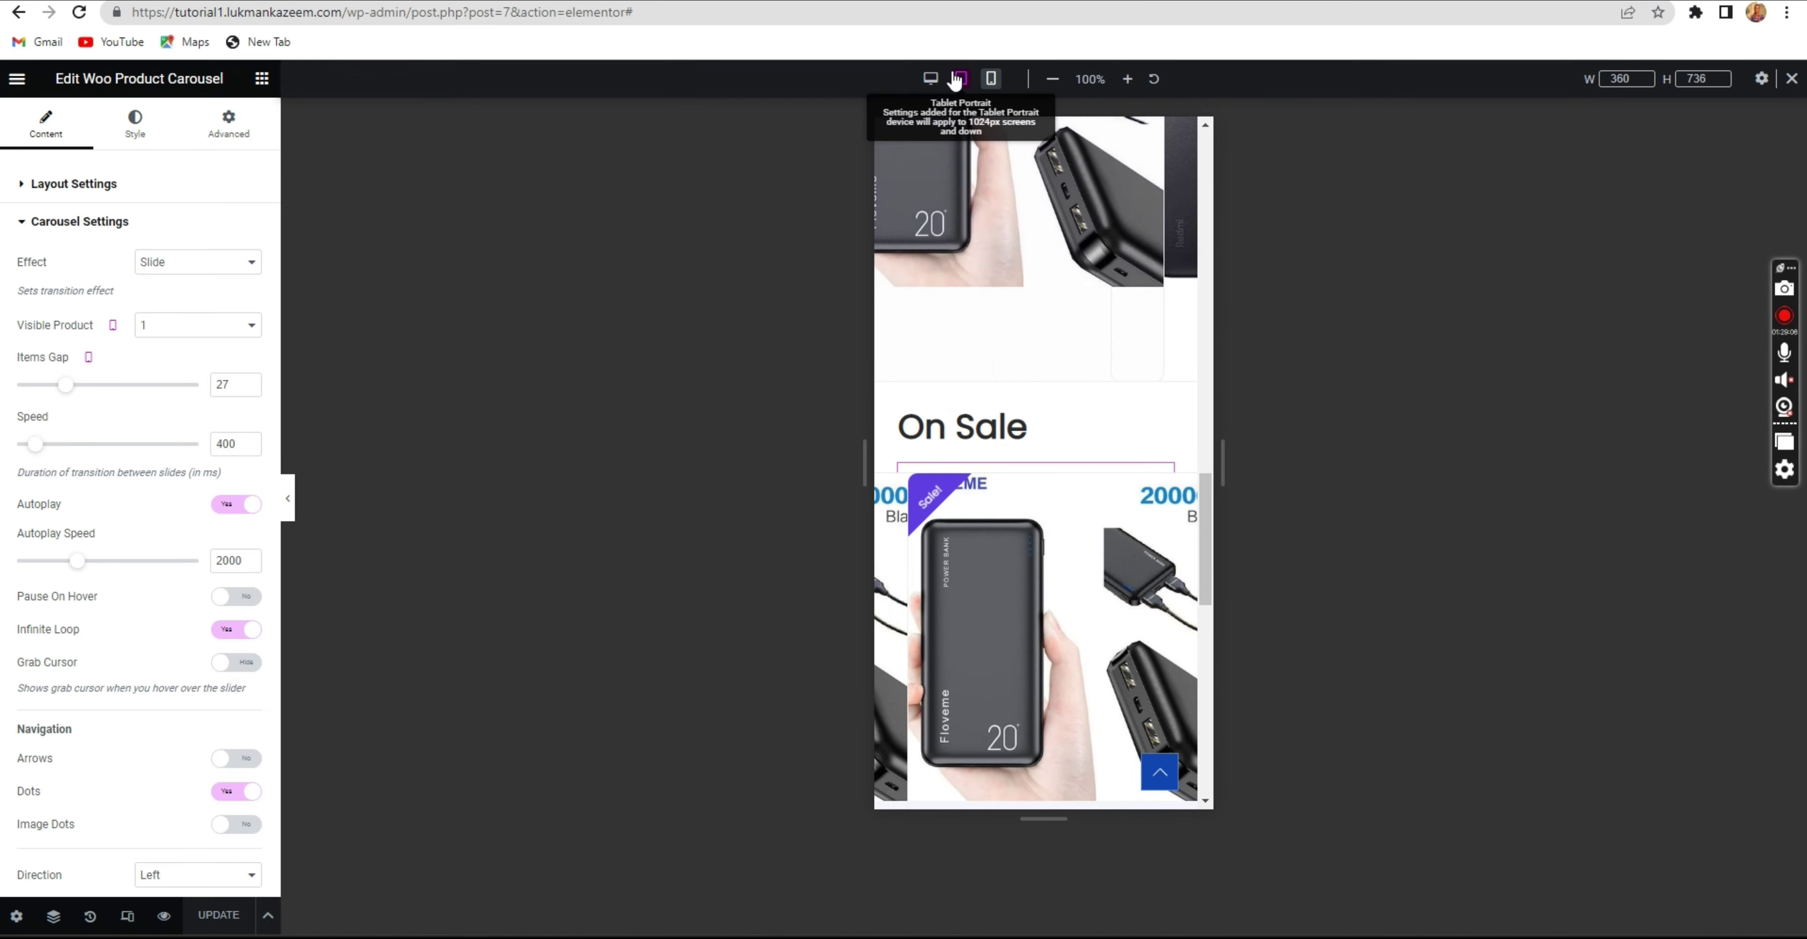
Return the editor to Desktop view and reload the maximized incognito store window.
click(932, 79)
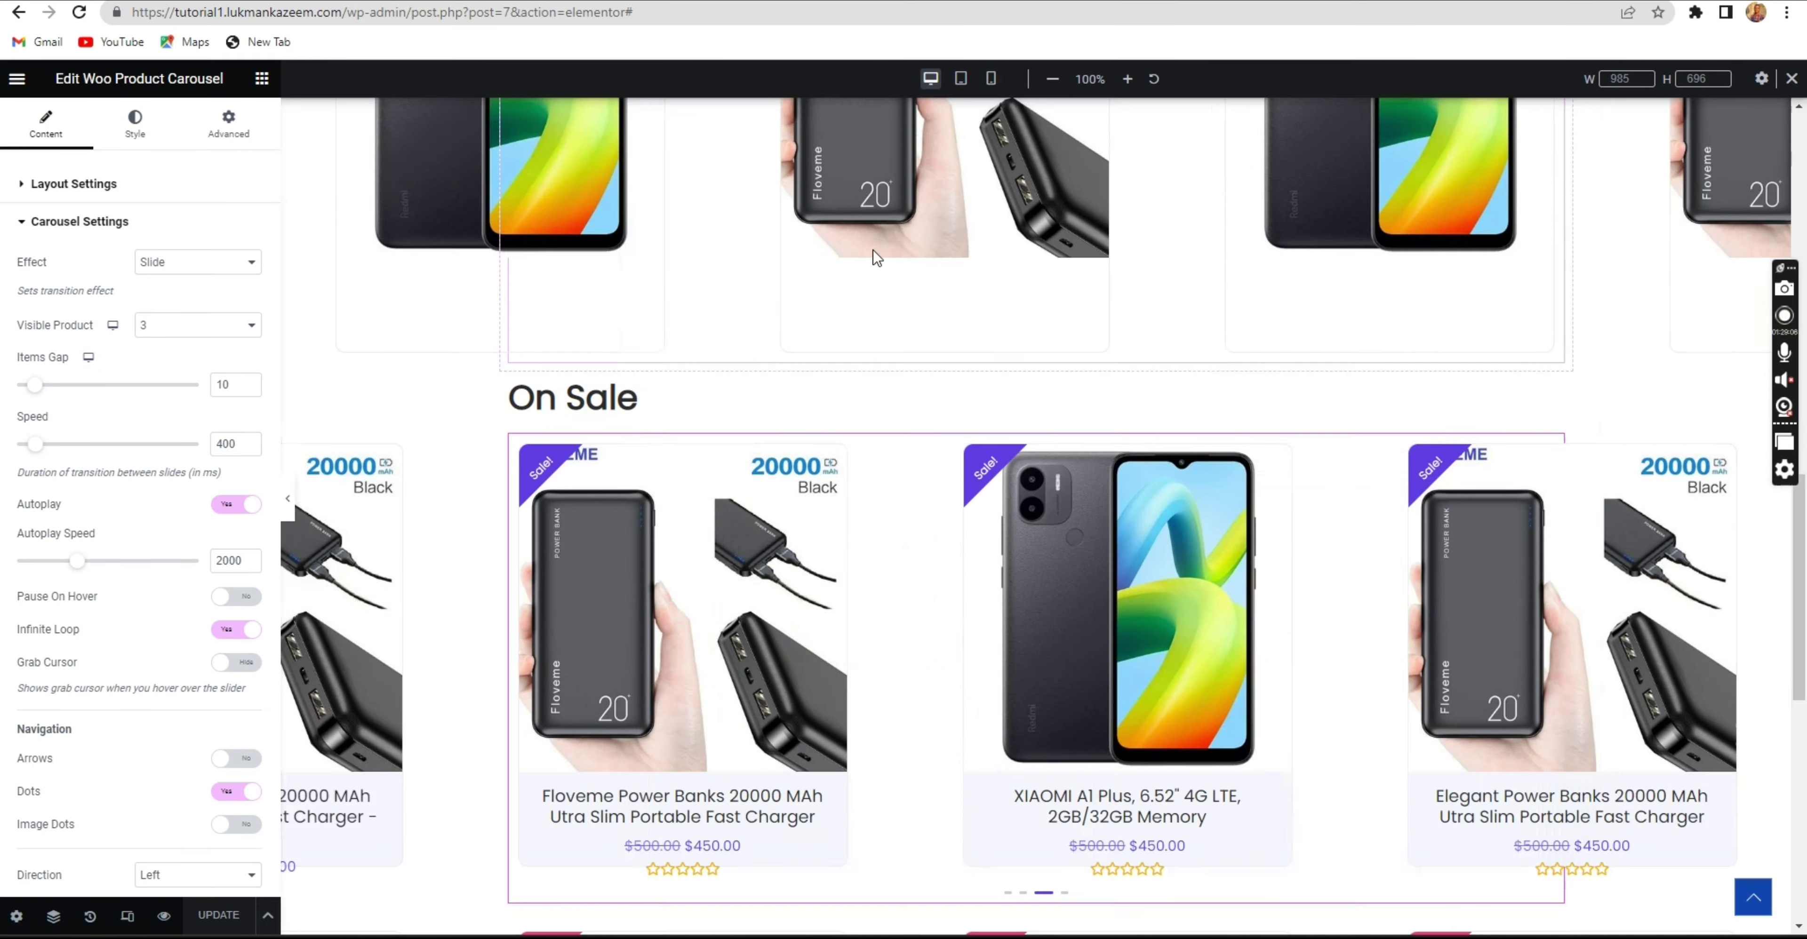
scroll(834, 343, up, 6)
scroll(678, 314, up, 3)
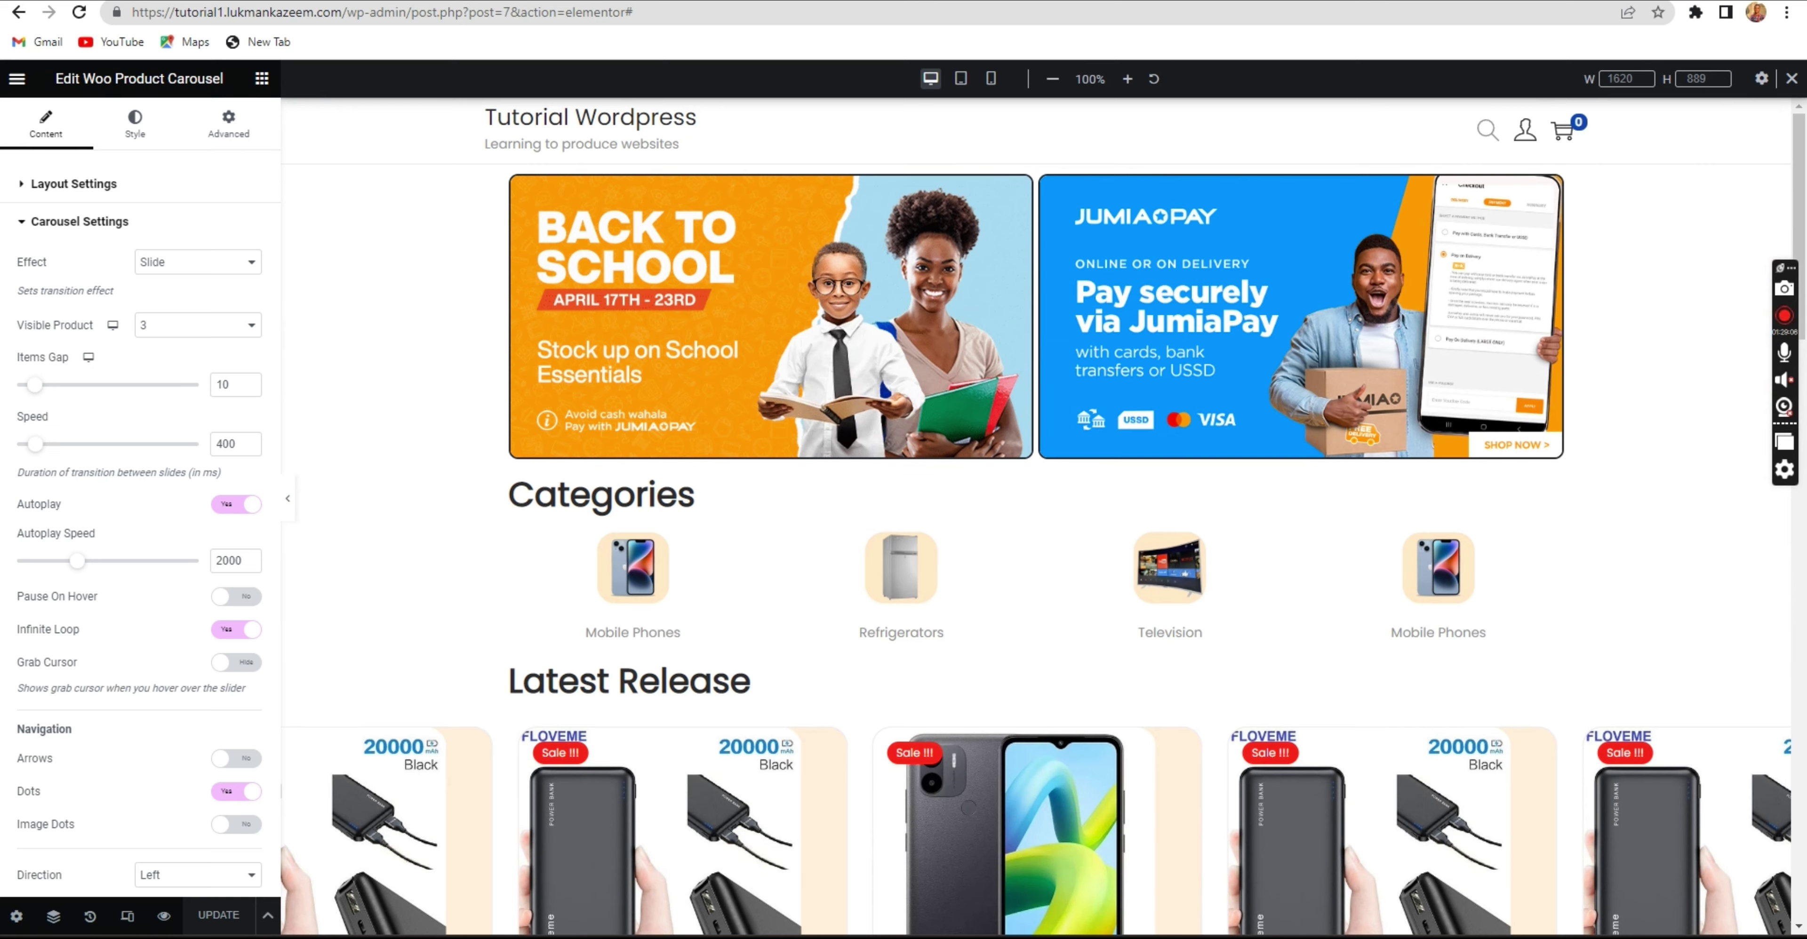
mouse_move(1270, 938)
click(1570, 877)
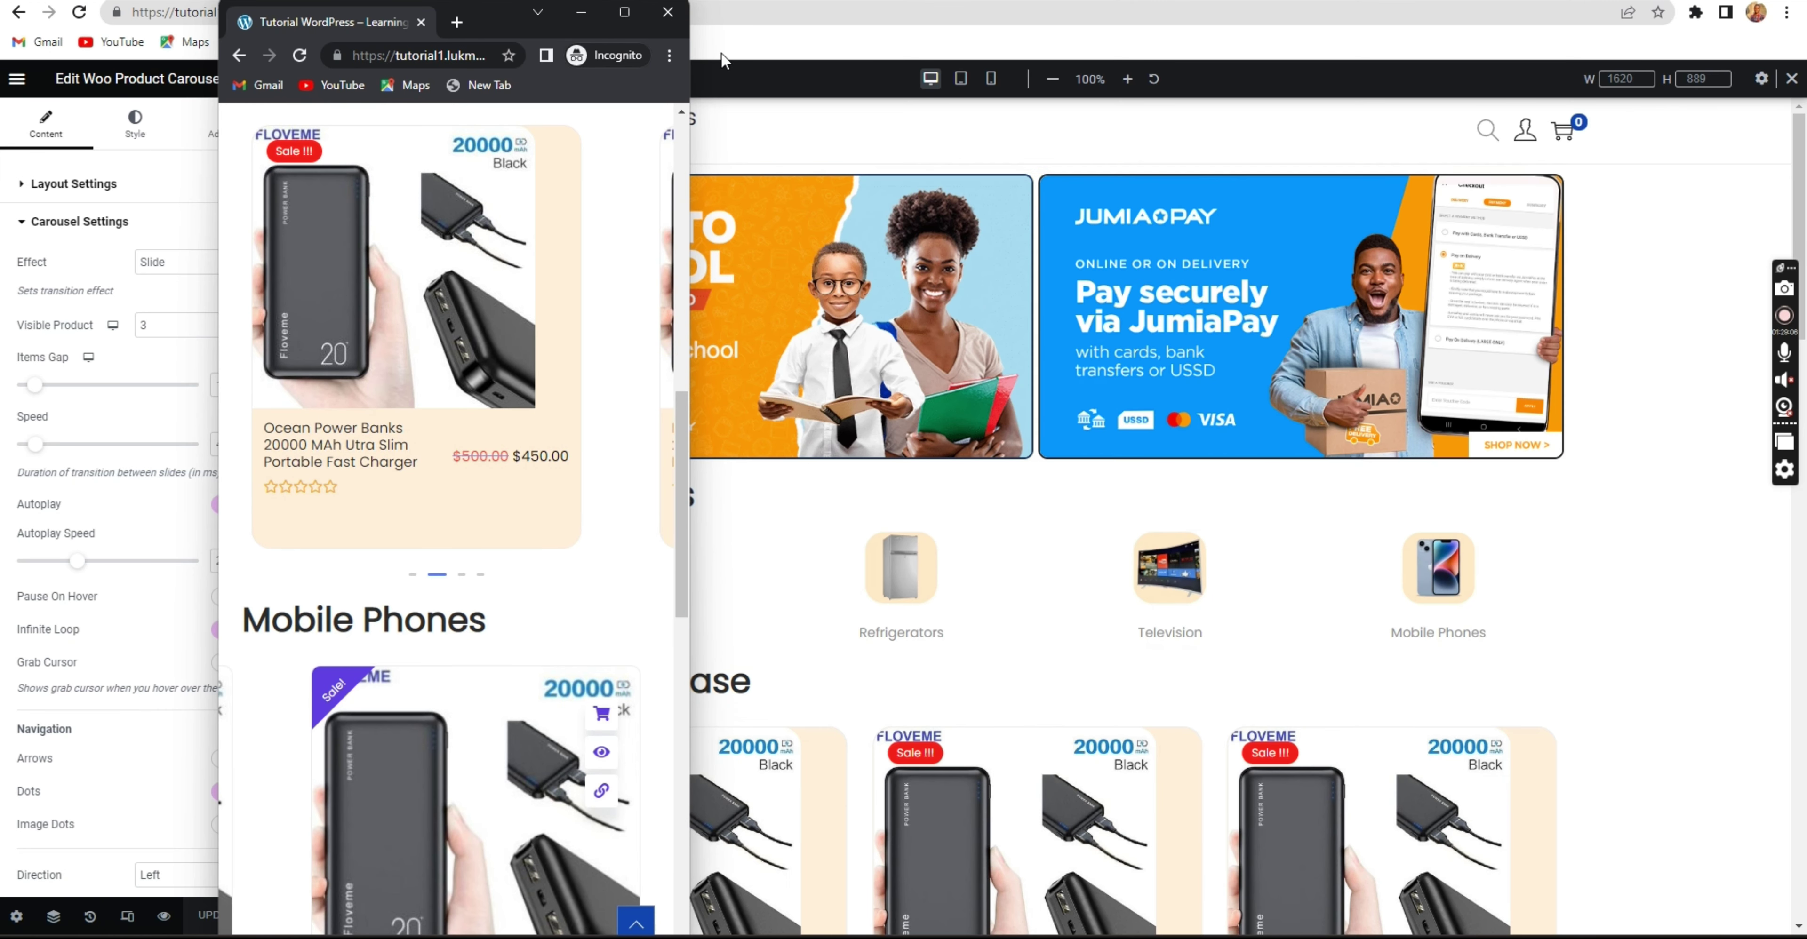
click(625, 12)
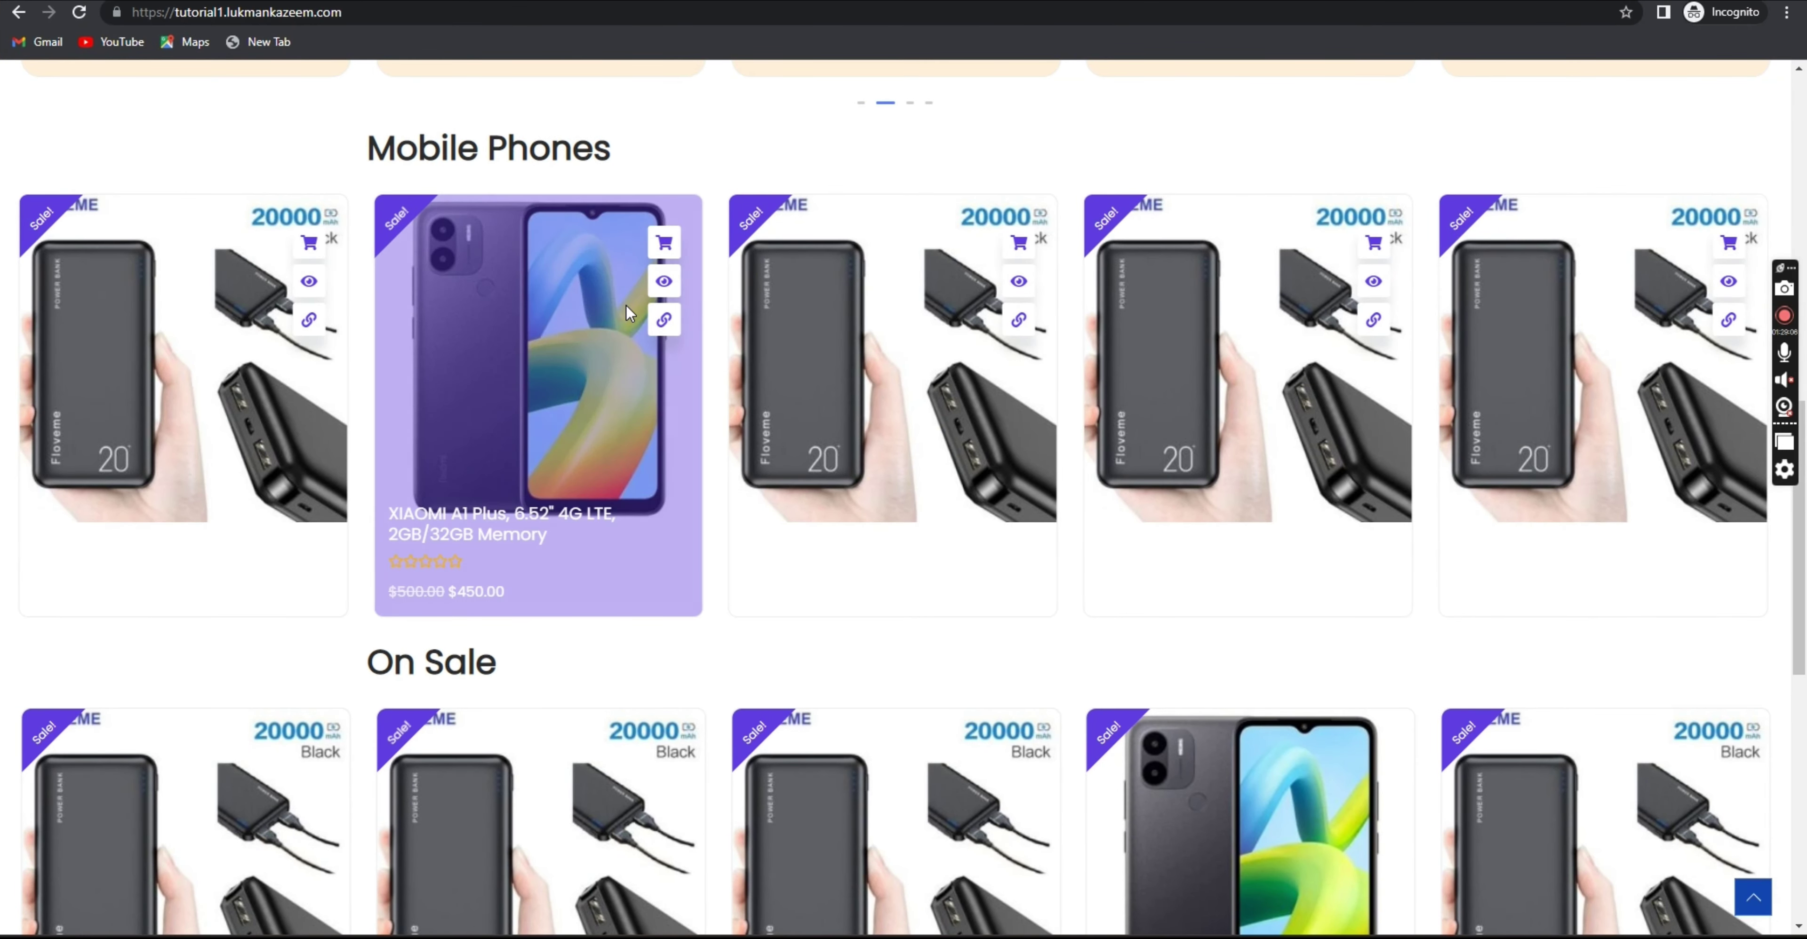
scroll(145, 85, up, 1)
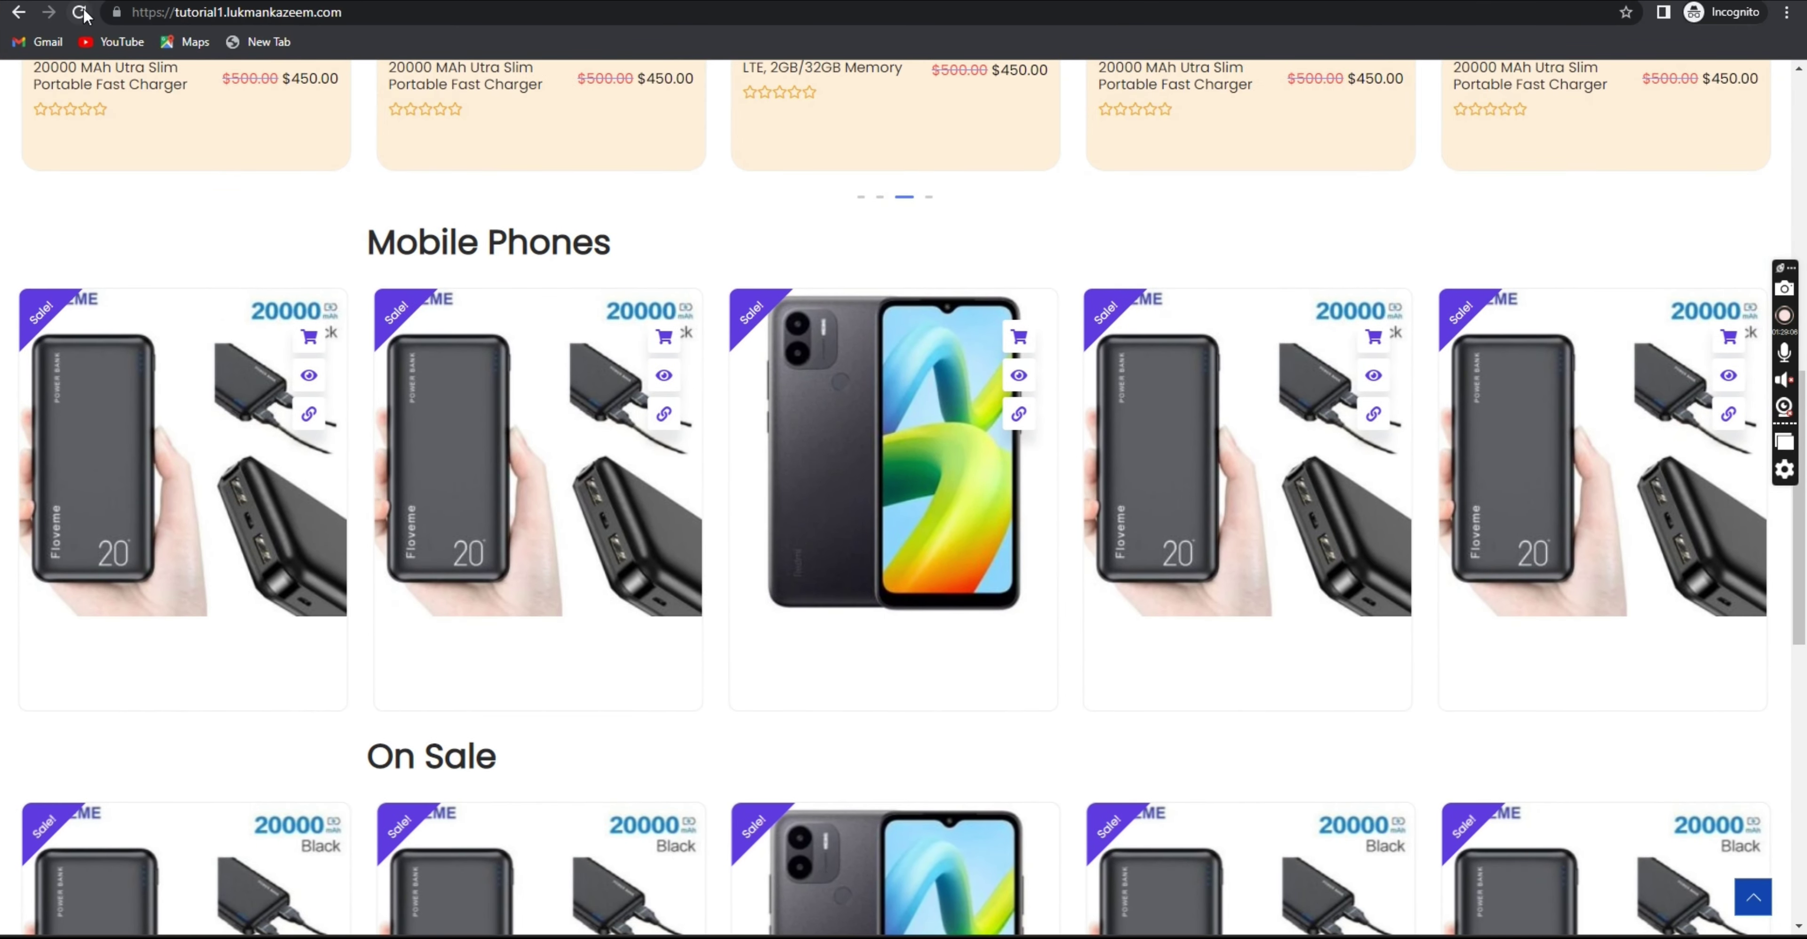
click(81, 13)
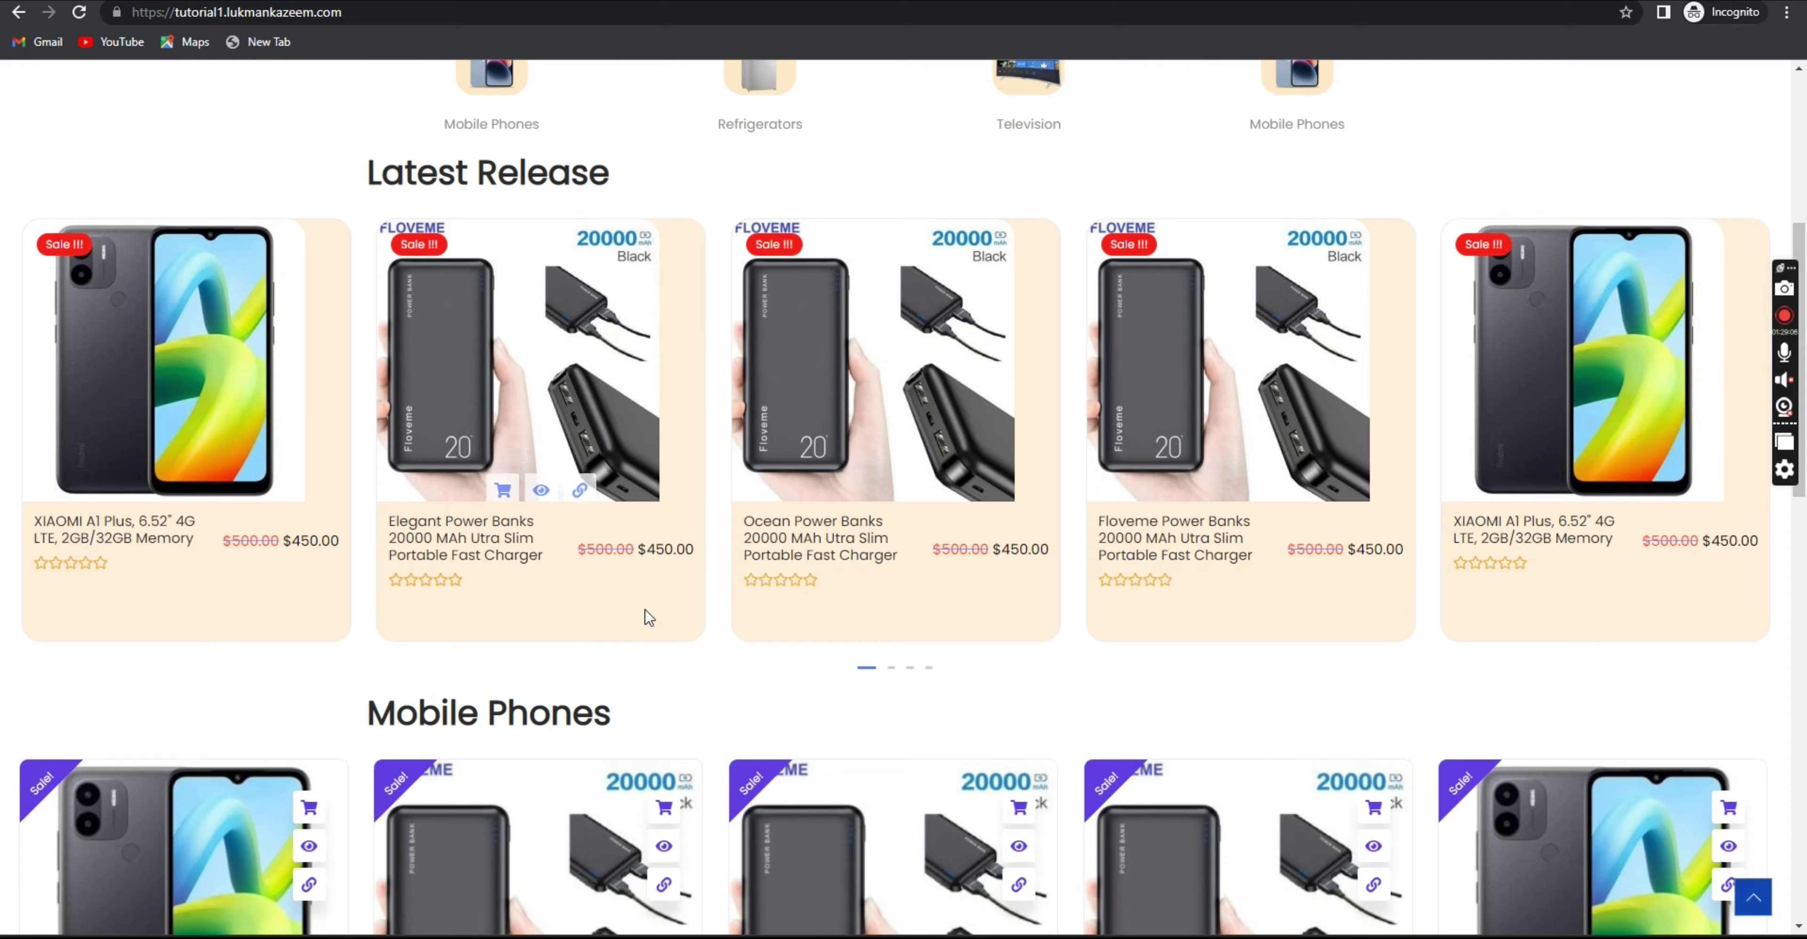
scroll(646, 610, up, 5)
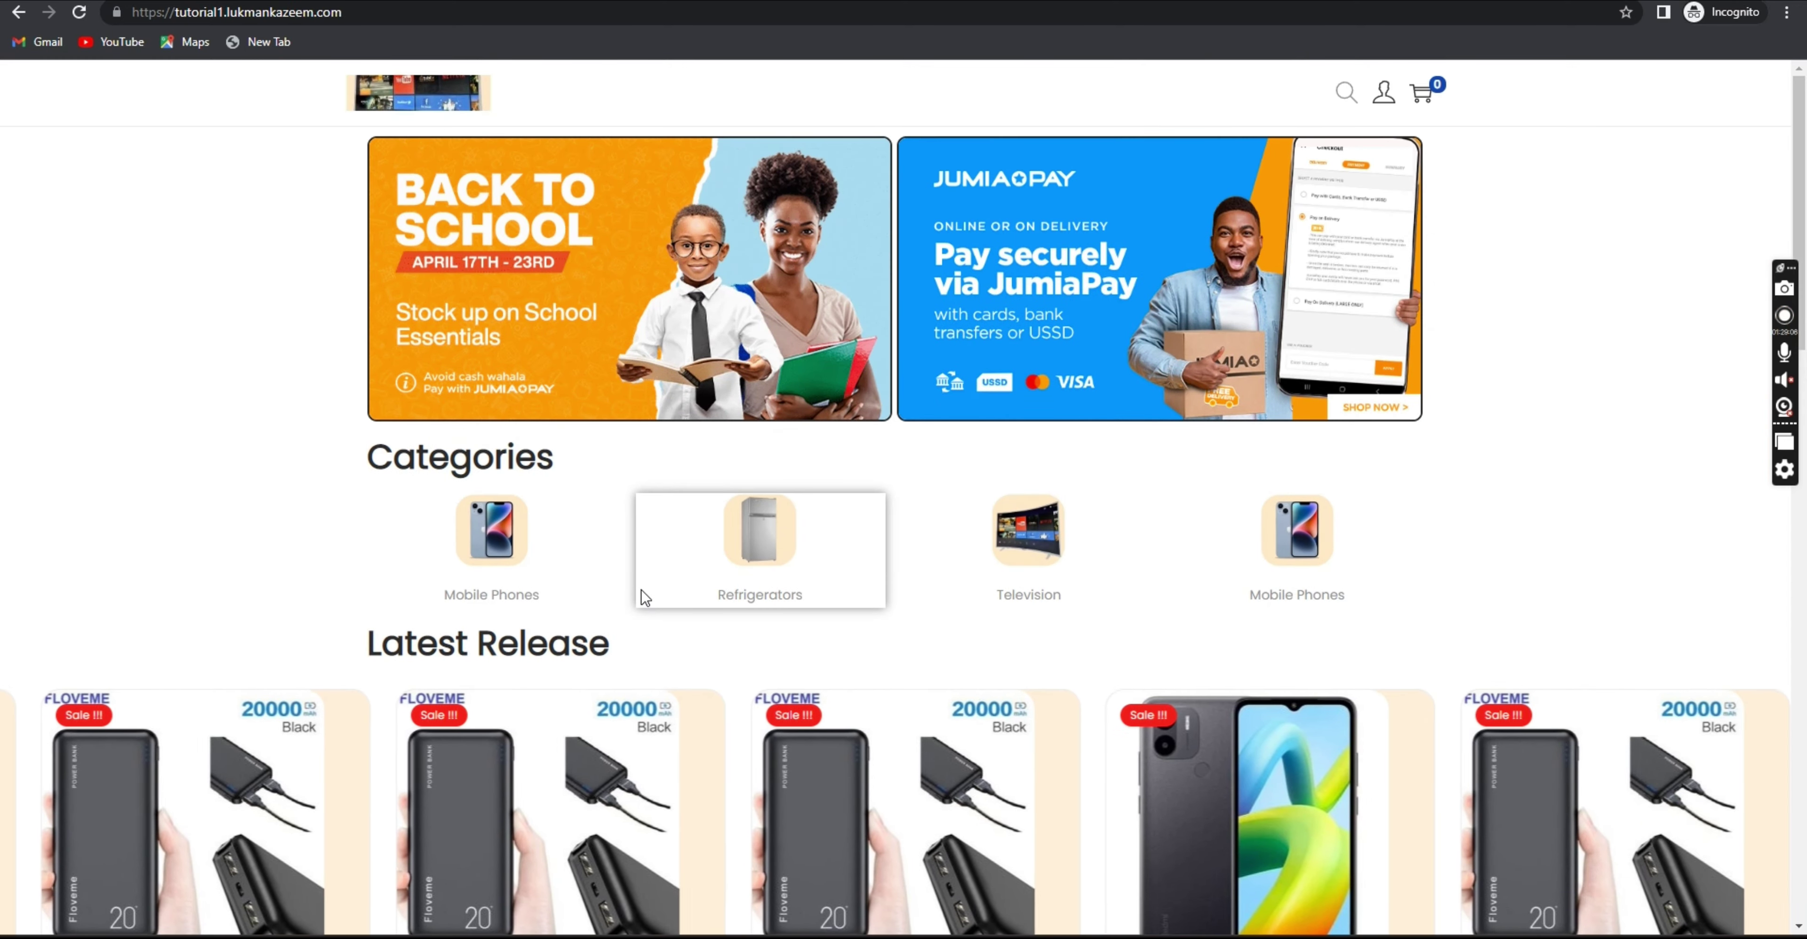
Open the XIAOMI A1 Plus product page and proceed to checkout.
scroll(657, 488, down, 2)
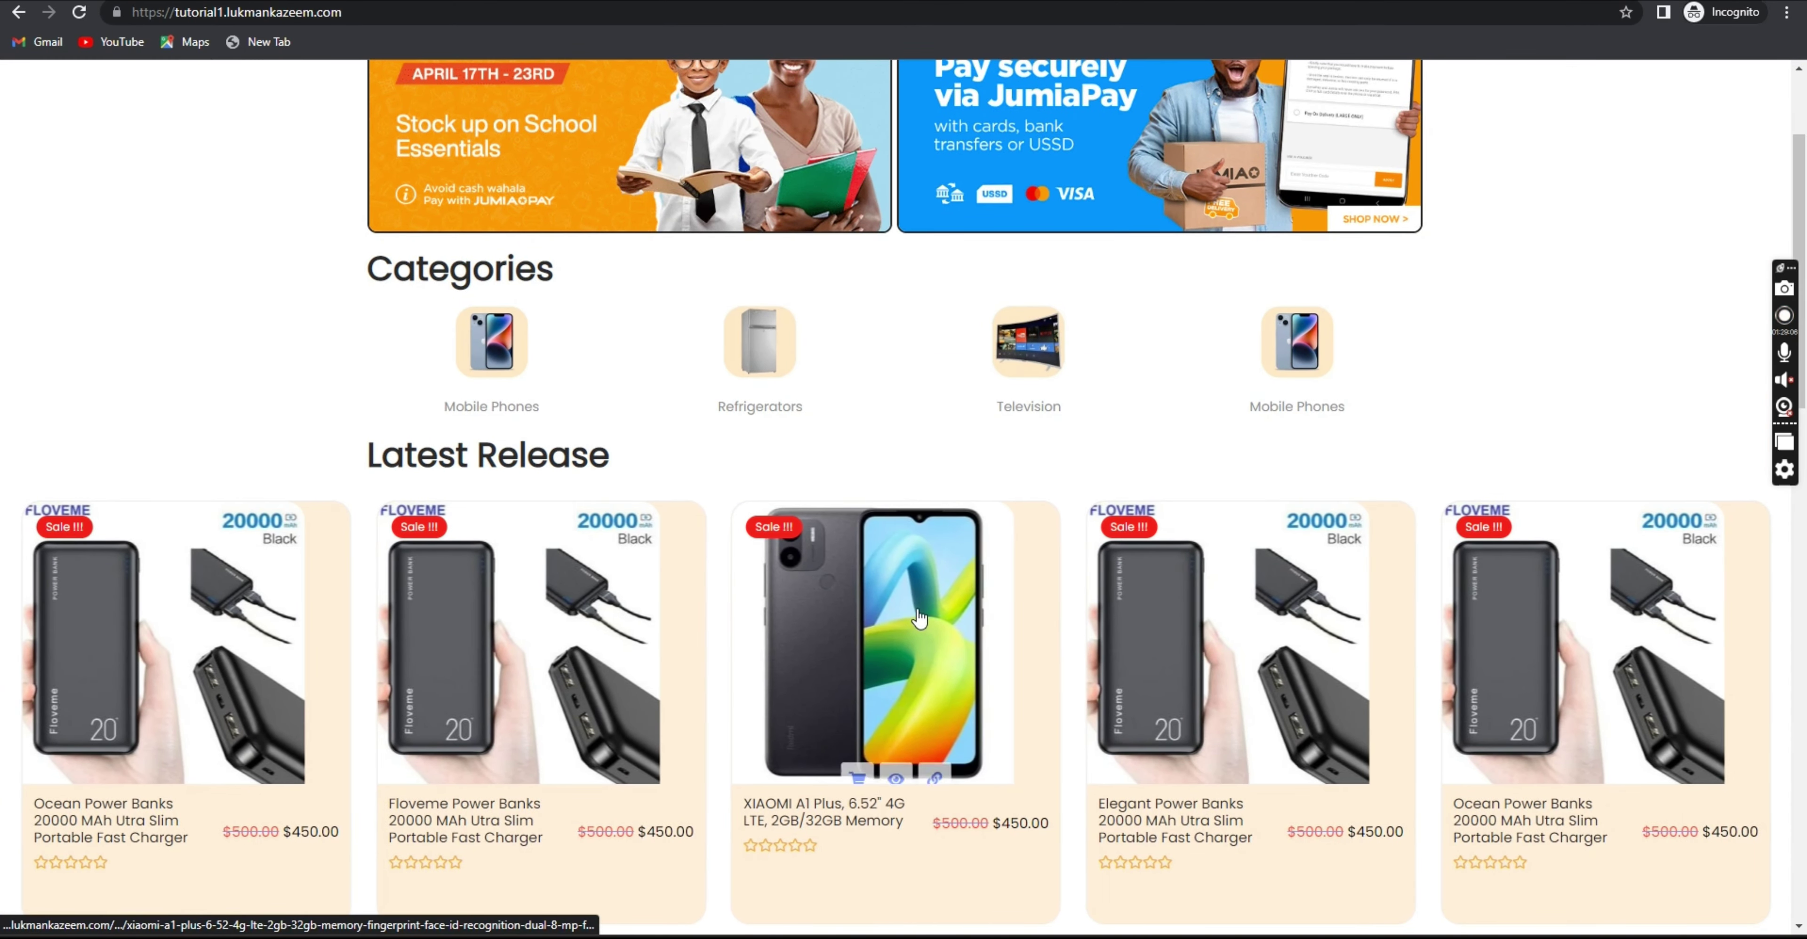
click(920, 618)
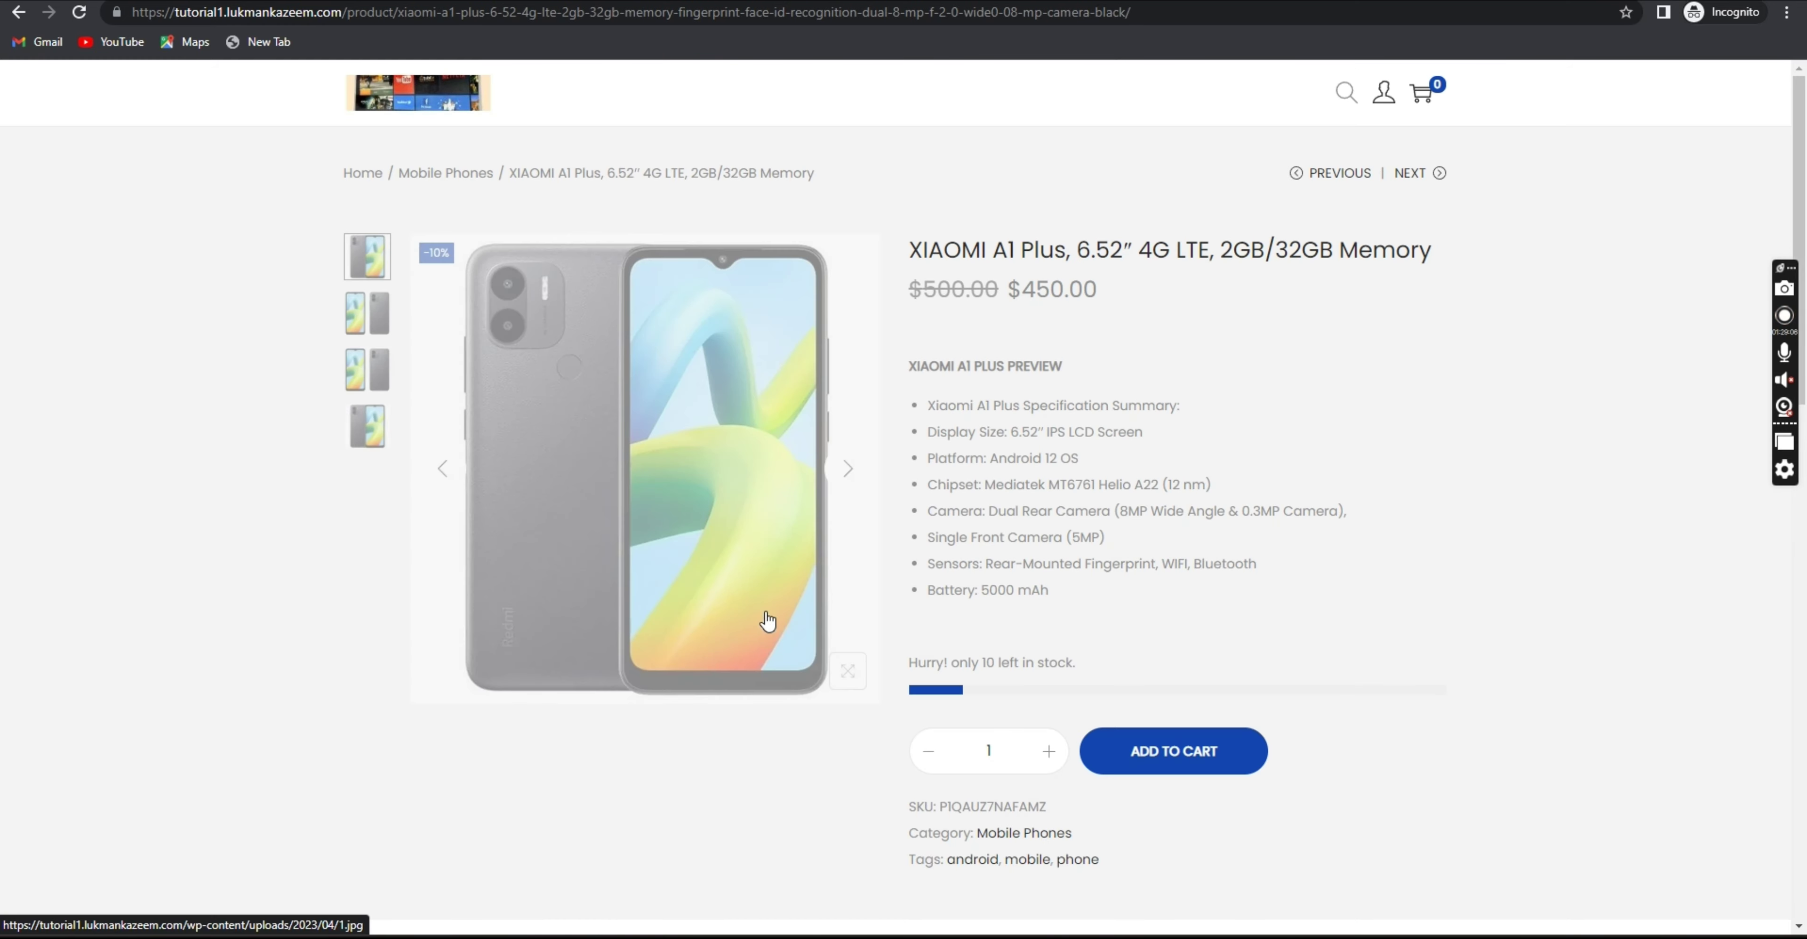
scroll(861, 526, down, 2)
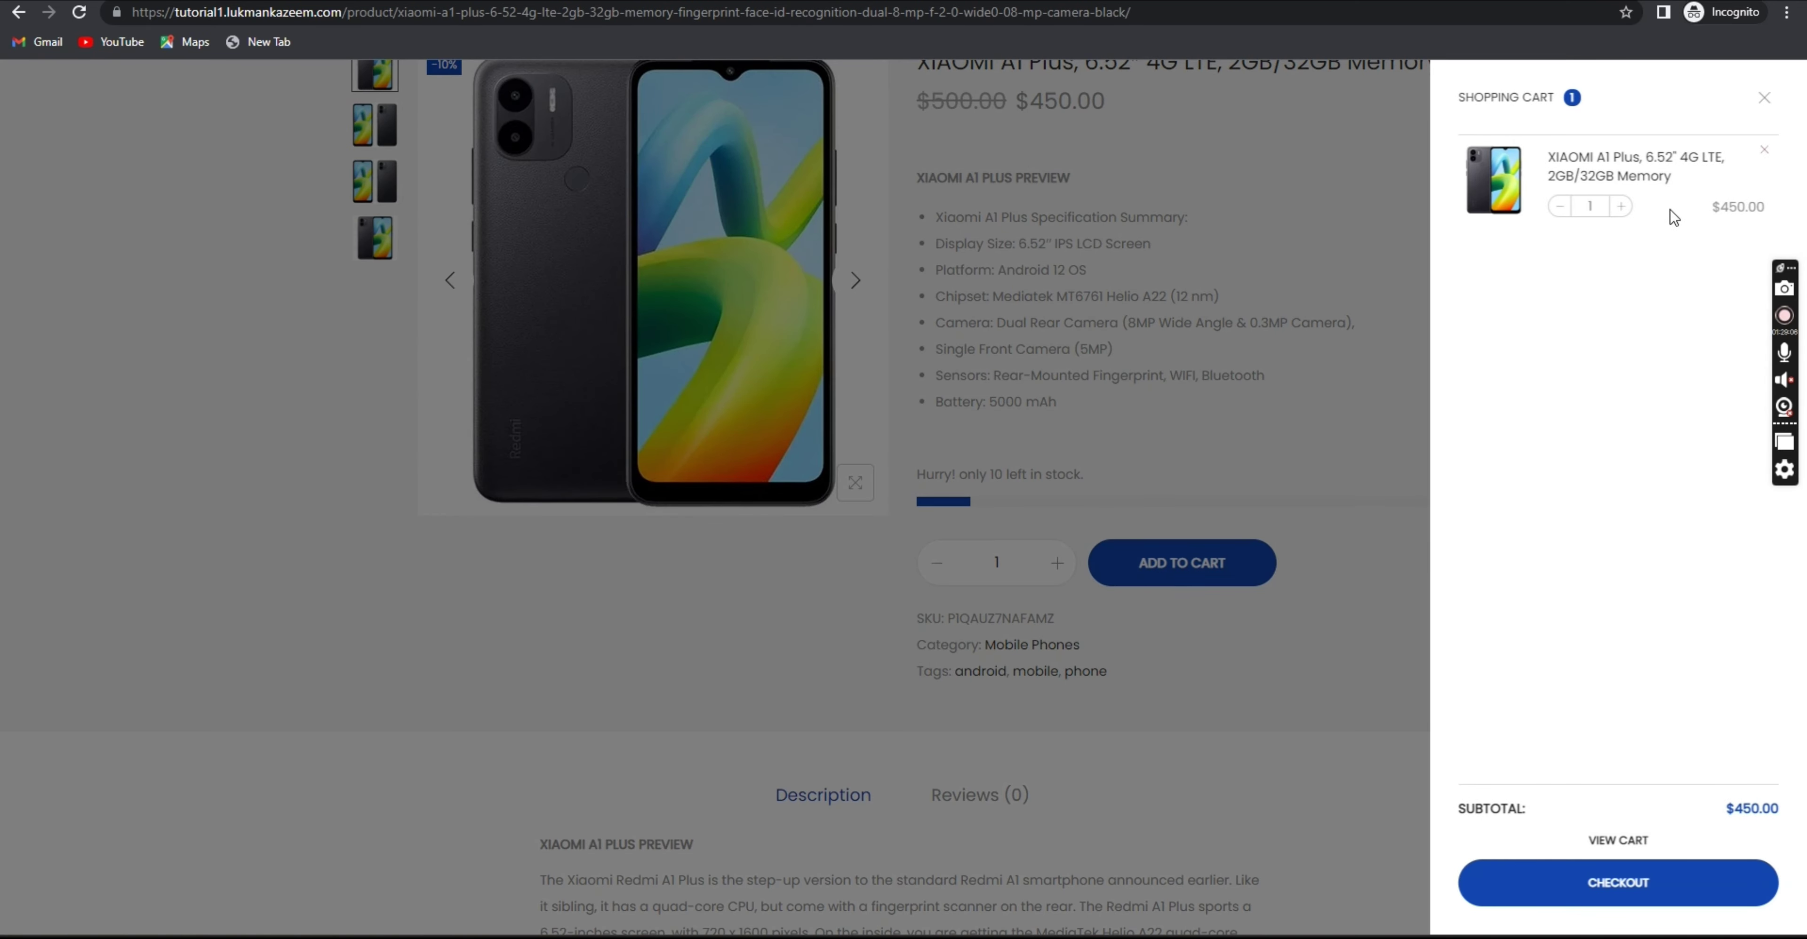
click(1611, 886)
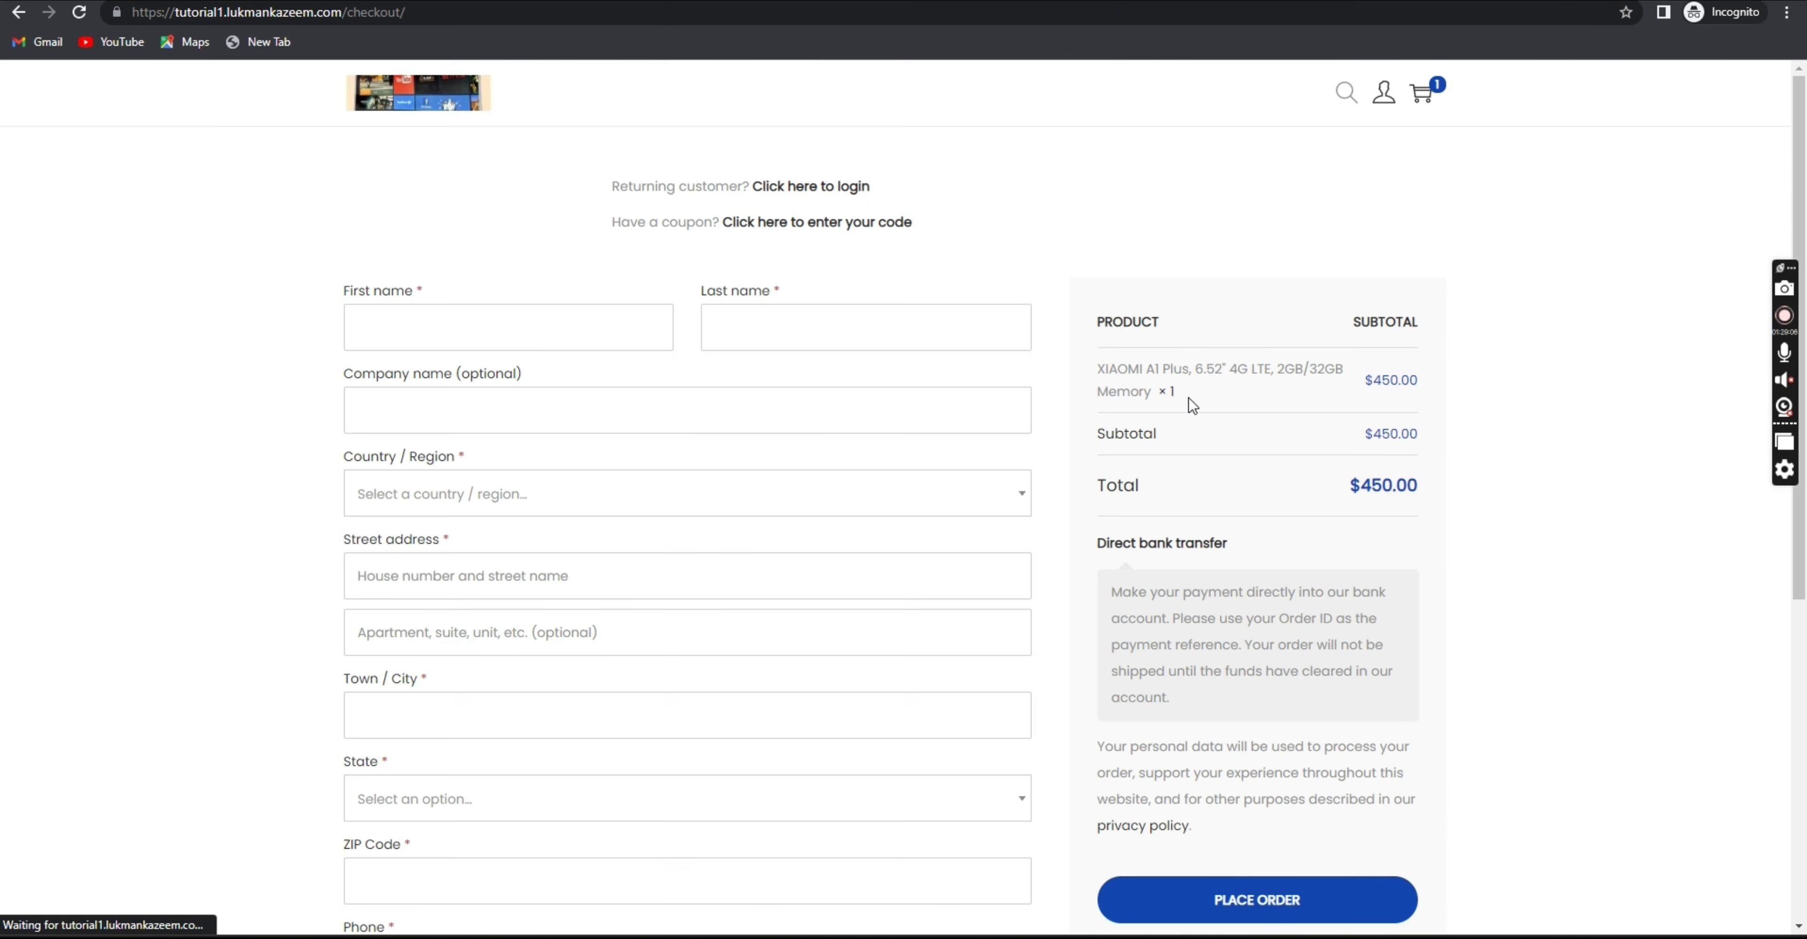
Set billing country to Afghanistan and fill placeholder first name, last name and street address.
click(610, 327)
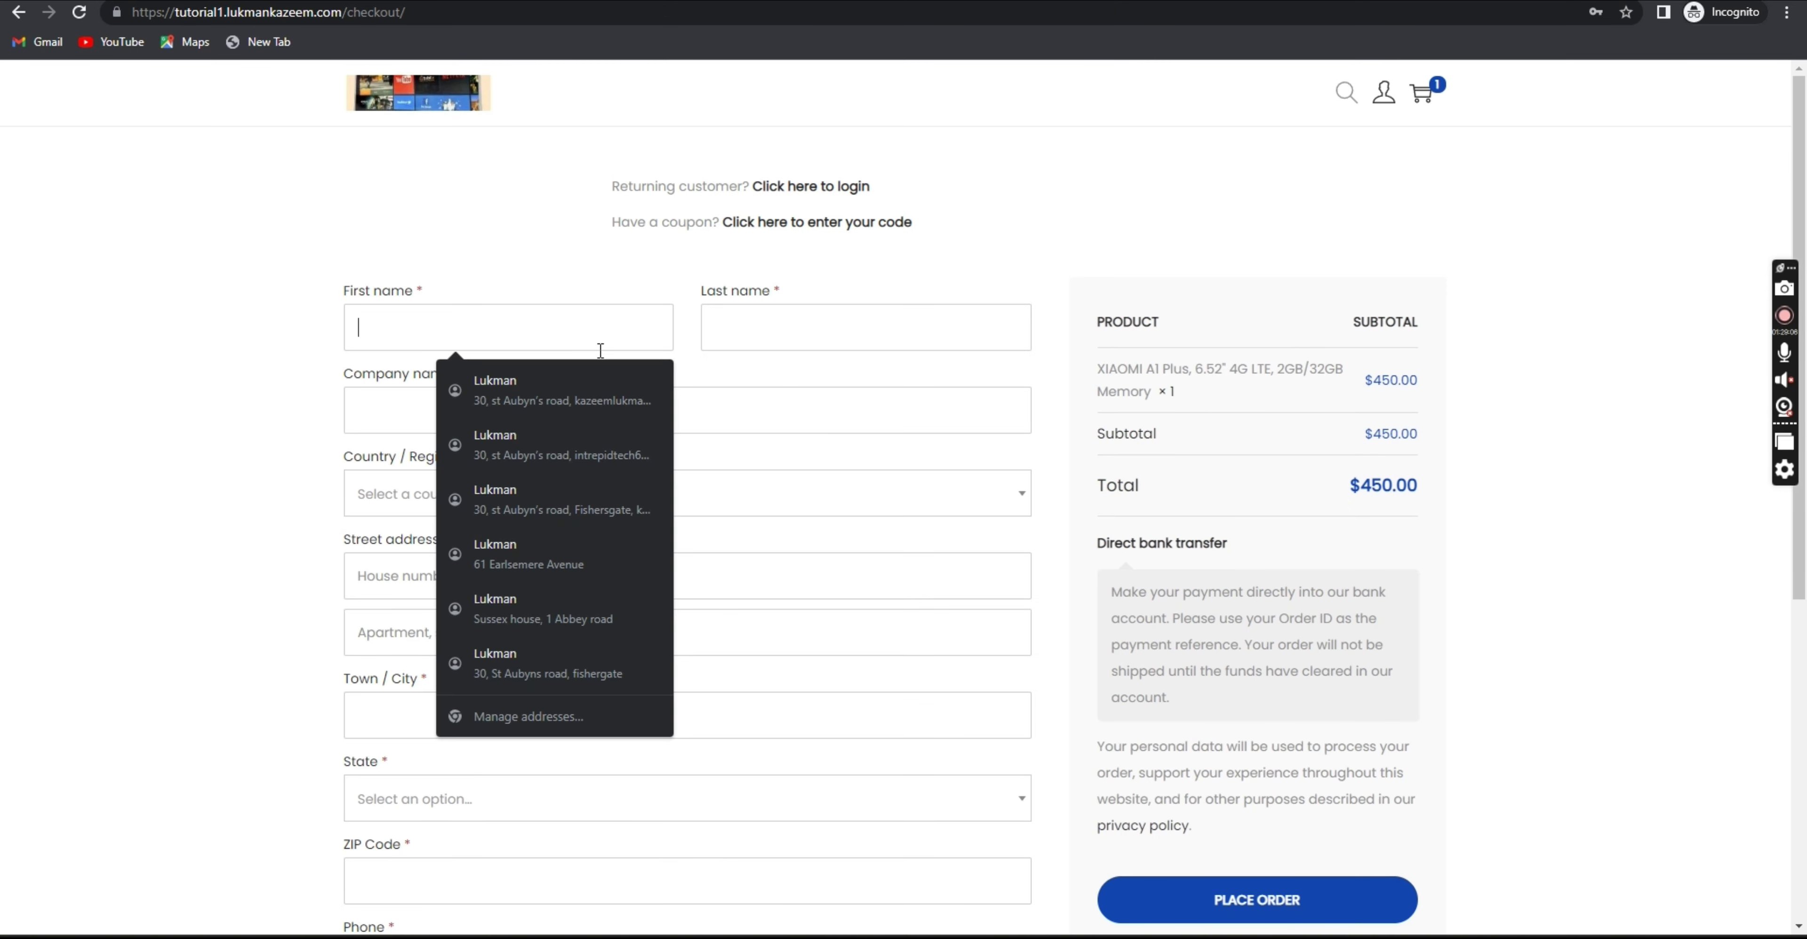
click(856, 255)
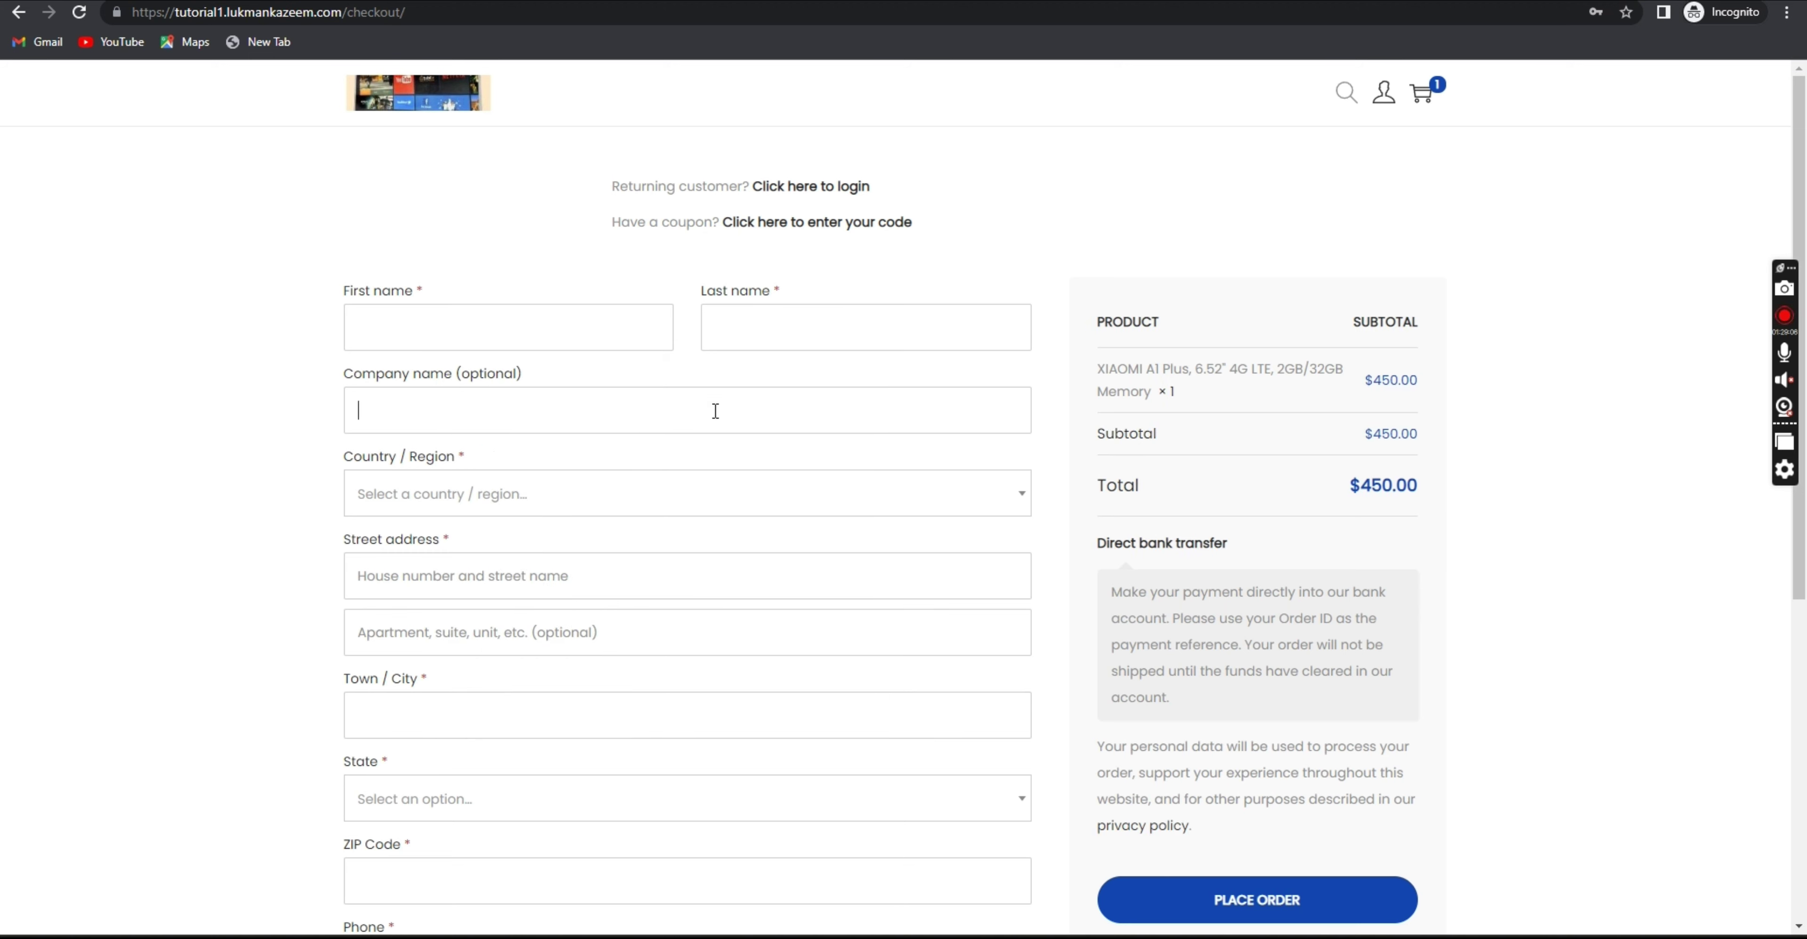
click(682, 495)
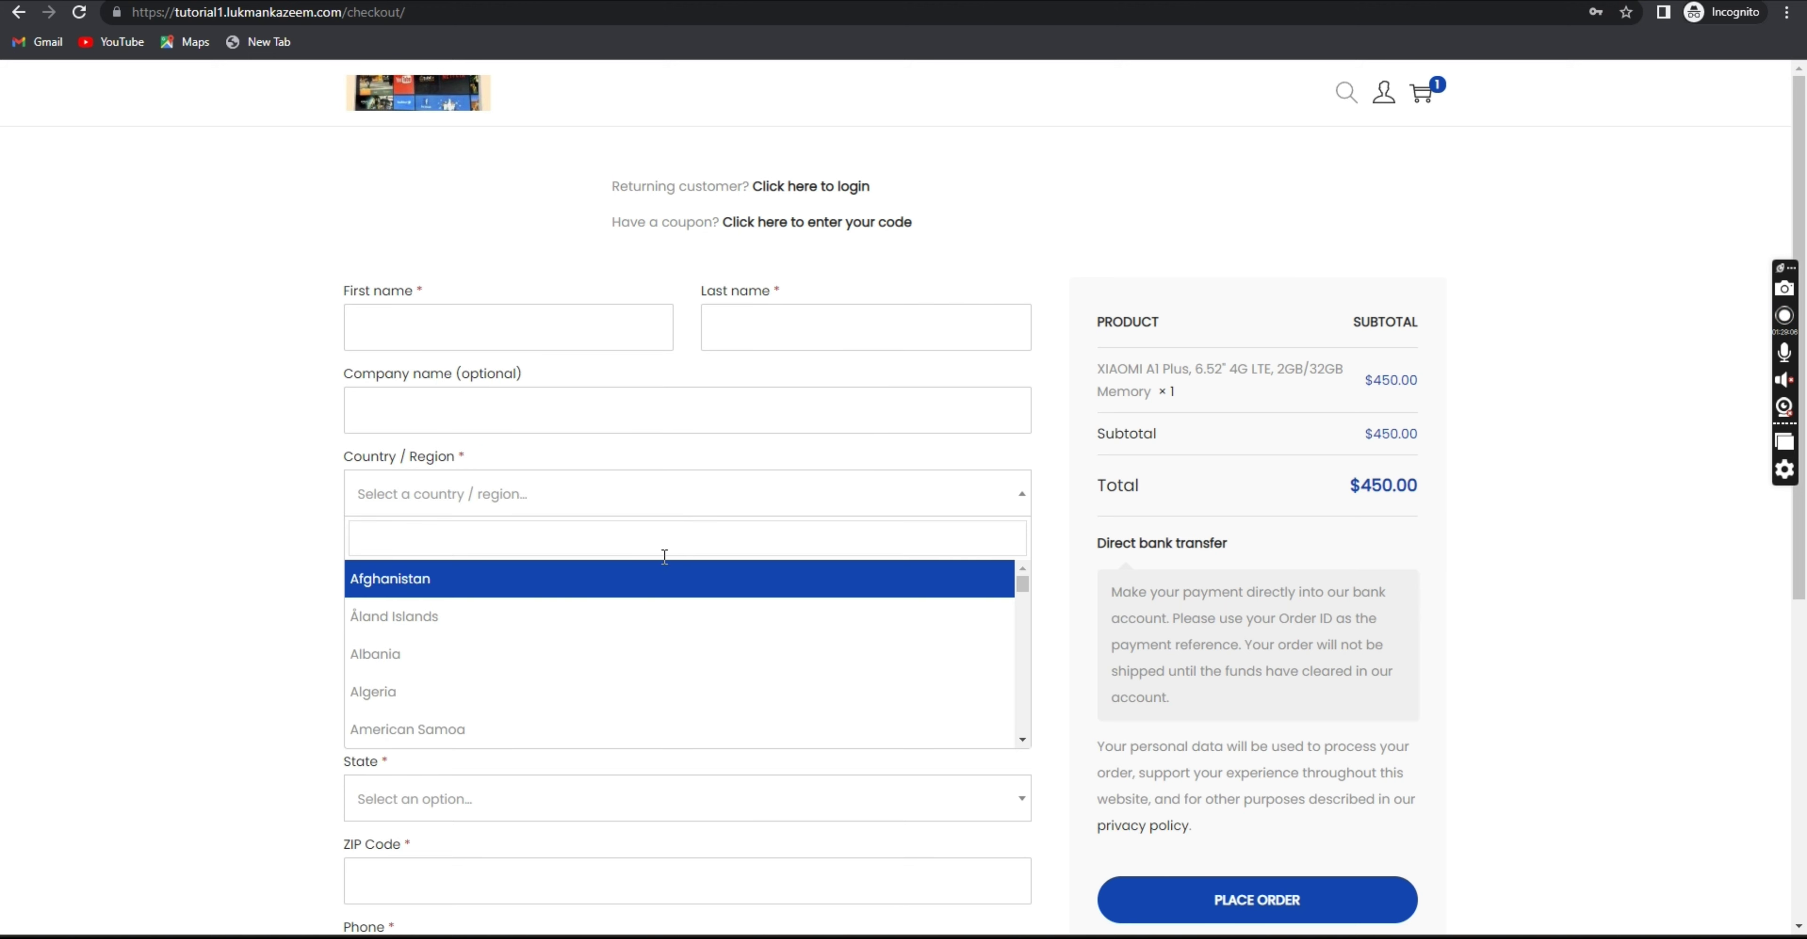
click(628, 581)
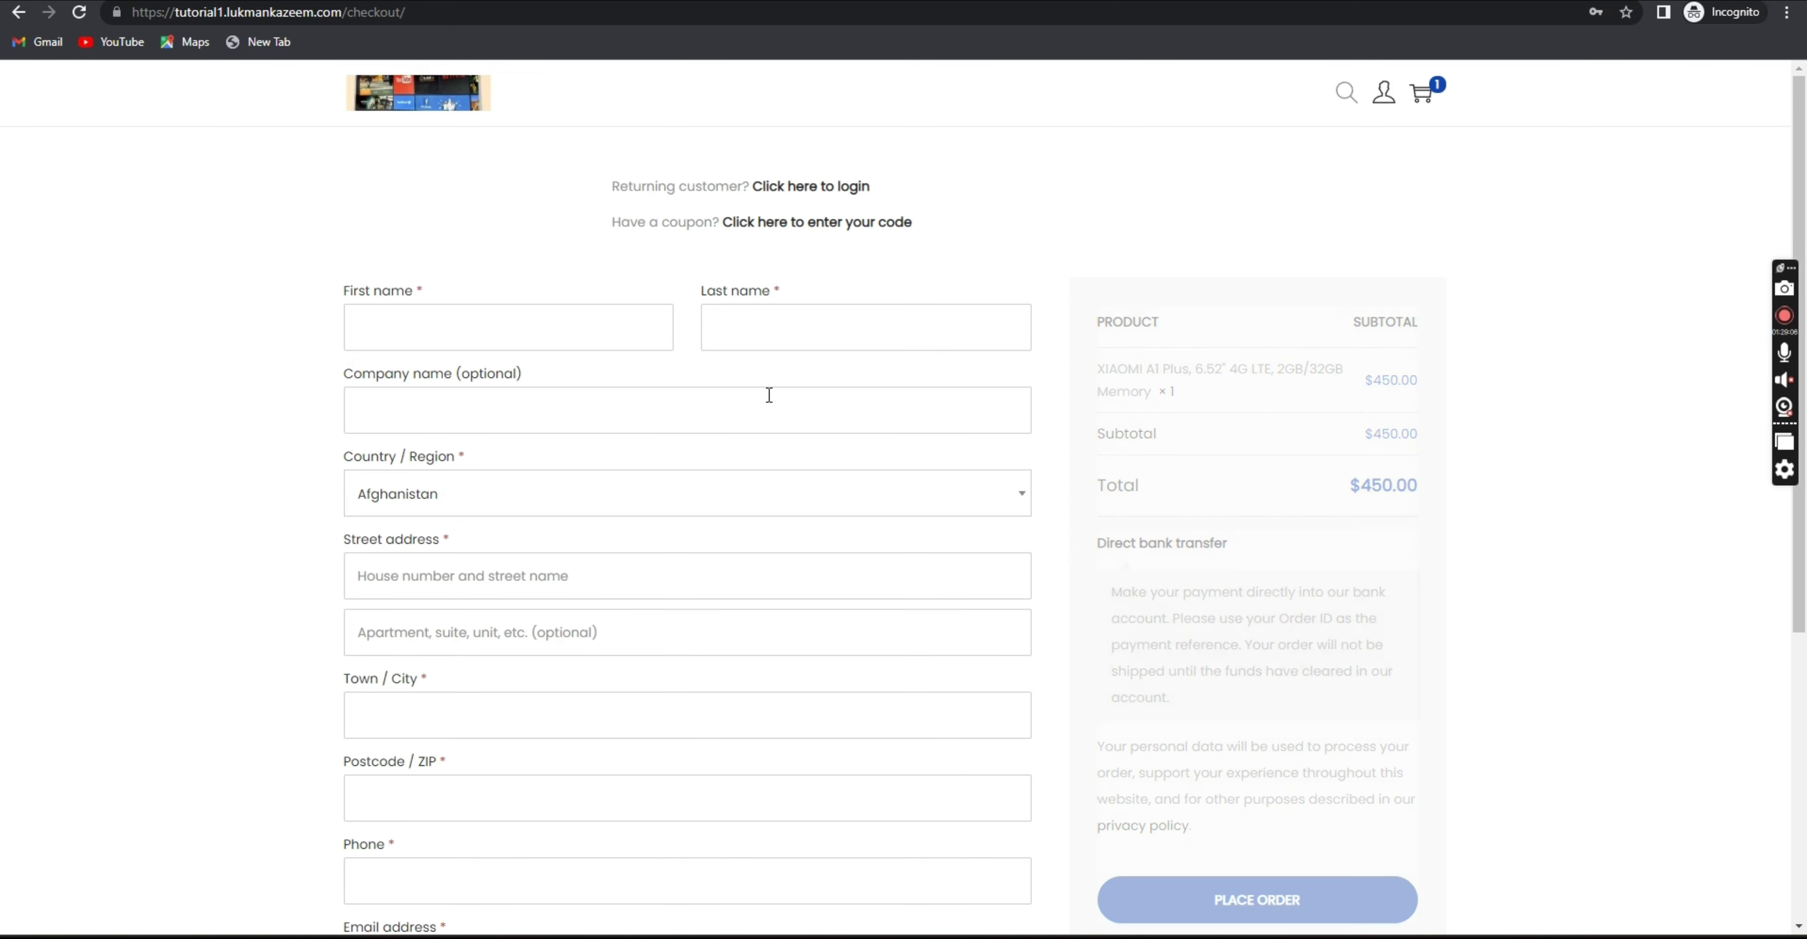
click(779, 319)
text(reter)
click(522, 338)
text(rger)
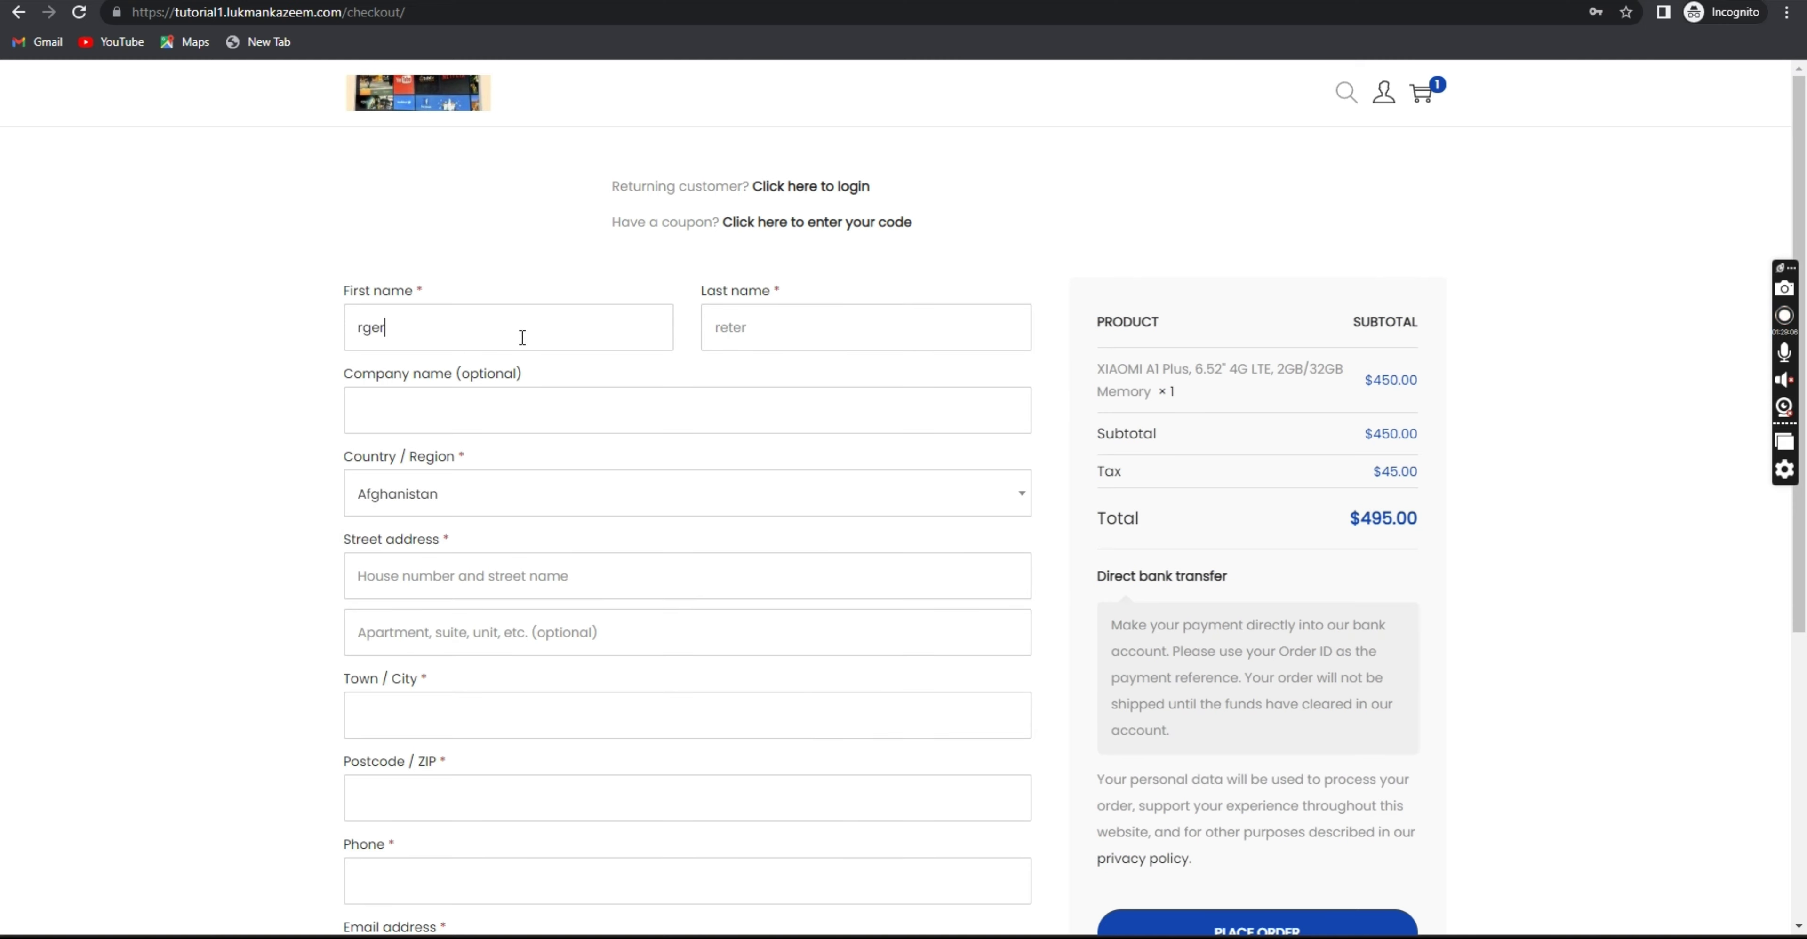
click(428, 581)
text(rfgefth)
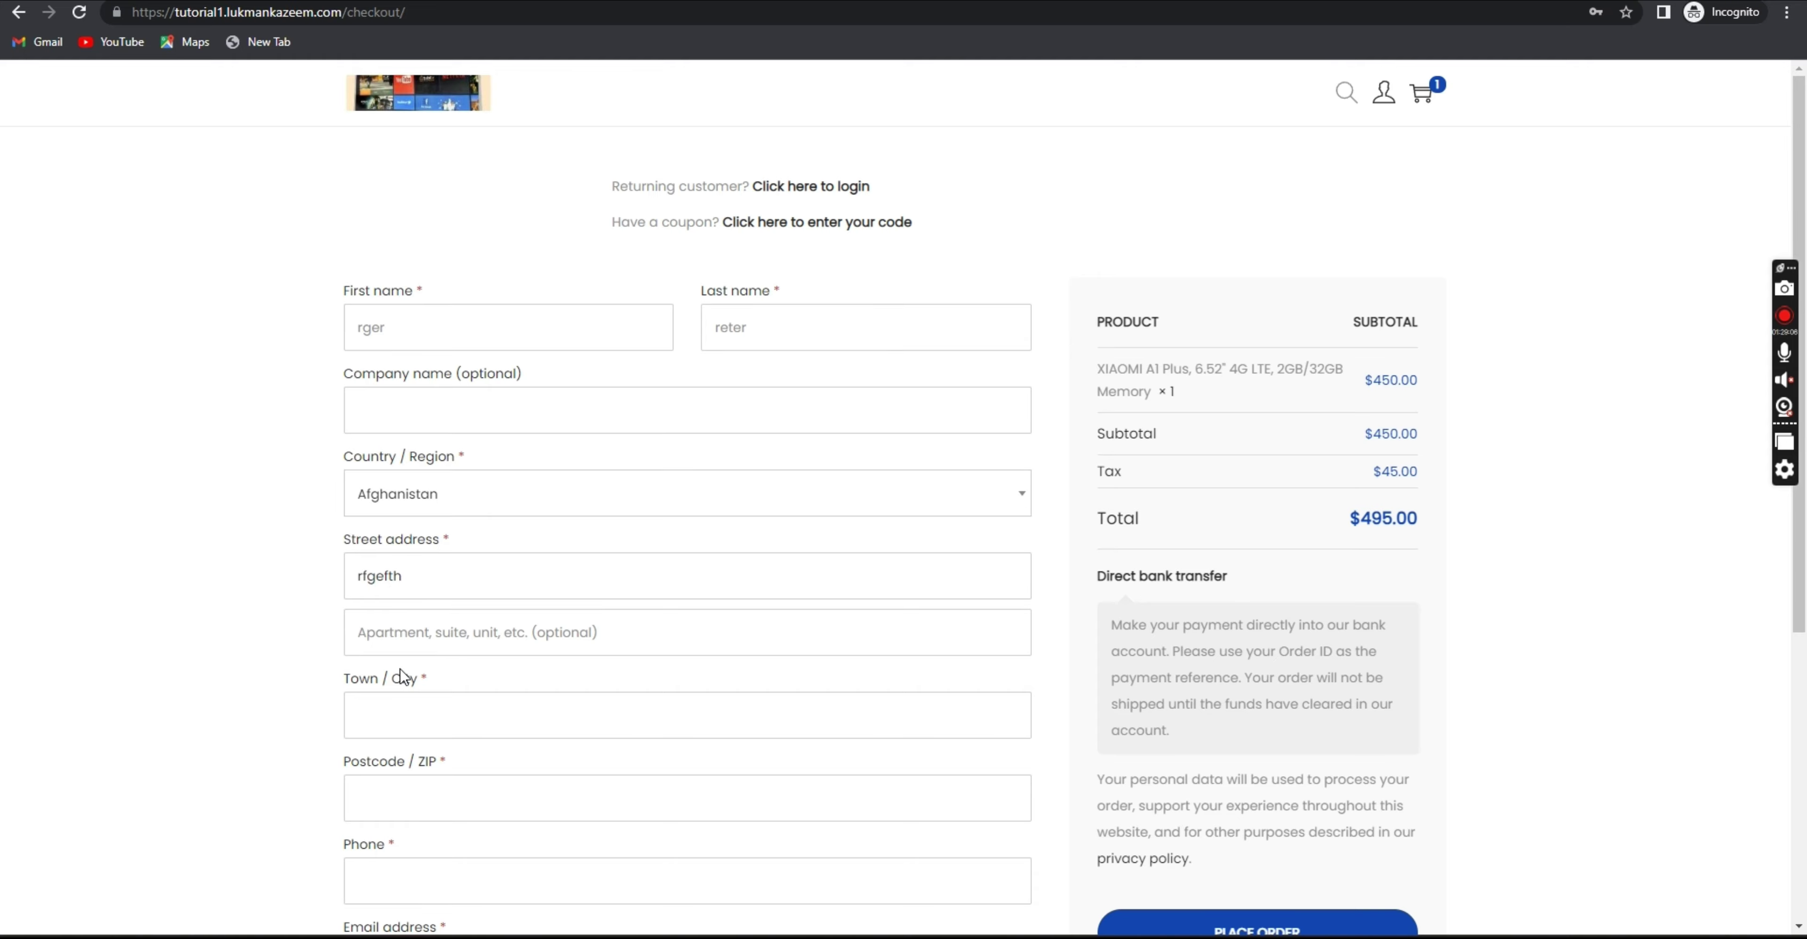
Fill placeholder town and postcode, and replace the phone entry with a numeric phone number.
scroll(402, 676, down, 3)
click(391, 534)
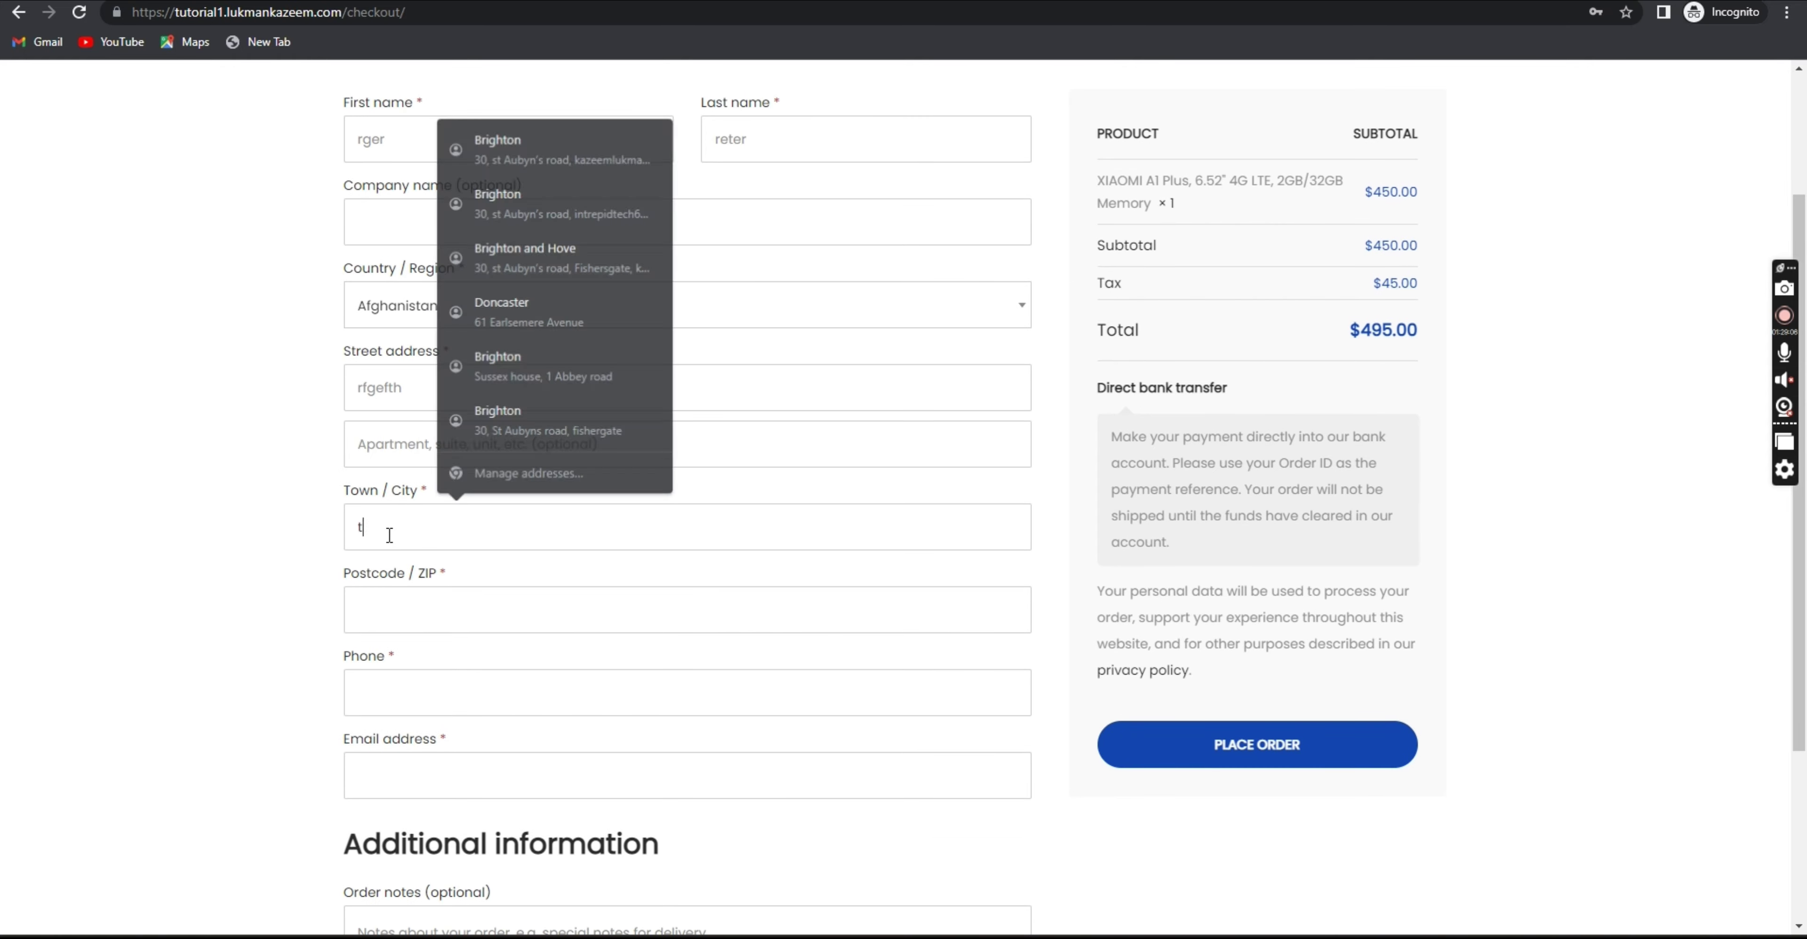
text(trhh)
click(390, 607)
text(gfjhfj)
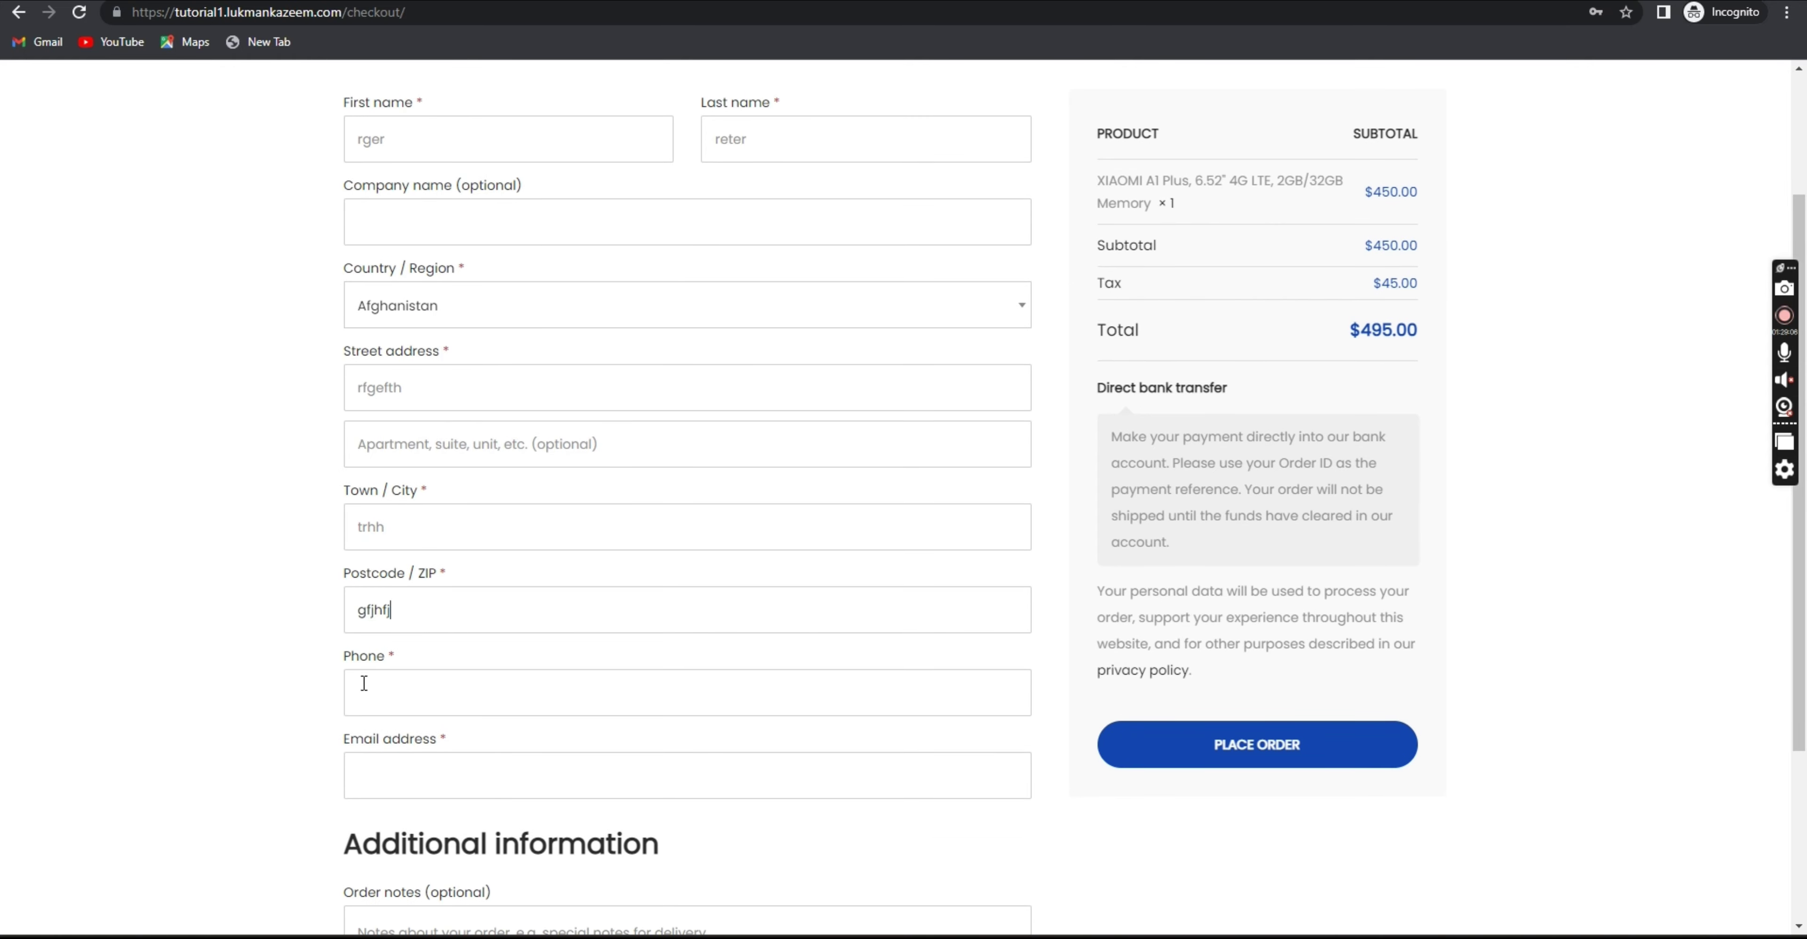
click(365, 683)
text(fjhfgutyg)
drag(495, 701, 314, 690)
Copy the contact's e-mail from the Company name field into the Email address field.
click(452, 784)
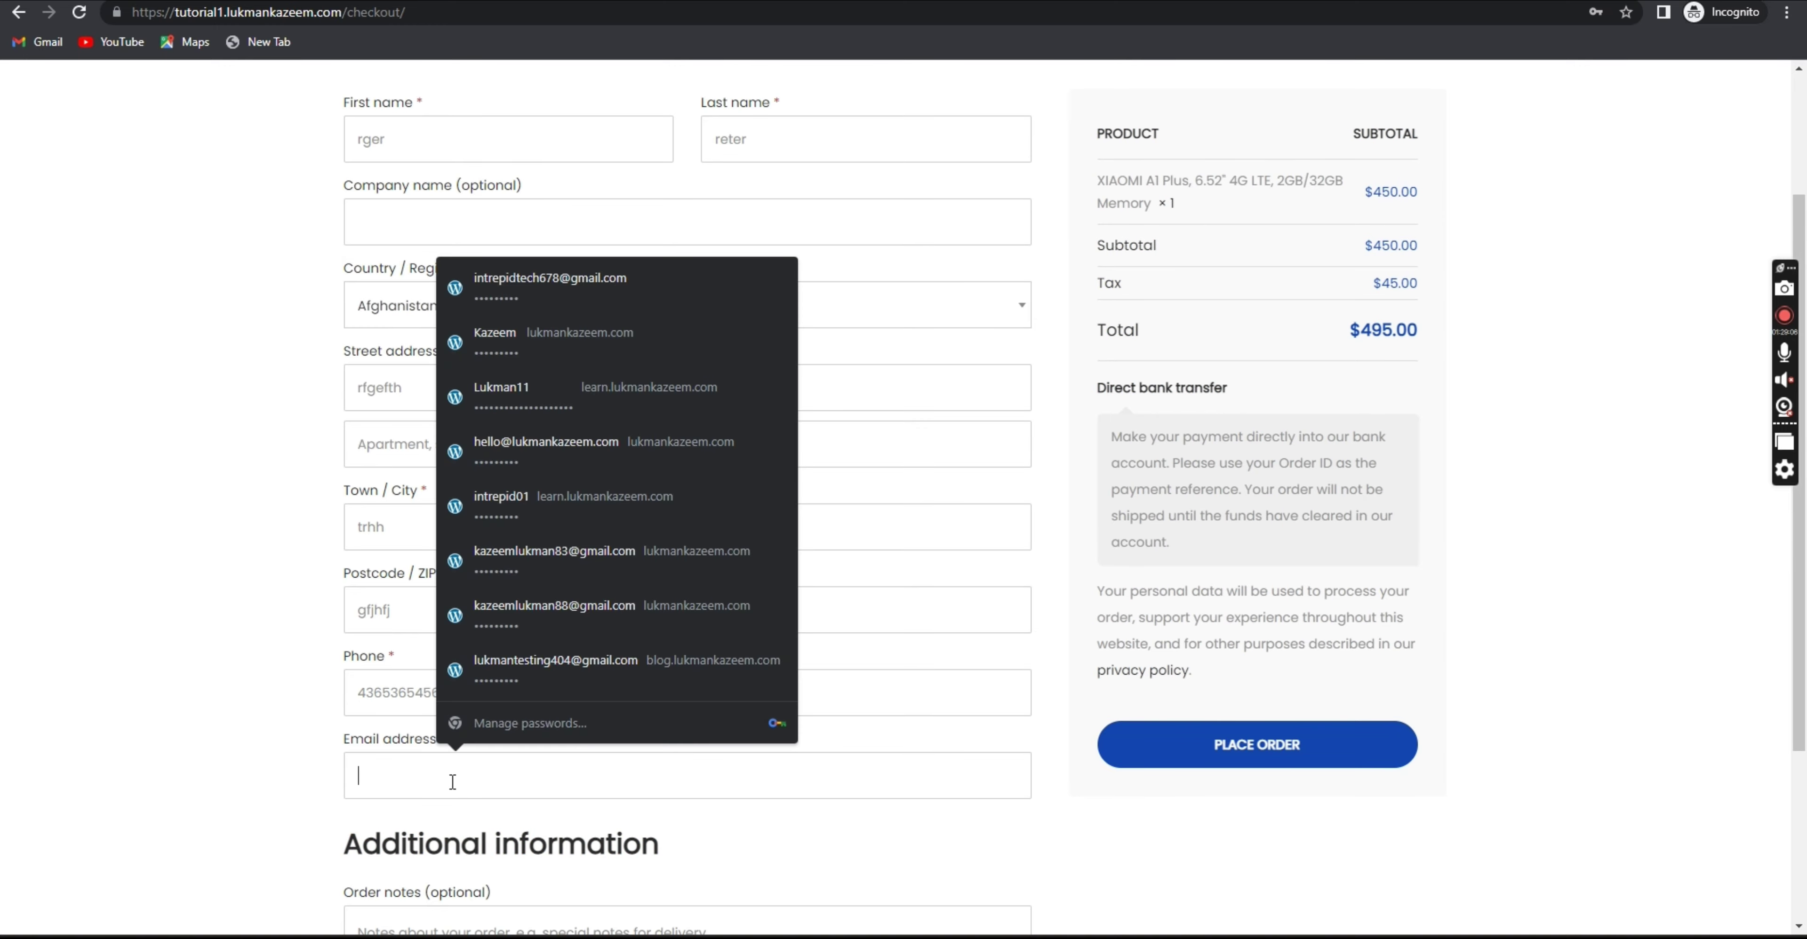
click(384, 742)
click(332, 741)
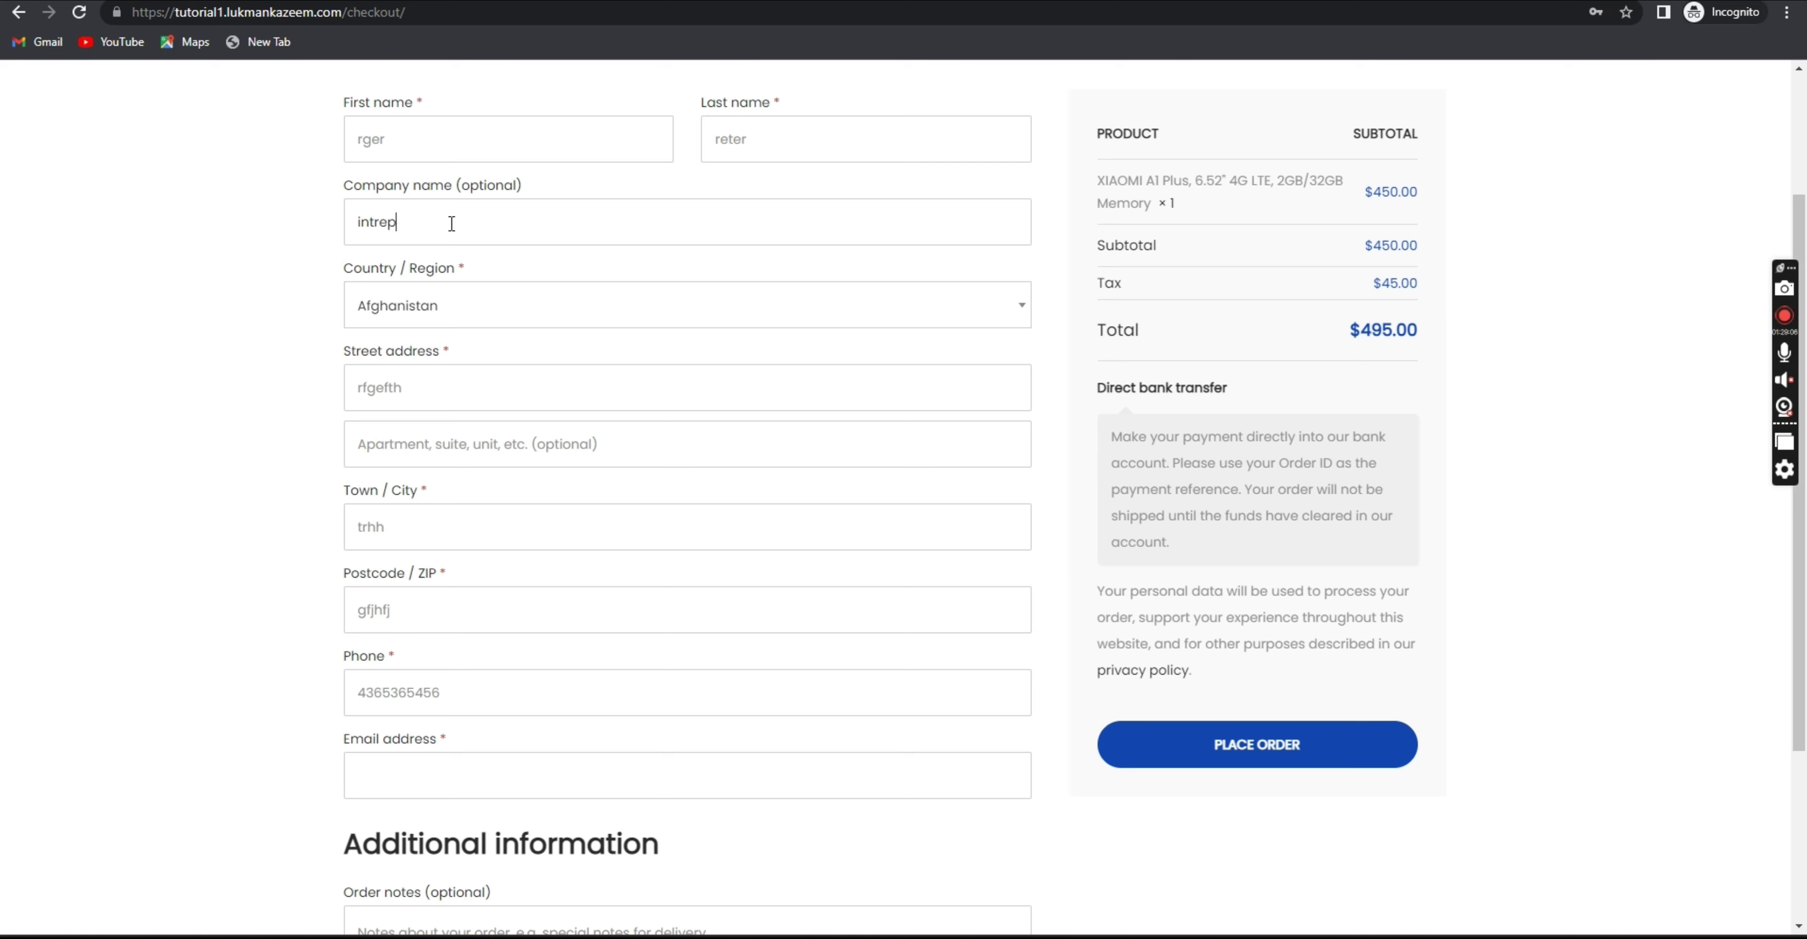
triple_click(537, 212)
key(ctrl+c)
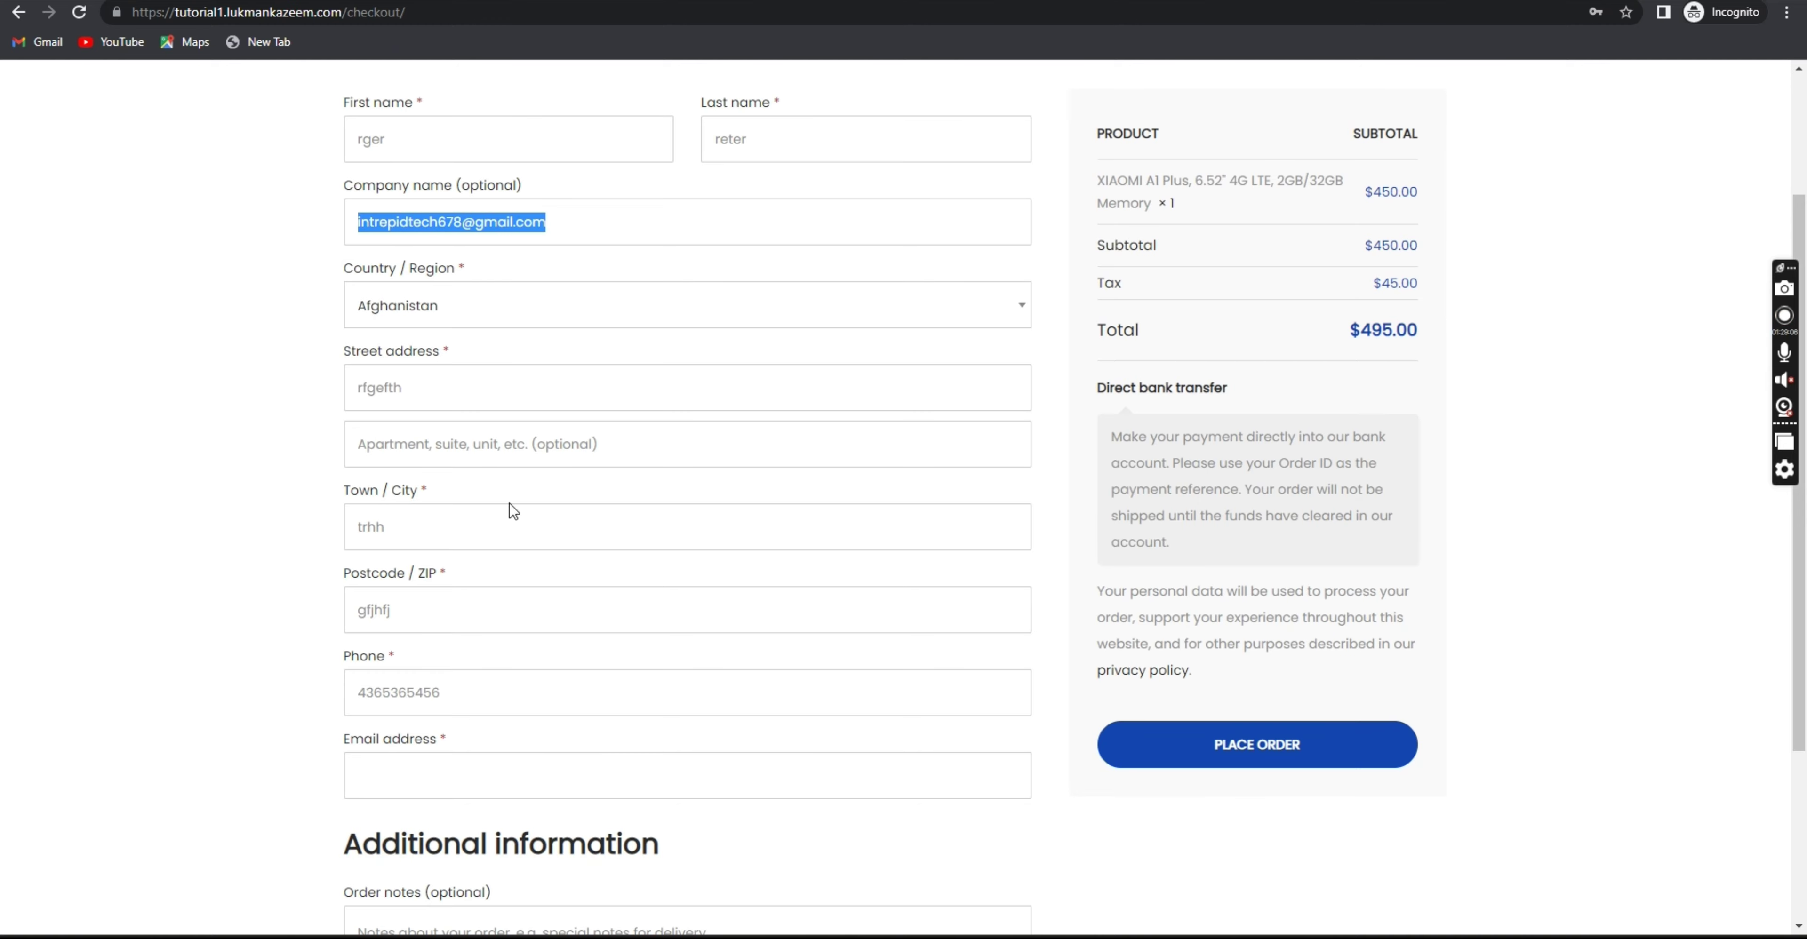
click(478, 776)
key(ctrl+v)
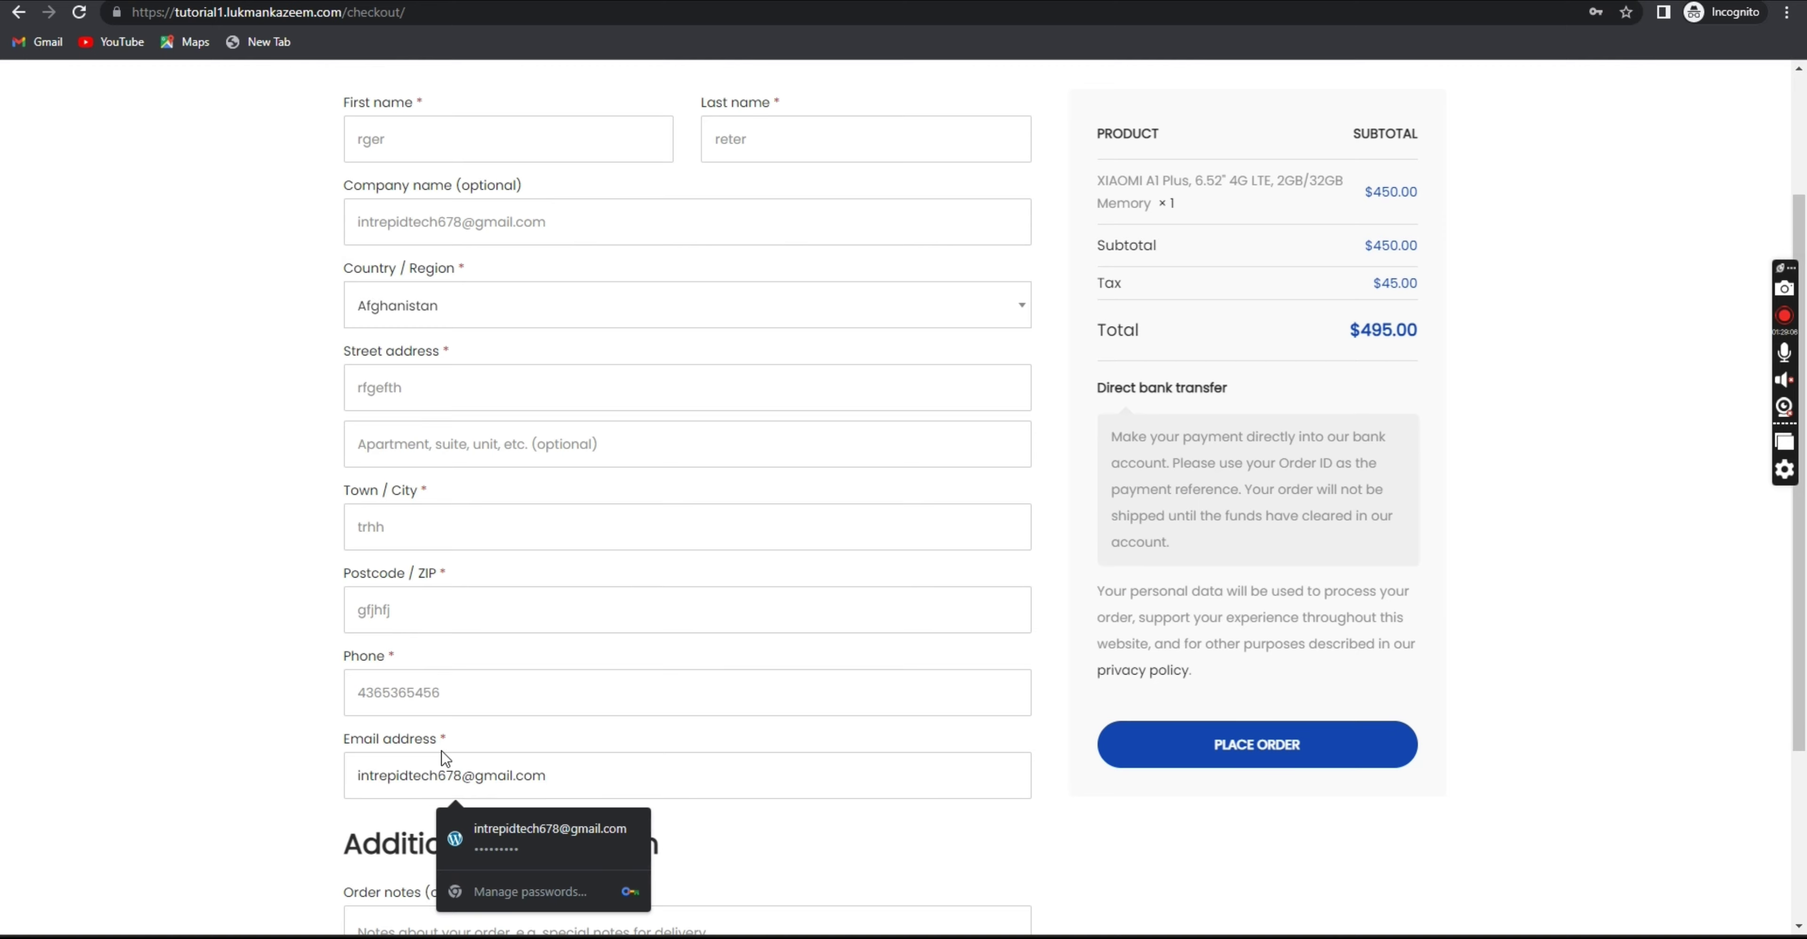
click(280, 755)
scroll(421, 728, down, 3)
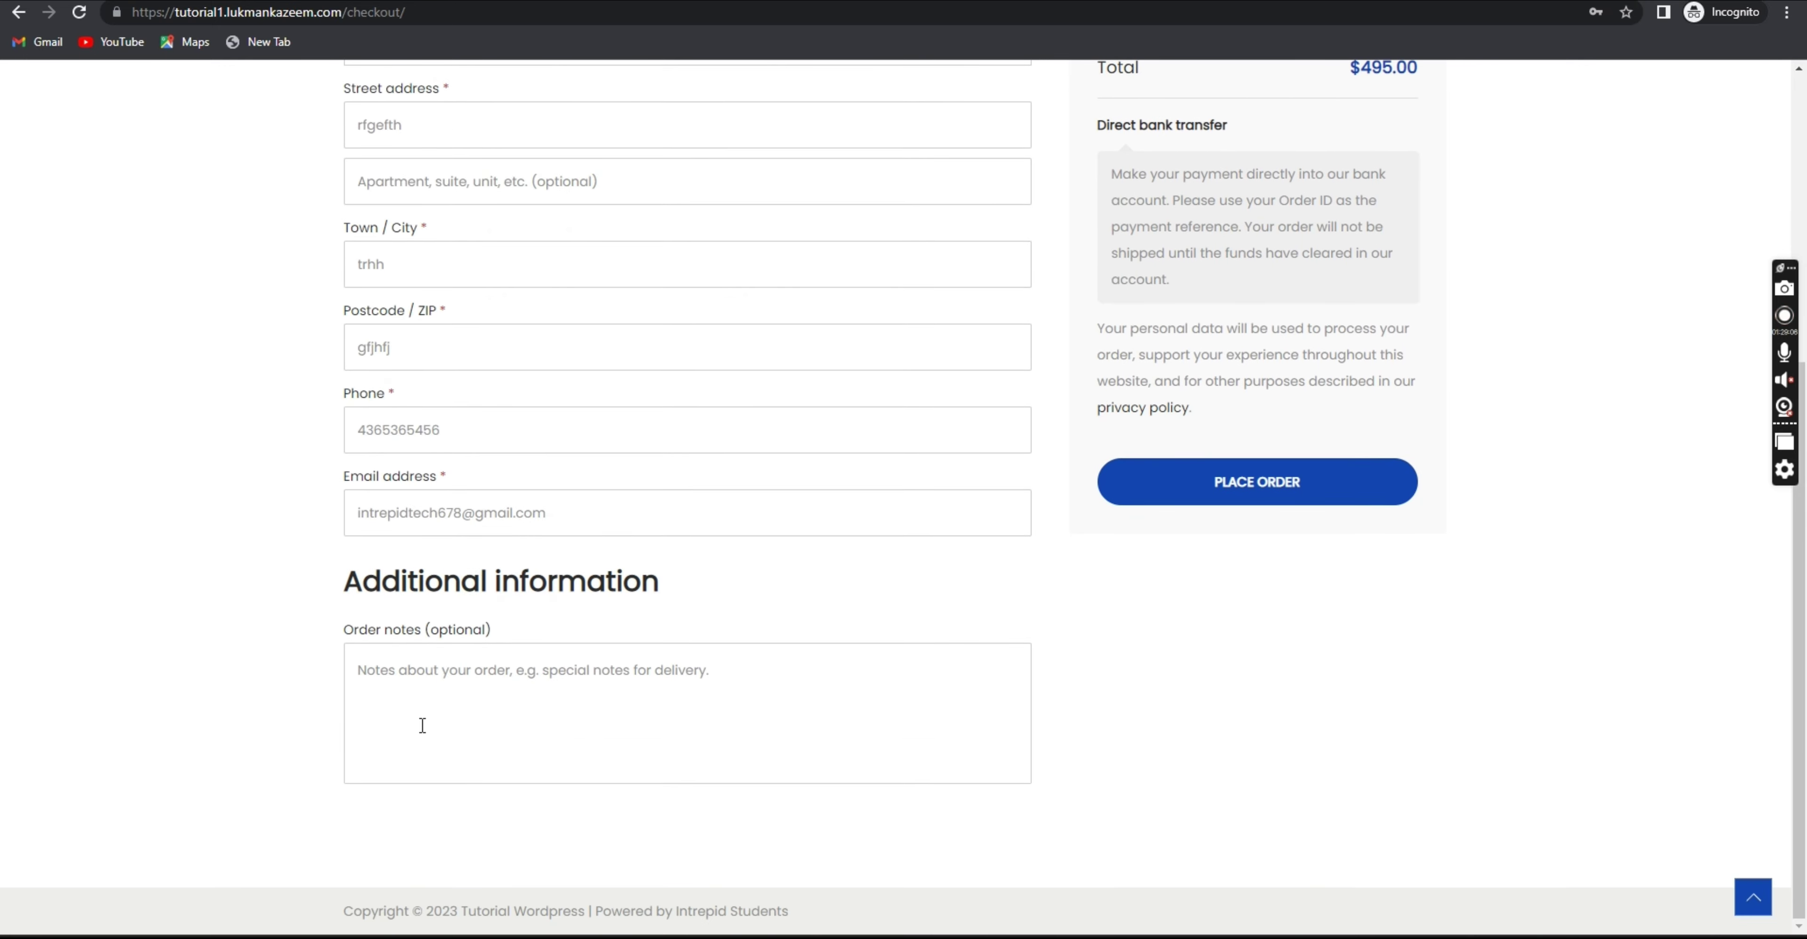
click(459, 676)
scroll(477, 653, up, 5)
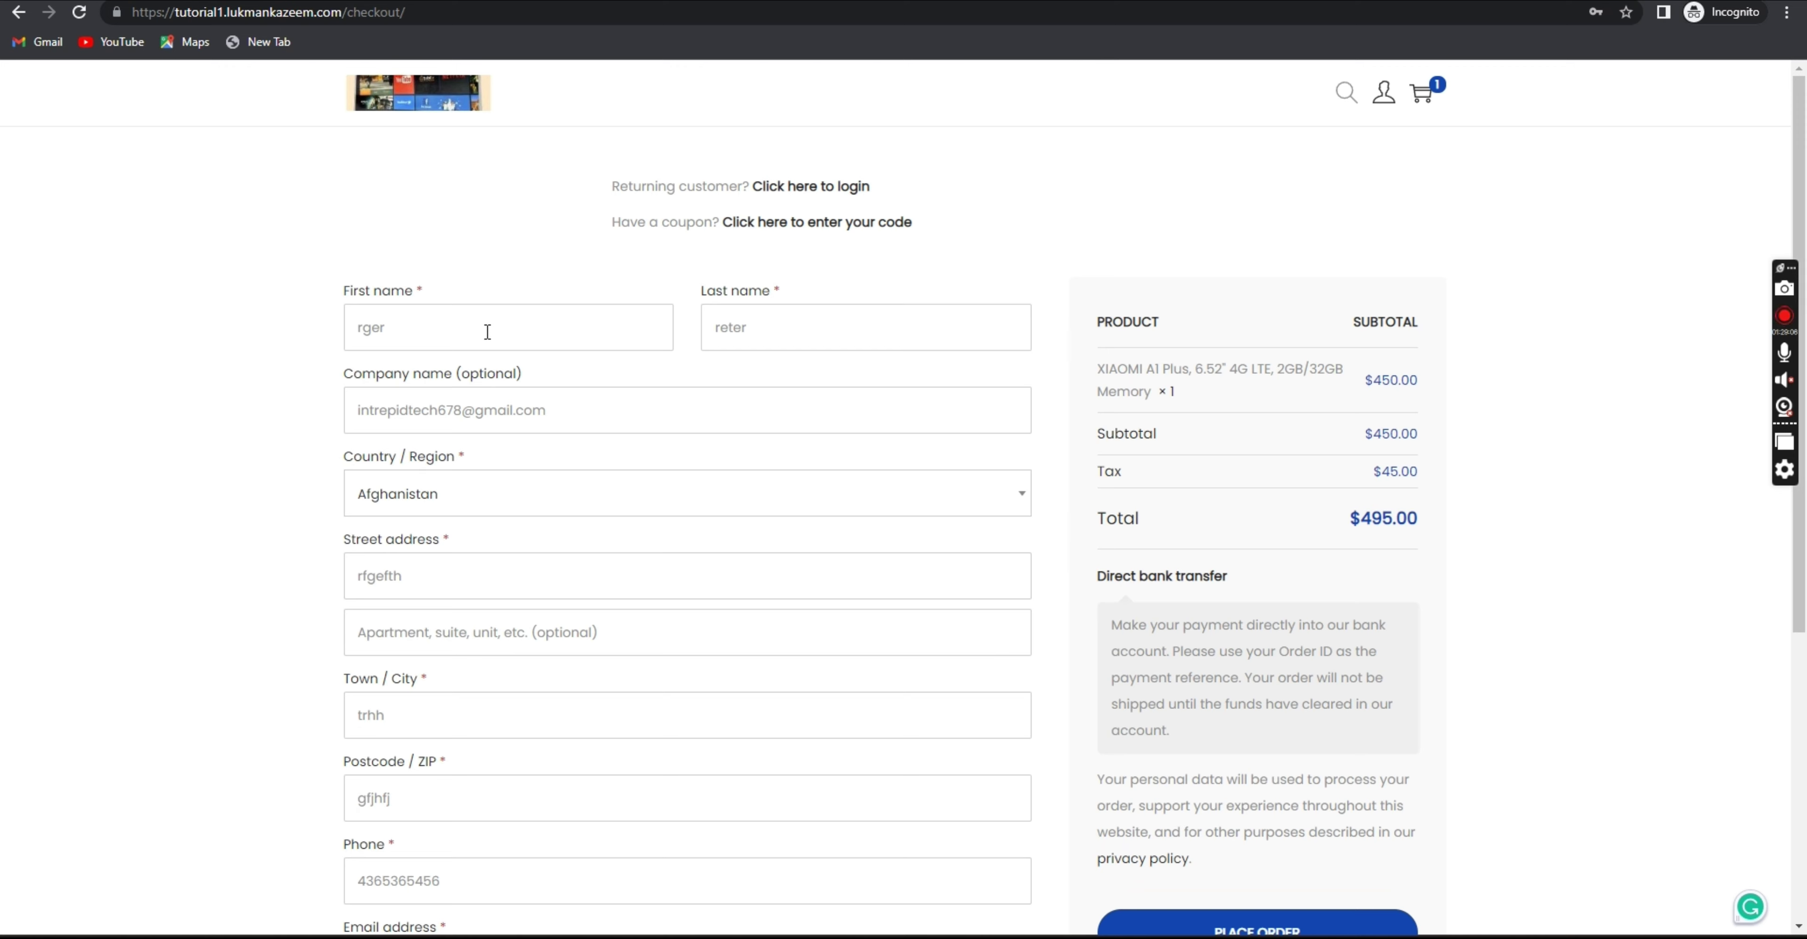
Retype the first and last name fields with a sample customer name.
drag(445, 329, 272, 337)
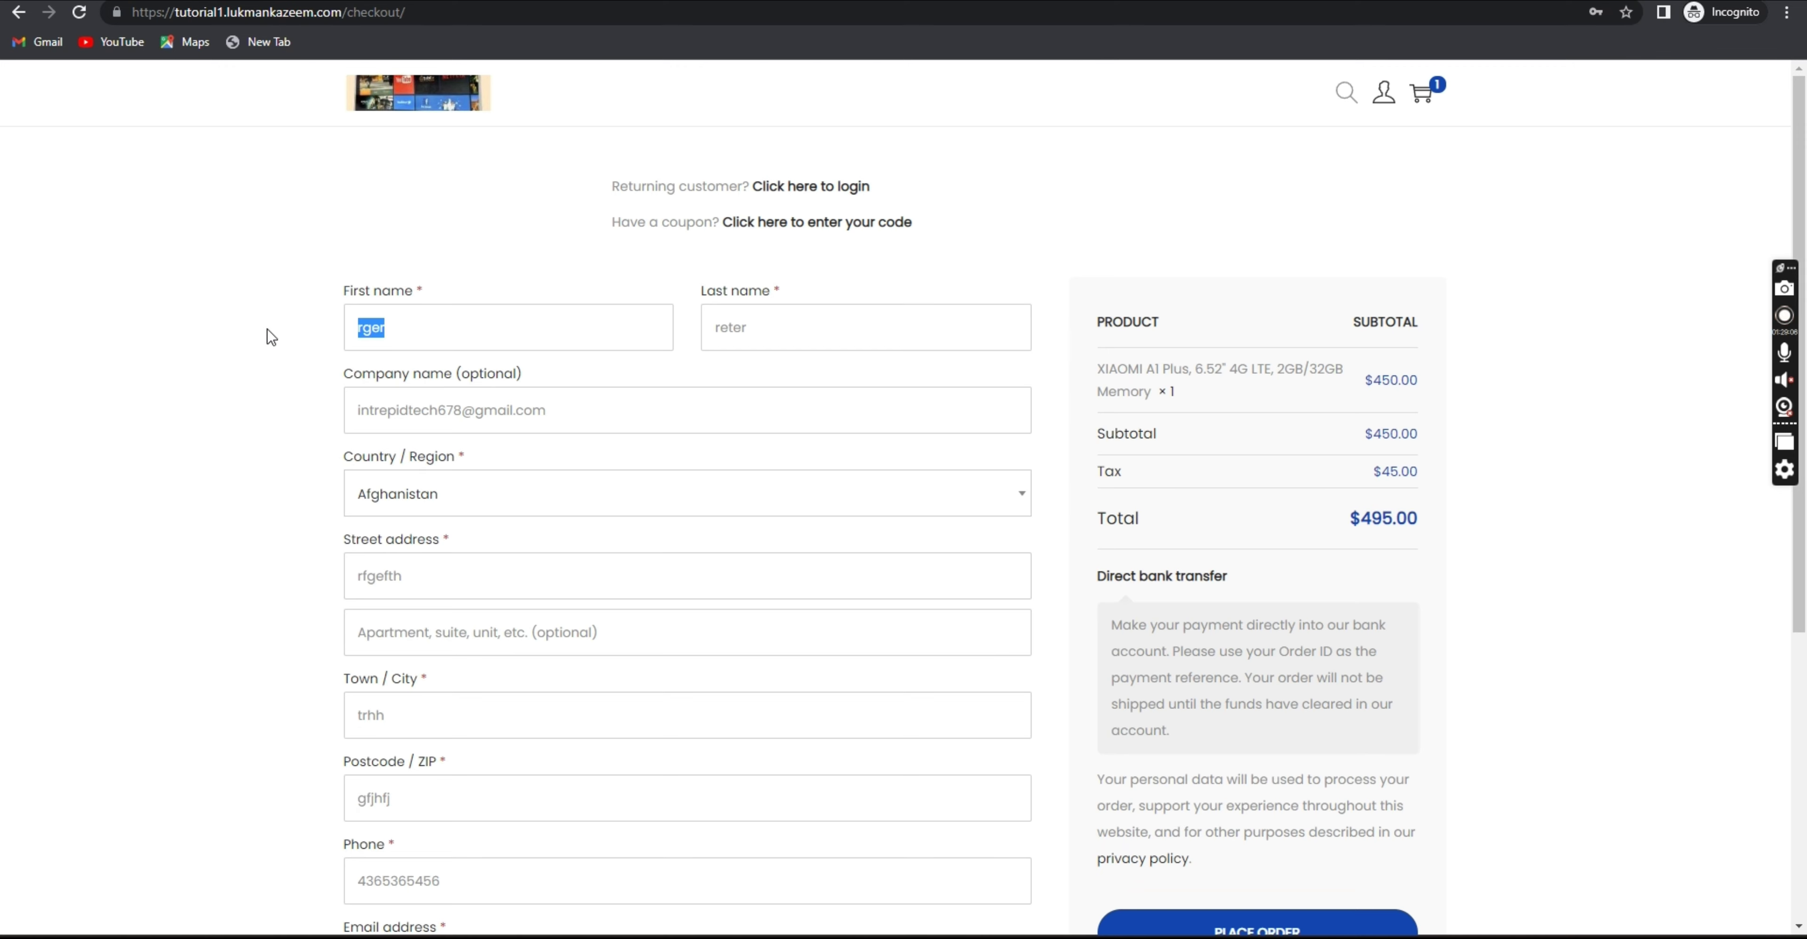
text(John)
key(Tab)
text(Doer)
key(BackSpace)
scroll(846, 295, down, 5)
scroll(1229, 464, up, 4)
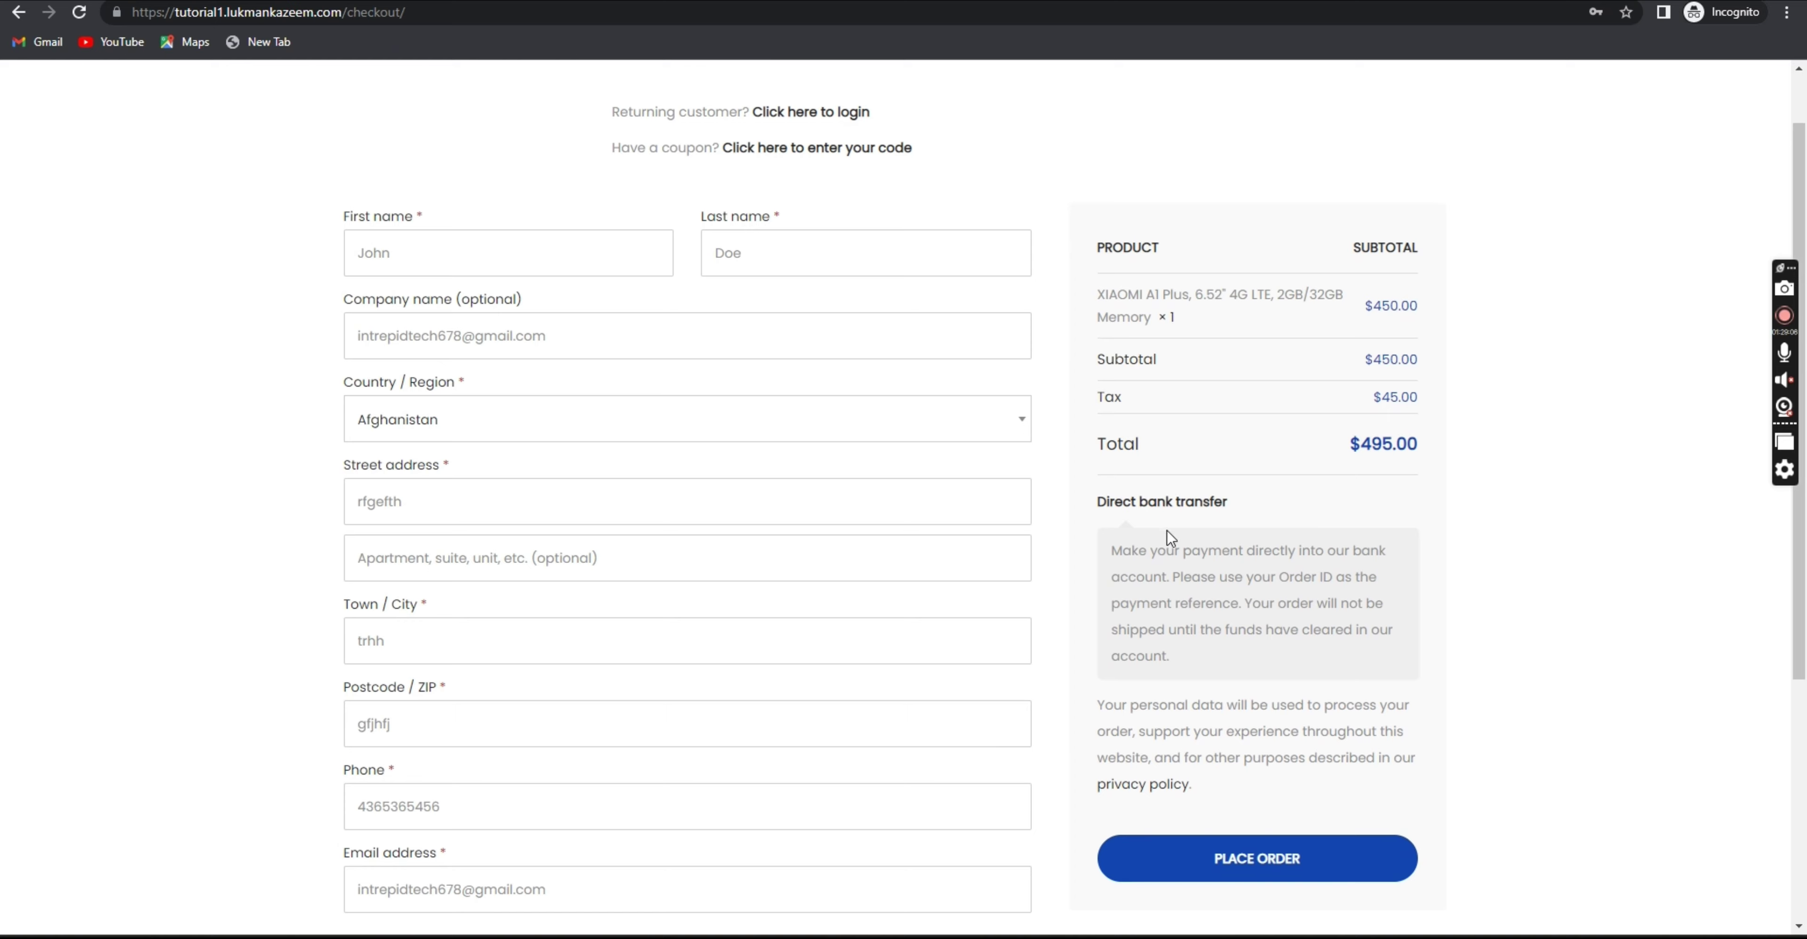
scroll(1089, 570, down, 5)
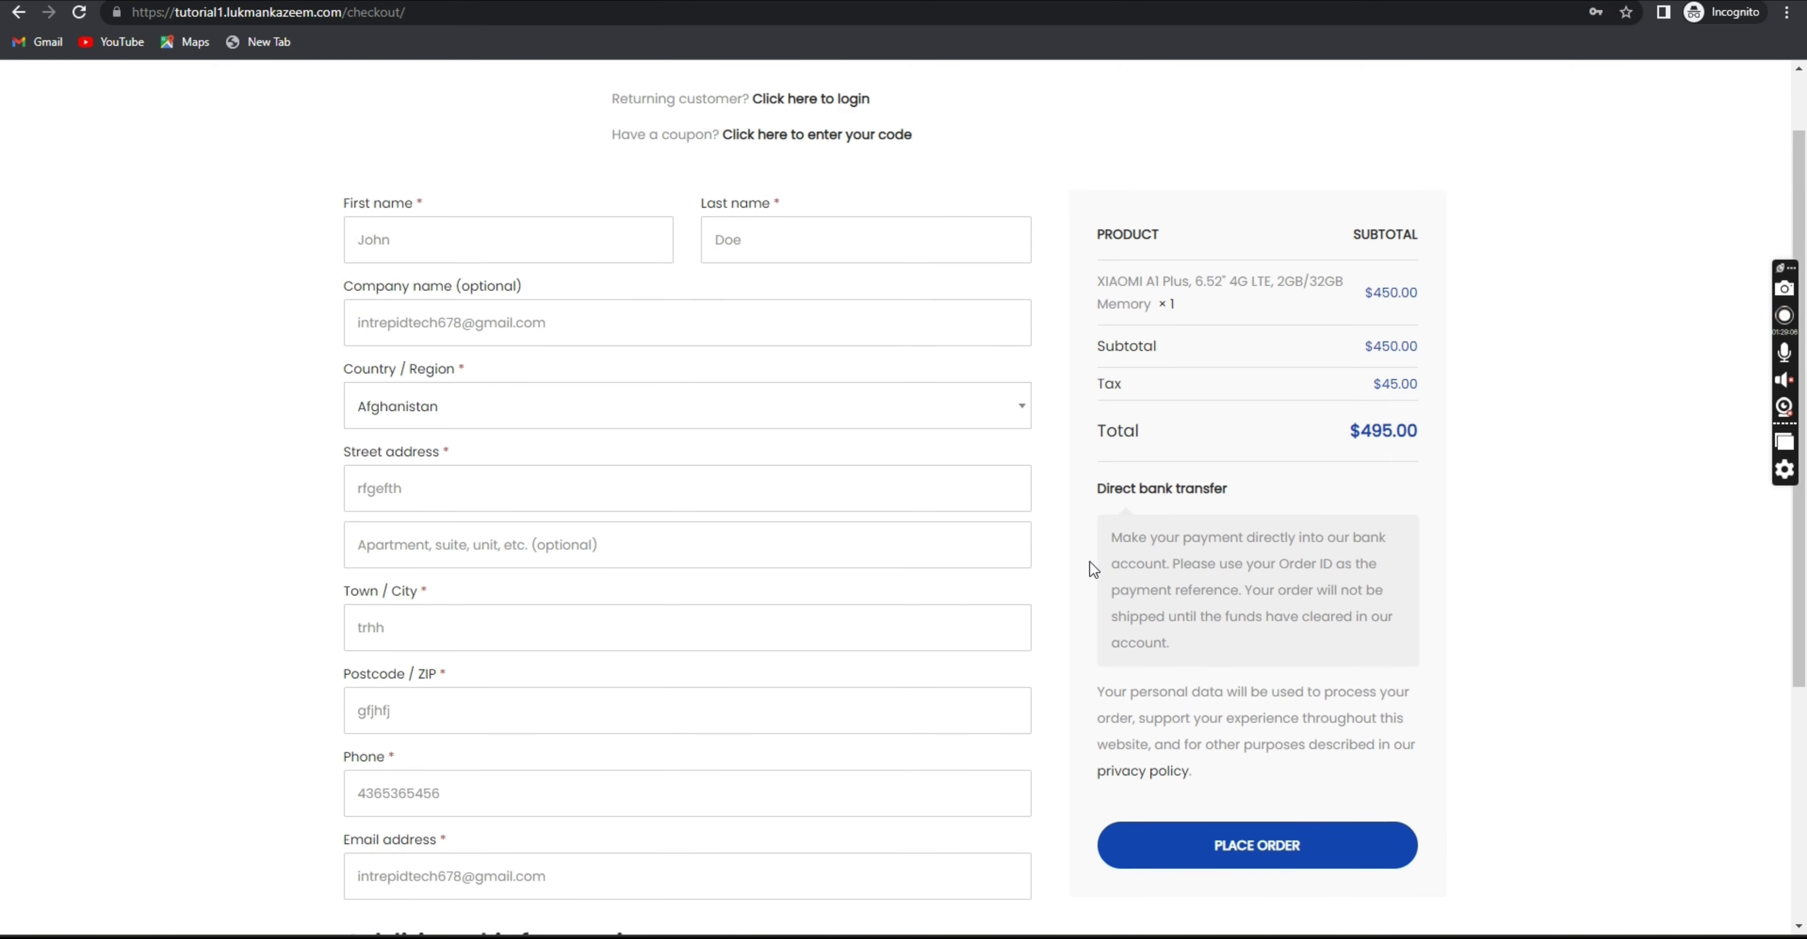
scroll(1122, 555, up, 1)
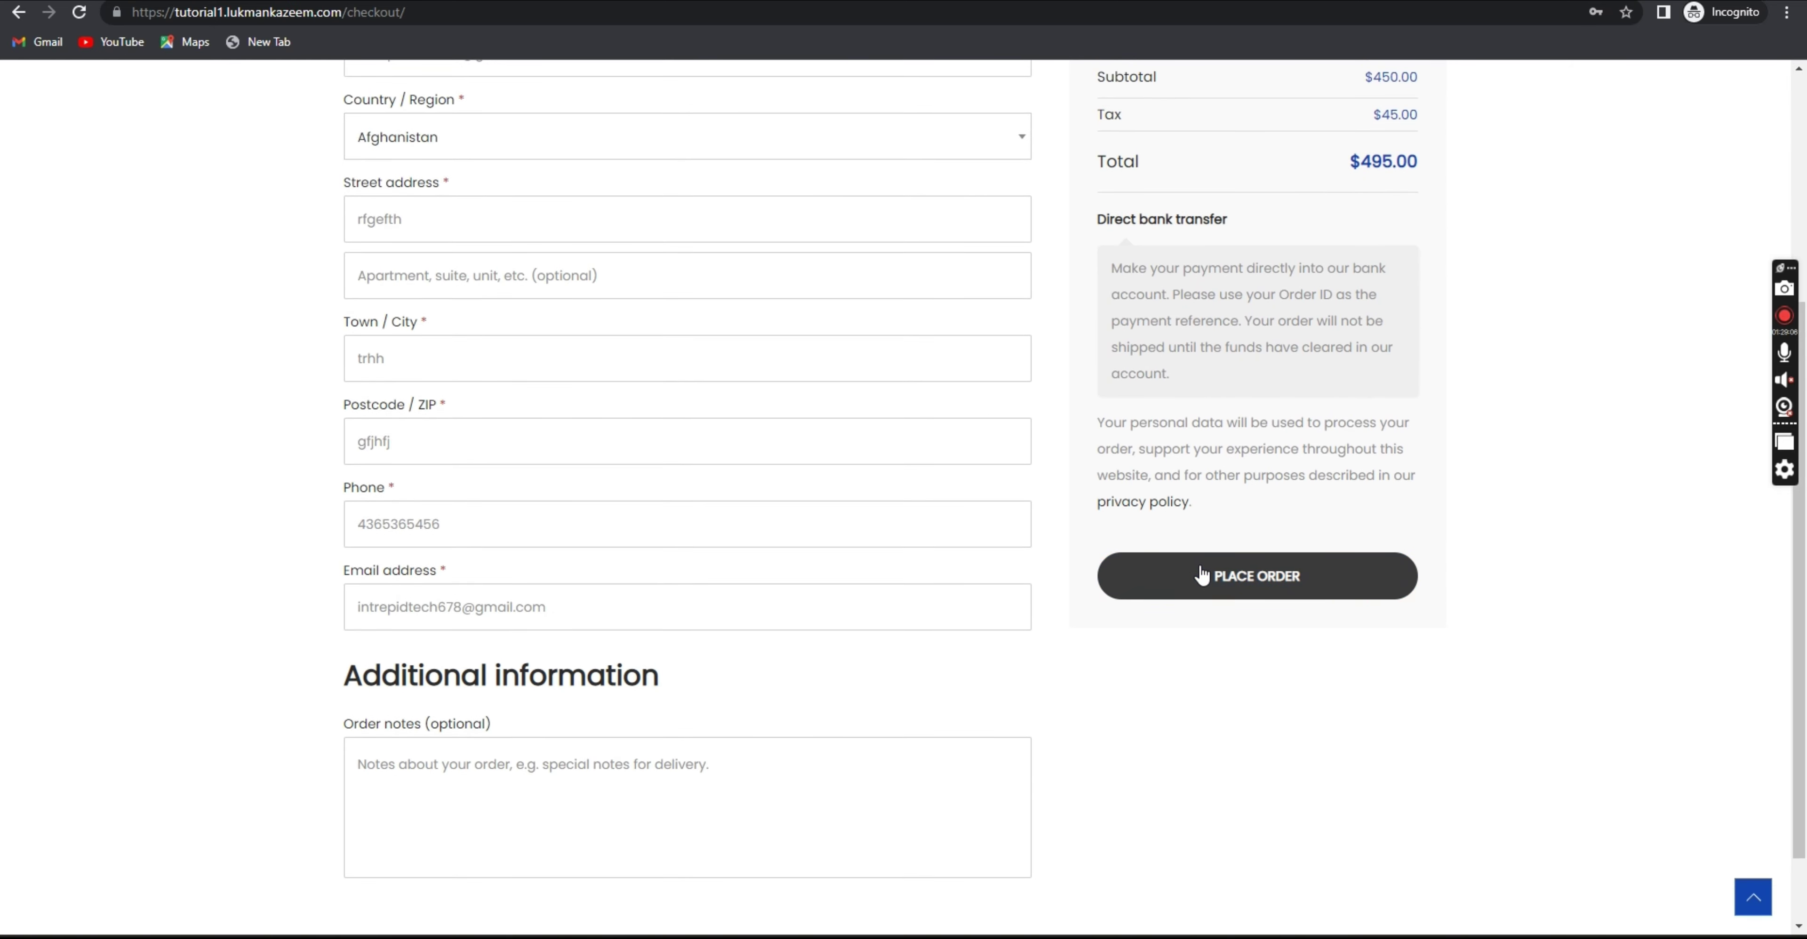
Place the order and find the already-registered email error.
click(1177, 574)
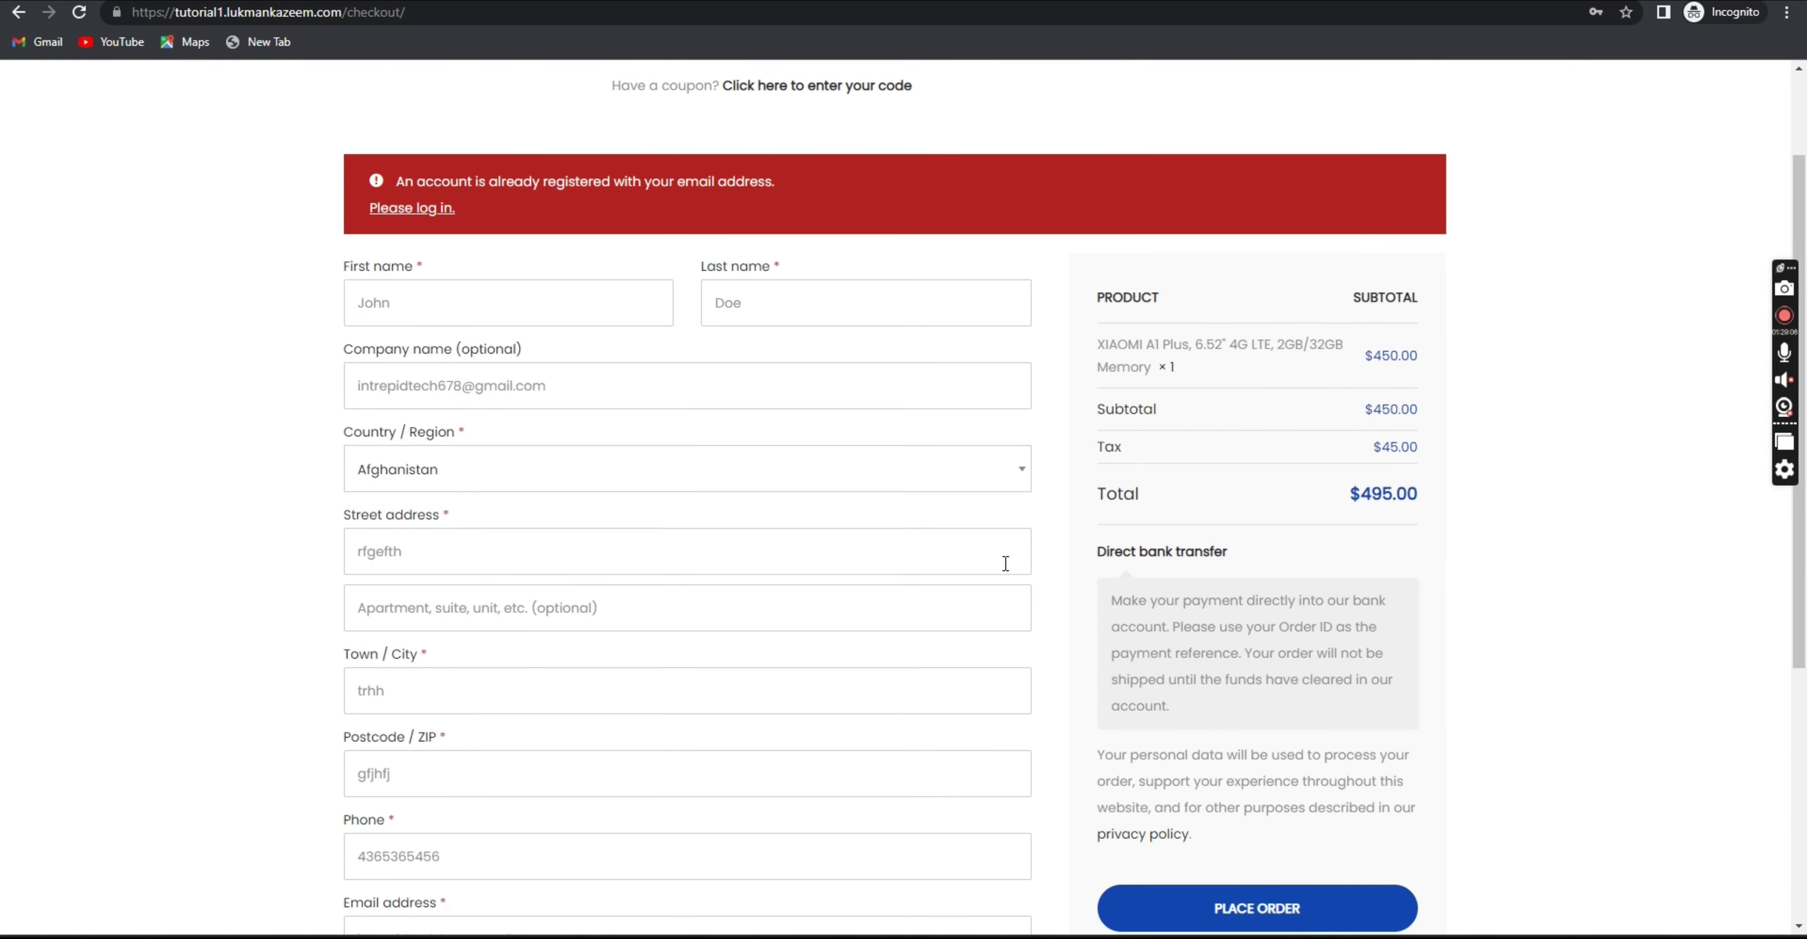
scroll(577, 328, down, 7)
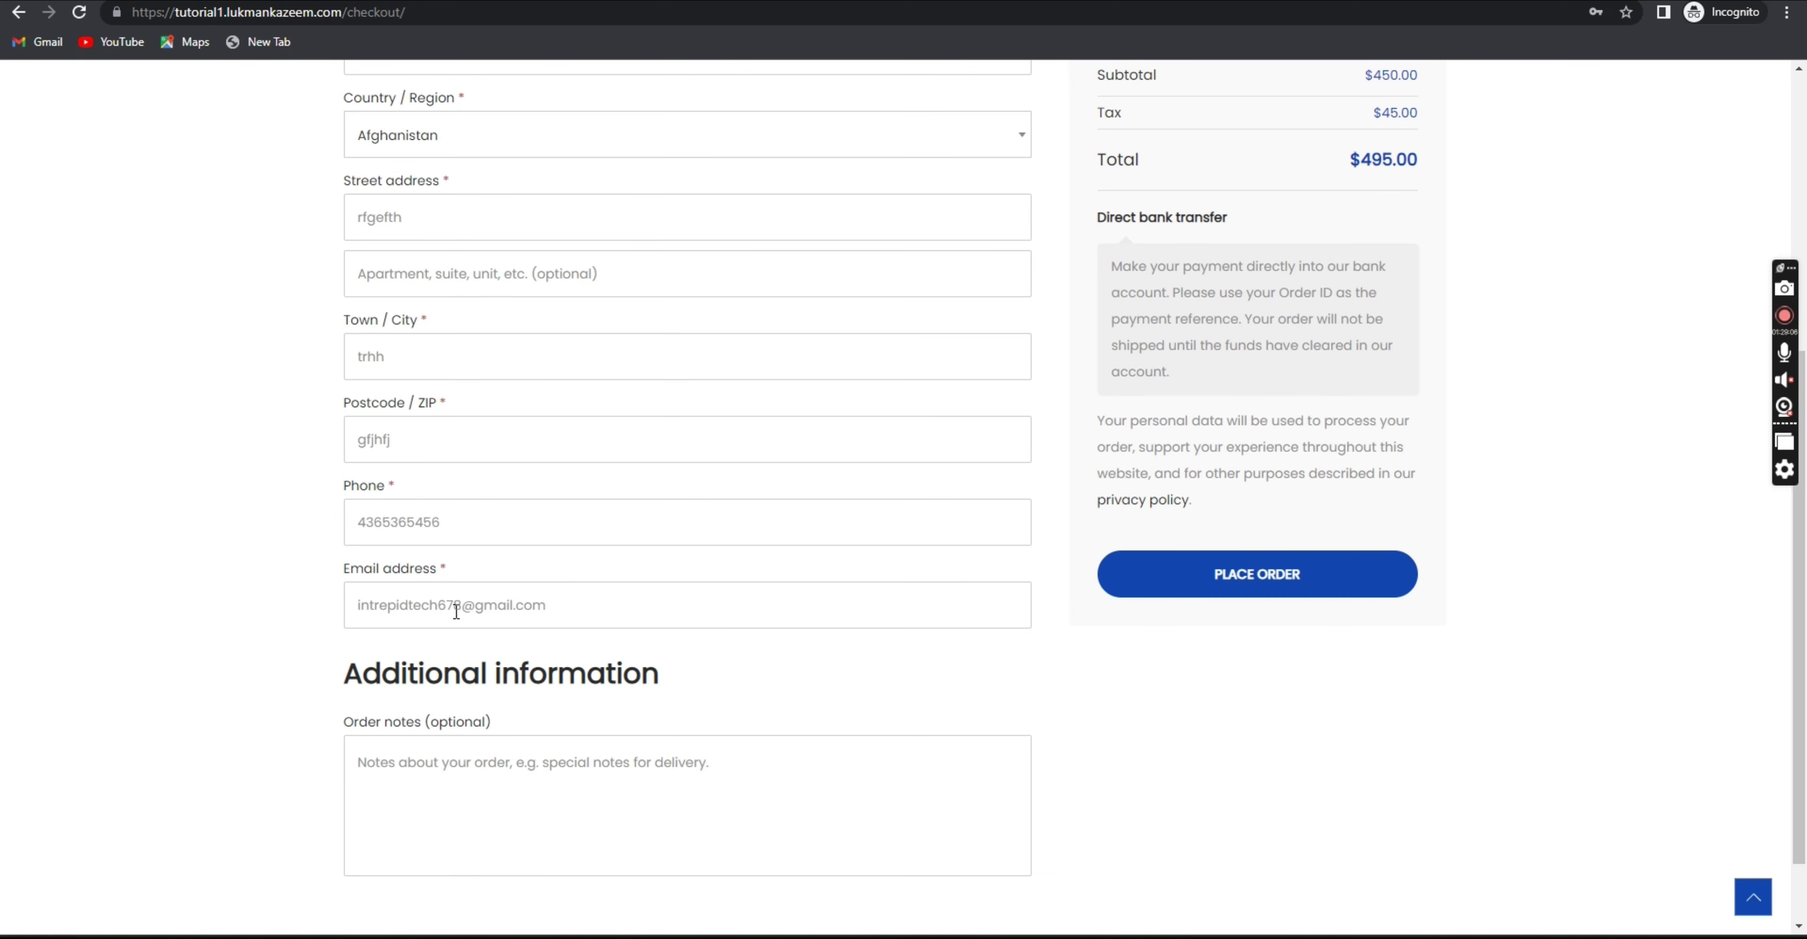
click(568, 604)
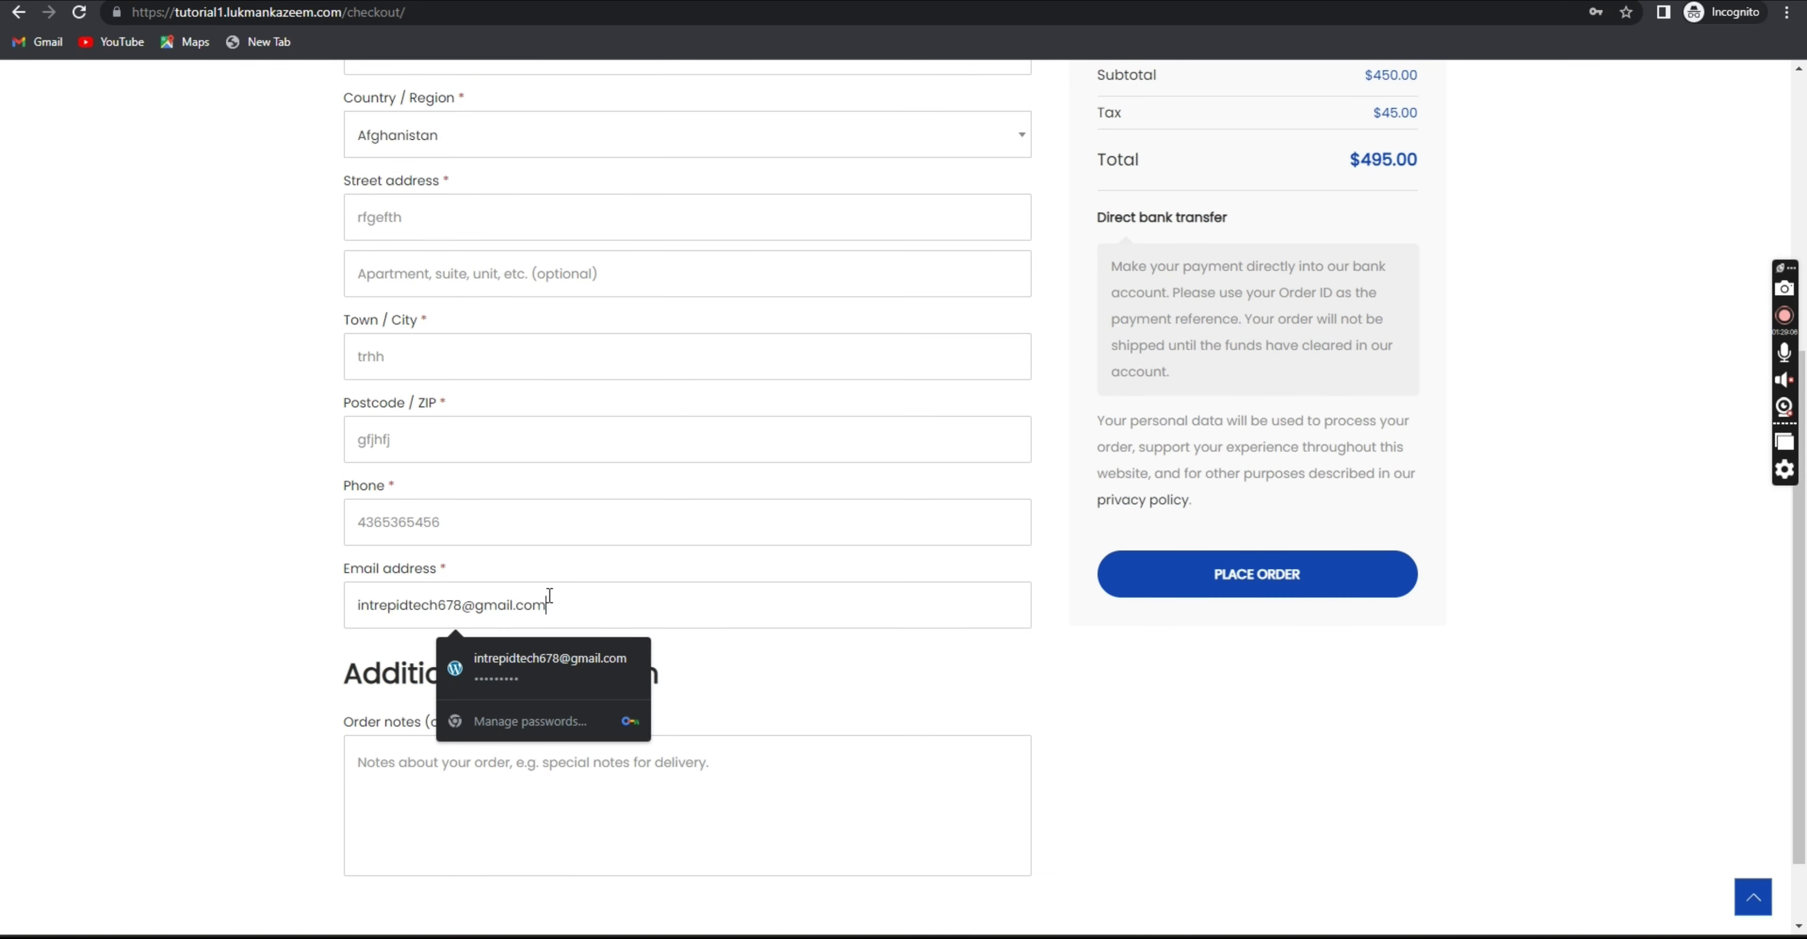
drag(550, 595, 524, 598)
scroll(492, 520, up, 4)
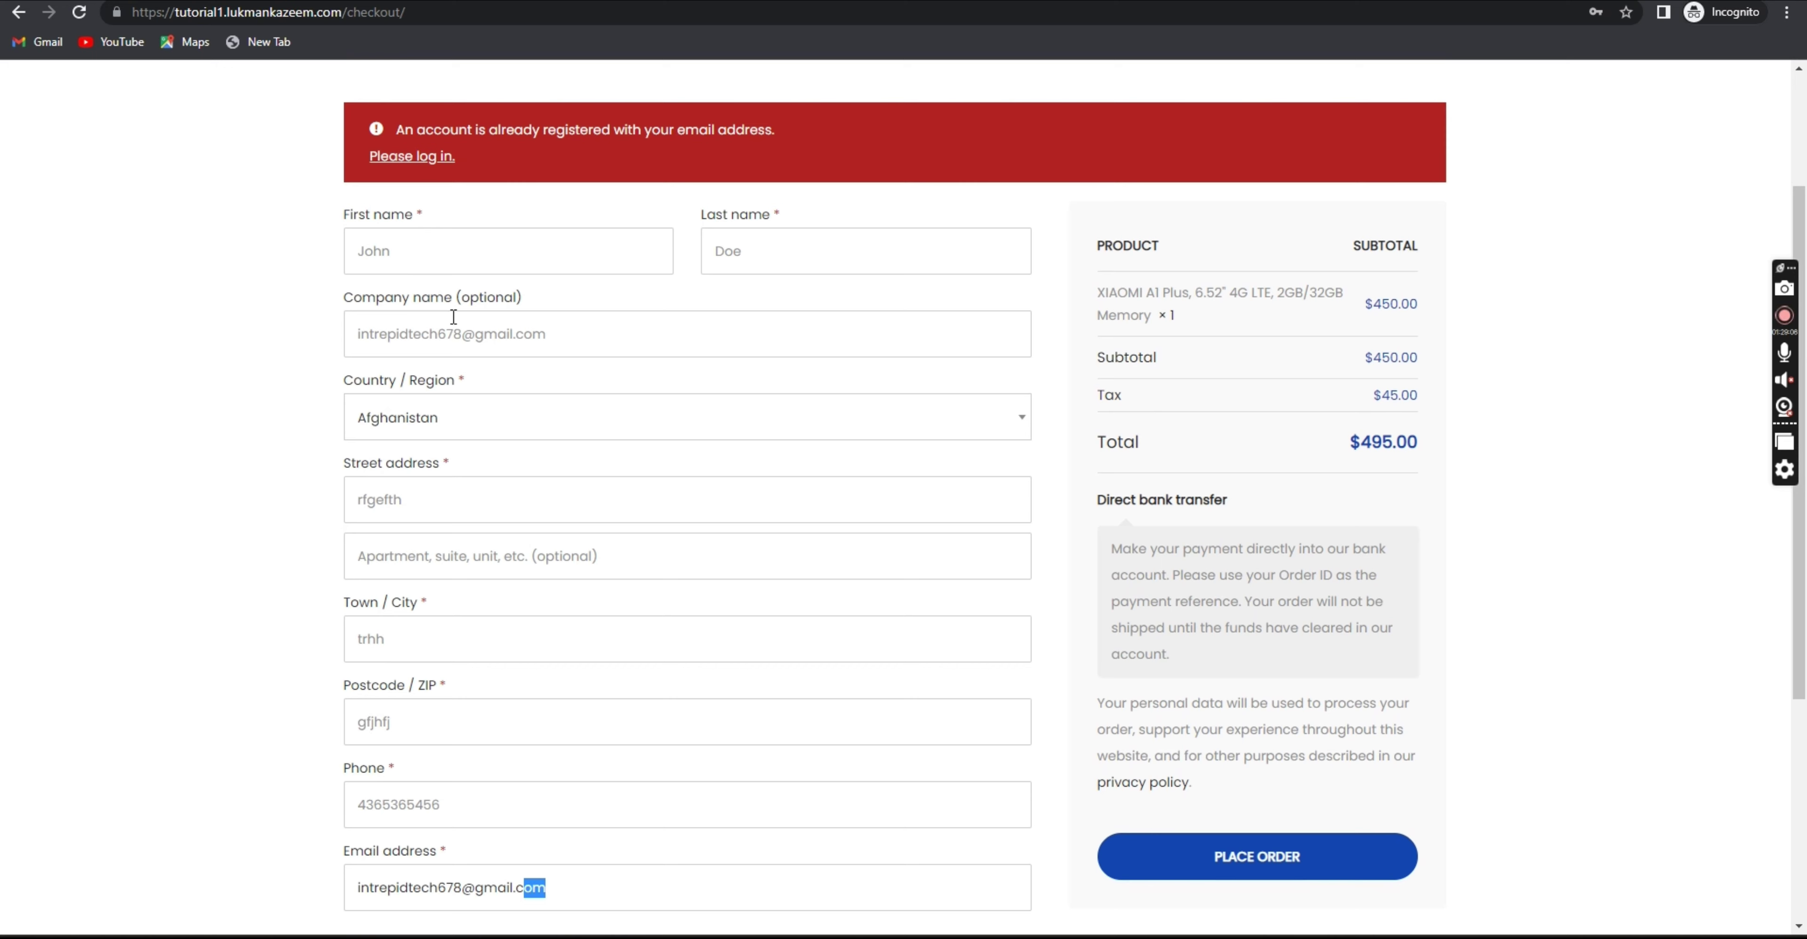
Enter a new e-mail in Company name, copy it into Email address, and place the order.
drag(576, 329, 263, 388)
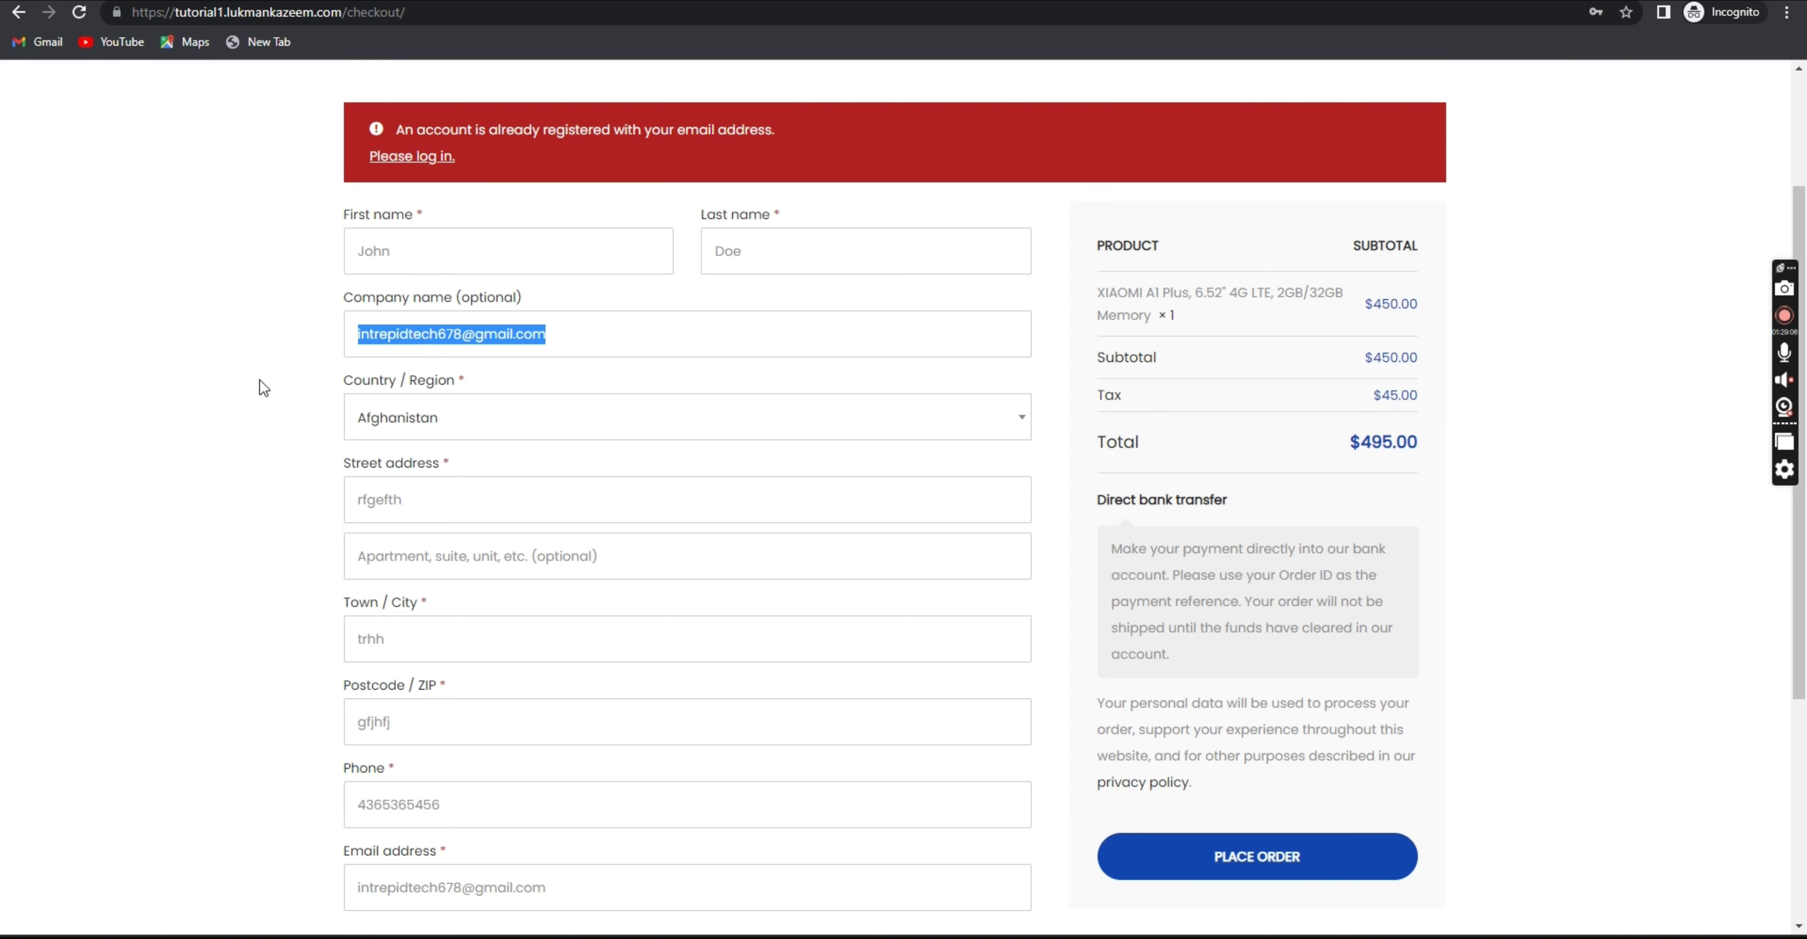
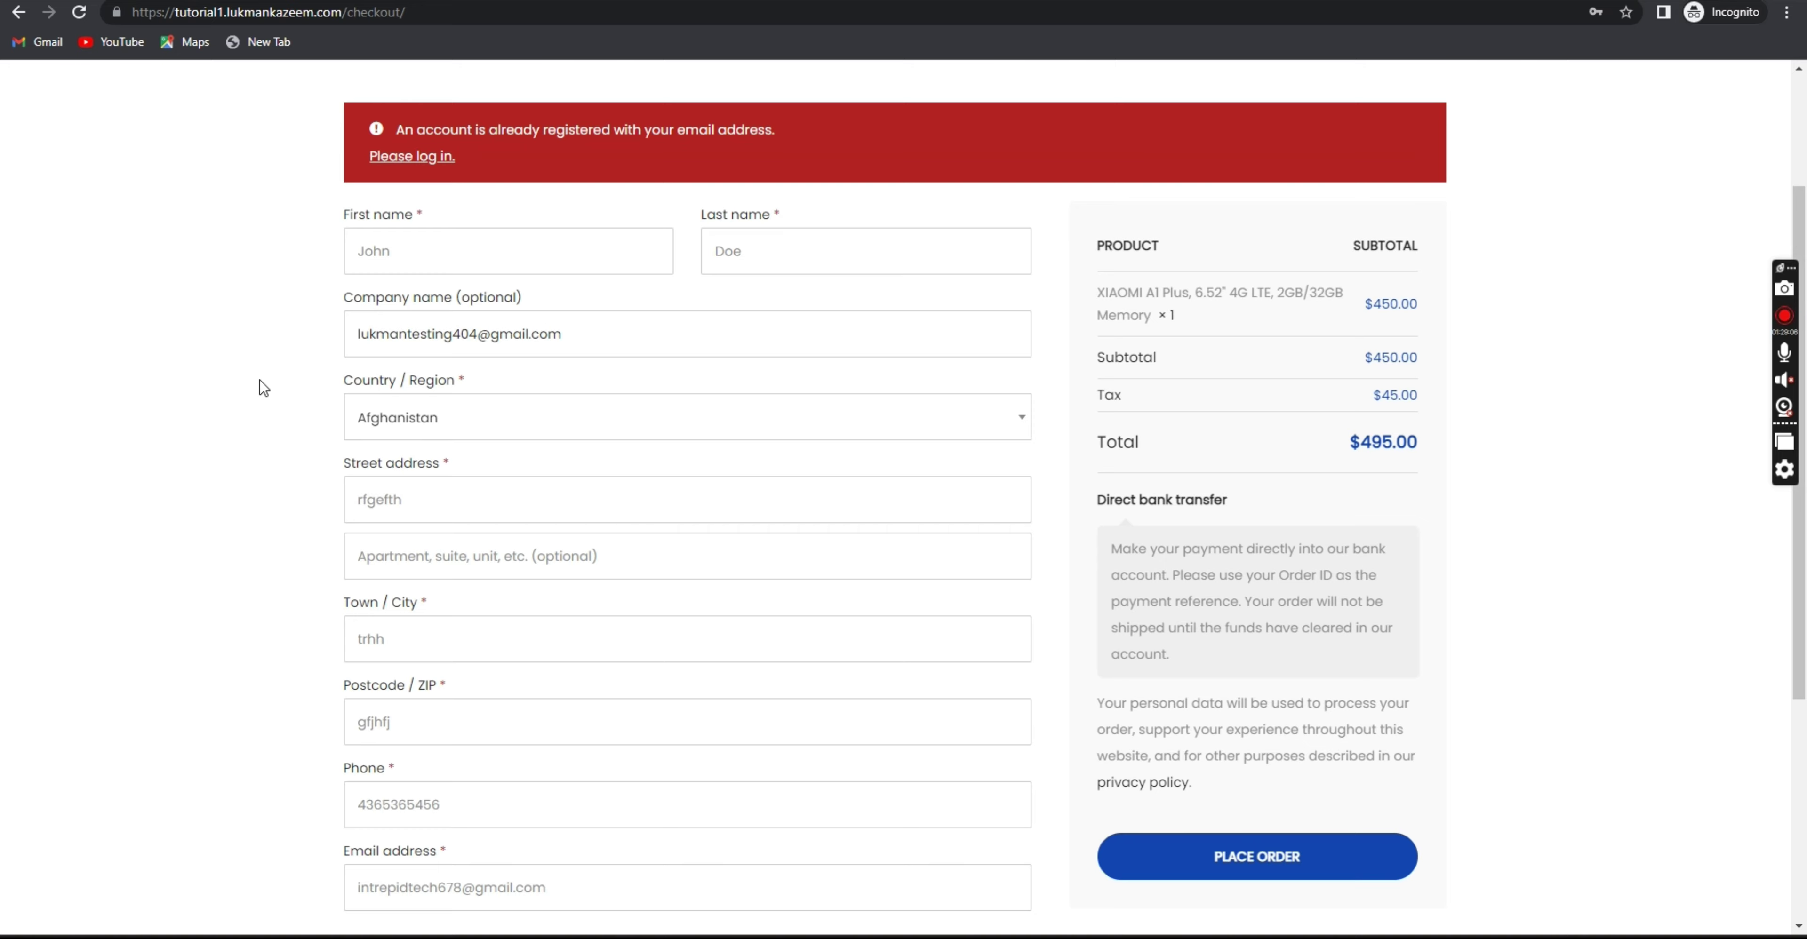
drag(593, 335, 313, 337)
key(ctrl+c)
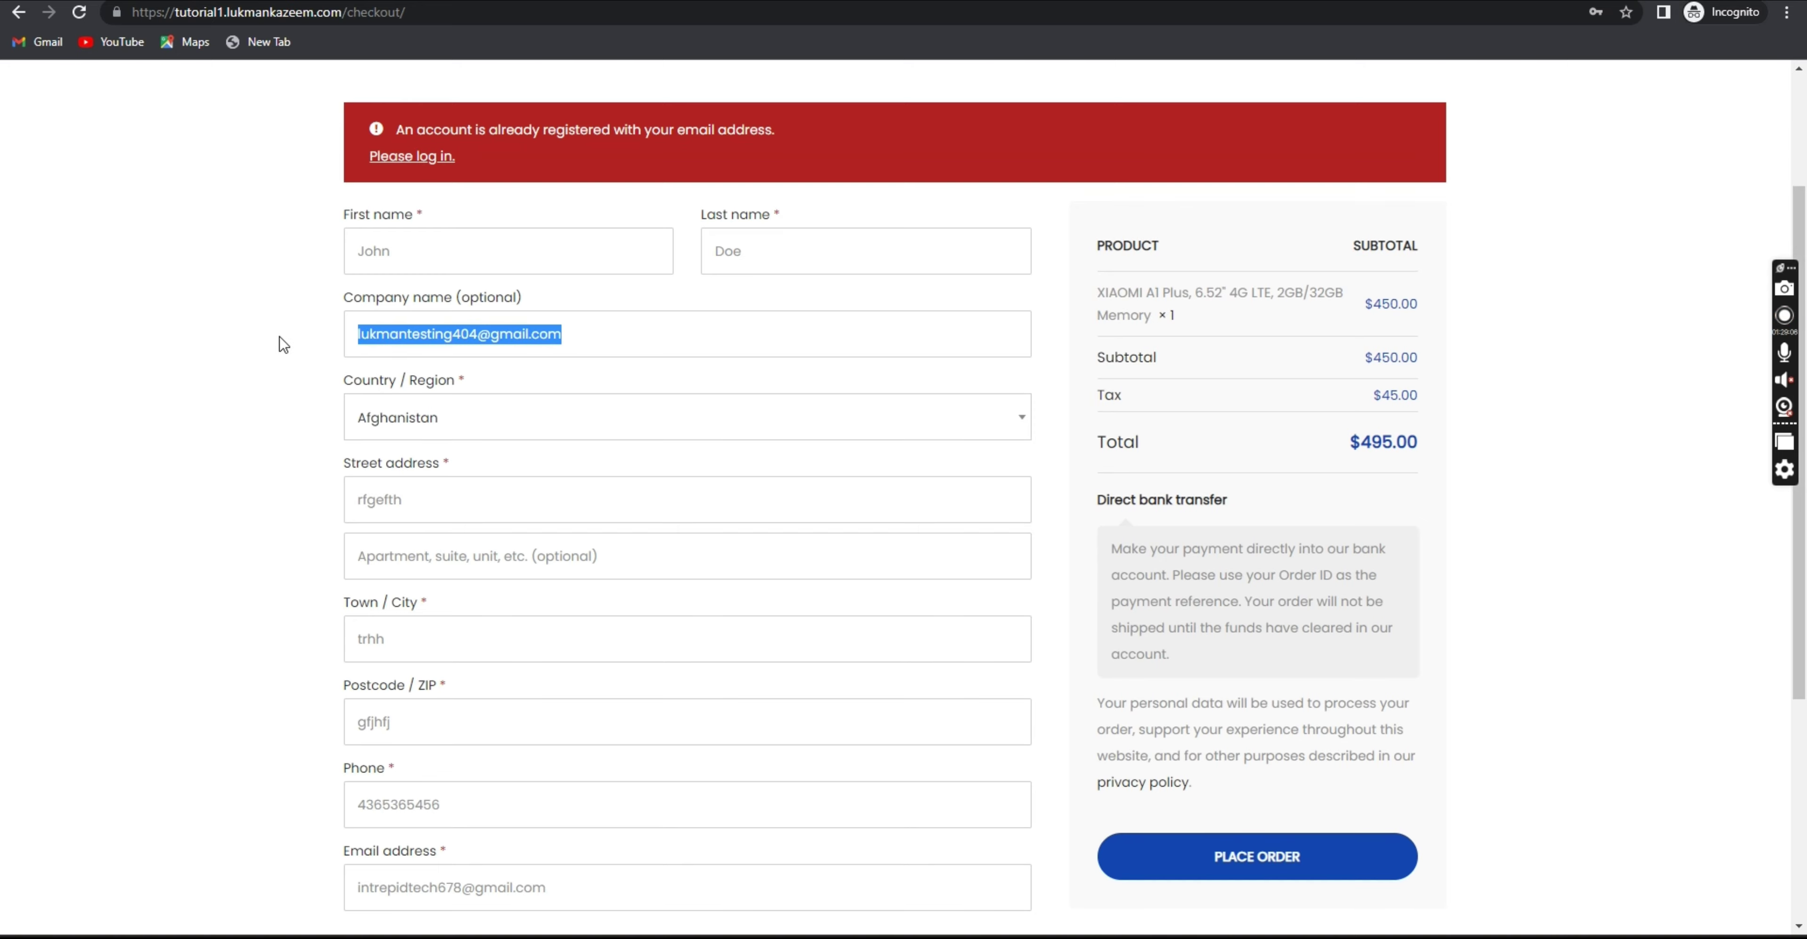
scroll(924, 537, down, 5)
drag(625, 509, 206, 516)
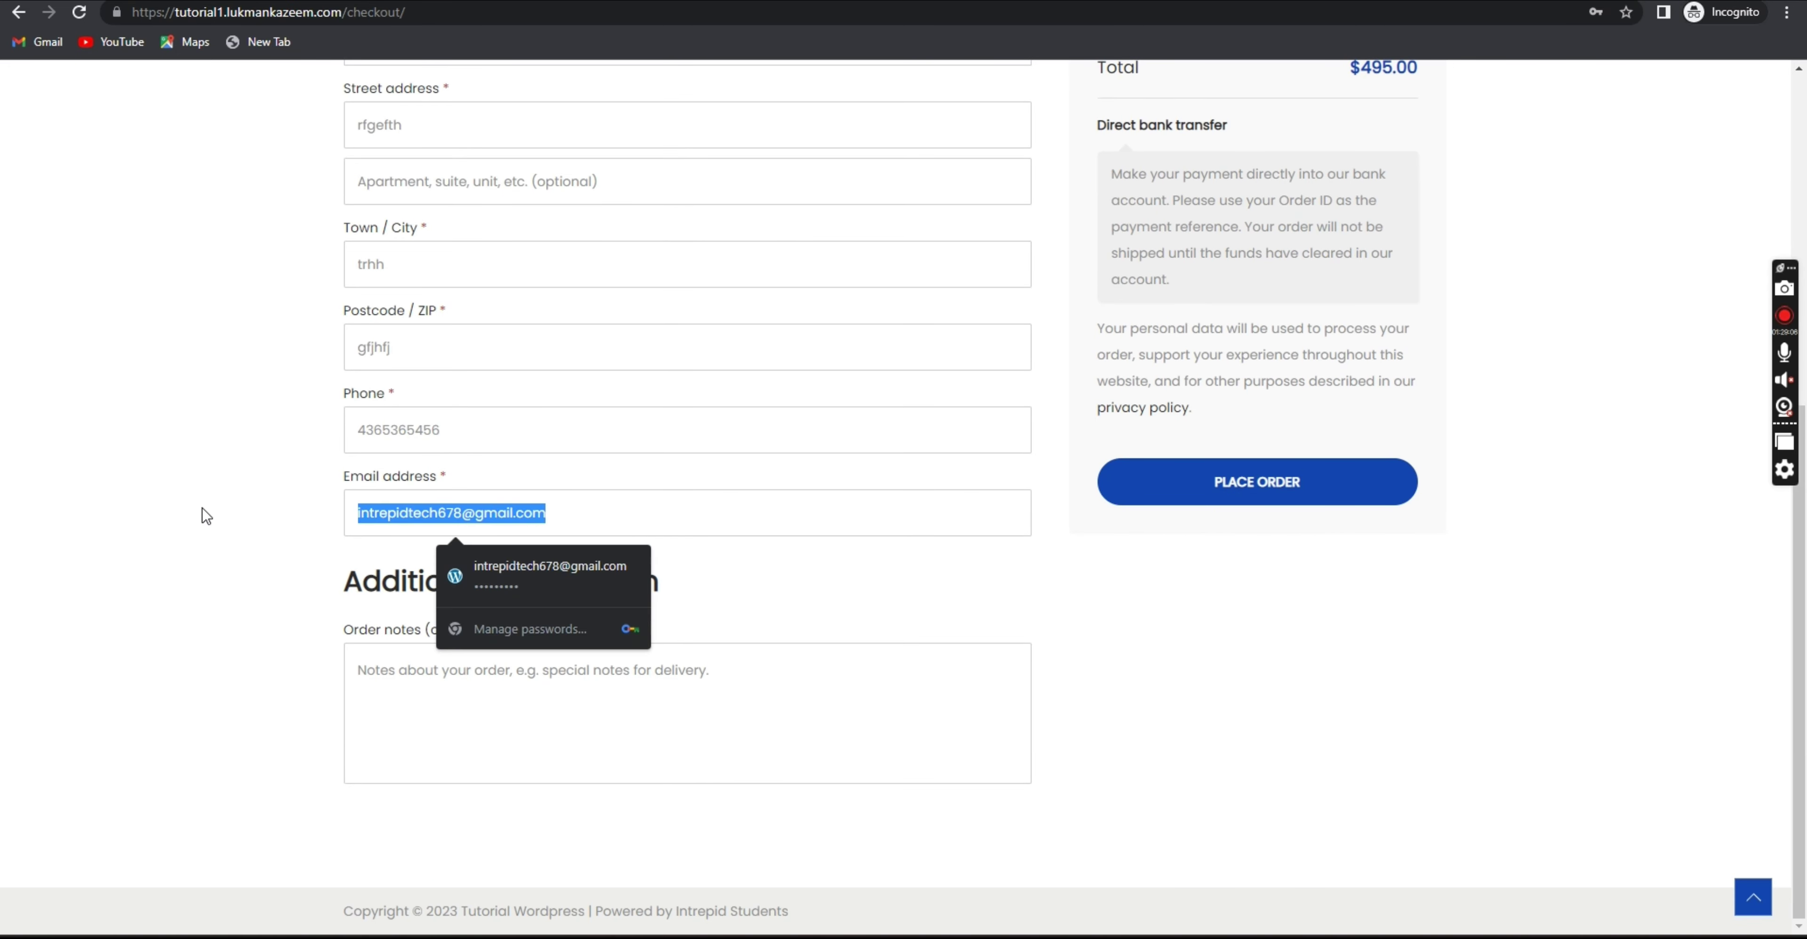
key(ctrl+v)
click(1196, 523)
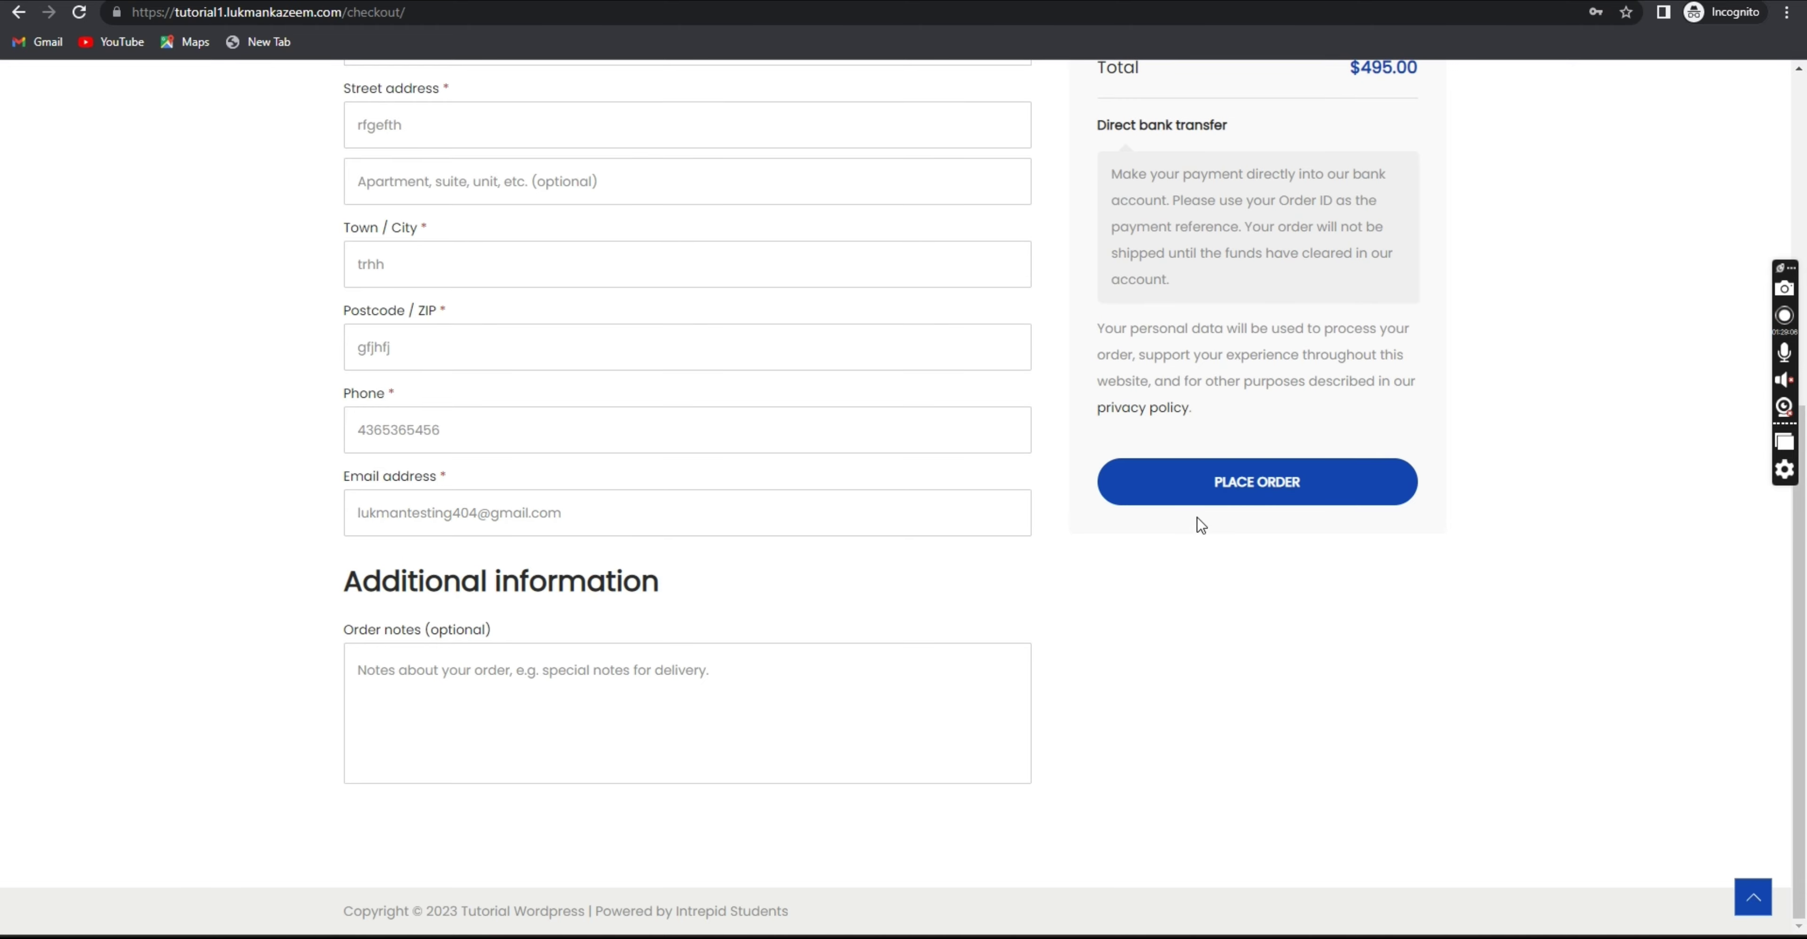
click(1208, 480)
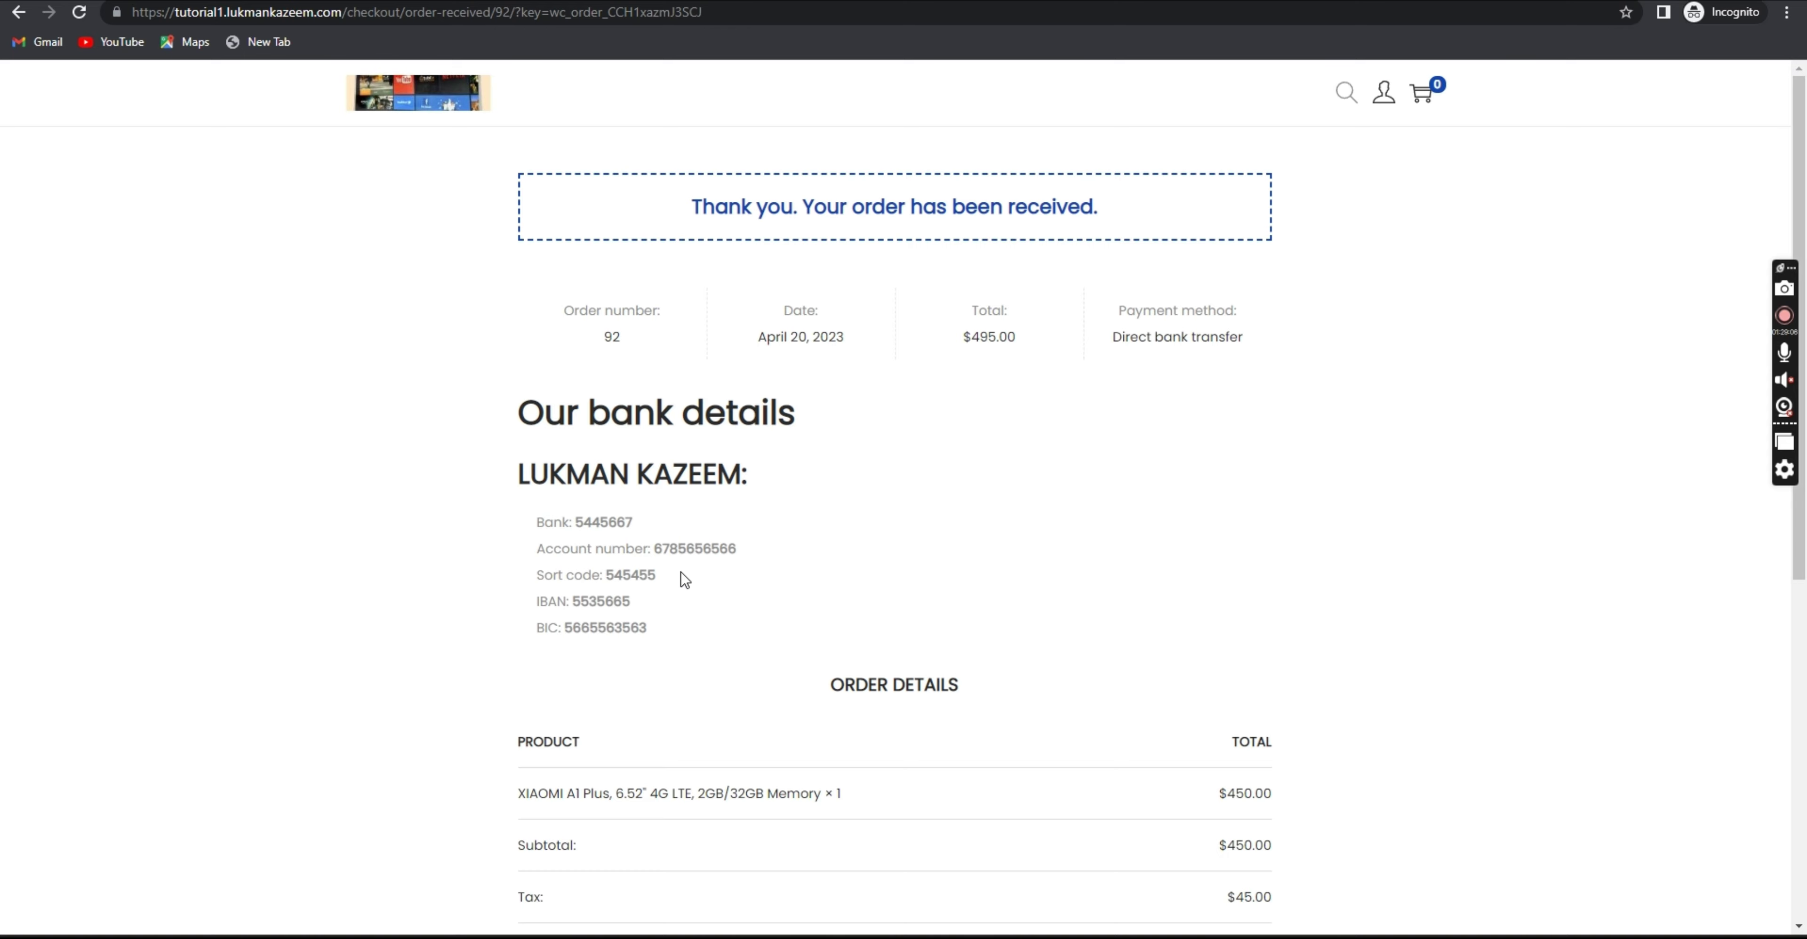
Review the bank details and billing address on the order-received page.
drag(659, 635, 540, 523)
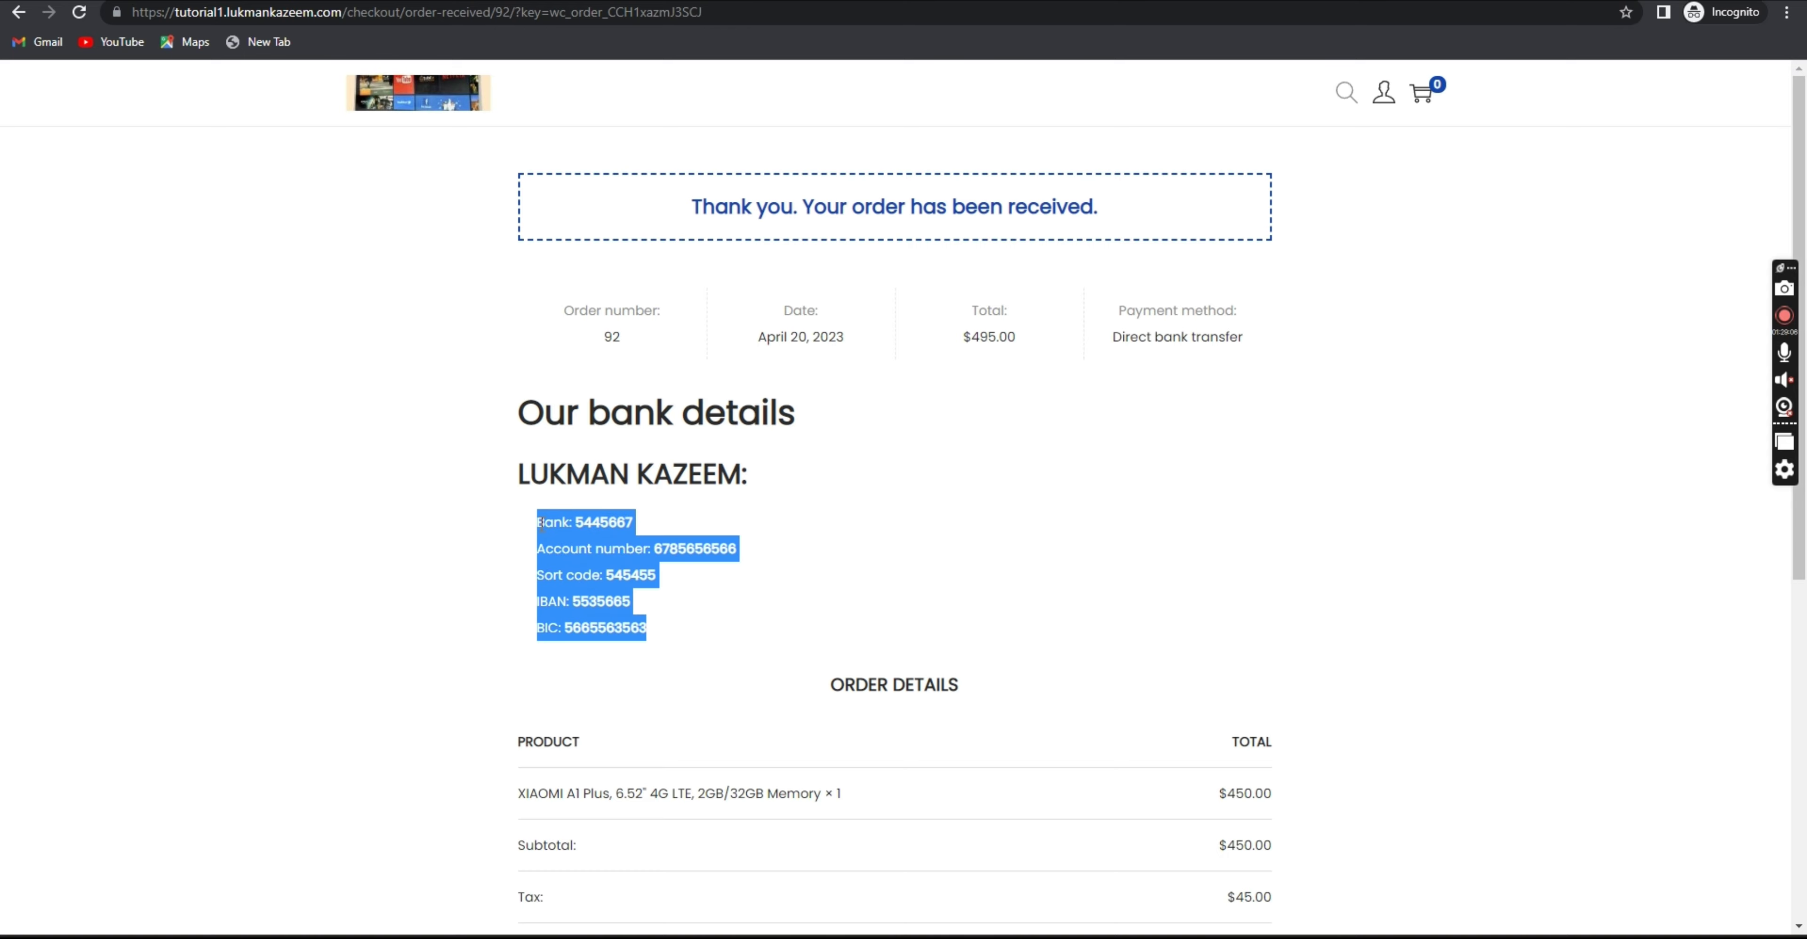
click(586, 547)
scroll(582, 548, down, 5)
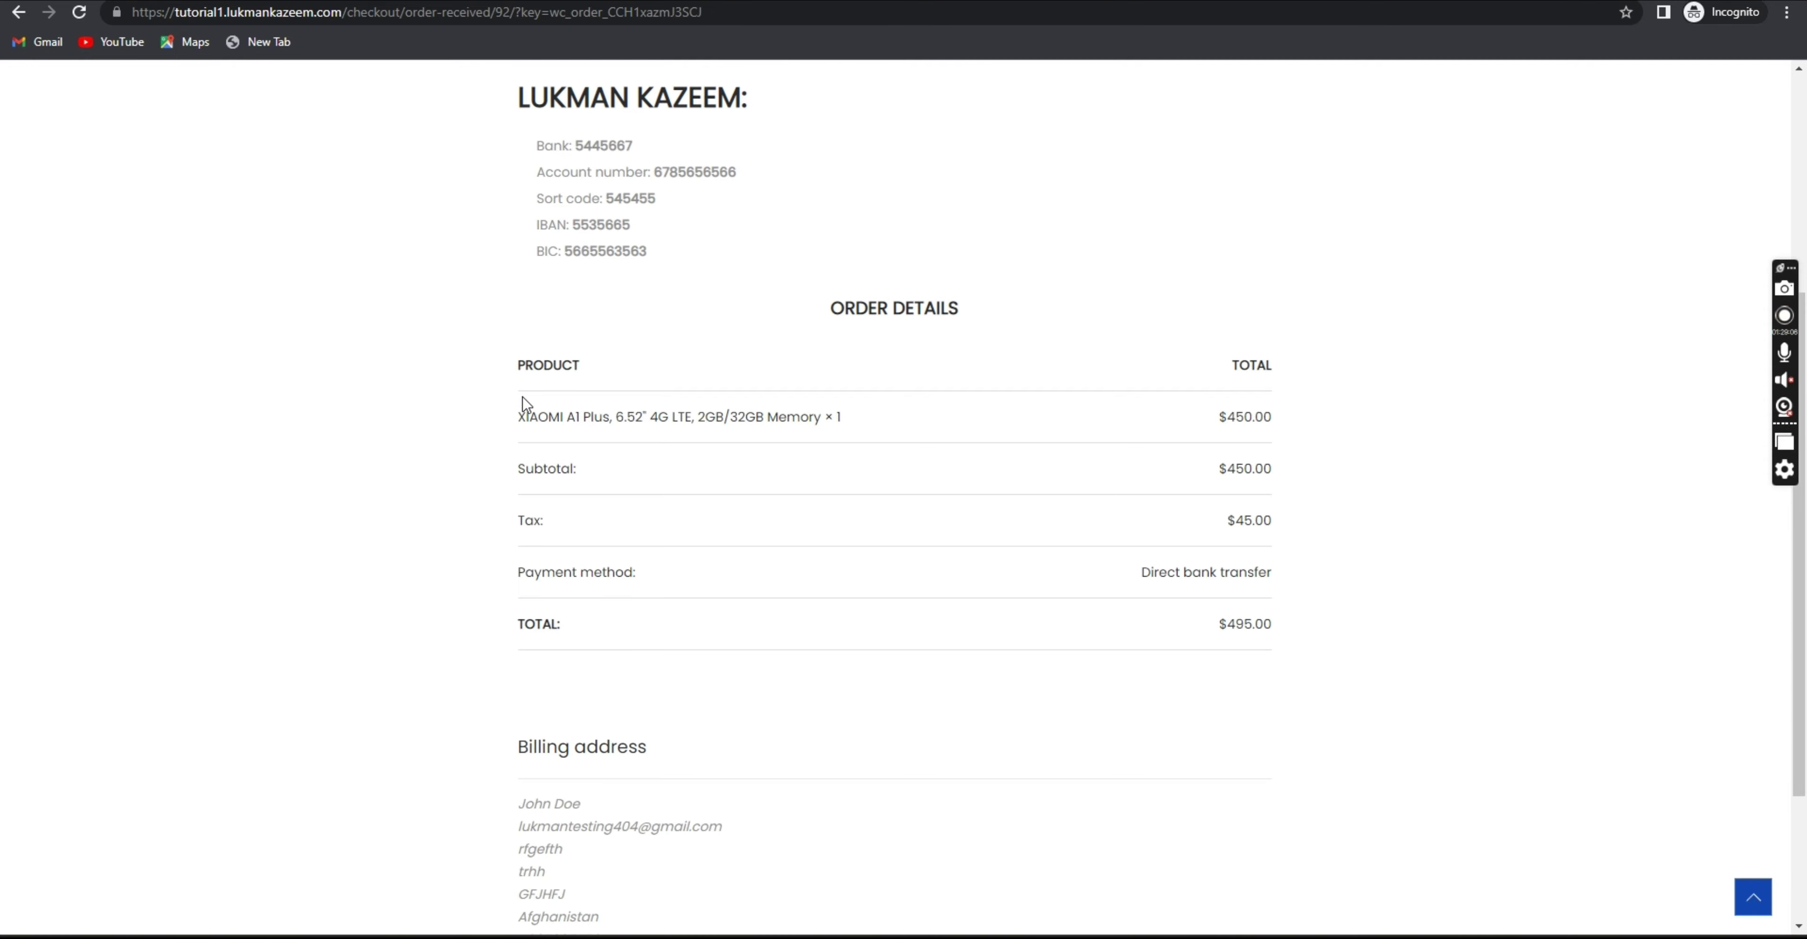
drag(525, 414, 1052, 604)
scroll(855, 574, down, 3)
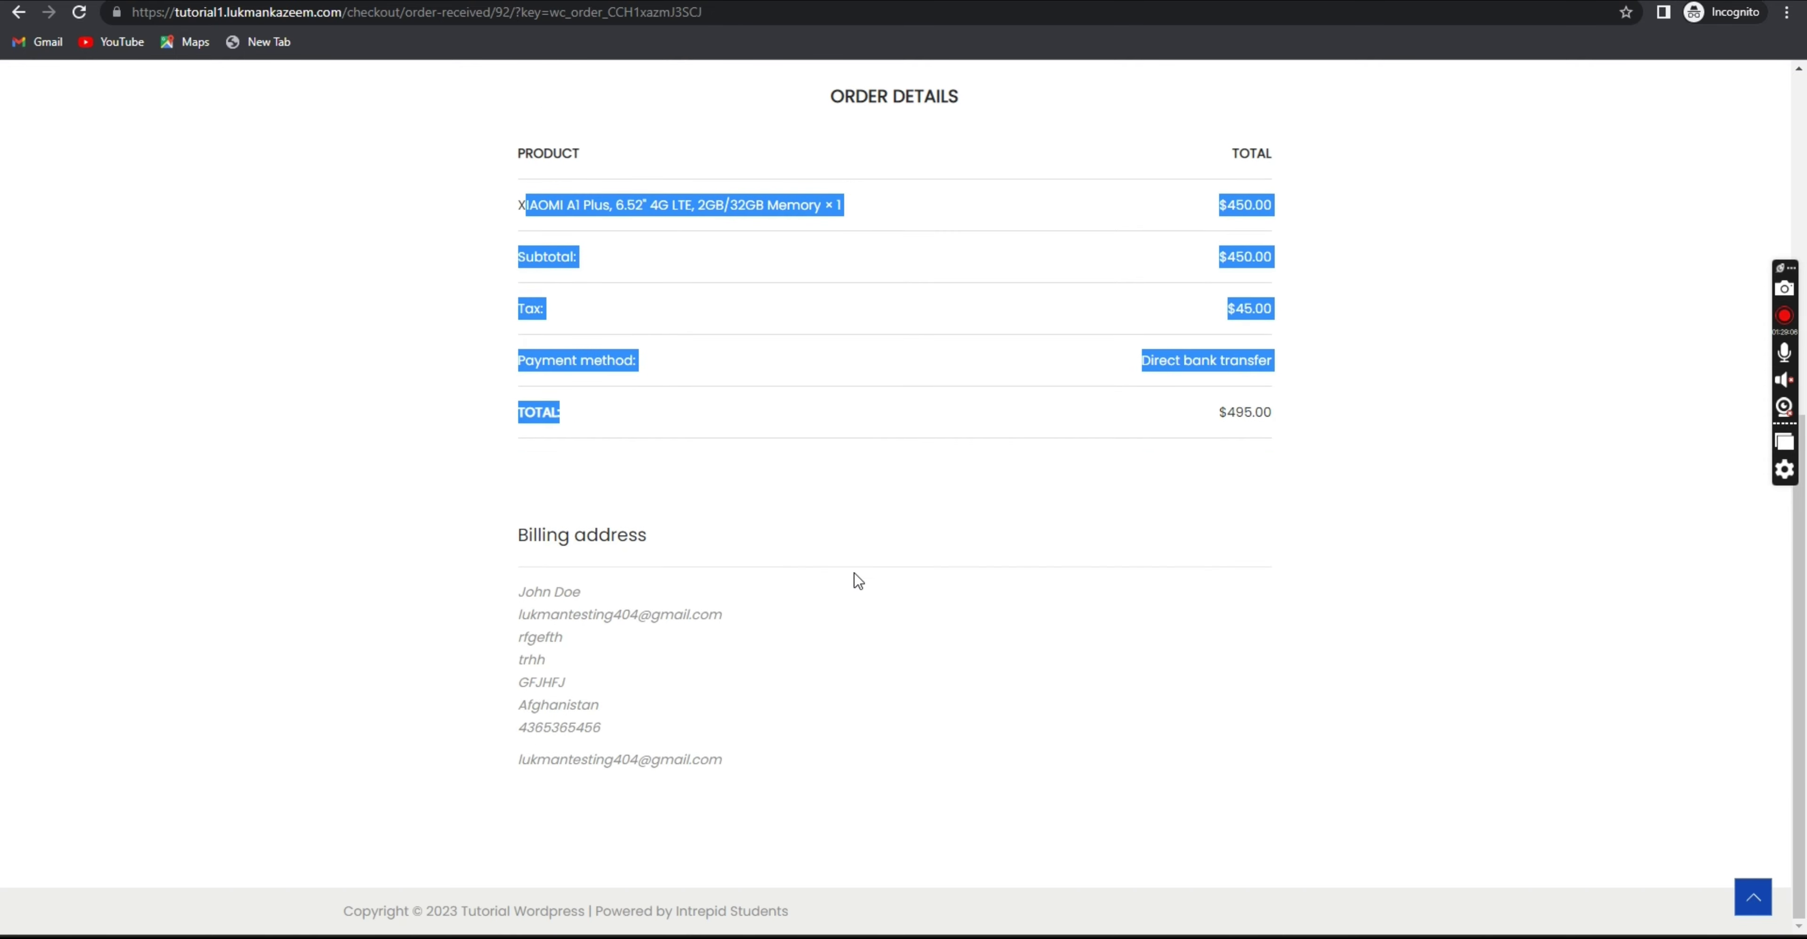
drag(809, 758, 487, 574)
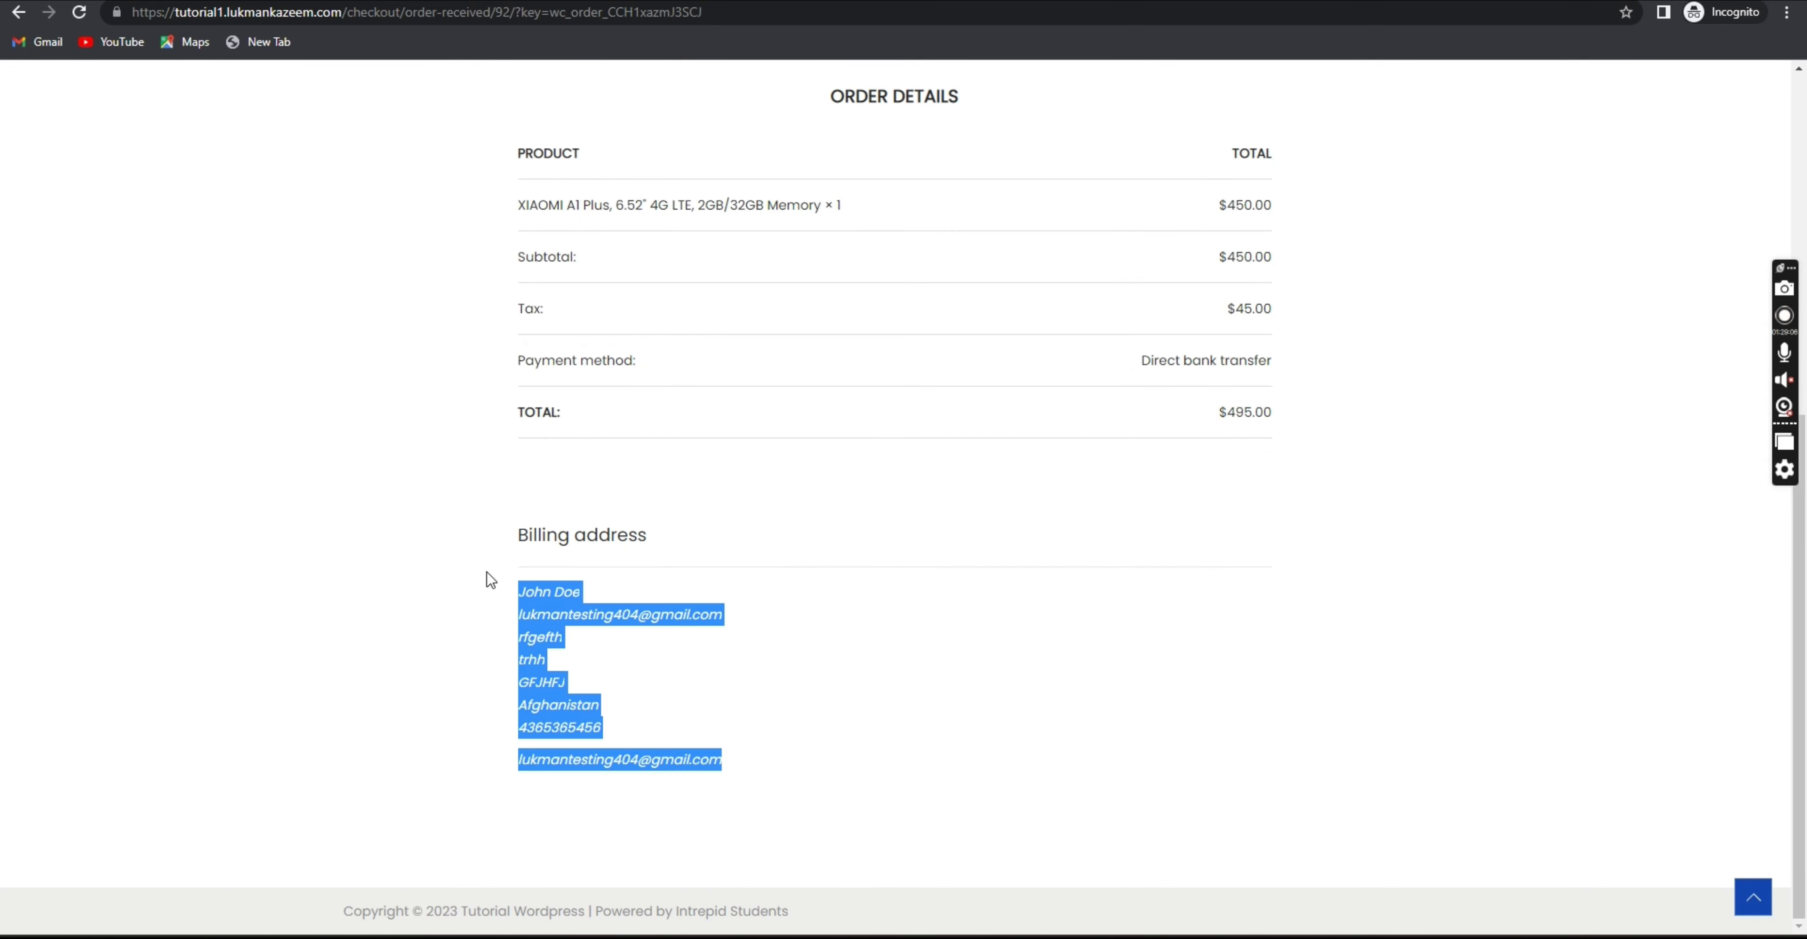
click(1022, 769)
scroll(934, 733, up, 8)
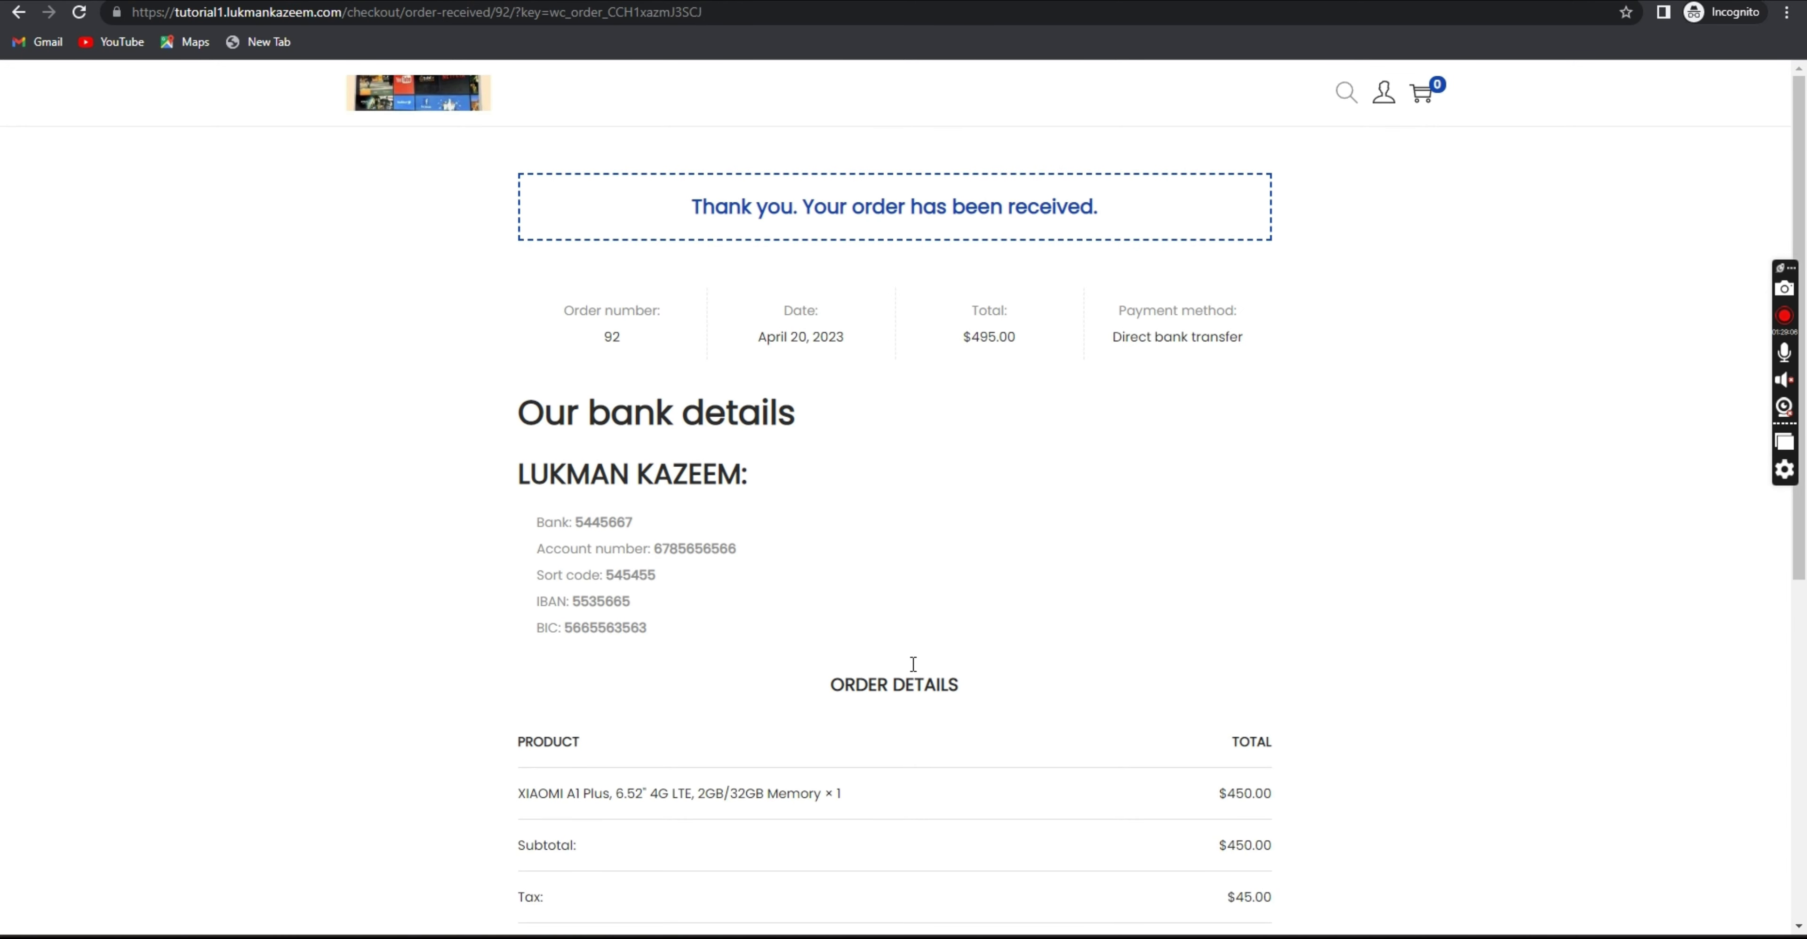
Open the customer account dashboard and go to its Orders page.
mouse_move(1378, 101)
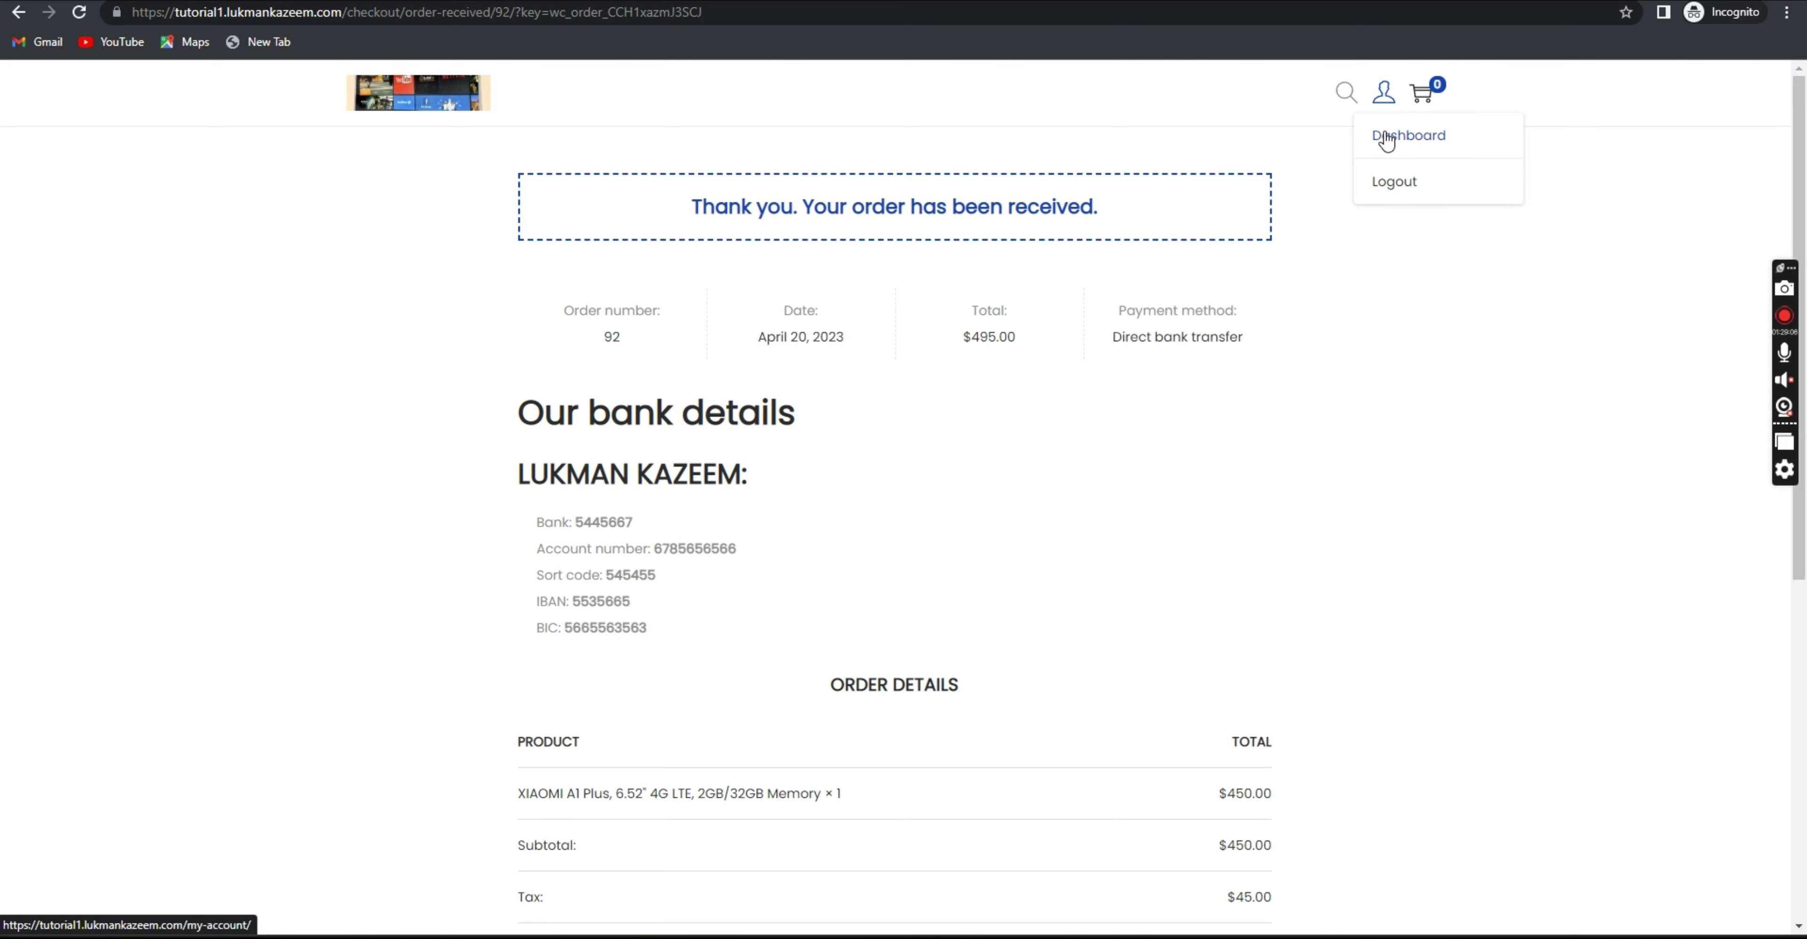
click(1387, 137)
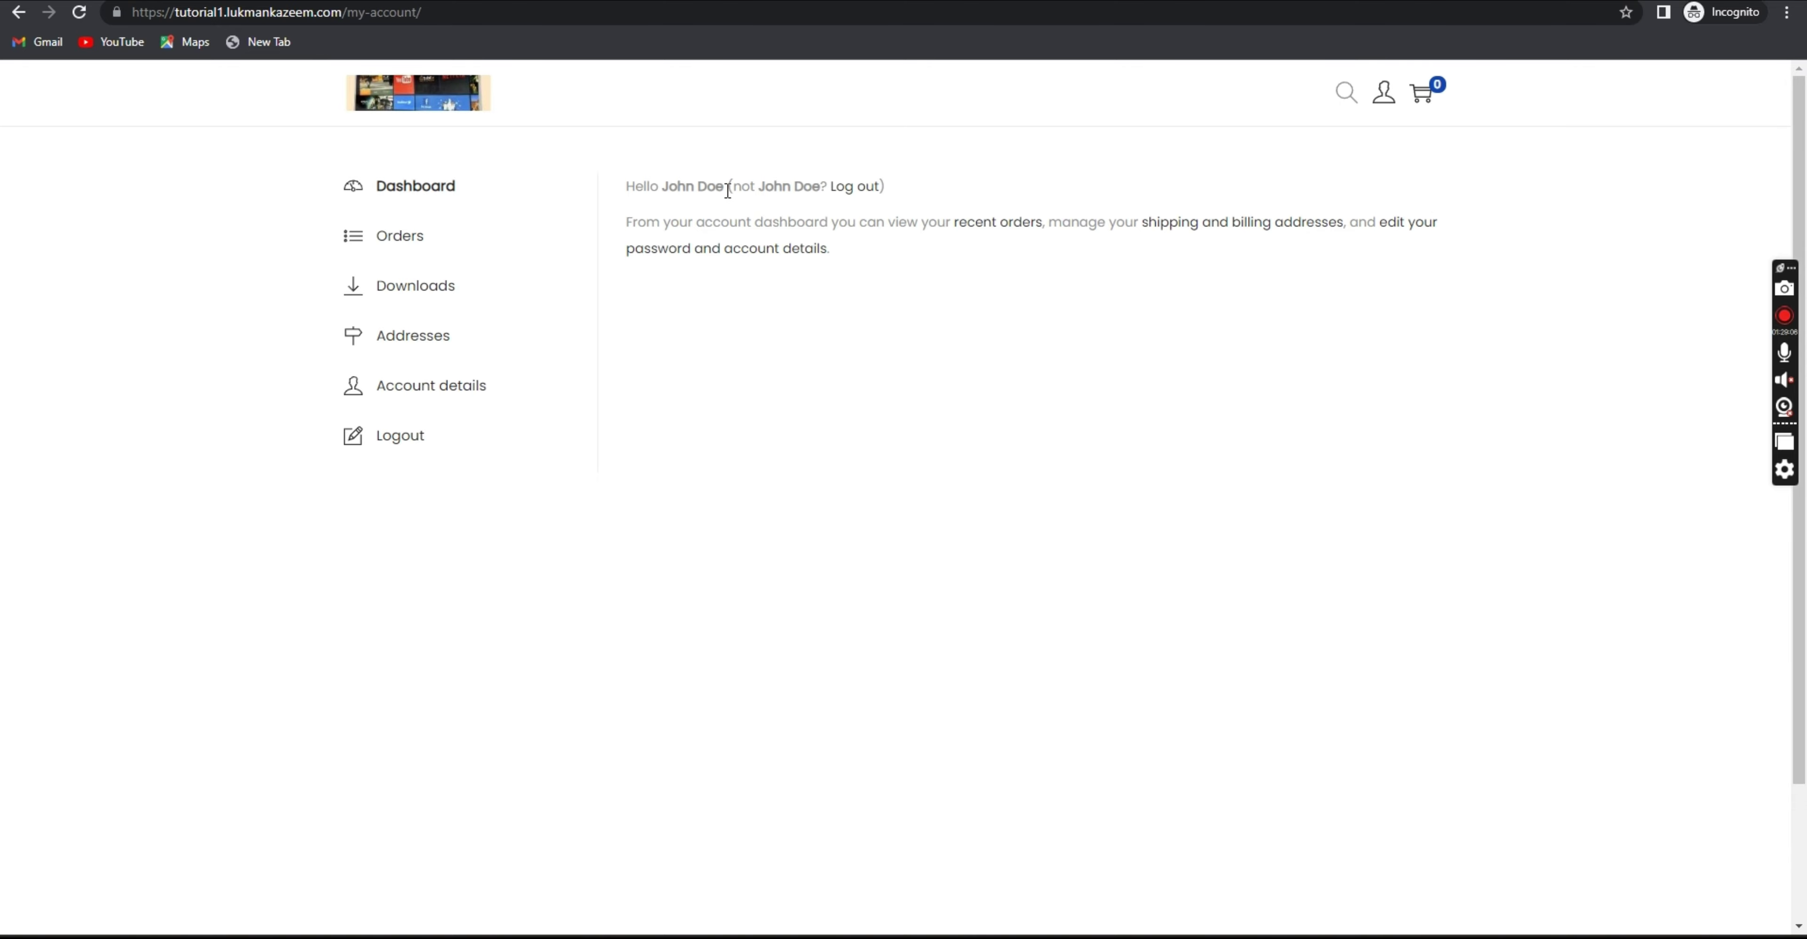
drag(728, 190, 665, 184)
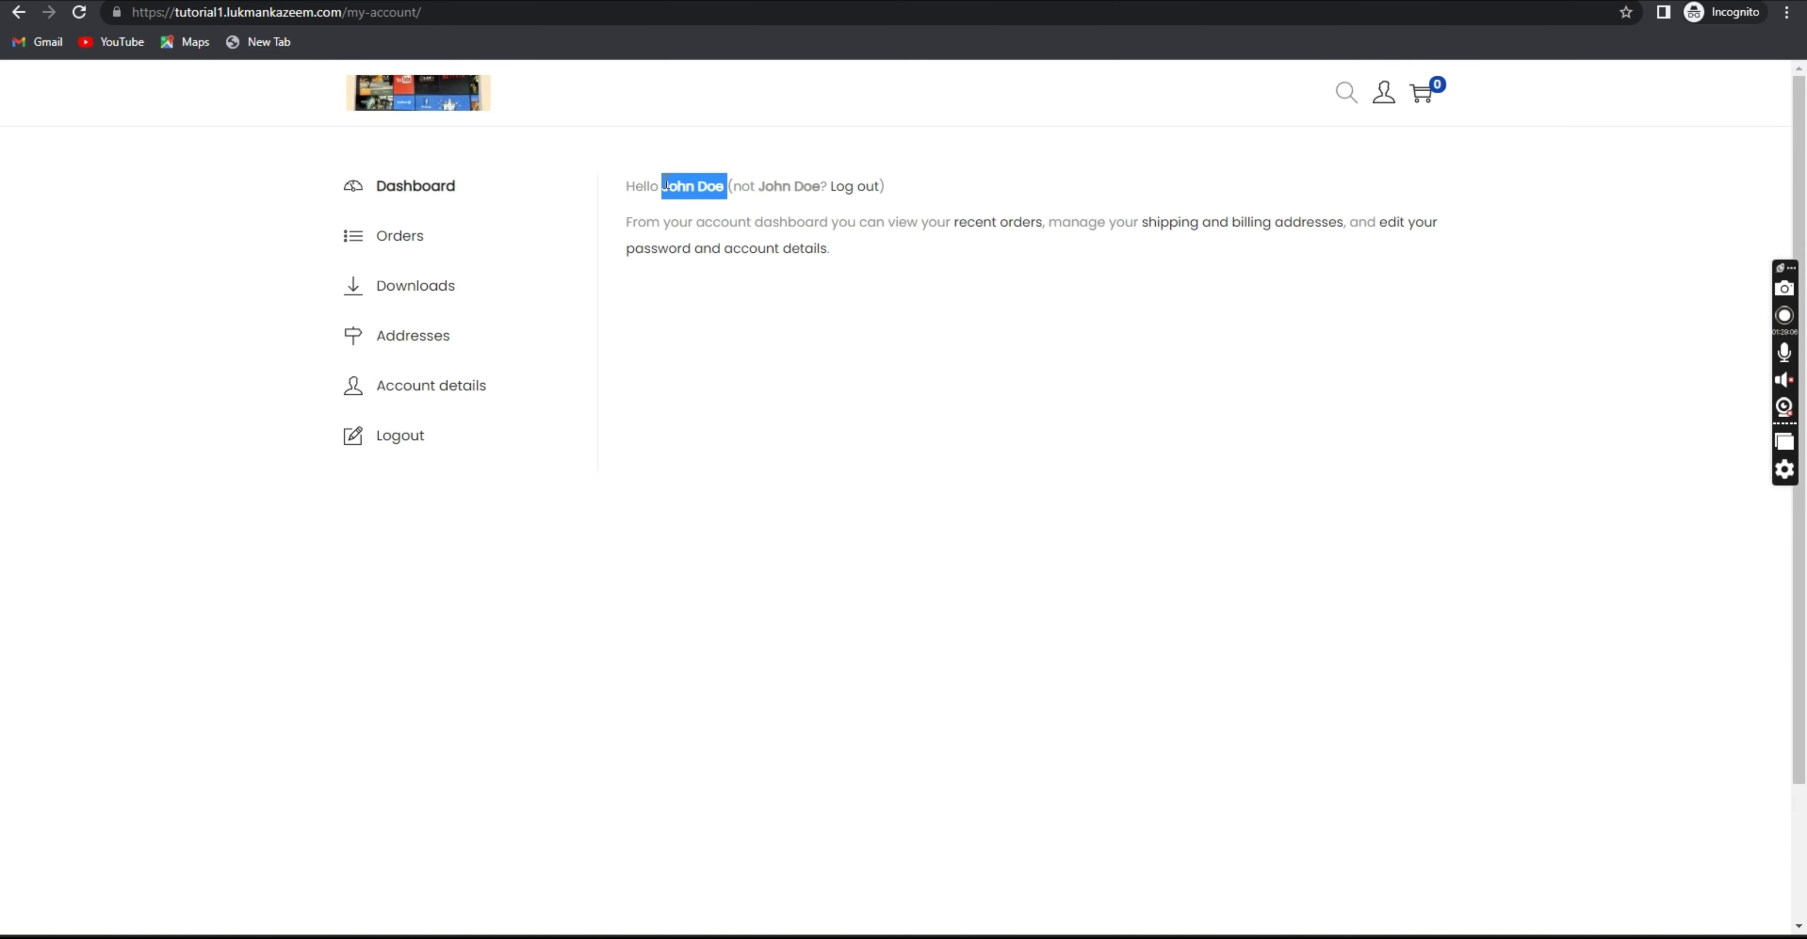
click(665, 185)
click(415, 238)
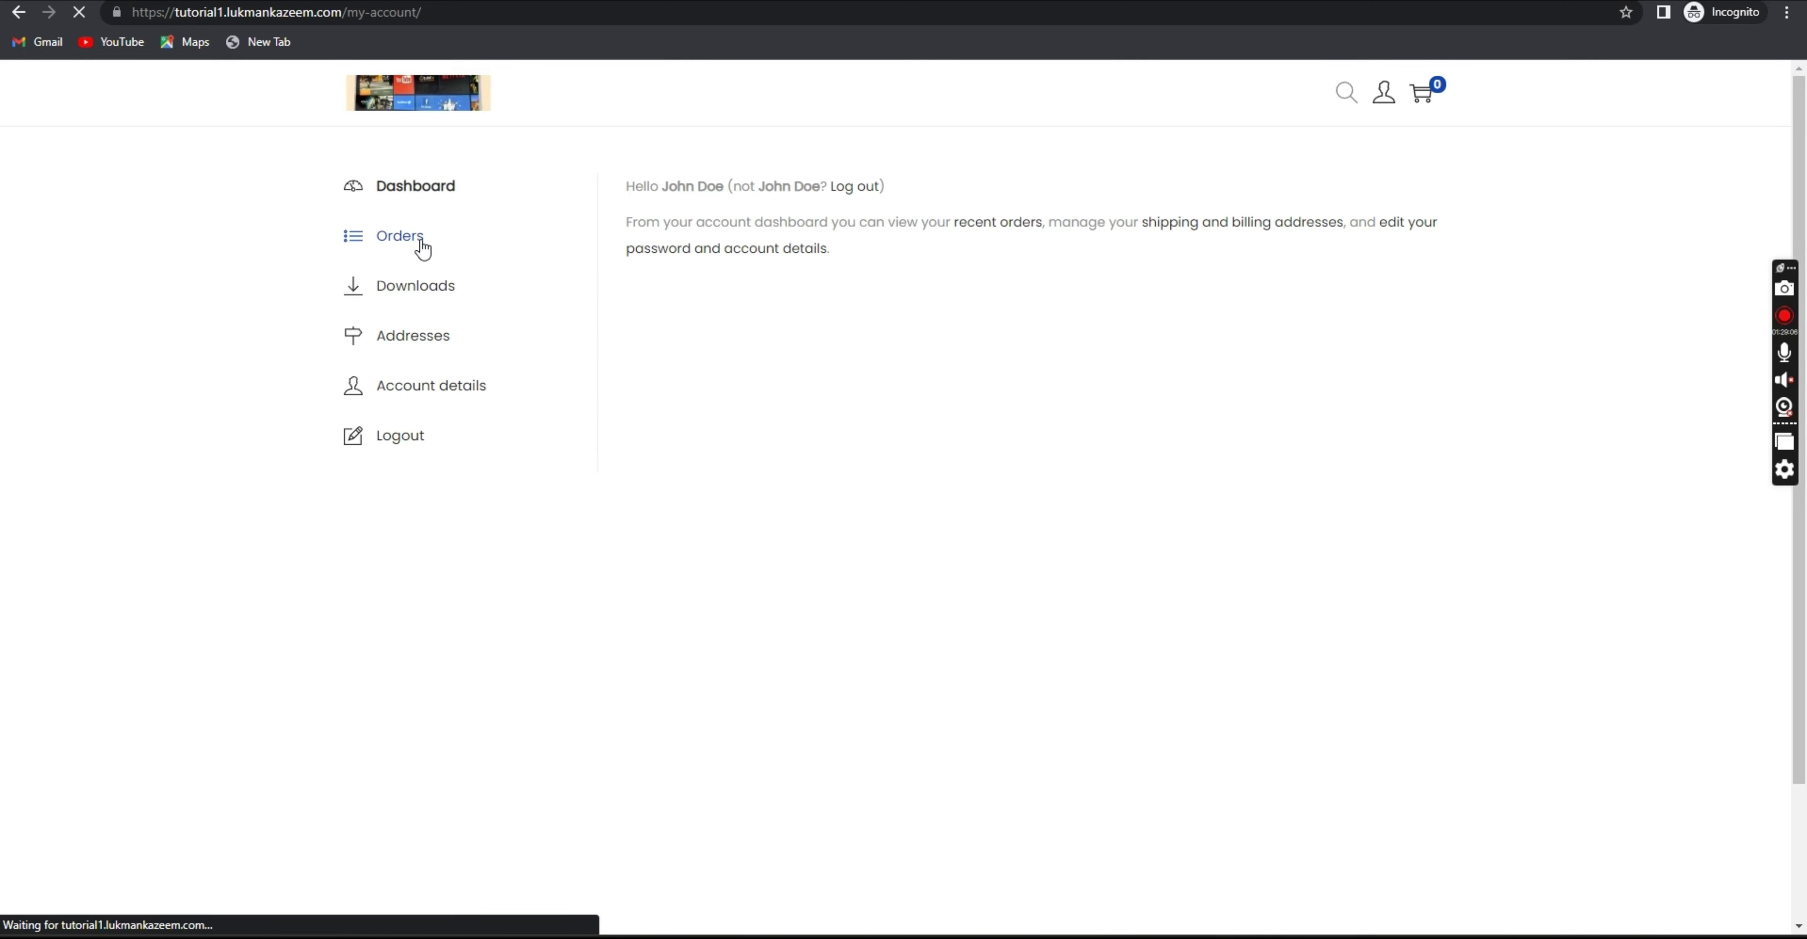
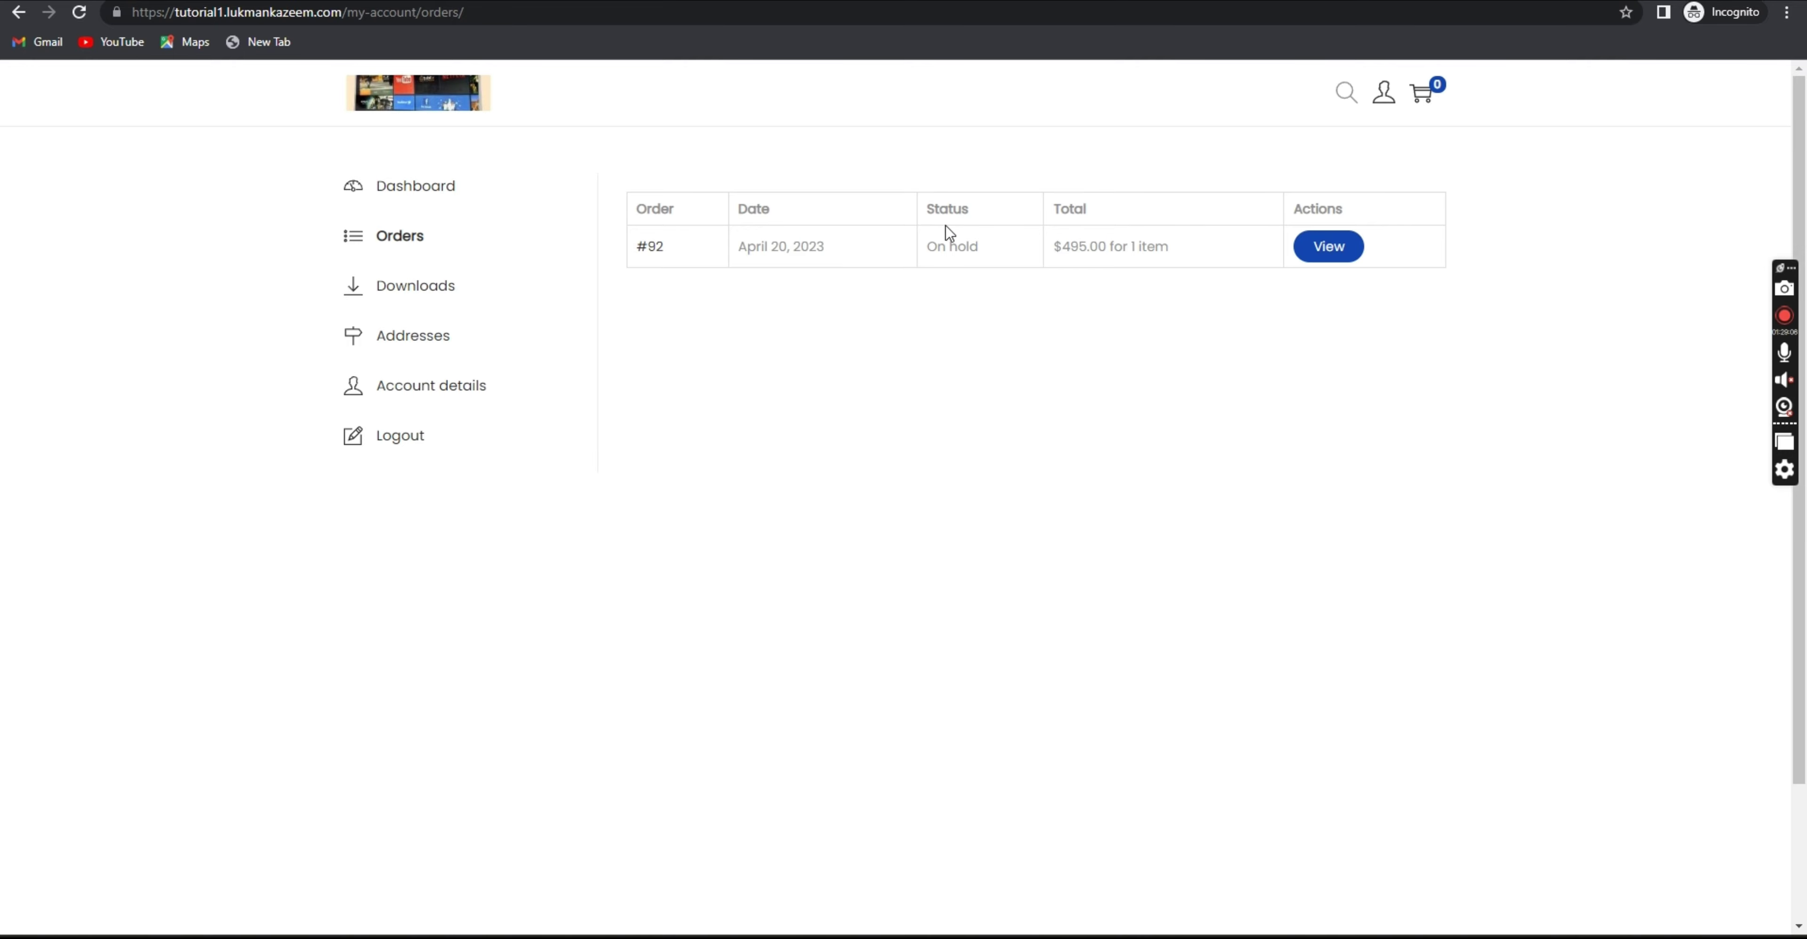
Point out order #92's On hold status, then bring the Elementor editor window back to front.
drag(1004, 246, 928, 247)
click(961, 251)
mouse_move(1258, 934)
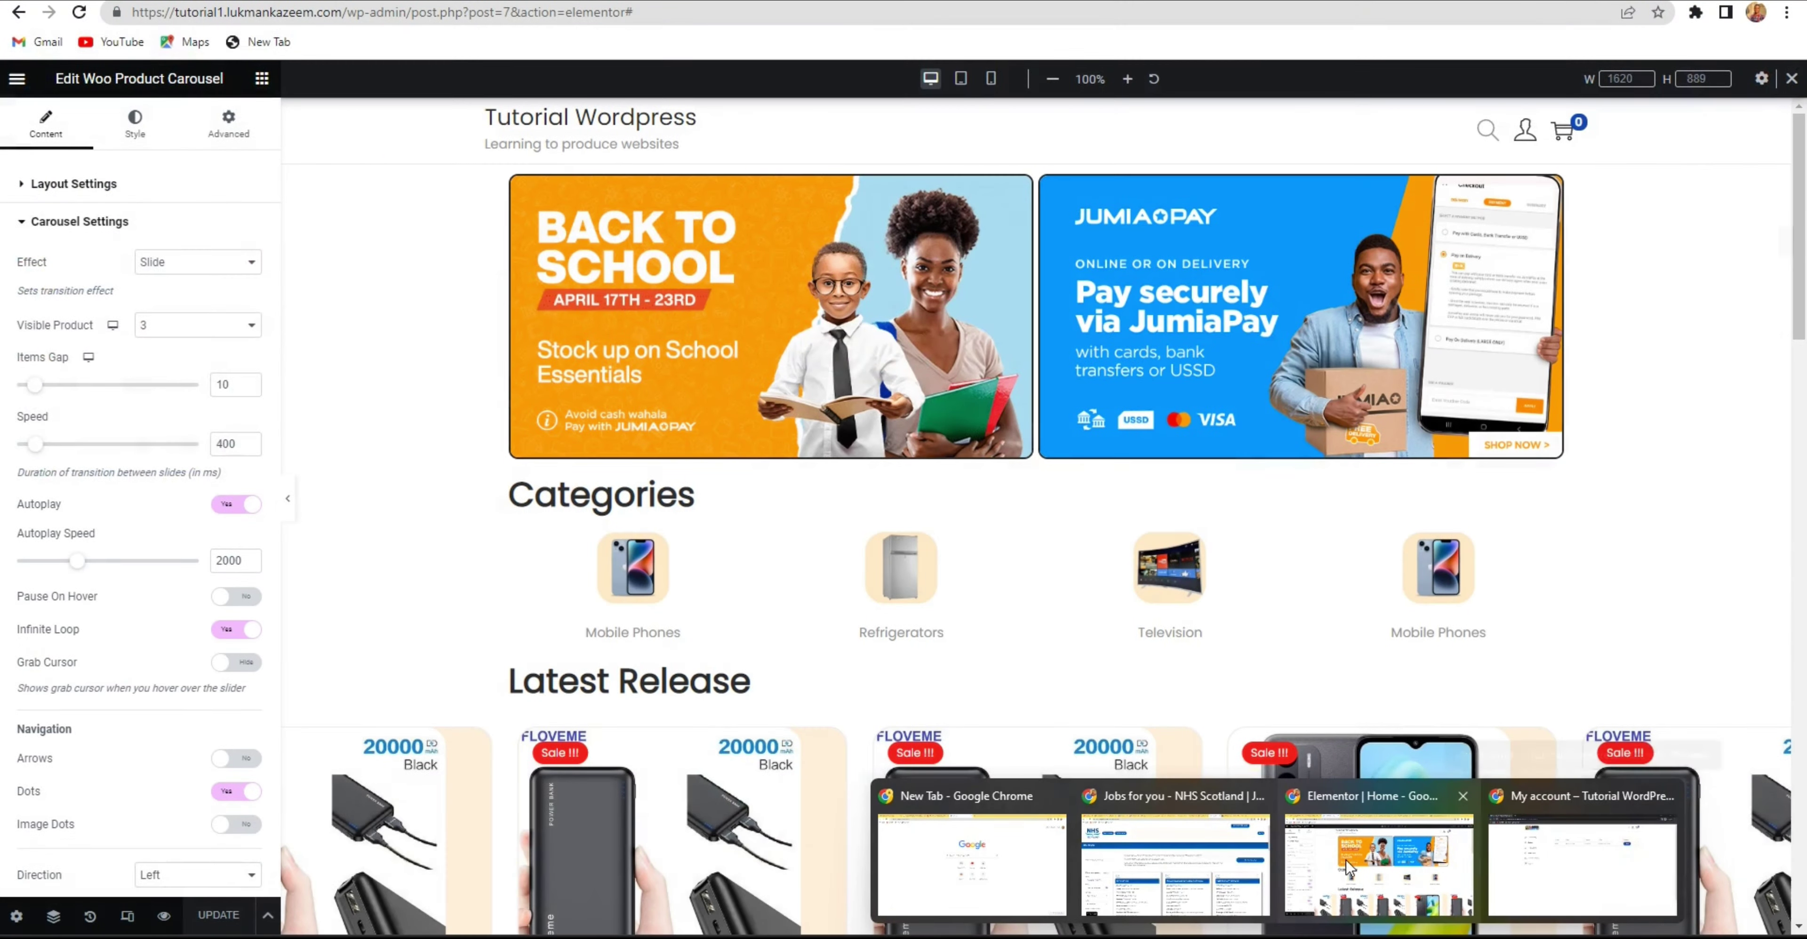
click(1378, 863)
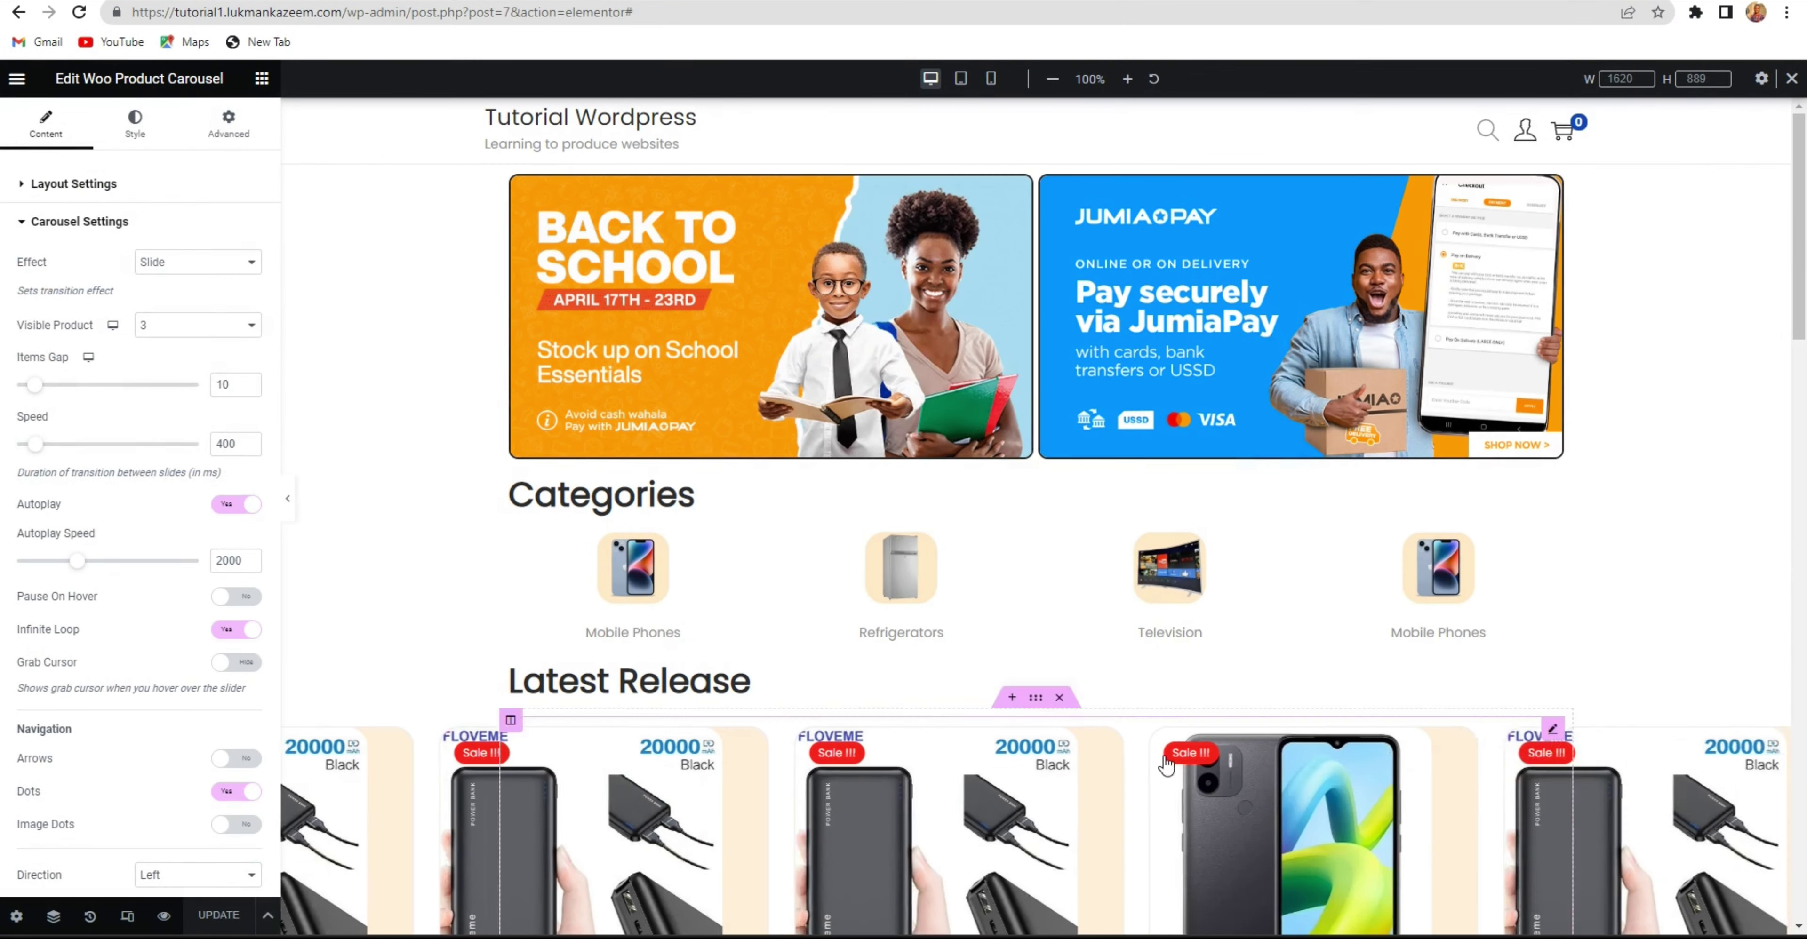
Skip the WooCommerce store-details setup, decline usage tracking, and open order #92 from Orders.
click(540, 2)
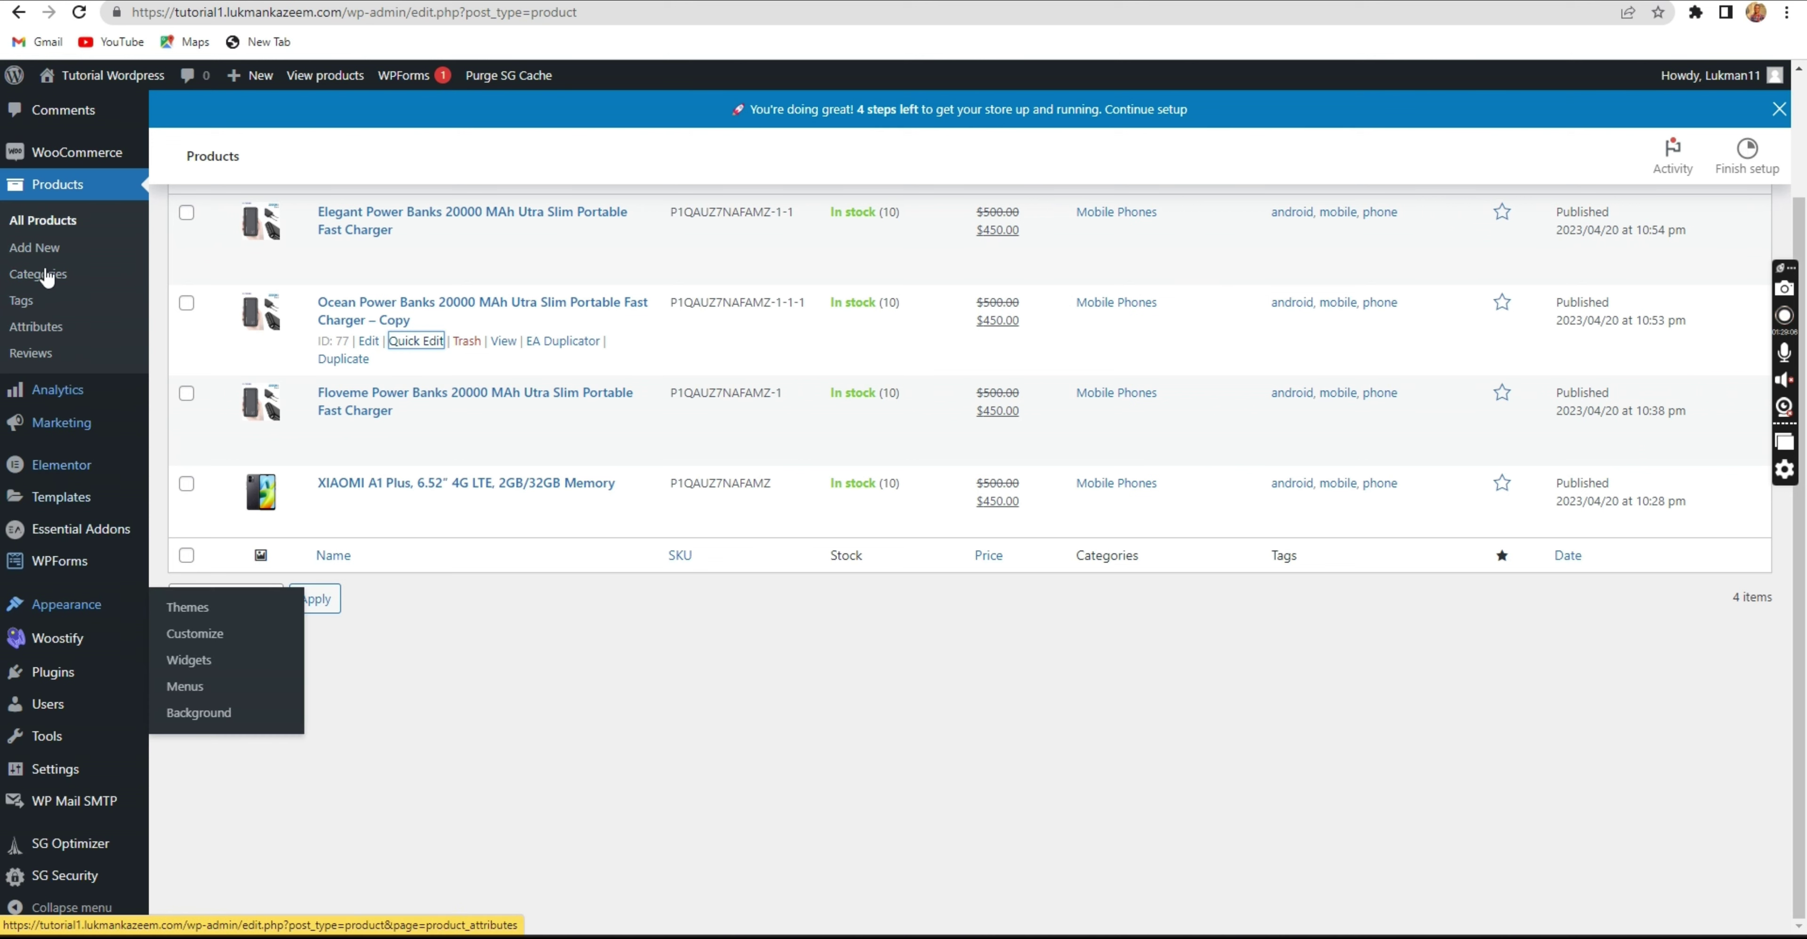
click(99, 164)
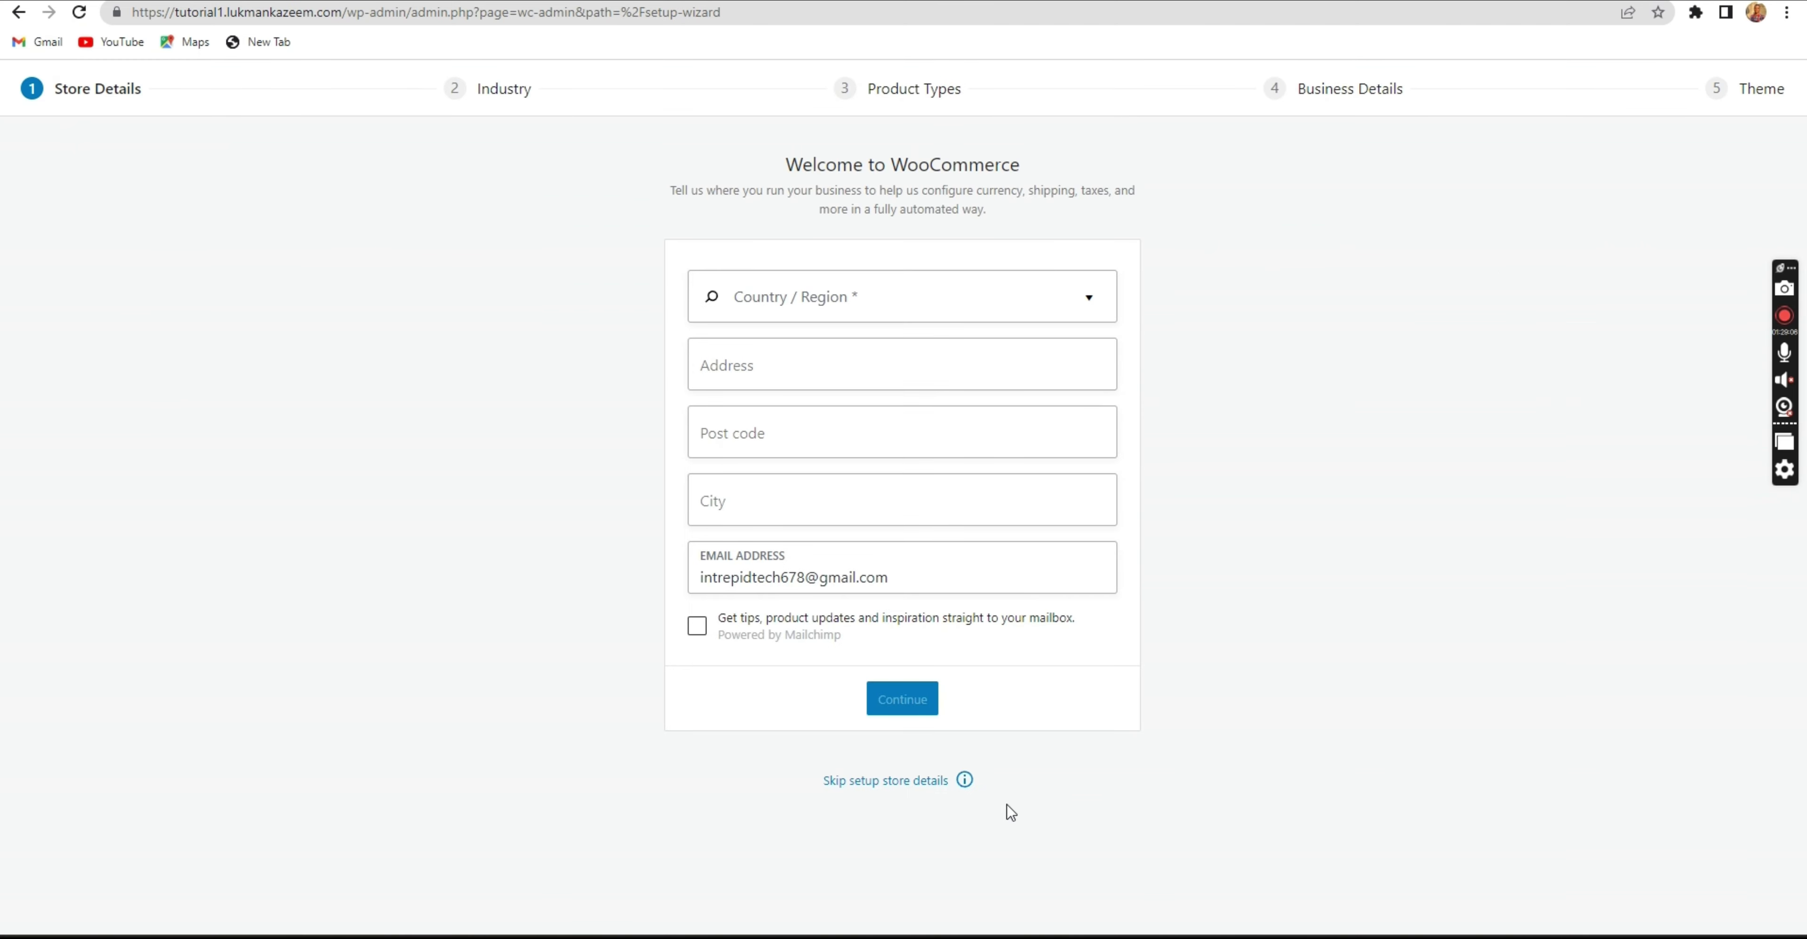
click(891, 781)
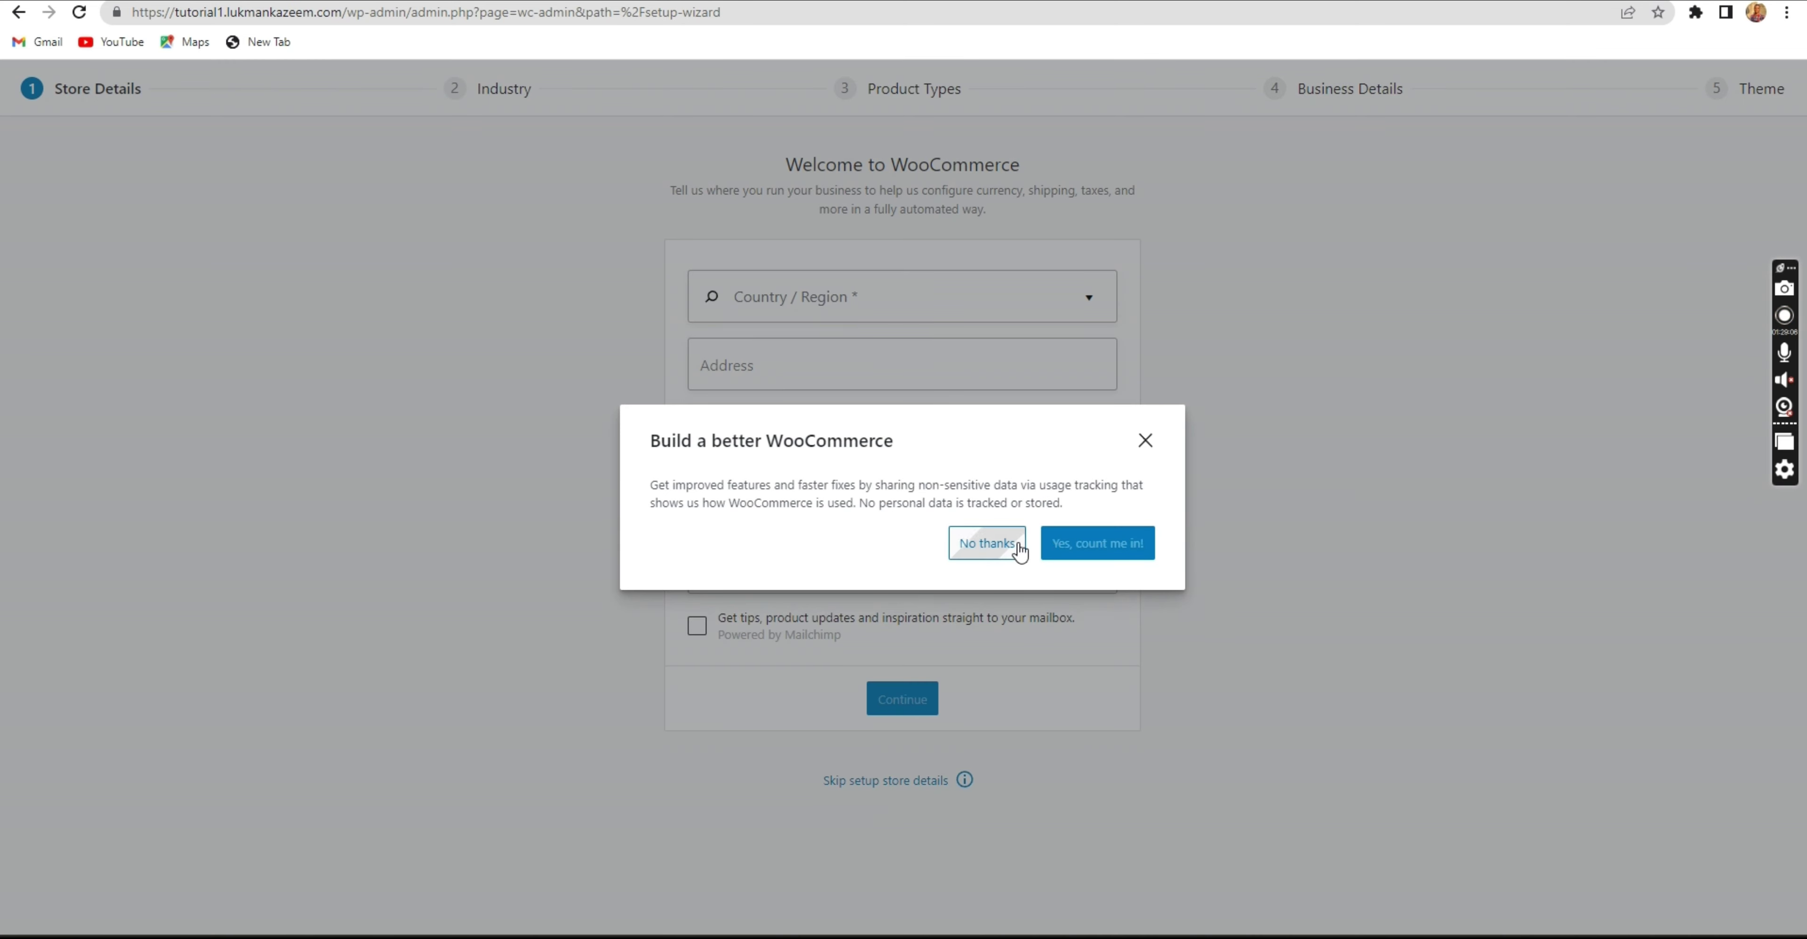
click(1000, 546)
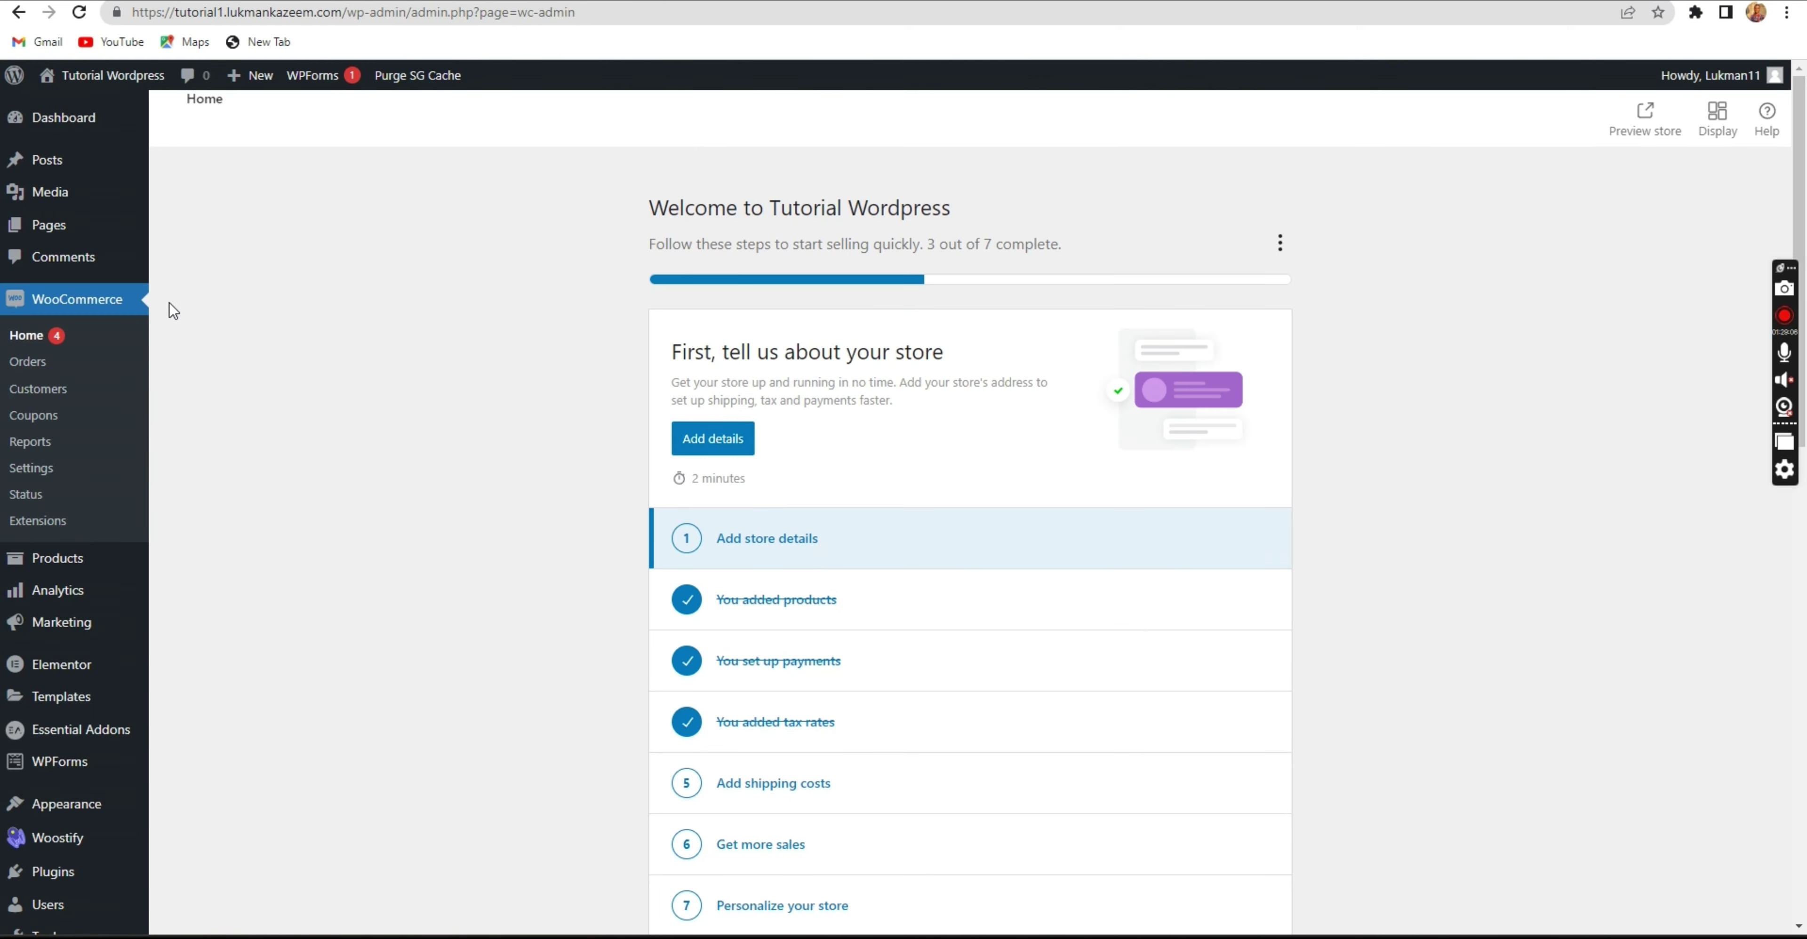
click(19, 365)
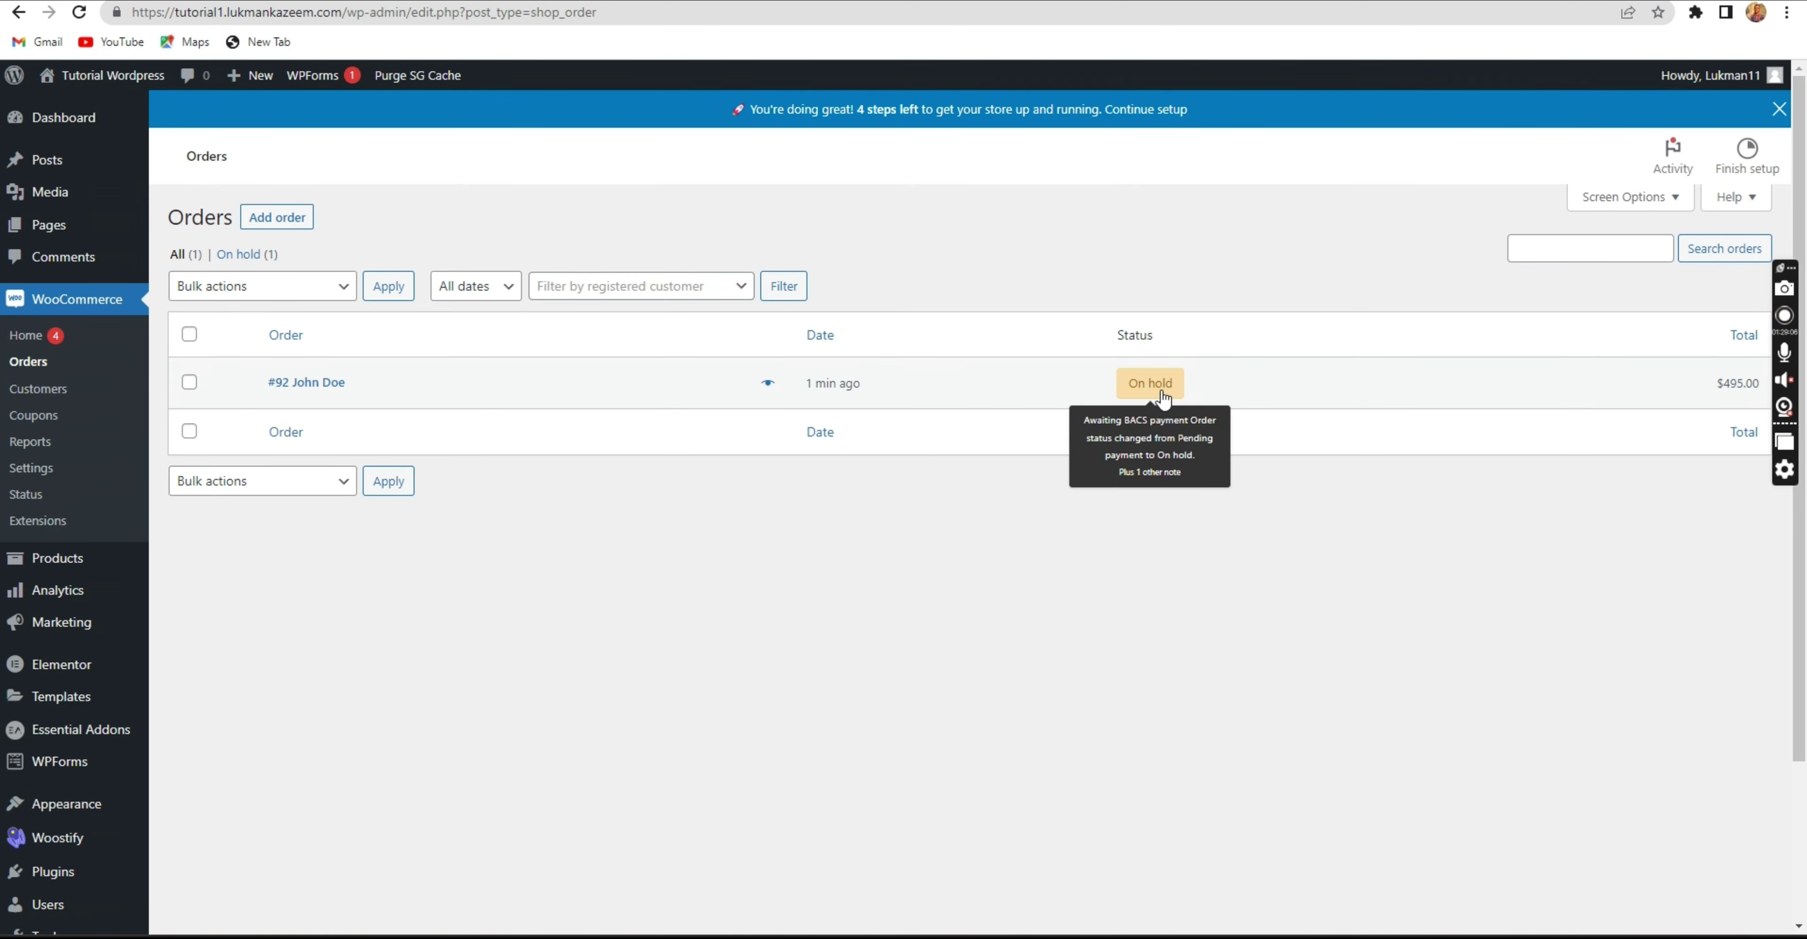
click(1147, 394)
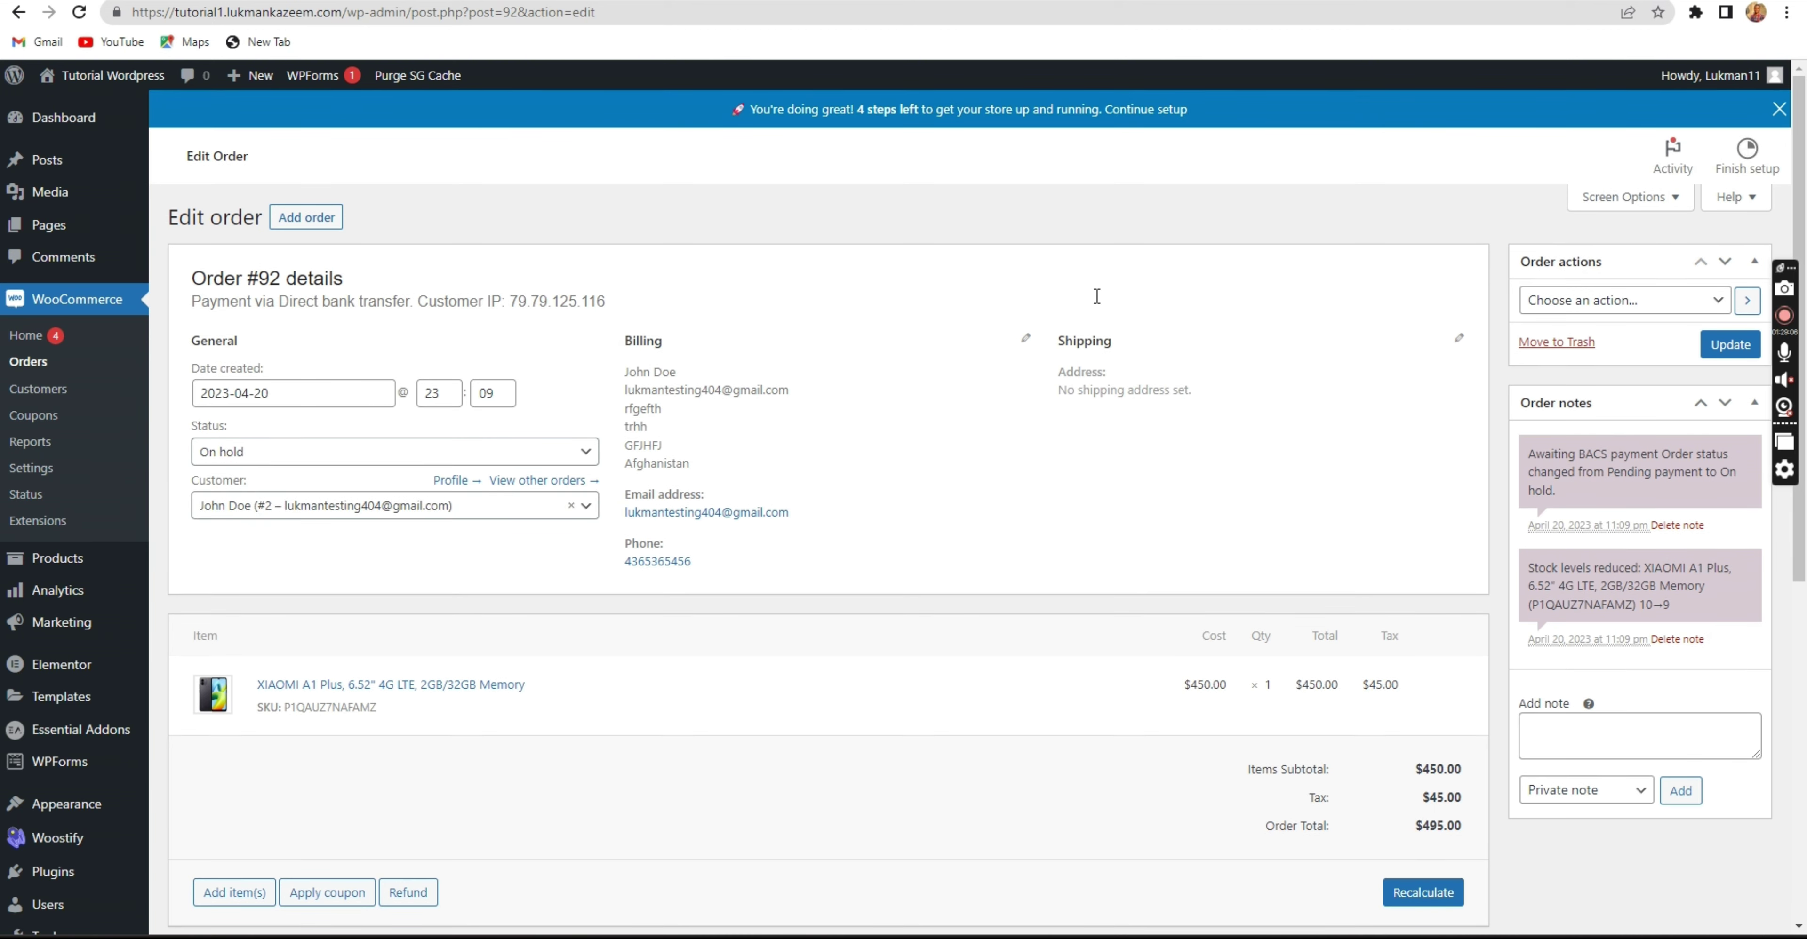
Change order #92's status to Processing and update the order.
click(298, 458)
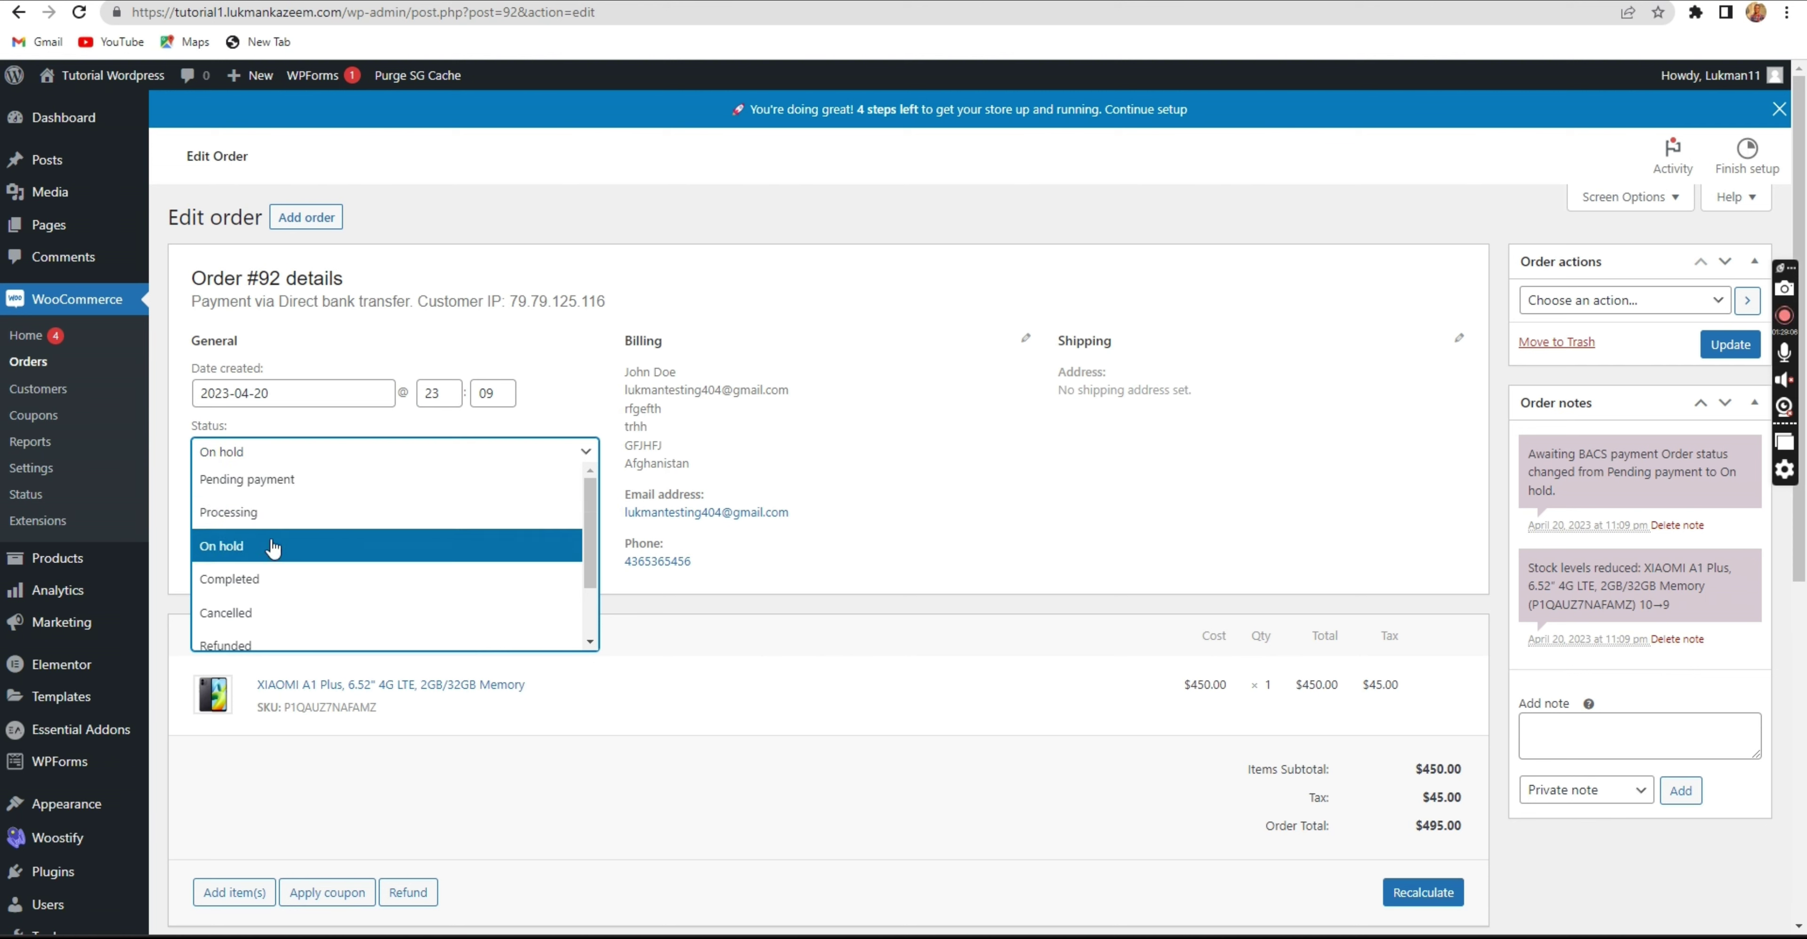
click(270, 514)
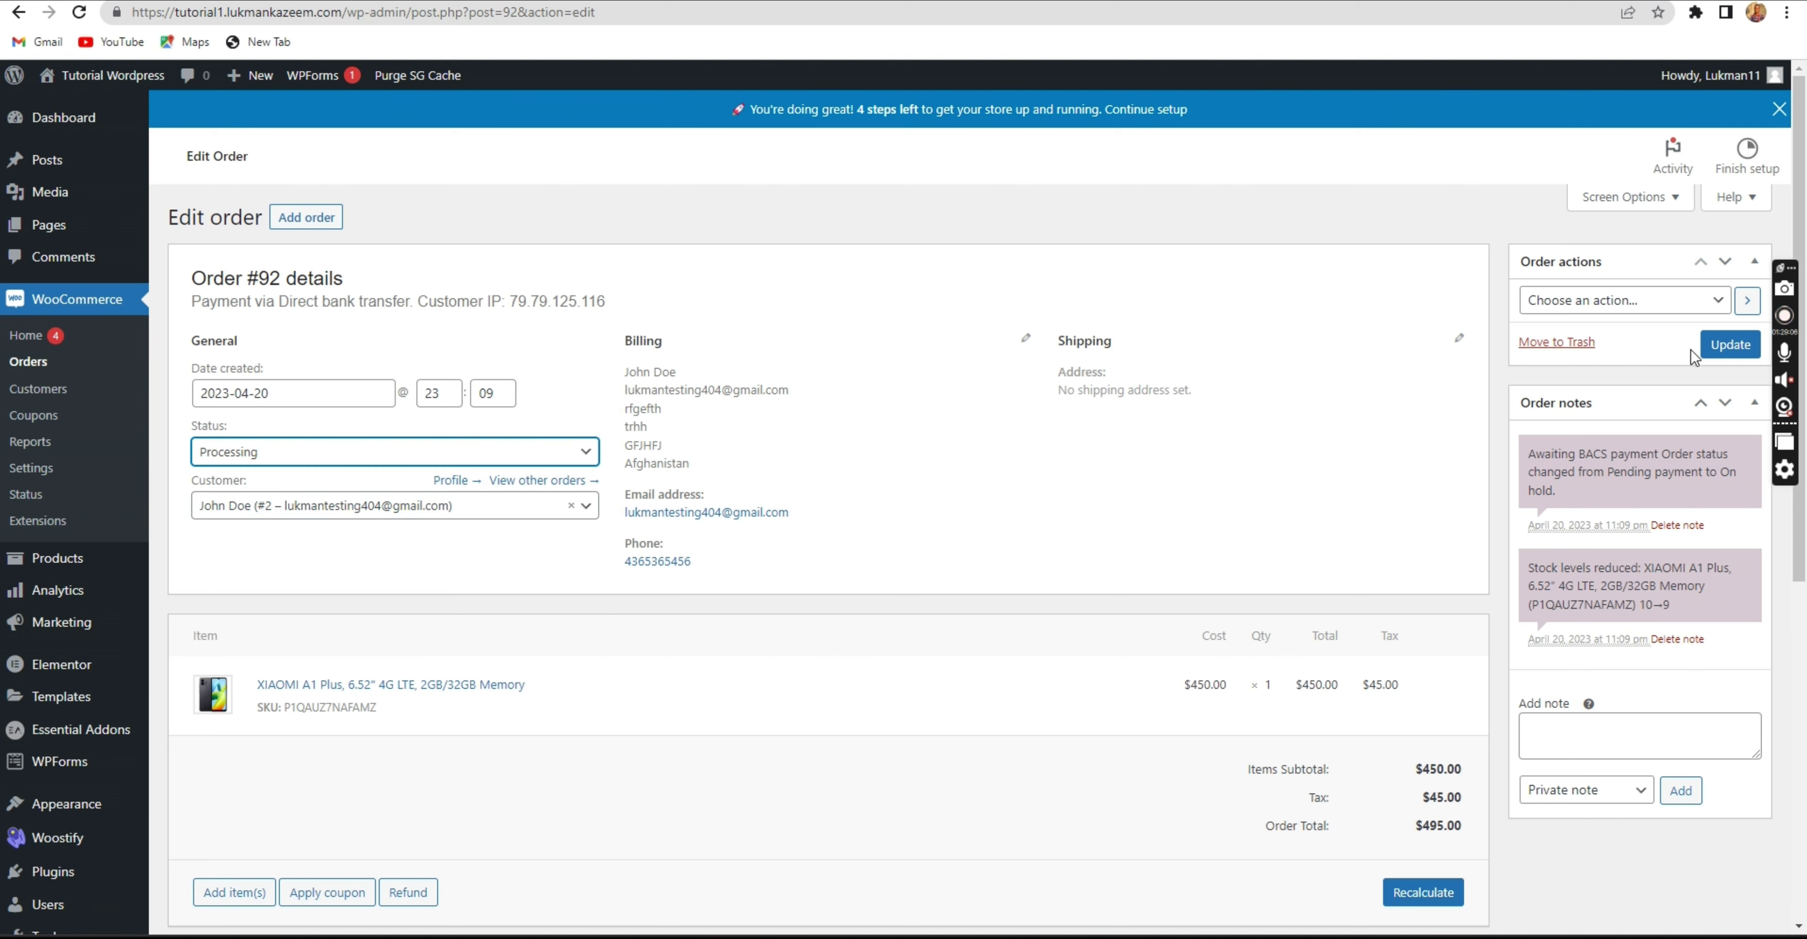
click(1730, 351)
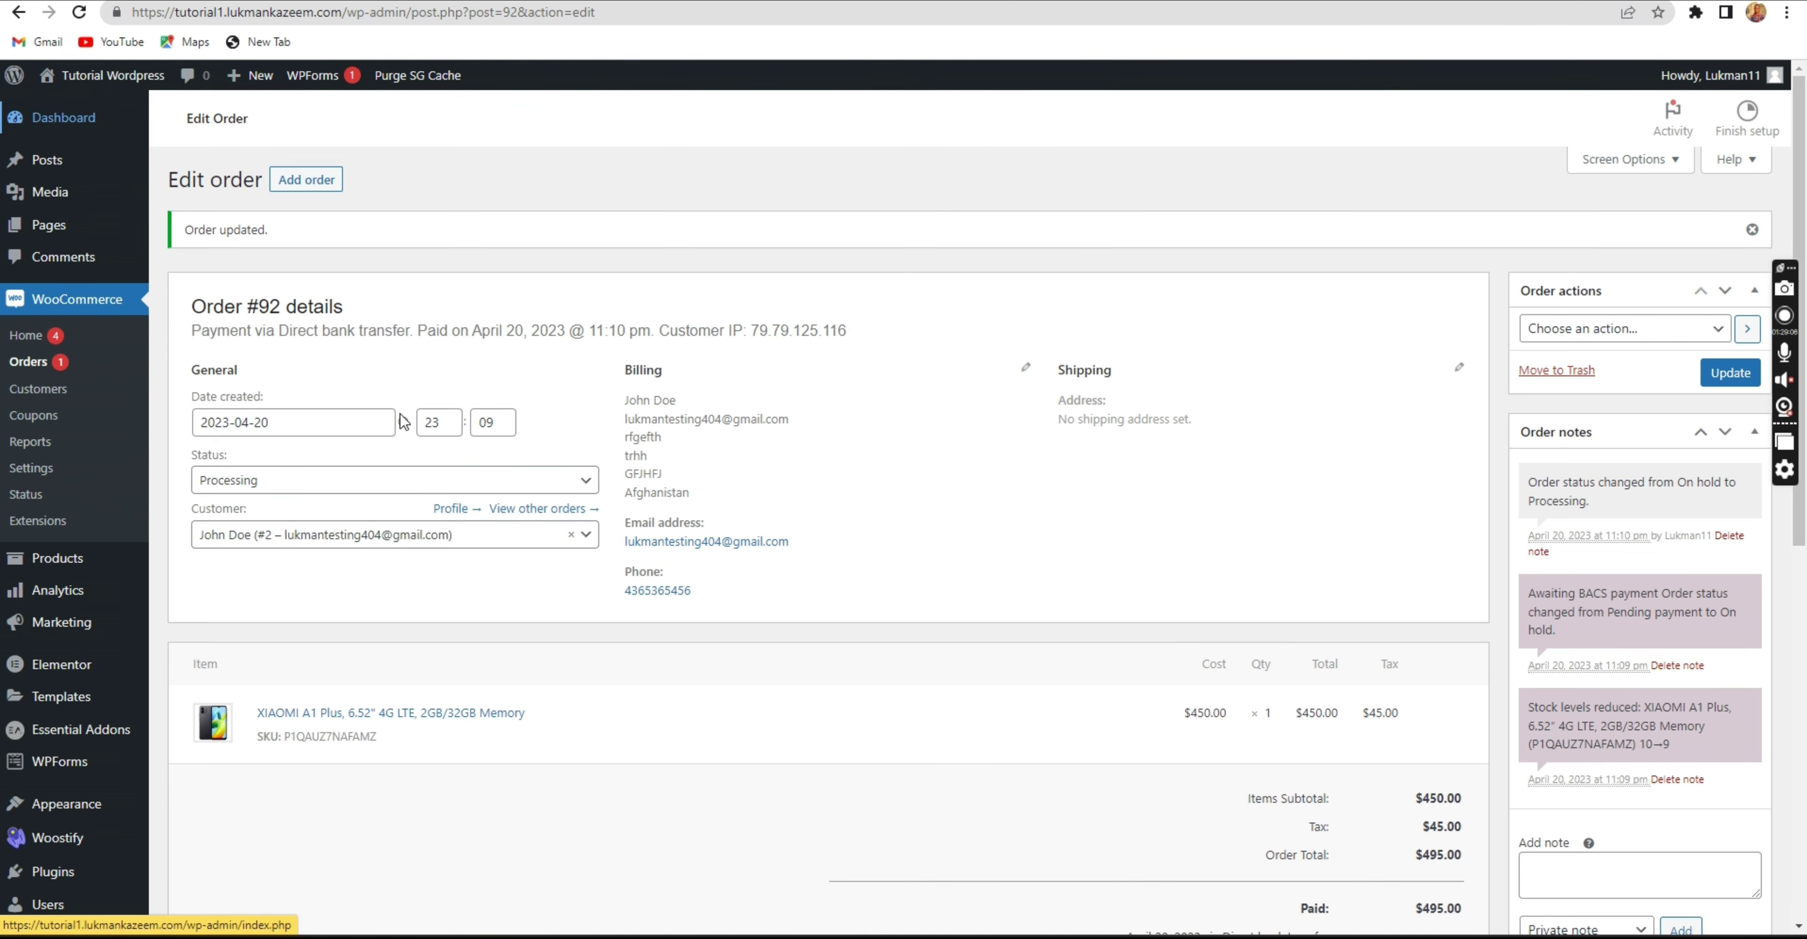
Reload the customer's My account Orders page to confirm order #92 now shows Processing.
mouse_move(1278, 938)
click(1587, 878)
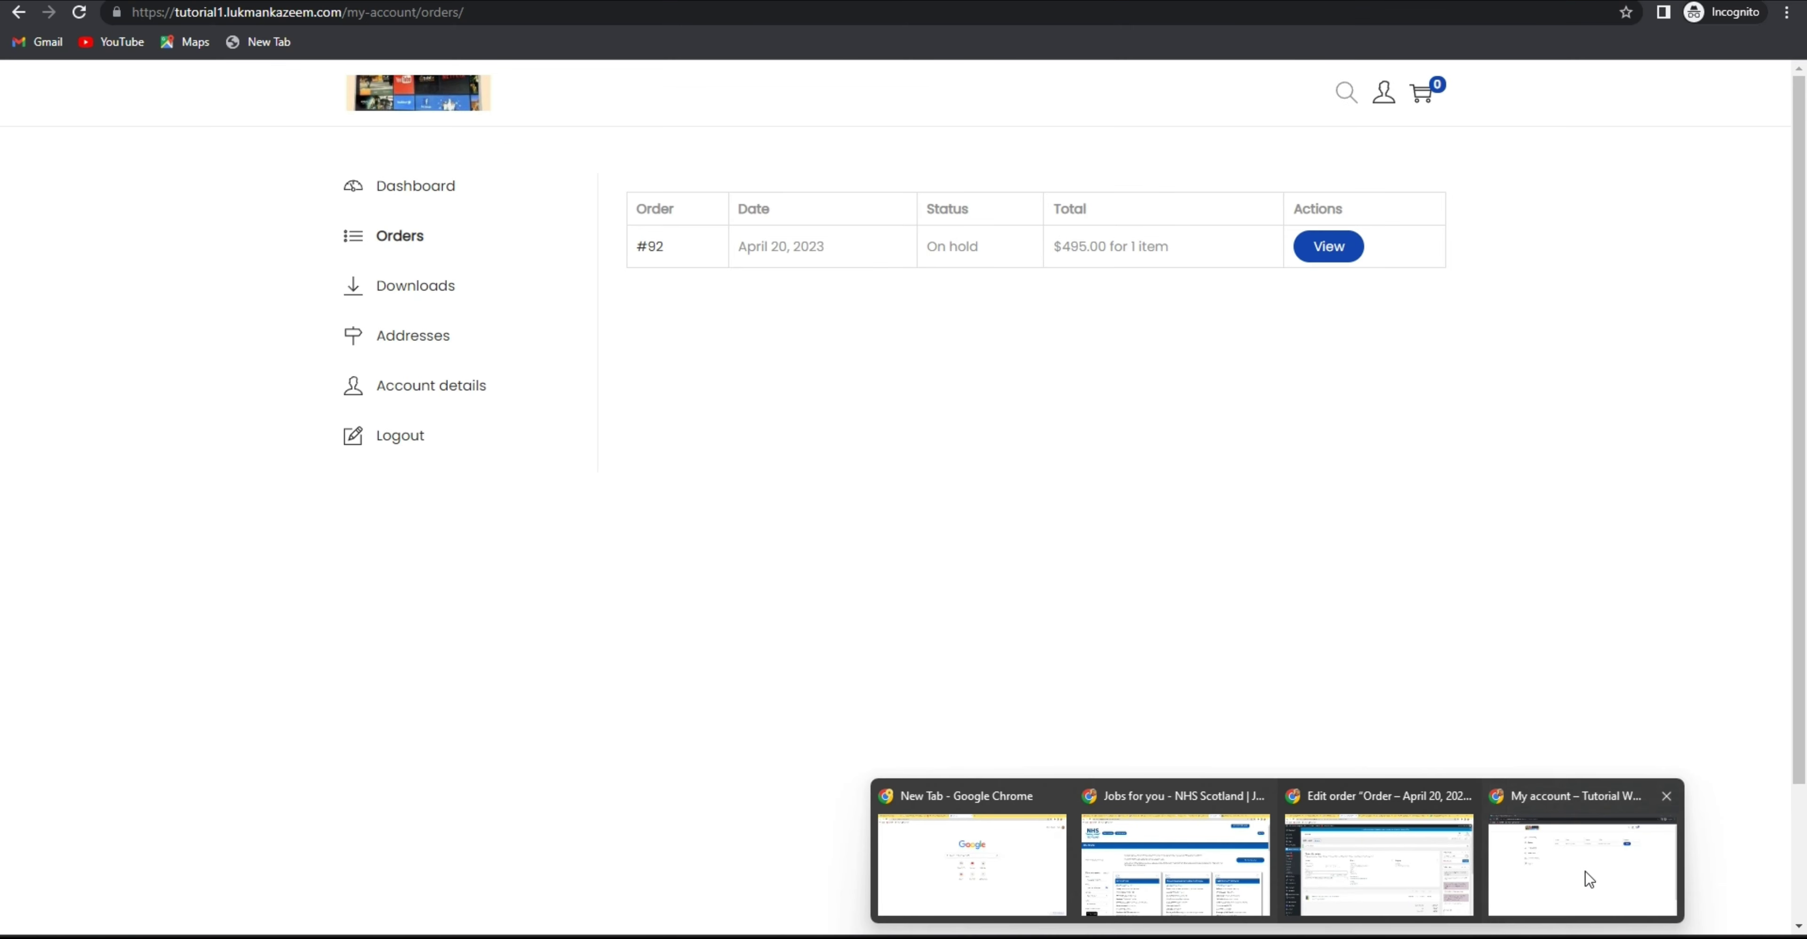
drag(992, 249, 892, 252)
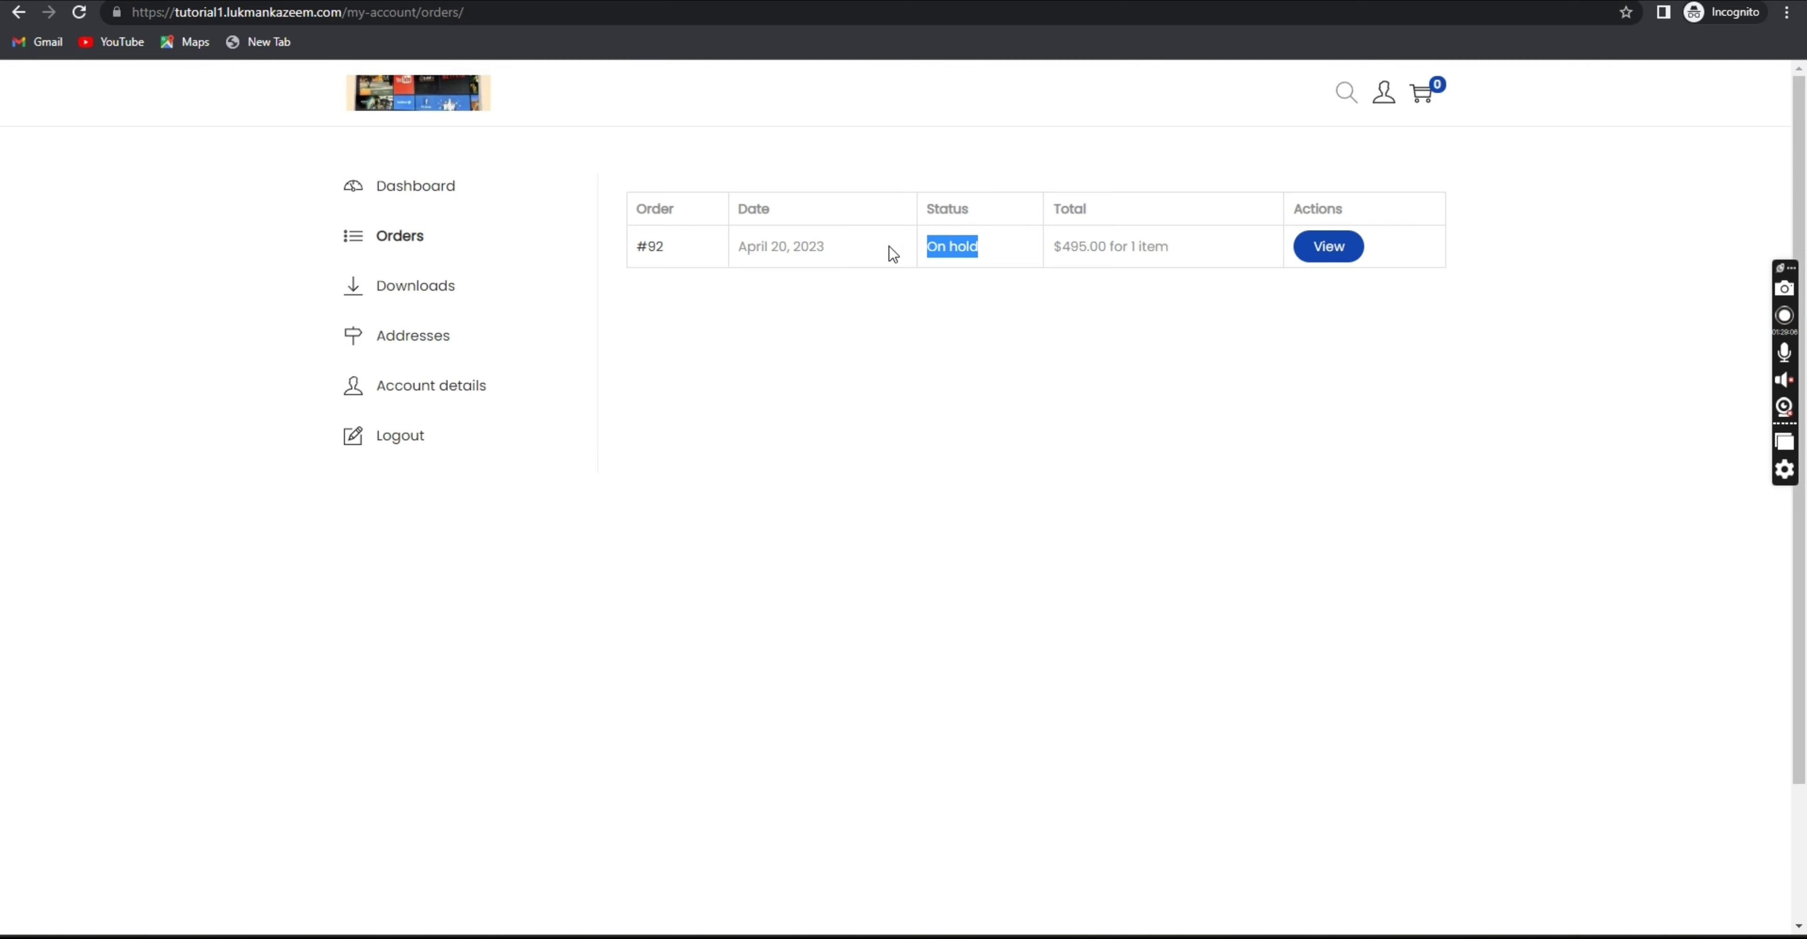
click(78, 12)
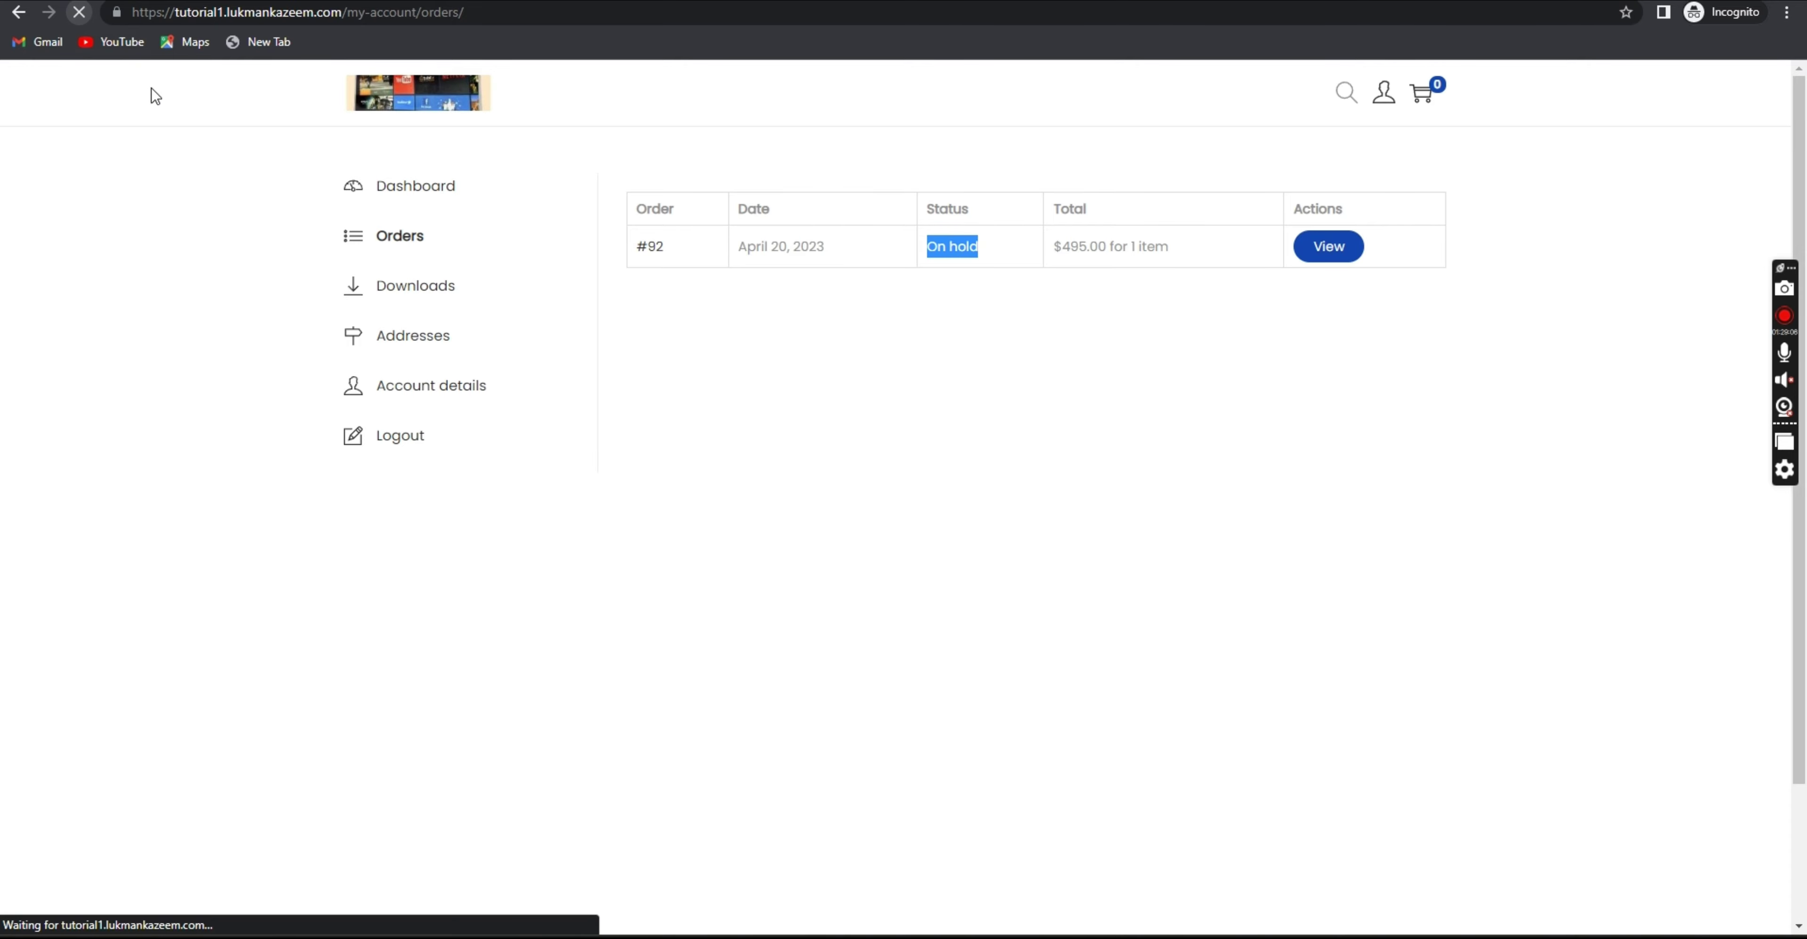
double_click(957, 247)
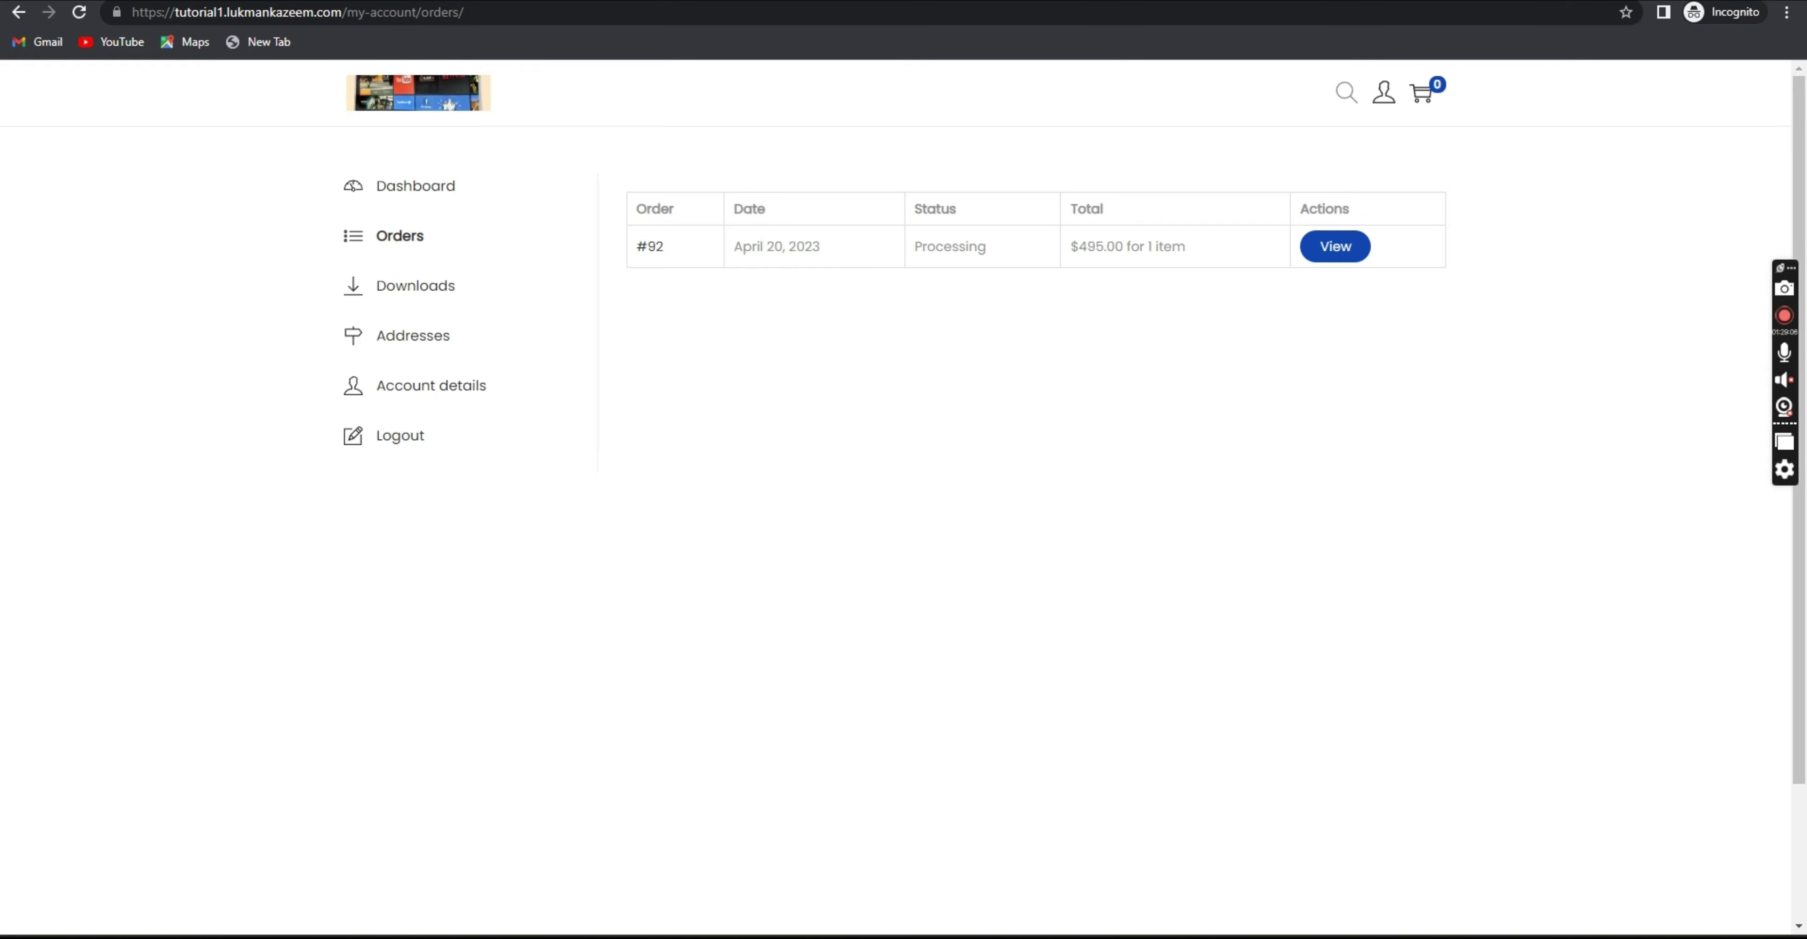
mouse_move(1246, 909)
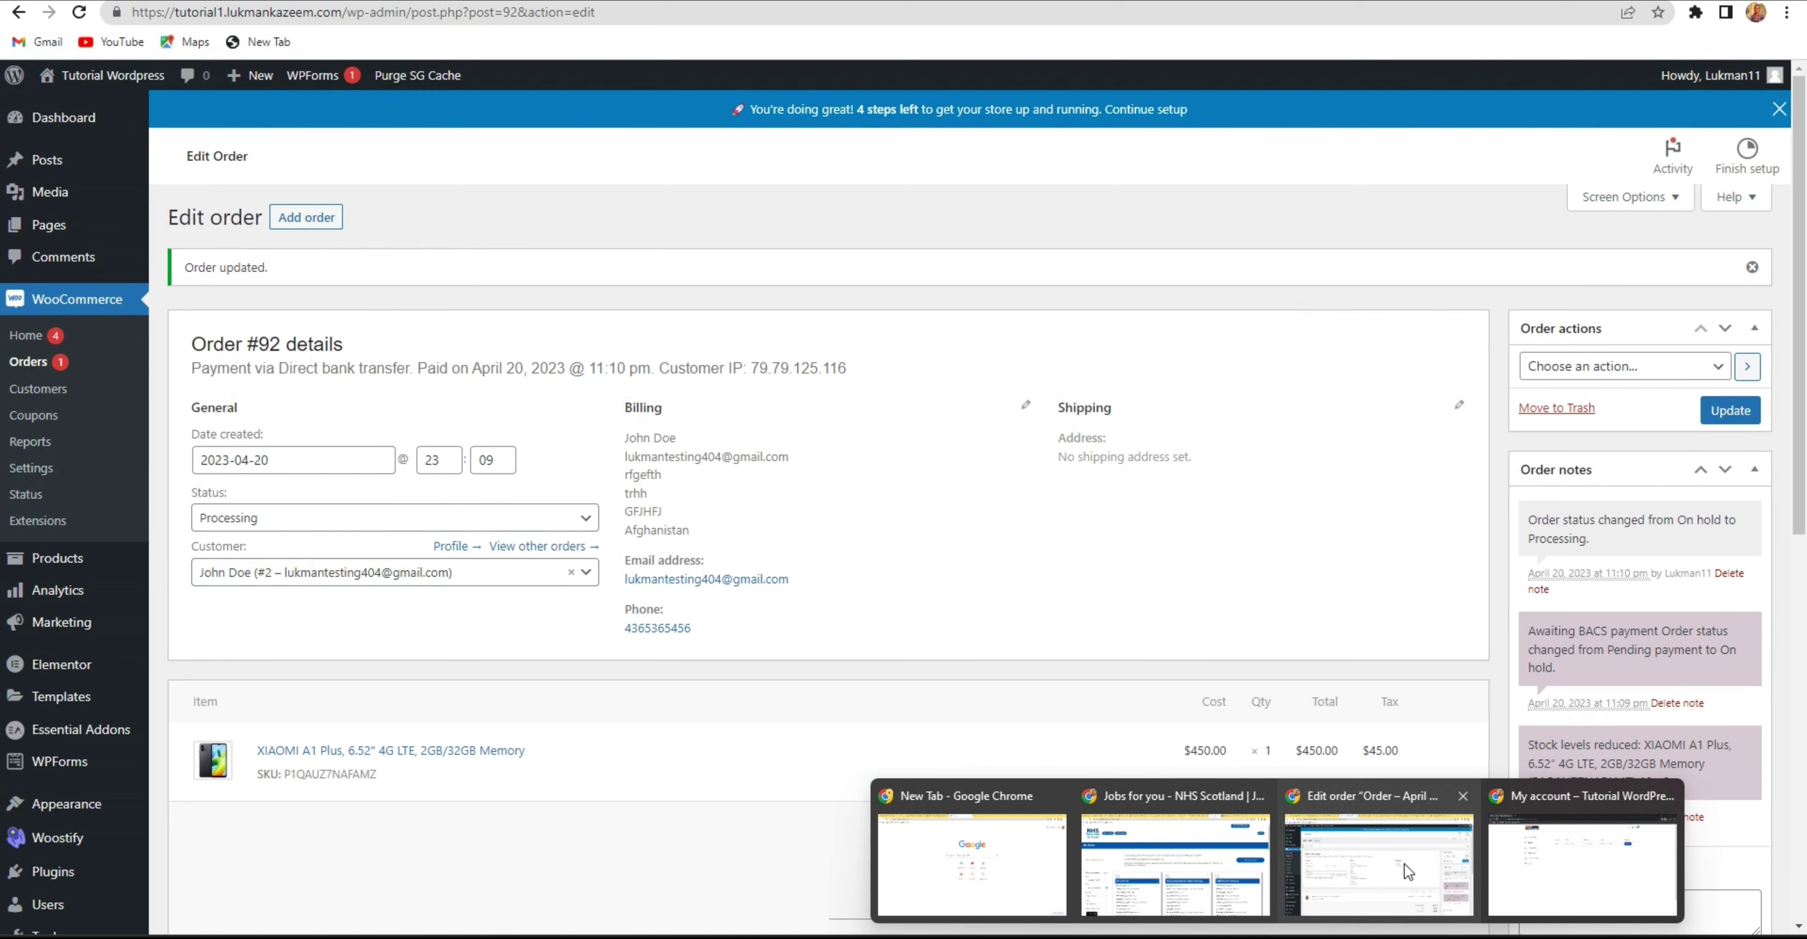
click(1405, 865)
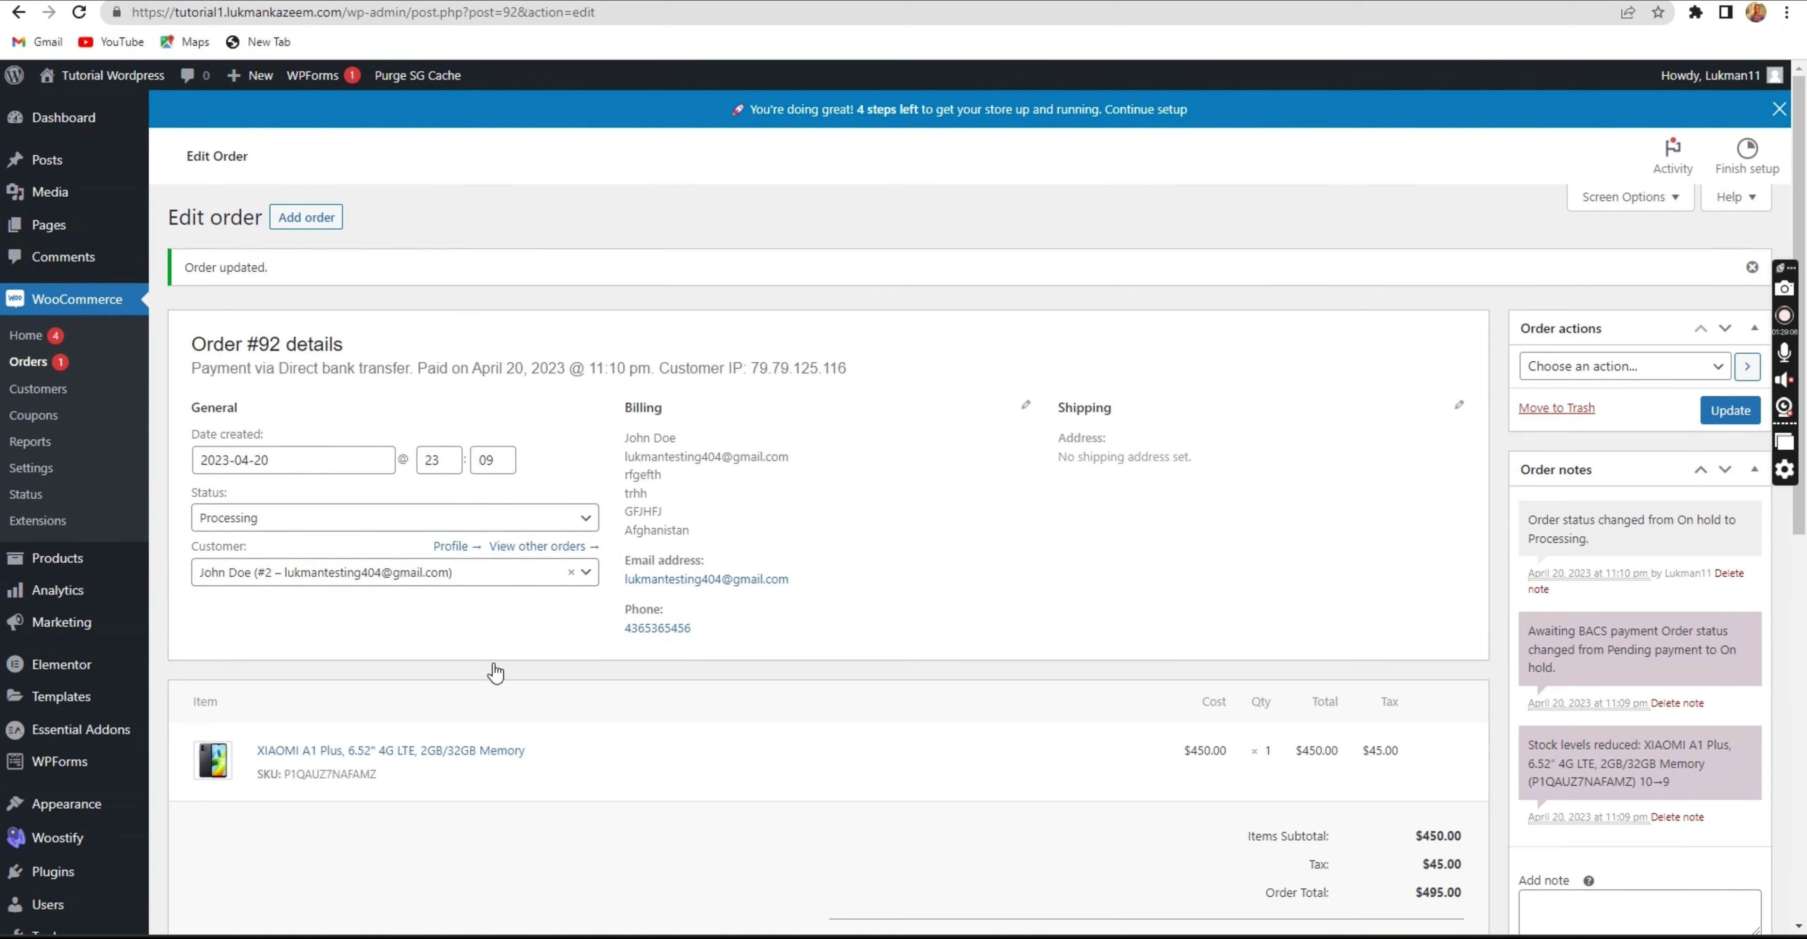
Set order #92's status to Completed, update it, and return to the customer's orders page.
click(370, 523)
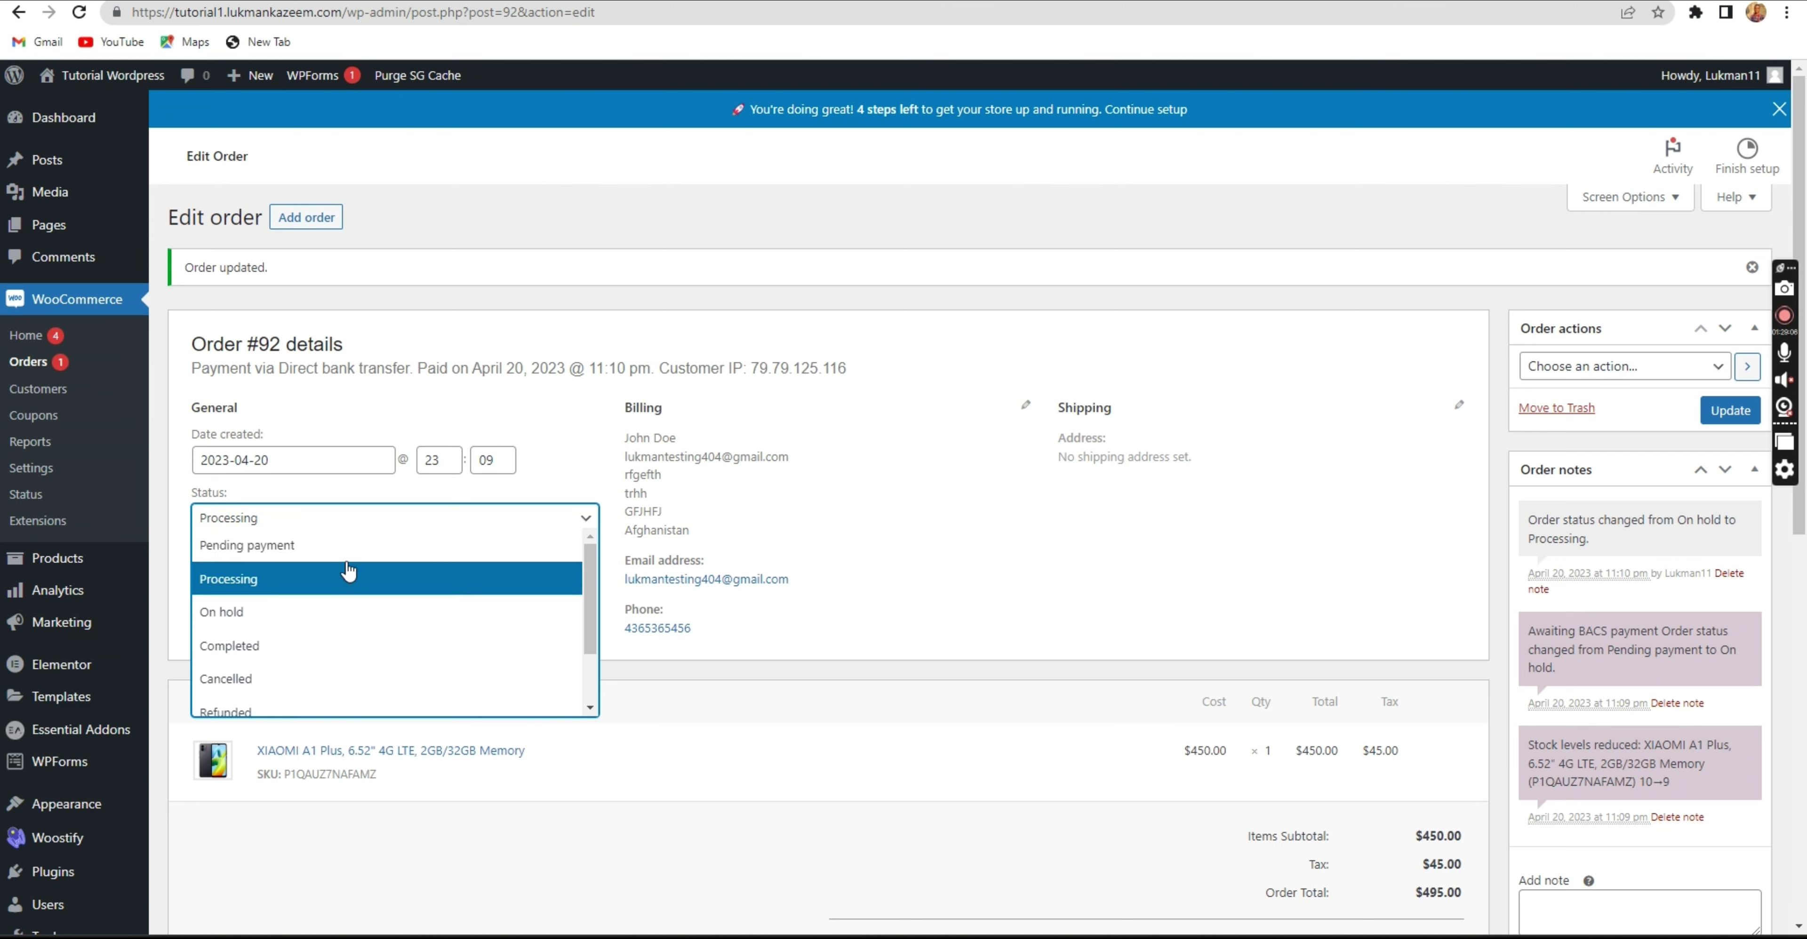
click(343, 645)
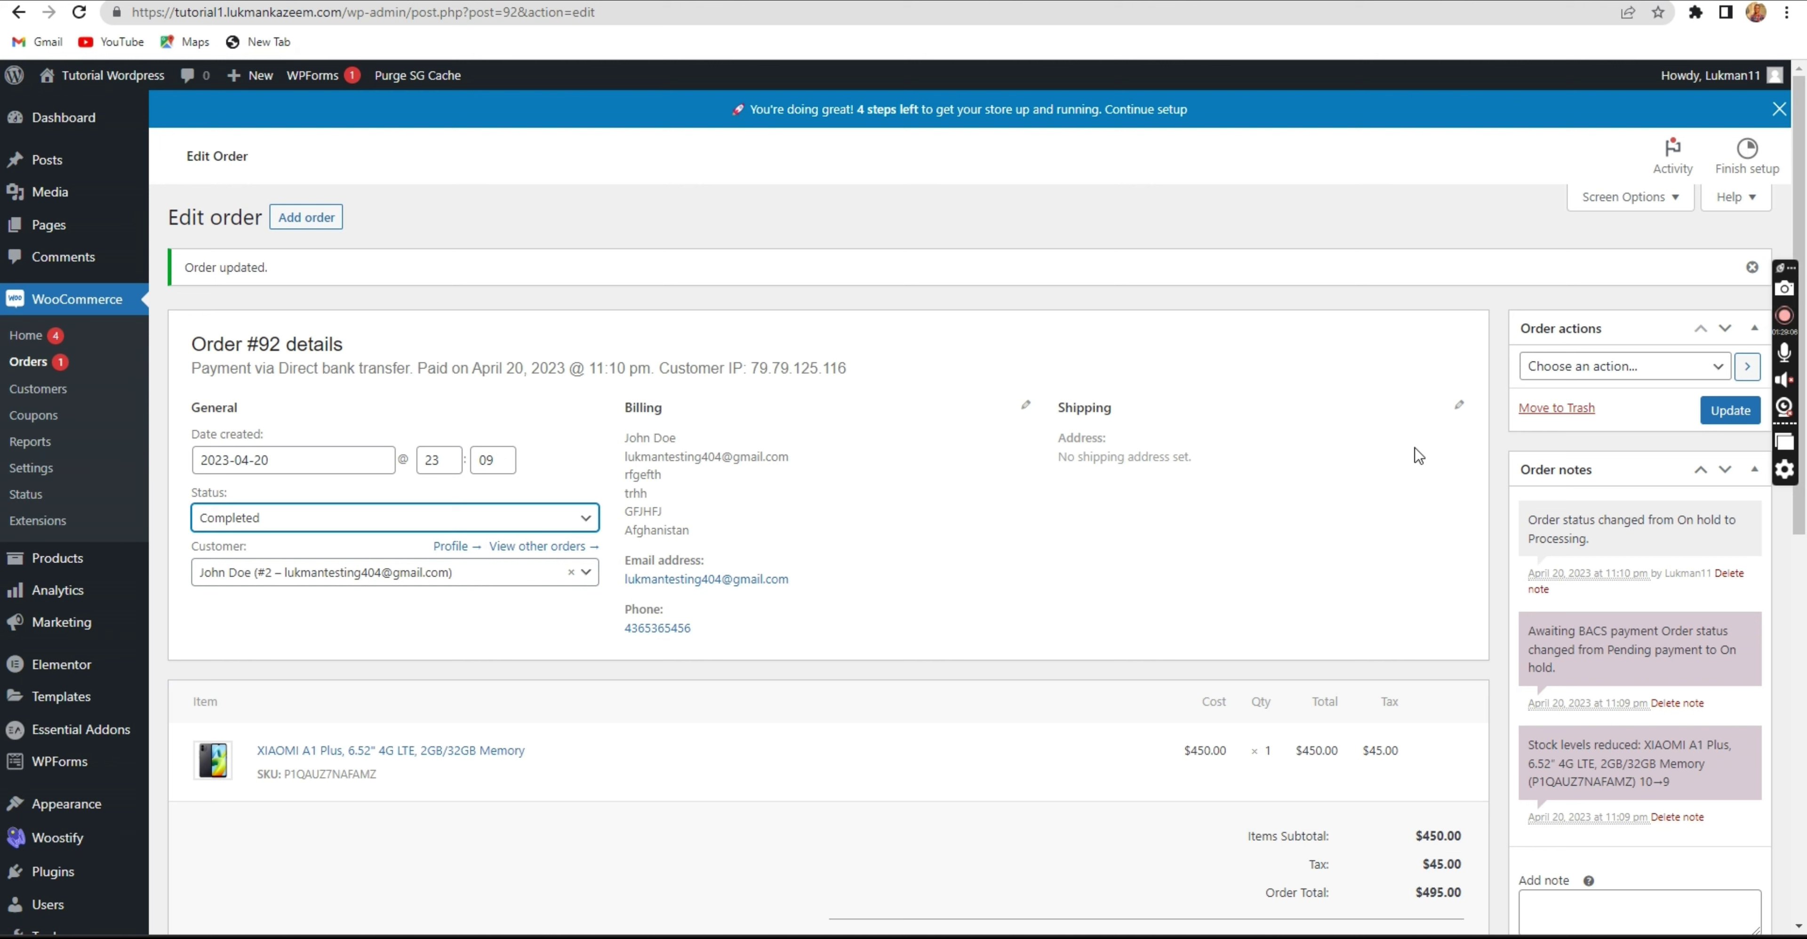
click(1724, 415)
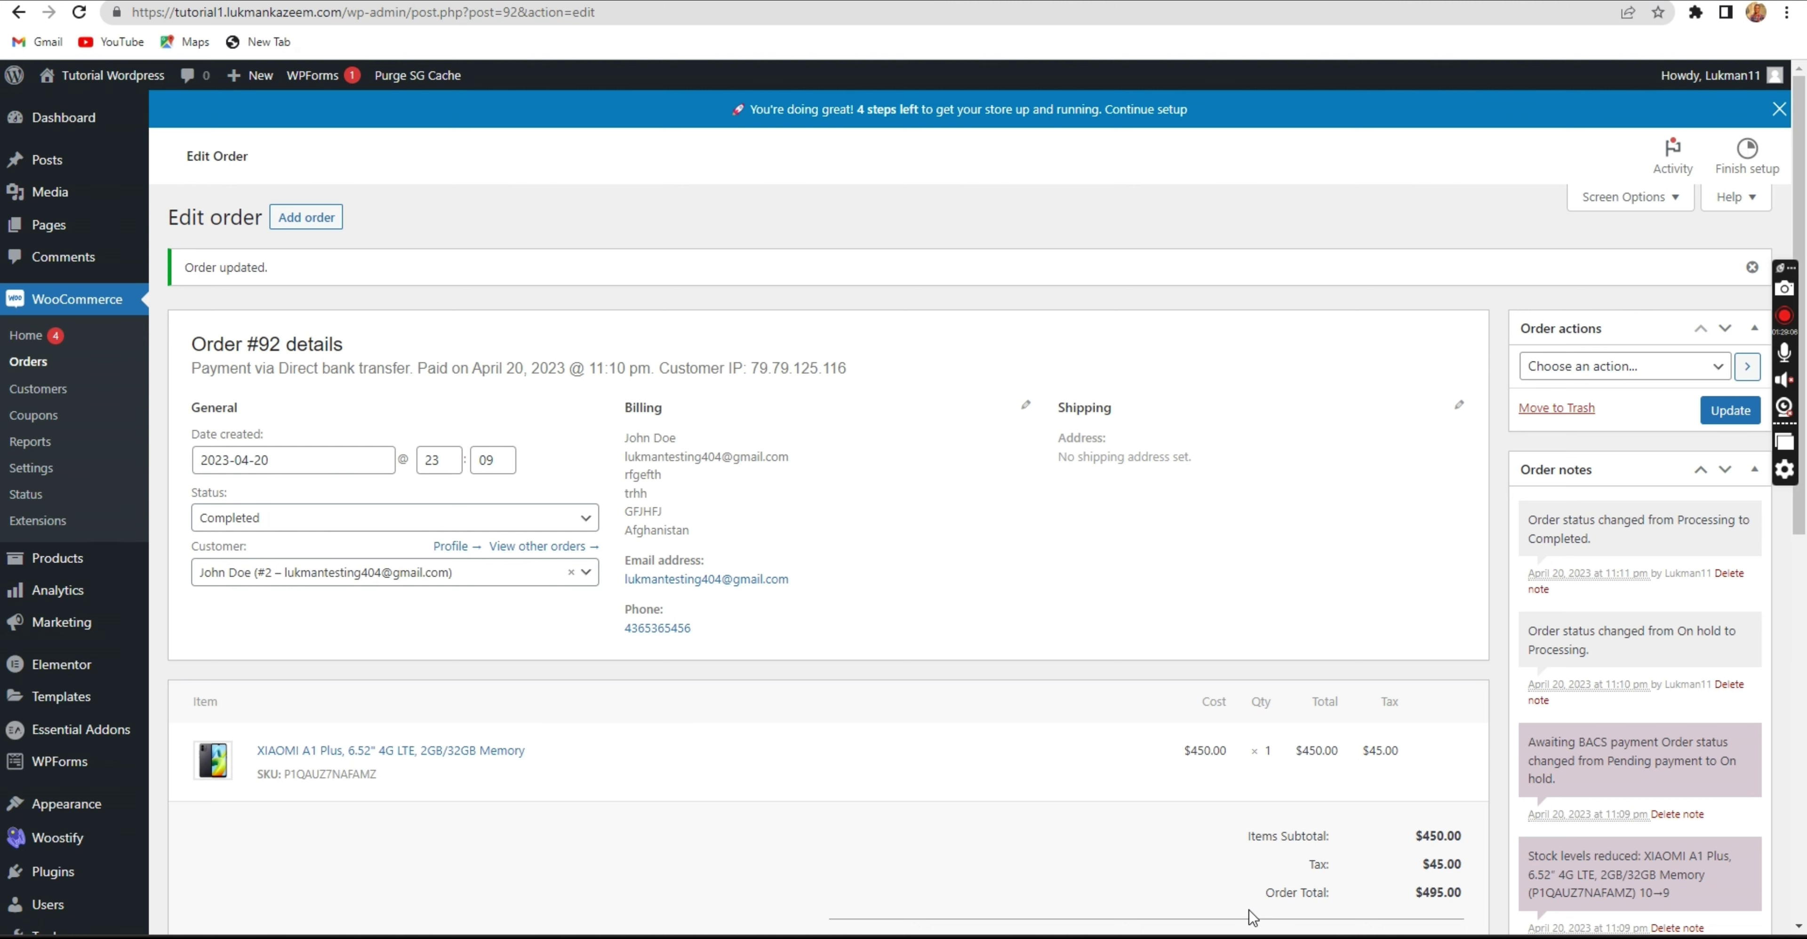
mouse_move(1300, 925)
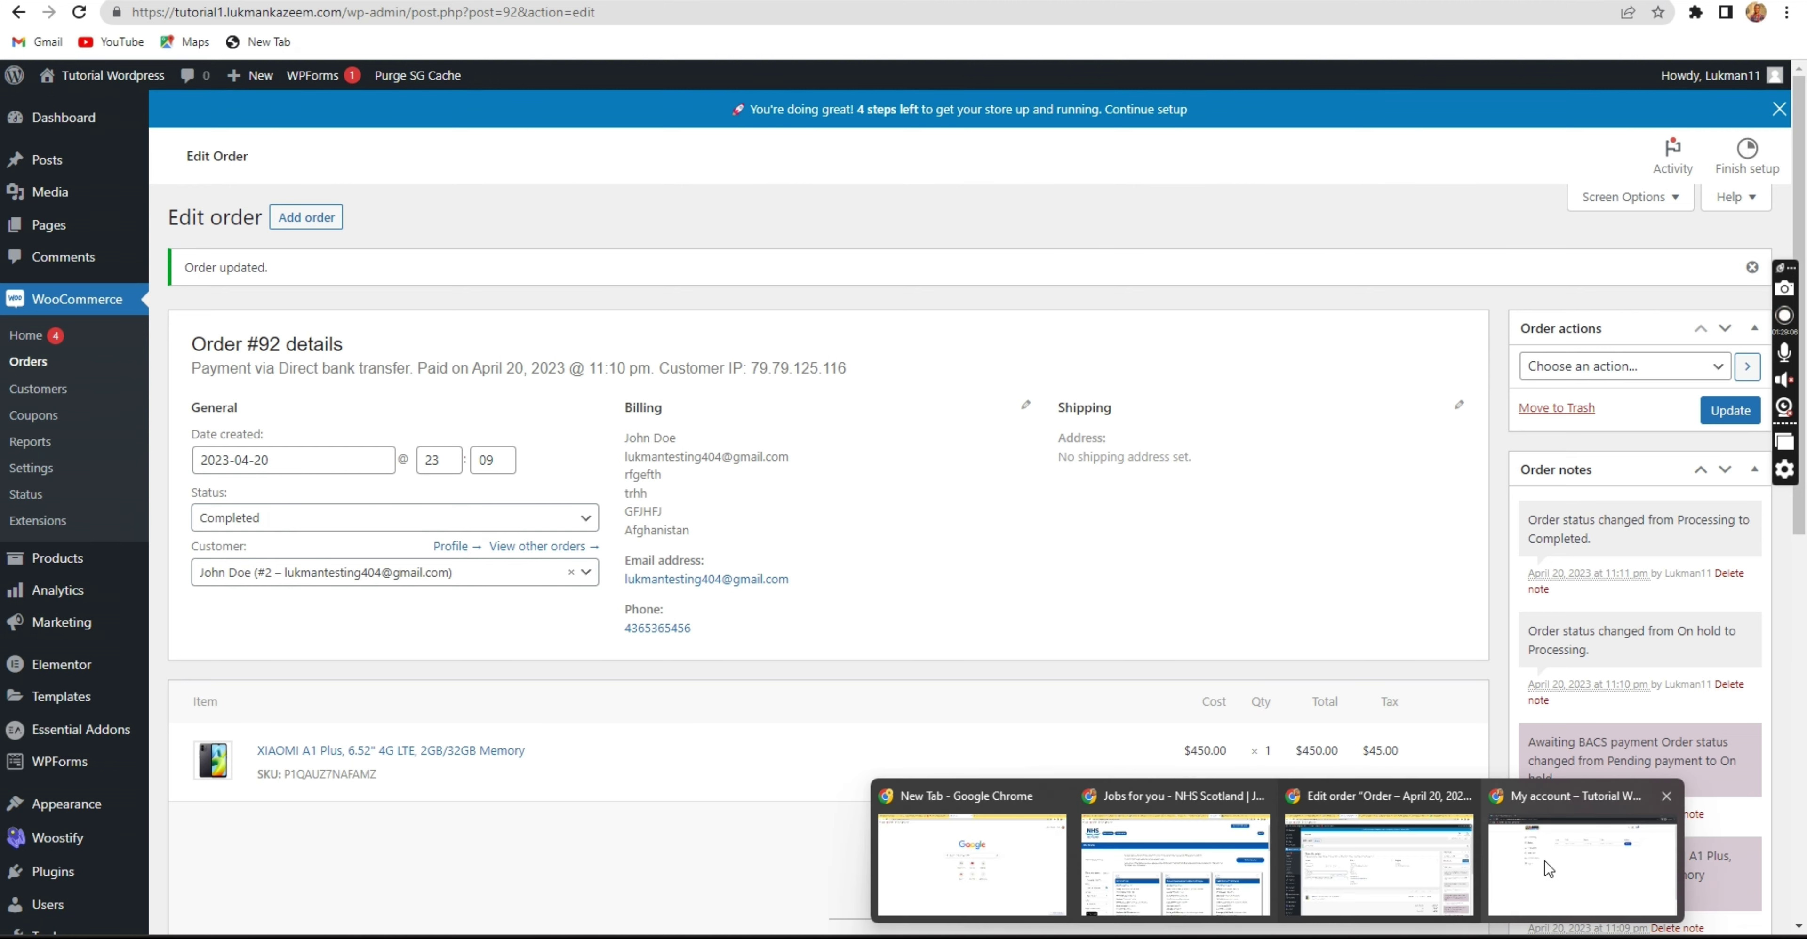
click(1502, 868)
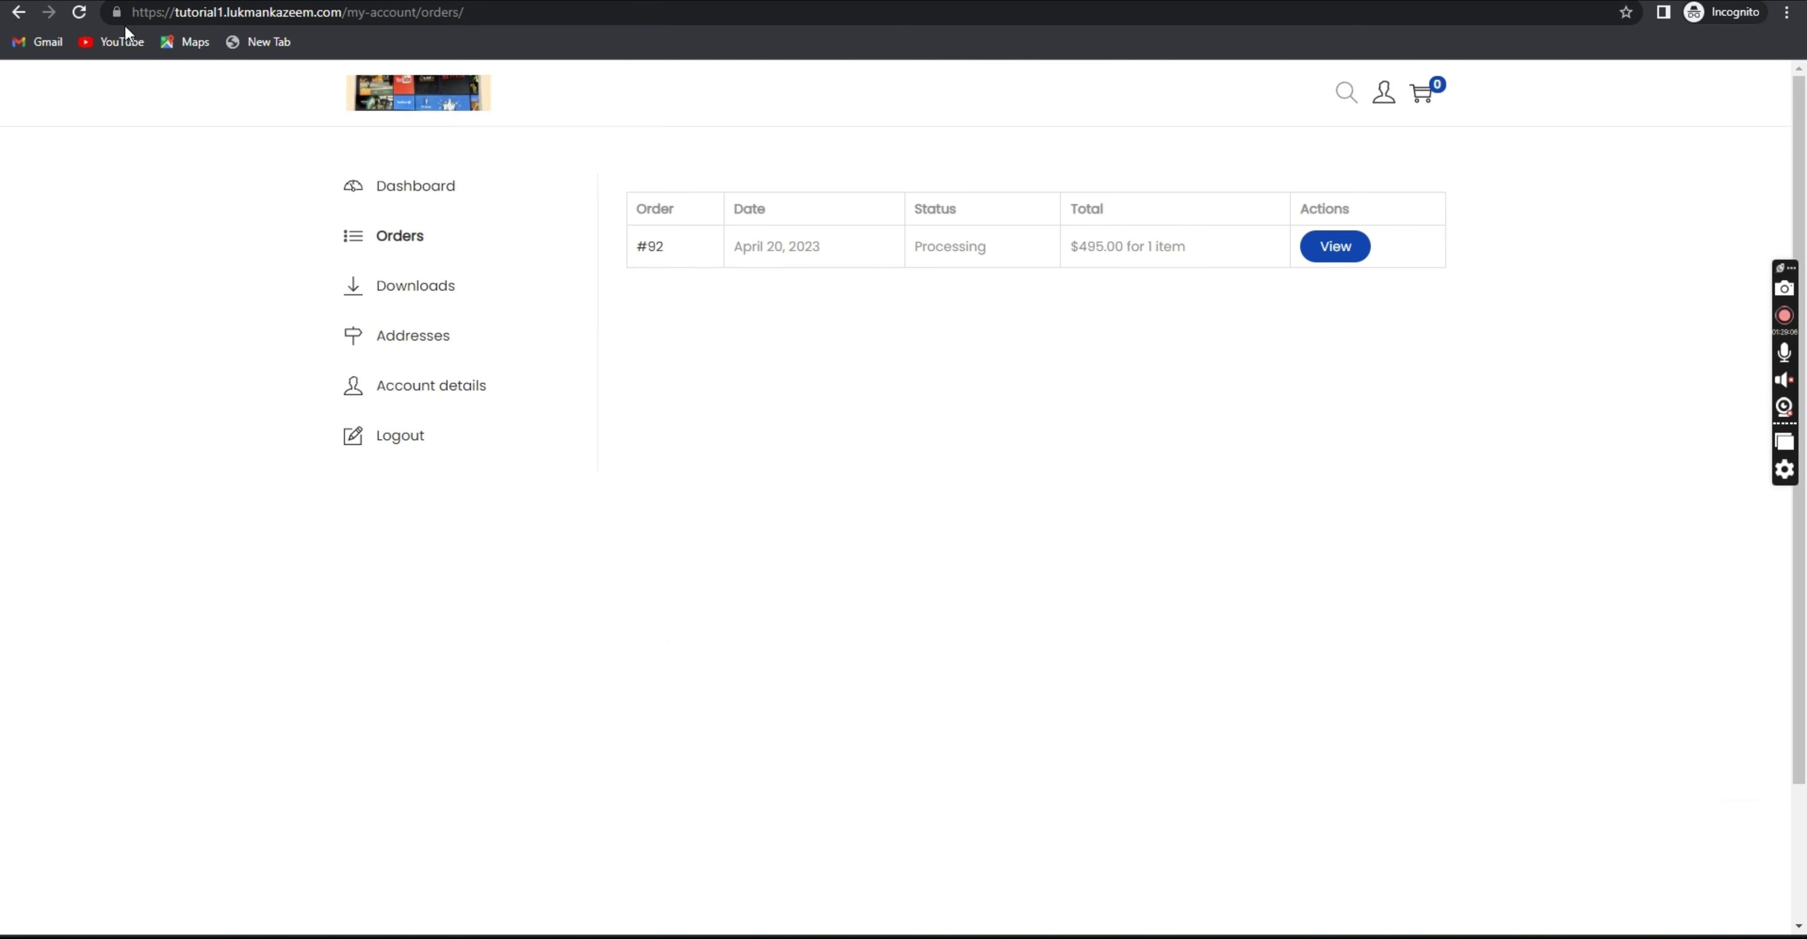
click(79, 11)
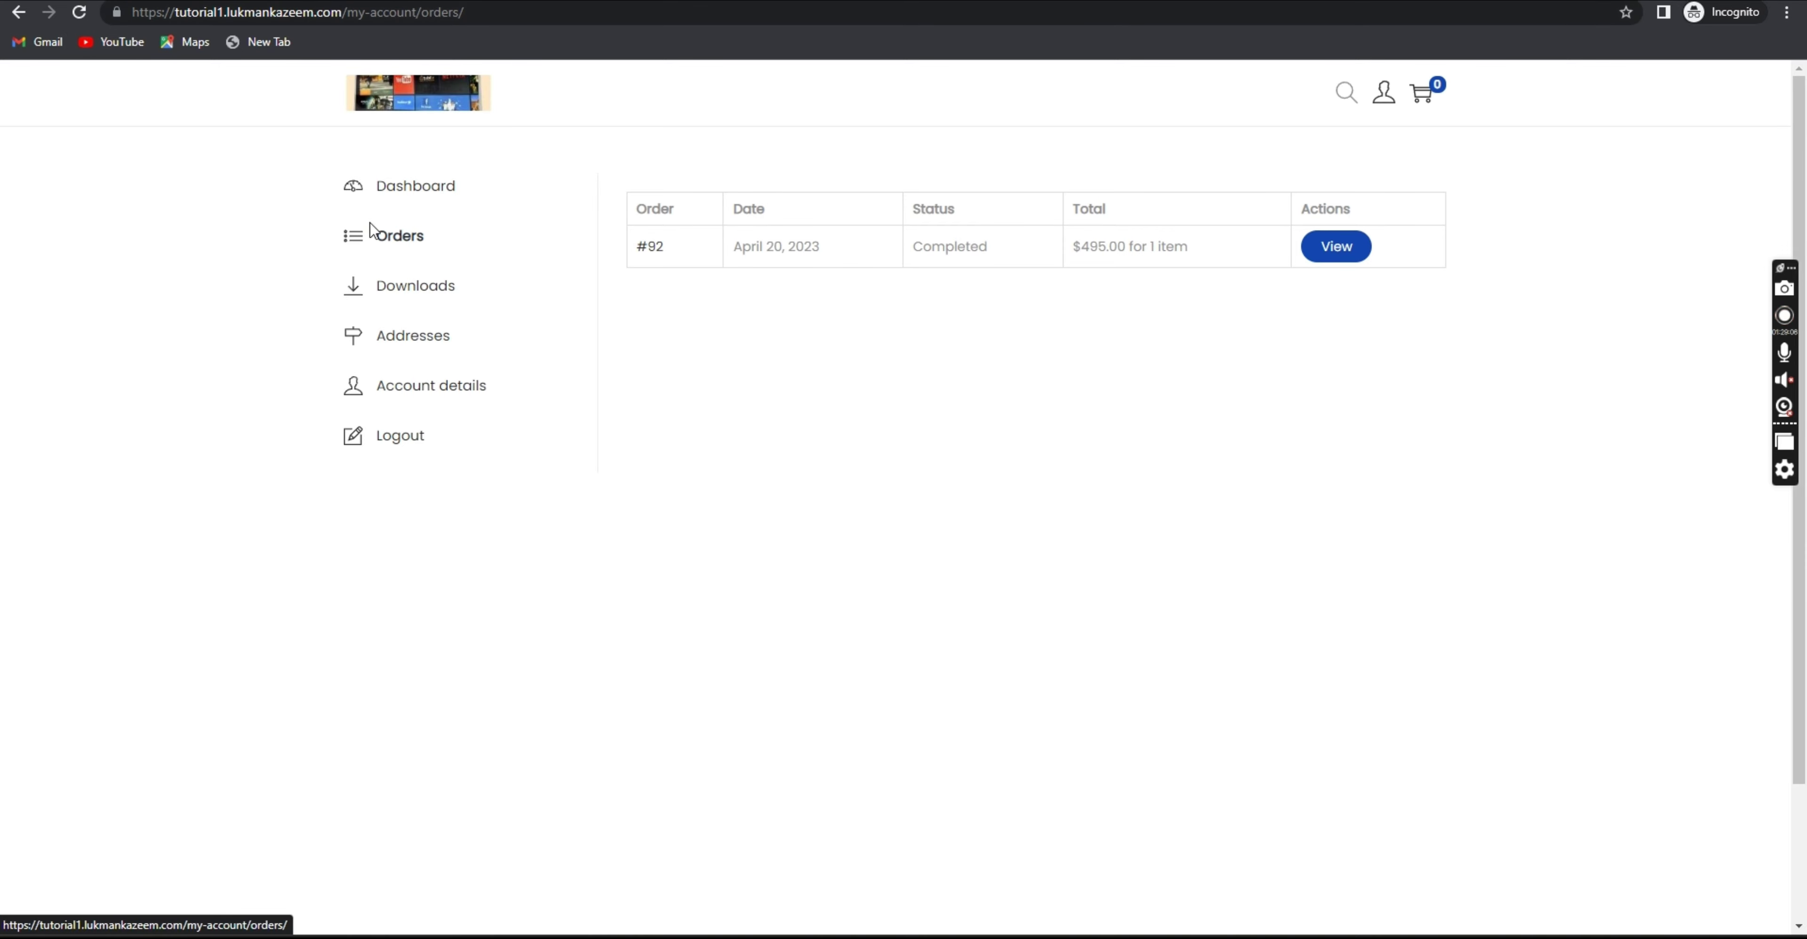
double_click(968, 249)
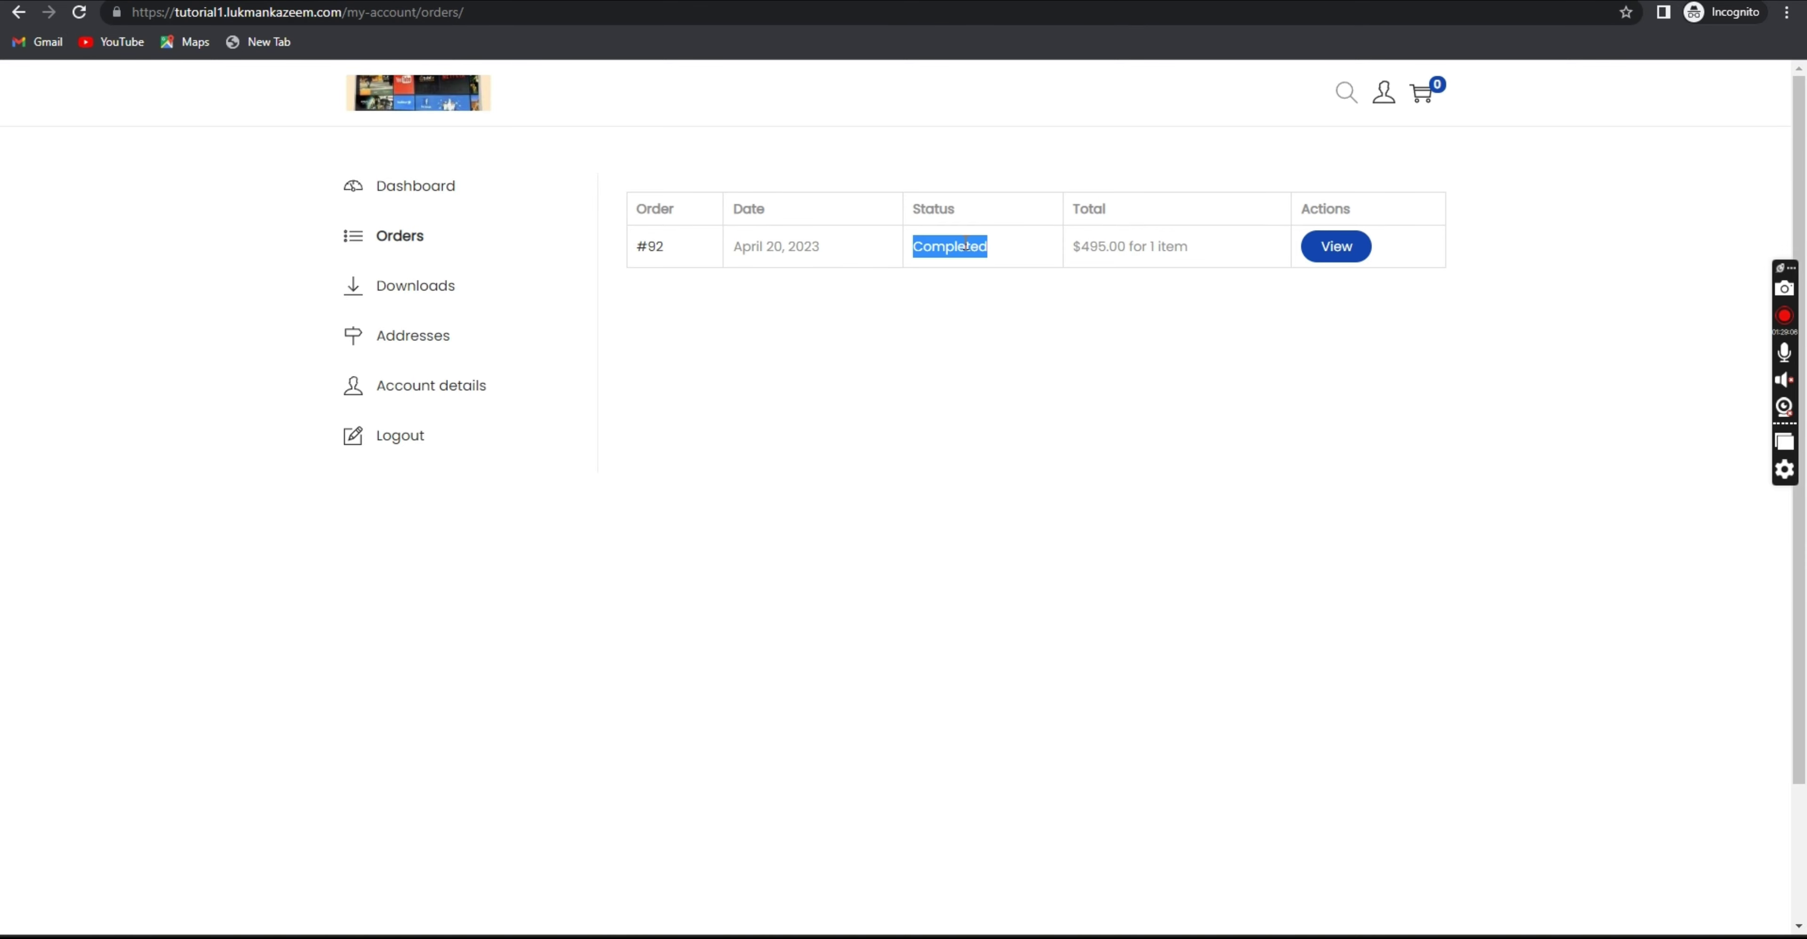
click(1018, 254)
click(1333, 247)
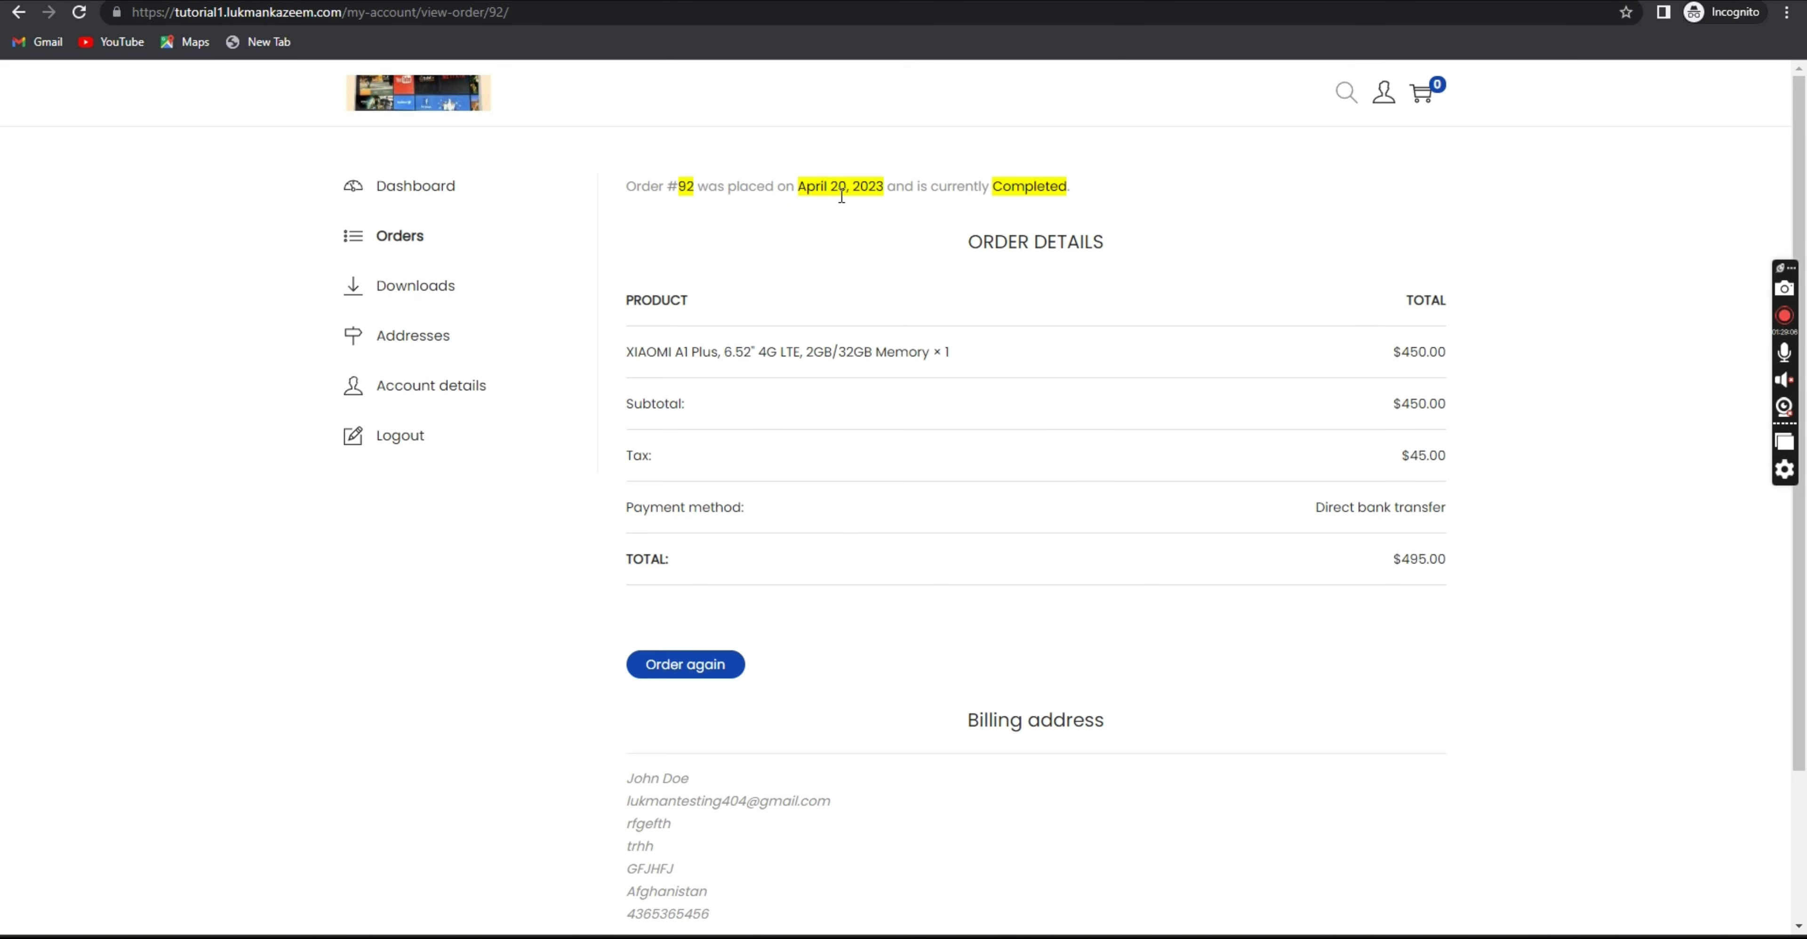
scroll(974, 270, down, 3)
scroll(932, 275, up, 3)
scroll(859, 814, down, 3)
scroll(891, 667, up, 3)
mouse_move(1300, 910)
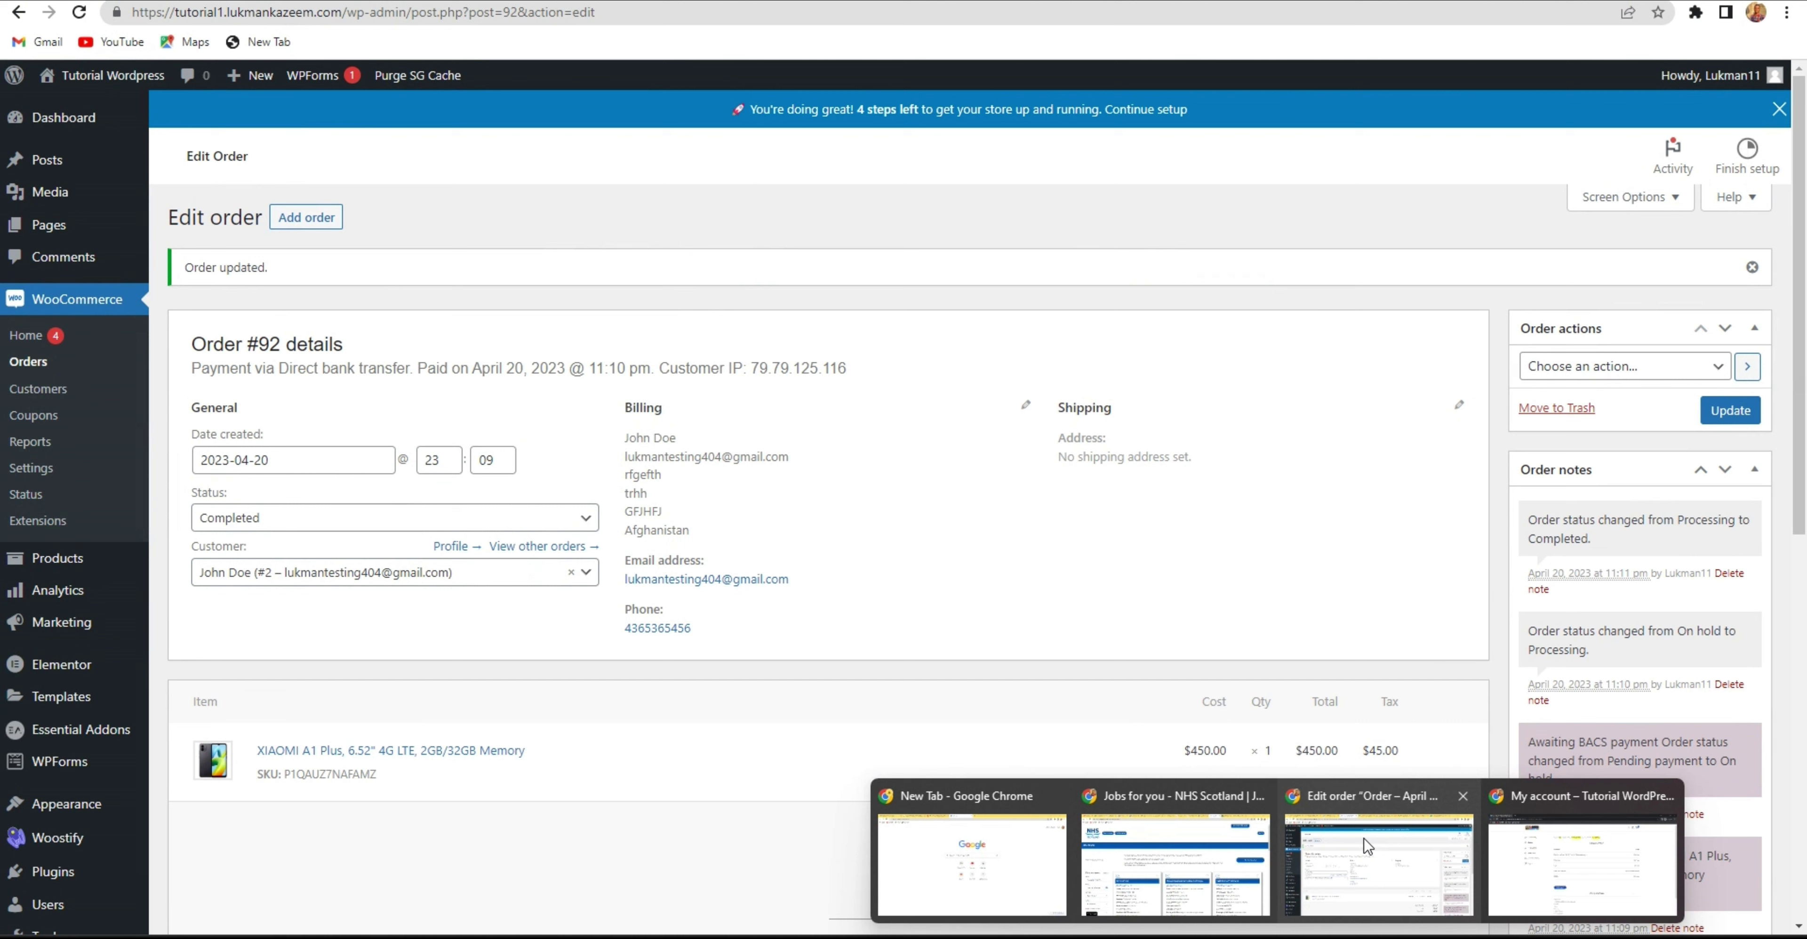
Go back to the admin window and close the Customizer to reach the dashboard.
click(1363, 839)
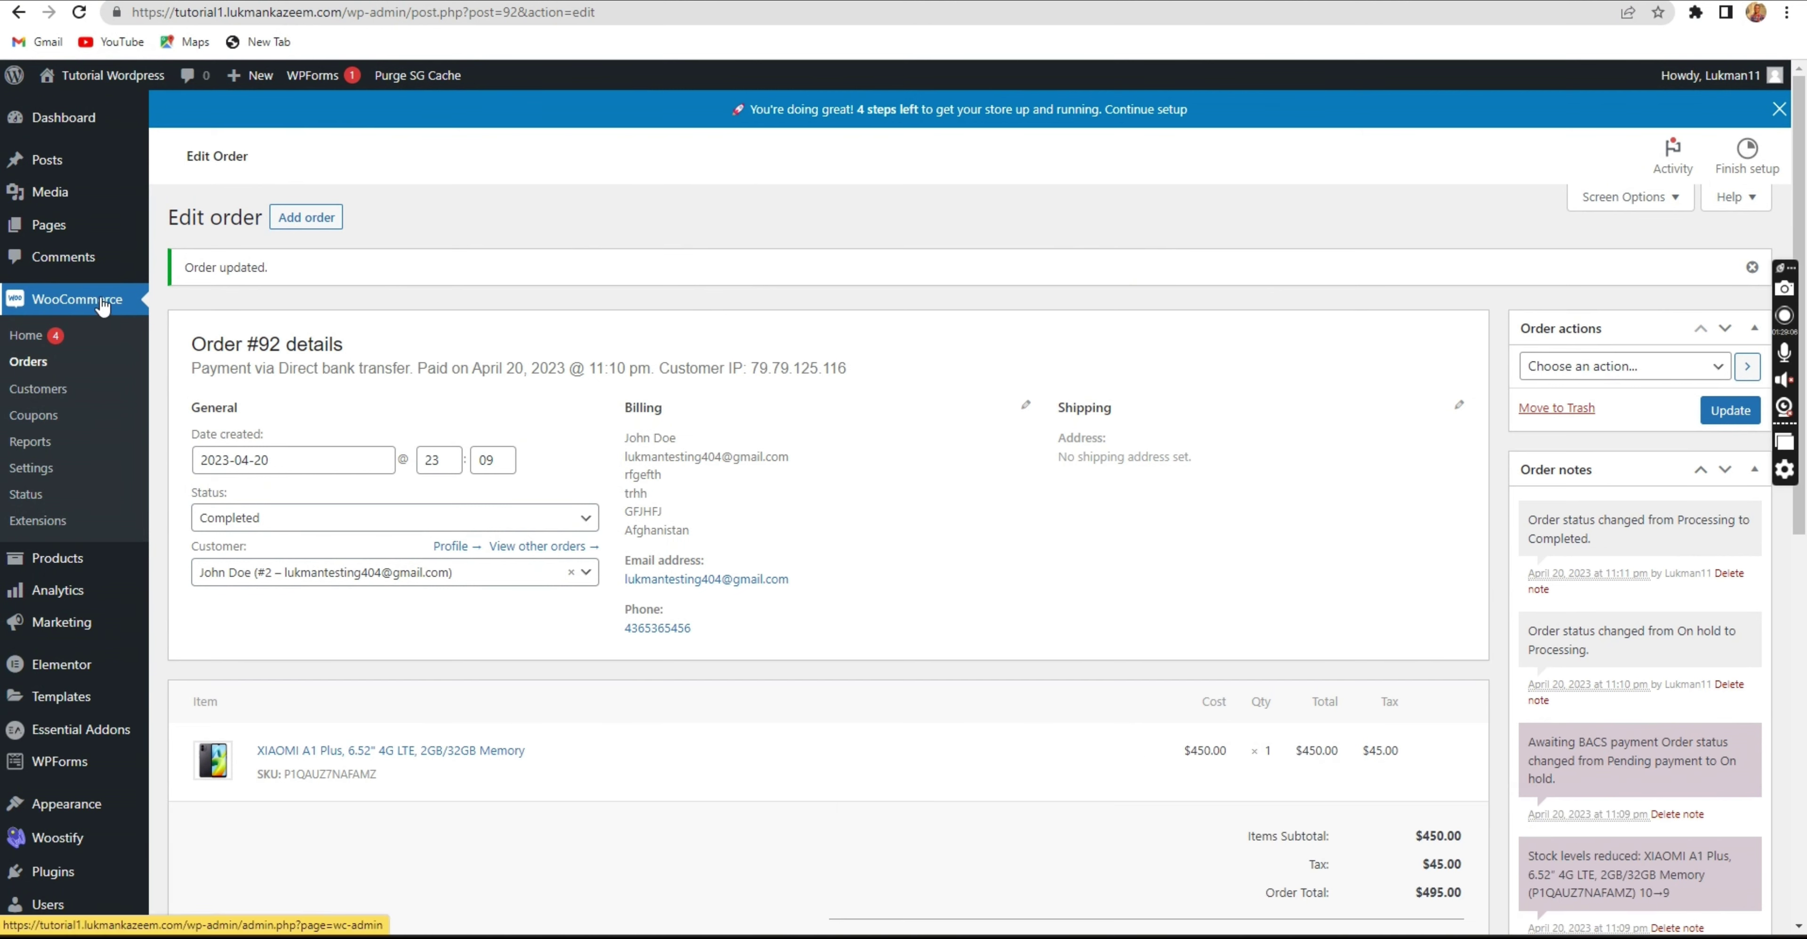
key(alt+Tab)
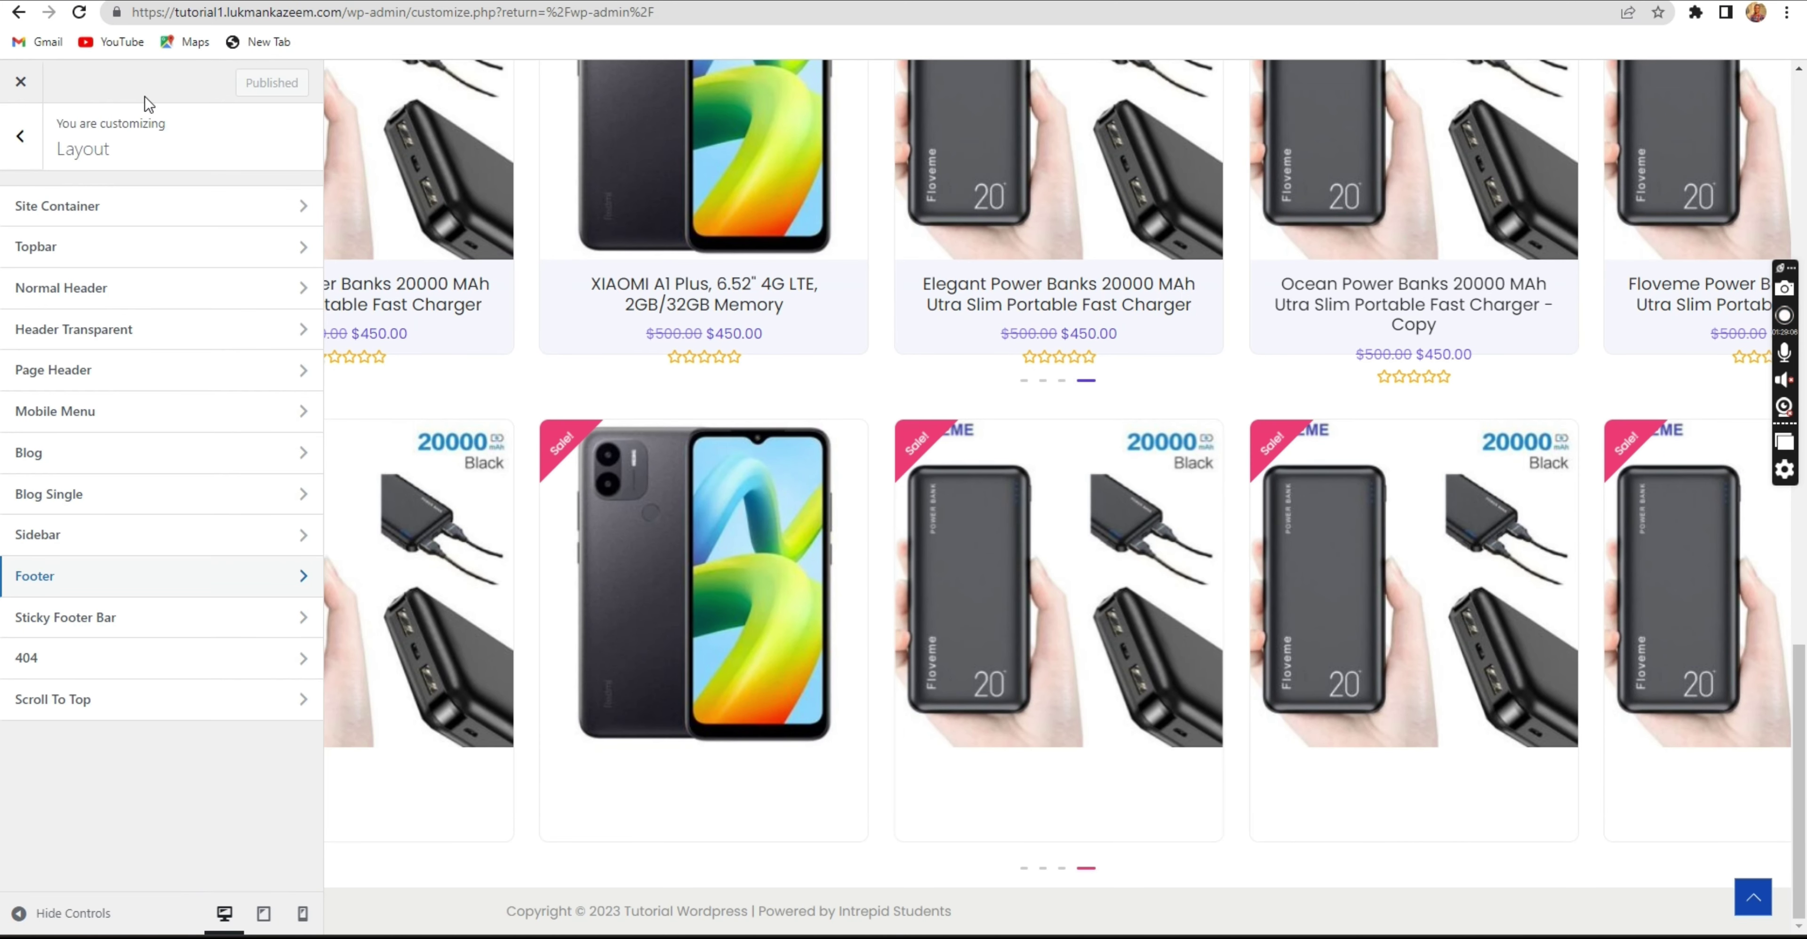
scroll(572, 319, up, 5)
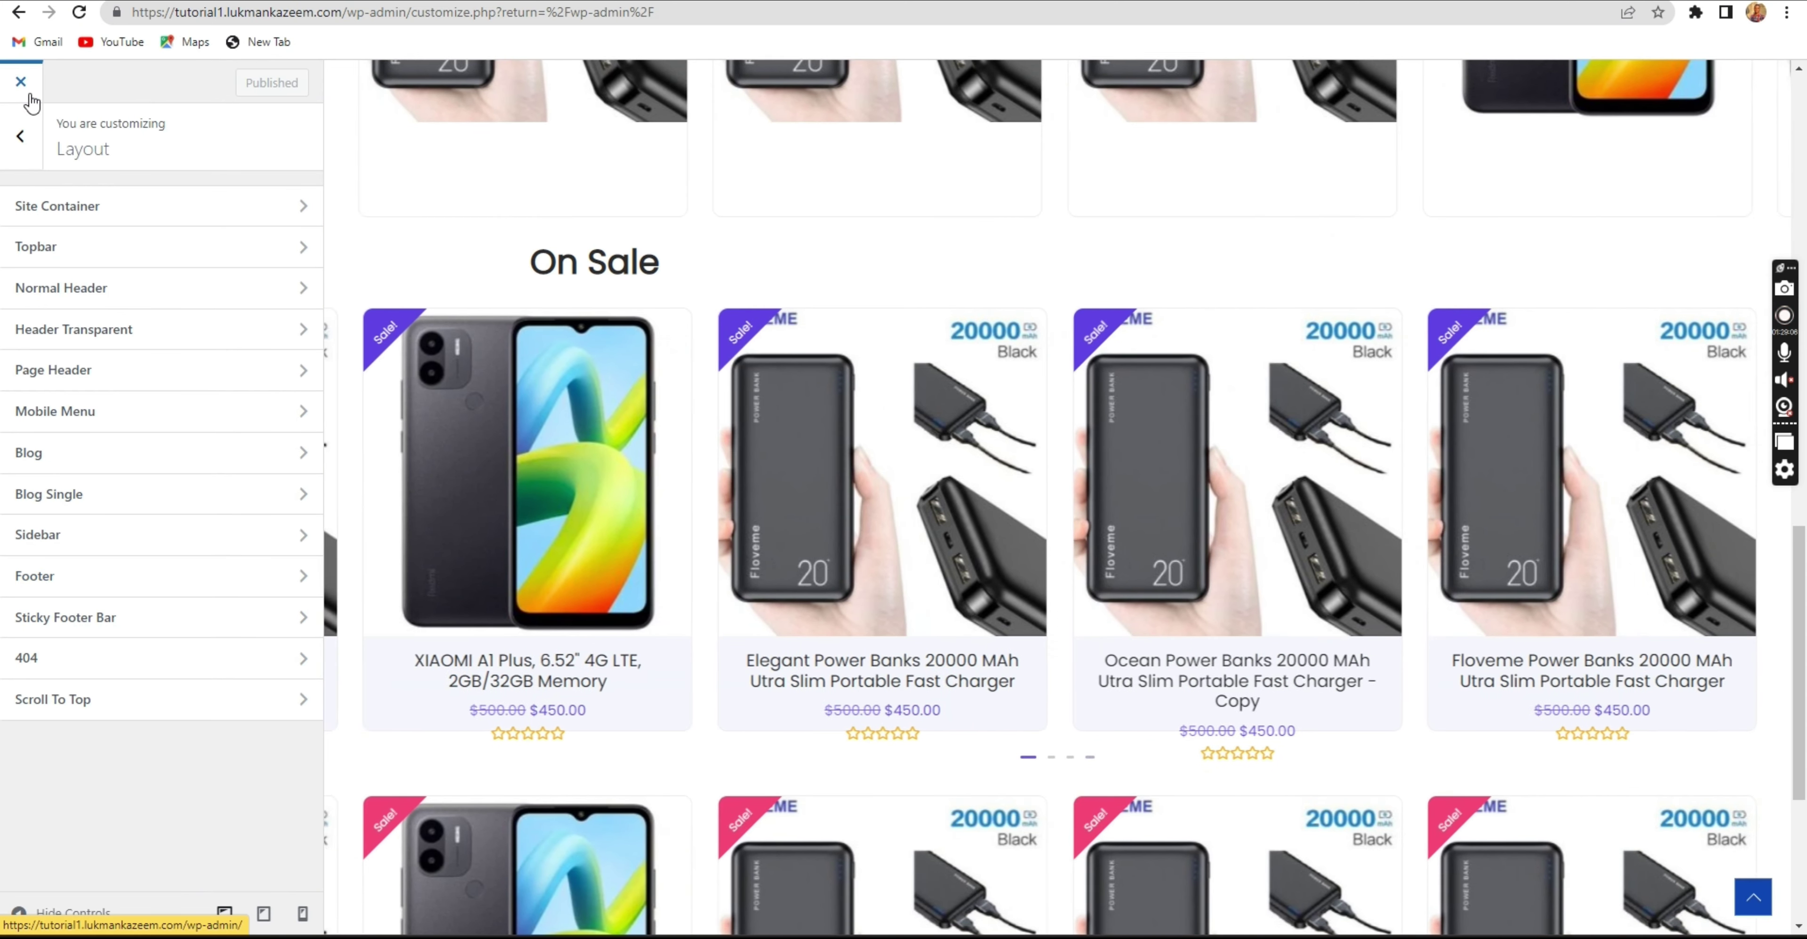
click(30, 95)
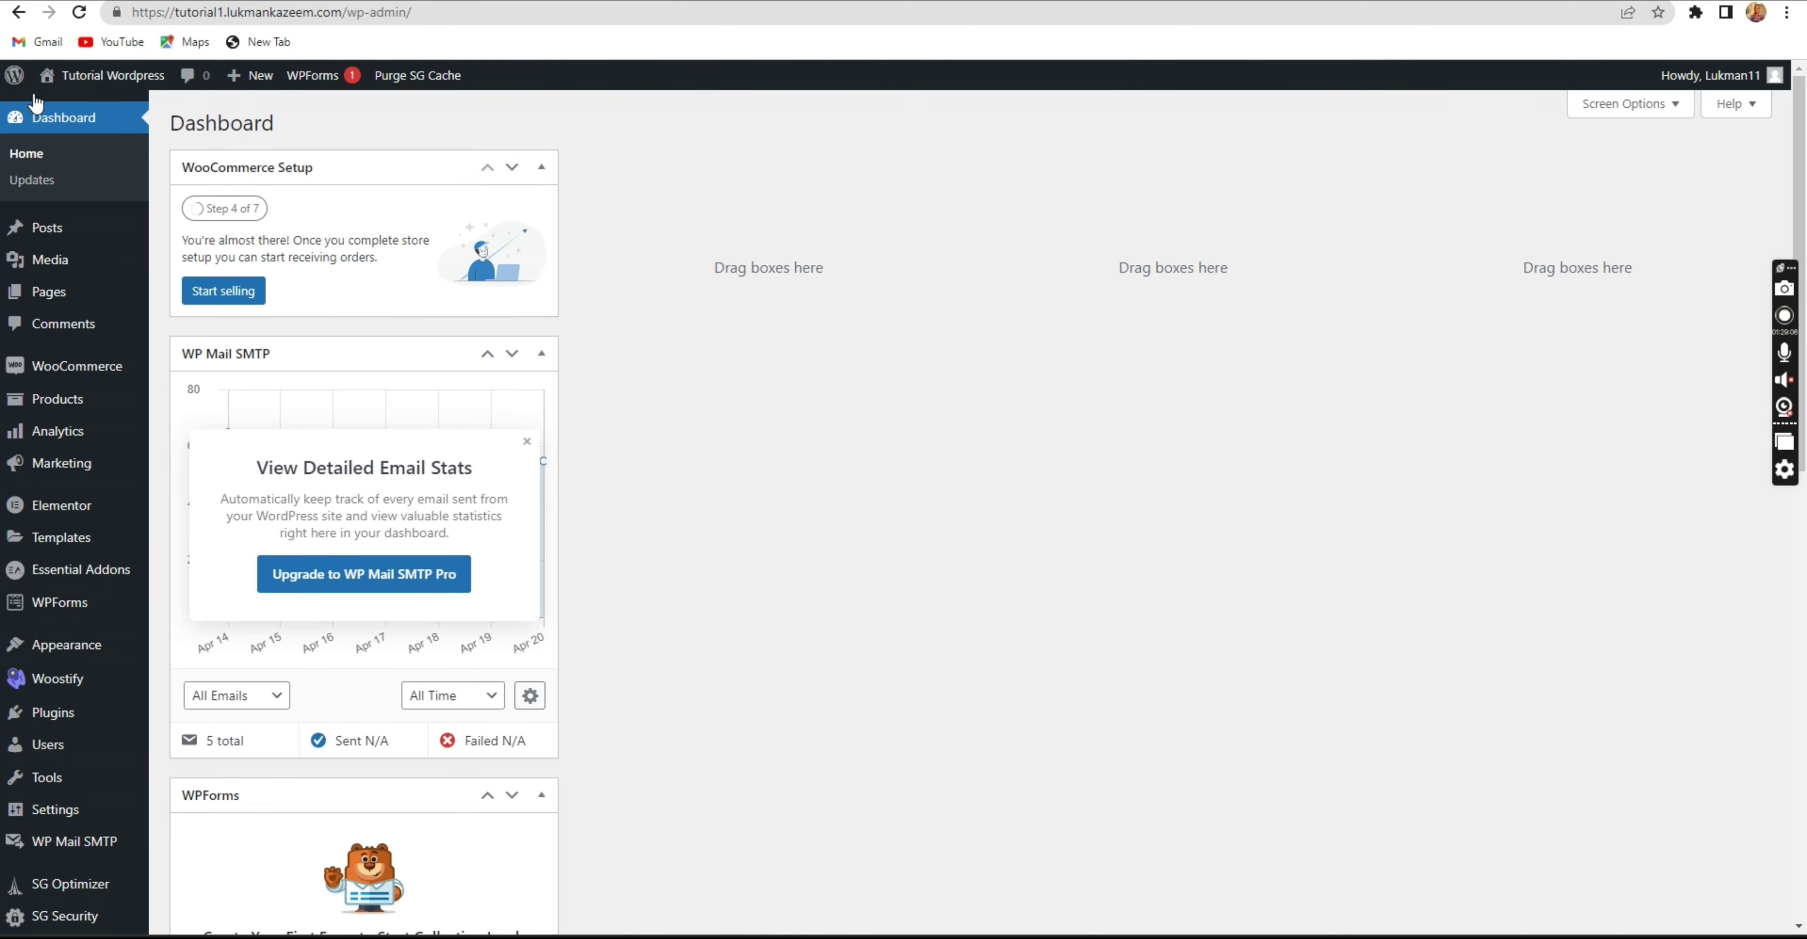
From Pages > All Pages, open the Shop page's live view in a new tab.
click(123, 163)
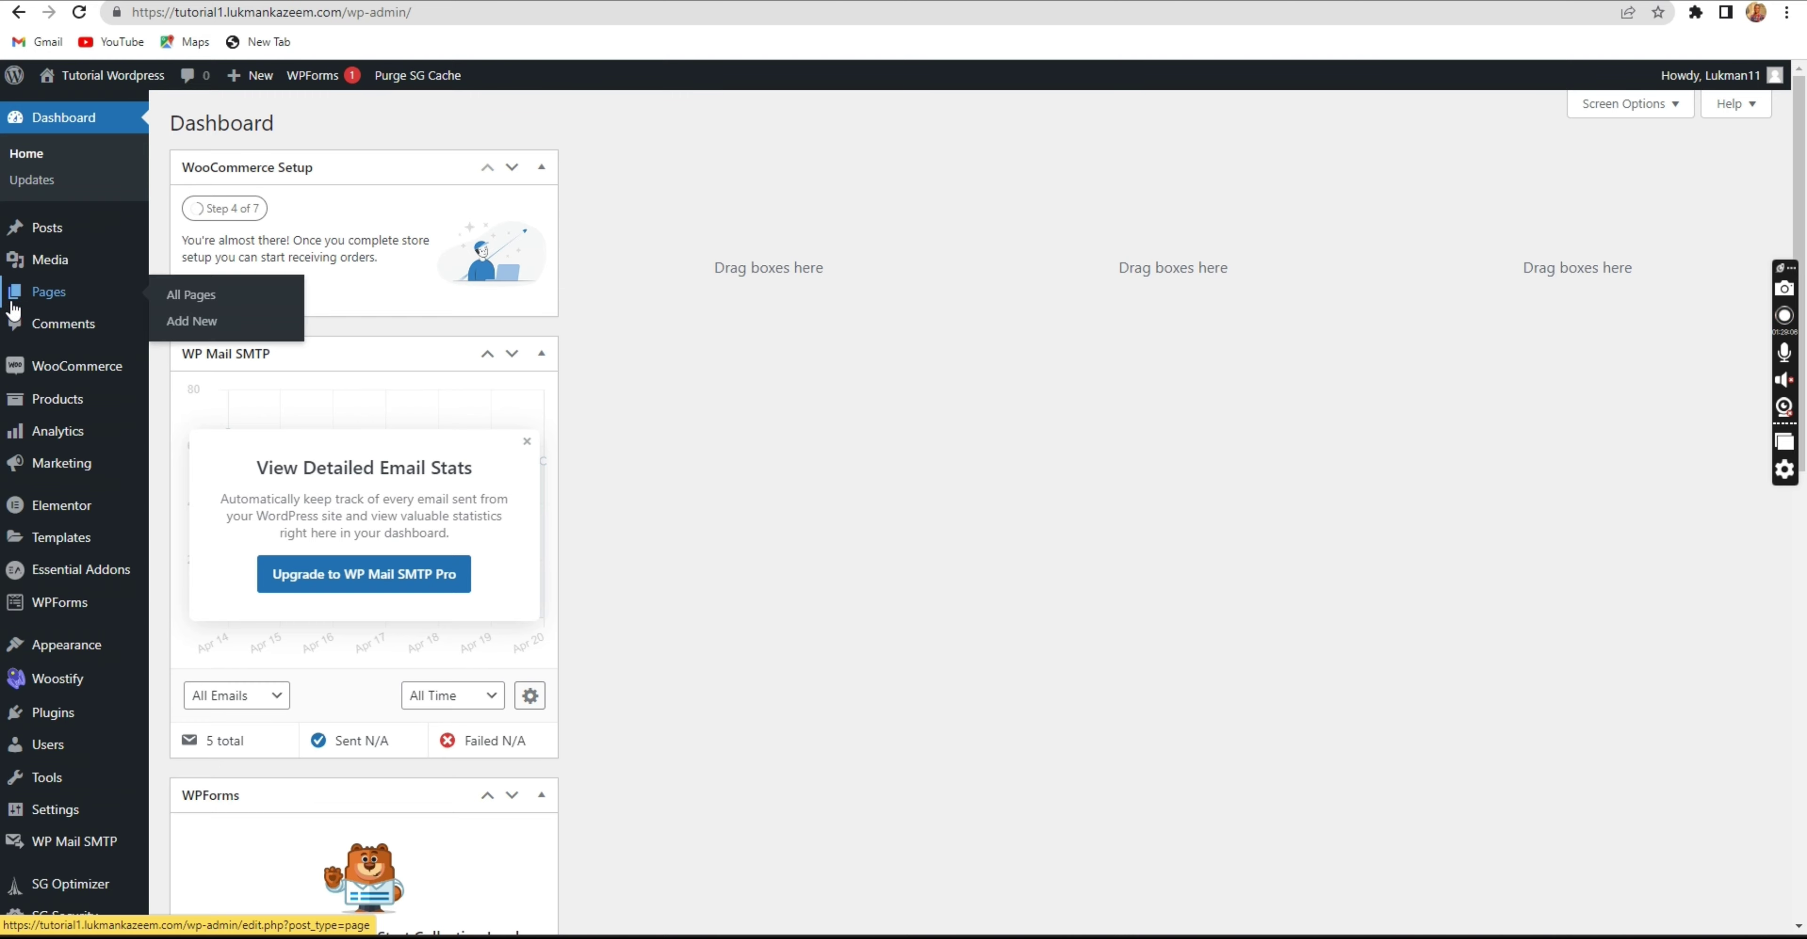
click(141, 288)
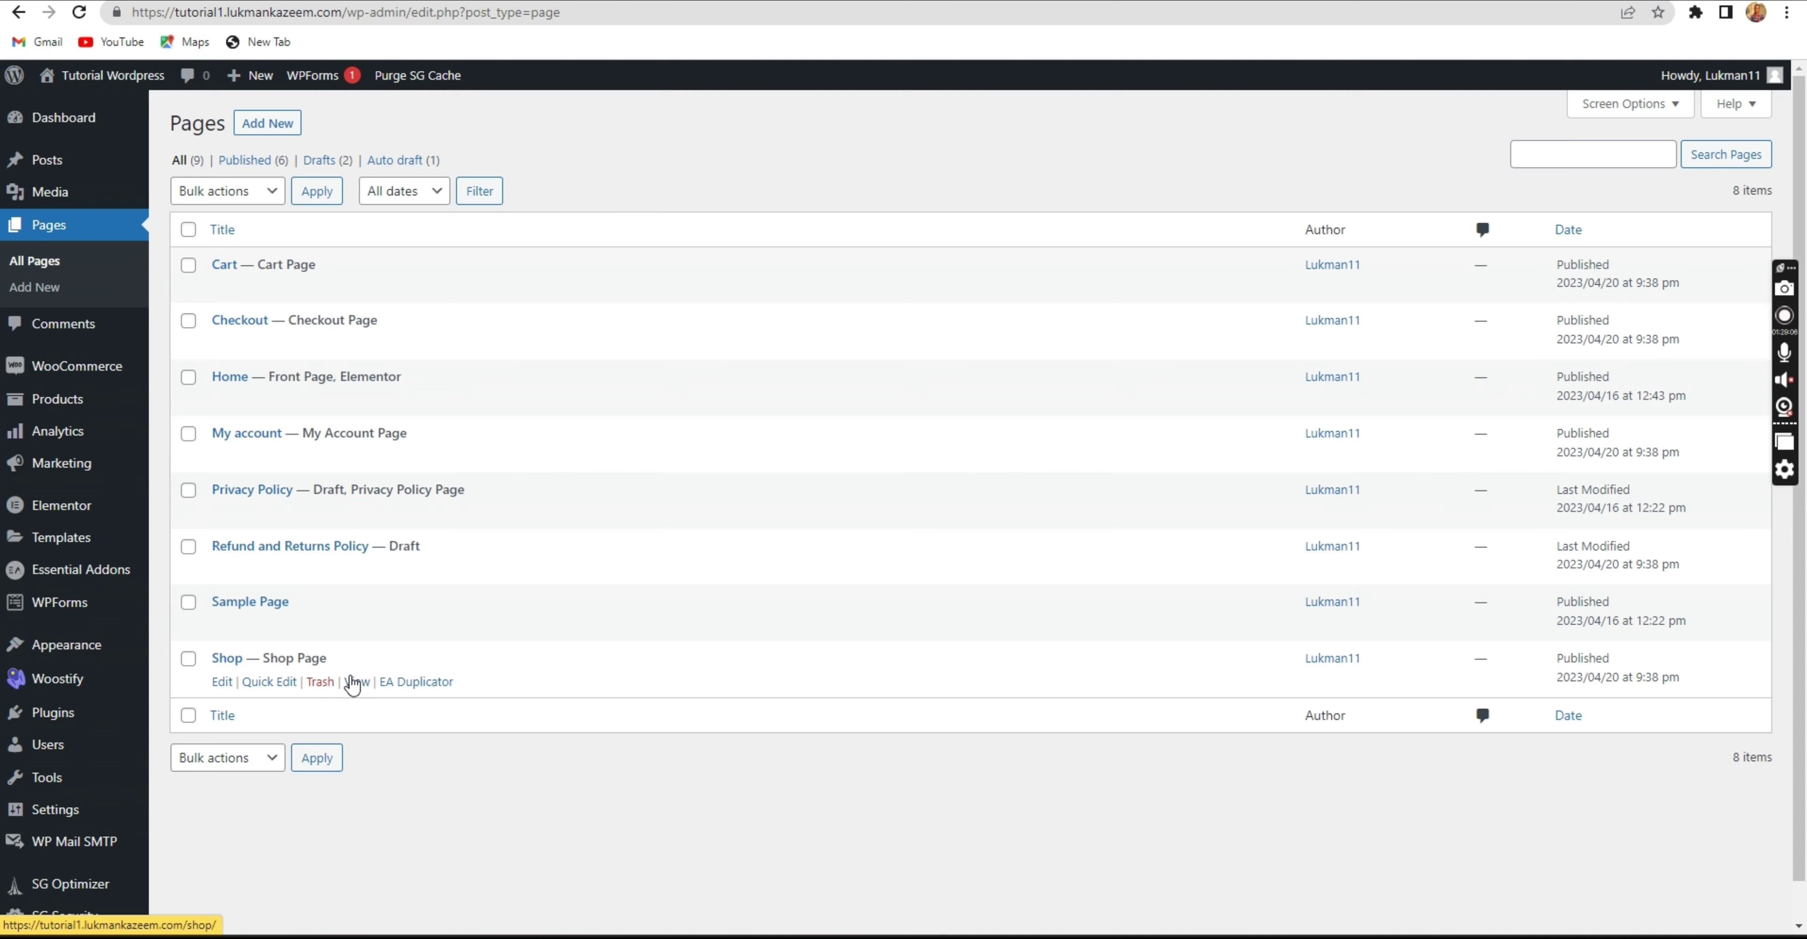
right_click(357, 683)
key(Escape)
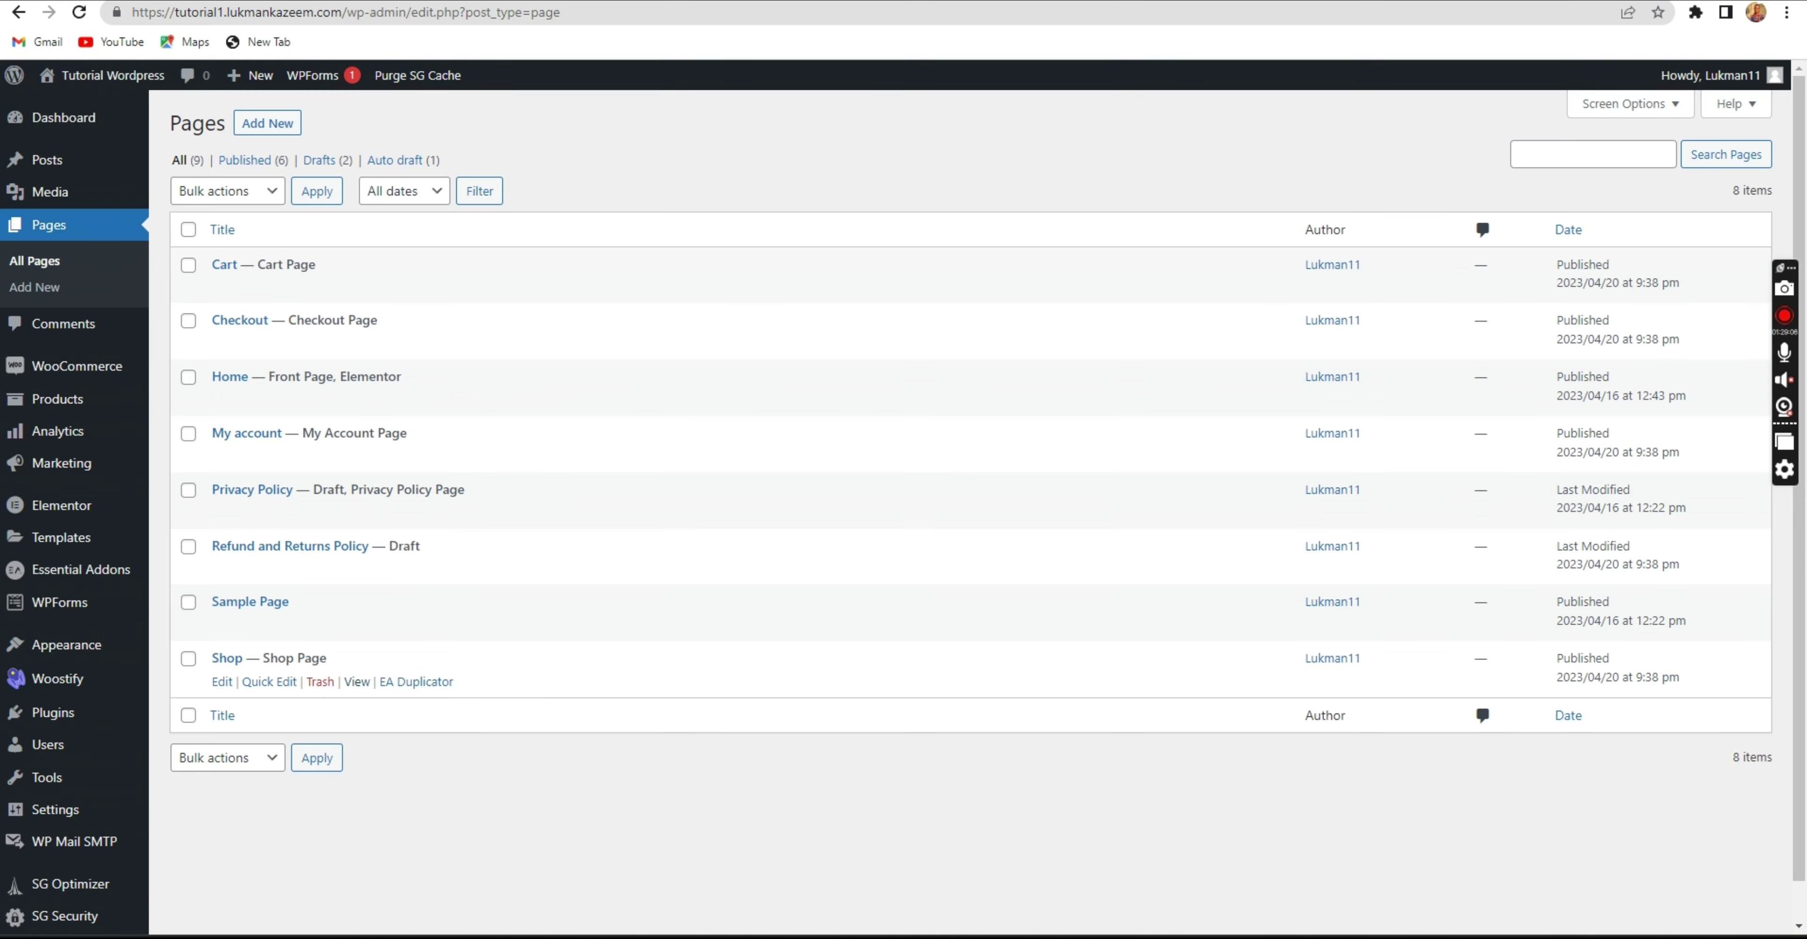
click(827, 0)
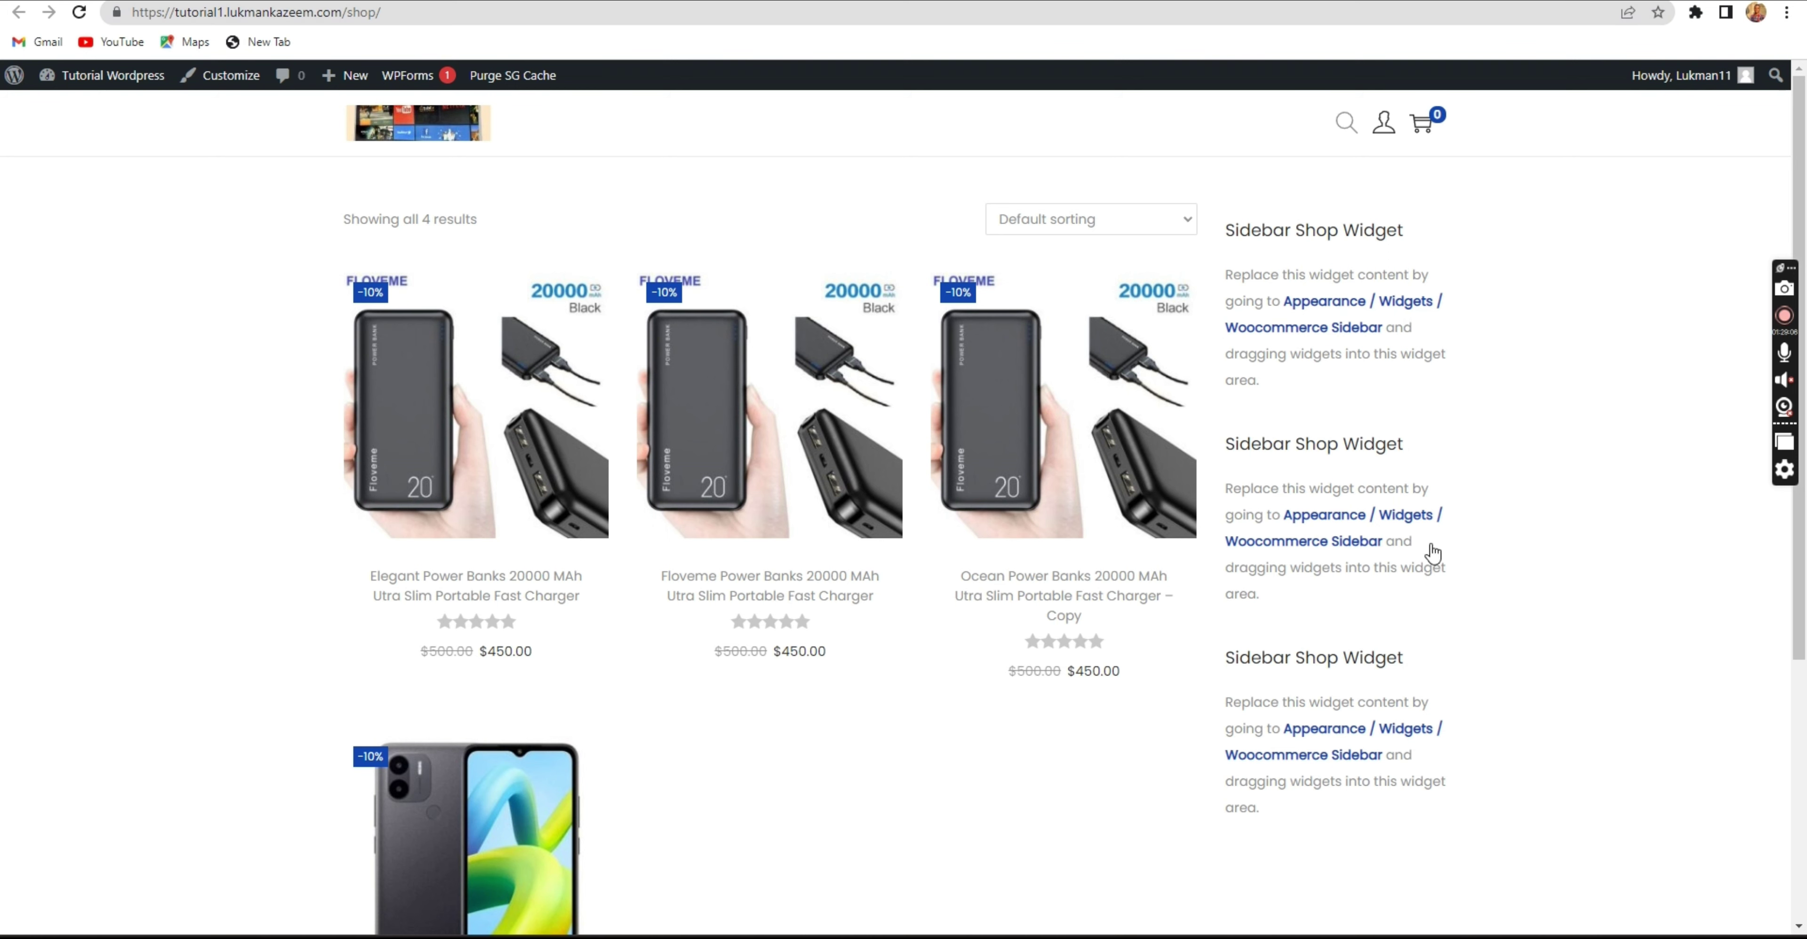
Point out the Sidebar Shop Widget placeholders beside the four products on the live Shop page.
drag(1313, 841, 1237, 218)
click(1627, 270)
scroll(856, 435, down, 4)
scroll(838, 458, up, 3)
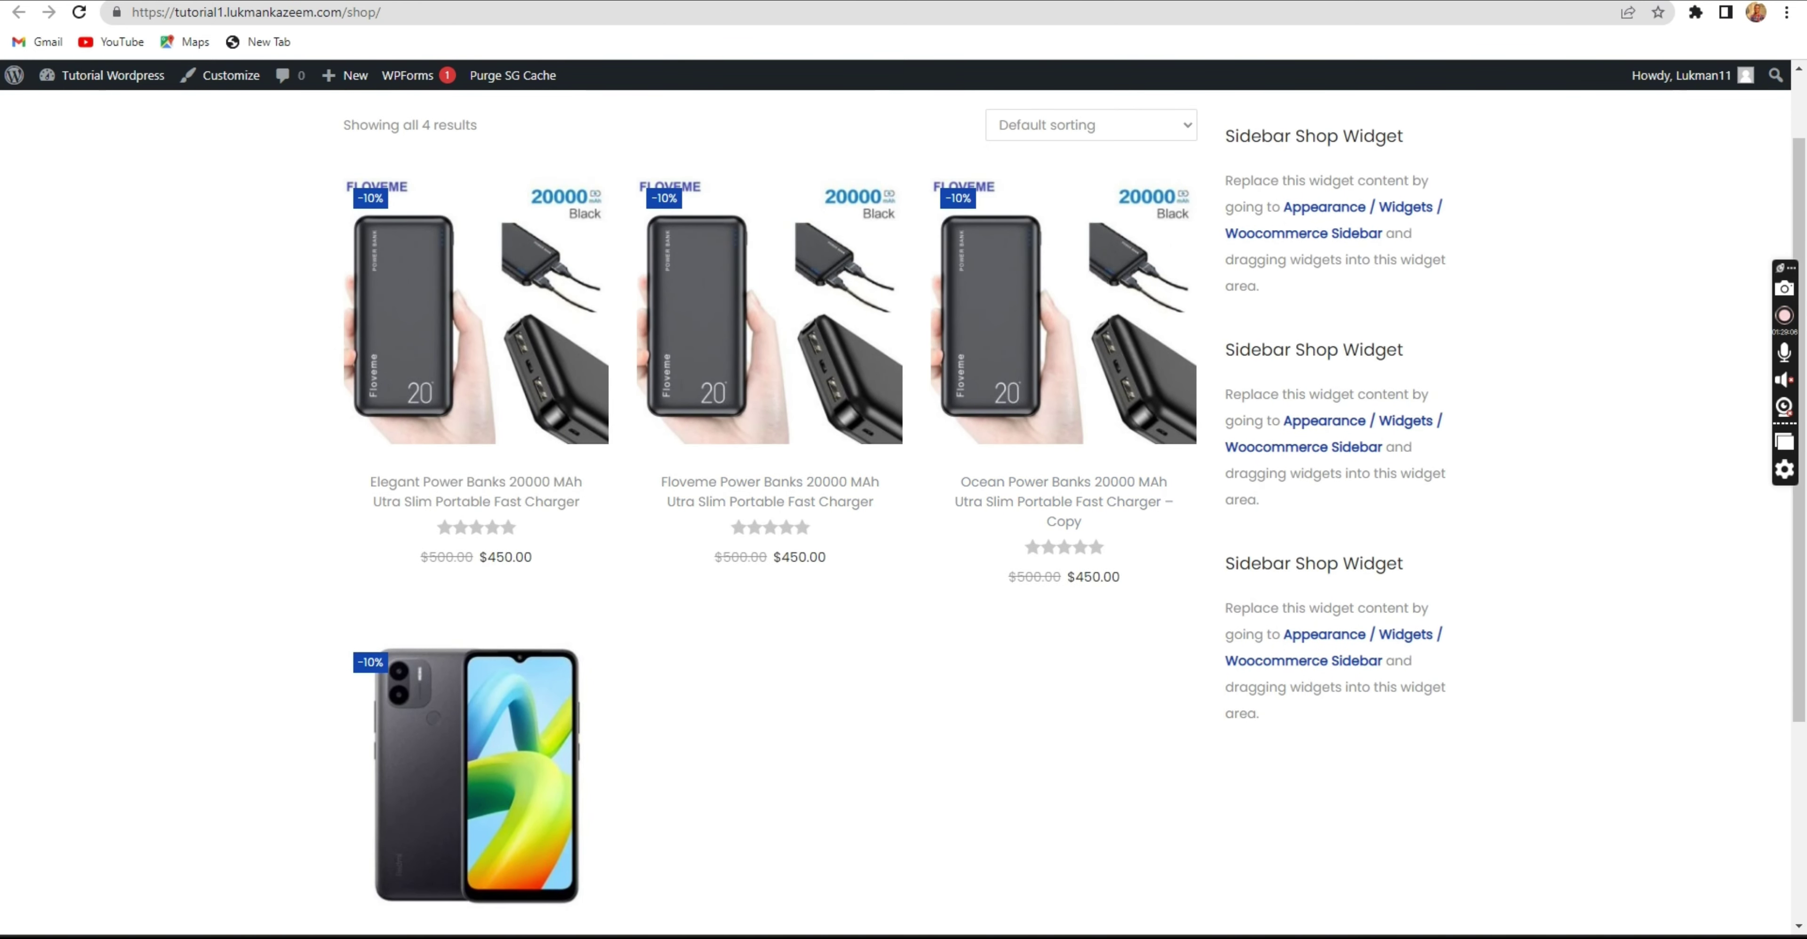
click(505, 2)
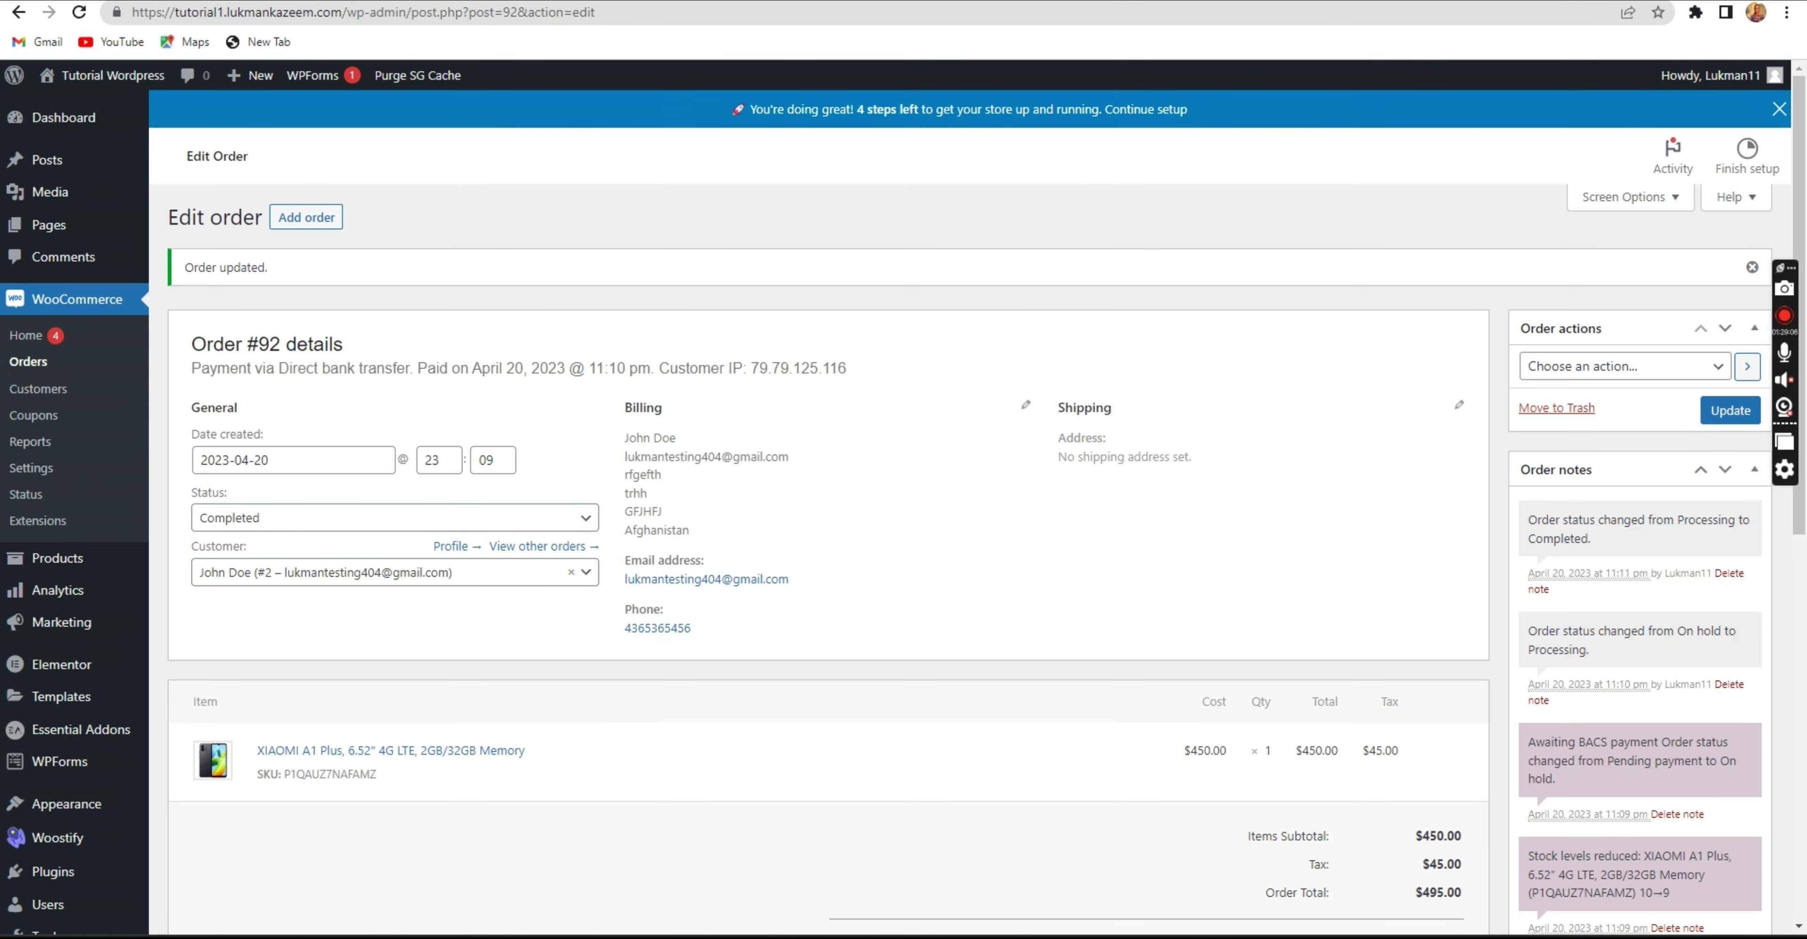
click(688, 2)
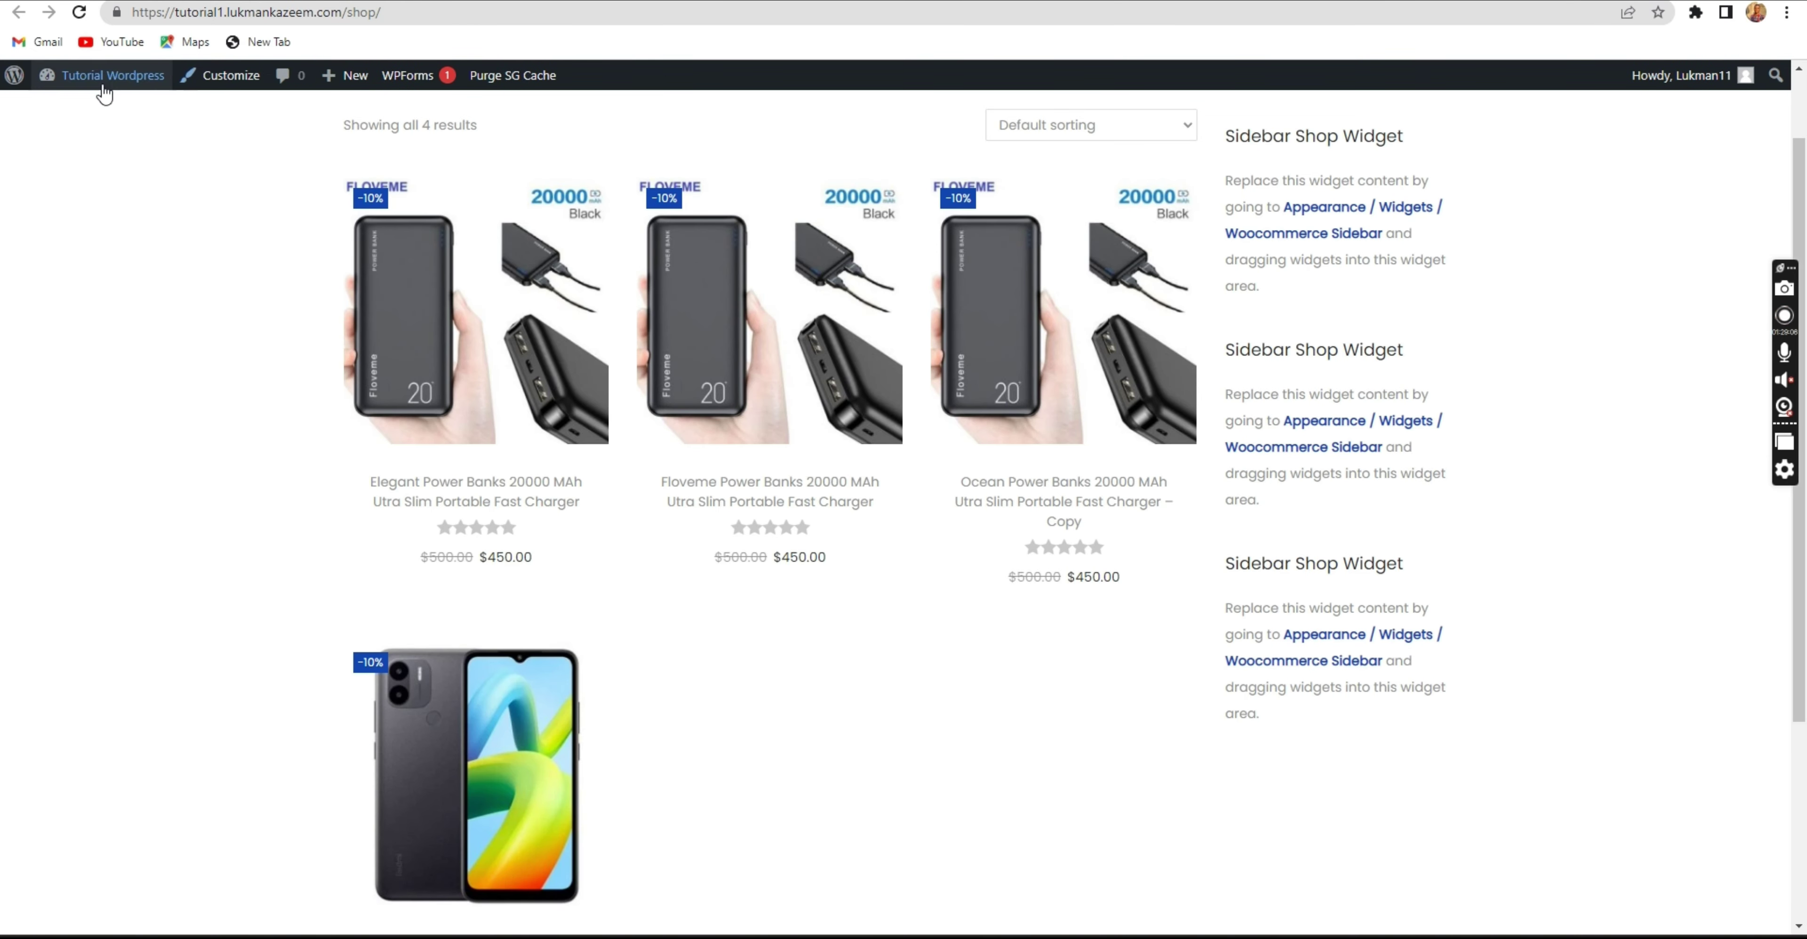
click(221, 82)
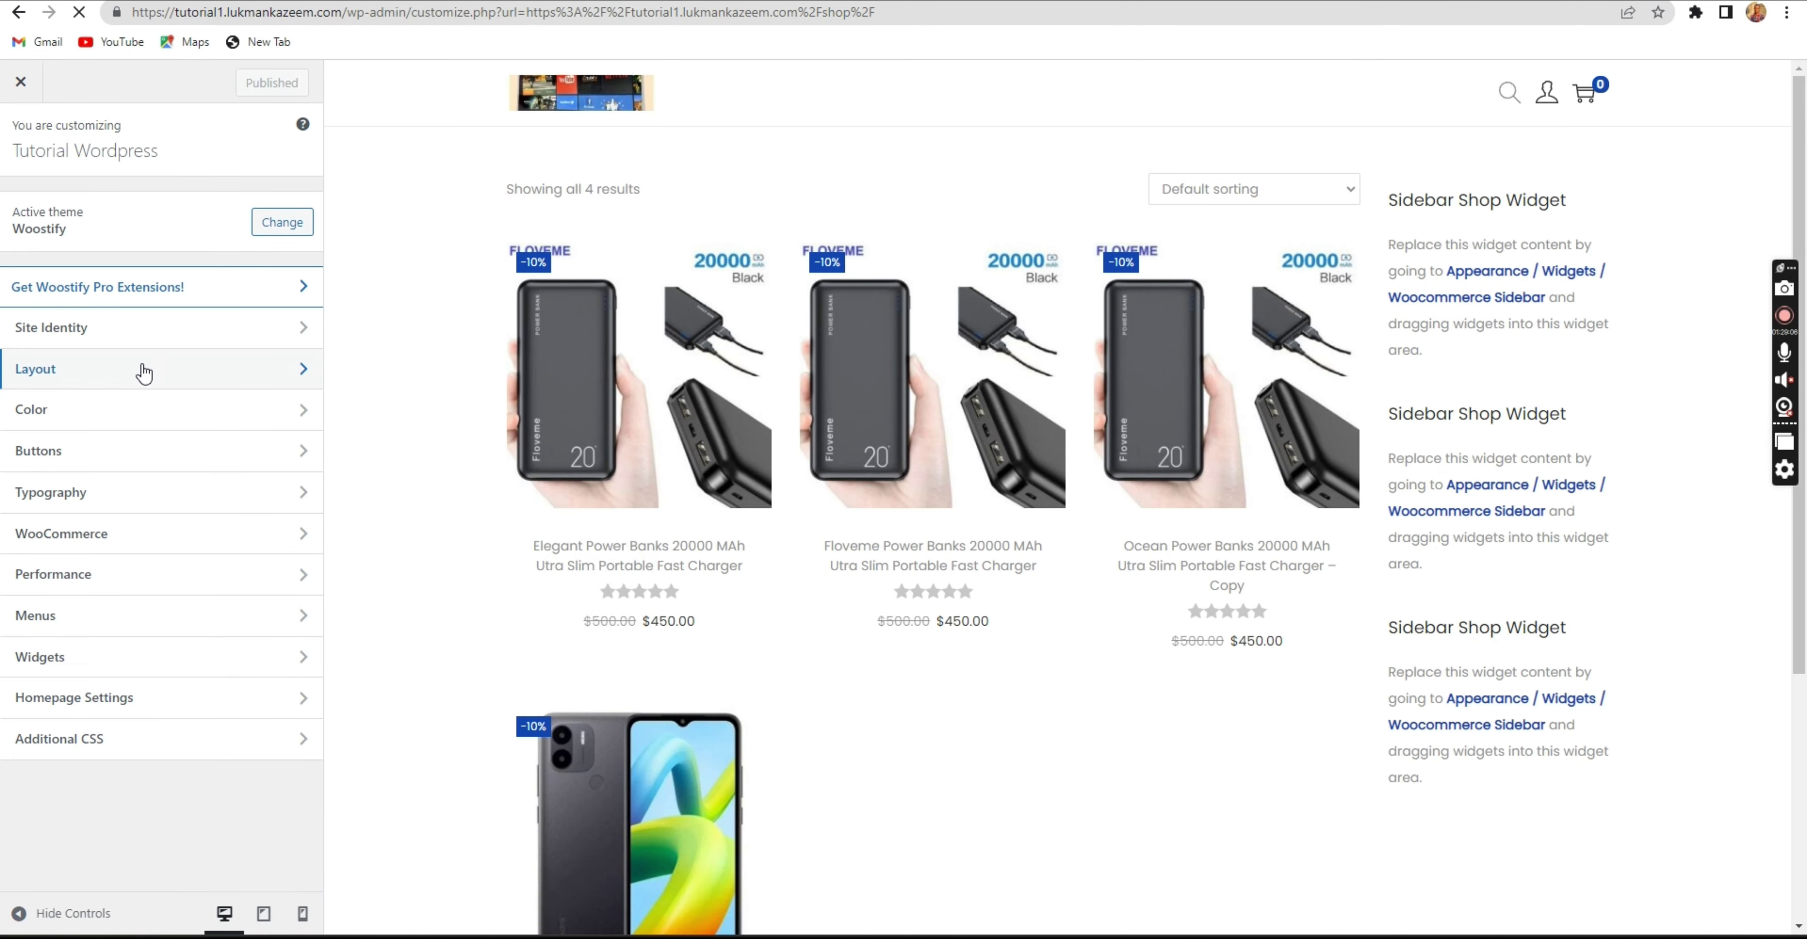
Set the Default and Shop/Product Archive sidebar layouts to No sidebar and close the Customizer.
click(144, 370)
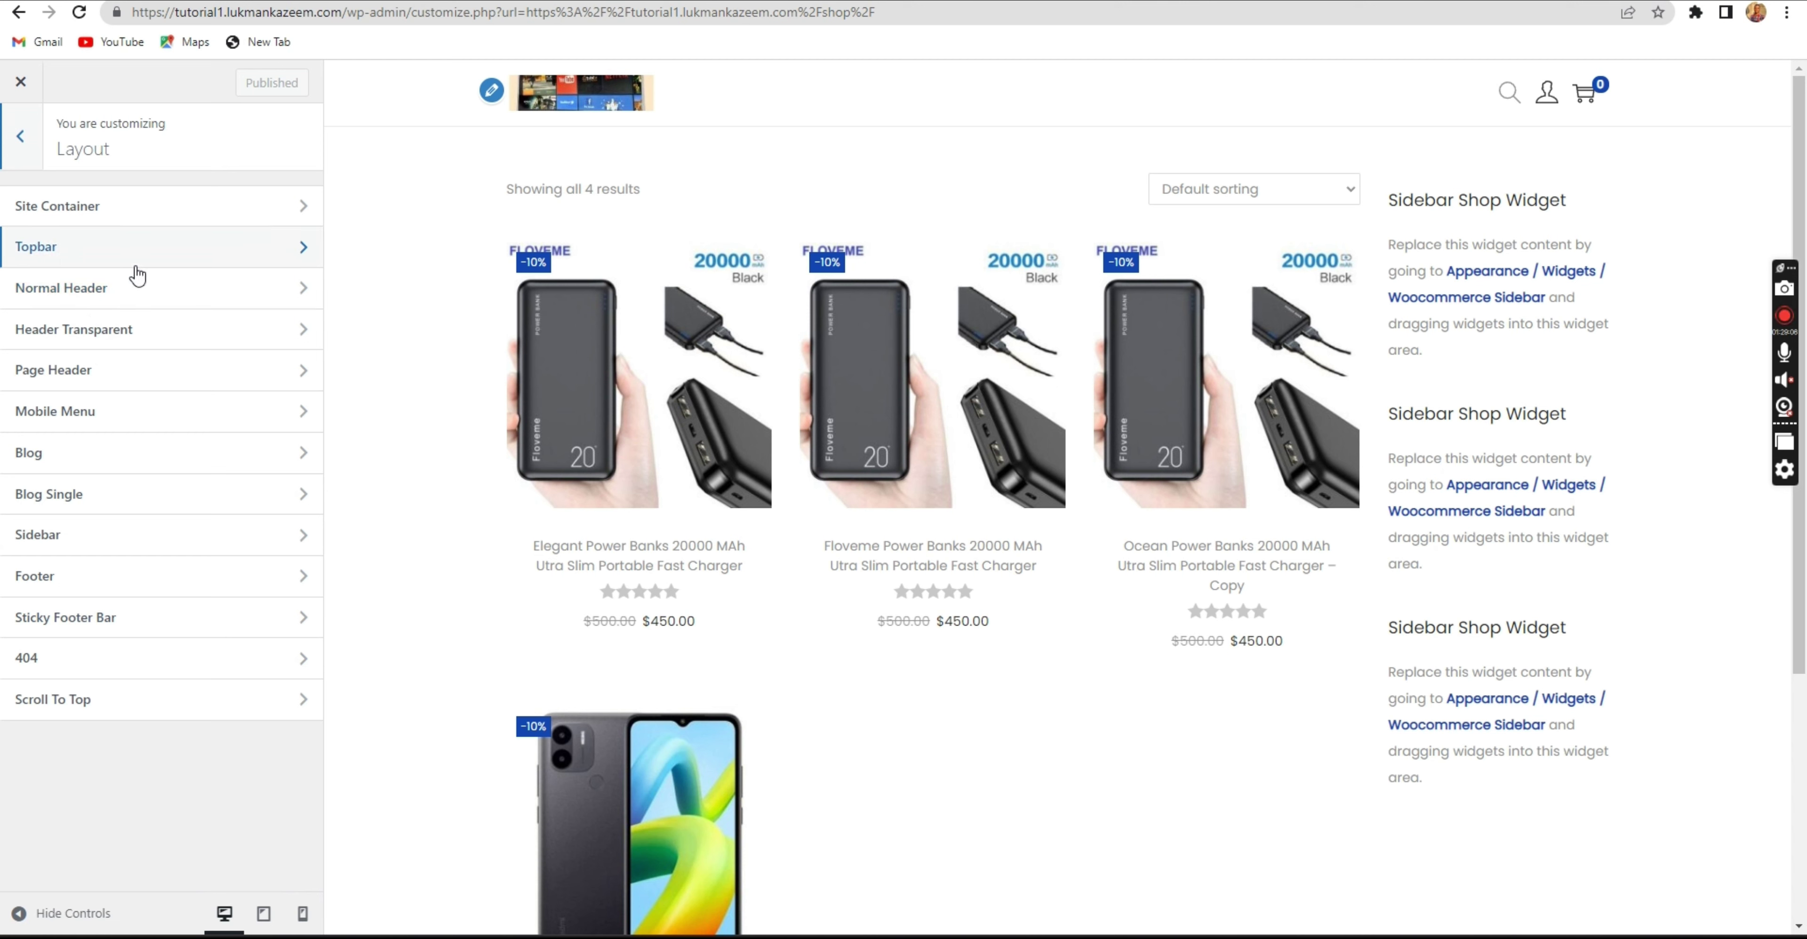
click(169, 538)
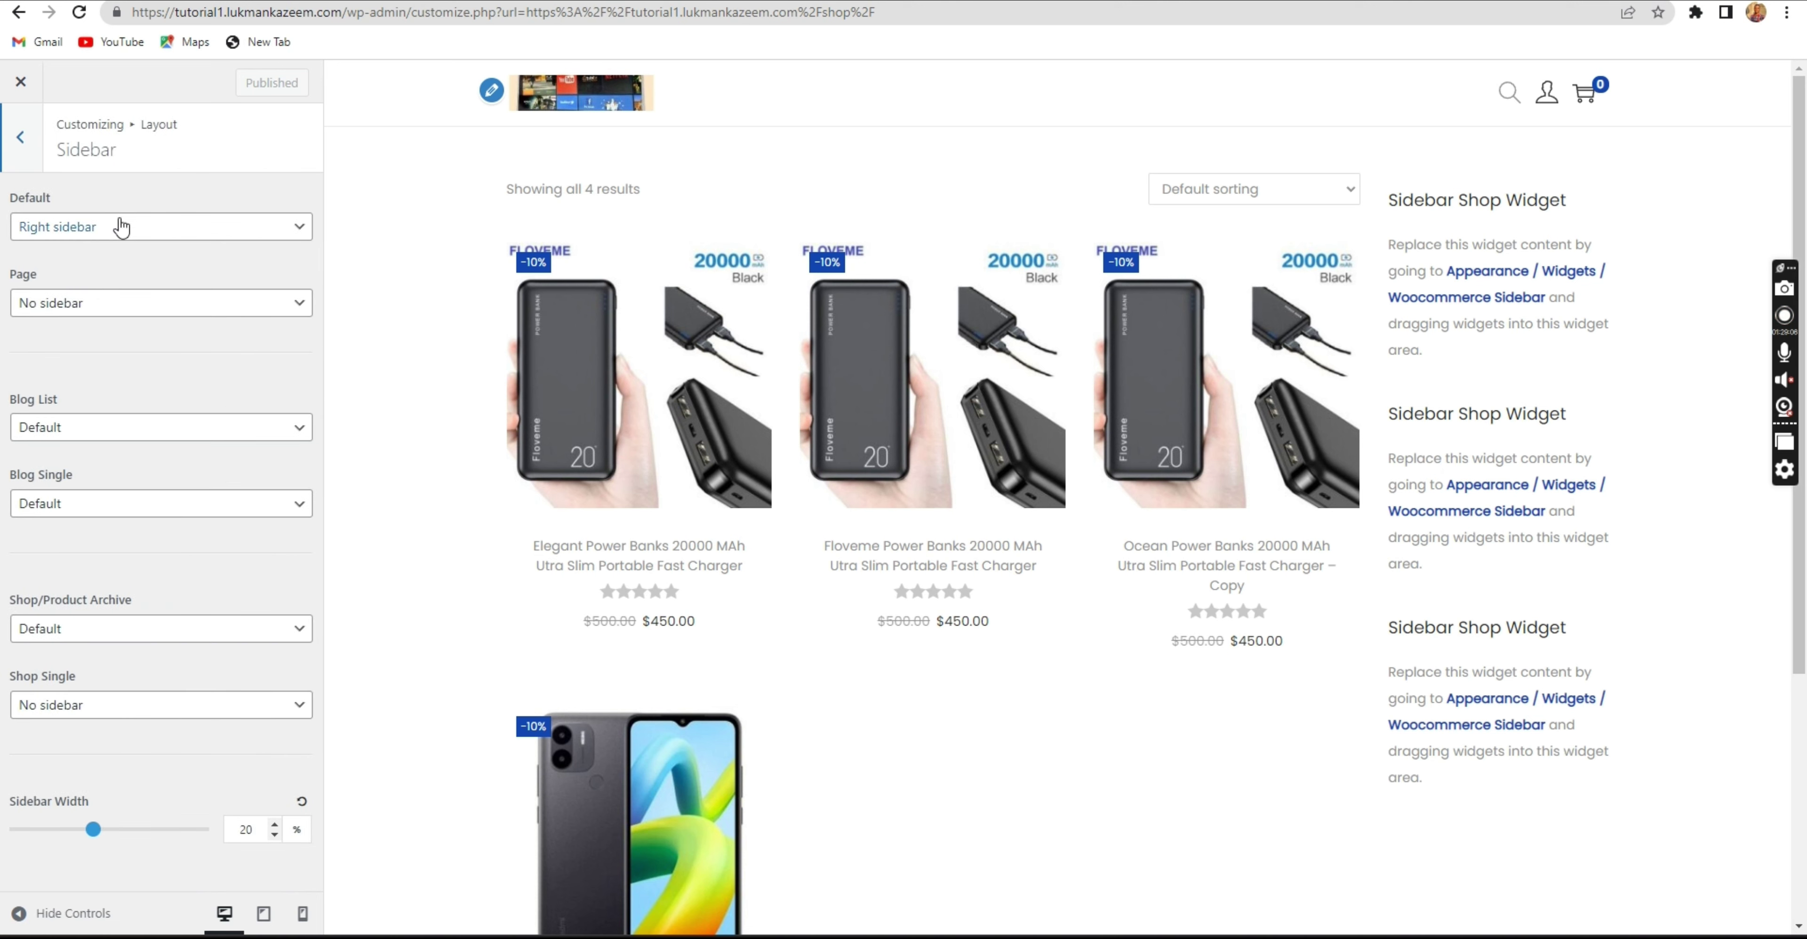
click(121, 238)
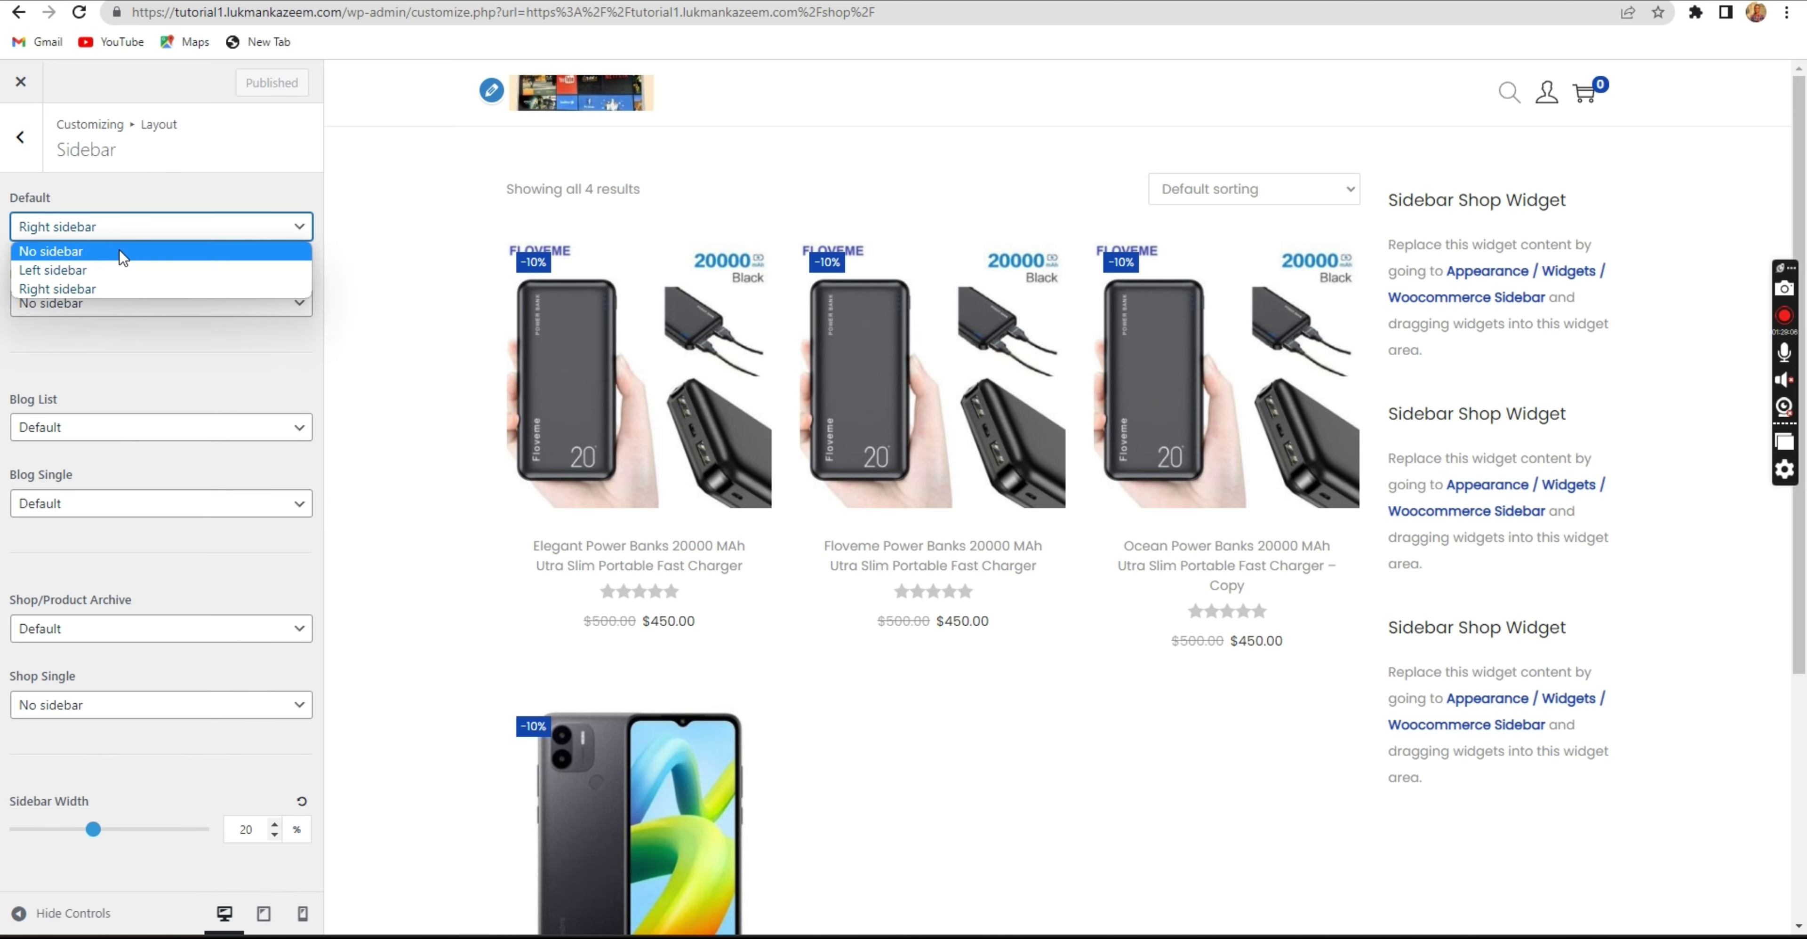
click(119, 249)
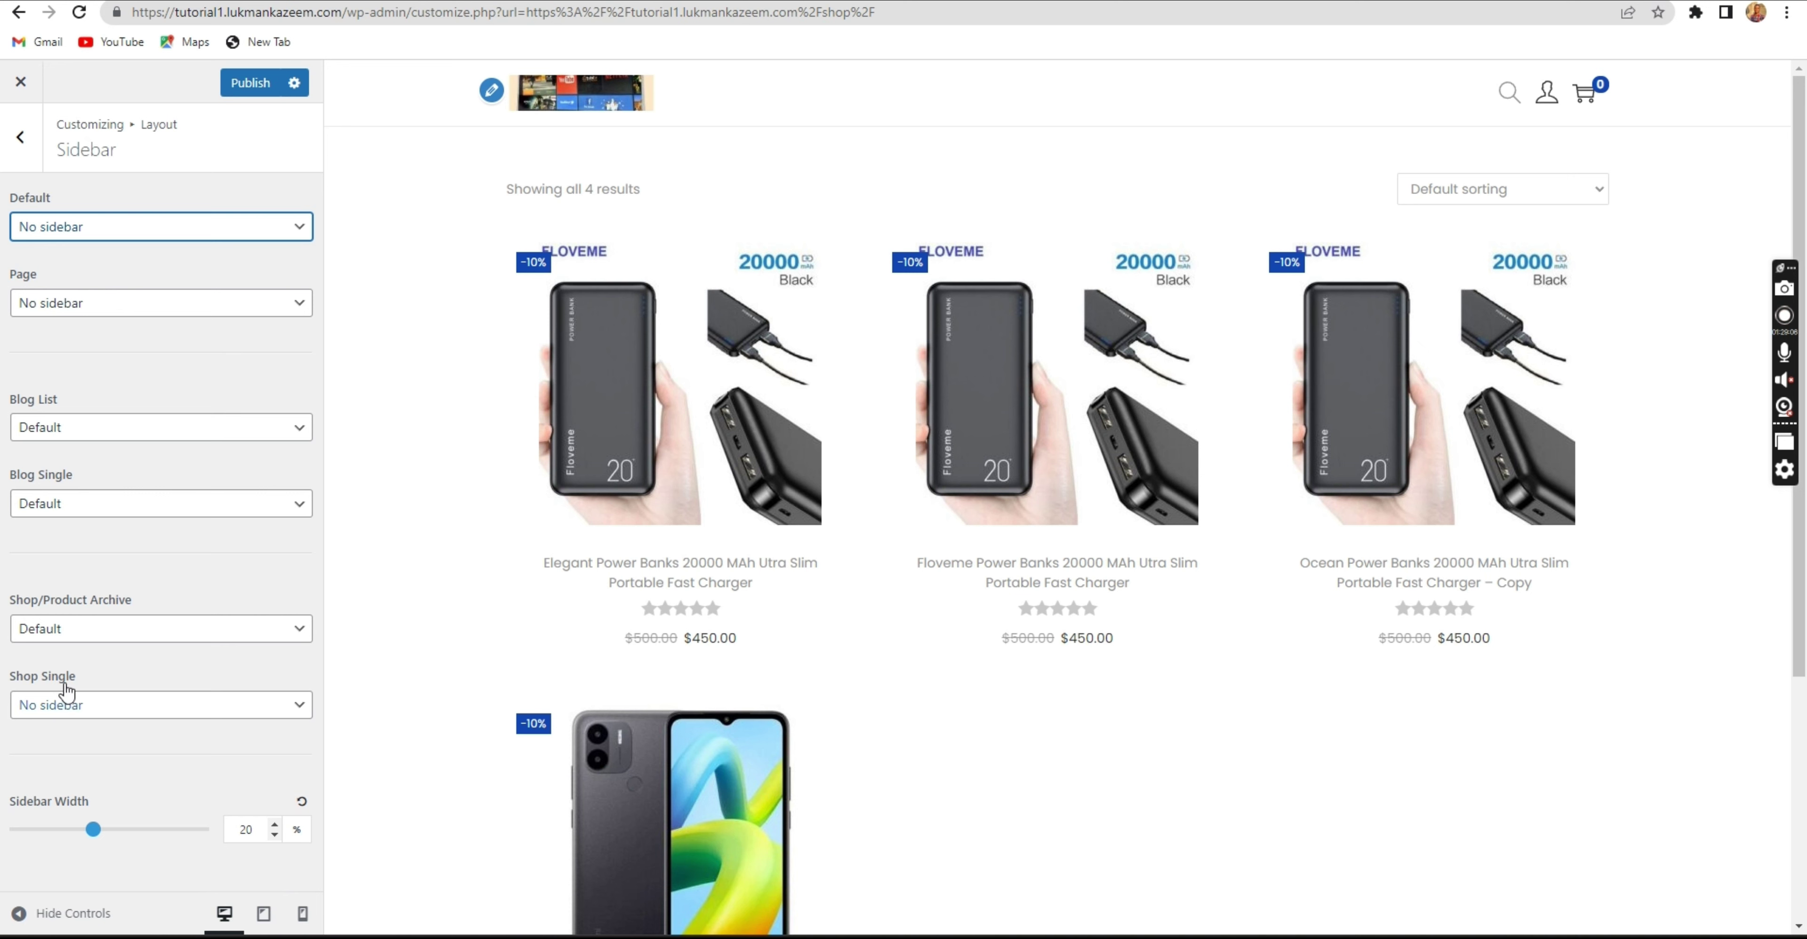
click(80, 632)
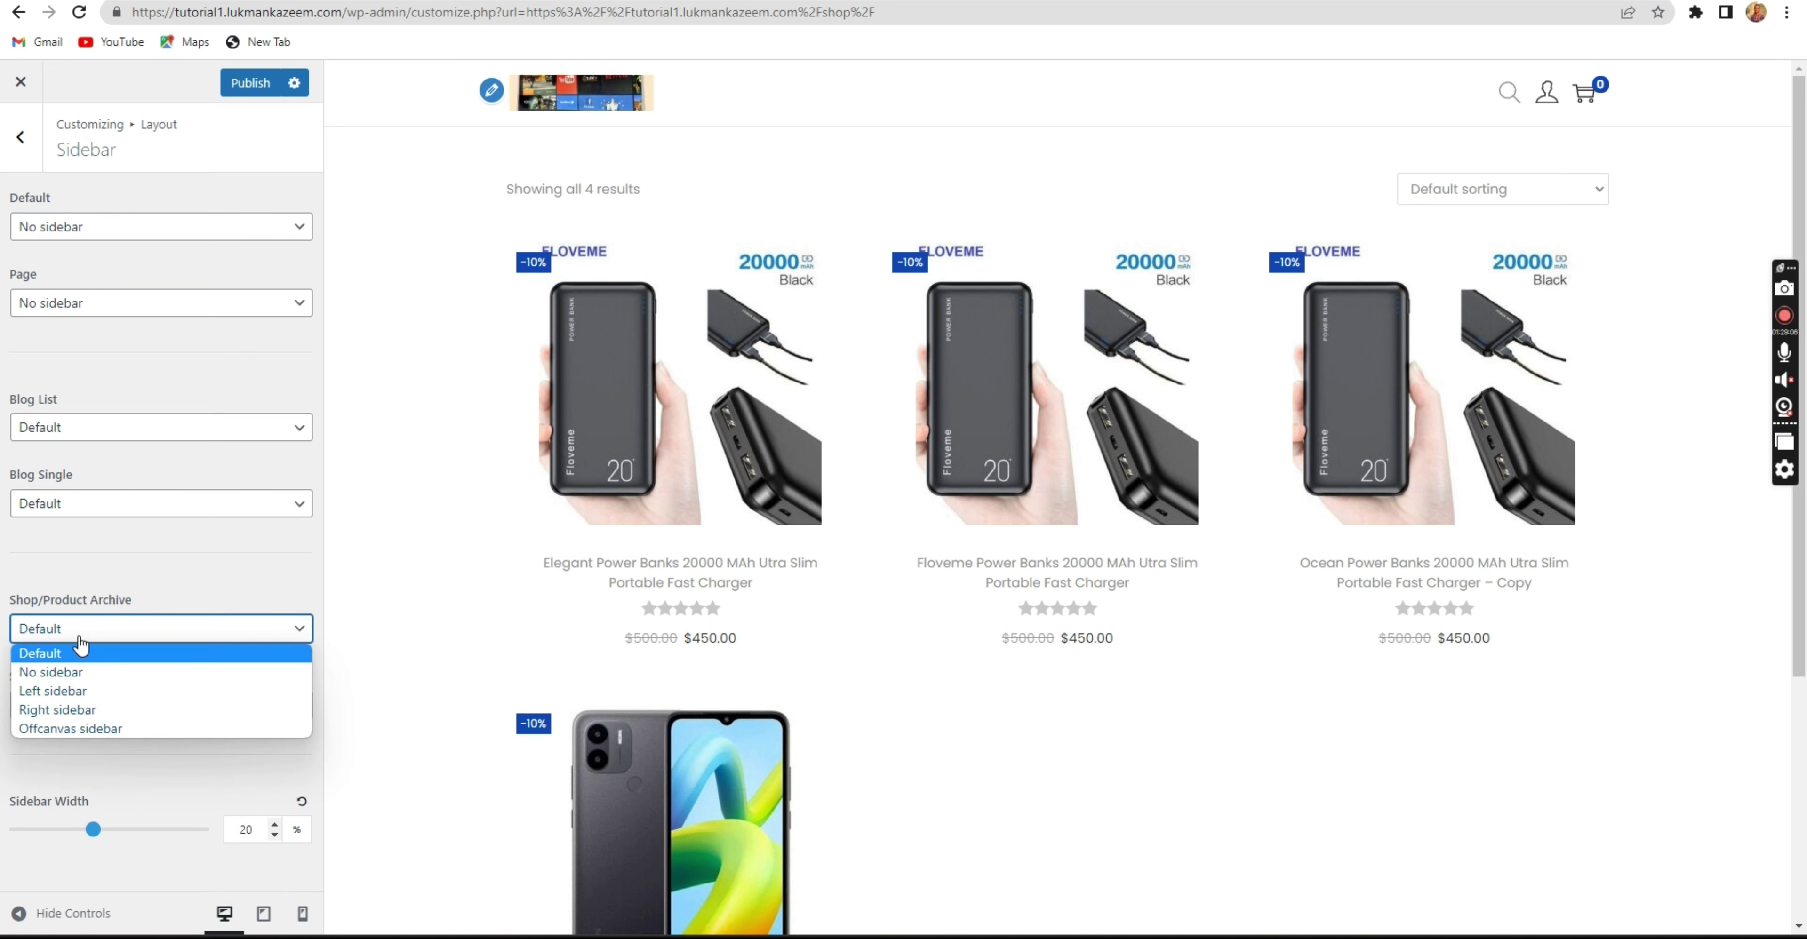
click(77, 668)
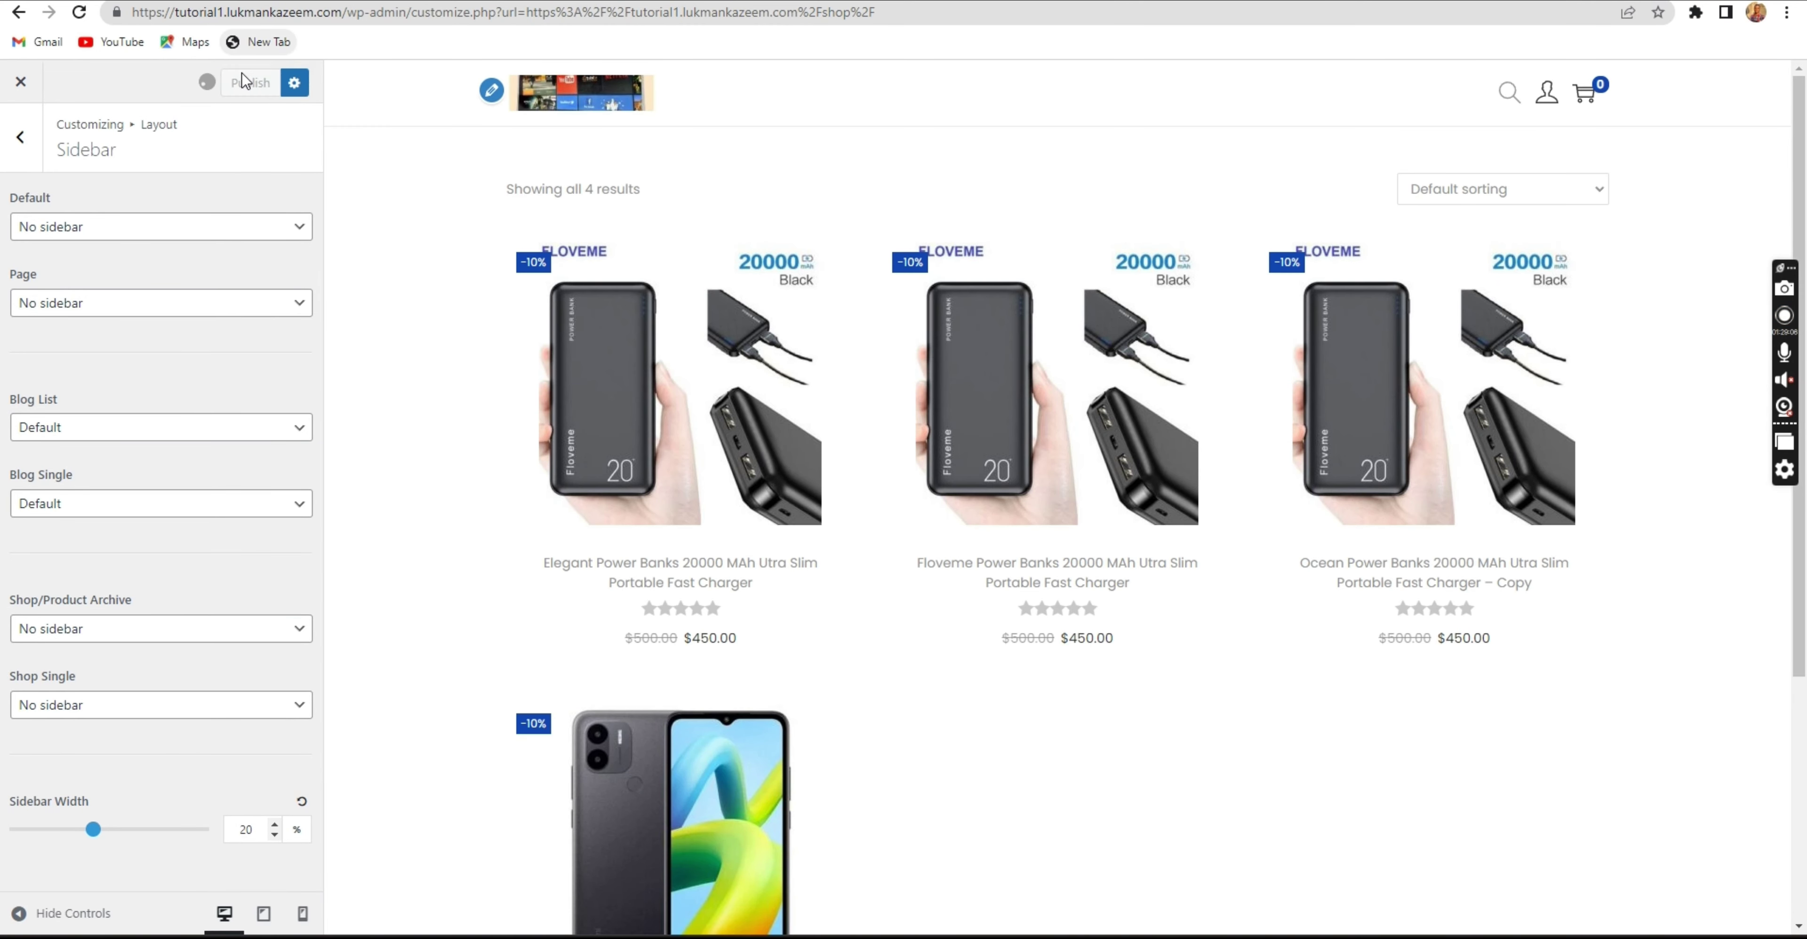
click(21, 82)
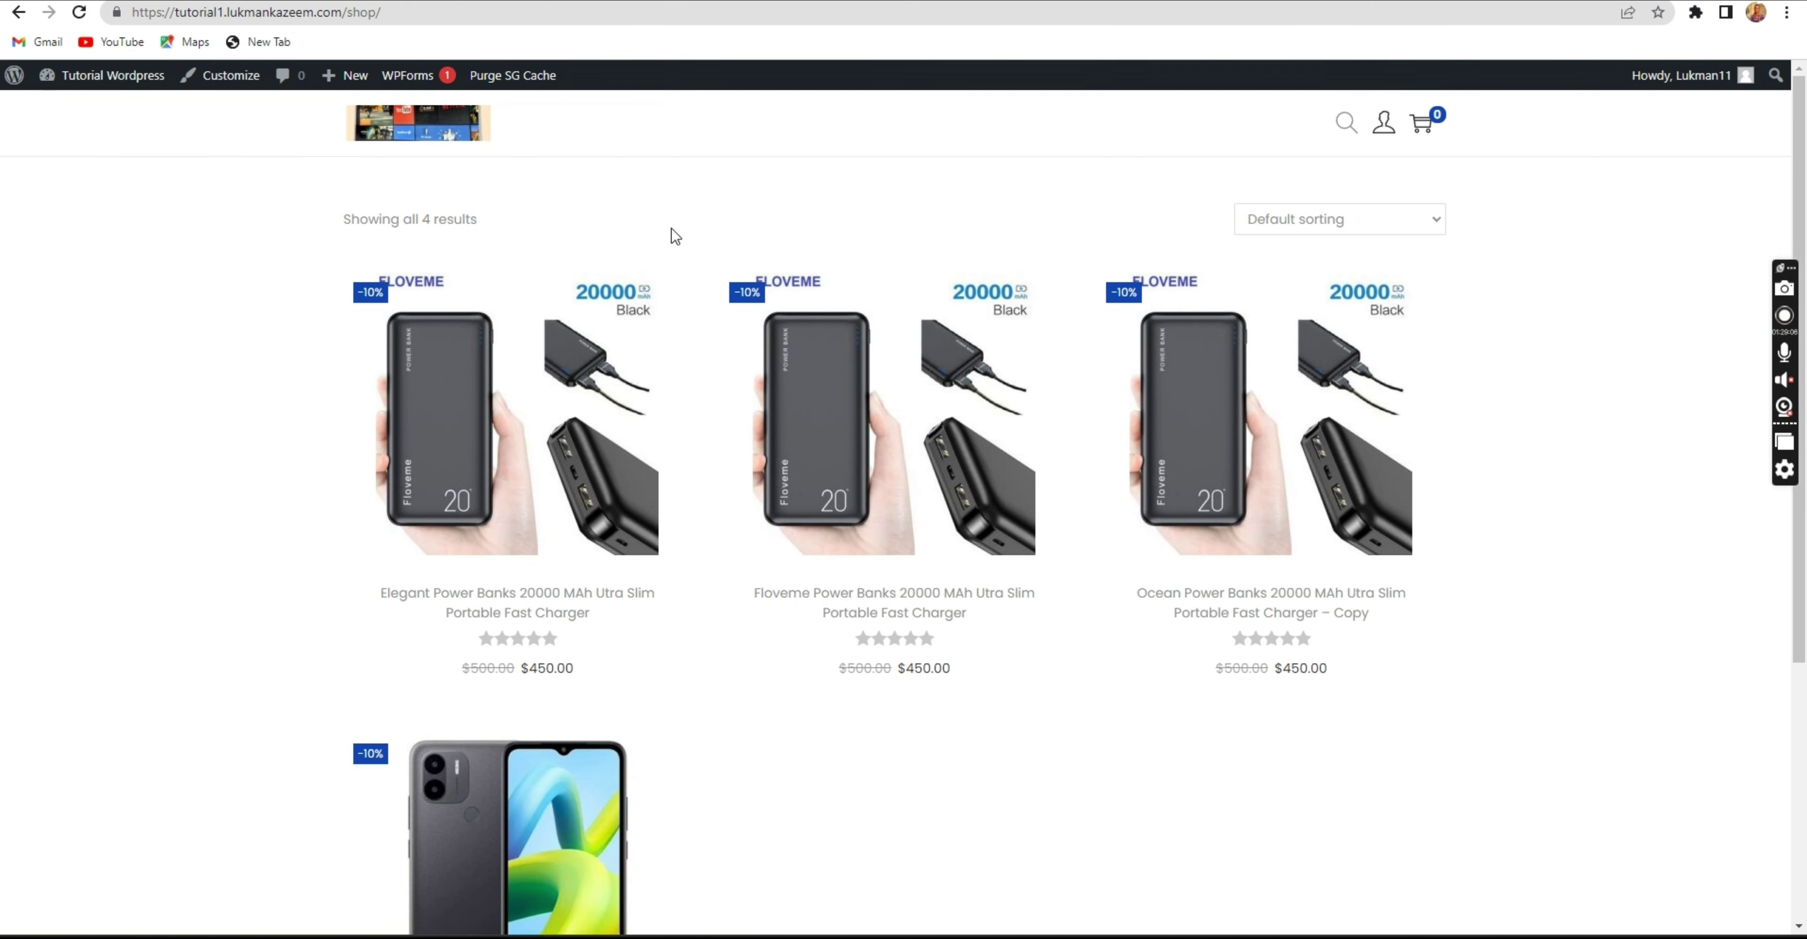
Try sorting the shop products by popularity, then switch back to default sorting.
click(1370, 217)
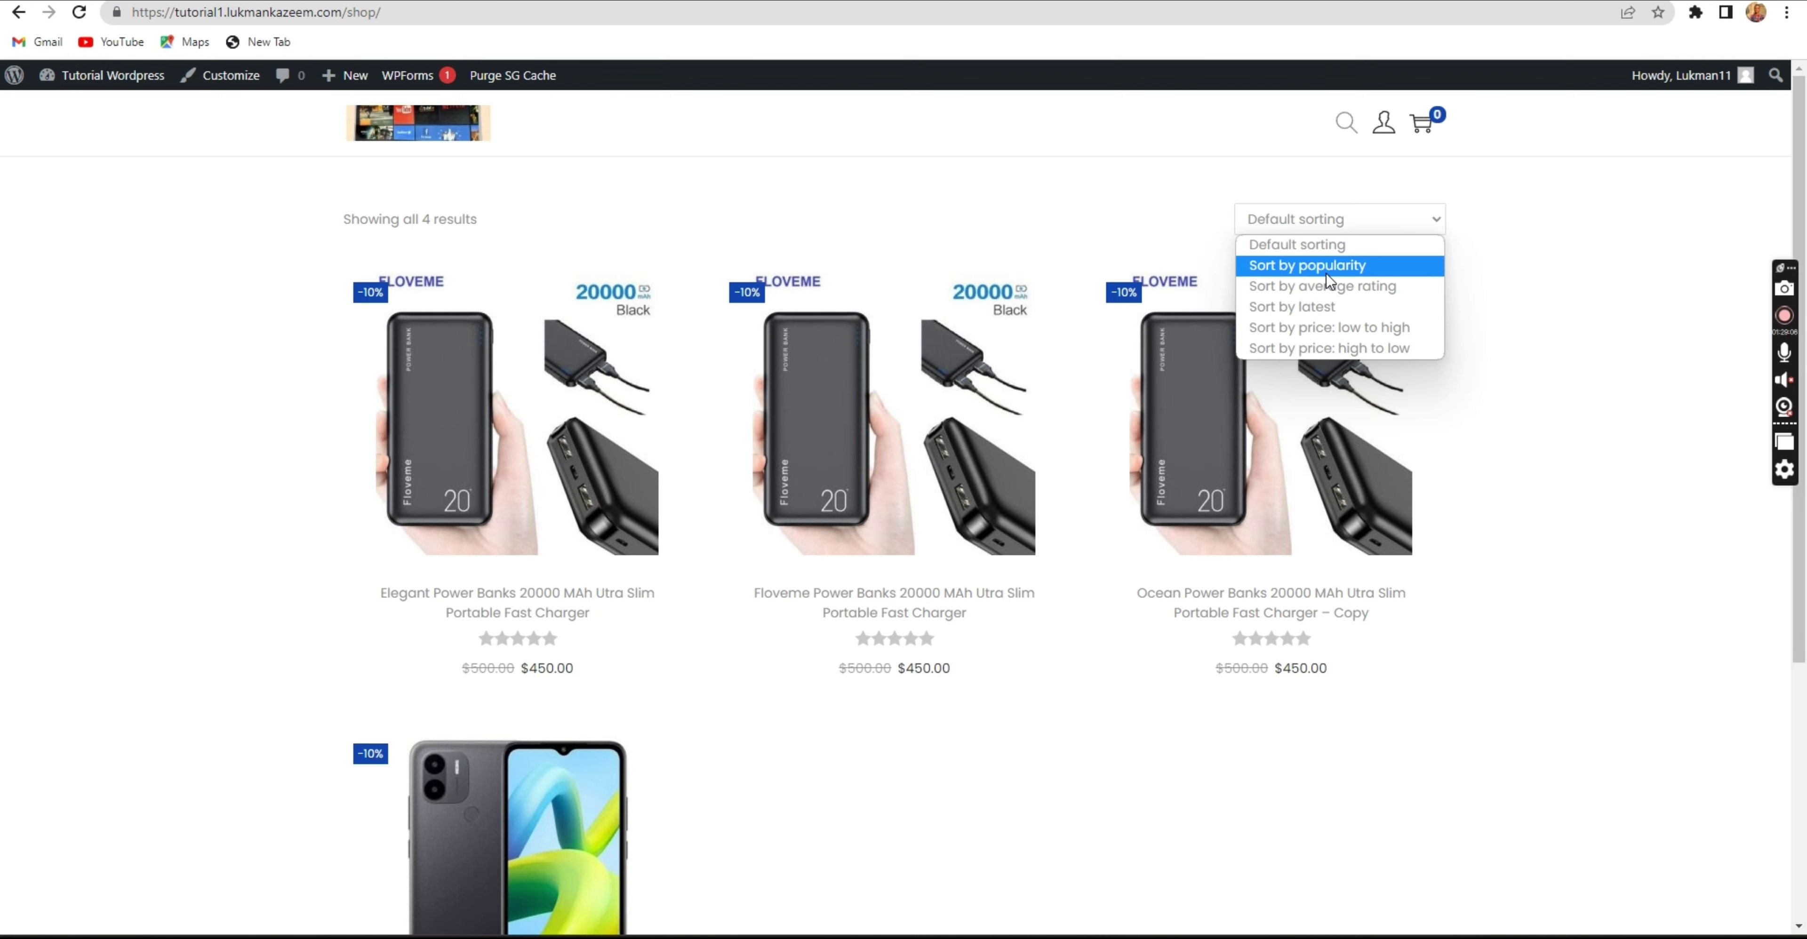
click(1326, 271)
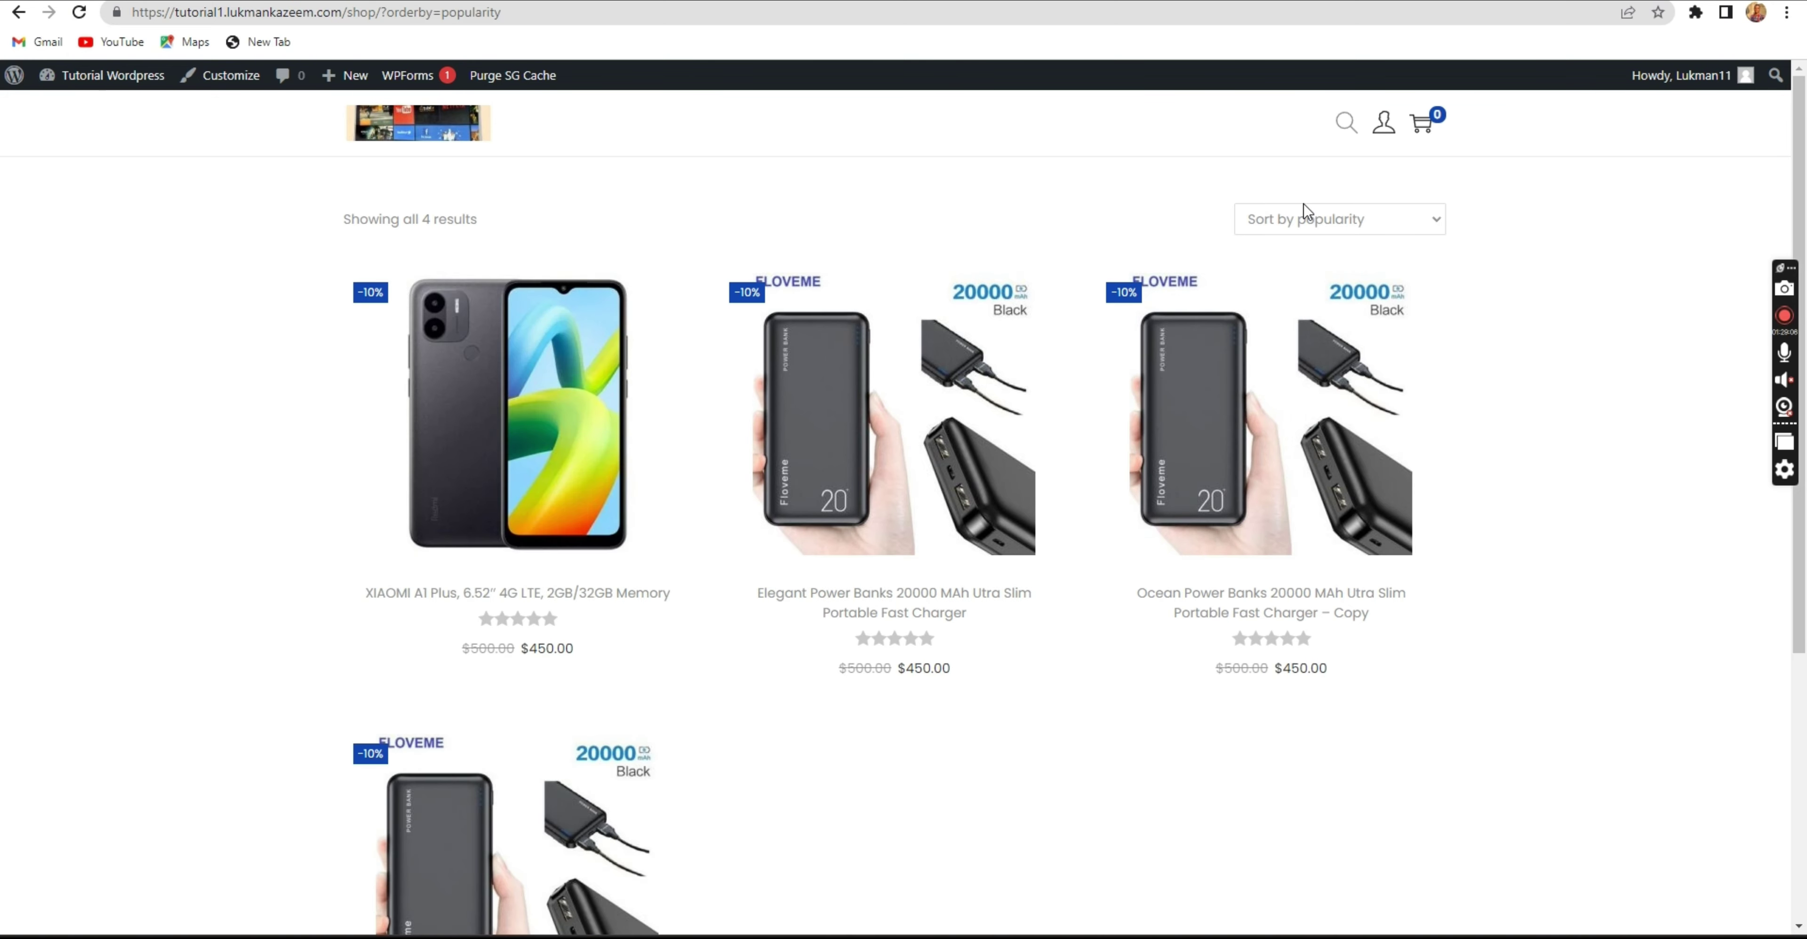
click(1304, 216)
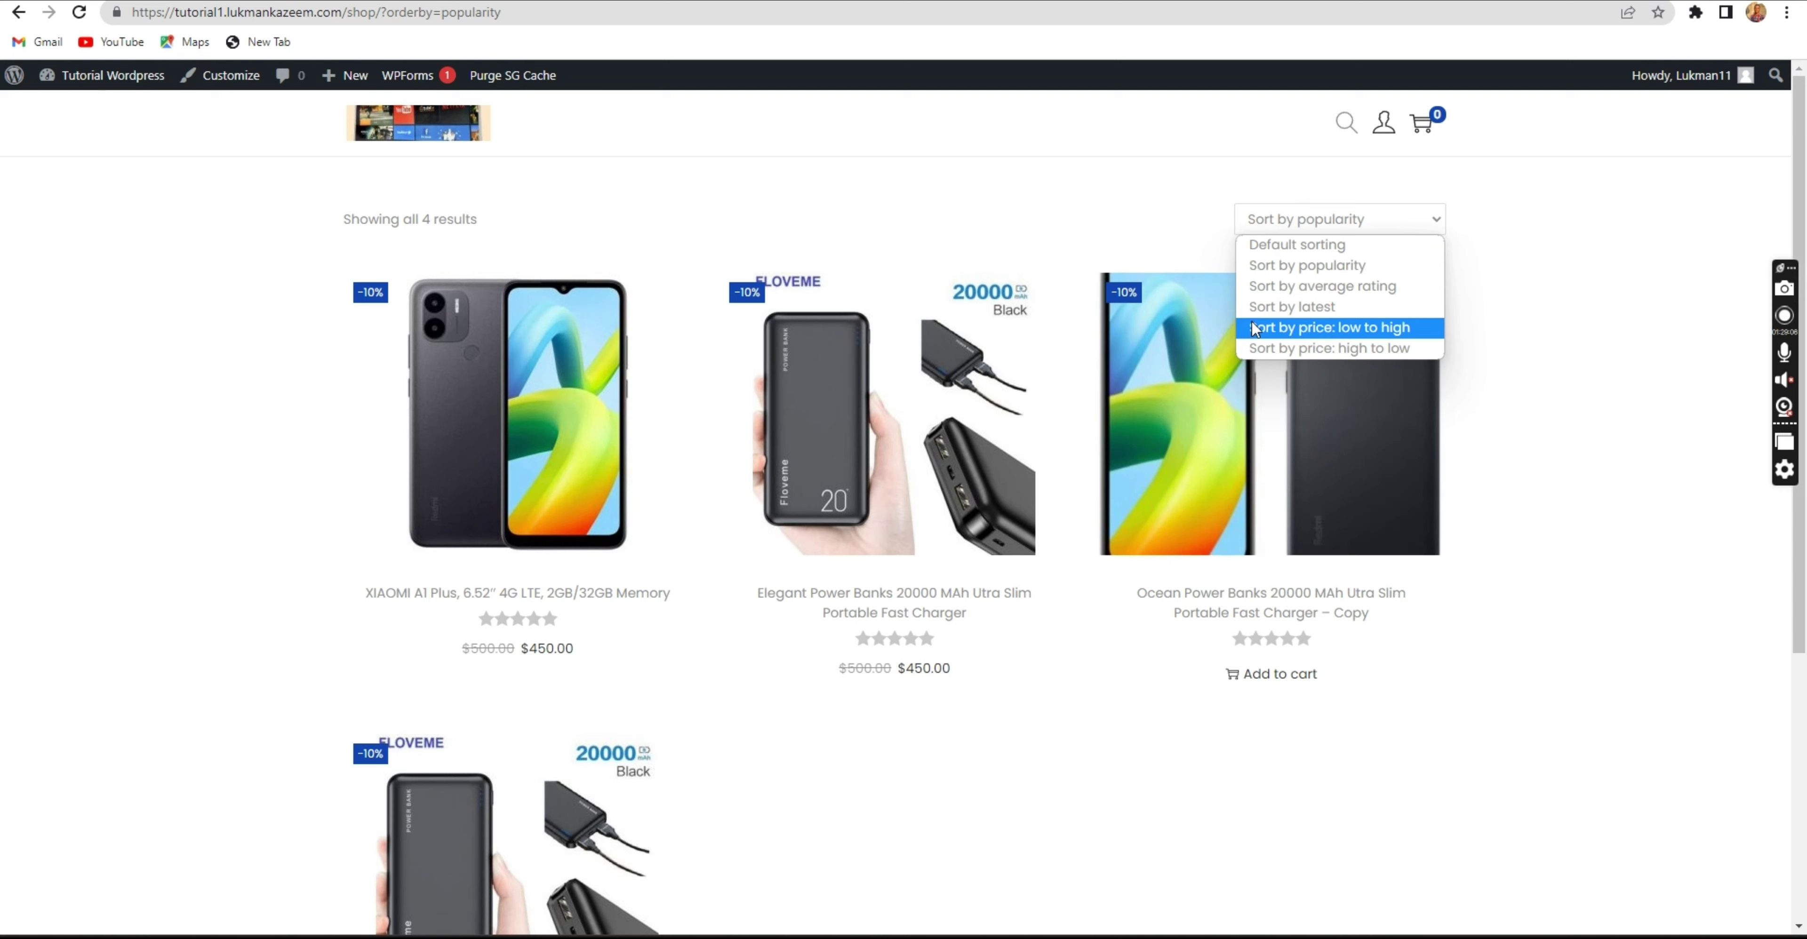
click(1270, 247)
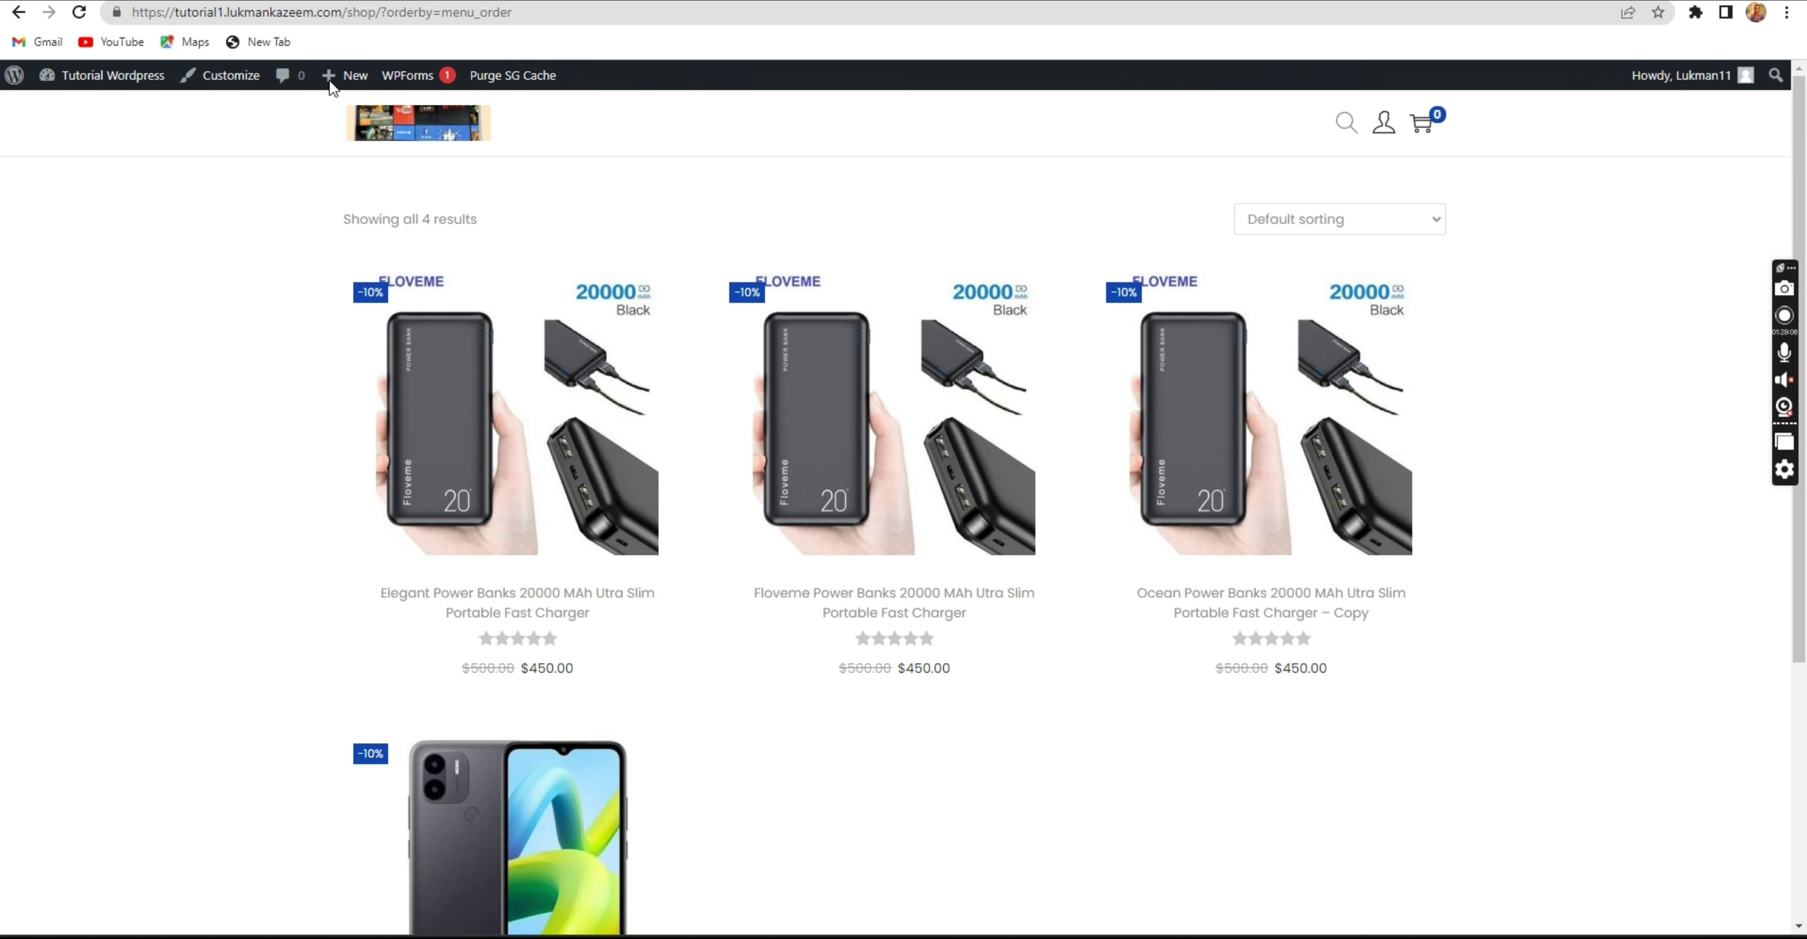
Remove the sorting parameter from the address and reload the shop at /shop/.
drag(517, 226, 367, 224)
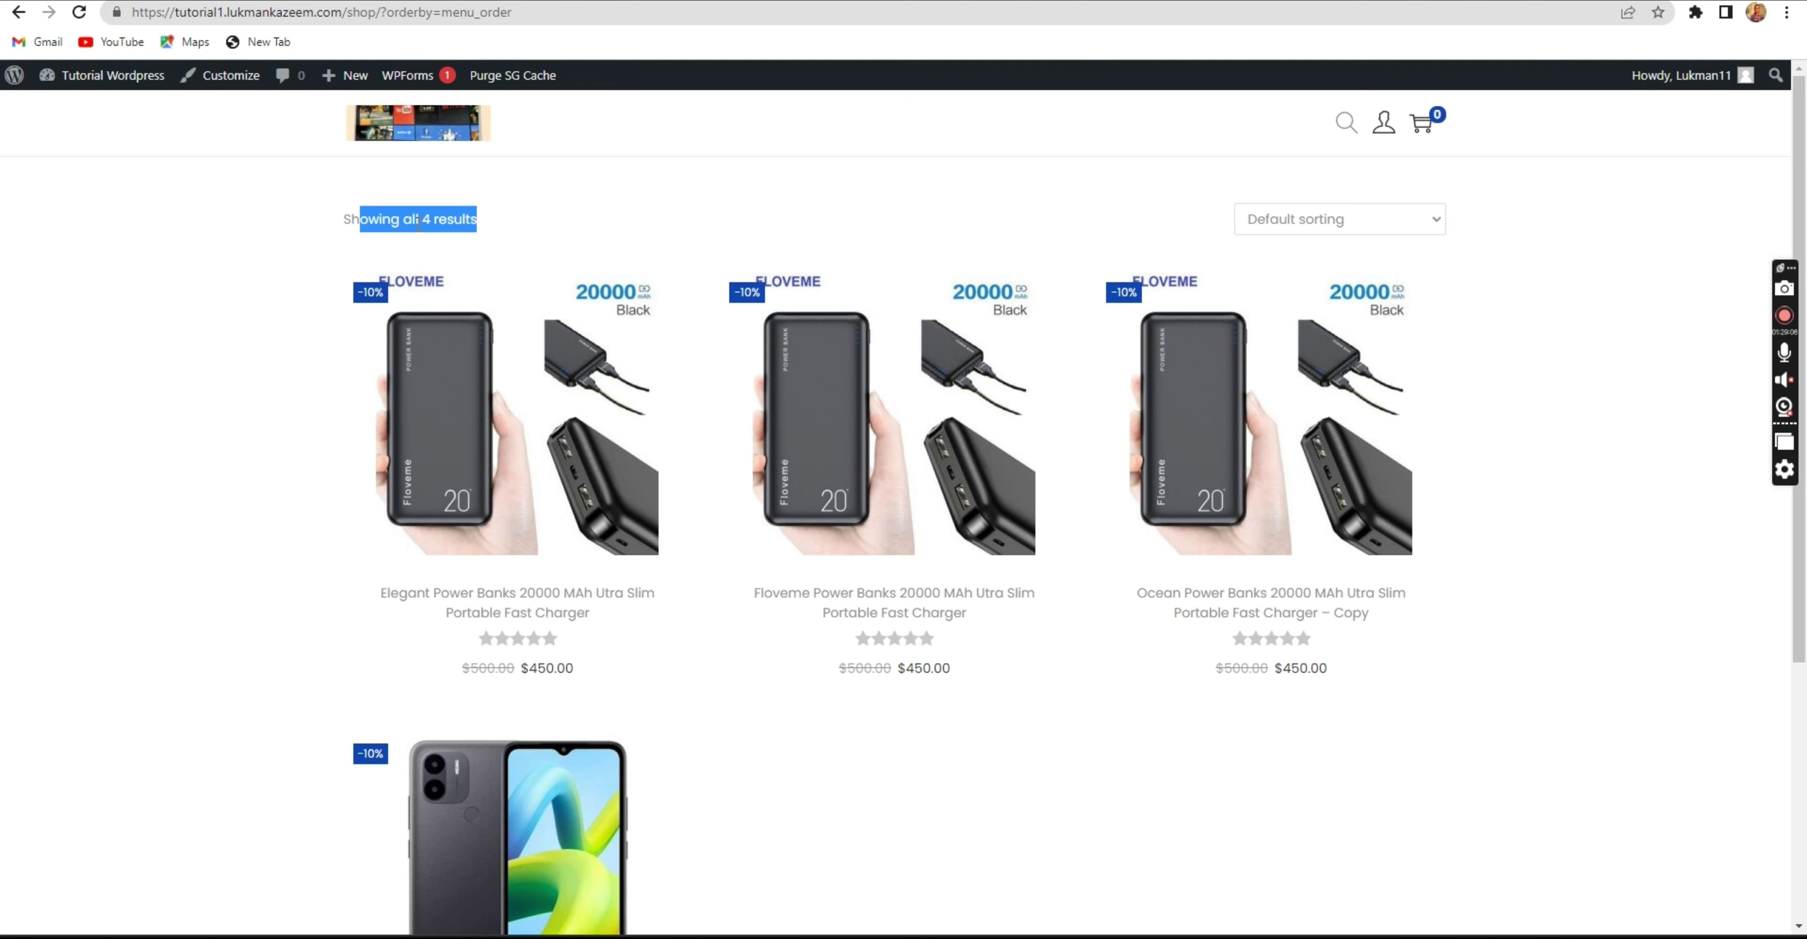
drag(379, 12, 551, 33)
key(BackSpace)
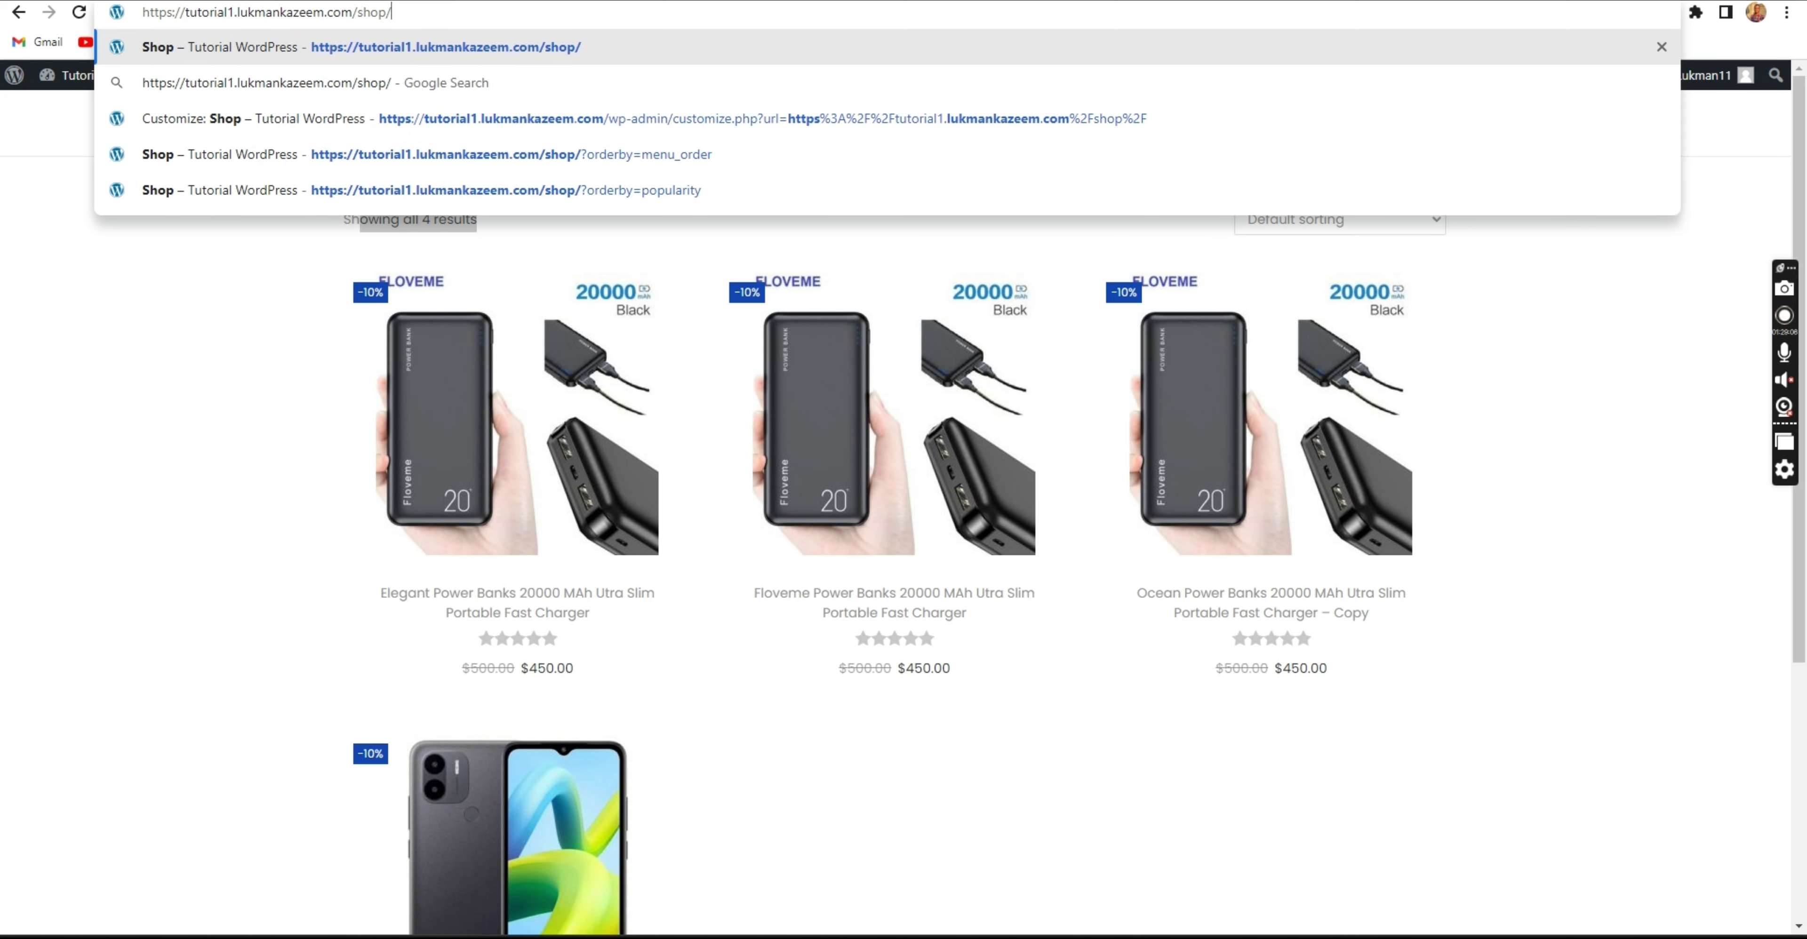
key(Return)
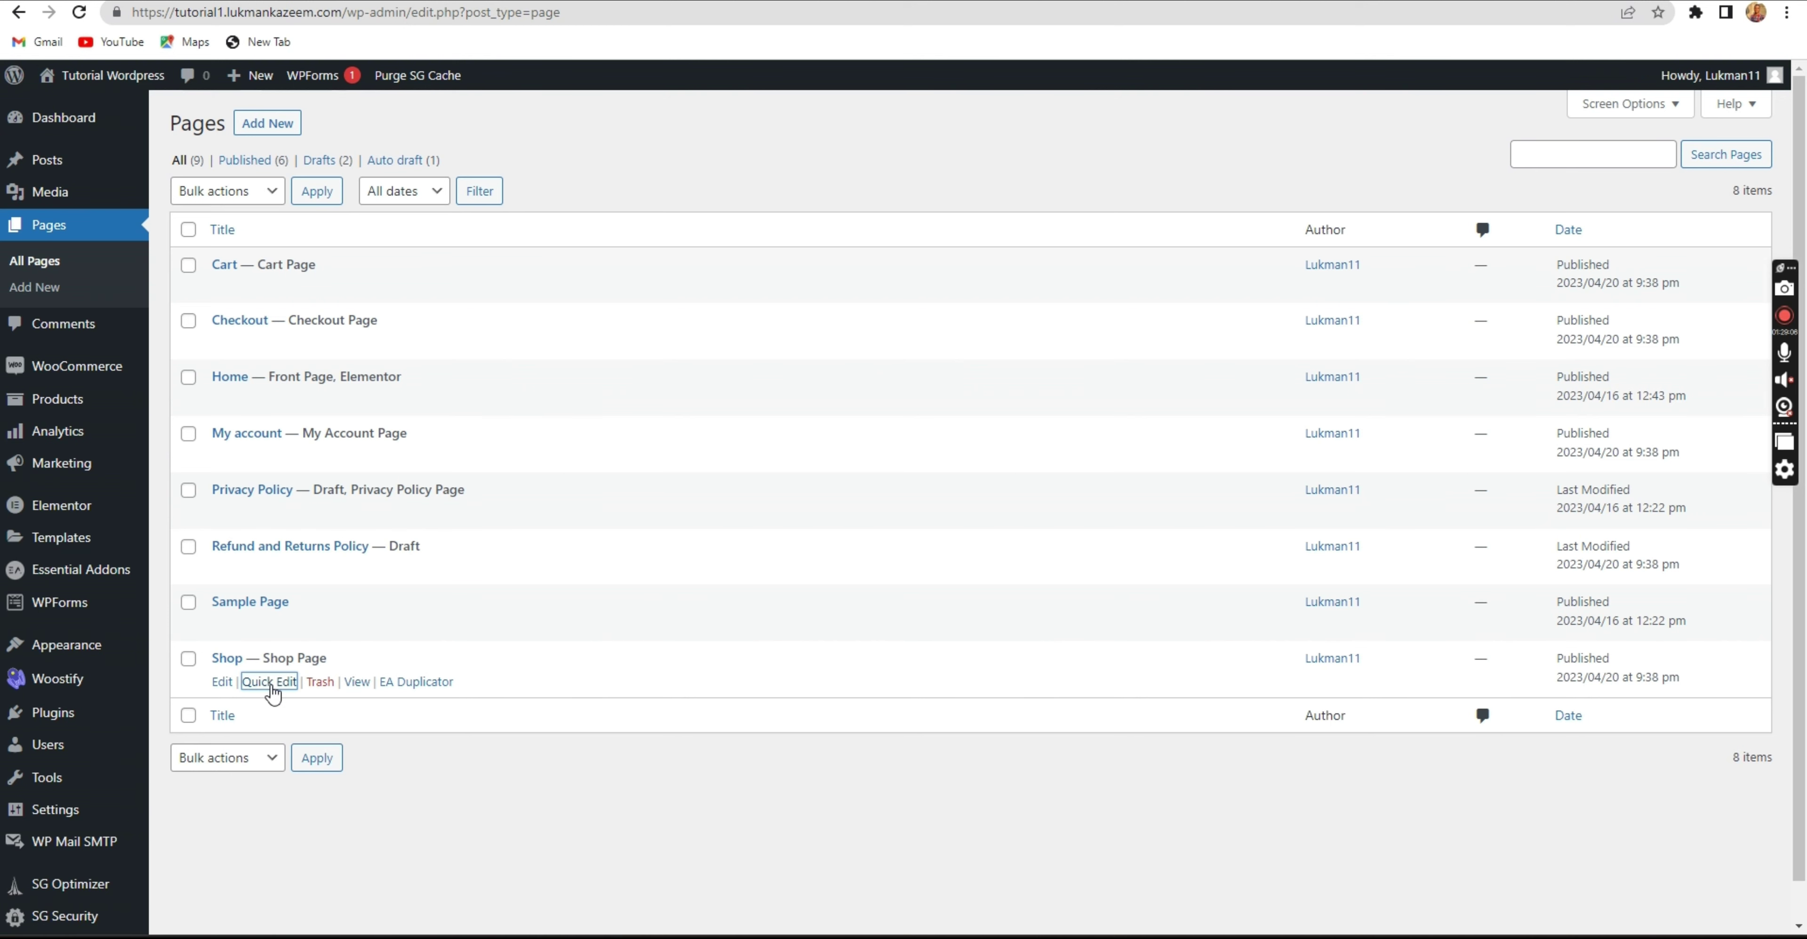
Quick Edit the Shop page and change its slug from shop to products.
click(270, 683)
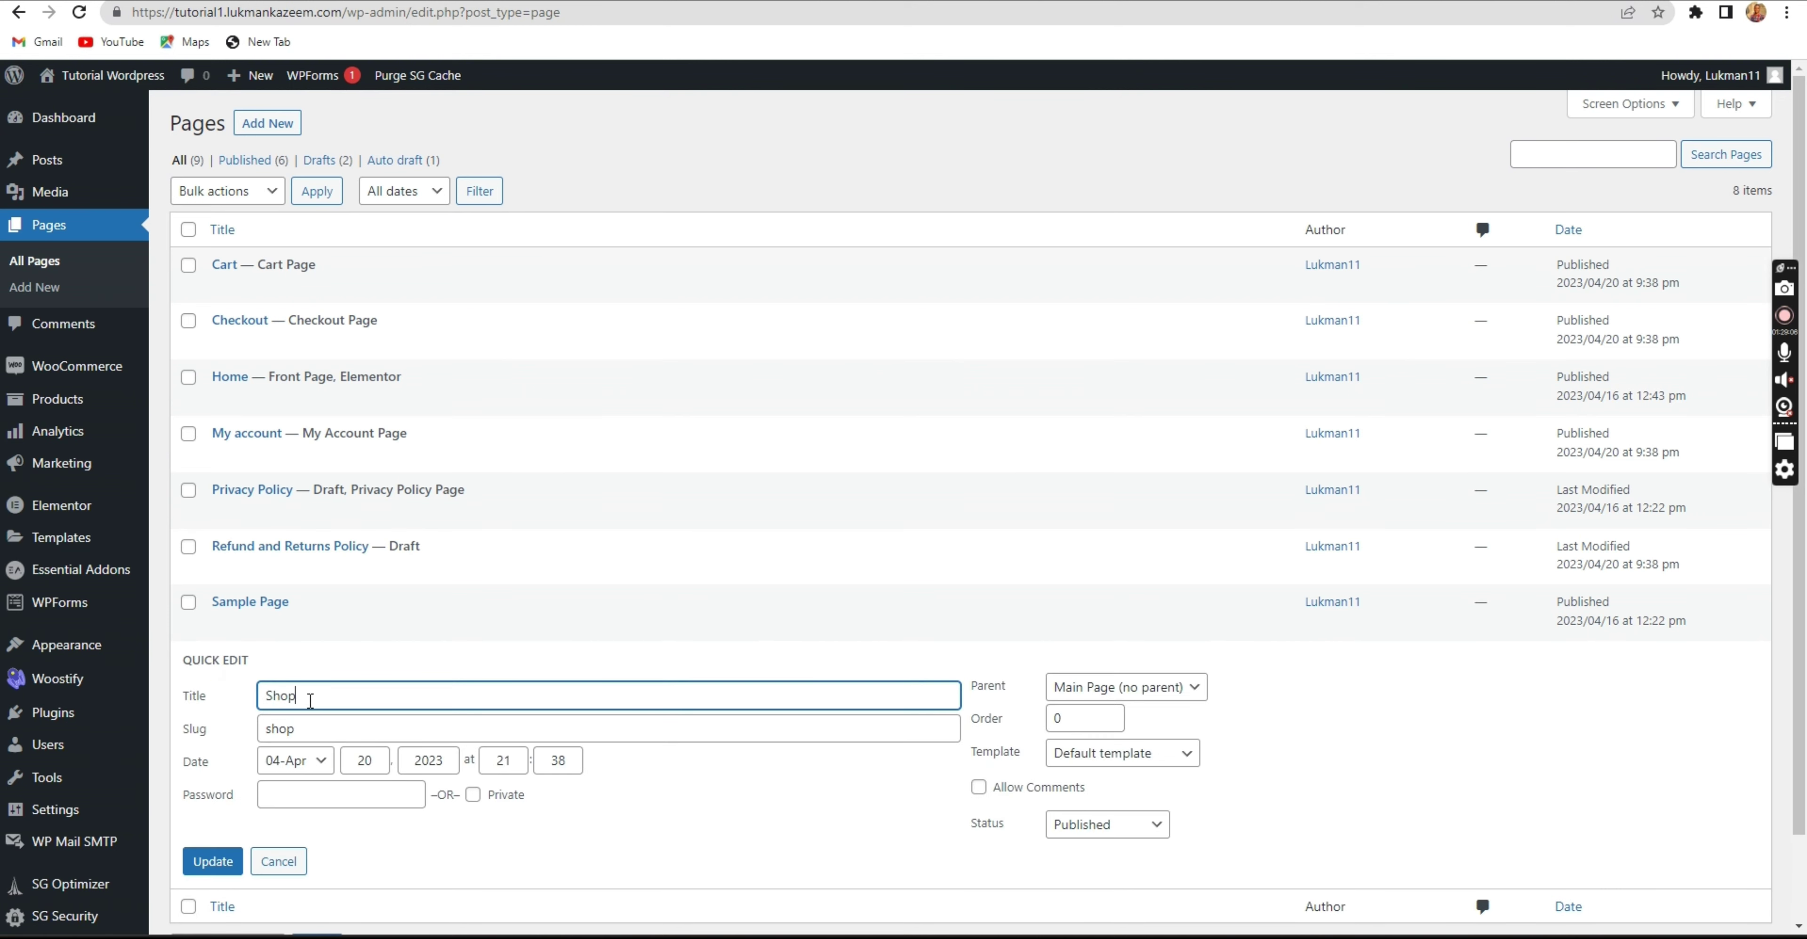
drag(310, 701, 257, 703)
click(300, 694)
click(292, 727)
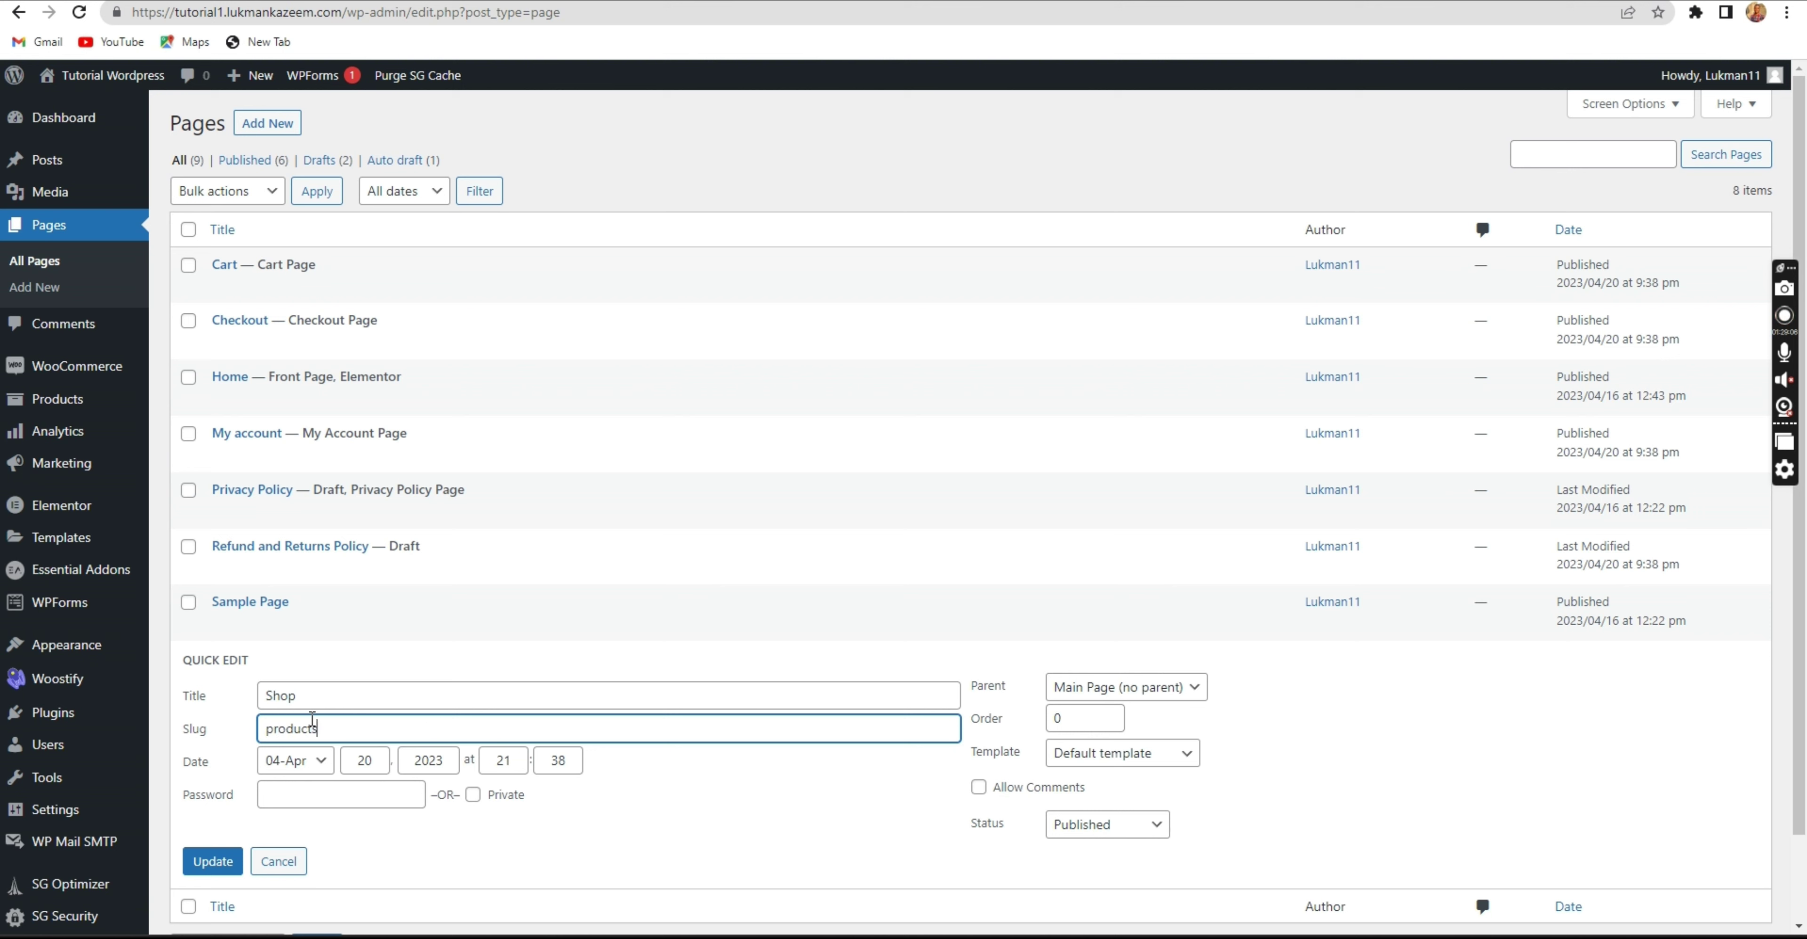
text(products)
click(219, 862)
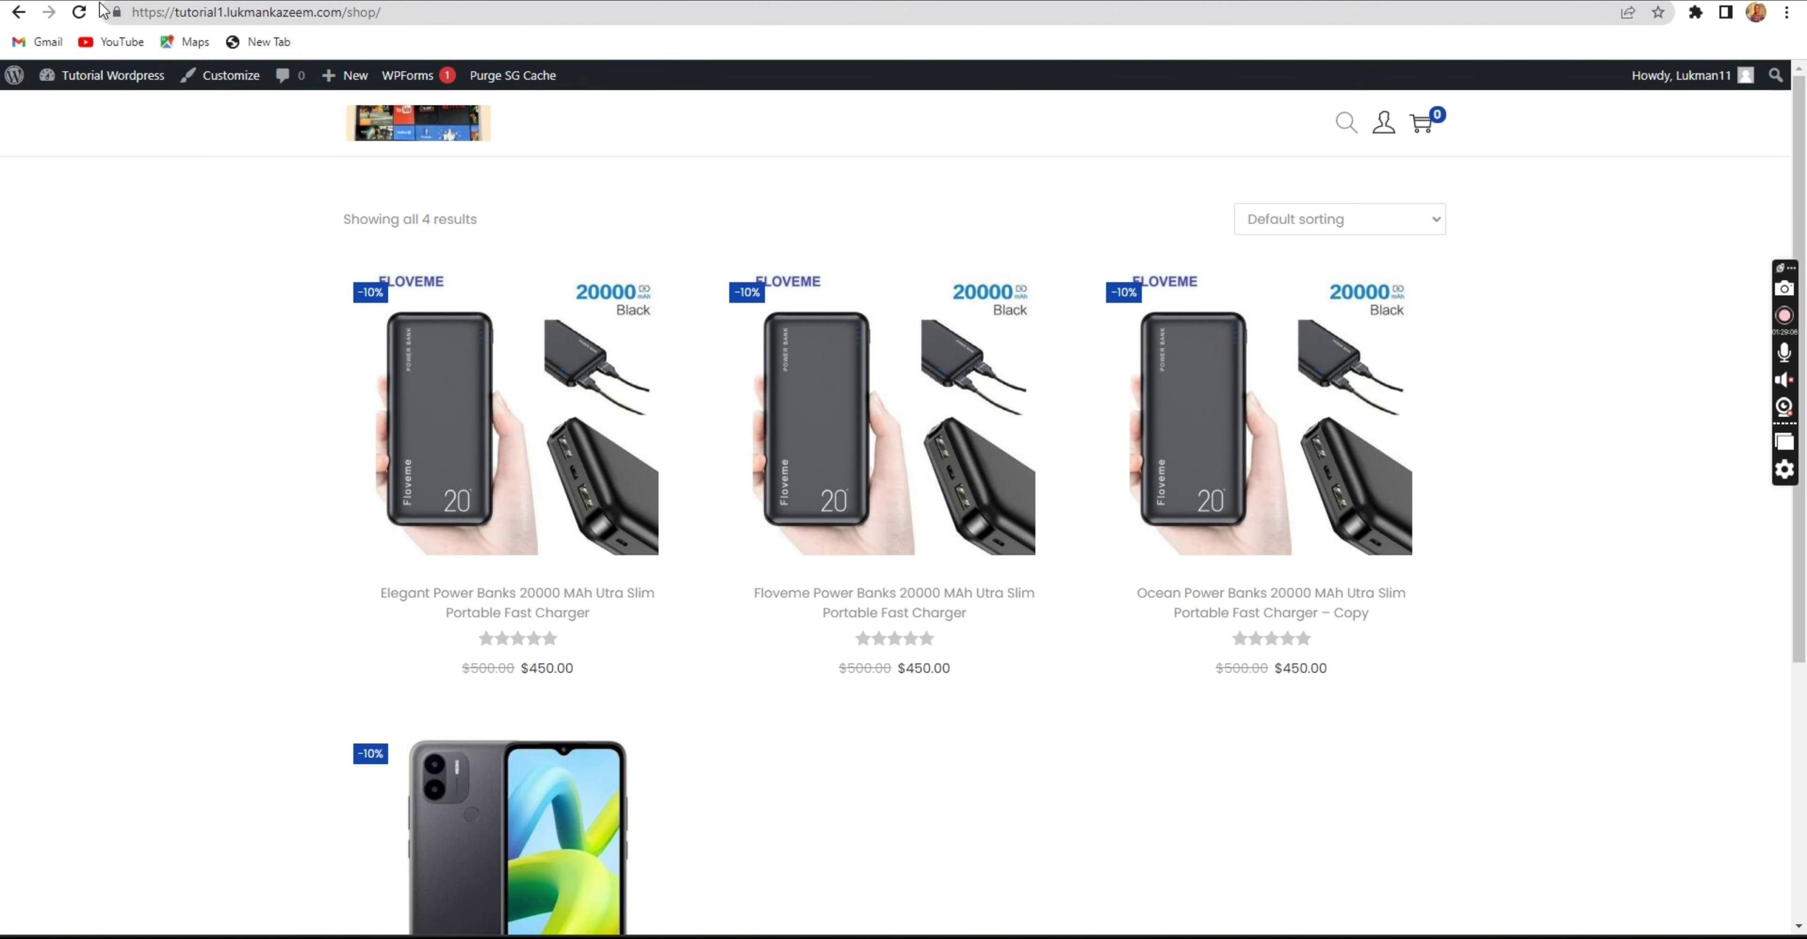
Test the new address by loading the site at /products.
click(79, 12)
drag(347, 14, 393, 19)
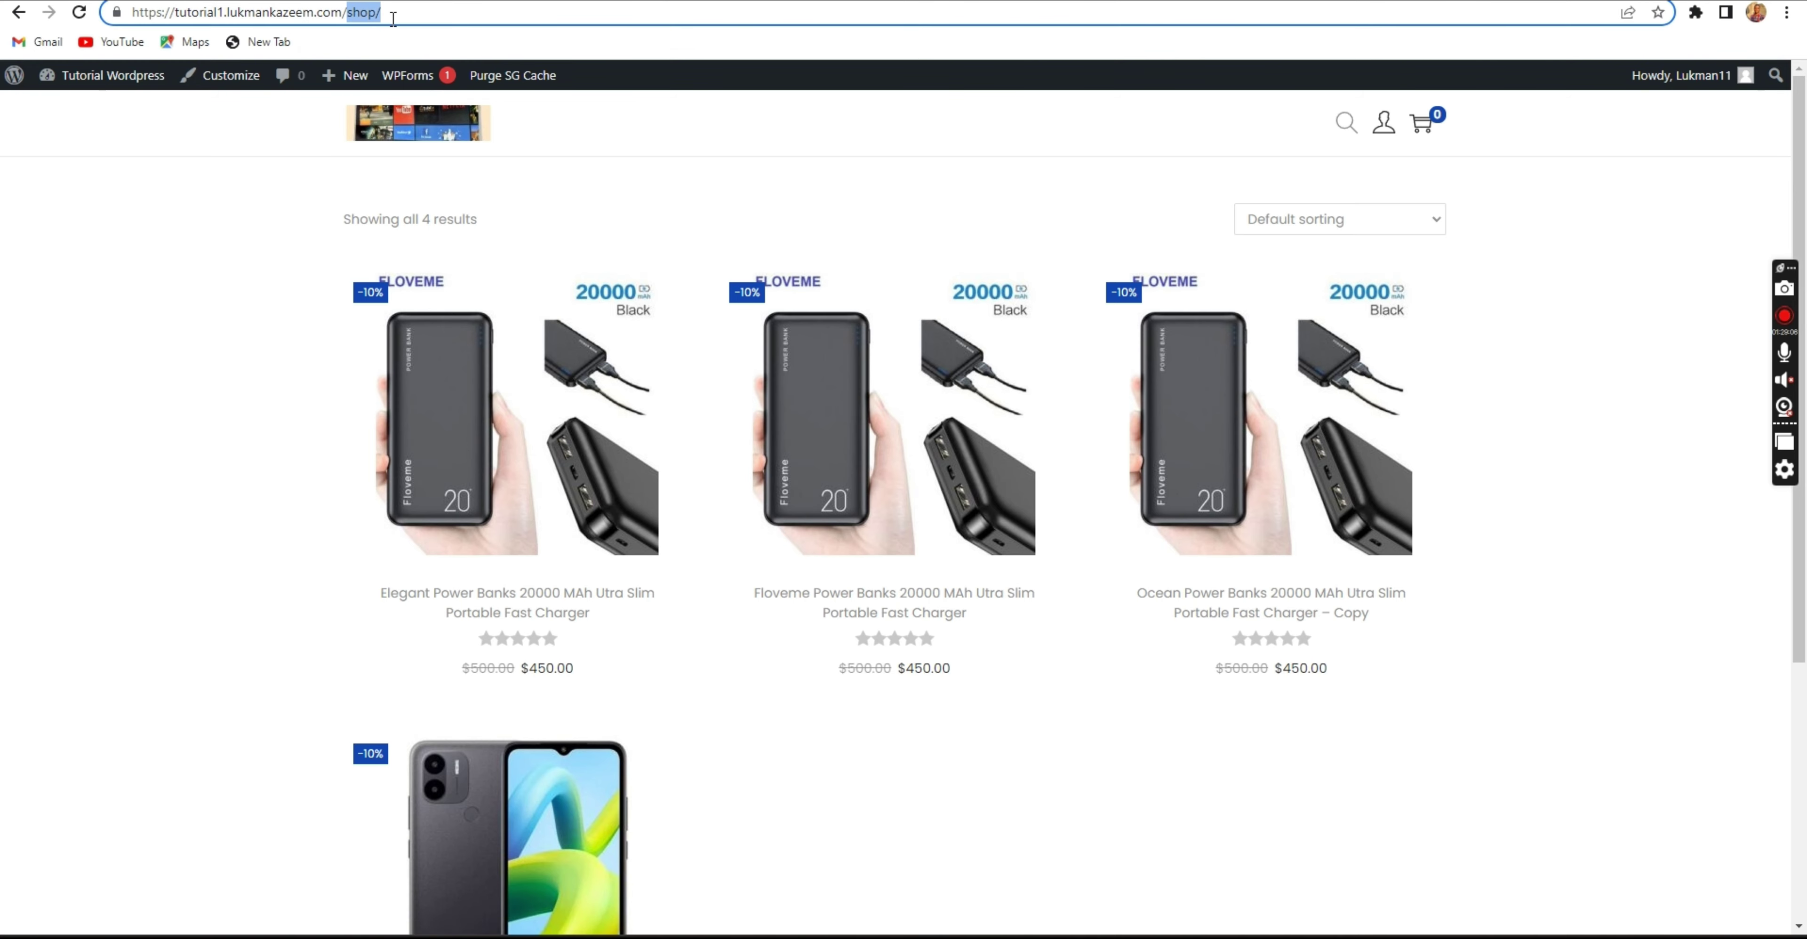
text(products#)
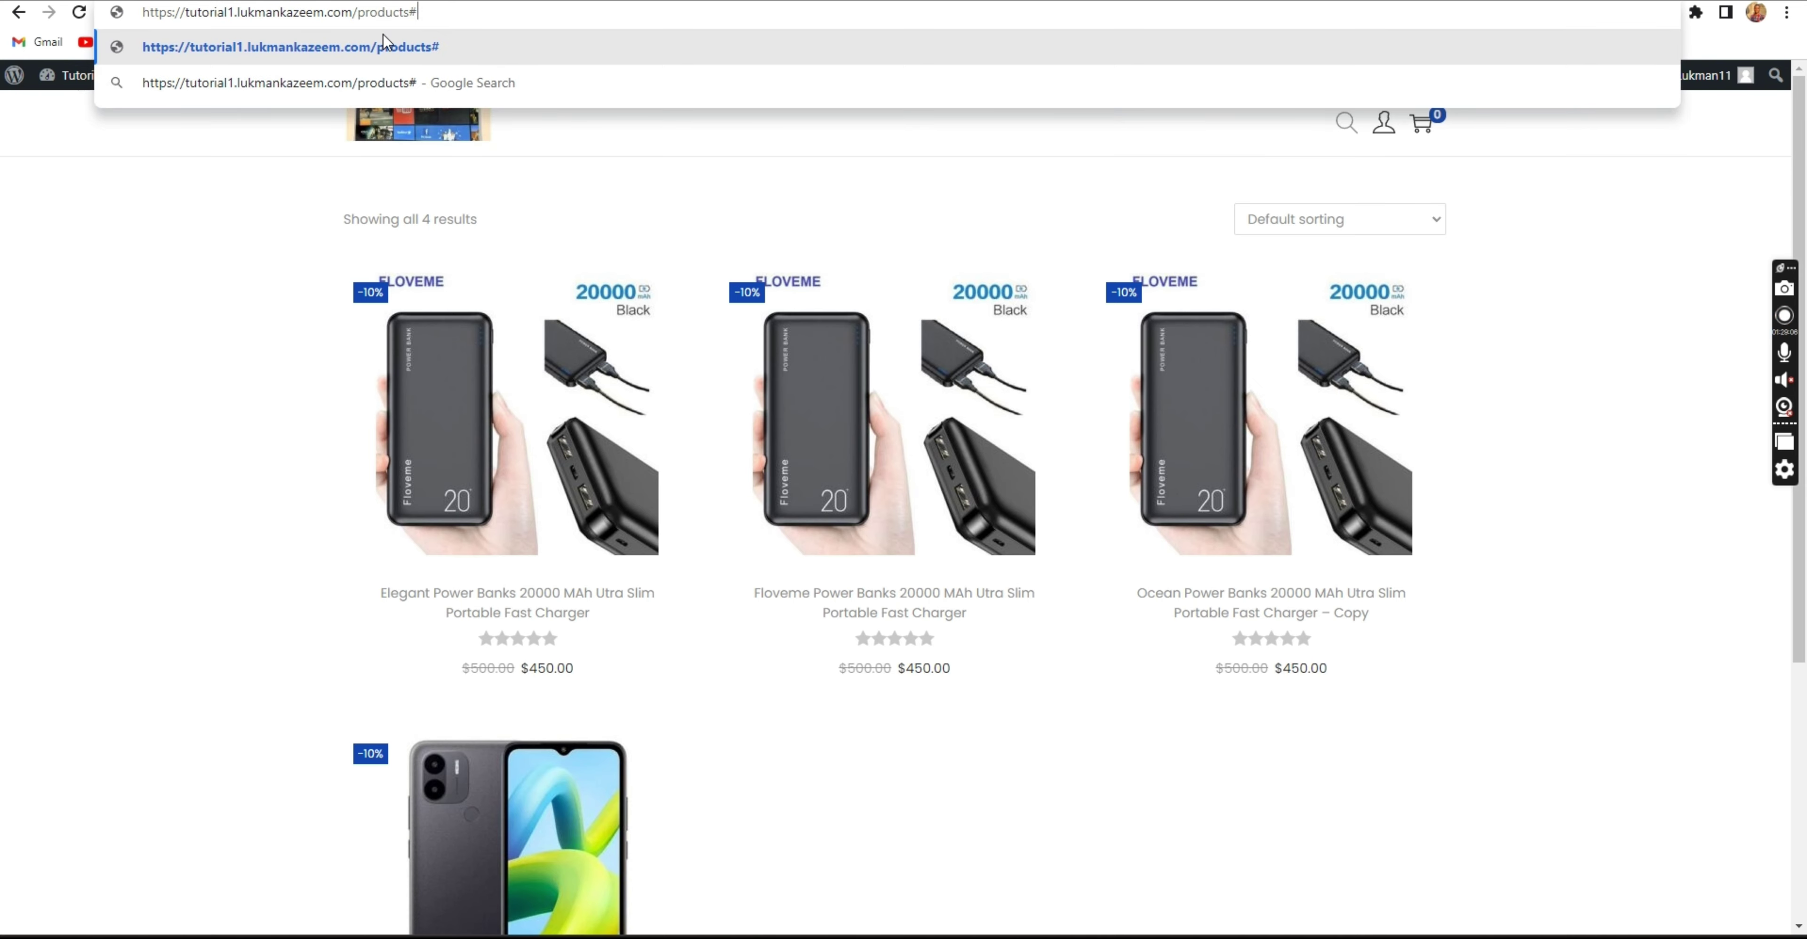
key(Return)
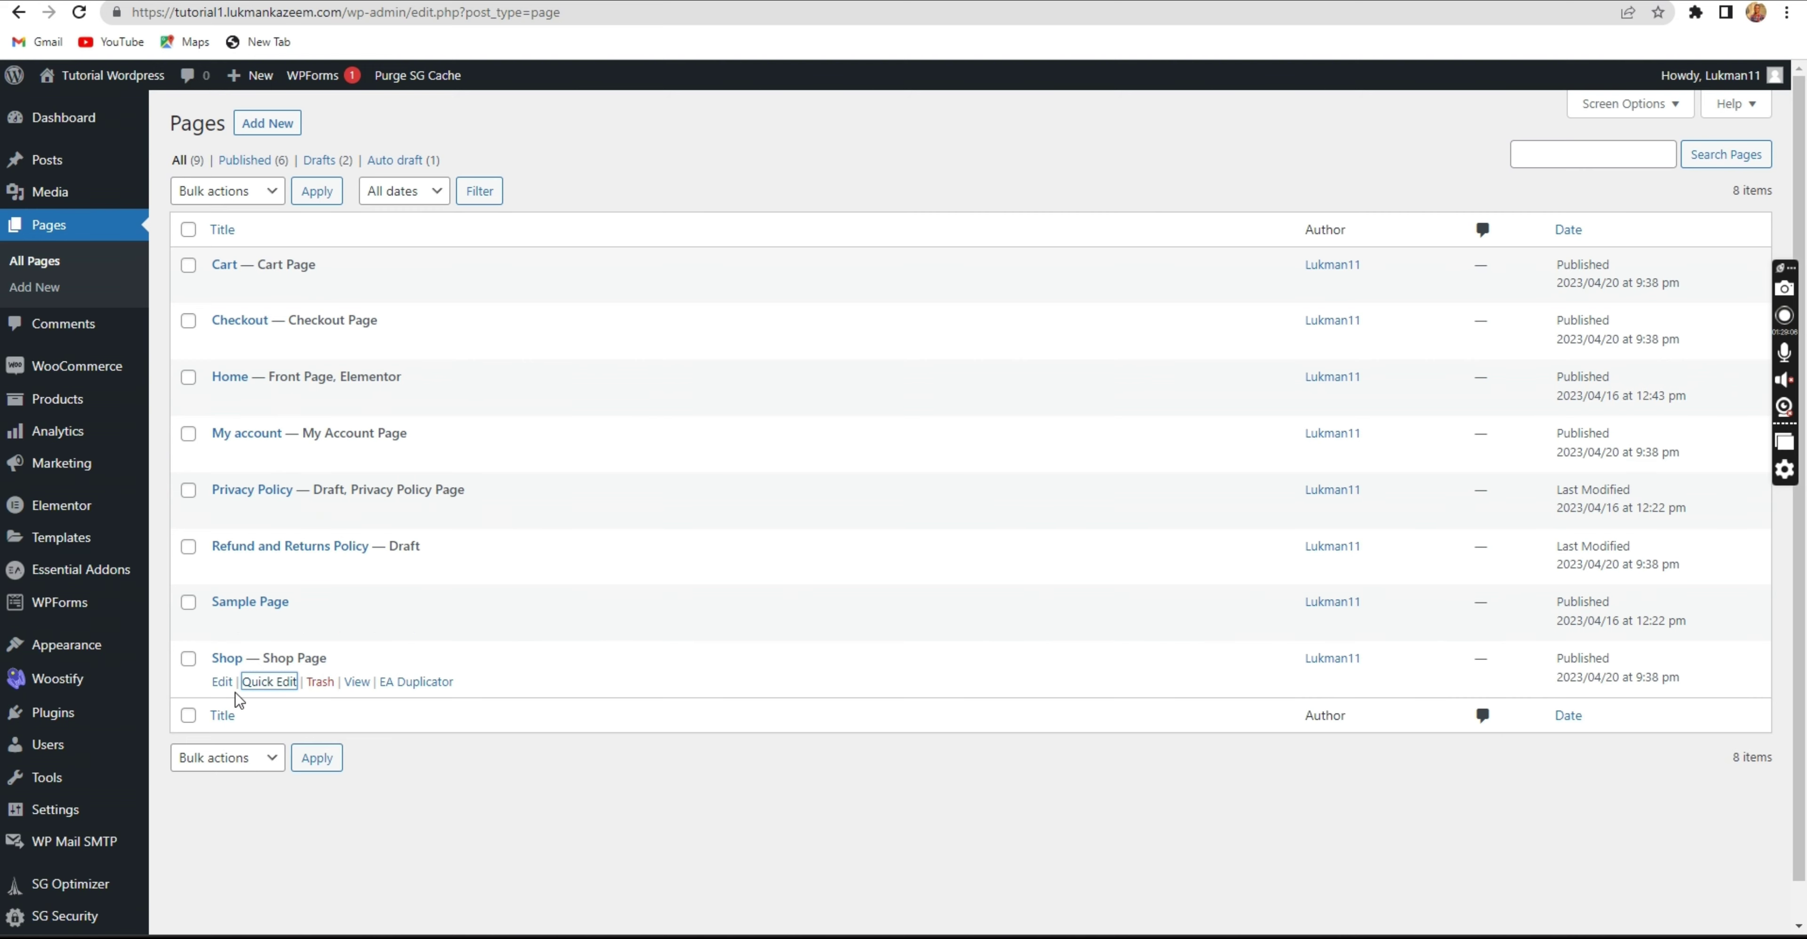
Rename the Shop page's title to Products and update it.
click(228, 687)
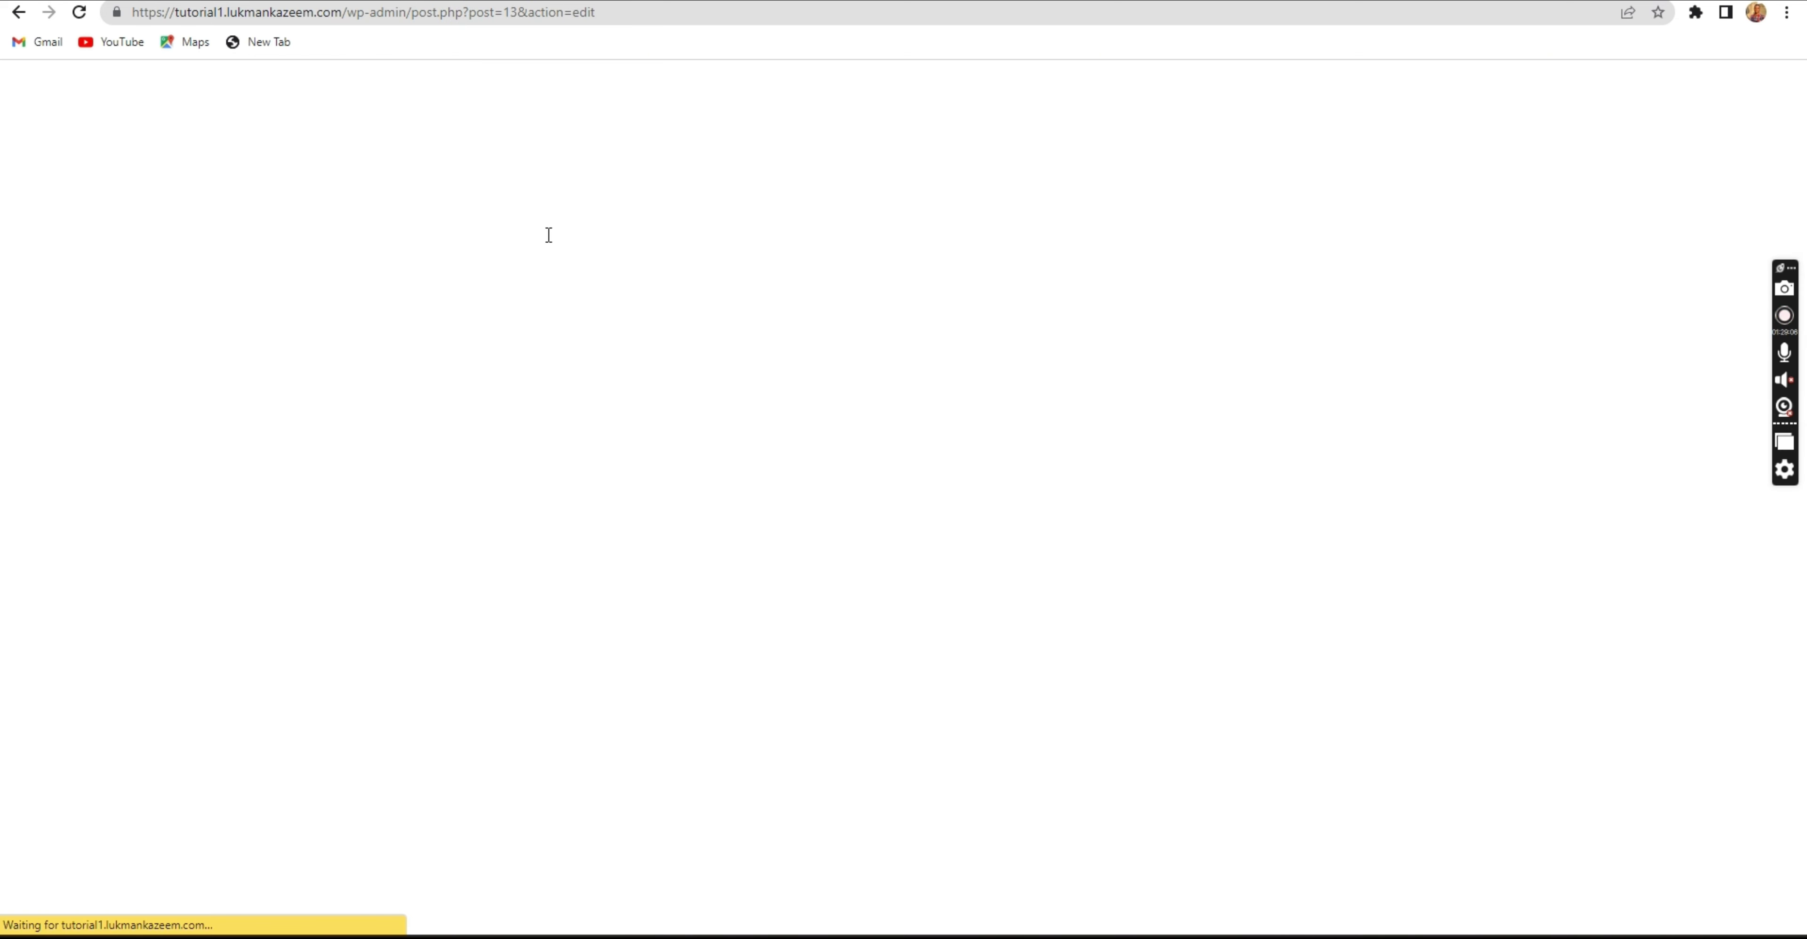
double_click(456, 216)
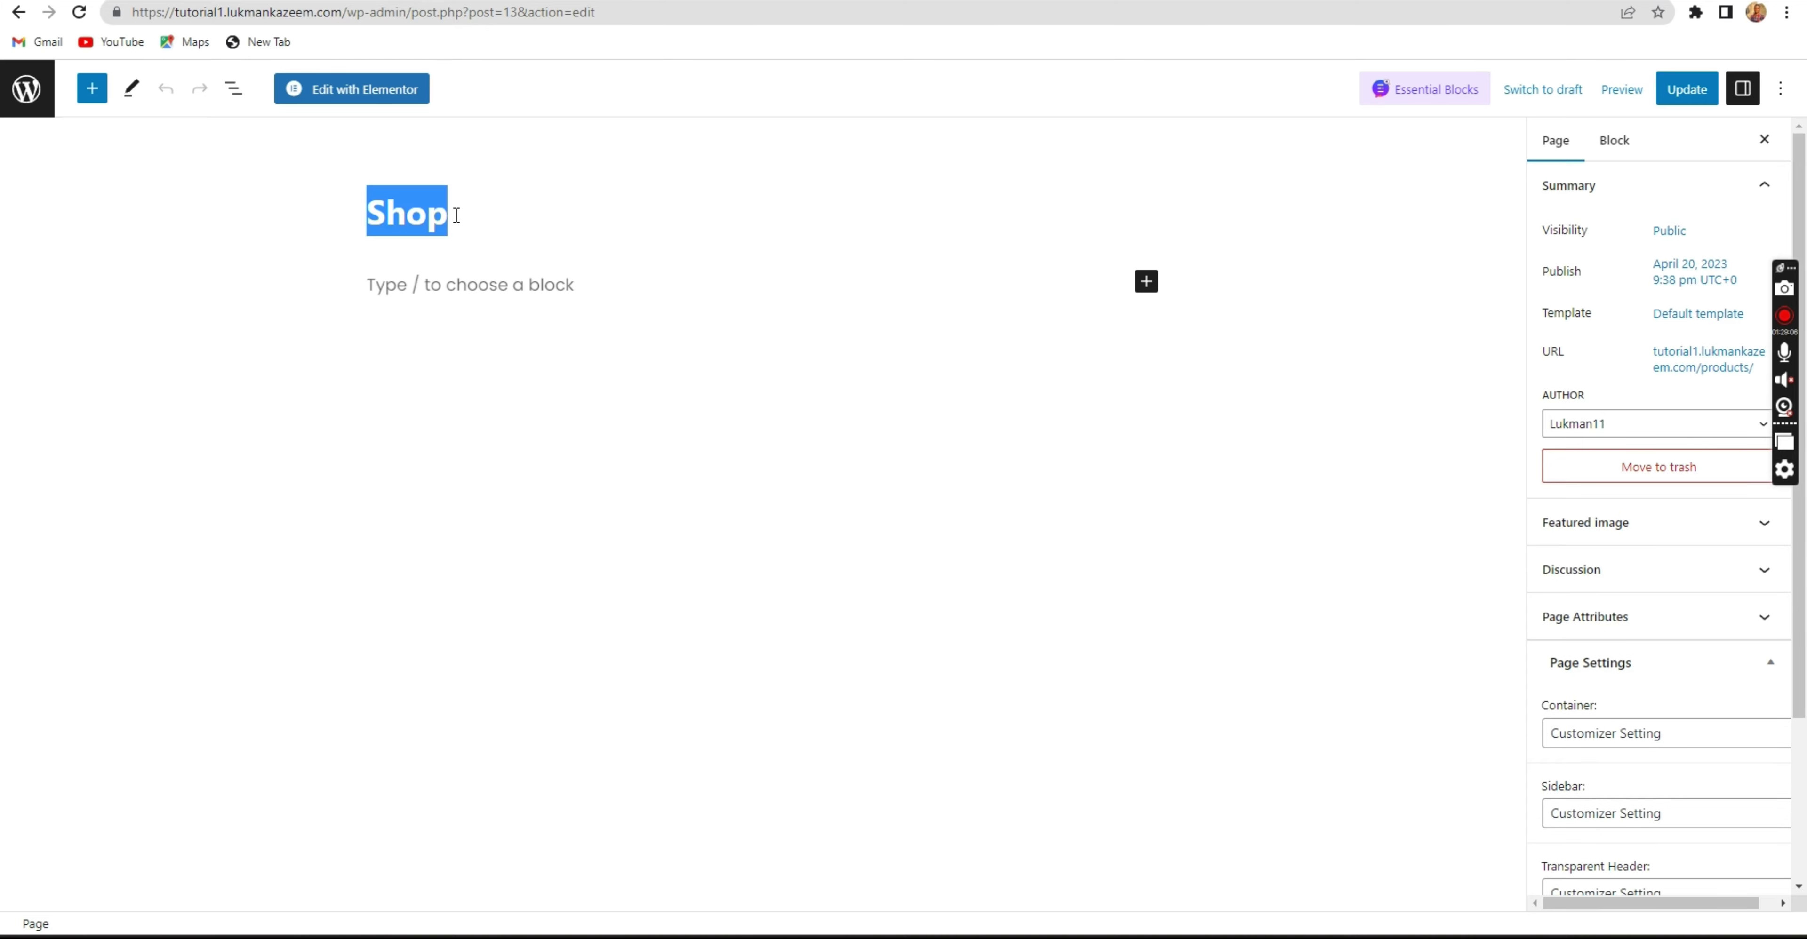
text(Products)
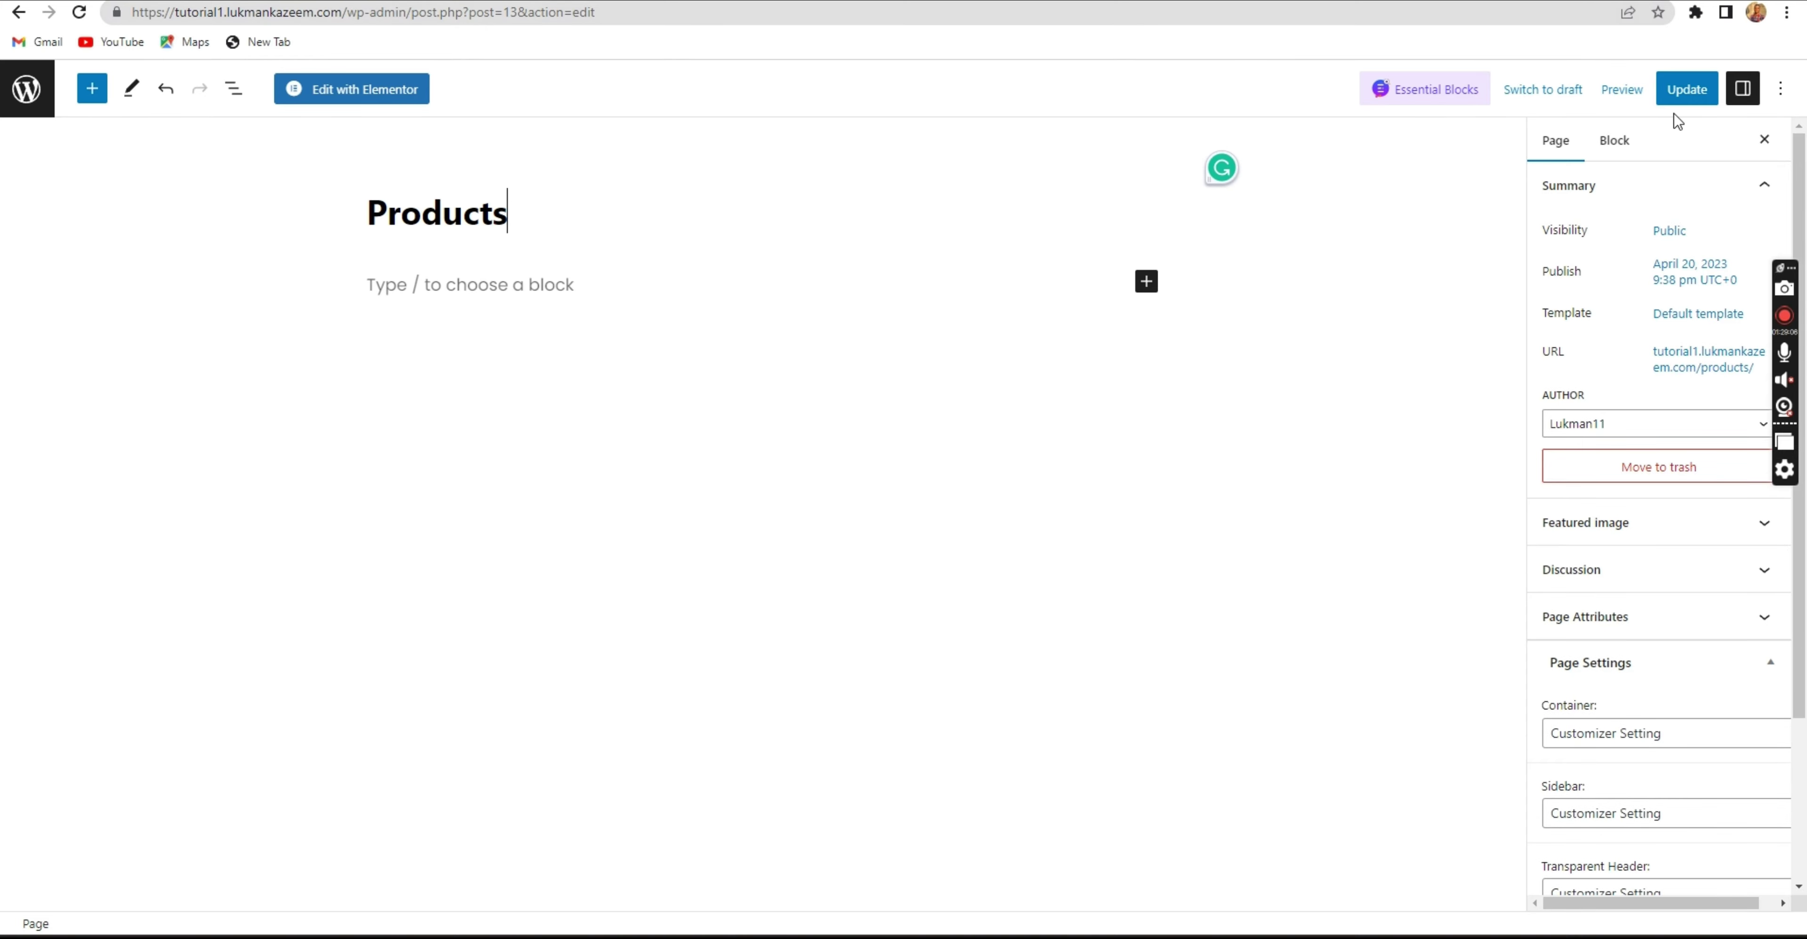
click(1673, 93)
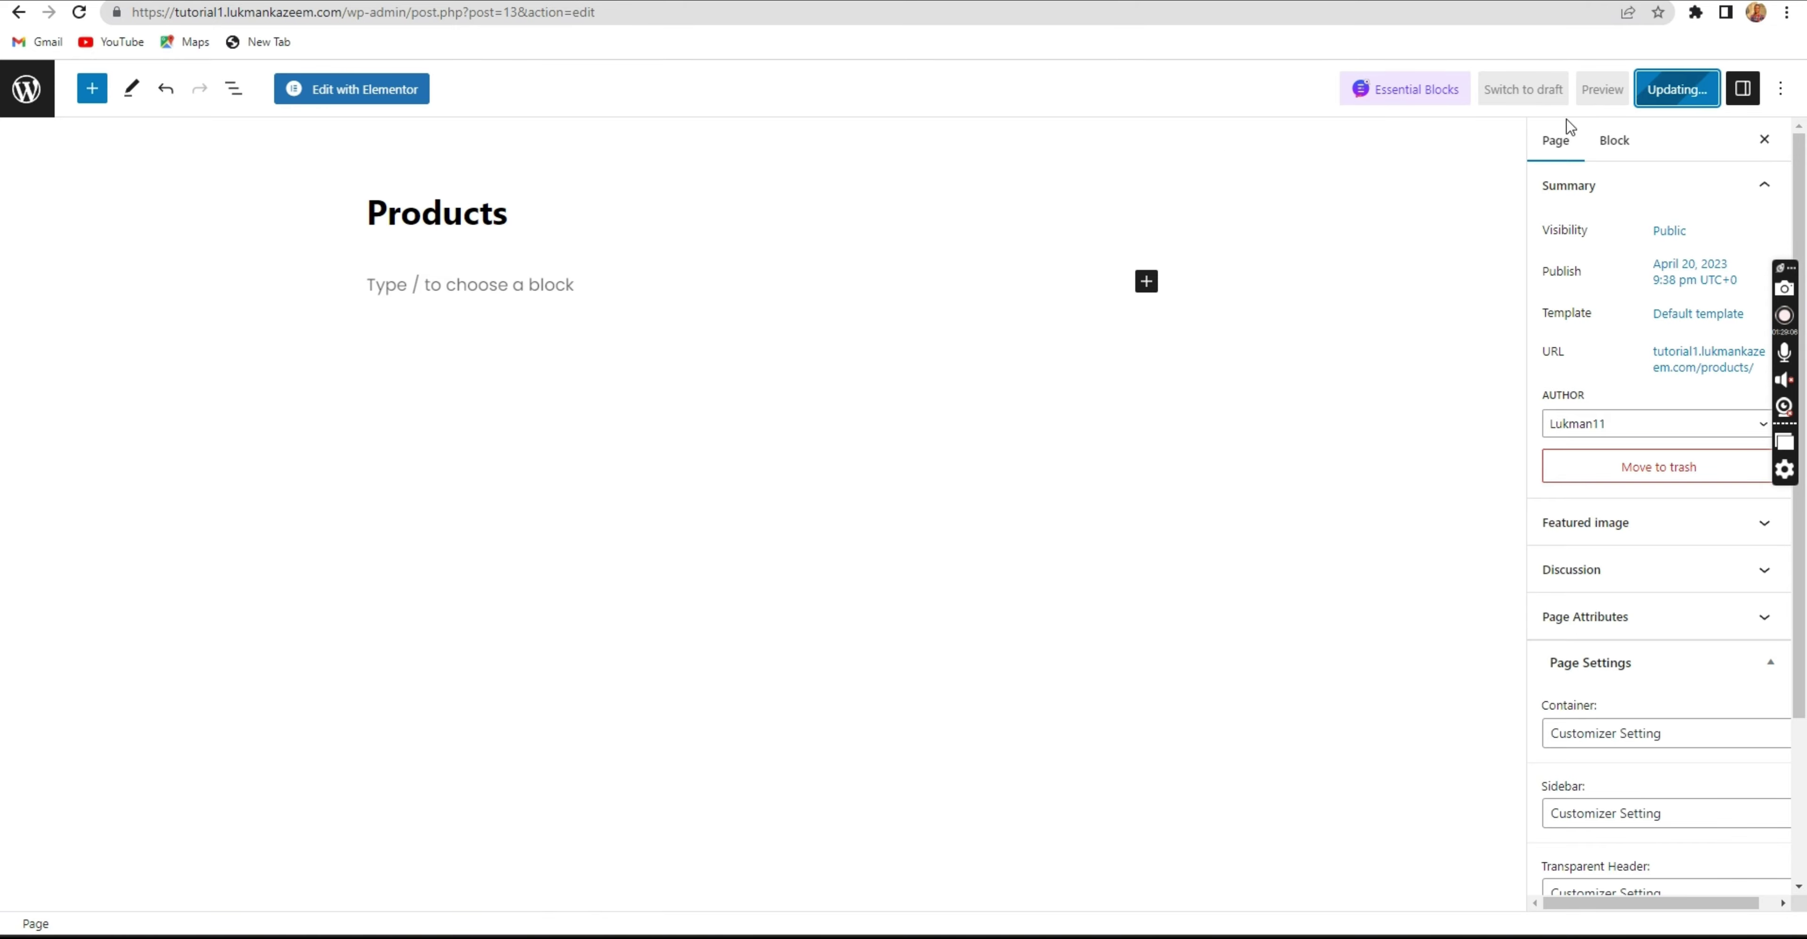
View the live Products page at its /products/ address.
click(172, 874)
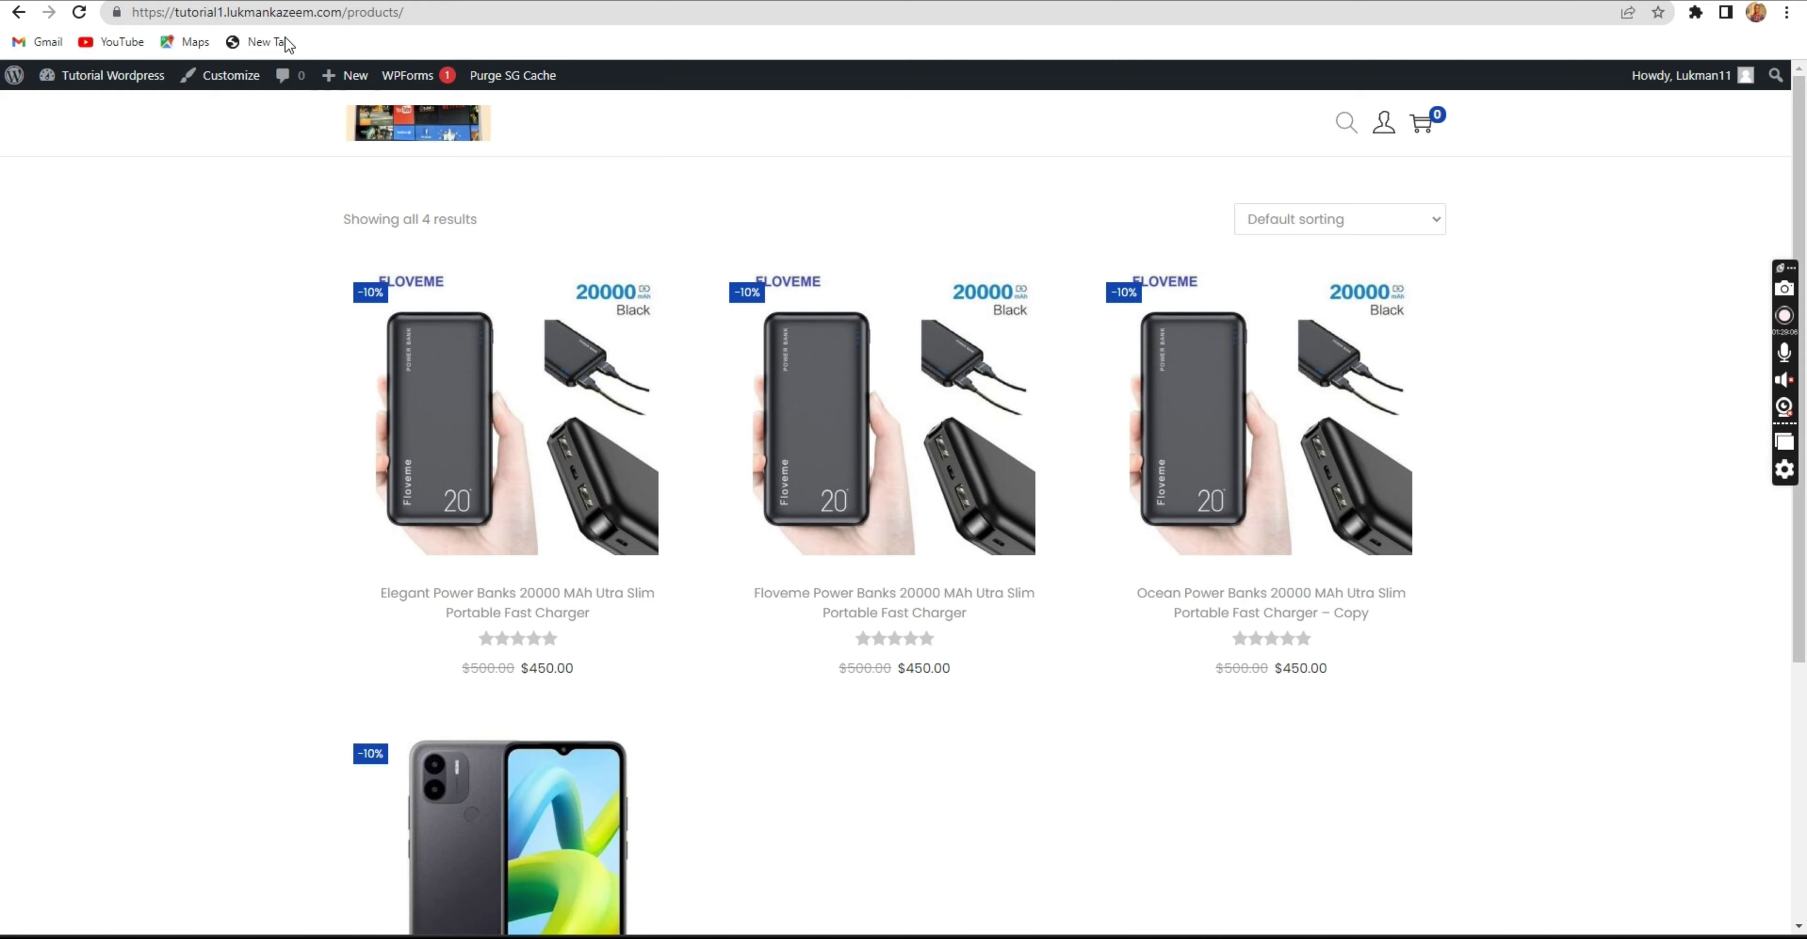
drag(421, 17, 324, 31)
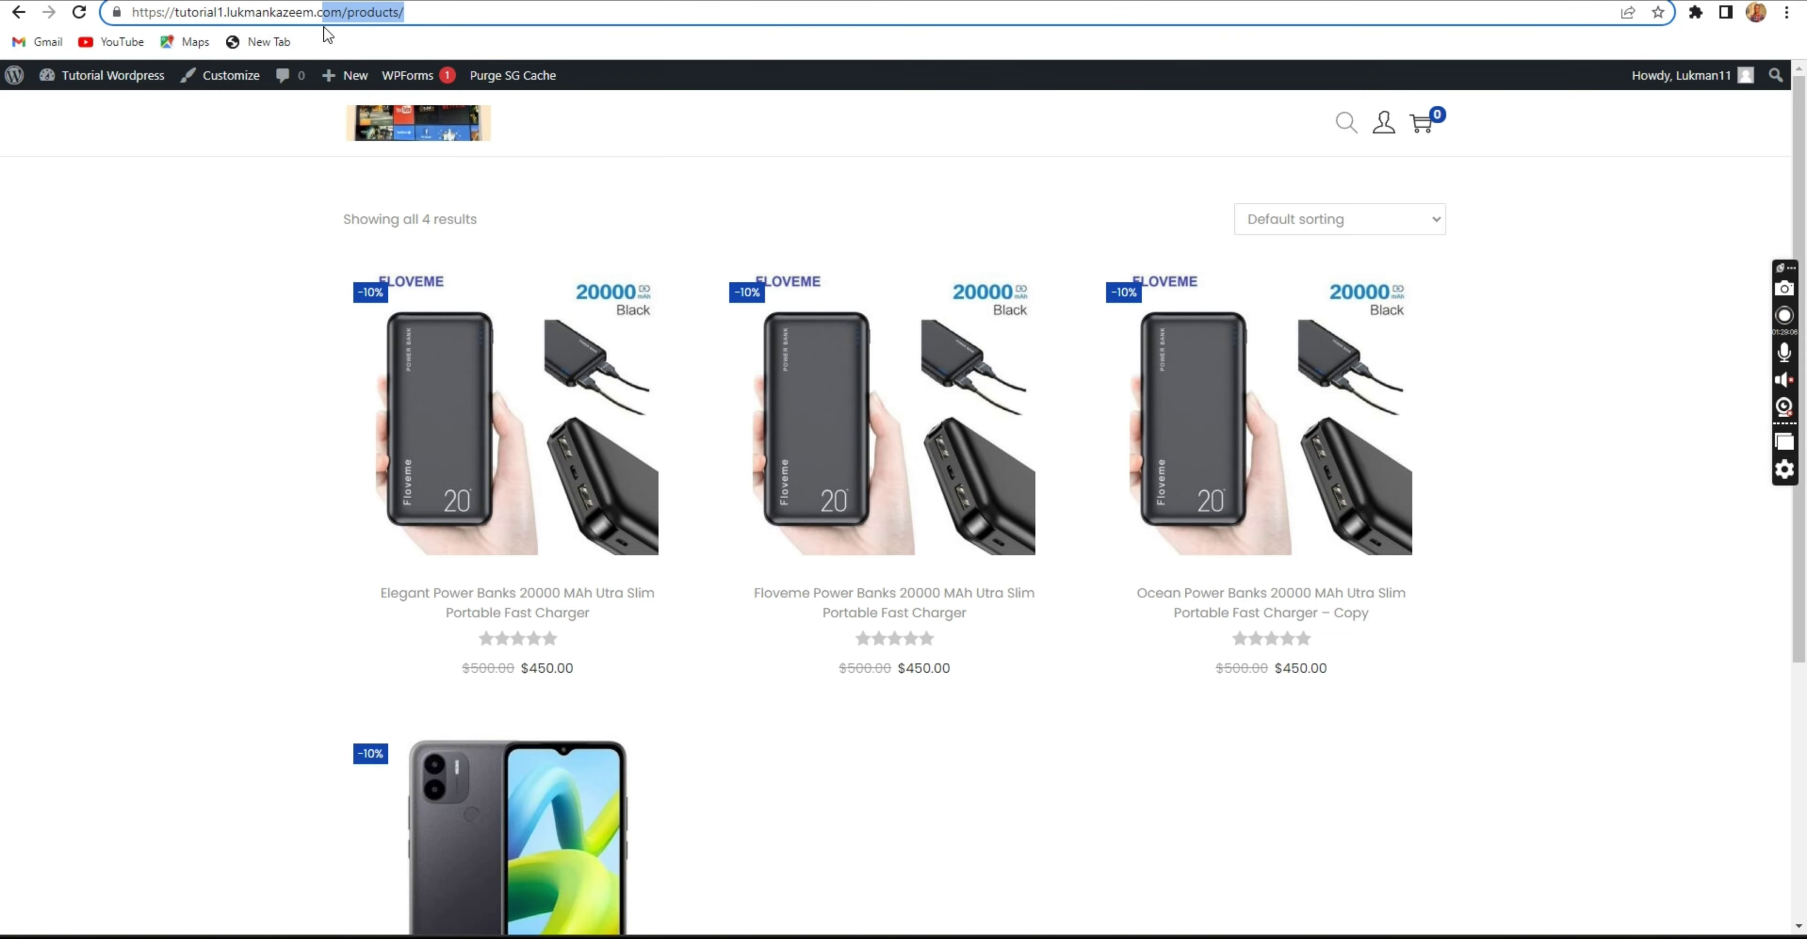
click(197, 322)
scroll(666, 387, down, 5)
scroll(702, 393, up, 5)
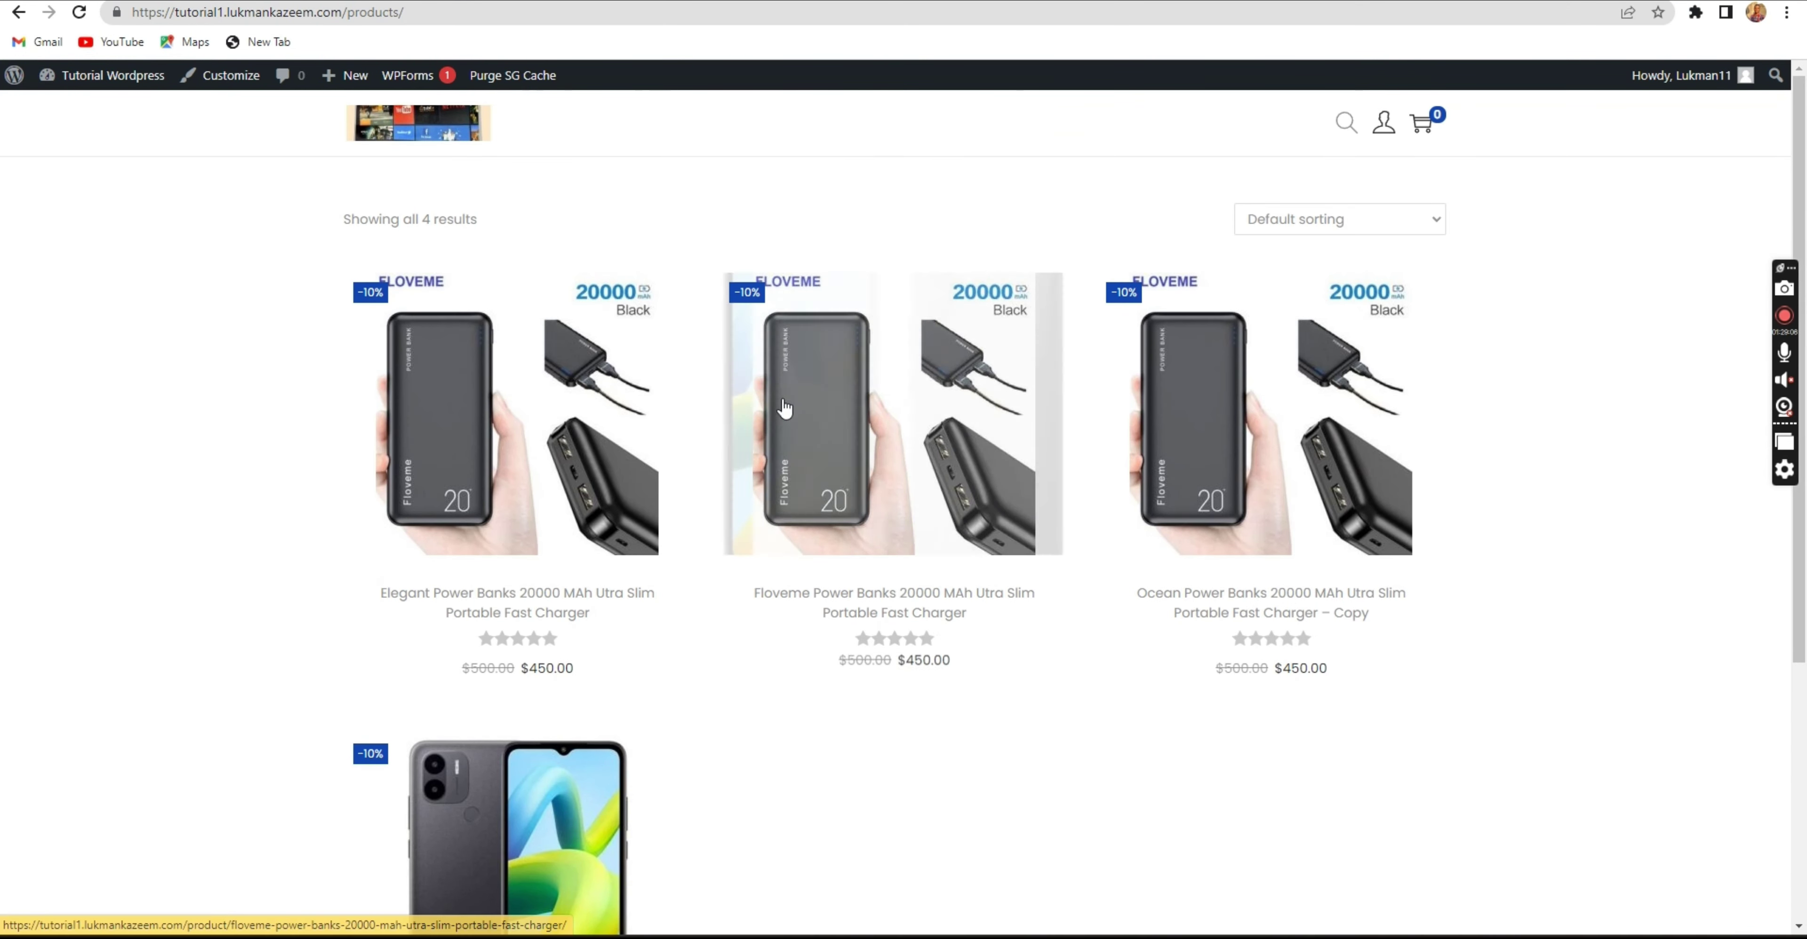
Return to the Pages list and refresh it to show Products — Shop Page.
key(alt+Left)
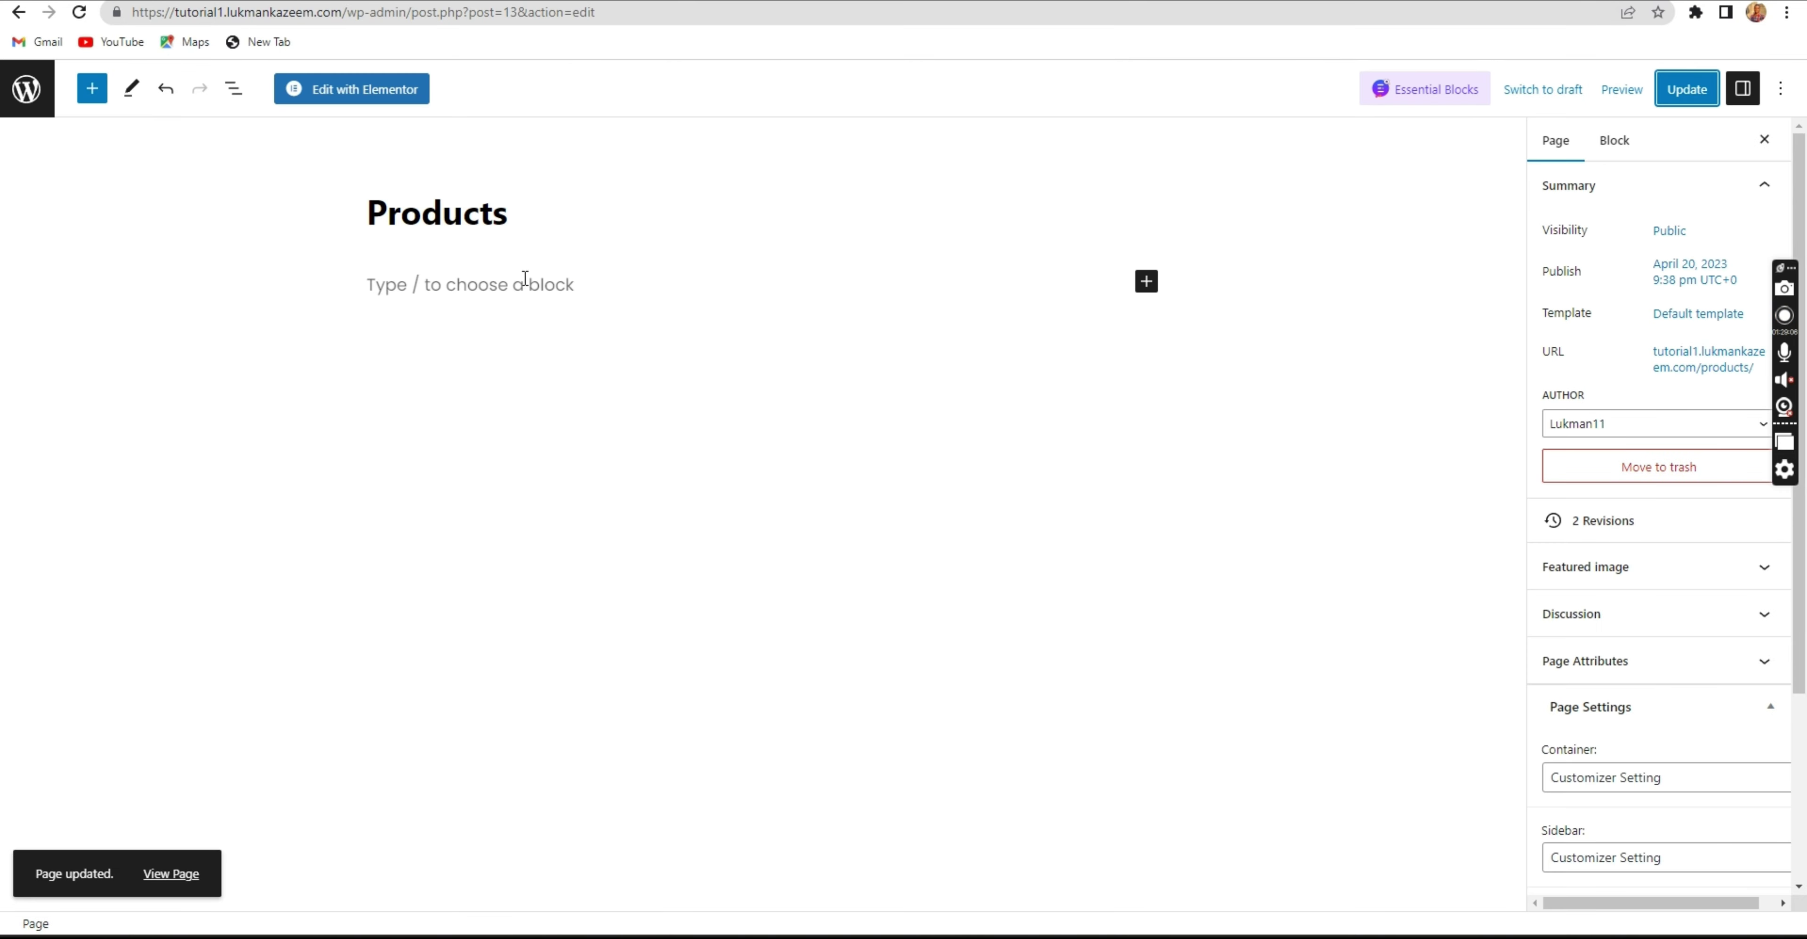
click(18, 12)
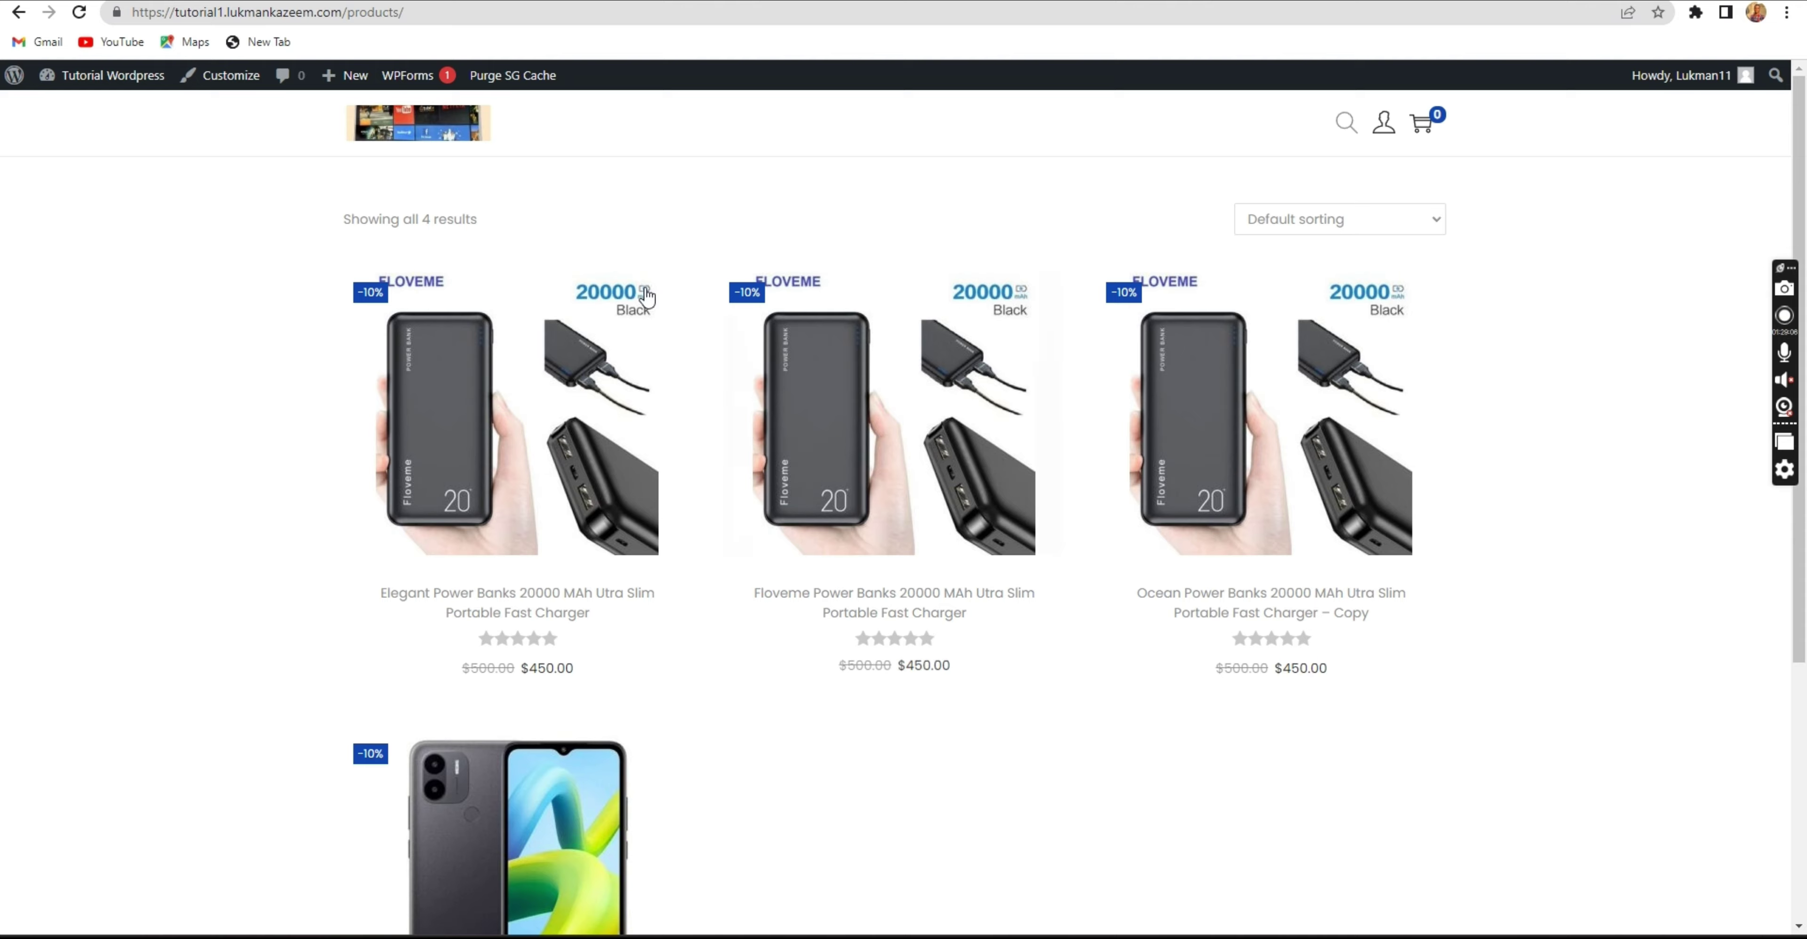
key(alt+Left)
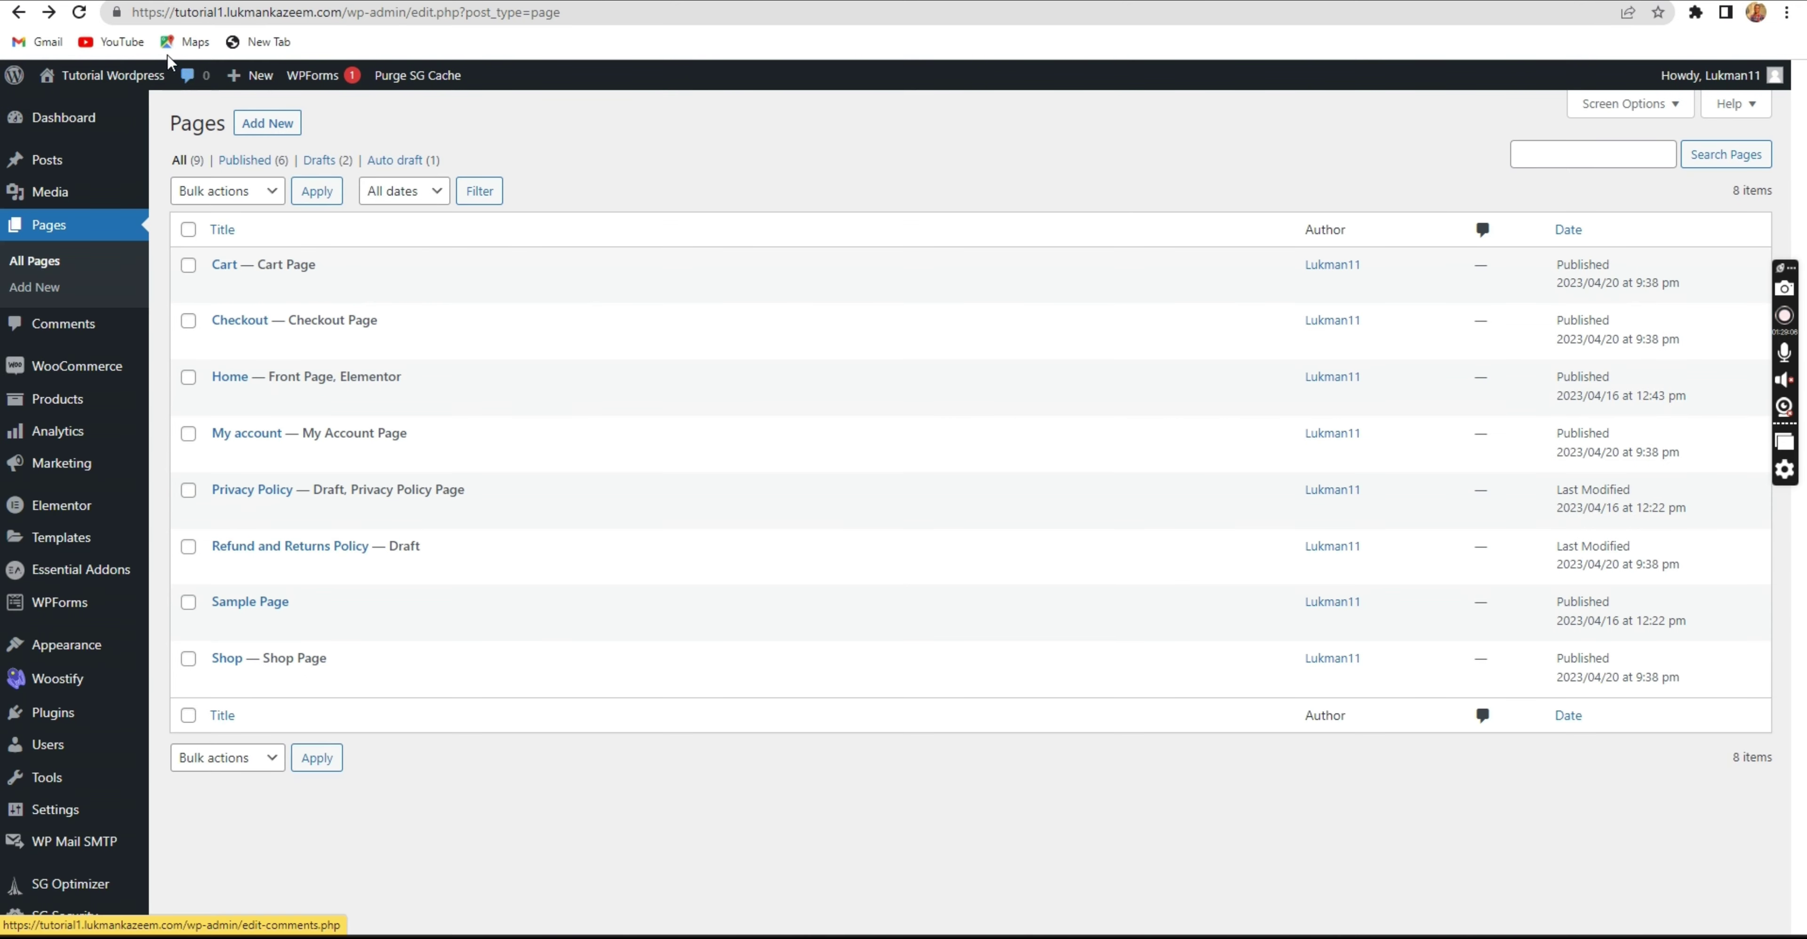
click(79, 12)
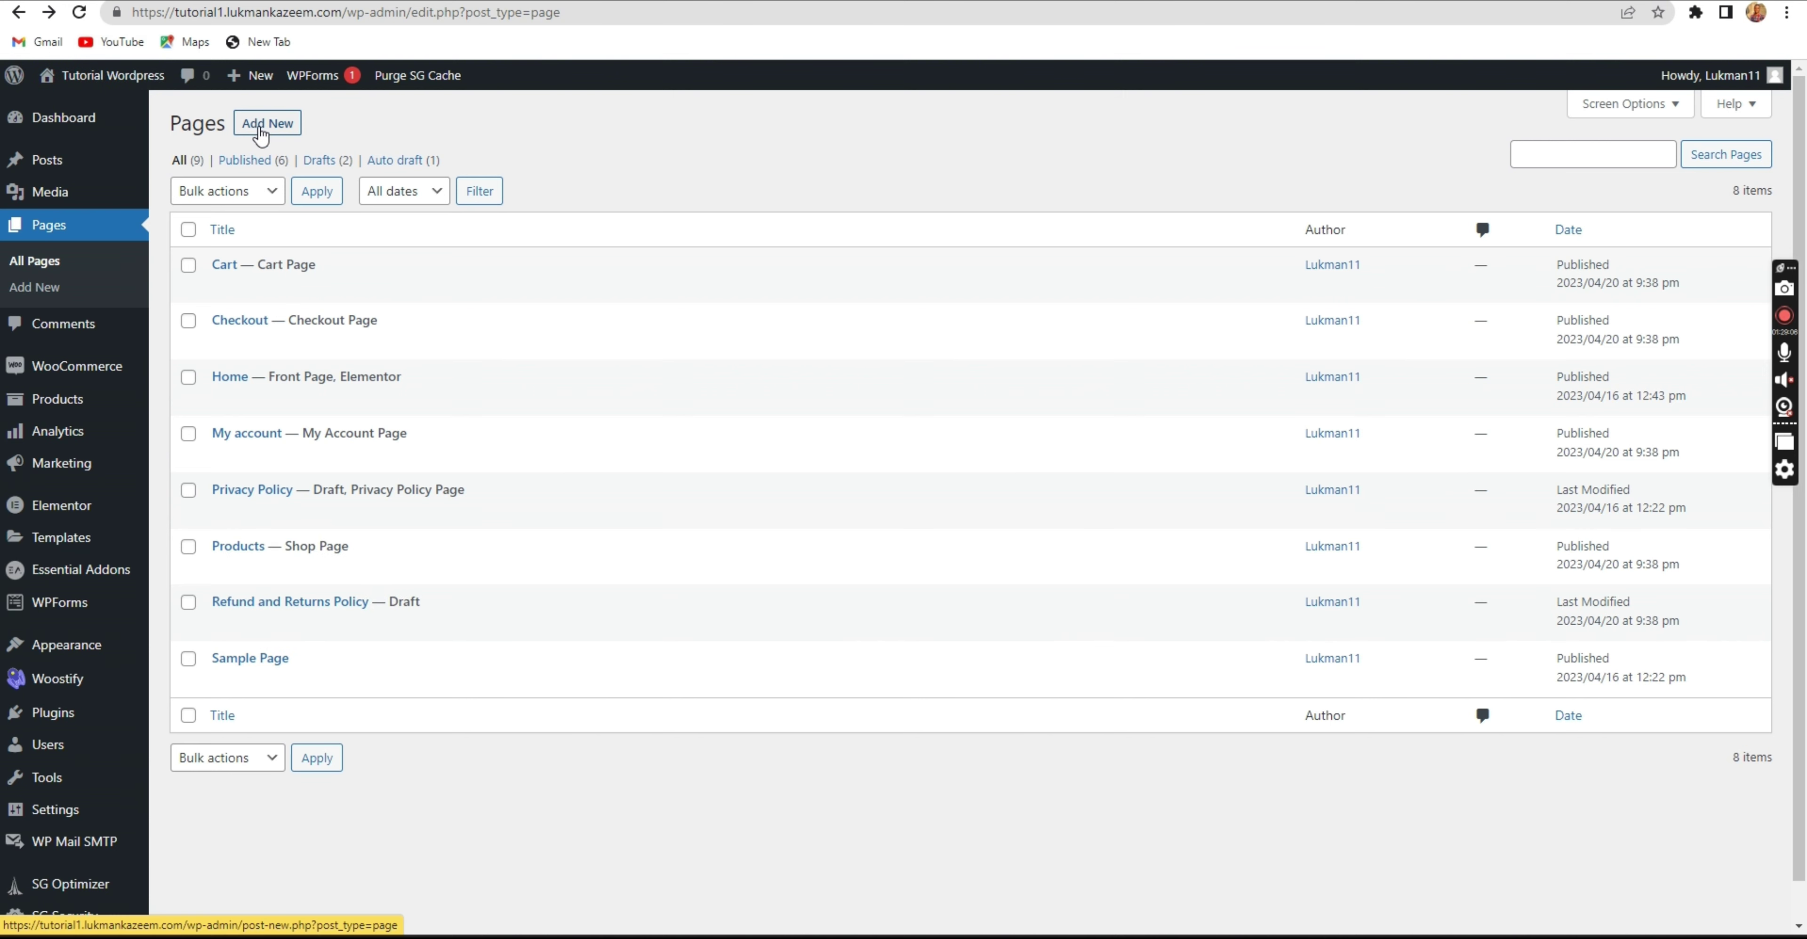
Create a new empty page titled 'My Shop' and publish it.
click(265, 125)
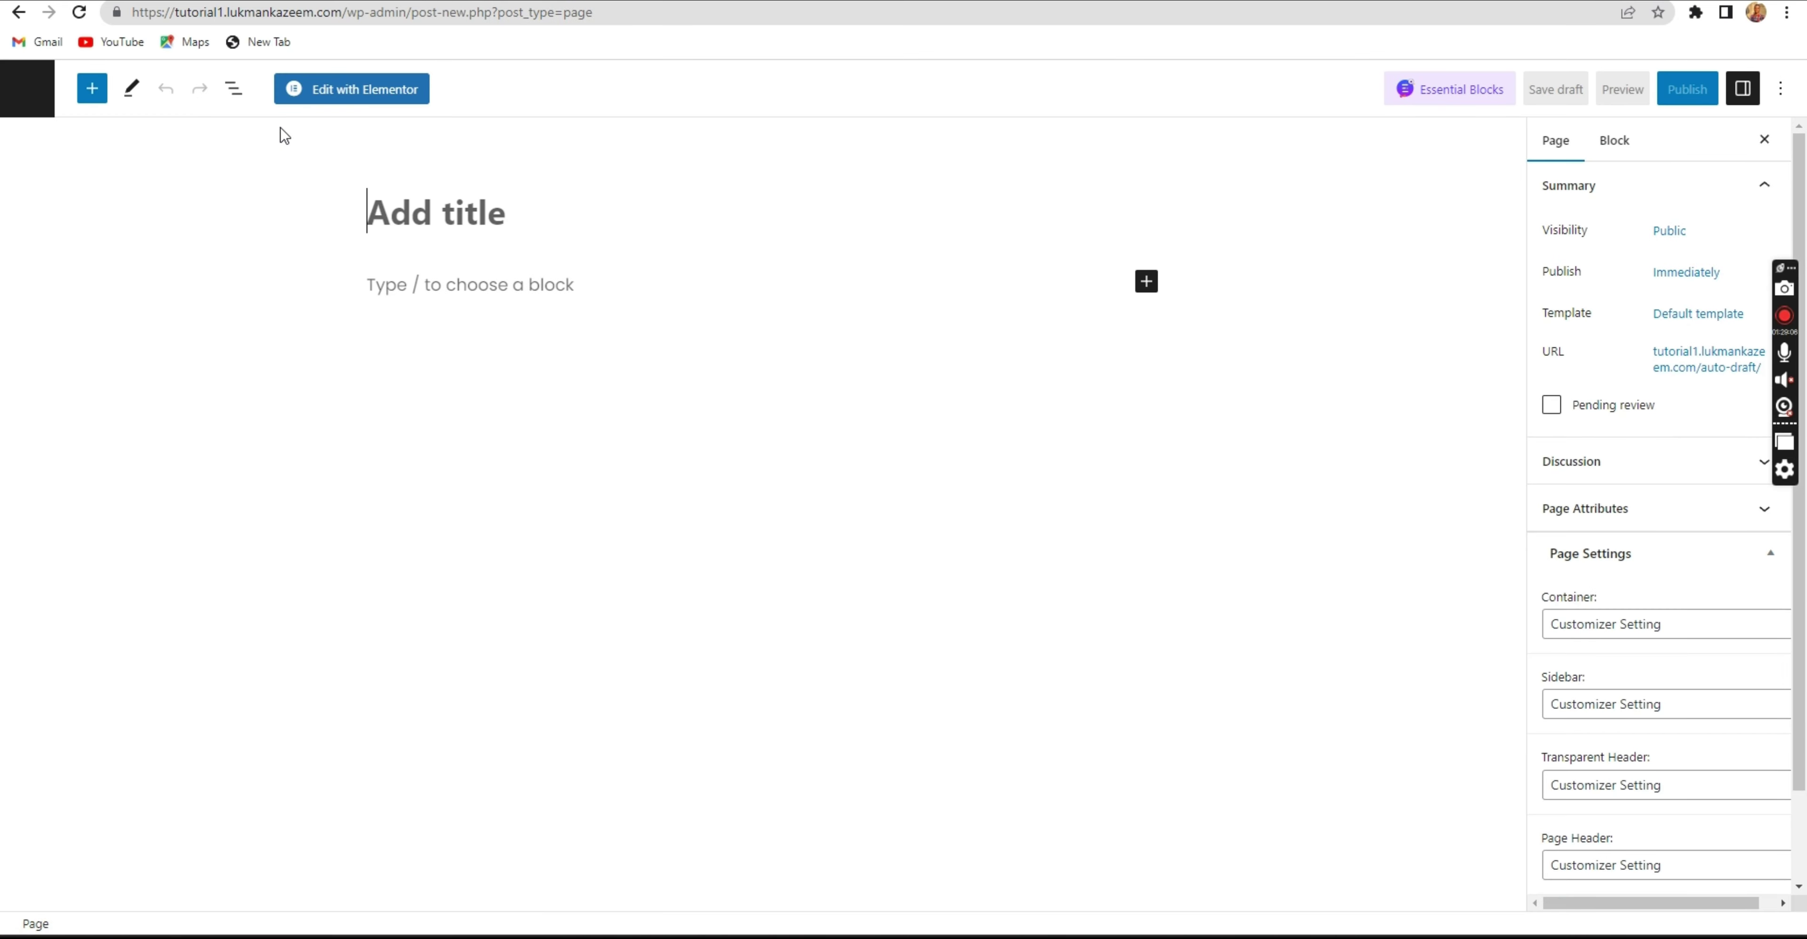
text(My Shop)
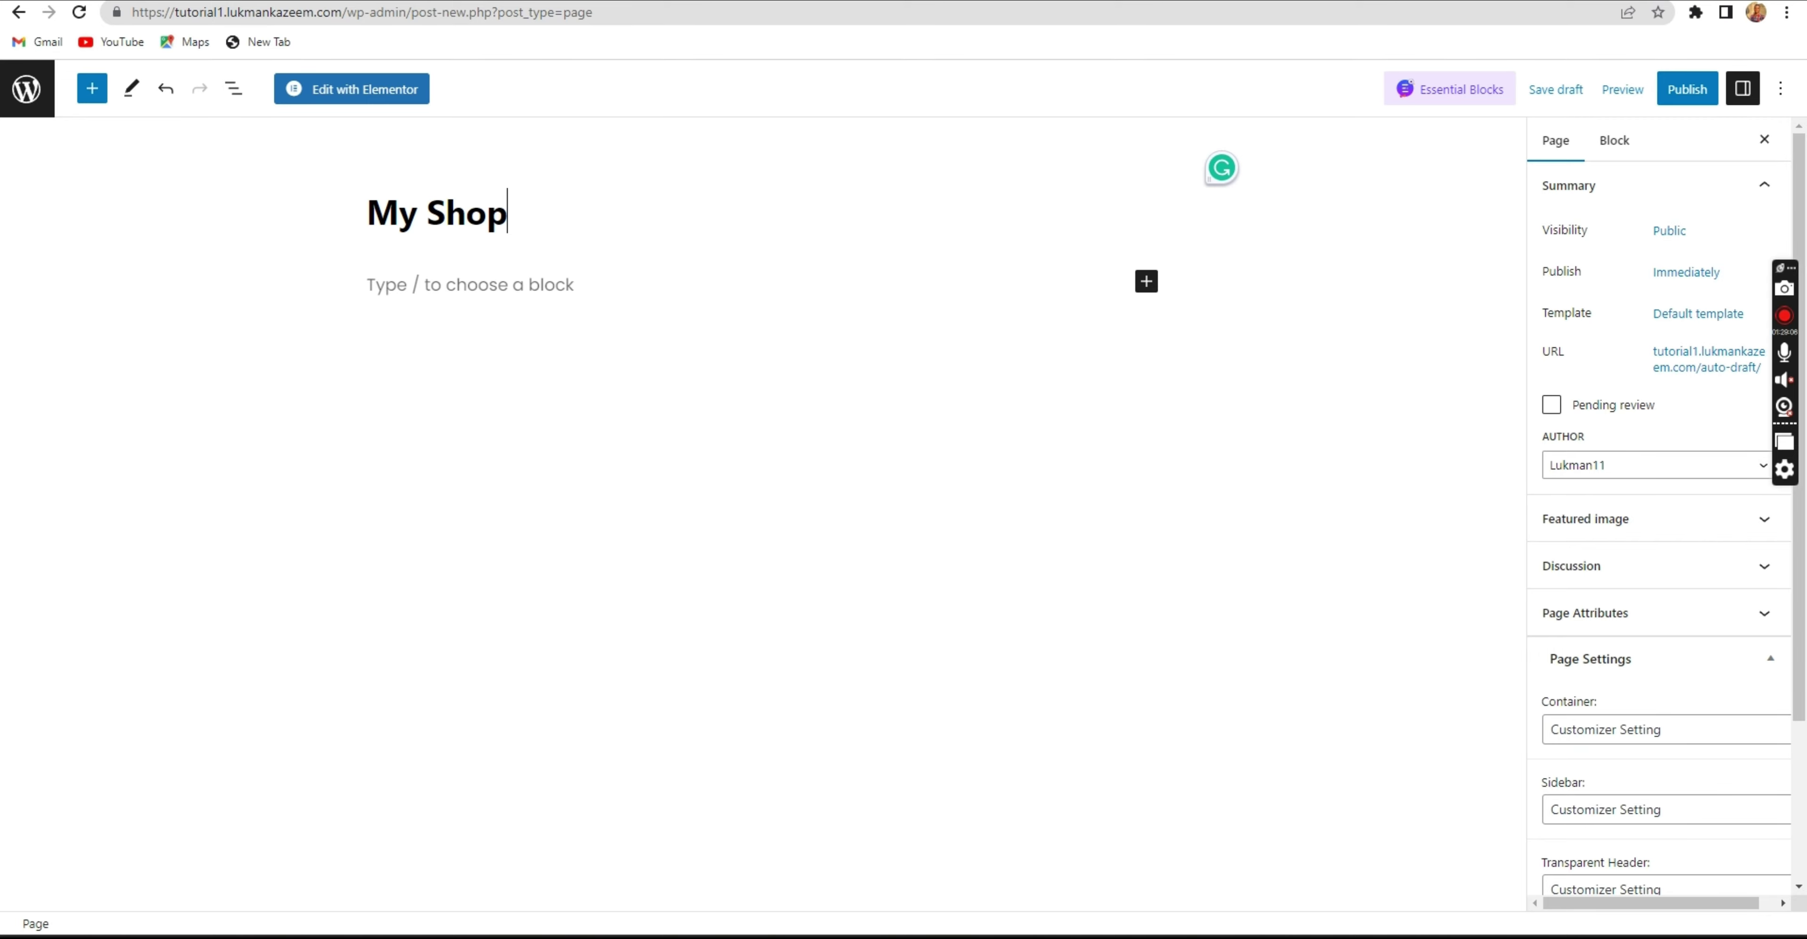
click(1687, 89)
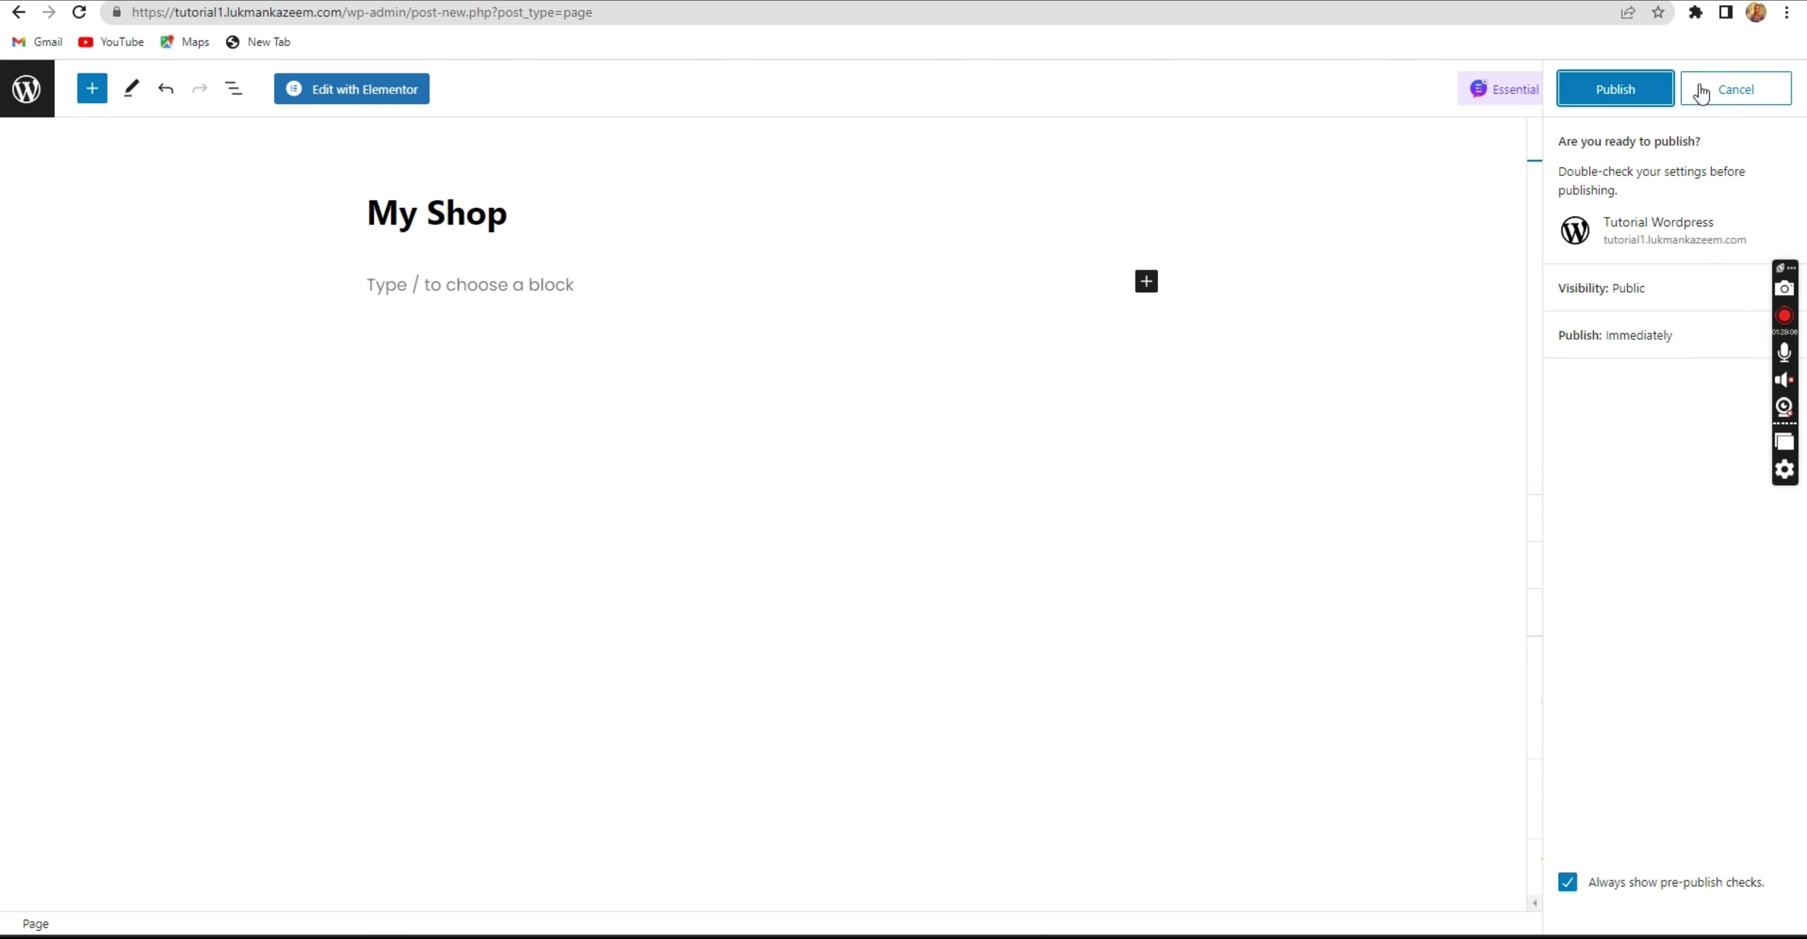
click(1646, 90)
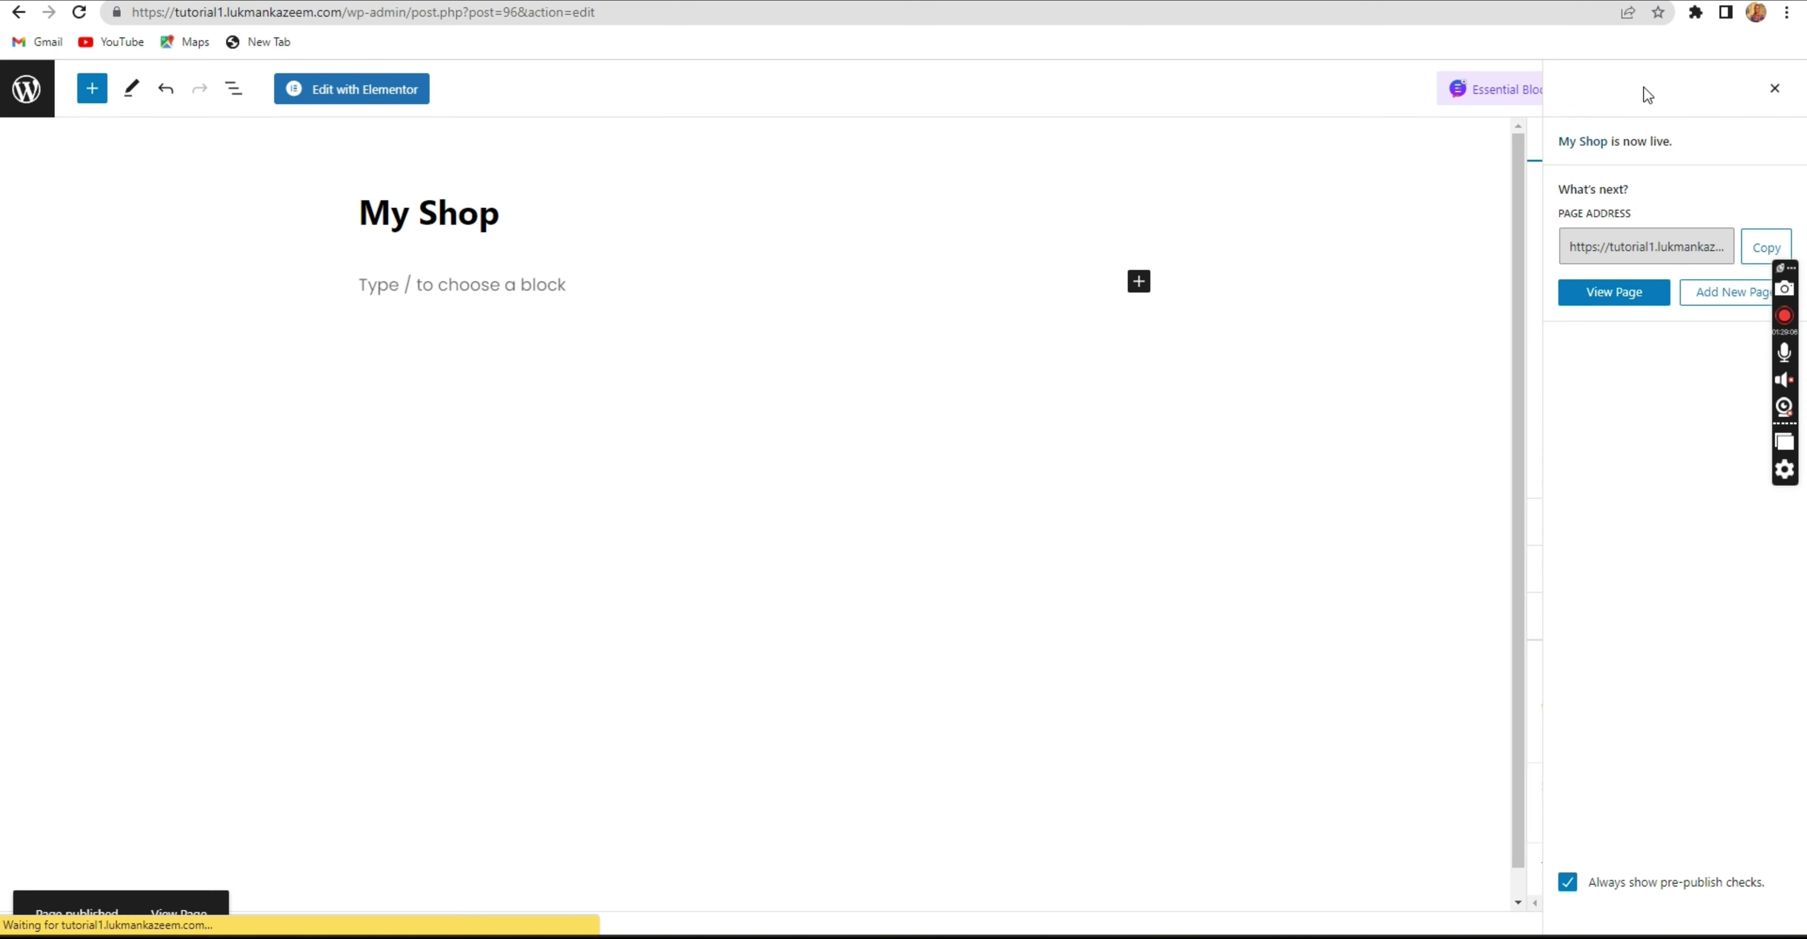
click(1775, 90)
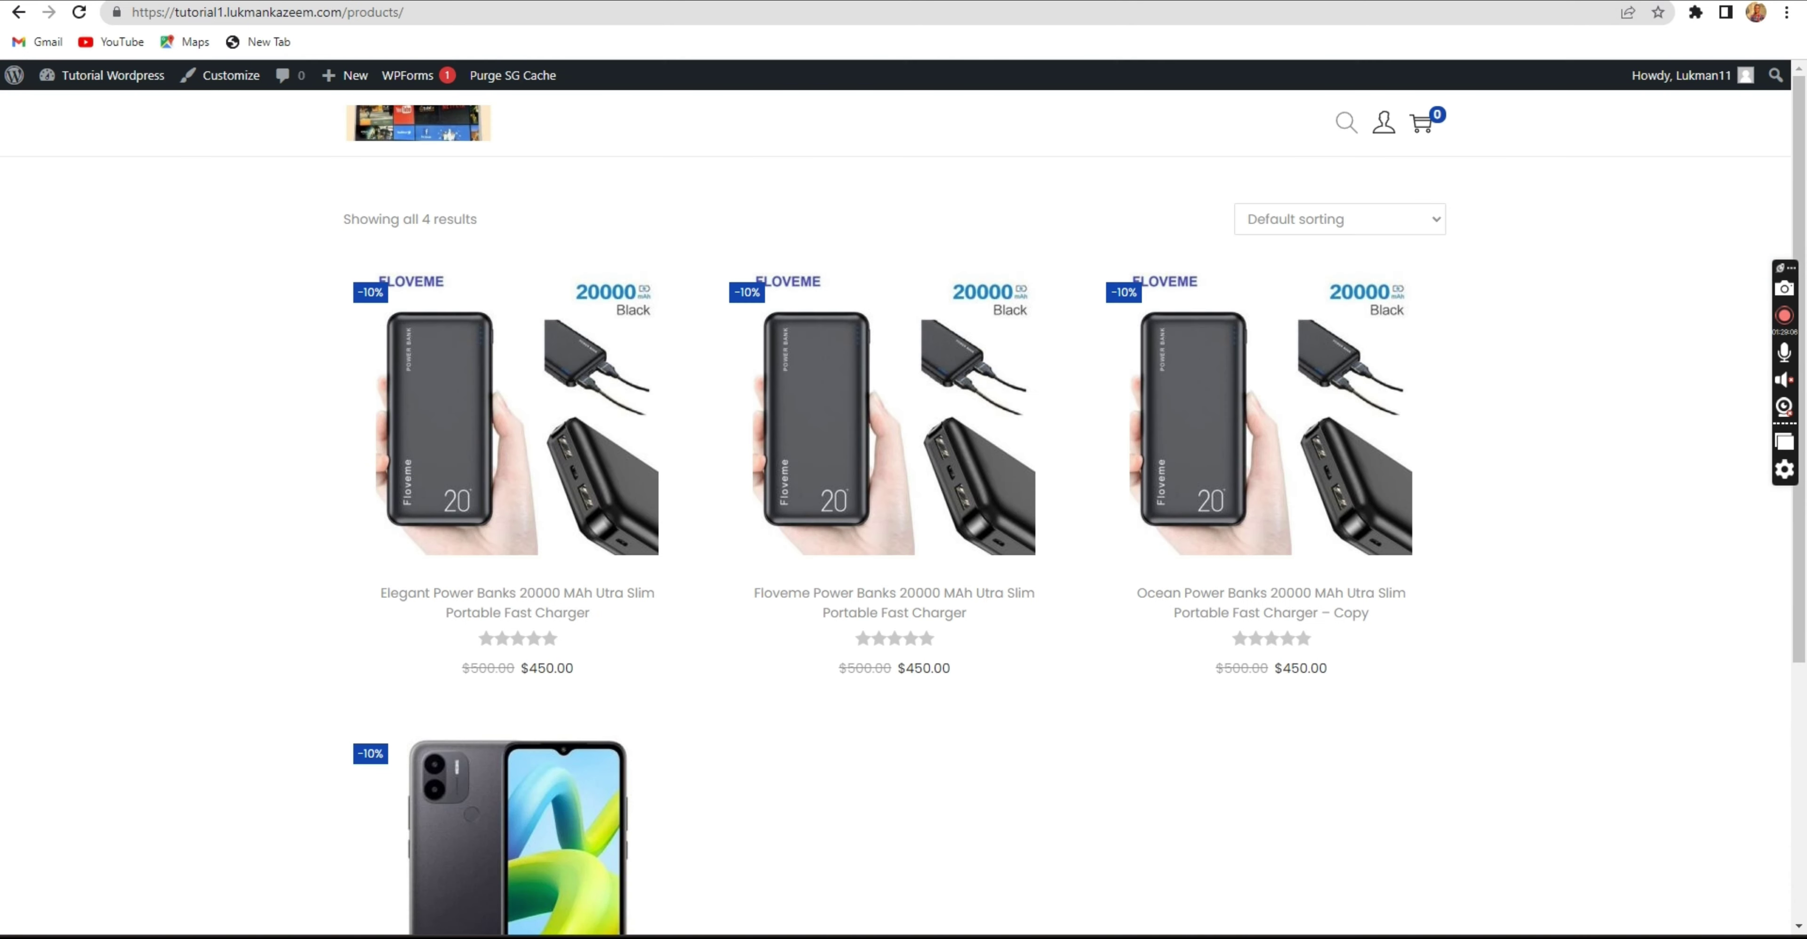
Confirm the shop's web address ends in /products/, then return to the Edit order #92 tab.
double_click(410, 12)
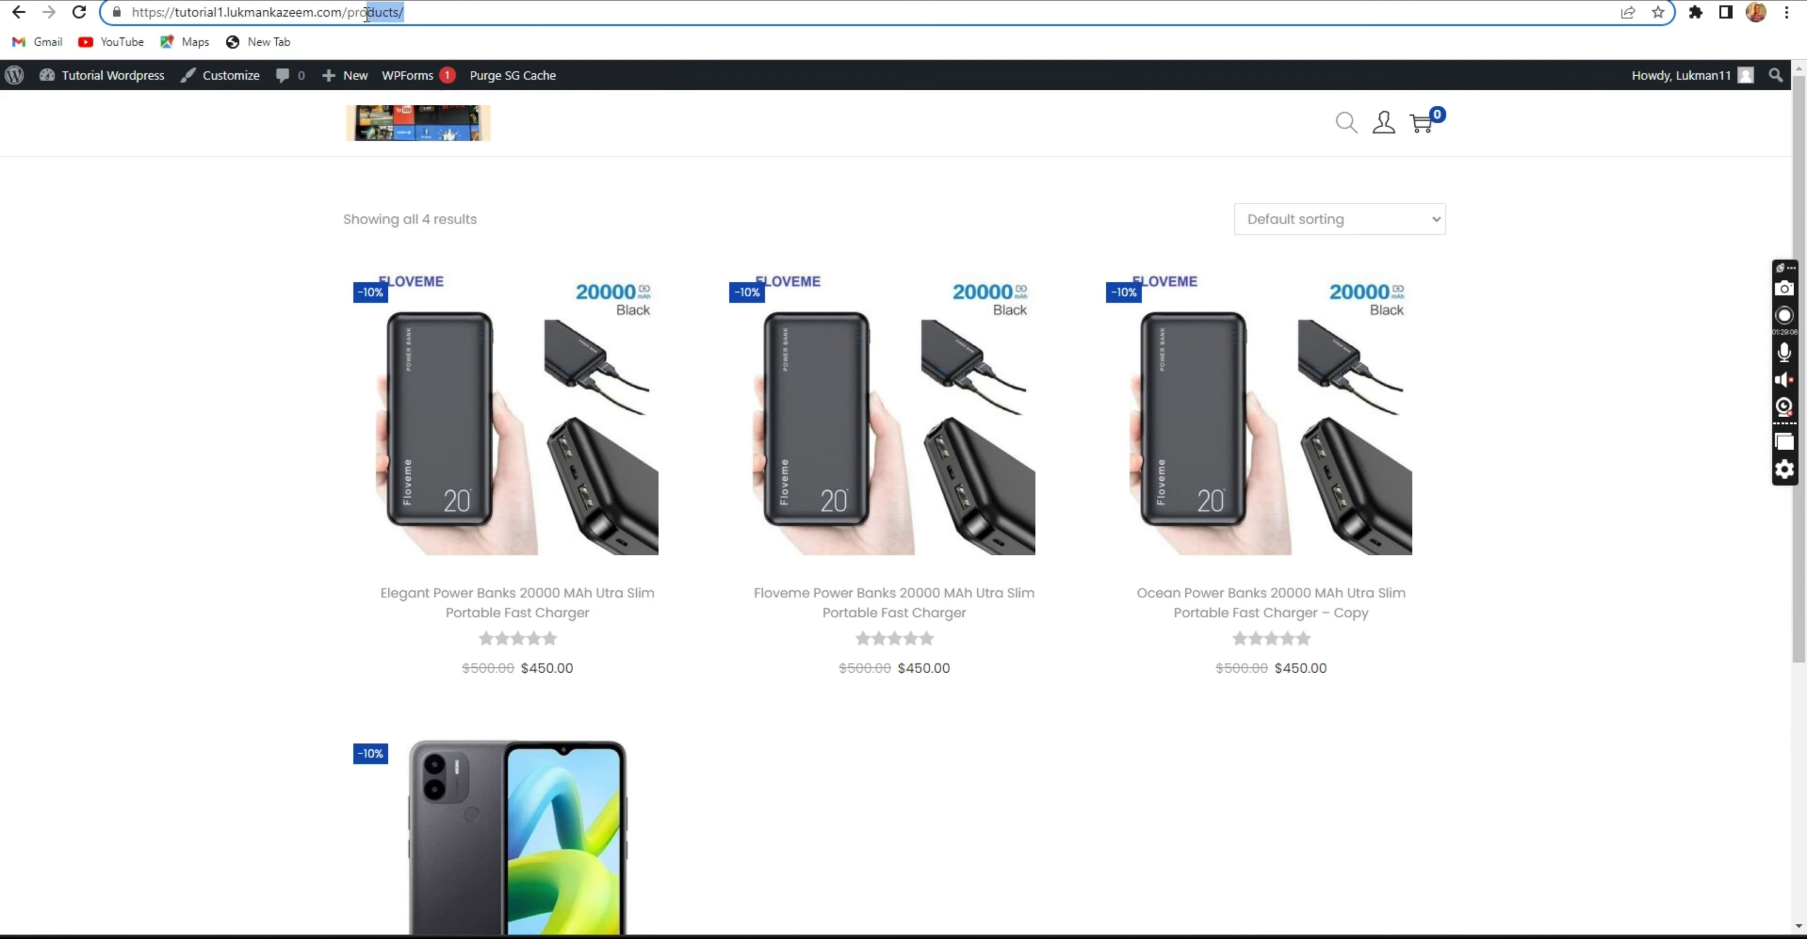
click(213, 188)
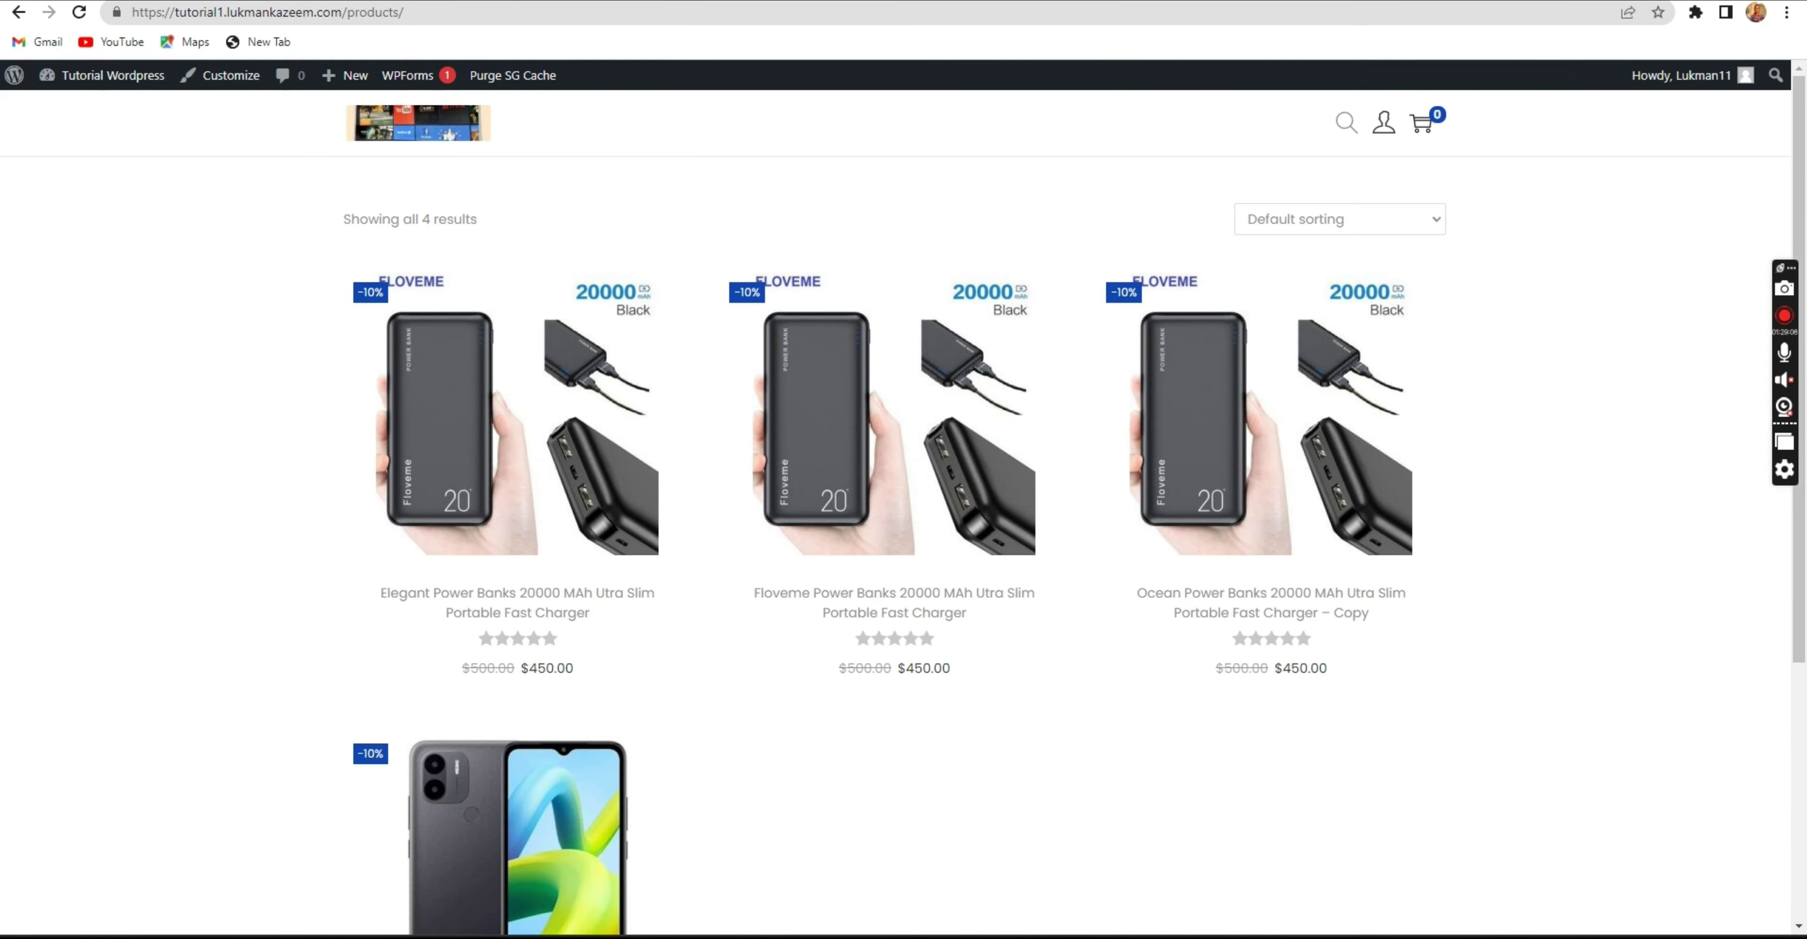
key(ctrl+Tab)
key(ctrl+Tab)
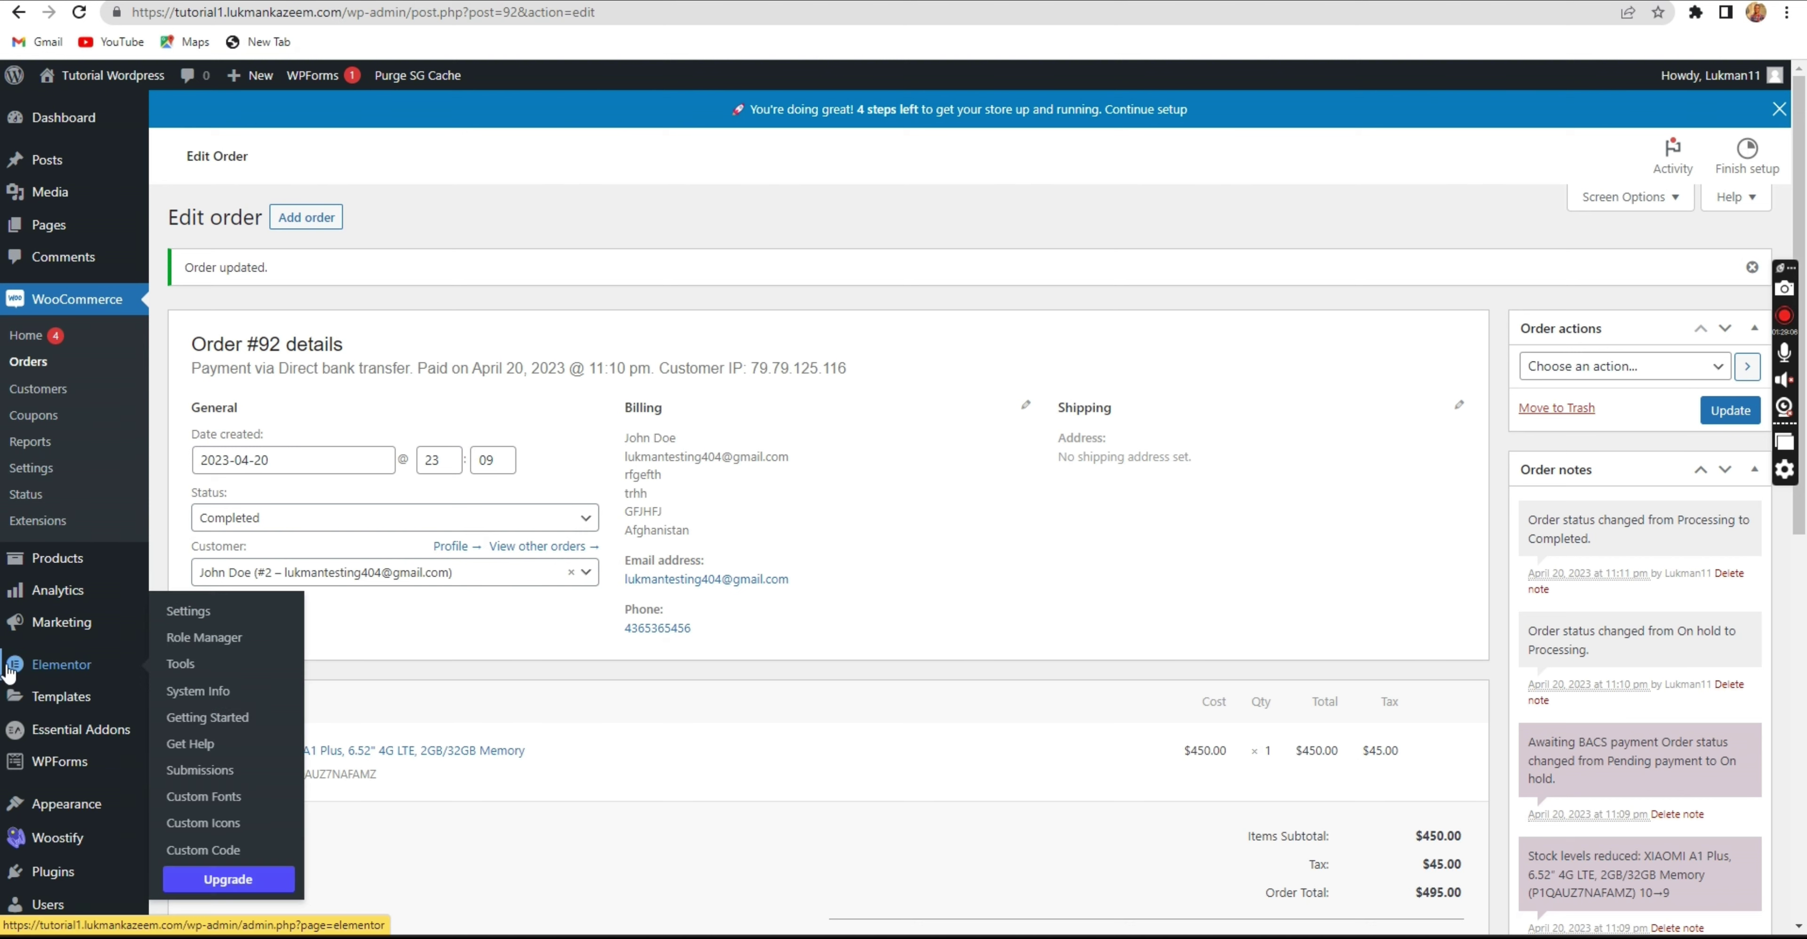
Open WooCommerce Settings on the Advanced tab.
mouse_move(60, 761)
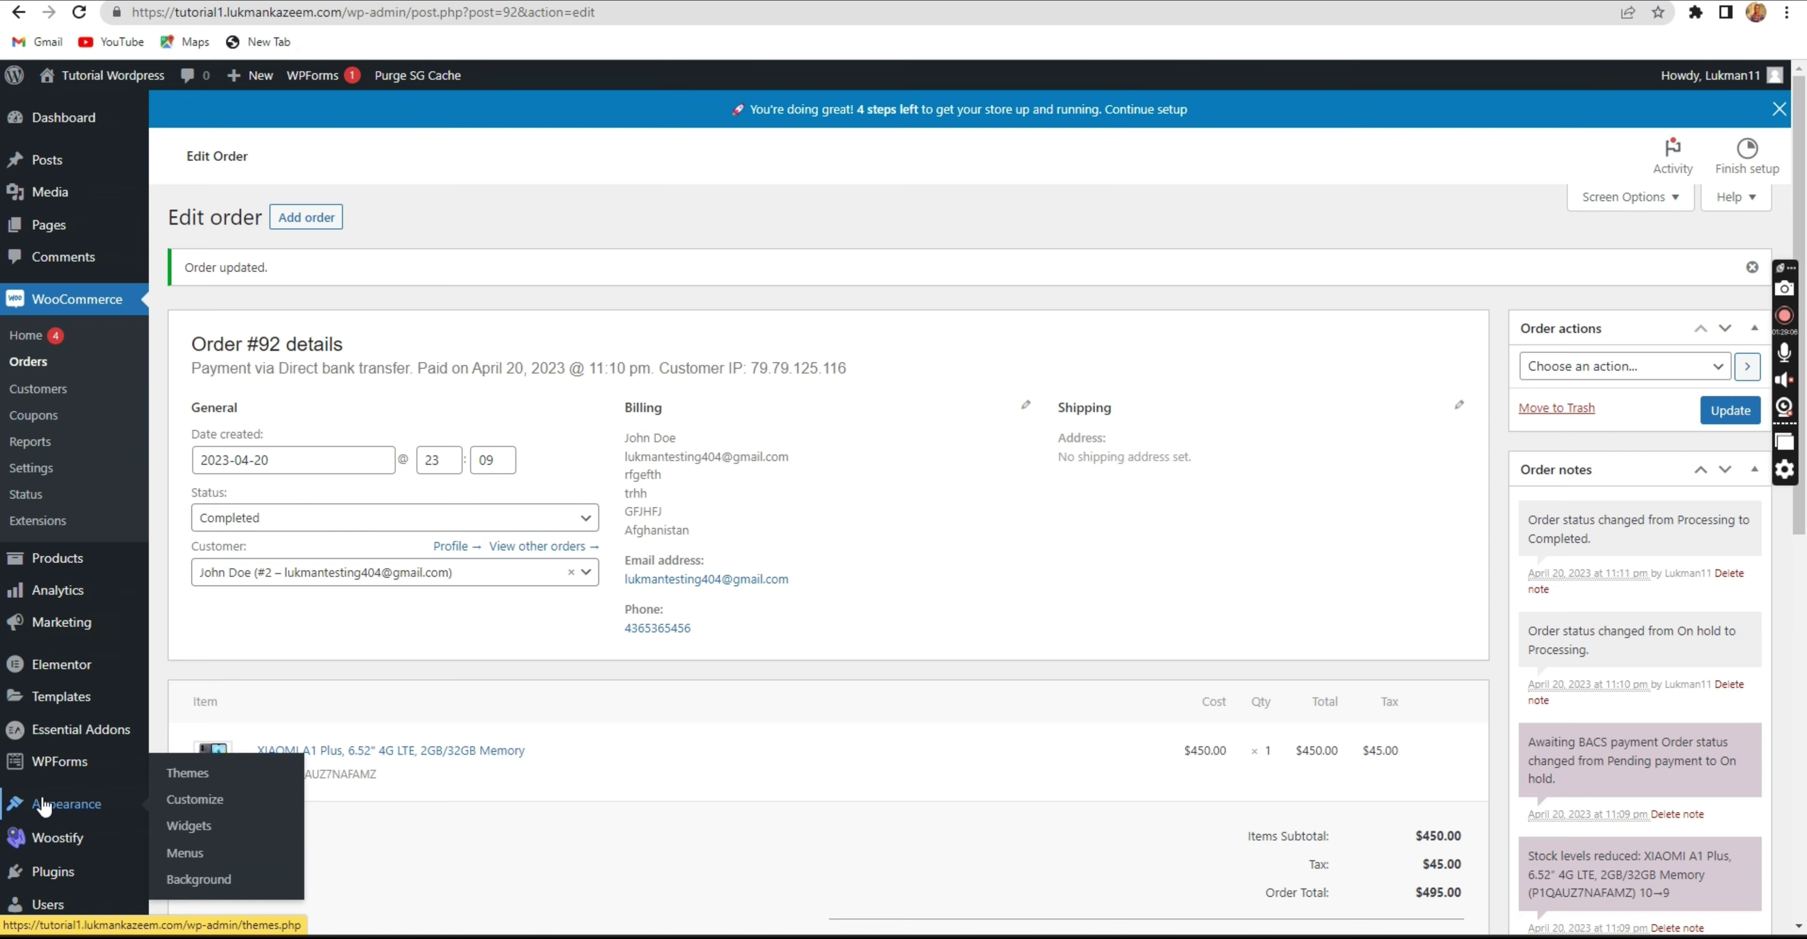
scroll(43, 804, down, 5)
scroll(43, 804, up, 5)
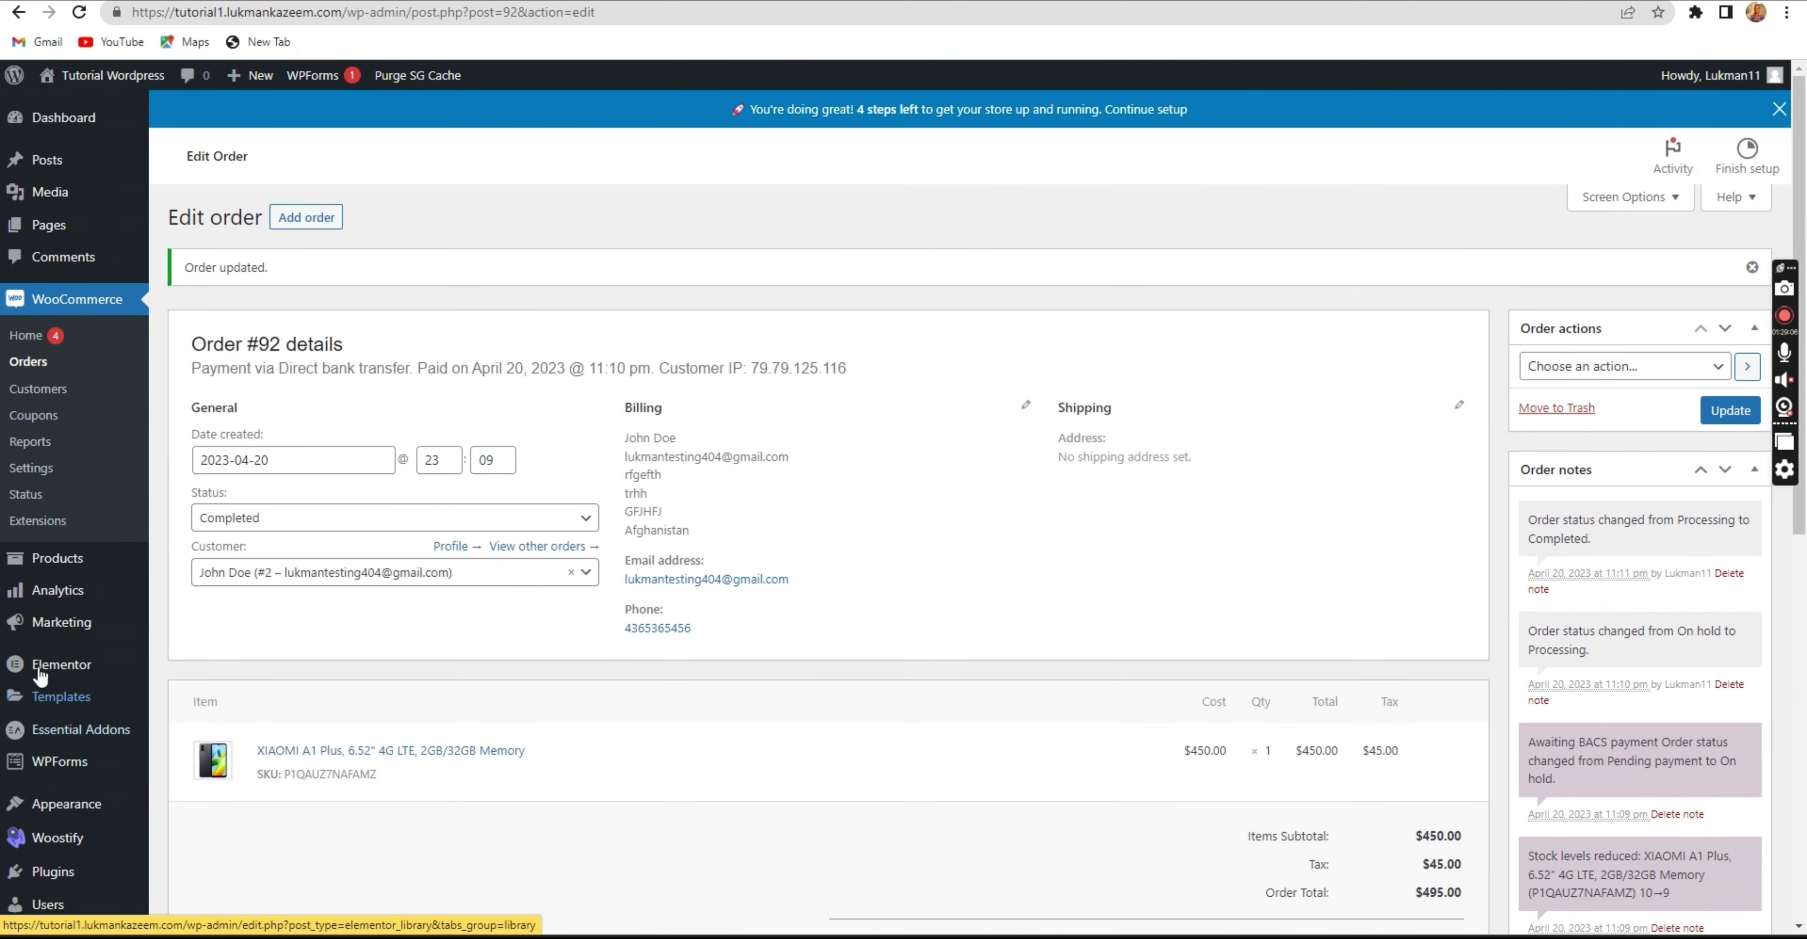
click(31, 468)
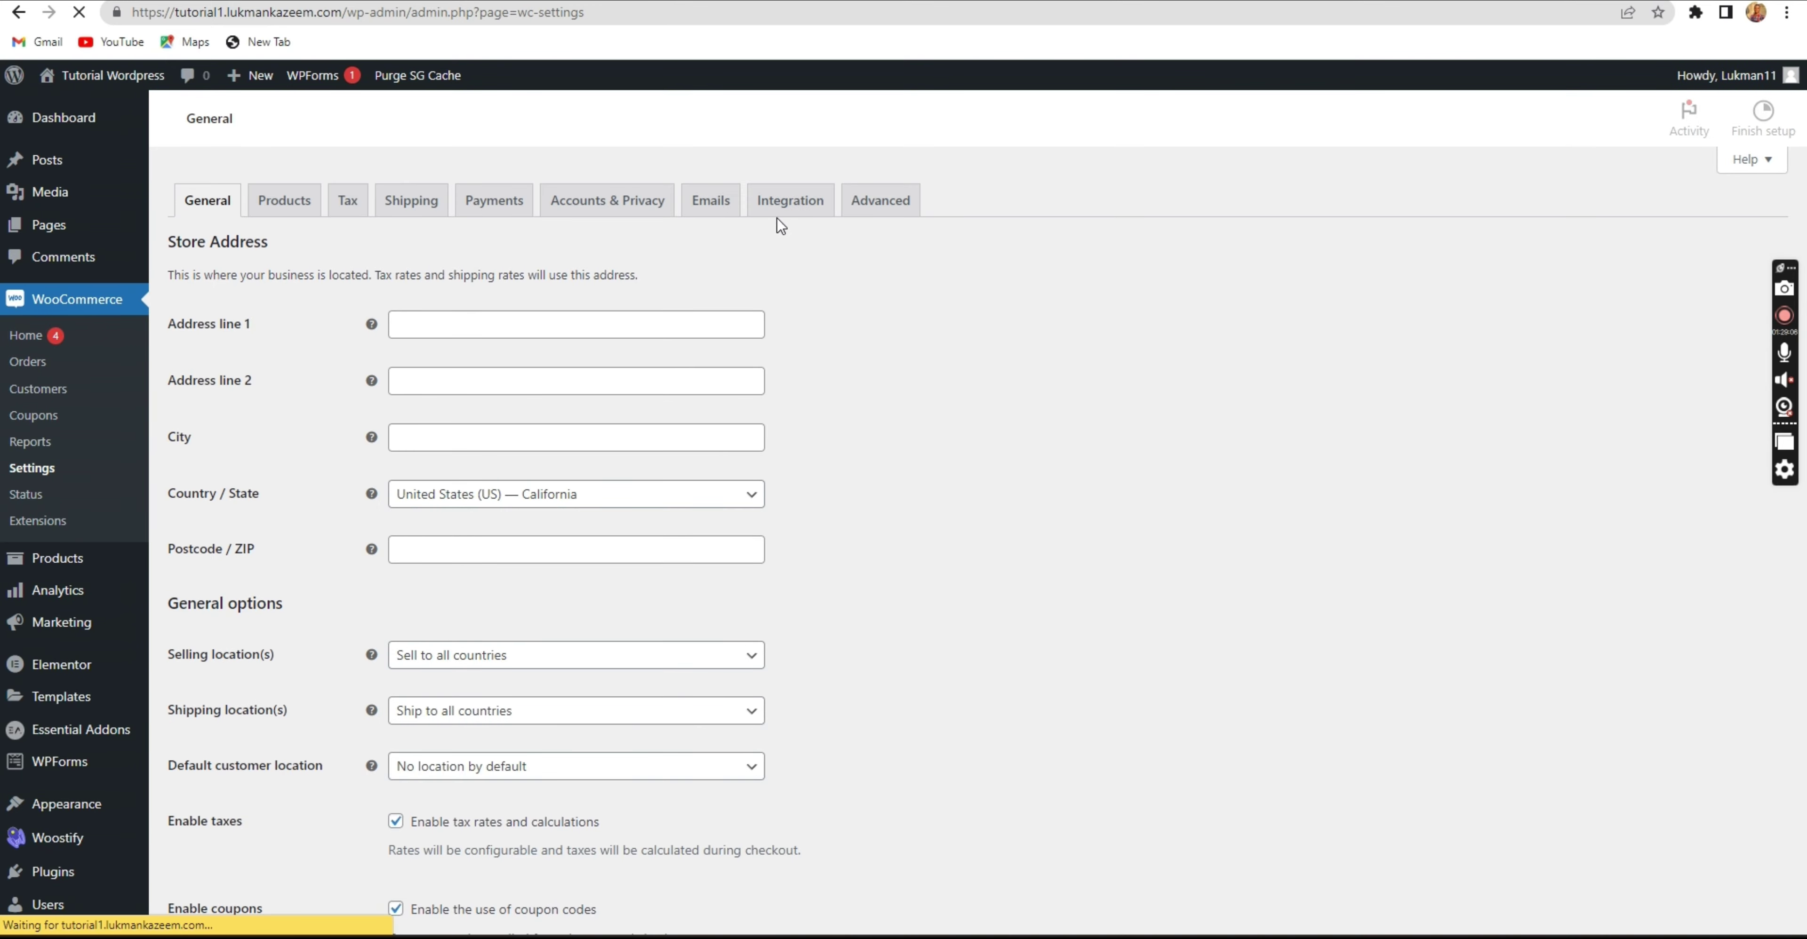
click(889, 207)
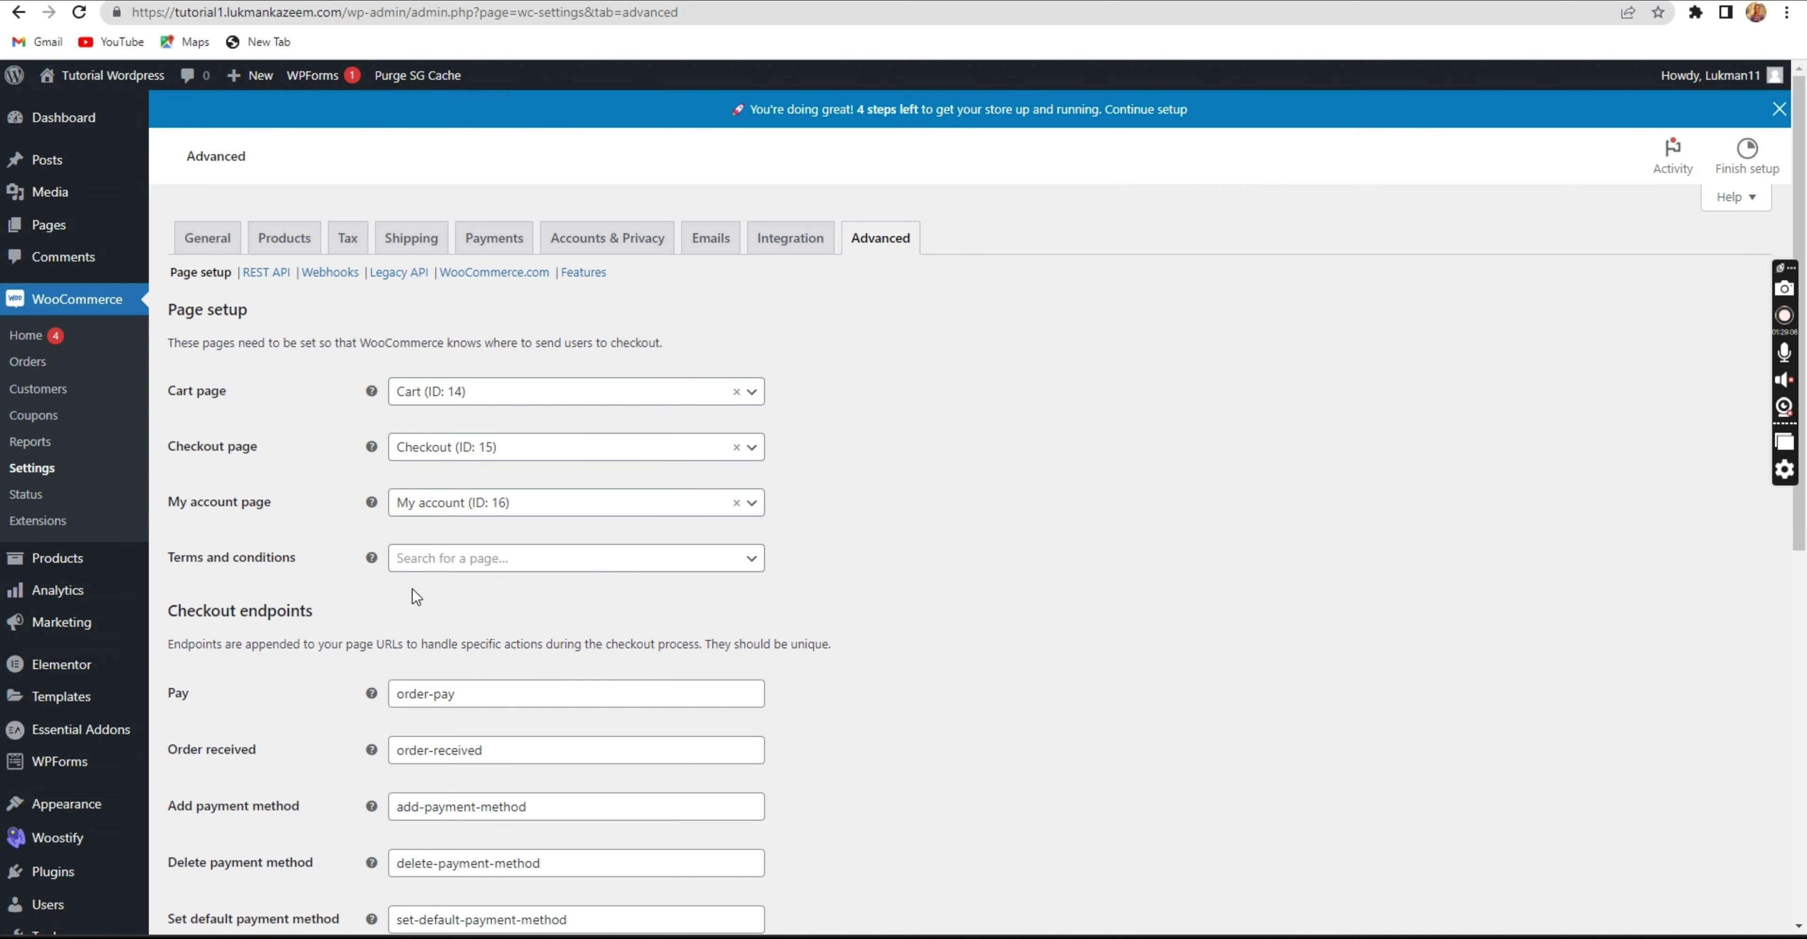
Review Page setup and endpoints: Cart (ID 14), Checkout (ID 15), My account (ID 16) assigned.
scroll(363, 515, down, 6)
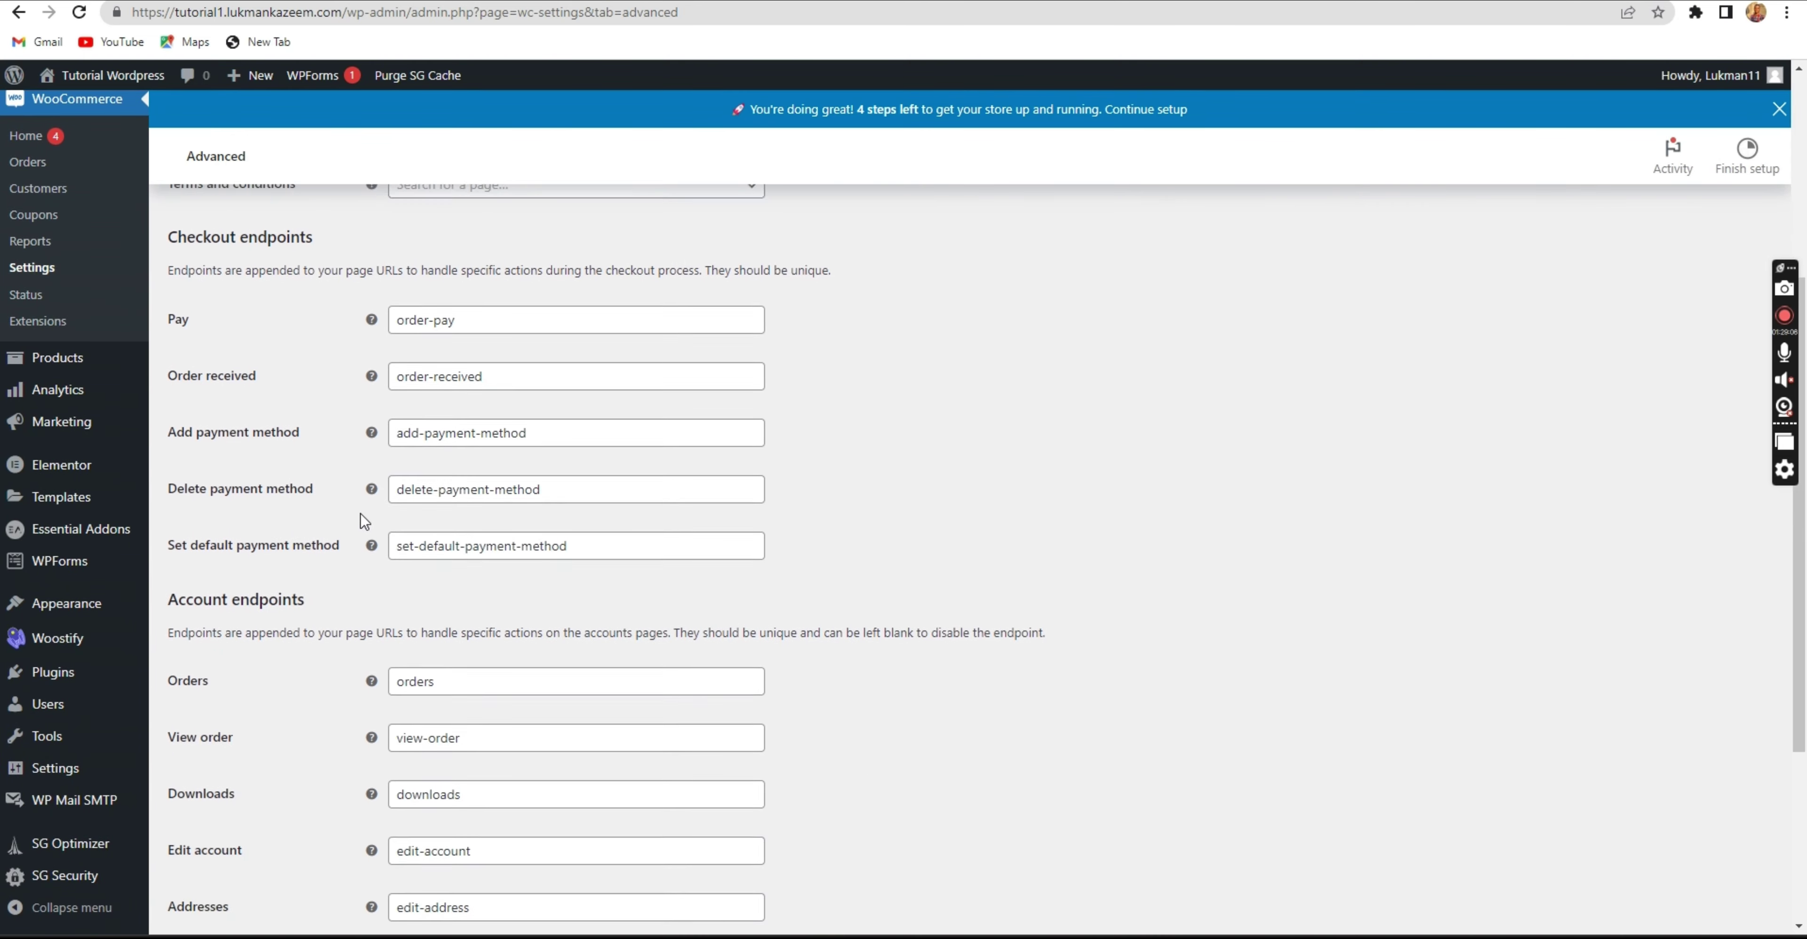
scroll(361, 516, down, 5)
scroll(361, 520, up, 8)
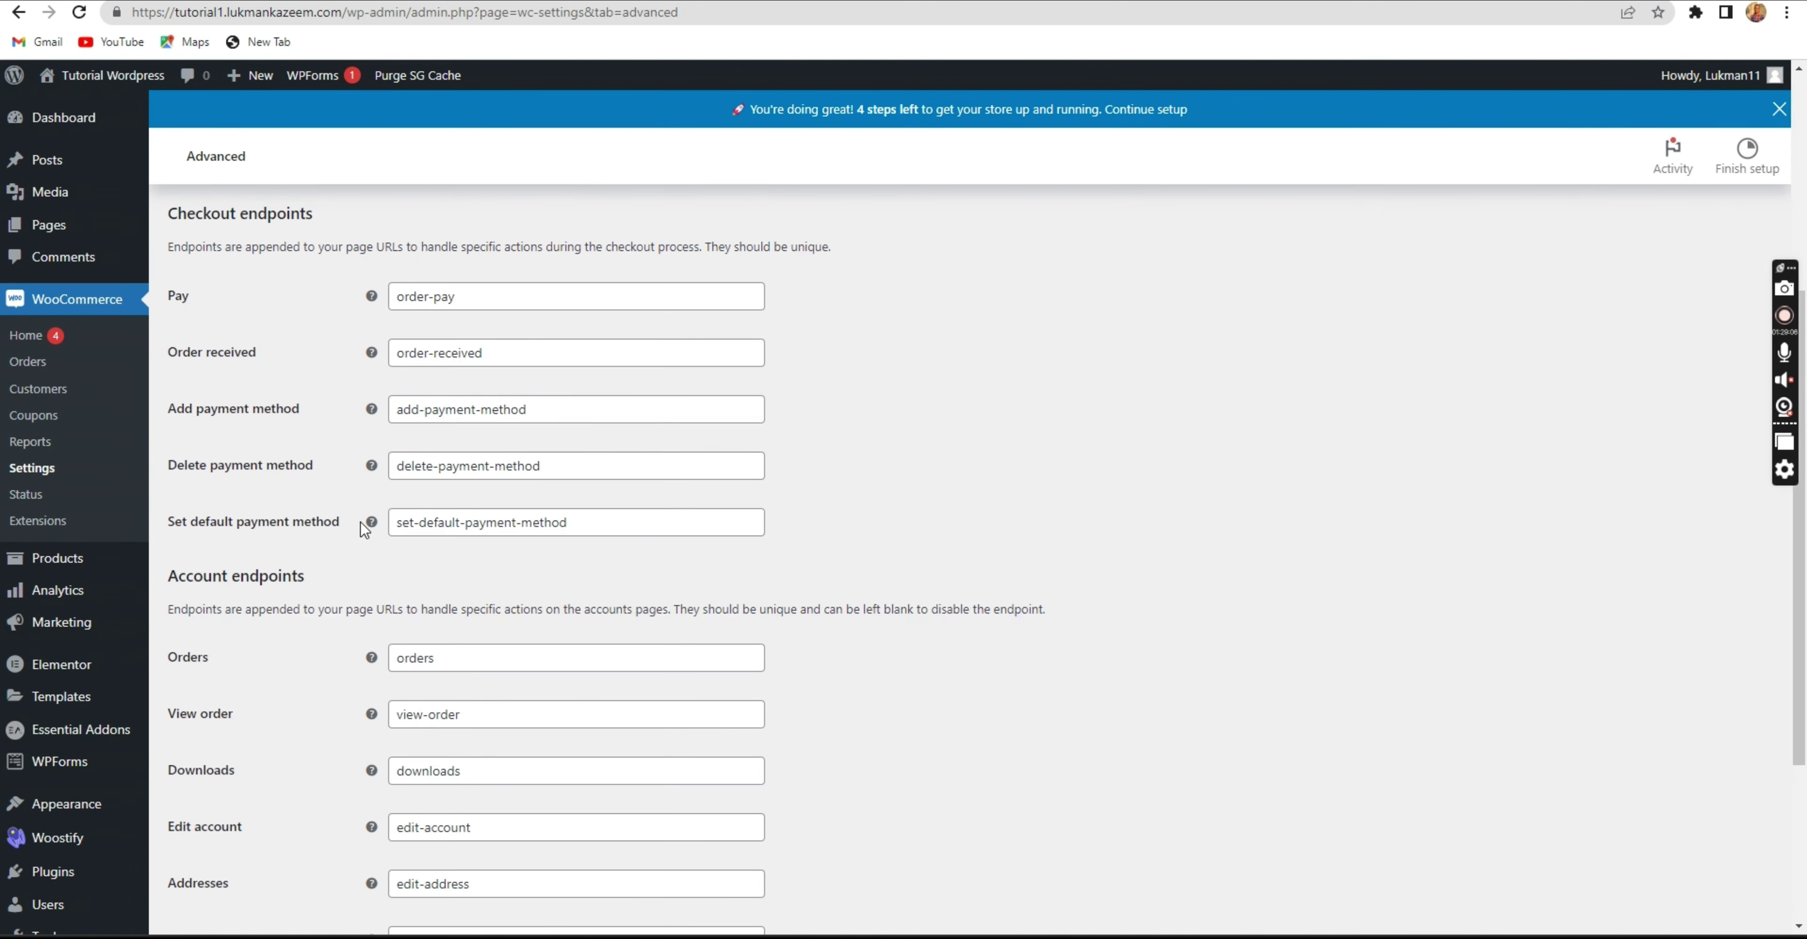
scroll(362, 515, up, 3)
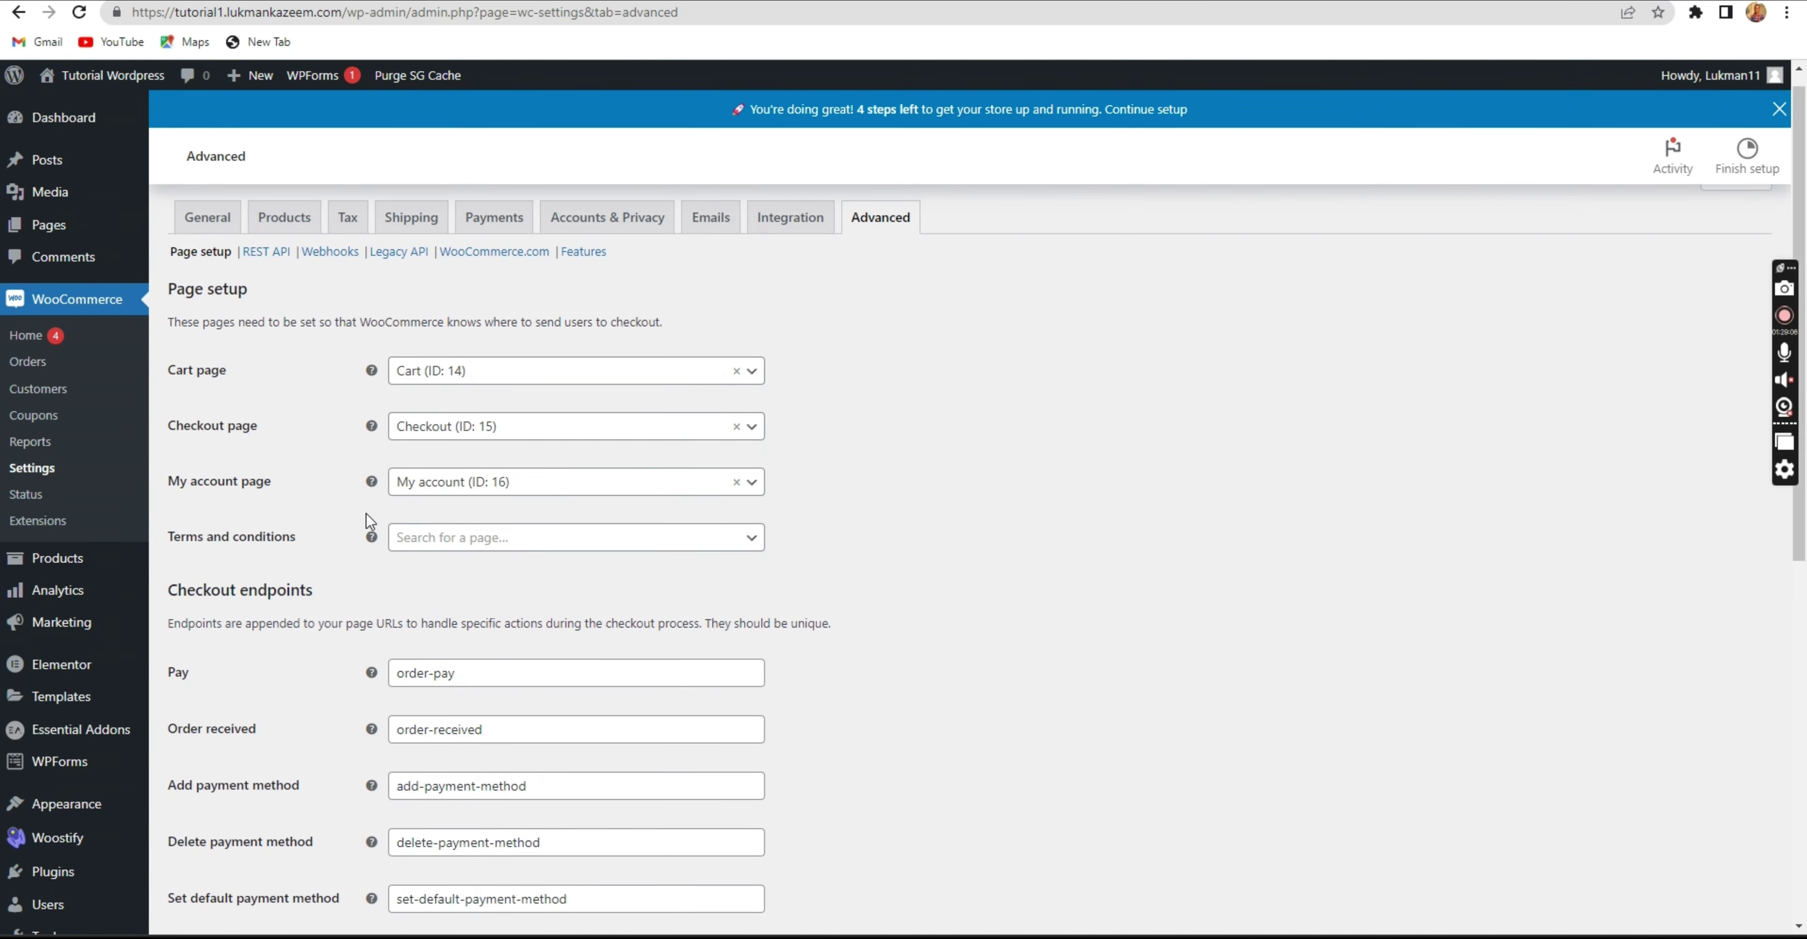
scroll(366, 513, up, 1)
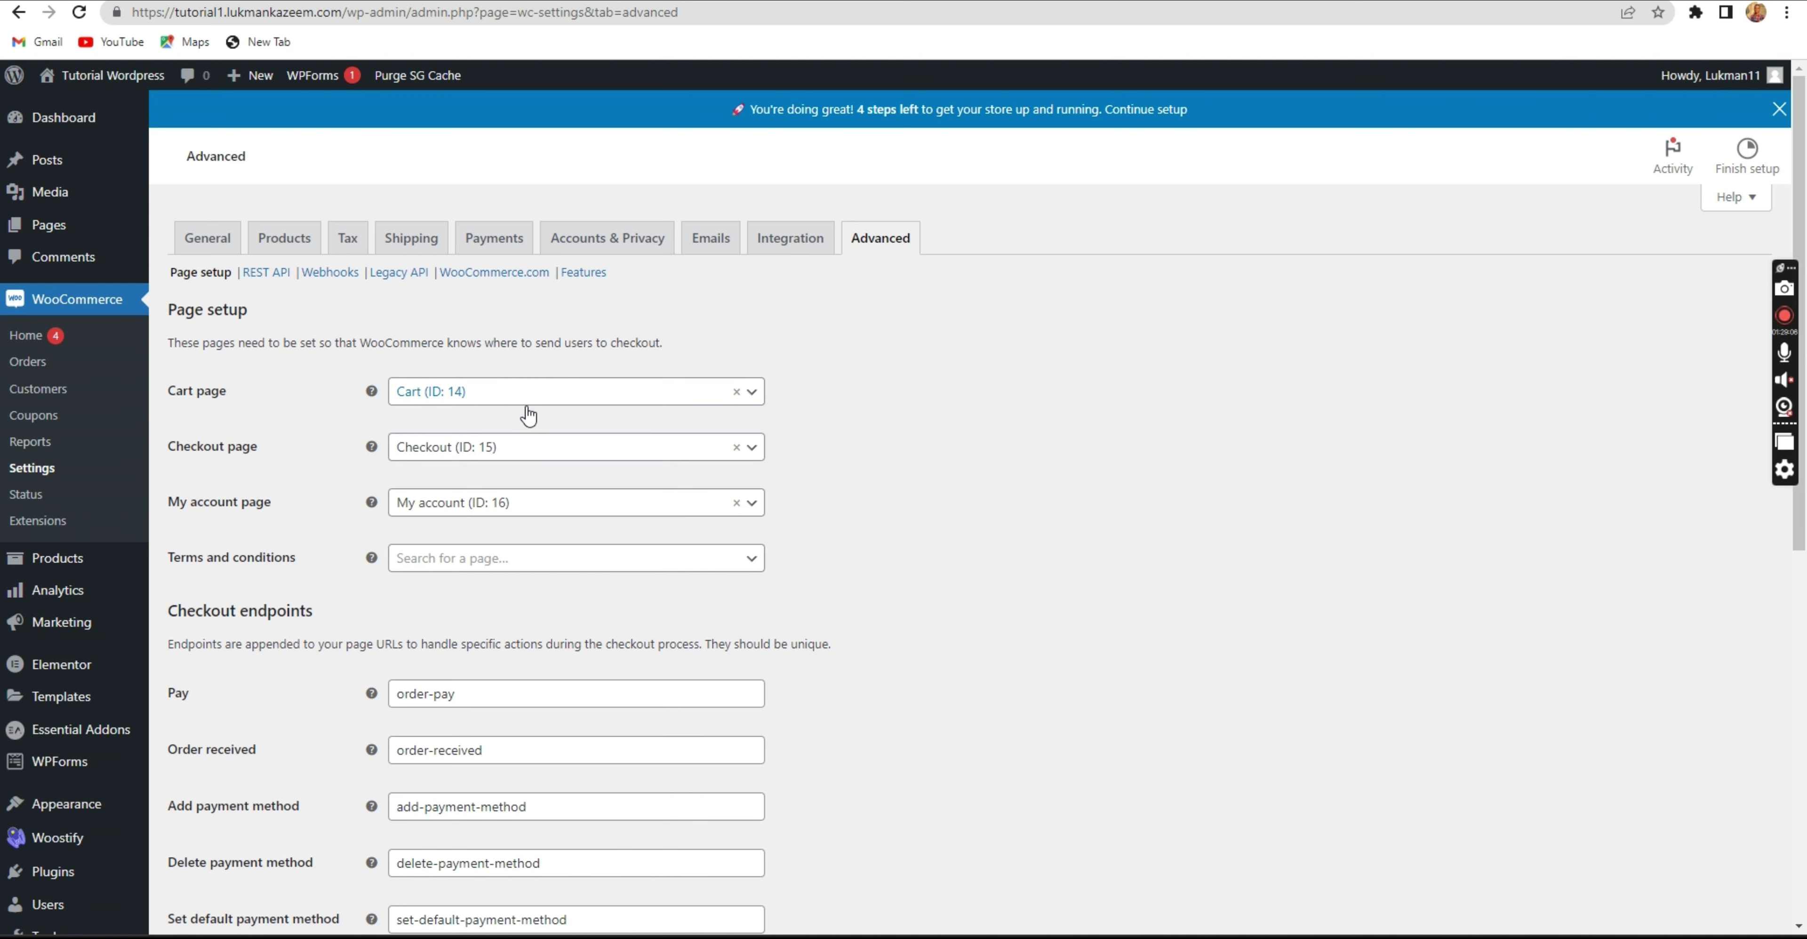
scroll(484, 470, down, 2)
scroll(484, 475, down, 2)
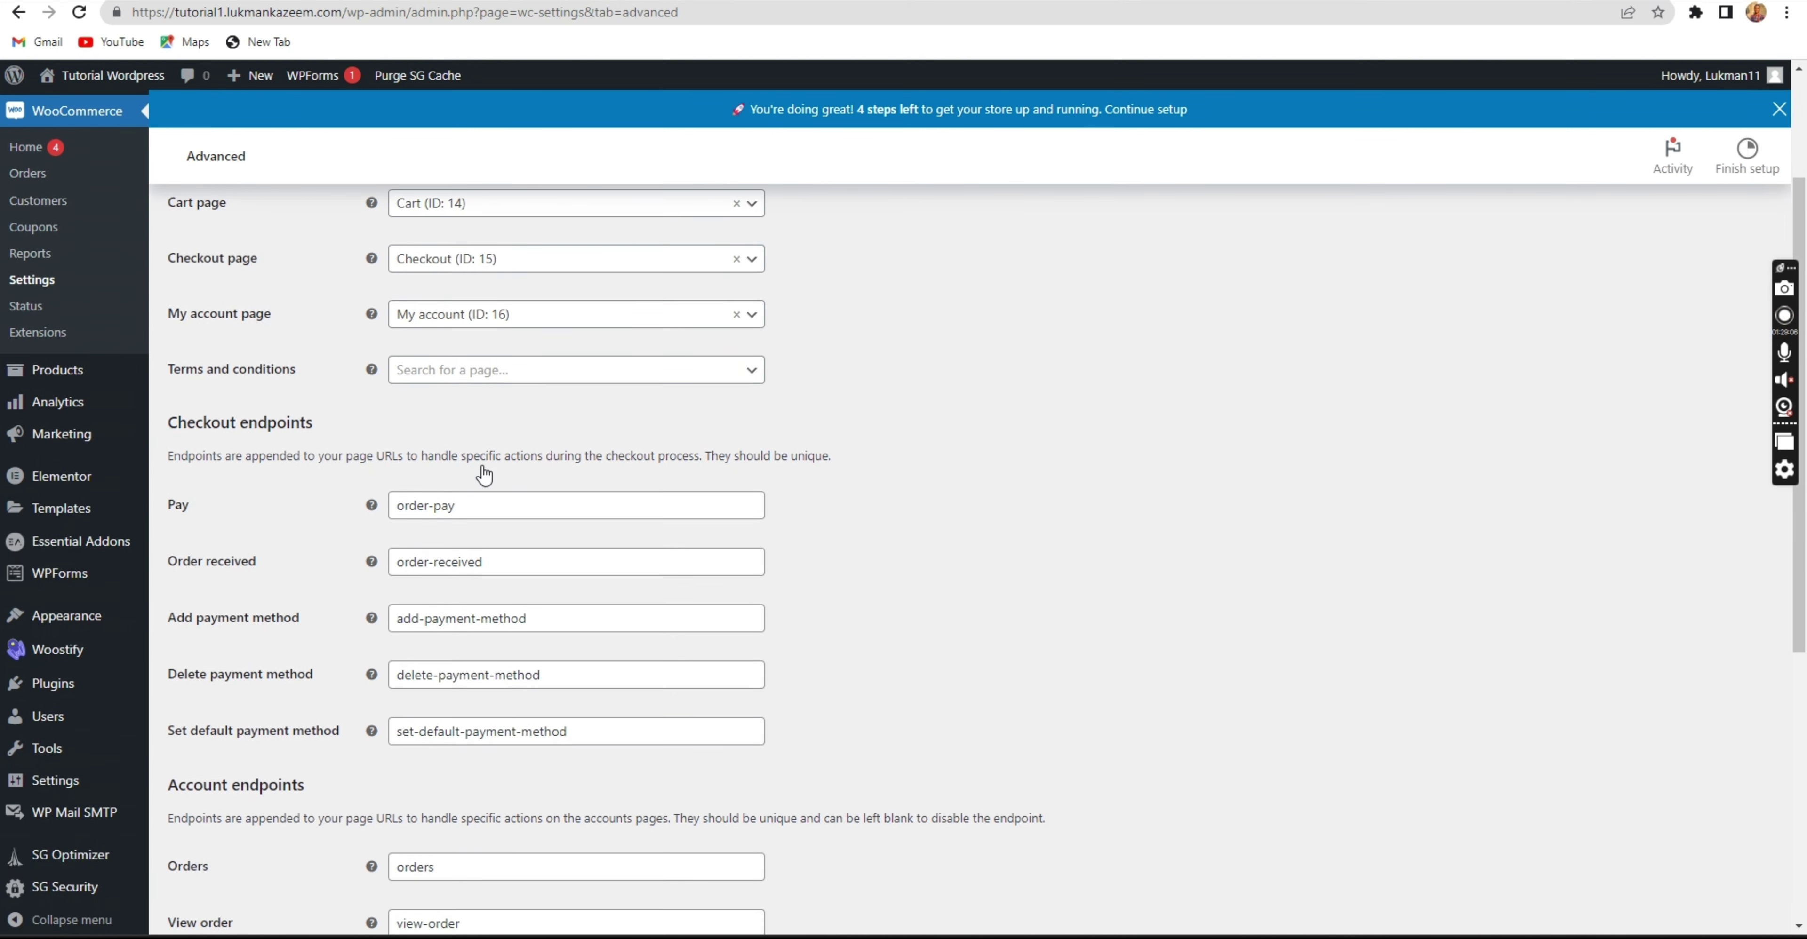
scroll(484, 472, up, 4)
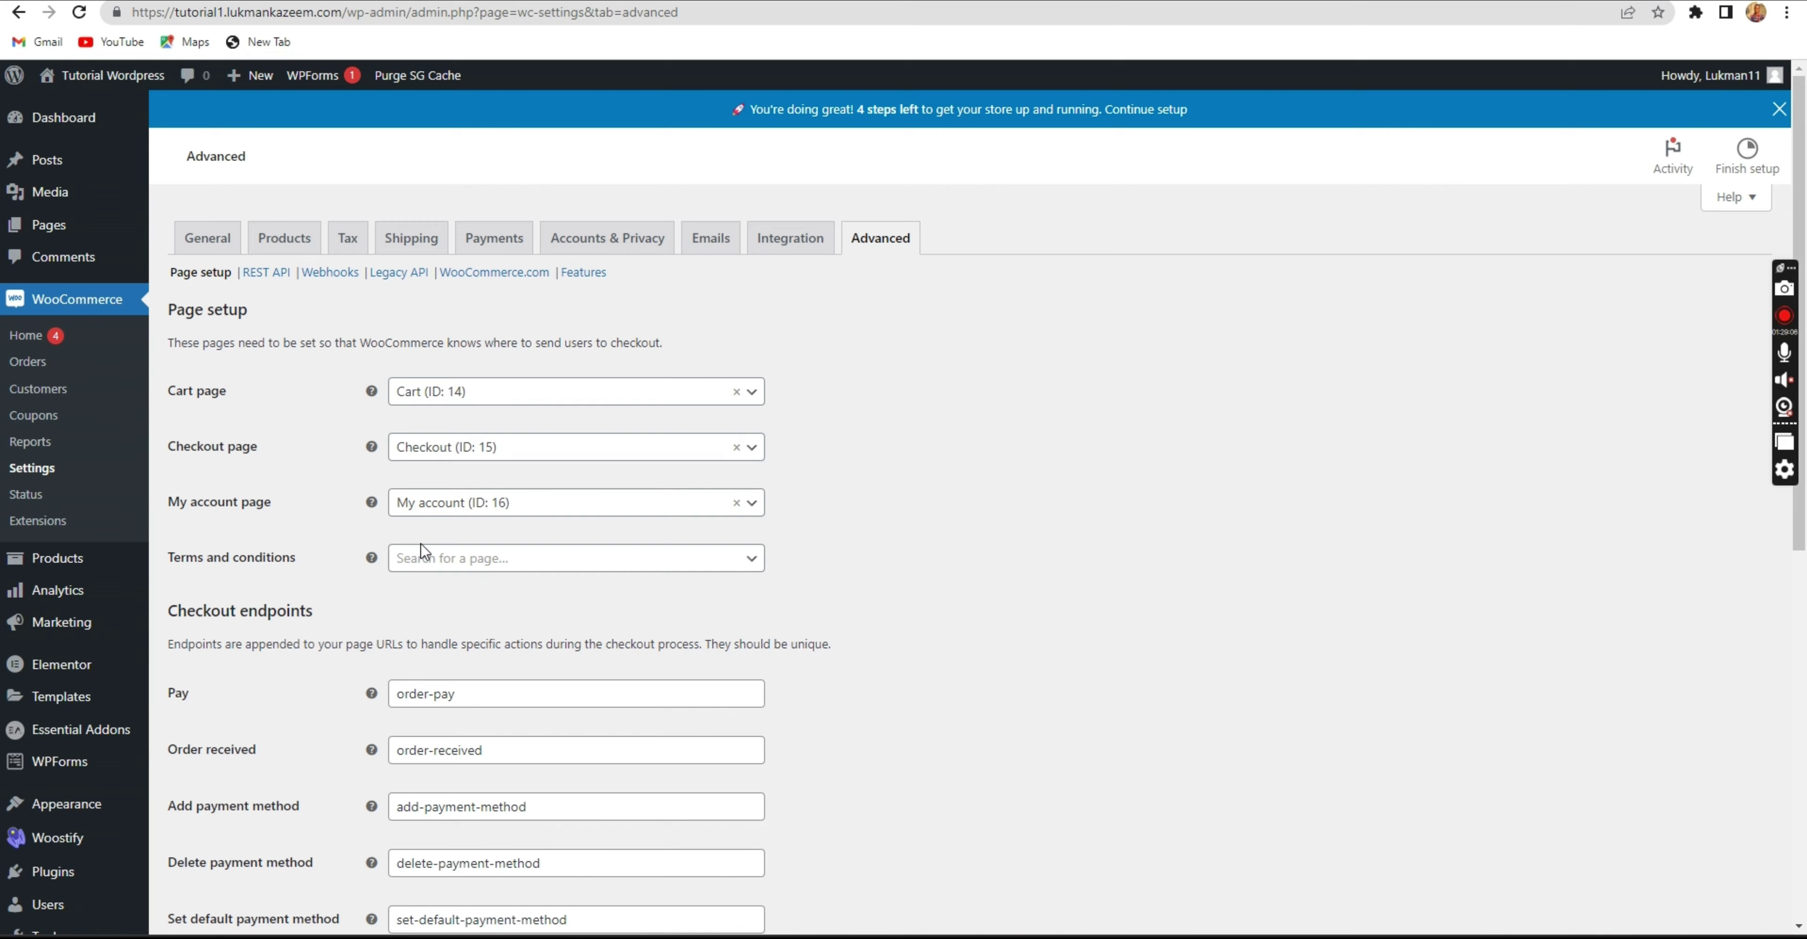
scroll(424, 551, down, 10)
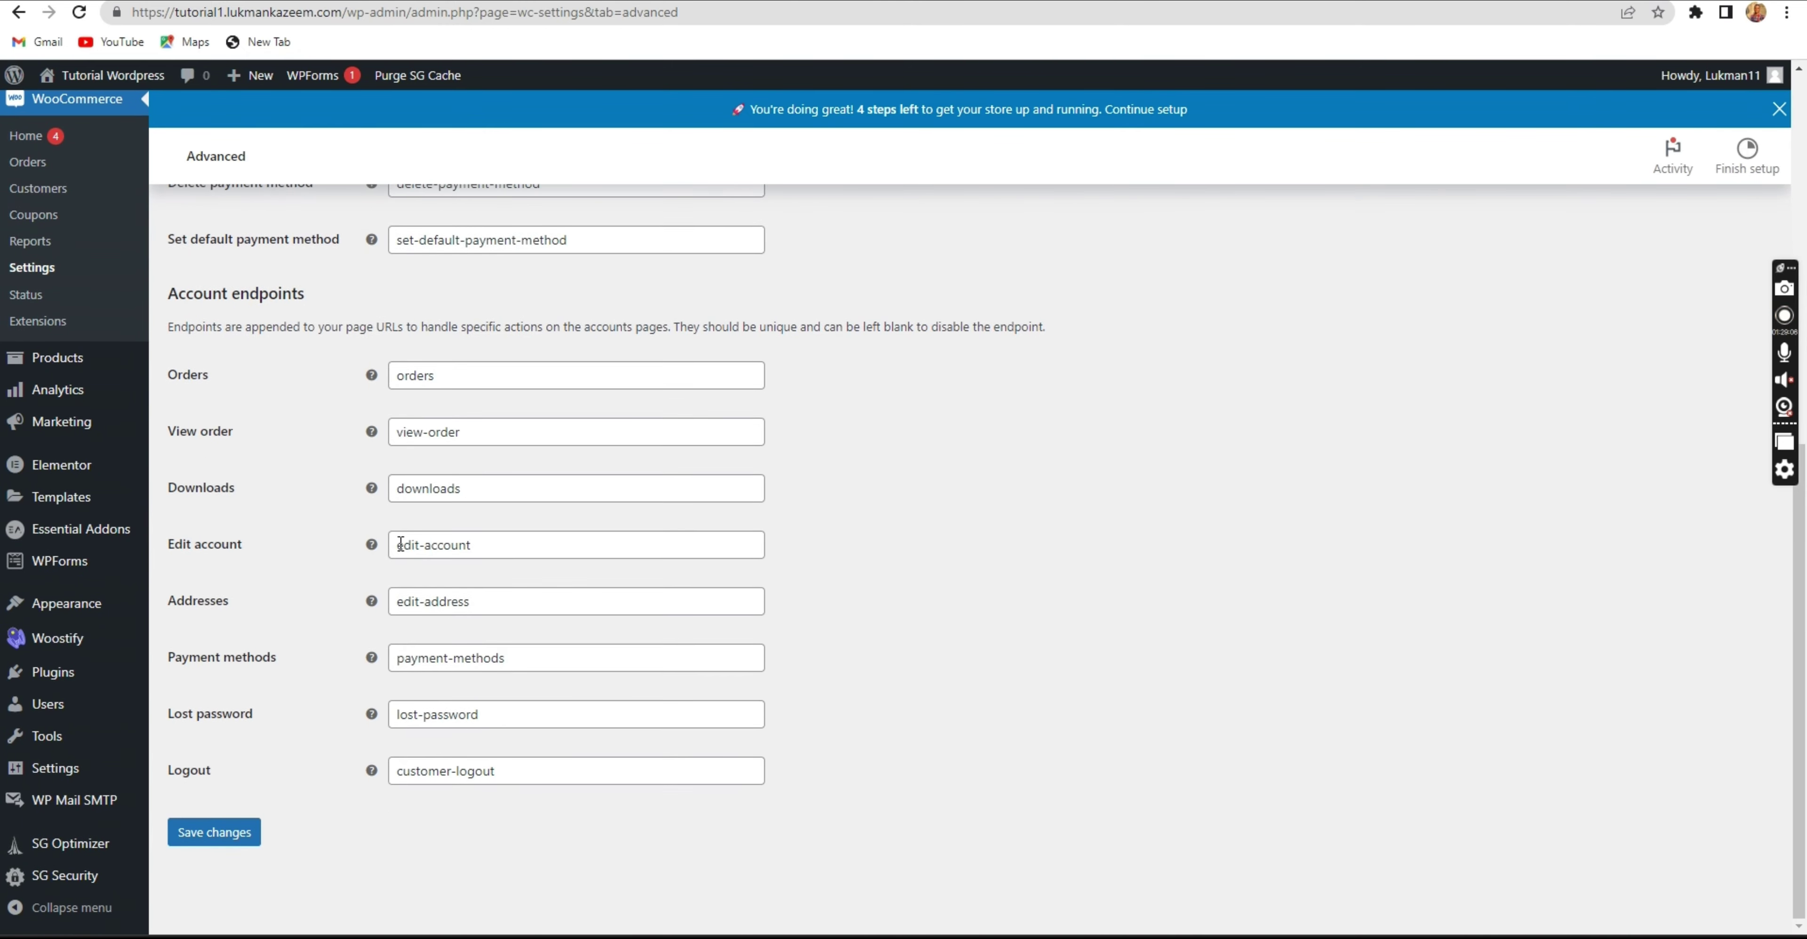
scroll(400, 544, up, 10)
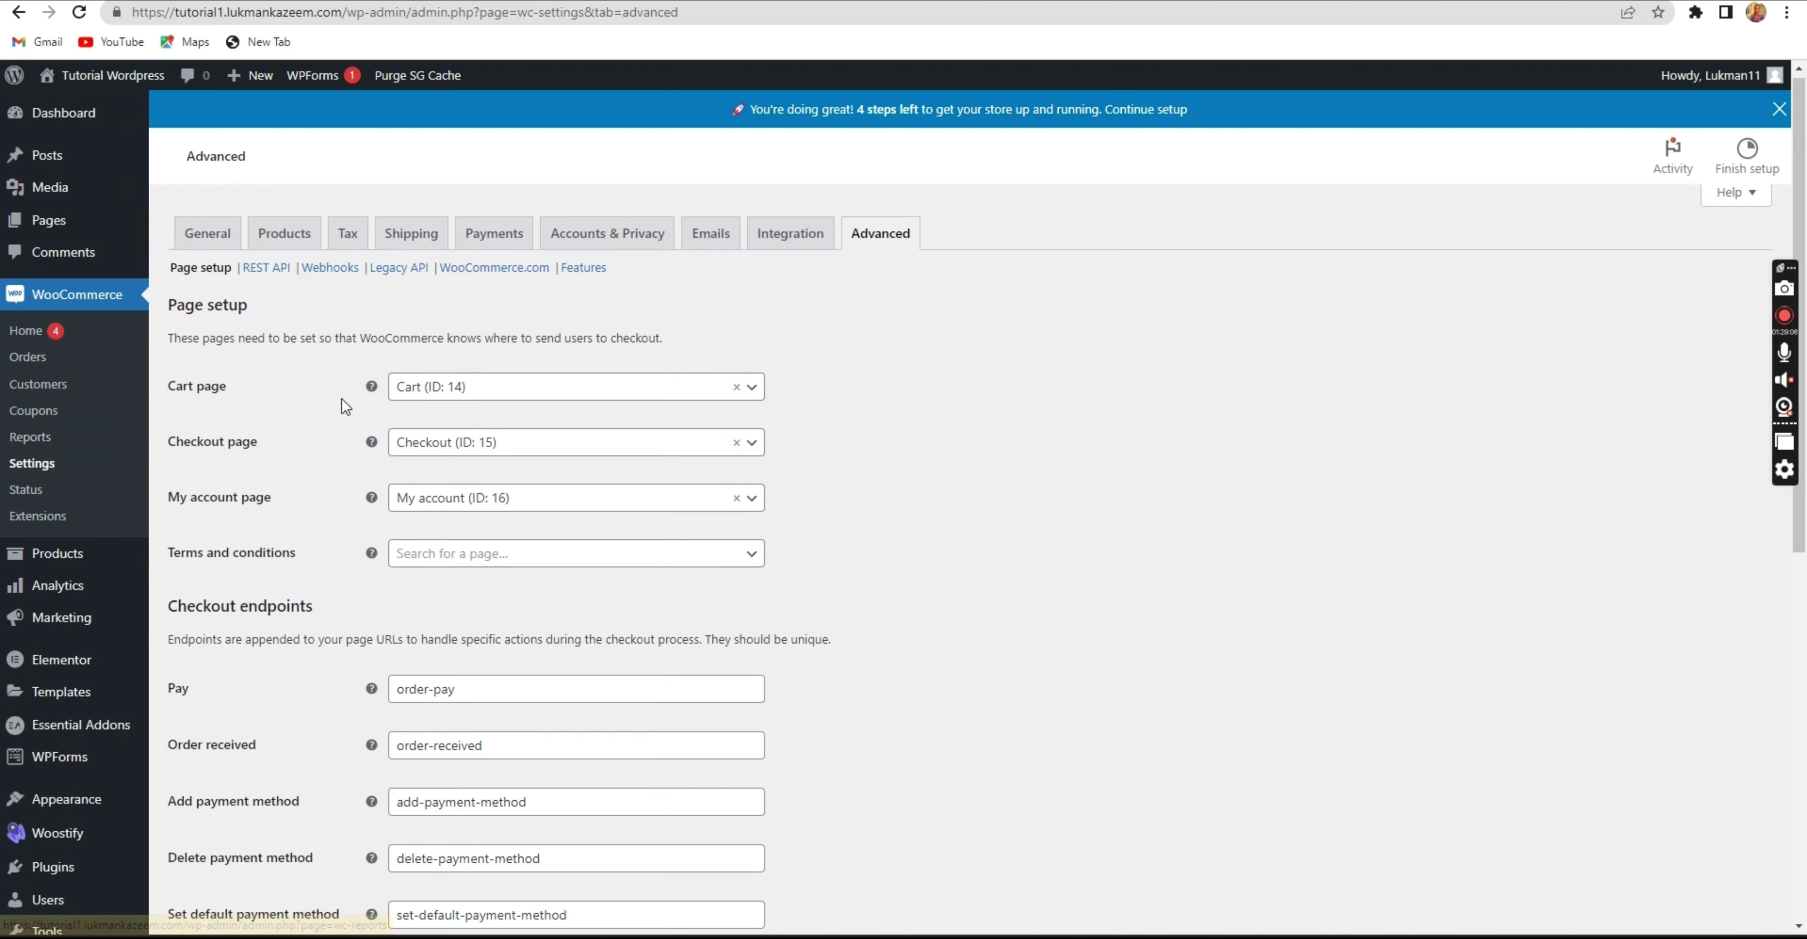
Look over the Accounts & Privacy settings, then go back to the Advanced page setup.
click(635, 243)
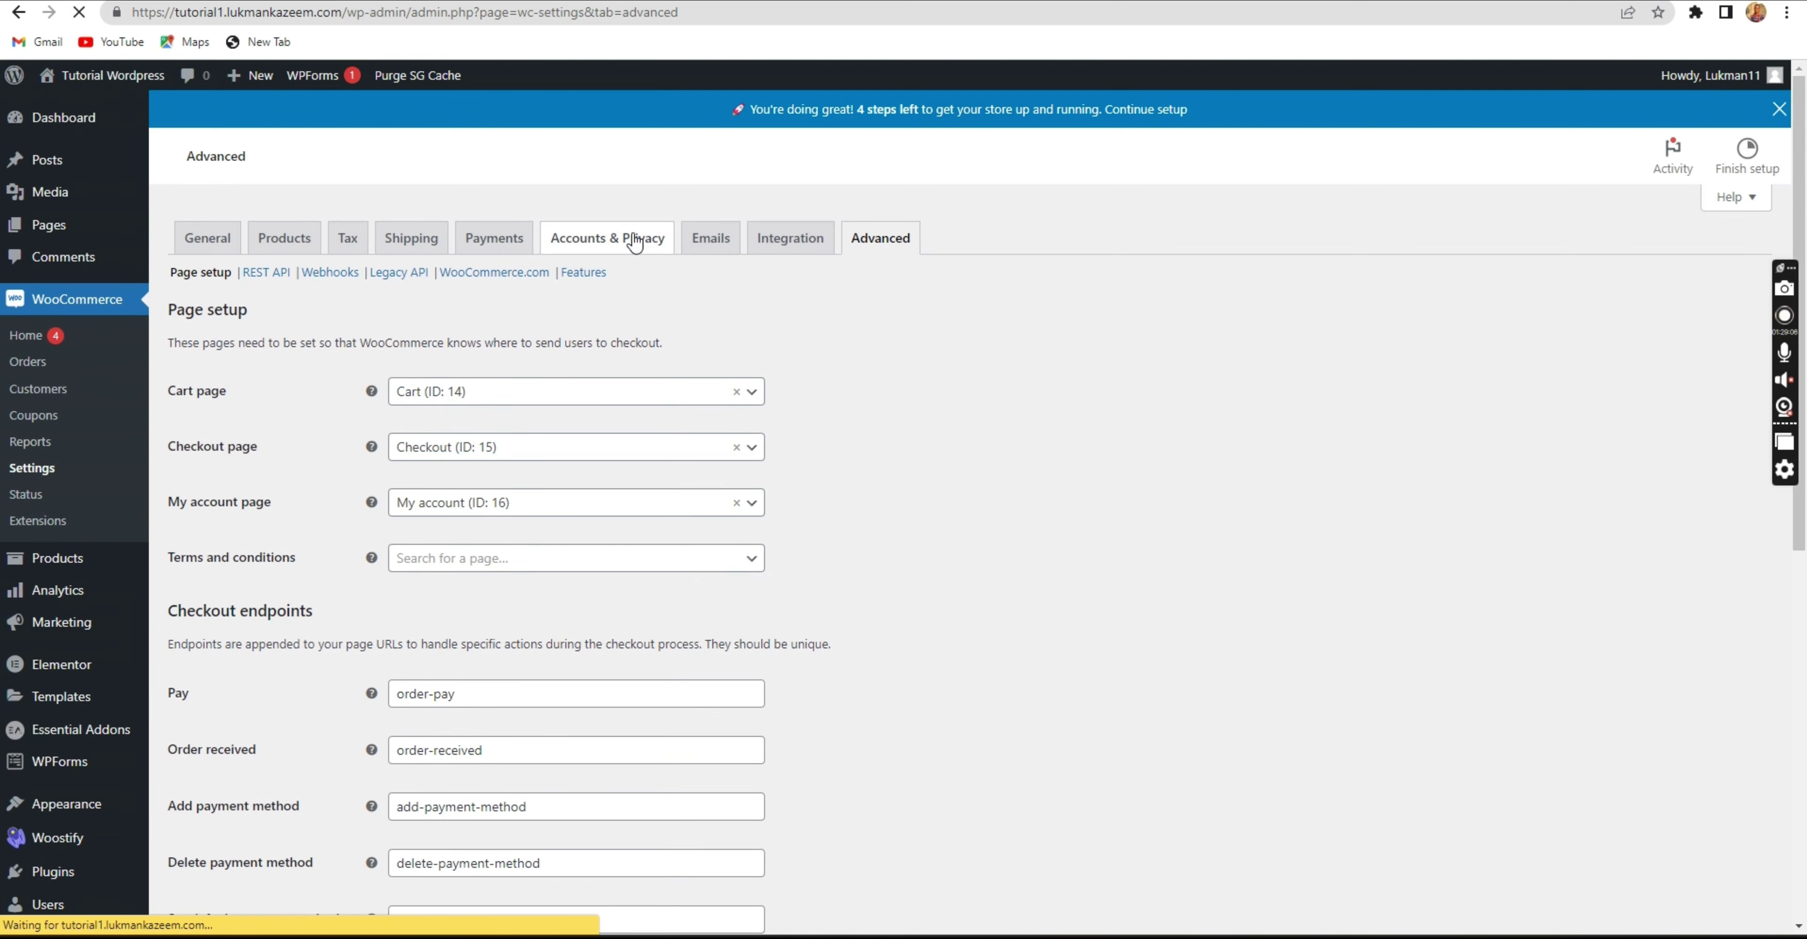
scroll(529, 531, down, 5)
scroll(529, 531, up, 5)
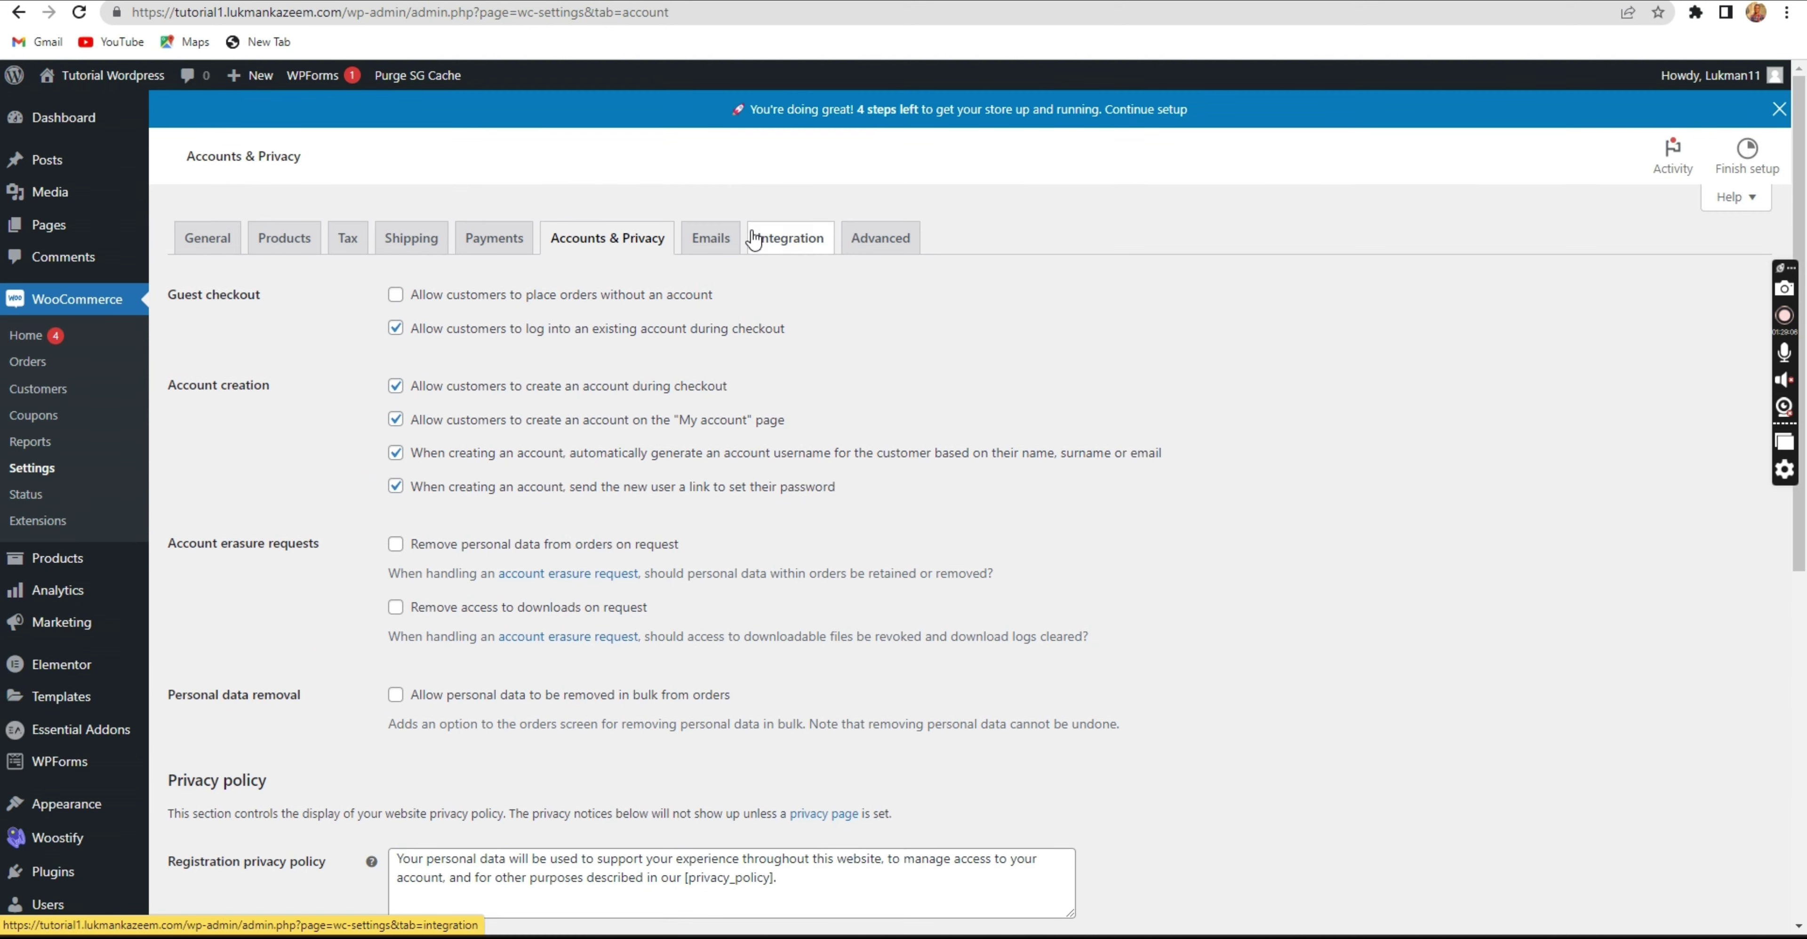
click(866, 242)
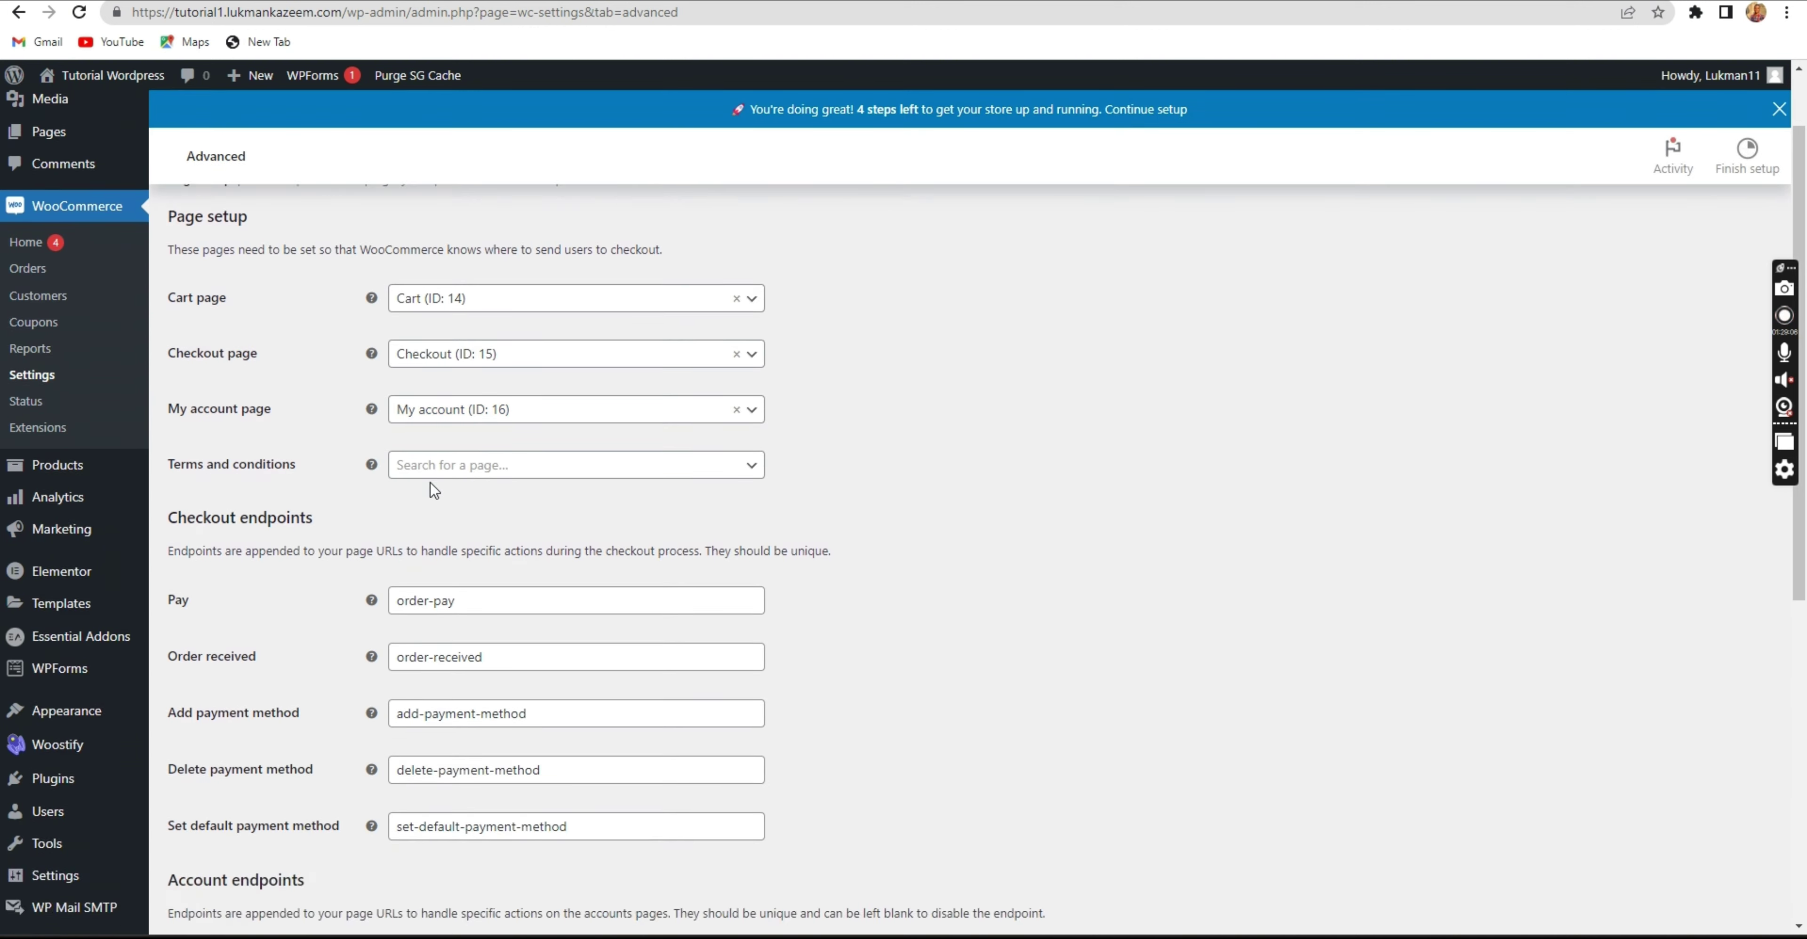
scroll(431, 482, down, 5)
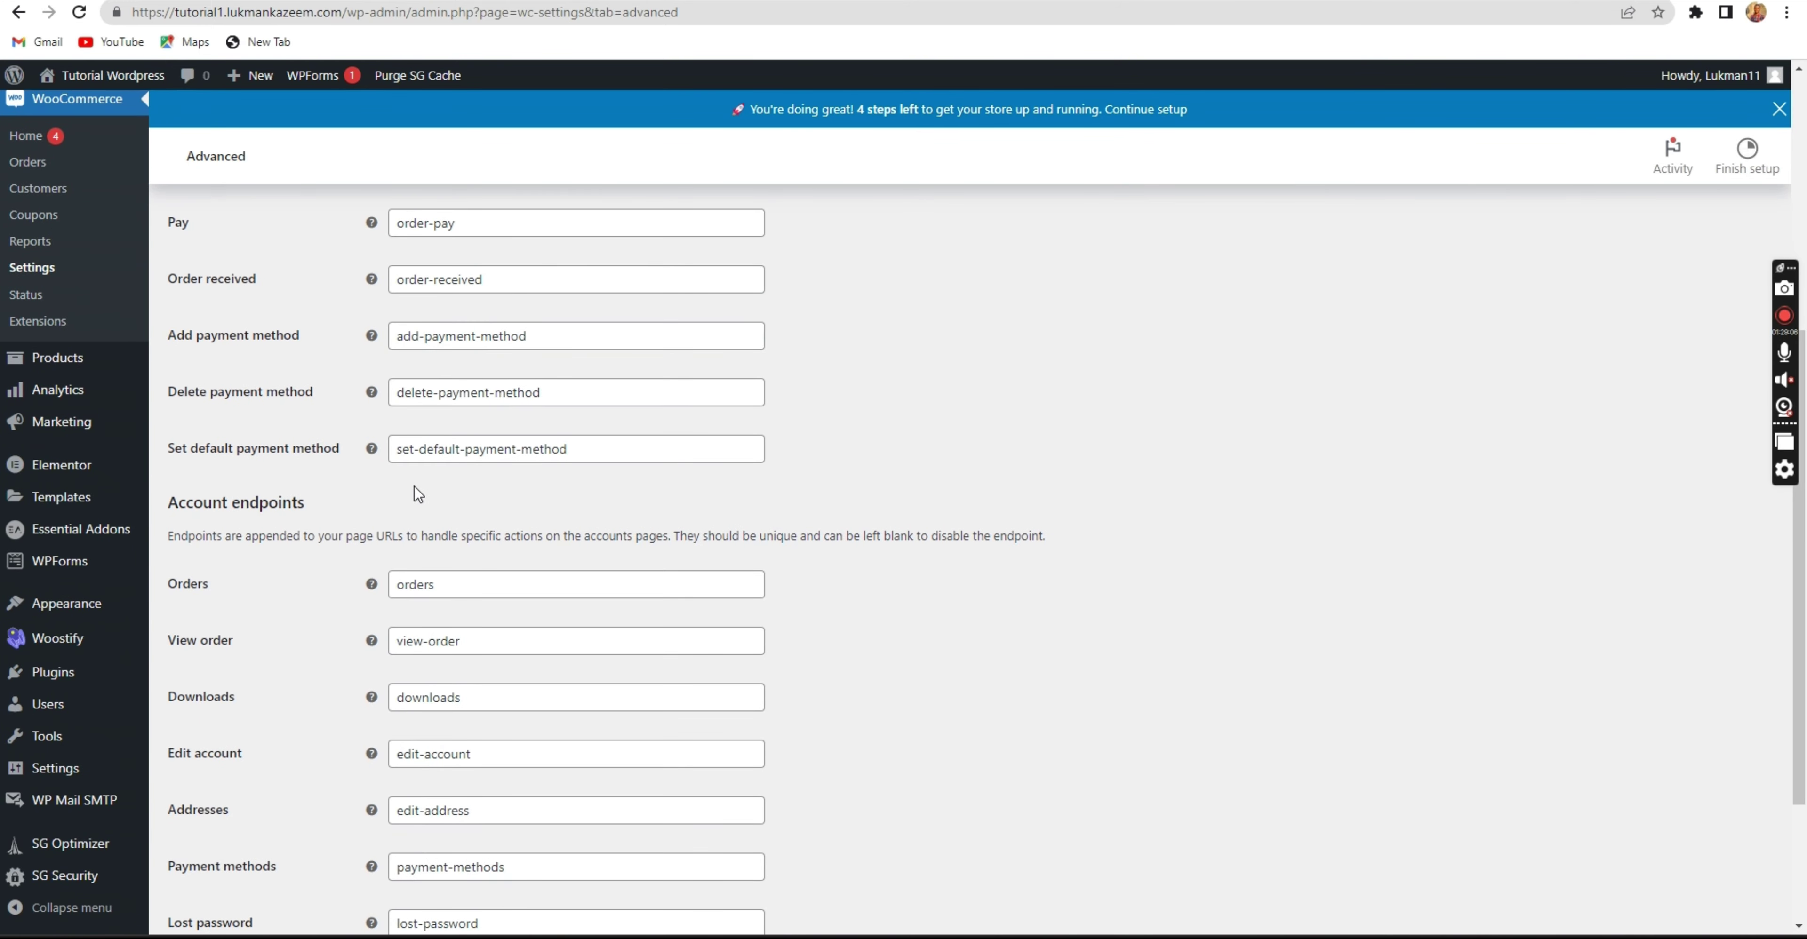
scroll(415, 487, down, 1)
scroll(402, 500, down, 1)
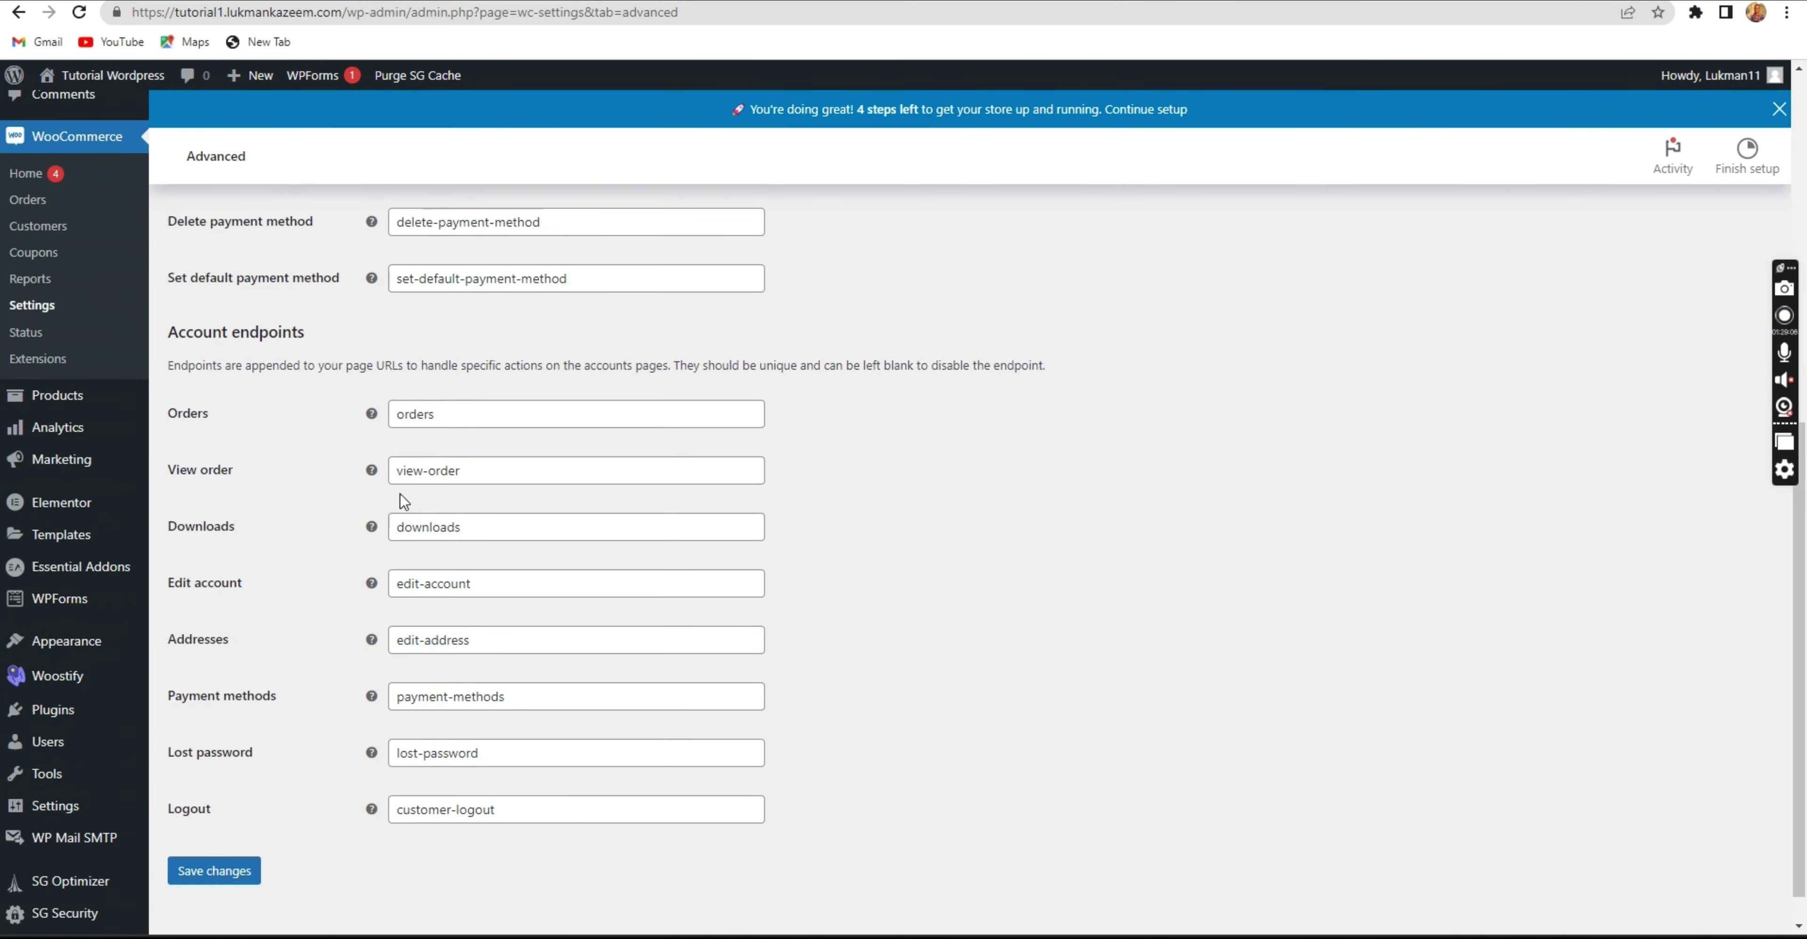
scroll(456, 491, up, 15)
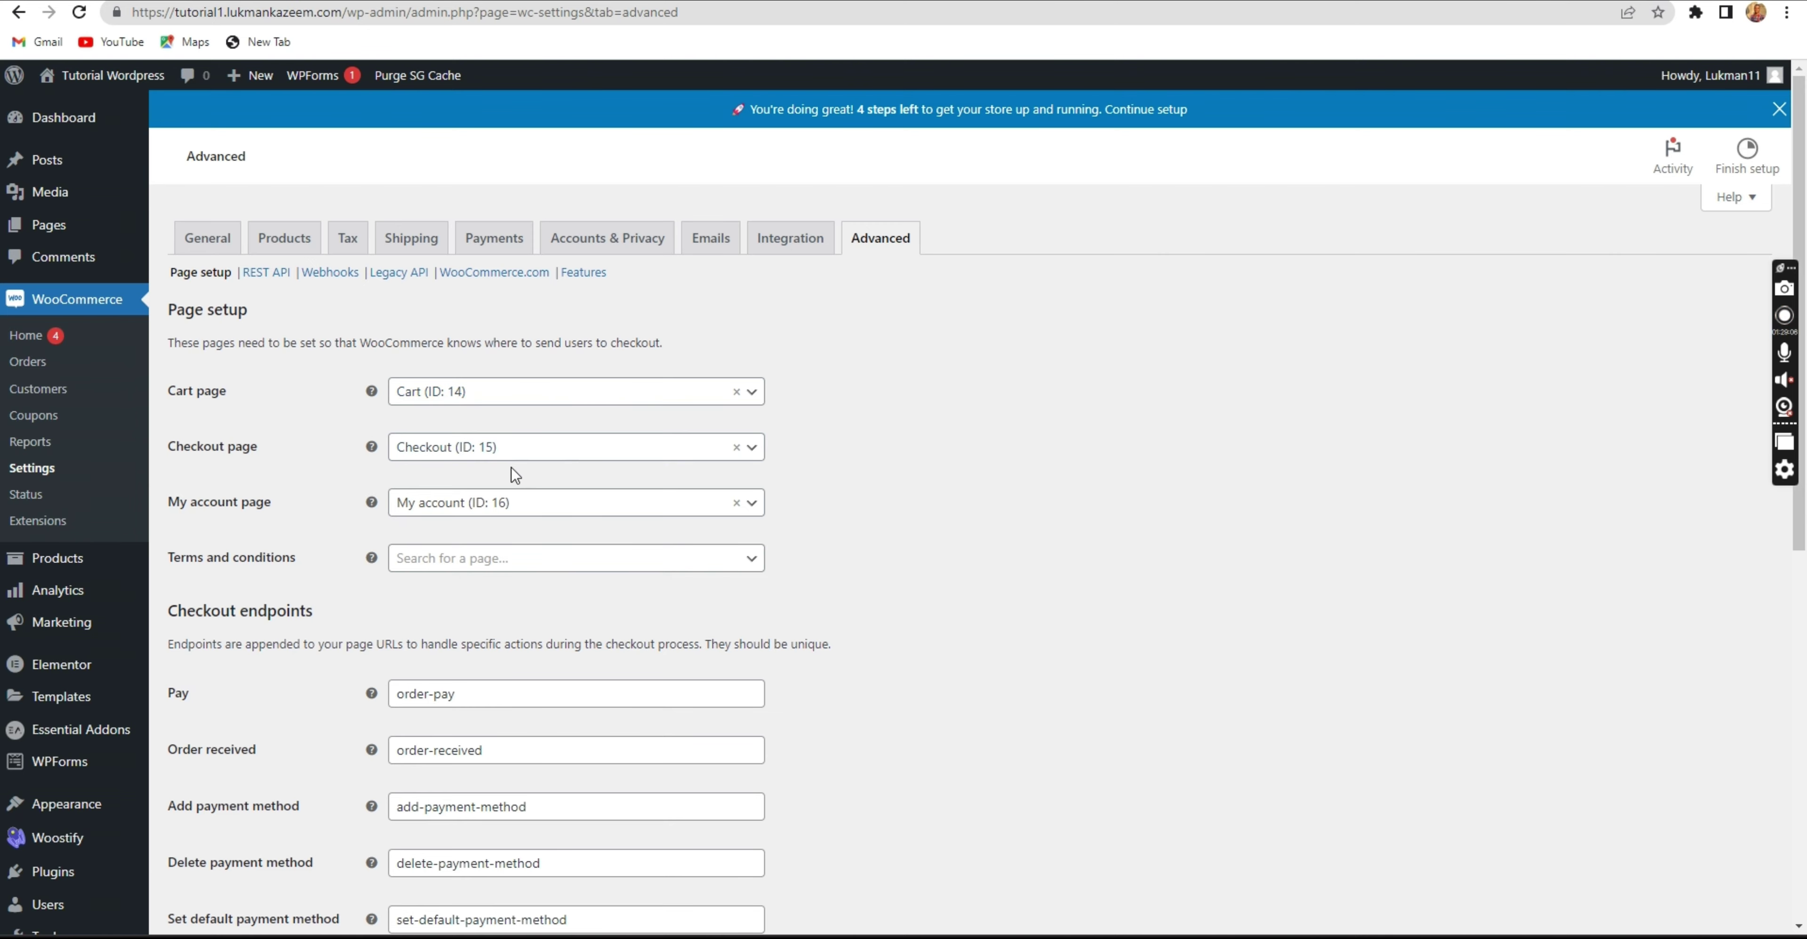
Review the General settings: empty store address, country United States (US) — California, taxes enabled.
click(195, 238)
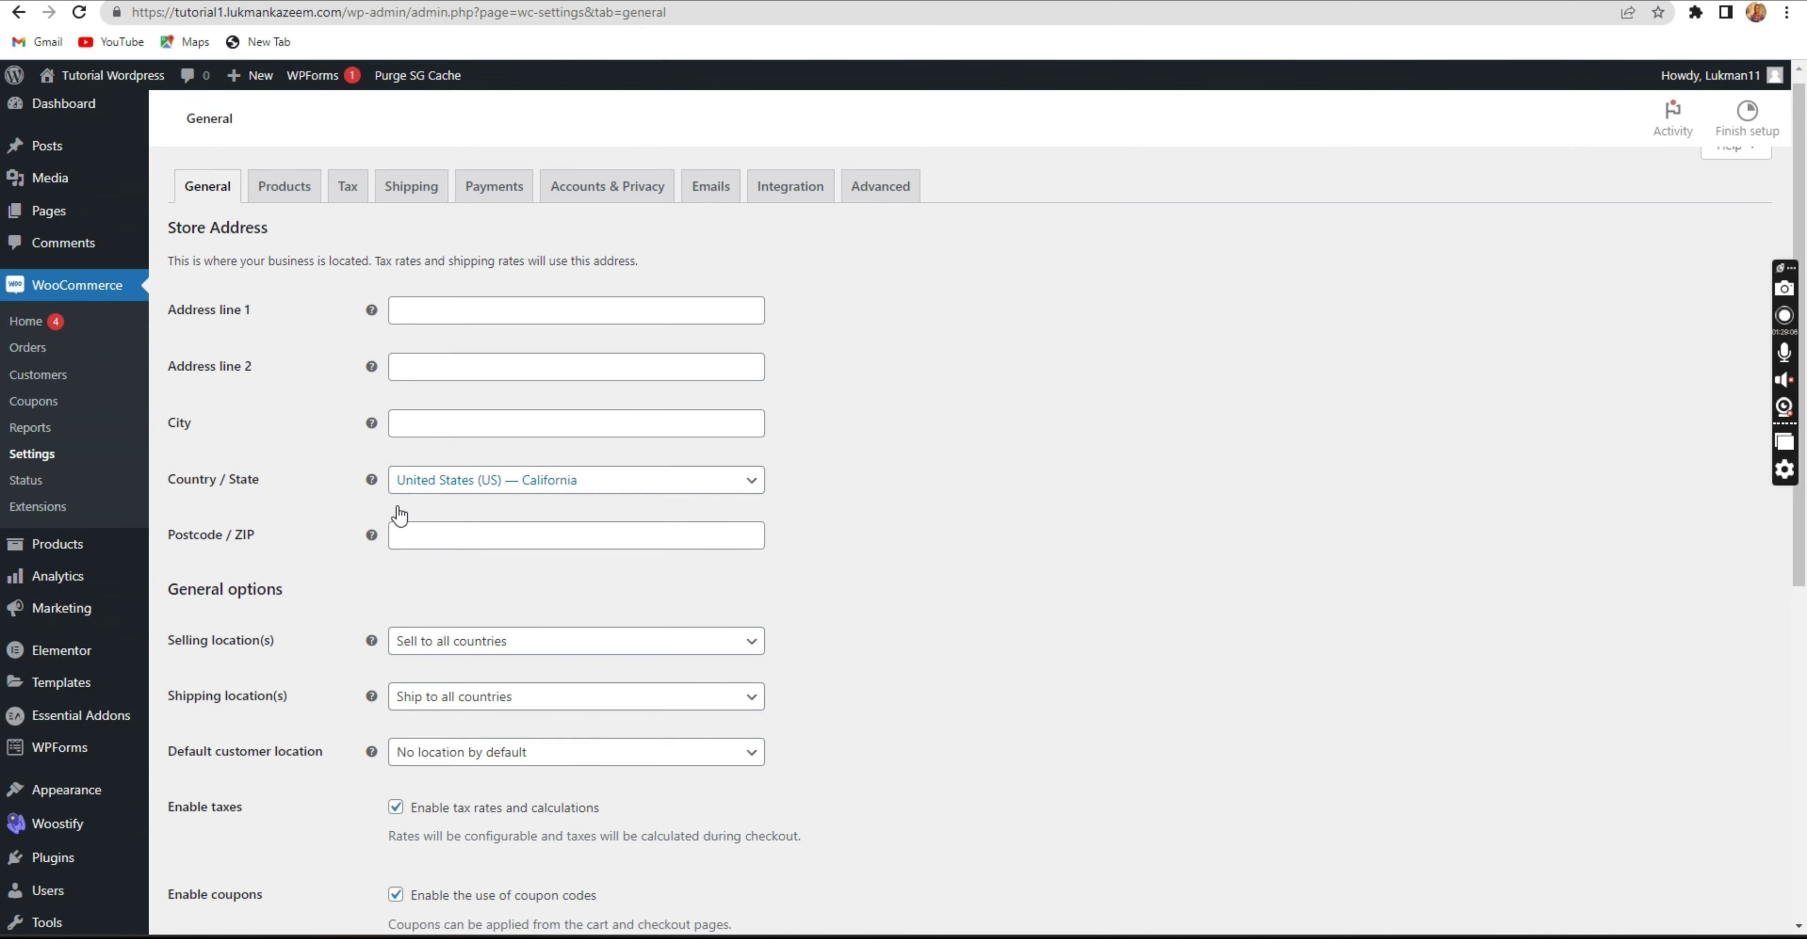
scroll(396, 519, down, 8)
scroll(396, 516, up, 5)
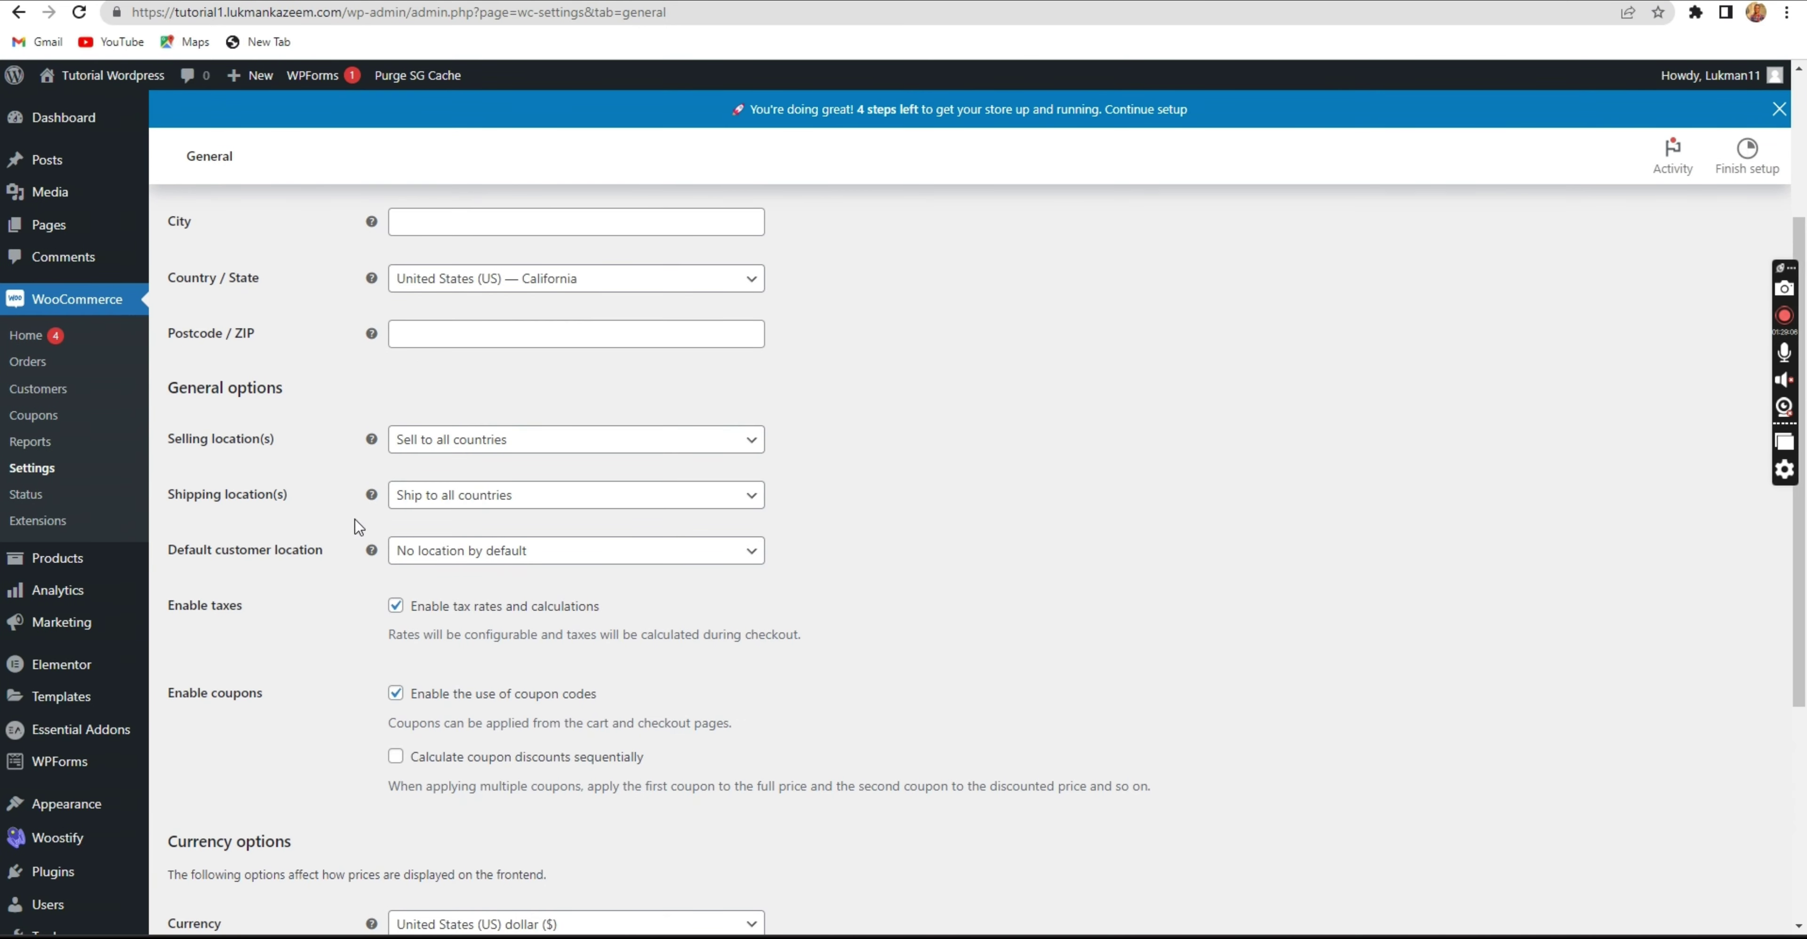
scroll(356, 520, down, 5)
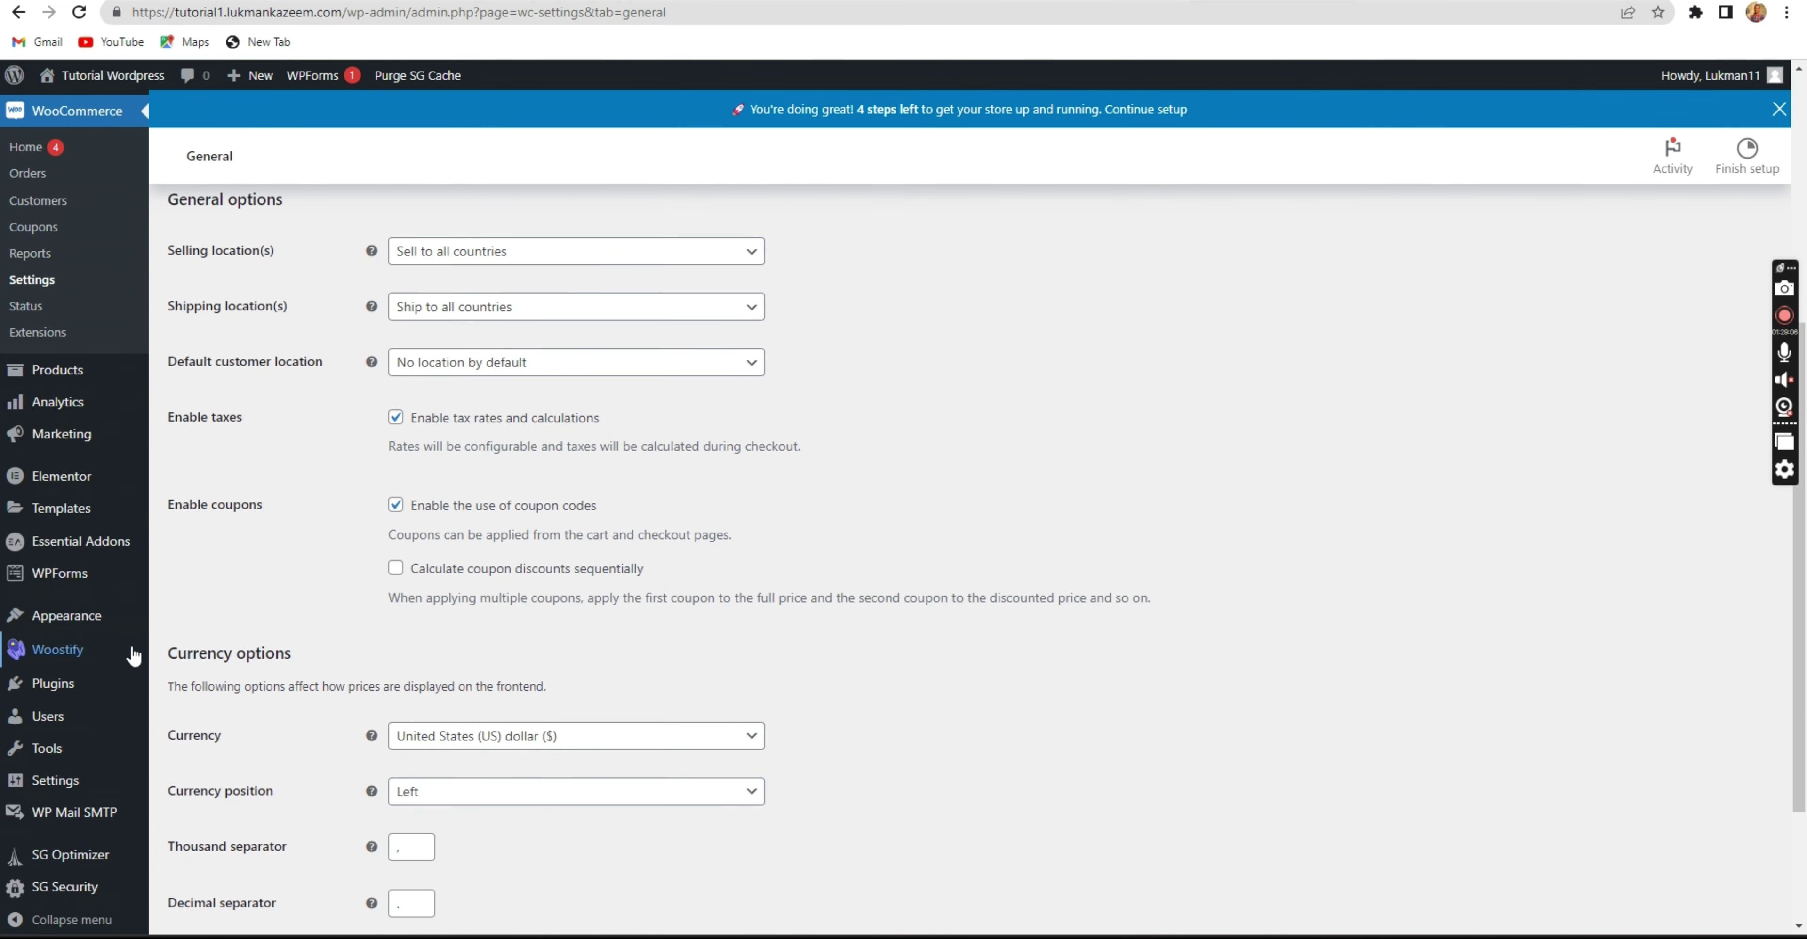
scroll(449, 541, up, 5)
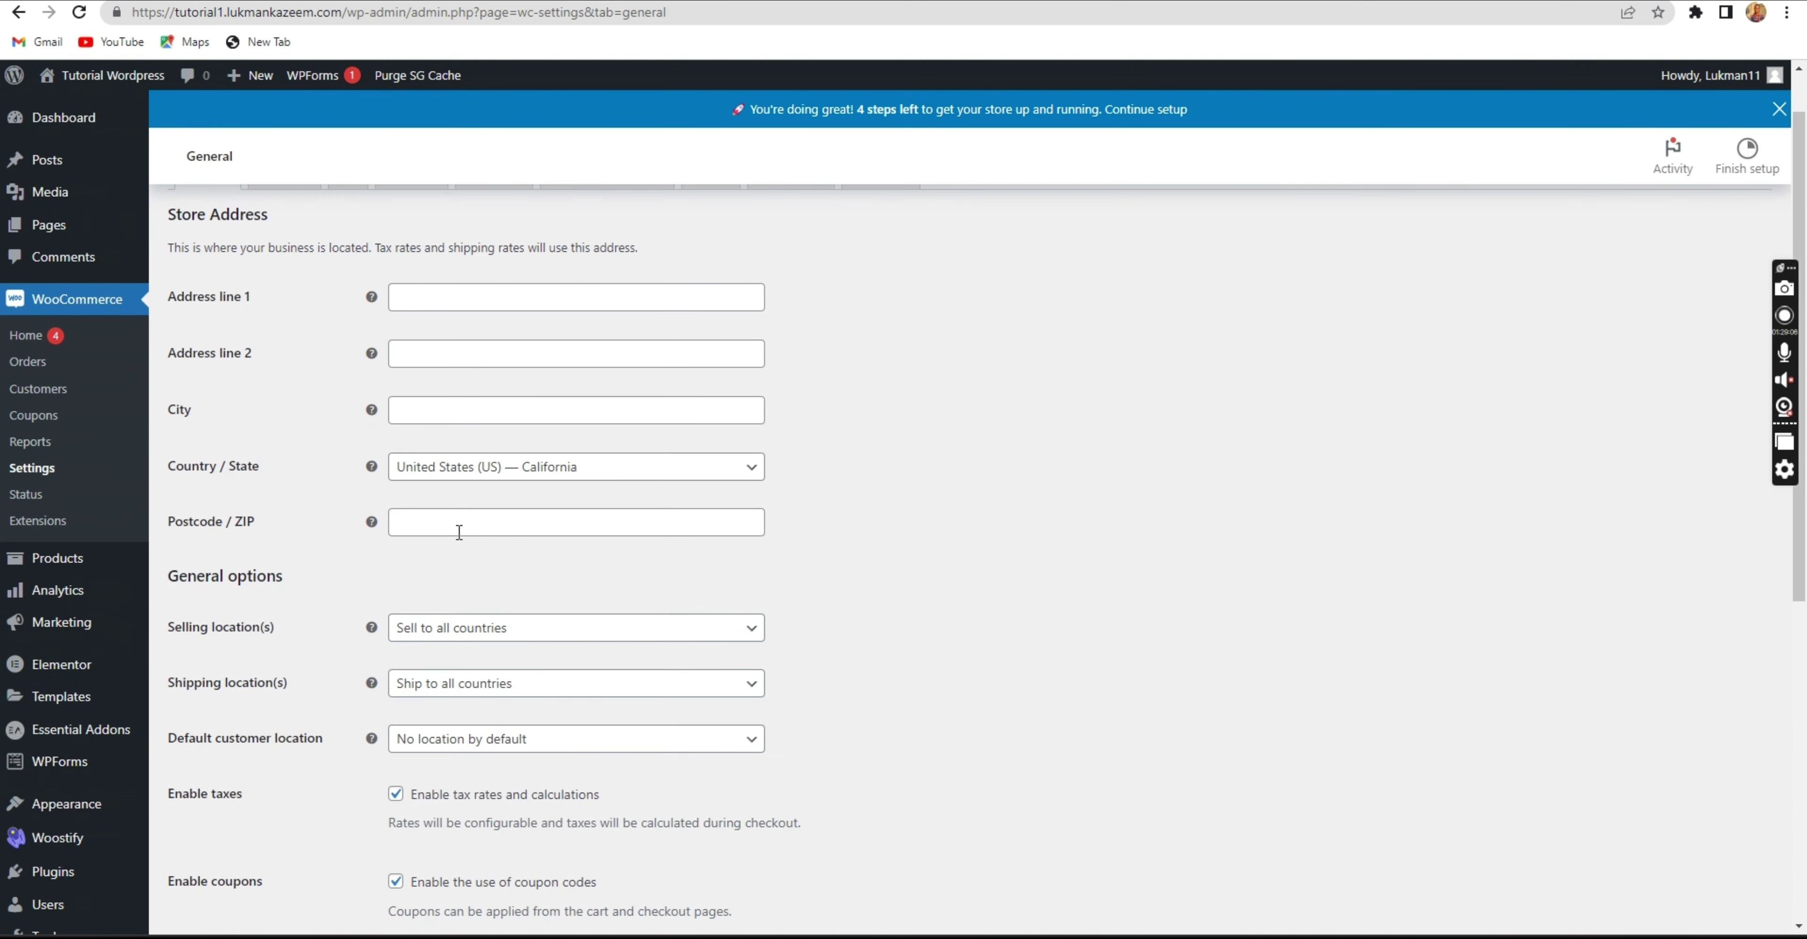
scroll(228, 422, up, 1)
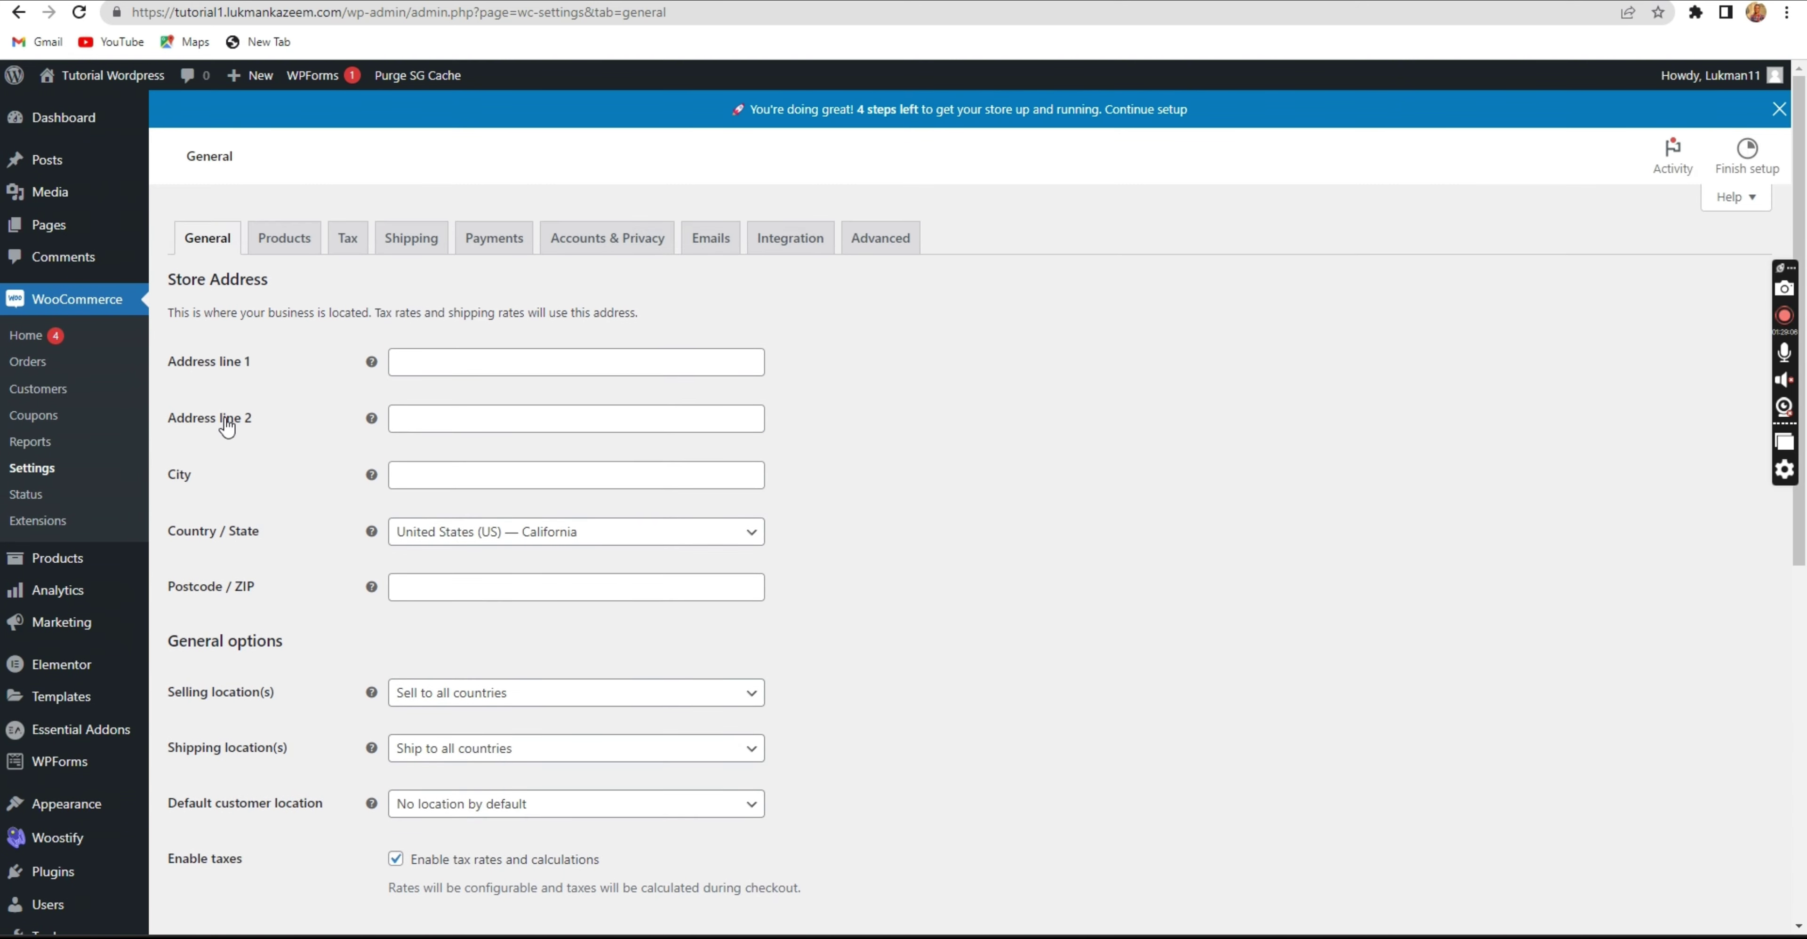